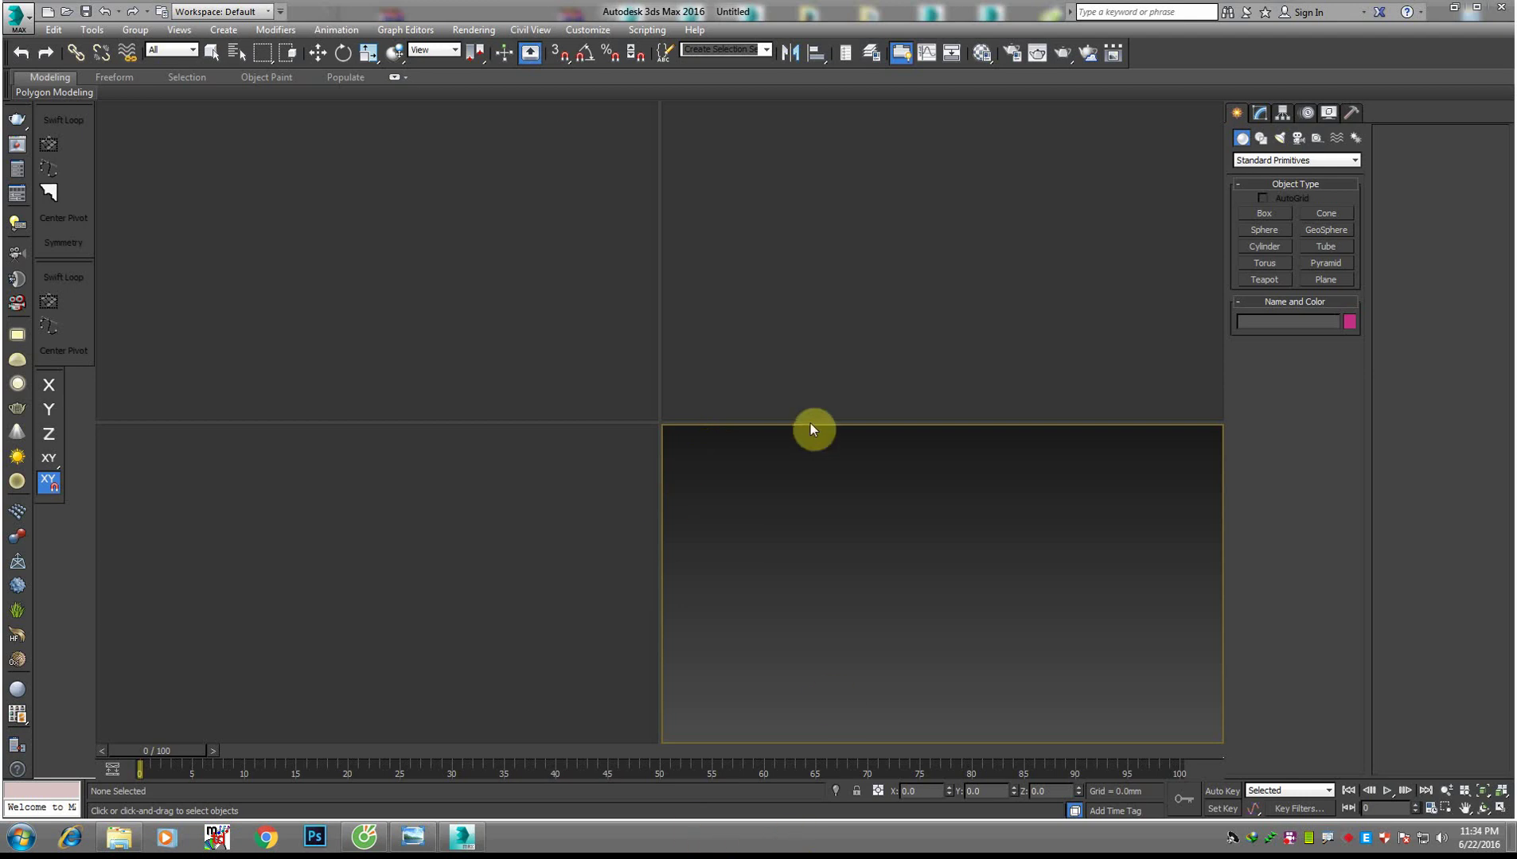
Show the desktop and open the beachst photo from the 3dsmax online folder
right_click(721, 843)
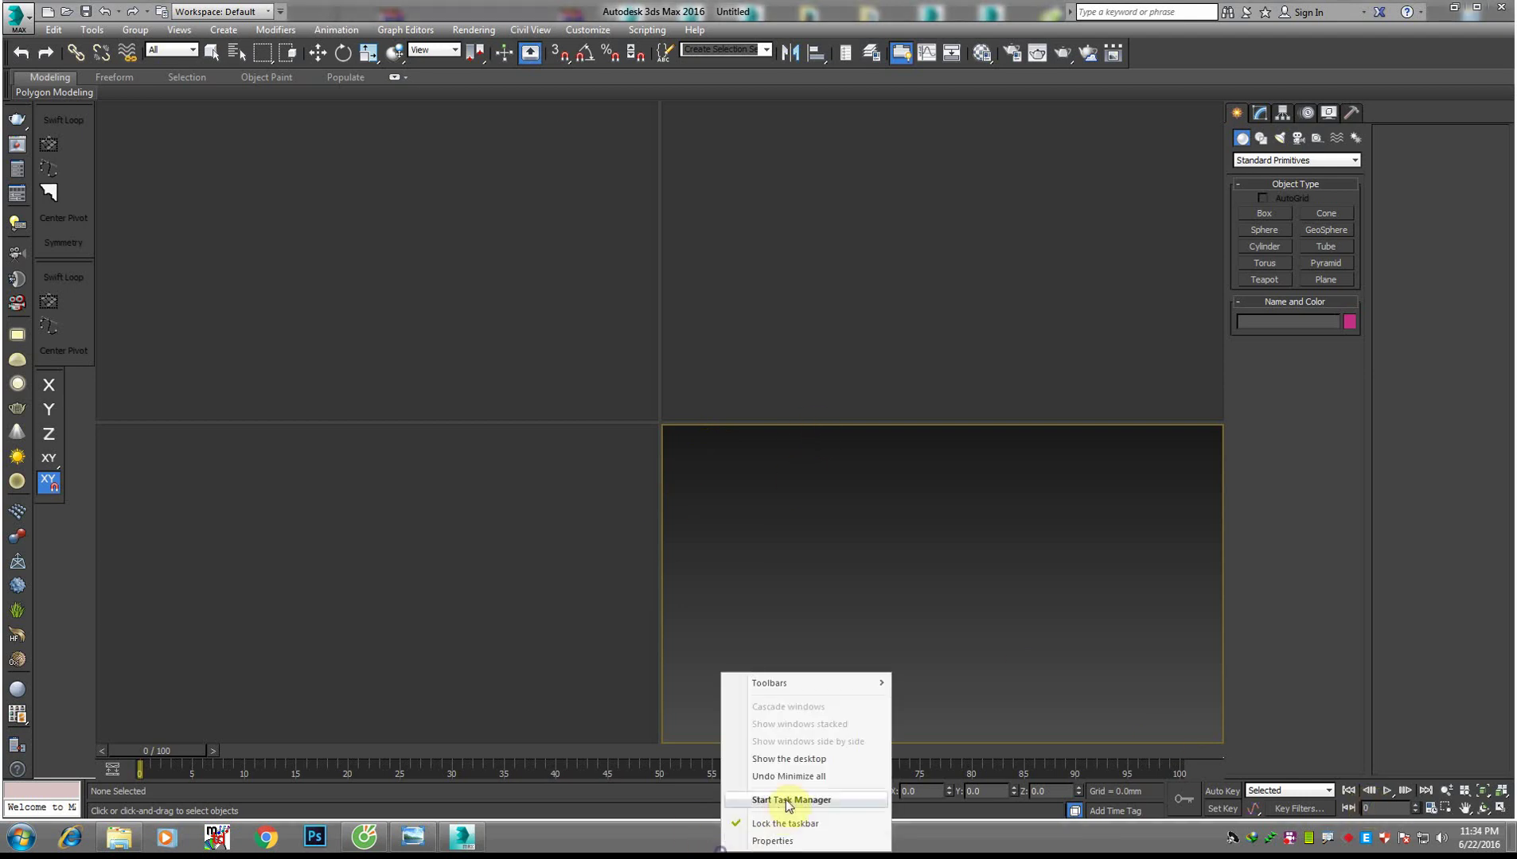
left_click(803, 764)
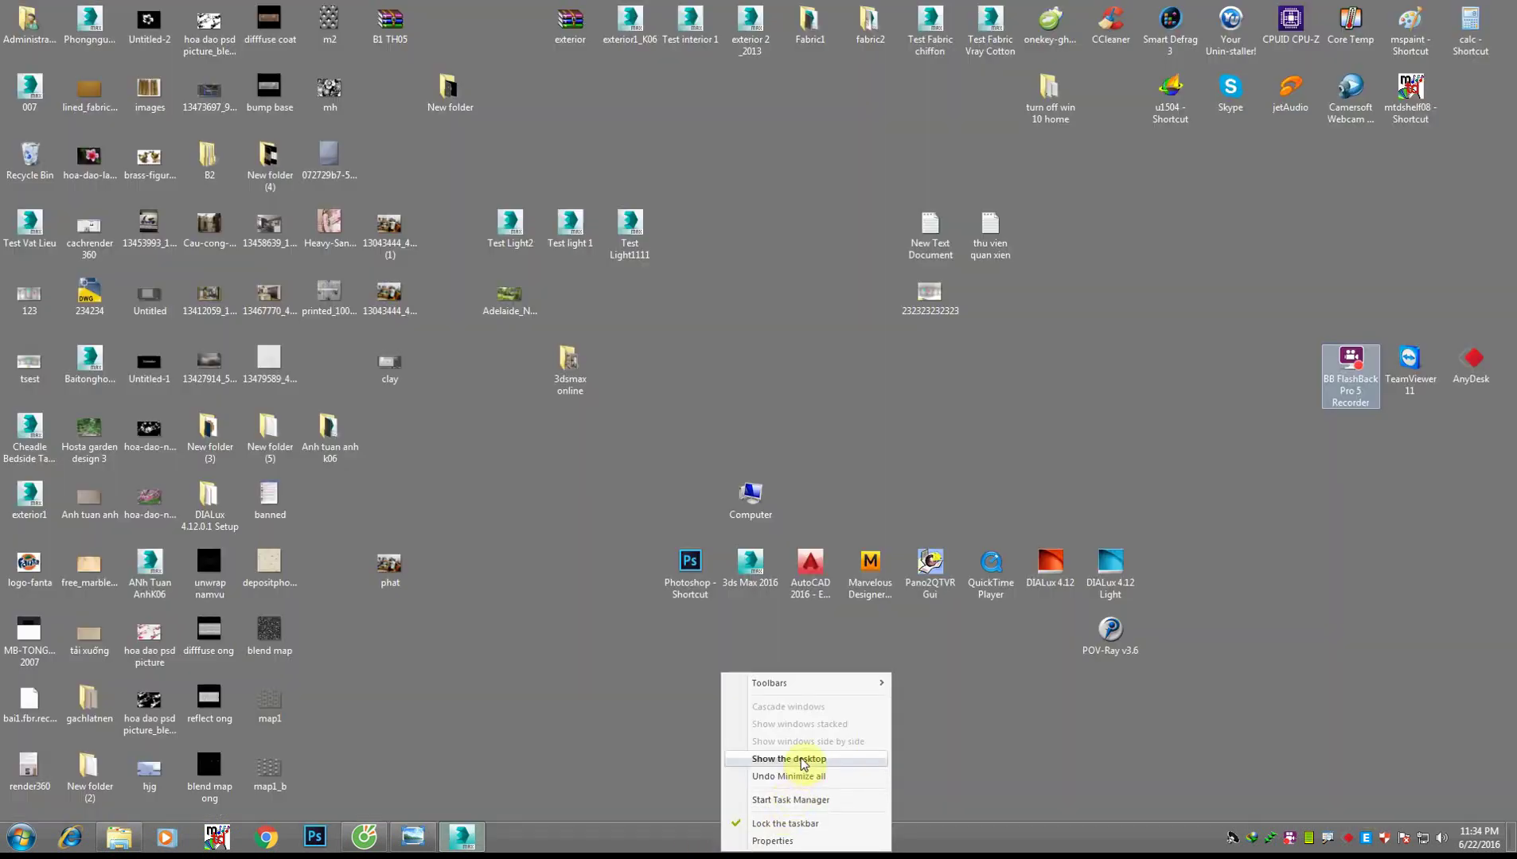
double_click(570, 352)
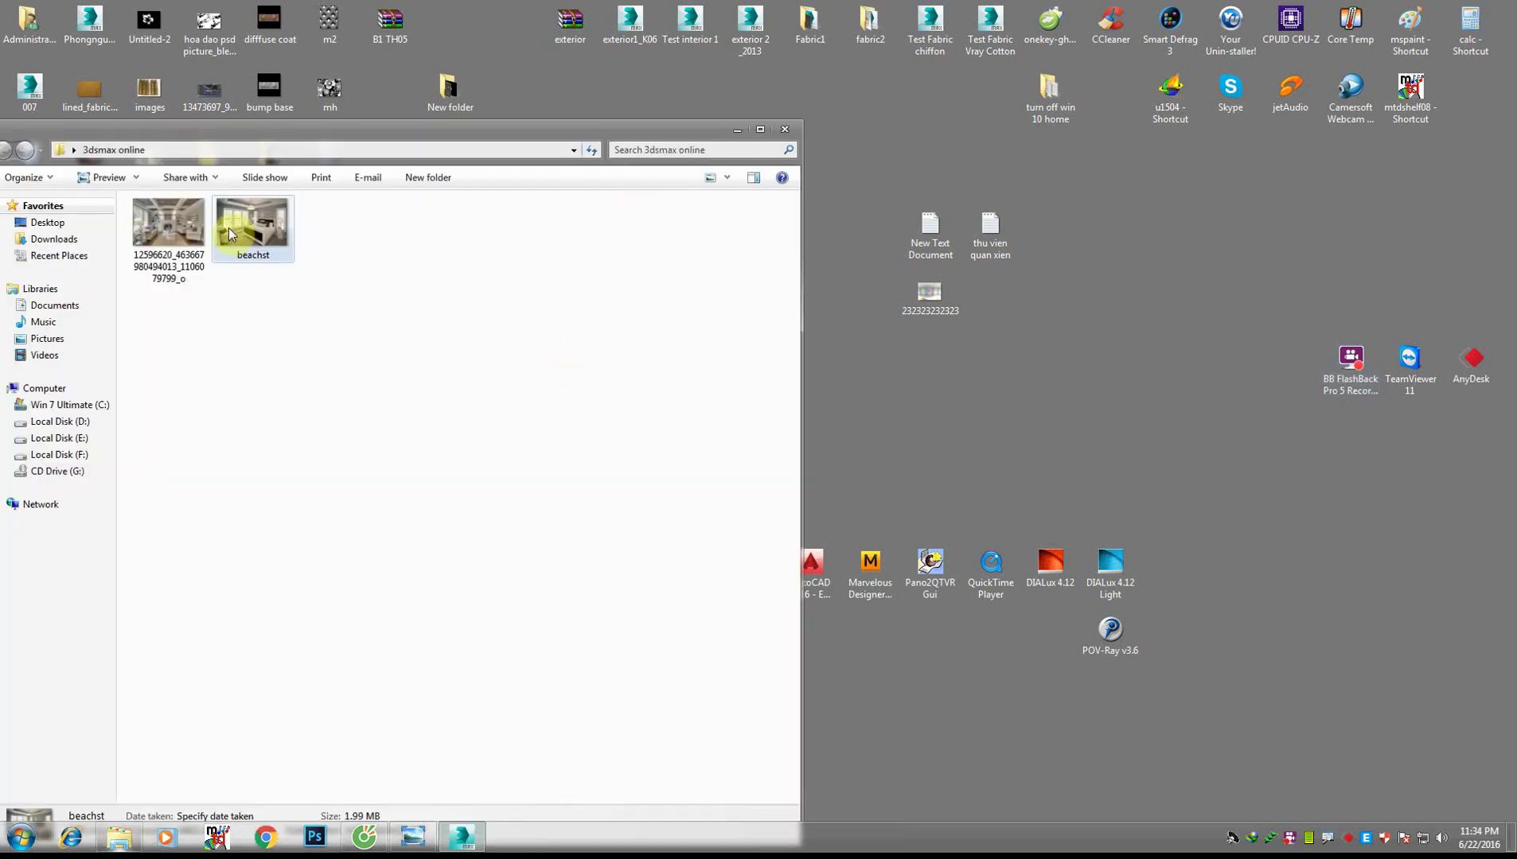
double_click(257, 209)
Zoom into the reference photo and pan across the bed, ceiling and left side
mouse_move(746, 18)
left_mouse_down()
mouse_move(407, 74)
mouse_move(522, 67)
mouse_move(515, 23)
left_mouse_up()
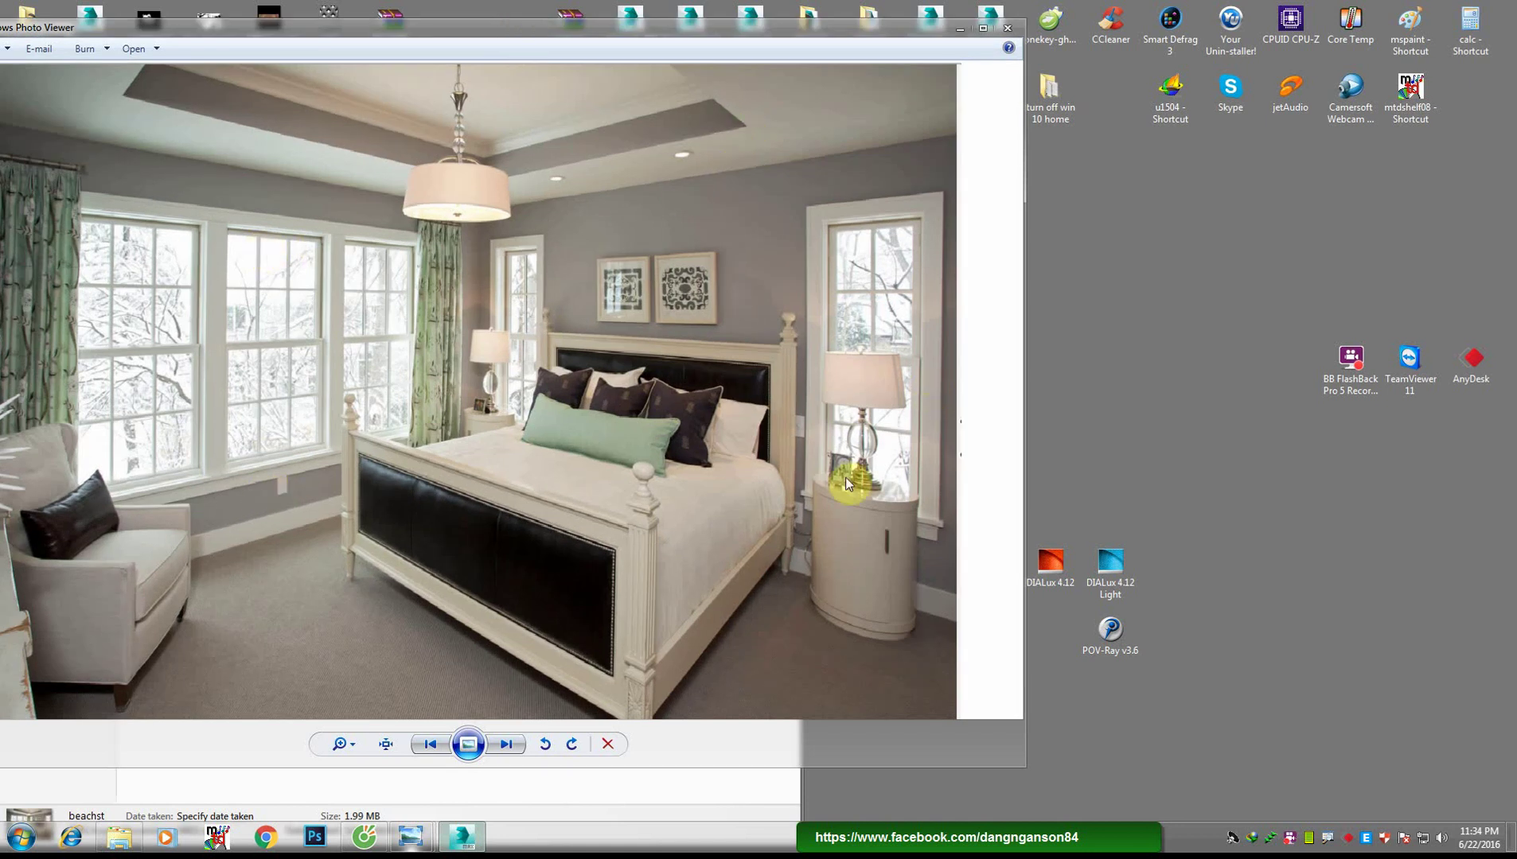
scroll(846, 480, "up", 1)
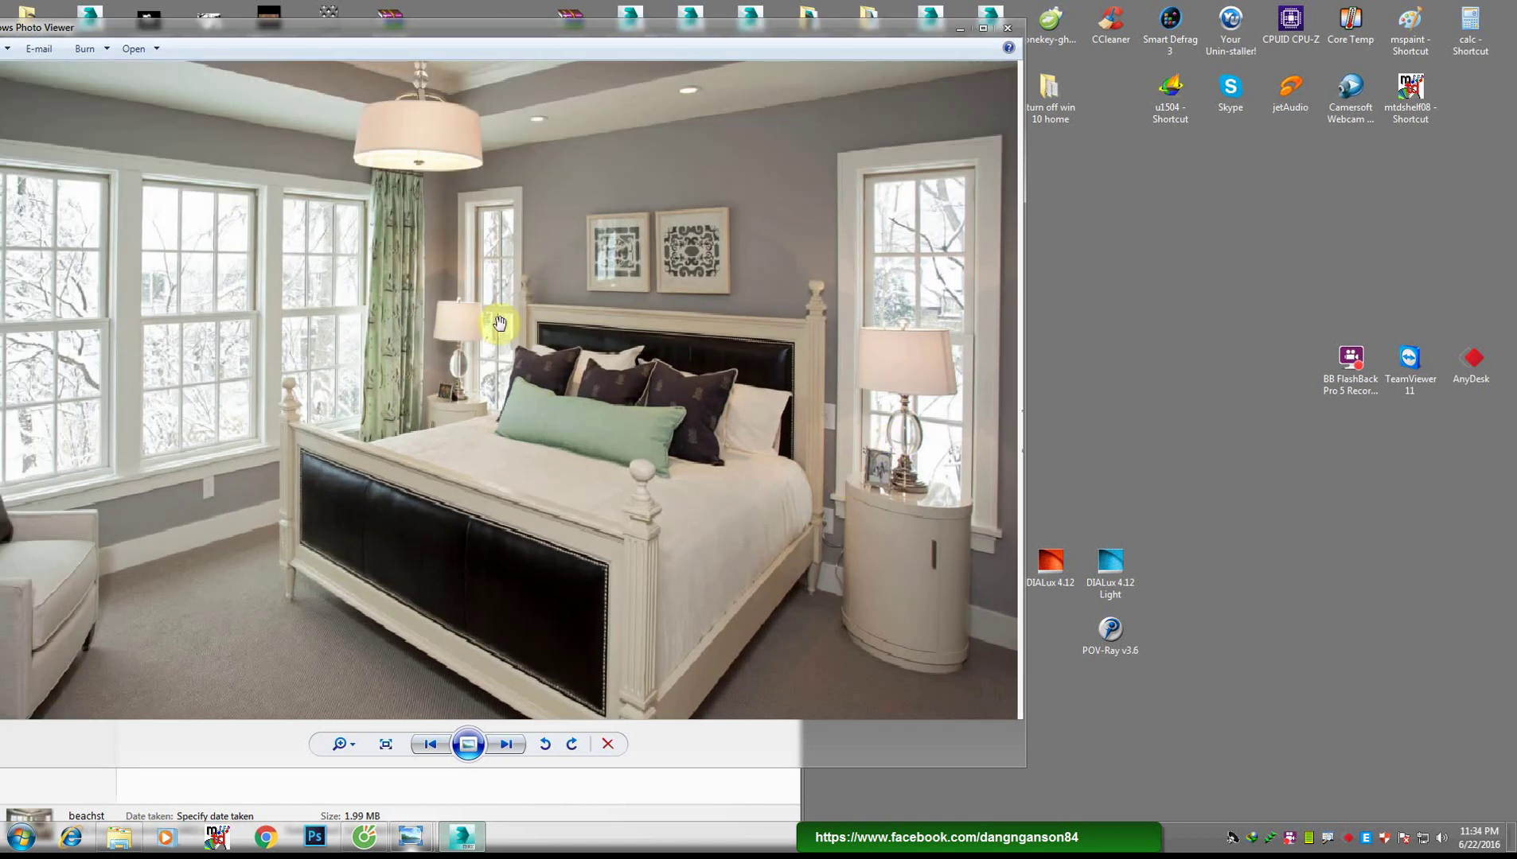
mouse_move(499, 322)
left_mouse_down()
mouse_move(531, 297)
mouse_move(614, 307)
left_mouse_up()
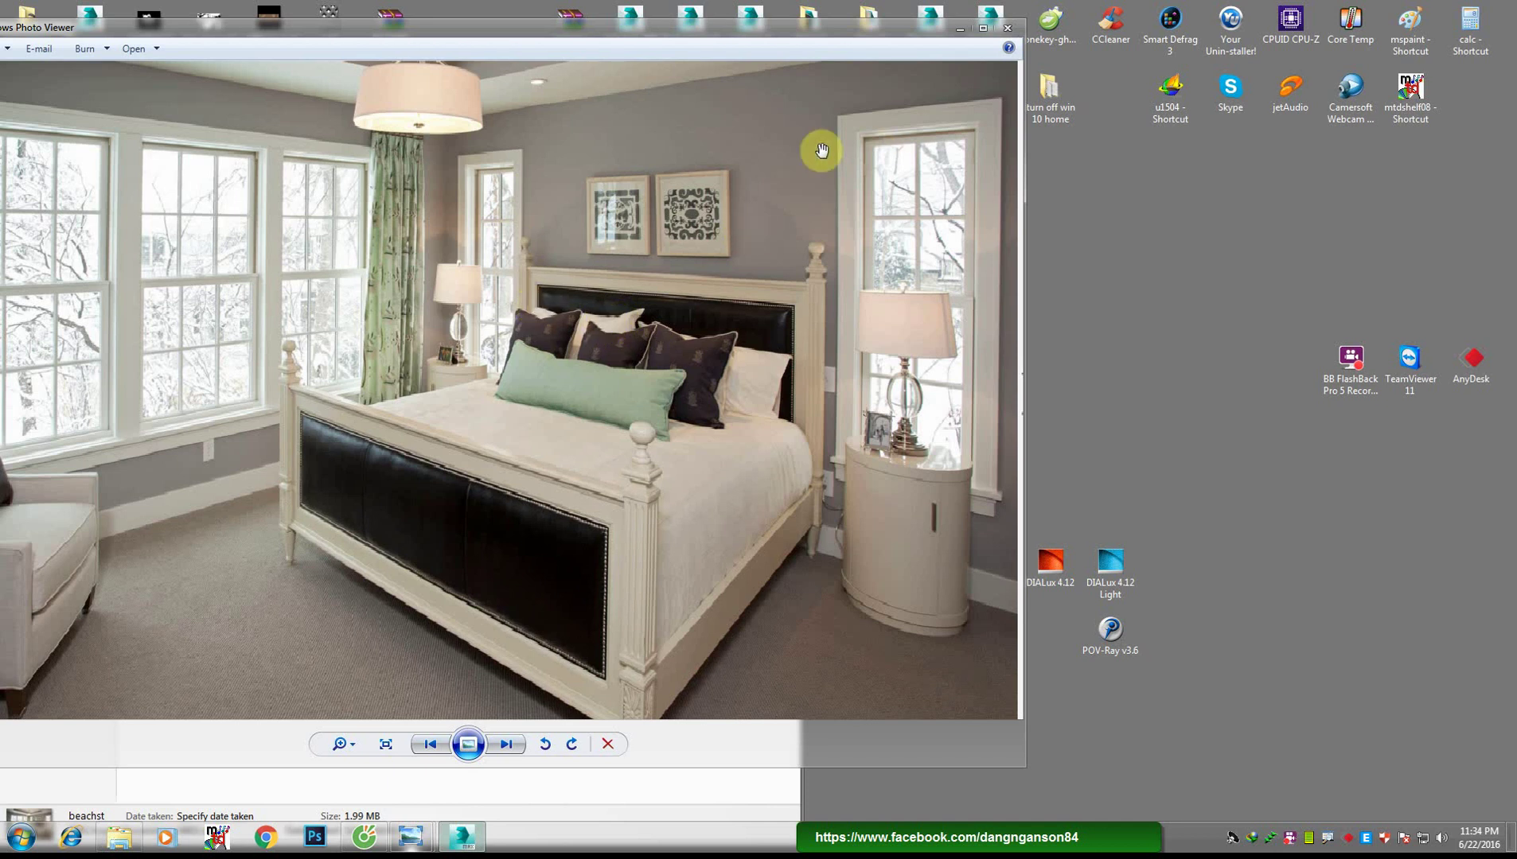
left_click_drag(717, 334, 750, 405)
scroll(632, 370, "down", 1)
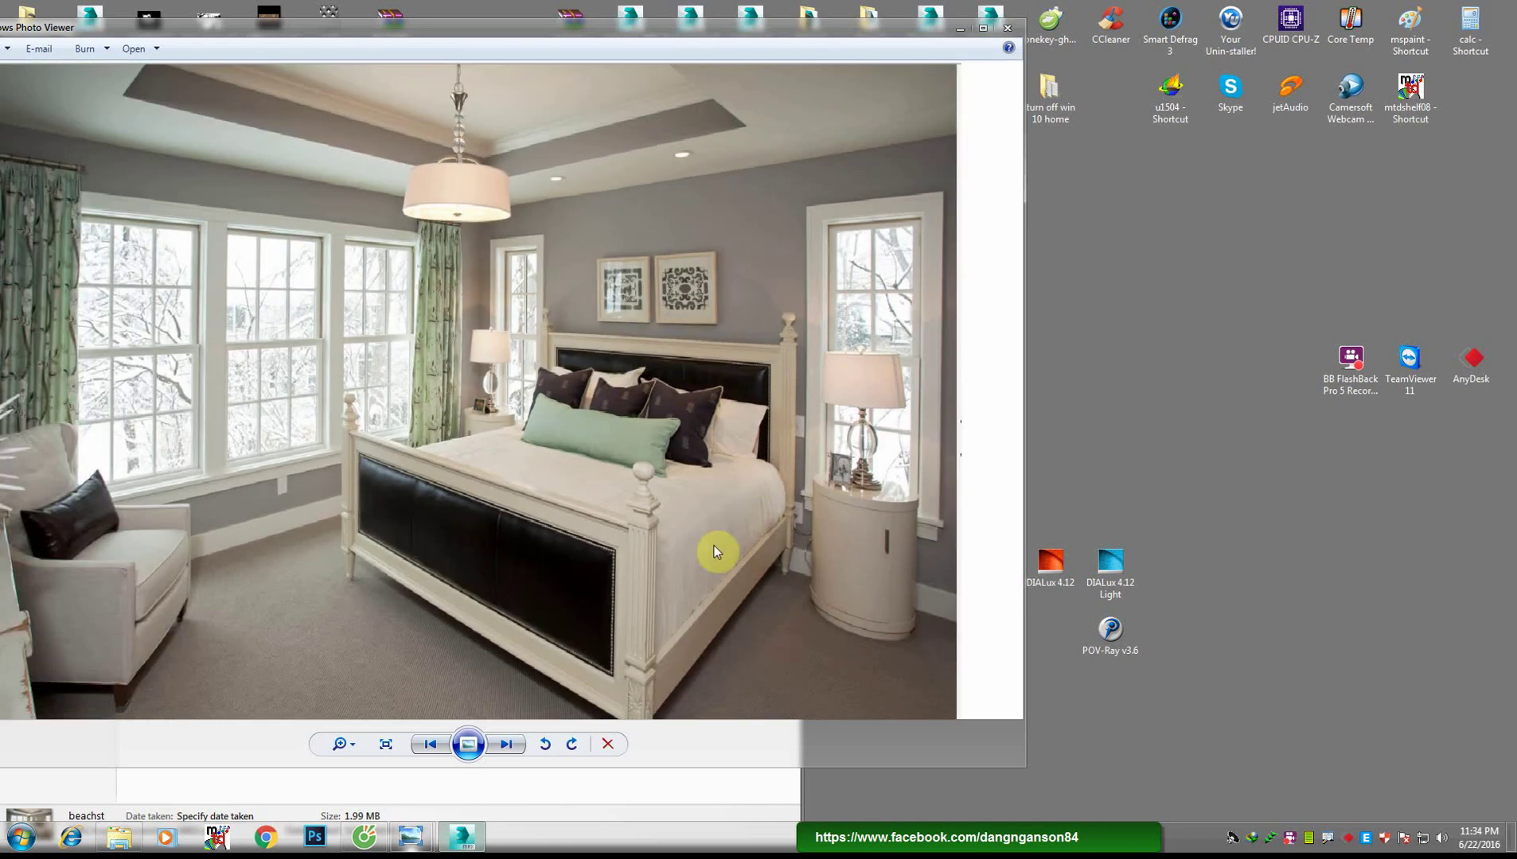
scroll(713, 546, "up", 1)
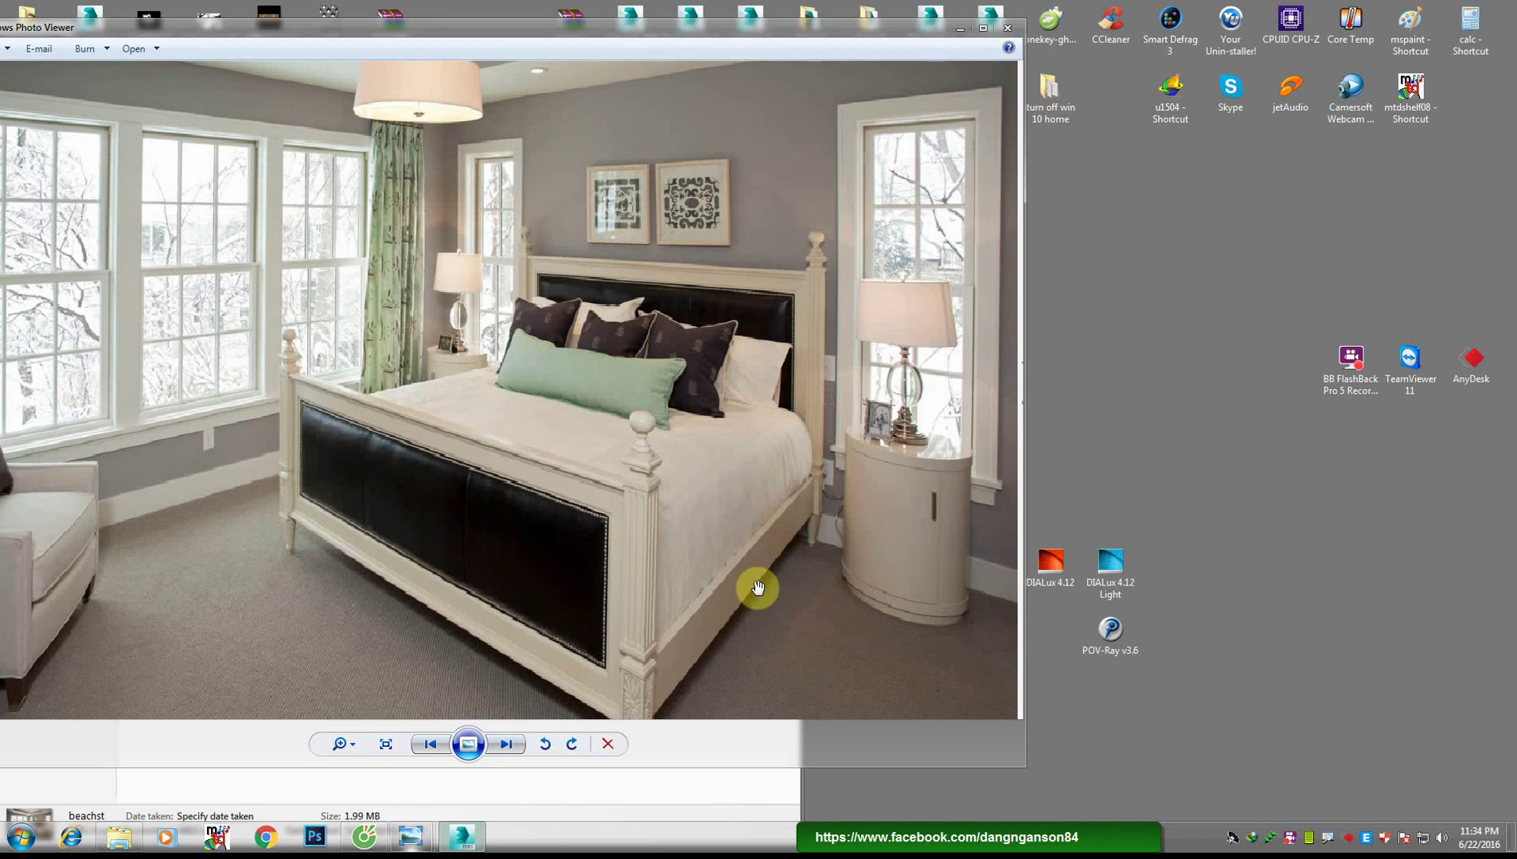
key("Left")
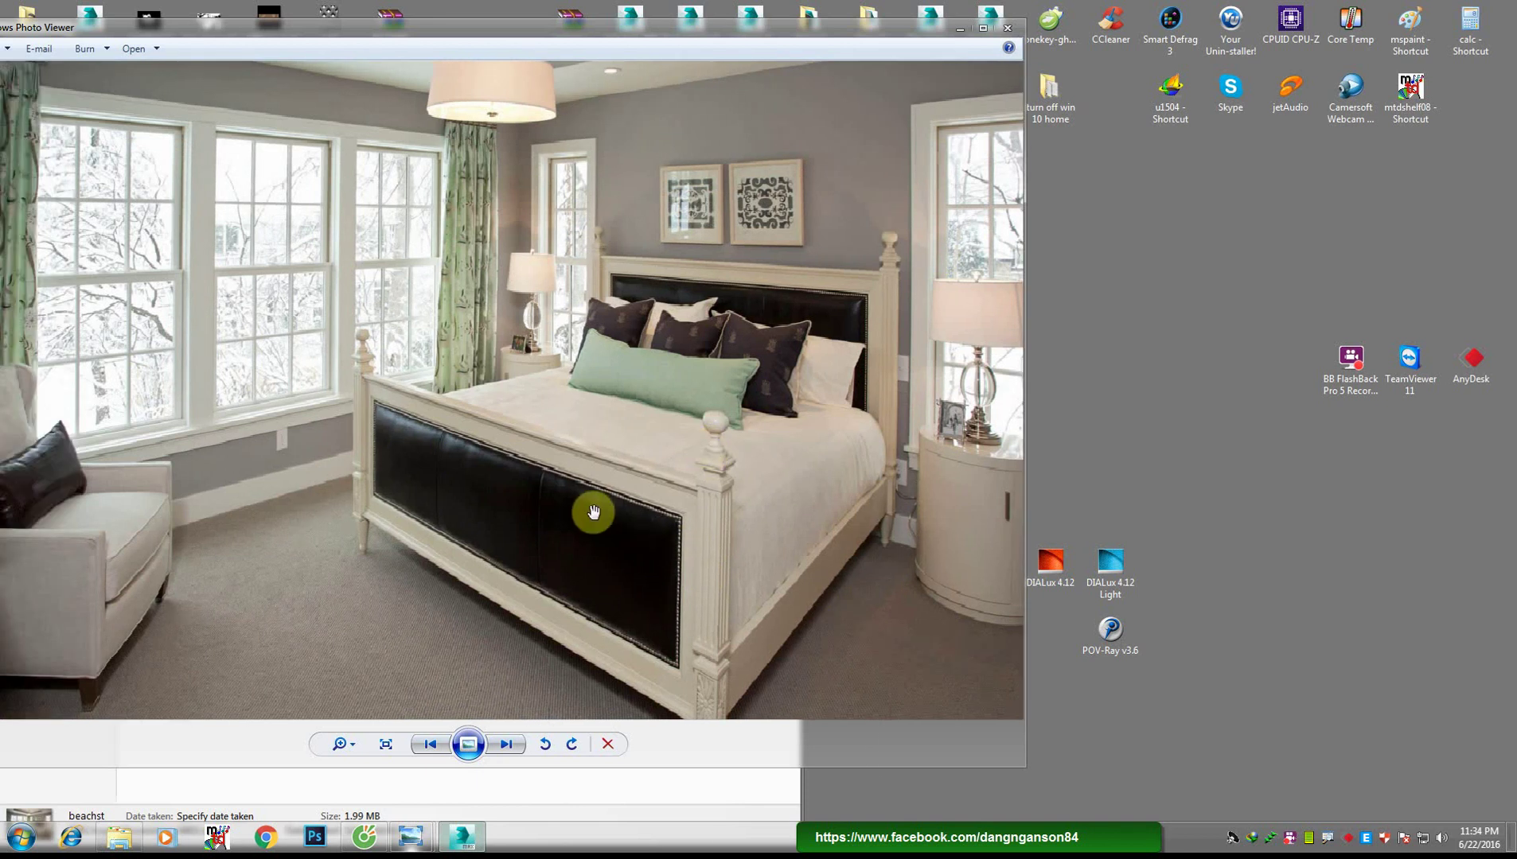
scroll(812, 498, "down", 1)
scroll(784, 609, "up", 1)
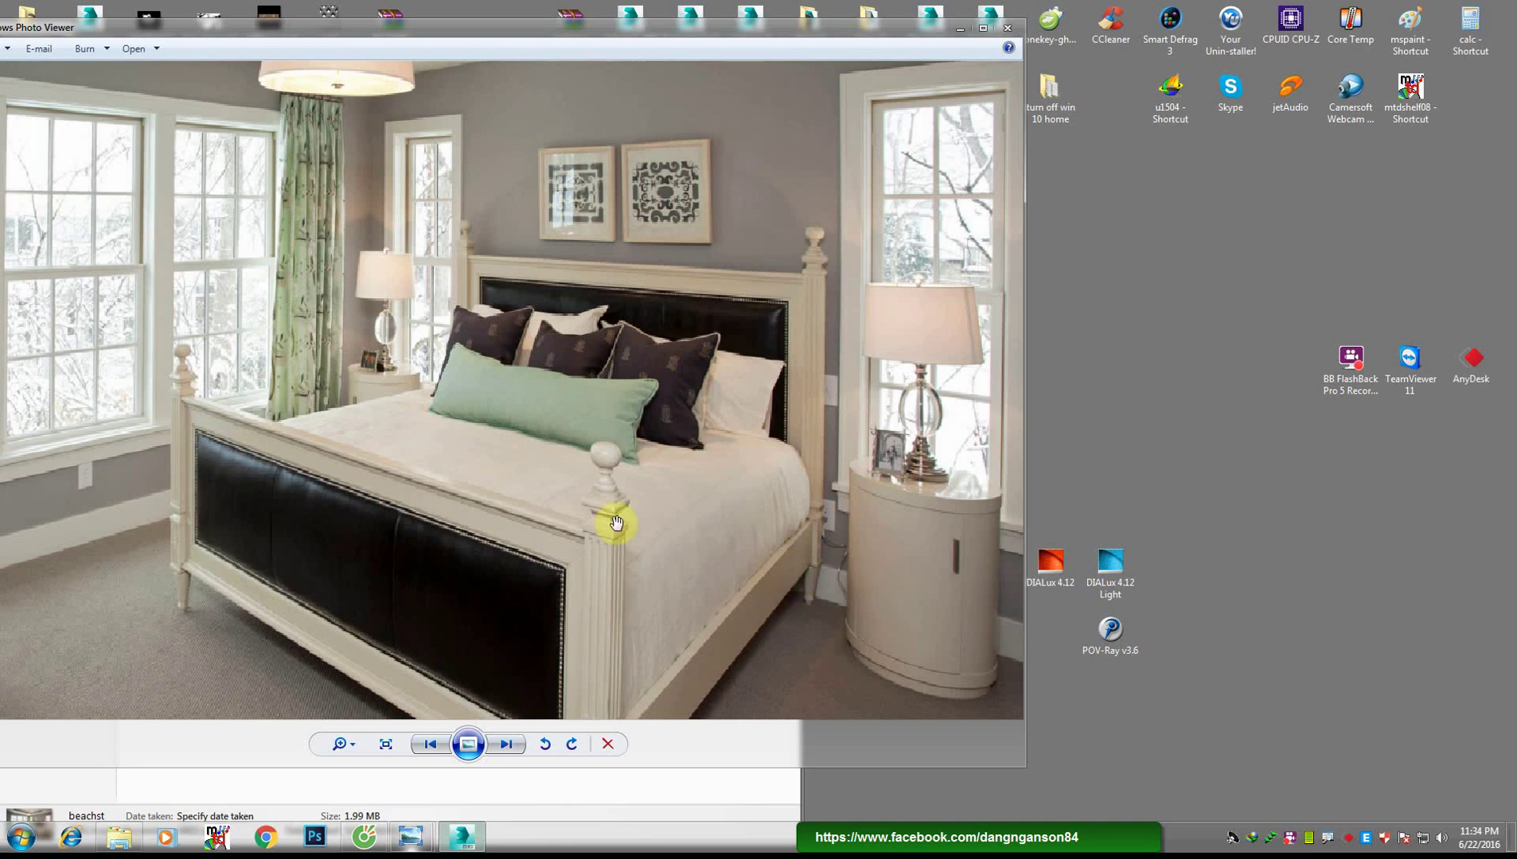
key("Down")
scroll(704, 577, "down", 1)
scroll(685, 573, "down", 1)
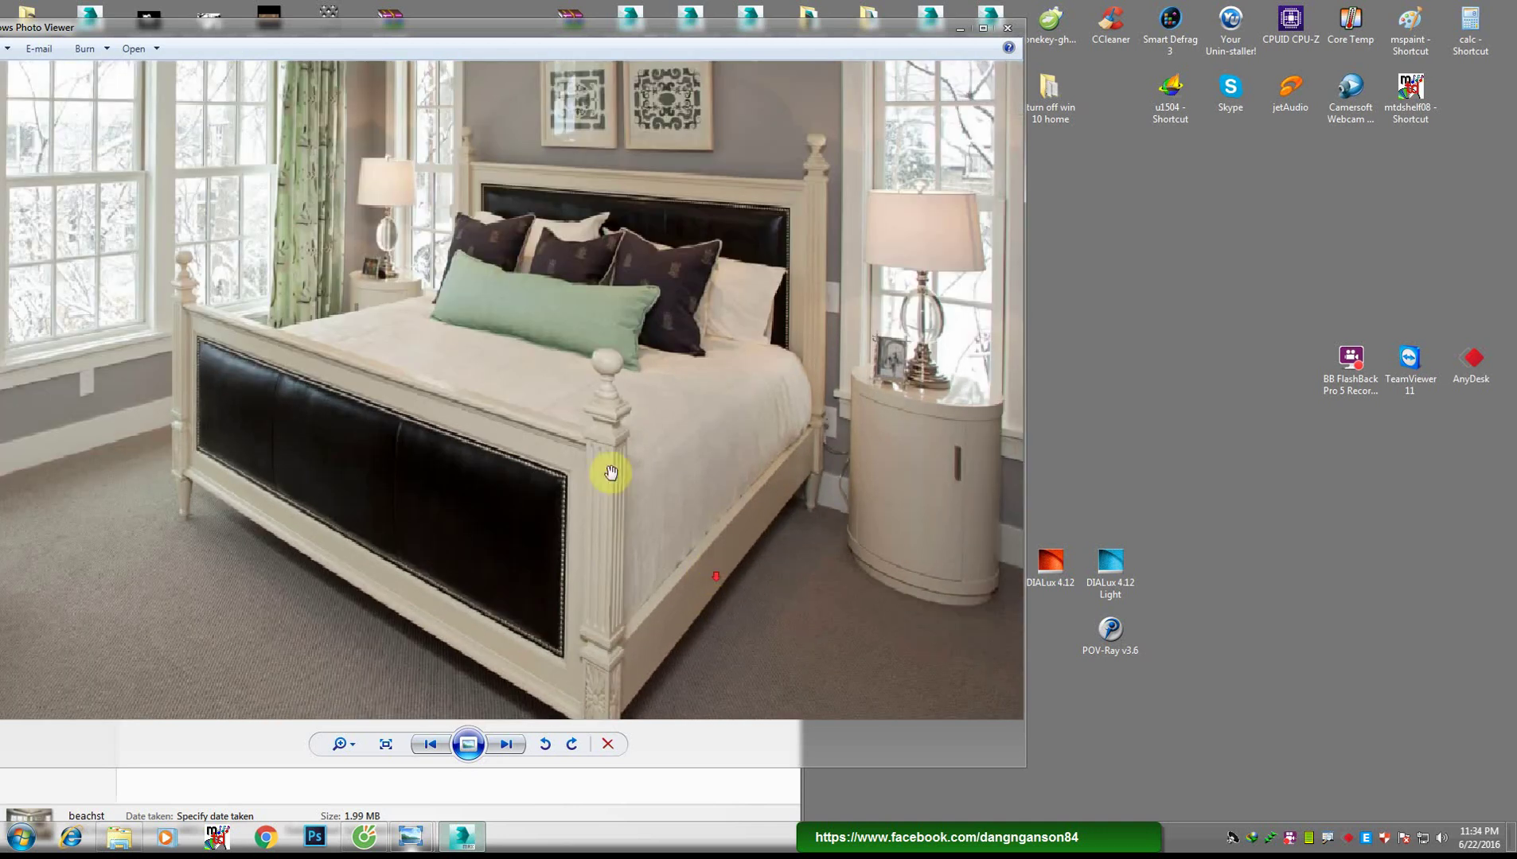
scroll(653, 358, "down", 1)
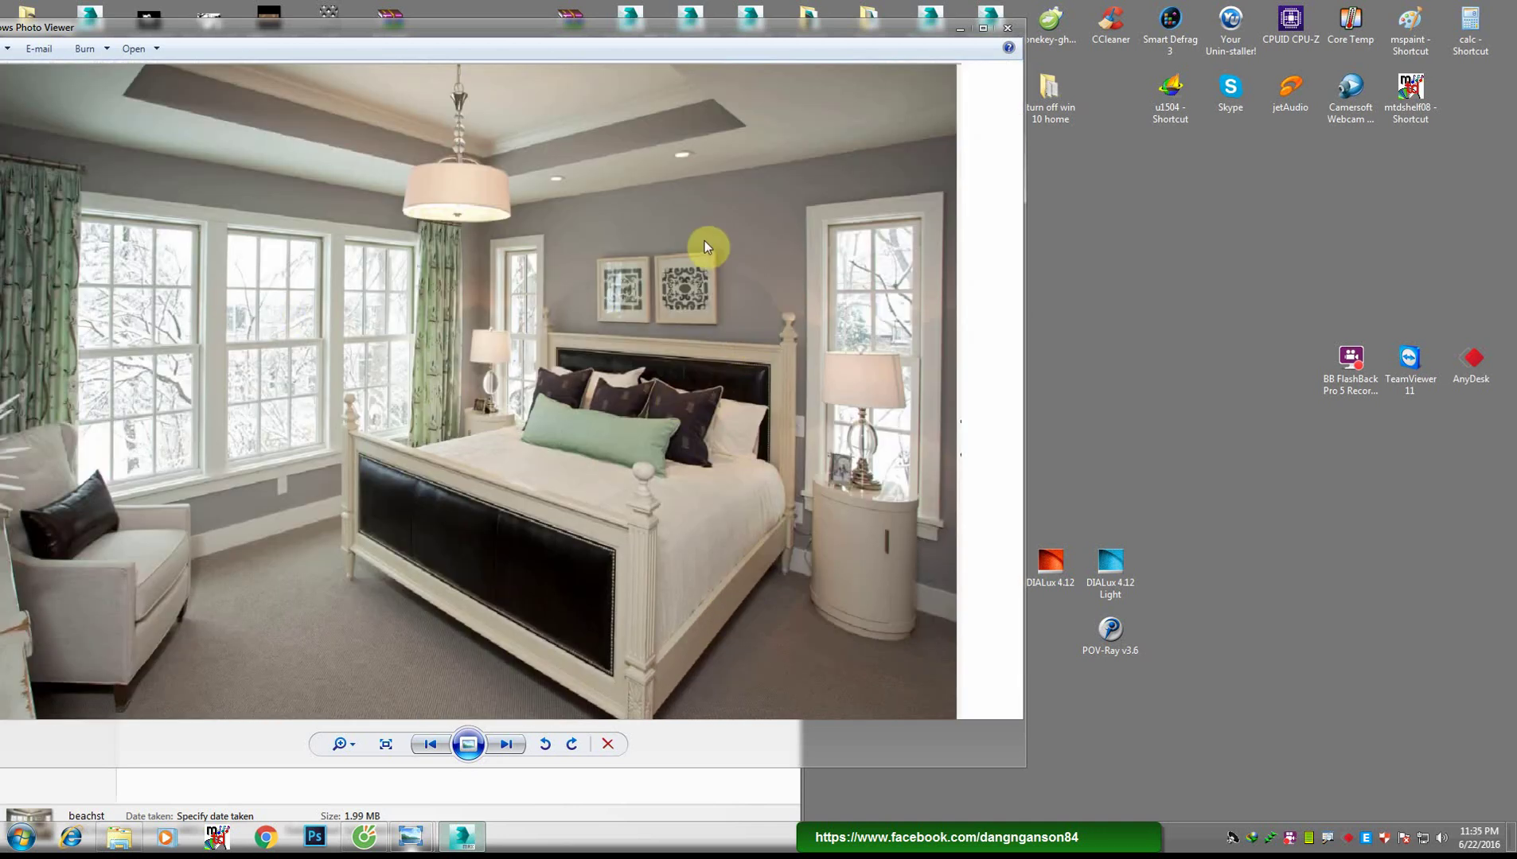
scroll(901, 233, "up", 1)
scroll(510, 303, "down", 1)
scroll(861, 264, "up", 1)
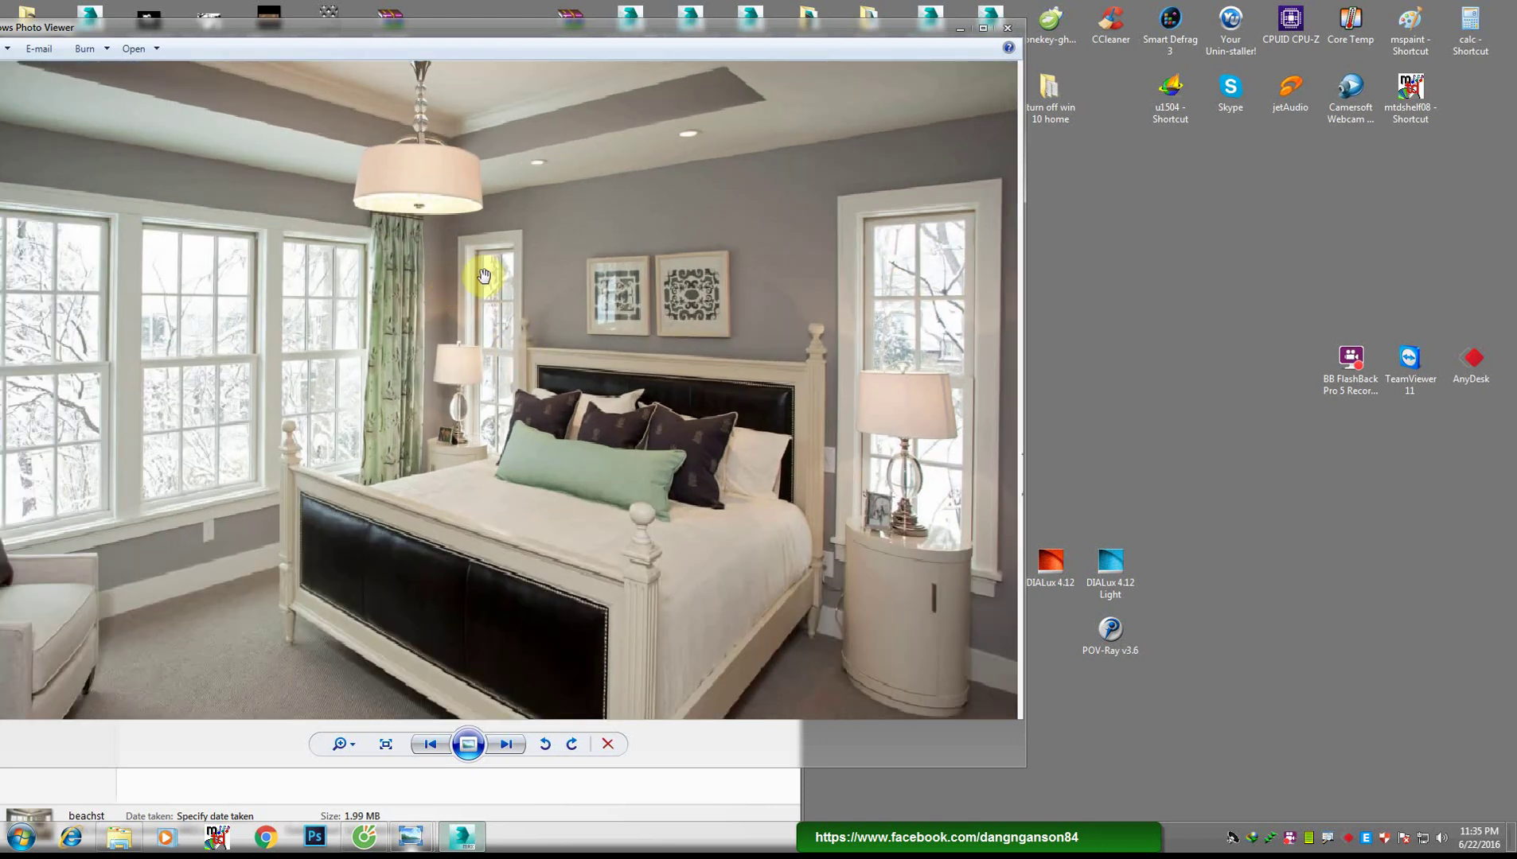
scroll(450, 277, "up", 1)
scroll(455, 277, "up", 1)
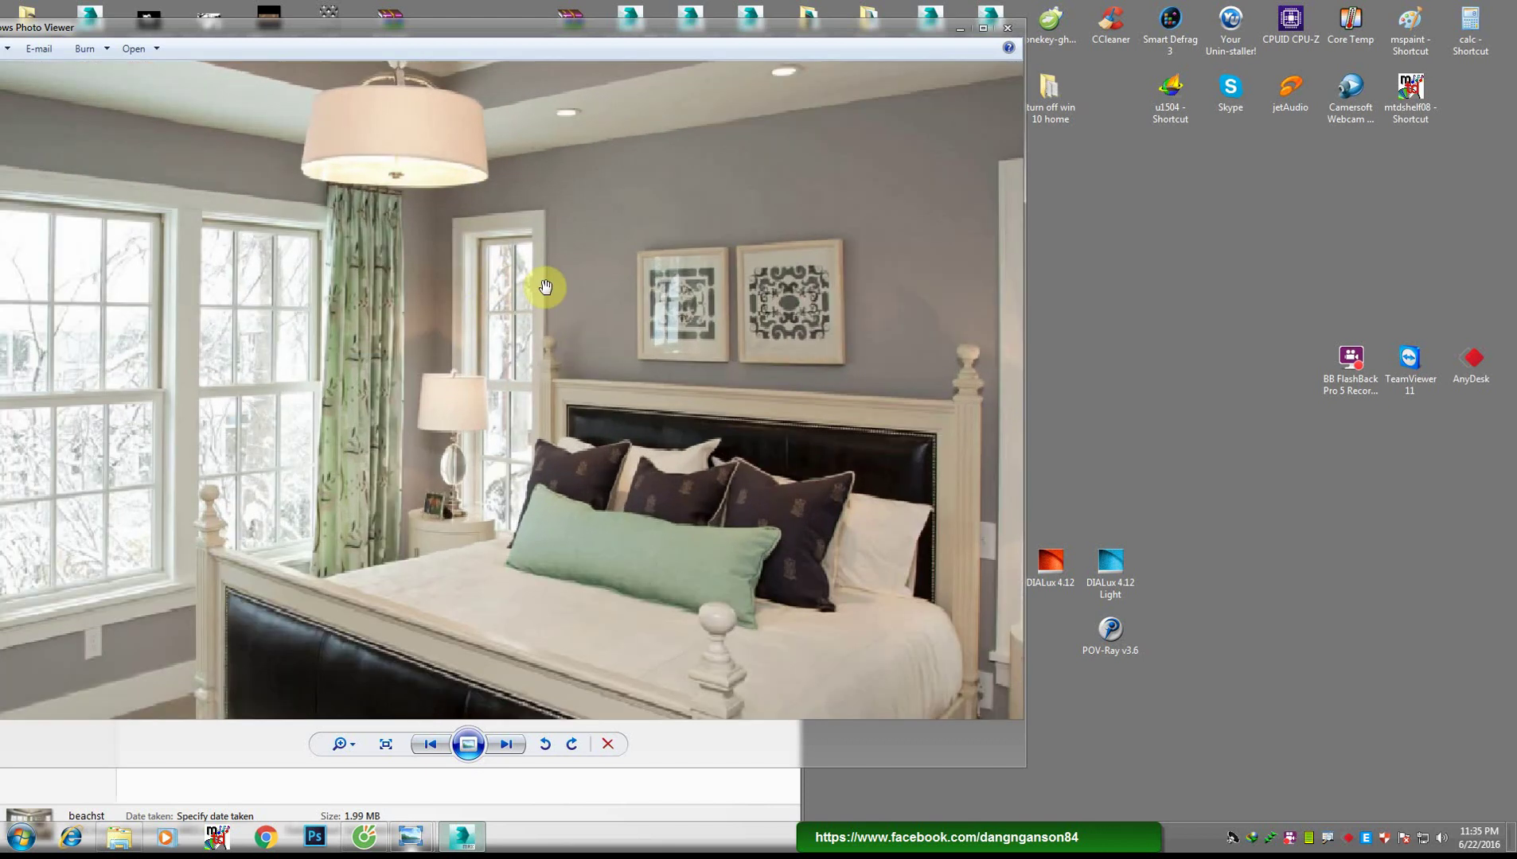
scroll(446, 288, "up", 1)
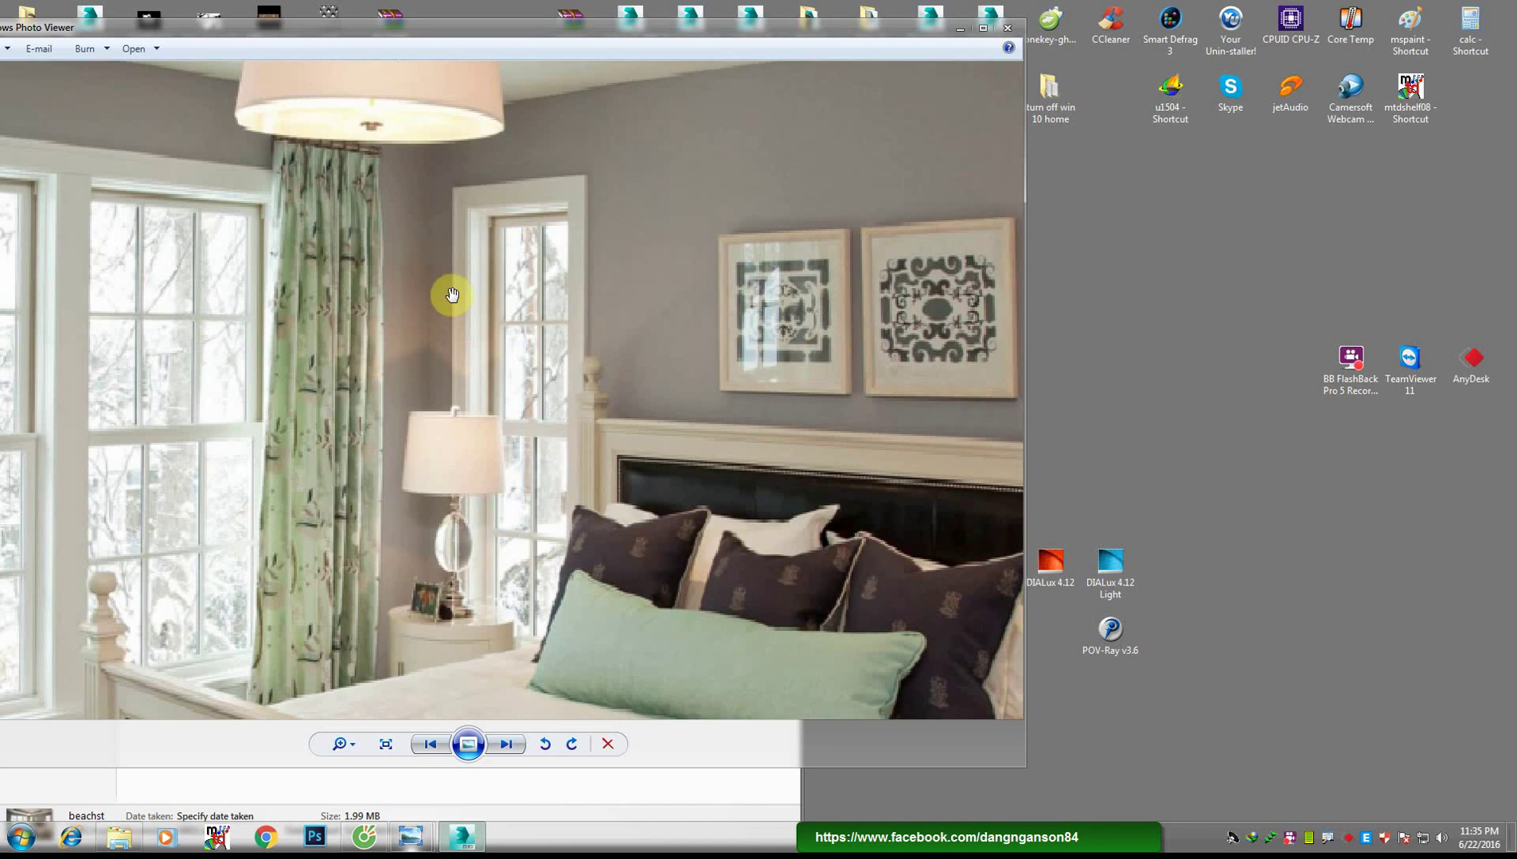
Keep zooming, pan over the floor, then back to the ceiling and windows
scroll(451, 295, "down", 1)
scroll(511, 303, "down", 1)
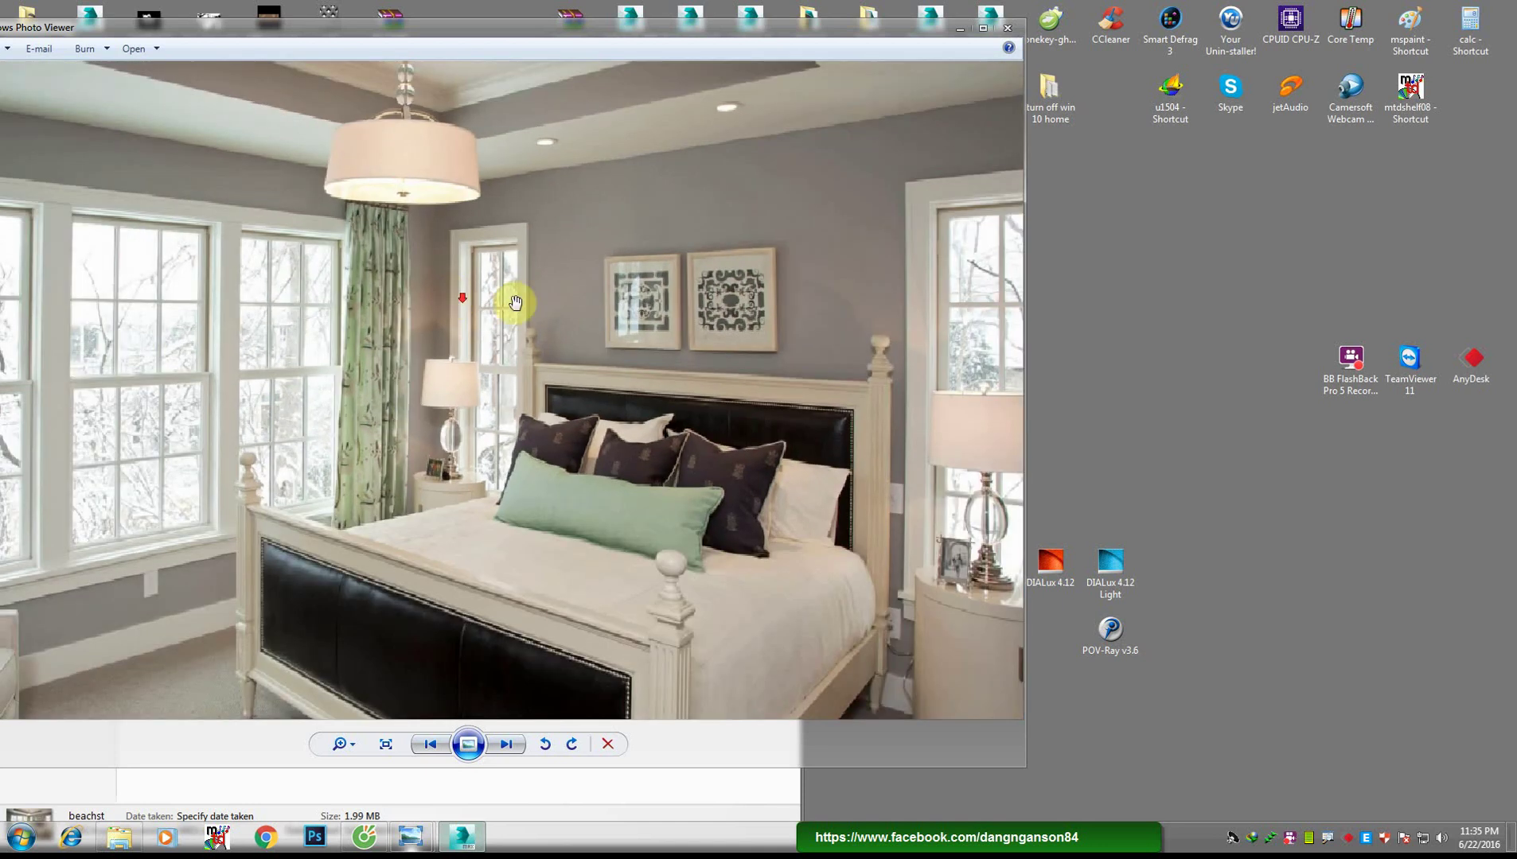
scroll(605, 304, "down", 1)
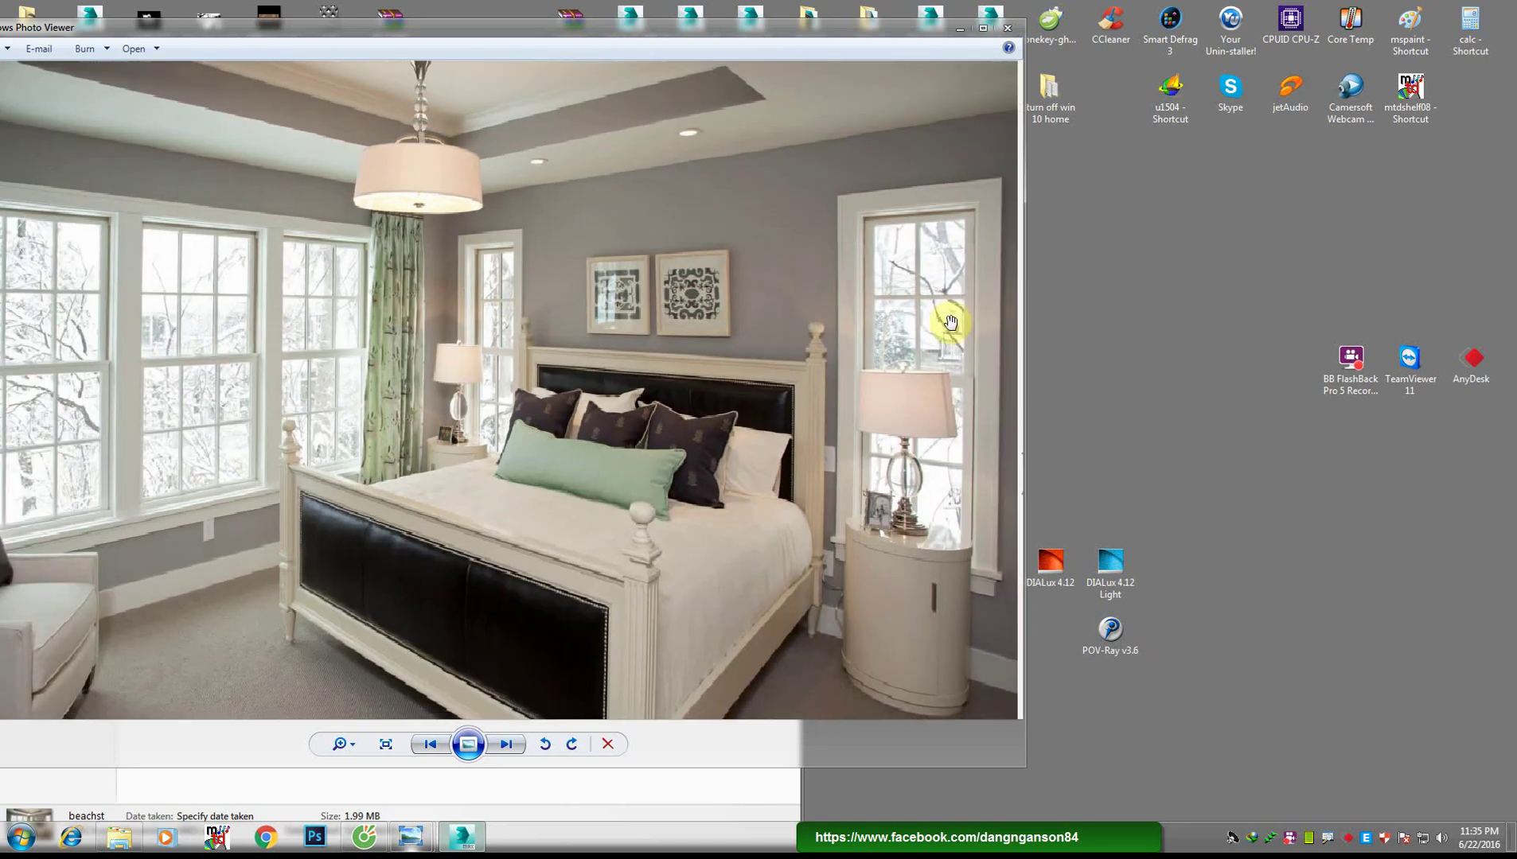
scroll(752, 386, "up", 1)
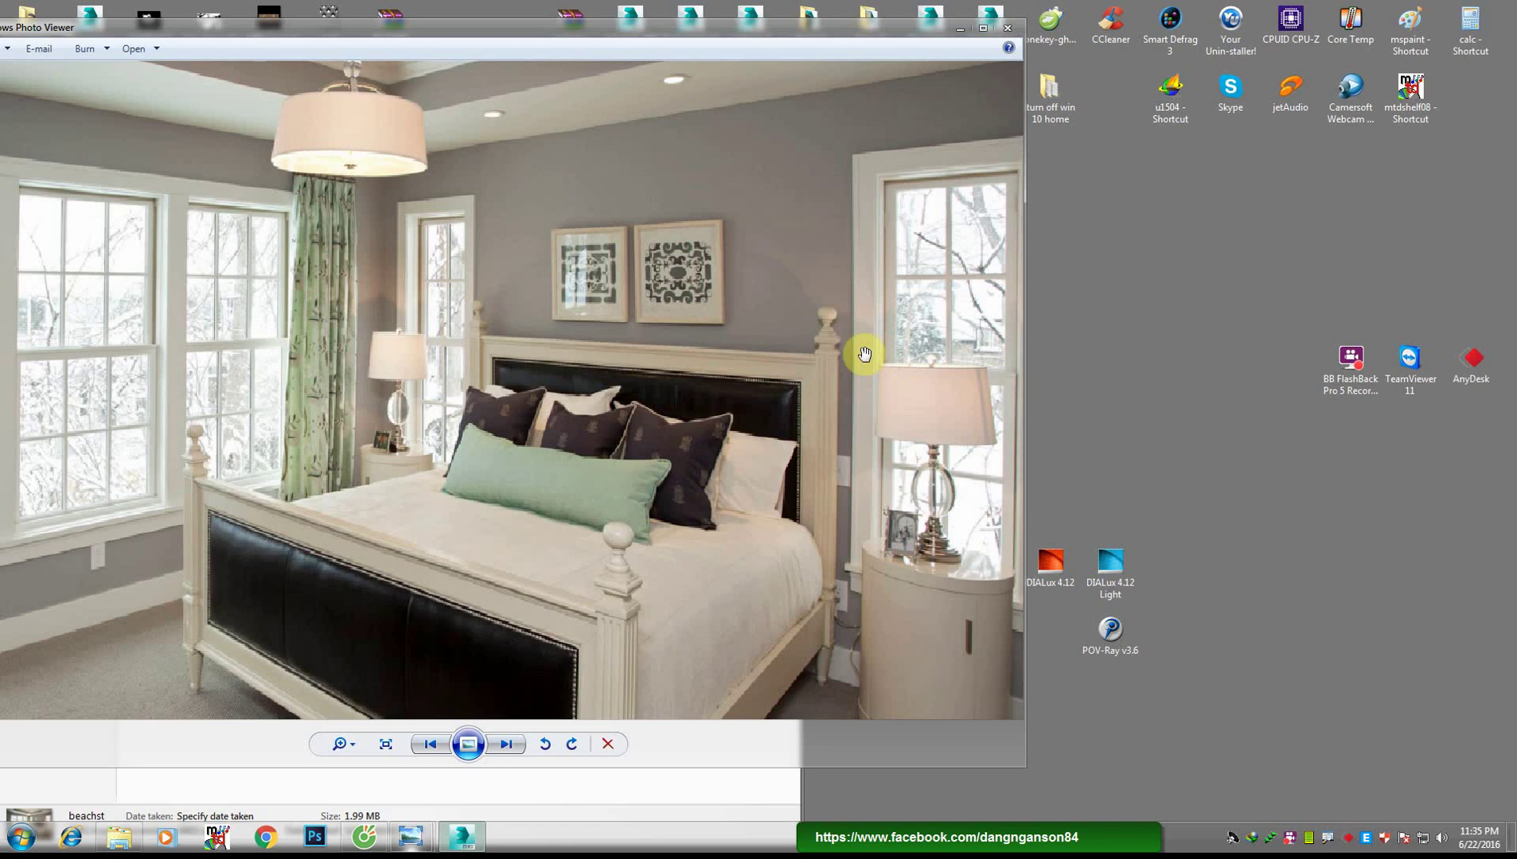
scroll(768, 390, "down", 1)
scroll(769, 386, "up", 1)
scroll(897, 355, "up", 1)
scroll(897, 355, "down", 1)
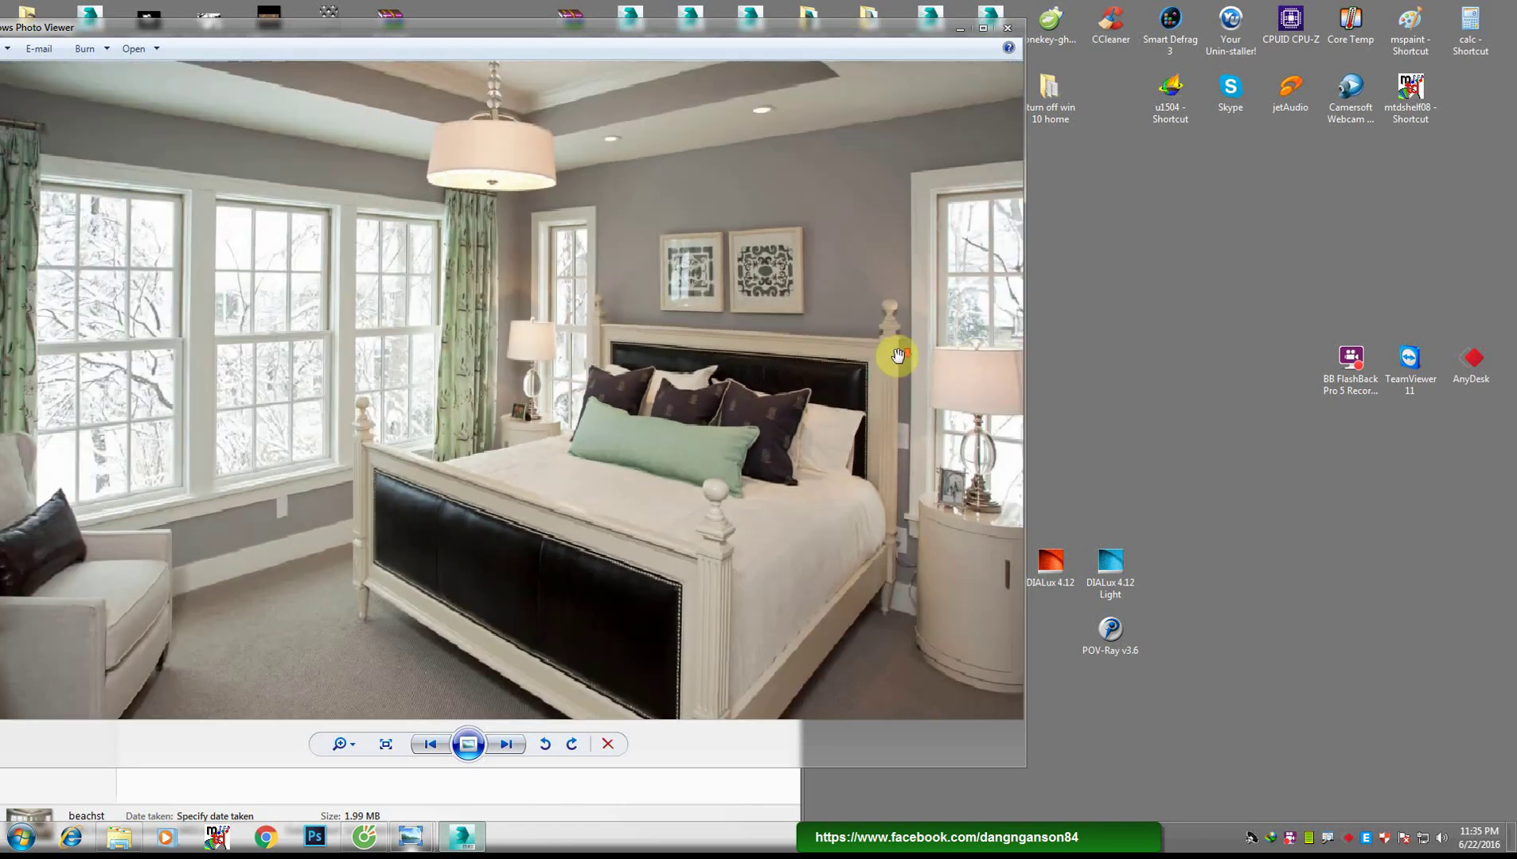
scroll(431, 438, "down", 1)
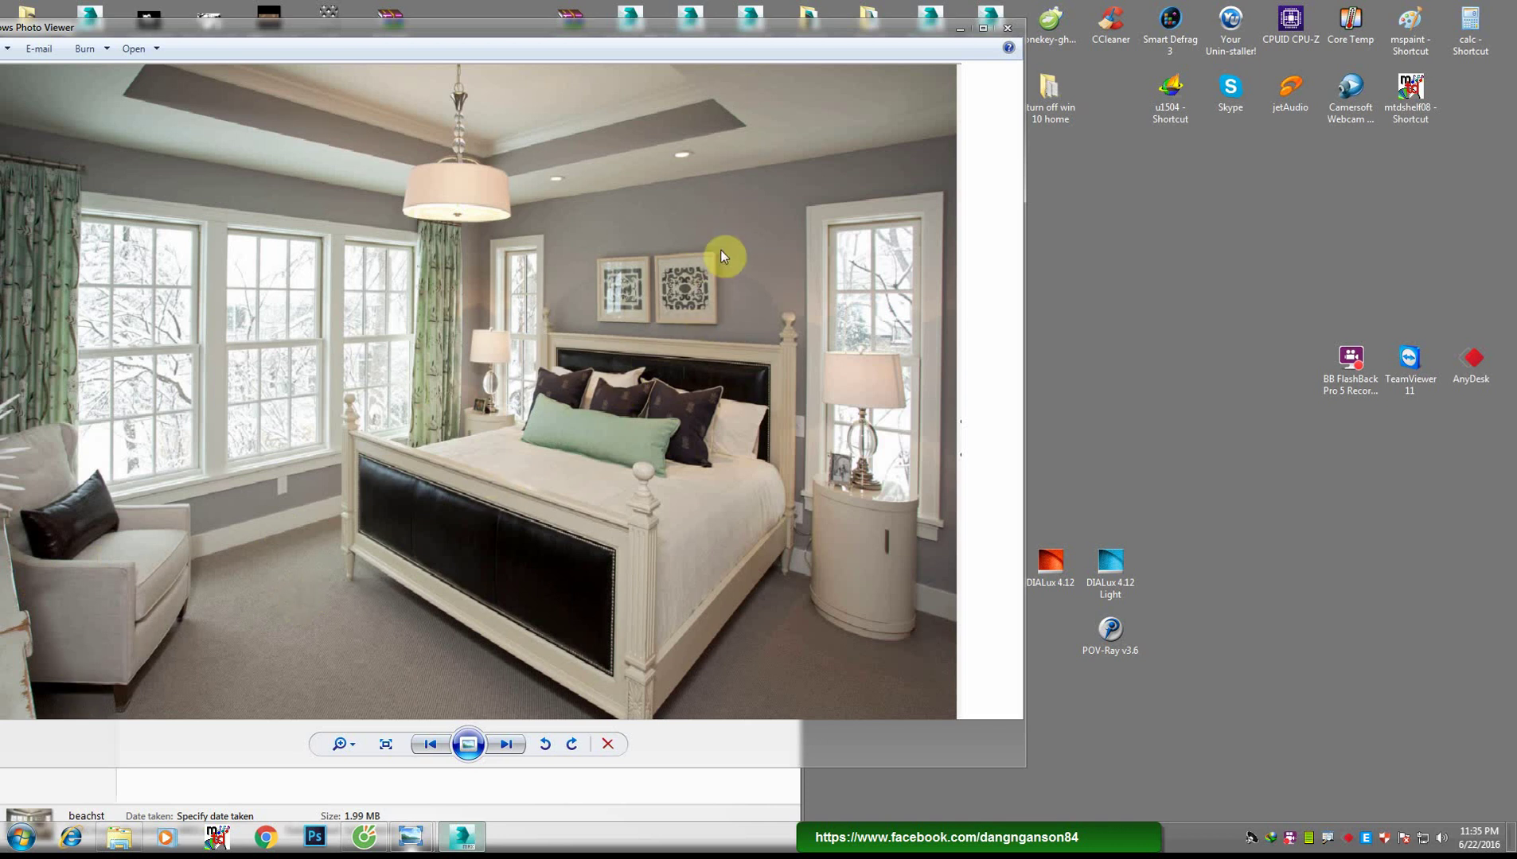
scroll(644, 326, "up", 1)
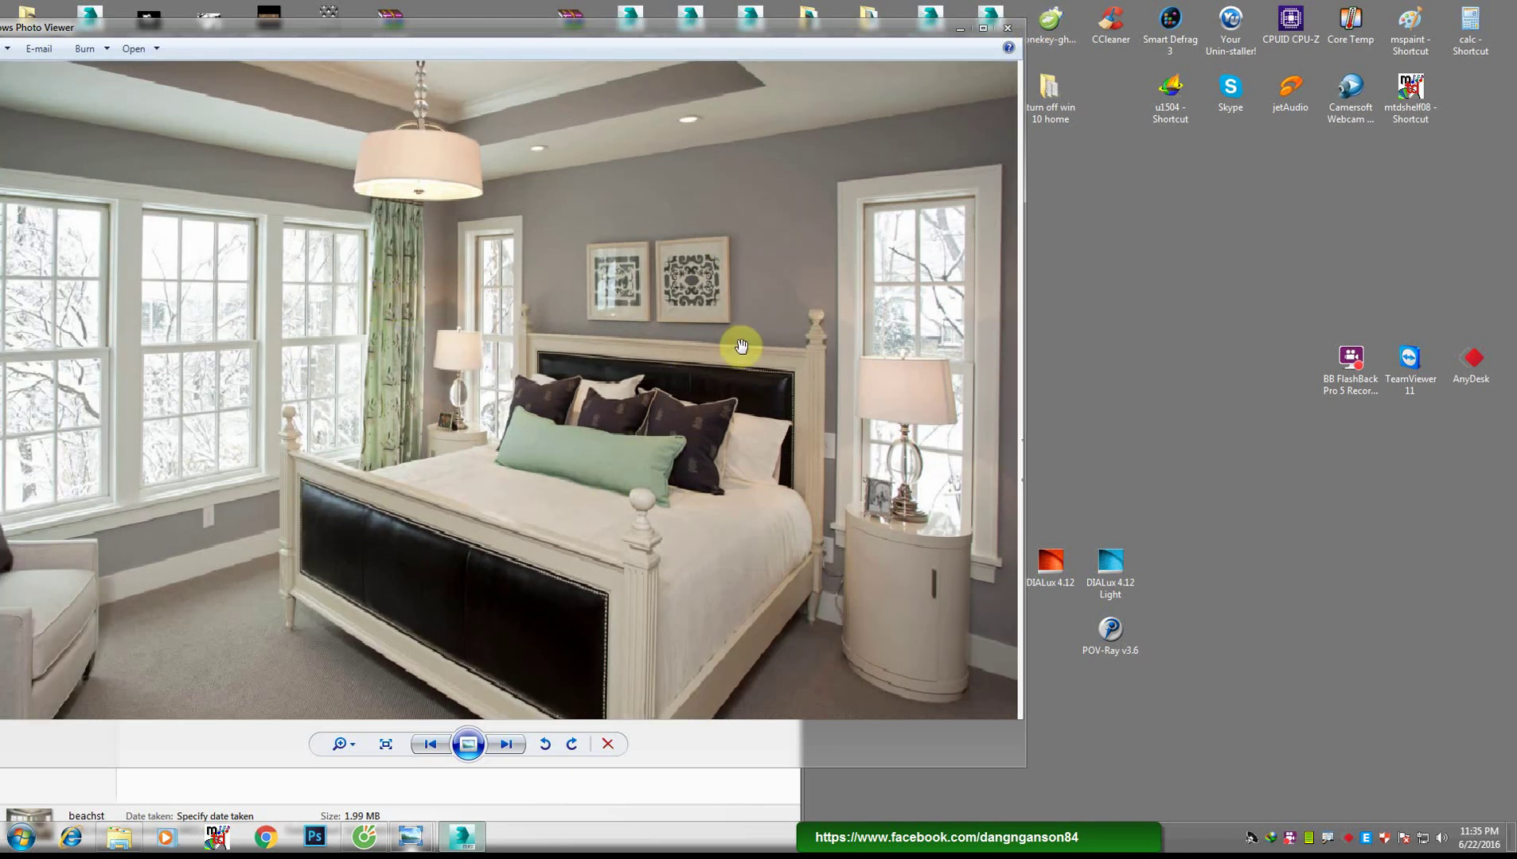
scroll(742, 348, "down", 1)
scroll(743, 349, "up", 1)
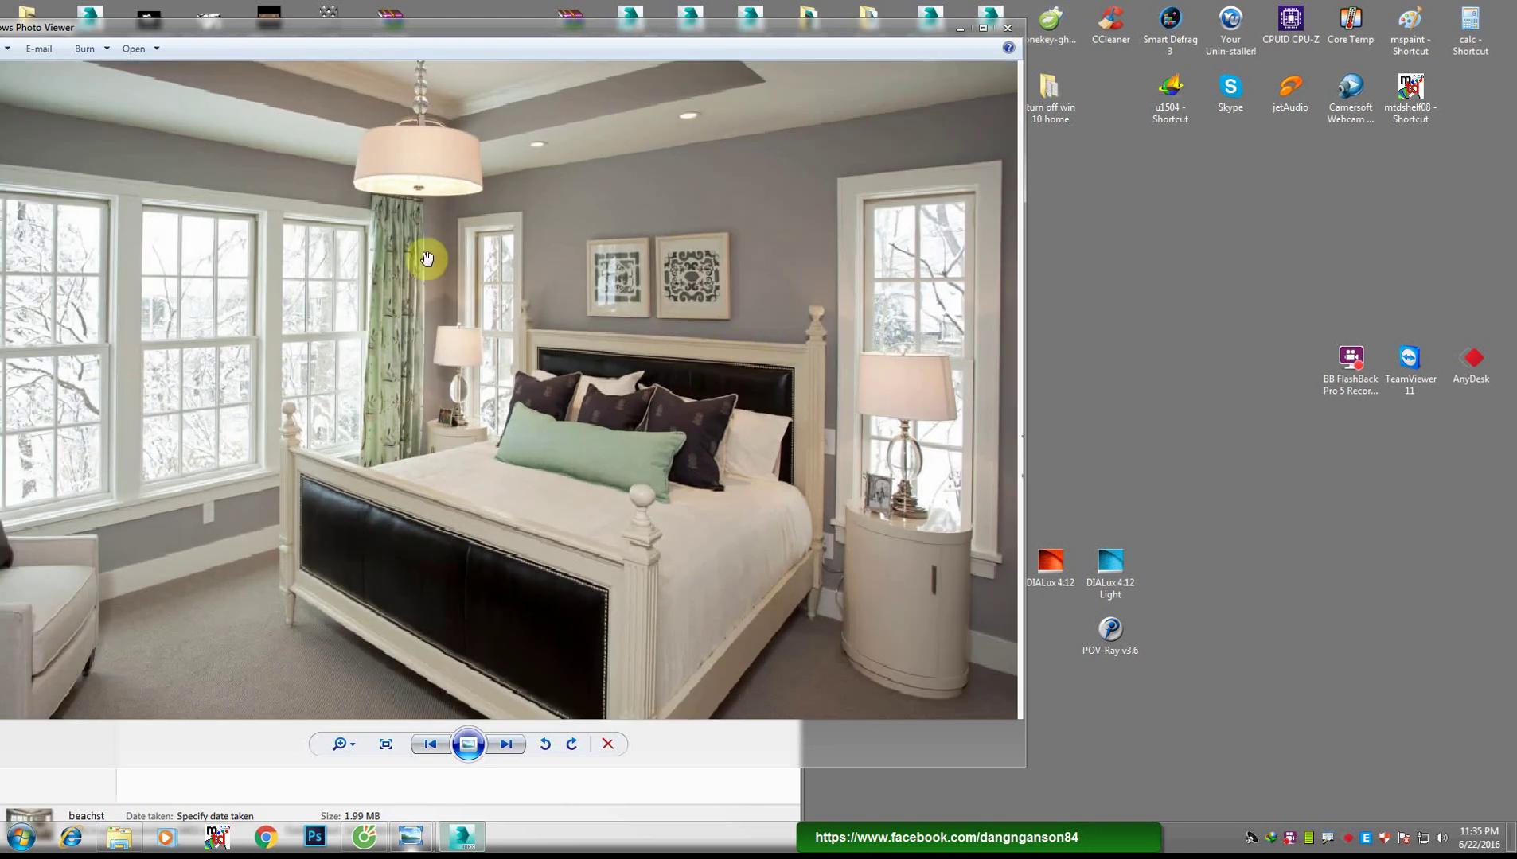
left_click_drag(946, 351, 540, 274)
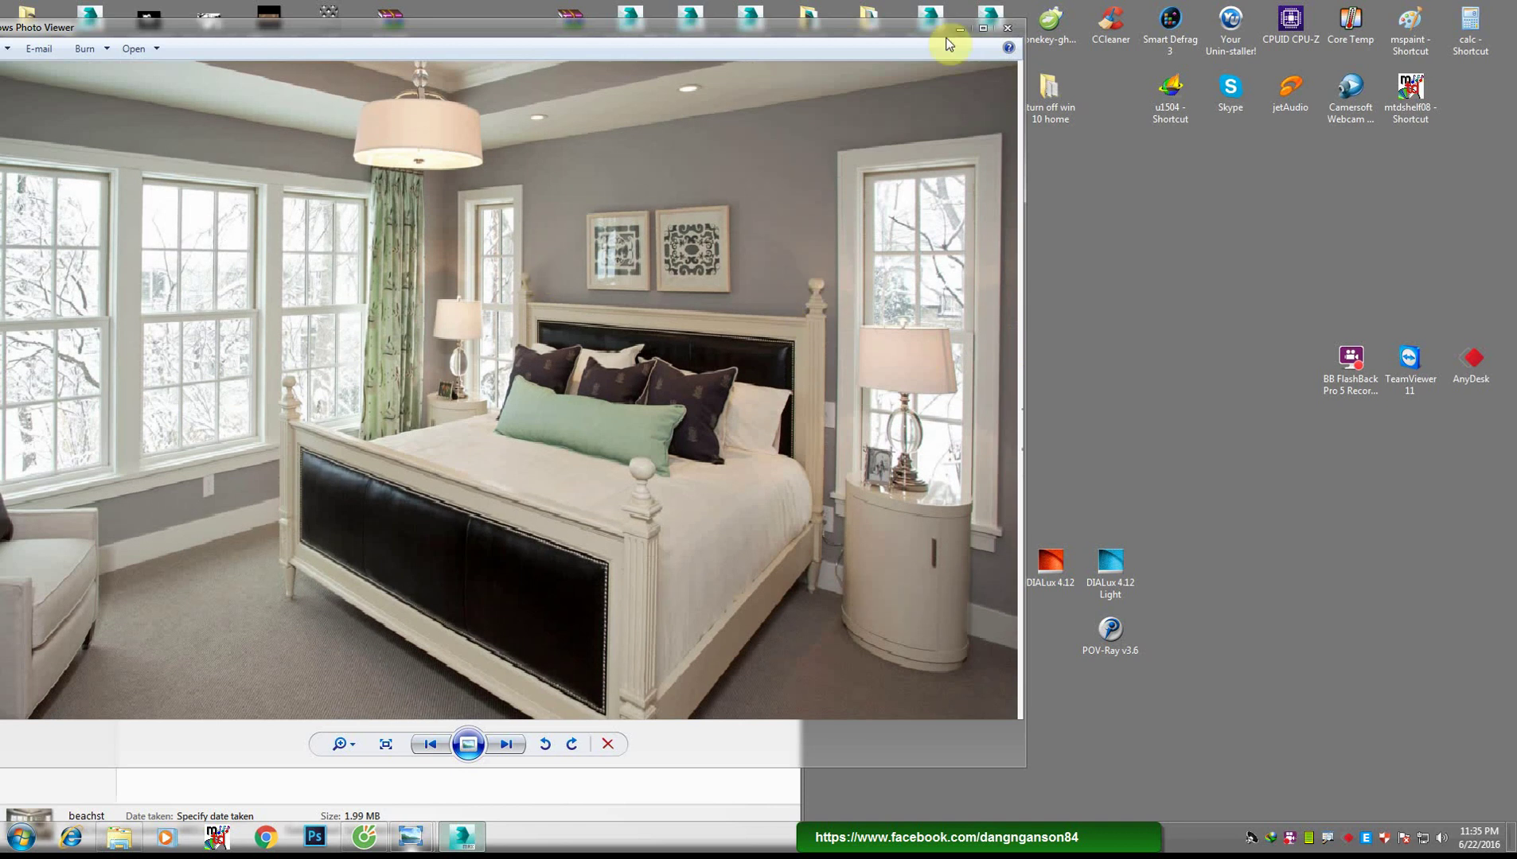
mouse_move(447, 295)
left_mouse_down()
mouse_move(519, 374)
mouse_move(472, 245)
left_mouse_up()
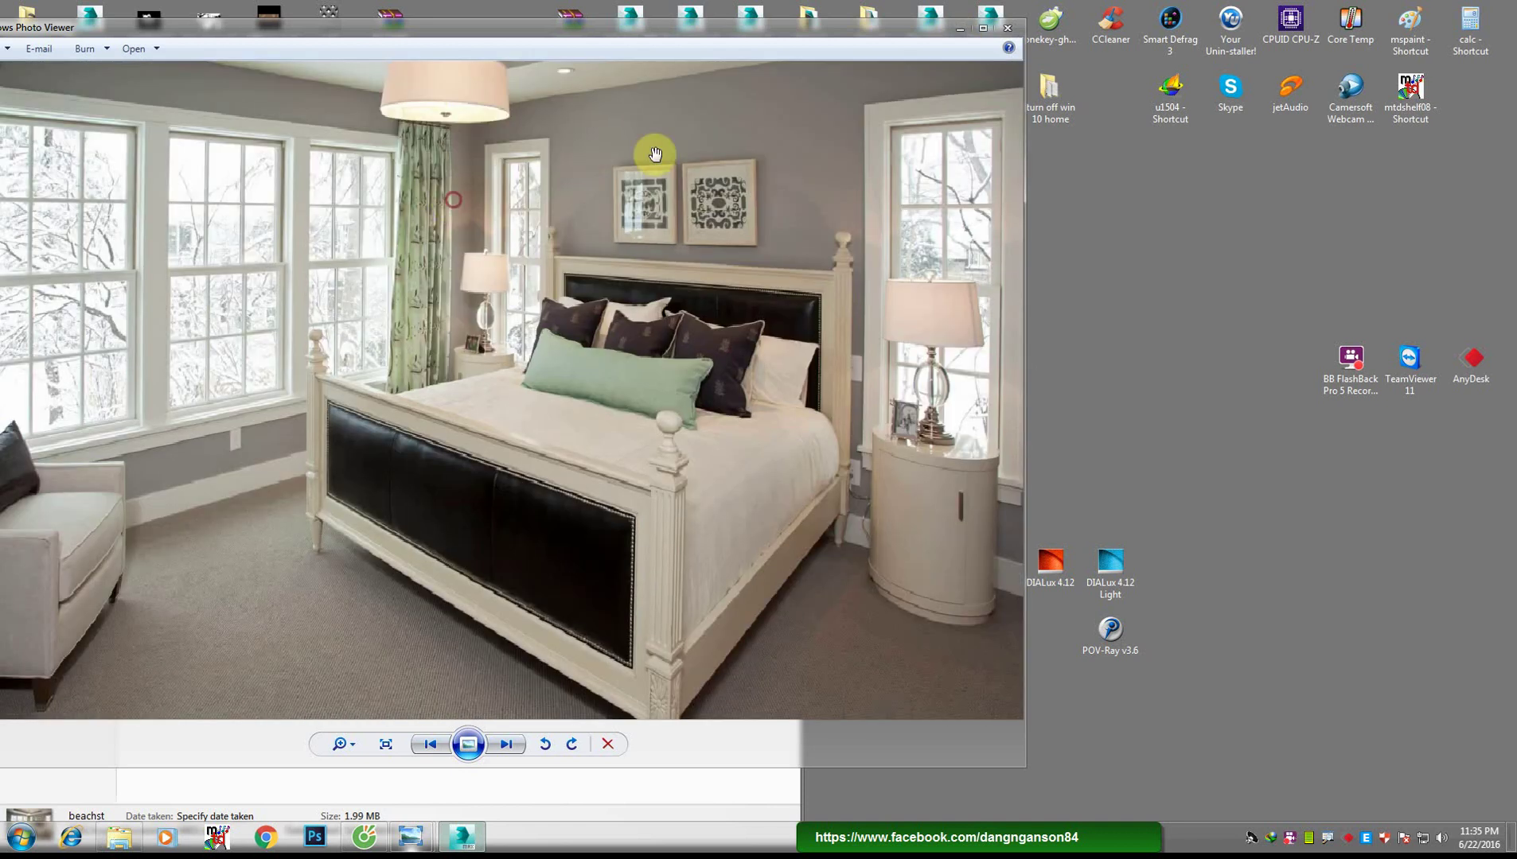
Return to 3ds Max, maximize the Top viewport and draw a box
left_click(957, 33)
left_click(463, 837)
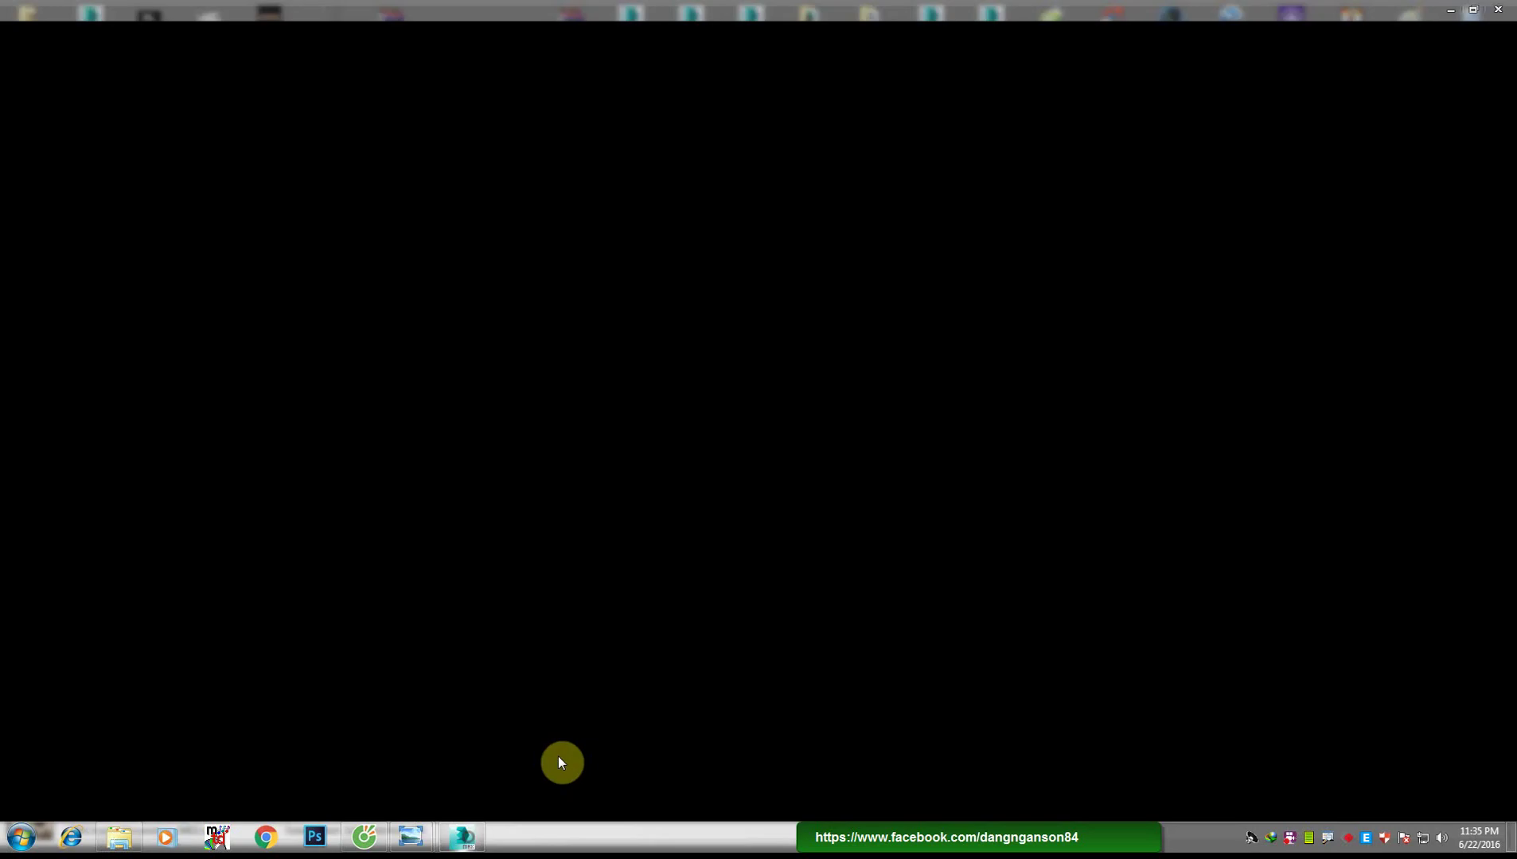
key("alt+w")
key("t")
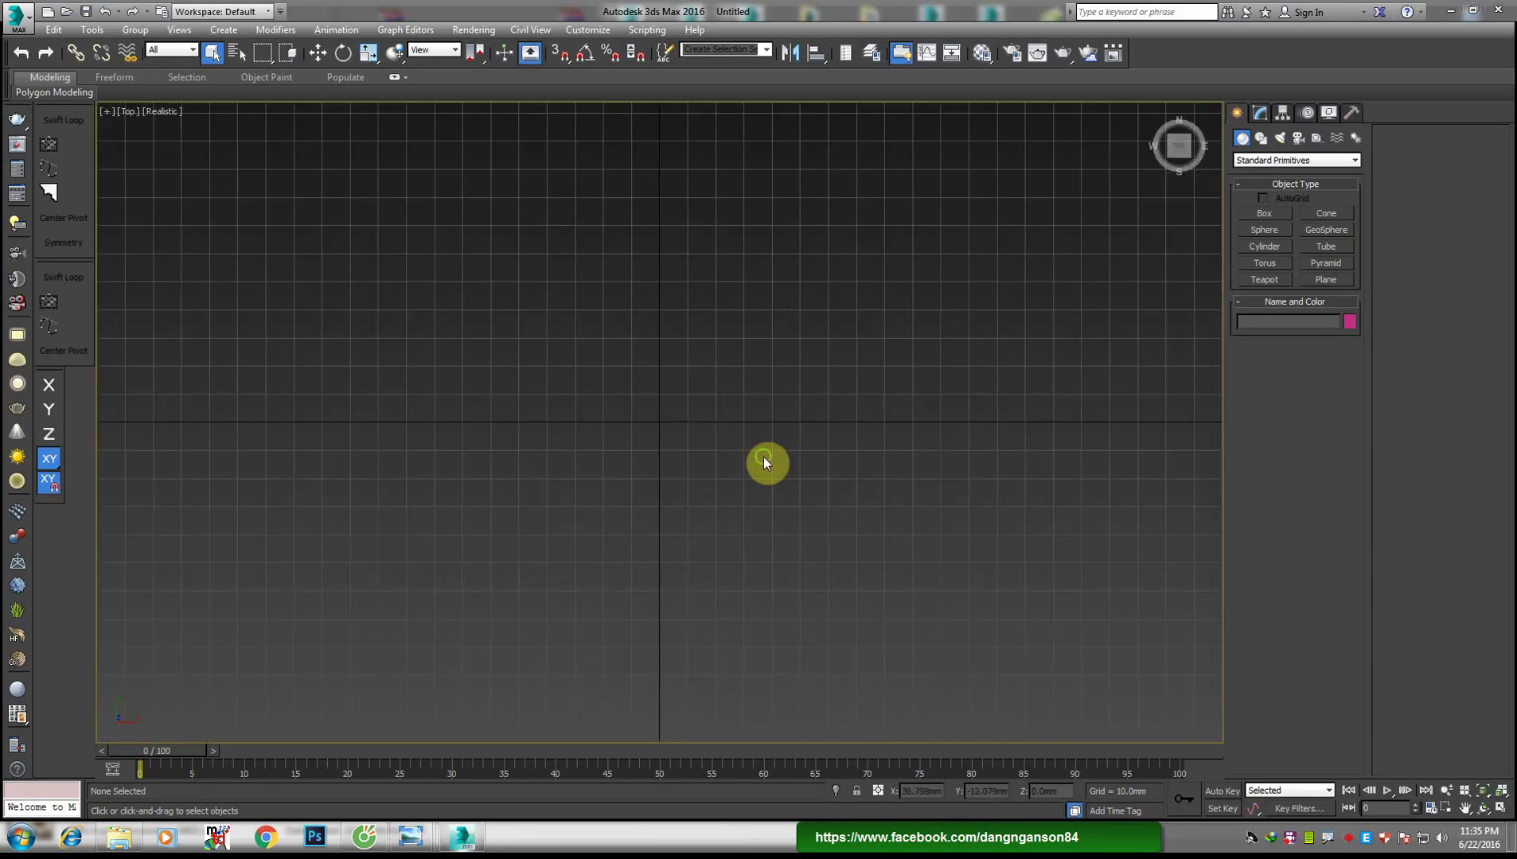
left_click(1263, 213)
mouse_move(305, 240)
left_mouse_down()
mouse_move(1039, 626)
mouse_move(1189, 682)
left_mouse_up()
left_click(752, 512)
Hide the grid, turn on edged faces and open the box's parameters
key("w")
mouse_move(775, 491)
middle_mouse_down("alt")
mouse_move(850, 487)
mouse_move(897, 430)
mouse_move(863, 476)
mouse_move(754, 515)
middle_mouse_up("alt")
key("g")
left_click(1259, 112)
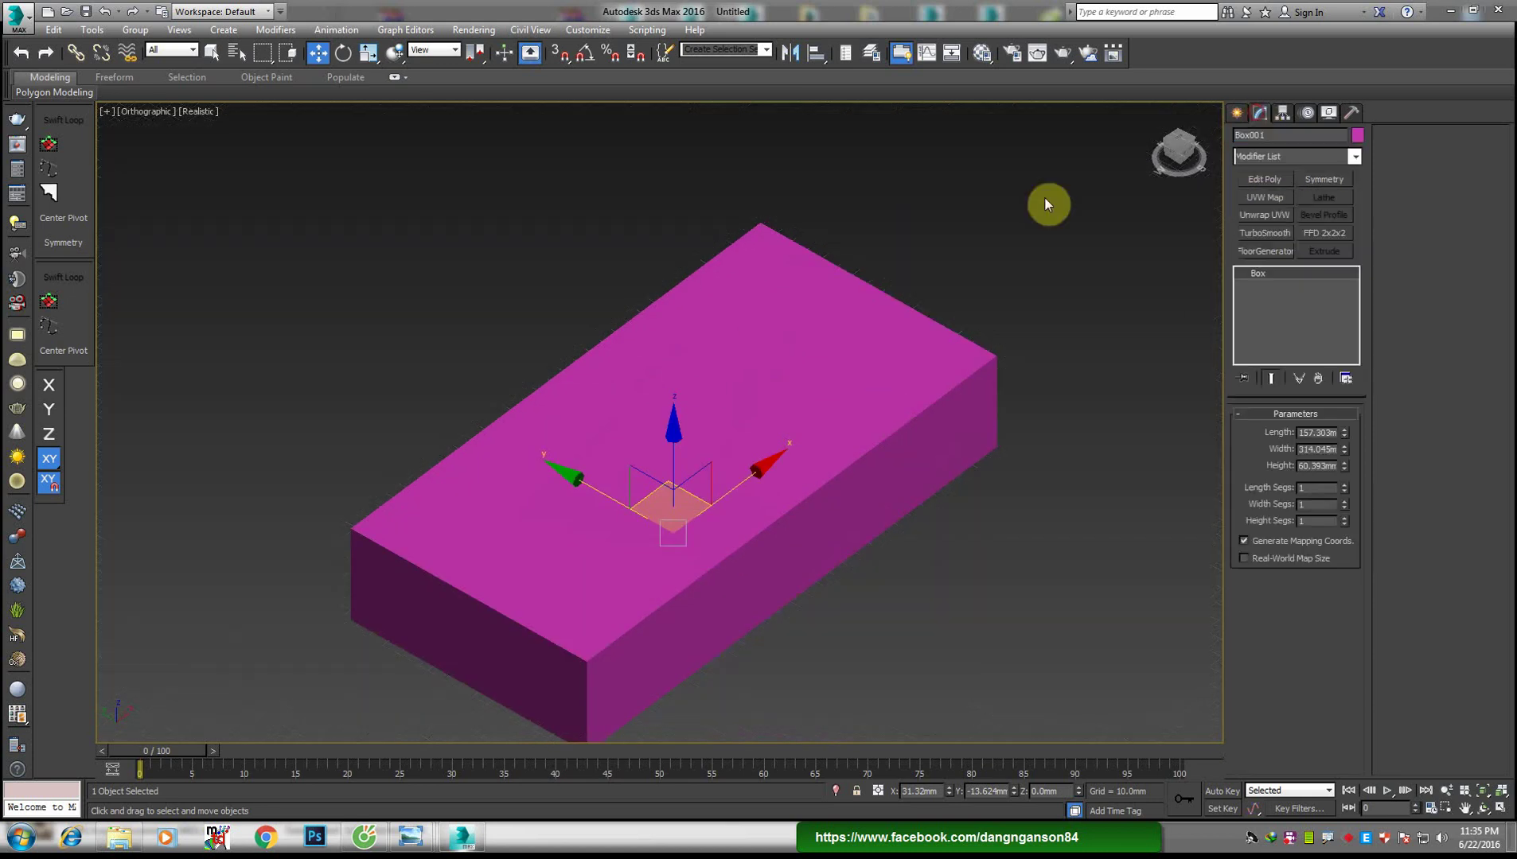
key("F4")
left_click_drag(1344, 467, 1318, 452)
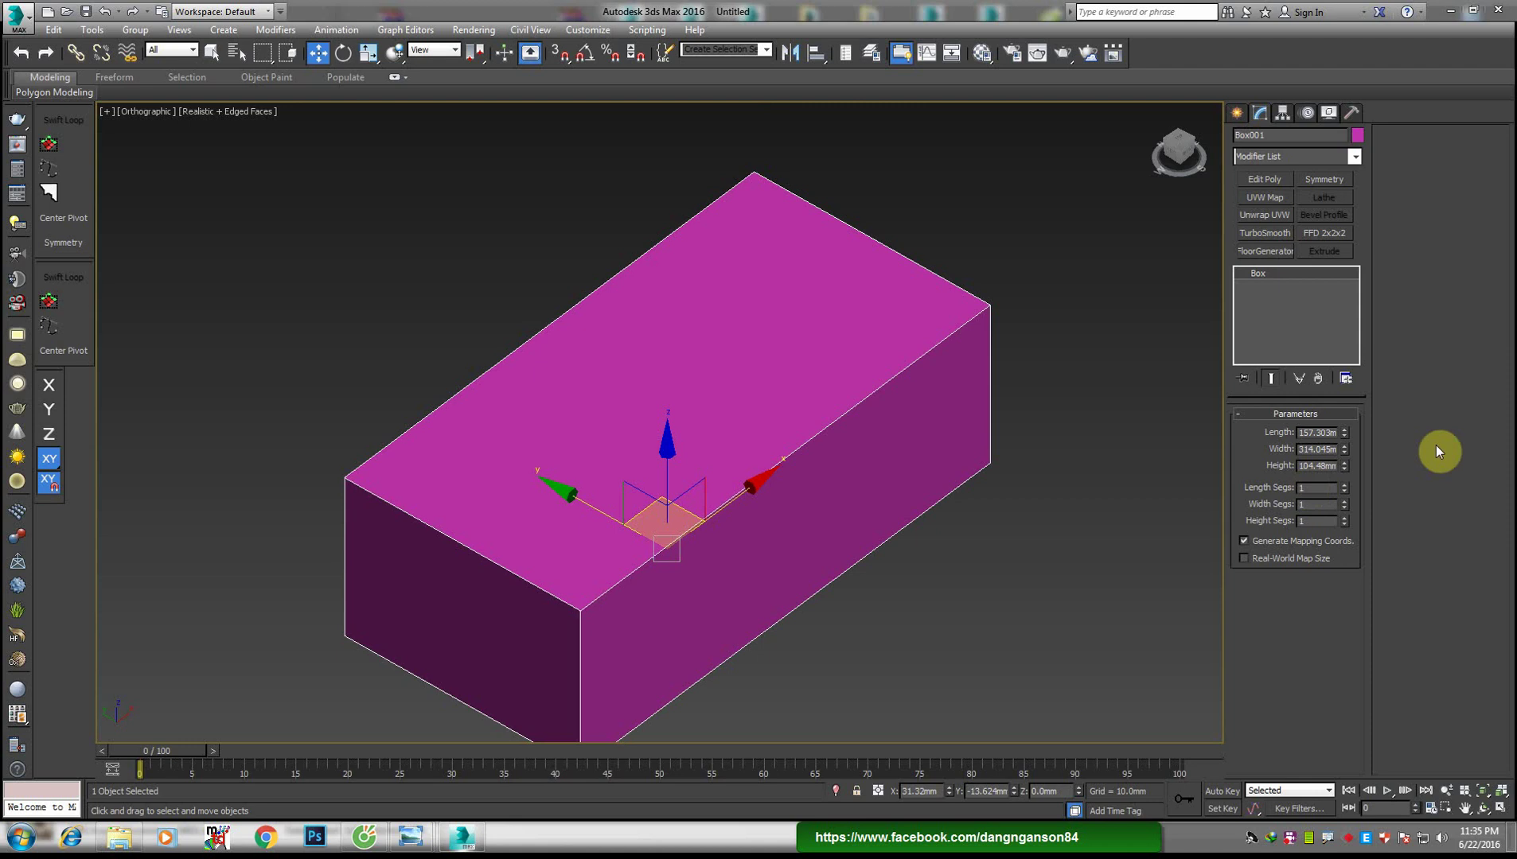
Enter box Length 3600 and Width 4500 mm, then orbit to view the slab
left_click_drag(1344, 437, 1323, 434)
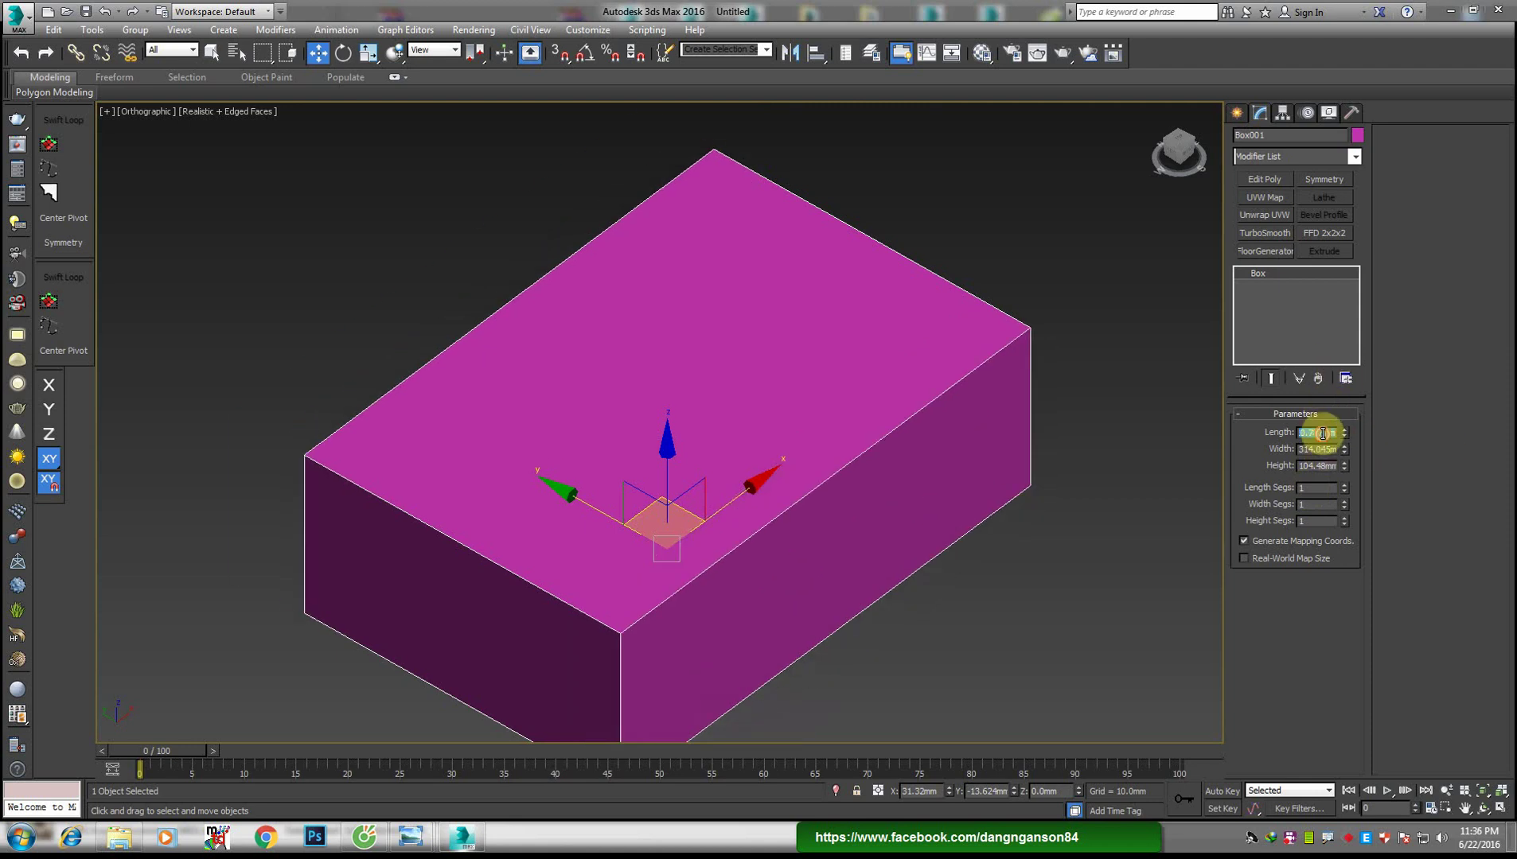
type("3600")
key("Tab")
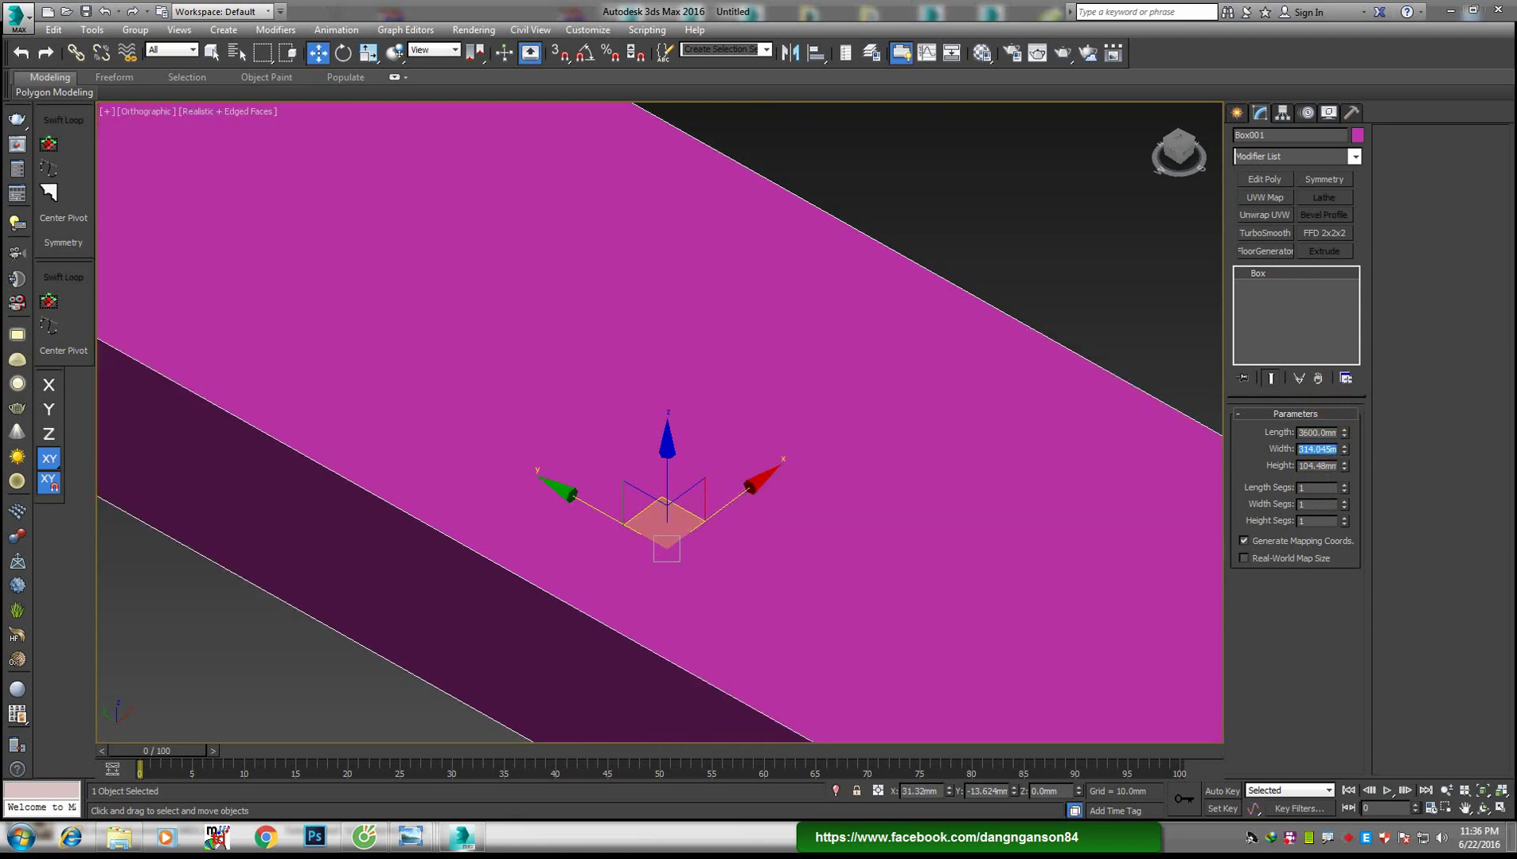
type("4500")
key("Return")
scroll(609, 612, "down", 3)
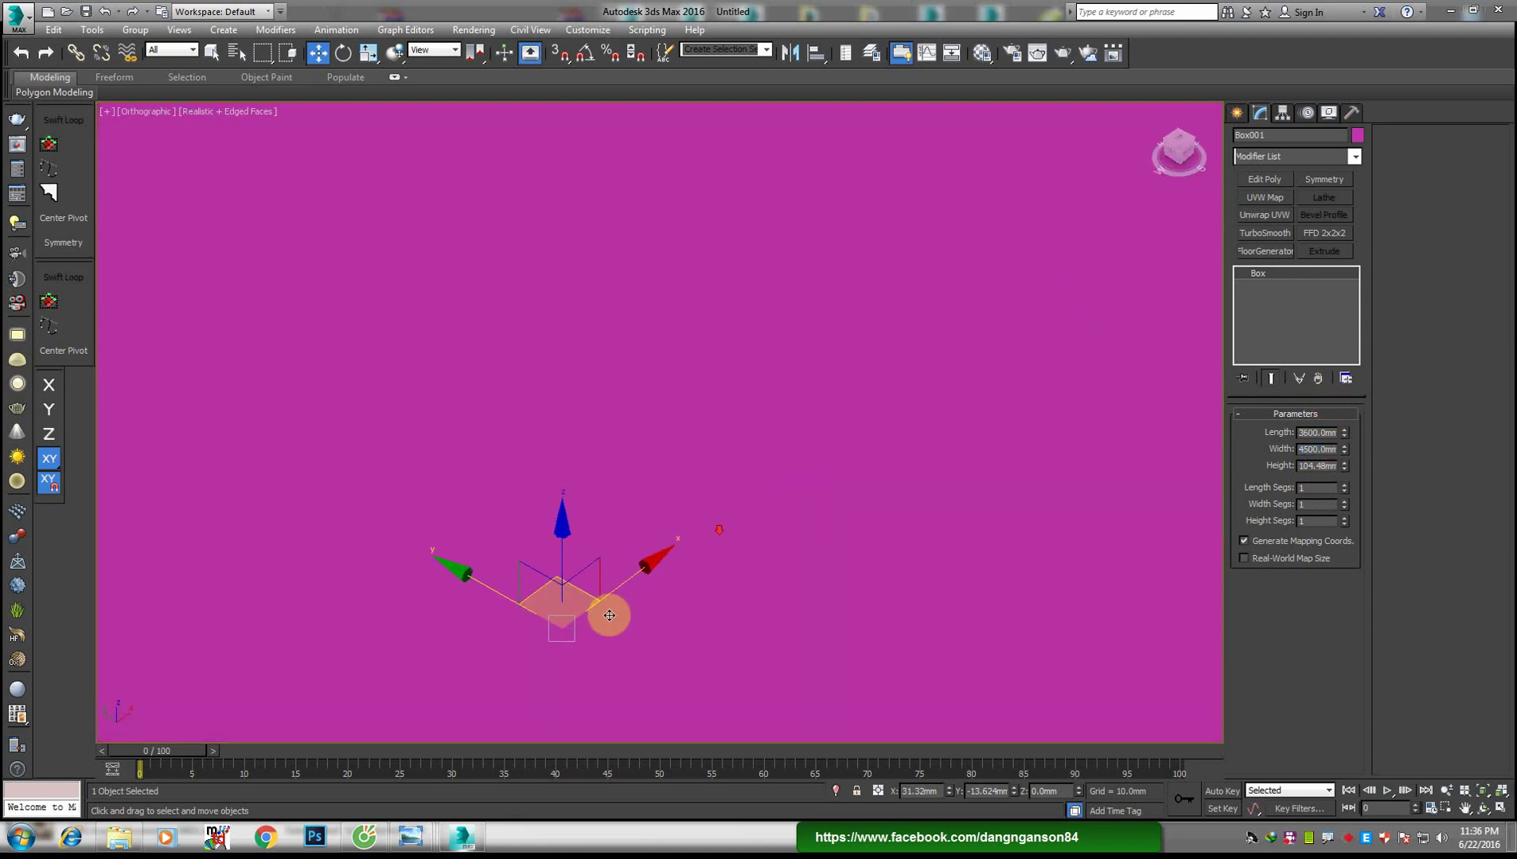
scroll(664, 615, "down", 5)
middle_click_drag(663, 616, 632, 581, "alt")
scroll(676, 630, "up", 3)
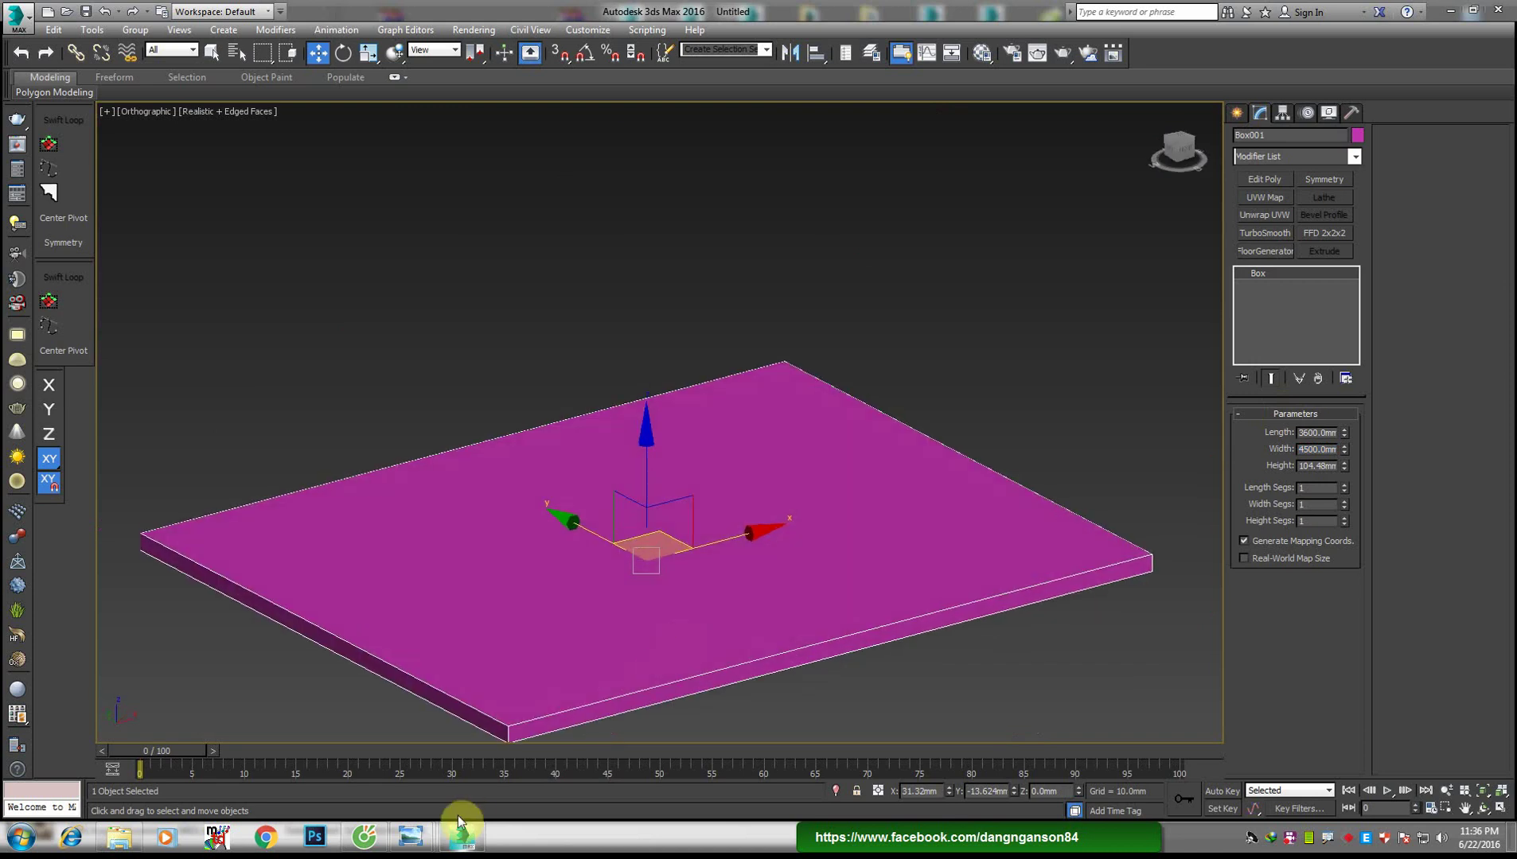
mouse_move(460, 837)
left_click(549, 776)
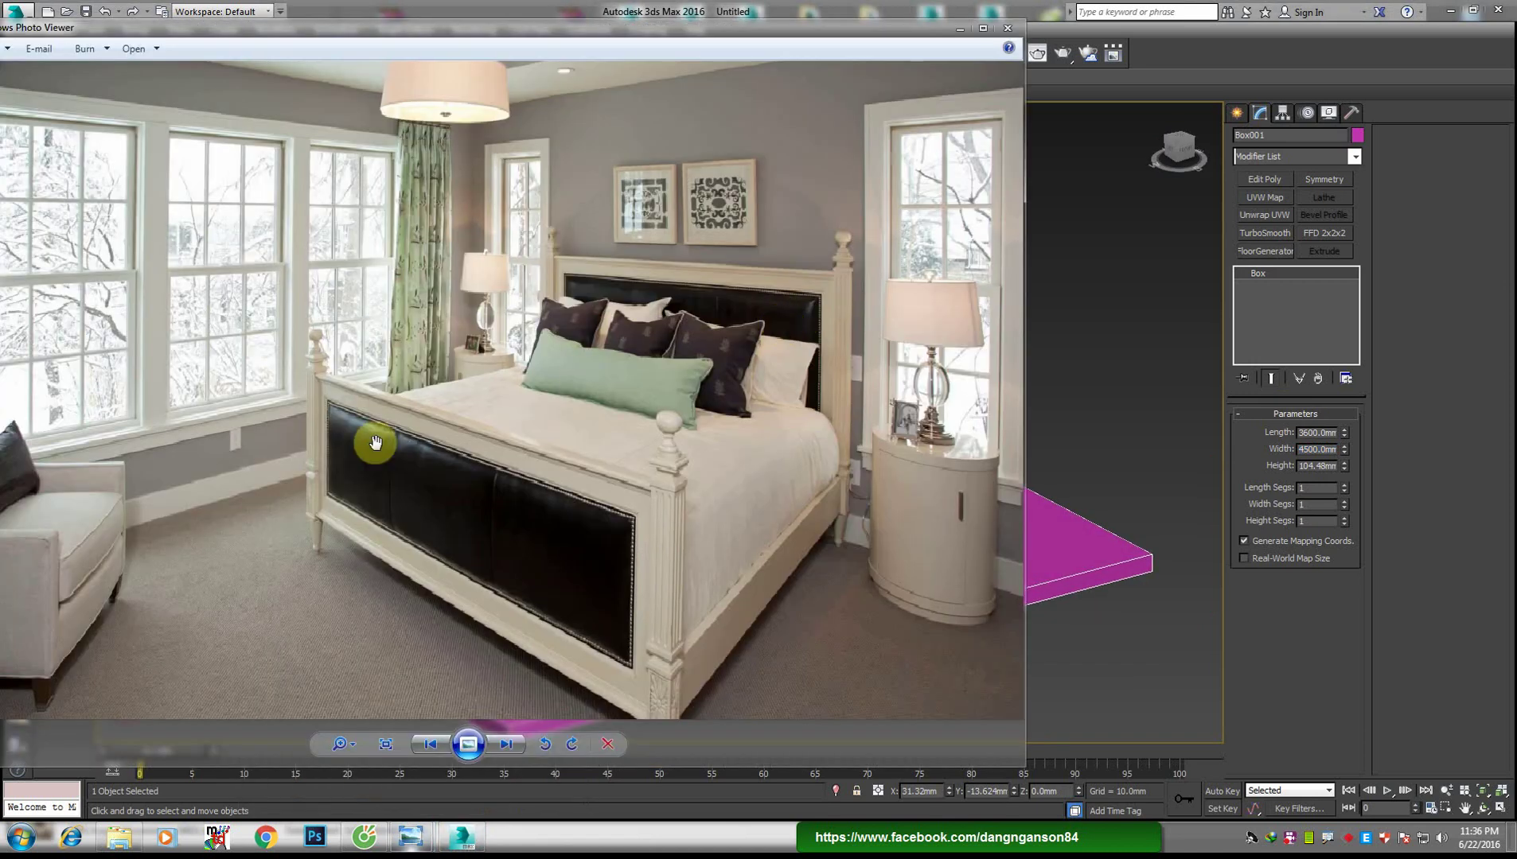
scroll(57, 517, "up", 1)
scroll(508, 446, "up", 1)
scroll(632, 426, "down", 2)
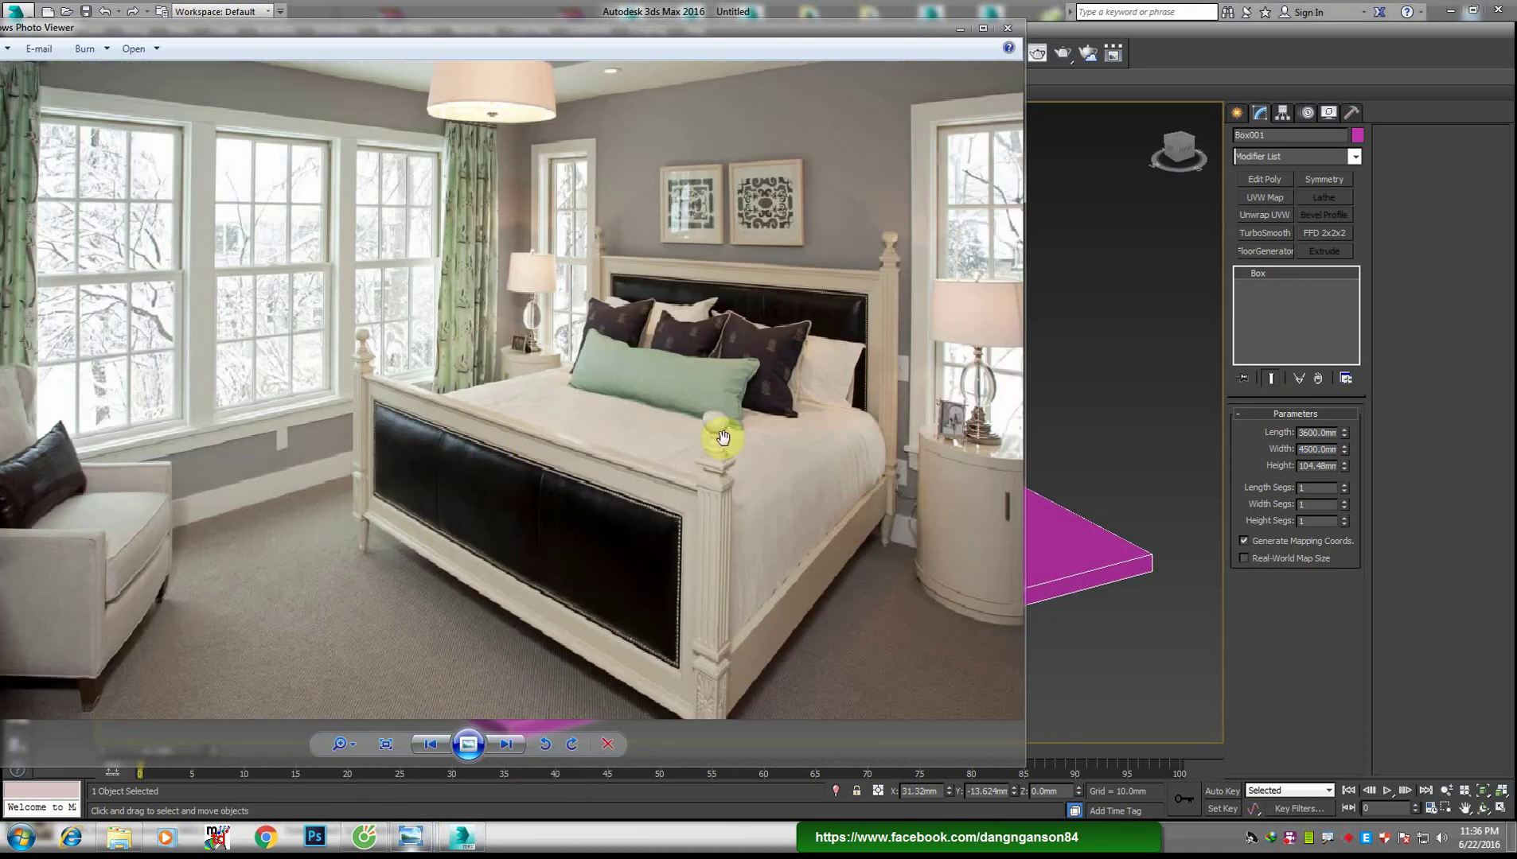
scroll(103, 532, "up", 1)
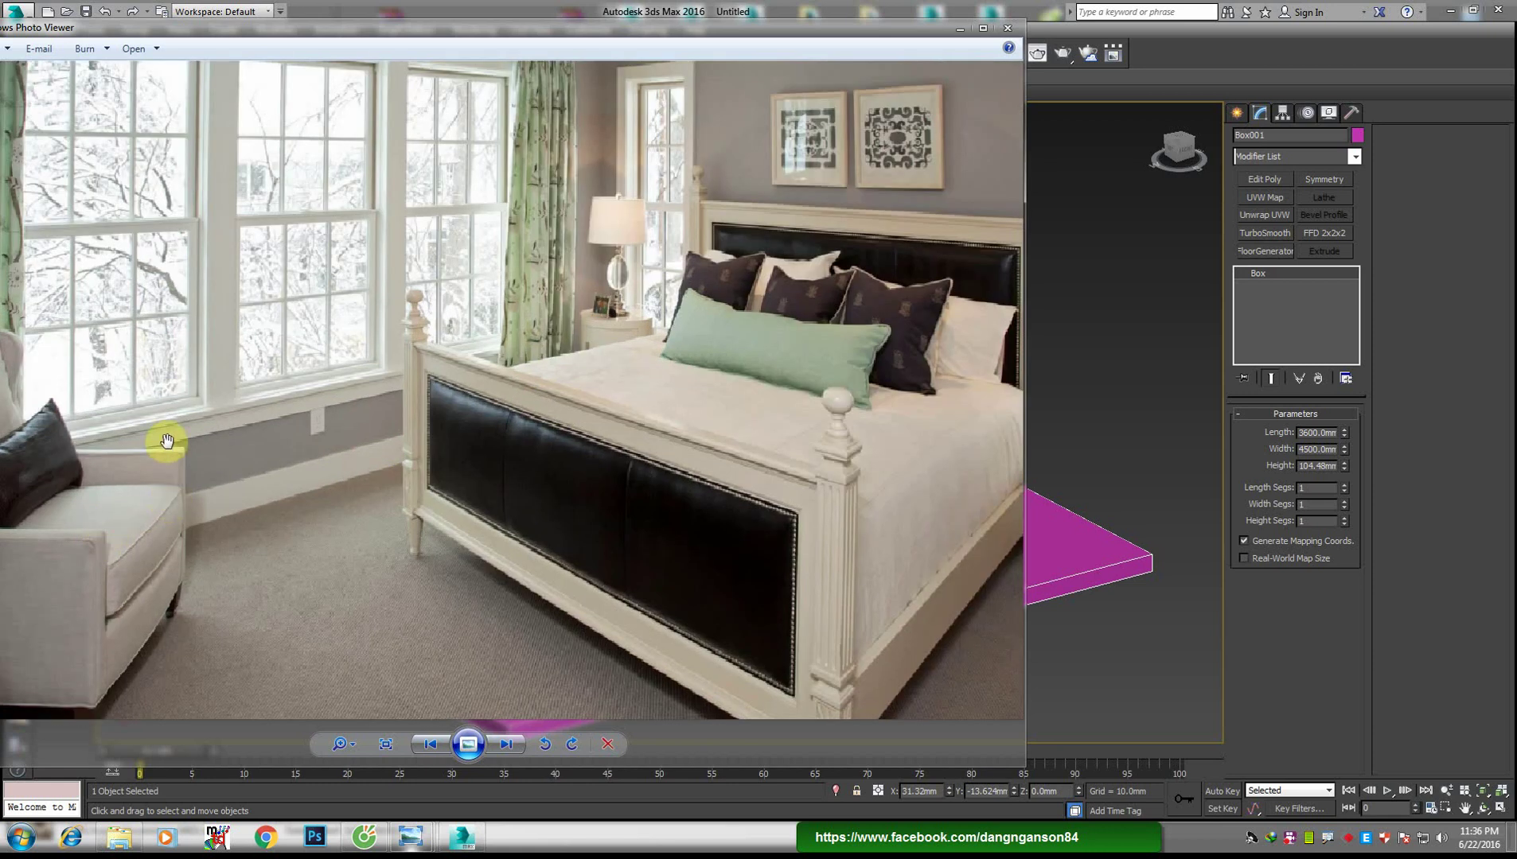
scroll(223, 407, "up", 1)
scroll(303, 459, "down", 1)
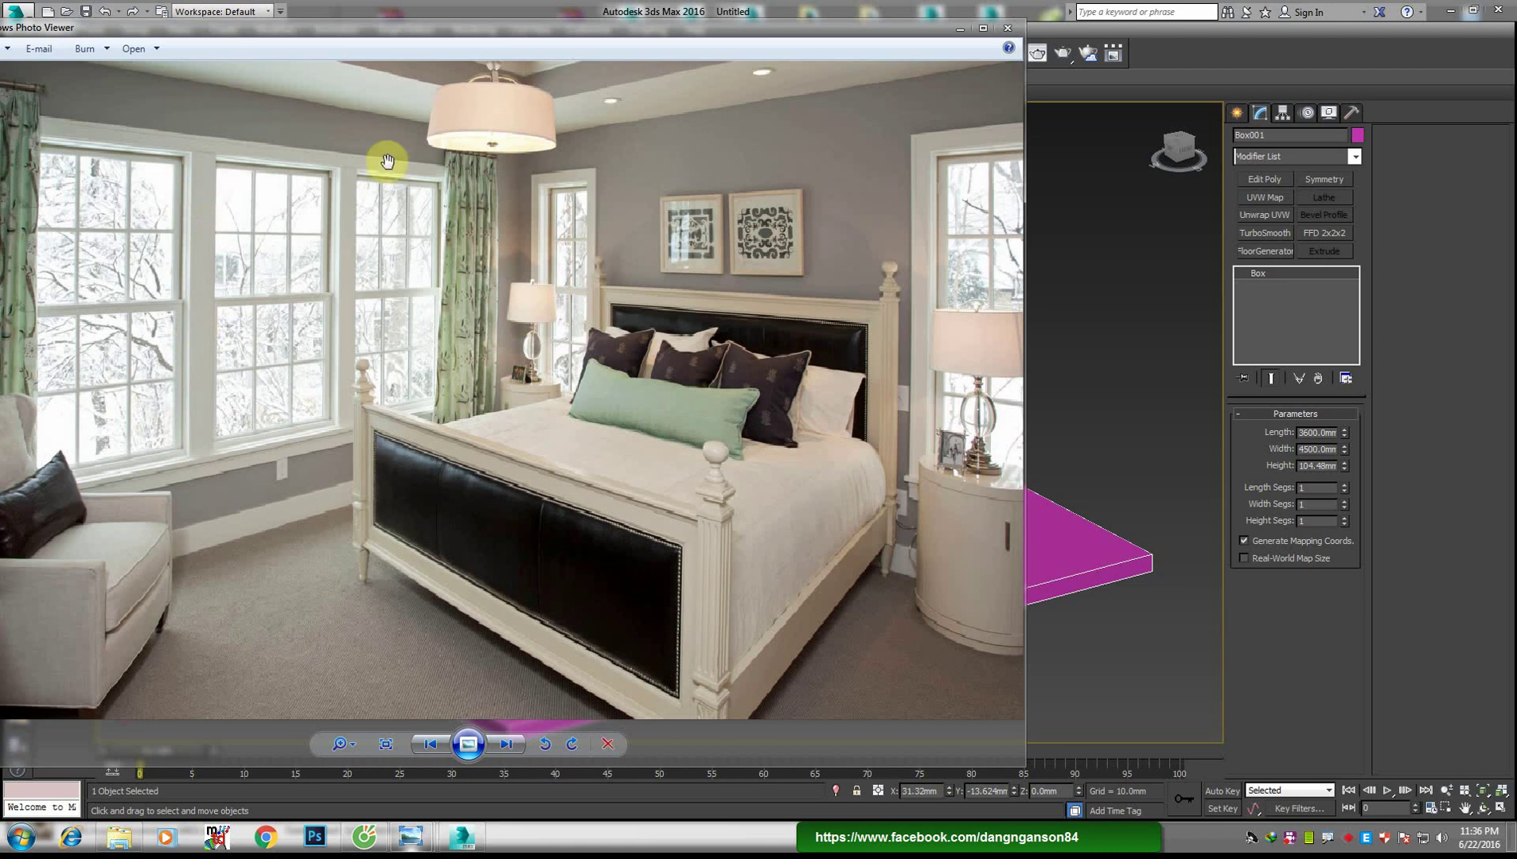
left_click_drag(324, 203, 351, 352)
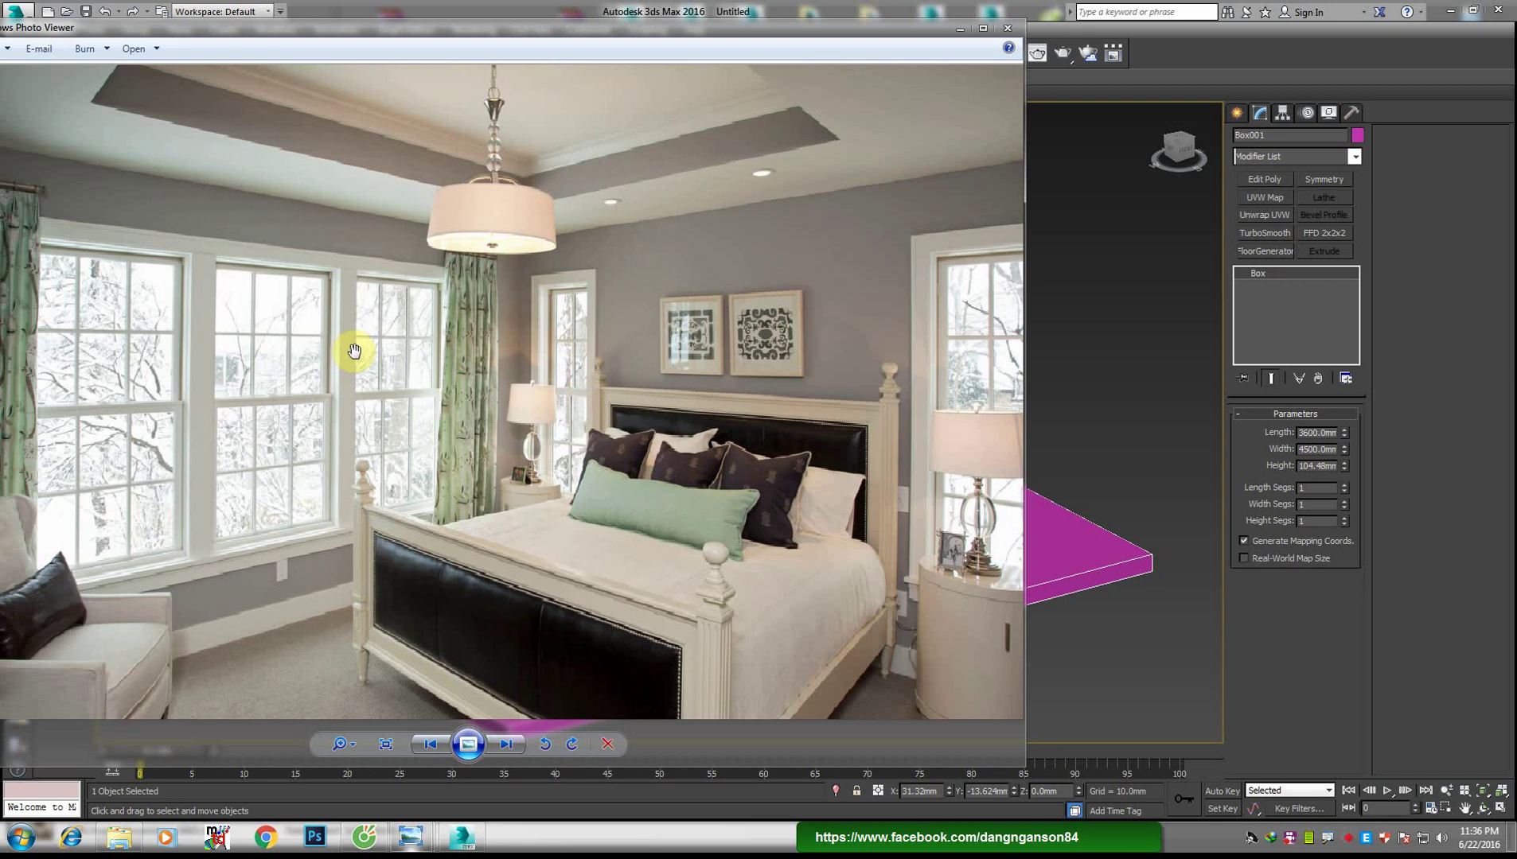
scroll(433, 338, "down", 1)
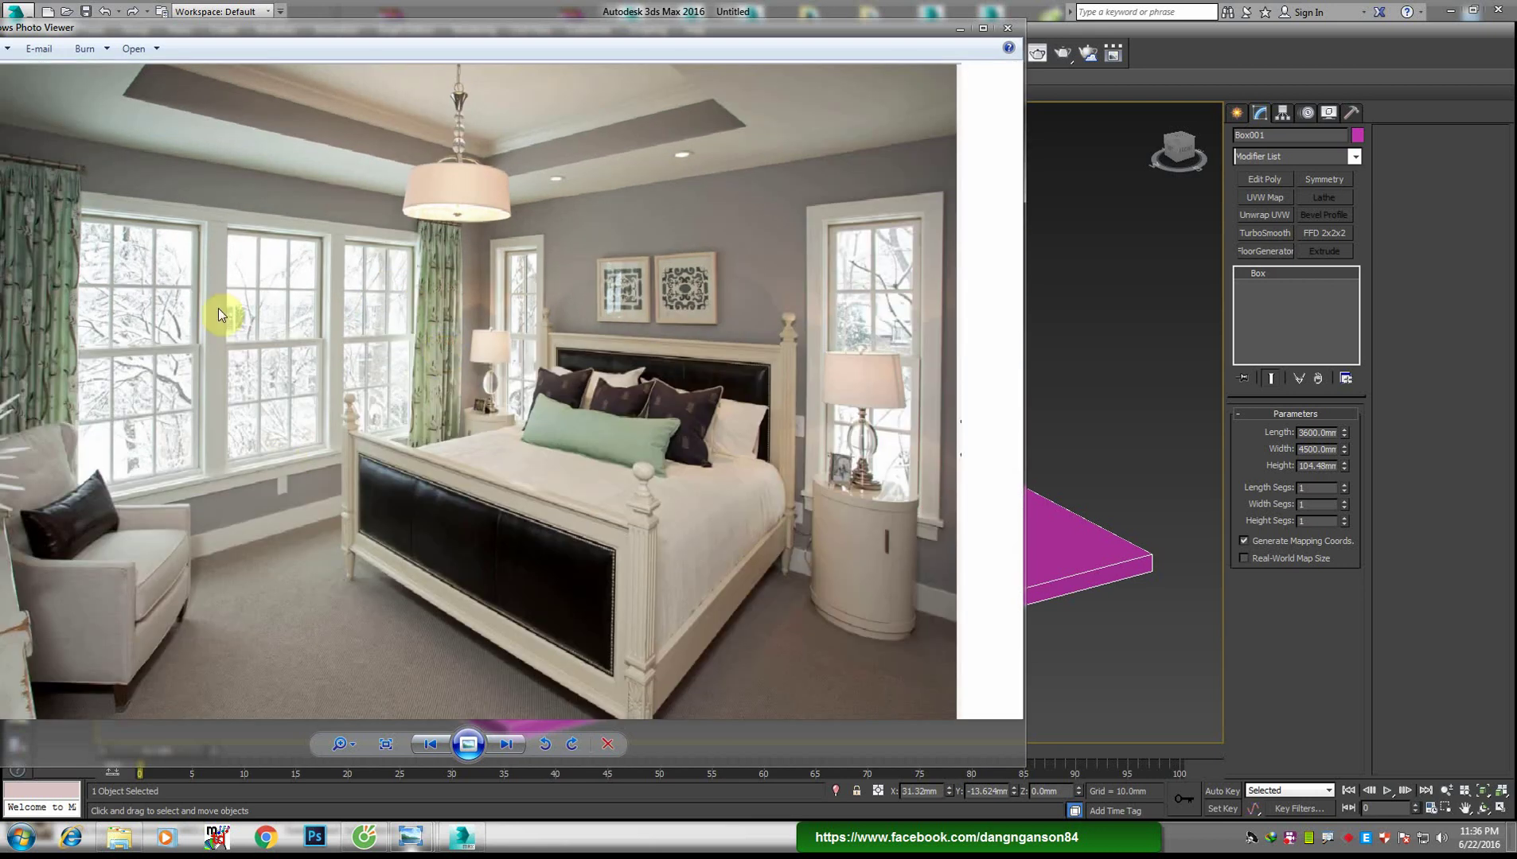
scroll(249, 207, "up", 1)
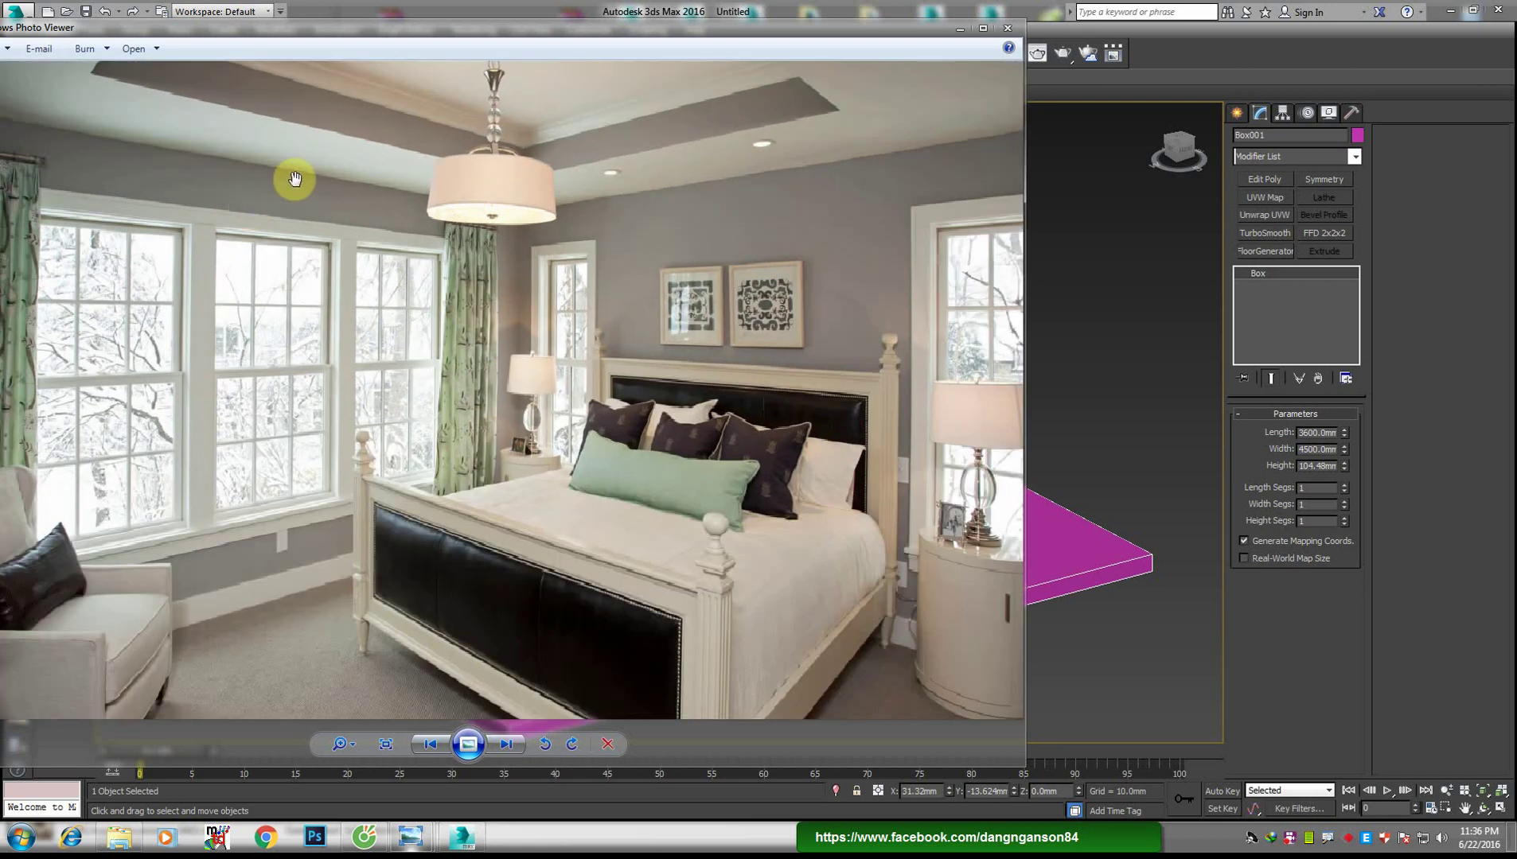
left_click_drag(304, 189, 312, 206)
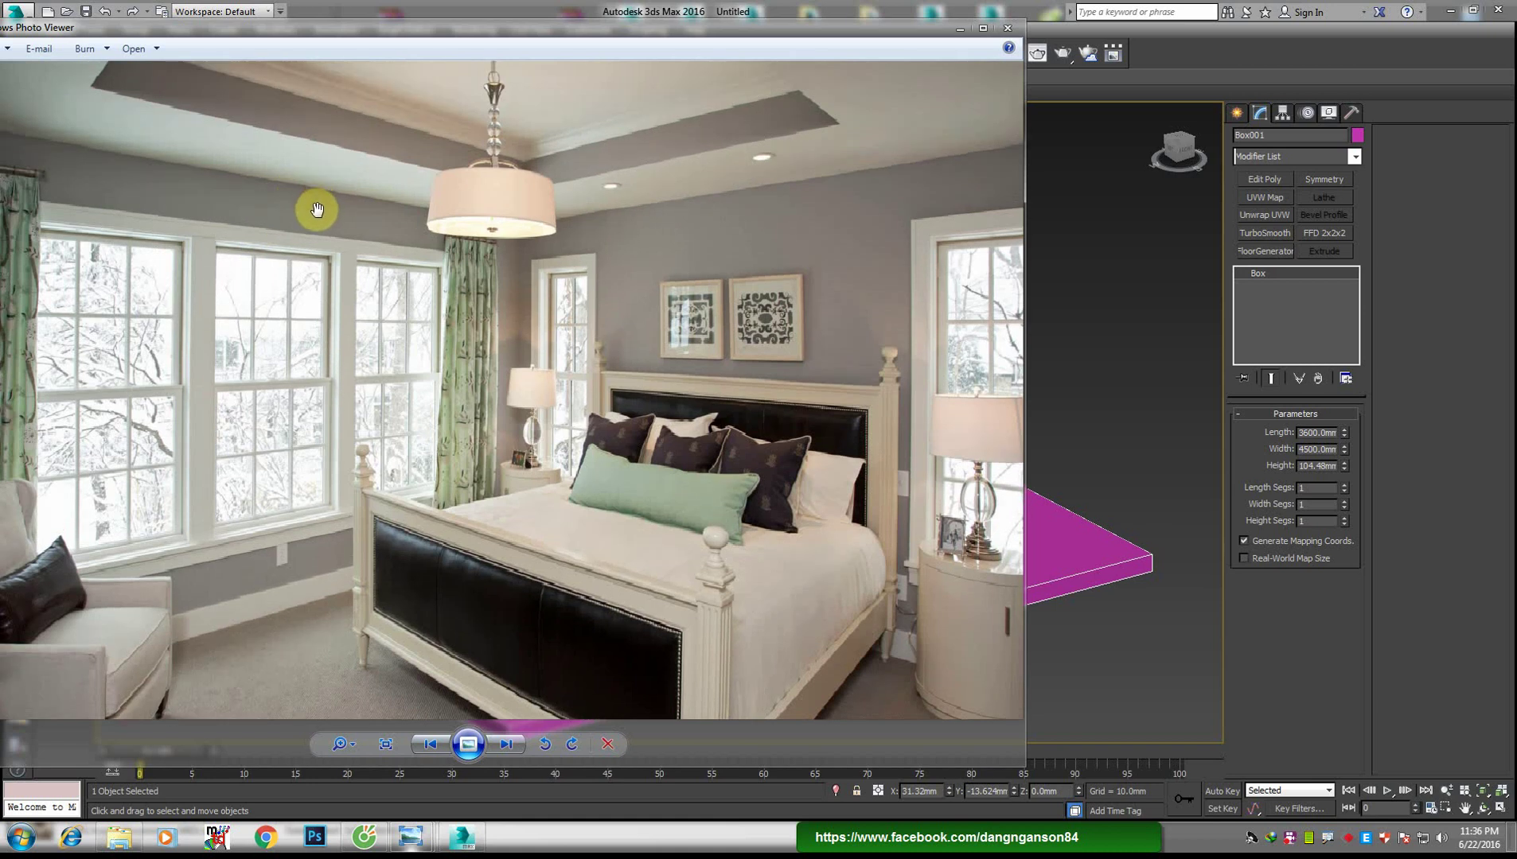
scroll(284, 203, "up", 1)
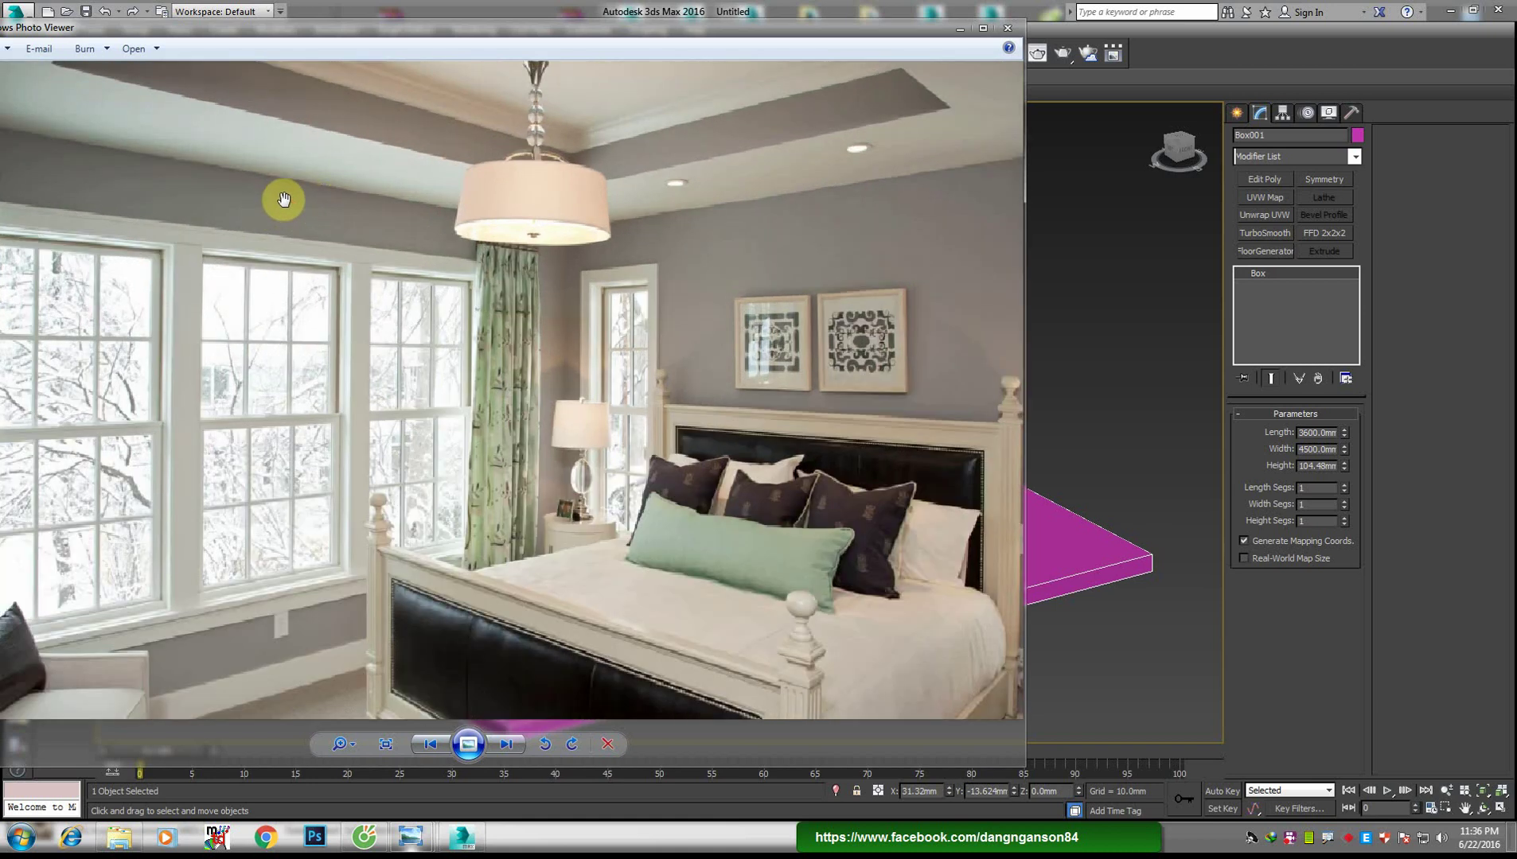
left_click_drag(308, 186, 319, 232)
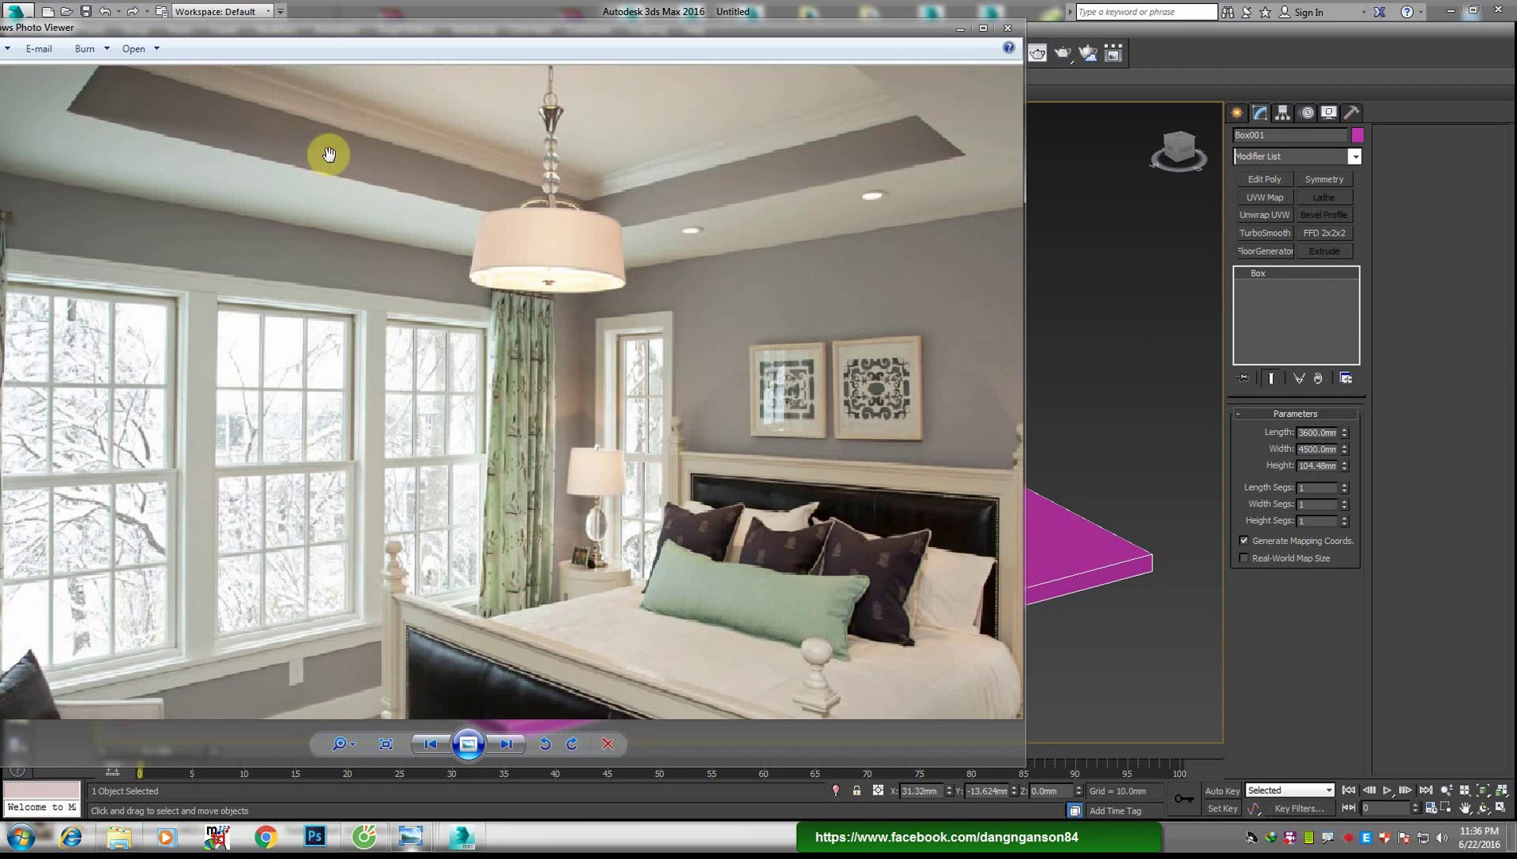
left_click_drag(325, 152, 342, 132)
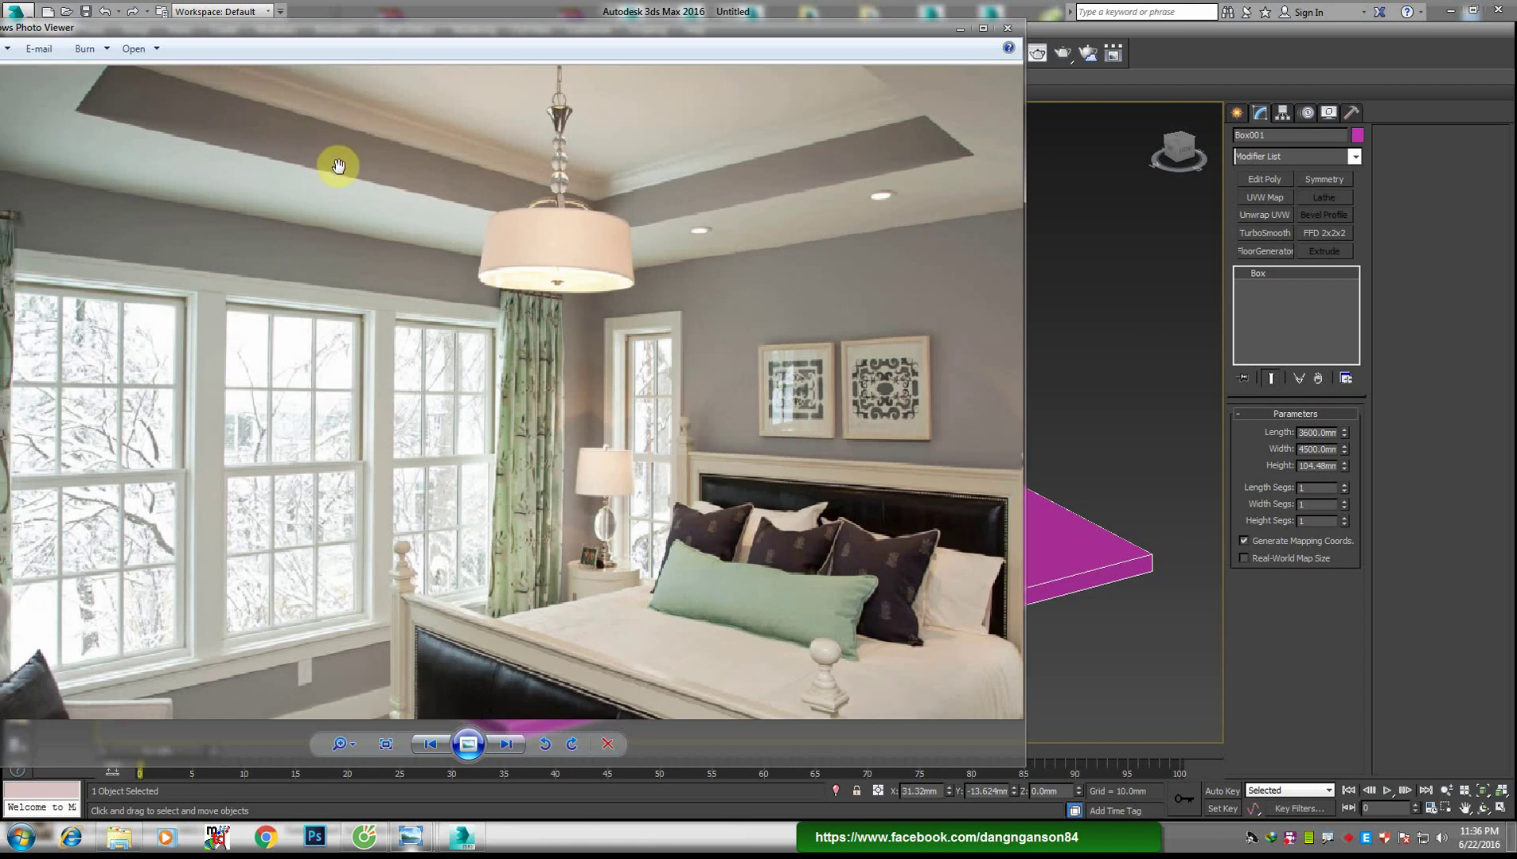
scroll(338, 165, "down", 1)
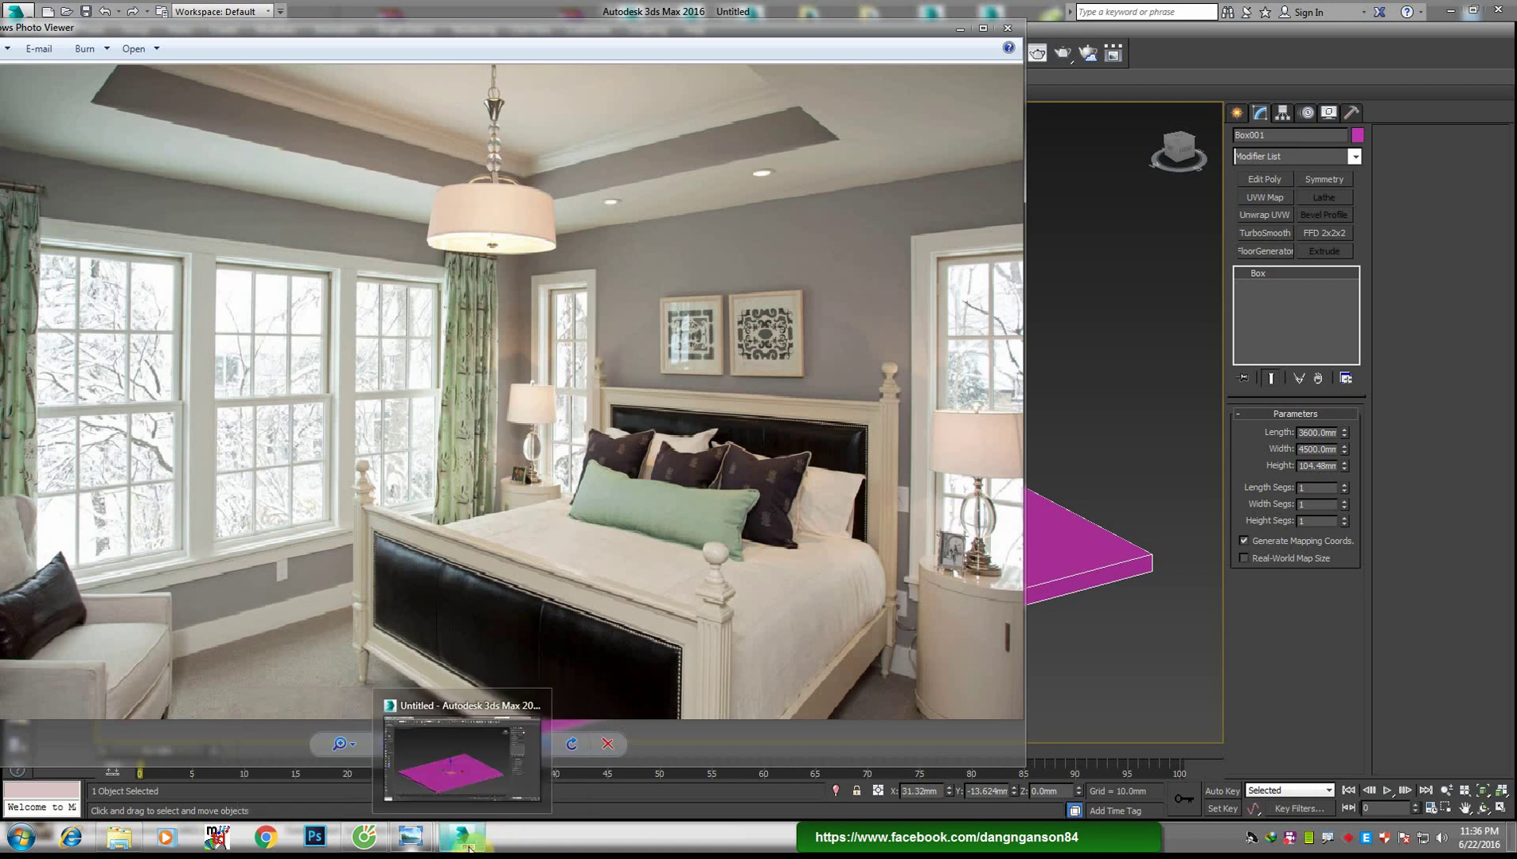
left_click(468, 849)
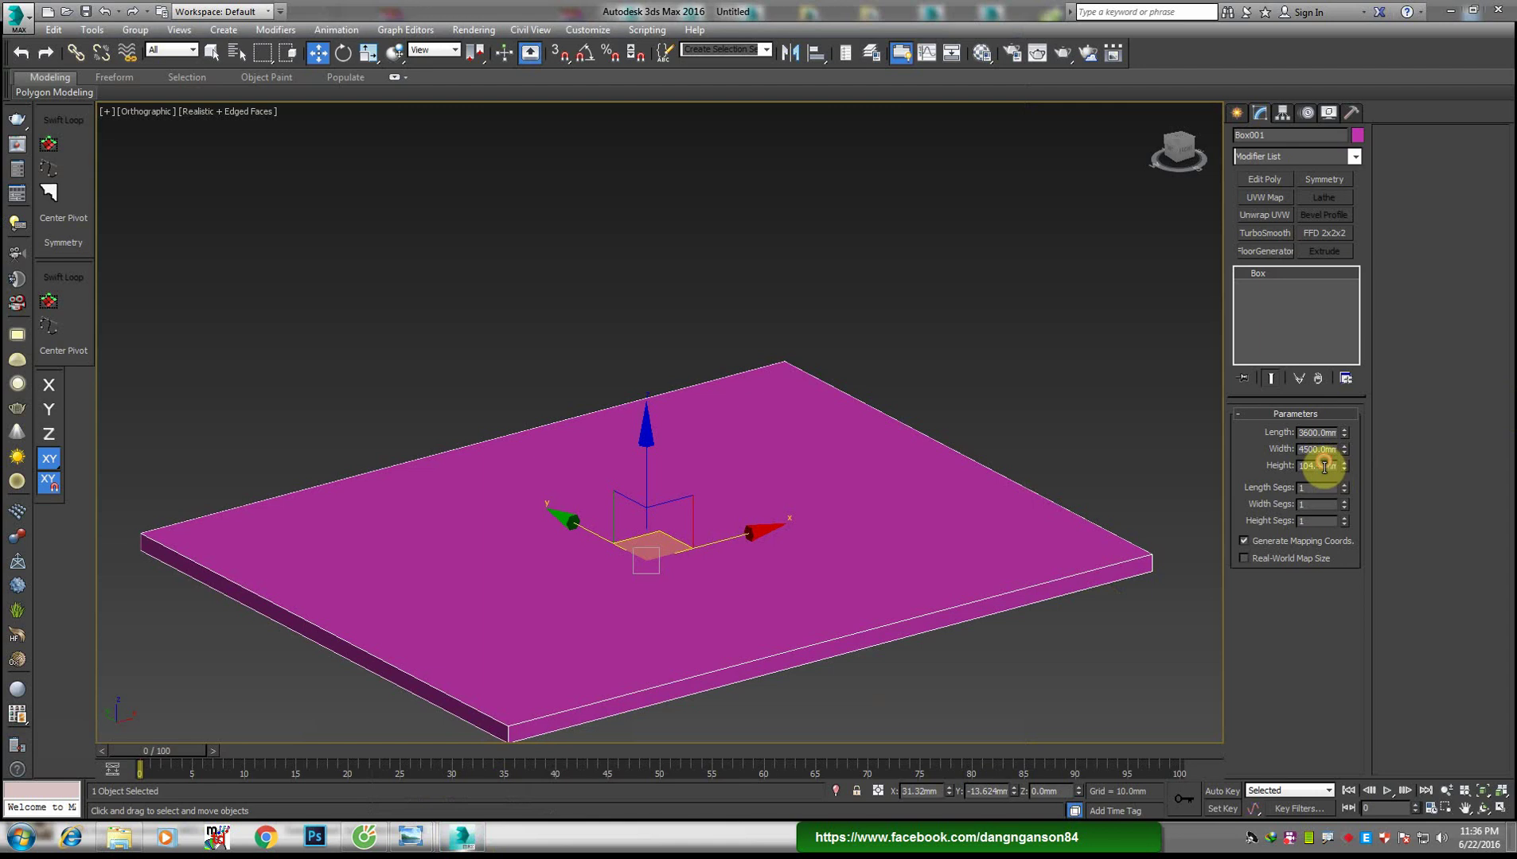
Set the box height to 2900 mm and convert it to an editable poly
type("290")
key("Return")
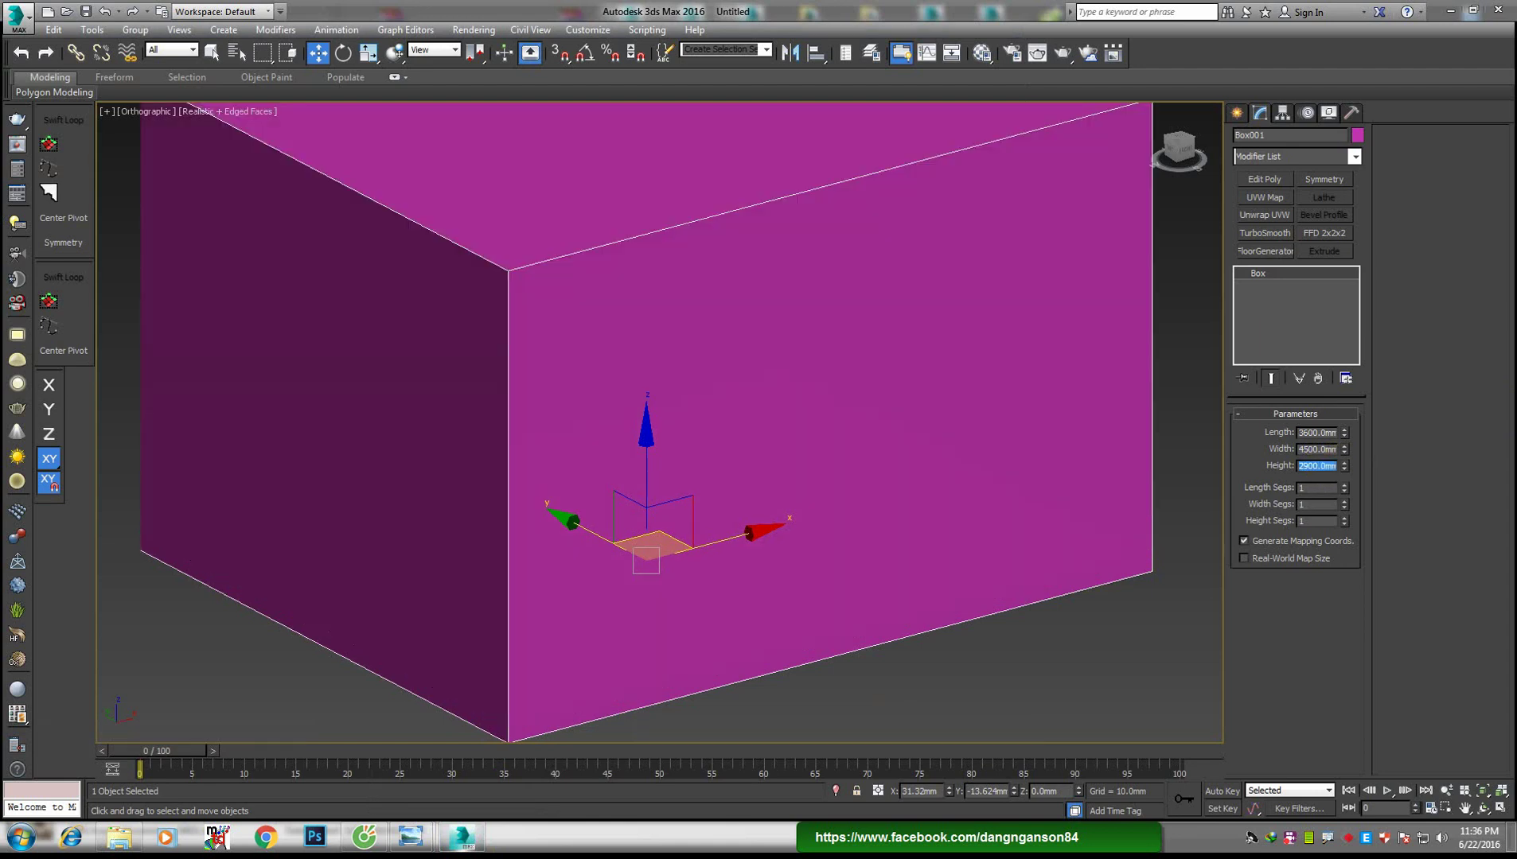
scroll(832, 358, "down", 3)
scroll(855, 421, "up", 3)
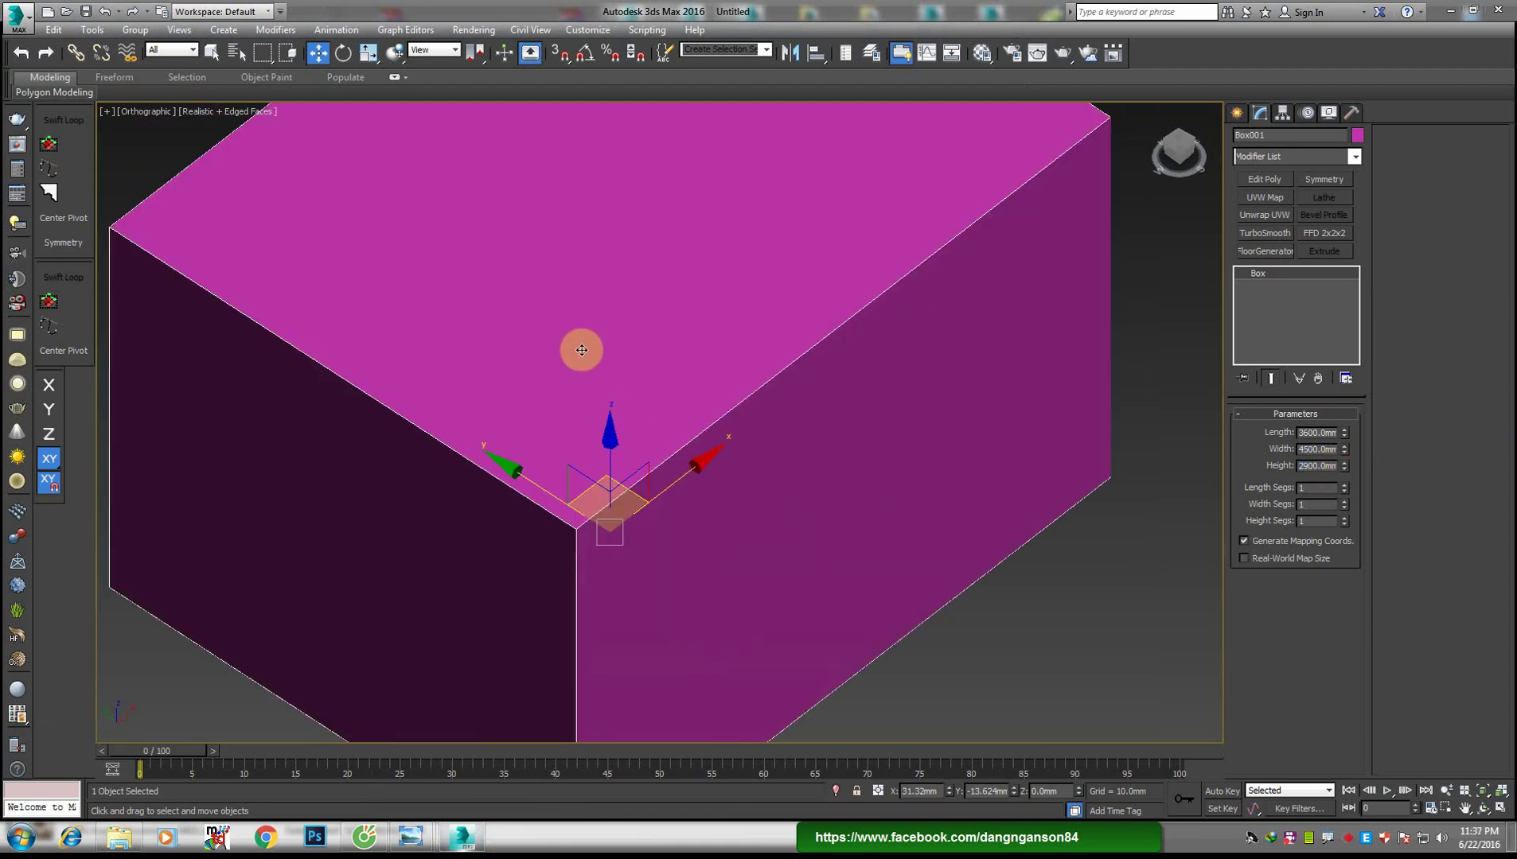
right_click(578, 347)
left_click(799, 531)
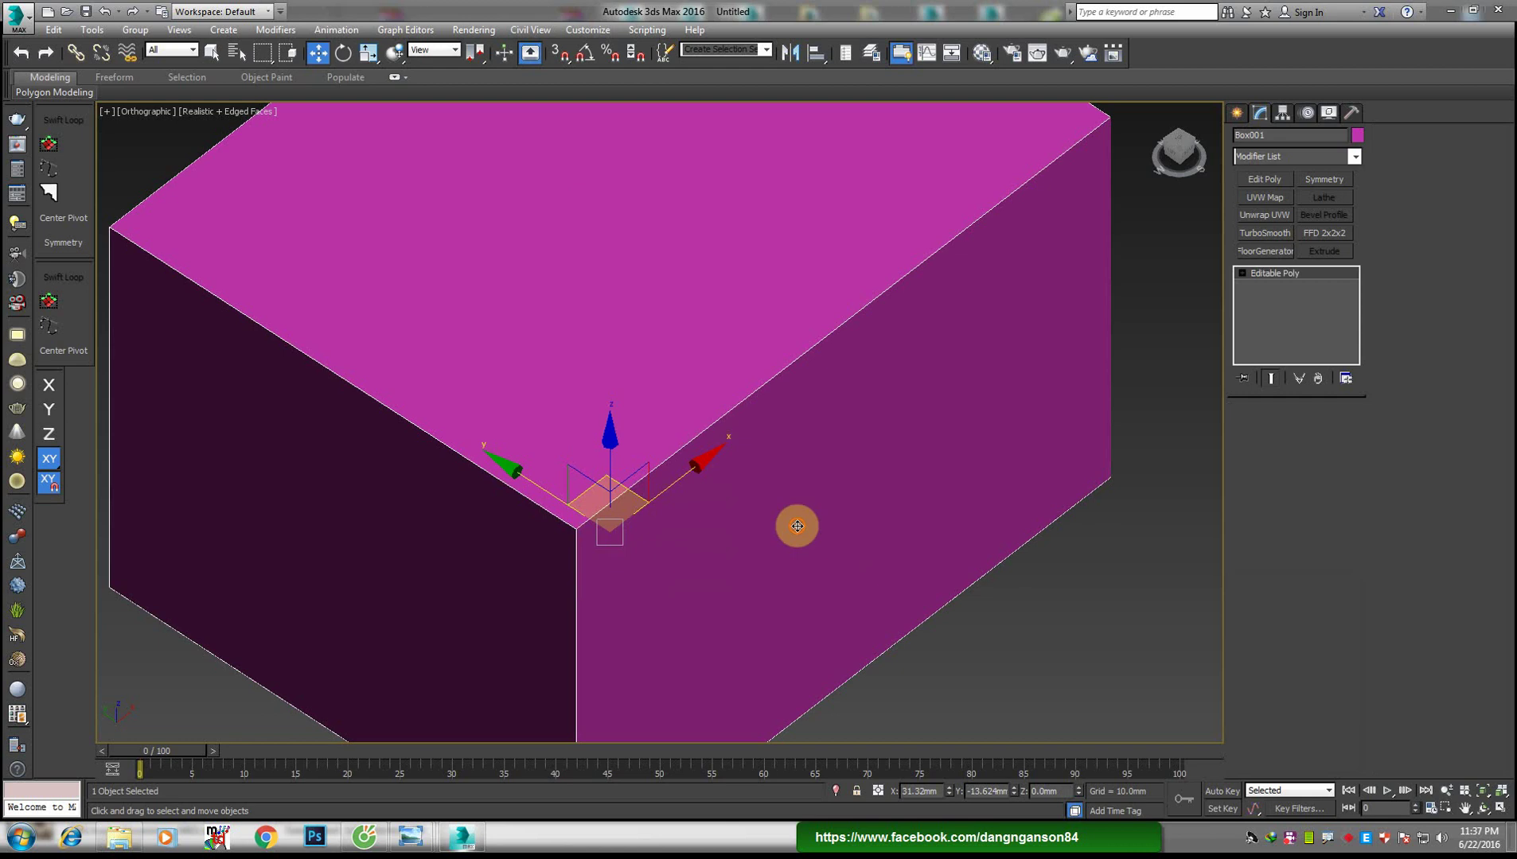
Extrude the four side faces 200 mm along their local normals
key("f")
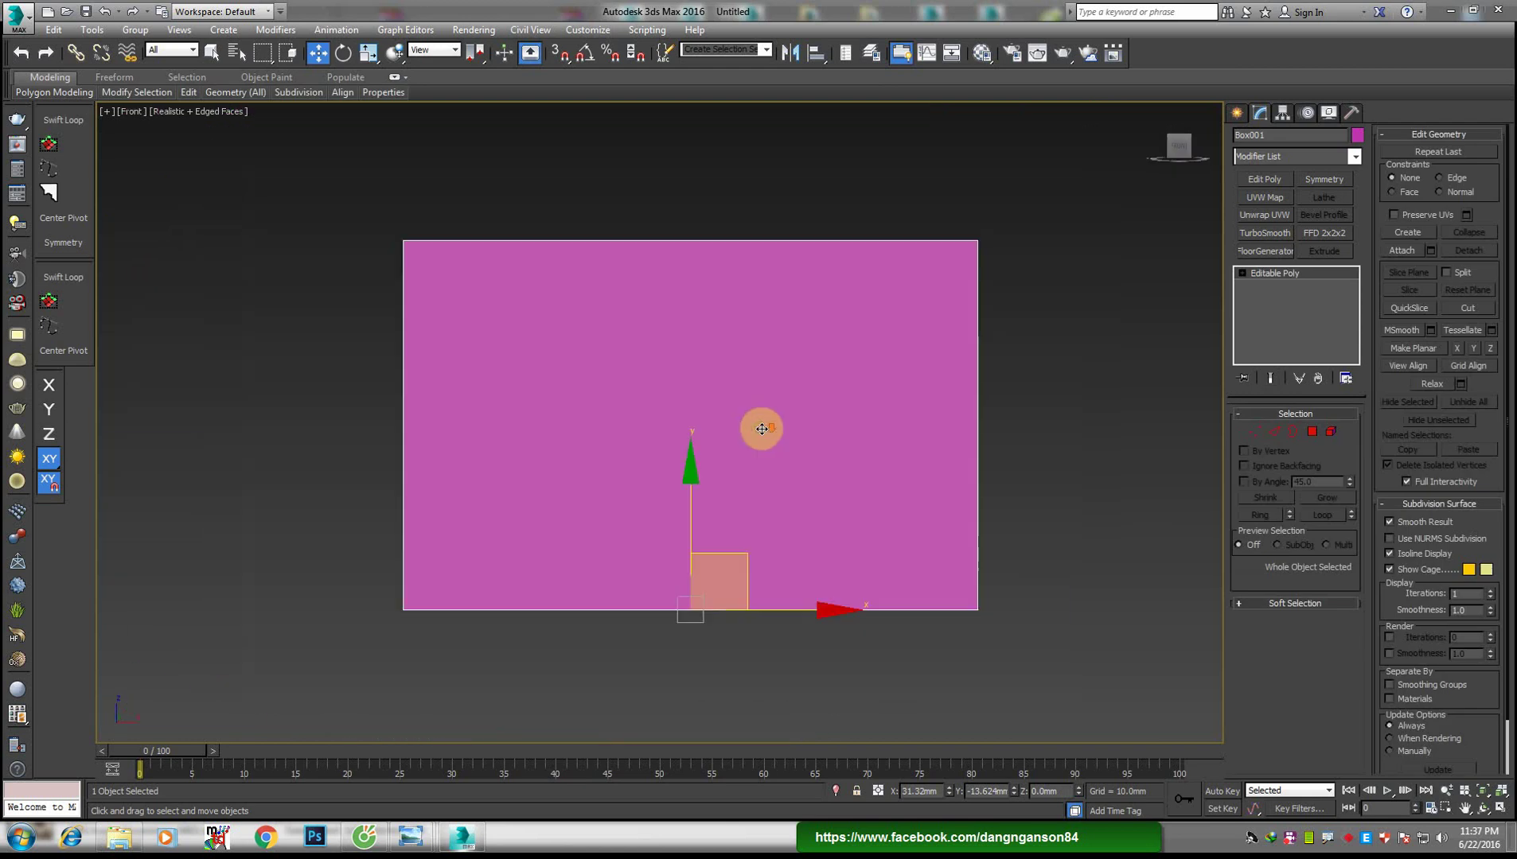
key("4")
left_click_drag(992, 362, 447, 475)
middle_click_drag(447, 475, 747, 459, "alt")
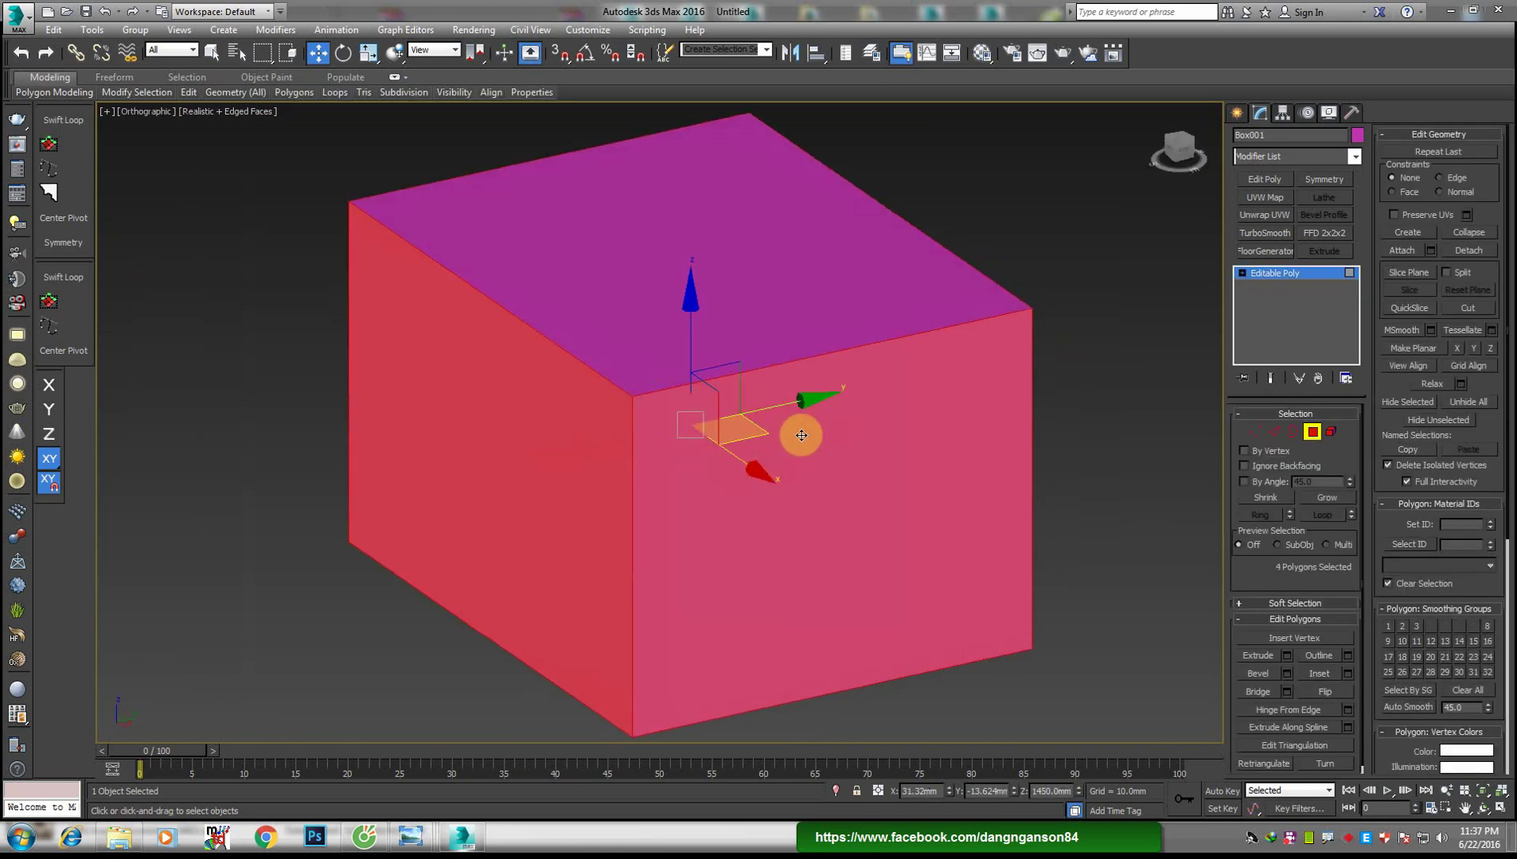
right_click(799, 430)
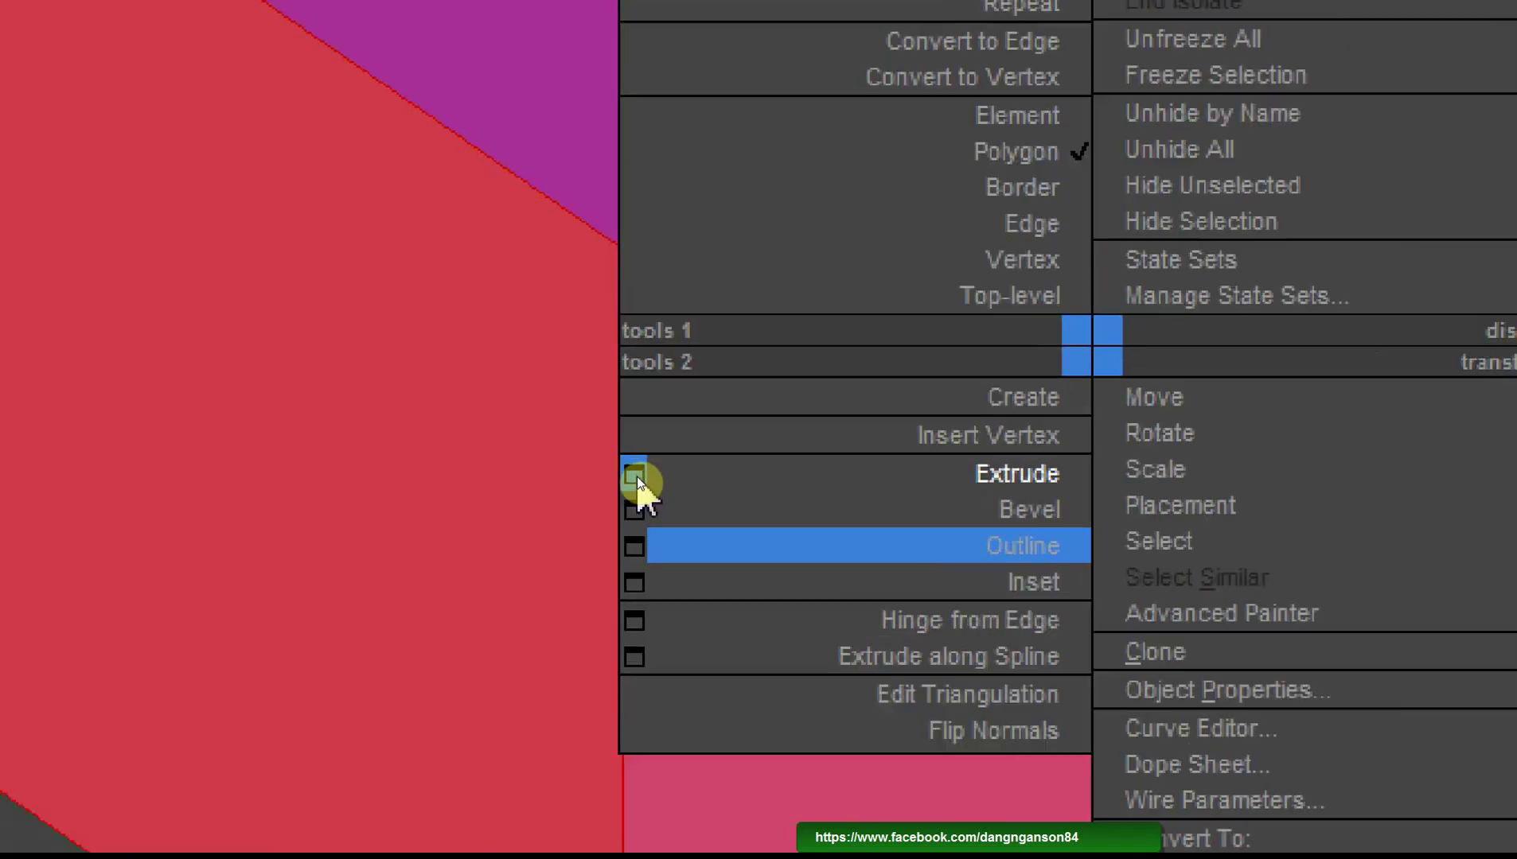
left_click(636, 477)
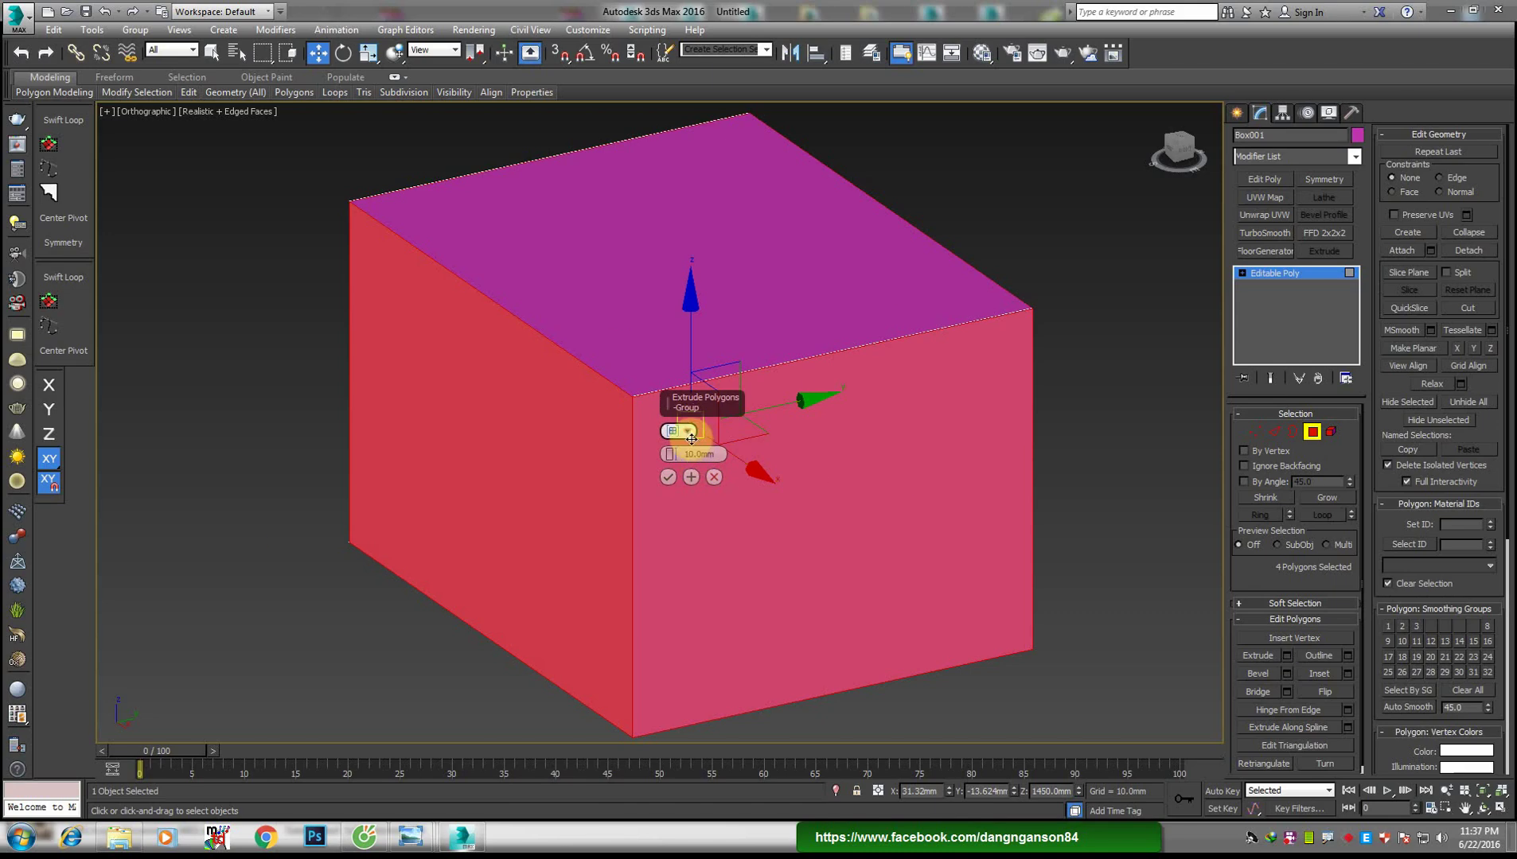
left_click(689, 432)
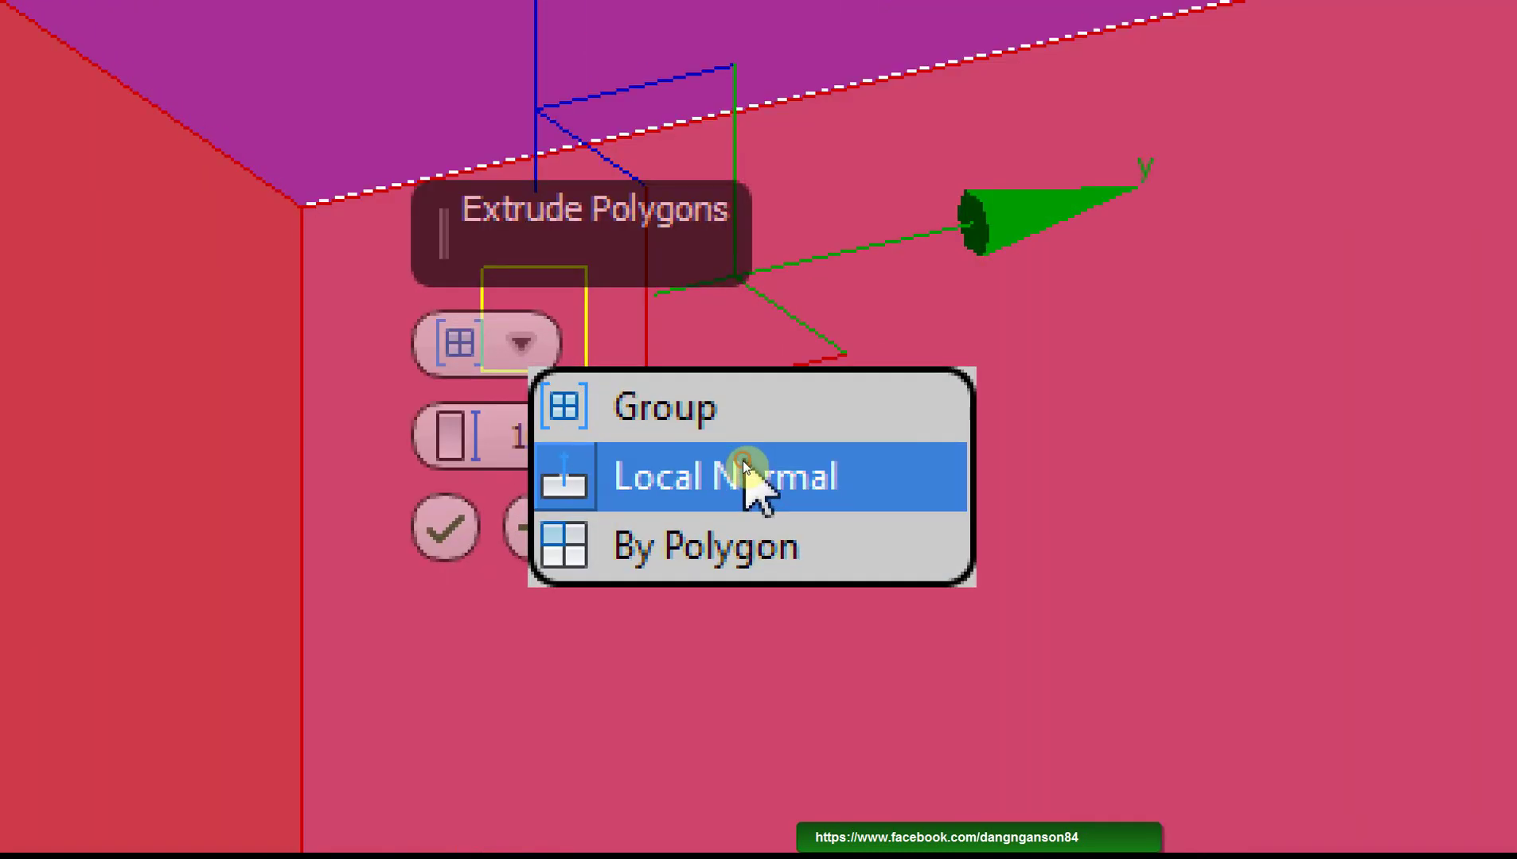
left_click(728, 464)
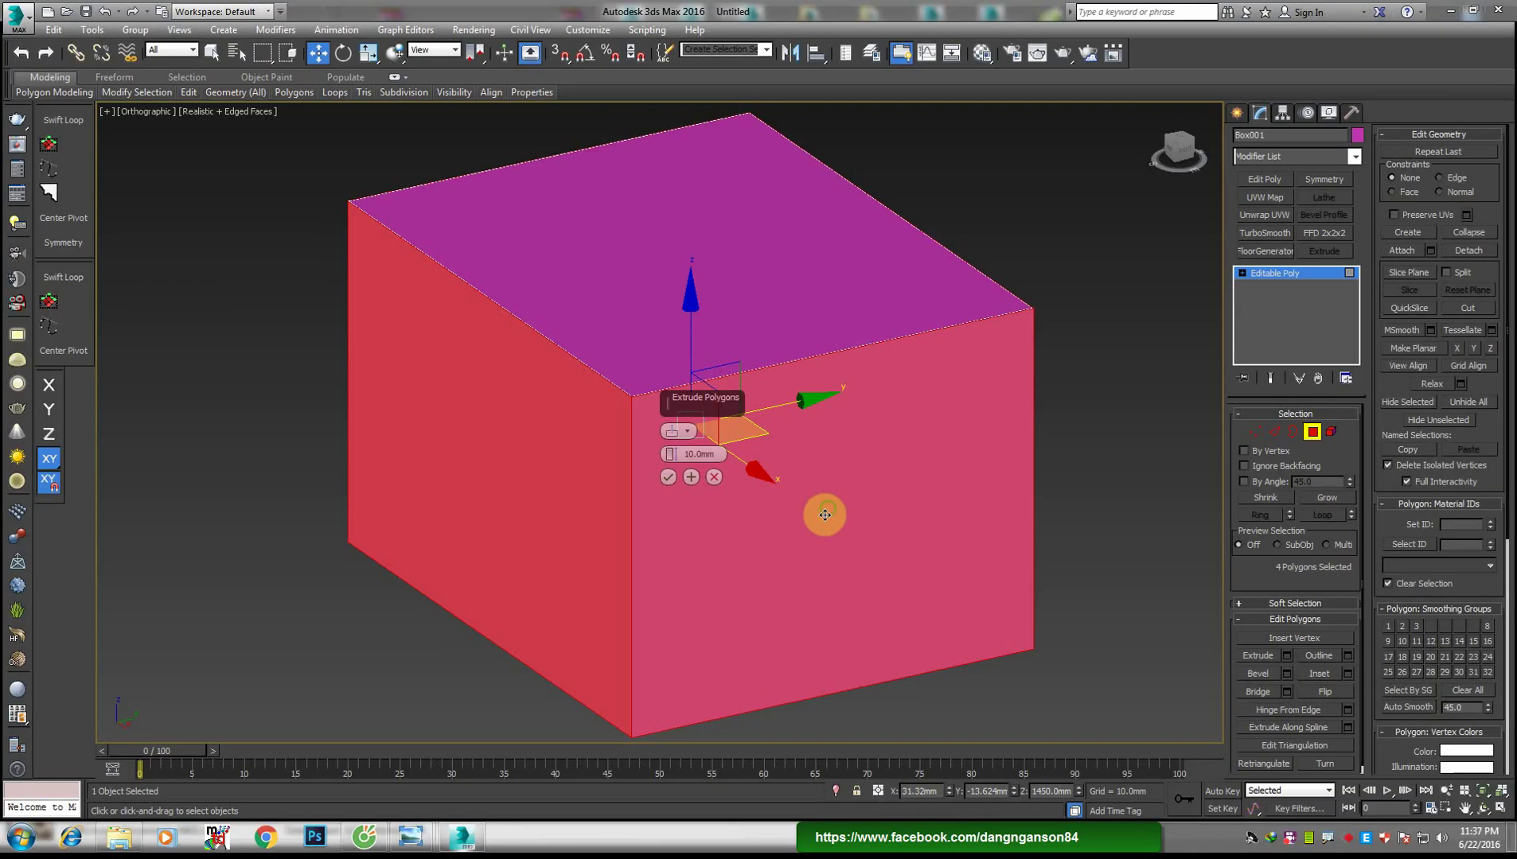
left_click(698, 454)
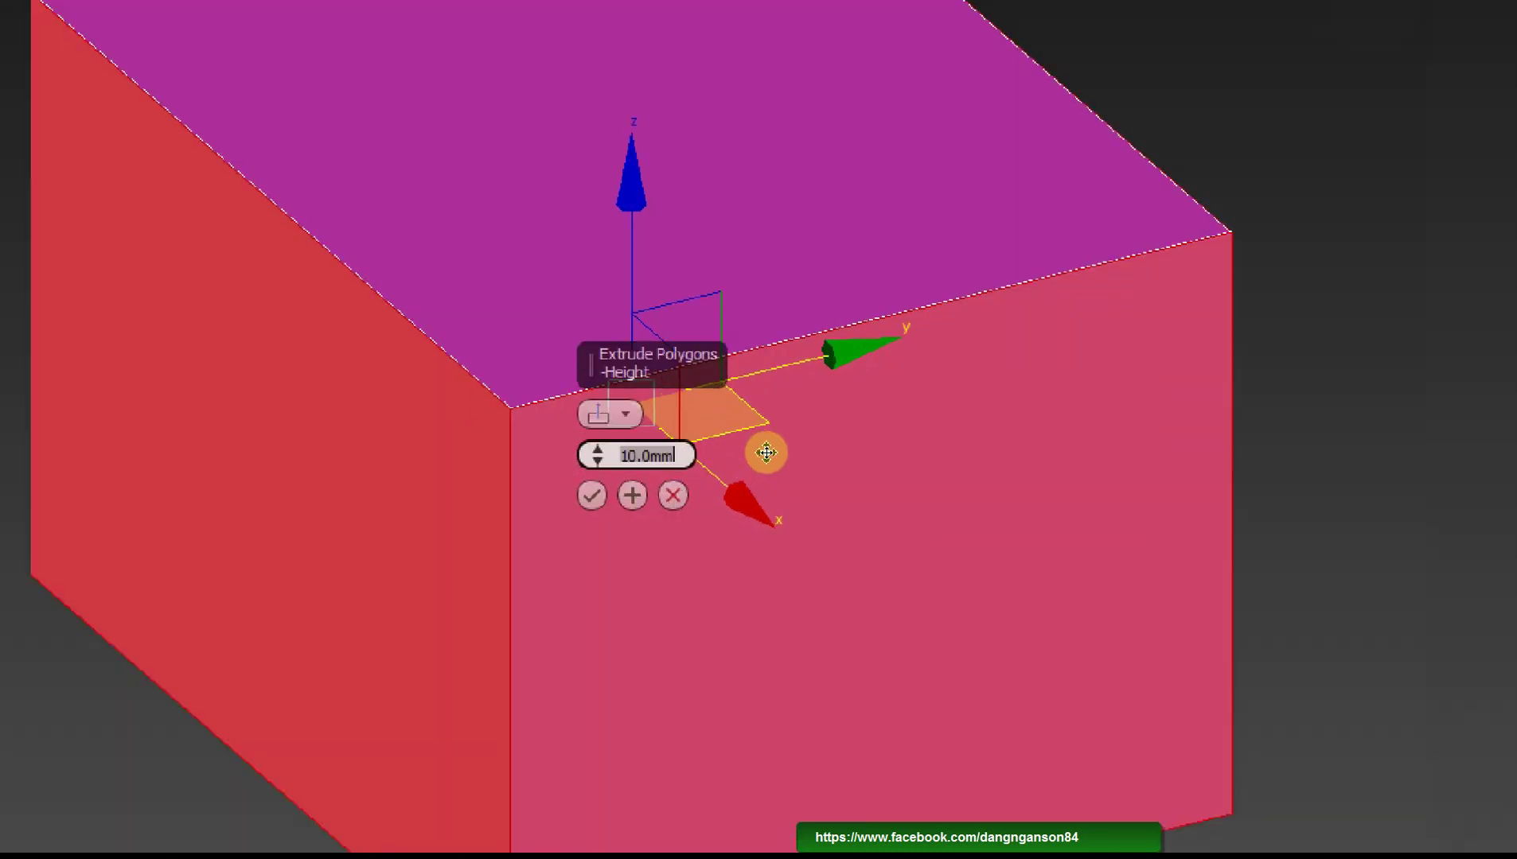
type("200")
key("Return")
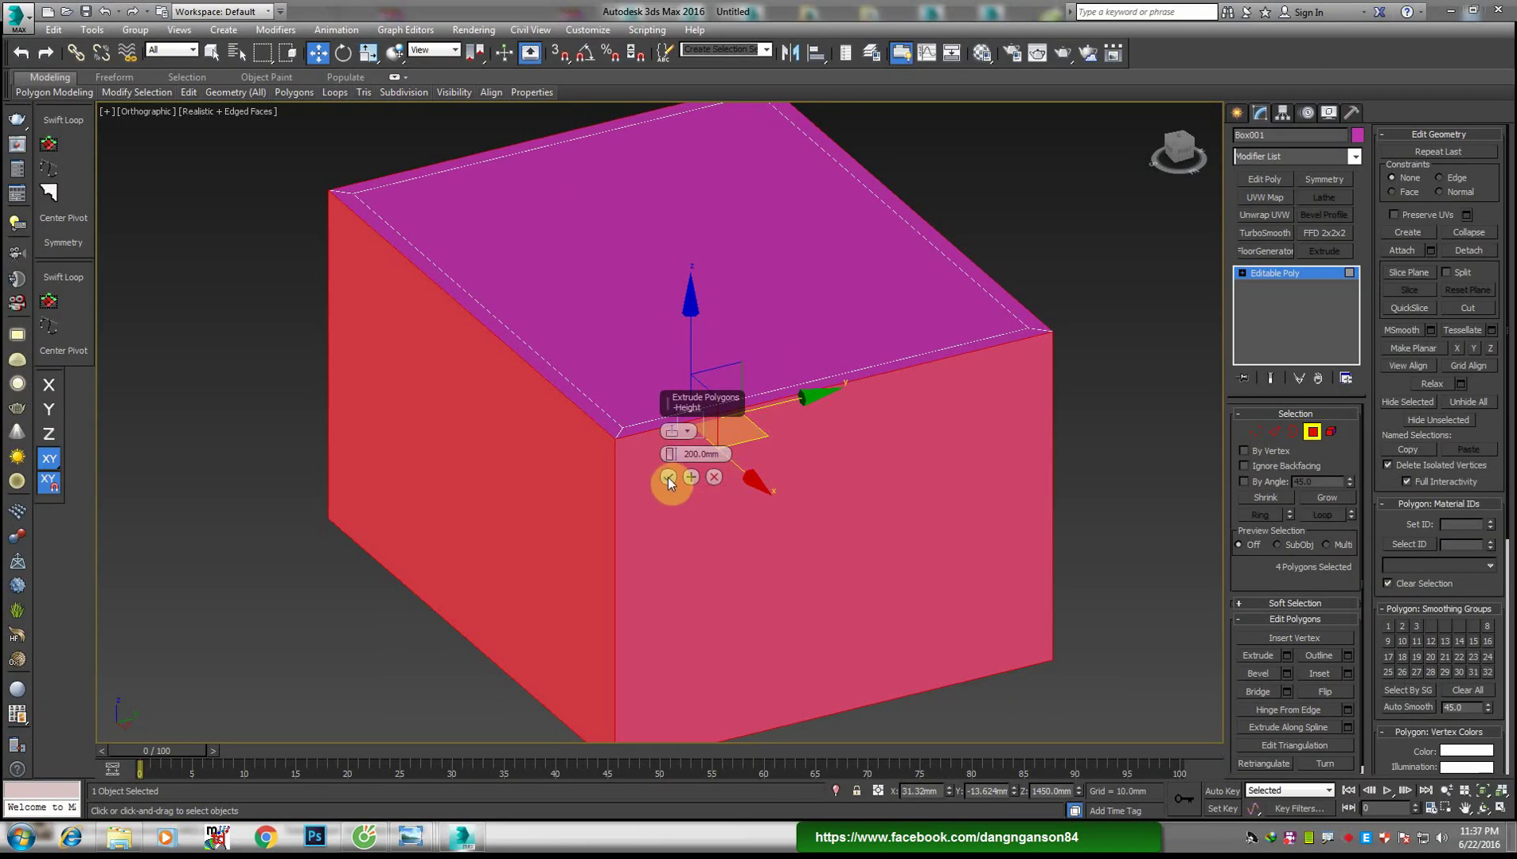
left_click(667, 477)
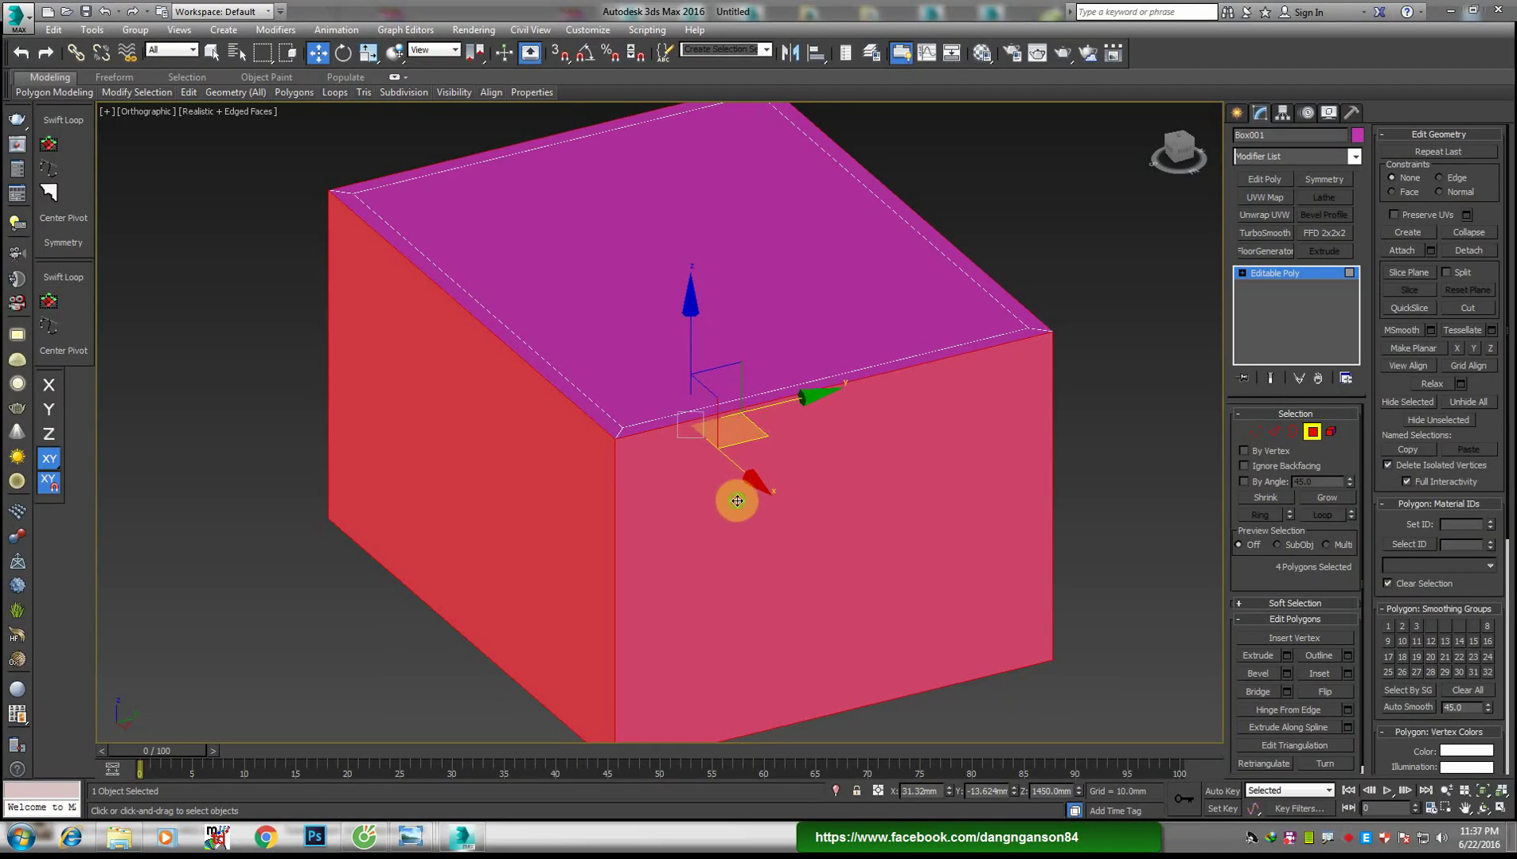
Select the top and bottom faces and bridge them to hollow the box
mouse_move(731, 502)
middle_mouse_down("alt")
mouse_move(738, 345)
mouse_move(694, 300)
mouse_move(710, 430)
middle_mouse_up("alt")
left_click(721, 332)
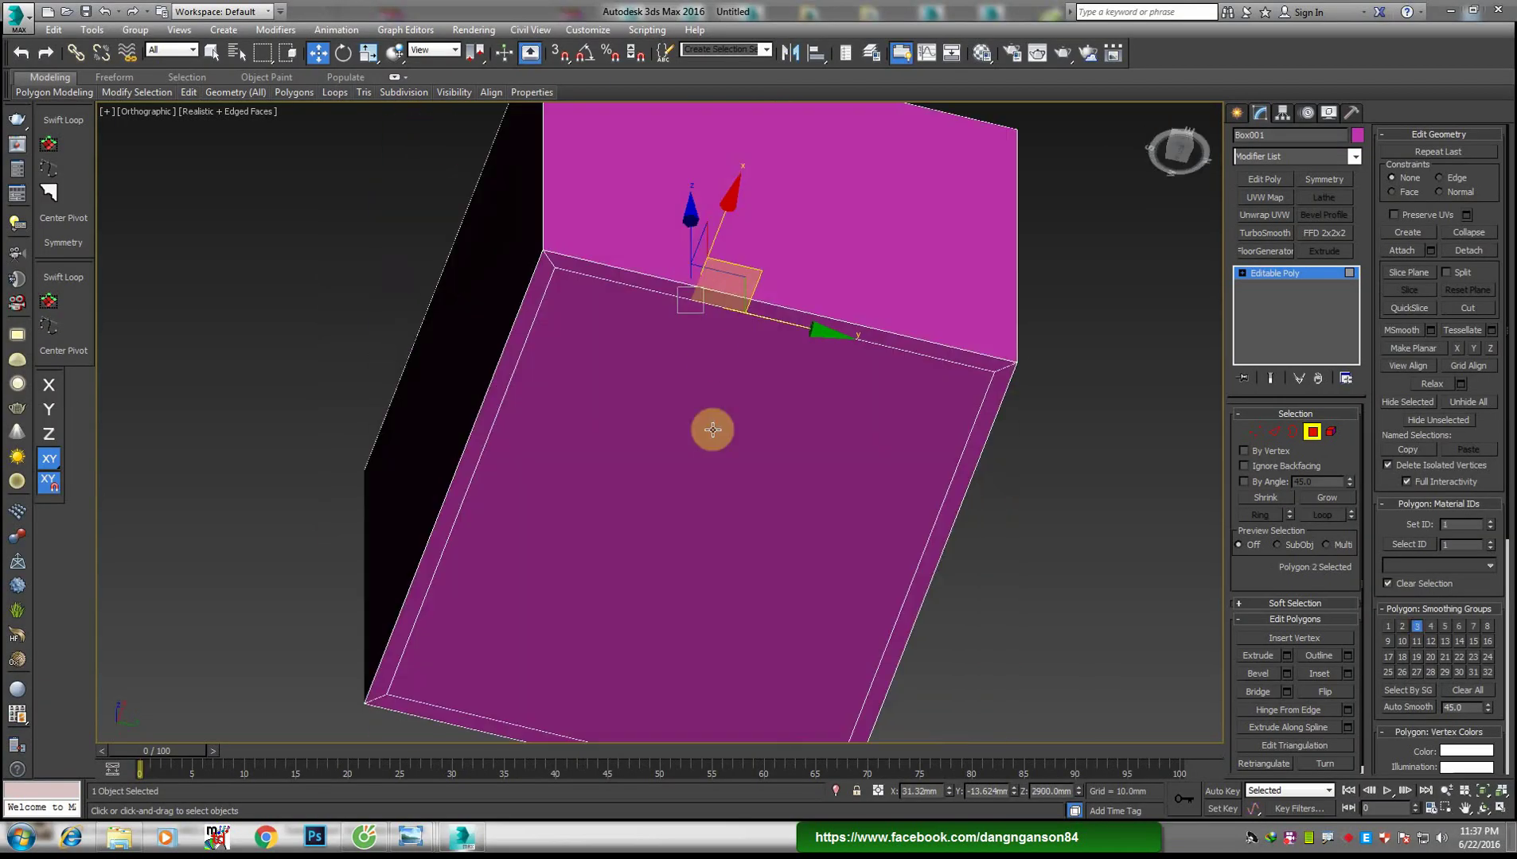
left_click(787, 430, "ctrl")
left_click(1257, 691)
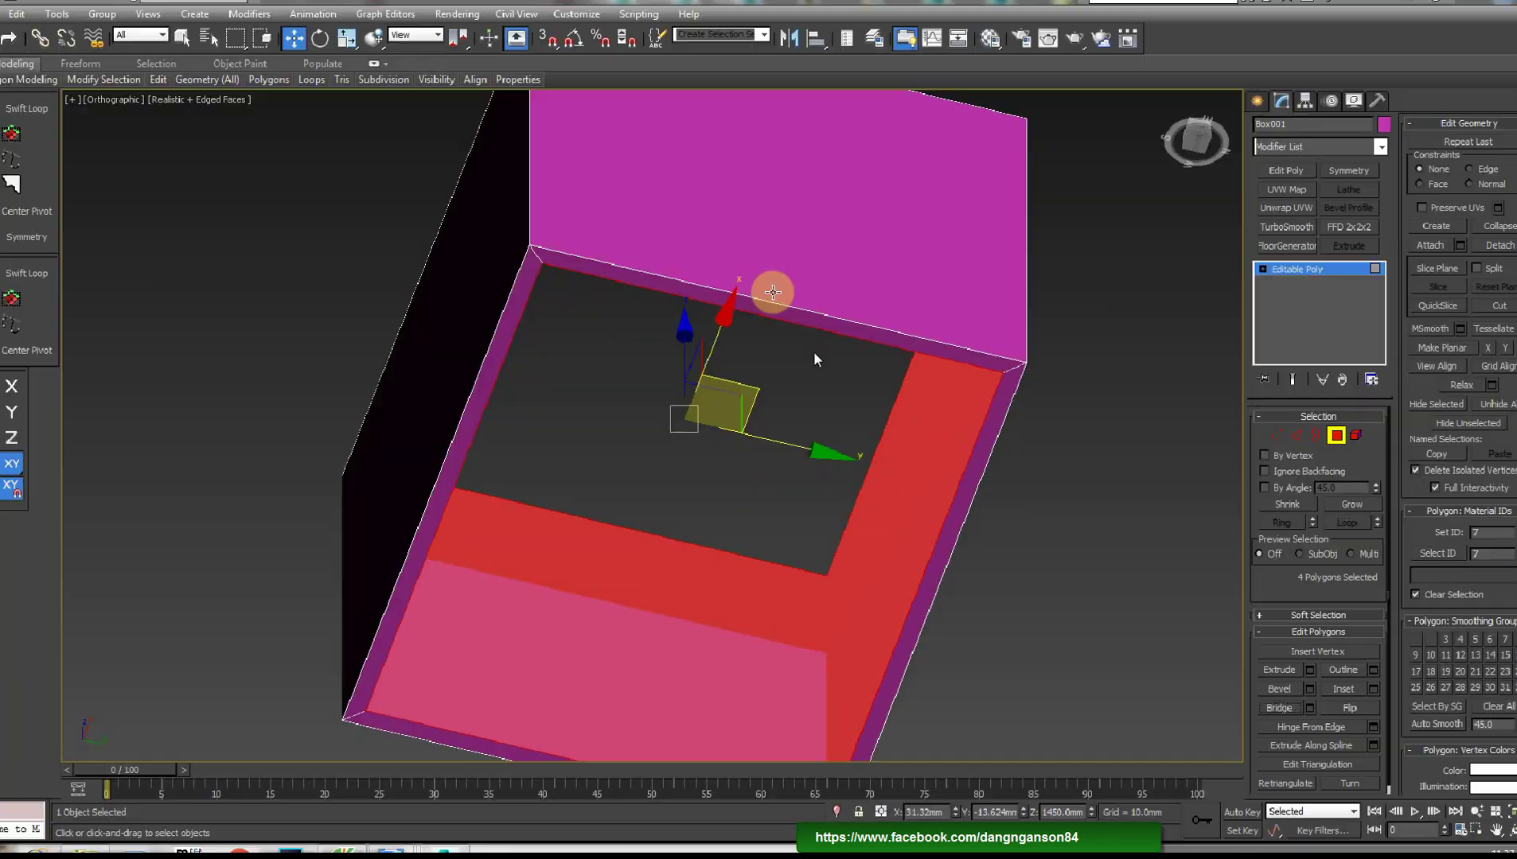
middle_click_drag(772, 295, 768, 481, "alt")
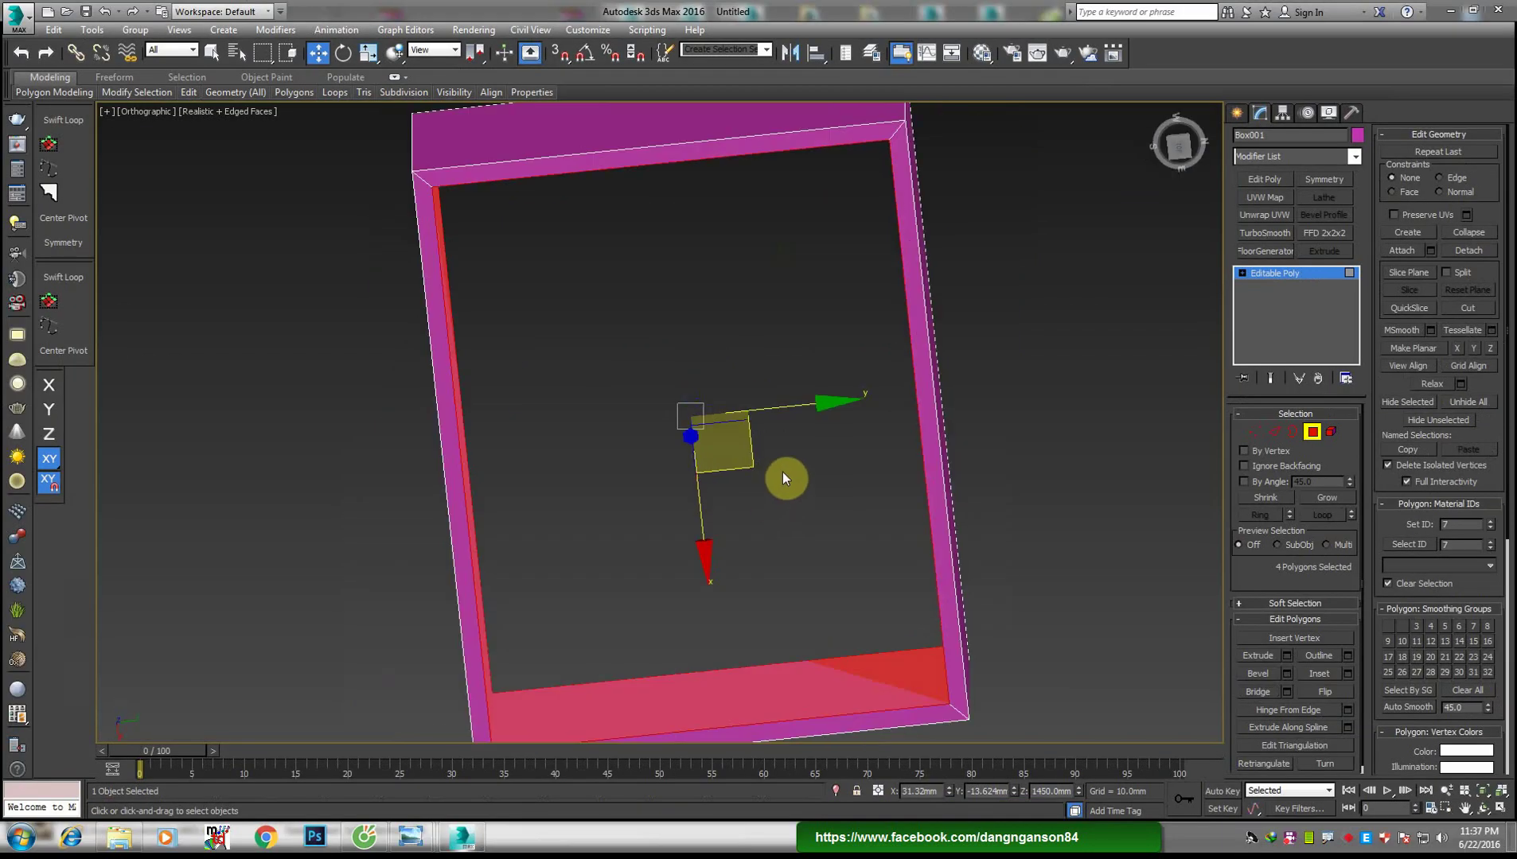
View the hollow frame from the top at Edge level, centred in the viewport
key("t")
scroll(787, 459, "down", 4)
scroll(812, 460, "up", 2)
scroll(908, 422, "up", 1)
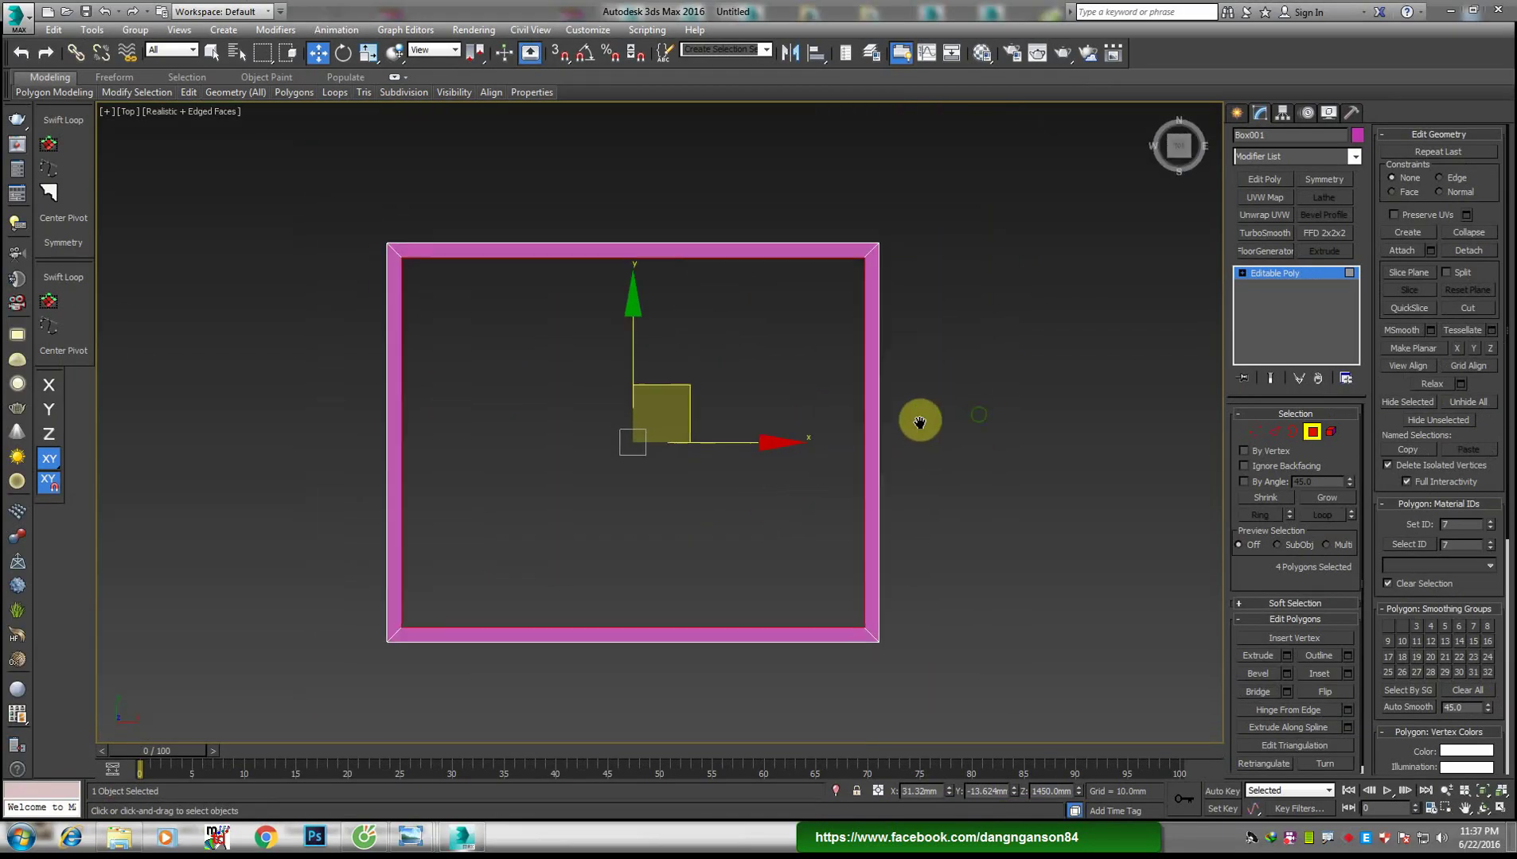
scroll(908, 414, "up", 2)
key("2")
scroll(830, 354, "up", 3)
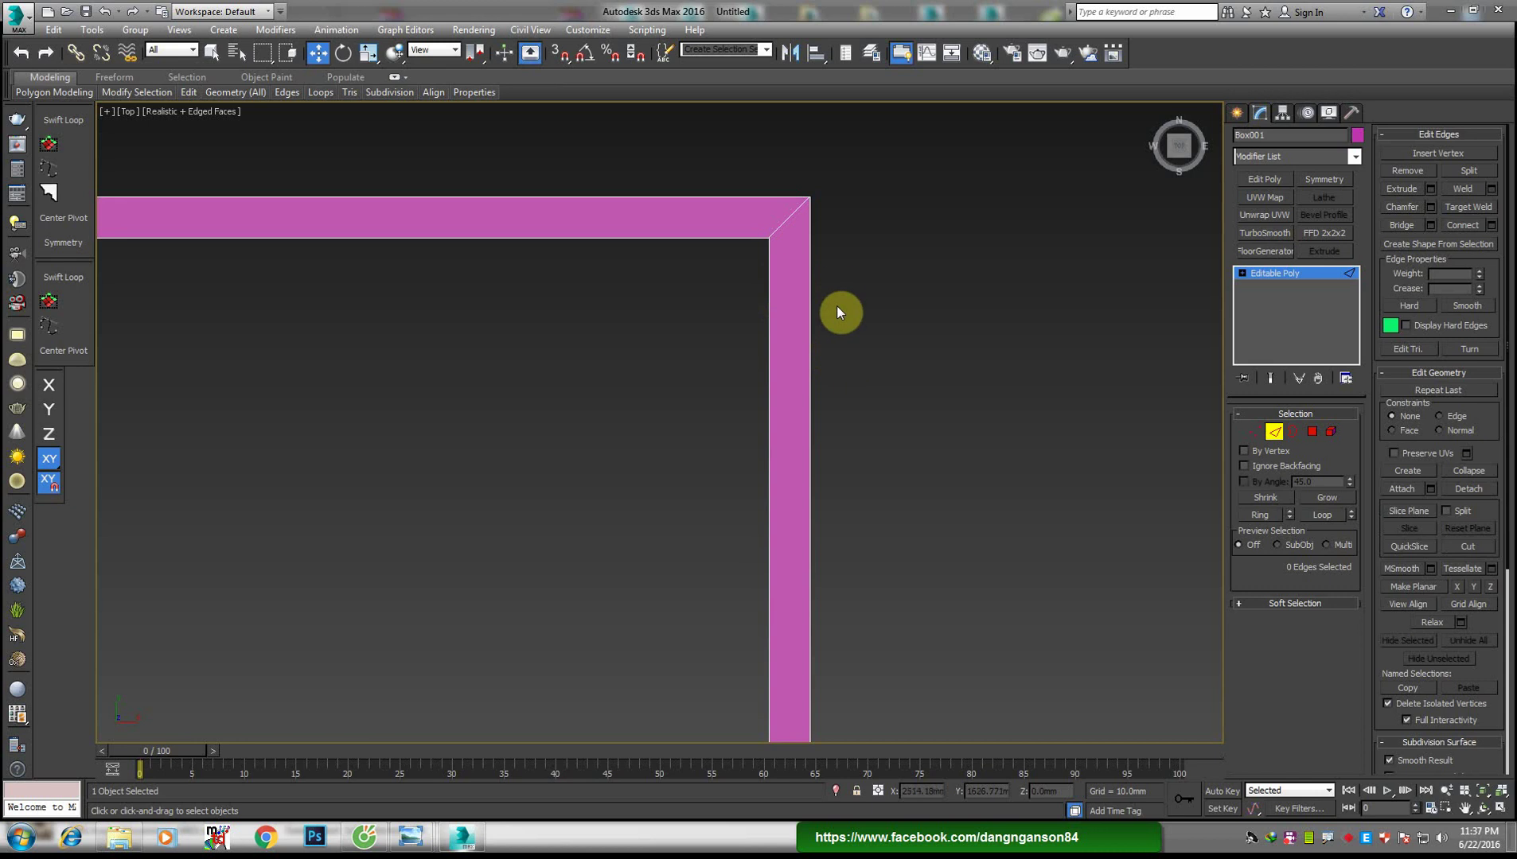
scroll(822, 380, "down", 2)
middle_click_drag(811, 353, 811, 364)
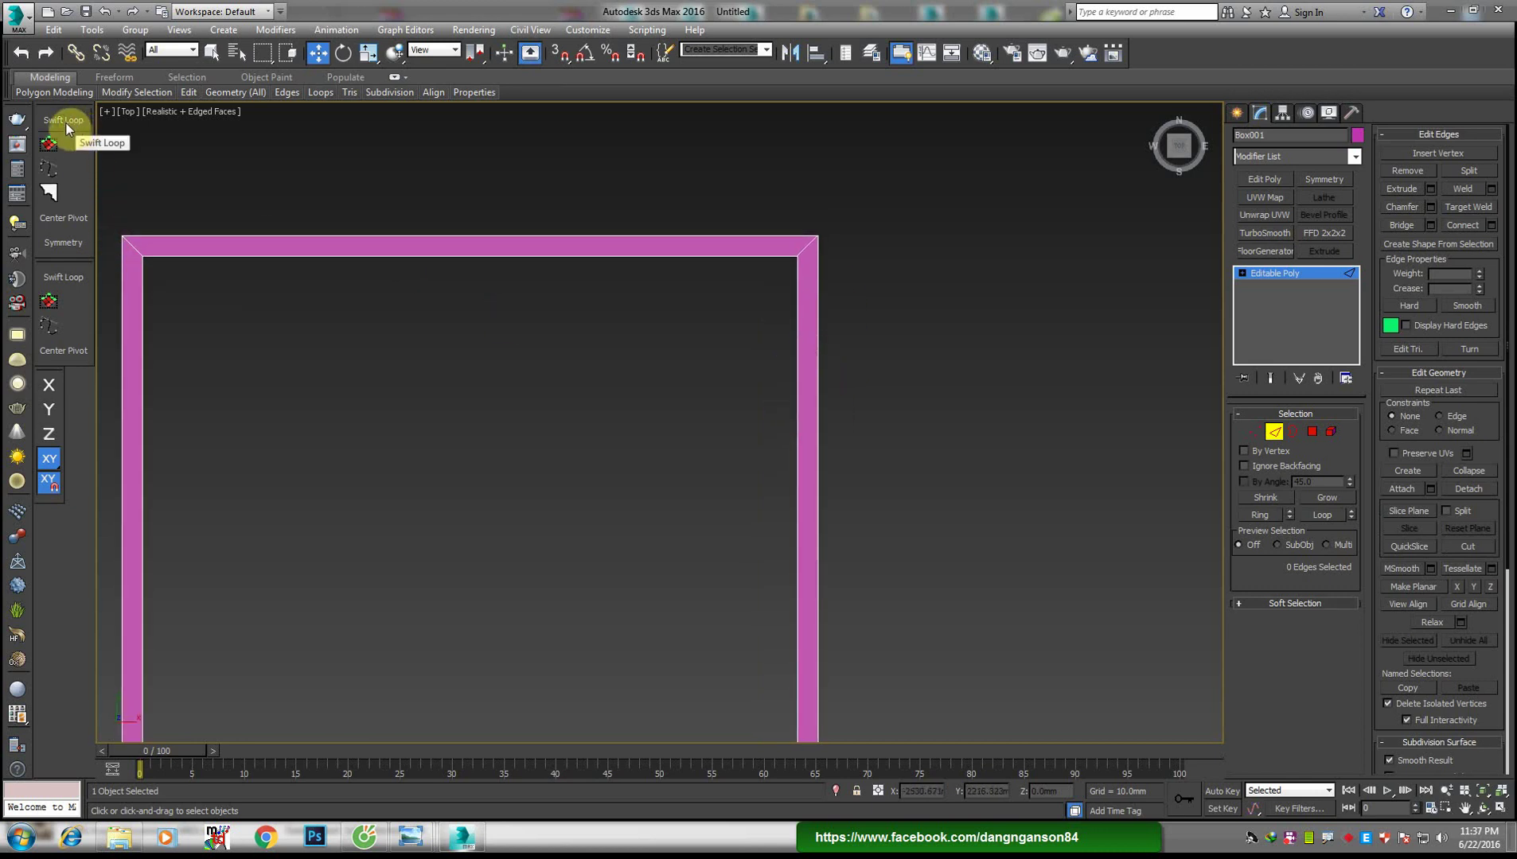
middle_click_drag(390, 316, 549, 295)
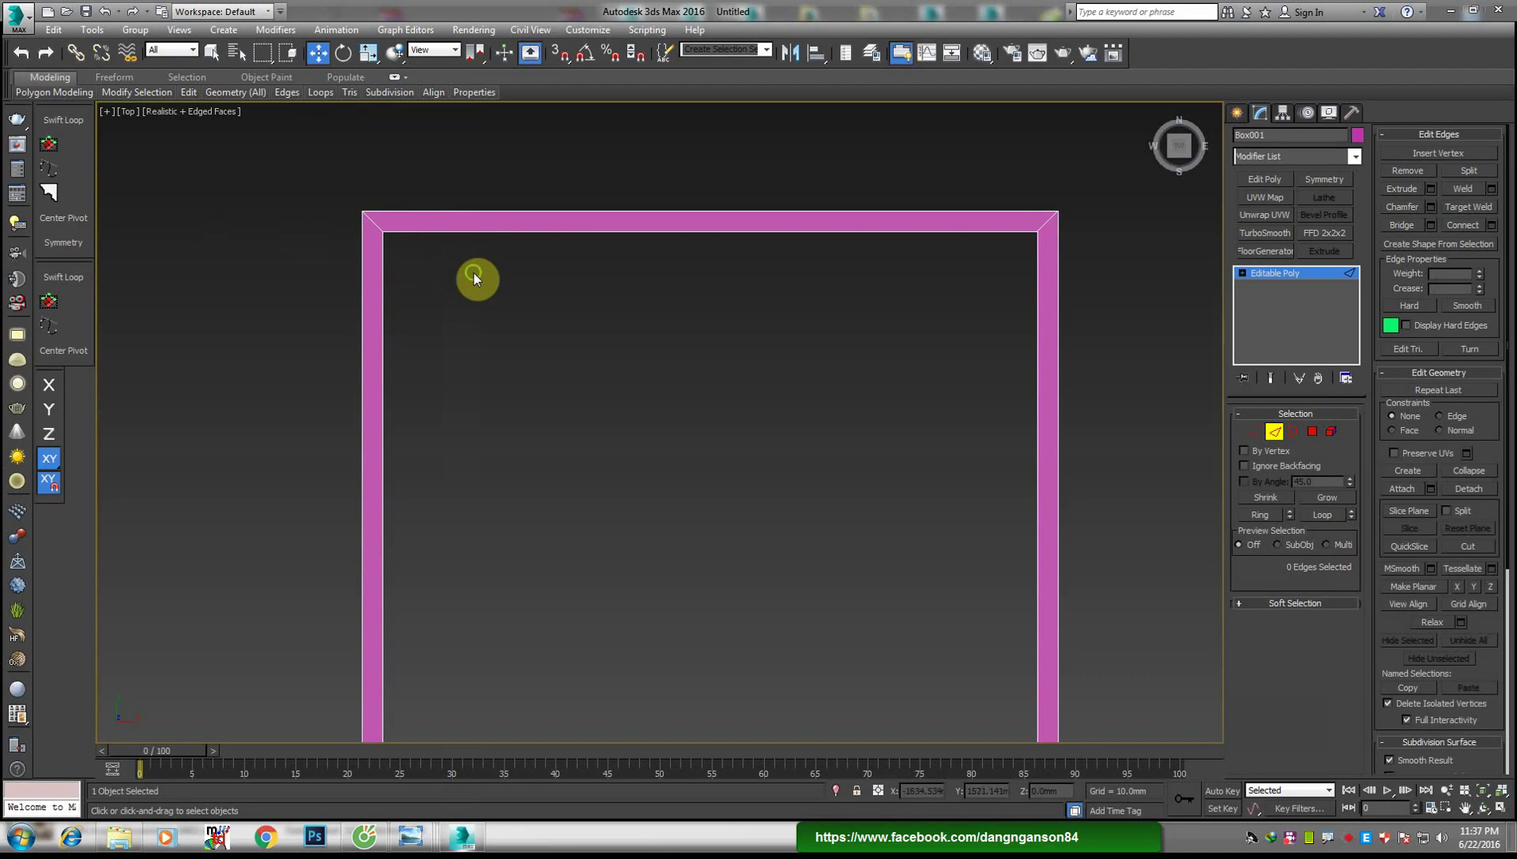
scroll(474, 272, "down", 5)
Open Customize User Interface on the Toolbars tab with Category set to All Commands
left_click(587, 30)
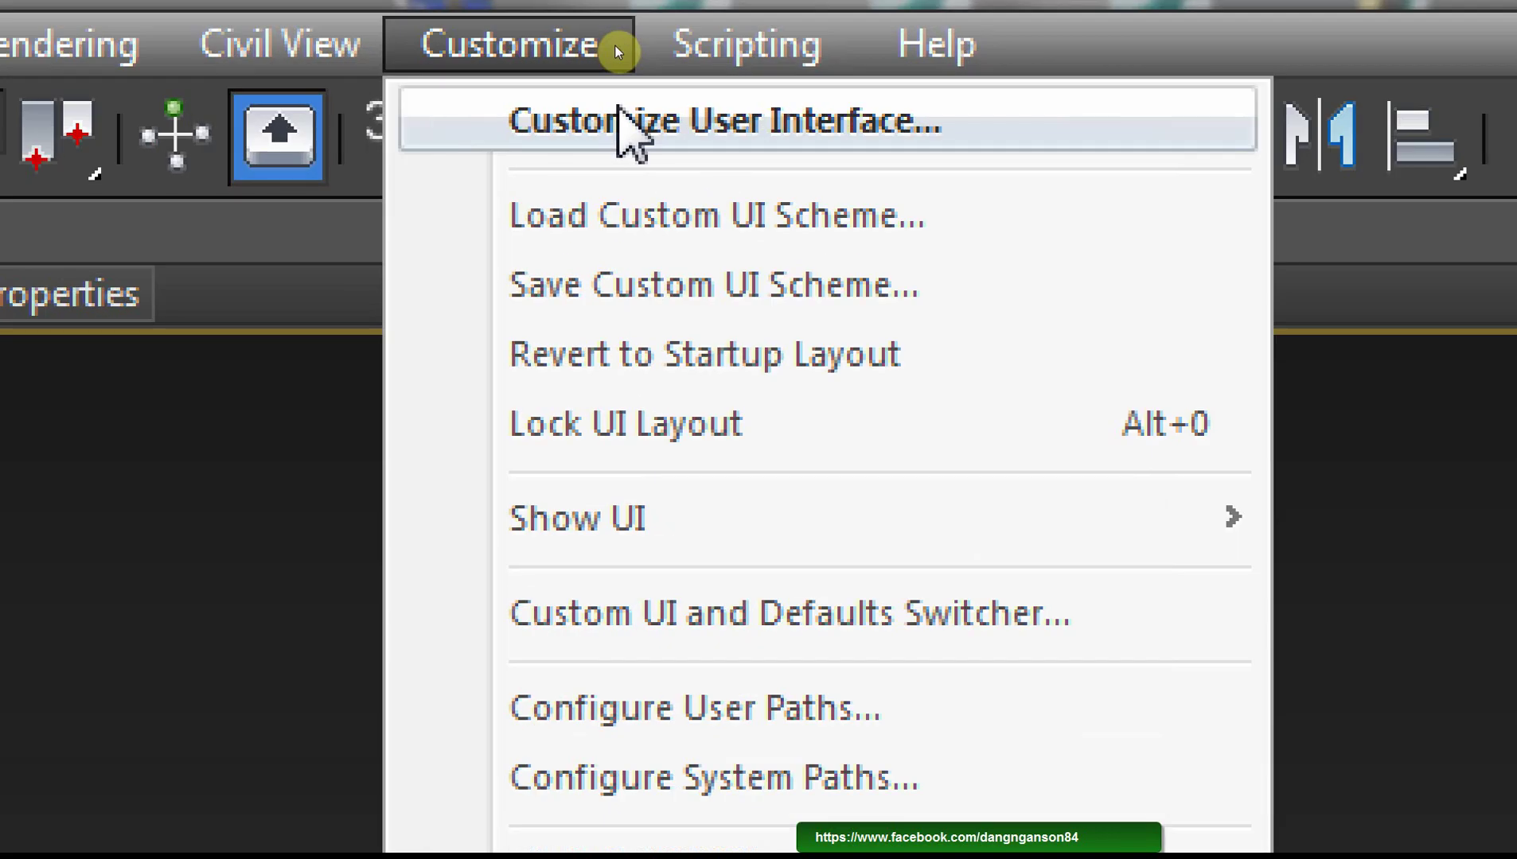
left_click(618, 124)
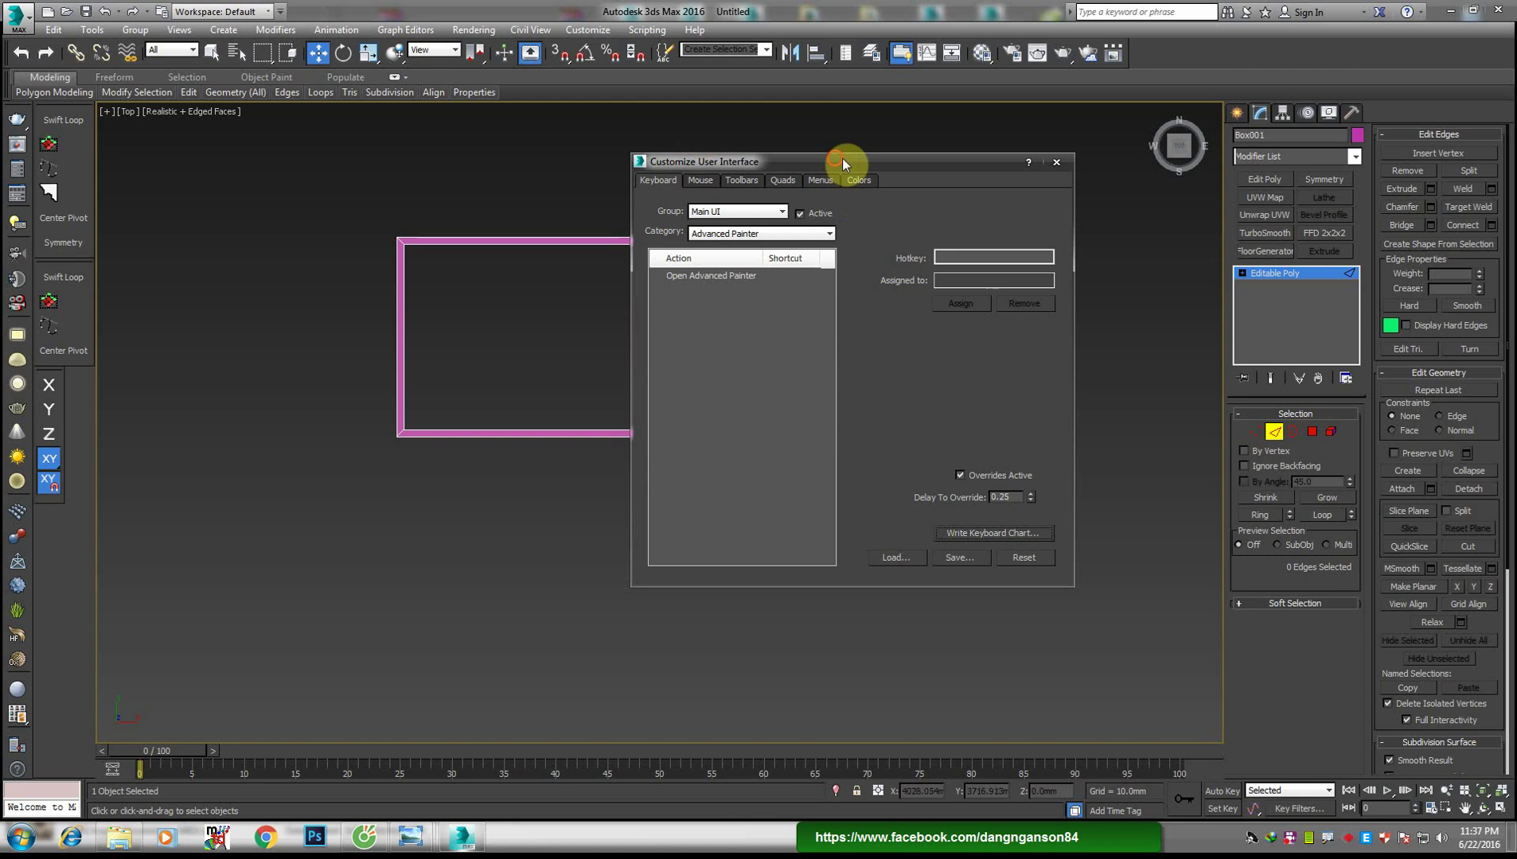
left_click_drag(843, 157, 916, 163)
left_click(811, 185)
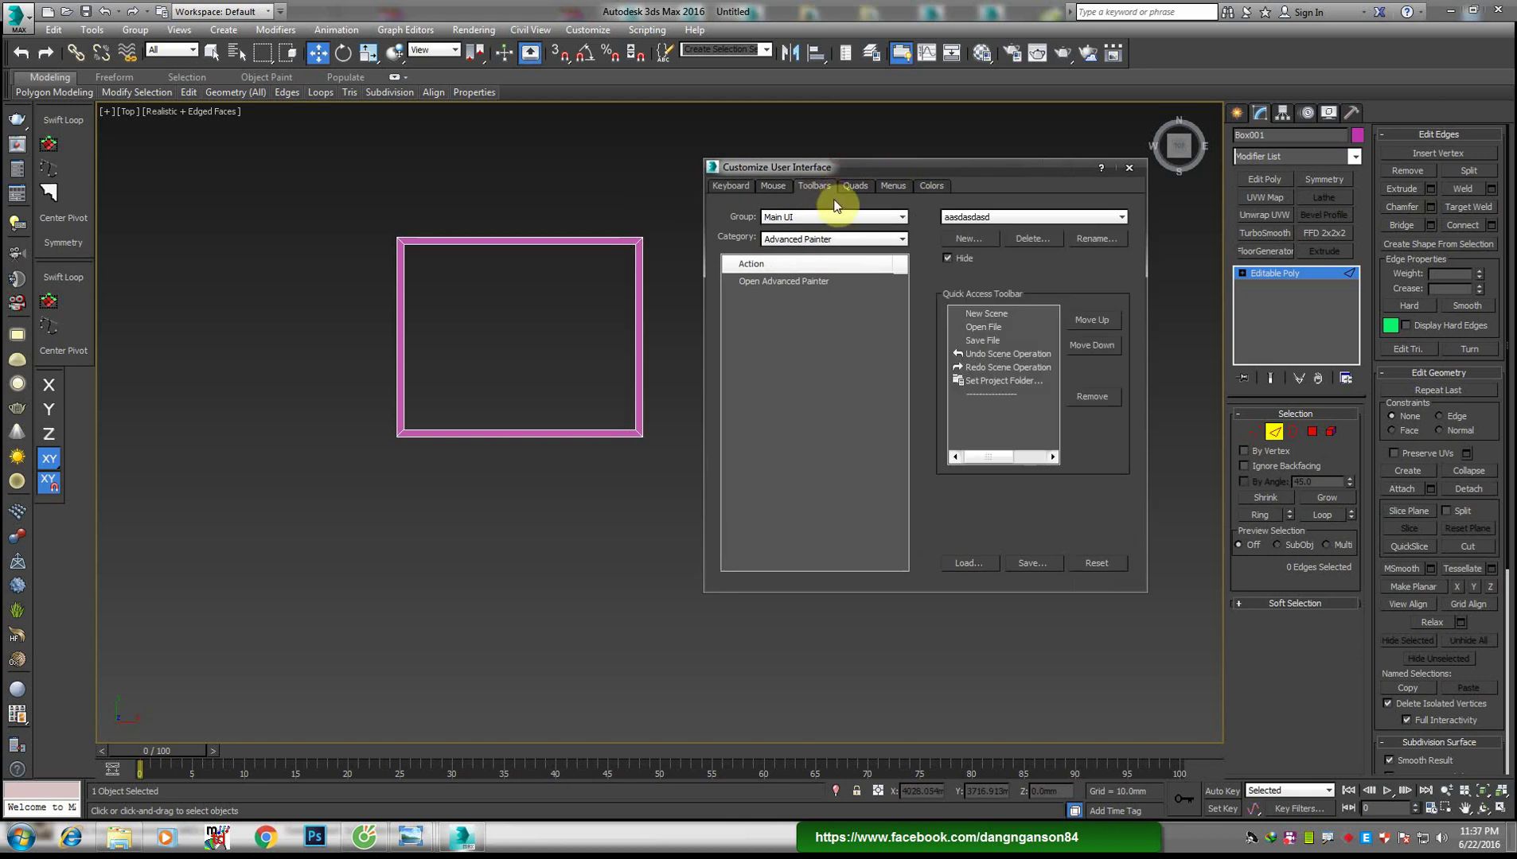
left_click(862, 240)
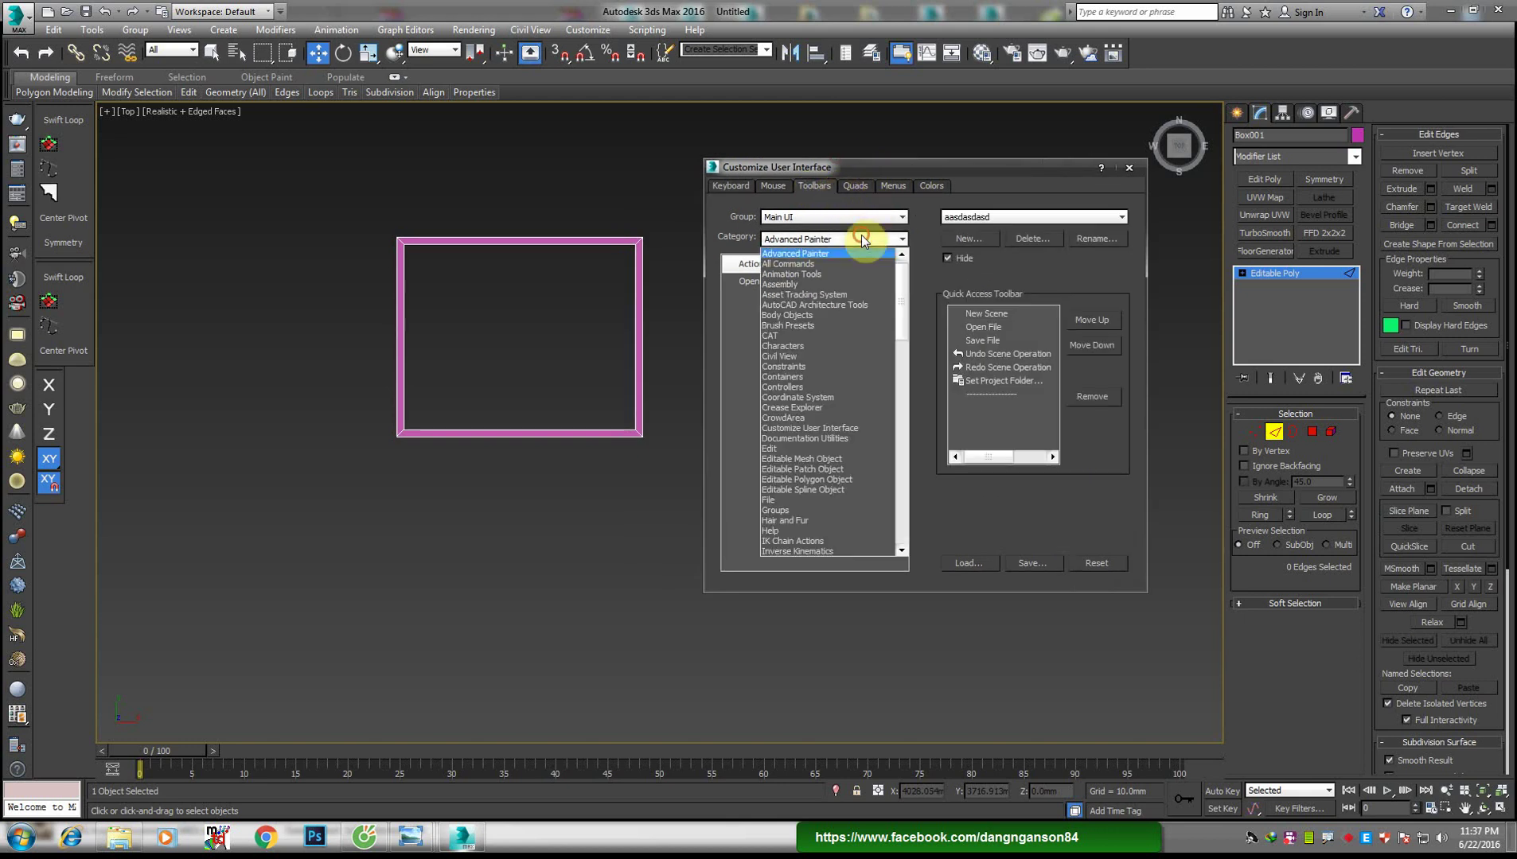
left_click(846, 264)
left_click_drag(847, 162, 747, 223)
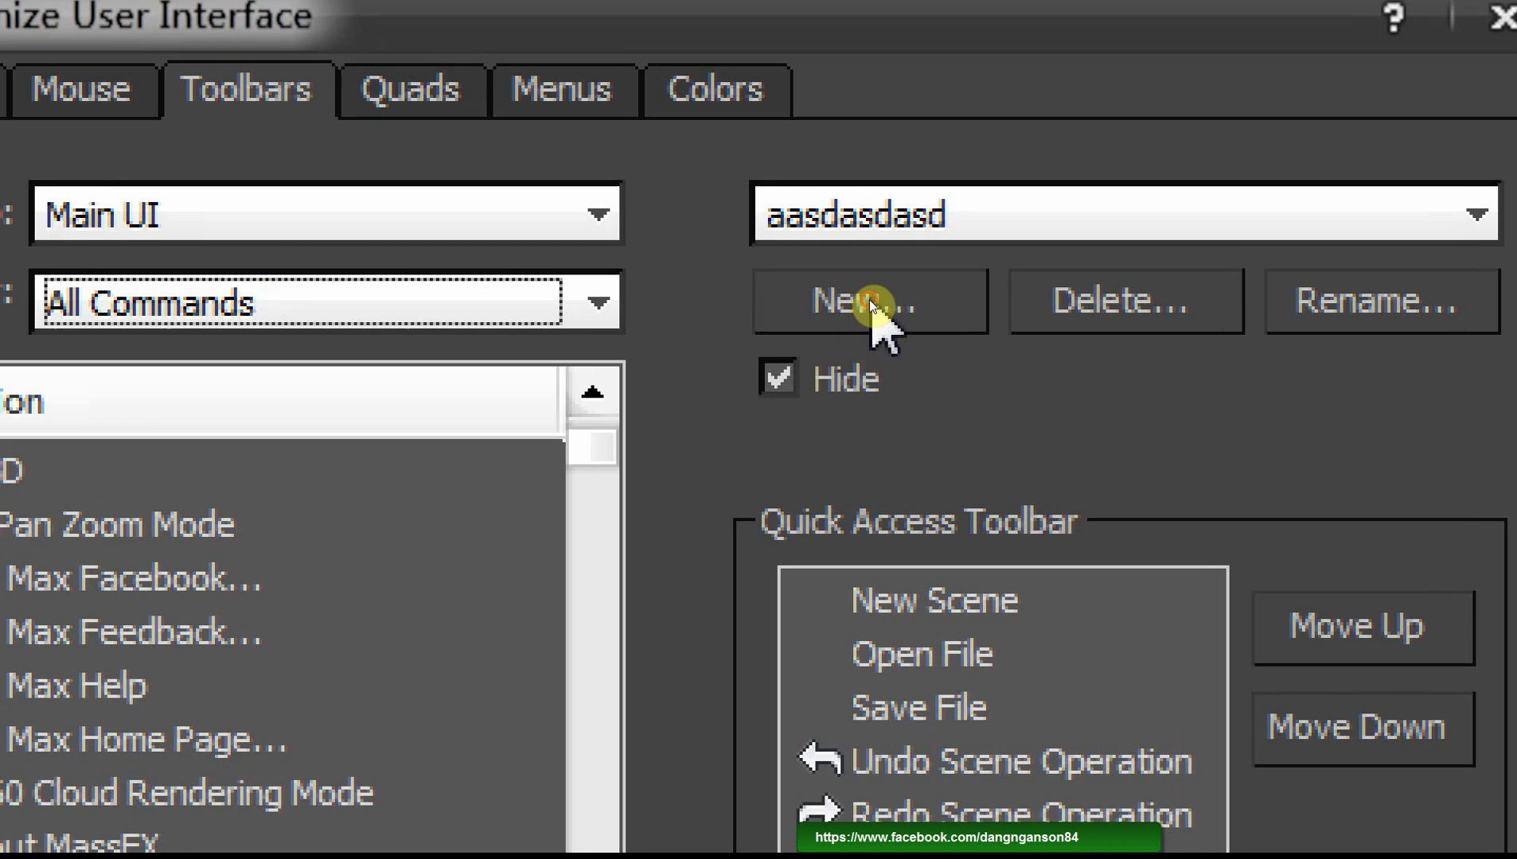
Create a new toolbar named 'assdfsdf' floating over the viewport
left_click(868, 300)
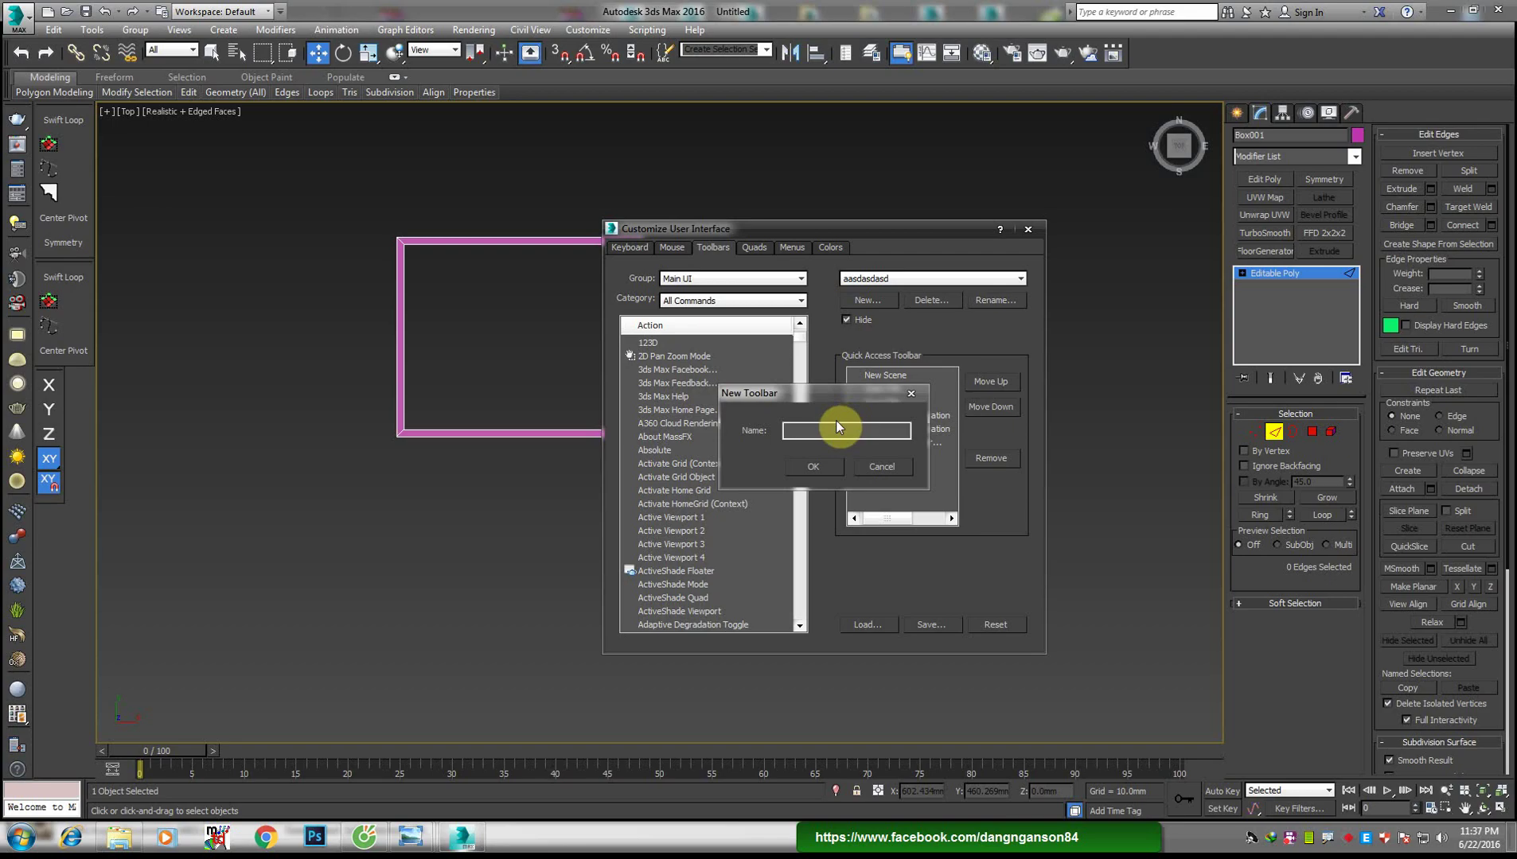
left_click_drag(841, 393, 490, 388)
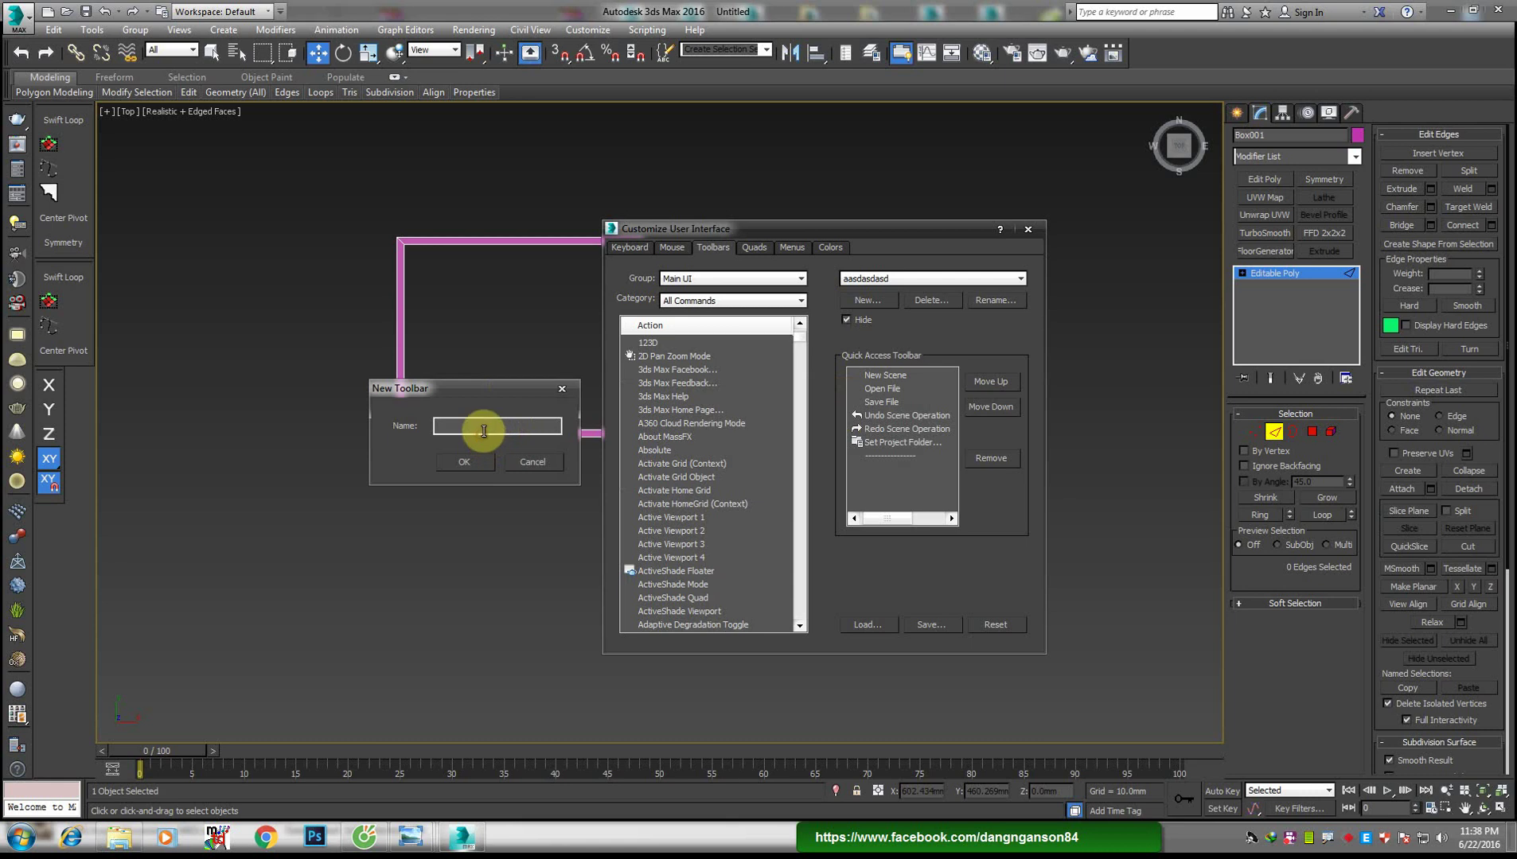
type("assdfsdf")
left_click(458, 462)
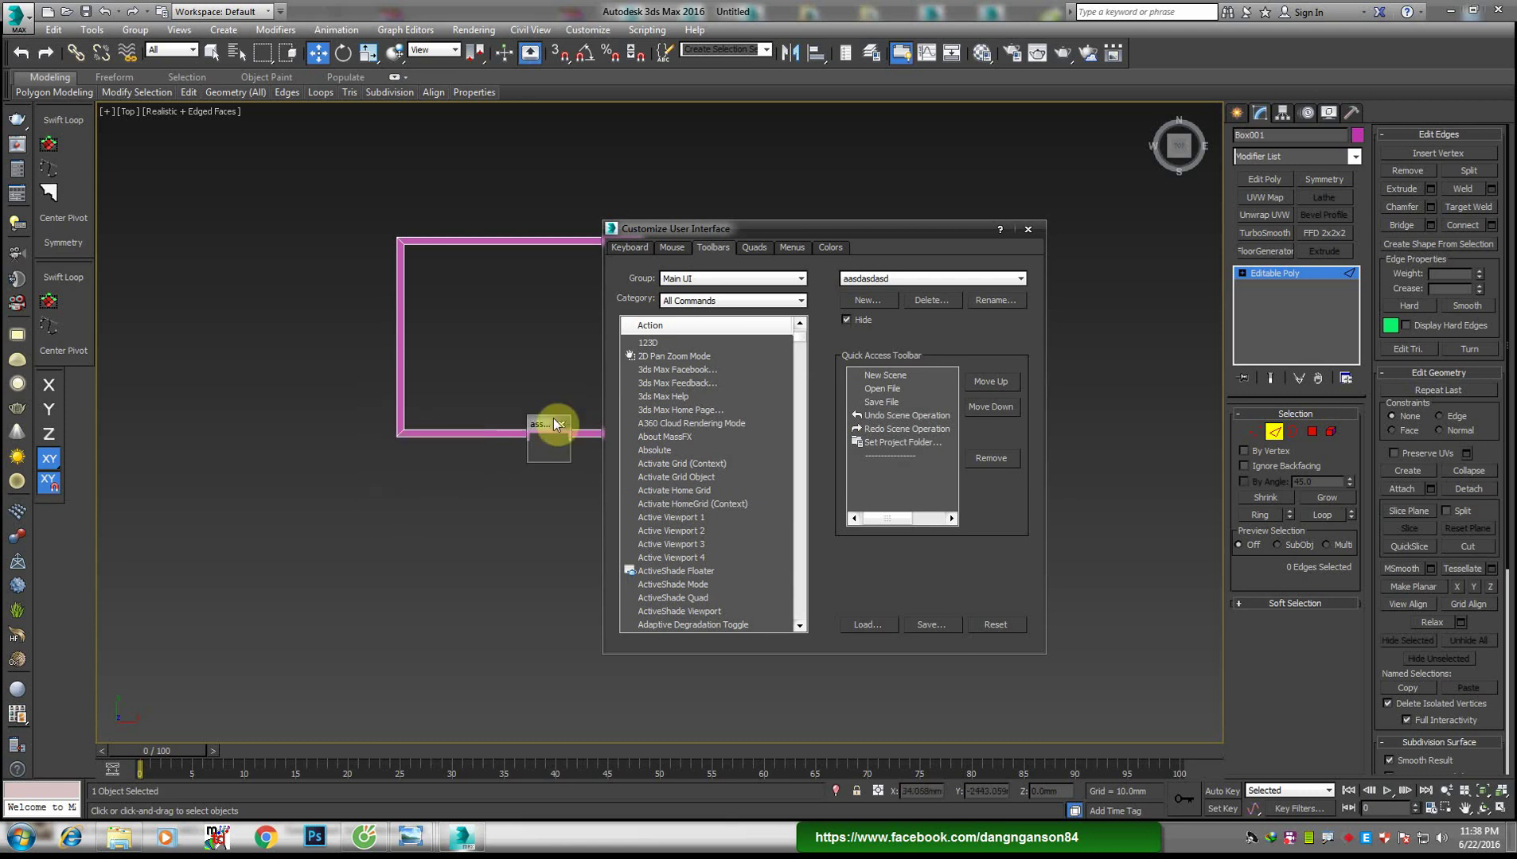
left_click_drag(553, 419, 336, 395)
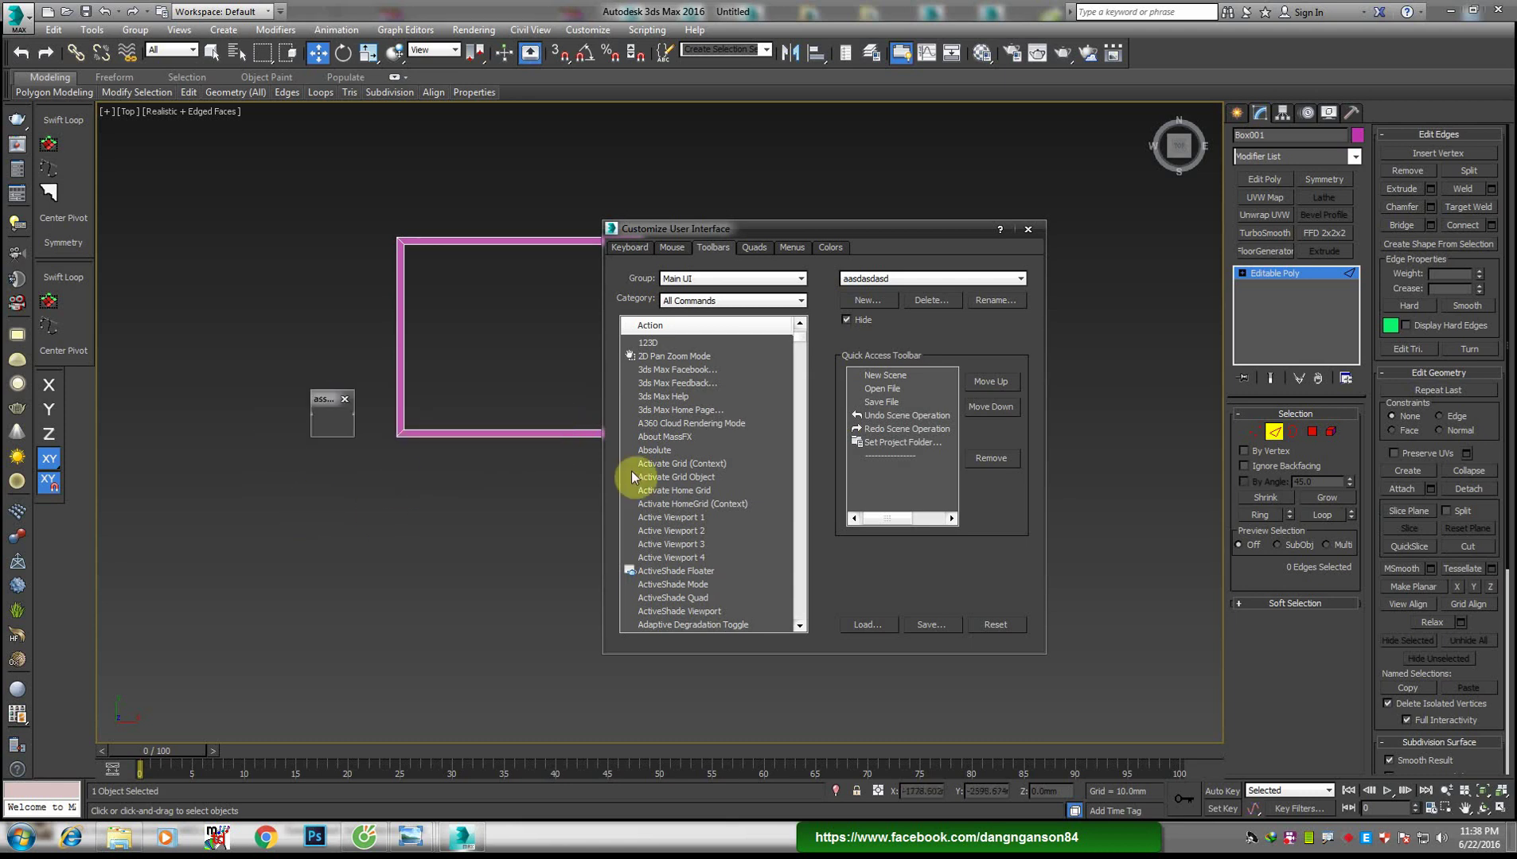
Add Convert to Editable Polygon and Convert to Editable Spline to the custom toolbar
left_click(732, 423)
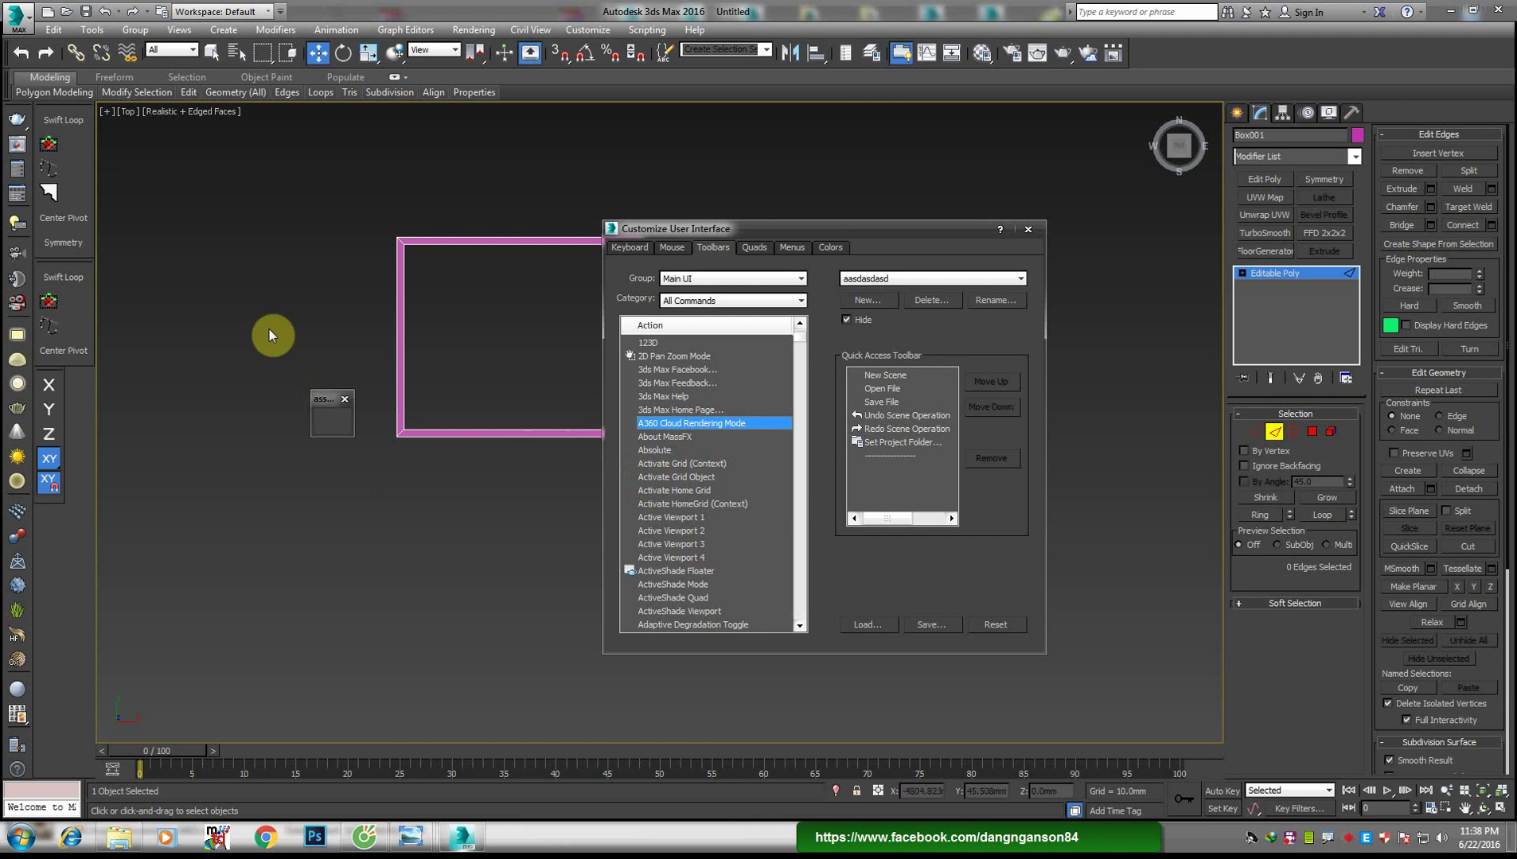
left_click(727, 438)
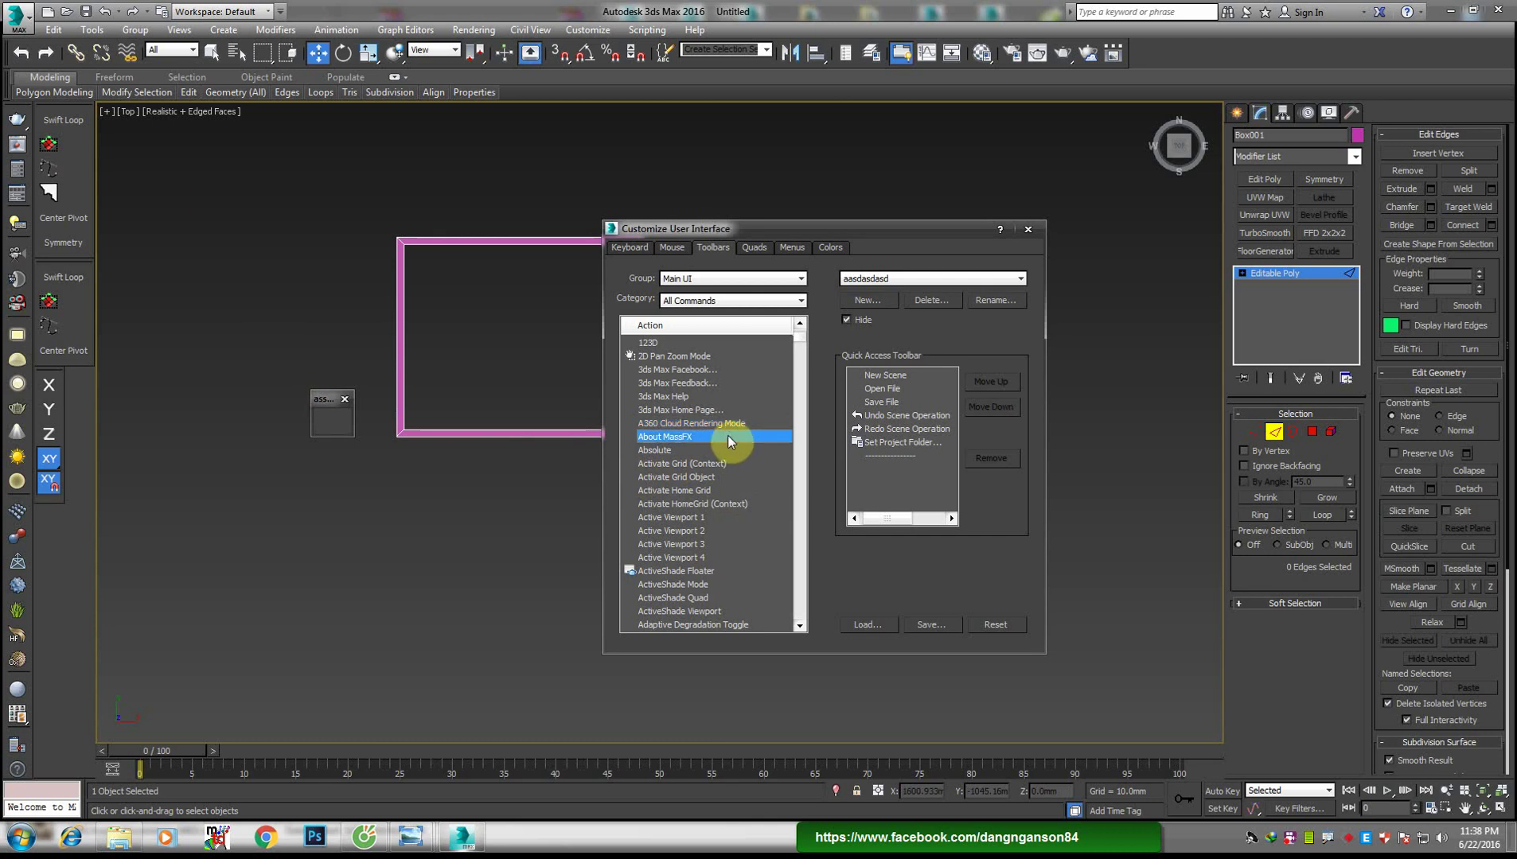
type("col")
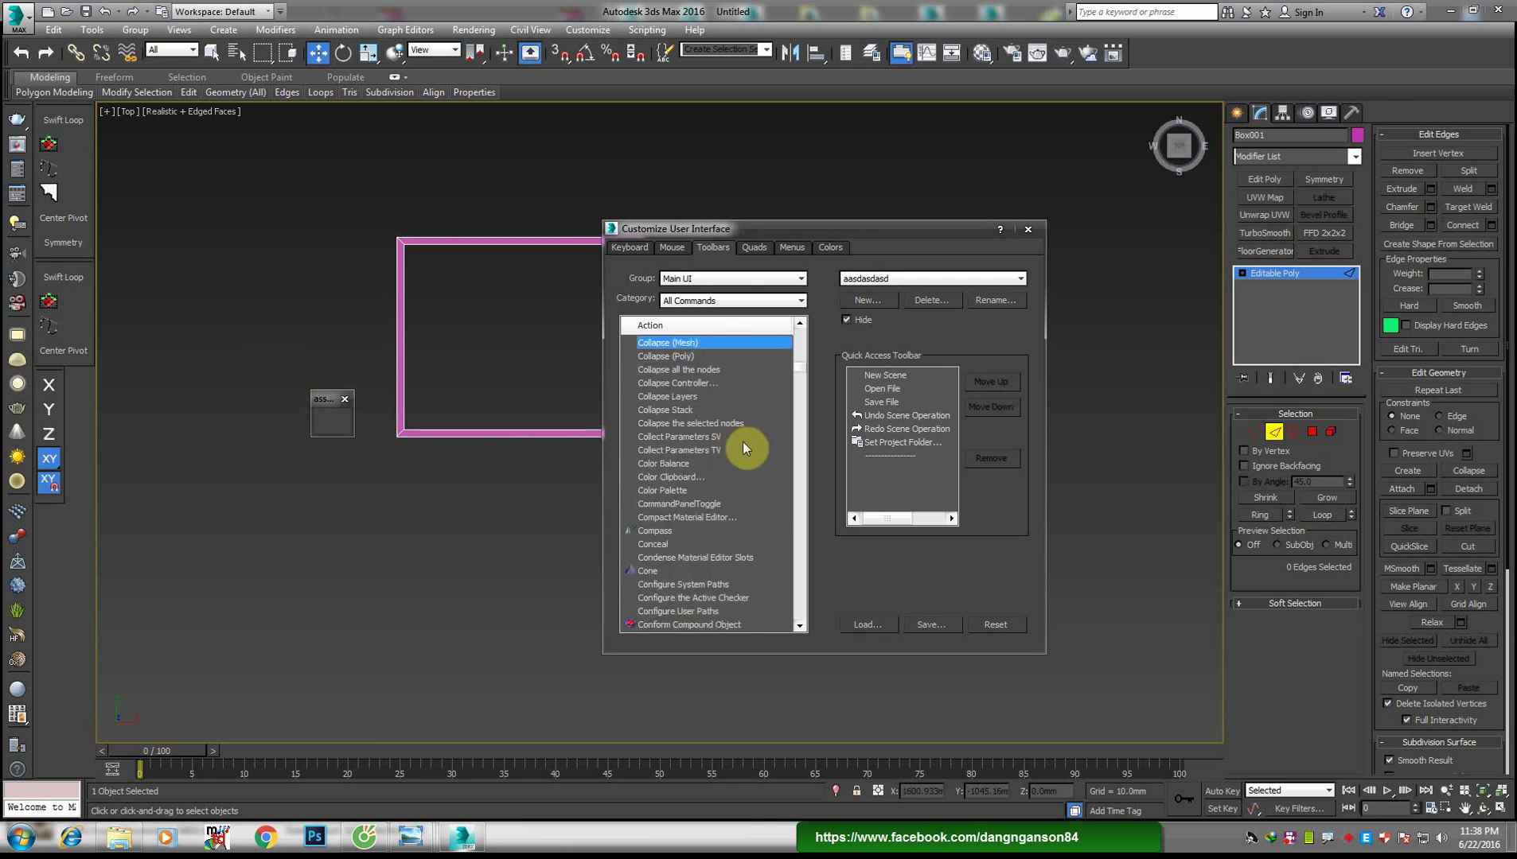
scroll(740, 442, "down", 5)
scroll(741, 441, "down", 4)
scroll(743, 443, "down", 3)
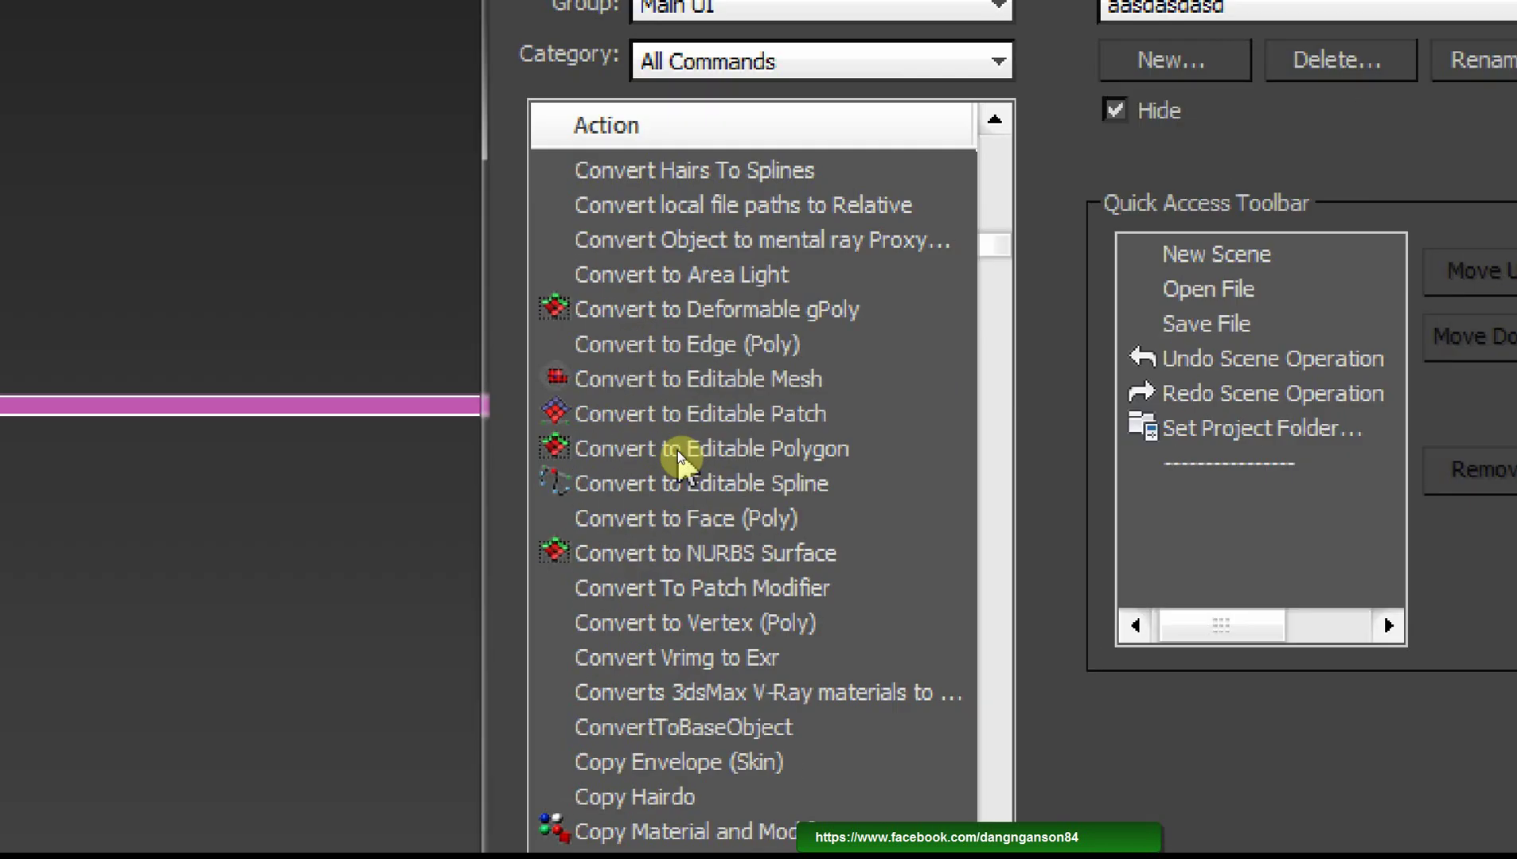
left_click(686, 450)
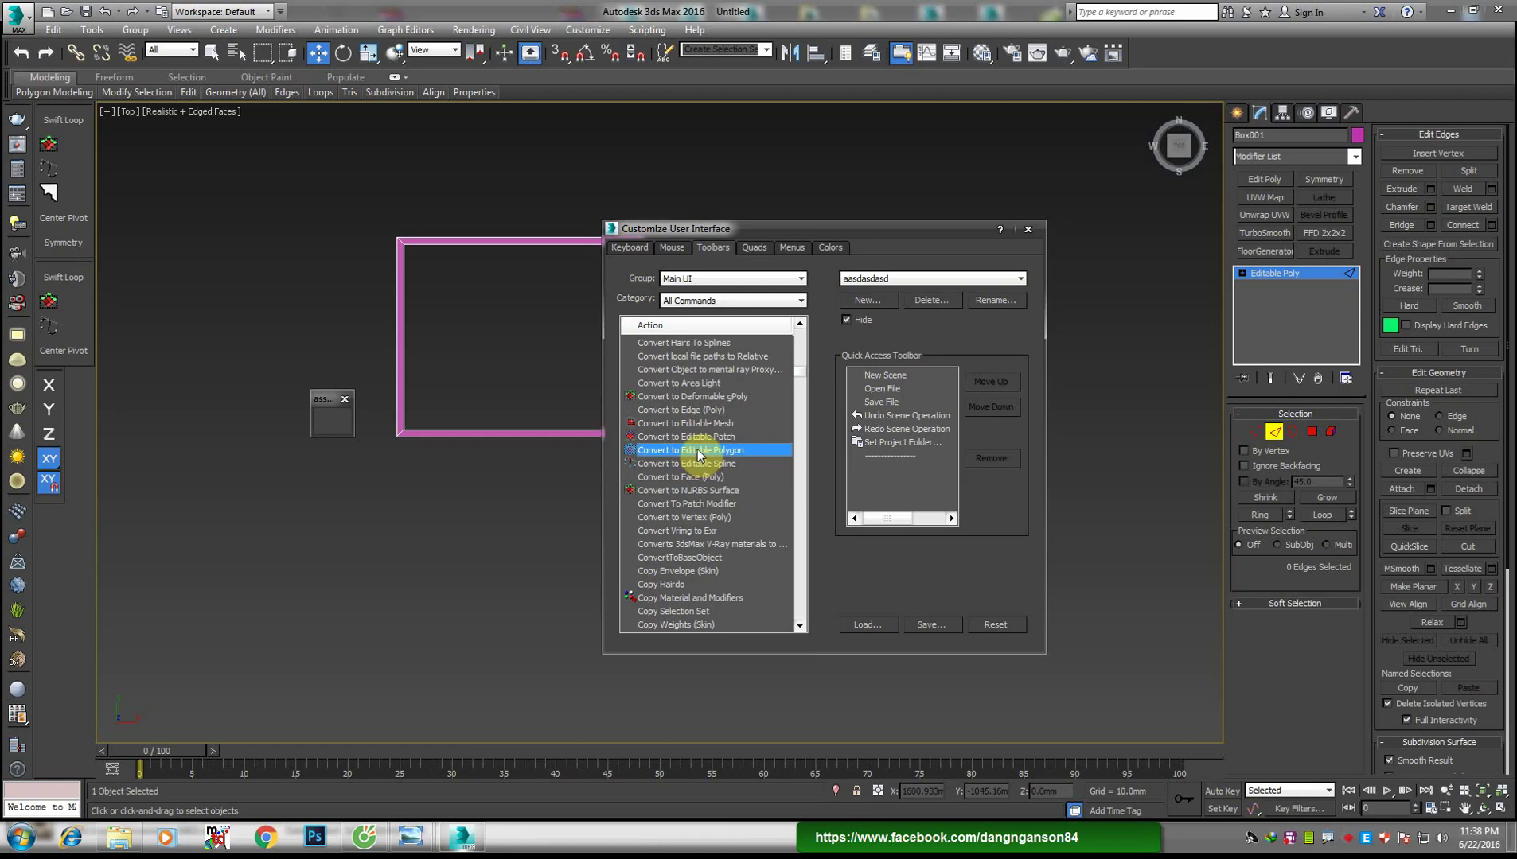
mouse_move(699, 451)
left_mouse_down()
mouse_move(347, 455)
mouse_move(344, 430)
left_mouse_up()
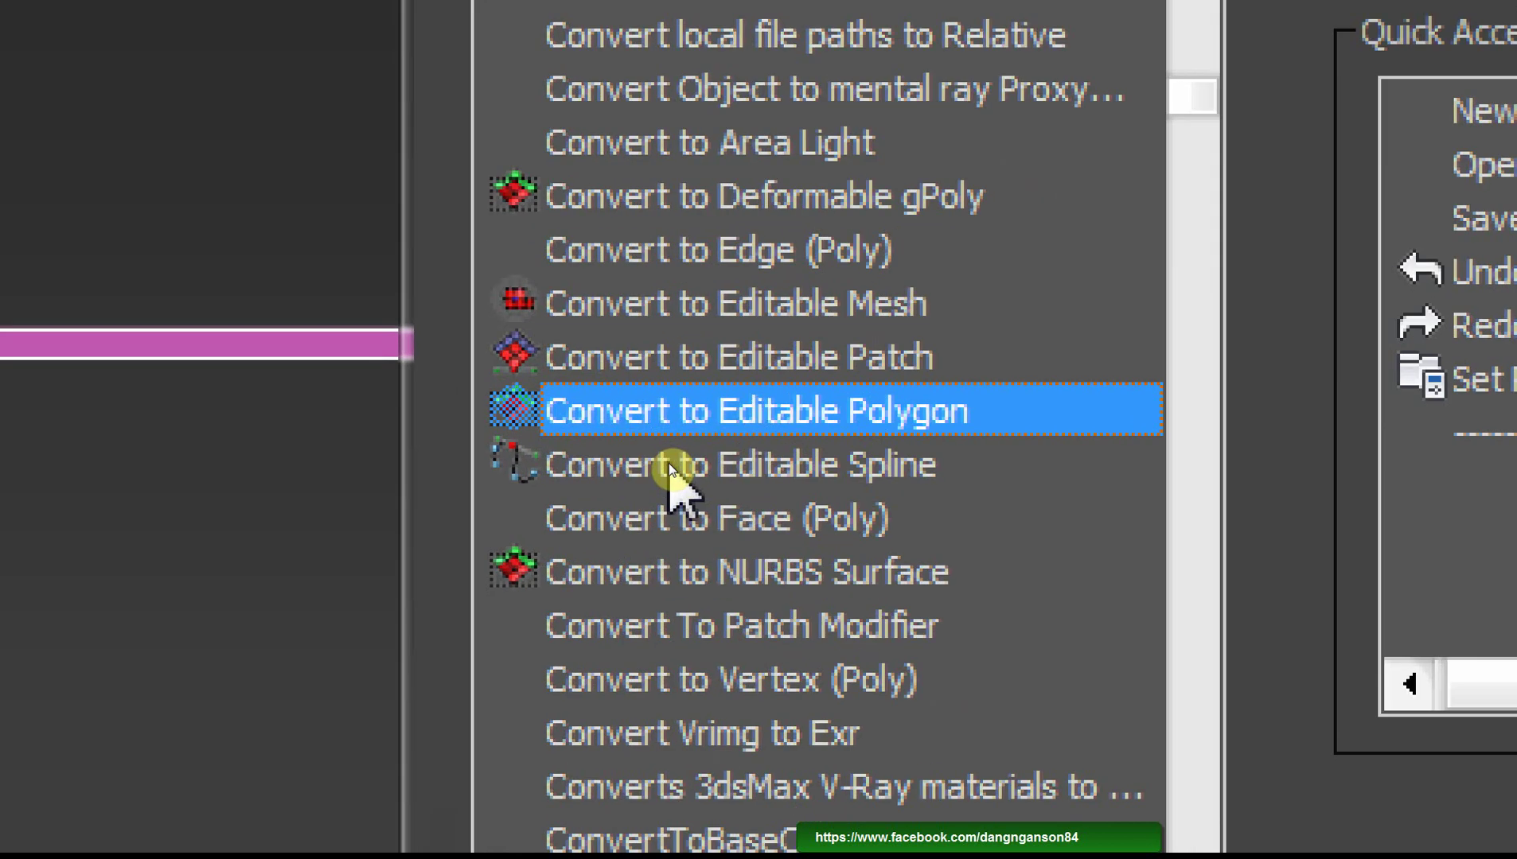
left_click(670, 470)
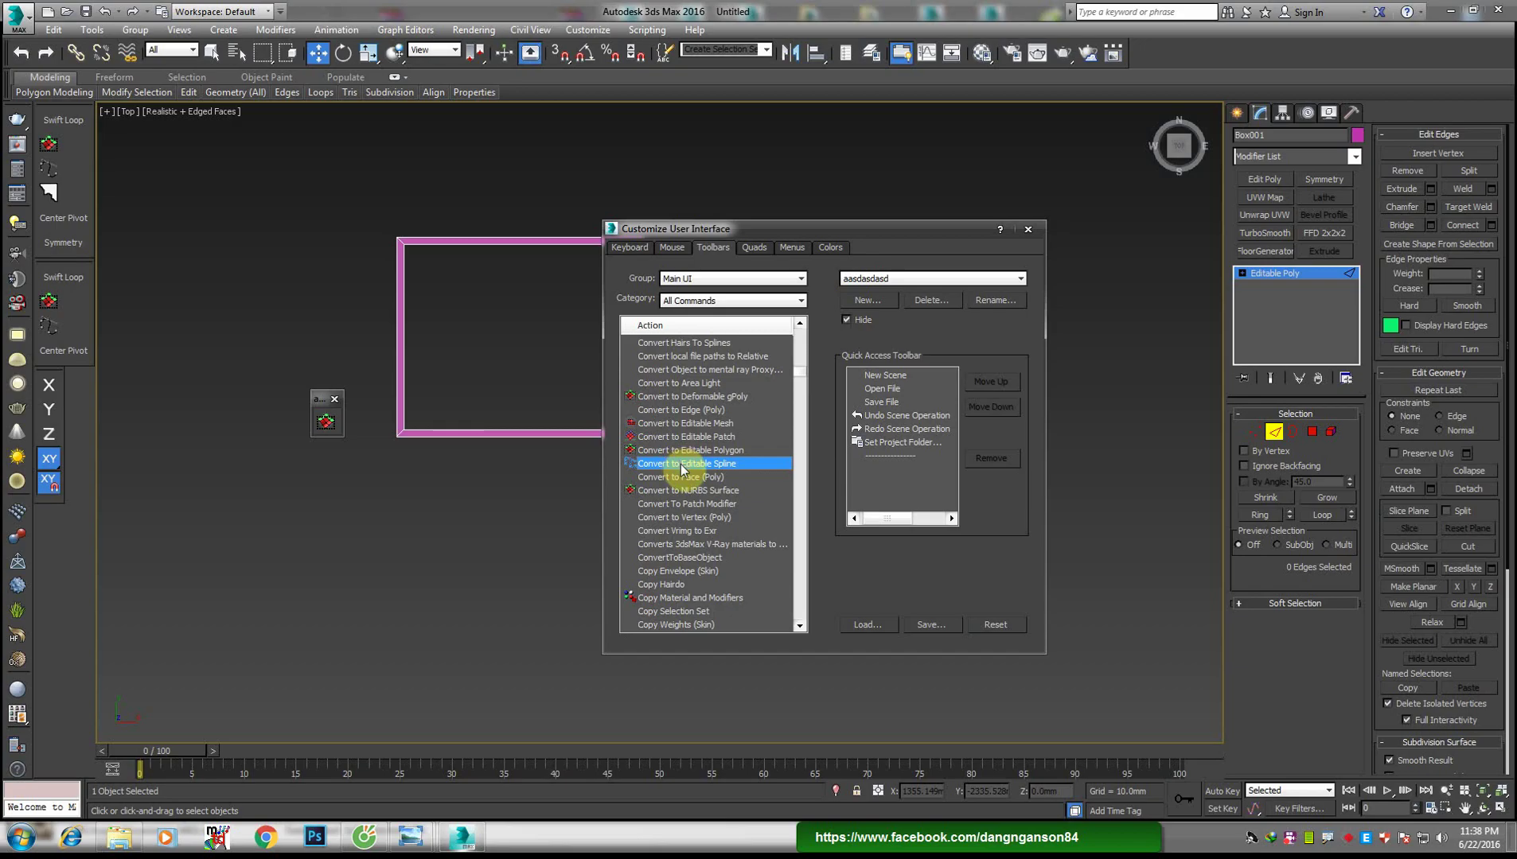
left_click_drag(686, 464, 354, 450)
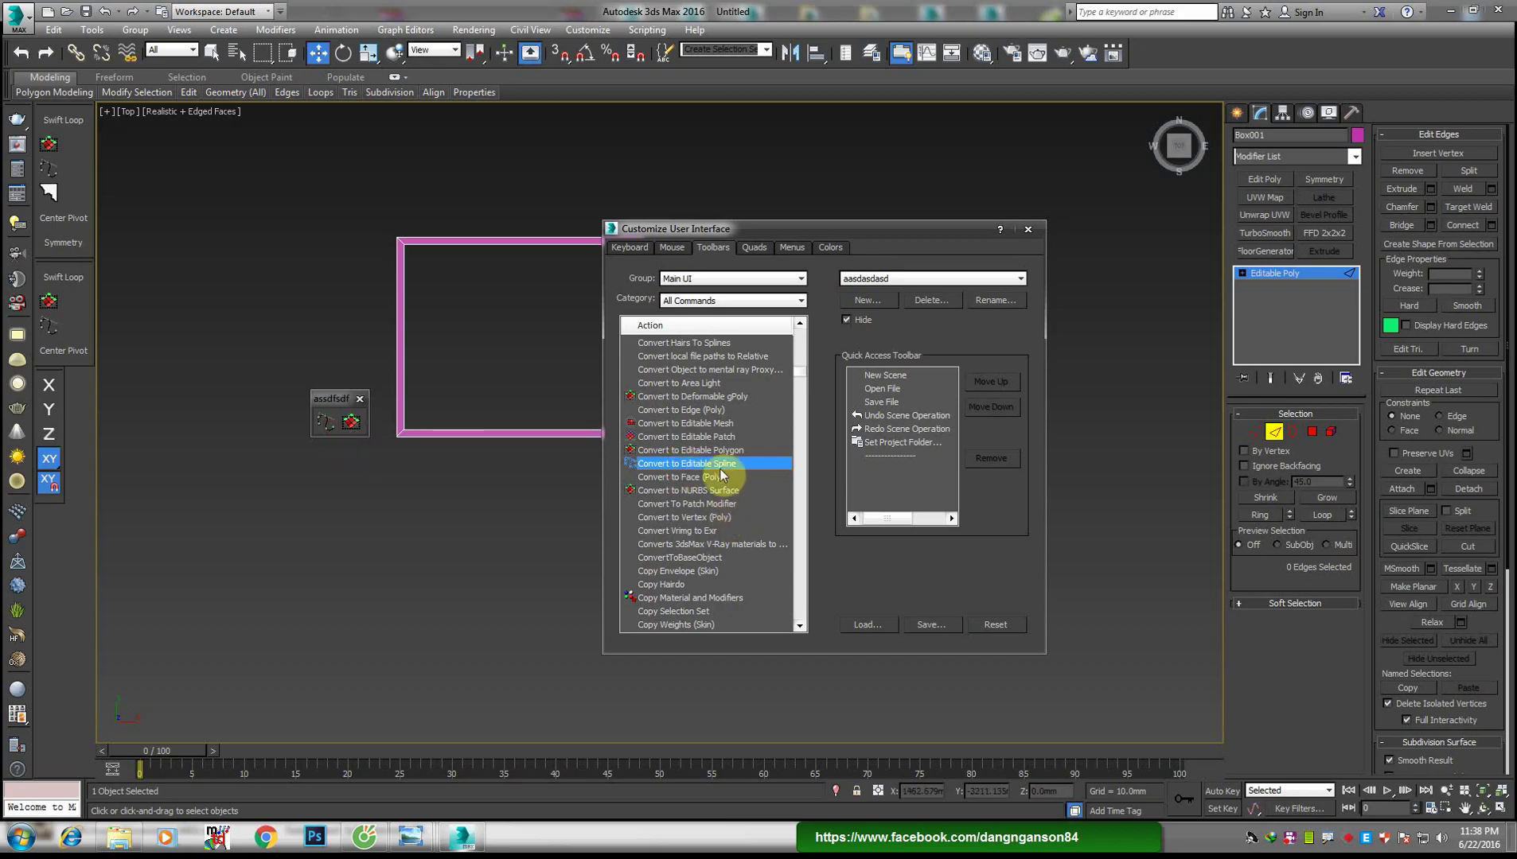
Find Center Pivot in the command list and add it to the custom toolbar
left_click(707, 411)
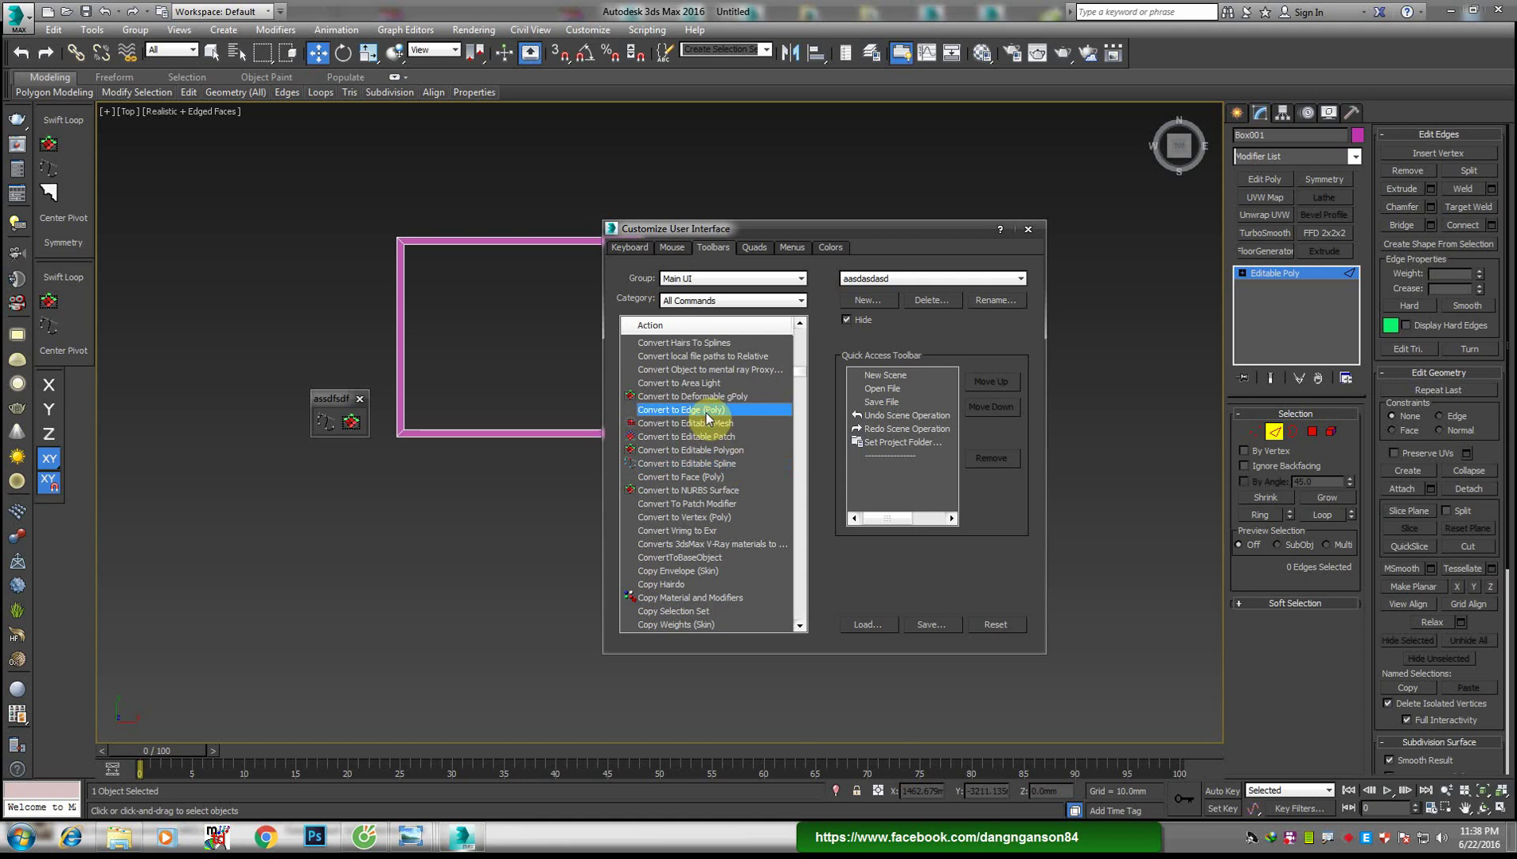
key("Down")
key("Down")
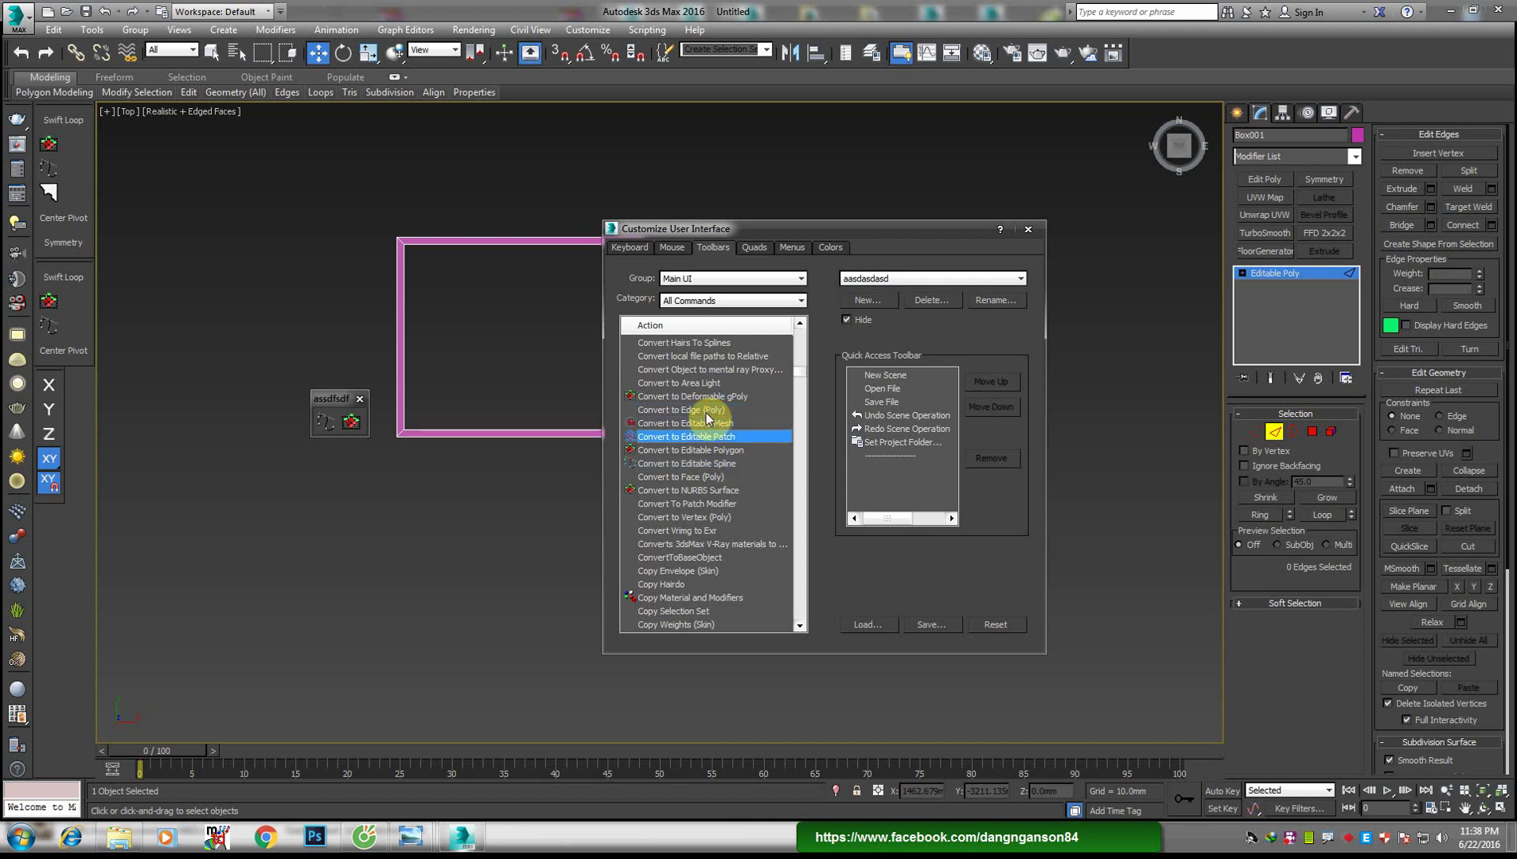
scroll(708, 414, "up", 5)
scroll(708, 414, "up", 5)
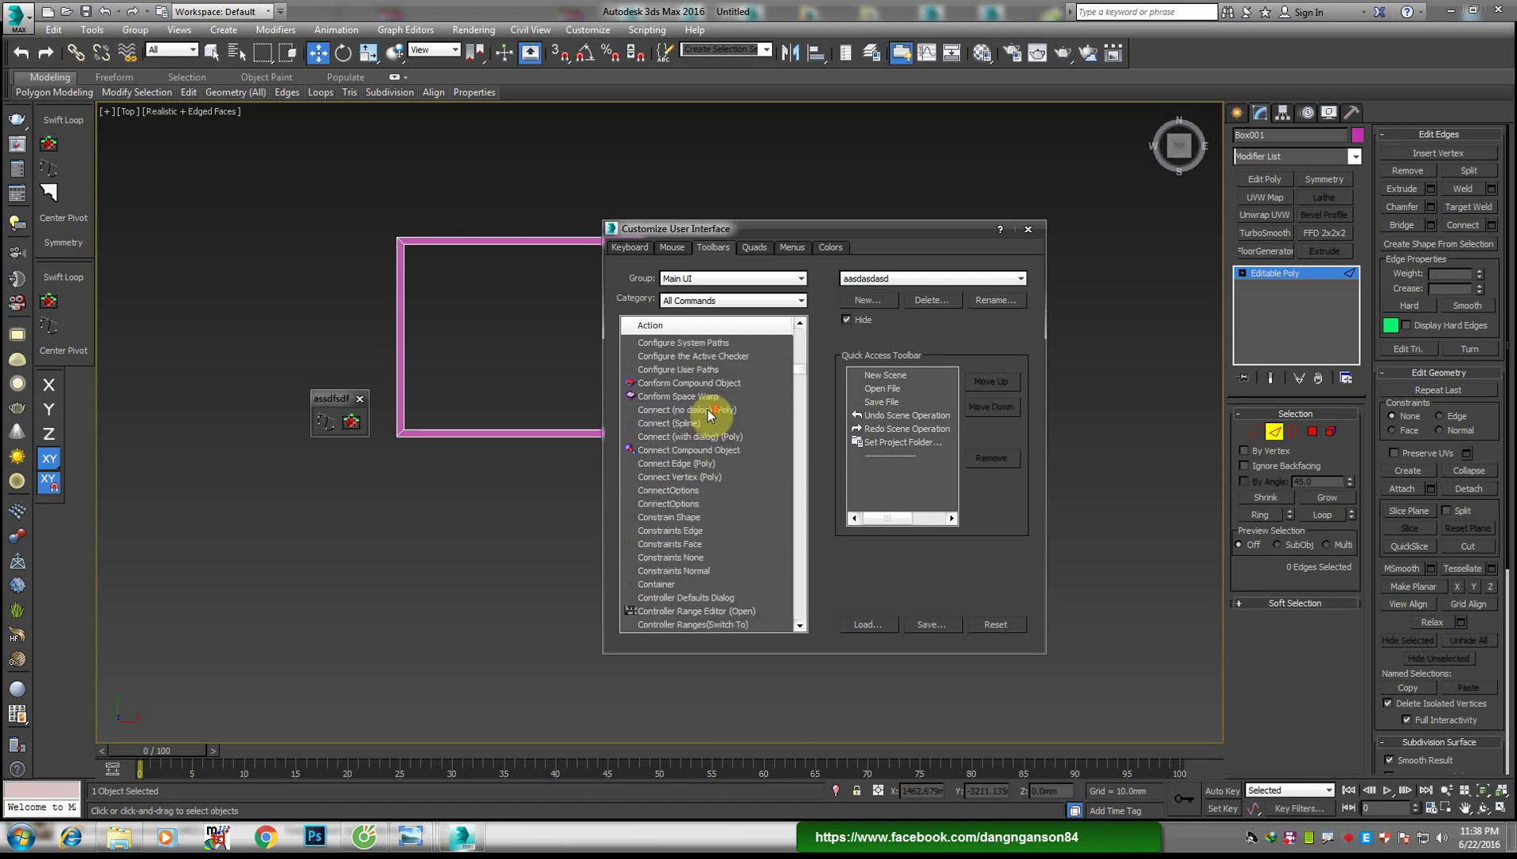
scroll(711, 409, "up", 5)
scroll(711, 409, "up", 5)
scroll(711, 409, "up", 2)
scroll(716, 412, "up", 2)
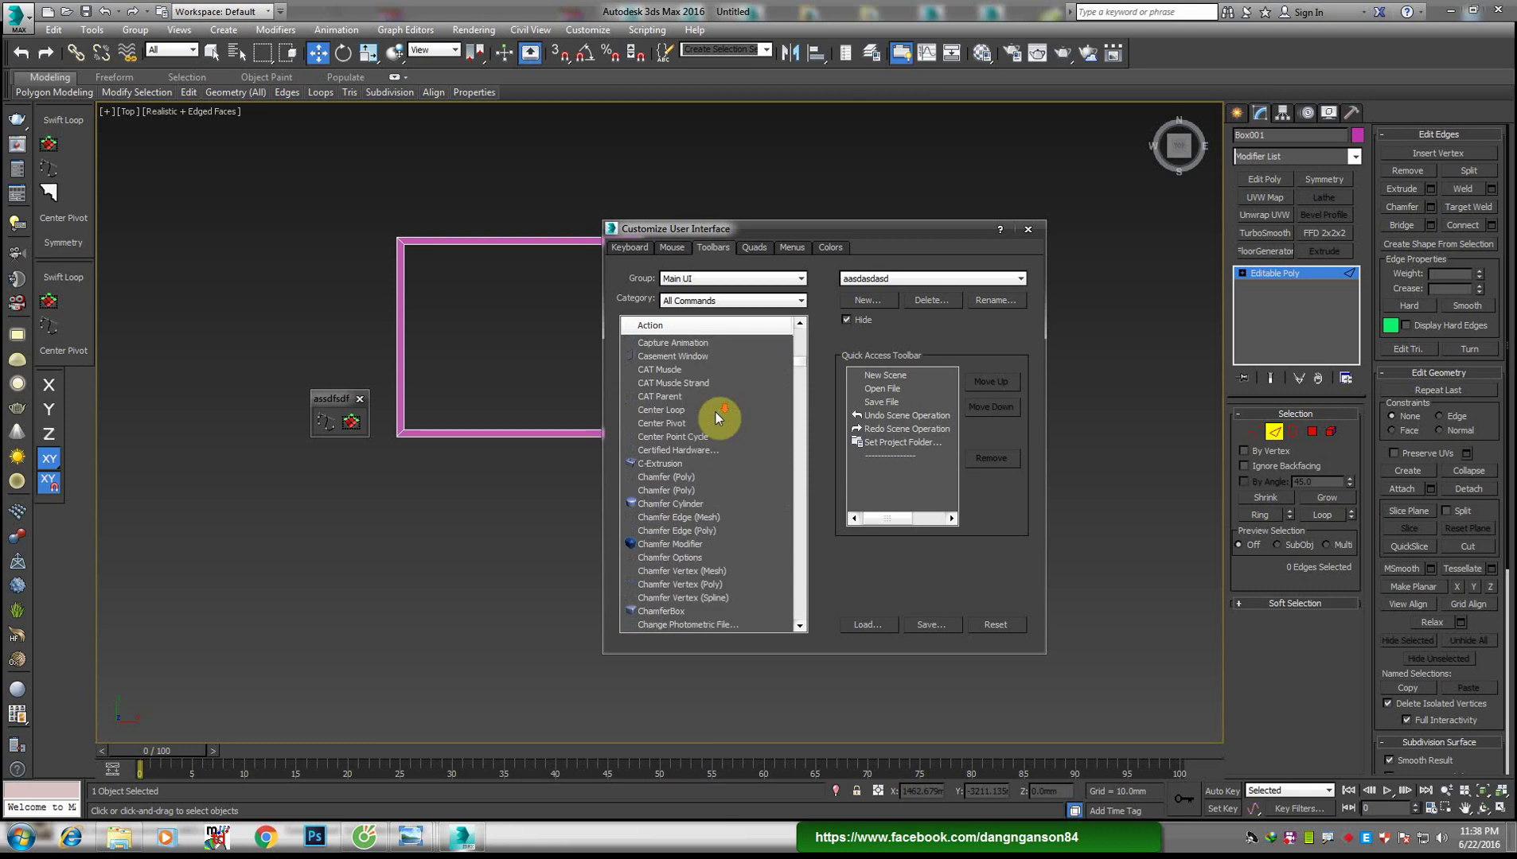
left_click(716, 412)
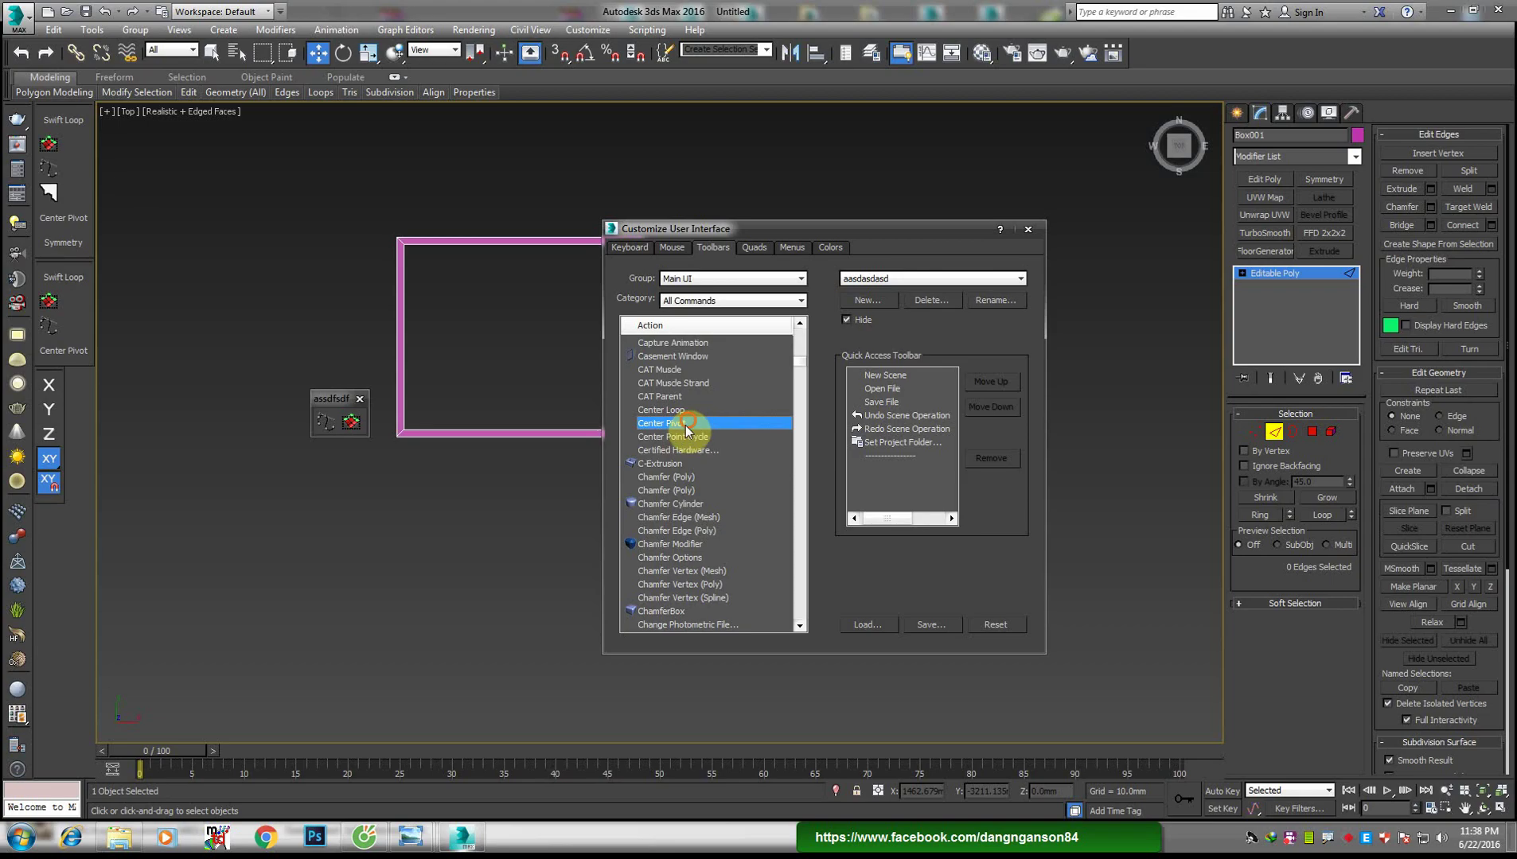
left_click_drag(685, 426, 345, 430)
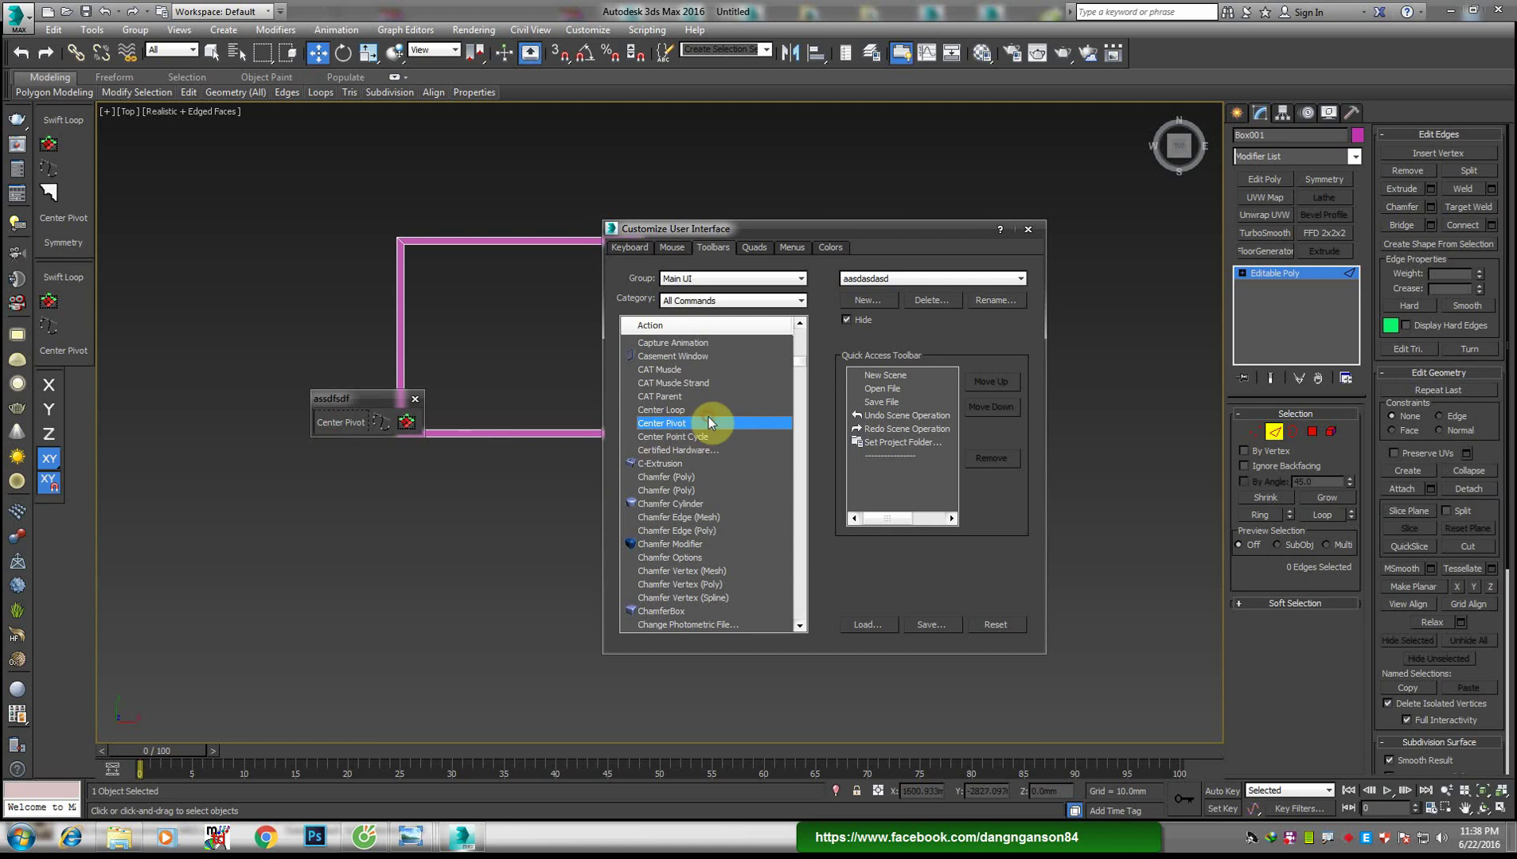
Find Swift Loop in the command list and drag it onto the assdfsdf toolbar
left_click(691, 396)
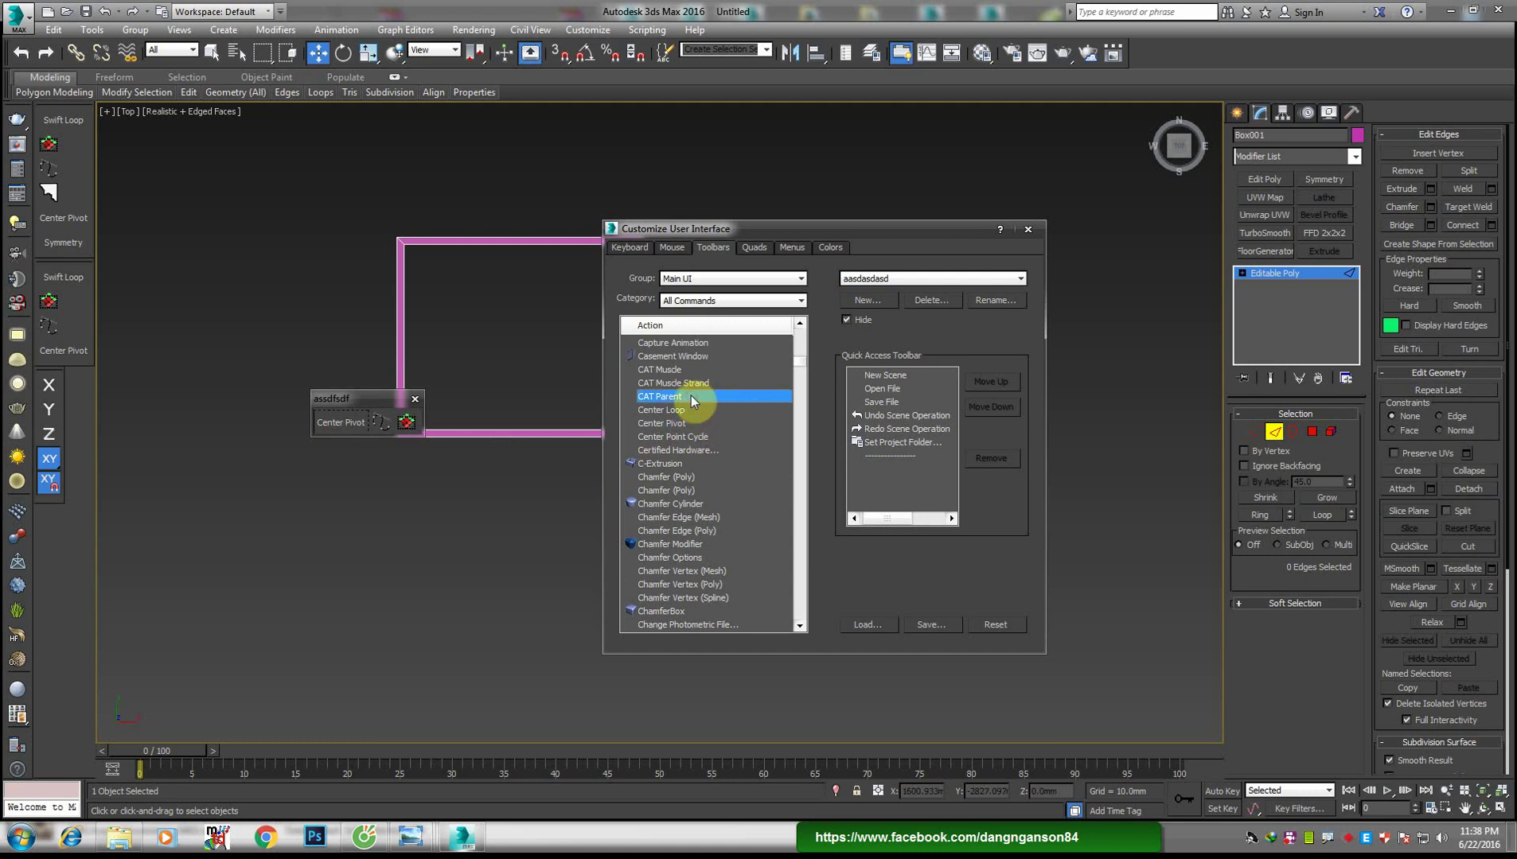
type("sw")
left_click(673, 373)
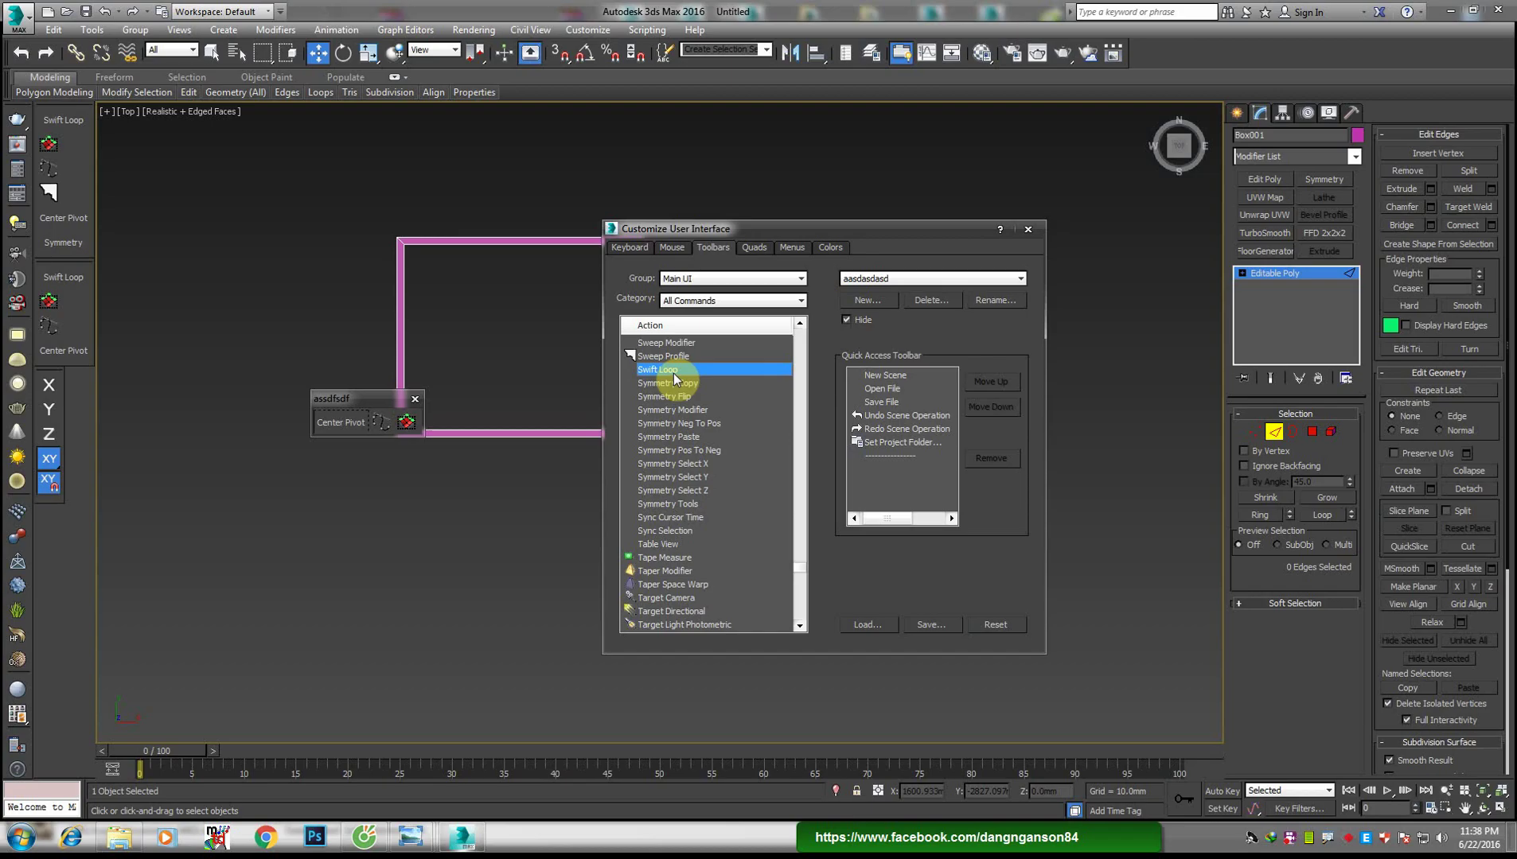
mouse_move(674, 375)
left_mouse_down()
mouse_move(349, 429)
mouse_move(168, 607)
mouse_move(75, 581)
left_mouse_up()
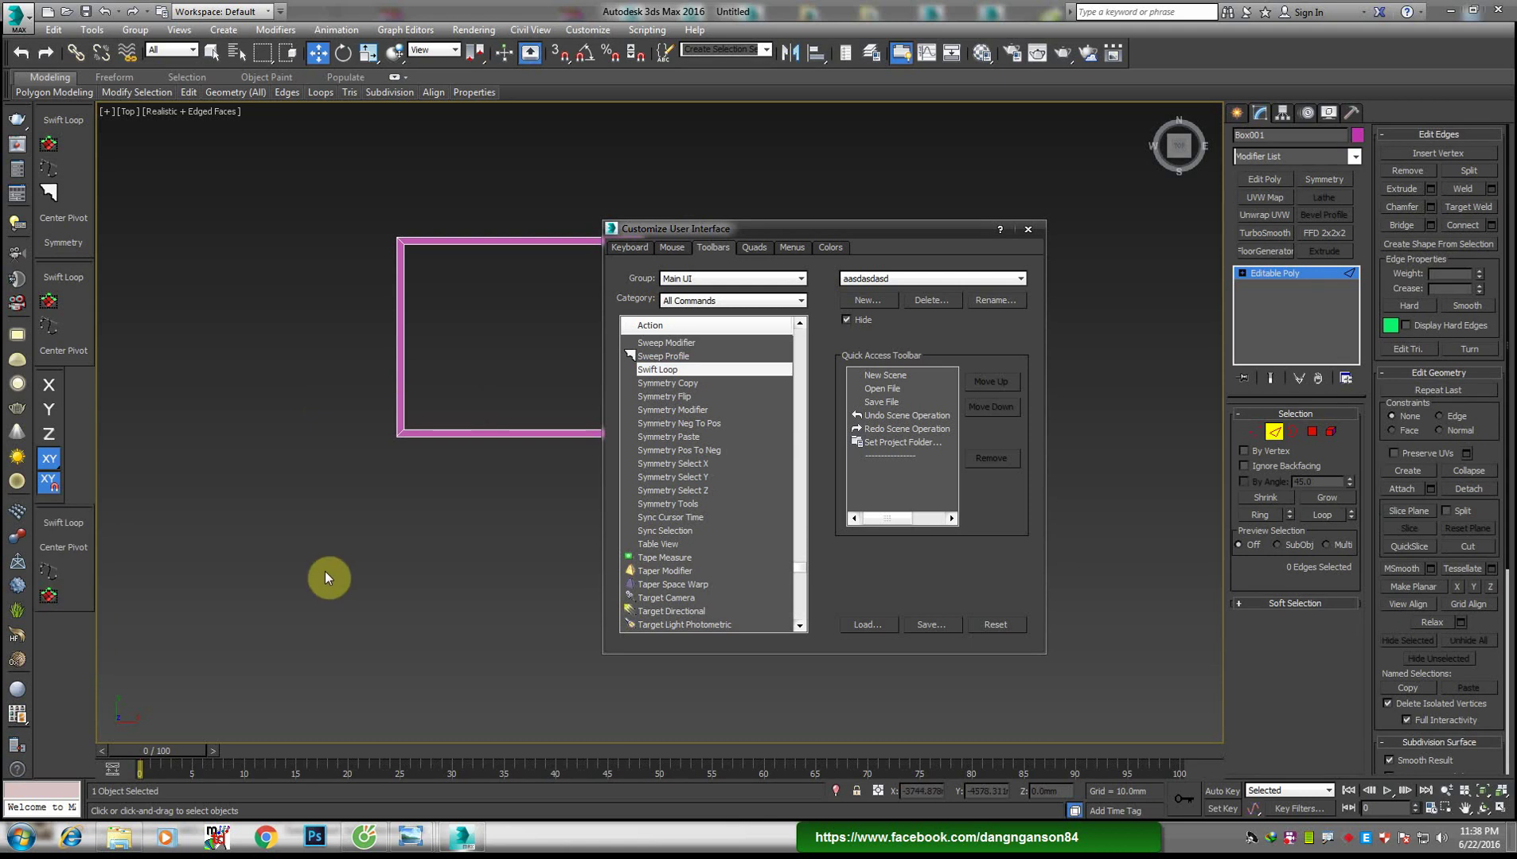
Close the customization window, leave Edge level and reposition the view of the wall shell
left_click(1030, 230)
scroll(502, 462, "down", 2)
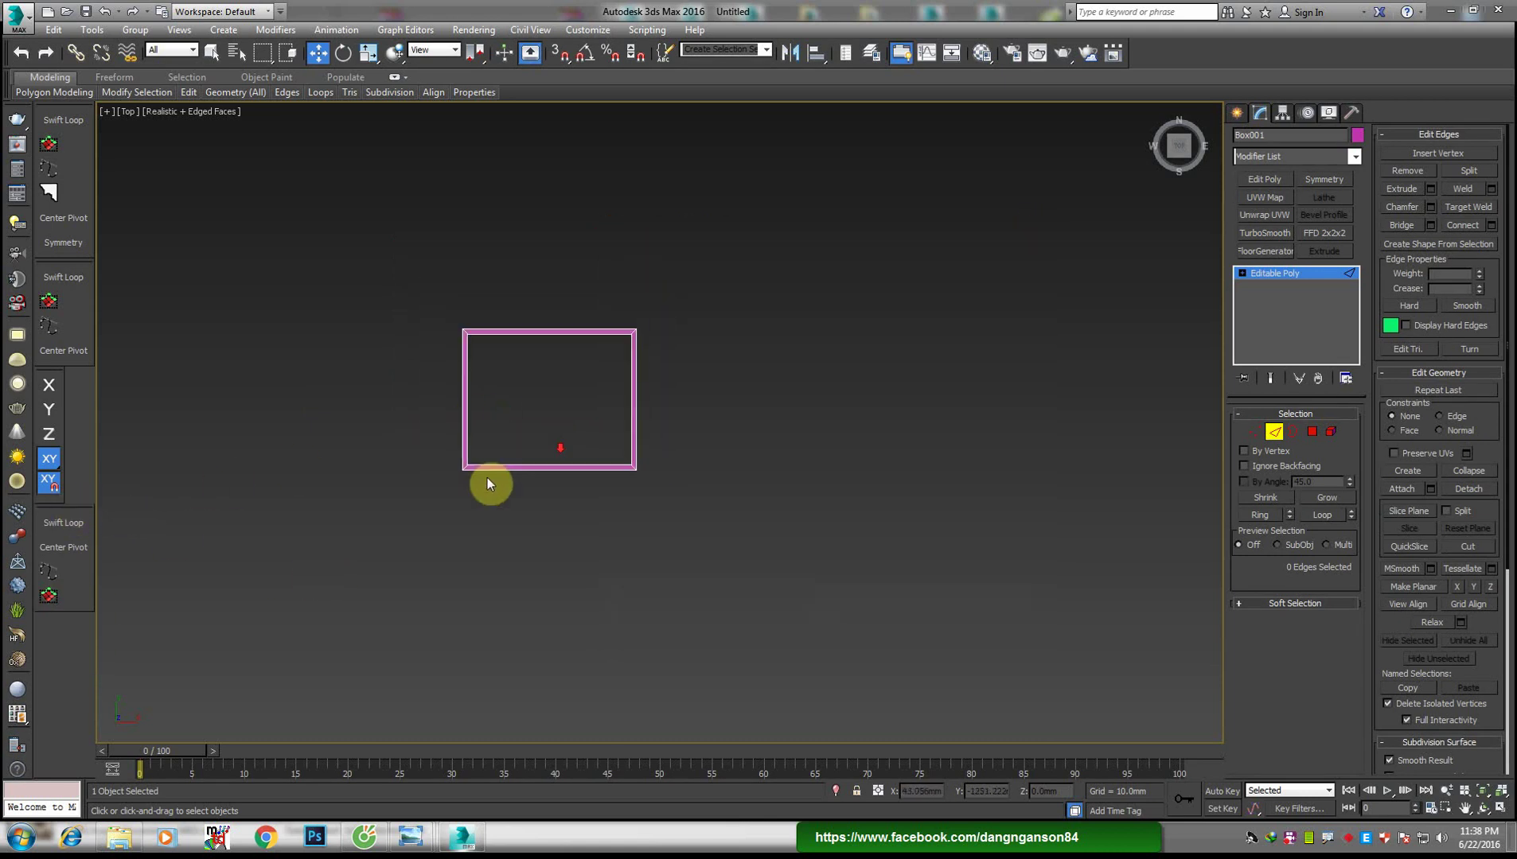
middle_click_drag(499, 432, 557, 374, "alt")
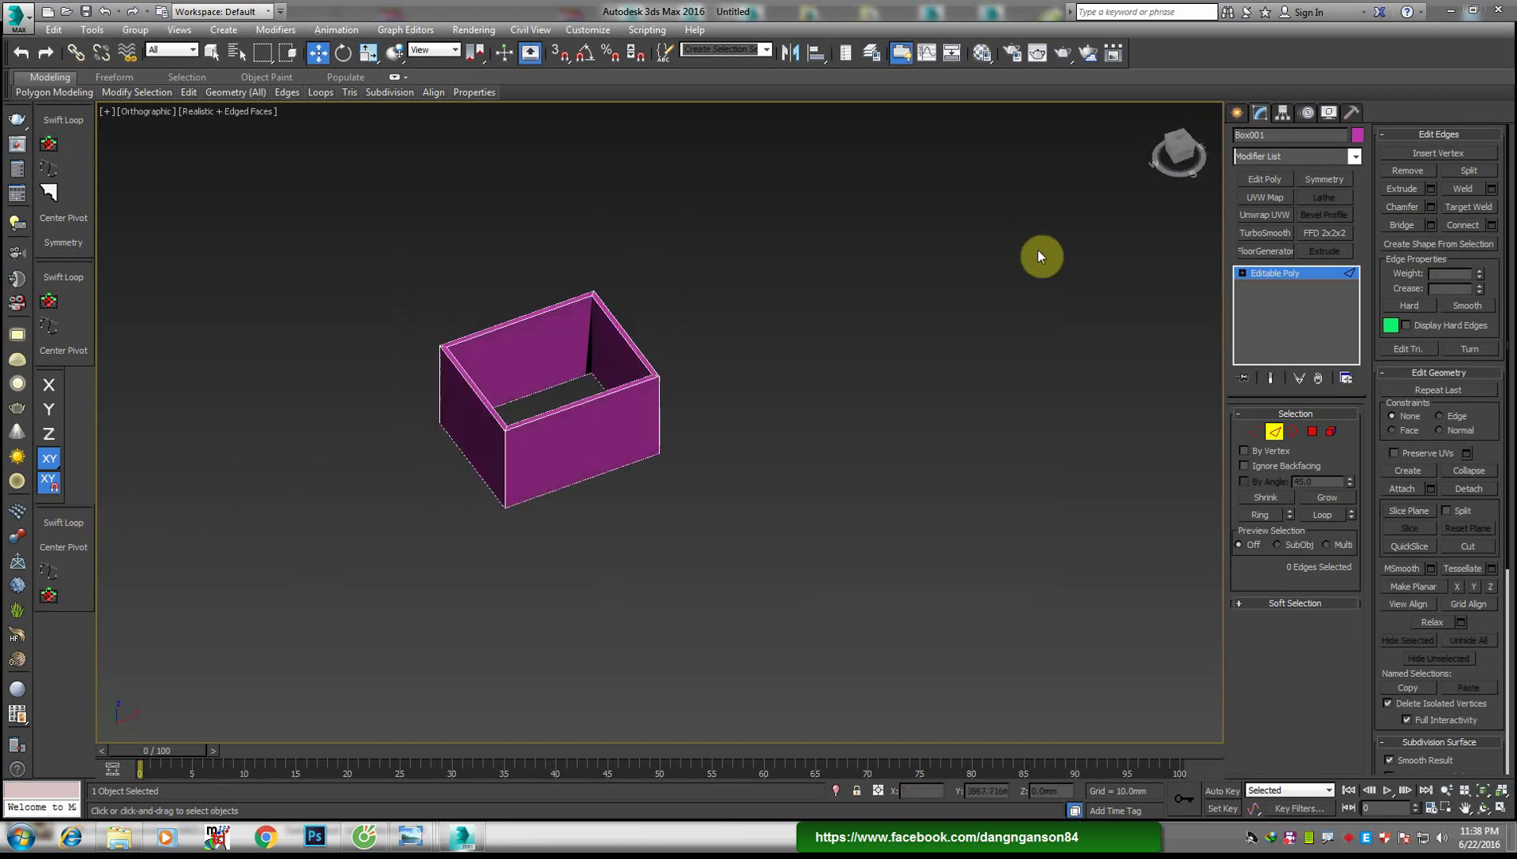
left_click(1306, 274)
left_click_drag(545, 299, 521, 207)
Create a cube-shaped box beside the wall shell from the quad menu
right_click(844, 430)
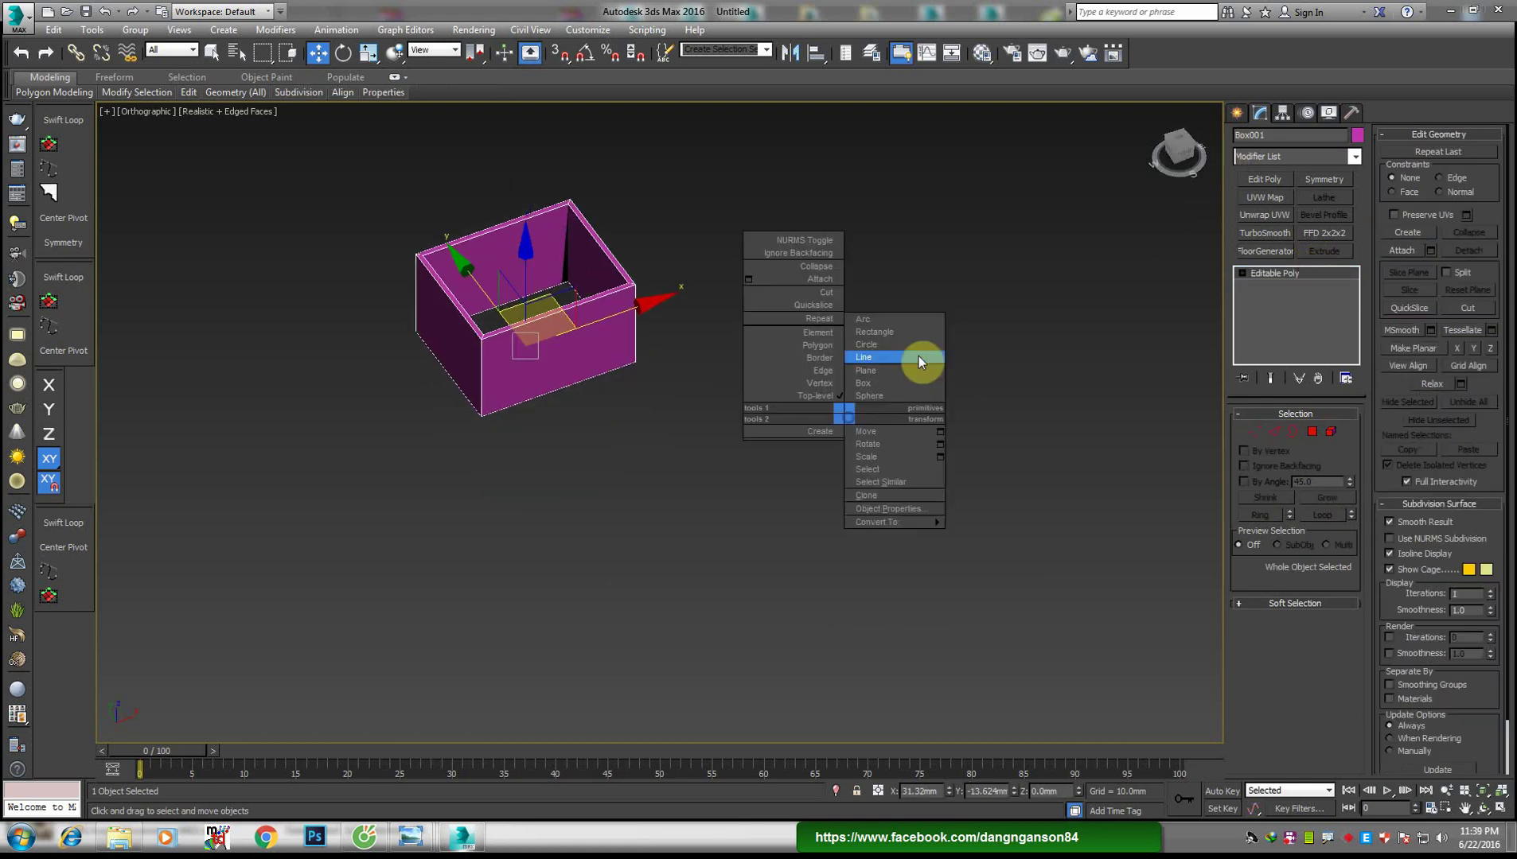
left_click(906, 385)
mouse_move(606, 522)
left_mouse_down()
mouse_move(875, 519)
mouse_move(786, 568)
left_mouse_up()
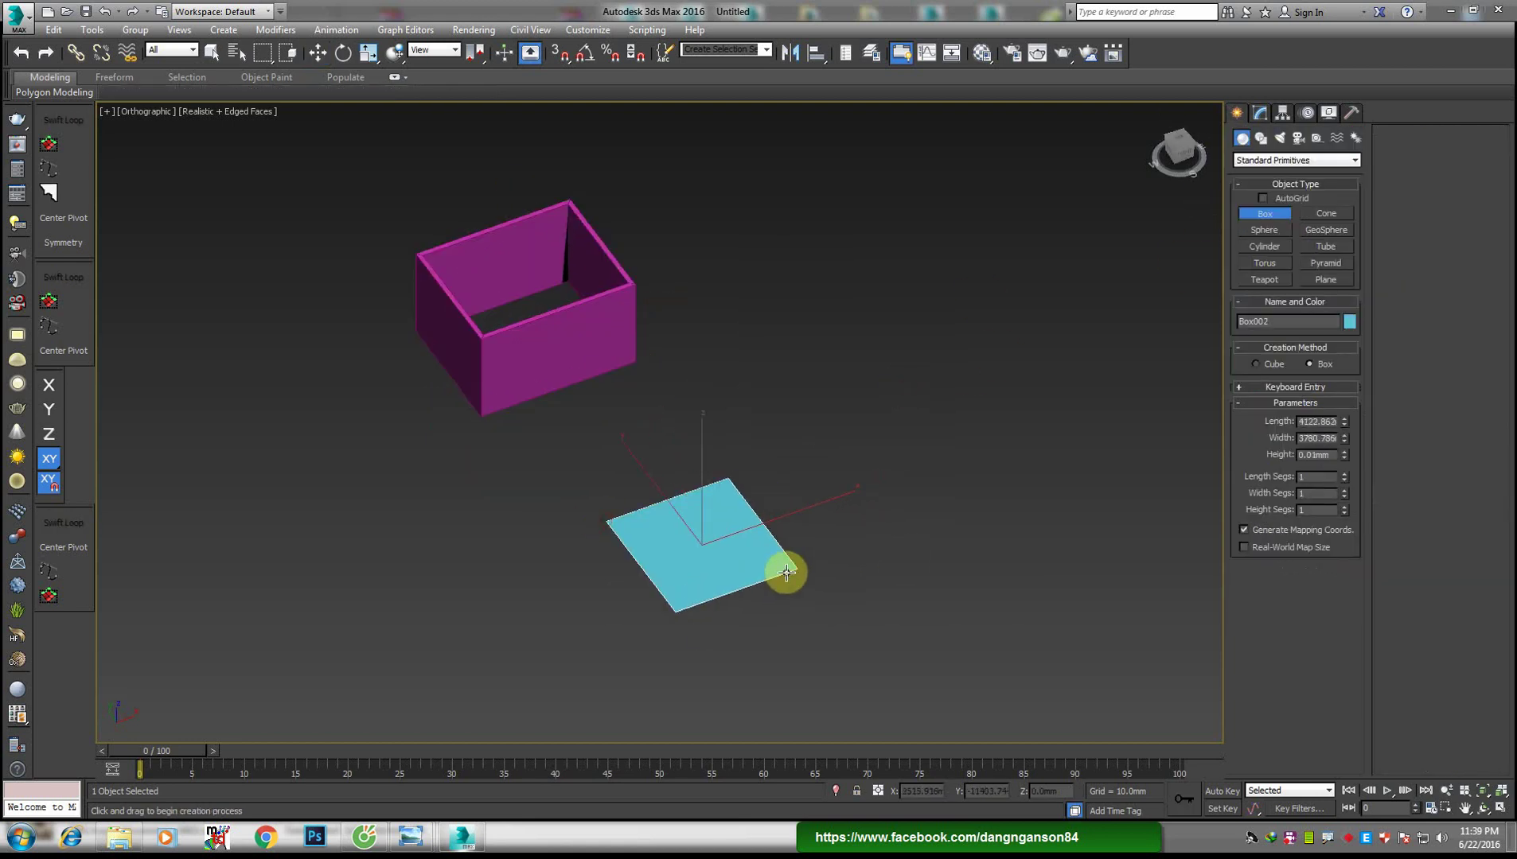
left_click(786, 440)
key("w")
scroll(685, 580, "up", 3)
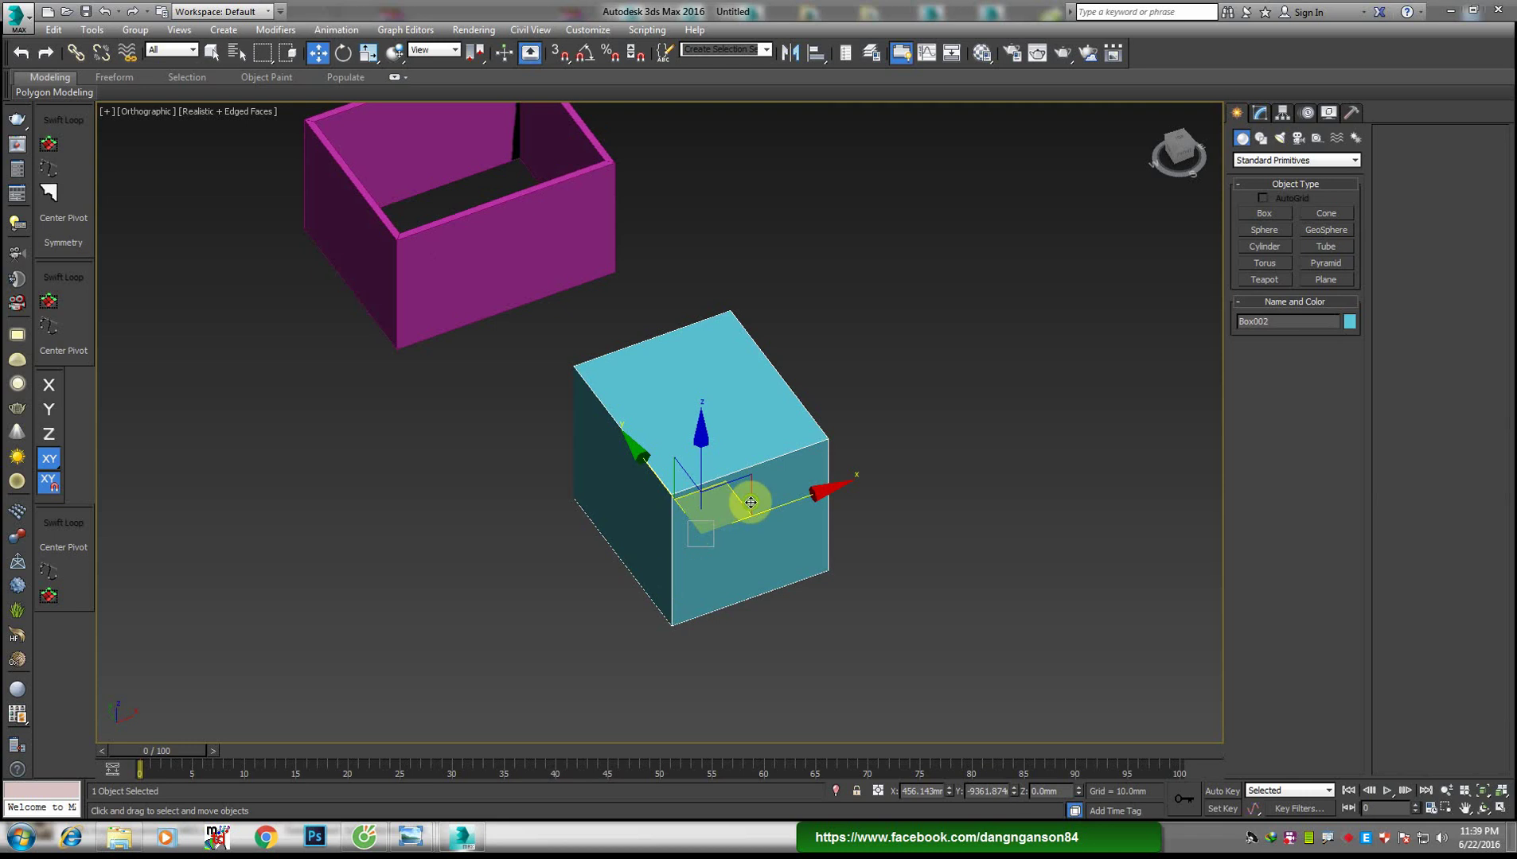
scroll(711, 457, "up", 2)
scroll(712, 457, "up", 2)
Convert the new cyan cube Box002 to an editable poly and show its settings
right_click(601, 432)
mouse_move(663, 599)
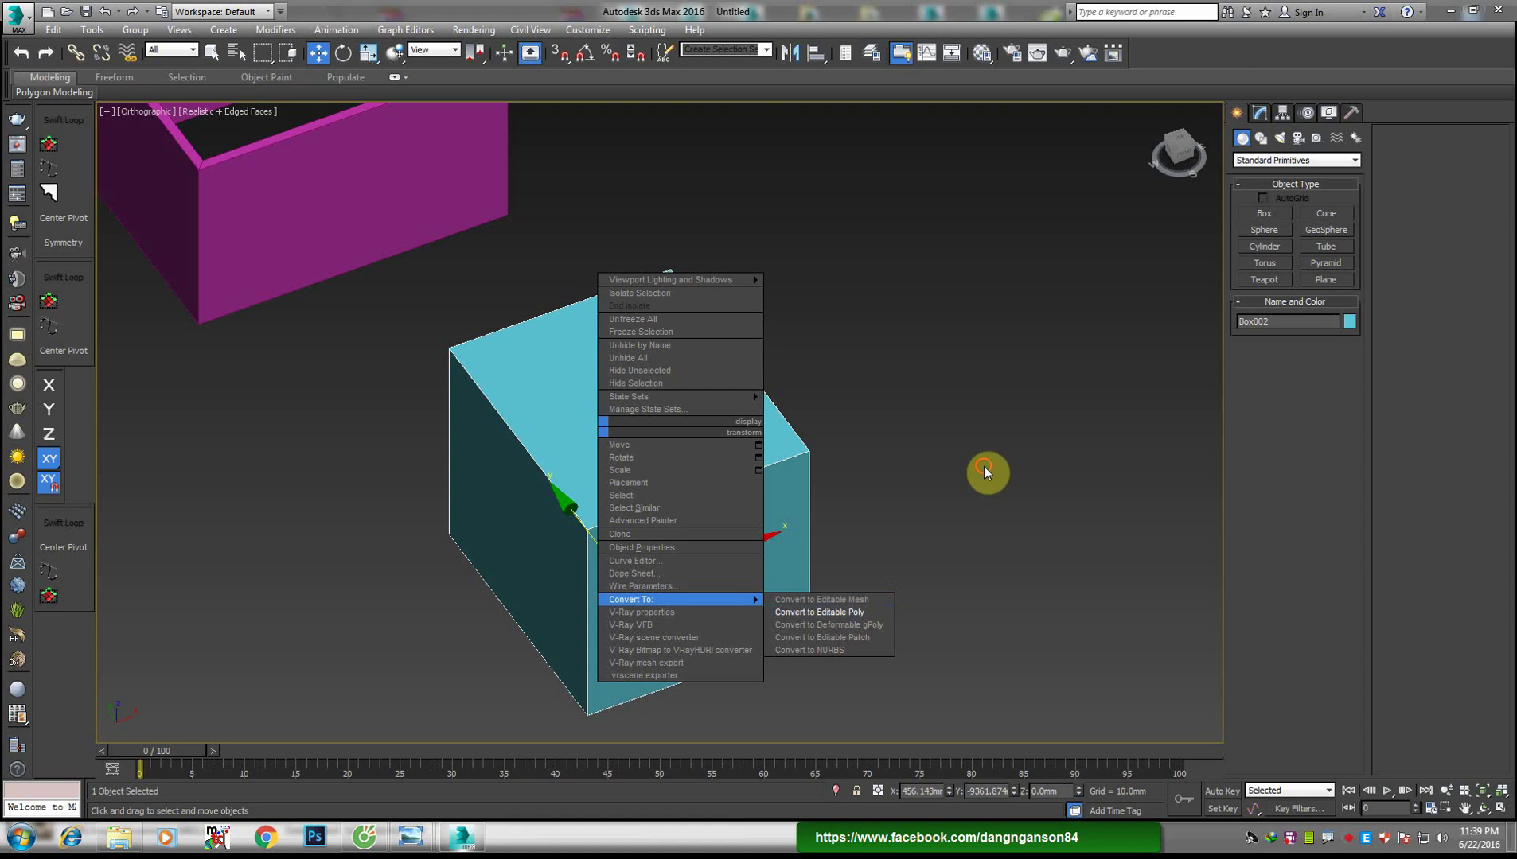
left_click(820, 529)
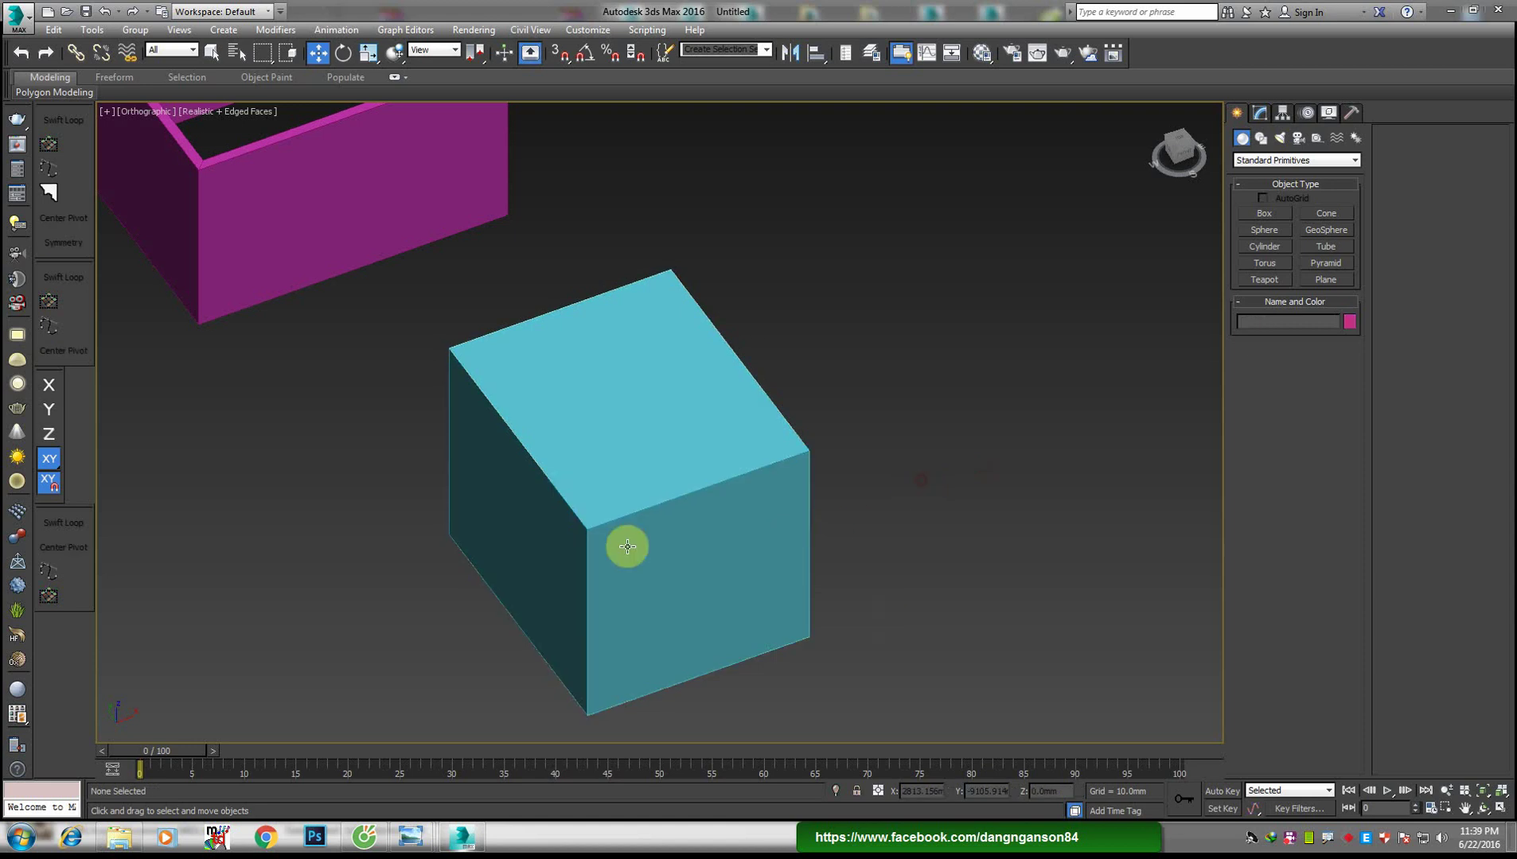
left_click(599, 397)
right_click(616, 378)
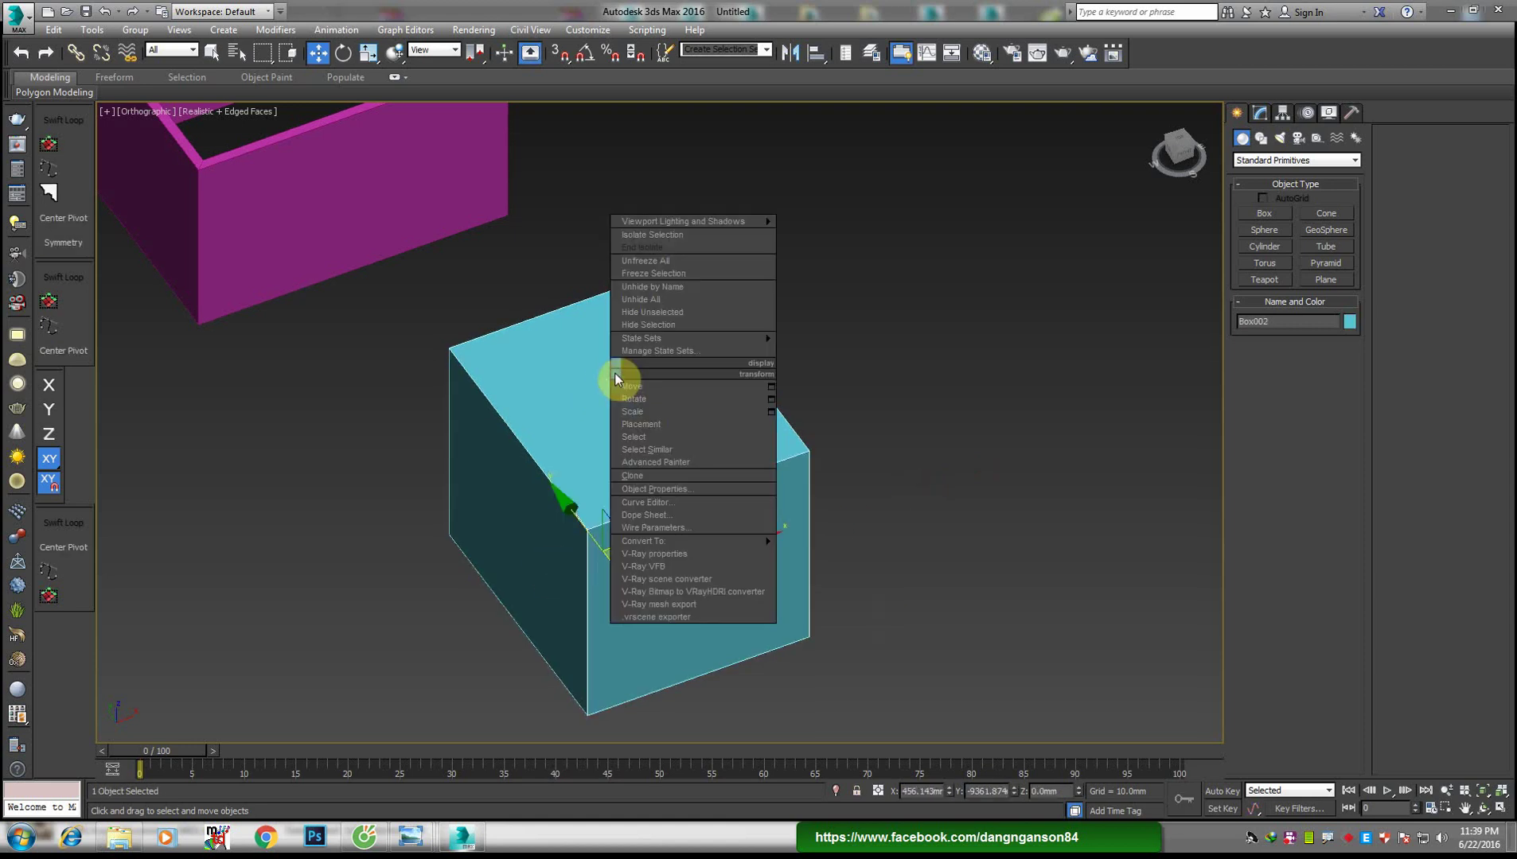
mouse_move(646, 540)
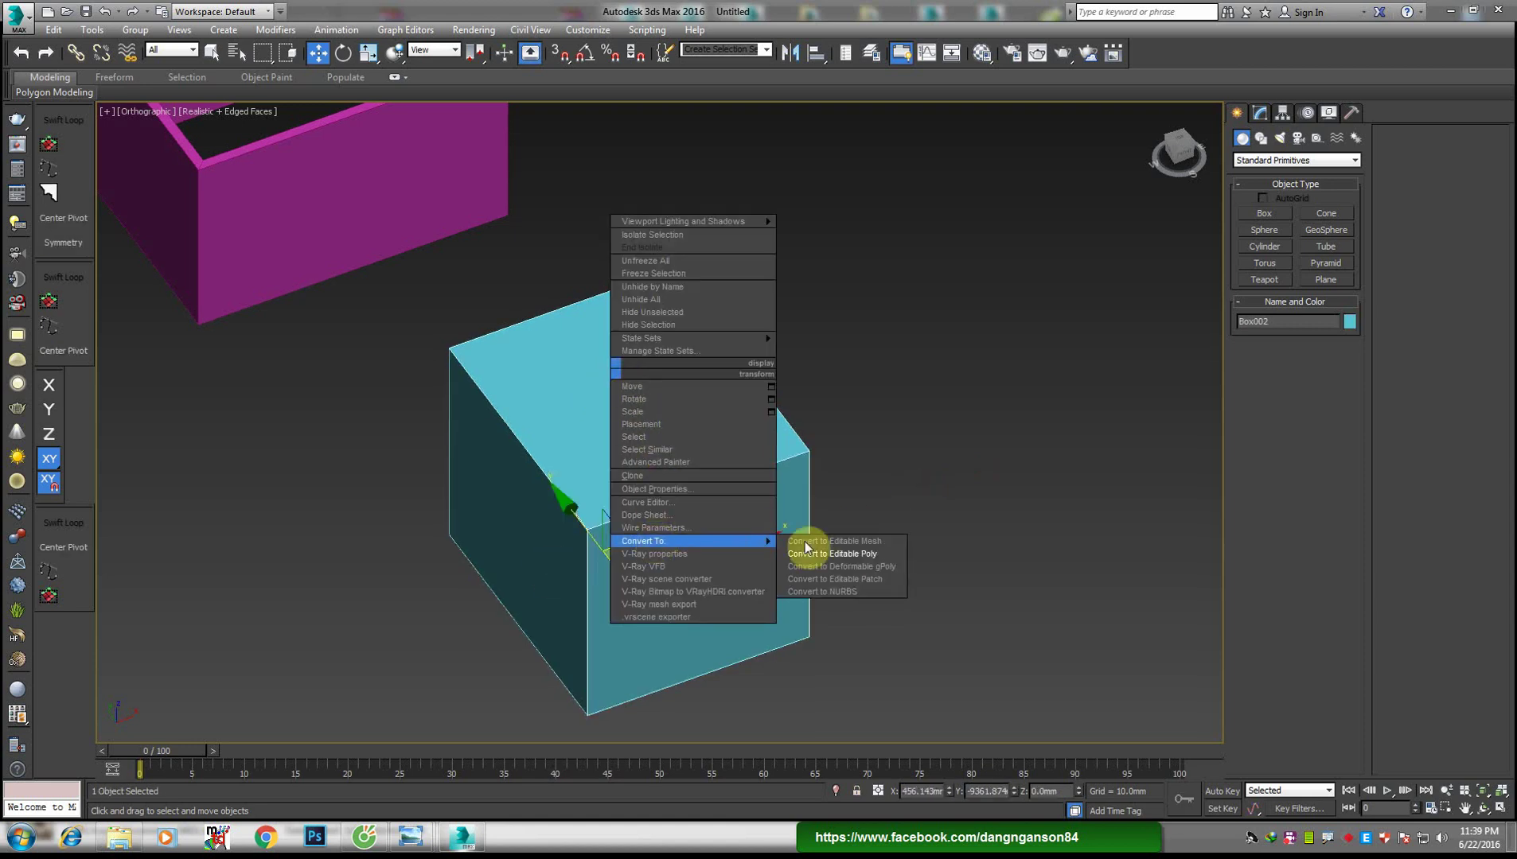
left_click(868, 545)
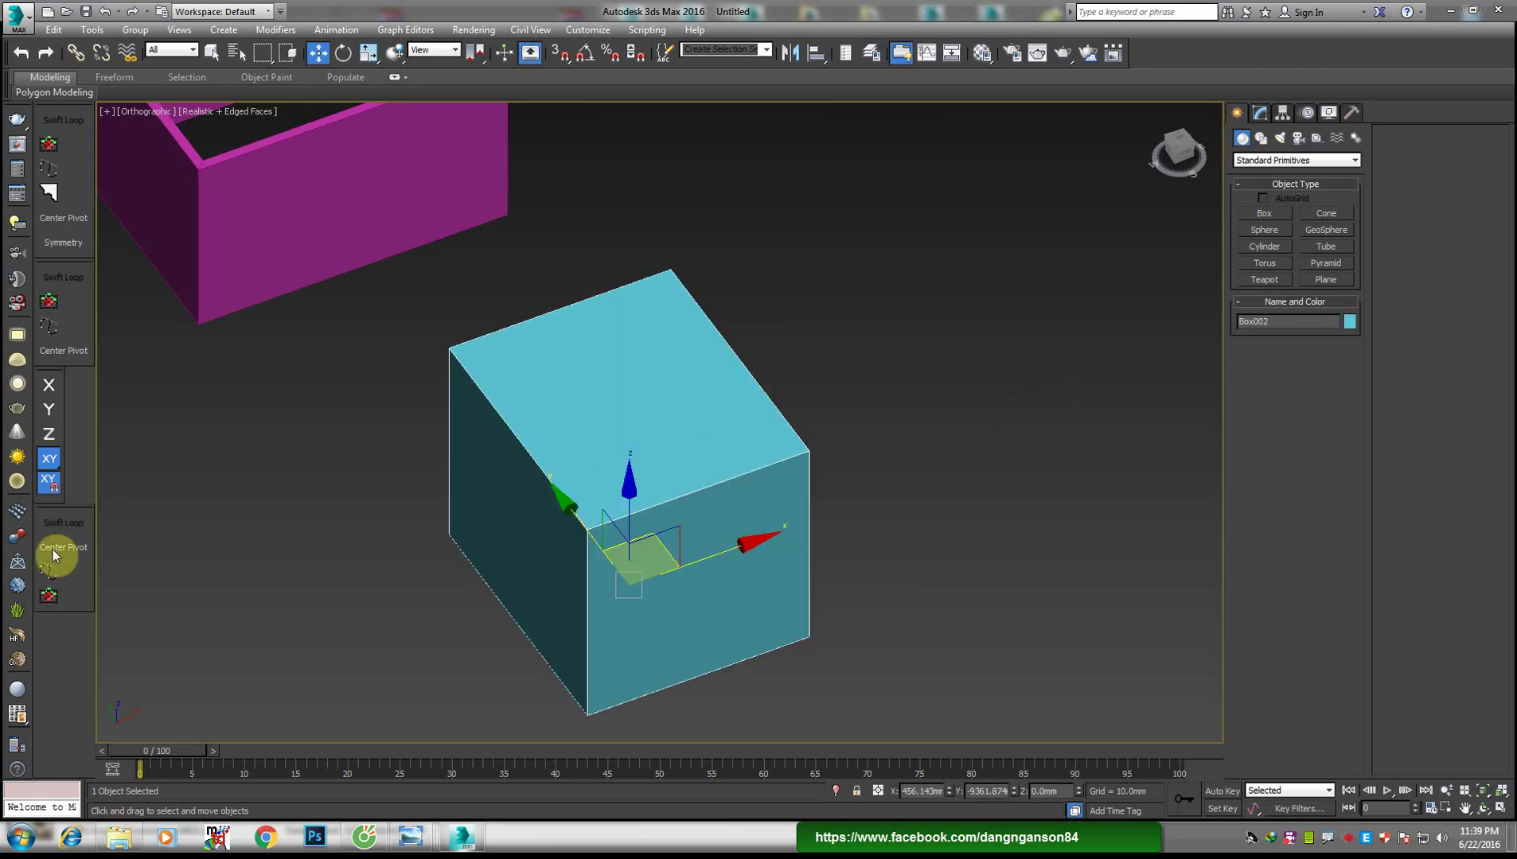
left_click(50, 597)
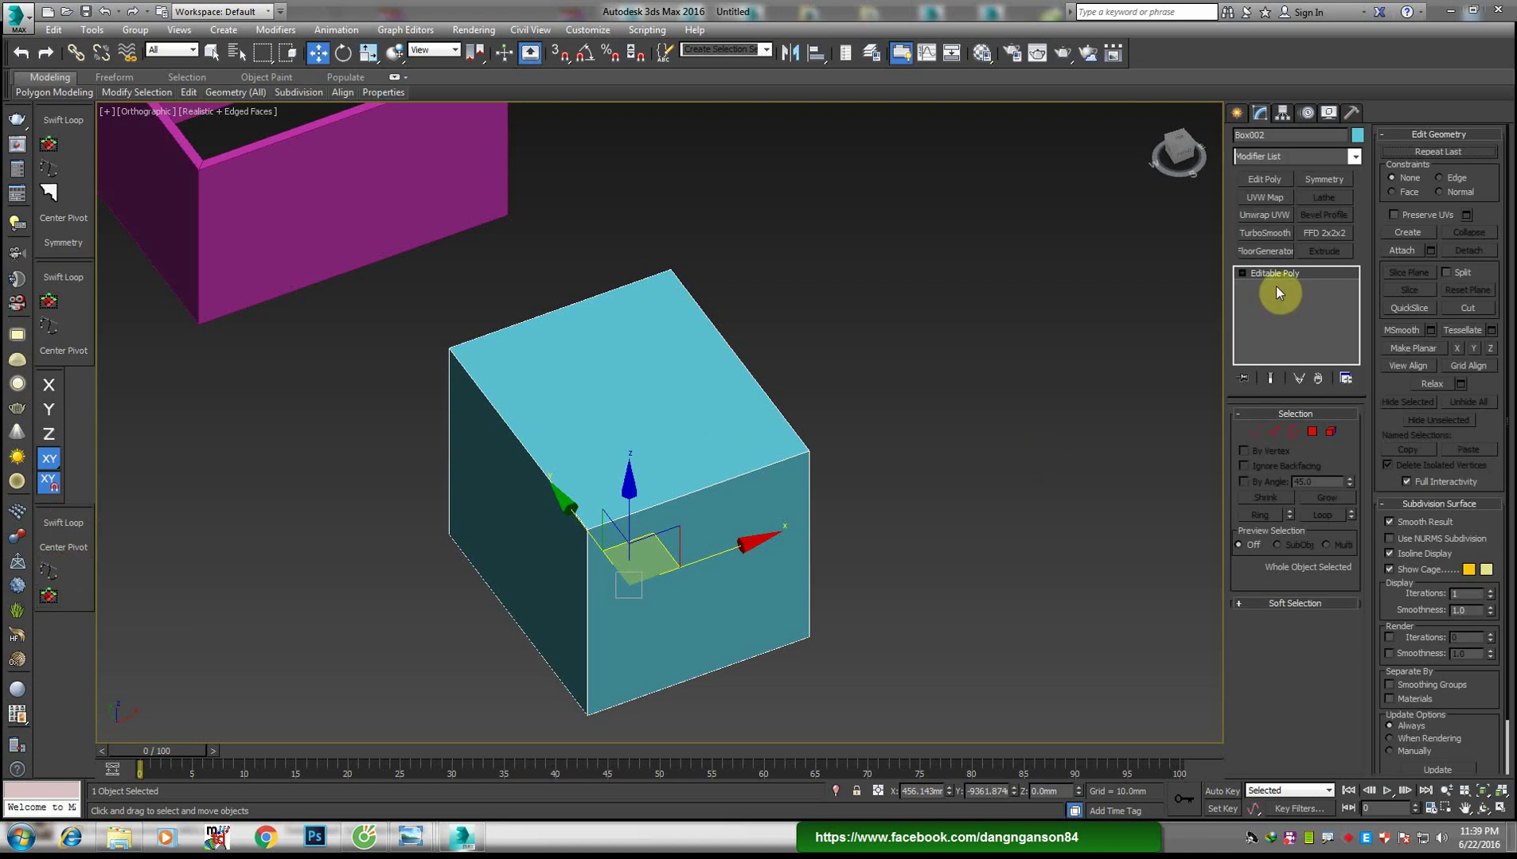
Draw a flat Rectangle shape on the ground beside the cube
scroll(690, 328, "down", 3)
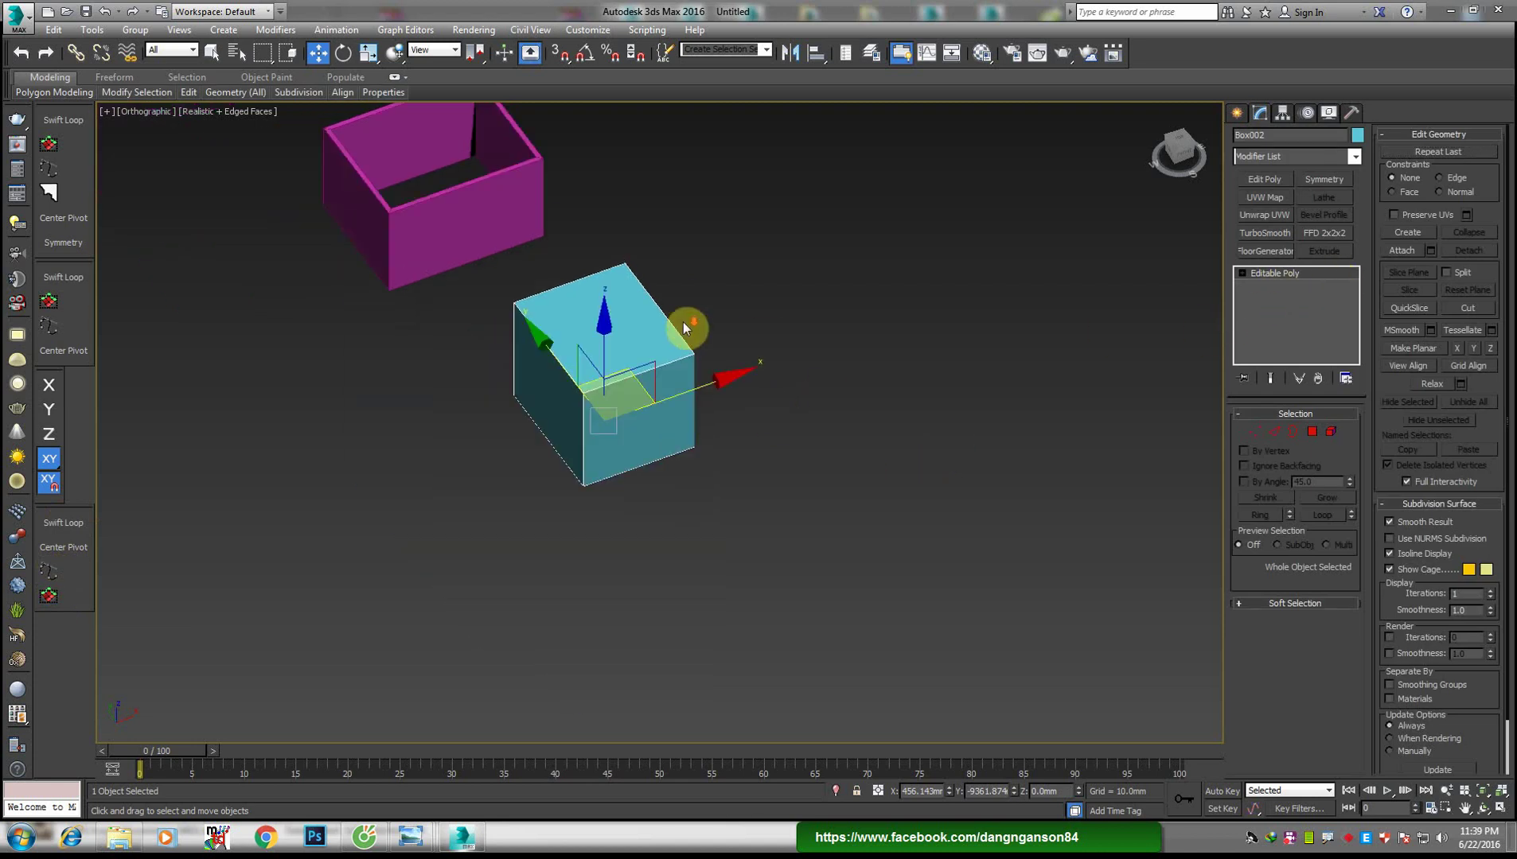
right_click(811, 346)
left_click(859, 264)
left_click_drag(748, 509, 1009, 569)
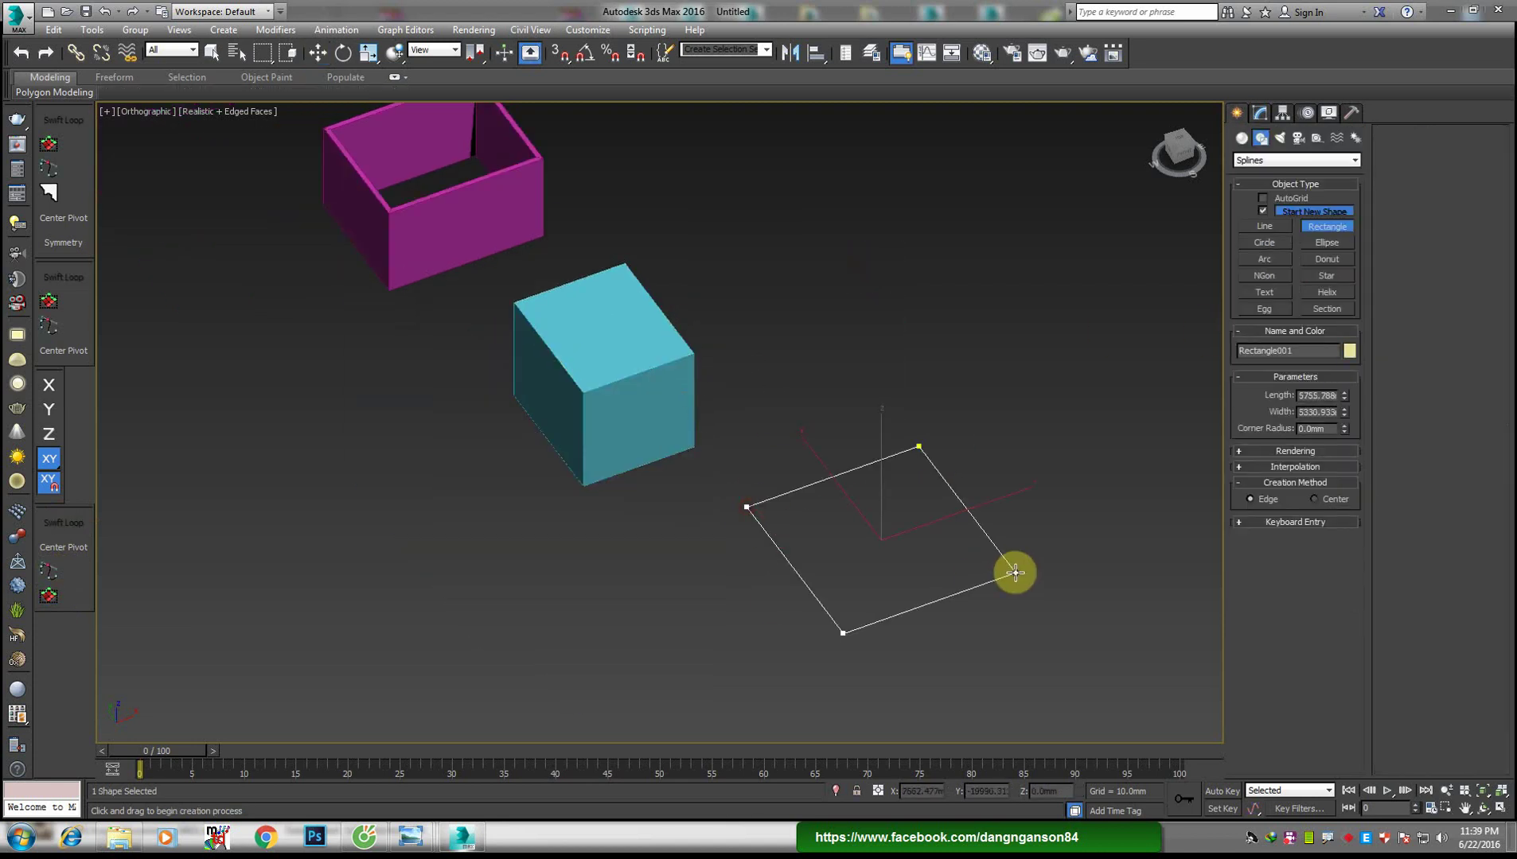
scroll(1060, 542, "up", 3)
right_click(912, 570)
middle_click_drag(912, 570, 835, 523)
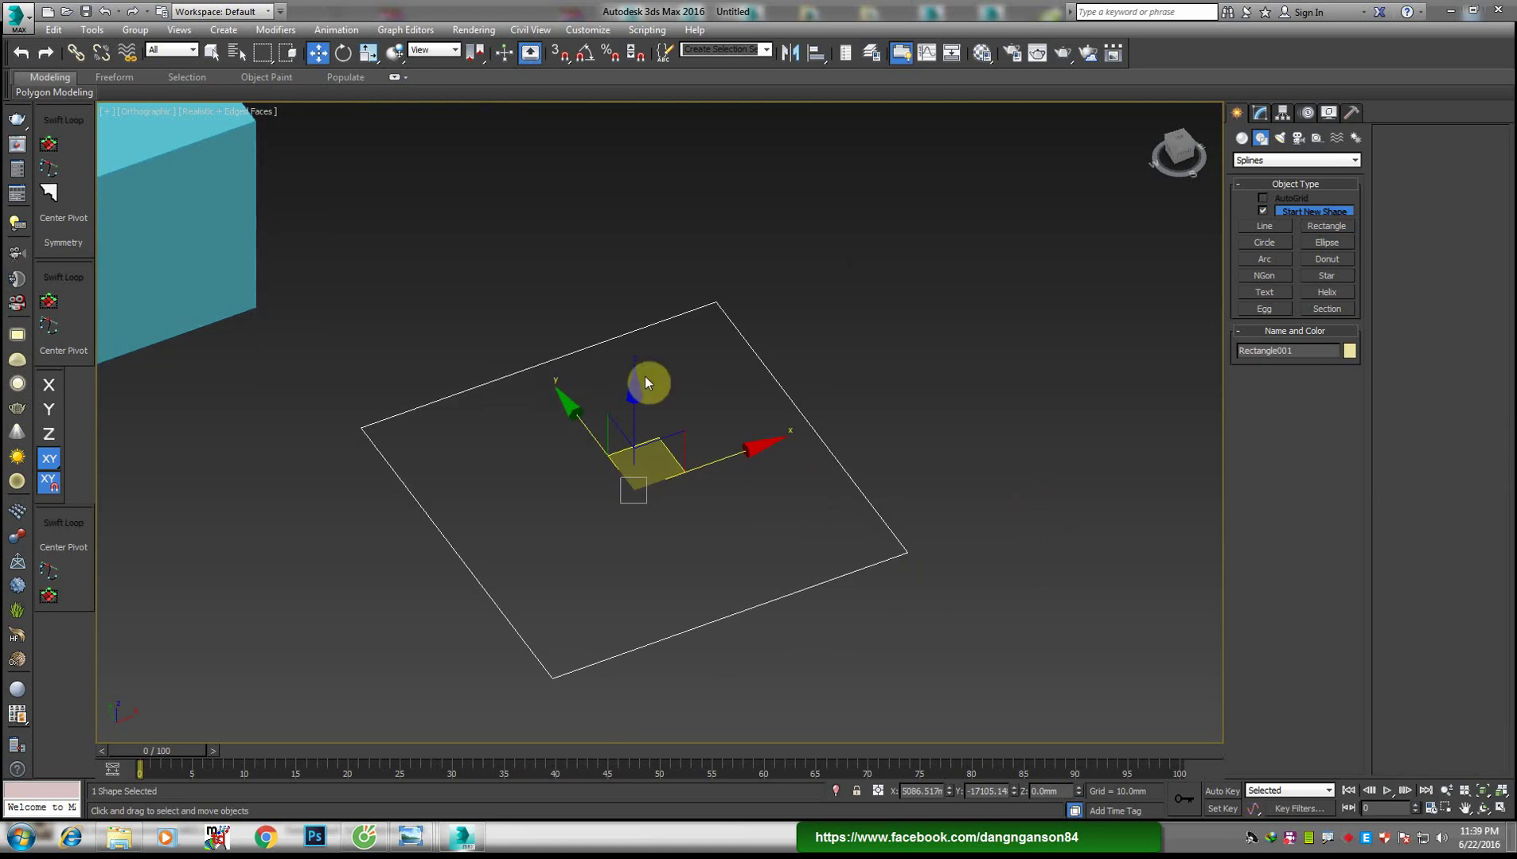
Convert Rectangle001 to an editable spline, then reselect the cube
right_click(469, 387)
mouse_move(498, 550)
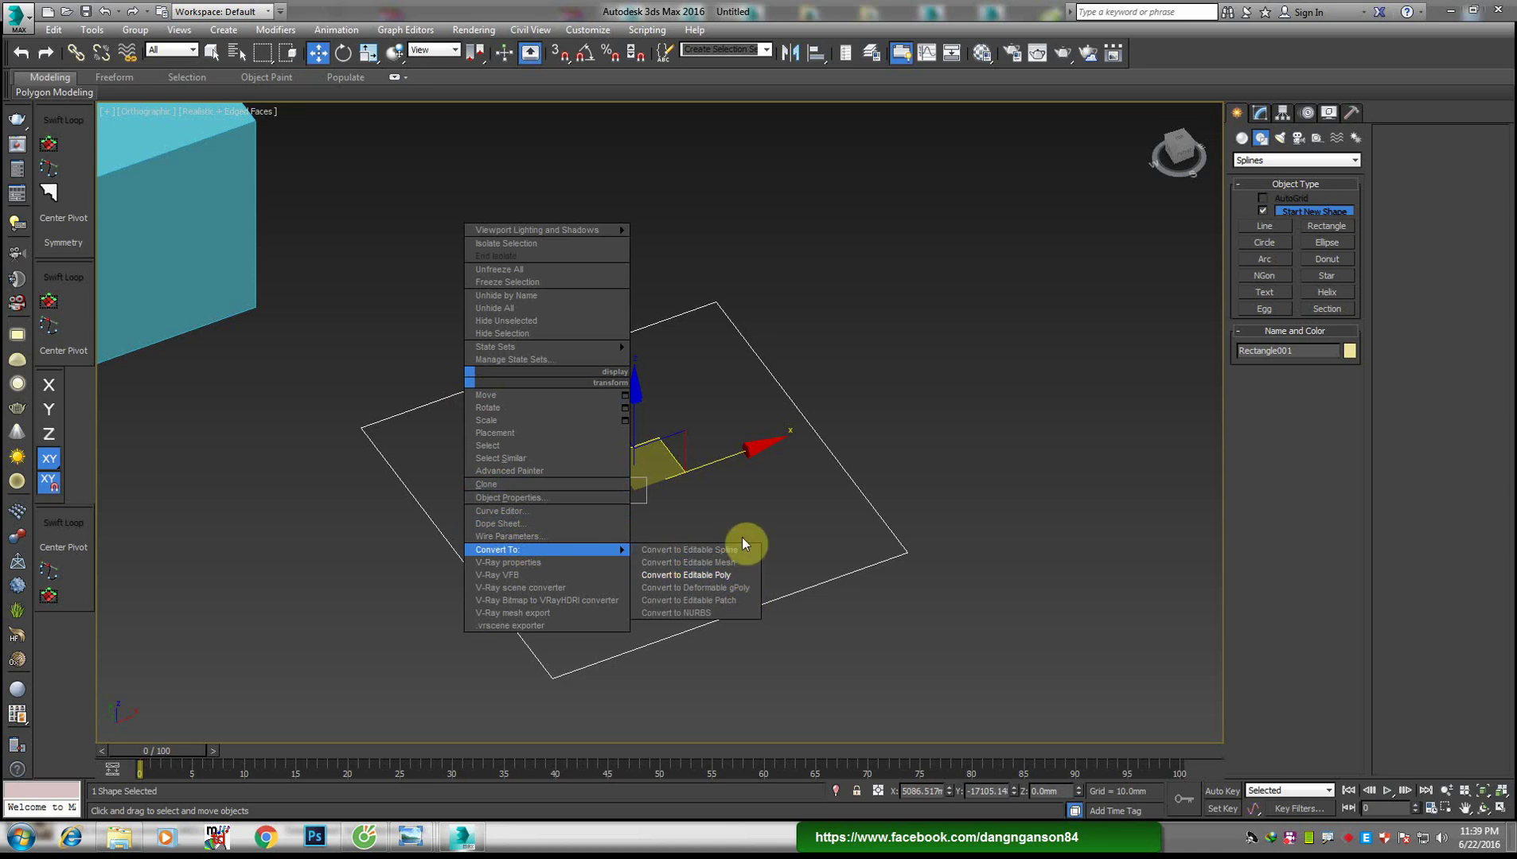
left_click(946, 439)
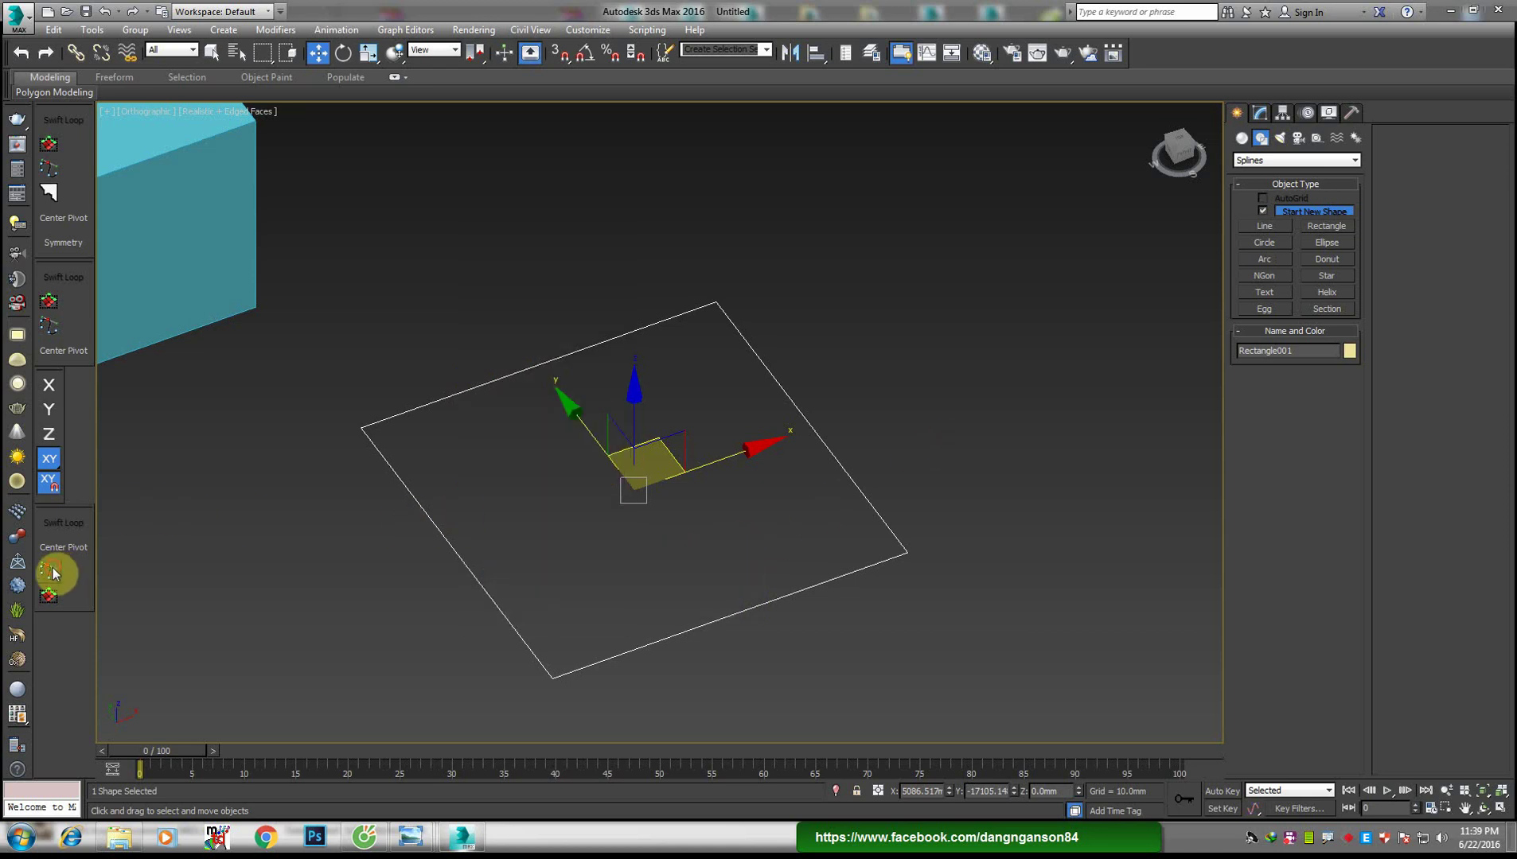
middle_click_drag(715, 533, 890, 566)
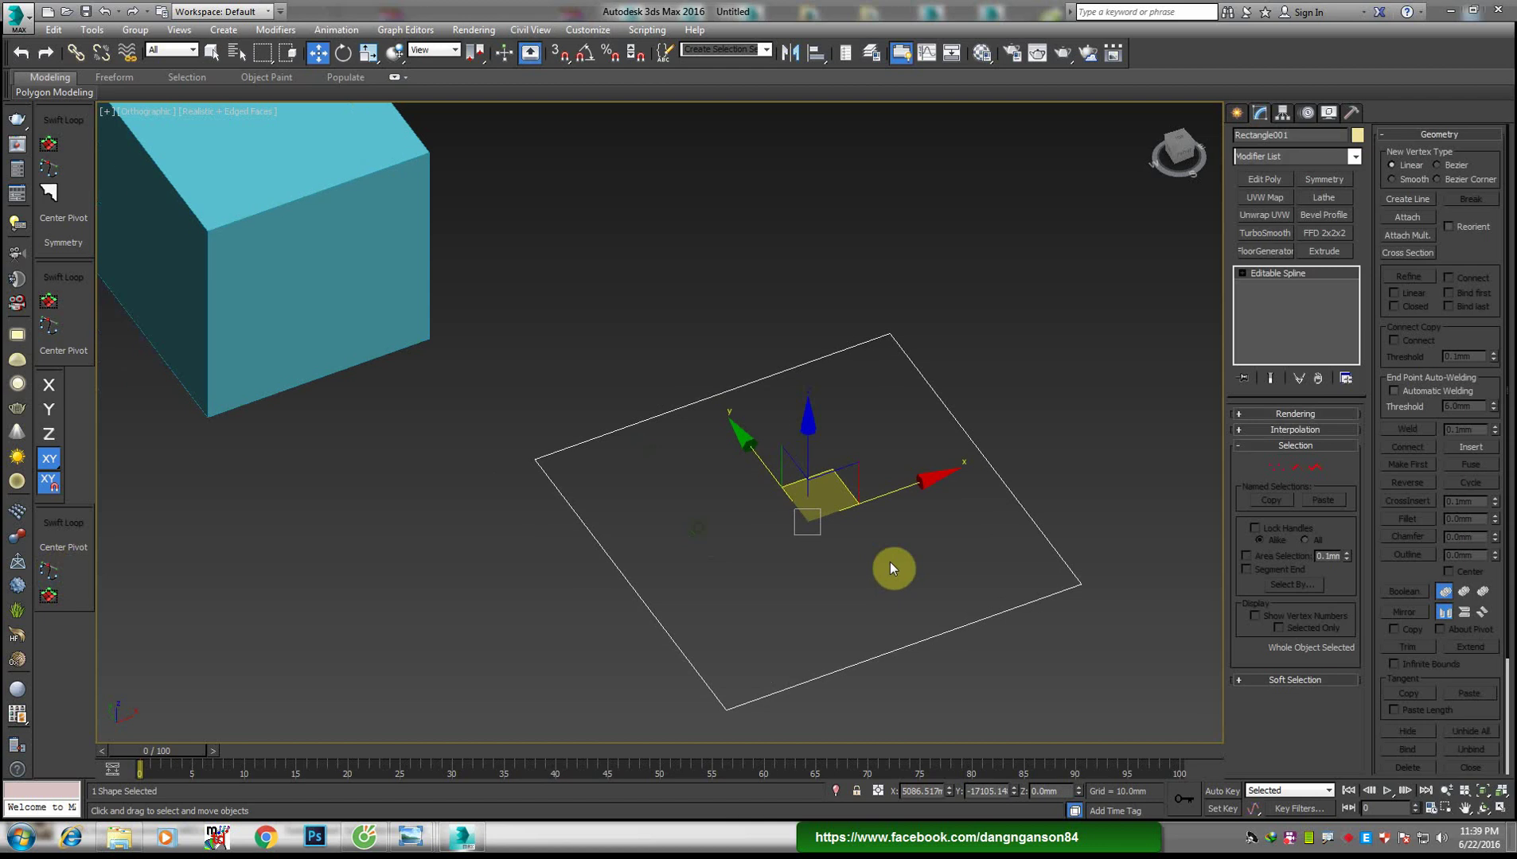
middle_click_drag(704, 522, 796, 573)
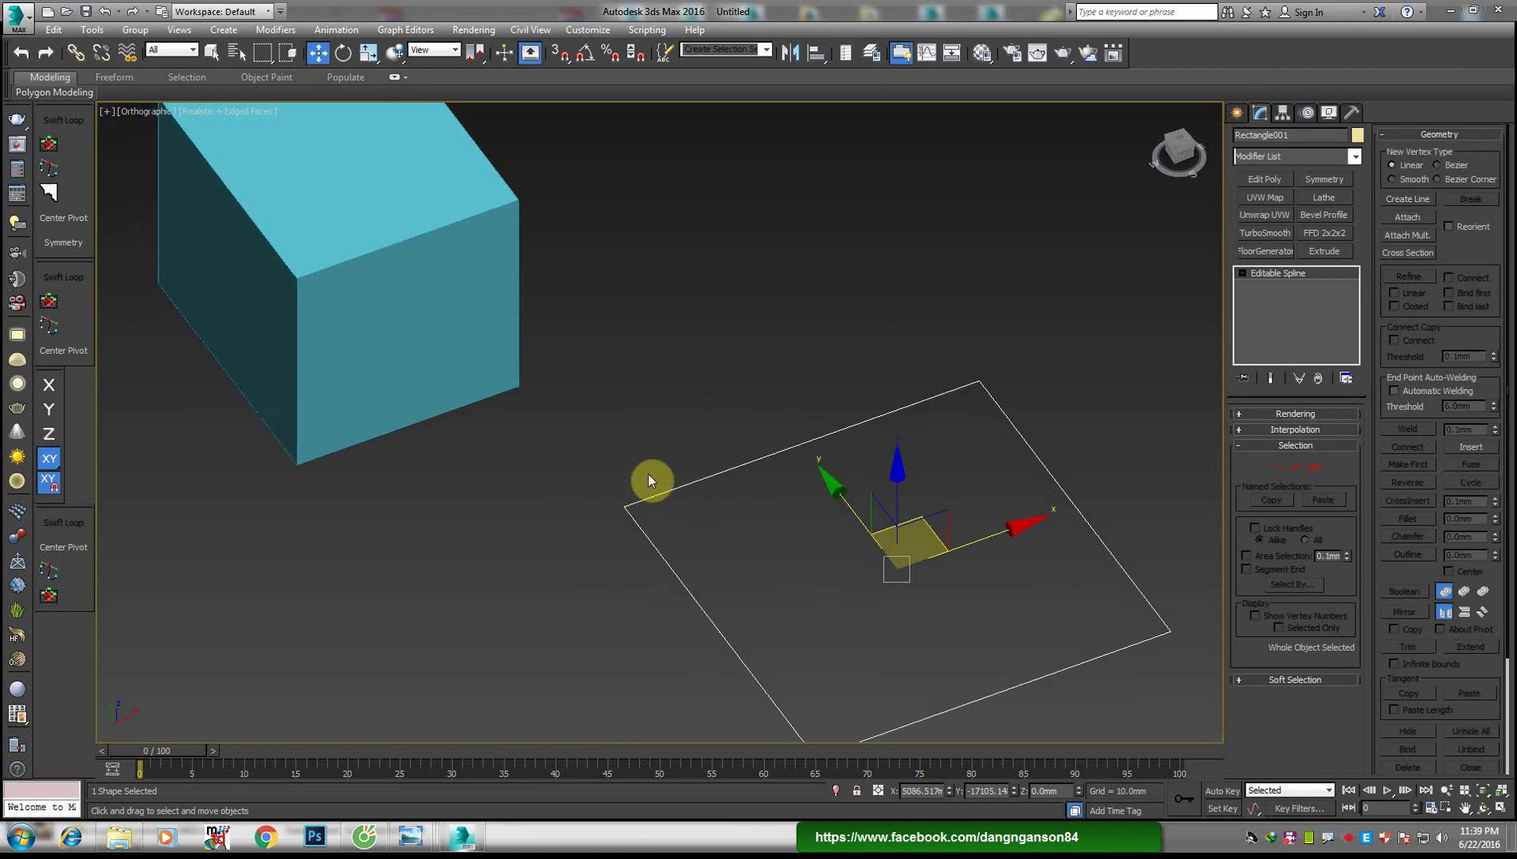
scroll(648, 477, "down", 3)
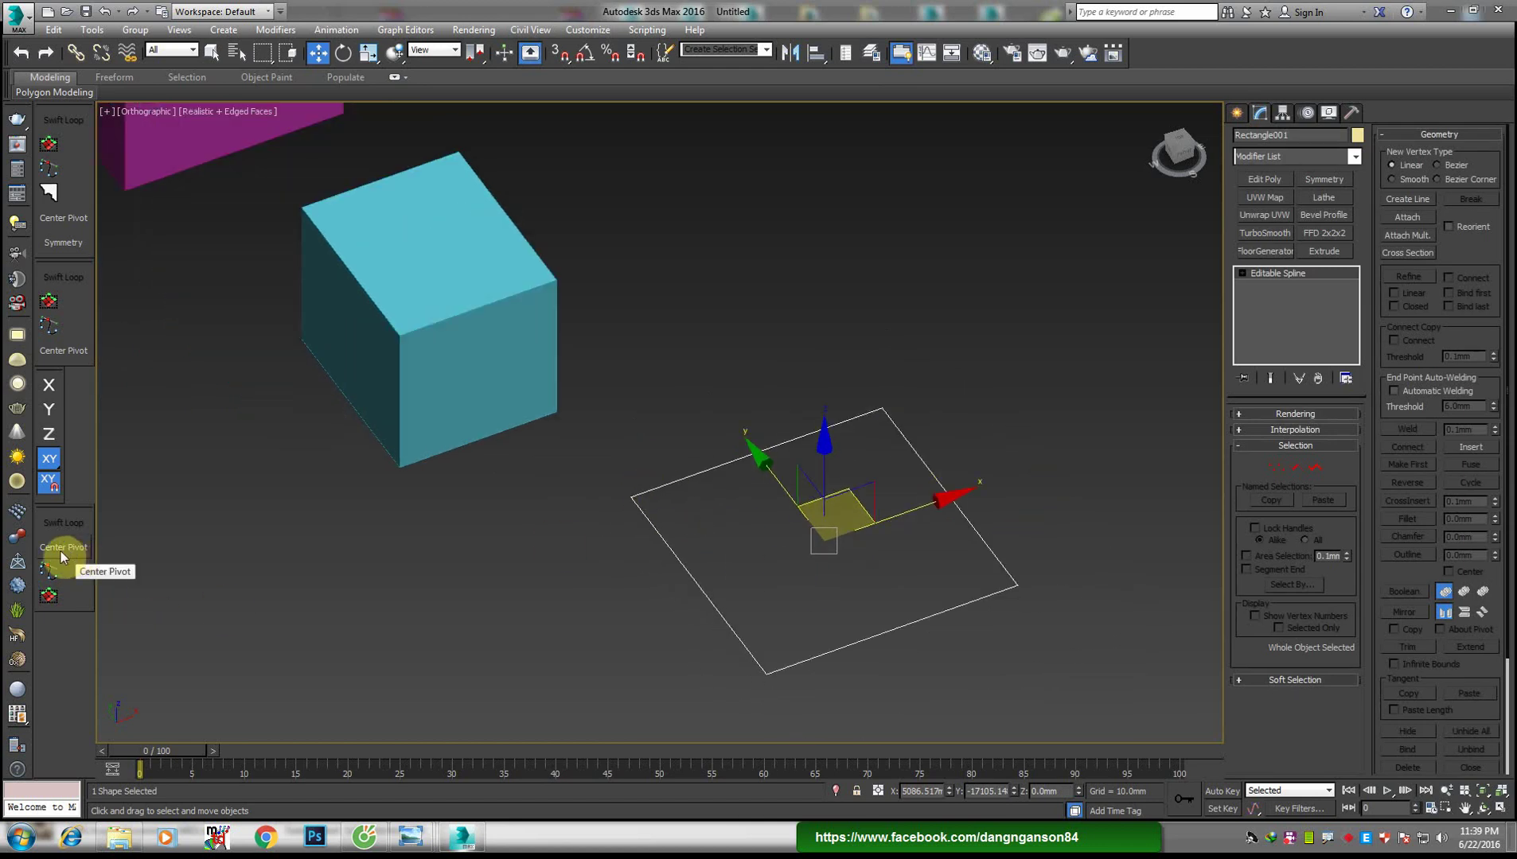
scroll(684, 501, "down", 3)
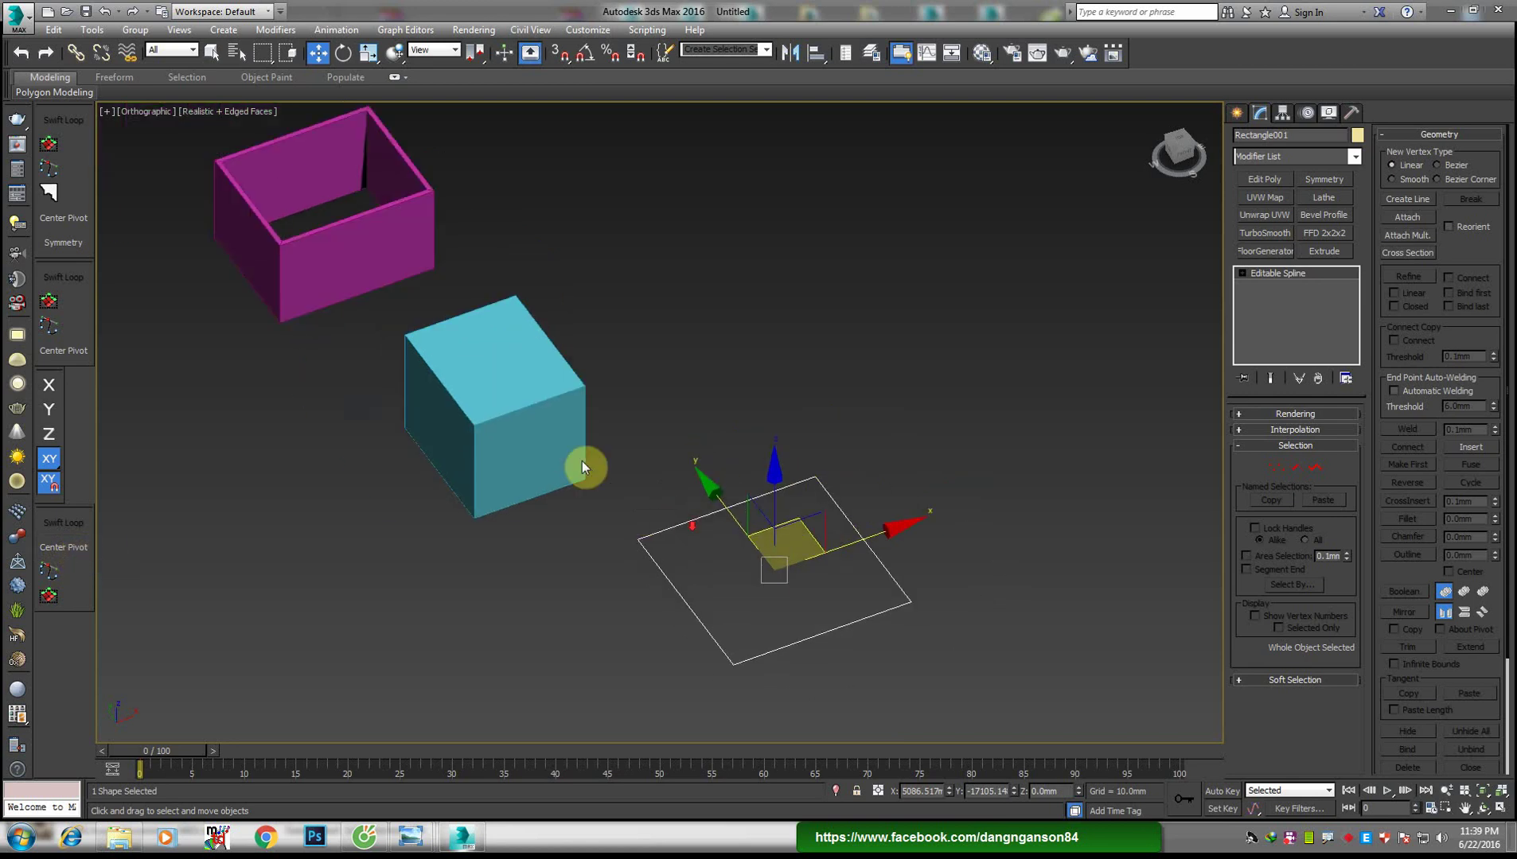
left_click(582, 467)
Create a small sphere to the right of the cube
middle_click_drag(694, 416, 656, 475)
right_click(1134, 417)
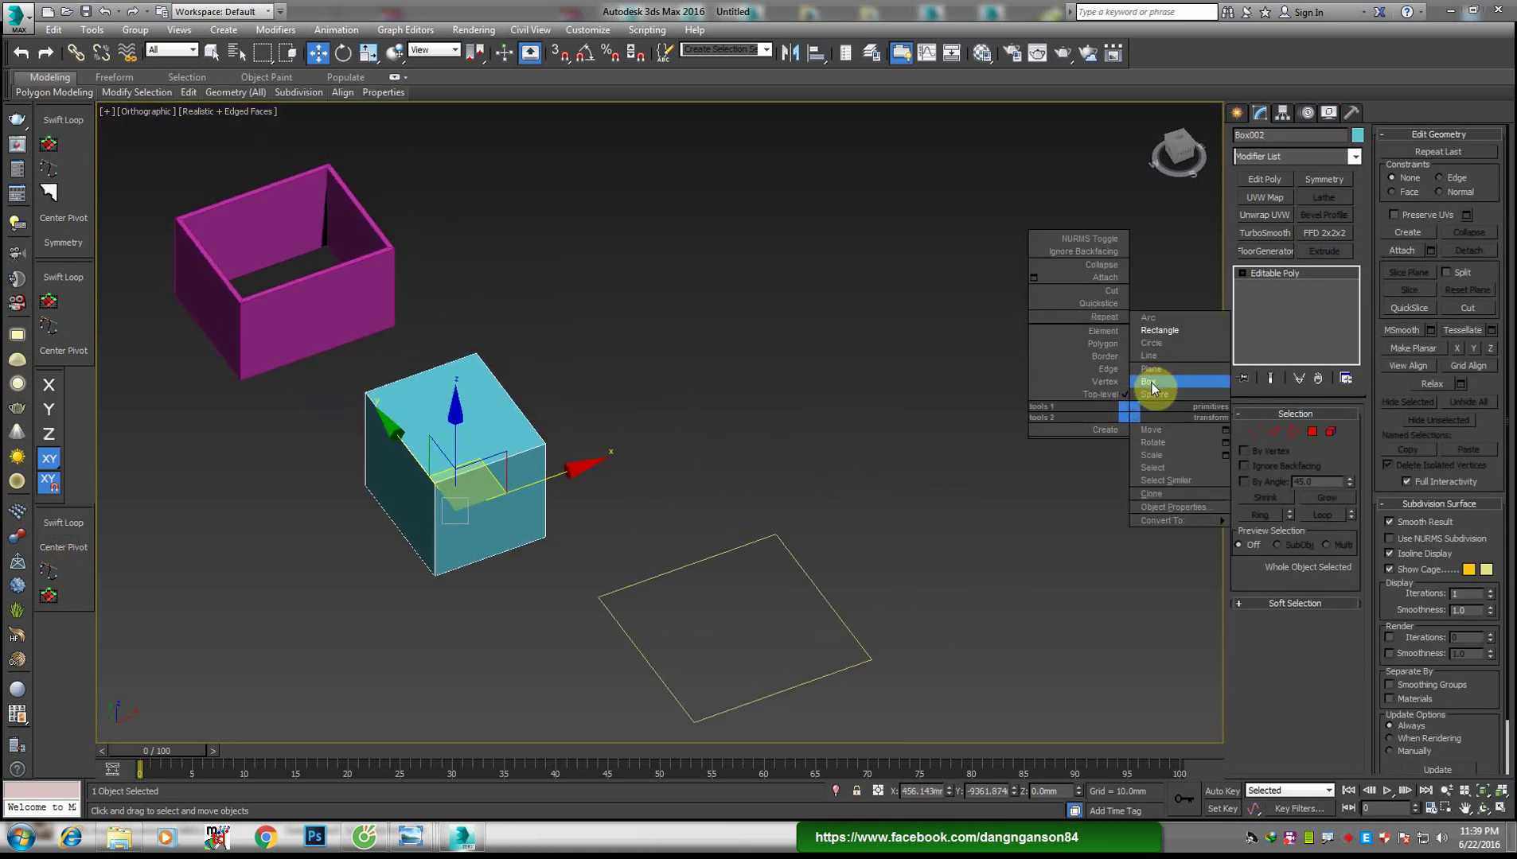
left_click(1150, 393)
left_click_drag(955, 403, 991, 404)
right_click(721, 473)
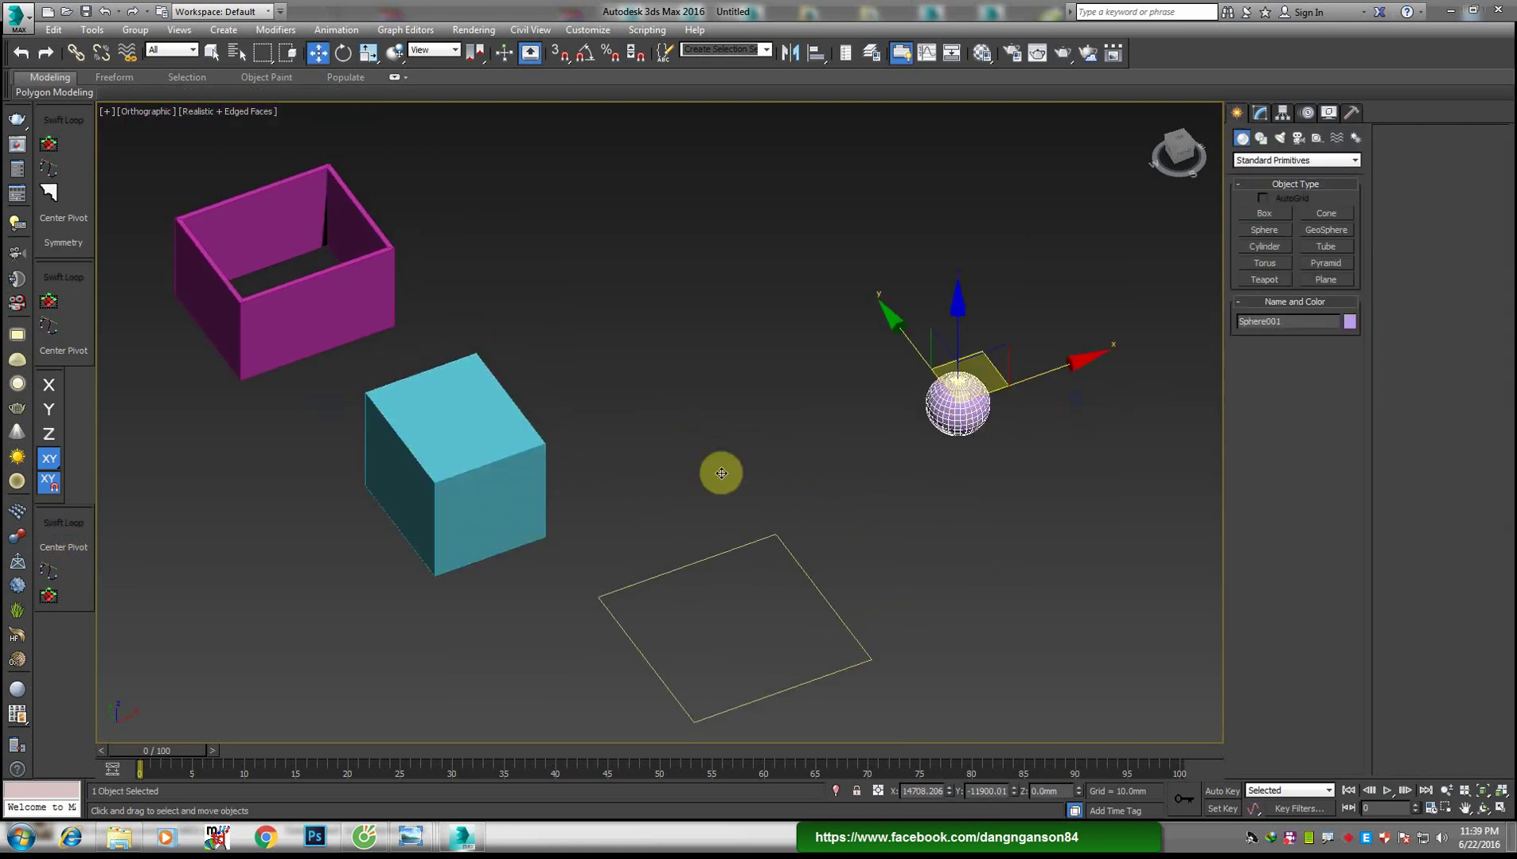
scroll(693, 444, "up", 3)
Attach the sphere to the cube and reselect the combined object
left_click(294, 507)
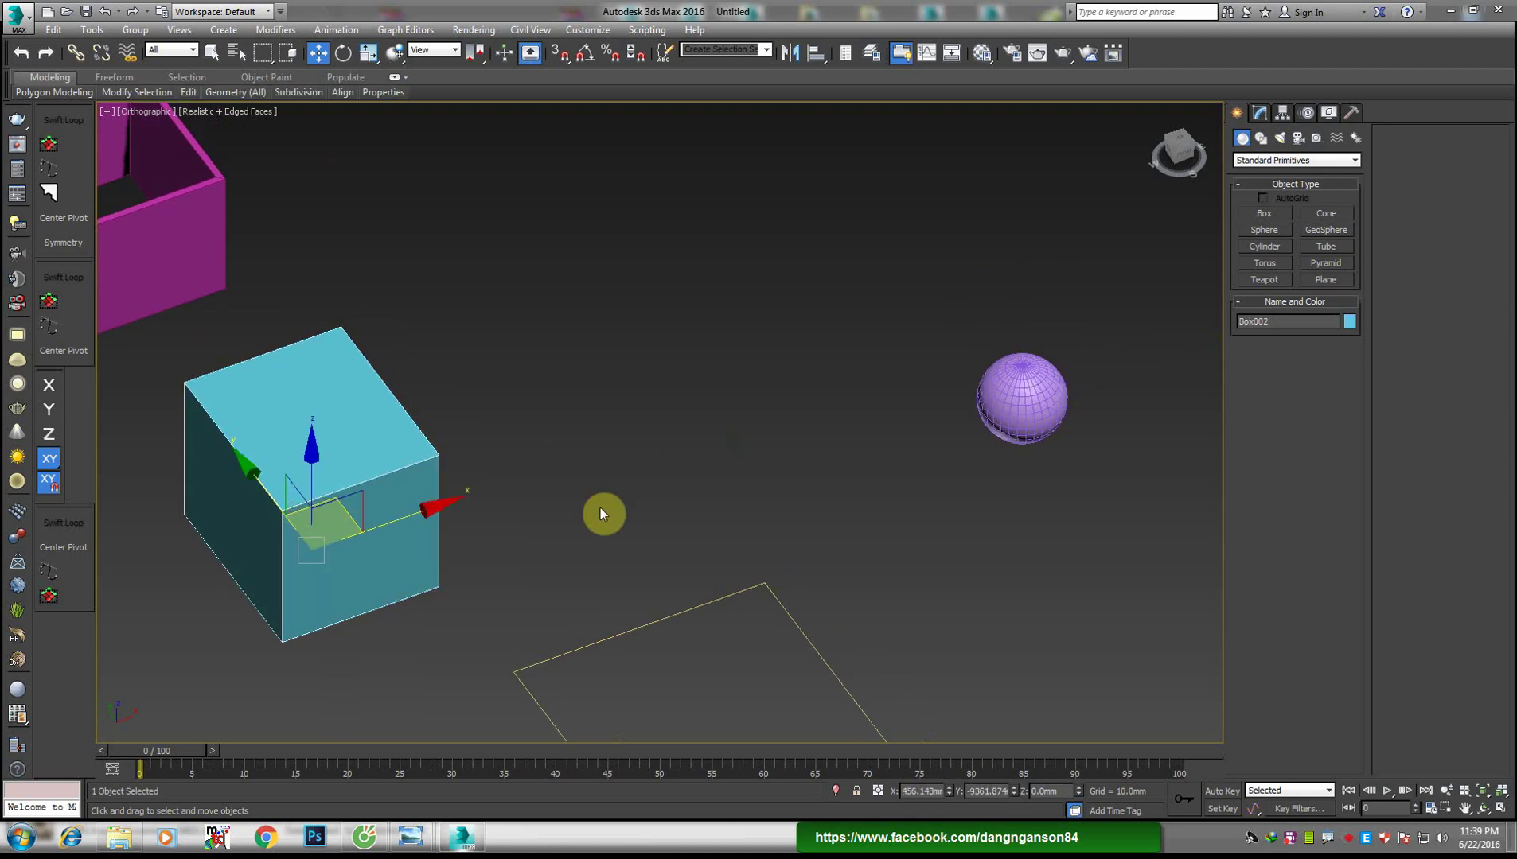
scroll(599, 507, "down", 3)
scroll(683, 518, "up", 3)
right_click(558, 512)
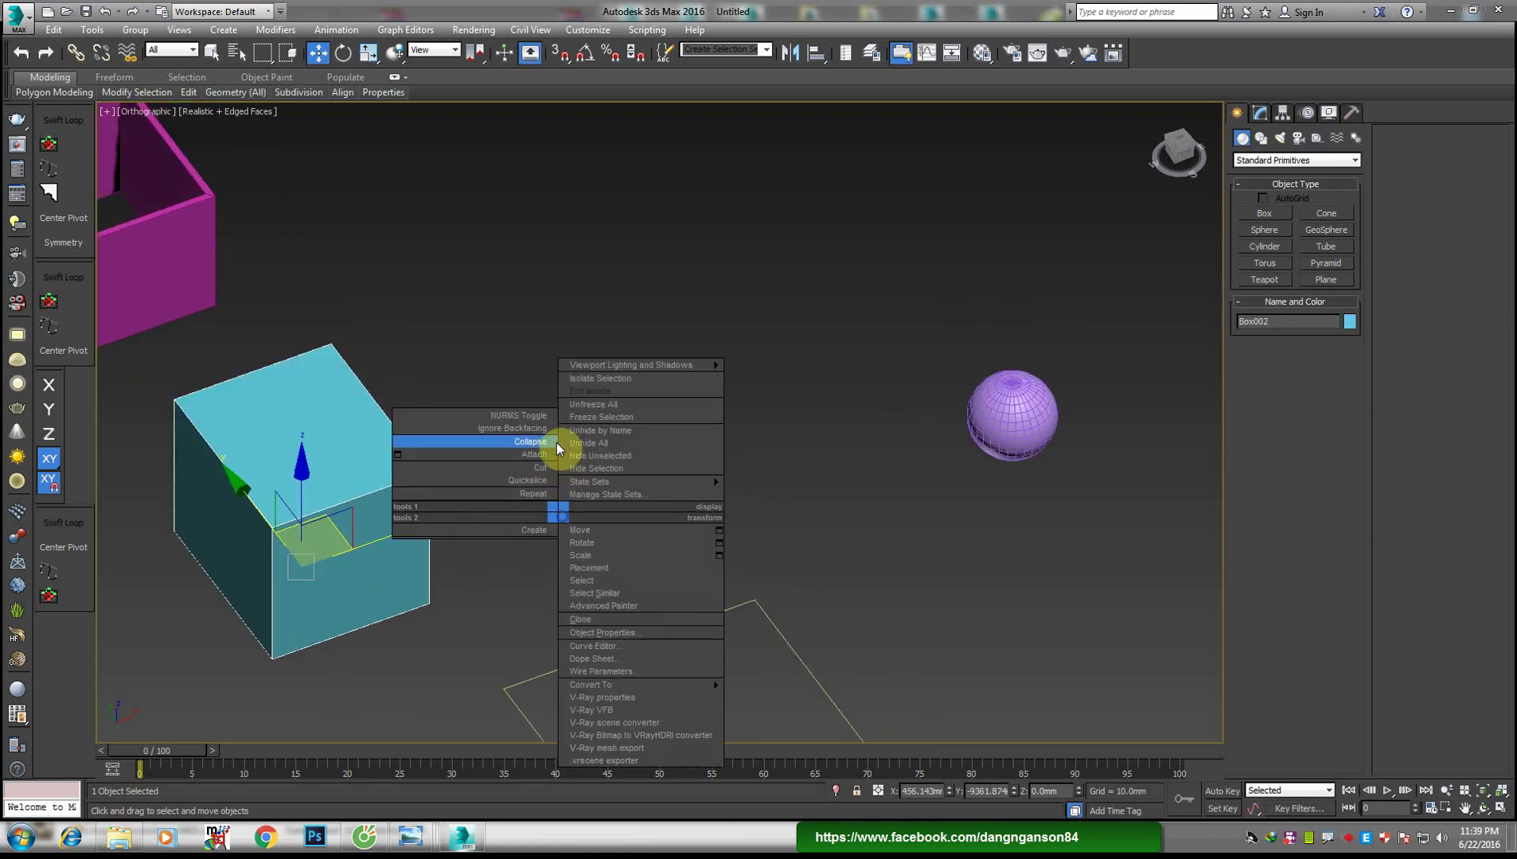
left_click(534, 455)
left_click(1030, 421)
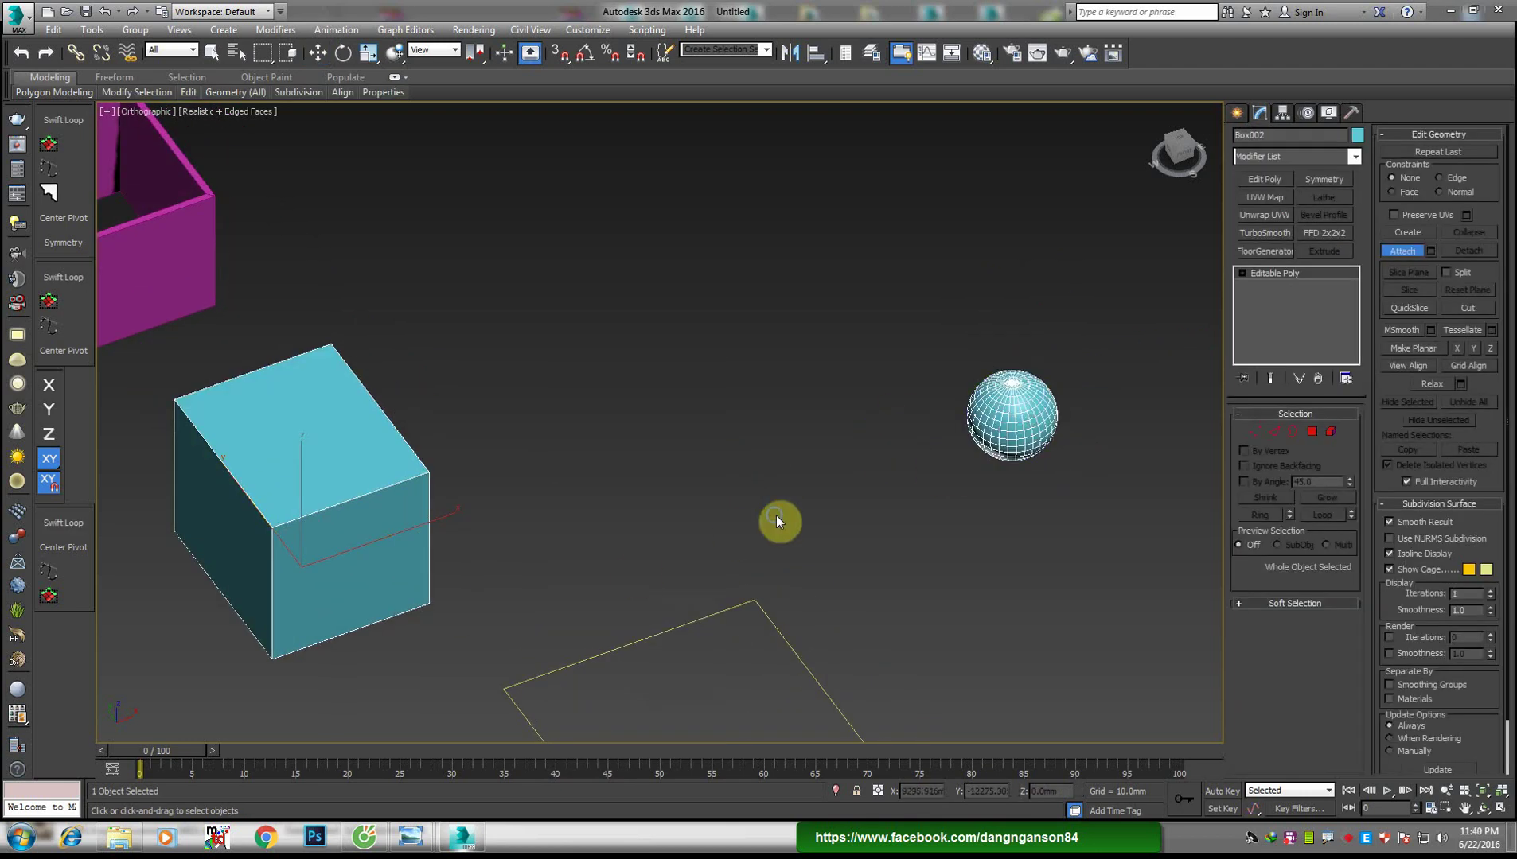
right_click(776, 521)
scroll(727, 571, "down", 2)
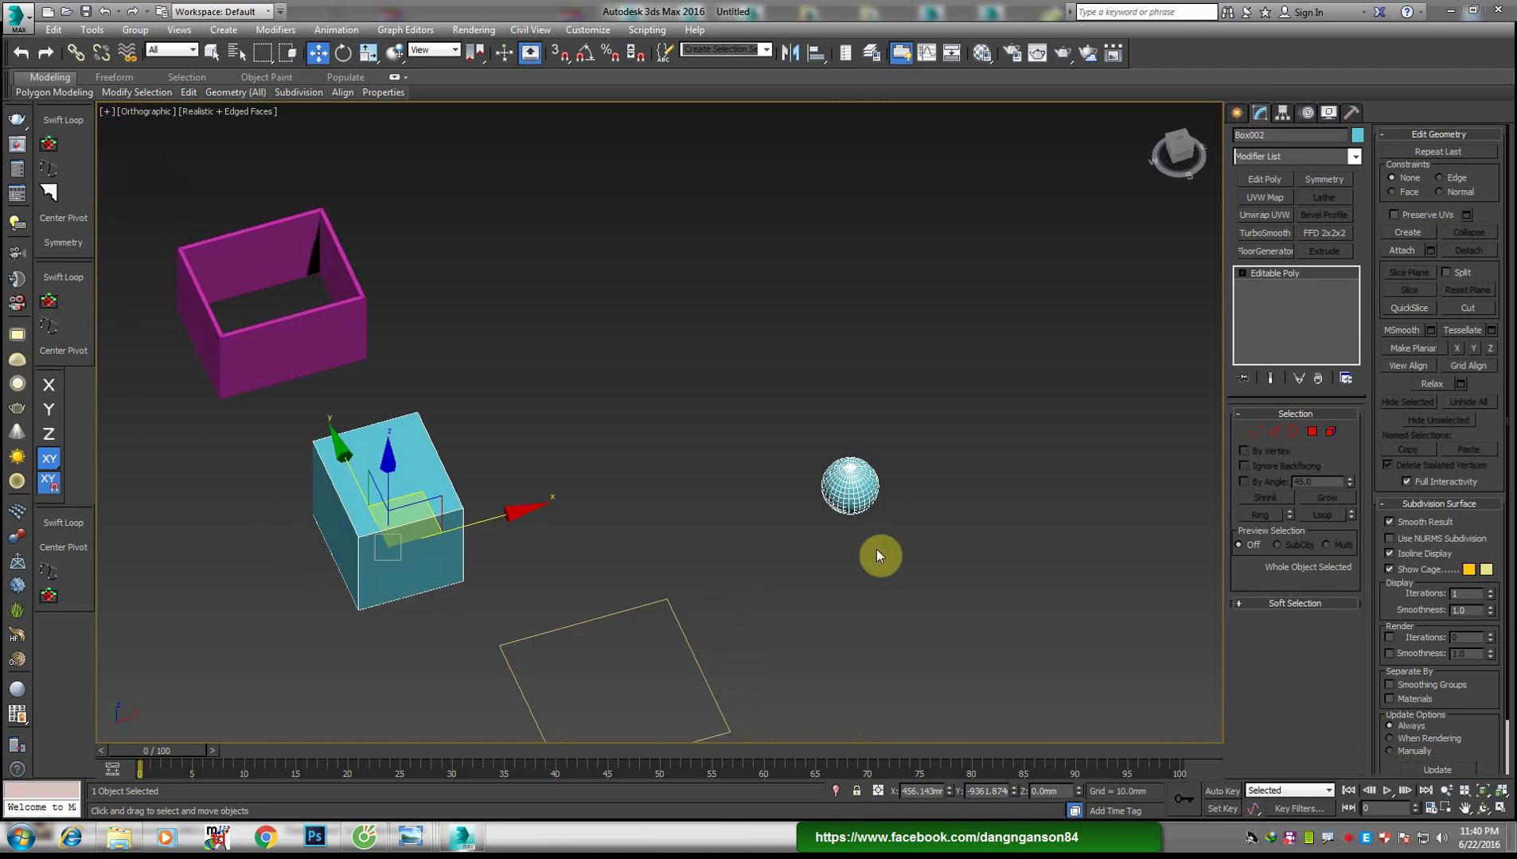
scroll(876, 549, "up", 2)
left_click(864, 616)
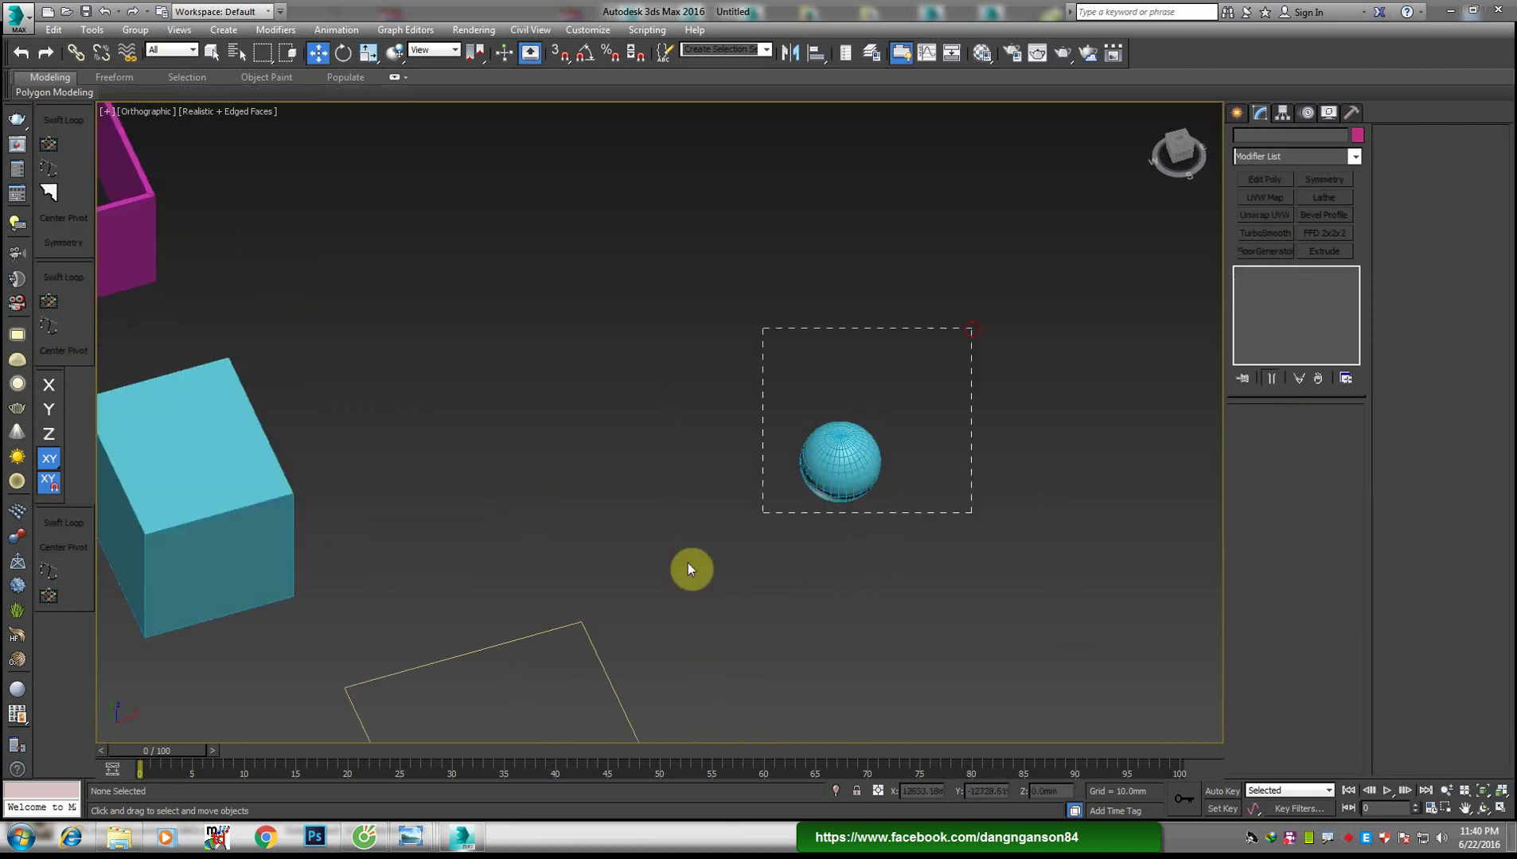
left_click_drag(688, 563, 734, 537)
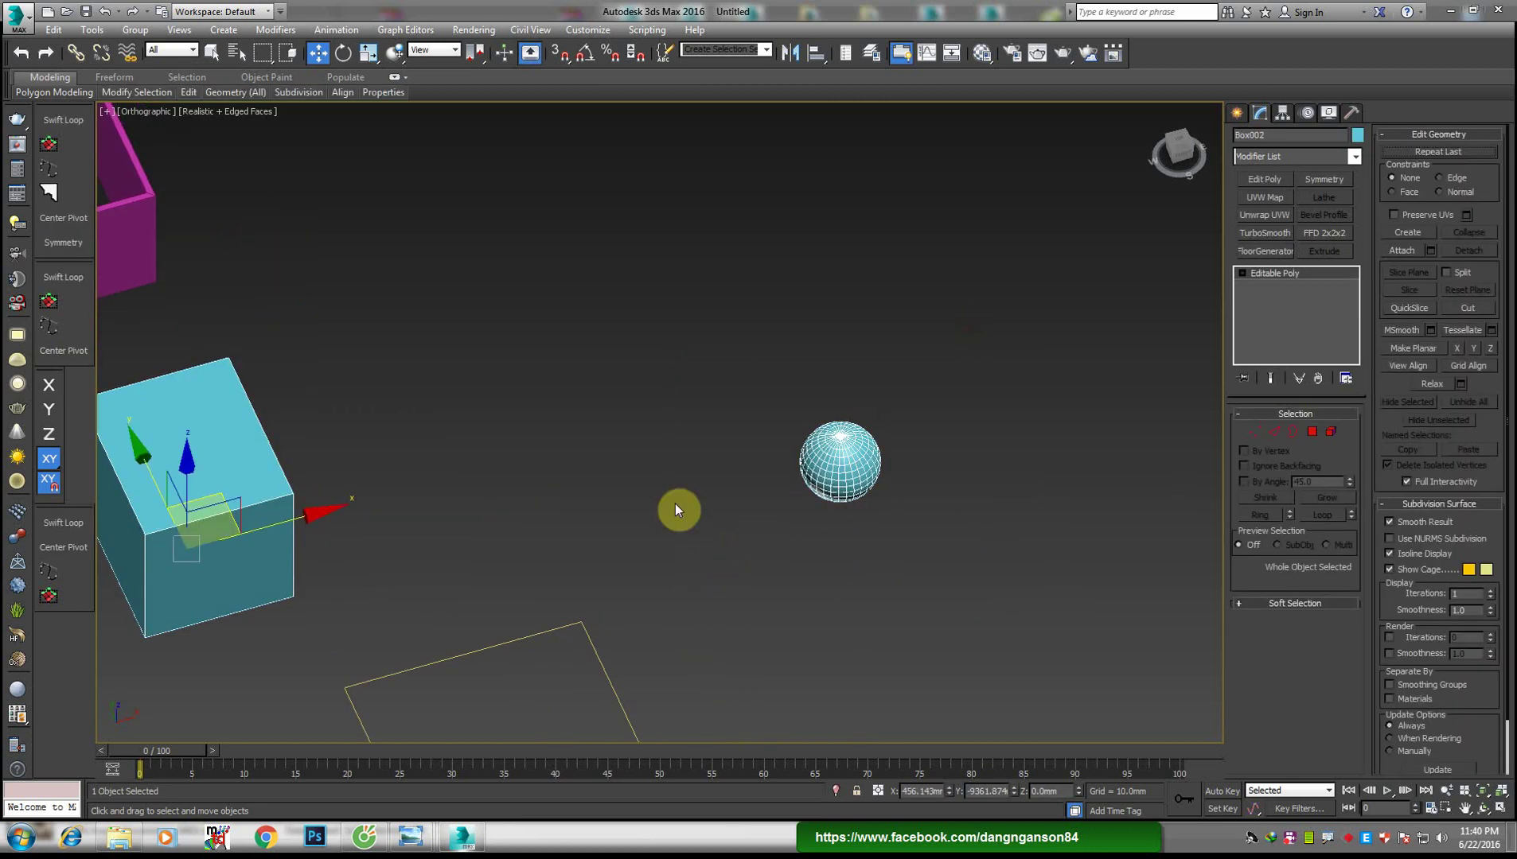
In Element mode, select the sphere element and detach it as Object001
key("5")
left_click_drag(934, 365, 737, 544)
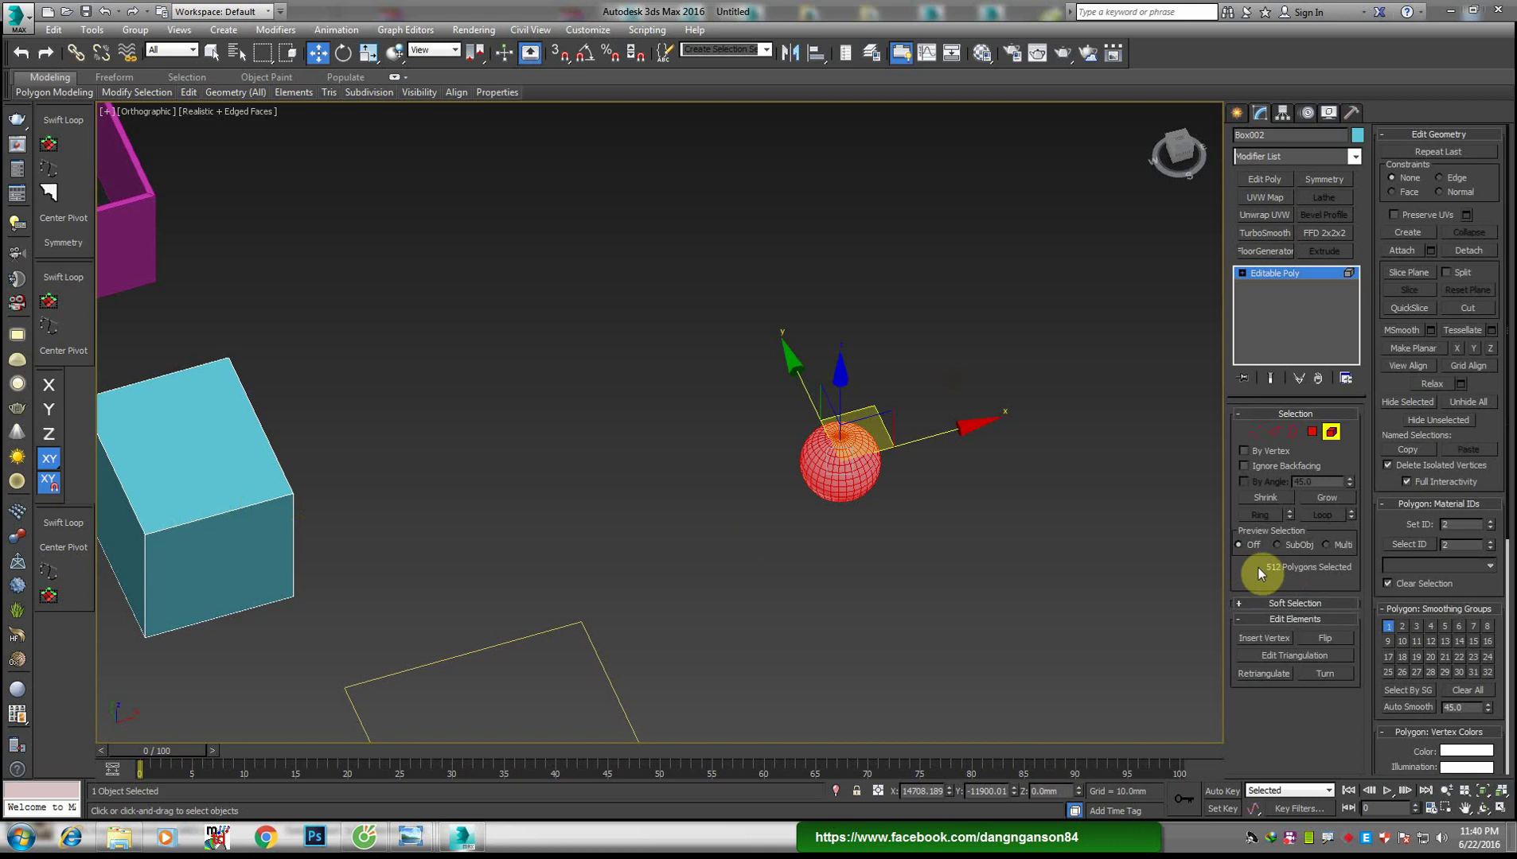
left_click(1469, 251)
key("Return")
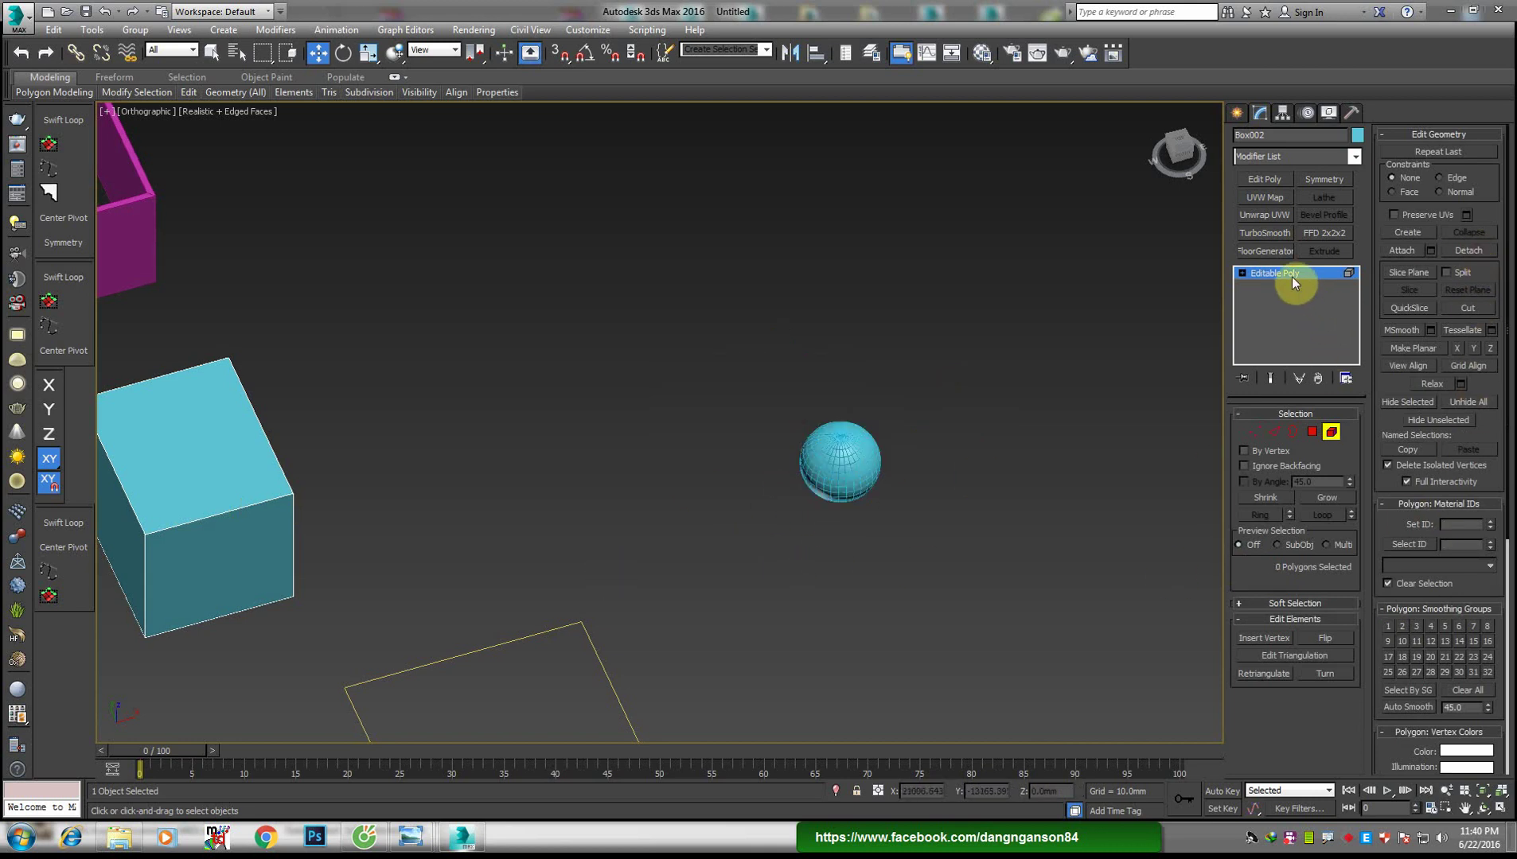
left_click(1292, 279)
Reselect the detached sphere and move it to the right along X
left_click_drag(936, 366, 700, 542)
mouse_move(700, 542)
middle_mouse_down()
mouse_move(725, 523)
mouse_move(727, 484)
middle_mouse_up()
scroll(725, 523, "down", 2)
scroll(753, 477, "up", 2)
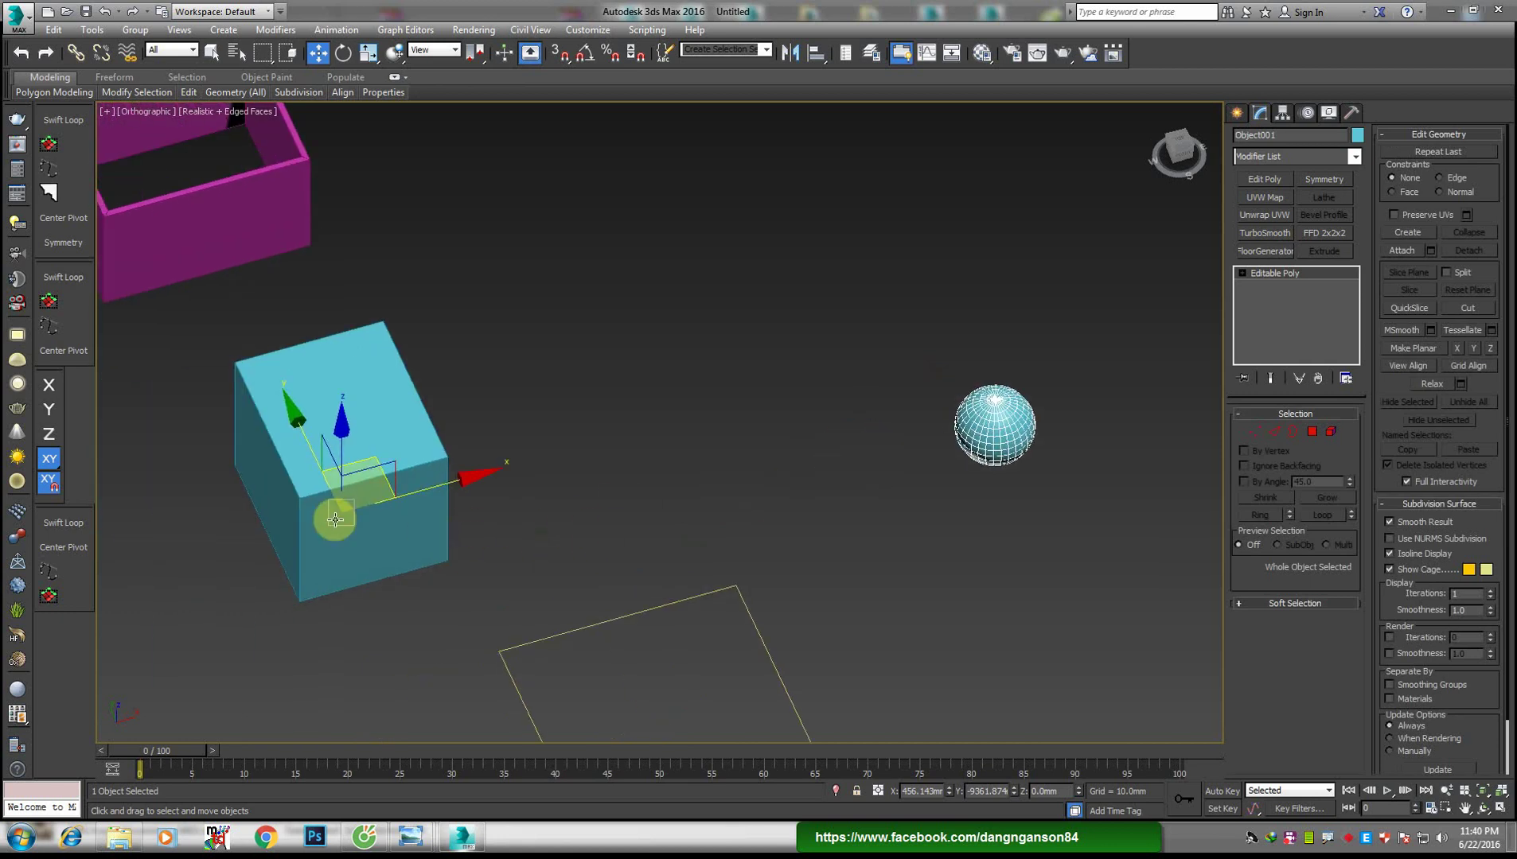
left_click(382, 452)
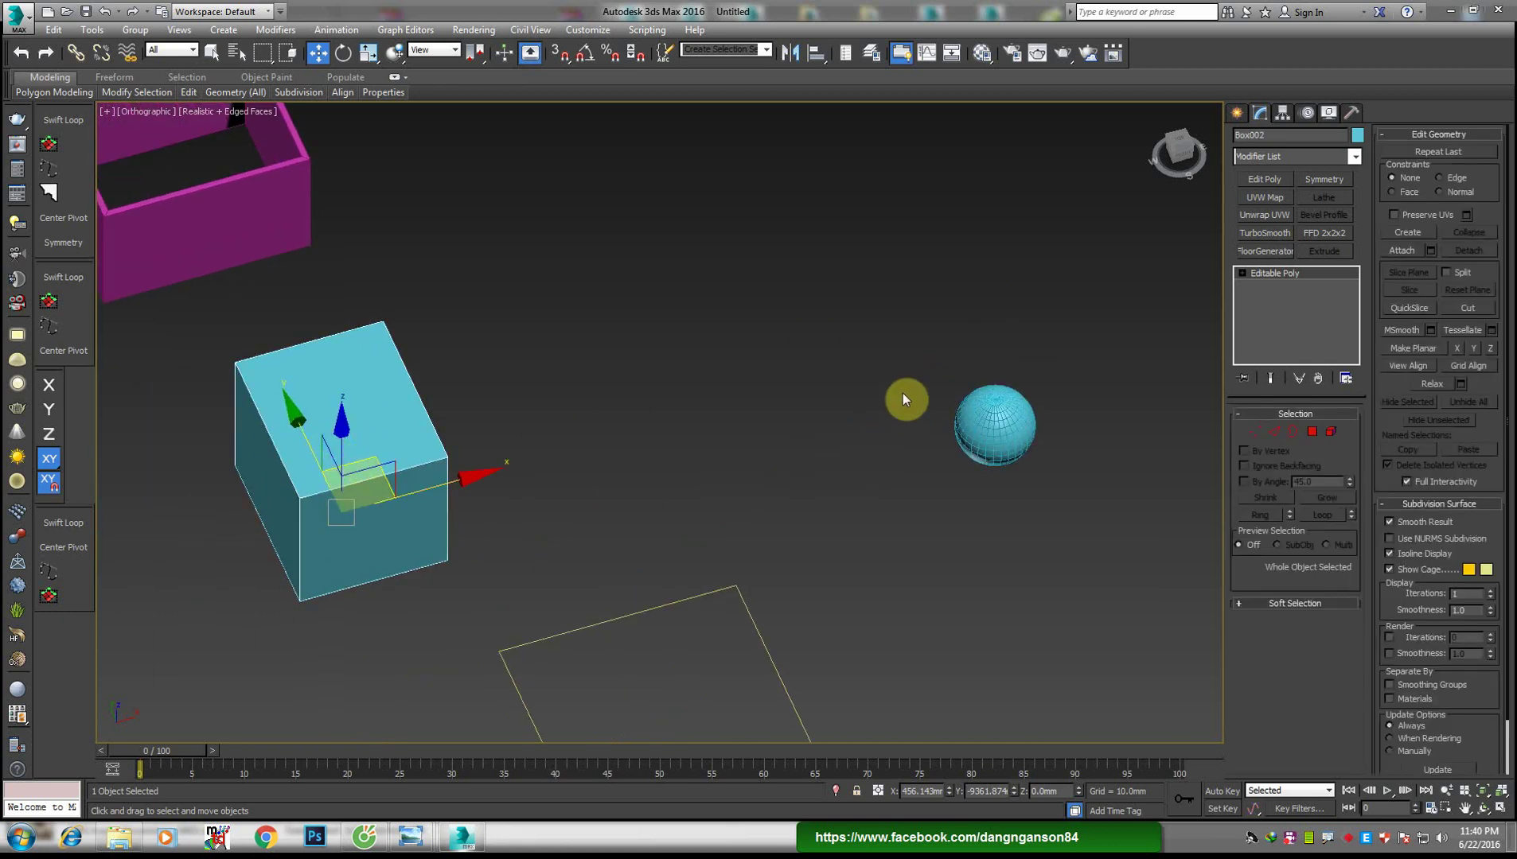
left_click(1004, 416)
middle_click_drag(815, 511, 774, 511)
left_click_drag(1039, 359, 771, 521)
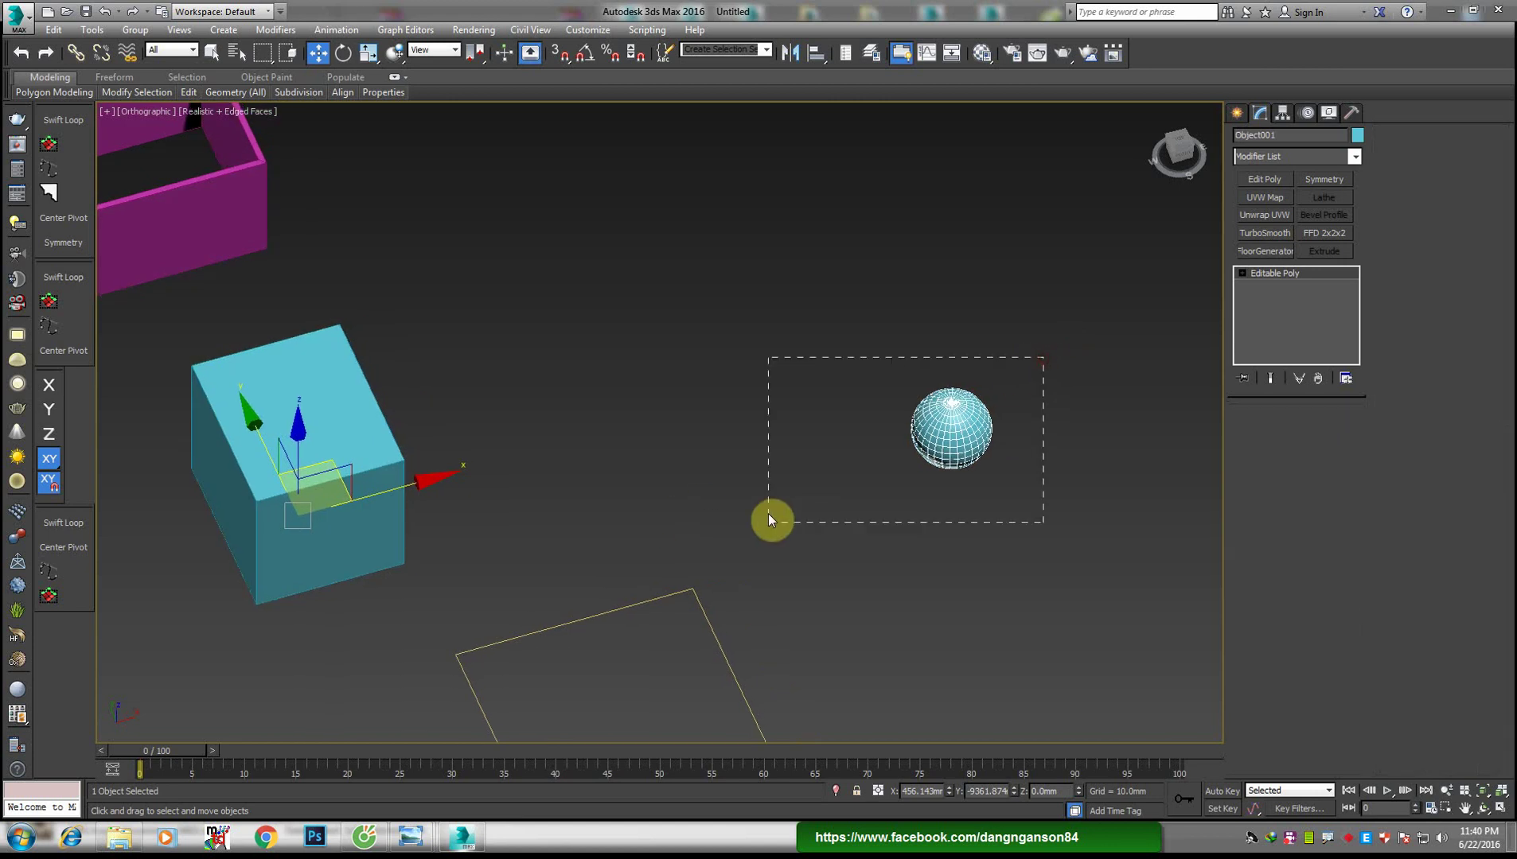
middle_click_drag(772, 521, 635, 541)
mouse_move(305, 515)
left_mouse_down()
mouse_move(440, 519)
mouse_move(417, 482)
mouse_move(366, 501)
left_mouse_up()
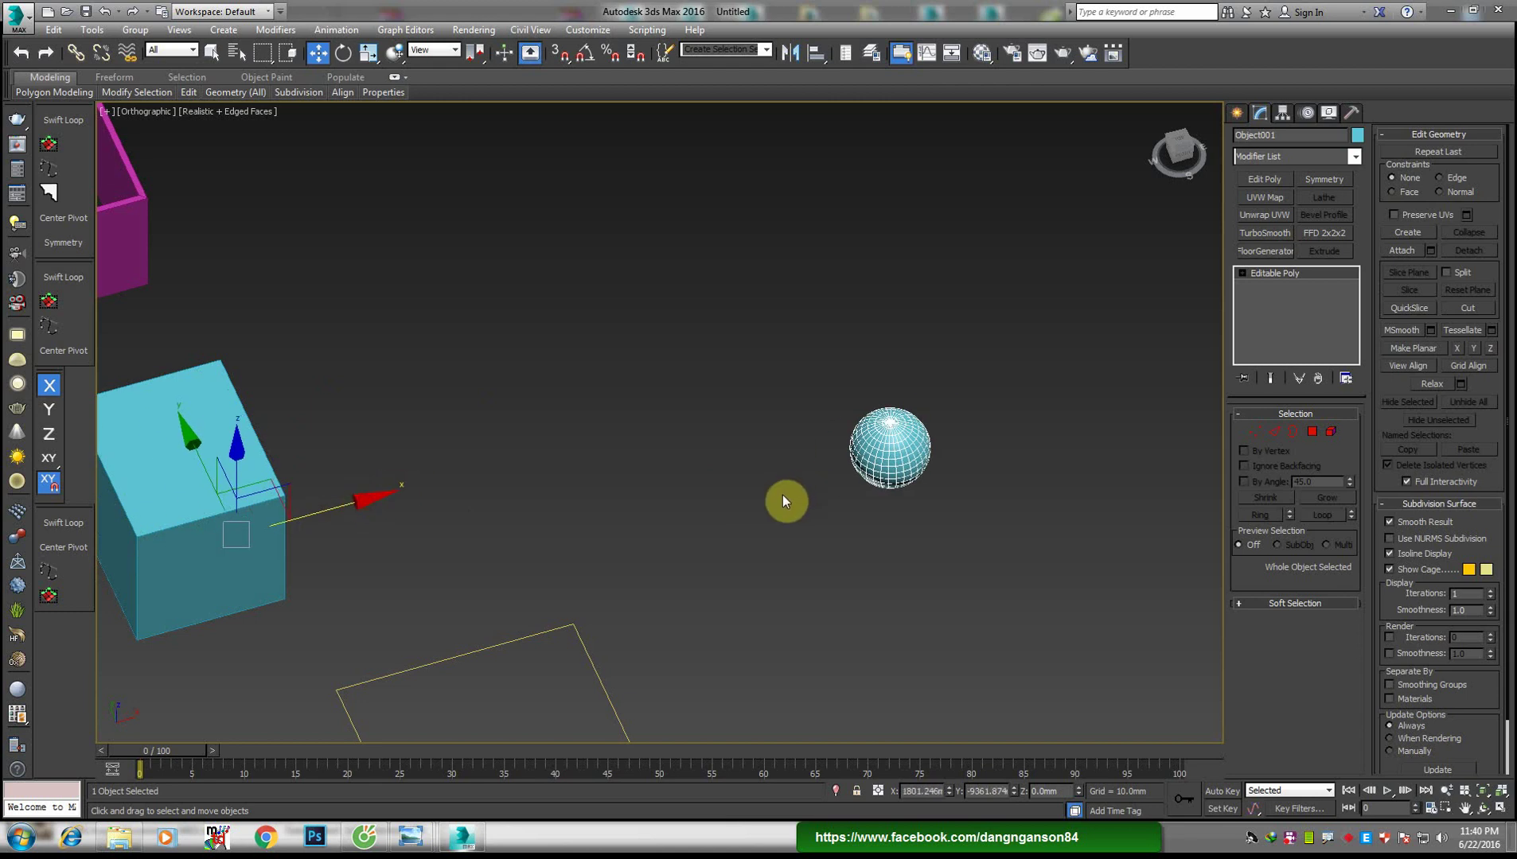
In Hierarchy > Pivot, enable Affect Pivot Only and center the pivot to the sphere
middle_click_drag(738, 500, 695, 508)
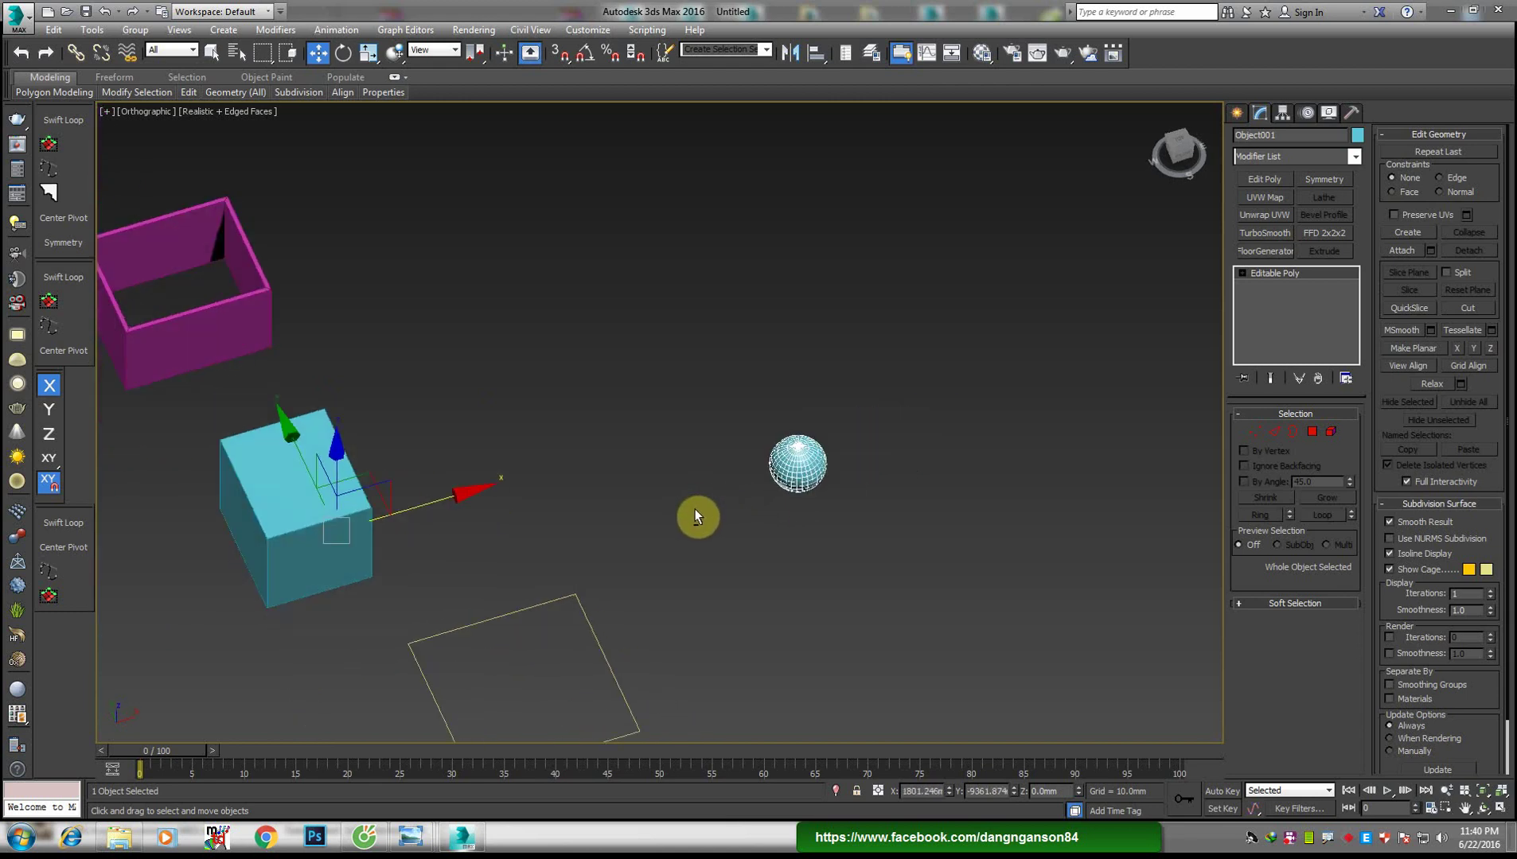
left_click(1291, 112)
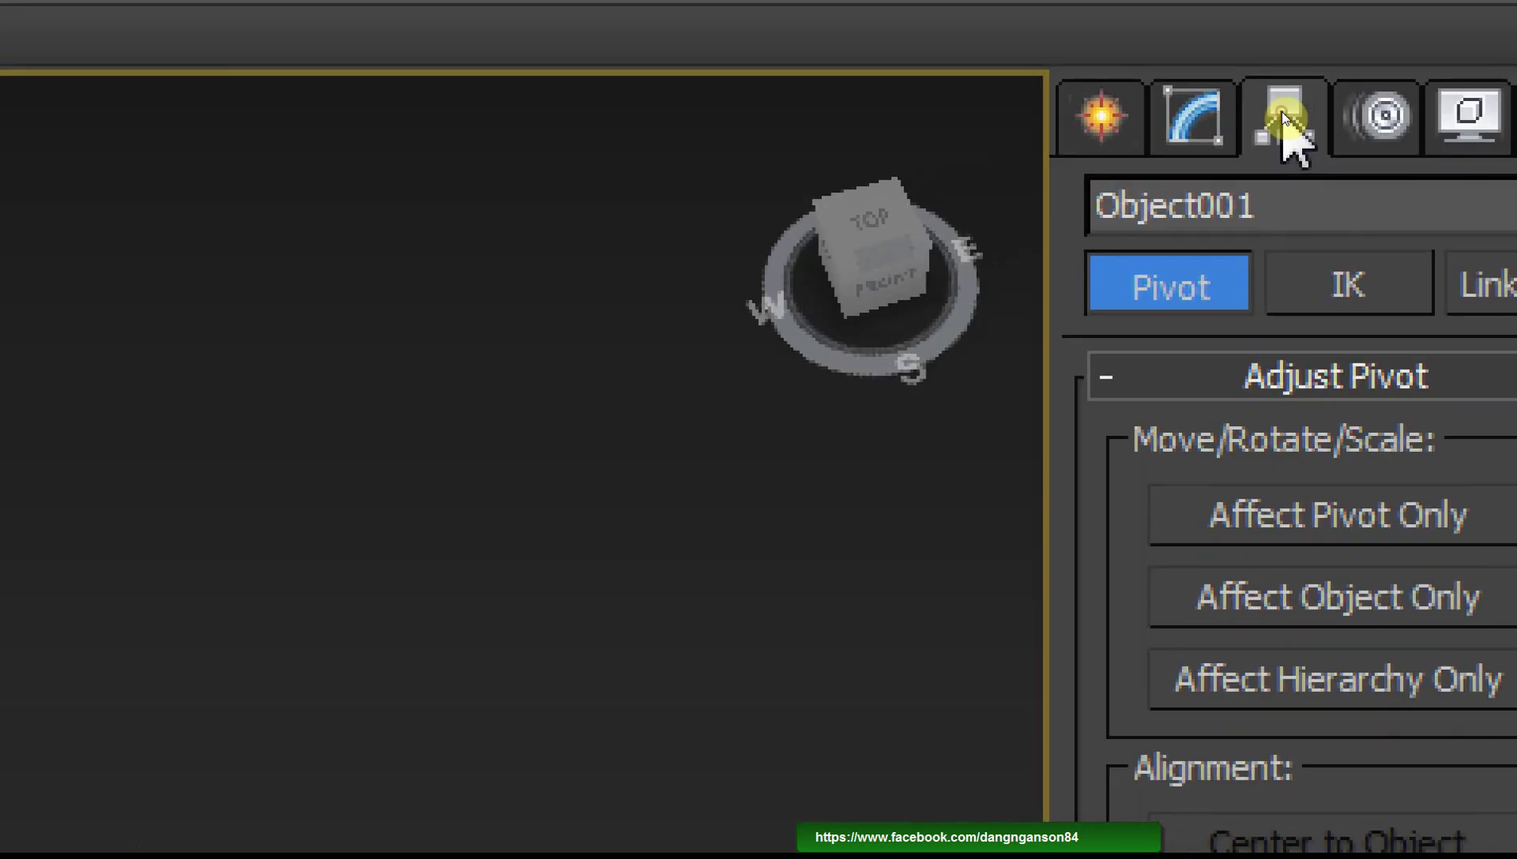
left_click(1299, 524)
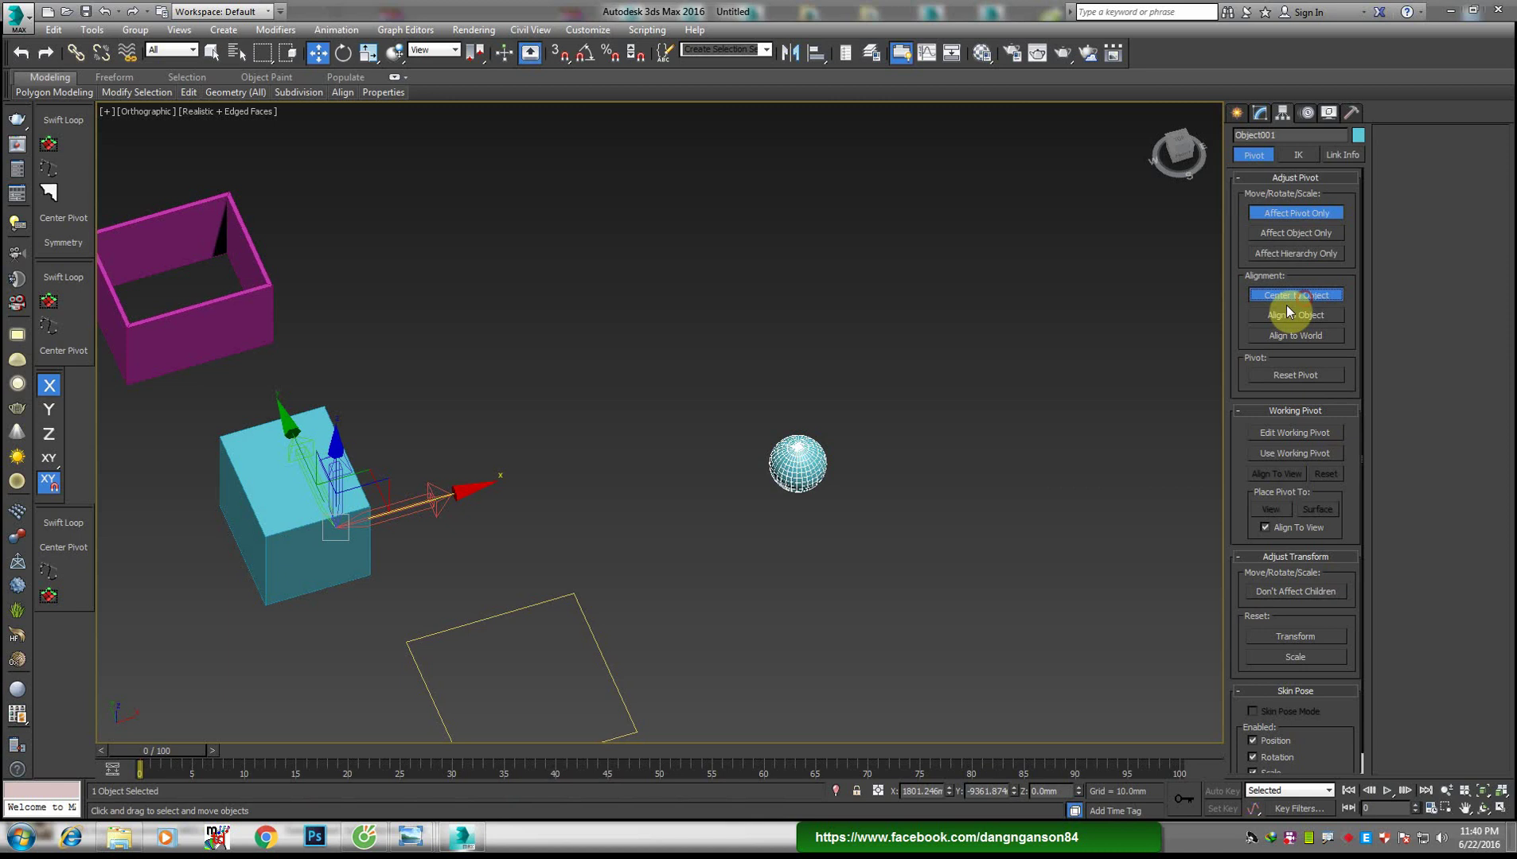
left_click(1295, 295)
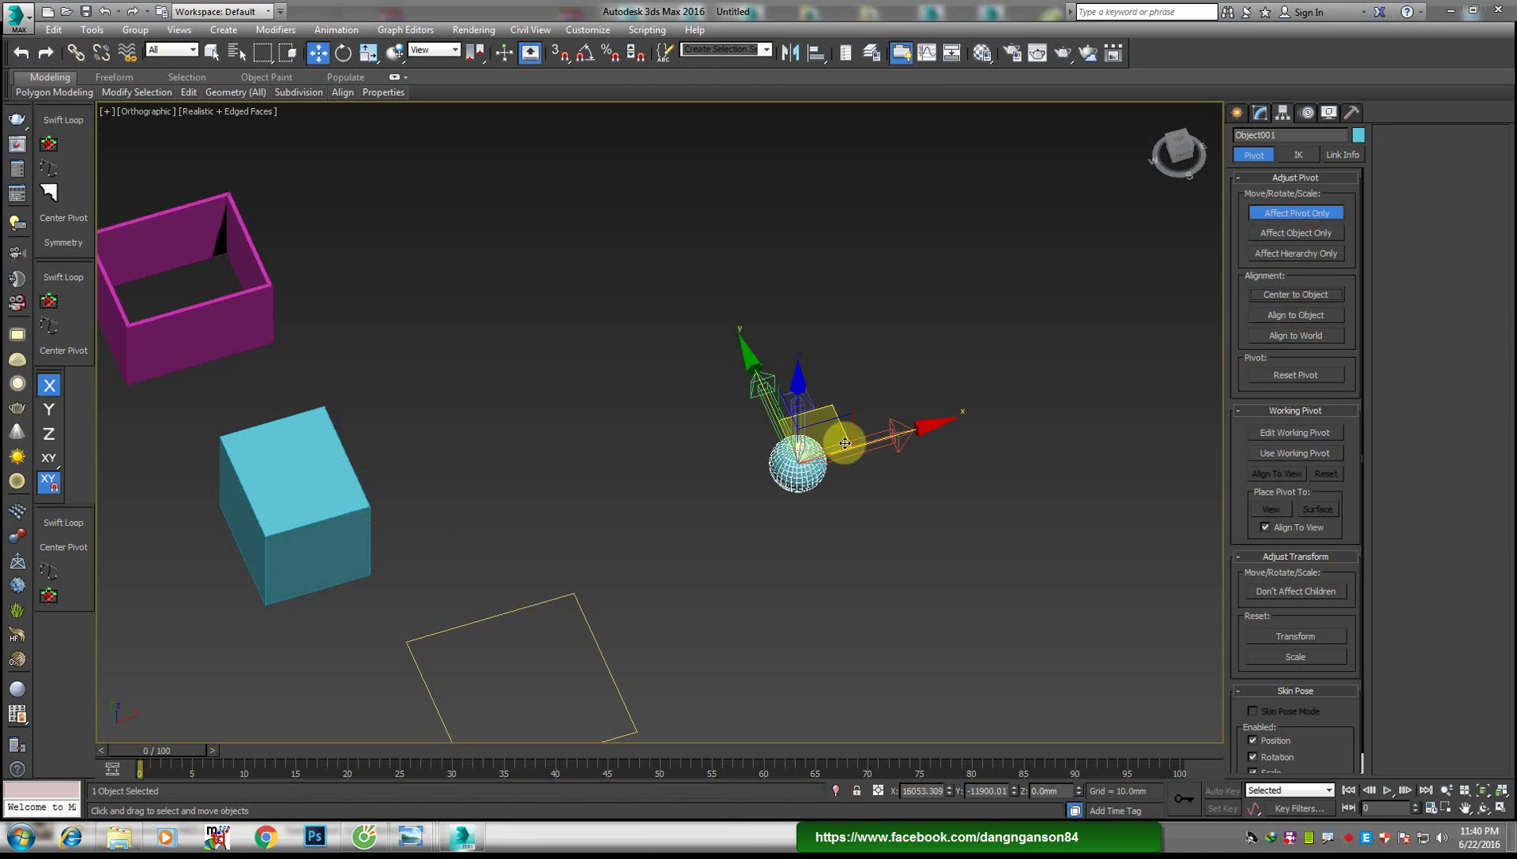
Back in Modify, move the sphere further right along X and apply Center Pivot
left_click(1235, 112)
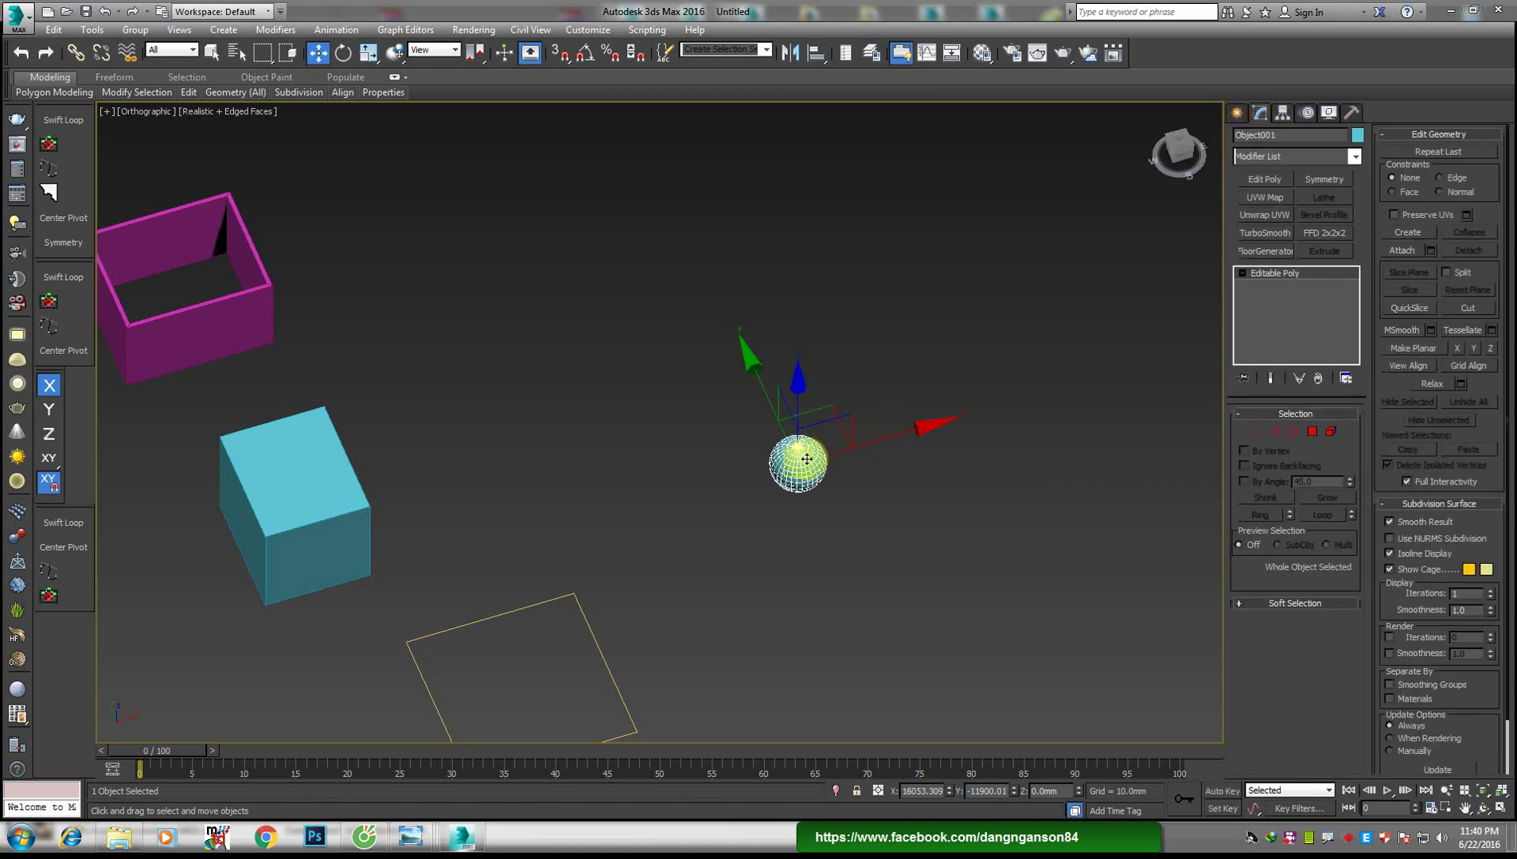
left_click(848, 465)
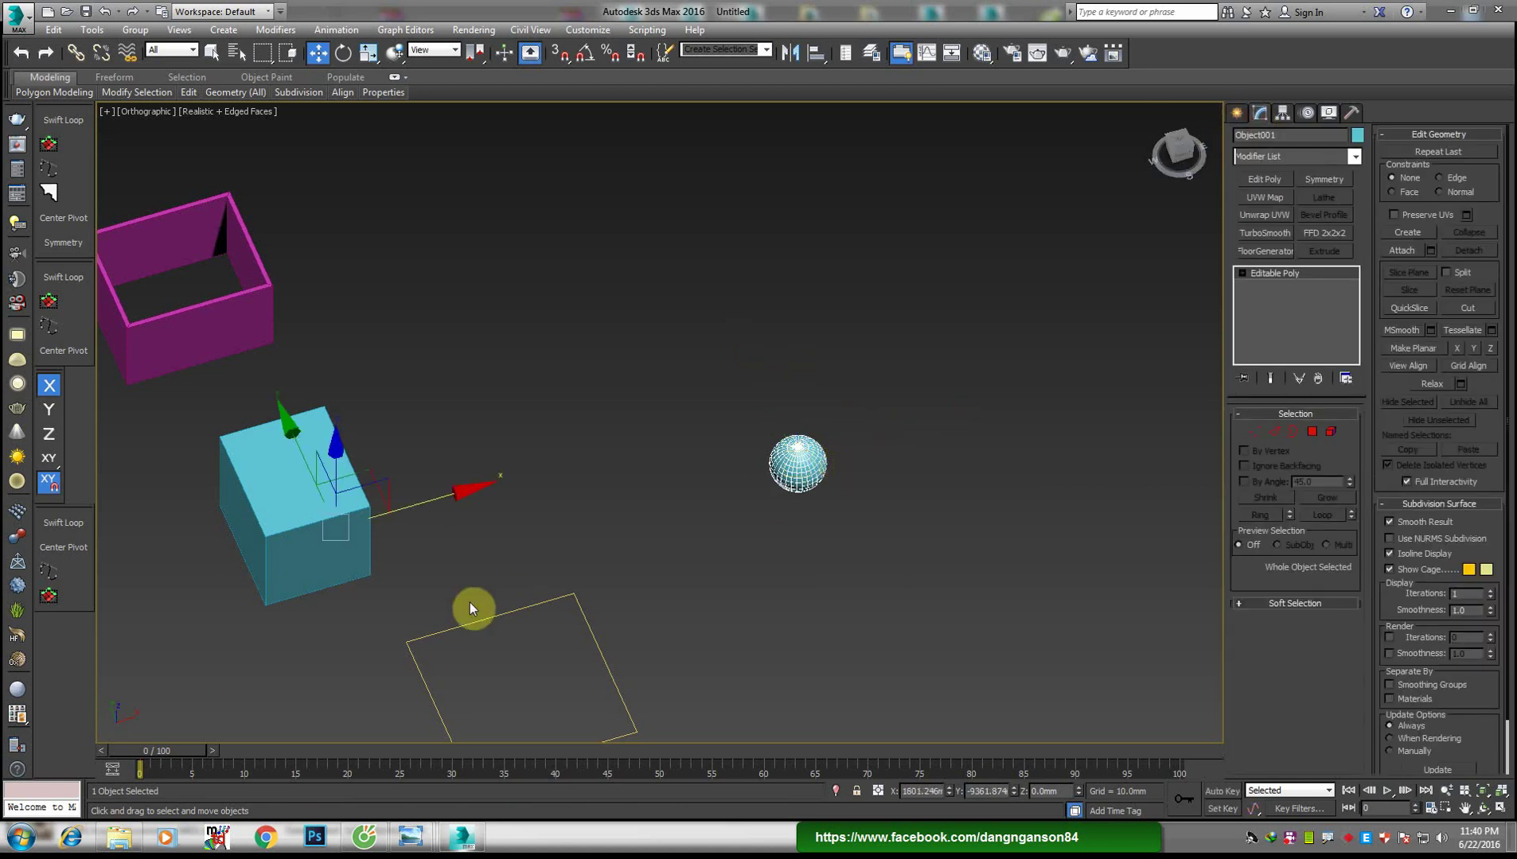
left_click_drag(410, 505, 522, 471)
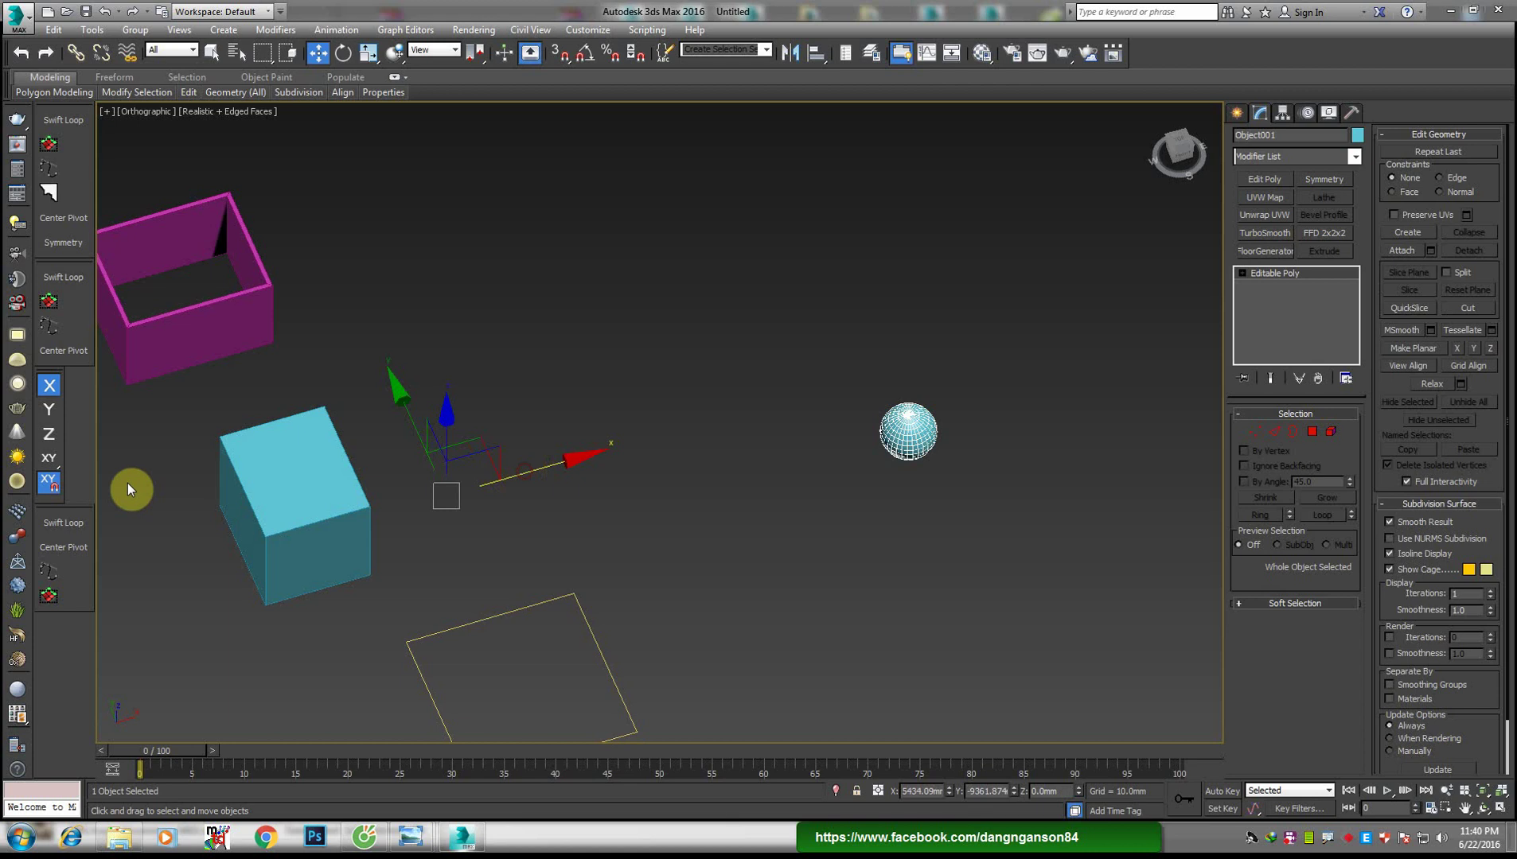
left_click(70, 554)
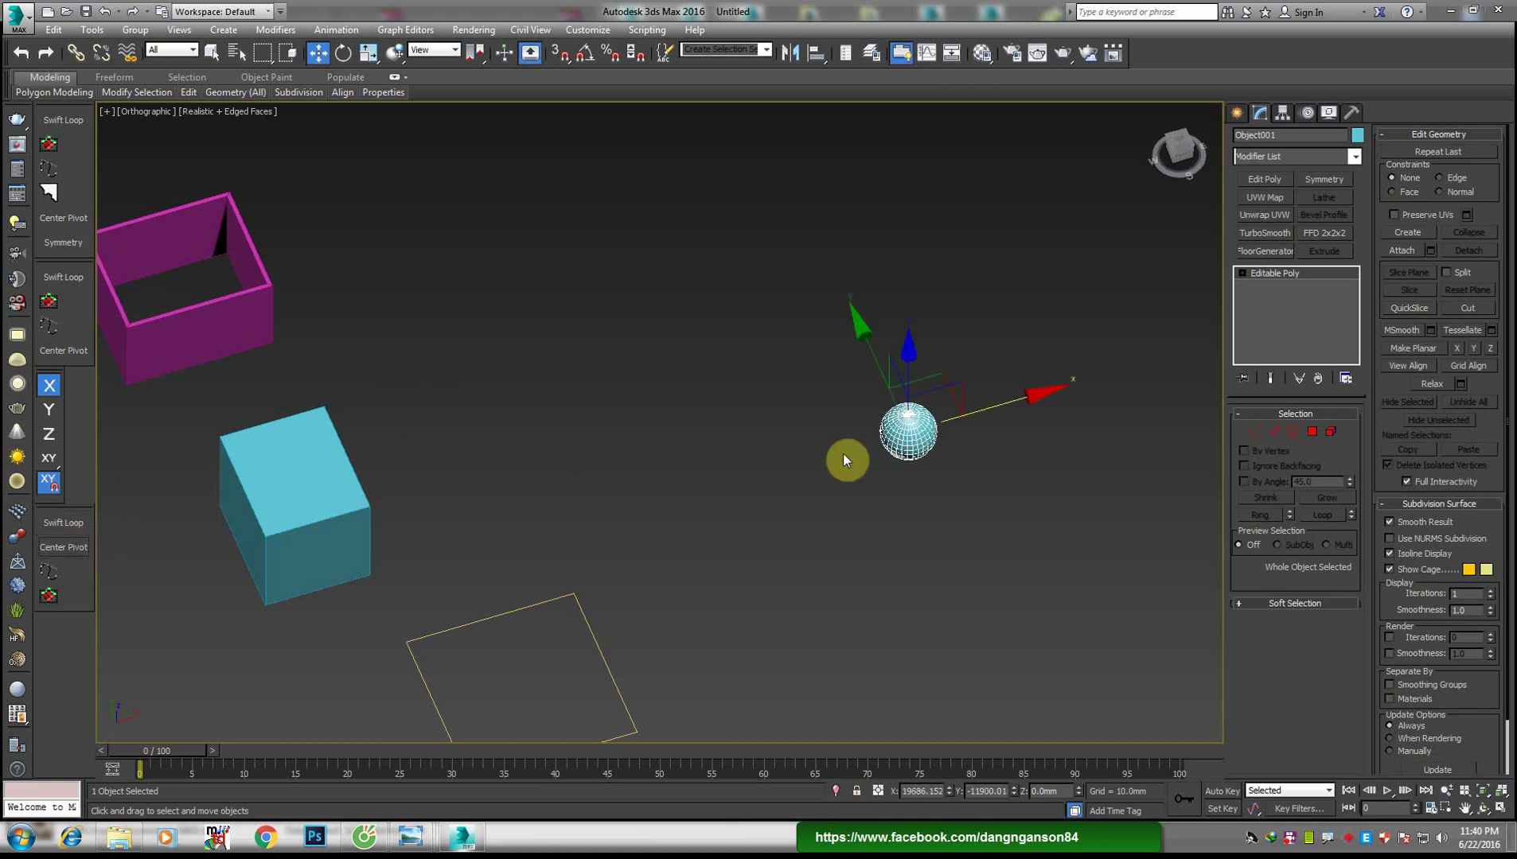
key("z")
mouse_move(847, 468)
middle_mouse_down("alt")
mouse_move(905, 461)
mouse_move(776, 540)
mouse_move(744, 526)
mouse_move(785, 498)
middle_mouse_up("alt")
scroll(708, 534, "down", 3)
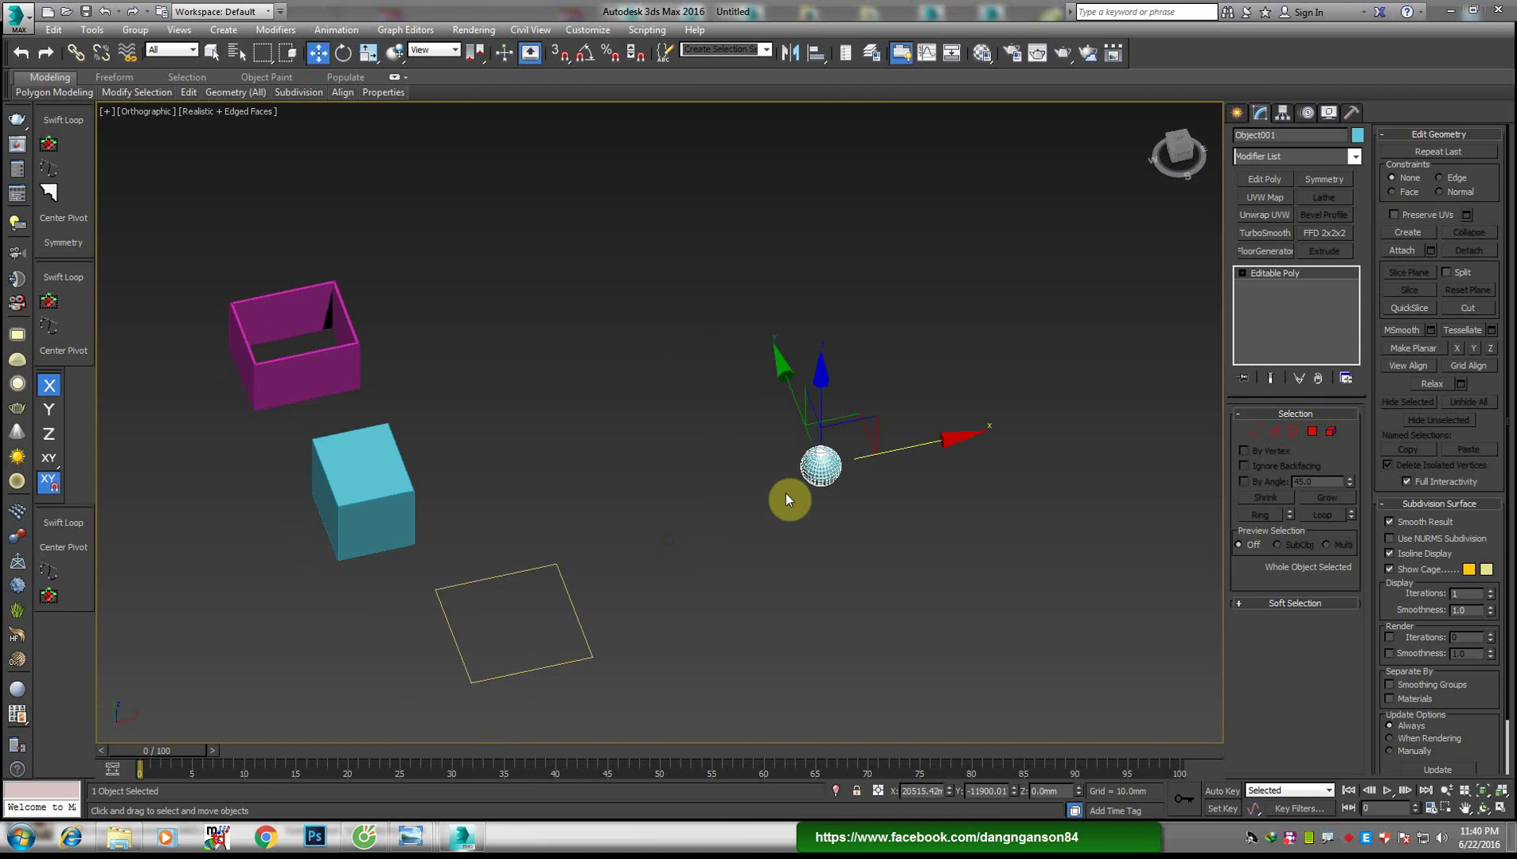
left_click(904, 514)
scroll(515, 511, "up", 3)
scroll(586, 477, "up", 2)
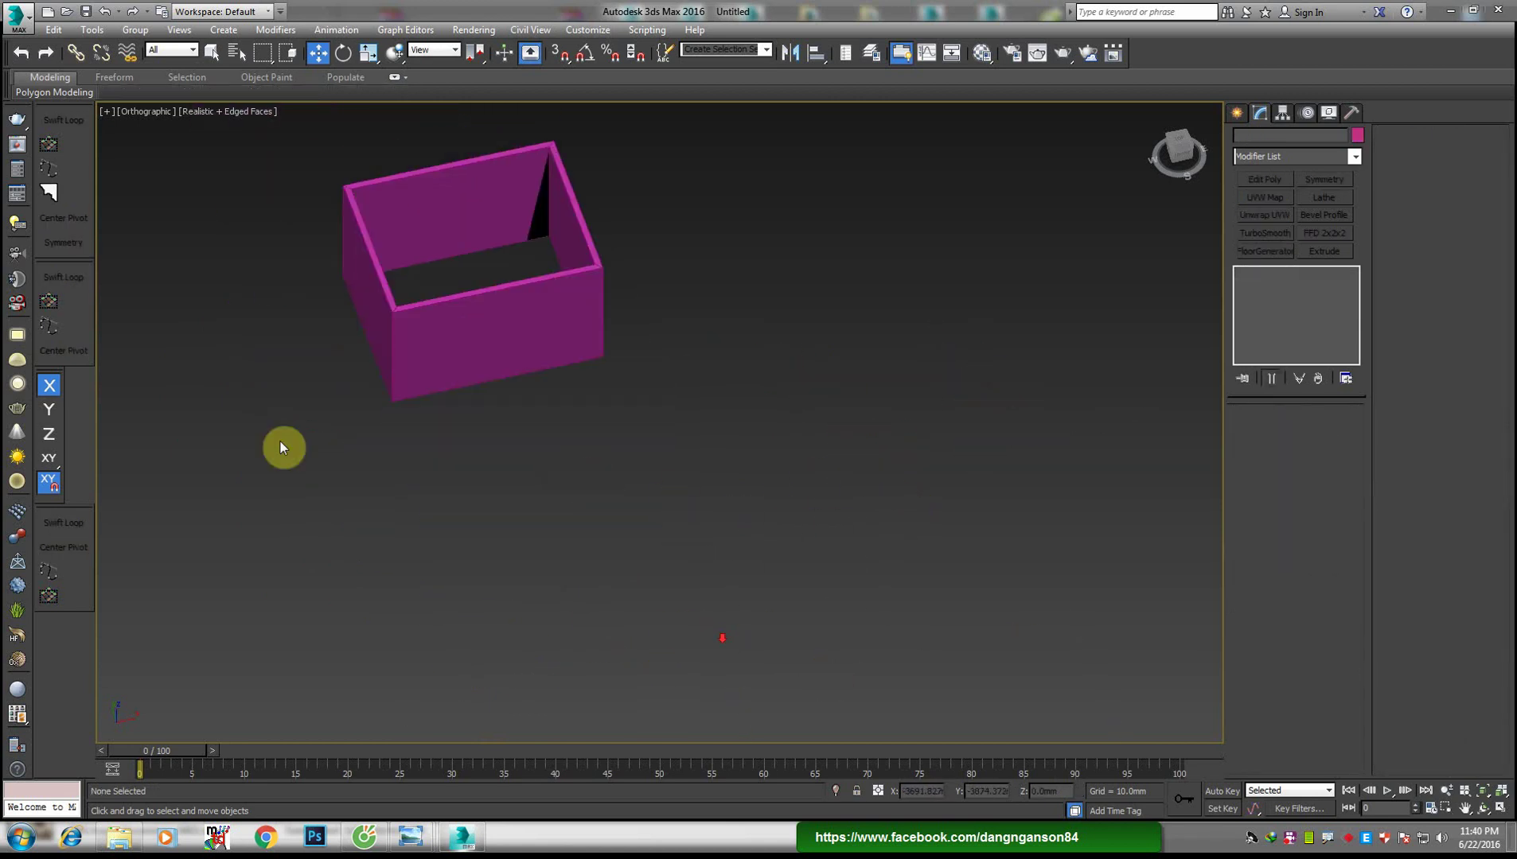
Select Box001, orbit onto its inside back wall and turn on Swift Loop
scroll(477, 414, "up", 3)
left_click(676, 535)
middle_click_drag(676, 535, 708, 561, "alt")
scroll(671, 356, "up", 4)
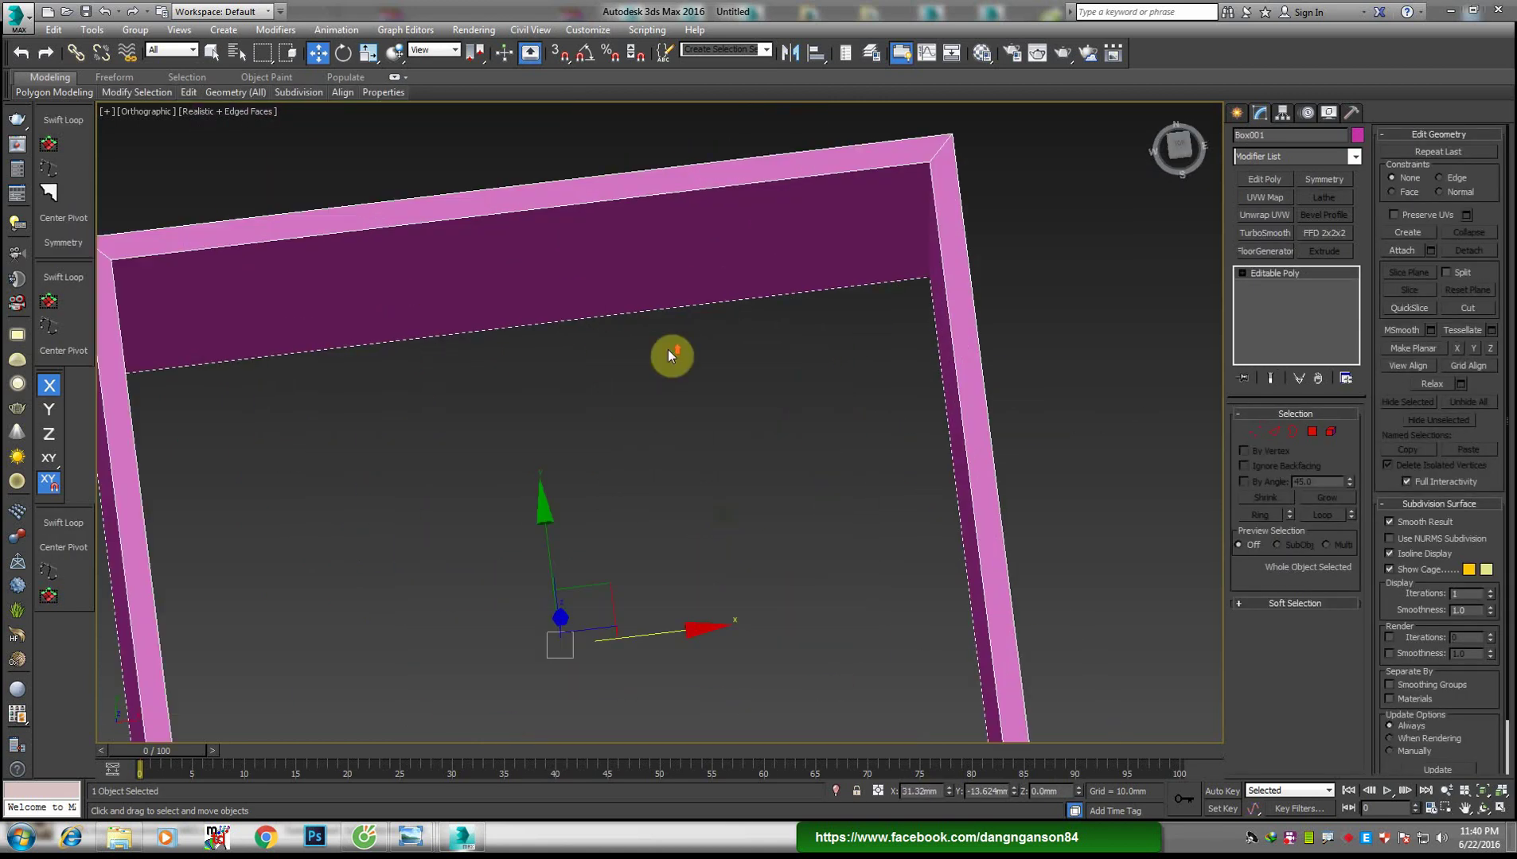
mouse_move(678, 407)
middle_mouse_down("alt")
mouse_move(660, 376)
mouse_move(733, 438)
middle_mouse_up("alt")
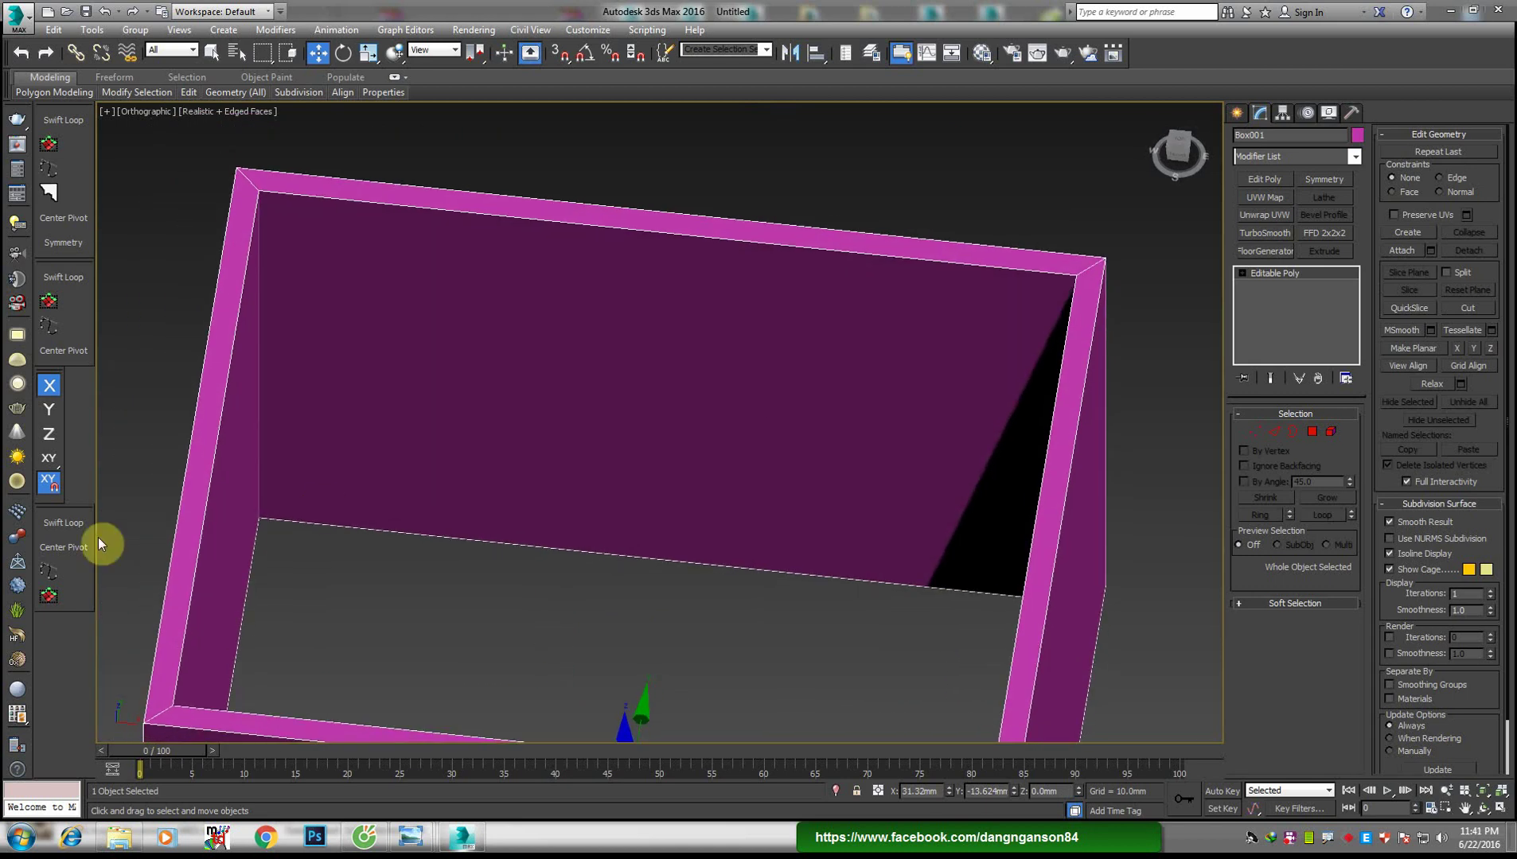
left_click(49, 526)
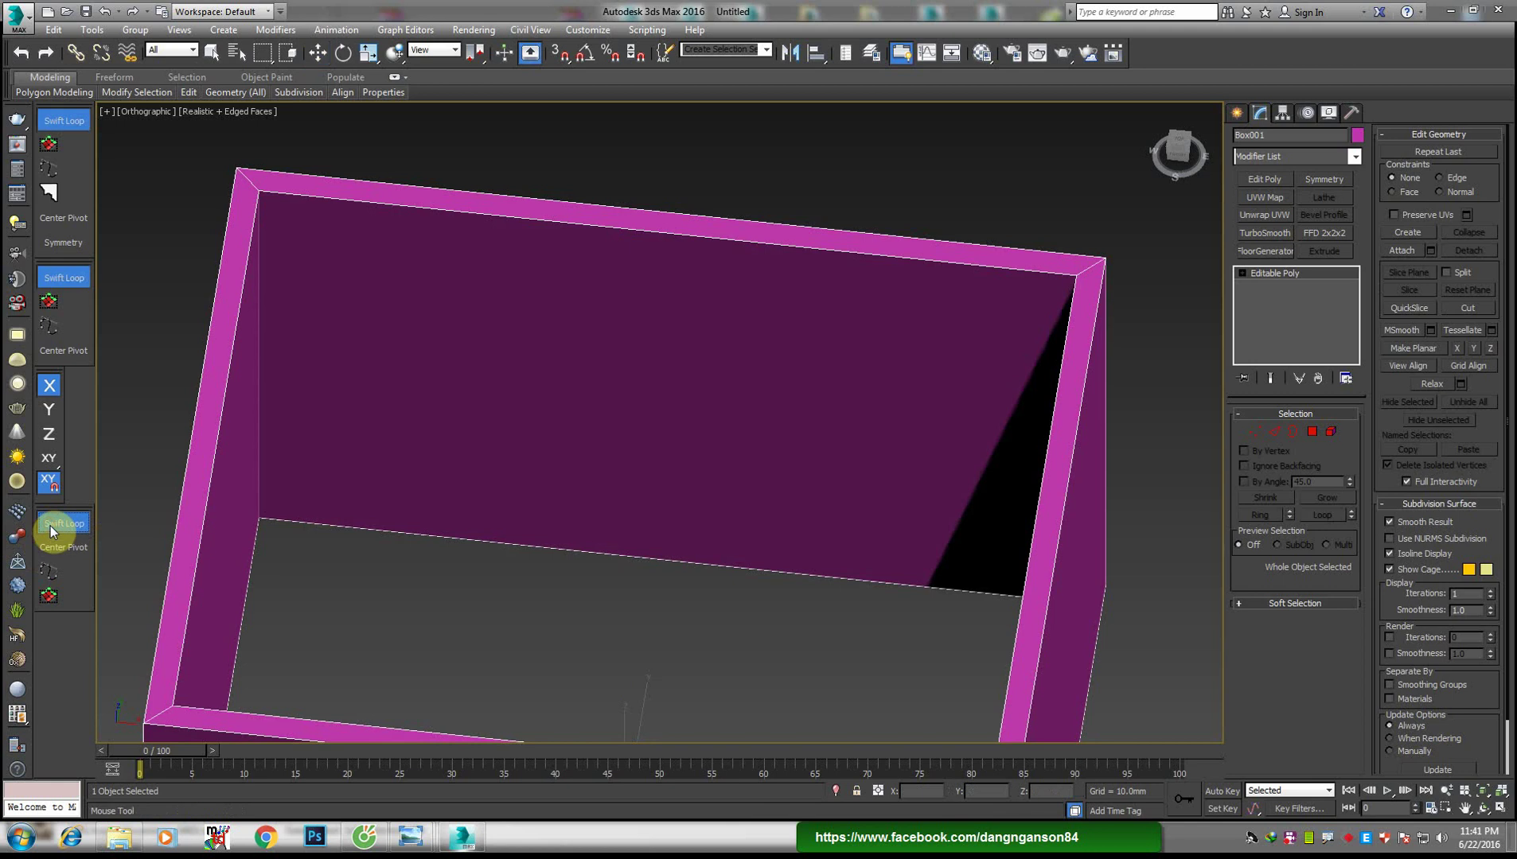
Insert a vertical Swift Loop across the back wall, then reposition the view
right_click(50, 526)
left_click(716, 580)
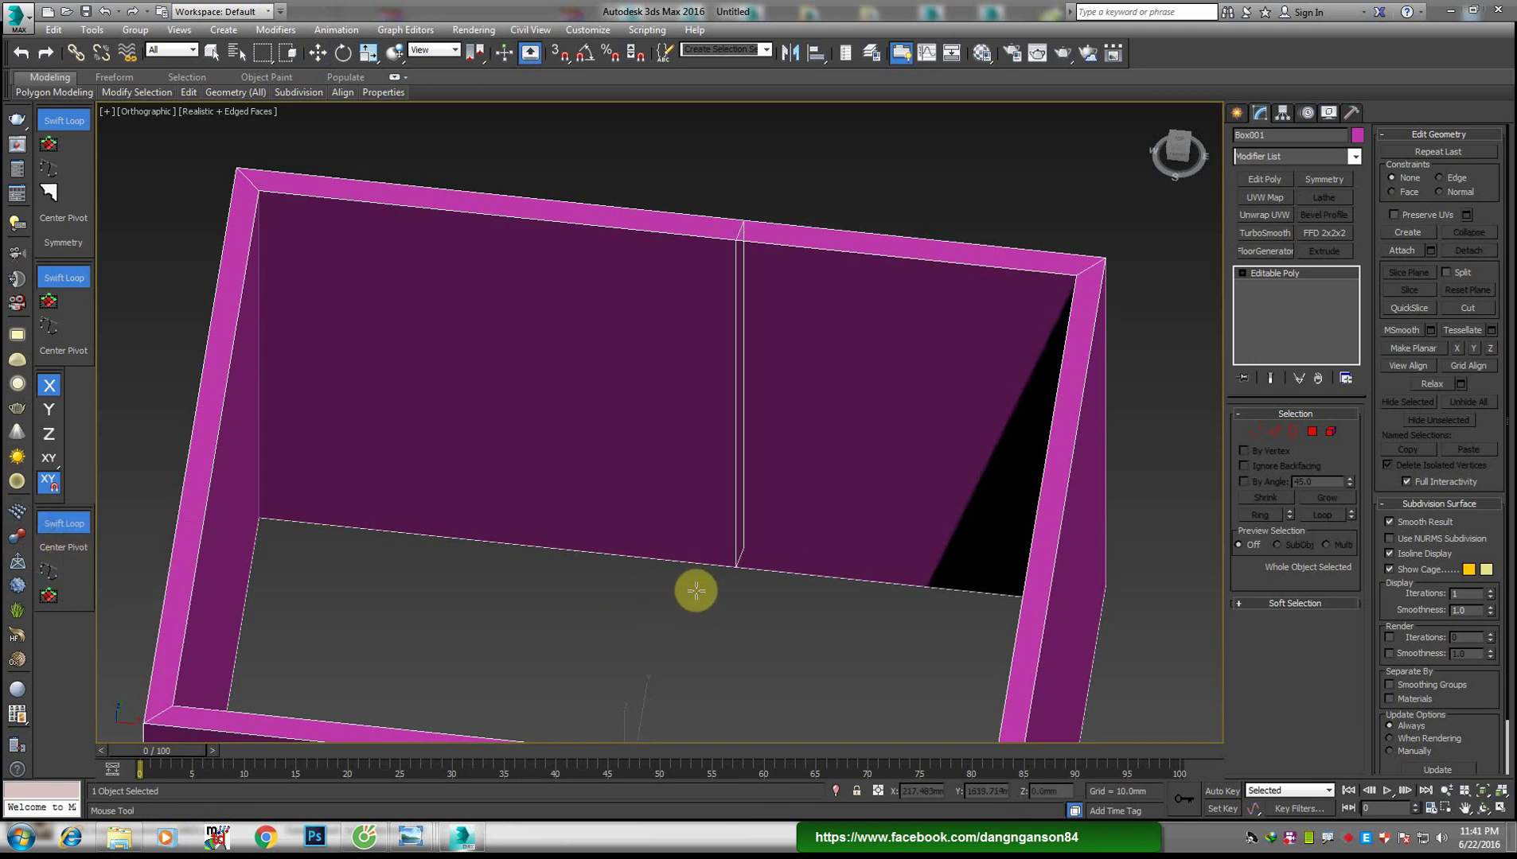
right_click(689, 594)
scroll(788, 561, "down", 3)
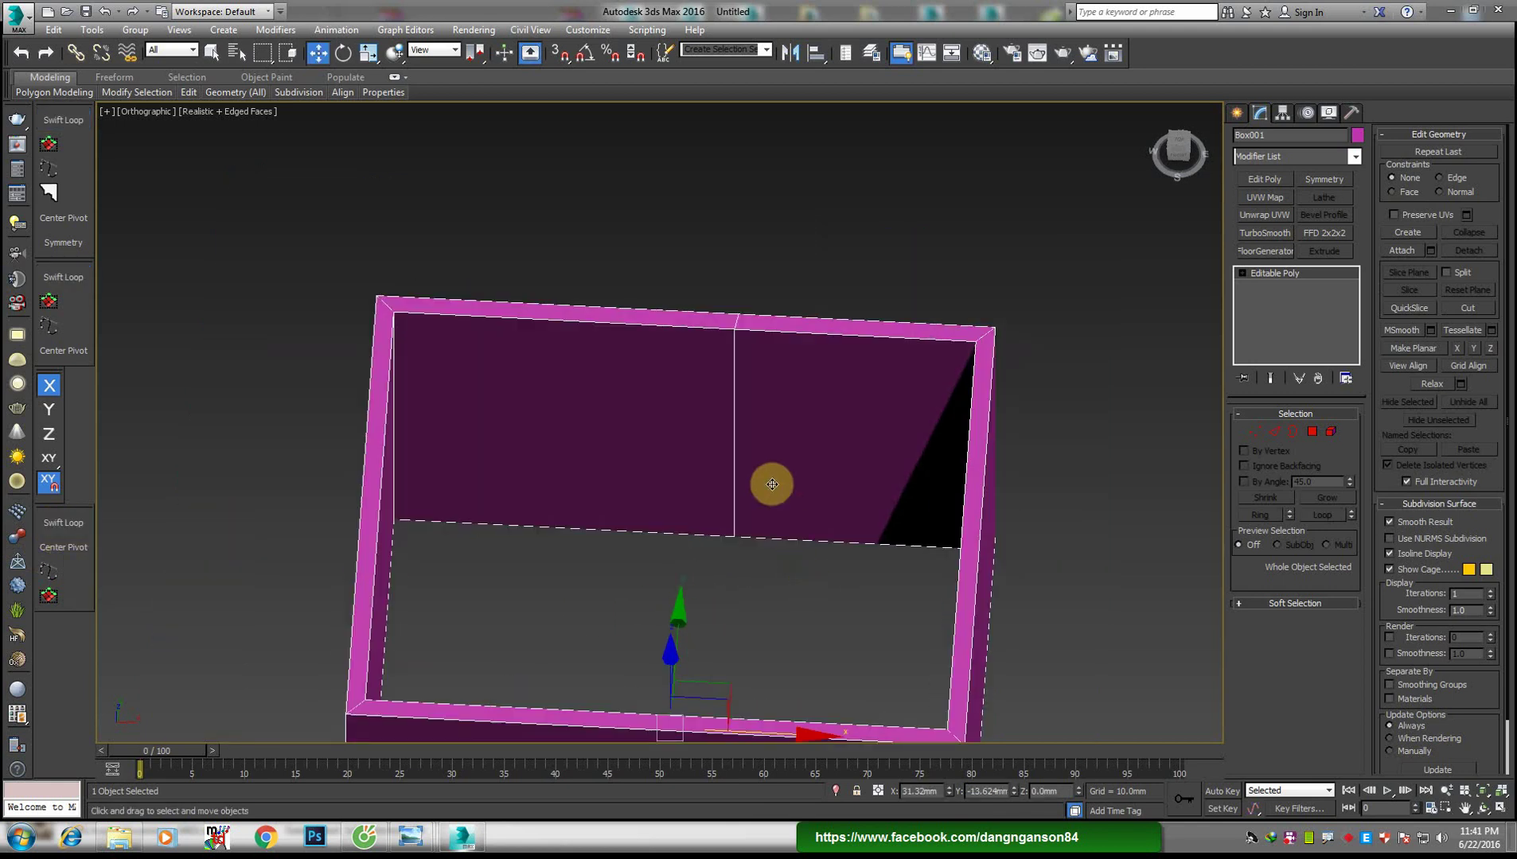
middle_click_drag(678, 538, 640, 562)
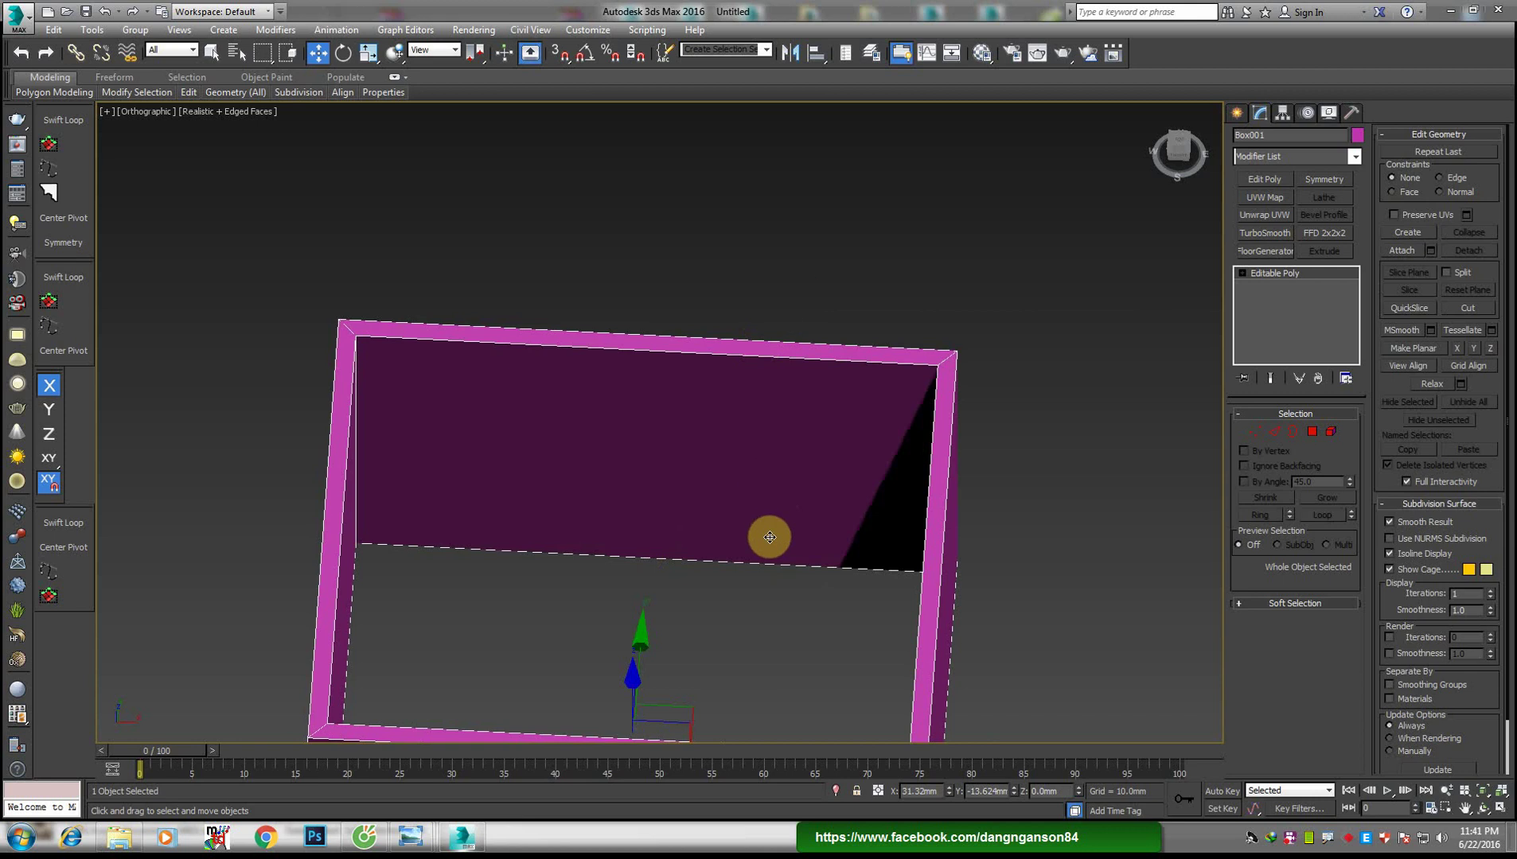
middle_click_drag(783, 534, 760, 571)
Select the four back-wall edges in Edge mode and connect them with a new vertical edge
key("2")
left_click_drag(762, 662, 651, 330)
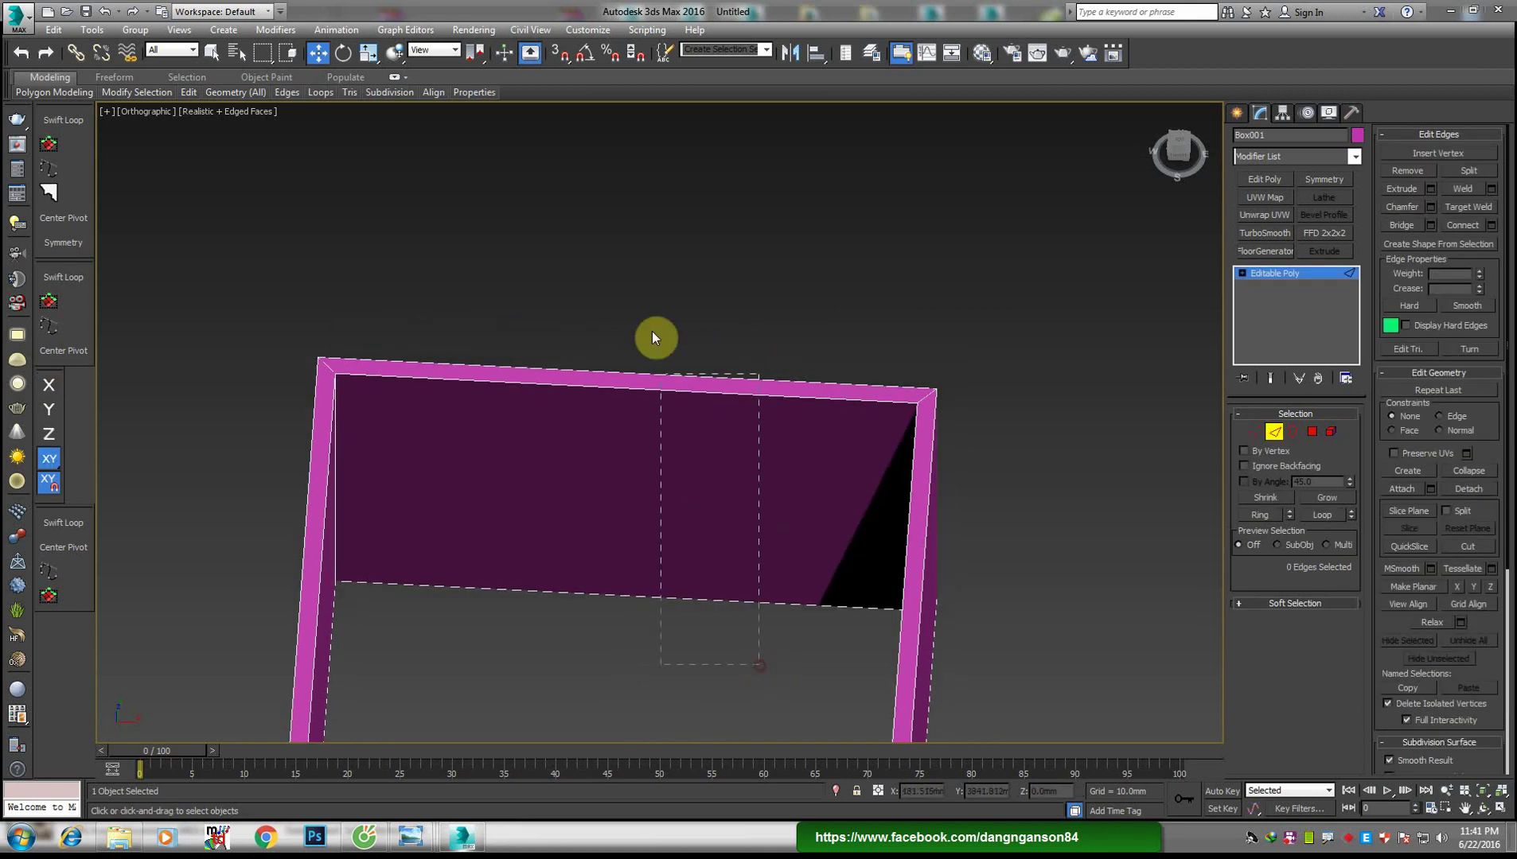
right_click(758, 453)
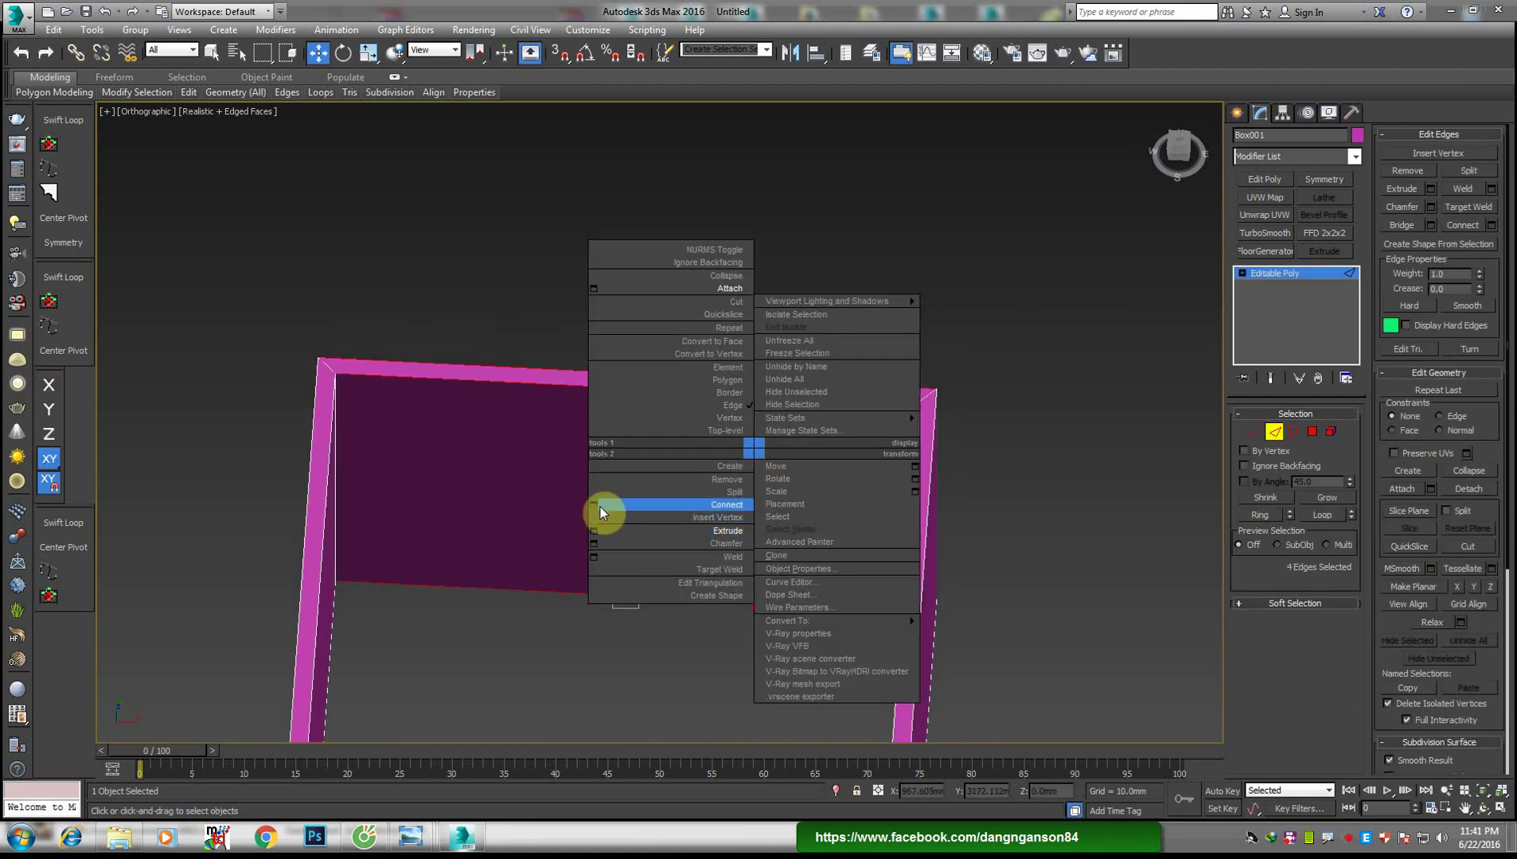
left_click(599, 512)
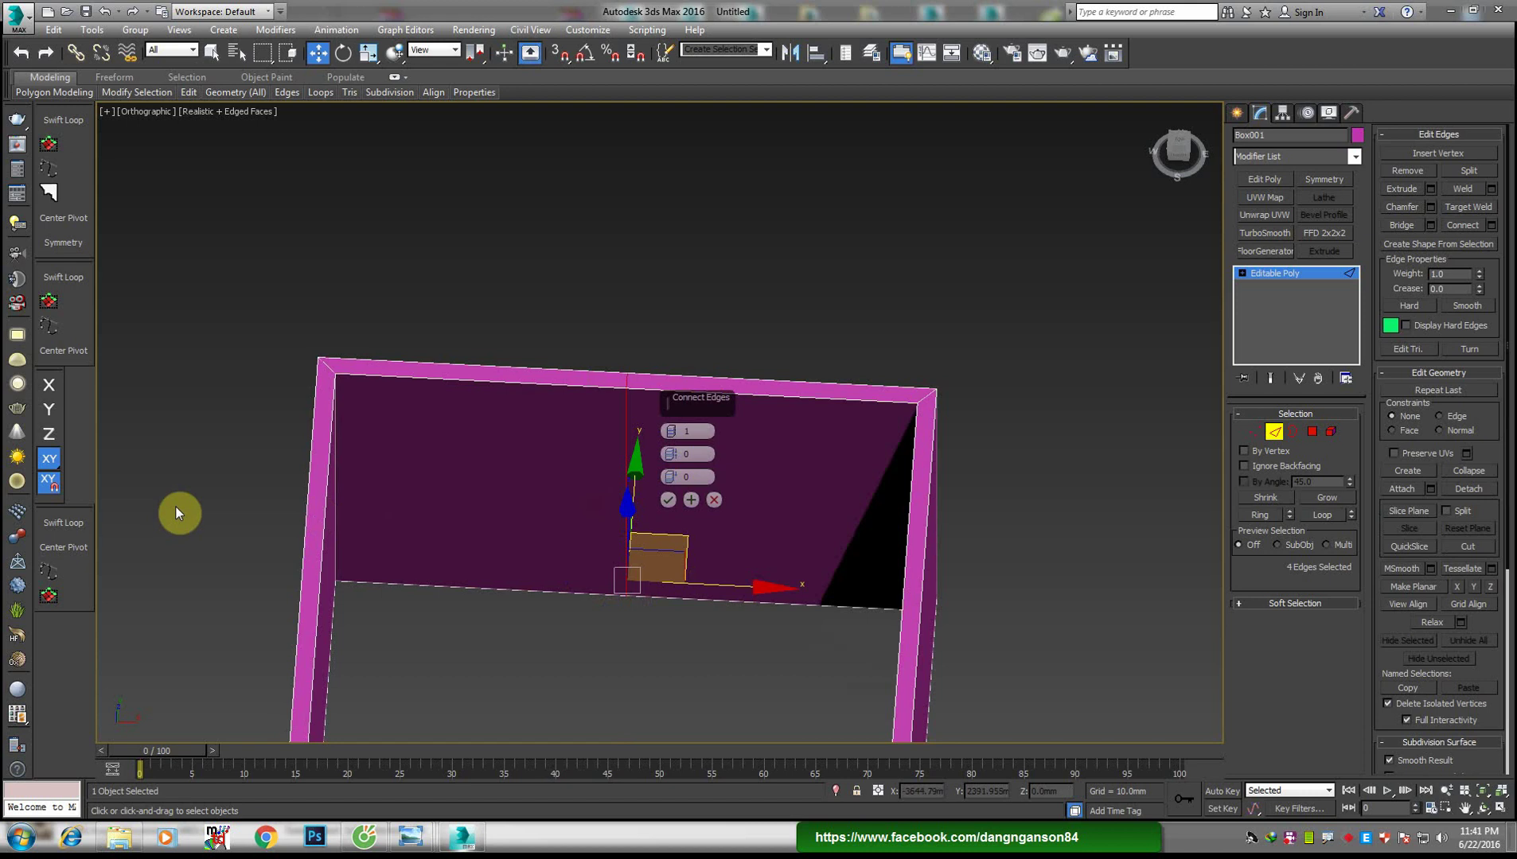
mouse_move(375, 516)
middle_mouse_down("alt")
mouse_move(361, 530)
mouse_move(360, 492)
mouse_move(384, 514)
middle_mouse_up("alt")
middle_click_drag(597, 544, 668, 541, "alt")
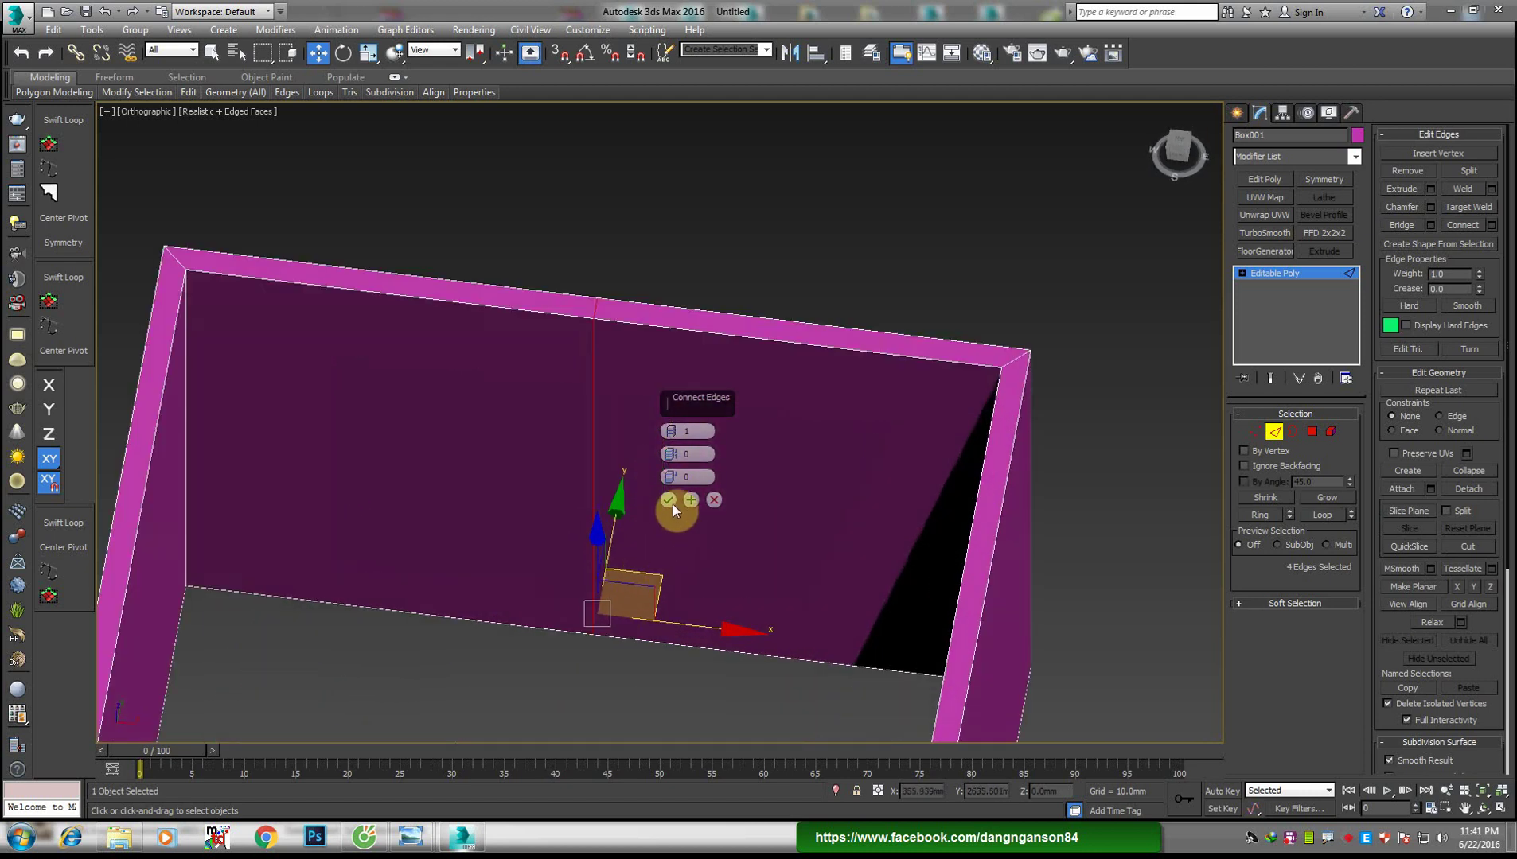
mouse_move(671, 478)
left_mouse_down()
mouse_move(679, 305)
mouse_move(769, 587)
mouse_move(907, 796)
mouse_move(879, 667)
left_mouse_up()
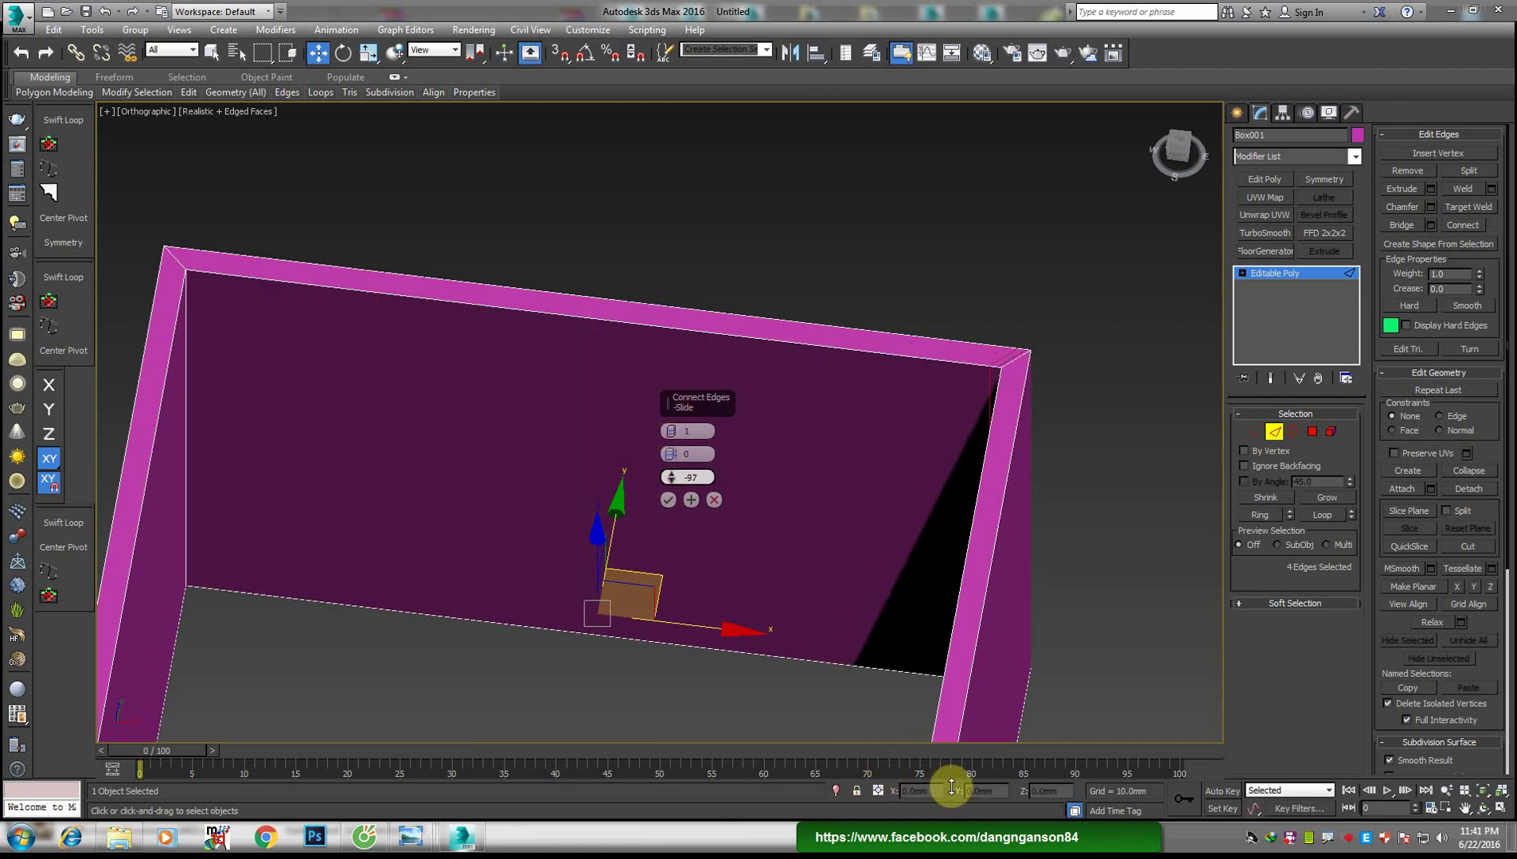
left_click(668, 500)
Nudge the vertical edge loop slightly along X via the transform type-in, then deselect
mouse_move(799, 522)
middle_mouse_down("alt")
mouse_move(860, 539)
mouse_move(866, 820)
middle_mouse_up("alt")
left_click(935, 792)
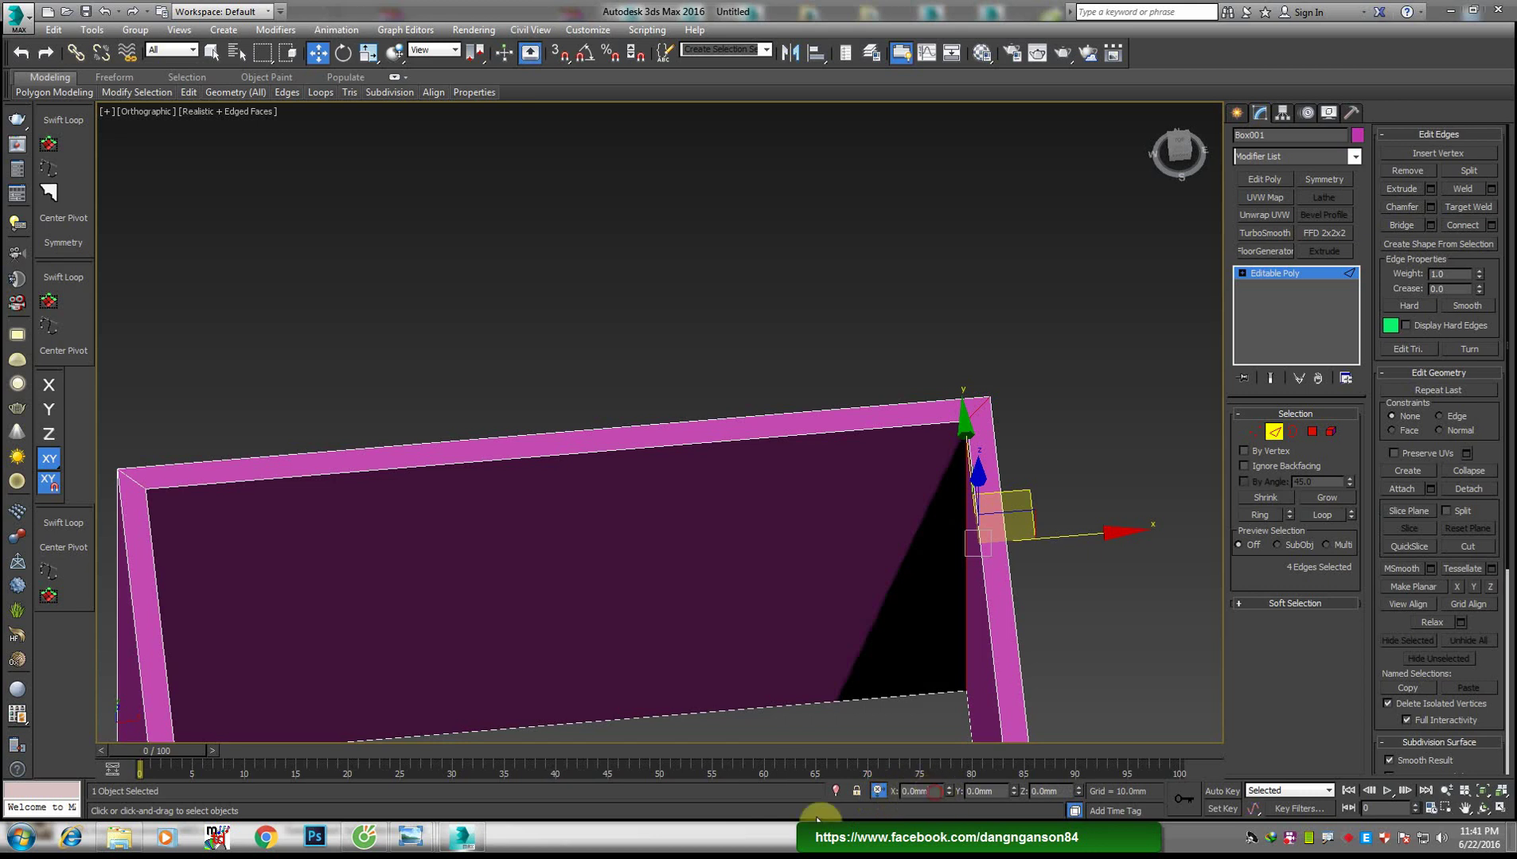
type("-5")
key("Return")
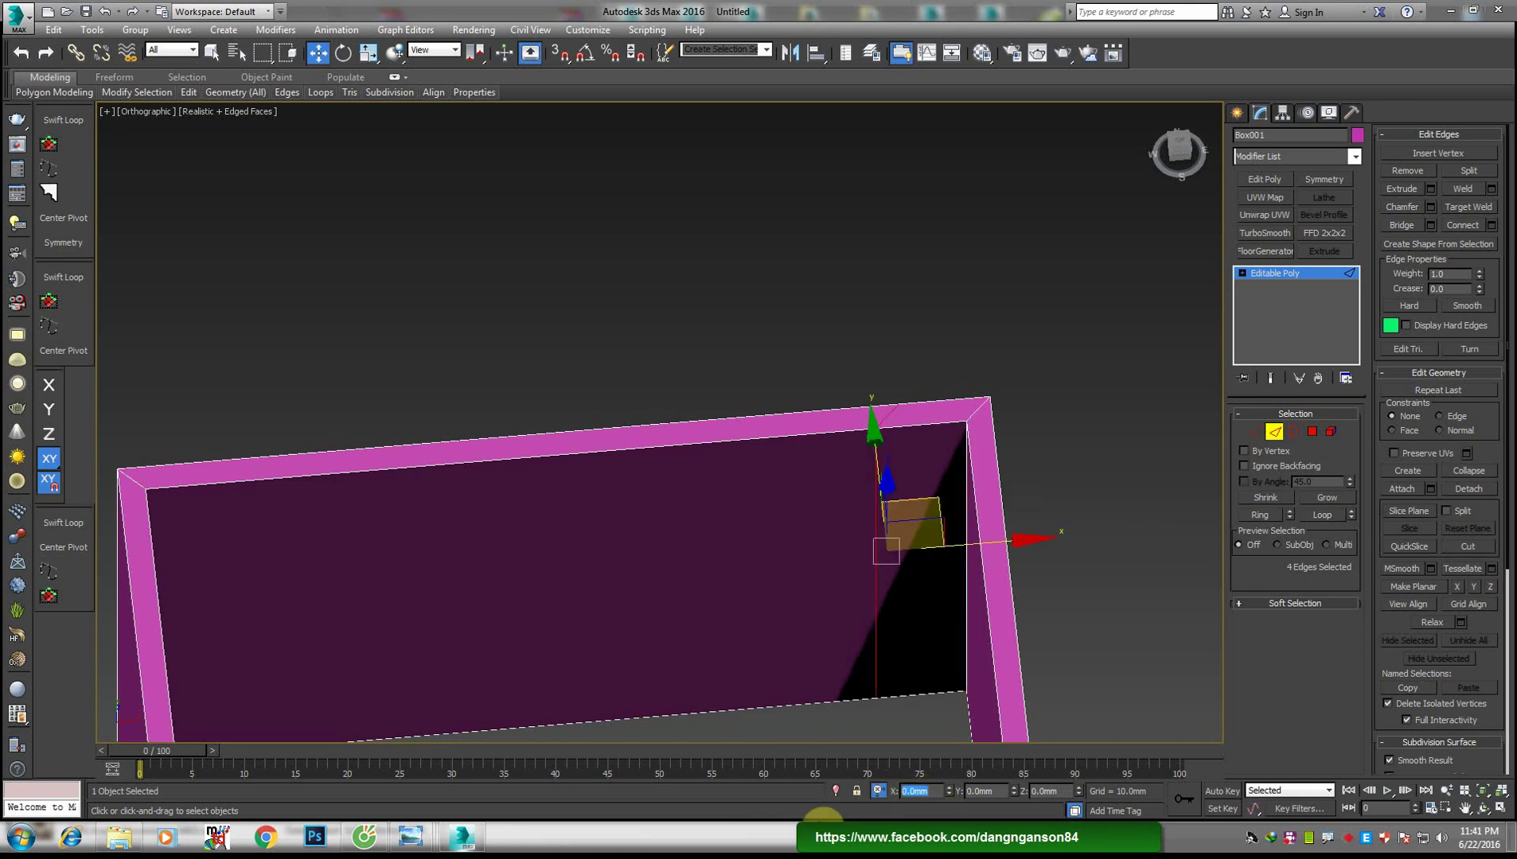
middle_click_drag(880, 576, 845, 543)
scroll(845, 544, "up", 2)
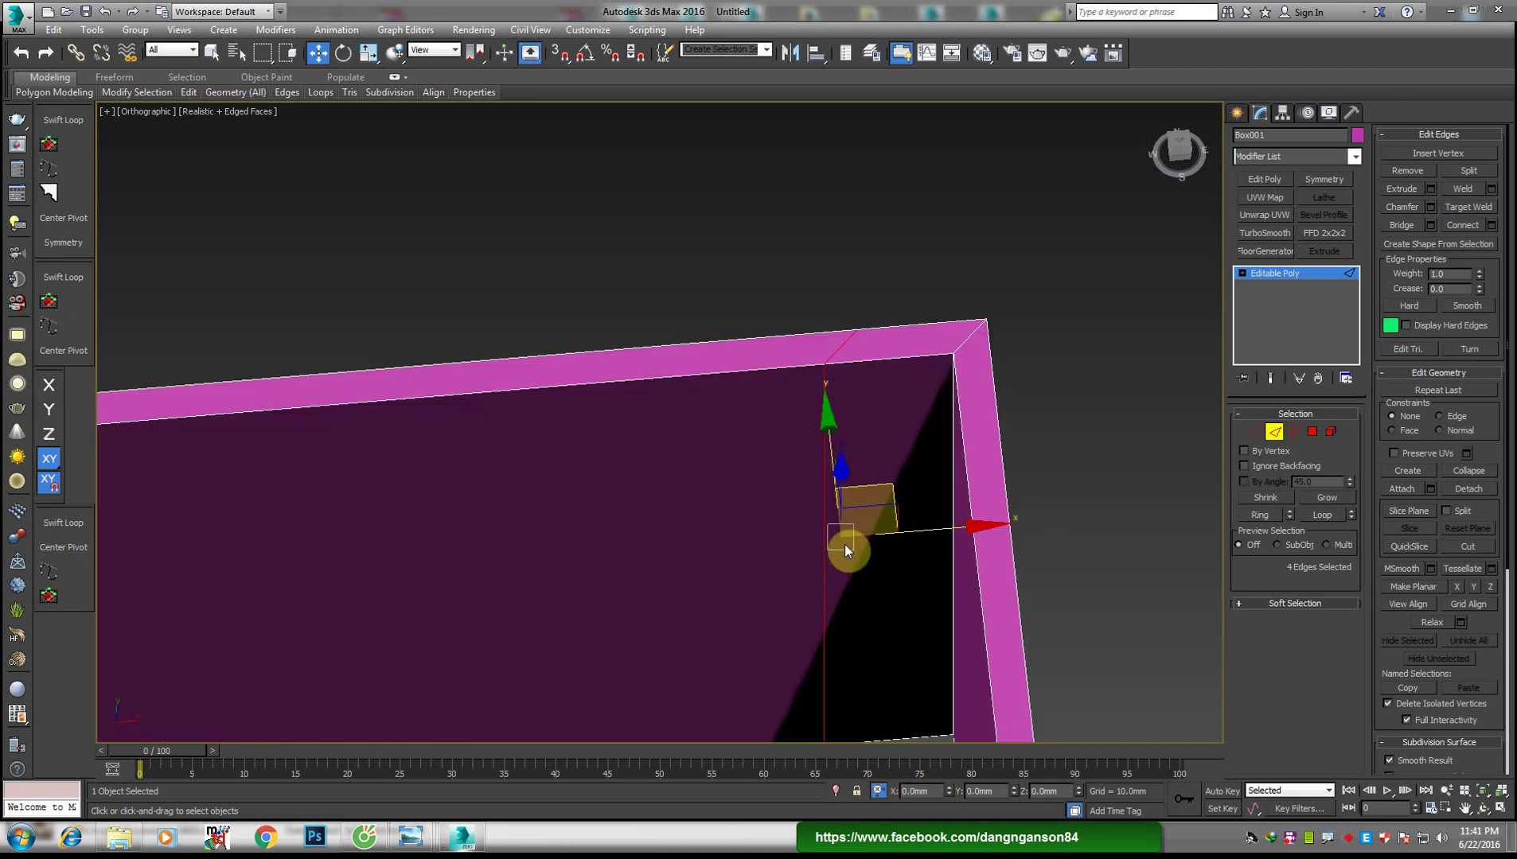
left_click(845, 544)
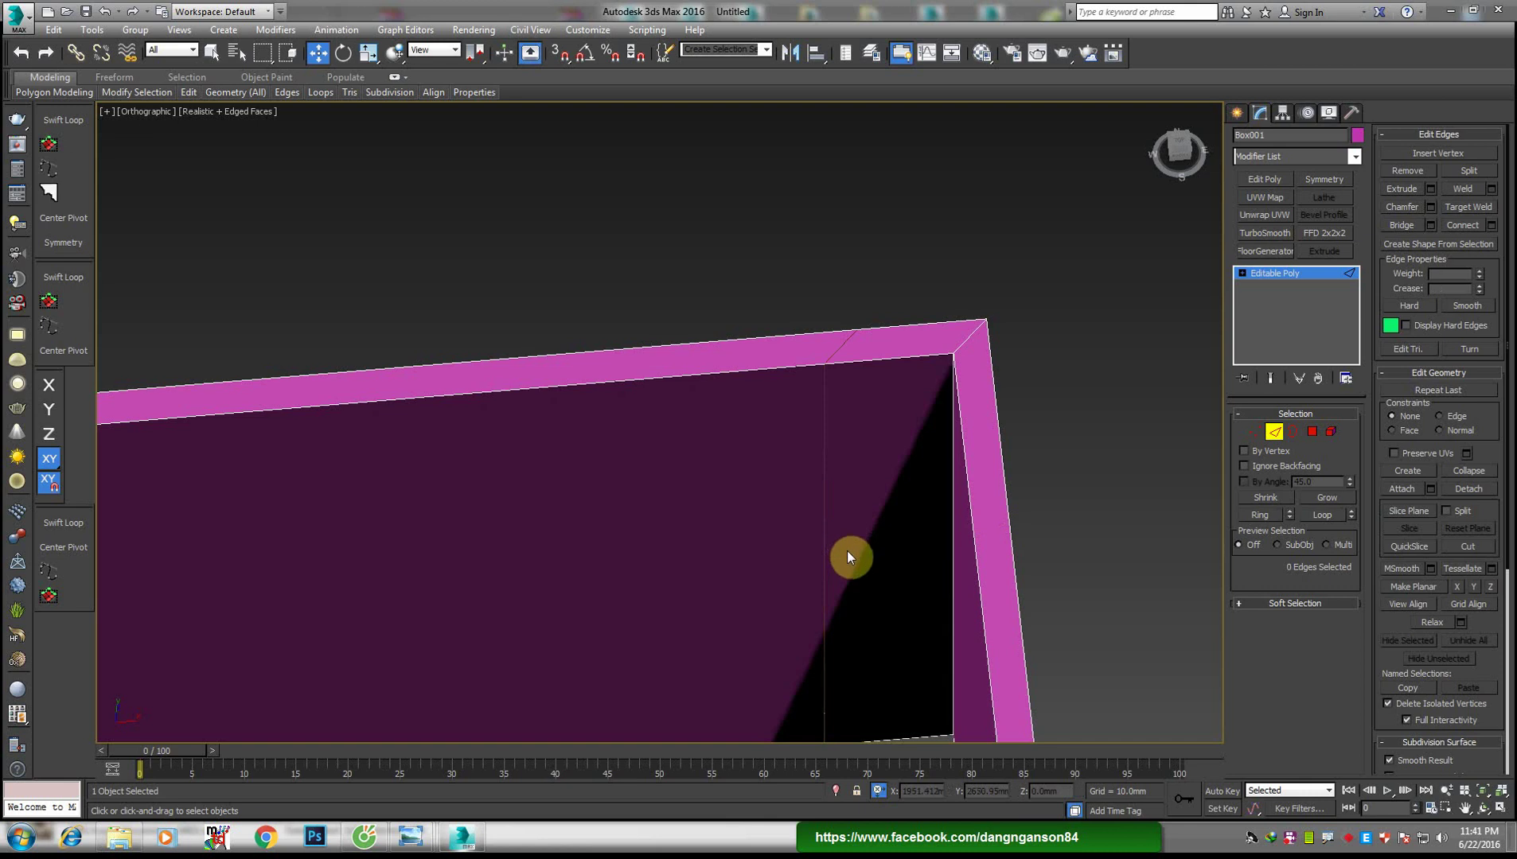
mouse_move(718, 561)
middle_mouse_down()
mouse_move(727, 460)
mouse_move(739, 511)
middle_mouse_up()
scroll(727, 460, "down", 3)
scroll(739, 504, "up", 2)
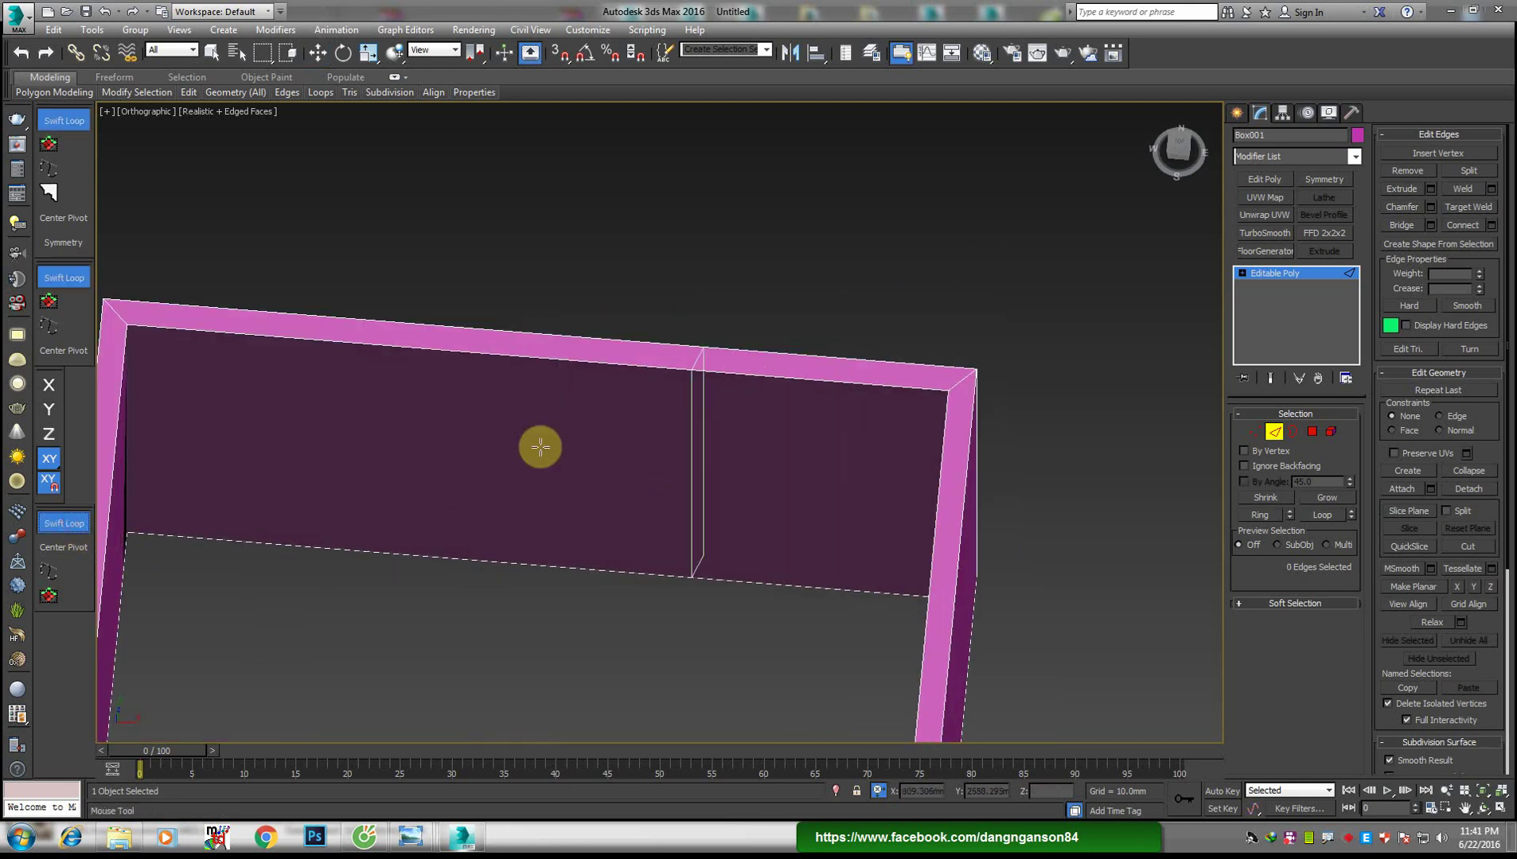
Insert another vertical edge loop in the wall and switch to Move
left_click(726, 444)
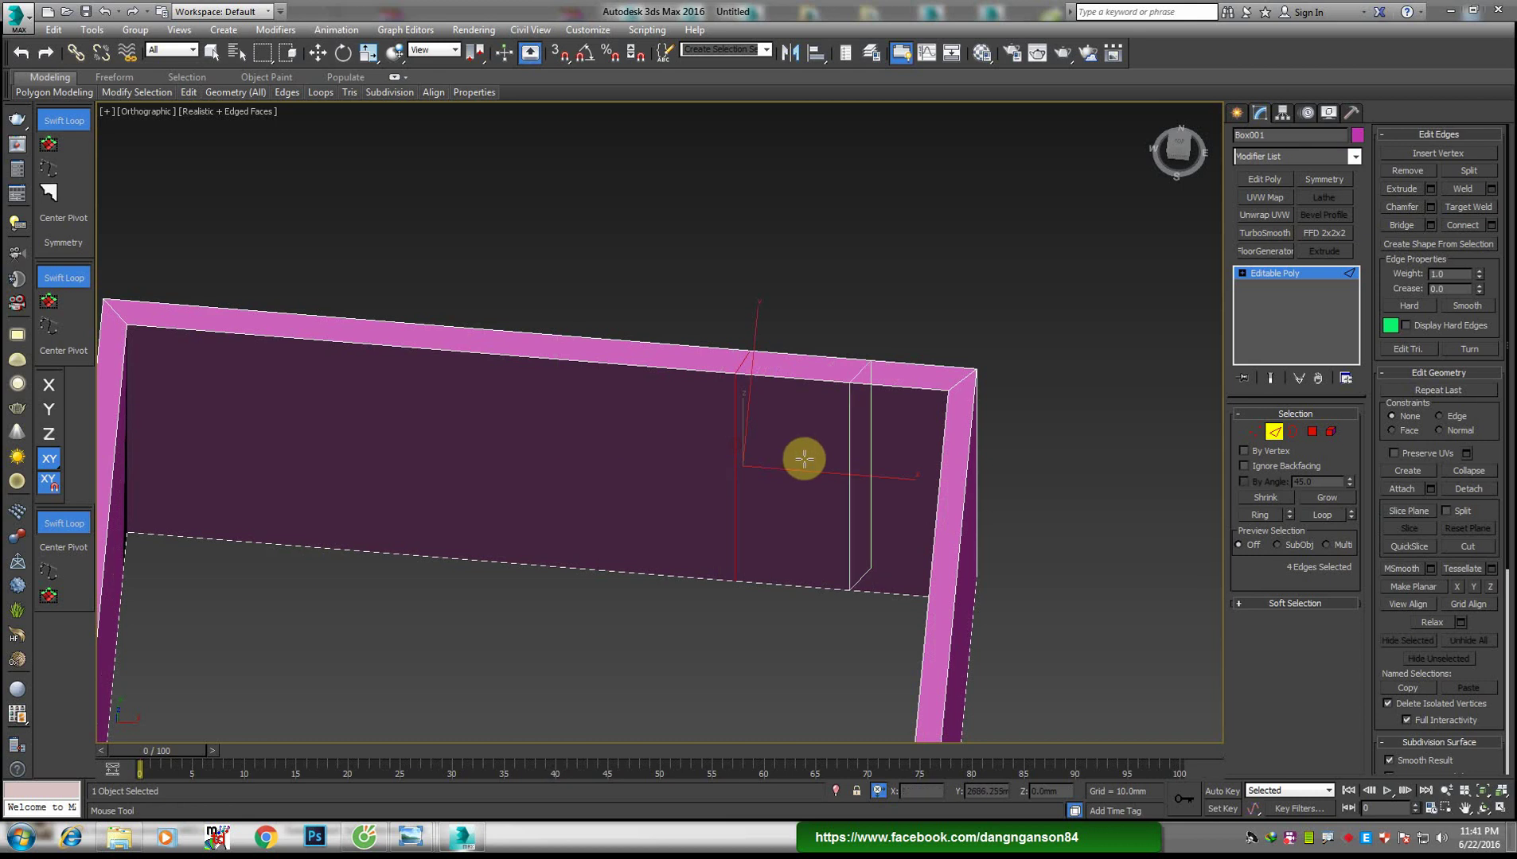
key("w")
mouse_move(877, 437)
middle_mouse_down()
mouse_move(761, 494)
mouse_move(804, 520)
middle_mouse_up()
scroll(761, 494, "up", 2)
Enable 3D vertex snapping and snap the loop along X onto the top beam's corner vertex
key("s")
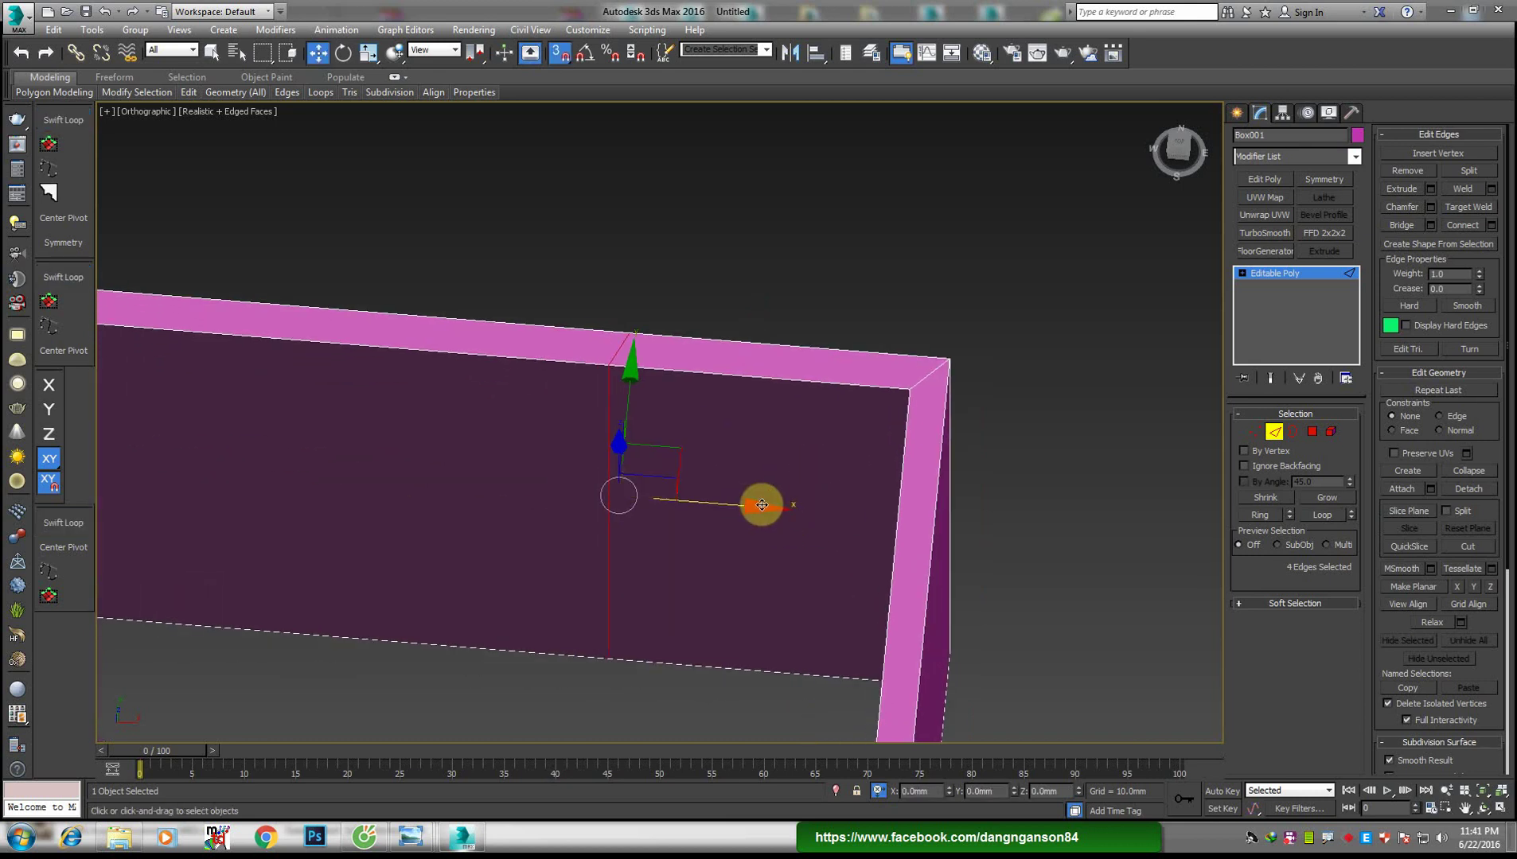
left_click_drag(761, 502, 900, 396)
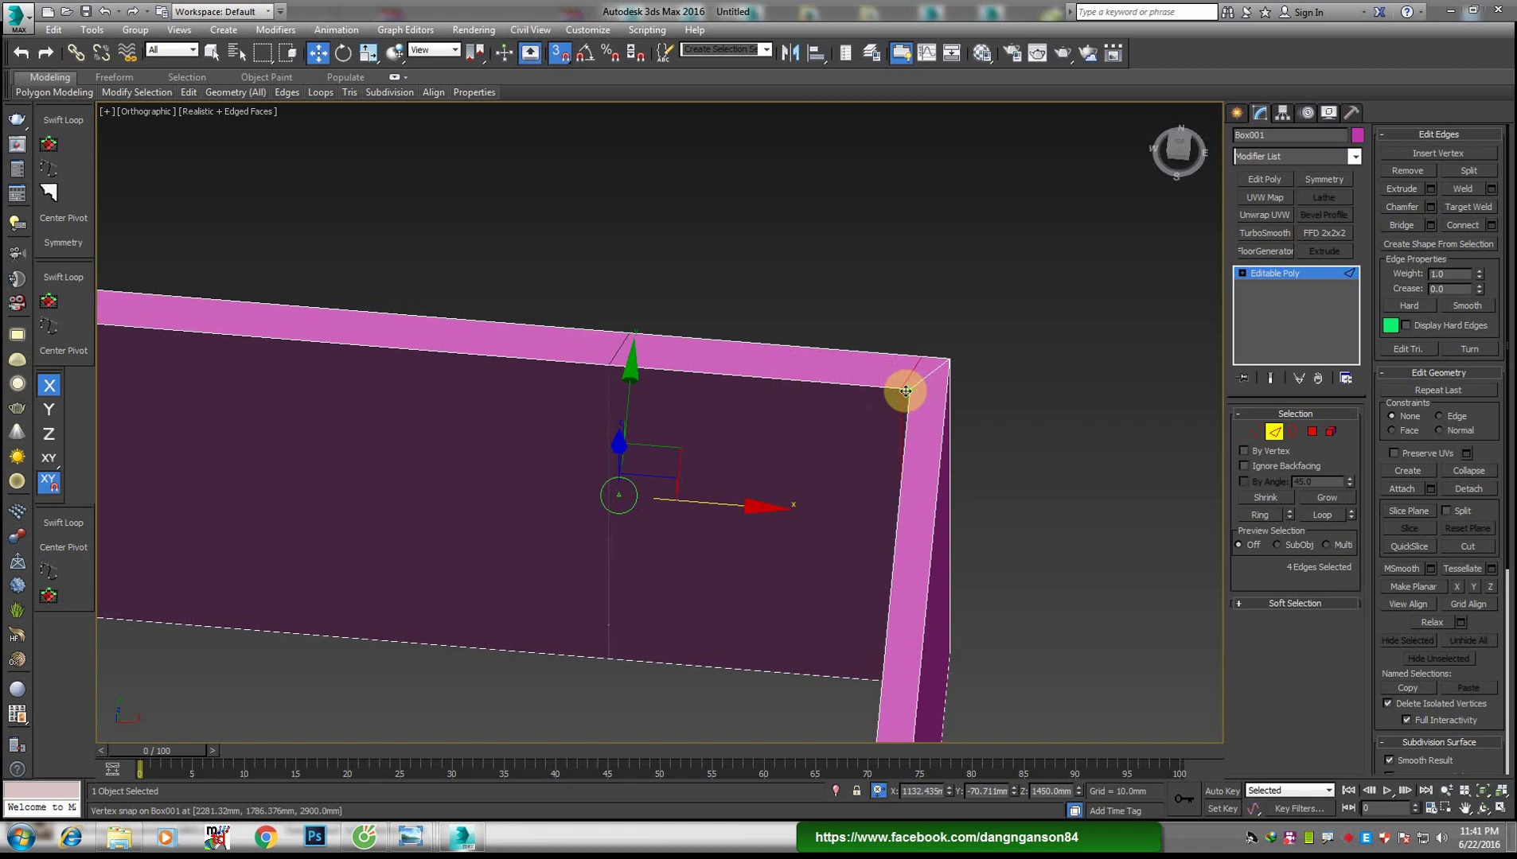
right_click(567, 54)
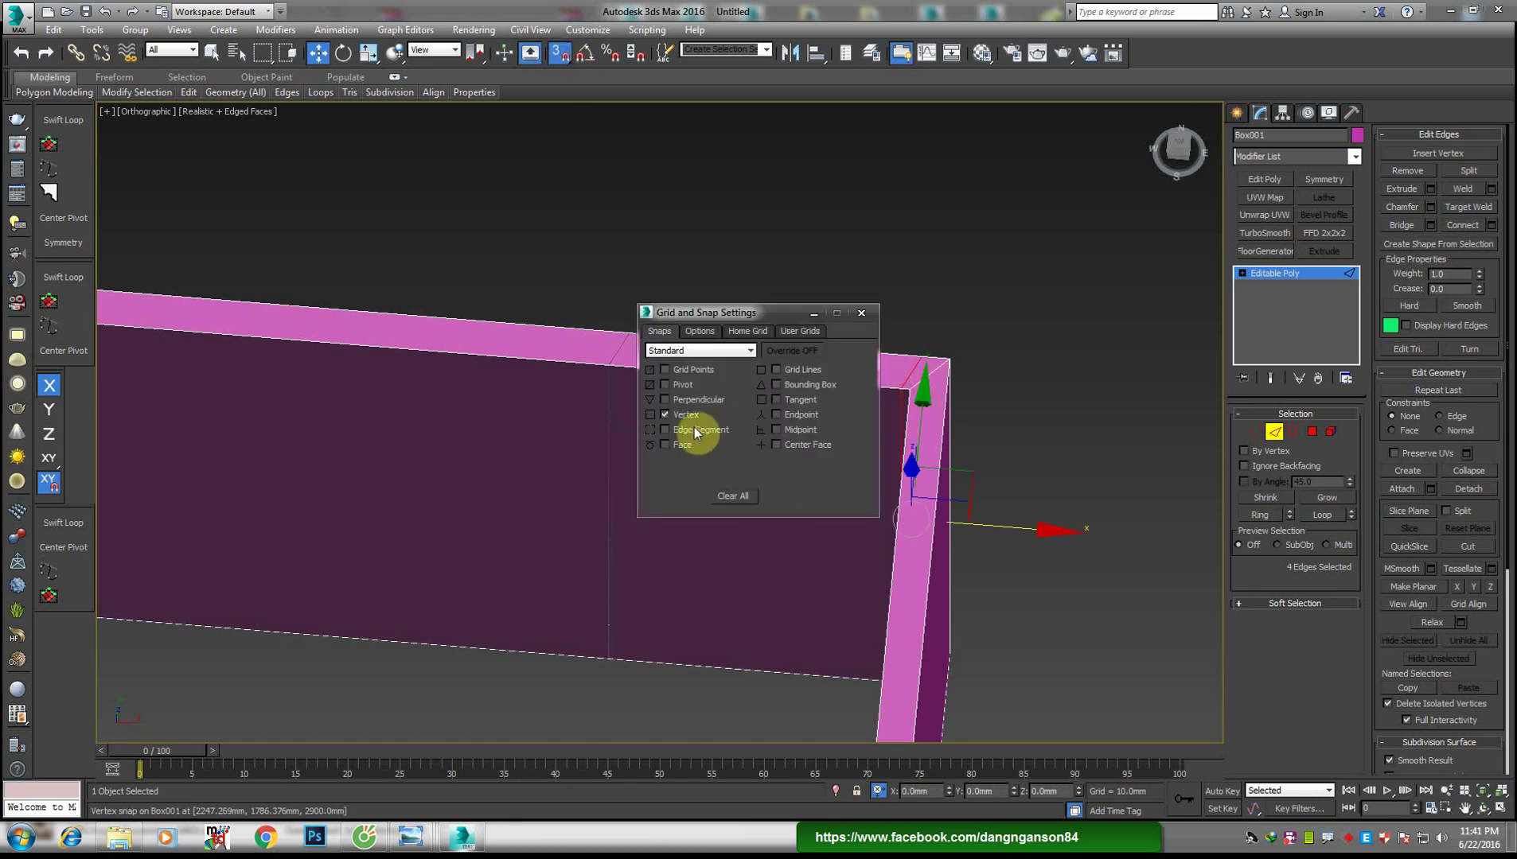
left_click(861, 313)
mouse_move(843, 358)
middle_mouse_down("alt")
mouse_move(799, 475)
mouse_move(915, 493)
middle_mouse_up("alt")
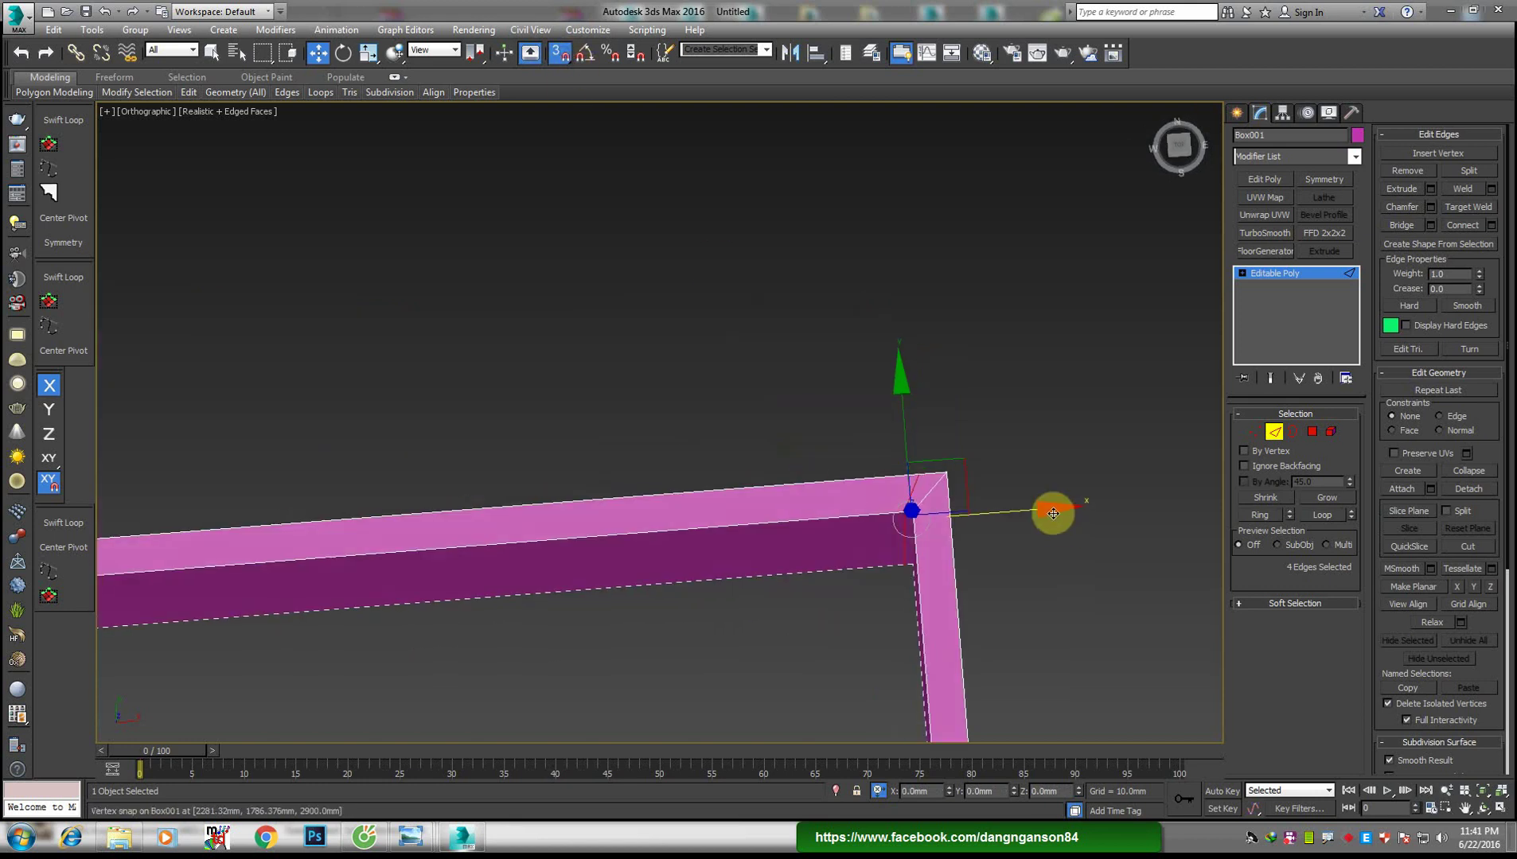
left_click_drag(1053, 513, 912, 514)
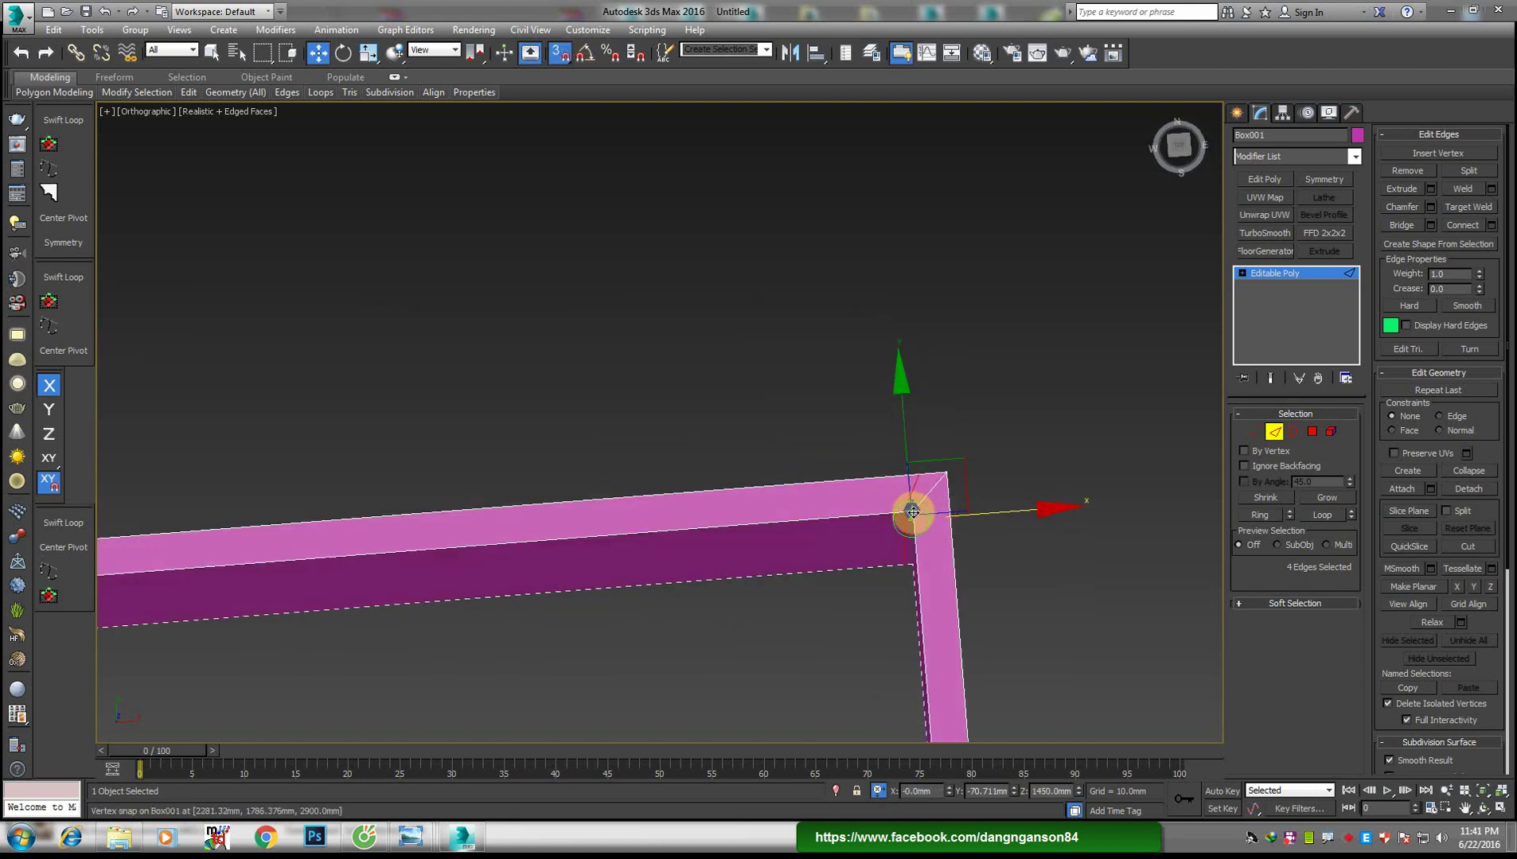
mouse_move(913, 512)
middle_mouse_down("alt")
mouse_move(880, 553)
mouse_move(925, 416)
mouse_move(890, 332)
mouse_move(833, 491)
mouse_move(893, 521)
middle_mouse_up("alt")
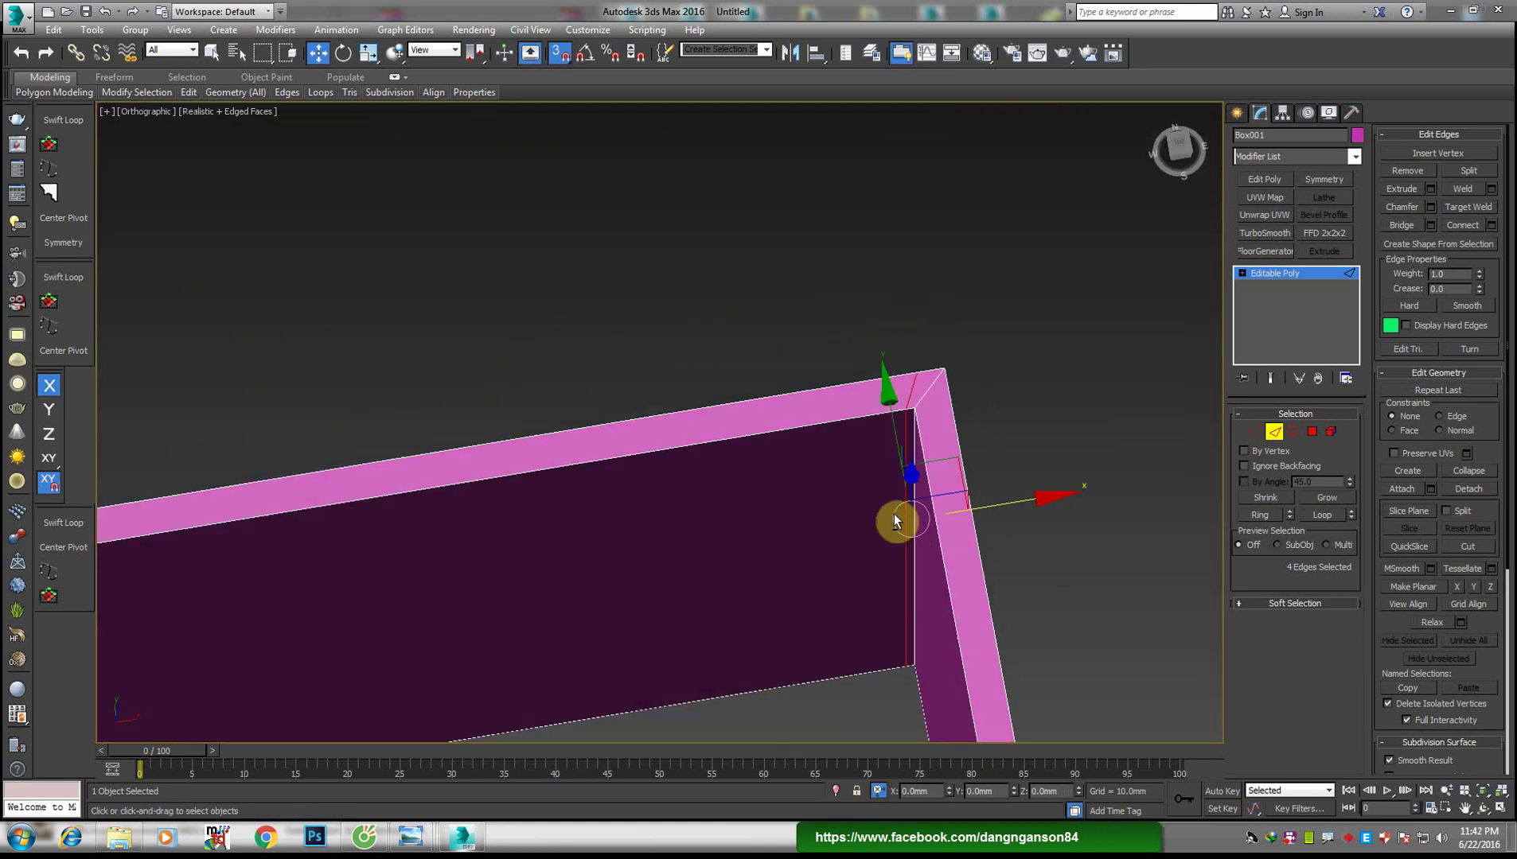
Switch the viewport to plain shaded display and snap the loop onto the inner corner
left_click(195, 111)
left_click(230, 146)
mouse_move(1051, 495)
left_mouse_down()
mouse_move(916, 407)
mouse_move(254, 505)
mouse_move(946, 372)
mouse_move(683, 467)
left_mouse_up()
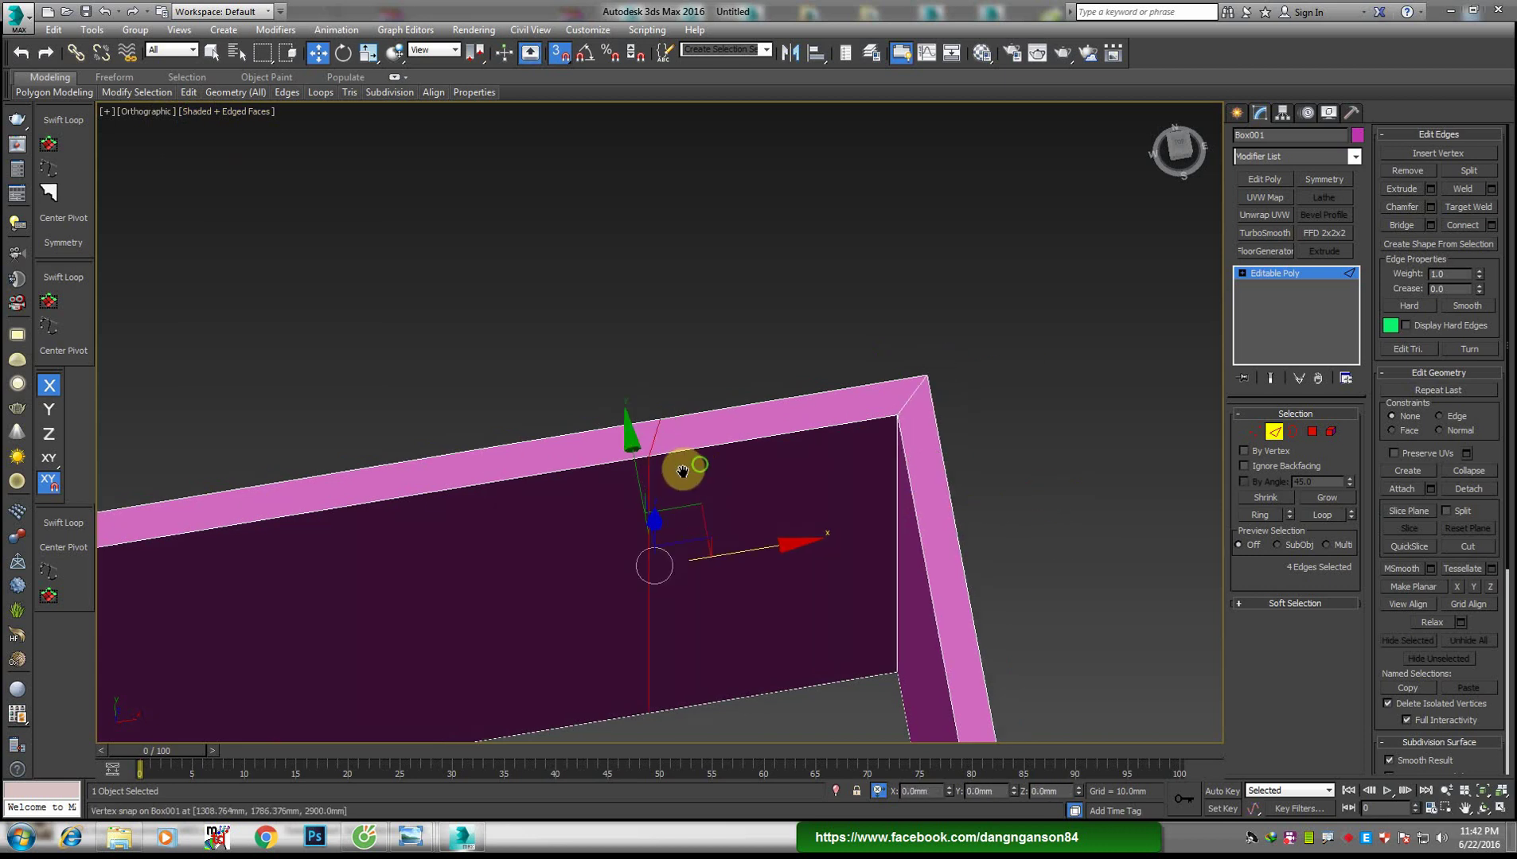
scroll(671, 472, "up", 2)
middle_click_drag(672, 473, 611, 468)
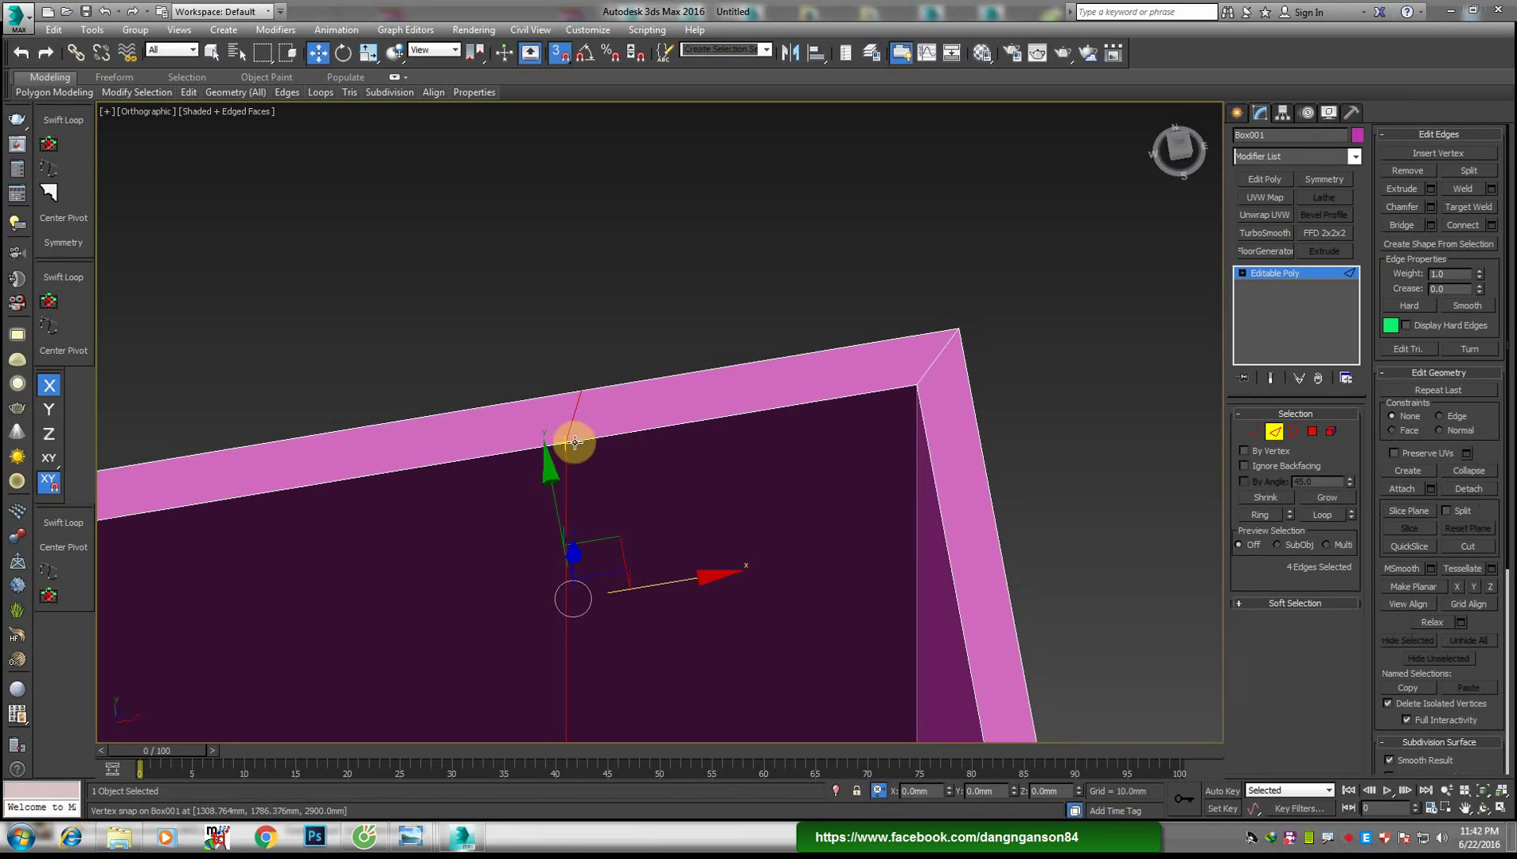
left_click_drag(567, 446, 915, 386)
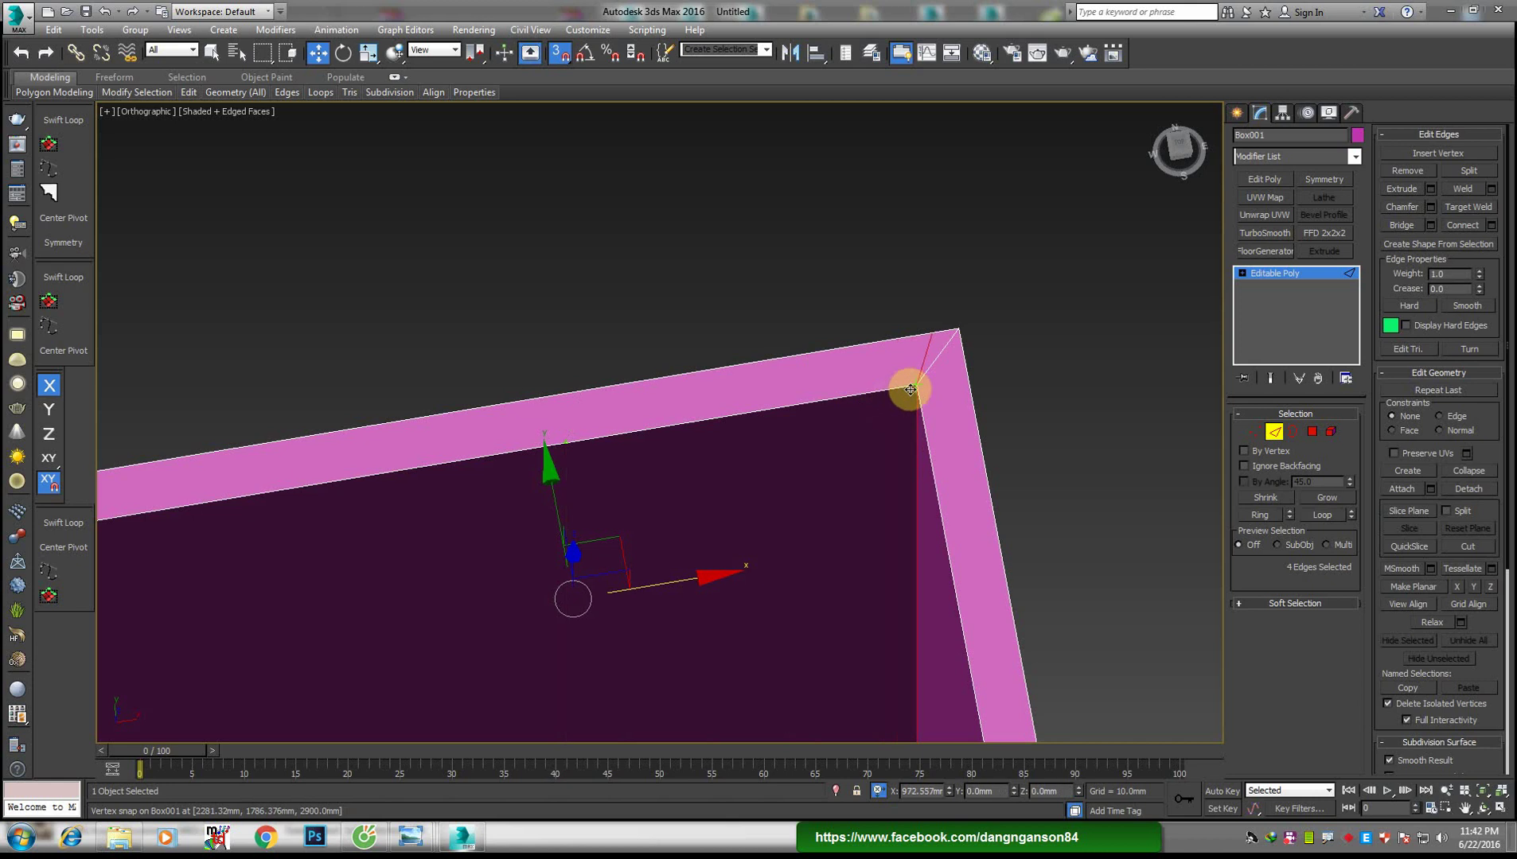
mouse_move(808, 521)
middle_mouse_down()
mouse_move(852, 473)
mouse_move(803, 524)
middle_mouse_up()
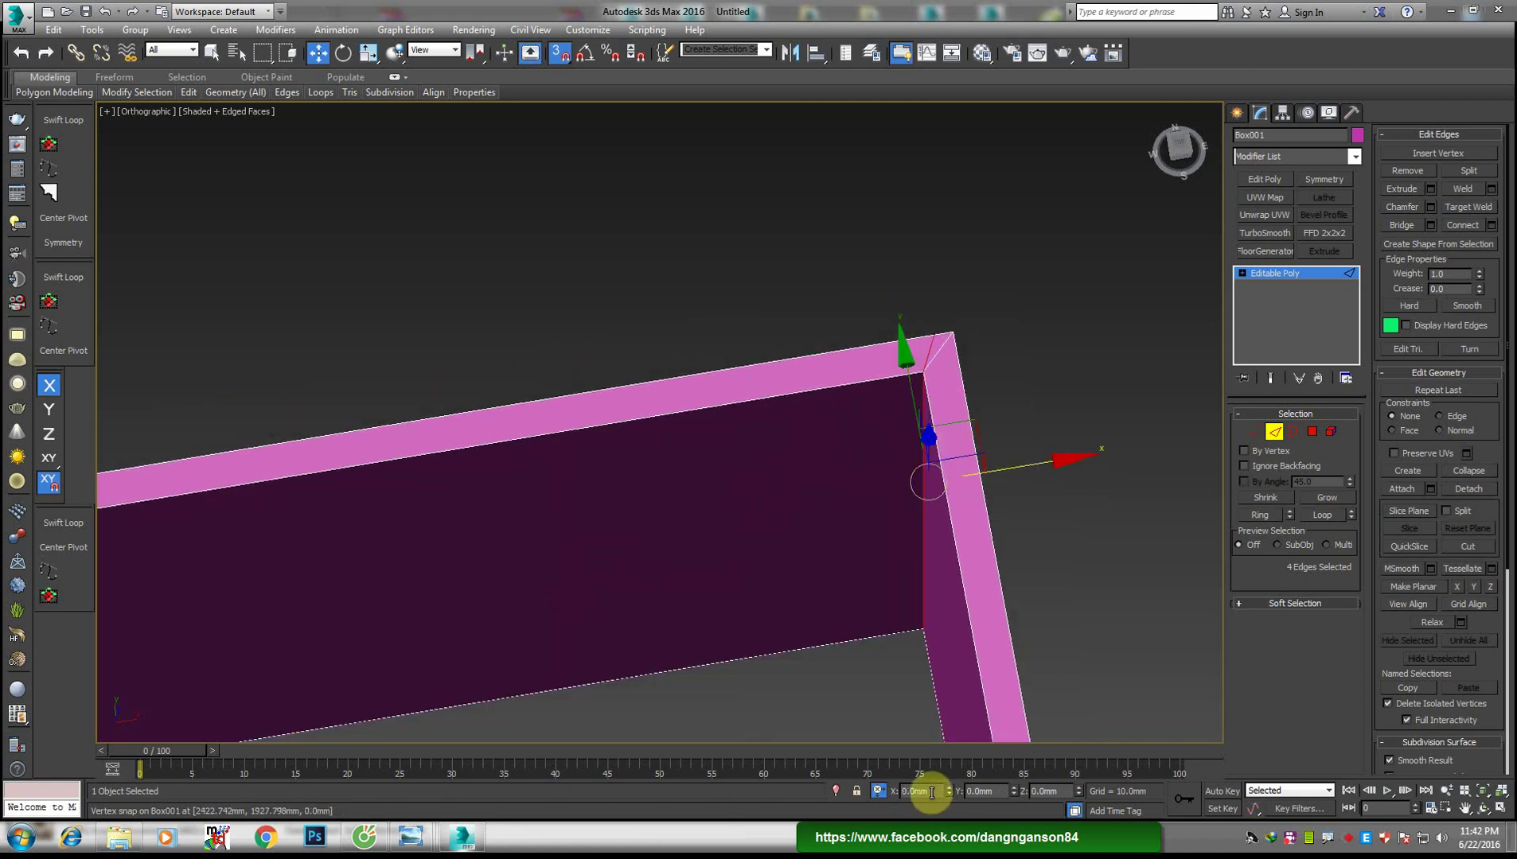
Offset the edge loop -500 mm along X from the corner, then deselect it
double_click(911, 791)
type("-500")
left_click(873, 787)
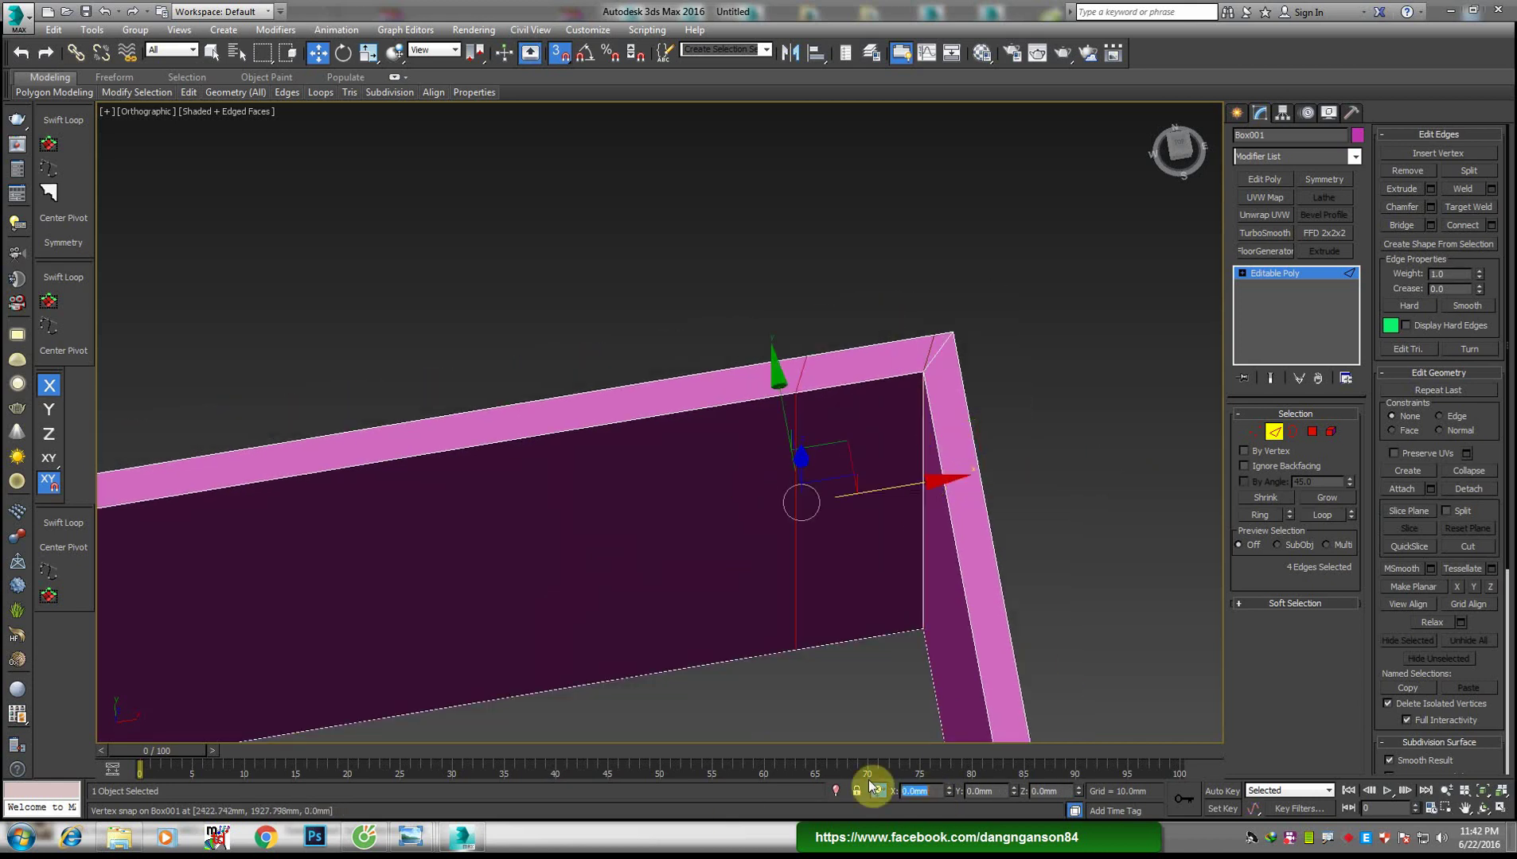
middle_click_drag(860, 450, 809, 494)
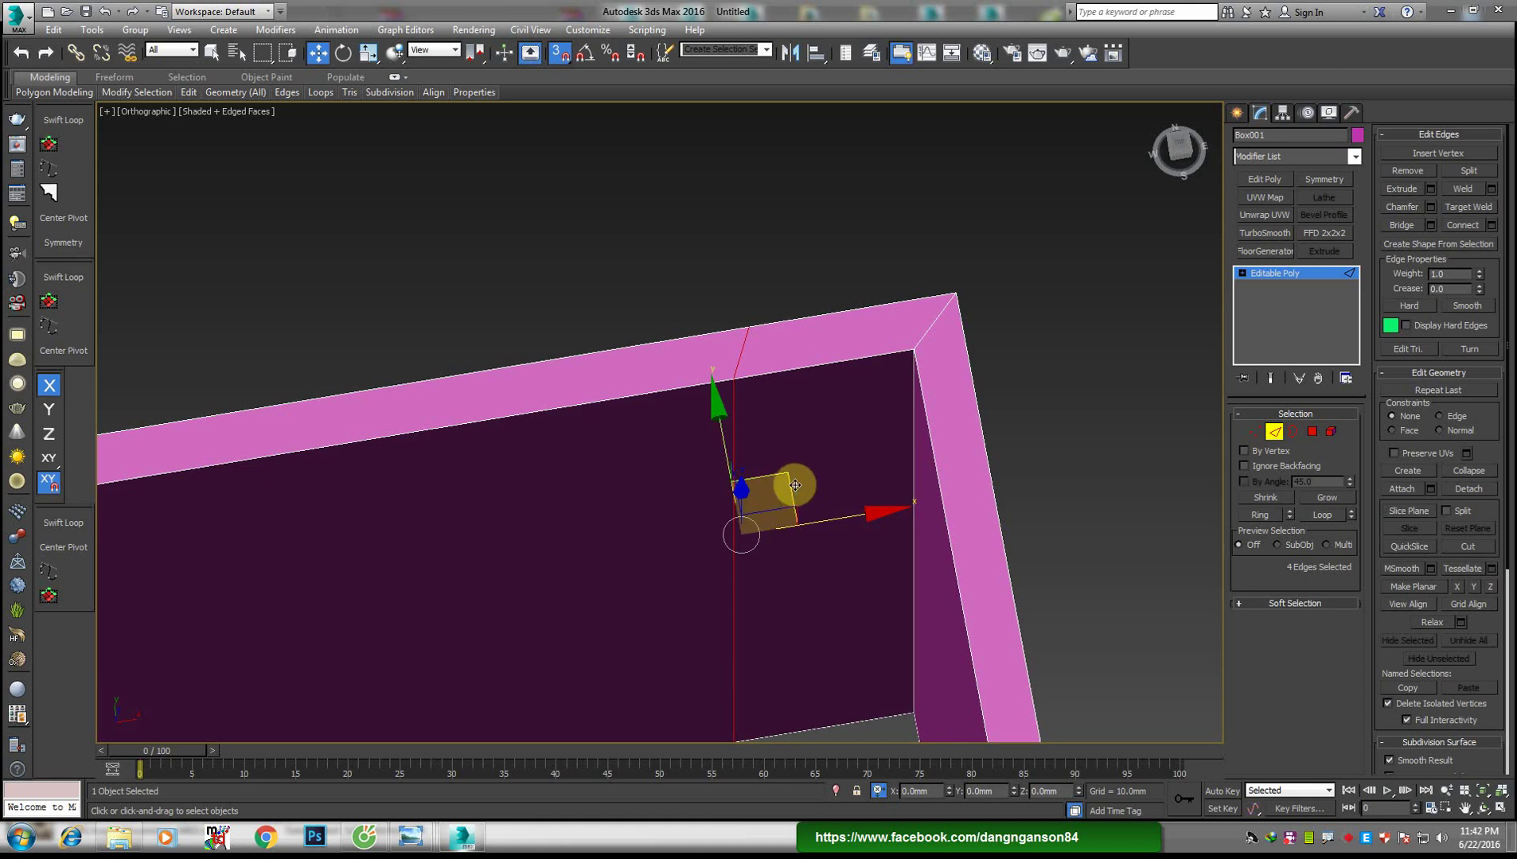
middle_click_drag(795, 485, 717, 470)
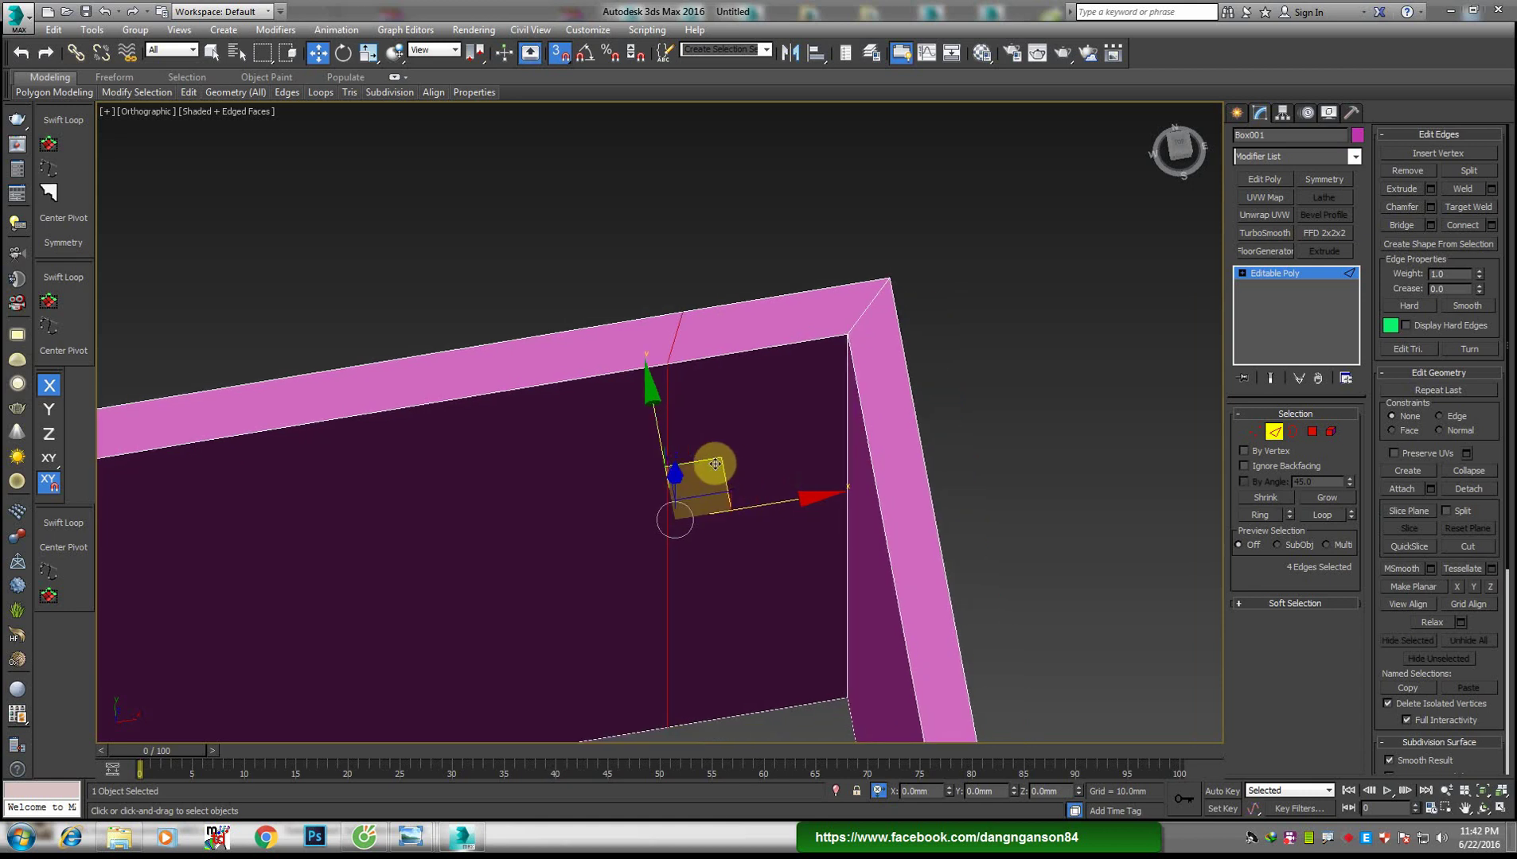
left_click(761, 440)
scroll(885, 511, "down", 5)
scroll(849, 543, "down", 3)
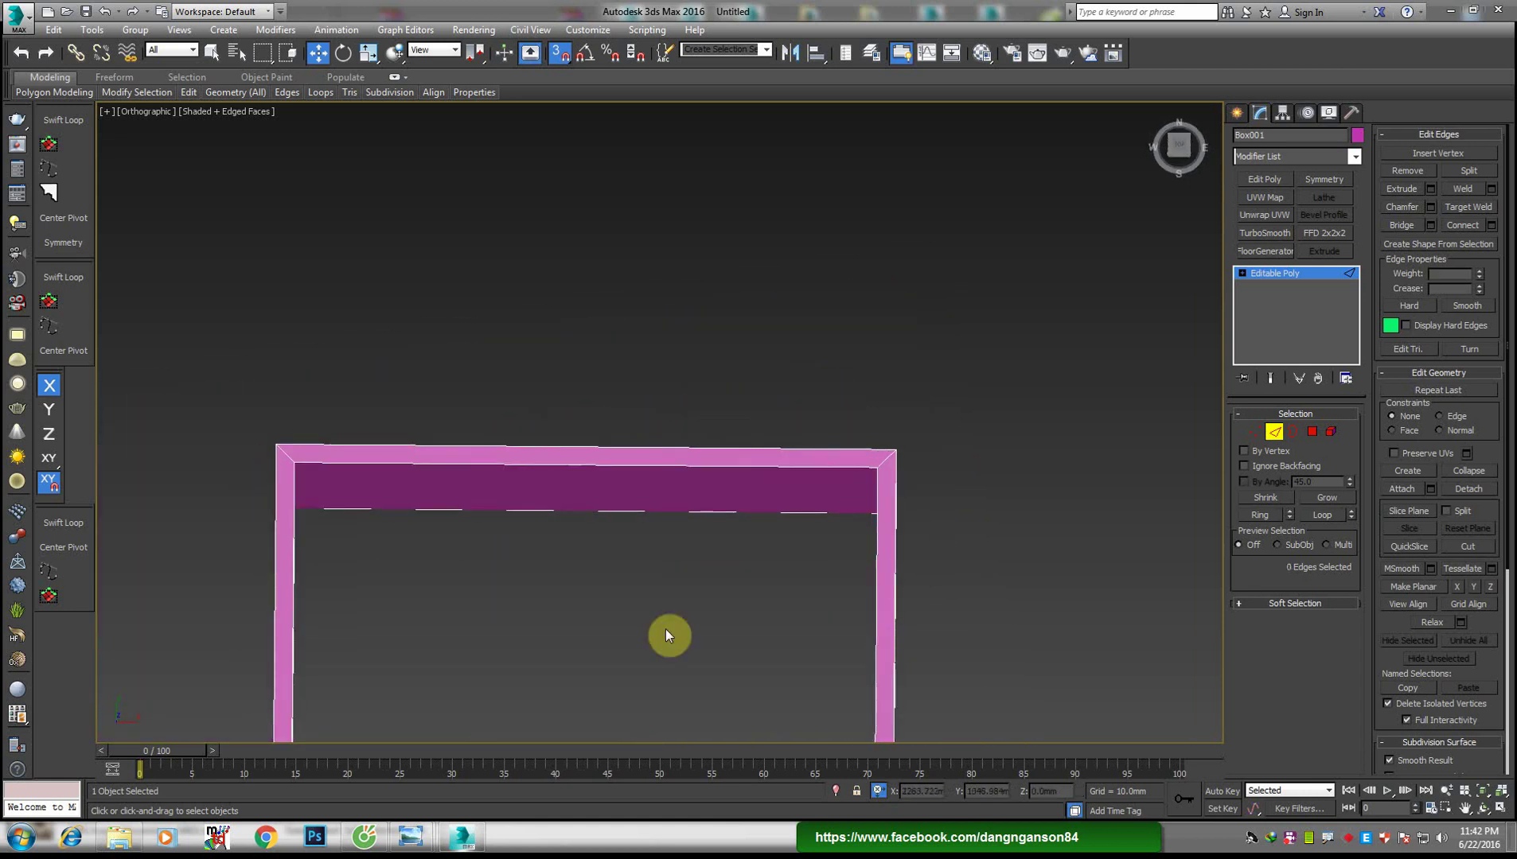
Bring up the bedroom reference photo in Photo Viewer
left_click(491, 771)
scroll(518, 304, "up", 2)
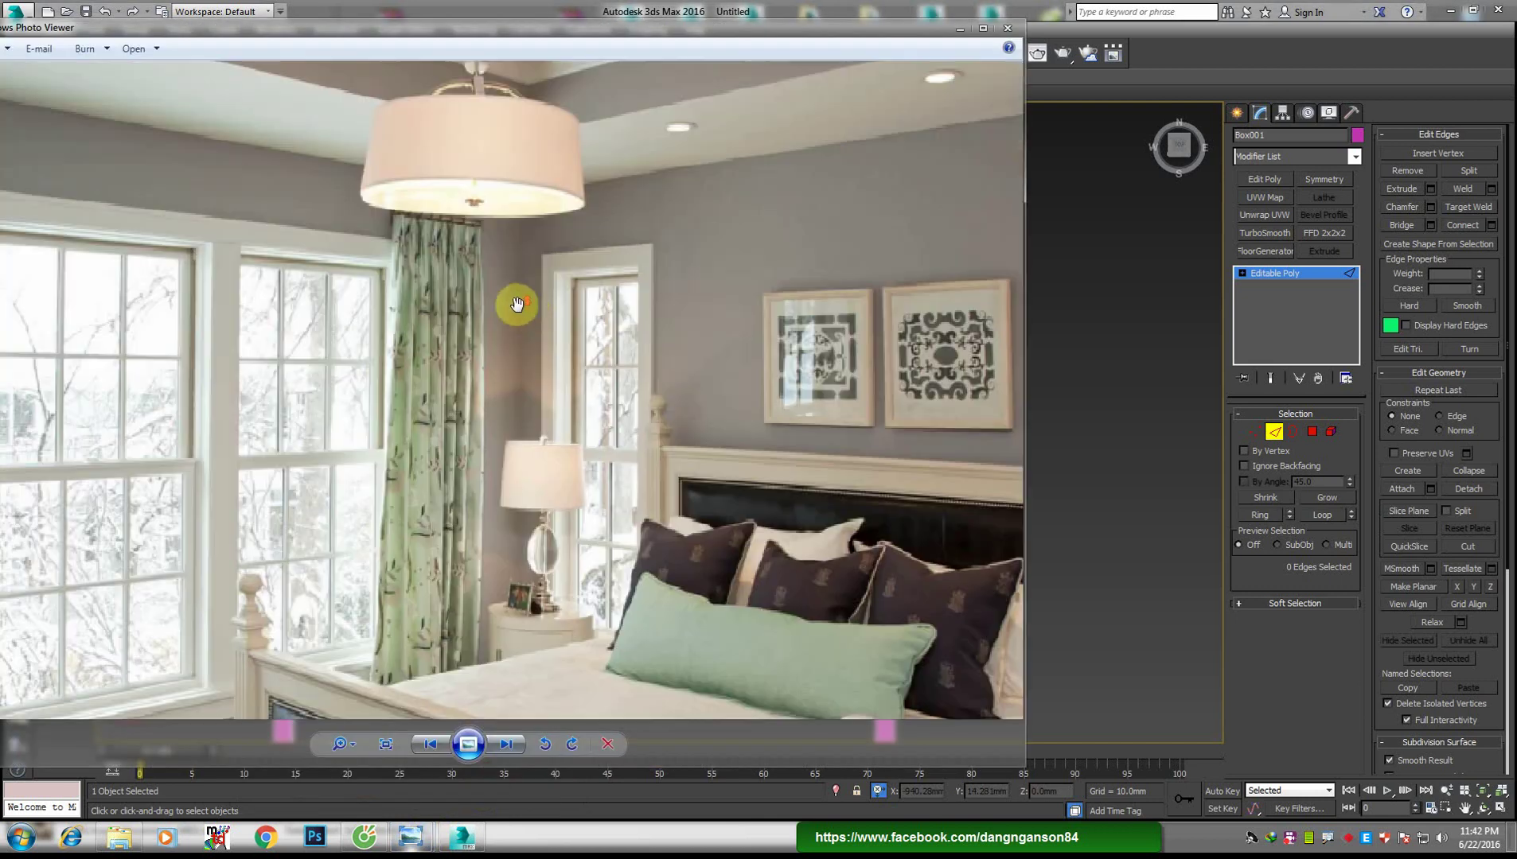
scroll(530, 311, "up", 2)
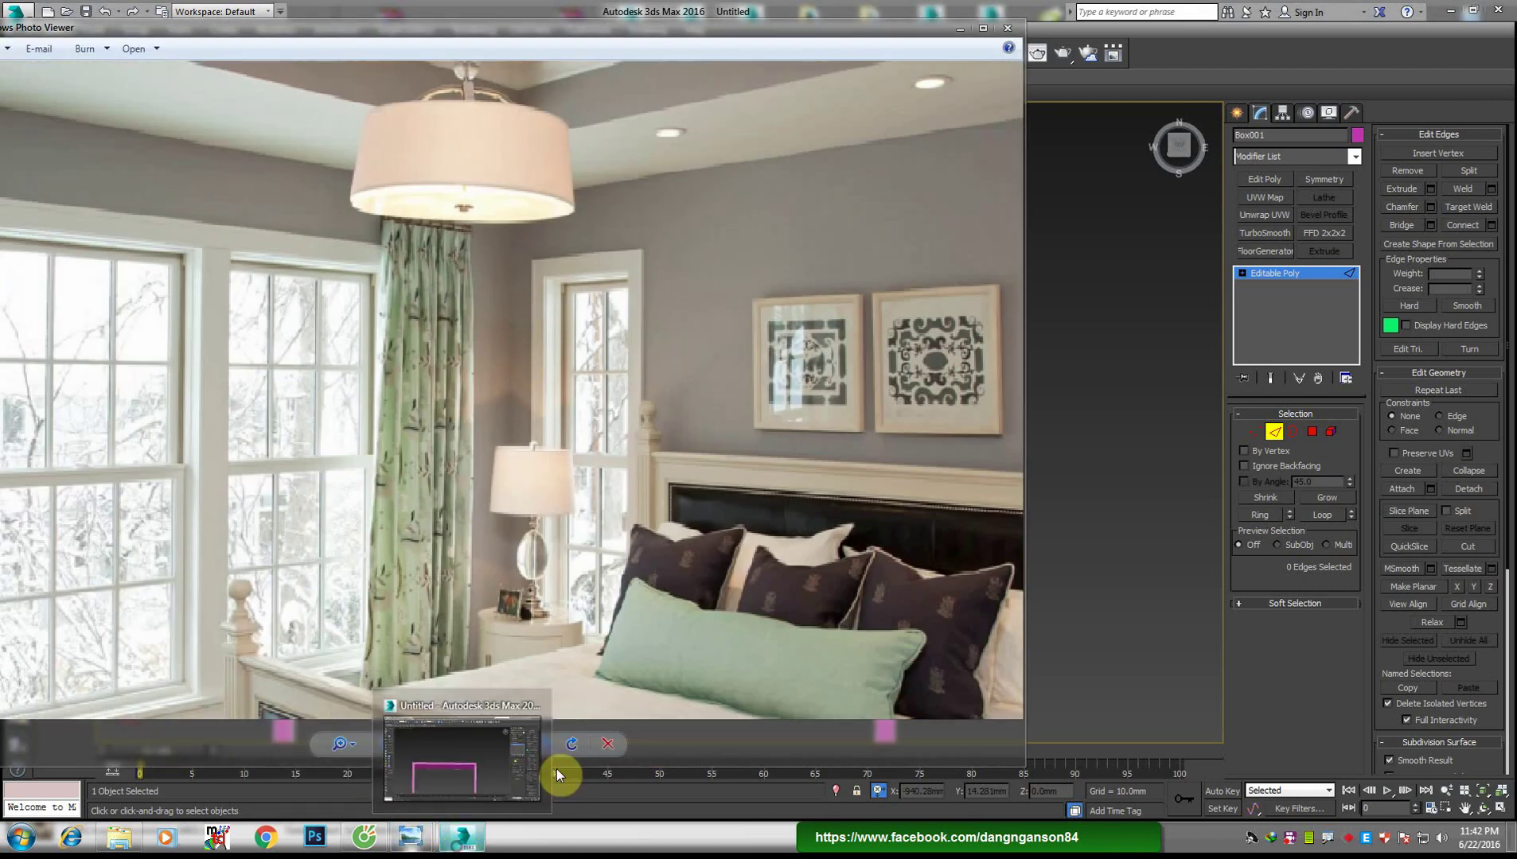
Insert a Swift Loop edge loop near the wall corner and scale its edges flat along Y
mouse_move(462, 837)
left_click(556, 769)
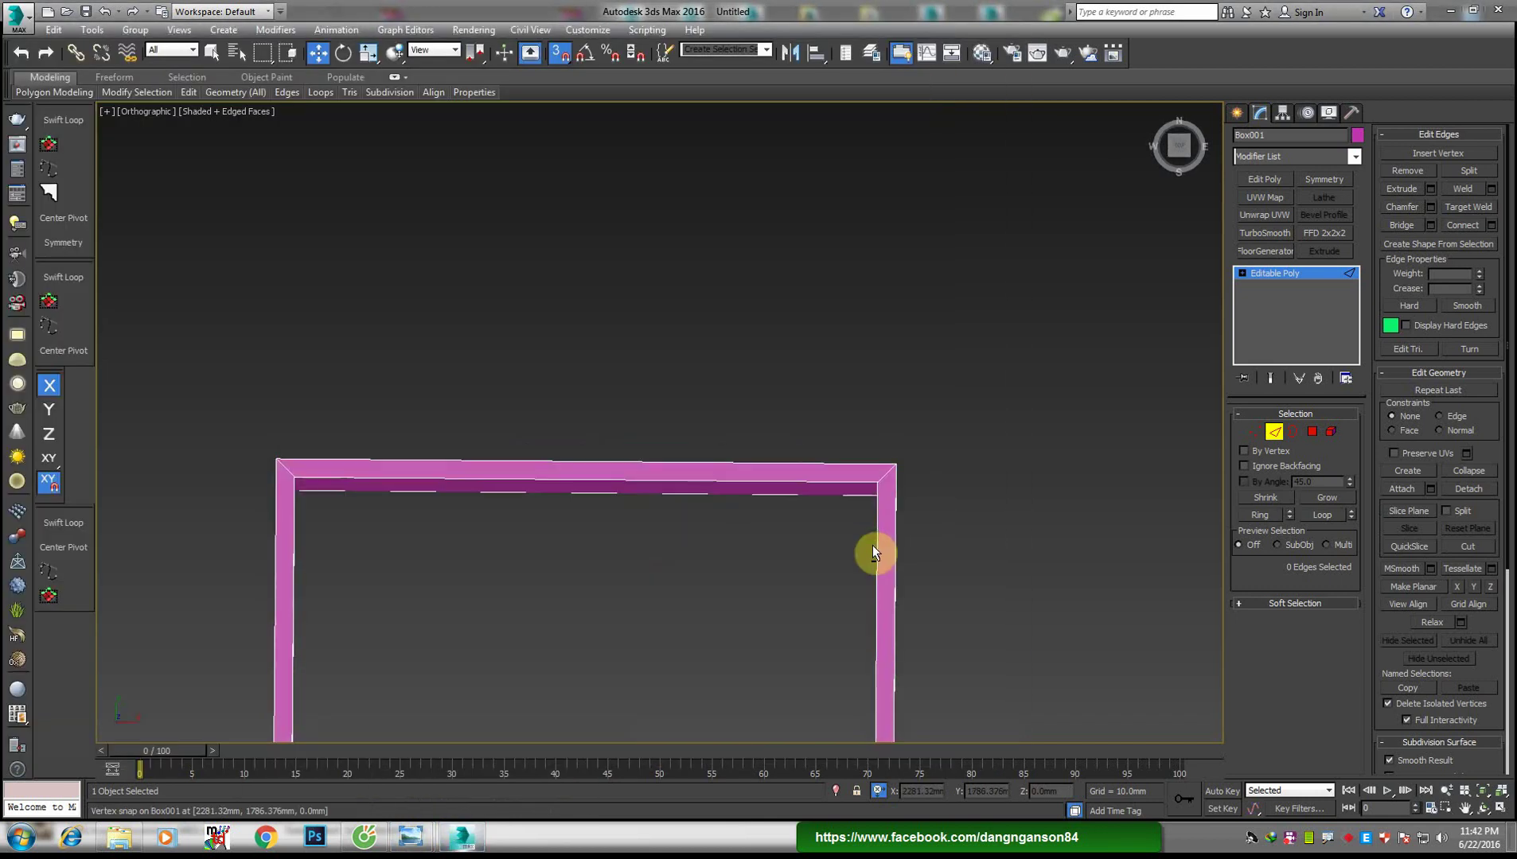
left_click(66, 523)
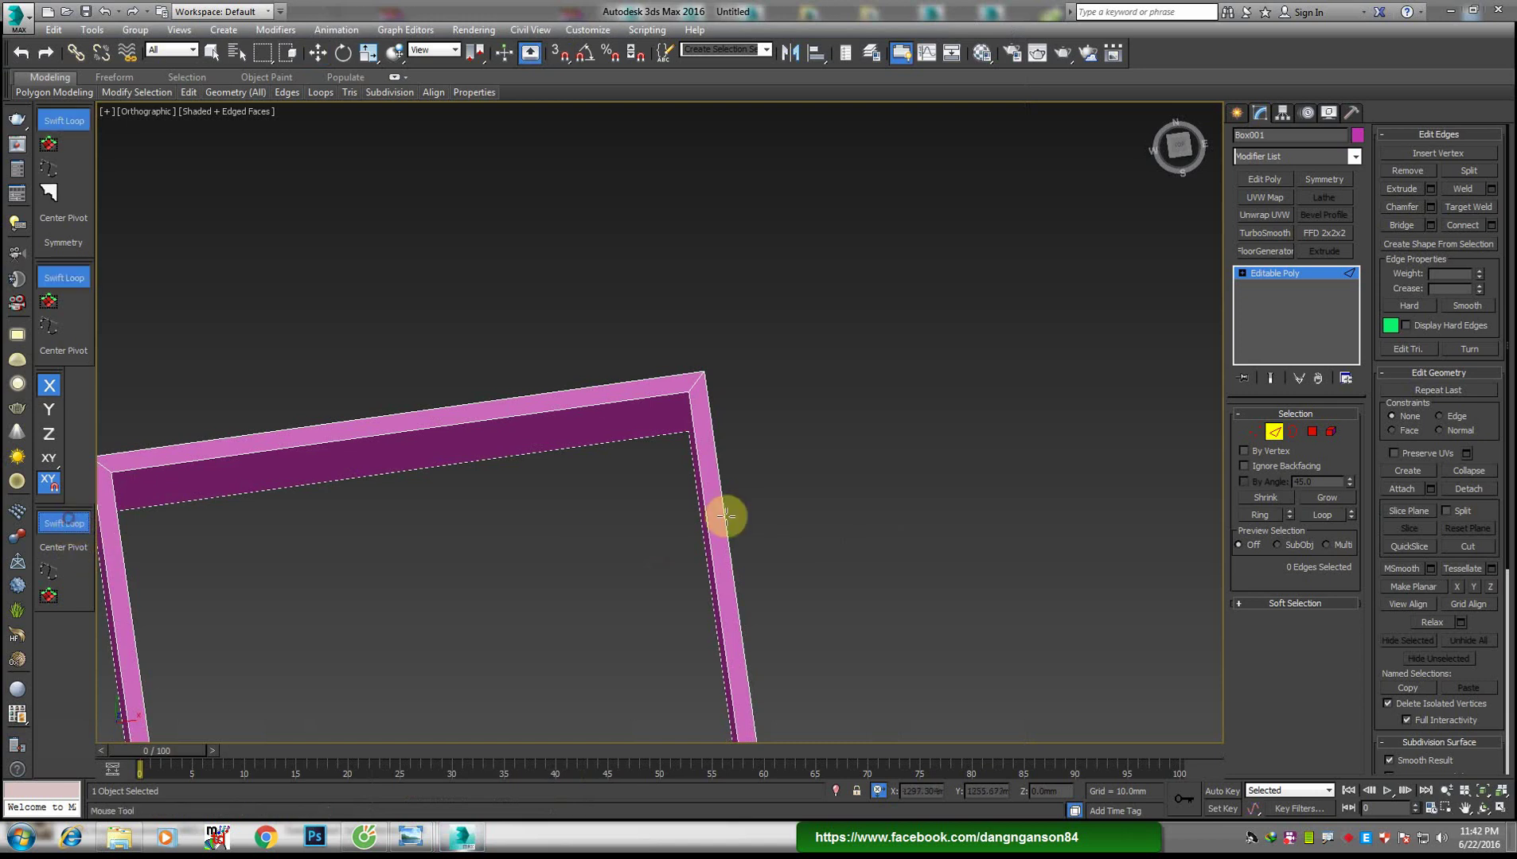
left_click(716, 466)
key("w")
mouse_move(937, 430)
middle_mouse_down("alt")
mouse_move(706, 456)
mouse_move(735, 498)
middle_mouse_up("alt")
key("r")
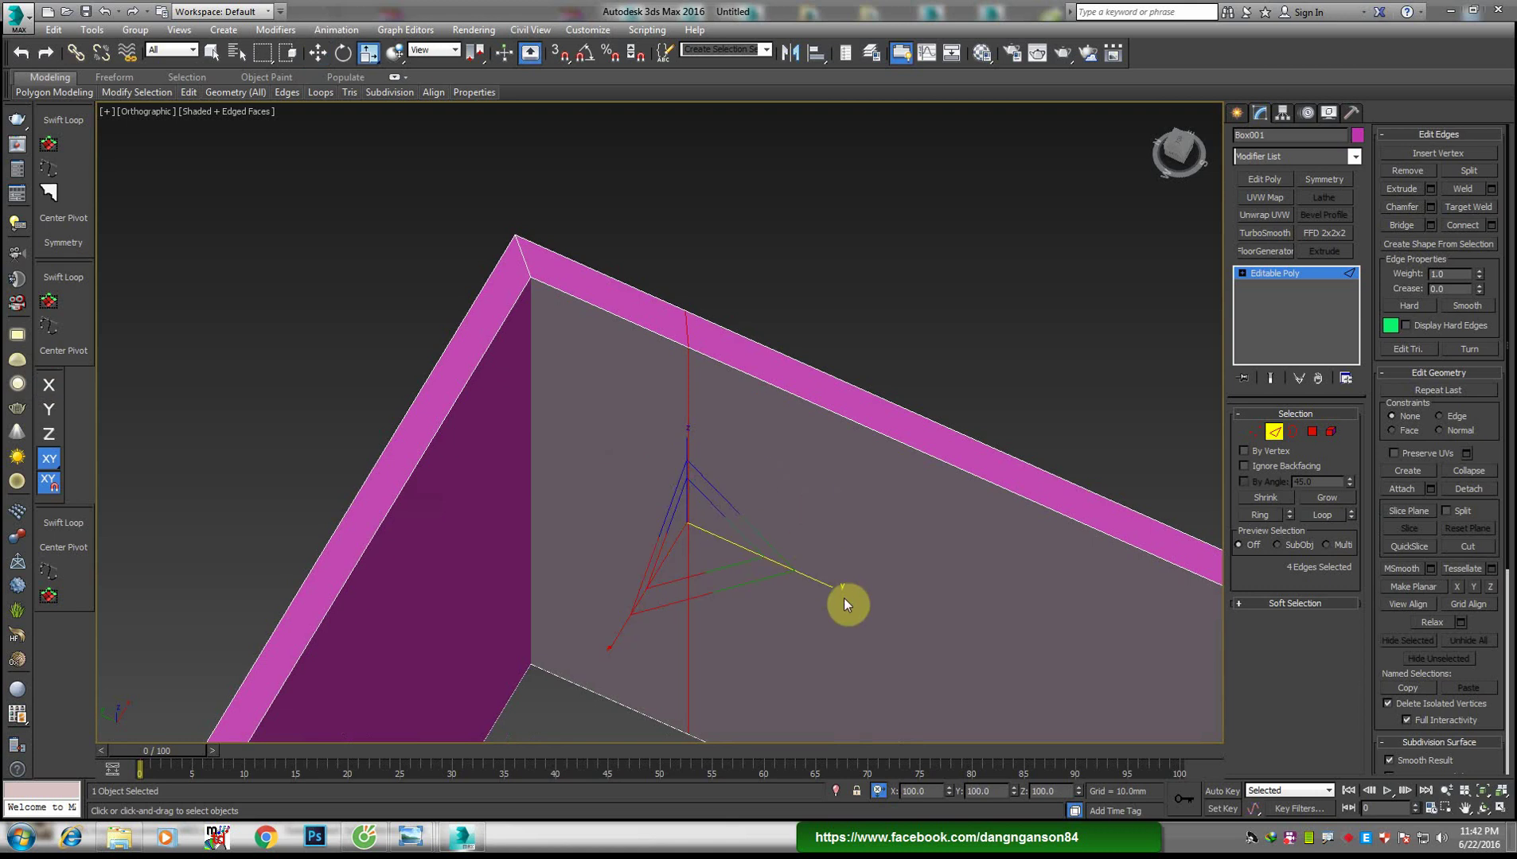
mouse_move(831, 593)
left_mouse_down()
mouse_move(542, 443)
mouse_move(808, 578)
left_mouse_up()
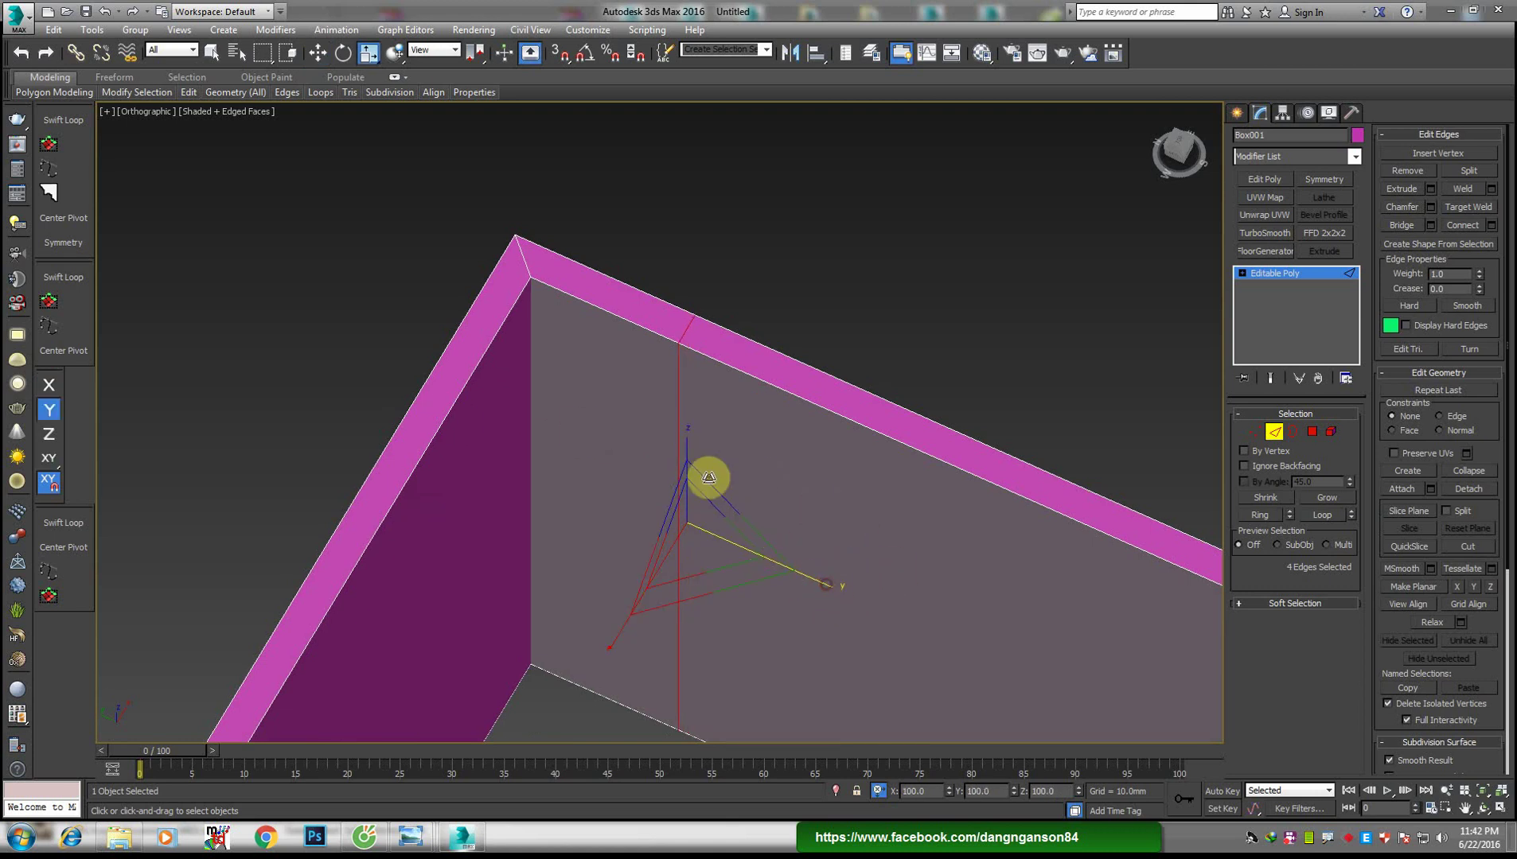
Vertex-snap the edge loop to the corner vertex and offset it by -100
middle_click_drag(772, 484, 789, 497)
key("w")
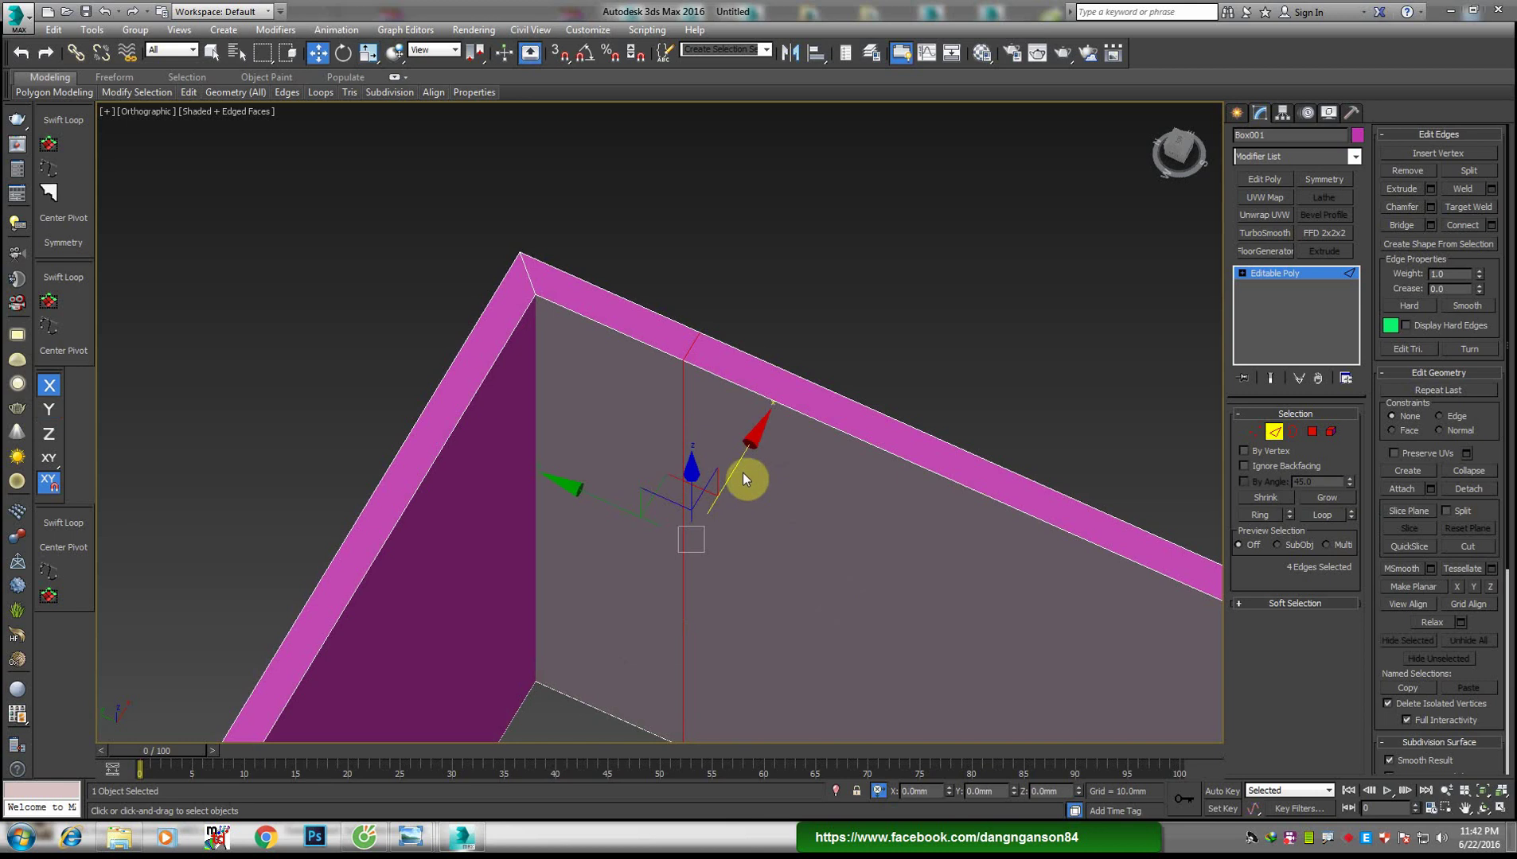
key("s")
left_click_drag(600, 500, 535, 288)
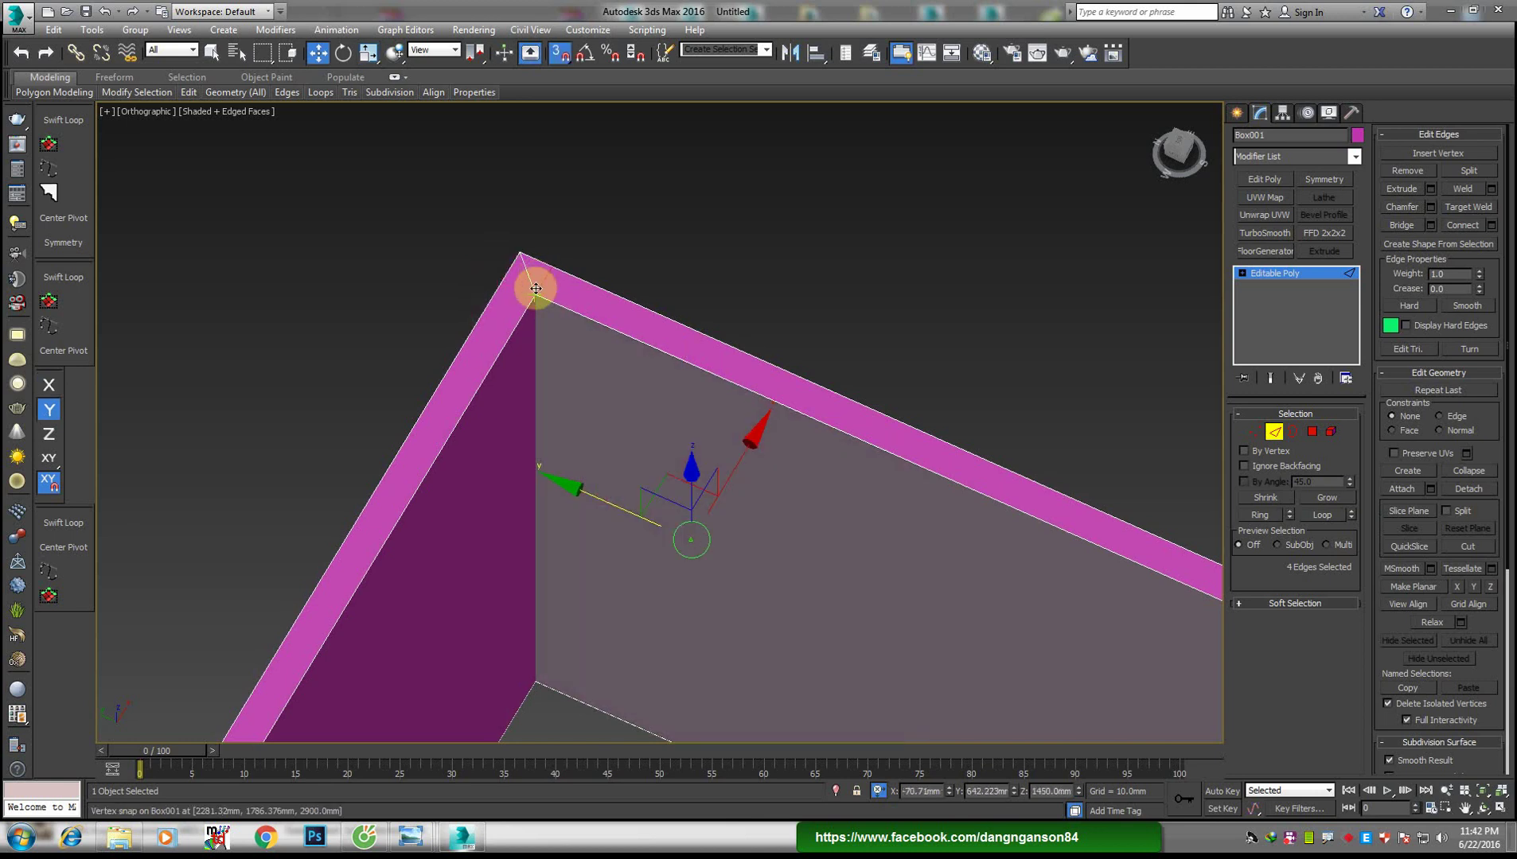
type("-100")
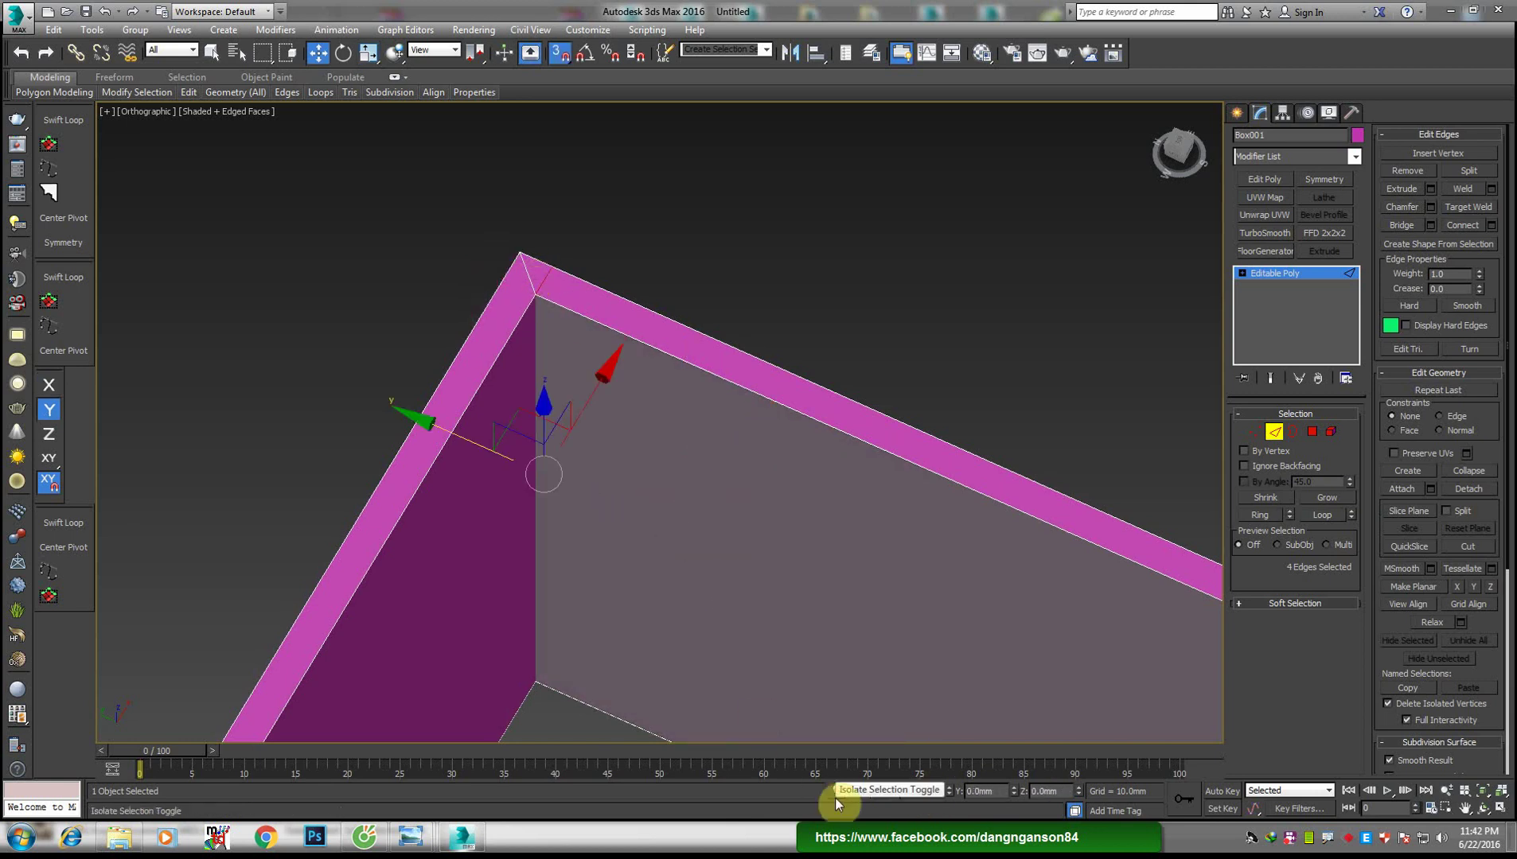
key("Return")
Shift the edge loop a further -100 along Y in the status-bar field
middle_click_drag(721, 261, 914, 484, "alt")
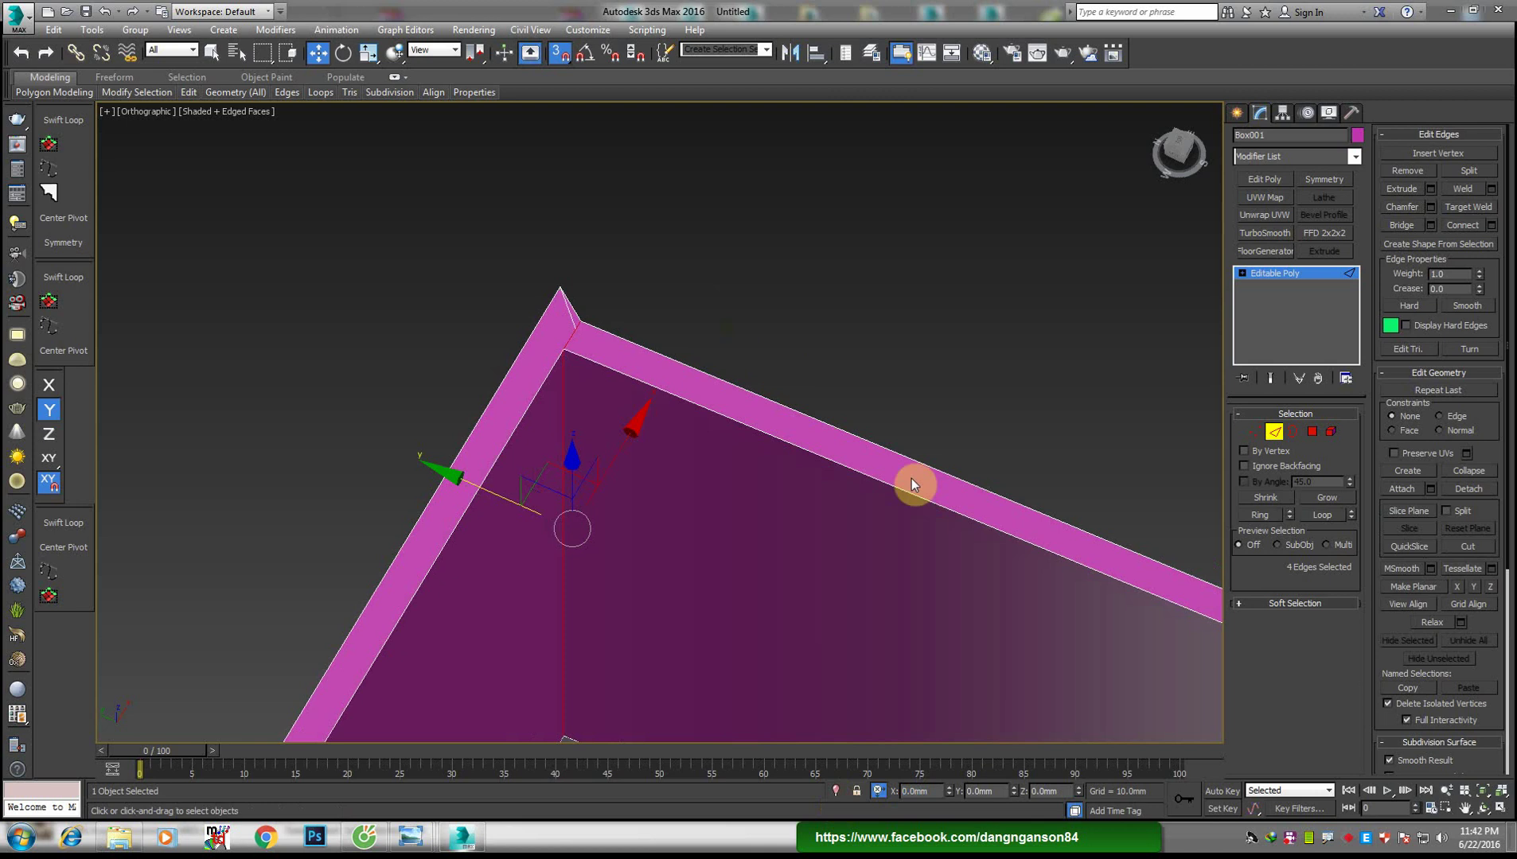
left_click(985, 792)
type("-100")
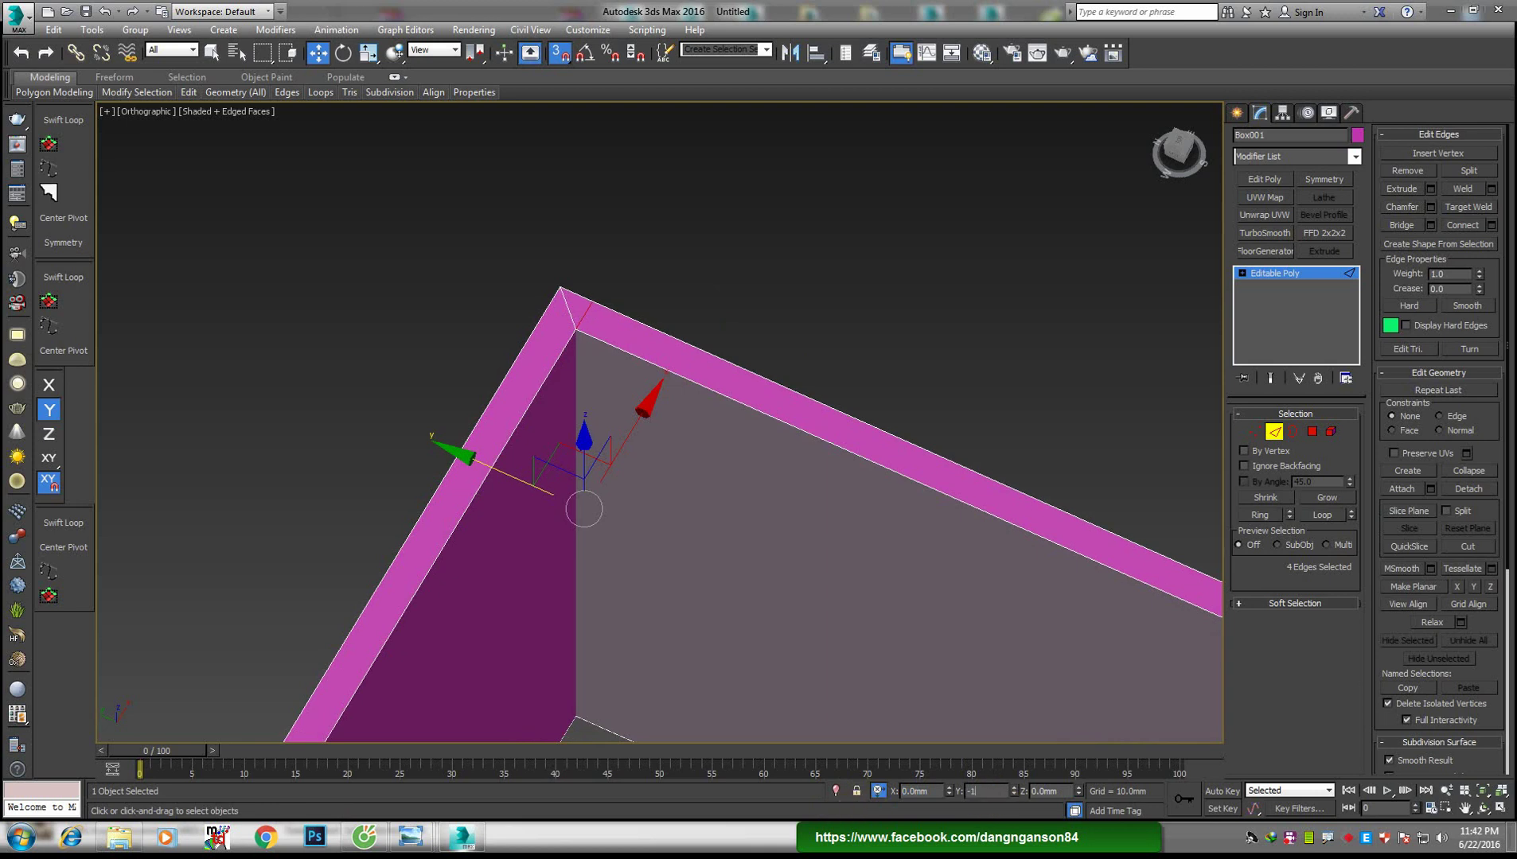
key("Return")
mouse_move(778, 428)
middle_mouse_down("alt")
mouse_move(674, 441)
mouse_move(727, 468)
mouse_move(660, 495)
middle_mouse_up("alt")
middle_click_drag(325, 473, 108, 433, "alt")
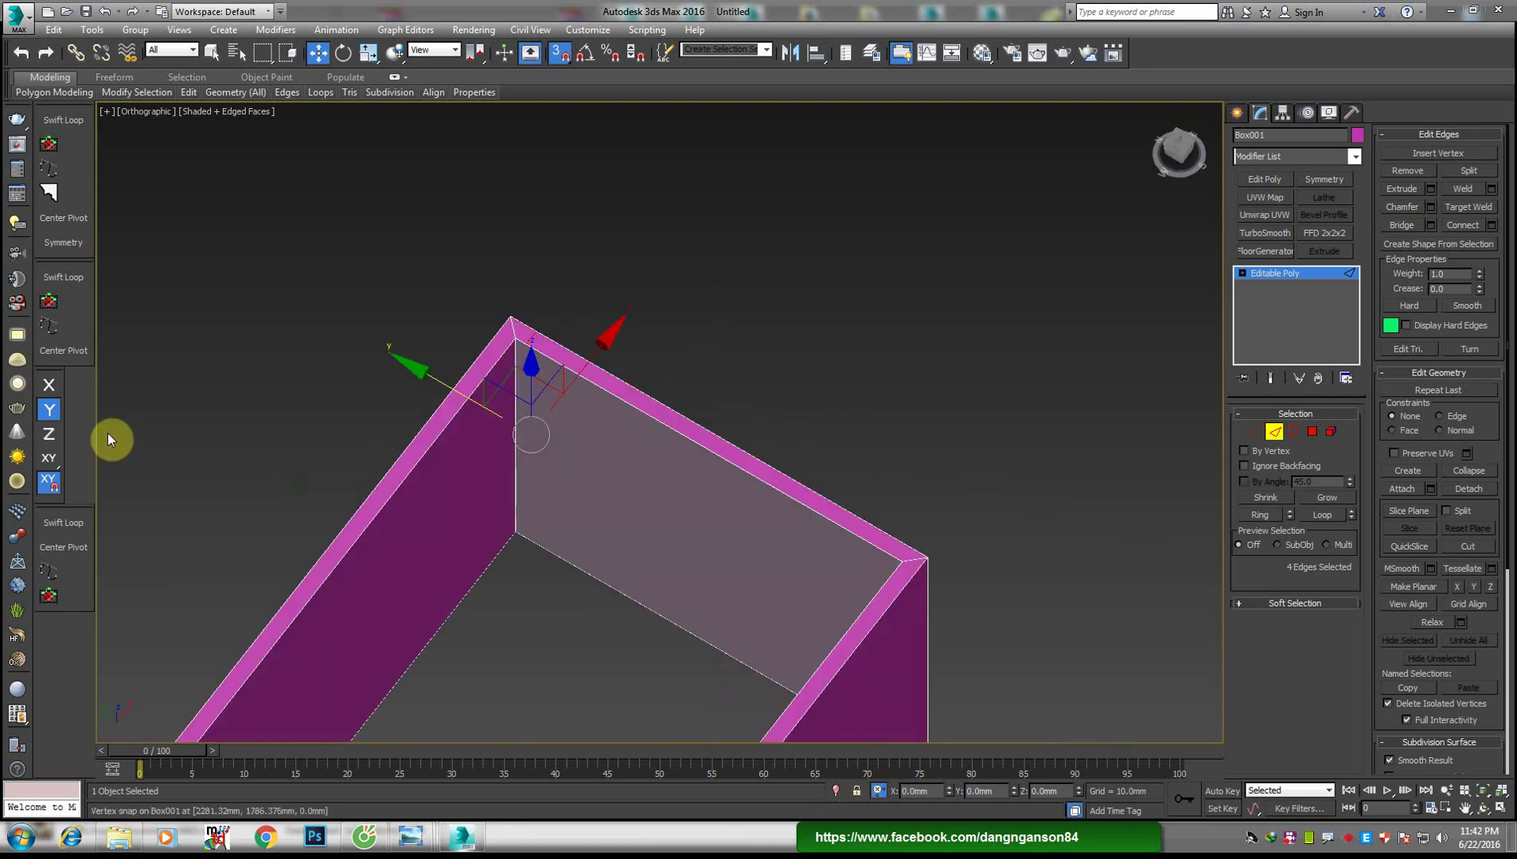
Switch to Top view with Swift Loop and frame the box's right-side corners
left_click(61, 523)
mouse_move(687, 450)
middle_mouse_down("alt")
mouse_move(667, 406)
mouse_move(586, 406)
mouse_move(616, 413)
mouse_move(616, 474)
mouse_move(587, 454)
middle_mouse_up("alt")
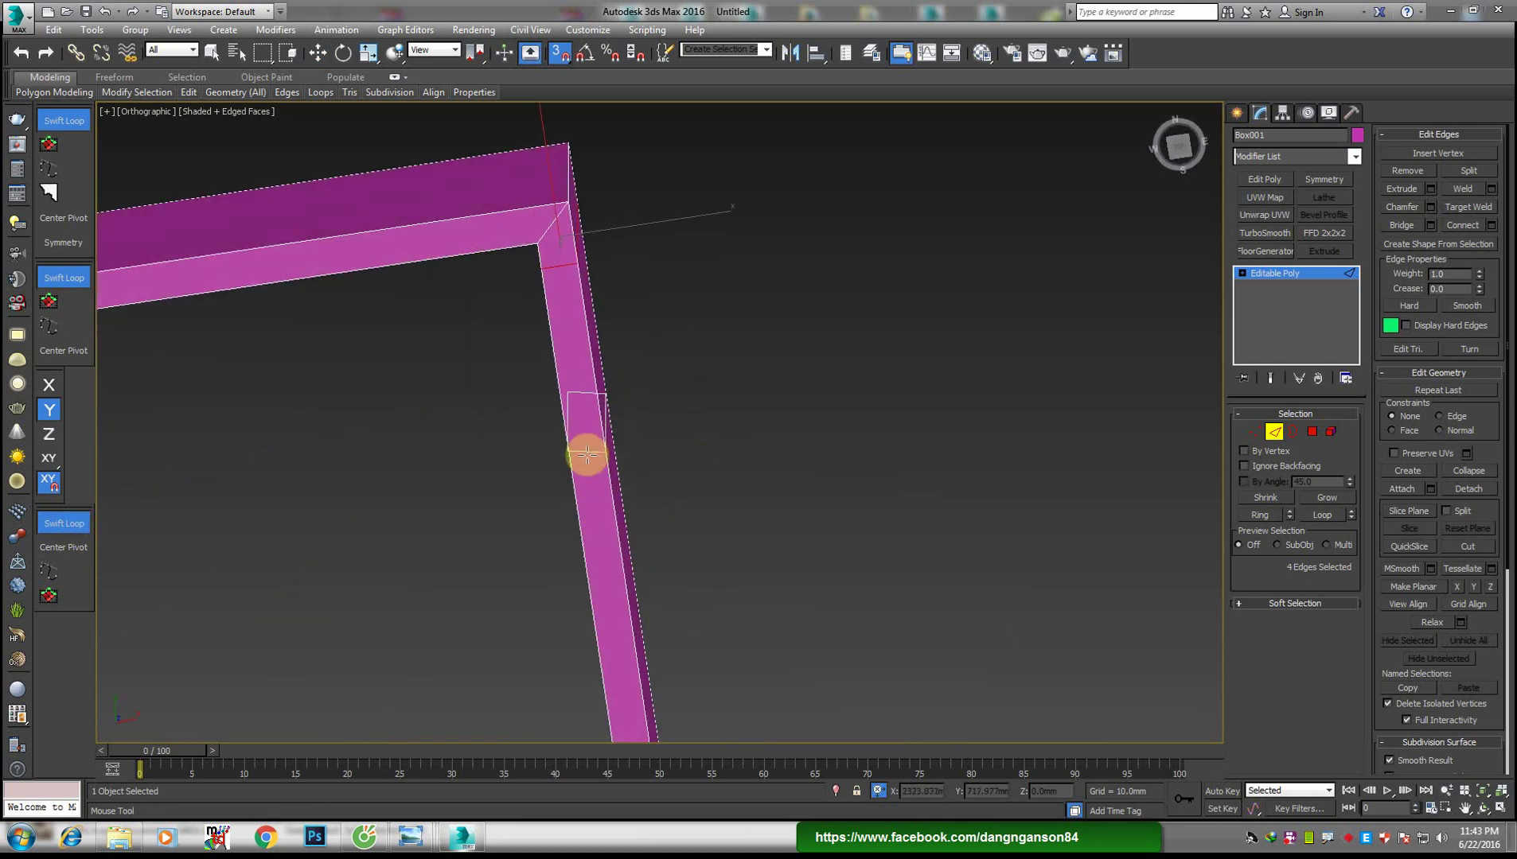
key("t")
scroll(681, 451, "down", 4)
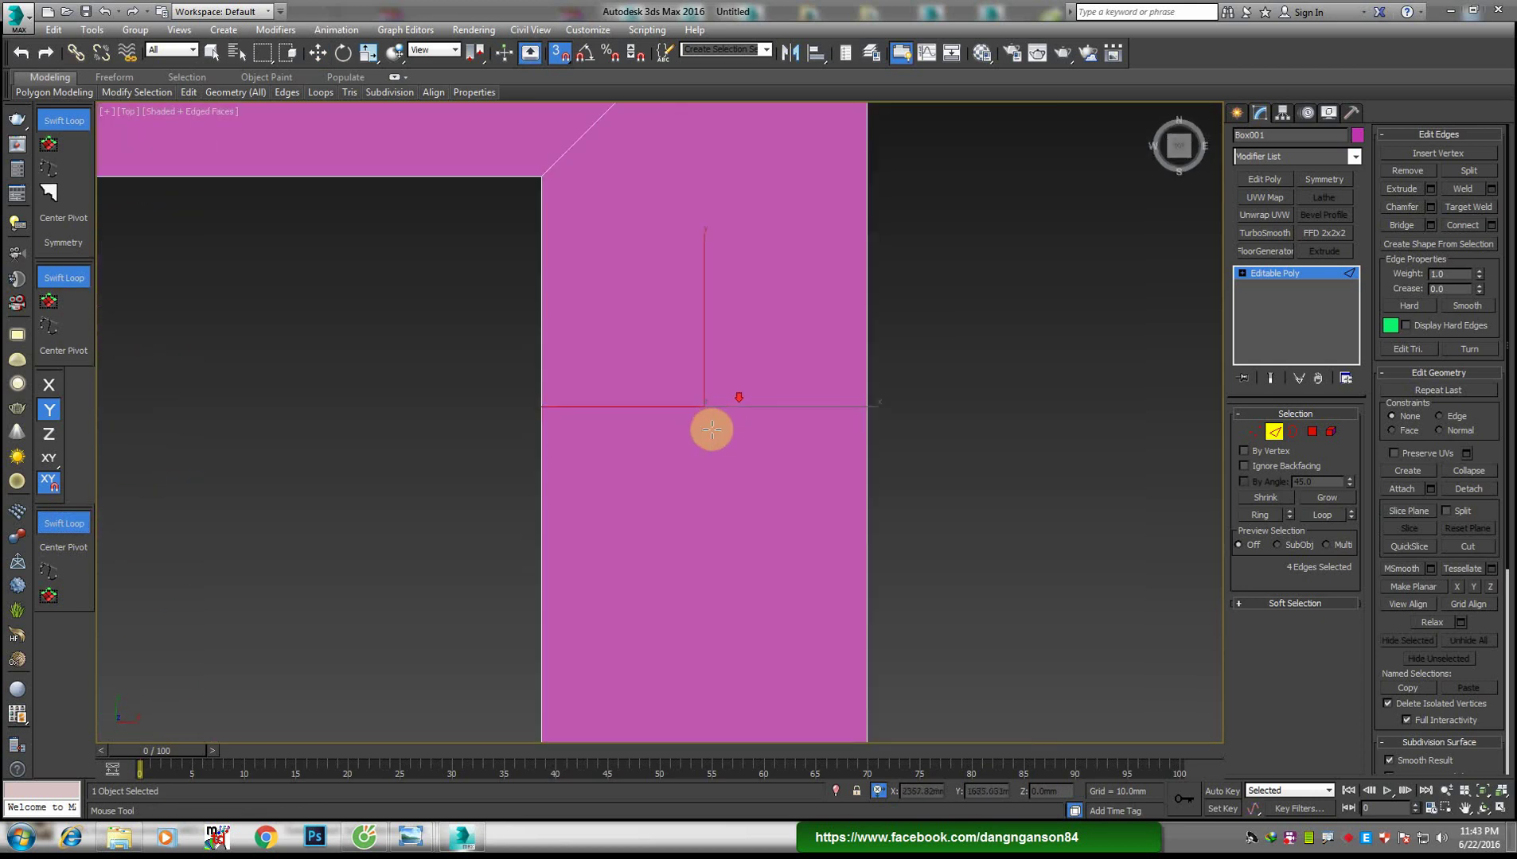
scroll(711, 427, "down", 3)
scroll(683, 479, "down", 5)
middle_click_drag(678, 609, 728, 525)
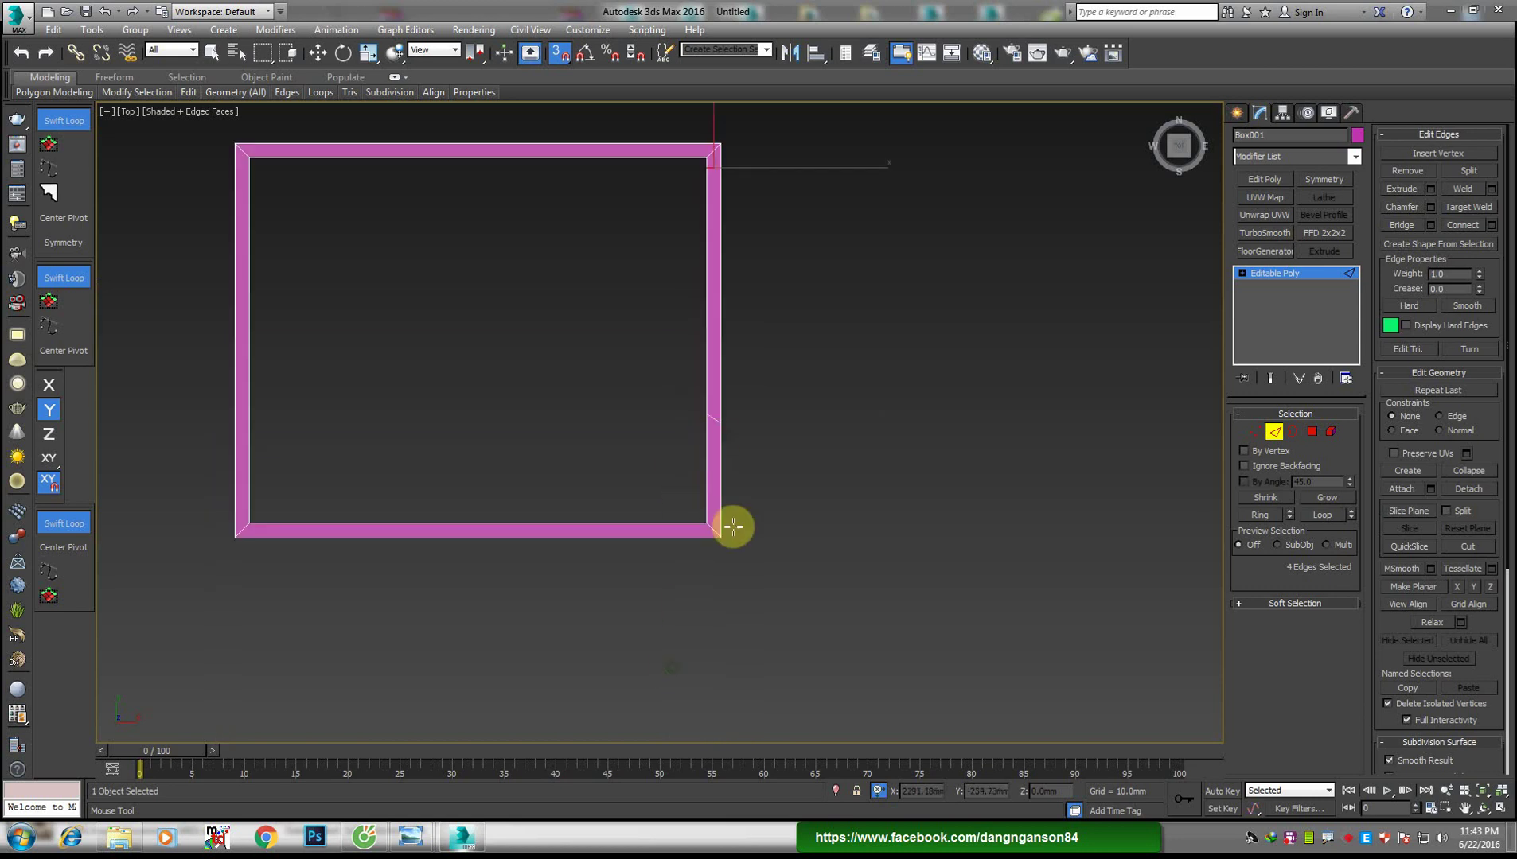
scroll(716, 525, "up", 3)
right_click(643, 518)
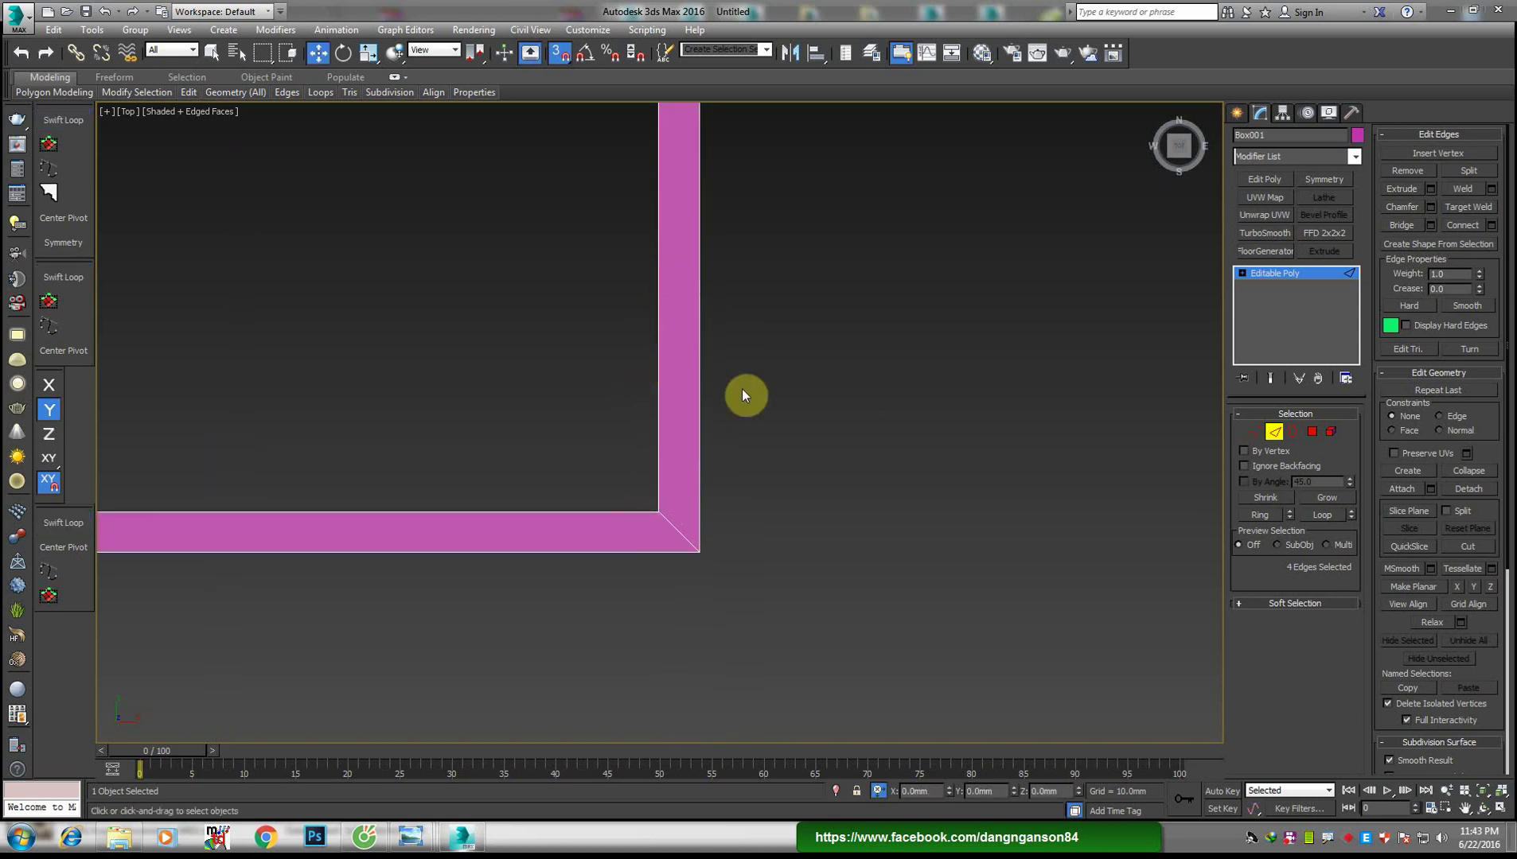
middle_click_drag(714, 423, 677, 349)
scroll(676, 557, "down", 2)
mouse_move(676, 558)
middle_mouse_down()
mouse_move(643, 314)
mouse_move(677, 406)
middle_mouse_up()
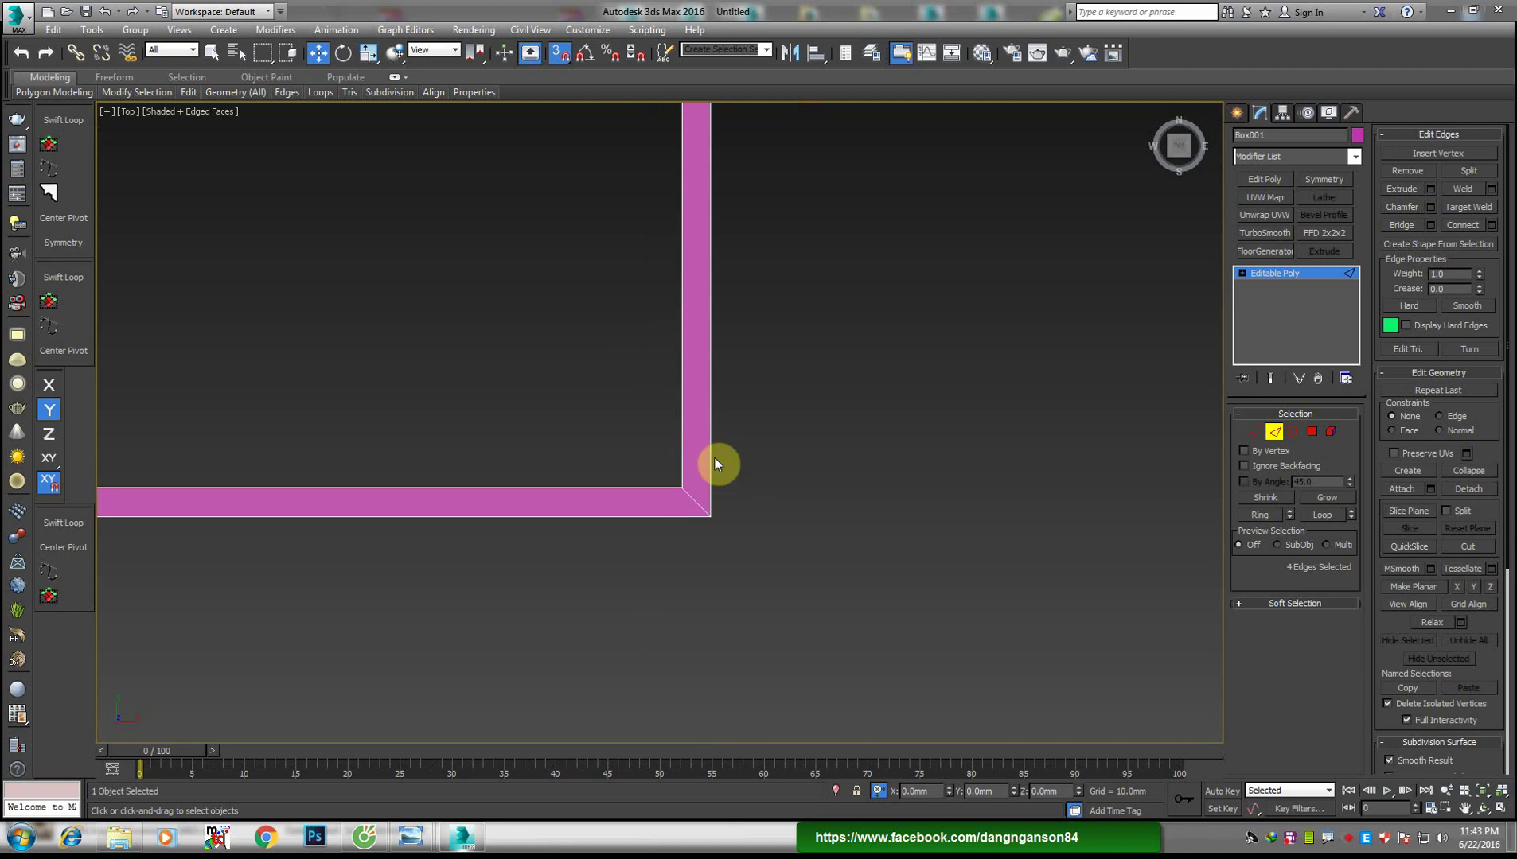
middle_click_drag(718, 464, 716, 506)
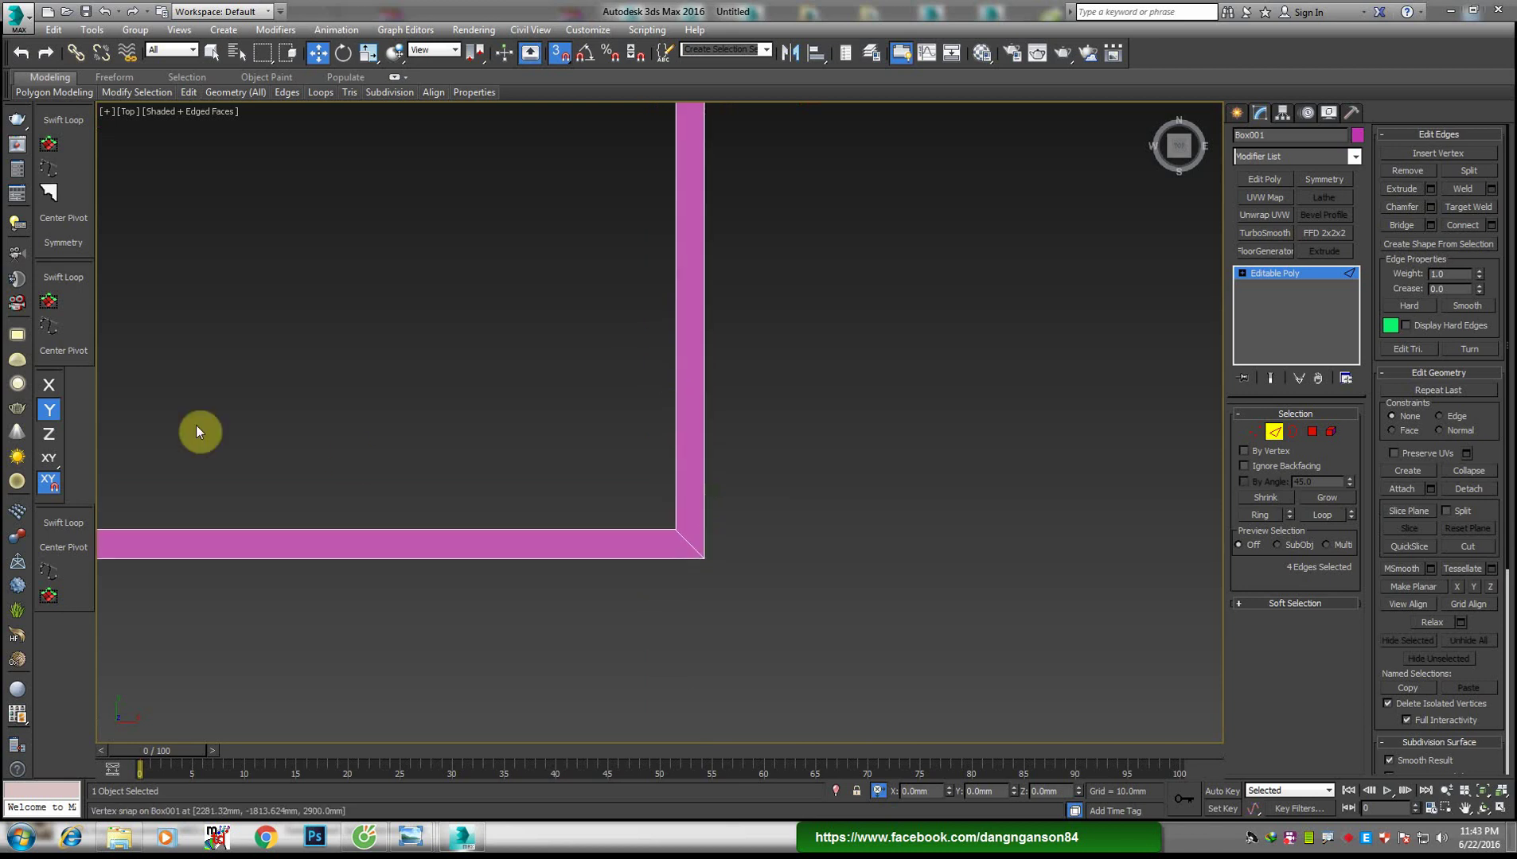
right_click(700, 455)
scroll(708, 390, "up", 2)
In Top view, vertex-snap the selected edge loop to the frame corner and apply a Y offset
key("r")
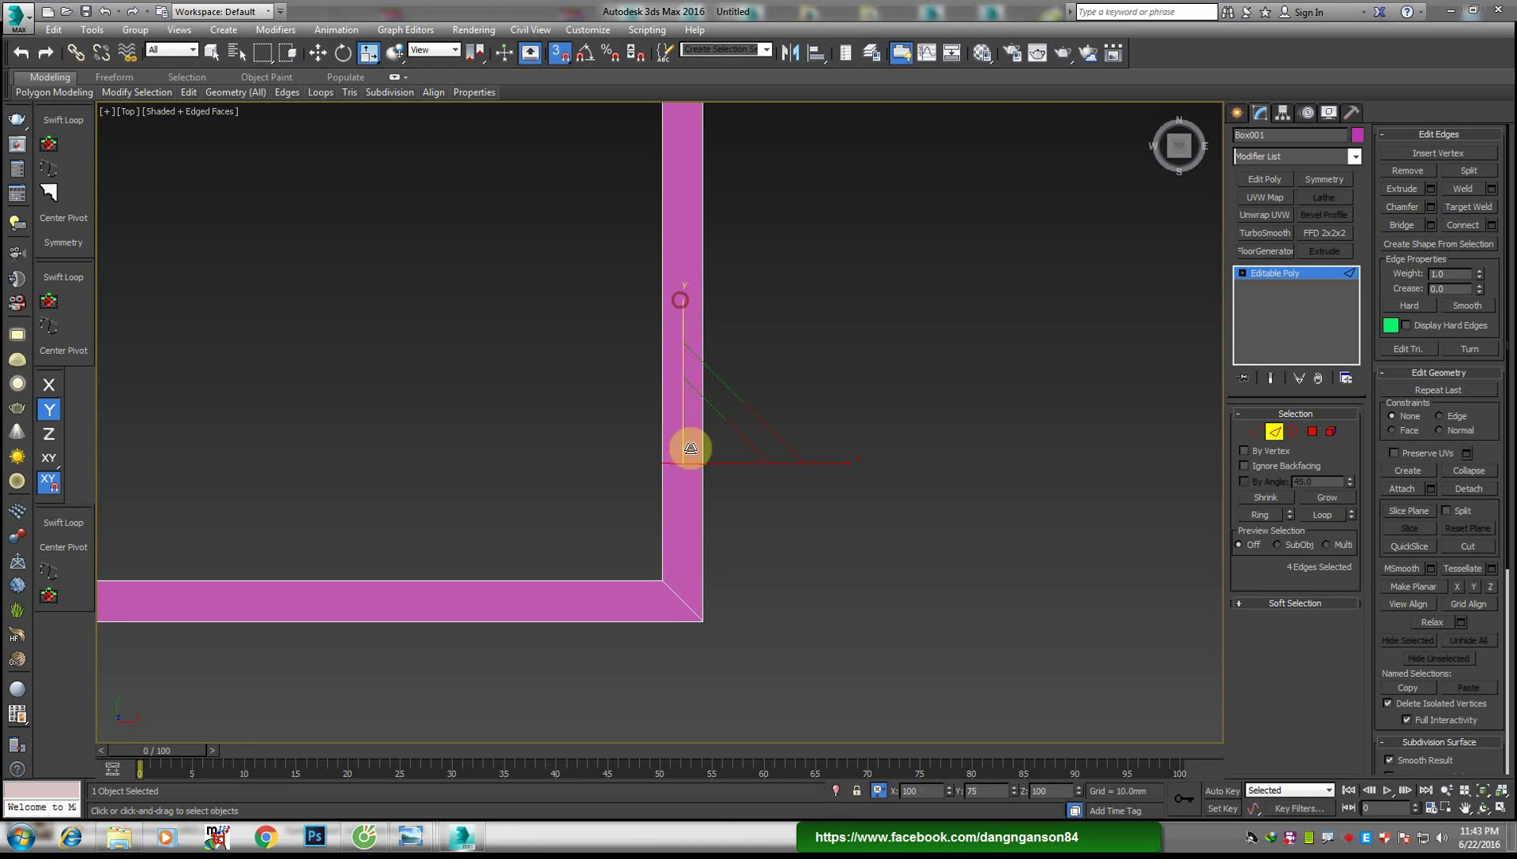
key("w")
left_click_drag(688, 334, 662, 580)
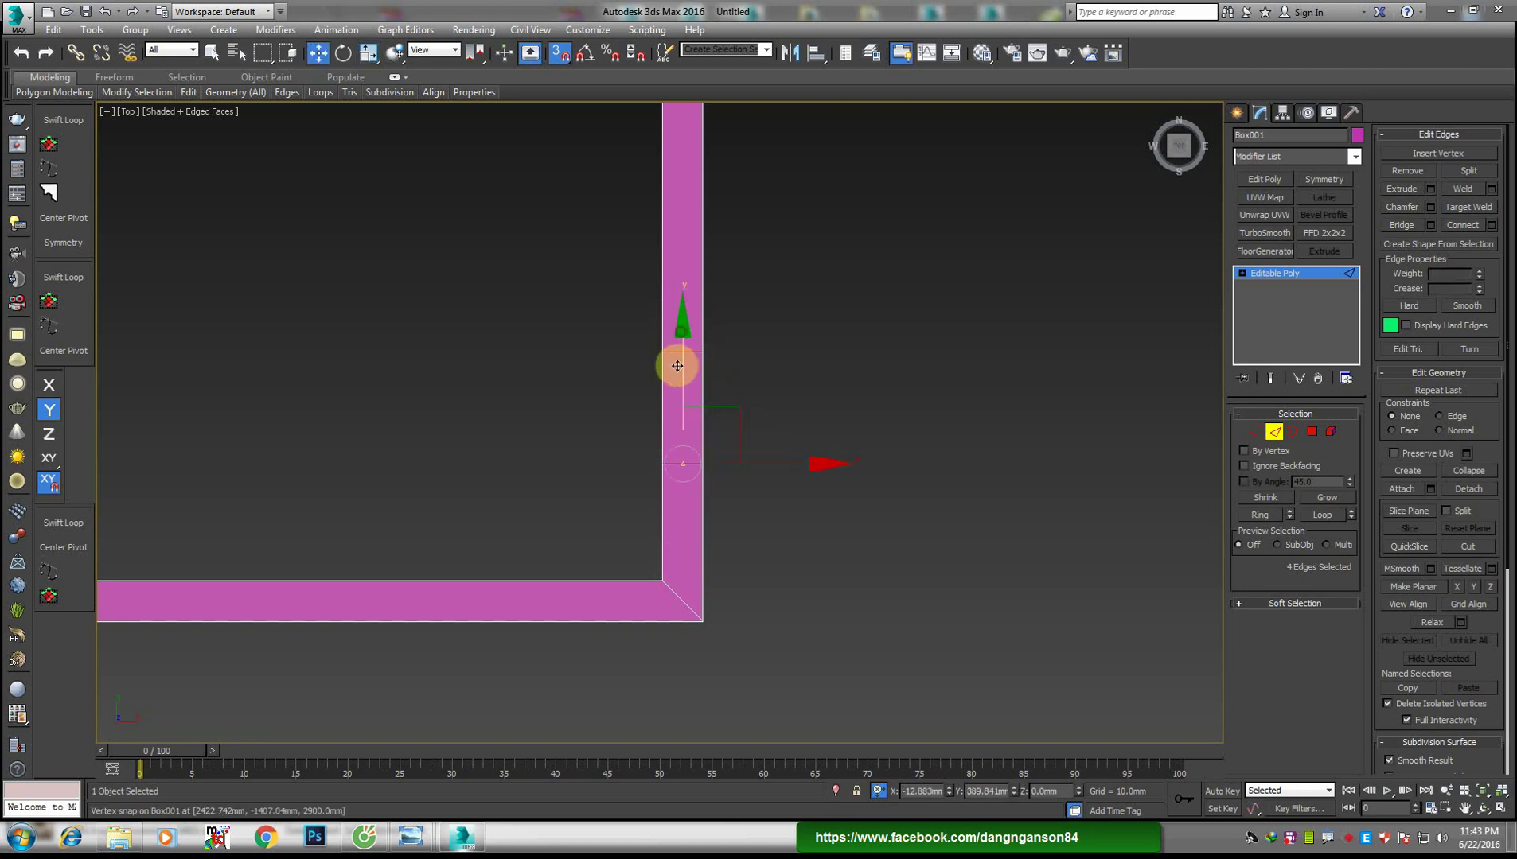
double_click(994, 795)
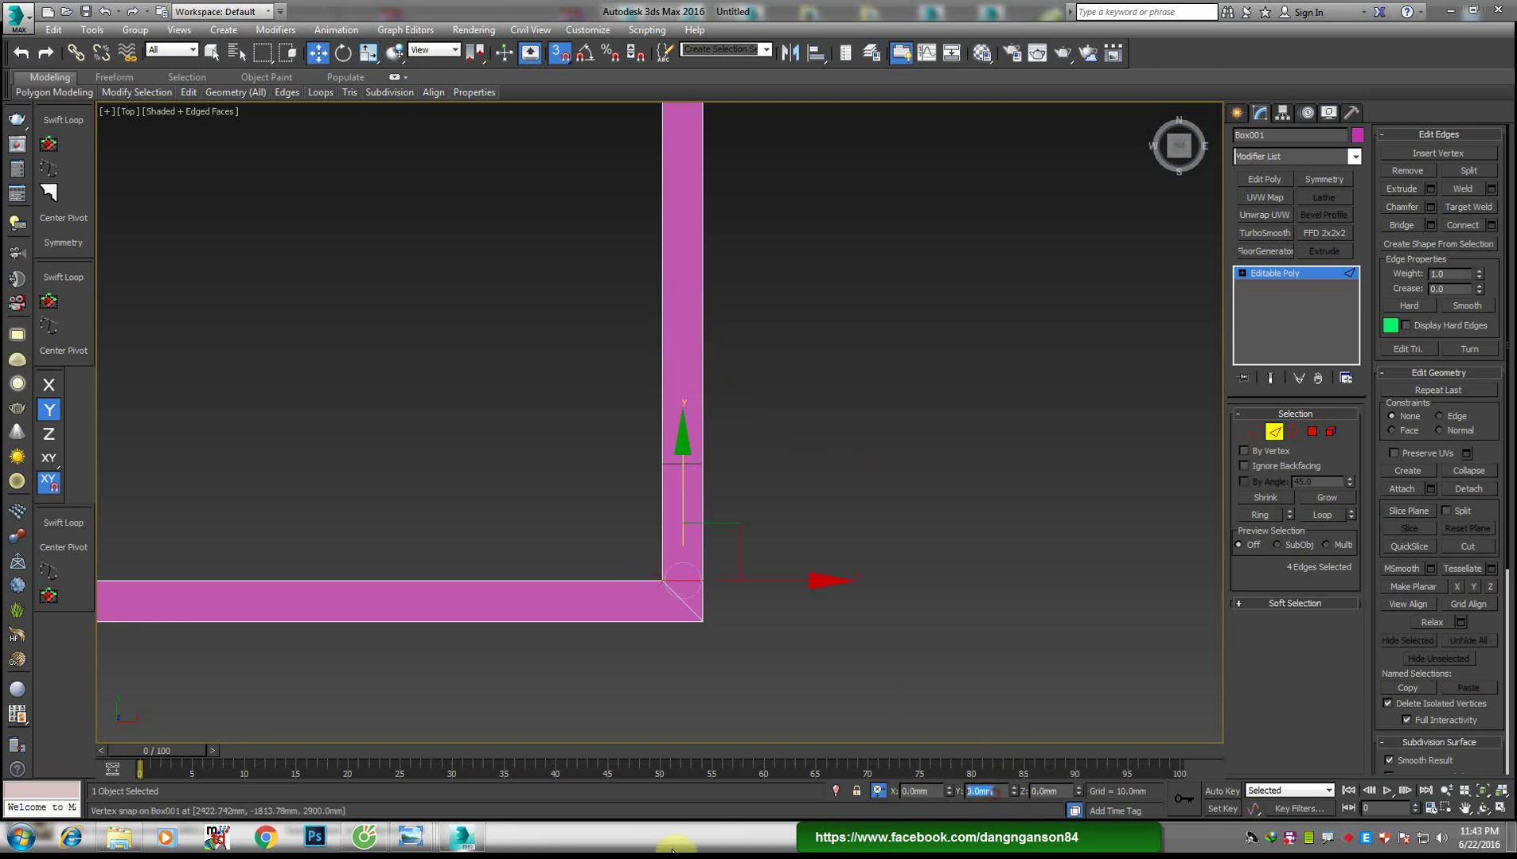
mouse_move(844, 456)
middle_mouse_down()
mouse_move(700, 428)
mouse_move(667, 378)
middle_mouse_up()
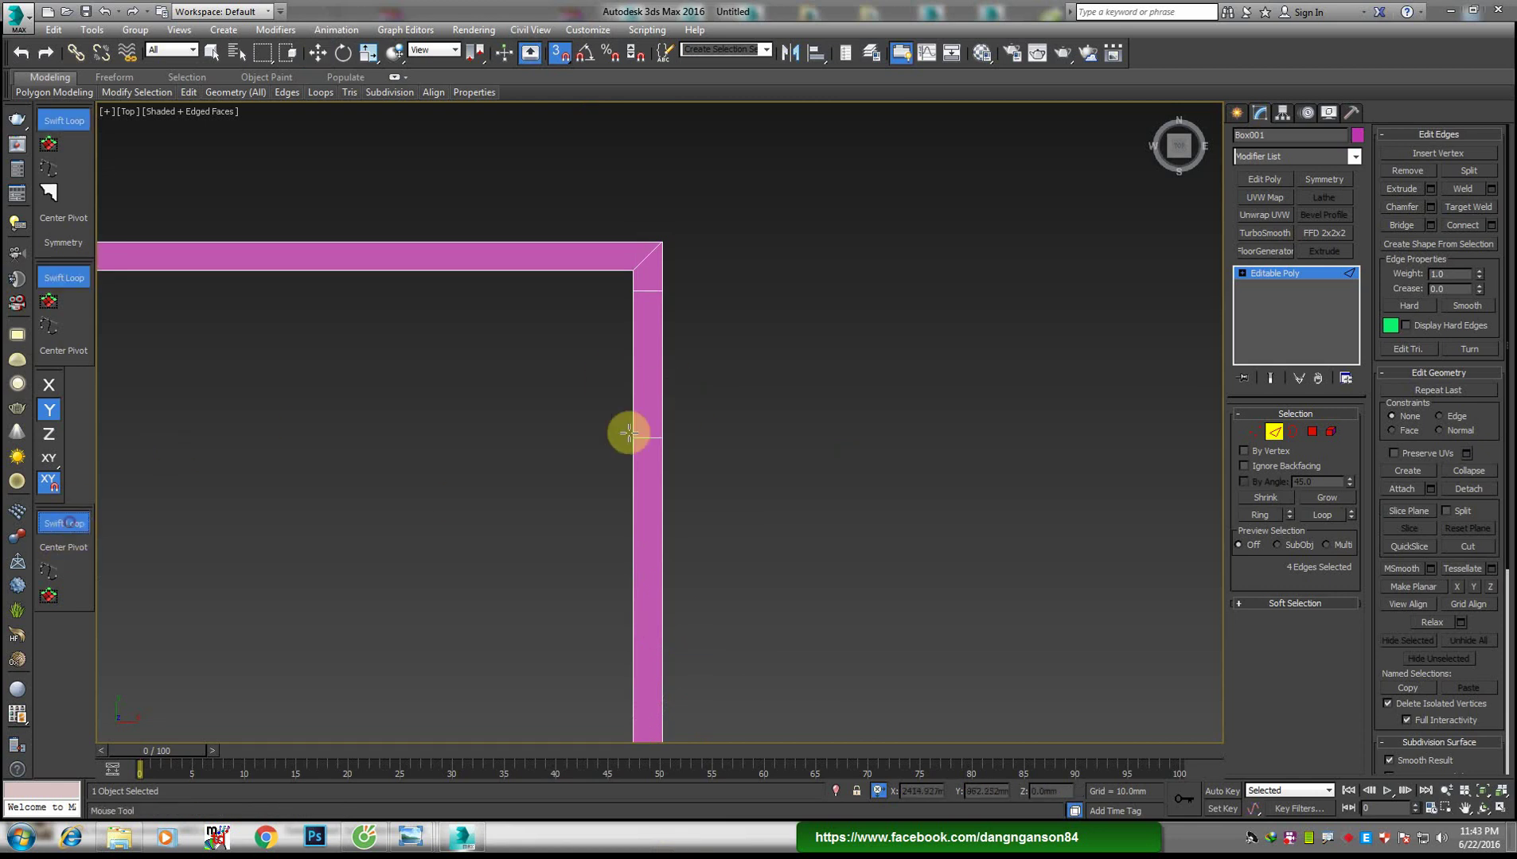
middle_click_drag(737, 314, 662, 416)
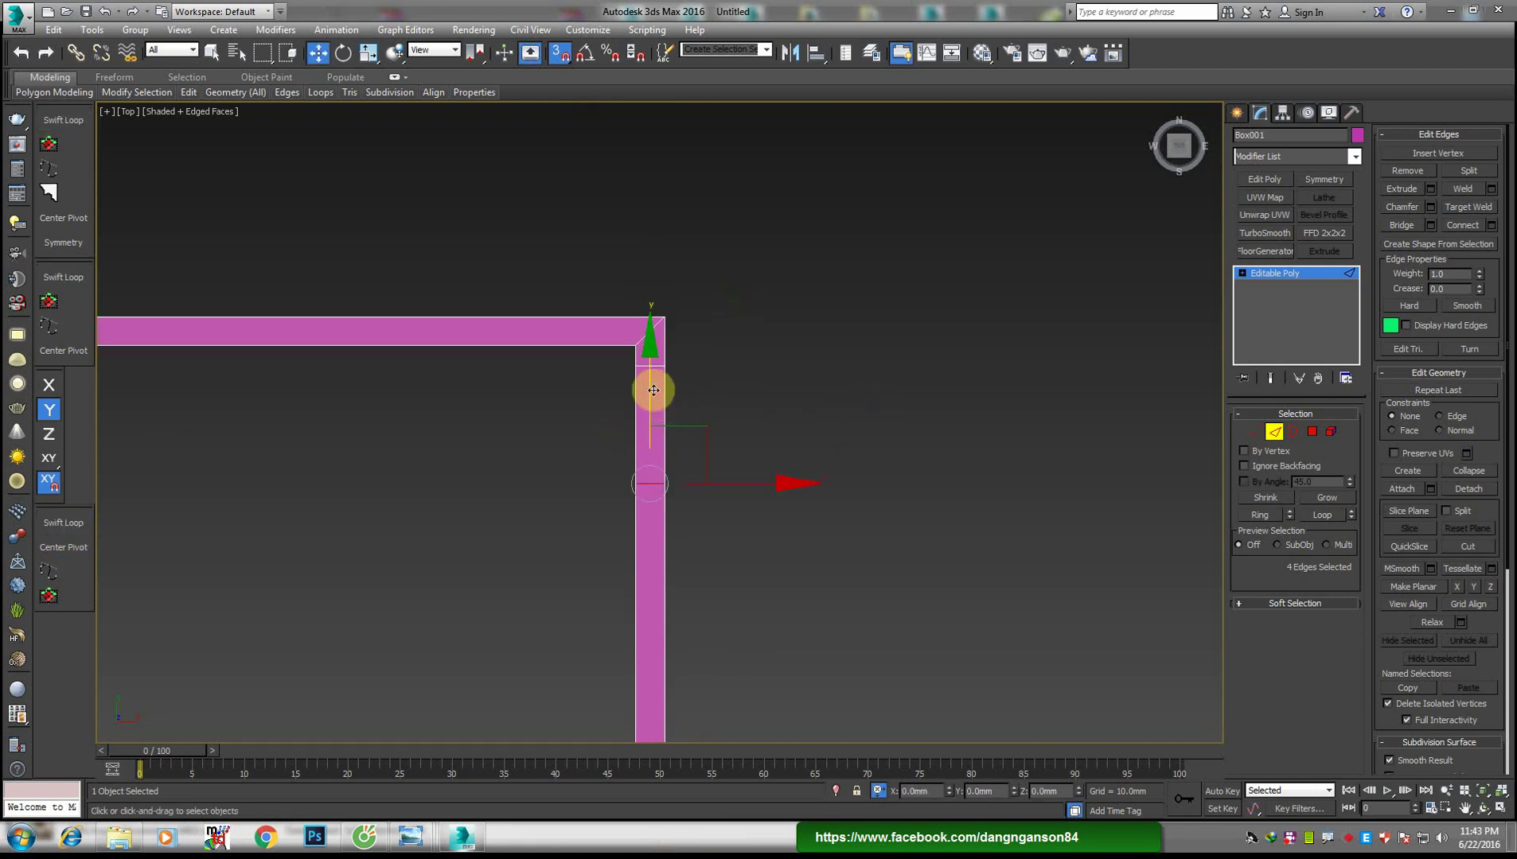
left_click_drag(661, 416, 663, 351)
double_click(967, 792)
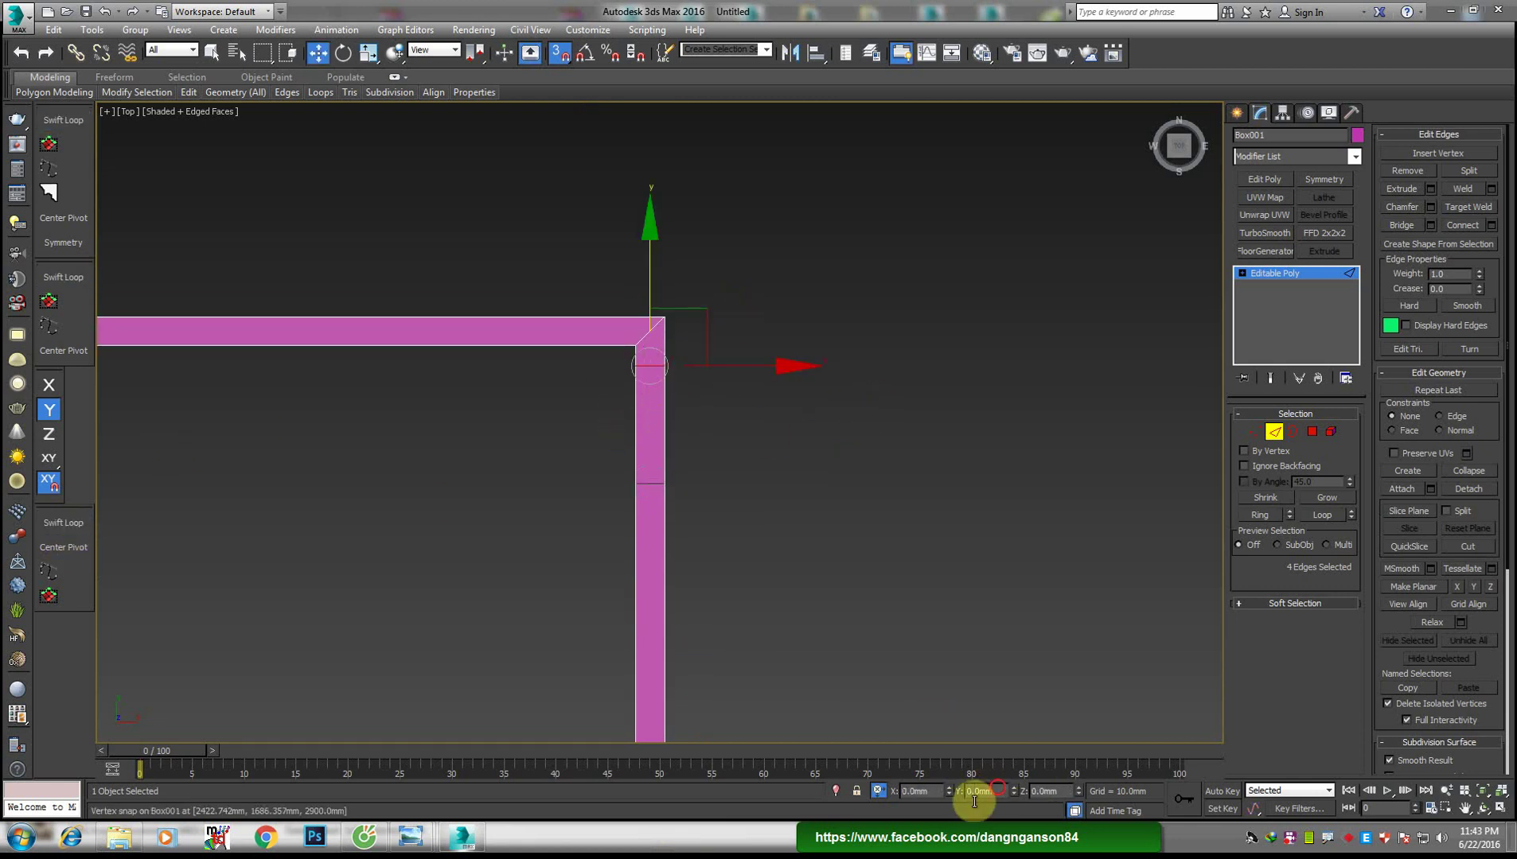
type("-7")
key("Return")
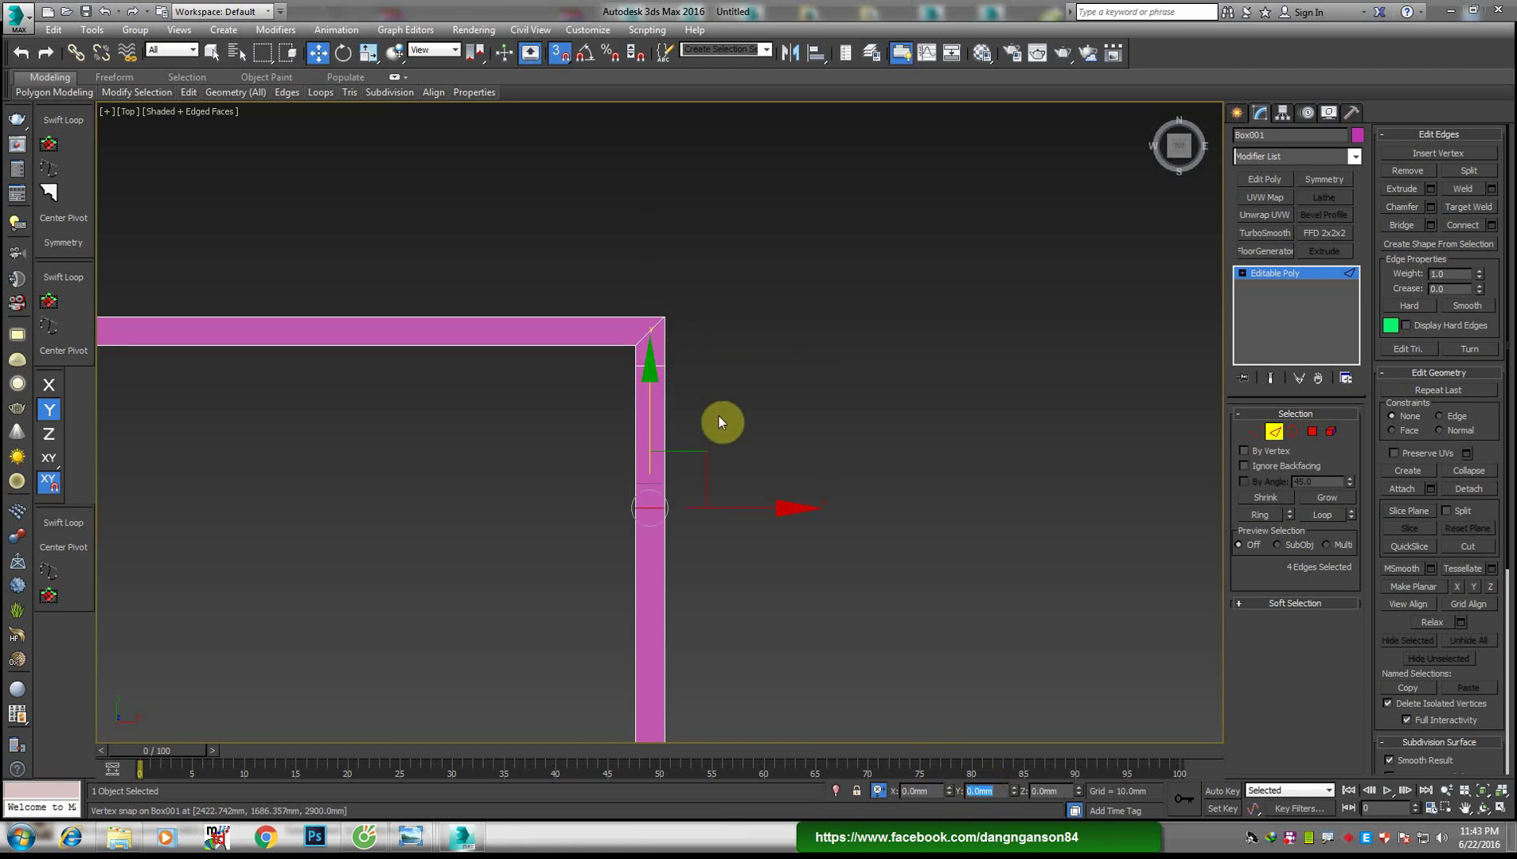
Re-snap the edges down onto the corner, apply the Y offset, and orbit back to 3D
scroll(718, 416, "down", 2)
scroll(704, 340, "down", 3)
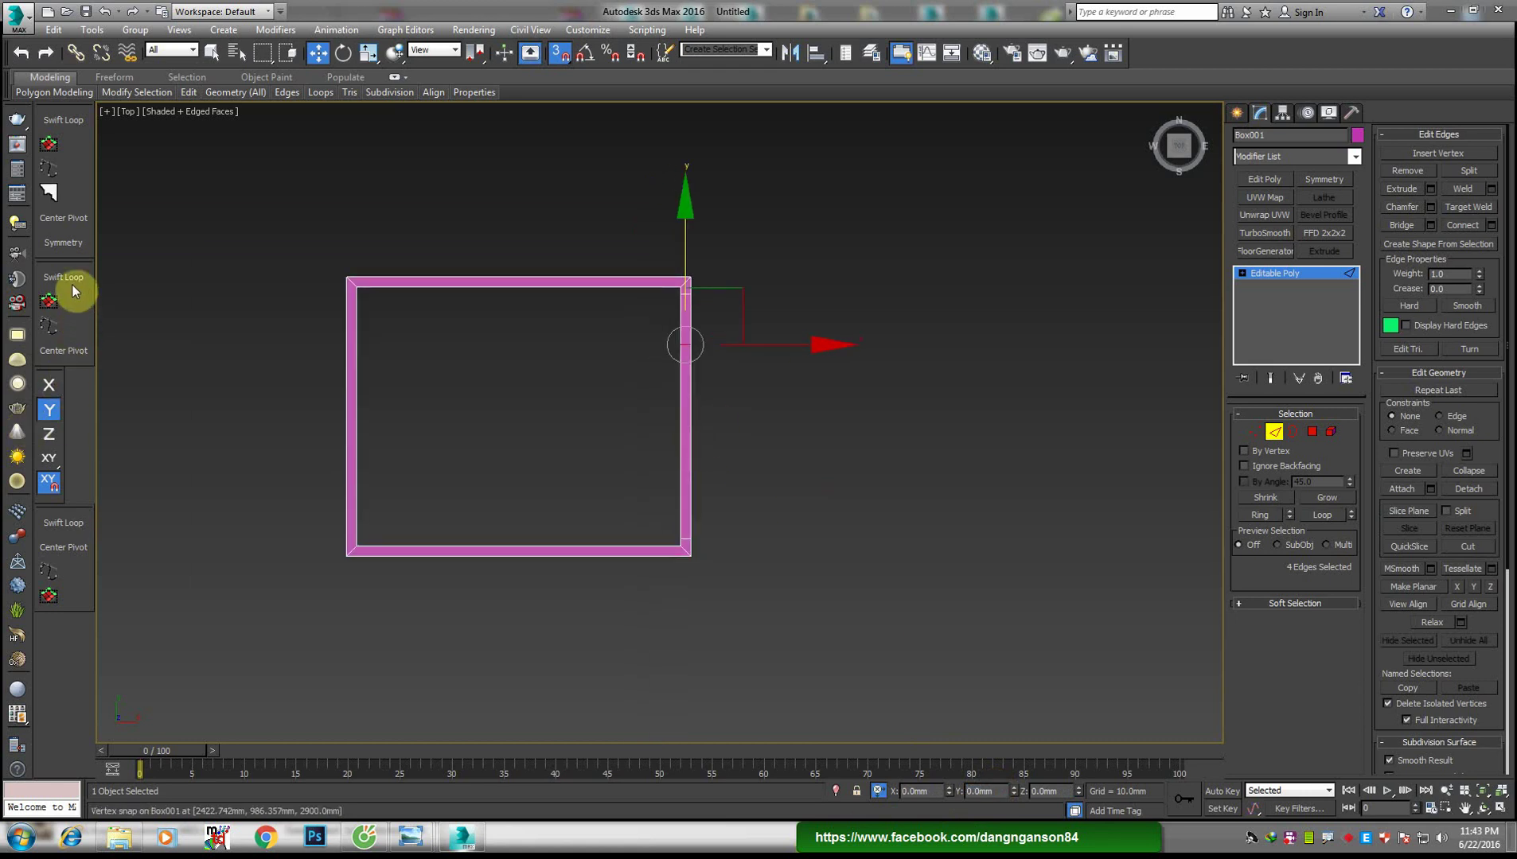
scroll(700, 493, "up", 3)
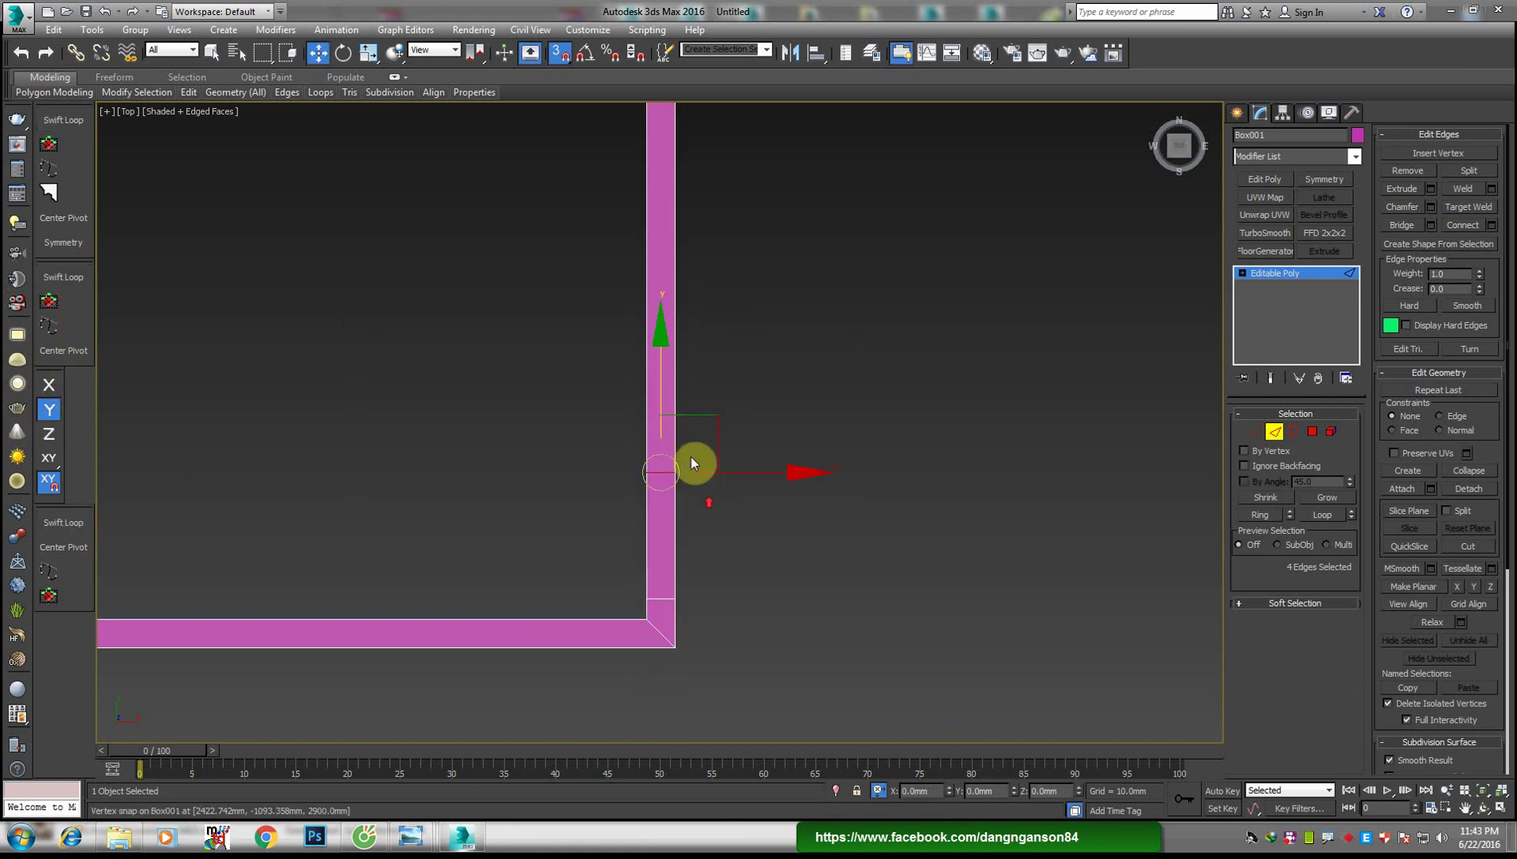
left_click_drag(692, 464, 667, 599)
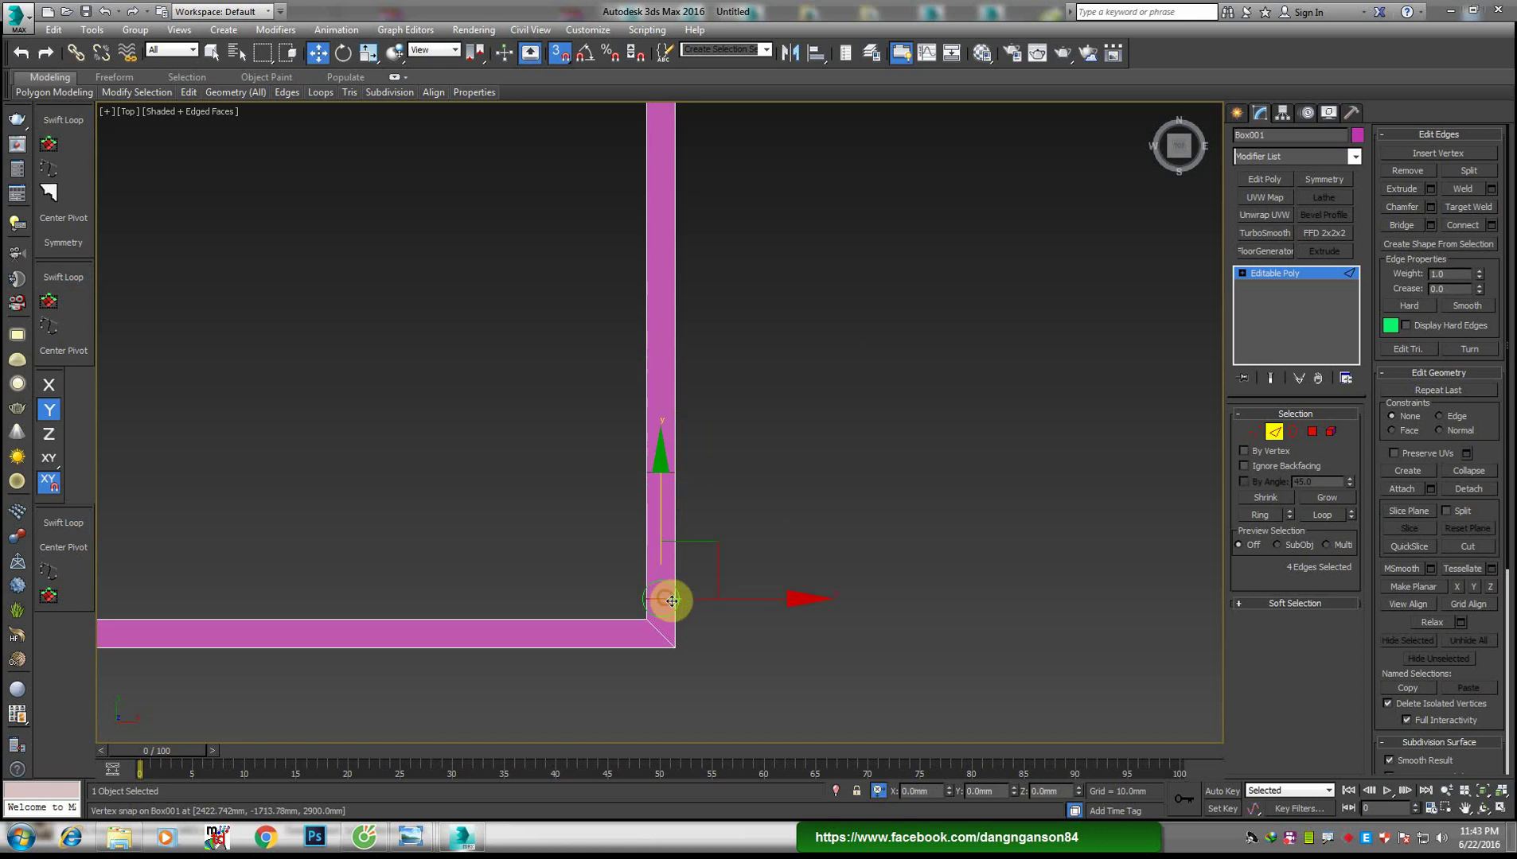
double_click(998, 792)
key("Return")
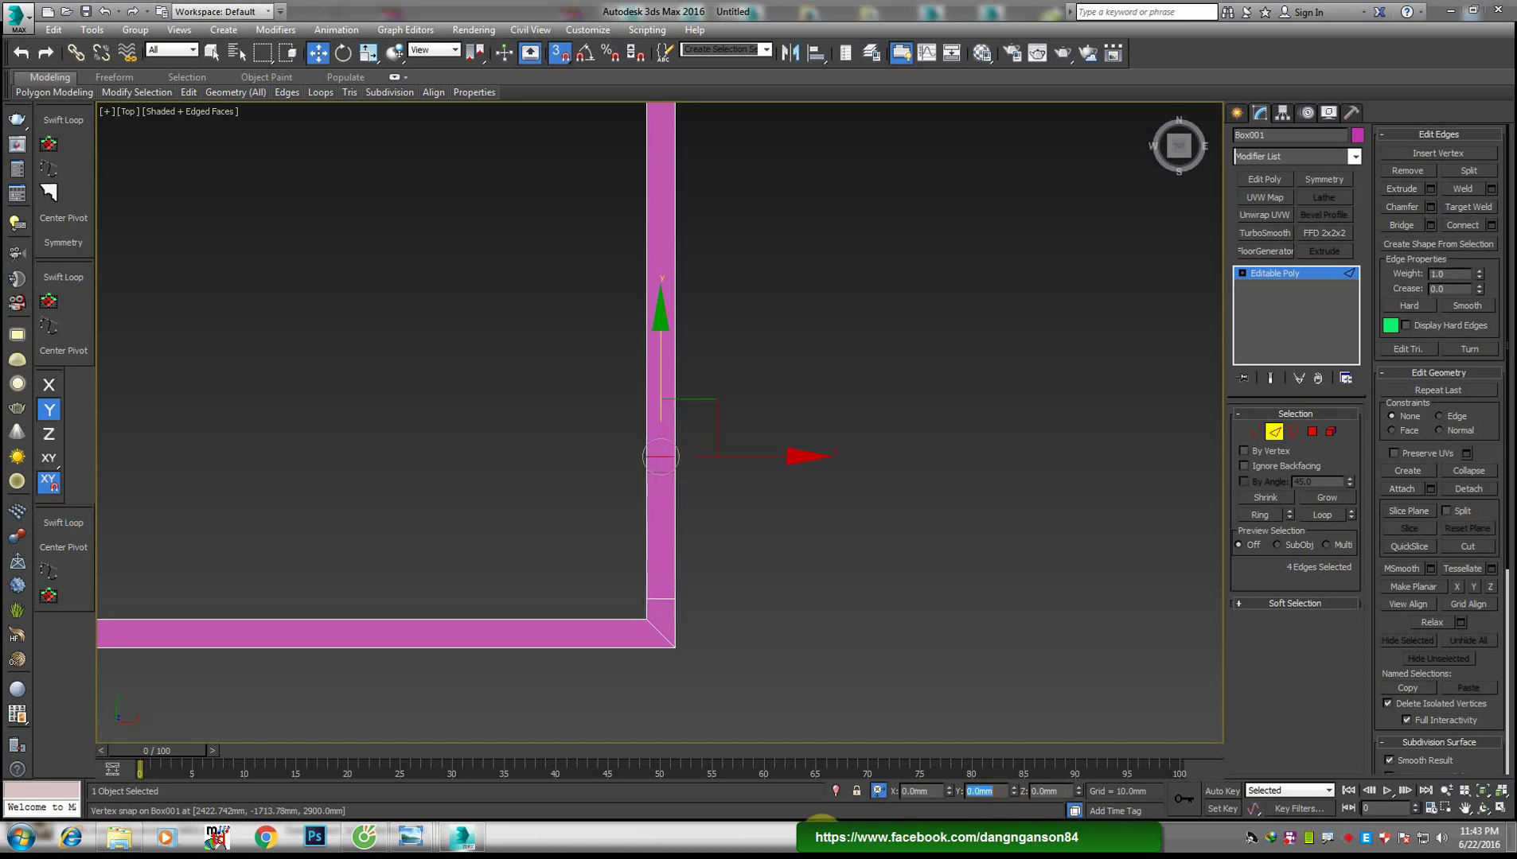
mouse_move(843, 443)
middle_mouse_down("alt")
mouse_move(753, 356)
mouse_move(826, 347)
middle_mouse_up("alt")
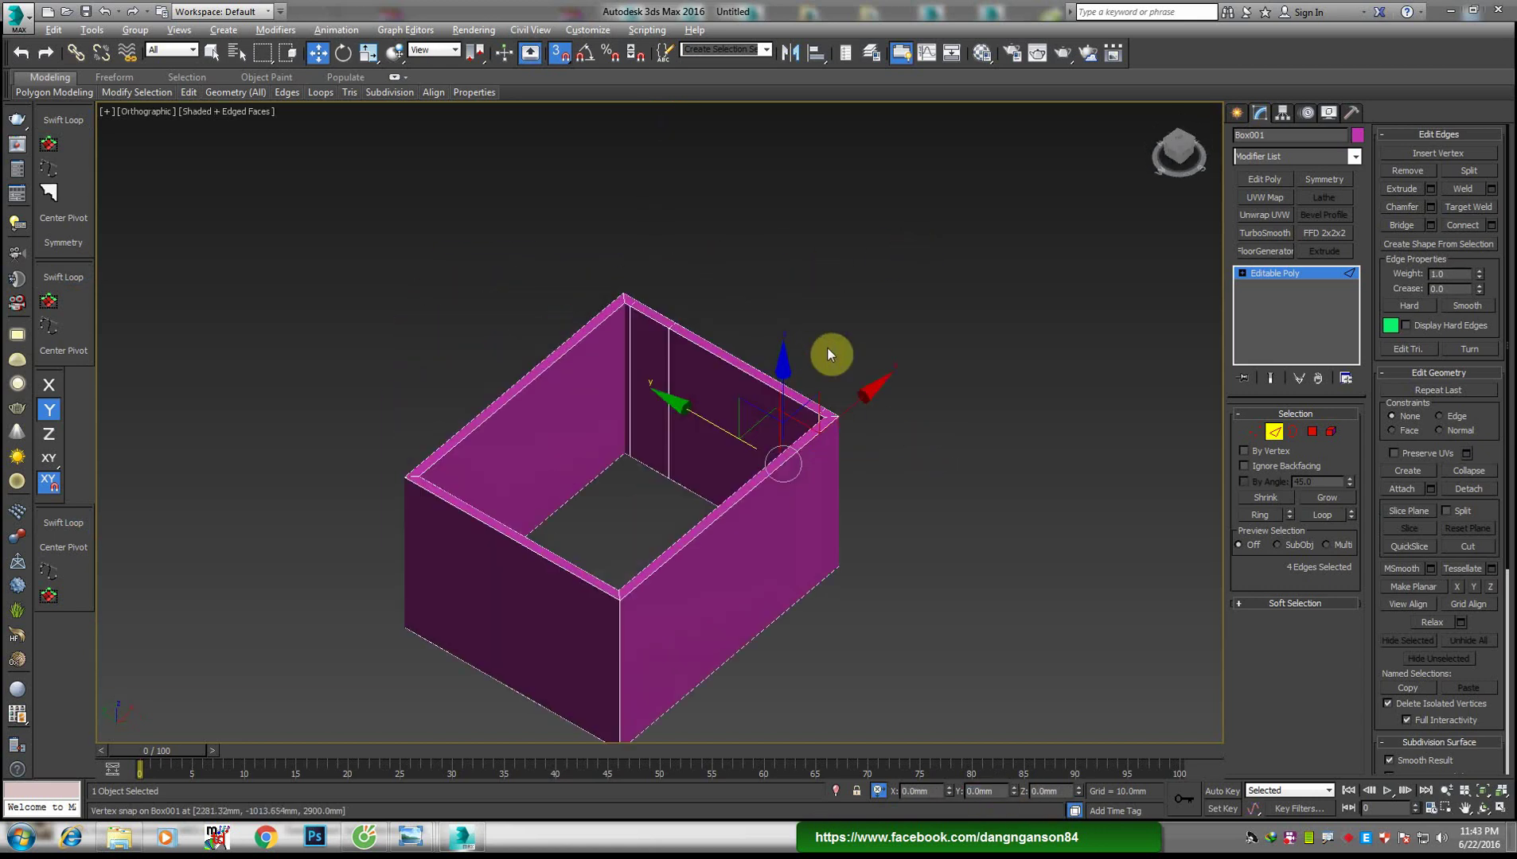
scroll(640, 393, "up", 3)
middle_click_drag(595, 433, 590, 204, "alt")
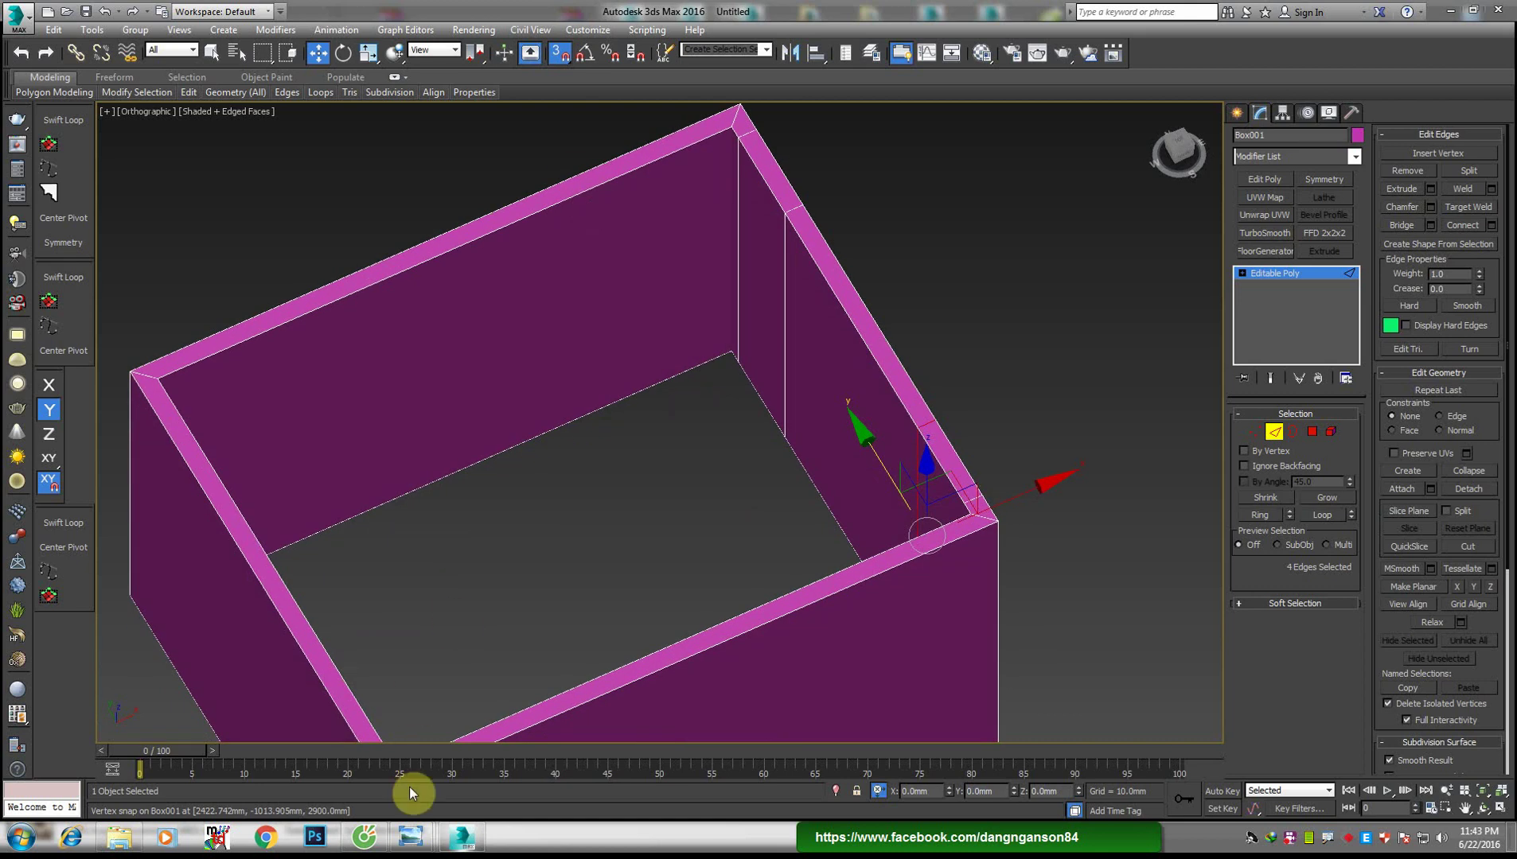
Bring up the bedroom photo in Photo Viewer and zoom in, centring the bed
mouse_move(410, 836)
left_click(499, 752)
scroll(784, 314, "up", 2)
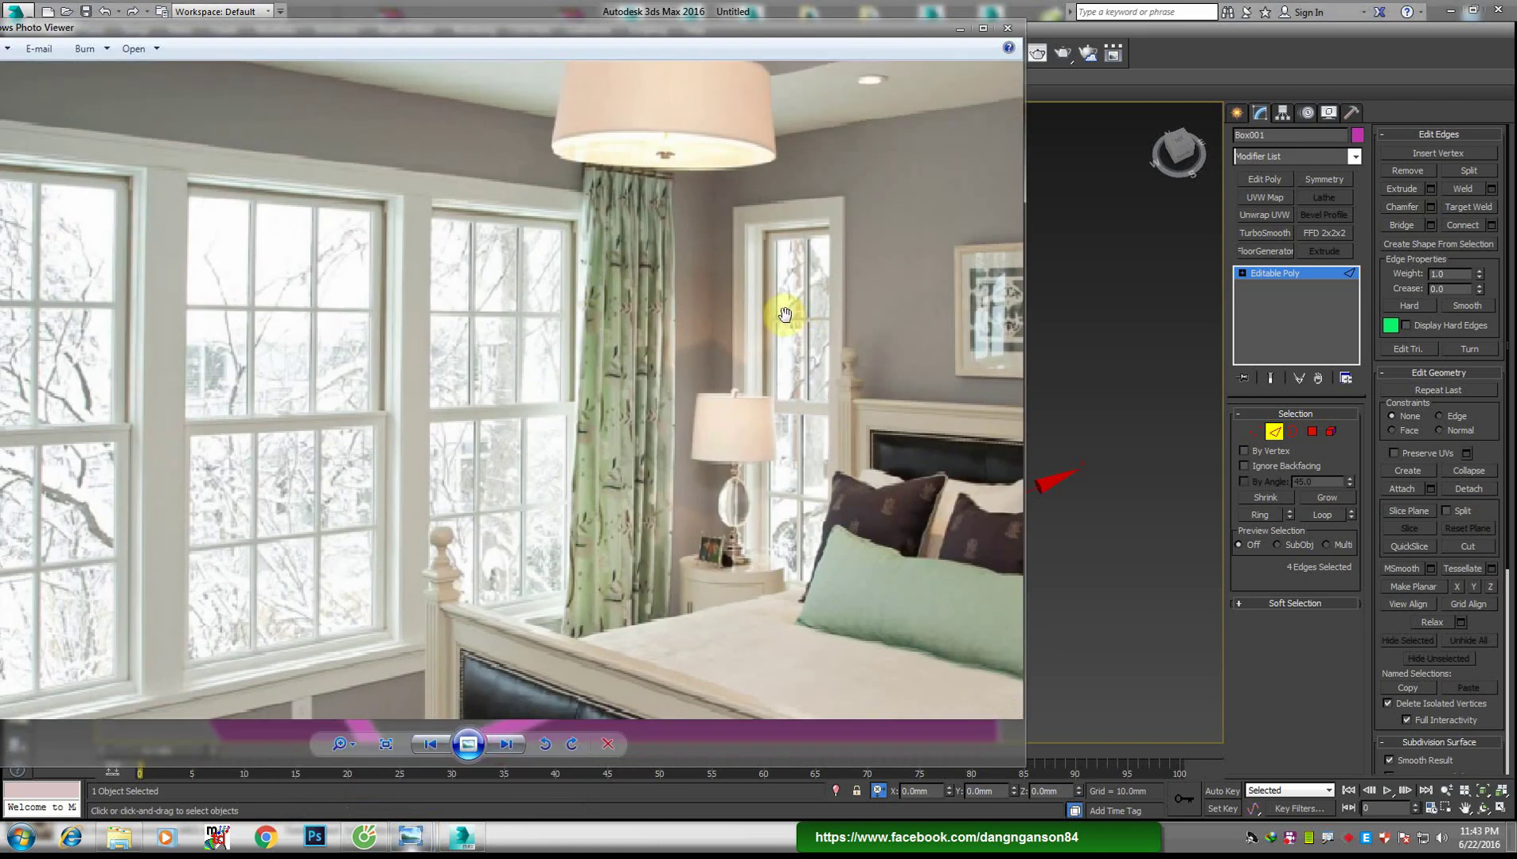
scroll(837, 315, "down", 2)
scroll(856, 332, "down", 1)
mouse_move(856, 332)
left_mouse_down()
mouse_move(529, 389)
mouse_move(593, 388)
left_mouse_up()
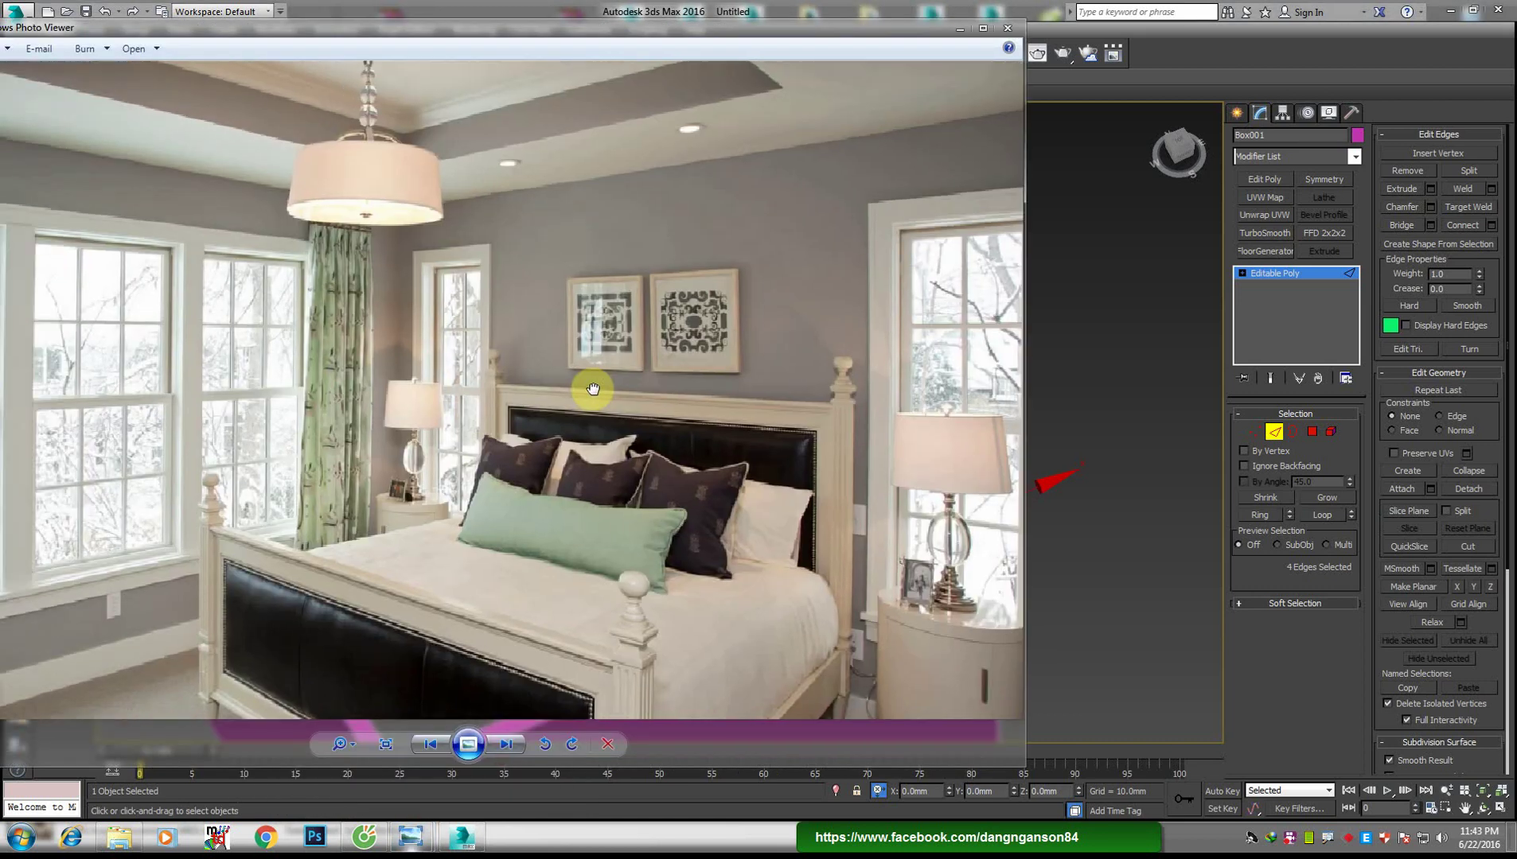
scroll(251, 373, "up", 1)
scroll(280, 351, "up", 1)
Pan across the photo's left-side windows, then return to the 3ds Max model
left_click_drag(281, 352, 410, 332)
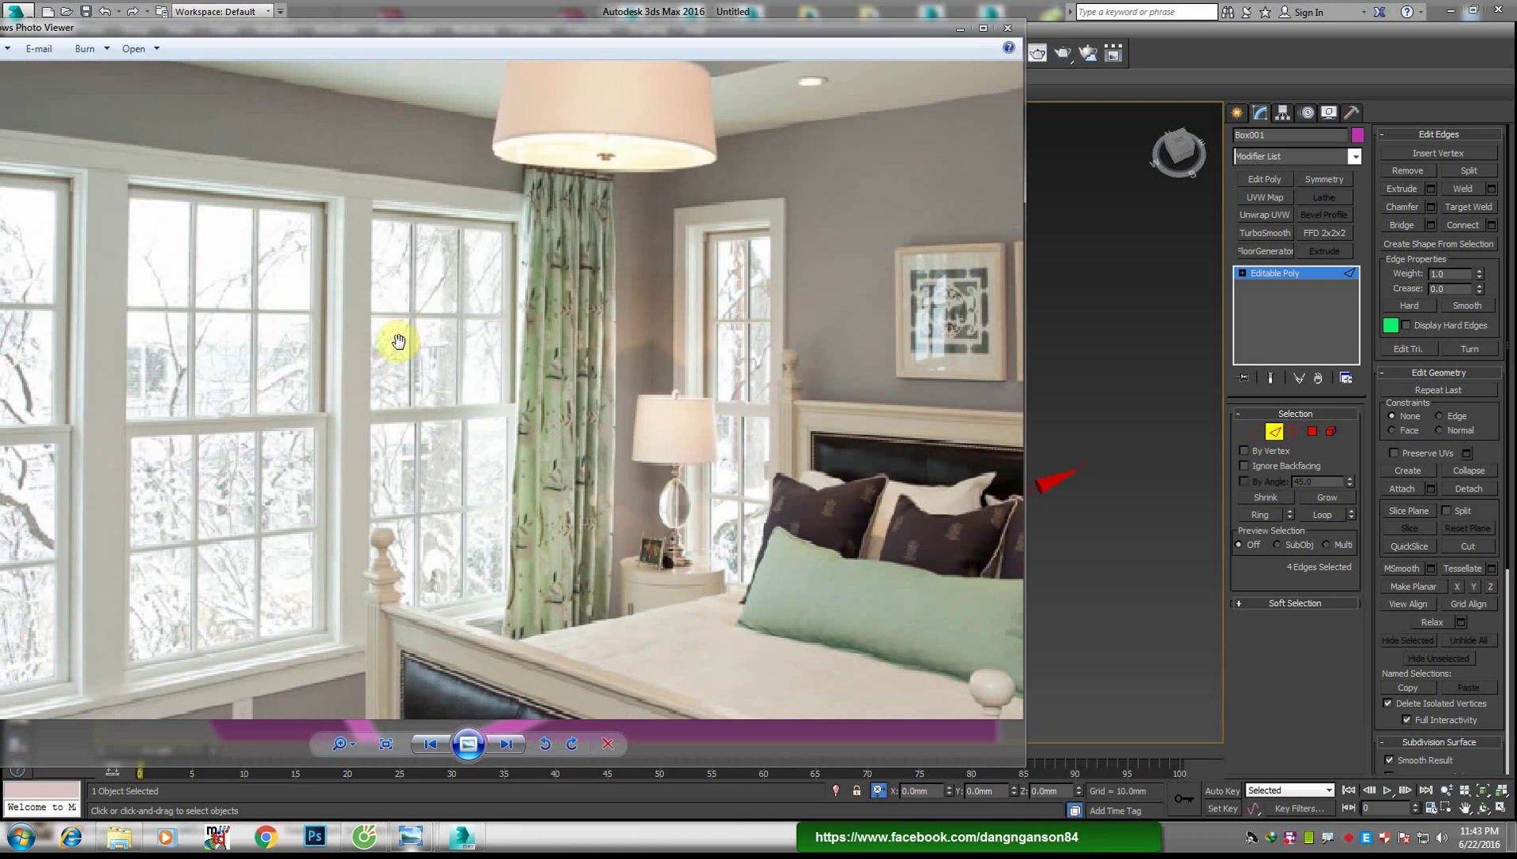
scroll(393, 342, "down", 1)
left_click_drag(389, 362, 563, 344)
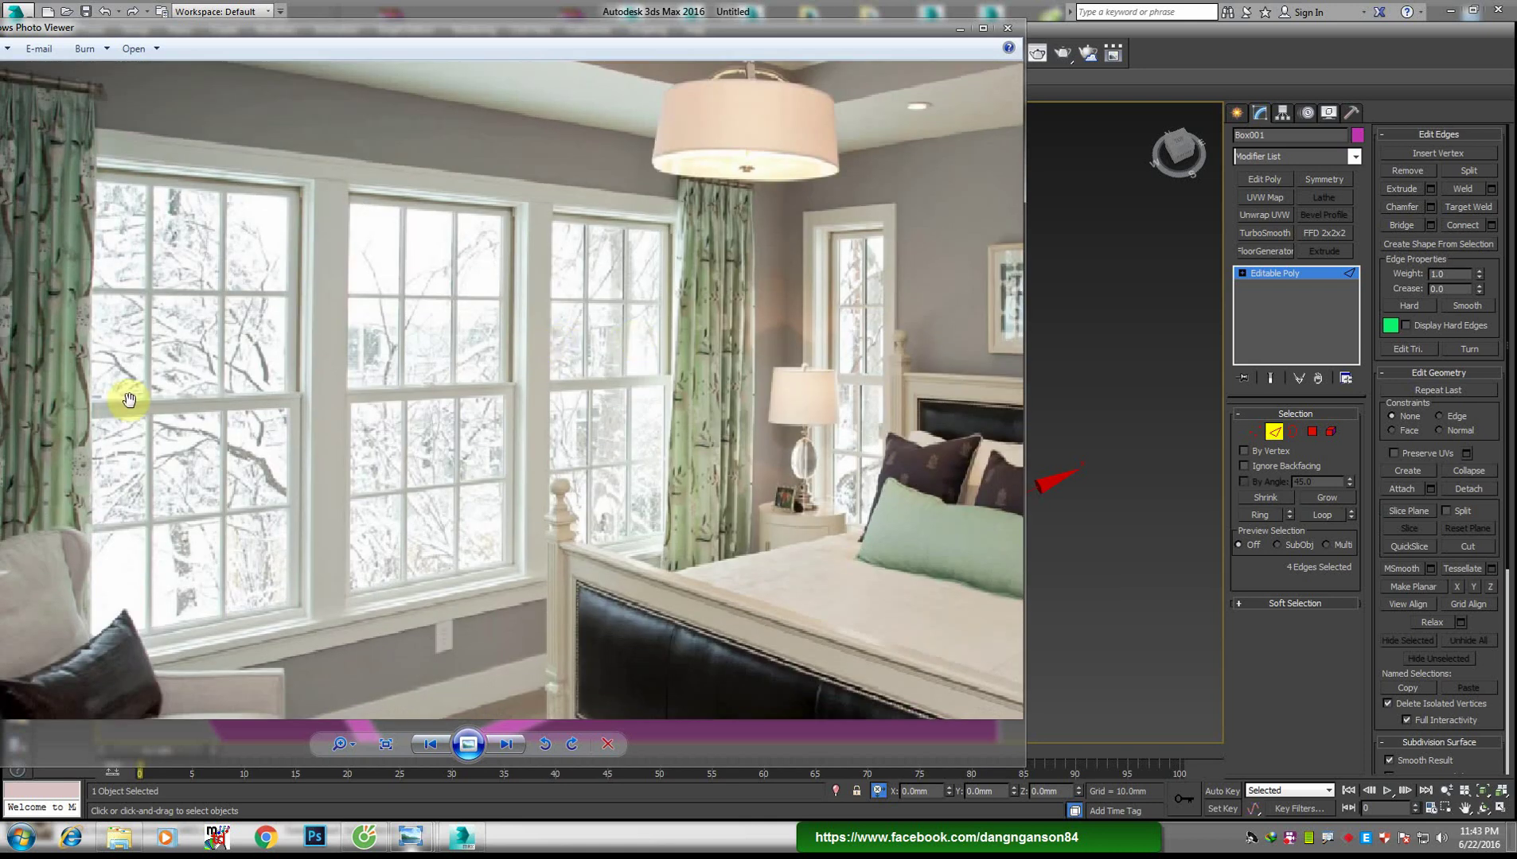
scroll(545, 373, "up", 1)
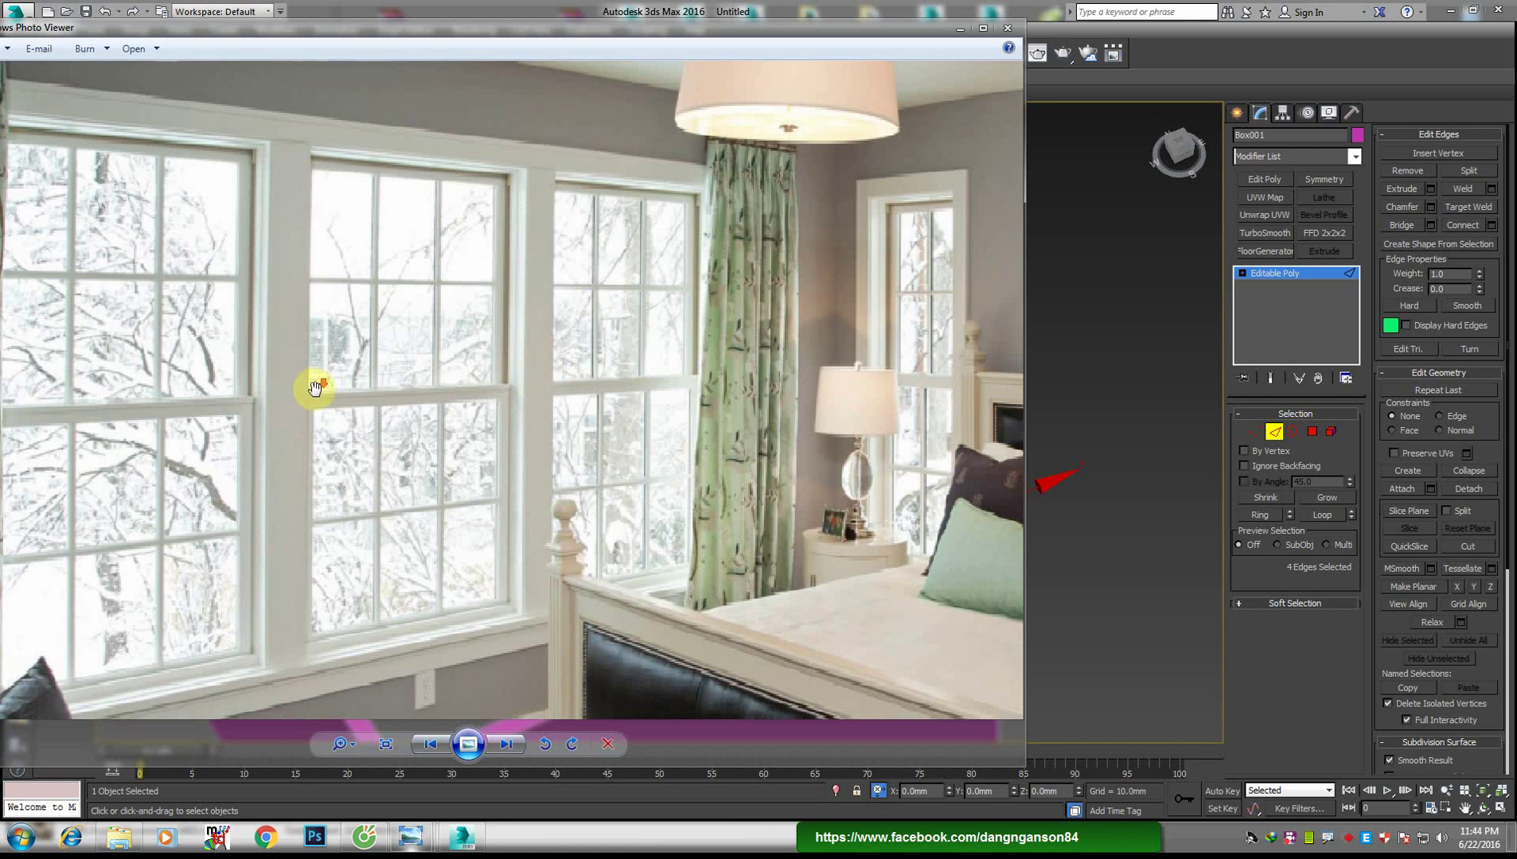
scroll(314, 388, "down", 1)
left_click_drag(396, 373, 463, 364)
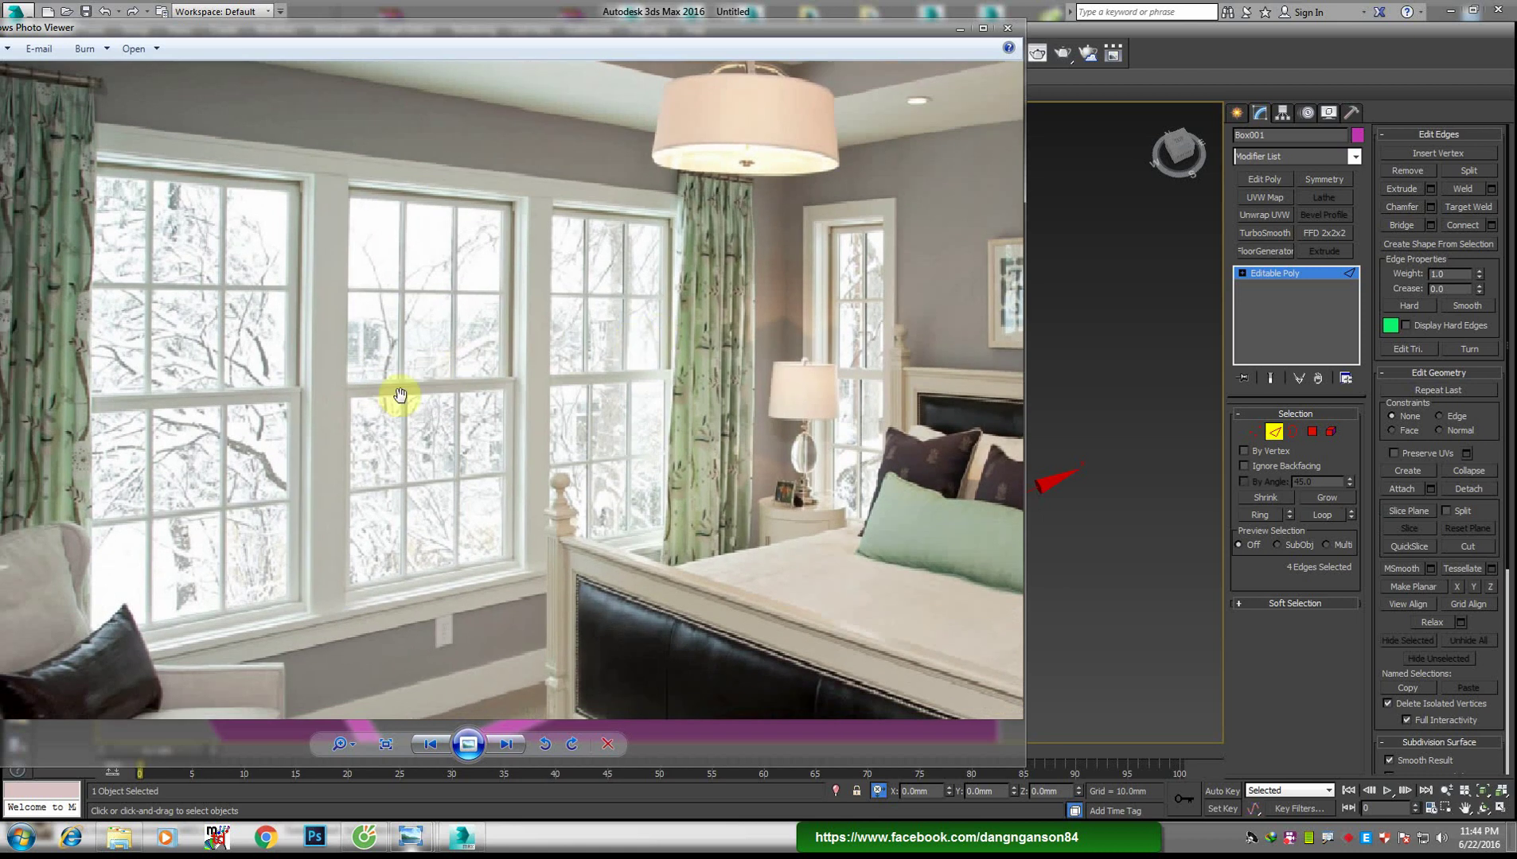
scroll(338, 390, "up", 1)
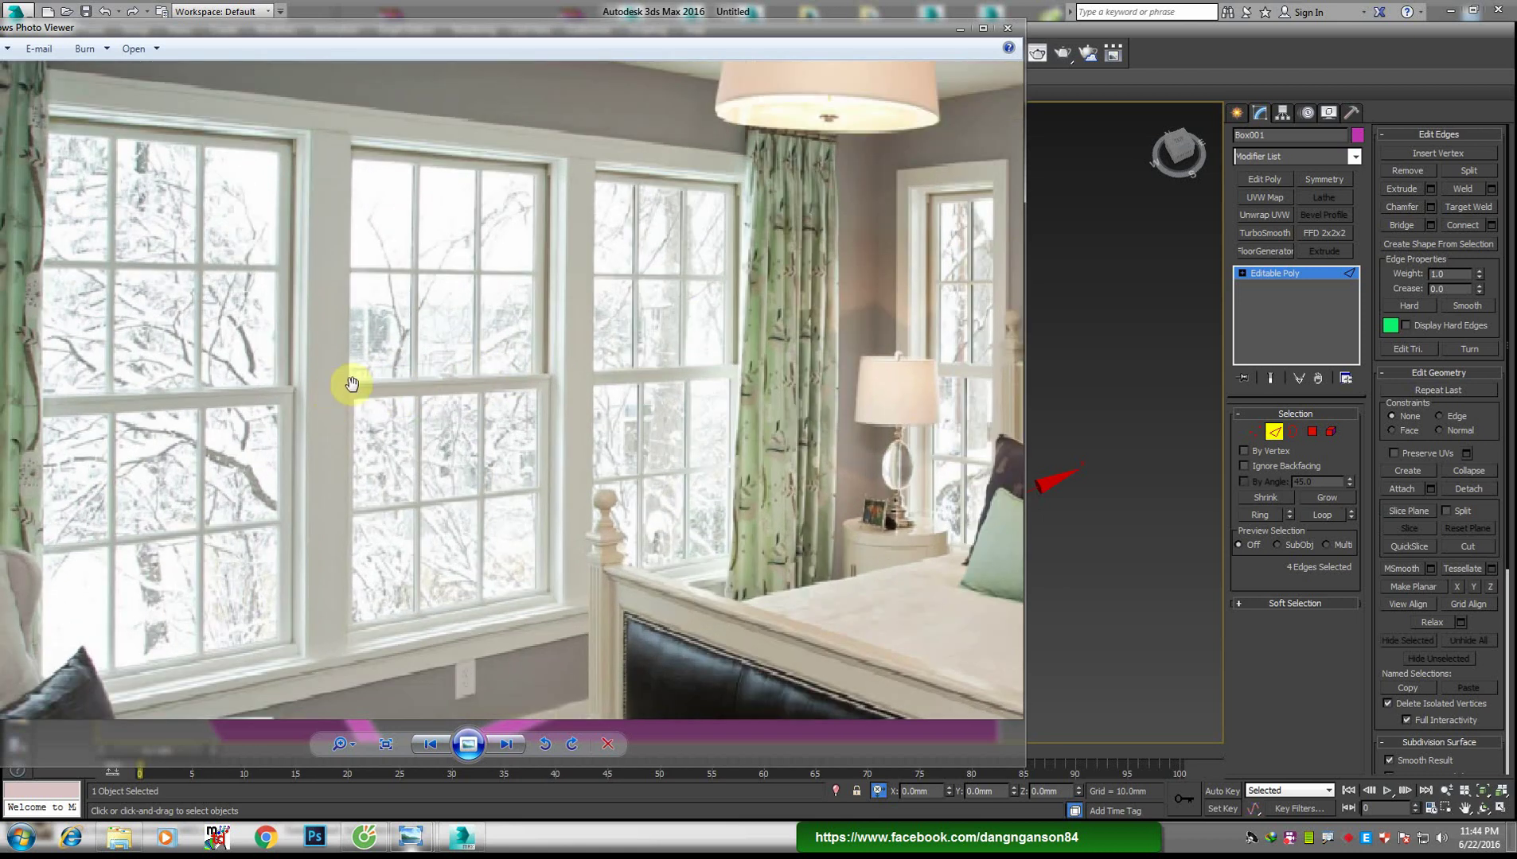
scroll(581, 354, "down", 1)
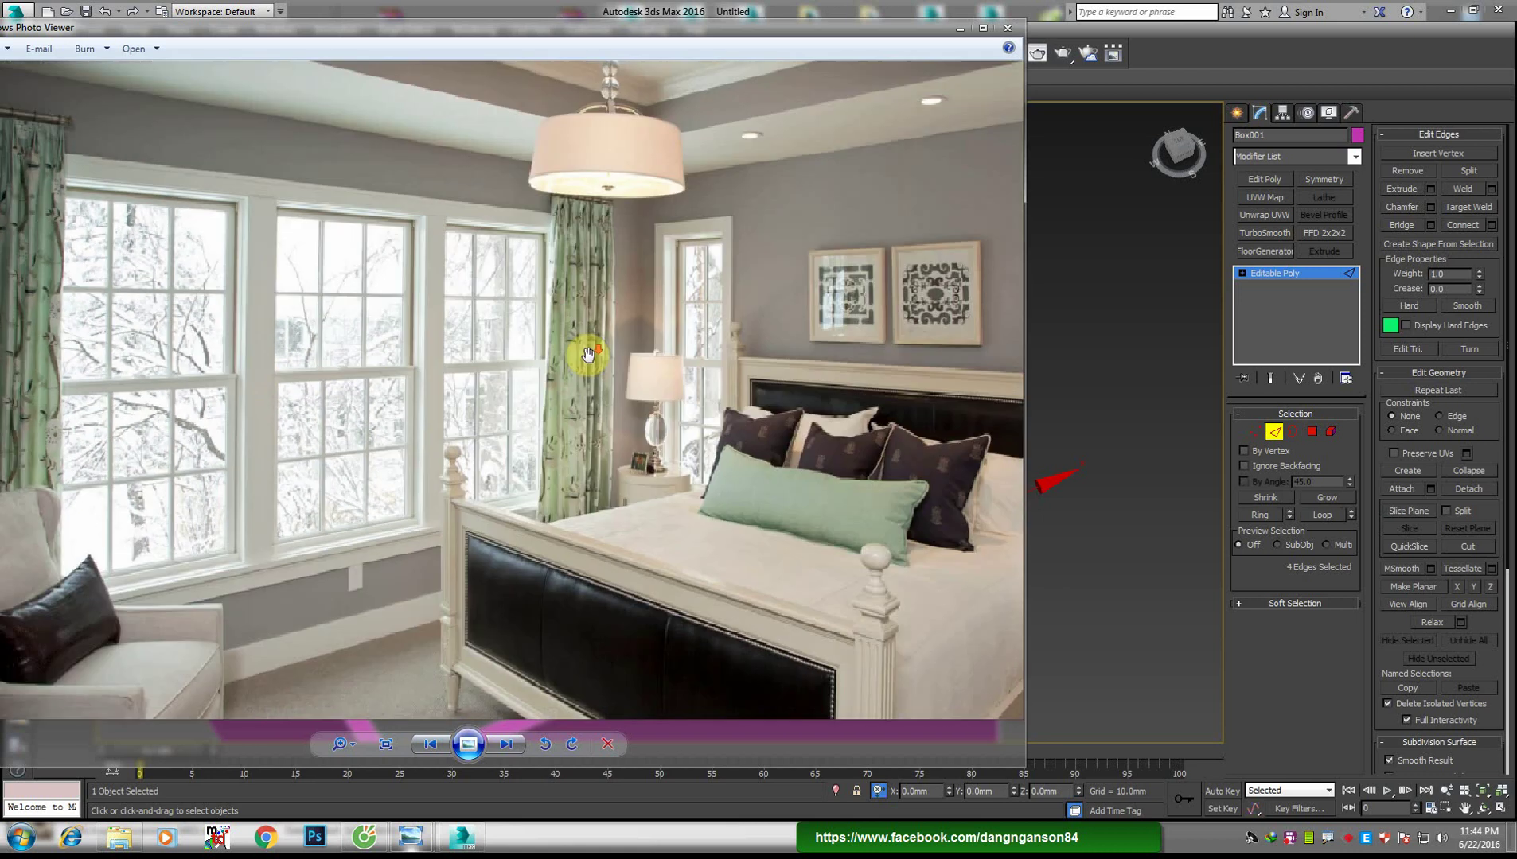
left_click(465, 832)
Place a vertical Swift Loop edge loop on the box's long wall, checking the reference photo
mouse_move(798, 399)
middle_mouse_down("alt")
mouse_move(720, 405)
mouse_move(741, 355)
middle_mouse_up("alt")
scroll(519, 457, "up", 4)
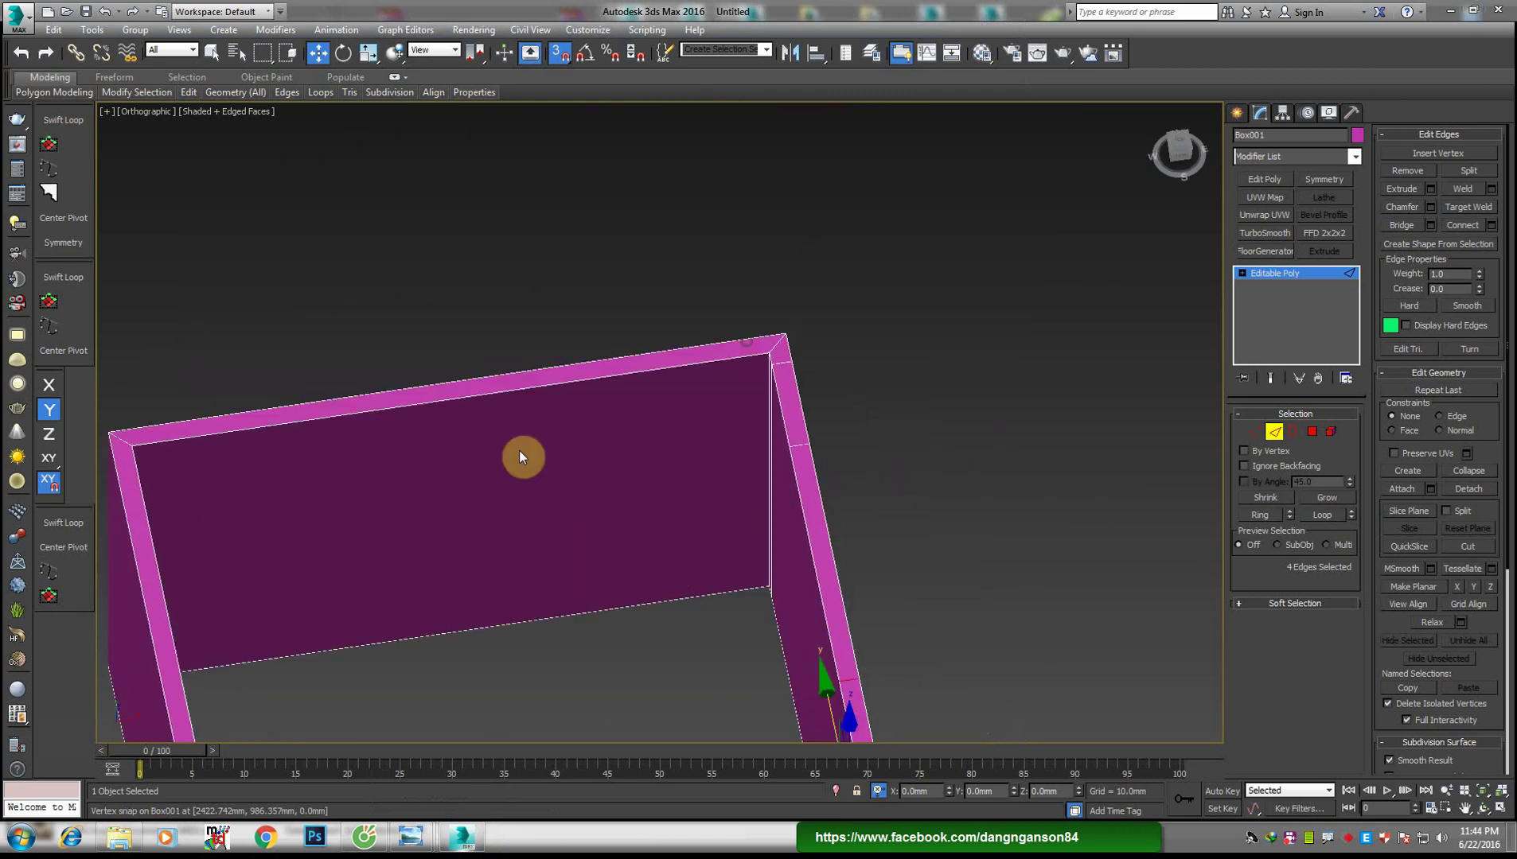
key("alt+q")
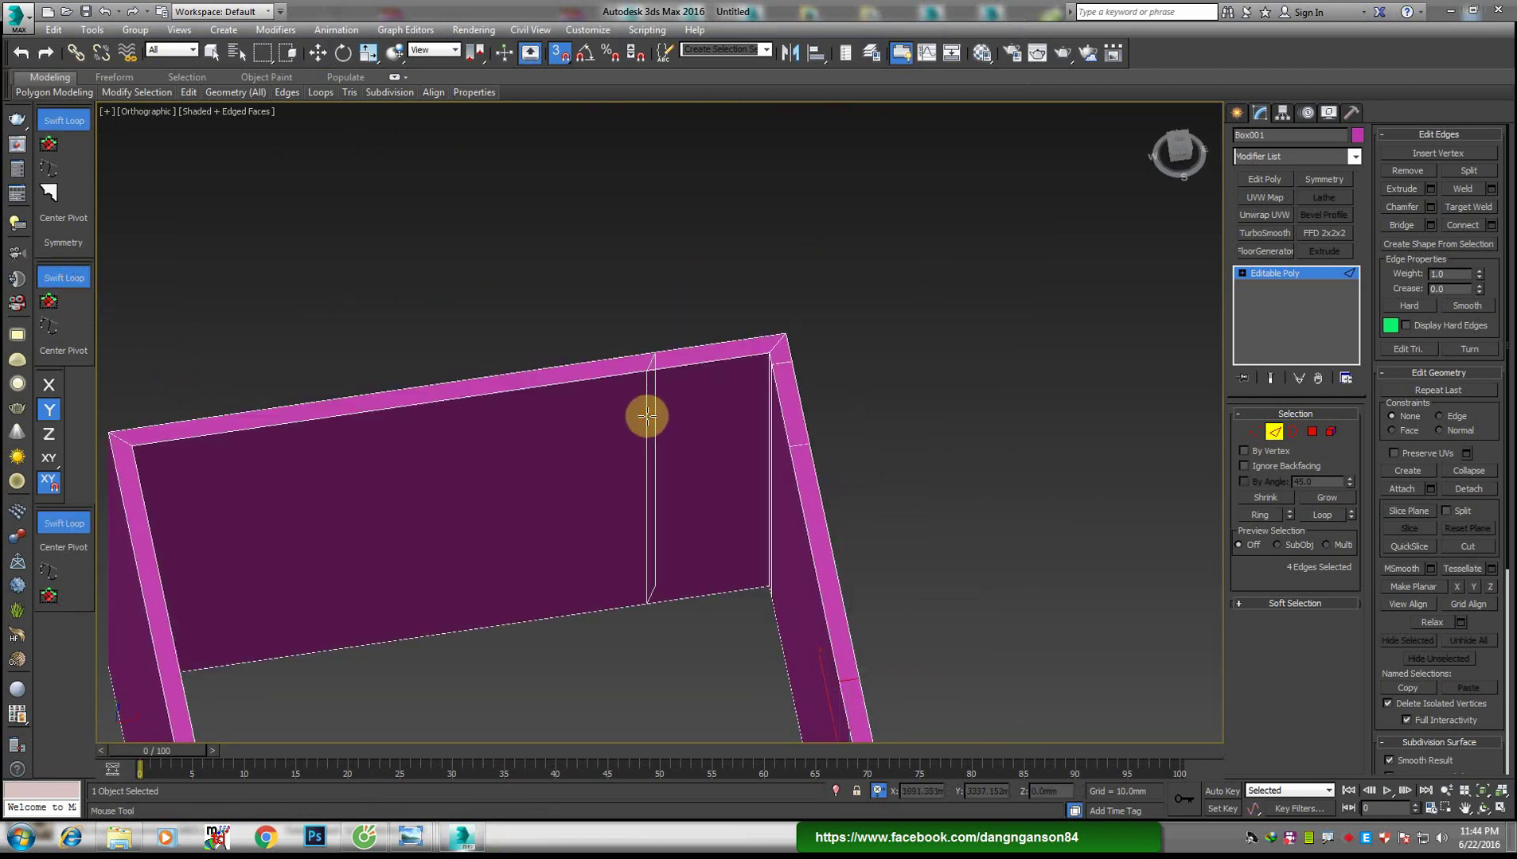
left_click(642, 416)
key("w")
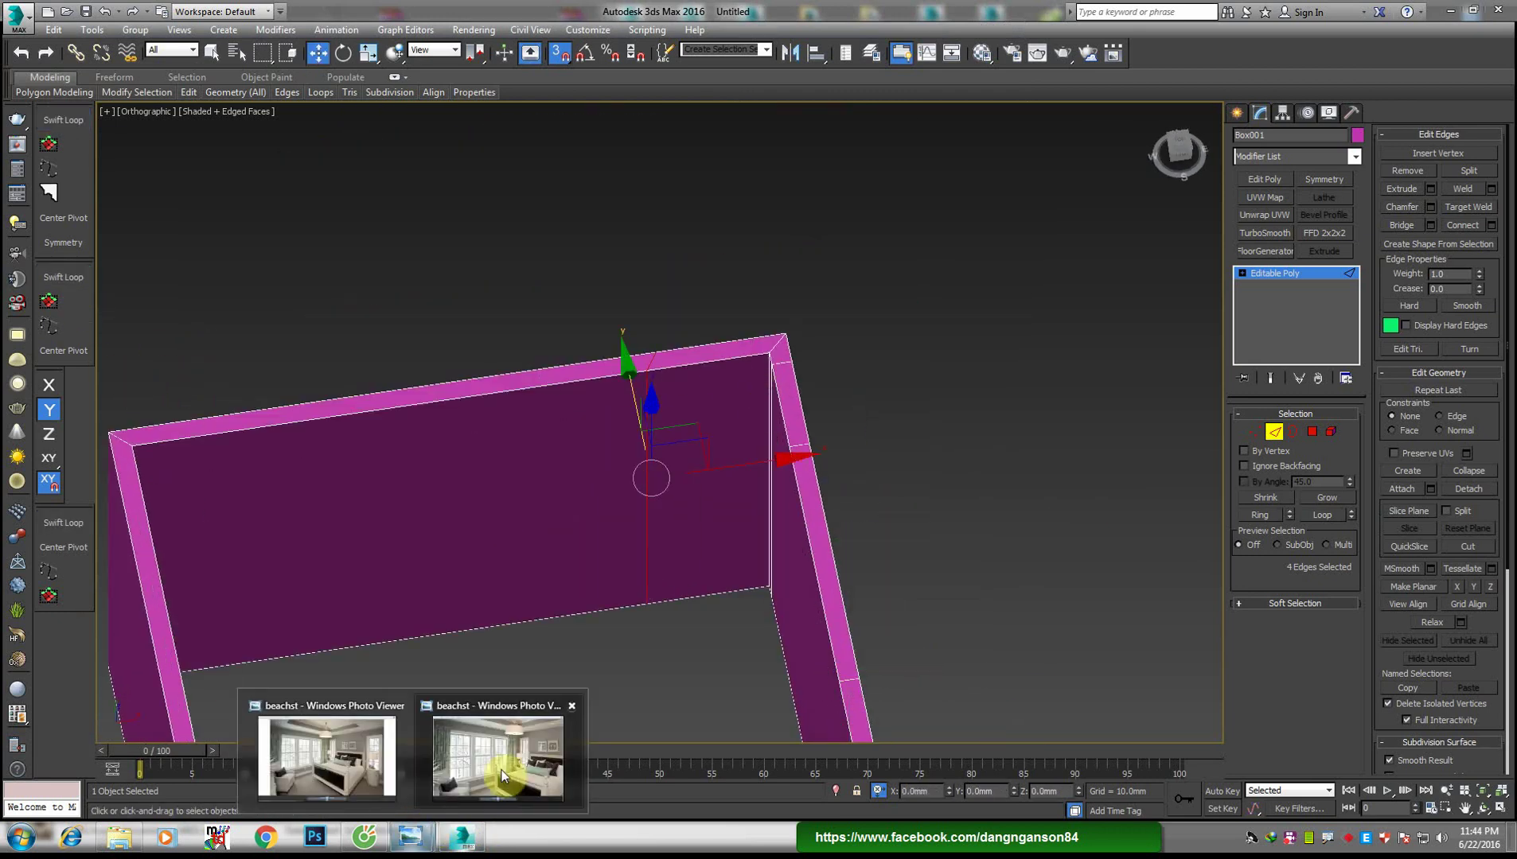
left_click(475, 764)
scroll(628, 351, "up", 1)
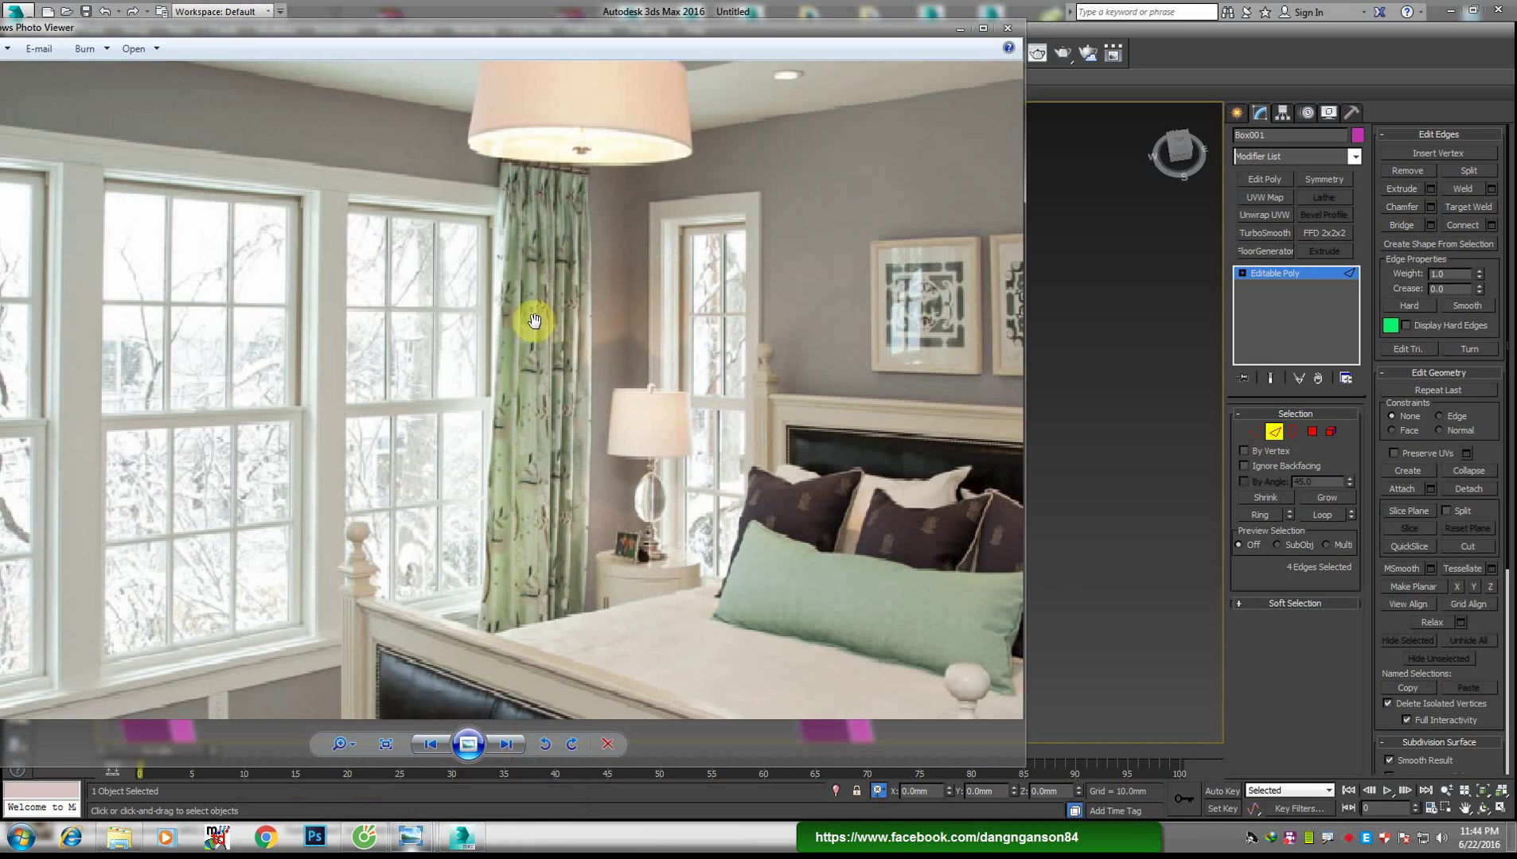
left_click(461, 837)
scroll(731, 454, "up", 2)
Scale the loop flat on X, snap it to the wall corner, and offset it -600
key("r")
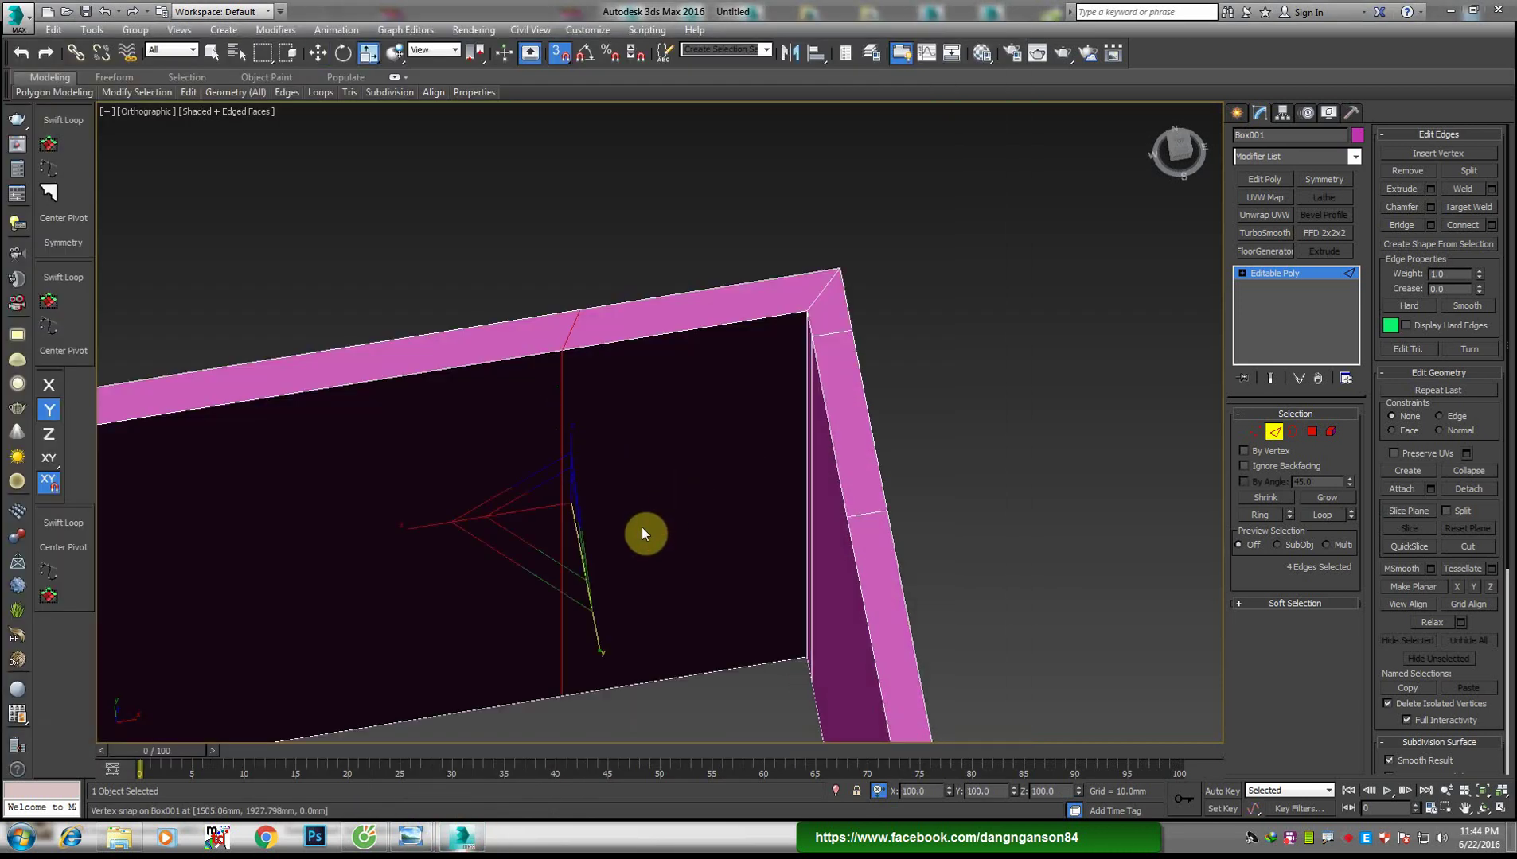
left_click_drag(430, 531, 422, 531)
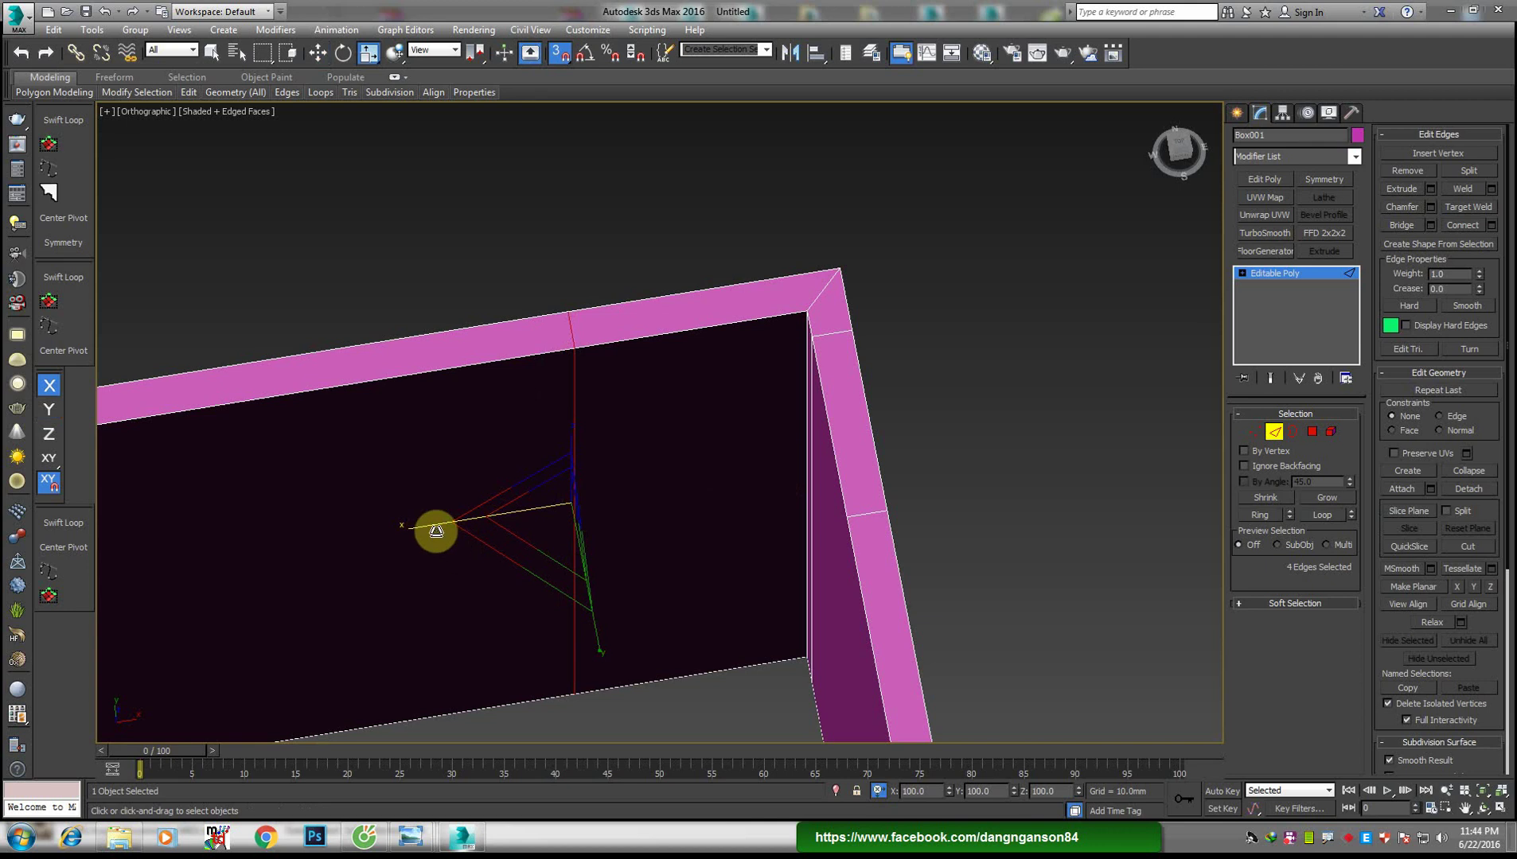
key("w")
left_click_drag(628, 470, 807, 305)
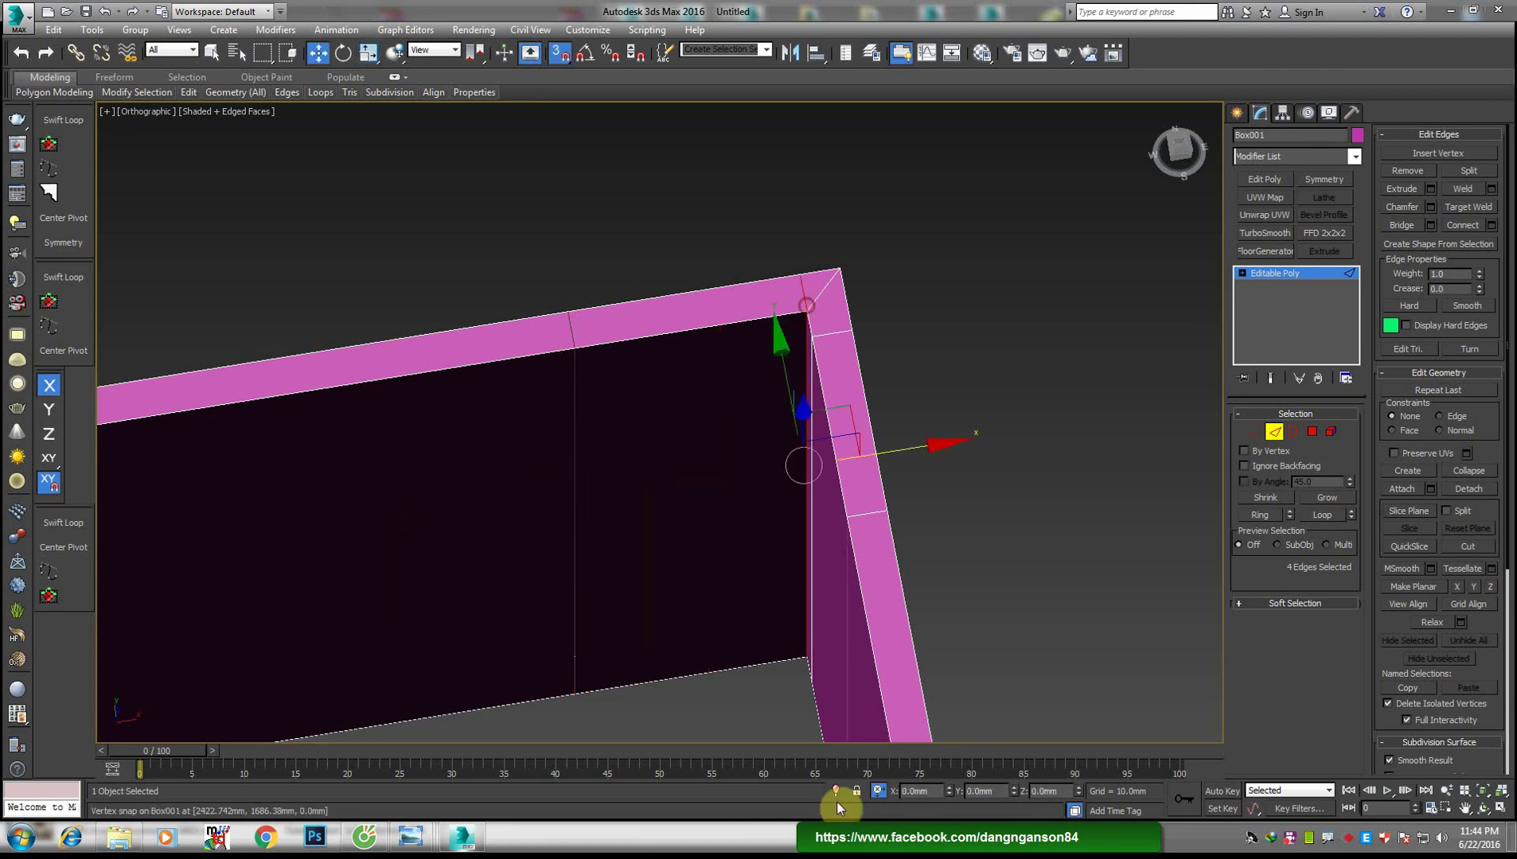
left_click(931, 793)
type("-600")
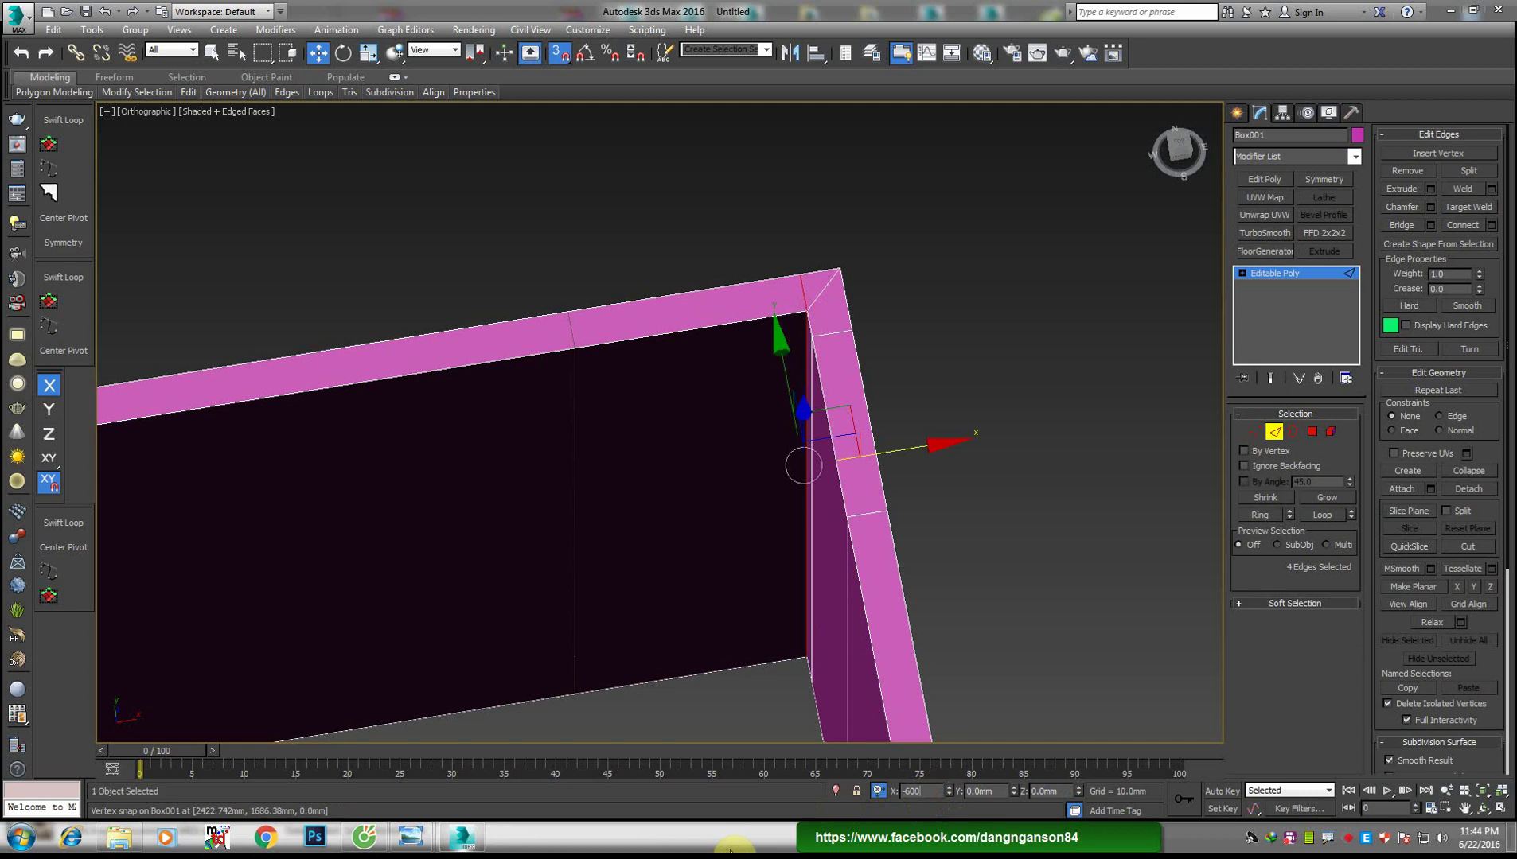
key("Return")
Add a second edge loop, snap it onto the first, and offset it -26 on X
middle_click_drag(707, 494, 839, 514)
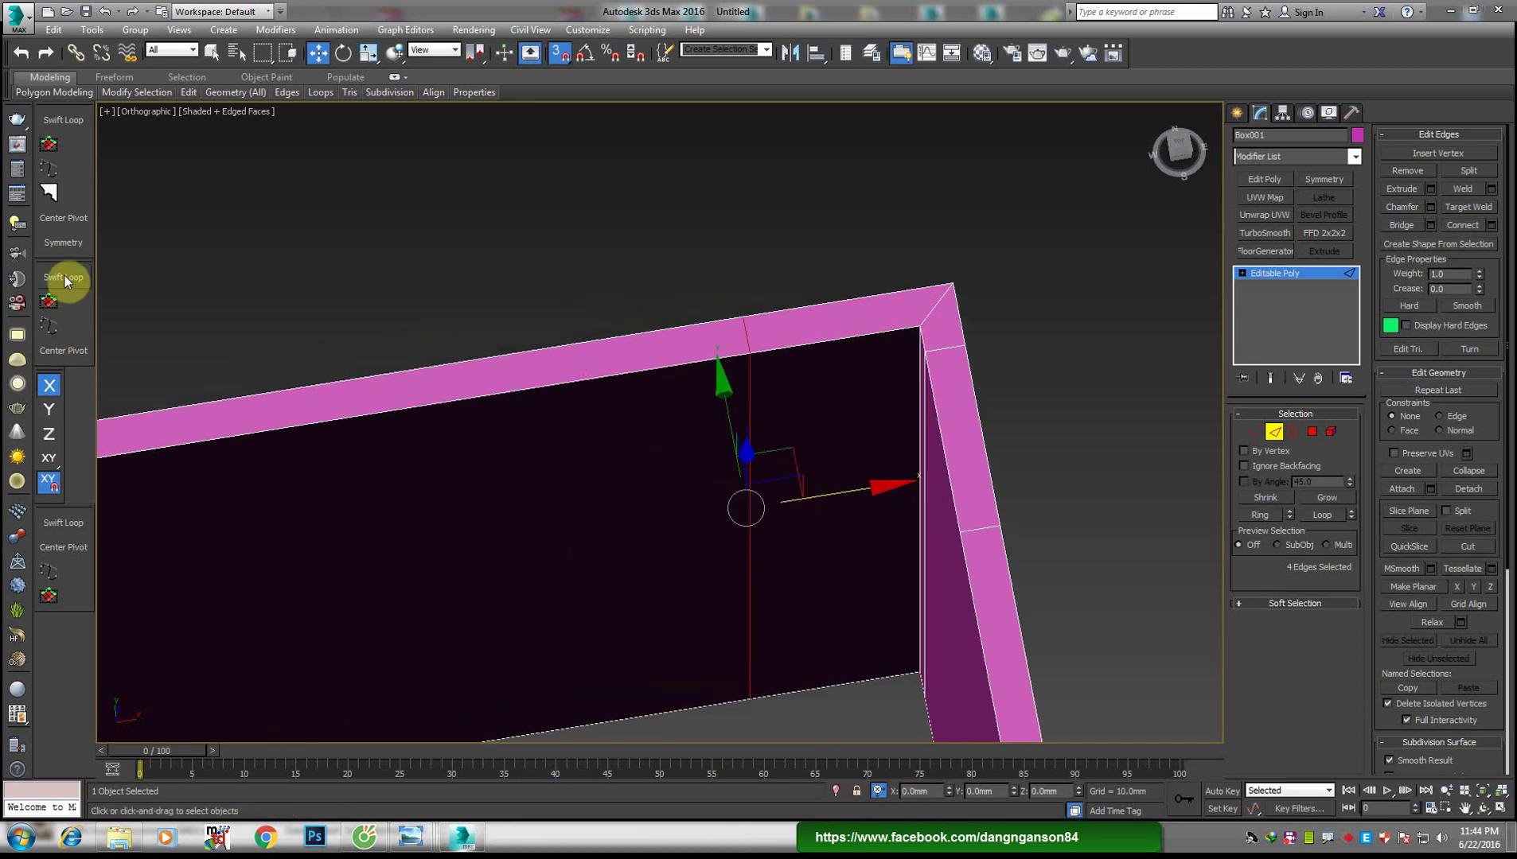
left_click(519, 453)
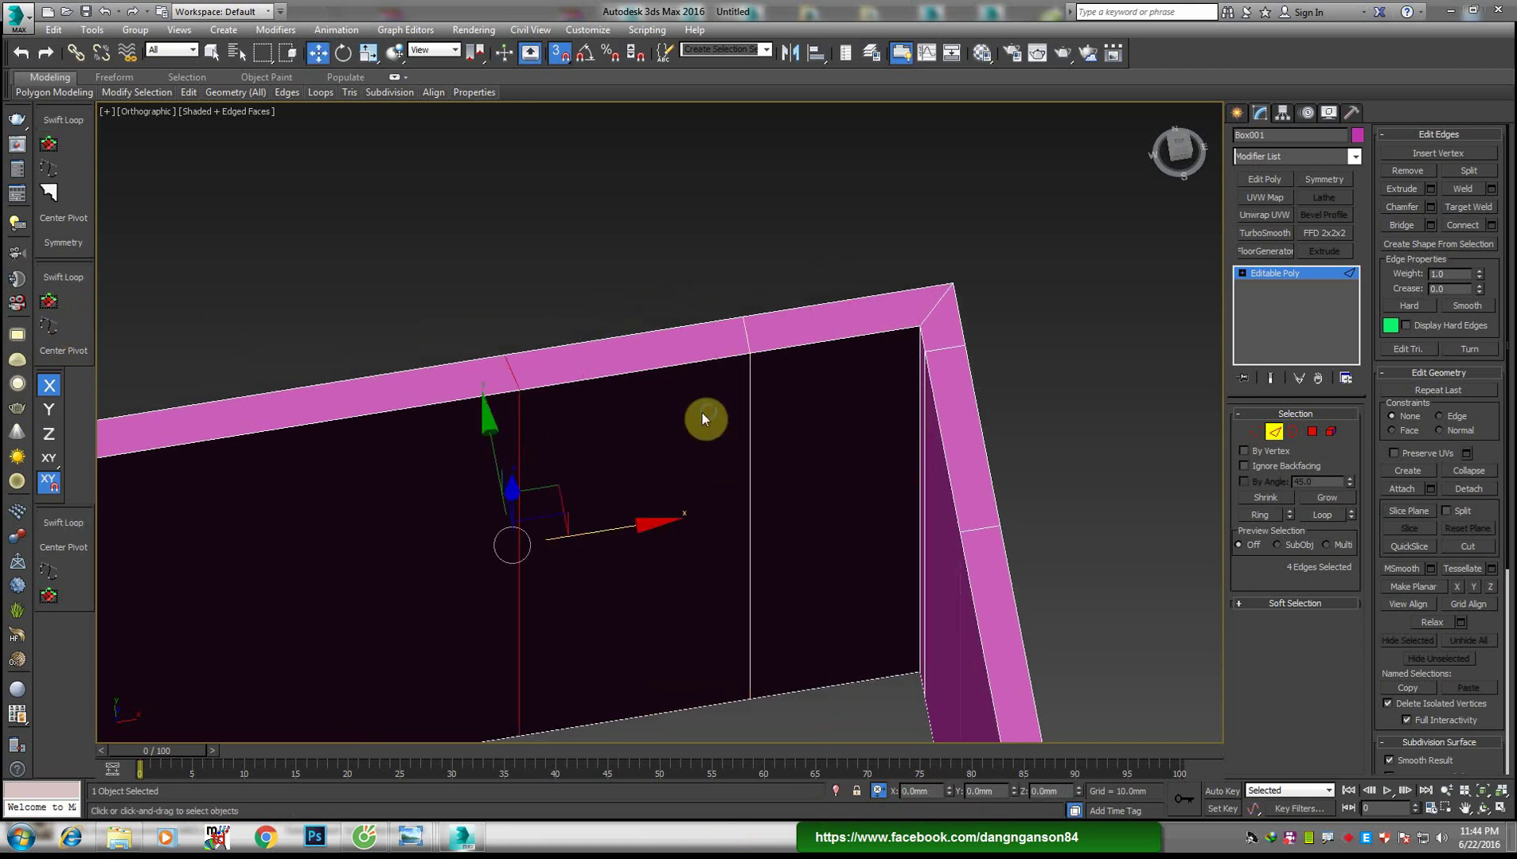
key("r")
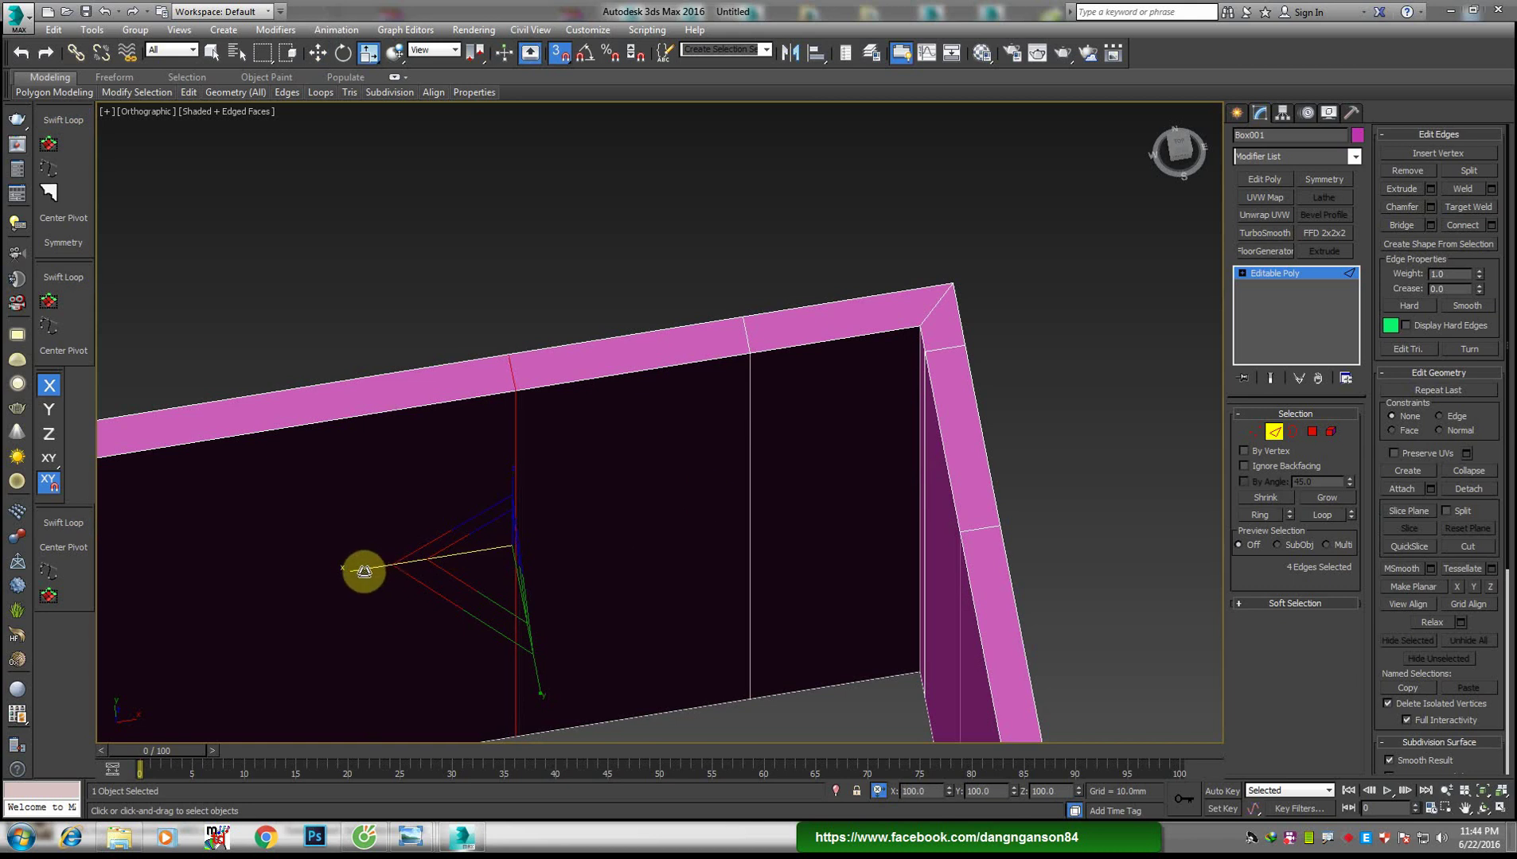
key("w")
left_click_drag(632, 528, 754, 345)
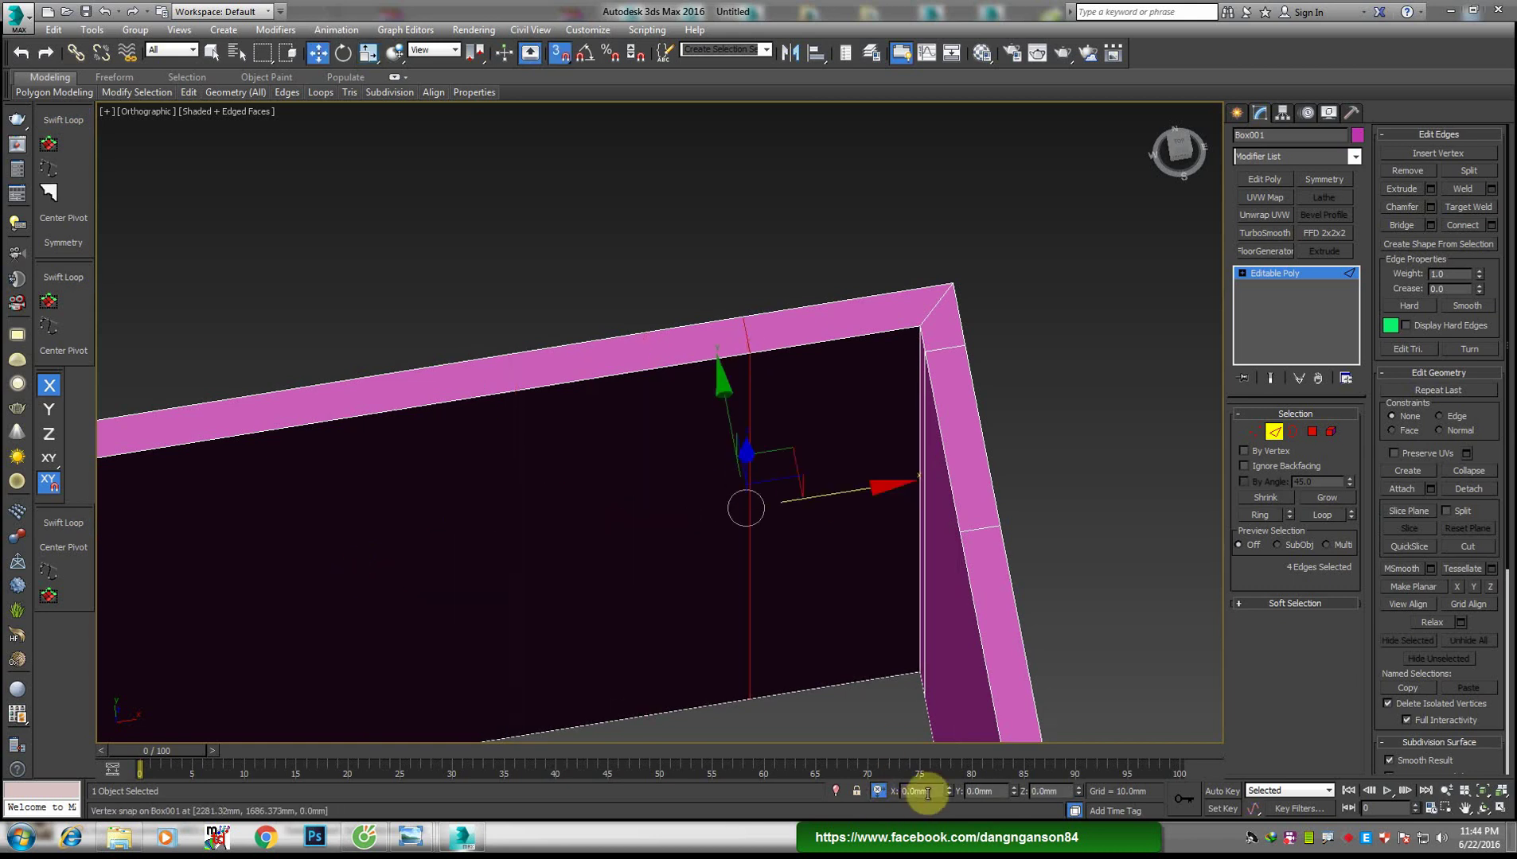
key("Return")
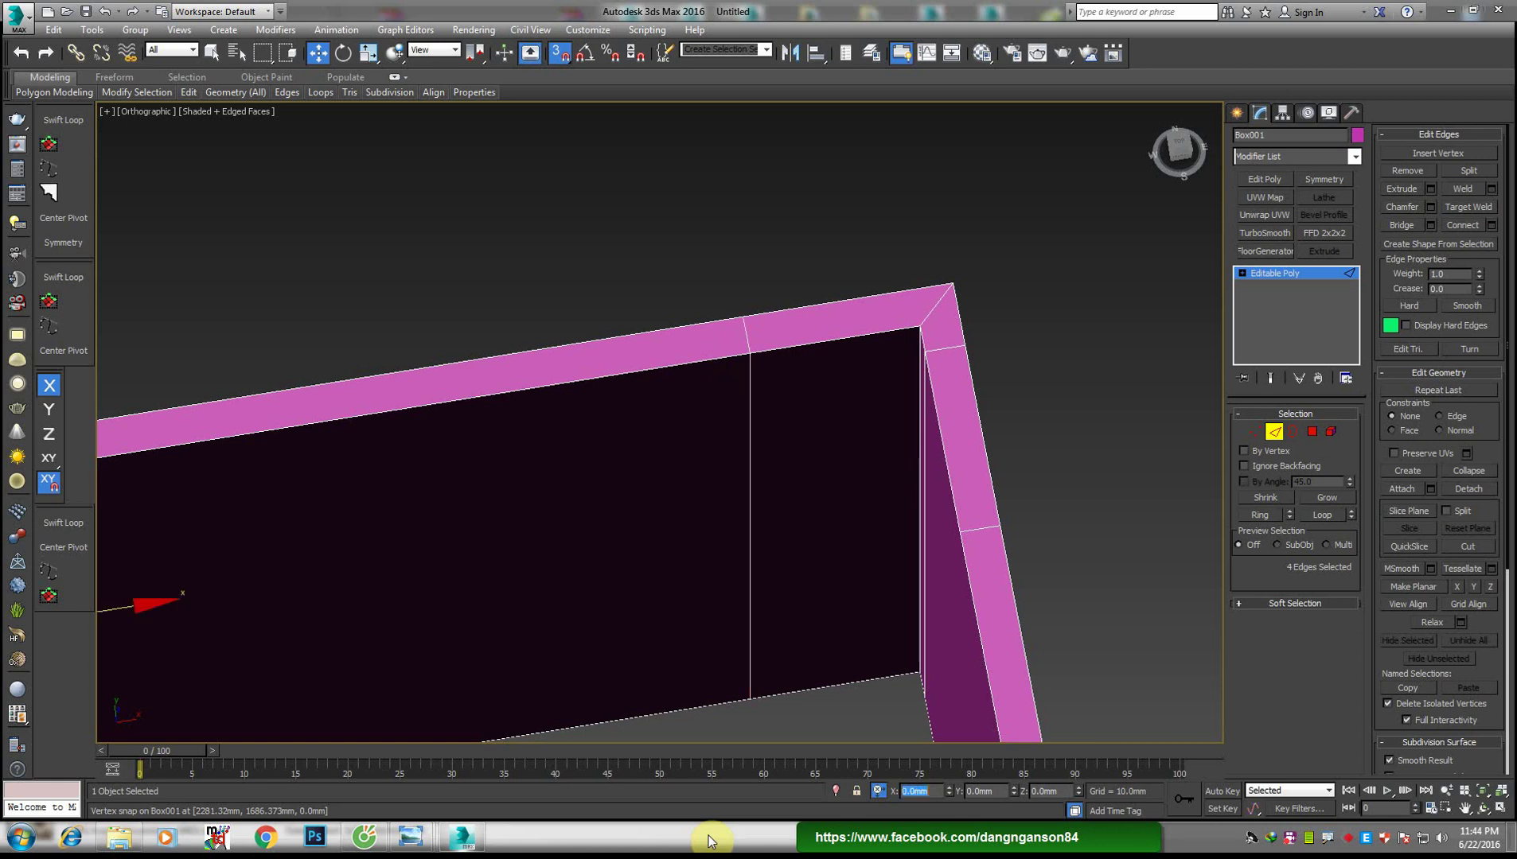
scroll(852, 358, "down", 2)
mouse_move(871, 378)
middle_mouse_down("alt")
mouse_move(786, 501)
mouse_move(785, 465)
middle_mouse_up("alt")
scroll(575, 593, "up", 3)
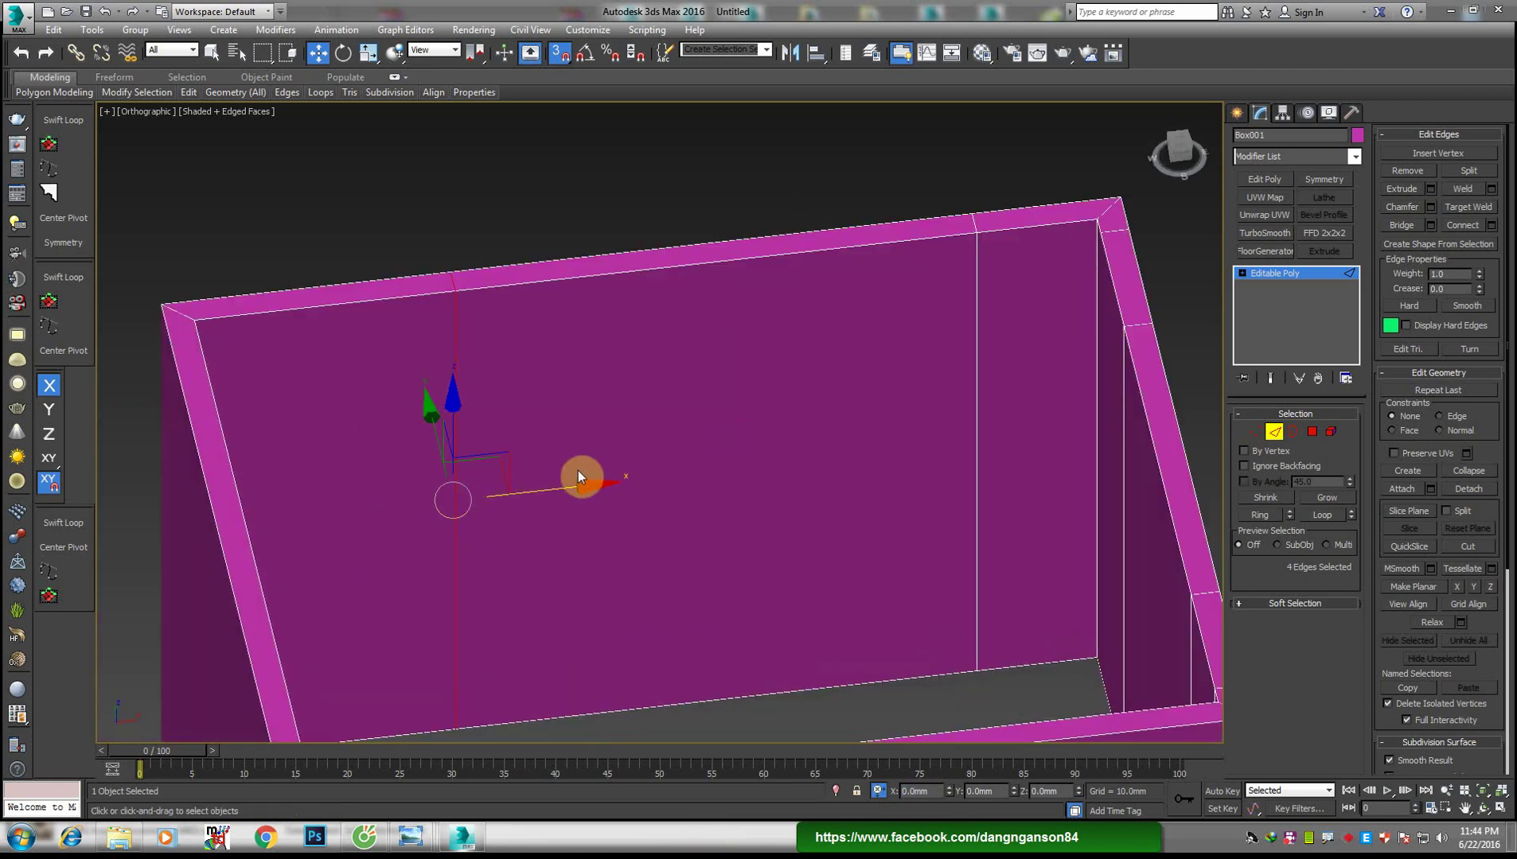
mouse_move(579, 472)
middle_mouse_down("alt")
mouse_move(721, 470)
mouse_move(708, 486)
middle_mouse_up("alt")
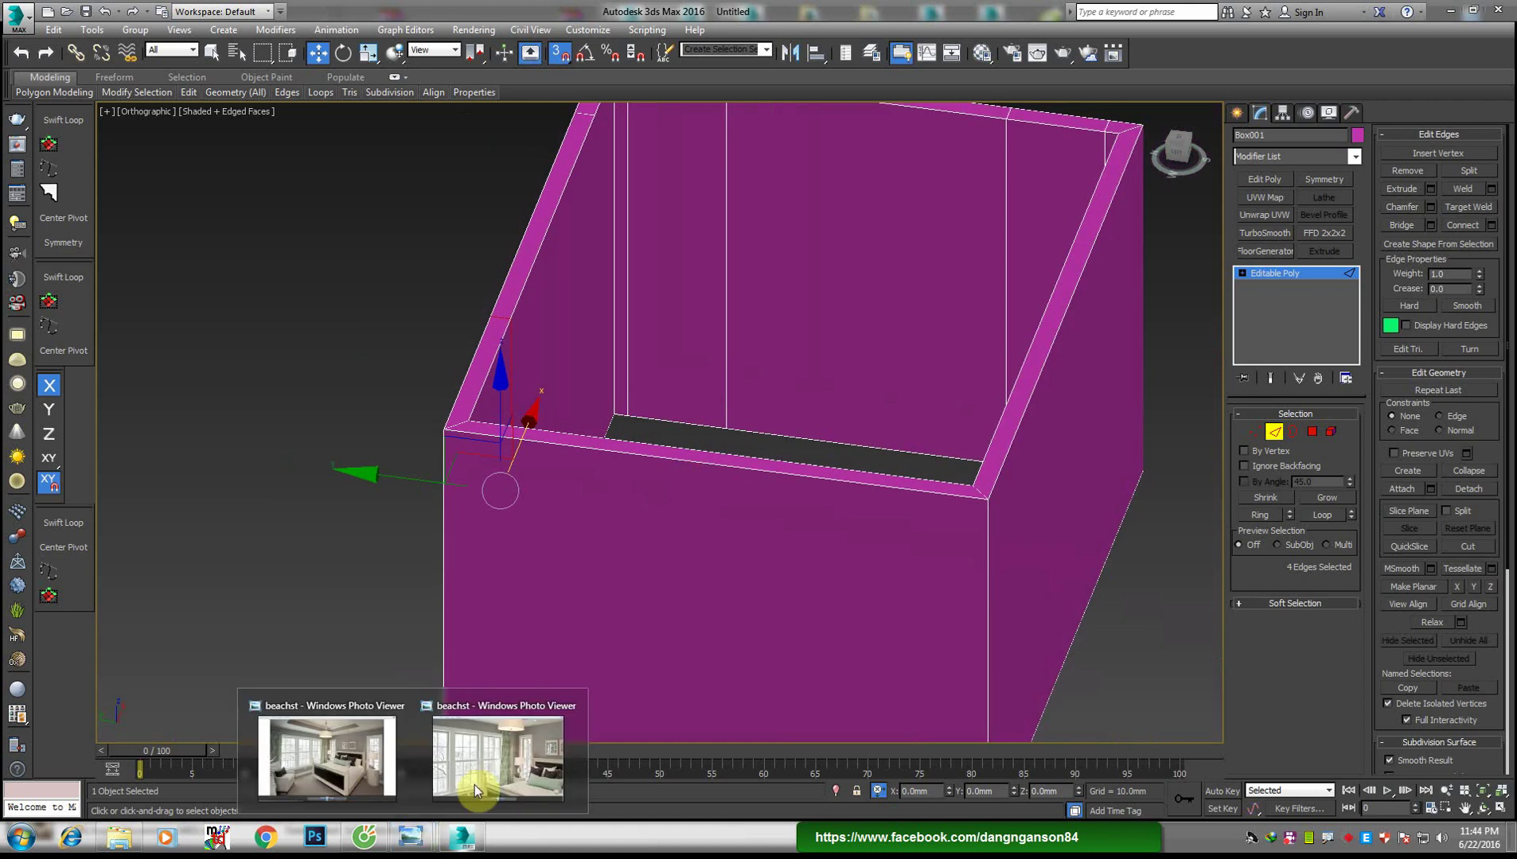
Zoom and pan the bedroom photo to study the windows, tray ceiling and pendant lamp
left_click(476, 790)
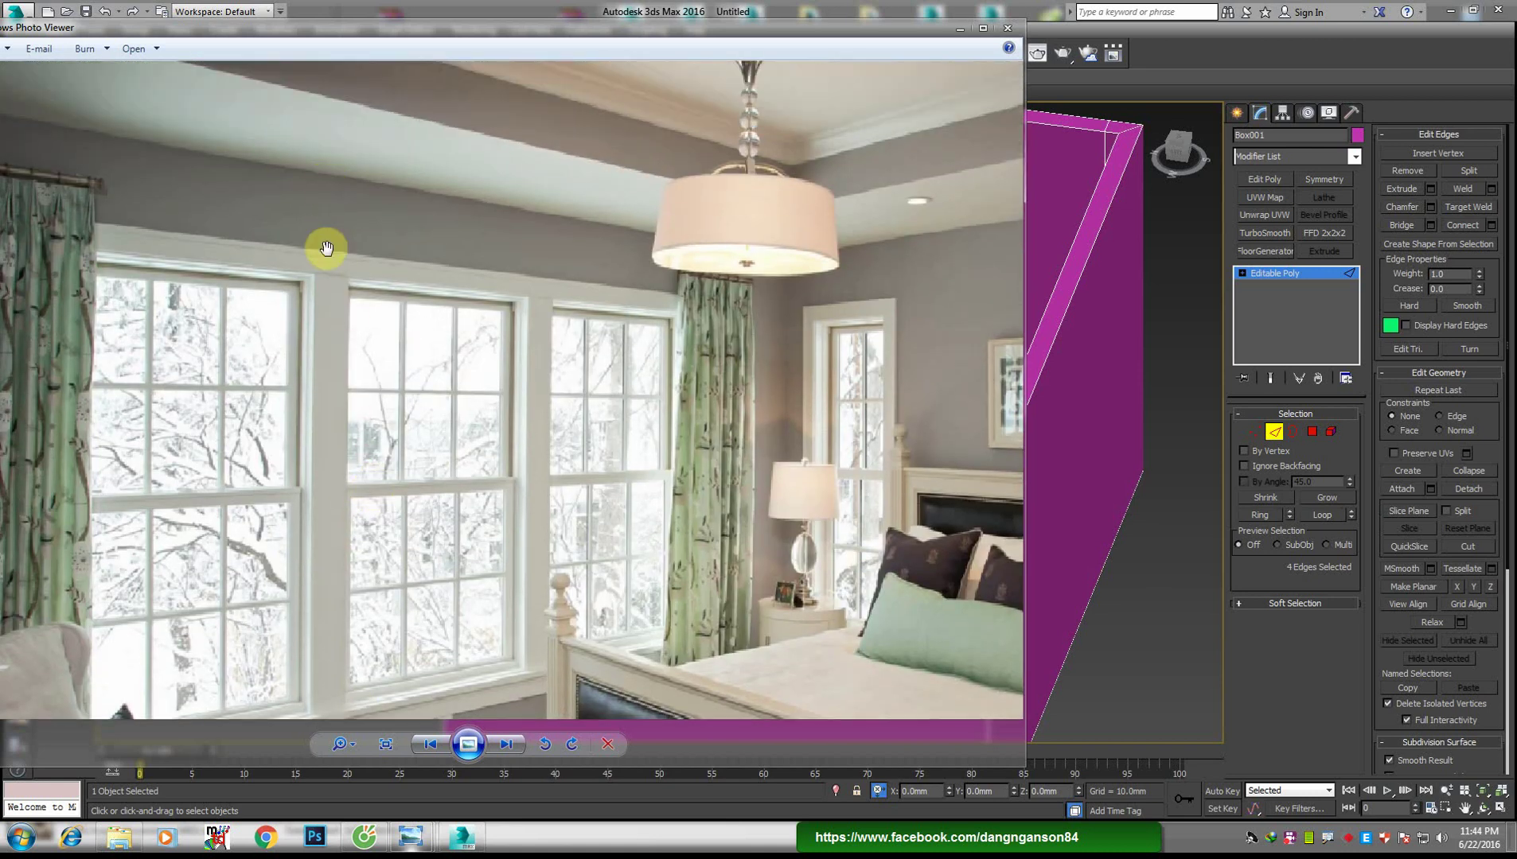
scroll(358, 199, "up", 1)
scroll(398, 120, "up", 1)
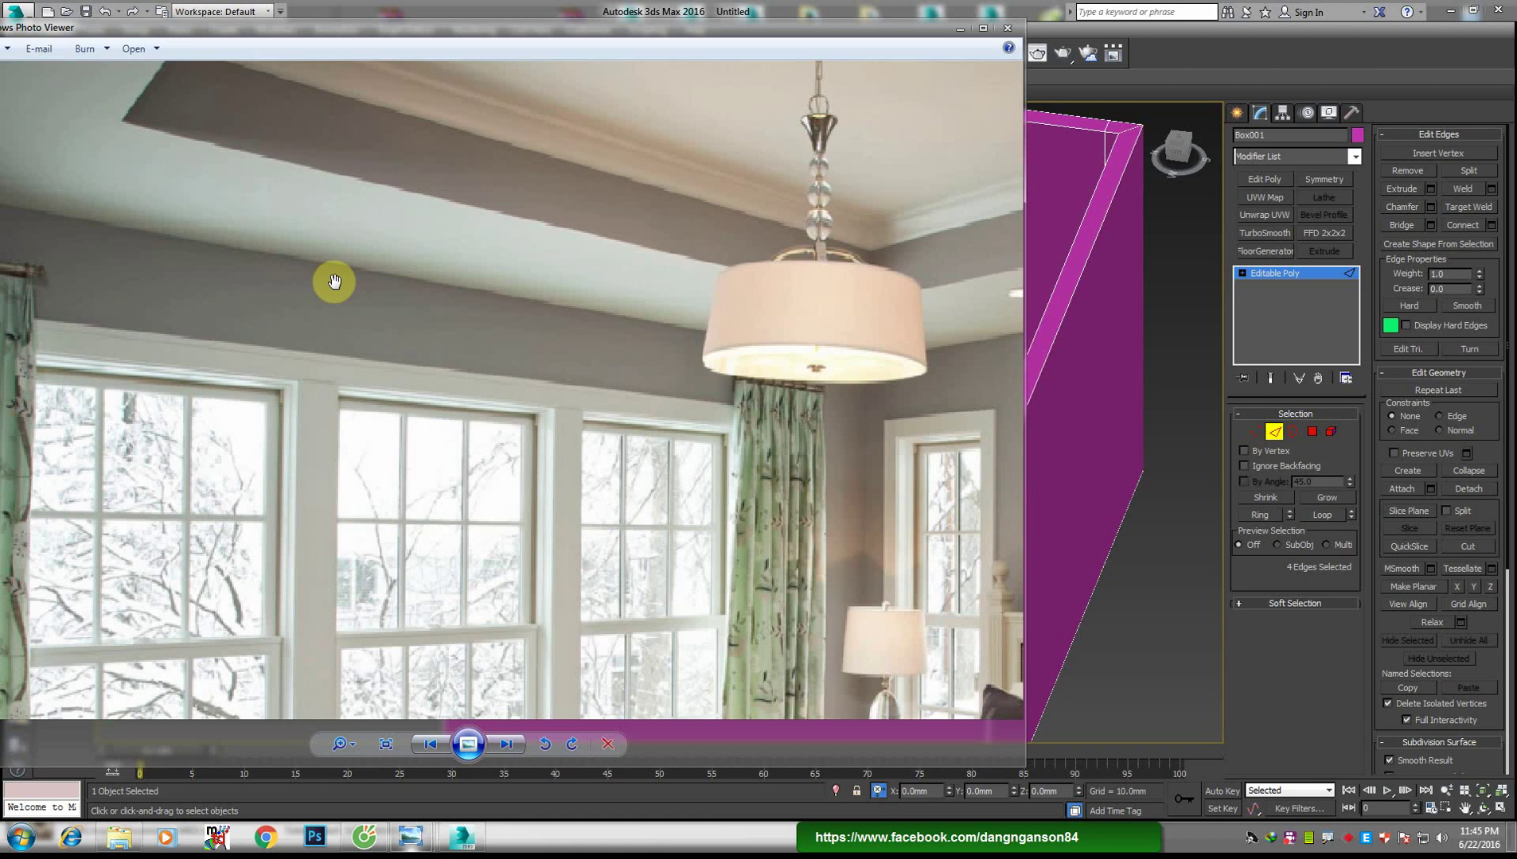
scroll(334, 281, "down", 2)
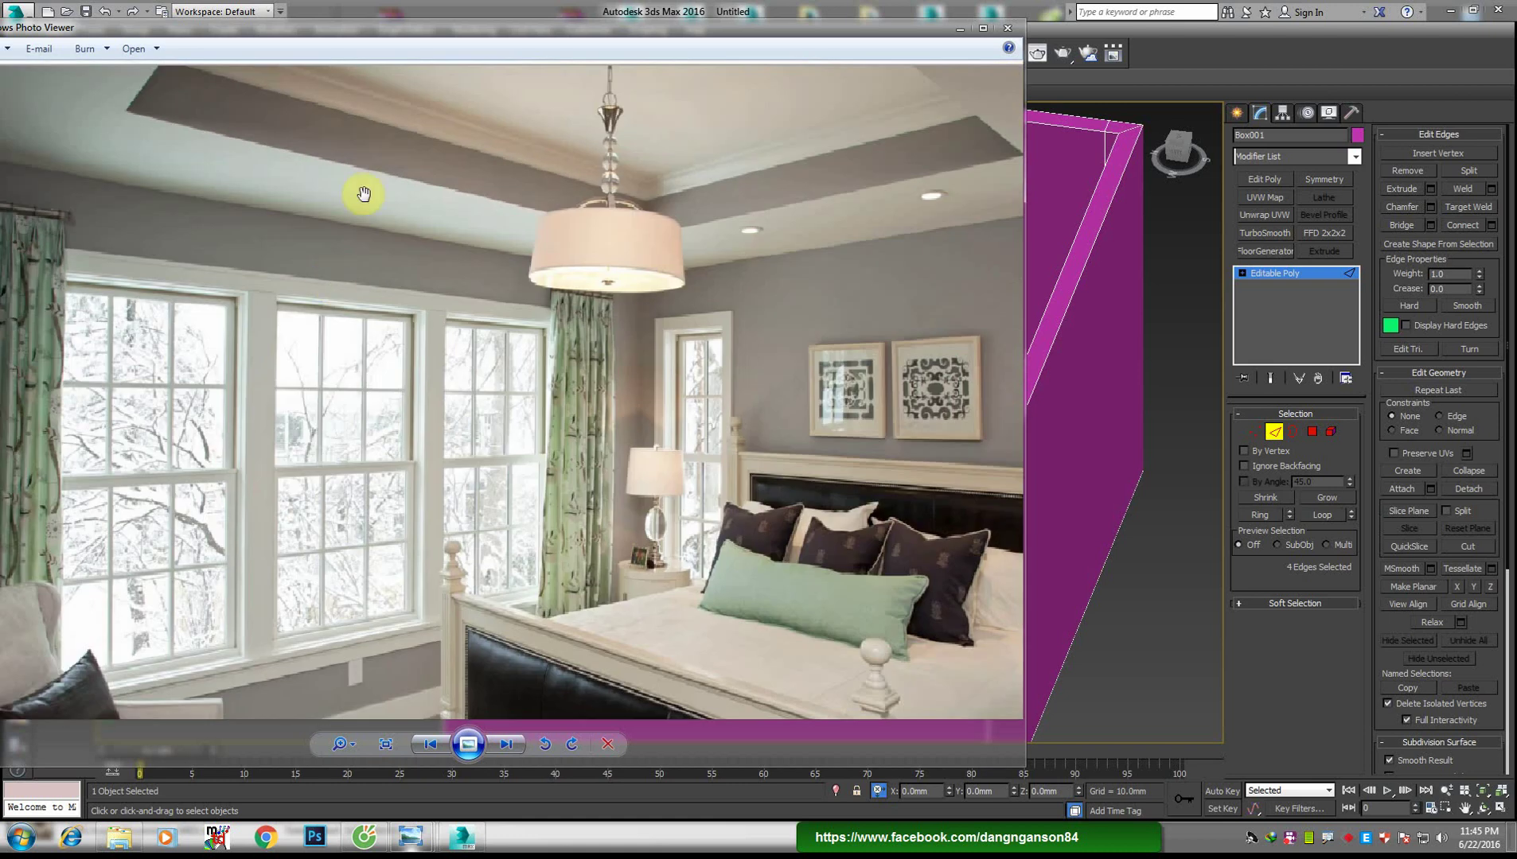
scroll(371, 120, "up", 1)
mouse_move(257, 297)
left_mouse_down()
mouse_move(339, 186)
mouse_move(331, 321)
left_mouse_up()
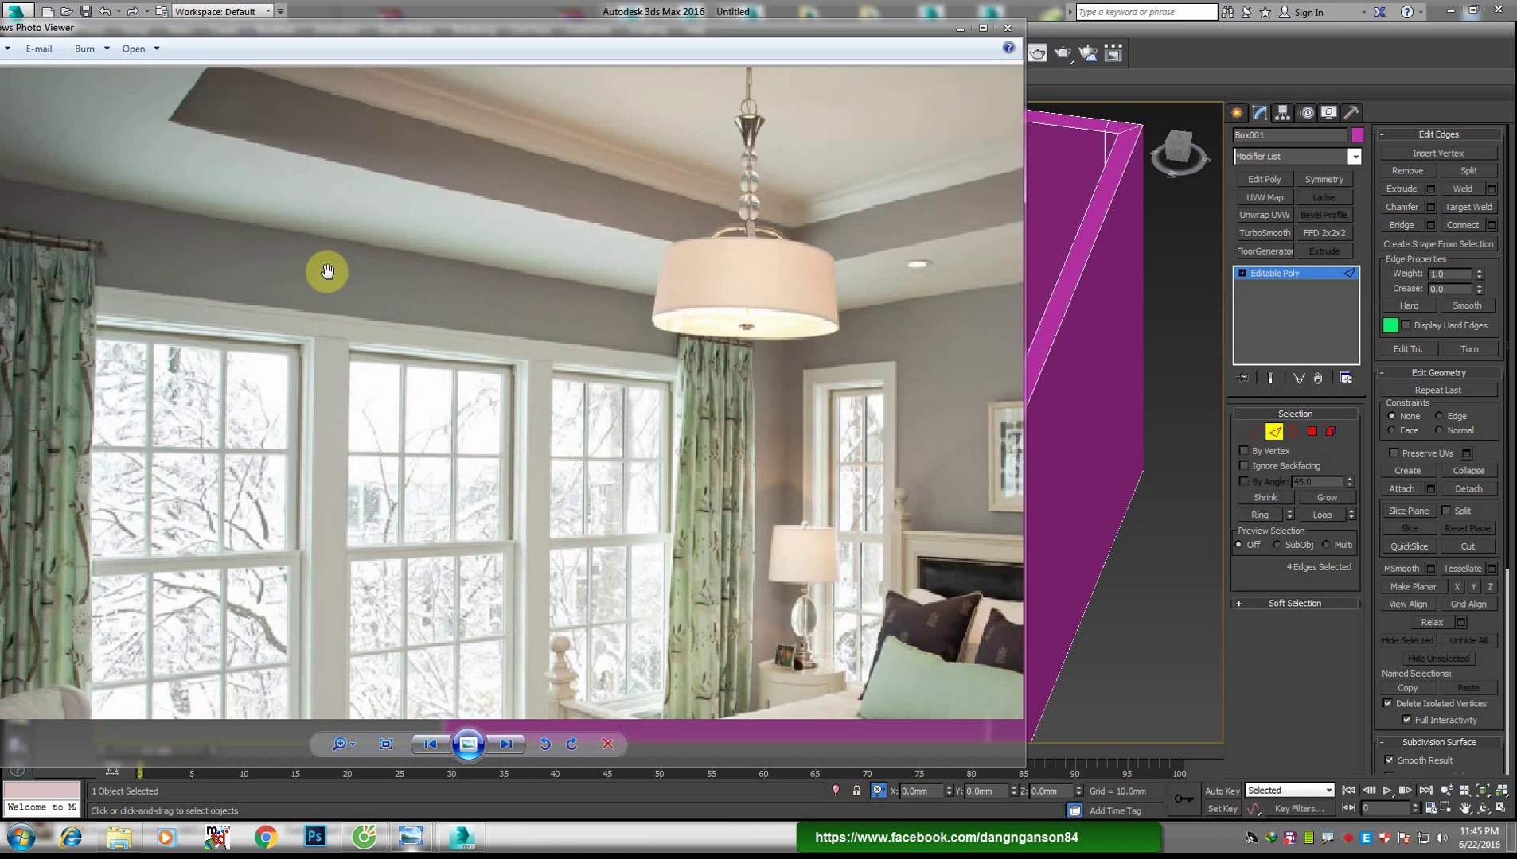
scroll(396, 237, "down", 1)
scroll(398, 262, "down", 1)
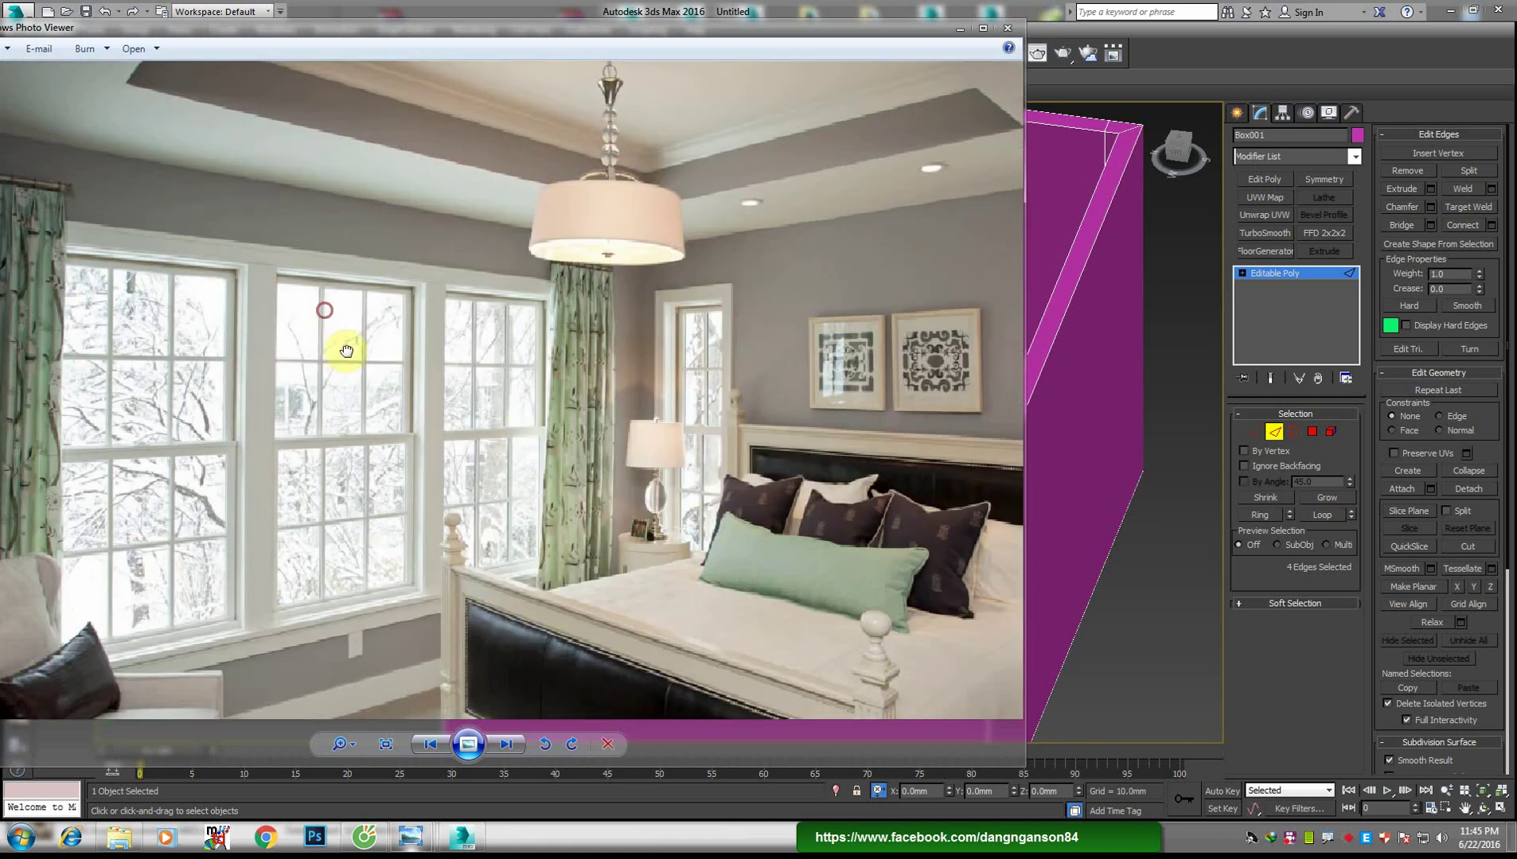
left_click_drag(346, 351, 382, 398)
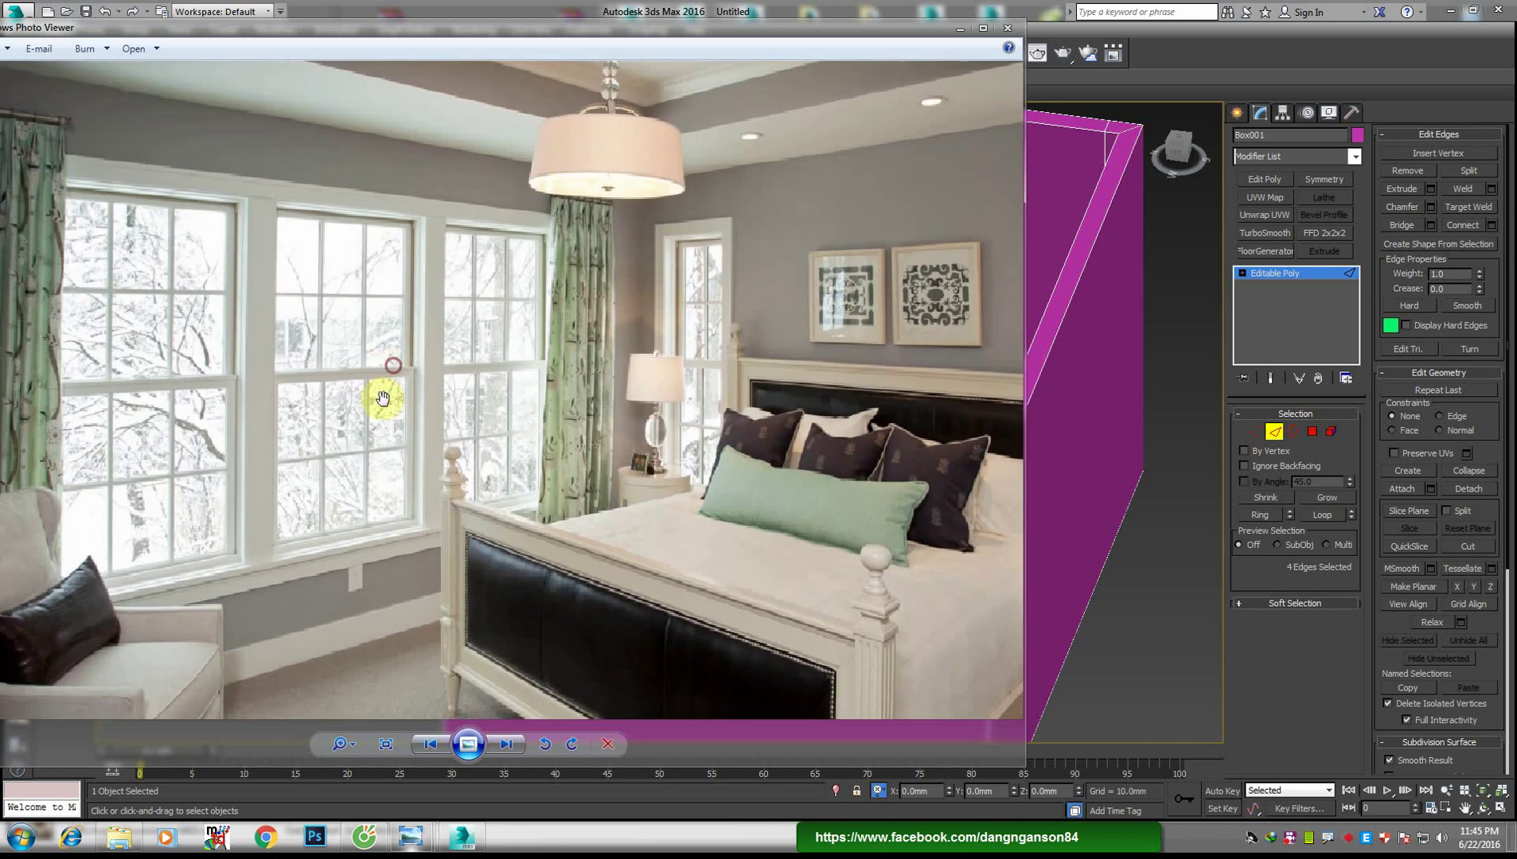
scroll(281, 220, "up", 1)
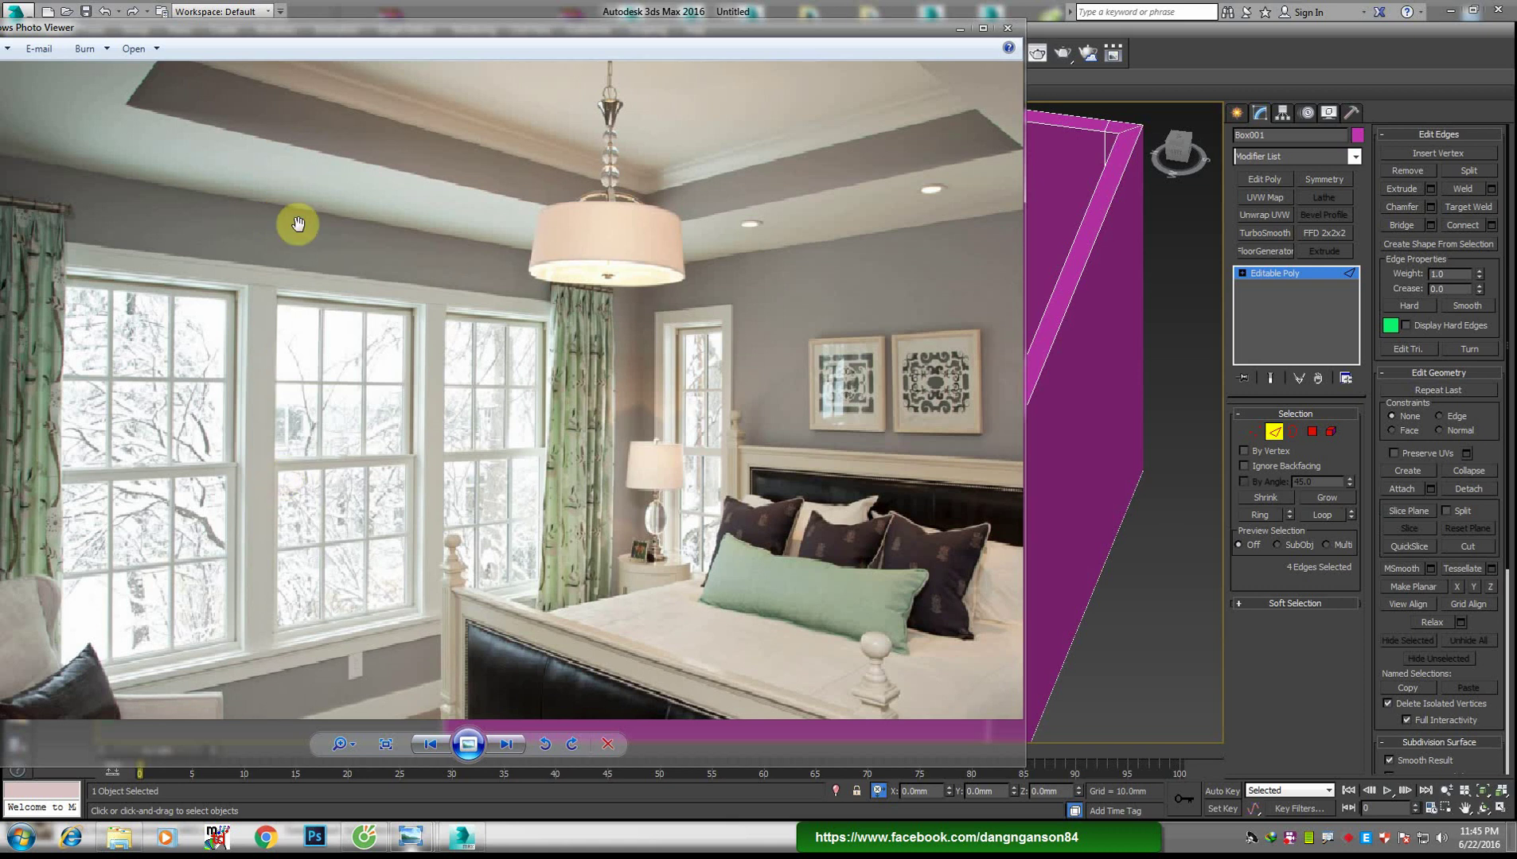
Study the left windows and their bottoms in the reference photo, then return to 3ds Max
scroll(348, 176, "up", 1)
scroll(329, 125, "up", 1)
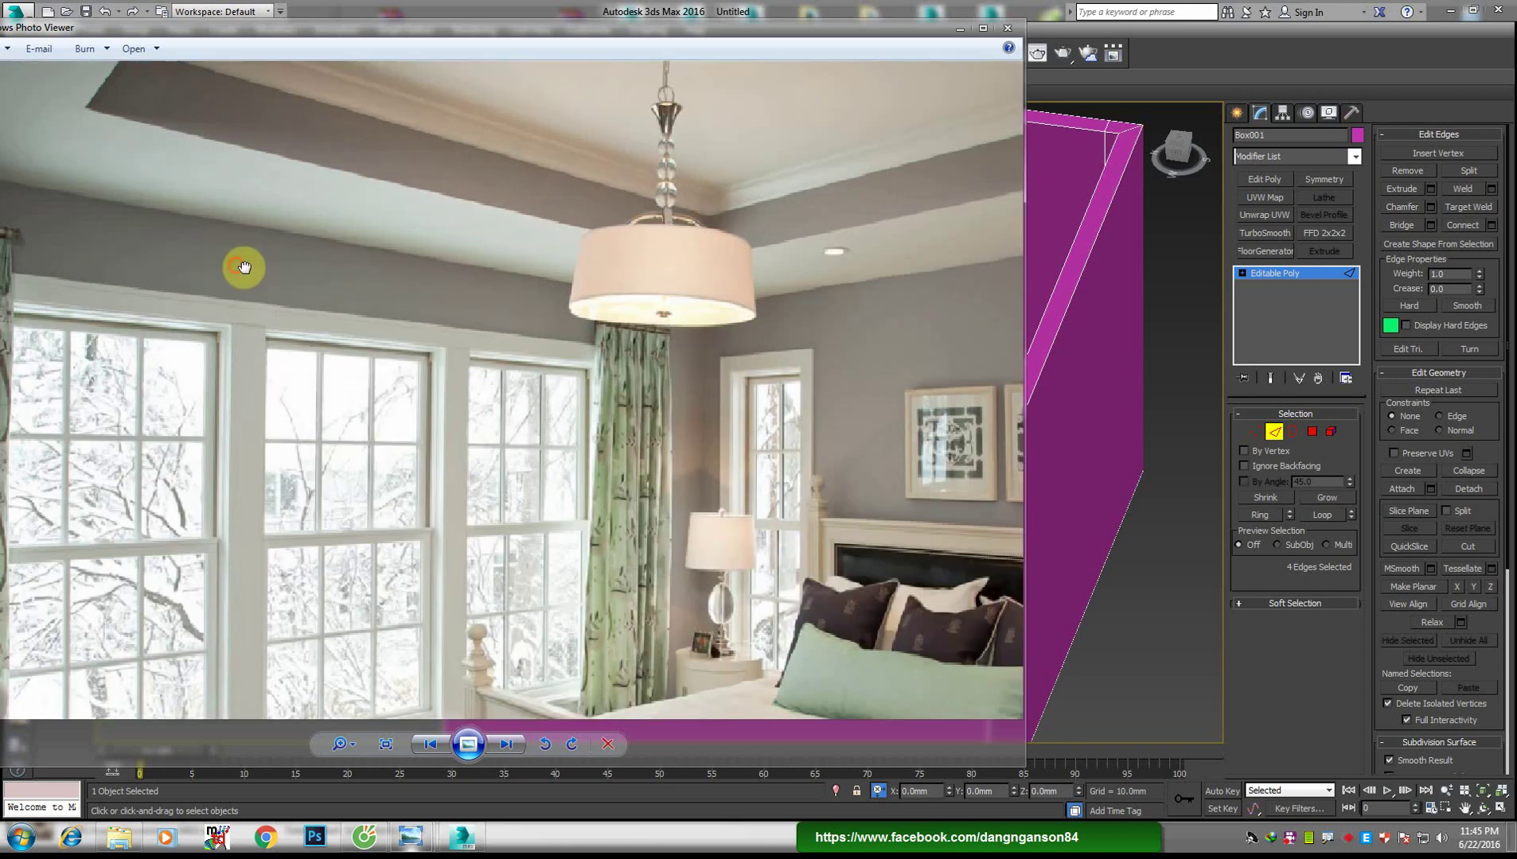
left_click_drag(243, 266, 334, 239)
mouse_move(461, 837)
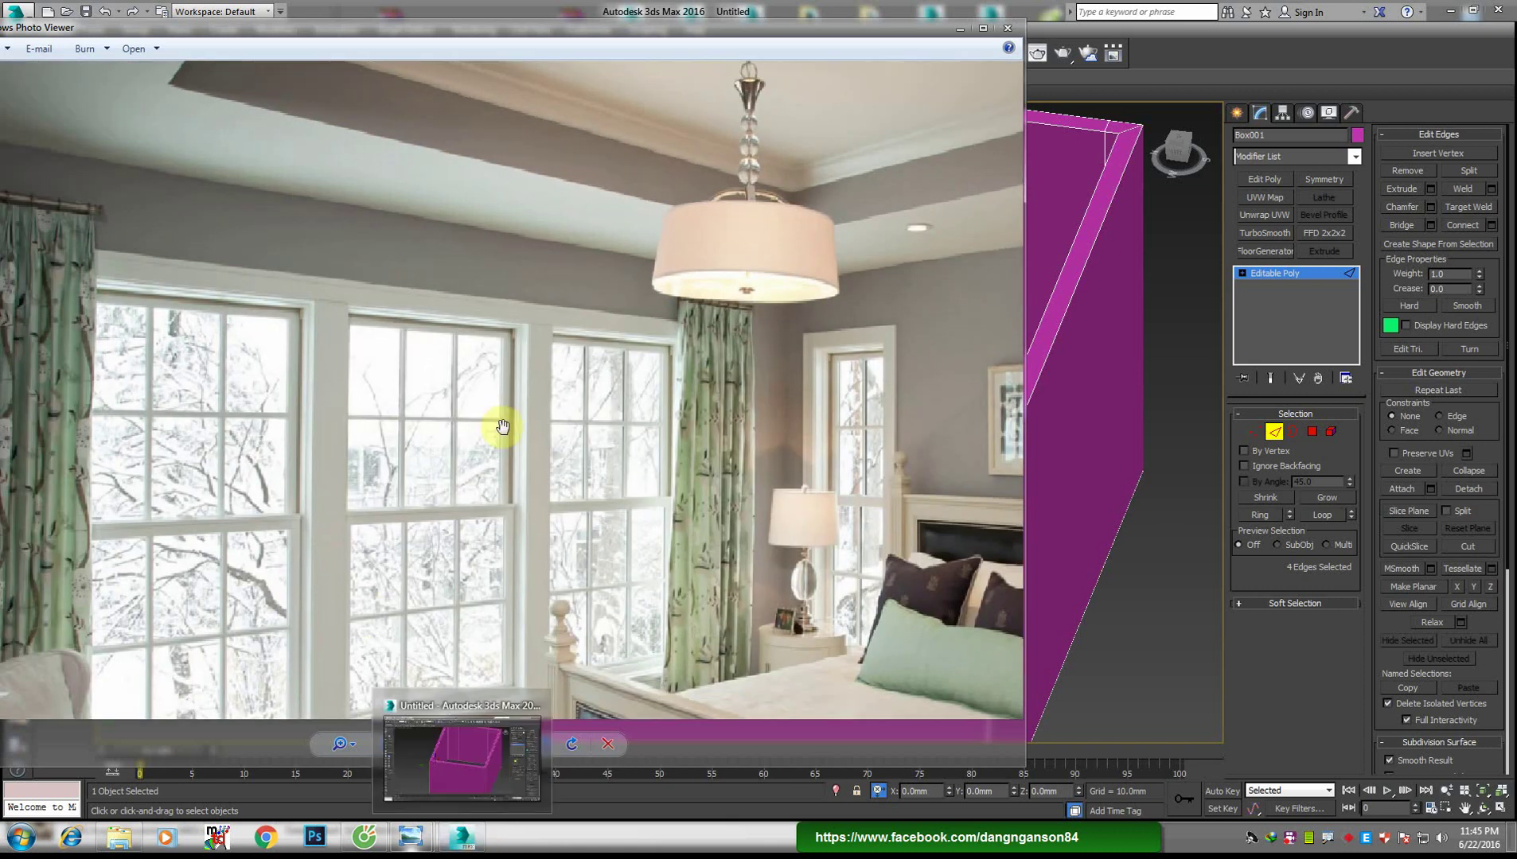
left_click_drag(502, 427, 502, 249)
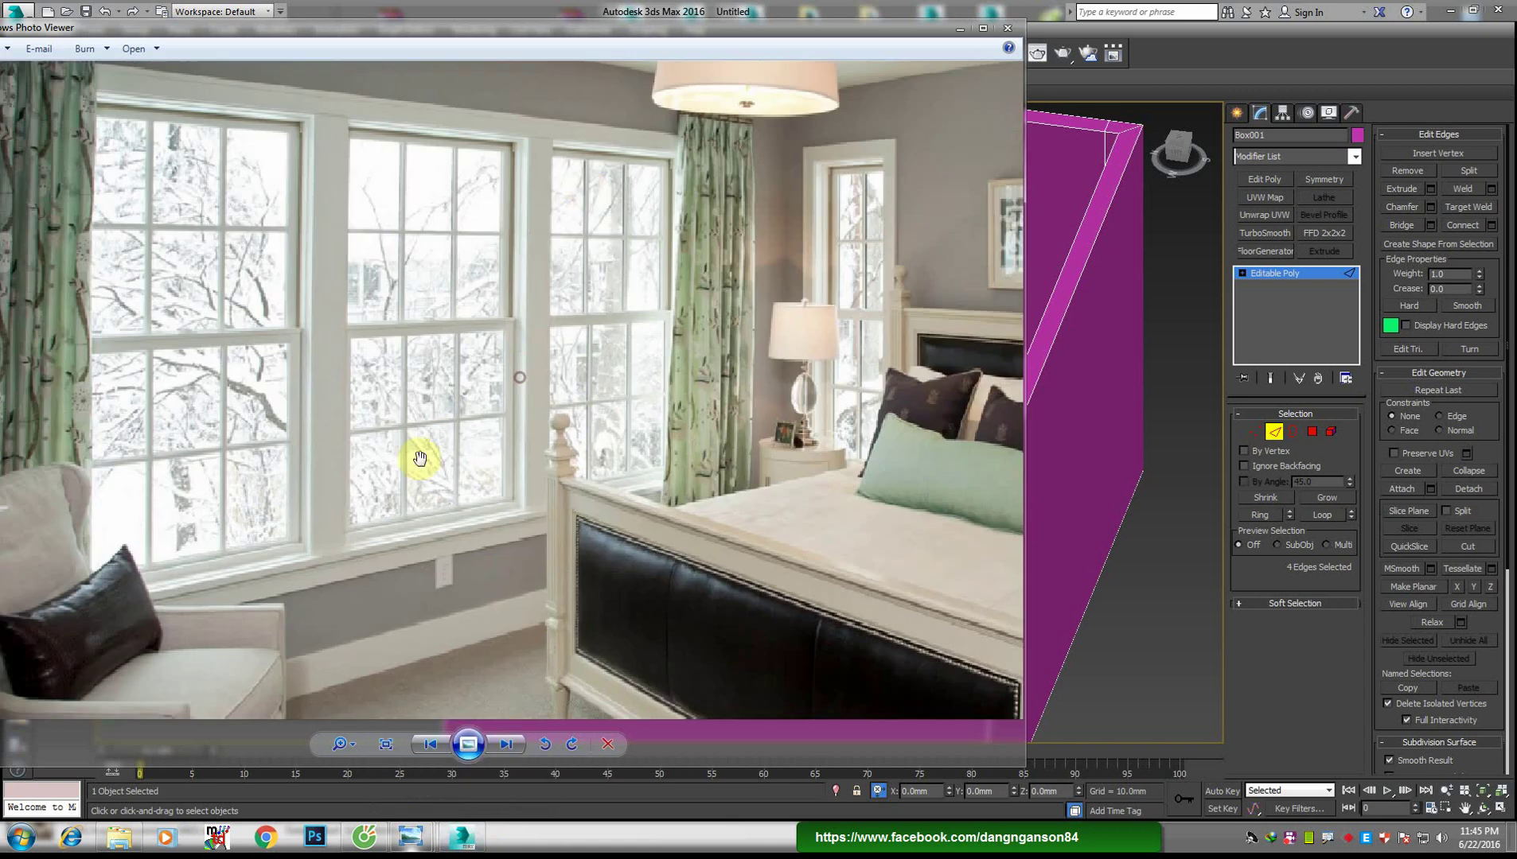
left_click(462, 837)
Connect the 20 vertical wall edges with a new loop slid toward the bottom
middle_click_drag(677, 402, 733, 318, "alt")
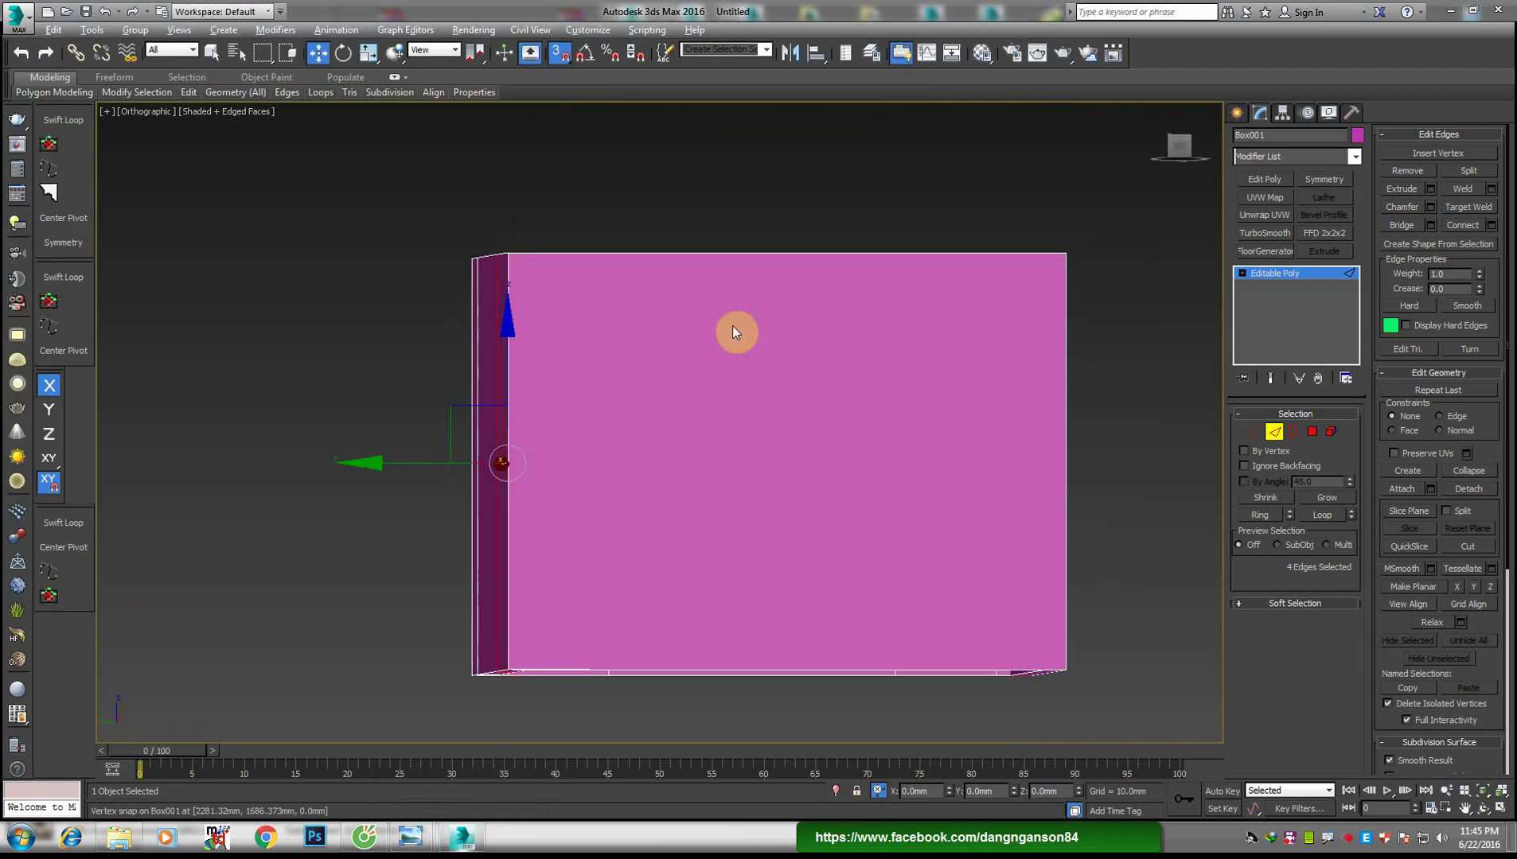
left_click_drag(1127, 389, 530, 484)
mouse_move(531, 484)
middle_mouse_down("alt")
mouse_move(591, 575)
mouse_move(677, 443)
middle_mouse_up("alt")
right_click(676, 442)
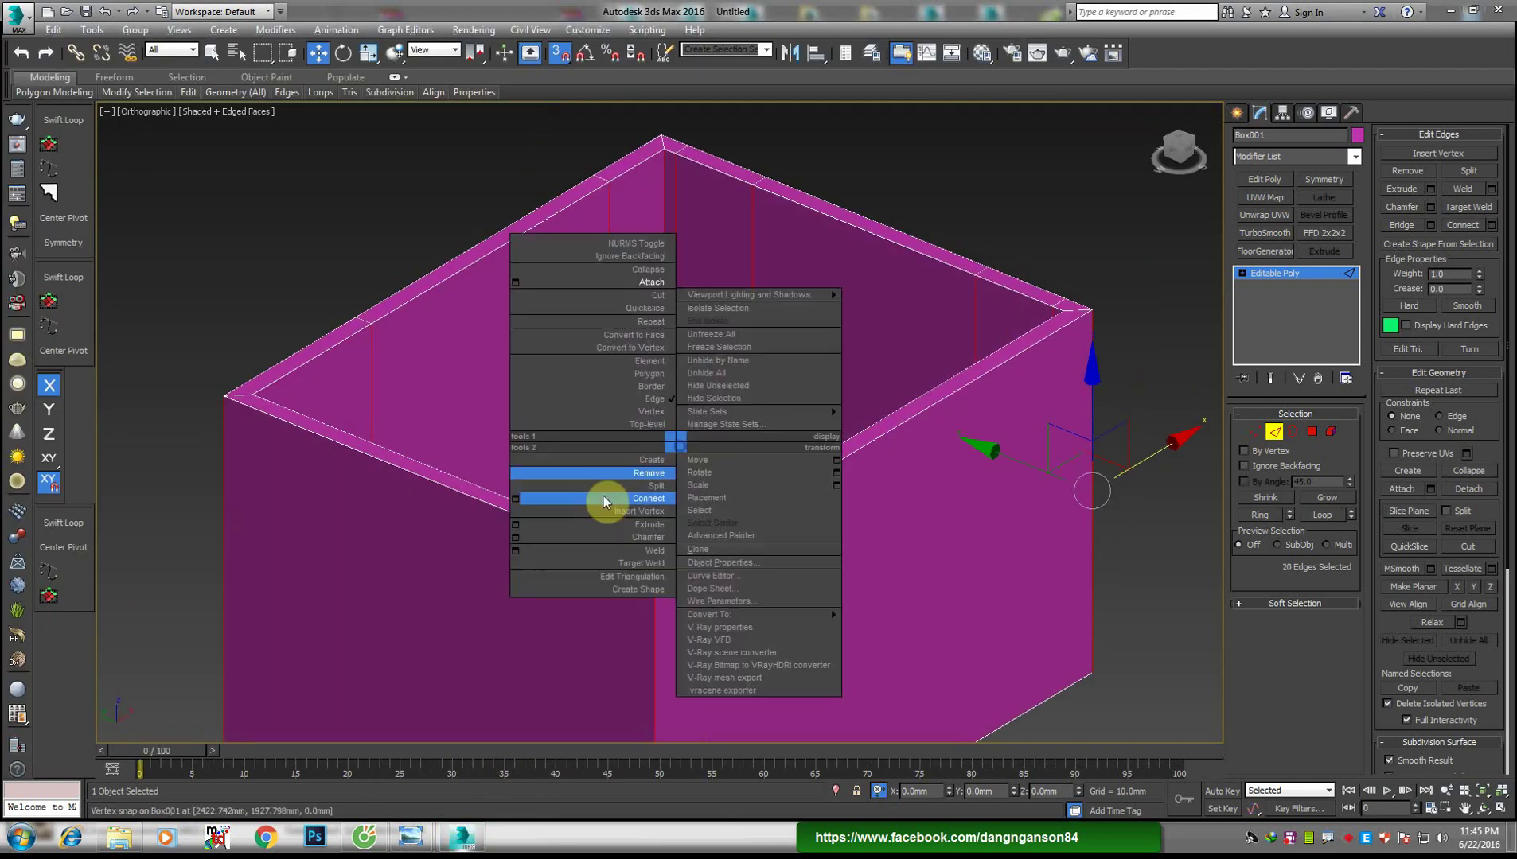
left_click(512, 498)
middle_click_drag(431, 556, 677, 477, "alt")
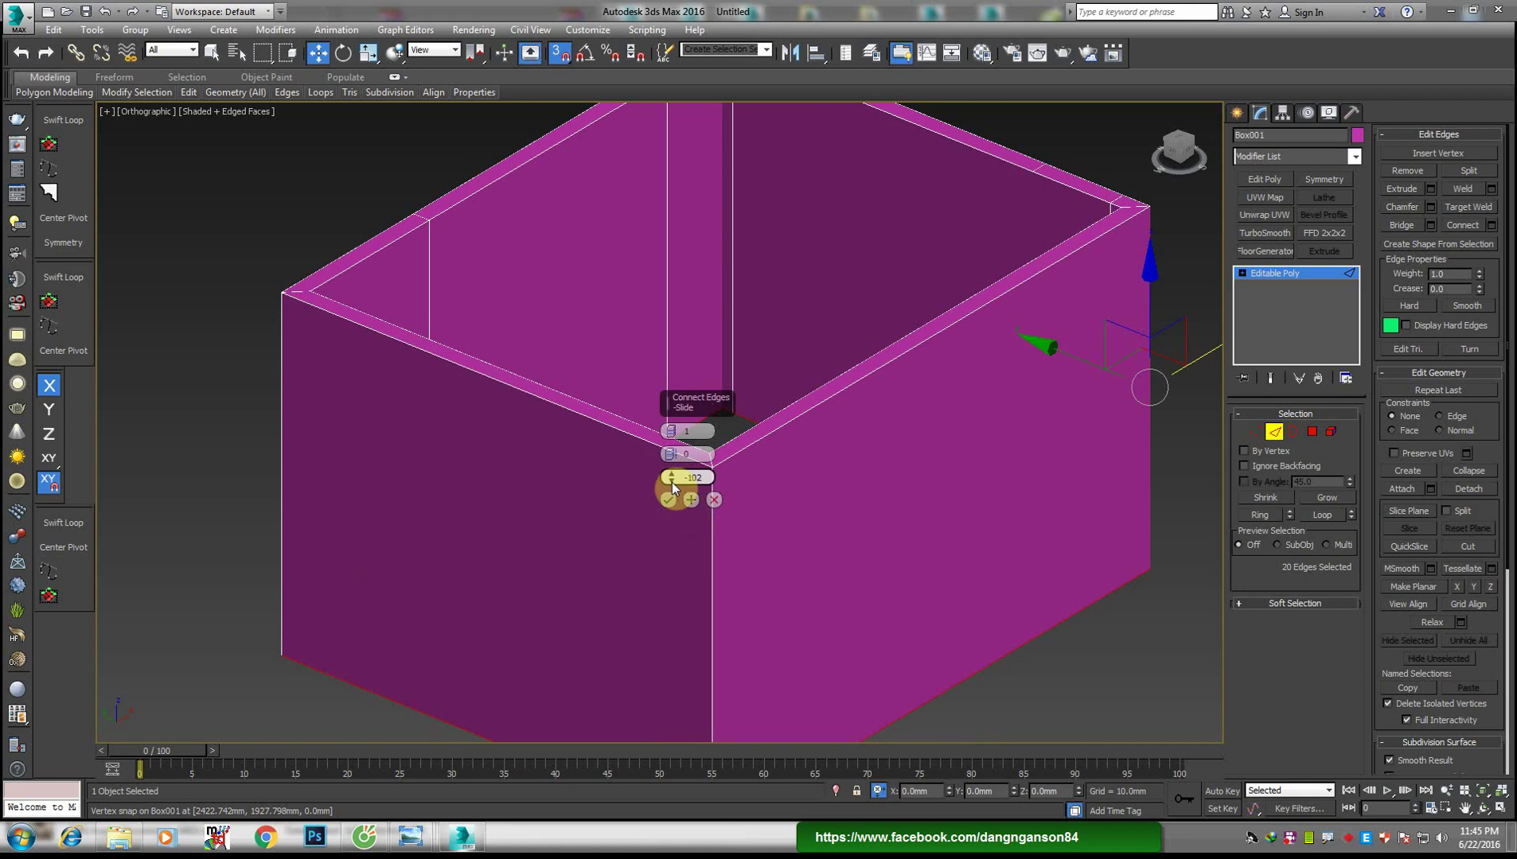
right_click(672, 481)
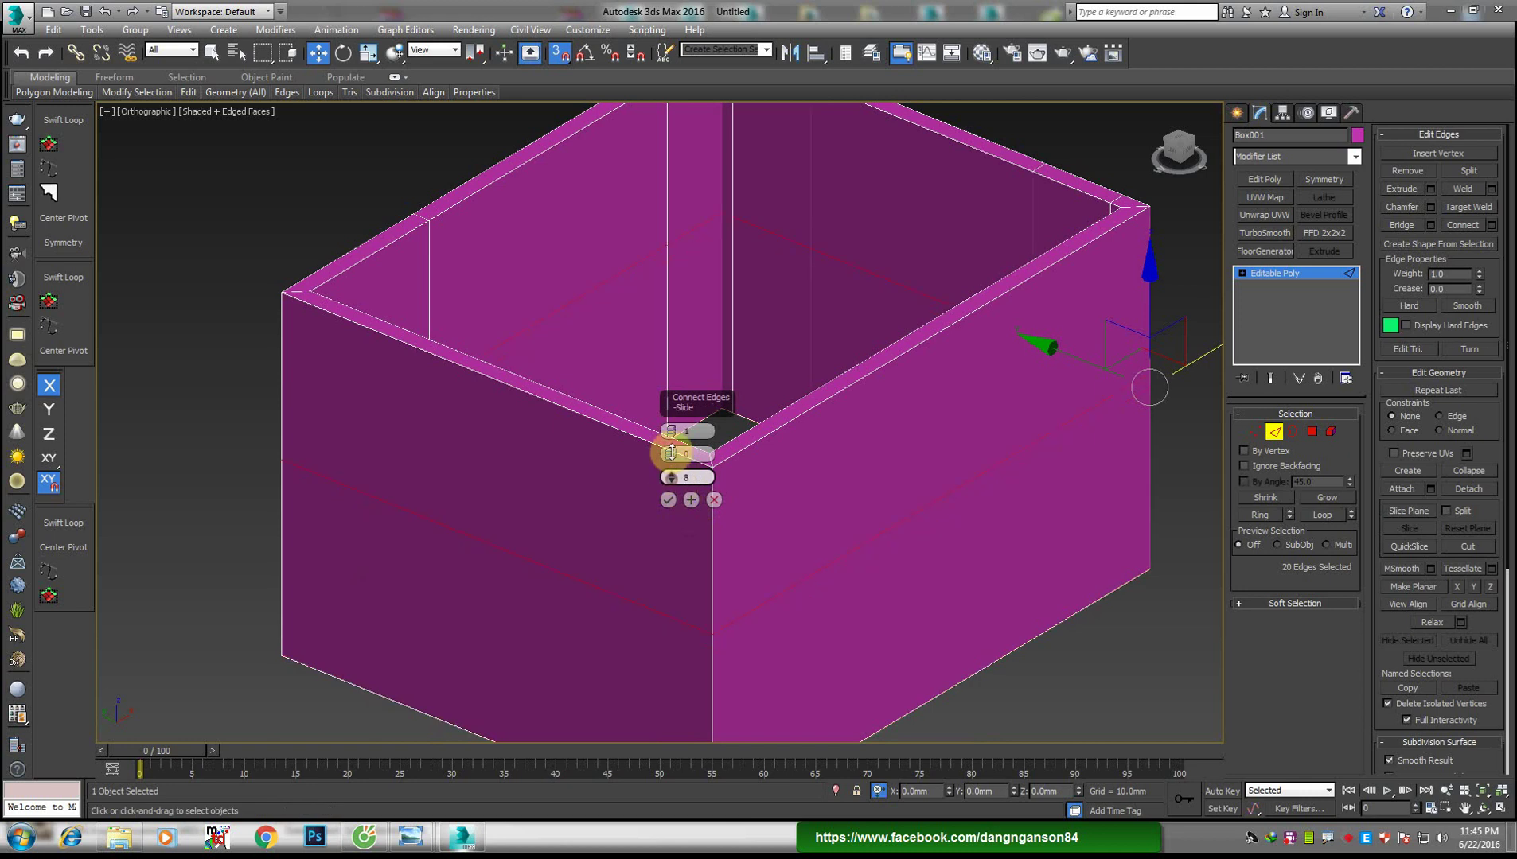
mouse_move(672, 480)
left_mouse_down()
mouse_move(665, 621)
mouse_move(382, 694)
mouse_move(612, 609)
mouse_move(365, 738)
mouse_move(284, 804)
left_mouse_up()
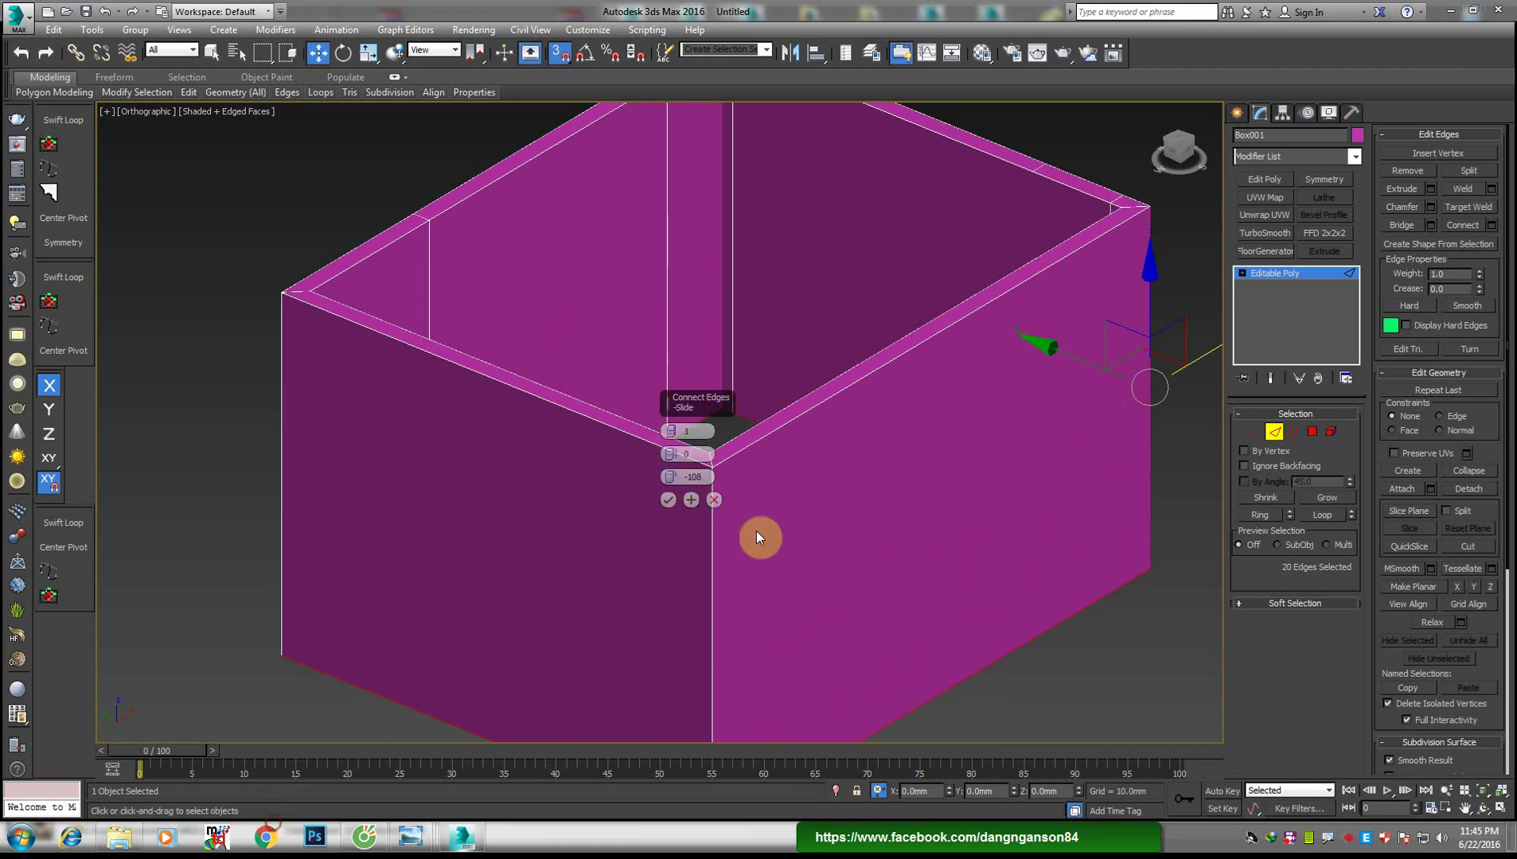
left_click(674, 500)
Raise the new edge loop by 500 mm in Z
left_click(1061, 793)
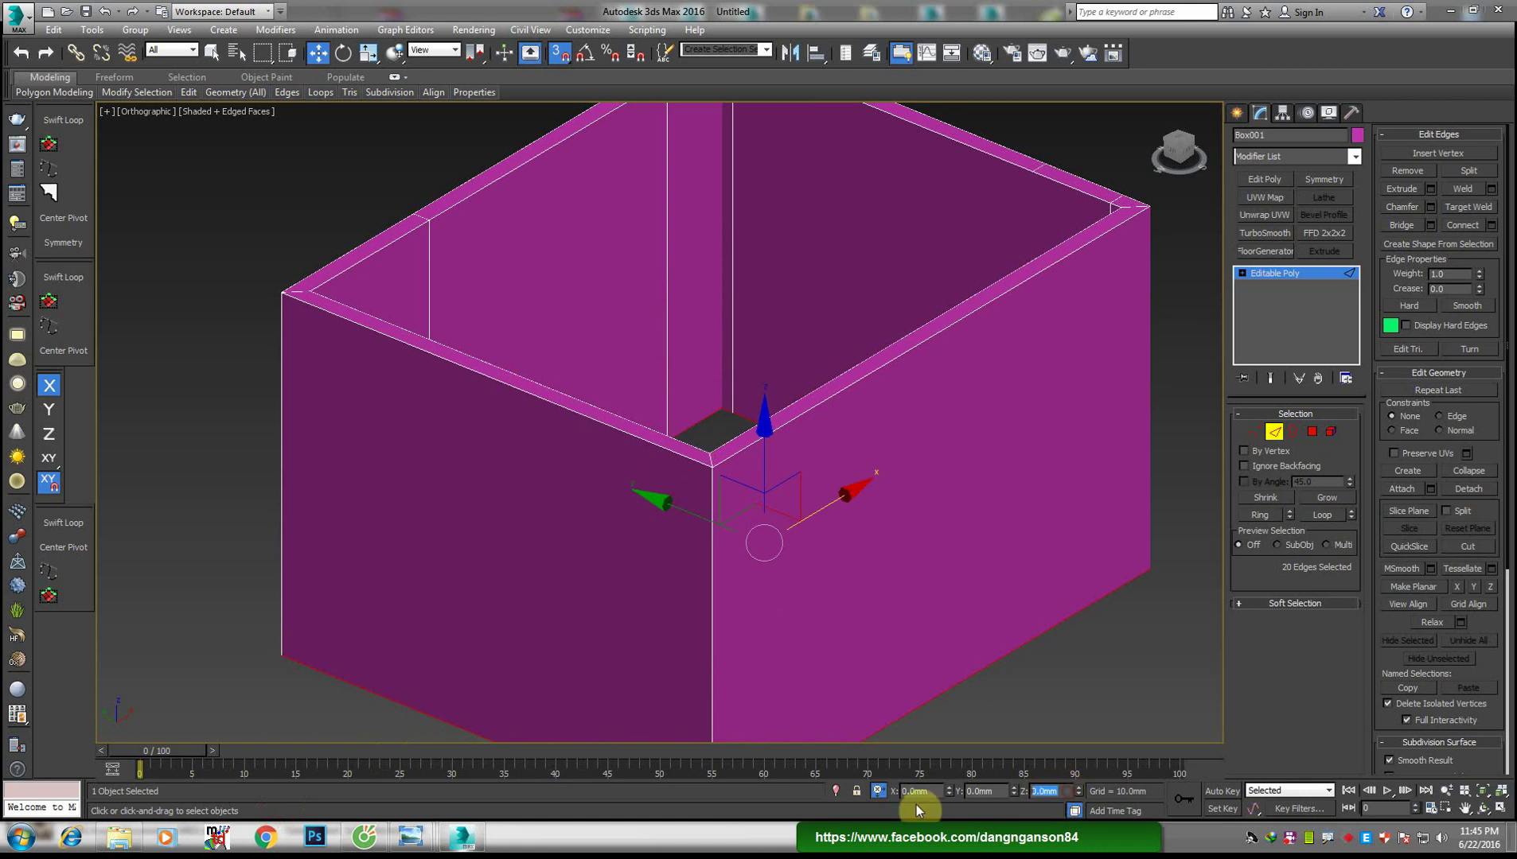
type("500")
key("Return")
mouse_move(926, 473)
middle_mouse_down("alt")
mouse_move(901, 406)
mouse_move(1083, 291)
middle_mouse_up("alt")
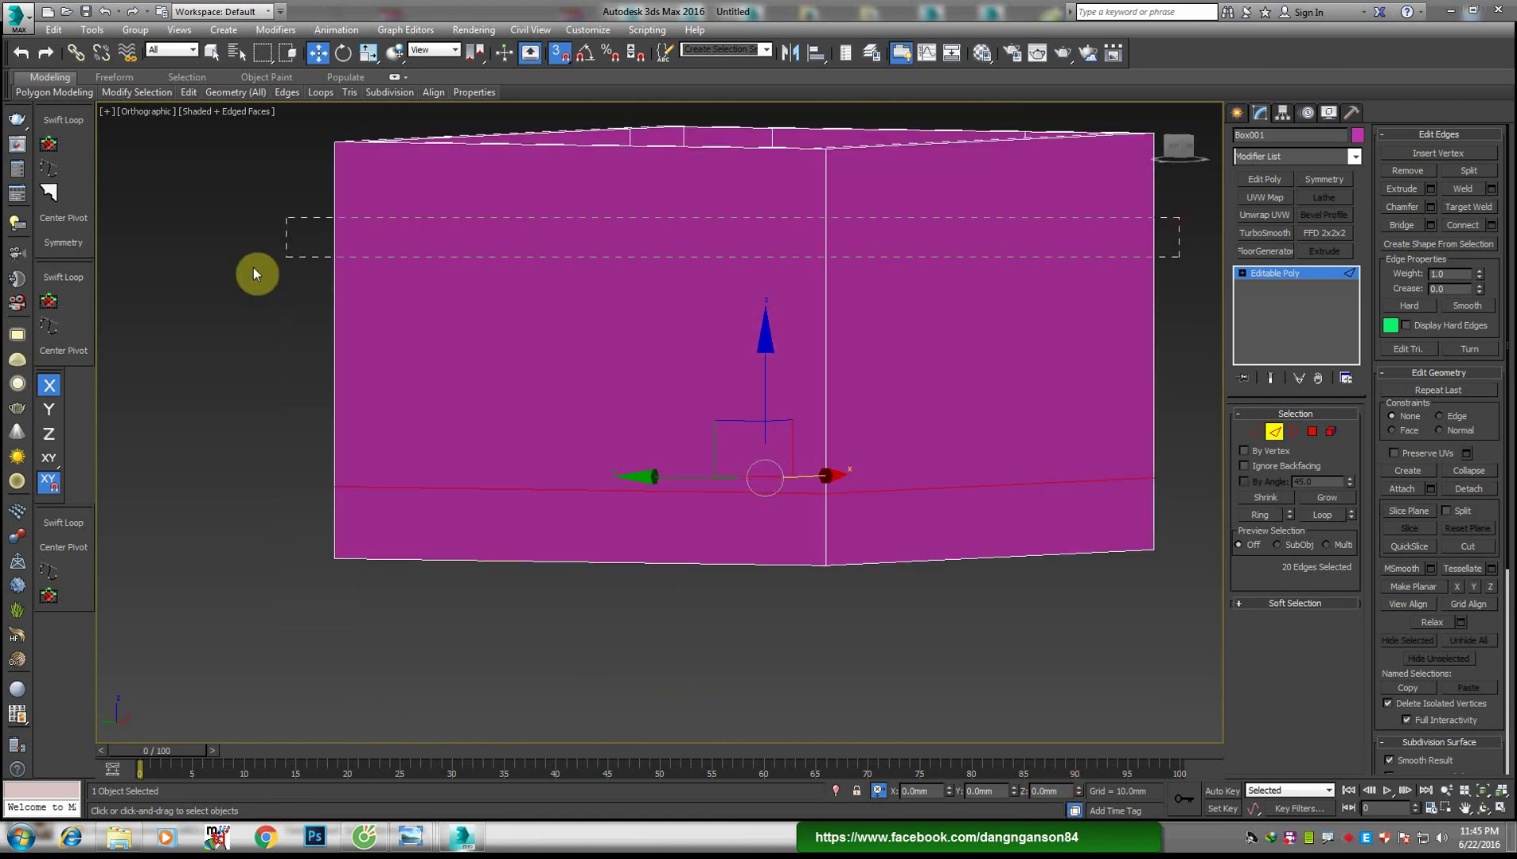
mouse_move(253, 273)
middle_mouse_down("alt")
mouse_move(291, 291)
mouse_move(856, 345)
middle_mouse_up("alt")
scroll(832, 414, "up", 3)
scroll(826, 416, "up", 3)
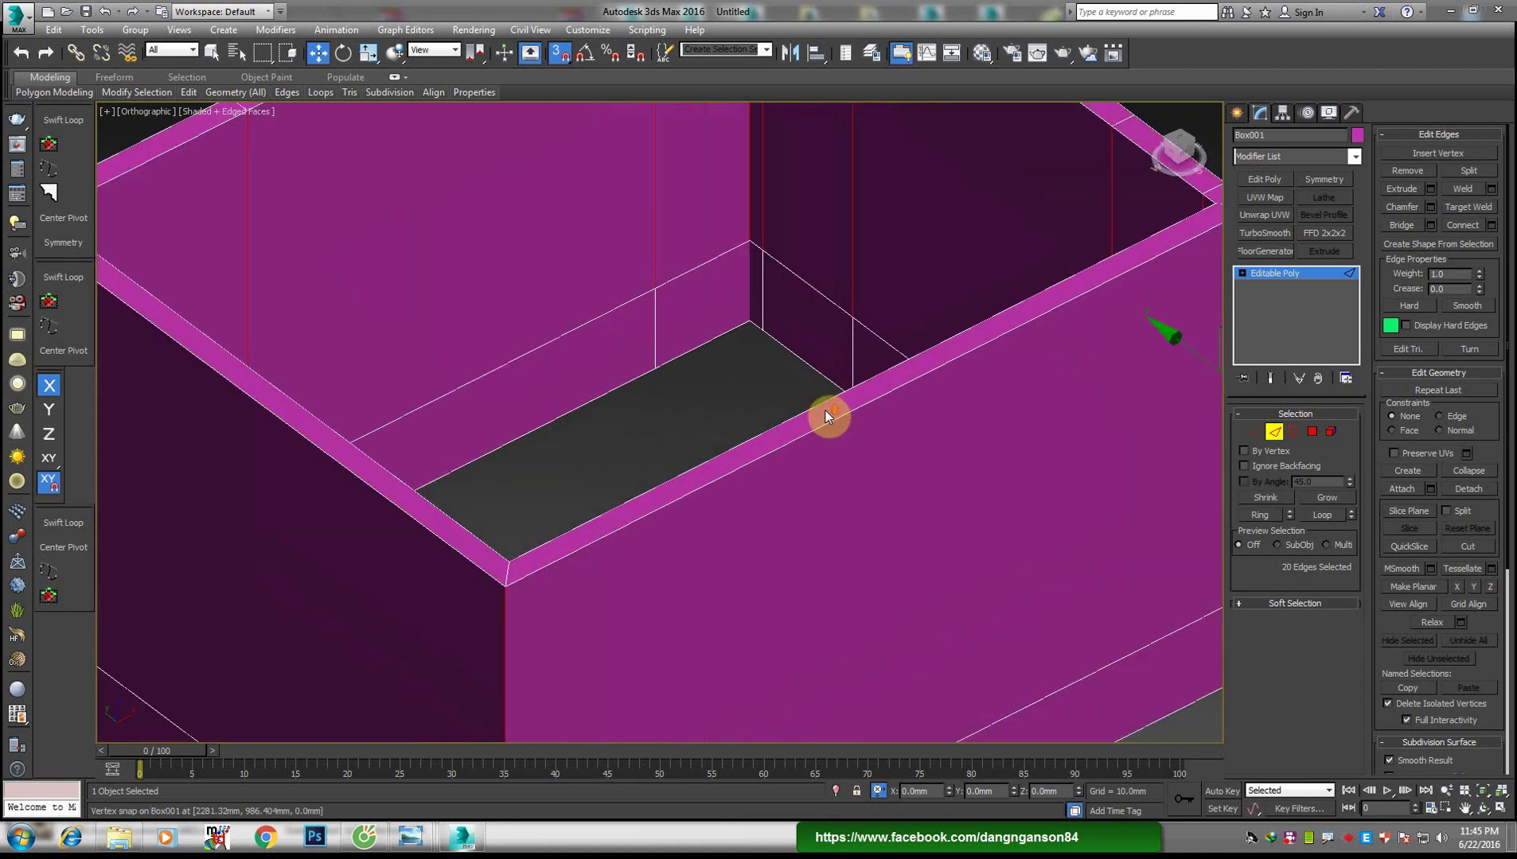
middle_click_drag(825, 414, 797, 450)
mouse_move(528, 632)
middle_mouse_down("alt")
mouse_move(572, 578)
mouse_move(765, 542)
mouse_move(632, 610)
middle_mouse_up("alt")
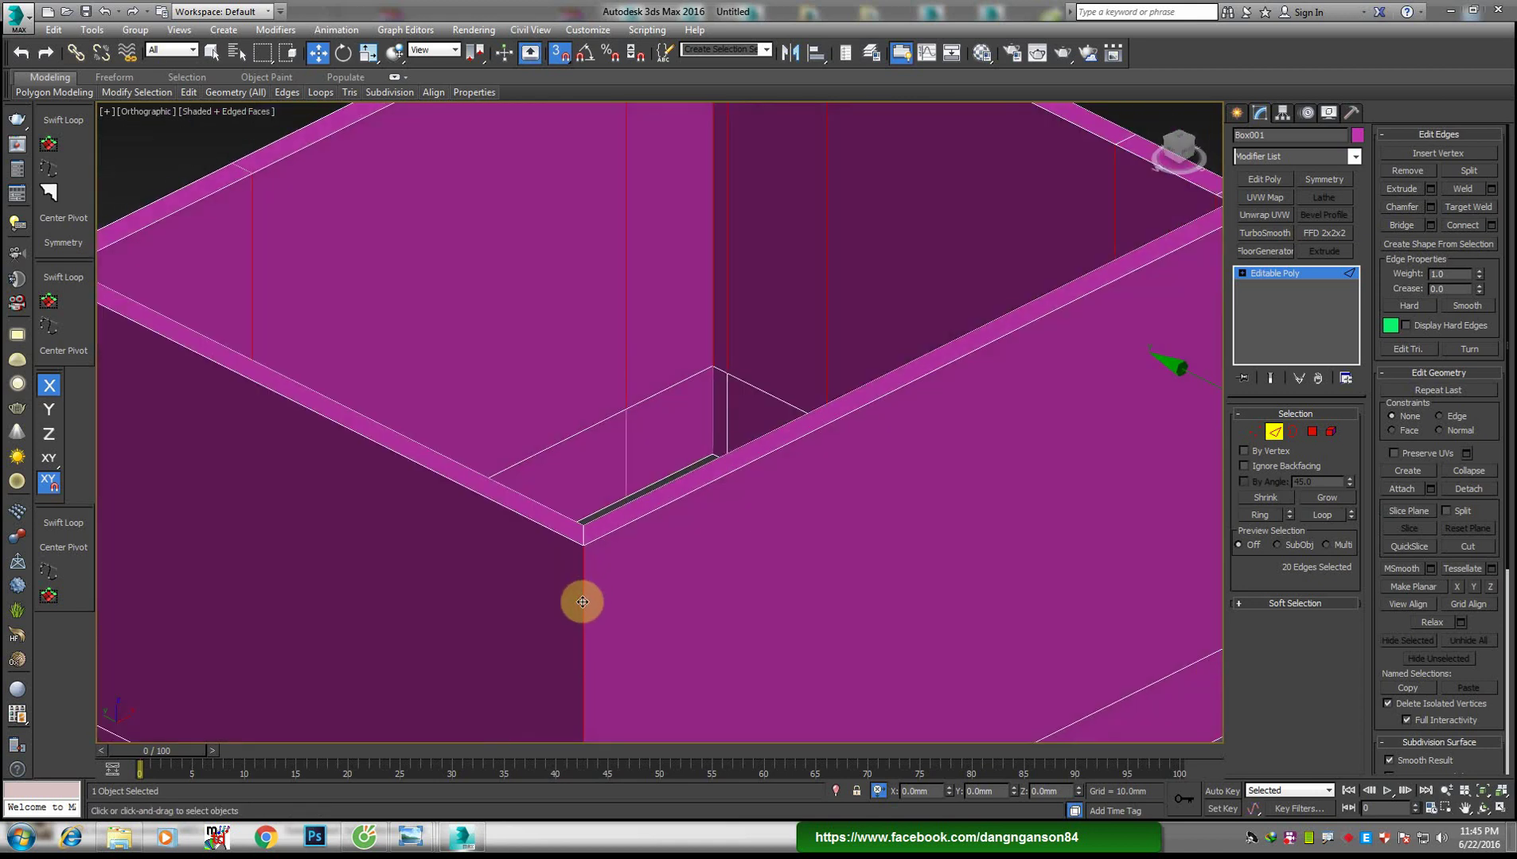
middle_click_drag(582, 603, 625, 660, "alt")
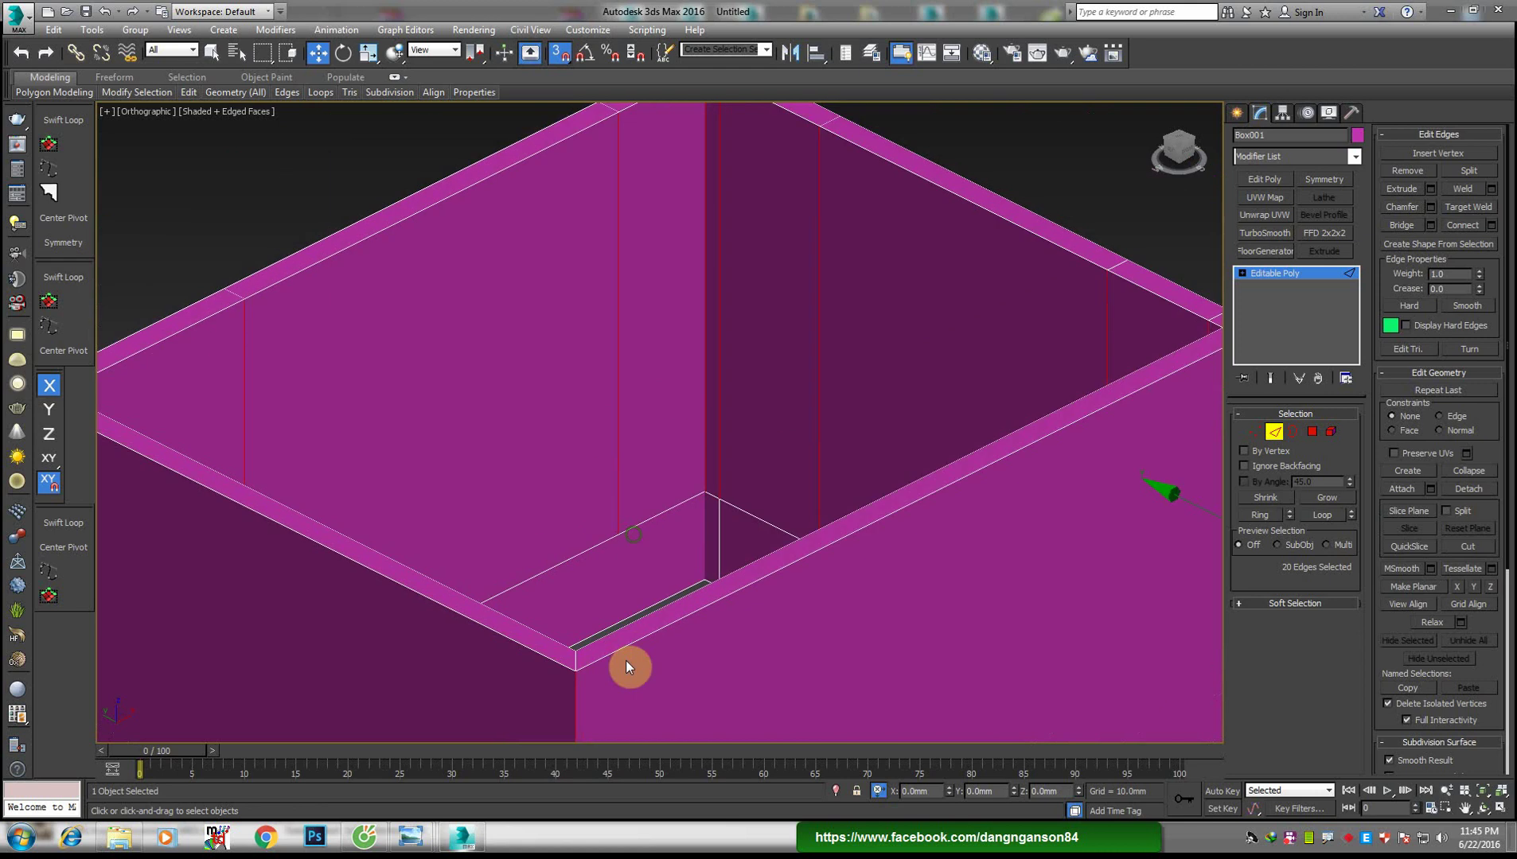
Connect the wall edges again with Slide set to 57
right_click(829, 404)
left_click(665, 456)
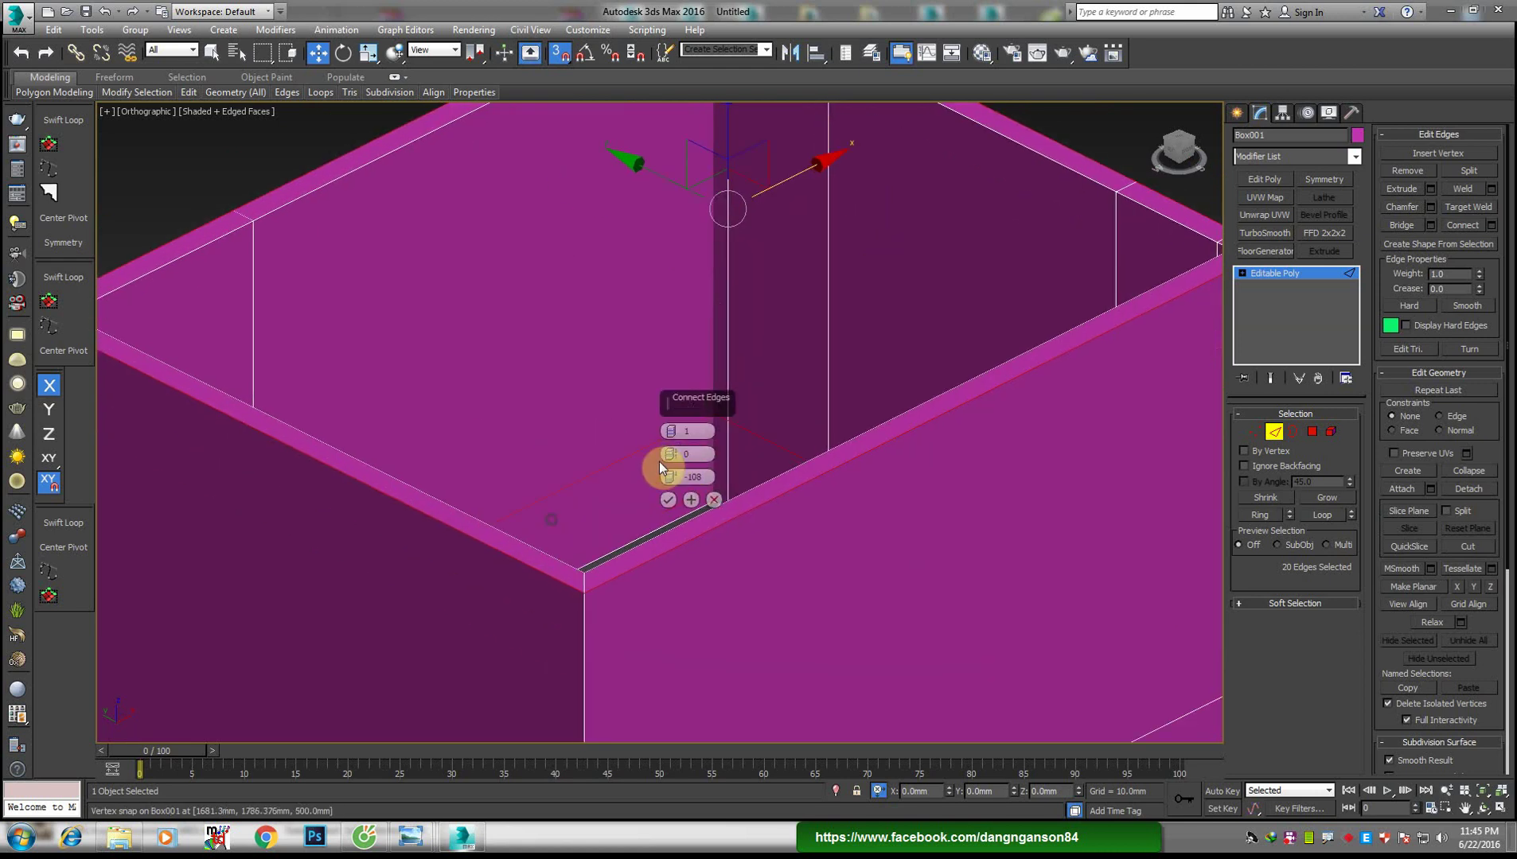
scroll(593, 536, "down", 5)
middle_click_drag(592, 514, 642, 505, "alt")
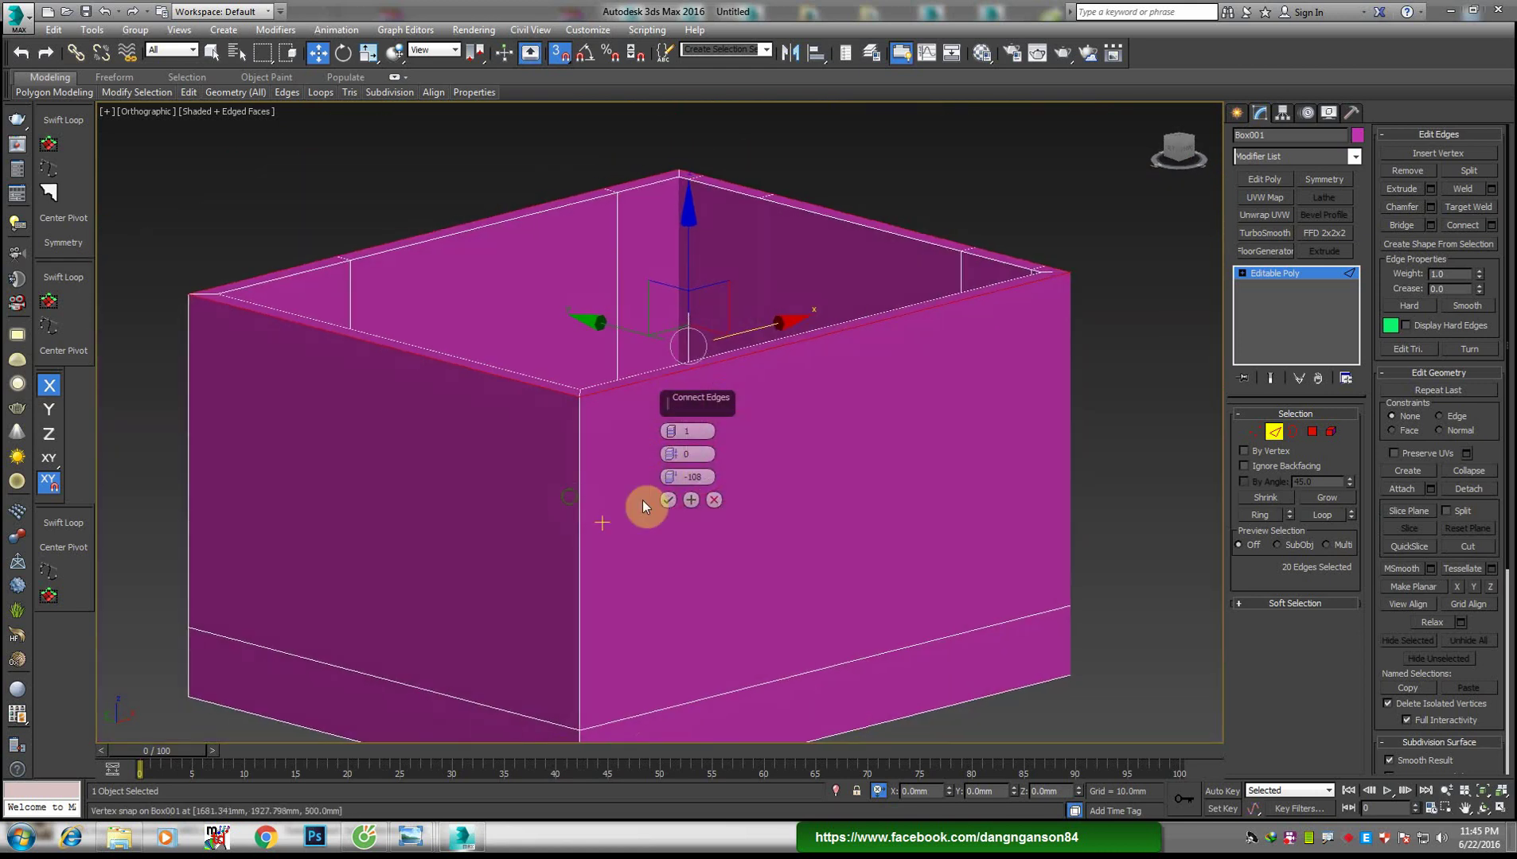
mouse_move(673, 481)
left_mouse_down()
mouse_move(695, 320)
mouse_move(742, 596)
mouse_move(741, 321)
mouse_move(774, 601)
mouse_move(758, 244)
mouse_move(779, 440)
mouse_move(752, 362)
left_mouse_up()
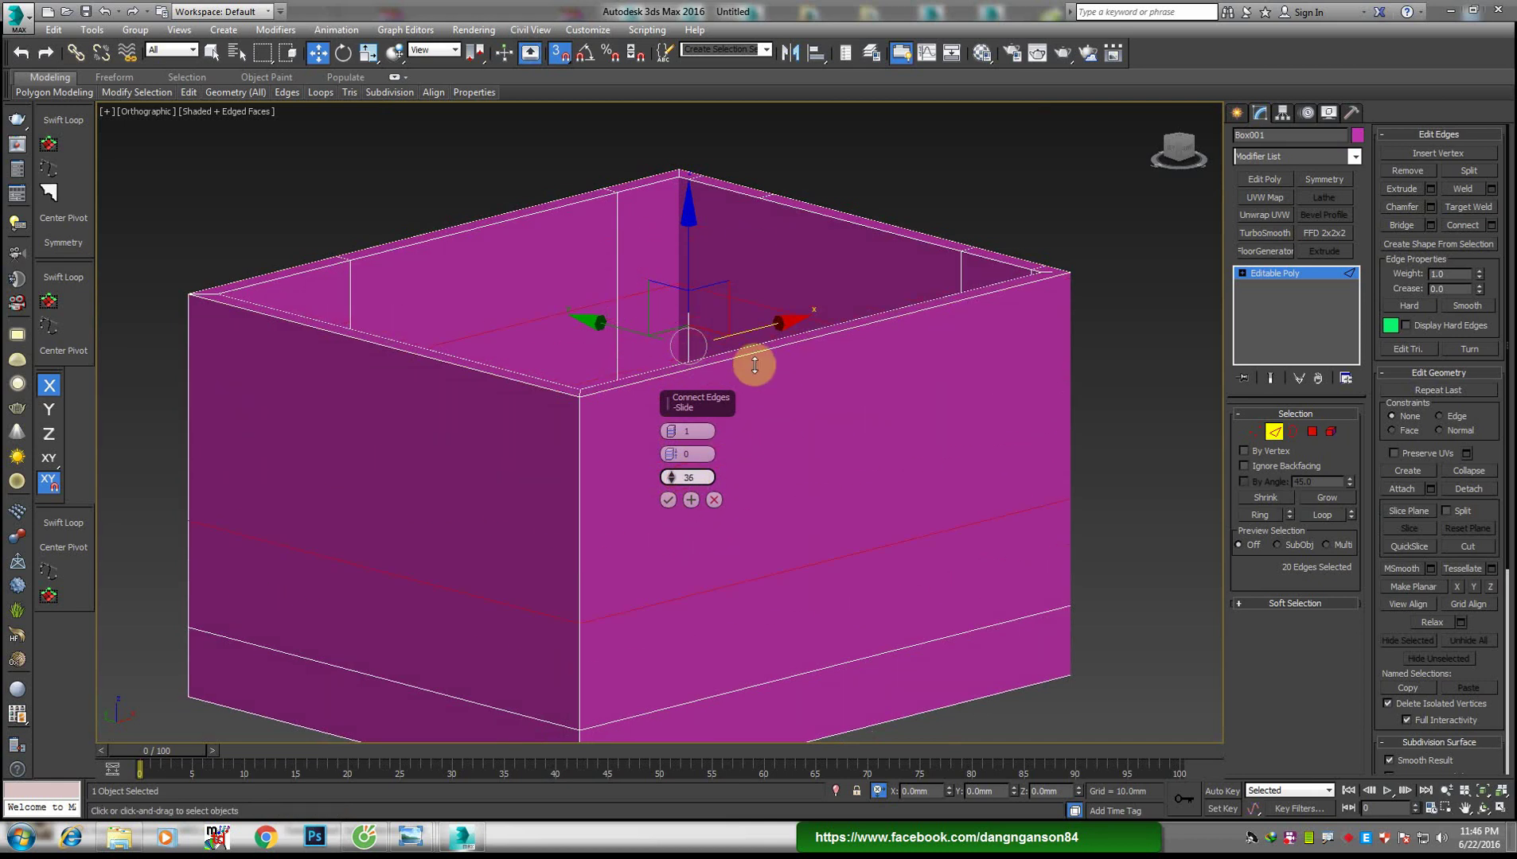
left_click(668, 501)
Snap the new loop to the top rim and offset it -700 mm in Z
middle_click_drag(664, 420, 653, 503)
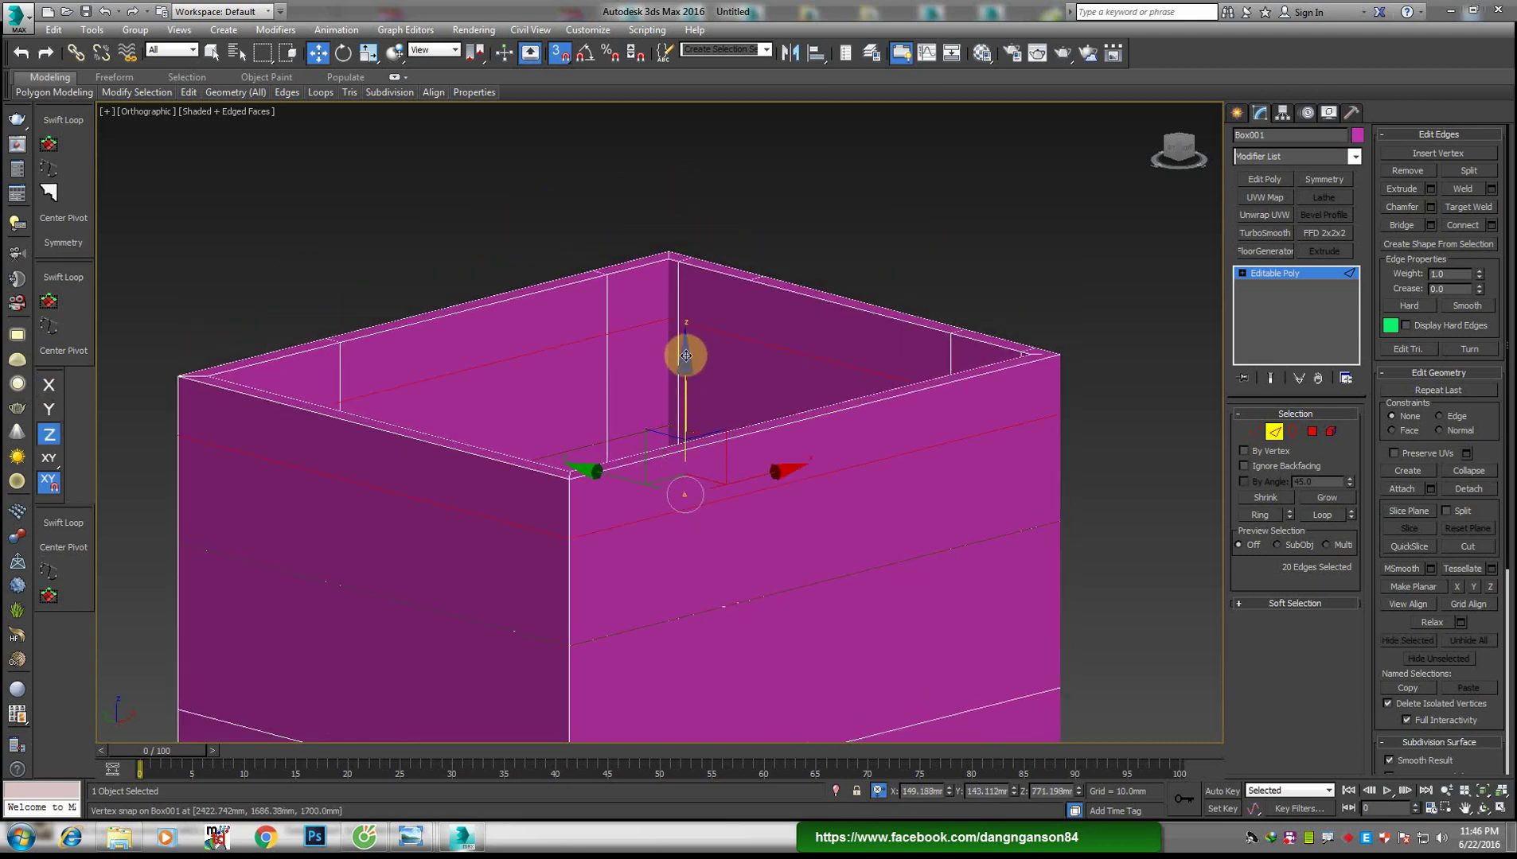
left_click_drag(685, 356, 681, 271)
middle_click_drag(694, 433, 697, 449, "alt")
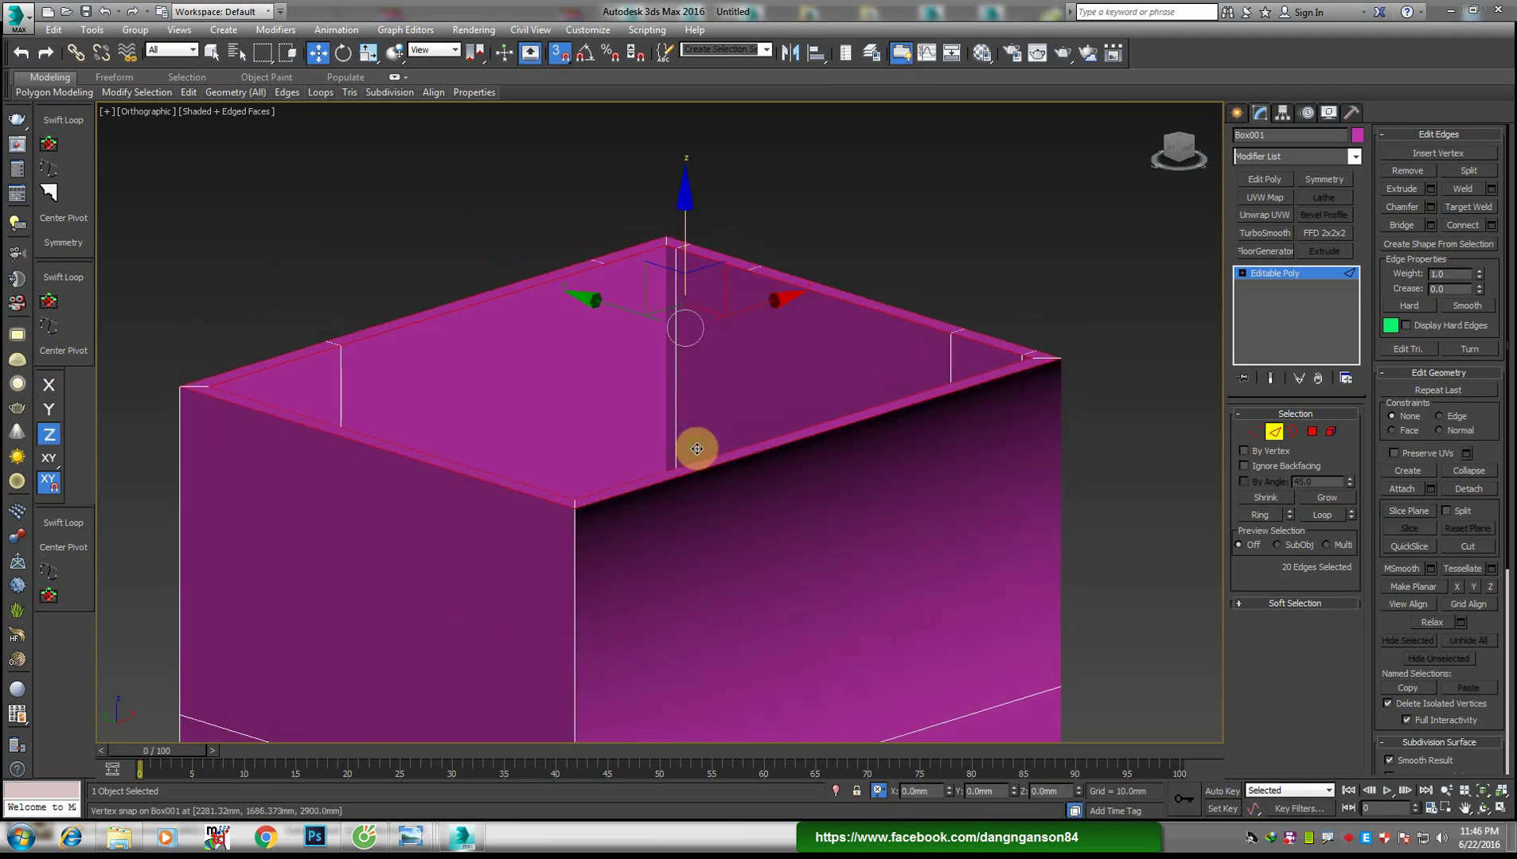
double_click(1055, 791)
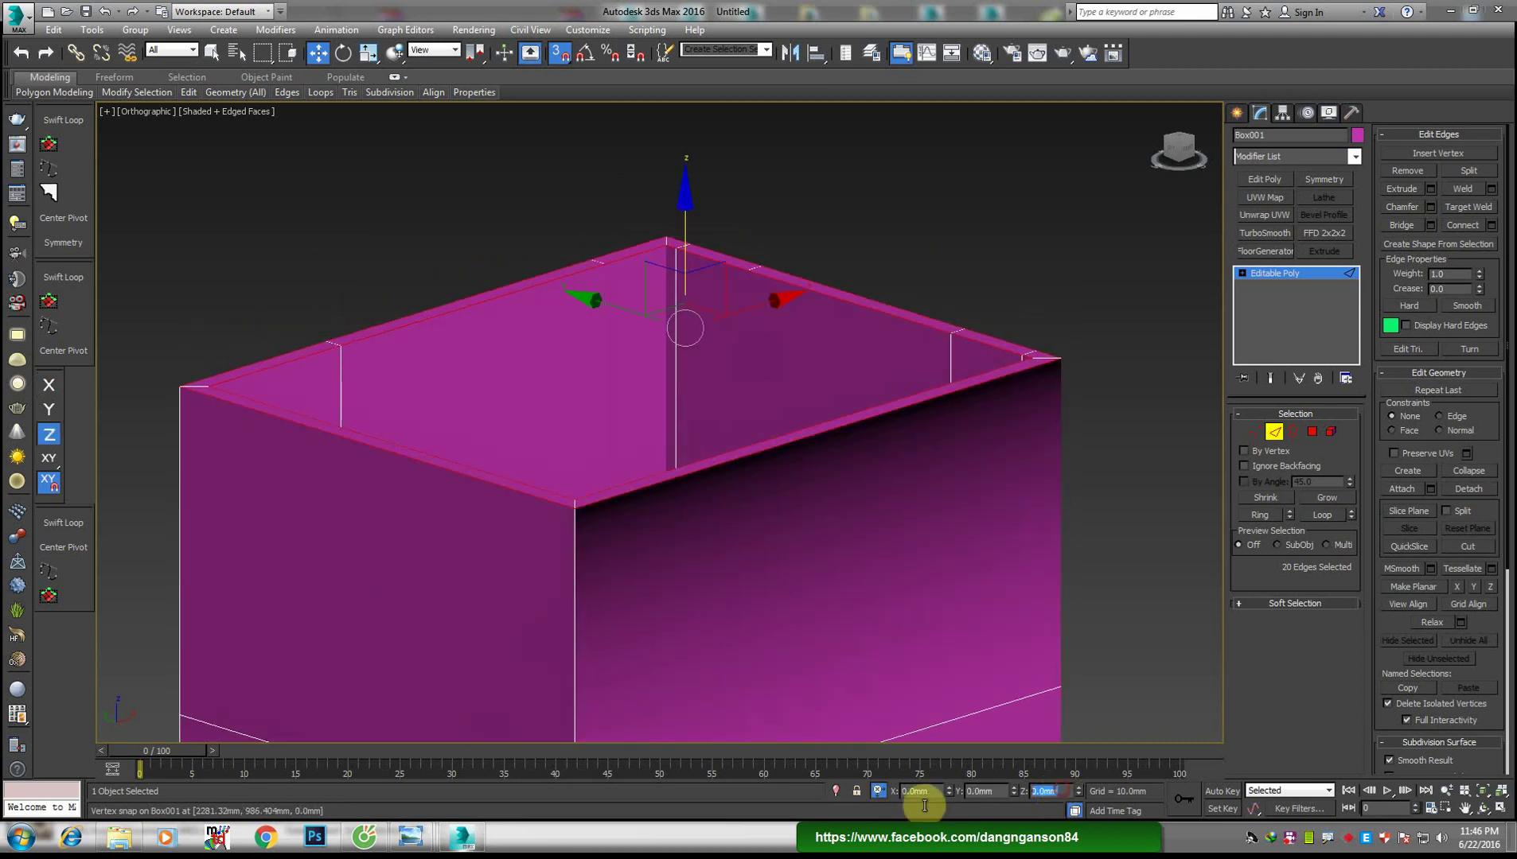
type("-700")
key("Return")
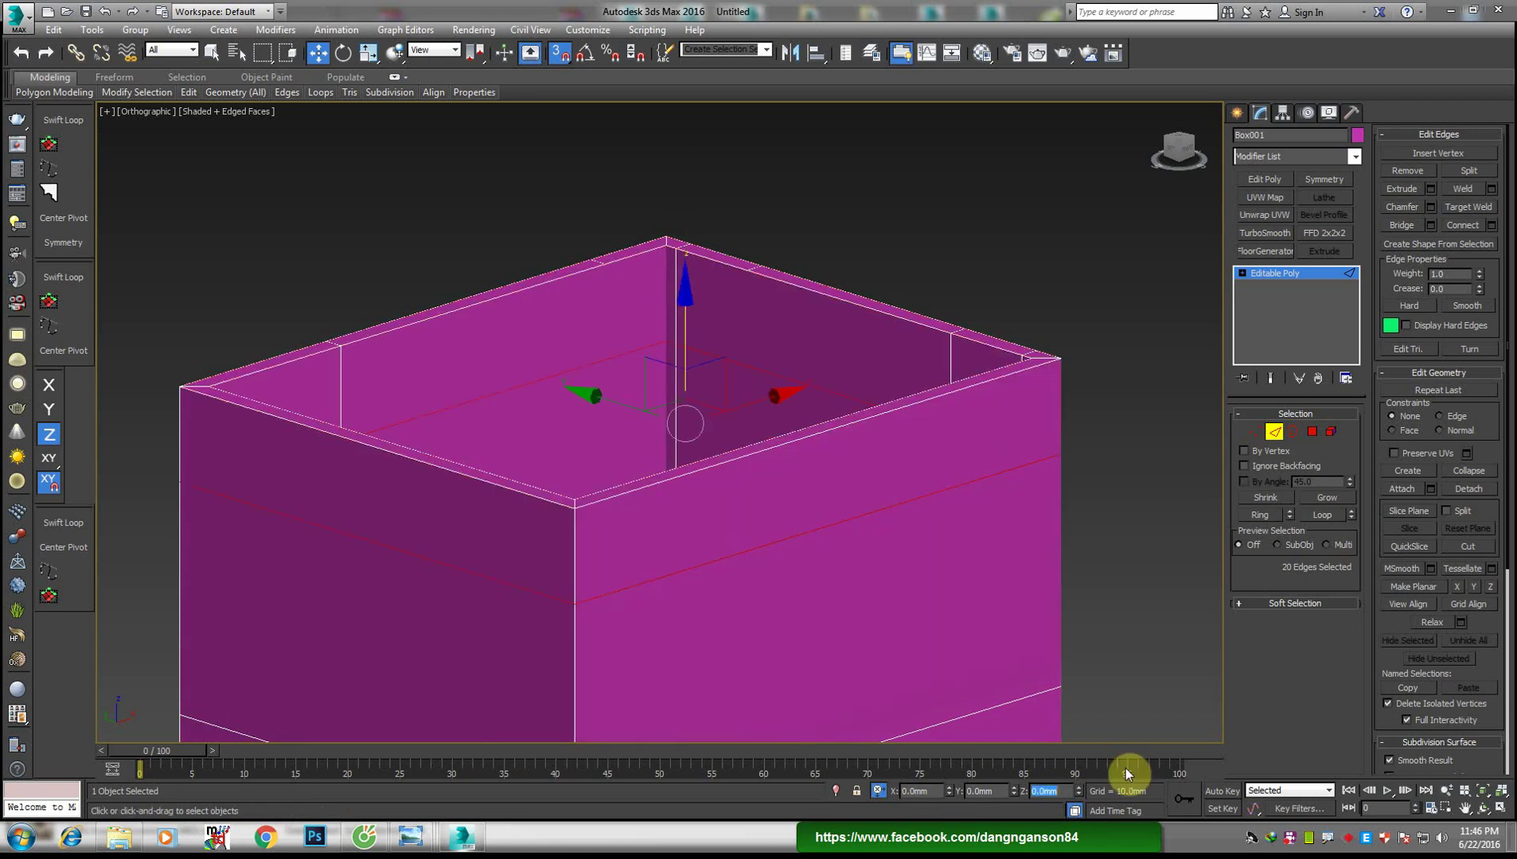
middle_click_drag(643, 429, 613, 479, "alt")
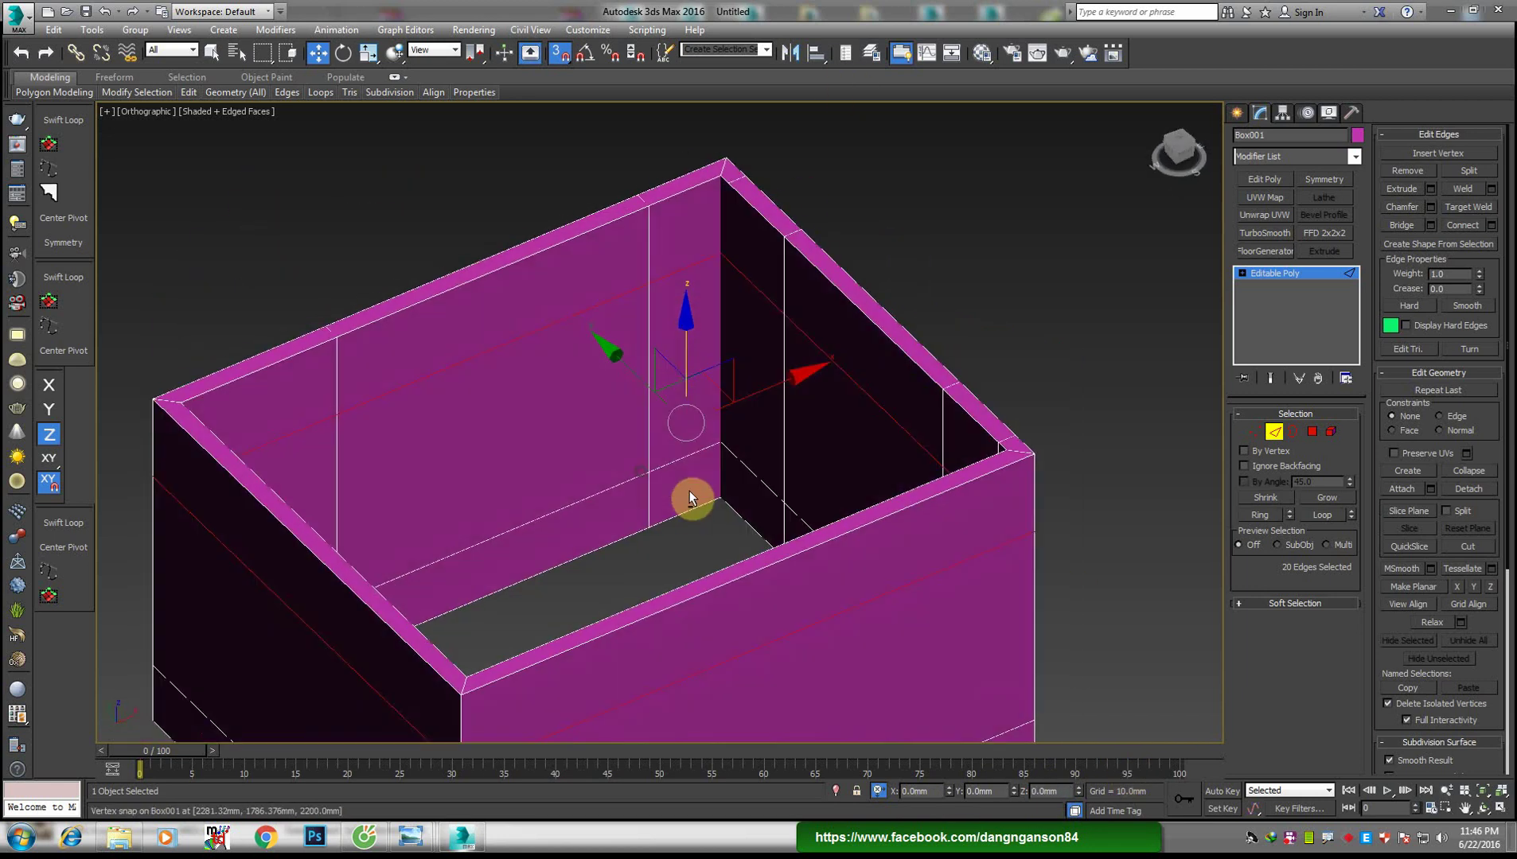
left_click(559, 409)
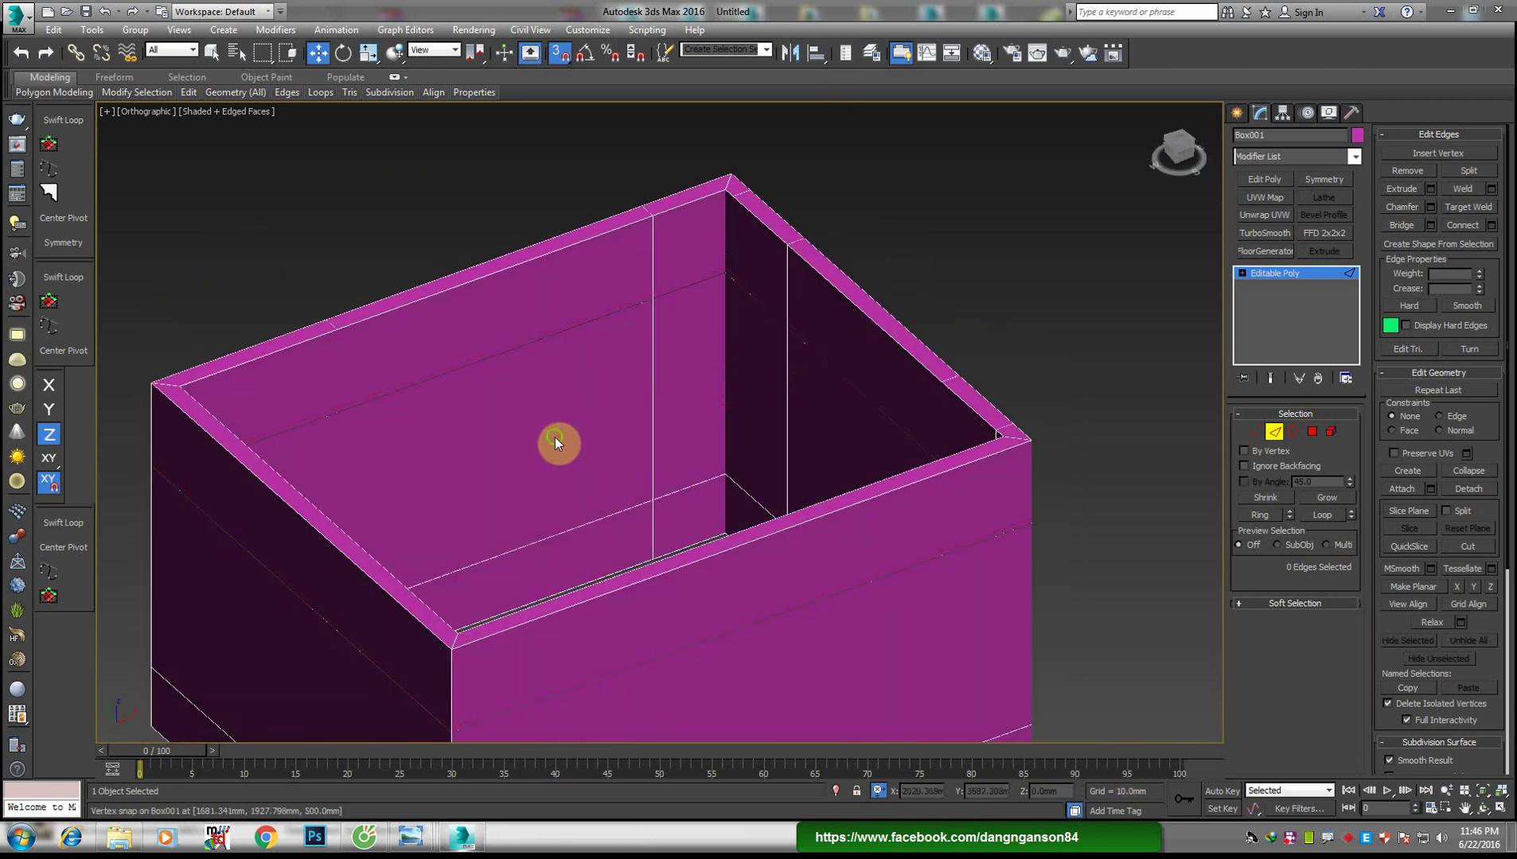
scroll(555, 437, "down", 2)
Bridge an inner and outer wall face into the first window opening
scroll(609, 472, "up", 2)
key("4")
left_click(603, 469)
middle_click_drag(604, 469, 721, 443, "alt")
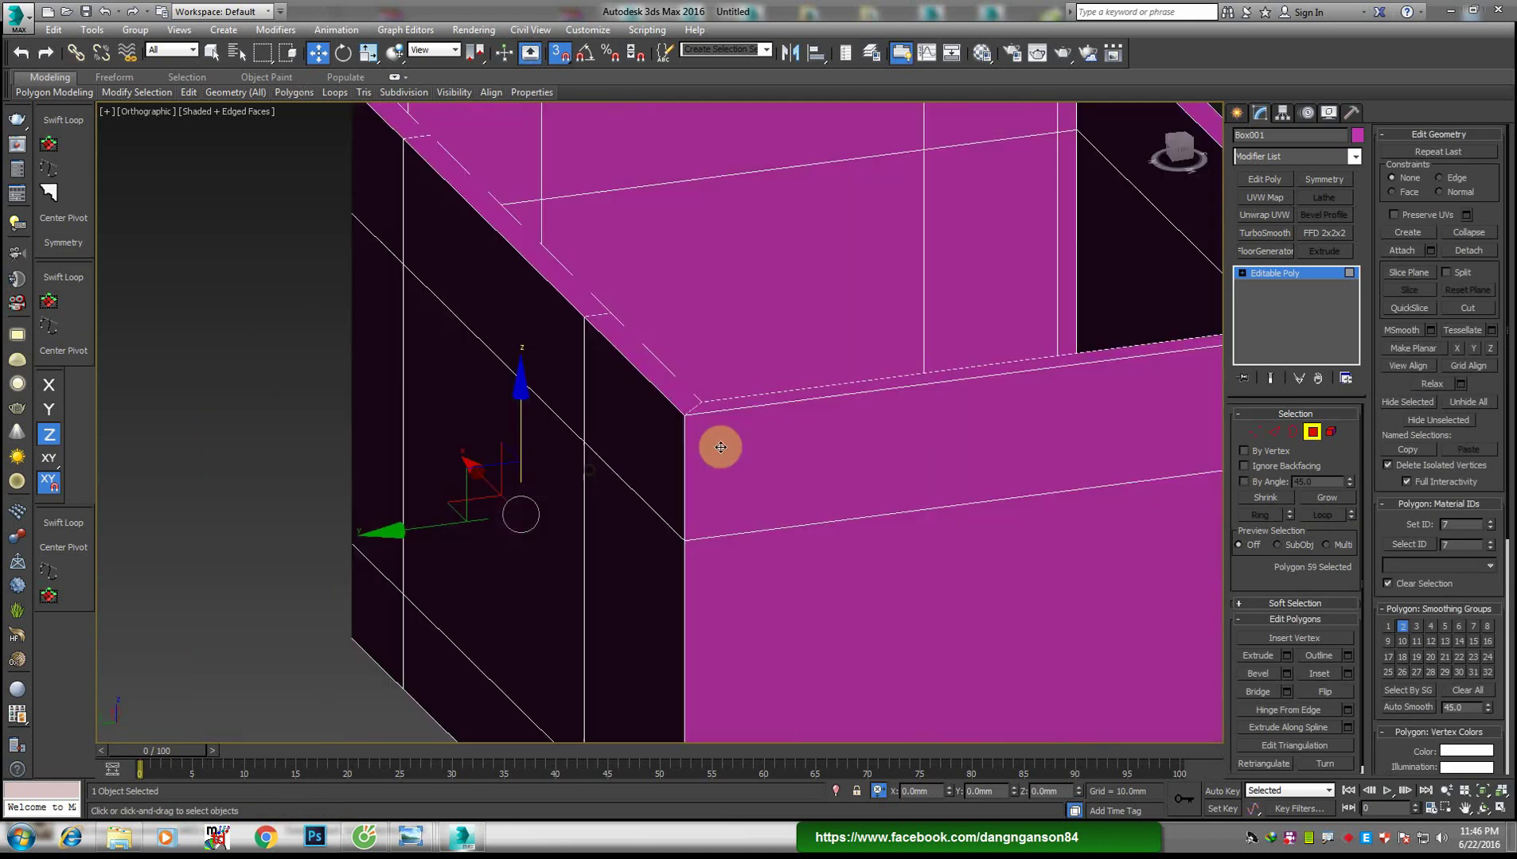
left_click(572, 446)
left_click(1260, 692)
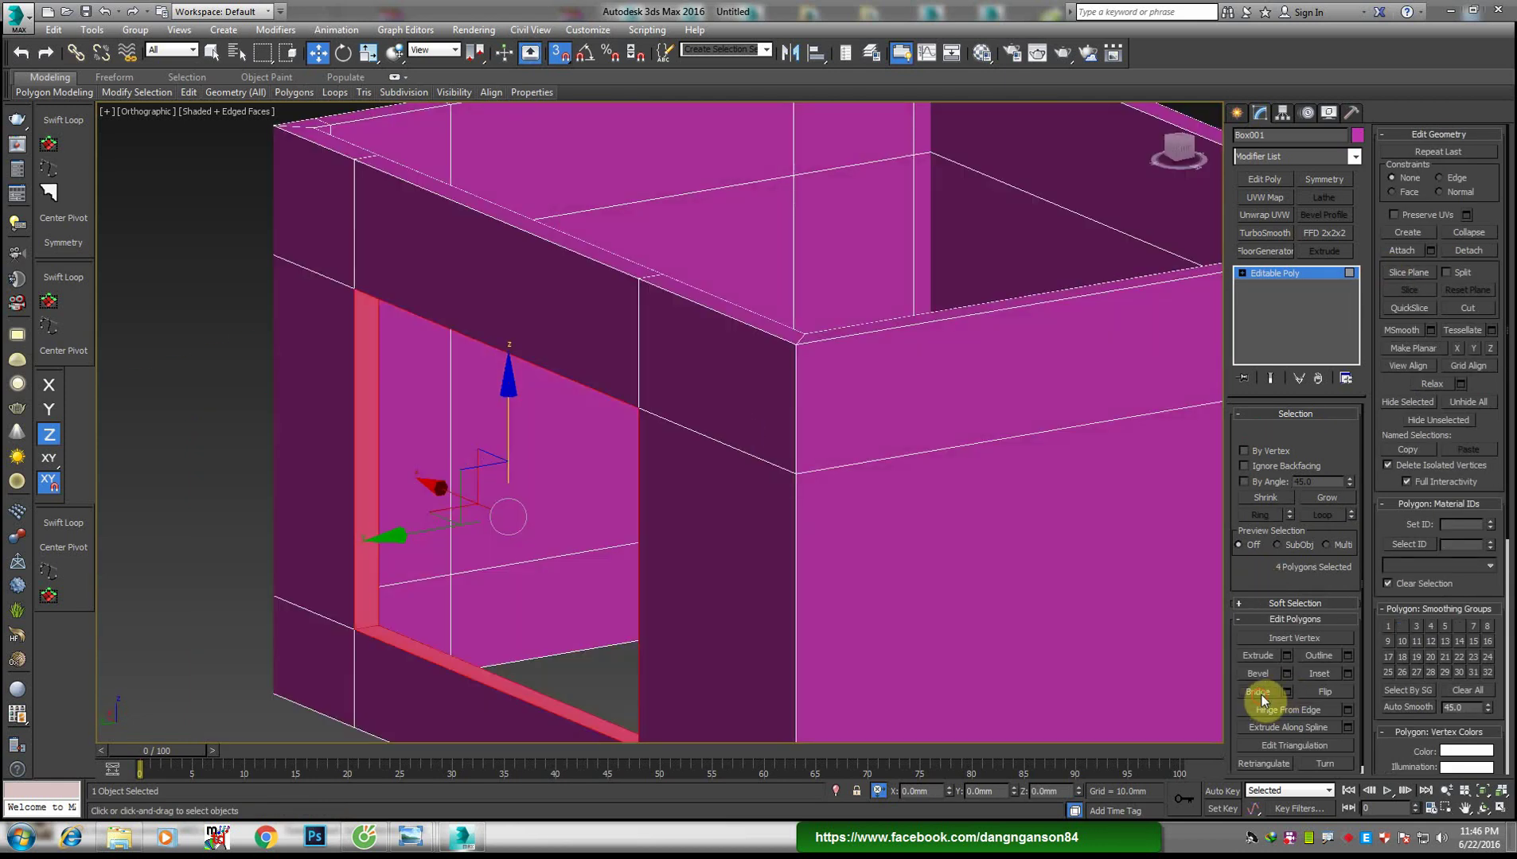
middle_click_drag(657, 401, 611, 497, "alt")
Bridge four more inner and outer wall faces into further window openings
left_click(564, 316)
left_click(1050, 225, "ctrl")
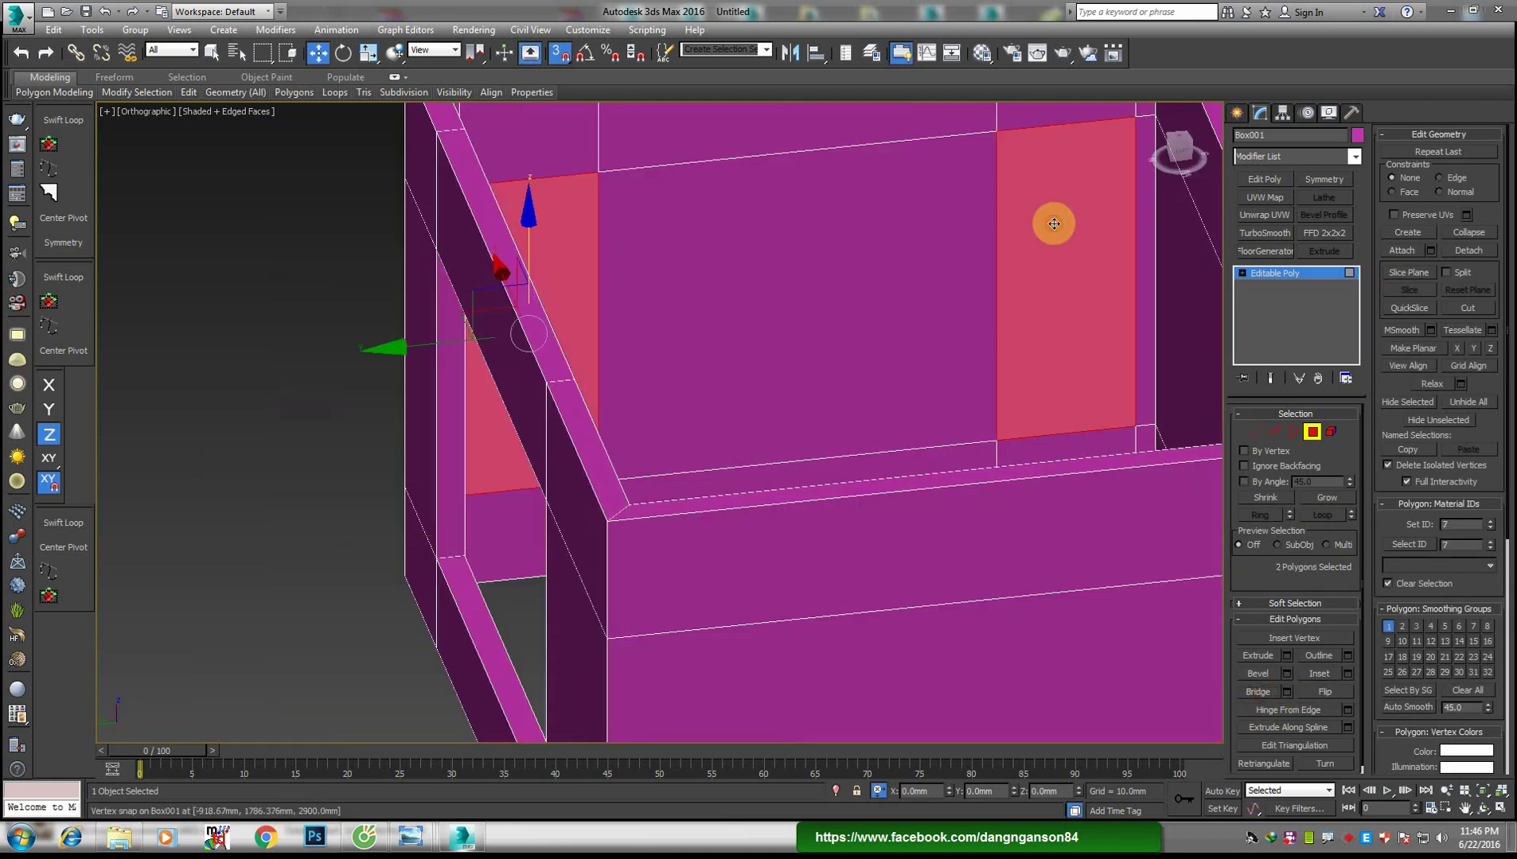
mouse_move(611, 269)
middle_mouse_down("alt")
mouse_move(724, 265)
mouse_move(914, 296)
middle_mouse_up("alt")
left_click(984, 307, "ctrl")
left_click(542, 234, "ctrl")
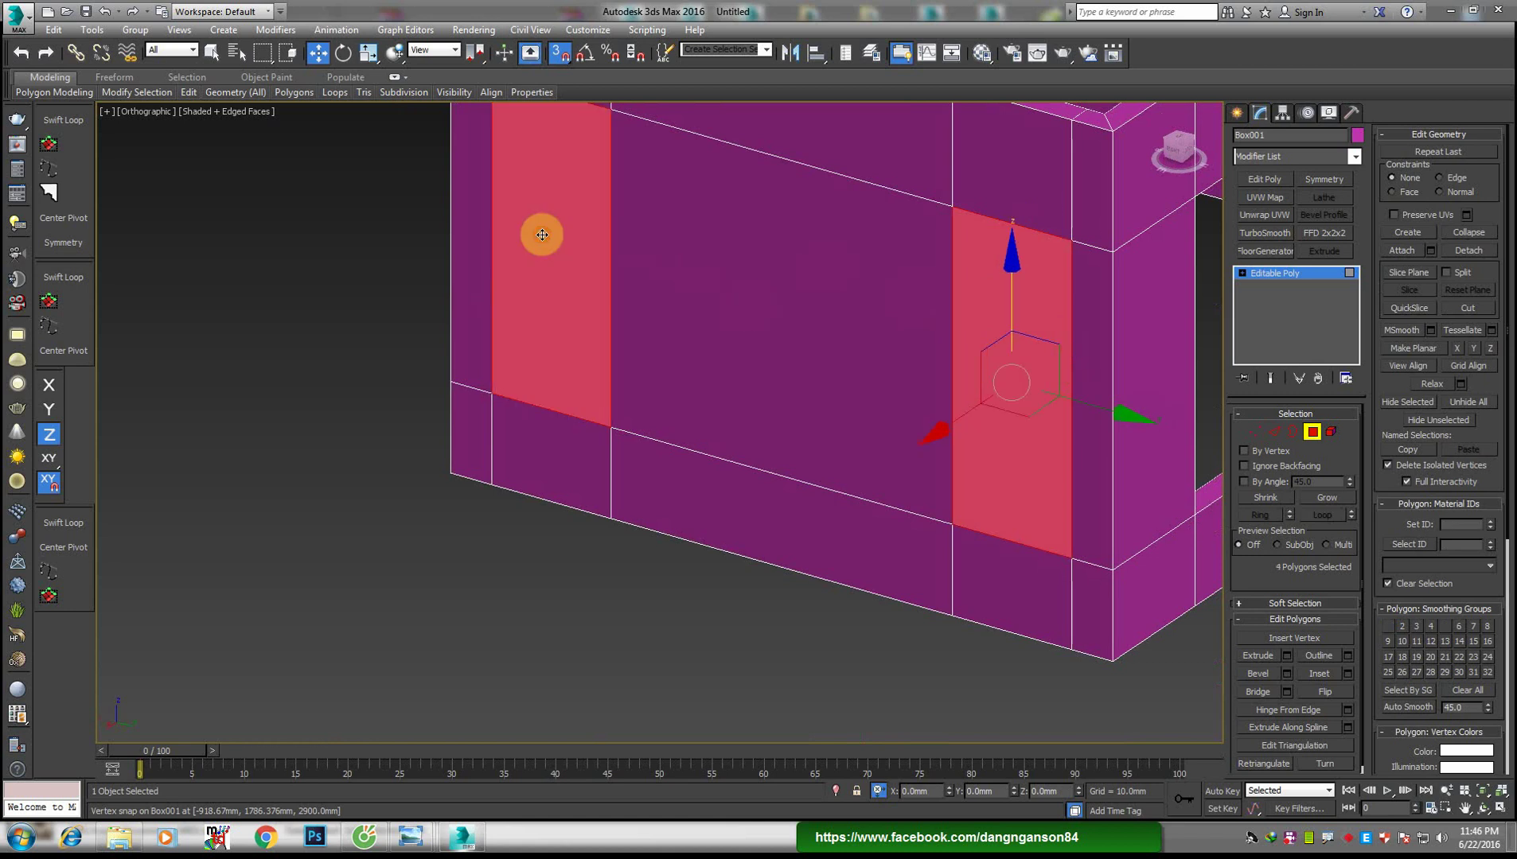
left_click(1259, 692)
mouse_move(876, 385)
middle_mouse_down("alt")
mouse_move(636, 459)
mouse_move(752, 419)
middle_mouse_up("alt")
Return to object level, inspect the openings, and turn snapping off
left_click(1321, 273)
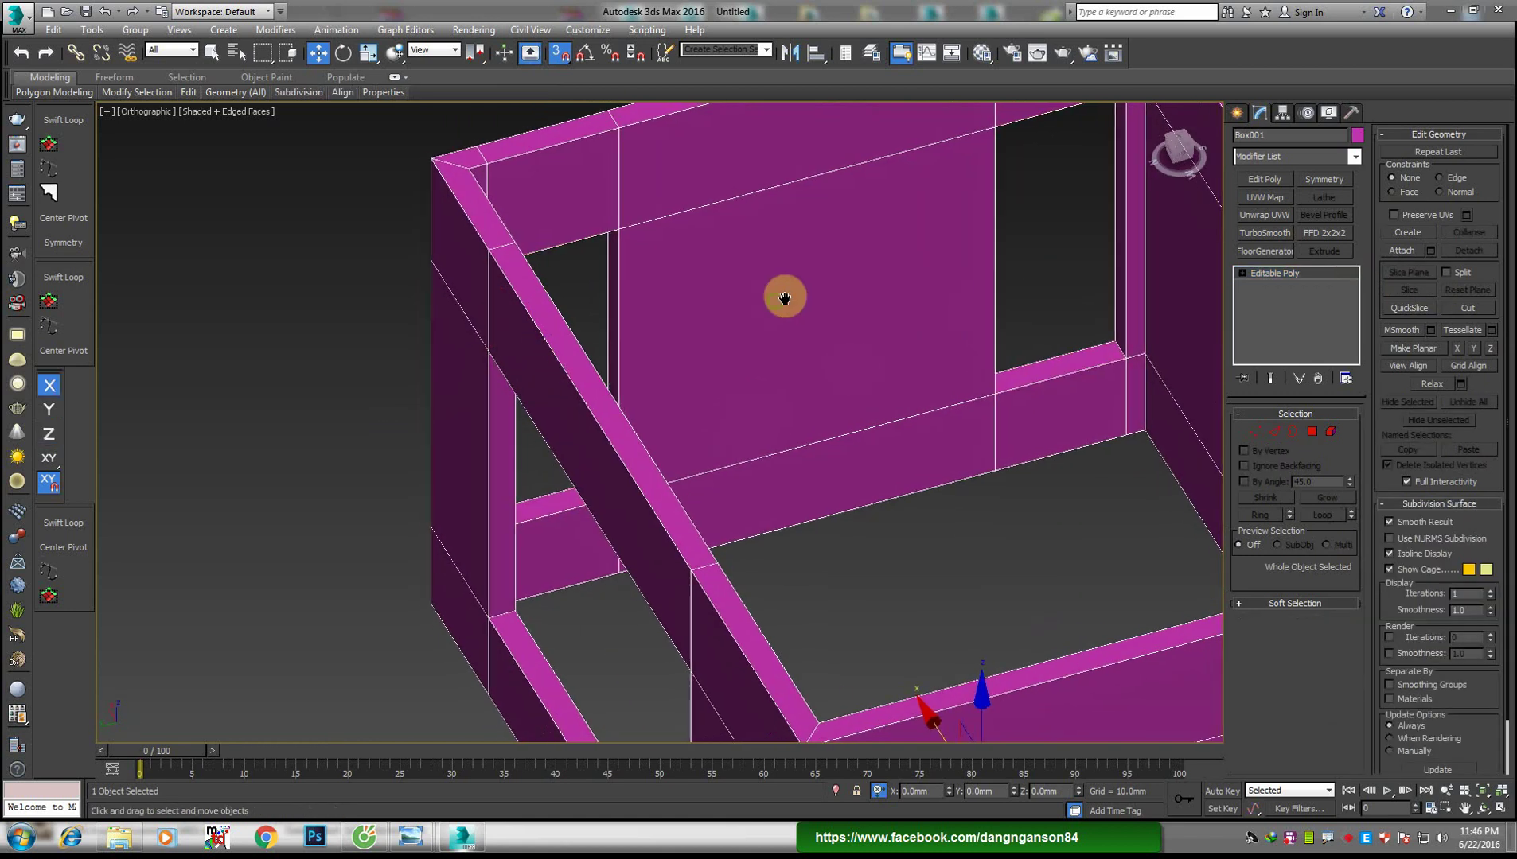
scroll(784, 295, "down", 3)
middle_click_drag(785, 294, 897, 331, "alt")
scroll(878, 289, "up", 3)
scroll(878, 294, "up", 2)
scroll(841, 301, "up", 2)
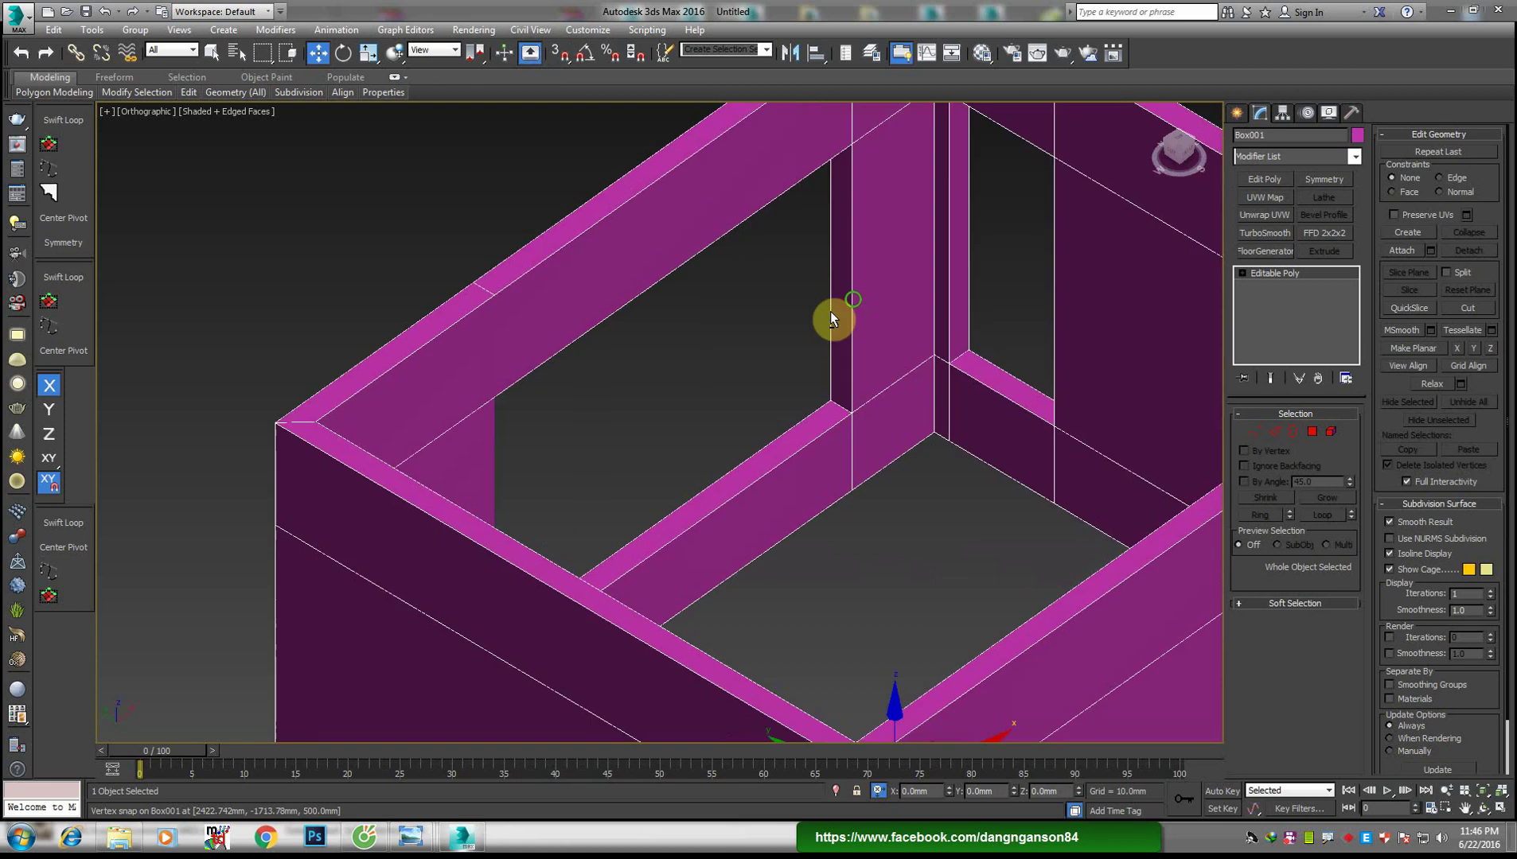
scroll(831, 317, "up", 2)
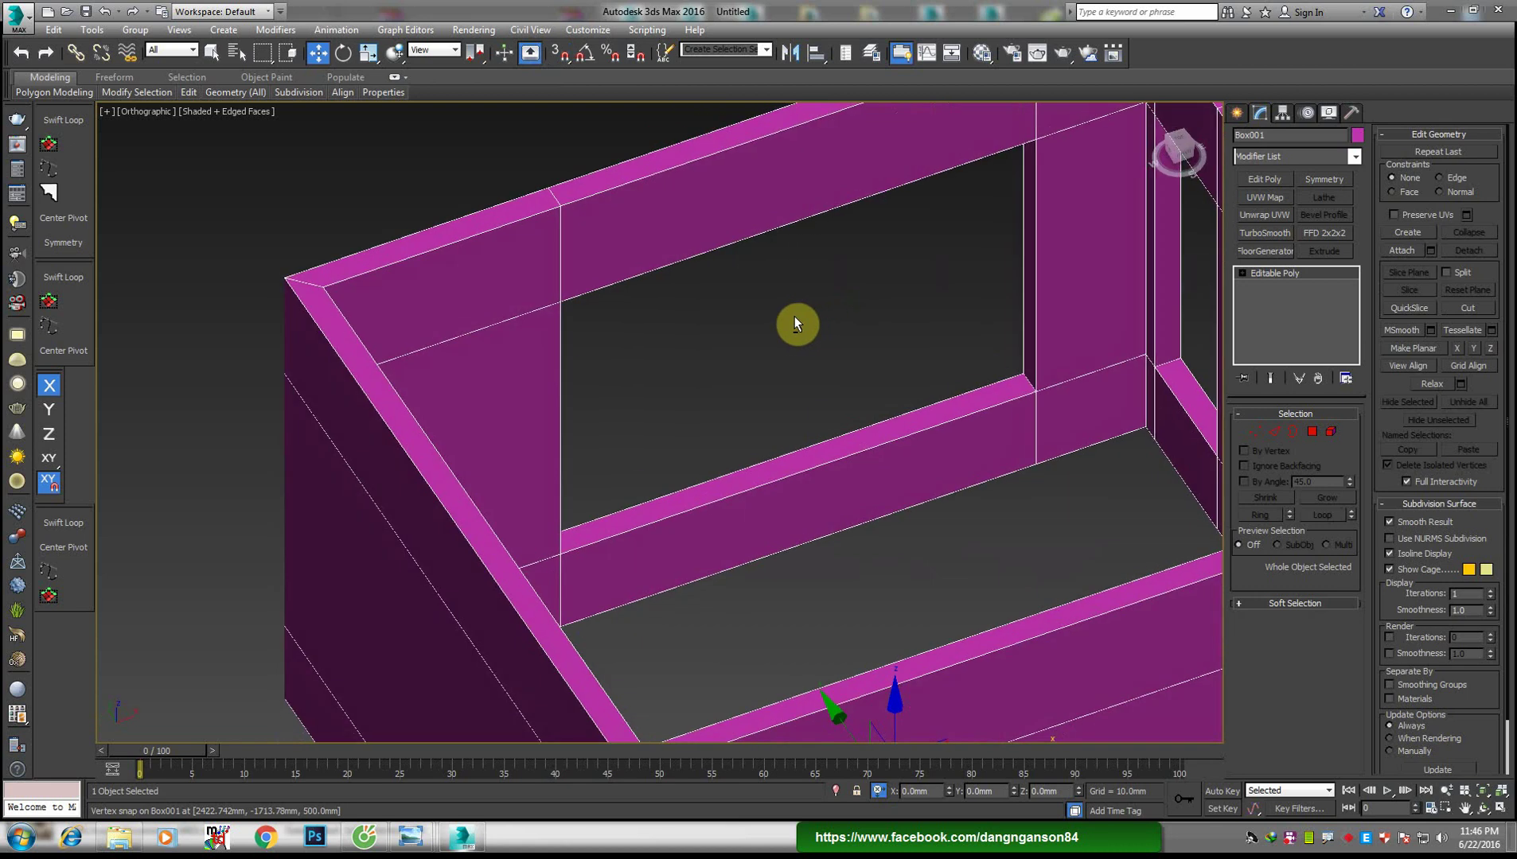
left_click(564, 54)
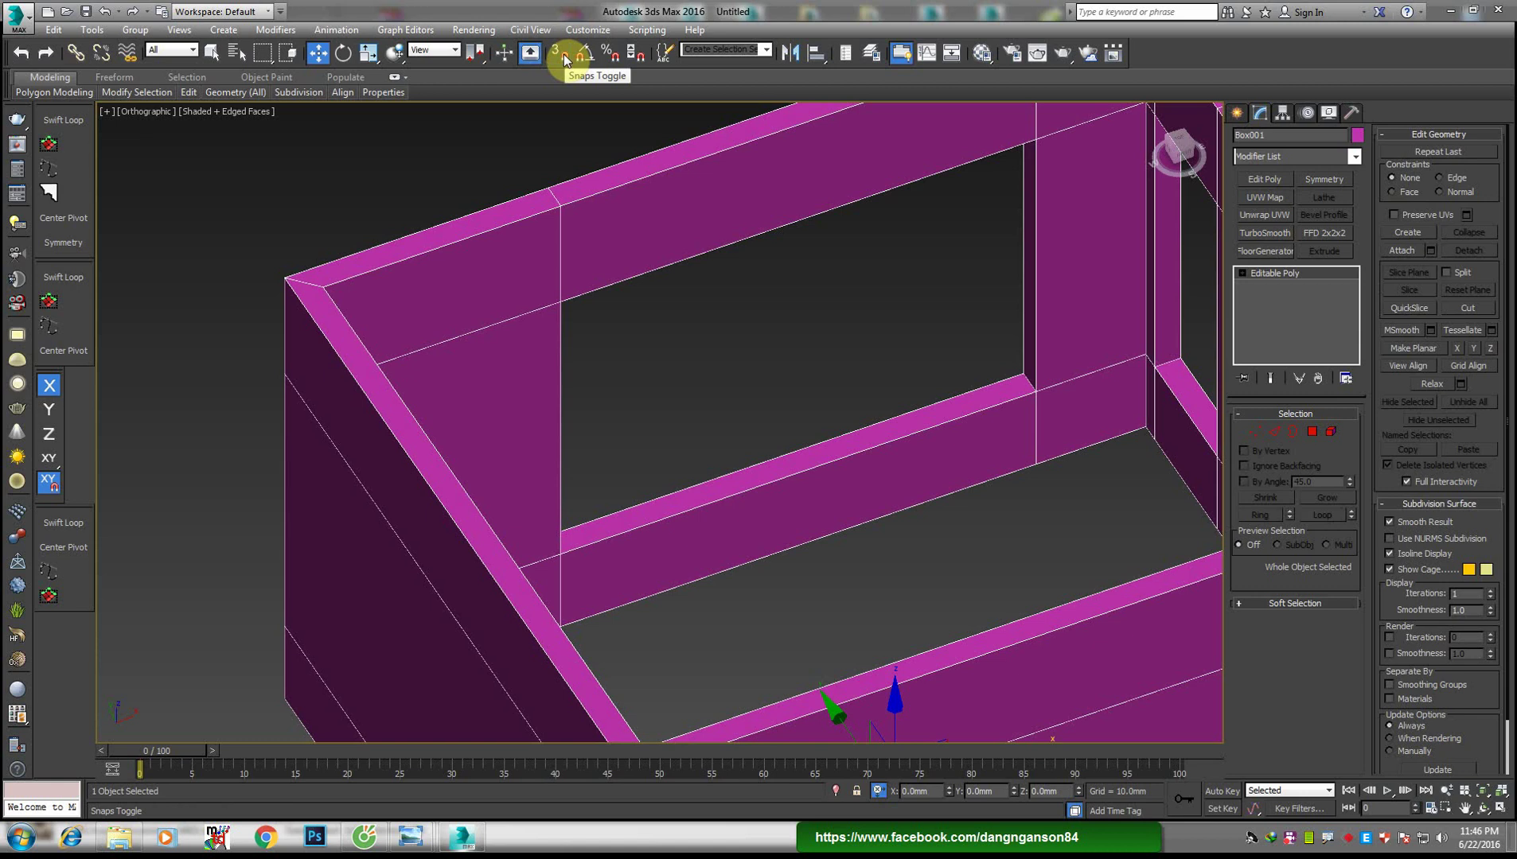
mouse_move(410, 837)
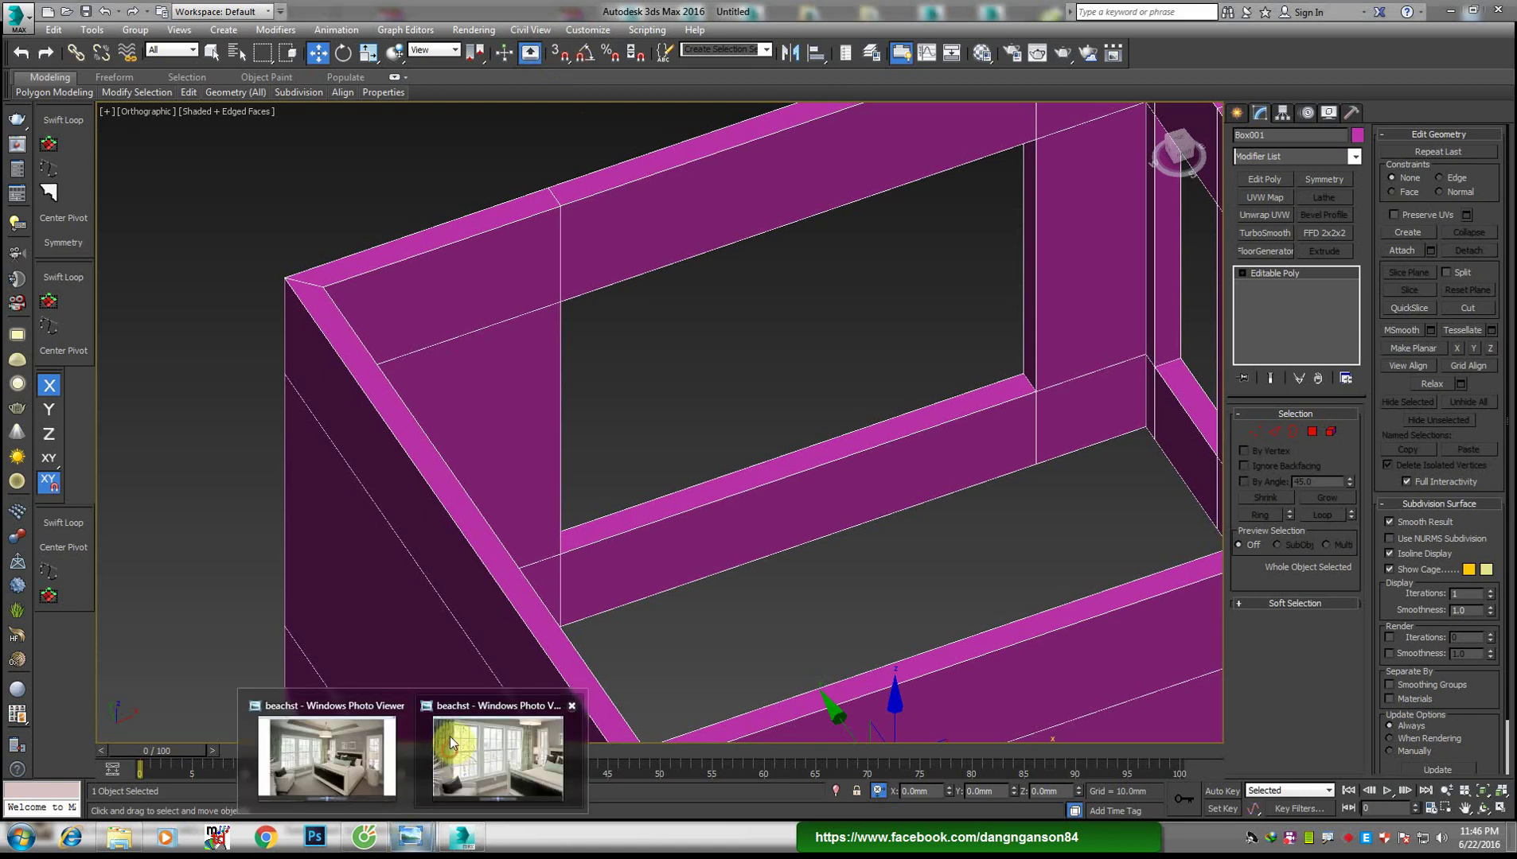
Zoom into the bedroom photo's three-sash windows in Photo Viewer
left_click(449, 736)
scroll(478, 160, "up", 1)
scroll(239, 243, "up", 1)
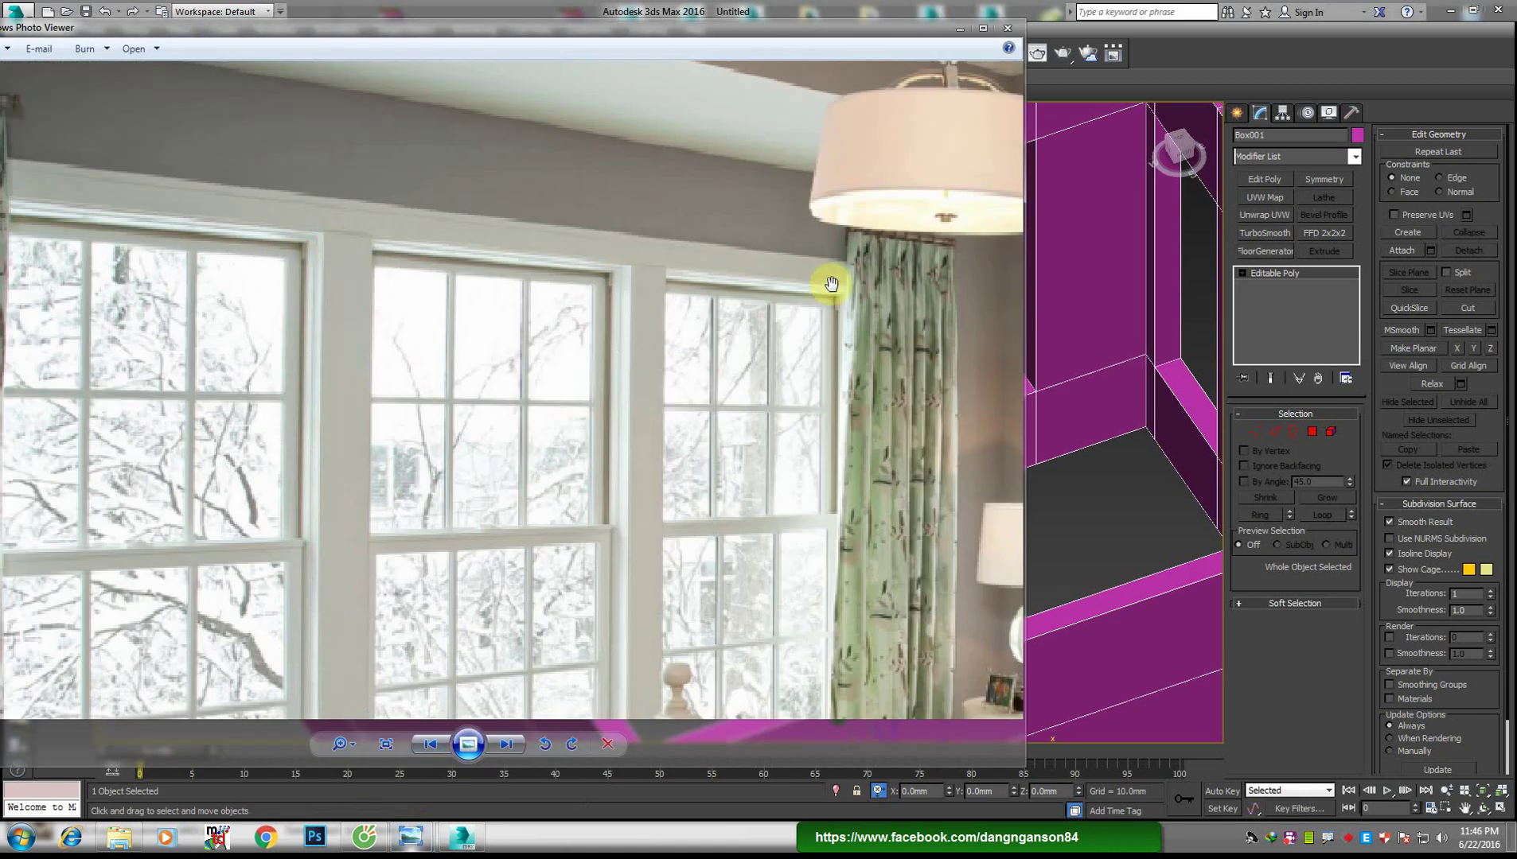
scroll(831, 284, "down", 1)
scroll(559, 237, "down", 2)
scroll(440, 616, "up", 2)
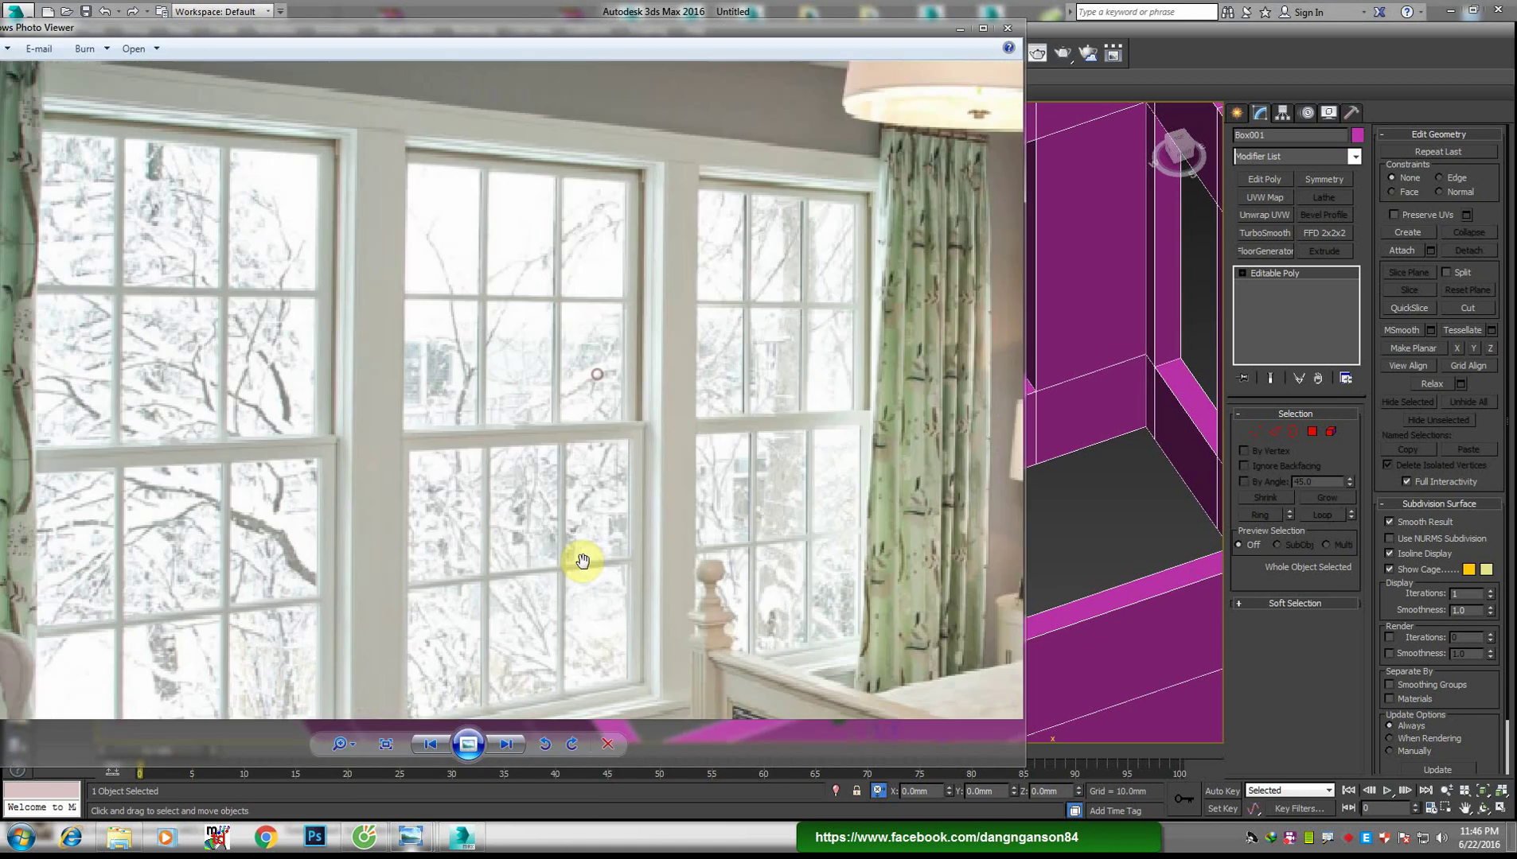
scroll(366, 322, "down", 1)
scroll(342, 314, "up", 1)
scroll(389, 344, "up", 1)
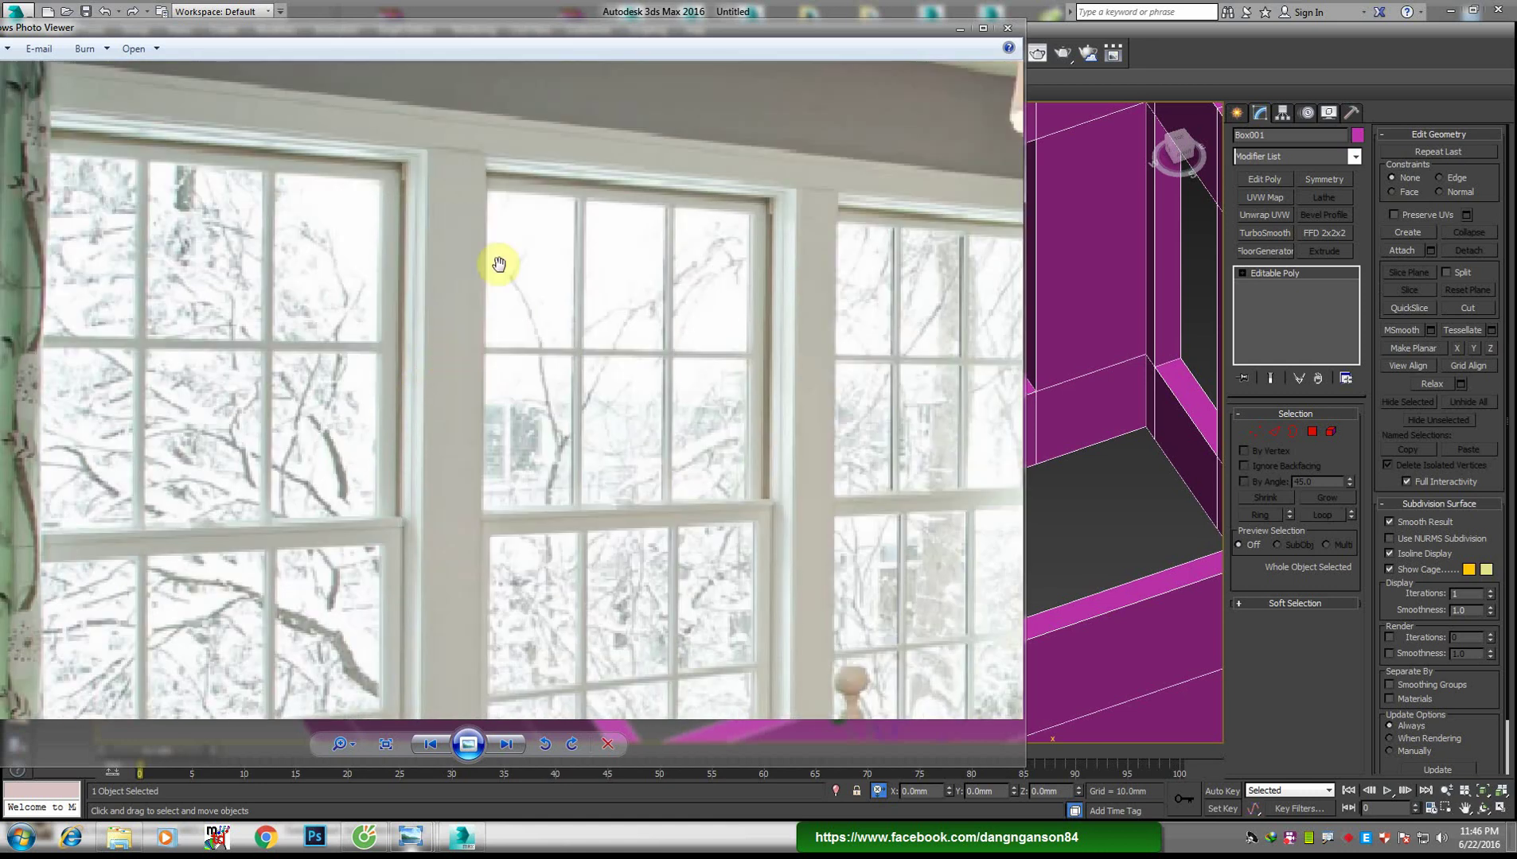
scroll(525, 261, "up", 1)
scroll(619, 239, "up", 1)
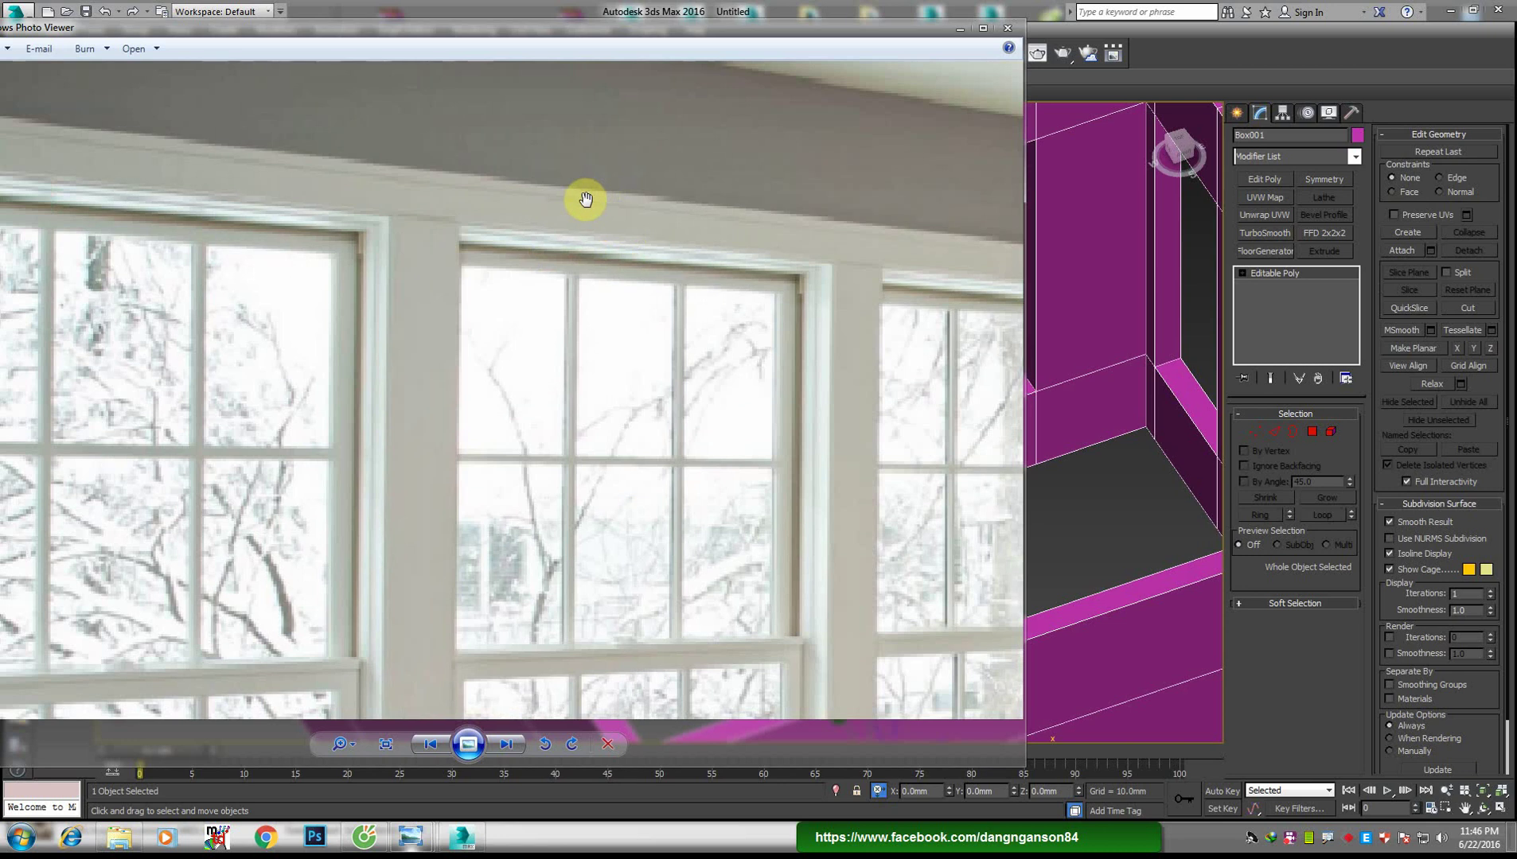
scroll(585, 199, "down", 1)
scroll(663, 250, "down", 1)
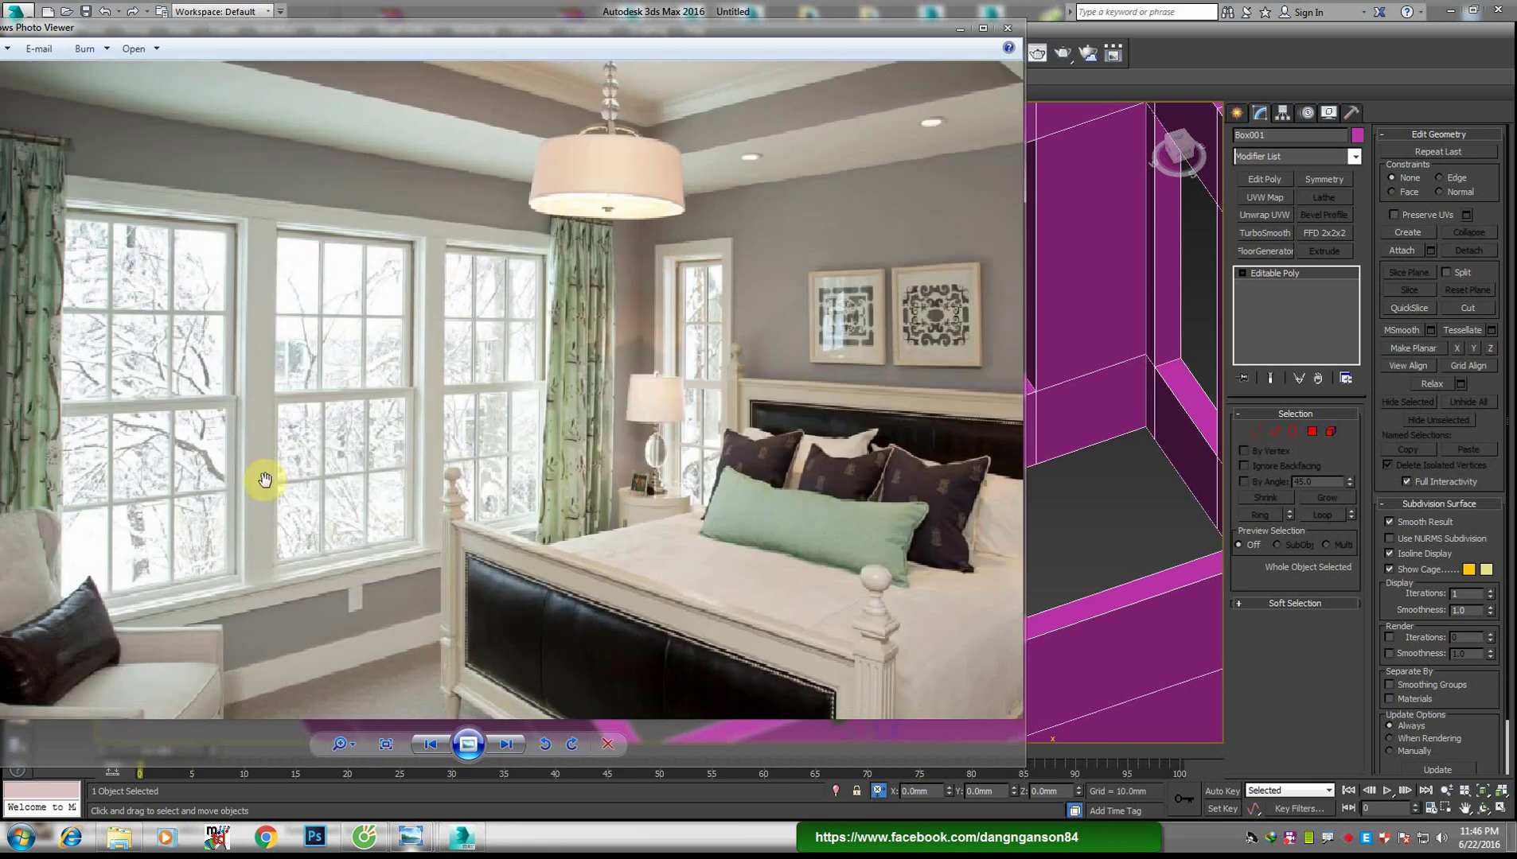
scroll(235, 605, "up", 1)
scroll(640, 470, "up", 1)
scroll(607, 461, "up", 1)
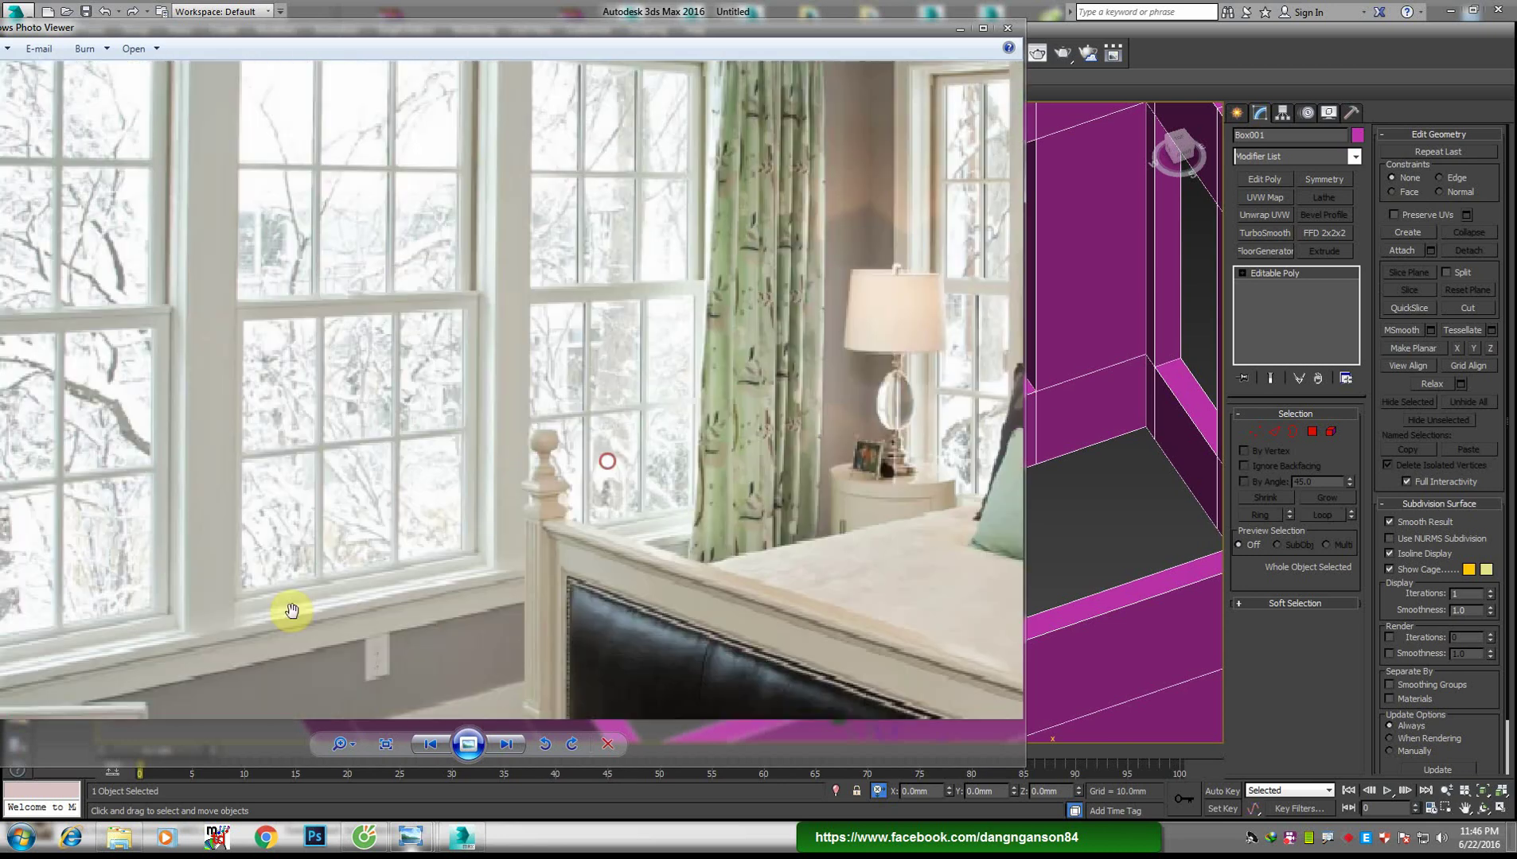
Pan across the window sill and surrounding frame, then return to 3ds Max
left_click_drag(291, 611, 693, 400)
scroll(295, 516, "up", 1)
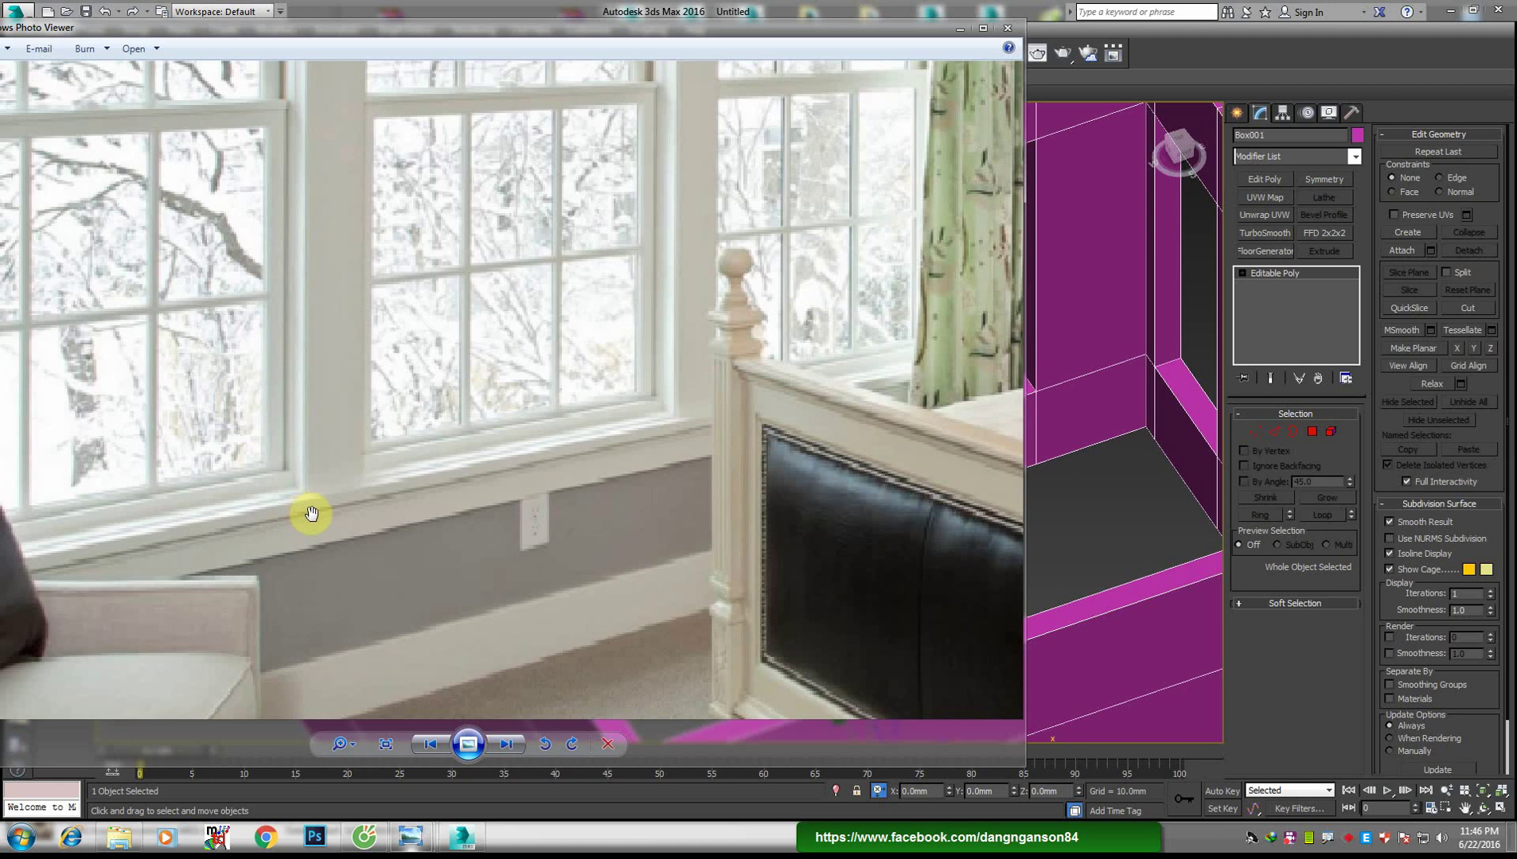
left_click_drag(402, 511, 383, 592)
left_click_drag(240, 626, 487, 510)
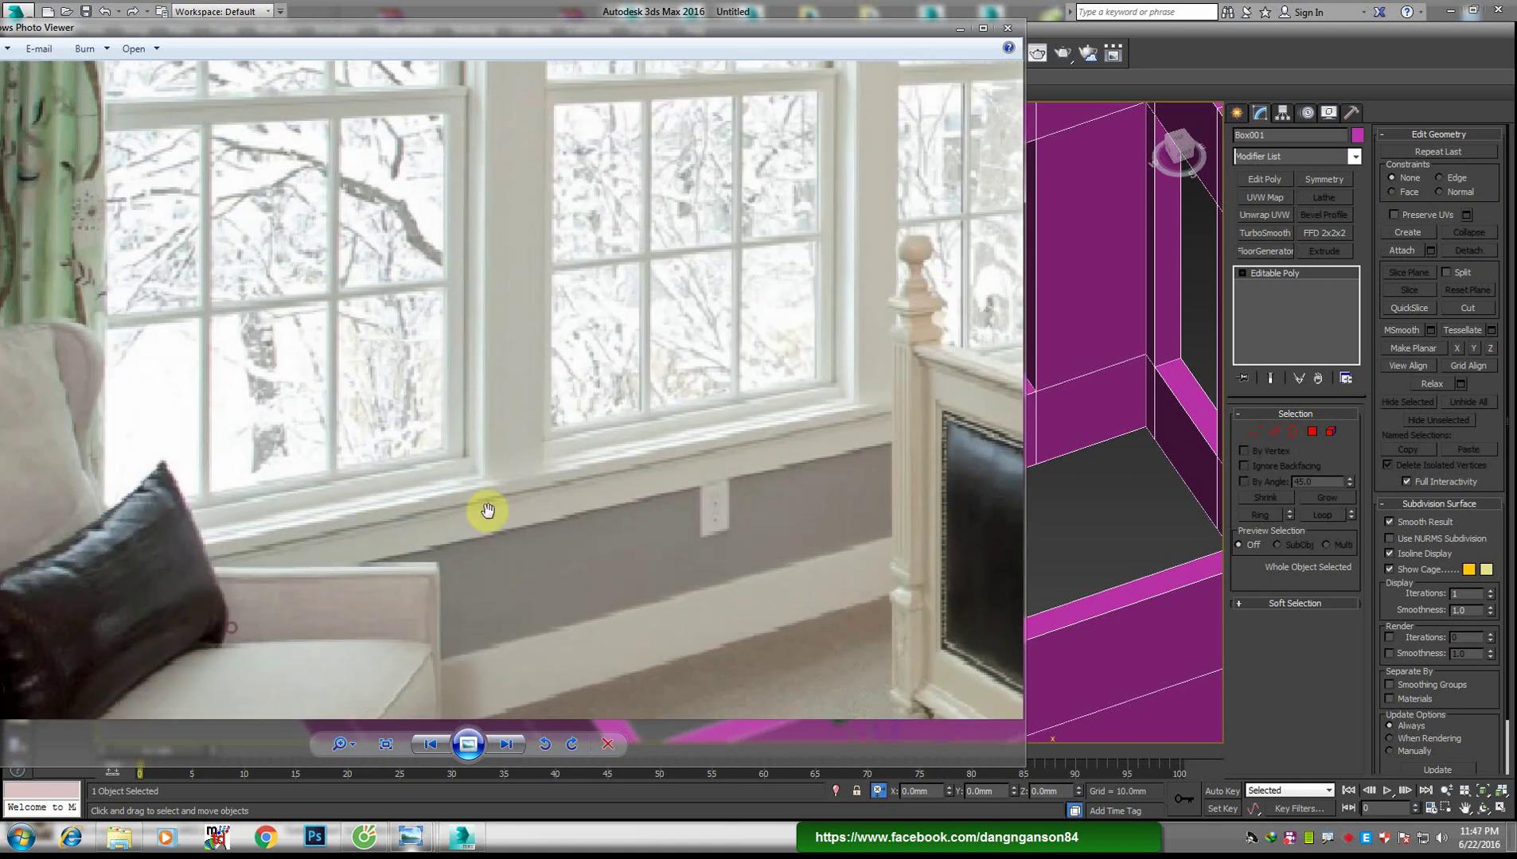
left_click_drag(613, 437, 496, 491)
left_click_drag(325, 589, 333, 589)
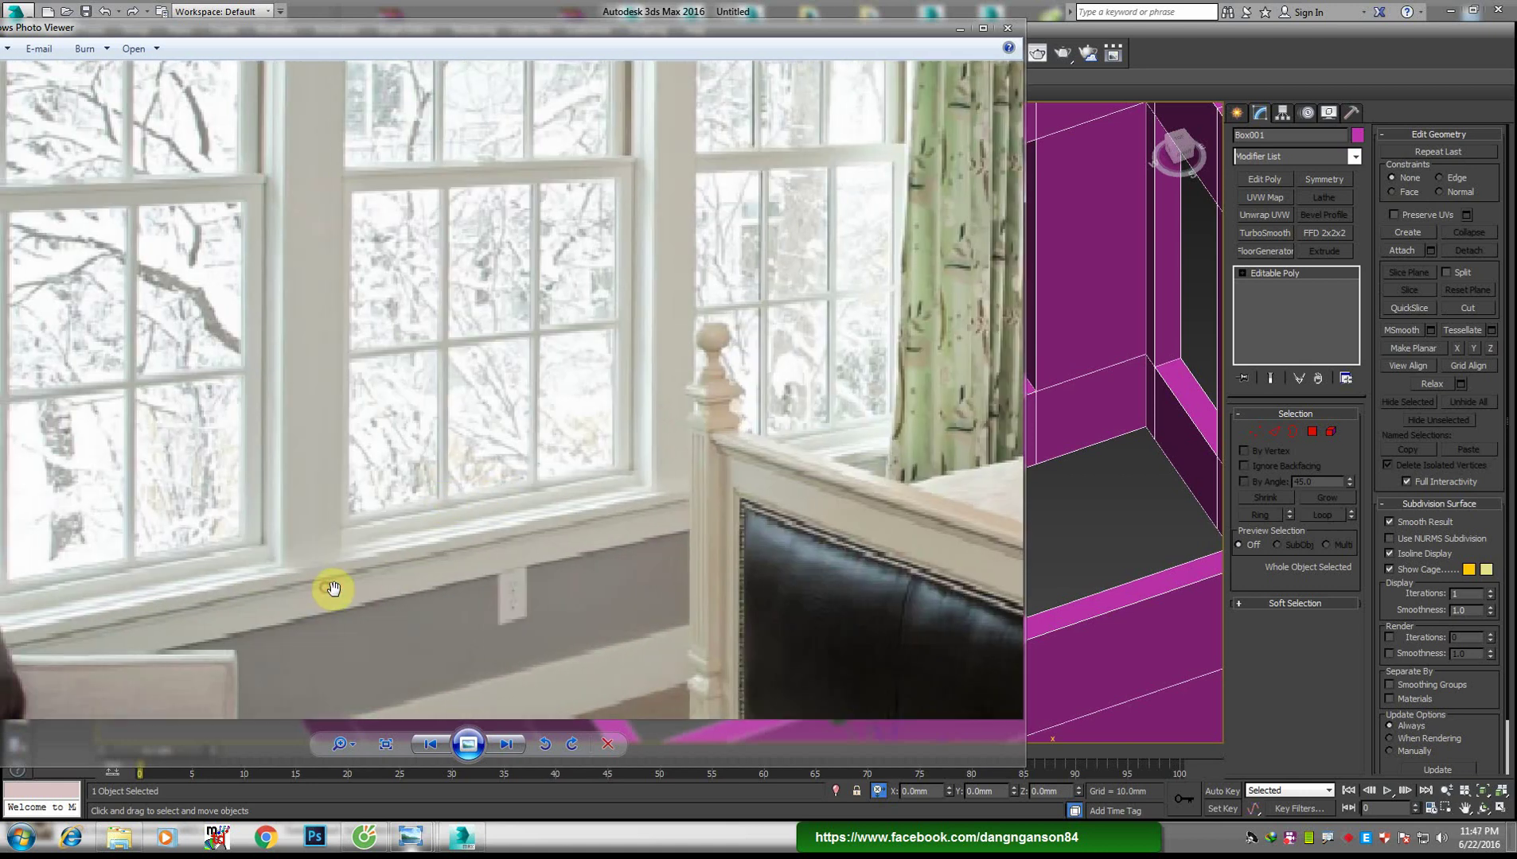
scroll(357, 570, "down", 3)
scroll(465, 461, "up", 2)
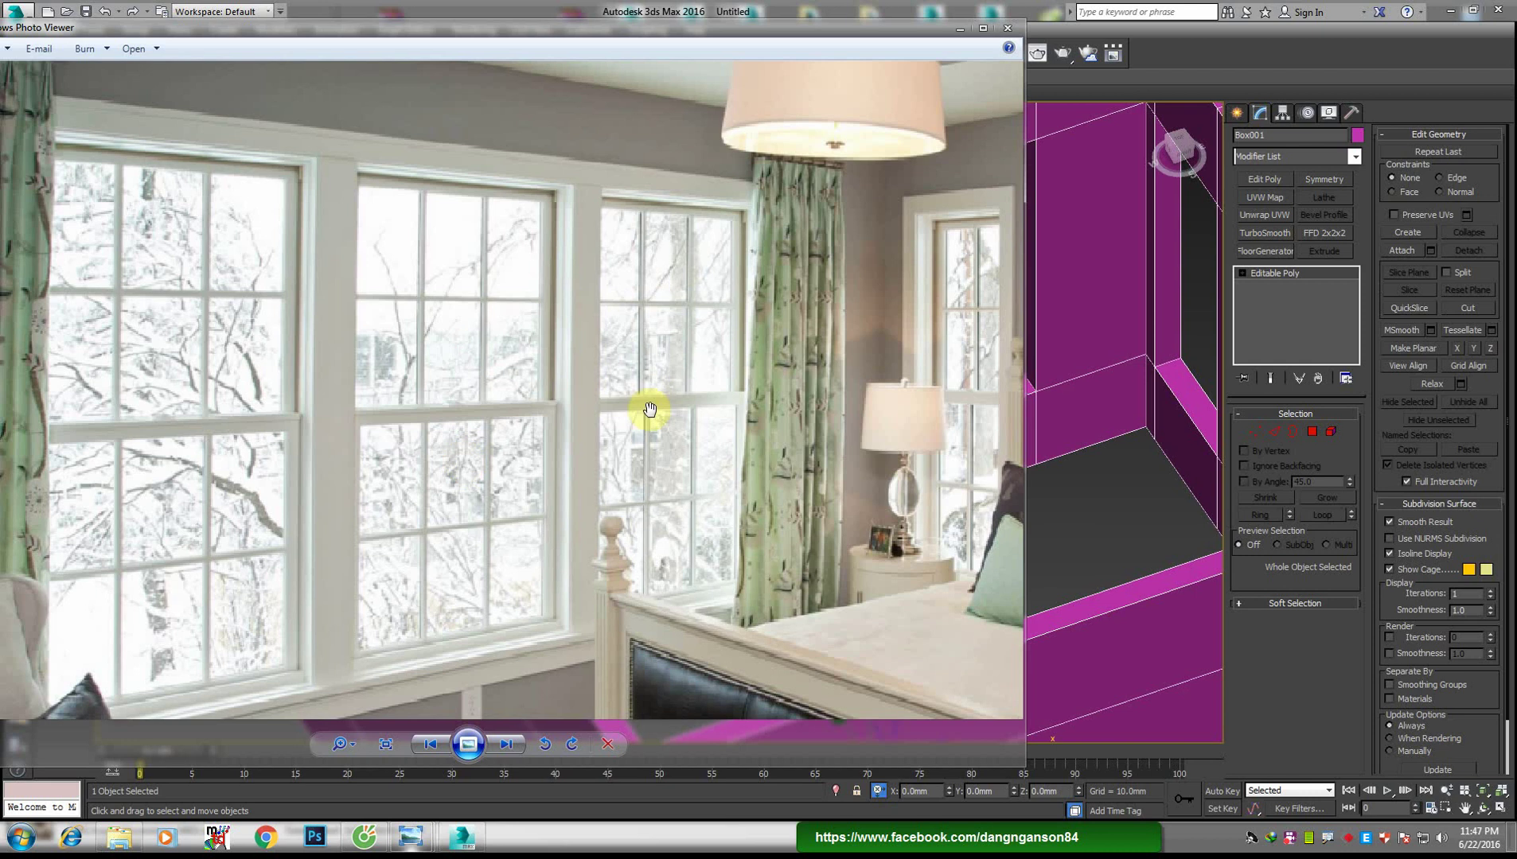
left_click_drag(602, 424, 598, 388)
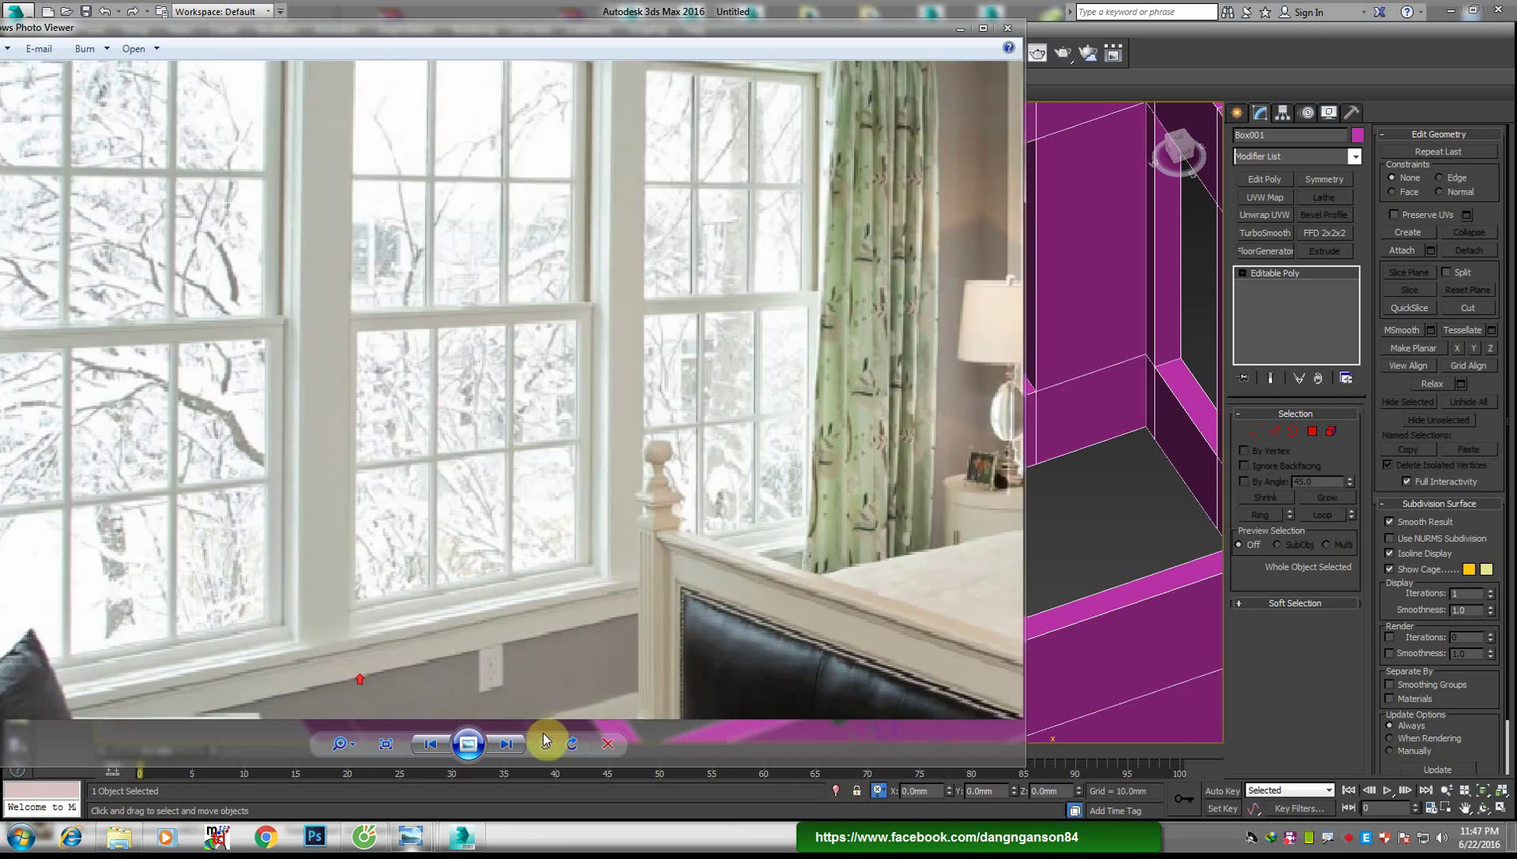
left_click(462, 836)
Switch to Back view, zoom extents, and start a new Box primitive
scroll(826, 334, "down", 5)
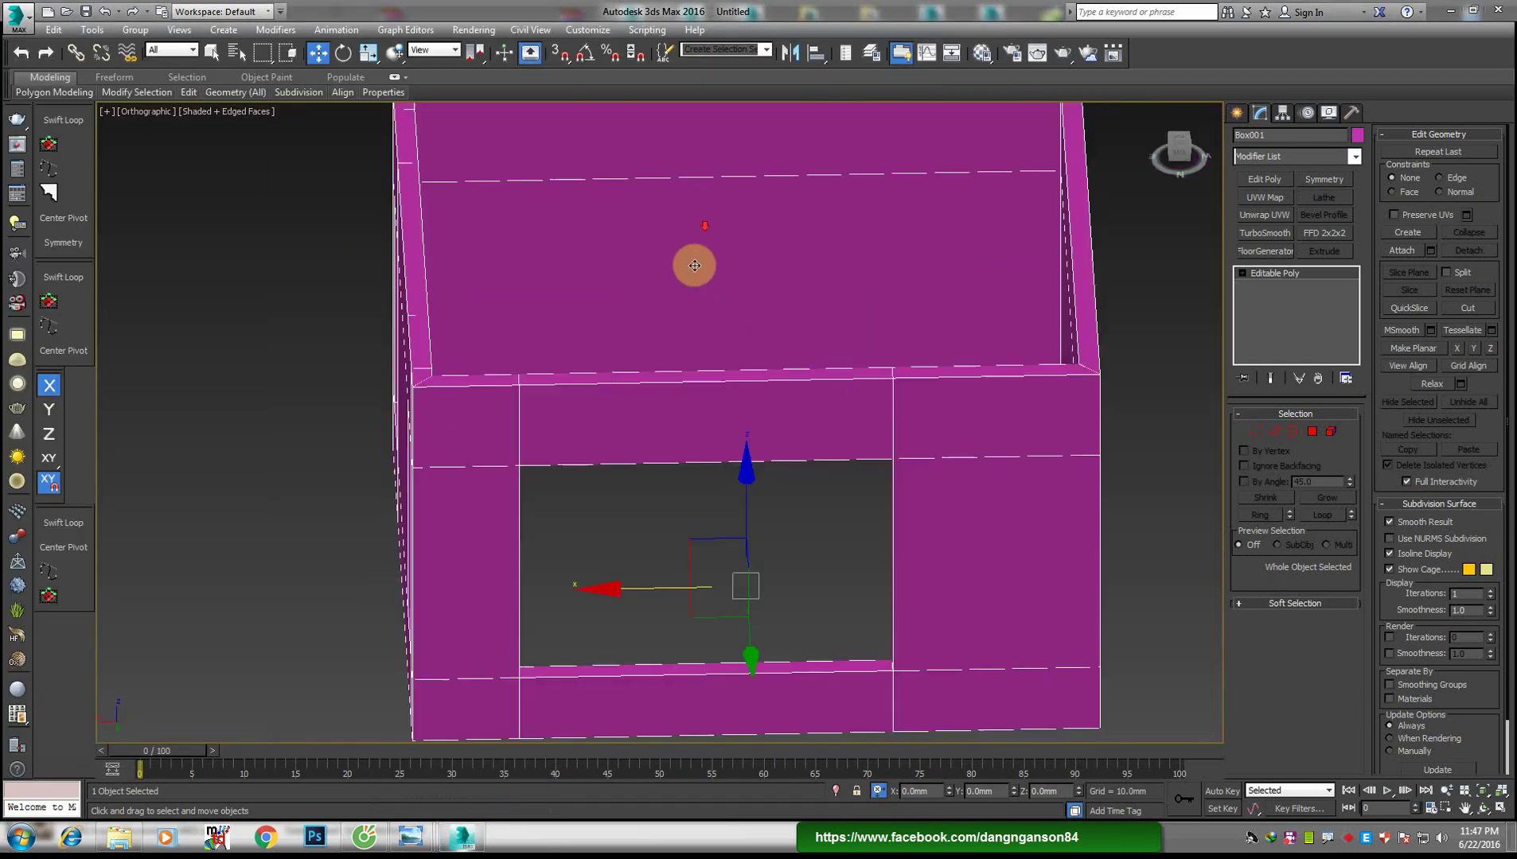
scroll(693, 260, "down", 2)
middle_click_drag(731, 284, 713, 247, "alt")
key("v")
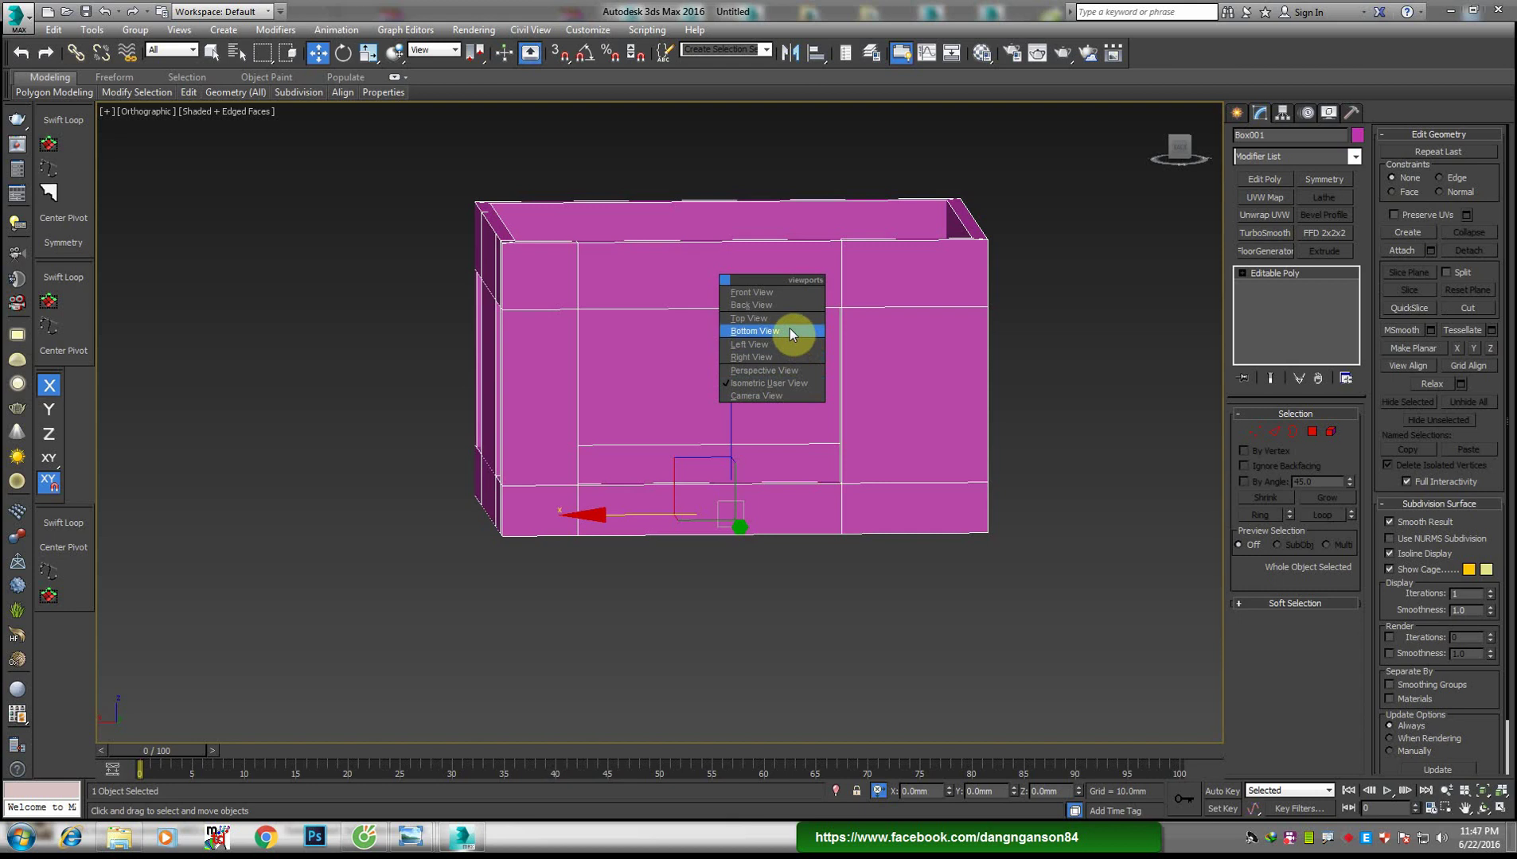
left_click(788, 305)
key("z")
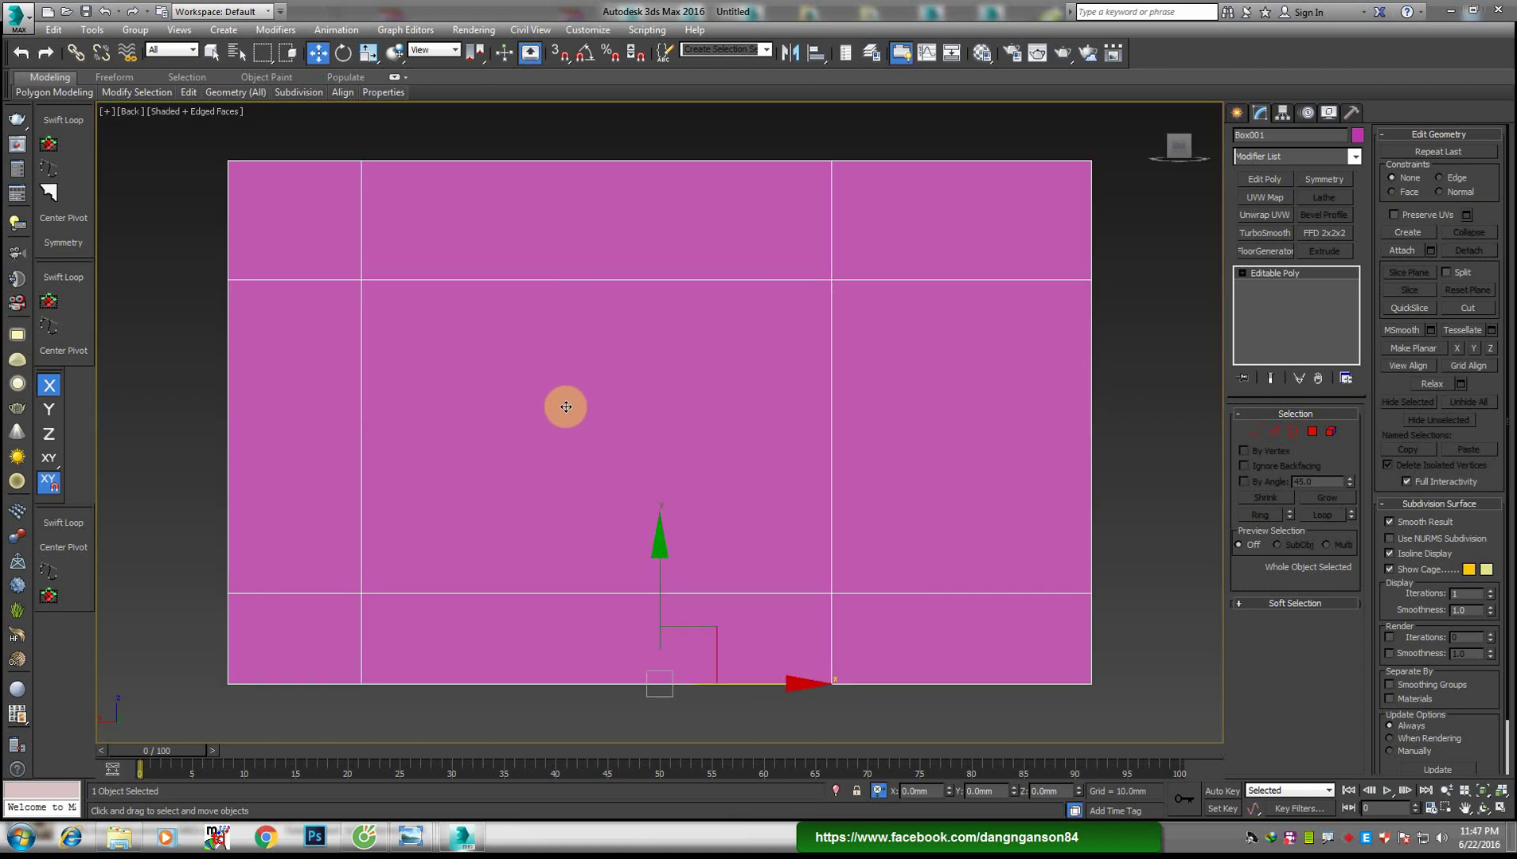
right_click(585, 398)
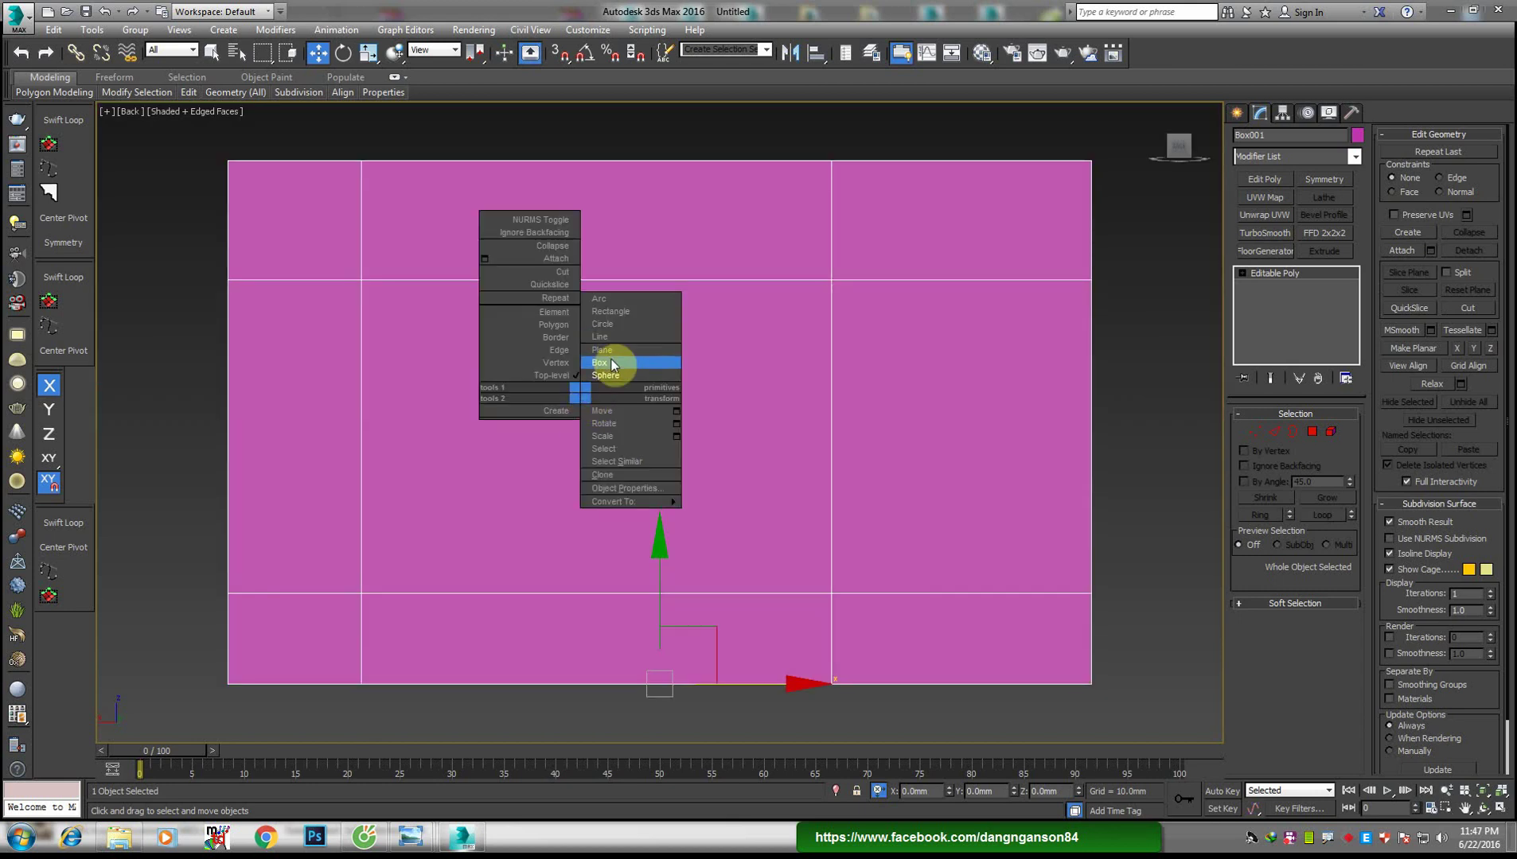
left_click(619, 351)
Toggle vertex snapping on and off around the Move tool, orbiting back to the frame
key("s")
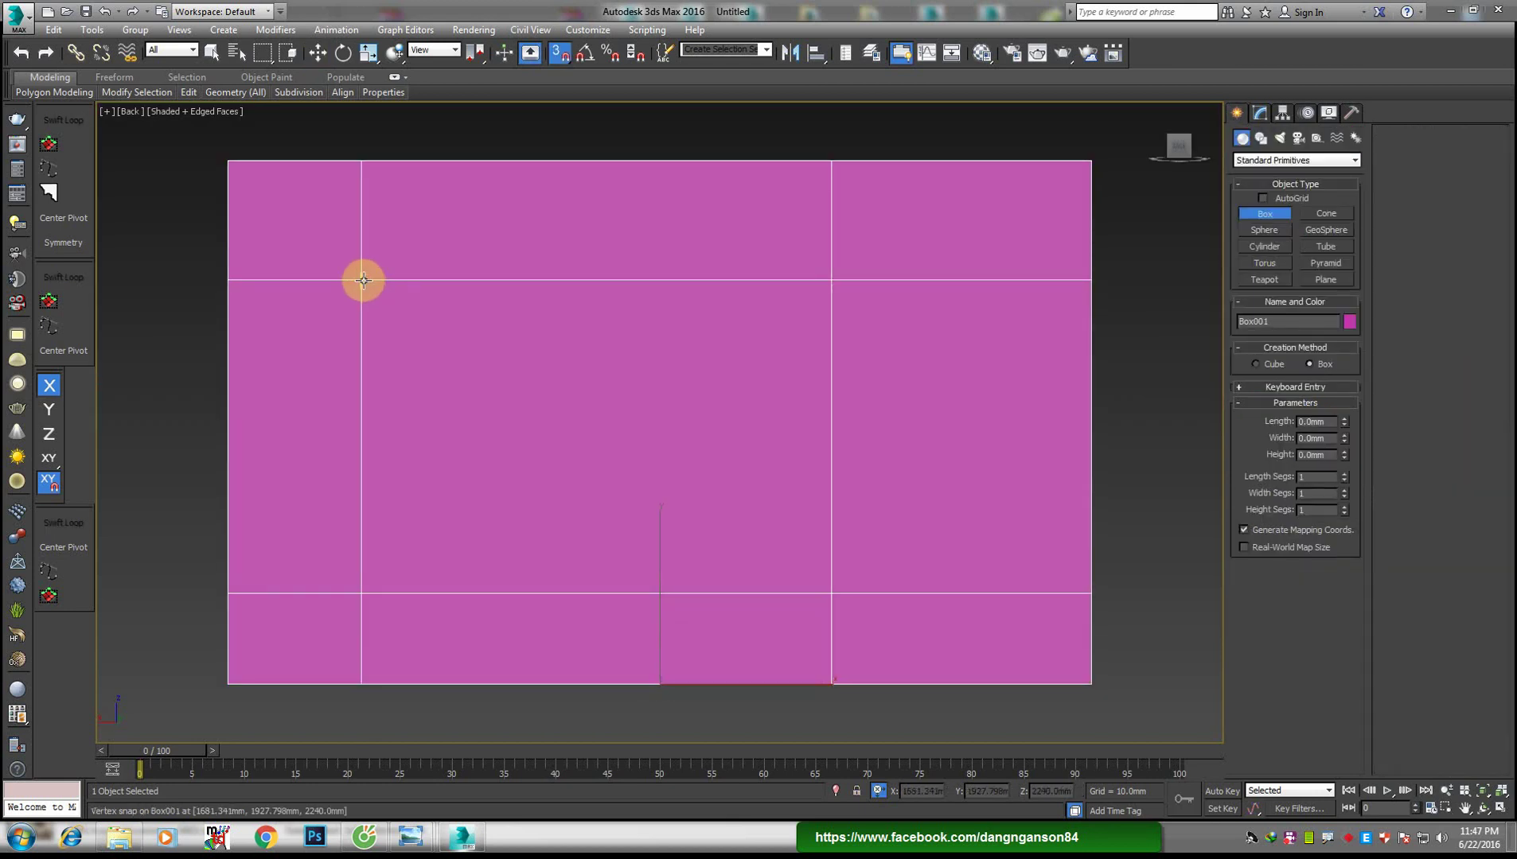
key("w")
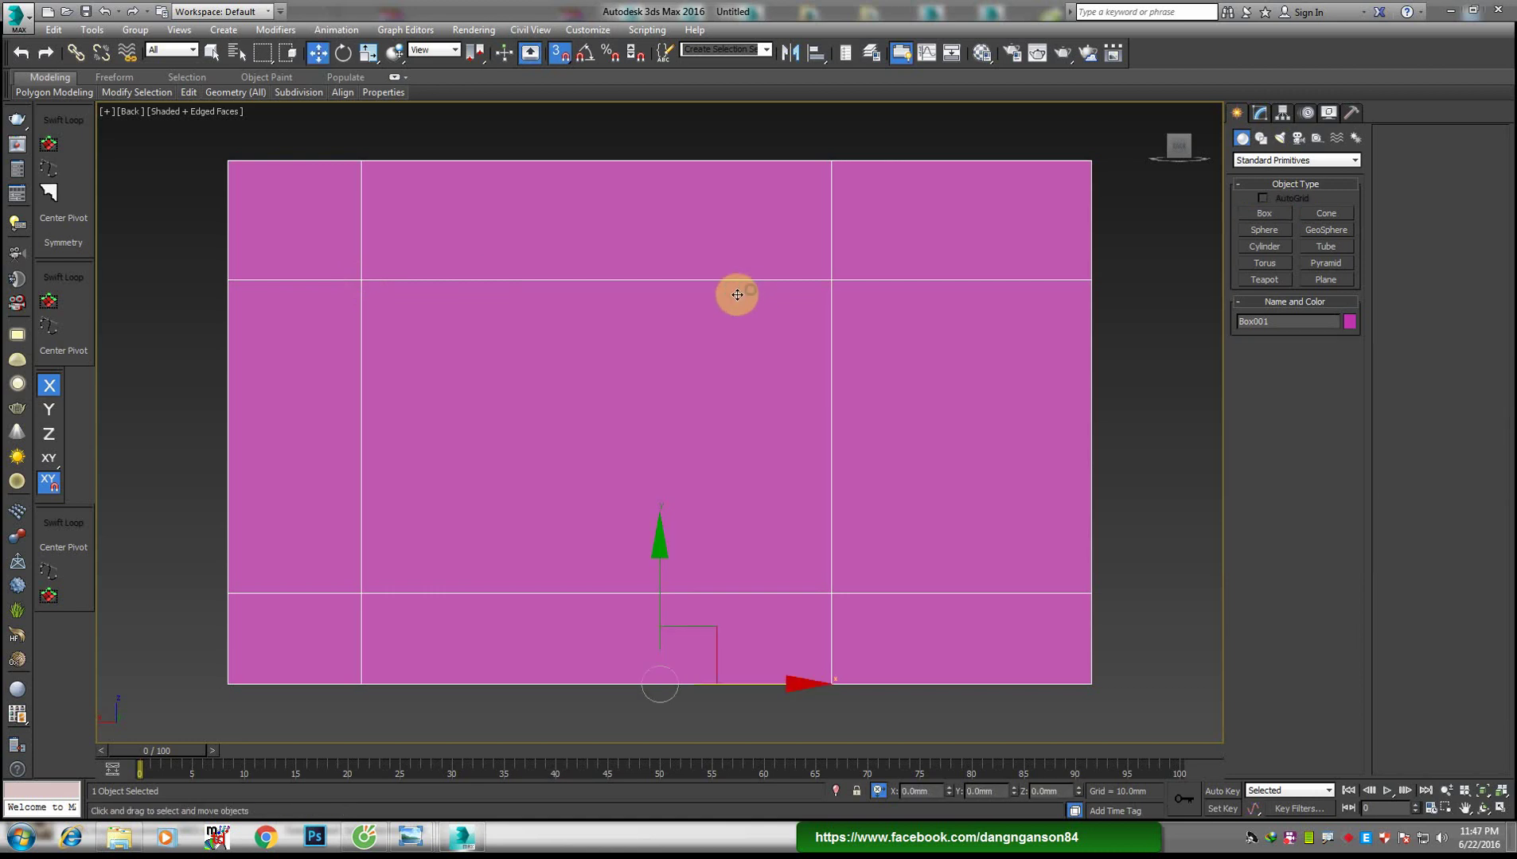
scroll(734, 298, "down", 3)
mouse_move(738, 348)
middle_mouse_down("alt")
mouse_move(633, 419)
mouse_move(670, 308)
middle_mouse_up("alt")
key("s")
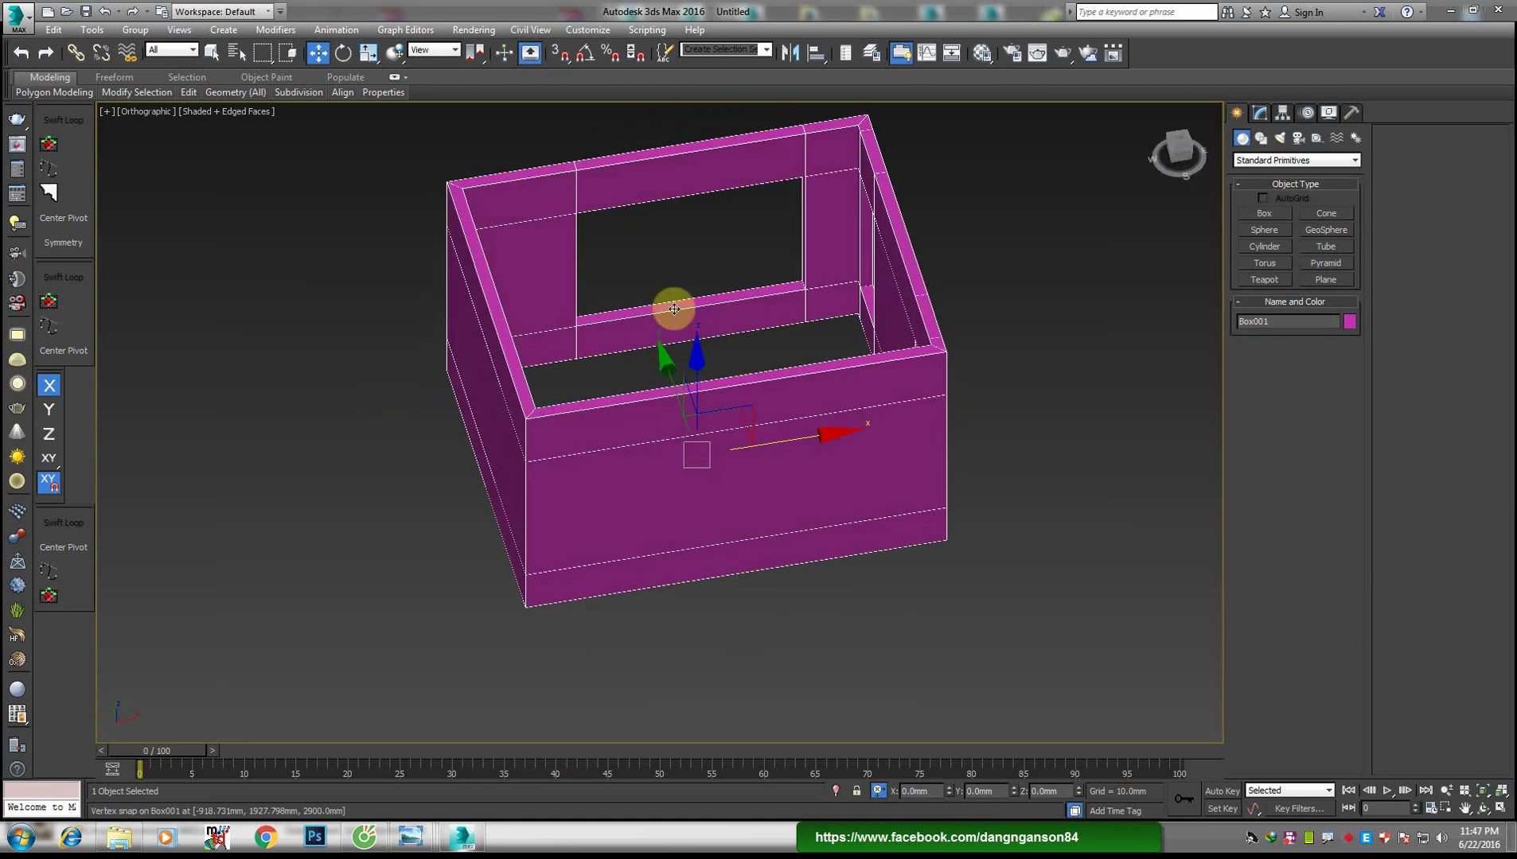
Check the reference photo again and return to the 3ds Max model
mouse_move(409, 836)
left_click(509, 764)
scroll(637, 438, "down", 1)
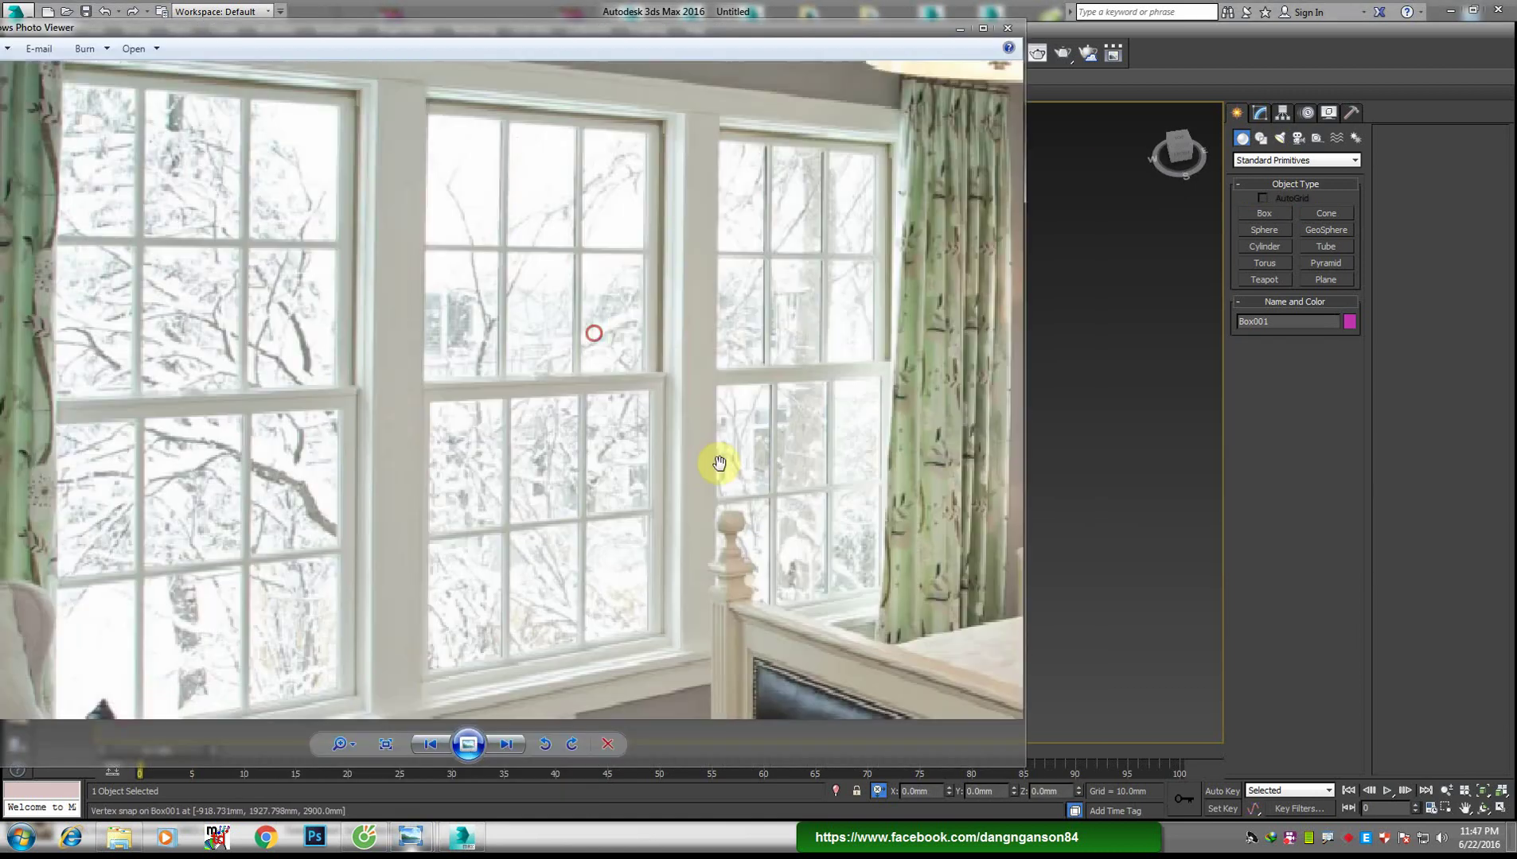
scroll(677, 429, "down", 1)
scroll(589, 414, "down", 1)
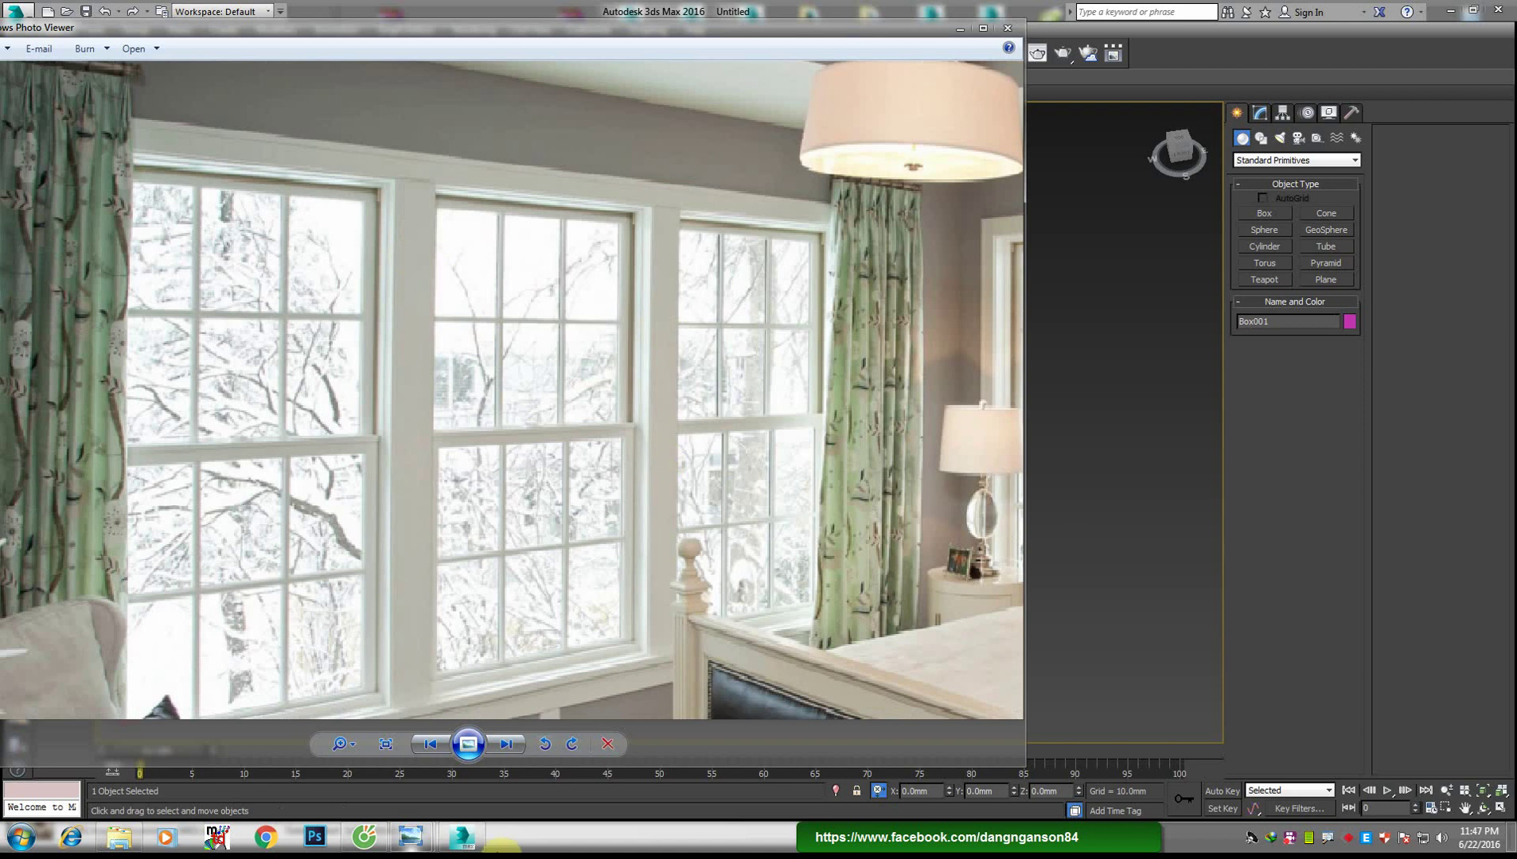
left_click(501, 768)
Connect the eight rail edges with new edges across the window opening
scroll(667, 497, "up", 5)
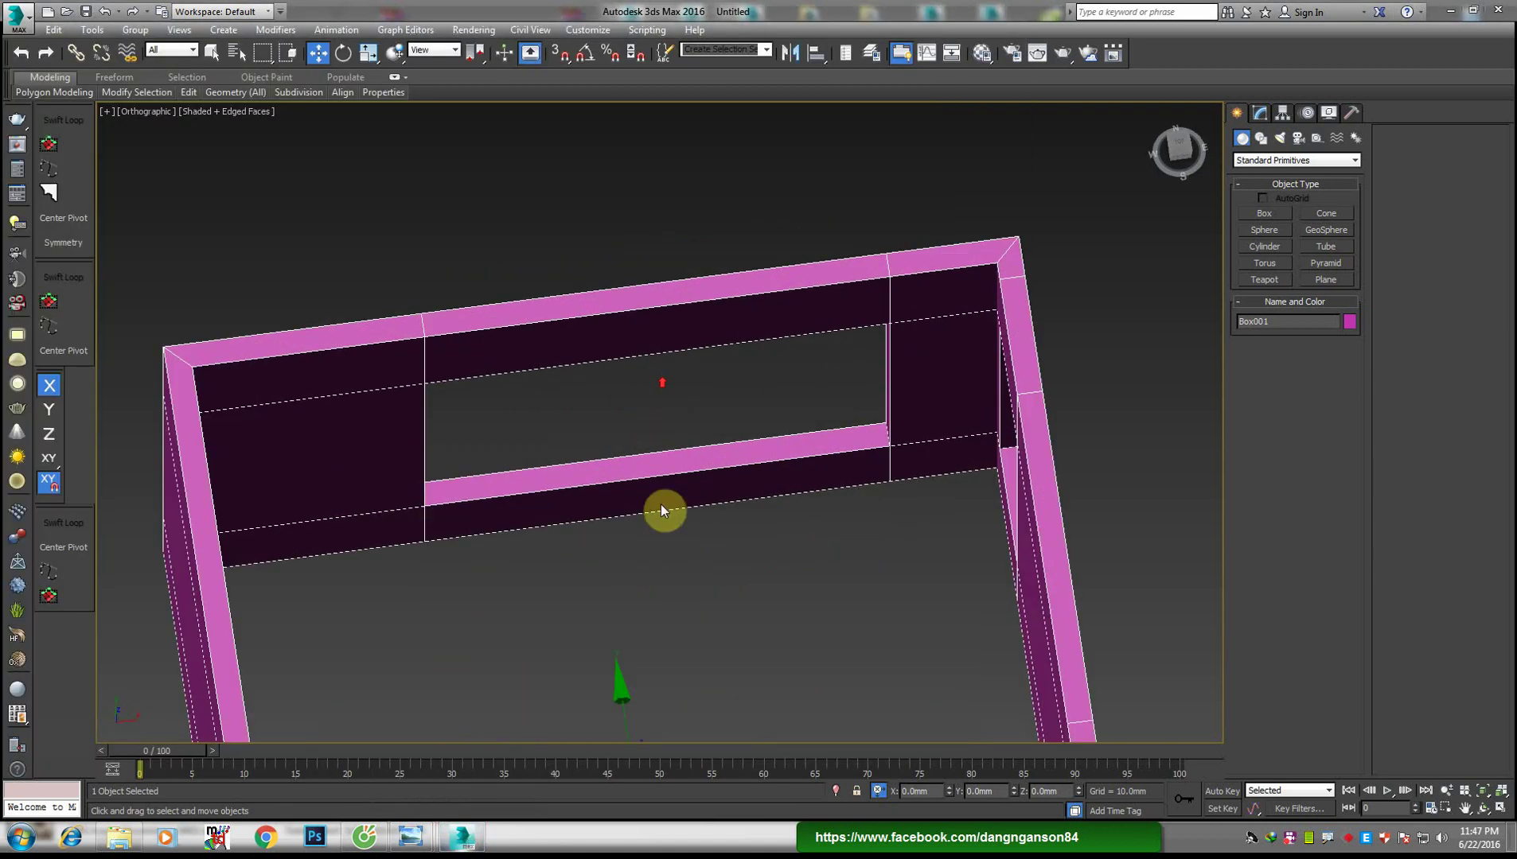
key("2")
left_click_drag(667, 575, 620, 205)
scroll(722, 373, "up", 3)
right_click(722, 371)
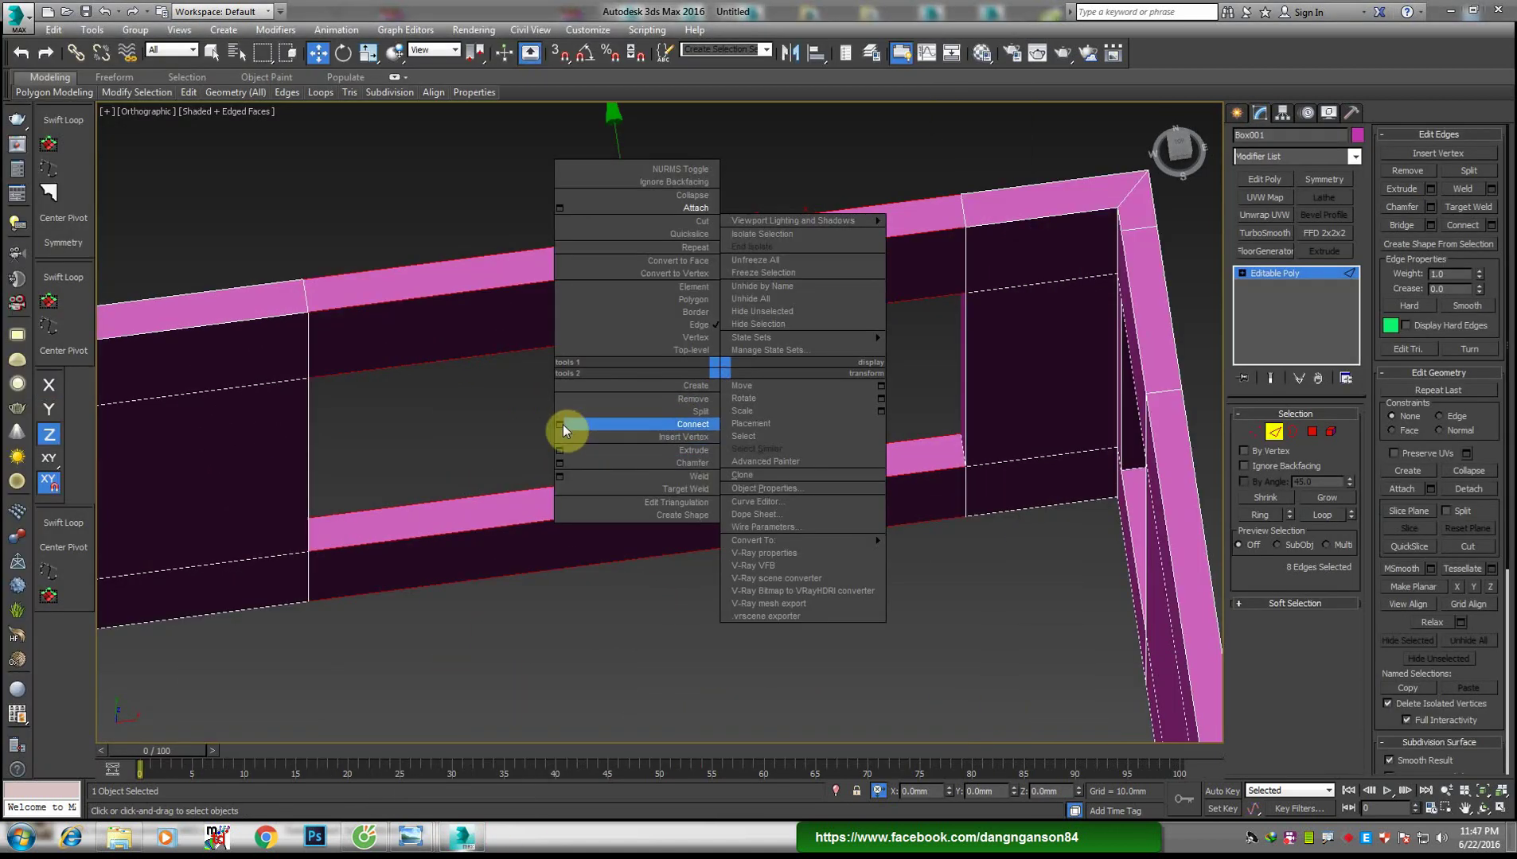
left_click(562, 424)
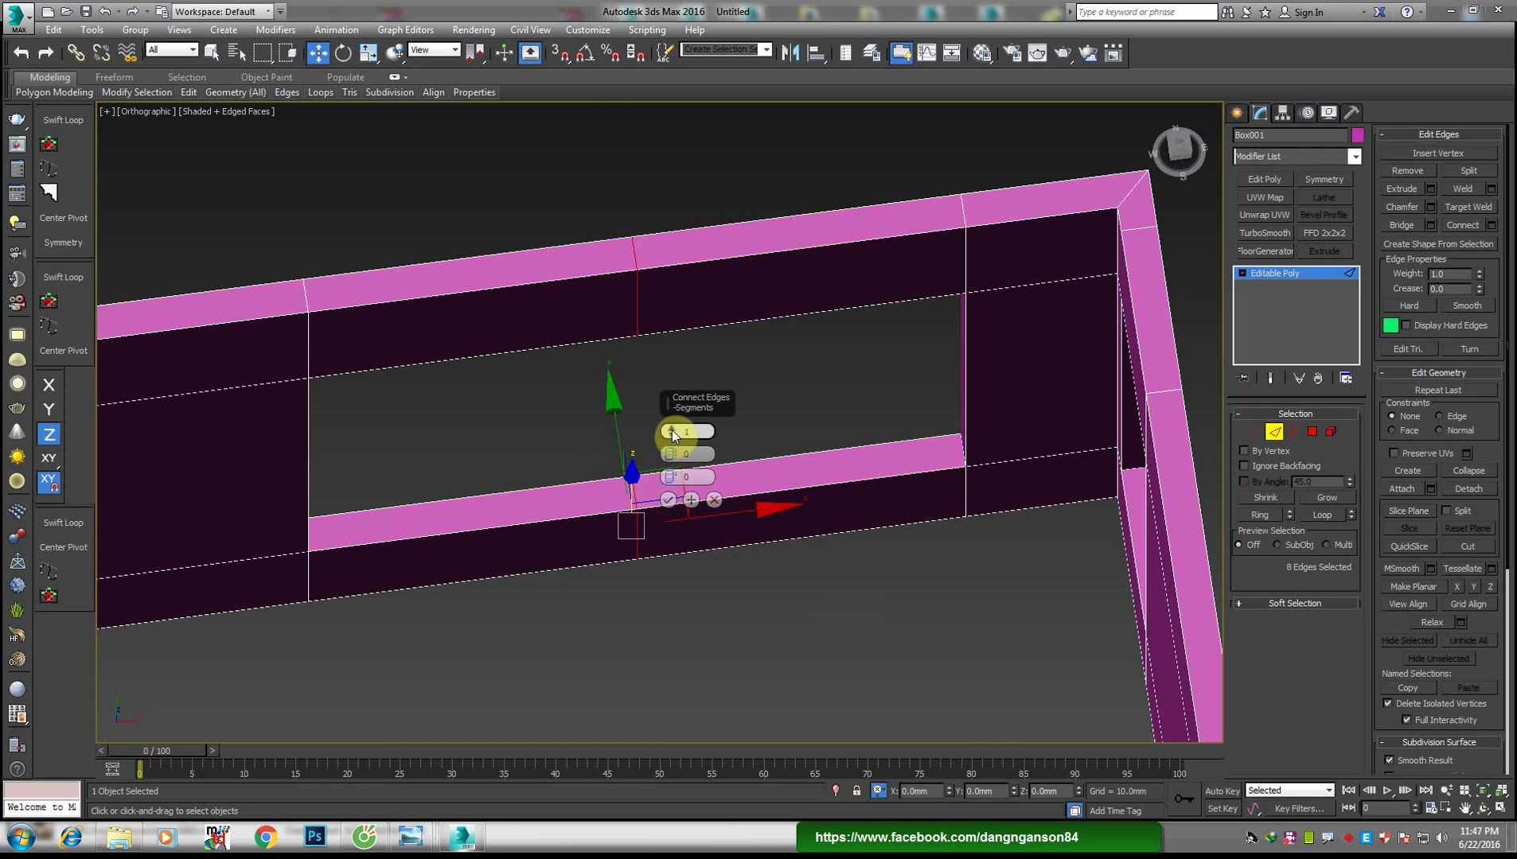
left_click(668, 500)
Chamfer the selected trim edges
middle_click_drag(614, 497, 797, 403, "alt")
right_click(797, 398)
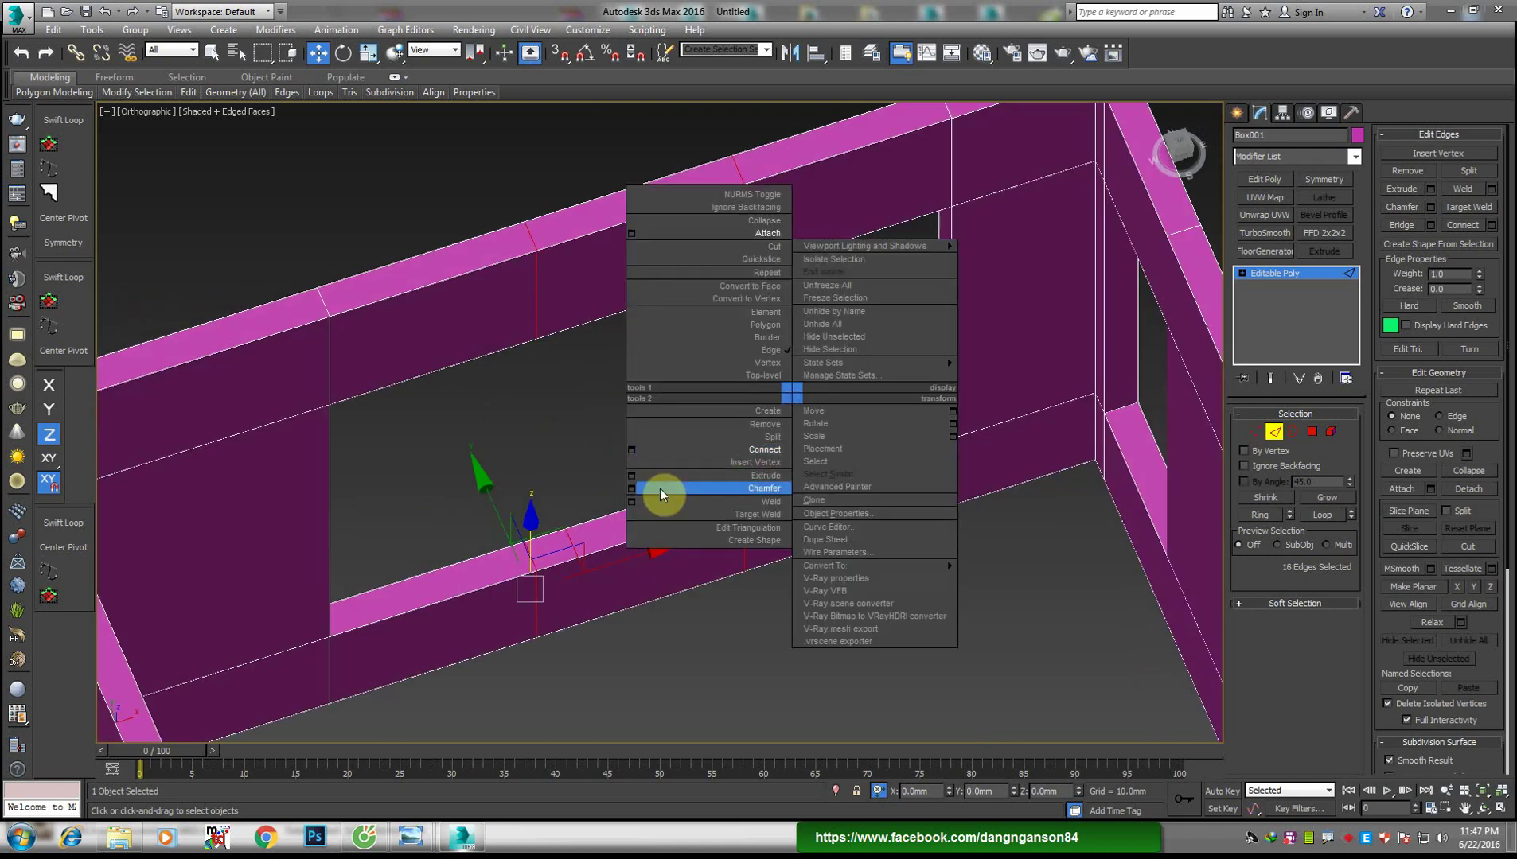
left_click(635, 490)
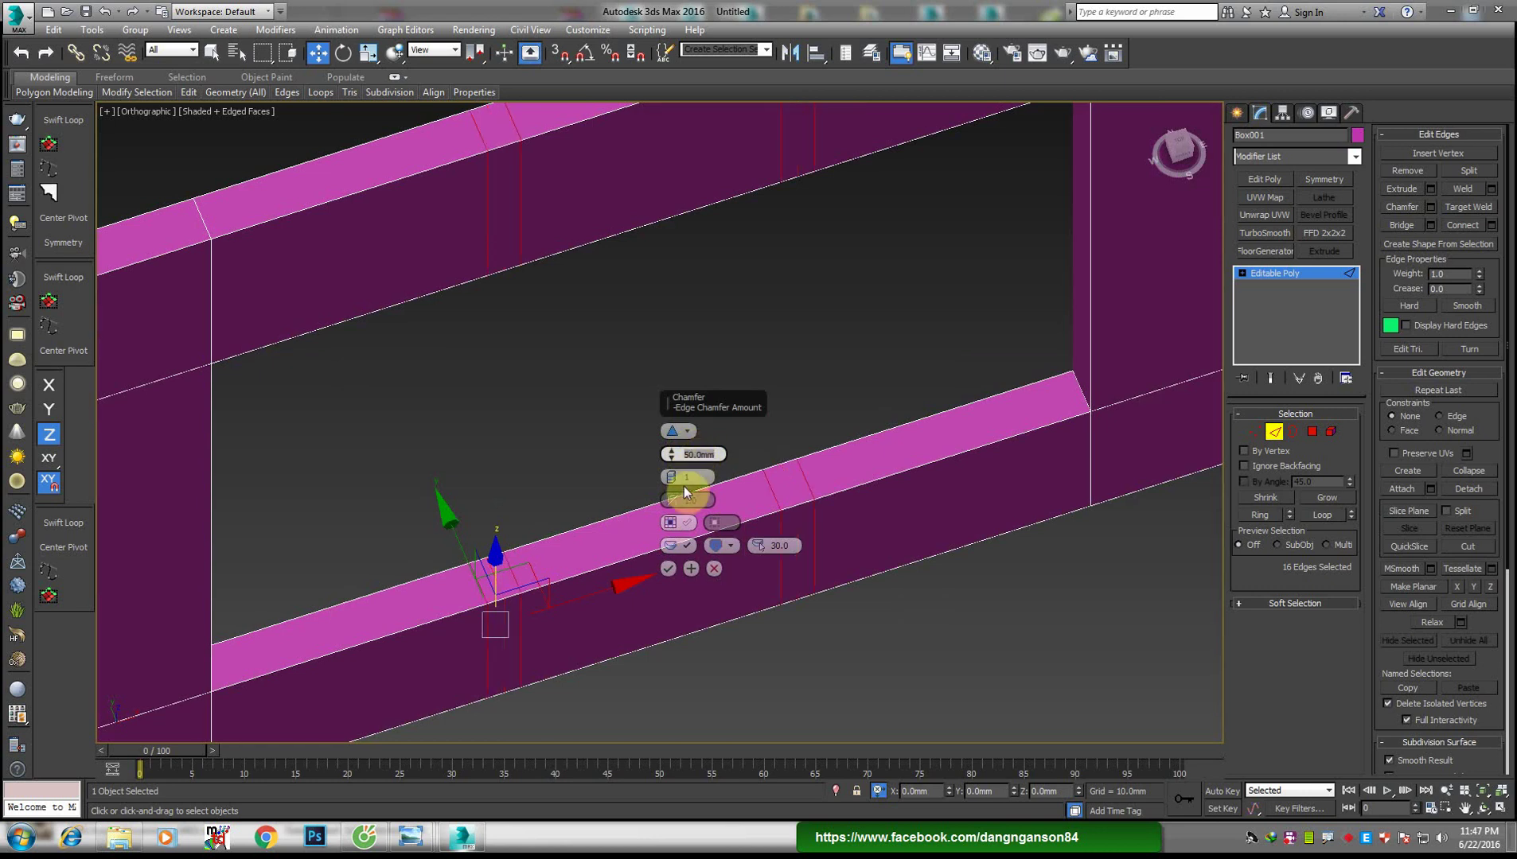
left_click(668, 570)
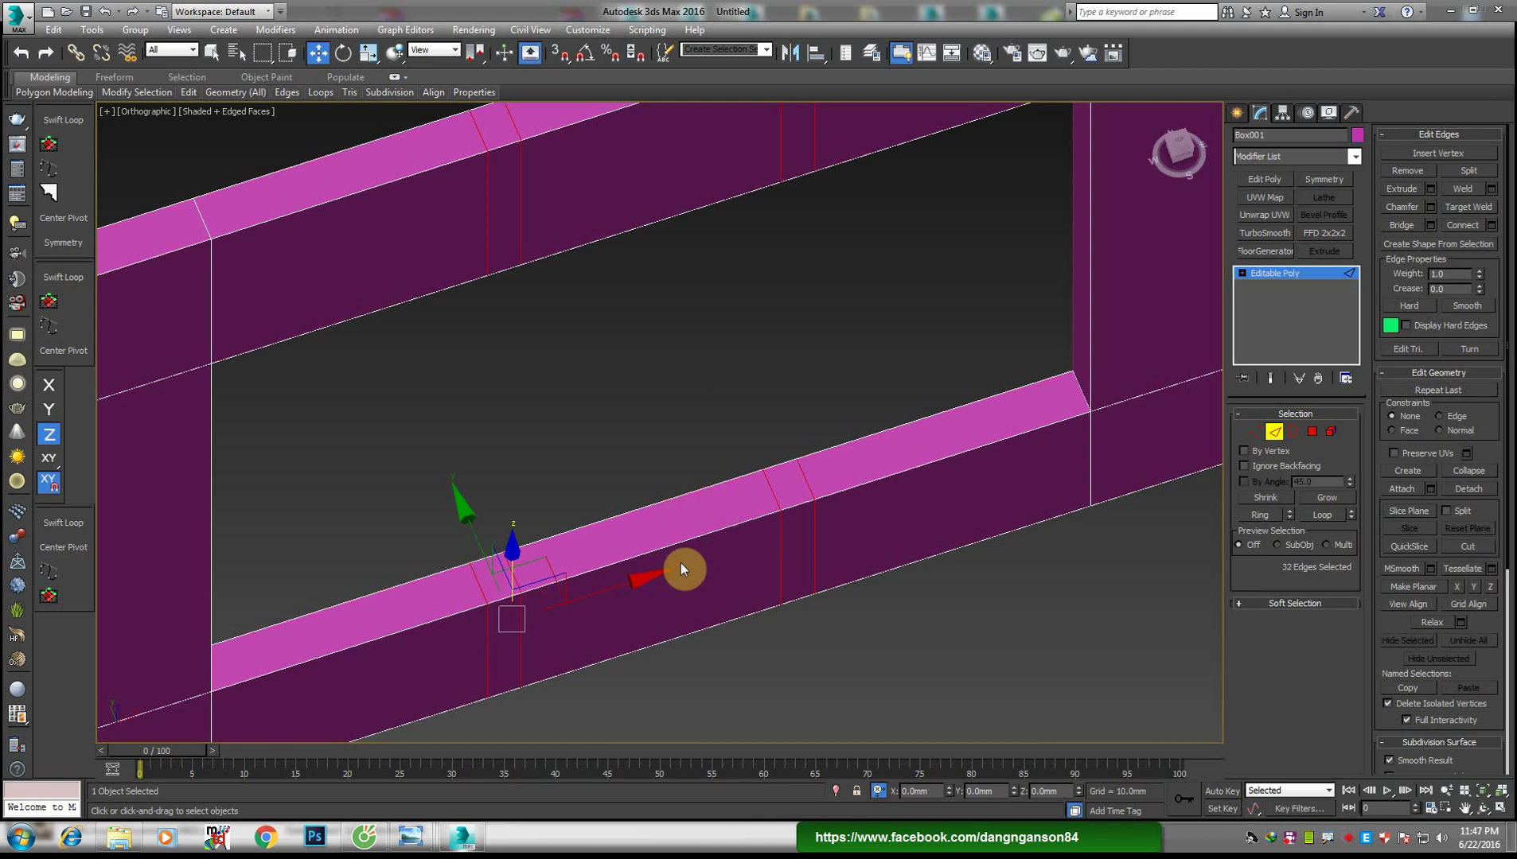
Bridge the frame faces above and below the opening into divider bars, then exit Polygon mode
key("4")
left_click(781, 500)
mouse_move(781, 500)
middle_mouse_down("alt")
mouse_move(791, 420)
mouse_move(897, 393)
mouse_move(734, 190)
middle_mouse_up("alt")
scroll(897, 393, "down", 2)
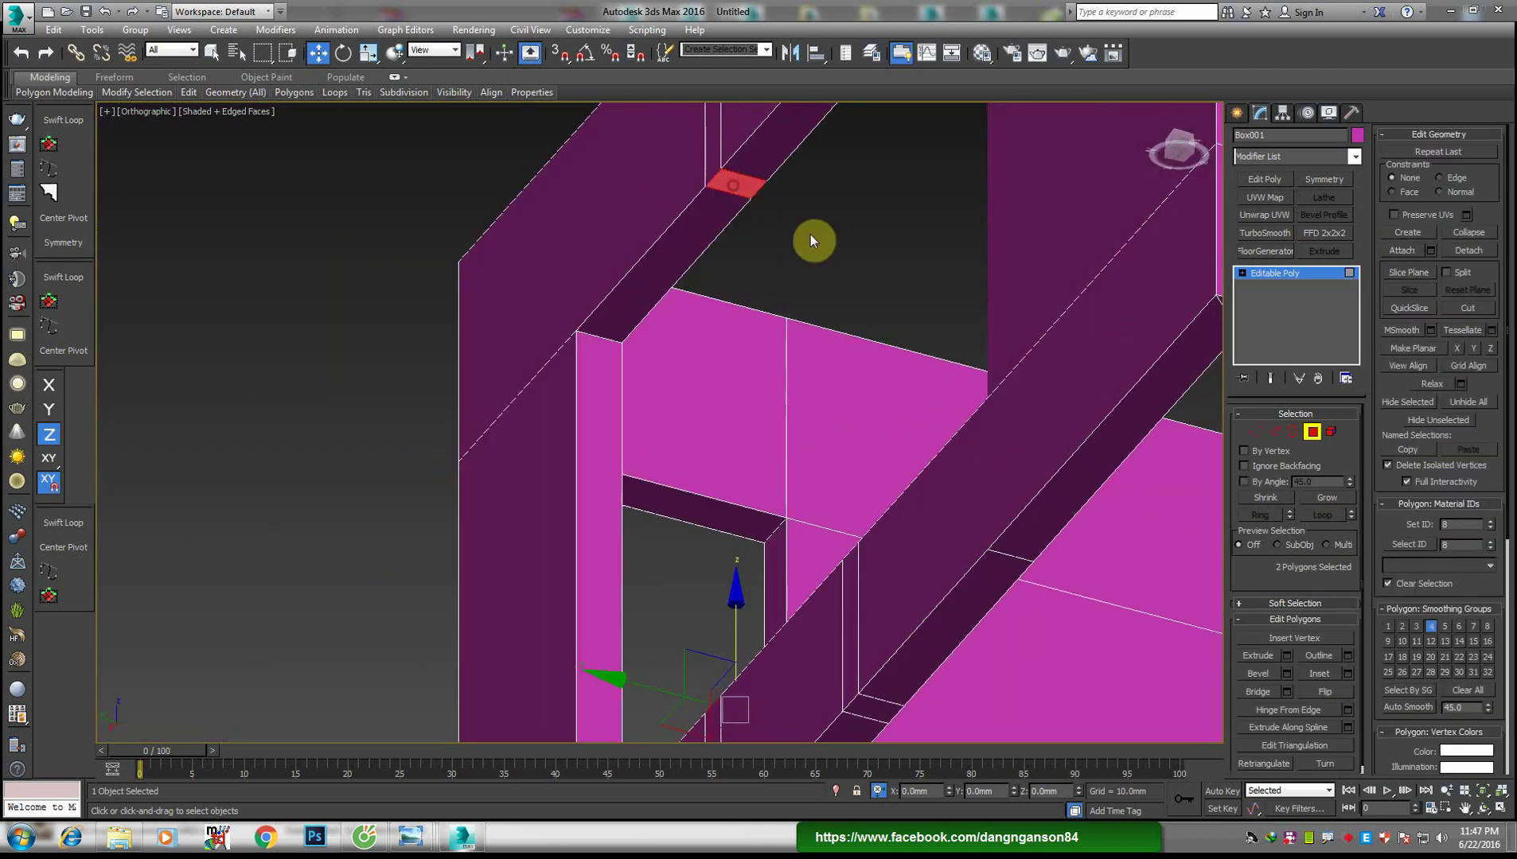
mouse_move(811, 235)
middle_mouse_down("alt")
mouse_move(666, 441)
mouse_move(447, 564)
mouse_move(508, 551)
mouse_move(710, 434)
mouse_move(890, 281)
middle_mouse_up("alt")
left_click(440, 612, "ctrl")
left_click(846, 250, "ctrl")
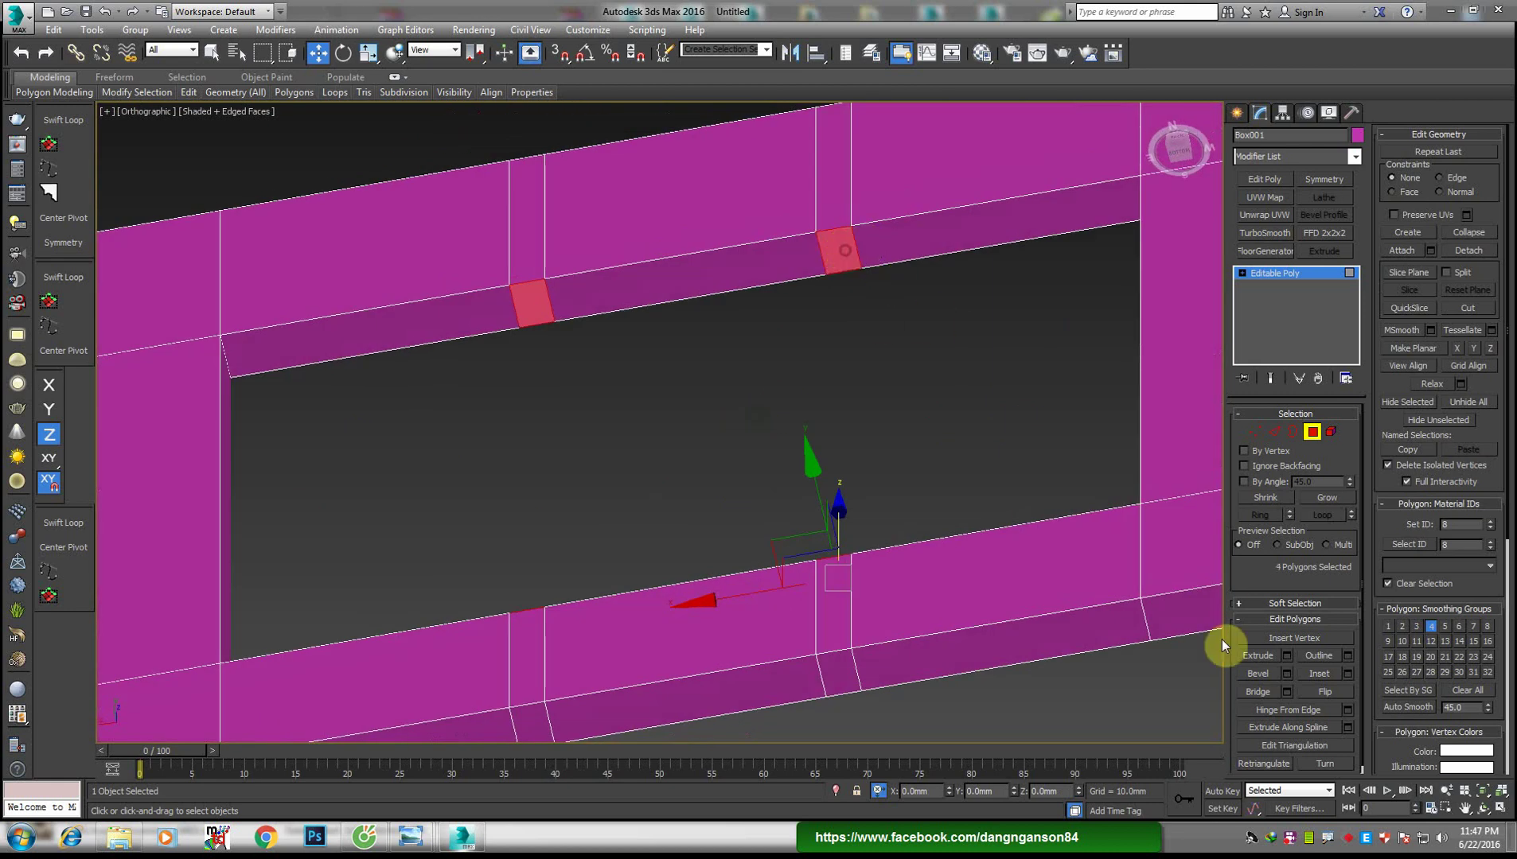
left_click(1274, 693)
scroll(706, 462, "down", 3)
mouse_move(705, 462)
middle_mouse_down("alt")
mouse_move(616, 609)
mouse_move(851, 592)
middle_mouse_up("alt")
left_click(1261, 275)
mouse_move(796, 358)
middle_mouse_down("alt")
mouse_move(762, 338)
mouse_move(788, 307)
middle_mouse_up("alt")
In Back view, snap-draw a yellow box covering the window opening
key("v")
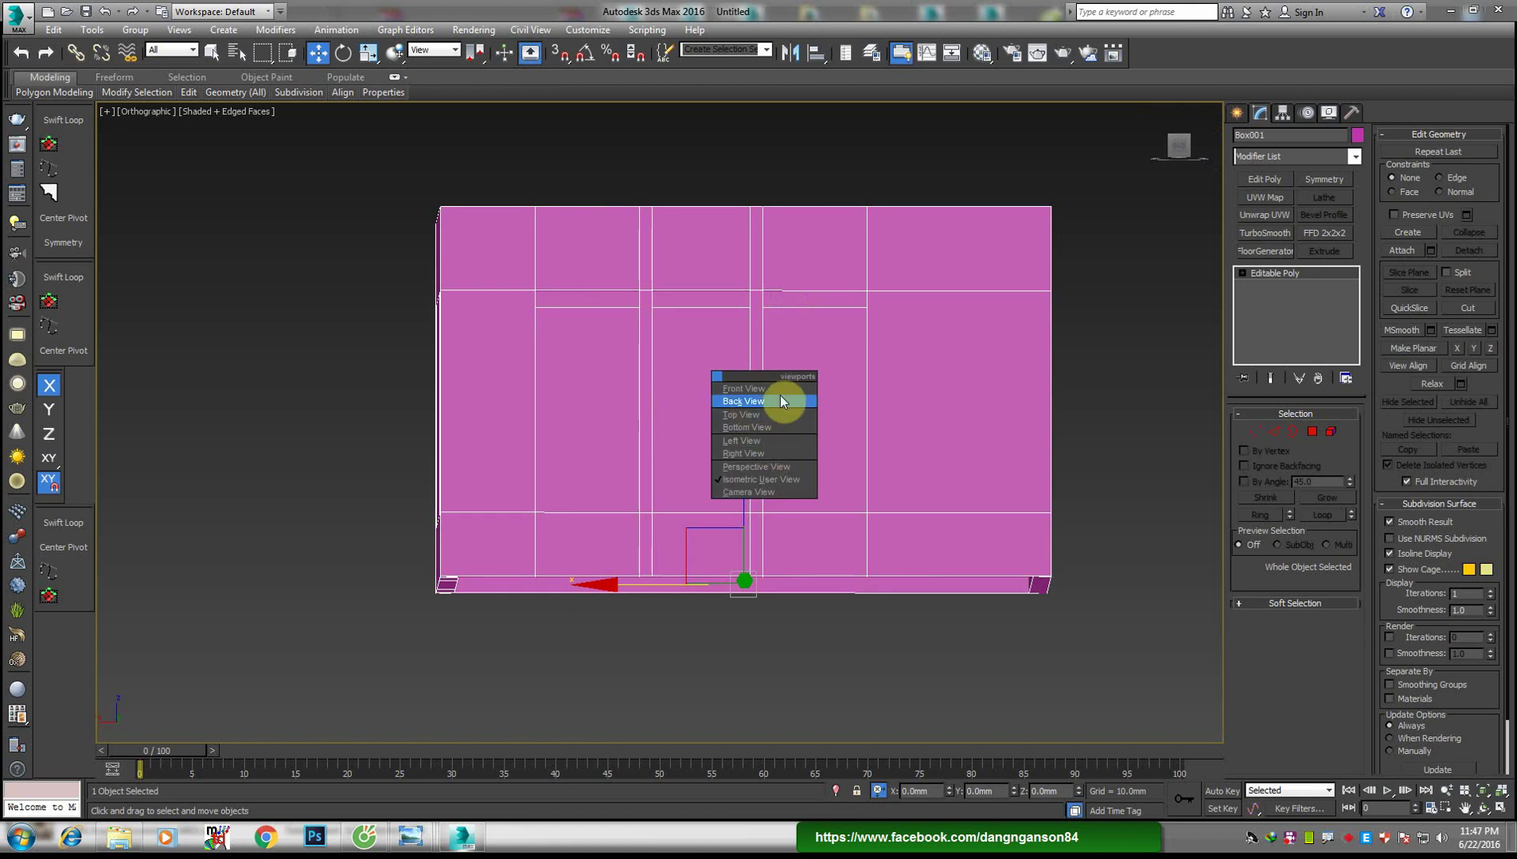
left_click(780, 395)
right_click(721, 421)
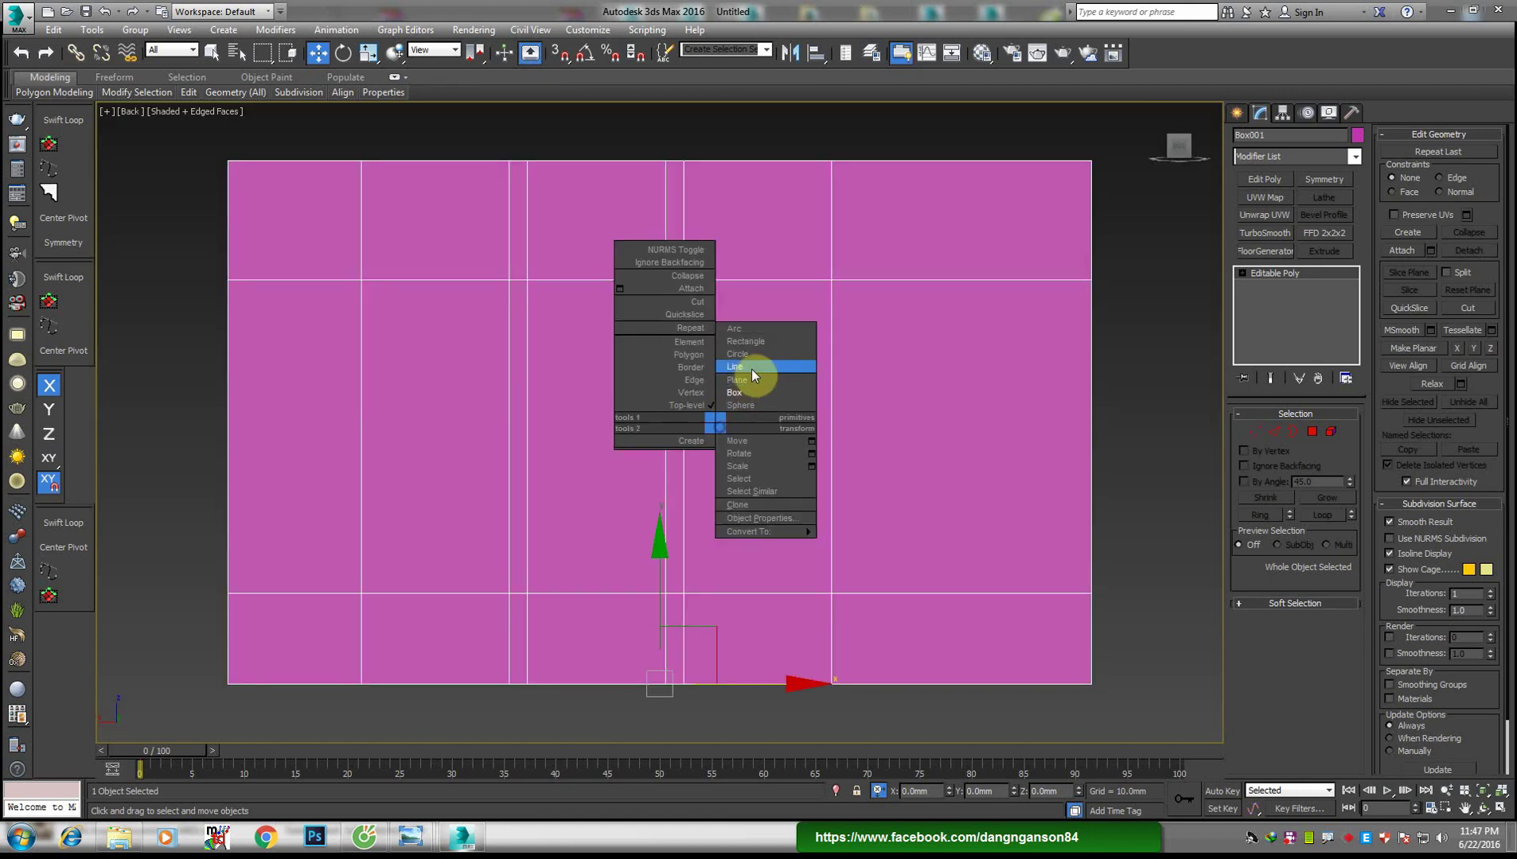
left_click(751, 372)
key("s")
left_click_drag(361, 280, 823, 565)
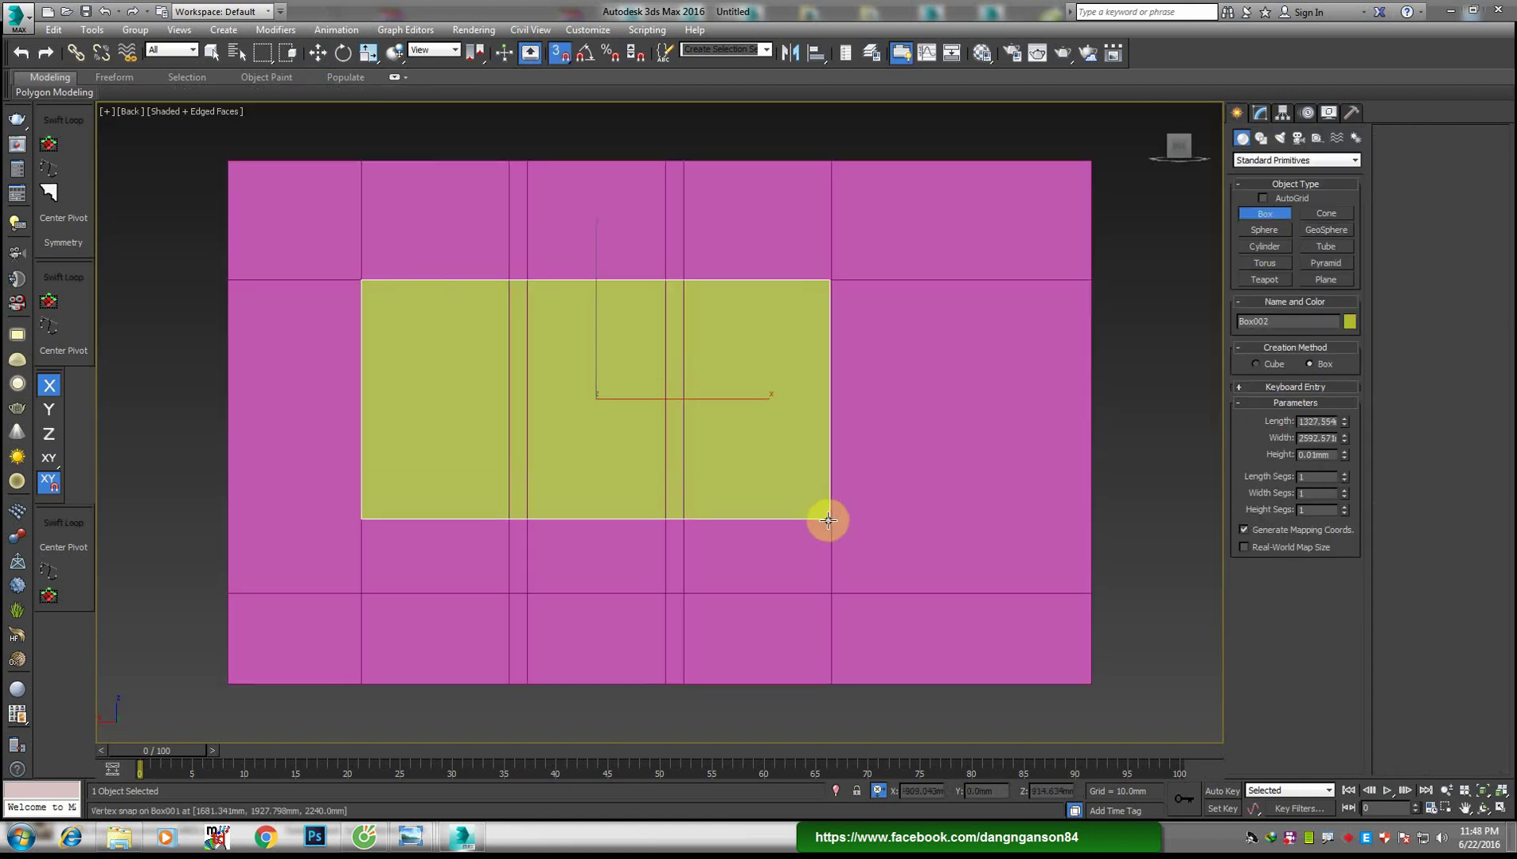
left_click(656, 467)
Move the yellow box along Y into the wall opening
key("w")
scroll(676, 430, "down", 4)
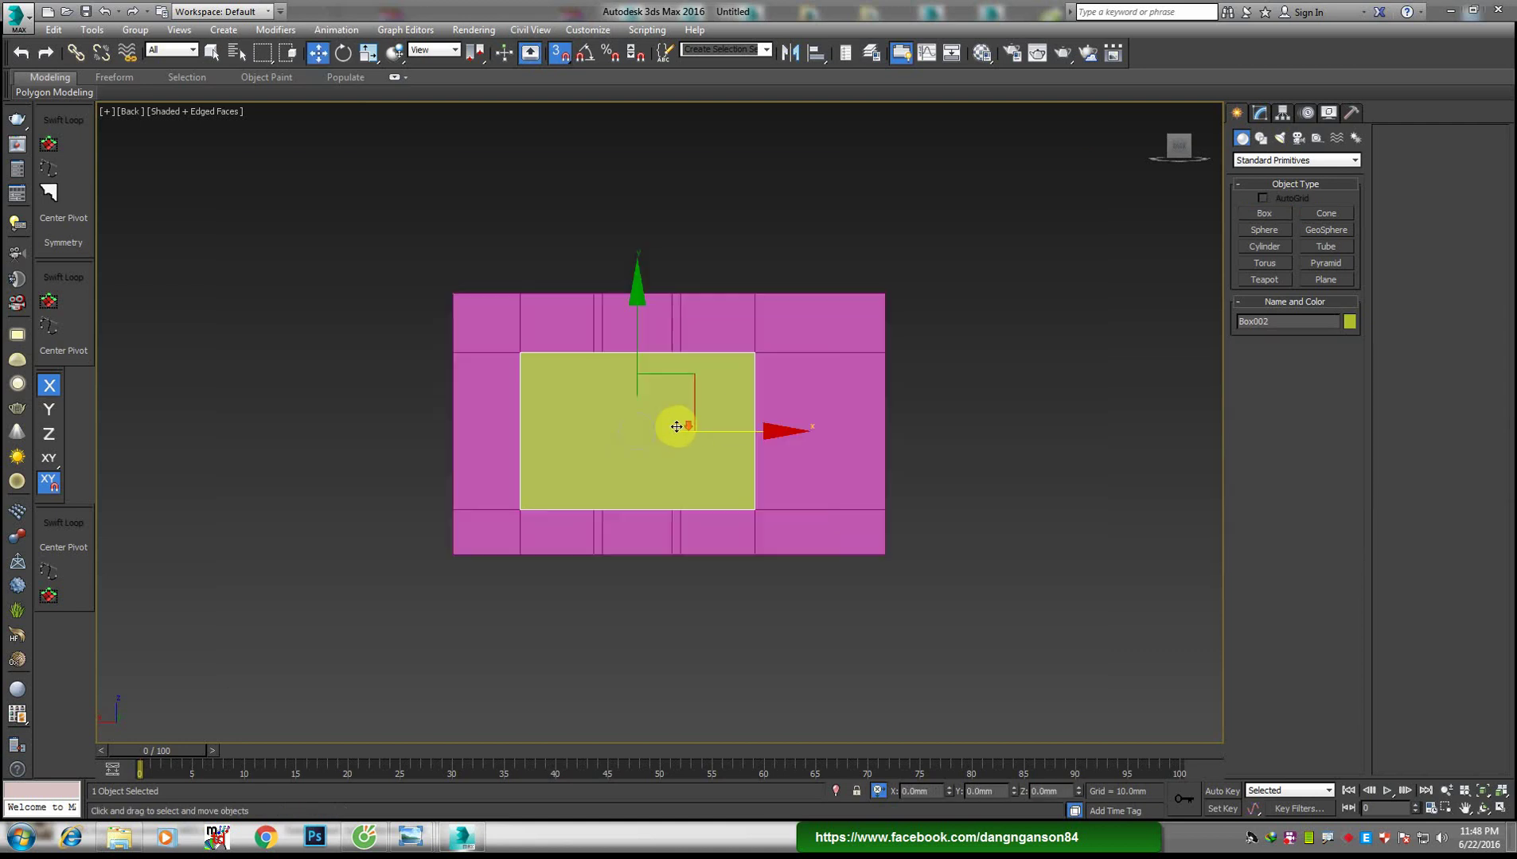
middle_click_drag(677, 430, 559, 503, "alt")
scroll(559, 503, "up", 3)
key("s")
mouse_move(626, 429)
left_mouse_down()
mouse_move(573, 423)
mouse_move(643, 450)
left_mouse_up()
mouse_move(643, 450)
middle_mouse_down("alt")
mouse_move(785, 474)
mouse_move(680, 446)
middle_mouse_up("alt")
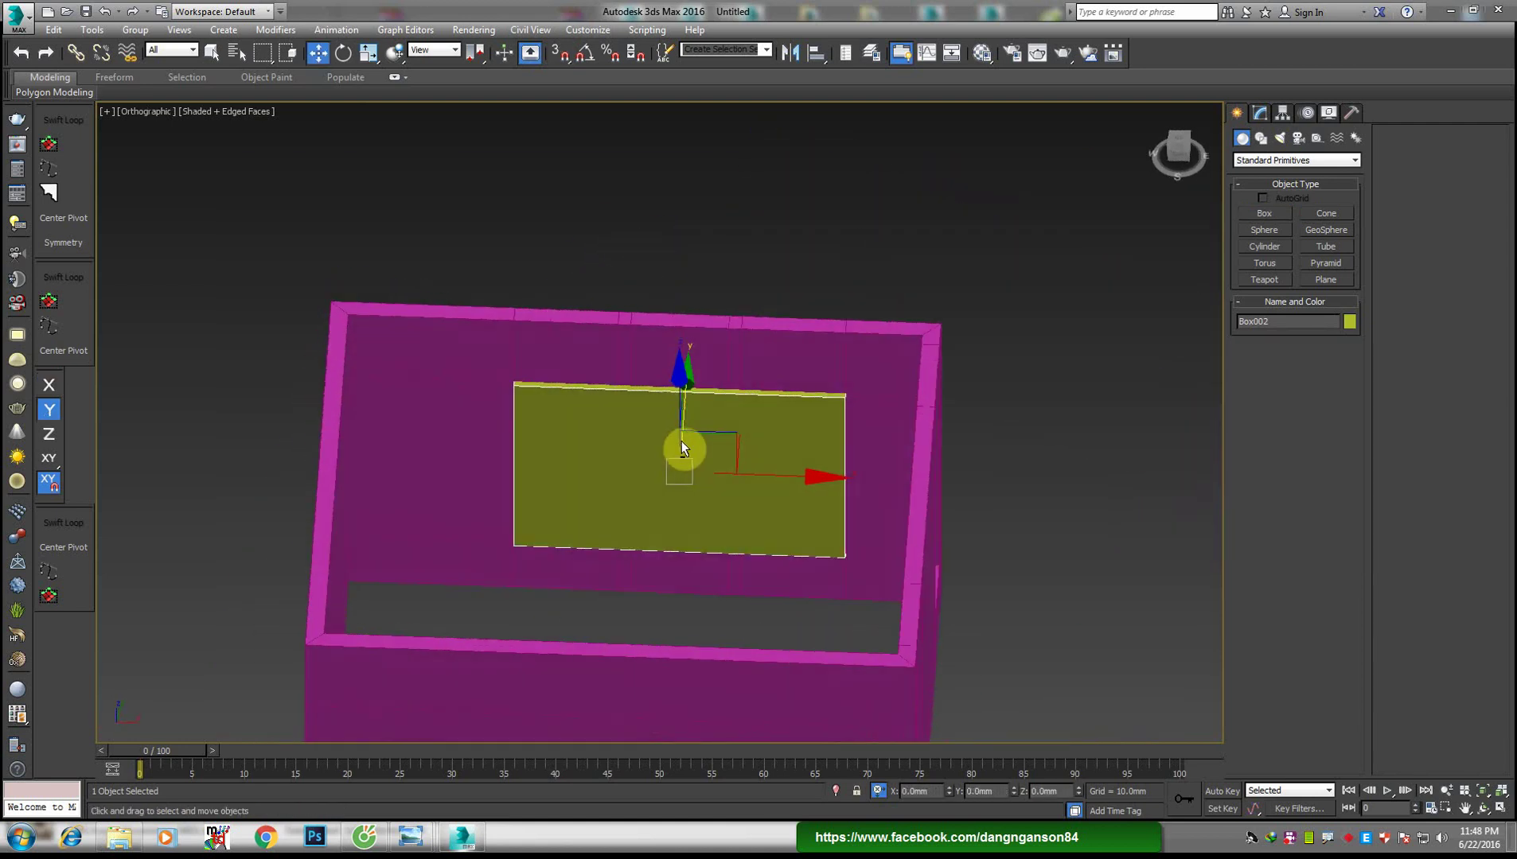
scroll(680, 446, "up", 2)
Add Edit Poly and connect the top and bottom edges with two vertical edges
left_click(1259, 113)
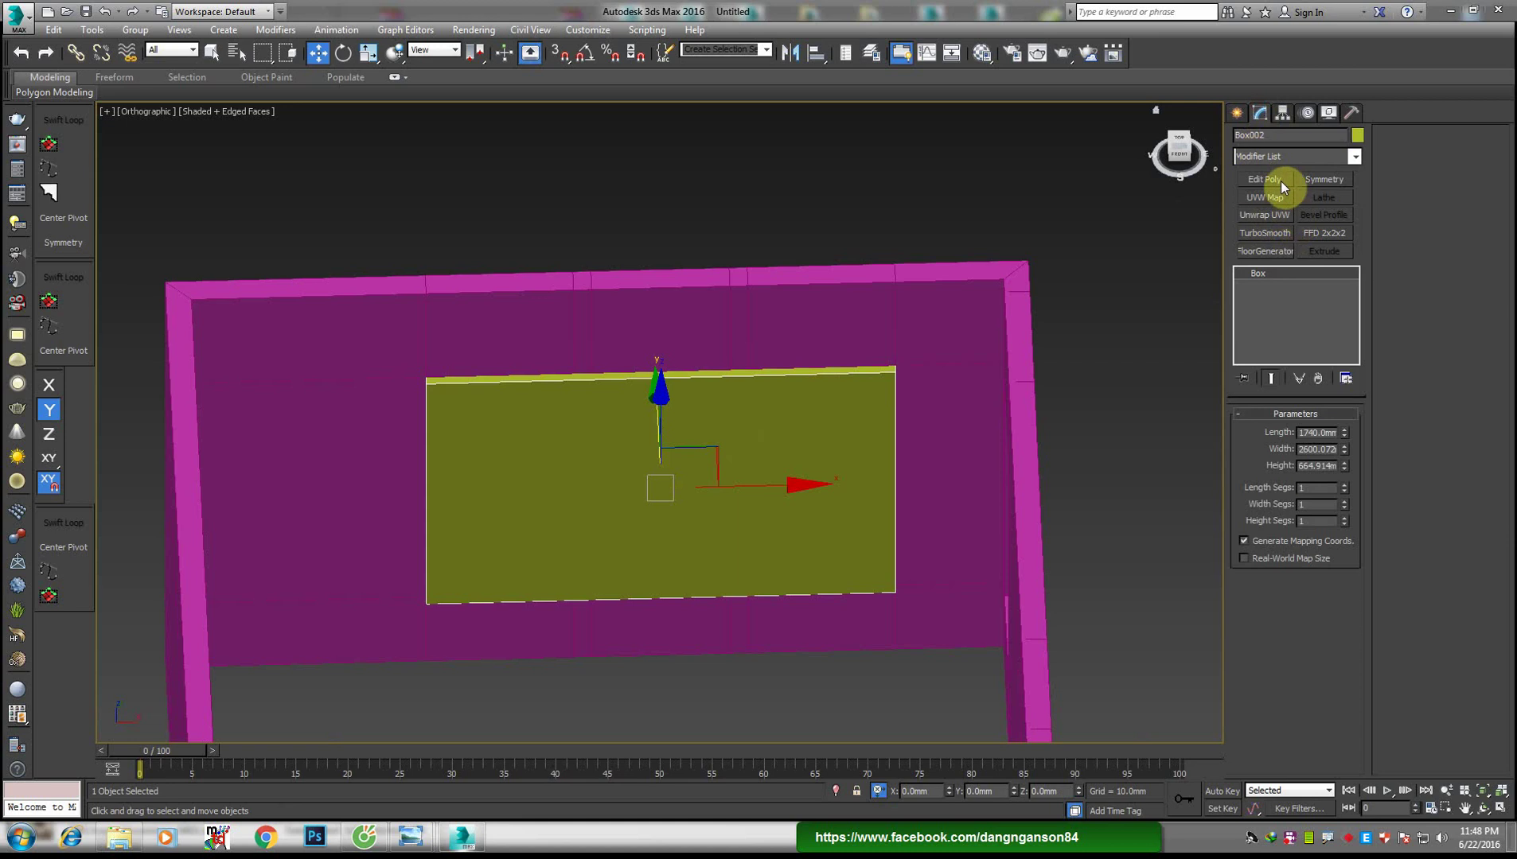
left_click(1269, 178)
middle_click_drag(653, 446, 637, 453, "alt")
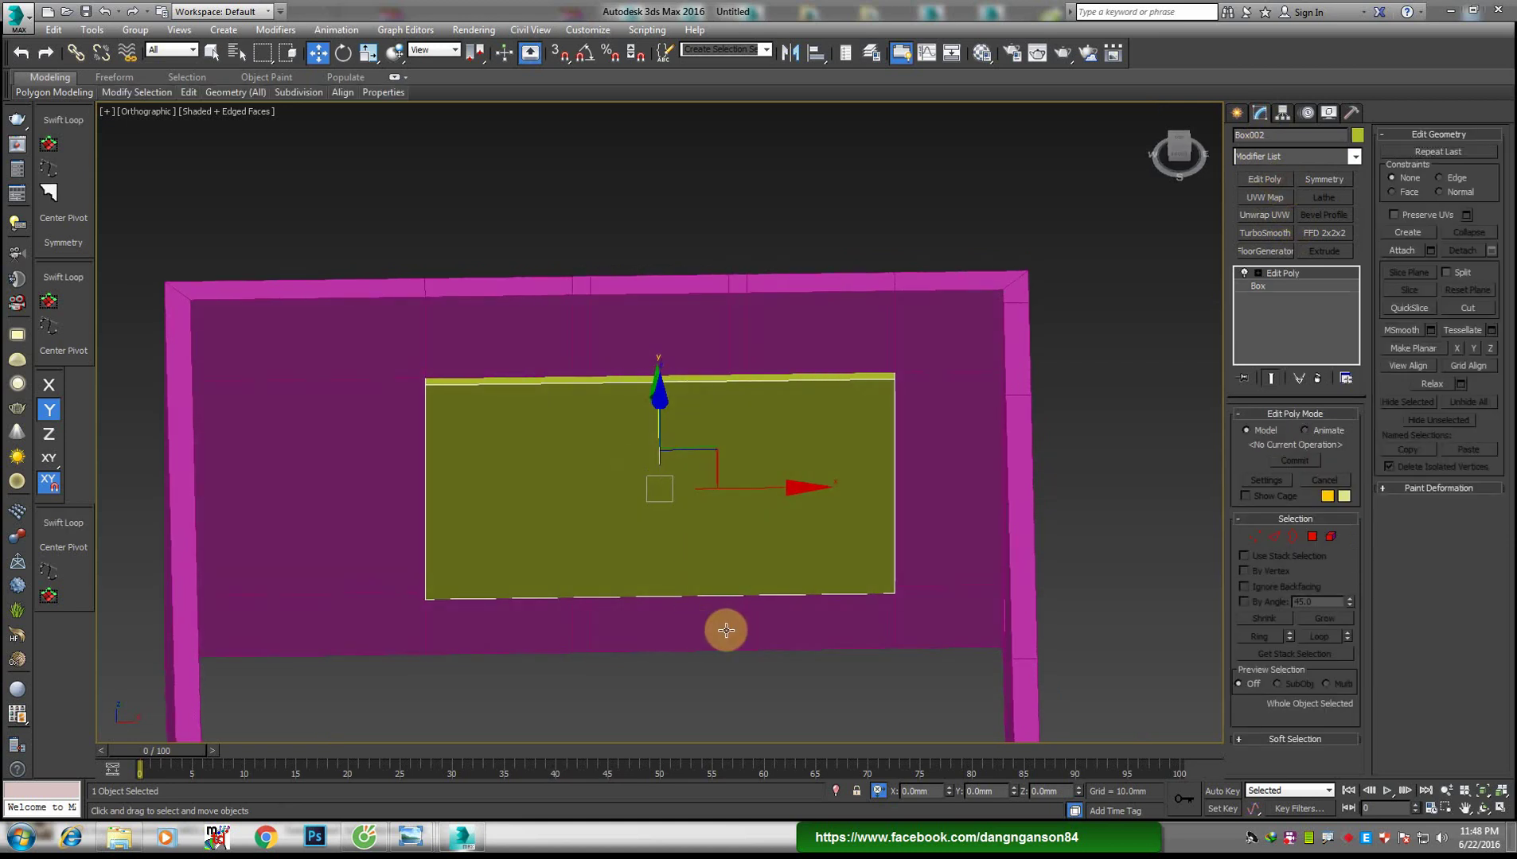
key("2")
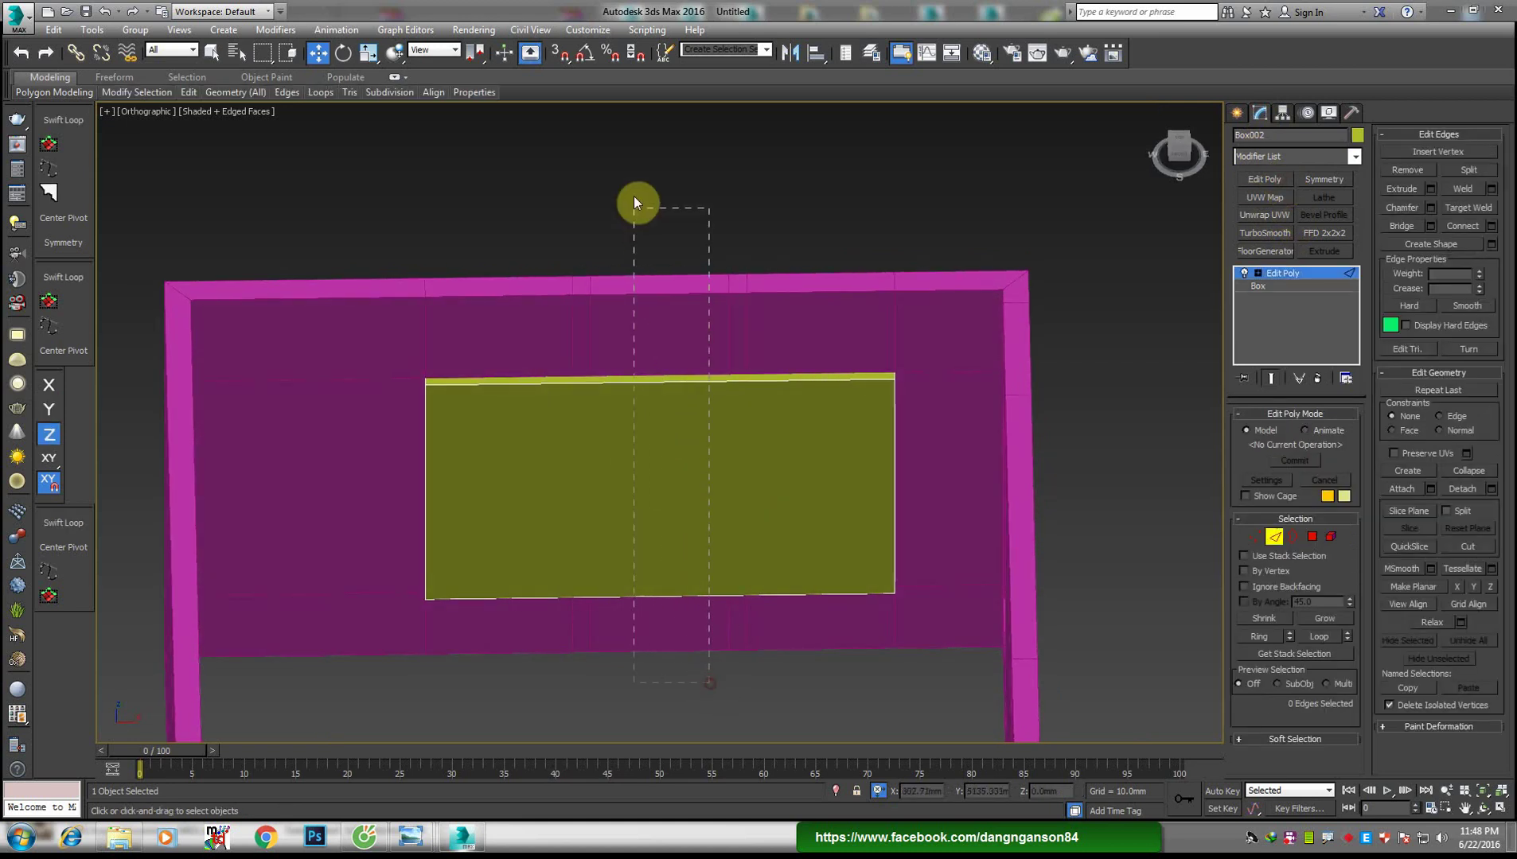
left_click_drag(710, 683, 634, 202)
scroll(700, 422, "up", 2)
right_click(744, 414)
left_click(629, 449)
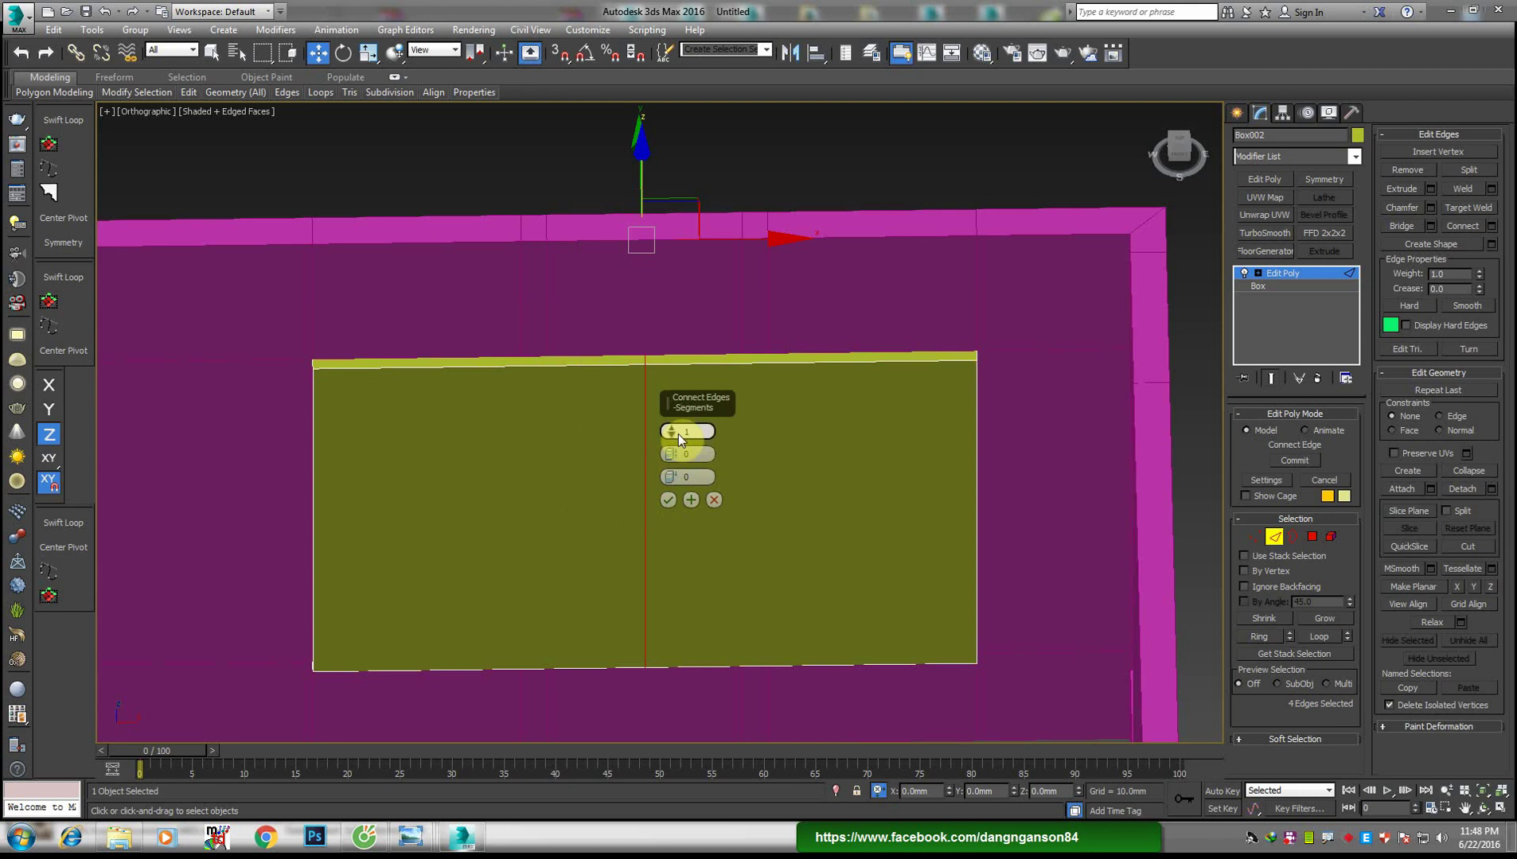
left_click_drag(669, 432, 665, 531)
left_click(668, 500)
Chamfer the two vertical edges by 50 mm
middle_click_drag(612, 525, 636, 541, "alt")
right_click(756, 450)
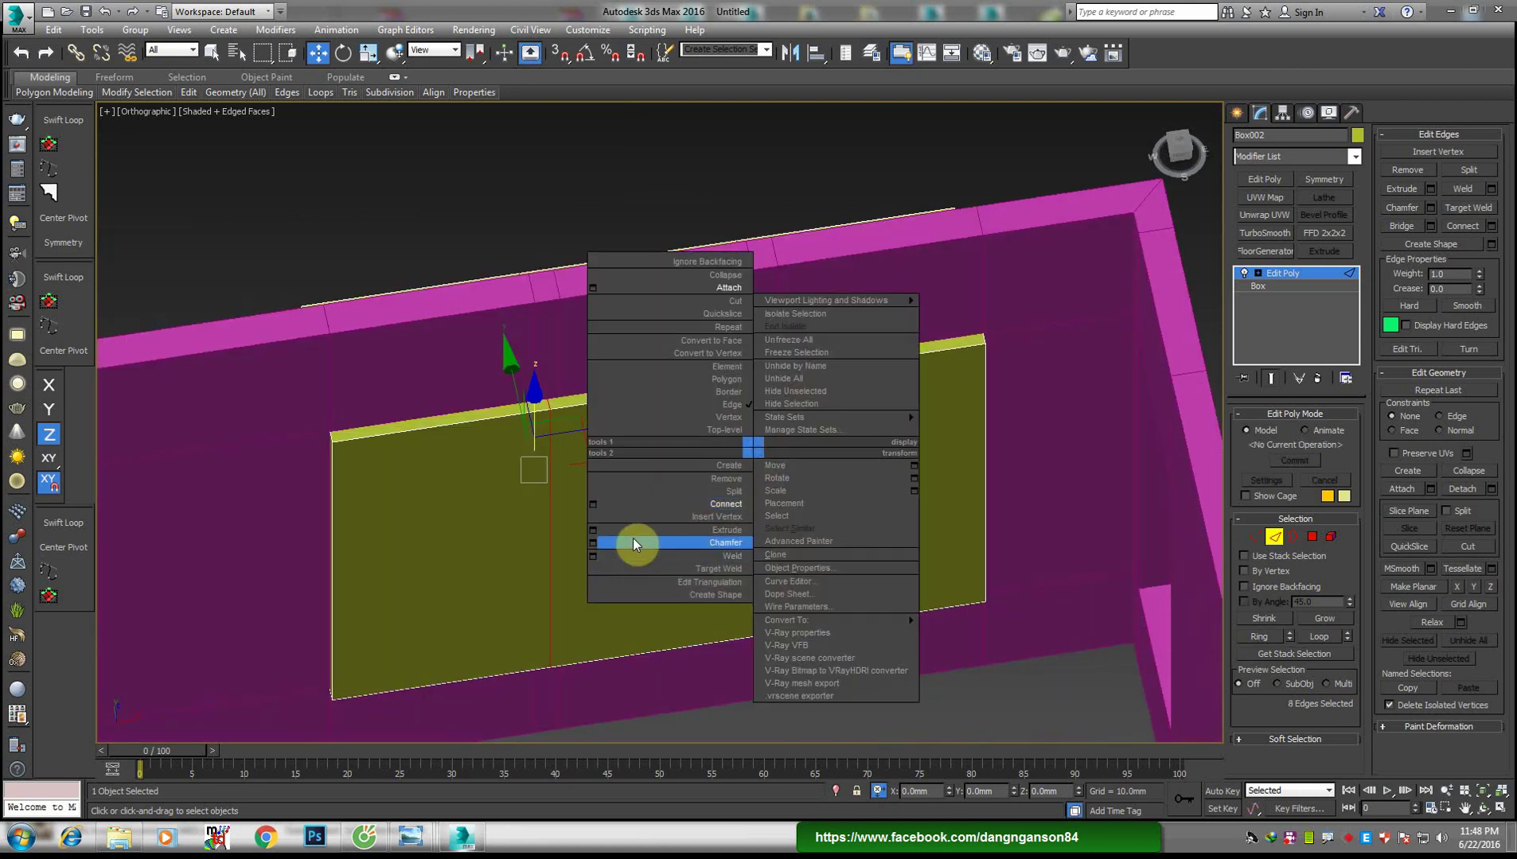
left_click(592, 544)
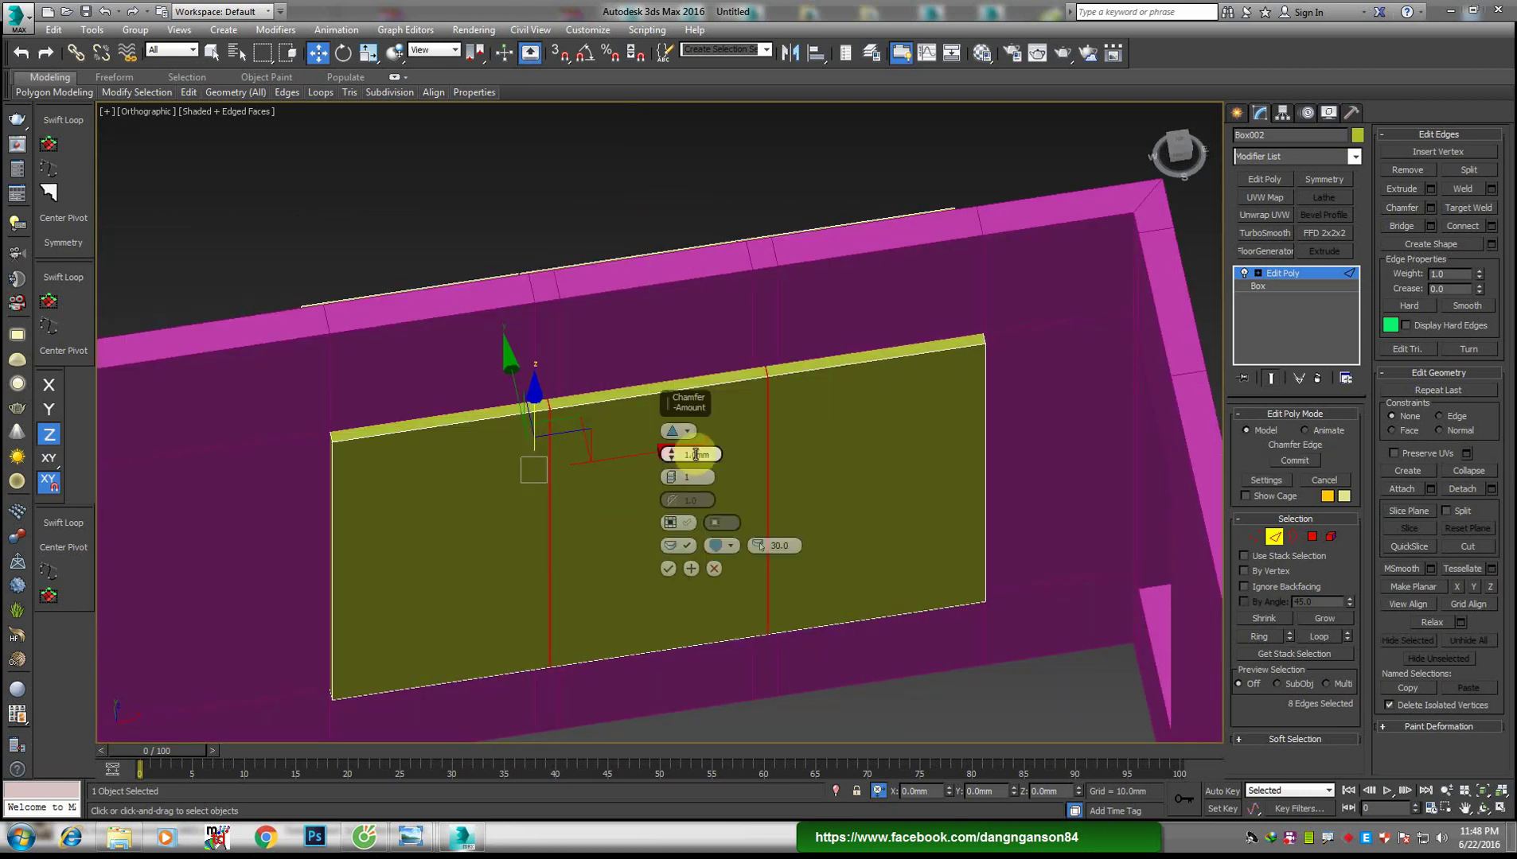
type("50")
key("Return")
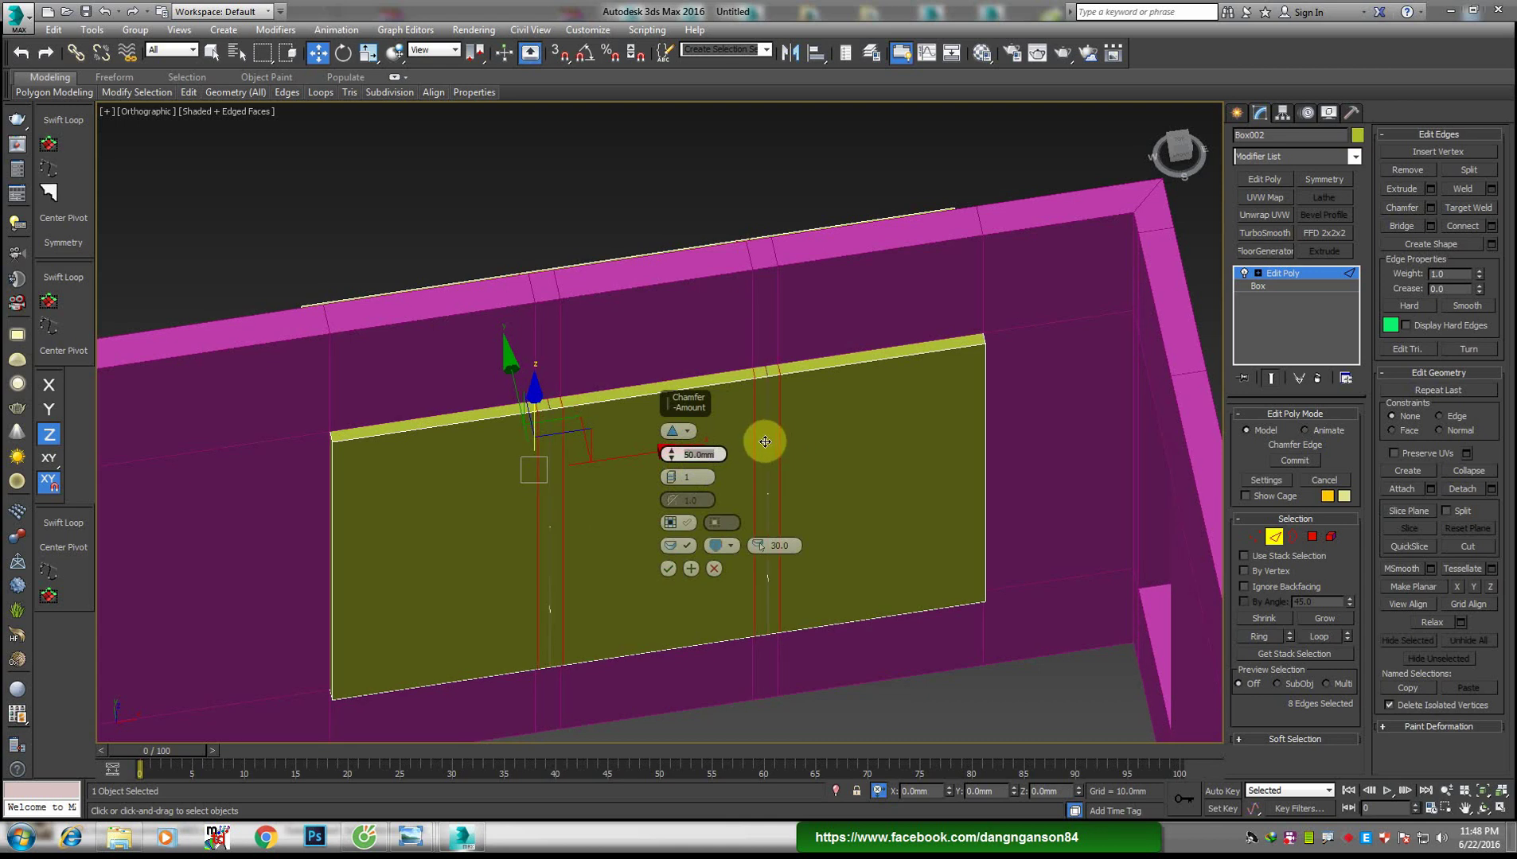
left_click(667, 568)
mouse_move(669, 568)
middle_mouse_down("alt")
mouse_move(674, 552)
mouse_move(793, 530)
mouse_move(789, 557)
mouse_move(803, 553)
mouse_move(652, 551)
middle_mouse_up("alt")
Snap one side's vertices along Y onto the wall's vertex to sit flush
key("1")
left_click_drag(698, 675, 658, 729)
mouse_move(657, 729)
middle_mouse_down("alt")
mouse_move(788, 501)
mouse_move(750, 412)
middle_mouse_up("alt")
scroll(750, 412, "up", 3)
scroll(468, 620, "up", 2)
key("s")
mouse_move(372, 677)
left_mouse_down()
mouse_move(586, 413)
mouse_move(648, 430)
left_mouse_up()
scroll(648, 430, "down", 5)
mouse_move(648, 430)
middle_mouse_down("alt")
mouse_move(650, 484)
mouse_move(629, 480)
mouse_move(658, 507)
middle_mouse_up("alt")
Orbit and zoom around the room to inspect the yellow panel's fit in the wall
left_click(1182, 150)
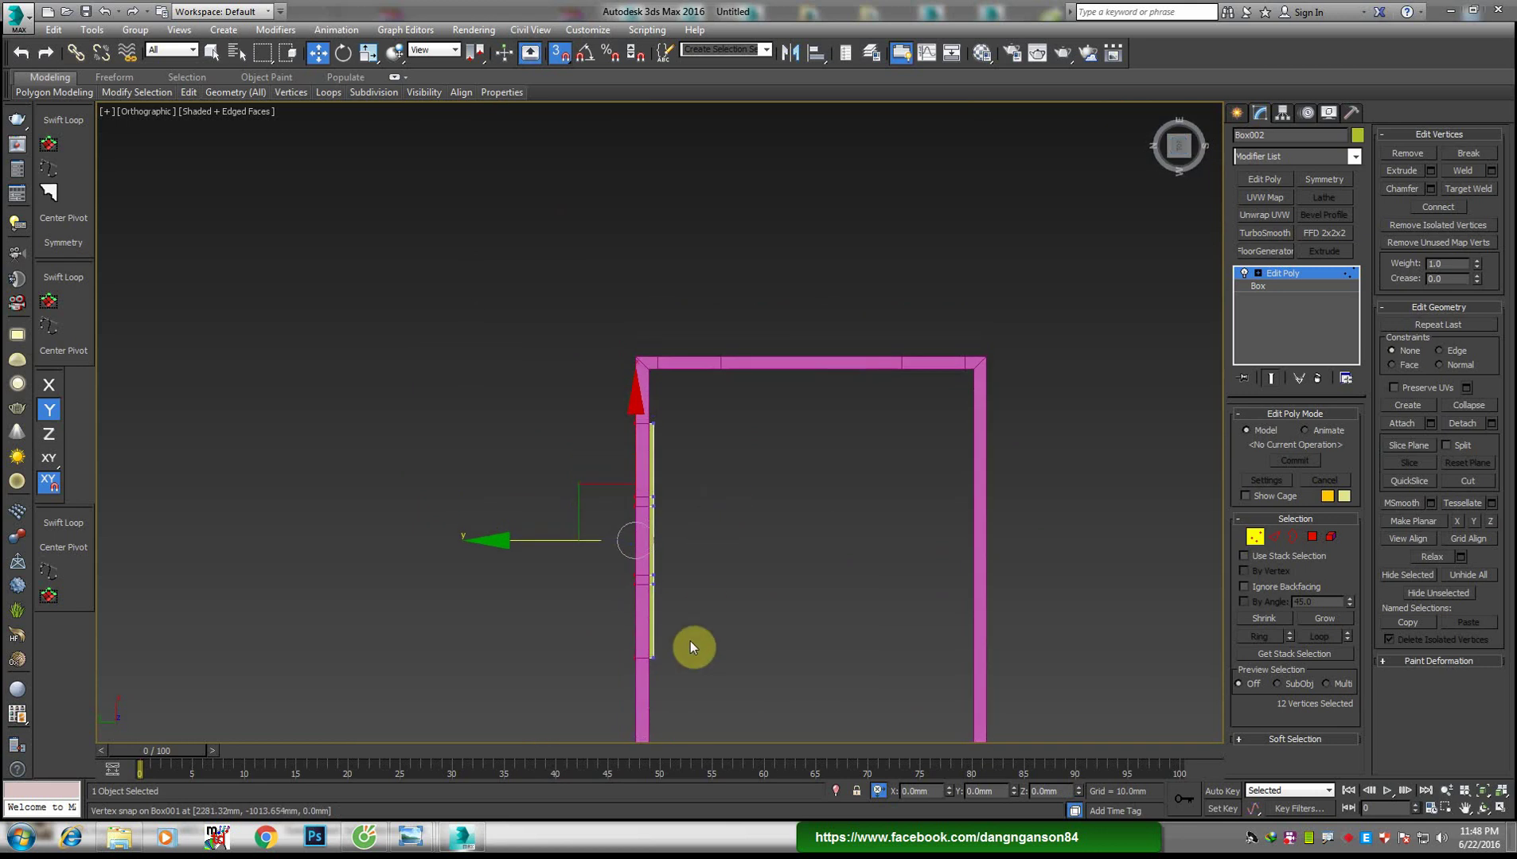
mouse_move(650, 372)
middle_mouse_down("alt")
mouse_move(647, 452)
mouse_move(620, 478)
middle_mouse_up("alt")
scroll(605, 445, "up", 6)
scroll(548, 389, "down", 2)
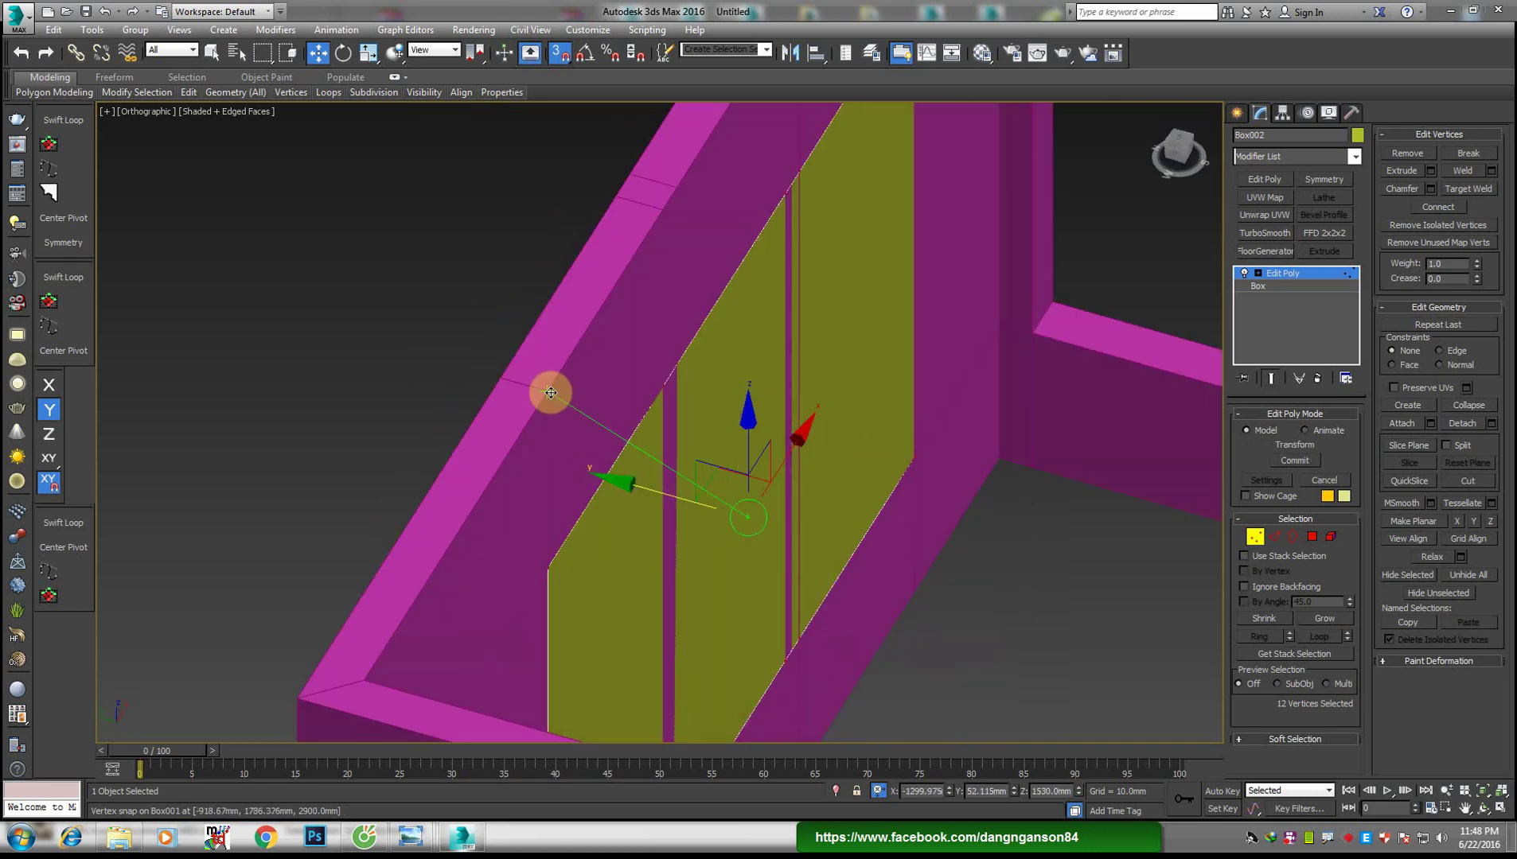
scroll(548, 389, "down", 3)
mouse_move(548, 389)
middle_mouse_down("alt")
mouse_move(744, 447)
mouse_move(643, 396)
middle_mouse_up("alt")
scroll(611, 394, "up", 5)
scroll(617, 401, "down", 1)
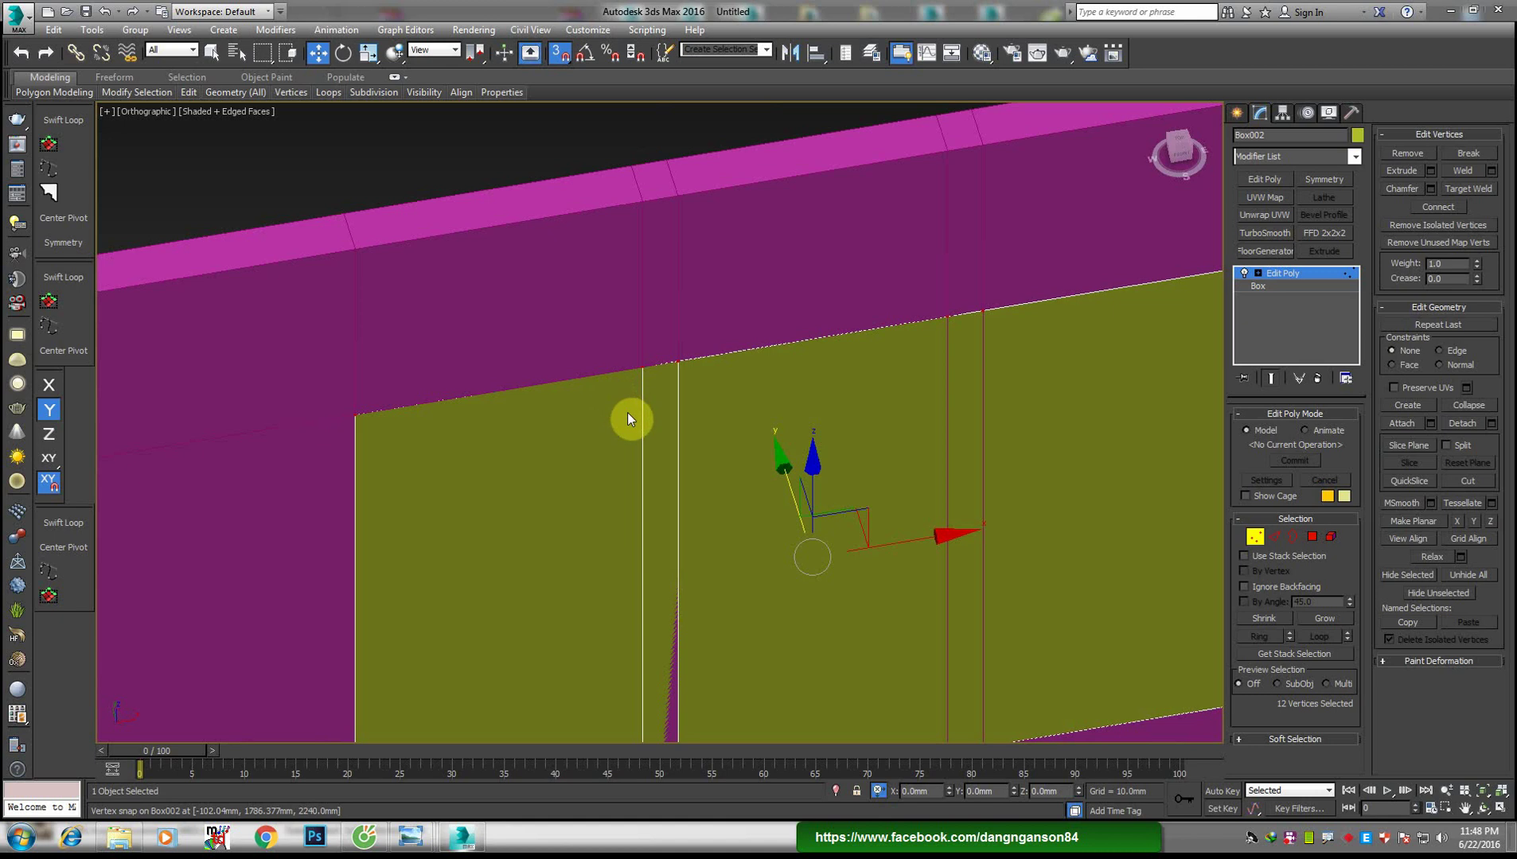
Turn snapping off and bring up the bedroom reference photo in Windows Photo Viewer
scroll(635, 421, "down", 4)
scroll(647, 426, "up", 5)
key("s")
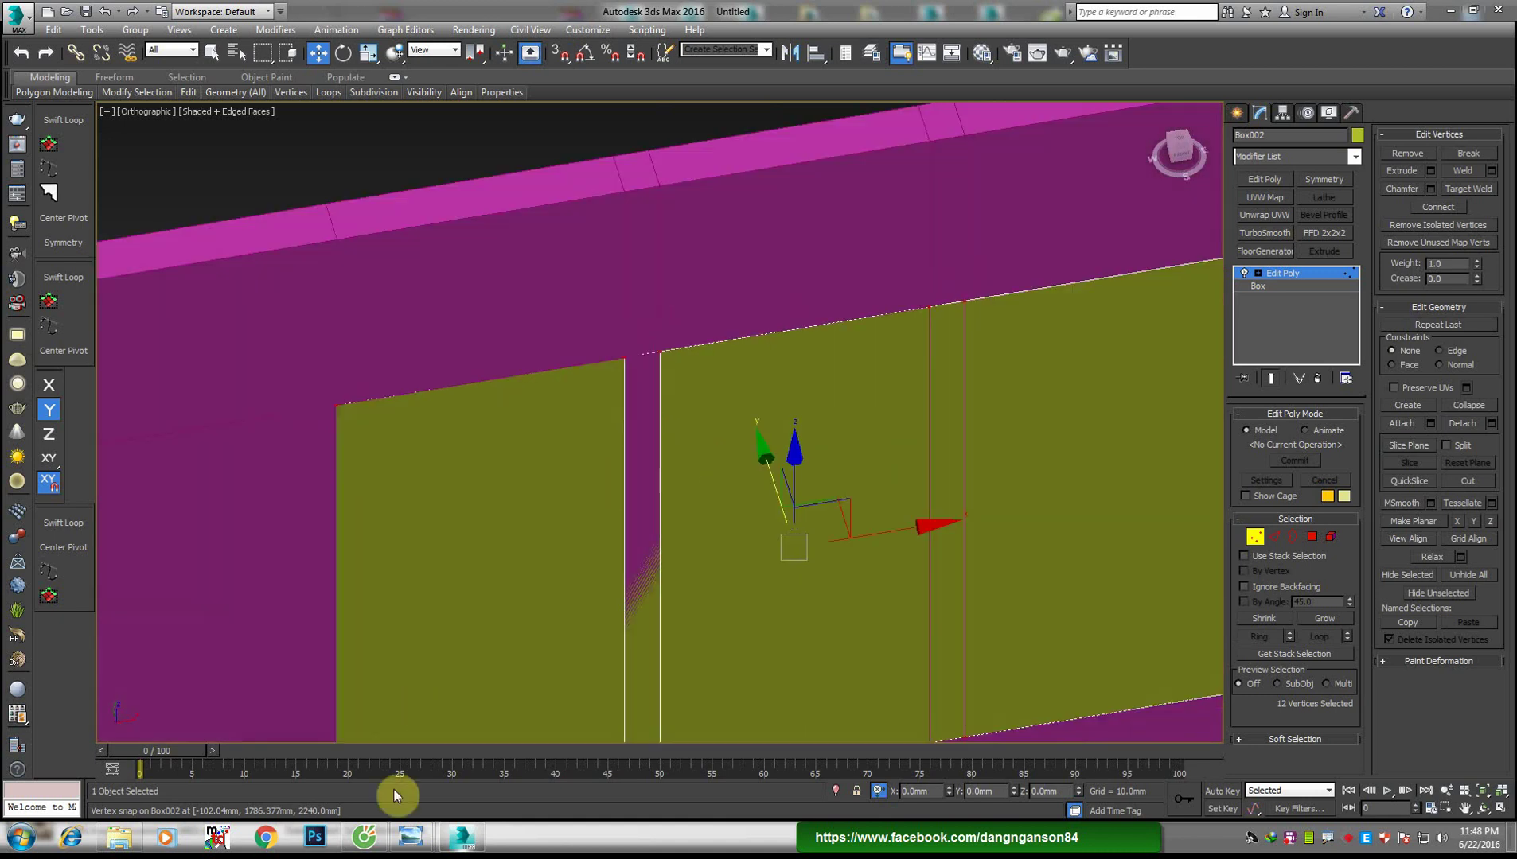
mouse_move(410, 836)
left_click(507, 748)
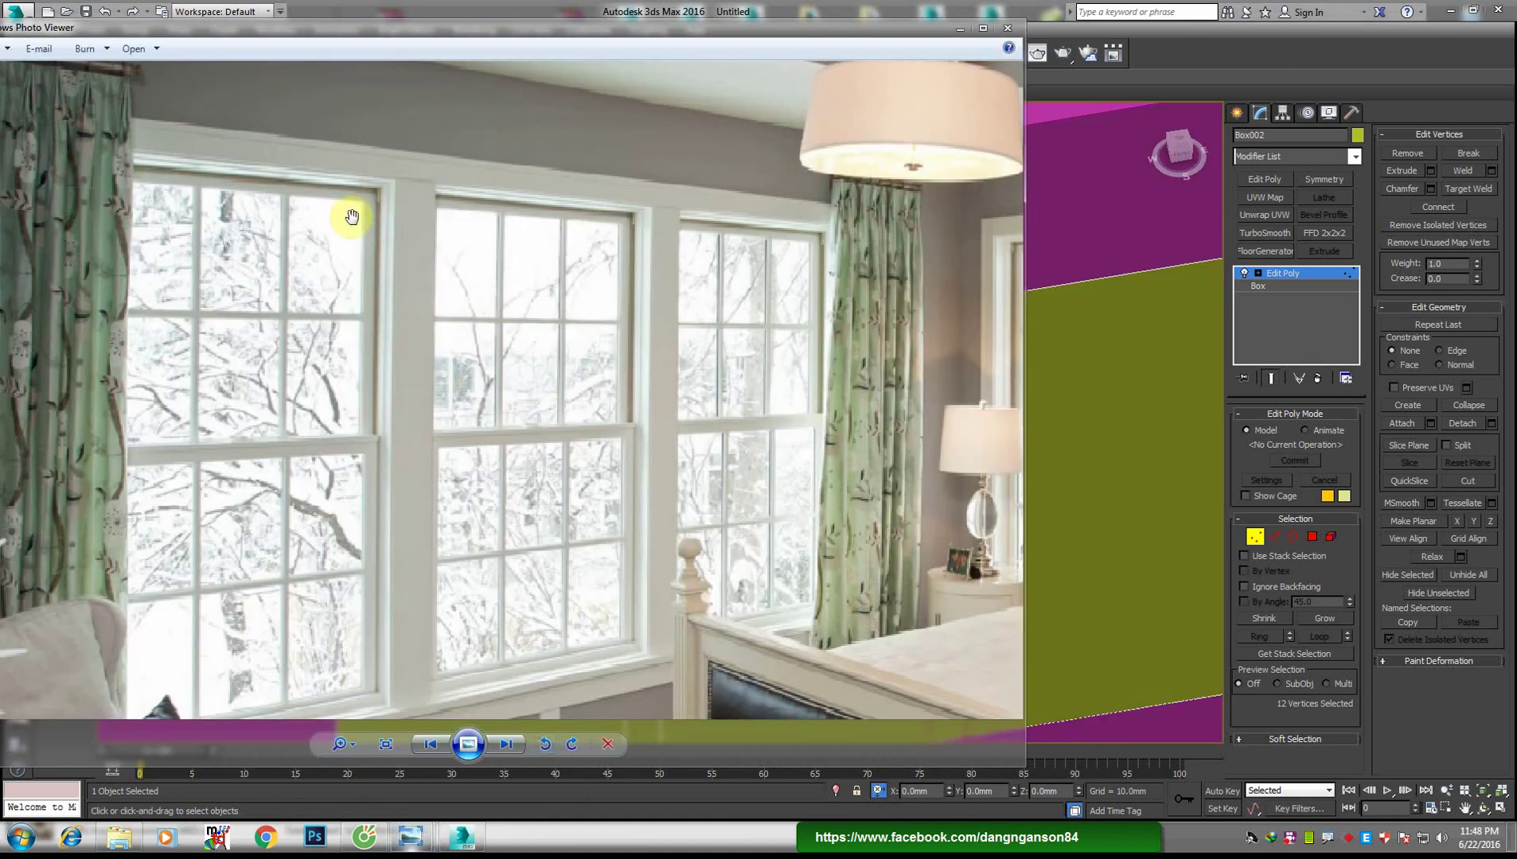
Pan and zoom the reference photo onto the windows' white sash frames
left_click_drag(352, 217, 367, 230)
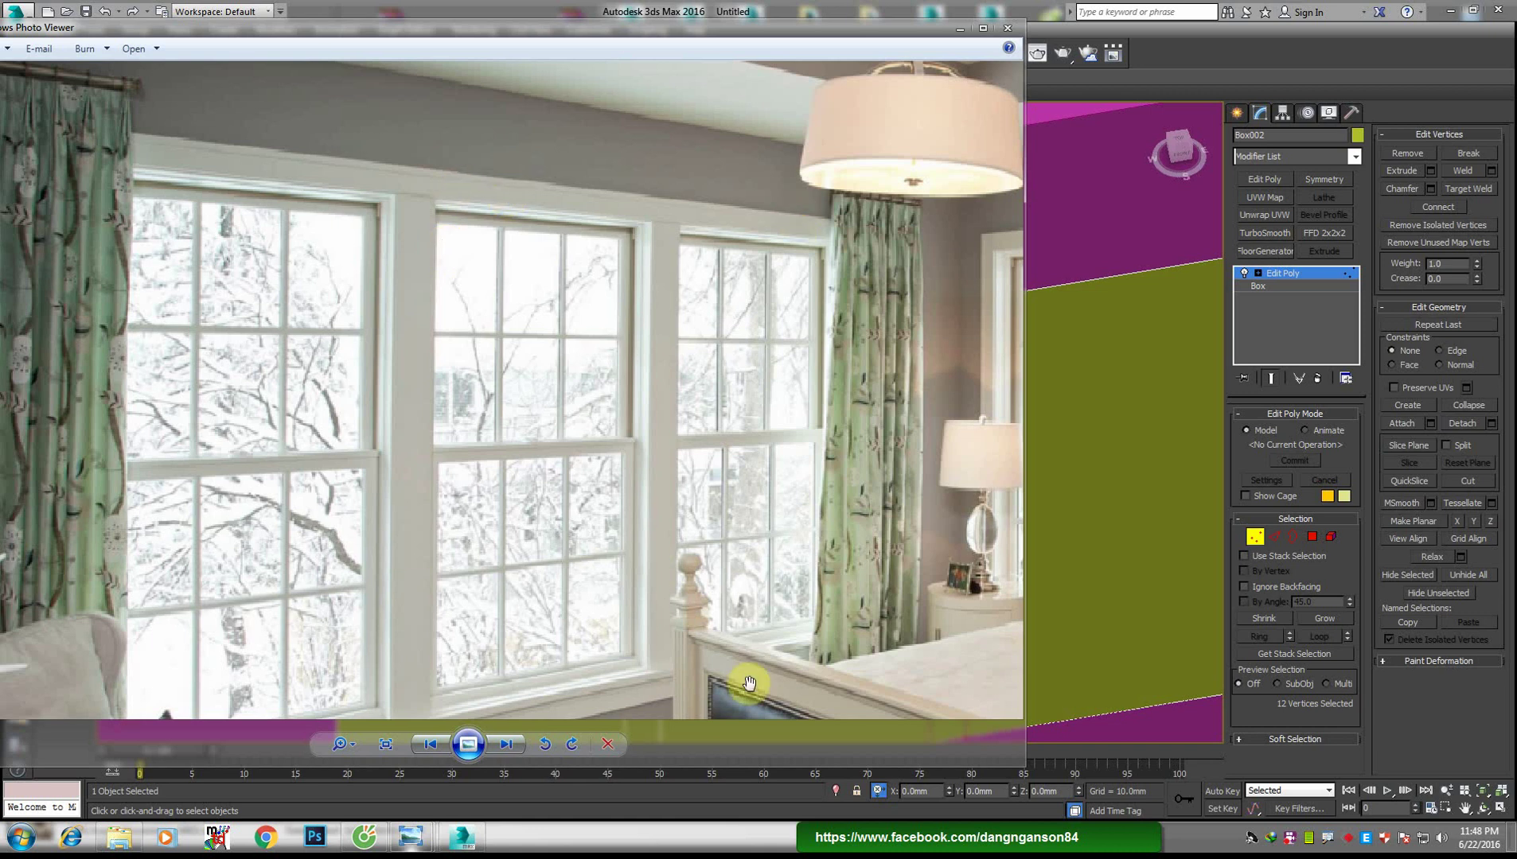
scroll(396, 173, "up", 1)
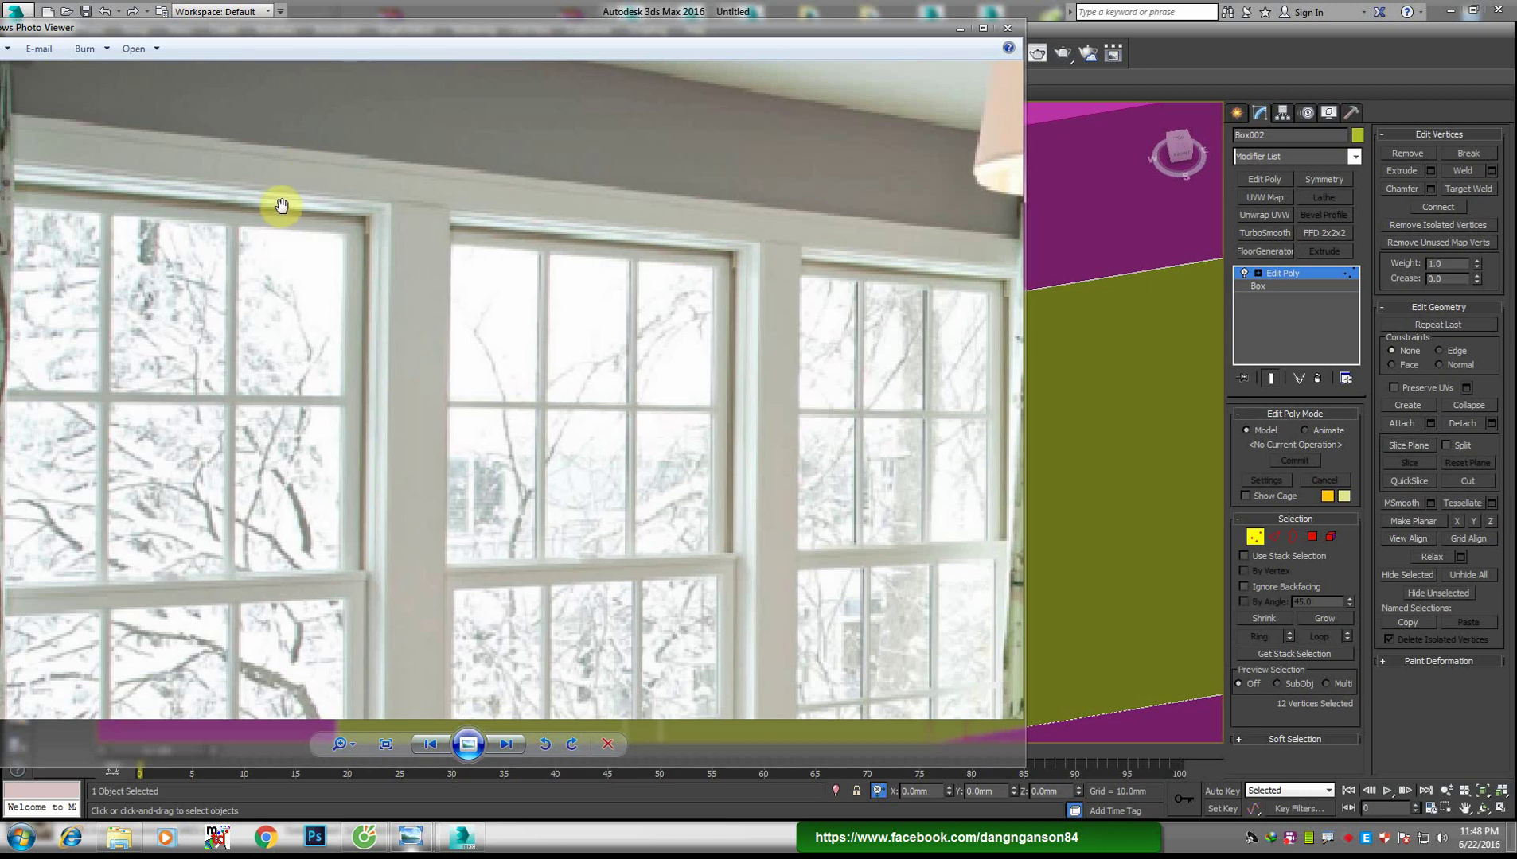
Back in 3ds Max, select the panel's vertical sash edges
left_click(461, 836)
scroll(655, 419, "down", 5)
middle_click_drag(677, 524, 659, 413, "alt")
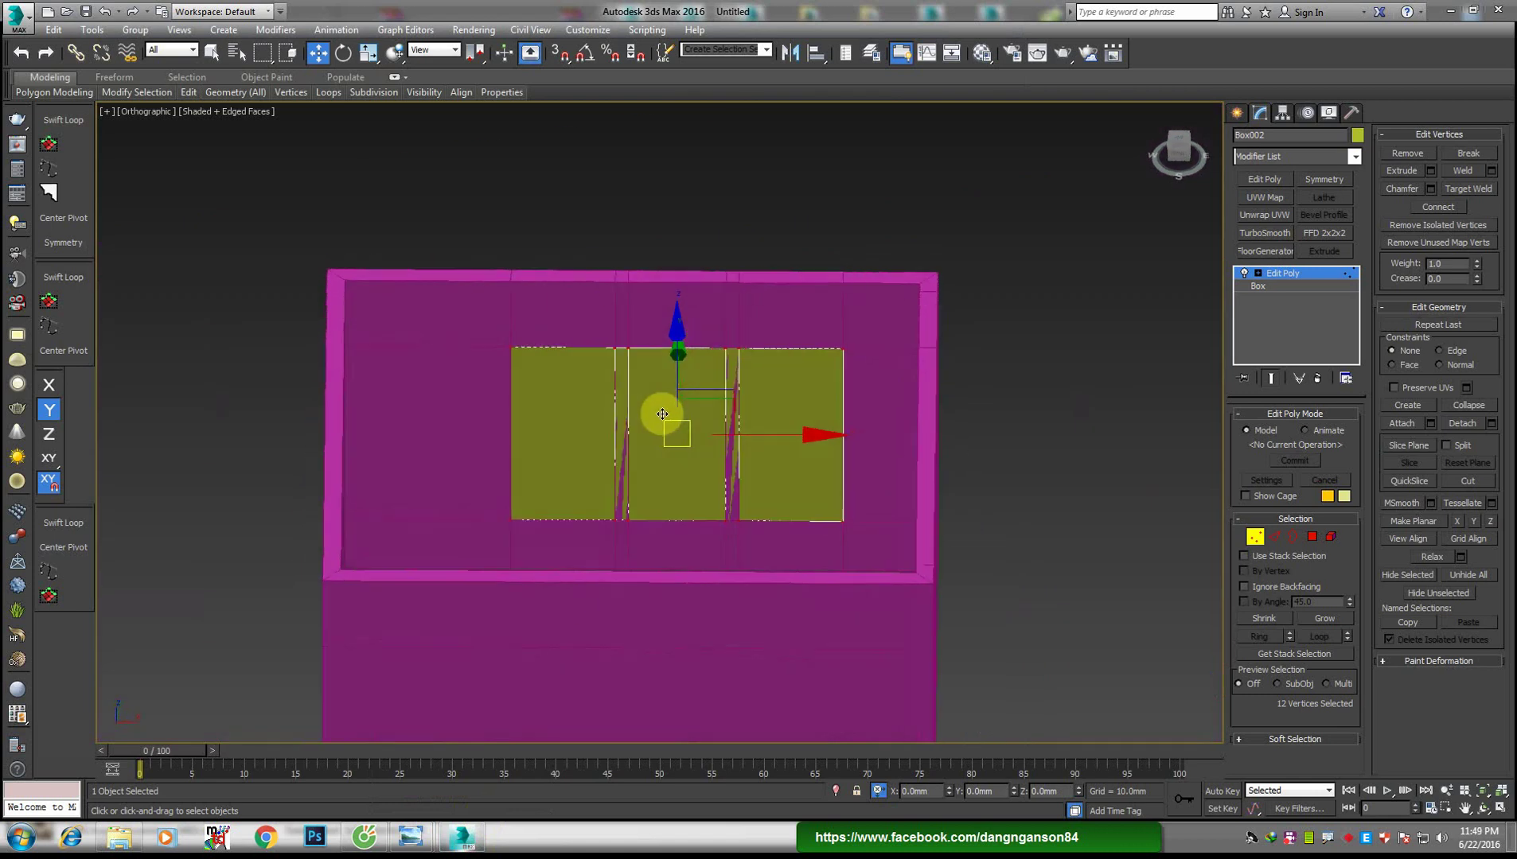
scroll(659, 413, "up", 3)
scroll(710, 389, "up", 2)
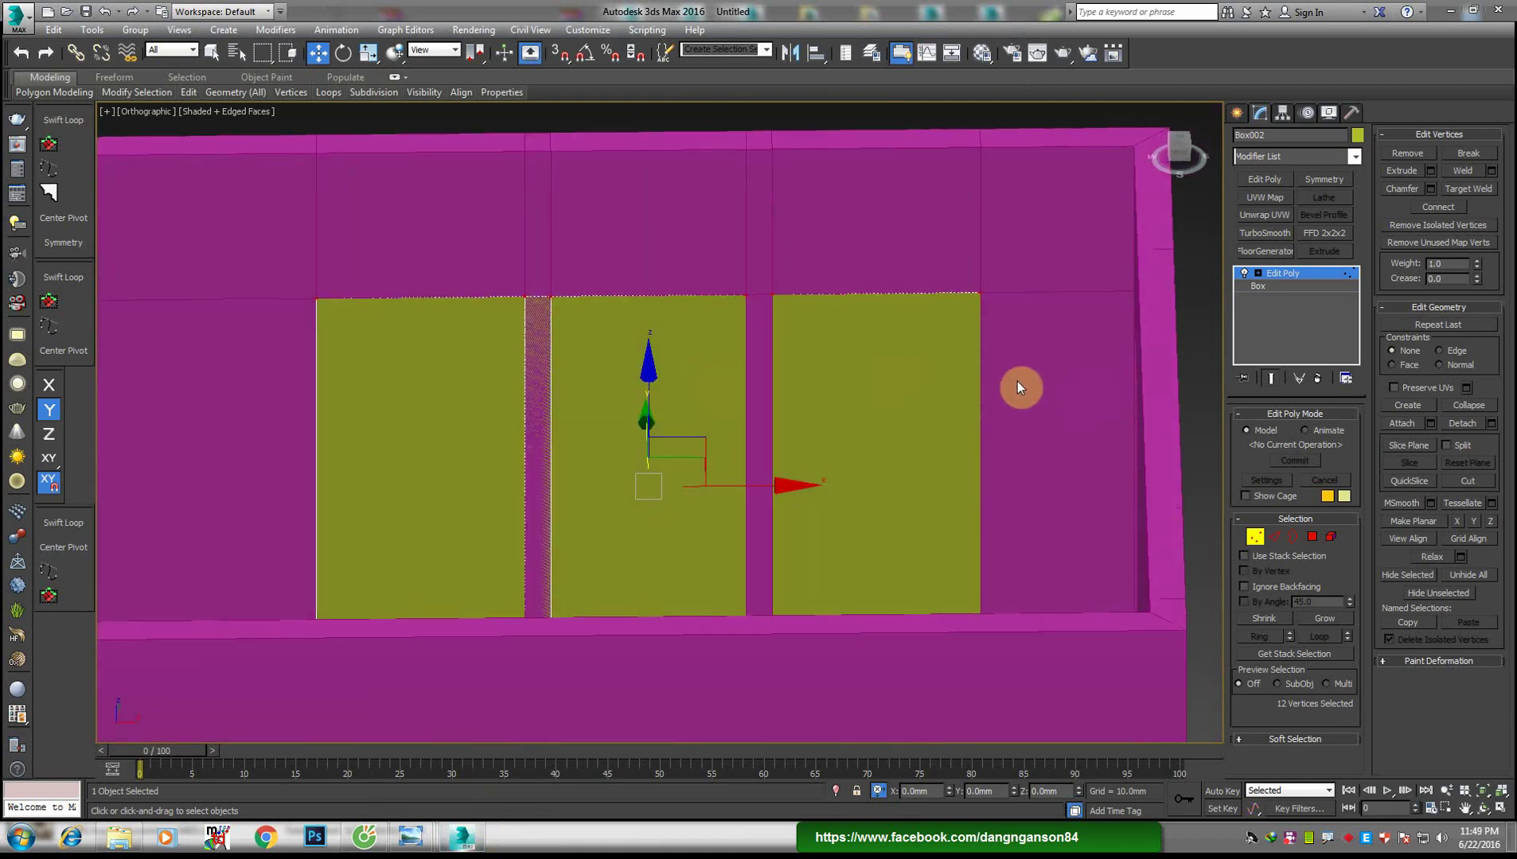
key("2")
left_click_drag(198, 508, 203, 507, "alt")
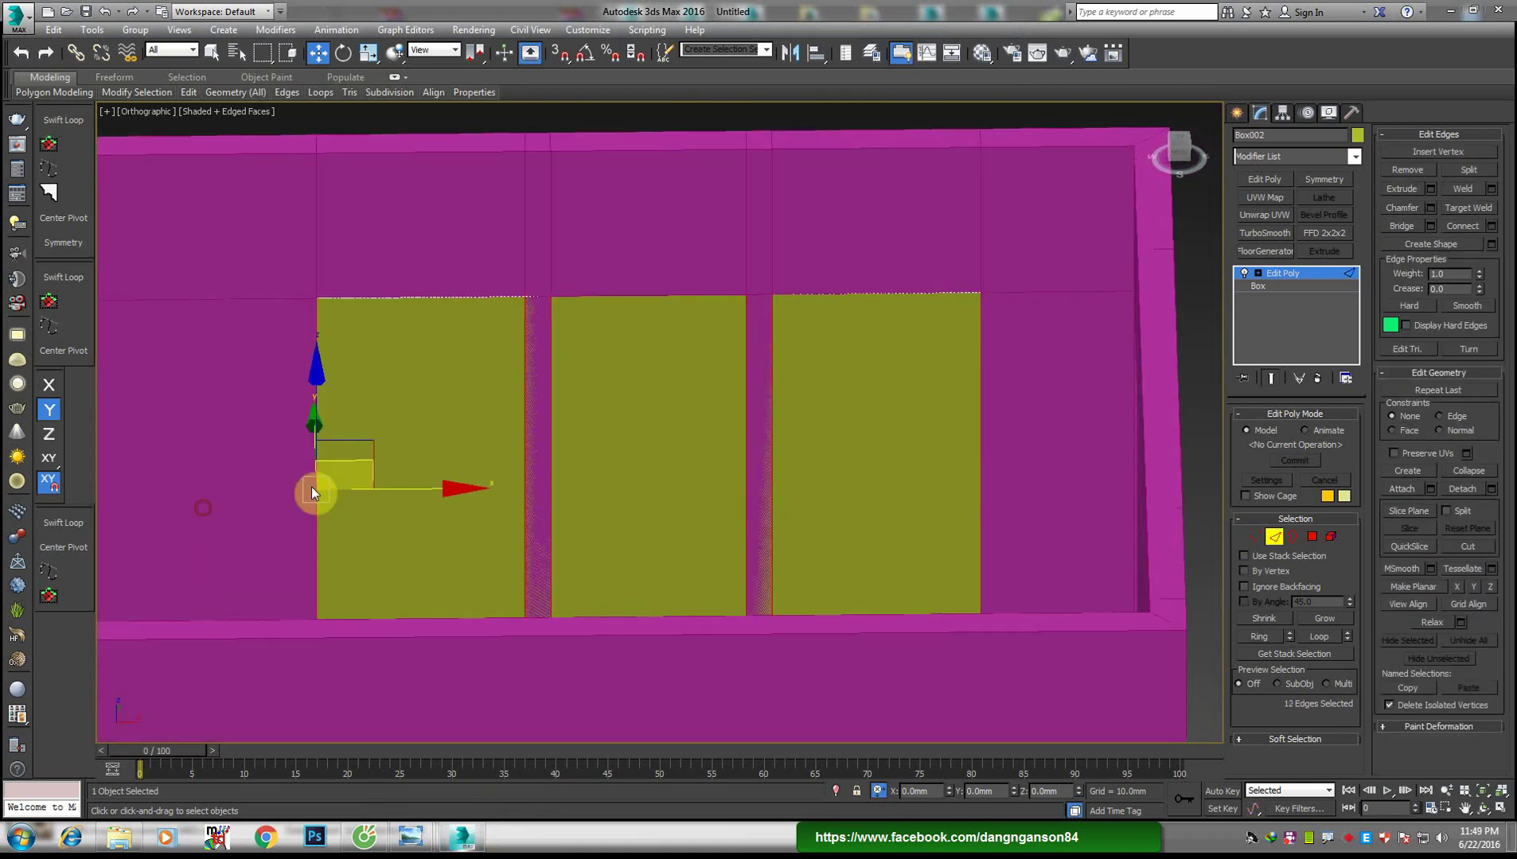
middle_click_drag(312, 486, 512, 463, "alt")
Connect them with two horizontal edges spread toward the top and bottom
right_click(744, 402)
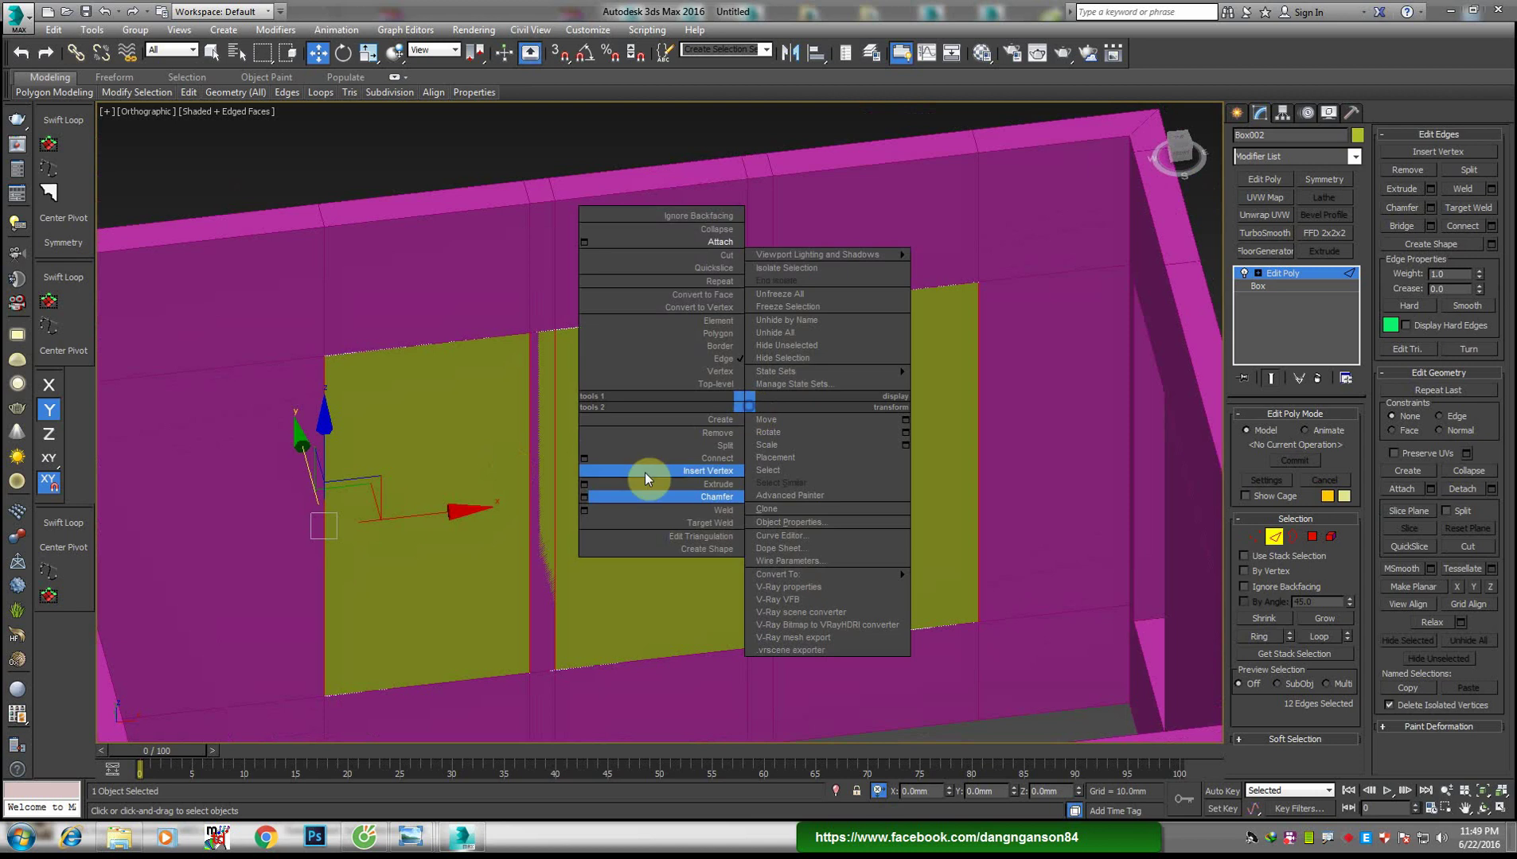
left_click(590, 460)
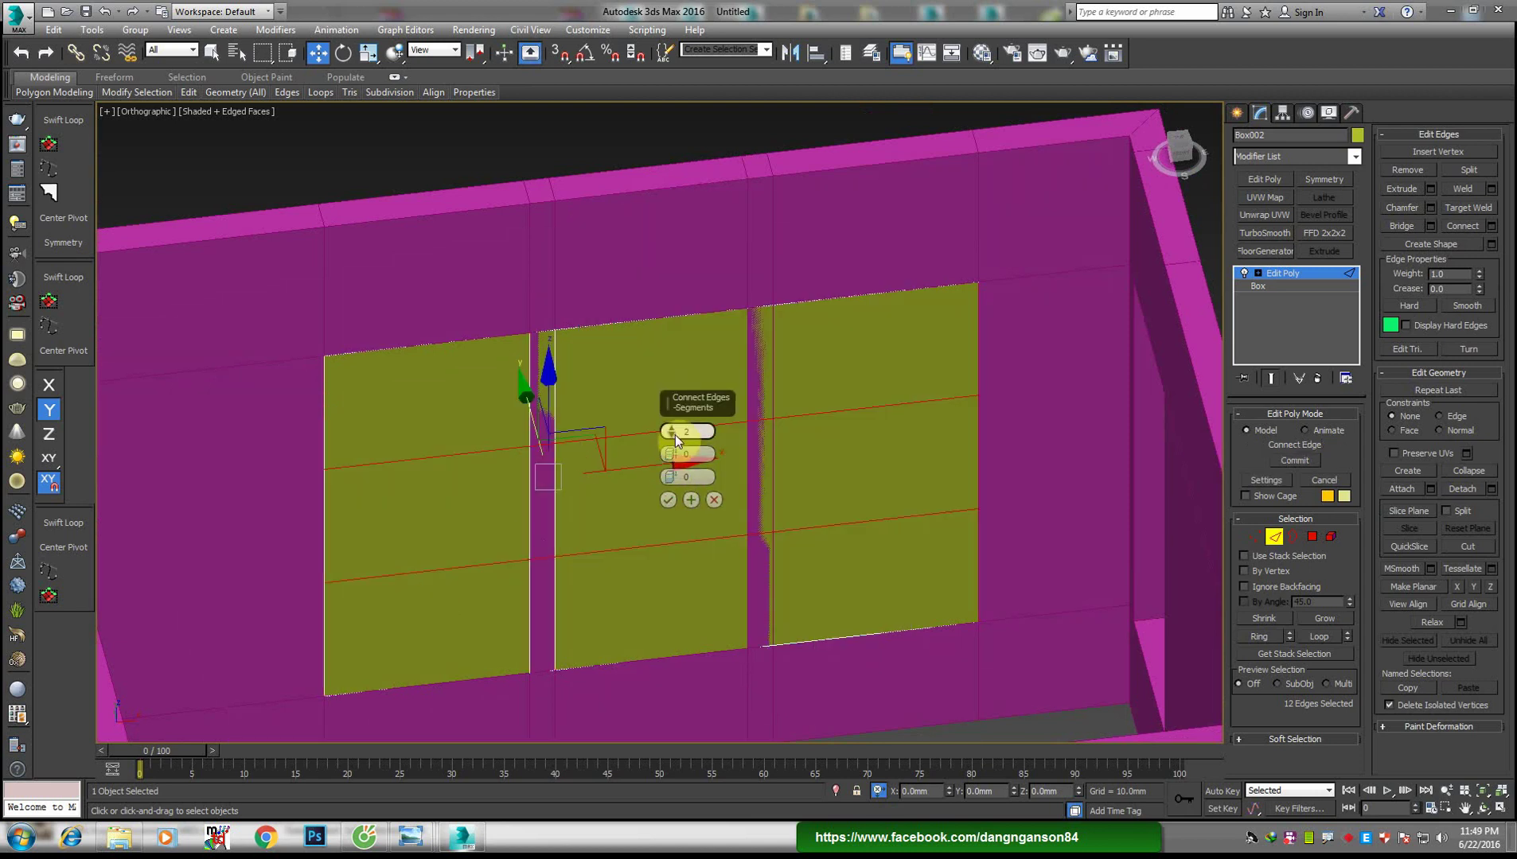
left_click_drag(671, 463, 683, 569)
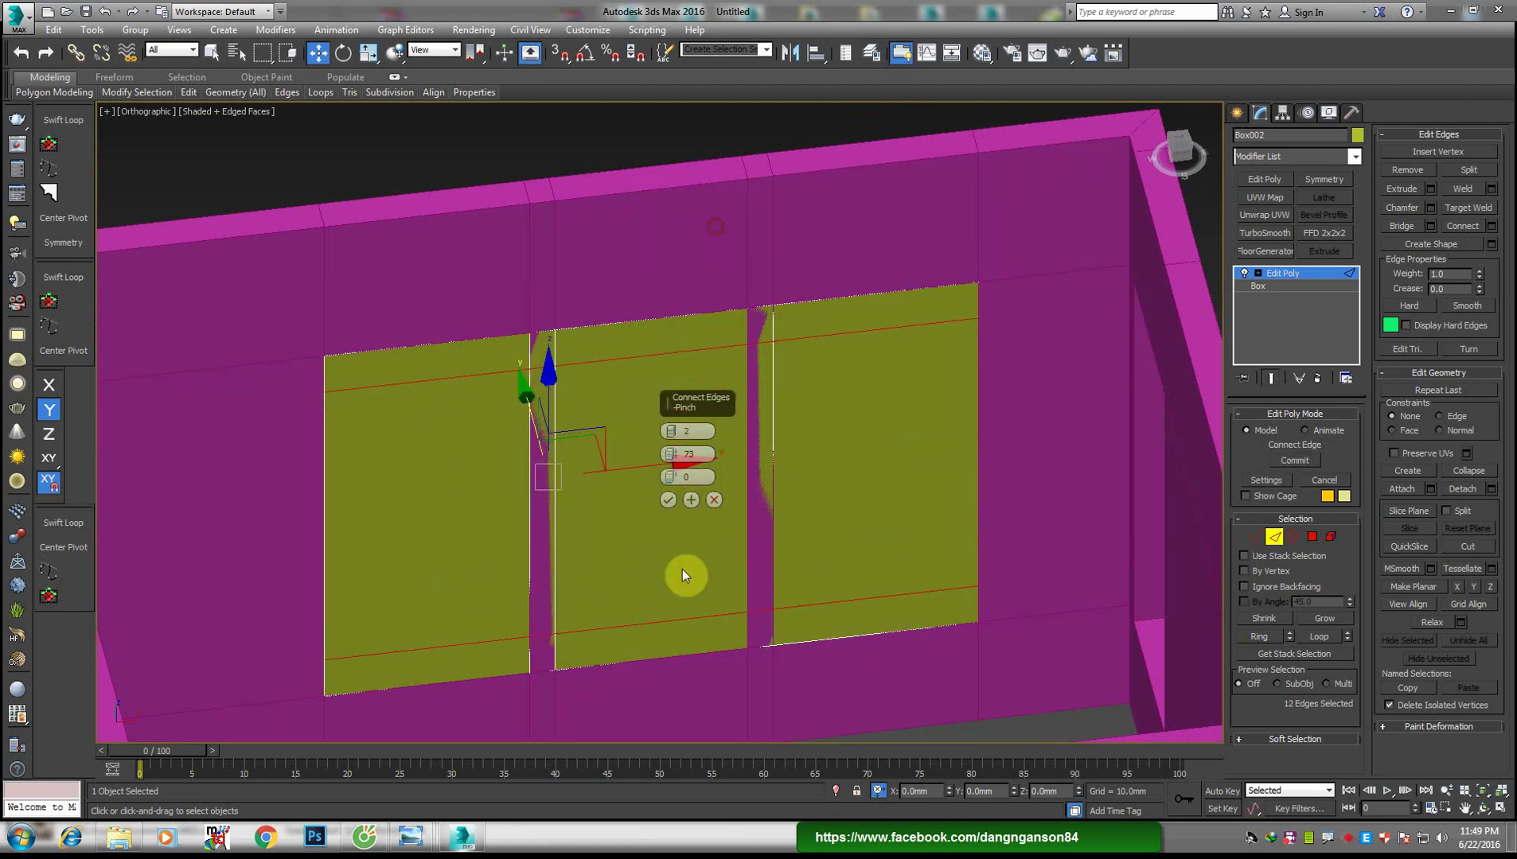
left_click(669, 501)
mouse_move(558, 561)
middle_mouse_down("alt")
mouse_move(524, 582)
mouse_move(613, 557)
middle_mouse_up("alt")
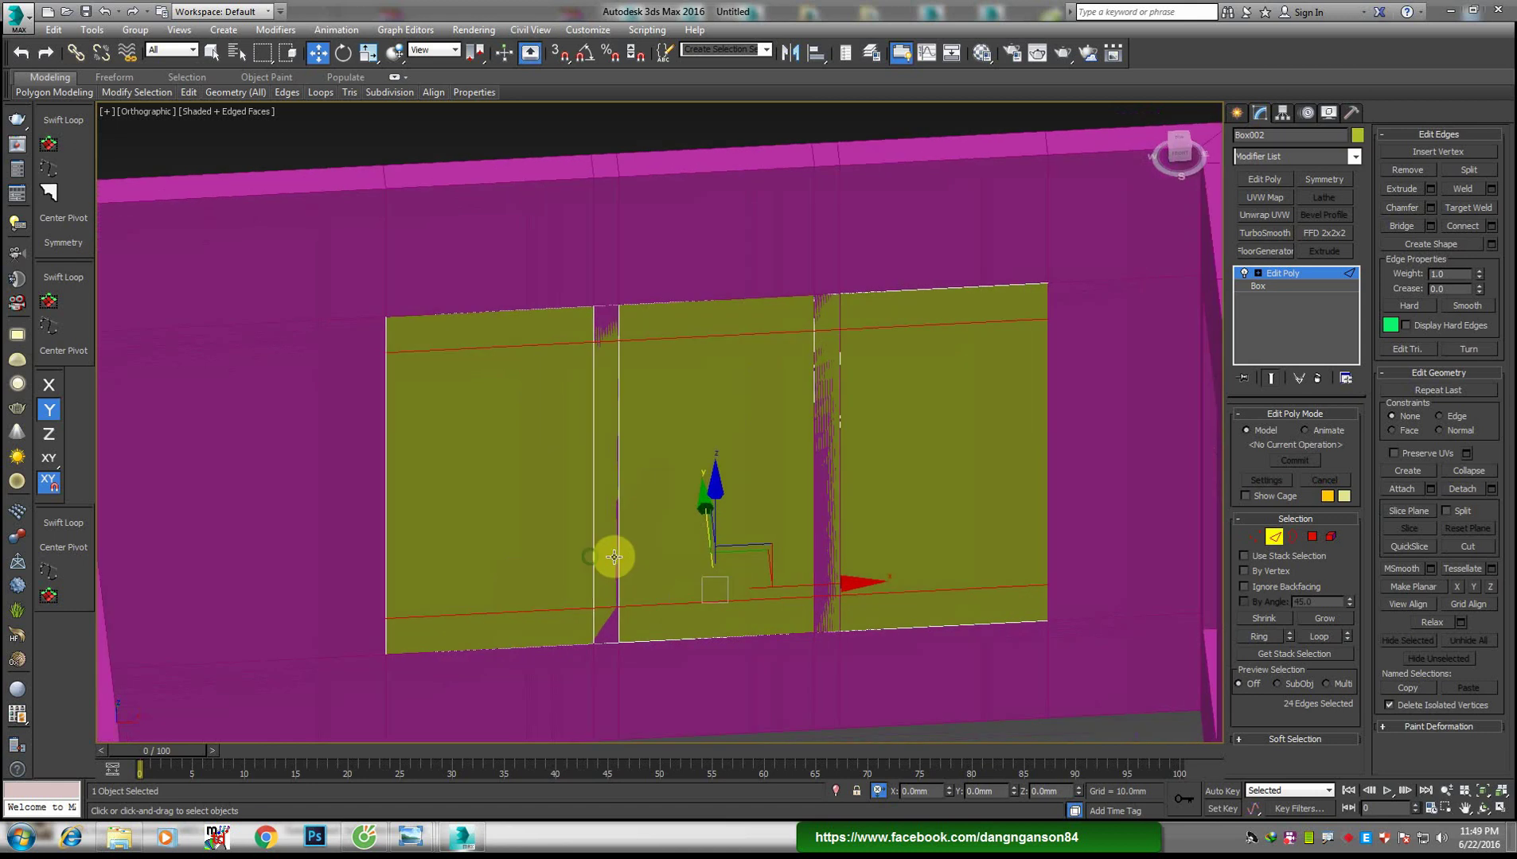
Offset the panel's left-side vertices left and its right-edge vertices 20 to the right
key("1")
scroll(493, 396, "down", 2)
mouse_move(500, 403)
middle_mouse_down("alt")
mouse_move(535, 377)
mouse_move(524, 400)
middle_mouse_up("alt")
left_click_drag(331, 247, 513, 726)
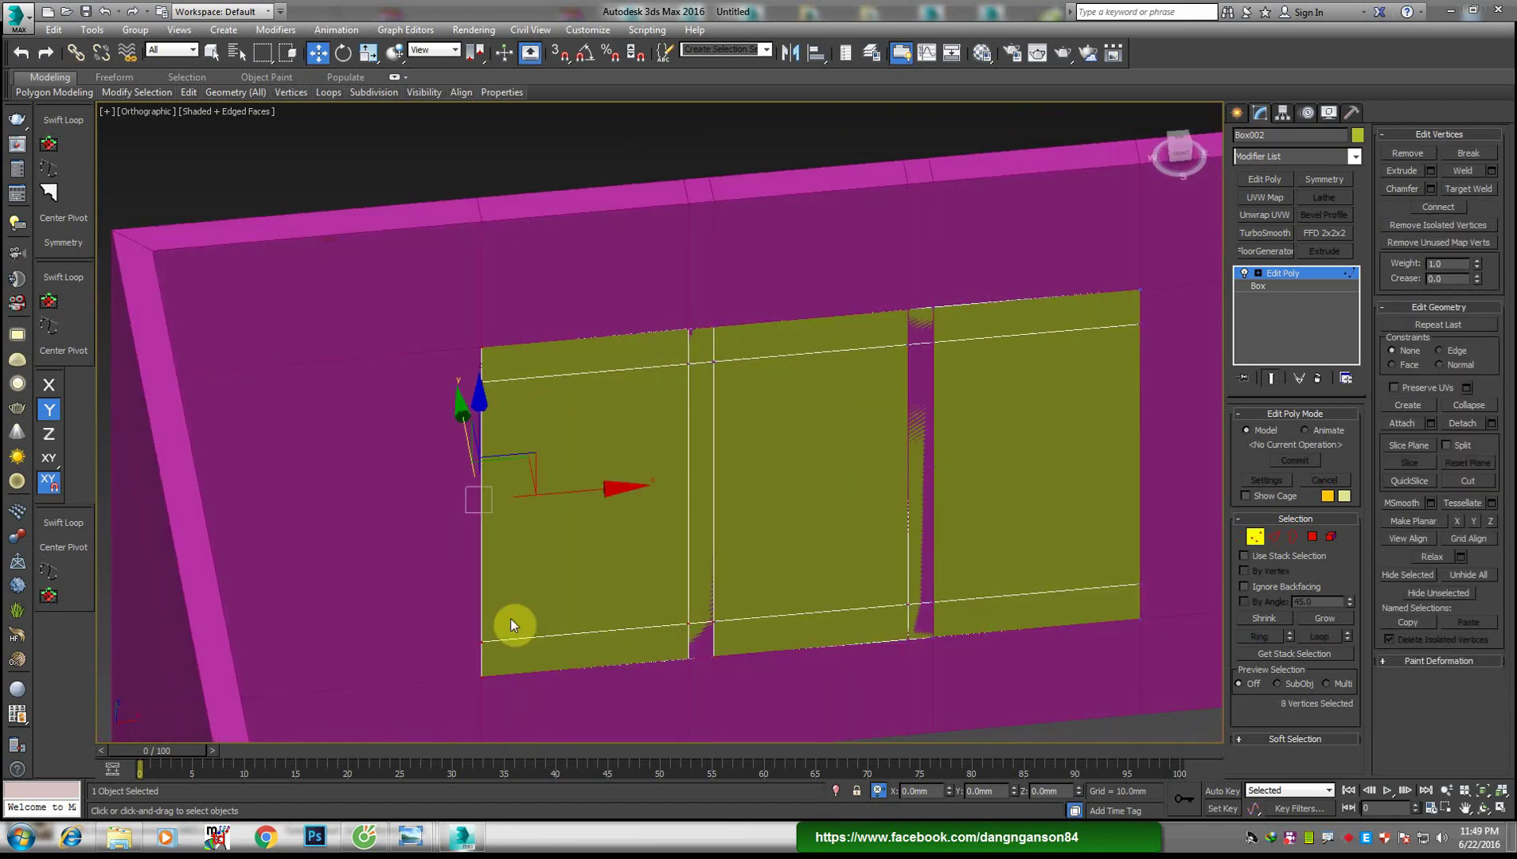
middle_click_drag(515, 622, 810, 689, "alt")
left_click(933, 790)
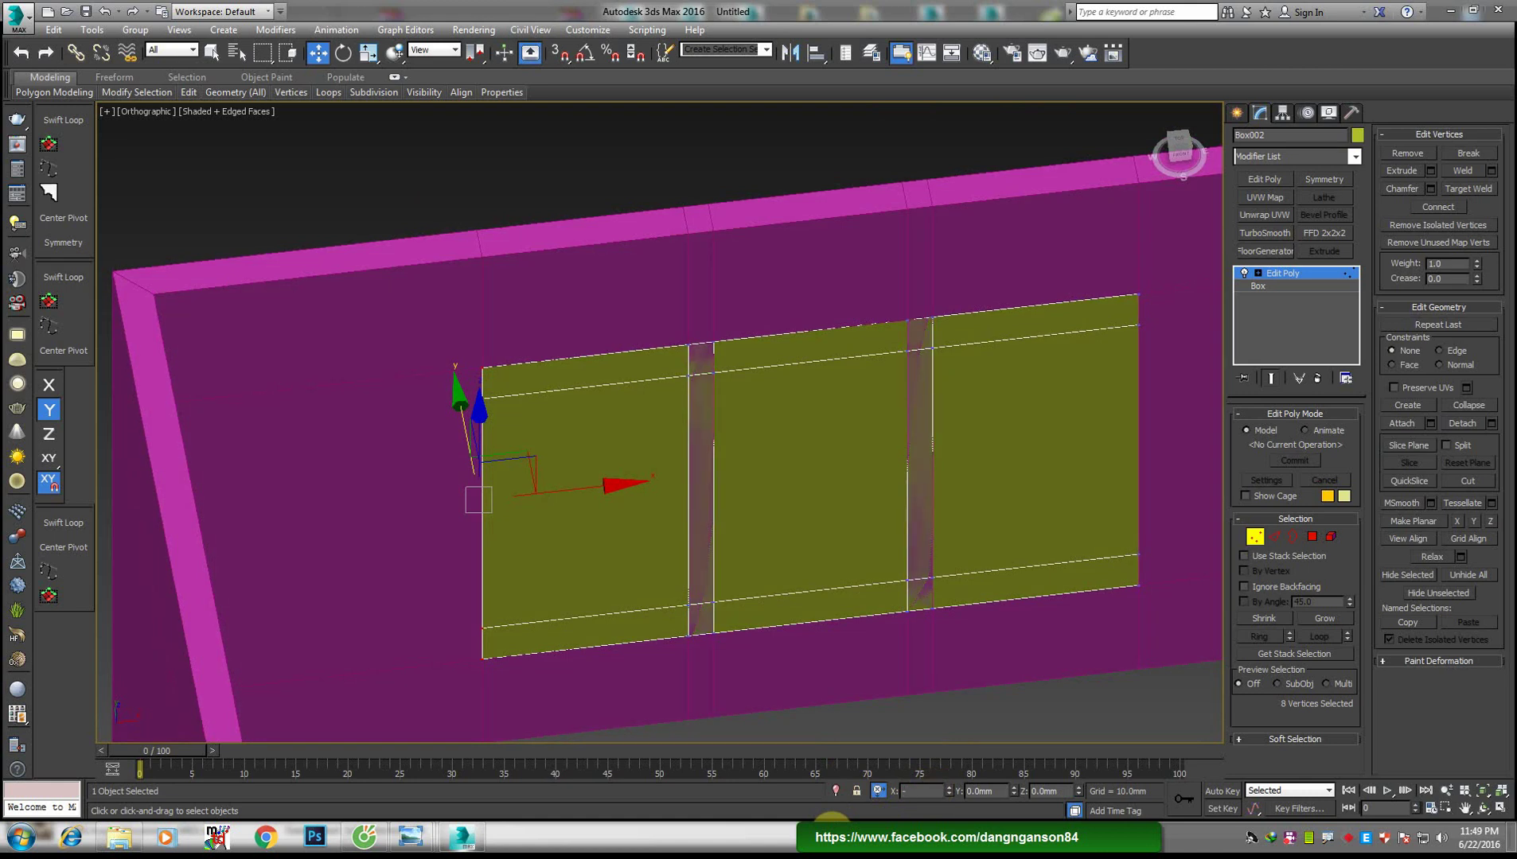
type("-70")
key("Return")
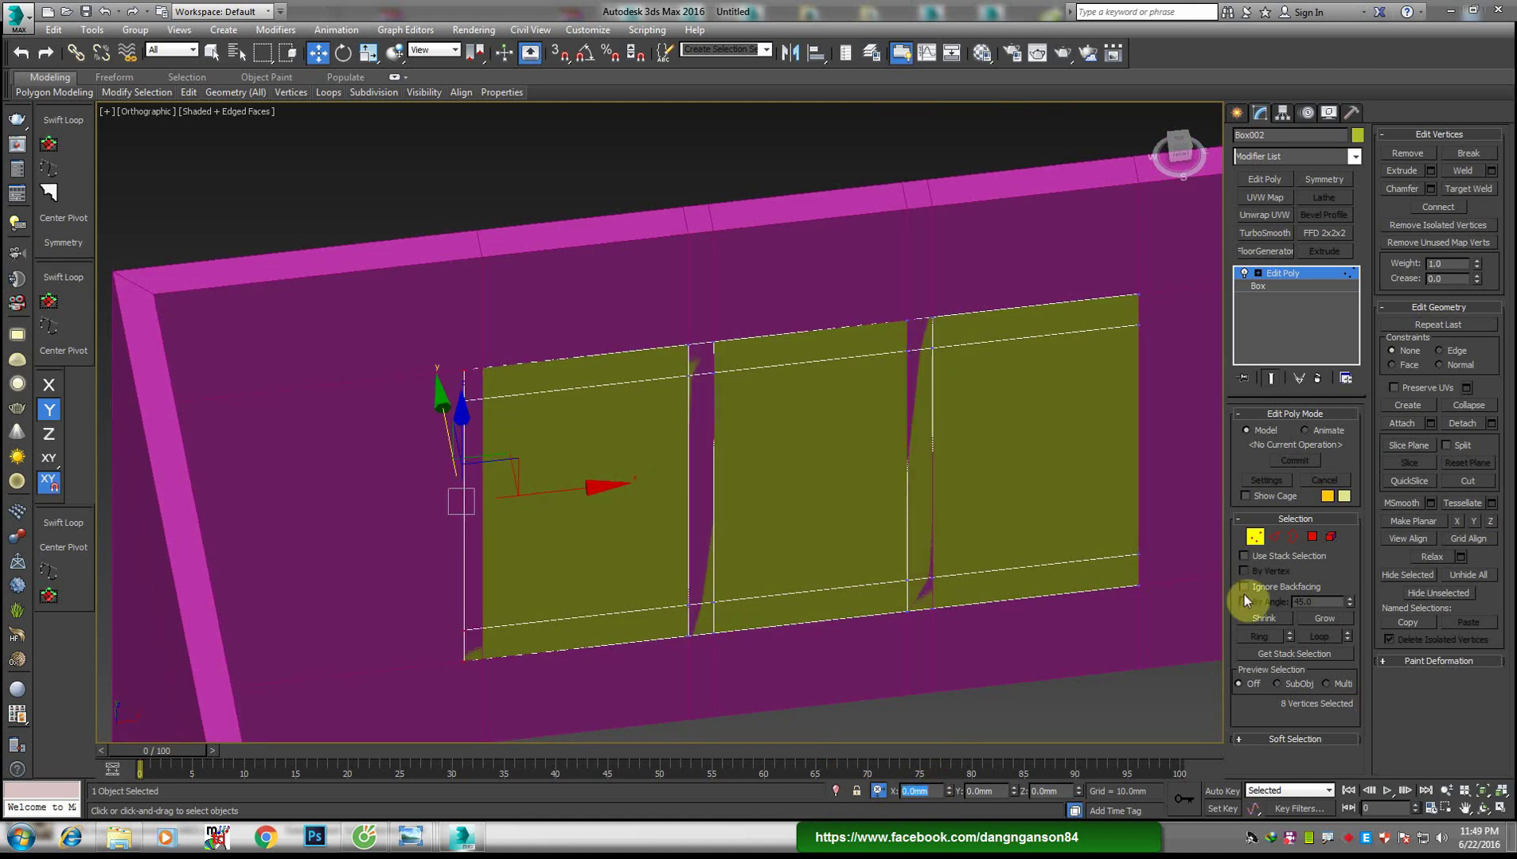
mouse_move(1245, 596)
middle_mouse_down("alt")
mouse_move(820, 525)
mouse_move(983, 635)
mouse_move(972, 618)
mouse_move(922, 802)
middle_mouse_up("alt")
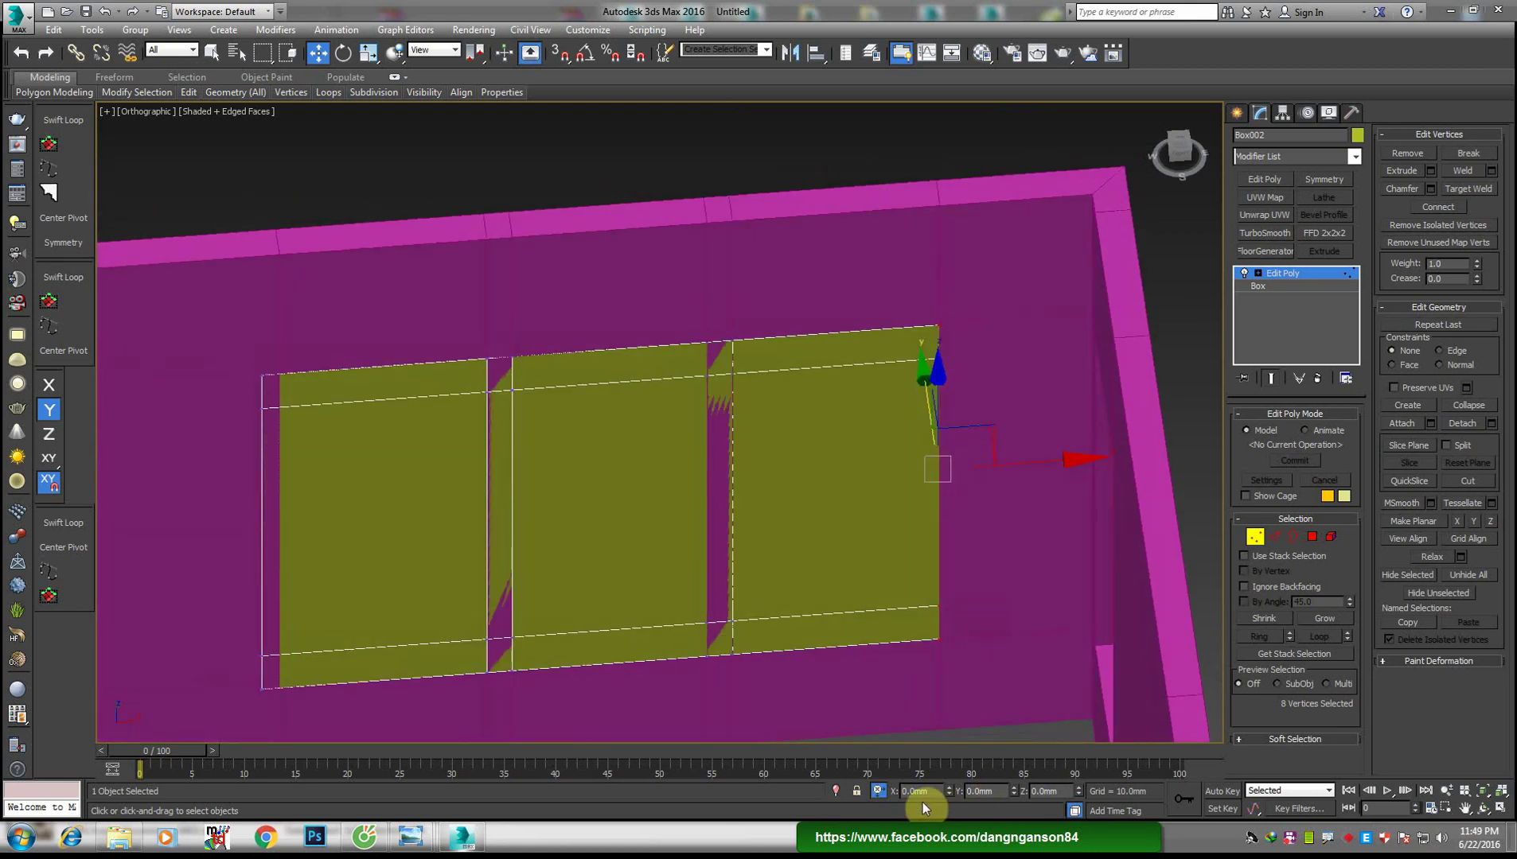
type("20")
key("Return")
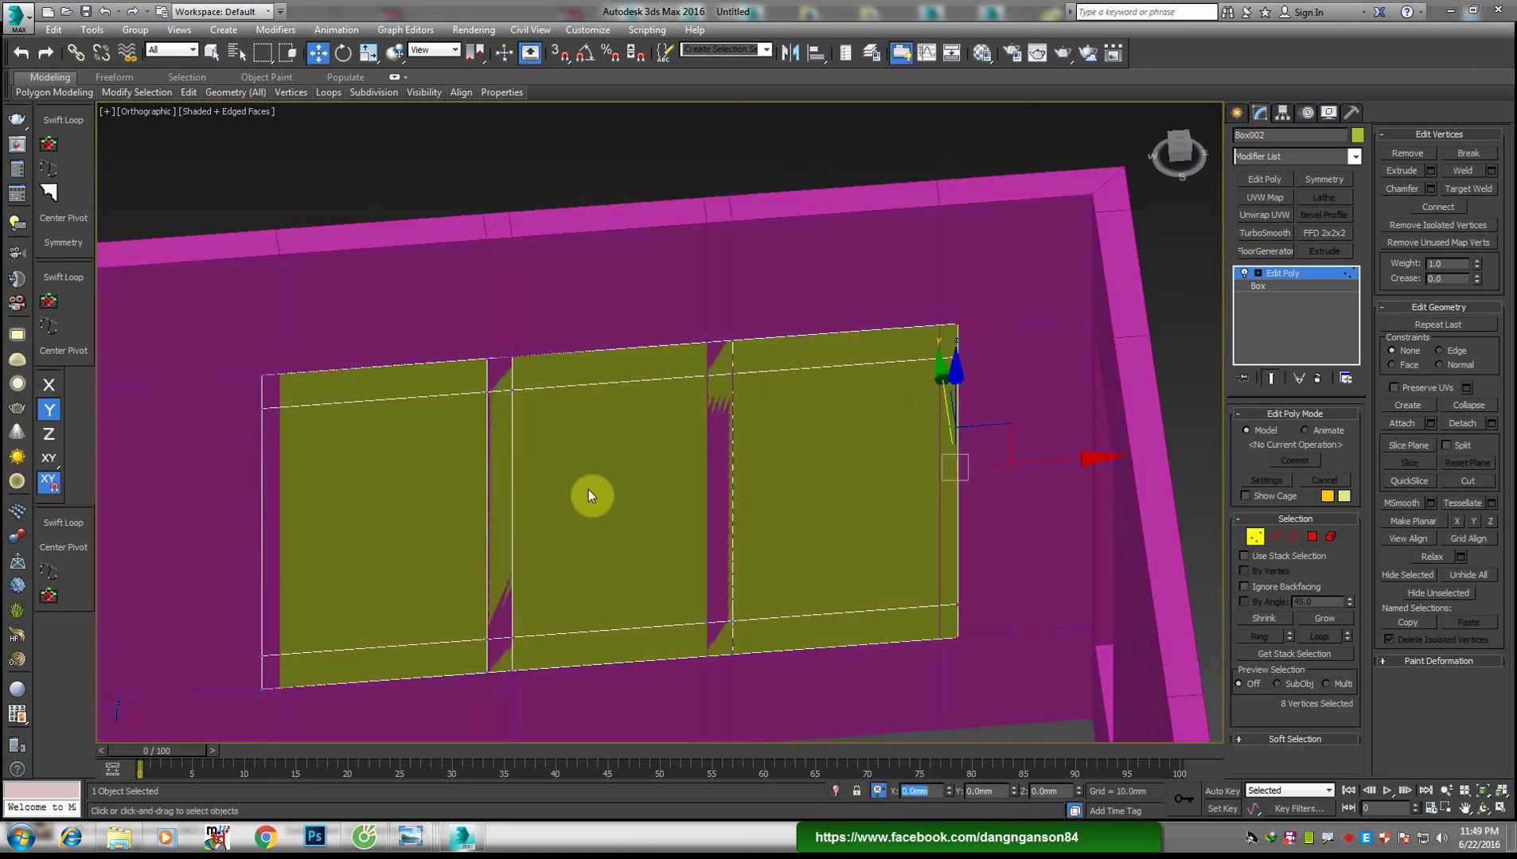
In Back view, raise the panel's top vertex row slightly
left_click_drag(363, 370, 625, 416, "ctrl")
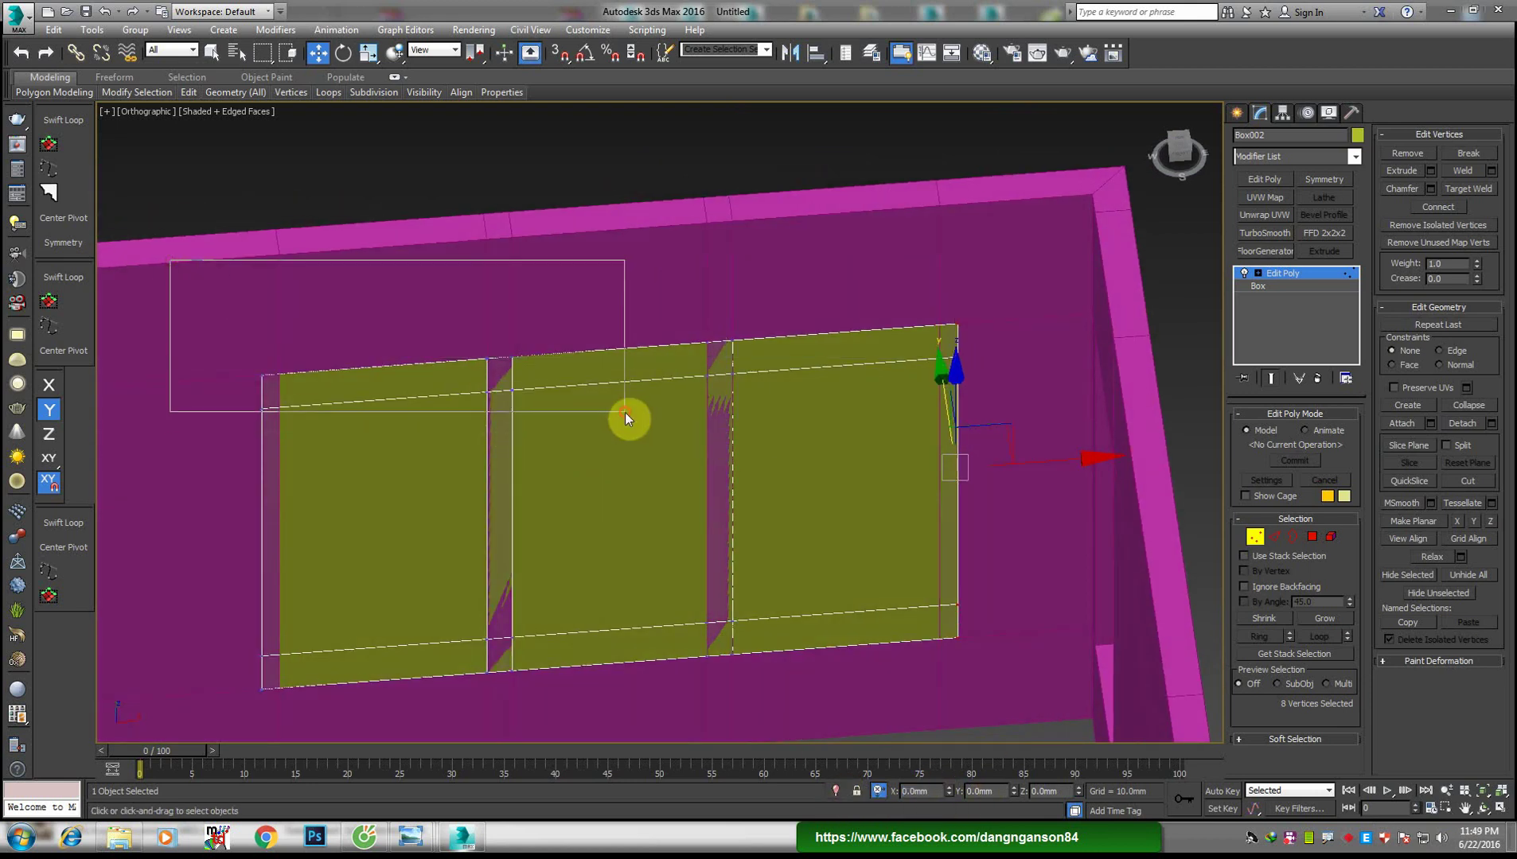
mouse_move(626, 416)
middle_mouse_down("alt")
mouse_move(513, 429)
mouse_move(635, 390)
mouse_move(805, 437)
mouse_move(1182, 149)
middle_mouse_up("alt")
scroll(634, 390, "up", 3)
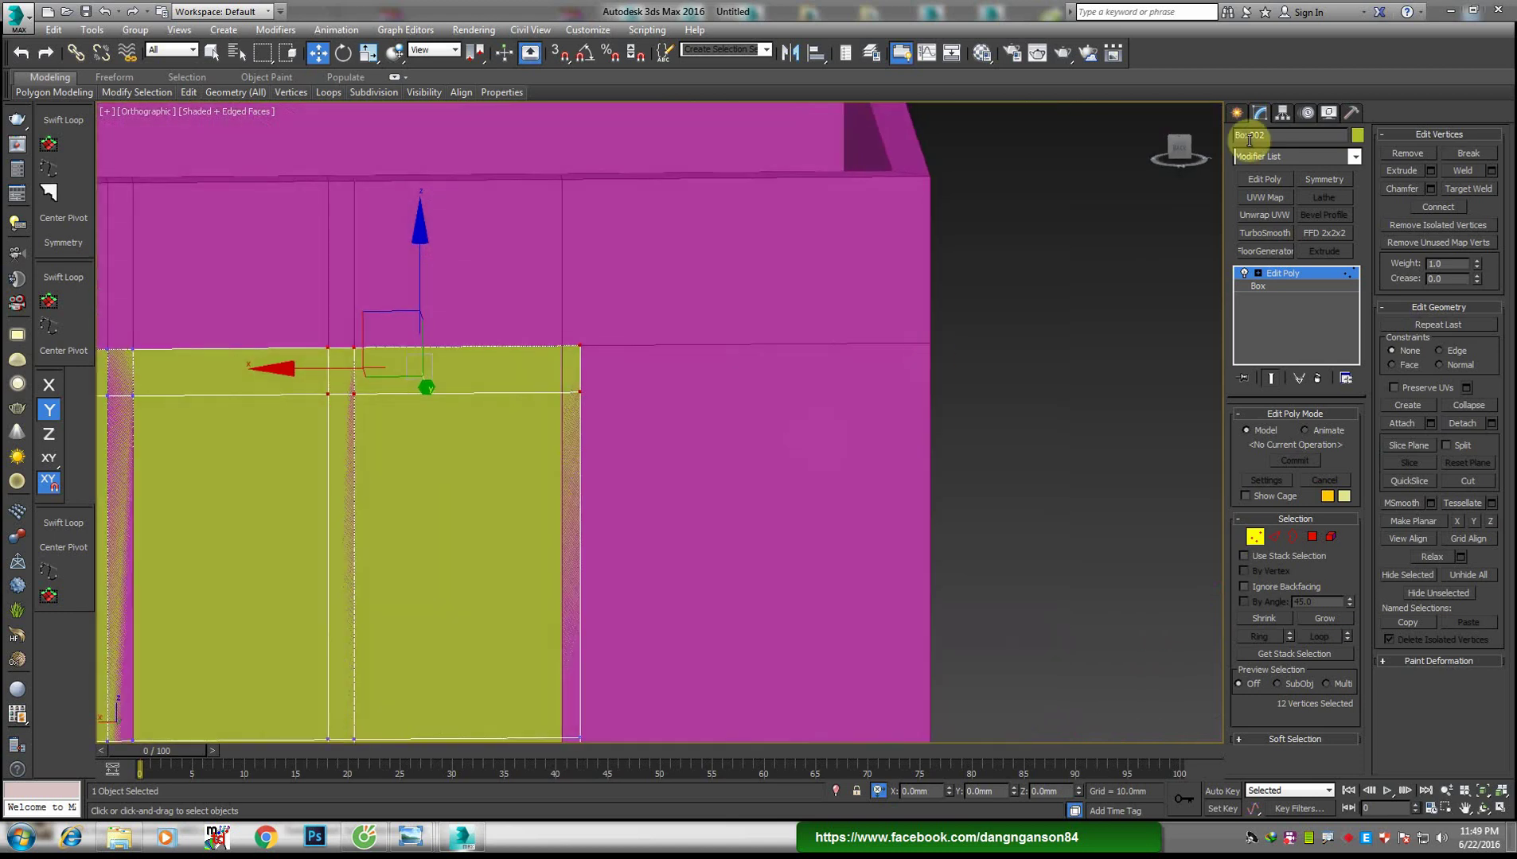
left_click(1178, 148)
middle_click_drag(472, 307, 815, 319, "alt")
key("k")
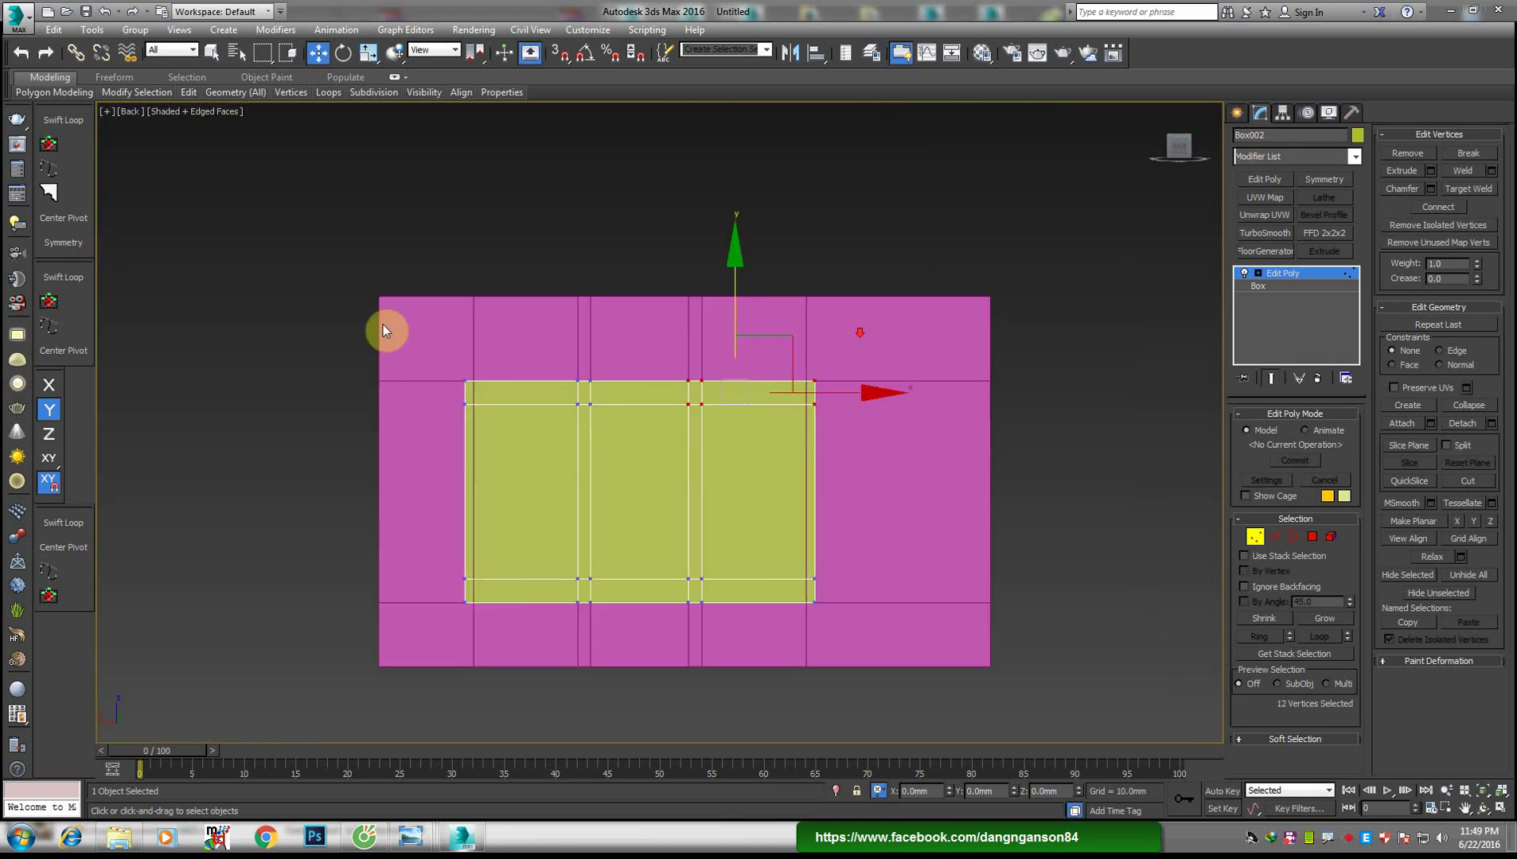
scroll(383, 325, "up", 2)
left_click_drag(1099, 421, 1098, 421)
double_click(985, 791)
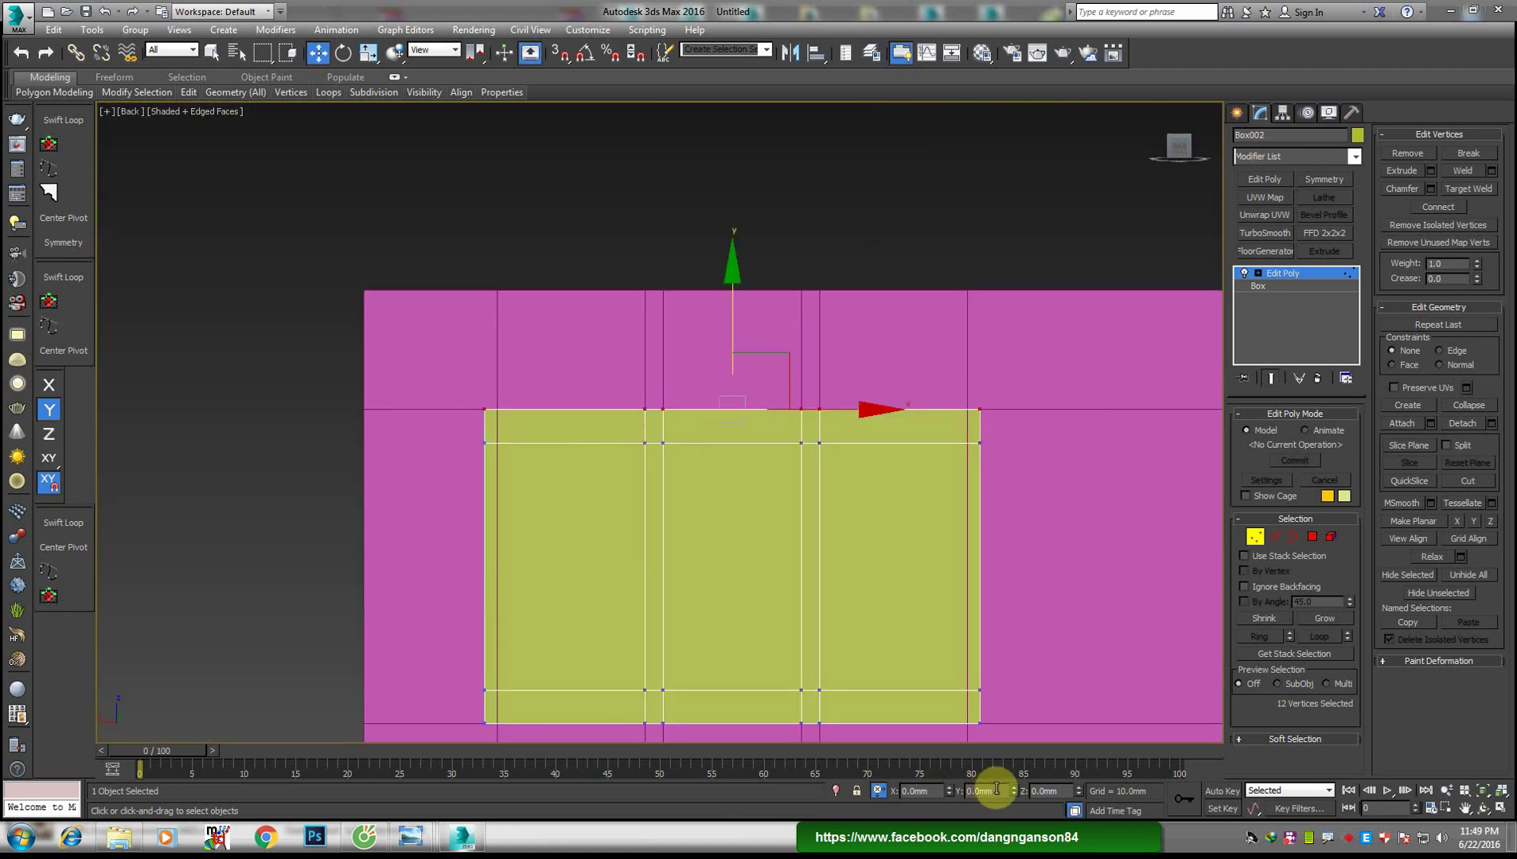
type("7")
key("Return")
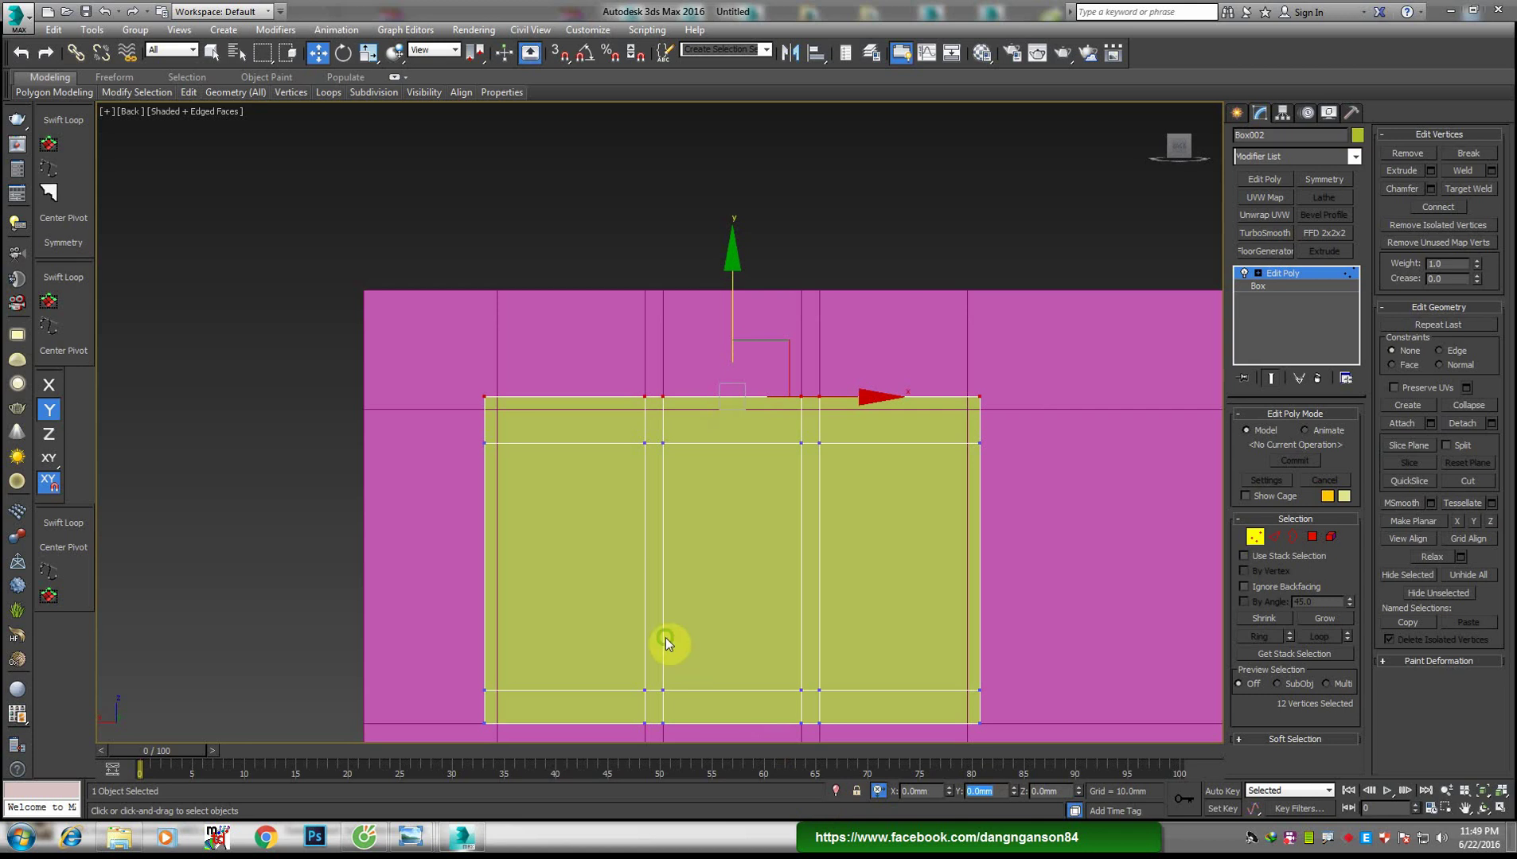
Lower the bottom vertex row by -70
middle_click_drag(665, 643, 574, 473)
left_click_drag(344, 546, 1274, 708)
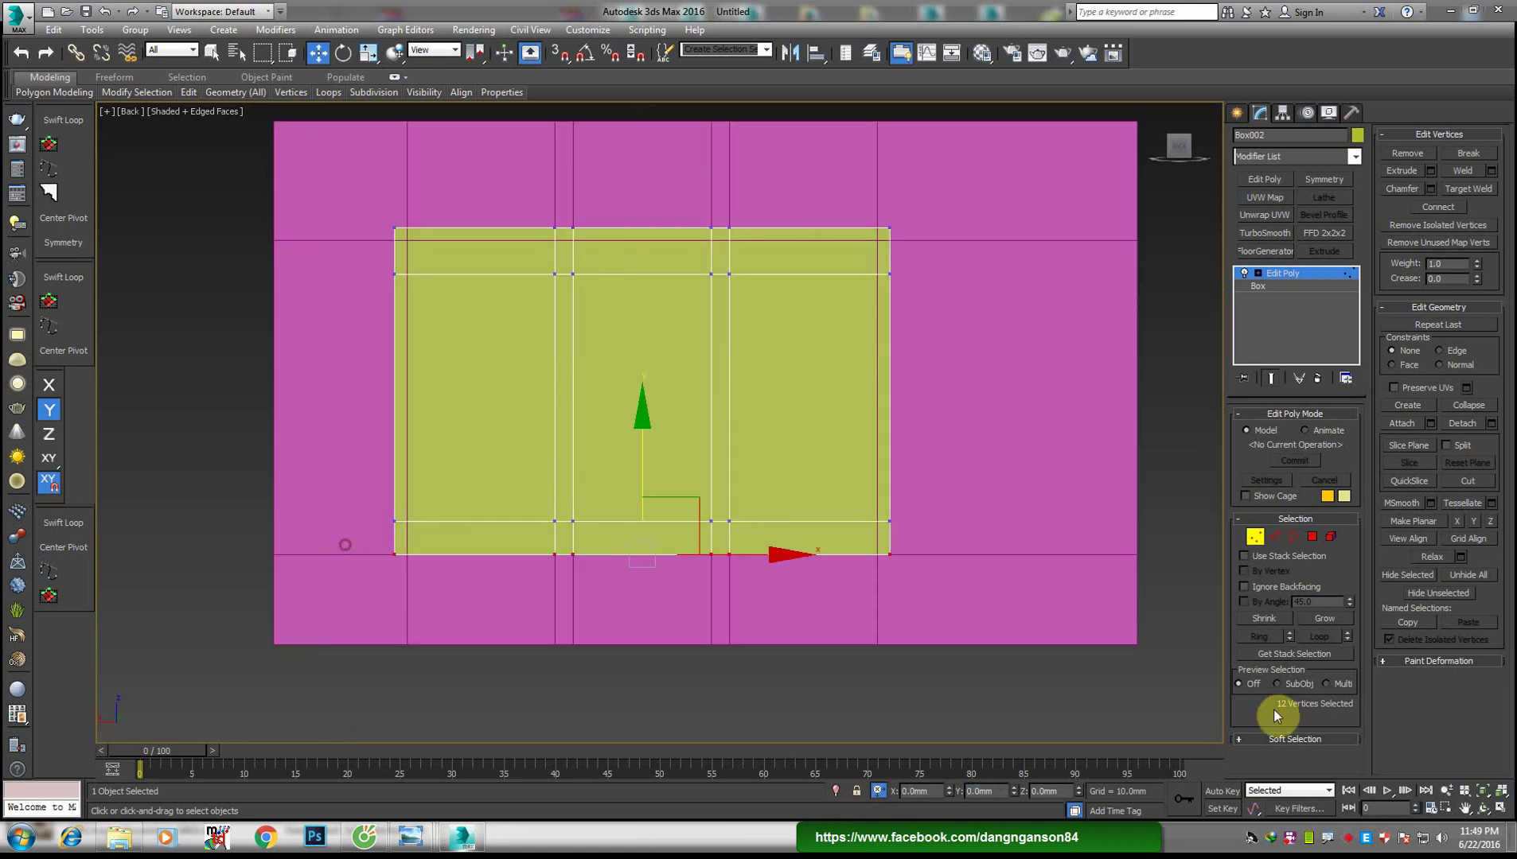
double_click(994, 799)
type("-70")
key("Return")
Snap the top vertex row up to the wall, then lower it slightly
middle_click_drag(652, 446, 689, 467)
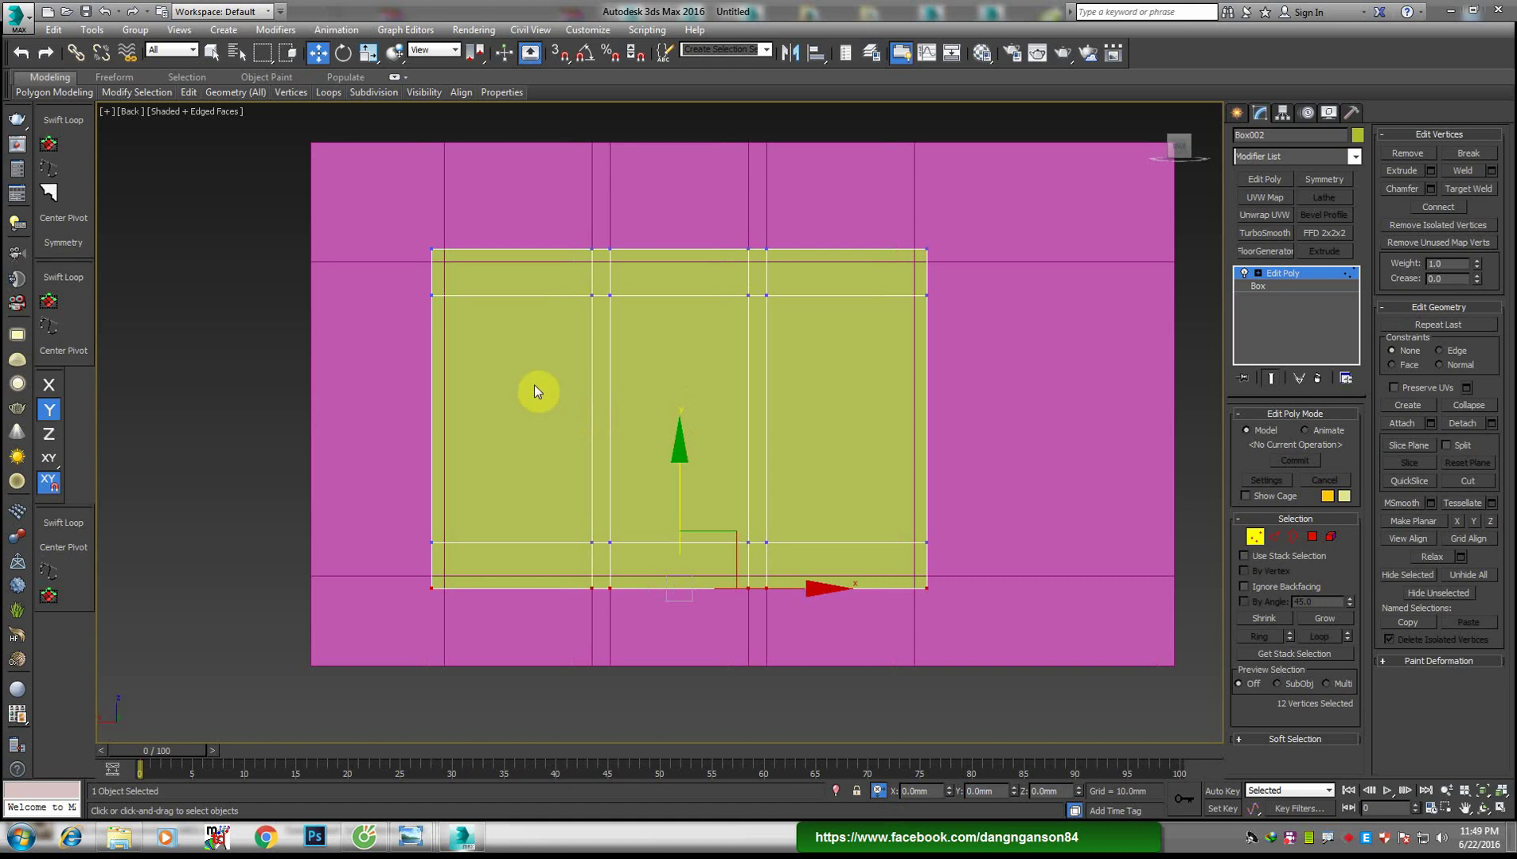
scroll(755, 322, "up", 3)
left_click_drag(180, 442, 1015, 313)
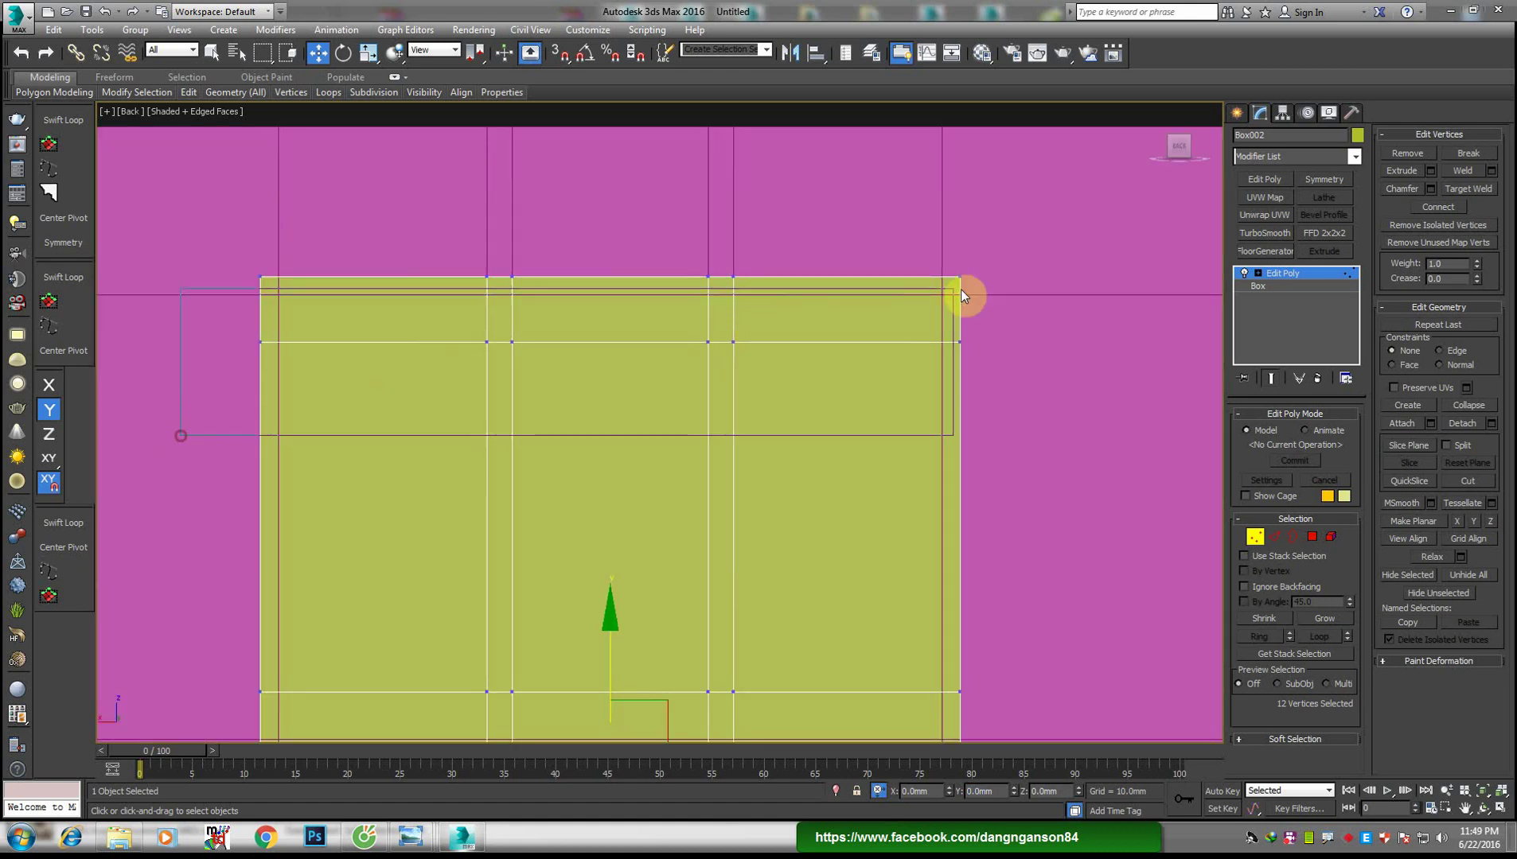
scroll(498, 328, "up", 2)
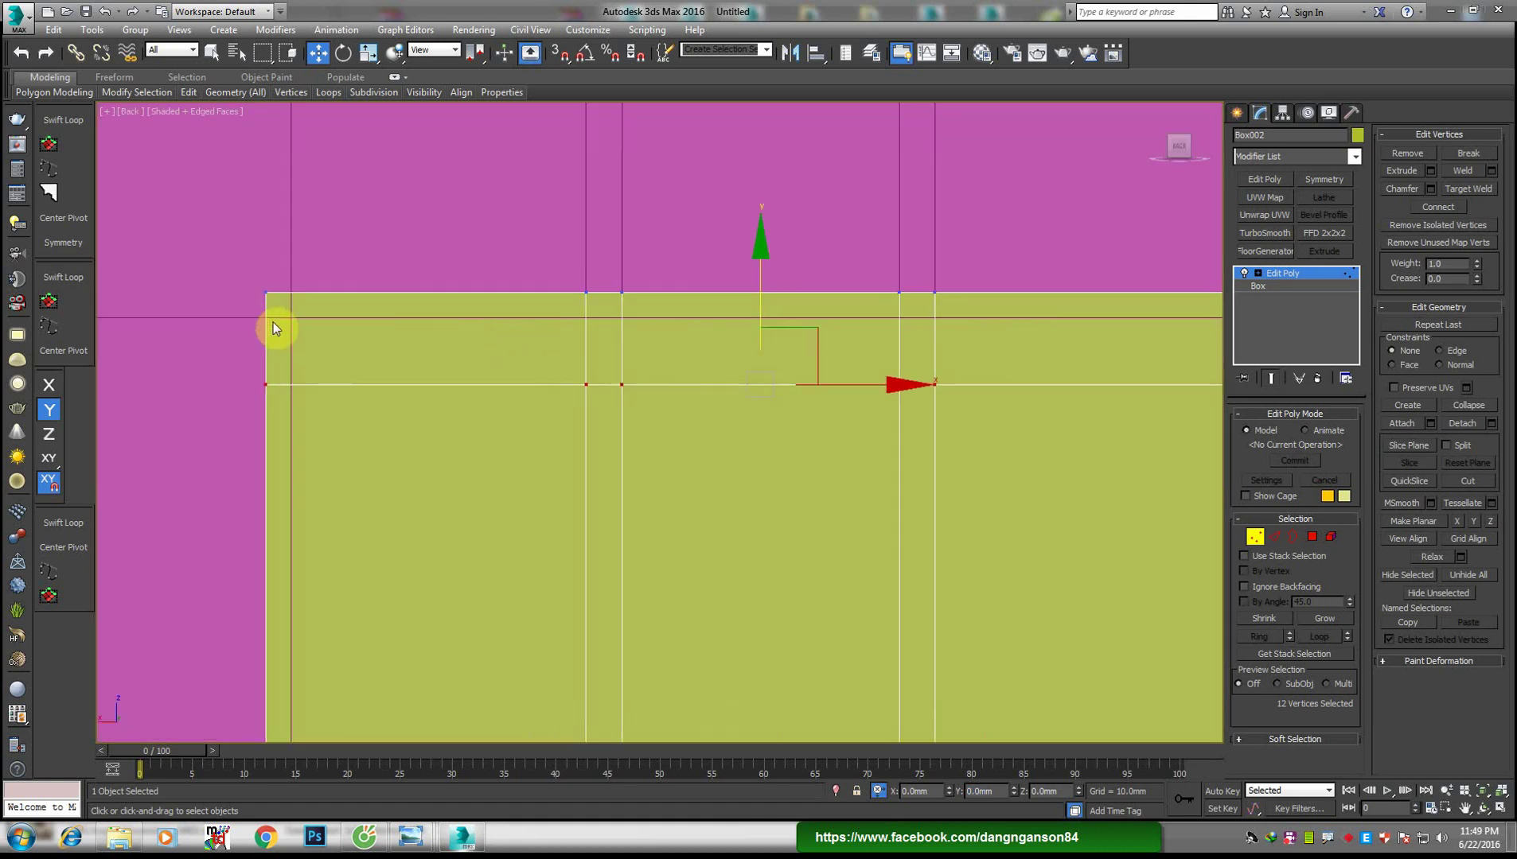
key("s")
left_click_drag(759, 259, 318, 326)
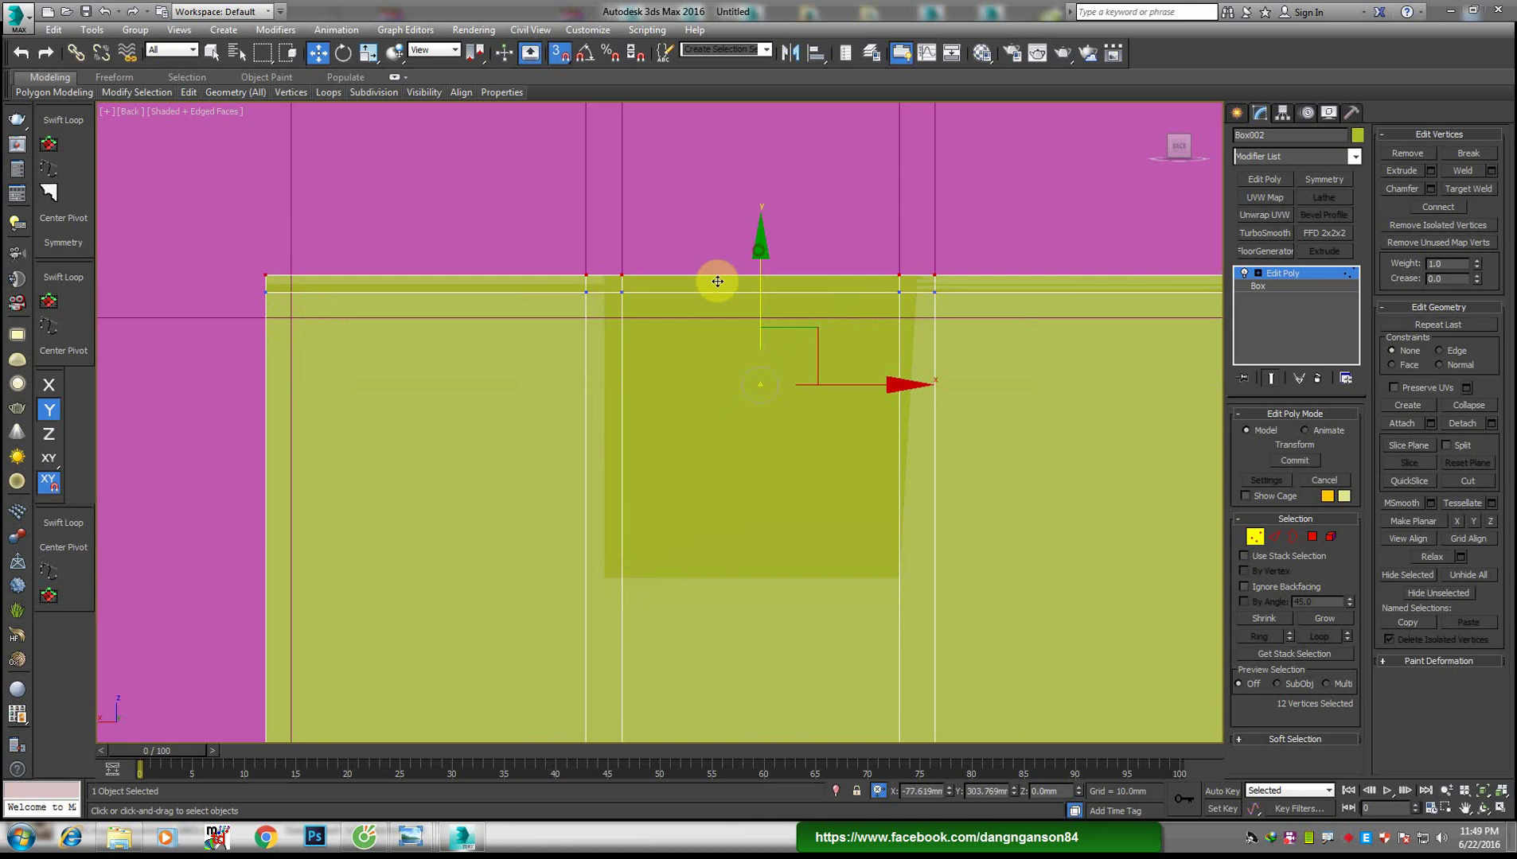
left_click(980, 791)
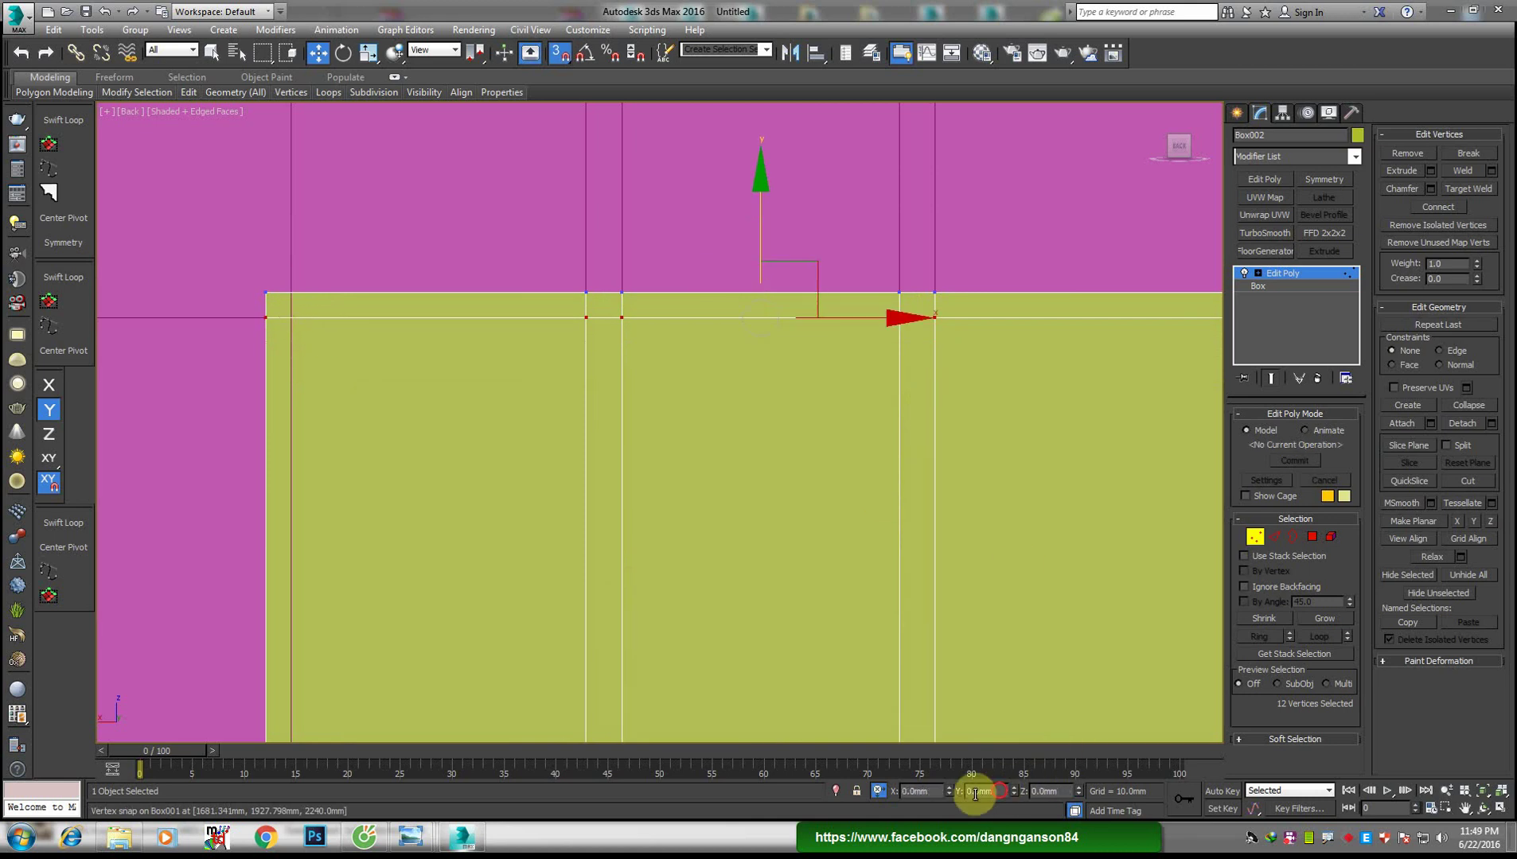
key("Return")
Snap the bottom vertex row down to the wall line, then raise it by 18
scroll(649, 470, "down", 1)
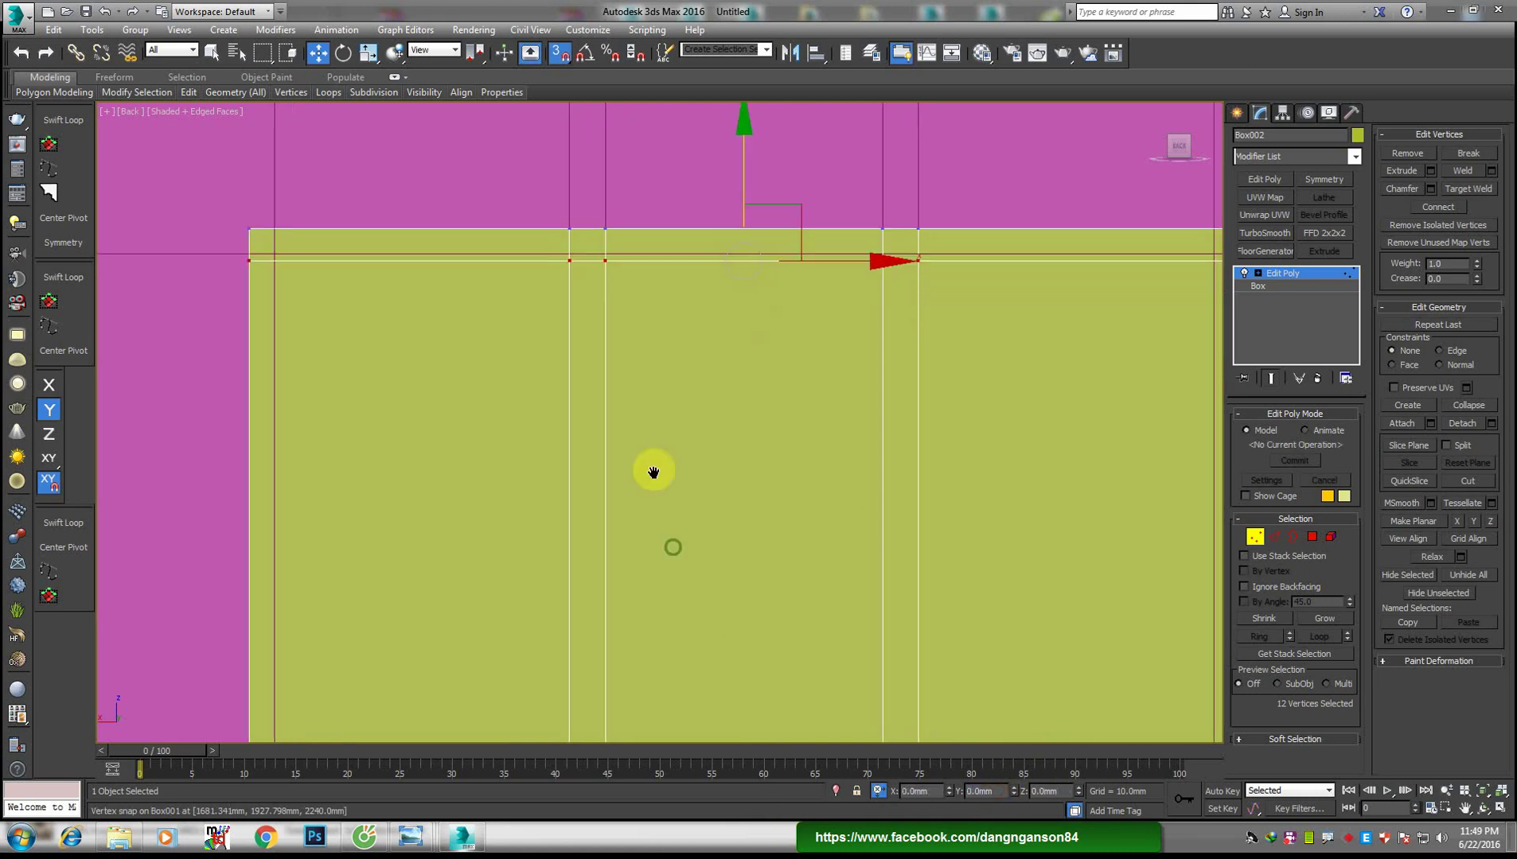
scroll(650, 471, "down", 3)
left_click_drag(329, 547, 1129, 648)
scroll(674, 672, "up", 2)
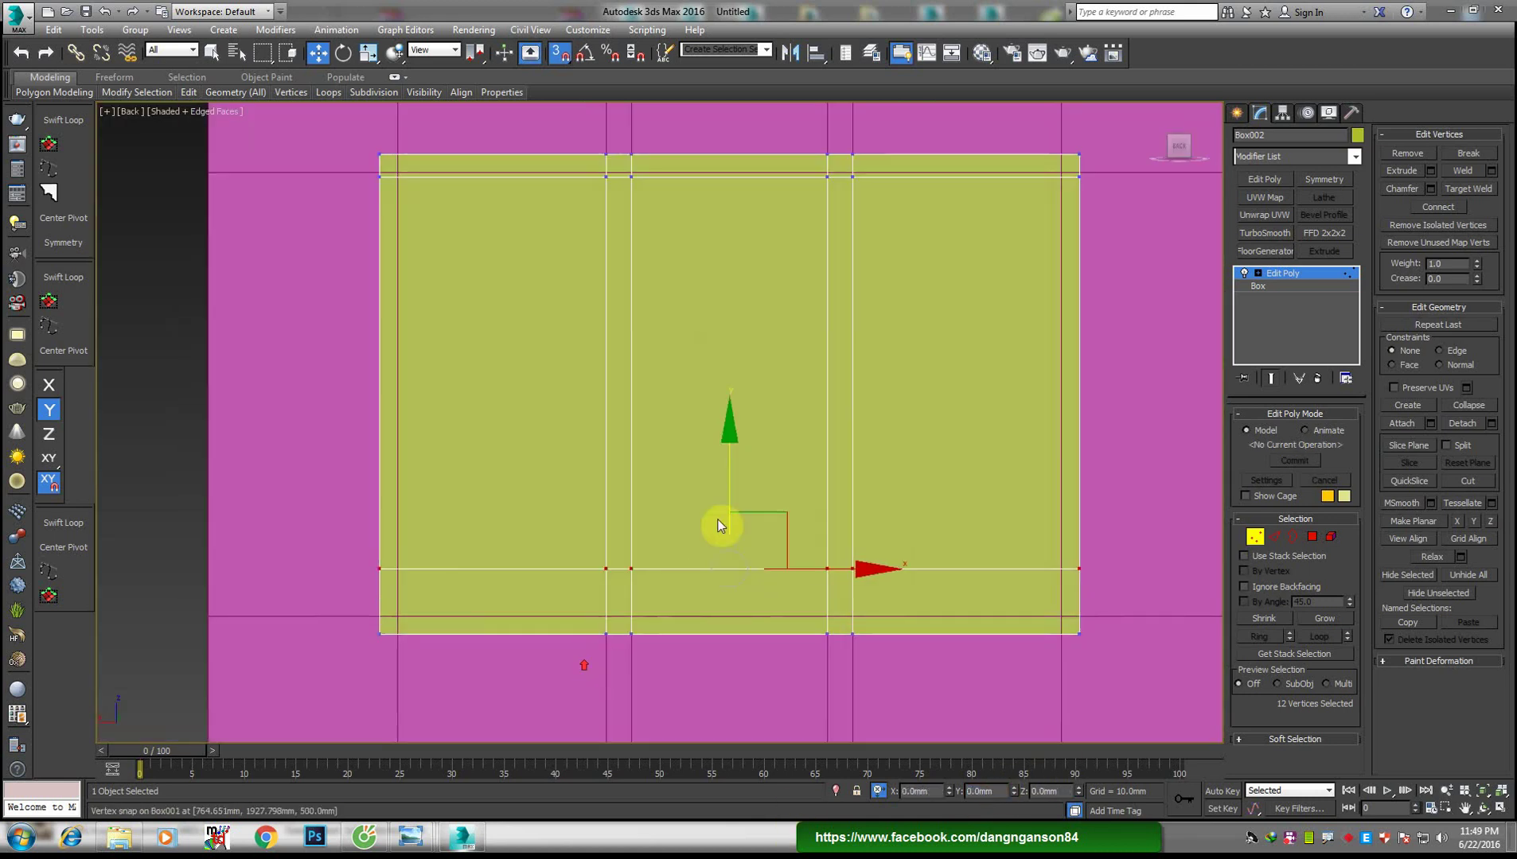
left_click_drag(721, 452, 205, 610)
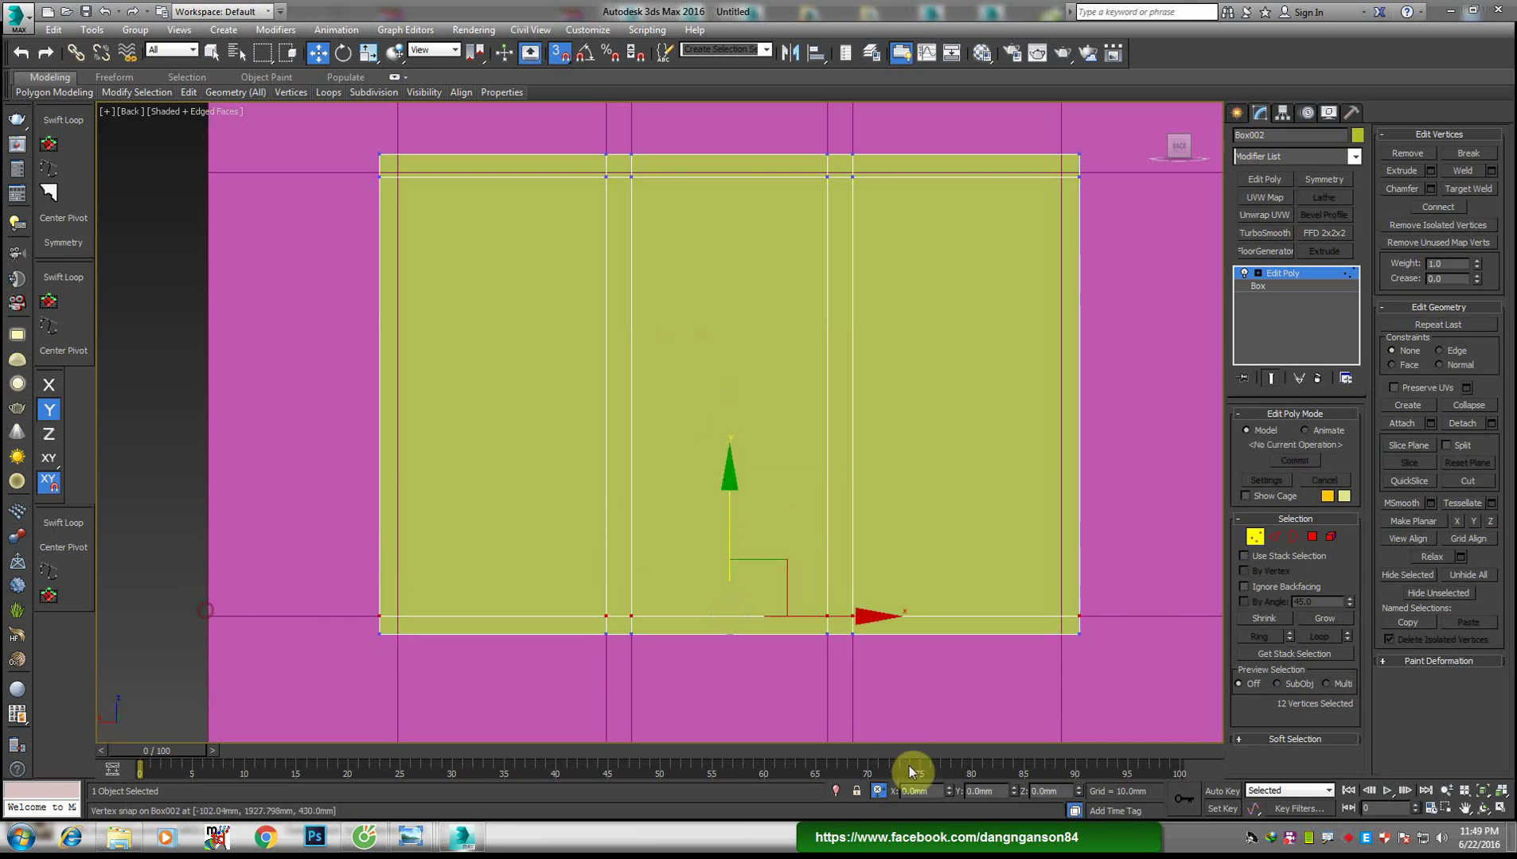
type("18")
key("Return")
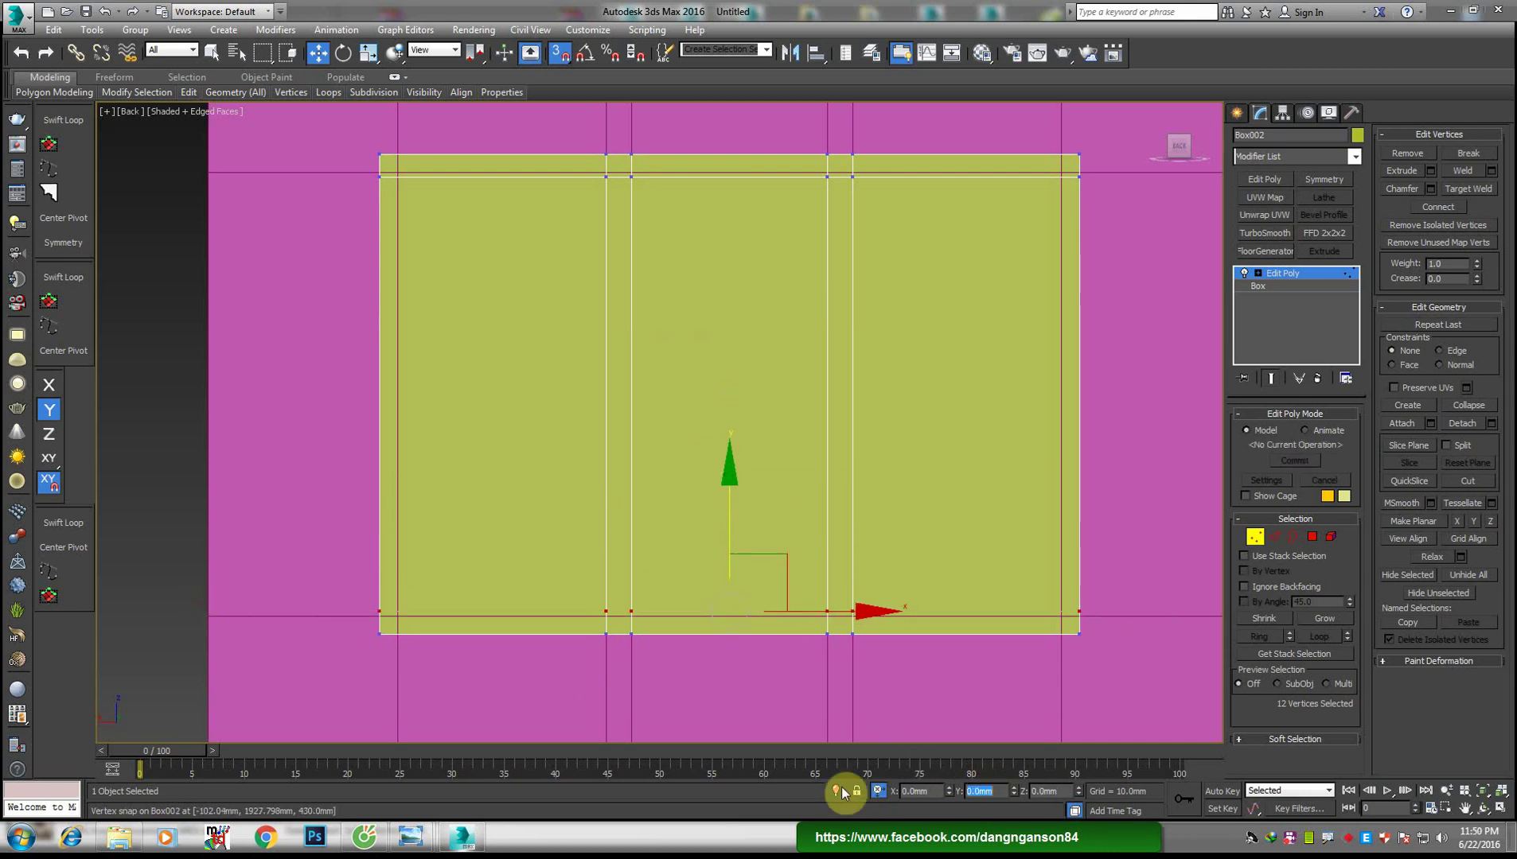
middle_click_drag(780, 409, 825, 422)
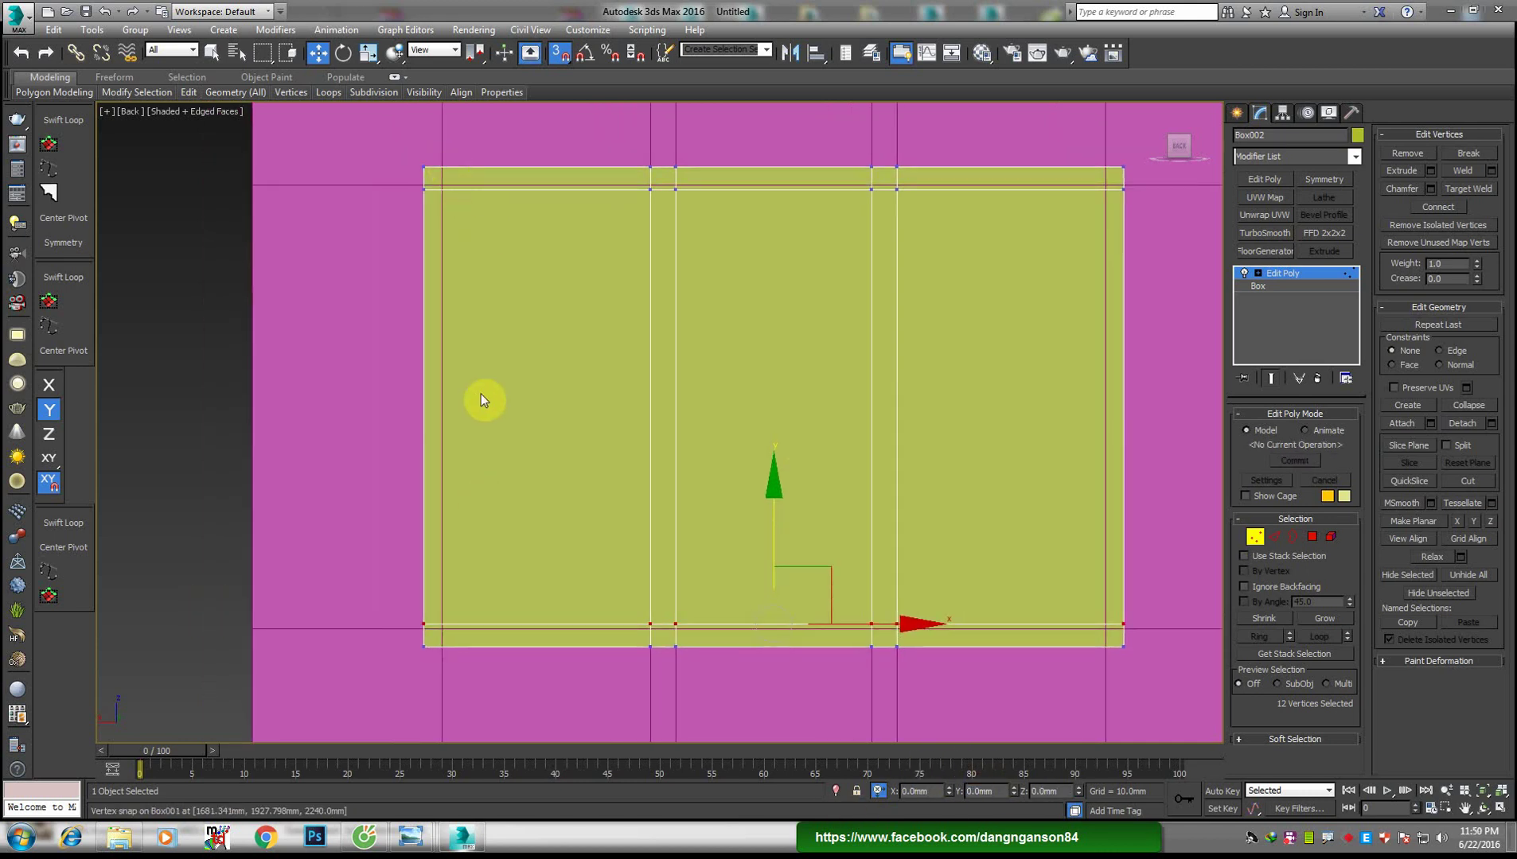
left_click(64, 277)
Add a vertical edge loop near the left side and shift it 10 right along X
left_click(474, 222)
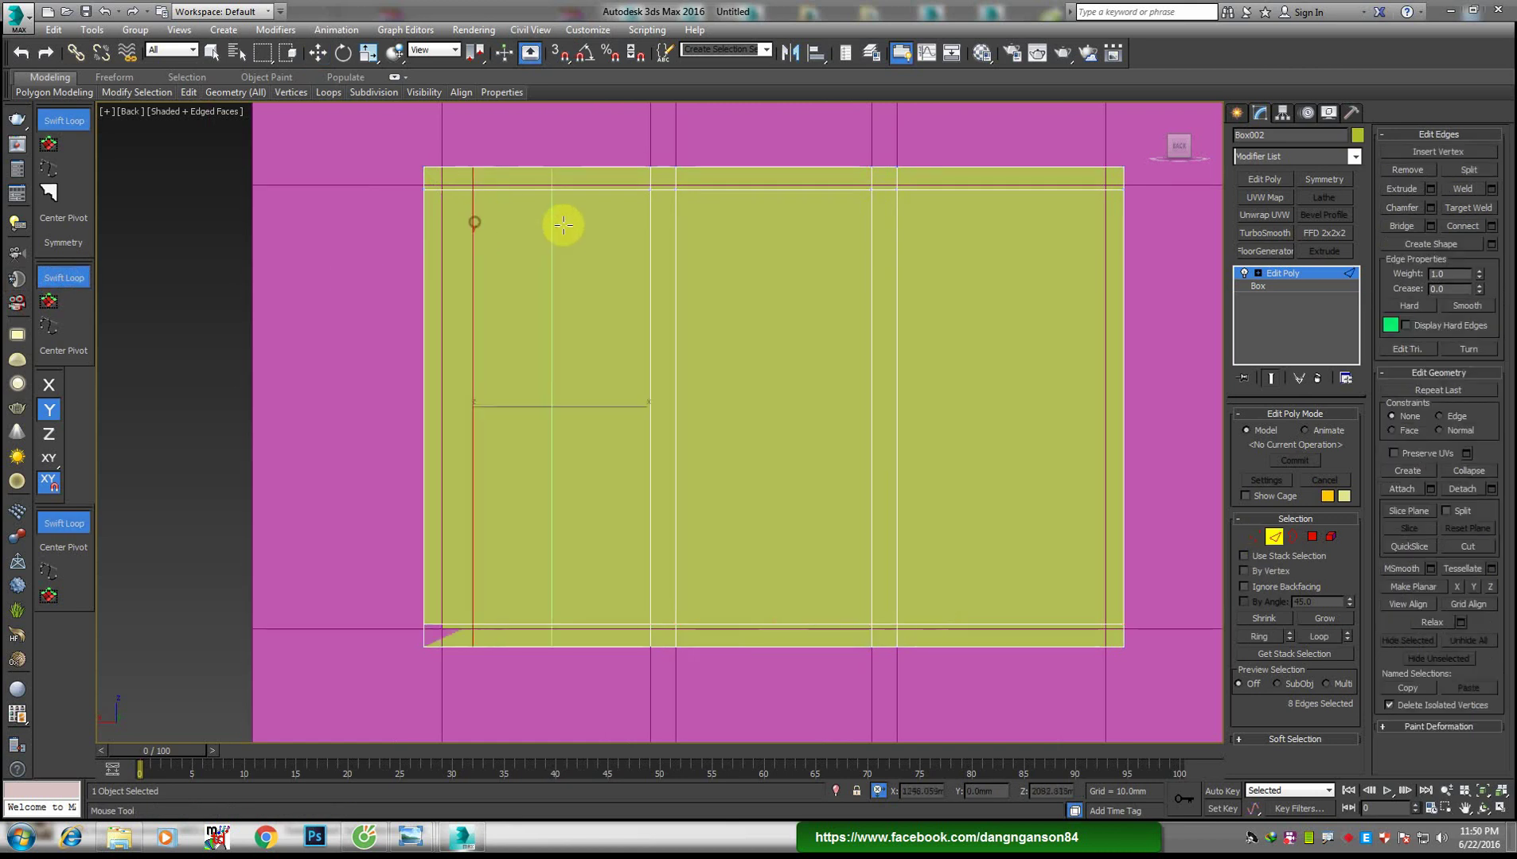
key("w")
mouse_move(564, 225)
middle_mouse_down()
mouse_move(581, 338)
mouse_move(654, 524)
middle_mouse_up()
key("s")
scroll(649, 517, "down", 3)
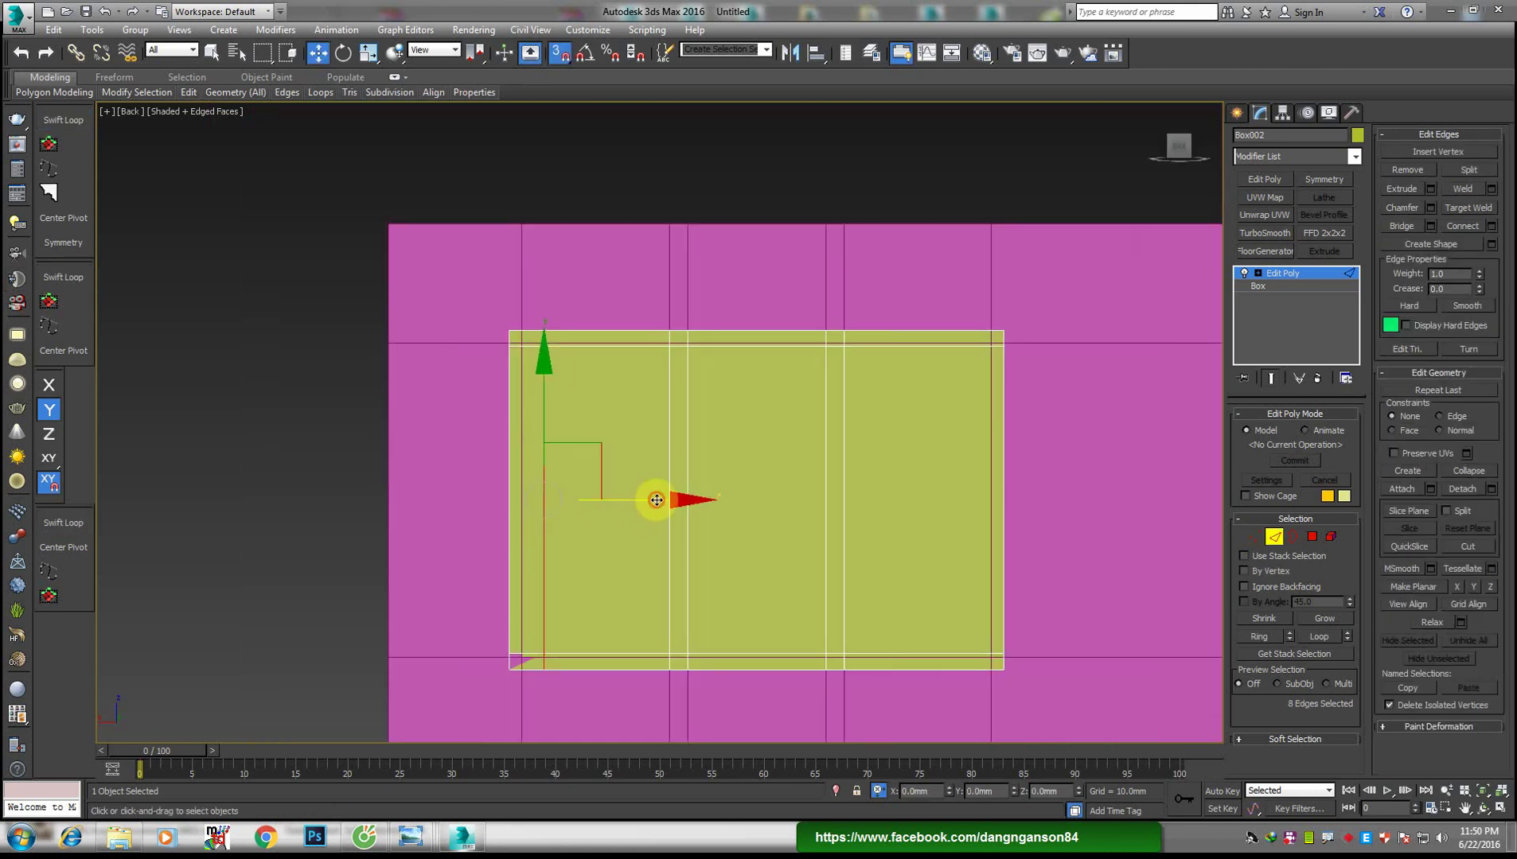
left_click(657, 500)
scroll(548, 409, "up", 4)
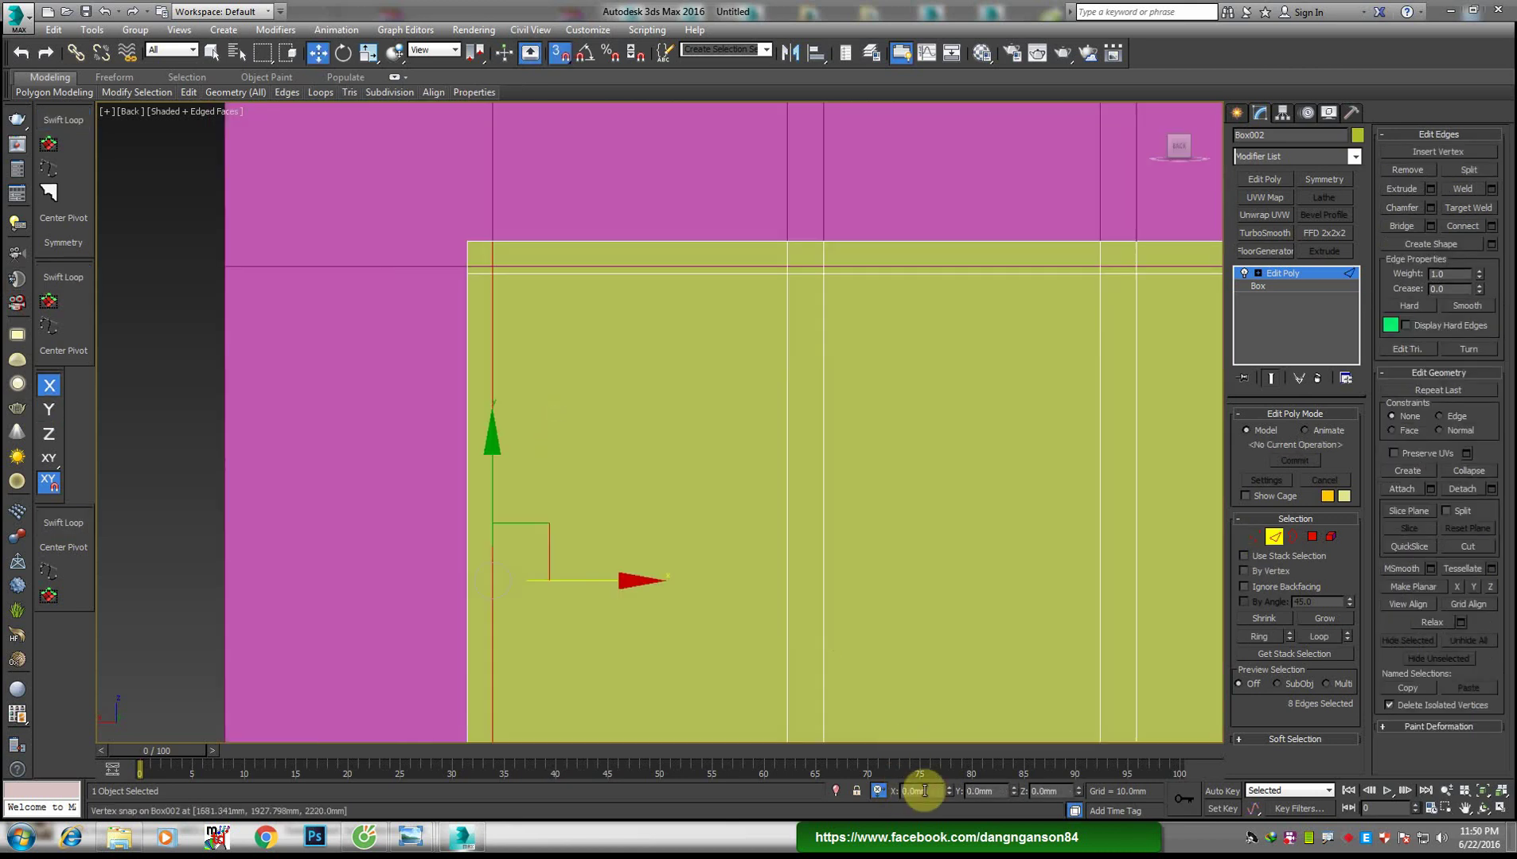
type("210")
key("Return")
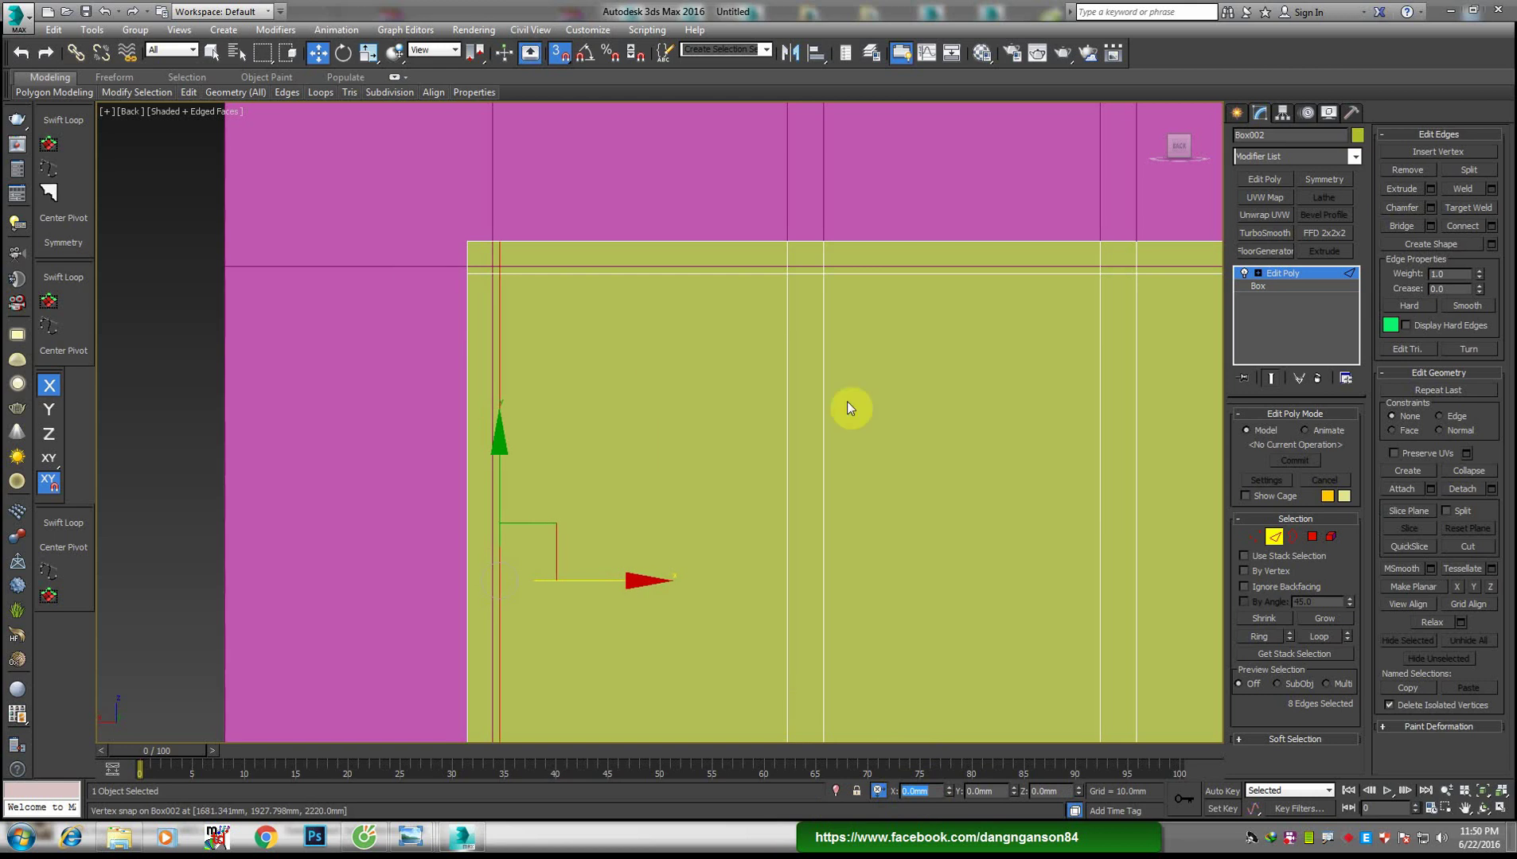
scroll(848, 401, "down", 2)
middle_click_drag(848, 400, 481, 382)
Insert a right-side edge loop, snap it onto a vertex, then snap edges left and offset them -10
left_click(66, 291)
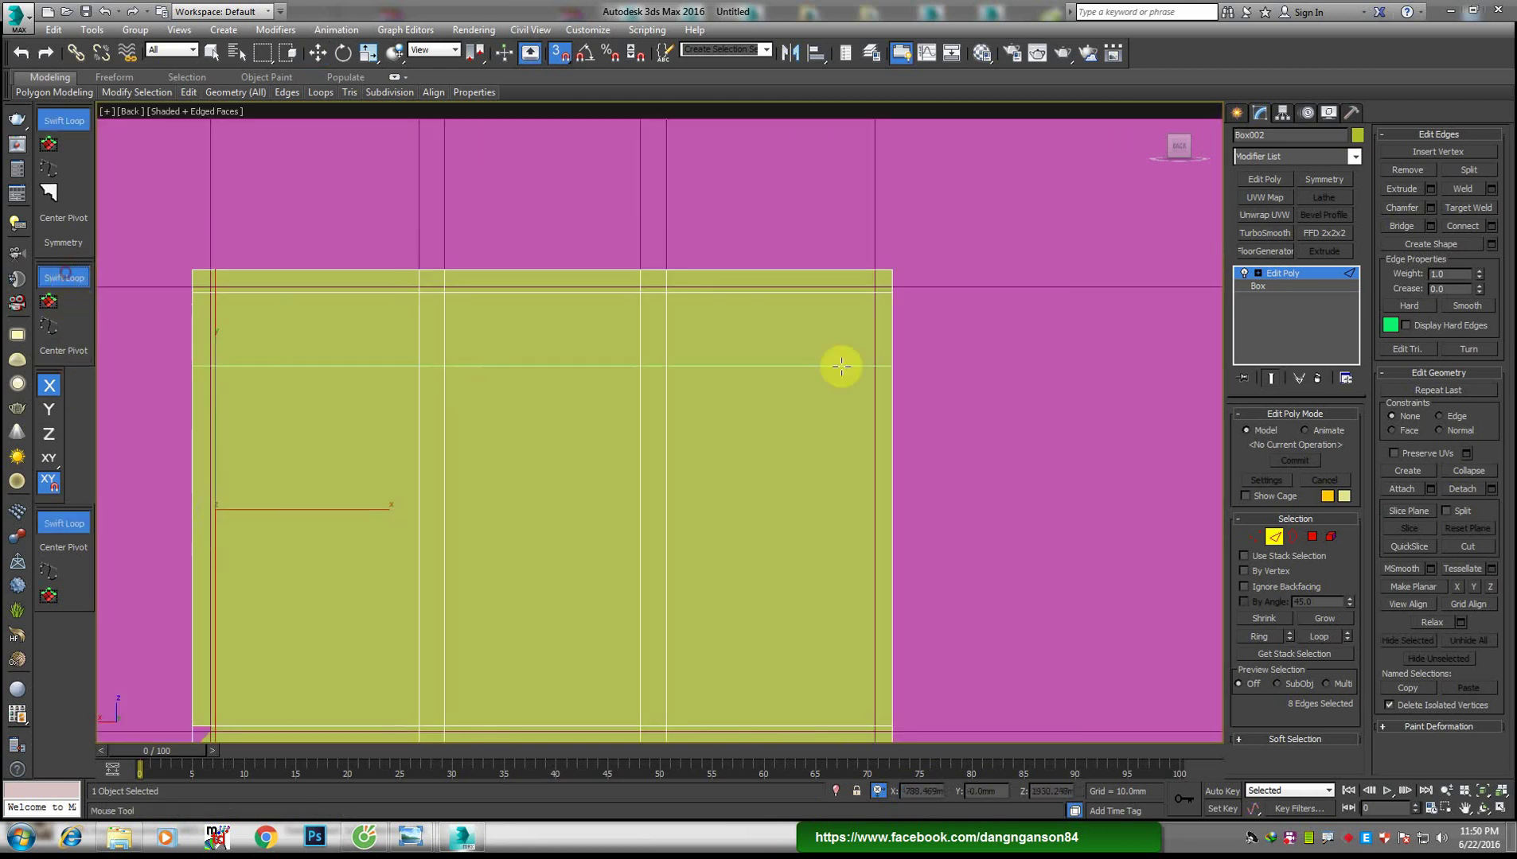
left_click(816, 311)
right_click(958, 315)
left_click_drag(961, 513, 872, 121)
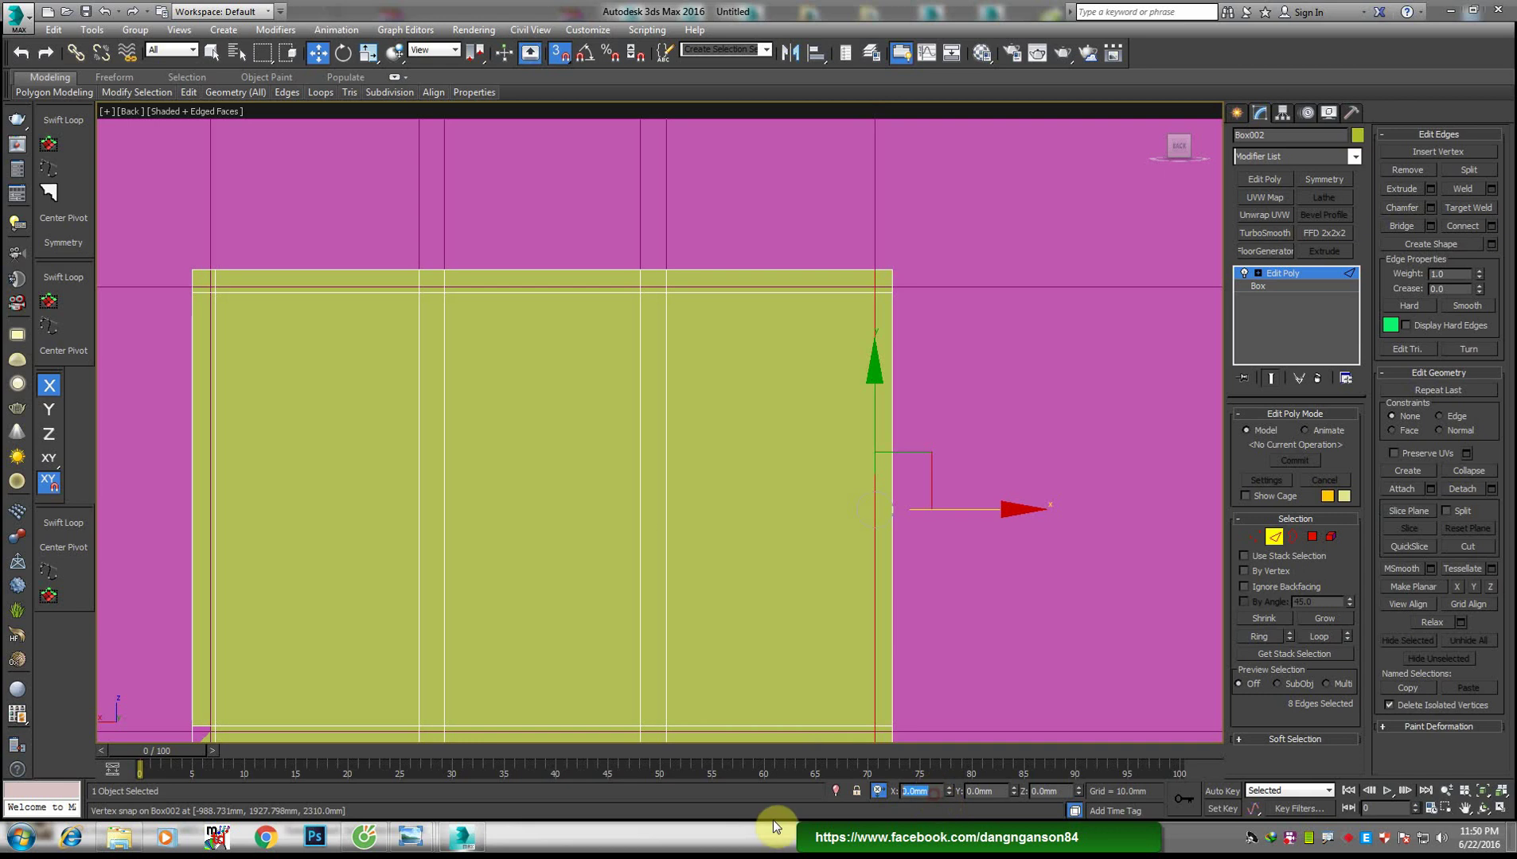
middle_click_drag(613, 343, 670, 312)
middle_click_drag(555, 502, 657, 472)
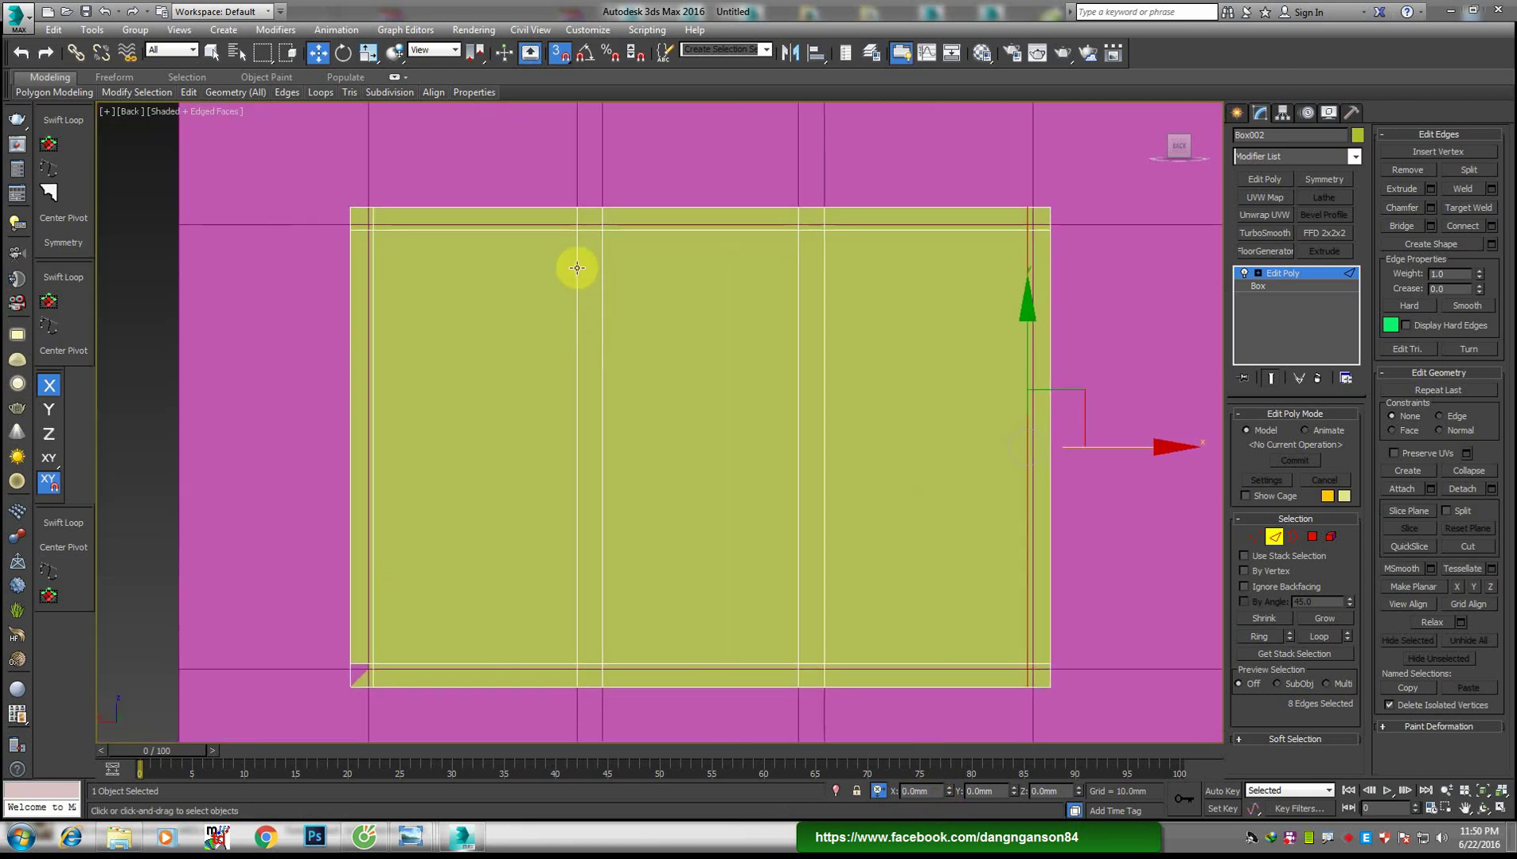
left_click_drag(577, 268, 575, 264)
middle_click_drag(627, 374, 628, 395)
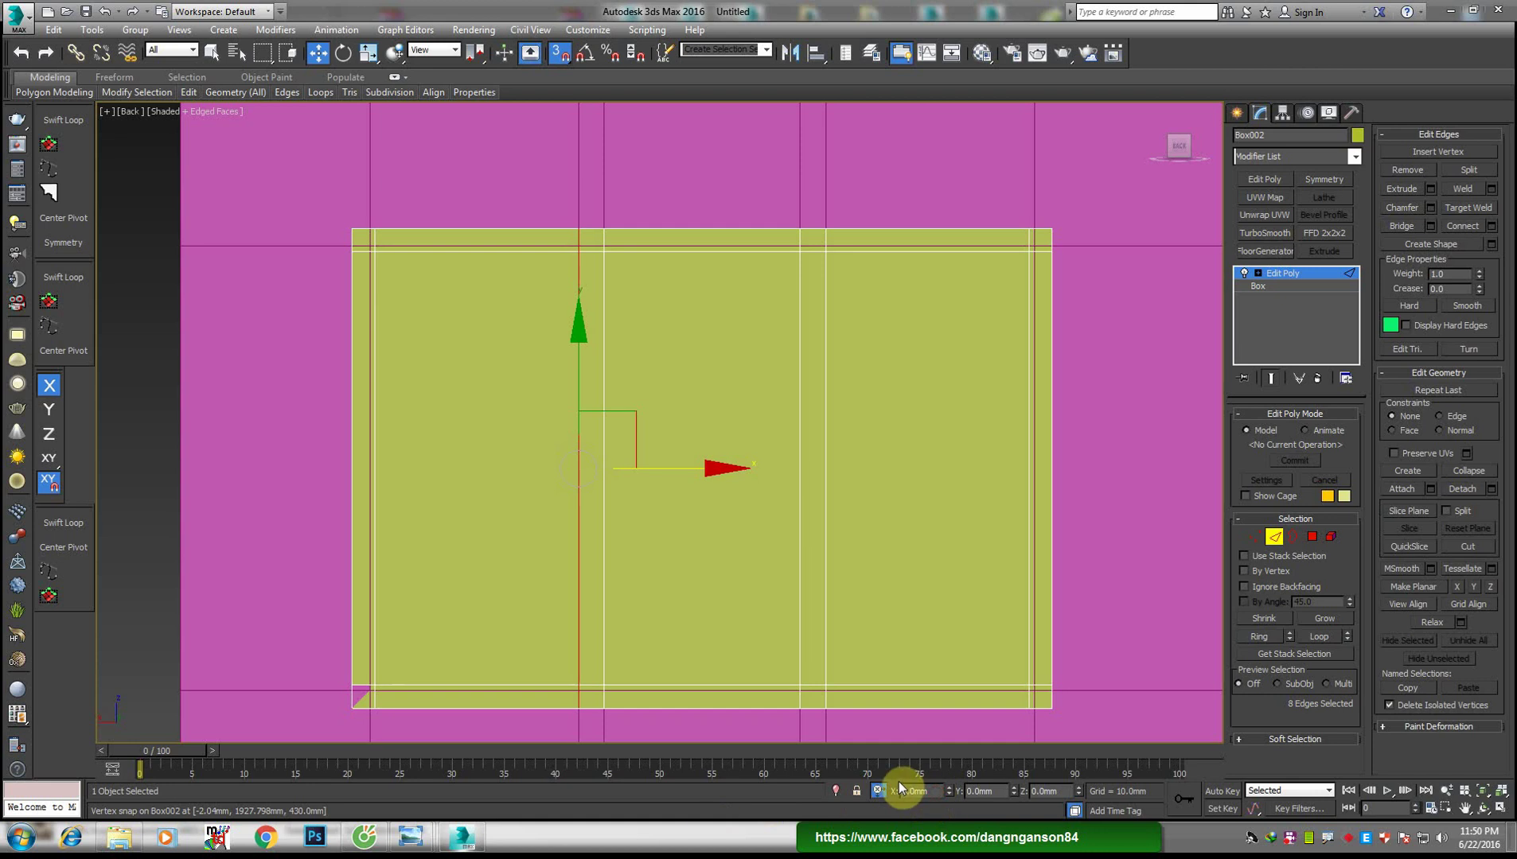
type("-10")
key("Return")
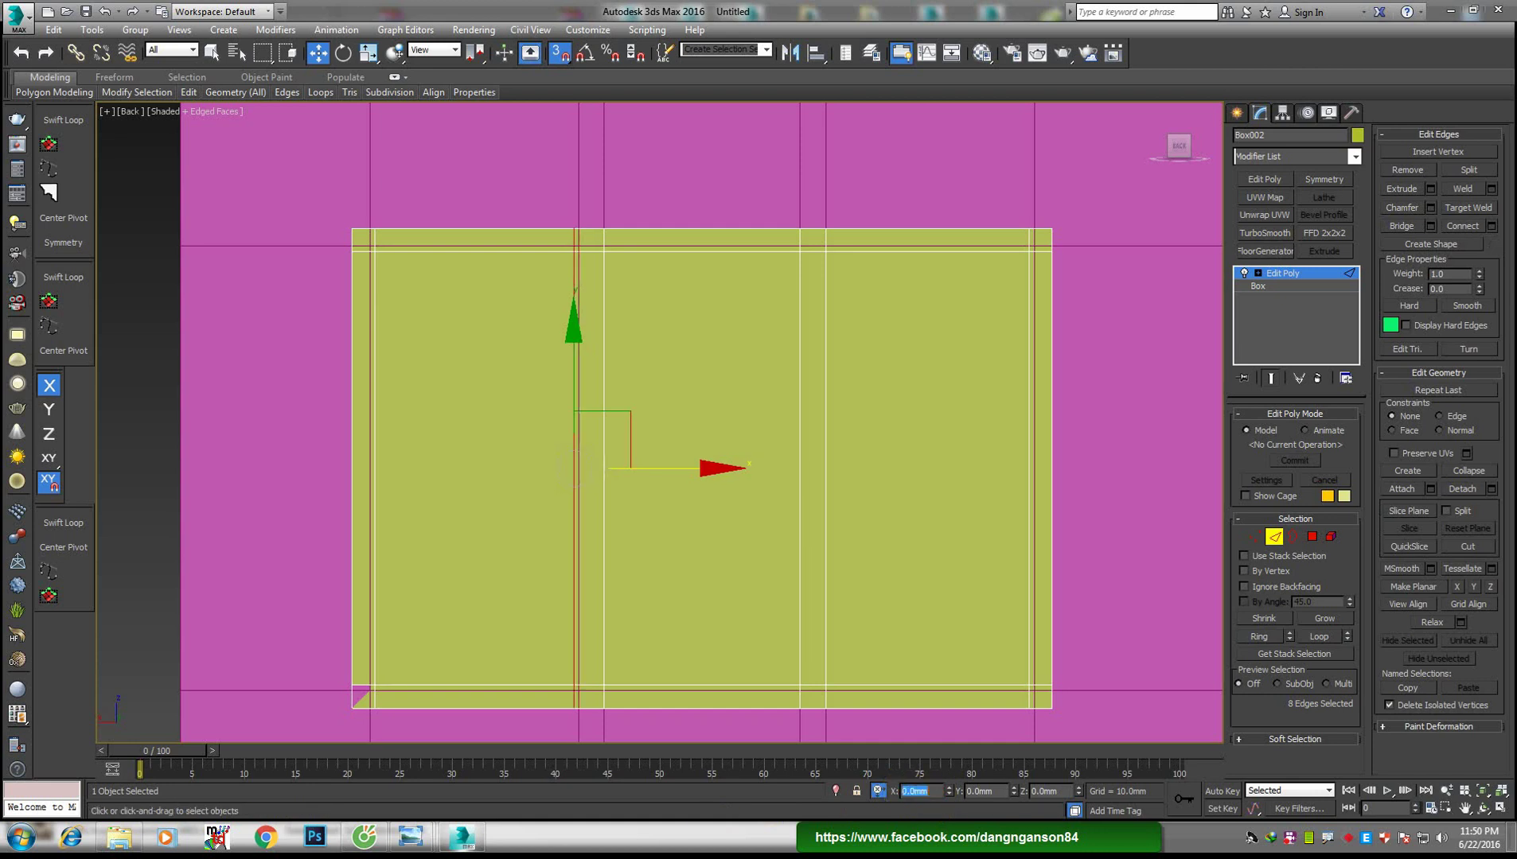
Snap the edges onto each remaining sash division, offsetting them 2 mm right or left
left_click_drag(604, 507, 605, 509)
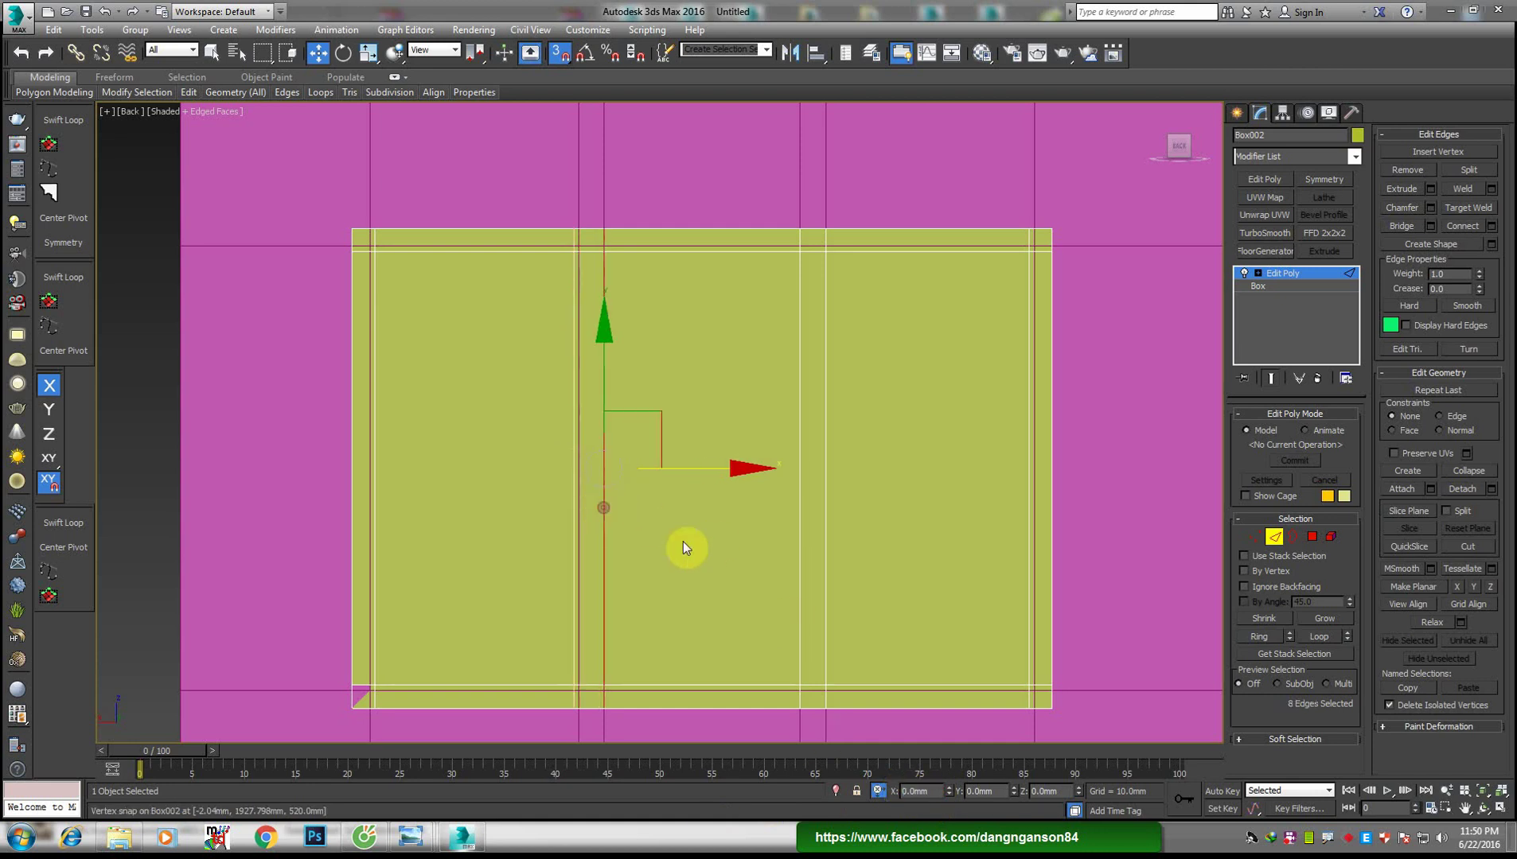
left_click(945, 796)
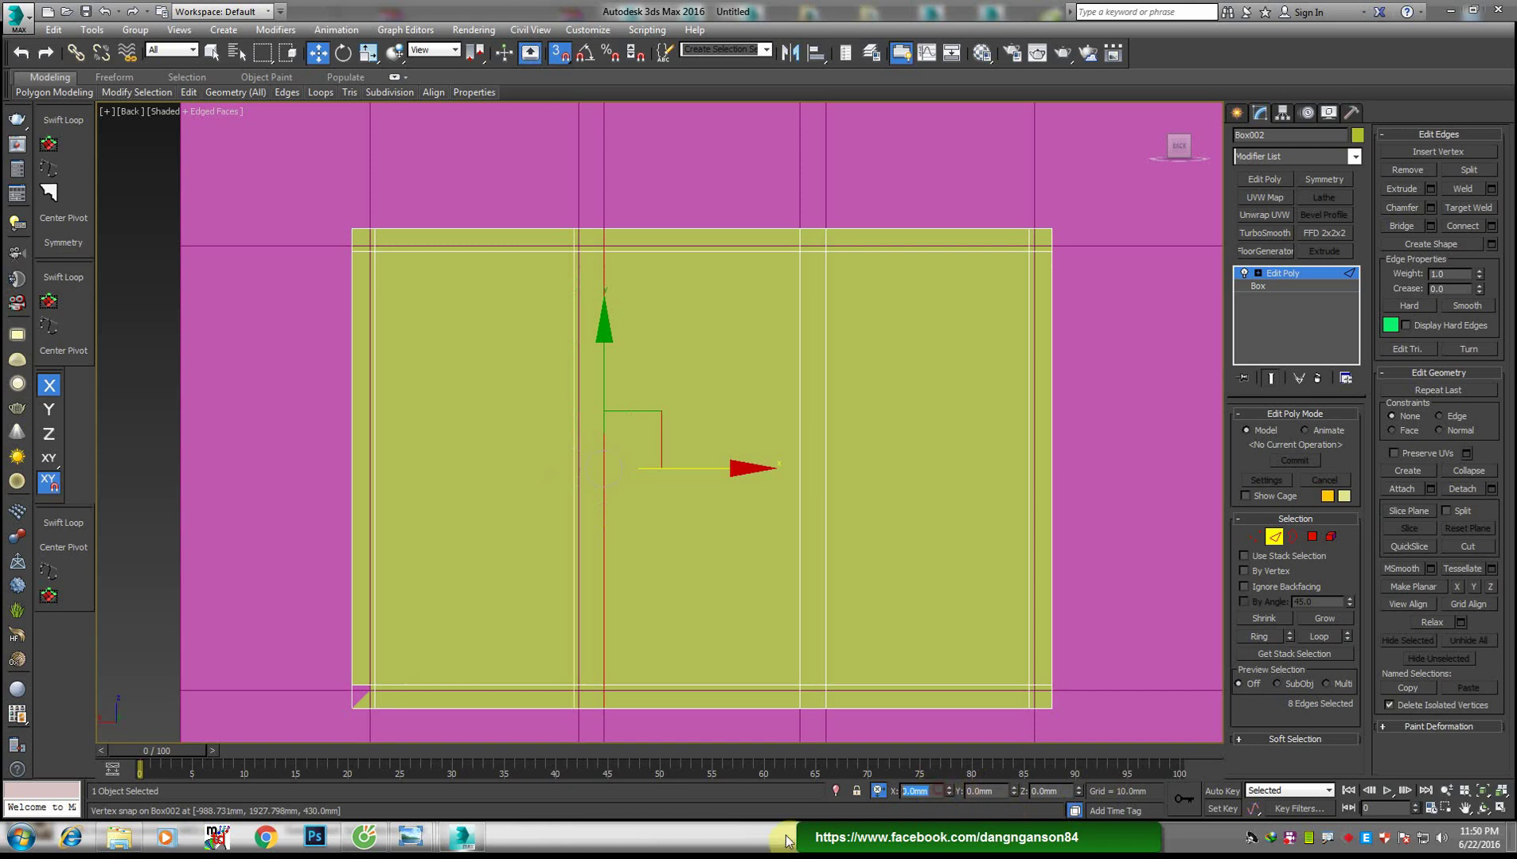
type("2")
key("Return")
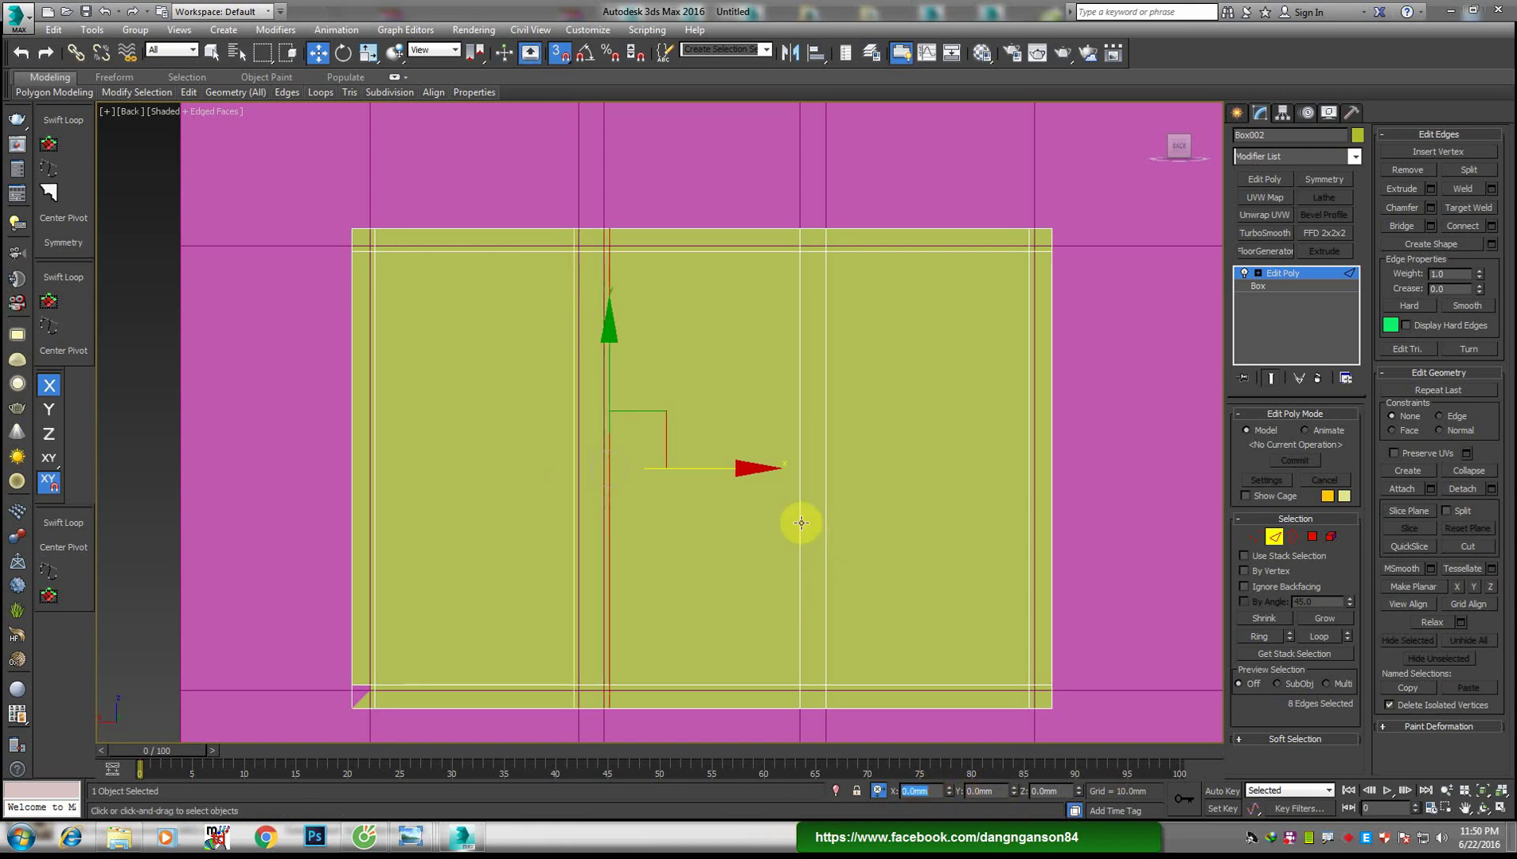
left_click_drag(801, 523, 801, 523)
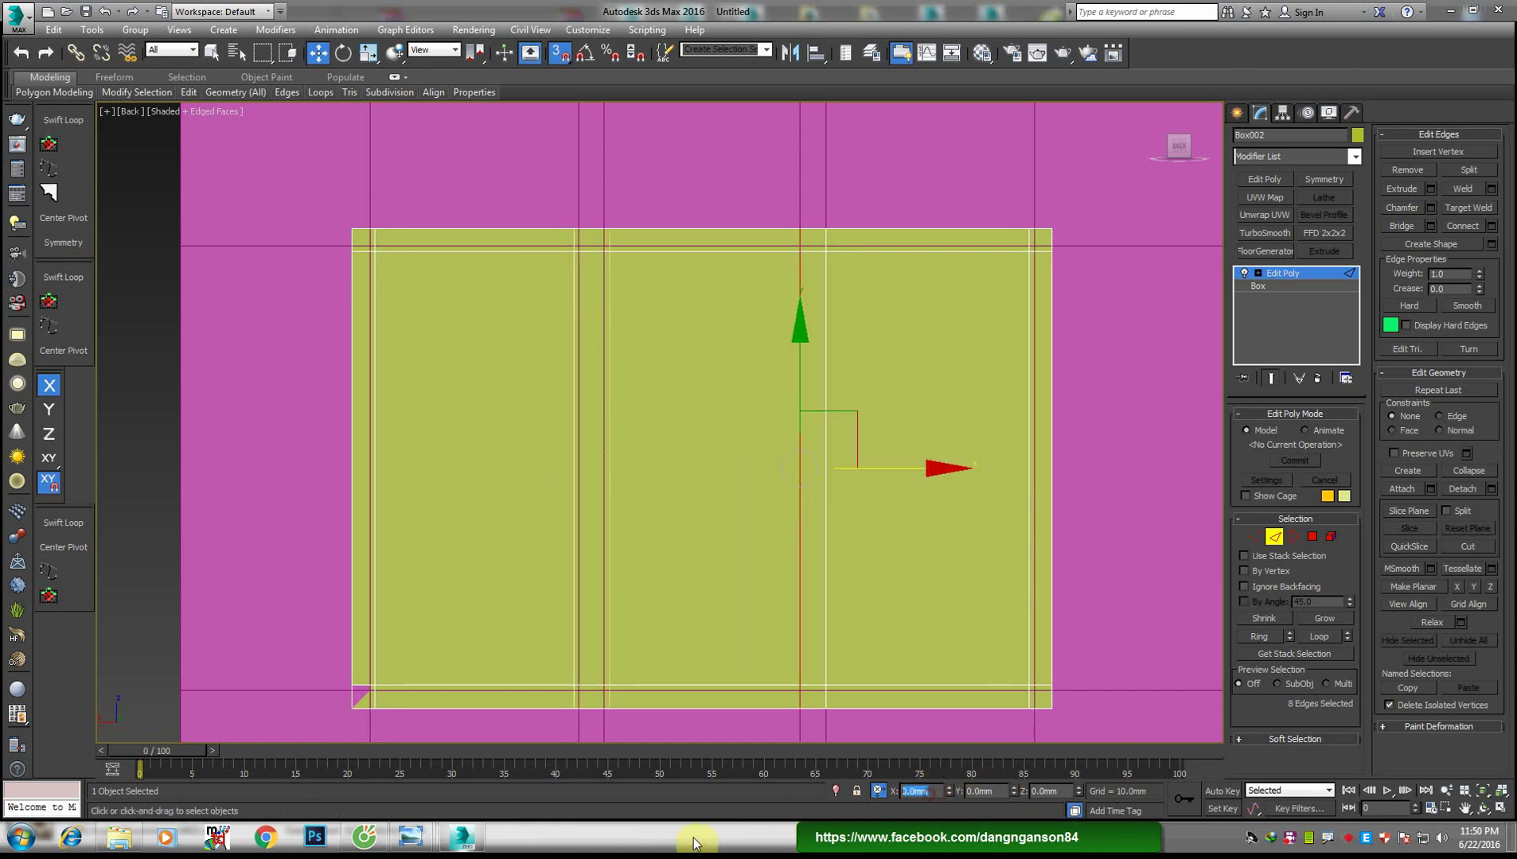
type("2")
key("Return")
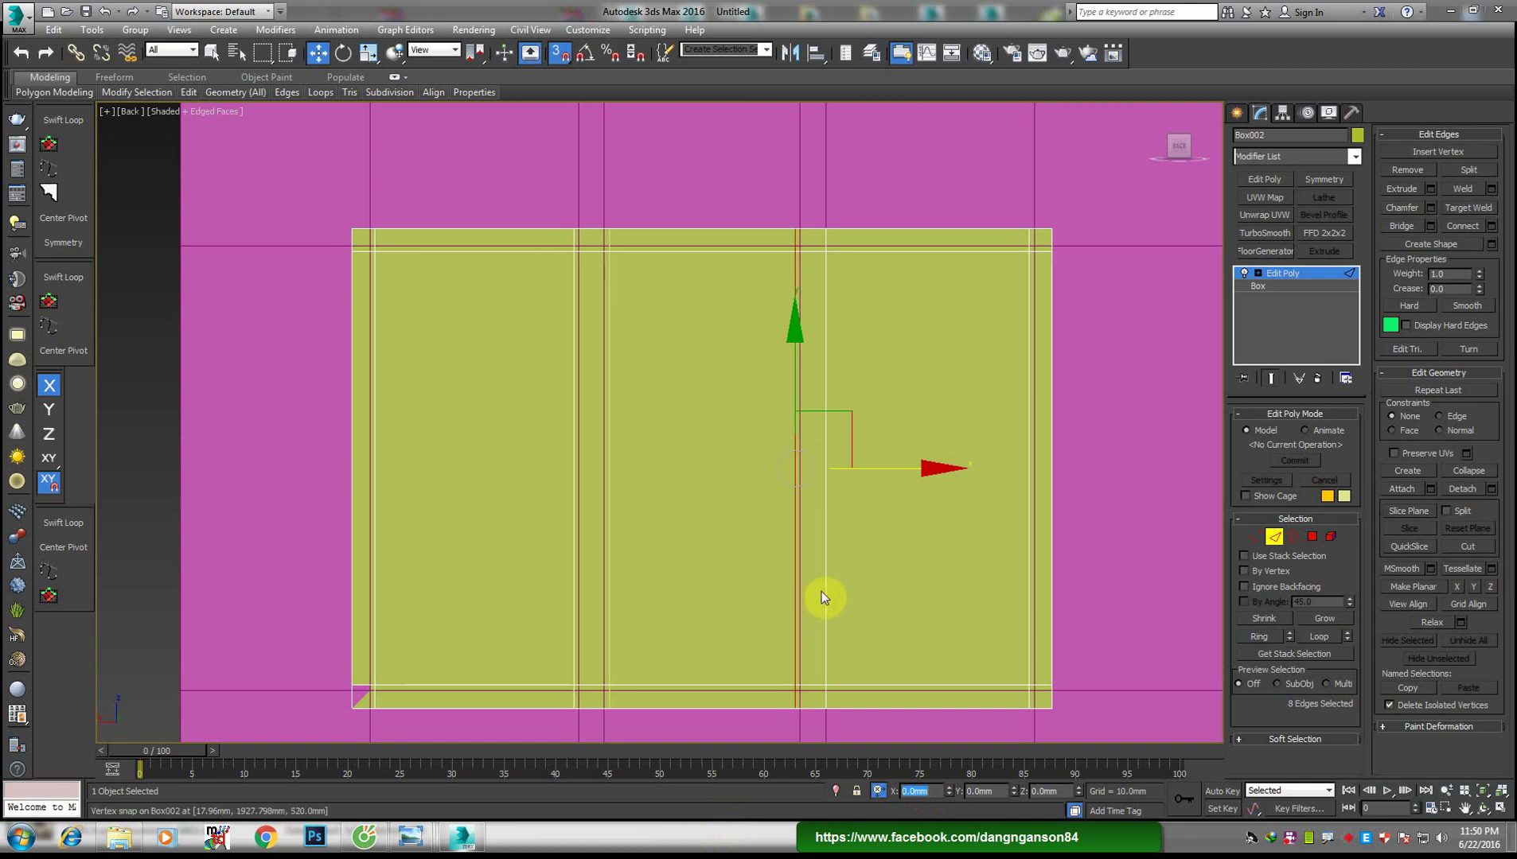
left_click_drag(820, 593, 826, 587)
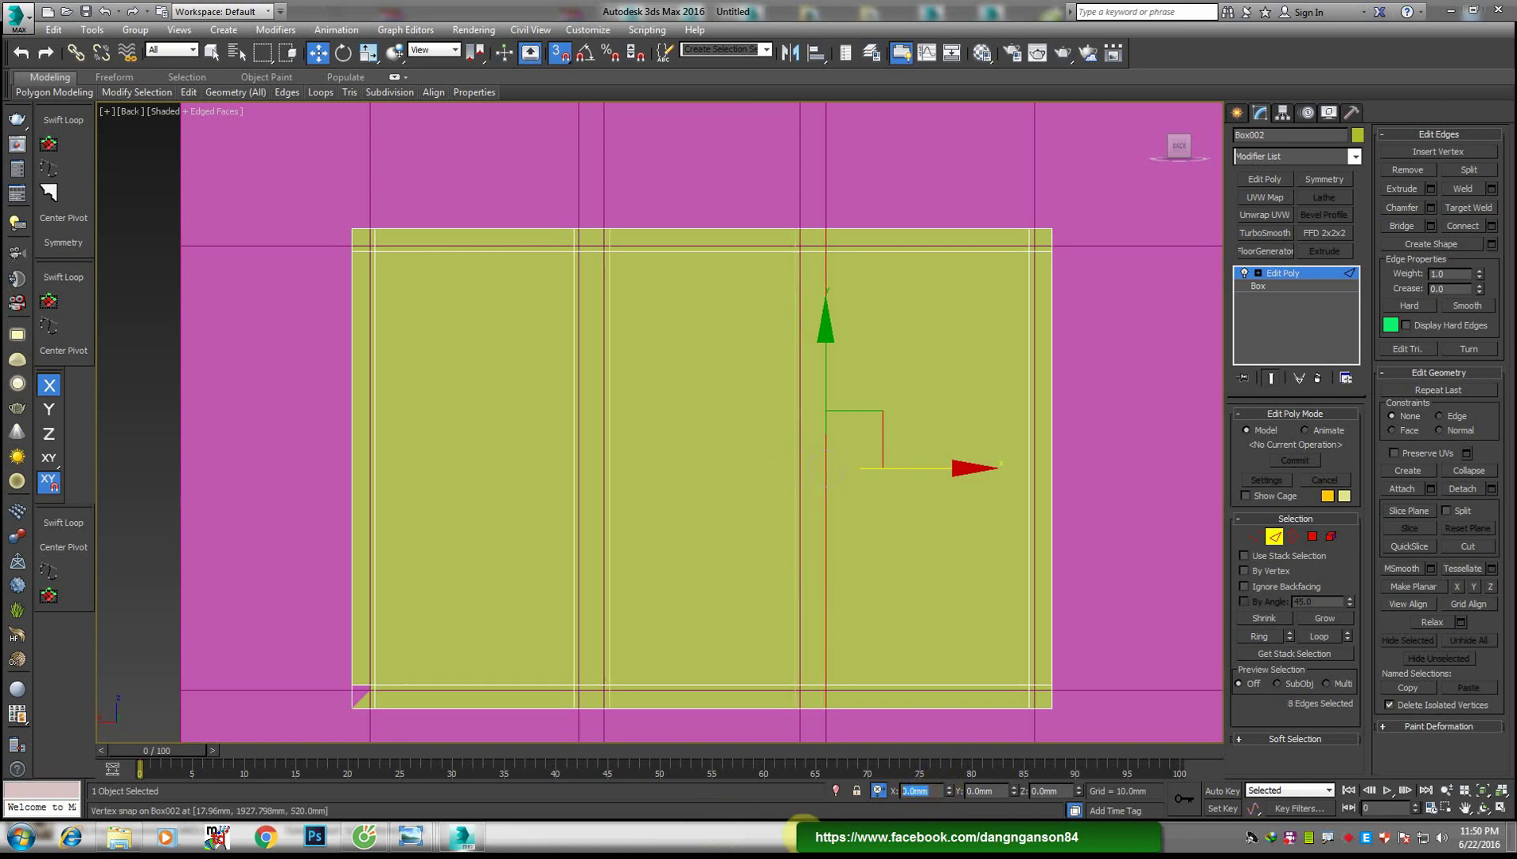
type("2")
key("Return")
scroll(693, 476, "down", 5)
Select the three window pane faces on the front and the three on the back of the wall
middle_click_drag(788, 497, 819, 501, "alt")
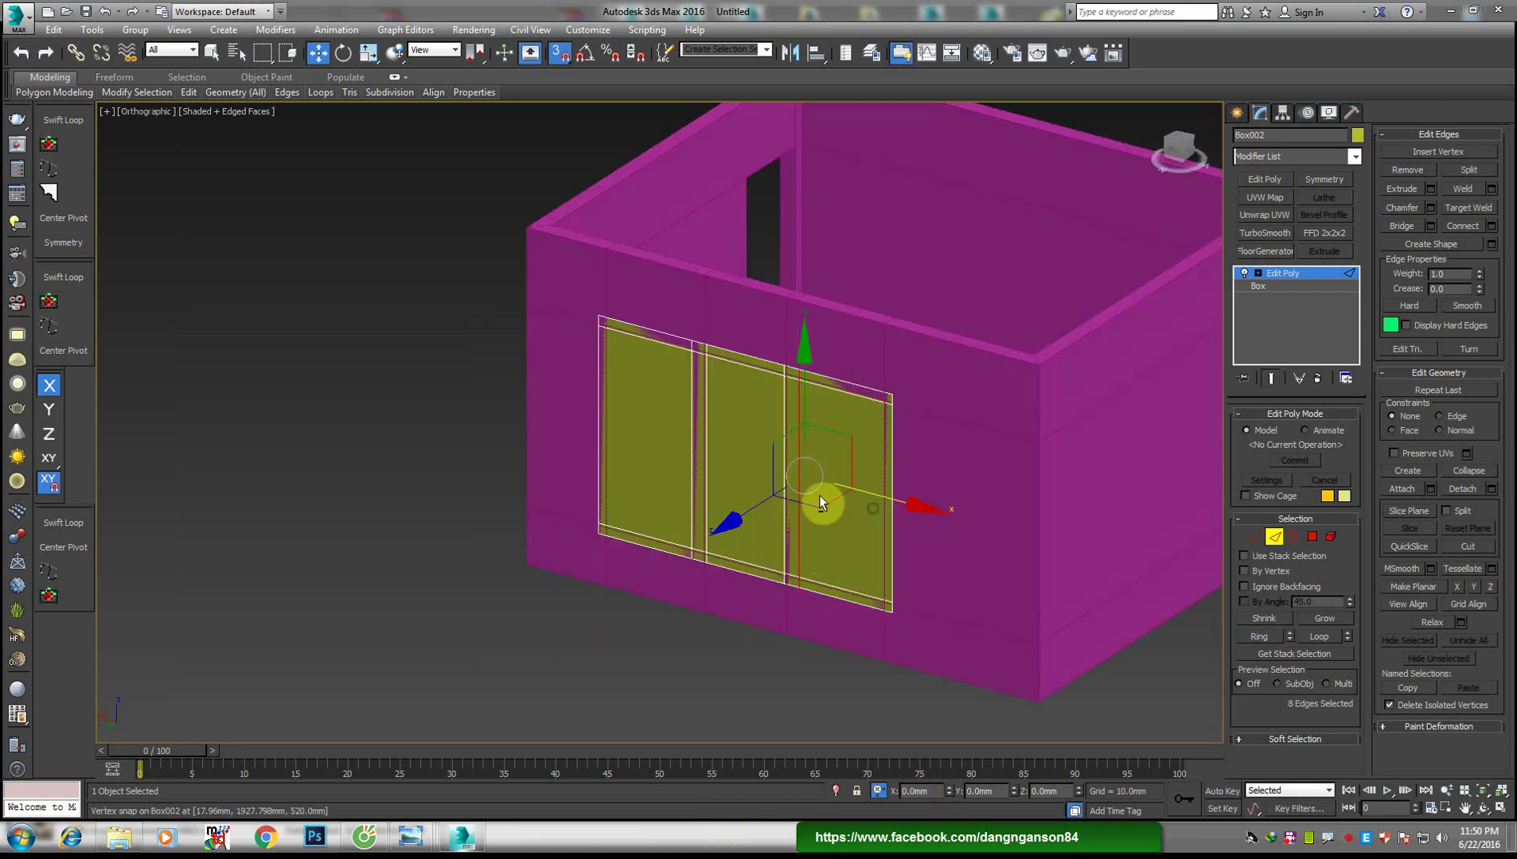
scroll(828, 430, "up", 5)
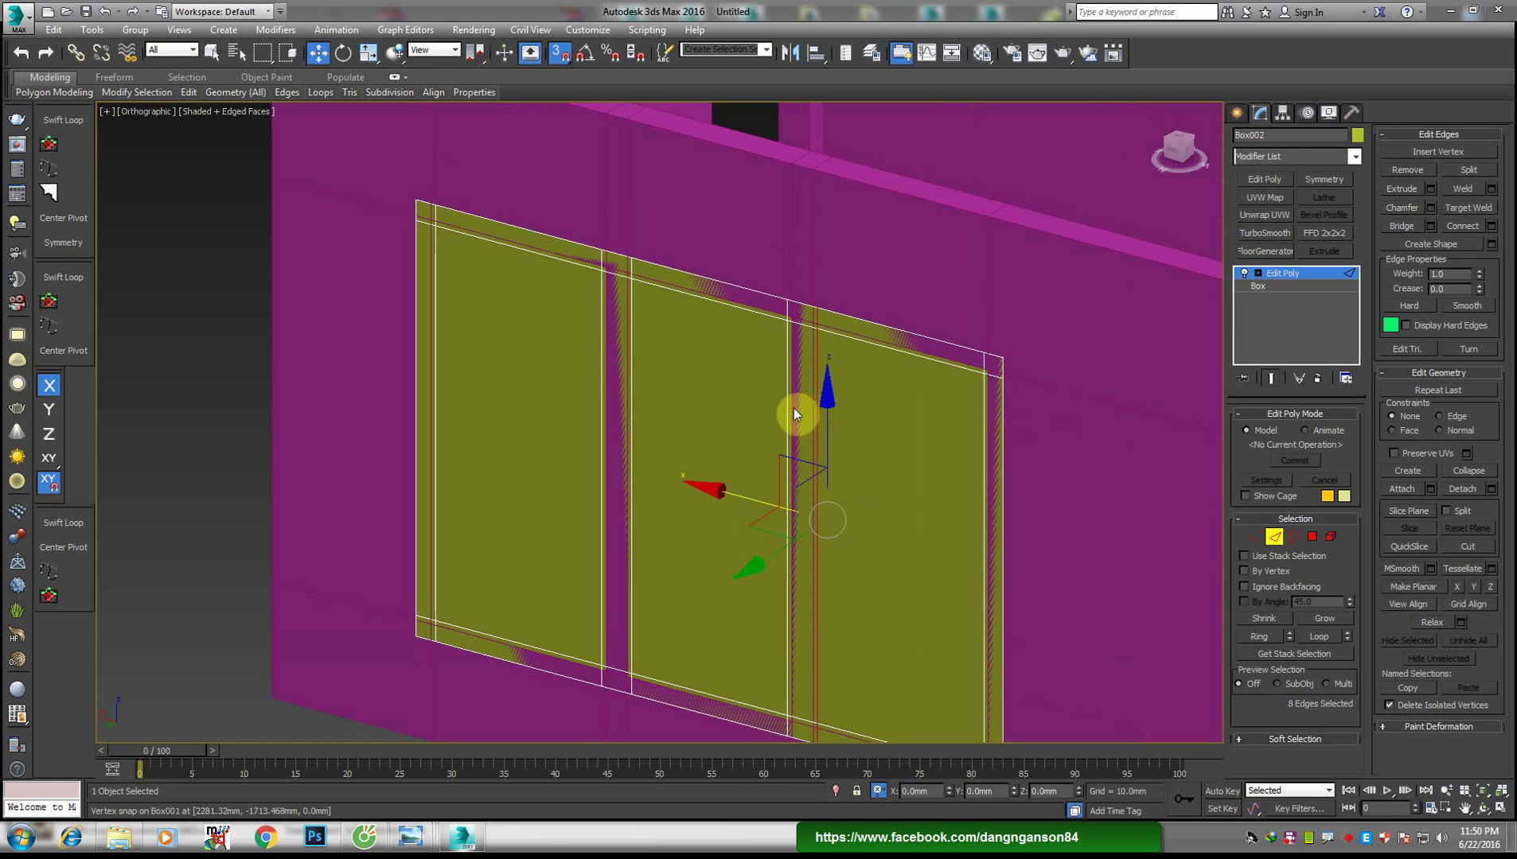
middle_click_drag(794, 409, 717, 467, "alt")
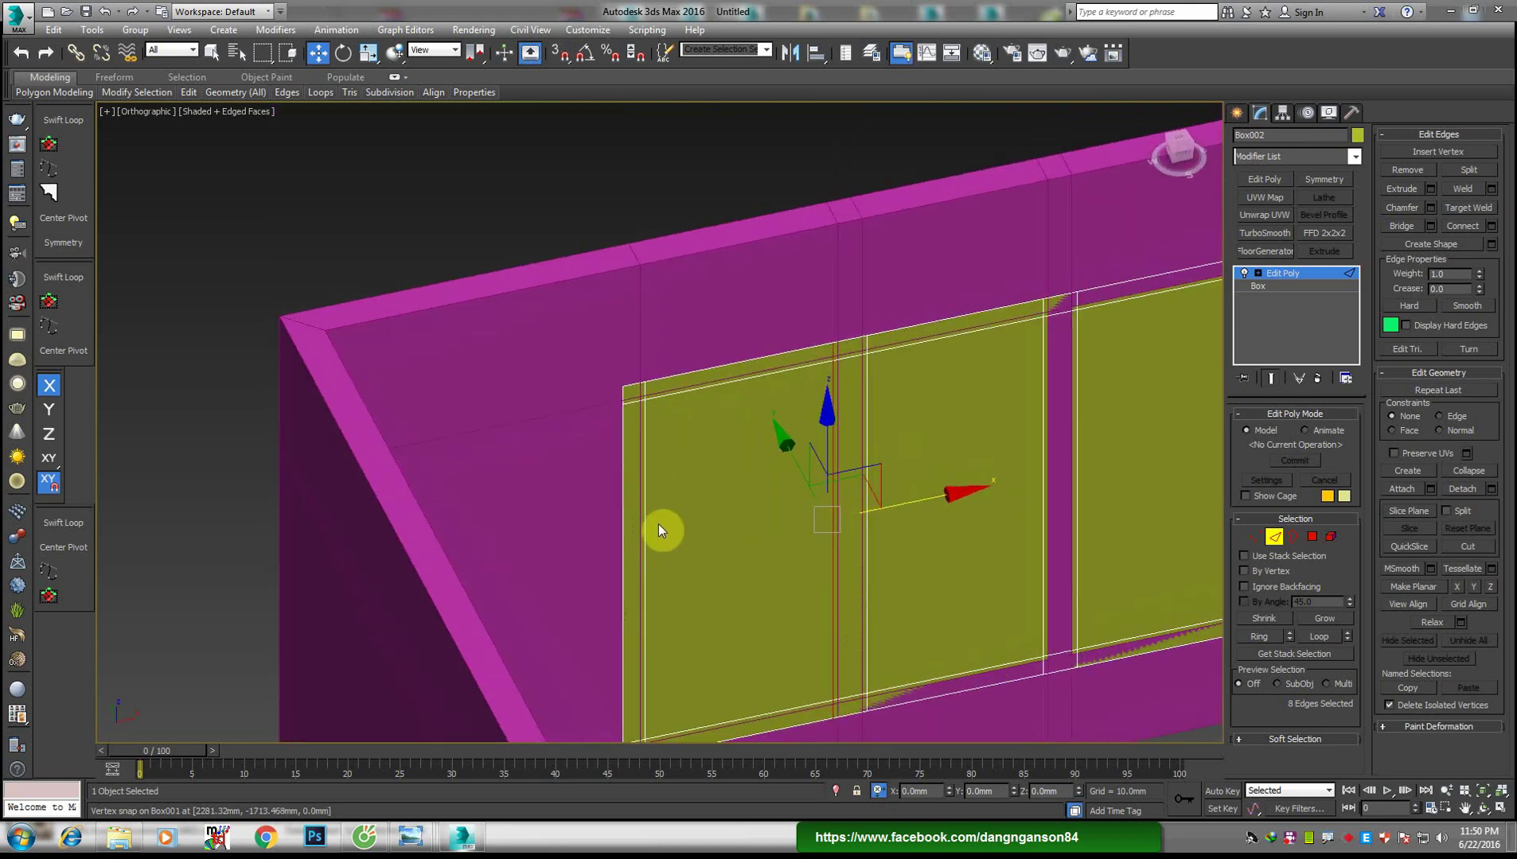
key("4")
left_click(721, 521)
left_click(906, 475, "ctrl")
scroll(905, 476, "down", 2)
left_click(907, 482, "ctrl")
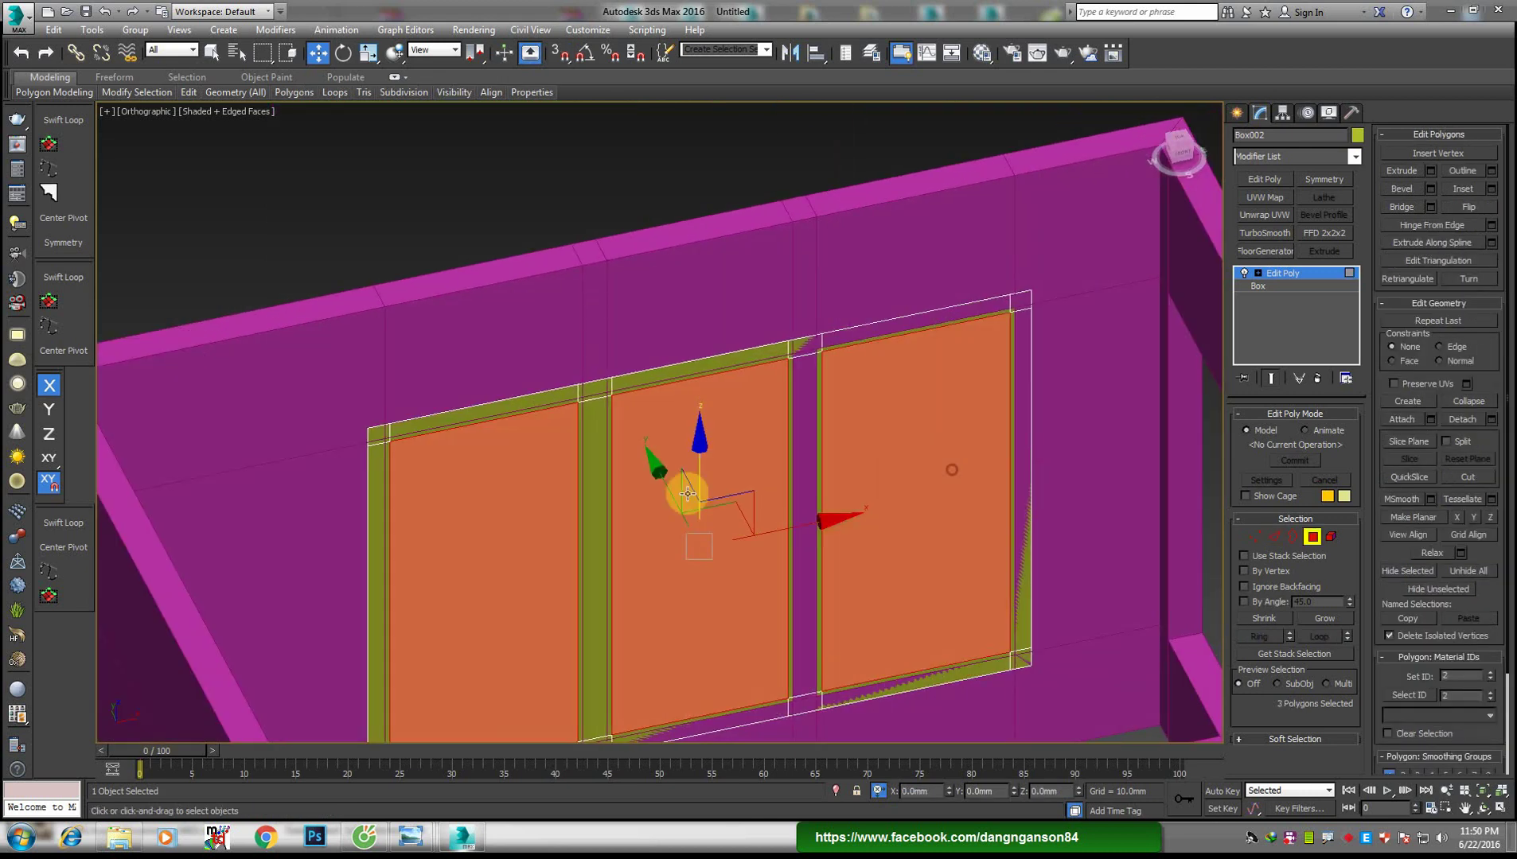
middle_click_drag(687, 491, 836, 495, "alt")
left_click(881, 511, "ctrl")
left_click(693, 467, "ctrl")
left_click(487, 458, "ctrl")
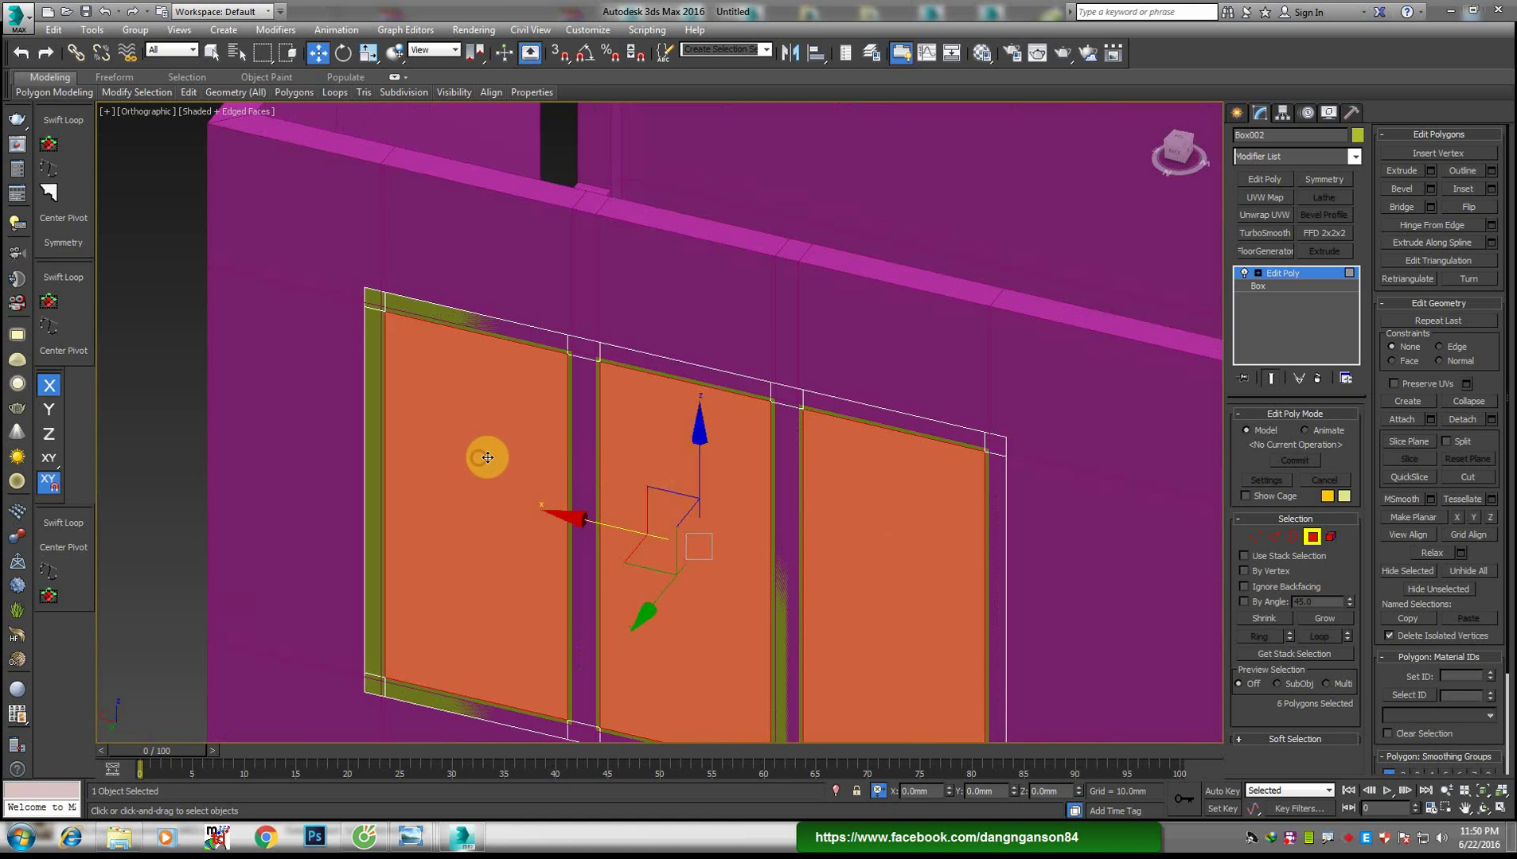
Bridge the paired pane faces into through openings and inspect the result
left_click(1398, 208)
scroll(761, 458, "down", 2)
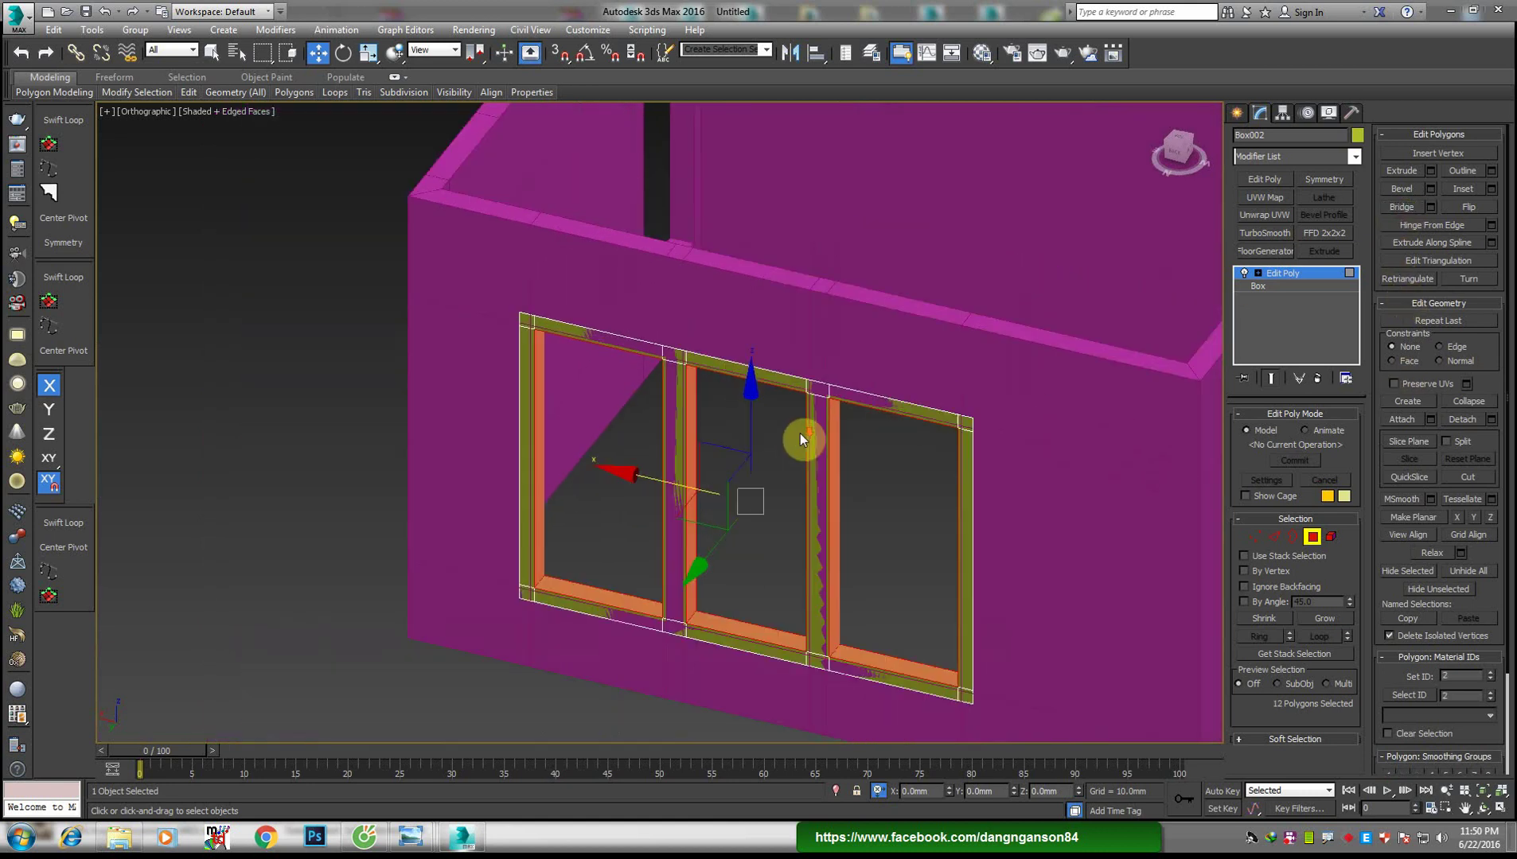
mouse_move(800, 433)
middle_mouse_down("alt")
mouse_move(725, 516)
mouse_move(515, 561)
middle_mouse_up("alt")
scroll(562, 465, "up", 2)
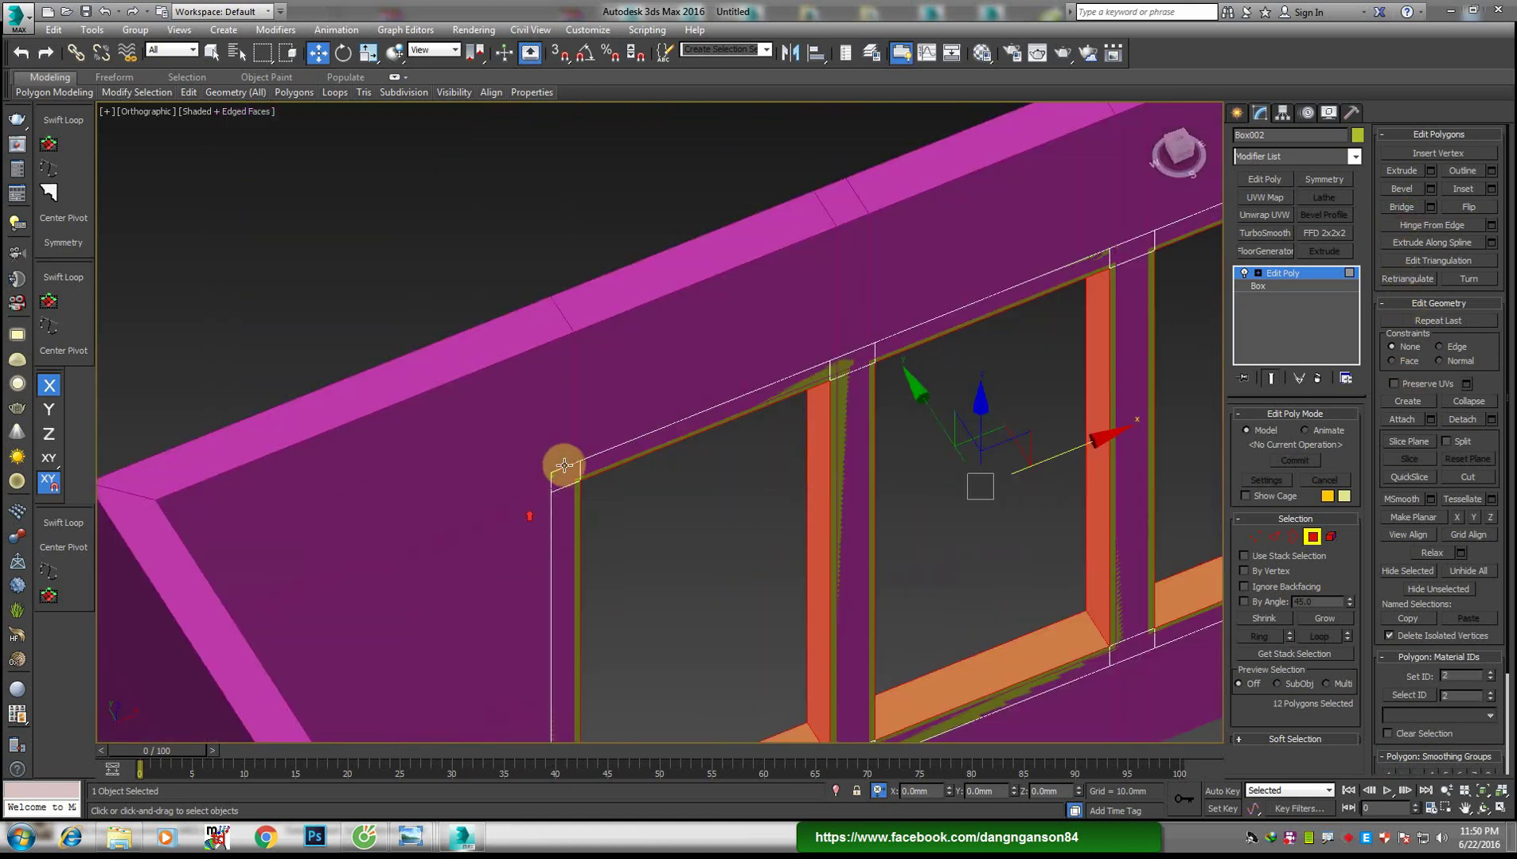
scroll(561, 466, "up", 2)
scroll(813, 373, "up", 2)
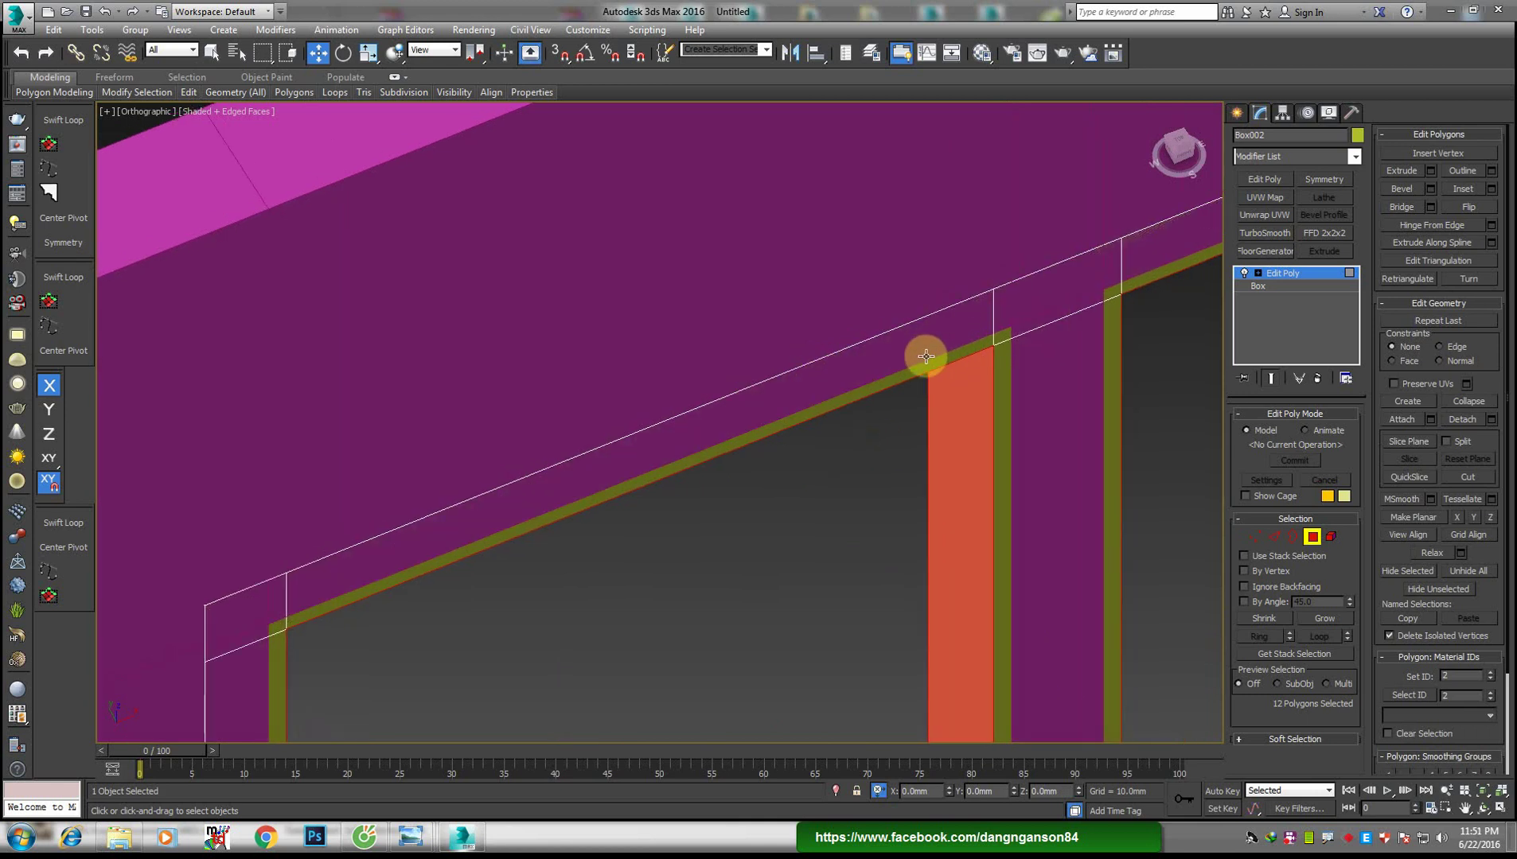
scroll(889, 377, "down", 3)
scroll(946, 483, "down", 2)
scroll(853, 464, "down", 2)
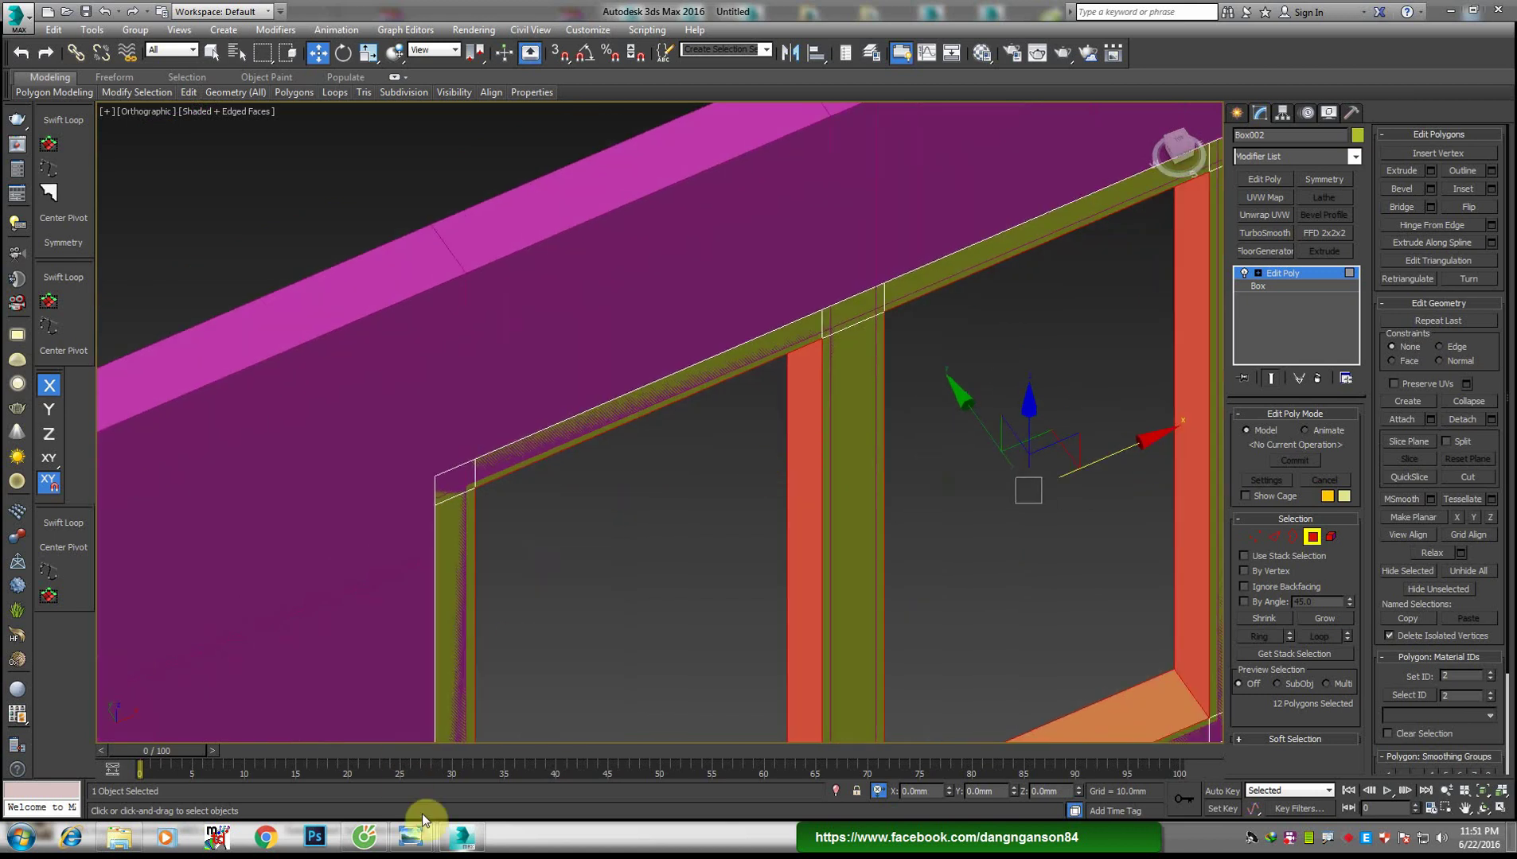
mouse_move(410, 838)
left_click(498, 748)
scroll(683, 329, "down", 3)
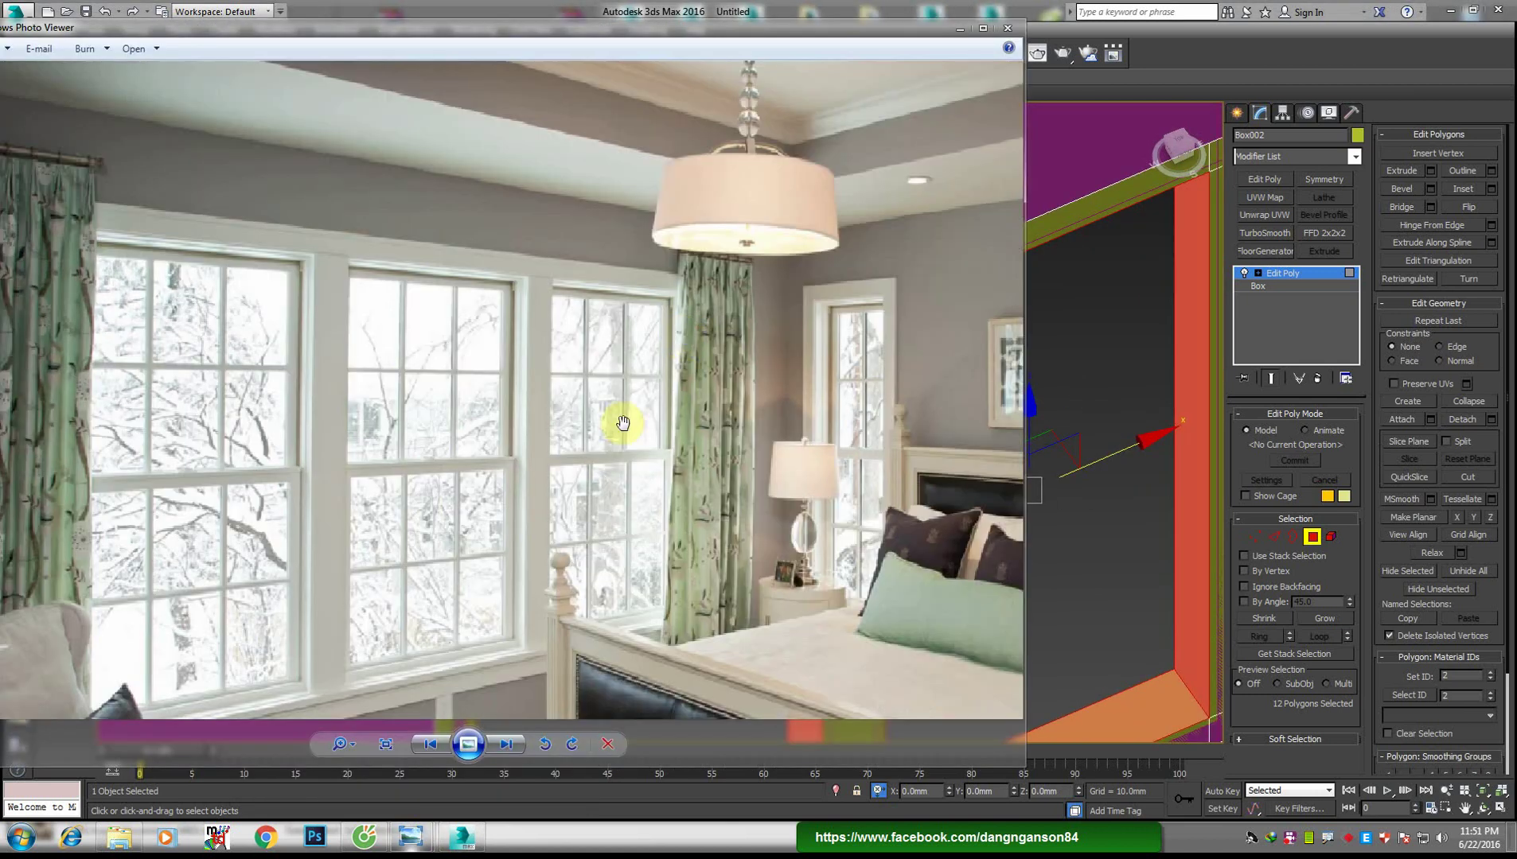
scroll(440, 238, "up", 2)
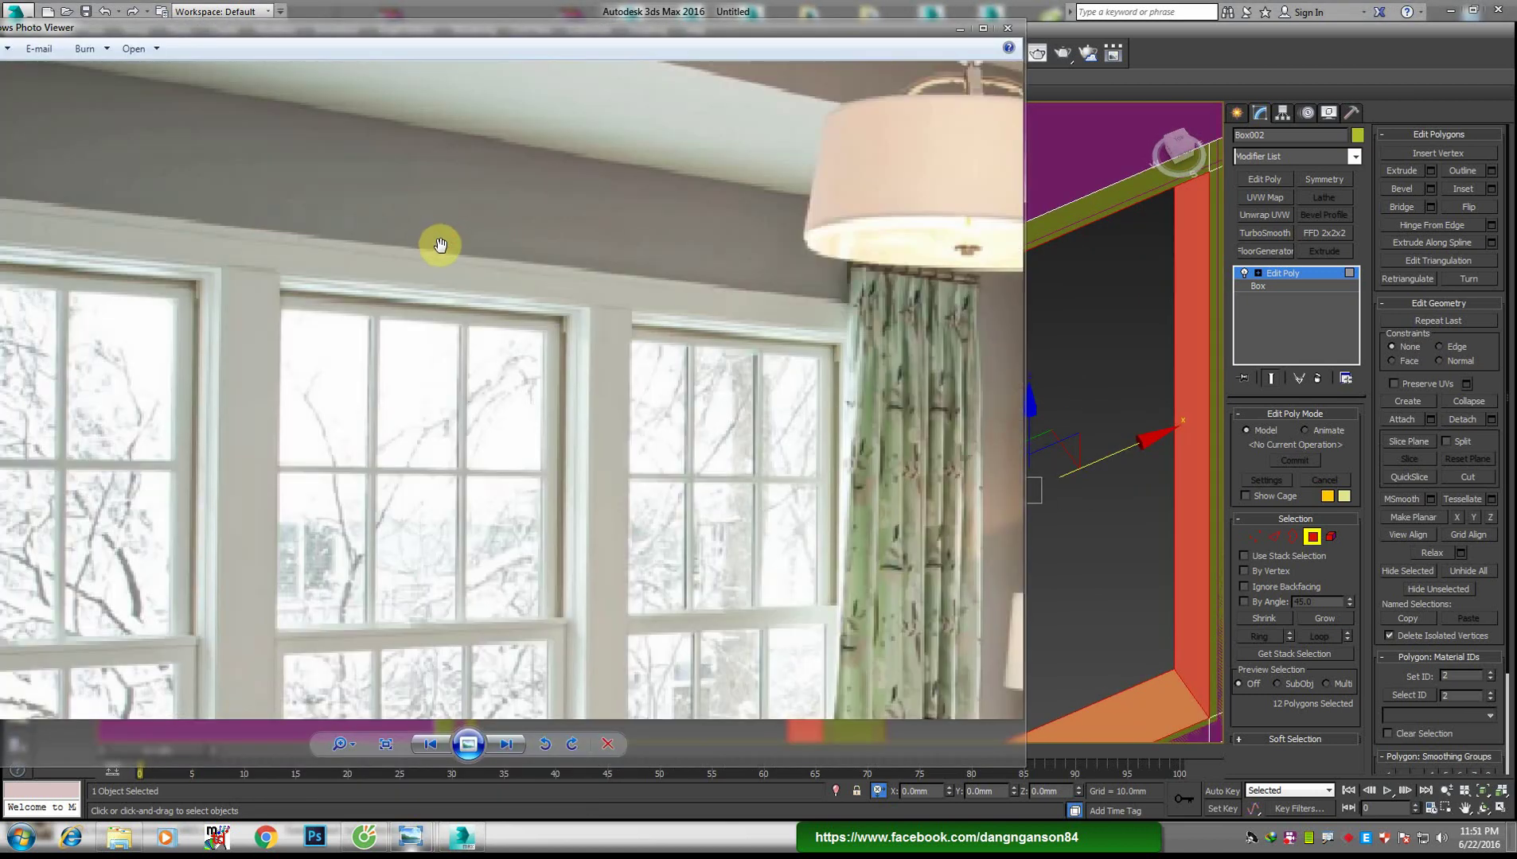
scroll(442, 250, "down", 1)
scroll(450, 260, "down", 1)
scroll(457, 264, "up", 1)
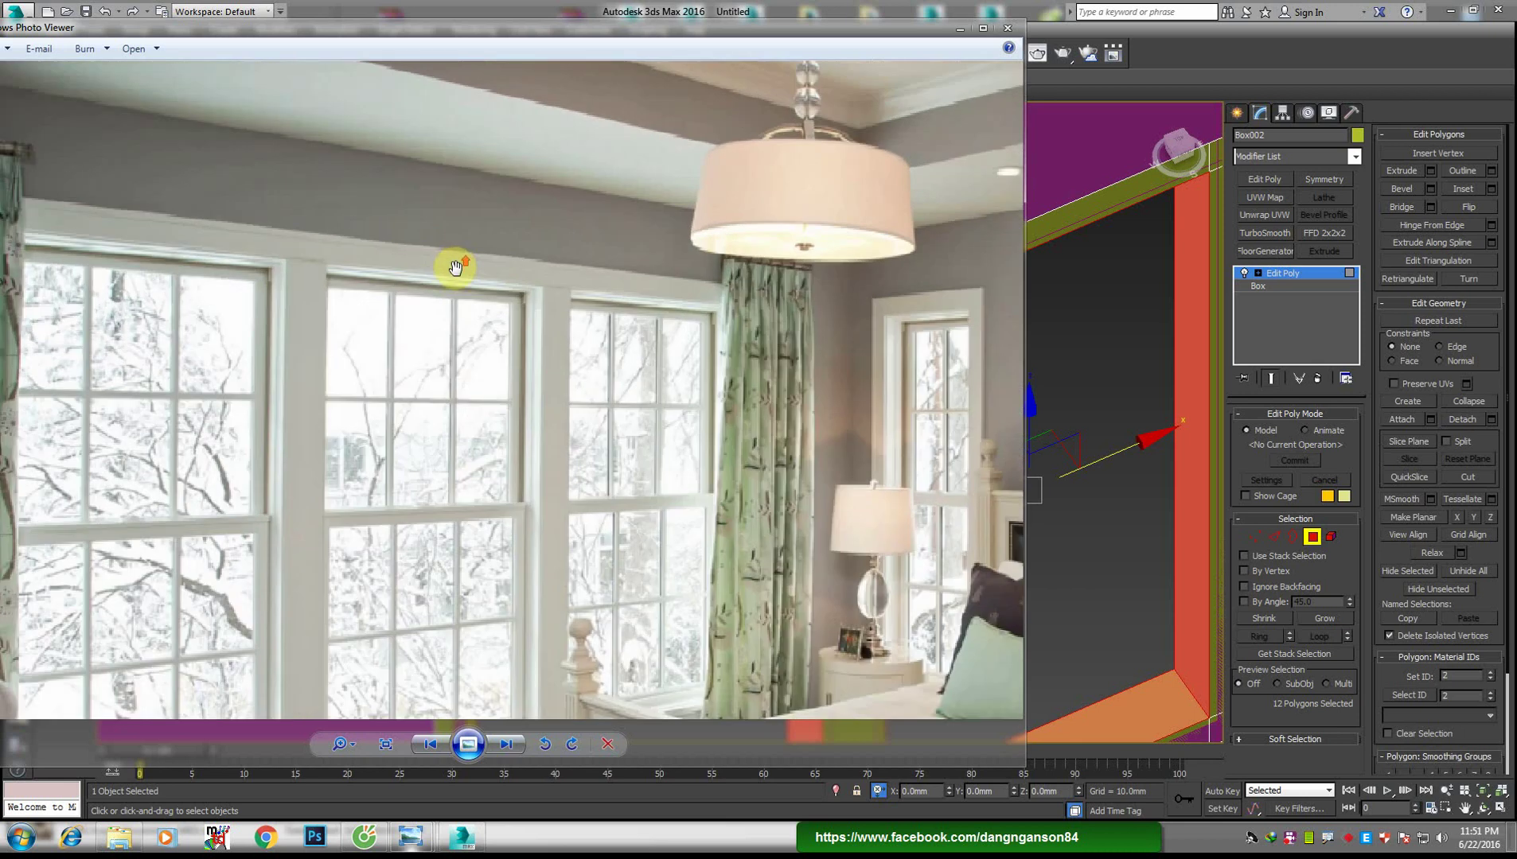
scroll(510, 201, "up", 2)
scroll(486, 637, "up", 1)
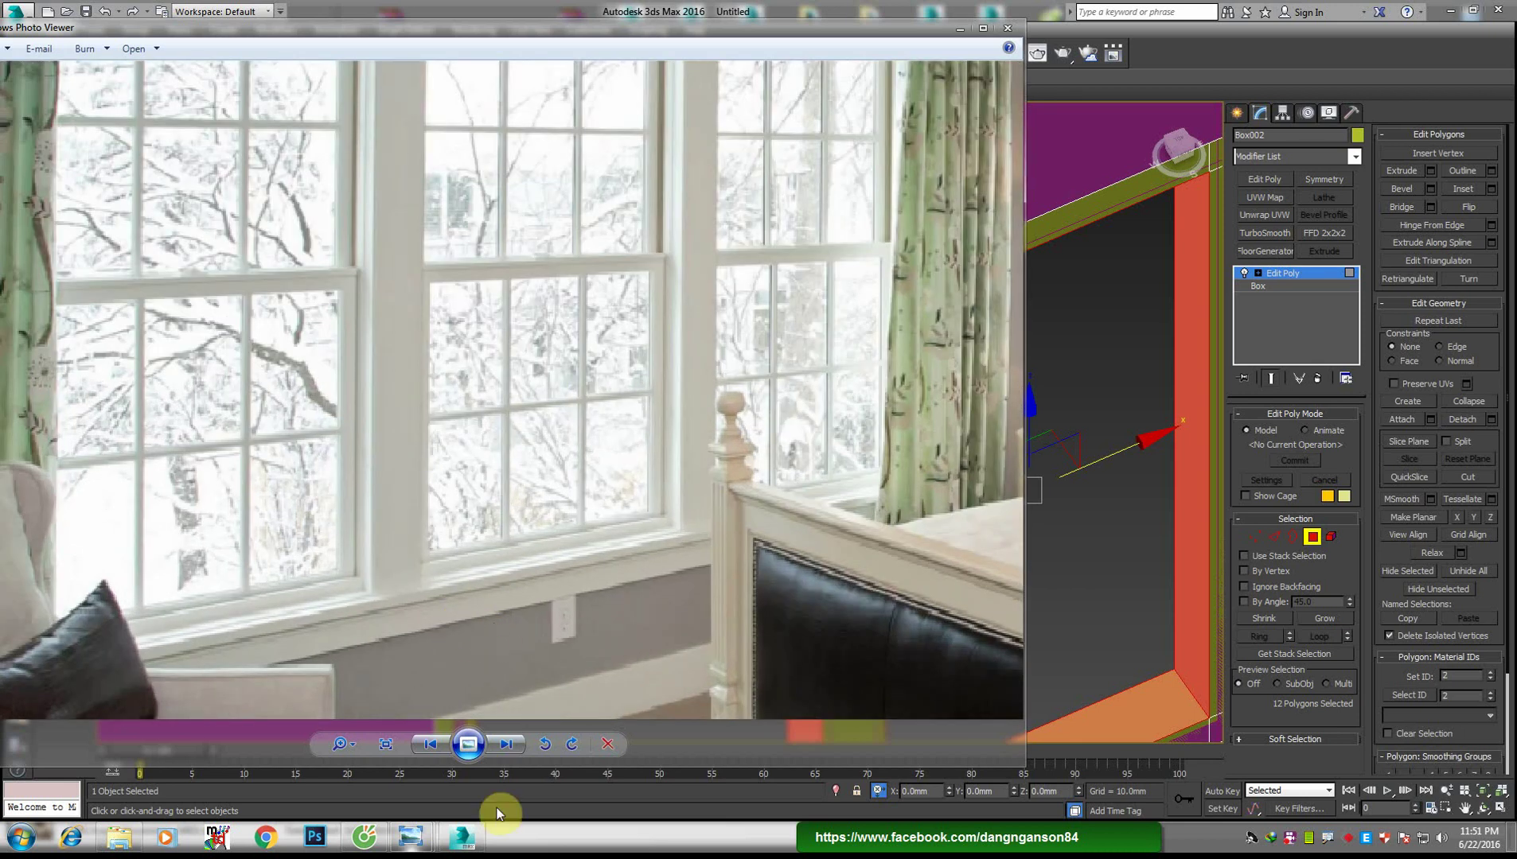
left_click(521, 736)
mouse_move(683, 433)
middle_mouse_down("alt")
mouse_move(653, 406)
mouse_move(785, 515)
middle_mouse_up("alt")
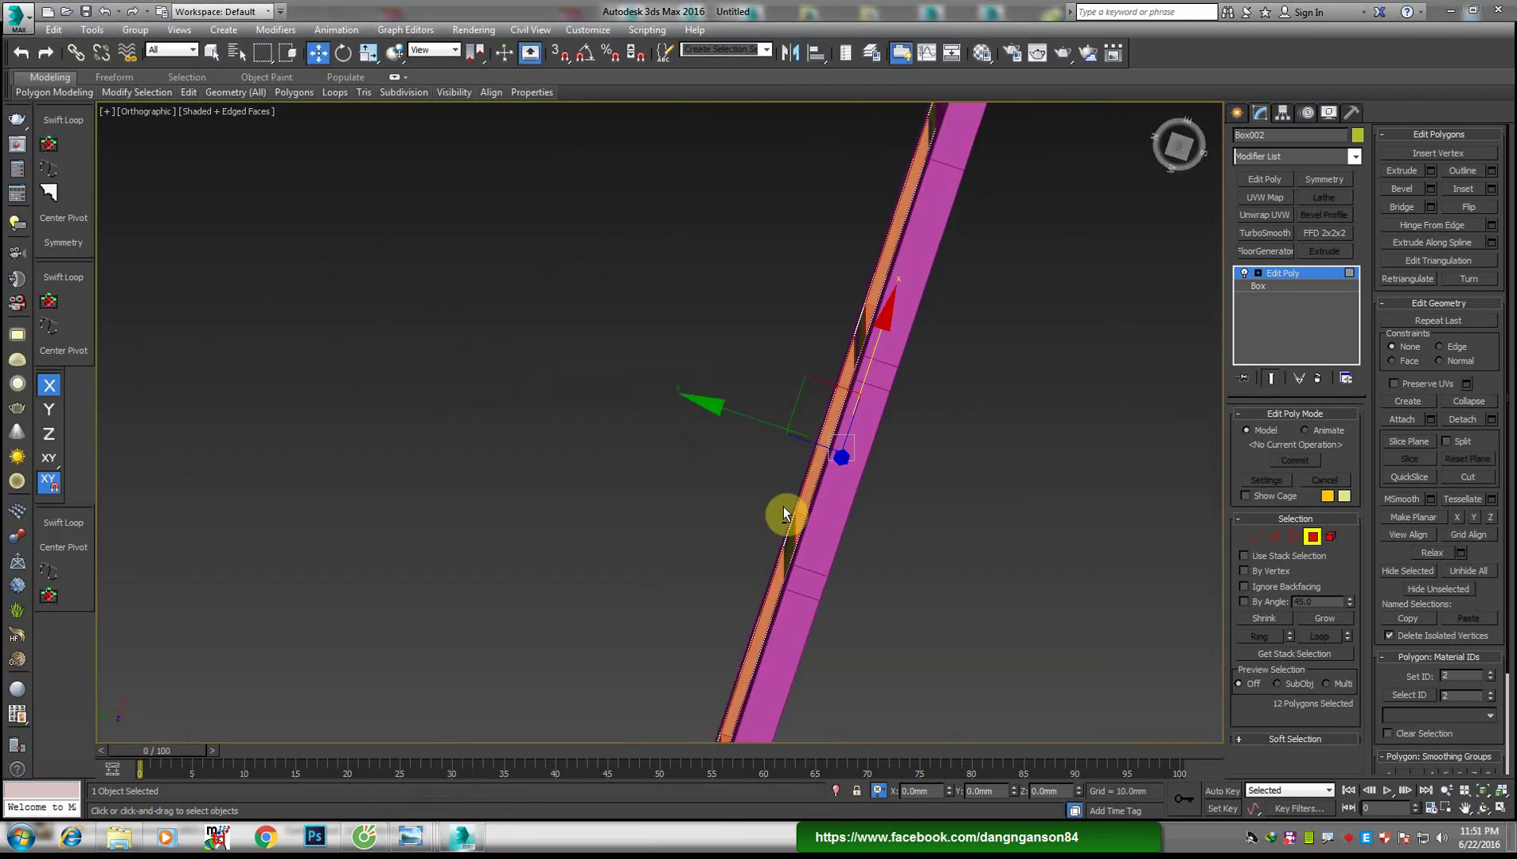
Select the vertices along one side of the frame and move them -2 mm along Y
left_click(1182, 149)
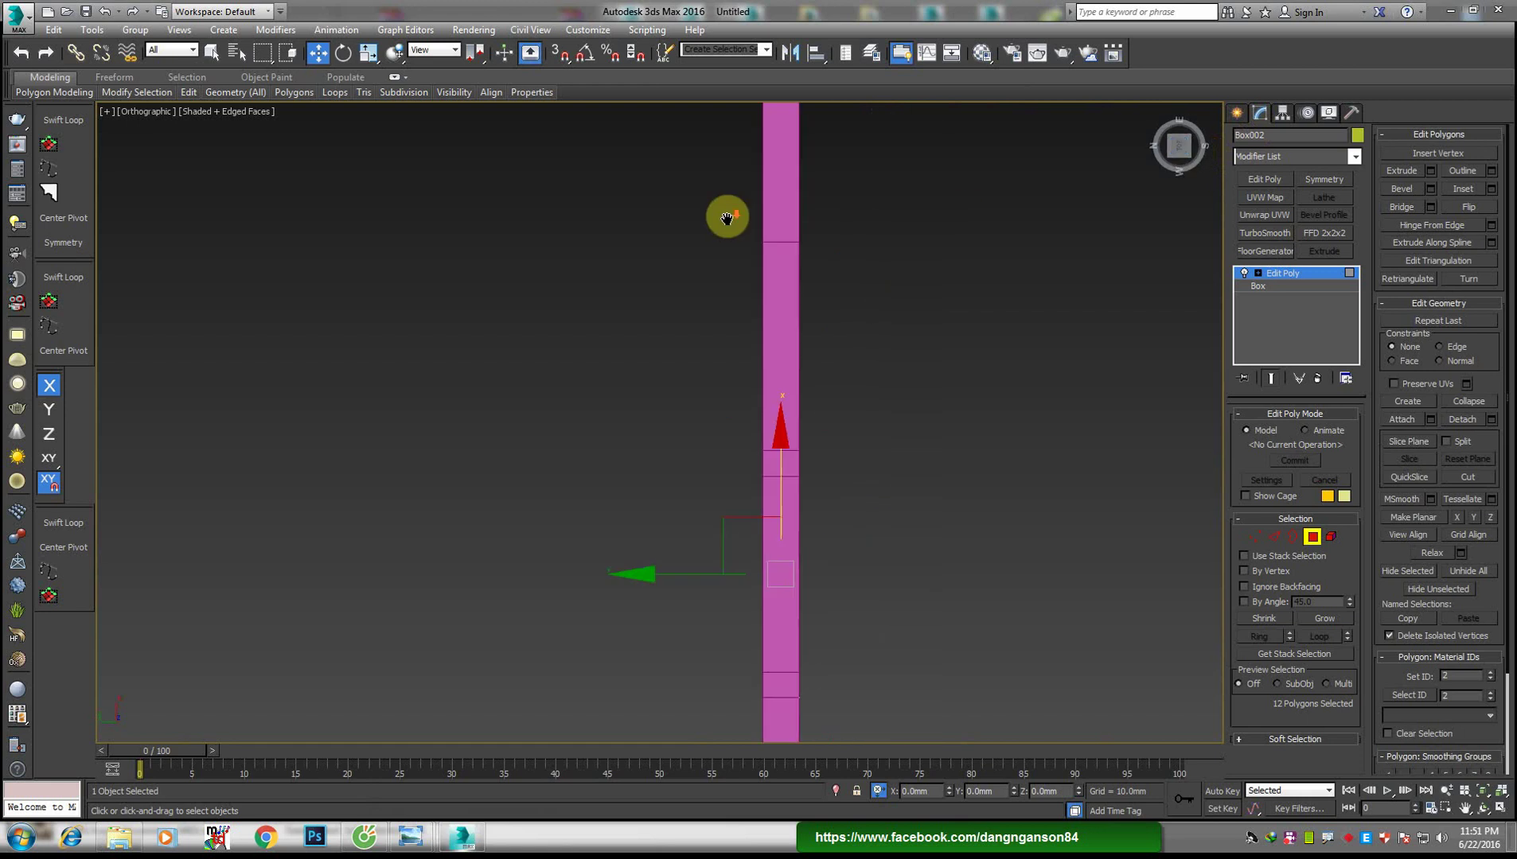
key("1")
left_click_drag(745, 187, 881, 538)
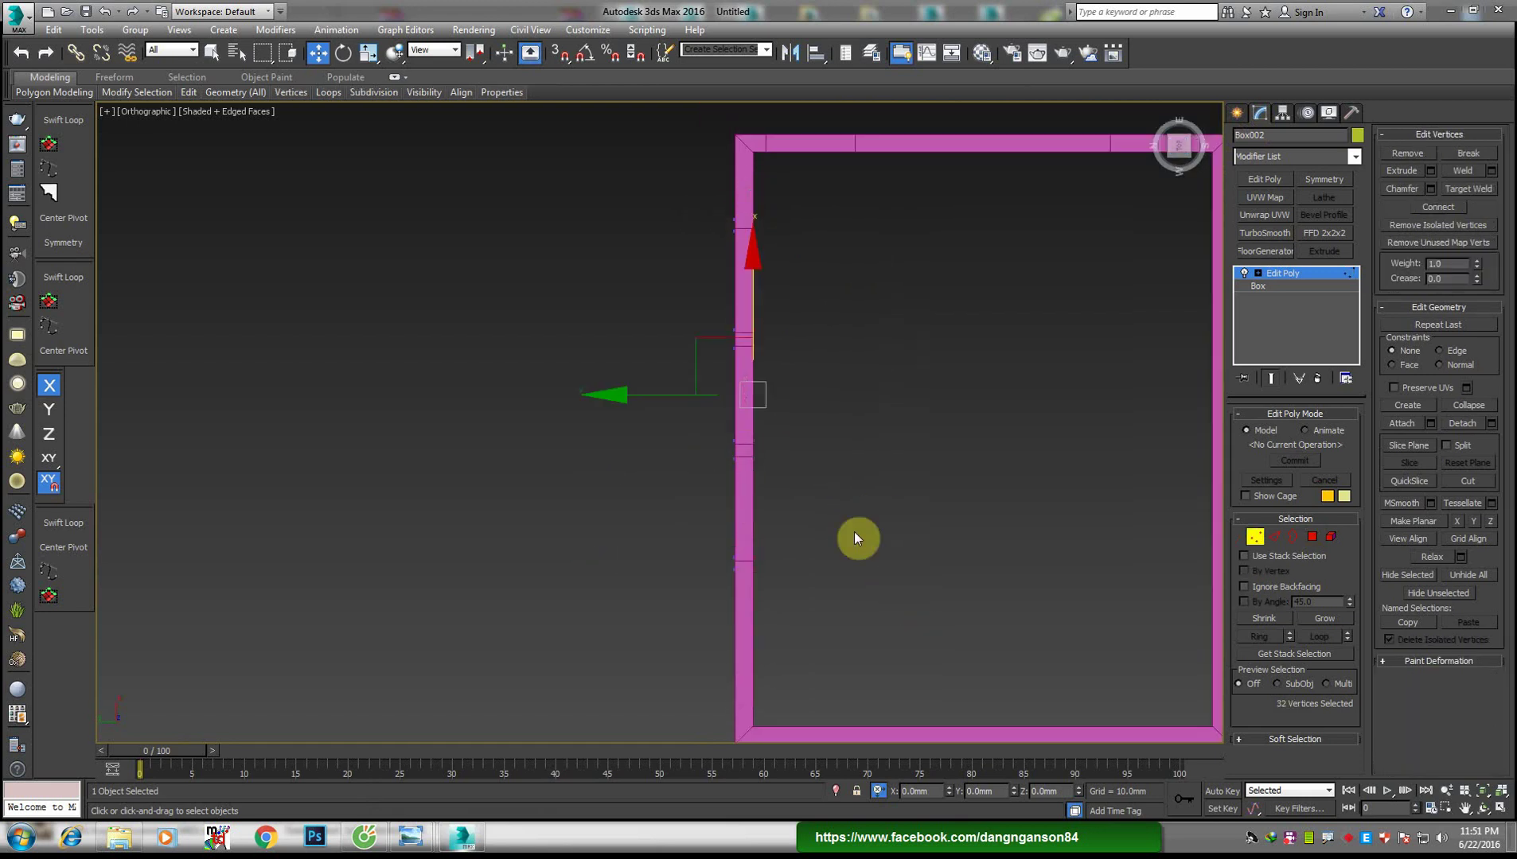
middle_click_drag(859, 535, 900, 782, "alt")
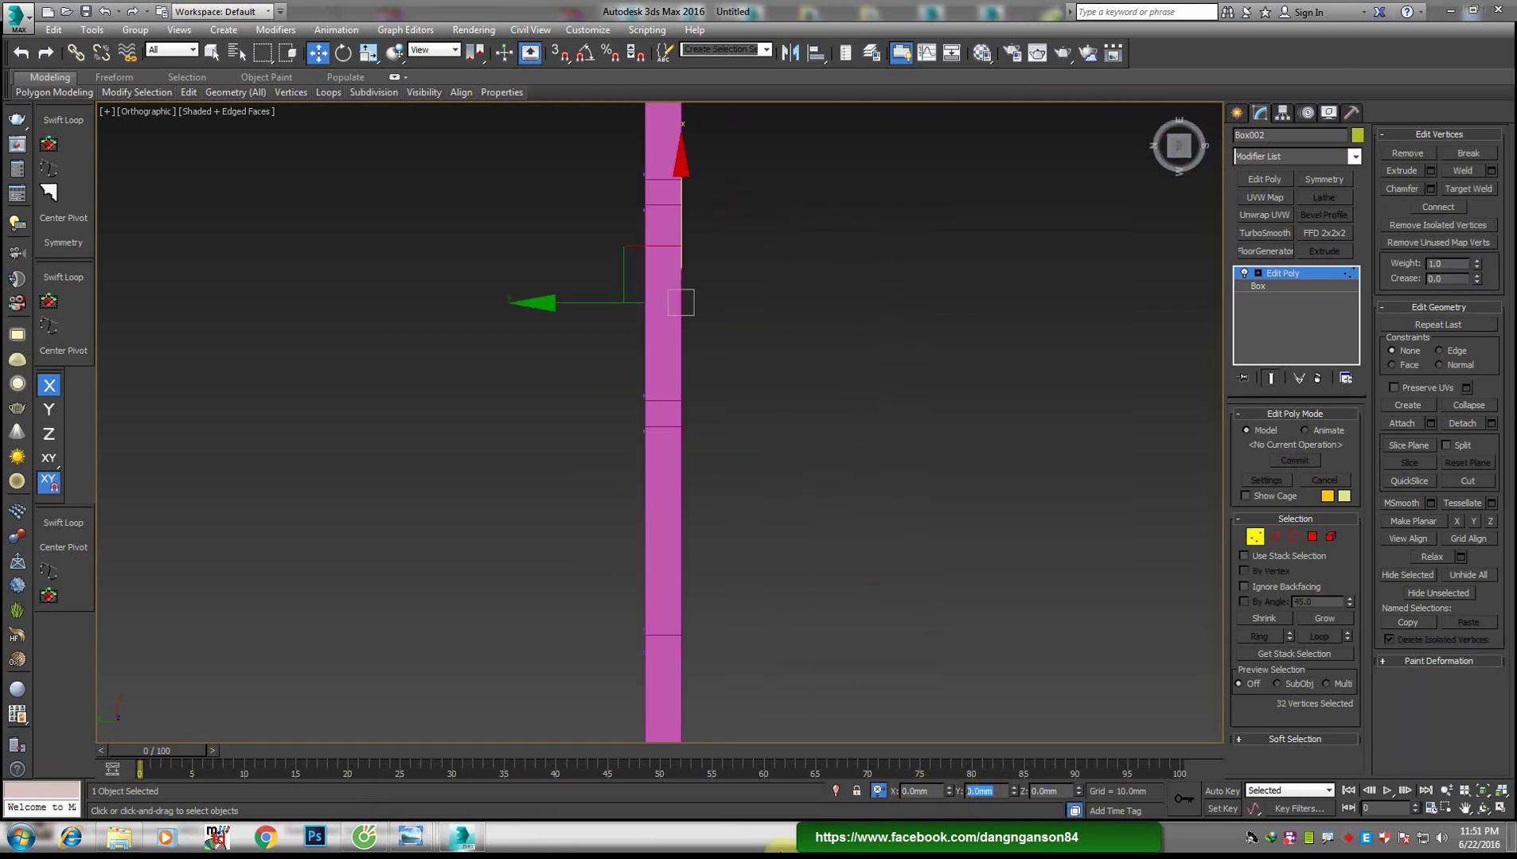
type("-2")
key("Return")
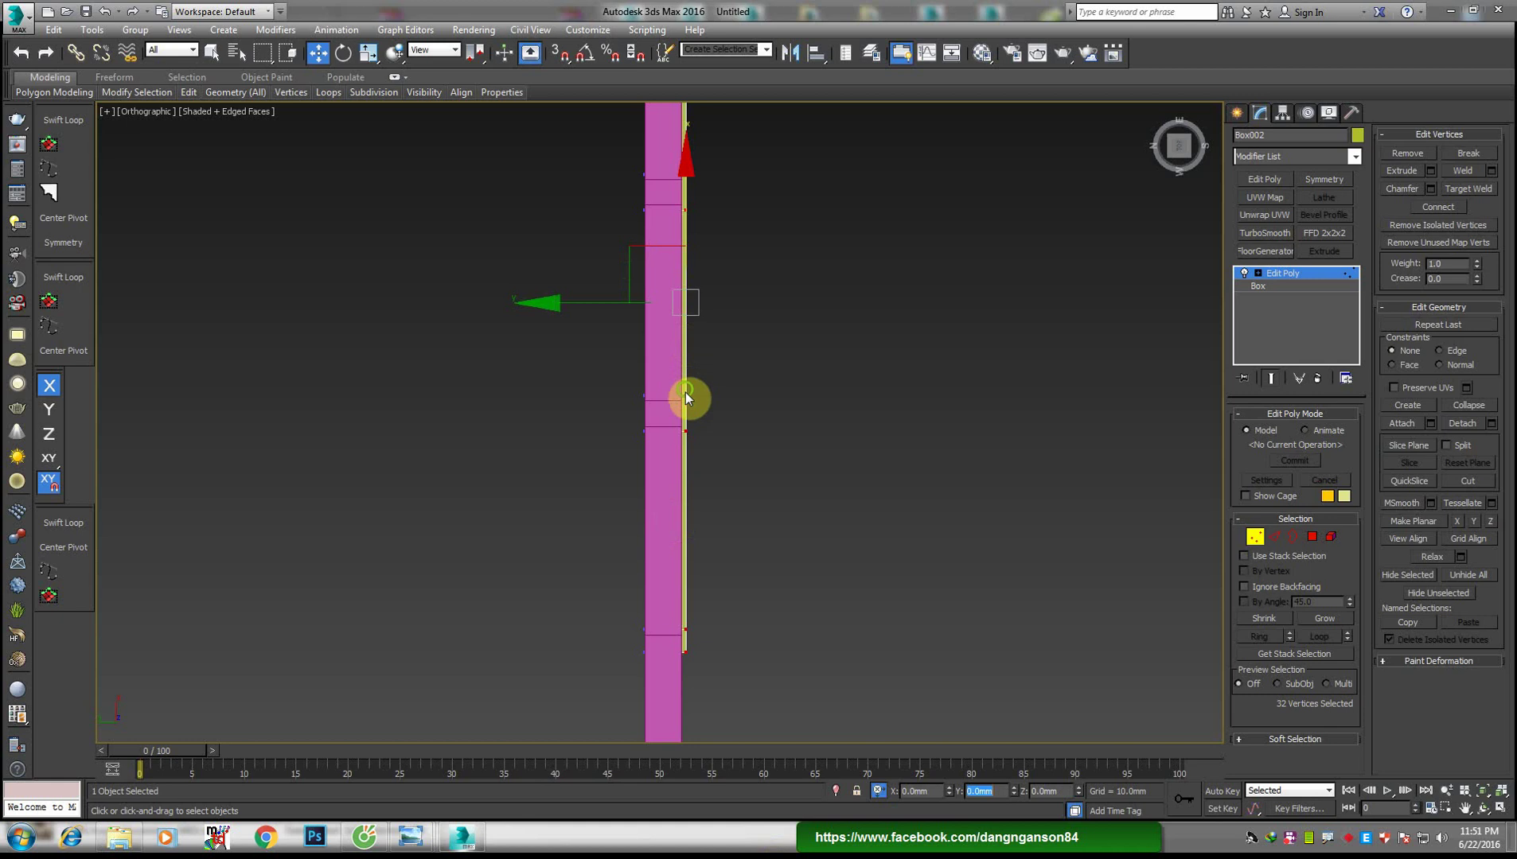
Push the other set of frame vertices 20 mm outward along Y, then exit vertex level
middle_click_drag(610, 308, 613, 315, "alt")
left_click_drag(569, 167, 653, 650)
middle_click_drag(654, 650, 1016, 731, "alt")
left_click(979, 791)
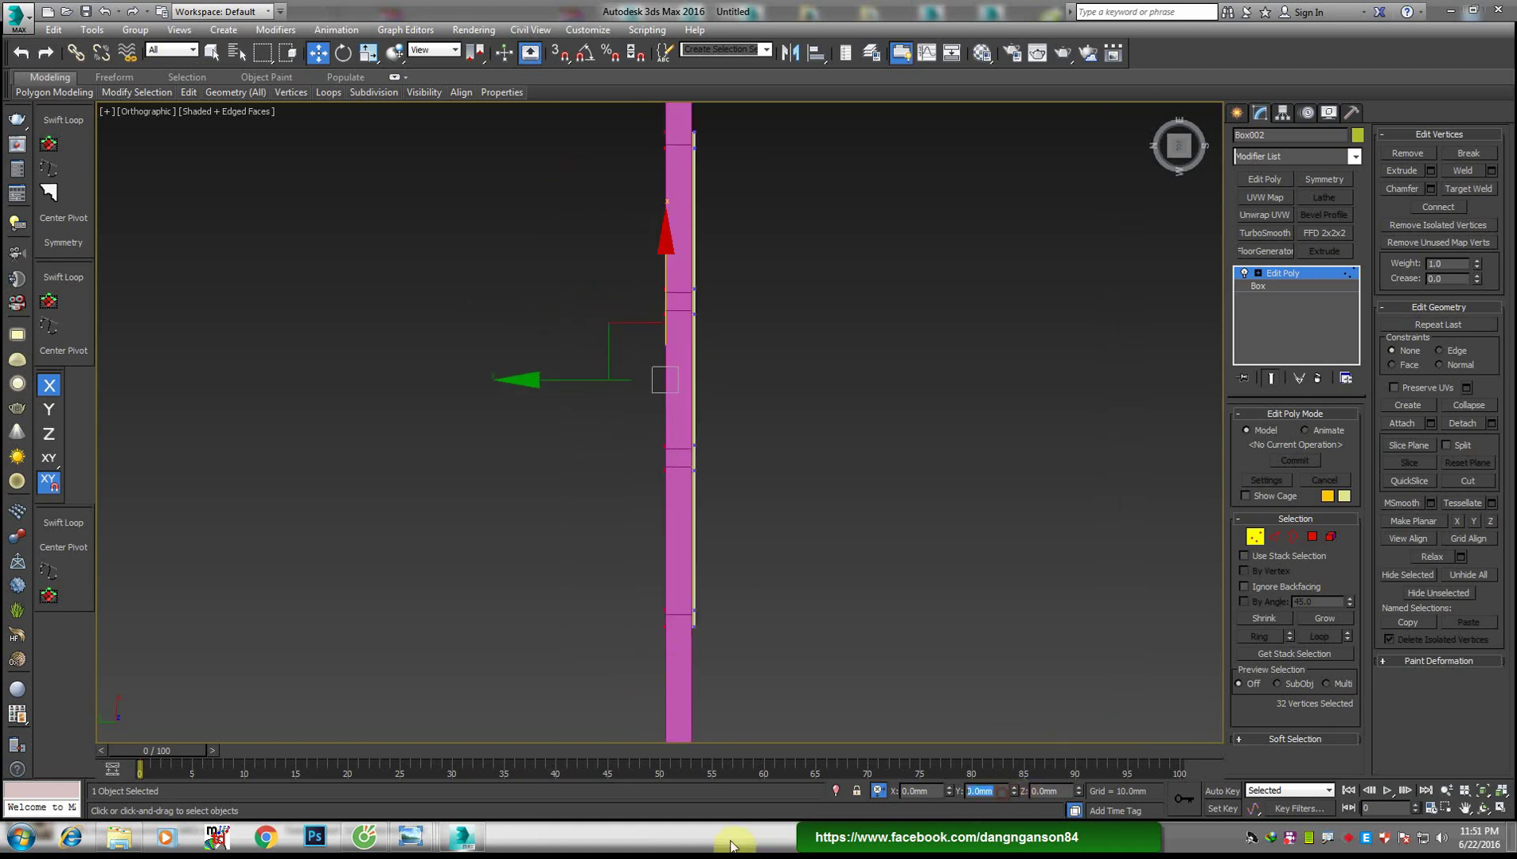
type("20")
key("Return")
mouse_move(667, 347)
middle_mouse_down("alt")
mouse_move(944, 433)
mouse_move(778, 442)
mouse_move(804, 501)
mouse_move(1254, 338)
middle_mouse_up("alt")
left_click(1291, 276)
middle_click_drag(804, 469, 808, 397, "alt")
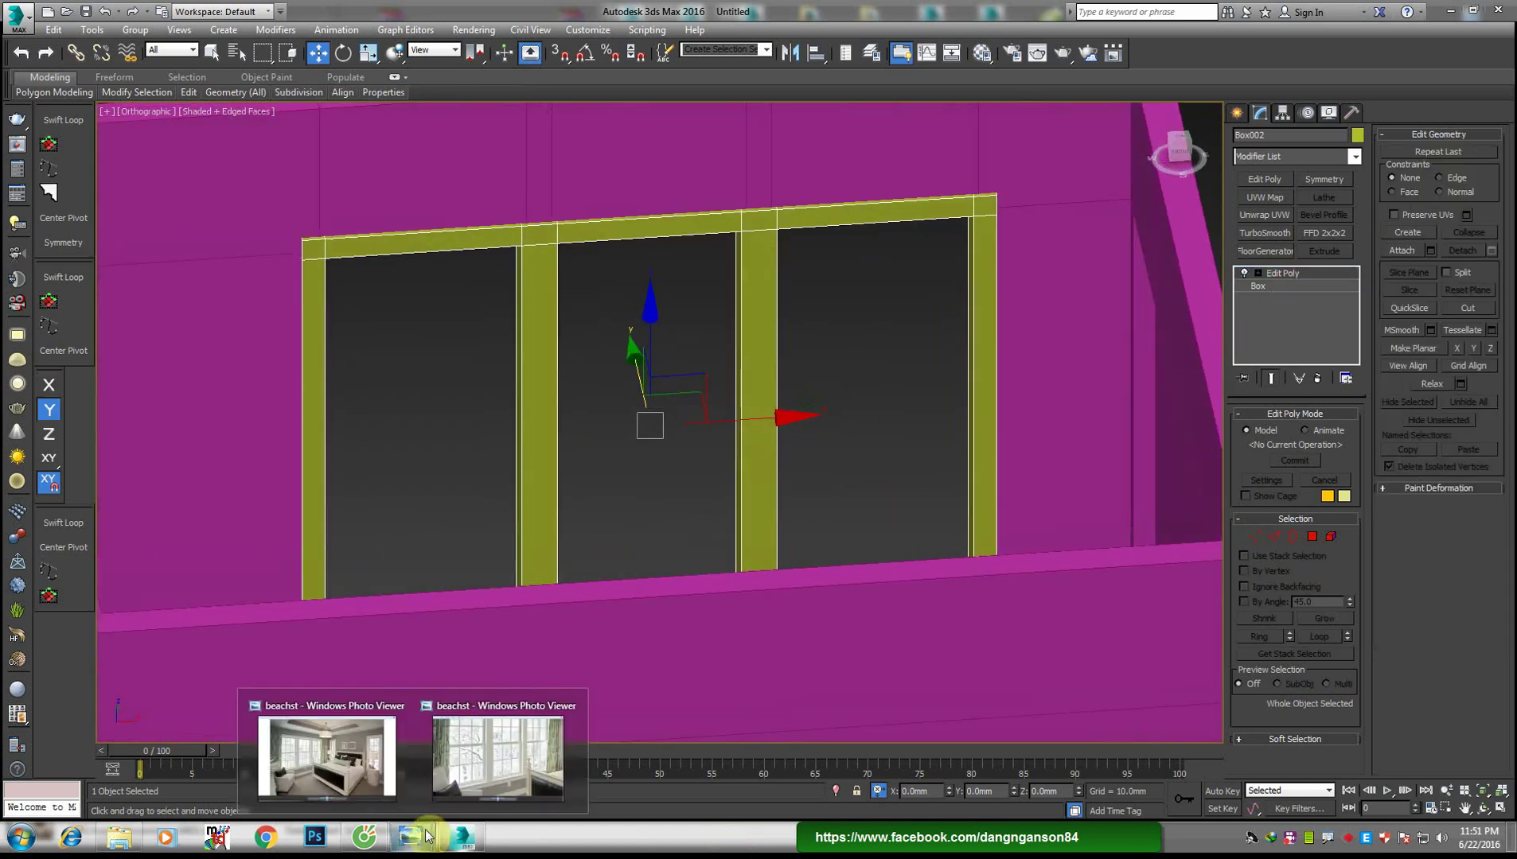
Zoom into the bedroom reference photo and pan toward the bedpost and window
left_click(501, 752)
scroll(537, 298, "up", 3)
scroll(537, 298, "down", 3)
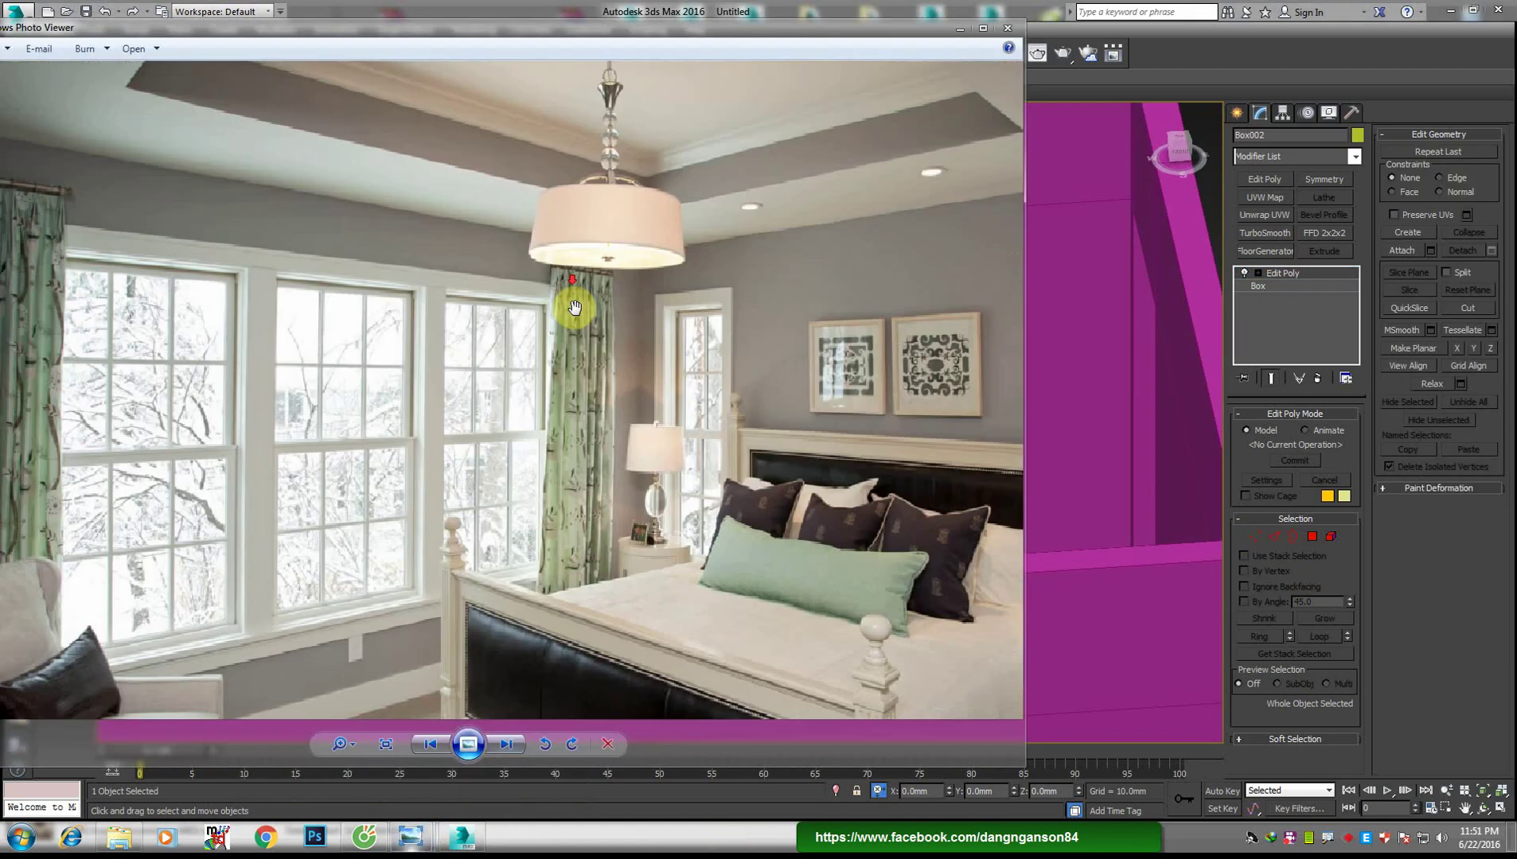
scroll(578, 440, "up", 2)
scroll(386, 517, "up", 1)
scroll(385, 508, "up", 1)
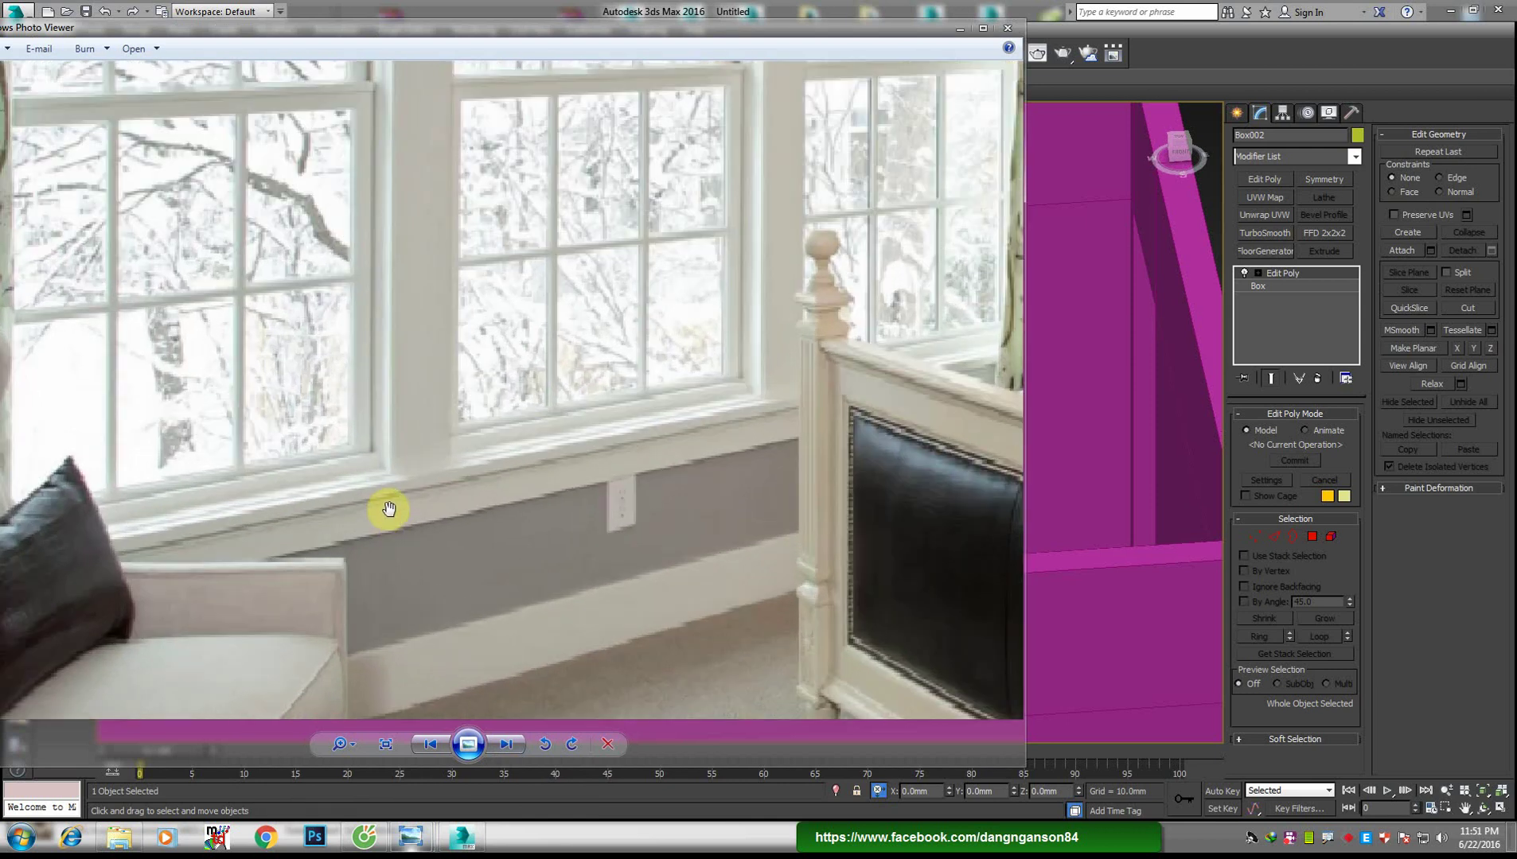
scroll(494, 481, "up", 1)
left_click_drag(796, 416, 542, 501)
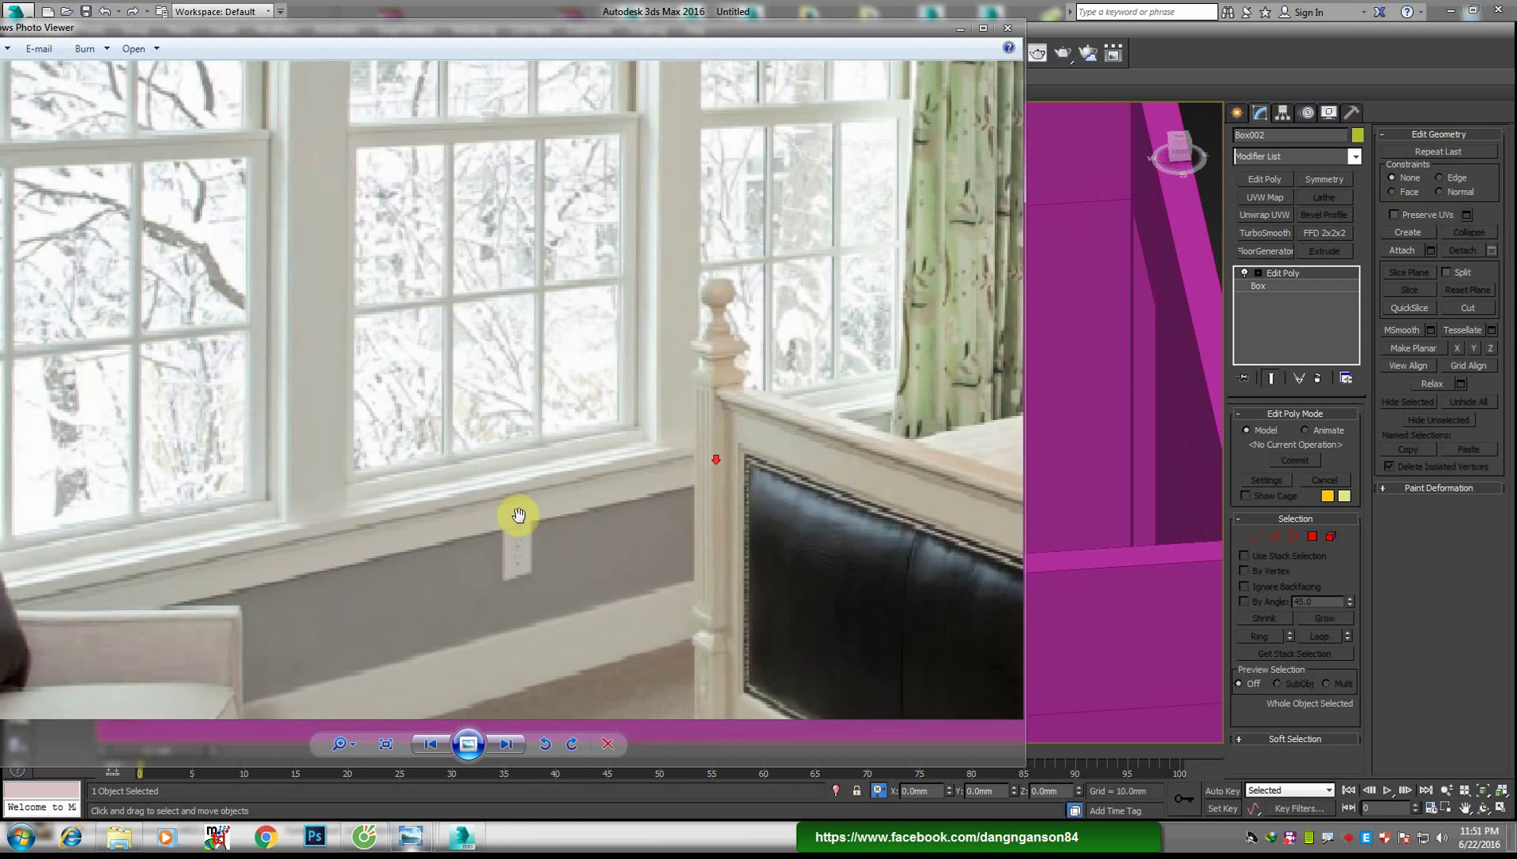
Inspect the photo's sills, sashes and ceiling trim up close, then return to 3ds Max
scroll(514, 509, "up", 1)
scroll(291, 537, "up", 1)
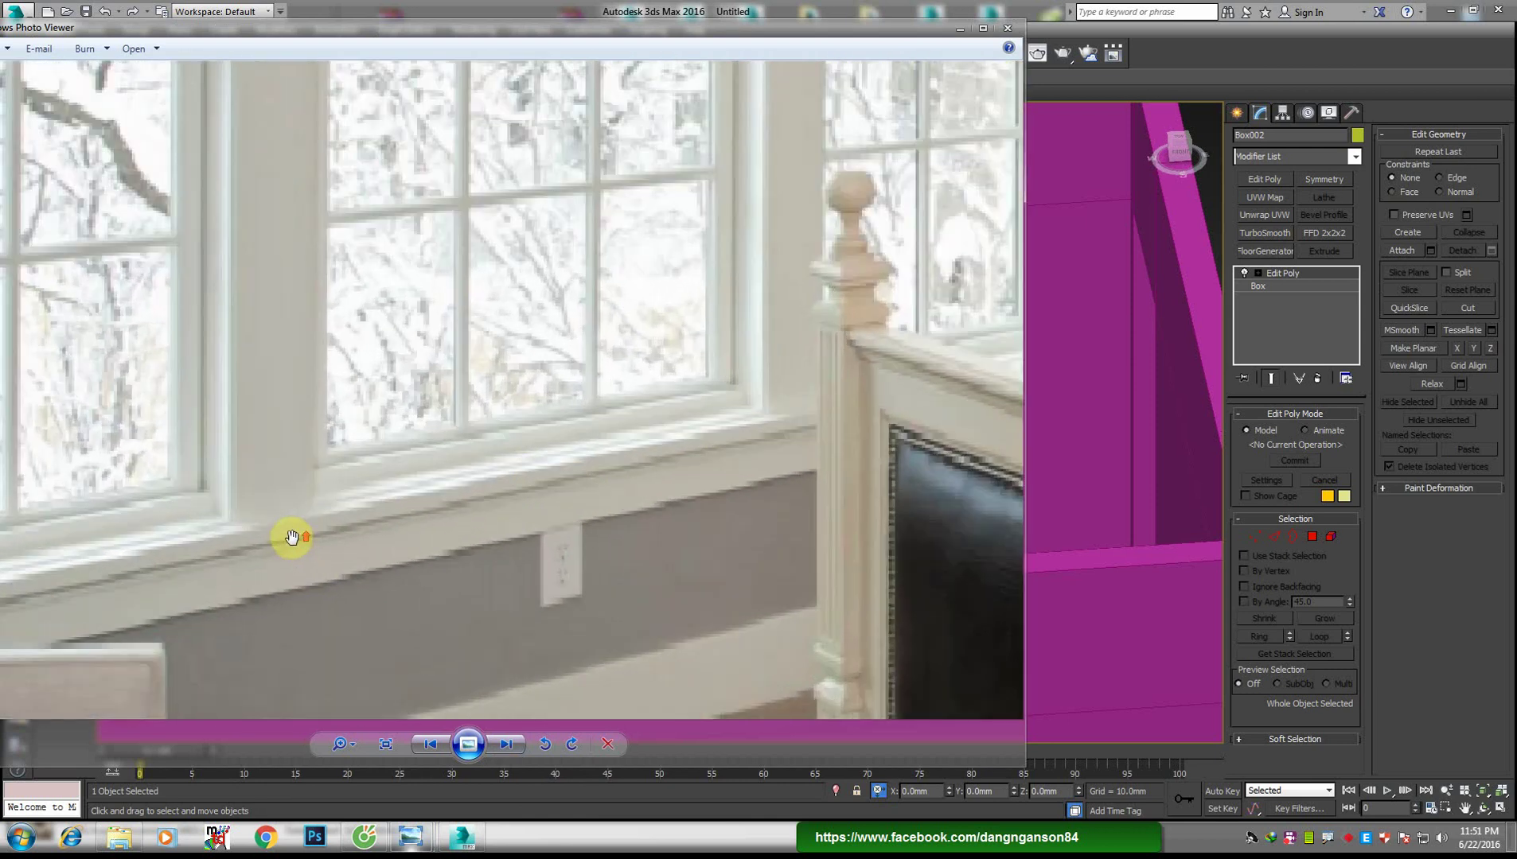
scroll(393, 518, "down", 1)
scroll(400, 518, "down", 1)
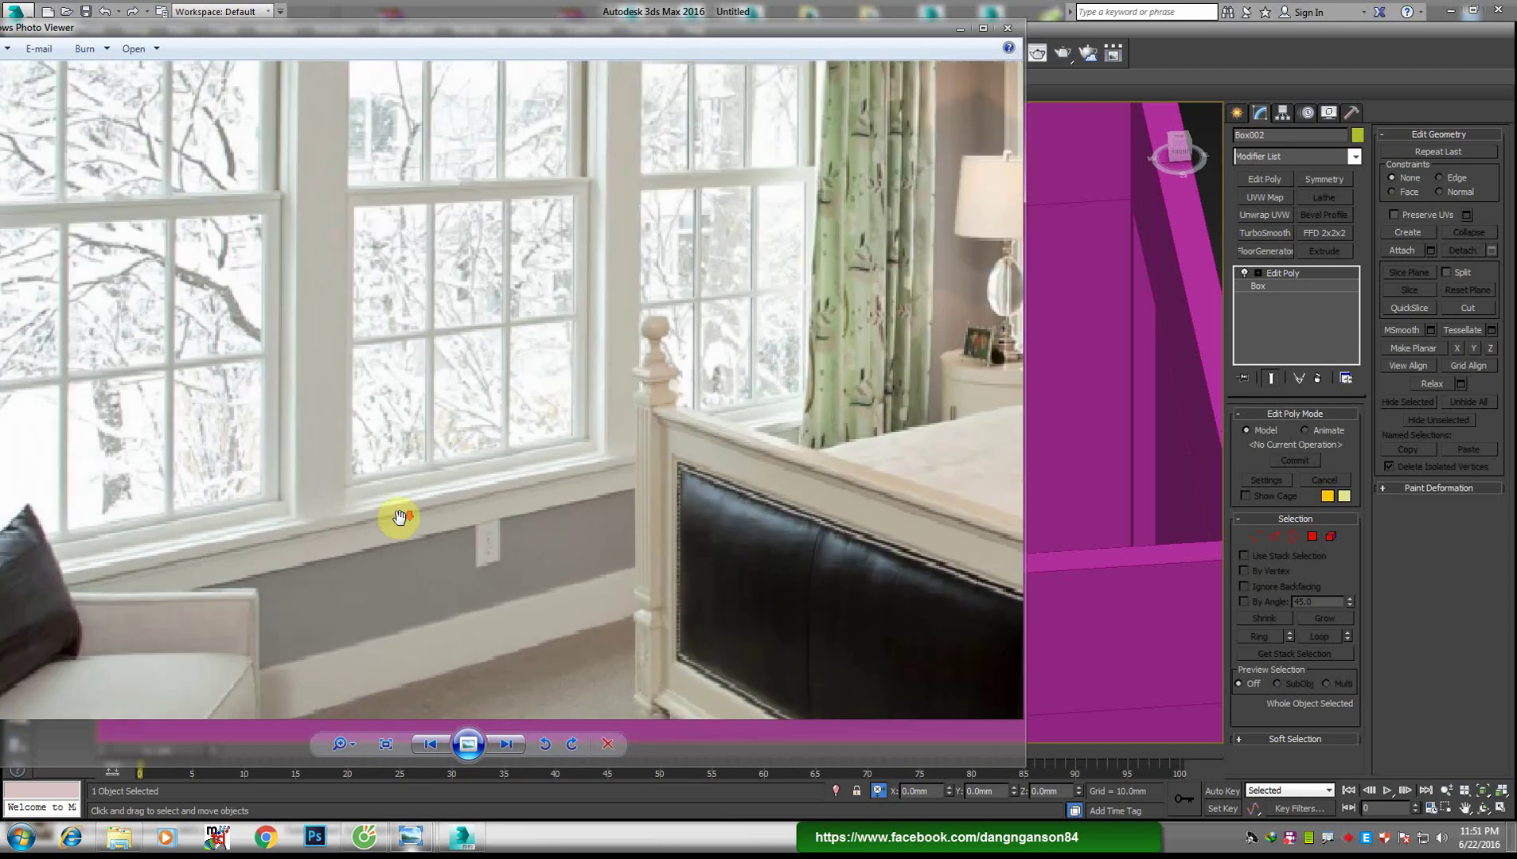
scroll(414, 462, "down", 2)
scroll(433, 395, "down", 1)
scroll(350, 268, "up", 3)
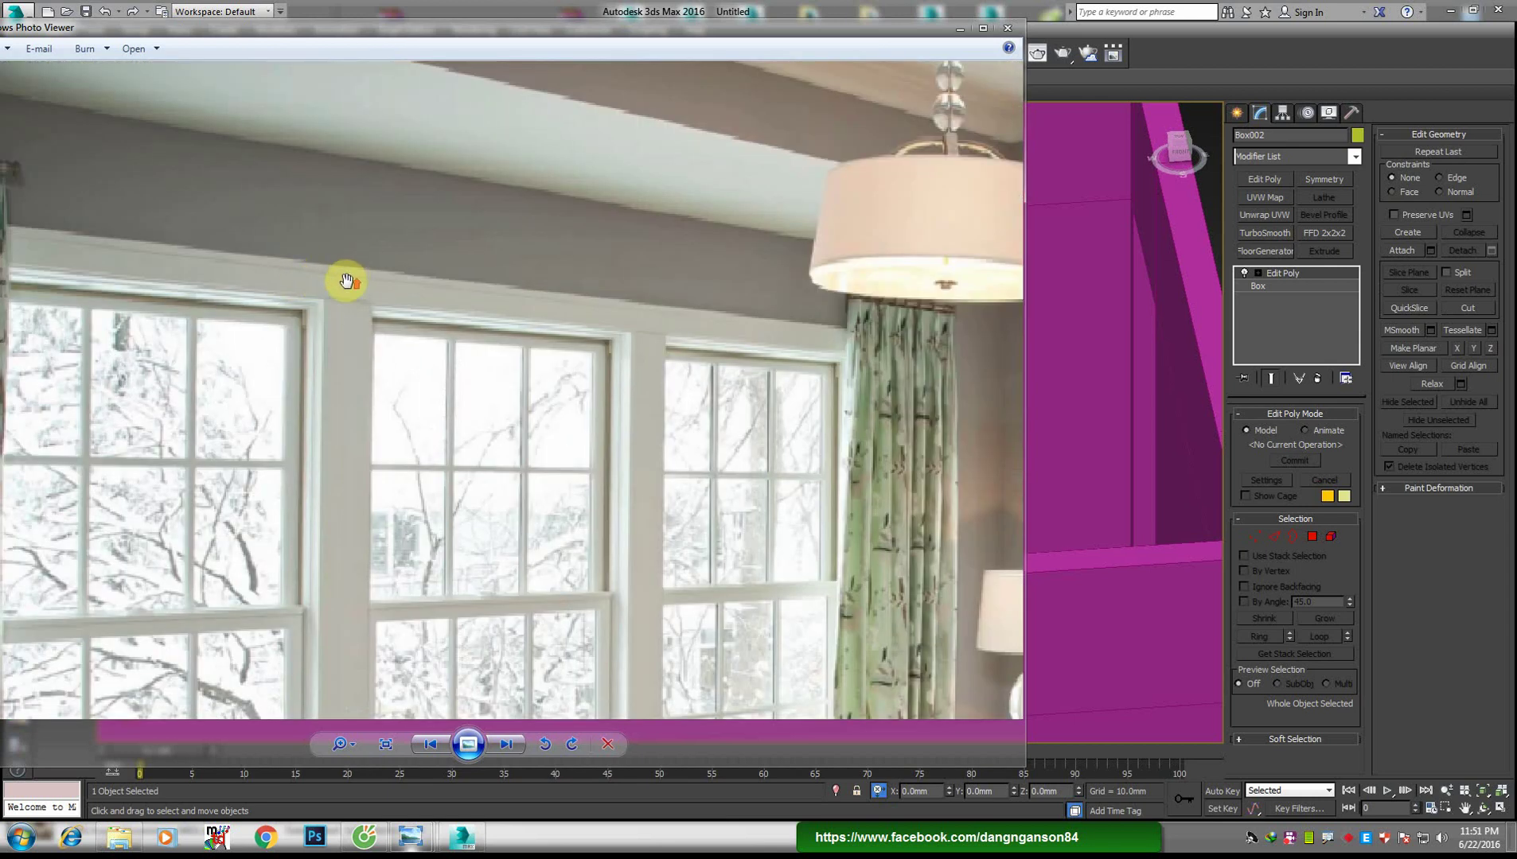
scroll(347, 281, "up", 1)
scroll(416, 338, "down", 1)
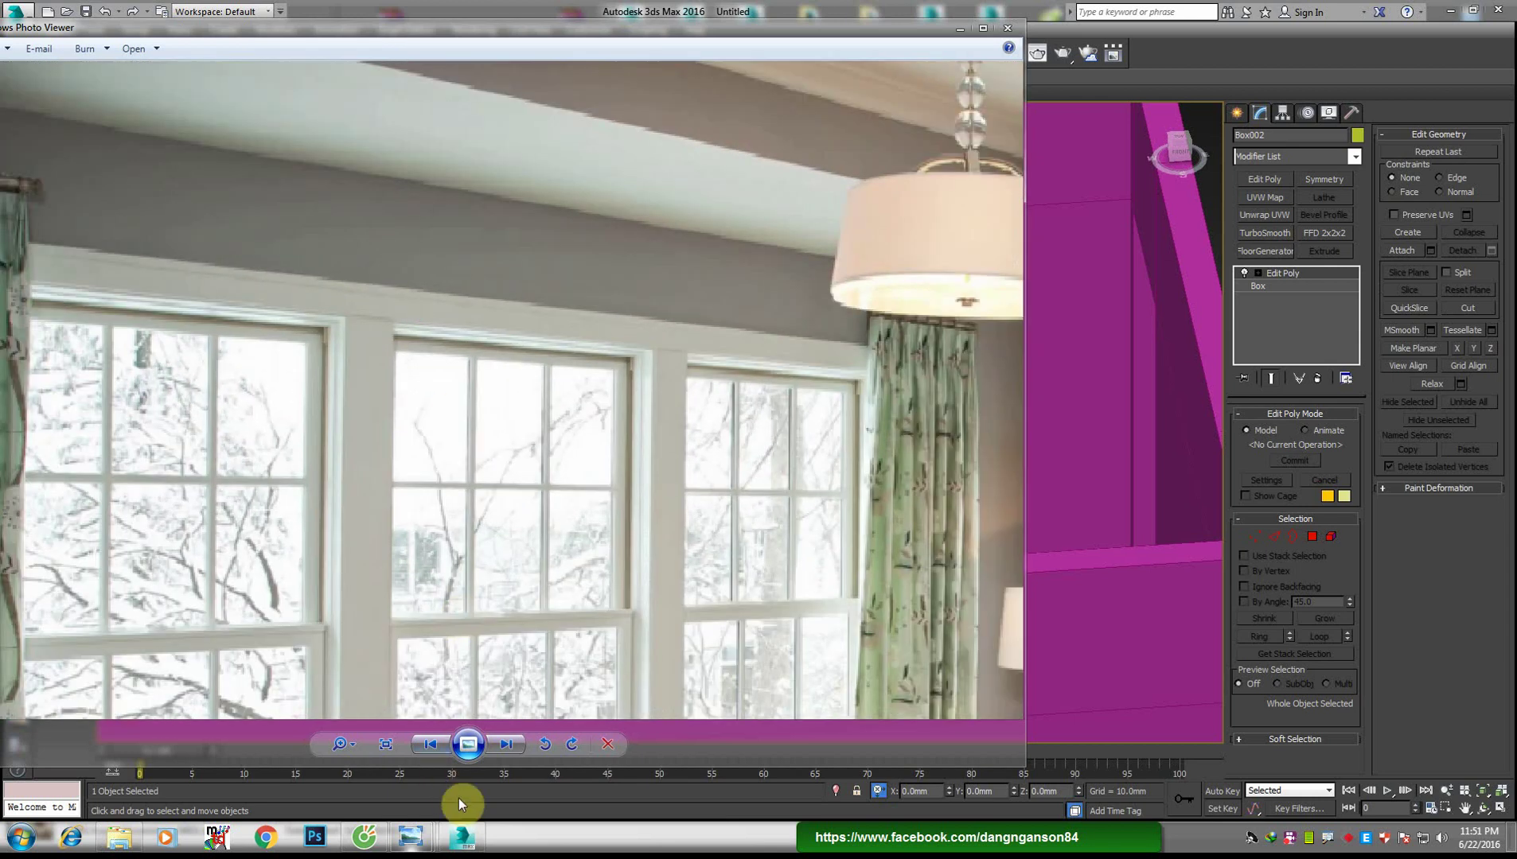
left_click(486, 805)
Ring the top beam's edges and connect them with one lengthwise edge slid to -106
scroll(573, 433, "down", 4)
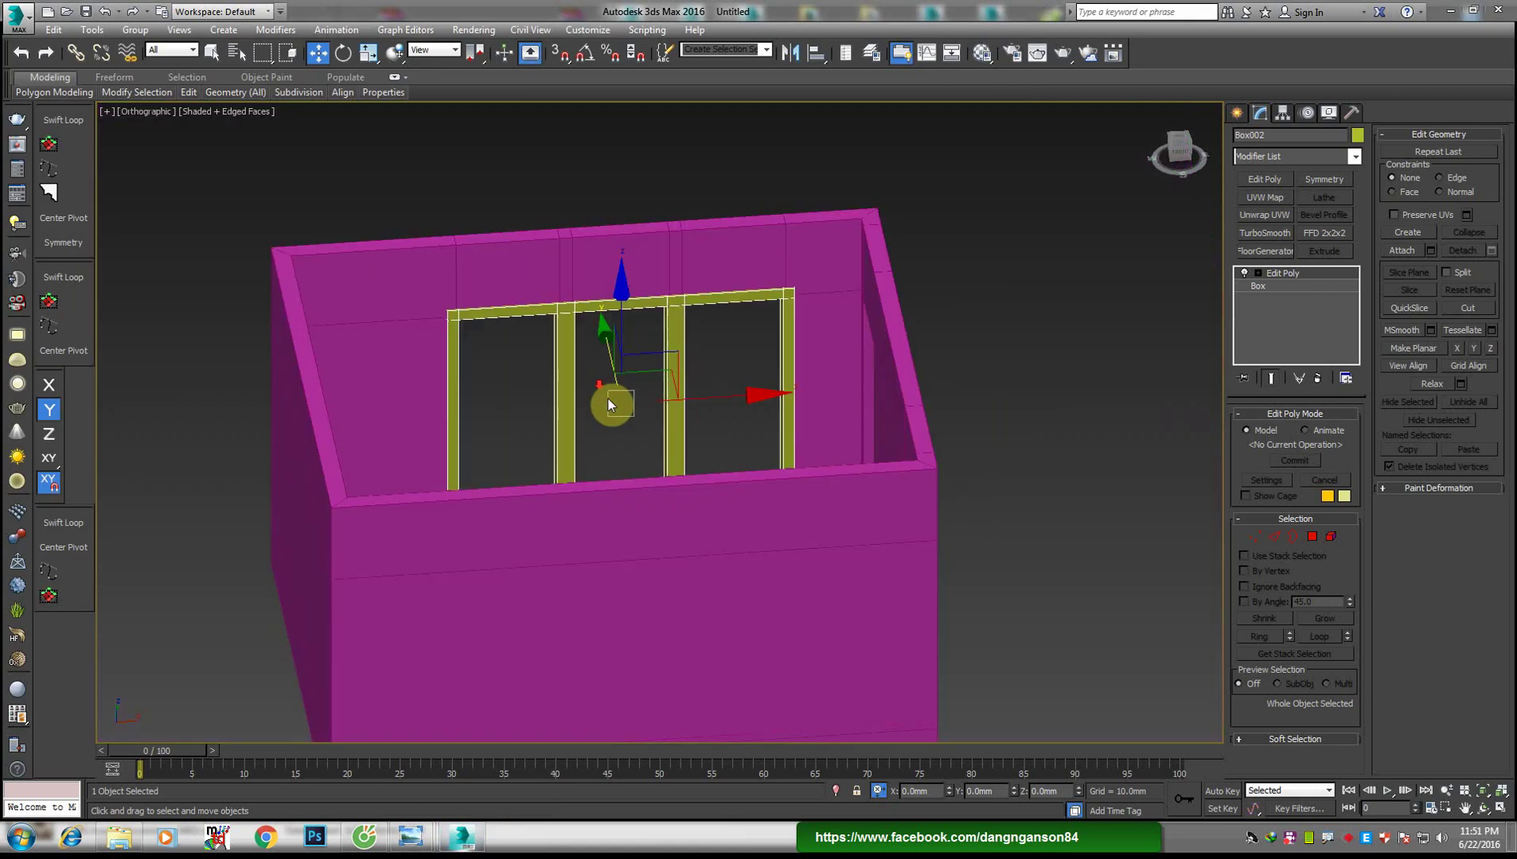
scroll(653, 335, "up", 6)
key("2")
scroll(1047, 257, "up", 2)
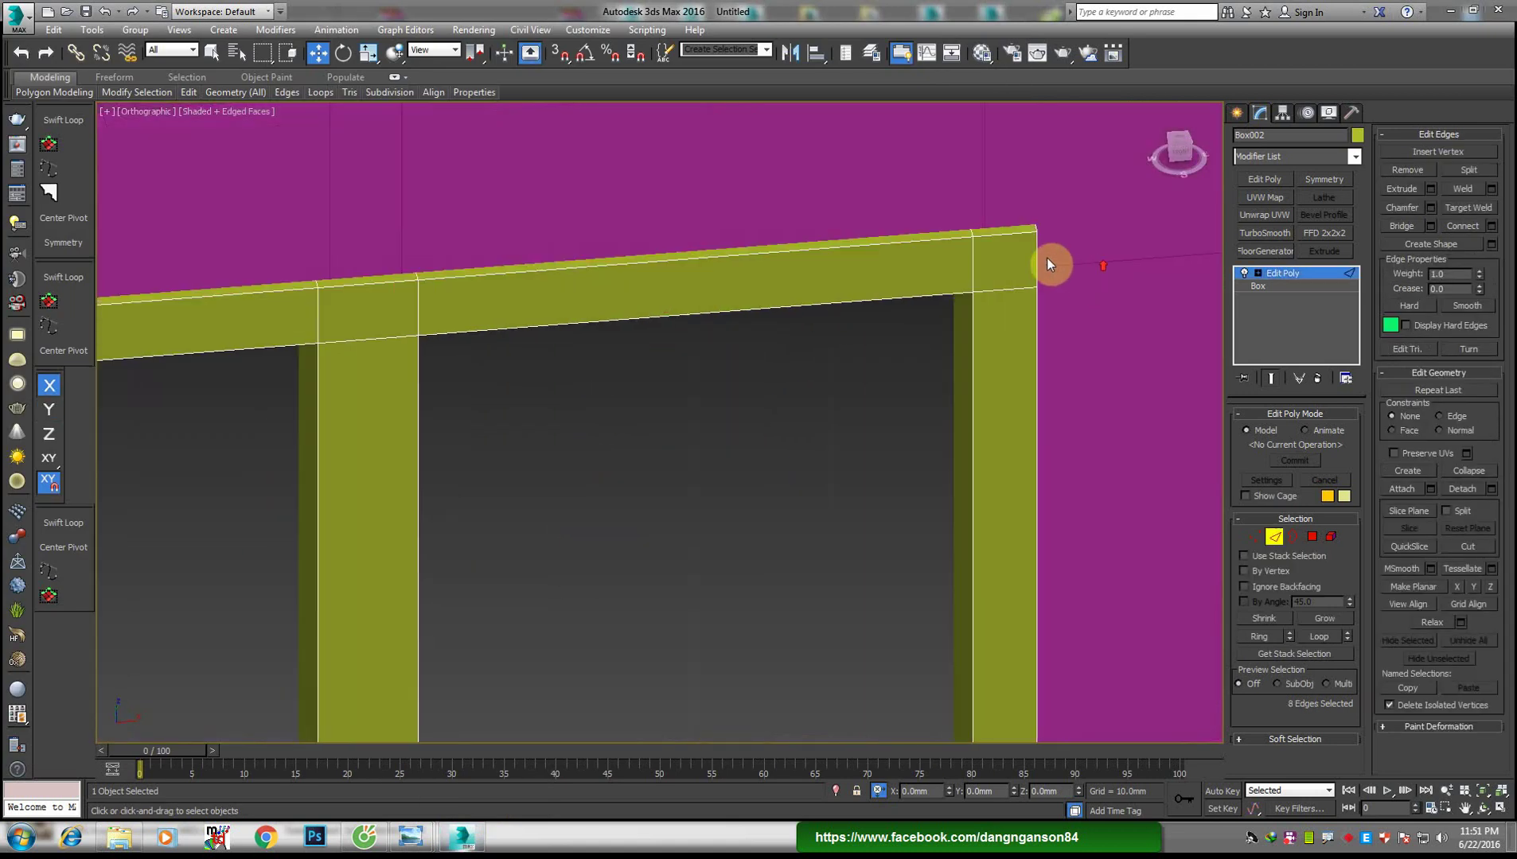
left_click(1039, 253)
left_click(1264, 637)
right_click(791, 459)
left_click(626, 514)
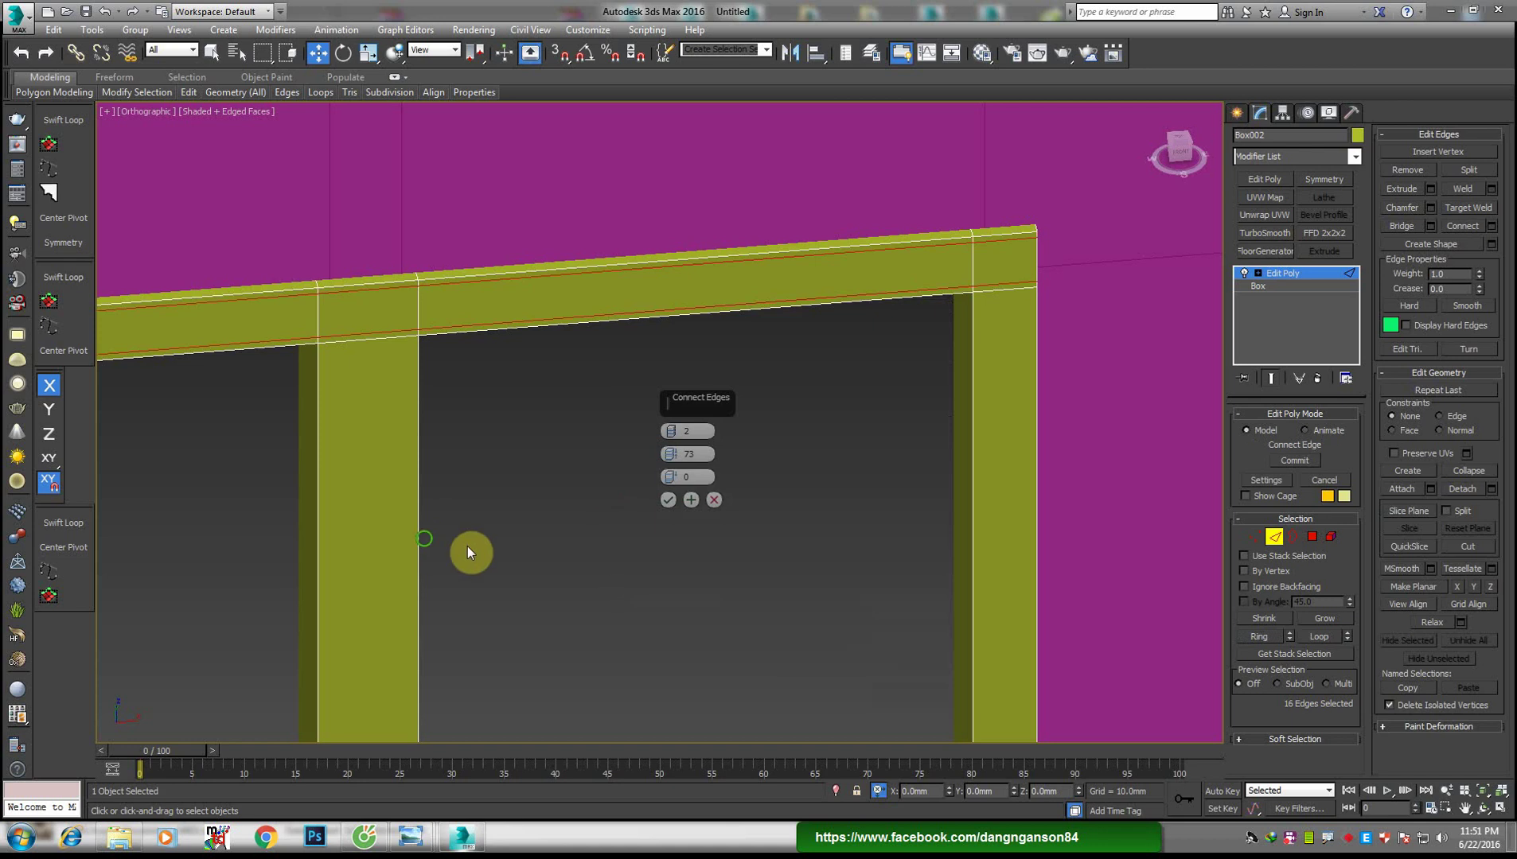
middle_click_drag(467, 546, 569, 570)
left_click_drag(673, 455, 901, 826)
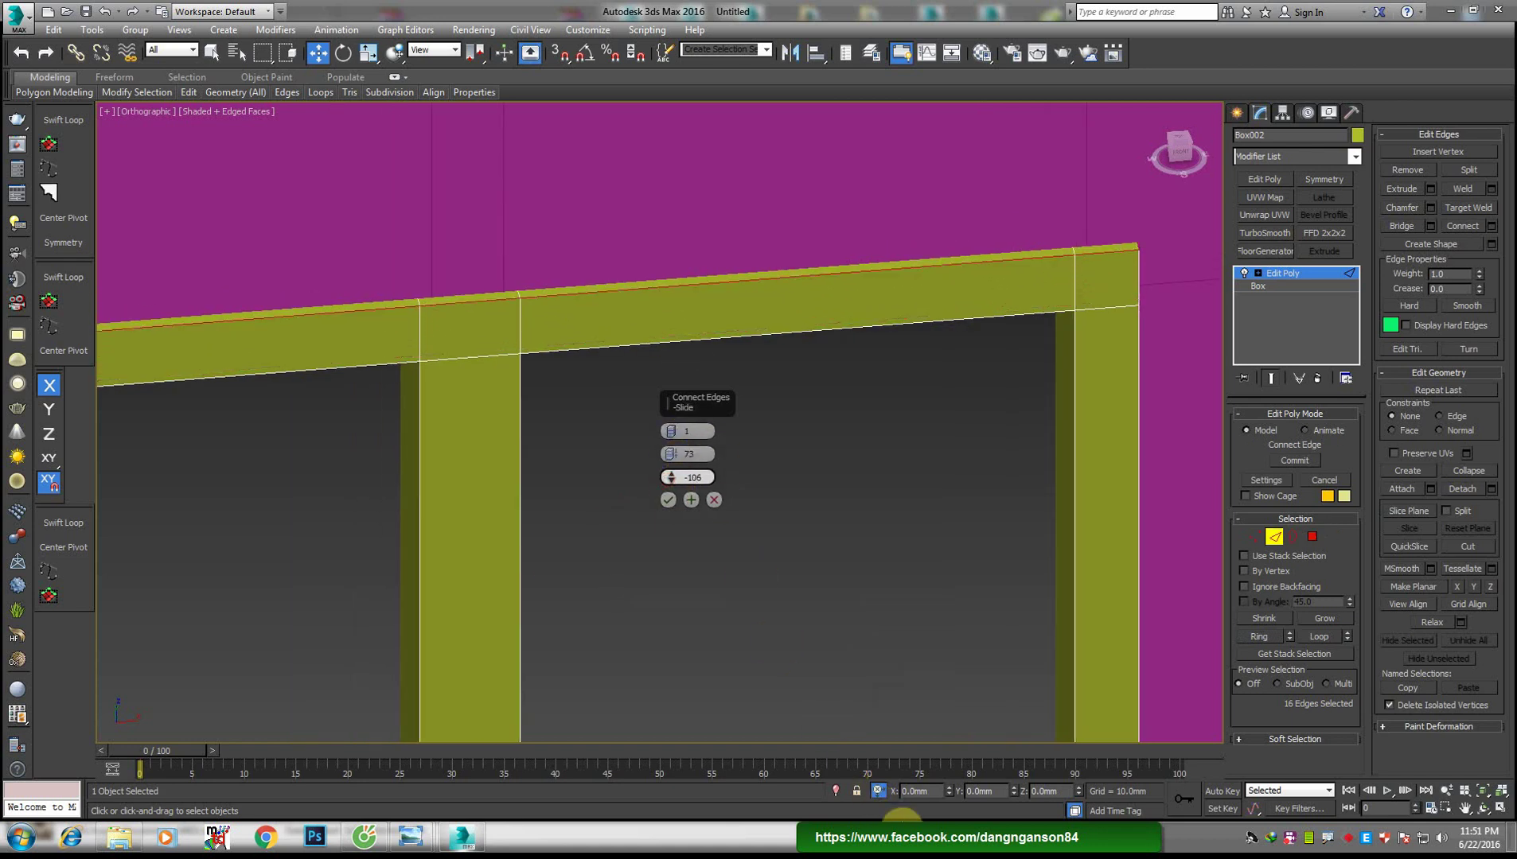
left_click(714, 500)
Select the seven thin strip faces along the top of the beam
middle_click_drag(614, 528, 741, 549)
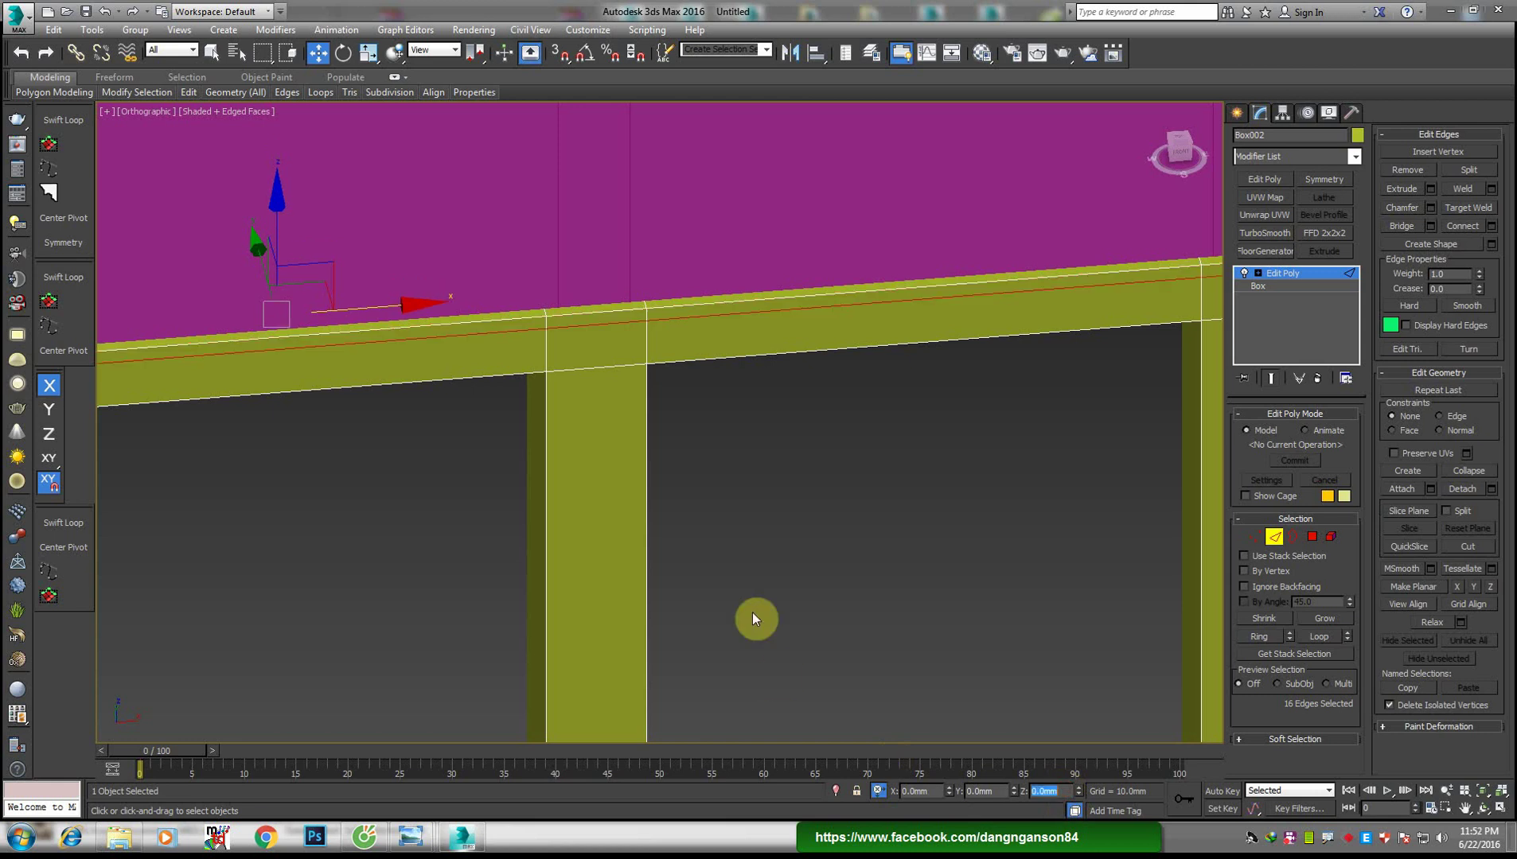
scroll(753, 611, "down", 3)
mouse_move(677, 400)
middle_mouse_down()
mouse_move(900, 641)
mouse_move(828, 648)
middle_mouse_up()
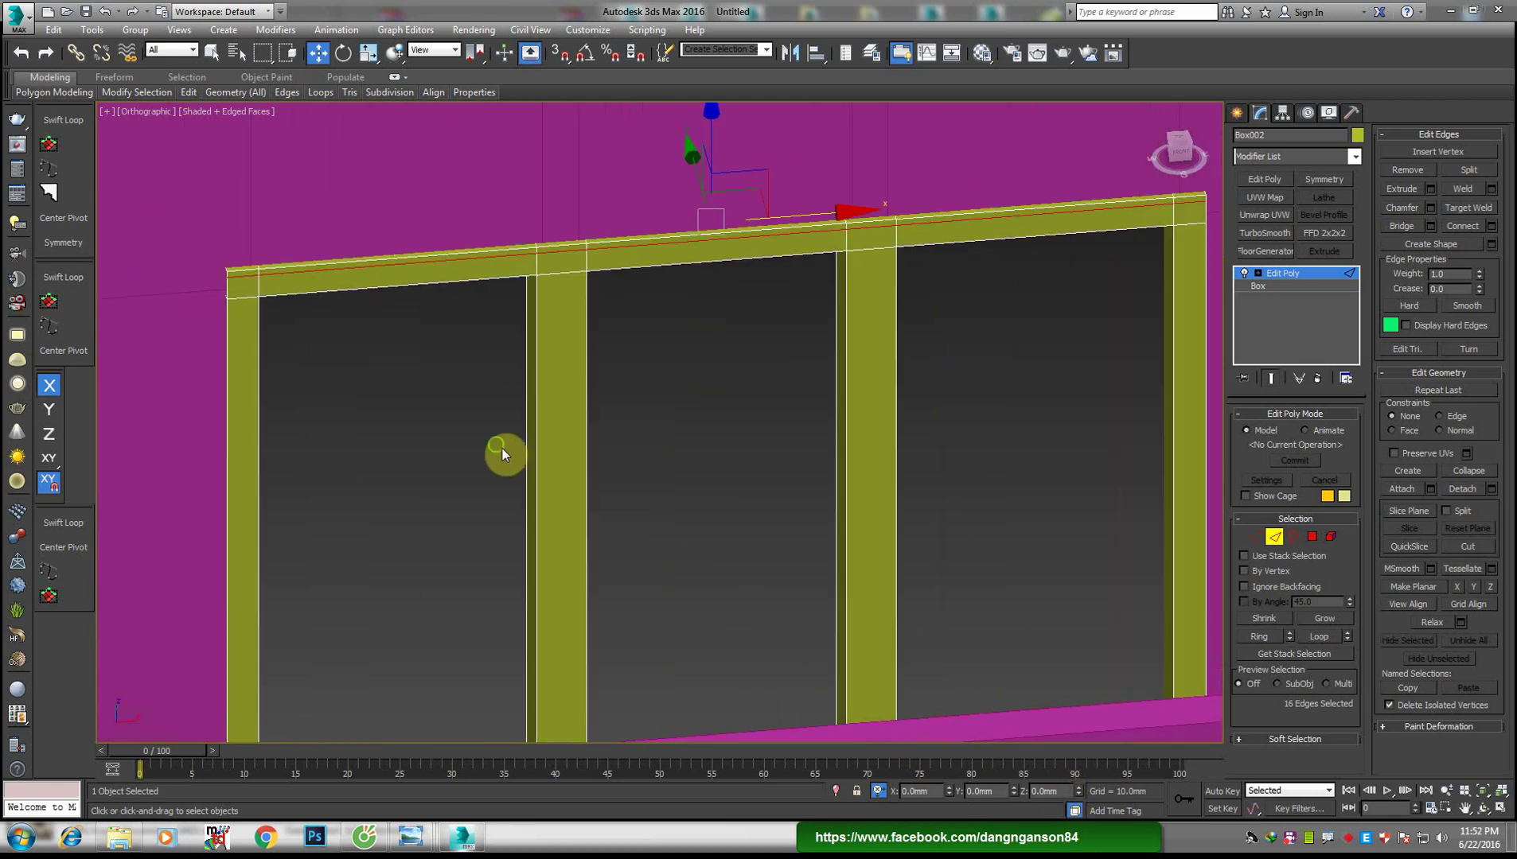
scroll(296, 286, "up", 3)
key("4")
left_click(315, 313)
left_click(751, 297, "ctrl")
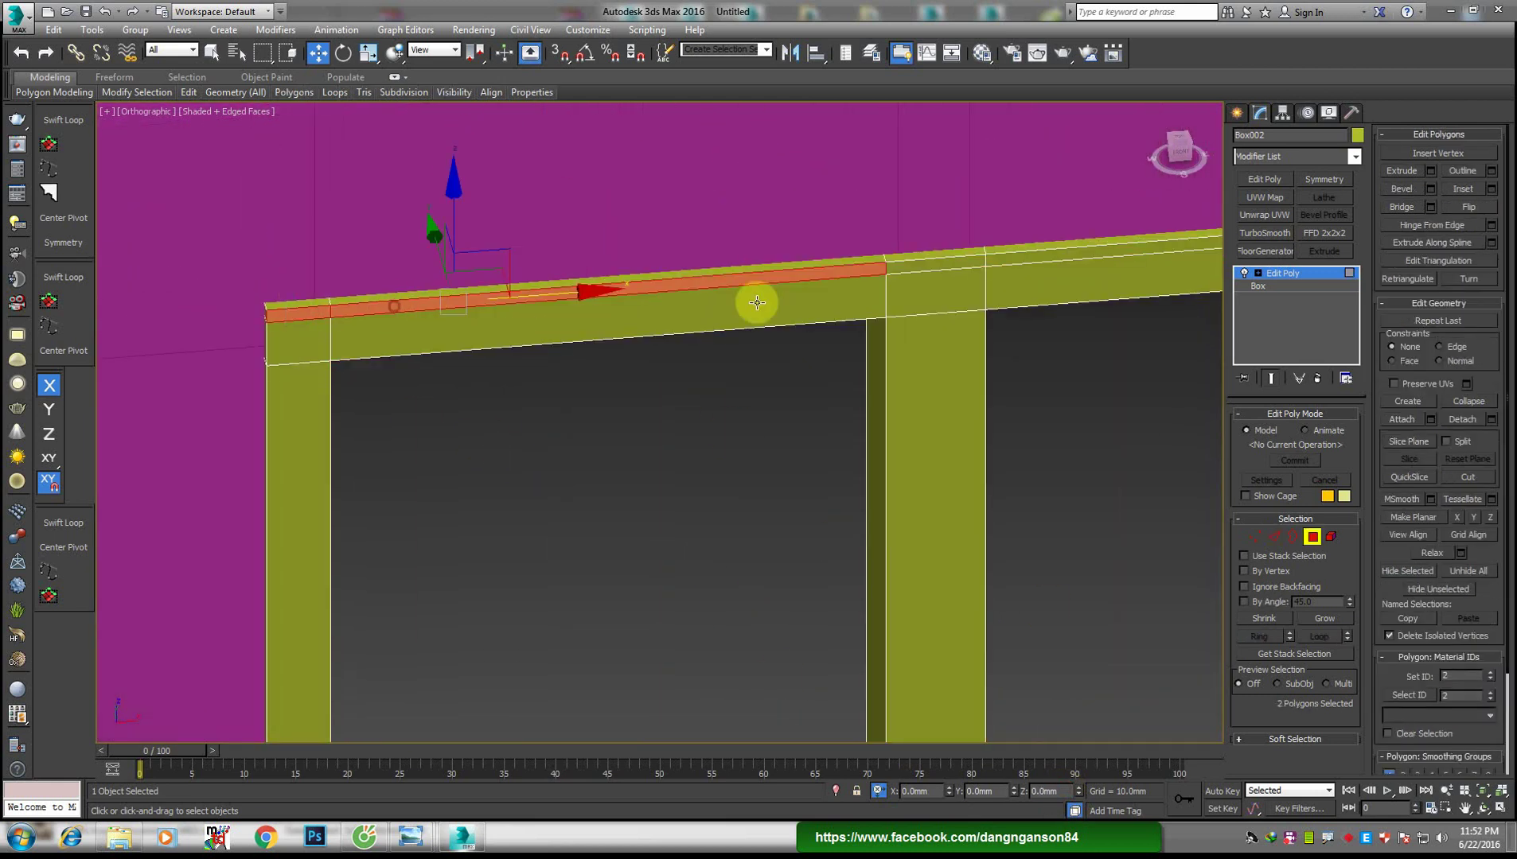
mouse_move(866, 349)
middle_mouse_down()
mouse_move(602, 339)
mouse_move(530, 430)
middle_mouse_up()
left_click(606, 328, "ctrl")
left_click(728, 317, "ctrl")
left_click(525, 427, "ctrl")
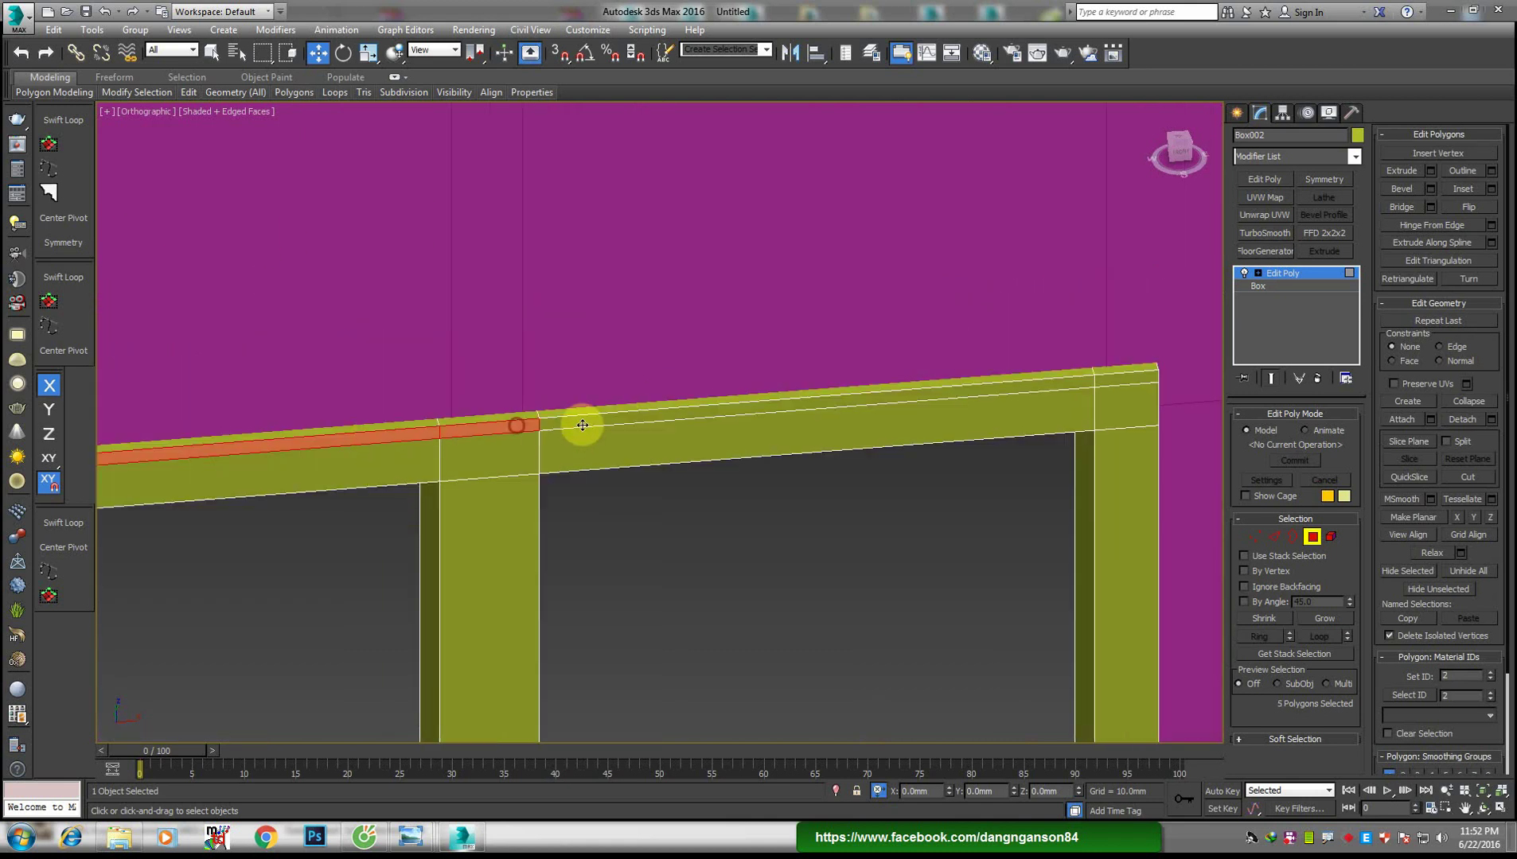
left_click(642, 421, "ctrl")
left_click(1104, 379, "ctrl")
Extrude the selected top strip faces 20 mm outward
right_click(656, 468)
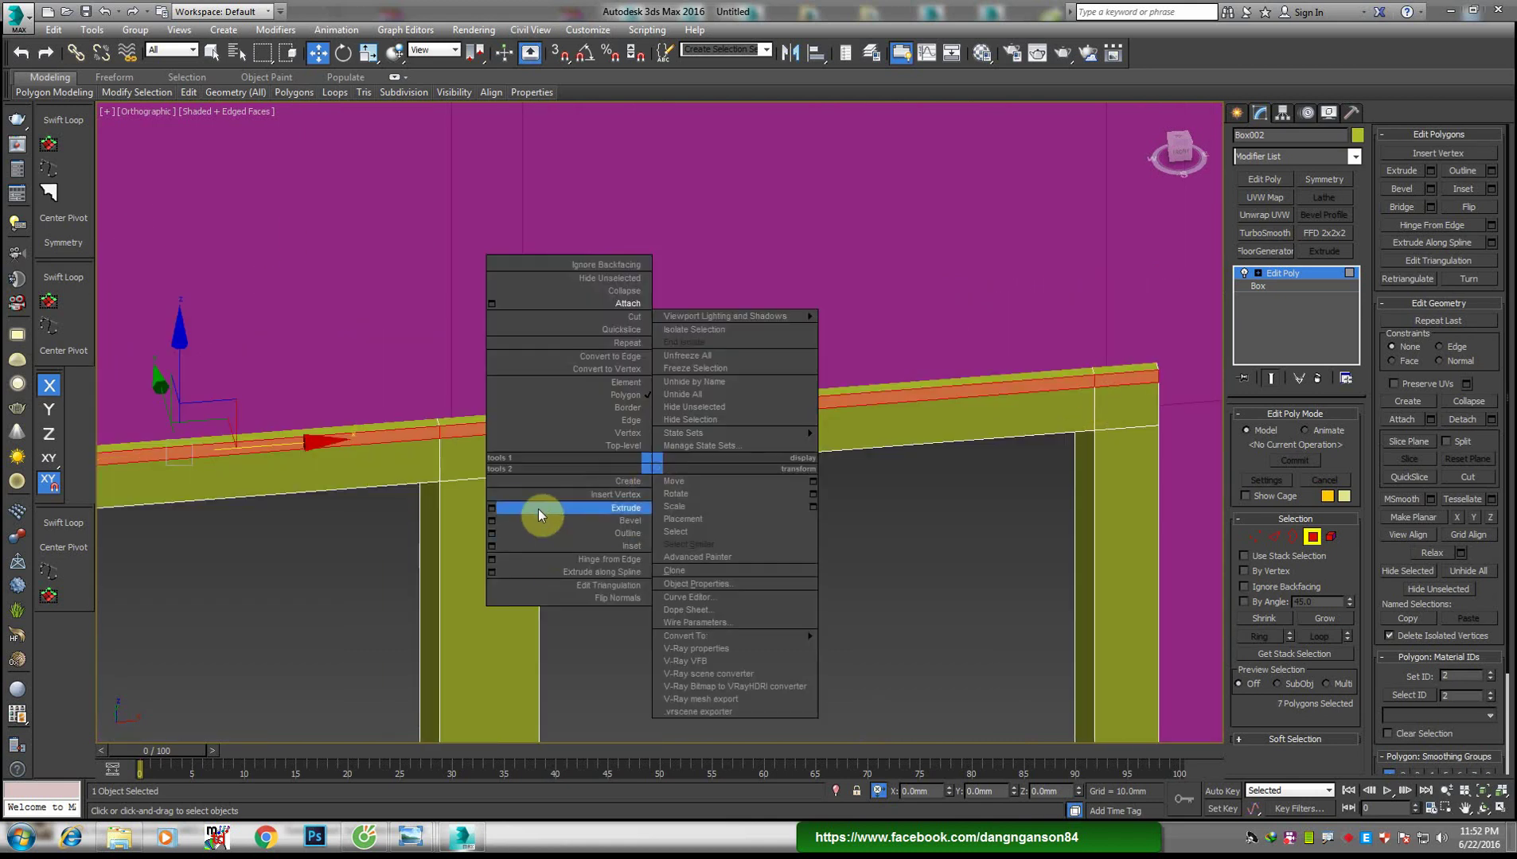
left_click(492, 507)
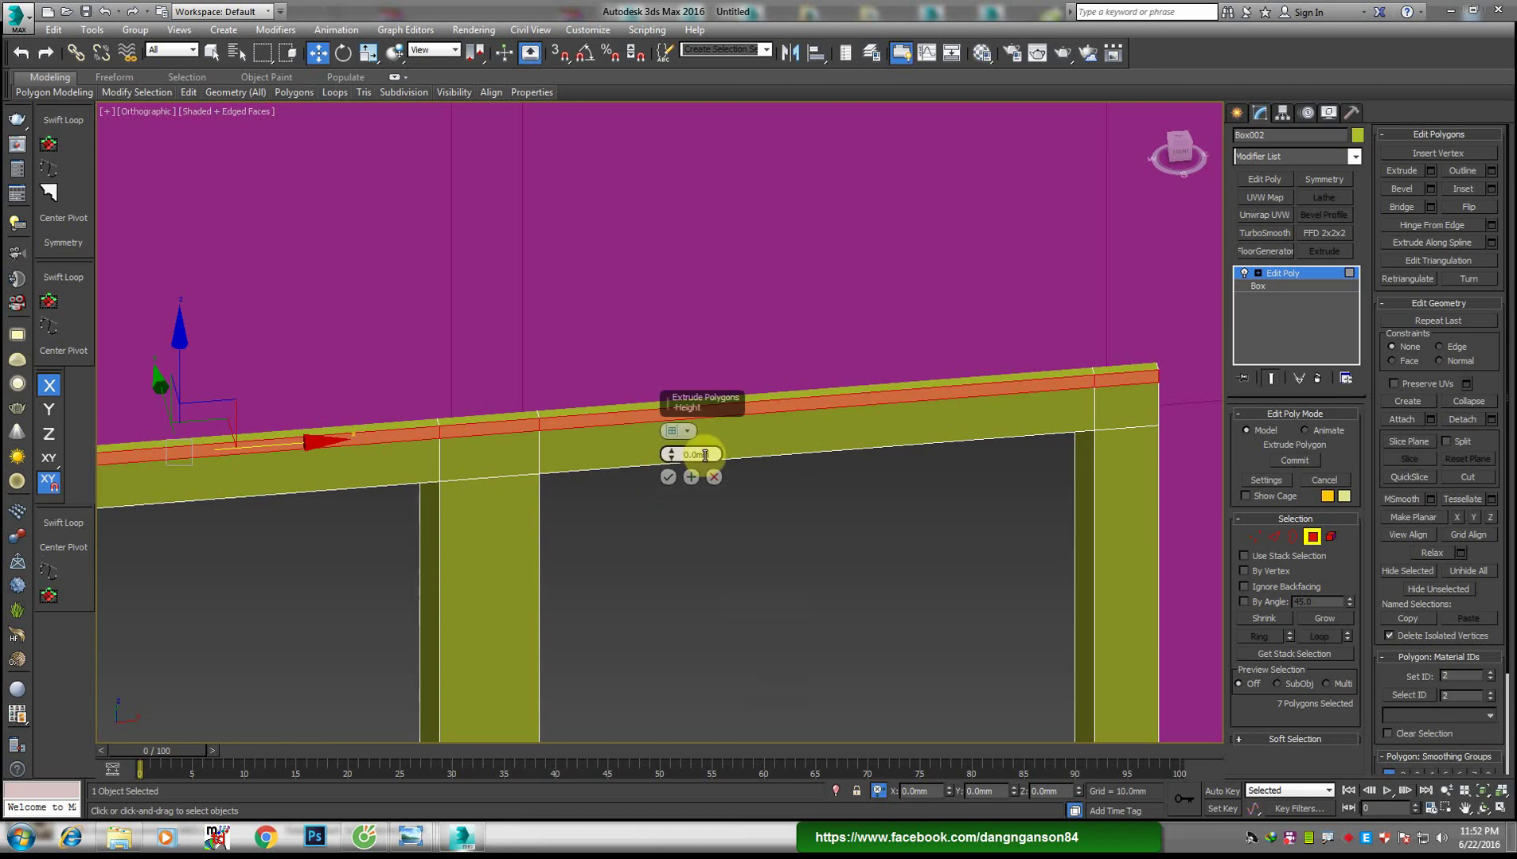
type("20")
key("Return")
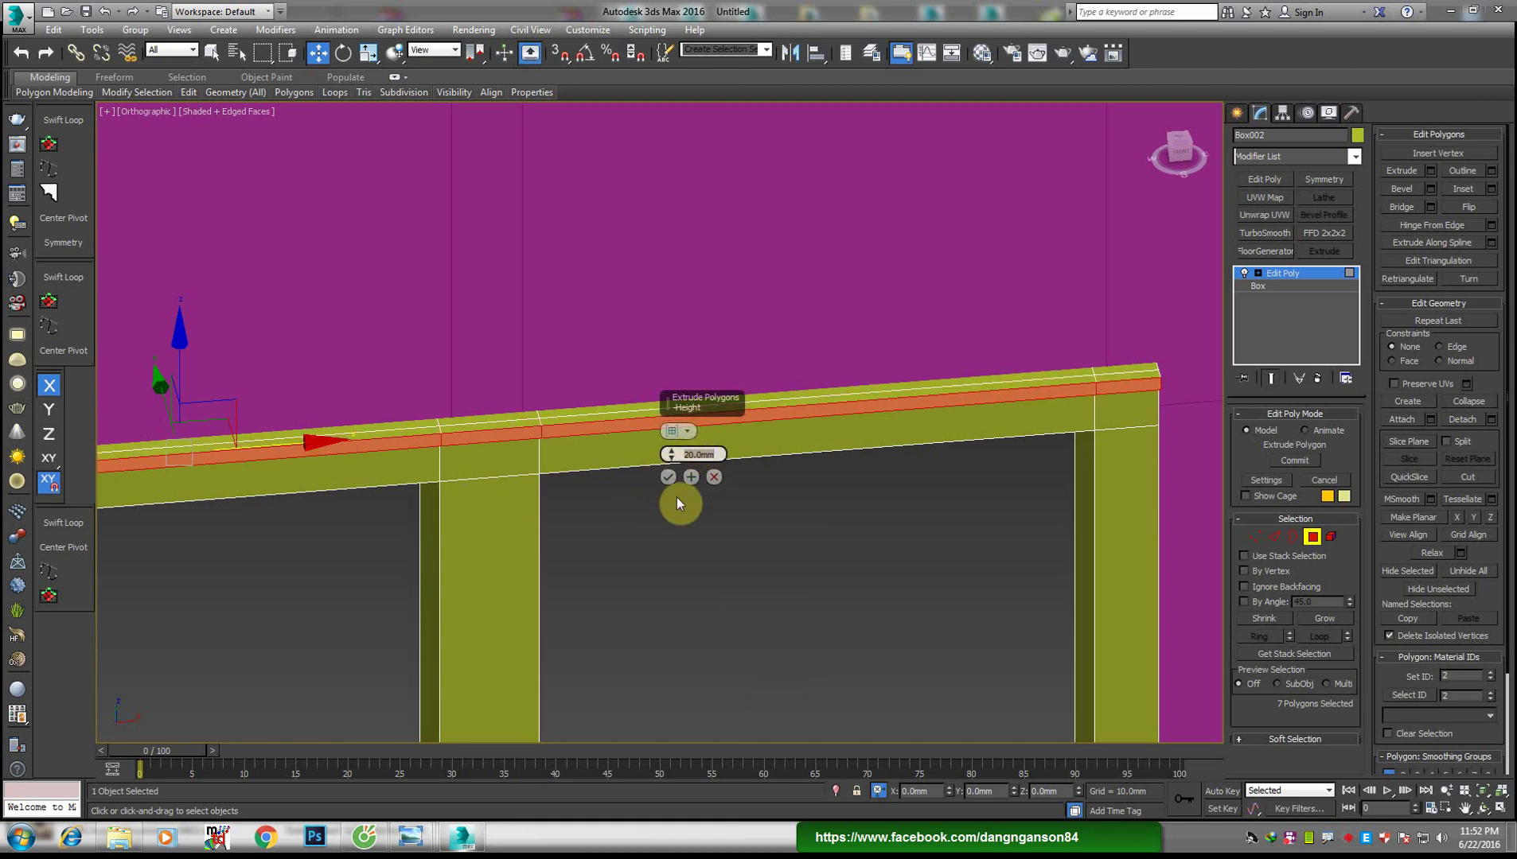
left_click(670, 476)
middle_click_drag(772, 393, 850, 639, "alt")
scroll(850, 639, "down", 5)
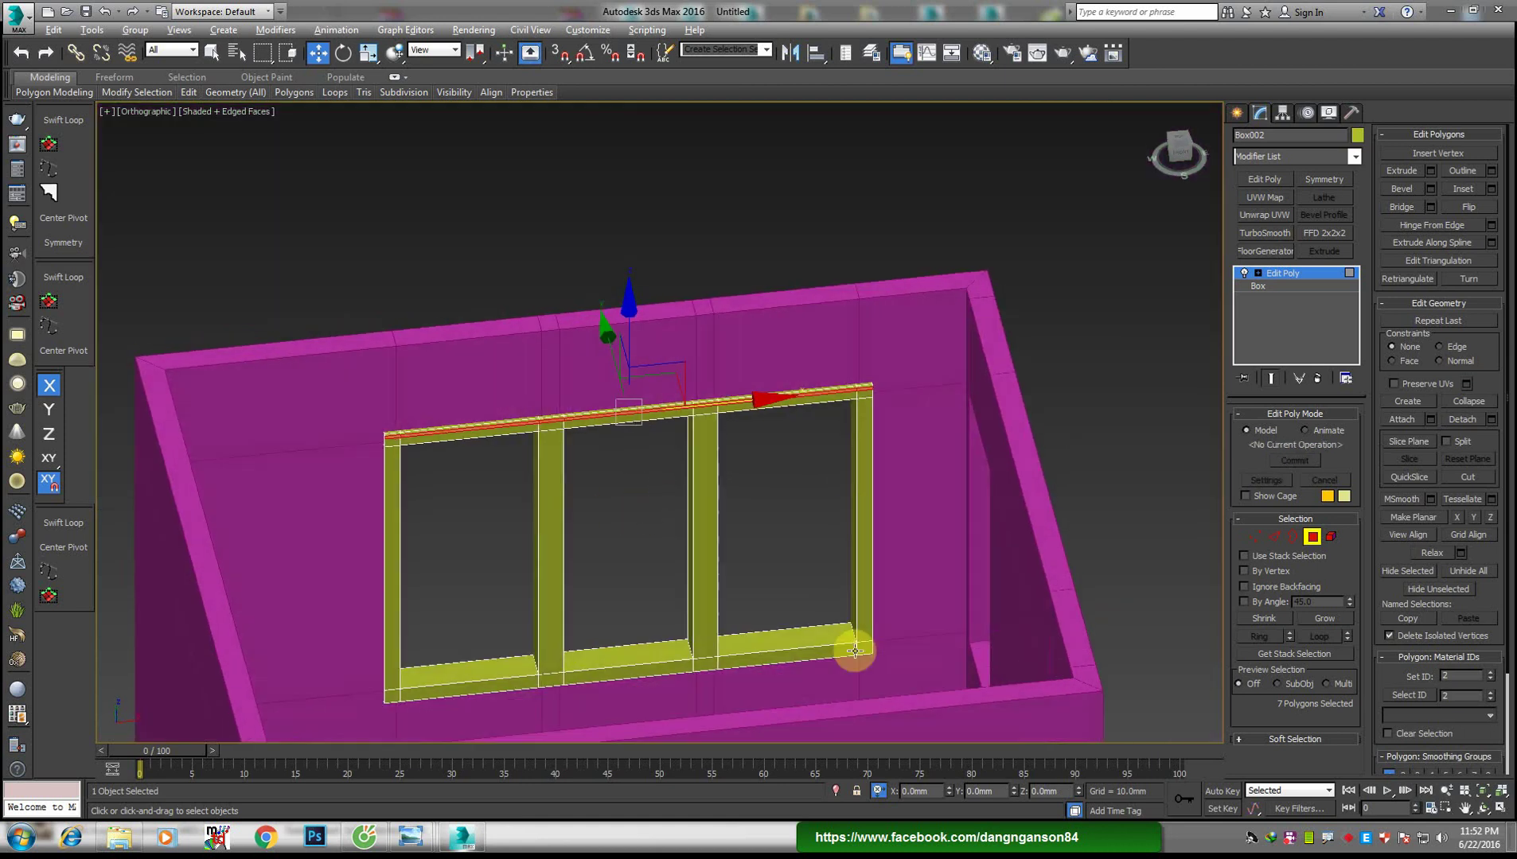
scroll(873, 628, "up", 8)
Connect the ringed sill edges to add a new edge loop along the sill front
scroll(873, 628, "up", 4)
left_click(889, 614)
key("2")
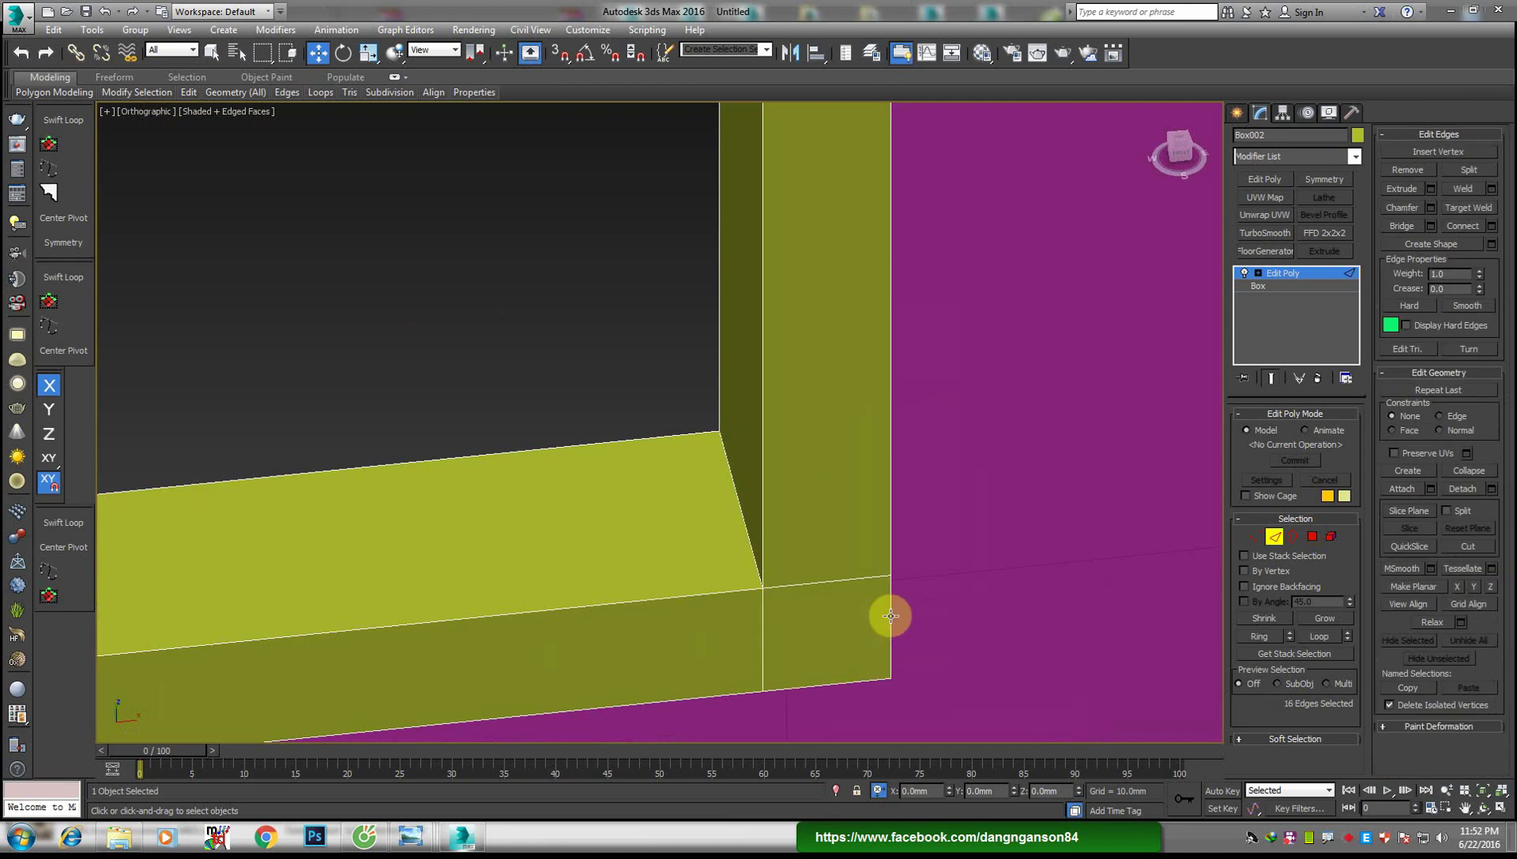
left_click(890, 617)
left_click(1271, 637)
right_click(898, 633)
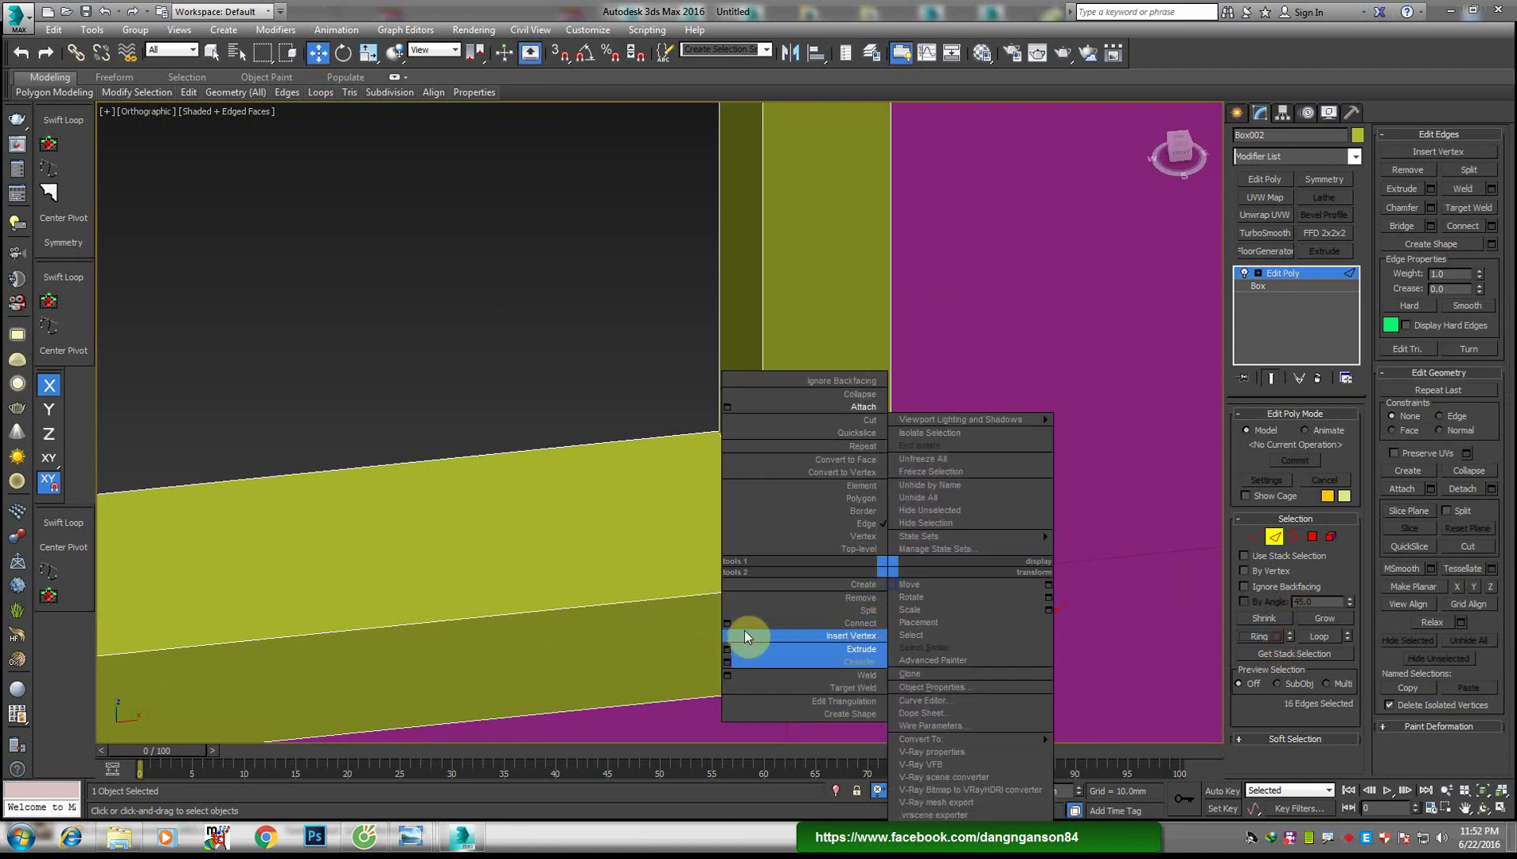
left_click(730, 625)
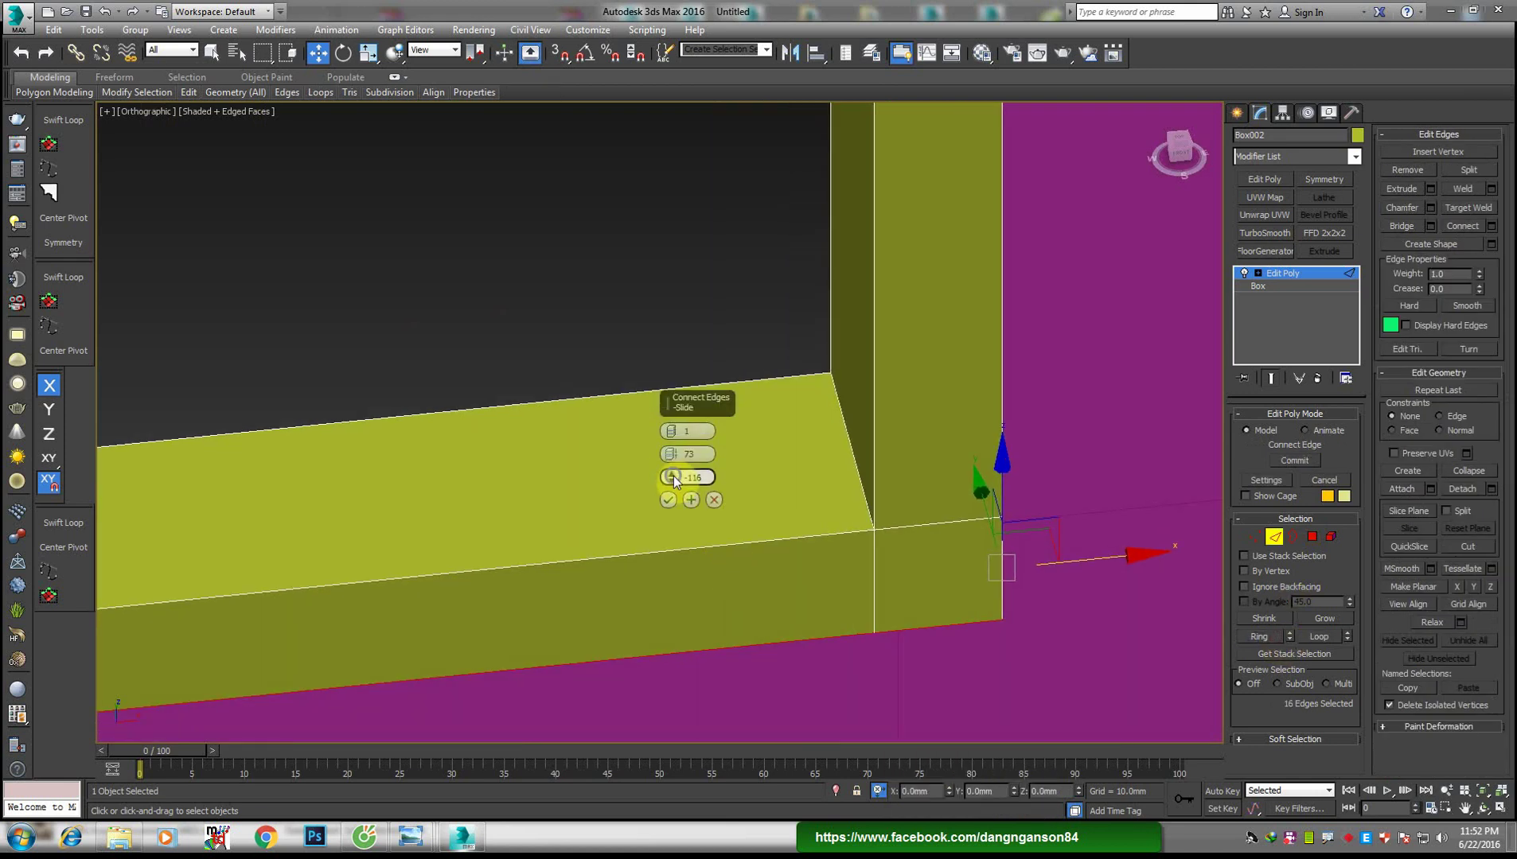
left_click_drag(673, 477, 726, 112)
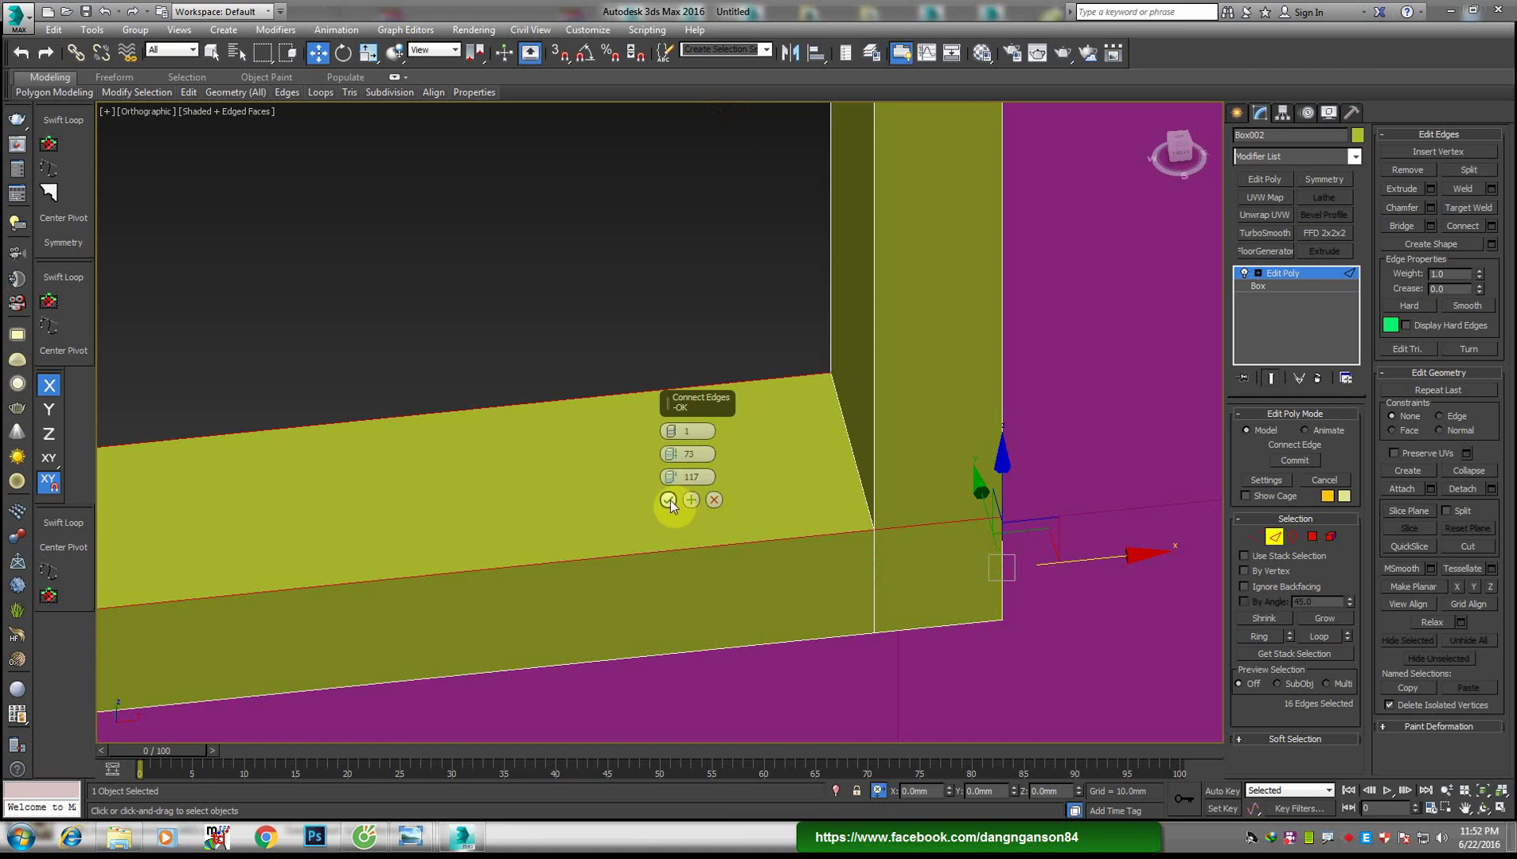
left_click(669, 500)
Shift the new sill edge loop slightly down by editing its vertical offset
scroll(787, 518, "down", 5)
middle_click_drag(787, 518, 524, 538, "alt")
scroll(524, 538, "up", 5)
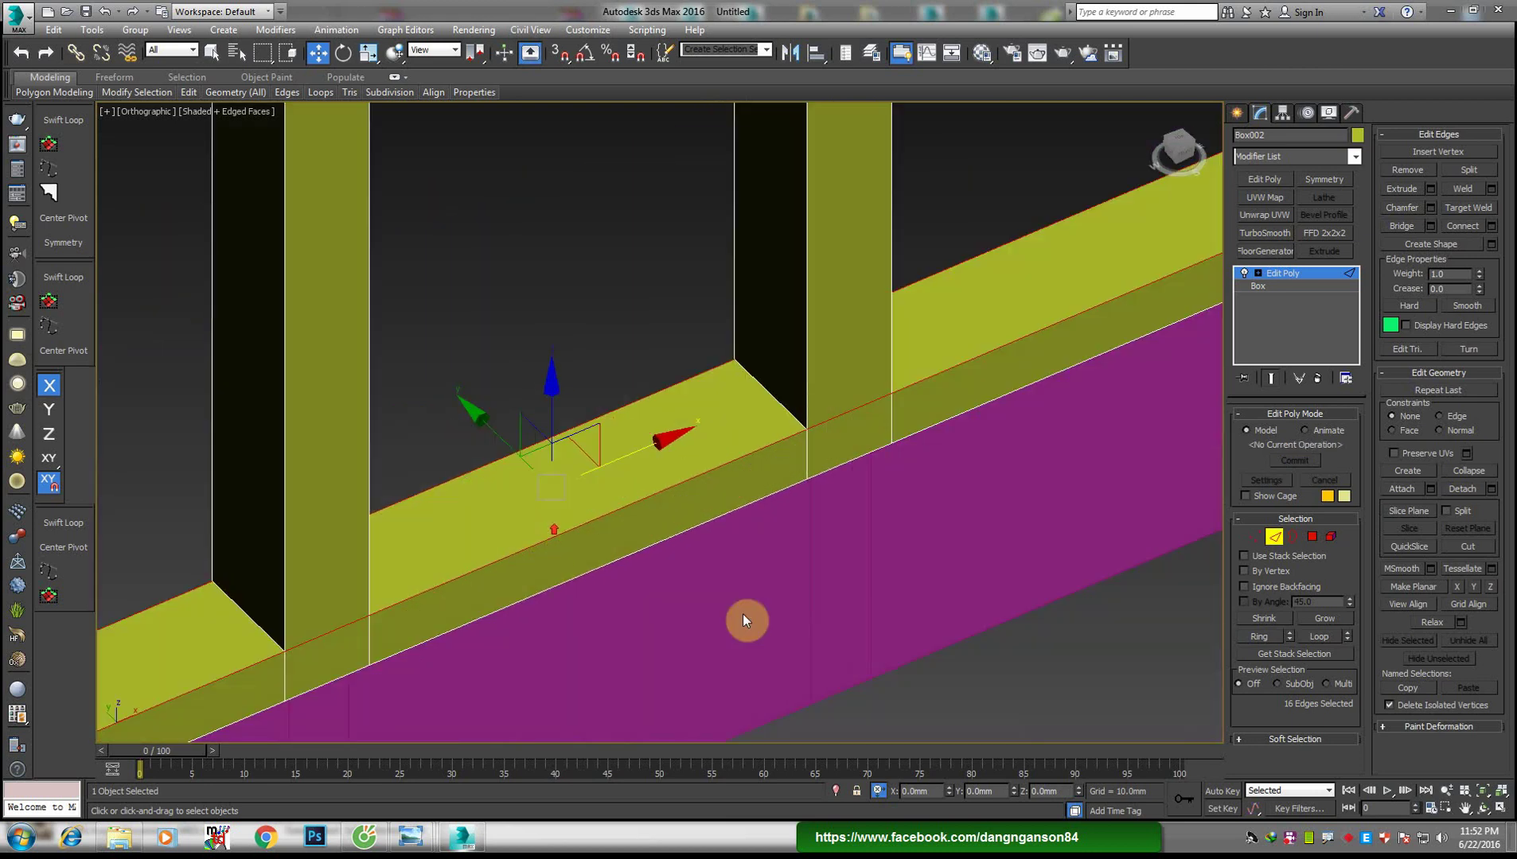
double_click(1038, 791)
key("Return")
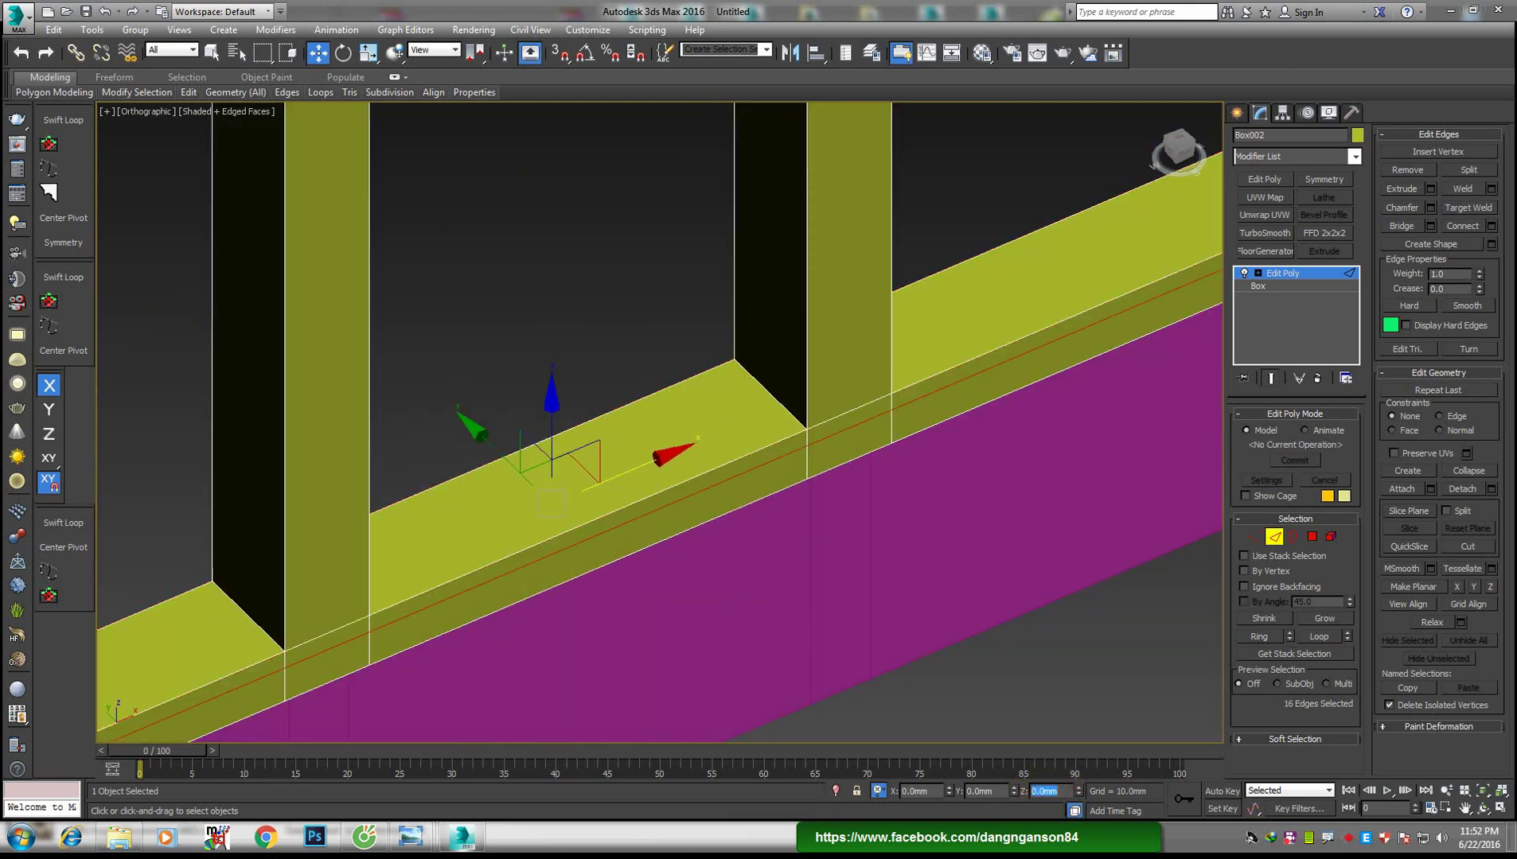
scroll(708, 543, "down", 4)
middle_click_drag(758, 539, 694, 551, "alt")
scroll(693, 552, "up", 3)
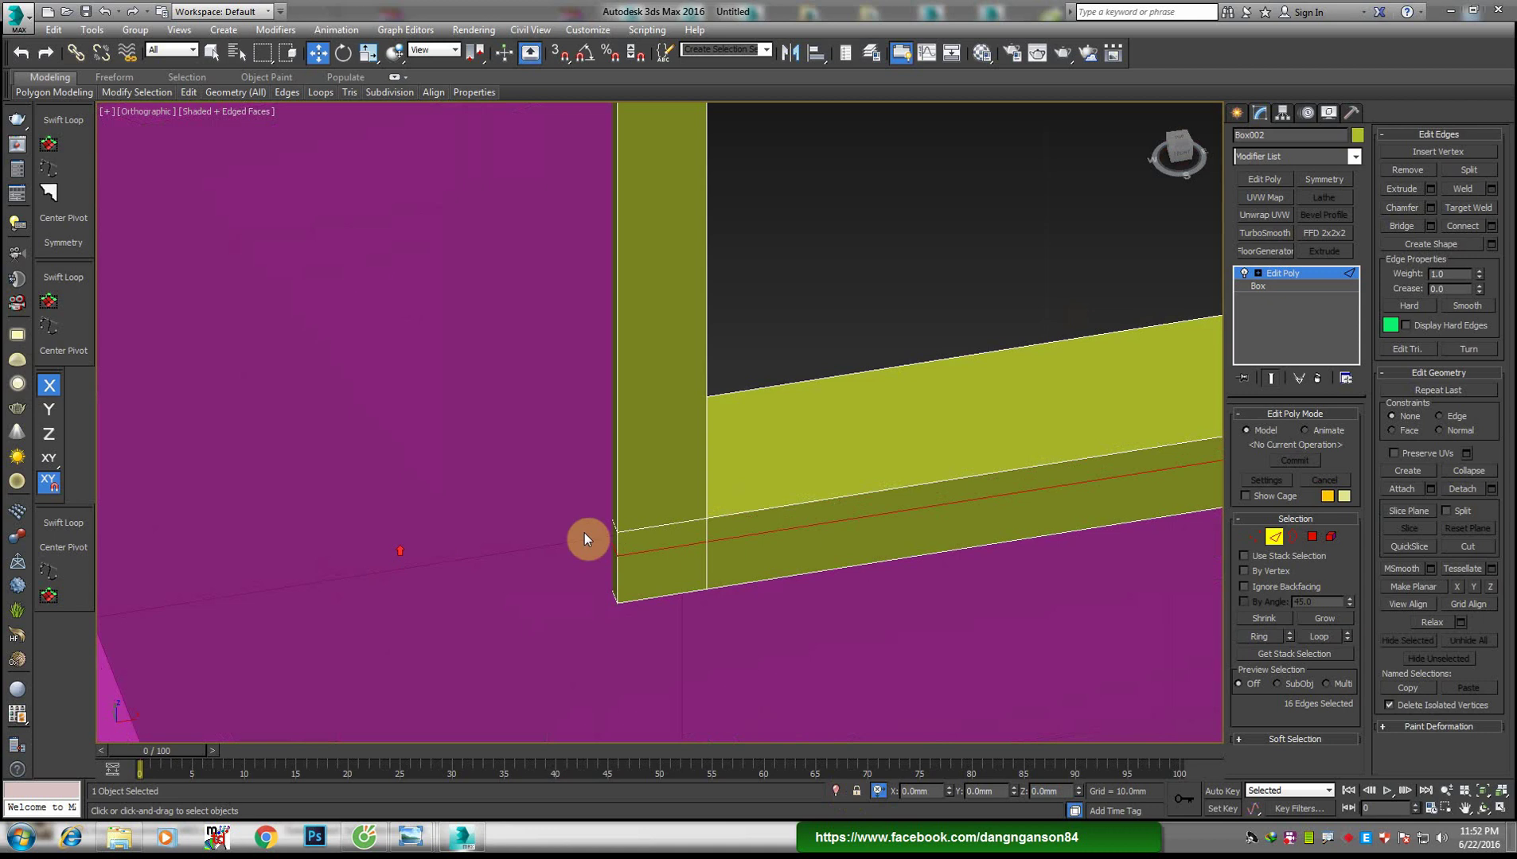
scroll(585, 538, "up", 3)
Select the seven strip faces running along the sill front
key("4")
left_click(557, 575)
left_click(643, 574, "ctrl")
scroll(643, 574, "down", 3)
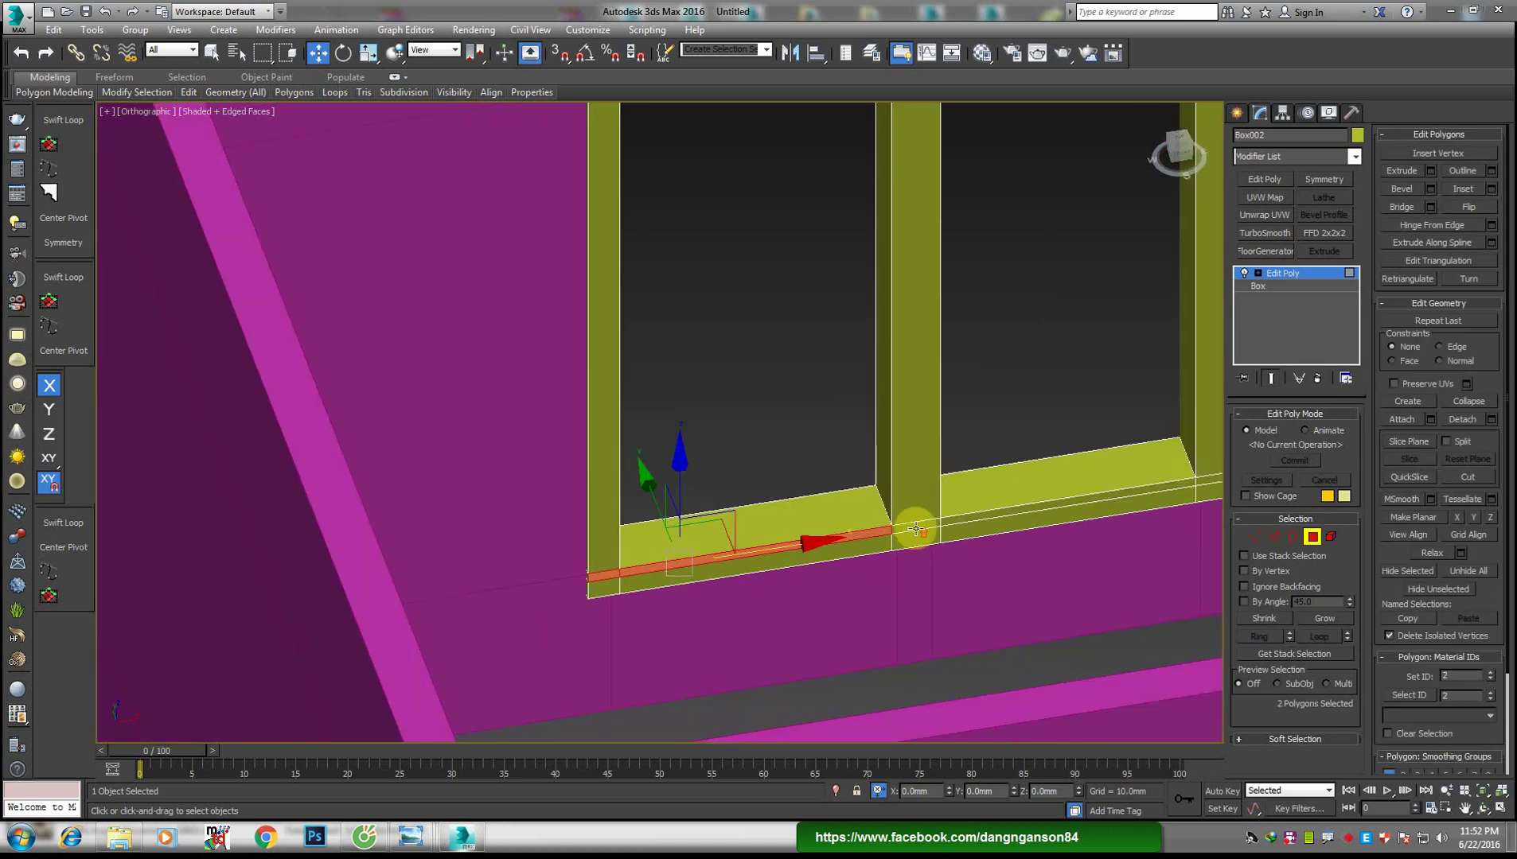
scroll(914, 530, "up", 3)
left_click(931, 526, "ctrl")
left_click(1037, 508, "ctrl")
scroll(1097, 515, "down", 2)
scroll(484, 629, "up", 1)
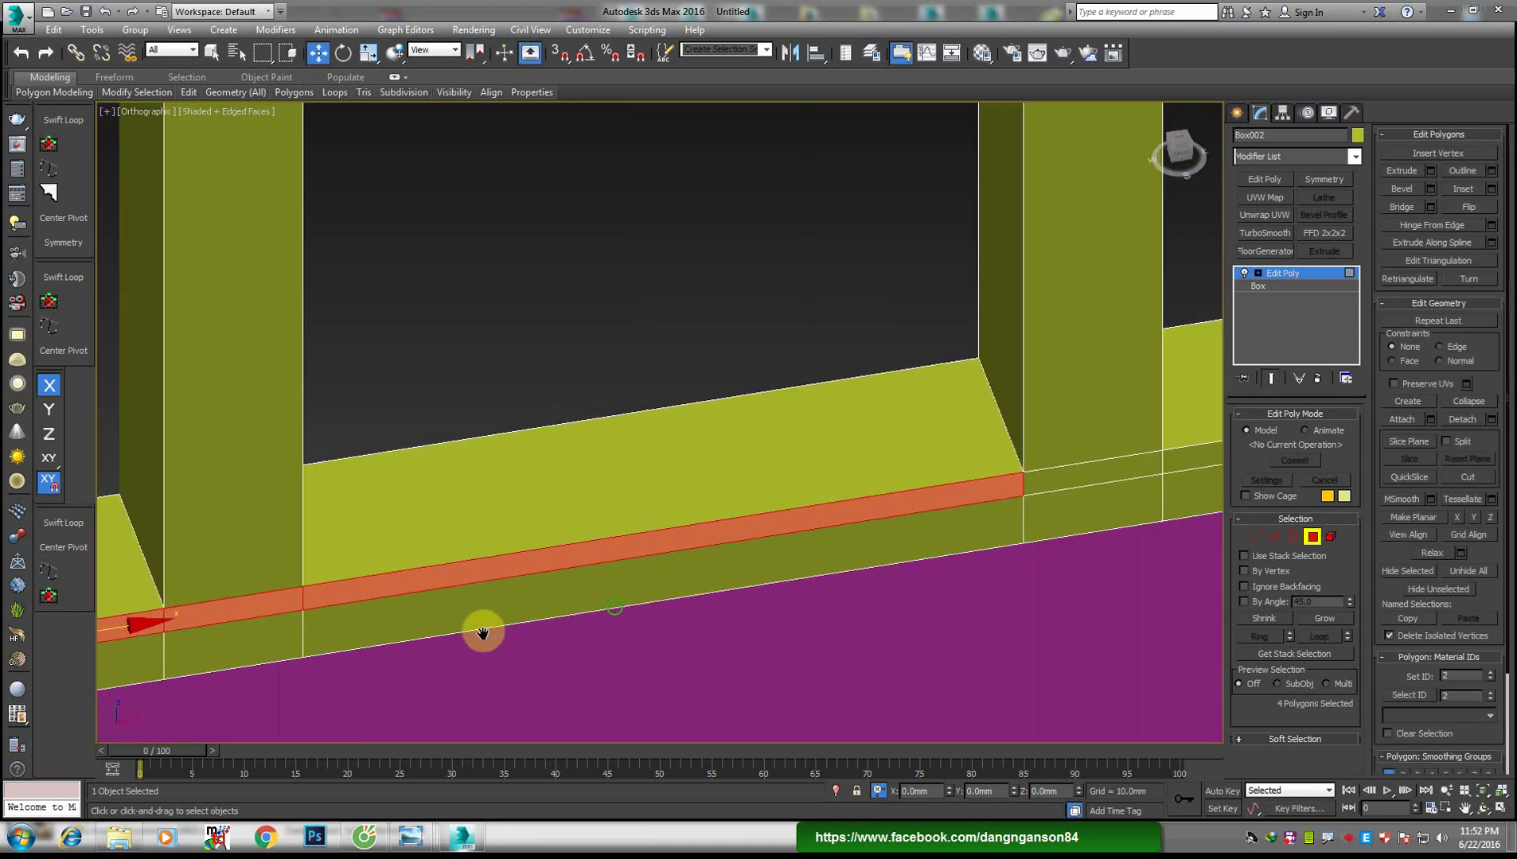
scroll(899, 514, "up", 3)
left_click(899, 514, "ctrl")
left_click(991, 491, "ctrl")
scroll(991, 491, "down", 3)
scroll(1103, 503, "up", 3)
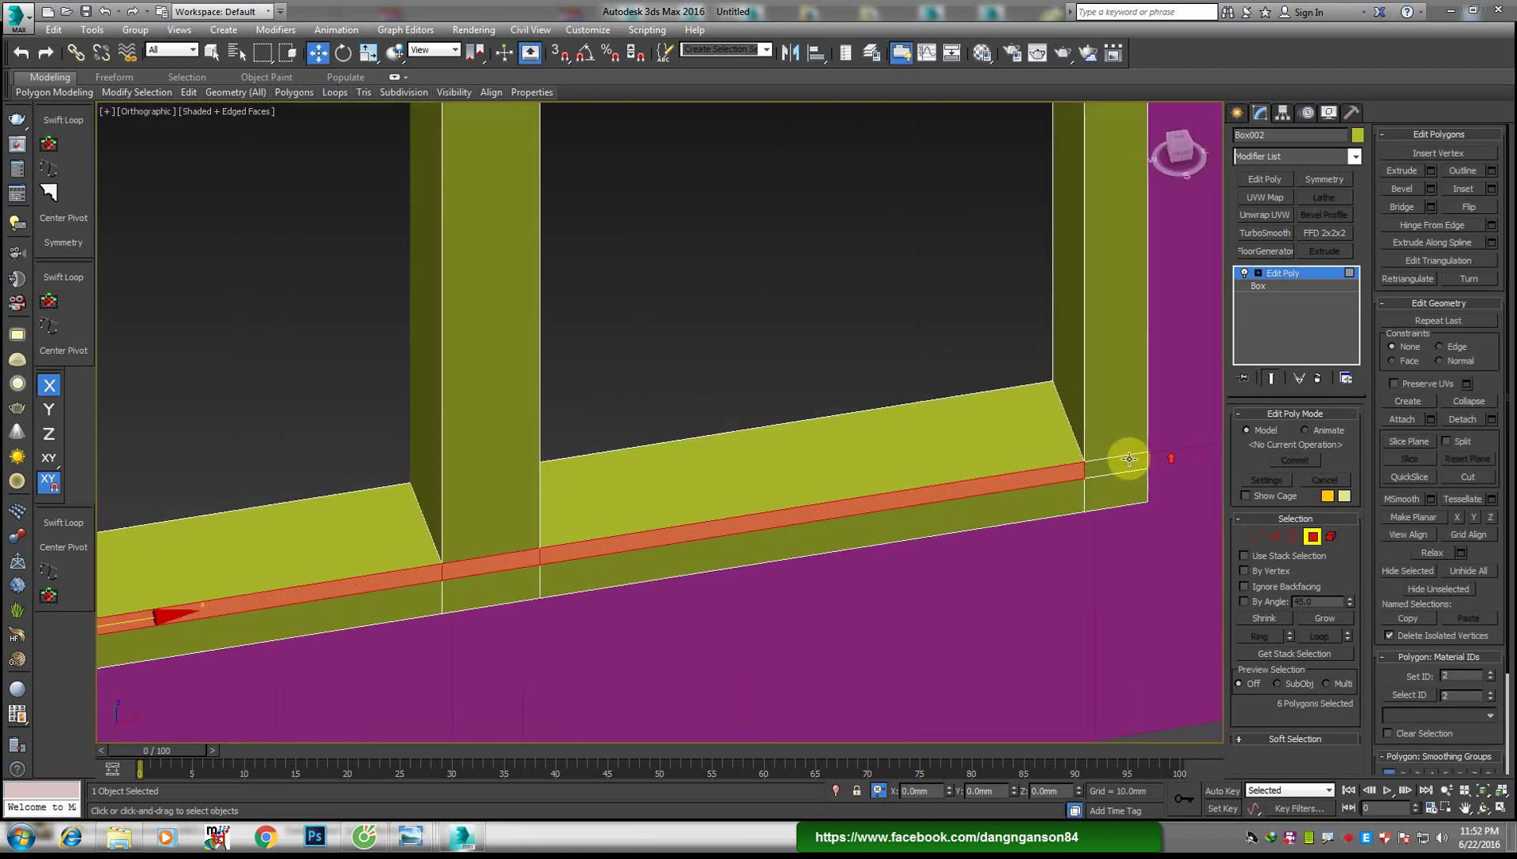
left_click(1126, 460, "ctrl")
Extrude the sill strip faces outward about 20 mm into a thin ledge
right_click(912, 508)
left_click(751, 548)
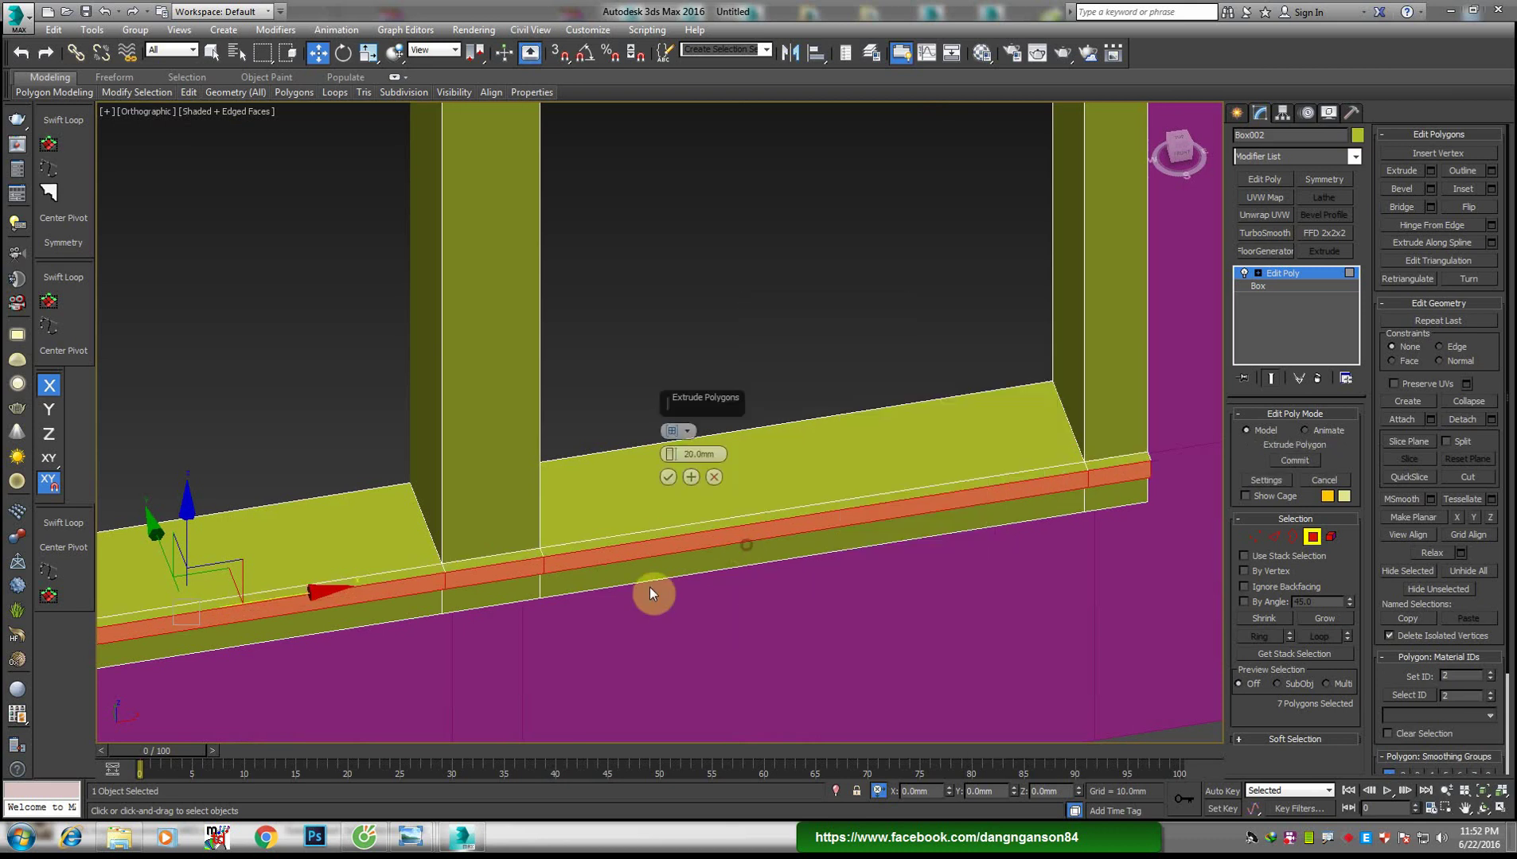
middle_click_drag(576, 541, 622, 517, "alt")
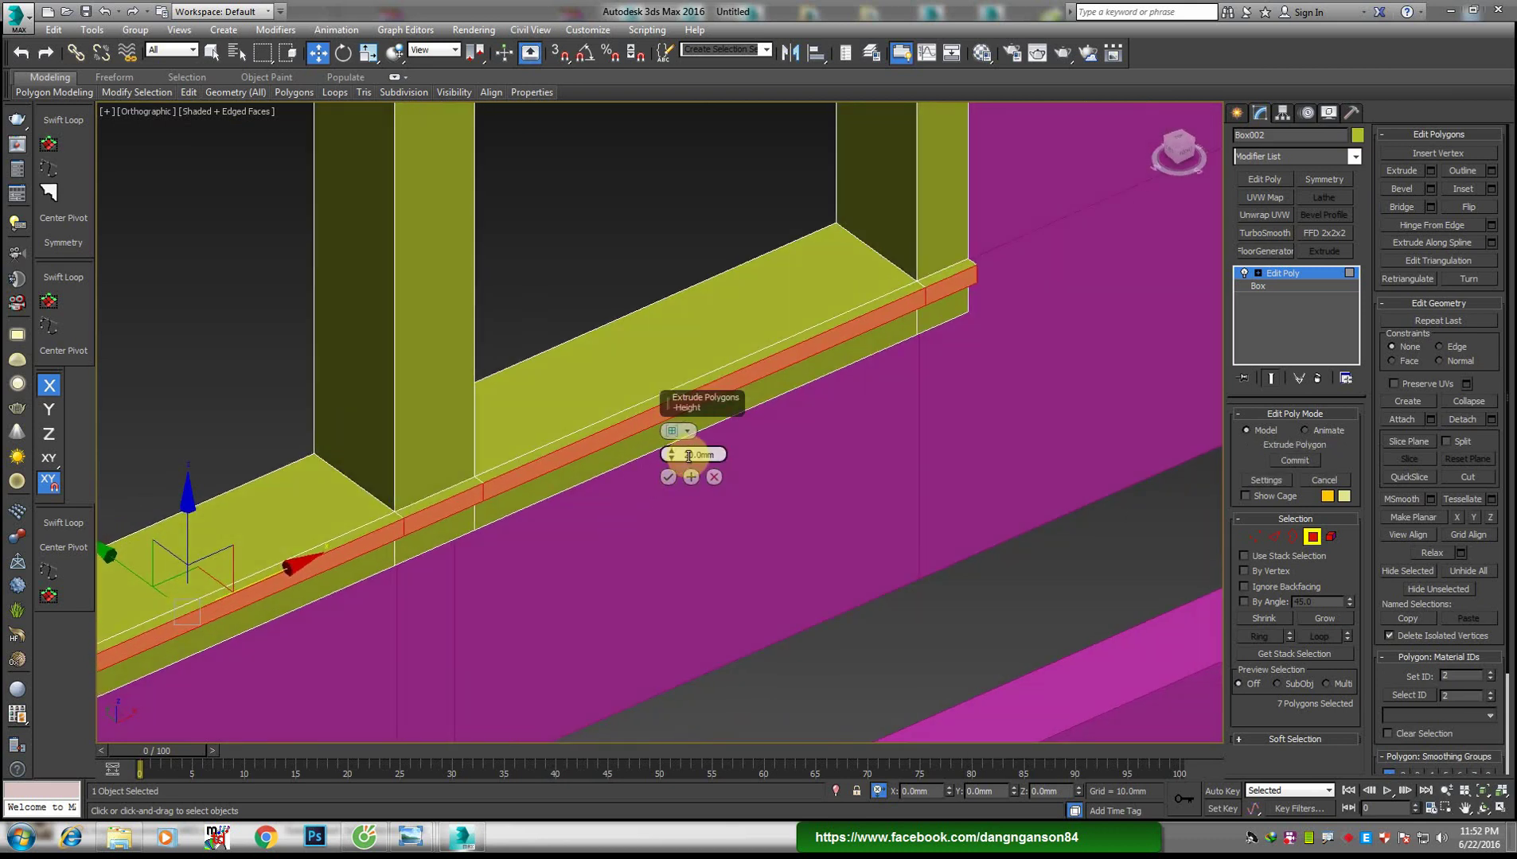
mouse_move(409, 838)
left_click(478, 752)
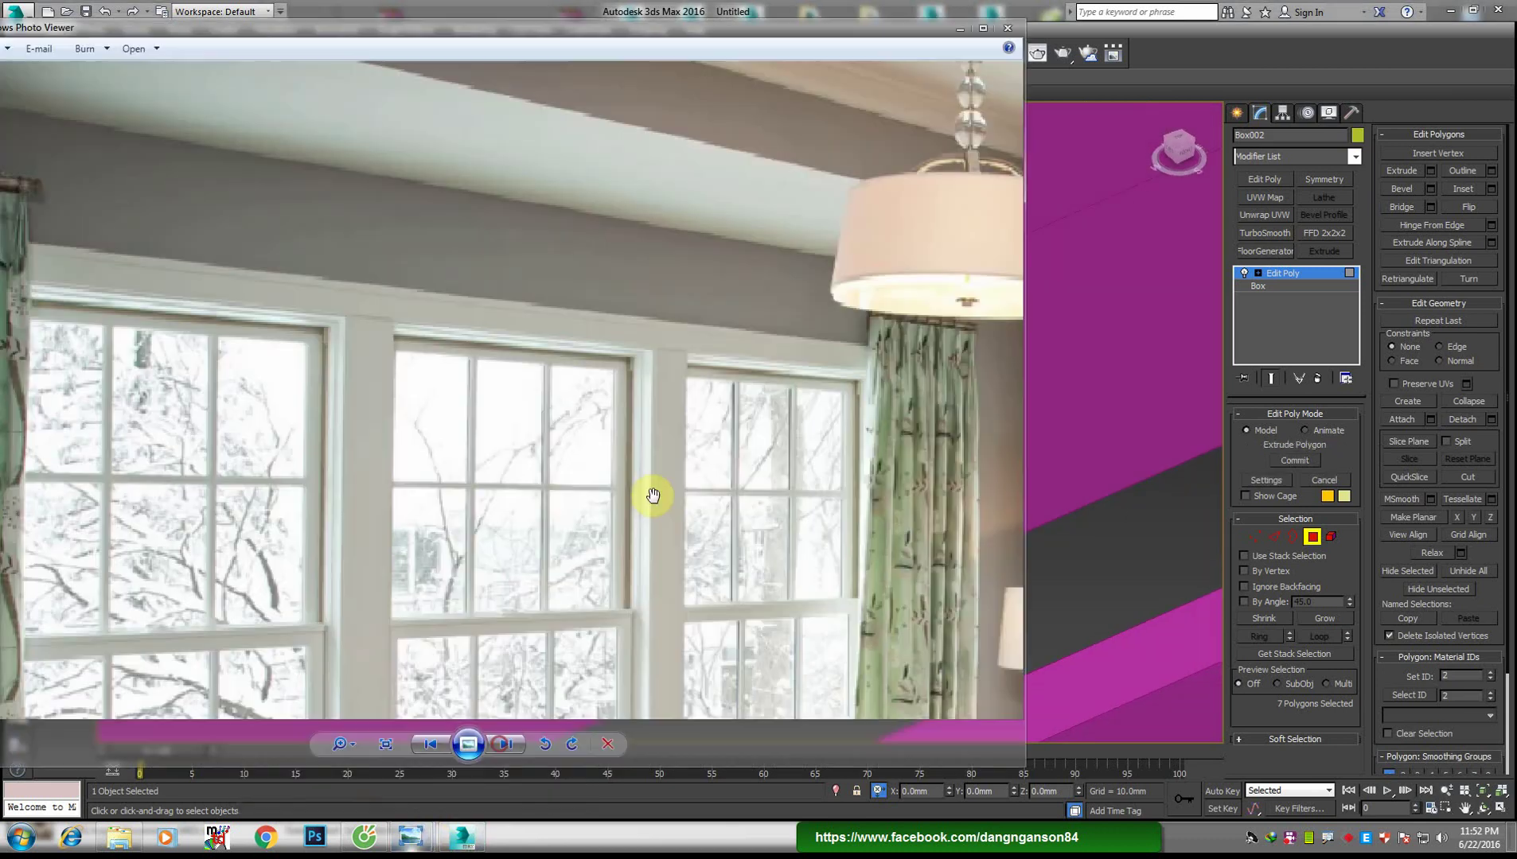
scroll(258, 591, "up", 2)
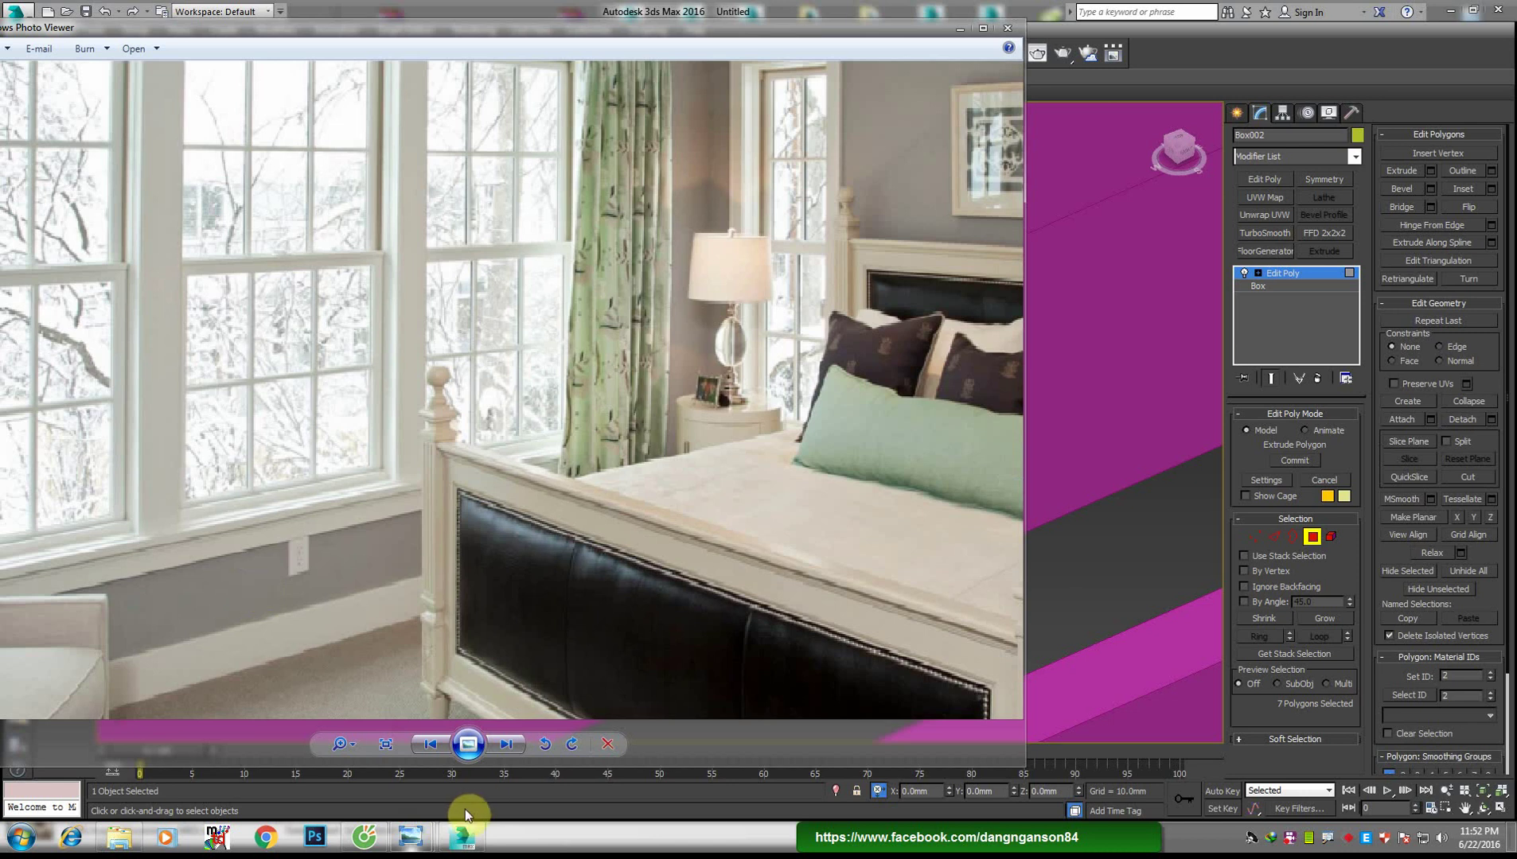
left_click(462, 836)
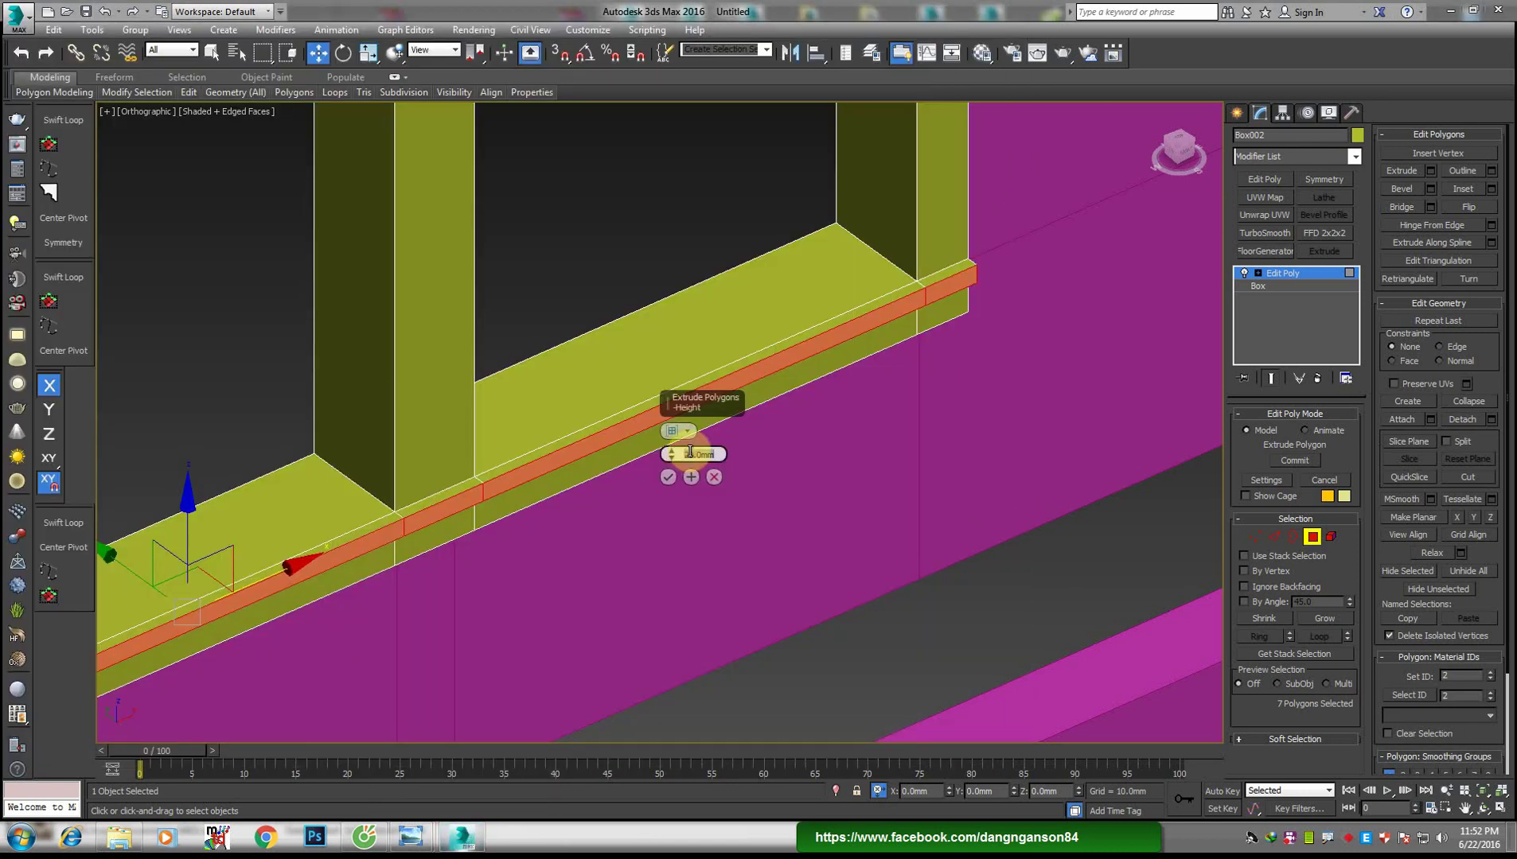
left_click_drag(690, 452, 690, 450)
left_click(667, 476)
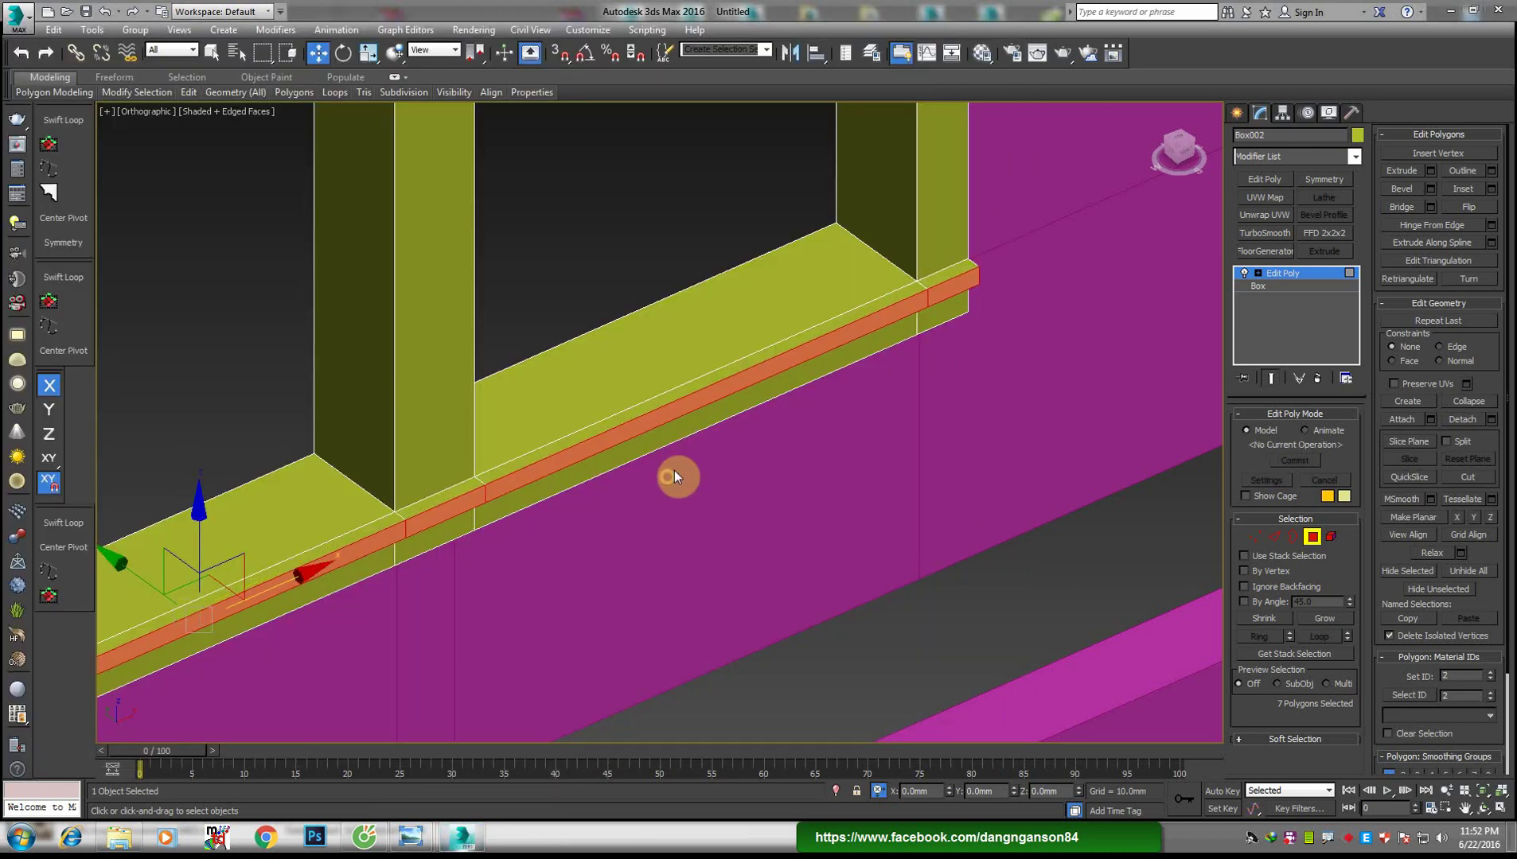
Orbit around the window frame and bring the bedroom reference photo forward
middle_click_drag(674, 470, 610, 477, "alt")
scroll(610, 477, "down", 4)
scroll(546, 430, "up", 4)
scroll(546, 430, "down", 4)
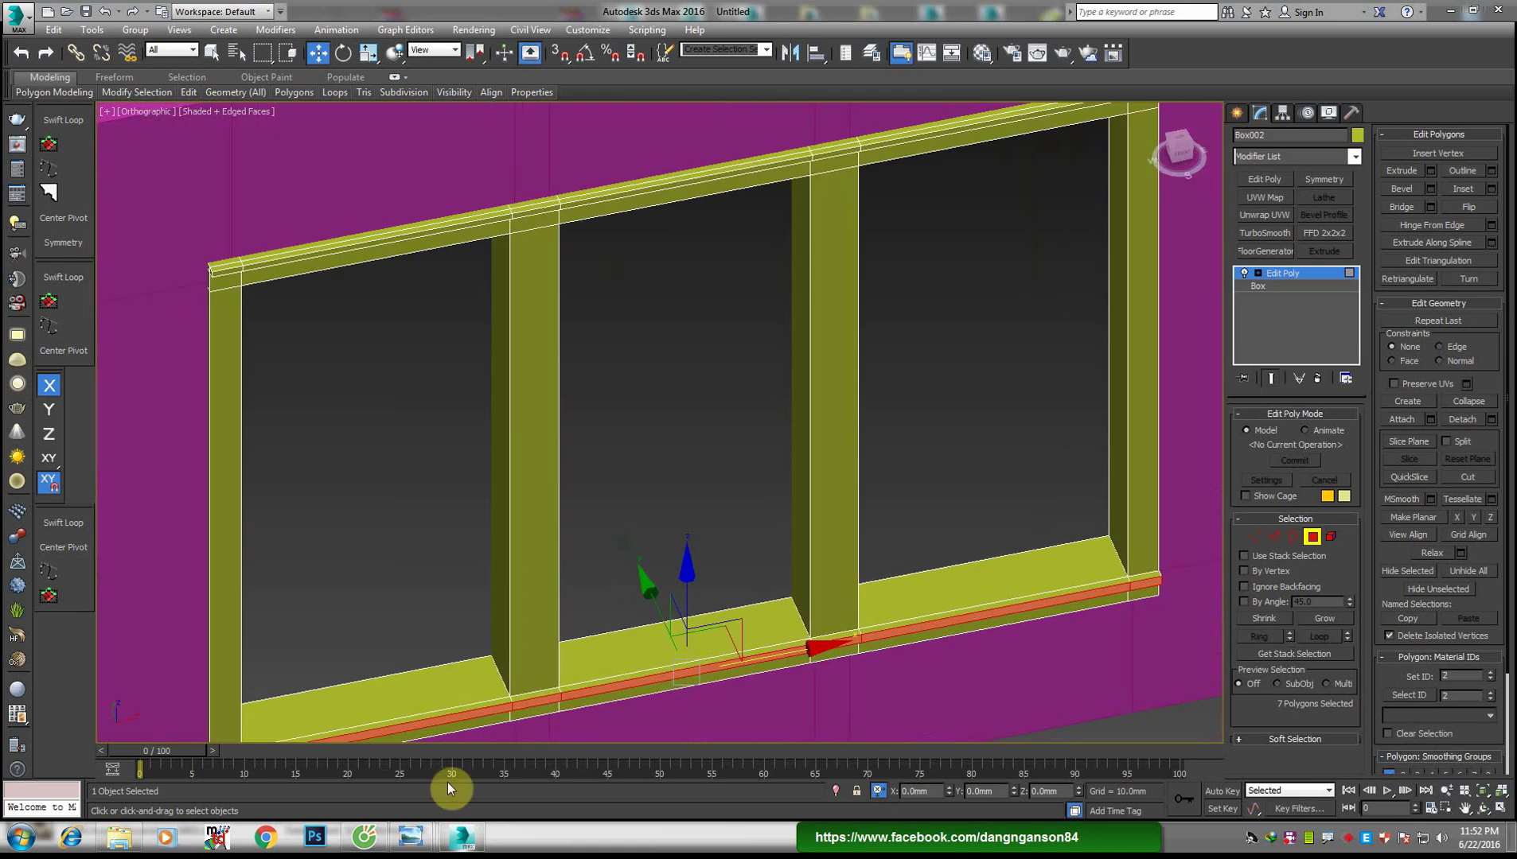
mouse_move(460, 838)
left_click(513, 756)
Zoom in and out on the bedroom photo to study the windows and chair
left_click_drag(330, 452, 437, 460)
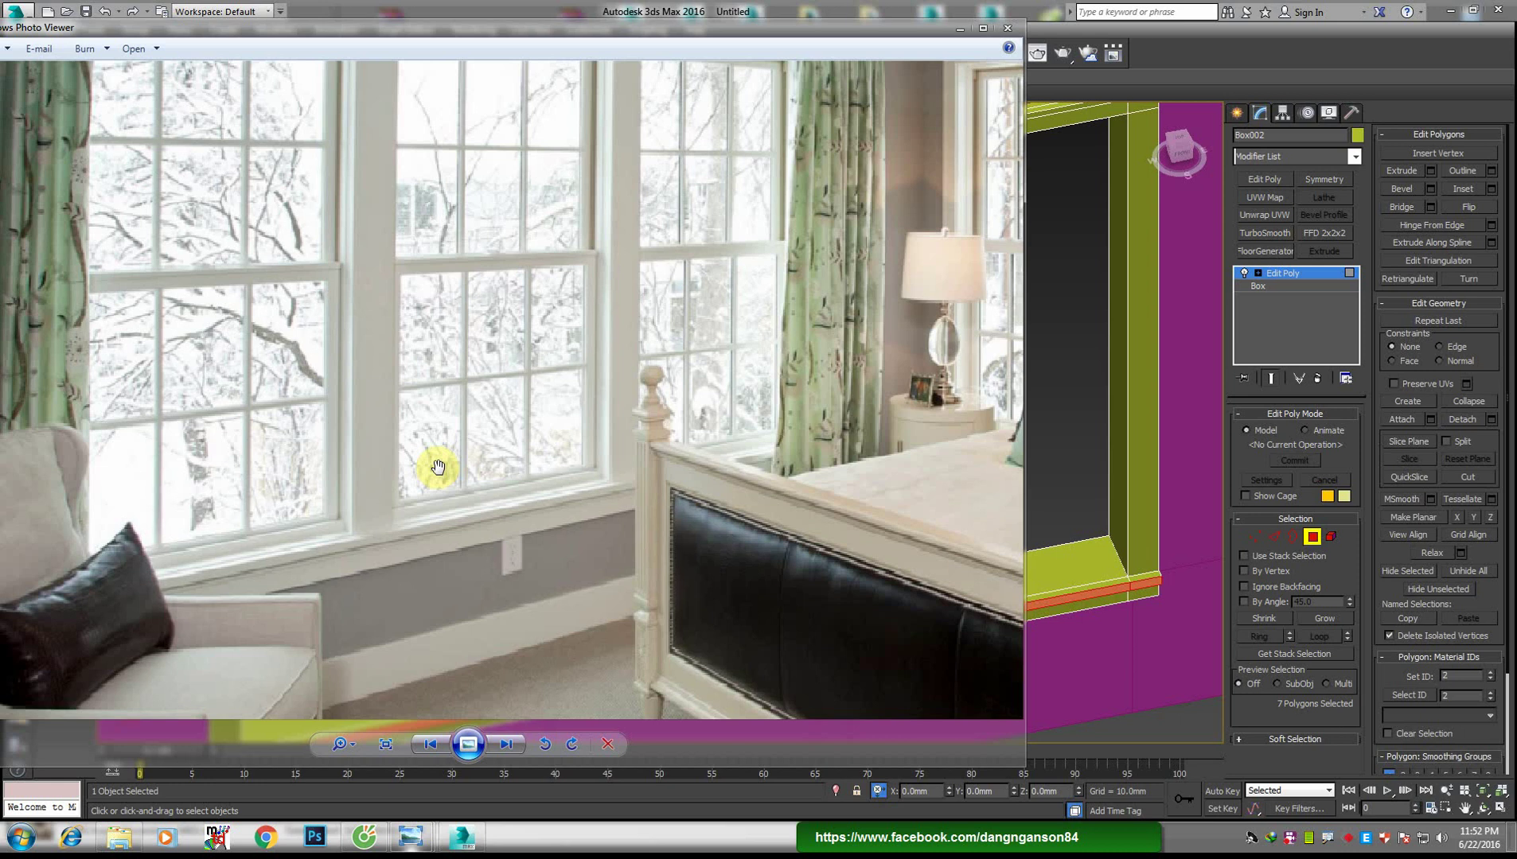
scroll(409, 505, "down", 3)
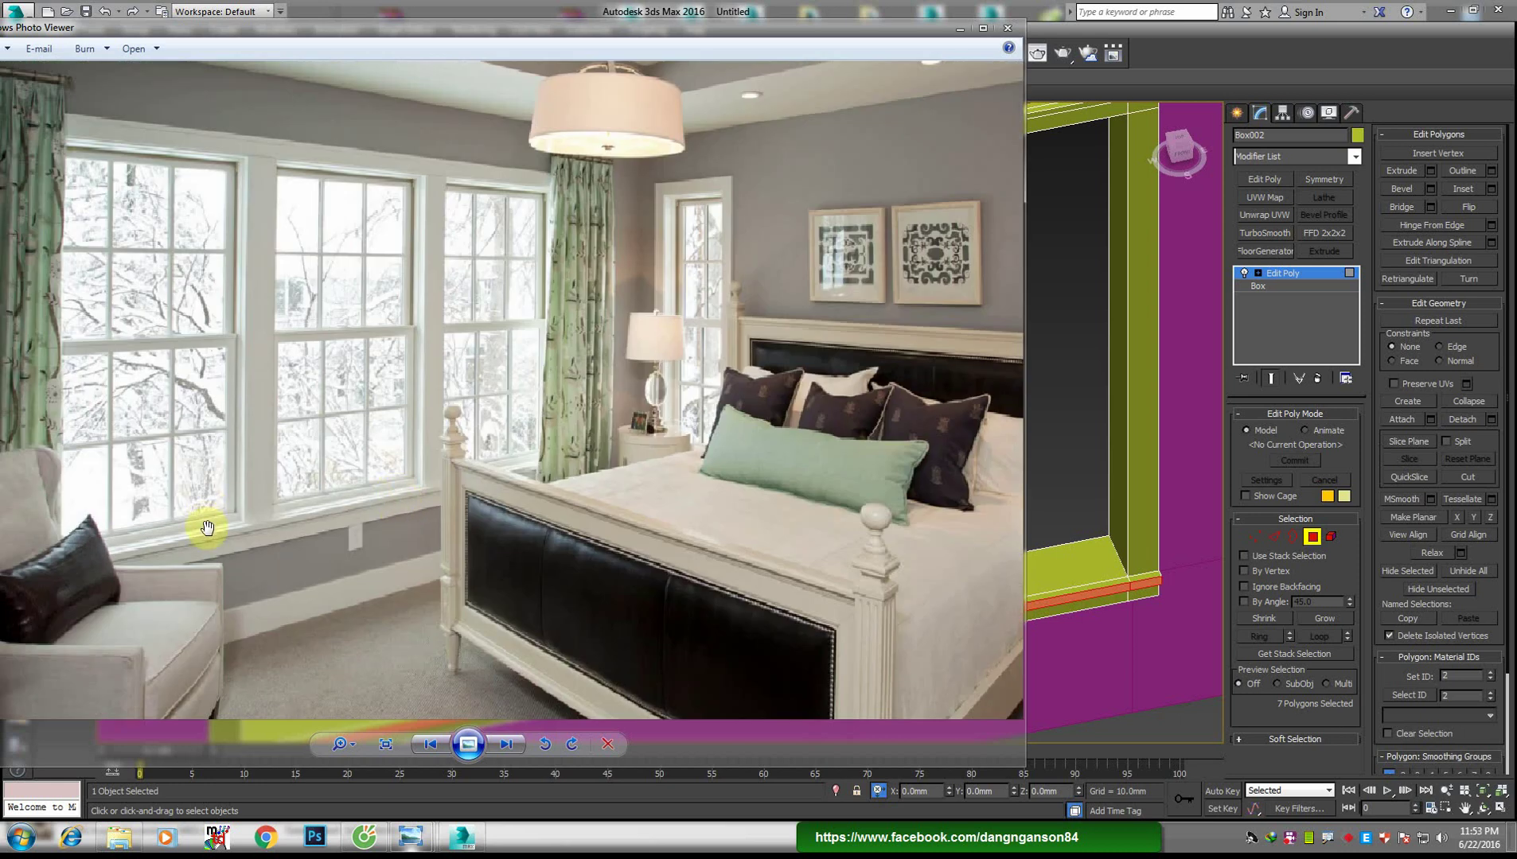
scroll(208, 529, "up", 2)
scroll(576, 466, "up", 2)
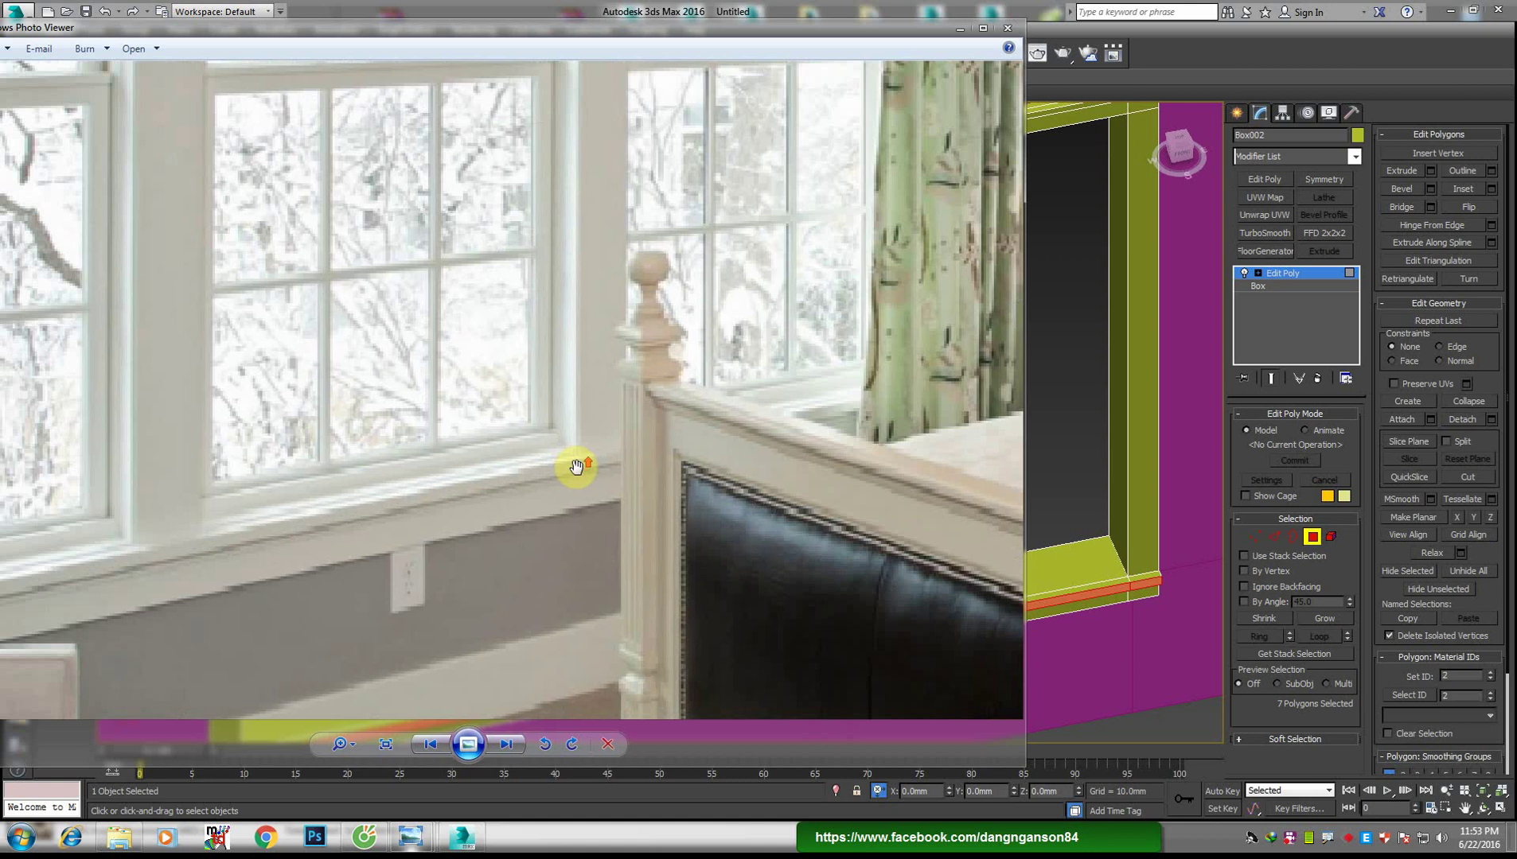
scroll(576, 466, "down", 2)
scroll(342, 525, "up", 1)
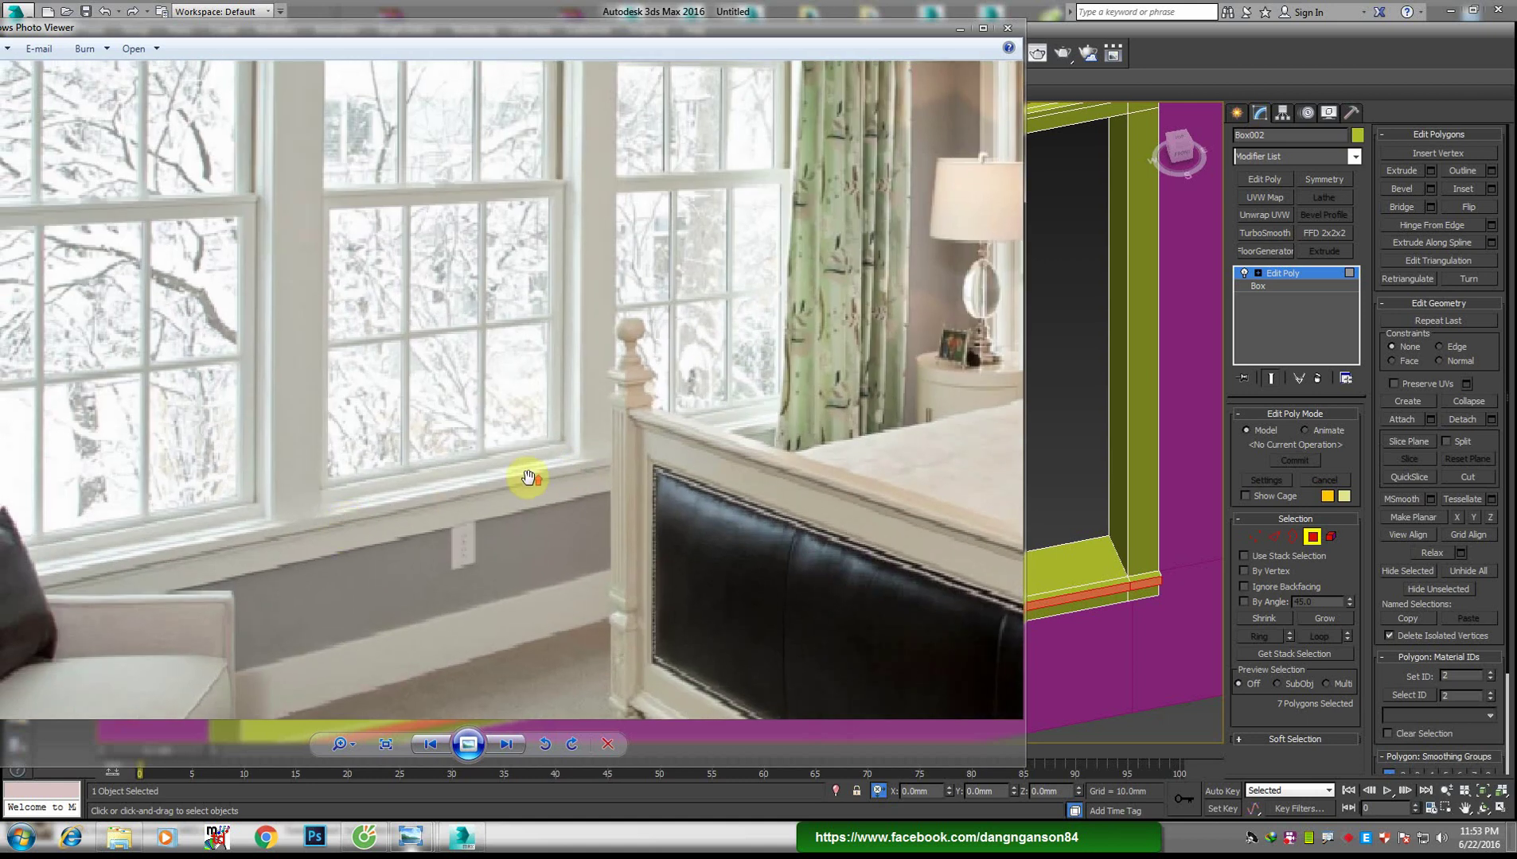
scroll(525, 482, "up", 1)
scroll(633, 463, "down", 3)
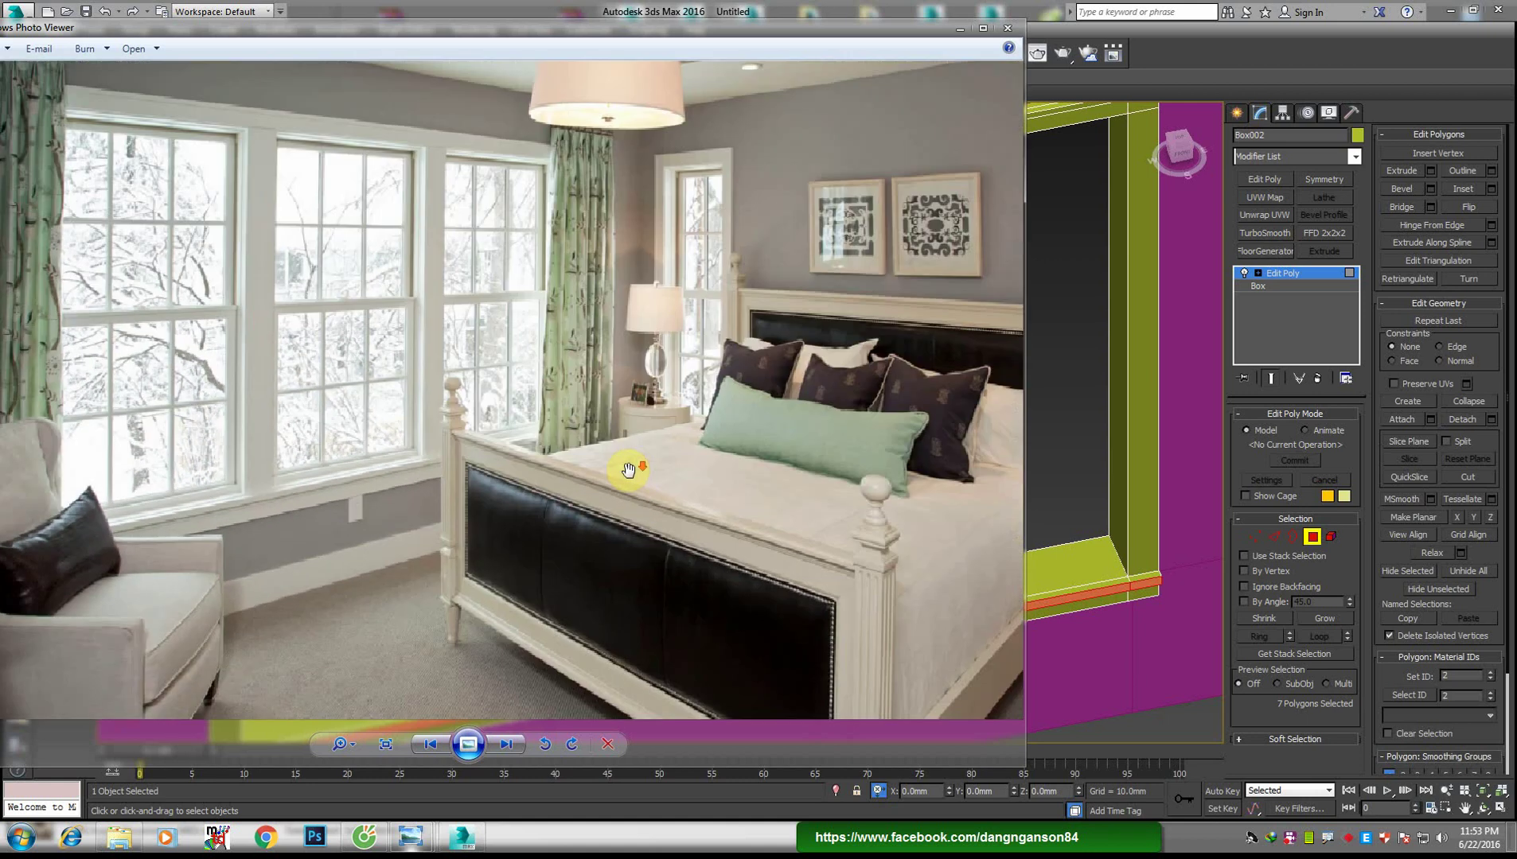
scroll(418, 155, "up", 1)
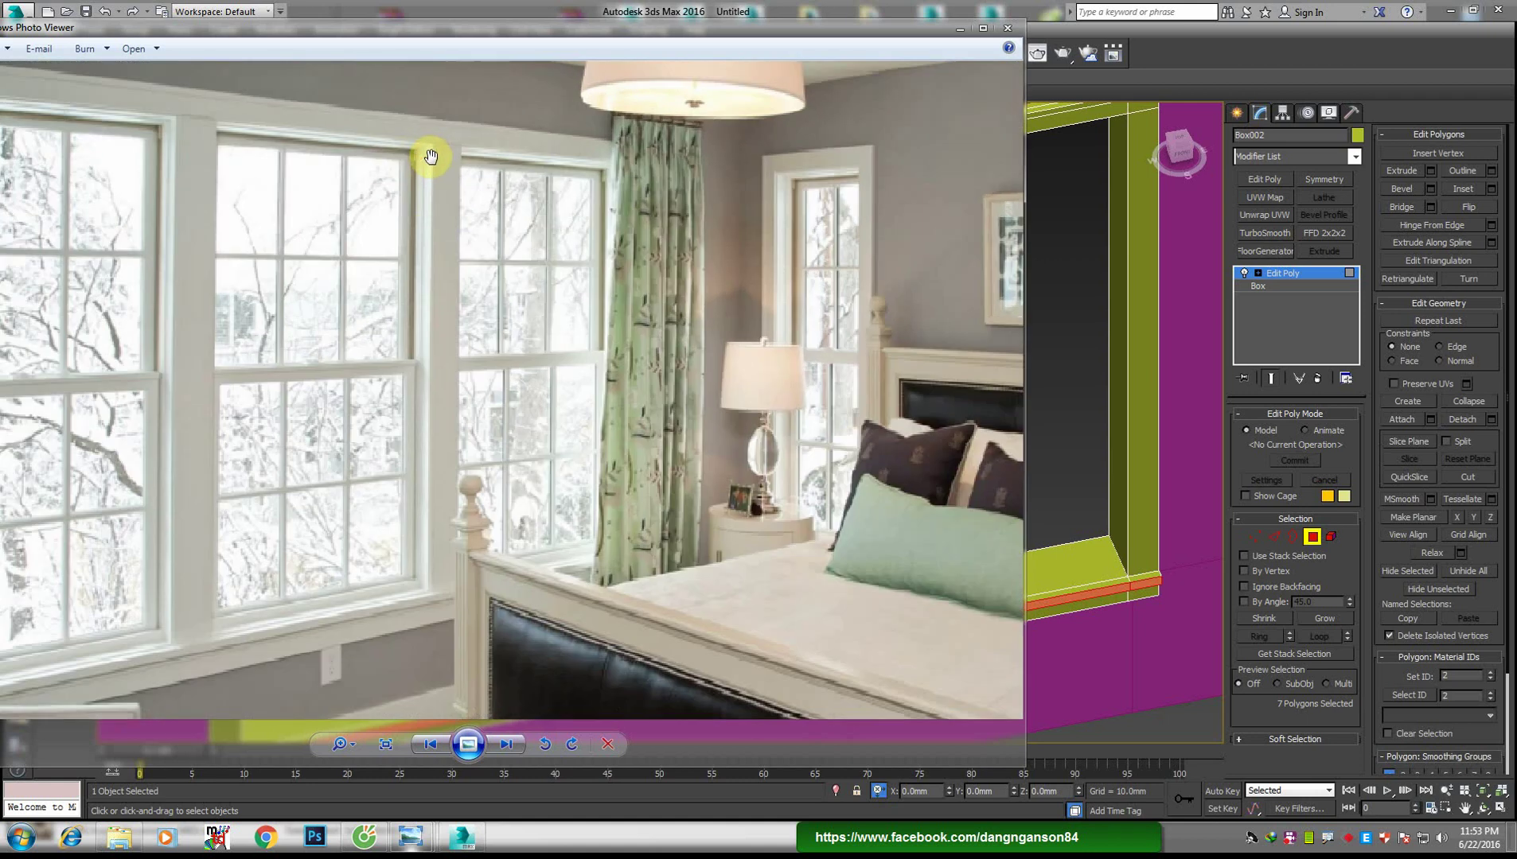
scroll(430, 168, "up", 1)
scroll(474, 294, "up", 1)
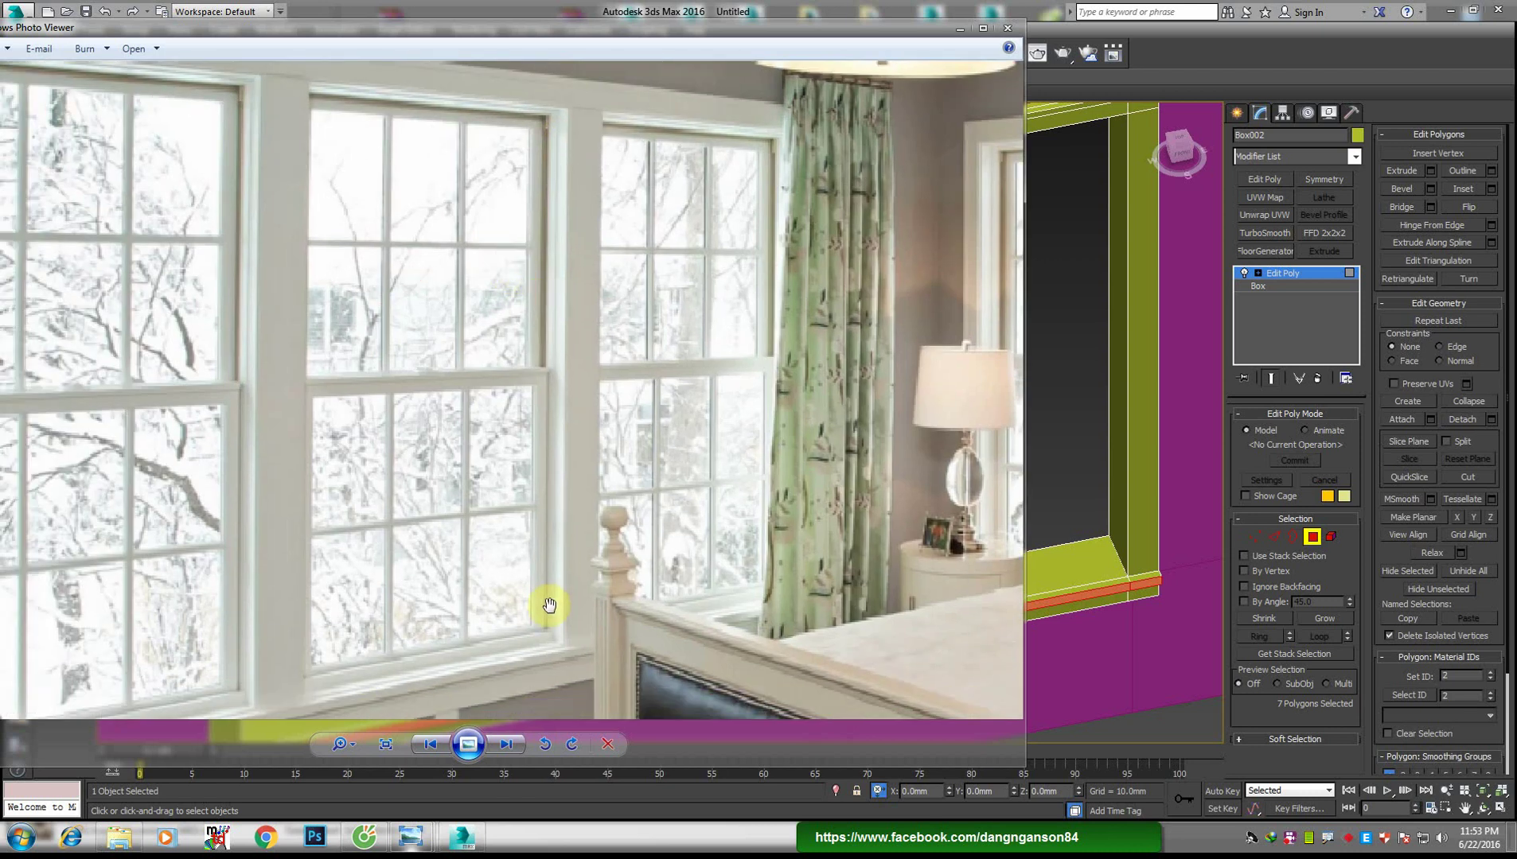
scroll(549, 640, "up", 2)
Pan across the photo's lower window, mullion and upper frames, then return to 3ds Max
left_click_drag(530, 688, 500, 552)
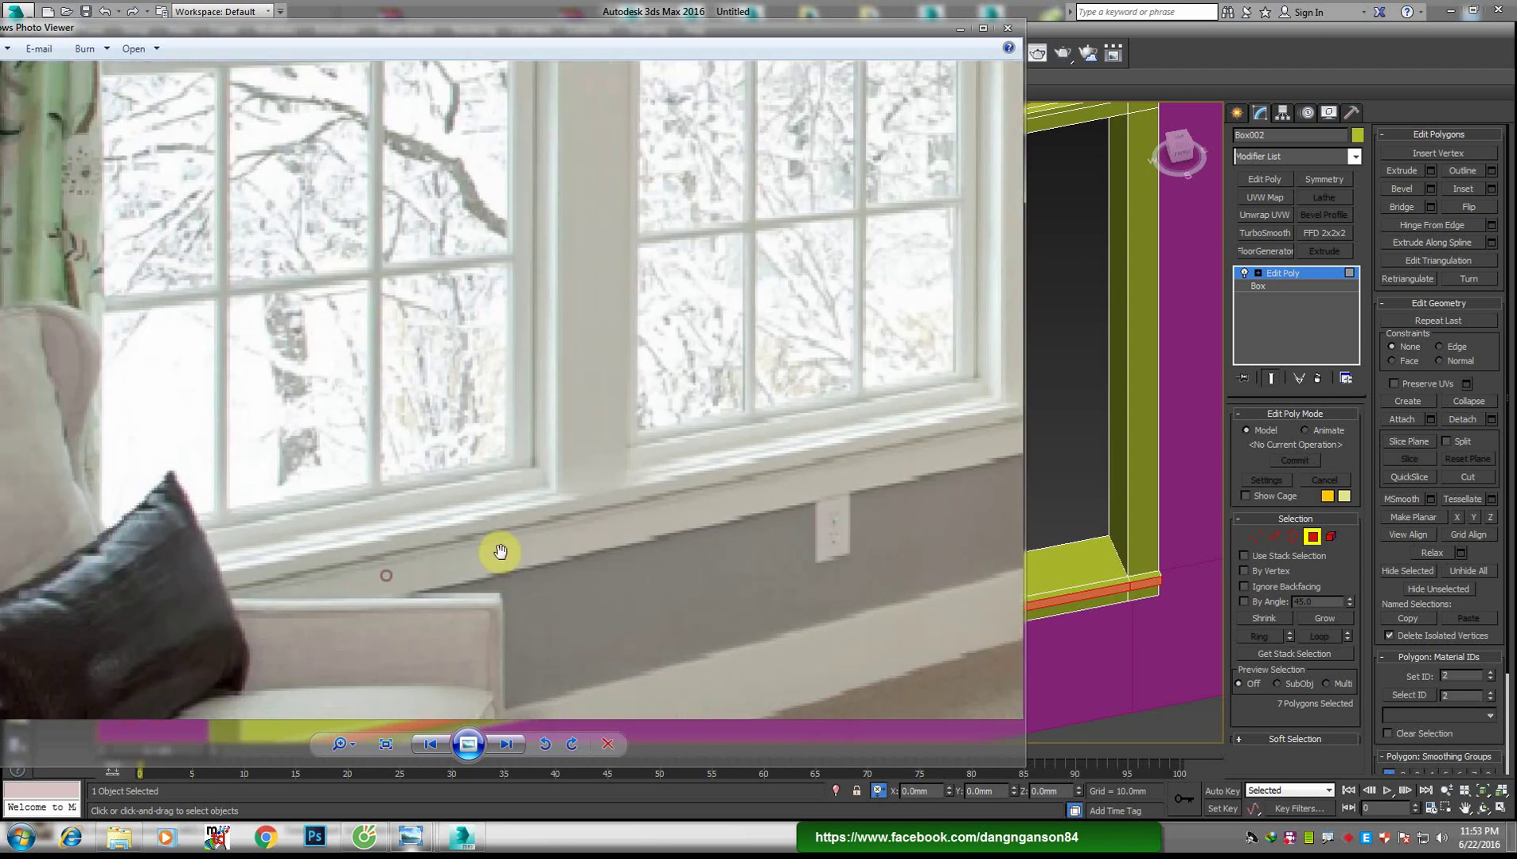
scroll(521, 483, "down", 1)
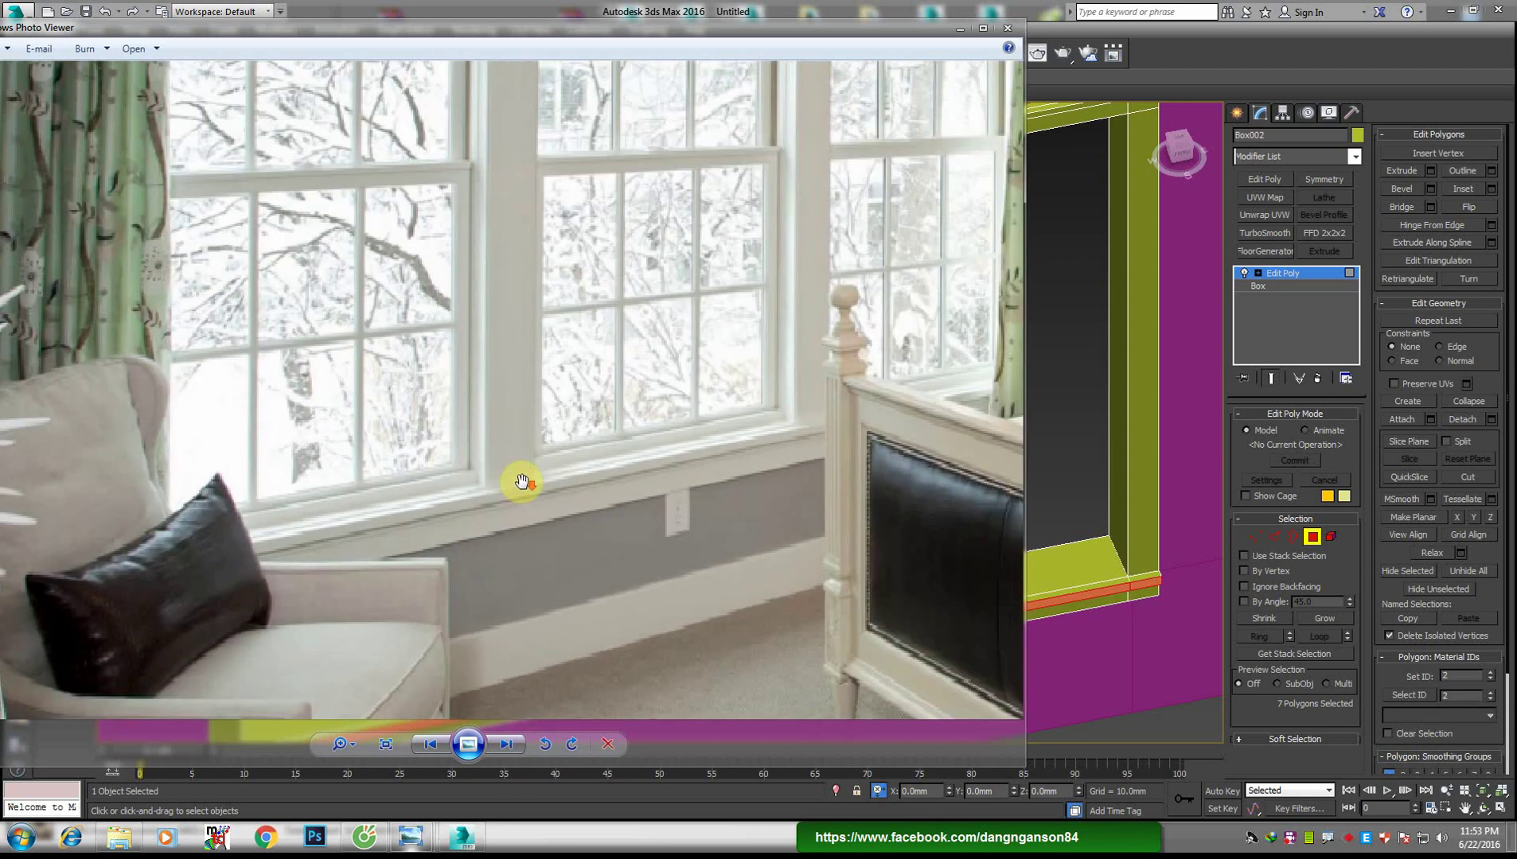
scroll(472, 467, "up", 1)
left_click_drag(693, 440, 592, 465)
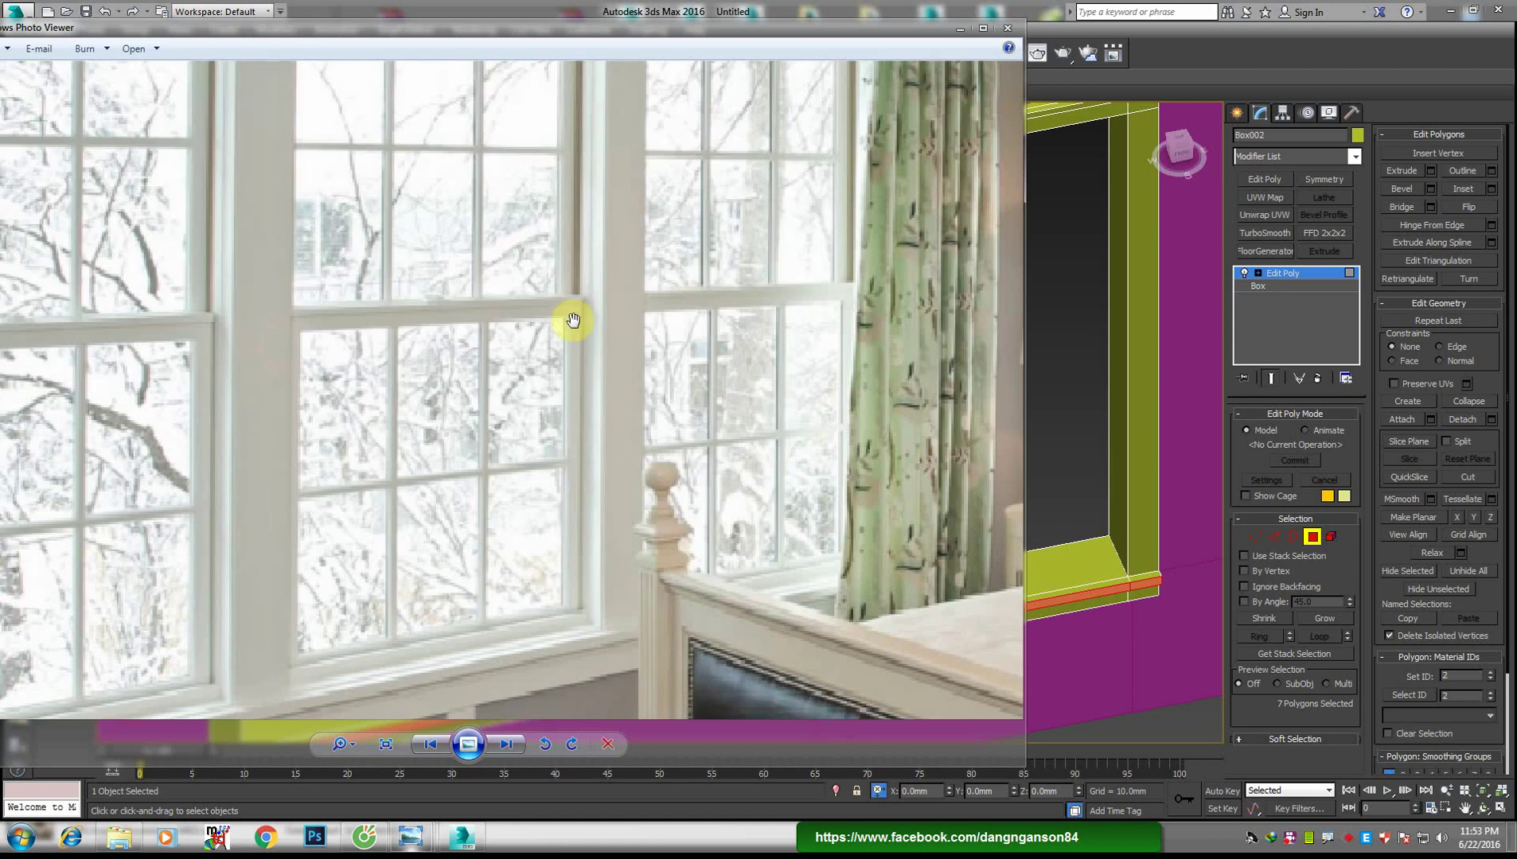
left_click_drag(736, 307, 672, 323)
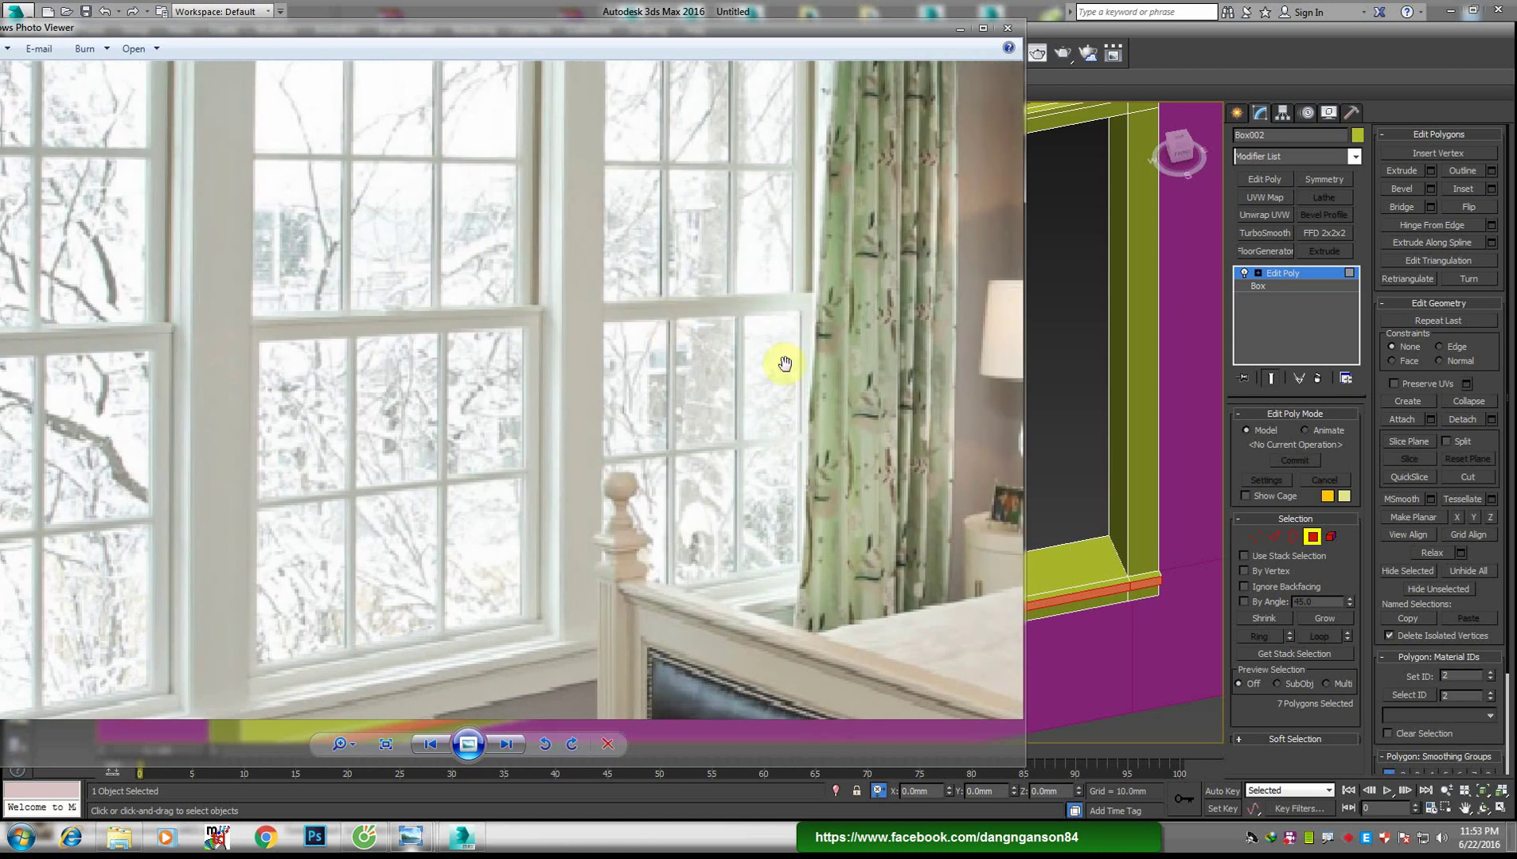
left_click_drag(624, 440, 633, 469)
left_click_drag(765, 362, 783, 387)
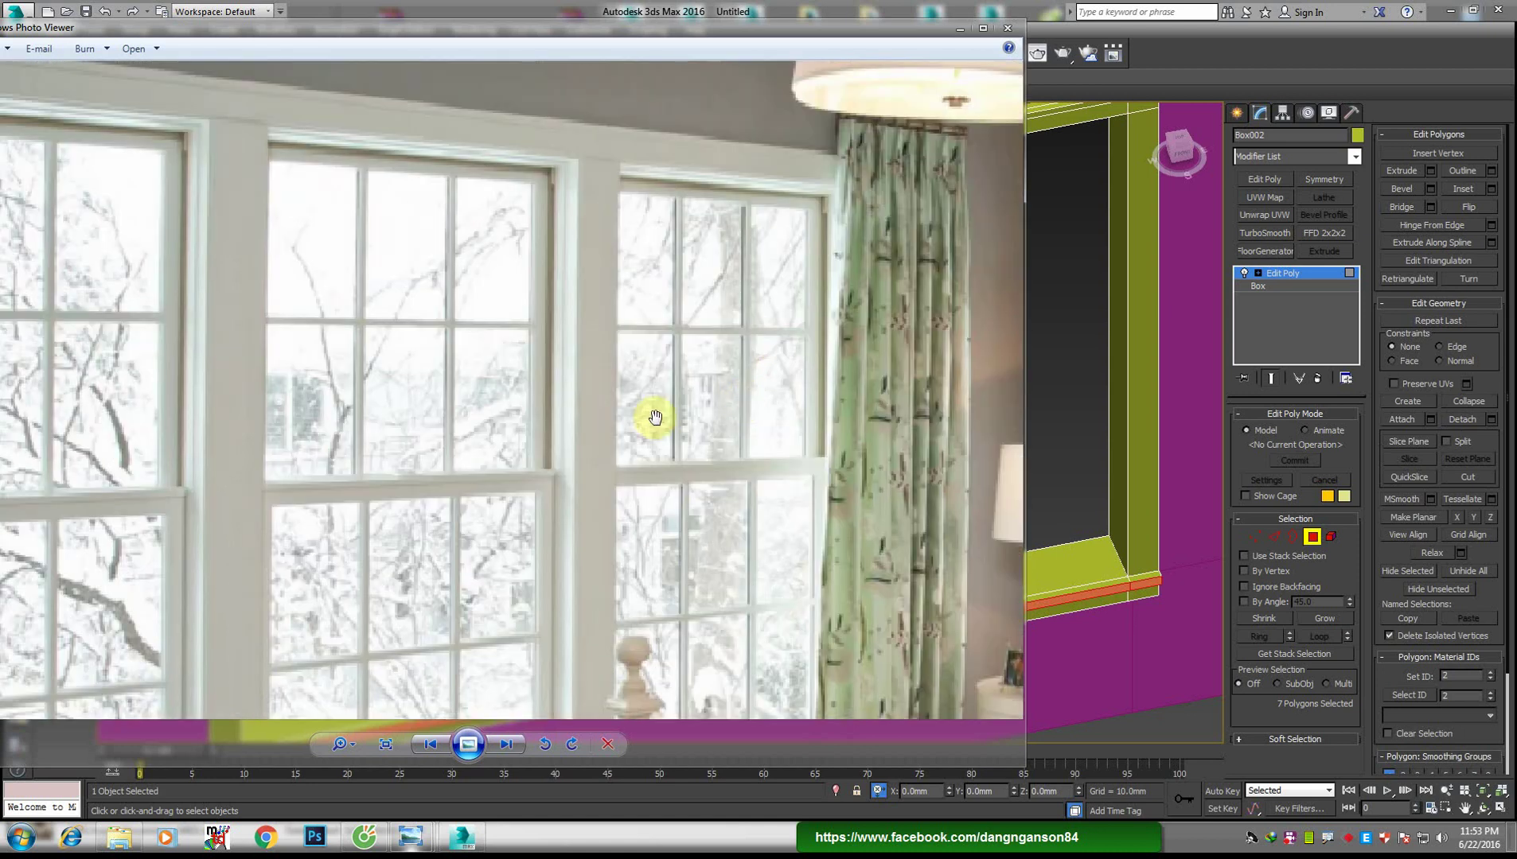
scroll(654, 417, "down", 3)
left_click_drag(425, 461, 600, 424)
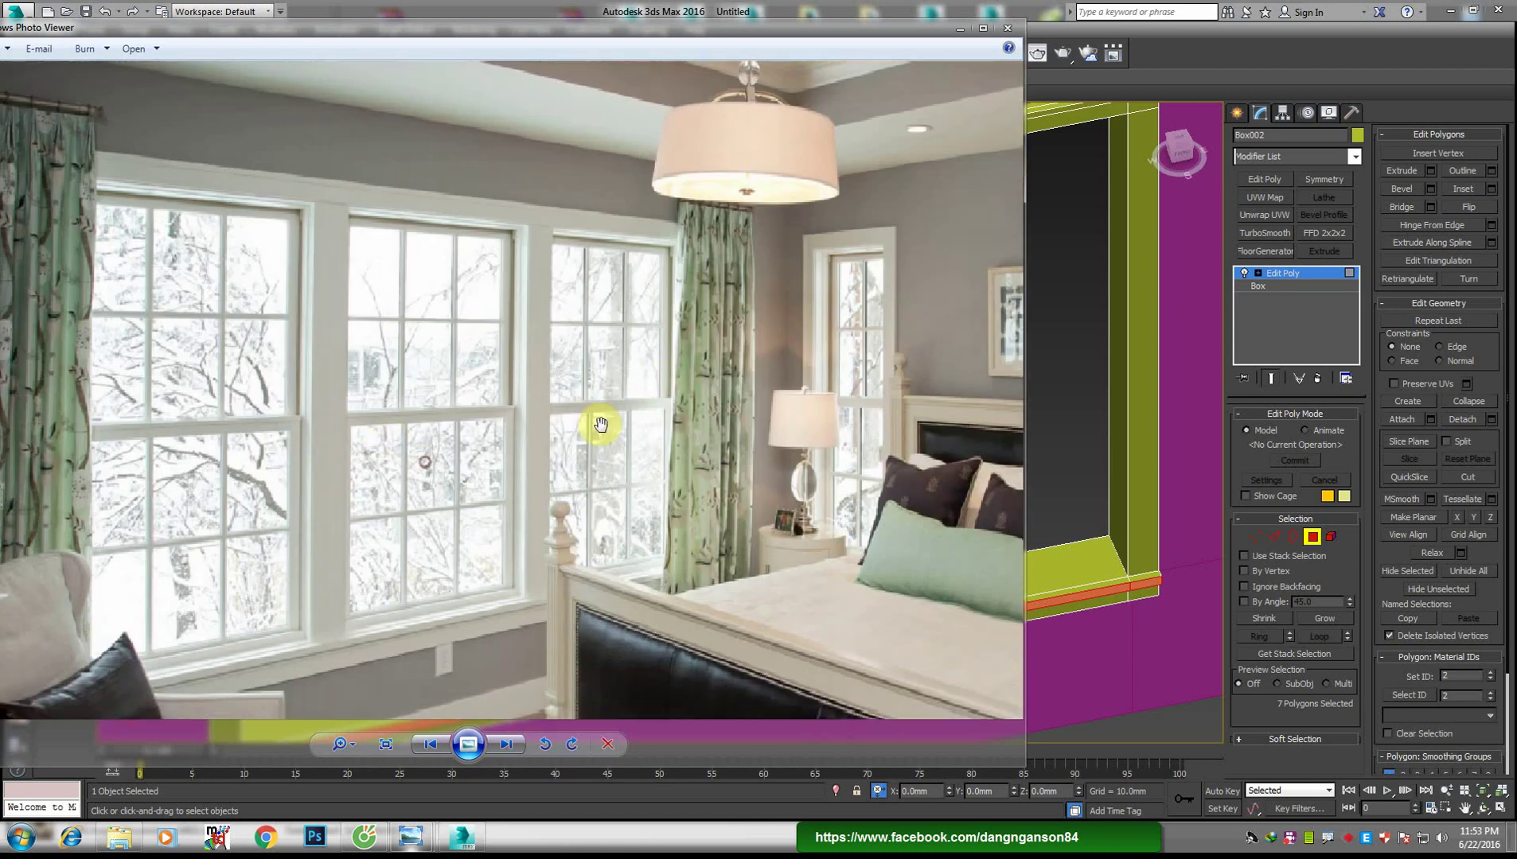
left_click(465, 845)
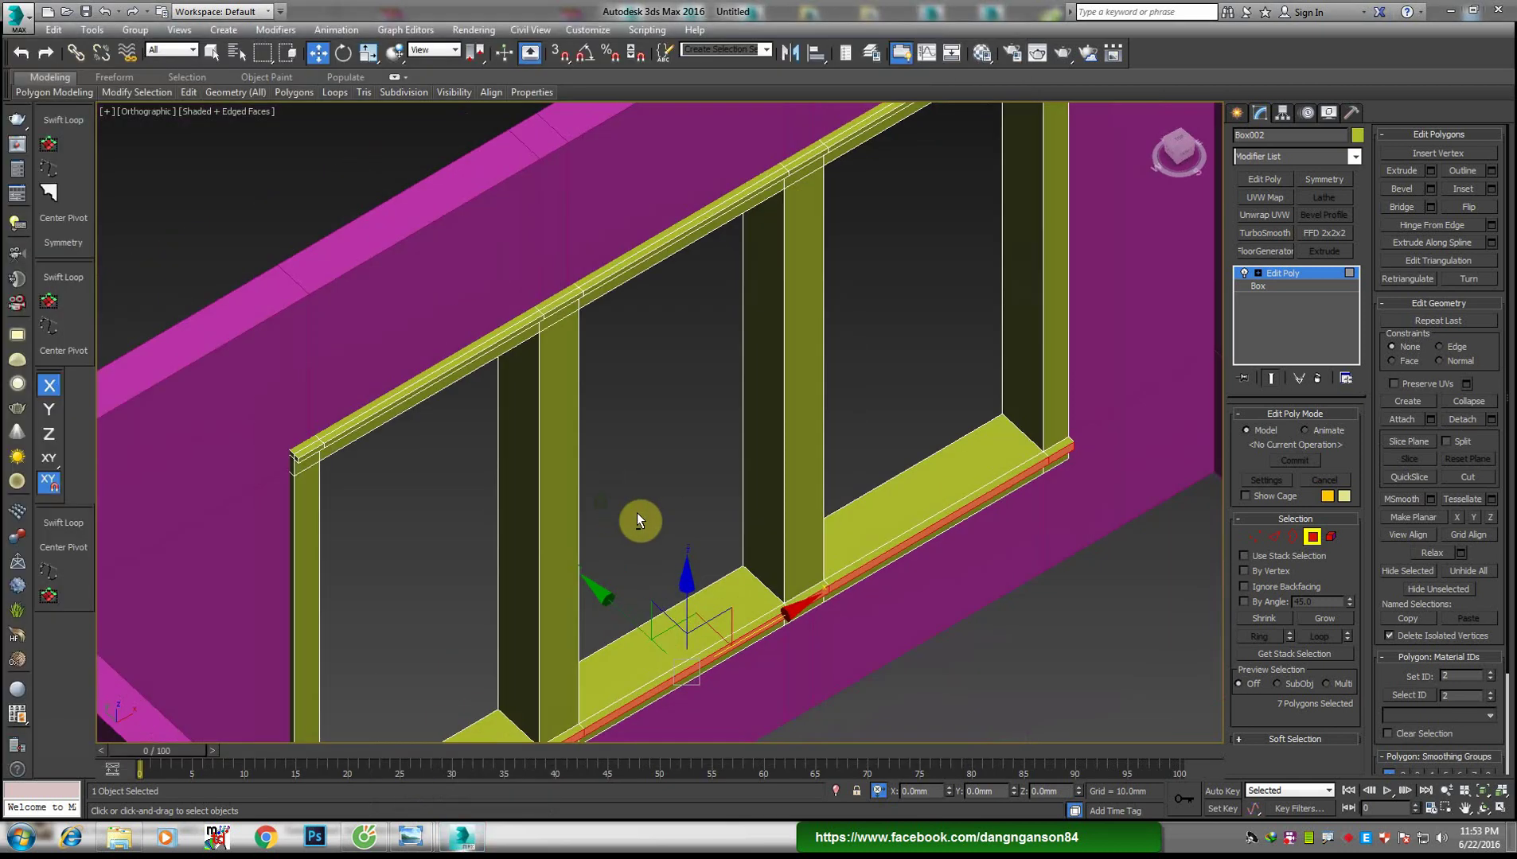
Select the ledge notch edges, ring them, and connect them with new edges
scroll(637, 511, "up", 1)
scroll(843, 462, "up", 5)
key("2")
left_click(833, 468)
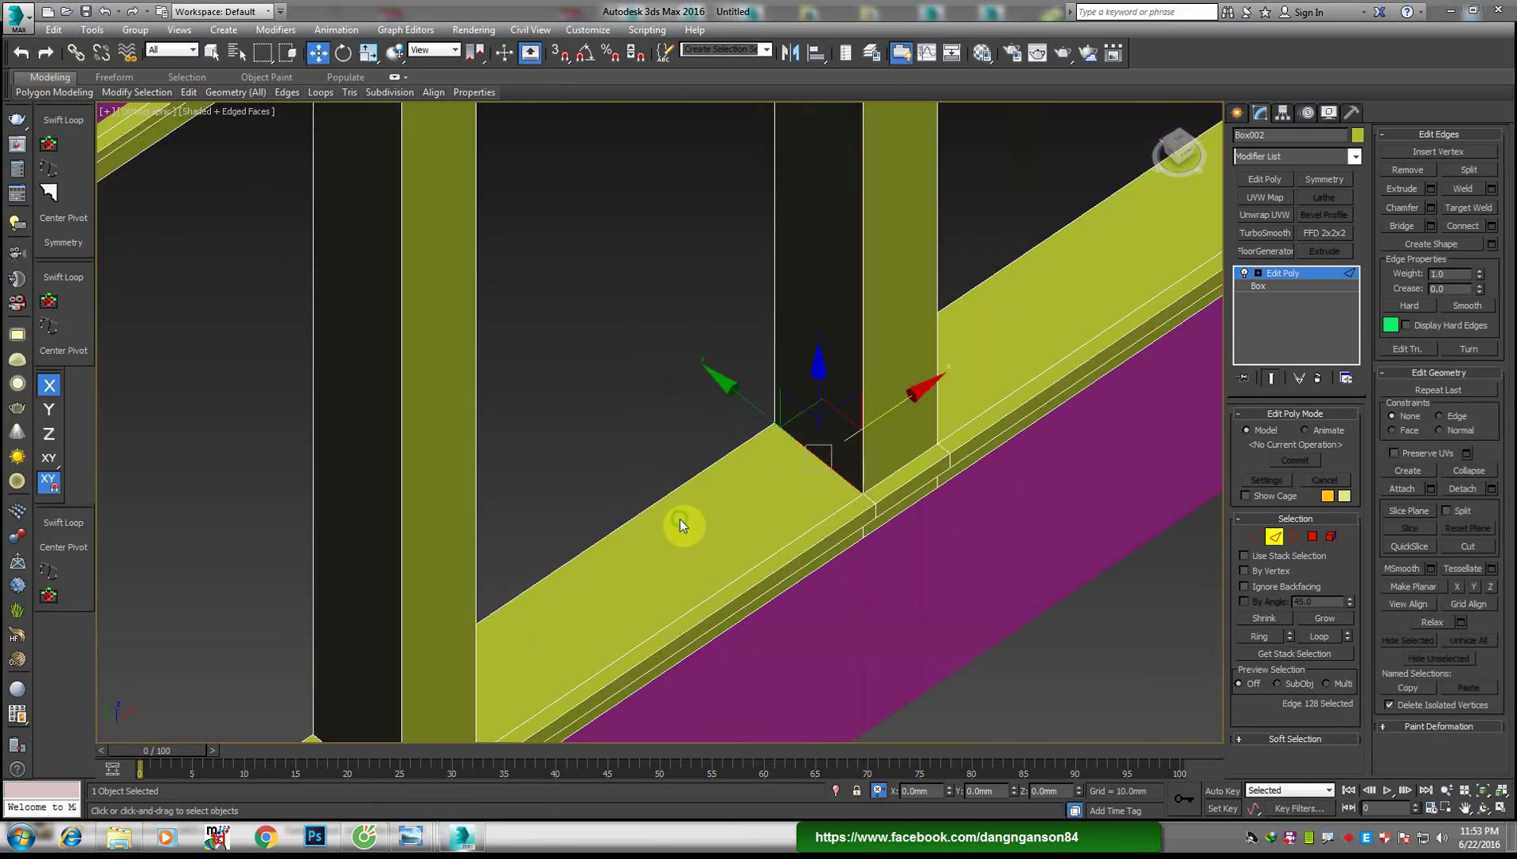
middle_click_drag(683, 523, 749, 355)
left_click(431, 612, "ctrl")
middle_click_drag(955, 301, 507, 593)
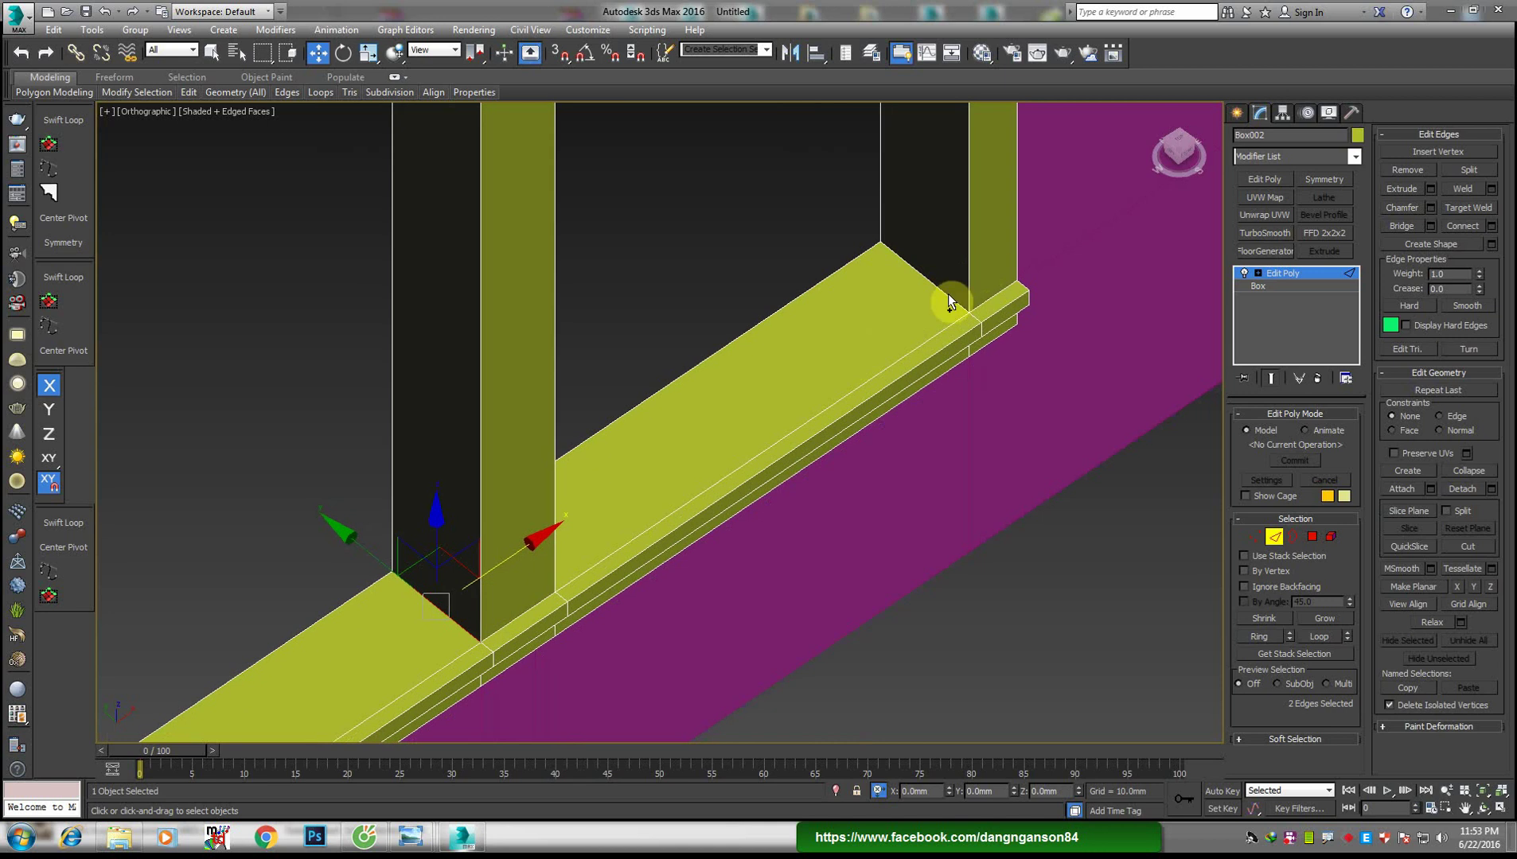
left_click(1244, 635)
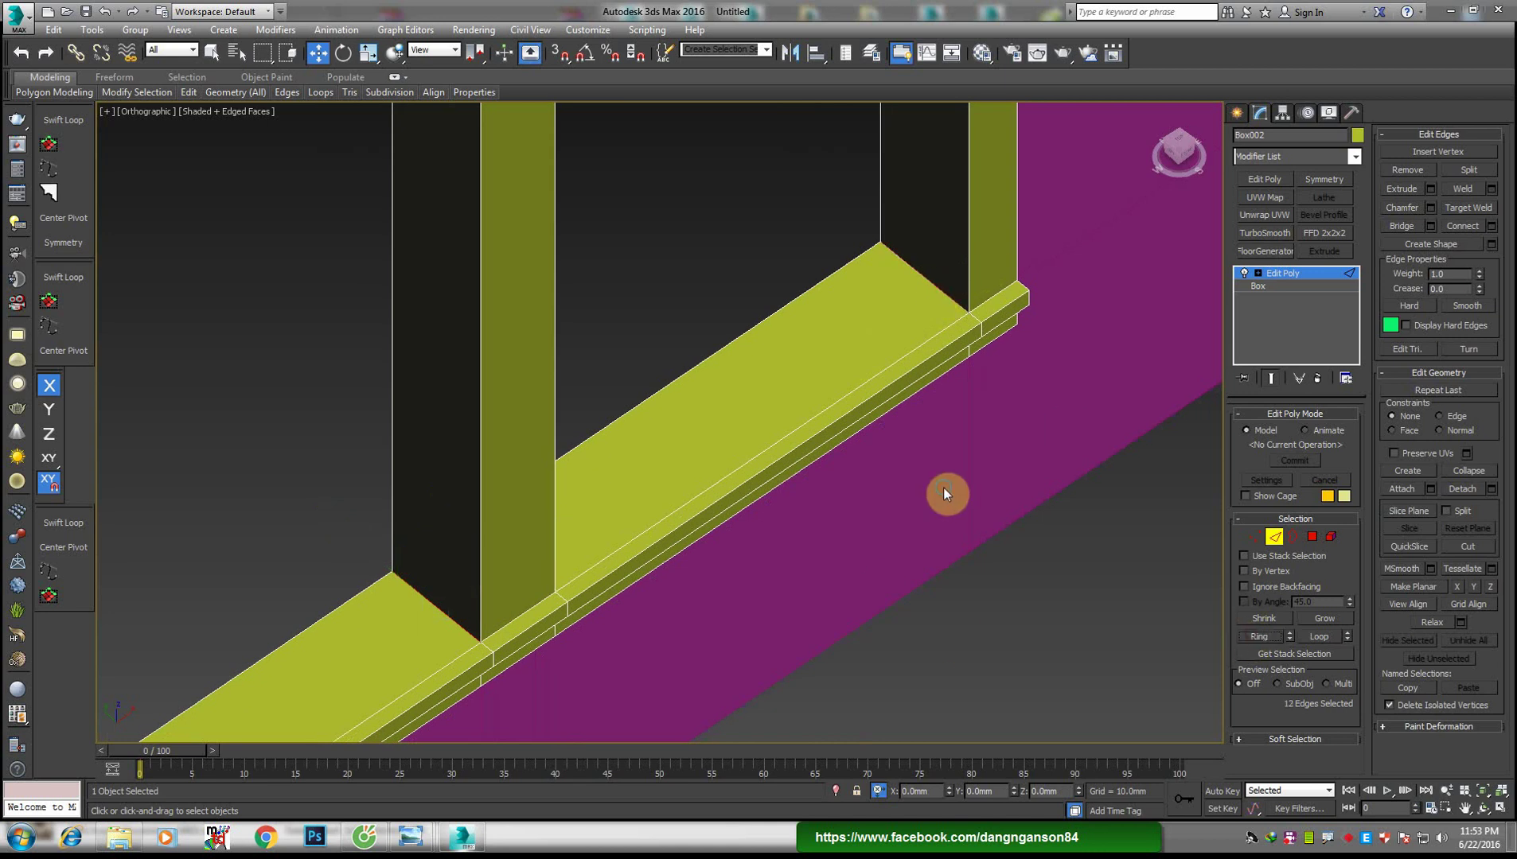
right_click(940, 485)
left_click(780, 542)
Slide the new connecting edges fully to one side (slide -100) and confirm
middle_click_drag(507, 602, 588, 480)
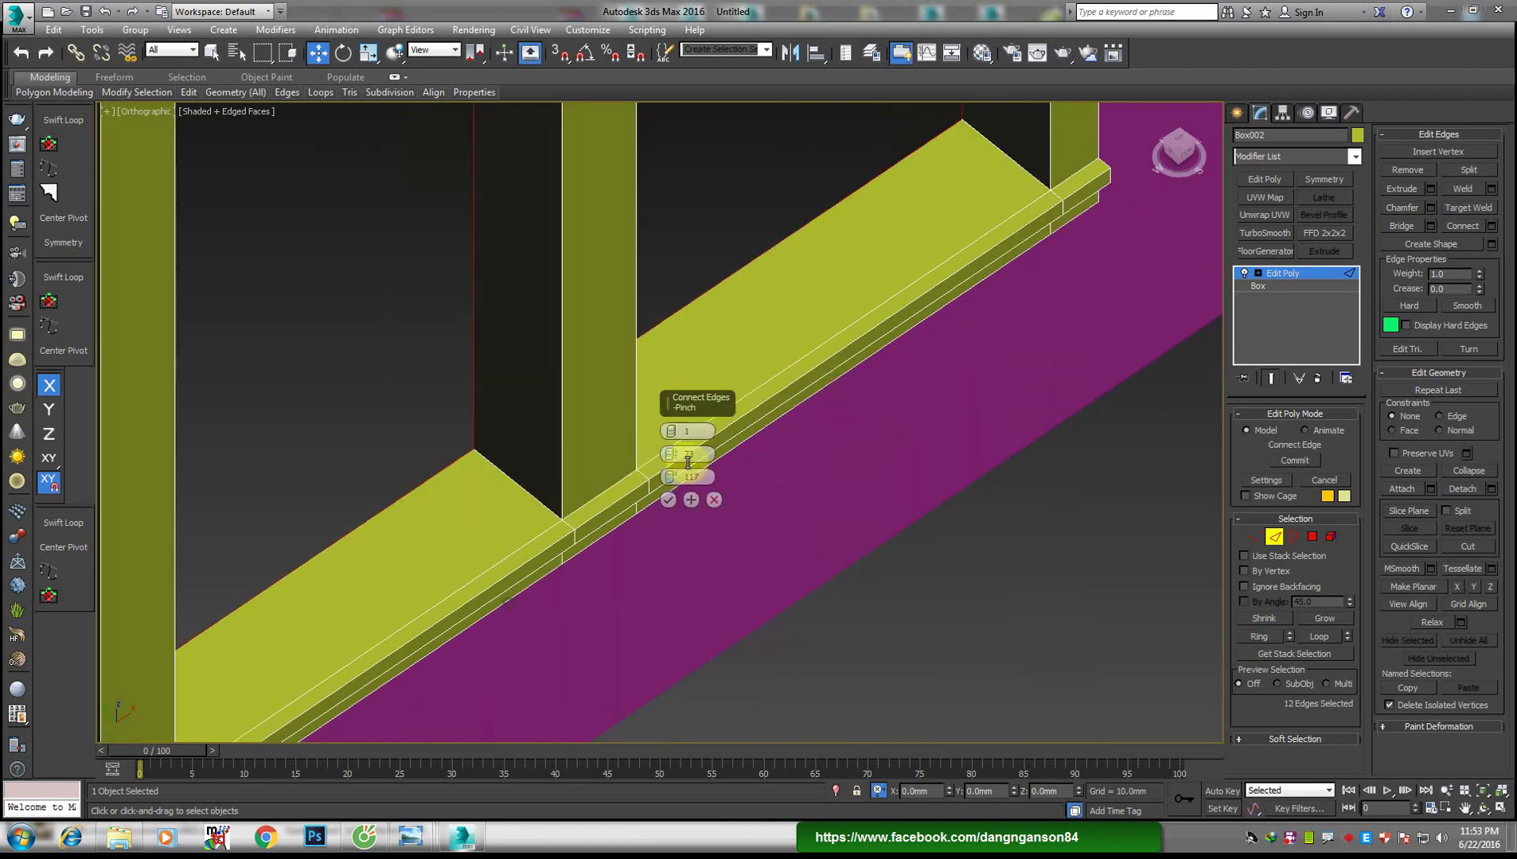
scroll(650, 482, "down", 4)
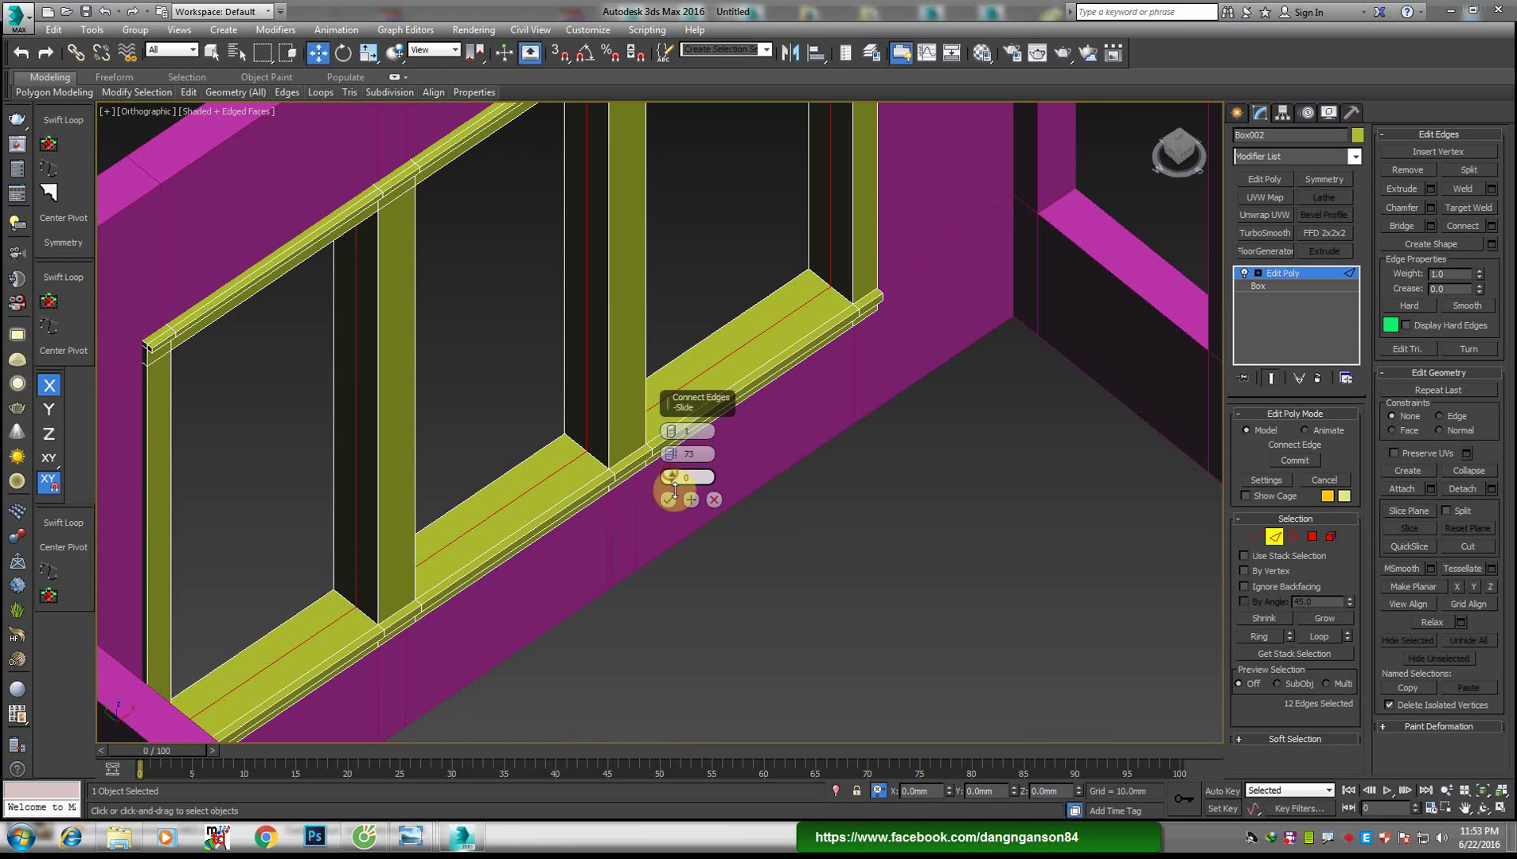
left_click_drag(675, 487, 695, 537)
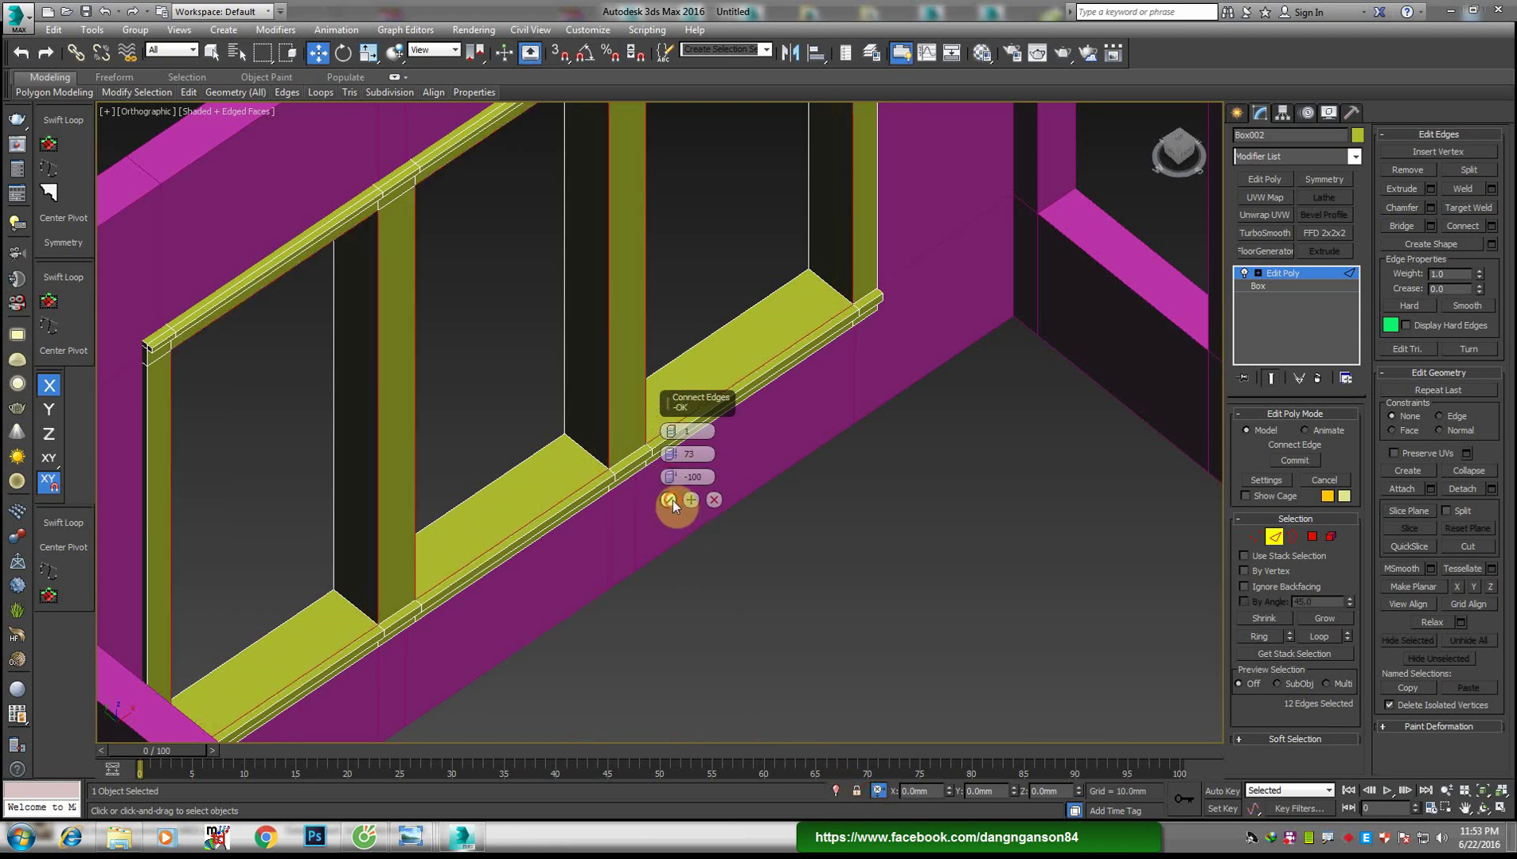
left_click(671, 499)
scroll(763, 644, "up", 2)
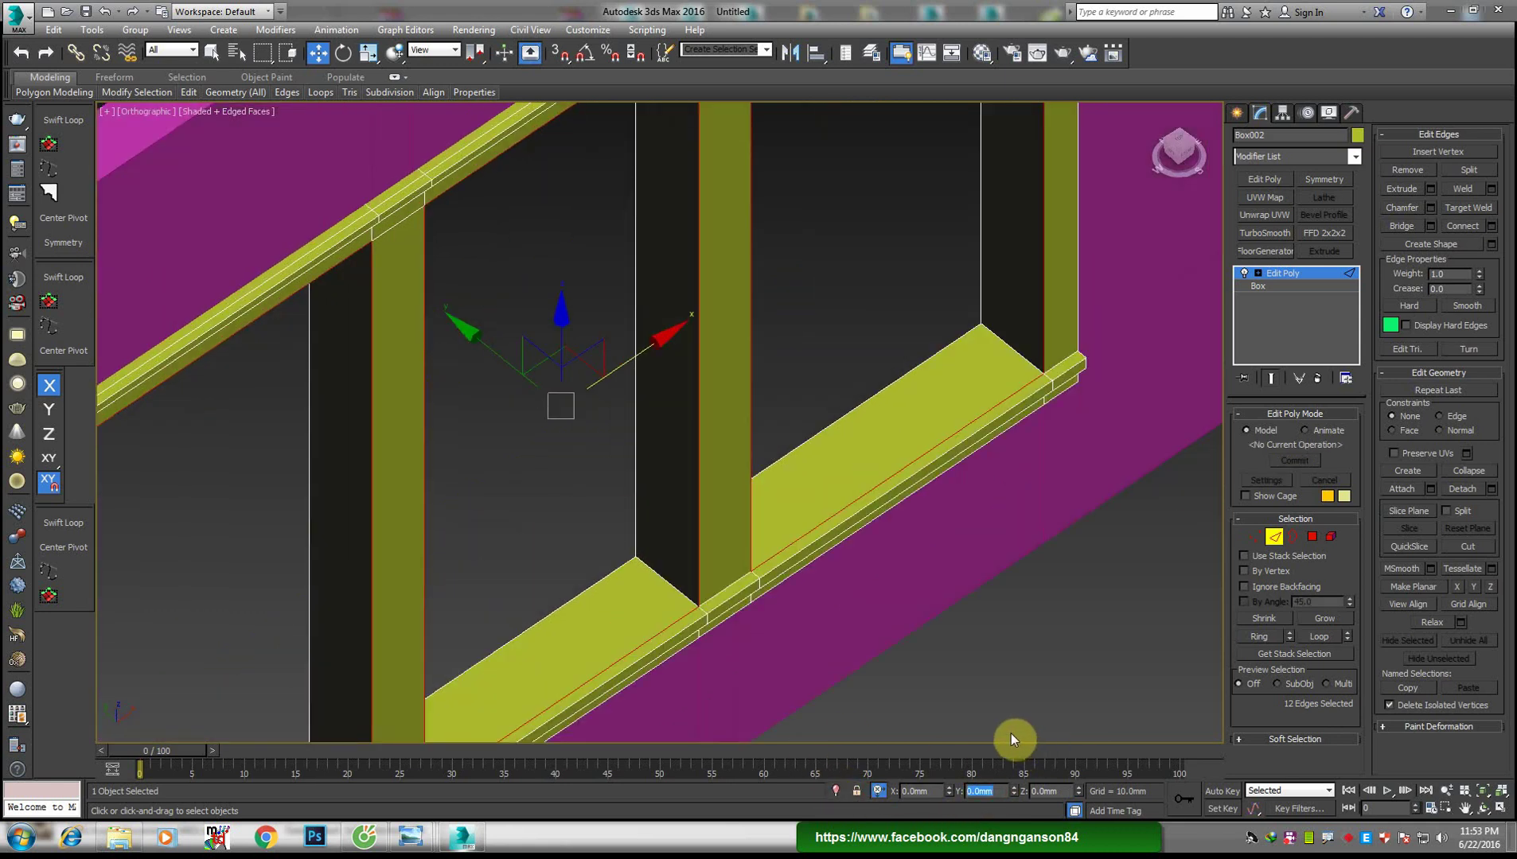
middle_click_drag(794, 468, 769, 446)
scroll(768, 446, "down", 4)
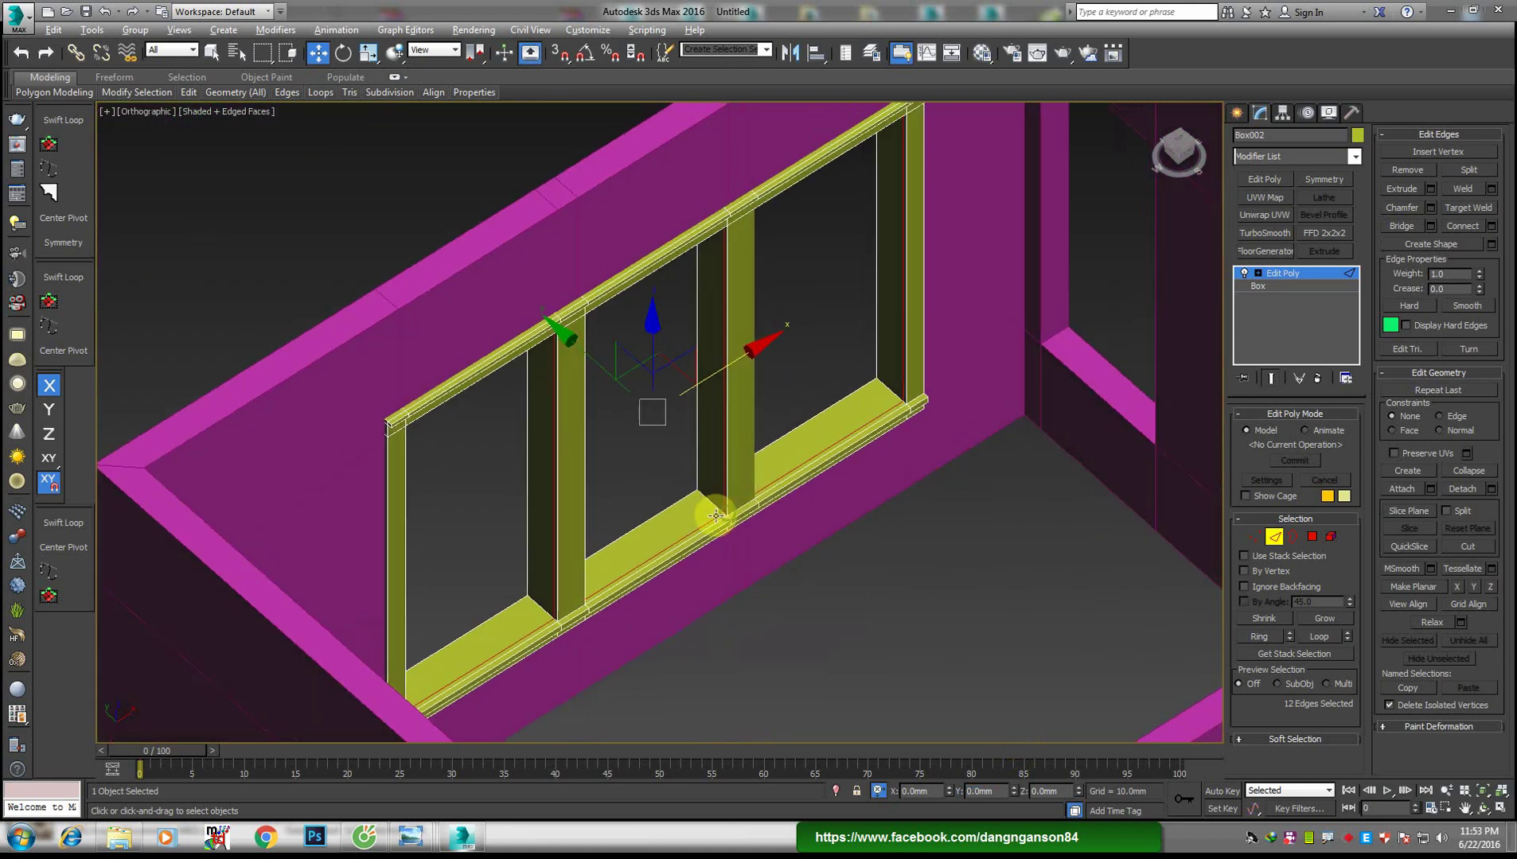
scroll(653, 578, "up", 2)
scroll(515, 613, "up", 3)
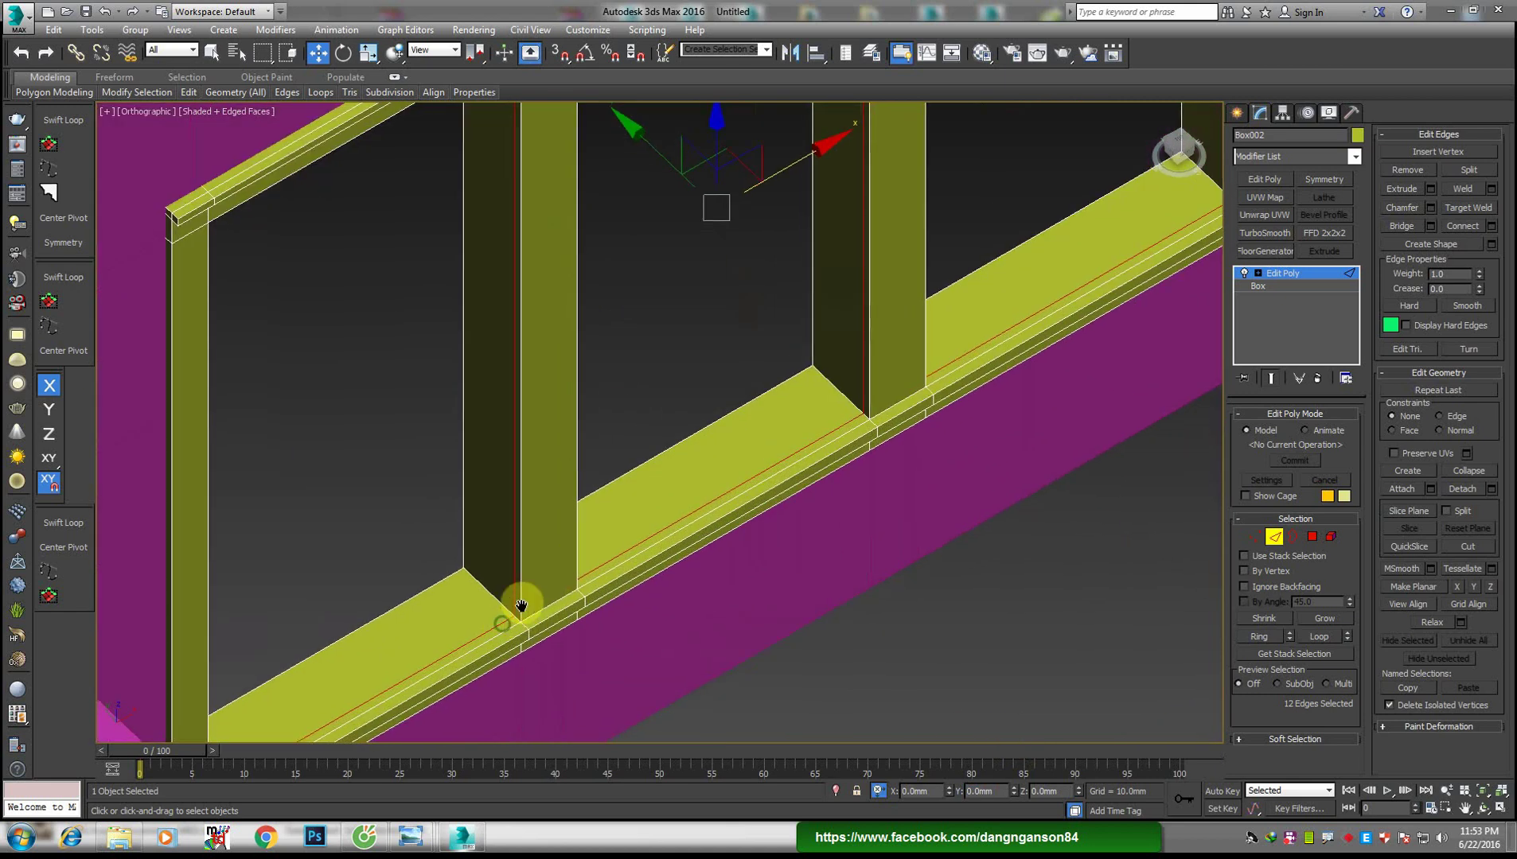
Select the left and right sill floor faces and the posts' inner faces
key("4")
left_click(430, 629)
left_click(487, 541, "ctrl")
left_click(759, 444, "ctrl")
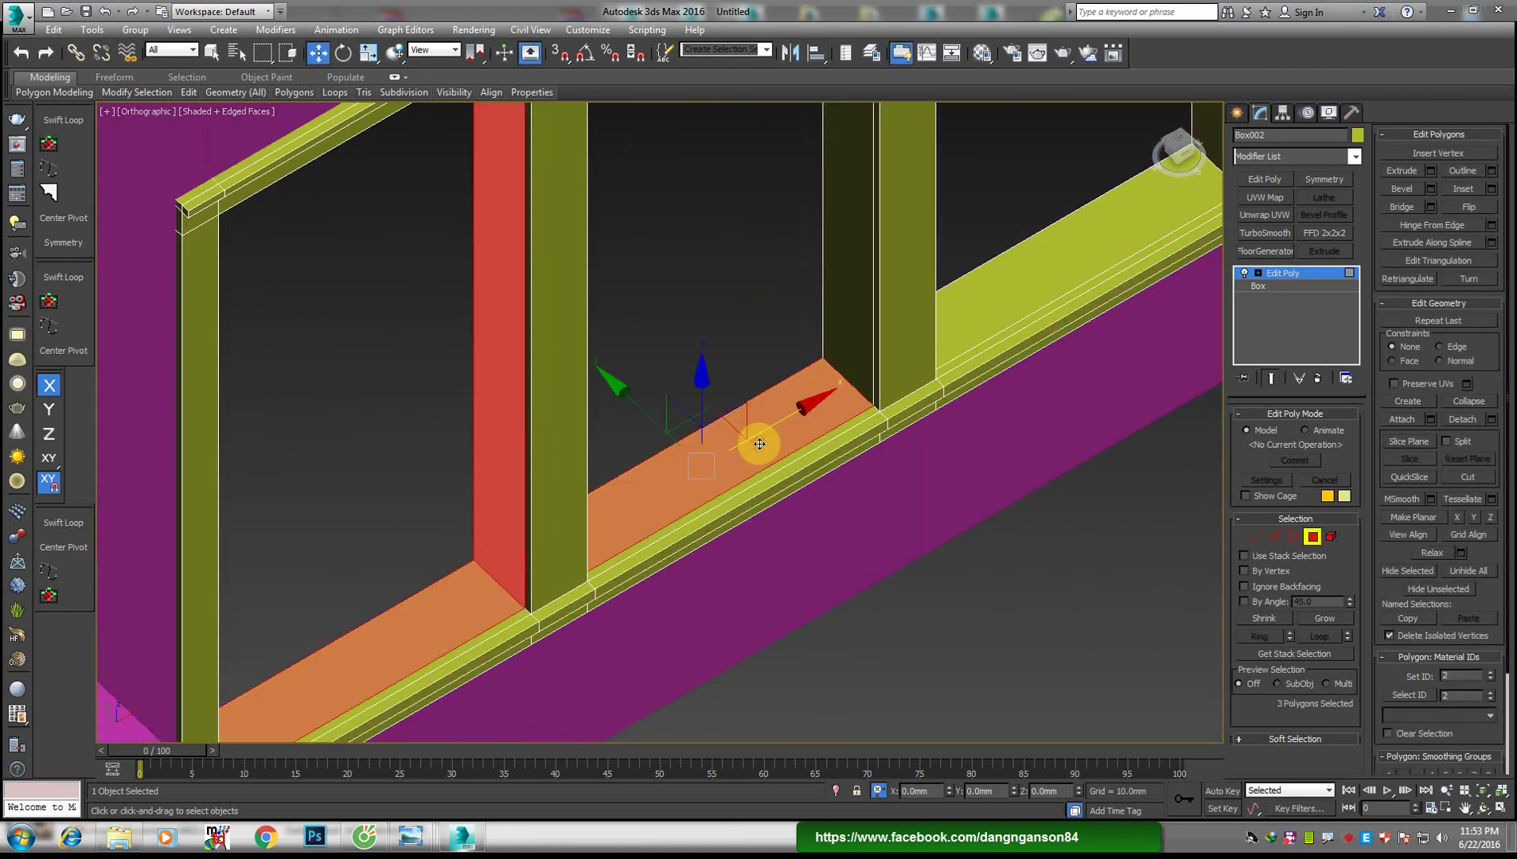
left_click(842, 333, "ctrl")
left_click(446, 611)
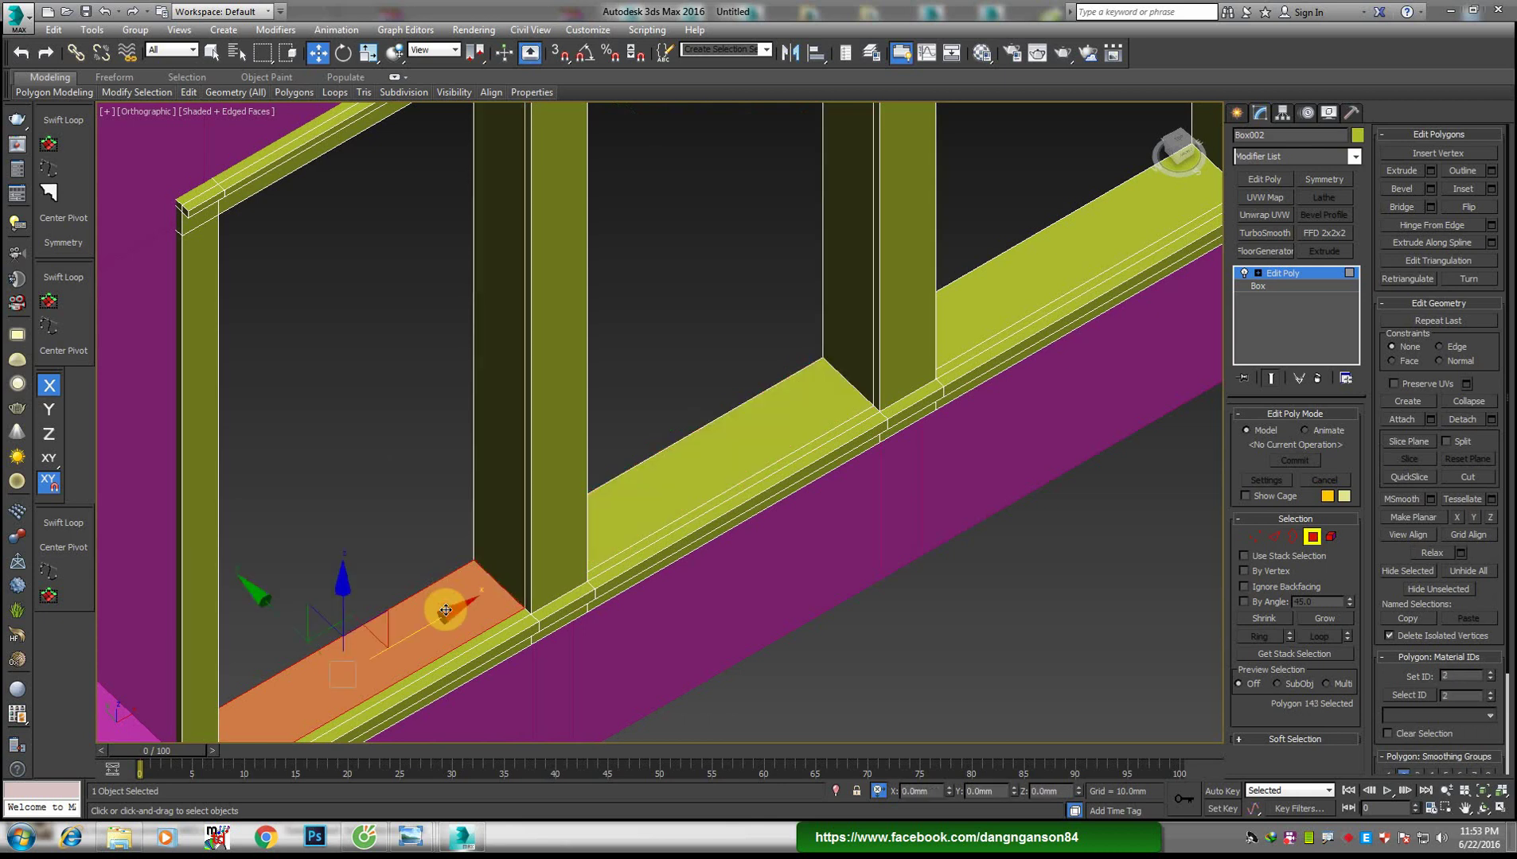
left_click(508, 508, "ctrl")
left_click(732, 452, "ctrl")
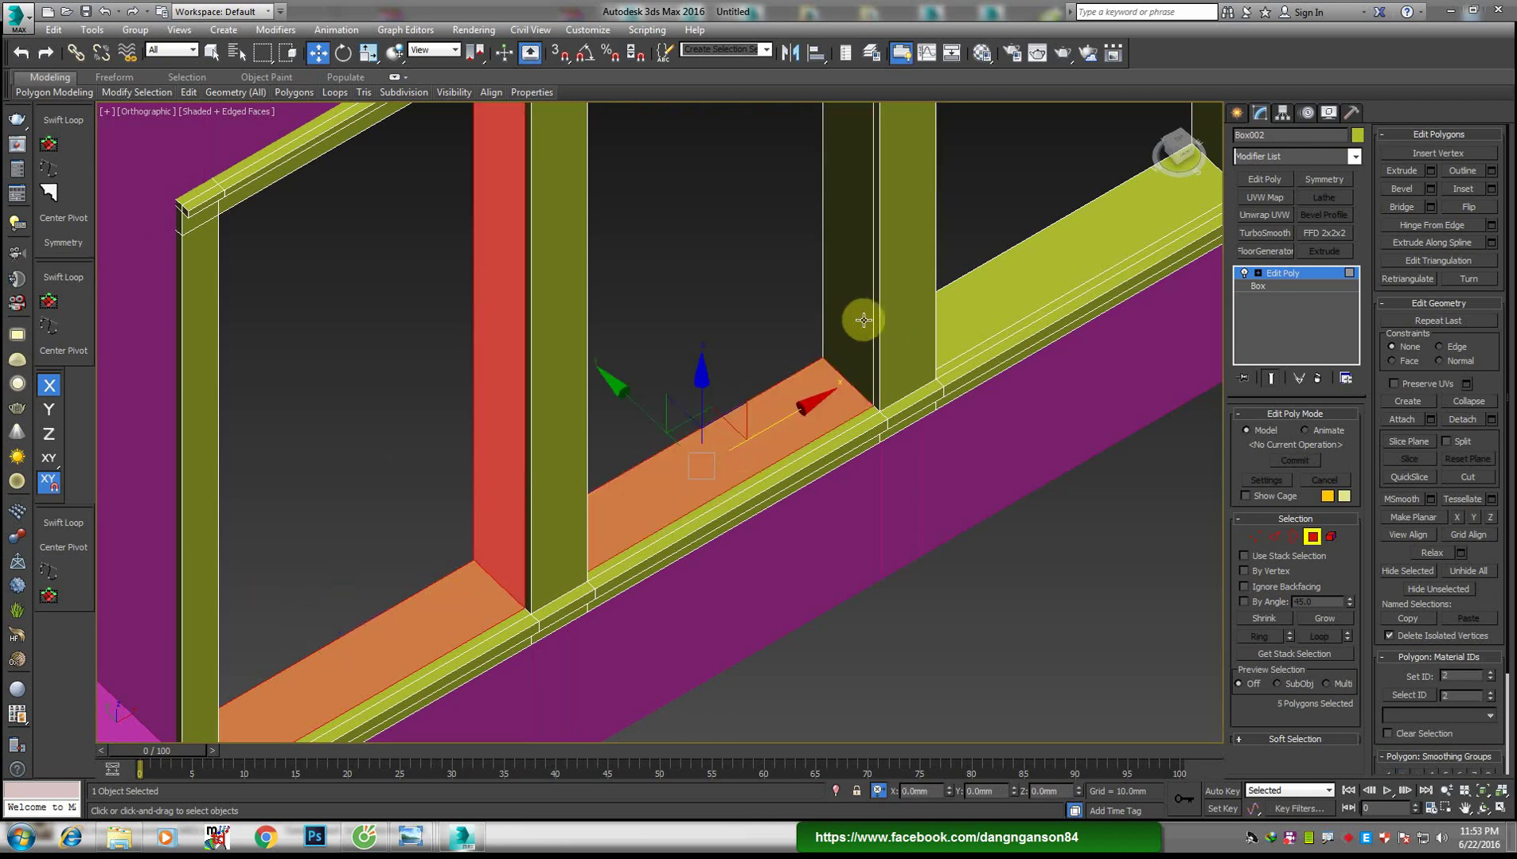
Add the remaining sill faces to complete the twelve-face selection
scroll(857, 317, "down", 3)
middle_click_drag(948, 310, 806, 474, "alt")
scroll(805, 474, "up", 4)
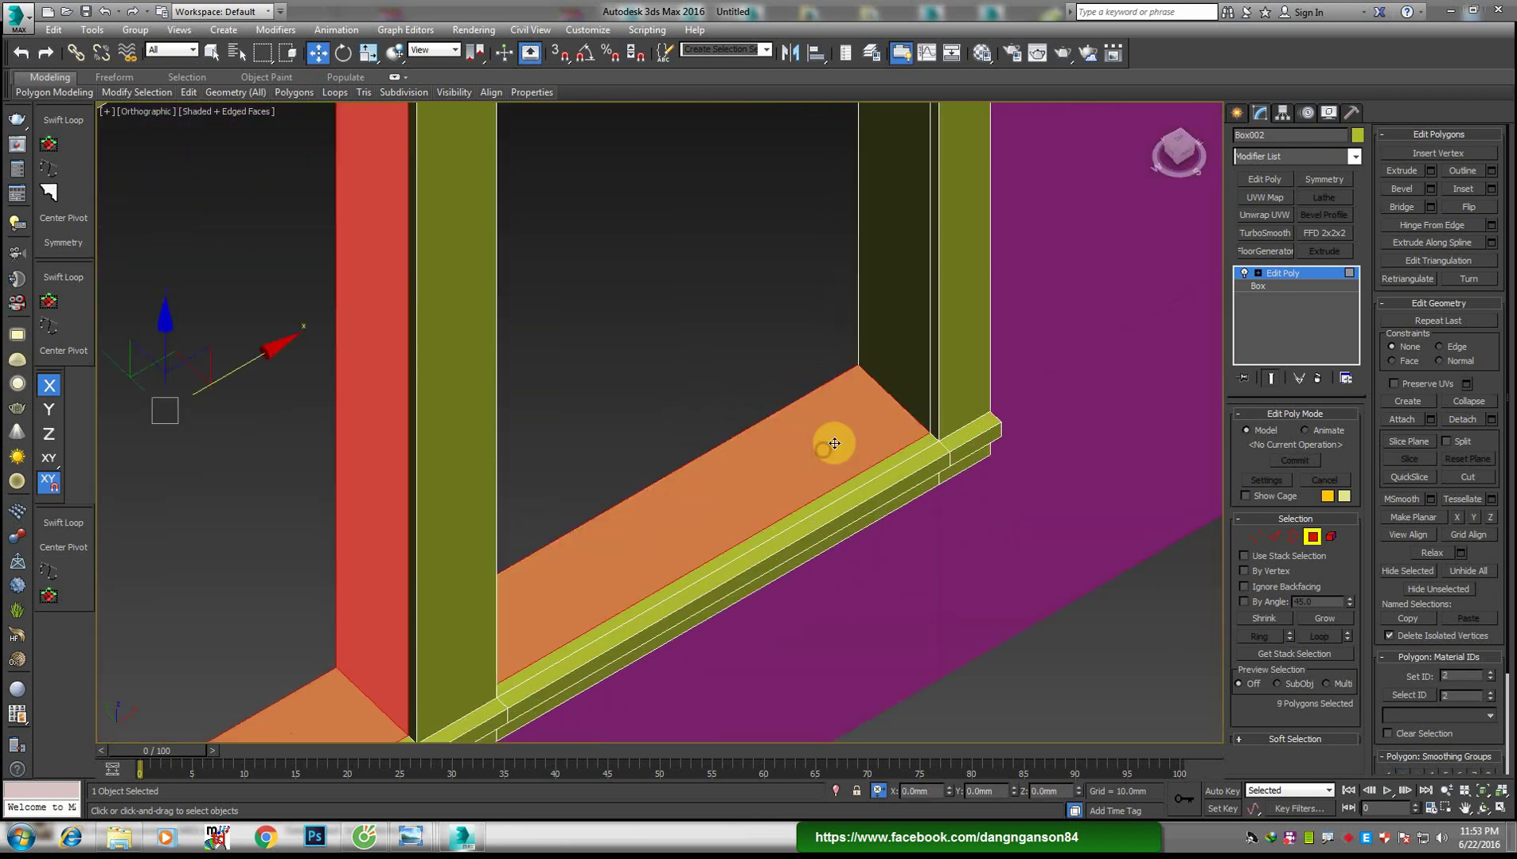
left_click(906, 358, "ctrl")
scroll(582, 522, "down", 4)
mouse_move(582, 523)
middle_mouse_down("alt")
mouse_move(892, 445)
mouse_move(625, 507)
middle_mouse_up("alt")
scroll(685, 497, "up", 4)
scroll(686, 497, "down", 4)
scroll(911, 480, "up", 4)
Extrude the twelve sill faces 15 mm along Local Normals
right_click(907, 475)
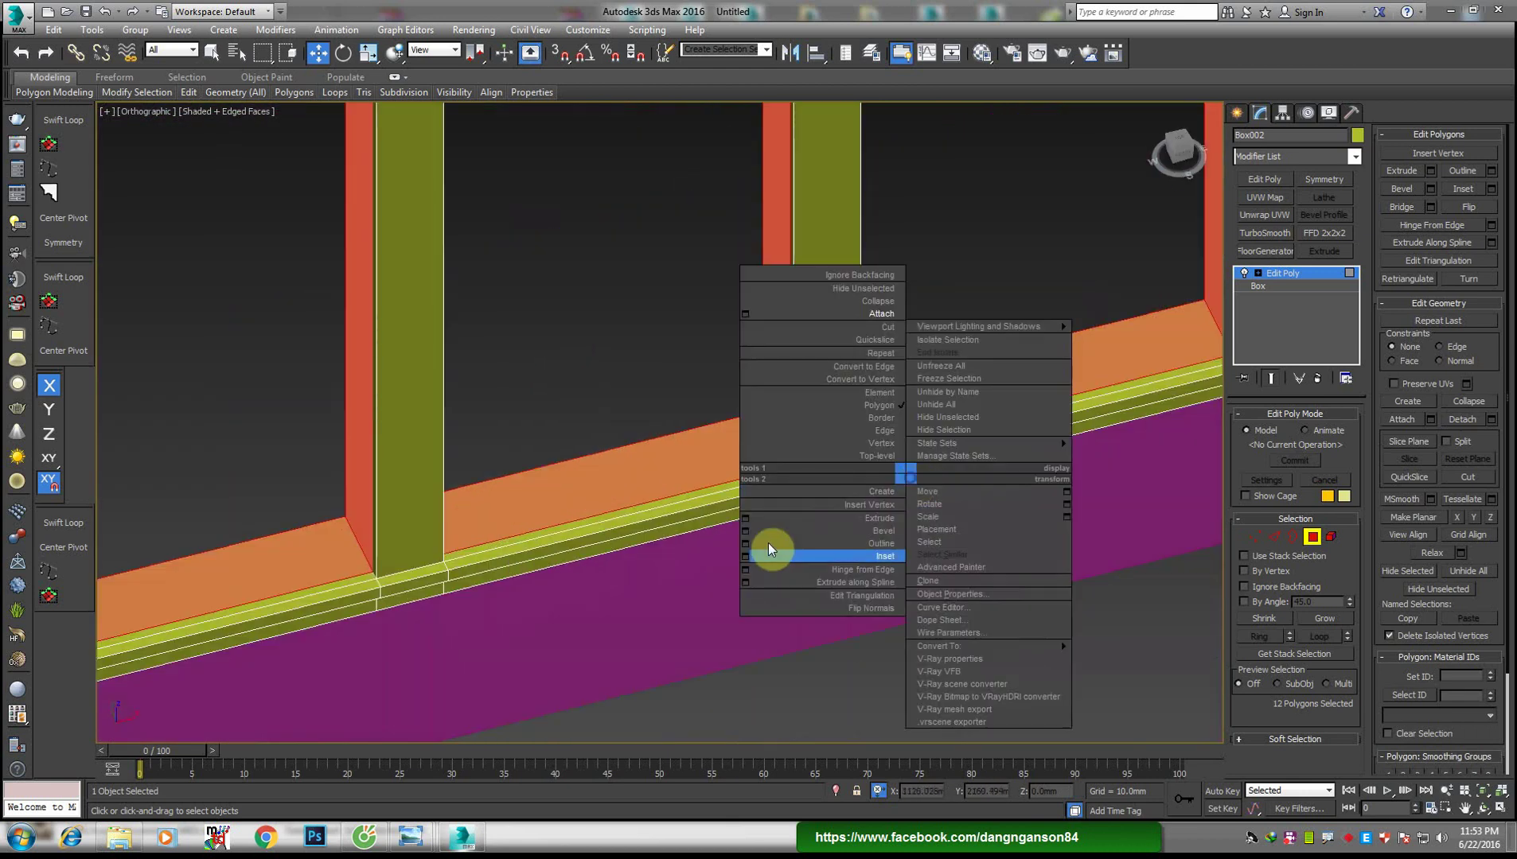
left_click(743, 520)
scroll(705, 544, "up", 2)
scroll(706, 543, "up", 2)
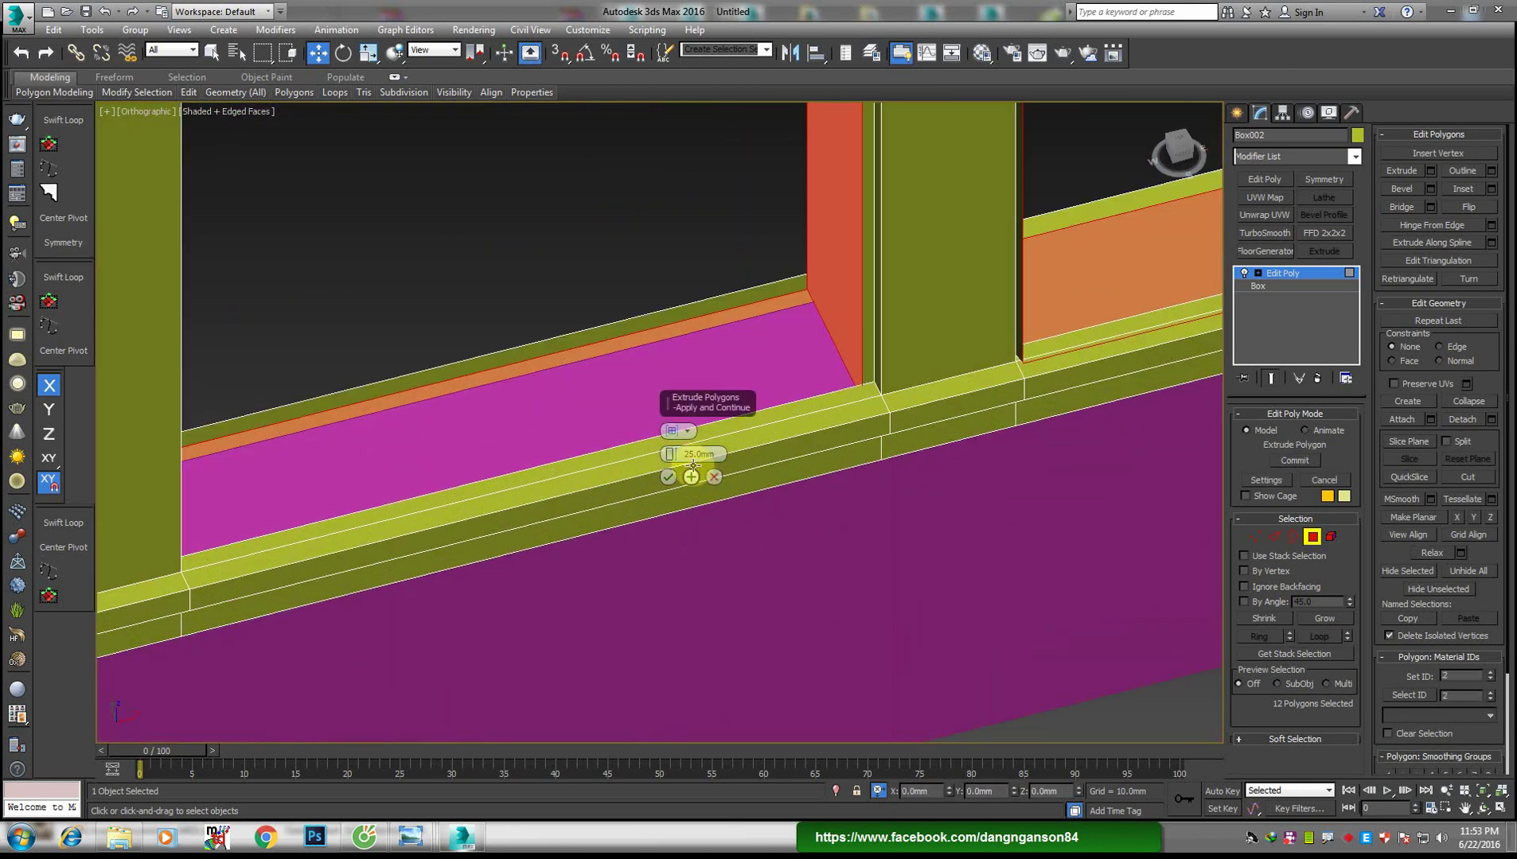
left_click(689, 432)
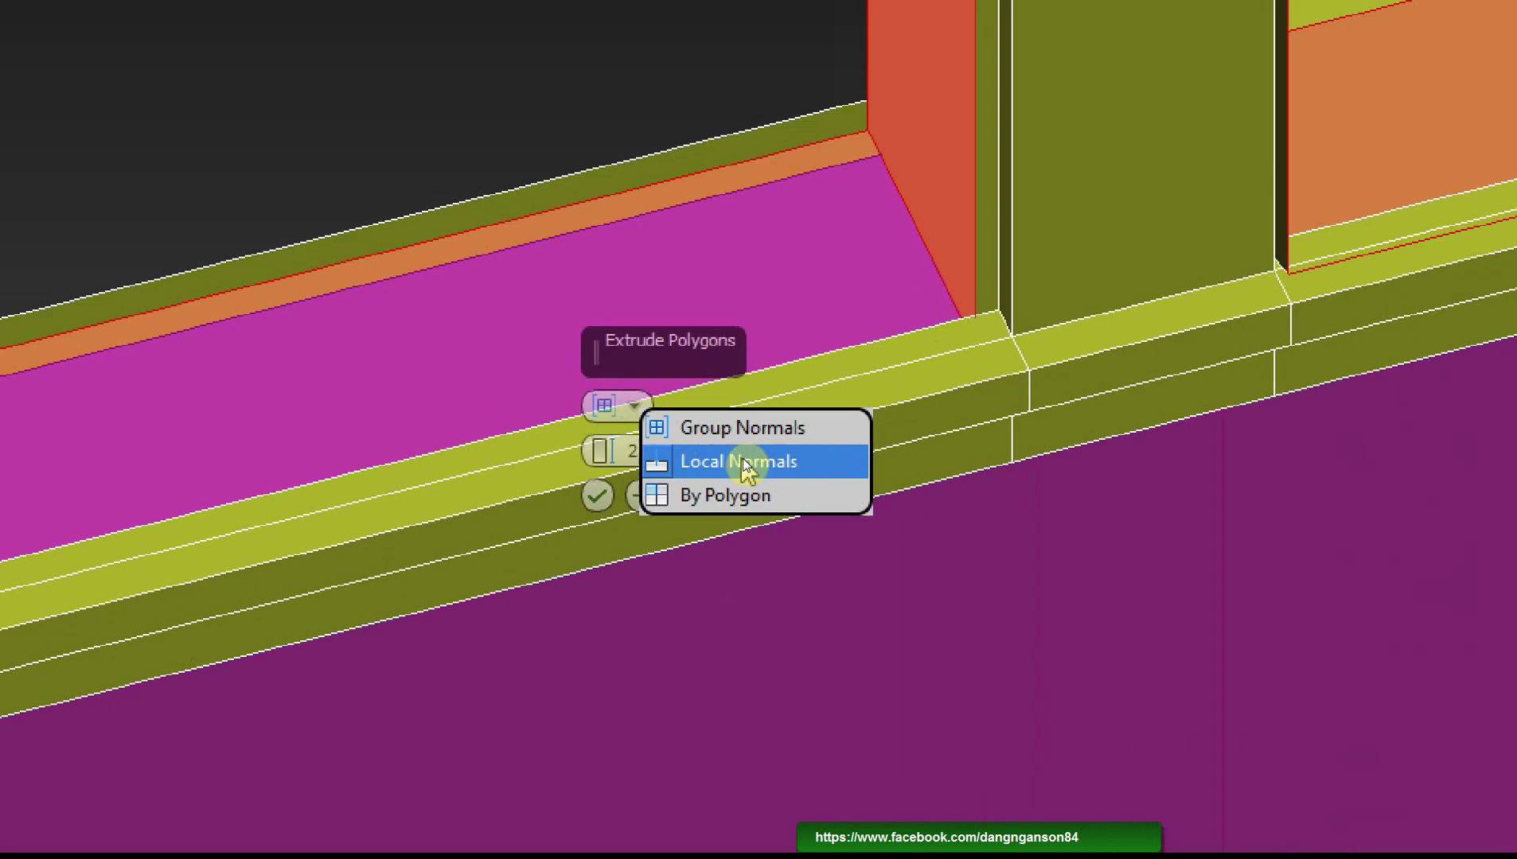
left_click(740, 460)
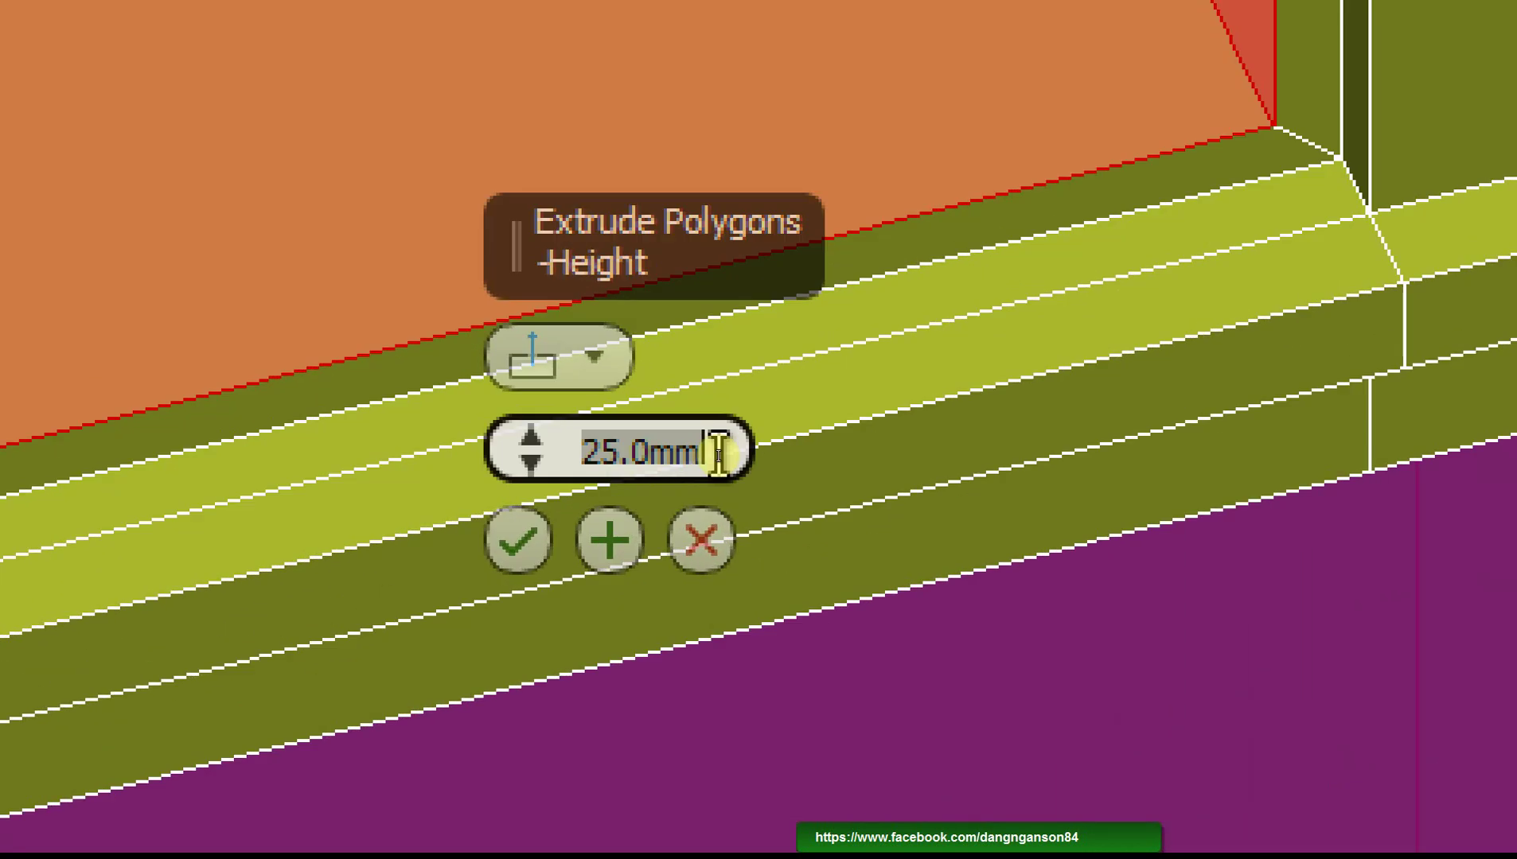
type("15")
key("Return")
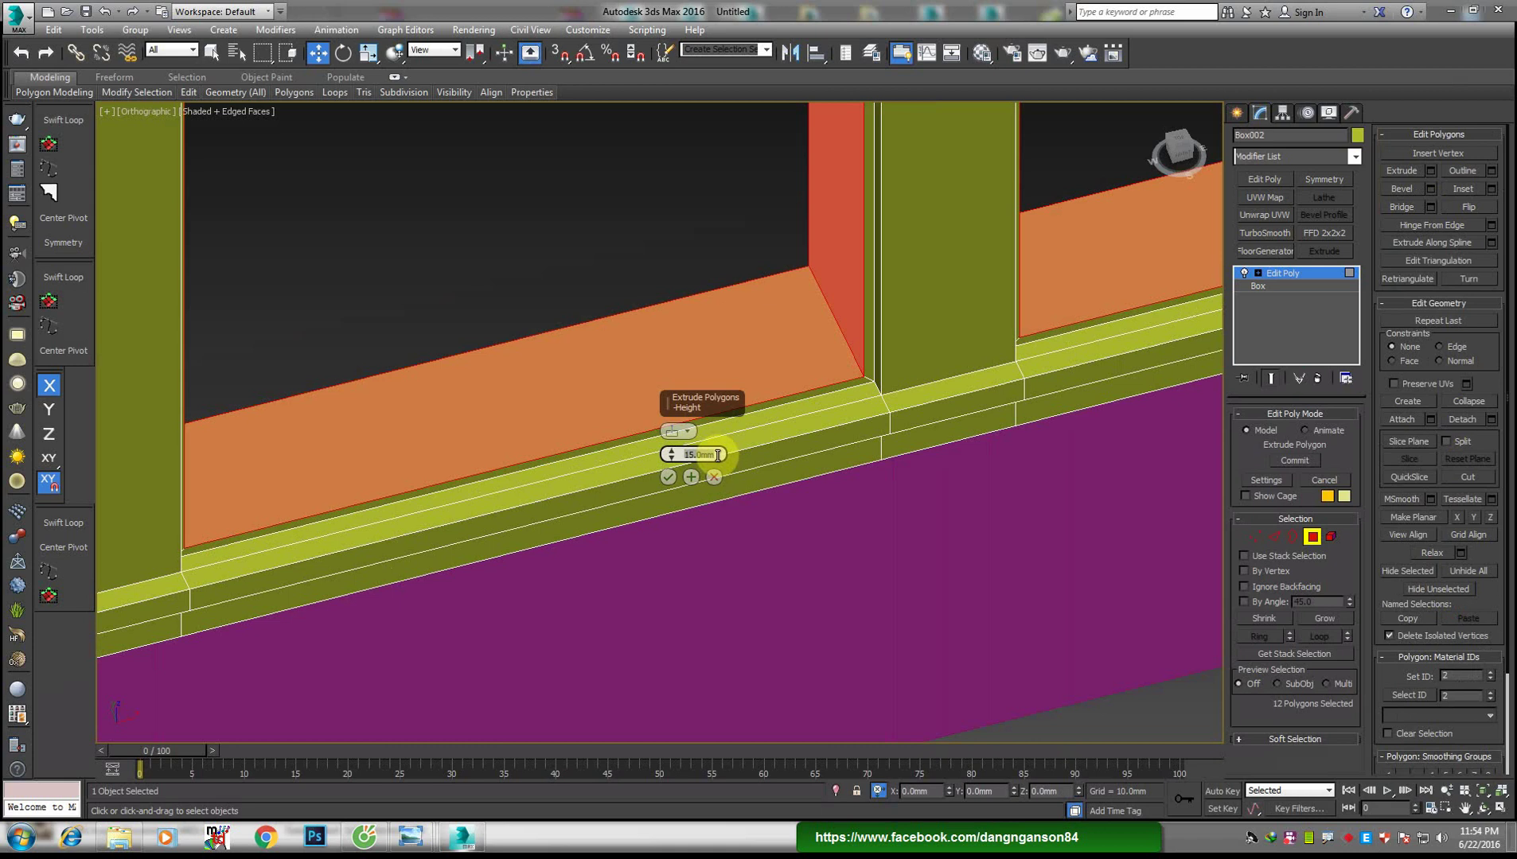
left_click(666, 477)
scroll(694, 511, "down", 5)
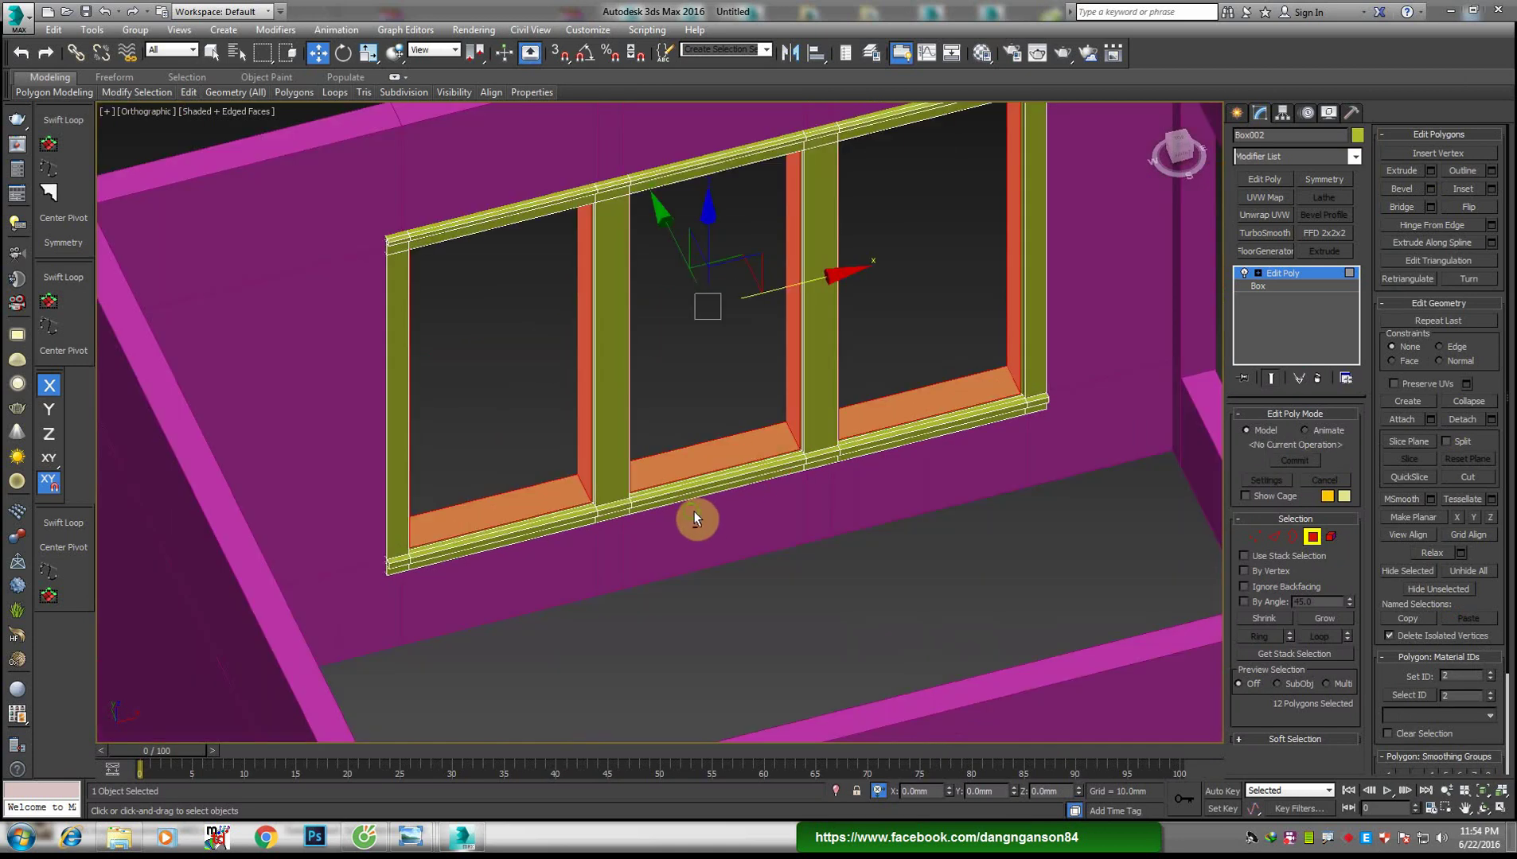
scroll(592, 510, "up", 4)
Zoom in and out on the bedroom photo's window sills, then return to 3ds Max
mouse_move(410, 837)
left_click(522, 764)
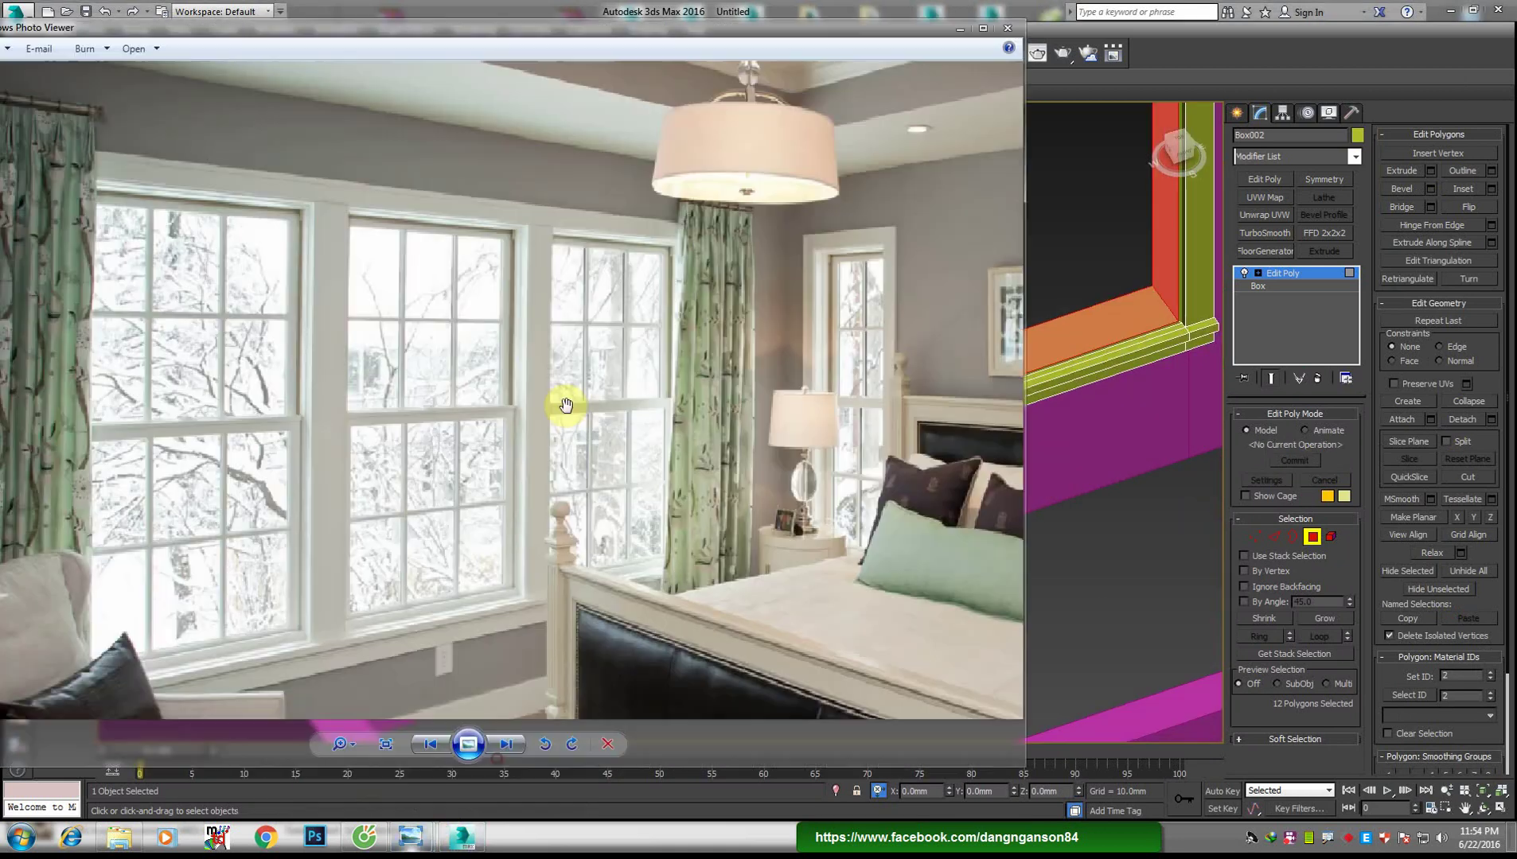
scroll(288, 641, "up", 1)
scroll(271, 643, "up", 1)
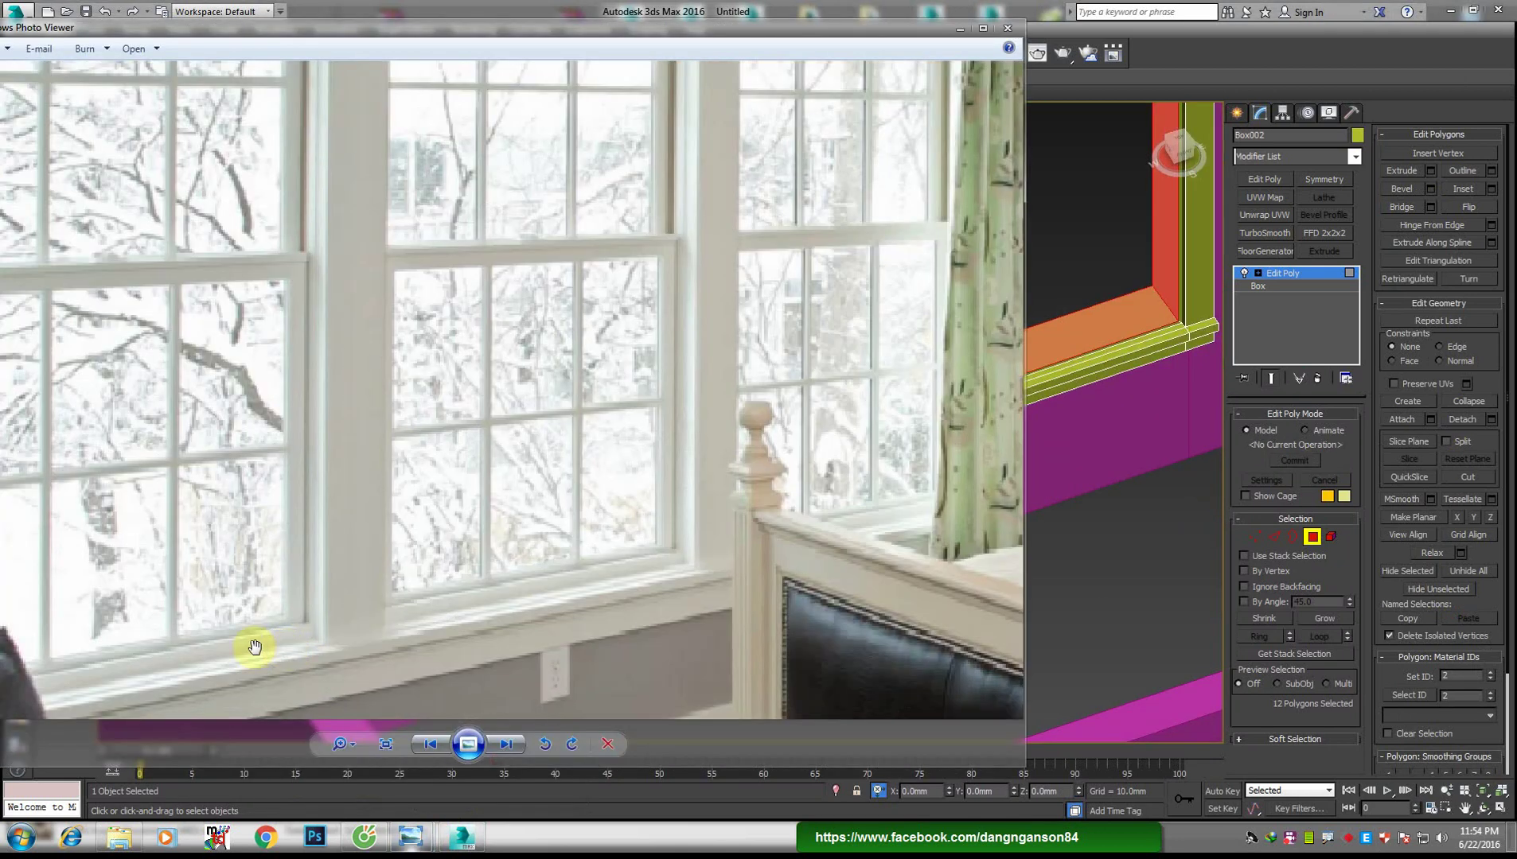
scroll(286, 637, "up", 2)
scroll(840, 513, "down", 1)
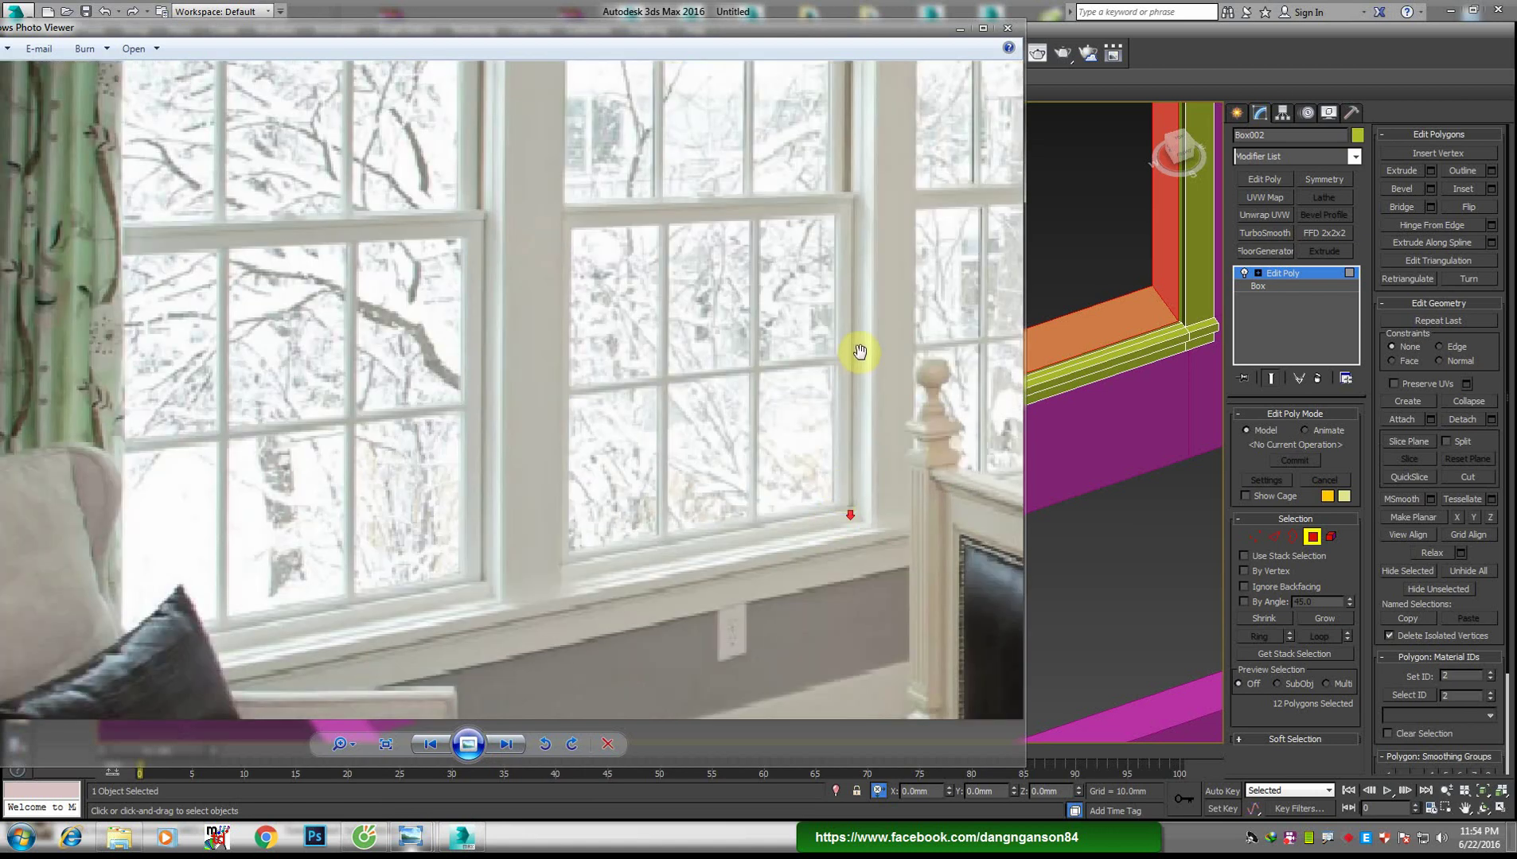
scroll(761, 372, "down", 1)
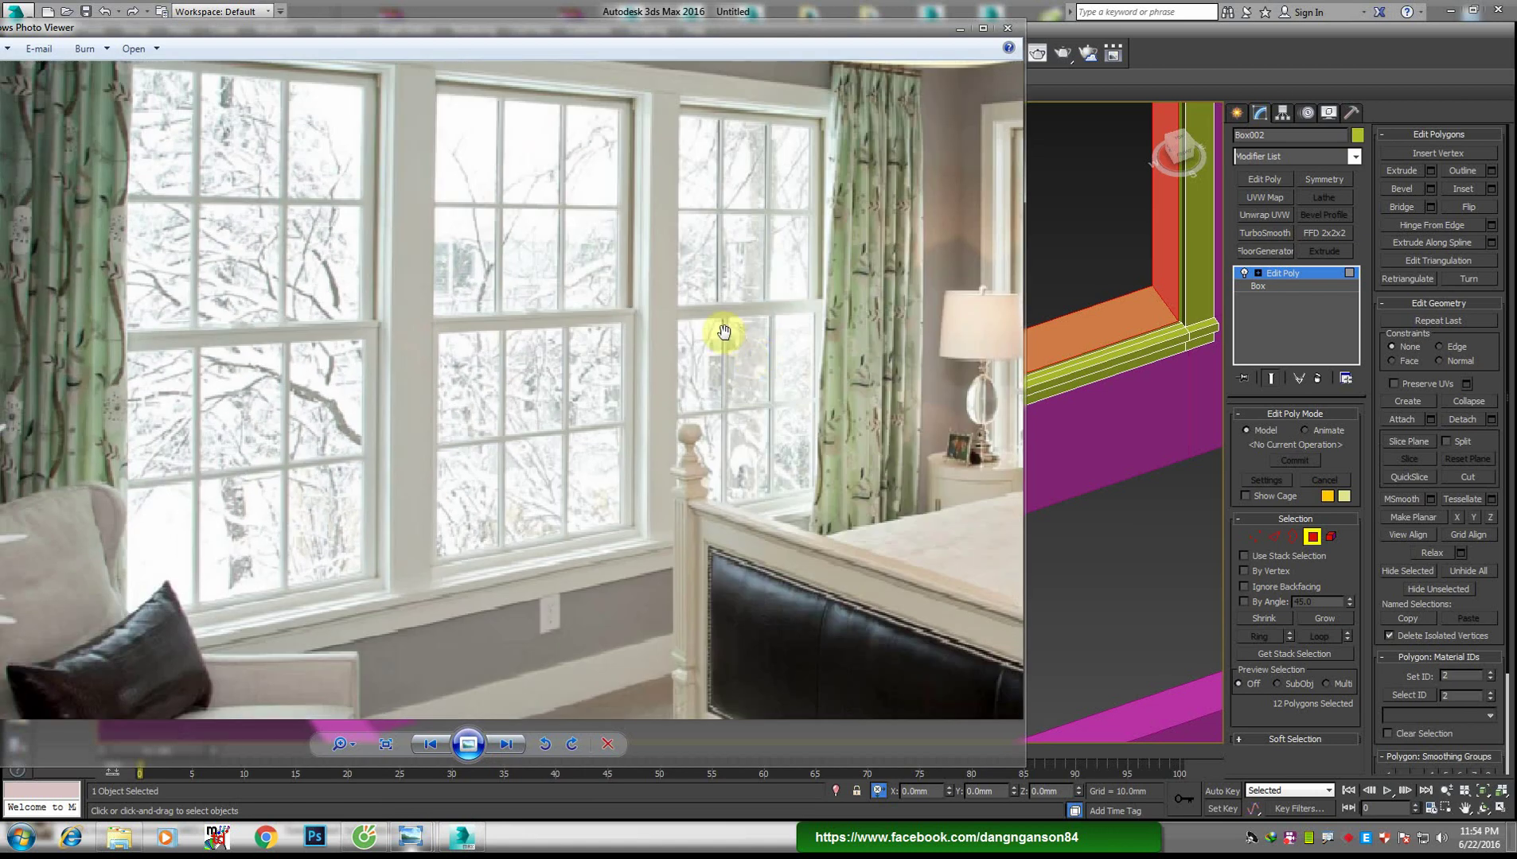
scroll(484, 373, "down", 1)
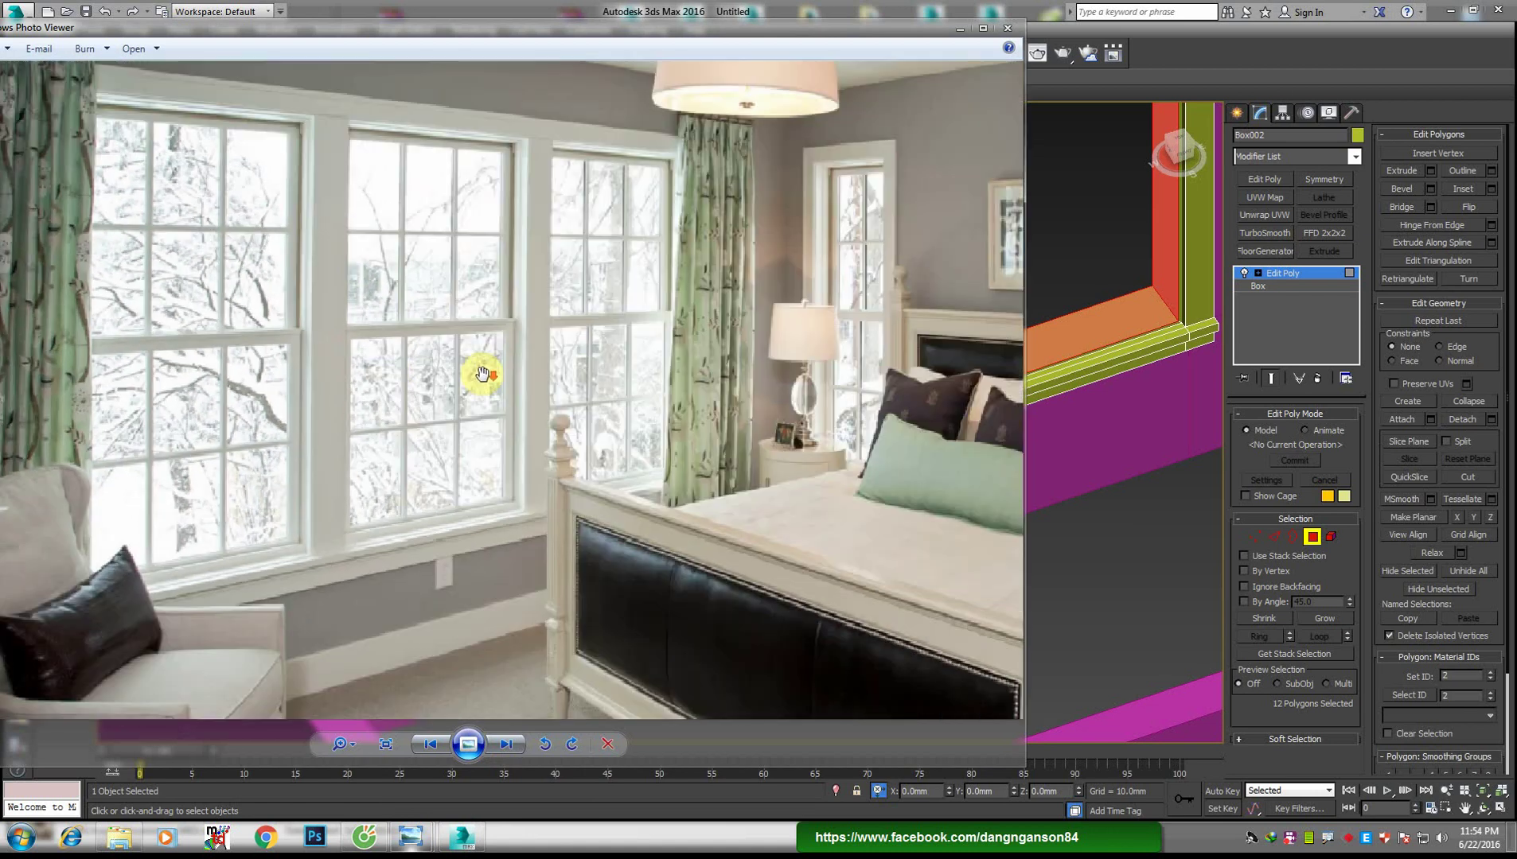
scroll(525, 287, "up", 1)
scroll(498, 237, "up", 1)
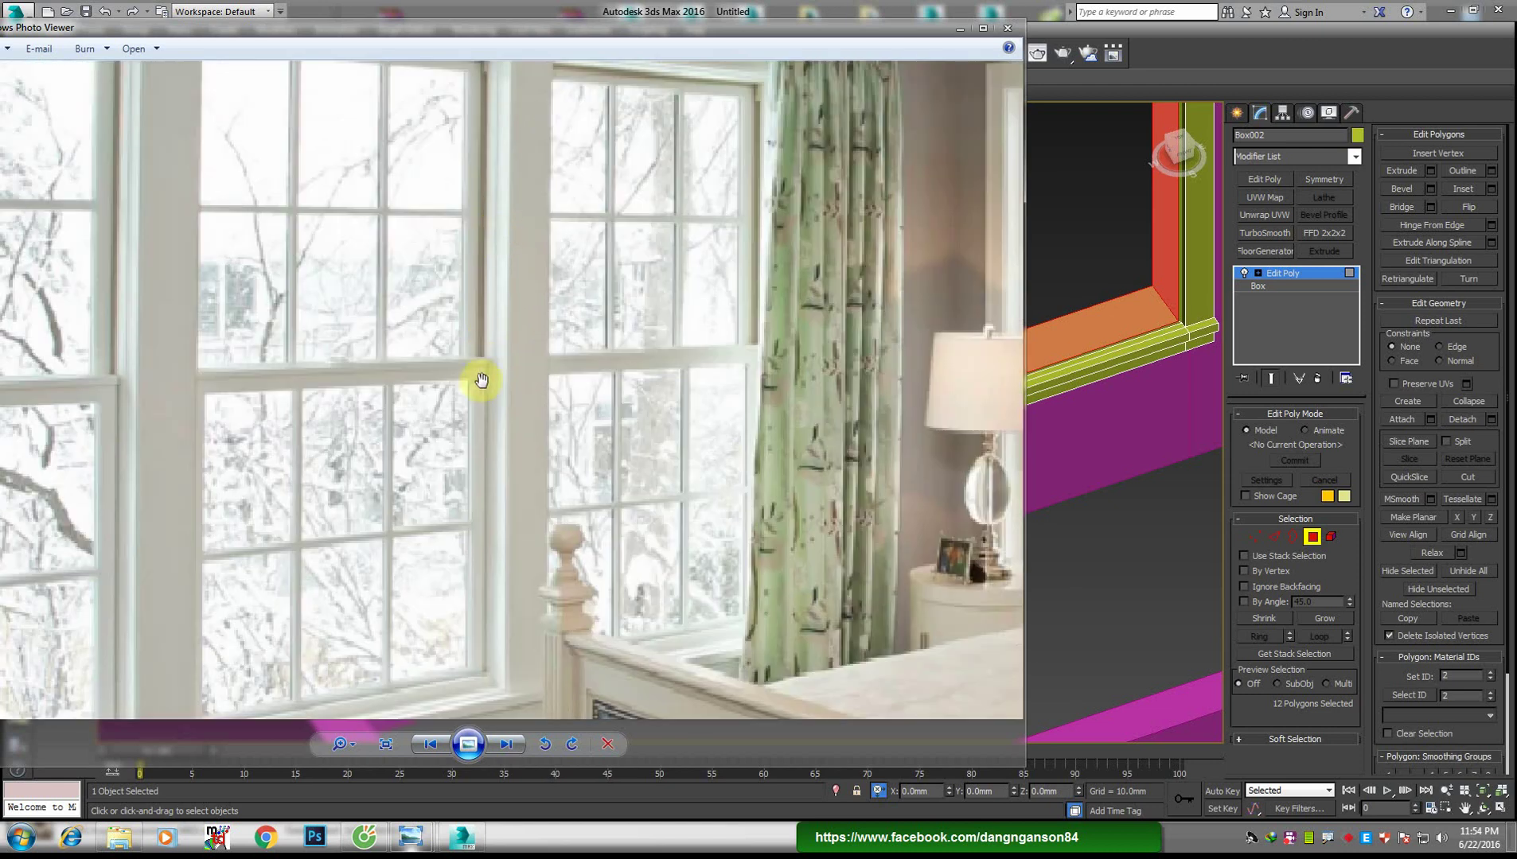
scroll(477, 405, "up", 1)
scroll(535, 462, "up", 1)
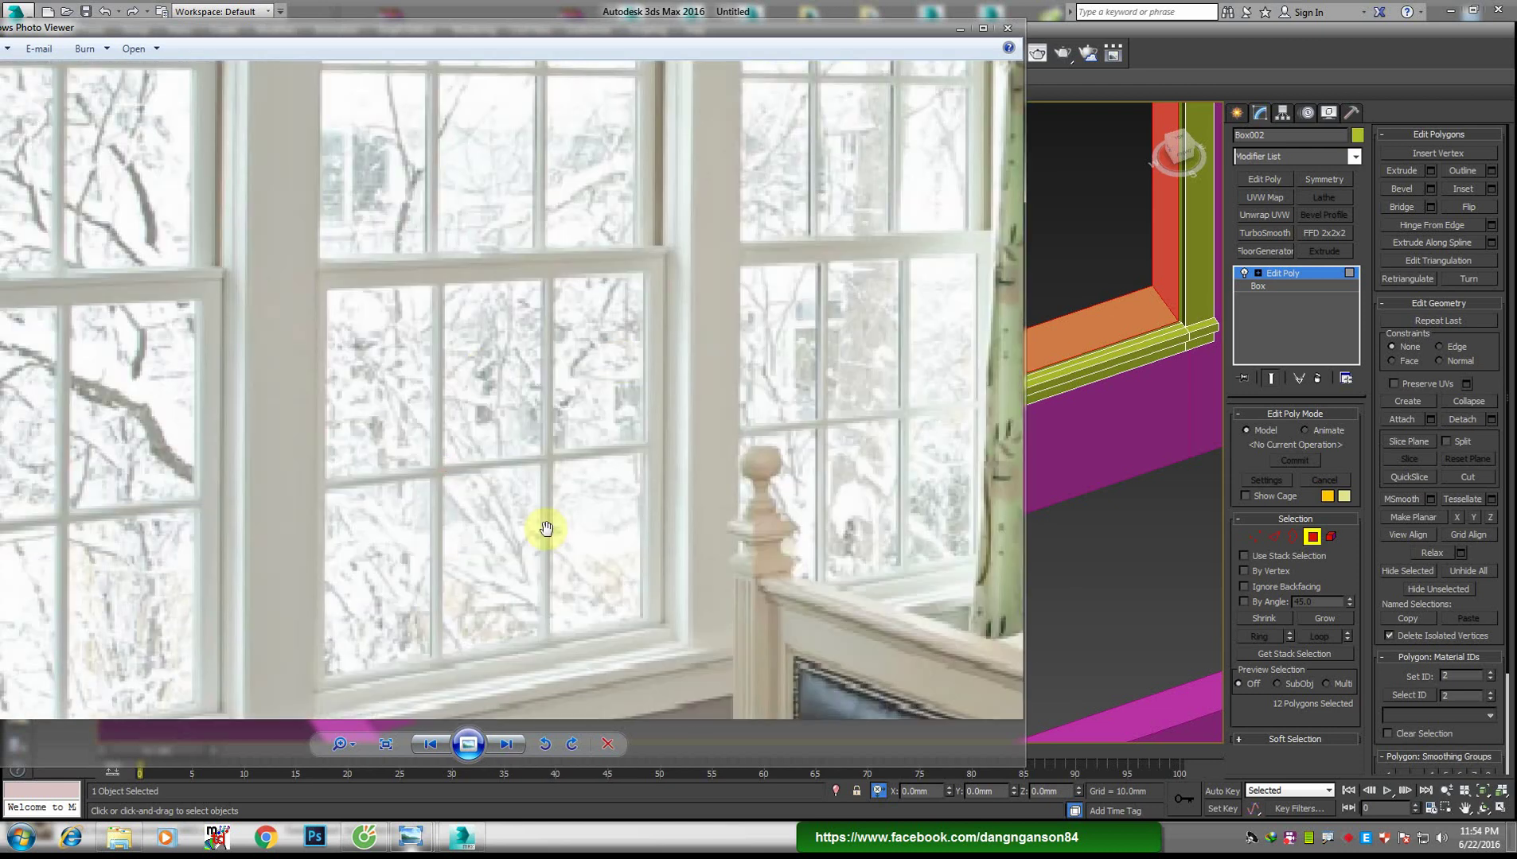
left_click(465, 837)
mouse_move(410, 836)
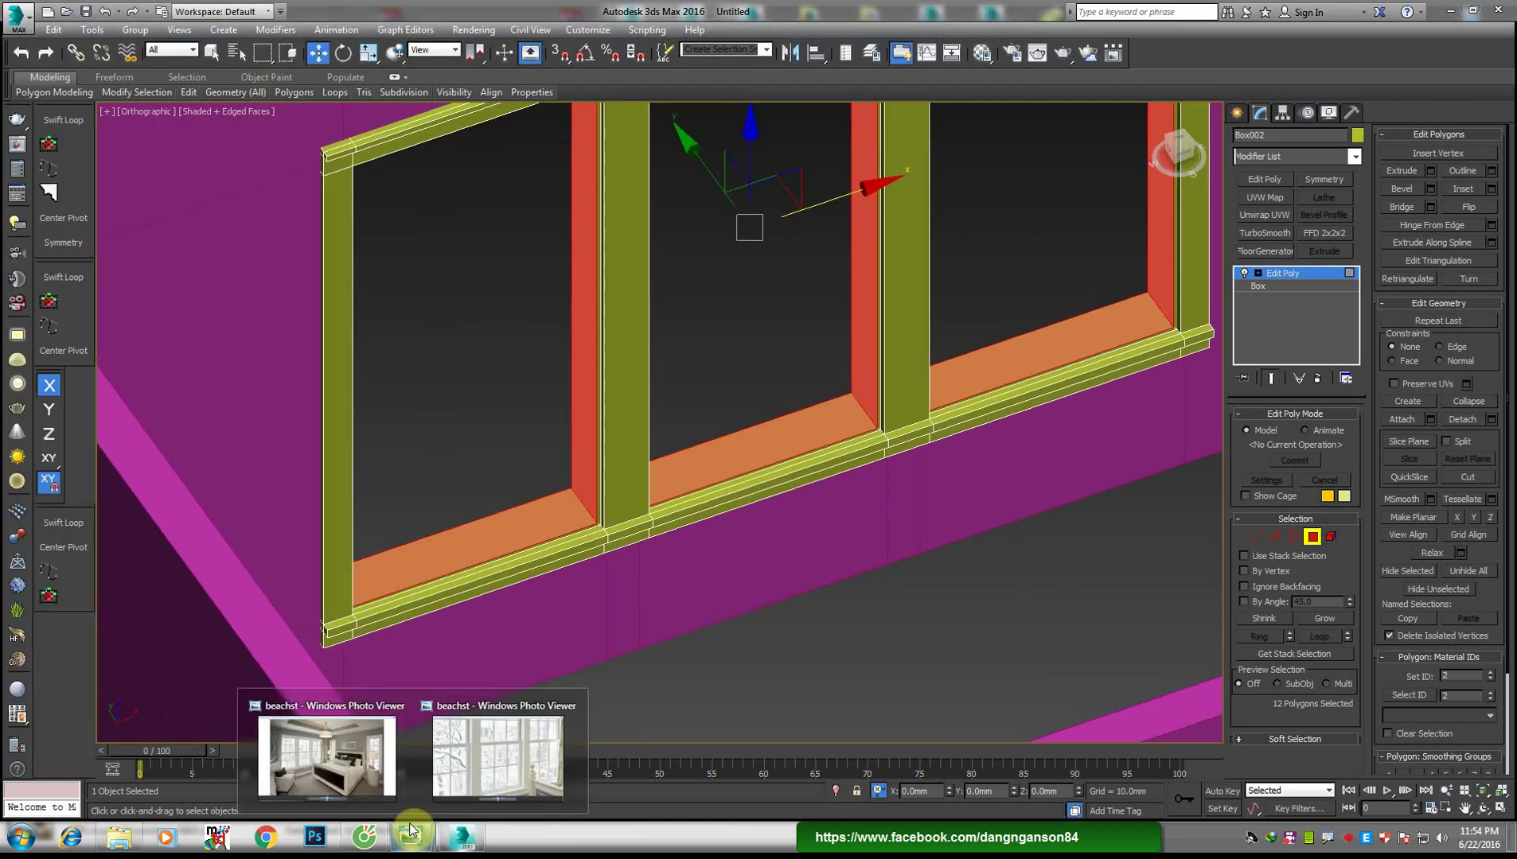
Reopen the photo, zoom closer on the sills, and go back to the 3ds Max model
left_click(456, 771)
scroll(613, 430, "up", 1)
scroll(641, 421, "up", 1)
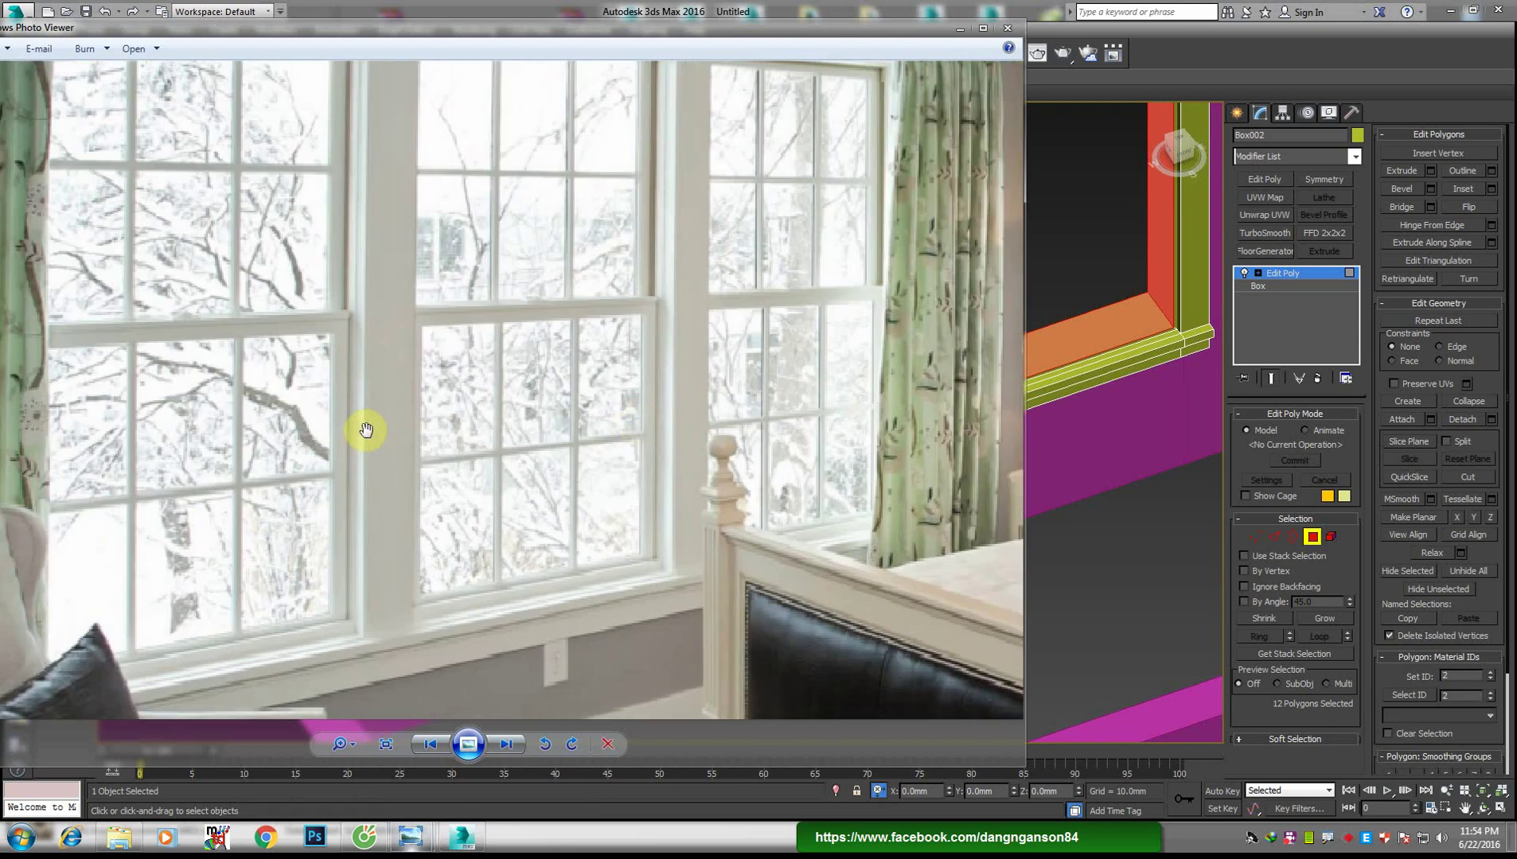
scroll(652, 322, "up", 1)
scroll(655, 324, "up", 1)
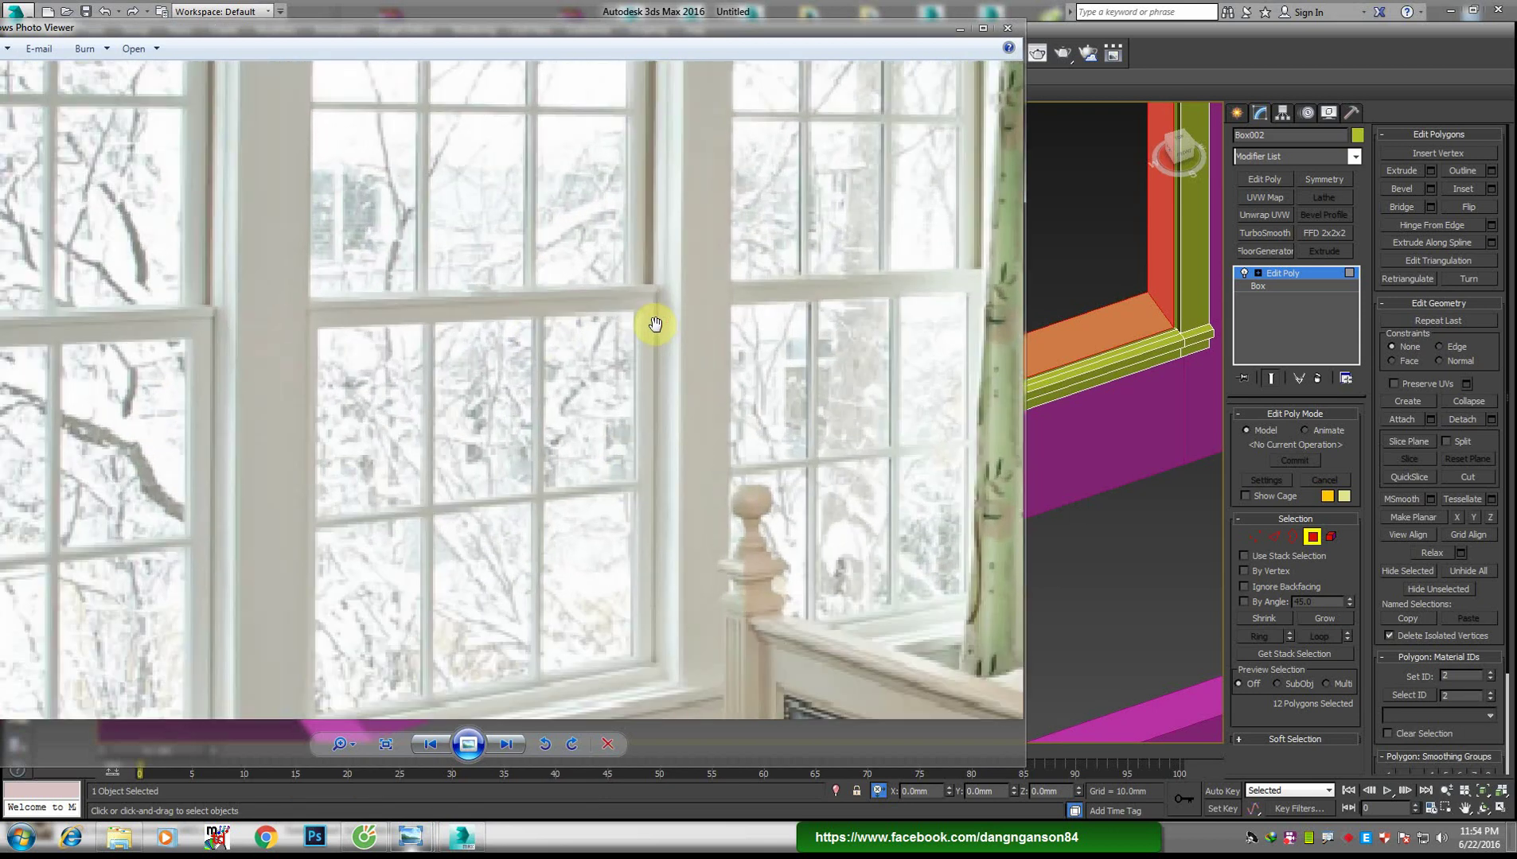
left_click(464, 837)
scroll(840, 411, "up", 1)
In Edge mode, select a sill trim edge and extend it to the whole edge ring
scroll(835, 422, "up", 4)
key("2")
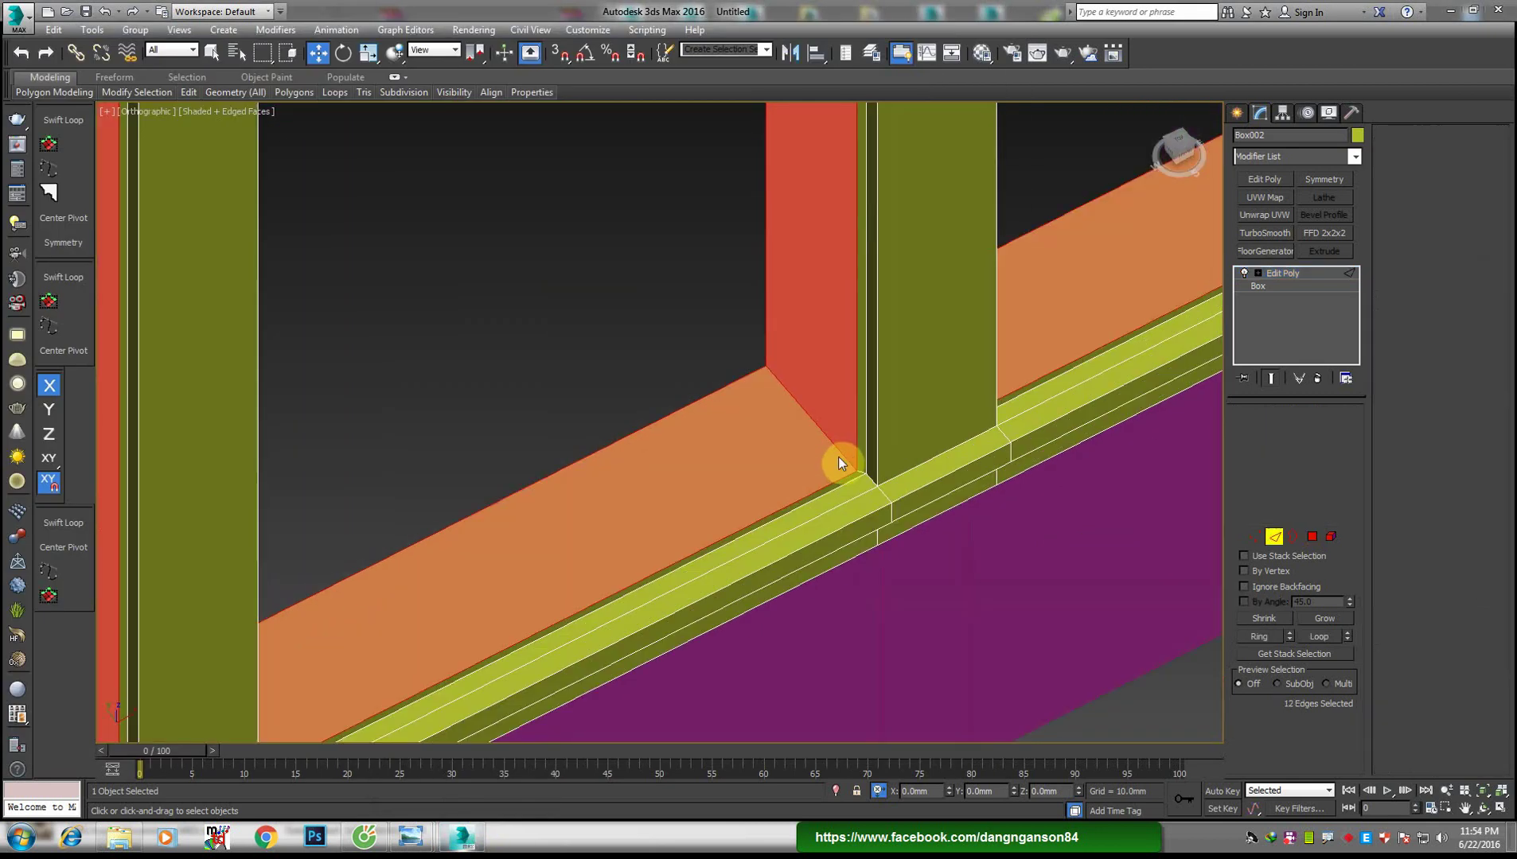
scroll(821, 433, "down", 5)
scroll(542, 565, "up", 3)
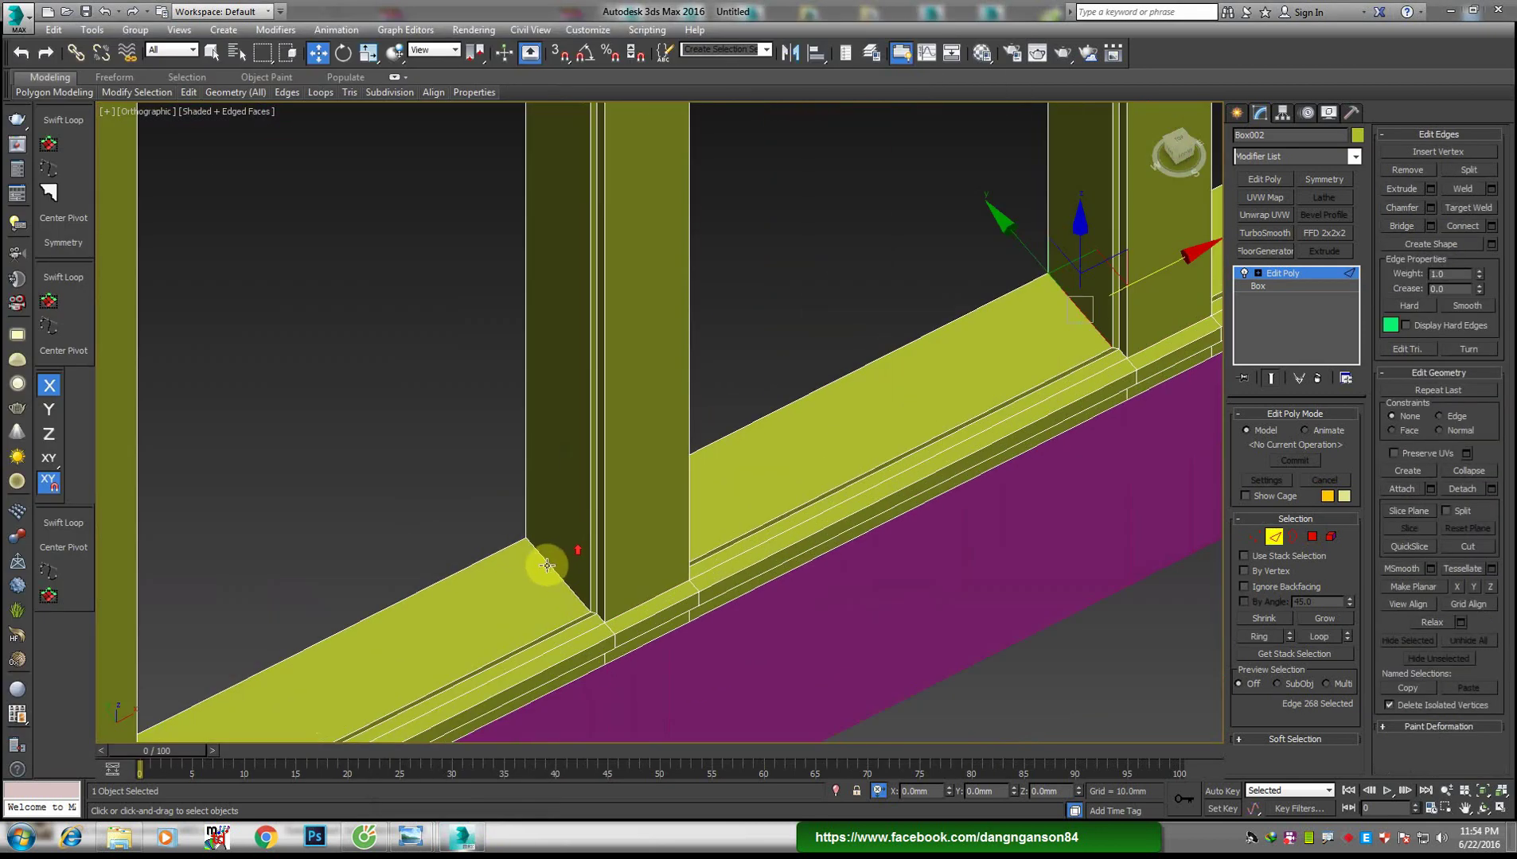
scroll(927, 447, "down", 2)
scroll(927, 447, "up", 2)
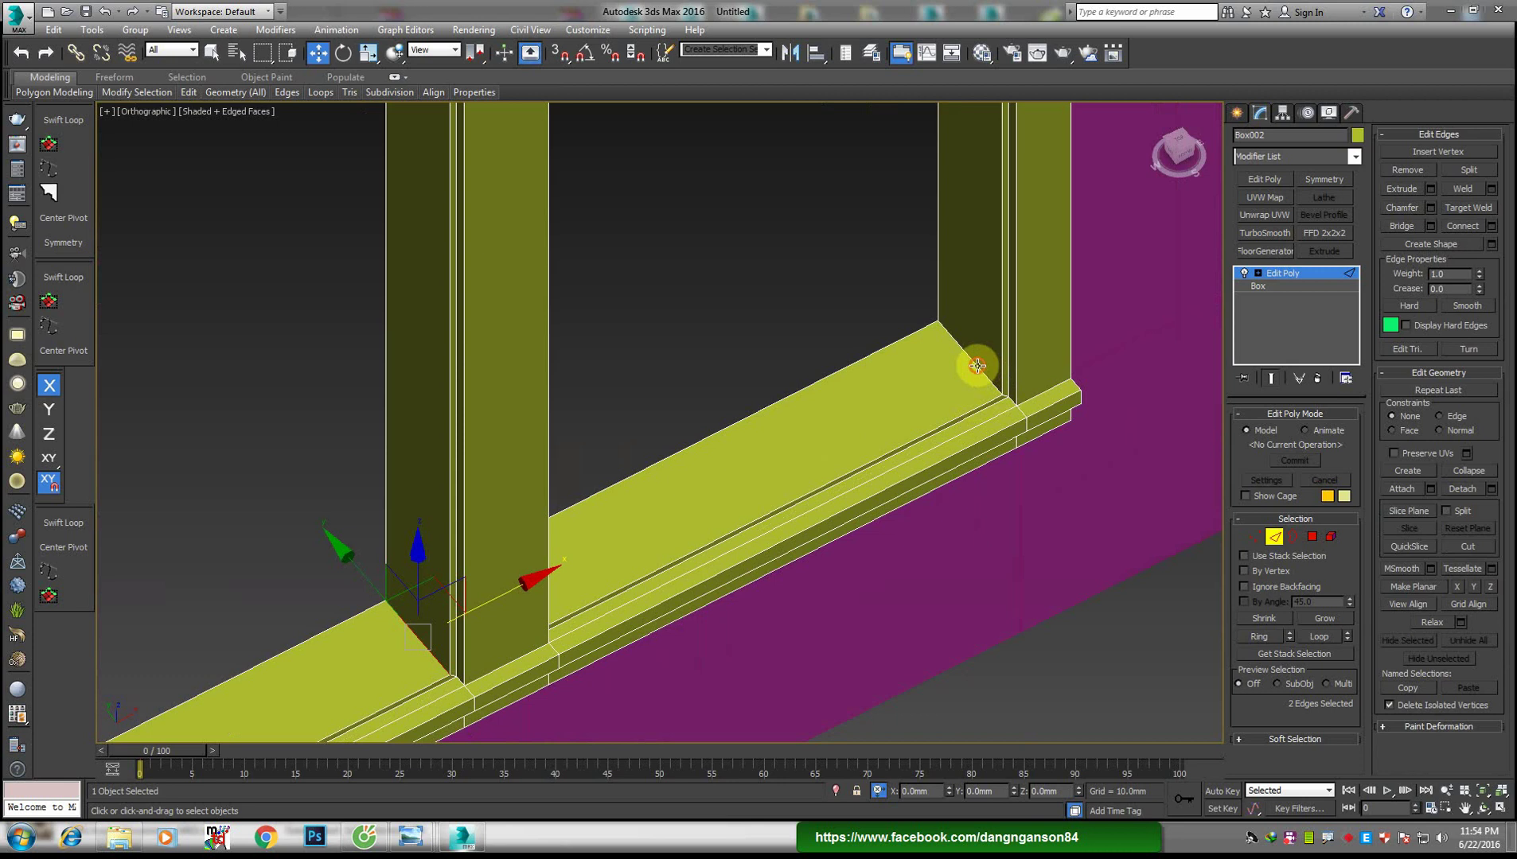
left_click(978, 365, "ctrl")
left_click(1260, 636)
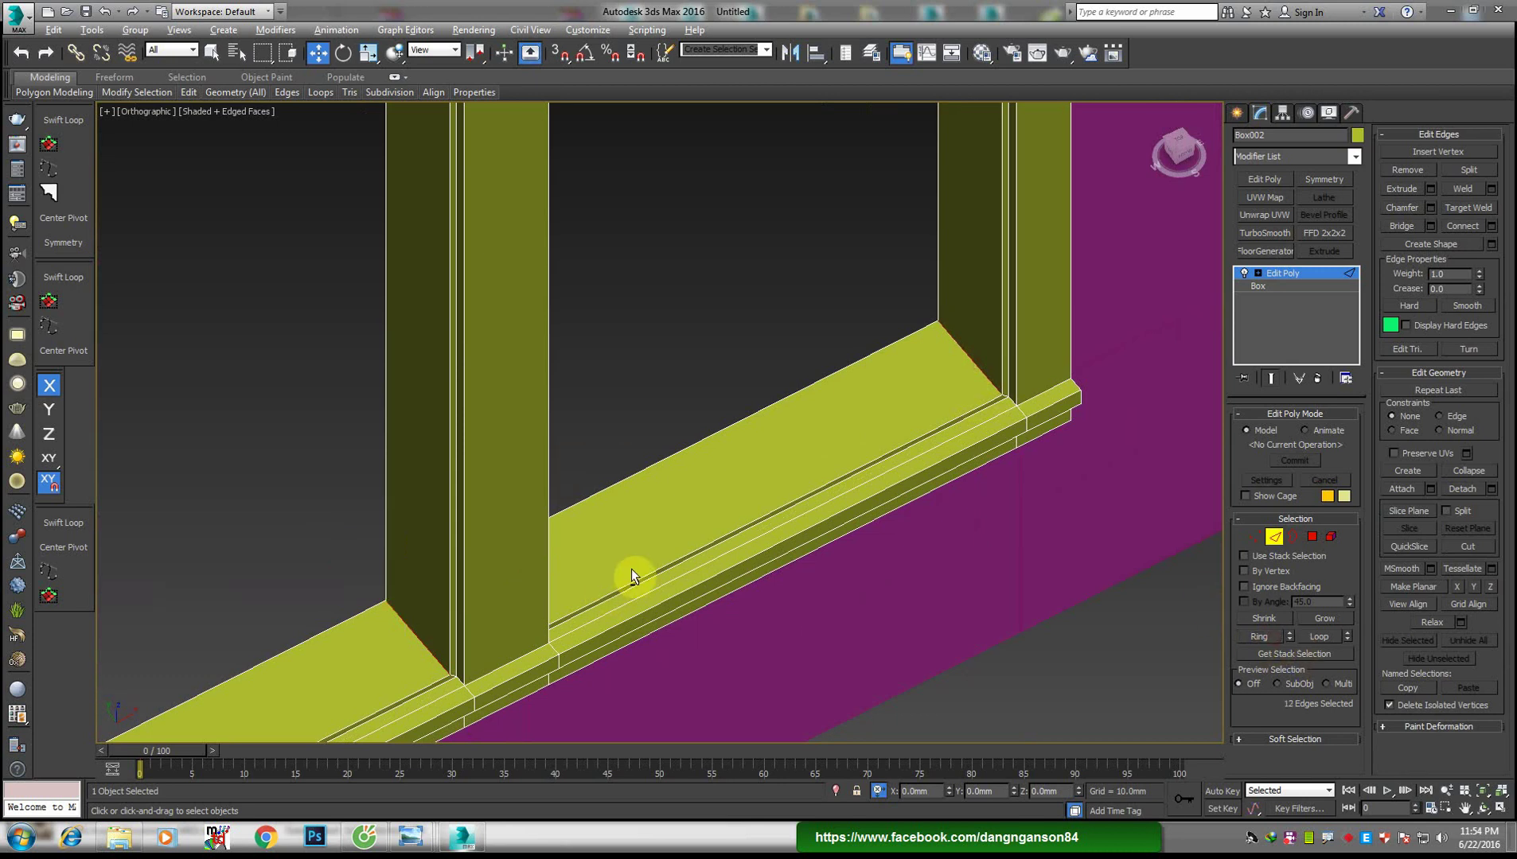
Connect the ring with one centred edge loop, then start chamfering the new edges
scroll(631, 569, "up", 2)
scroll(744, 490, "up", 1)
right_click(796, 506)
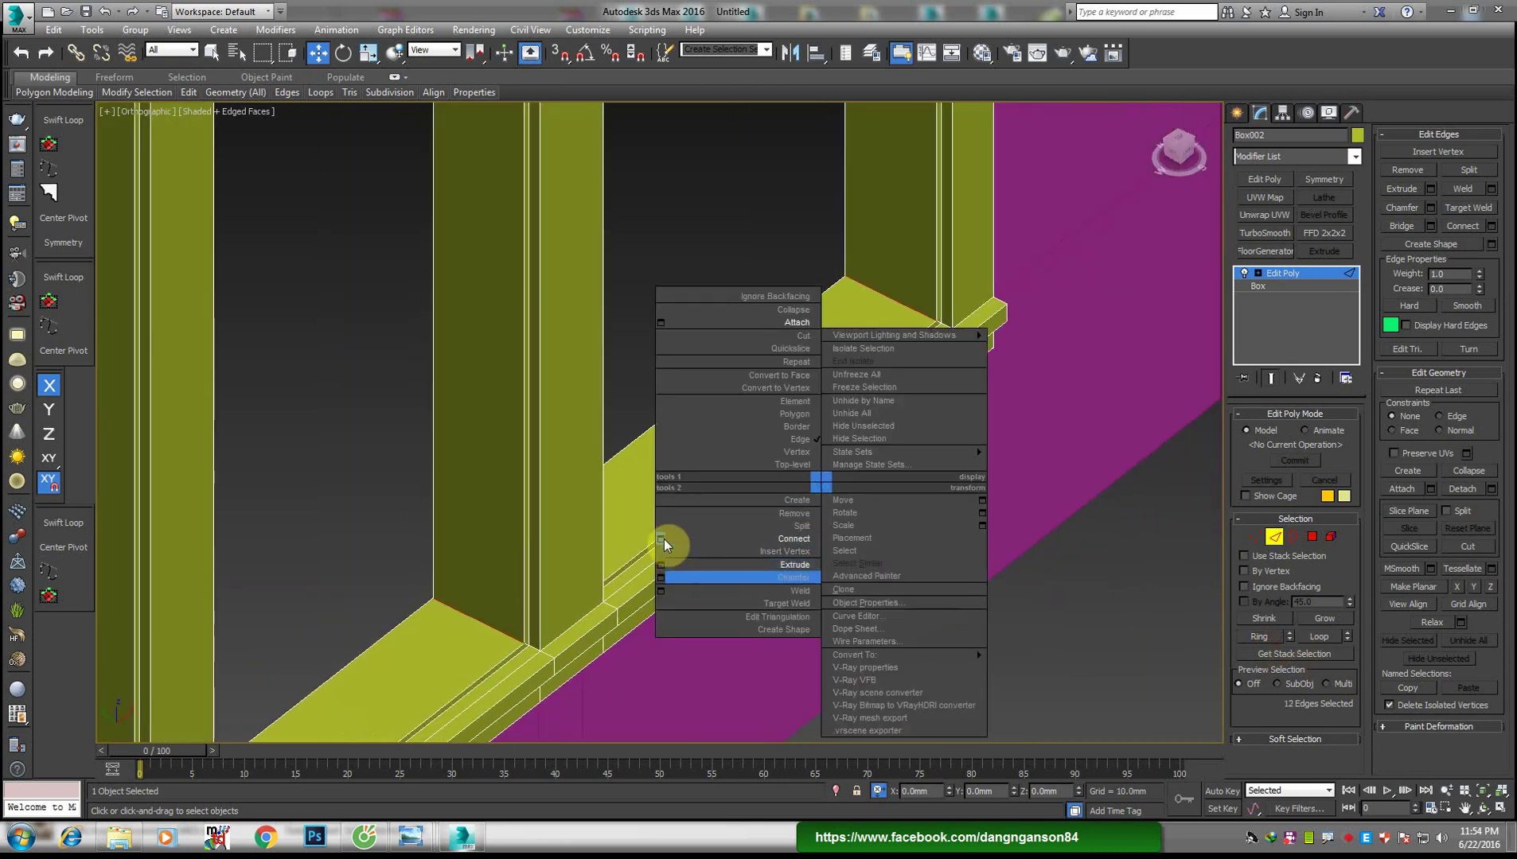
left_click(664, 540)
scroll(440, 637, "up", 1)
scroll(603, 531, "up", 2)
scroll(603, 531, "up", 2)
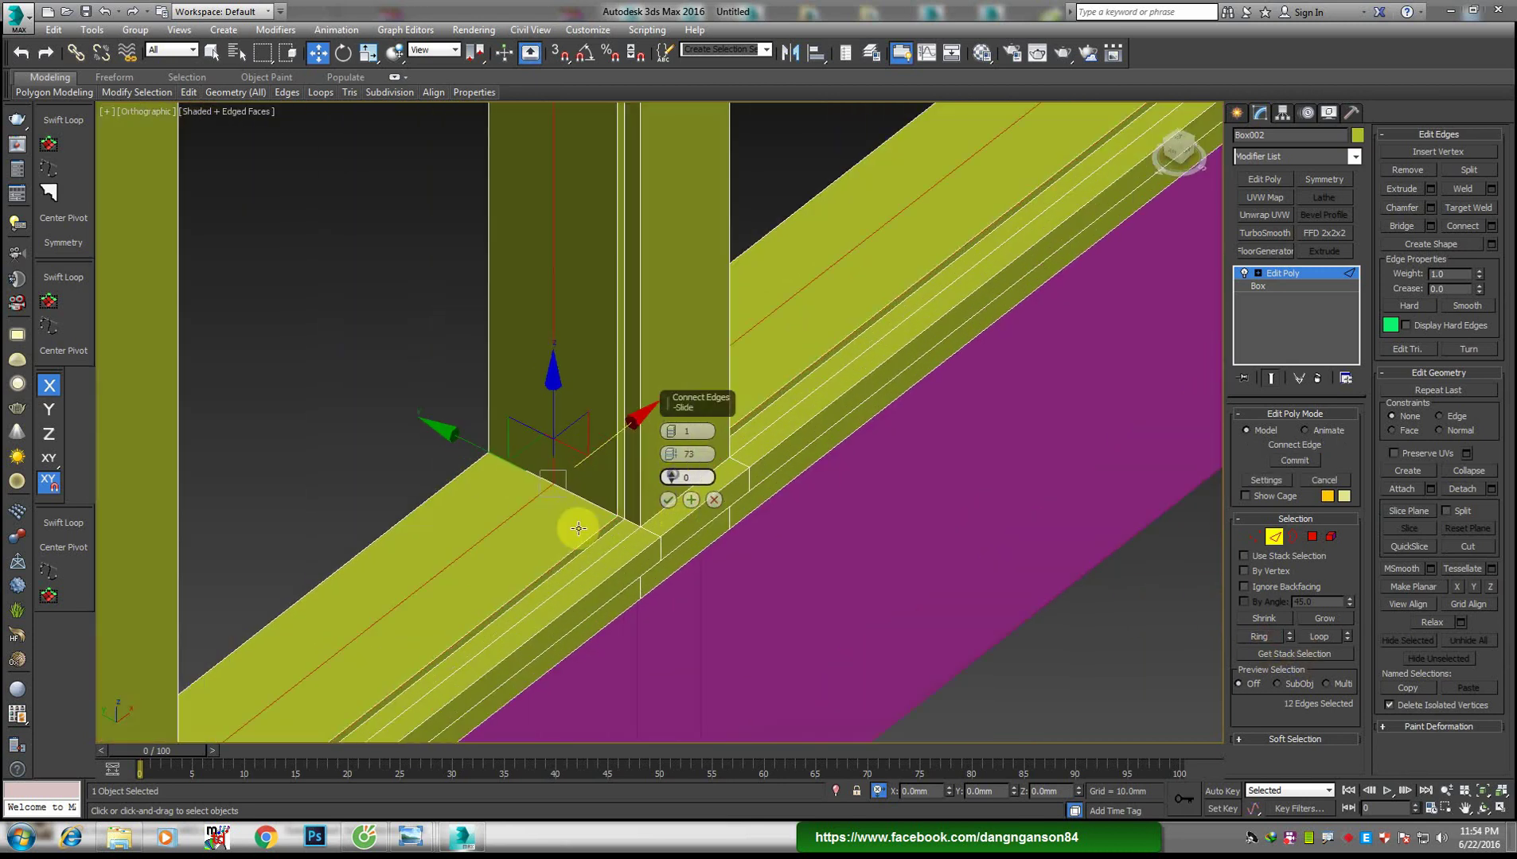
scroll(567, 519, "up", 2)
right_click(671, 477)
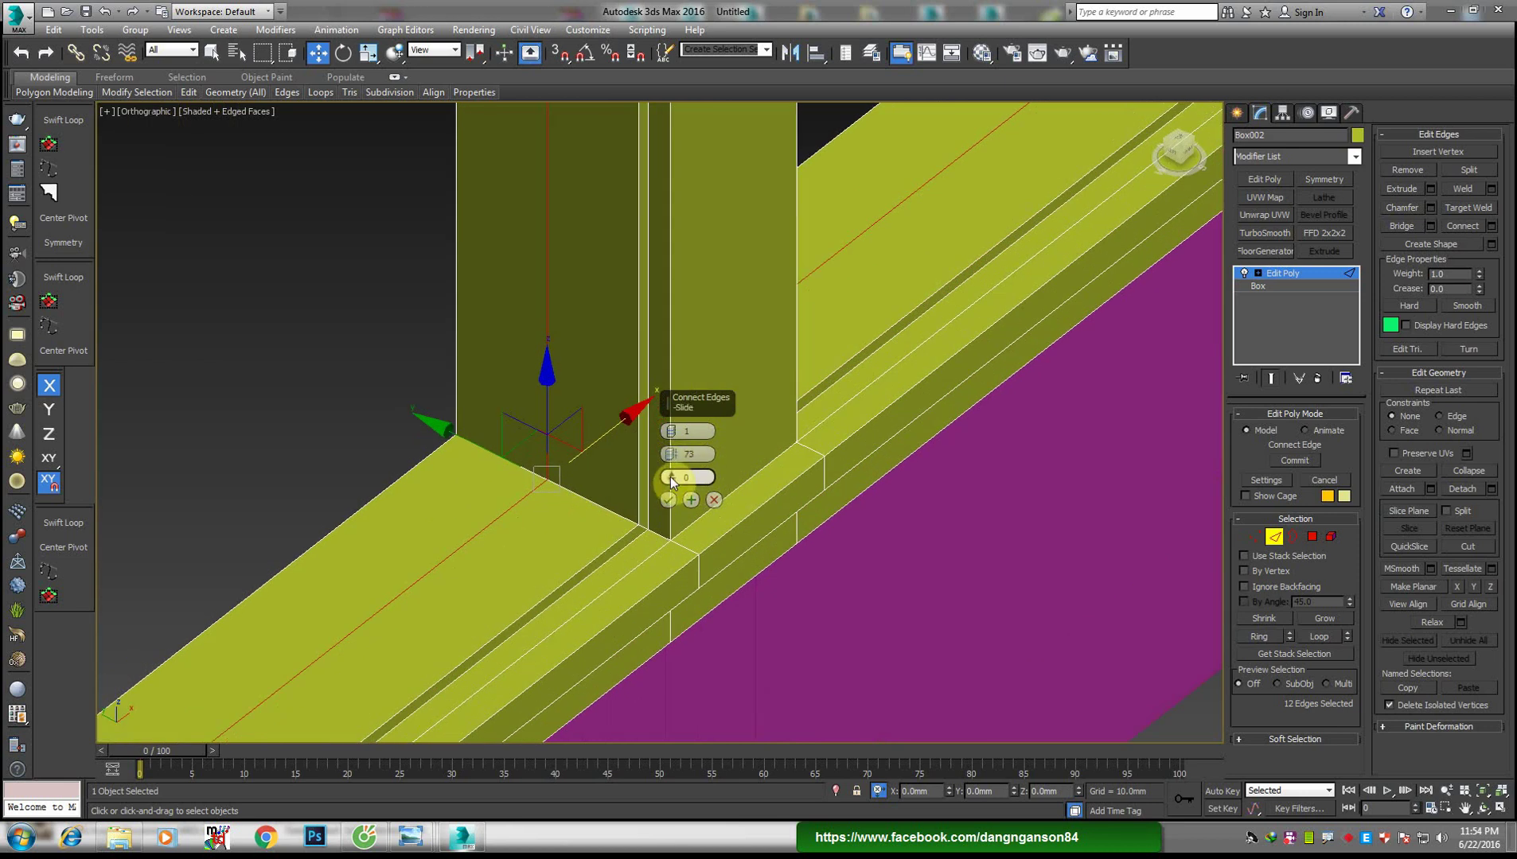
mouse_move(669, 477)
left_mouse_down()
mouse_move(672, 440)
mouse_move(672, 484)
left_mouse_up()
scroll(582, 497, "up", 2)
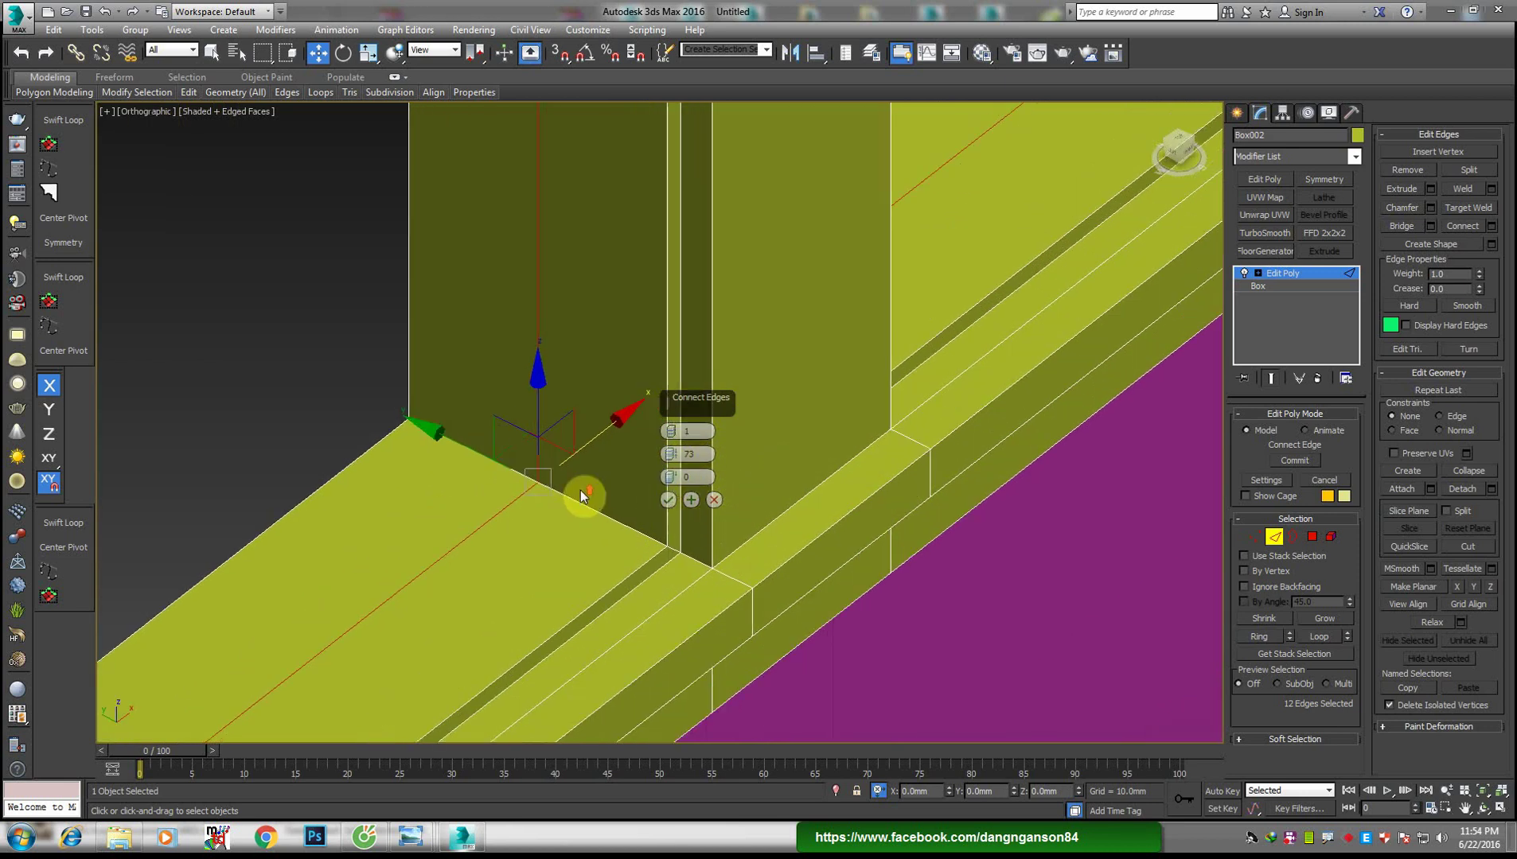
left_click(668, 500)
right_click(812, 476)
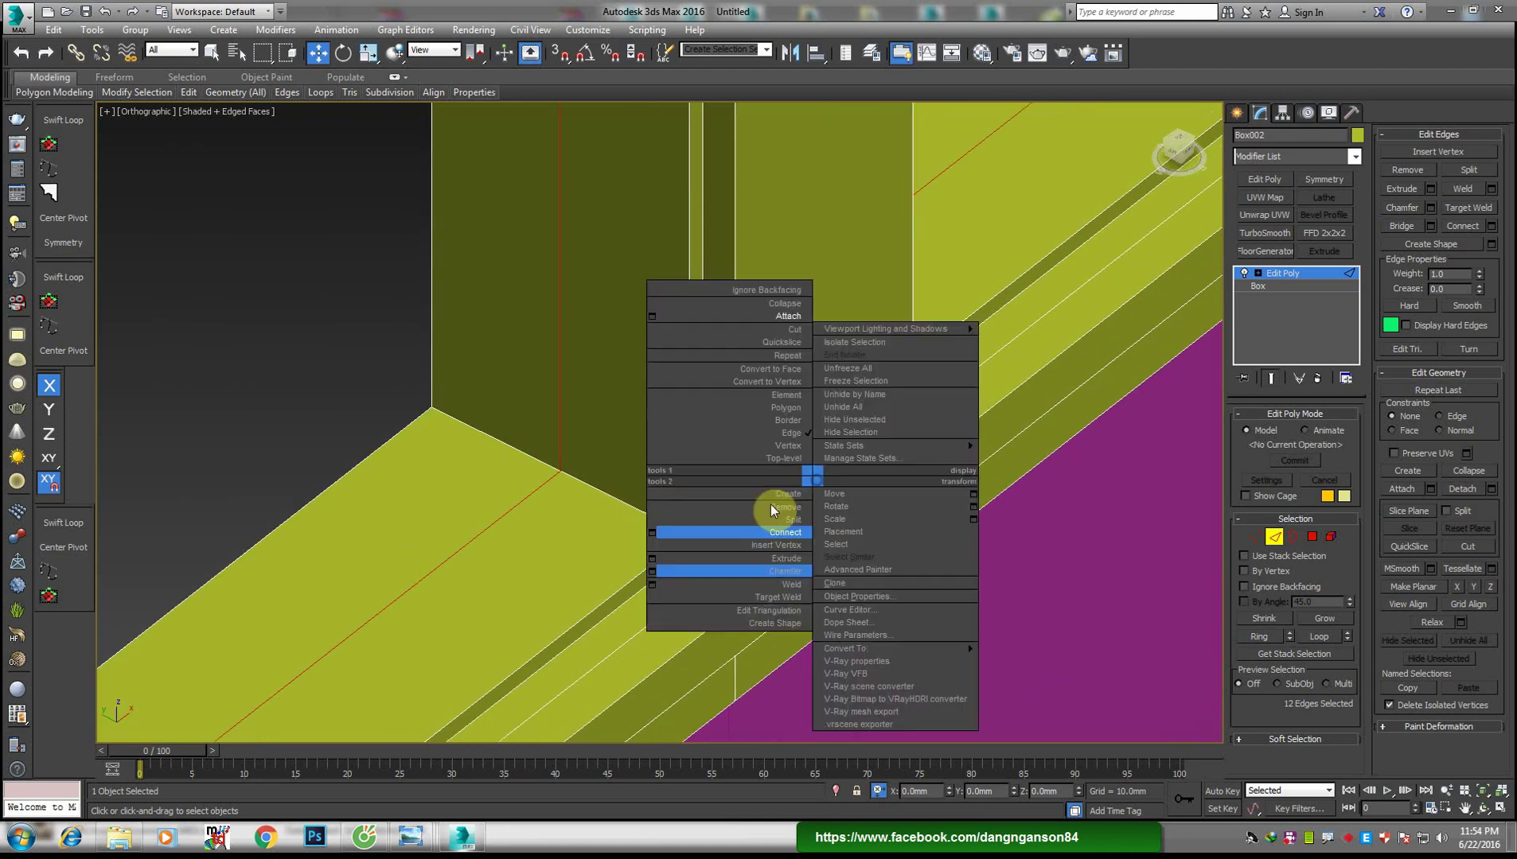
left_click(651, 572)
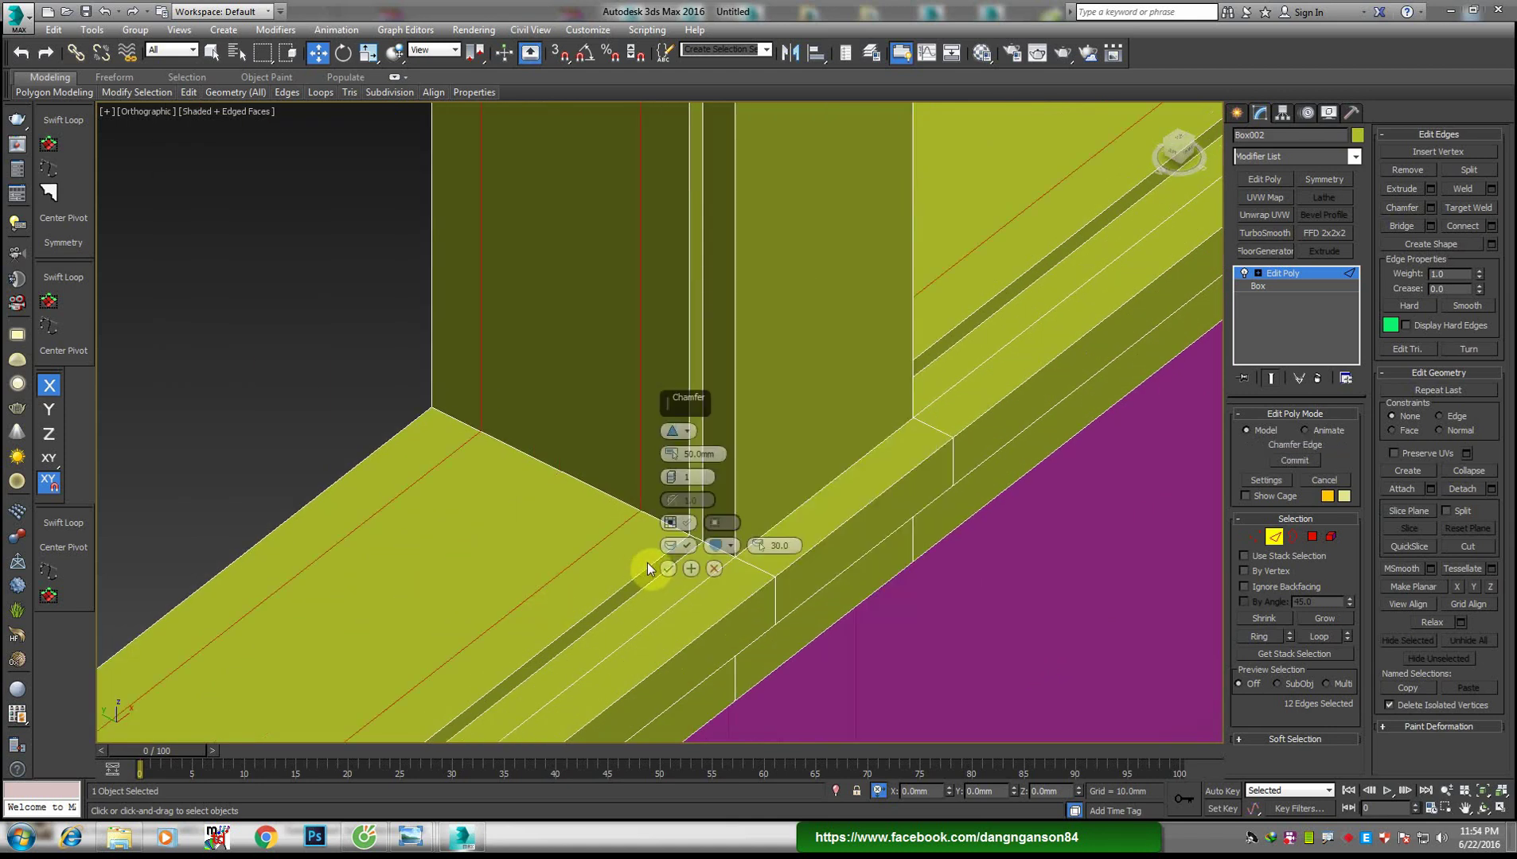
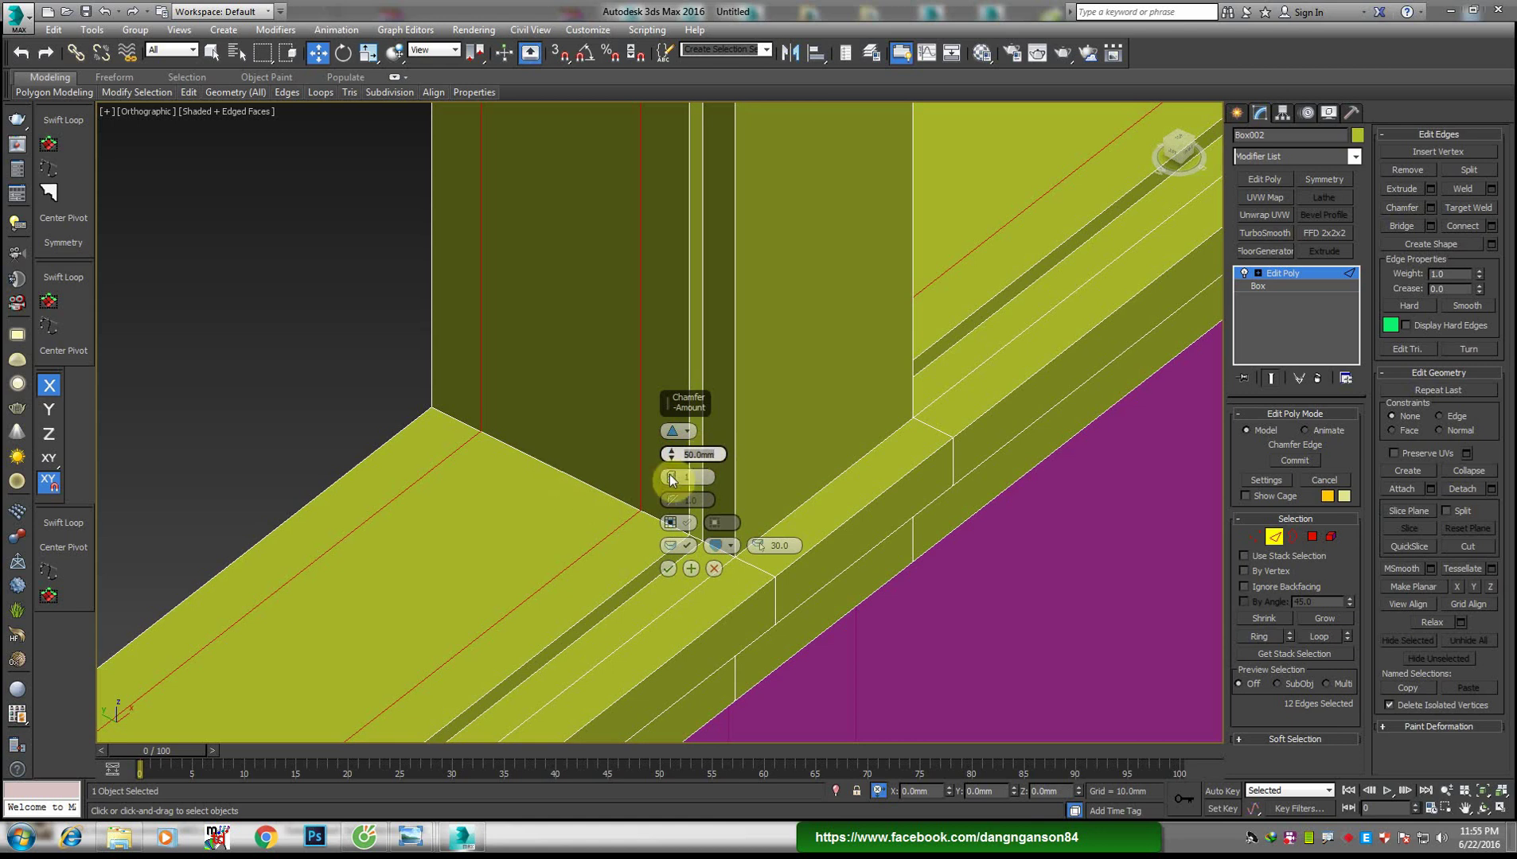
Set the sill edge chamfer to 2 segments with a 40 mm amount
left_click_drag(671, 474, 671, 468)
scroll(558, 542, "up", 1)
scroll(557, 544, "up", 1)
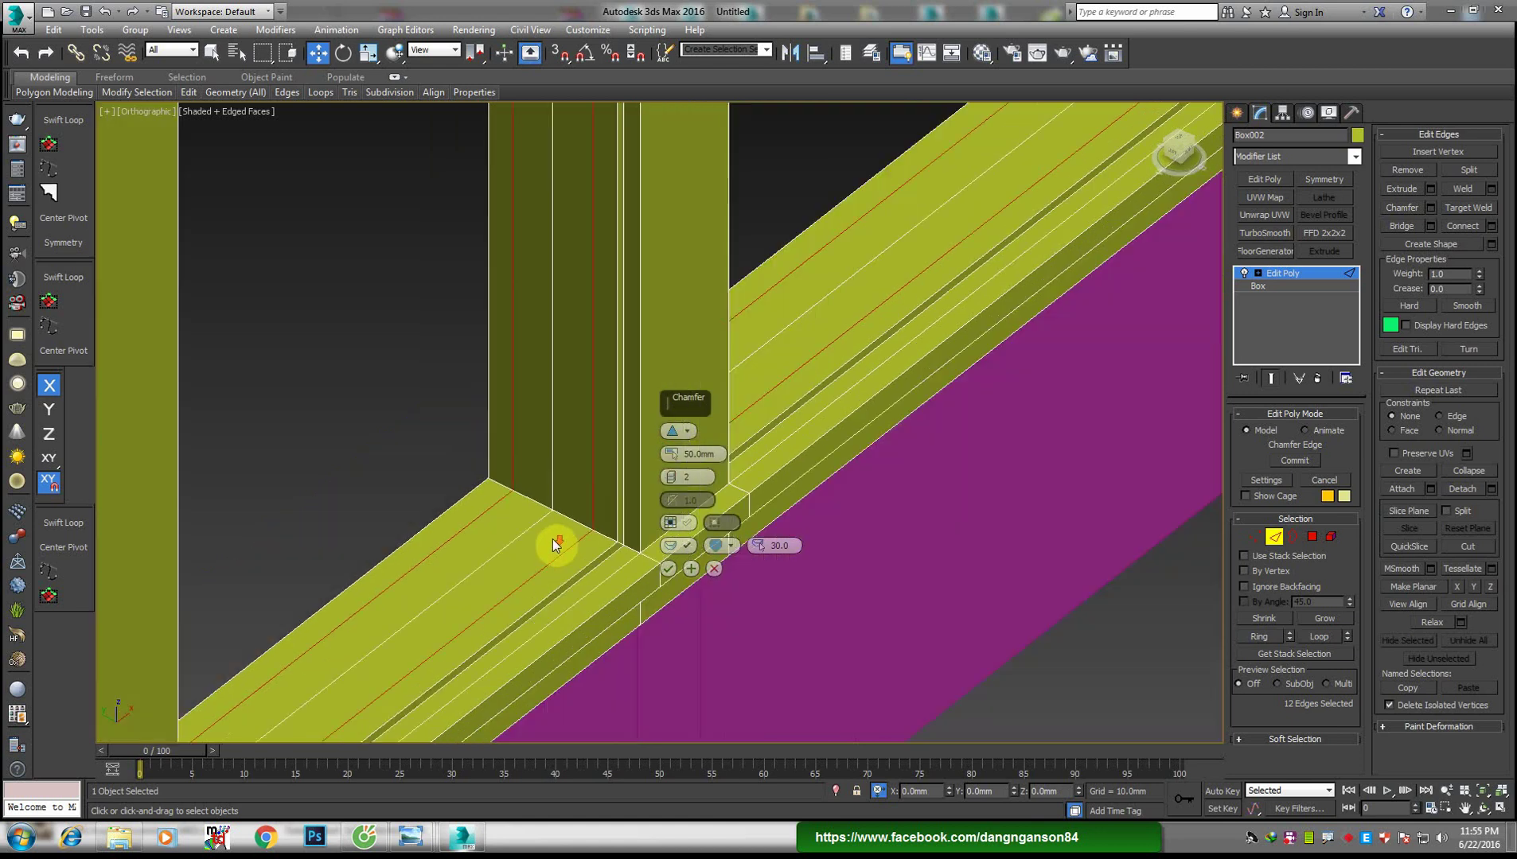
scroll(511, 572, "up", 1)
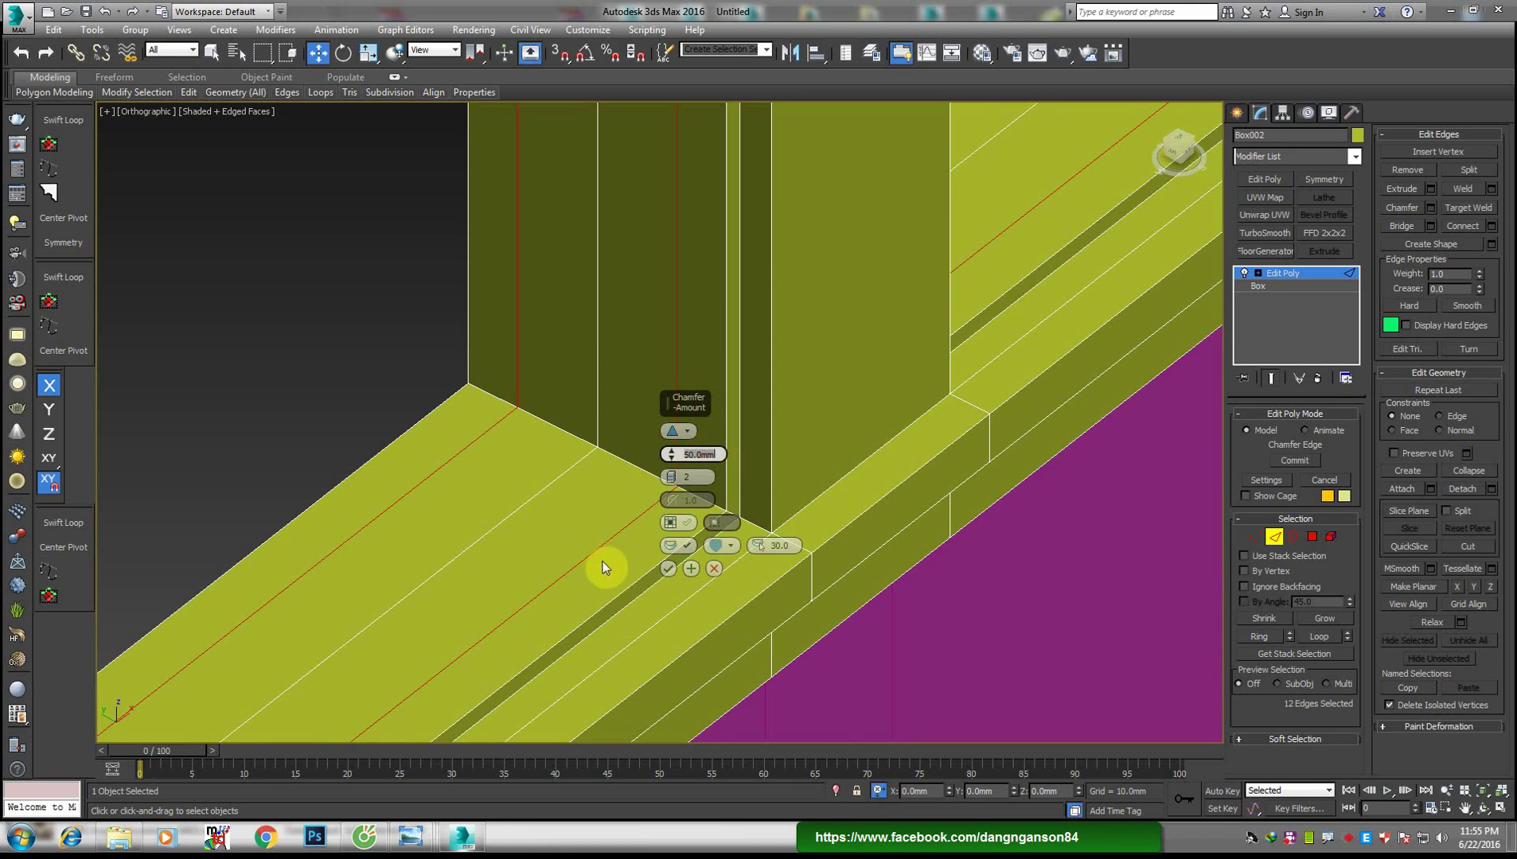
middle_click_drag(579, 542, 582, 543)
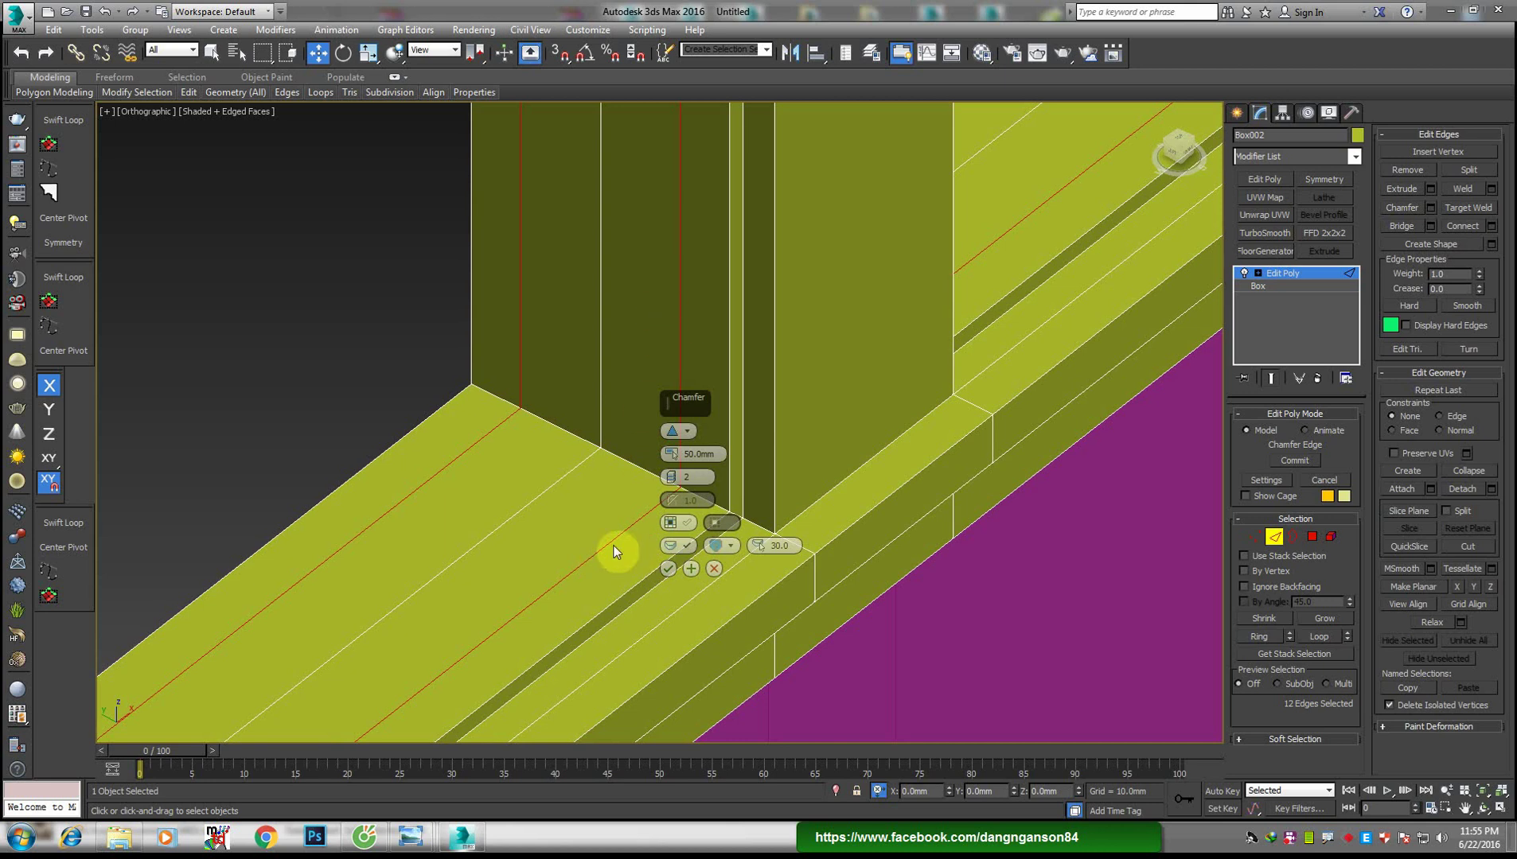
middle_click_drag(620, 548, 599, 565)
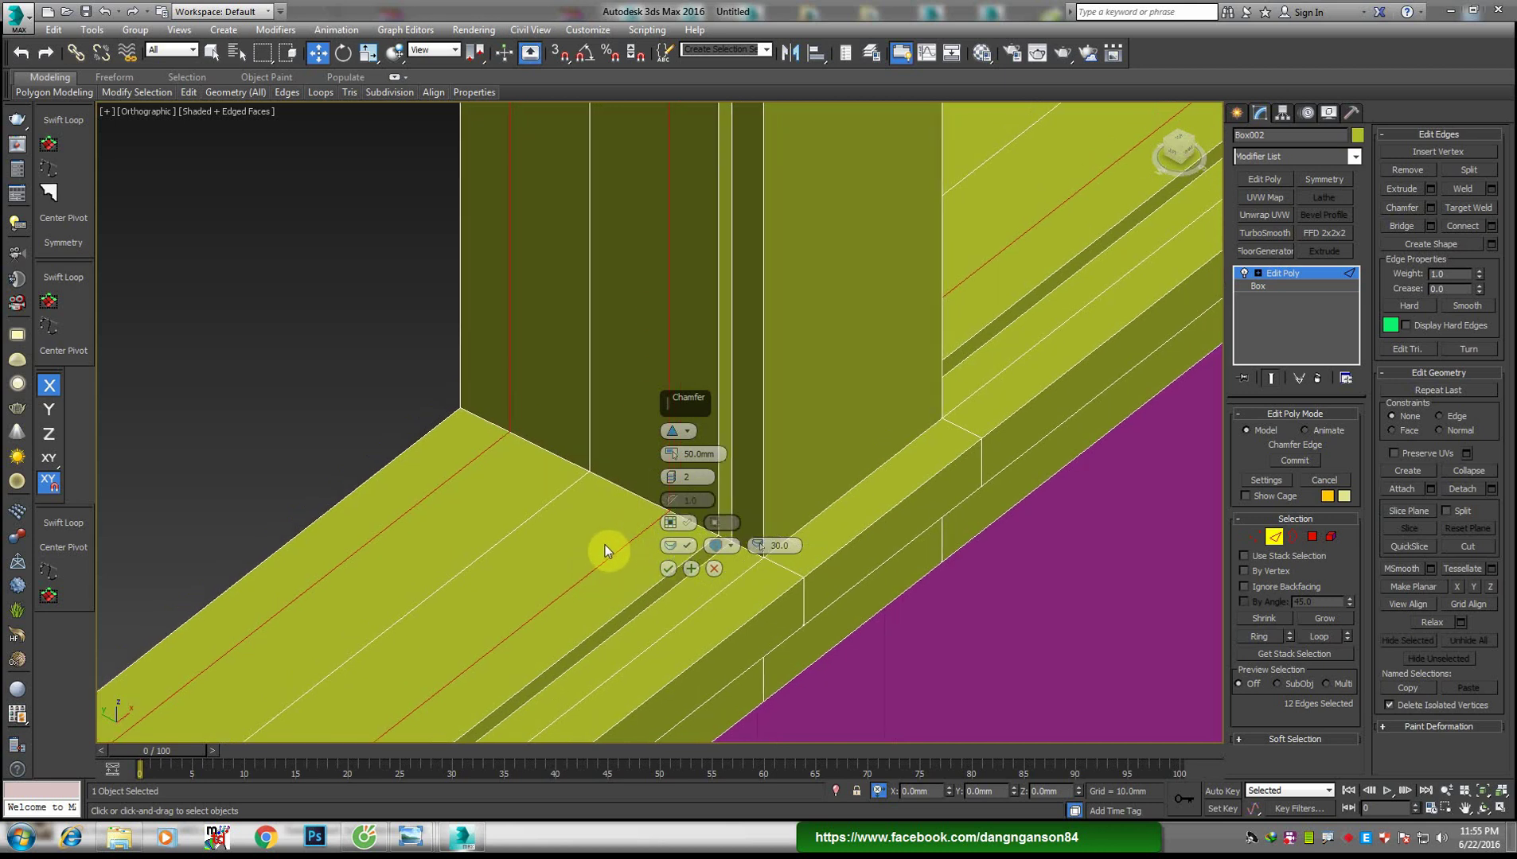
middle_click_drag(597, 555, 586, 565)
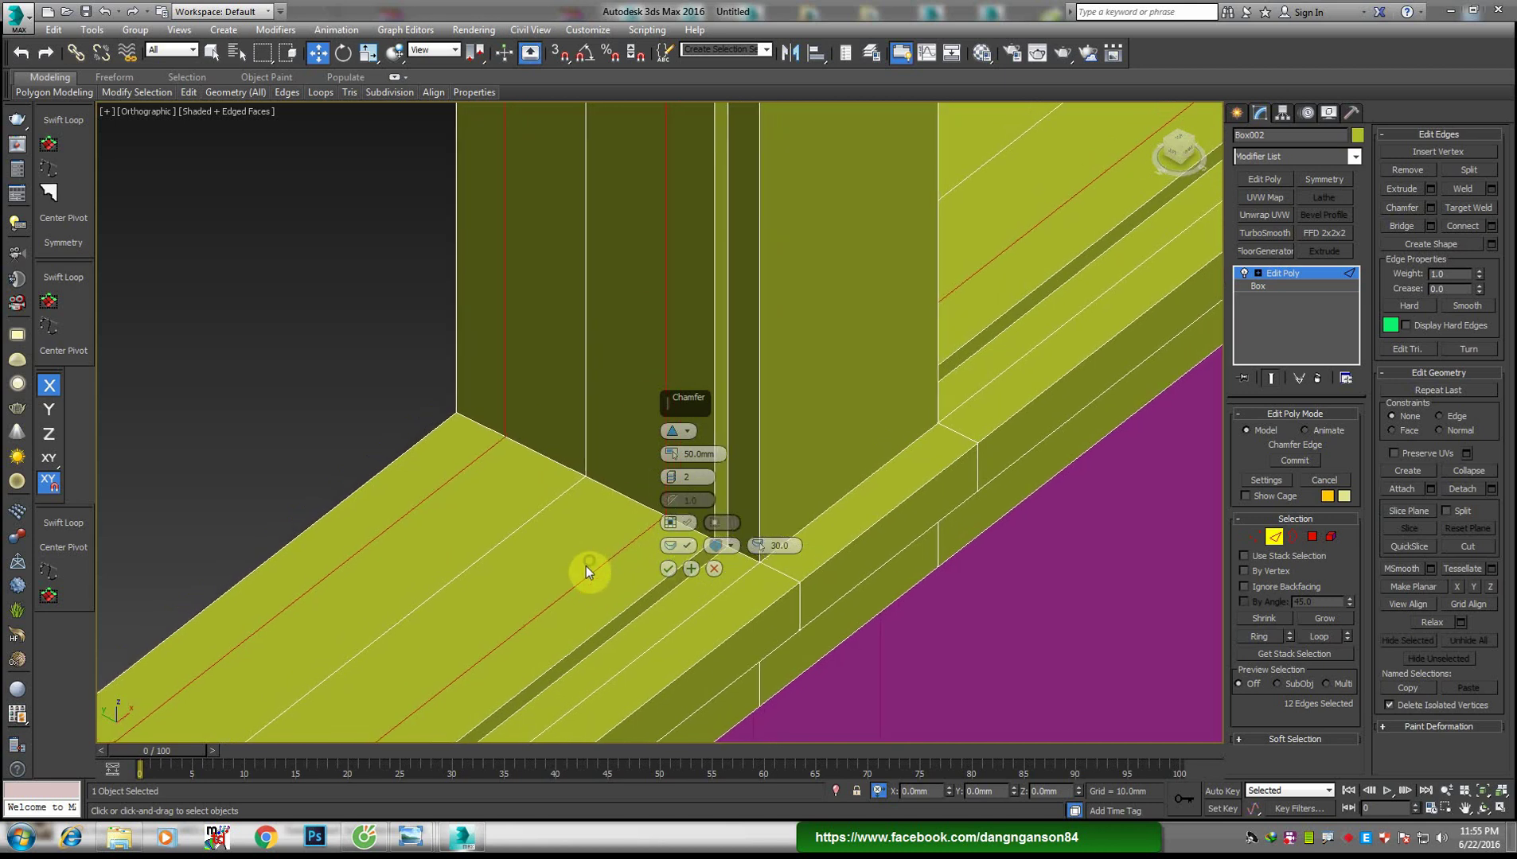
scroll(590, 523, "up", 3)
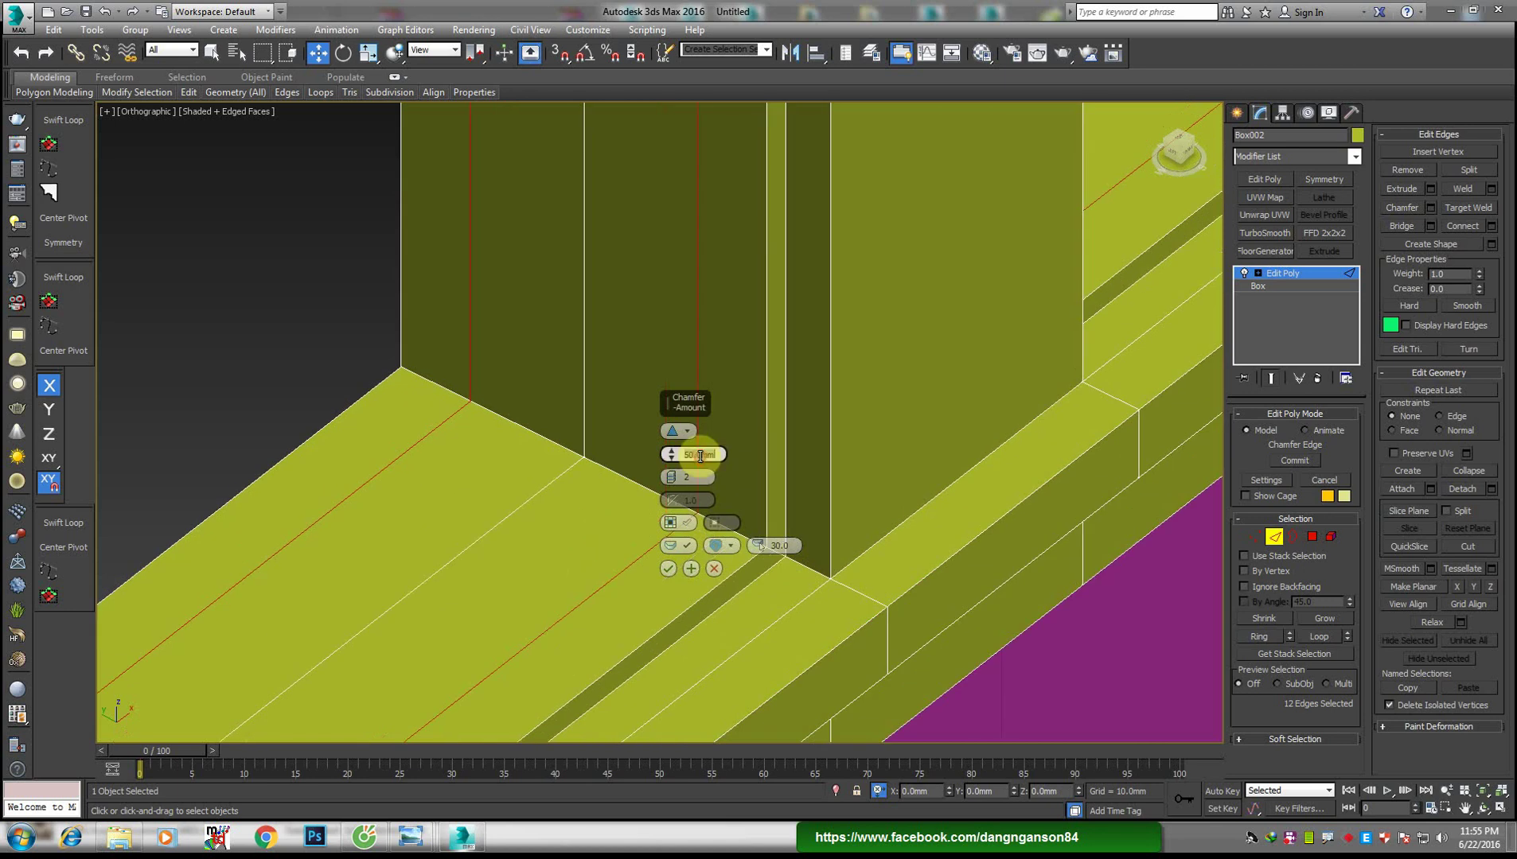
type("40")
key("Return")
Commit the 40 mm chamfer and add the window post edges to the selection
left_click(669, 572)
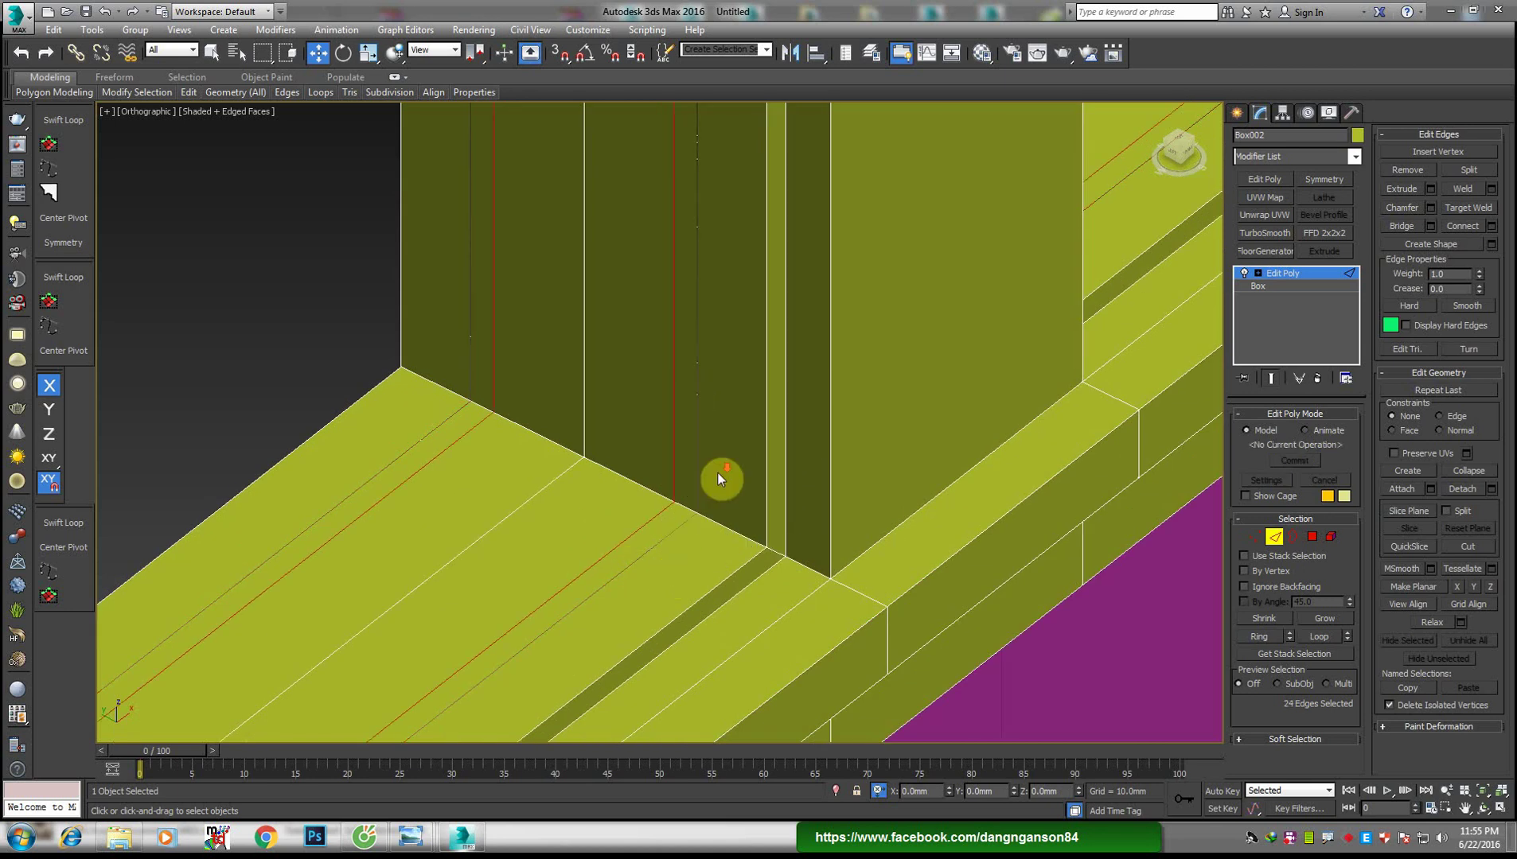
scroll(717, 472, "down", 2)
left_click(663, 431, "ctrl")
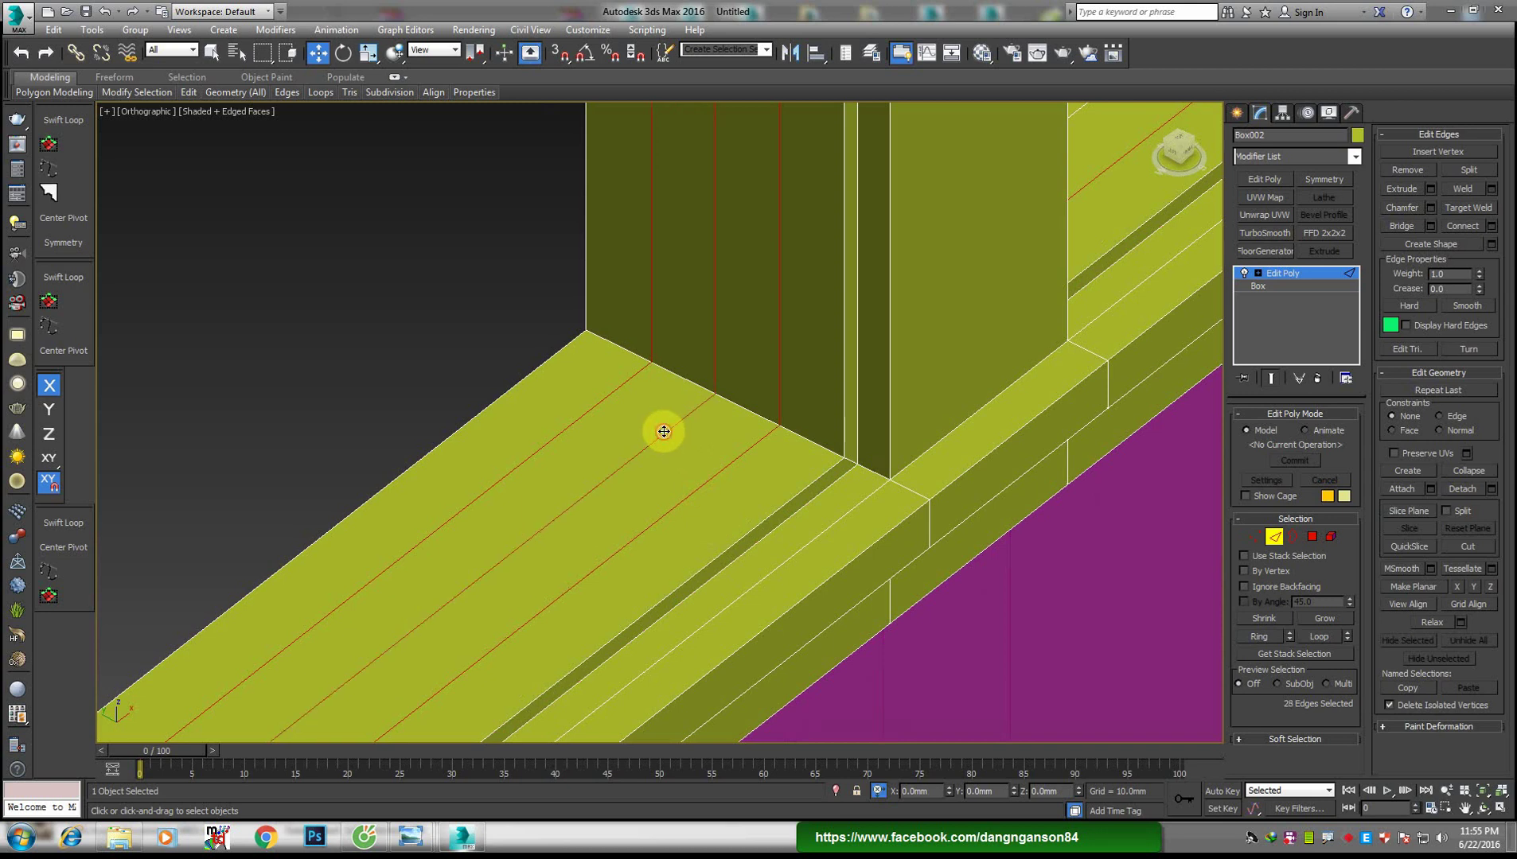
scroll(664, 431, "down", 3)
middle_click_drag(667, 444, 433, 559)
scroll(433, 559, "up", 3)
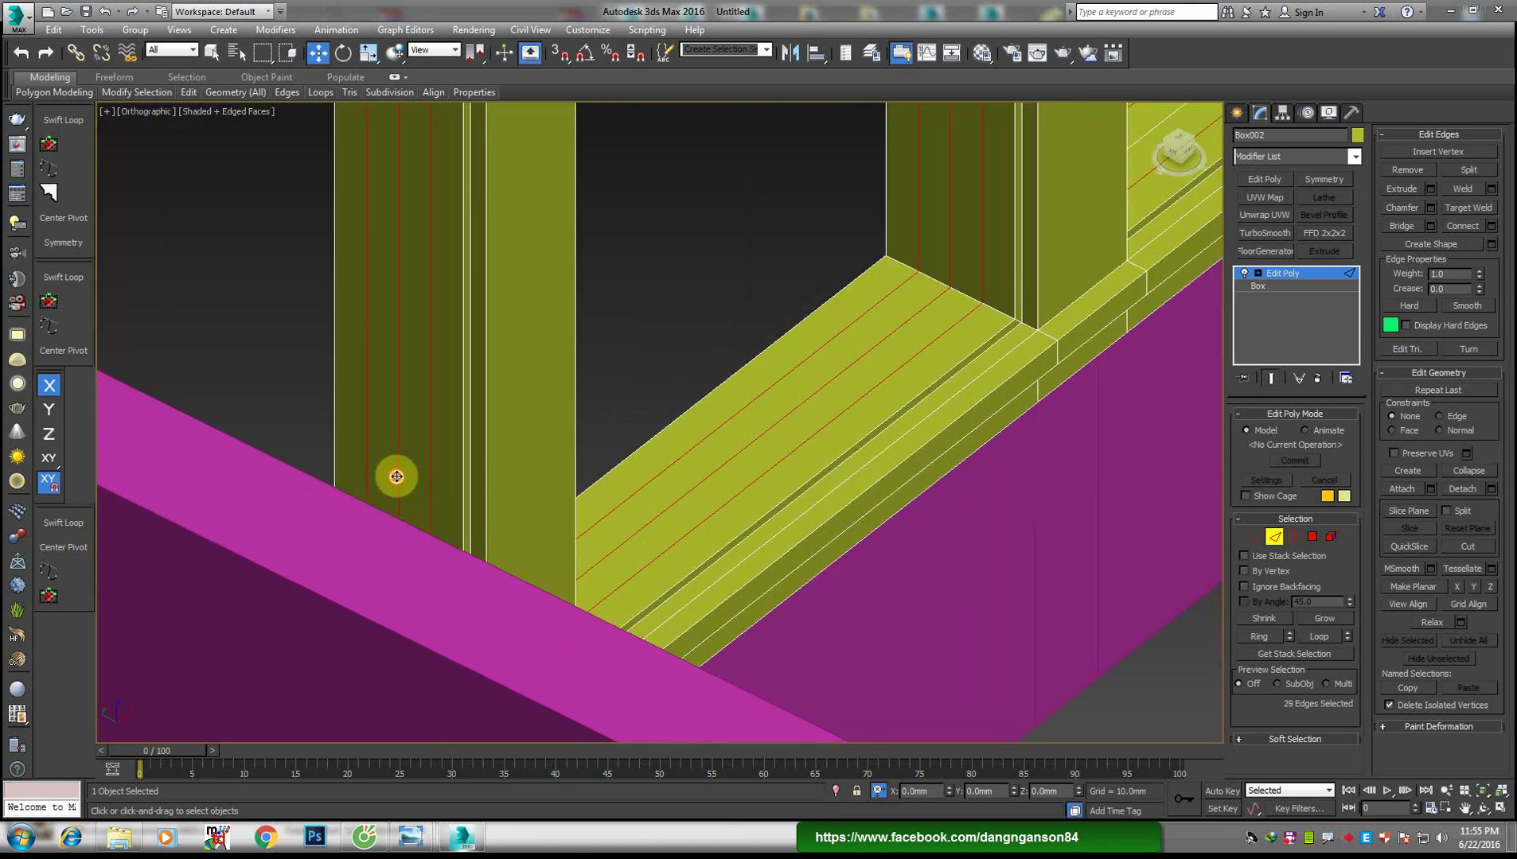
left_click(397, 476, "ctrl")
scroll(673, 490, "down", 3)
scroll(731, 348, "up", 2)
scroll(750, 384, "up", 4)
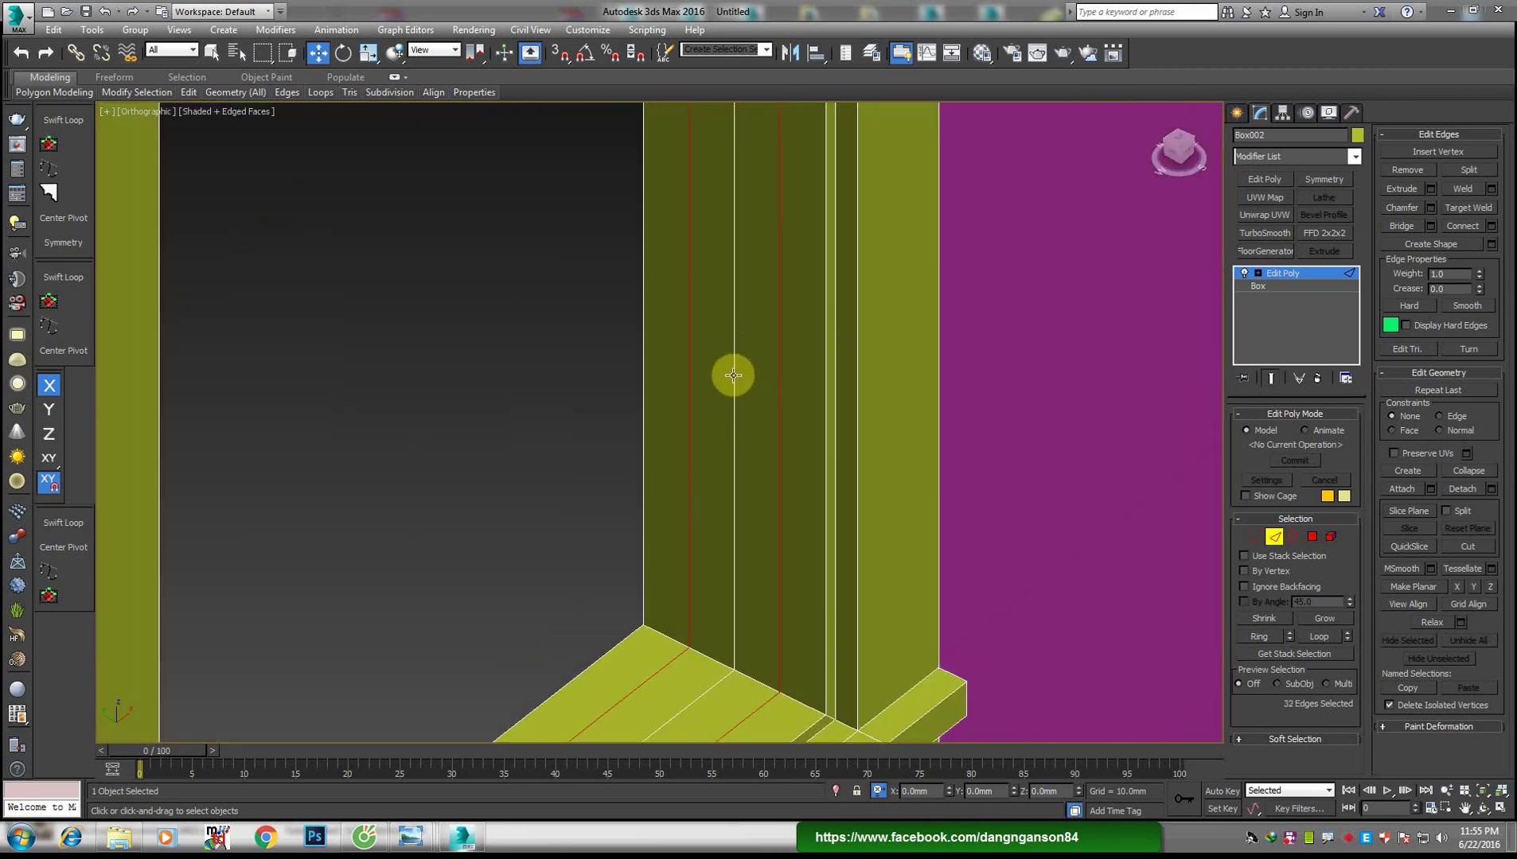
left_click(733, 375, "ctrl")
scroll(728, 372, "down", 3)
scroll(648, 482, "up", 3)
Chamfer the selected sill and post edges at 3 mm and commit it
right_click(716, 589)
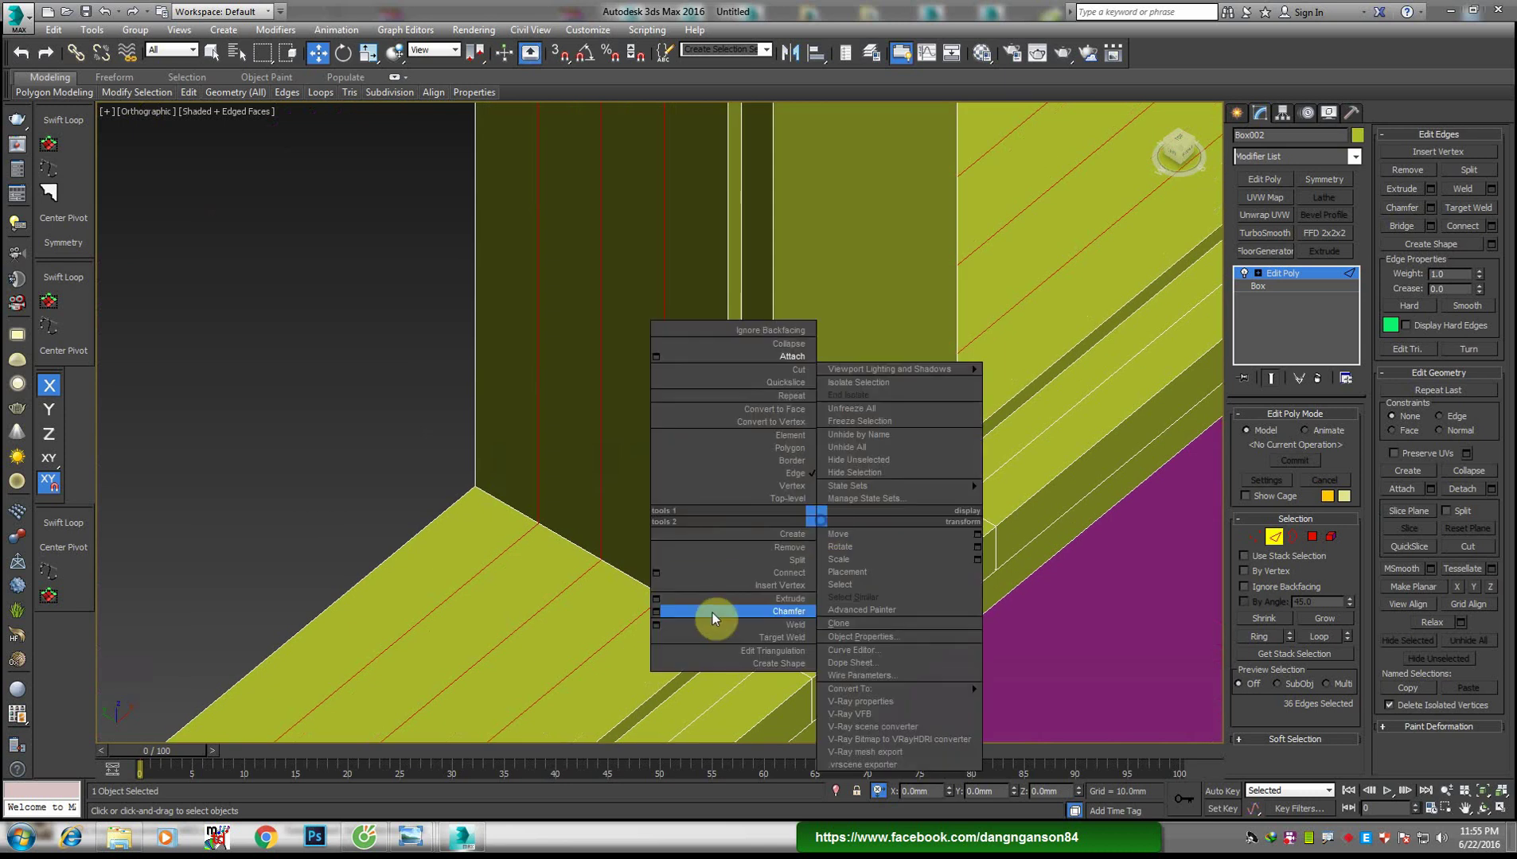
left_click(657, 612)
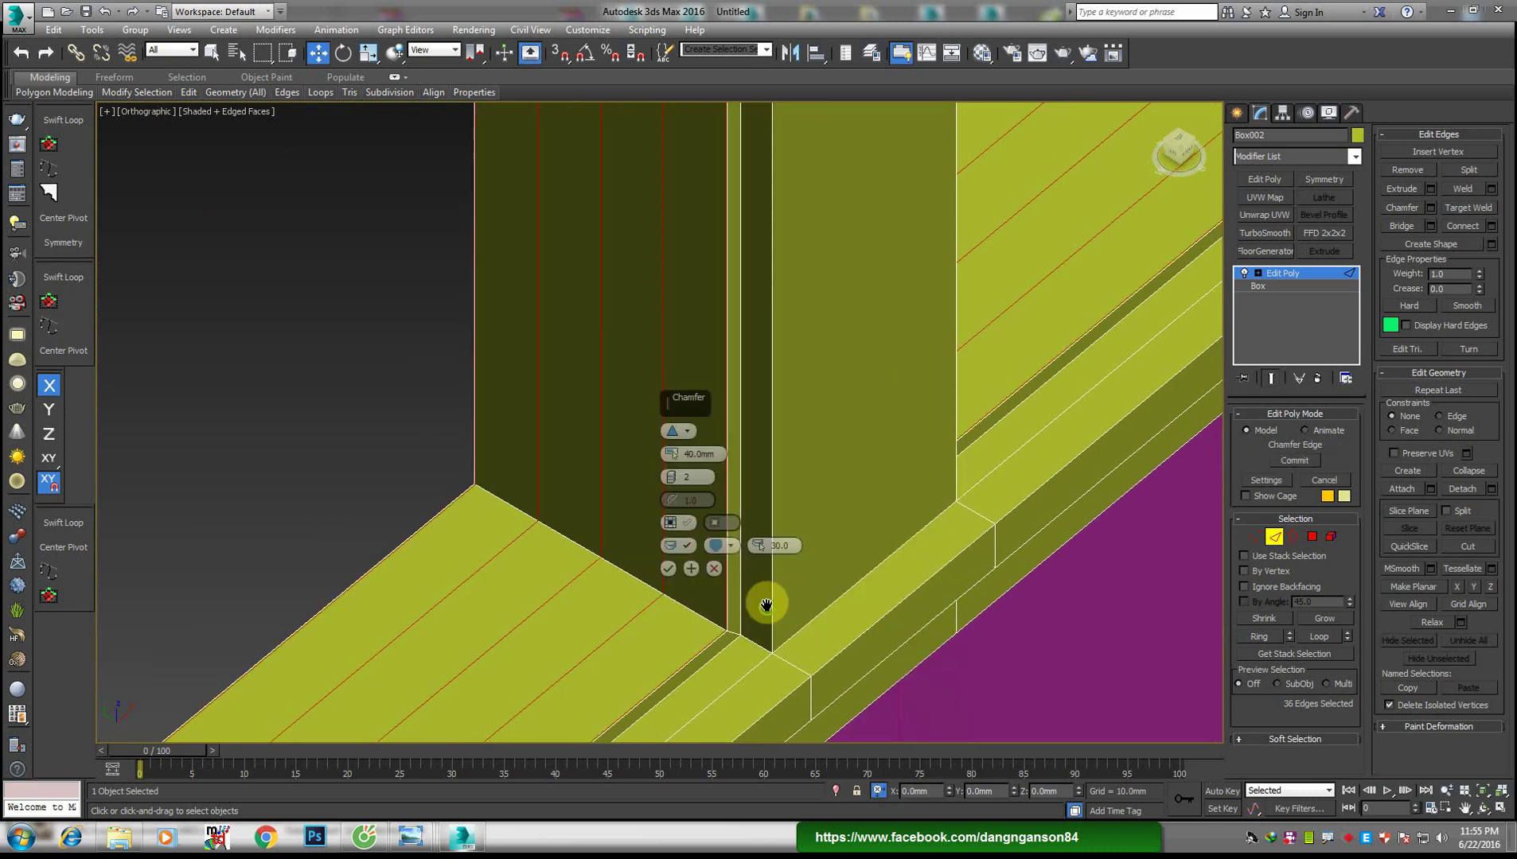
scroll(766, 605, "up", 2)
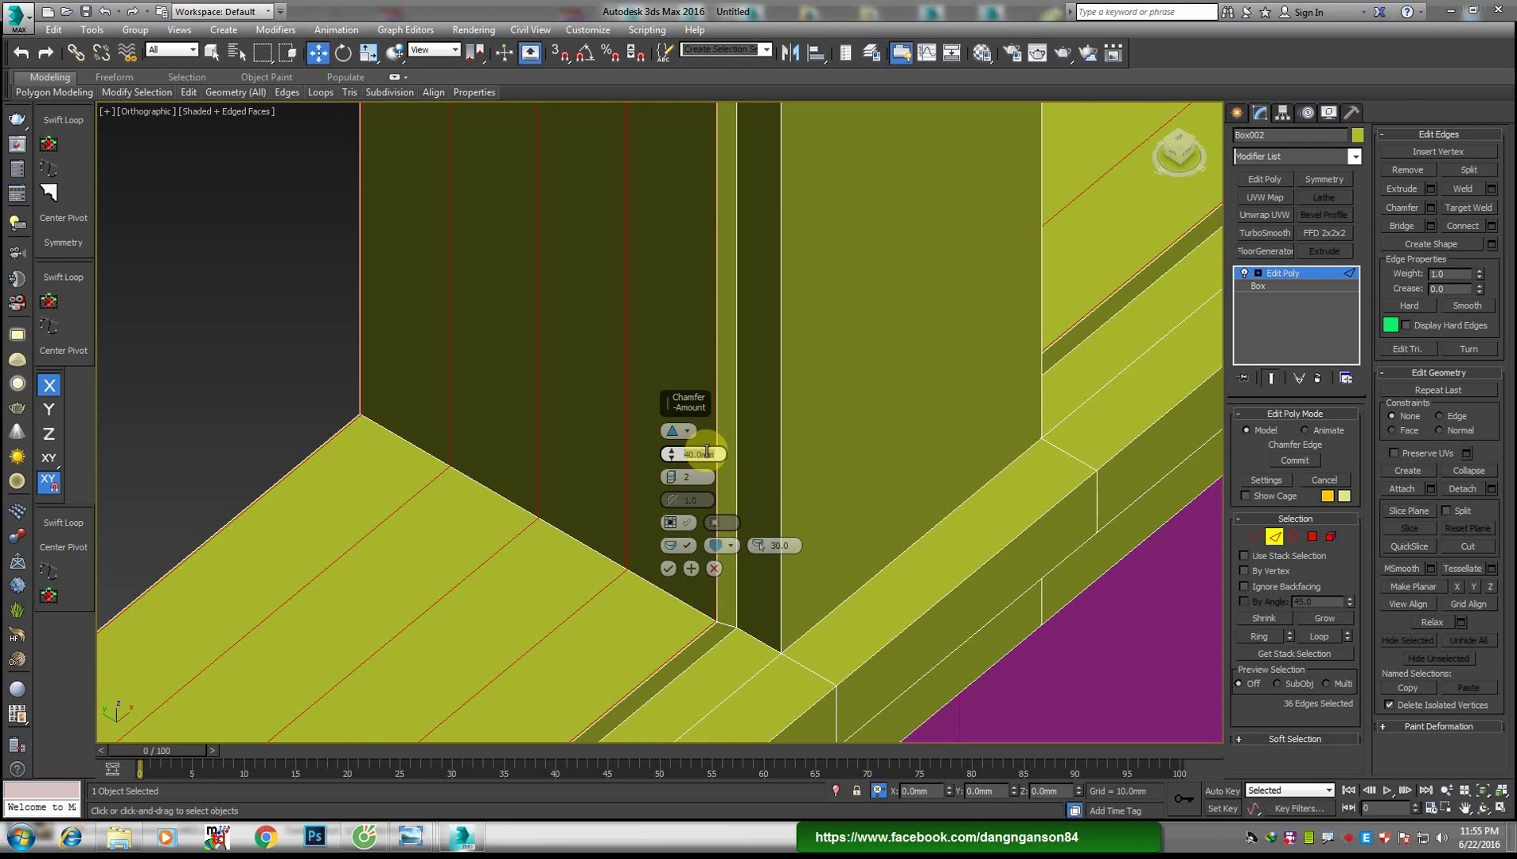
type("3")
key("Return")
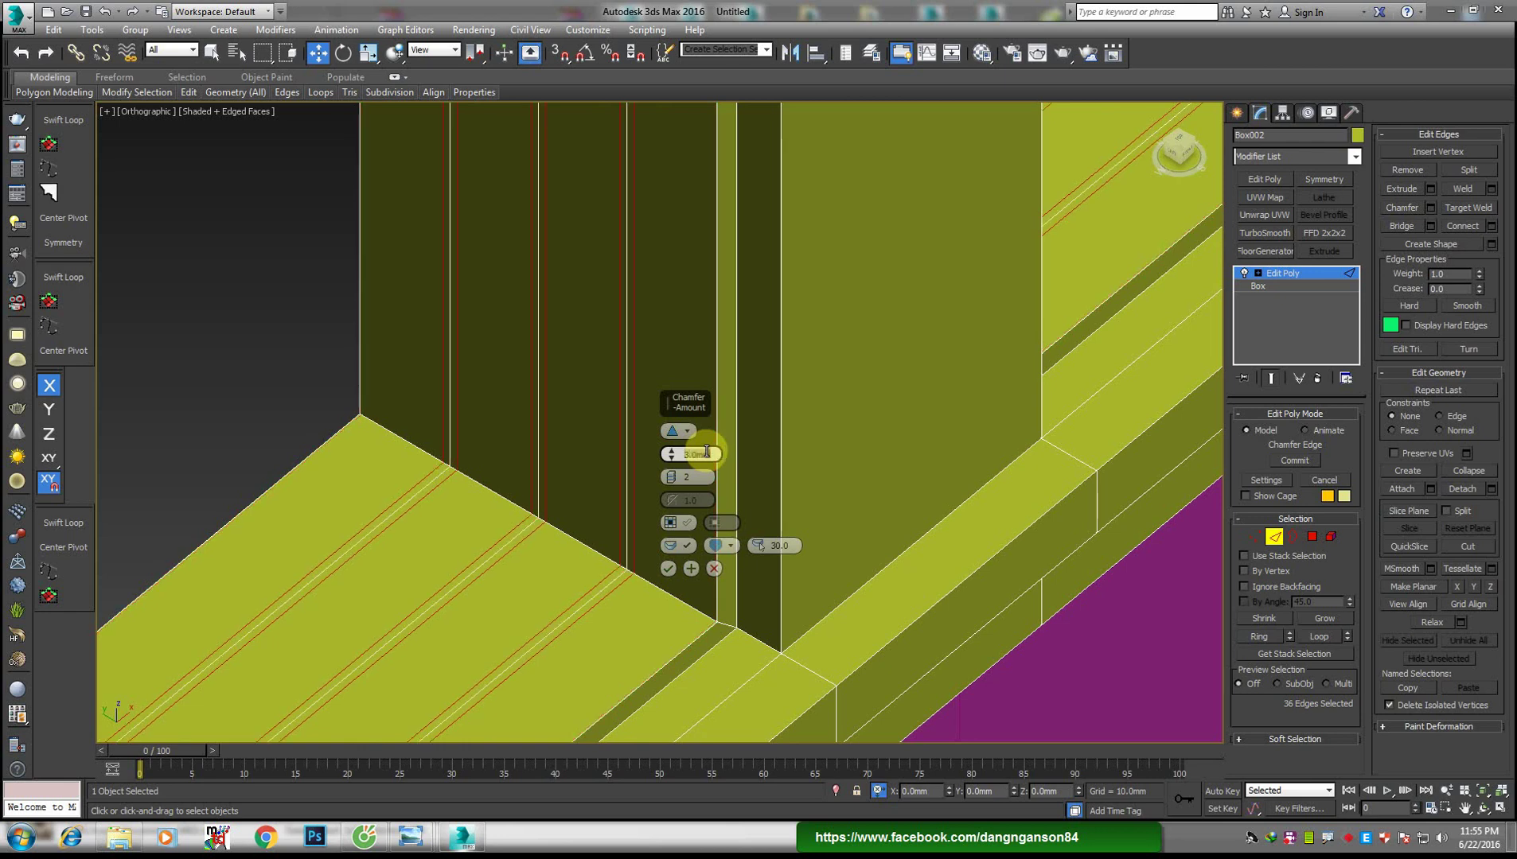
scroll(541, 470, "up", 2)
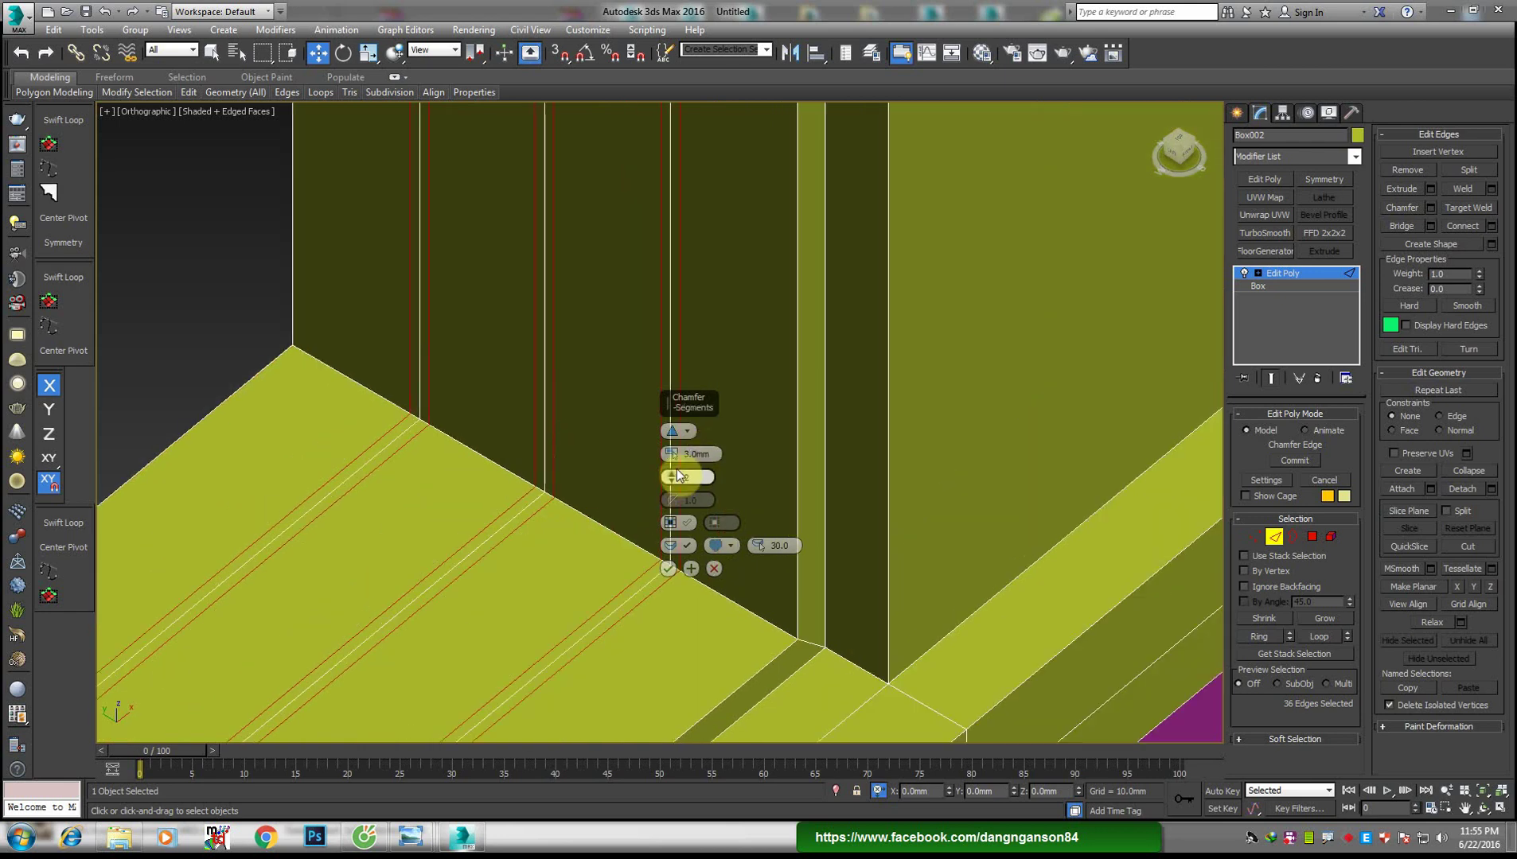
middle_click_drag(596, 612, 616, 540)
left_click(667, 569)
scroll(667, 566, "down", 3)
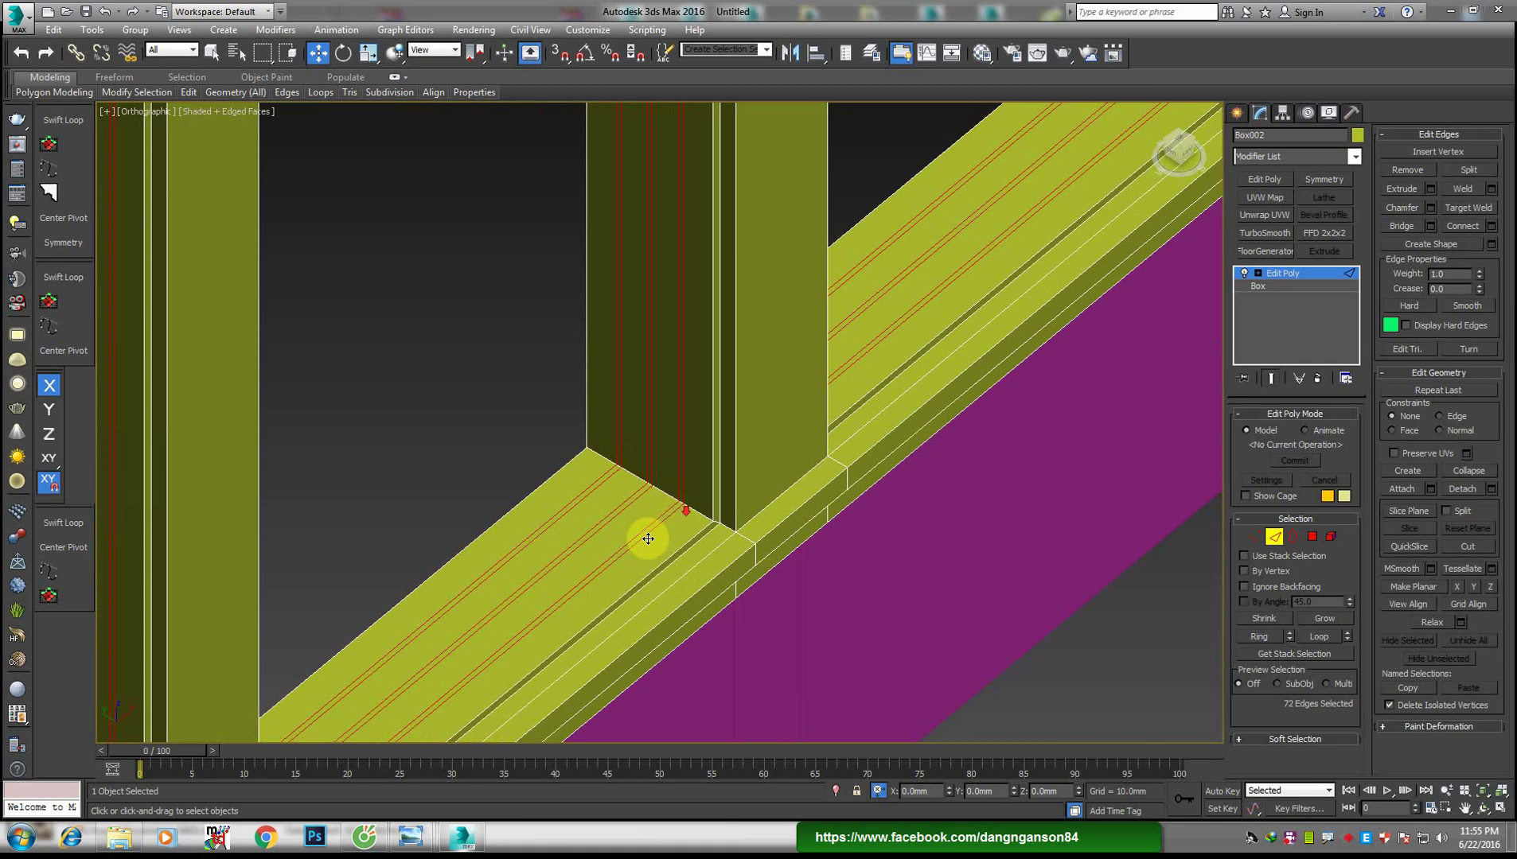
scroll(678, 526, "up", 1)
Switch to Polygon mode and select the thin groove strips on the sill and posts
key("4")
left_click(695, 468)
scroll(694, 468, "up", 3)
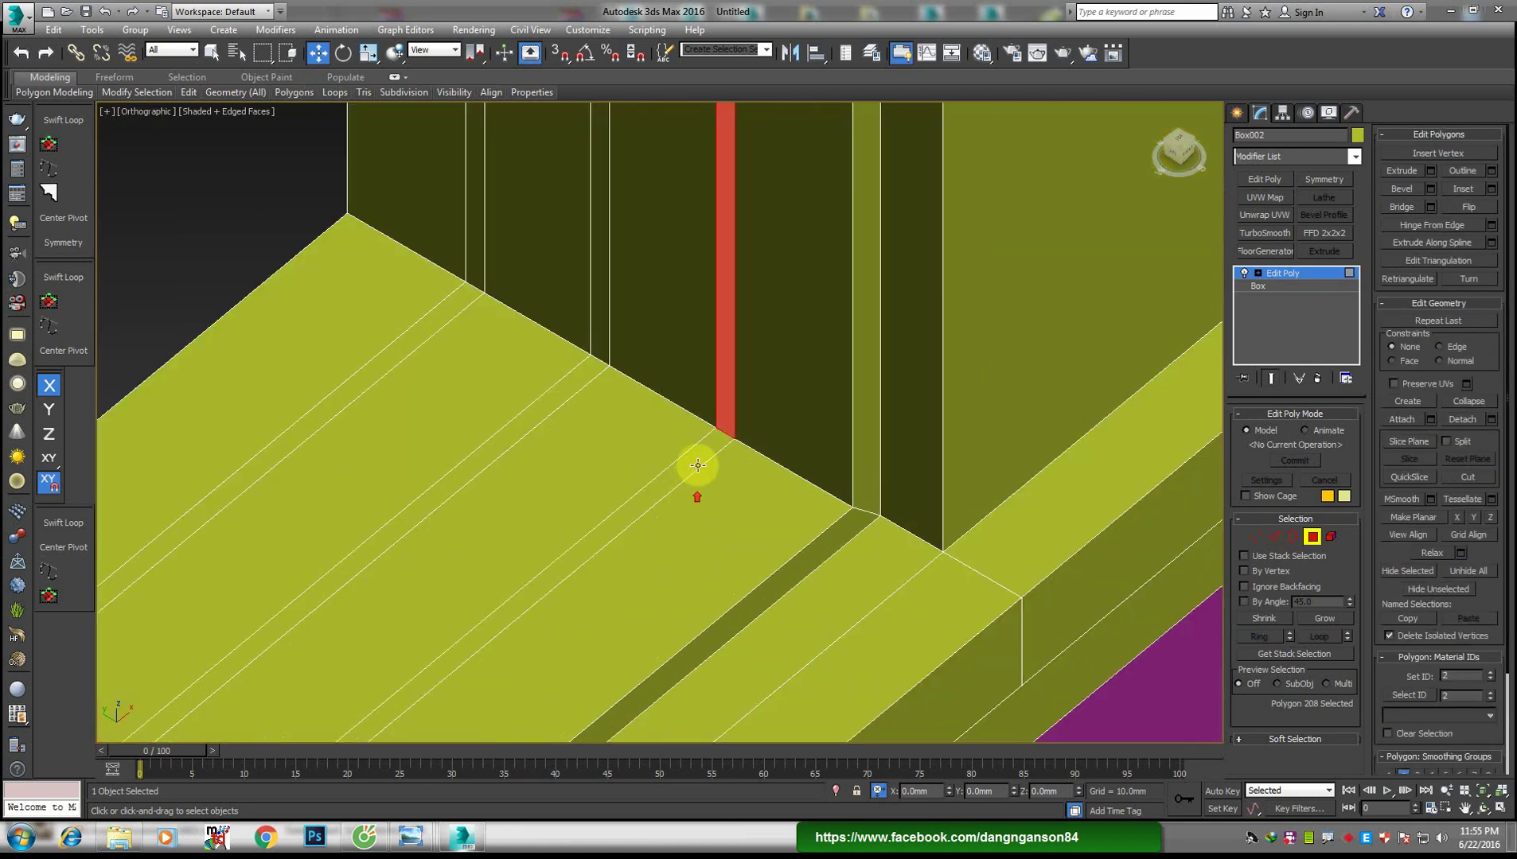
left_click(697, 464, "shift")
left_click(596, 315, "ctrl")
left_click(594, 370, "shift")
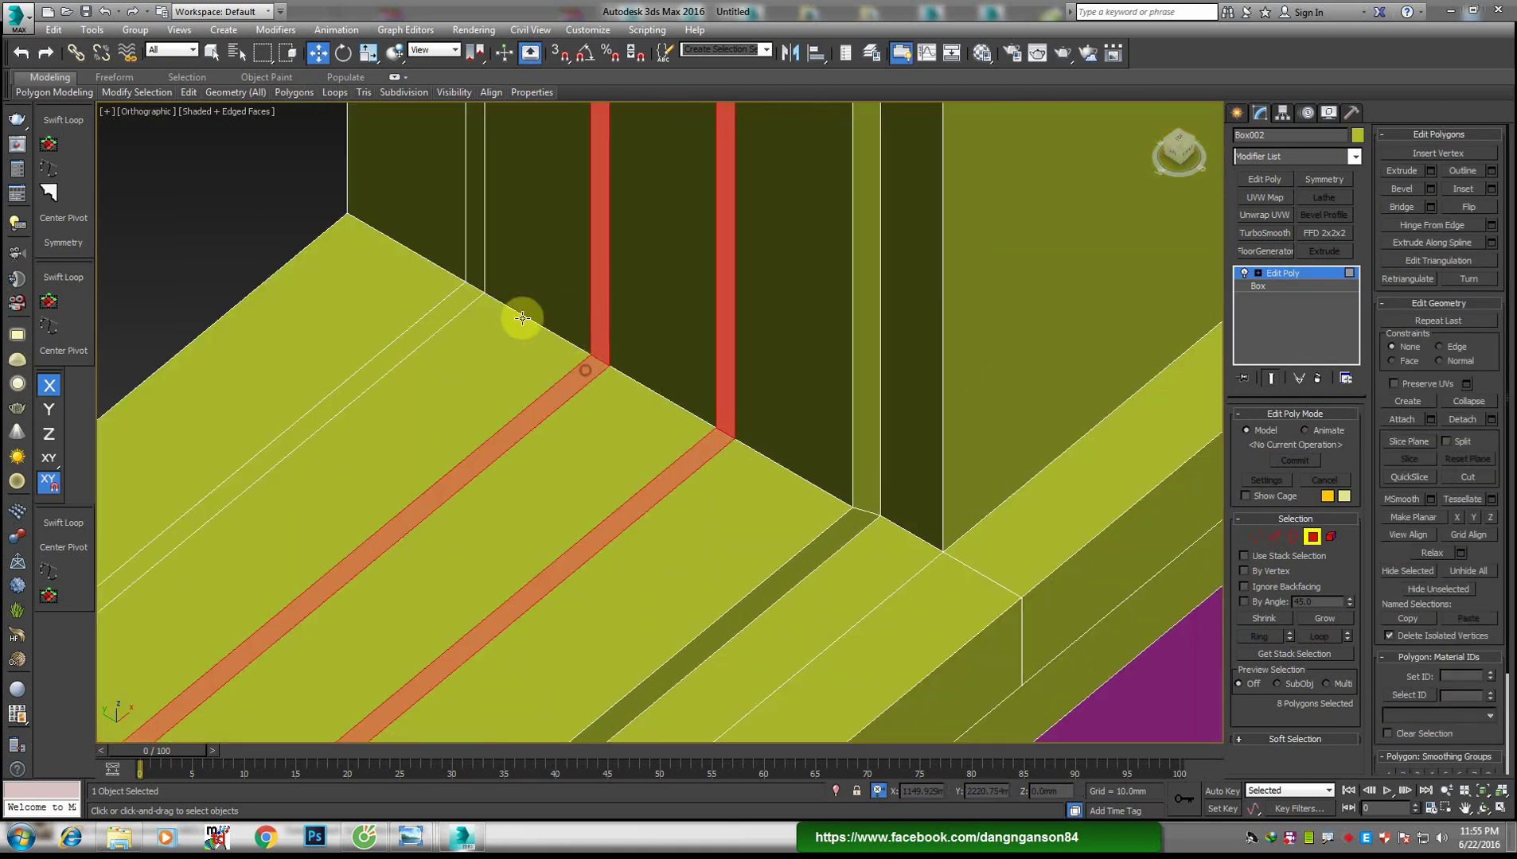
left_click(477, 255, "ctrl")
left_click(442, 309, "shift")
scroll(501, 358, "down", 5)
scroll(502, 357, "down", 2)
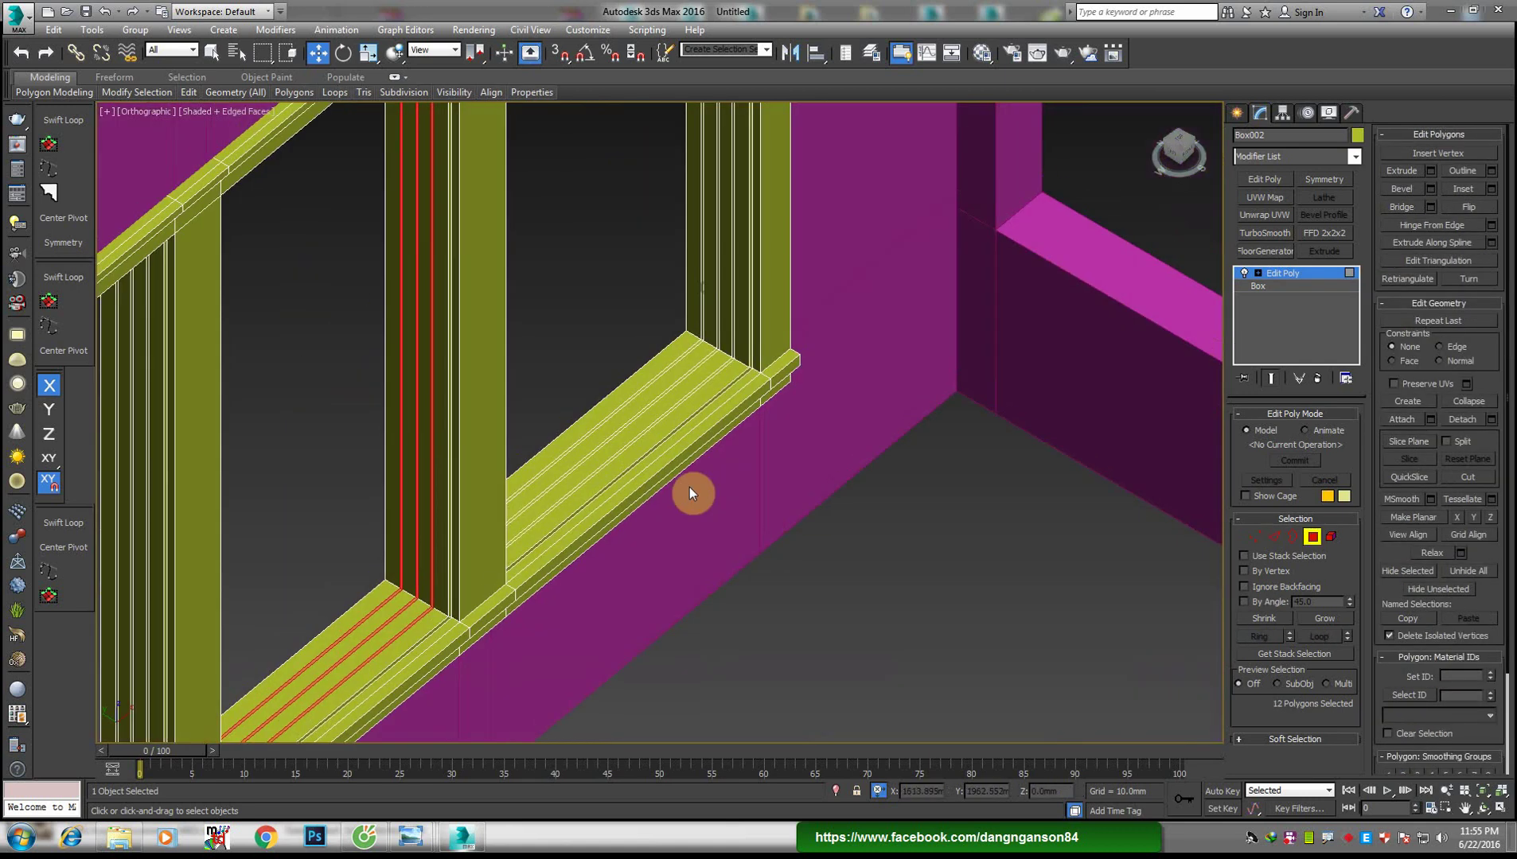
scroll(685, 481, "up", 3)
scroll(637, 446, "up", 2)
left_click(633, 436, "ctrl")
left_click(608, 479, "shift")
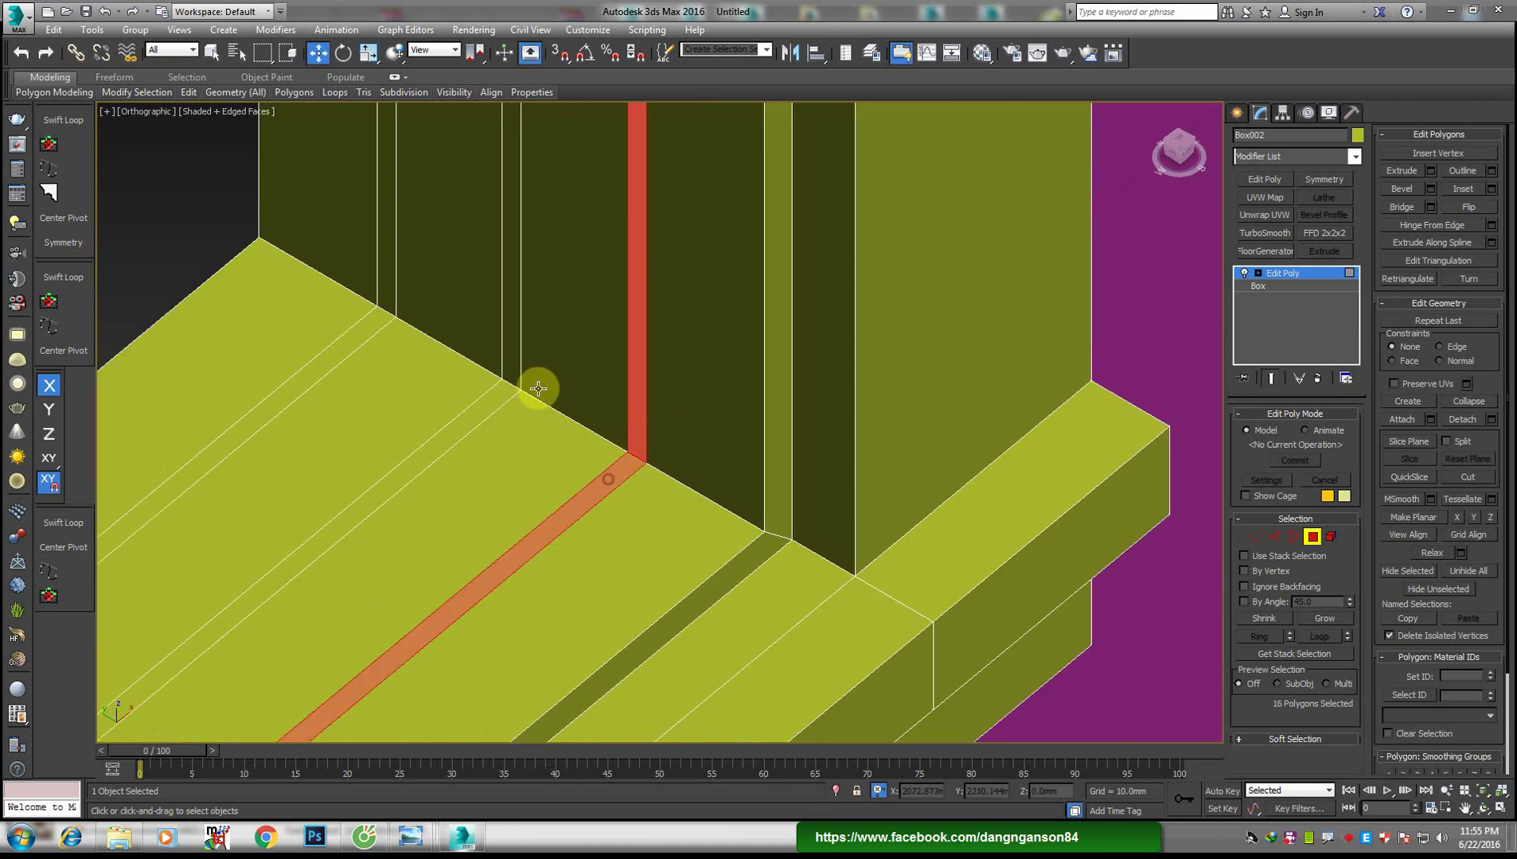
left_click(515, 366, "ctrl")
left_click(478, 405, "shift")
Add the remaining sill, post and wall groove strips to the polygon selection
middle_click_drag(478, 406, 617, 441)
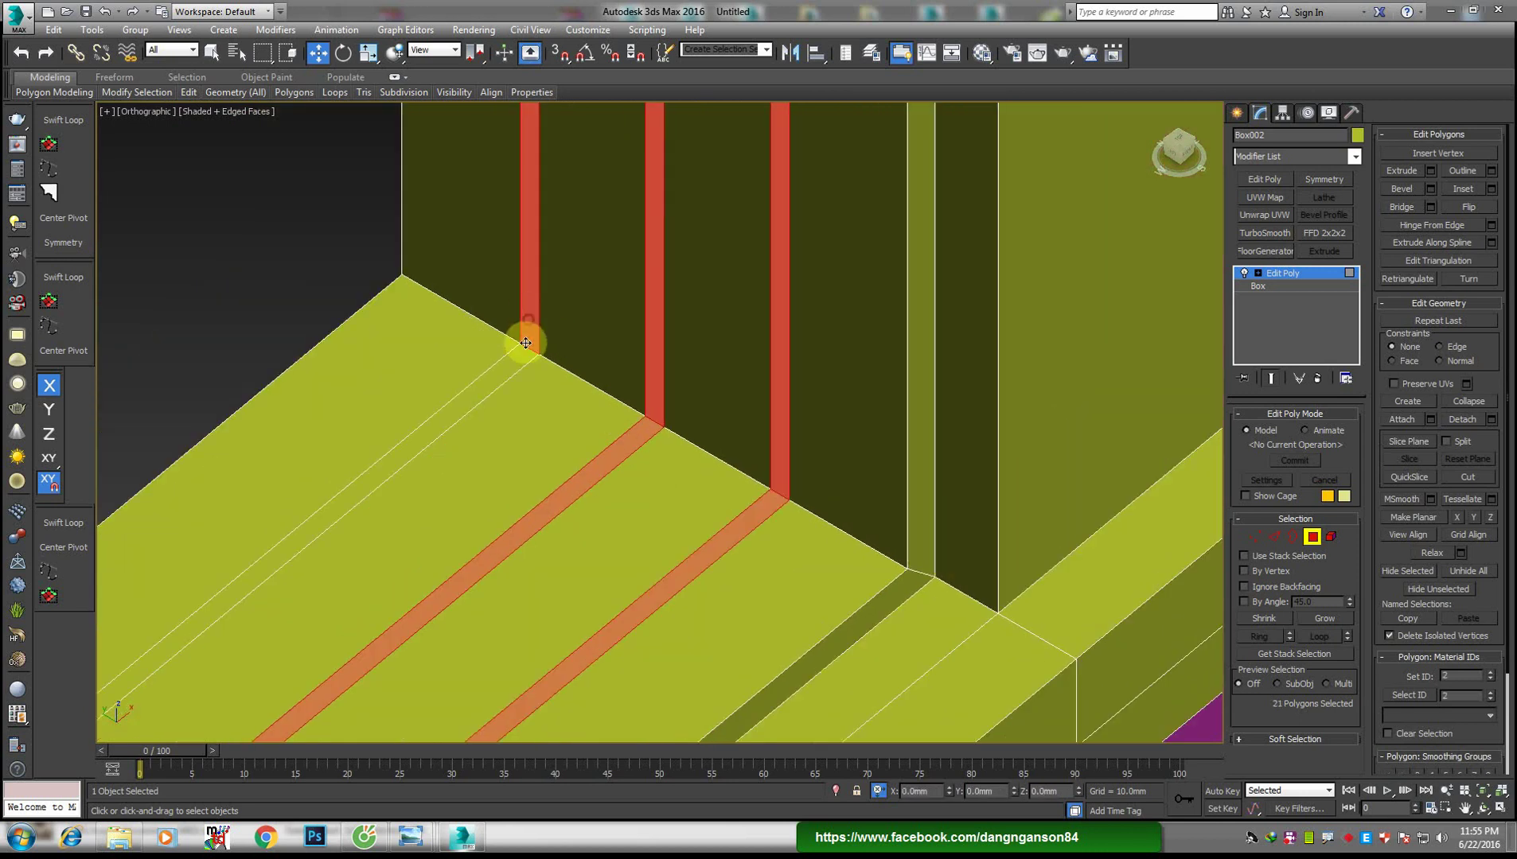
left_click(509, 362, "shift")
scroll(850, 334, "down", 5)
scroll(649, 409, "up", 4)
scroll(650, 409, "up", 4)
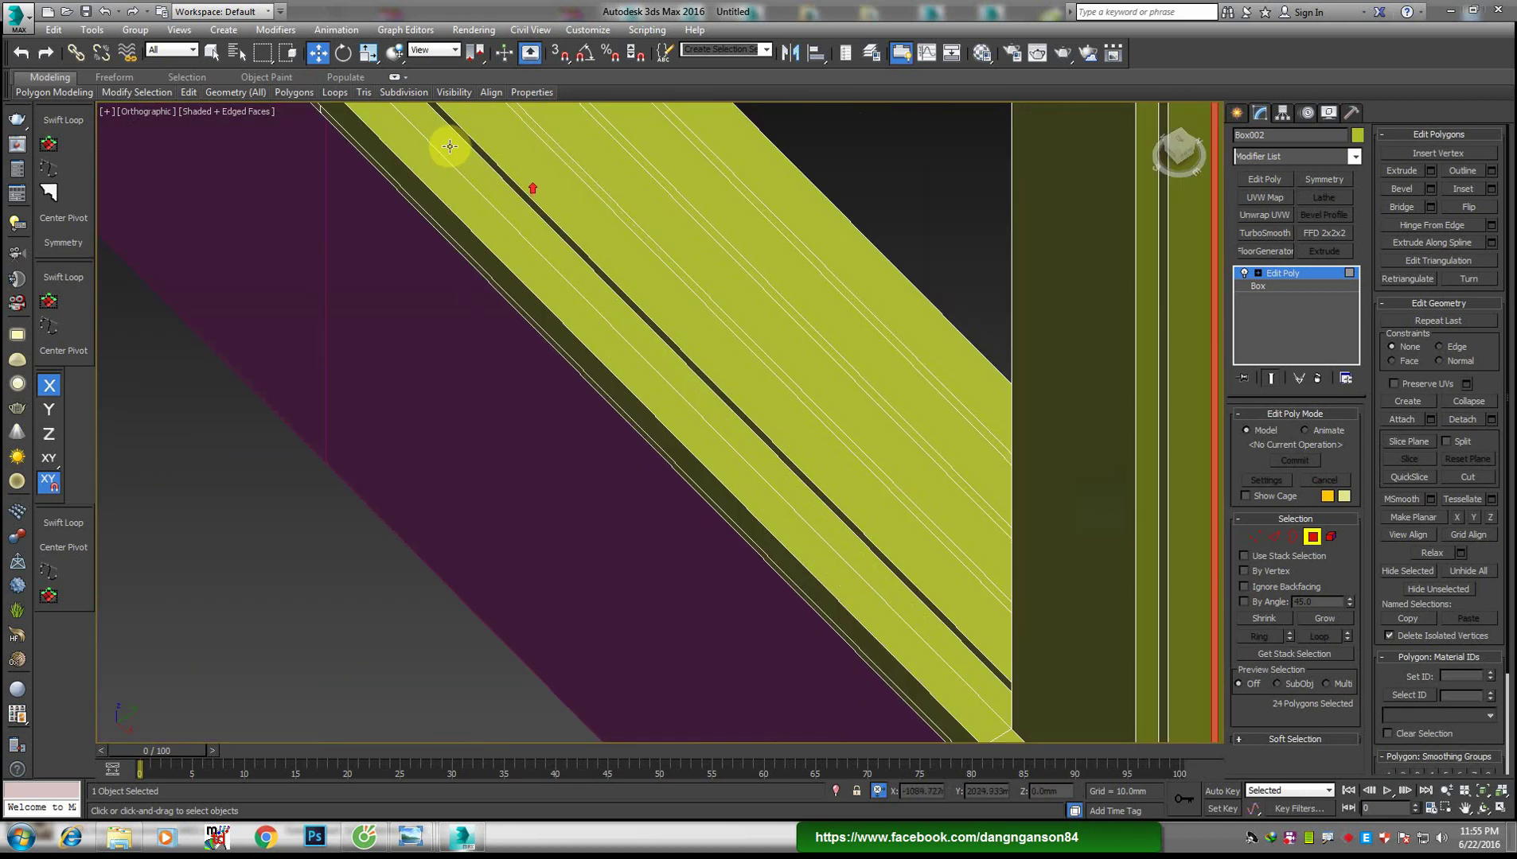
scroll(551, 254, "up", 2)
scroll(552, 254, "up", 1)
left_click(383, 266, "ctrl")
left_click(350, 199, "ctrl")
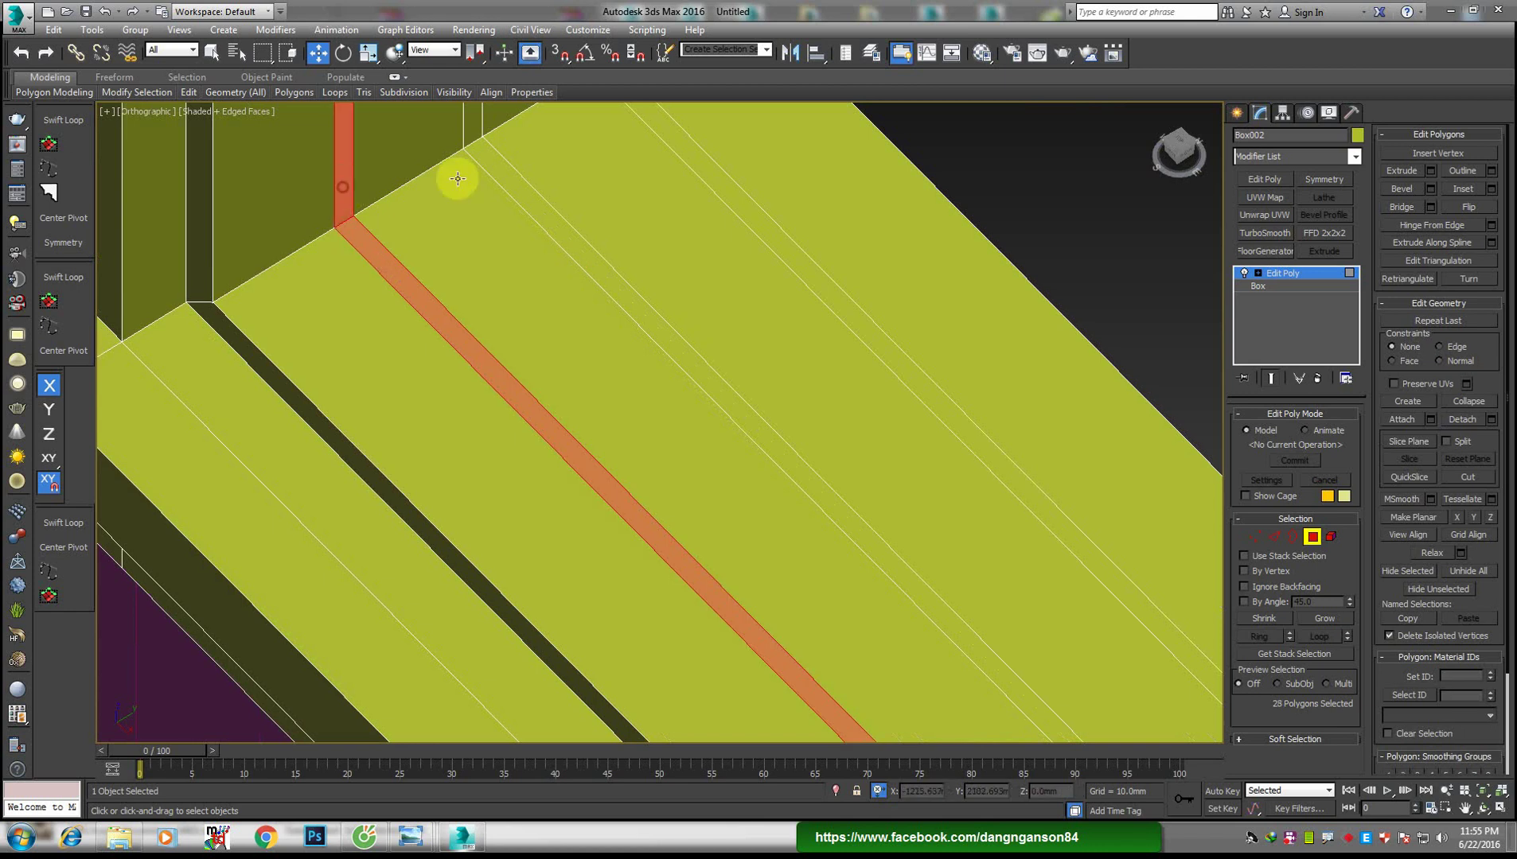
left_click(490, 160, "shift")
middle_click_drag(490, 159, 507, 294)
left_click(498, 248, "ctrl")
left_click(636, 240, "shift")
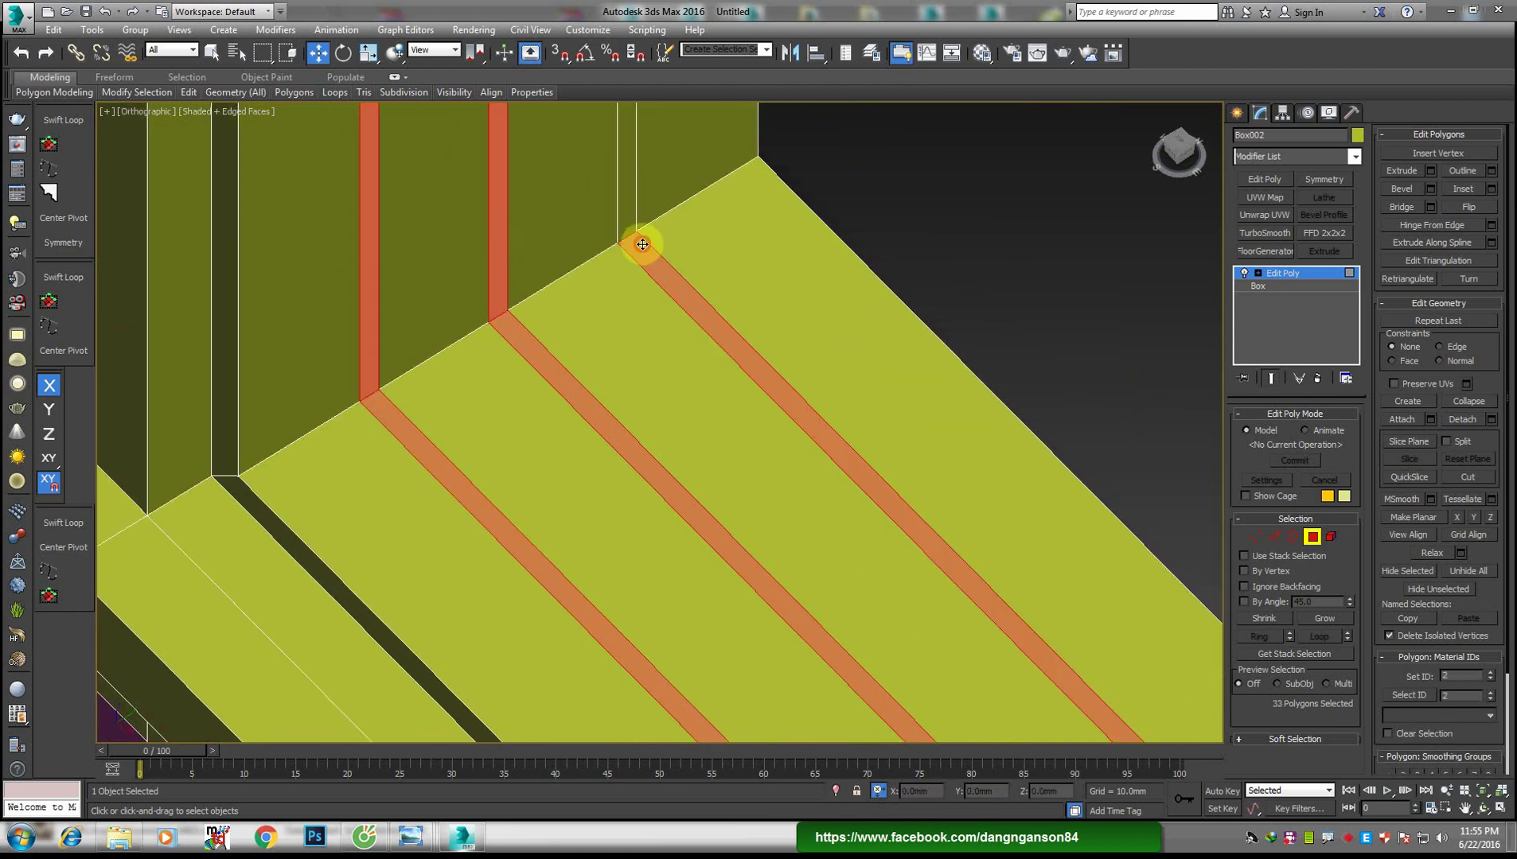
scroll(589, 247, "down", 3)
scroll(649, 377, "down", 2)
middle_click_drag(649, 377, 846, 532)
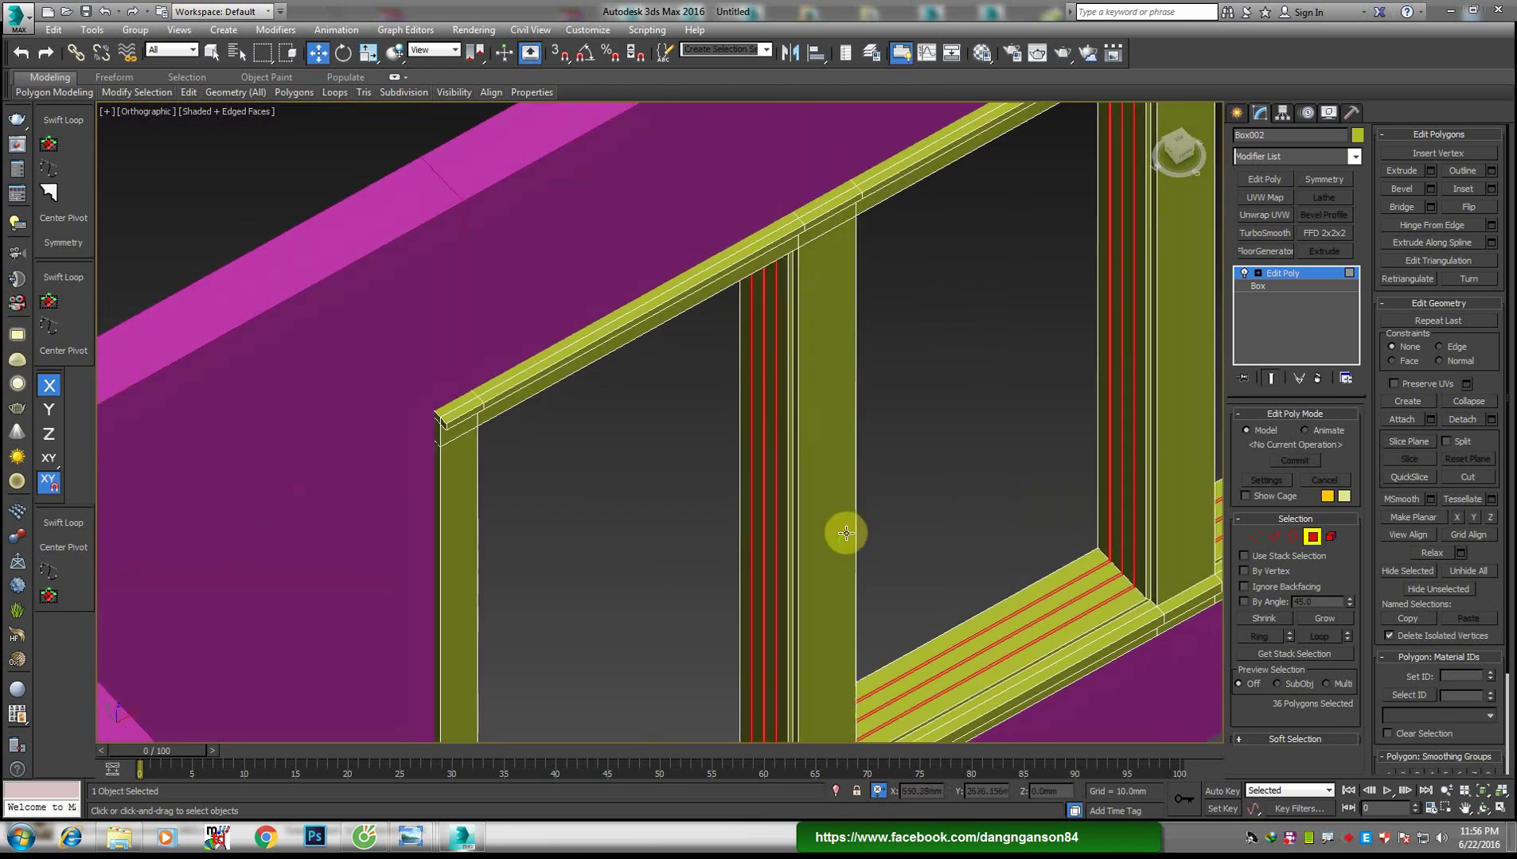
scroll(732, 551, "up", 3)
Extrude the selected groove strips 20 mm into raised ridges and commit
right_click(906, 430)
left_click(754, 481)
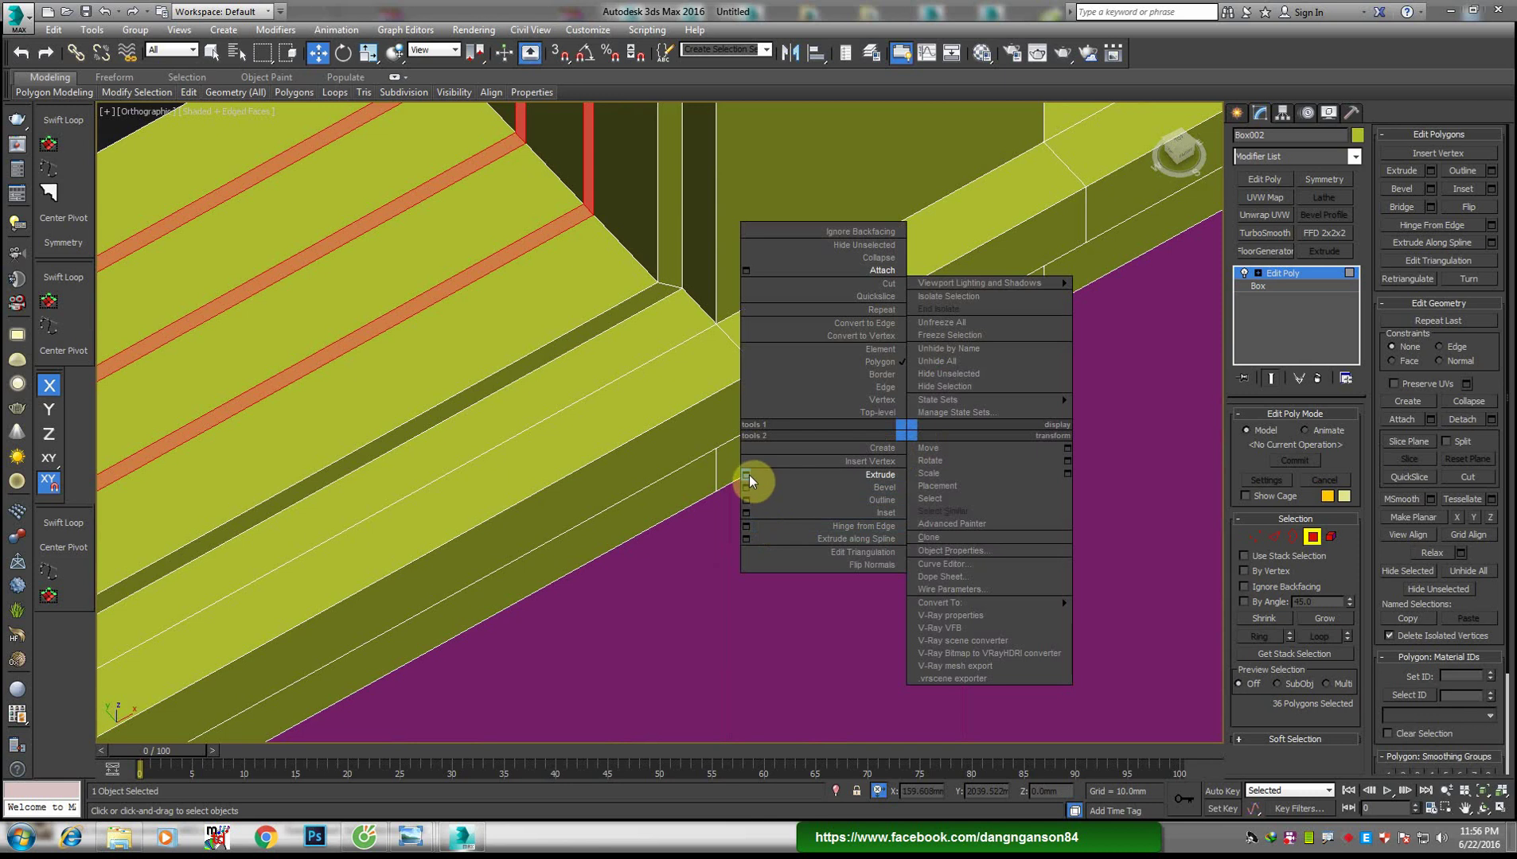
scroll(799, 467, "down", 2)
middle_click_drag(541, 497, 667, 573)
scroll(562, 541, "up", 2)
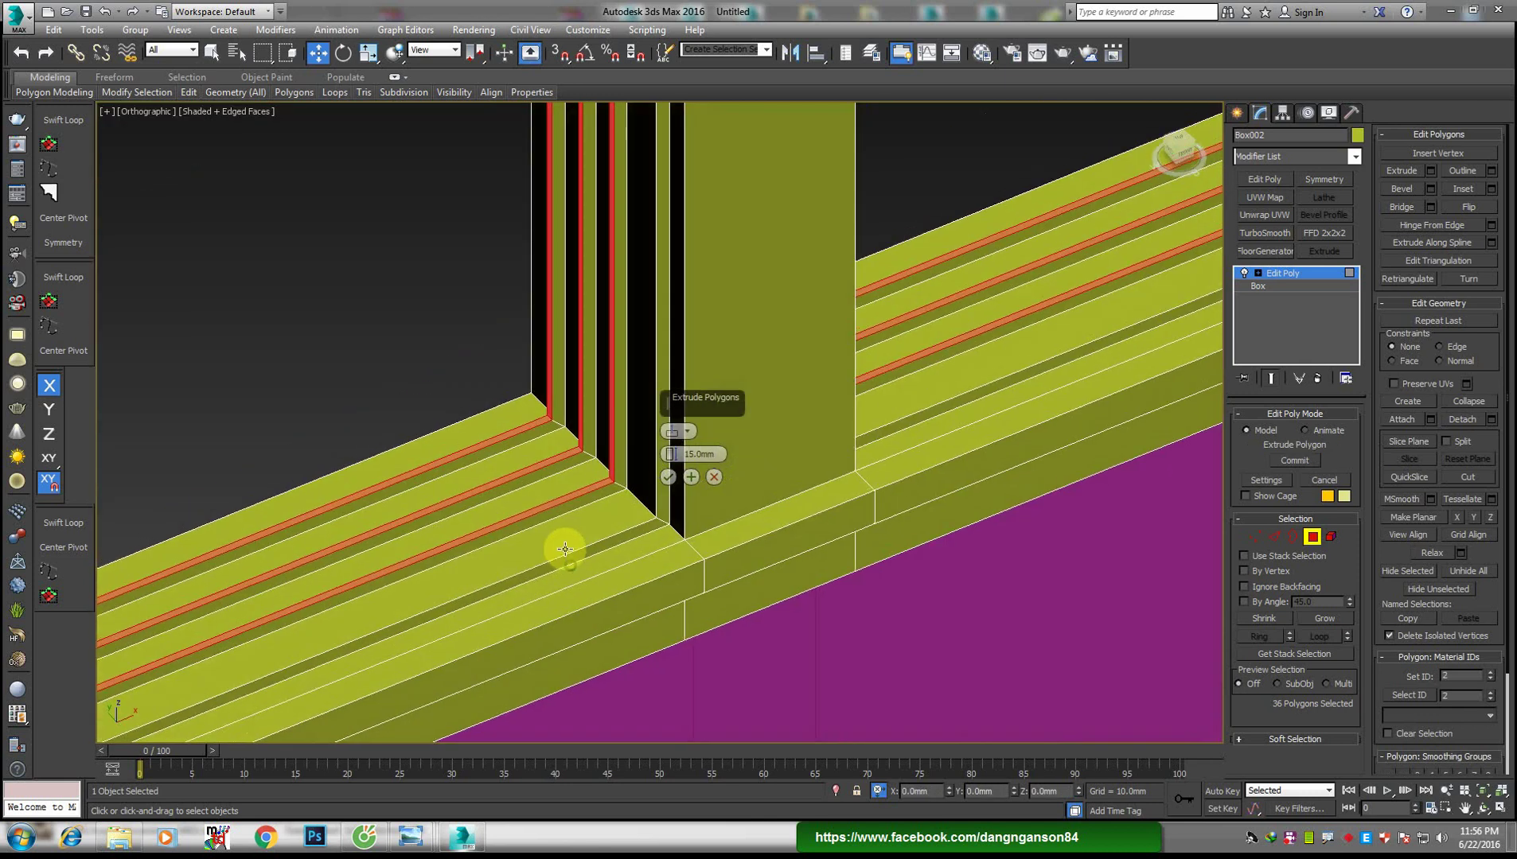
scroll(714, 480, "up", 2)
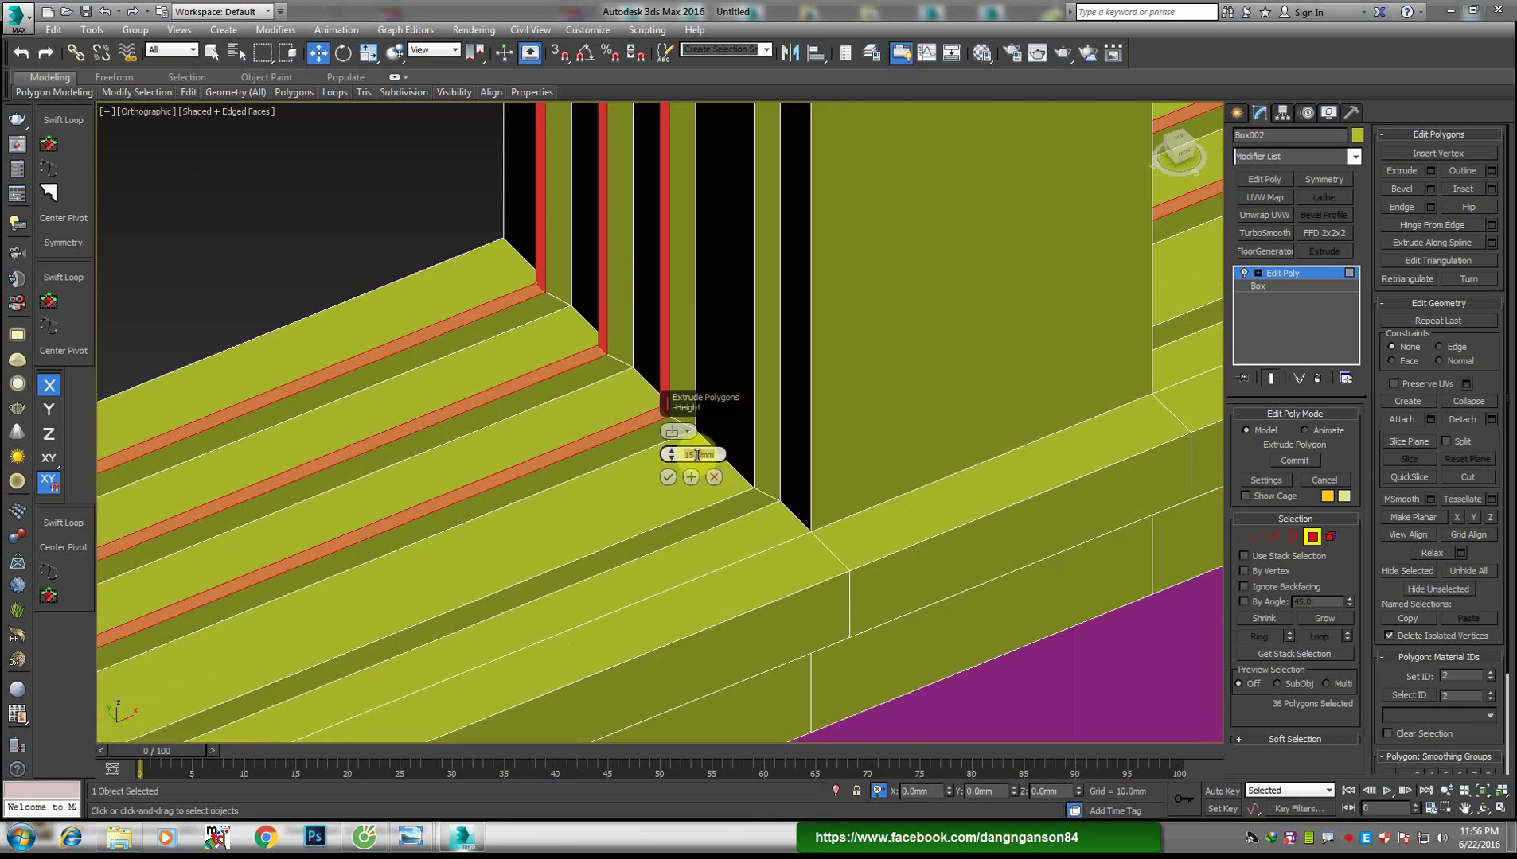
type("20")
key("Return")
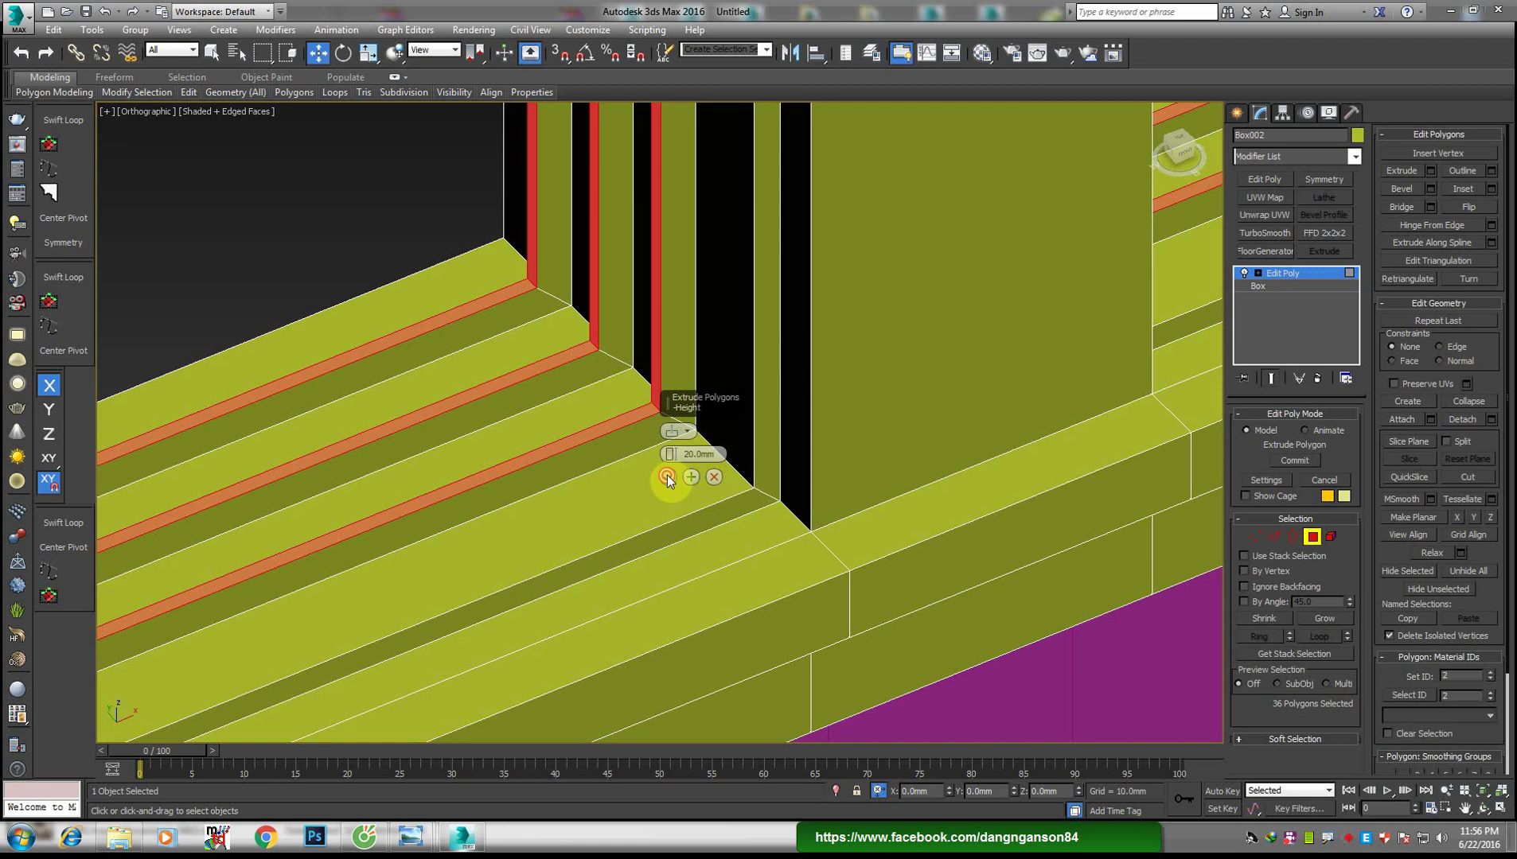
left_click(667, 475)
scroll(673, 470, "down", 3)
scroll(774, 488, "up", 2)
Exit polygon mode, orbit around the sill, and bring up the window reference photo
left_click(1272, 278)
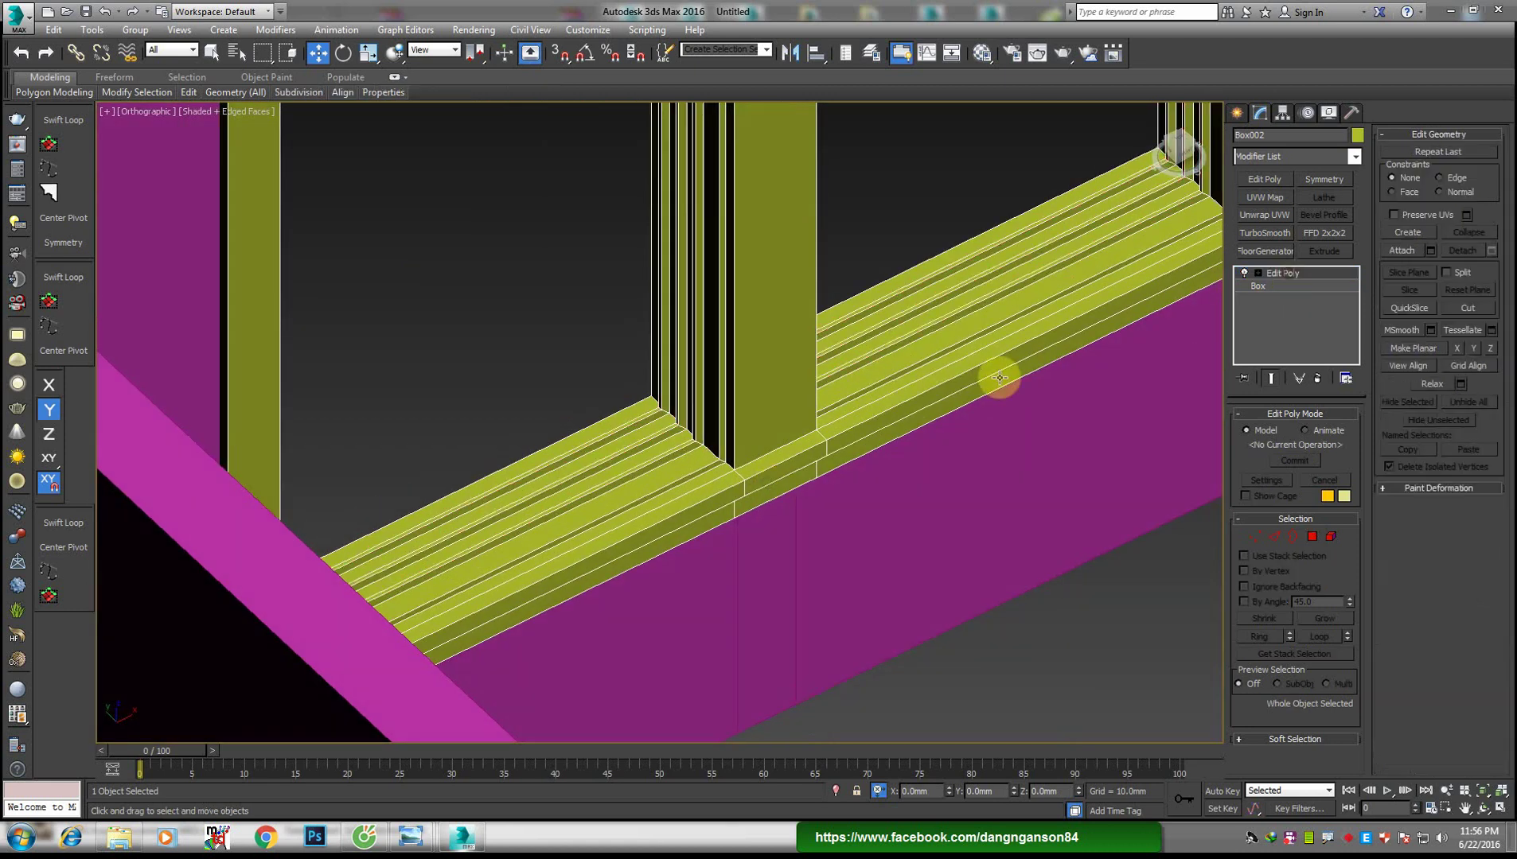
middle_click_drag(998, 378, 203, 629, "alt")
mouse_move(270, 682)
middle_mouse_down("alt")
mouse_move(352, 629)
mouse_move(399, 534)
mouse_move(417, 611)
middle_mouse_up("alt")
scroll(417, 611, "up", 3)
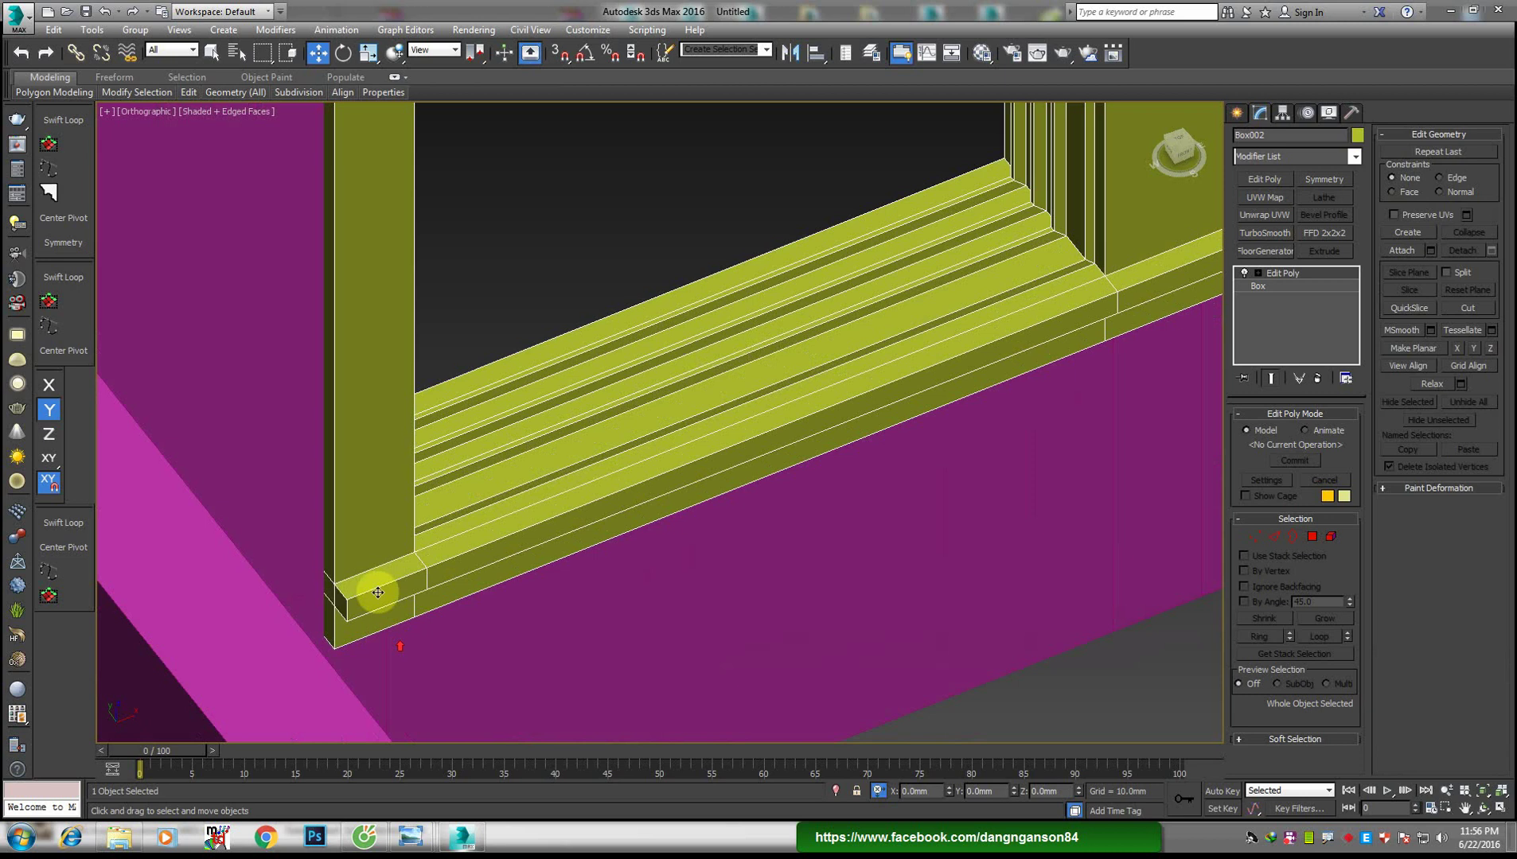
mouse_move(462, 836)
left_click(501, 760)
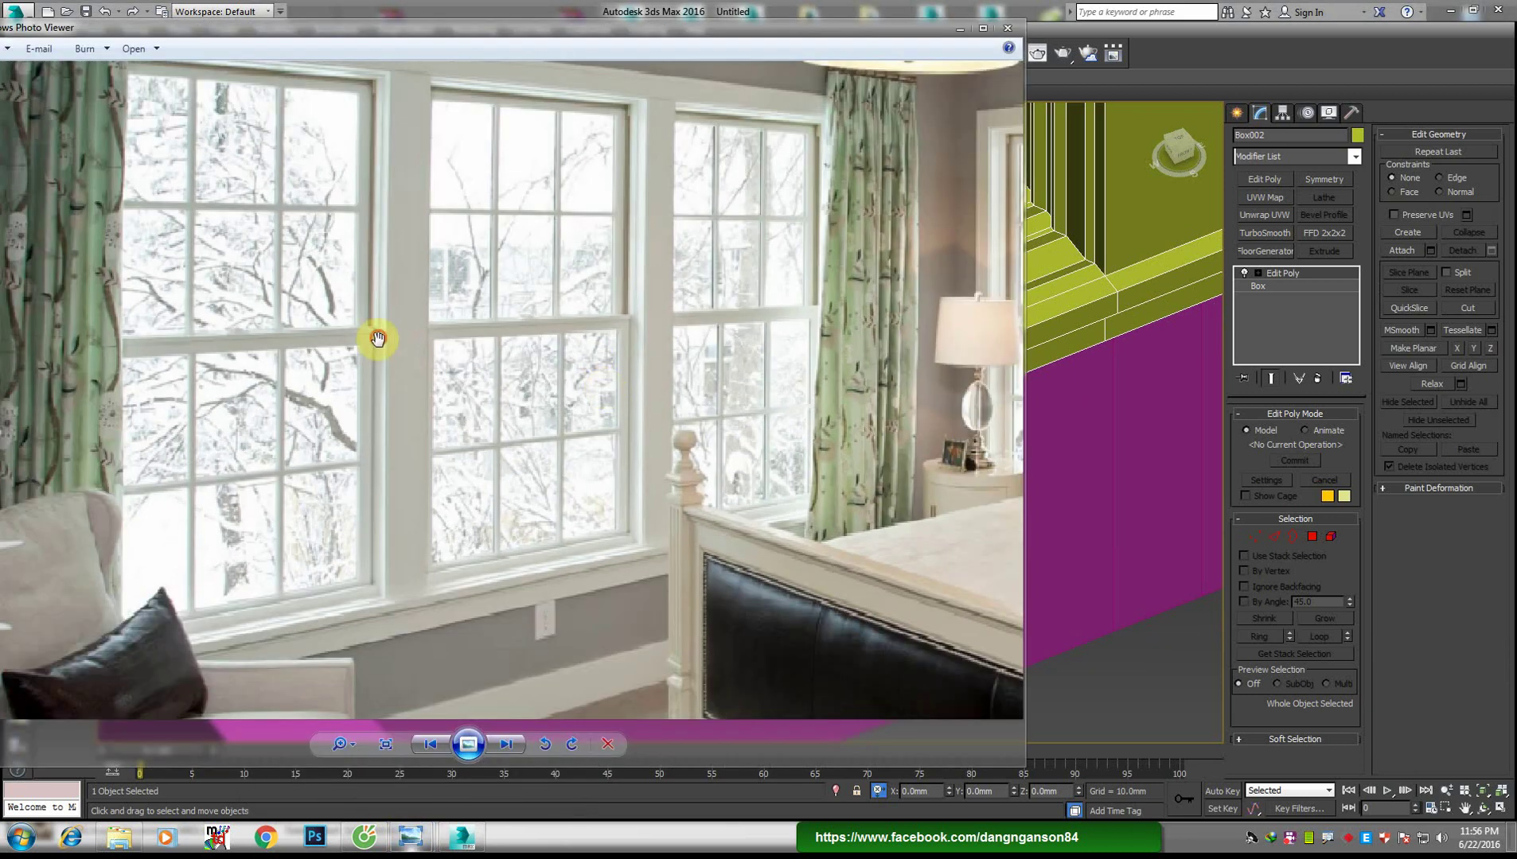
Zoom into the photo's mullions and sashes, then zoom back out
scroll(383, 213, "up", 1)
scroll(383, 214, "up", 1)
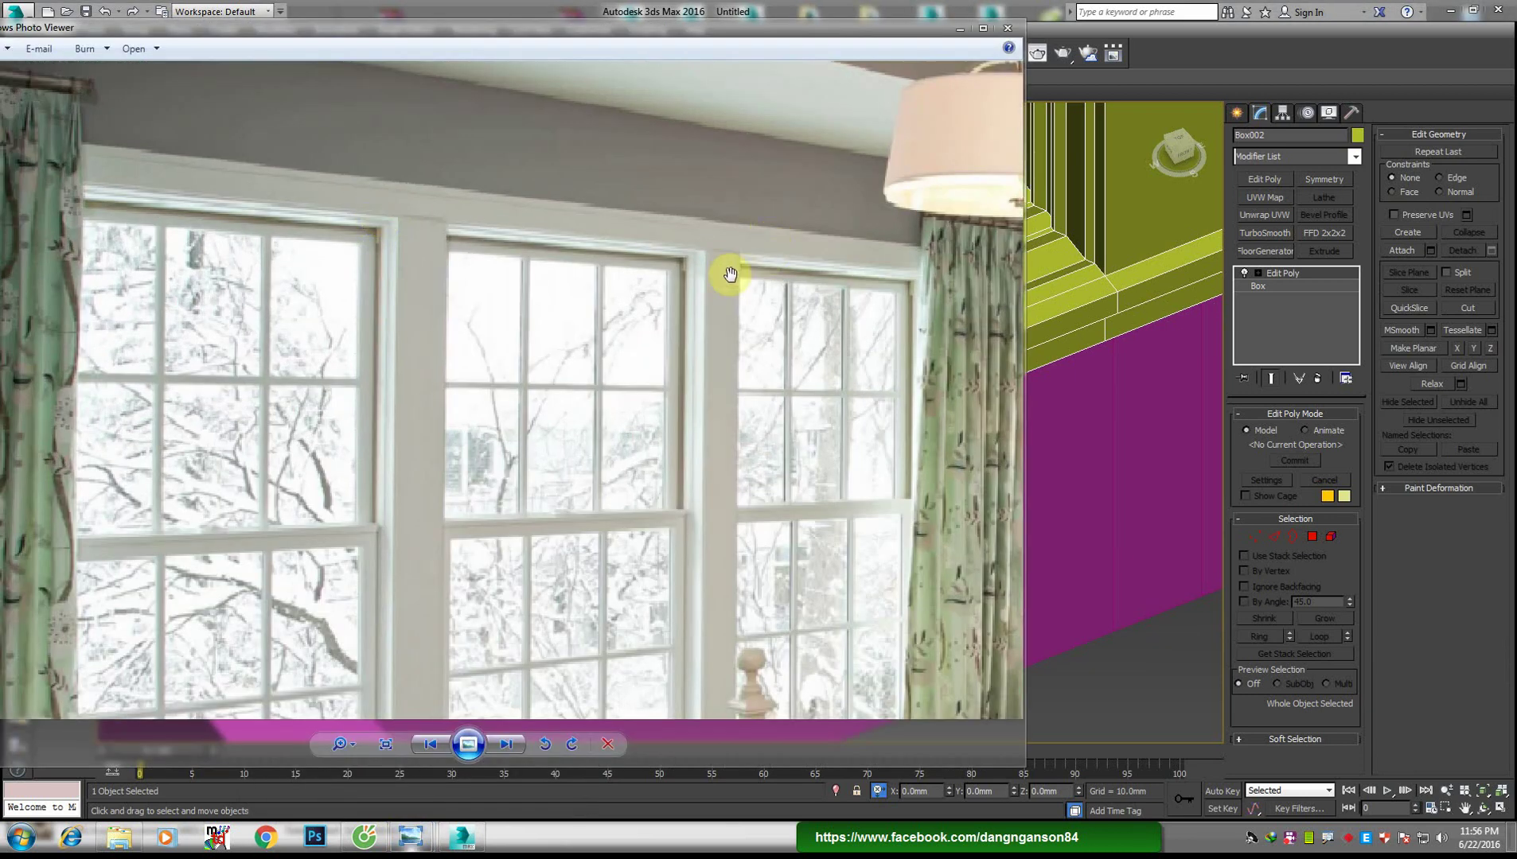
scroll(484, 379, "up", 1)
scroll(410, 477, "up", 2)
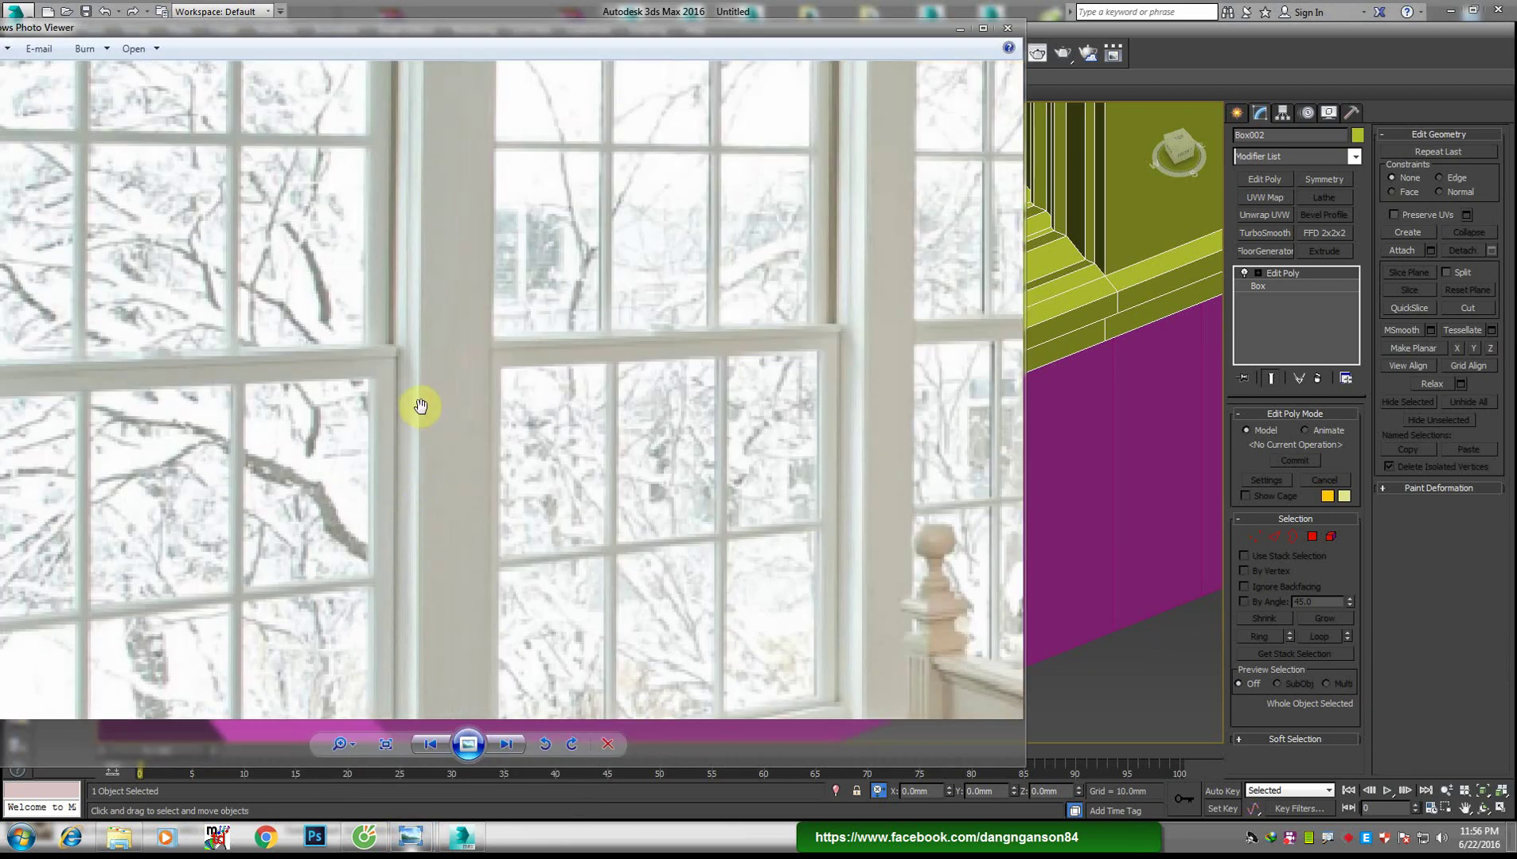
scroll(439, 516, "down", 1)
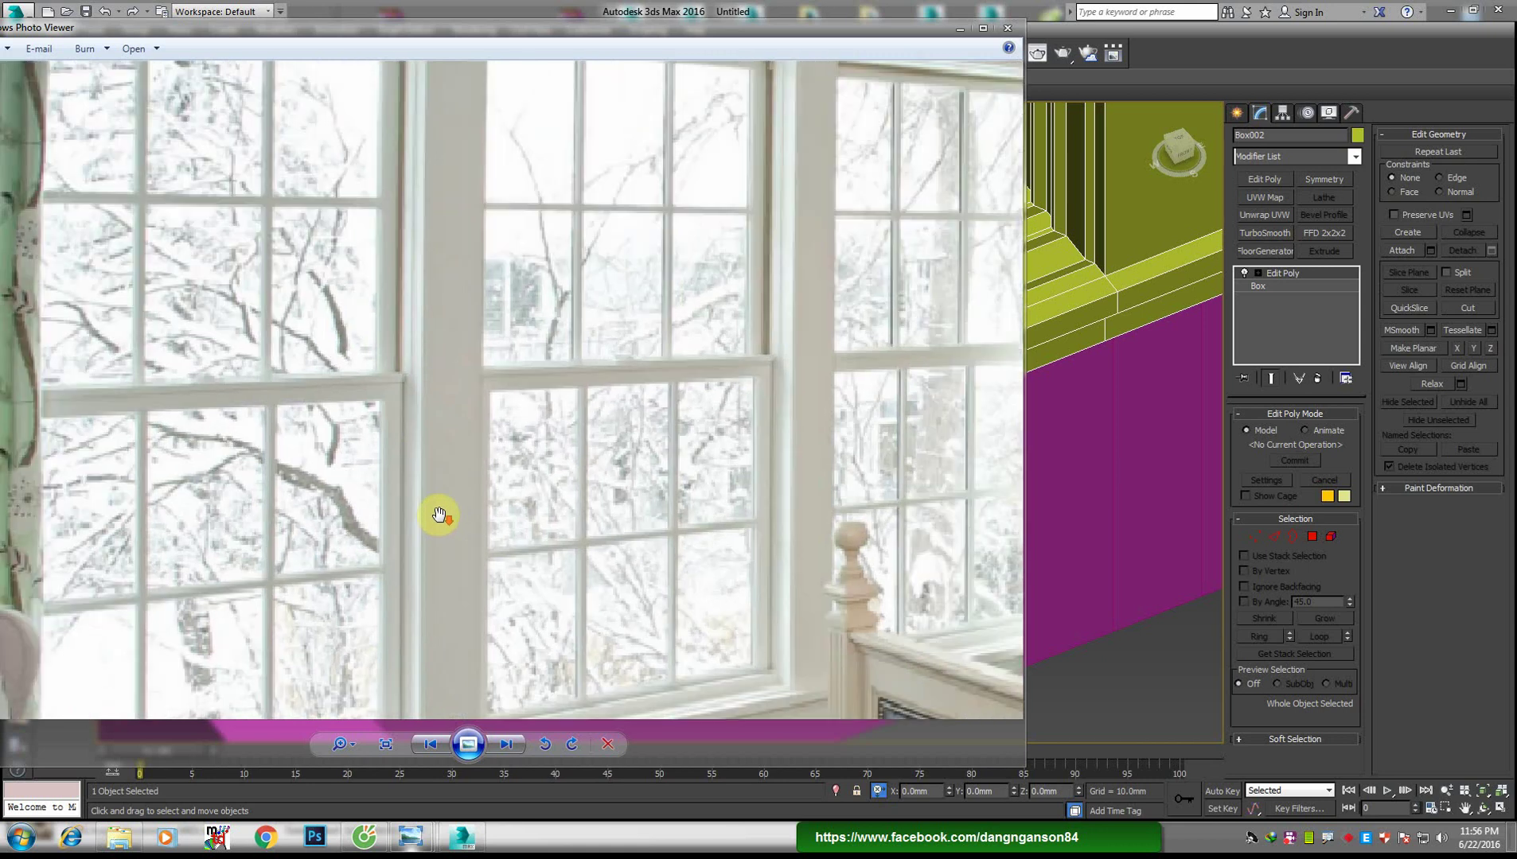
scroll(442, 515, "down", 1)
scroll(443, 515, "down", 1)
Return to the 3ds Max model and switch to Edge selection mode
left_click(460, 834)
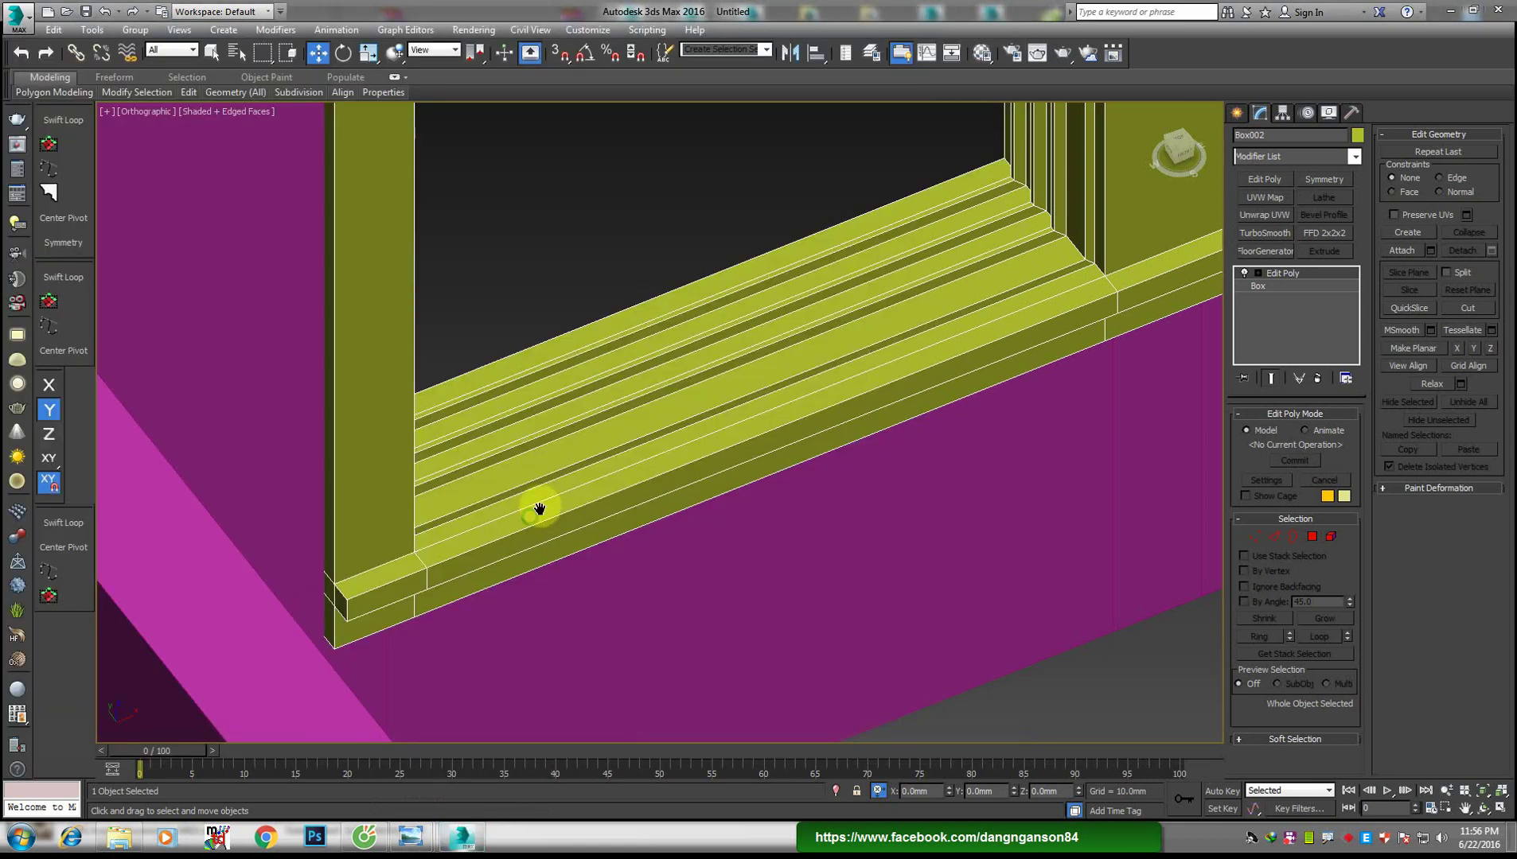
scroll(621, 557, "down", 2)
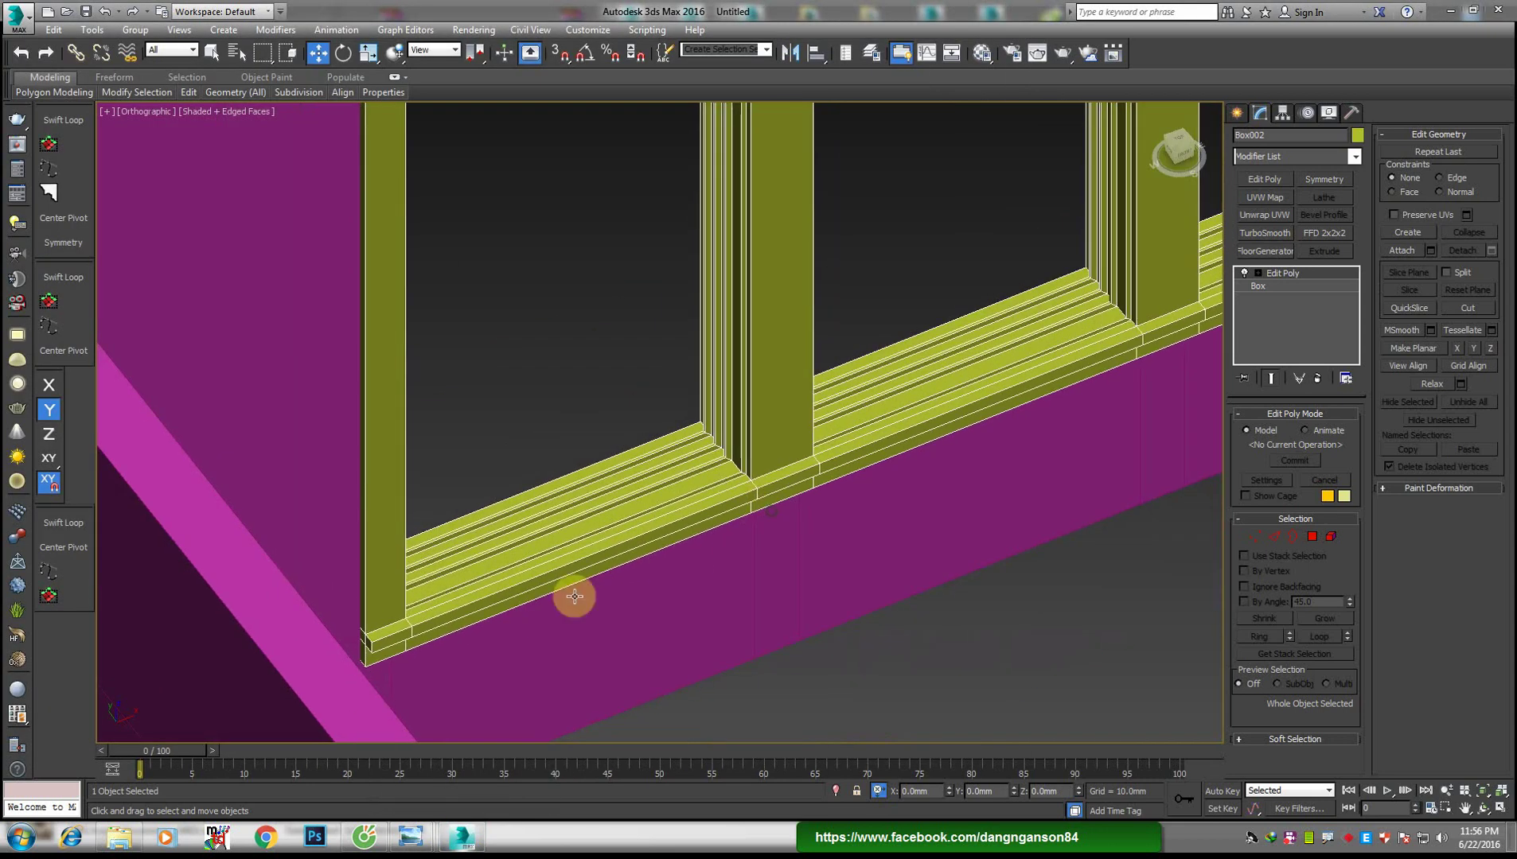
scroll(397, 637, "up", 3)
key("2")
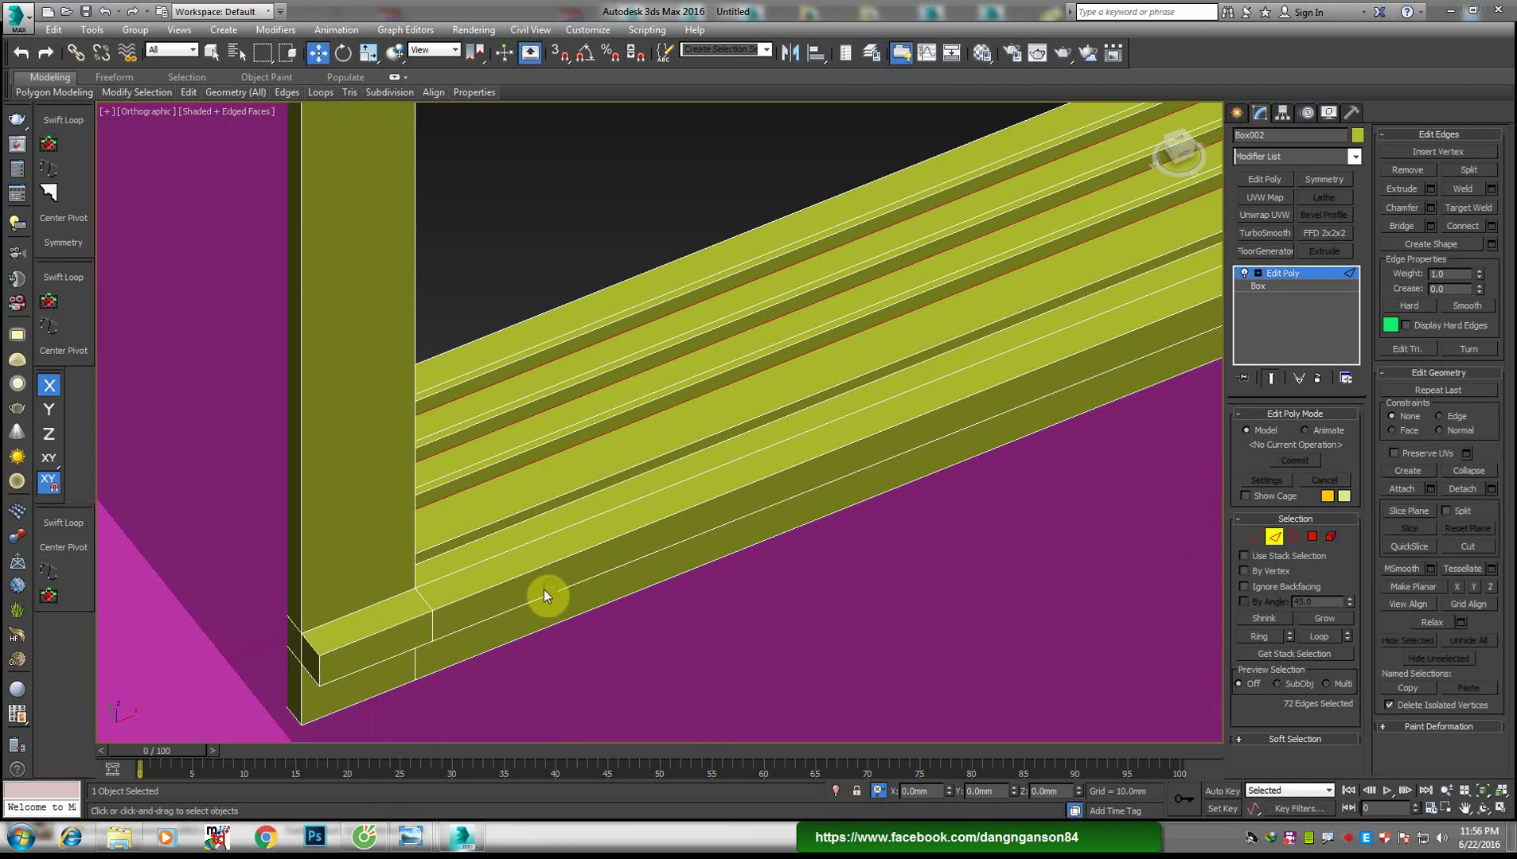
scroll(543, 591, "down", 4)
scroll(691, 500, "up", 3)
scroll(686, 454, "up", 2)
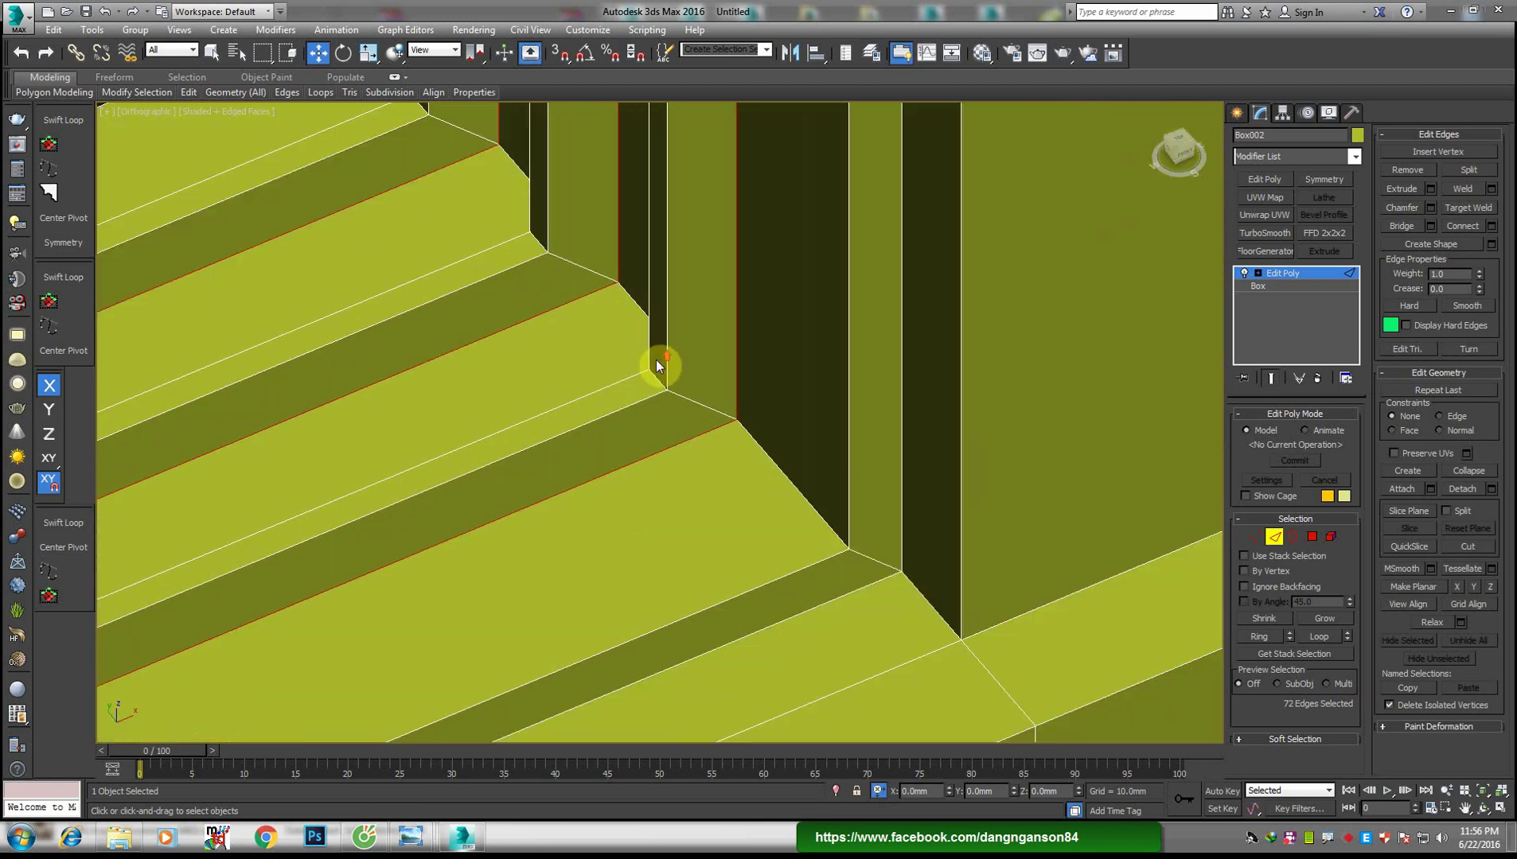
scroll(667, 387, "down", 2)
middle_click_drag(678, 523, 771, 502)
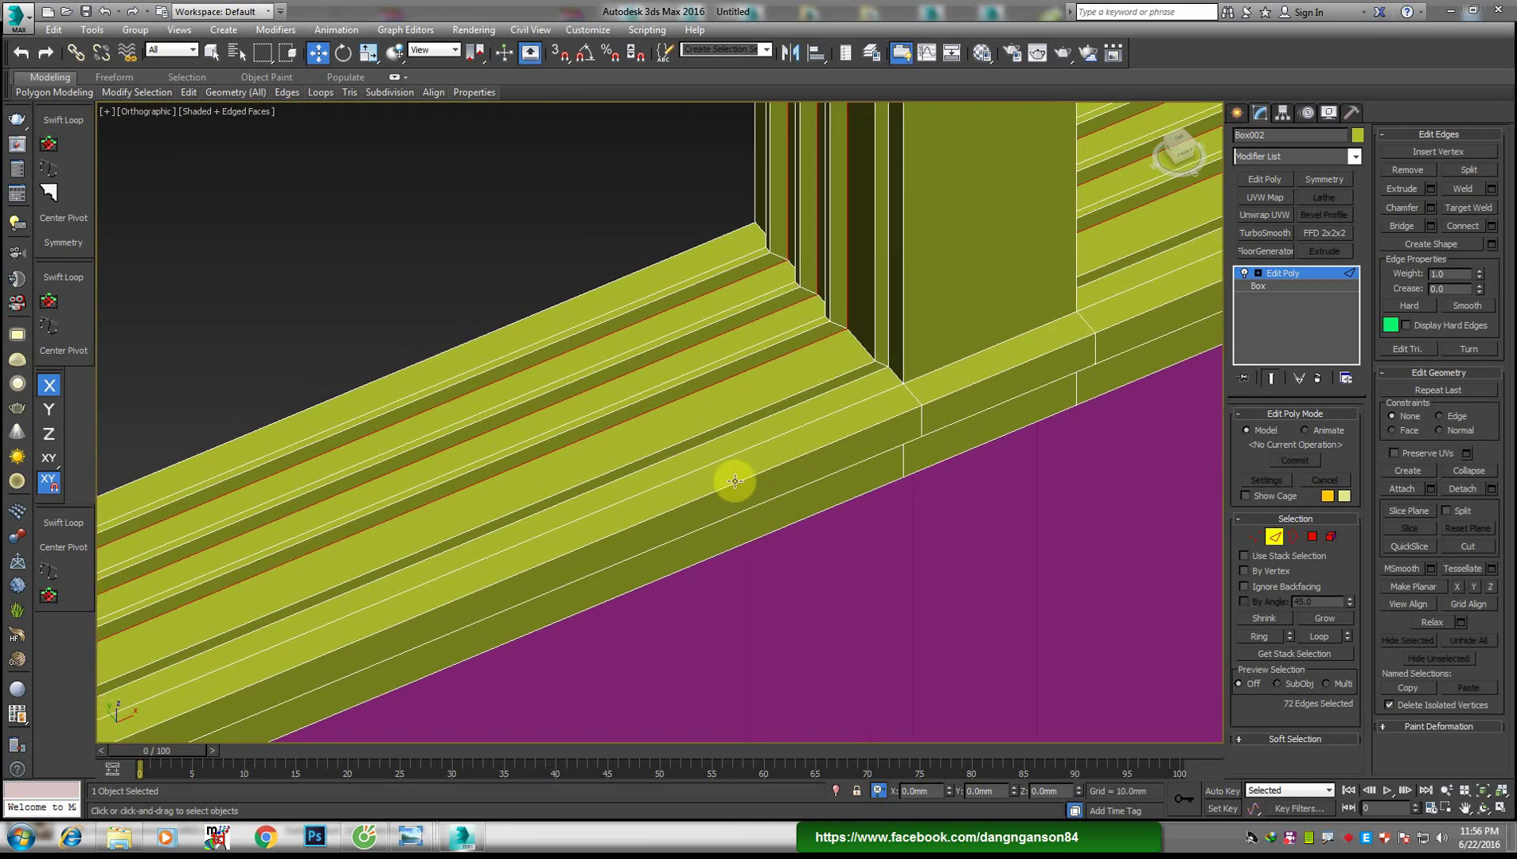
Select the sill-front edge loop and add the top beam's loop, 28 edges total
double_click(735, 486)
double_click(738, 513)
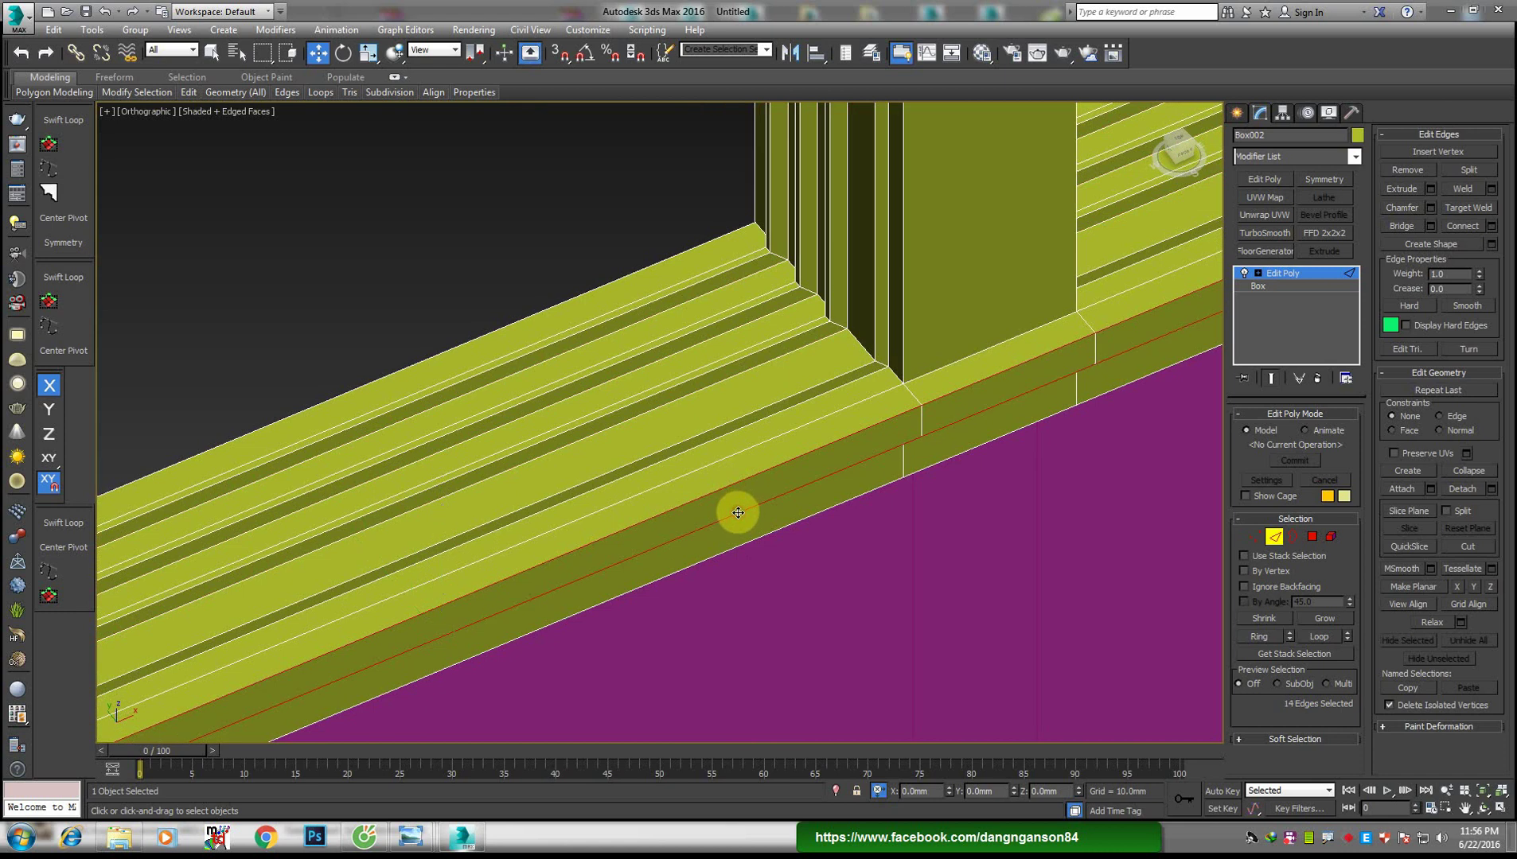
scroll(776, 517, "down", 4)
scroll(748, 478, "up", 1)
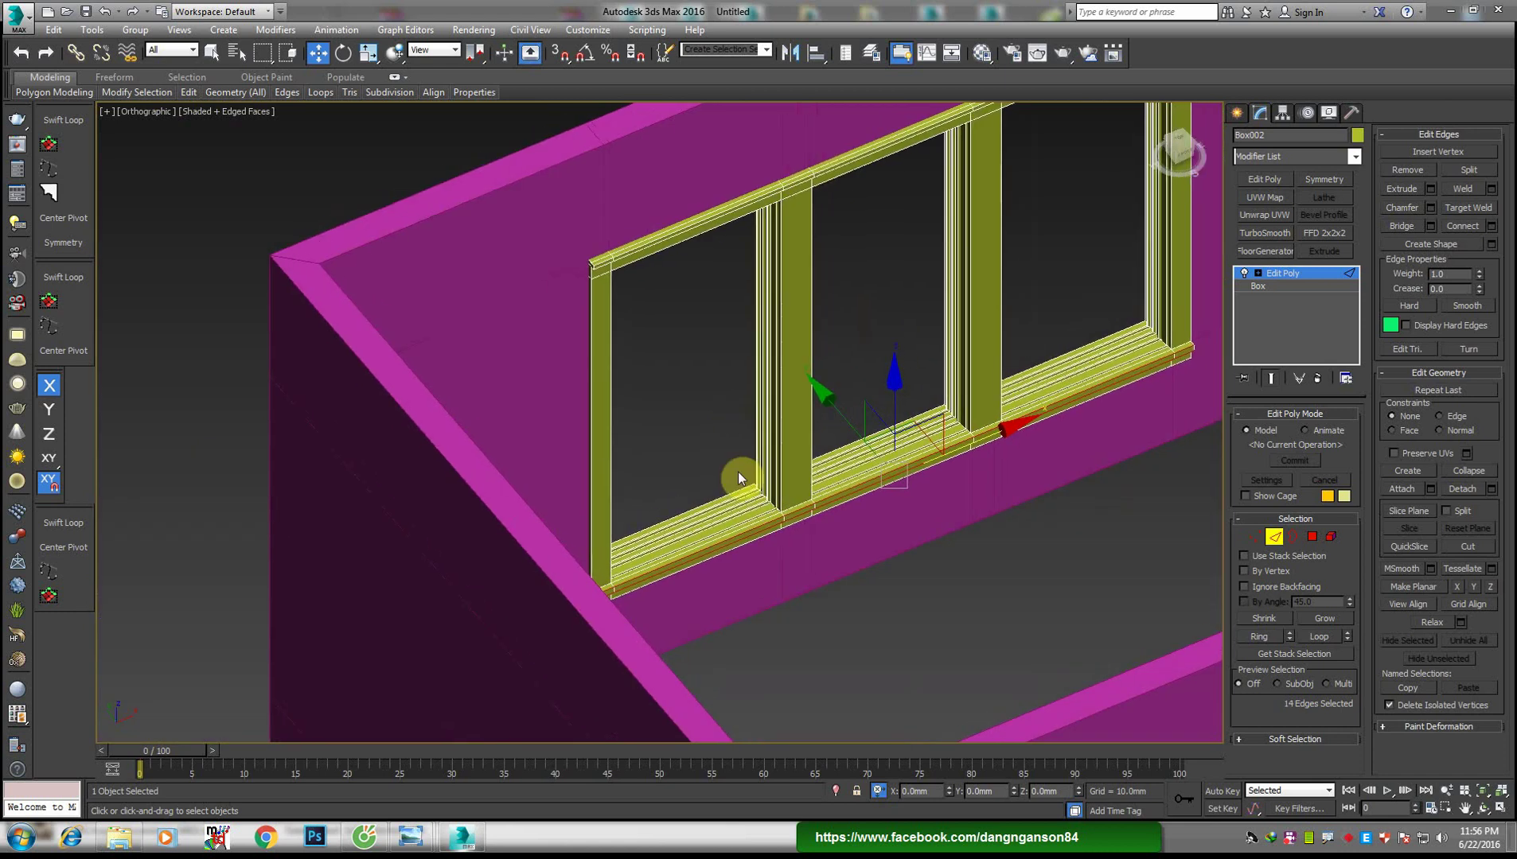
scroll(608, 223, "up", 5)
double_click(666, 329, "ctrl")
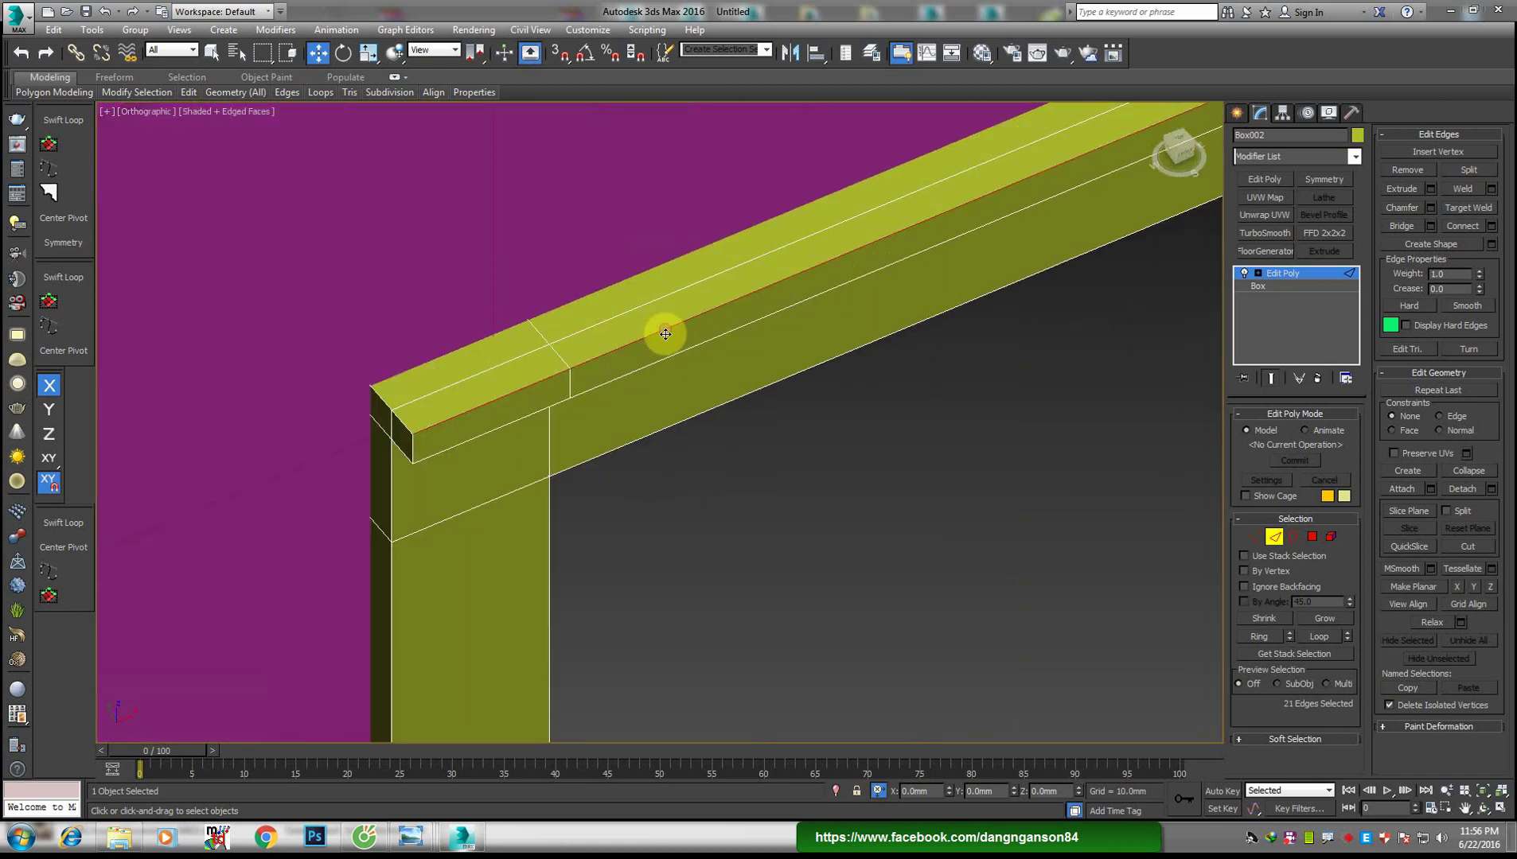
scroll(664, 352, "down", 4)
middle_click_drag(743, 512, 744, 427)
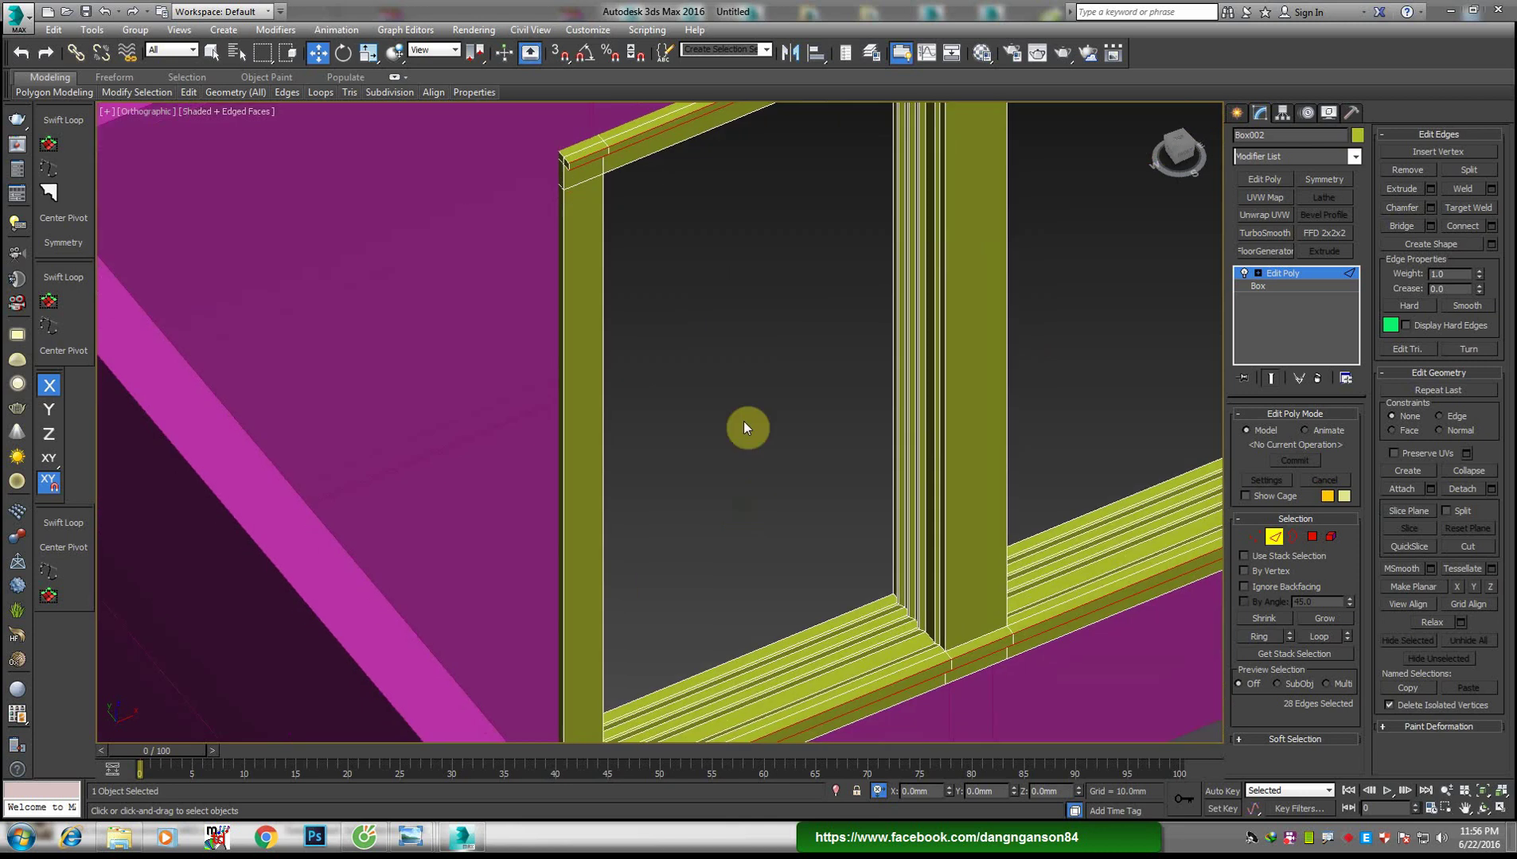
Start a chamfer on the selected edges with an amount of about 5.9 mm
scroll(629, 689, "up", 3)
scroll(666, 562, "up", 2)
right_click(763, 511)
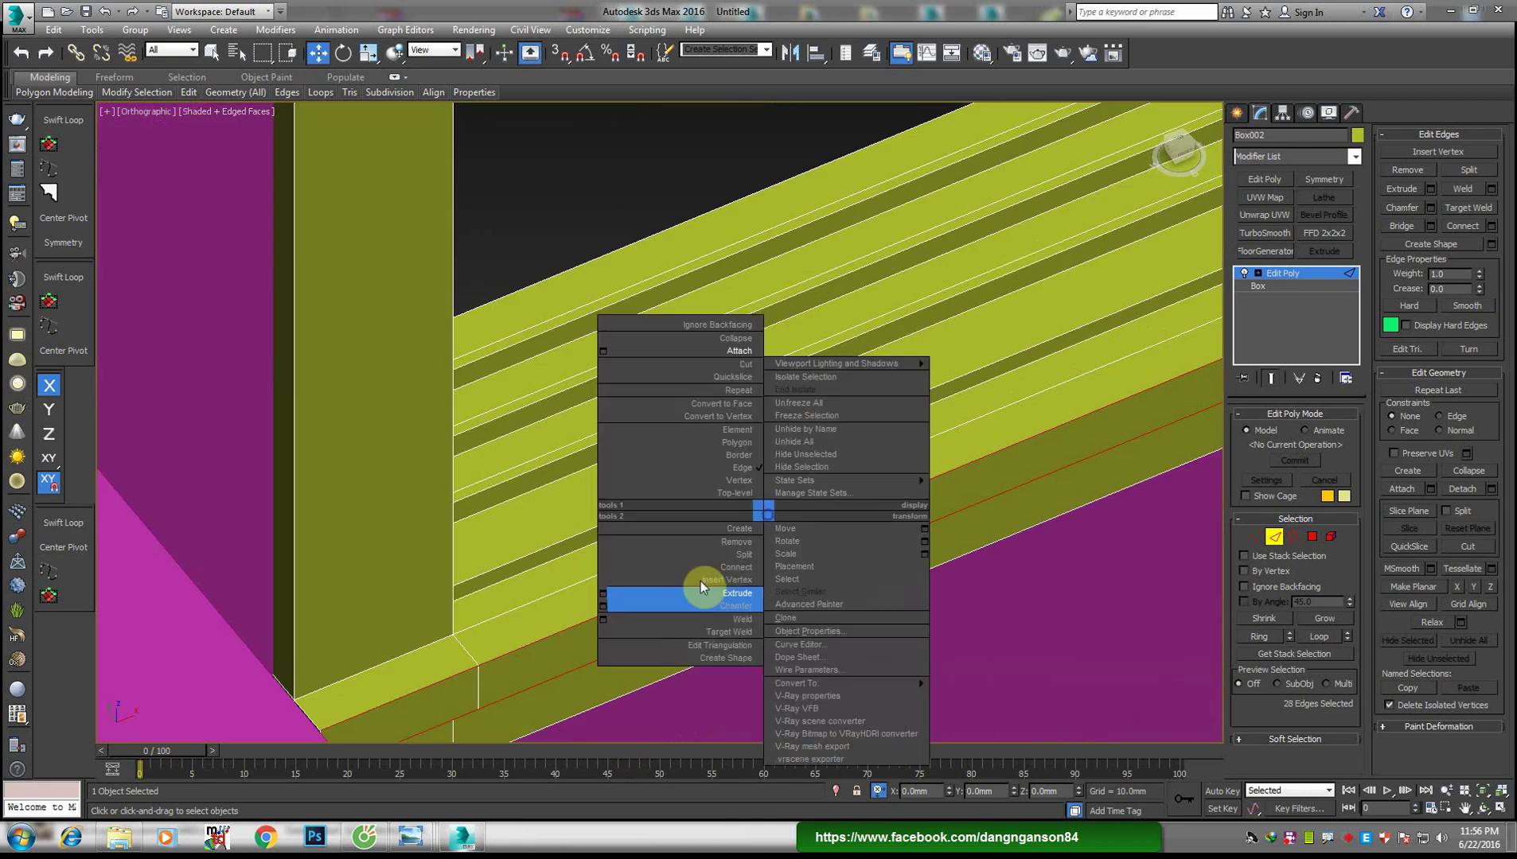
left_click(625, 609)
scroll(552, 646, "up", 2)
scroll(565, 537, "up", 3)
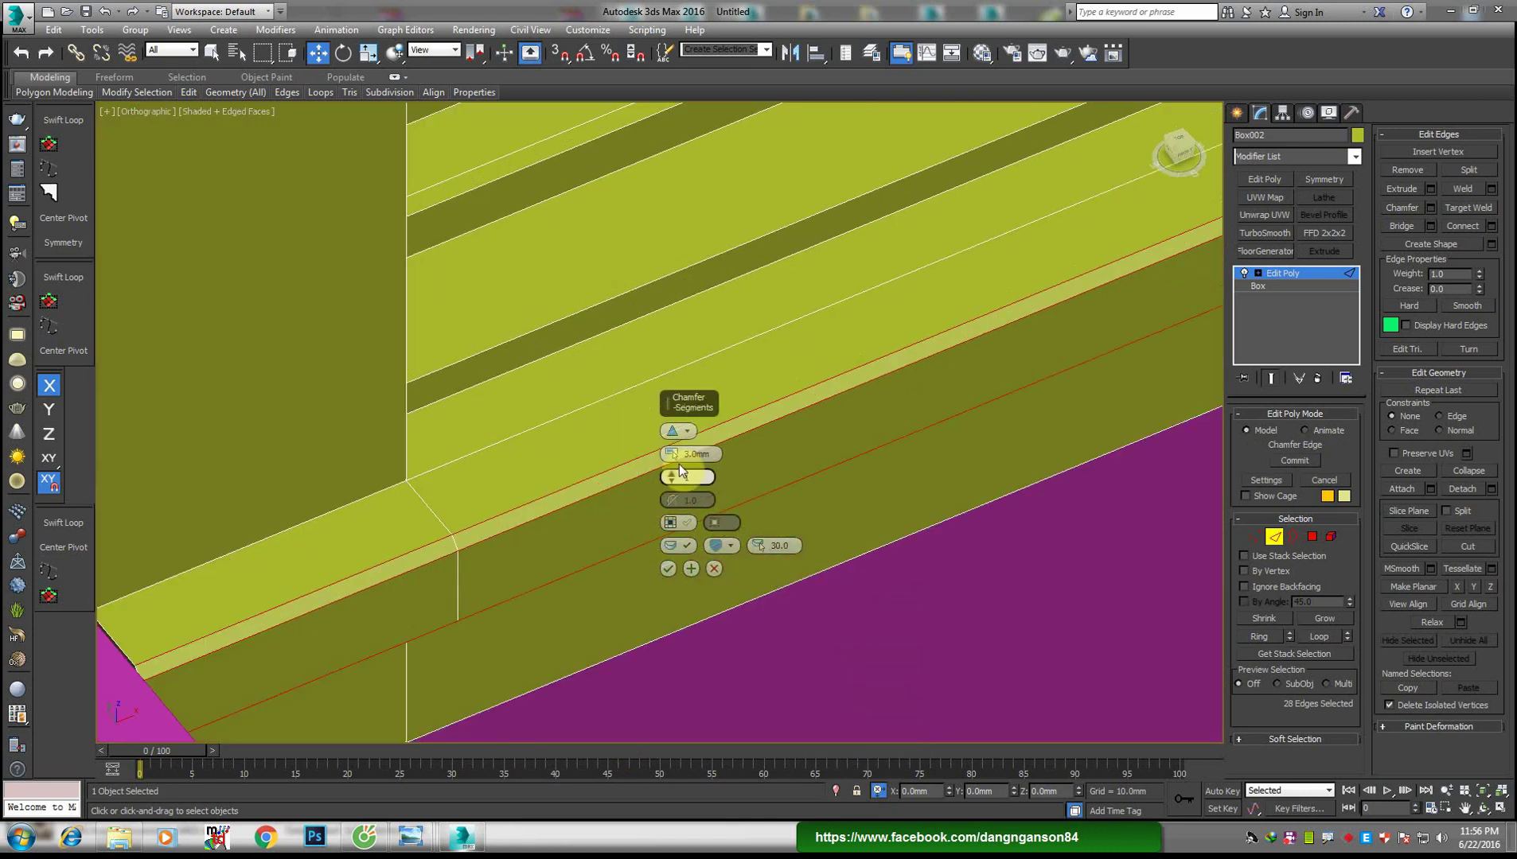
mouse_move(674, 458)
left_mouse_down()
mouse_move(674, 446)
mouse_move(668, 471)
left_mouse_up()
scroll(525, 565, "up", 1)
scroll(554, 555, "up", 1)
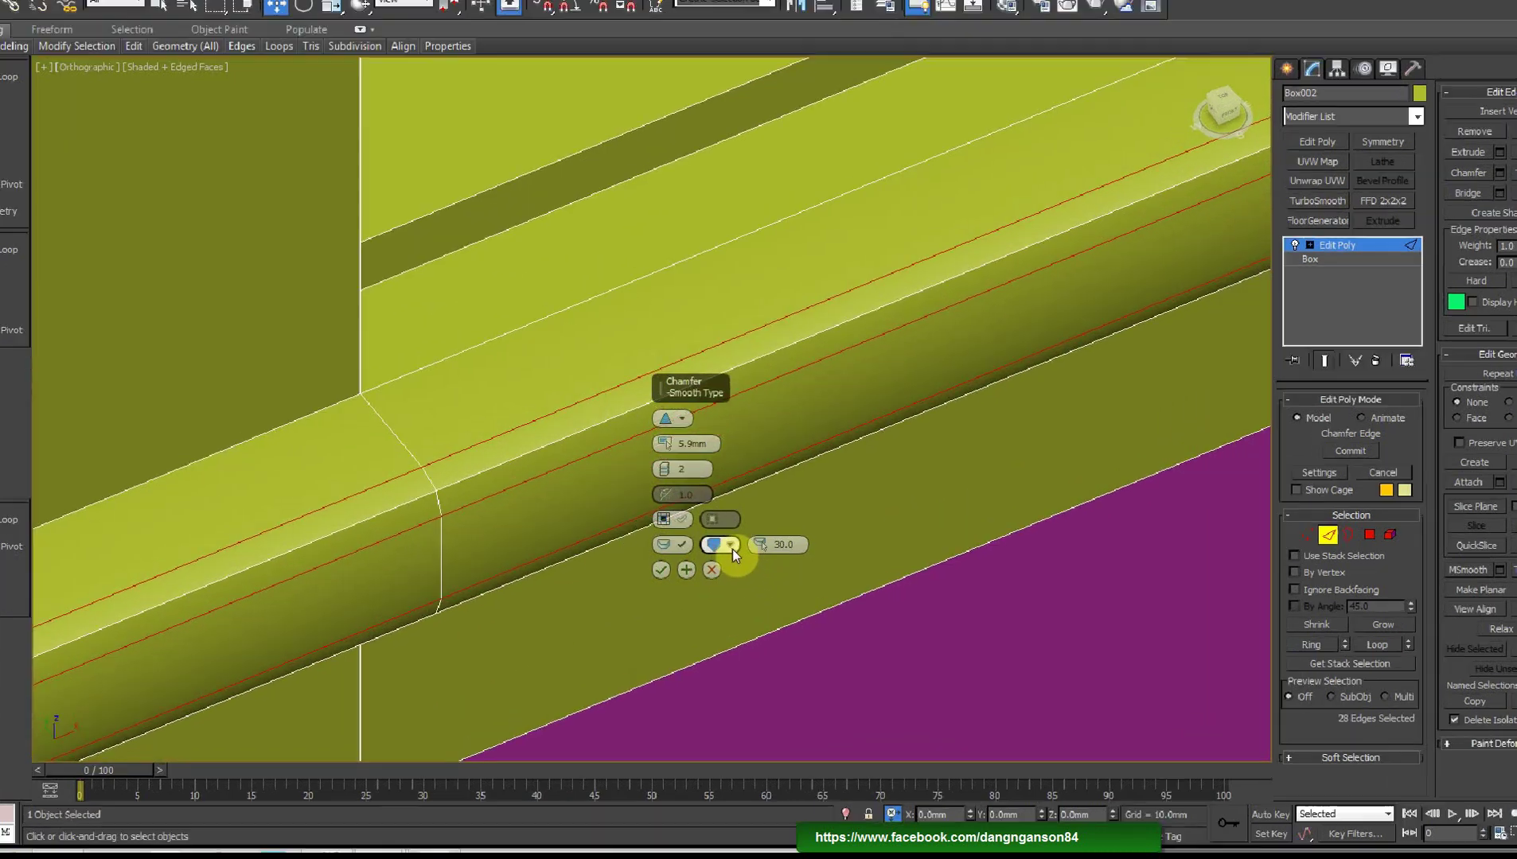
left_click(730, 546)
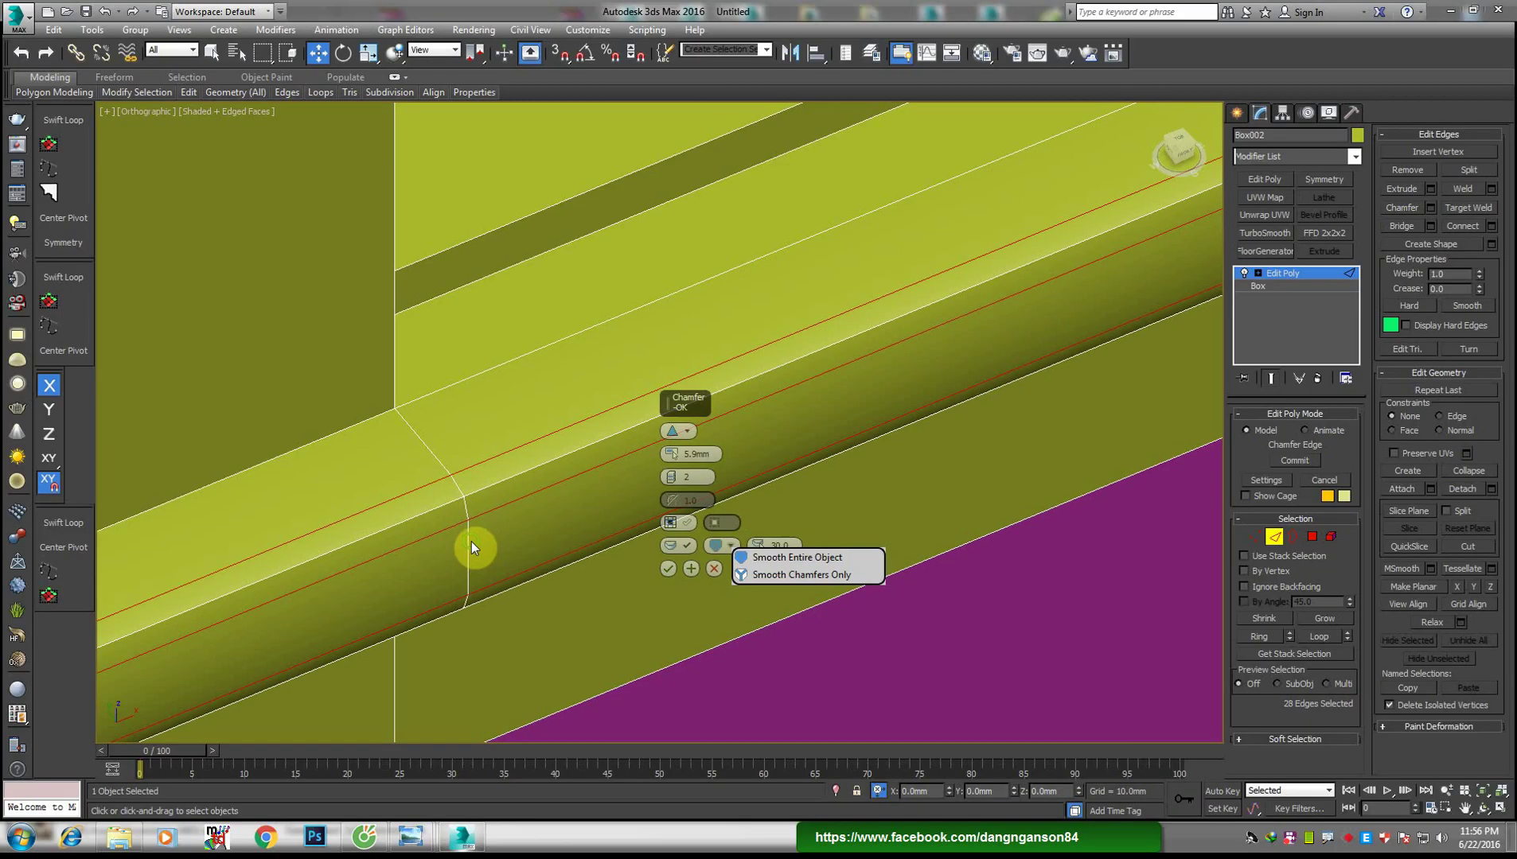
left_click(471, 542)
Give the chamfer 5 segments and set smoothing to Smooth Chamfers Only
left_click_drag(674, 477, 674, 461)
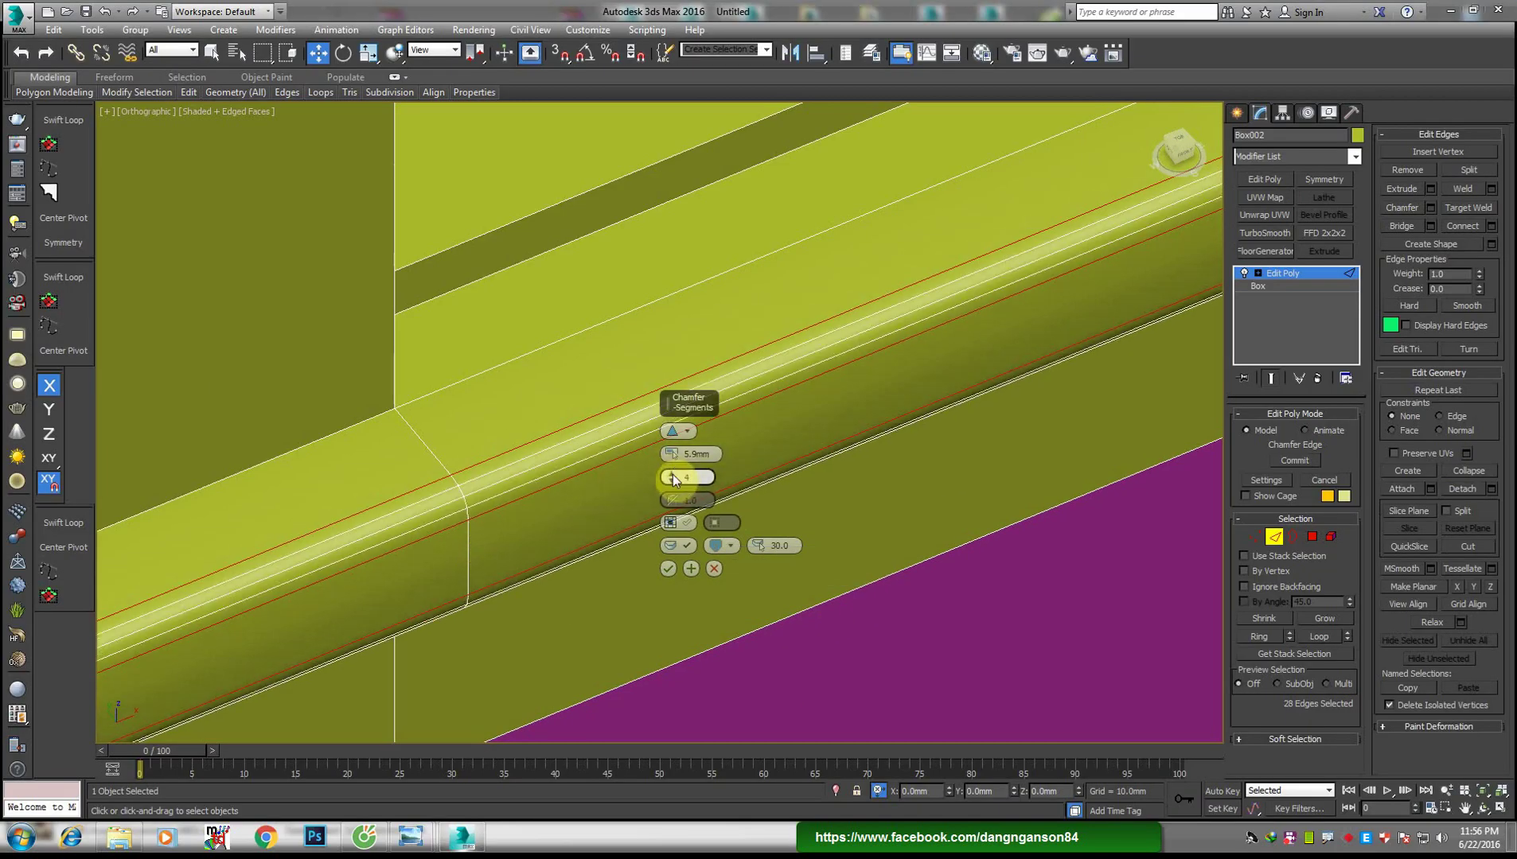
middle_click_drag(516, 535, 568, 456)
scroll(482, 445, "up", 2)
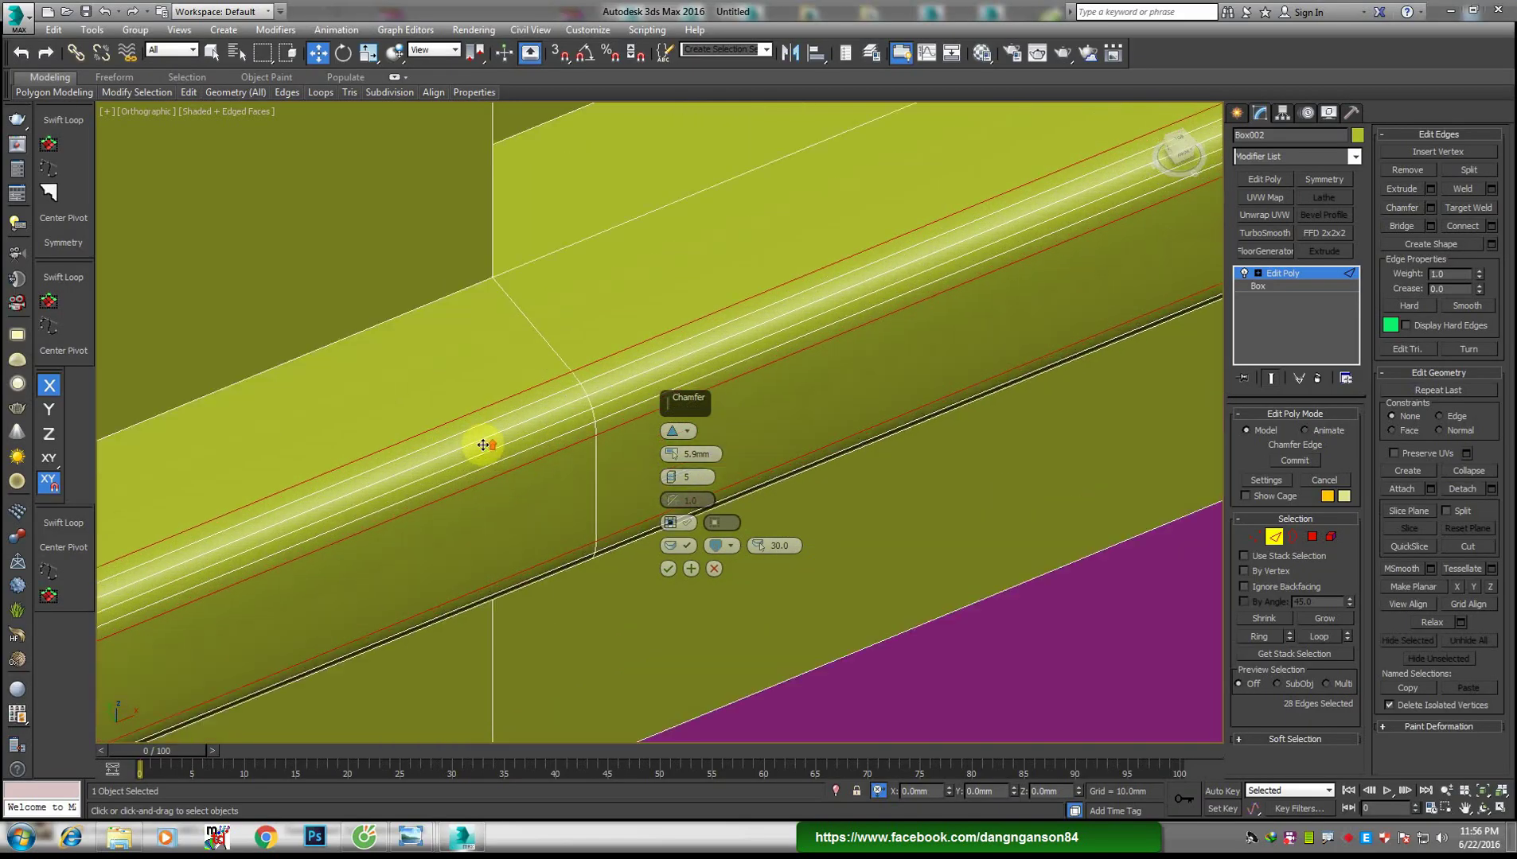
scroll(544, 518, "up", 1)
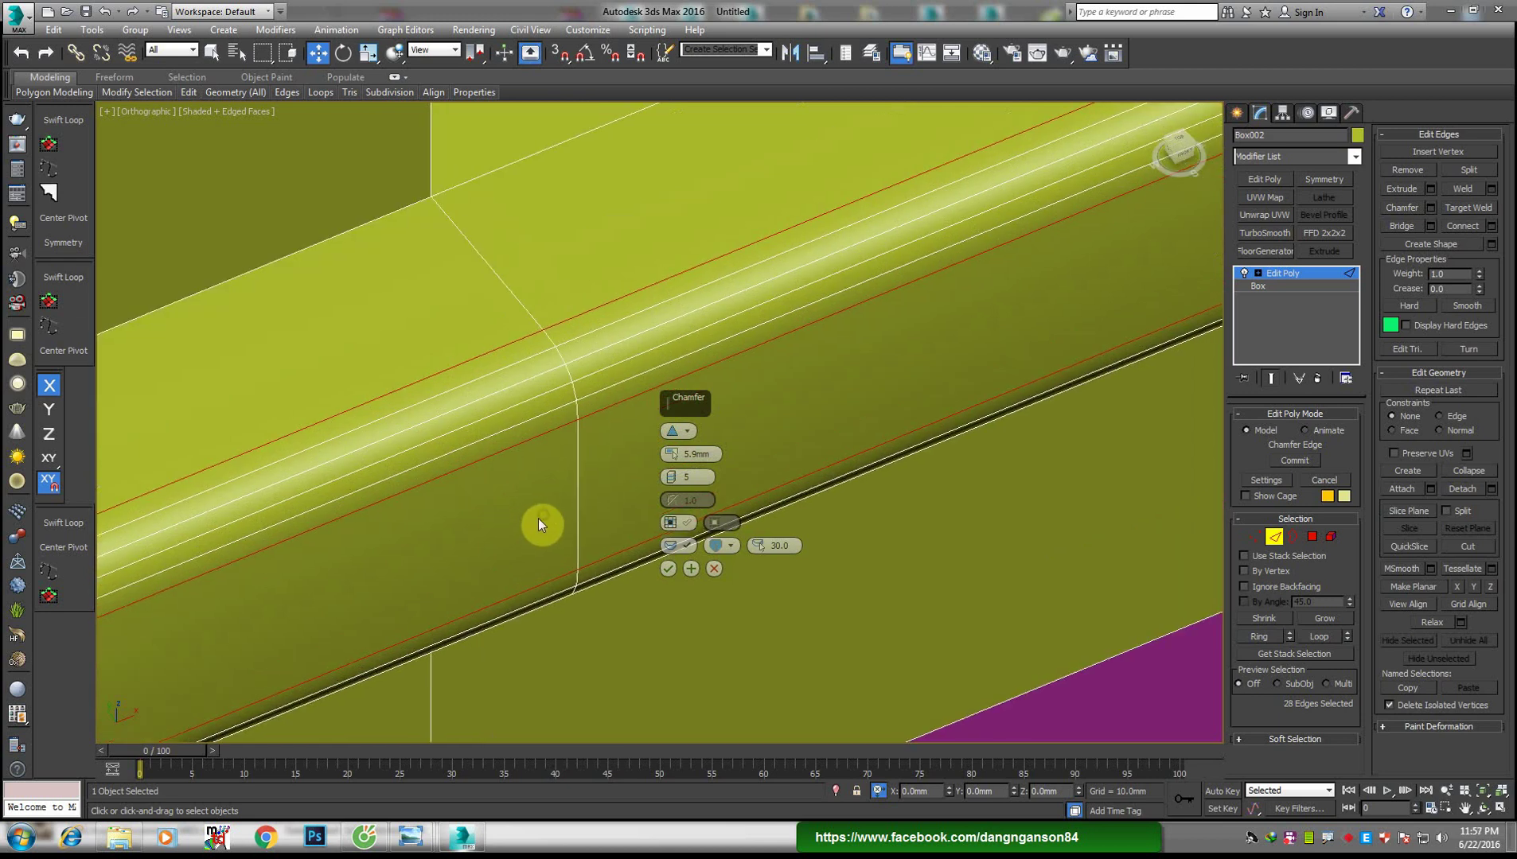
scroll(538, 518, "up", 1)
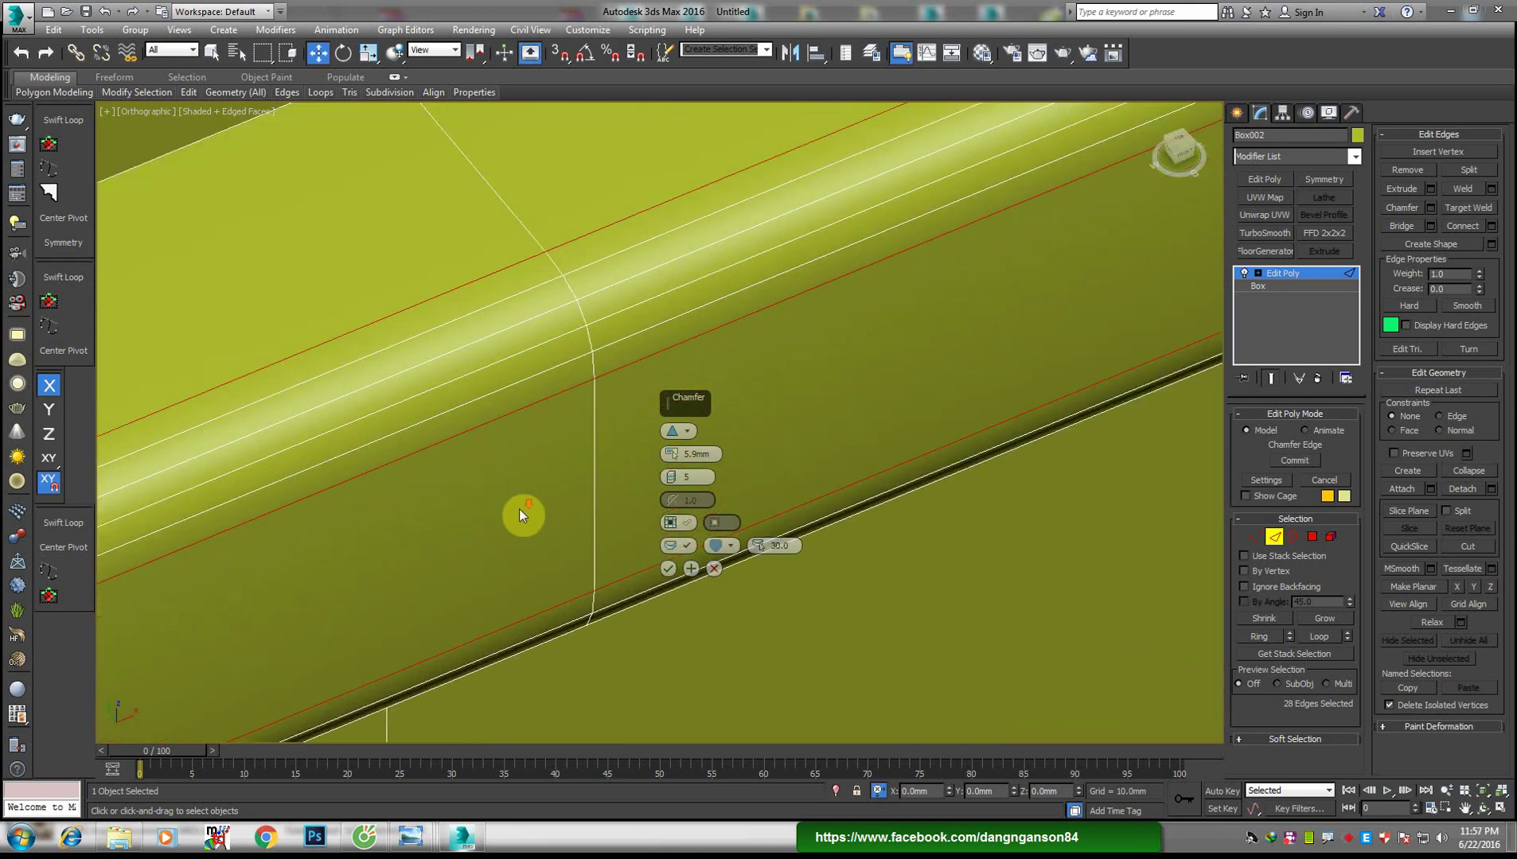
scroll(521, 512, "down", 2)
scroll(828, 336, "up", 1)
scroll(797, 271, "up", 1)
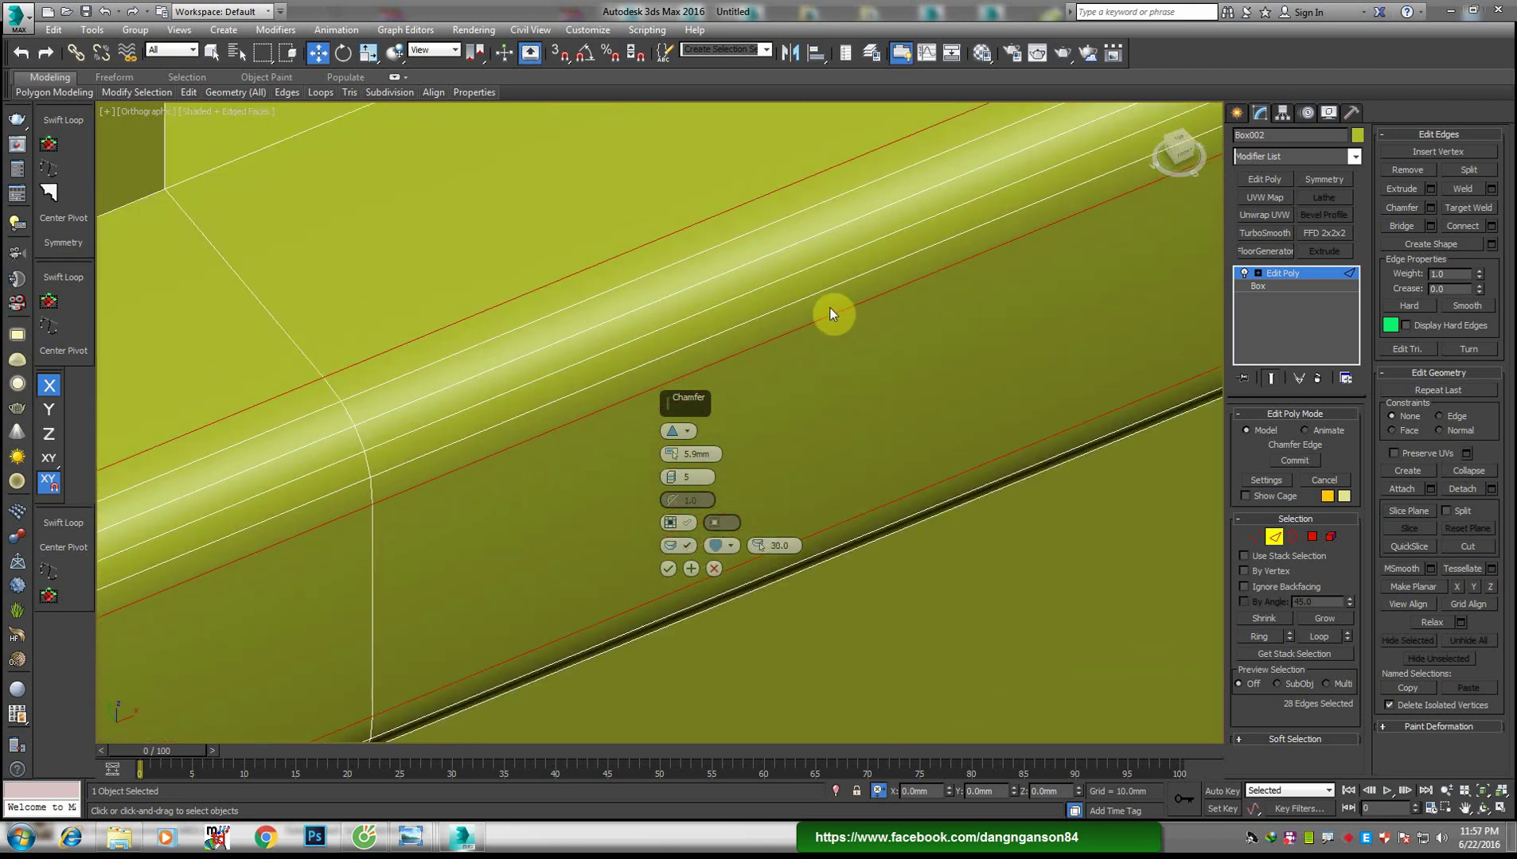
scroll(828, 310, "down", 2)
scroll(626, 562, "up", 1)
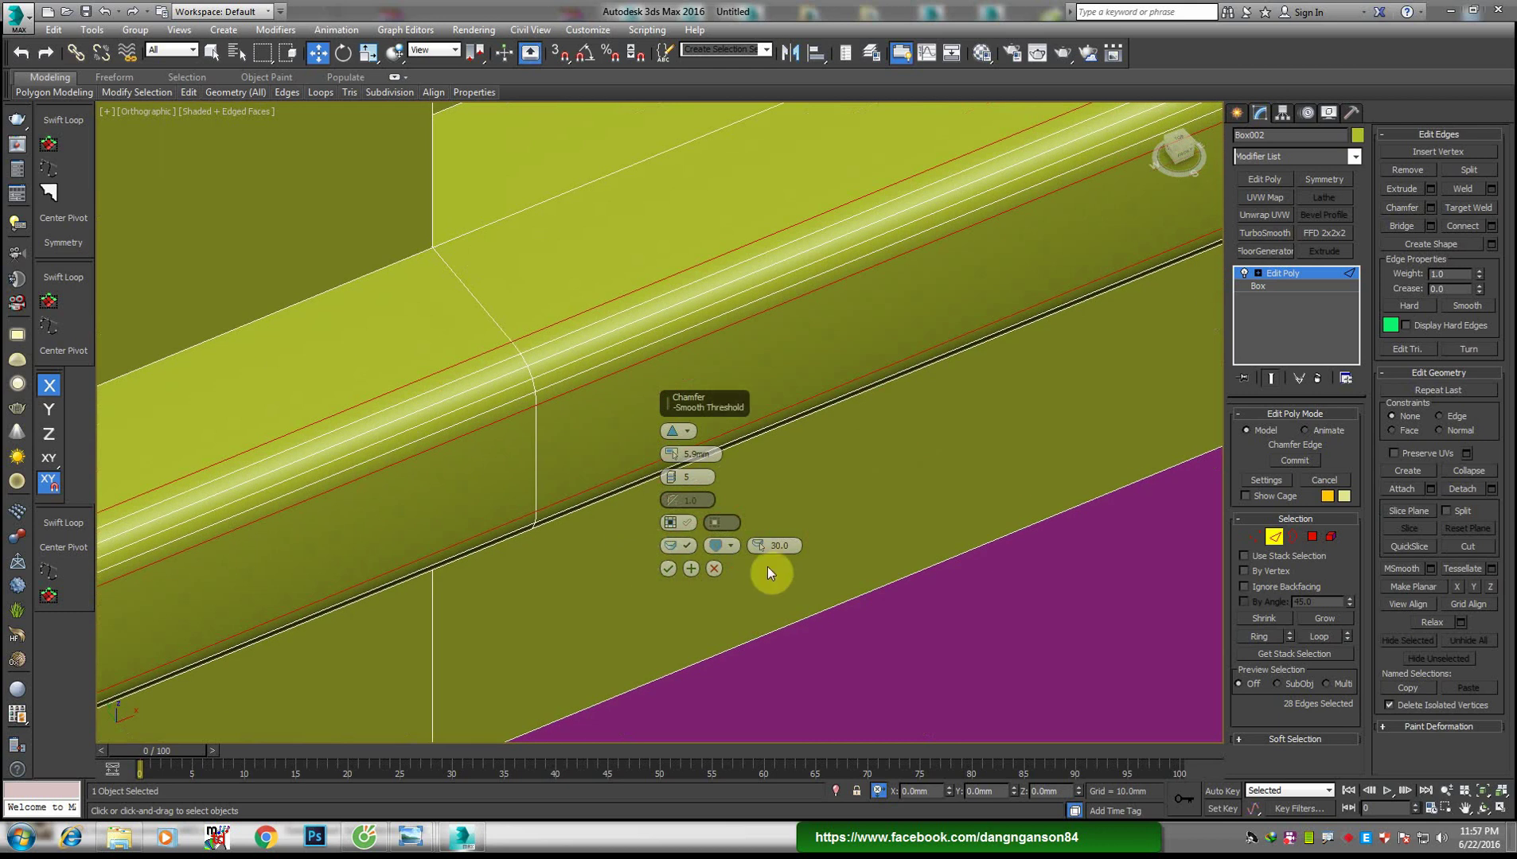
left_click(731, 545)
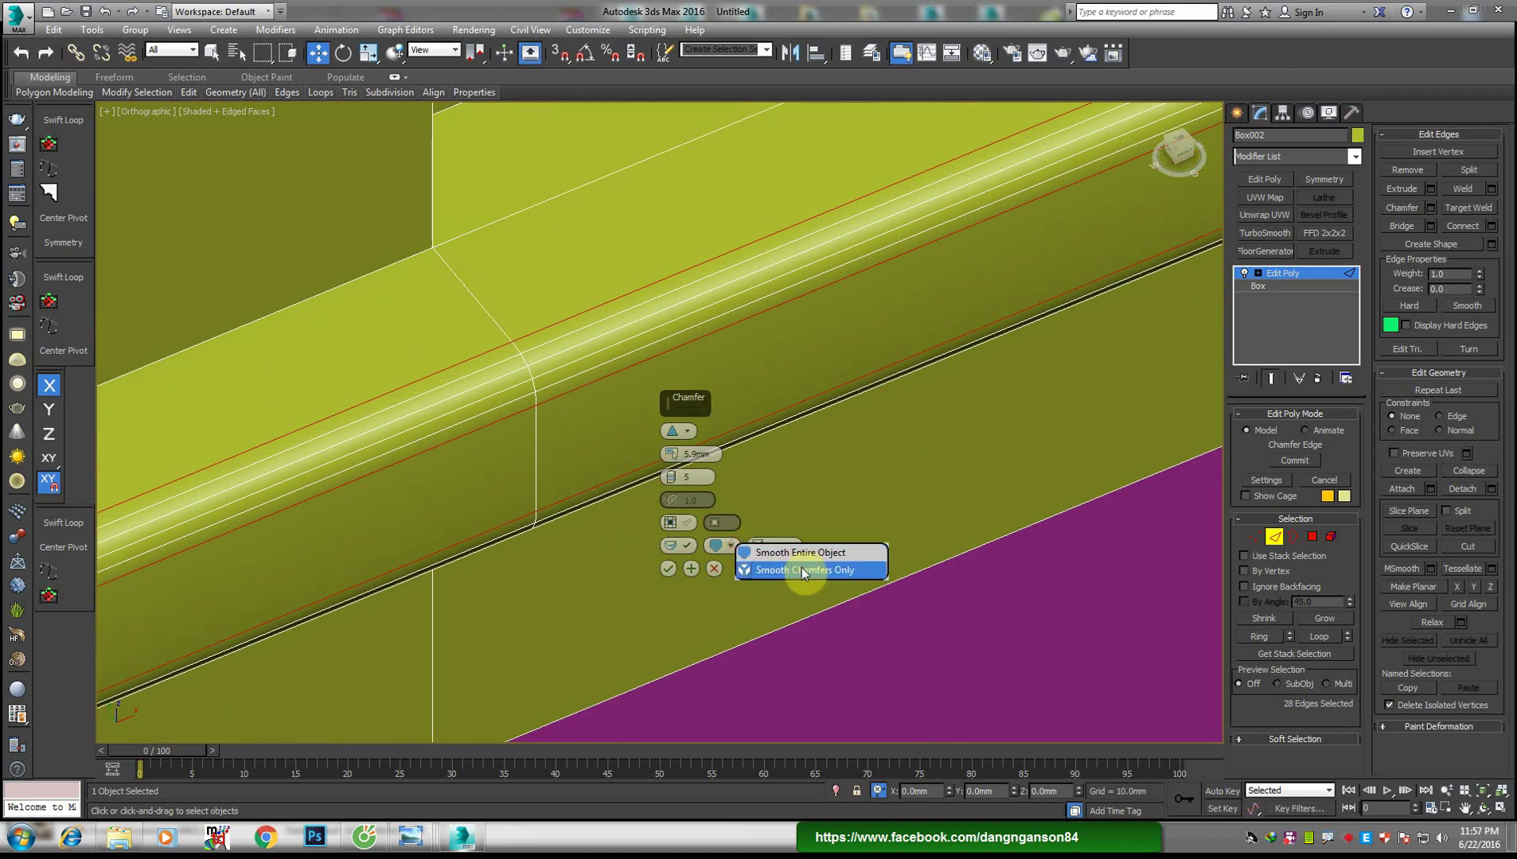
left_click(802, 567)
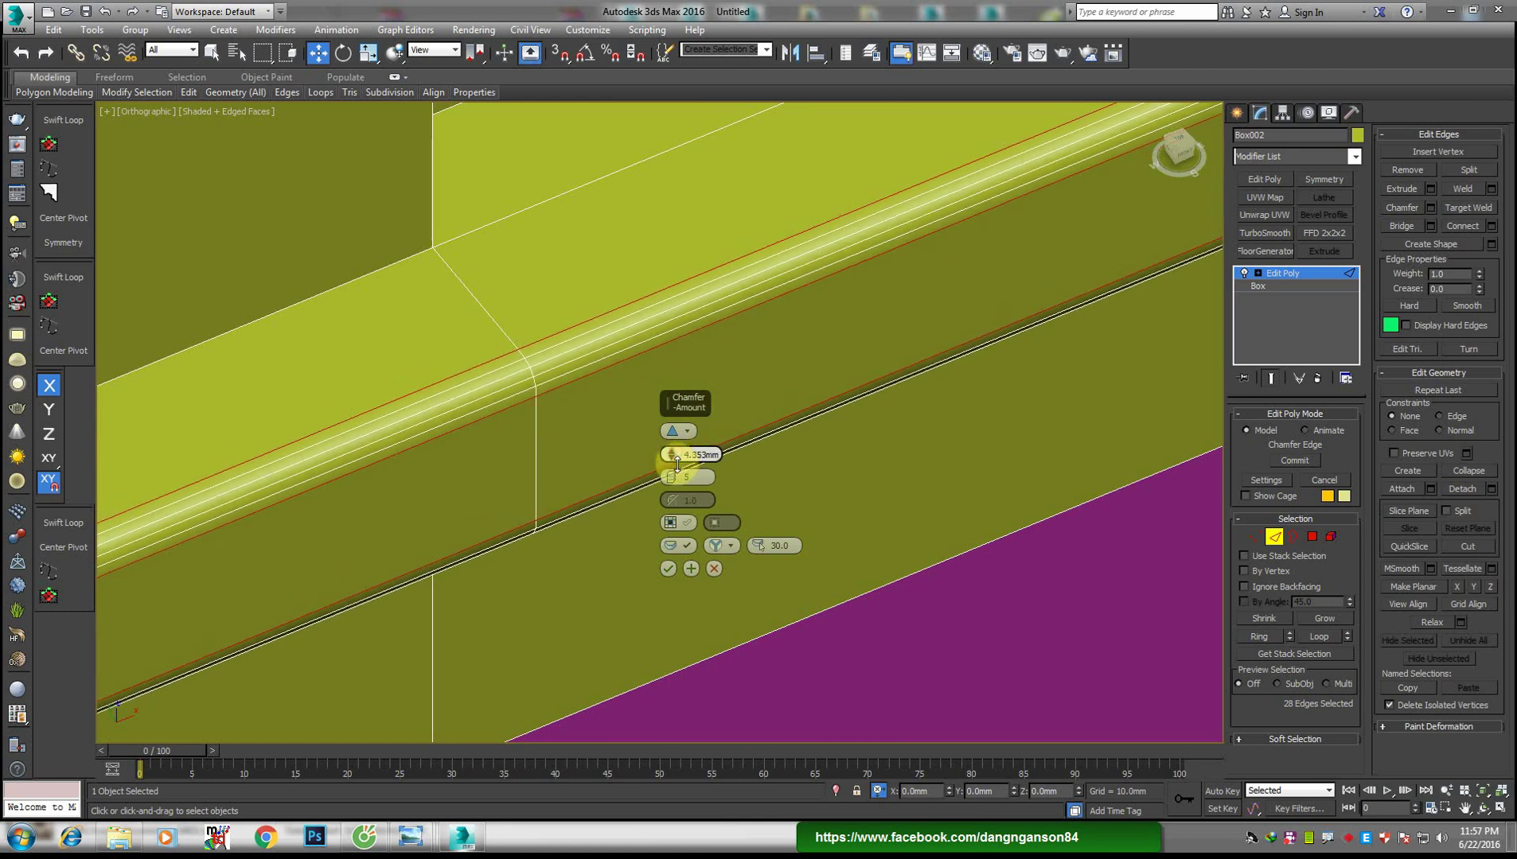
left_click_drag(680, 456, 675, 454)
Commit the rounded chamfer and return to Edge sub-object mode on the frame
left_click(667, 569)
scroll(681, 525, "down", 5)
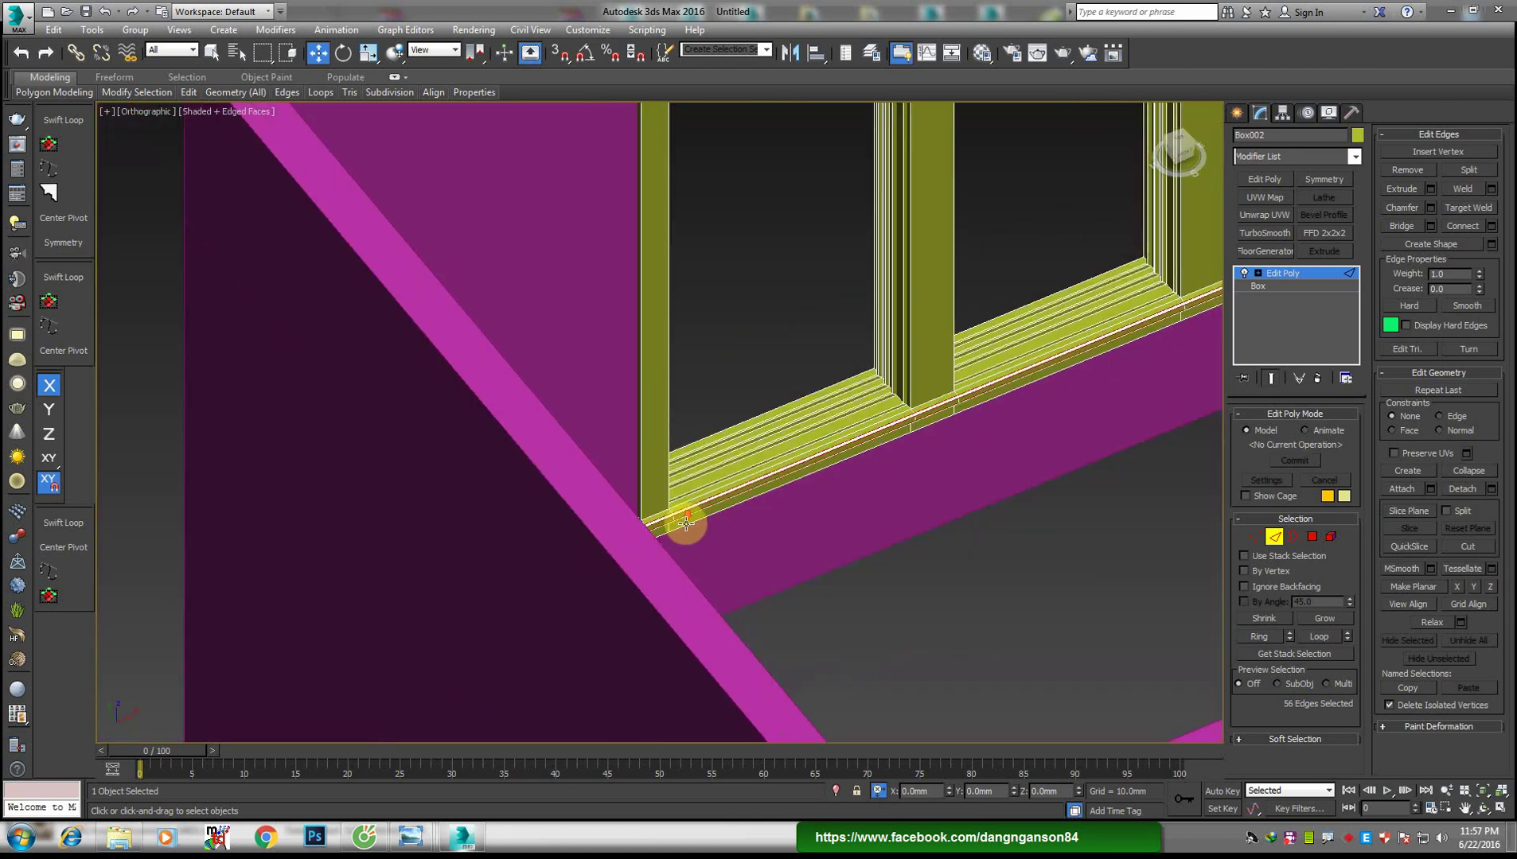
scroll(702, 470, "down", 2)
scroll(599, 272, "up", 3)
scroll(599, 277, "up", 3)
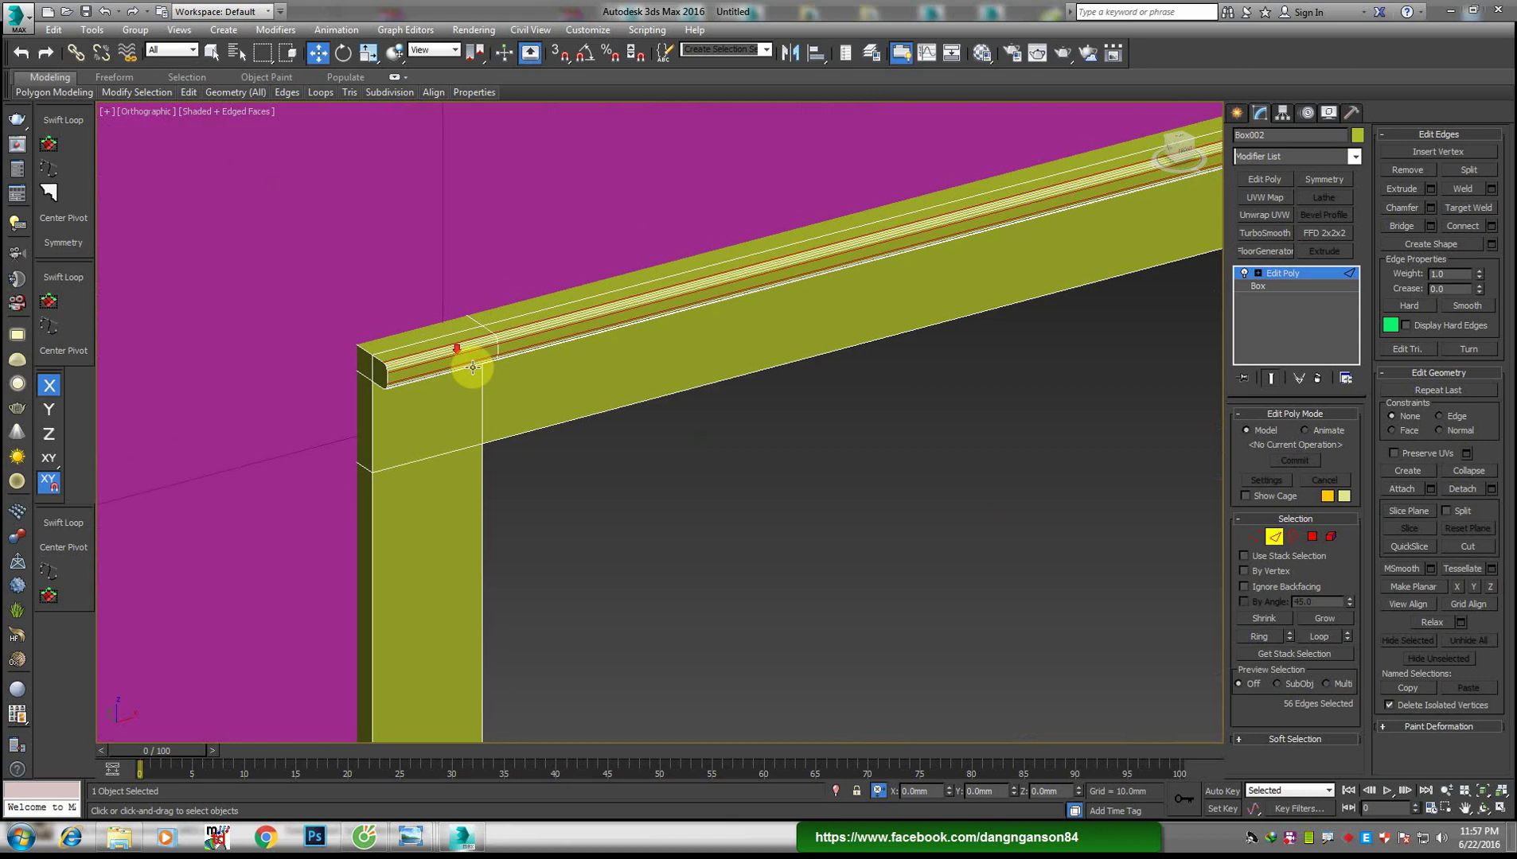
scroll(478, 366, "down", 4)
scroll(741, 541, "up", 2)
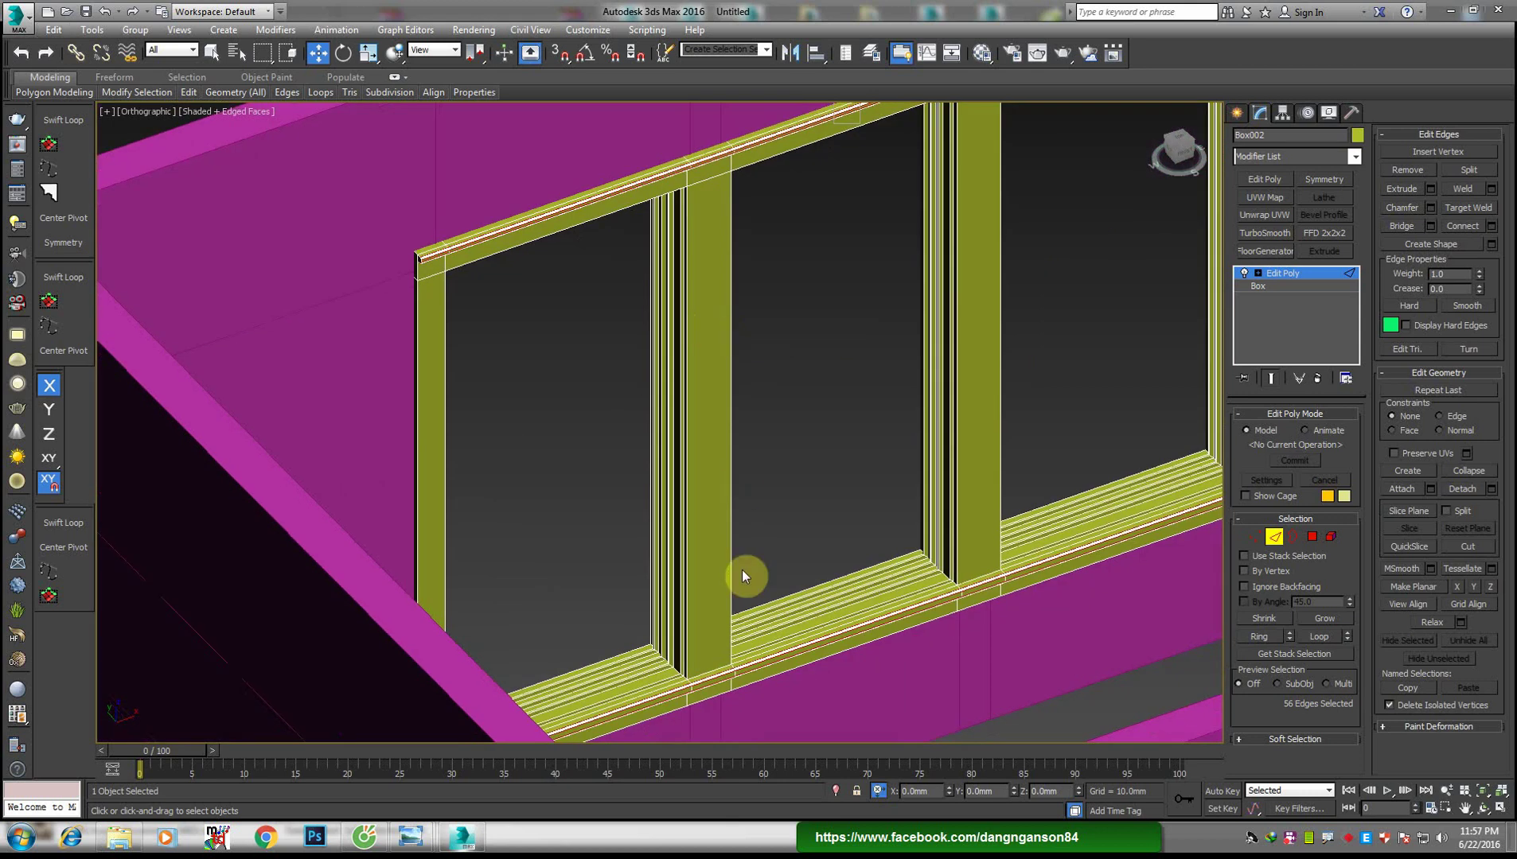
left_click(1296, 274)
scroll(585, 572, "down", 2)
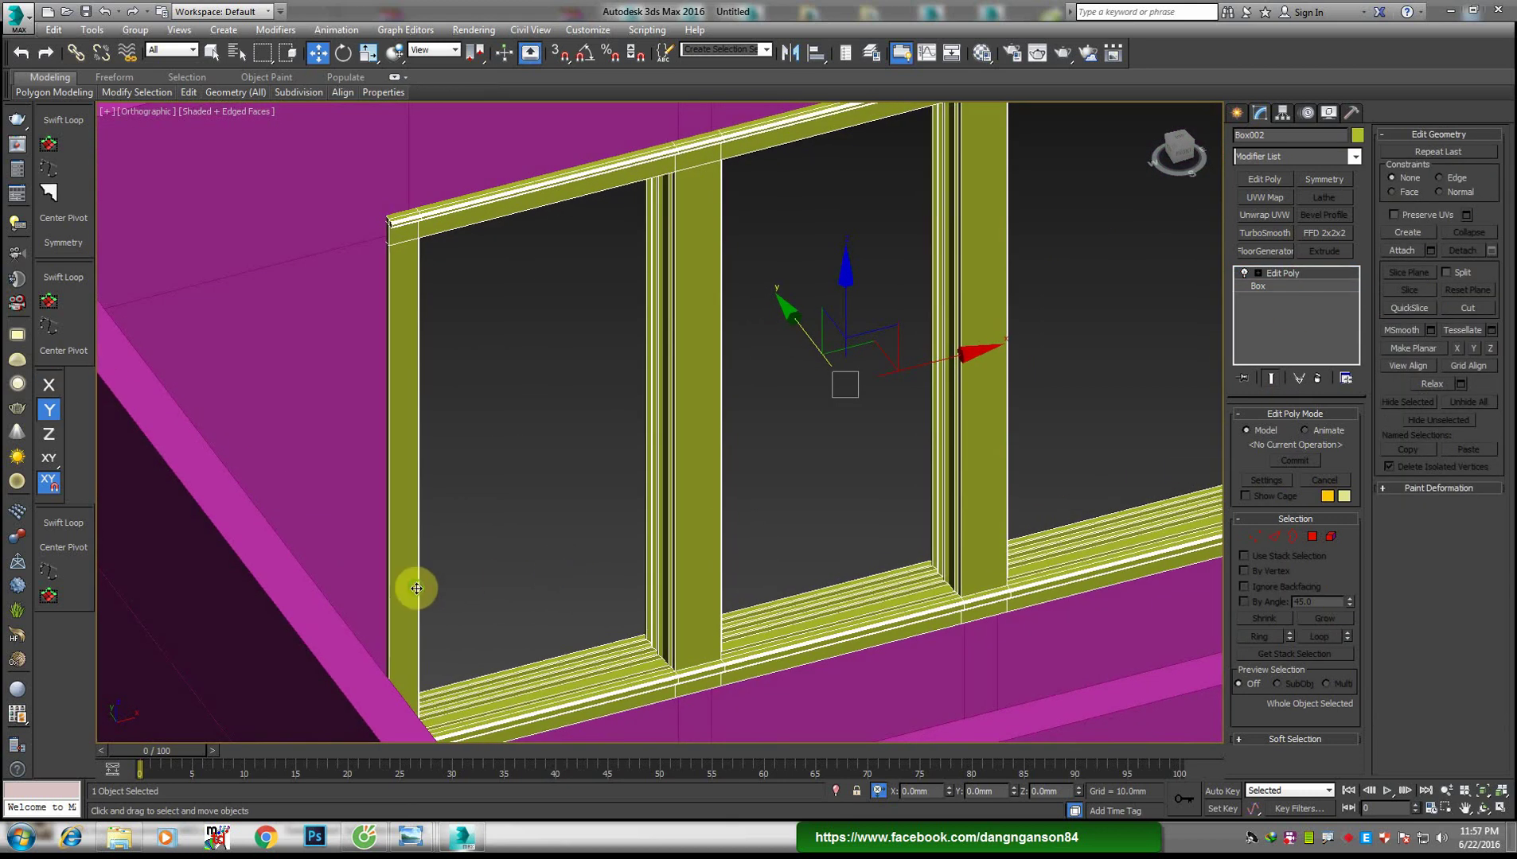
scroll(394, 493, "up", 5)
key("2")
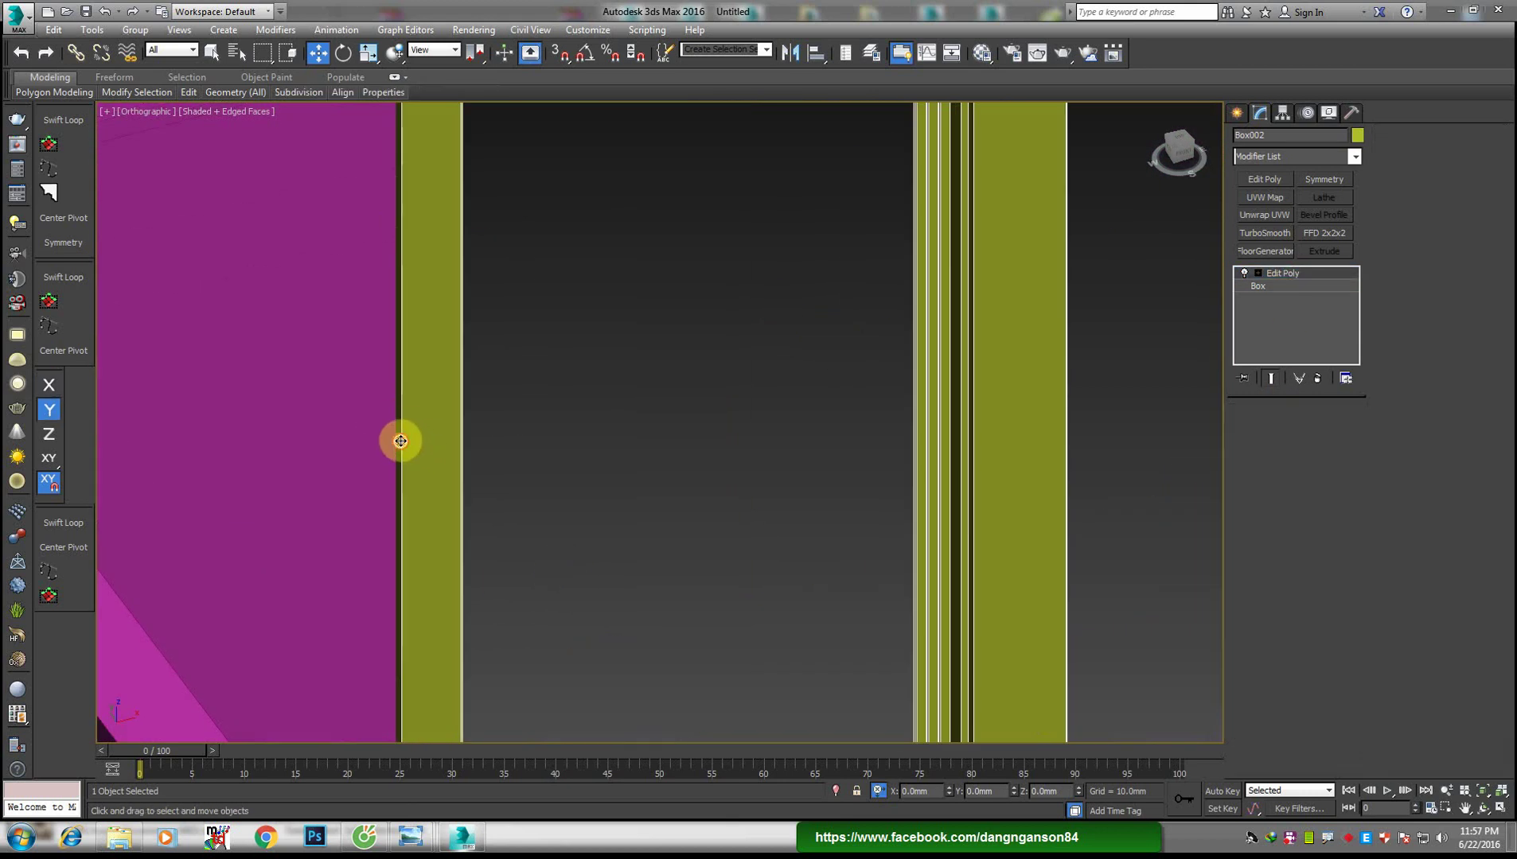
Ctrl-select the nine mullion and jamb edges meeting the sill, orbiting to reach each
left_click(400, 440)
middle_click_drag(464, 448, 721, 406)
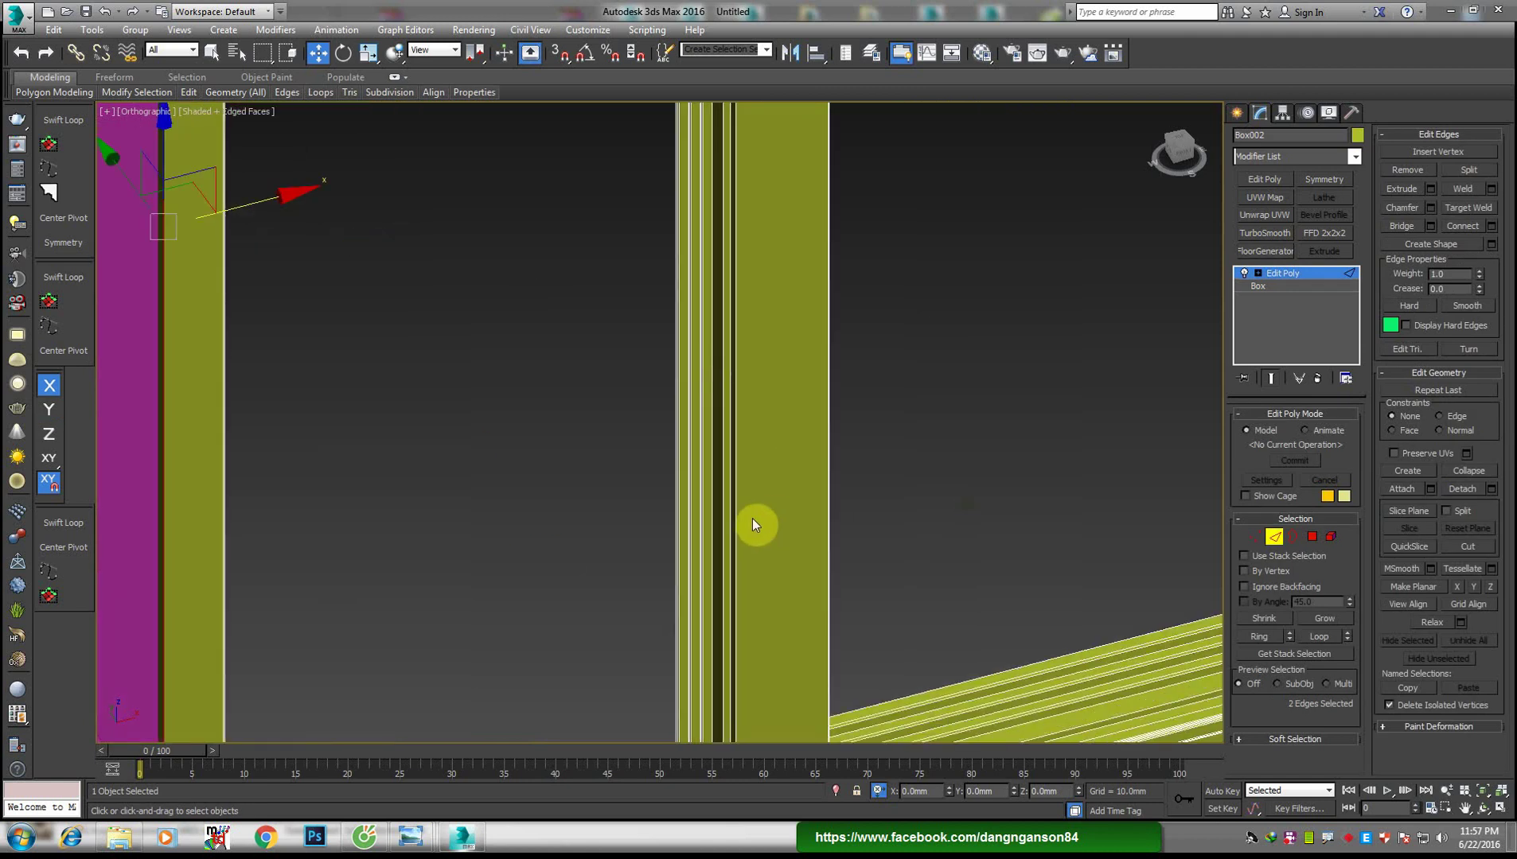
scroll(732, 503, "down", 5)
scroll(785, 514, "up", 6)
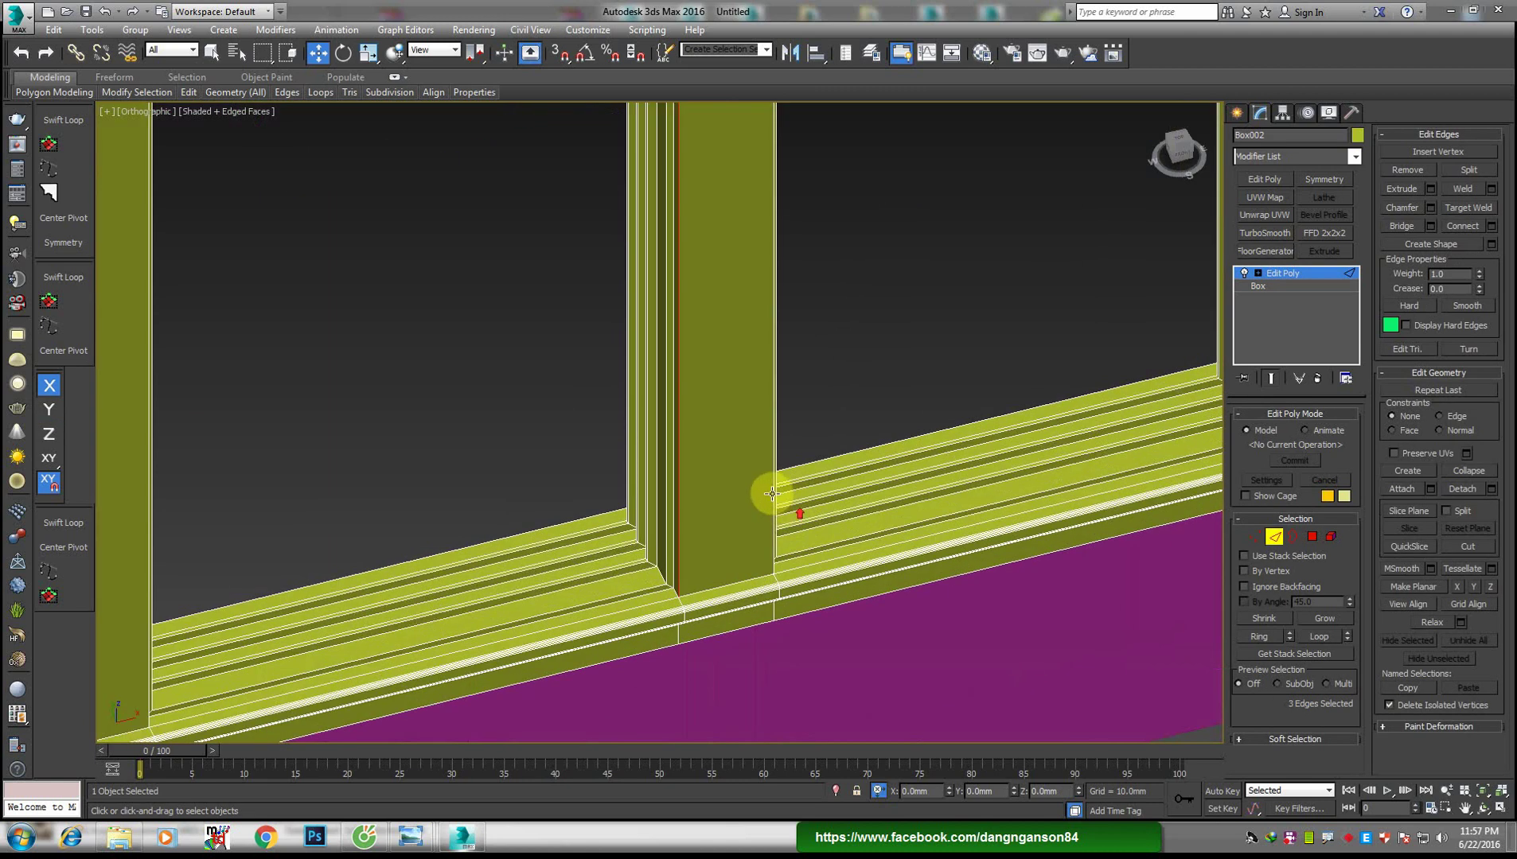
scroll(775, 493, "down", 5)
middle_click_drag(829, 491, 880, 531, "alt")
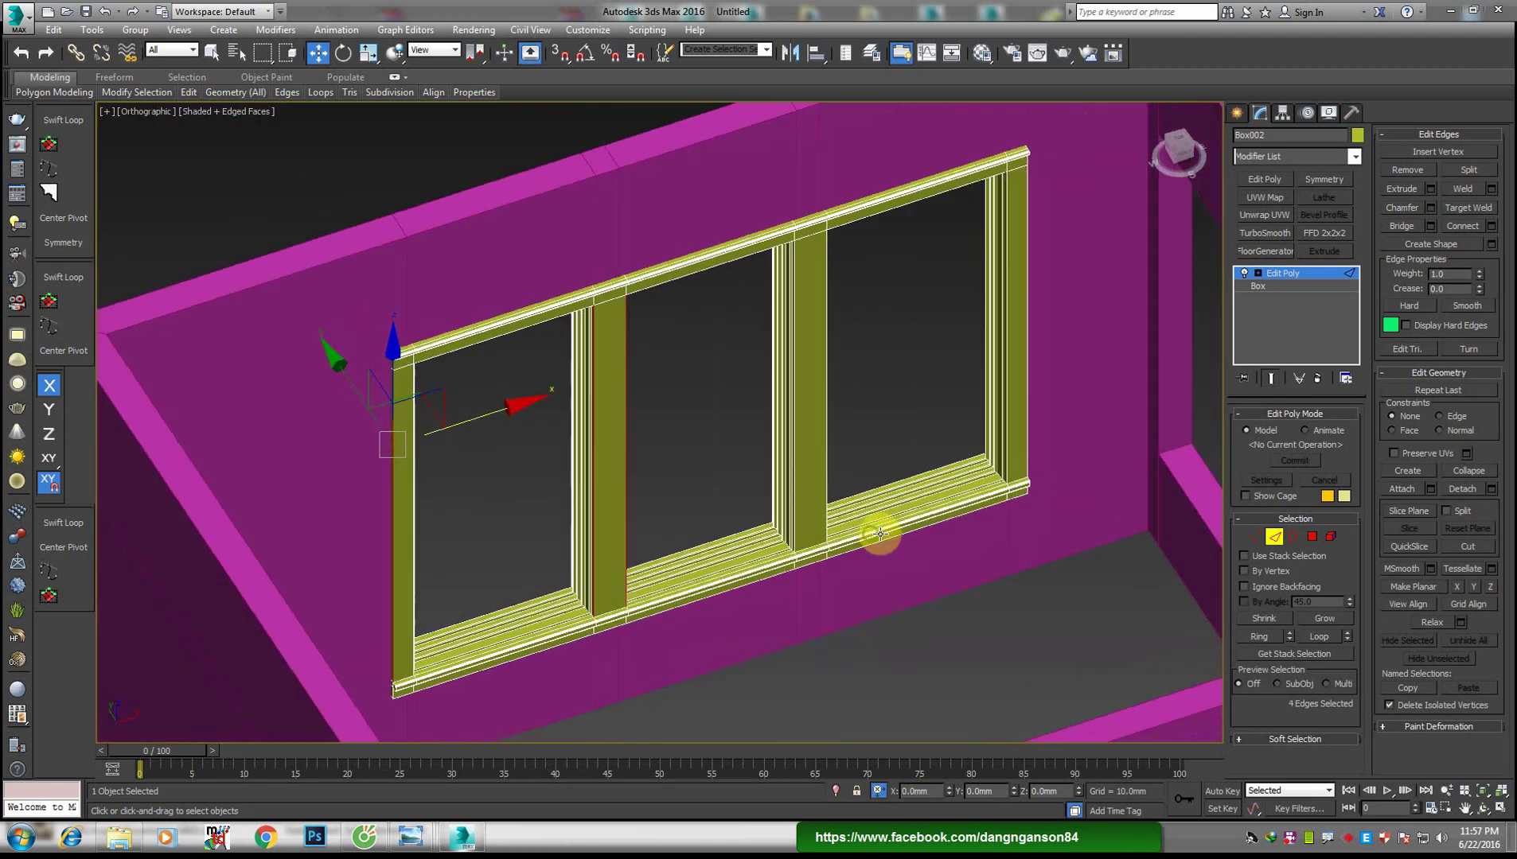
scroll(802, 524, "up", 6)
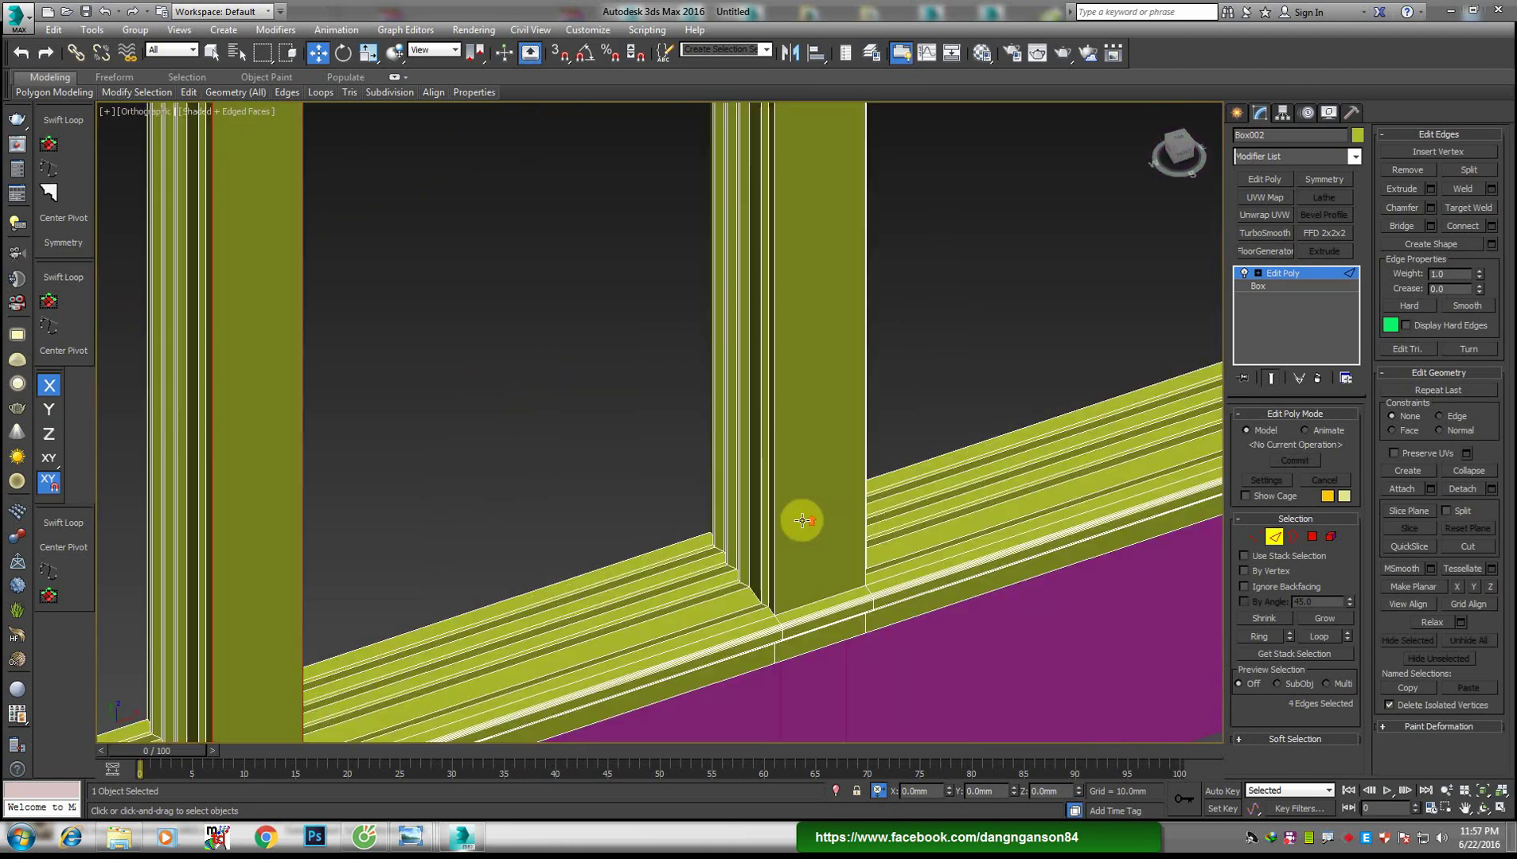
left_click(865, 462, "ctrl")
scroll(876, 478, "down", 5)
scroll(945, 499, "up", 6)
left_click(829, 511, "ctrl")
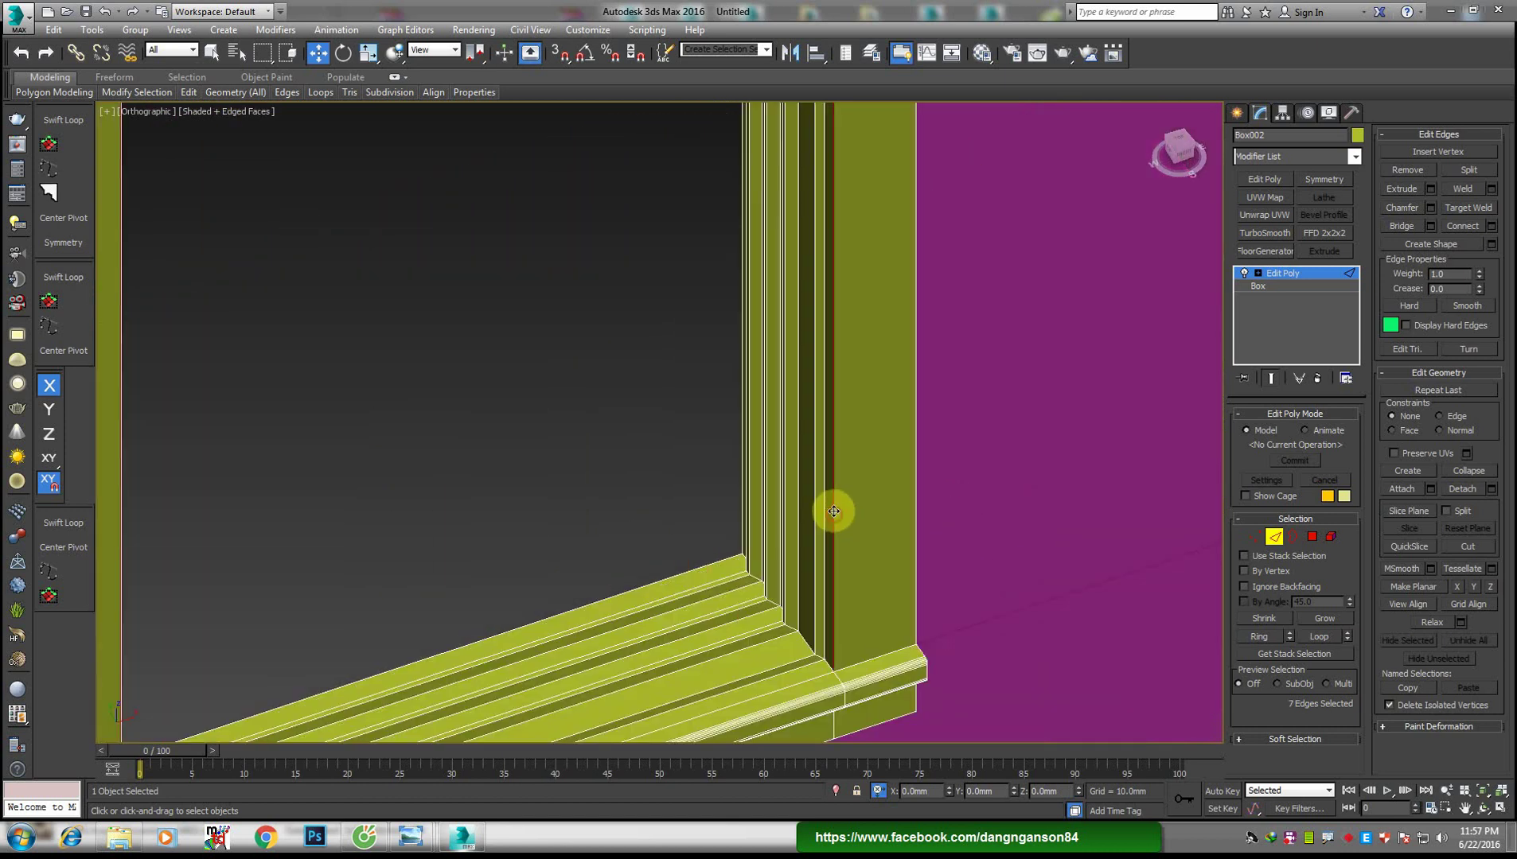
scroll(829, 511, "down", 5)
middle_click_drag(639, 548, 882, 517, "alt")
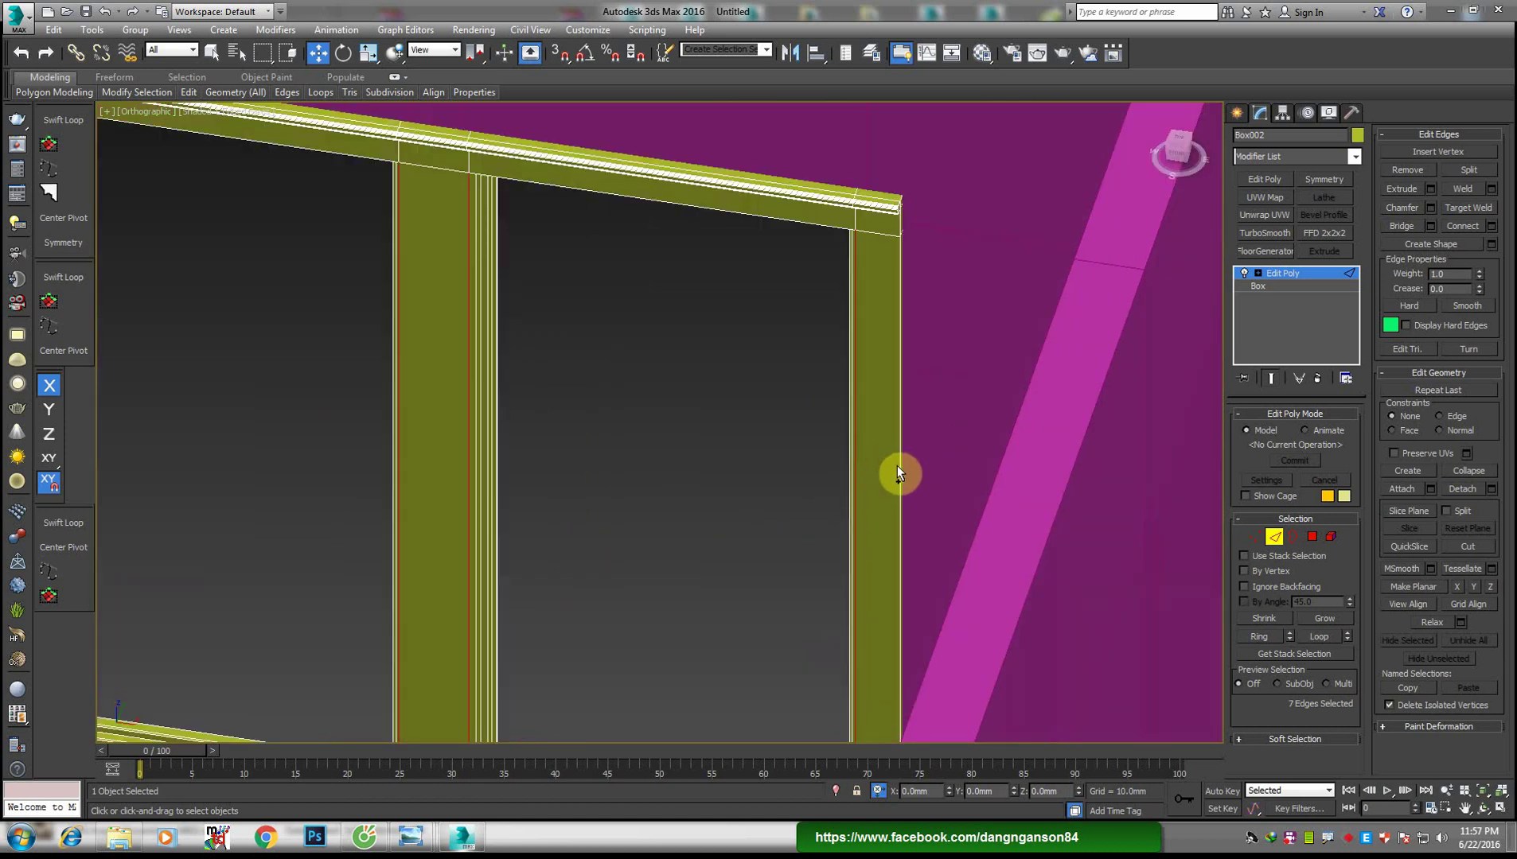
left_click(897, 466, "ctrl")
scroll(892, 465, "down", 5)
scroll(884, 466, "up", 5)
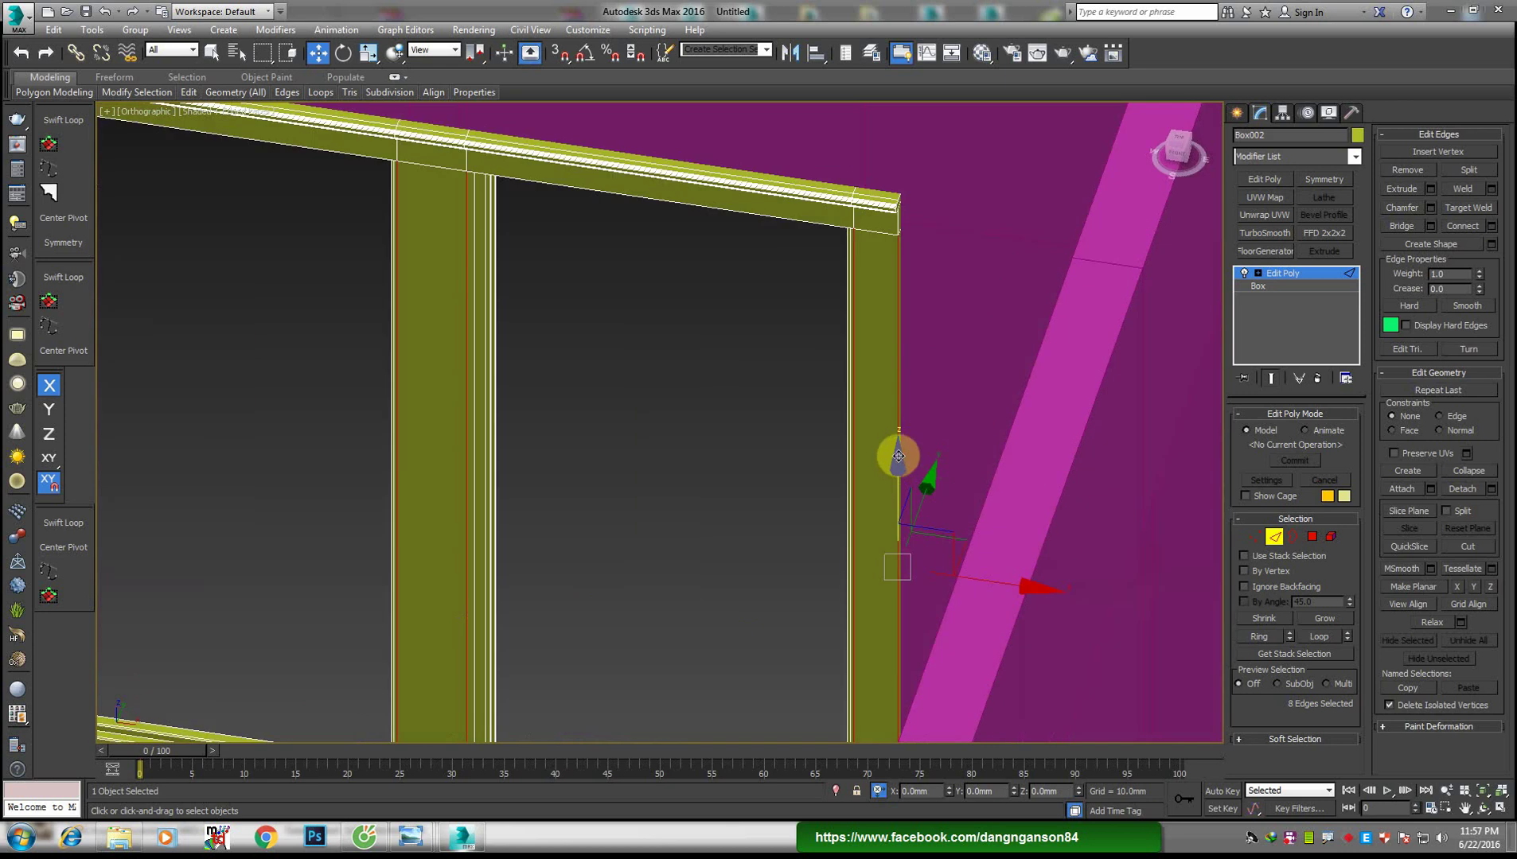
left_click(899, 456, "ctrl")
scroll(897, 450, "down", 5)
scroll(791, 541, "up", 2)
scroll(873, 502, "up", 4)
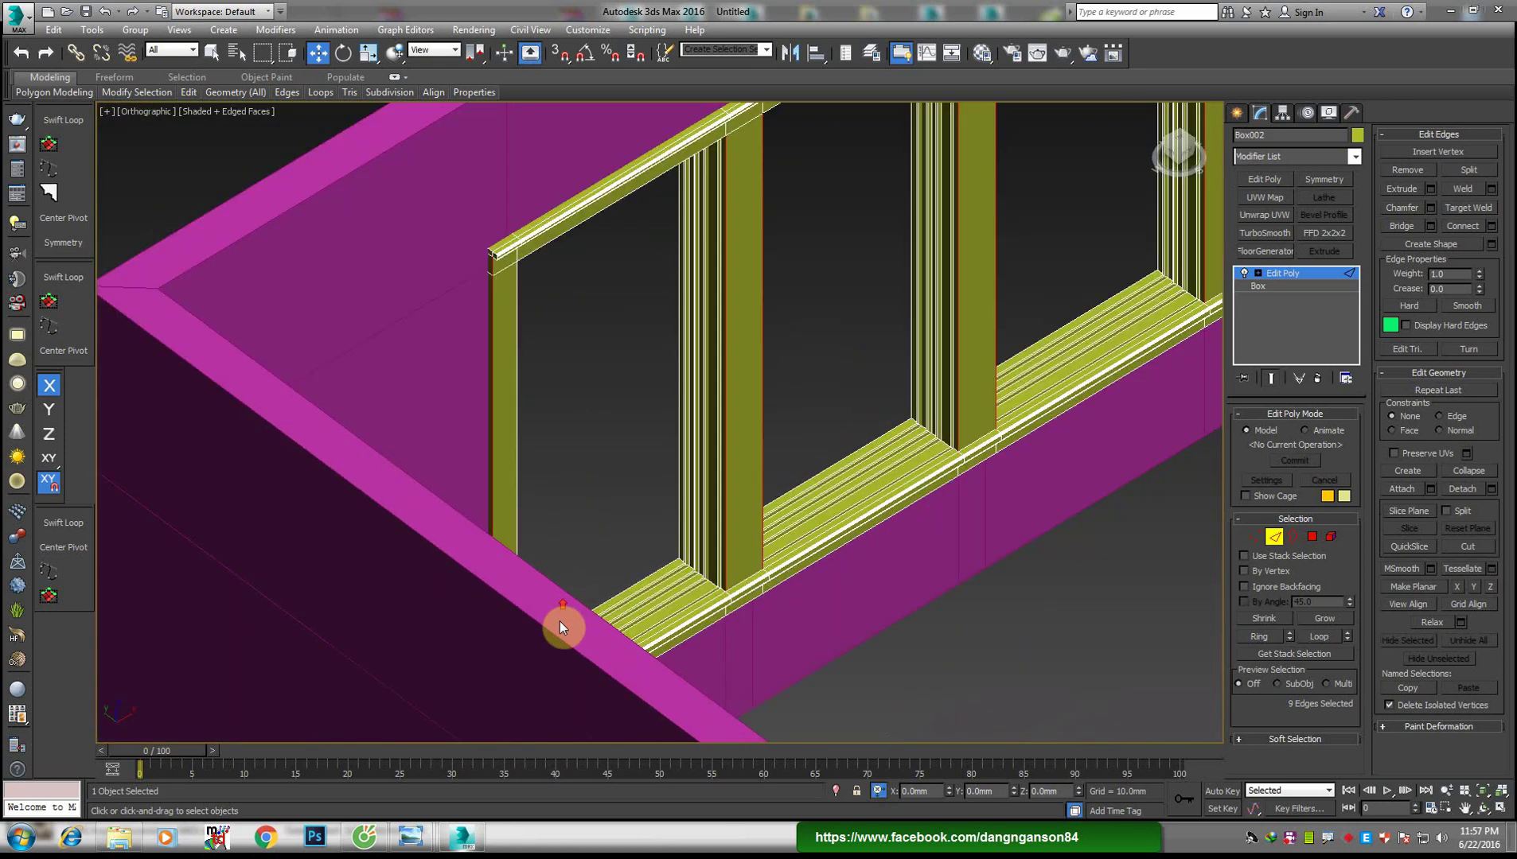
scroll(605, 625, "up", 2)
Chamfer the nine post-to-sill edges with 1 segment and a 4.16 mm amount
scroll(668, 604, "up", 2)
scroll(700, 541, "up", 2)
right_click(784, 490)
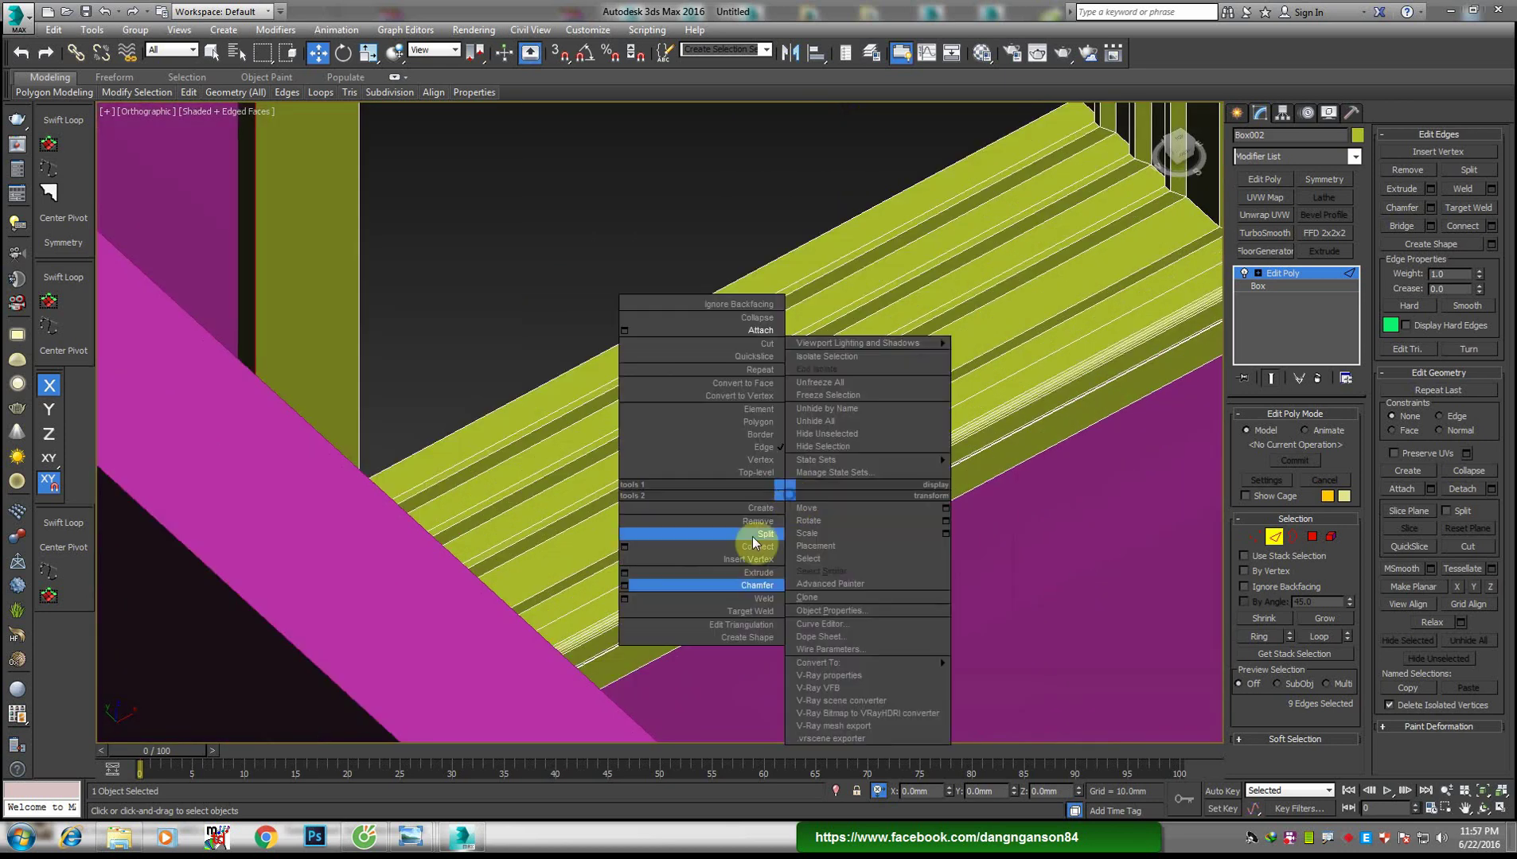
left_click(637, 587)
scroll(890, 416, "down", 2)
scroll(501, 421, "up", 2)
scroll(557, 445, "up", 2)
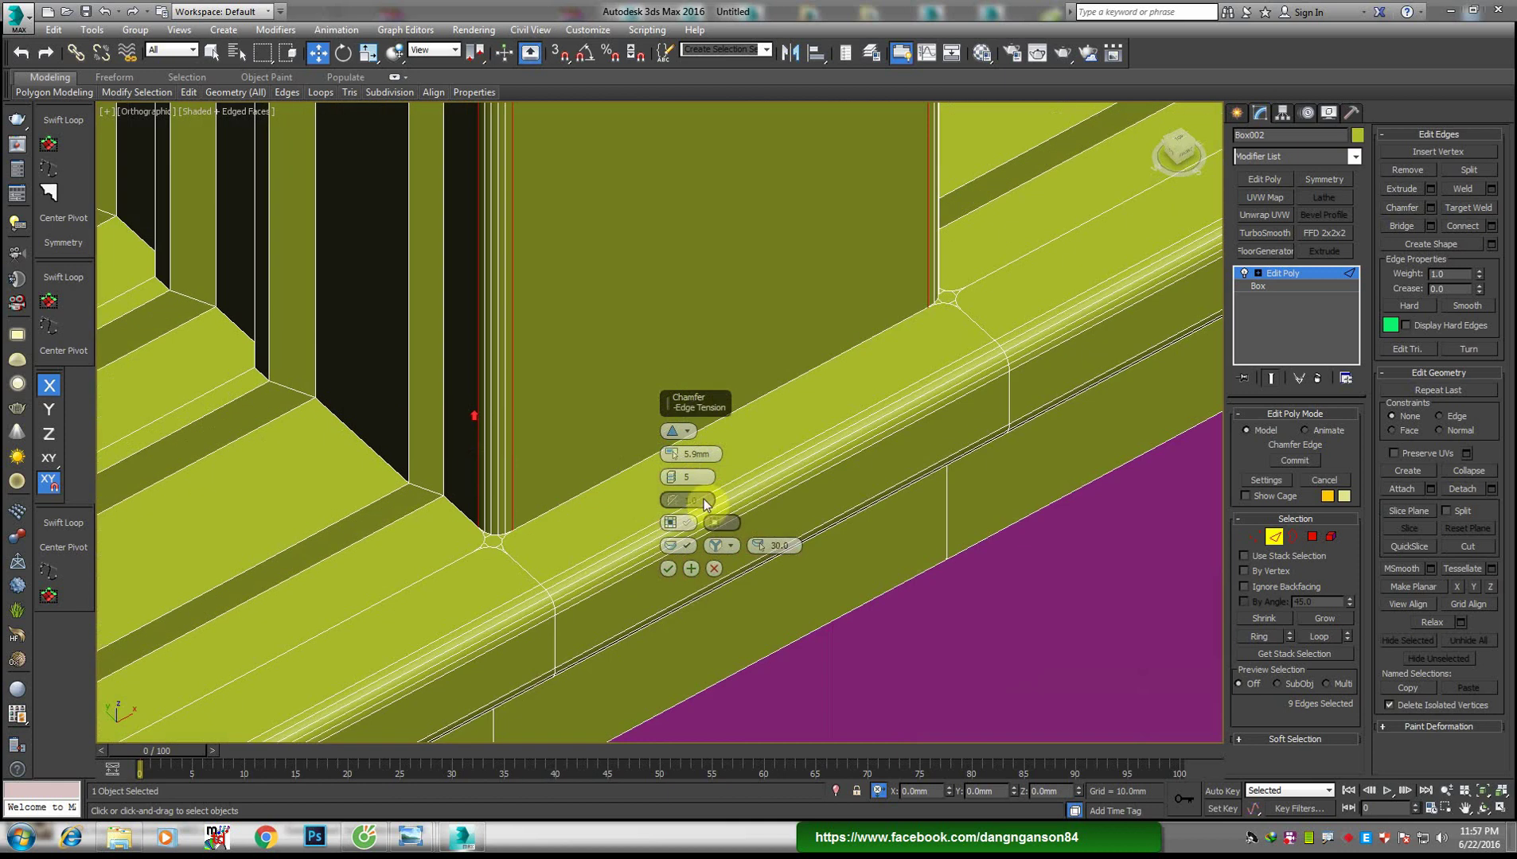
left_click_drag(671, 469, 669, 475)
middle_click_drag(597, 475, 608, 537)
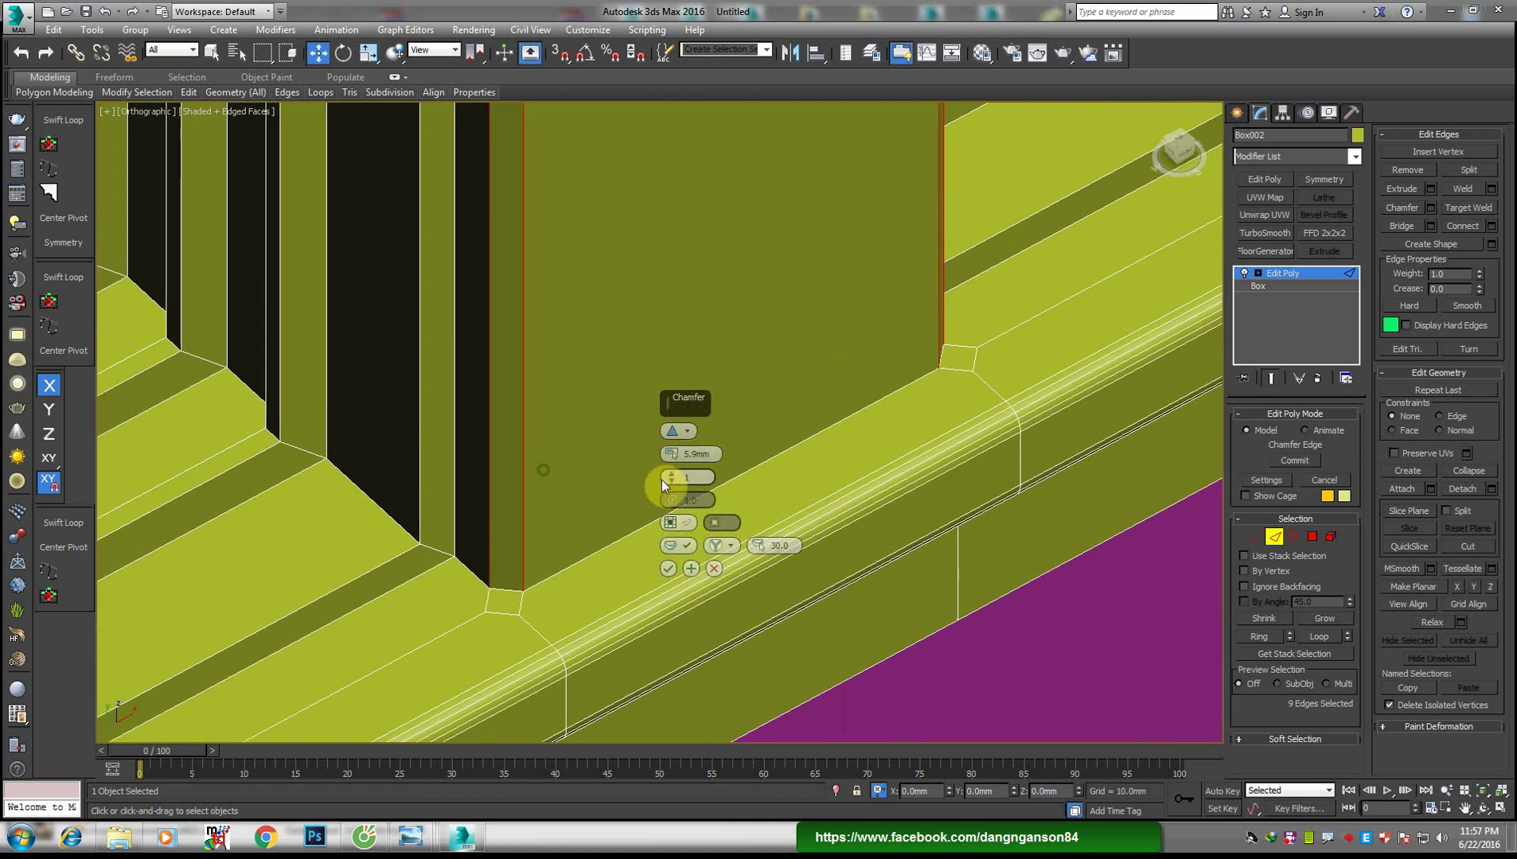
left_click_drag(675, 454, 674, 459)
scroll(557, 479, "down", 3)
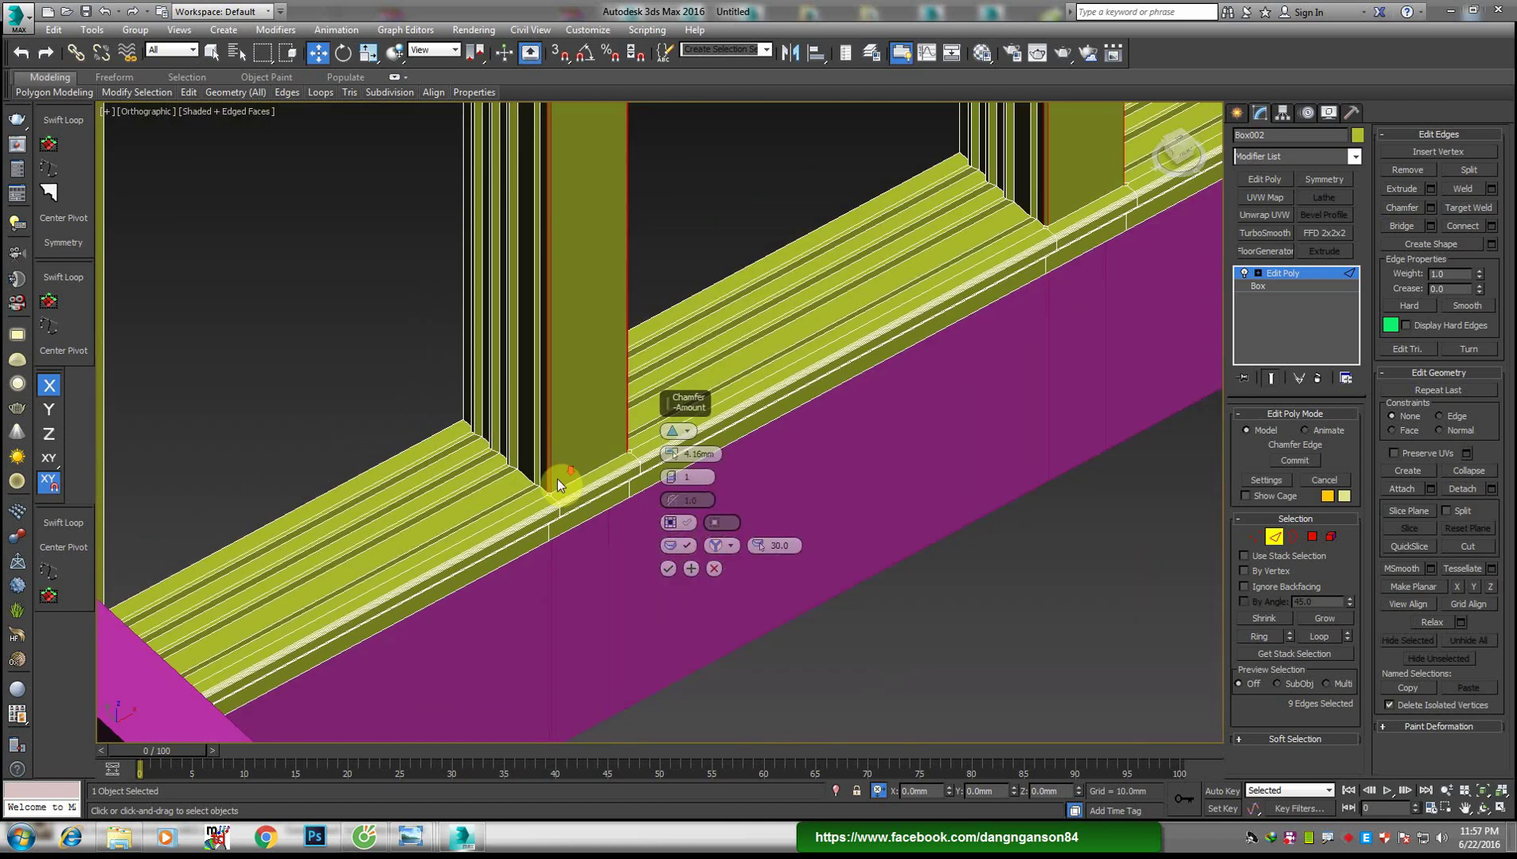
scroll(581, 544, "up", 1)
scroll(577, 542, "up", 1)
scroll(577, 542, "up", 2)
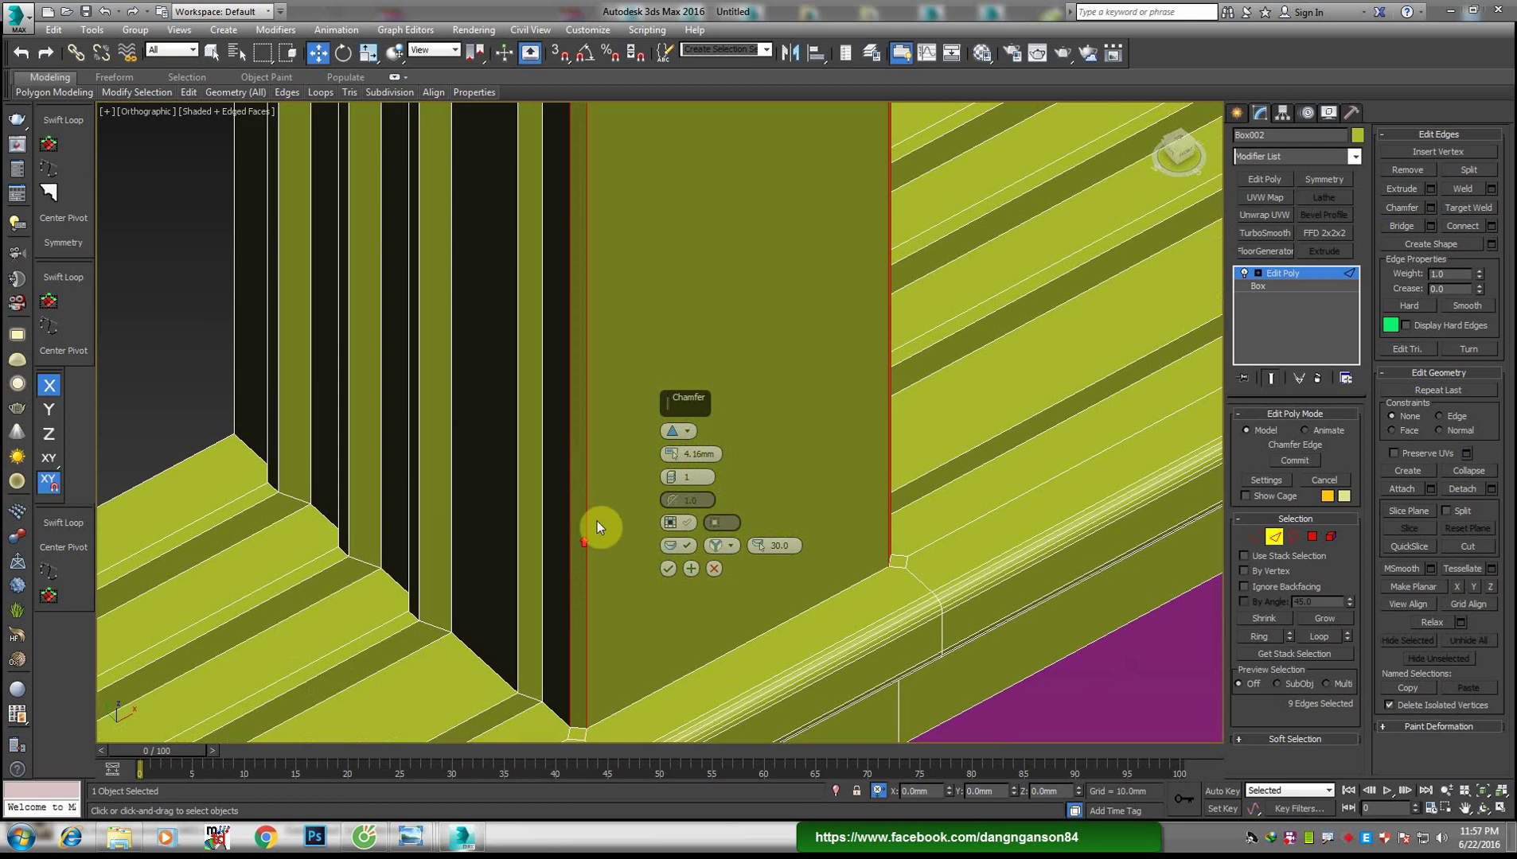
left_click(666, 567)
scroll(701, 539, "down", 2)
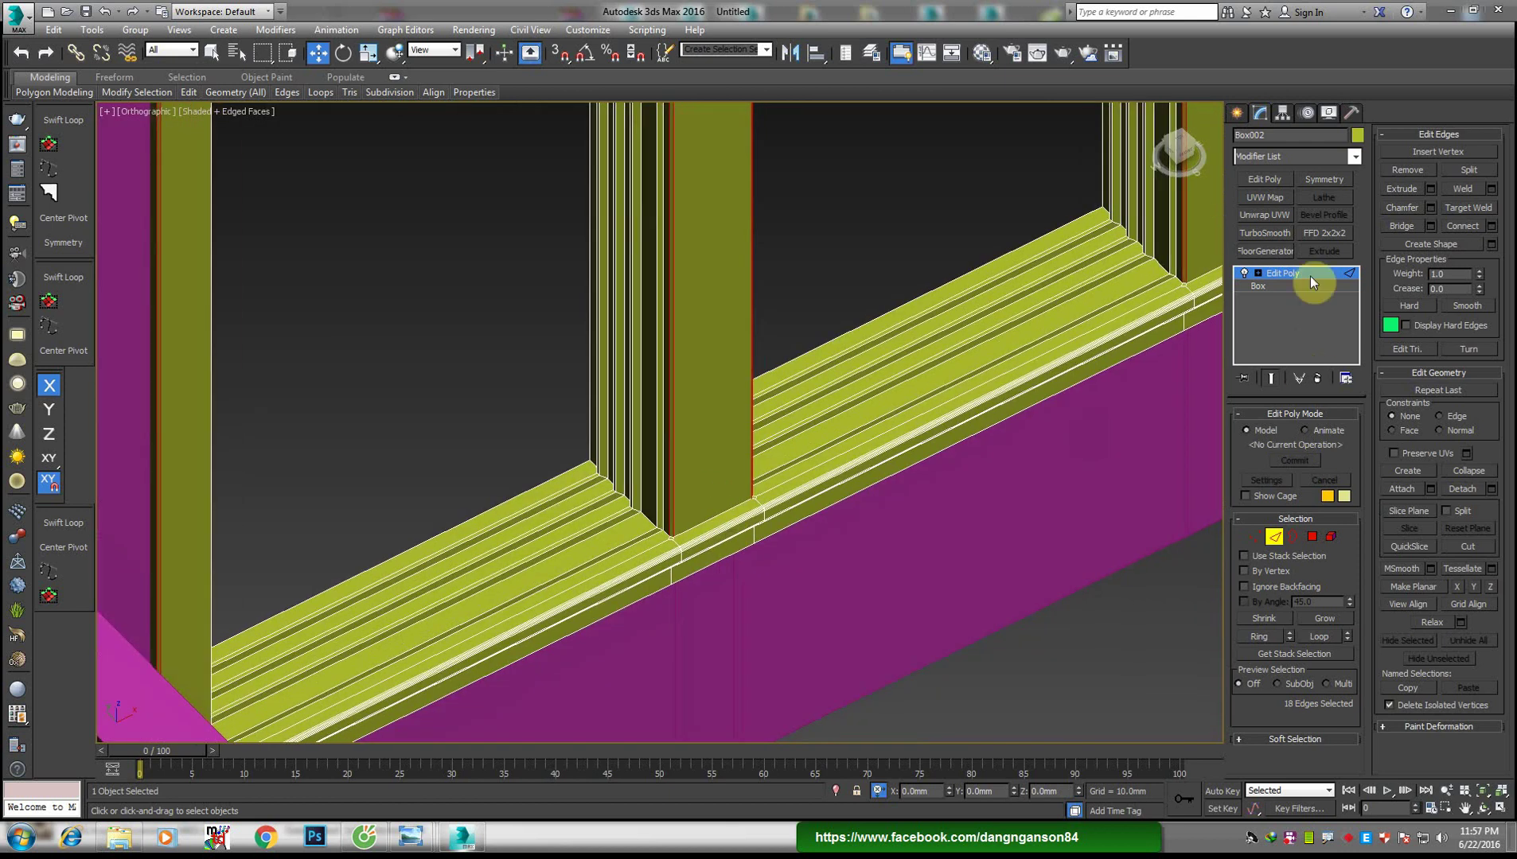
Exit to object level and orbit the shaded model to face the wall front-on
left_click(1309, 273)
key("F4")
scroll(777, 428, "down", 4)
scroll(690, 500, "up", 3)
scroll(955, 420, "up", 1)
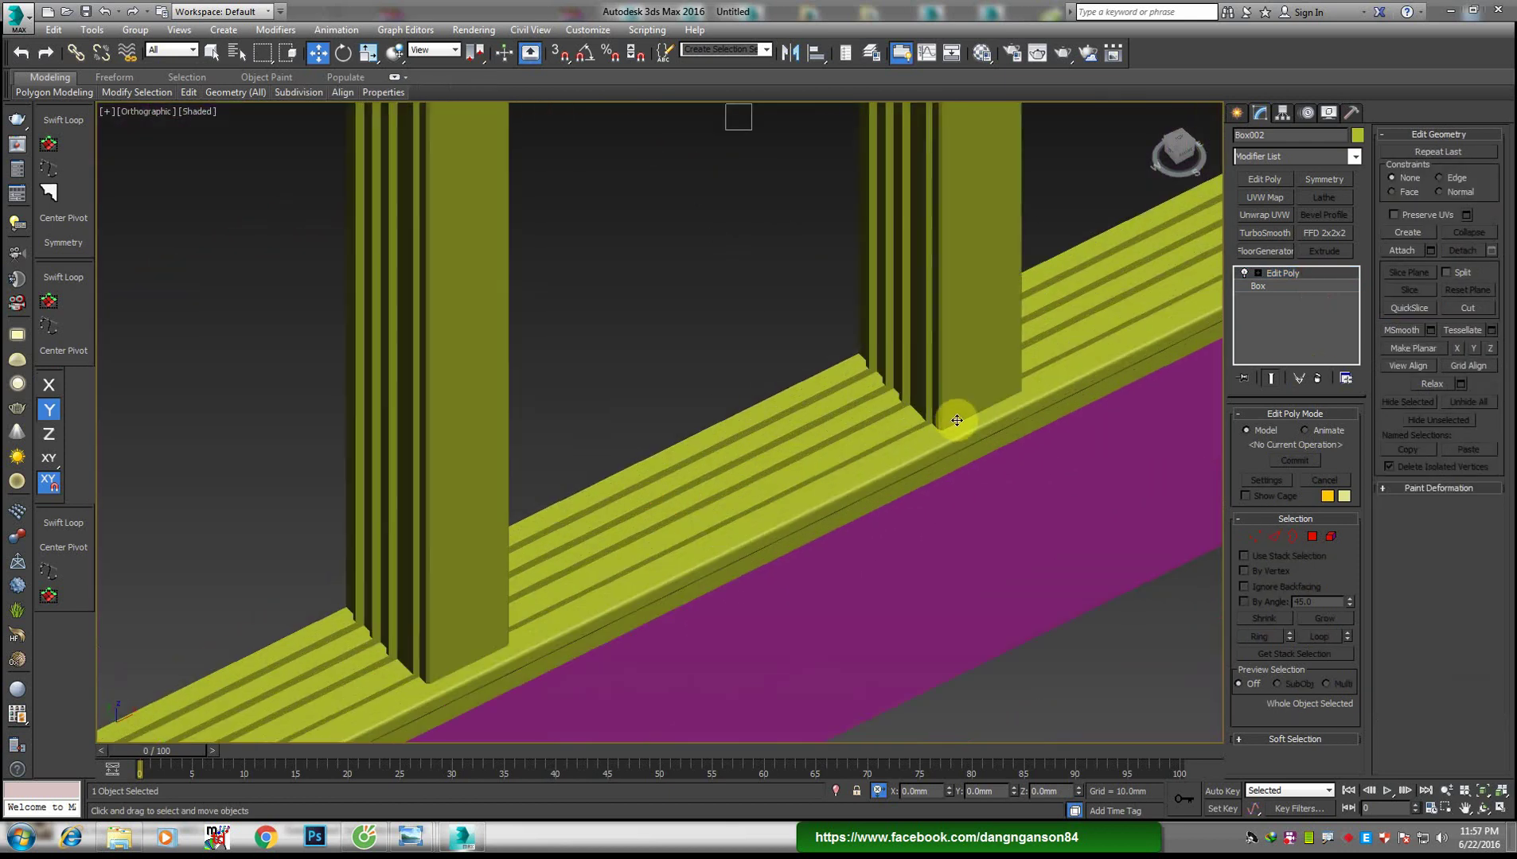
scroll(940, 410, "down", 1)
scroll(940, 410, "down", 4)
mouse_move(942, 389)
middle_mouse_down("alt")
mouse_move(965, 400)
mouse_move(888, 424)
mouse_move(906, 389)
middle_mouse_up("alt")
scroll(904, 389, "up", 3)
middle_click_drag(806, 413, 820, 461, "alt")
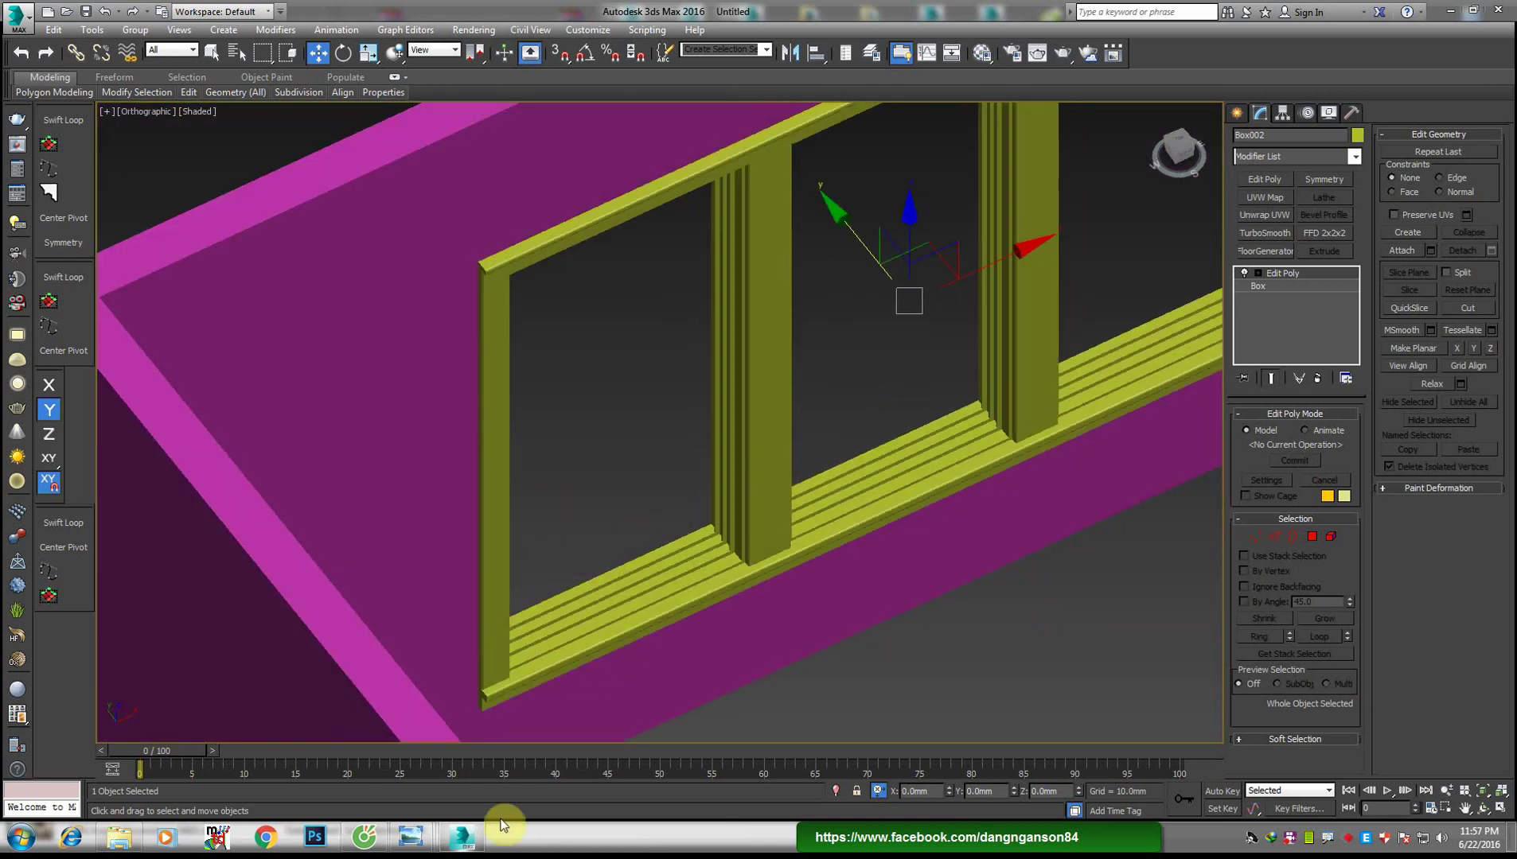
scroll(672, 439, "down", 5)
mouse_move(619, 501)
middle_mouse_down("alt")
mouse_move(850, 441)
mouse_move(799, 434)
mouse_move(683, 462)
mouse_move(696, 433)
middle_mouse_up("alt")
Turn edged faces back on and switch to the ViewCube's Back view
key("F4")
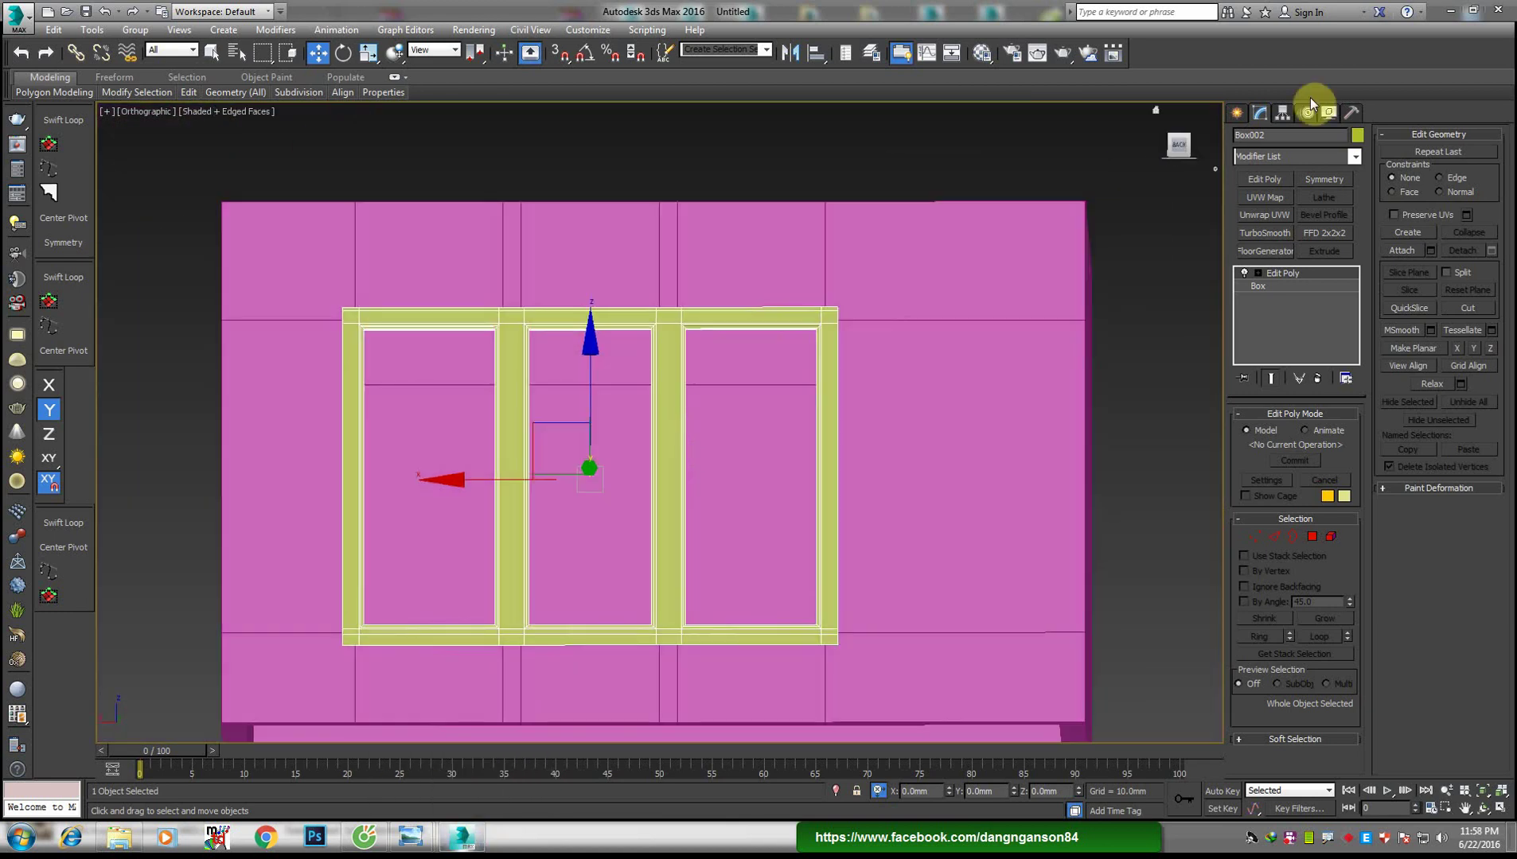
left_click(1182, 140)
scroll(734, 389, "up", 3)
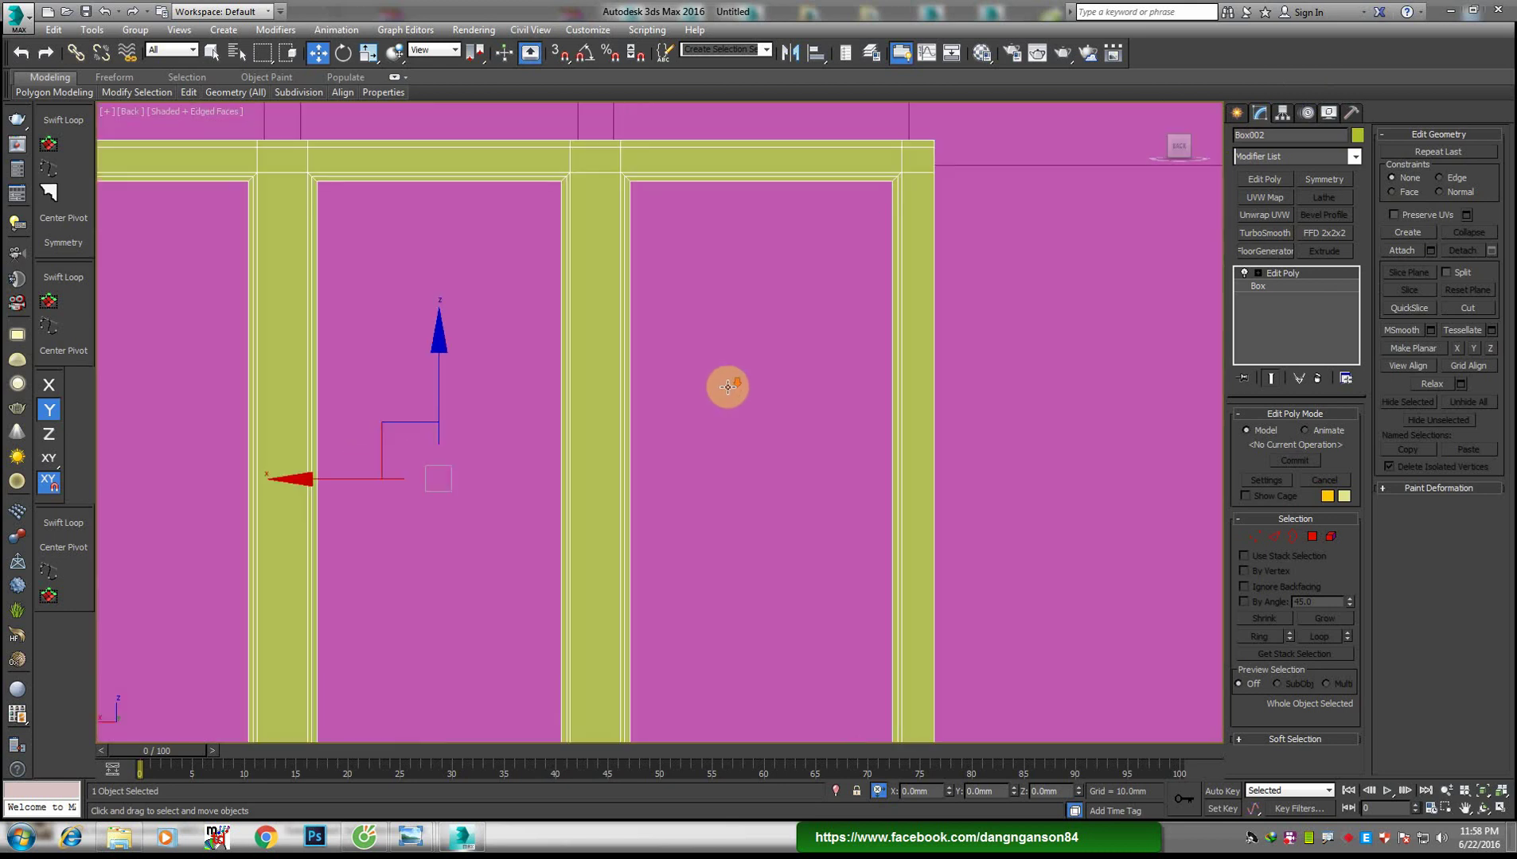
scroll(726, 378, "down", 2)
Draw a snapped Box spanning the right window opening
scroll(761, 365, "up", 2)
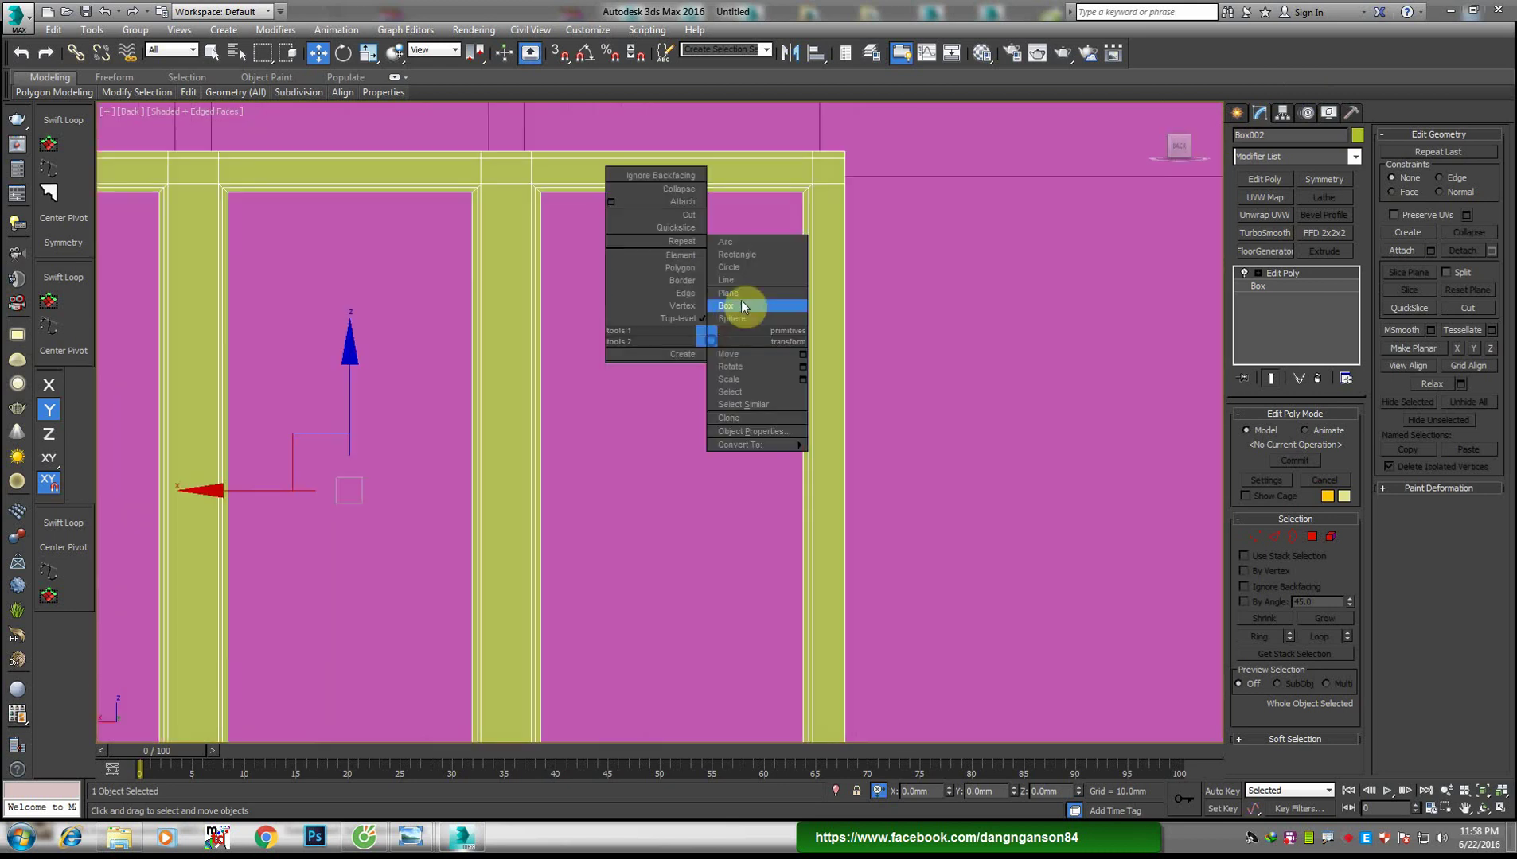
right_click(707, 336)
left_click(744, 306)
scroll(616, 267, "down", 2)
key("s")
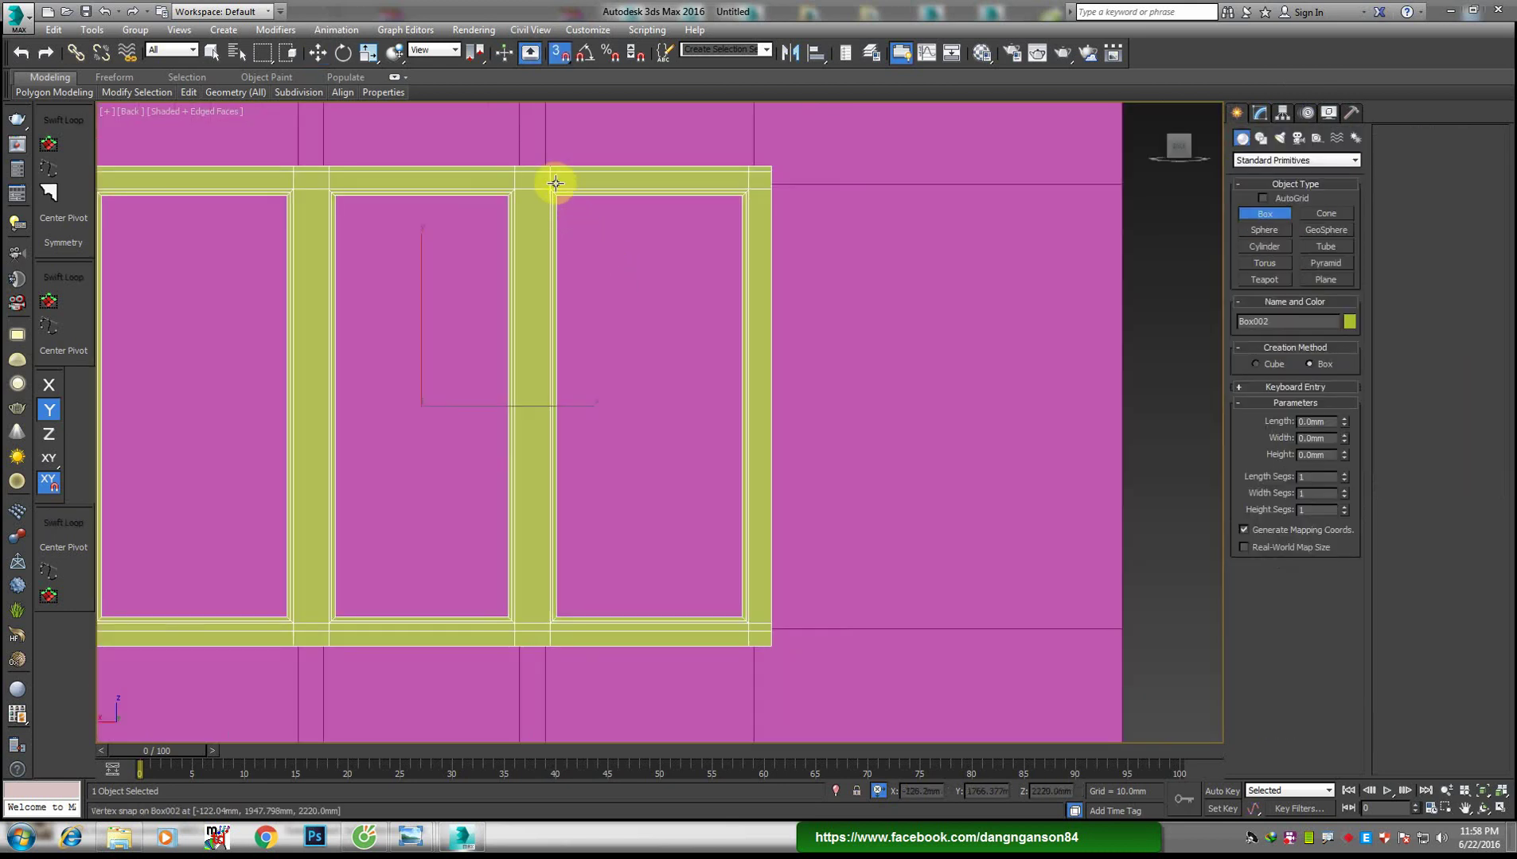
left_click_drag(647, 358, 745, 615)
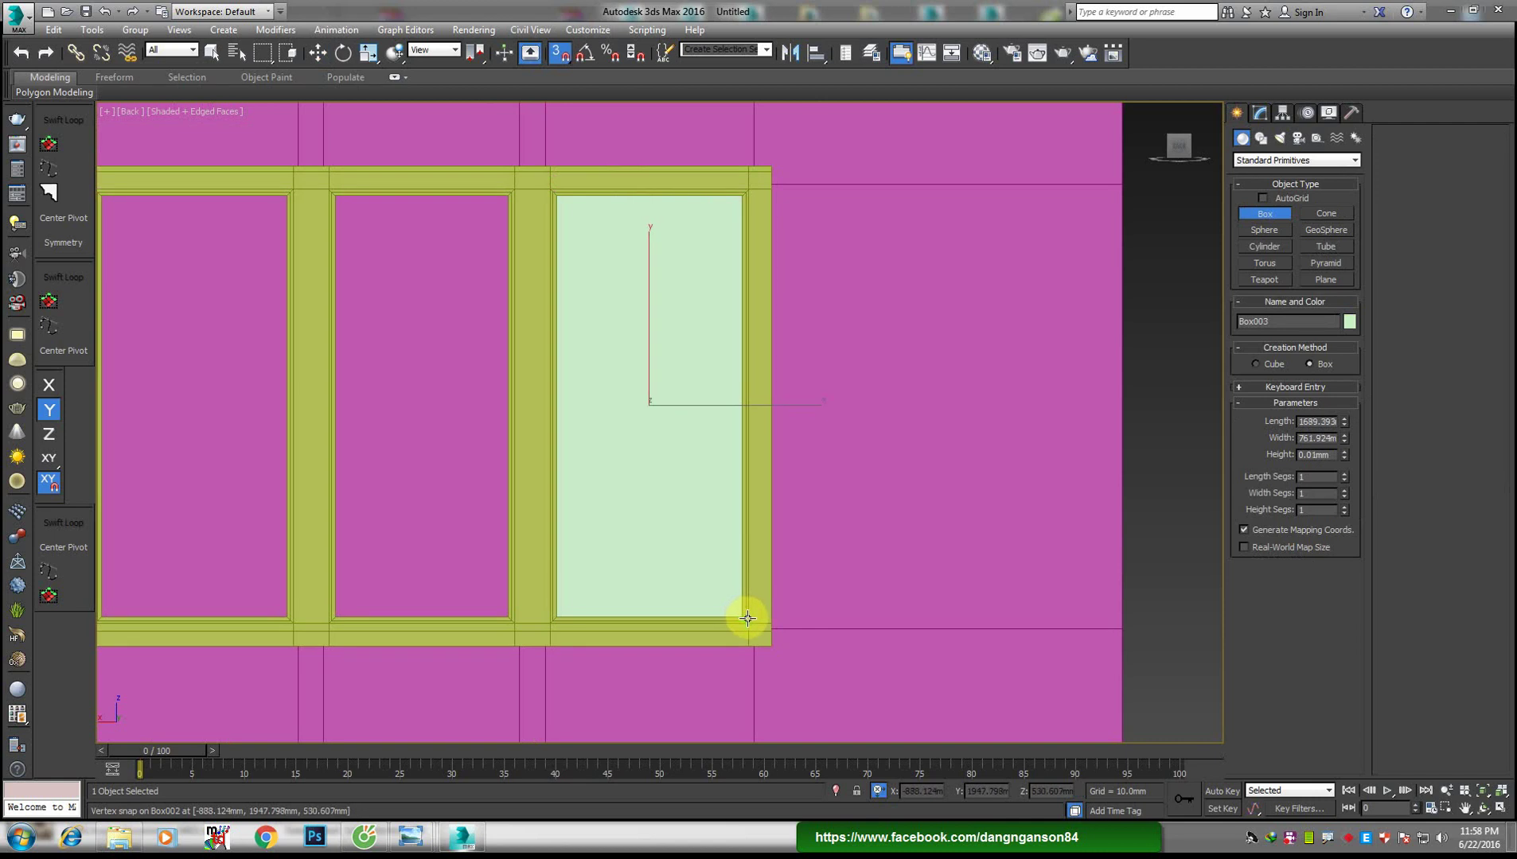
left_click(747, 618)
Turn snapping off and move the box out in front of the wall
key("w")
scroll(694, 450, "down", 3)
middle_click_drag(694, 450, 565, 552, "alt")
scroll(645, 449, "up", 3)
key("s")
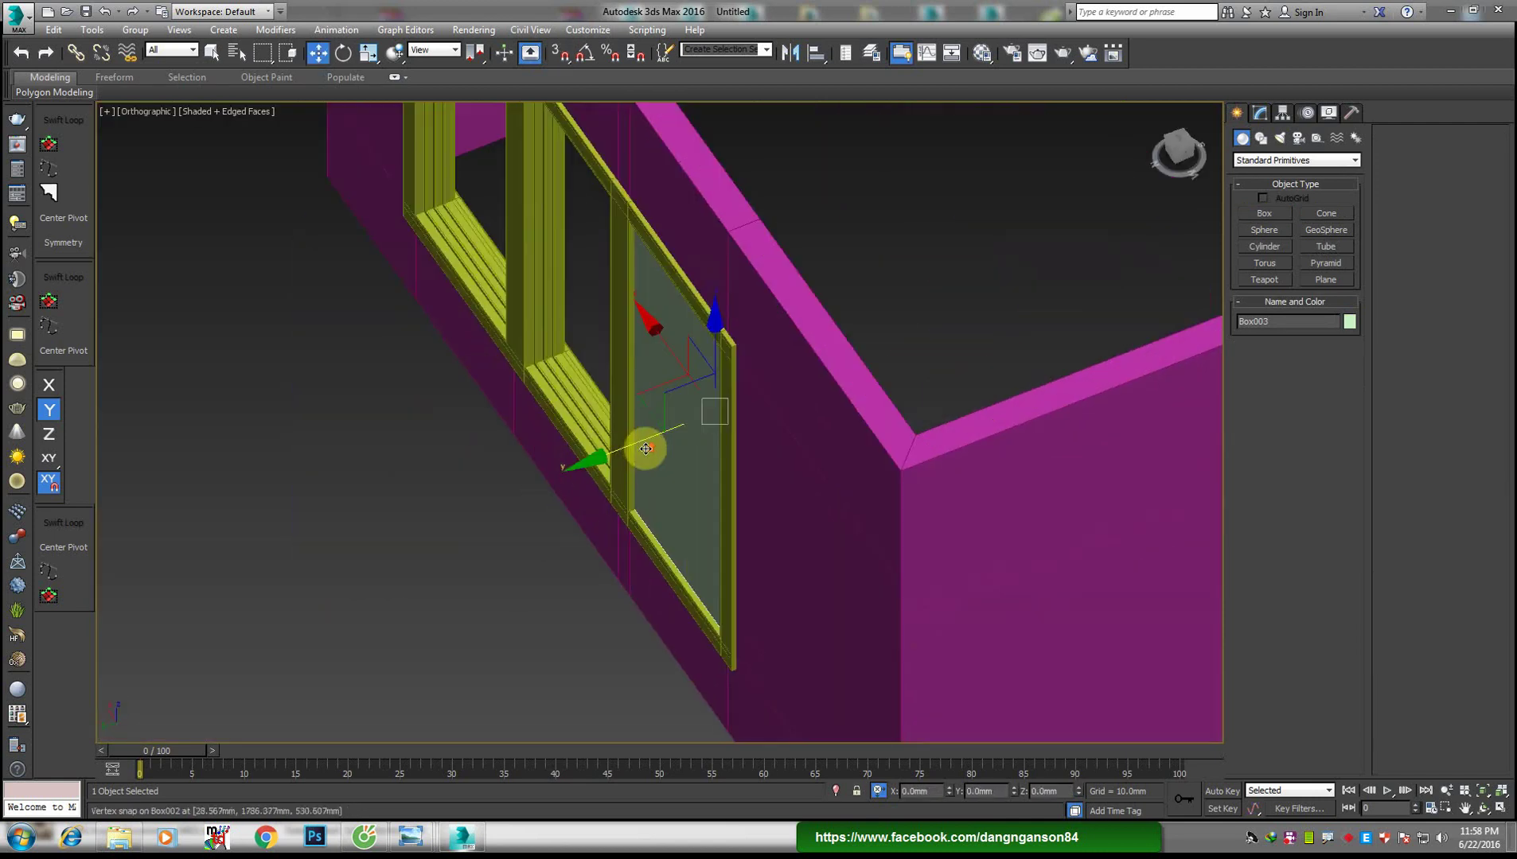
left_click_drag(642, 445, 566, 481)
Set the box Height to 30 mm and add an Edit Poly modifier
left_click(1259, 112)
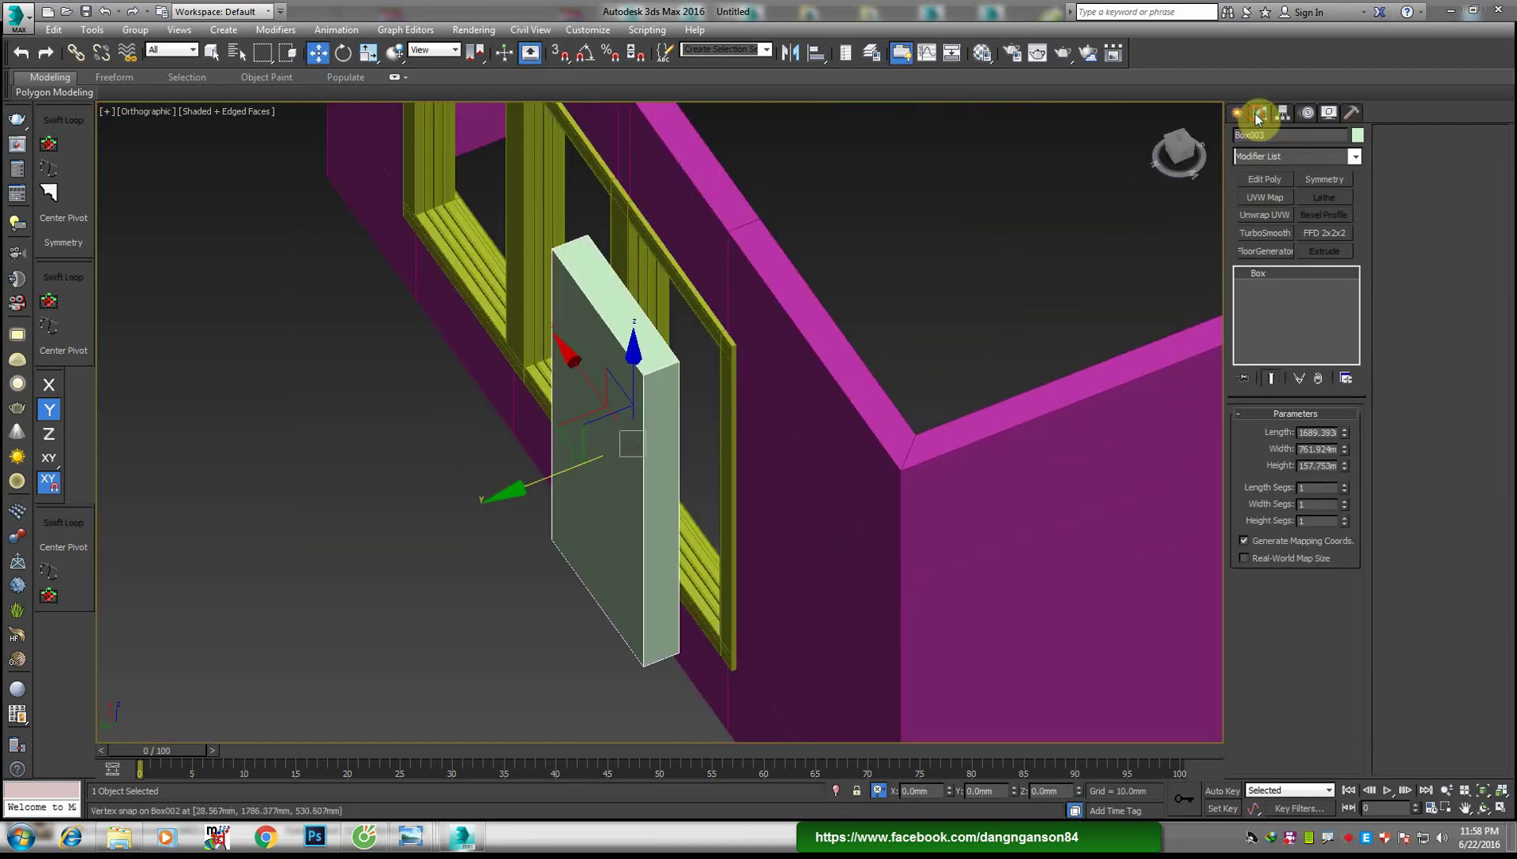
middle_click_drag(1076, 395, 1076, 426)
left_click_drag(1342, 470, 1330, 484)
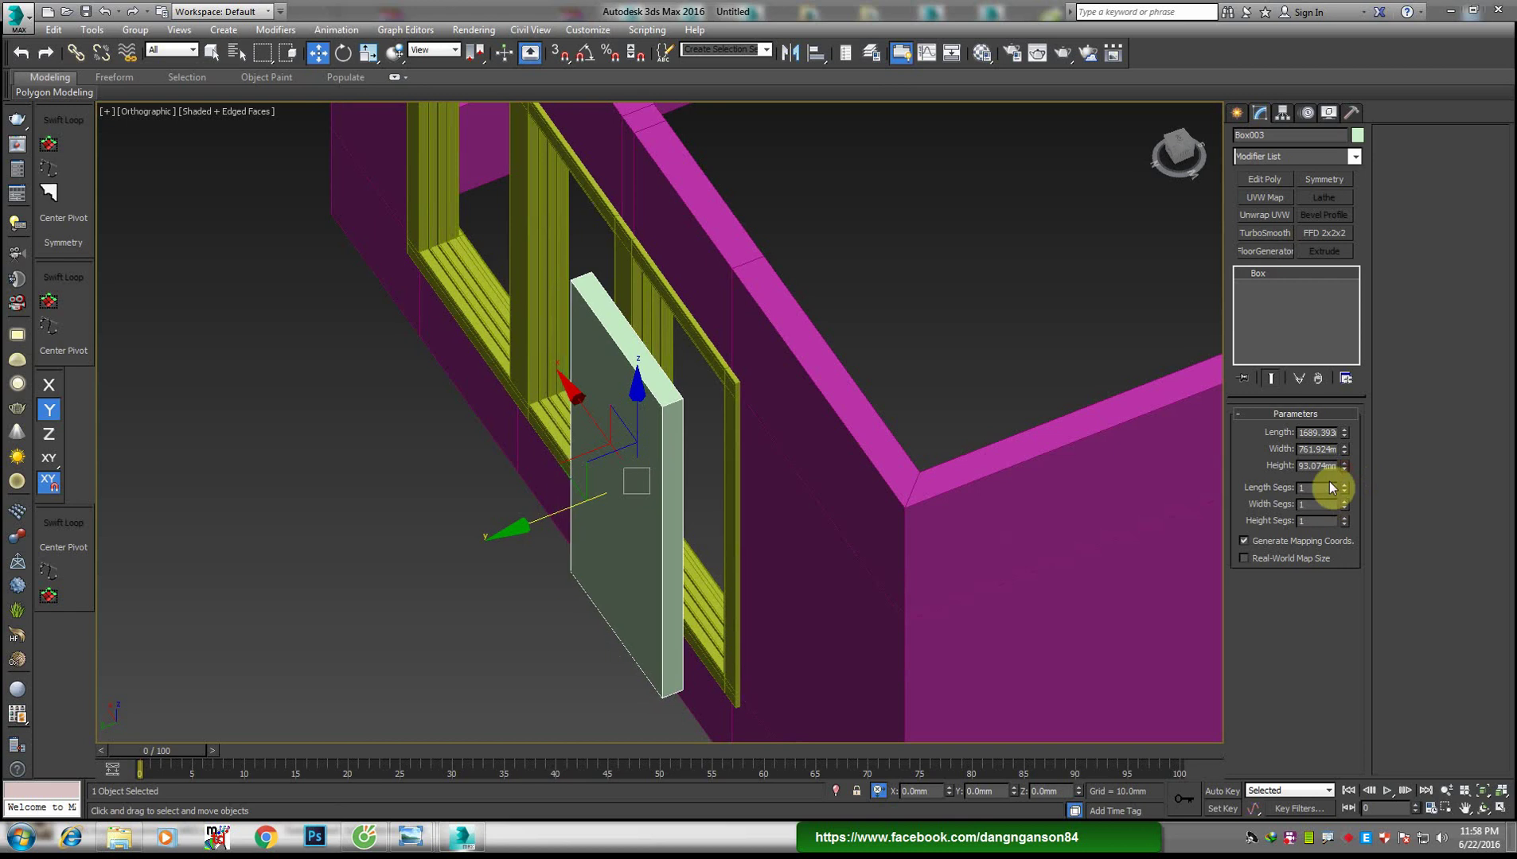
type("0")
key("Return")
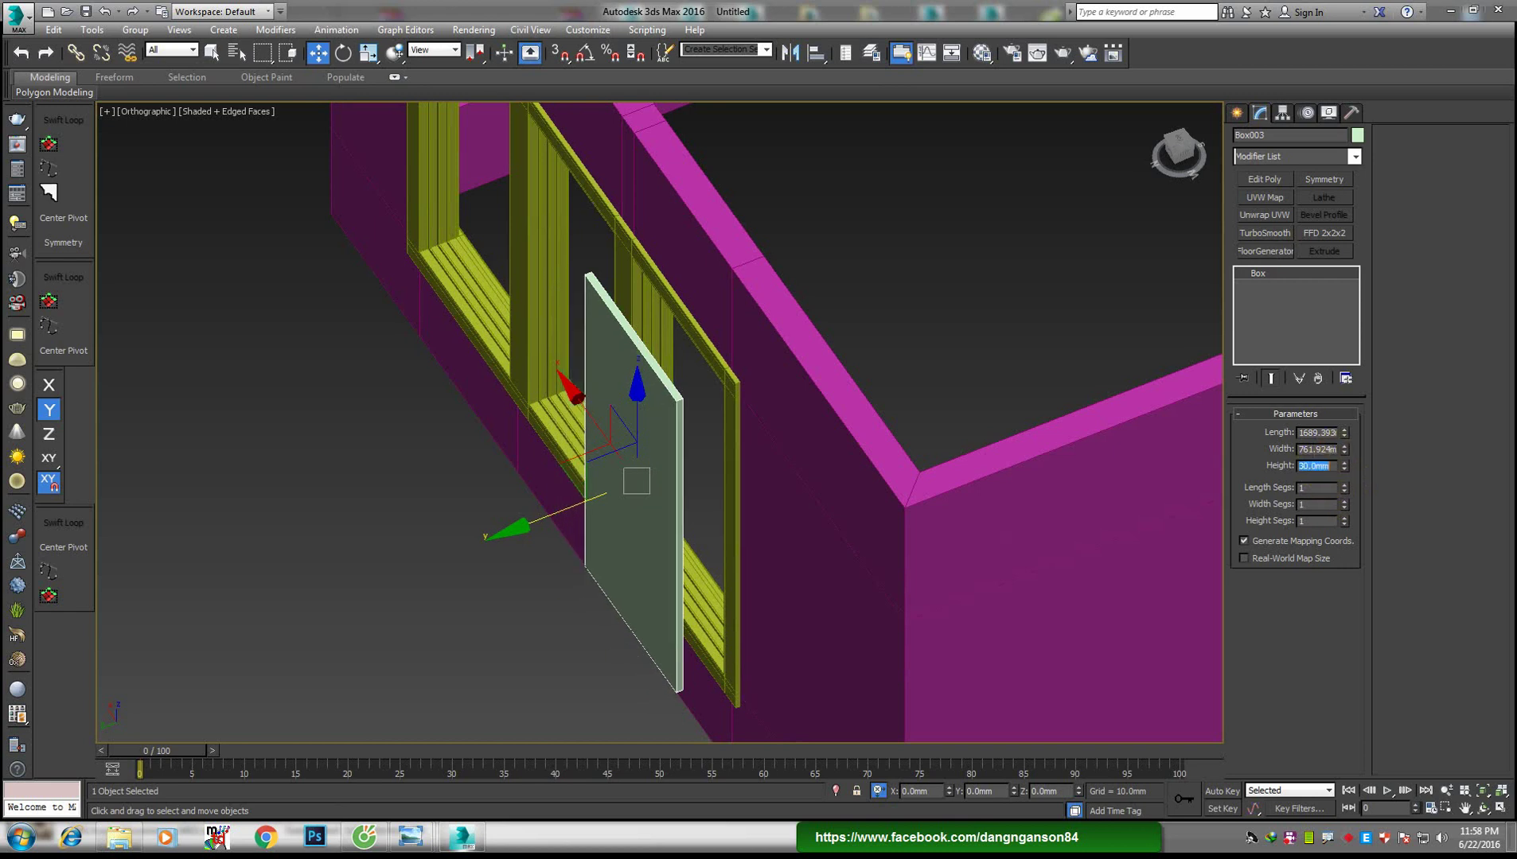
mouse_move(1050, 420)
middle_mouse_down("alt")
mouse_move(832, 437)
mouse_move(889, 451)
middle_mouse_up("alt")
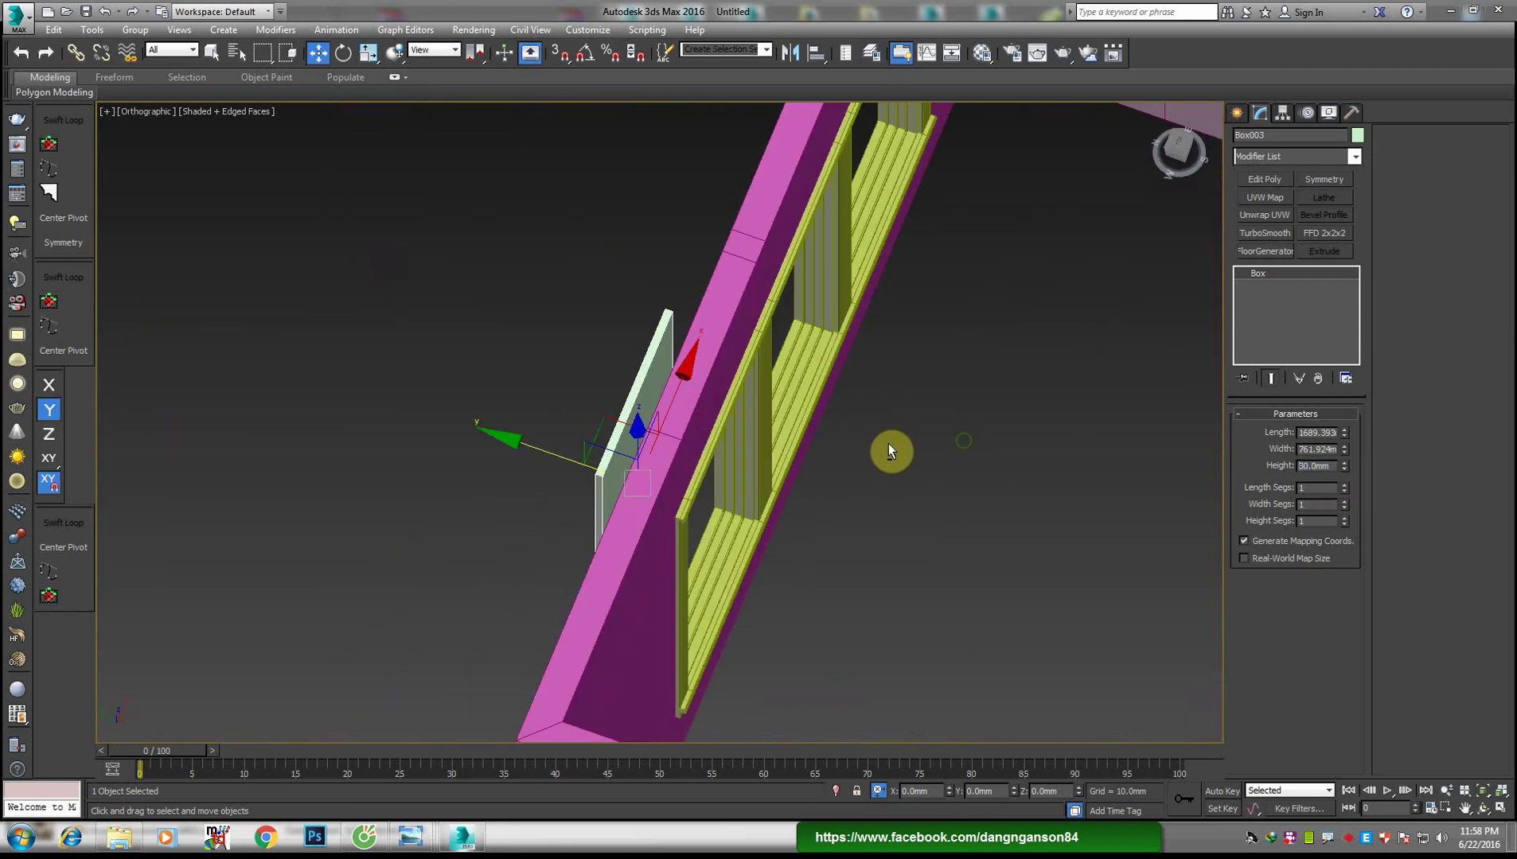
middle_click_drag(560, 458, 1306, 264, "alt")
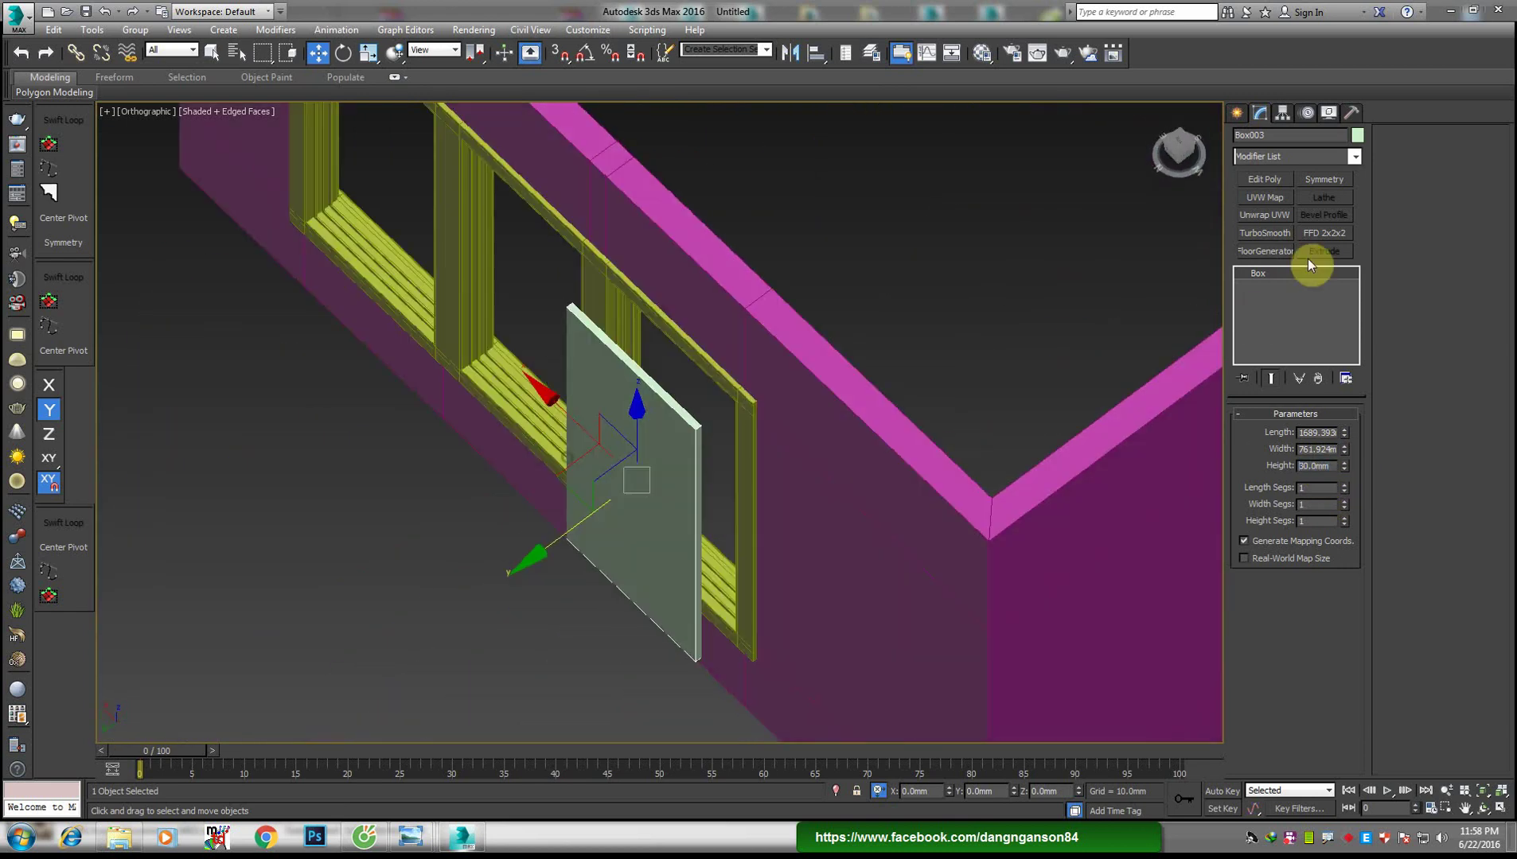
left_click(1273, 183)
In the Back view, select the panel's top vertices and nudge them vertically in wireframe
mouse_move(694, 424)
middle_mouse_down("alt")
mouse_move(600, 432)
mouse_move(603, 412)
middle_mouse_up("alt")
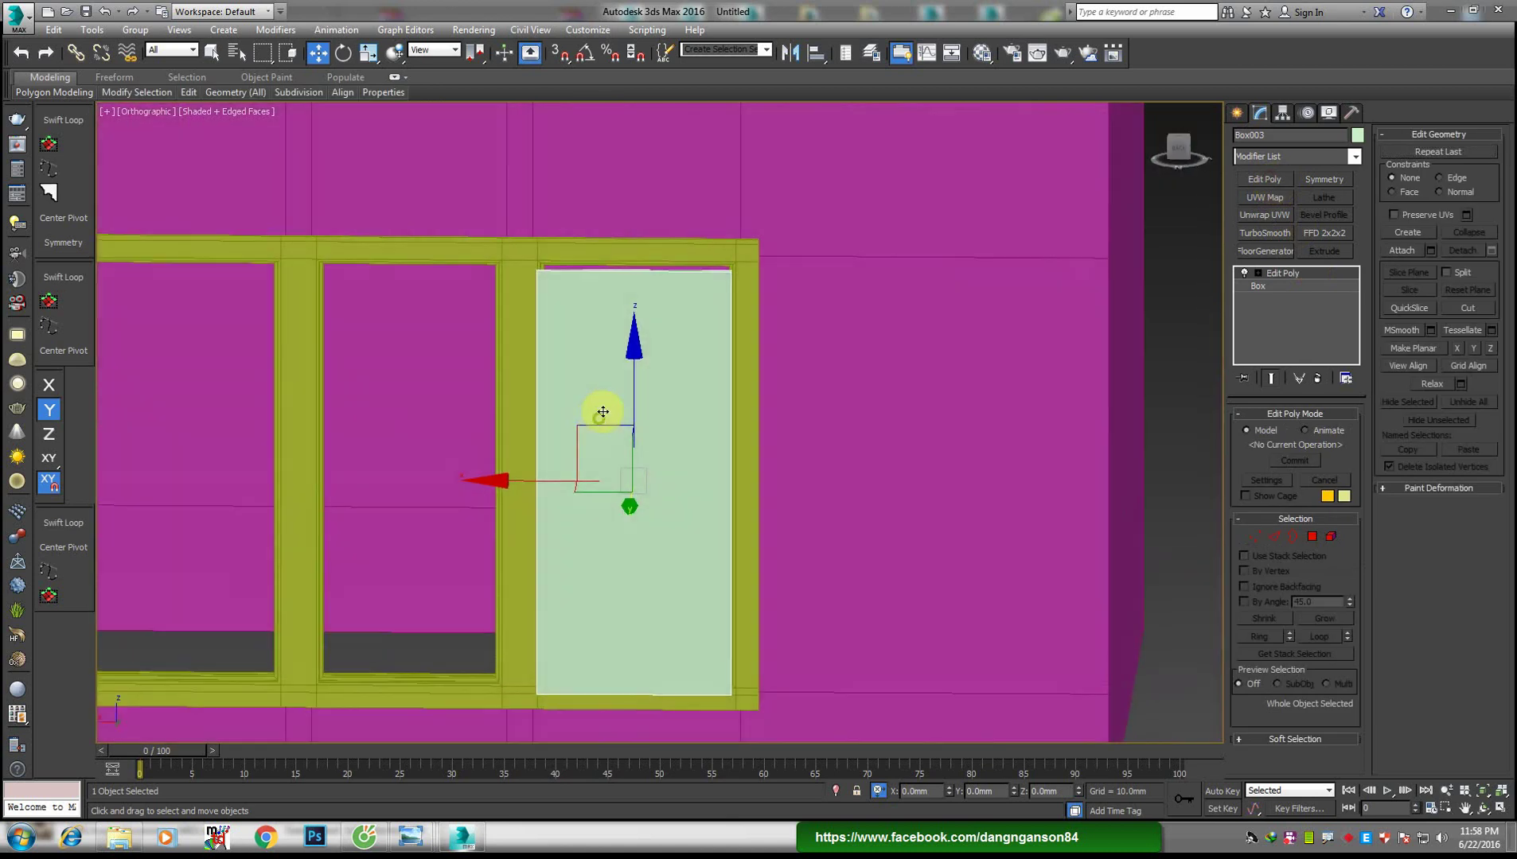
left_click(1179, 153)
scroll(738, 251, "up", 2)
scroll(667, 251, "up", 4)
key("1")
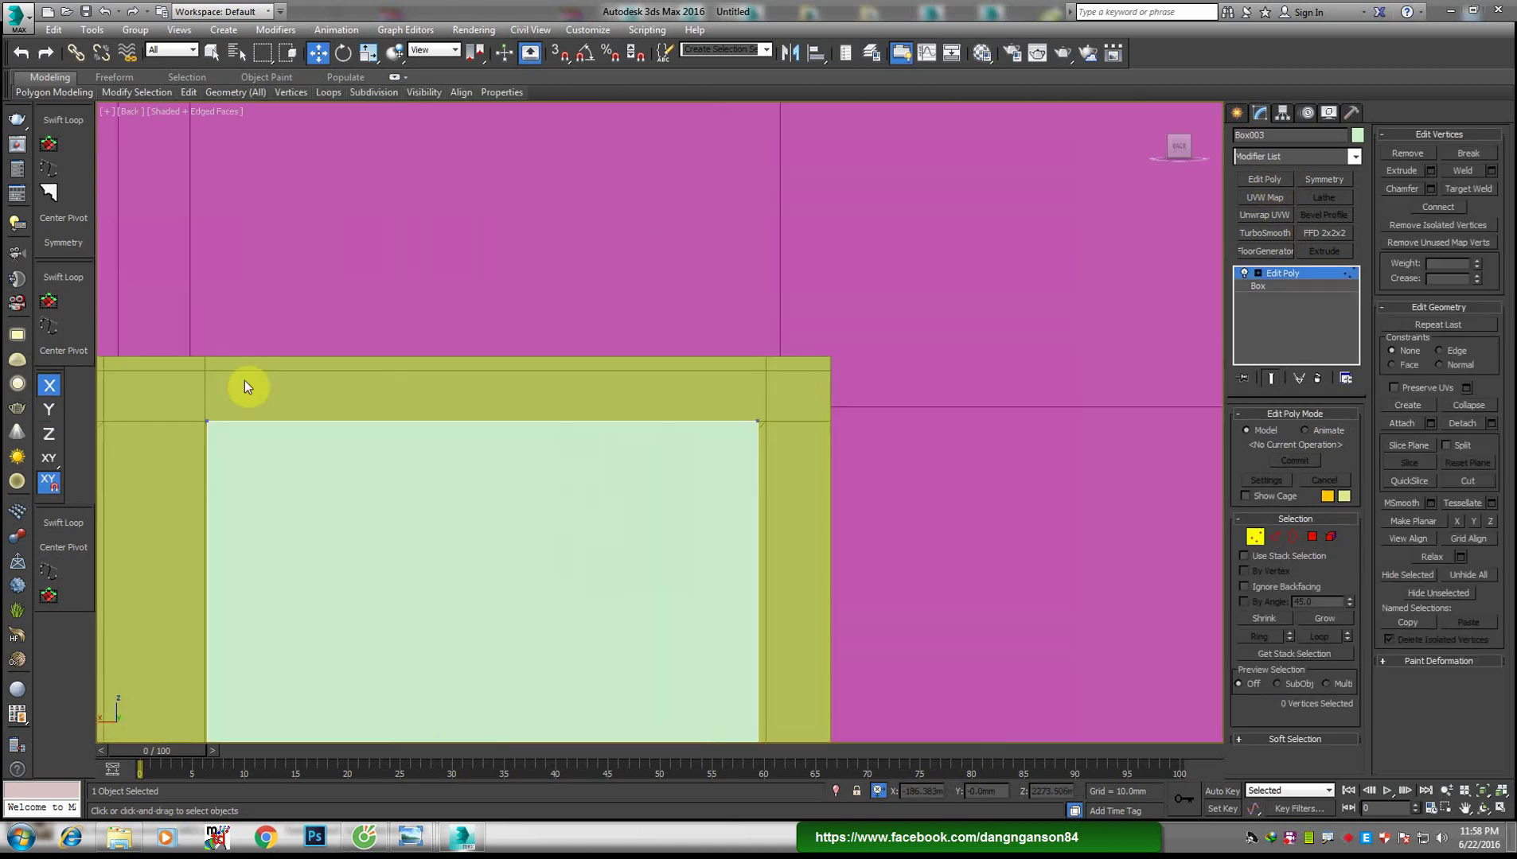
left_click_drag(177, 360, 1000, 561)
scroll(818, 450, "up", 2)
key("F3")
scroll(577, 421, "up", 3)
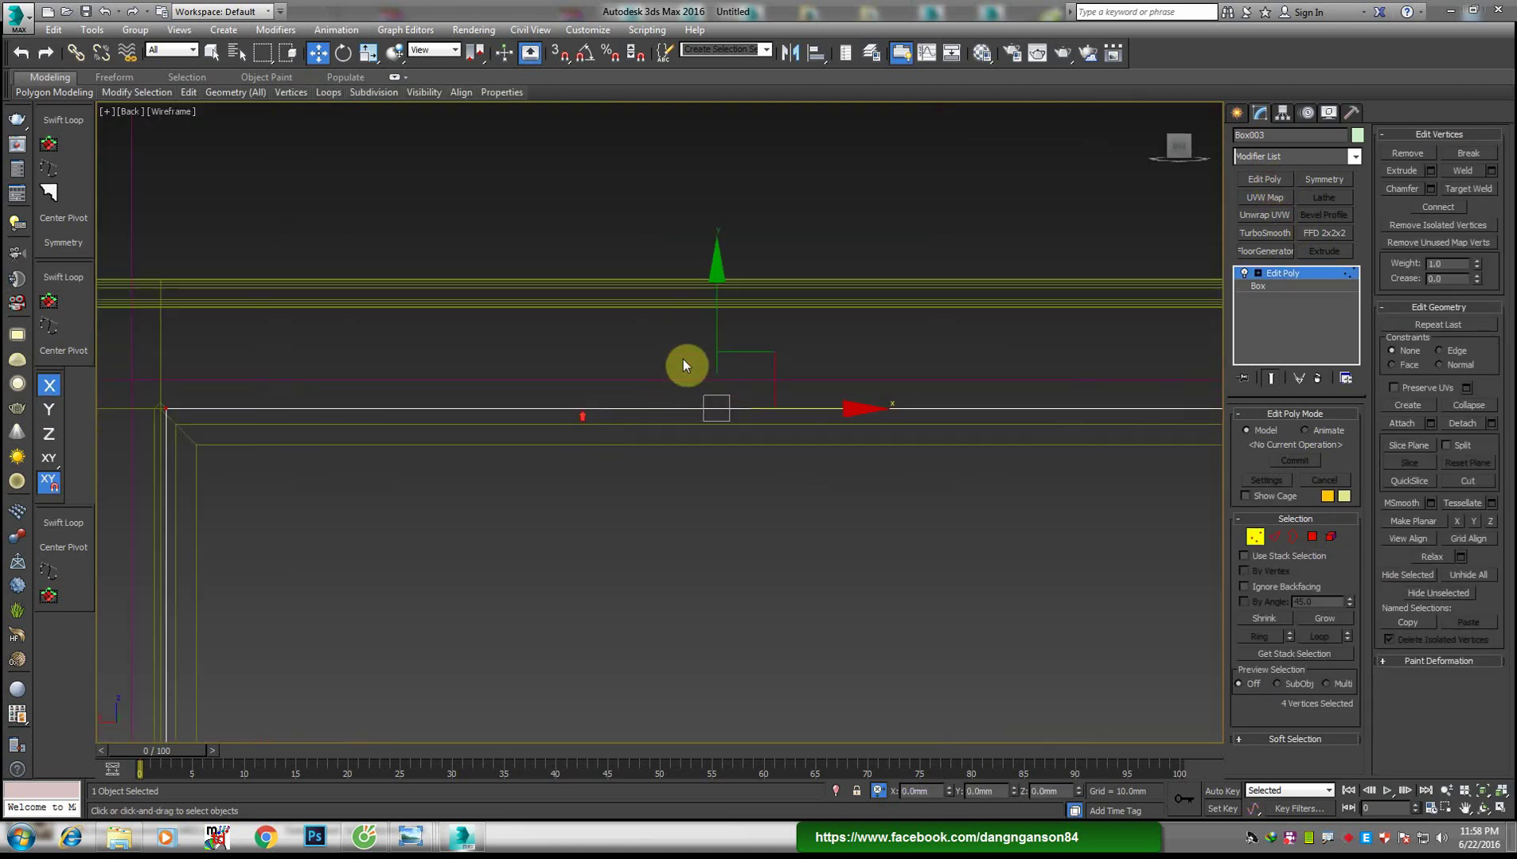
left_click_drag(723, 315, 721, 329)
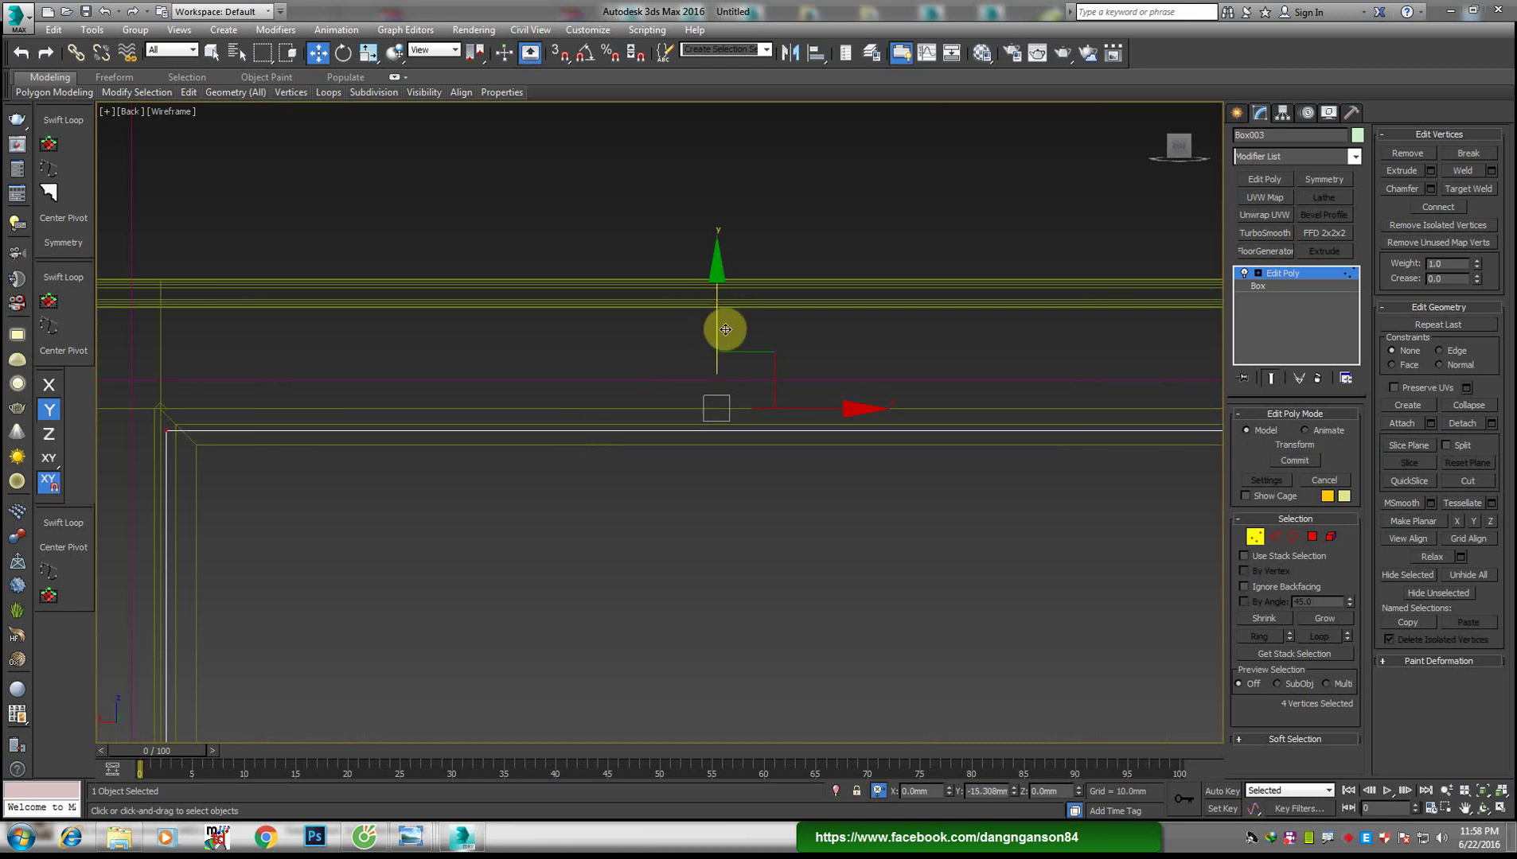
Shift the panel's corner vertices sideways and up to fit the frame opening
scroll(678, 312, "down", 3)
left_click_drag(500, 266, 683, 712)
scroll(615, 414, "up", 4)
scroll(683, 503, "up", 2)
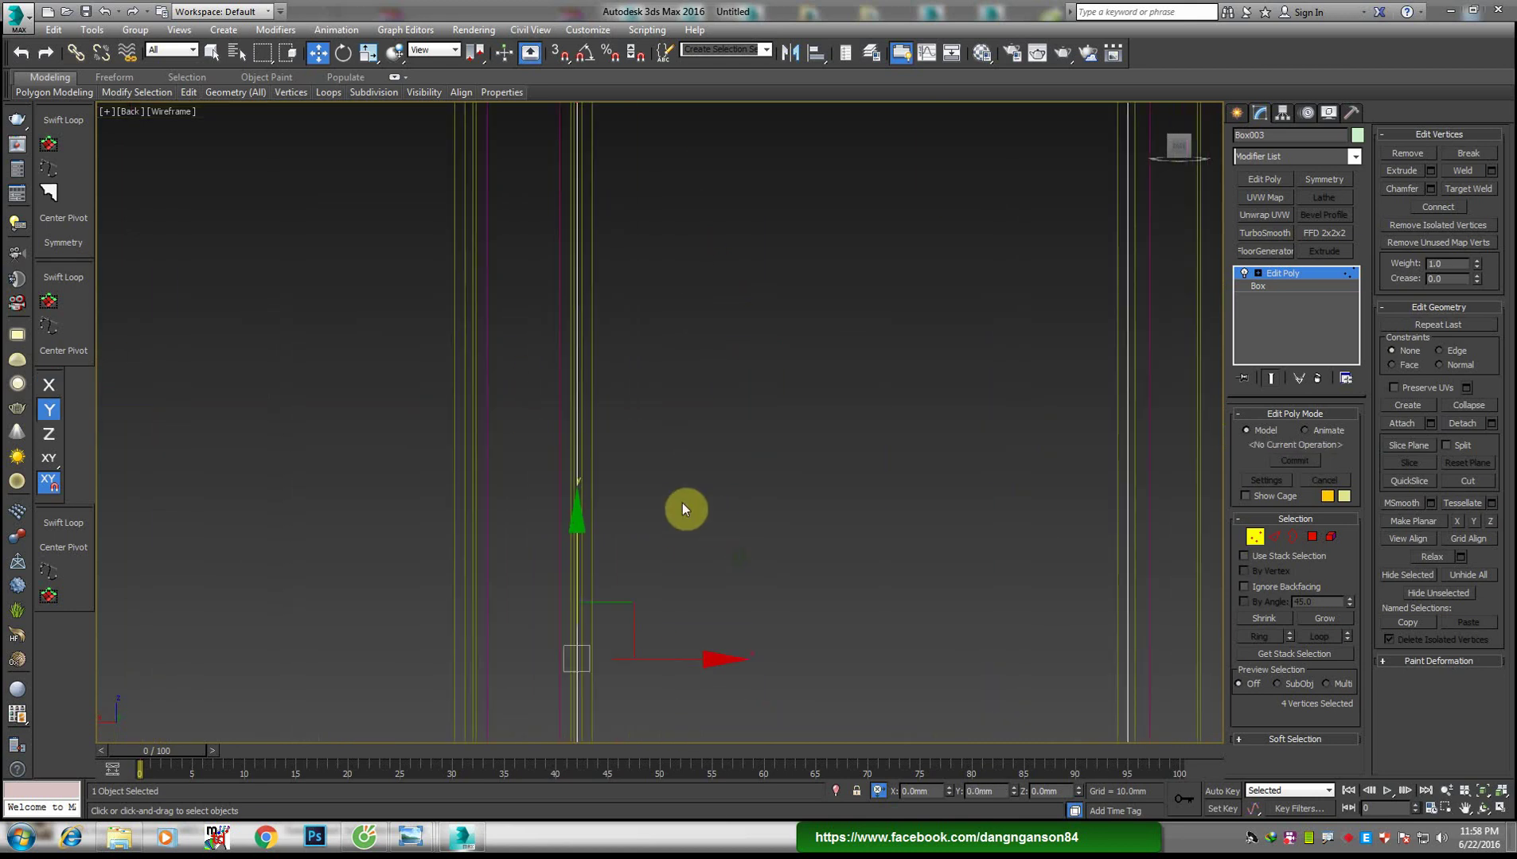
left_click_drag(685, 658, 693, 663)
scroll(721, 523, "down", 4)
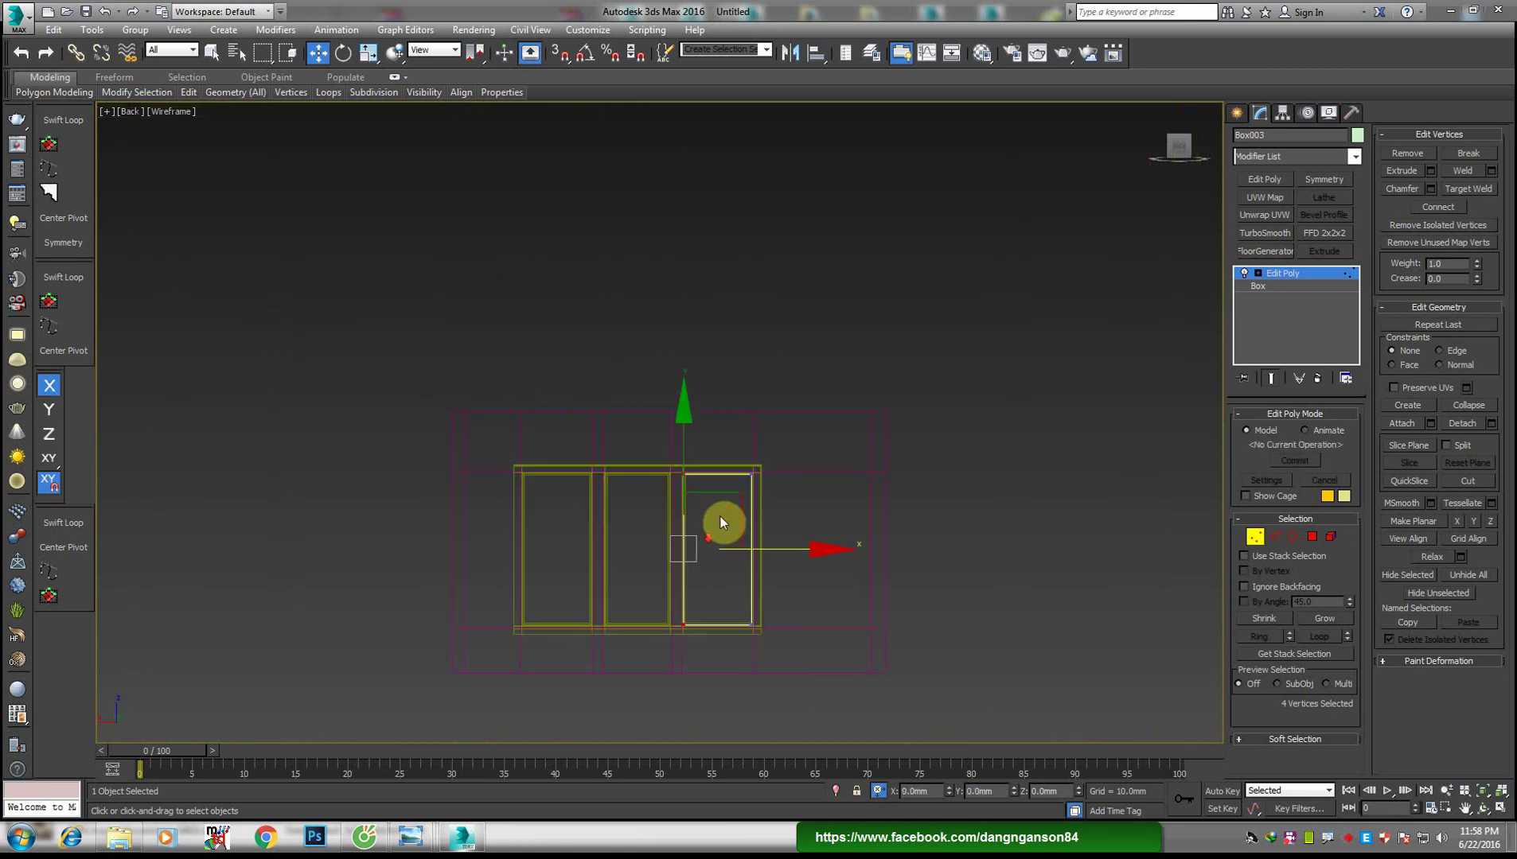
scroll(755, 592, "up", 4)
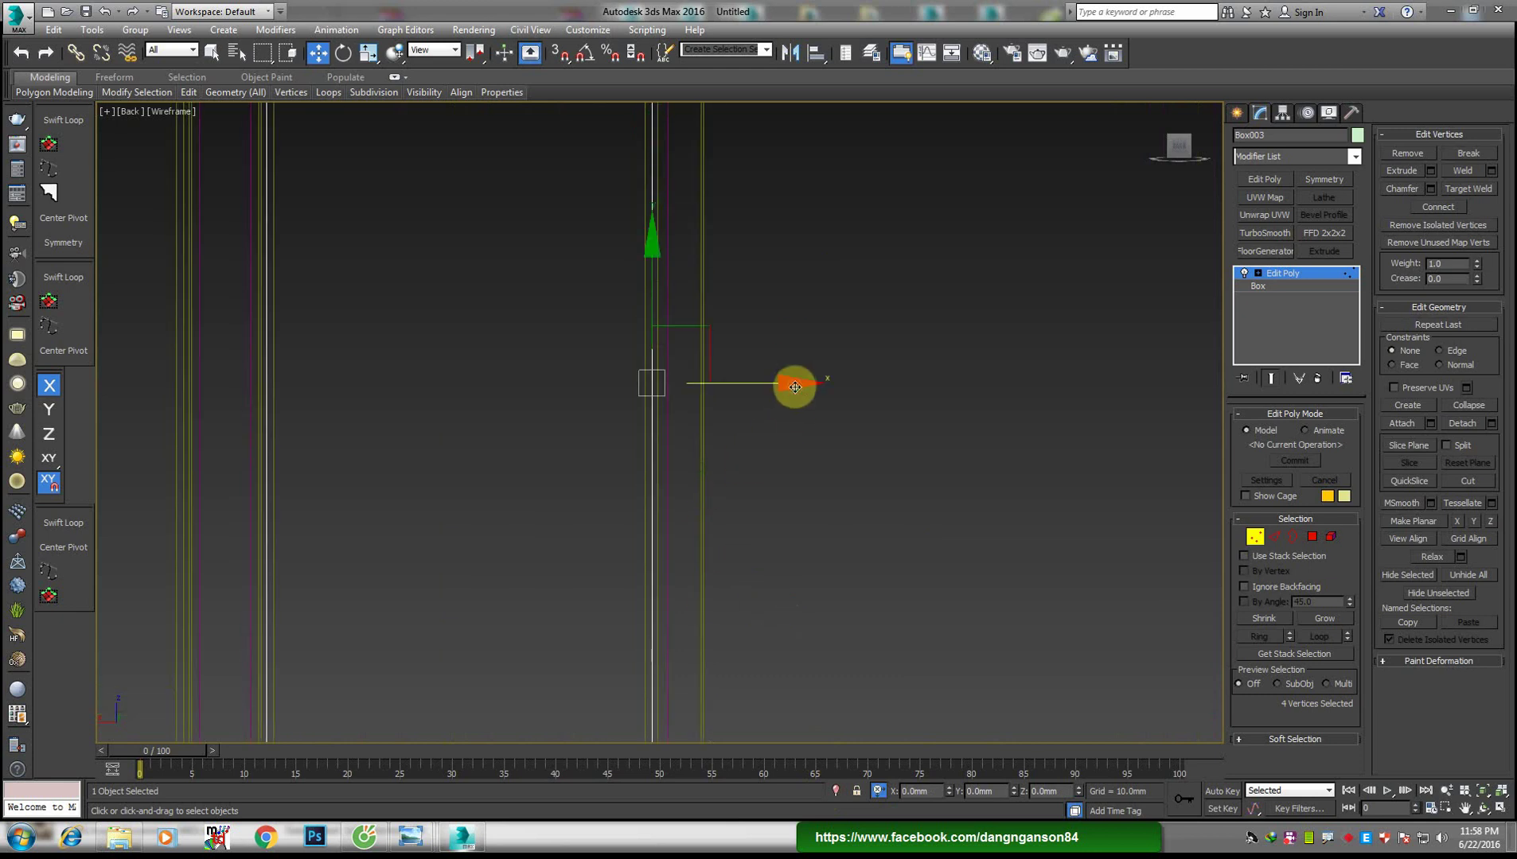
scroll(795, 387, "down", 3)
scroll(634, 547, "up", 3)
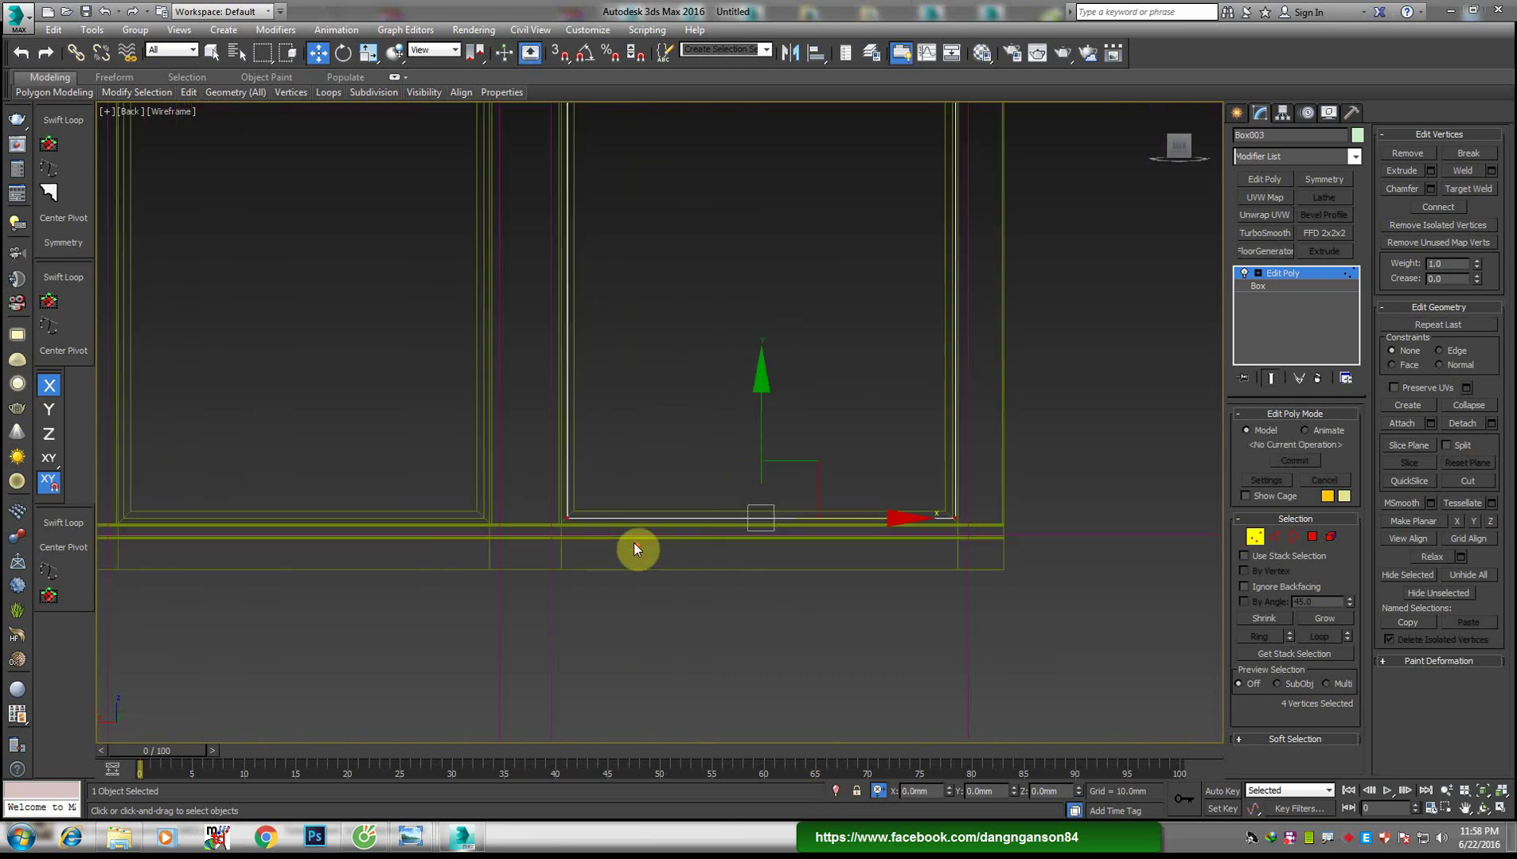
scroll(635, 547, "up", 2)
left_click_drag(815, 421, 814, 414)
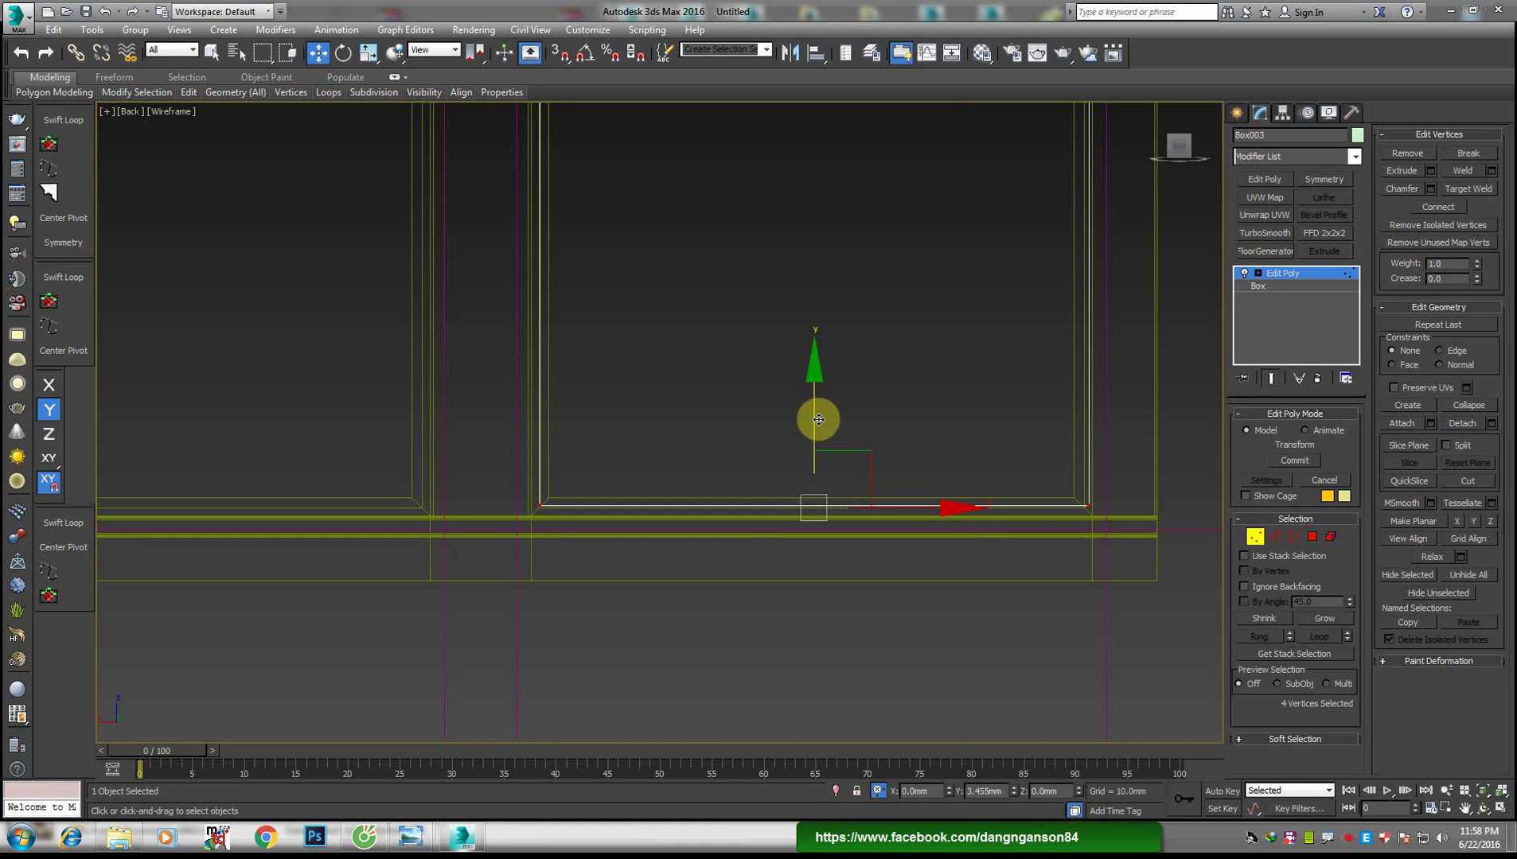
scroll(815, 413, "down", 5)
key("F3")
Connect the right panel's edges to add a horizontal split, checking the reference photo
key("2")
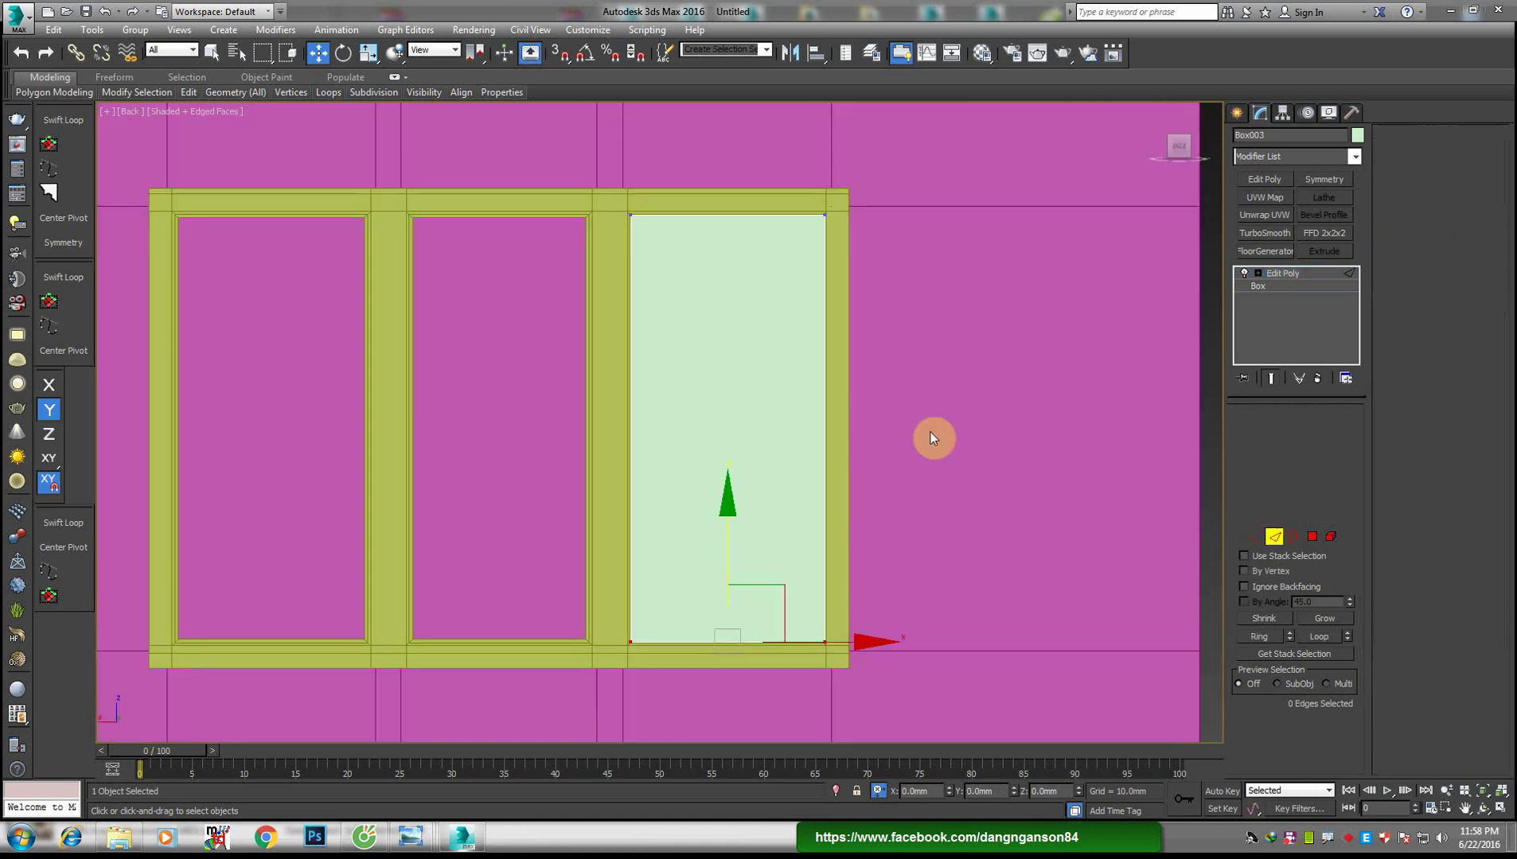
left_click(615, 406)
key("z")
right_click(911, 370)
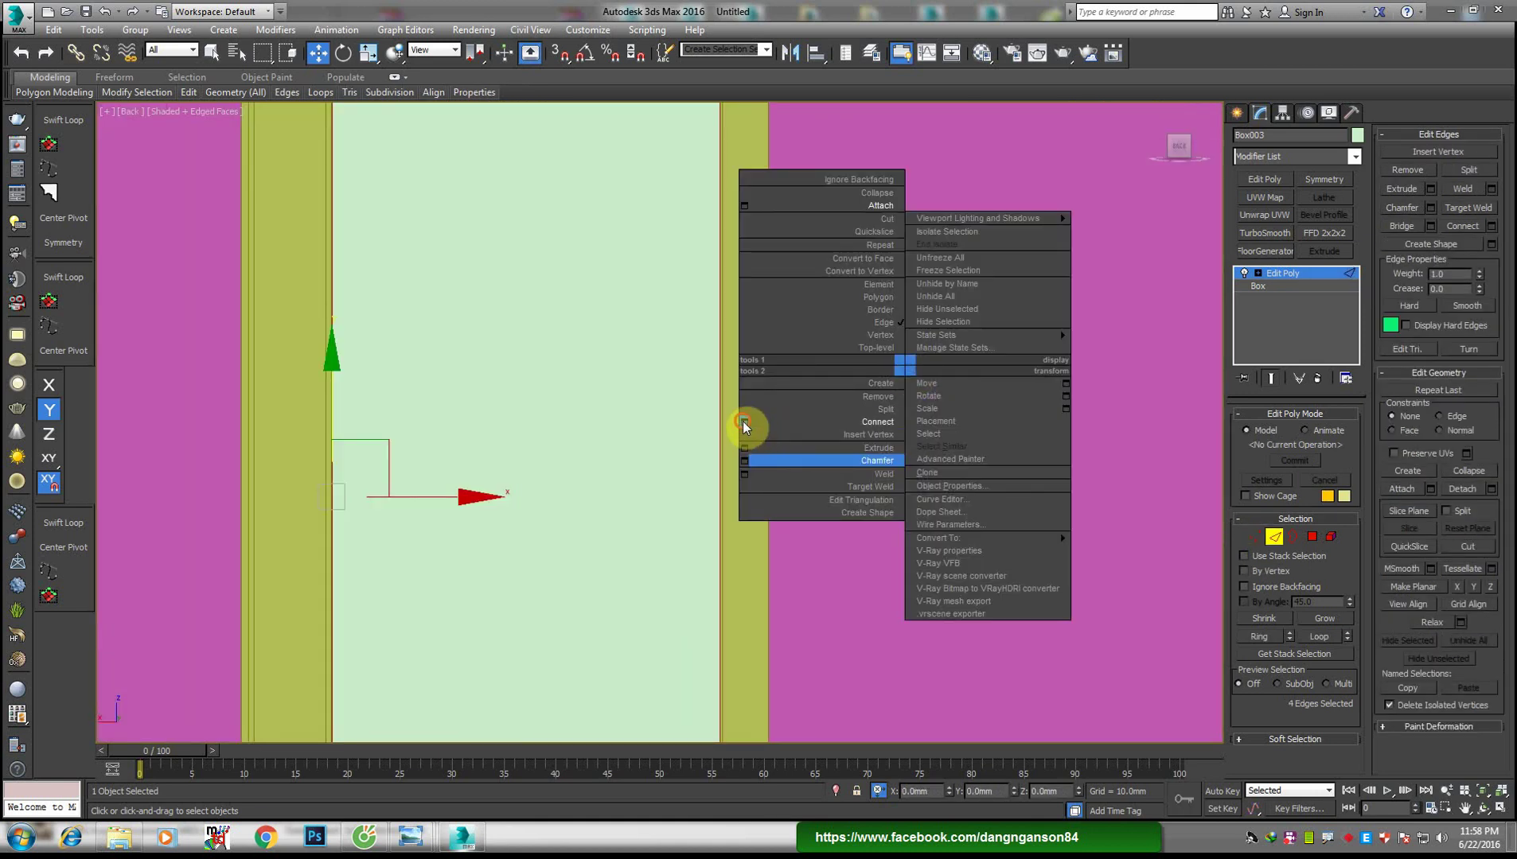
left_click(748, 450)
scroll(666, 494, "down", 4)
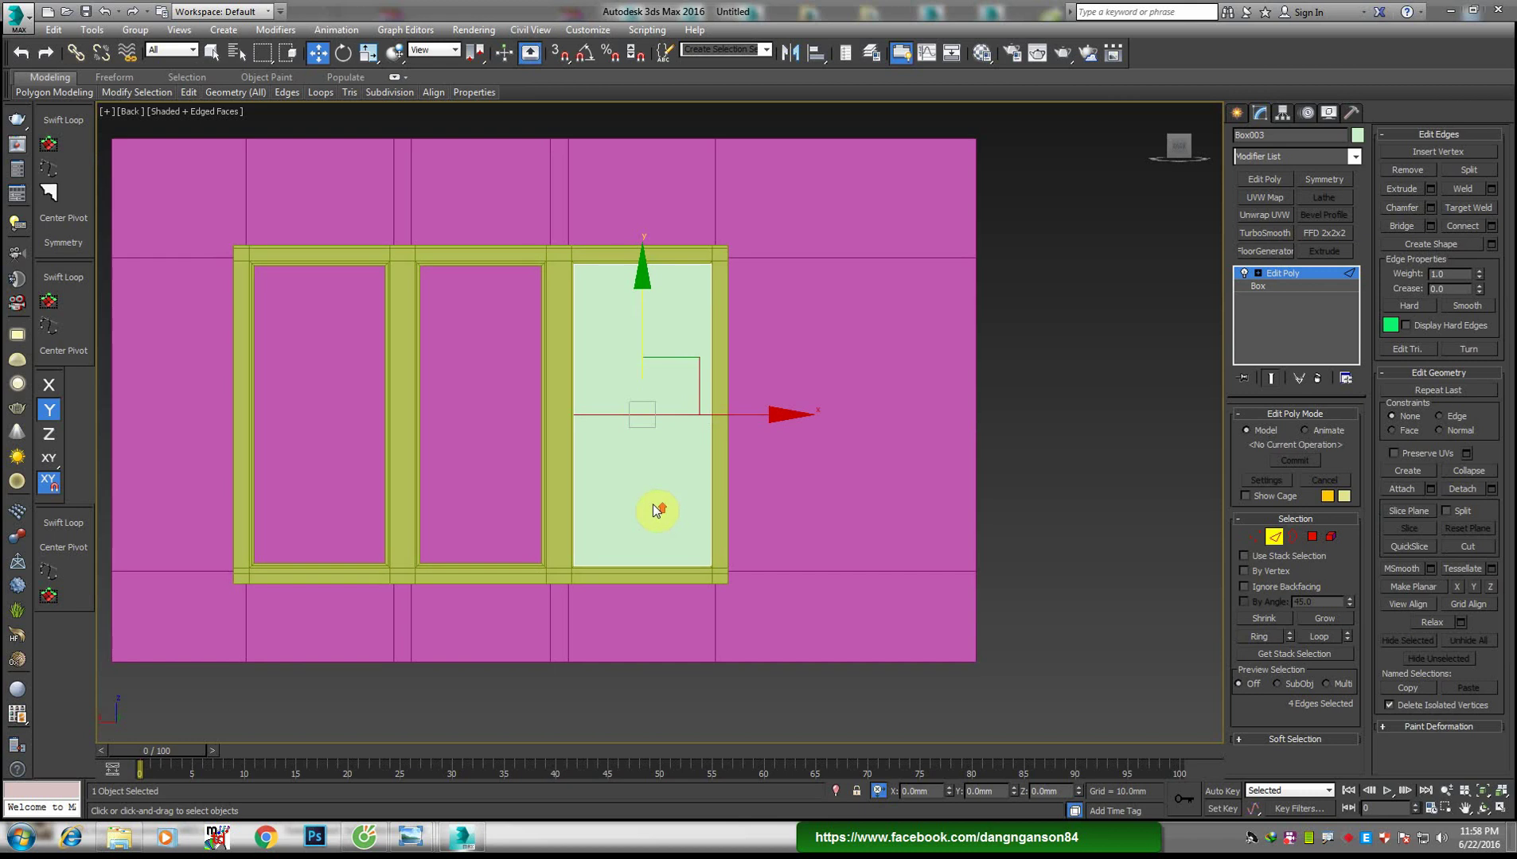
scroll(655, 508, "up", 2)
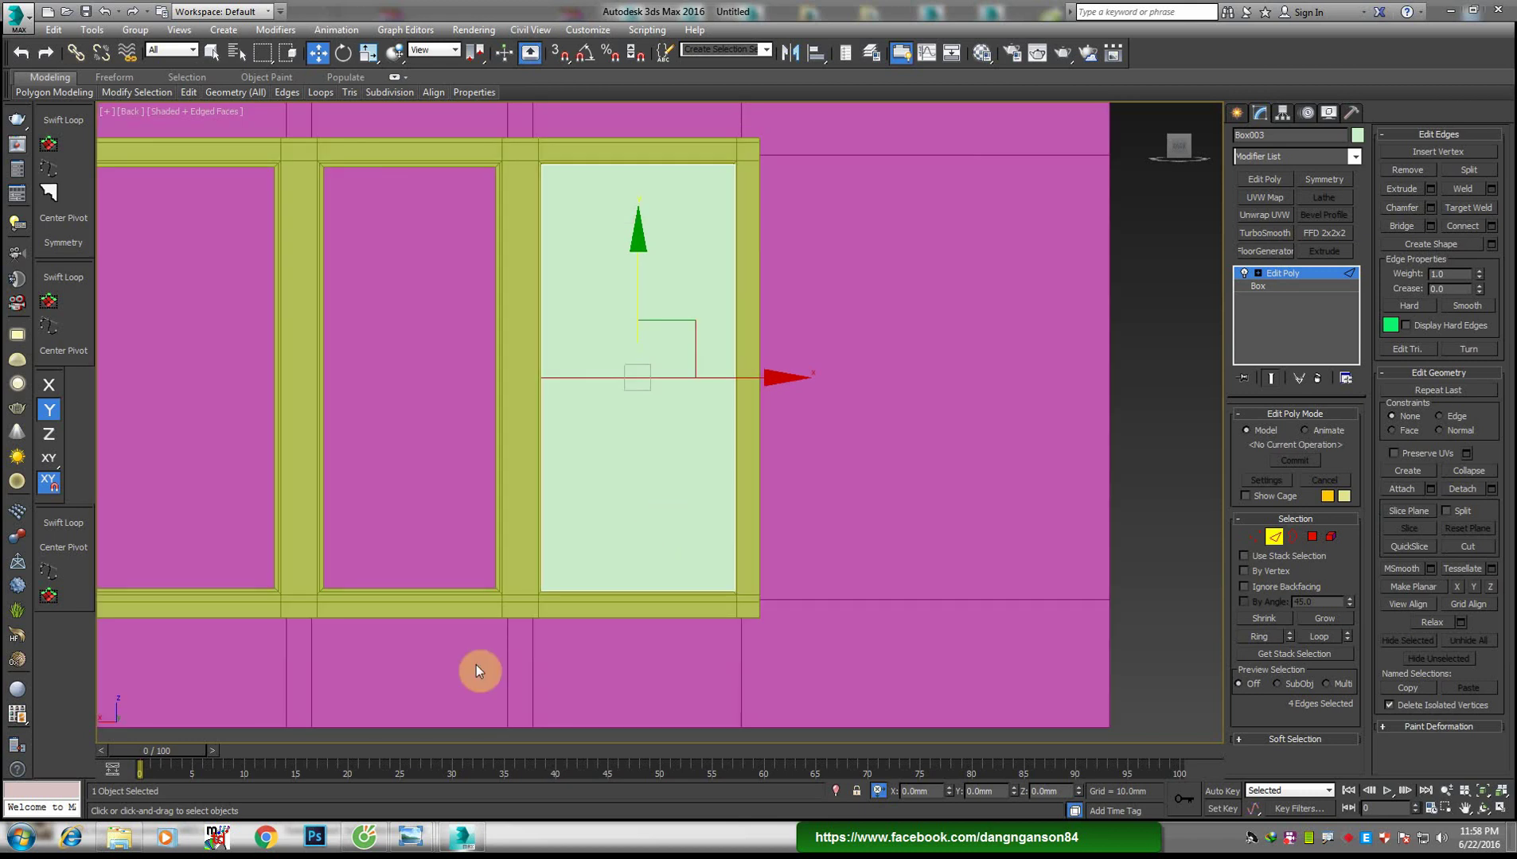
left_click(499, 748)
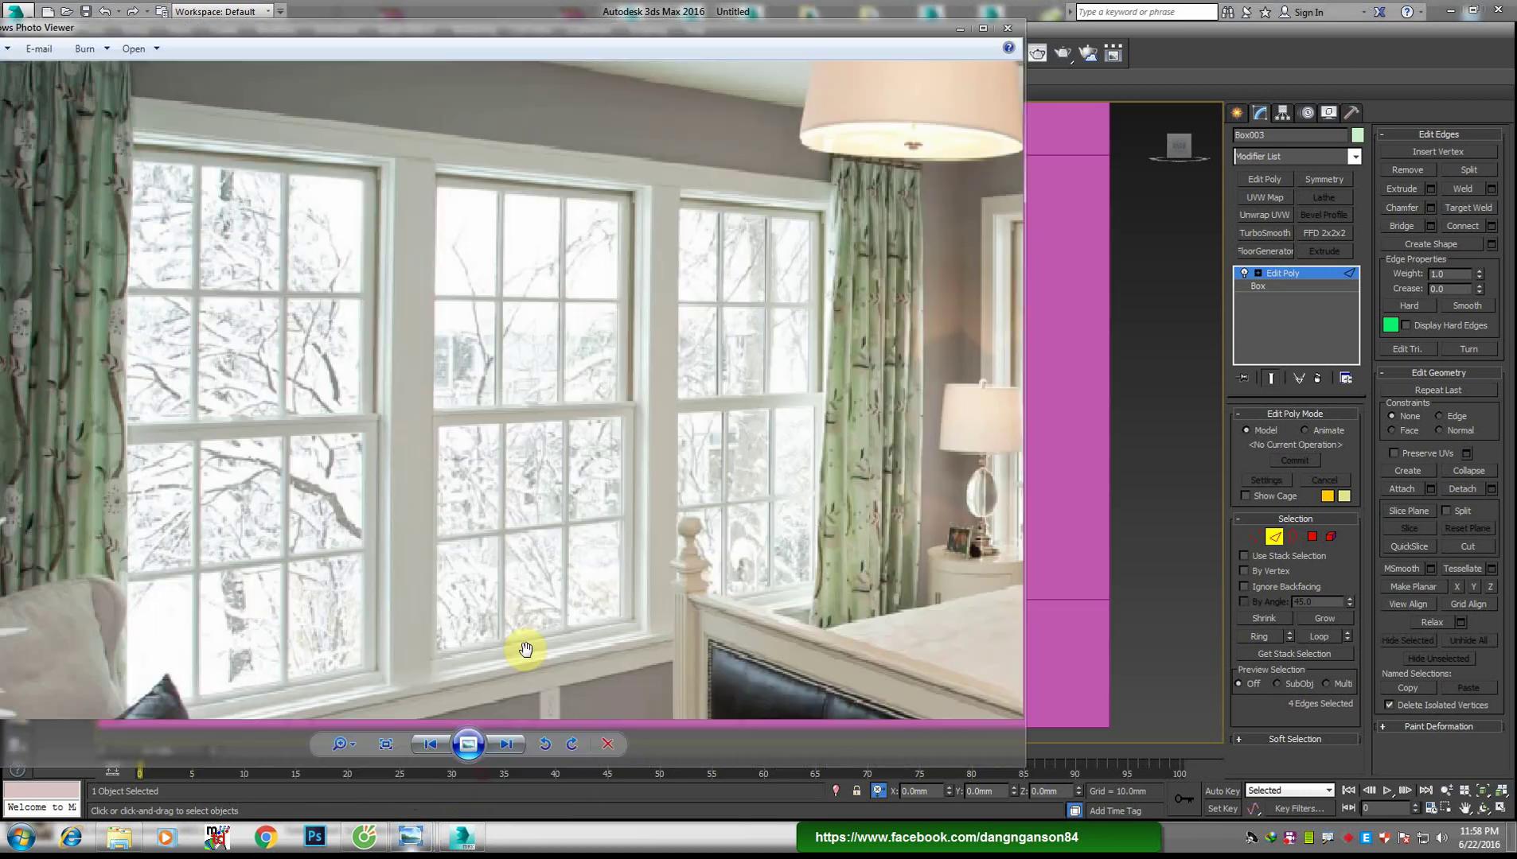
left_click(461, 836)
Delete the panel's lower vertices and Cap the open bottom border
key("1")
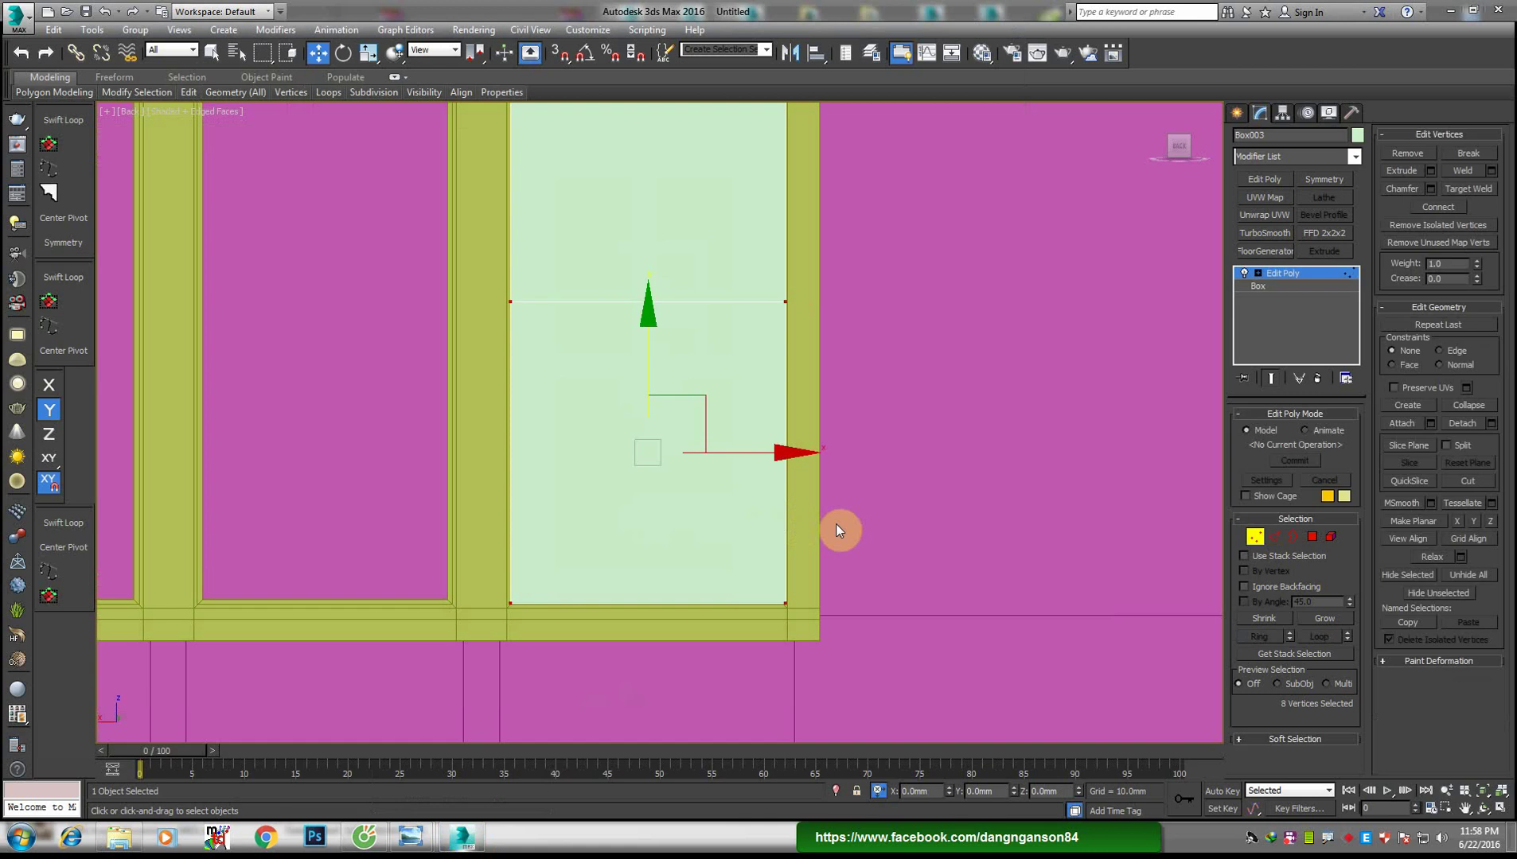
left_click_drag(975, 493, 293, 699)
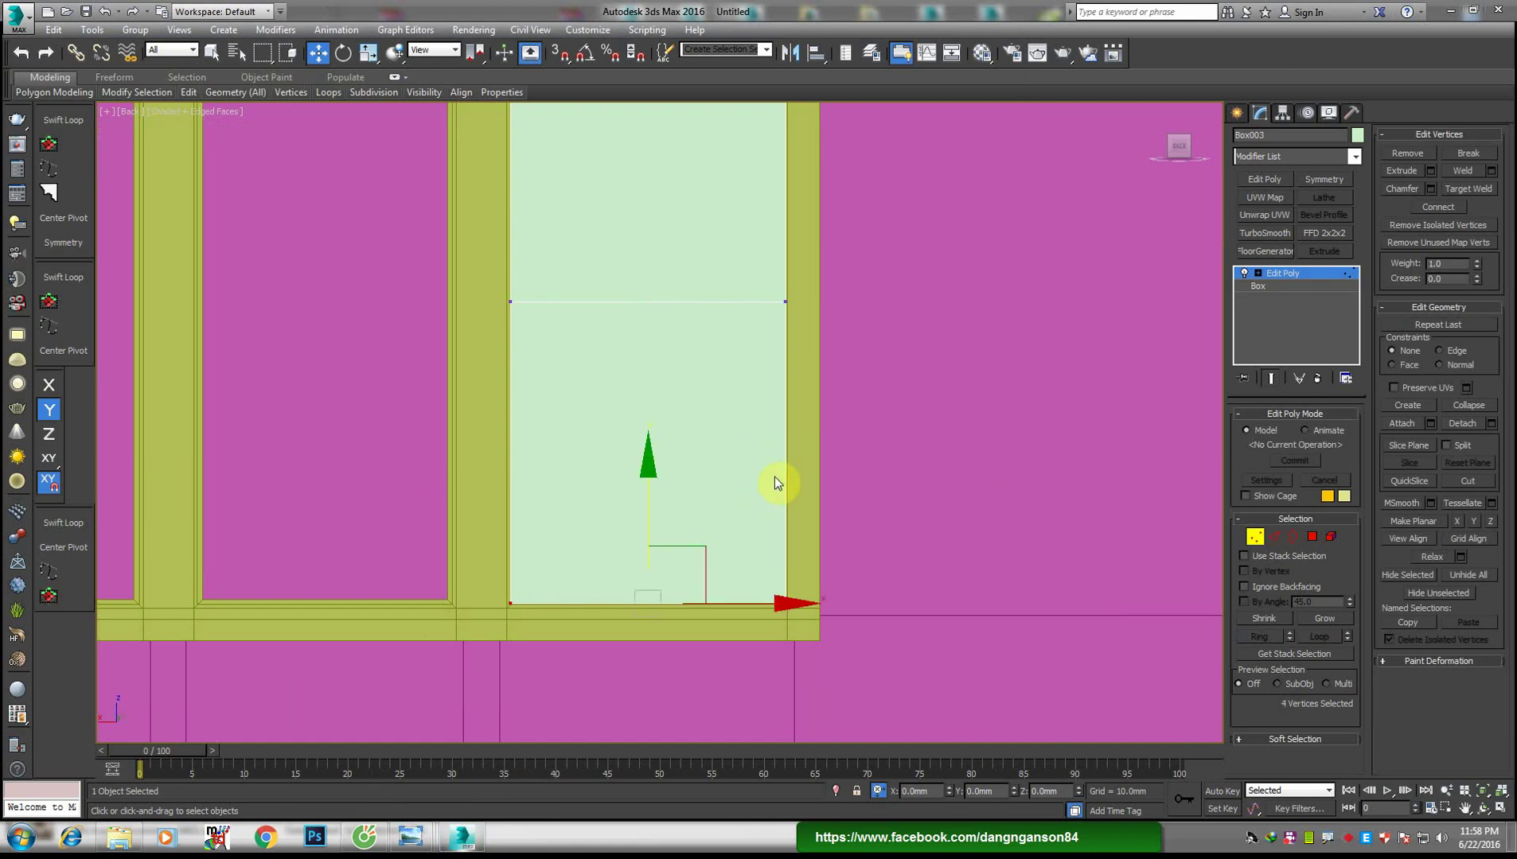
key("Delete")
mouse_move(772, 477)
middle_mouse_down("alt")
mouse_move(551, 437)
mouse_move(586, 400)
middle_mouse_up("alt")
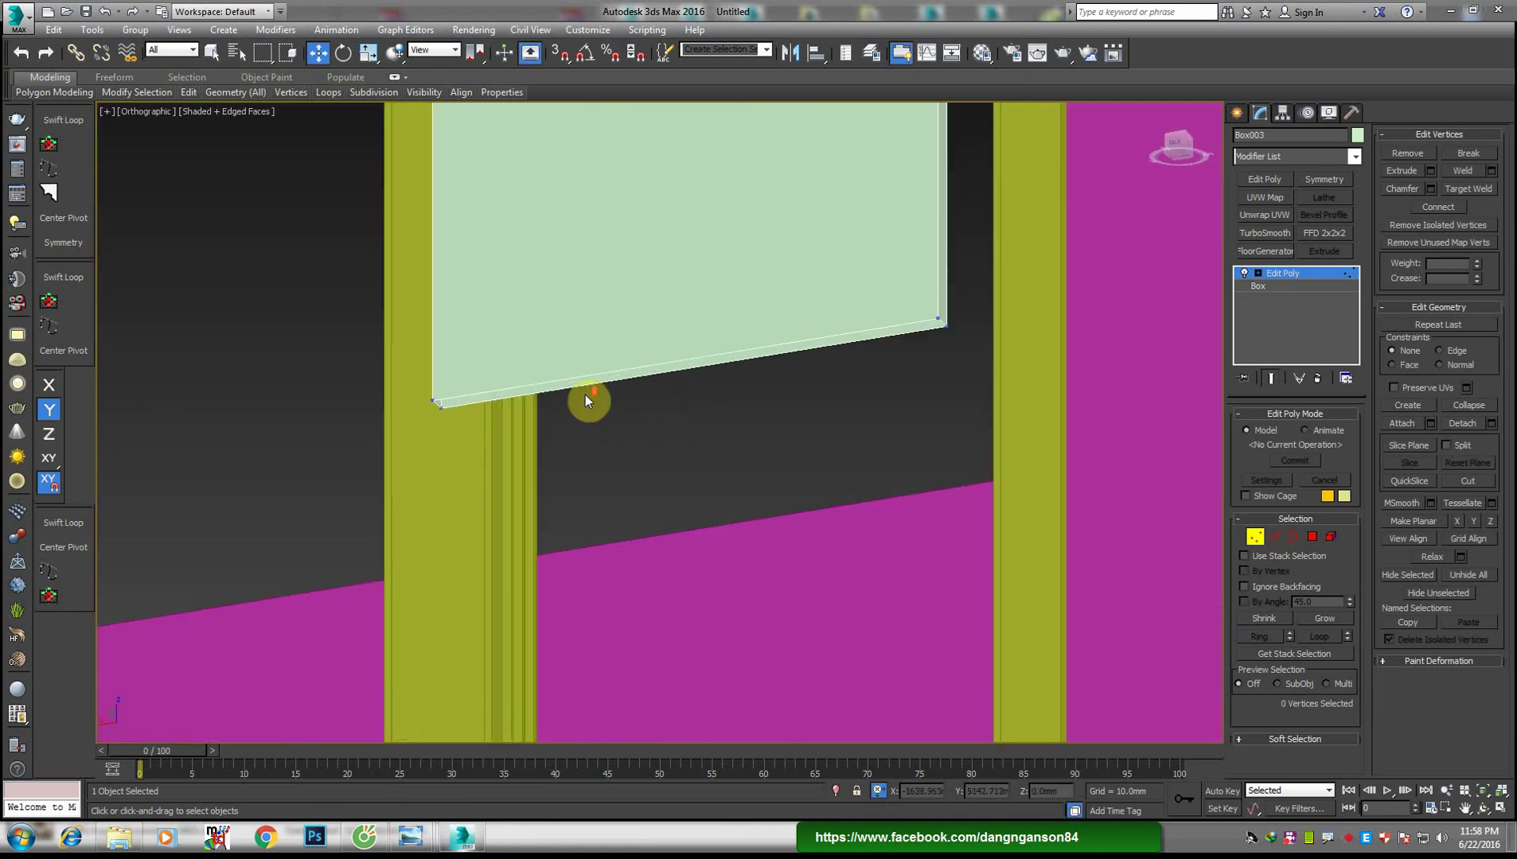
key("3")
scroll(690, 330, "up", 1)
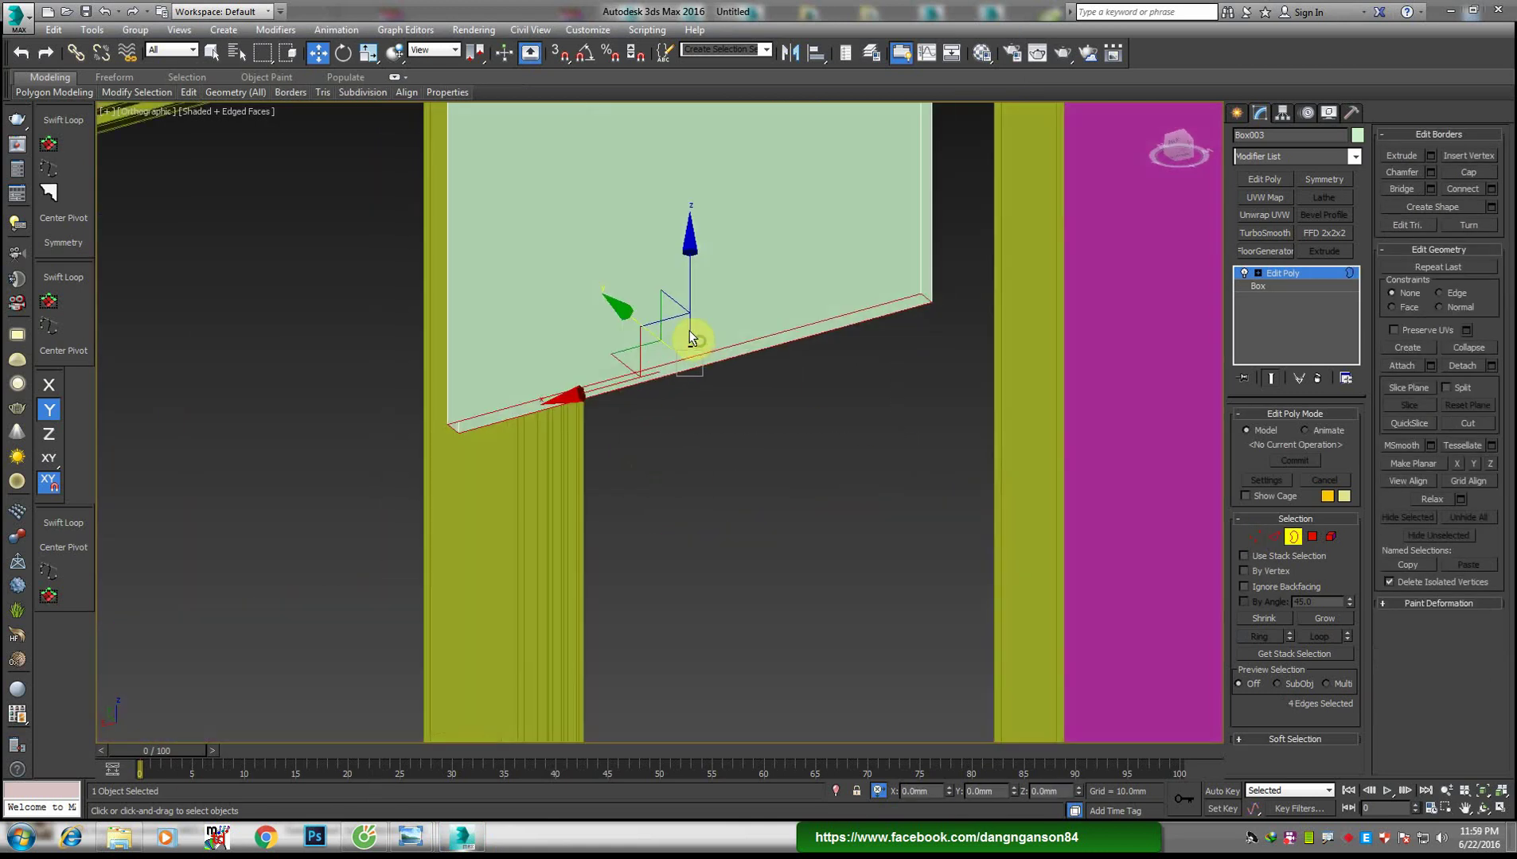
scroll(693, 328, "up", 2)
right_click(828, 368)
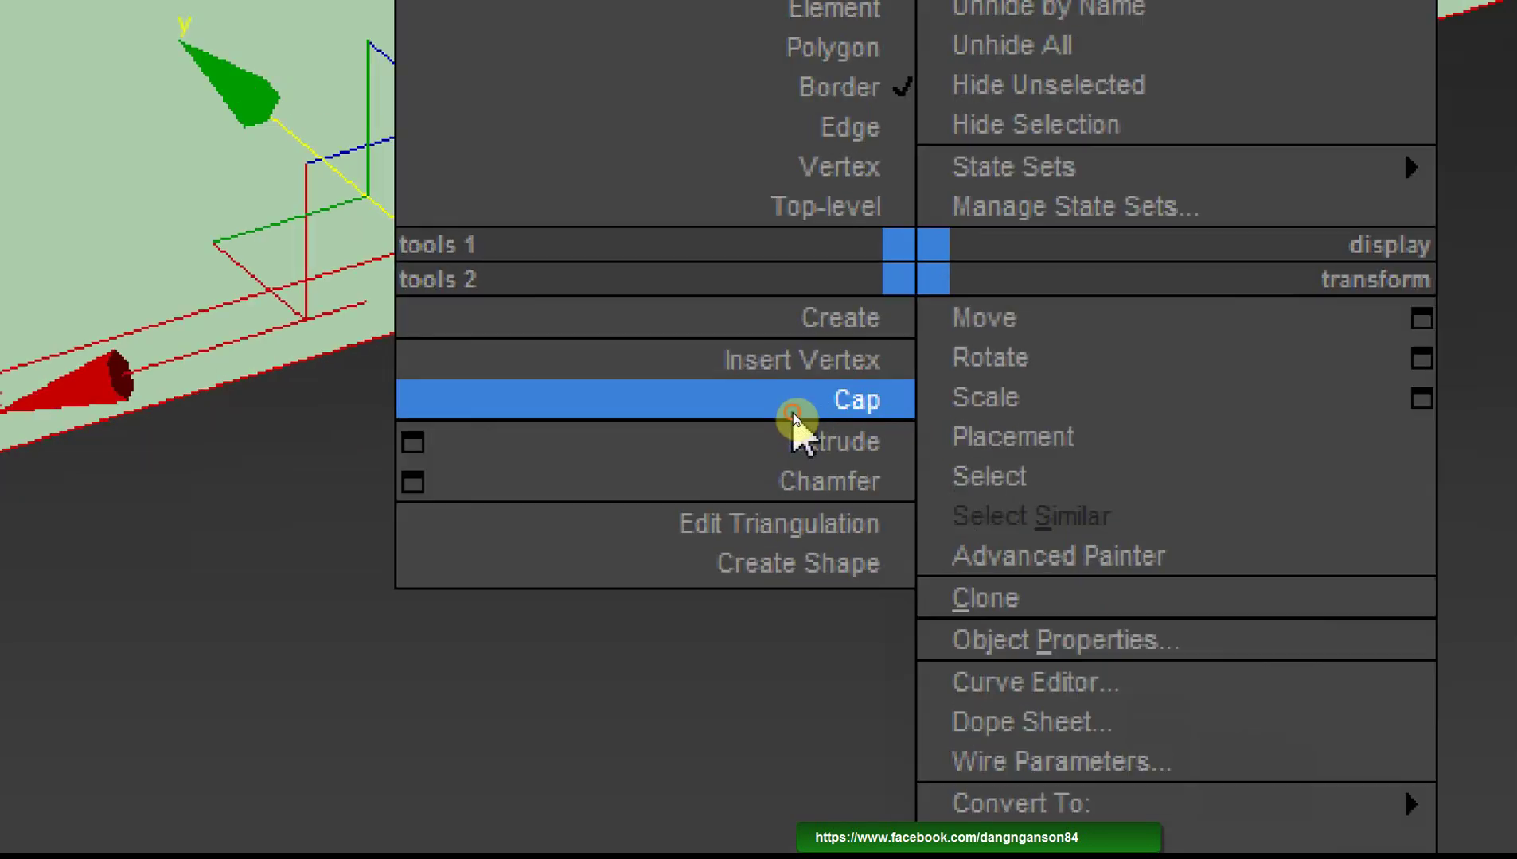
left_click(793, 415)
scroll(778, 412, "down", 3)
middle_click_drag(778, 412, 683, 422, "alt")
mouse_move(410, 838)
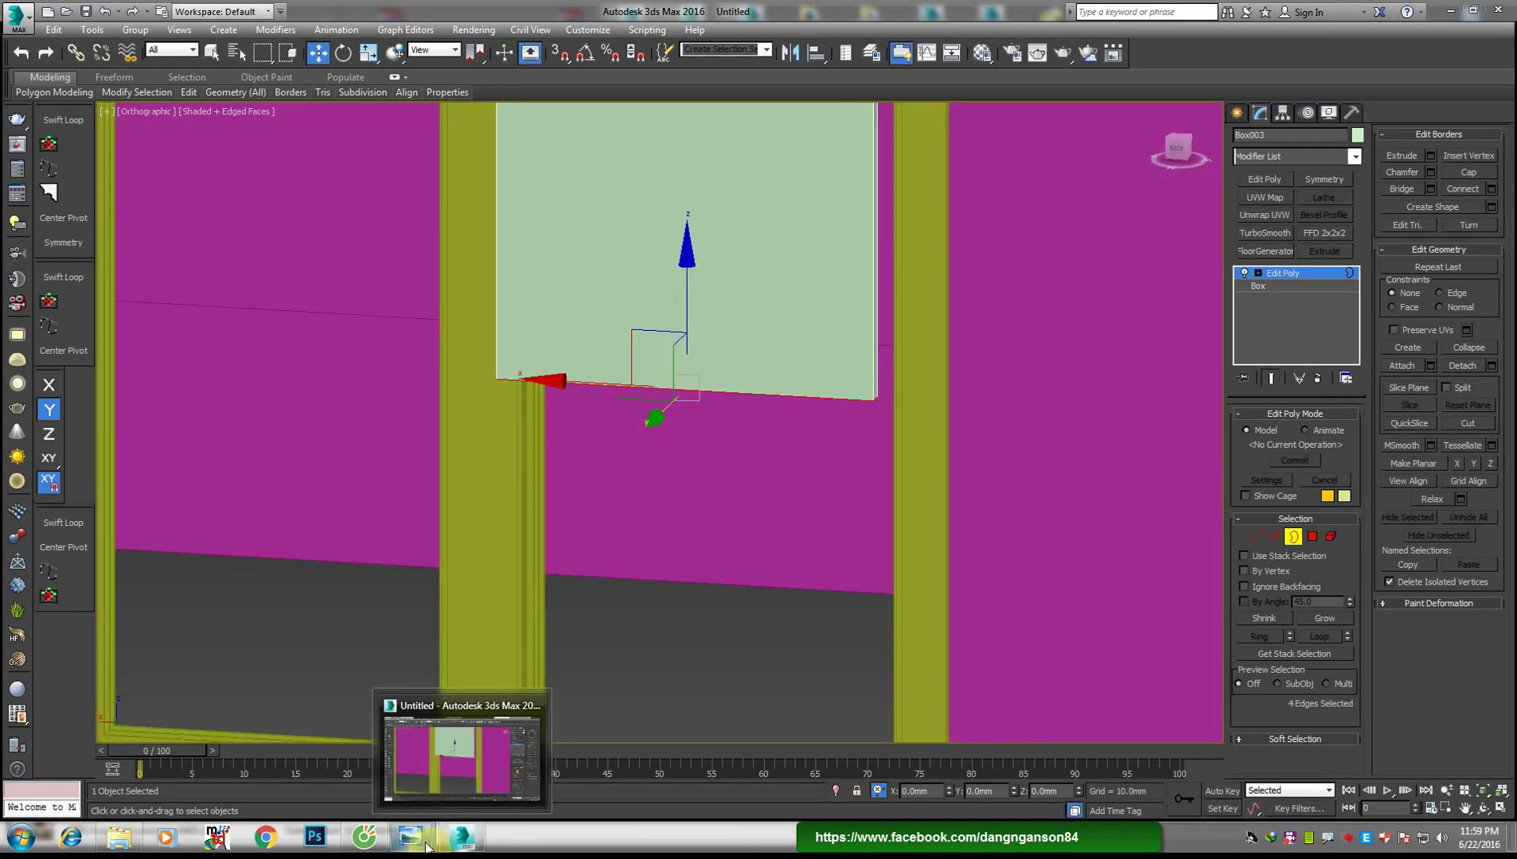
Check the reference photo, then select both front and back faces of the upper sash panel
left_click(509, 758)
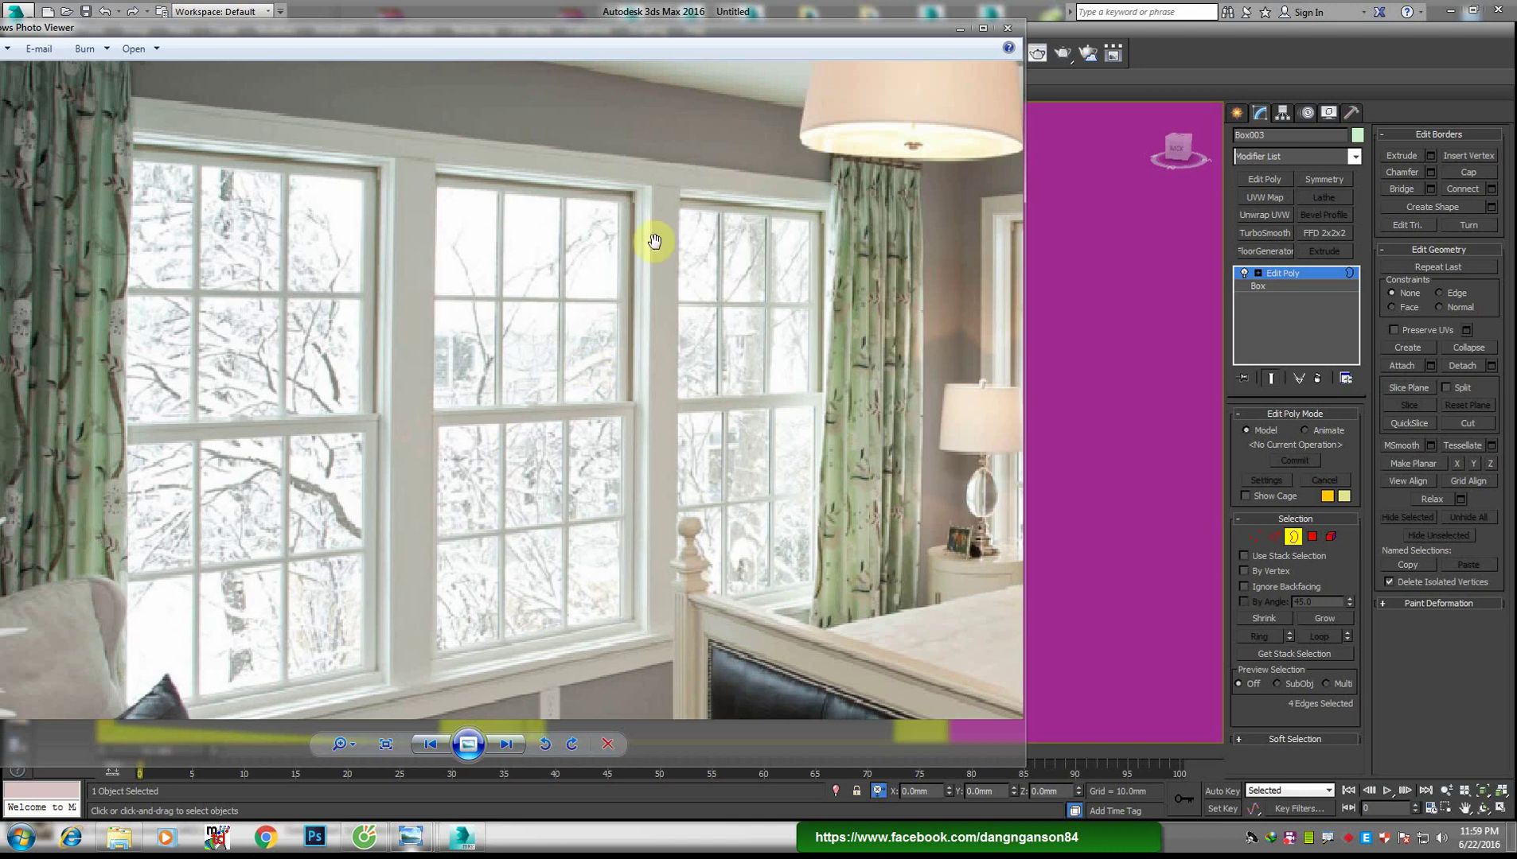
left_click(477, 834)
scroll(636, 487, "down", 3)
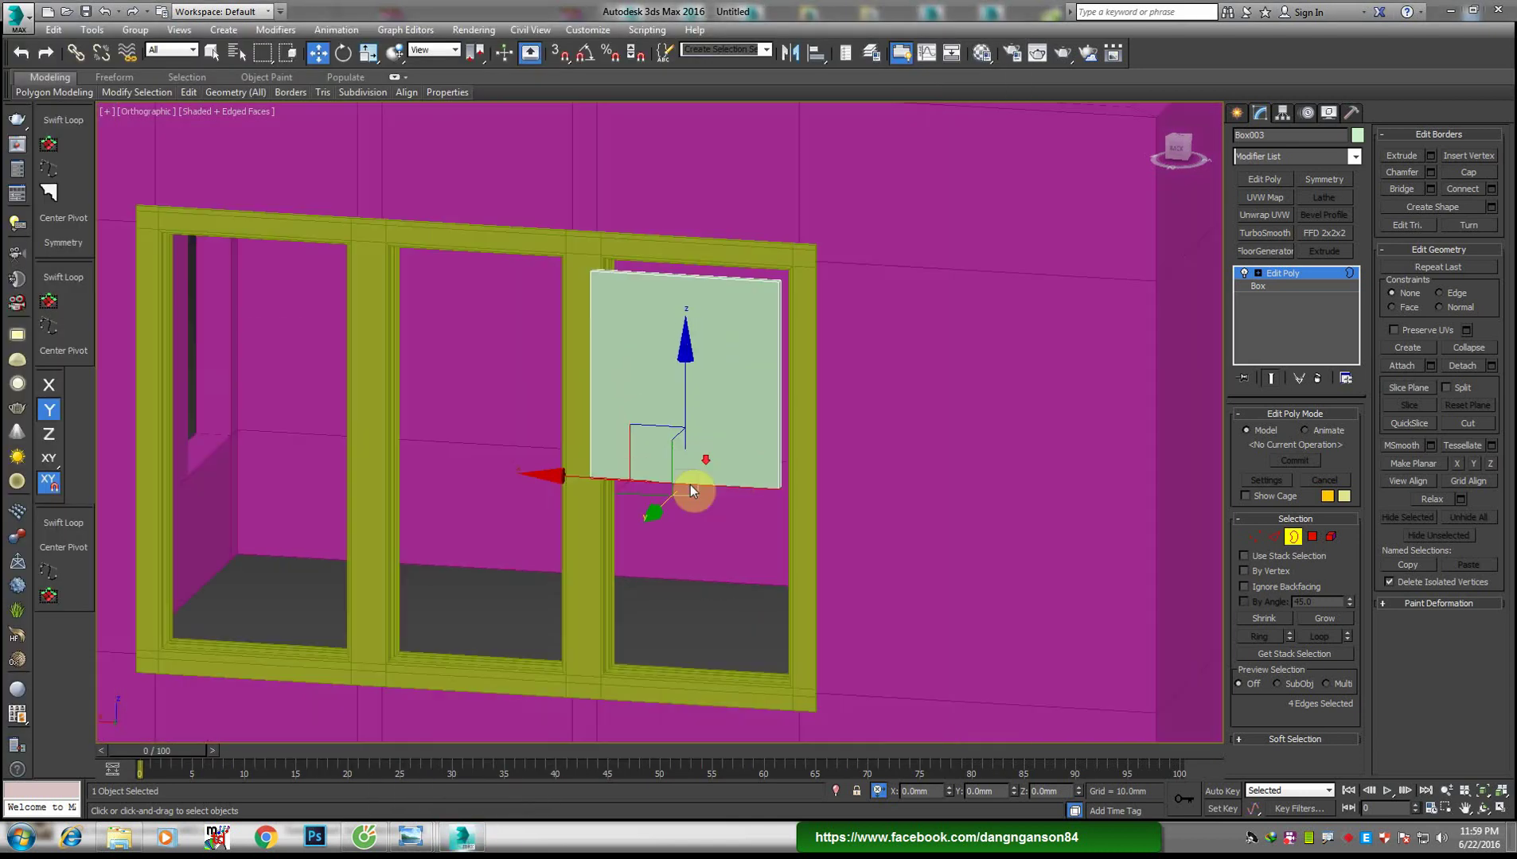
middle_click_drag(689, 484, 678, 466, "alt")
scroll(605, 468, "up", 2)
mouse_move(550, 470)
middle_mouse_down("alt")
mouse_move(755, 445)
mouse_move(767, 422)
middle_mouse_up("alt")
scroll(686, 432, "up", 3)
scroll(689, 533, "up", 1)
key("4")
middle_click_drag(701, 515, 714, 498, "alt")
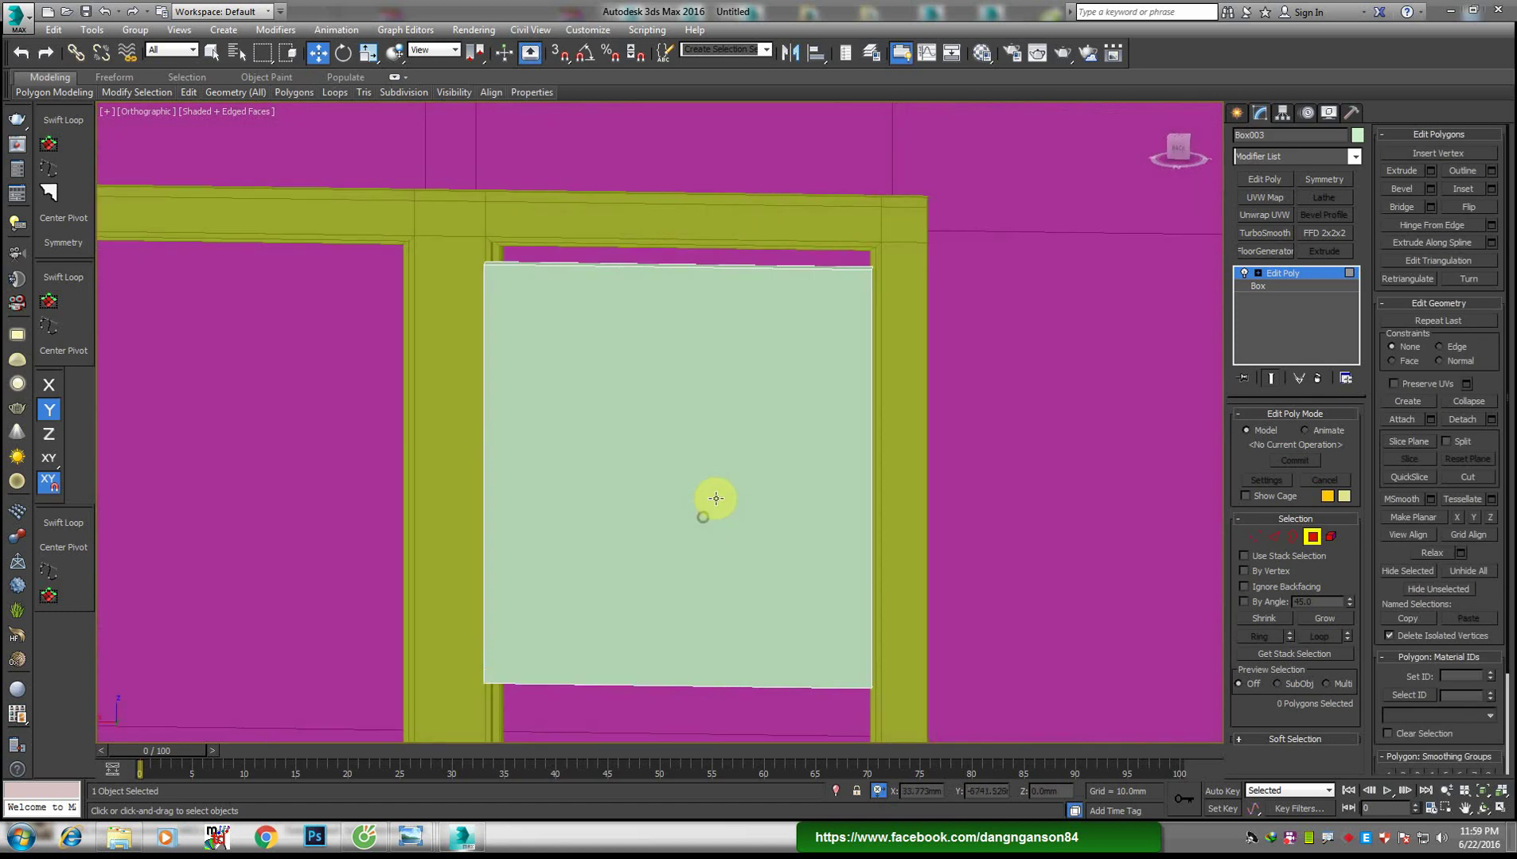
left_click(825, 428)
scroll(552, 463, "down", 2)
left_click_drag(551, 463, 619, 477)
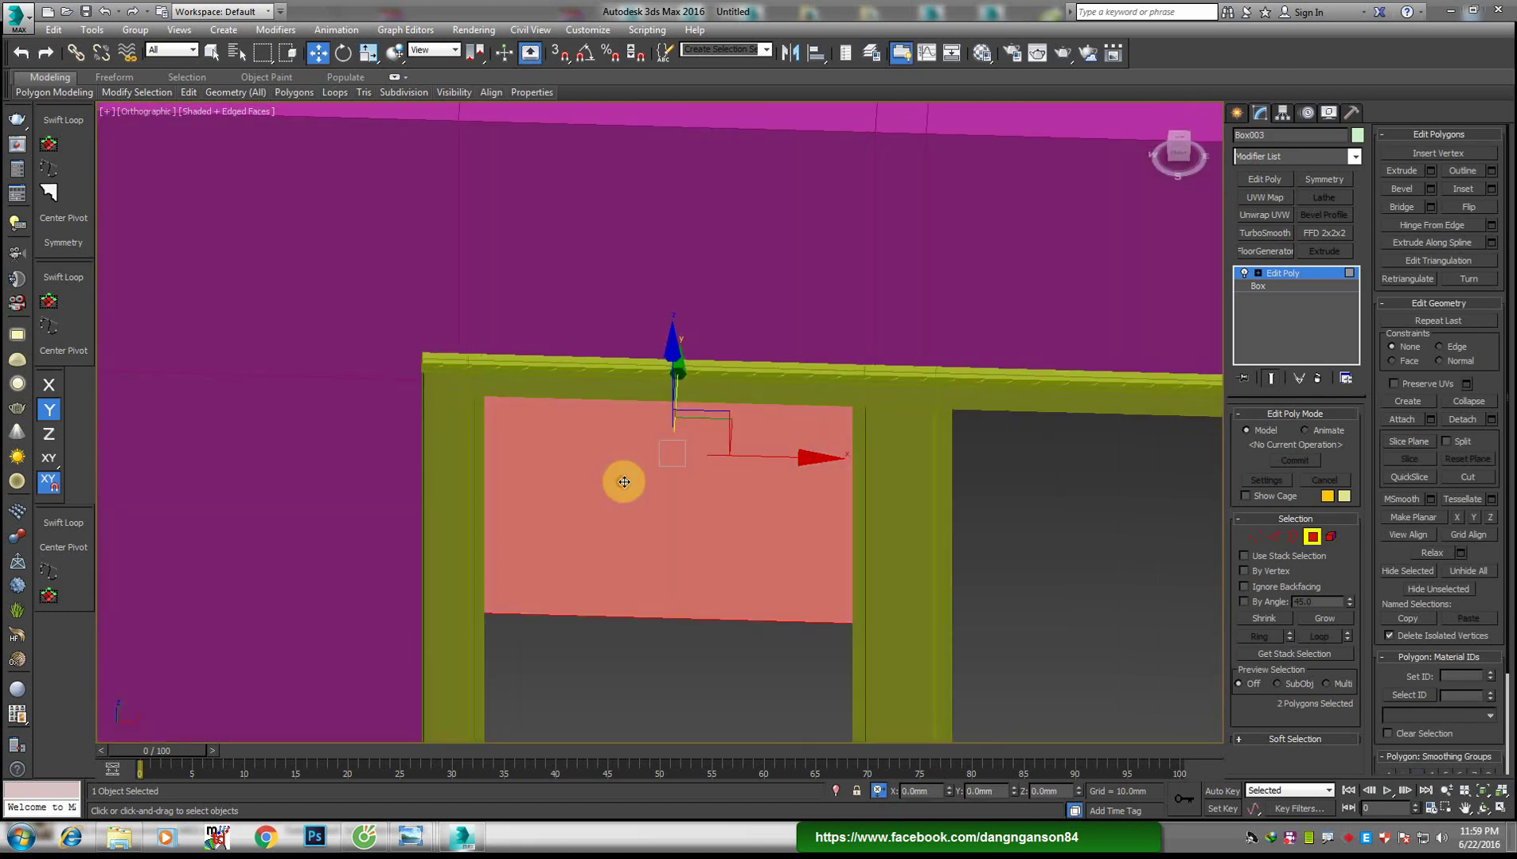
mouse_move(619, 477)
middle_mouse_down("alt")
mouse_move(893, 456)
mouse_move(701, 466)
middle_mouse_up("alt")
scroll(701, 466, "up", 2)
Inset the selected panel faces by 60 mm
right_click(686, 449)
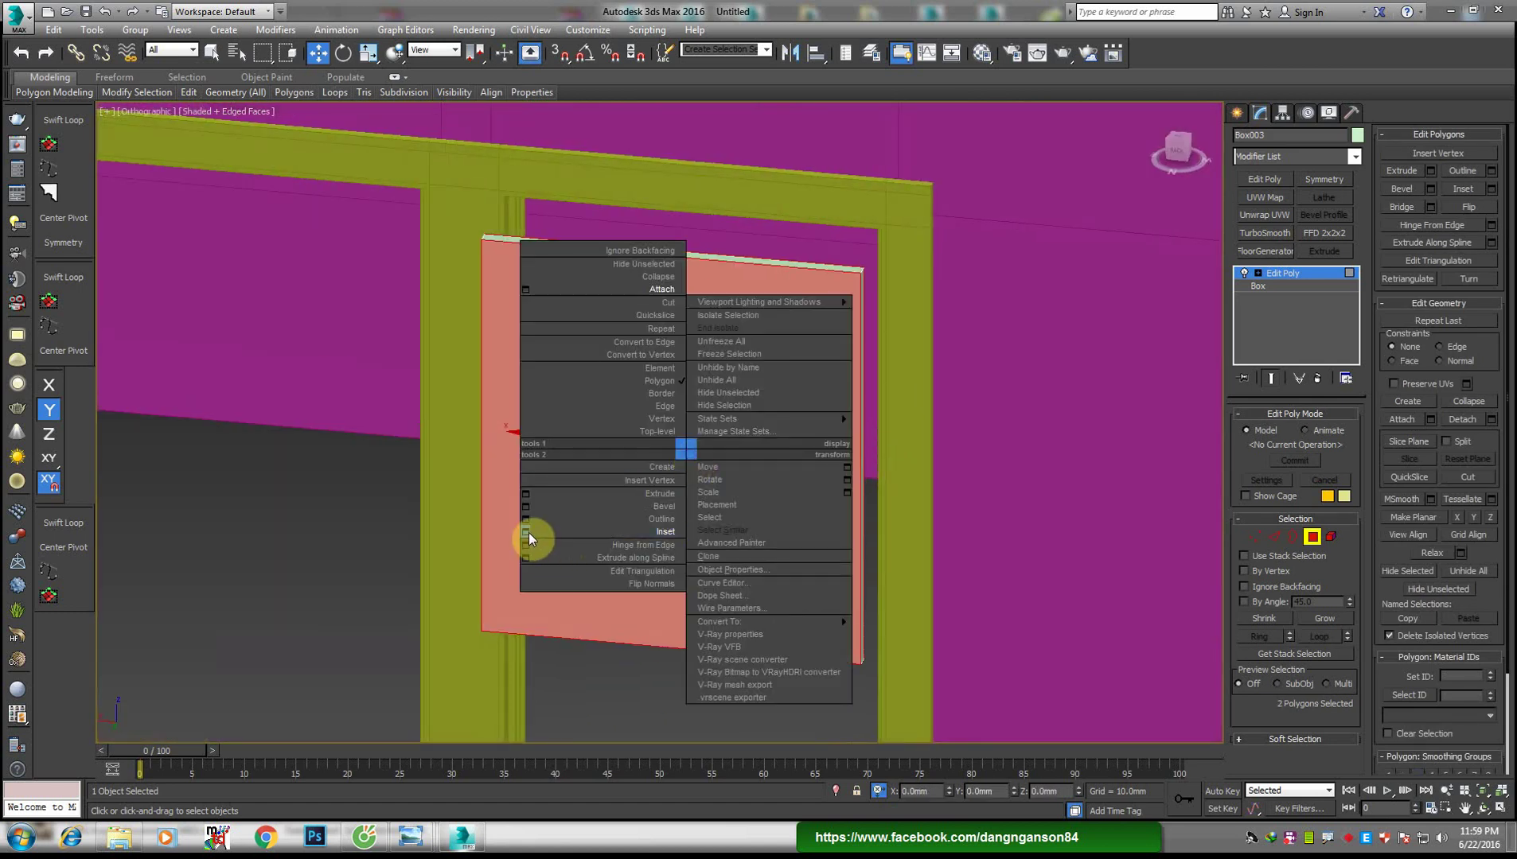
left_click(526, 531)
scroll(562, 518, "up", 2)
scroll(562, 521, "up", 2)
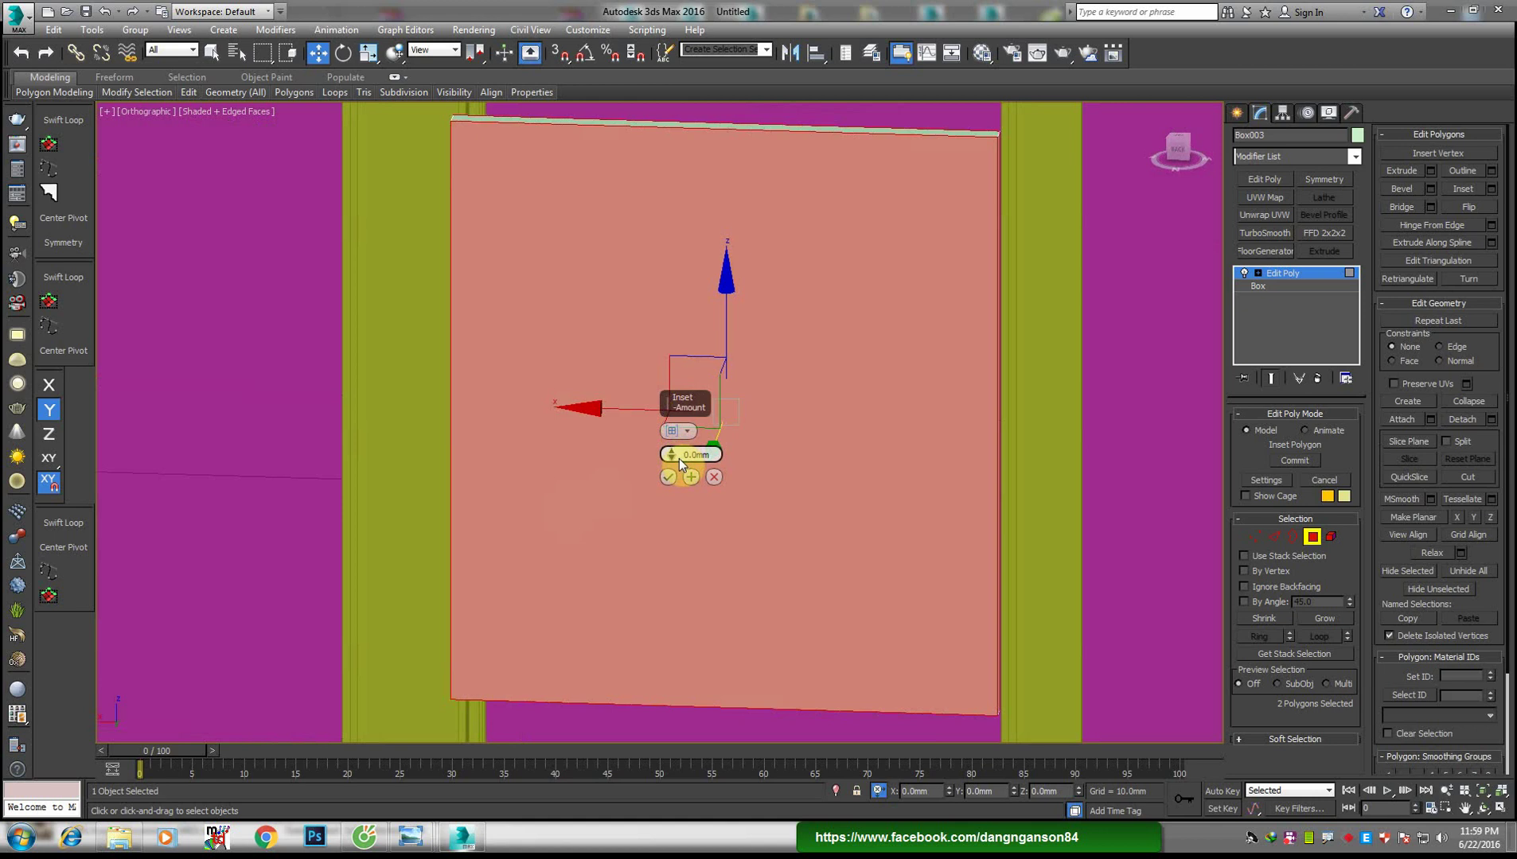
left_click_drag(679, 458, 546, 442)
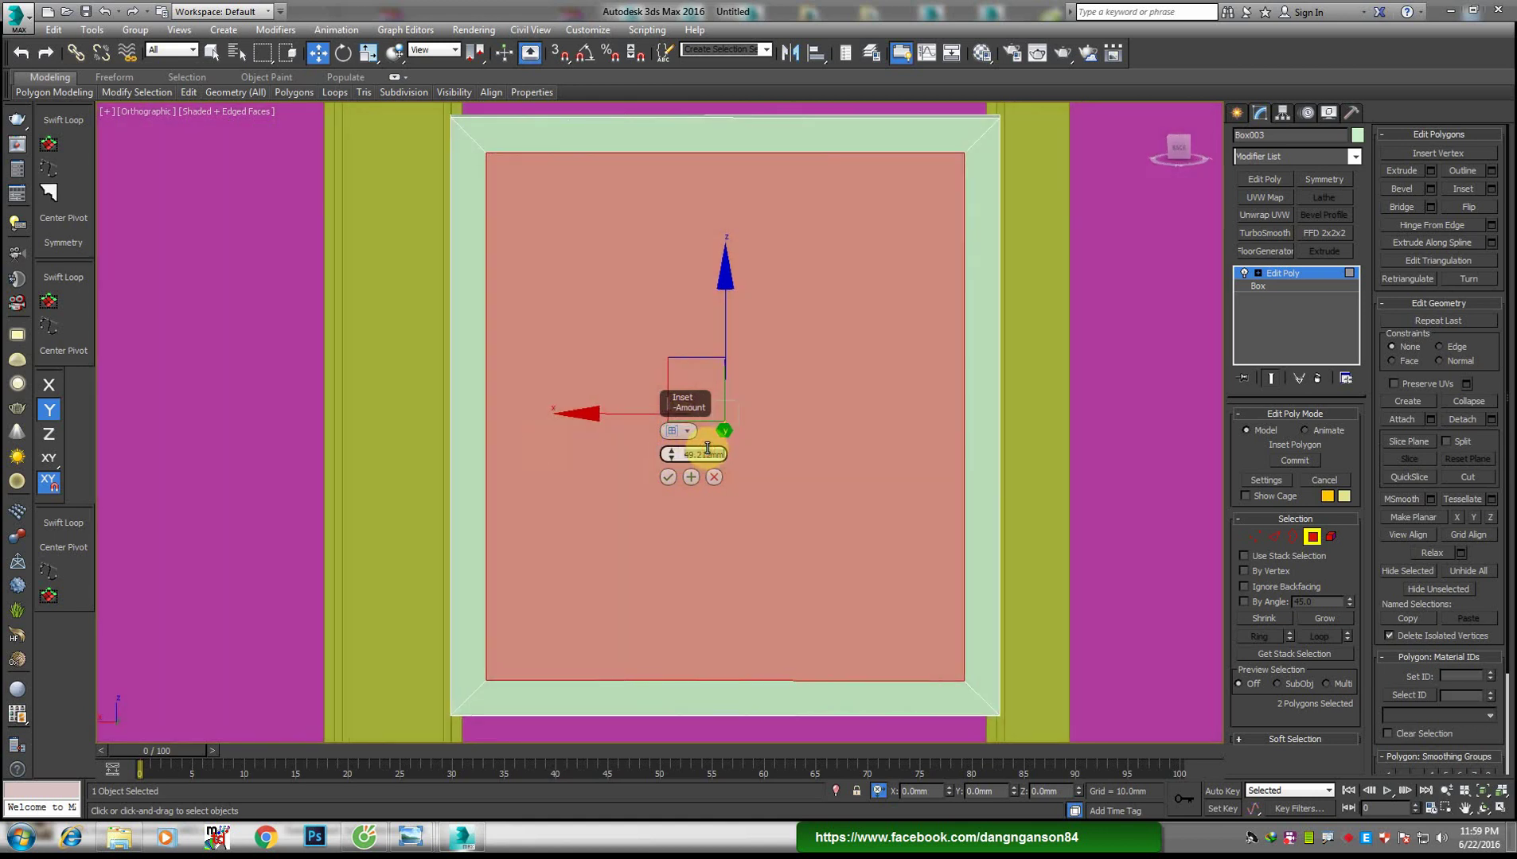
type("0")
key("Return")
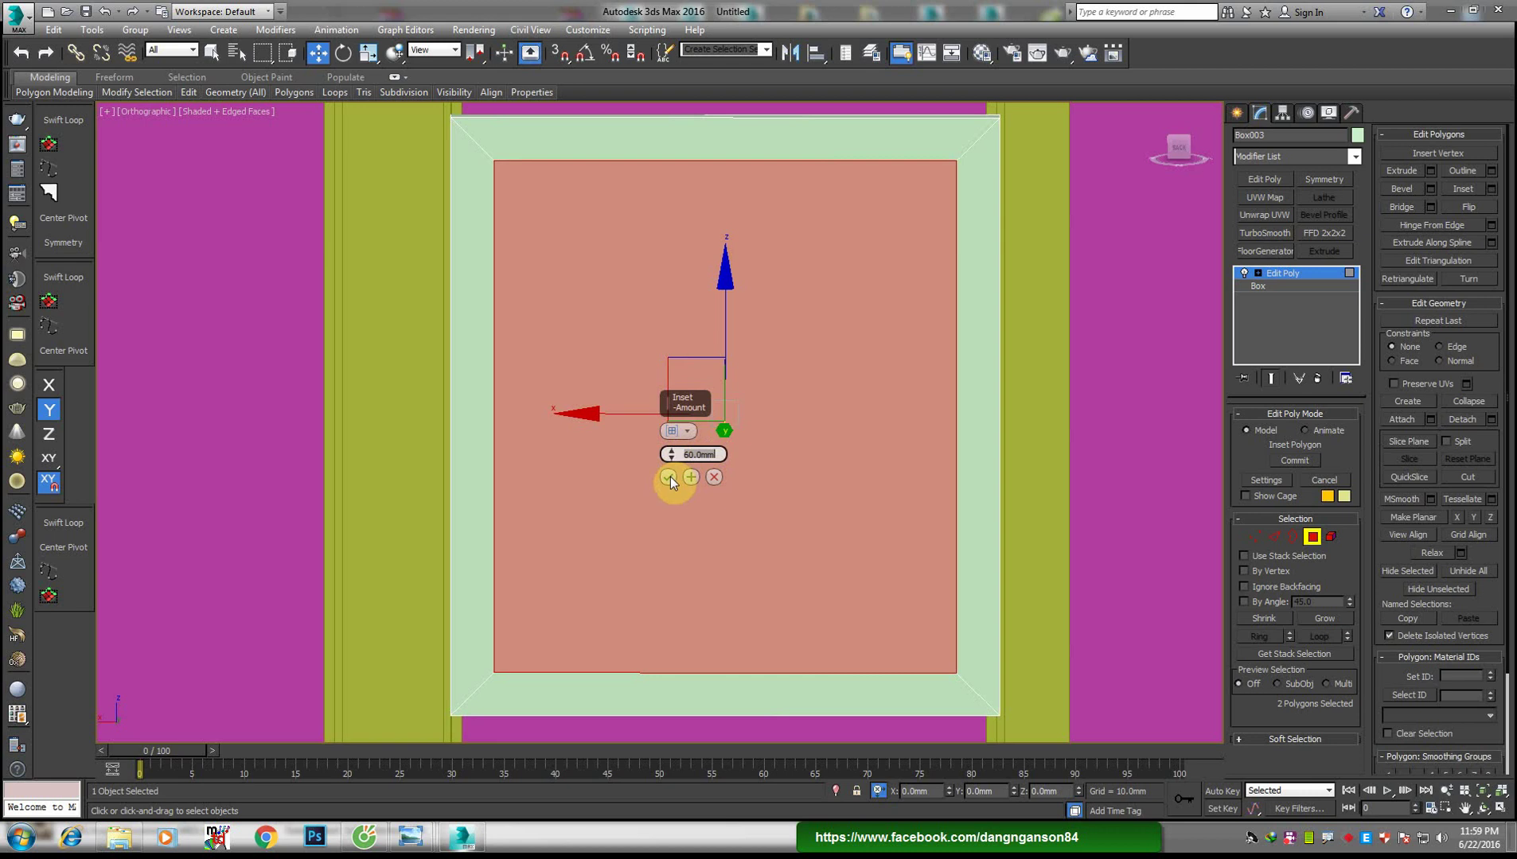
left_click(669, 478)
Bridge the inset faces to cut an opening through the sash panel
middle_click_drag(634, 413, 634, 474, "alt")
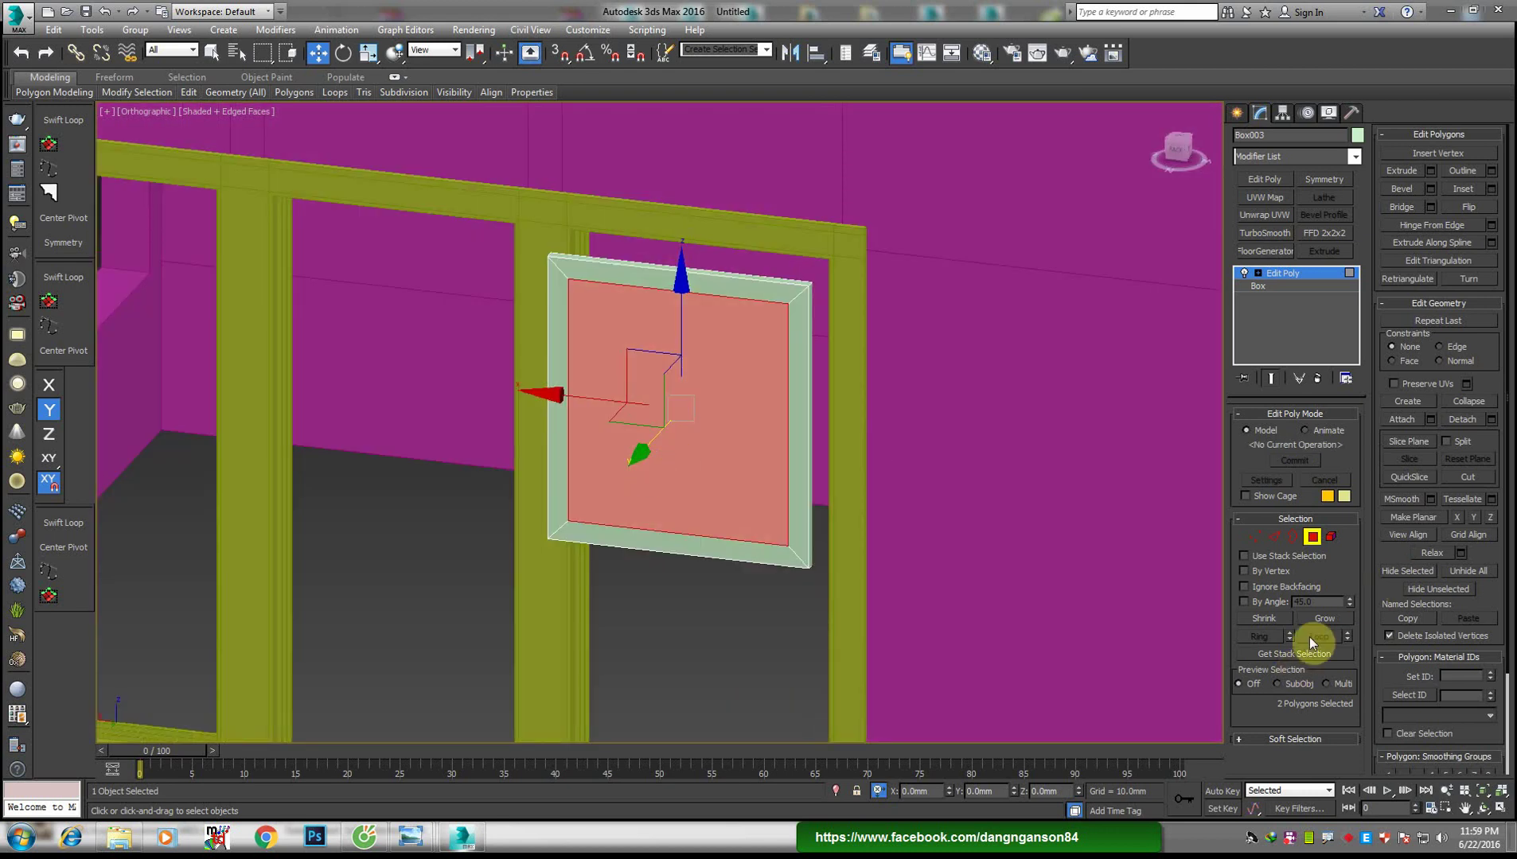
key("shift+z")
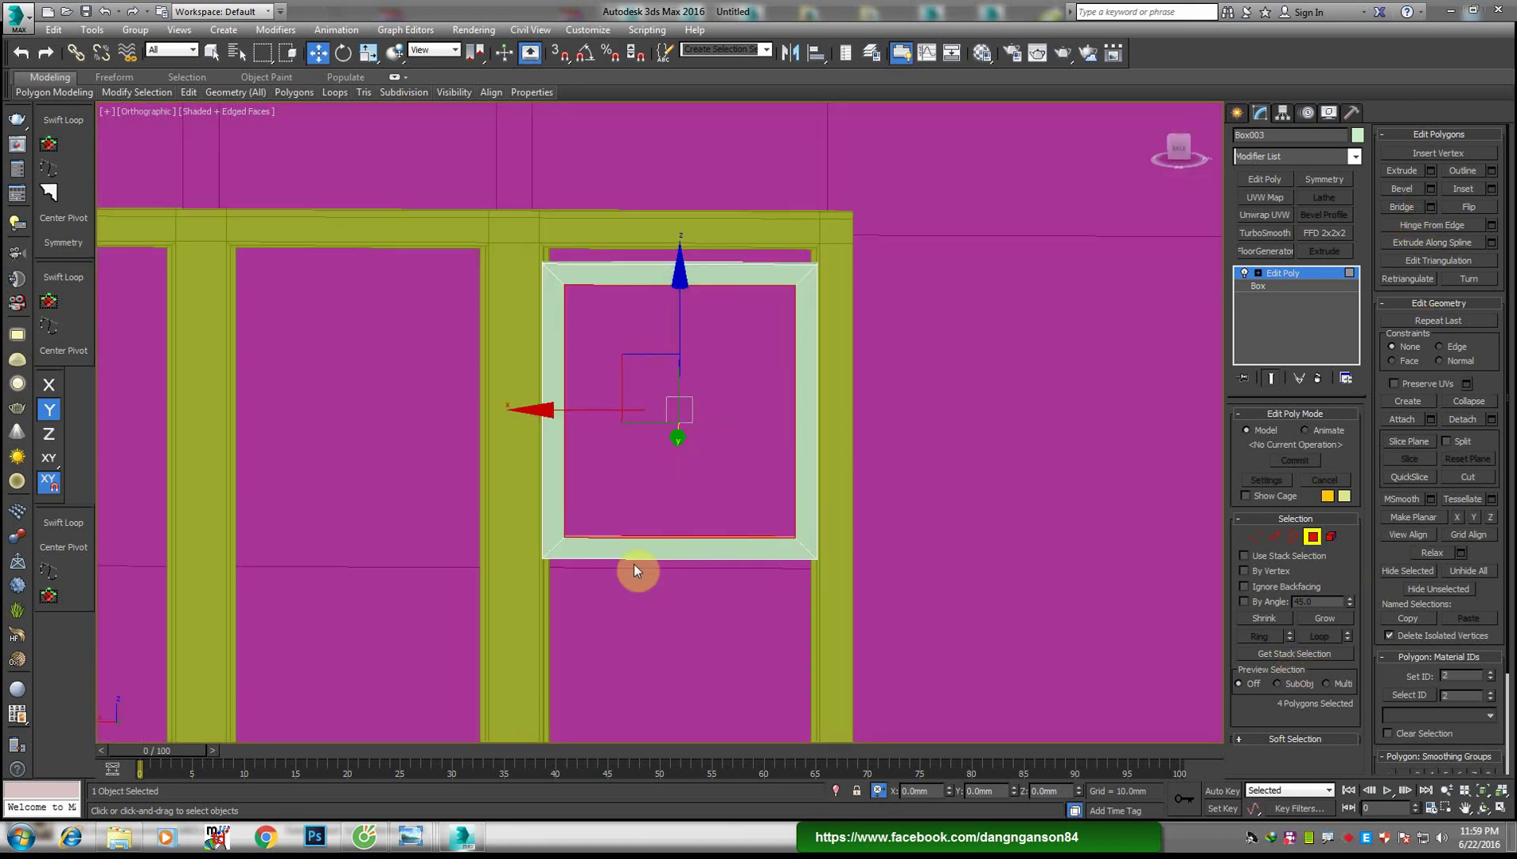
left_click(498, 756)
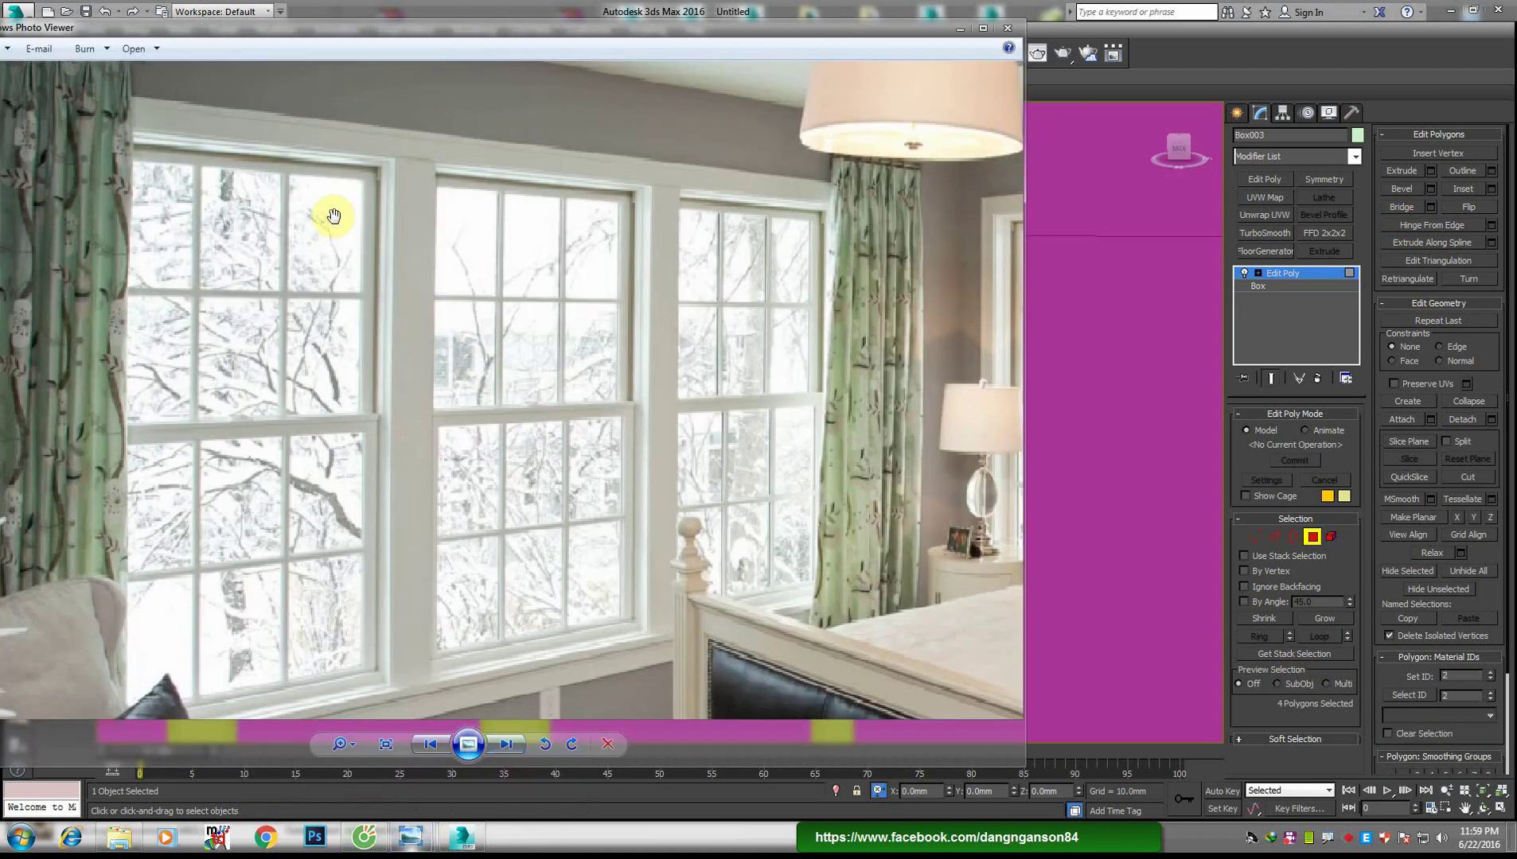
scroll(280, 173, "up", 2)
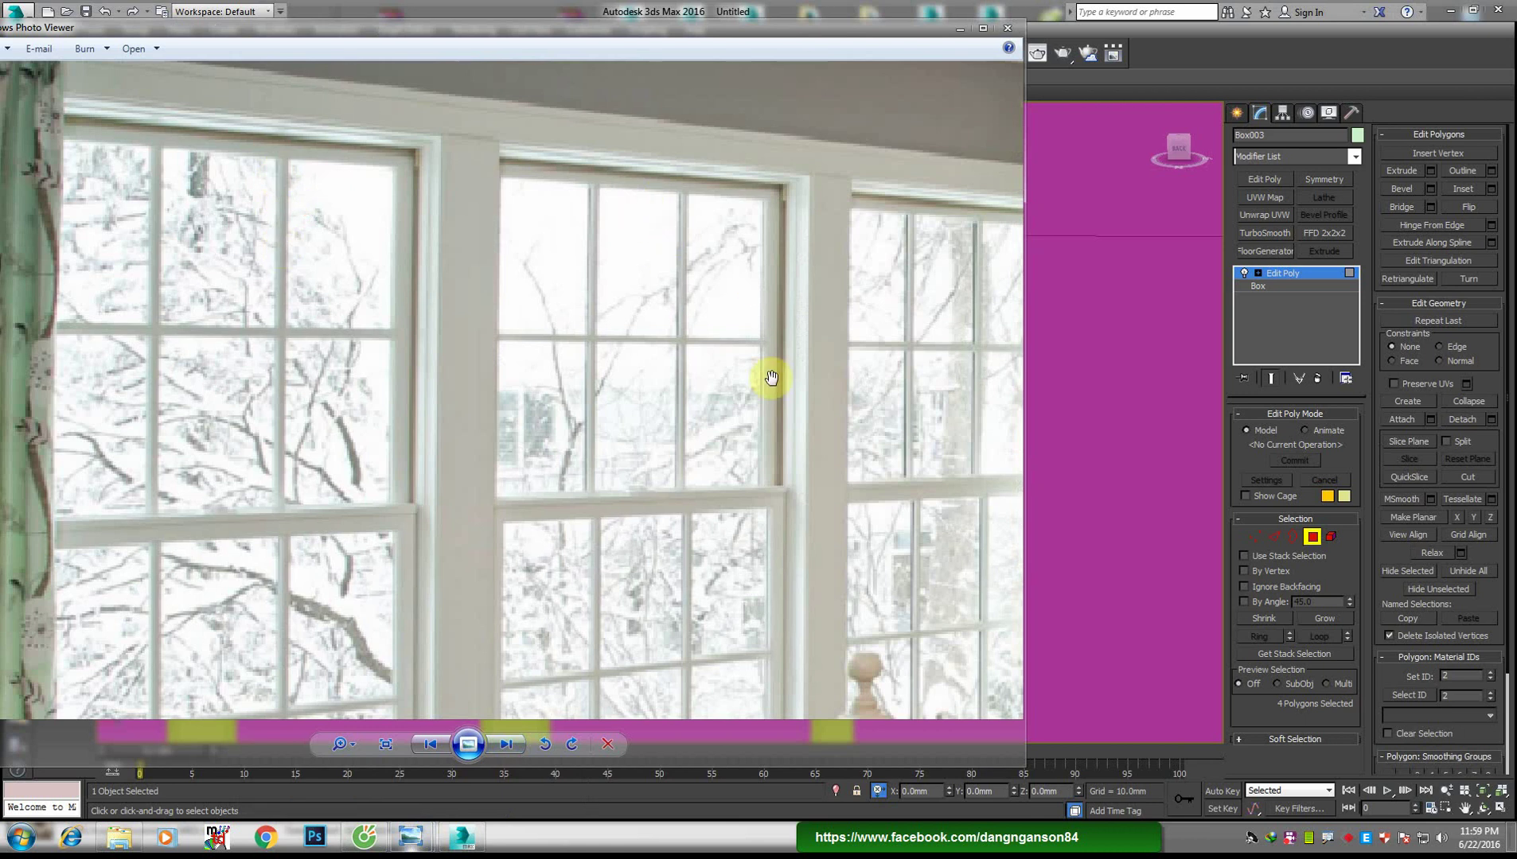
left_click(469, 837)
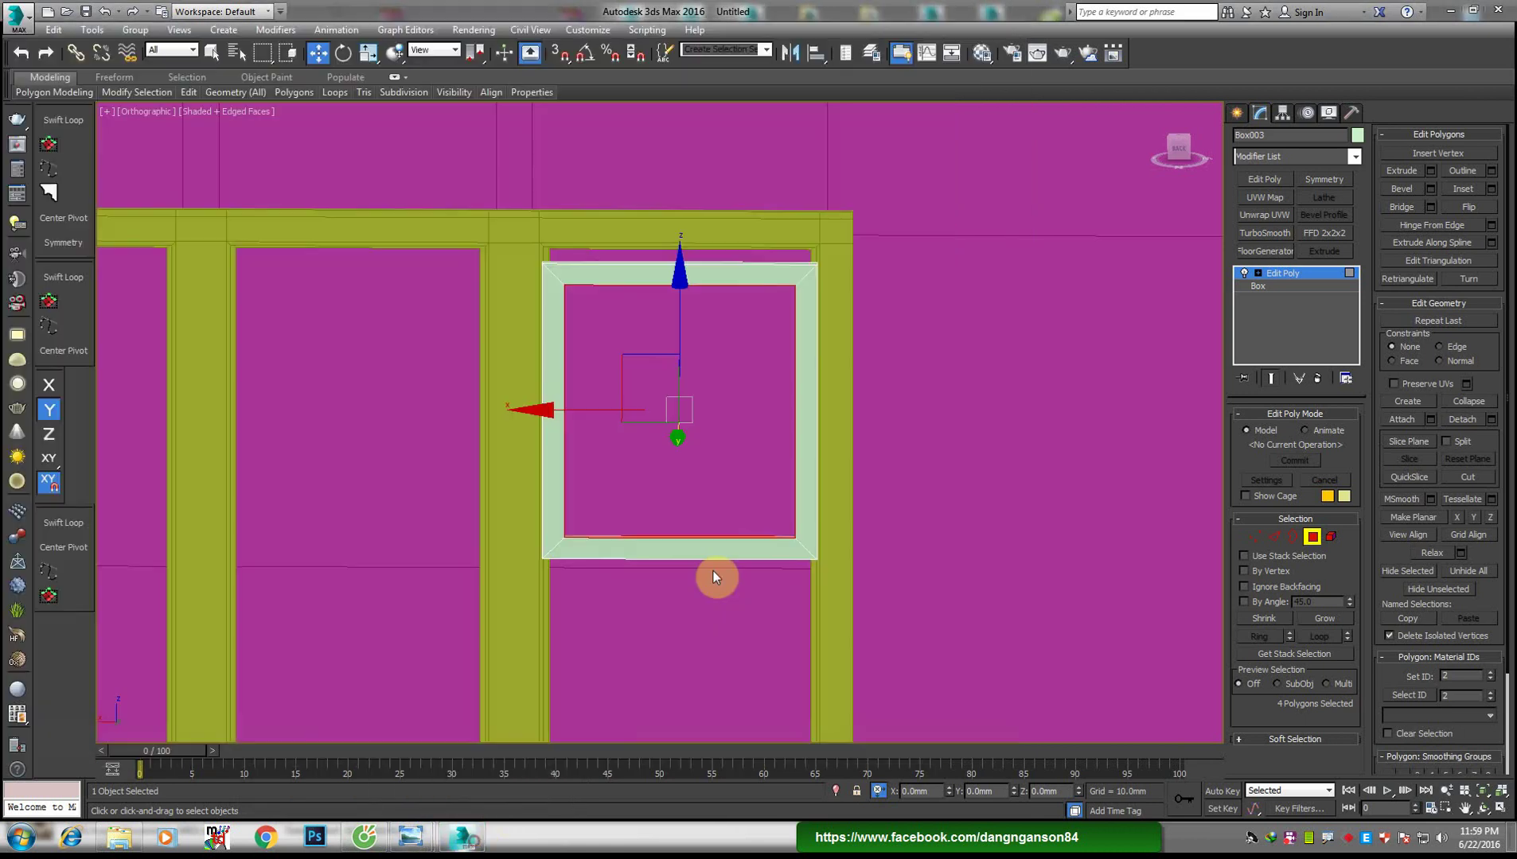
mouse_move(715, 575)
middle_mouse_down("alt")
mouse_move(734, 464)
mouse_move(674, 542)
middle_mouse_up("alt")
scroll(572, 501, "up", 5)
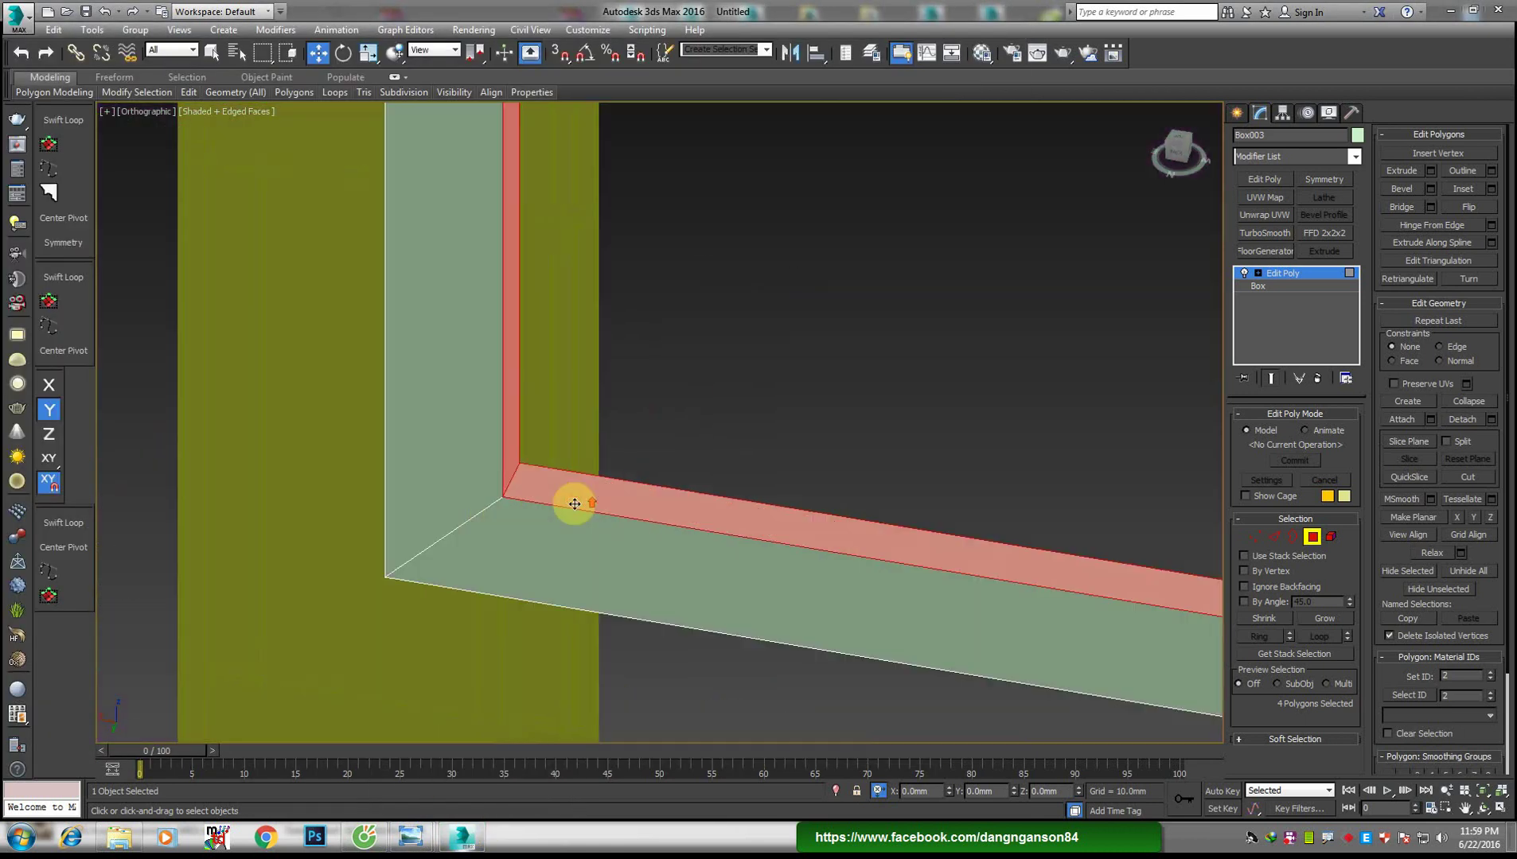
scroll(565, 515, "up", 2)
scroll(570, 473, "up", 2)
Ring-select the frame's inner edges and connect them with one new edge loop
key("2")
left_click(532, 440)
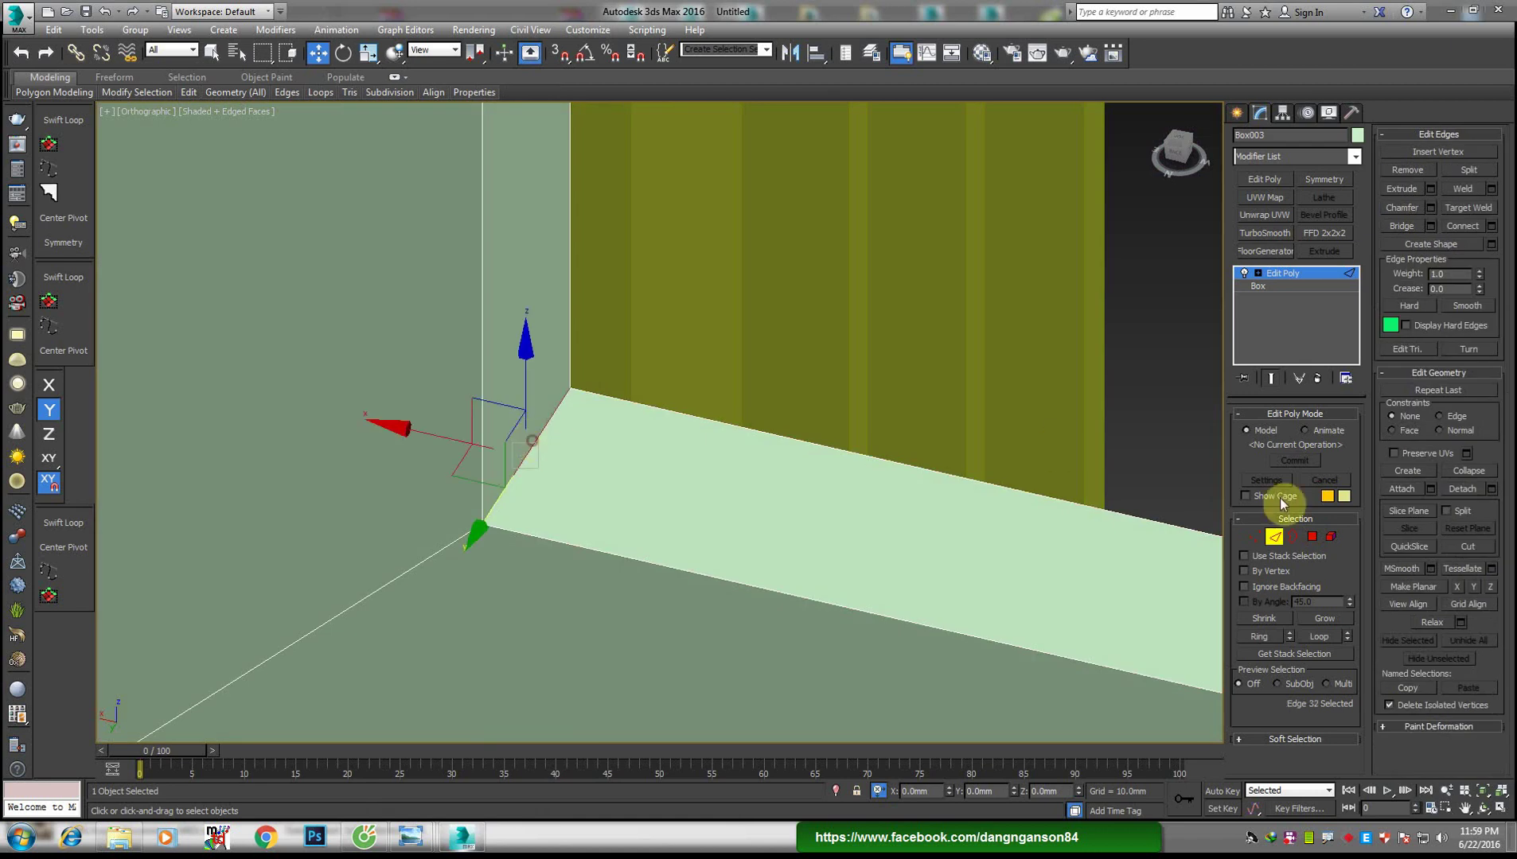
left_click(1268, 644)
right_click(785, 460)
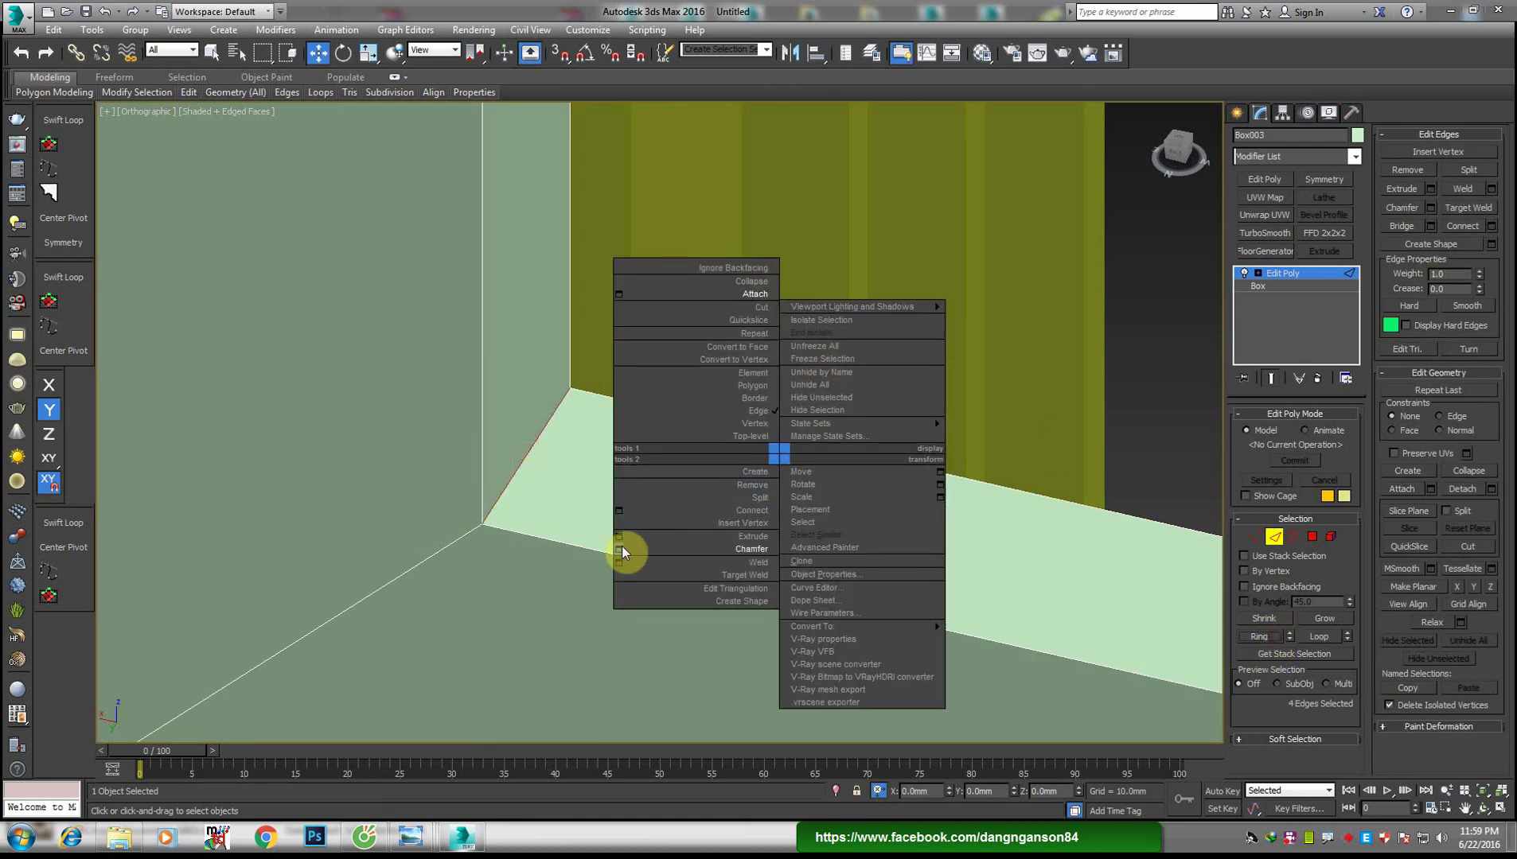
left_click(620, 512)
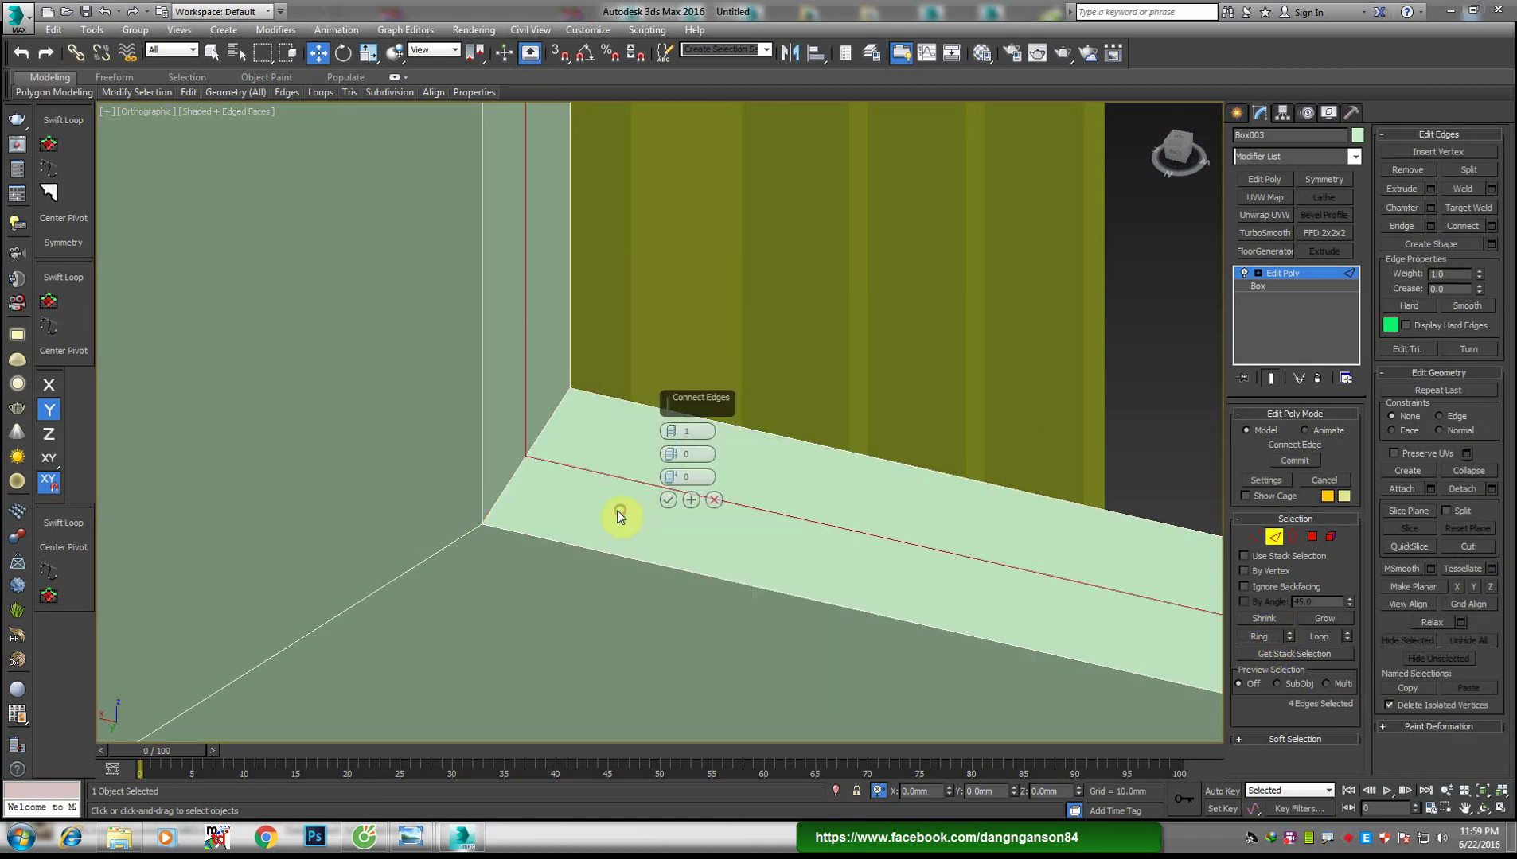
left_click(666, 500)
Chamfer the new edge loop by 10 mm into two parallel edges
right_click(834, 442)
left_click(681, 538)
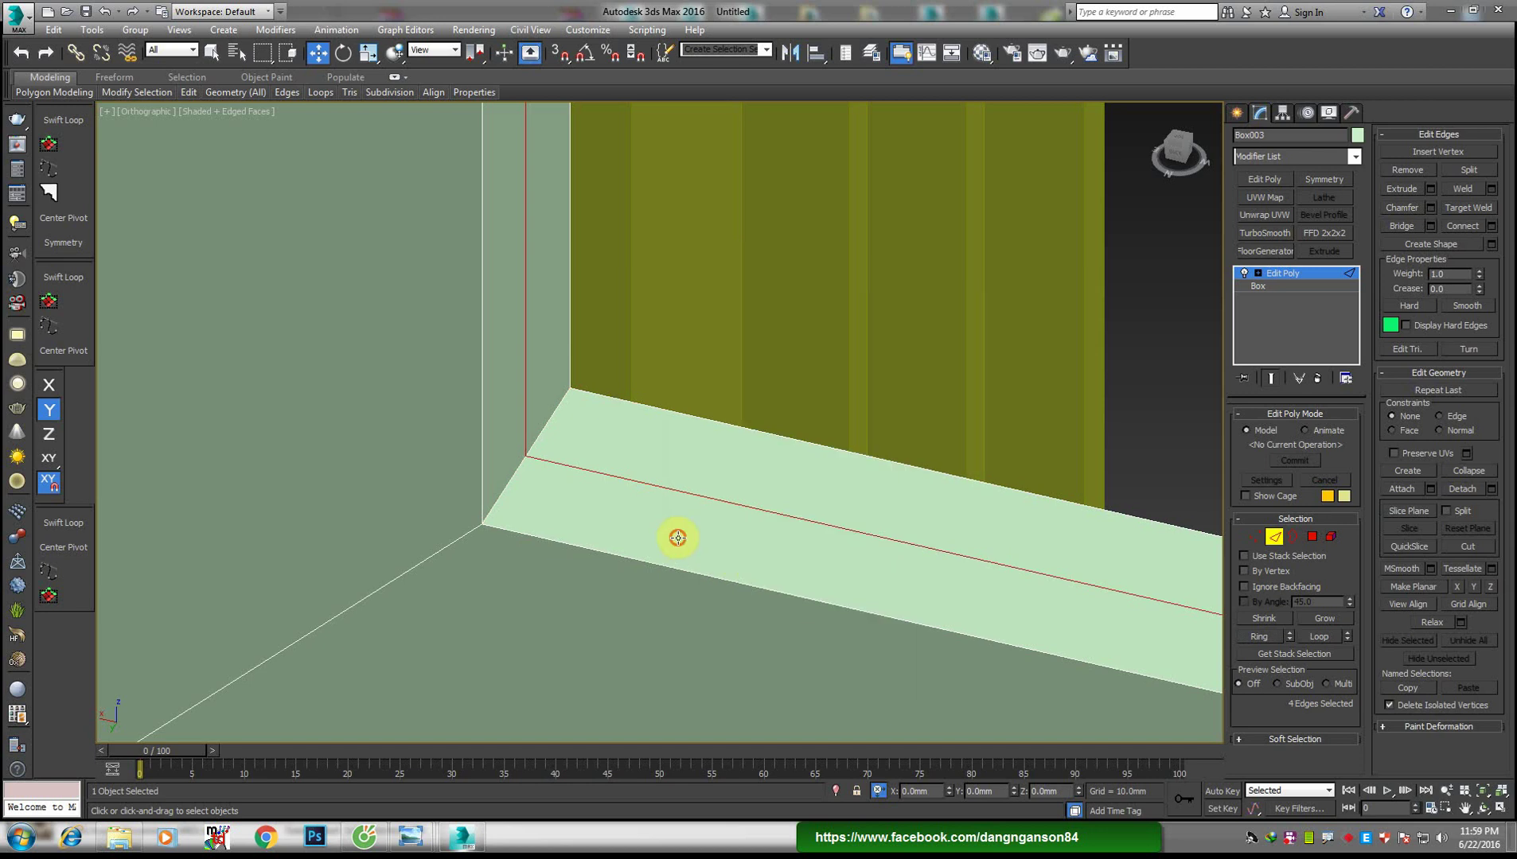
middle_click_drag(583, 581, 560, 574, "alt")
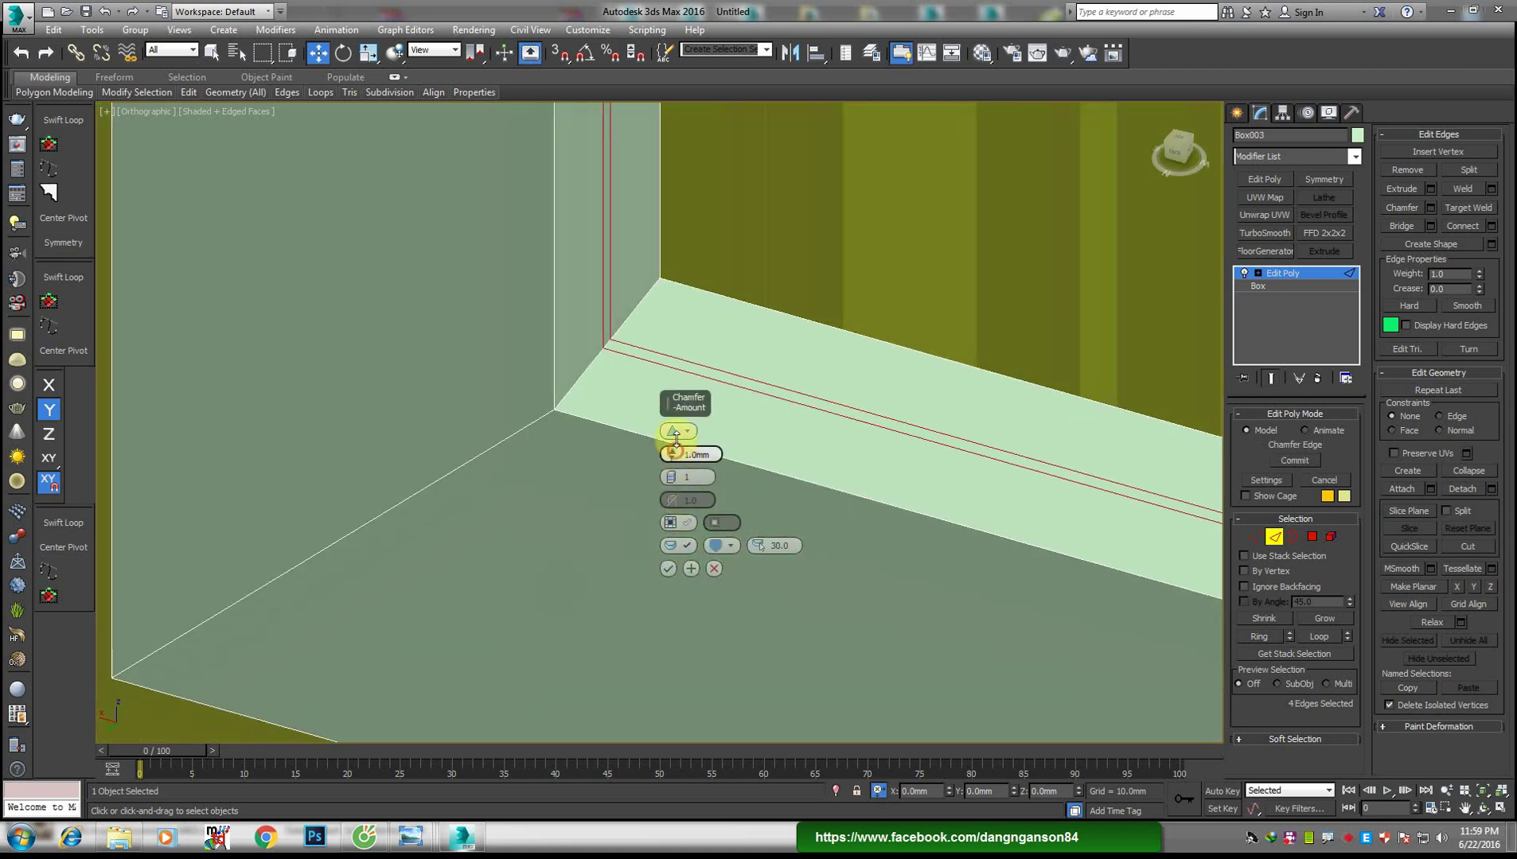
left_click_drag(676, 440, 687, 395)
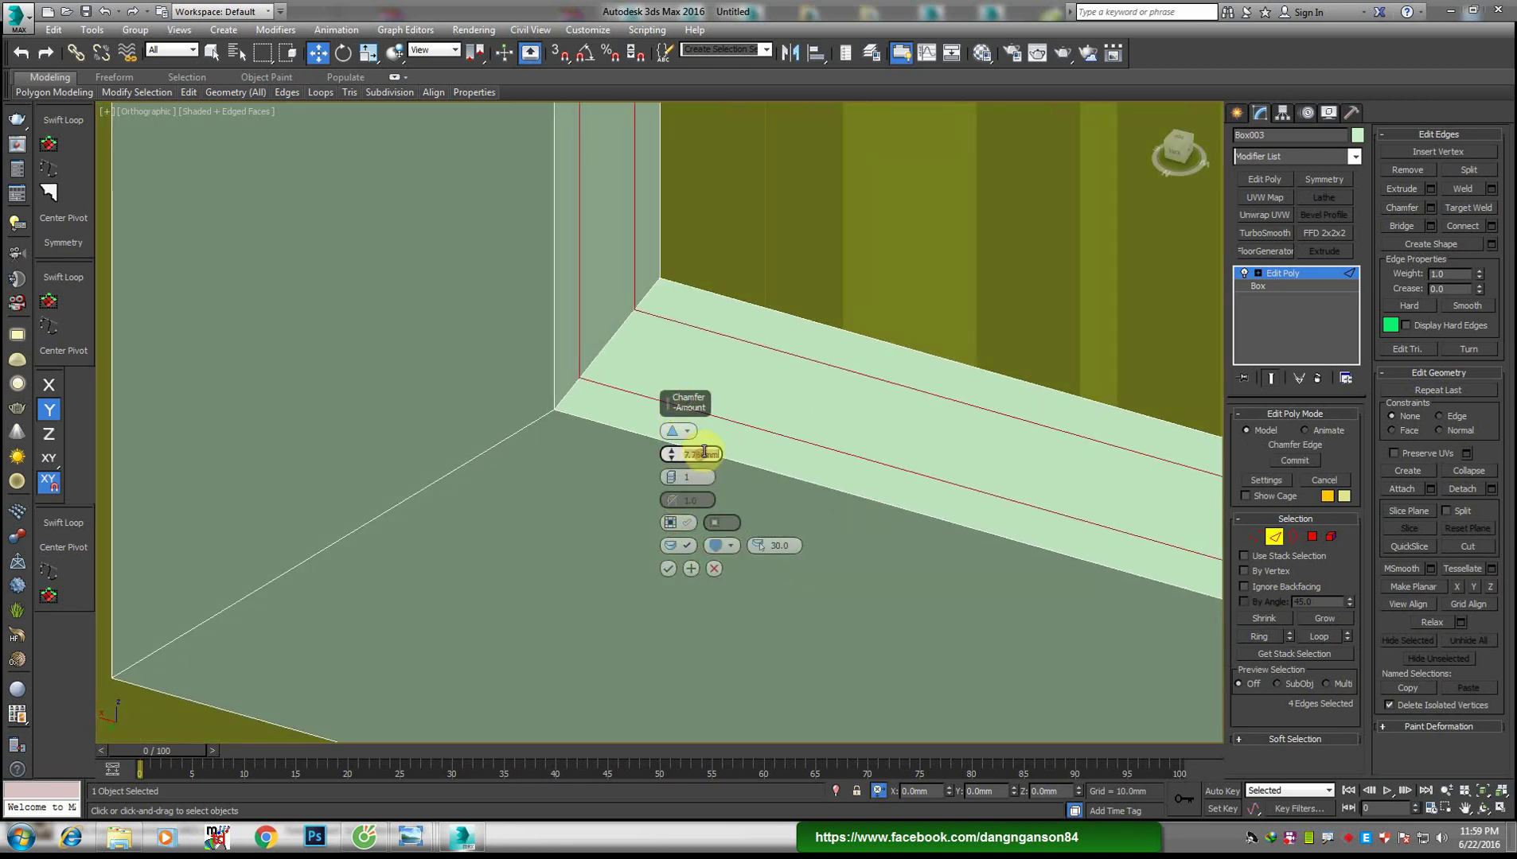
type("0")
key("Return")
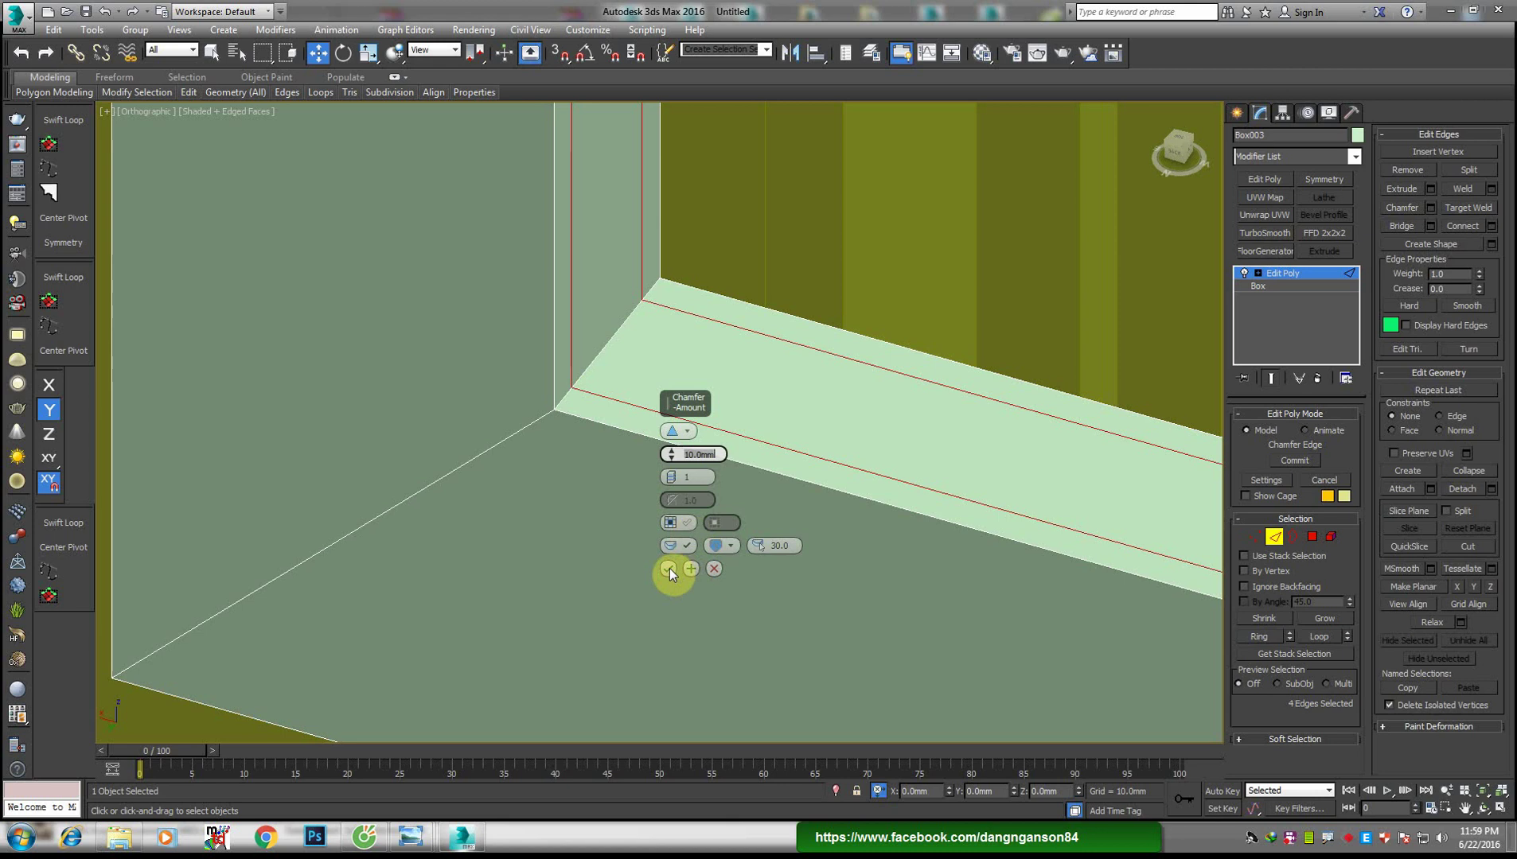
left_click(669, 568)
middle_click_drag(666, 563, 683, 525, "alt")
scroll(752, 548, "down", 5)
Connect the rail edges with 2 segments and chamfer the new loops 10 mm
scroll(825, 583, "up", 5)
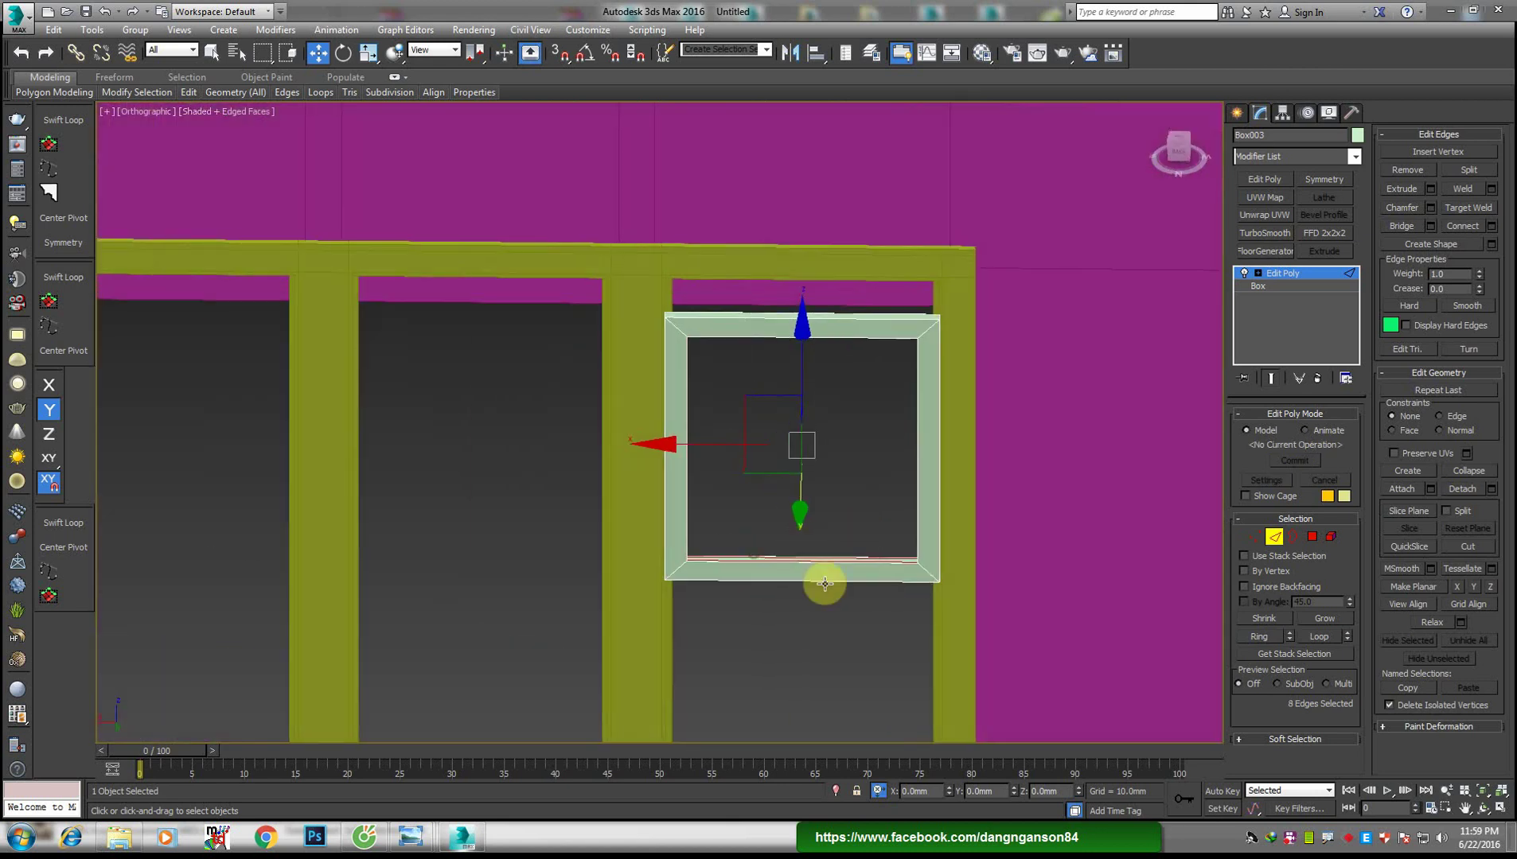
left_click_drag(831, 618, 814, 404, "ctrl")
scroll(824, 398, "up", 2)
right_click(833, 388)
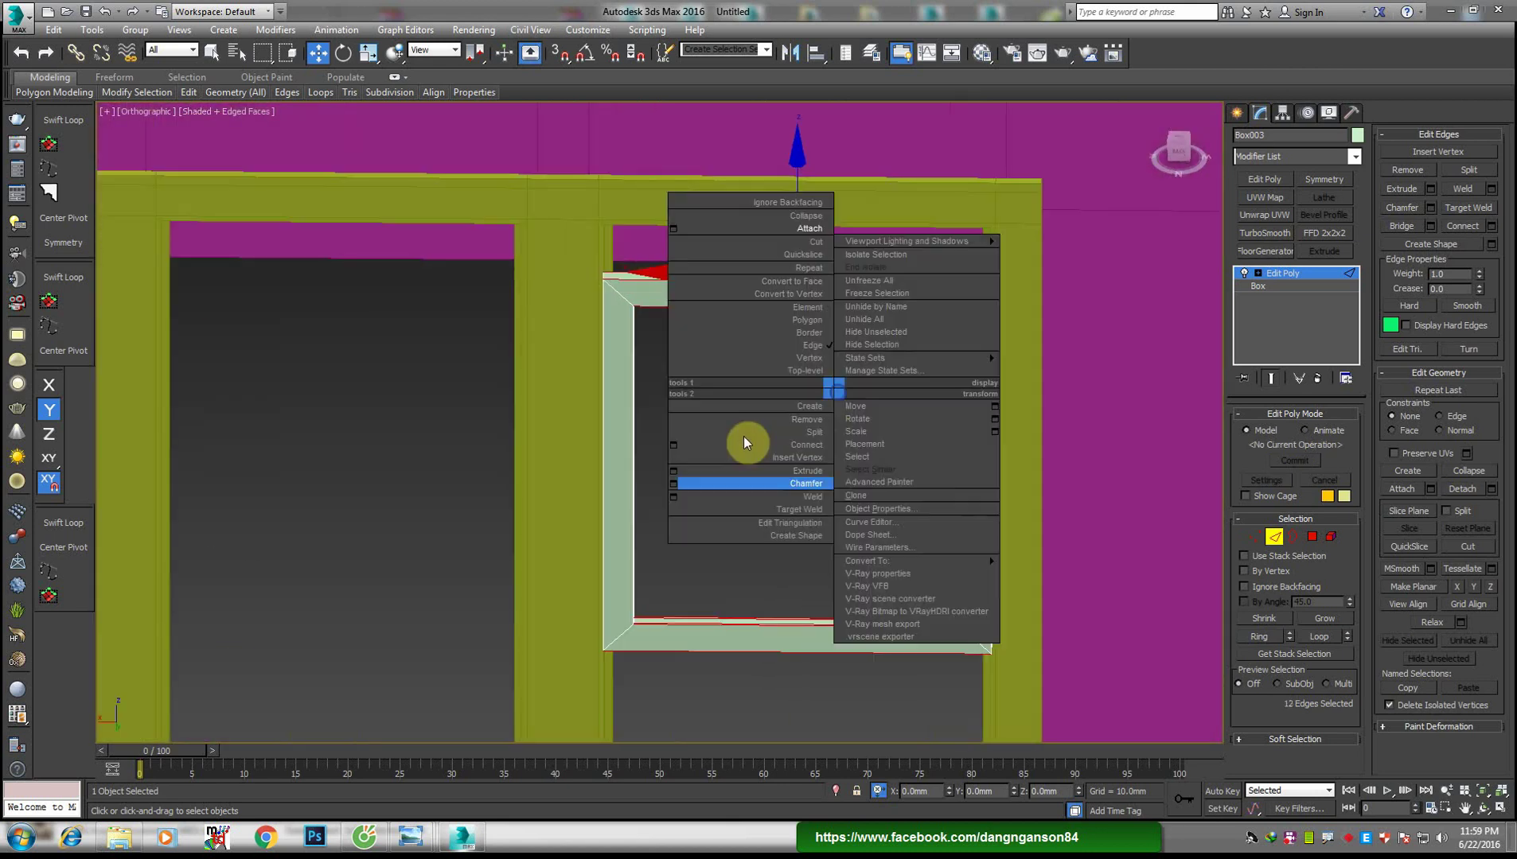
left_click(674, 445)
mouse_move(410, 838)
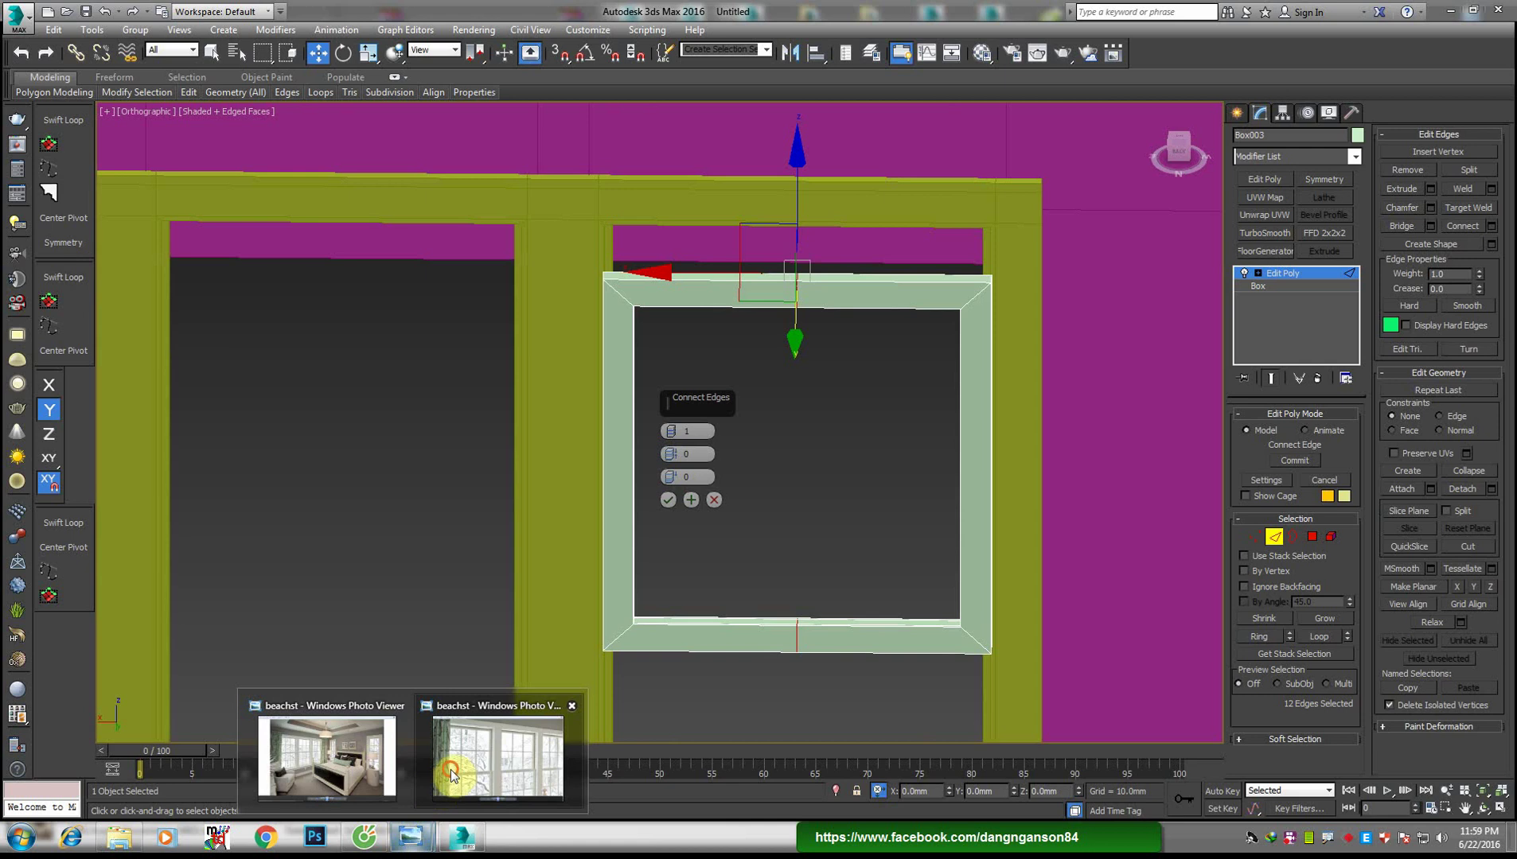
left_click(452, 776)
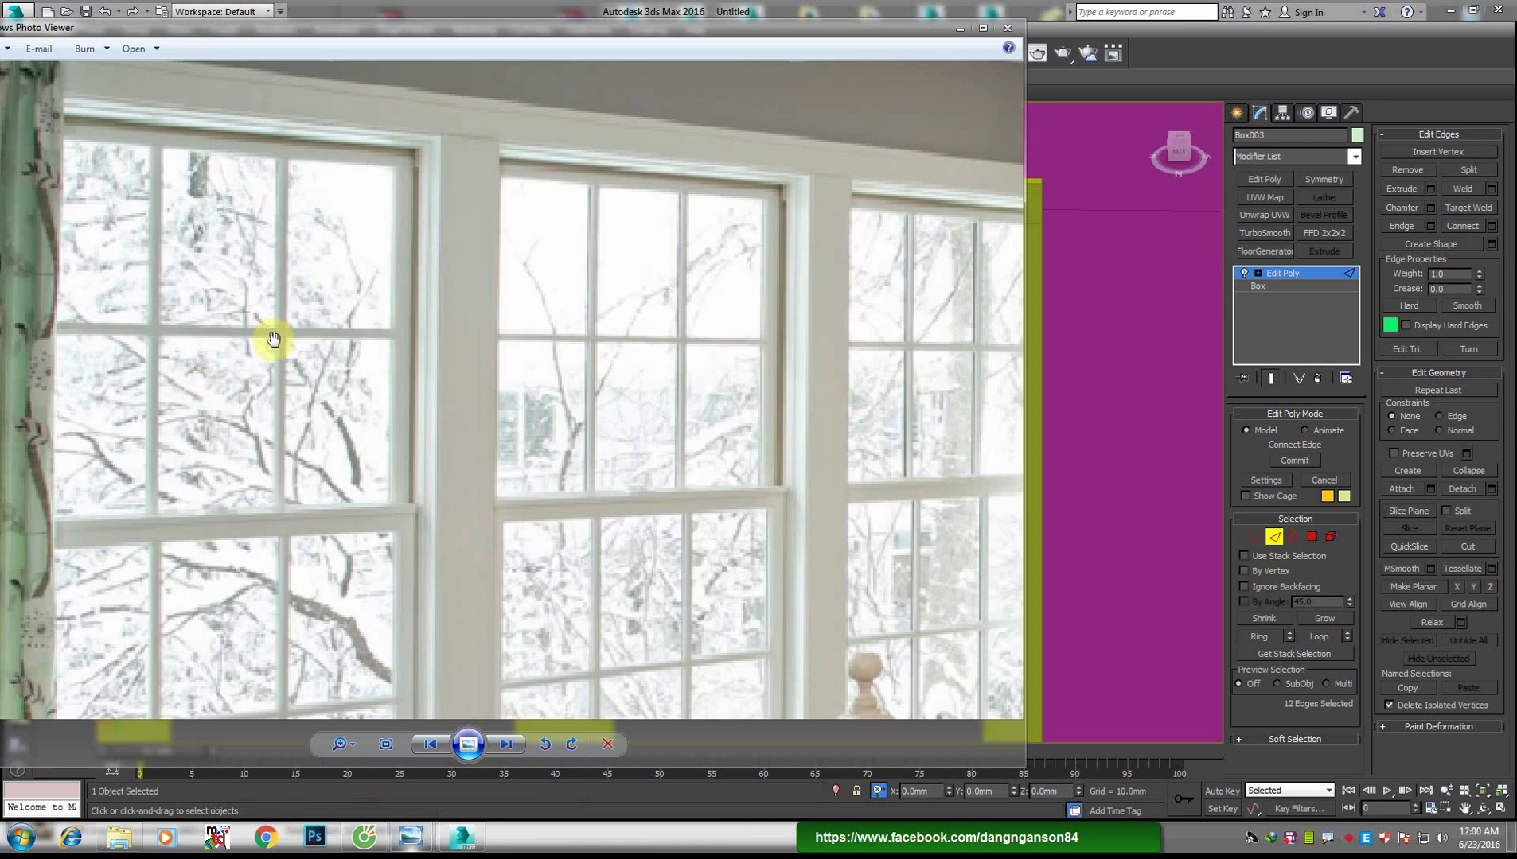
scroll(764, 457, "up", 1)
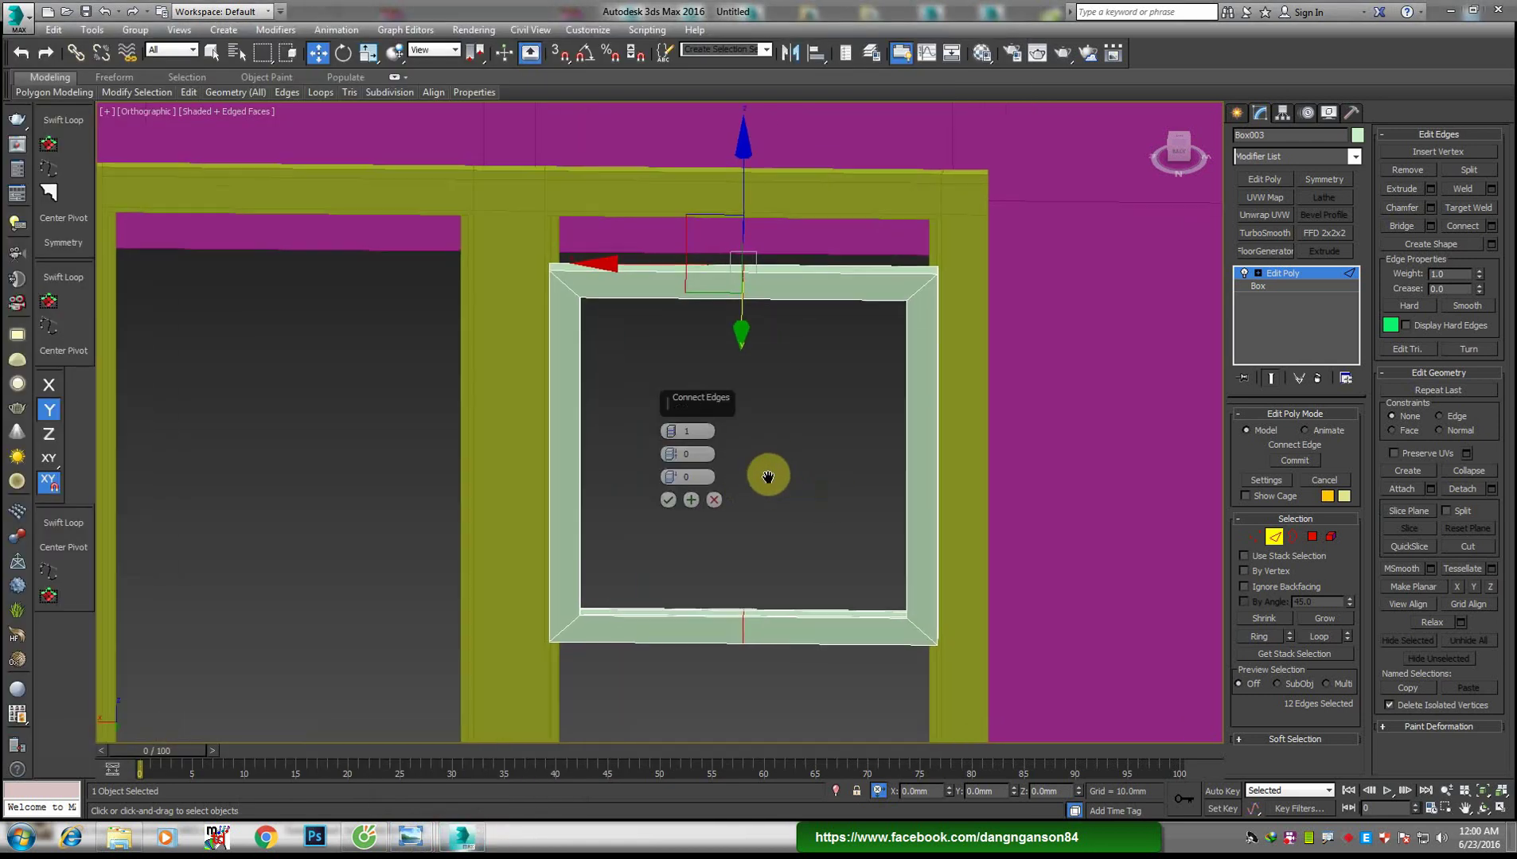
scroll(769, 464, "up", 2)
left_click(674, 430)
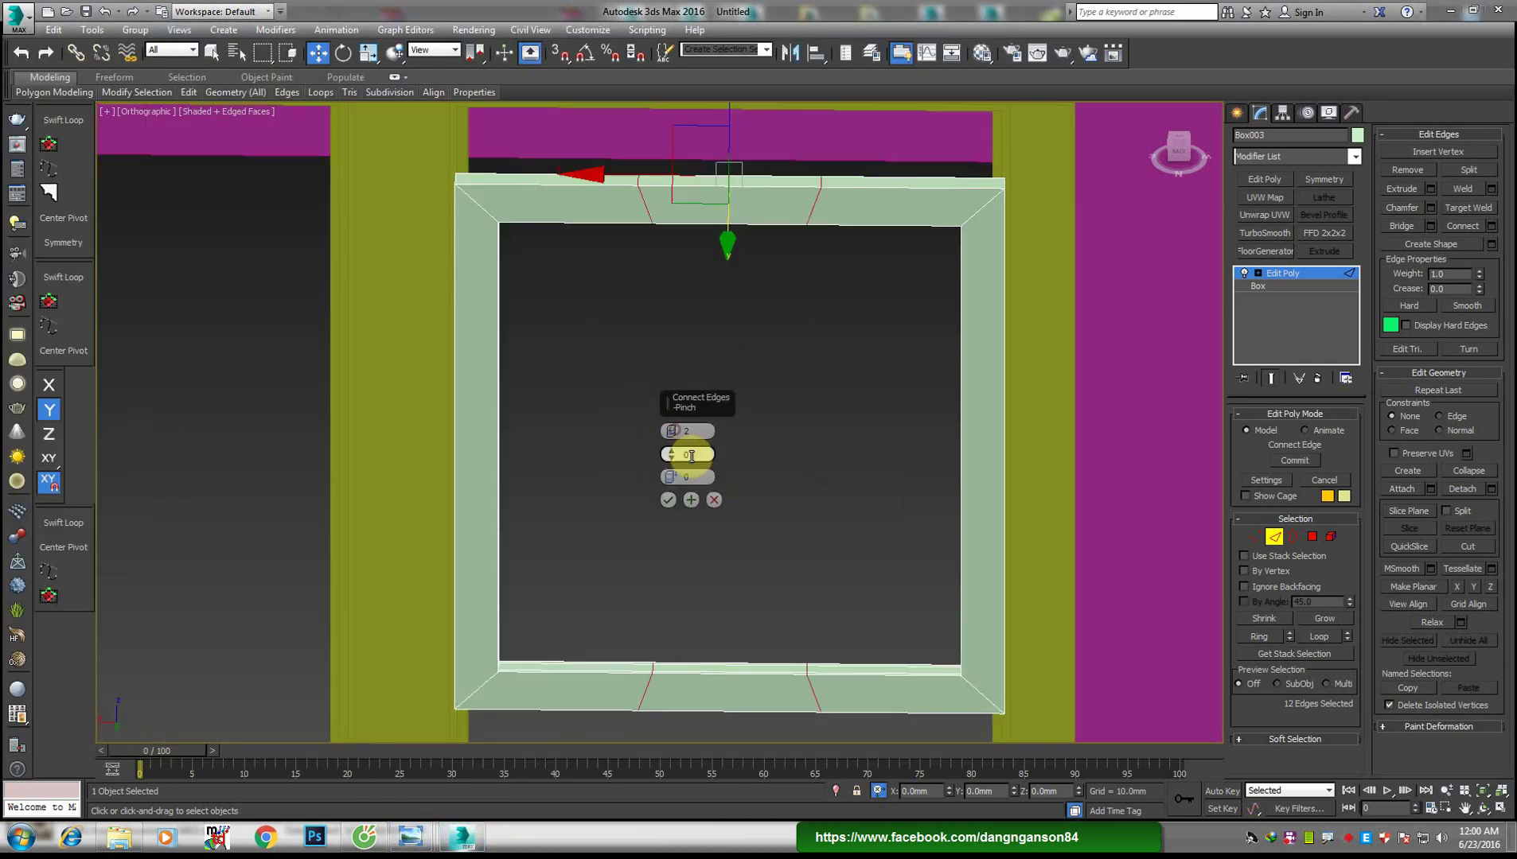
left_click(671, 501)
right_click(779, 493)
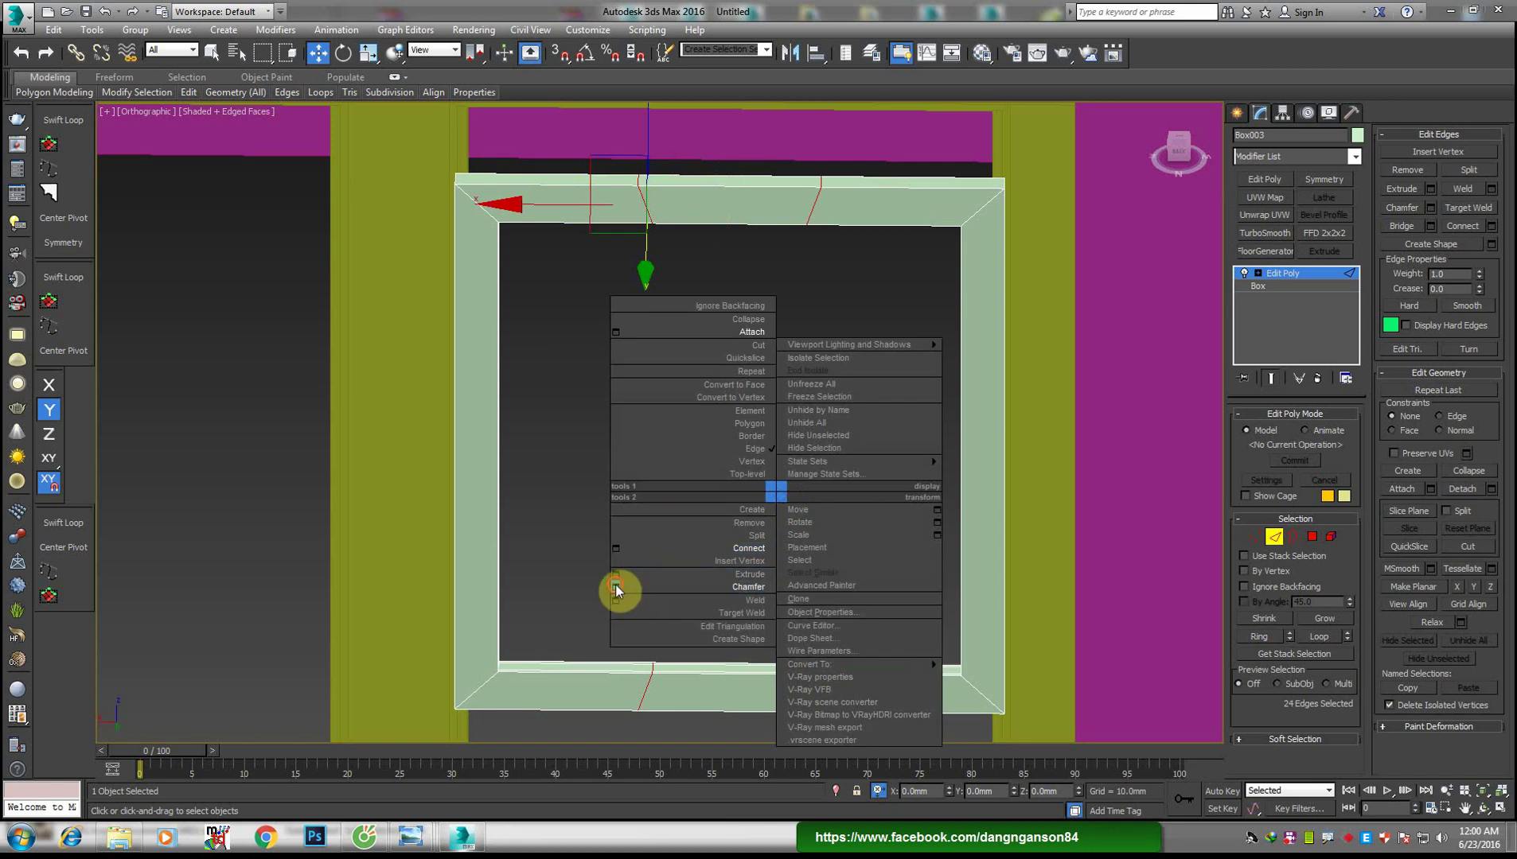
left_click(616, 587)
left_click(669, 568)
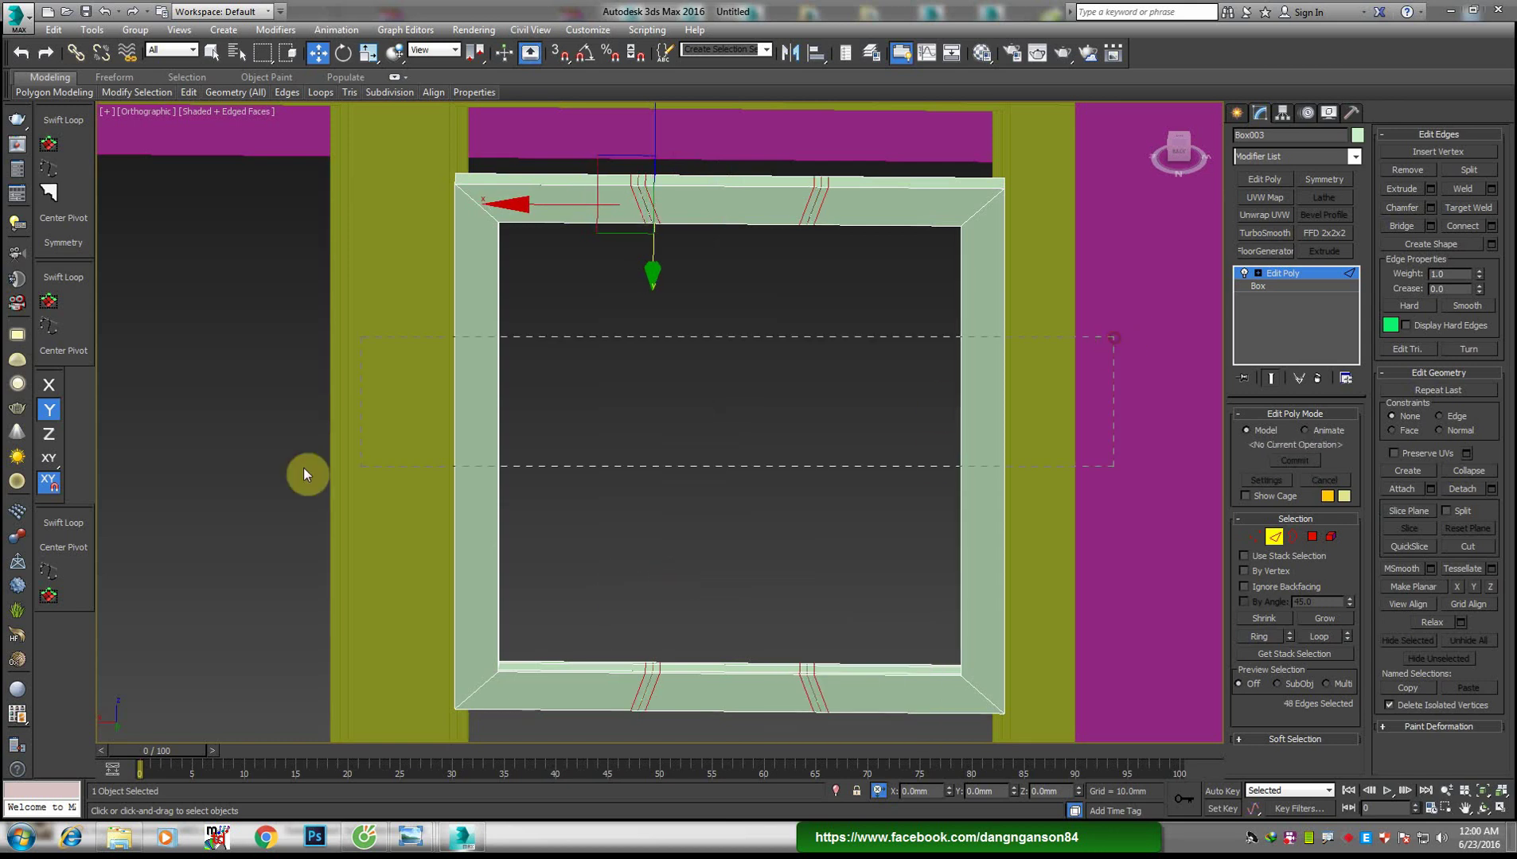
Connect the frame's side edges with 2 segments and chamfer them 10 mm
left_click_drag(304, 475, 303, 475)
right_click(756, 463)
left_click(592, 516)
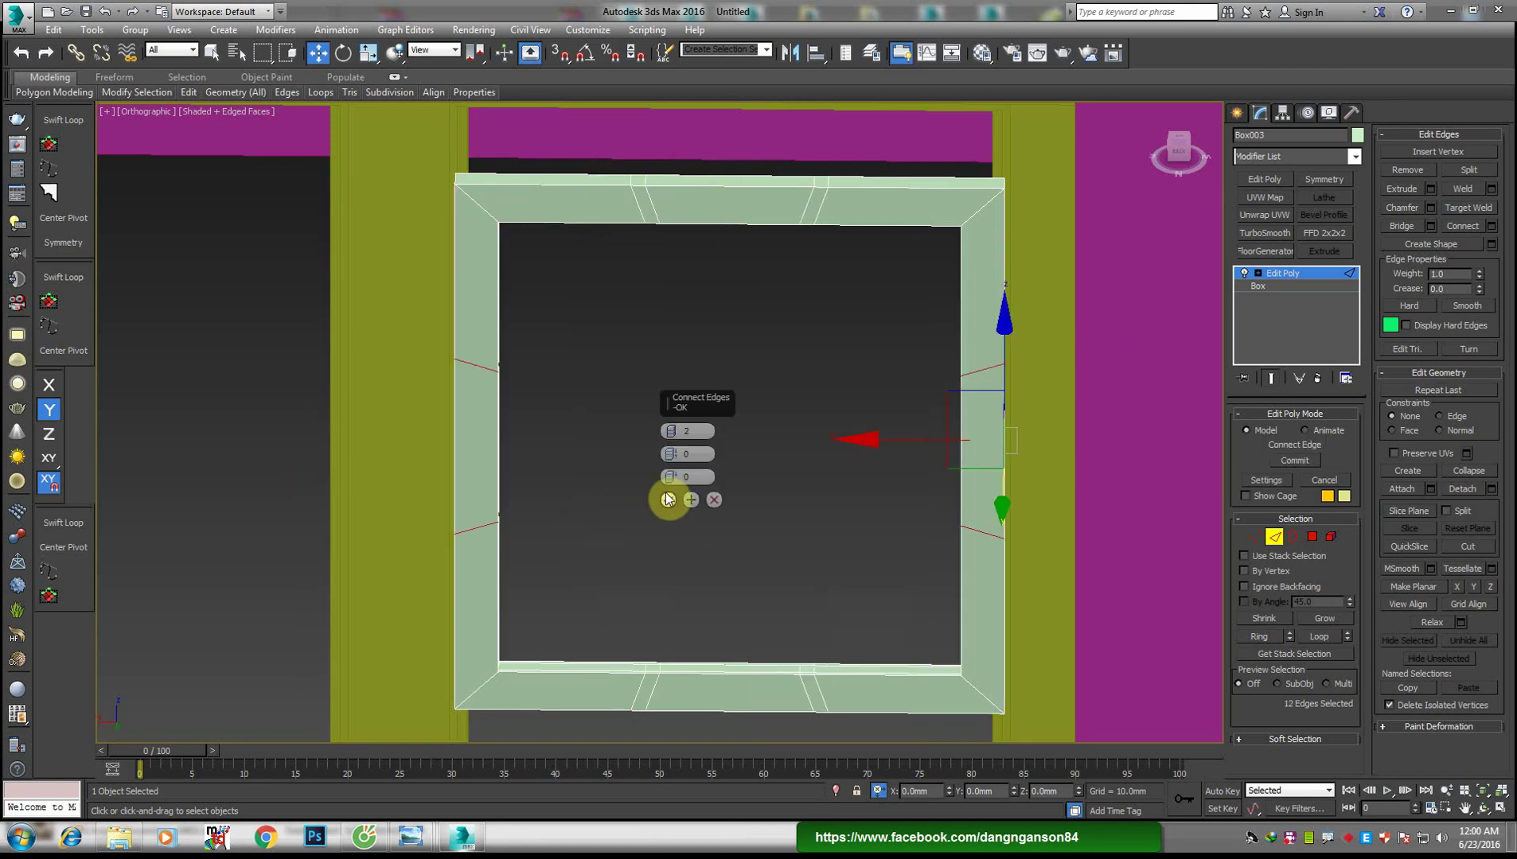
left_click(669, 501)
right_click(799, 480)
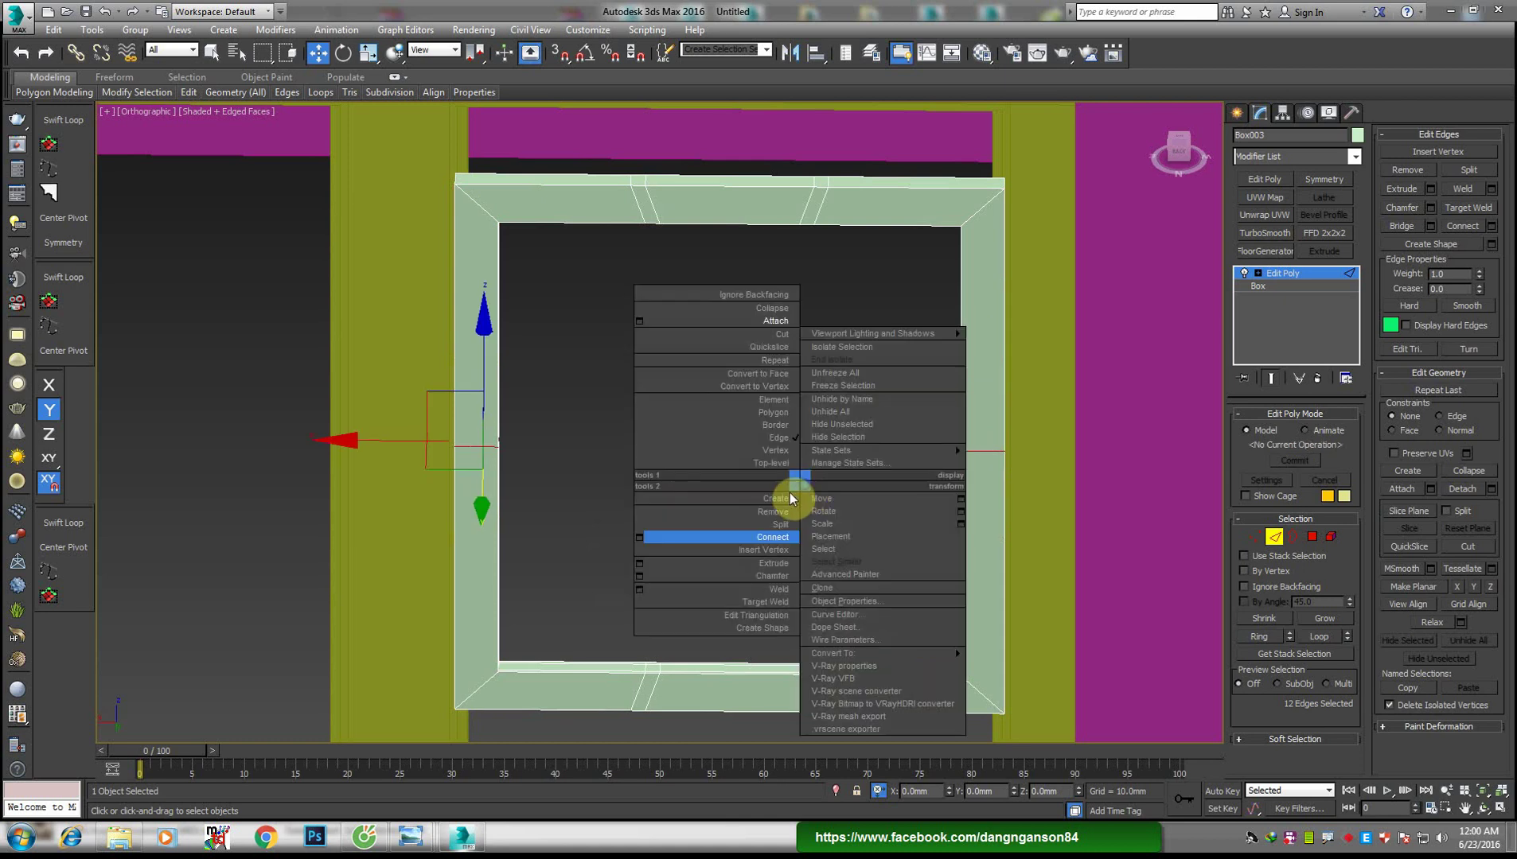
left_click(642, 577)
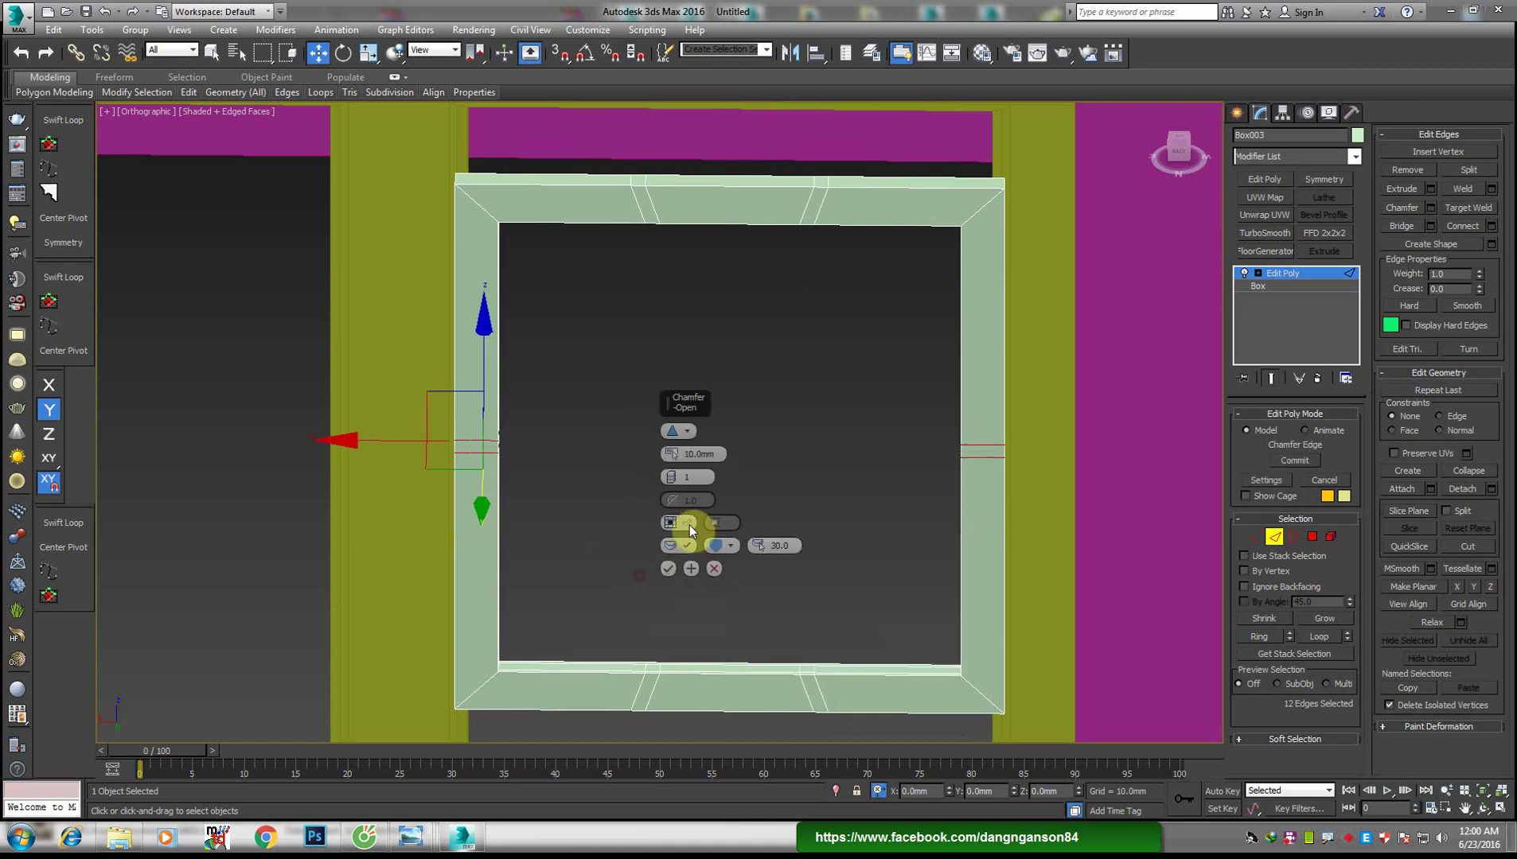
left_click(667, 569)
middle_click_drag(673, 568, 721, 567, "alt")
scroll(721, 566, "up", 5)
Bridge the opposite top and bottom rail faces into two vertical muntin bars
key("4")
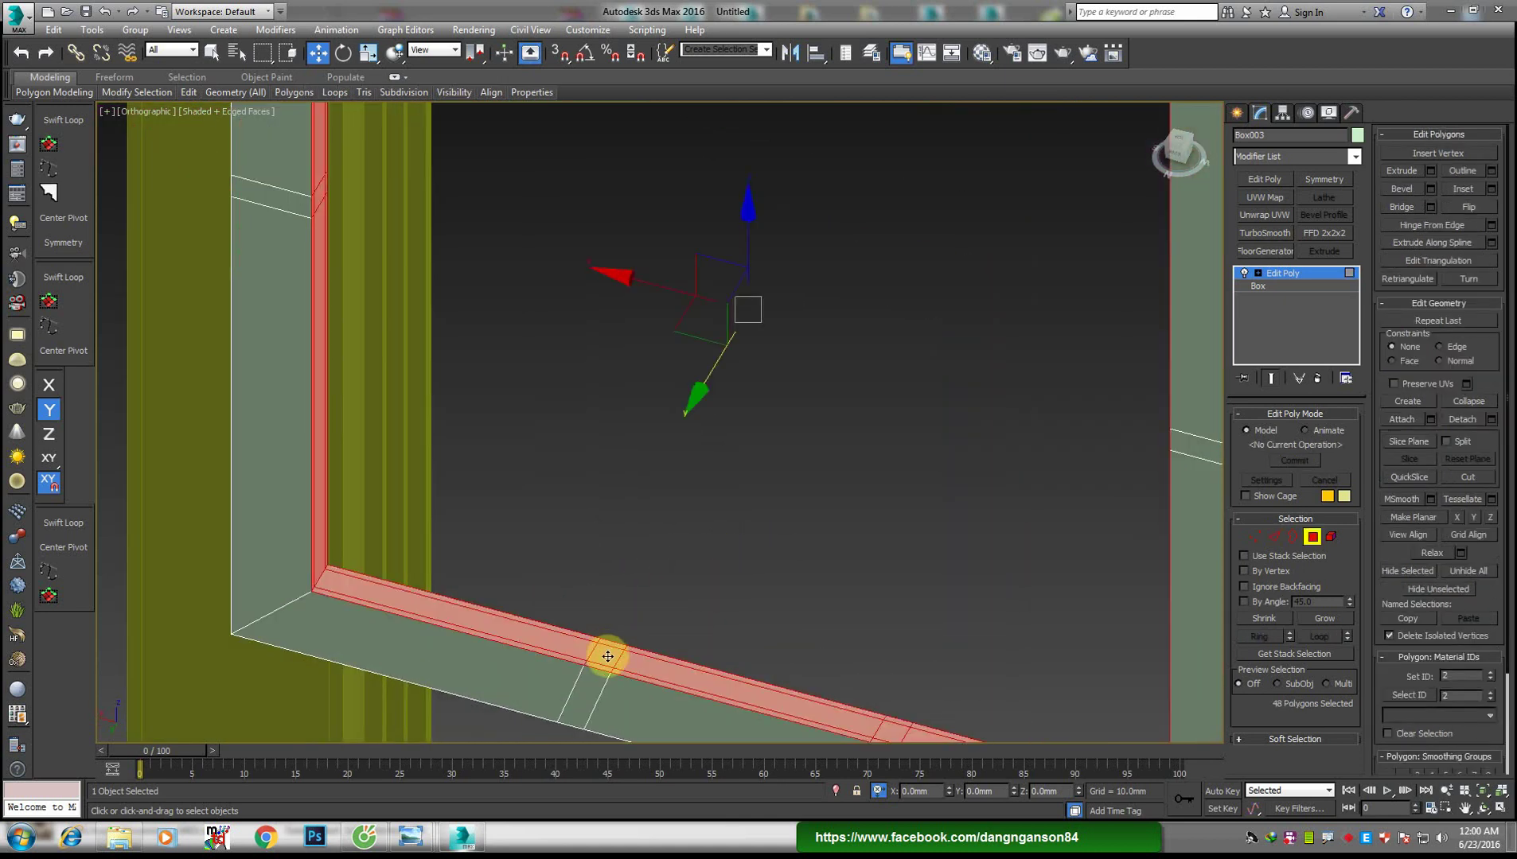
left_click(607, 657)
scroll(613, 644, "down", 3)
middle_click_drag(619, 641, 673, 464, "alt")
scroll(619, 227, "up", 5)
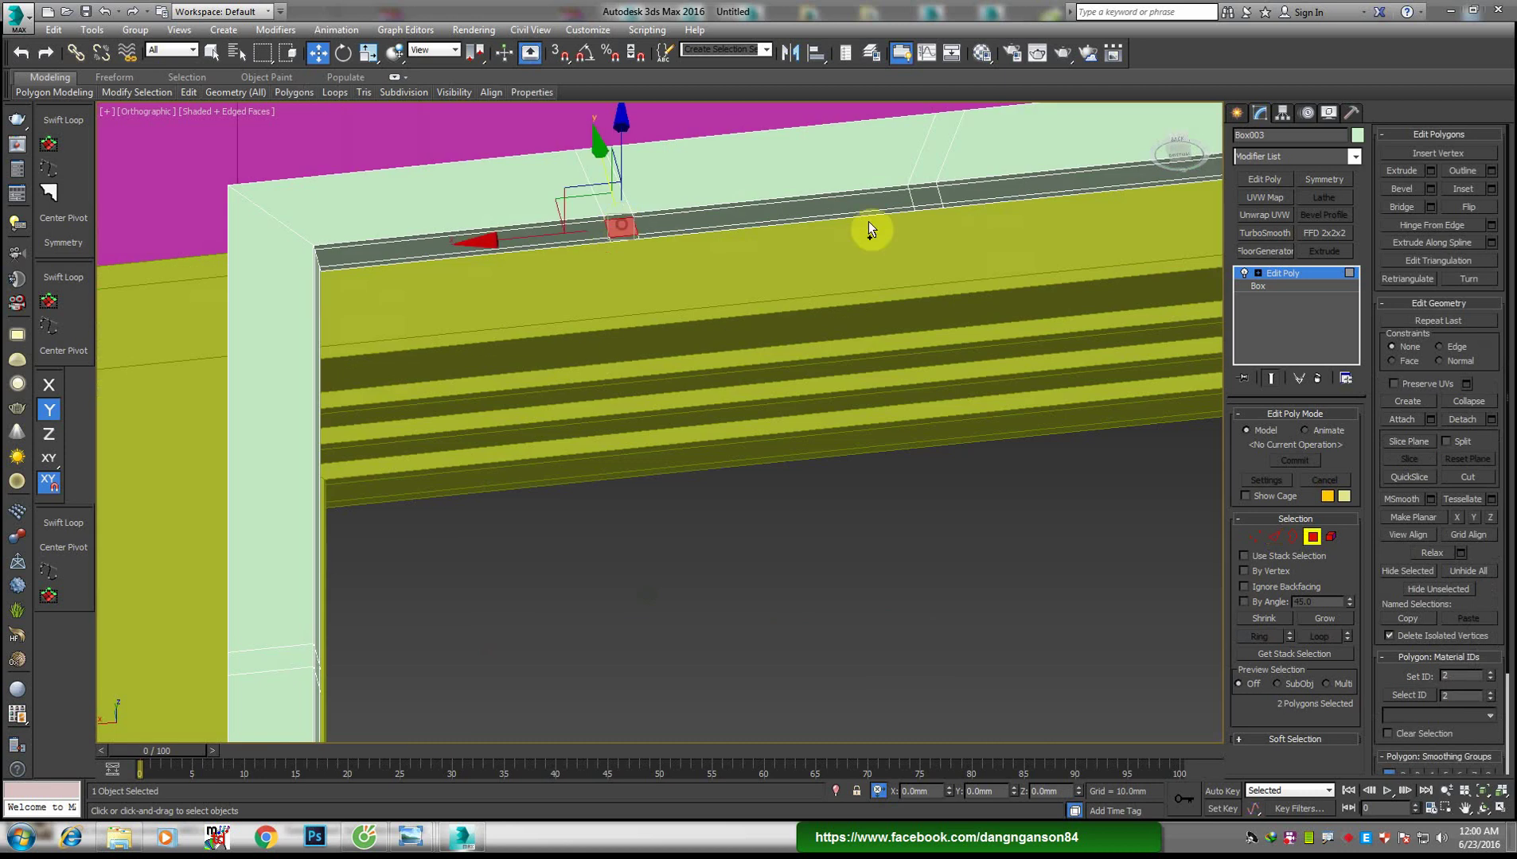
left_click(916, 195, "ctrl")
scroll(915, 195, "down", 4)
mouse_move(916, 195)
middle_mouse_down("alt")
mouse_move(834, 390)
mouse_move(885, 555)
middle_mouse_up("alt")
scroll(852, 587, "up", 4)
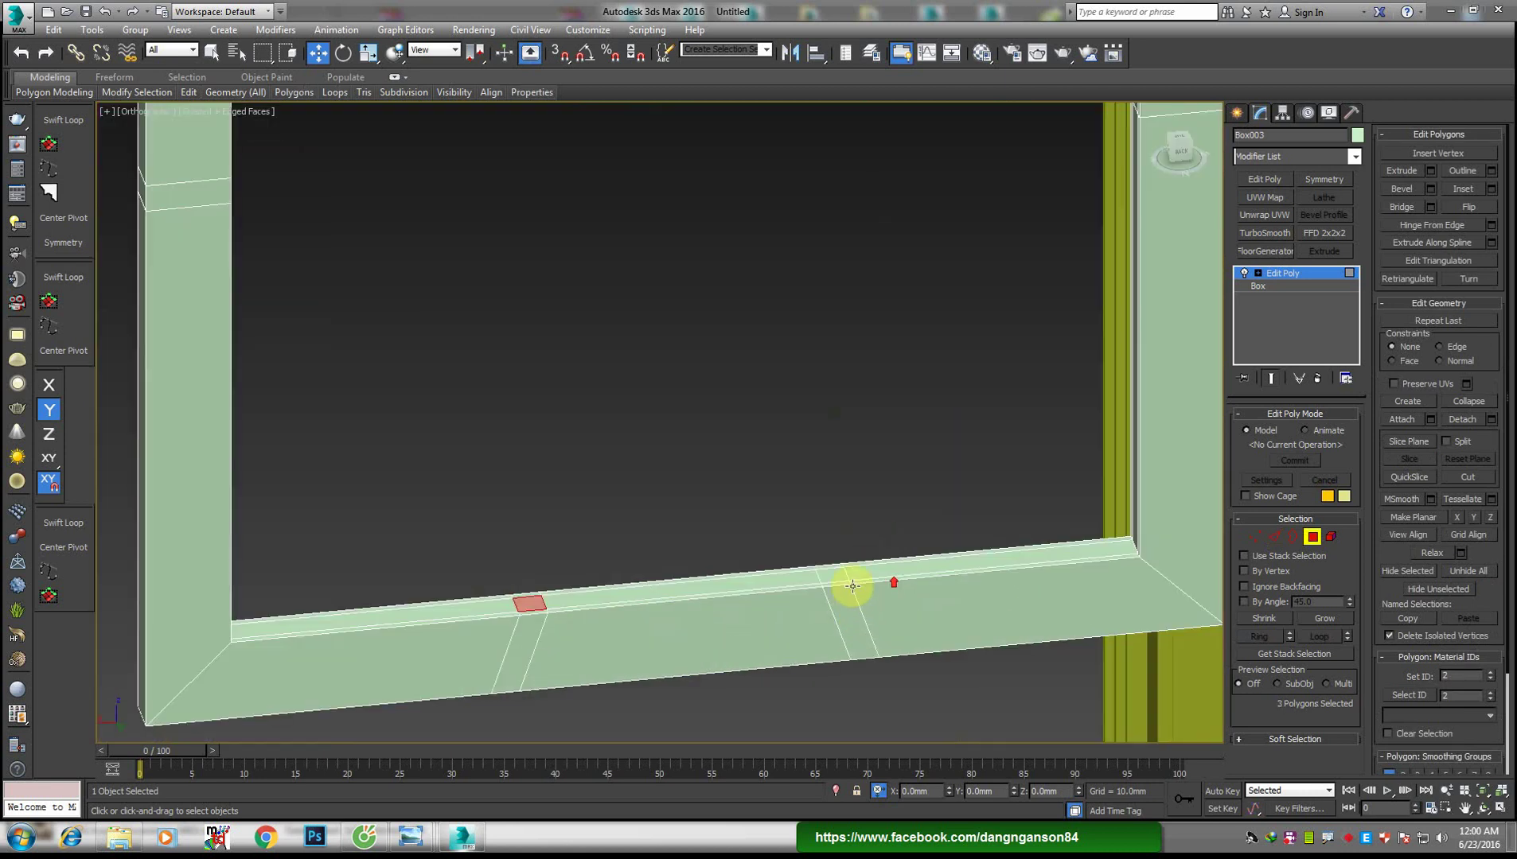
left_click(834, 575, "ctrl")
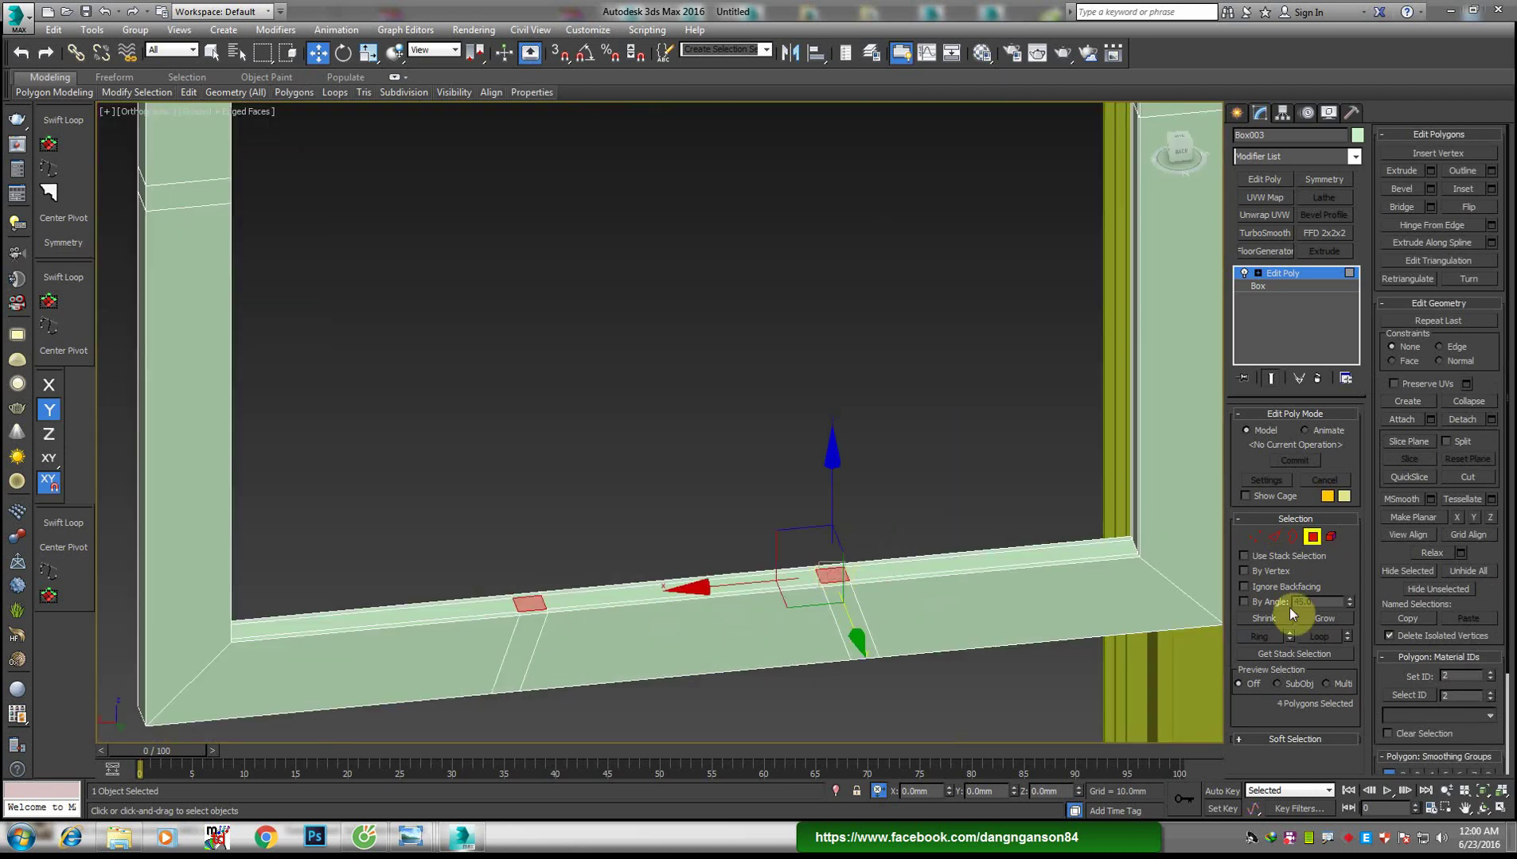
left_click(1407, 208)
mouse_move(805, 265)
middle_mouse_down("alt")
mouse_move(815, 440)
mouse_move(744, 433)
middle_mouse_up("alt")
scroll(353, 229, "up", 3)
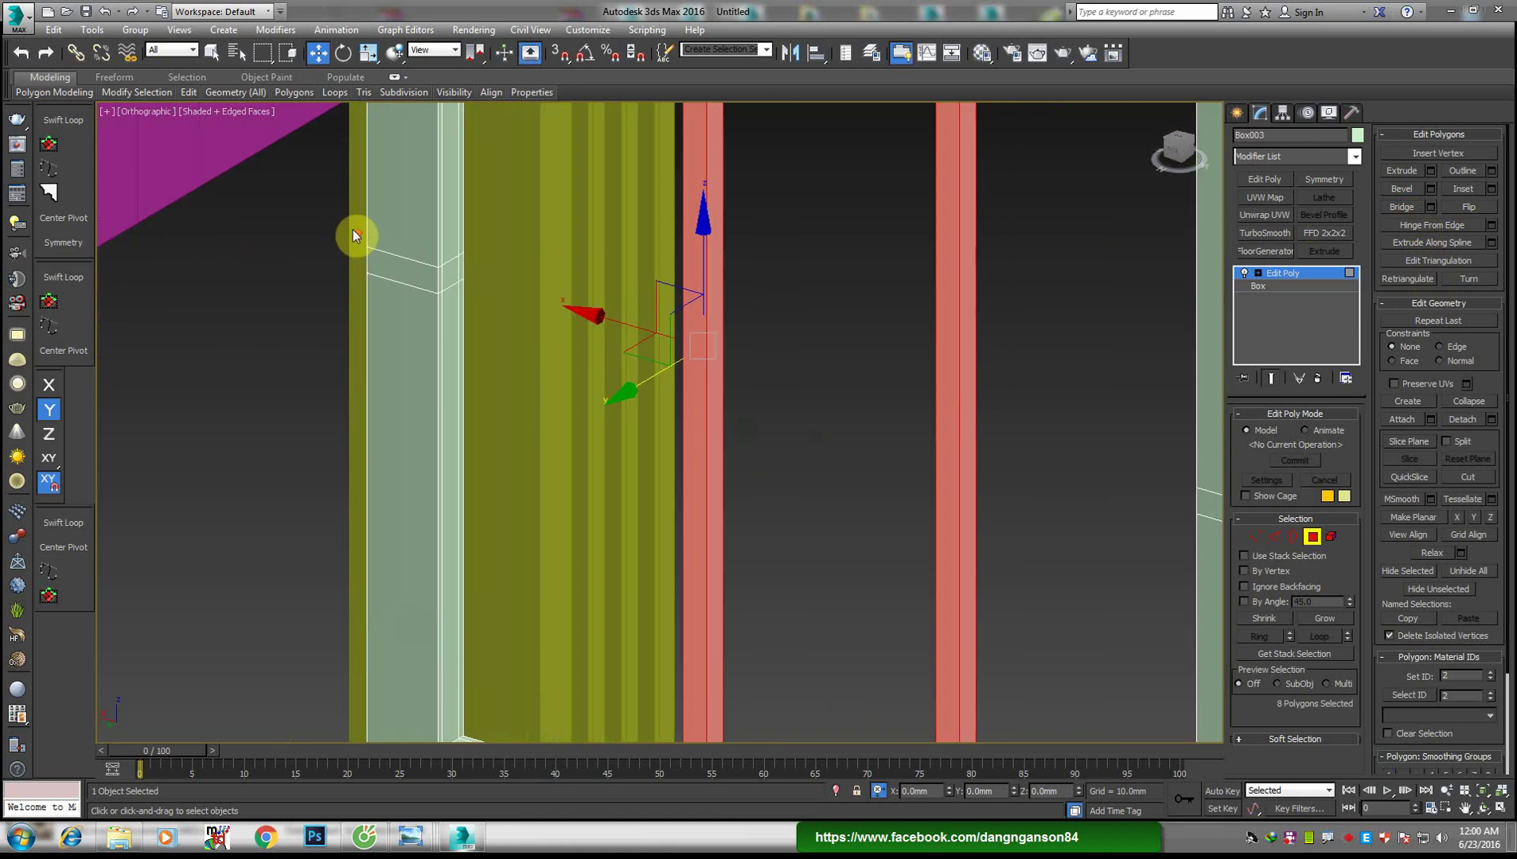
scroll(353, 231, "up", 2)
mouse_move(792, 375)
middle_mouse_down("alt")
mouse_move(828, 374)
mouse_move(907, 427)
mouse_move(1012, 429)
middle_mouse_up("alt")
Connect and chamfer the edges across the vertical bars for the horizontal bar
key("2")
left_click_drag(996, 365, 697, 454)
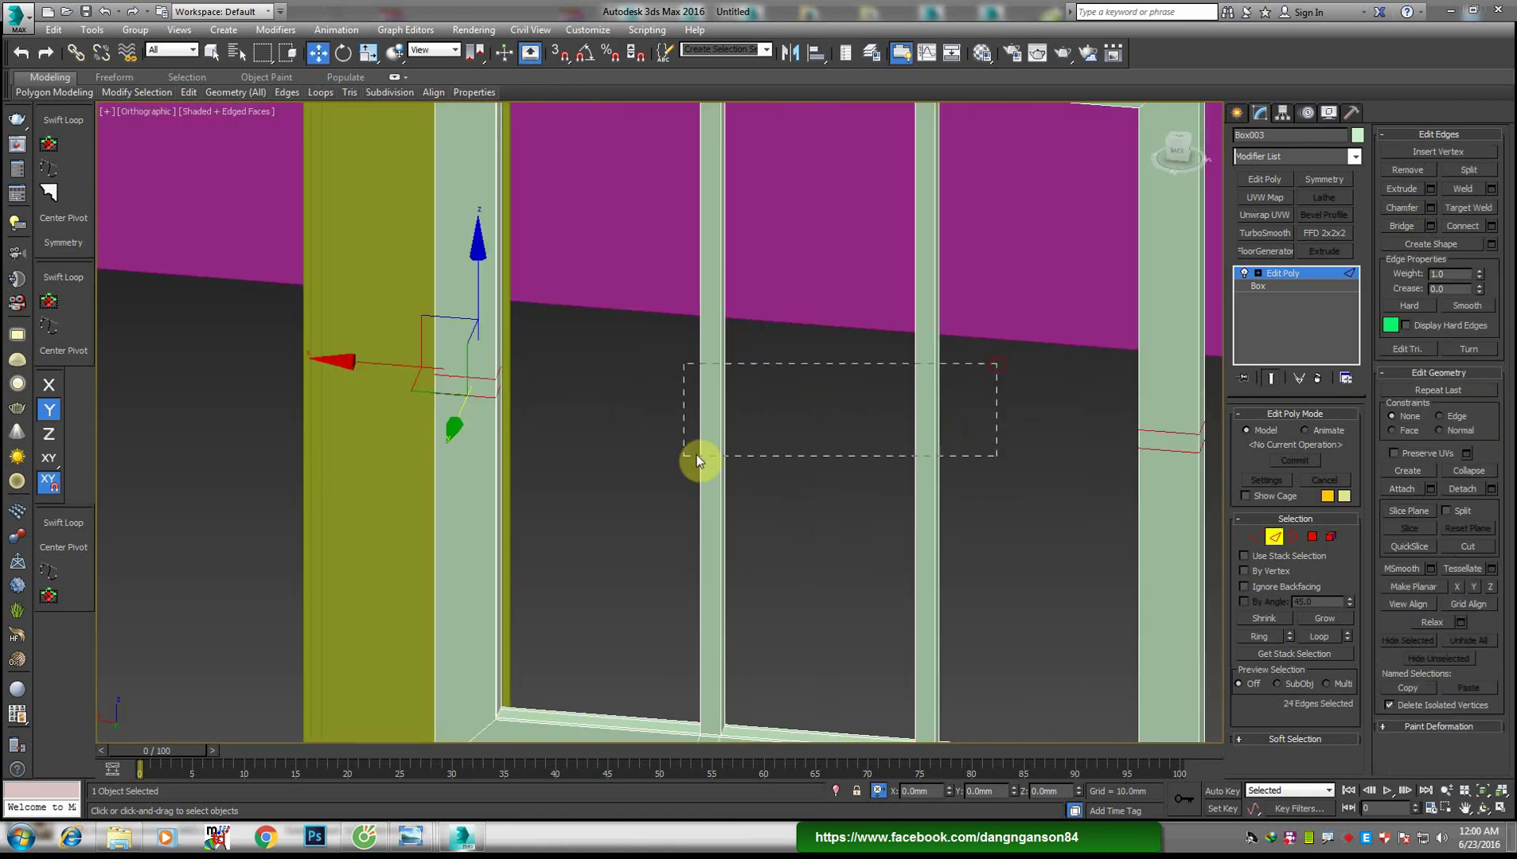
scroll(864, 413, "up", 2)
right_click(860, 410)
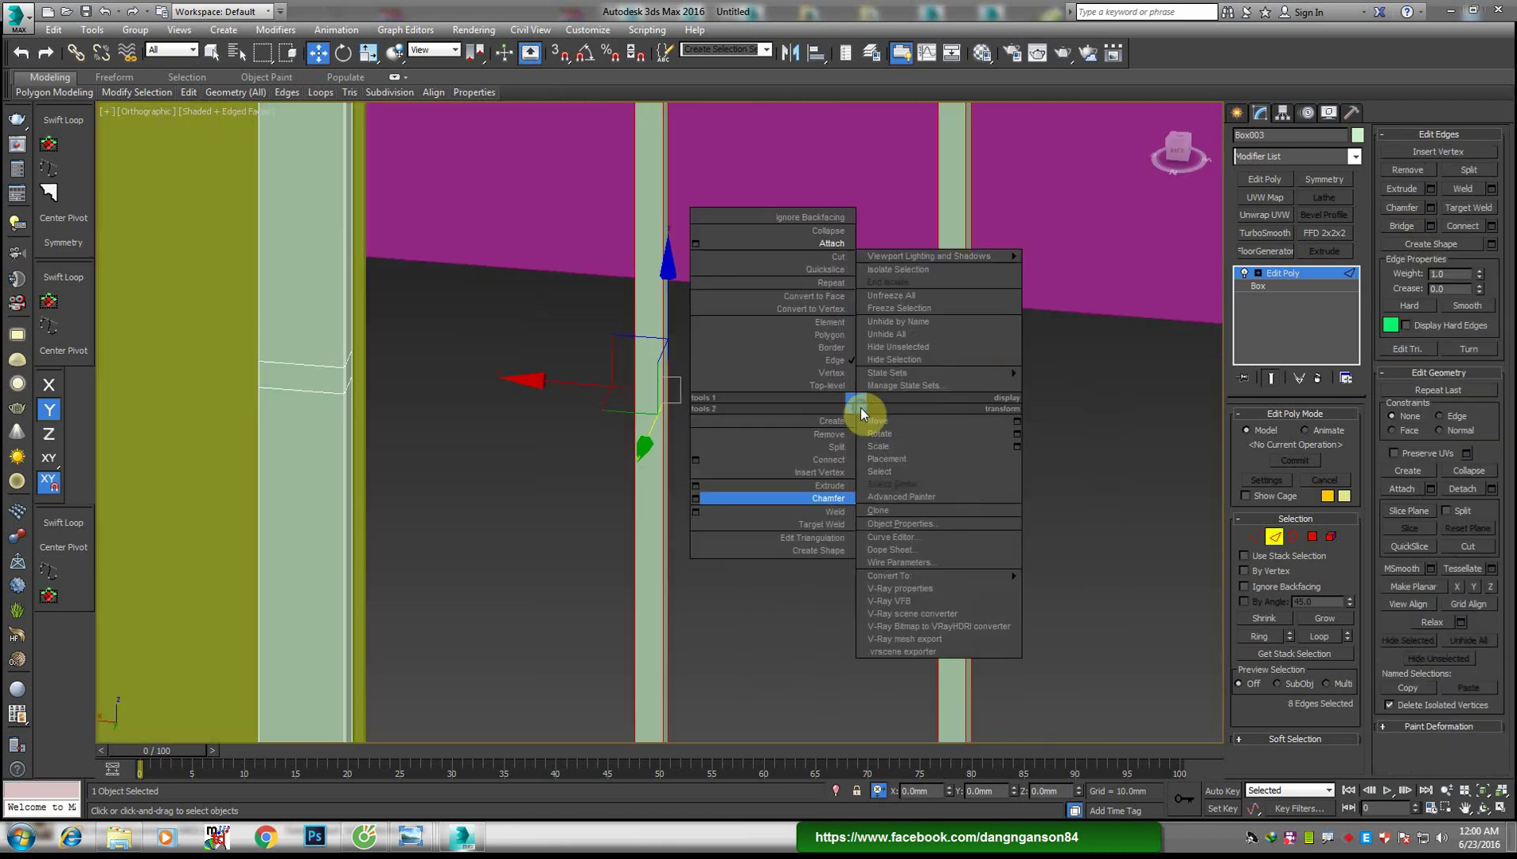
left_click(697, 460)
left_click(674, 494)
right_click(678, 532)
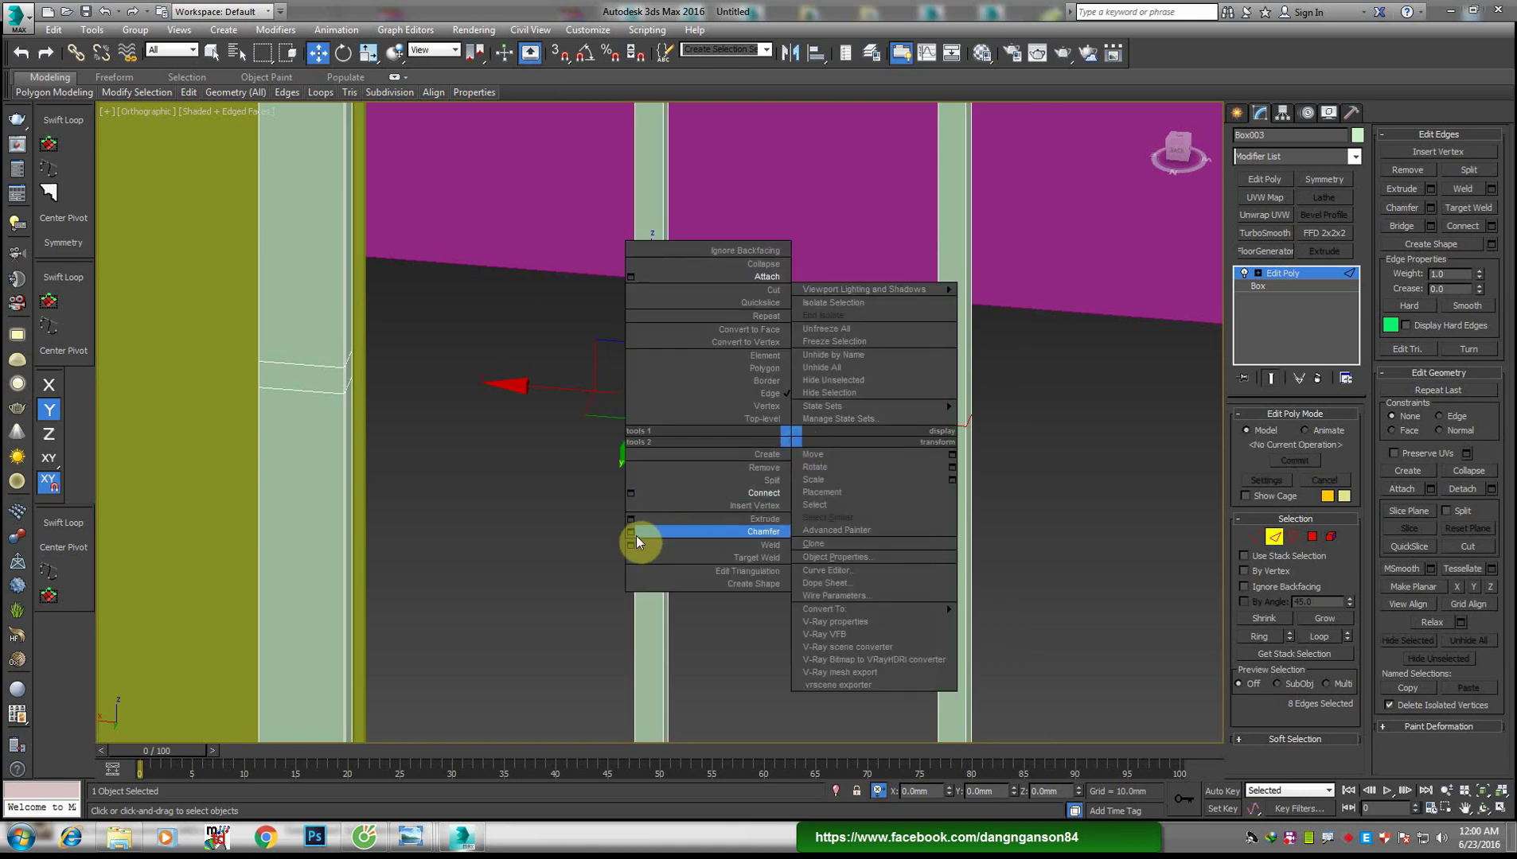
left_click(636, 536)
left_click(670, 566)
mouse_move(683, 565)
middle_mouse_down("alt")
mouse_move(711, 541)
mouse_move(585, 362)
mouse_move(592, 386)
mouse_move(655, 387)
middle_mouse_up("alt")
Select the side and bar faces and bridge them into one horizontal muntin bar
key("4")
left_click(533, 354)
scroll(655, 390, "up", 2)
left_click(458, 421, "ctrl")
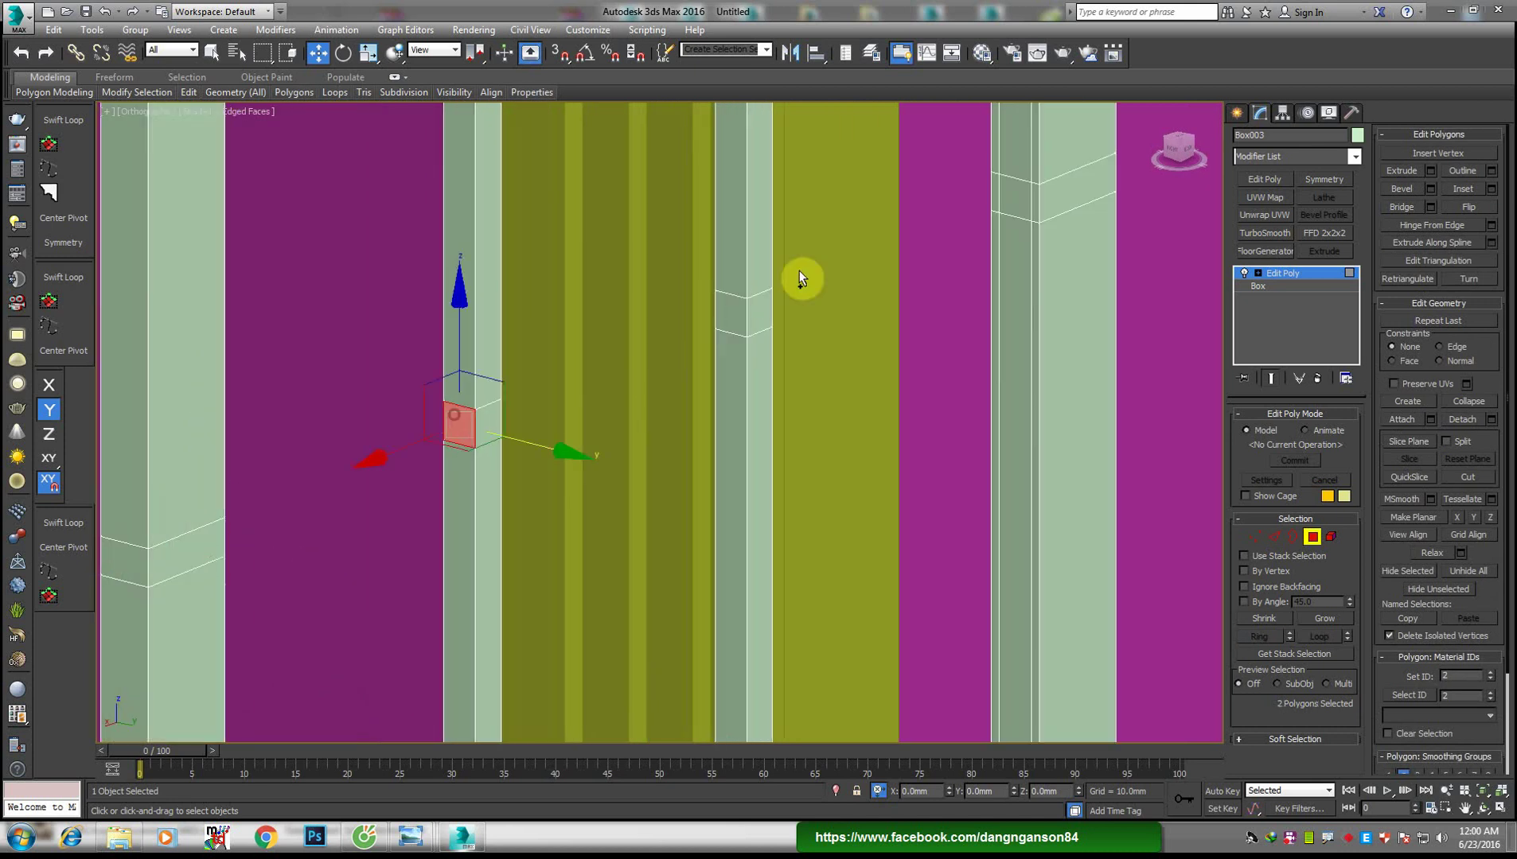
left_click(729, 311, "ctrl")
mouse_move(1017, 200)
middle_mouse_down("alt")
mouse_move(982, 284)
mouse_move(801, 311)
mouse_move(904, 386)
mouse_move(782, 340)
middle_mouse_up("alt")
left_click(782, 339, "ctrl")
left_click(552, 175, "ctrl")
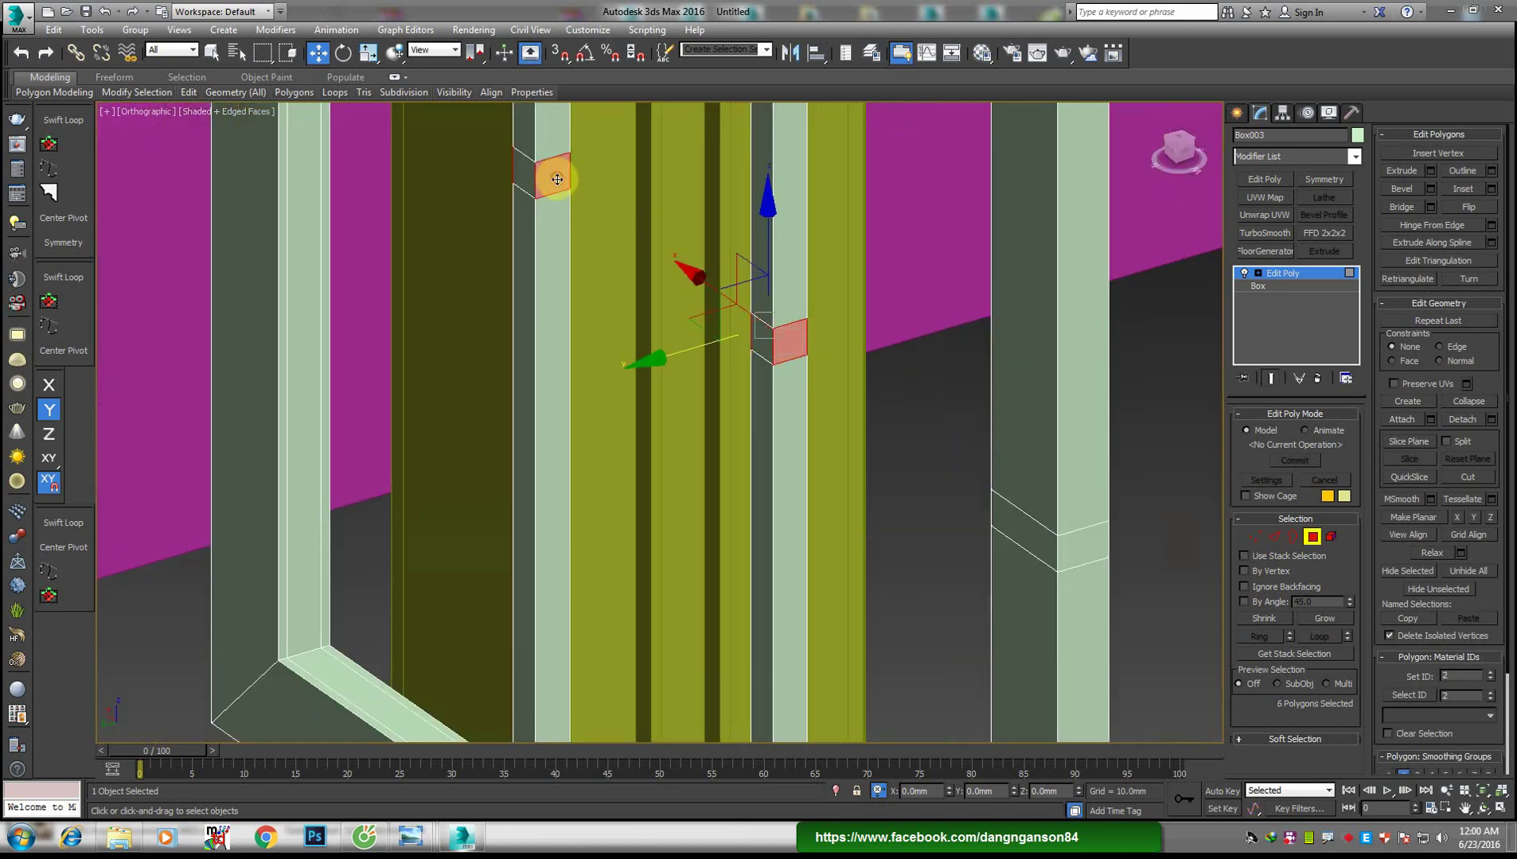
mouse_move(552, 176)
middle_mouse_down("alt")
mouse_move(626, 264)
mouse_move(876, 255)
middle_mouse_up("alt")
left_click(1398, 209)
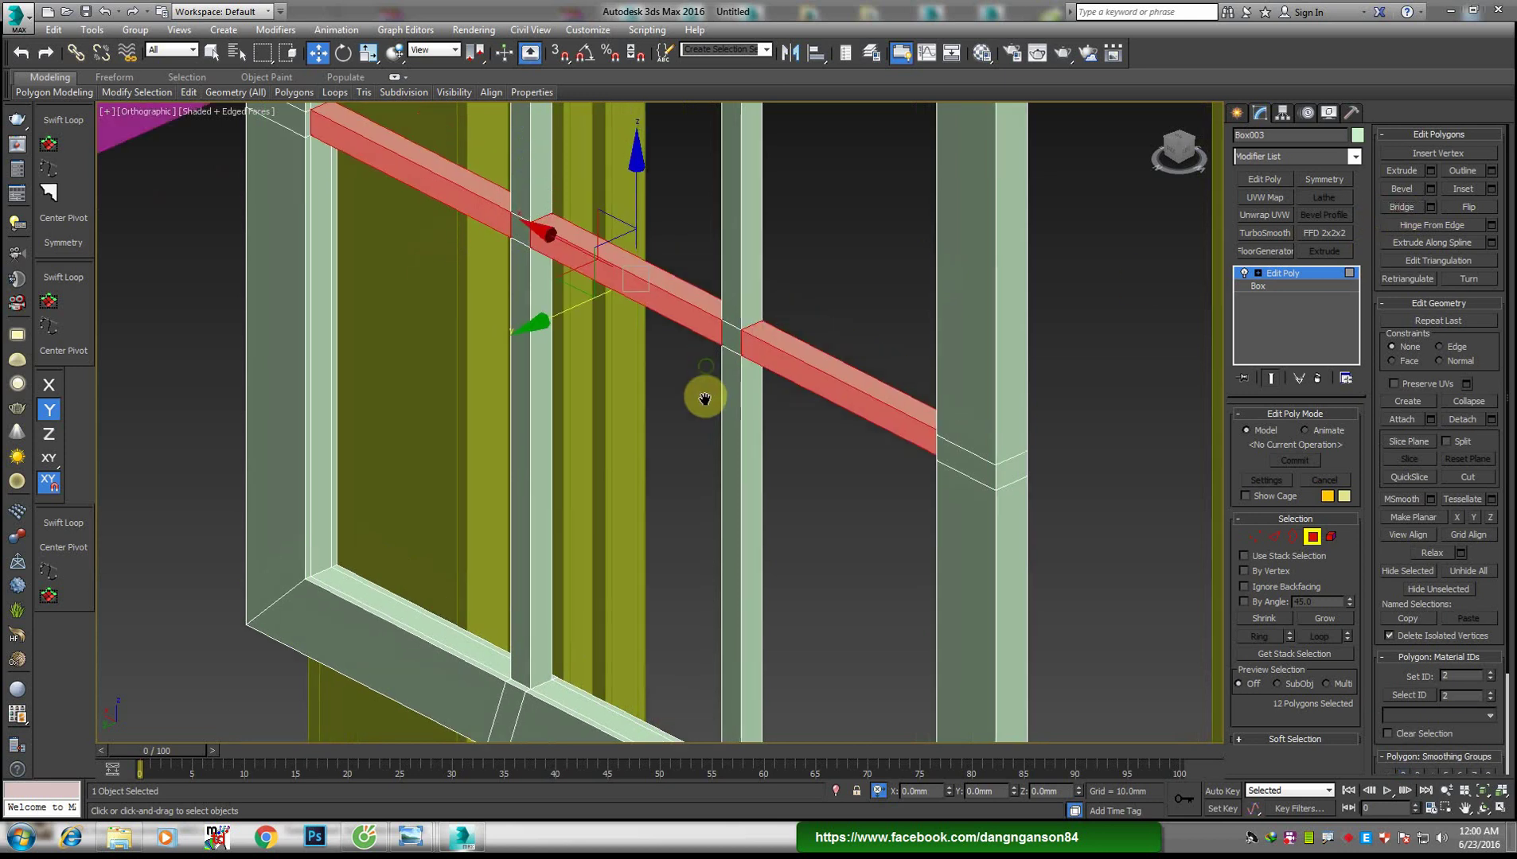
scroll(704, 392, "down", 3)
middle_click_drag(703, 393, 761, 430, "alt")
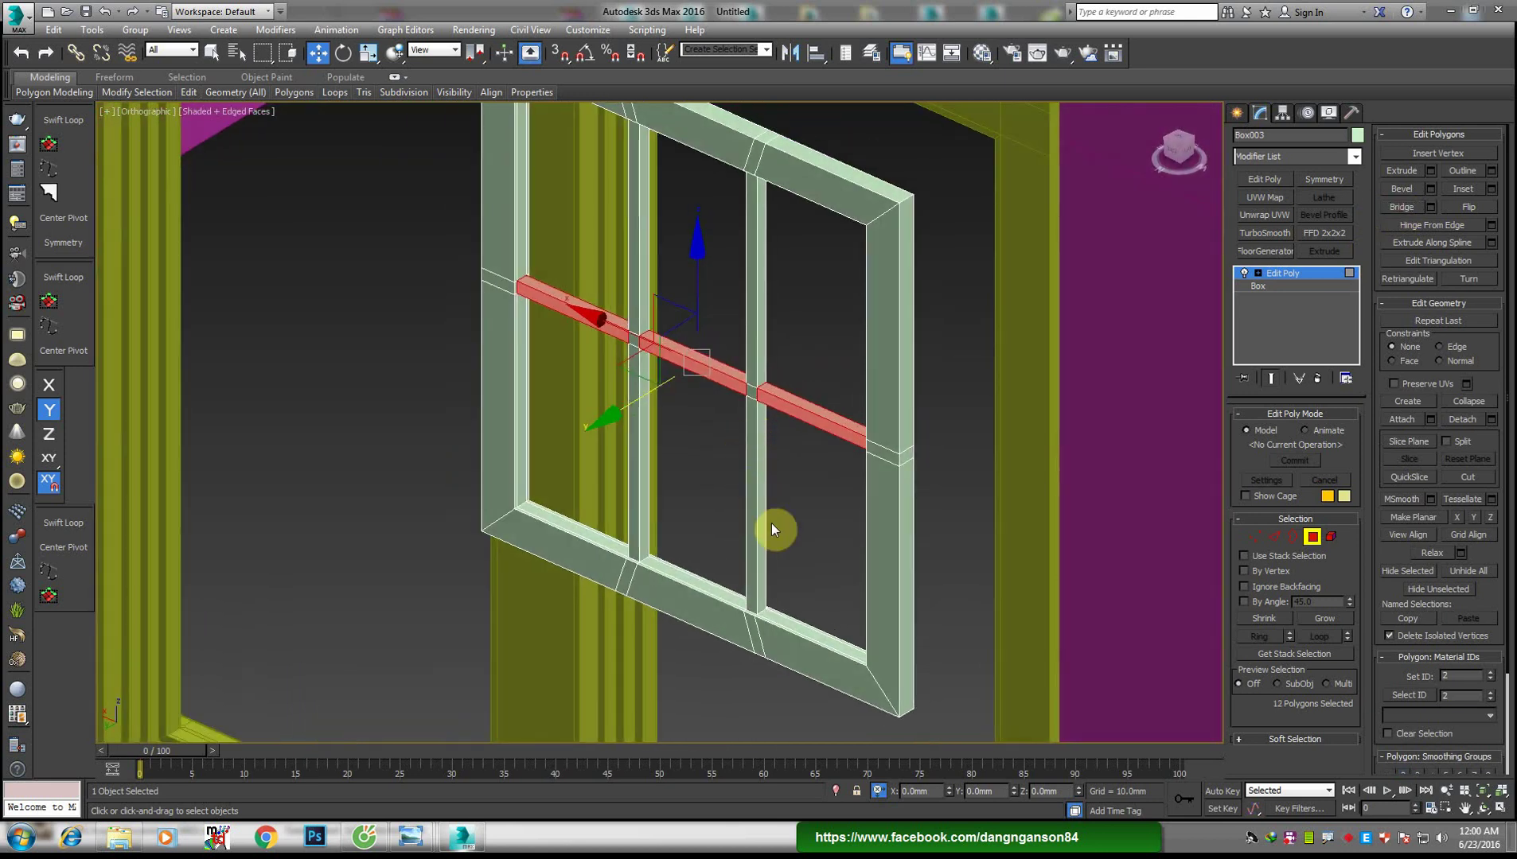
Select the window frame's edges at Edge level
key("2")
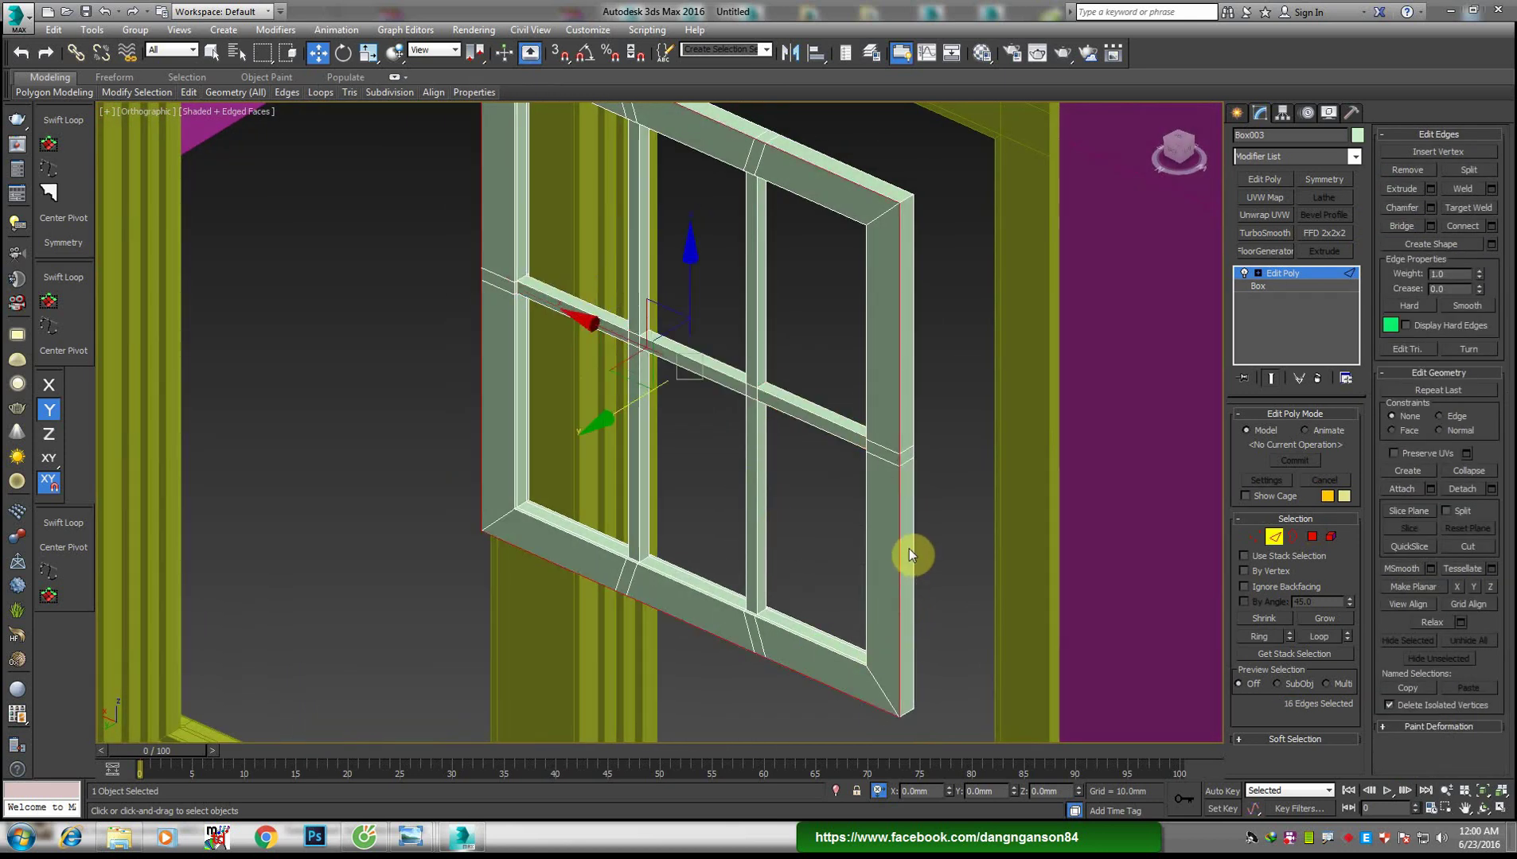
left_click(909, 554, "ctrl")
middle_click_drag(633, 505, 638, 570)
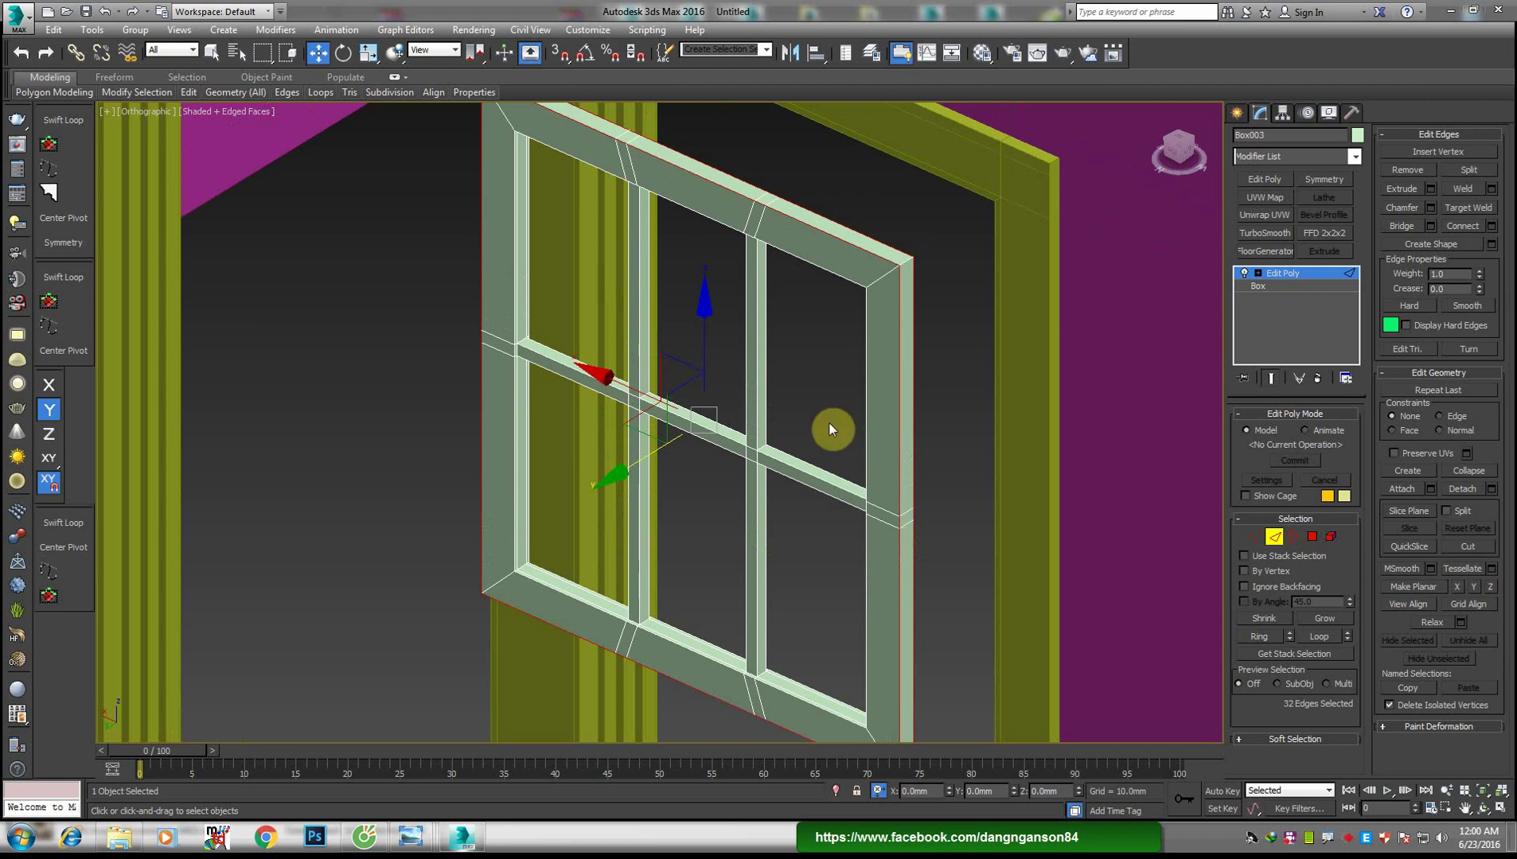
mouse_move(830, 430)
middle_mouse_down("alt")
mouse_move(837, 407)
mouse_move(865, 418)
mouse_move(851, 421)
middle_mouse_up("alt")
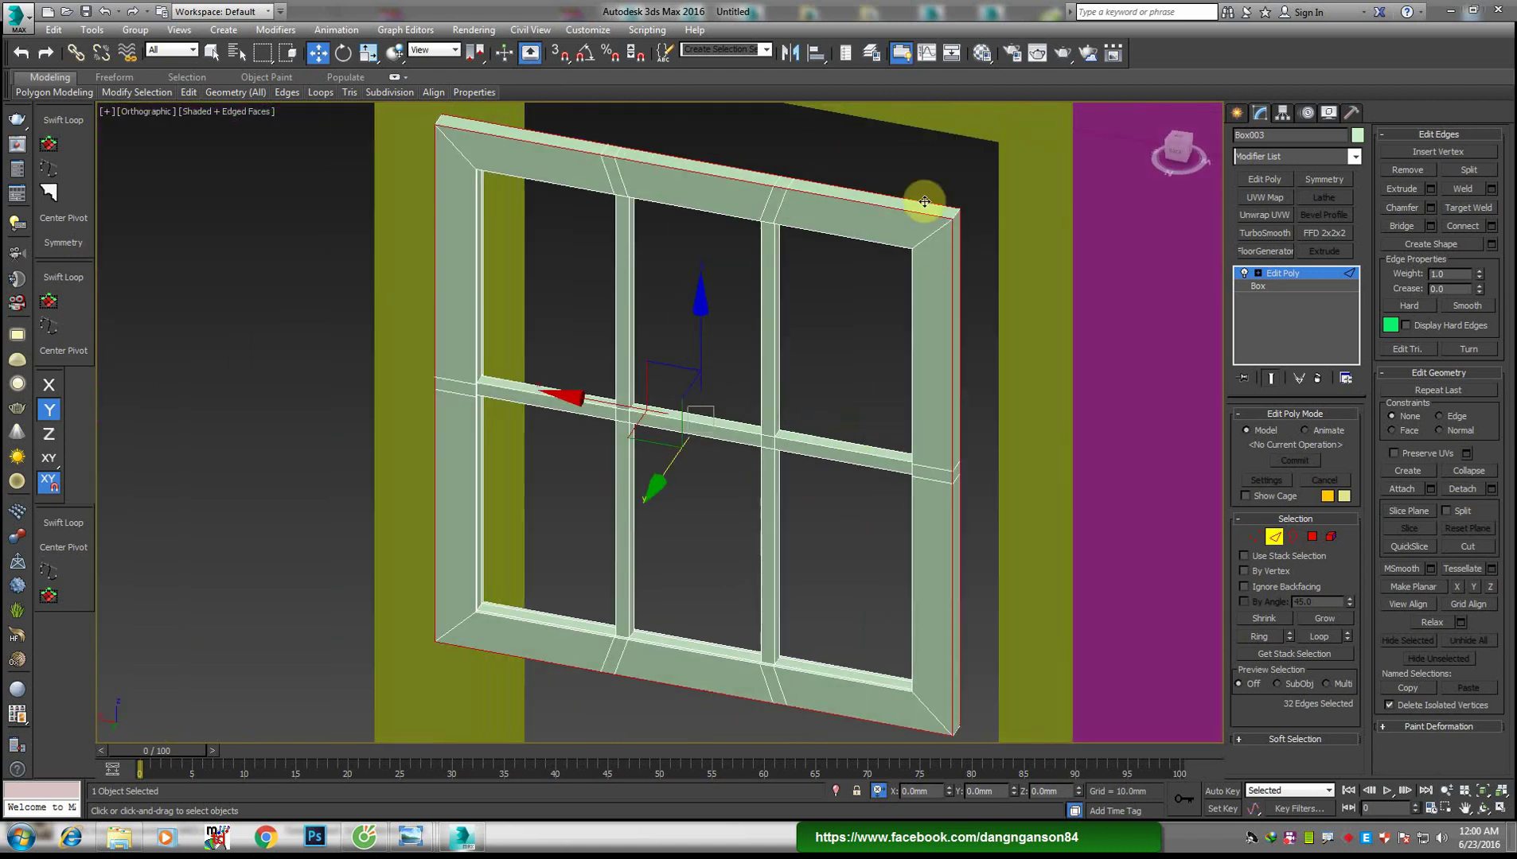
left_click(611, 236, "ctrl")
middle_click_drag(610, 236, 642, 344)
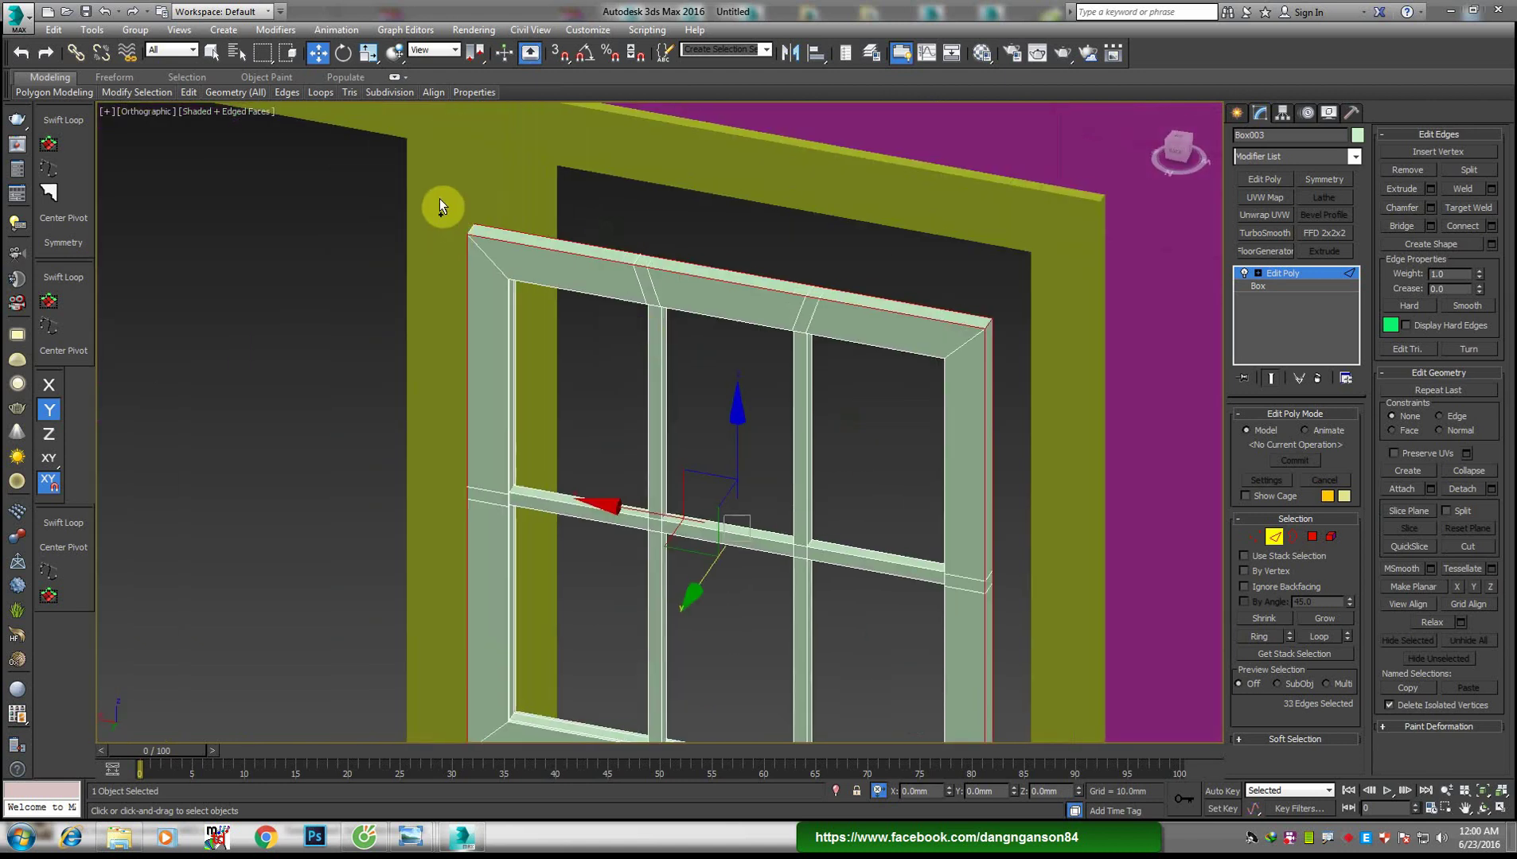
left_click(974, 350, "alt")
middle_click_drag(1020, 356, 822, 317)
scroll(598, 463, "up", 5)
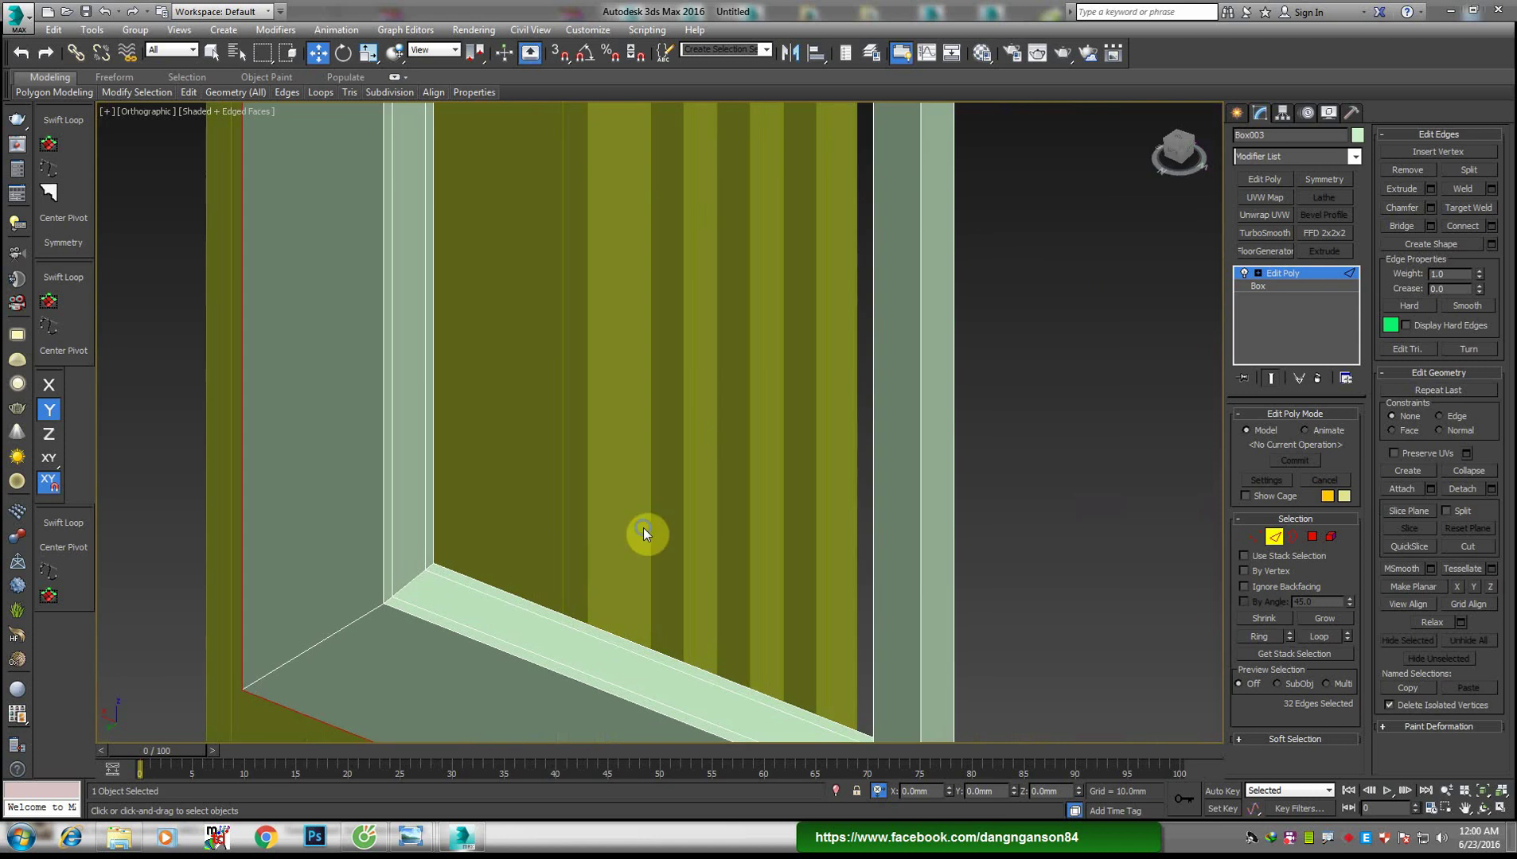
Chamfer the selected frame edges by about 2.7 mm
right_click(642, 526)
left_click(478, 618)
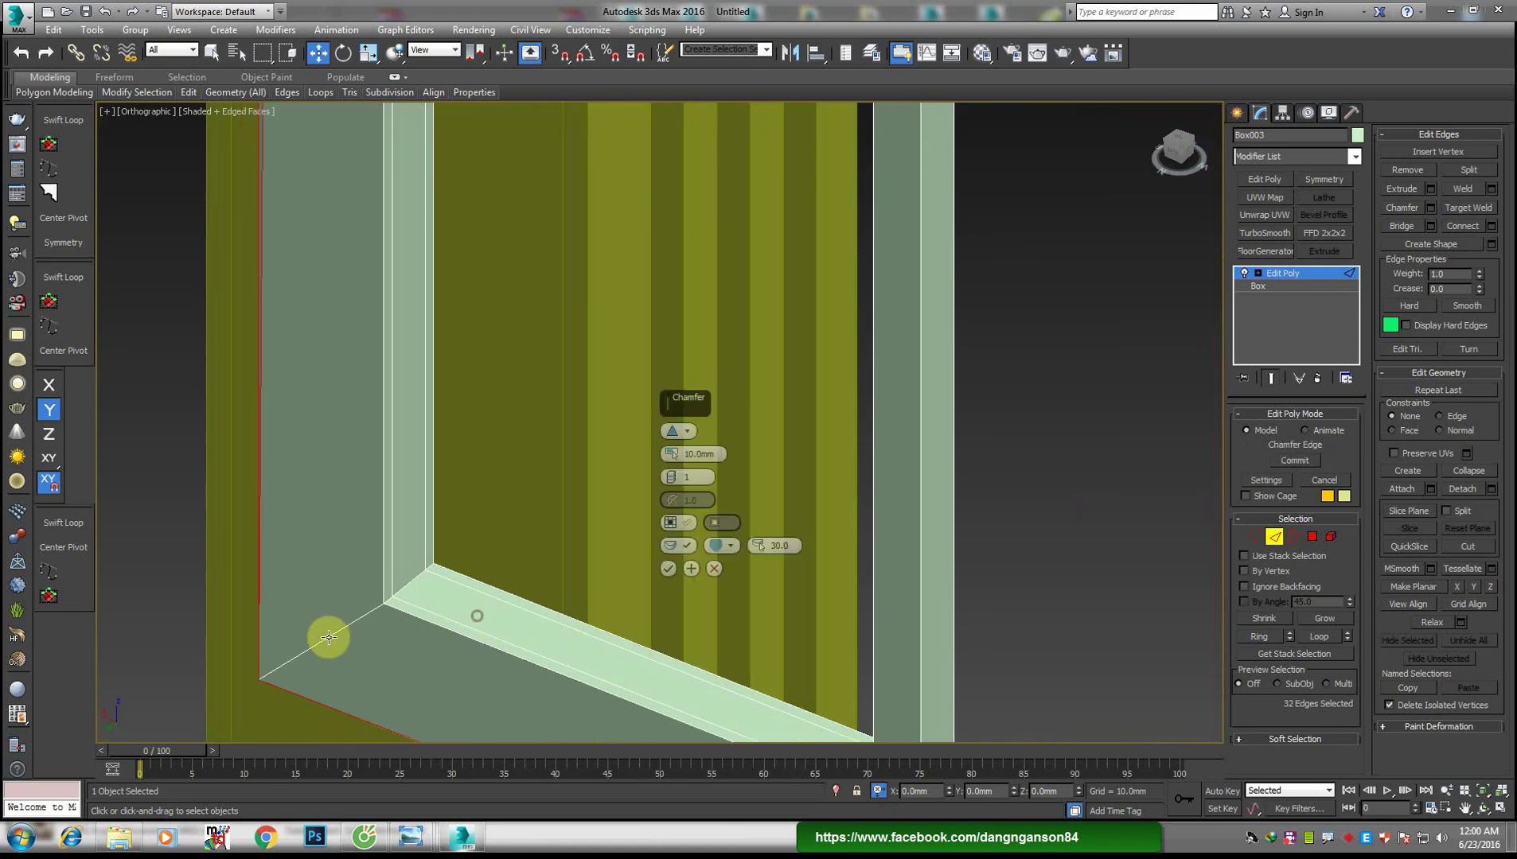
scroll(456, 504, "up", 3)
scroll(420, 589, "down", 5)
scroll(443, 612, "down", 1)
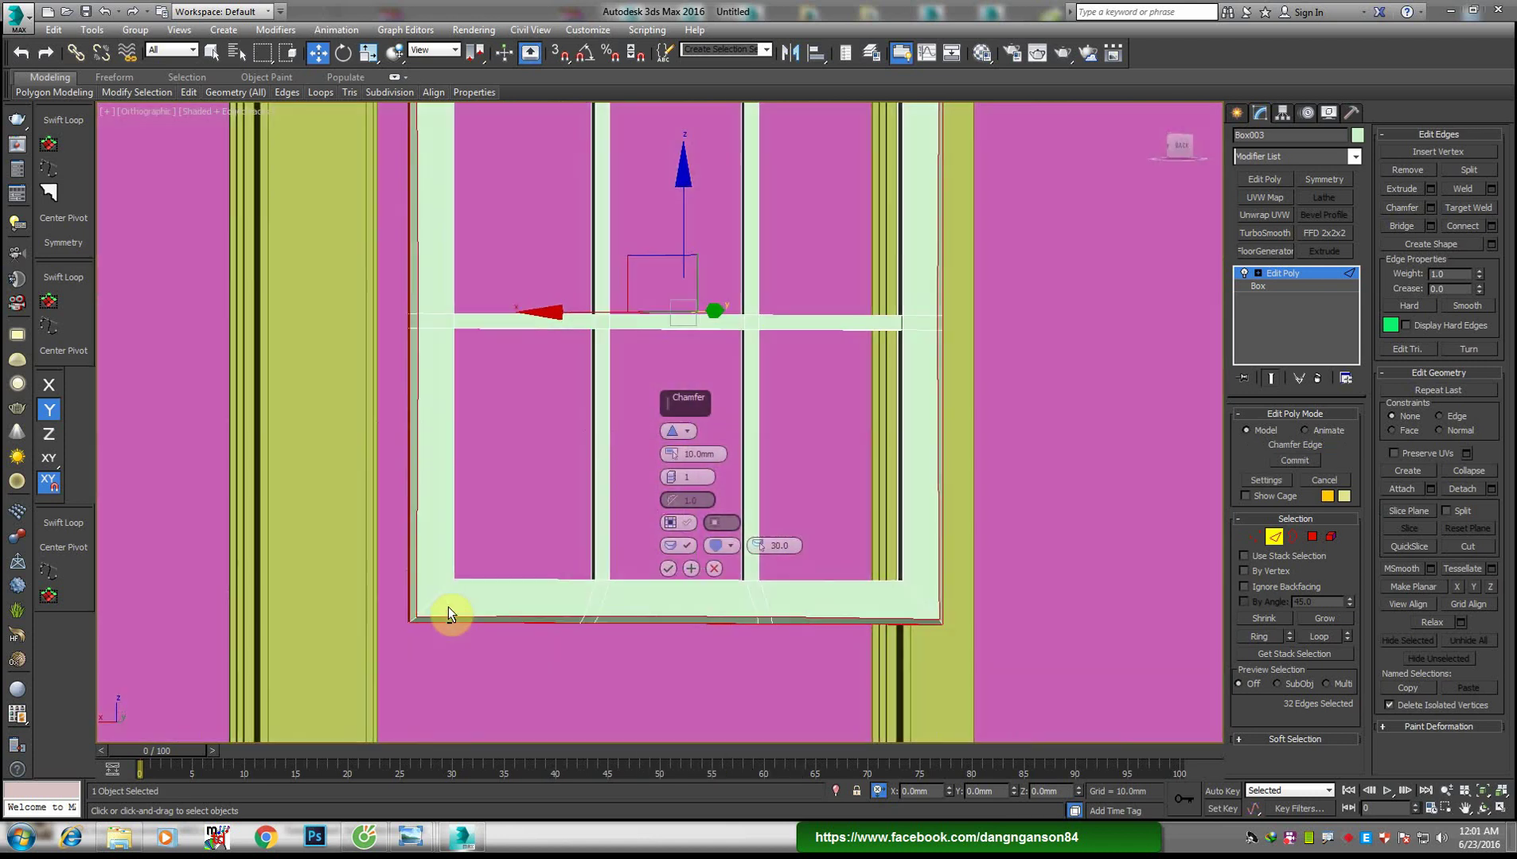
scroll(423, 629, "up", 3)
scroll(565, 565, "up", 2)
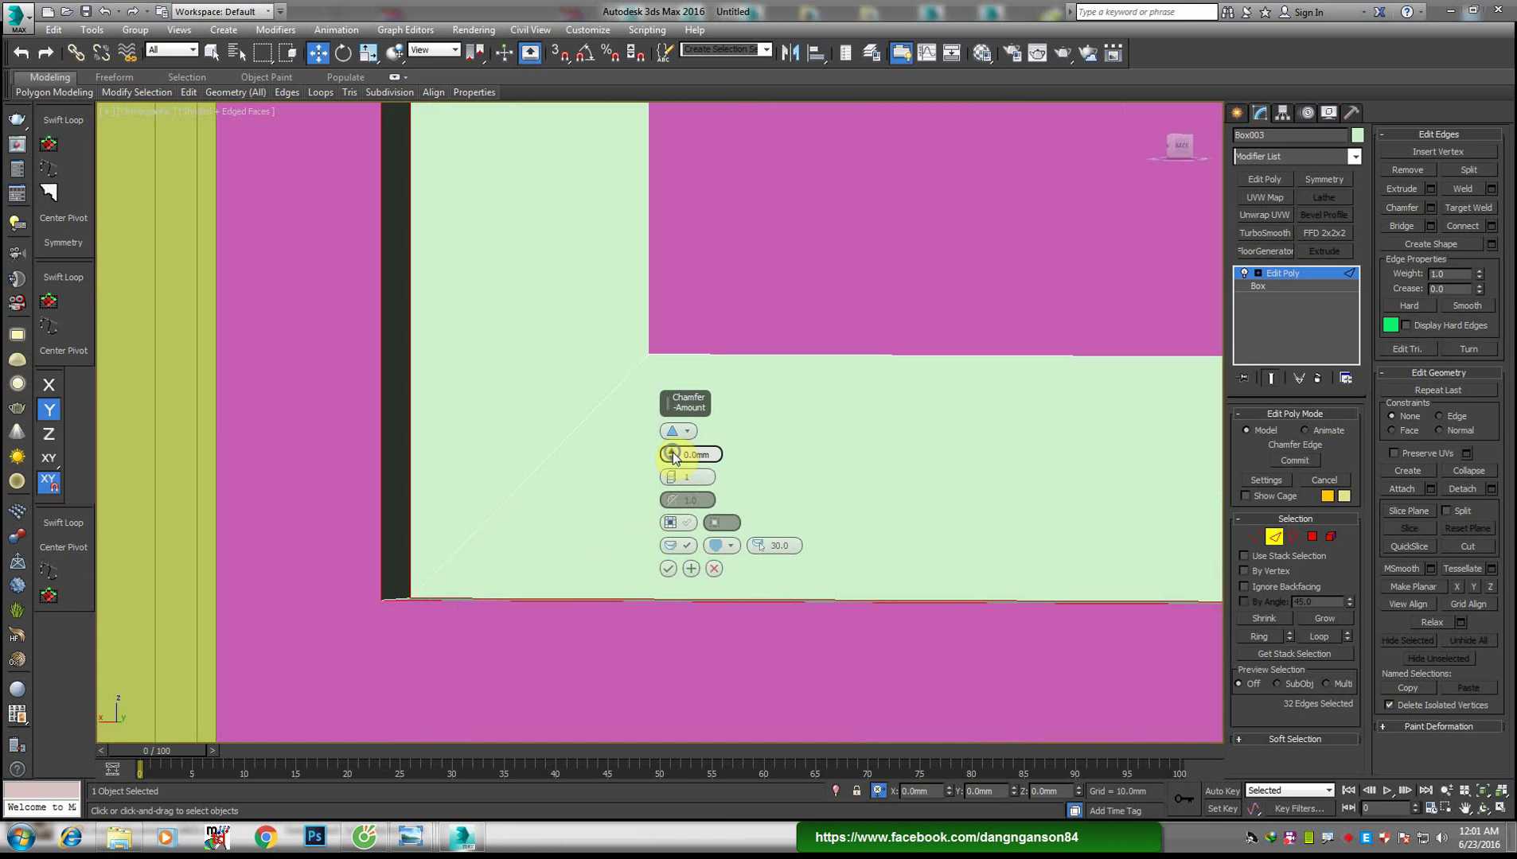
left_click_drag(672, 452, 683, 548)
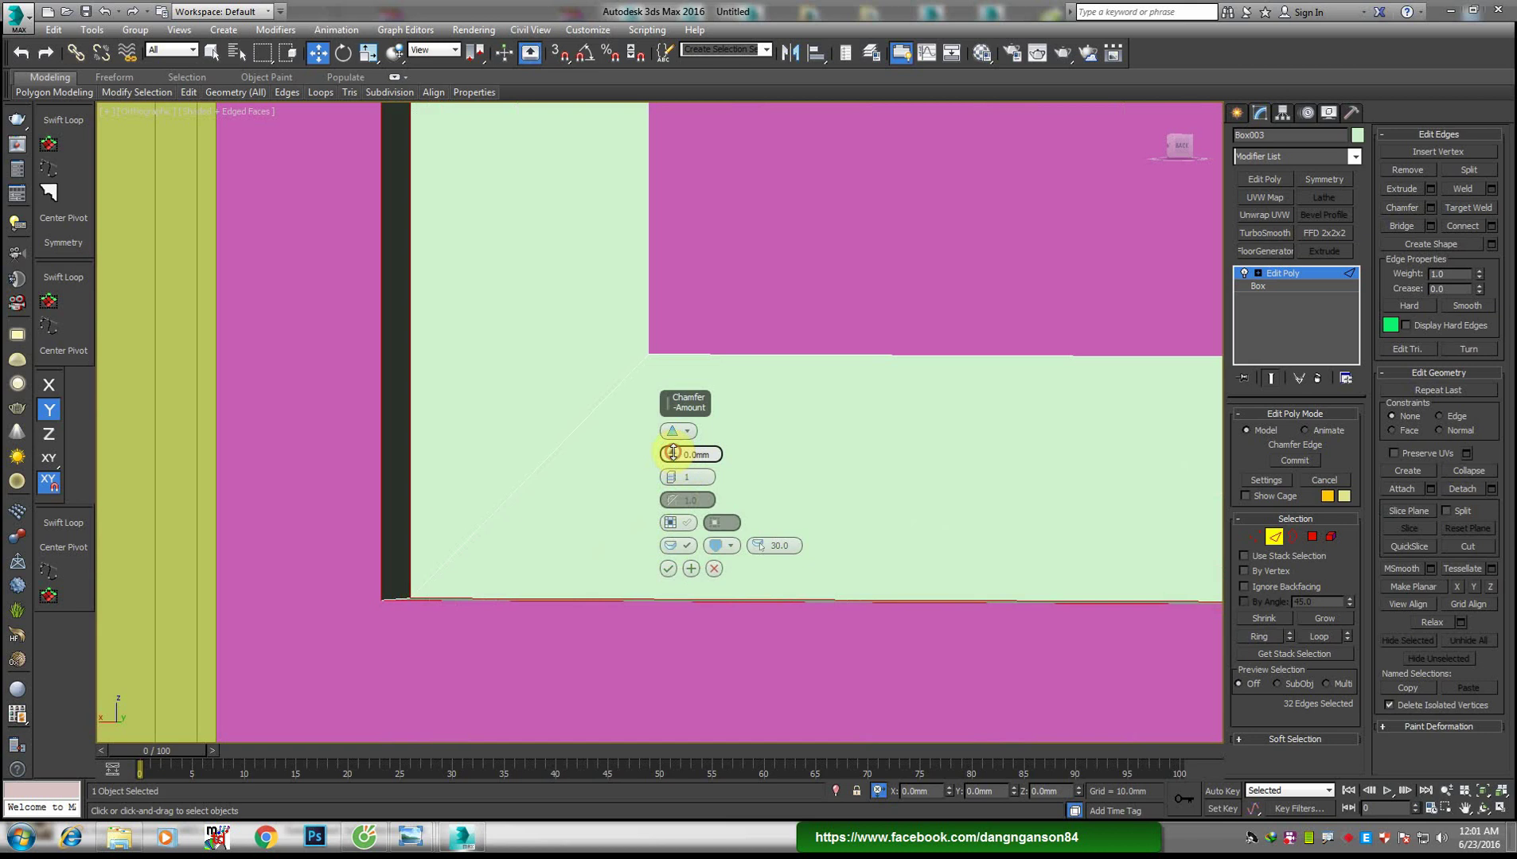
left_click(668, 568)
Chamfer the crossbar edges by about 1.8 mm
scroll(782, 511, "down", 3)
mouse_move(782, 510)
middle_mouse_down("alt")
mouse_move(859, 531)
mouse_move(775, 599)
mouse_move(741, 570)
mouse_move(868, 487)
middle_mouse_up("alt")
scroll(698, 524, "down", 3)
mouse_move(697, 524)
middle_mouse_down("alt")
mouse_move(670, 515)
mouse_move(831, 470)
middle_mouse_up("alt")
scroll(670, 514, "up", 5)
right_click(832, 466)
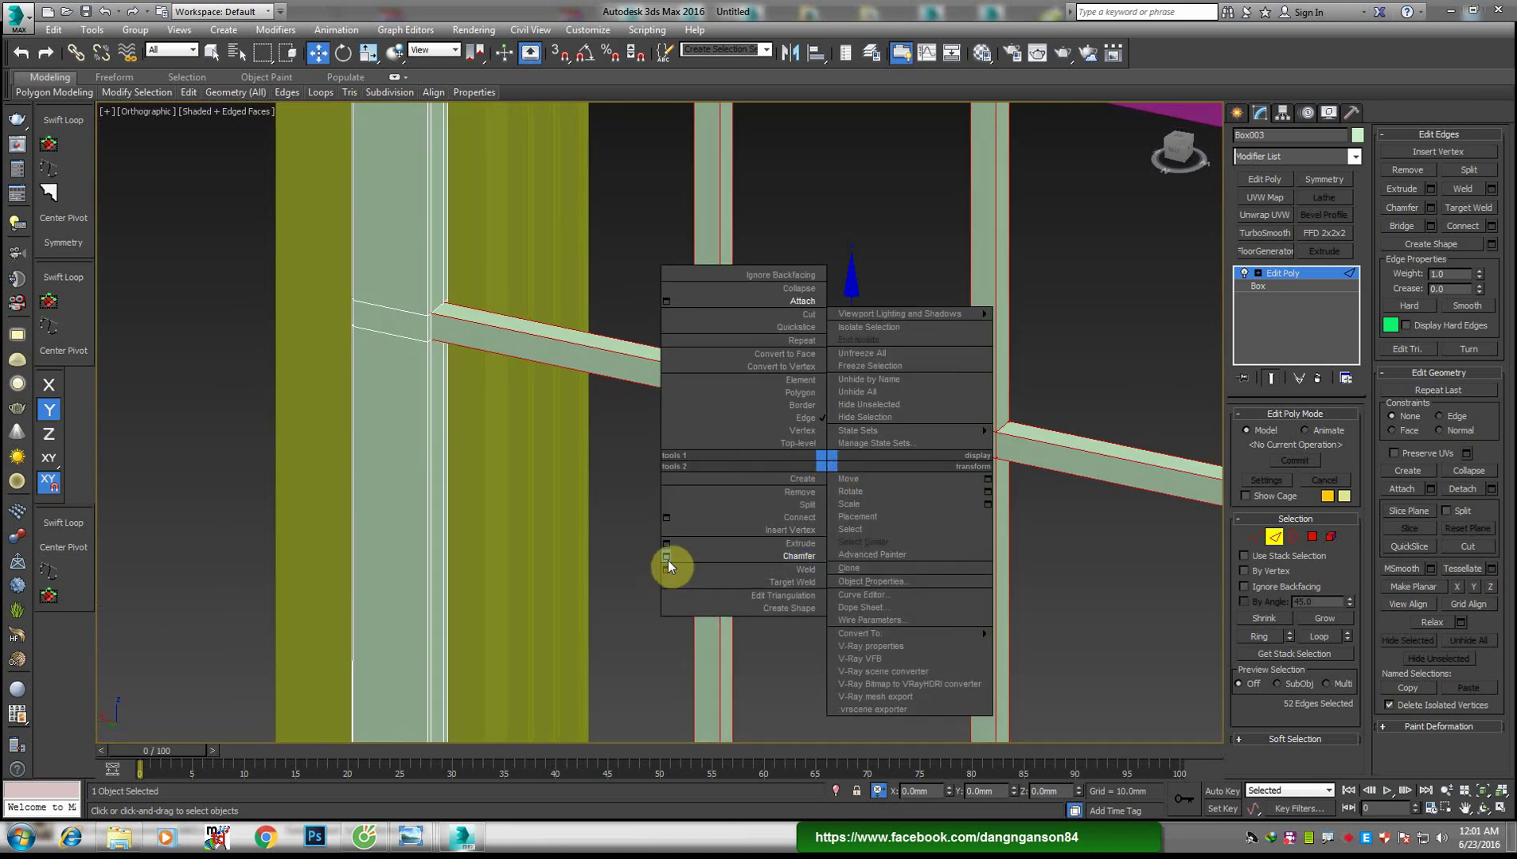
left_click(667, 557)
middle_click_drag(542, 498, 484, 260, "alt")
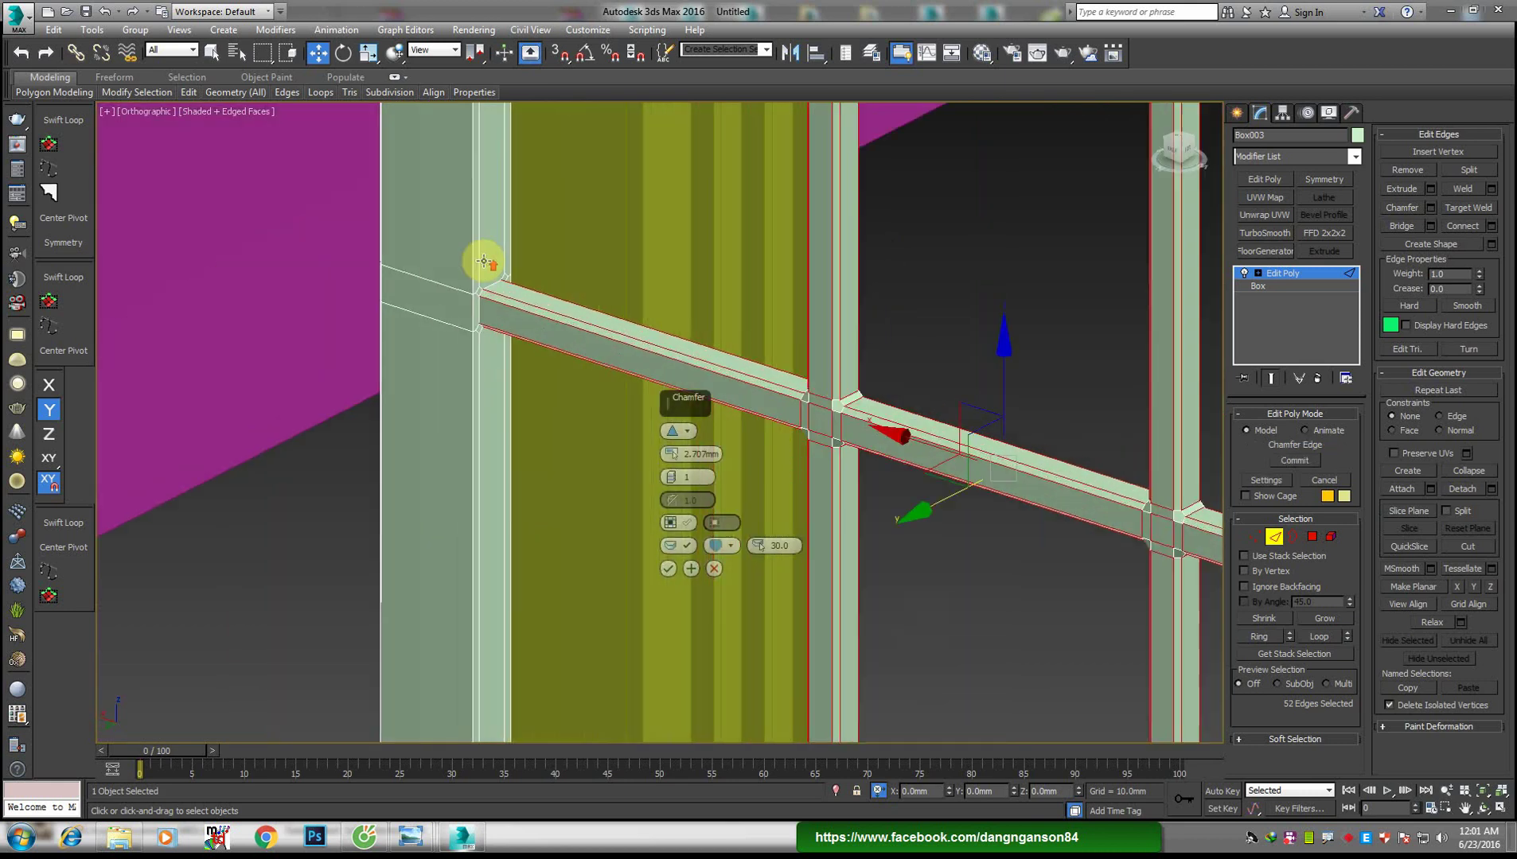
scroll(545, 373, "up", 5)
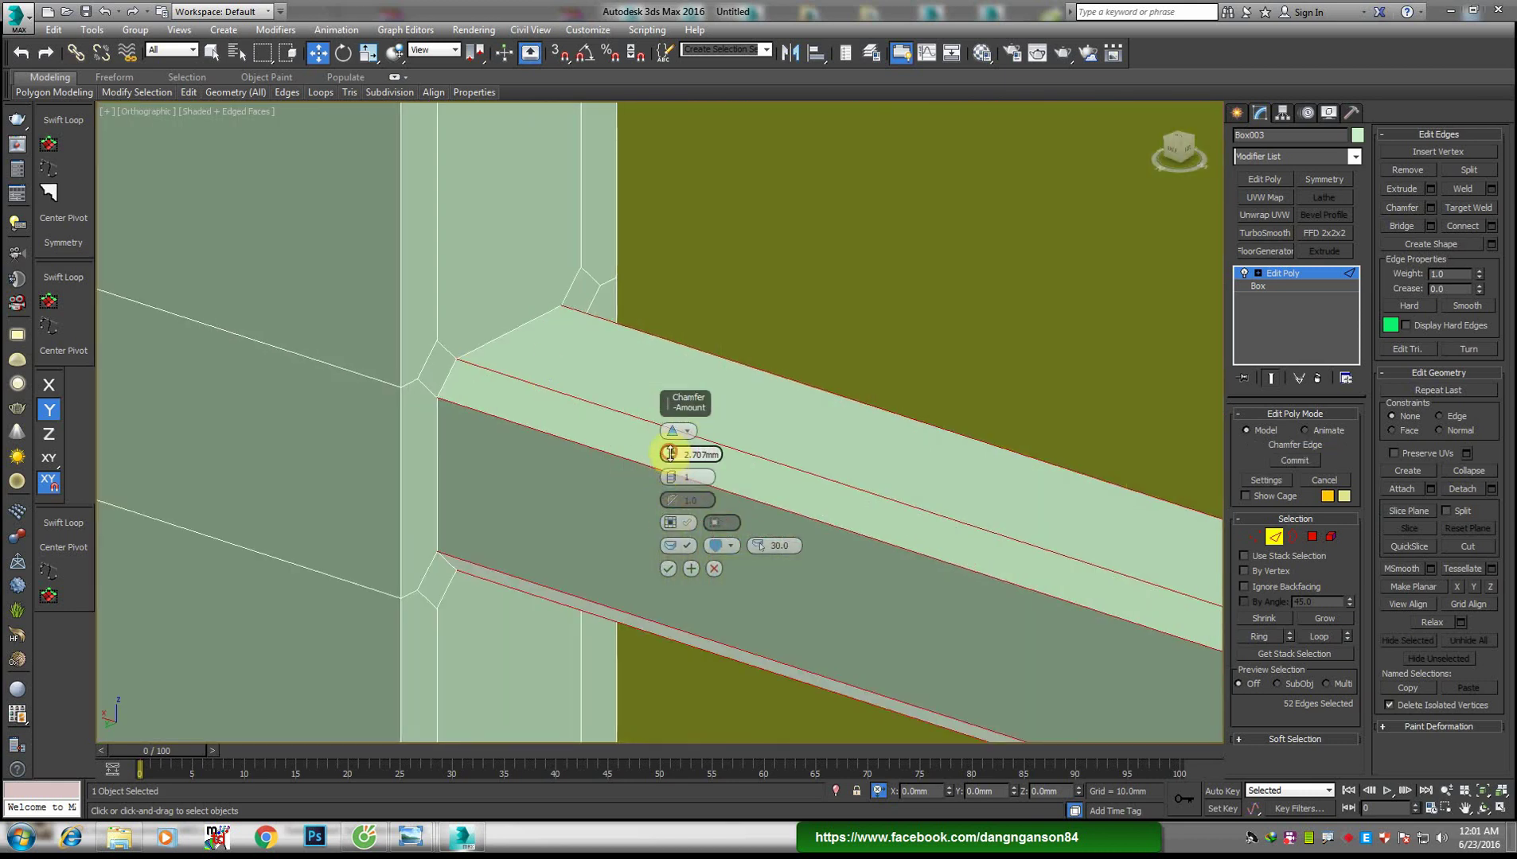
left_click_drag(670, 455, 671, 462)
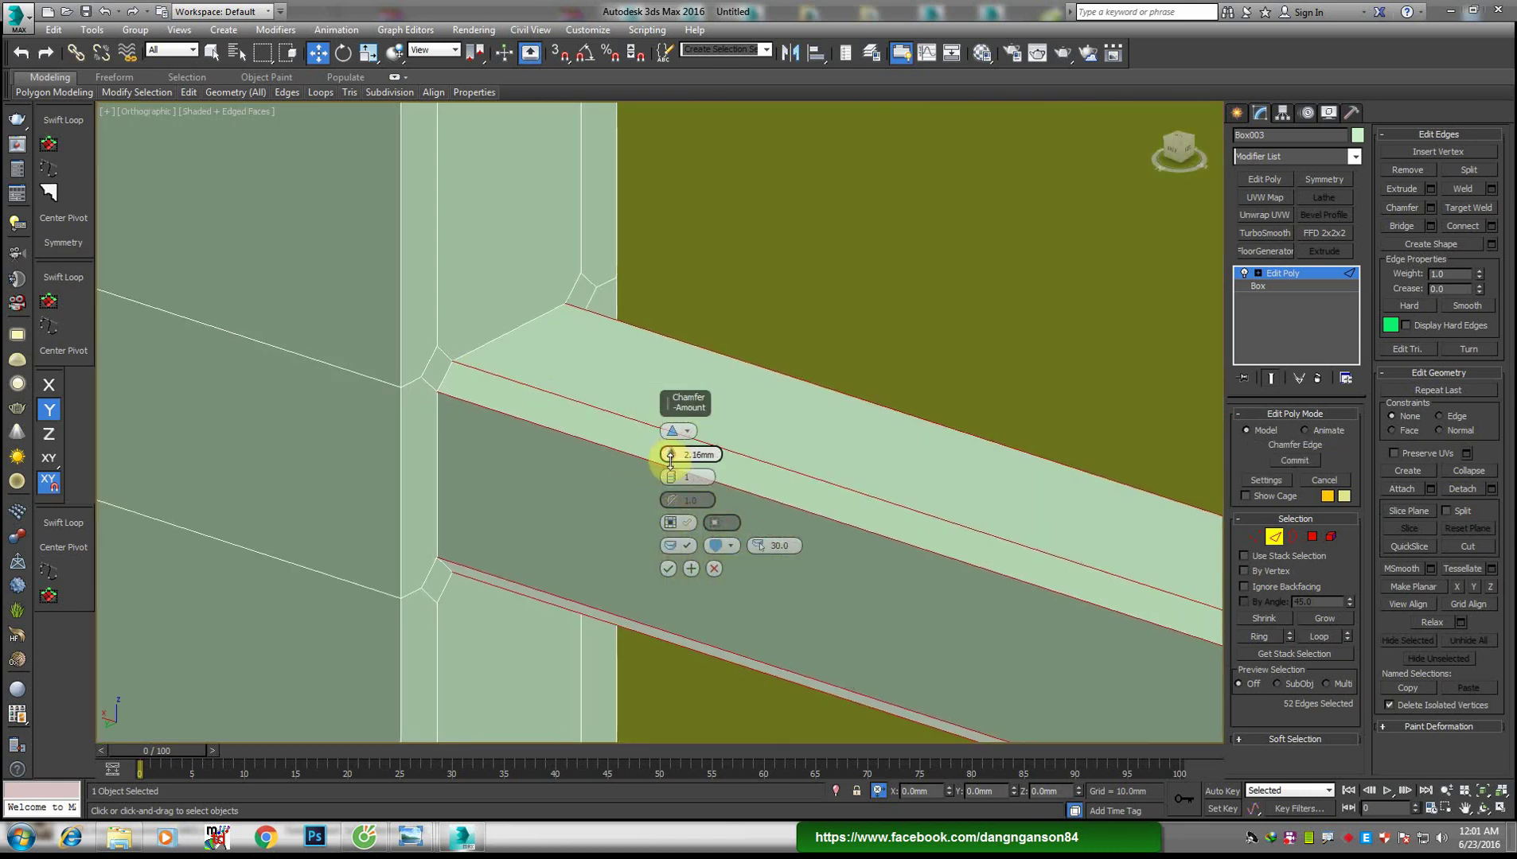
left_click(667, 568)
Select two vertical muntin edge loops and chamfer them about 1.4 mm
double_click(408, 304)
mouse_move(409, 305)
middle_mouse_down("alt")
mouse_move(589, 433)
mouse_move(474, 433)
mouse_move(775, 437)
middle_mouse_up("alt")
scroll(775, 437, "up", 5)
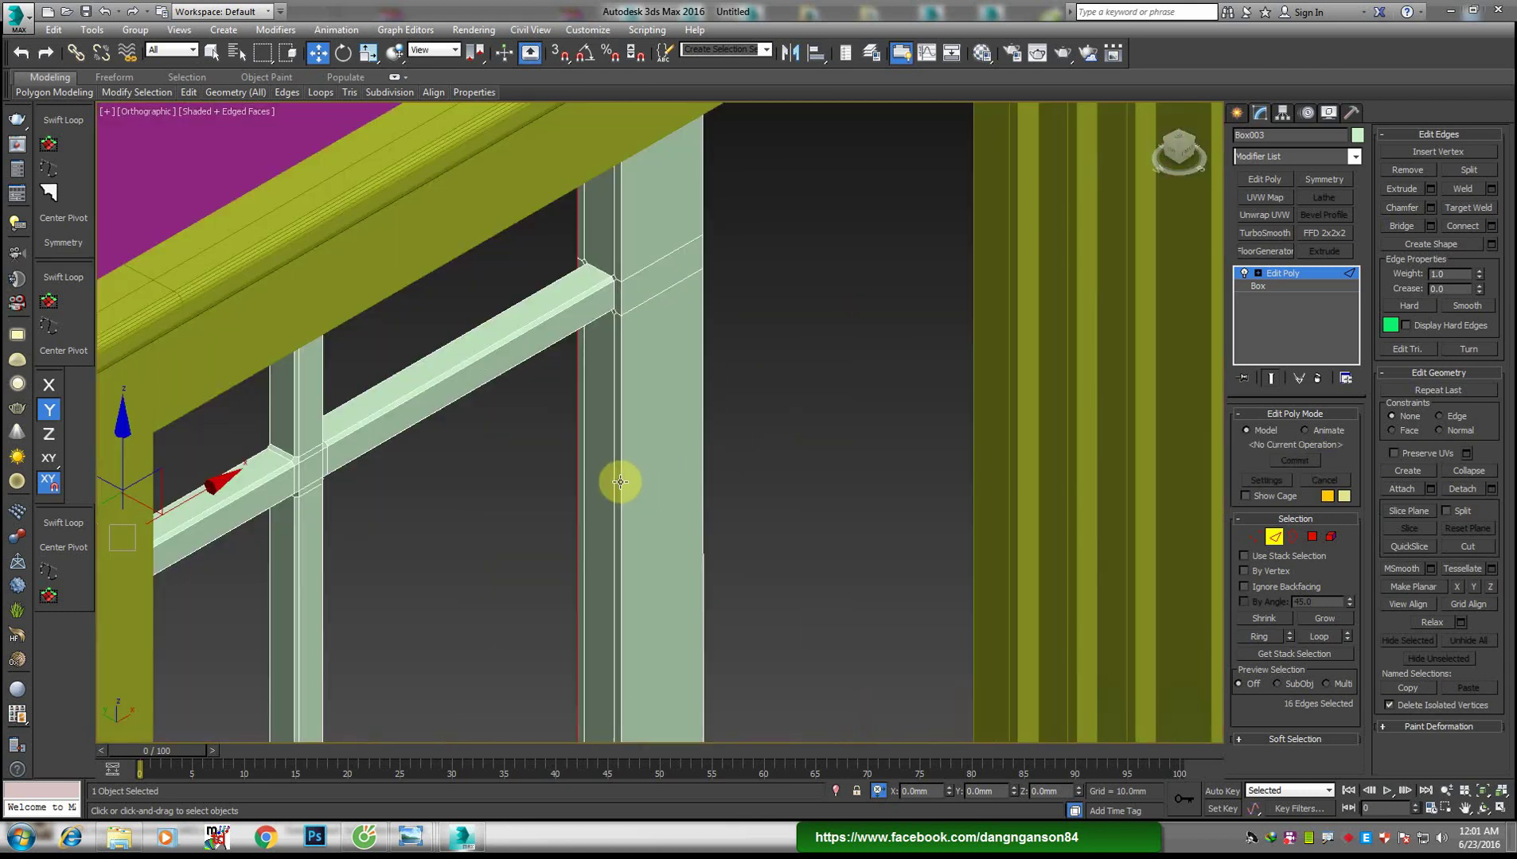
double_click(620, 482, "ctrl")
mouse_move(660, 493)
middle_mouse_down("alt")
mouse_move(650, 562)
mouse_move(553, 535)
mouse_move(705, 460)
mouse_move(546, 565)
middle_mouse_up("alt")
right_click(546, 565)
left_click(487, 568)
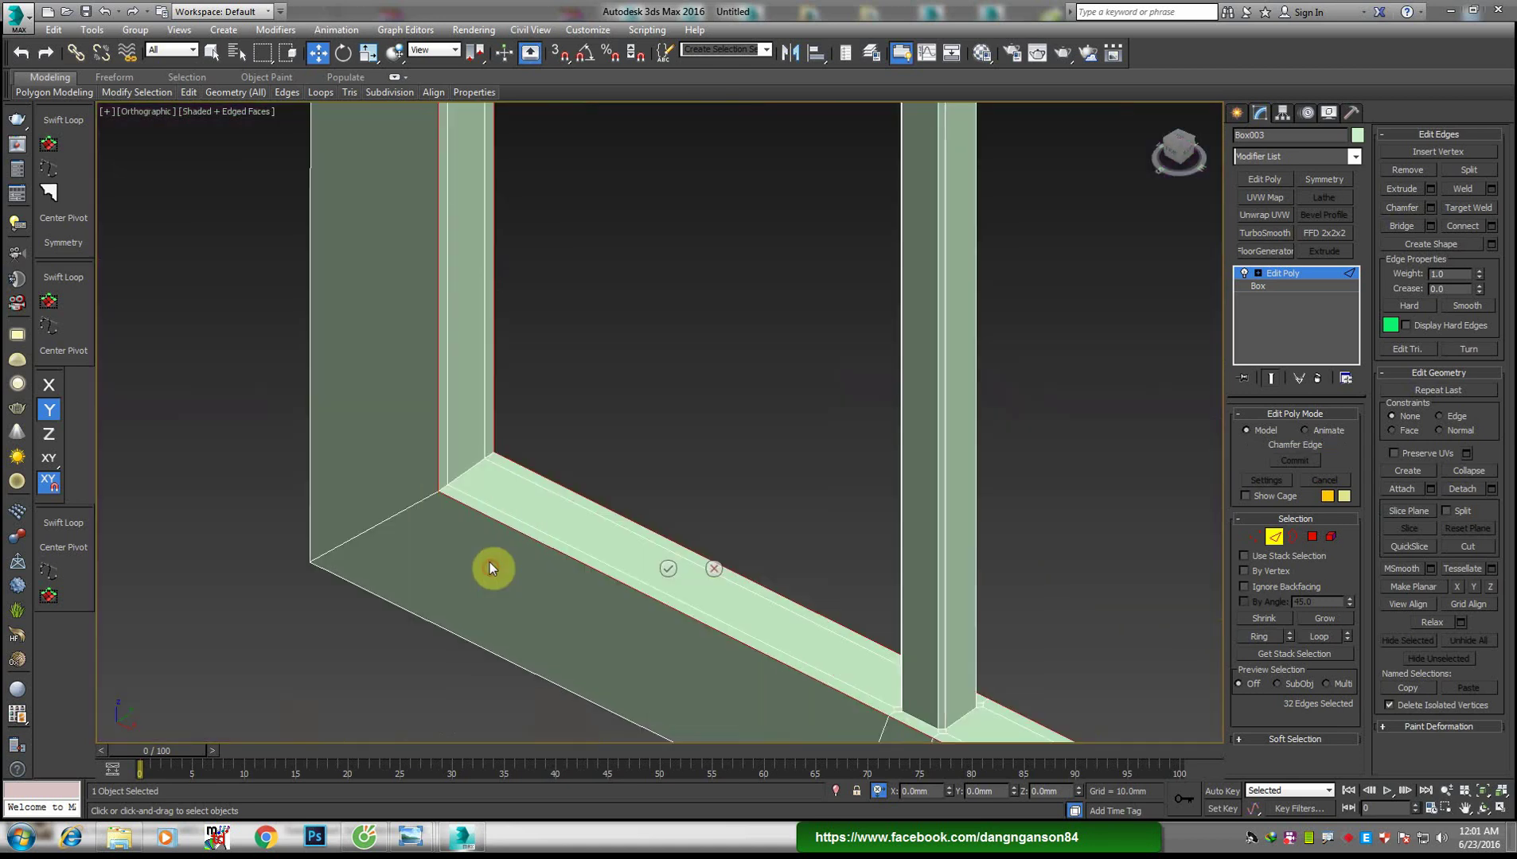
scroll(541, 525, "up", 3)
left_click_drag(671, 454, 671, 462)
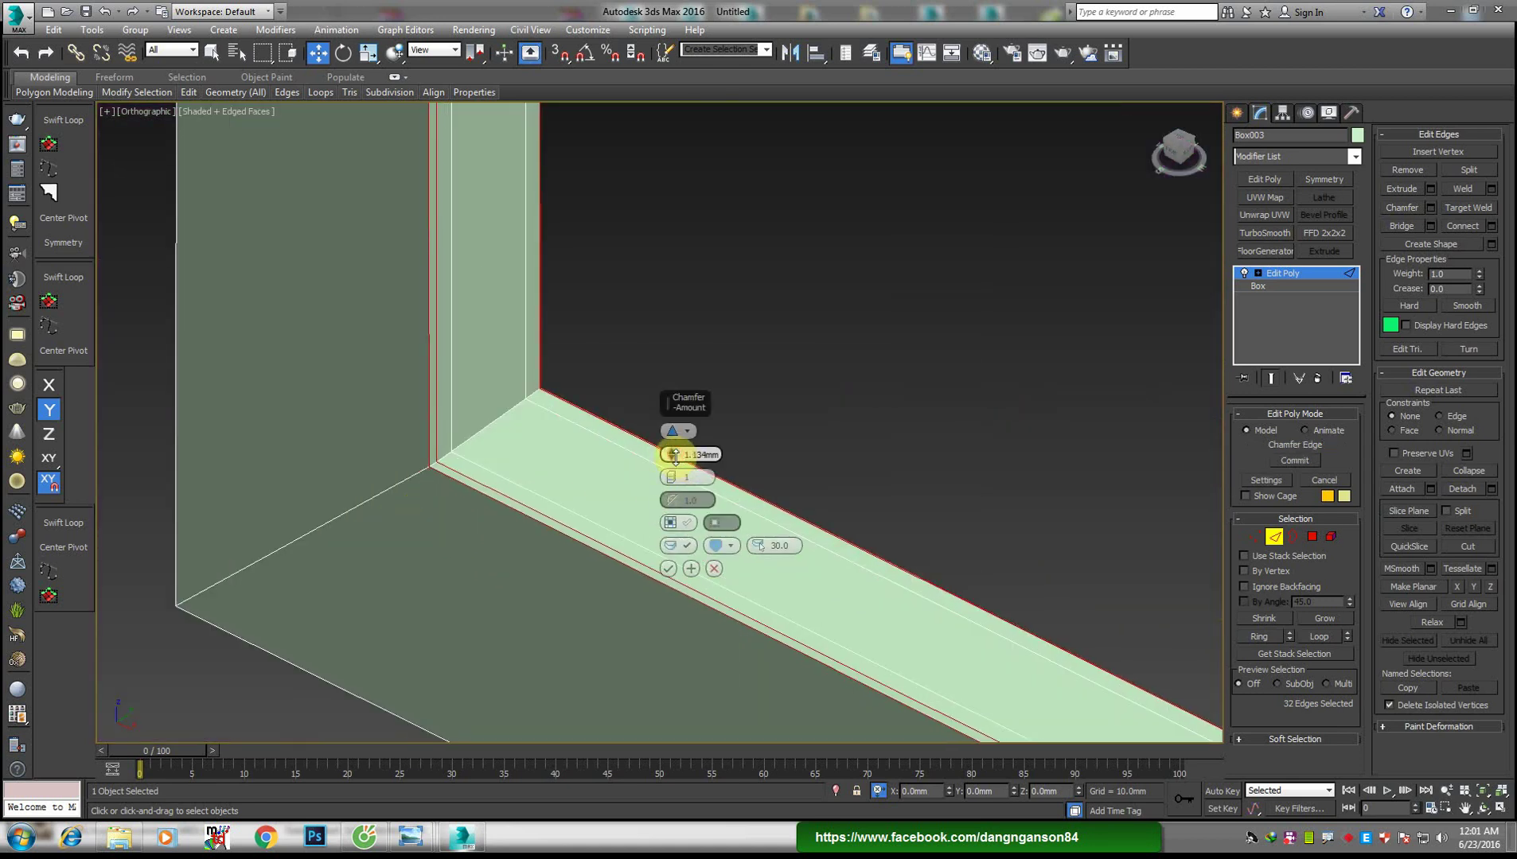
scroll(763, 616, "down", 3)
scroll(764, 615, "up", 3)
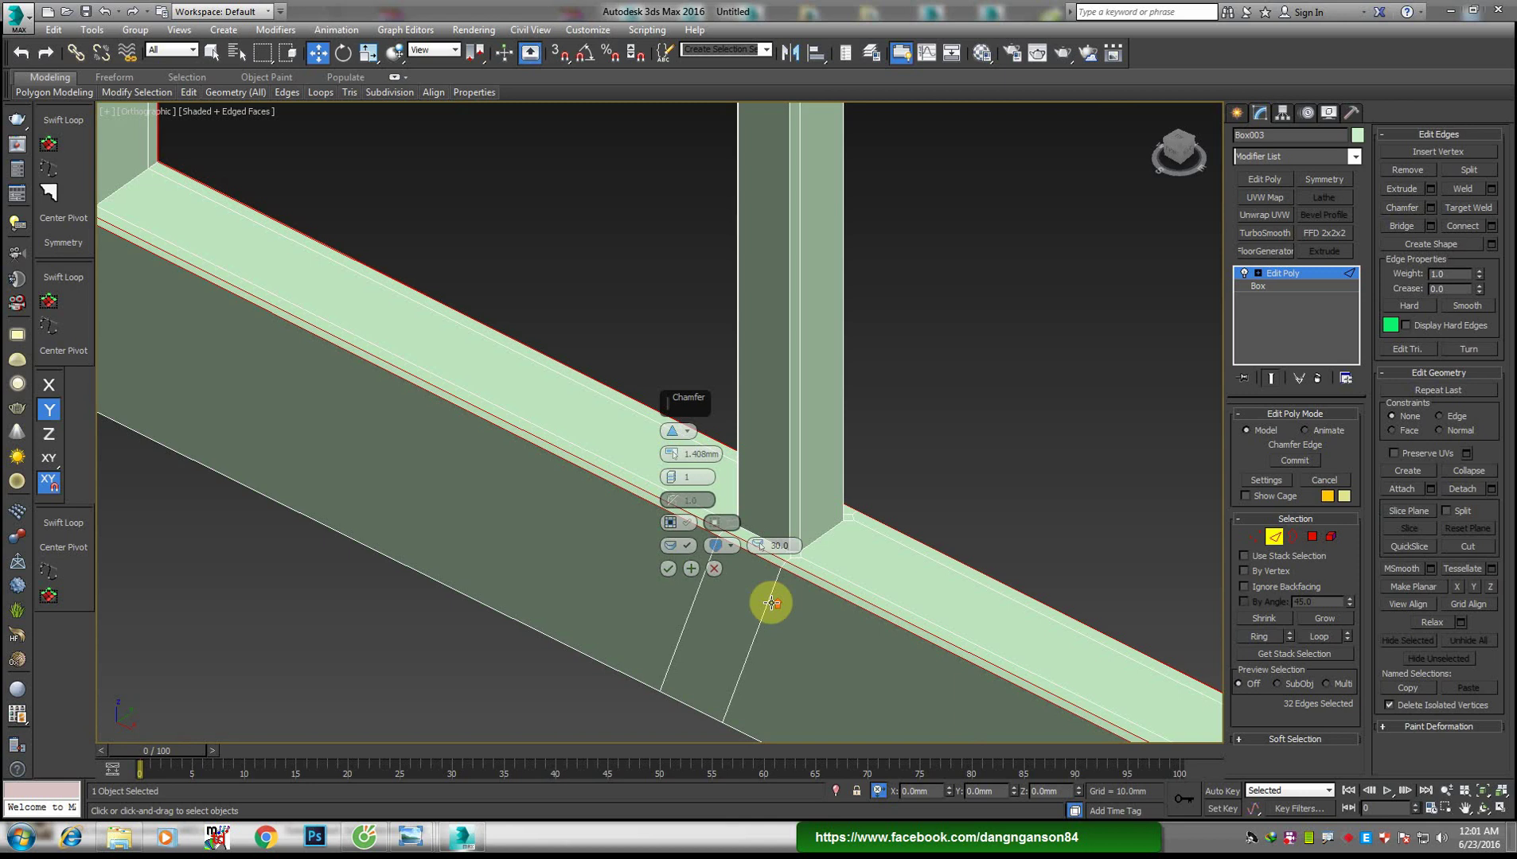
left_click(668, 568)
Slide the whole window along Y into the right wall opening
scroll(722, 546, "down", 3)
scroll(799, 535, "up", 3)
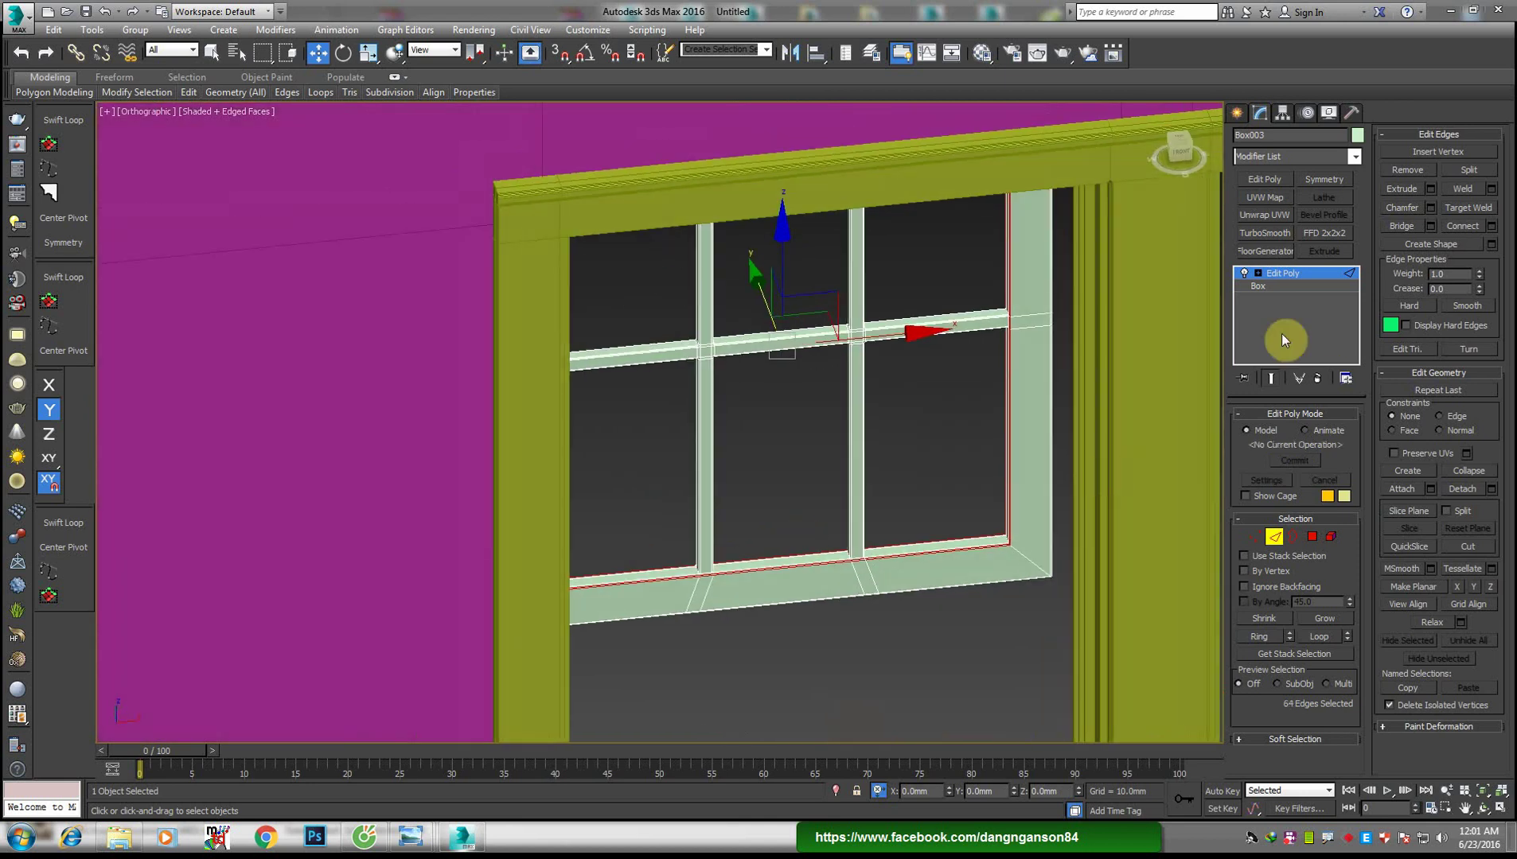
left_click(1286, 275)
scroll(815, 400, "down", 3)
mouse_move(816, 400)
middle_mouse_down("alt")
mouse_move(961, 444)
mouse_move(991, 416)
mouse_move(700, 478)
middle_mouse_up("alt")
left_click_drag(643, 508, 711, 479)
middle_click_drag(711, 479, 781, 450, "alt")
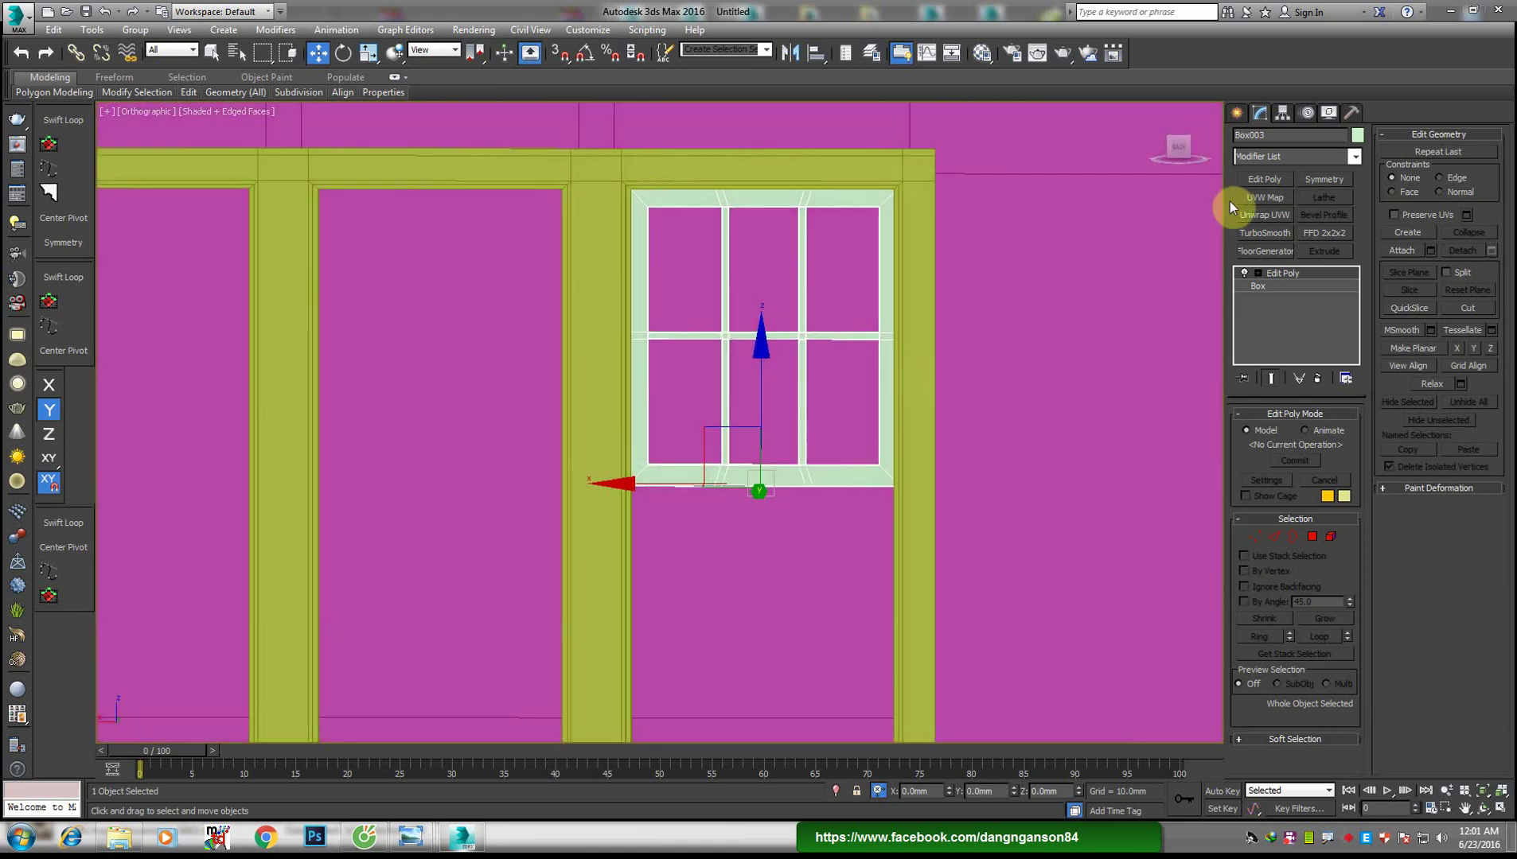
In Front view, Shift-drag a trial window copy downward, then cancel the clone
left_click(1179, 145)
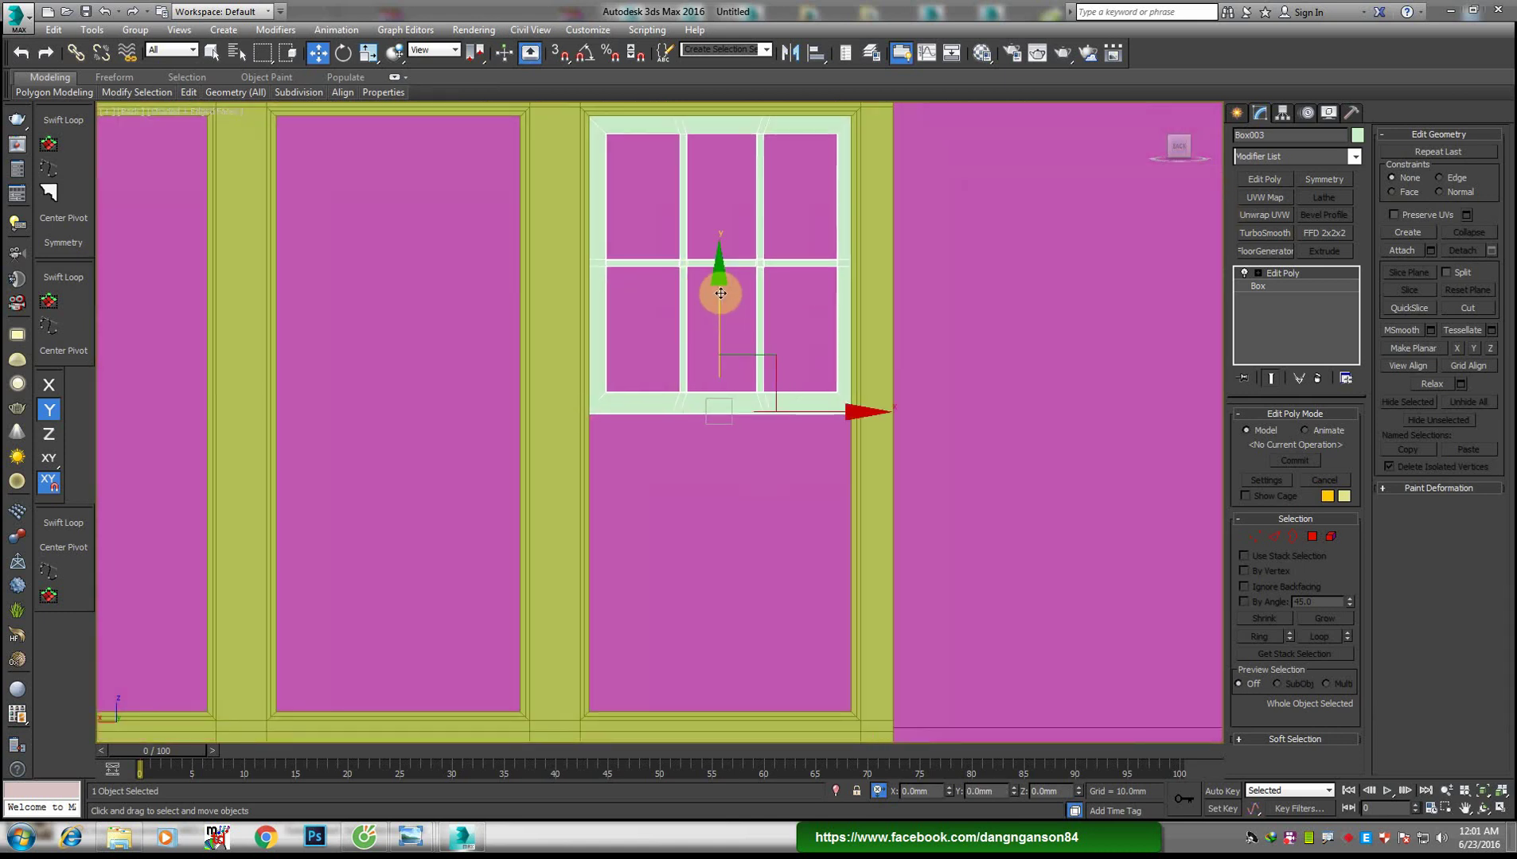
left_click_drag(721, 293, 720, 598, "shift")
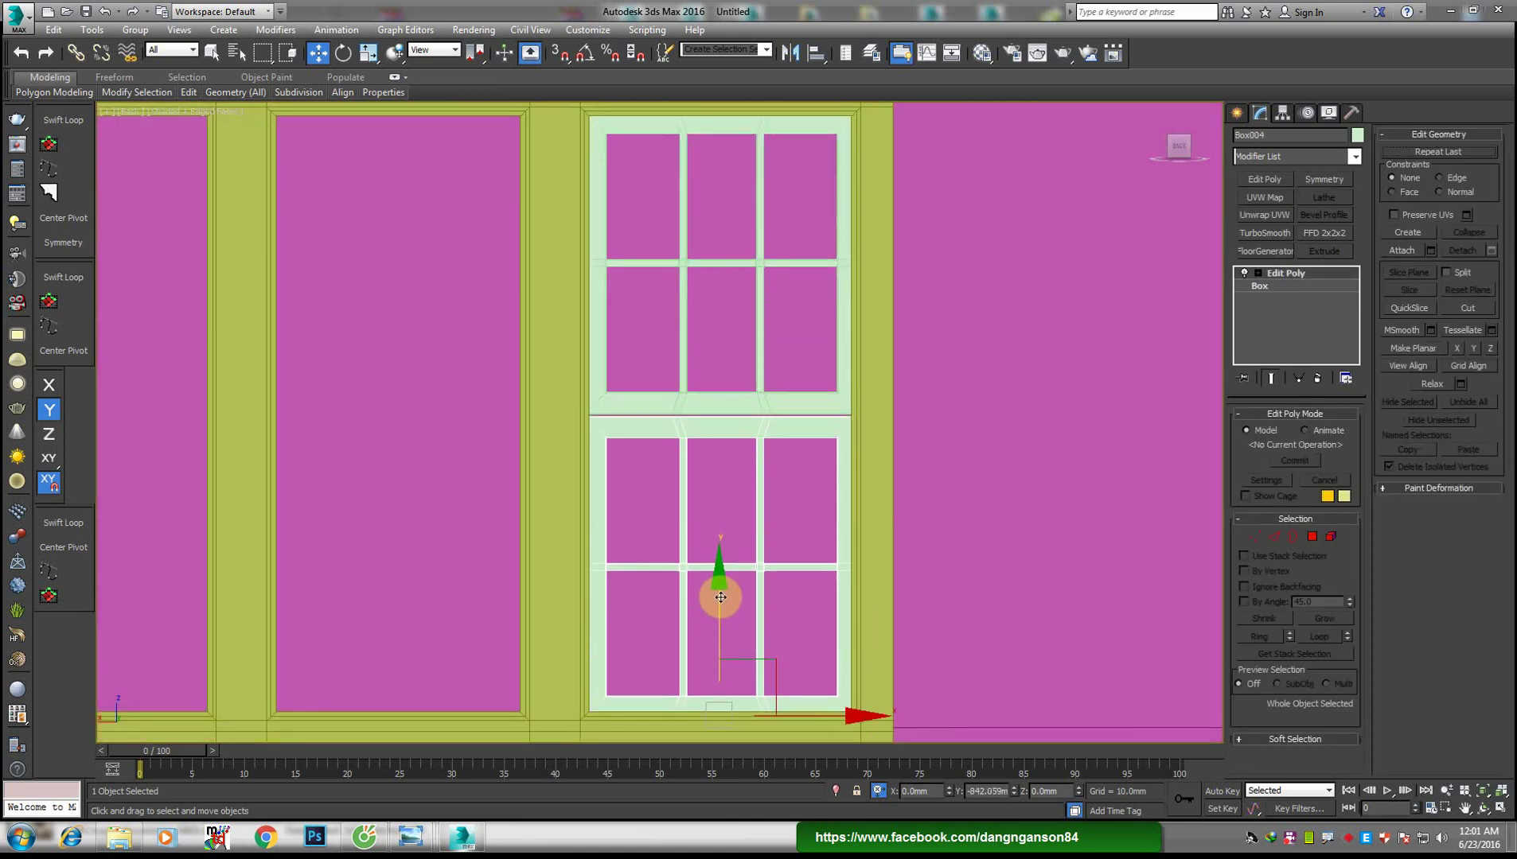
left_click_drag(720, 597, 720, 595, "shift")
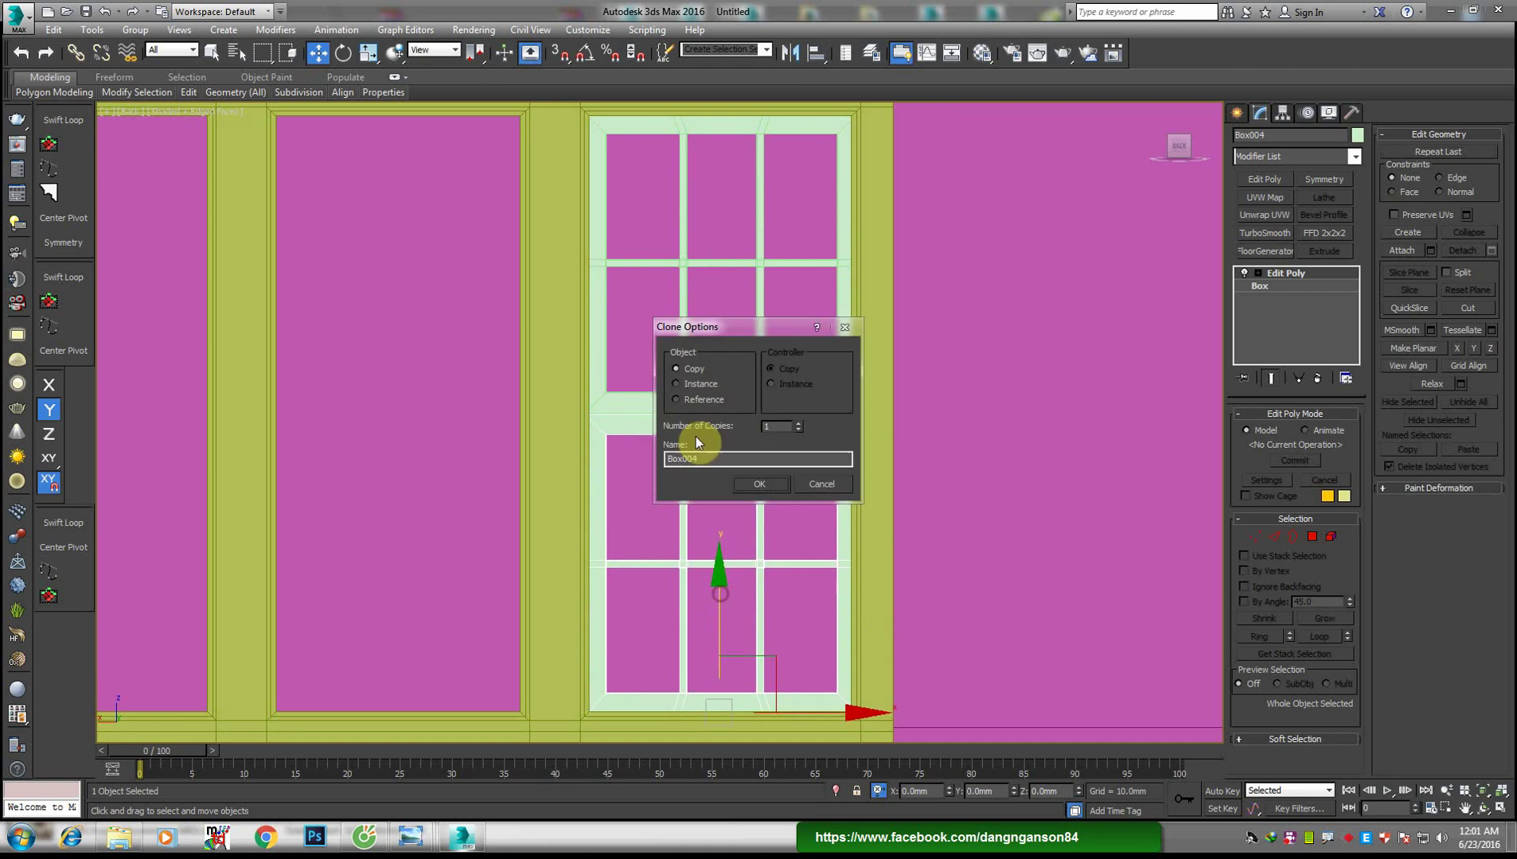
left_click(822, 484)
mouse_move(720, 484)
middle_mouse_down()
mouse_move(636, 378)
mouse_move(693, 463)
middle_mouse_up()
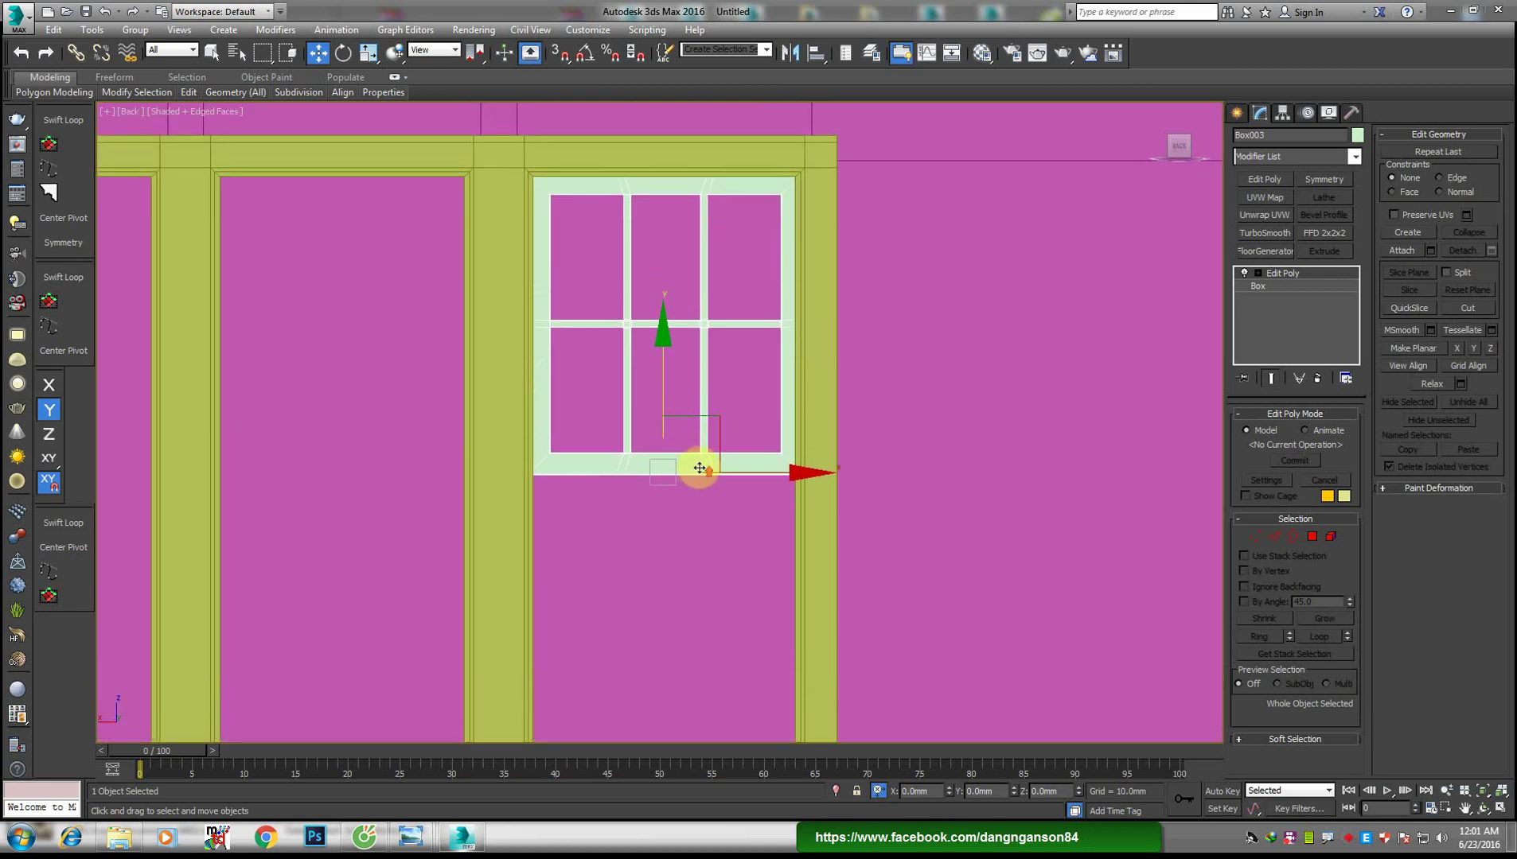
Switch the window to Vertex editing level
scroll(693, 463, "up", 2)
scroll(485, 460, "up", 3)
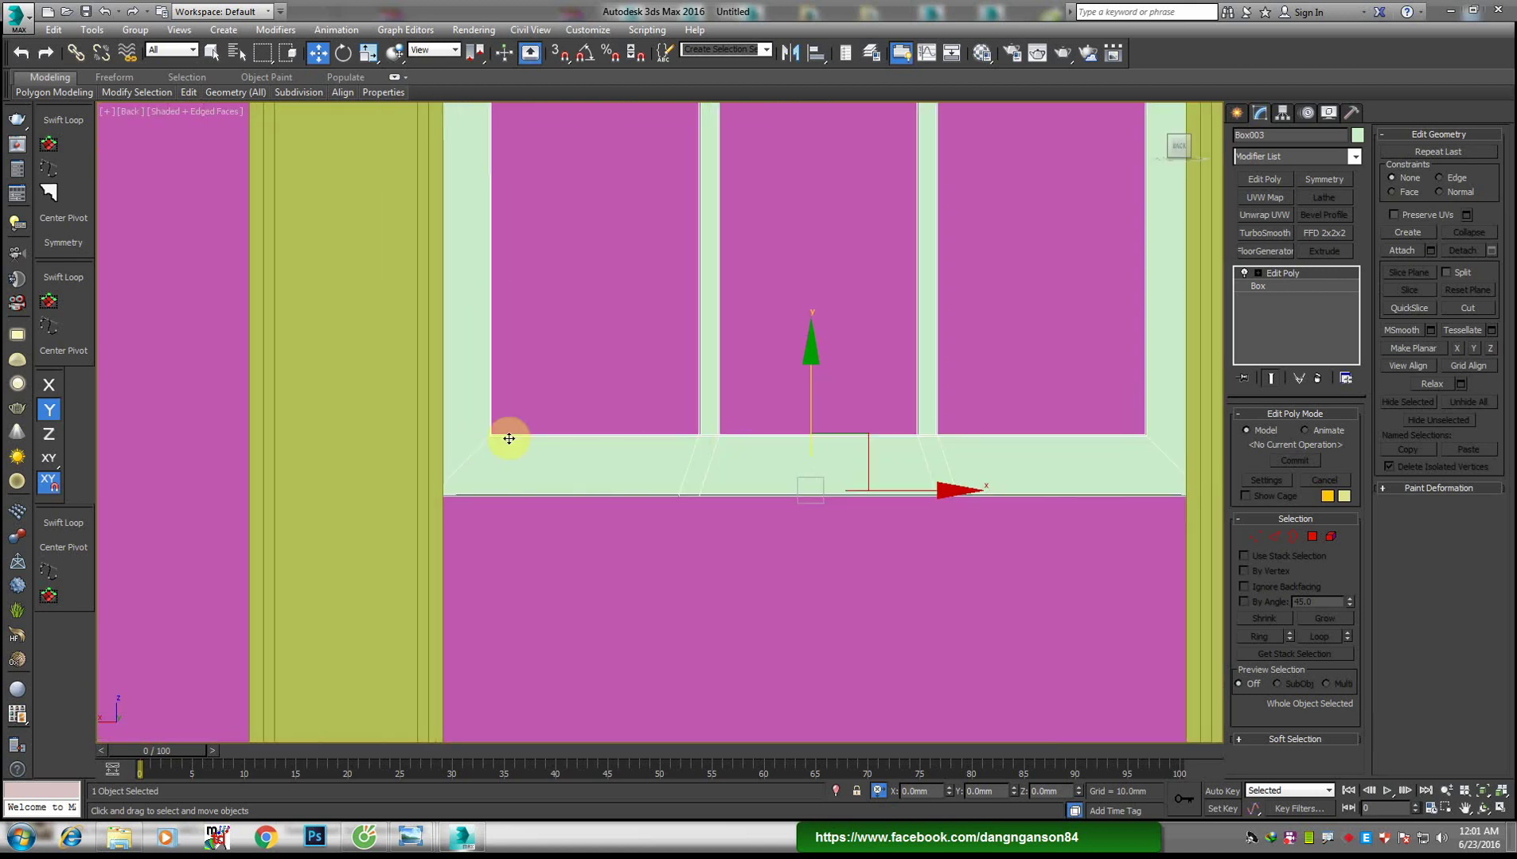
scroll(668, 446, "down", 1)
scroll(648, 446, "down", 2)
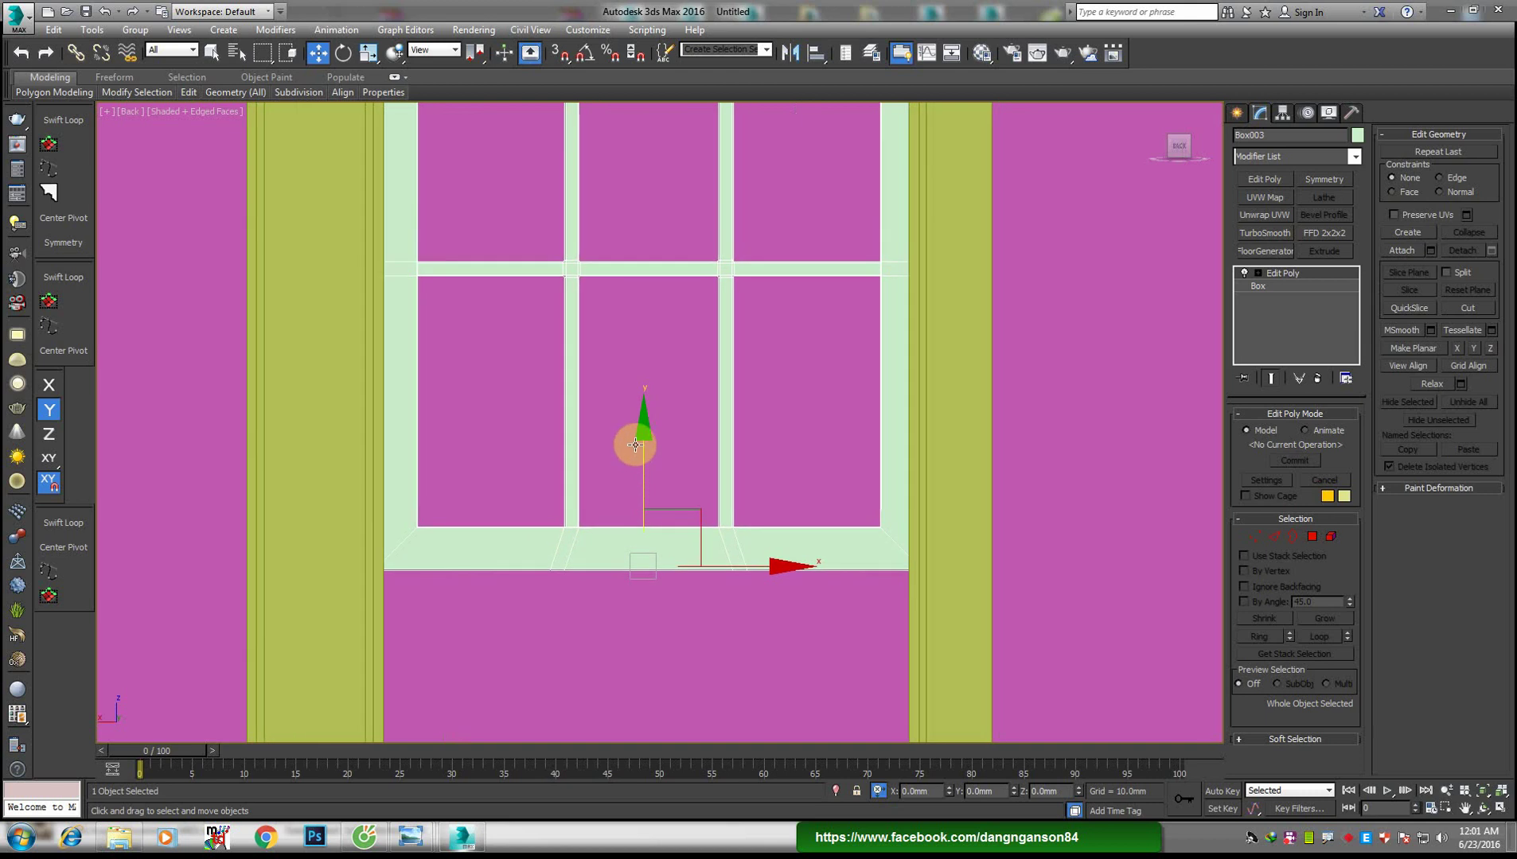
key("1")
scroll(636, 435, "down", 2)
Lower all of the window's vertices by 30 mm on Y
left_click_drag(328, 236, 892, 562)
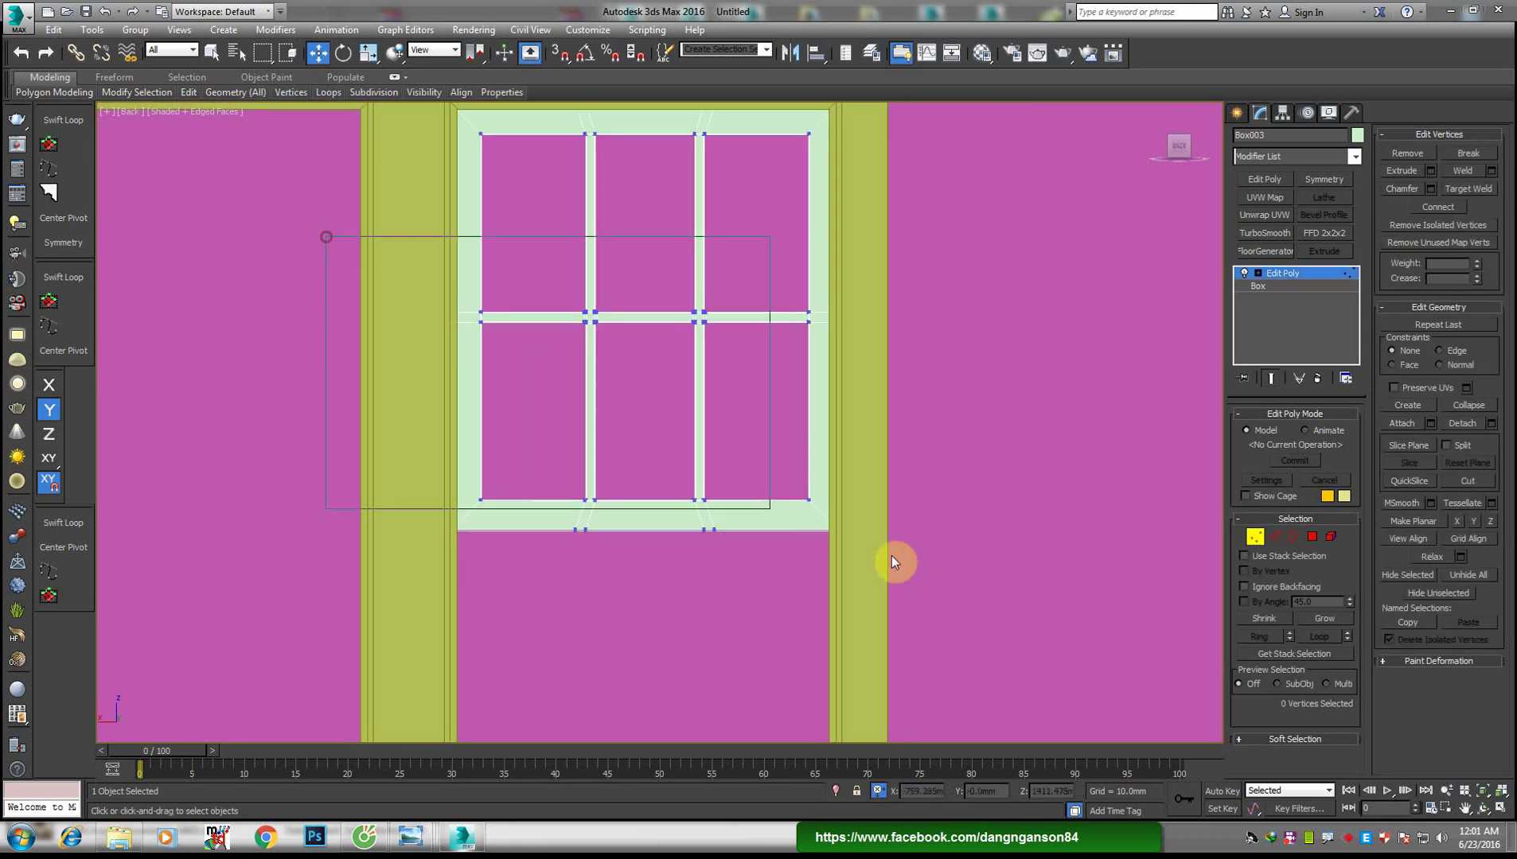
middle_click_drag(710, 561, 744, 587)
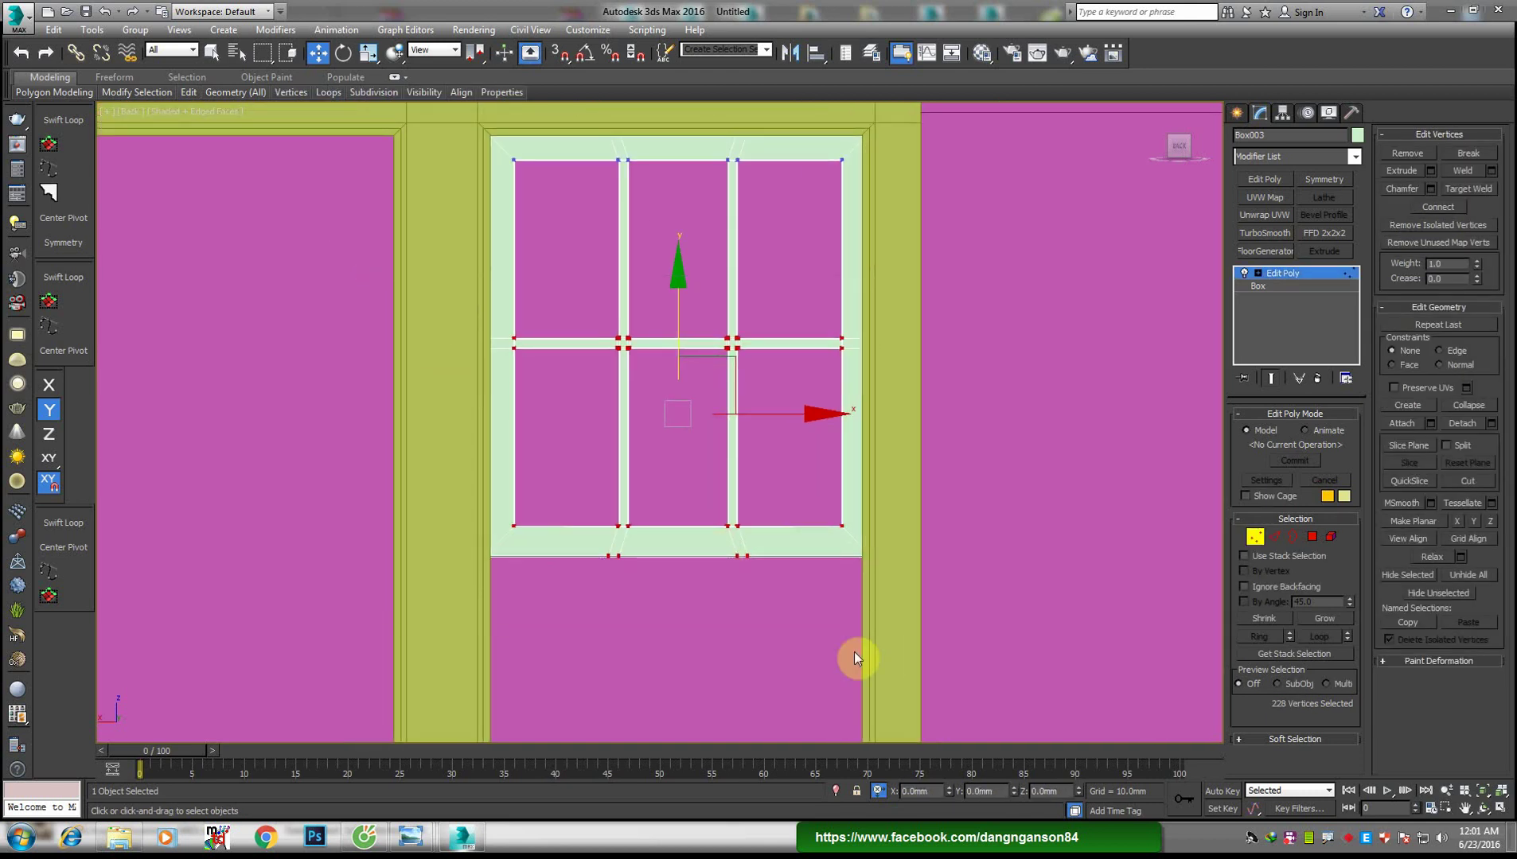
left_click(975, 792)
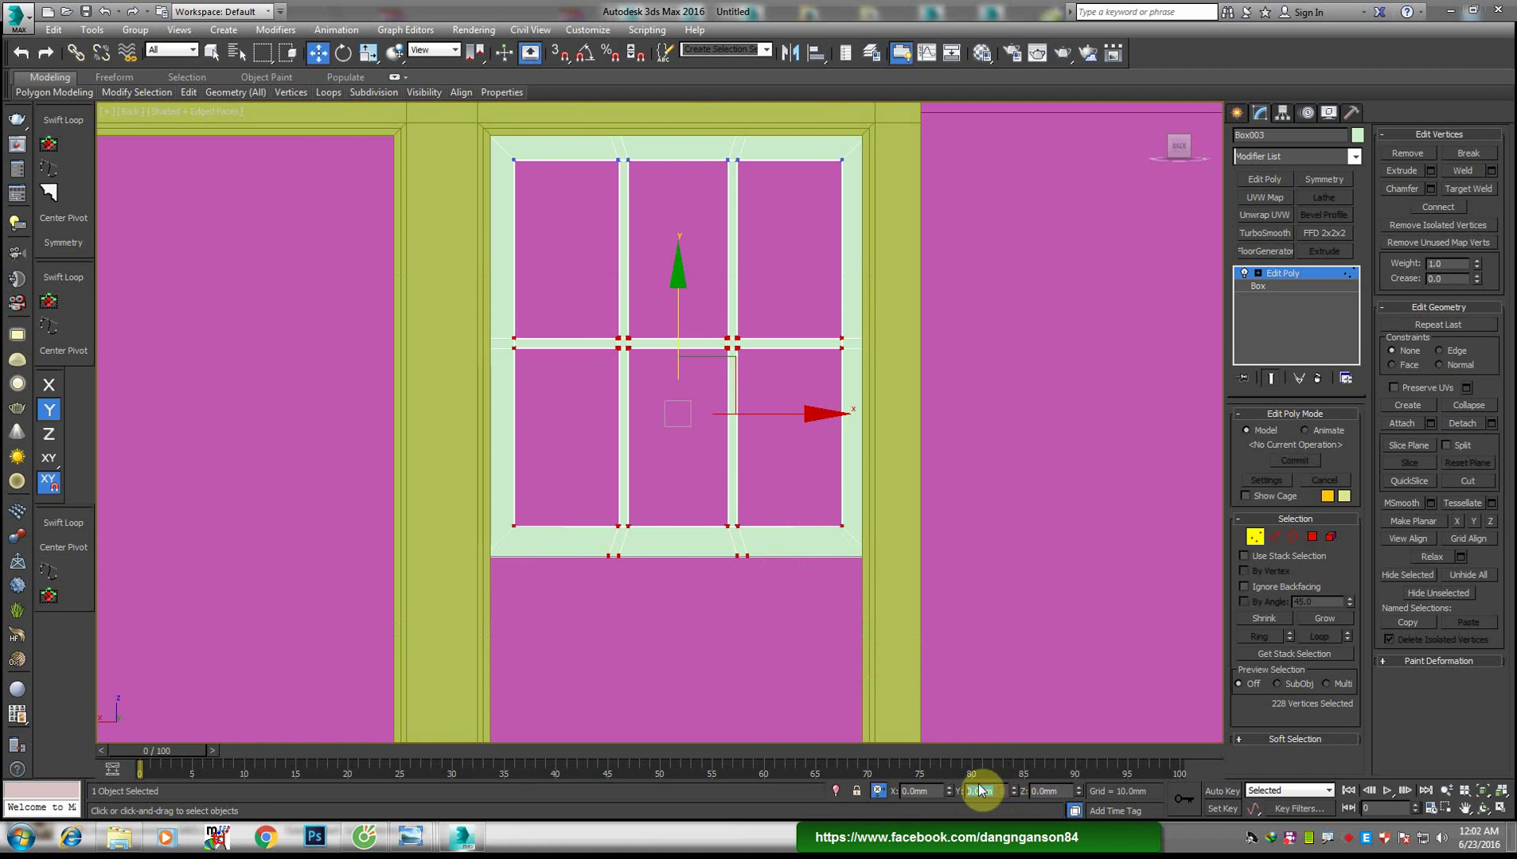
type("-30")
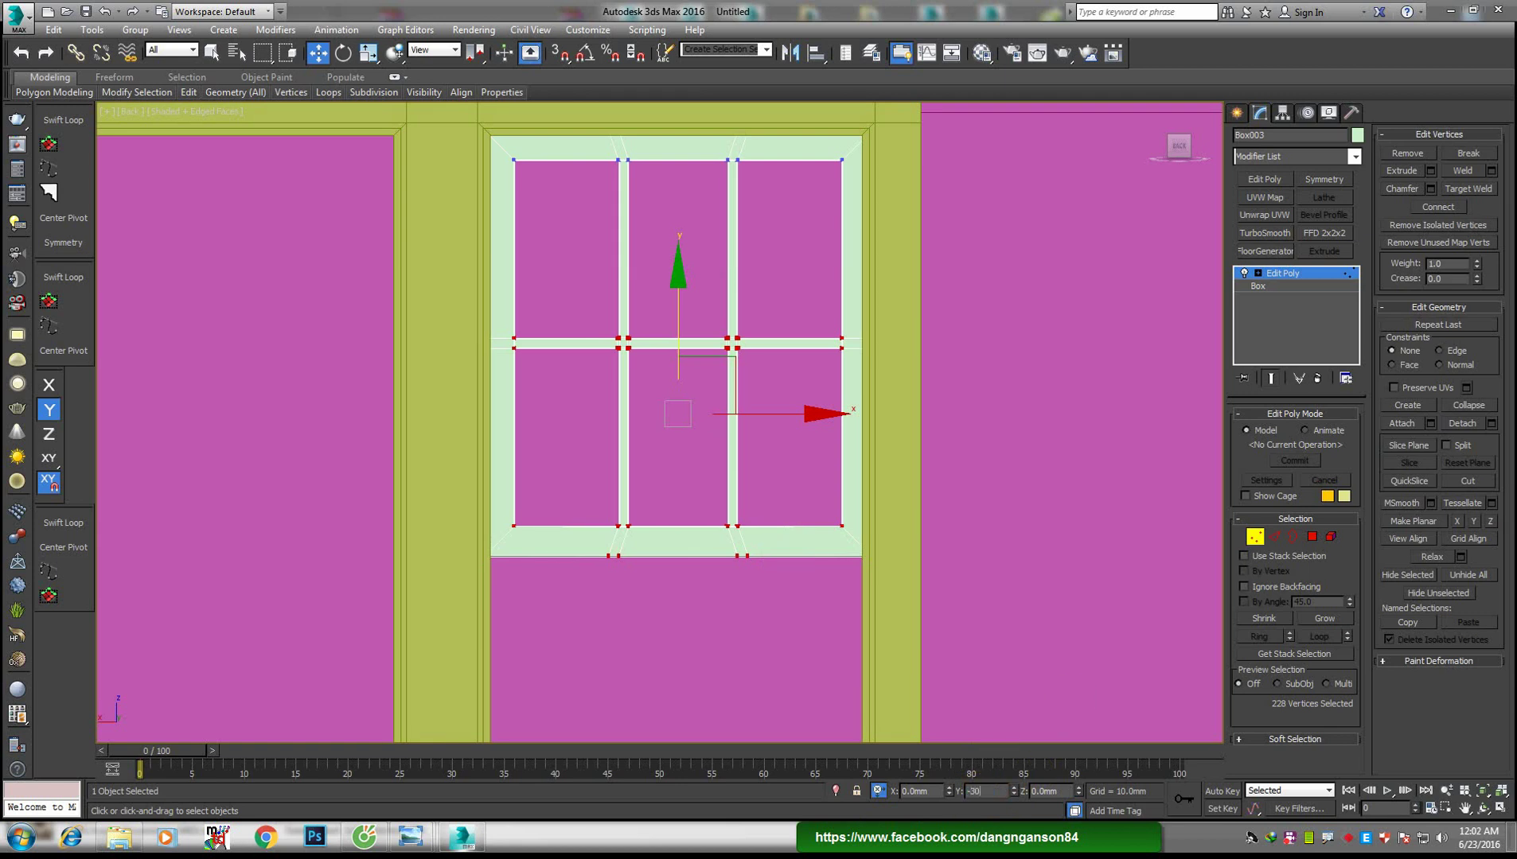
key("Return")
Drop the bottom rows of vertices another 30 mm on Y
left_click_drag(429, 485, 976, 671)
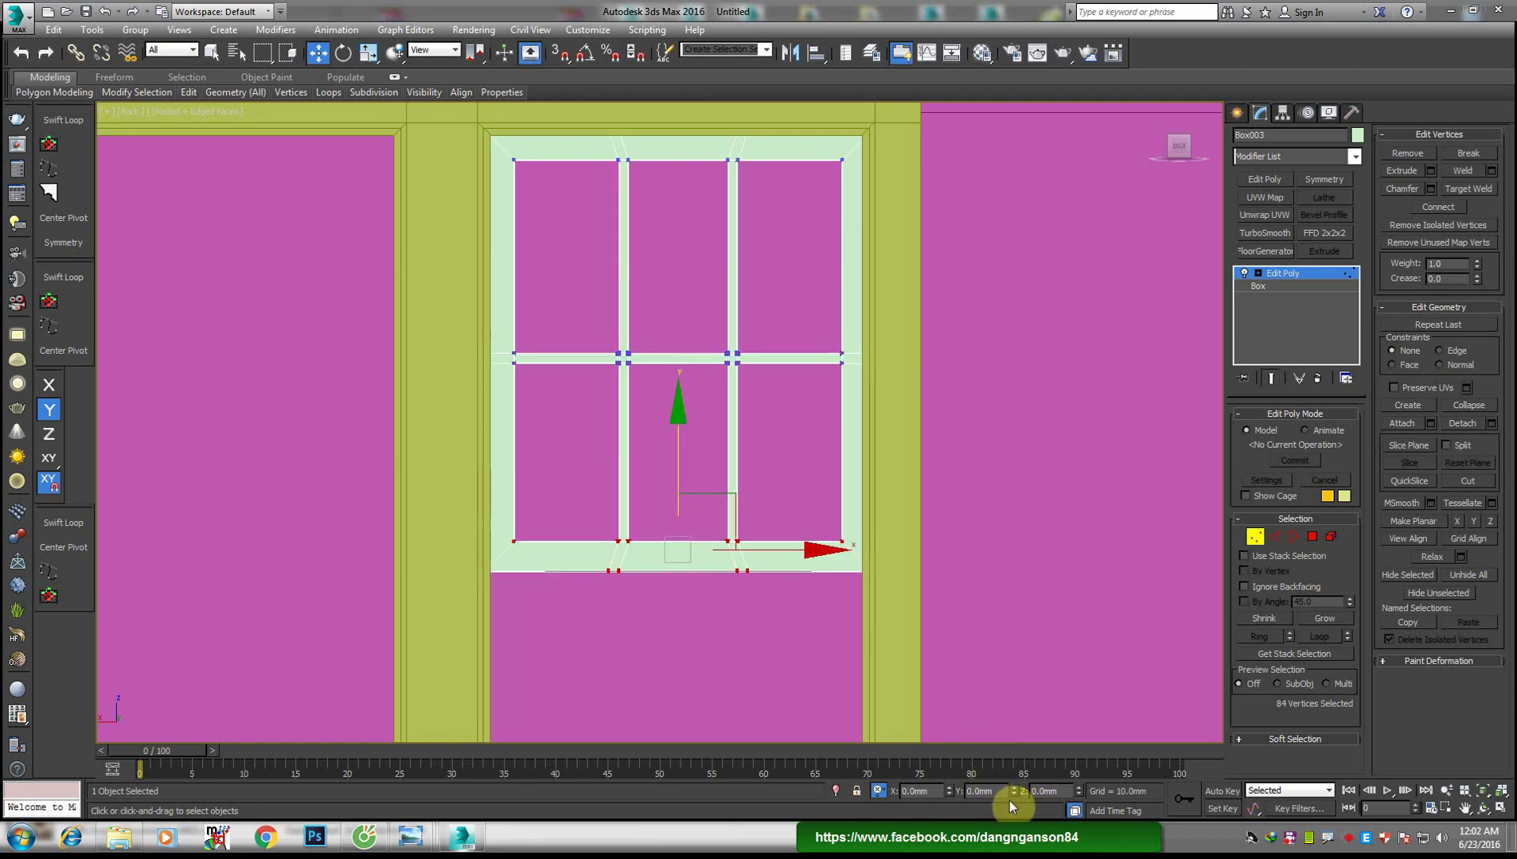
type("0")
key("Return")
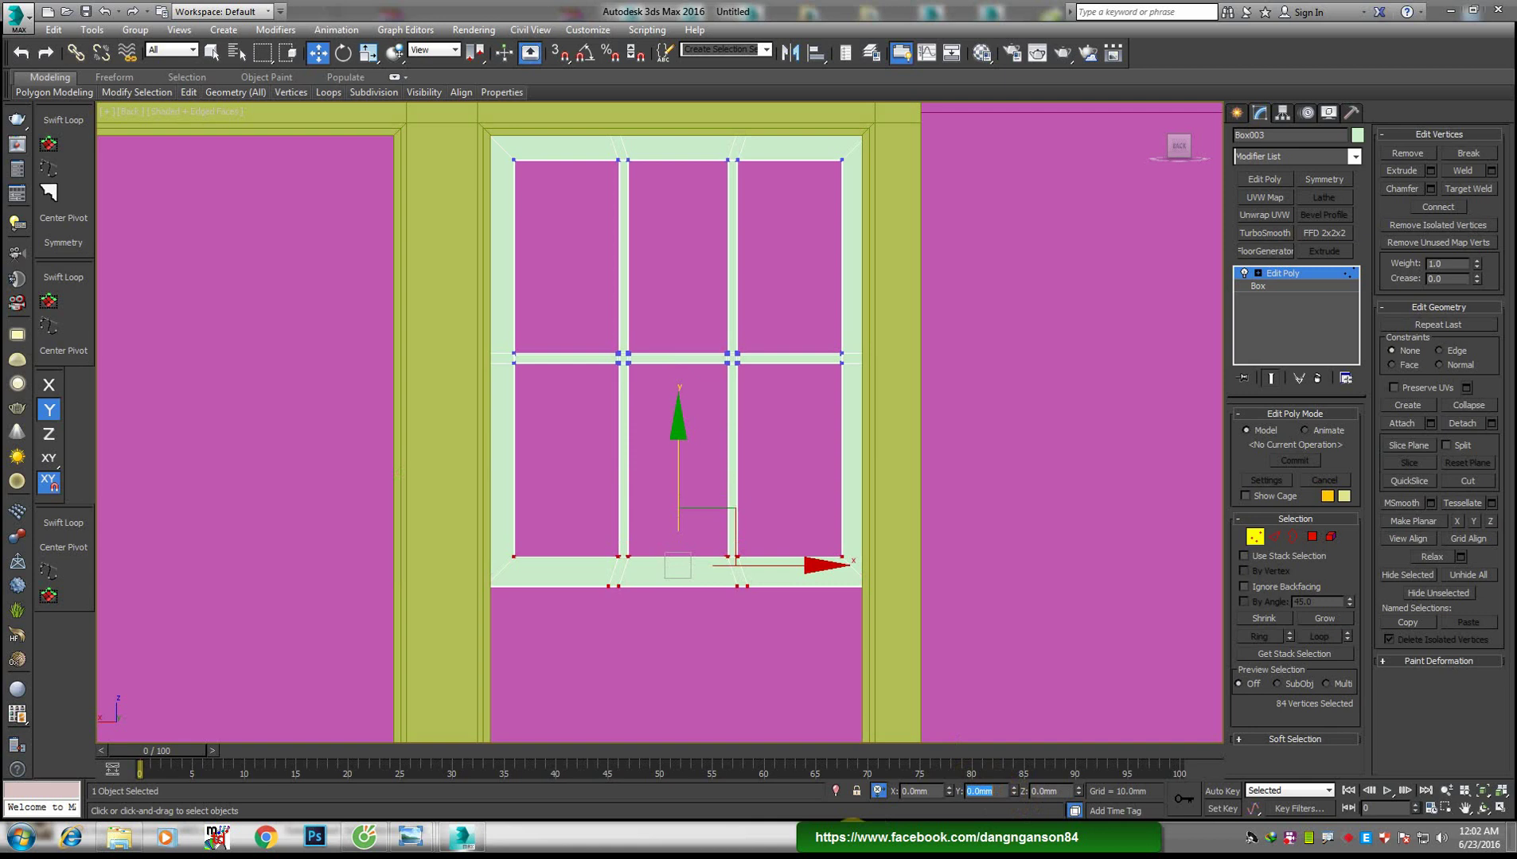
scroll(743, 428, "down", 3)
scroll(743, 428, "down", 3)
Clone the sash as an independent copy by Shift-moving it along Y
scroll(701, 422, "down", 5)
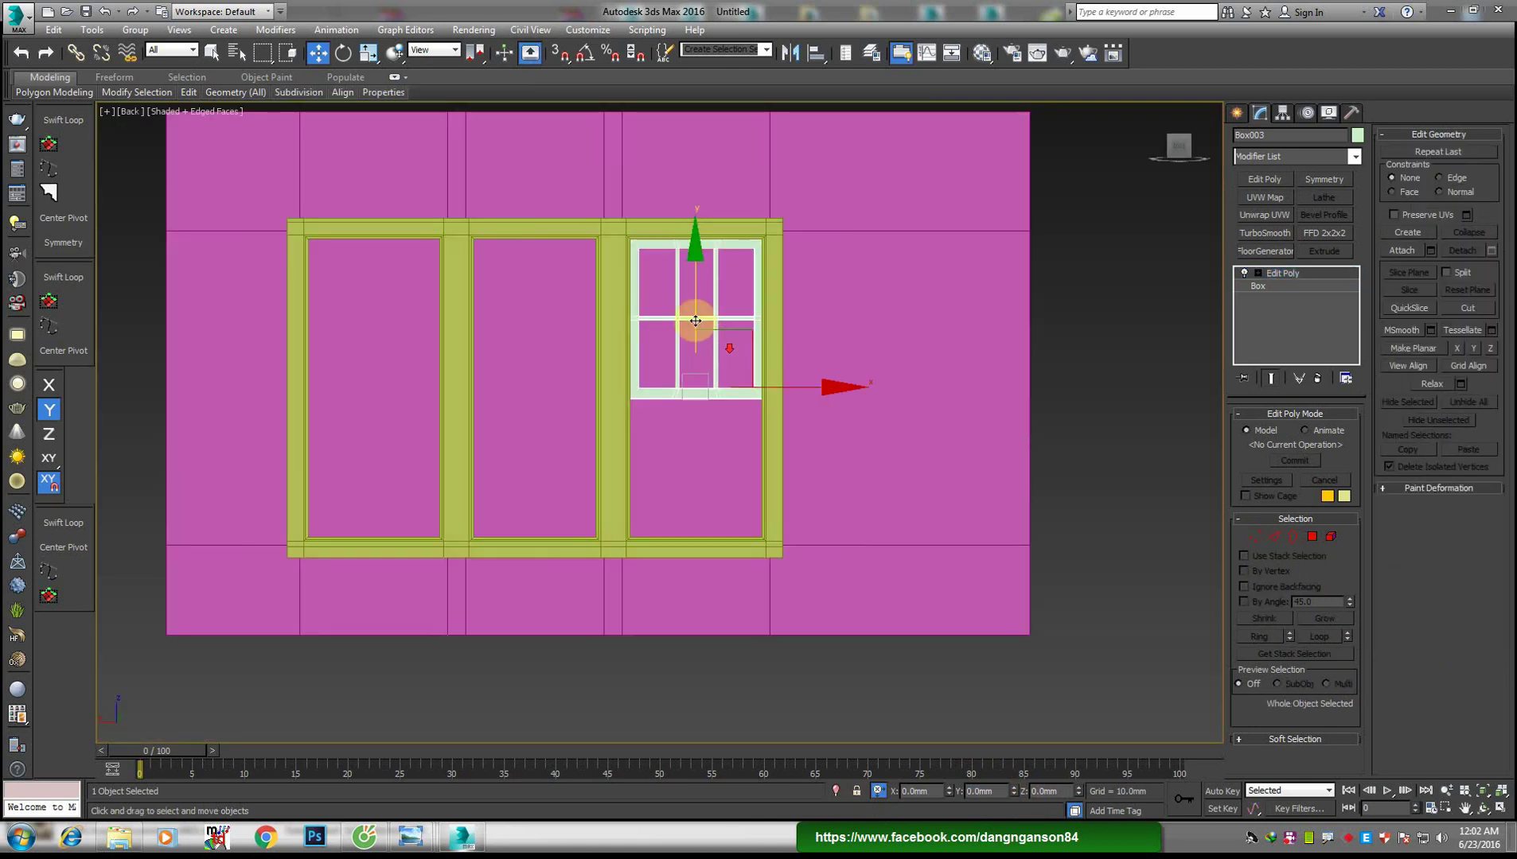
left_click(701, 421)
left_click_drag(701, 422, 695, 455)
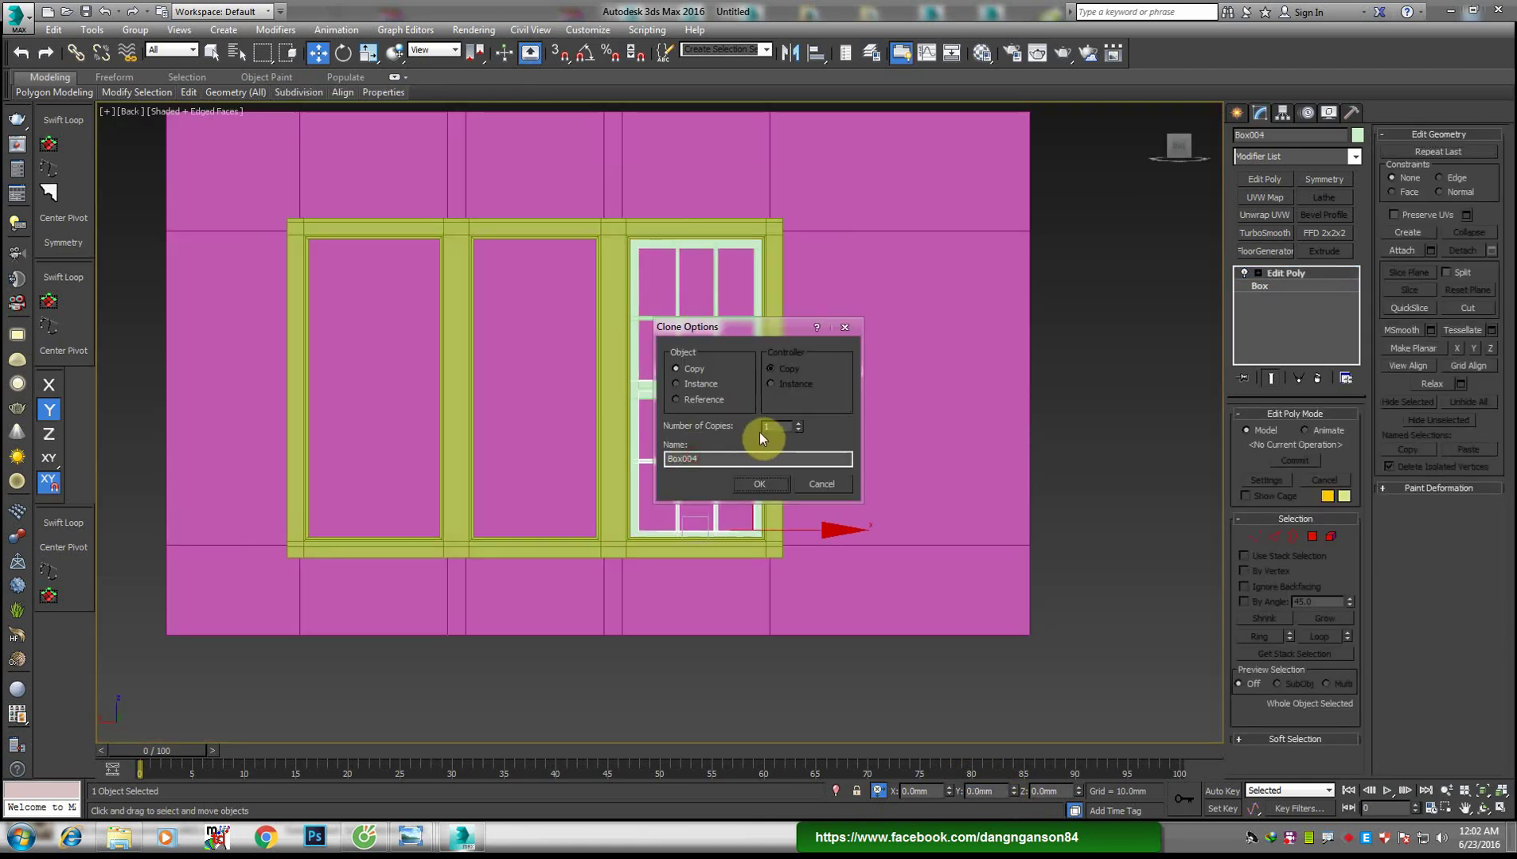
key("Return")
scroll(671, 471, "down", 2)
Push the copied sash back about -22 mm in depth
middle_click_drag(670, 471, 592, 508, "alt")
scroll(592, 508, "up", 4)
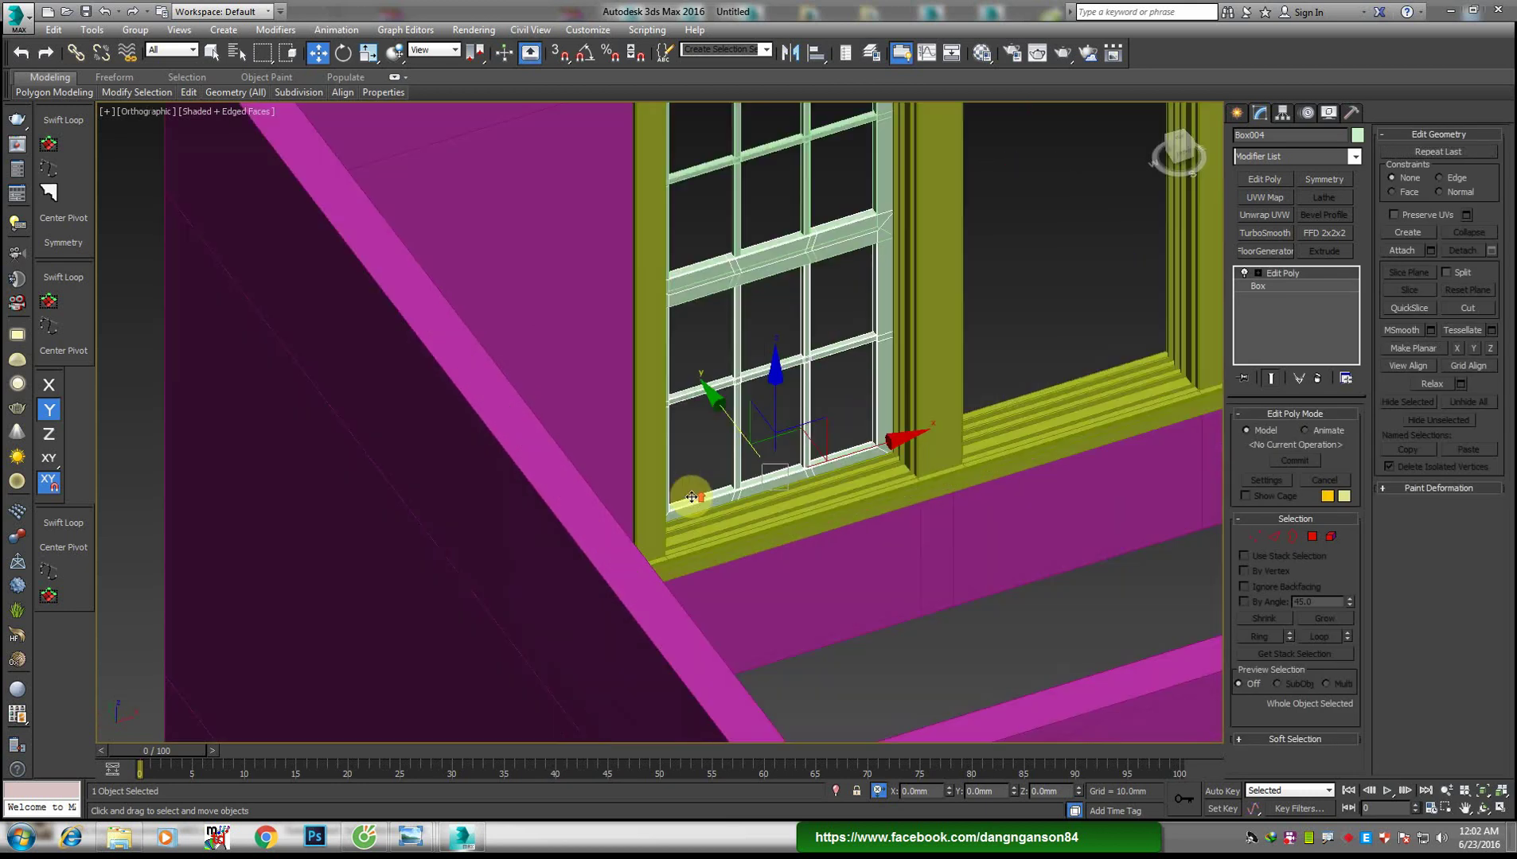
middle_click_drag(691, 495, 741, 502, "alt")
scroll(742, 502, "up", 2)
scroll(797, 422, "down", 1)
middle_click_drag(761, 433, 751, 490, "alt")
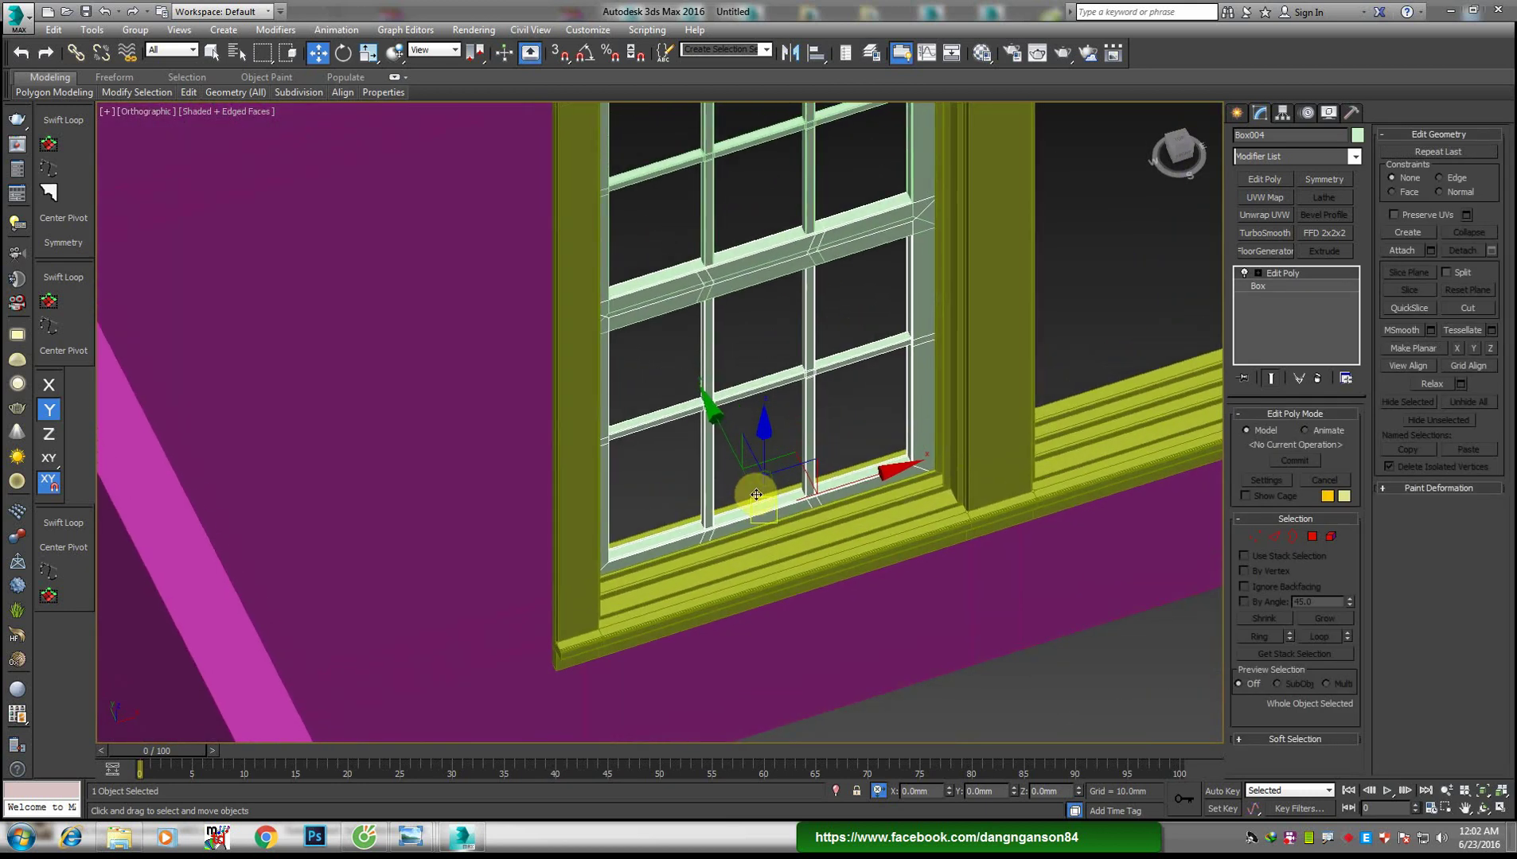
scroll(720, 444, "up", 2)
left_click_drag(720, 441, 734, 468)
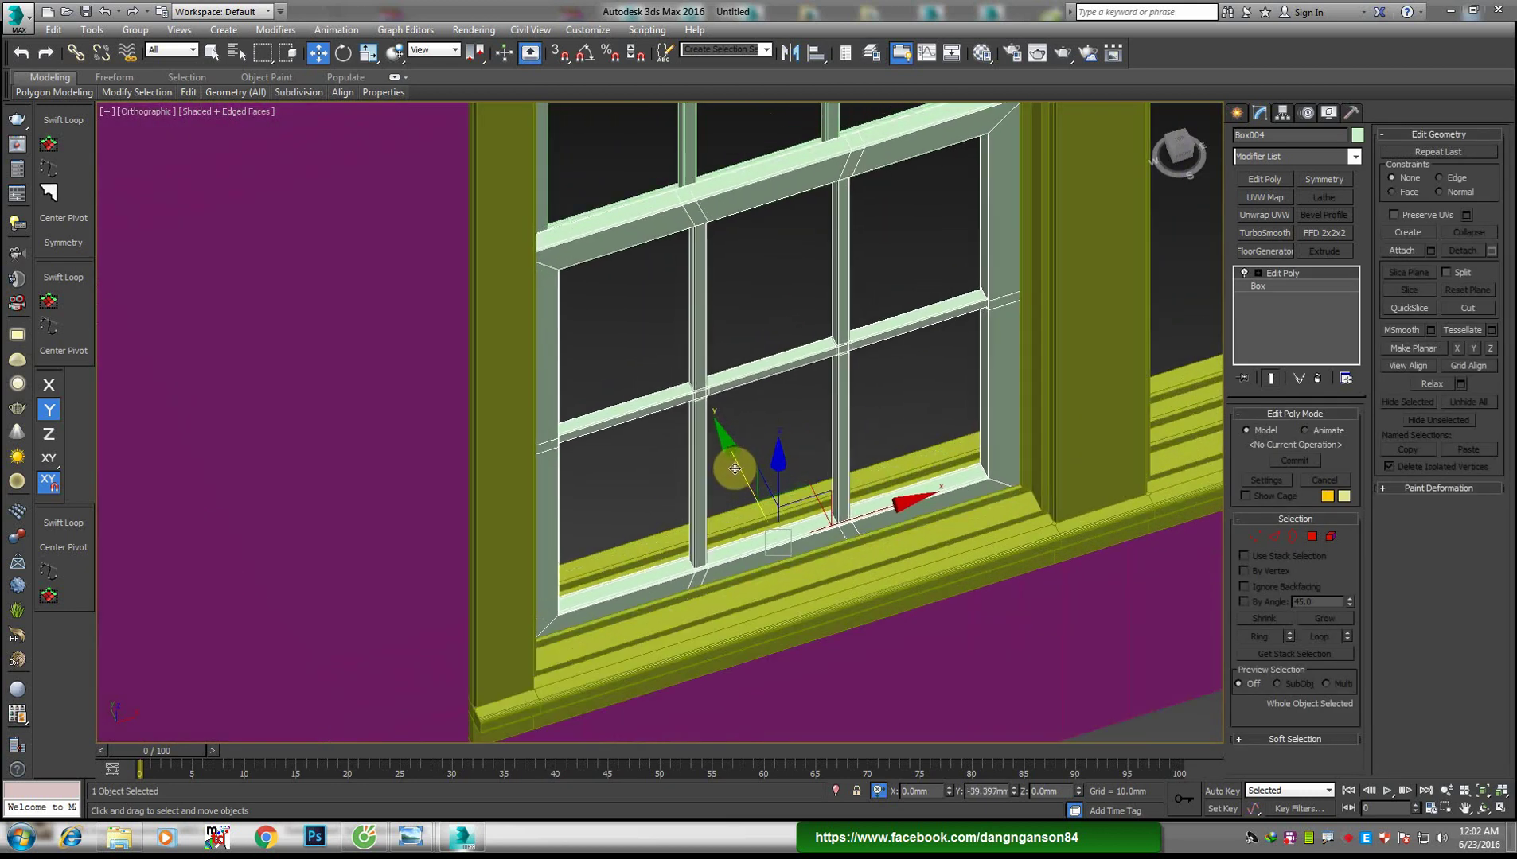
Check both sashes from a straight Back view in wireframe
mouse_move(732, 464)
middle_mouse_down("alt")
mouse_move(688, 451)
mouse_move(707, 433)
mouse_move(884, 450)
mouse_move(935, 423)
mouse_move(965, 362)
middle_mouse_up("alt")
left_click(1178, 143)
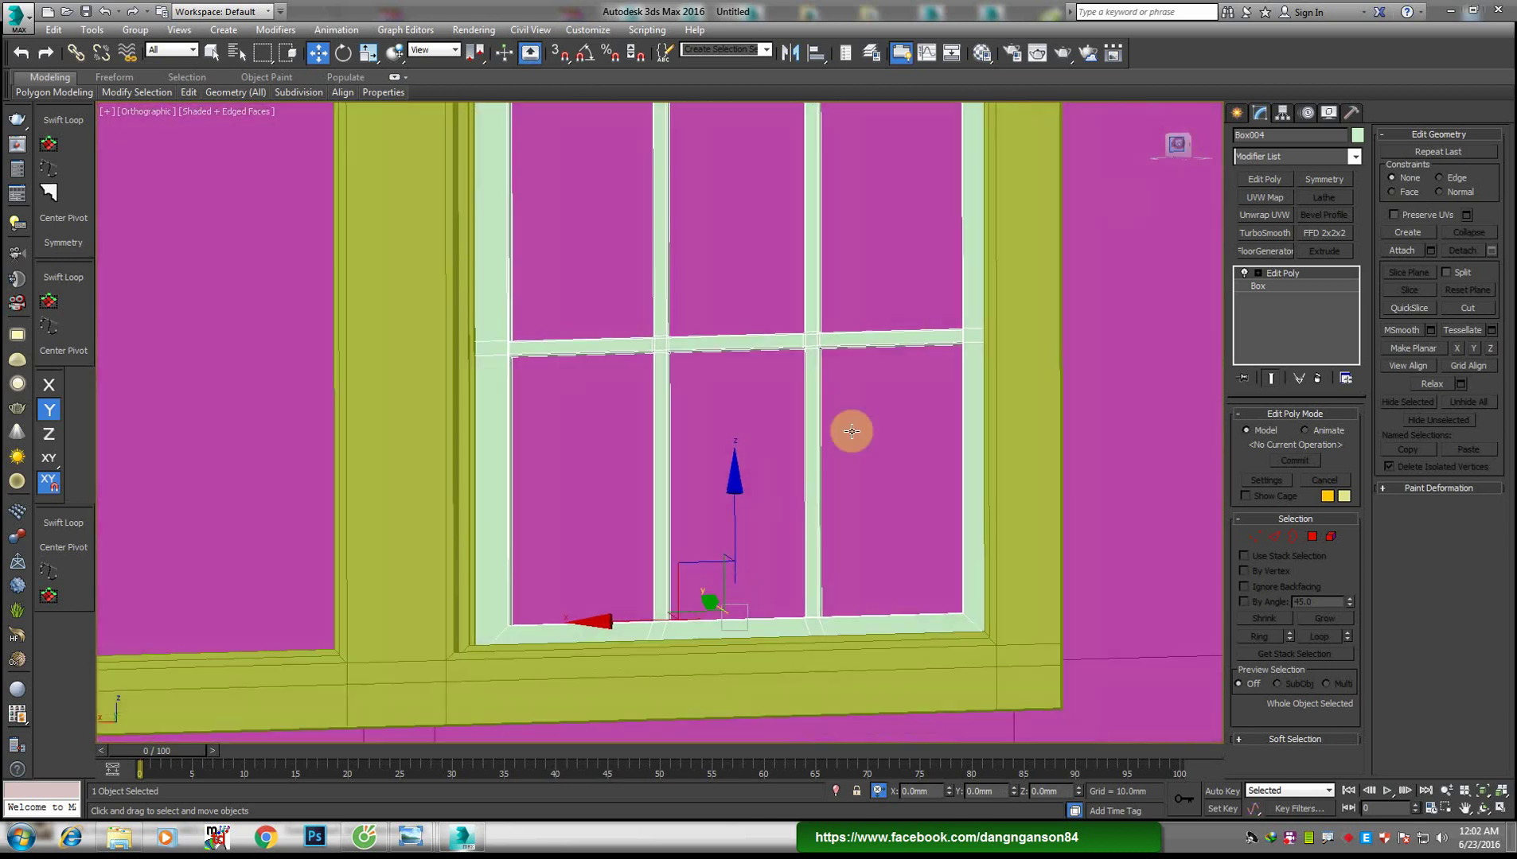
scroll(664, 515, "up", 5)
key("F3")
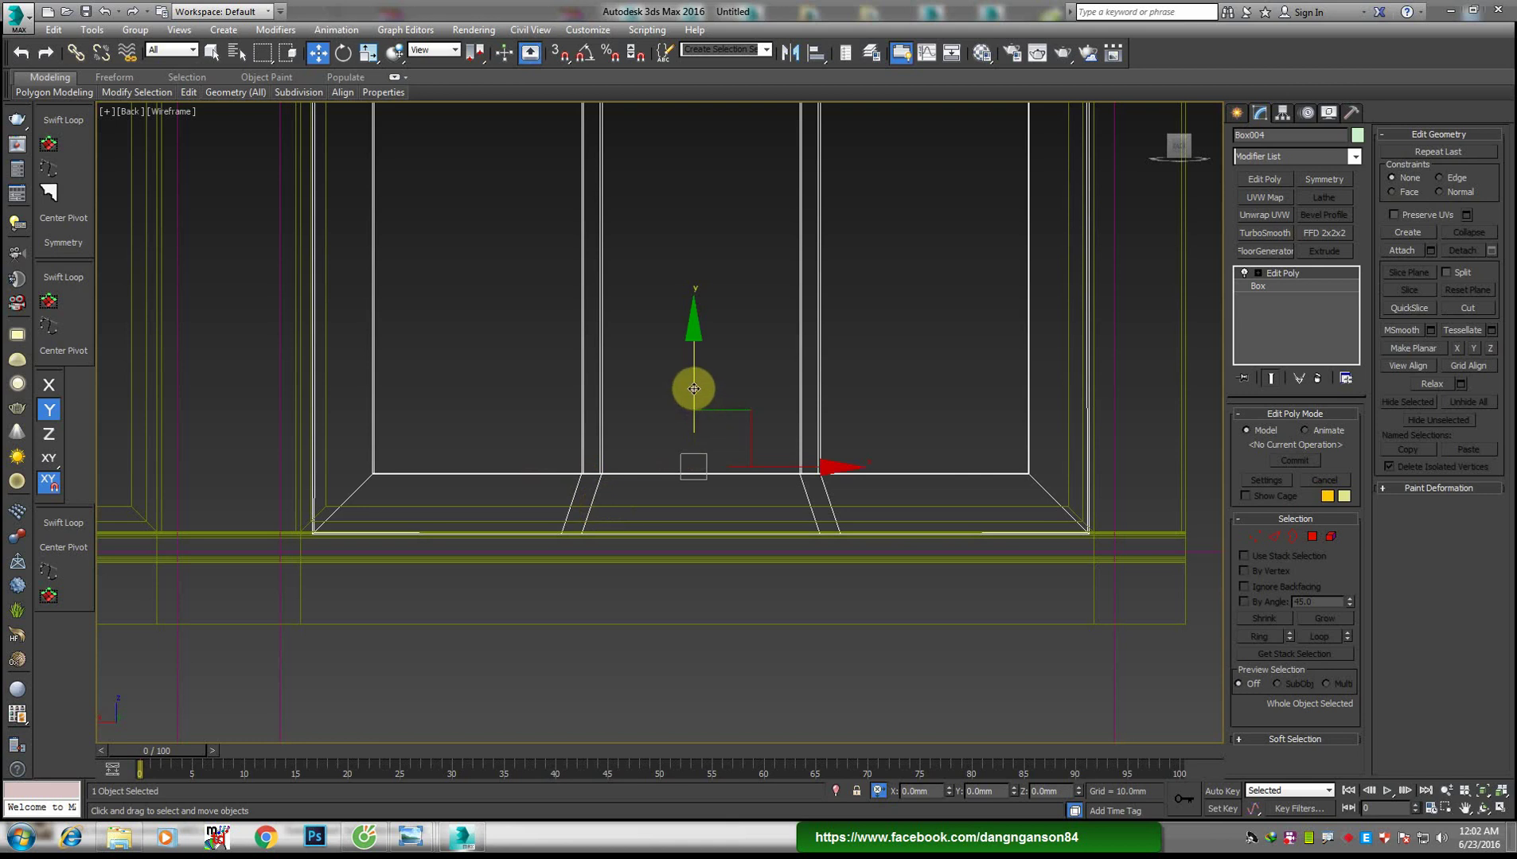
Raise the lower sash a few mm and the upper sash about 10 mm
left_click_drag(694, 388, 694, 385)
scroll(641, 279, "down", 5)
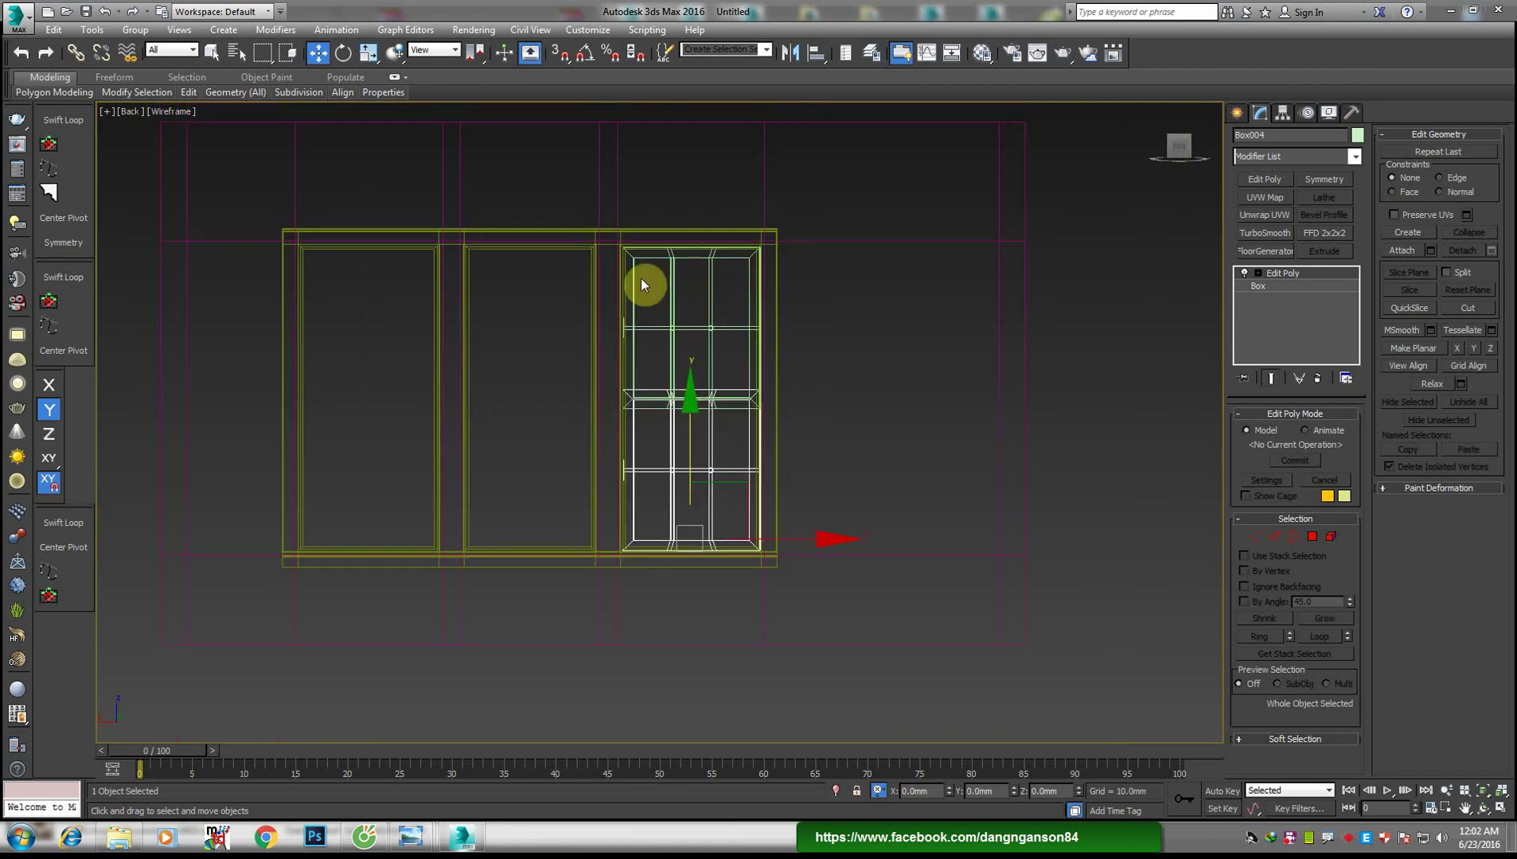
scroll(795, 350, "up", 6)
left_click(753, 348)
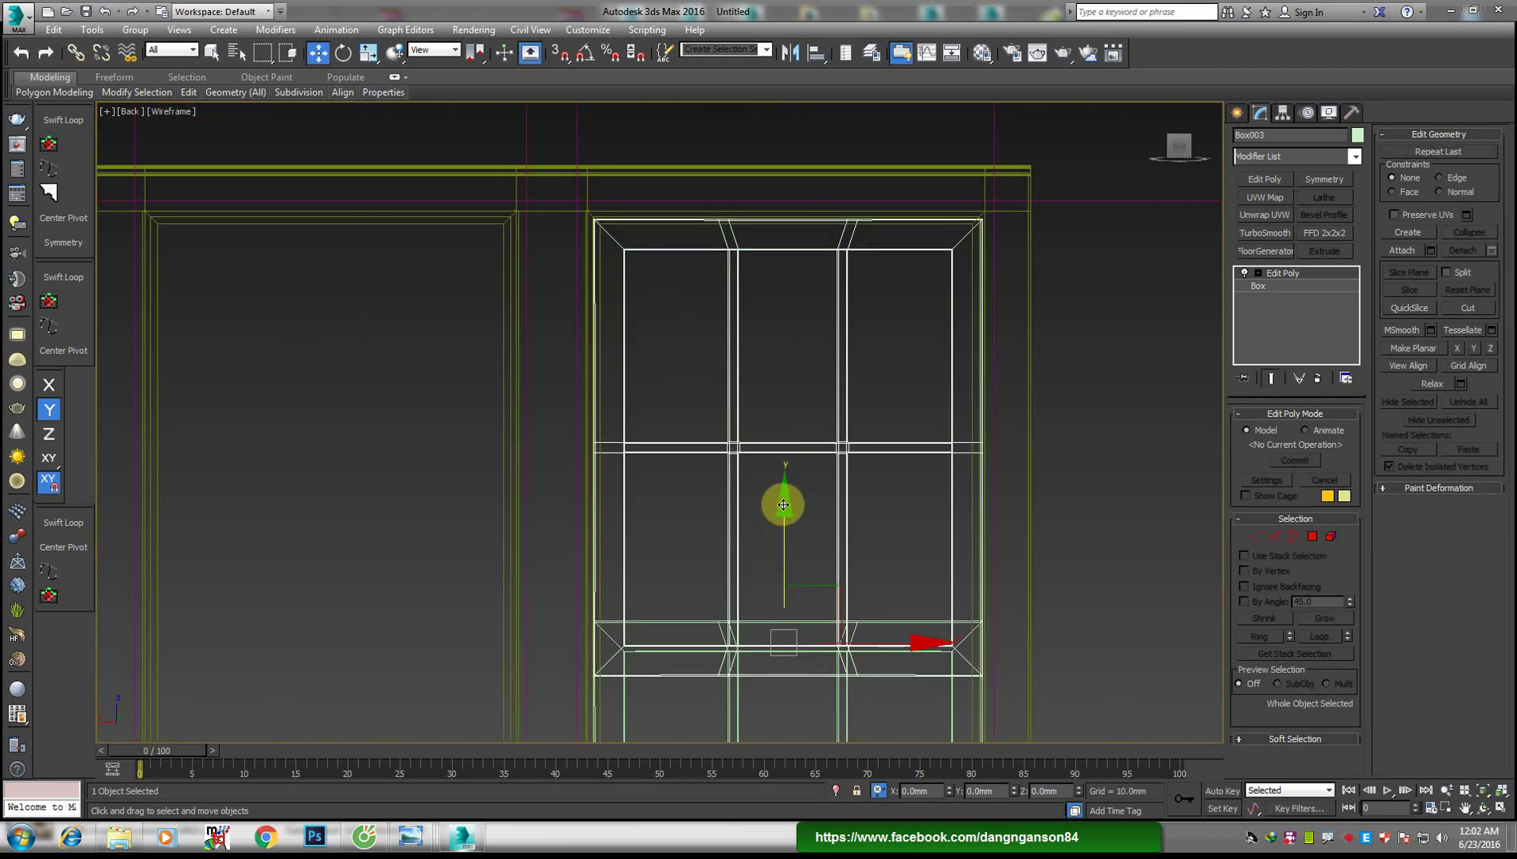
left_click_drag(783, 505, 785, 499)
key("F3")
Orbit around the shaded window to inspect the sashes from front and behind
scroll(874, 484, "down", 3)
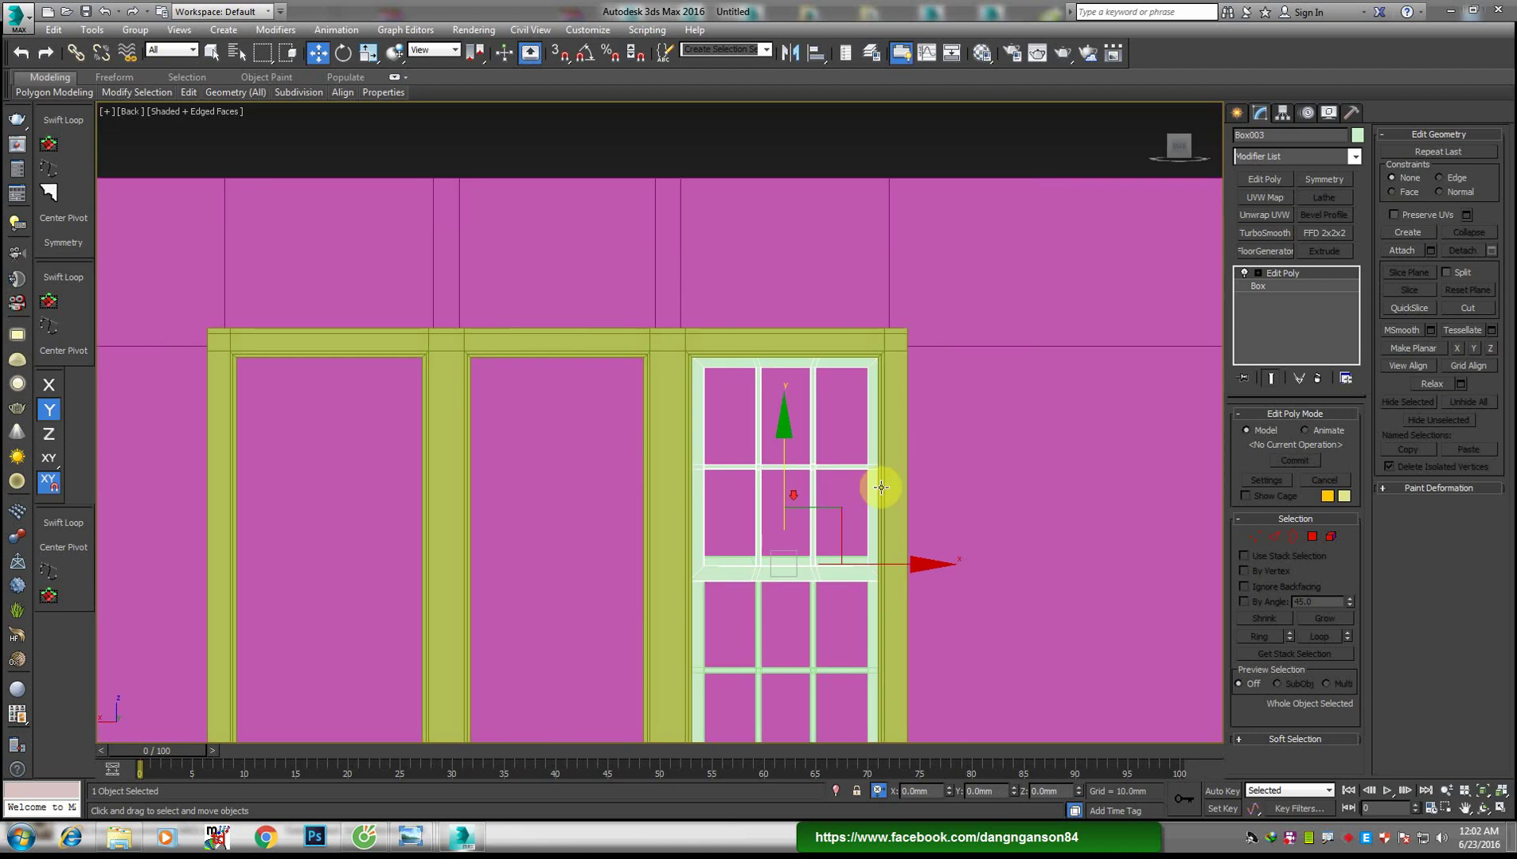
middle_click_drag(874, 484, 661, 565, "alt")
scroll(833, 620, "up", 5)
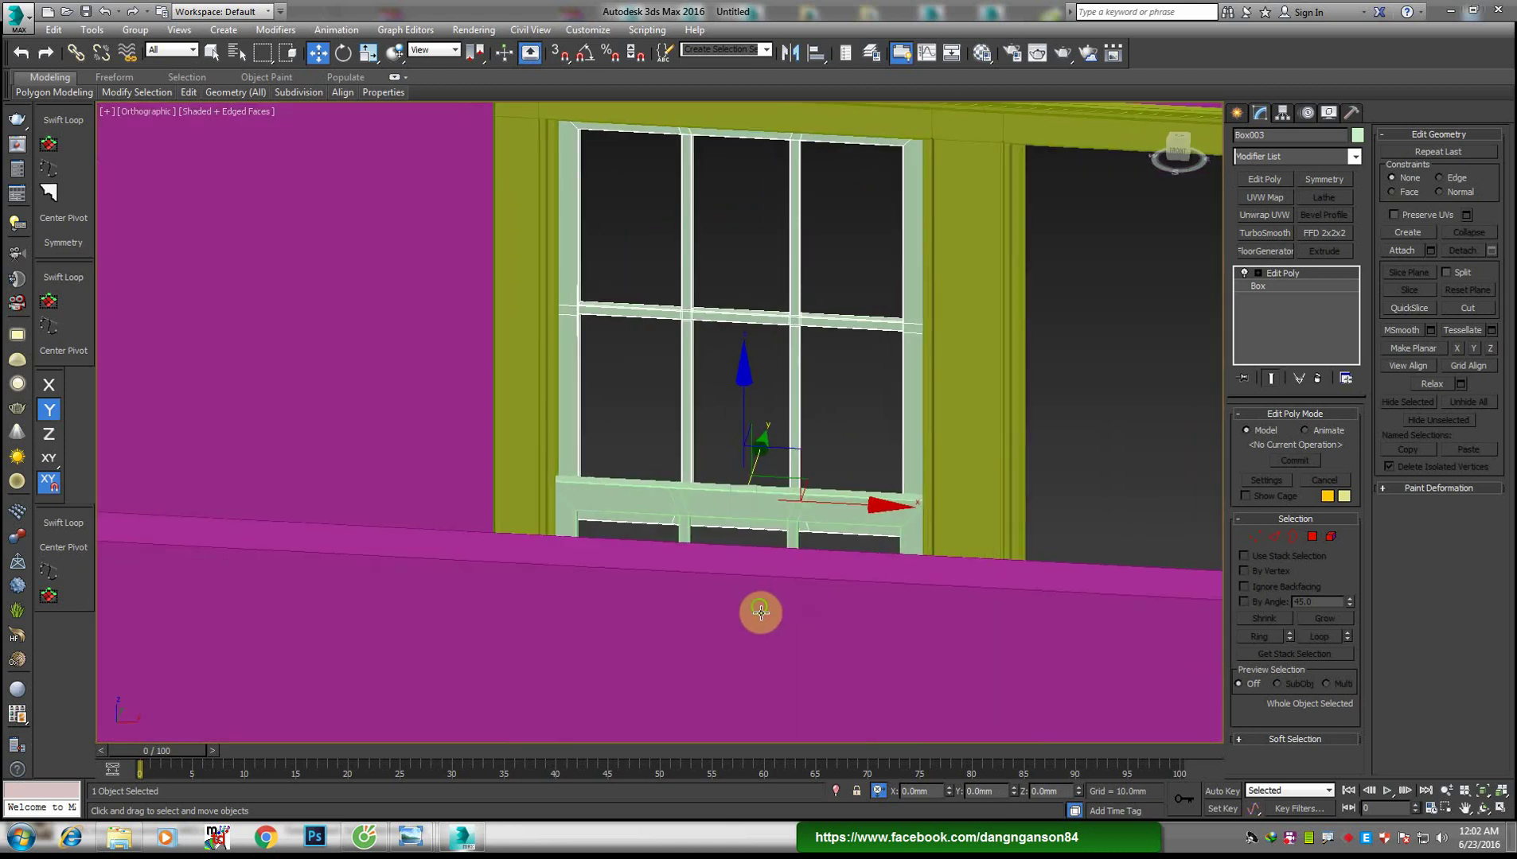
middle_click_drag(760, 606, 756, 555, "alt")
scroll(734, 538, "down", 2)
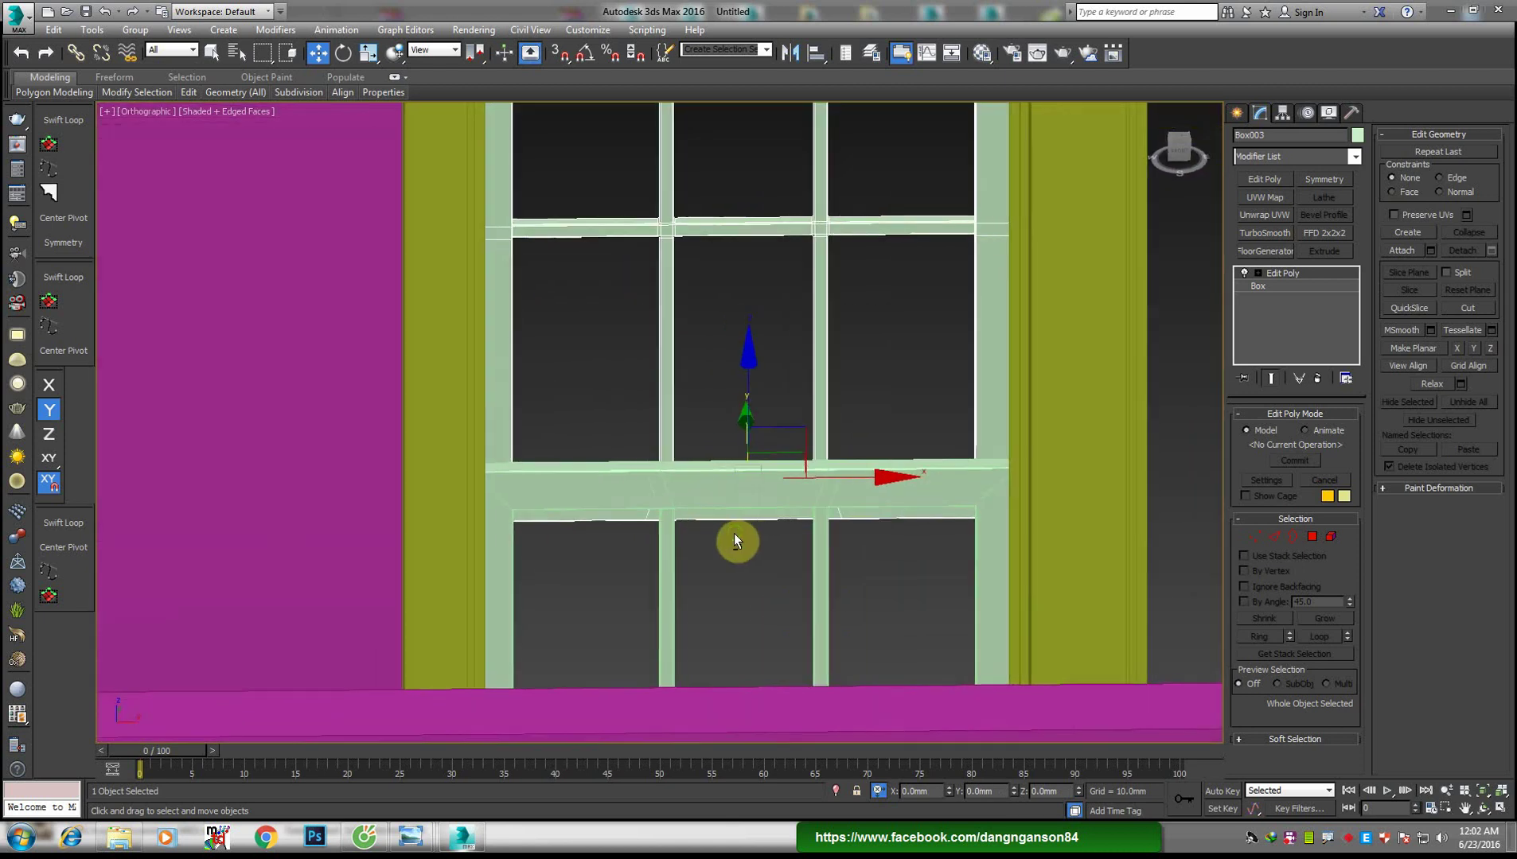
scroll(720, 498, "down", 2)
mouse_move(720, 497)
middle_mouse_down("alt")
mouse_move(914, 508)
mouse_move(978, 475)
middle_mouse_up("alt")
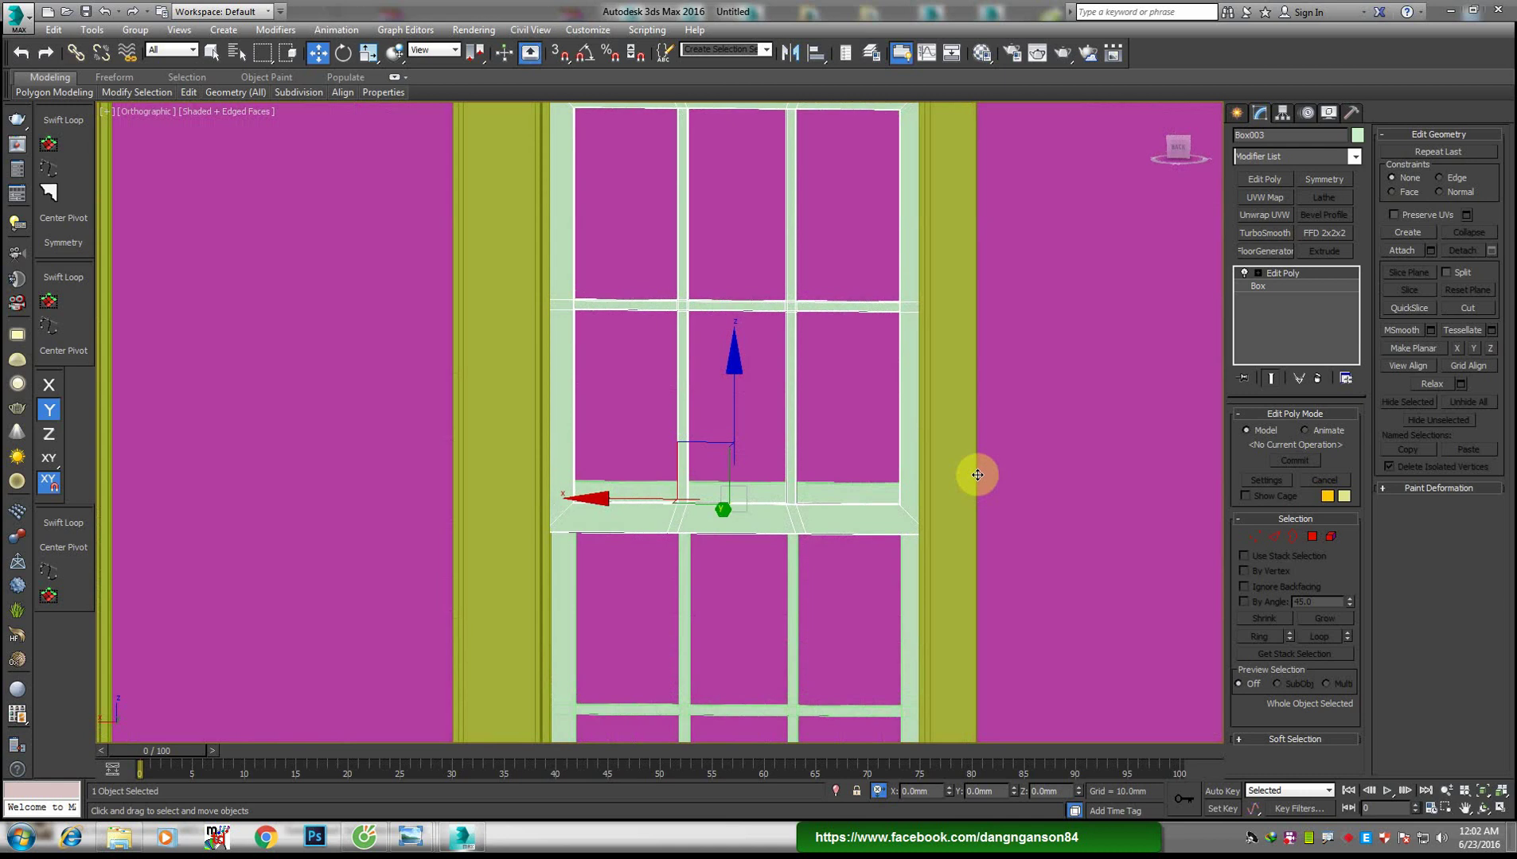
Frame the sashes' meeting rail and switch to Vertex level
scroll(890, 501, "down", 3)
scroll(883, 503, "up", 3)
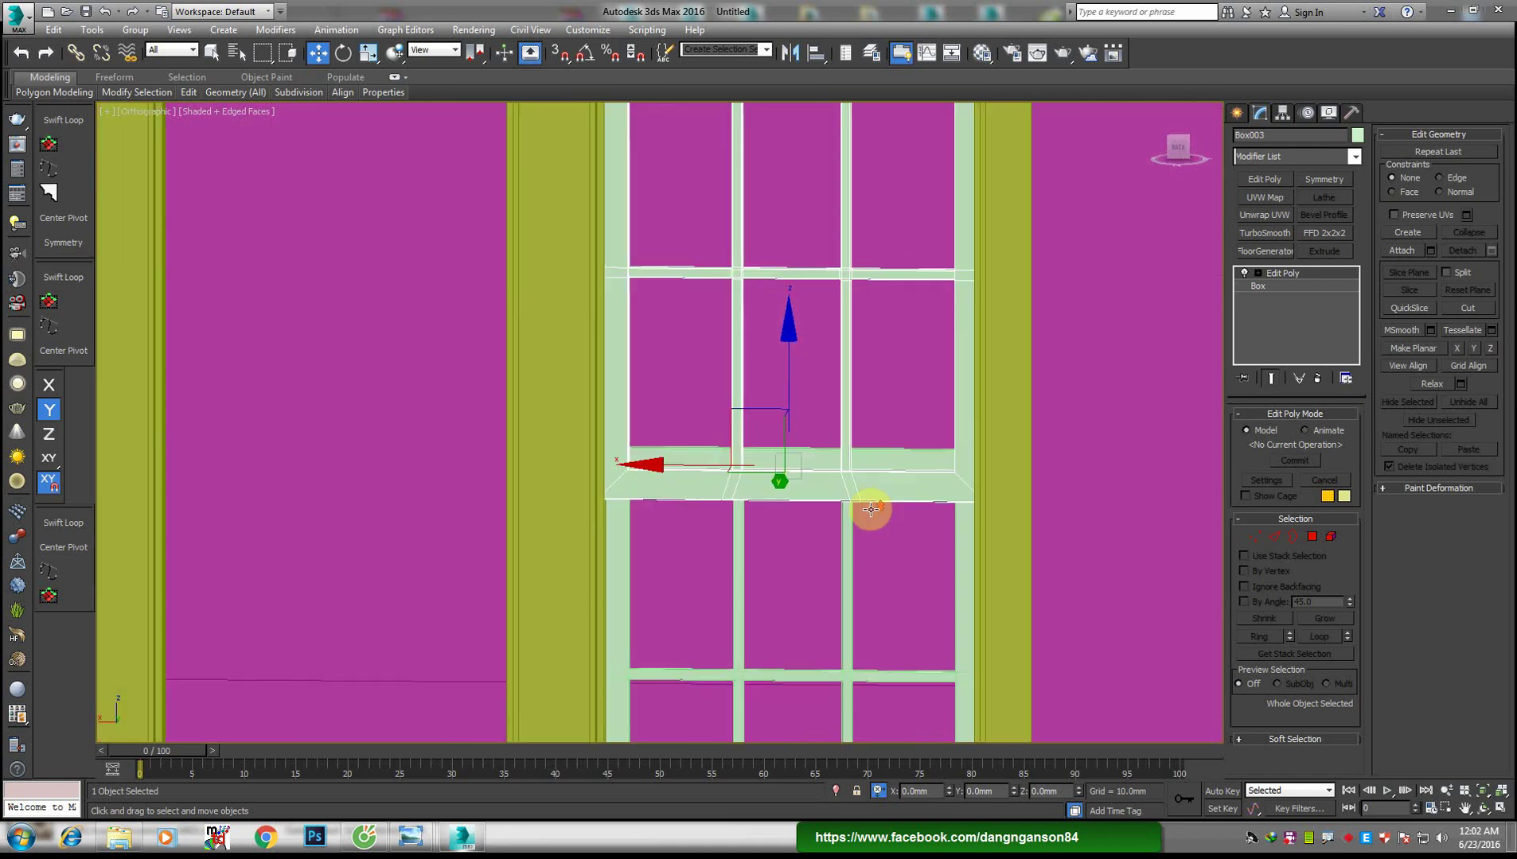
mouse_move(871, 509)
middle_mouse_down()
mouse_move(839, 589)
mouse_move(806, 440)
mouse_move(765, 450)
mouse_move(796, 443)
middle_mouse_up()
scroll(824, 583, "down", 3)
scroll(796, 442, "up", 4)
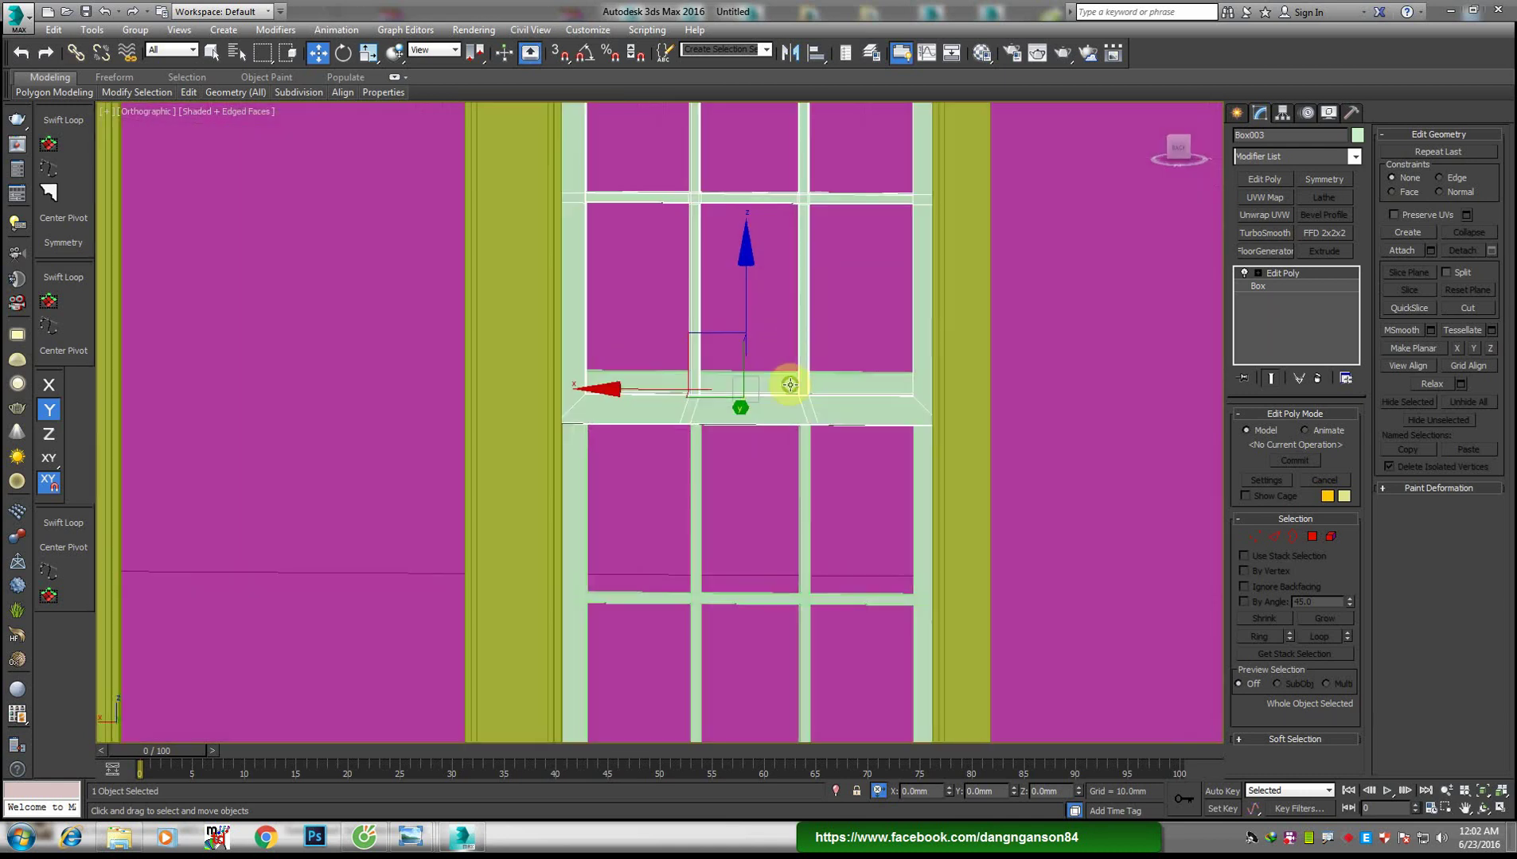
middle_click_drag(788, 383, 768, 451)
key("1")
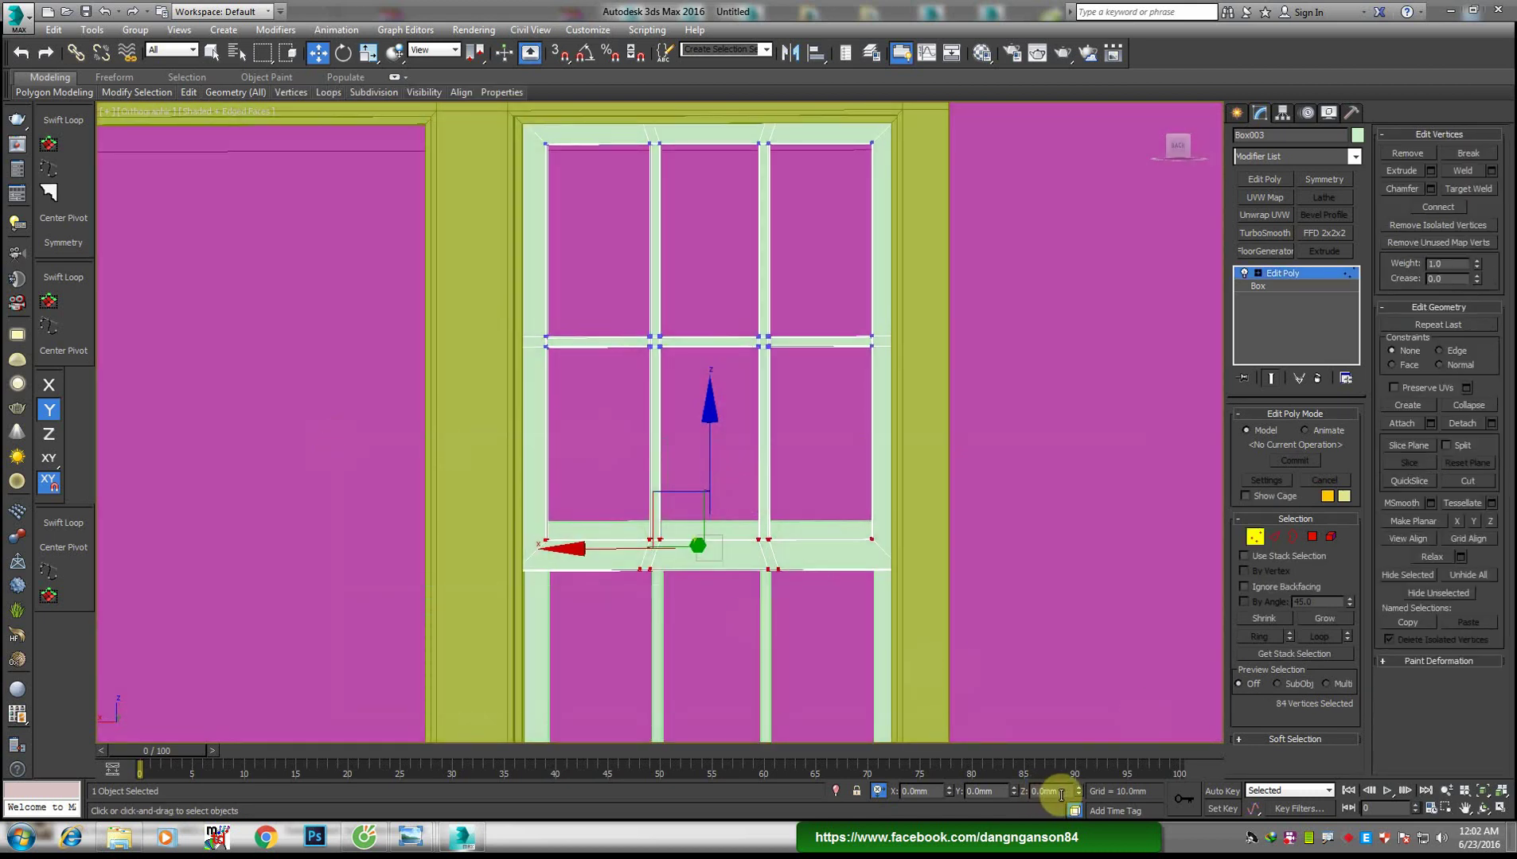
Lift the upper sash's middle-rail vertices 10 mm on Z
middle_click_drag(764, 557, 787, 563, "alt")
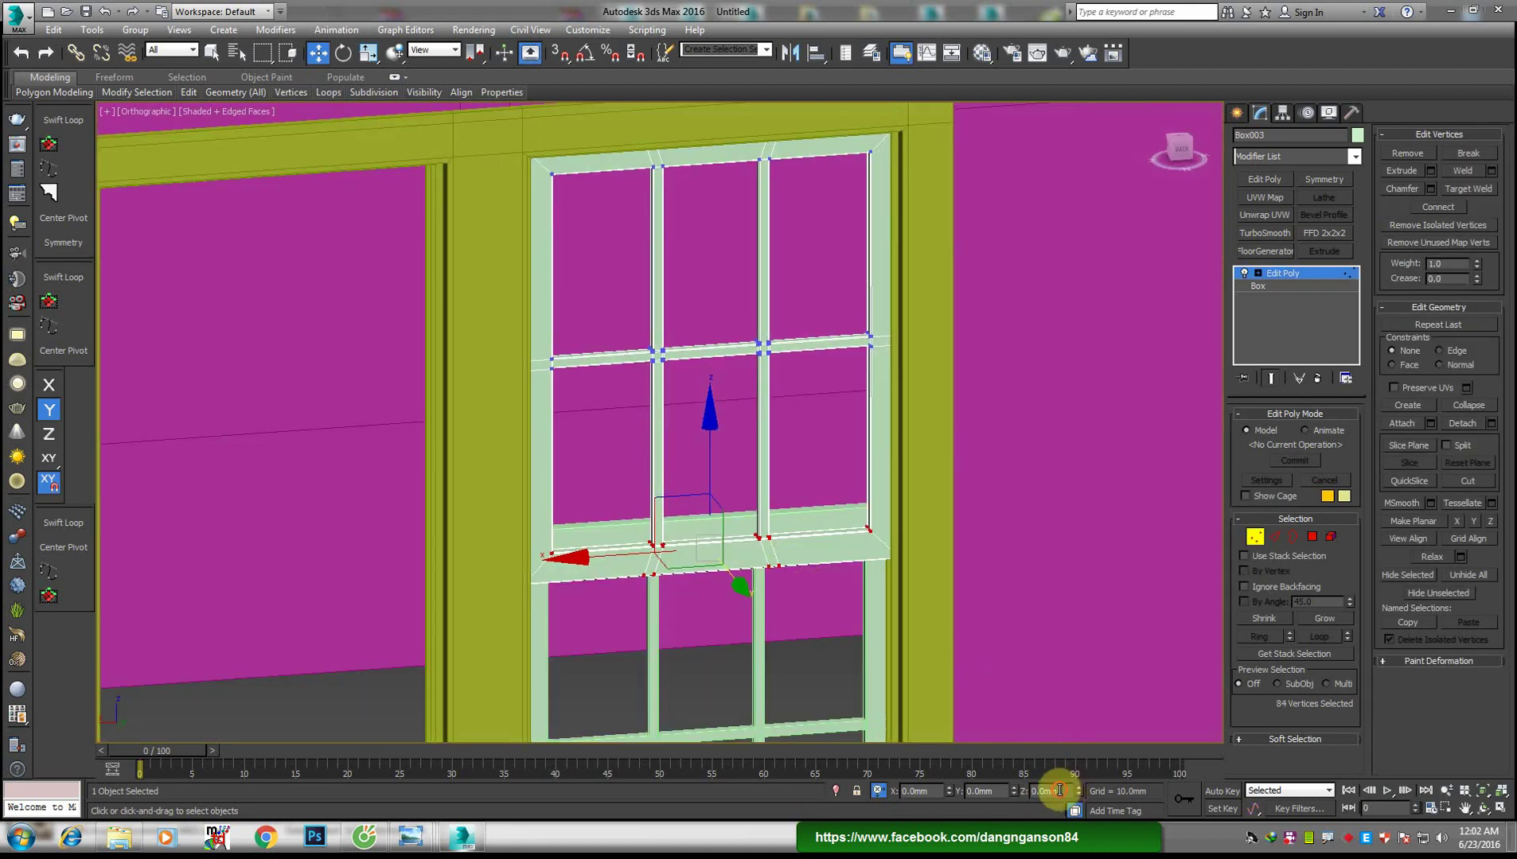
key("shift+z")
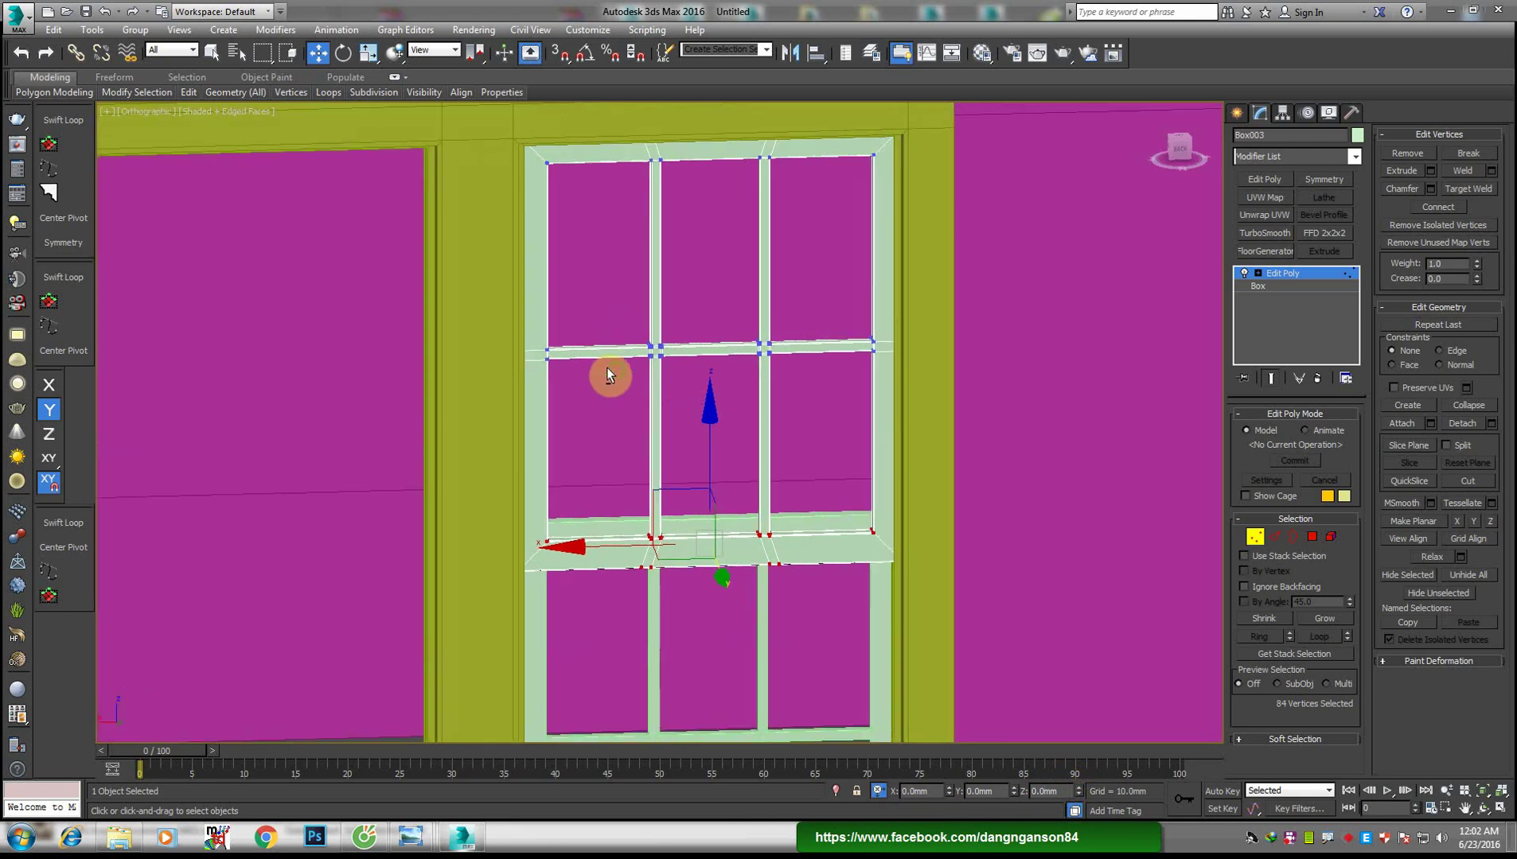
left_click_drag(400, 278, 1008, 662)
type("10")
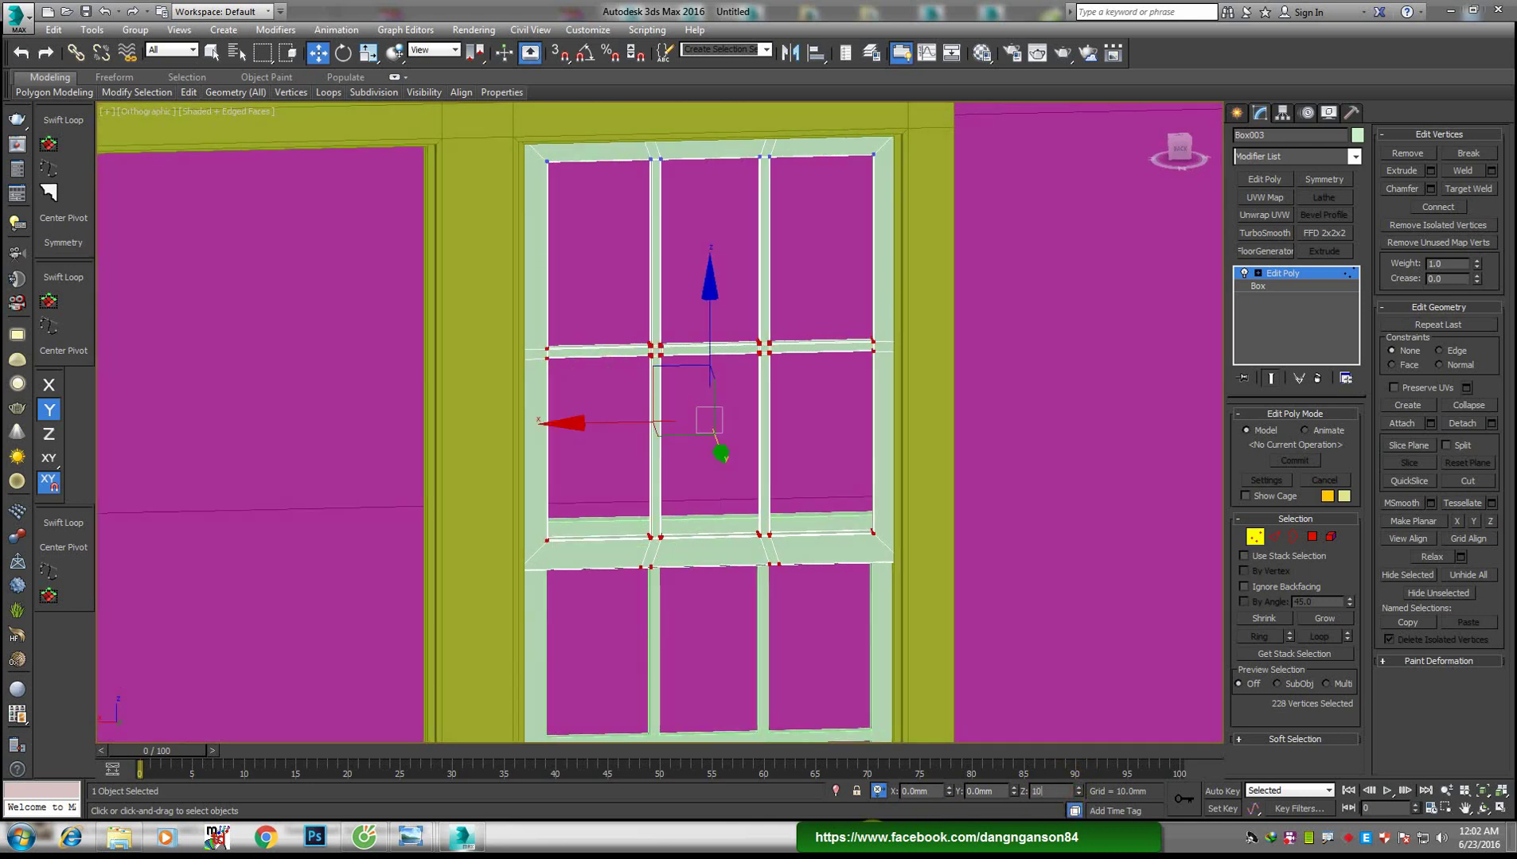
key("Return")
middle_click_drag(782, 505, 788, 420)
Delete the old lower sash and Shift-drag the upper sash down as a copy
key("1")
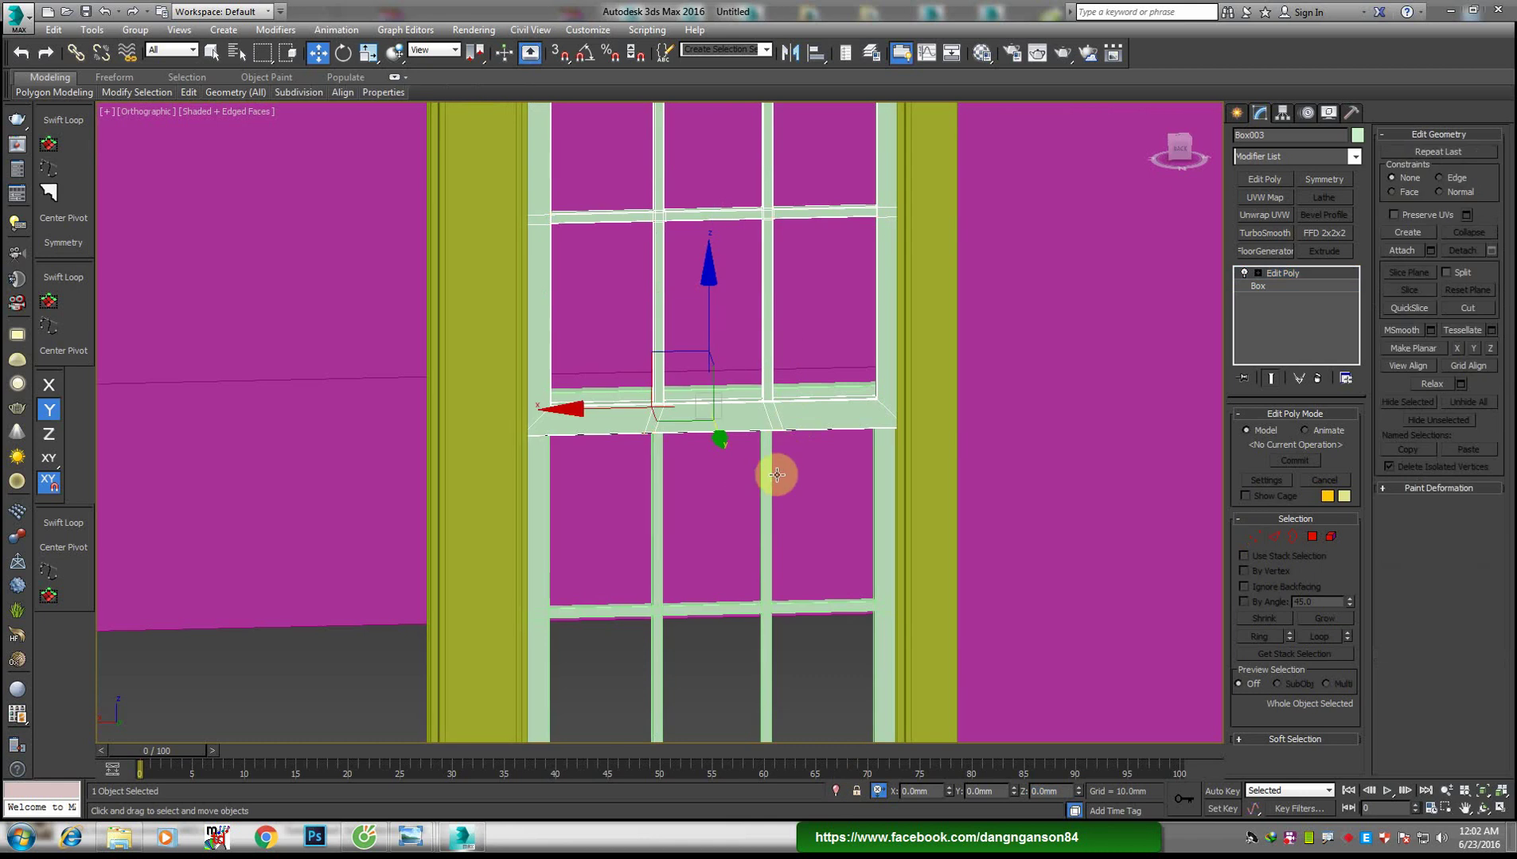
left_click(764, 471)
scroll(768, 464, "down", 2)
key("Delete")
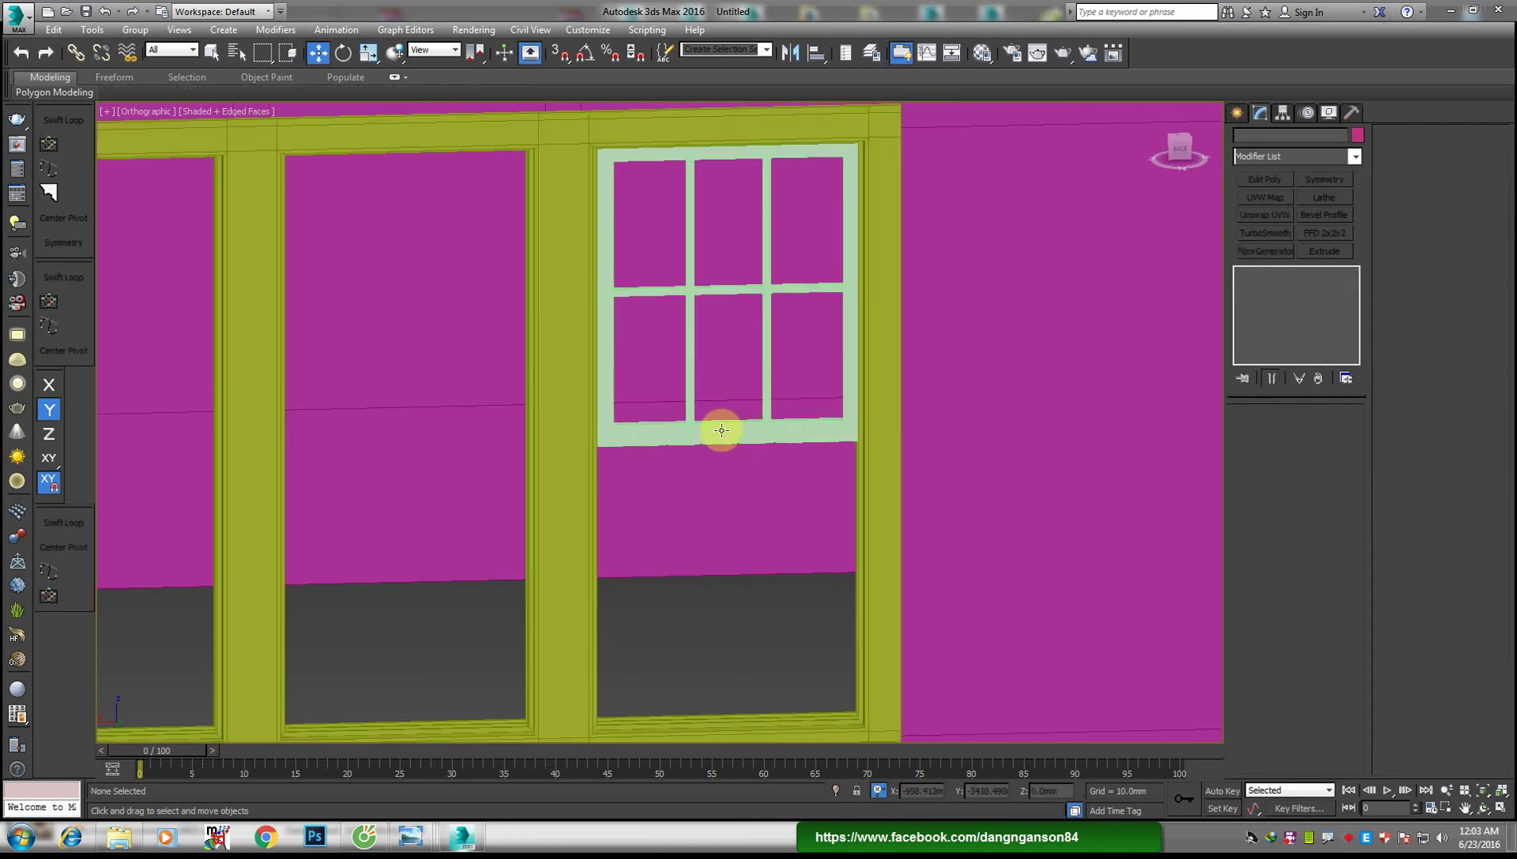
left_click(686, 314)
left_click_drag(721, 302, 729, 579, "shift")
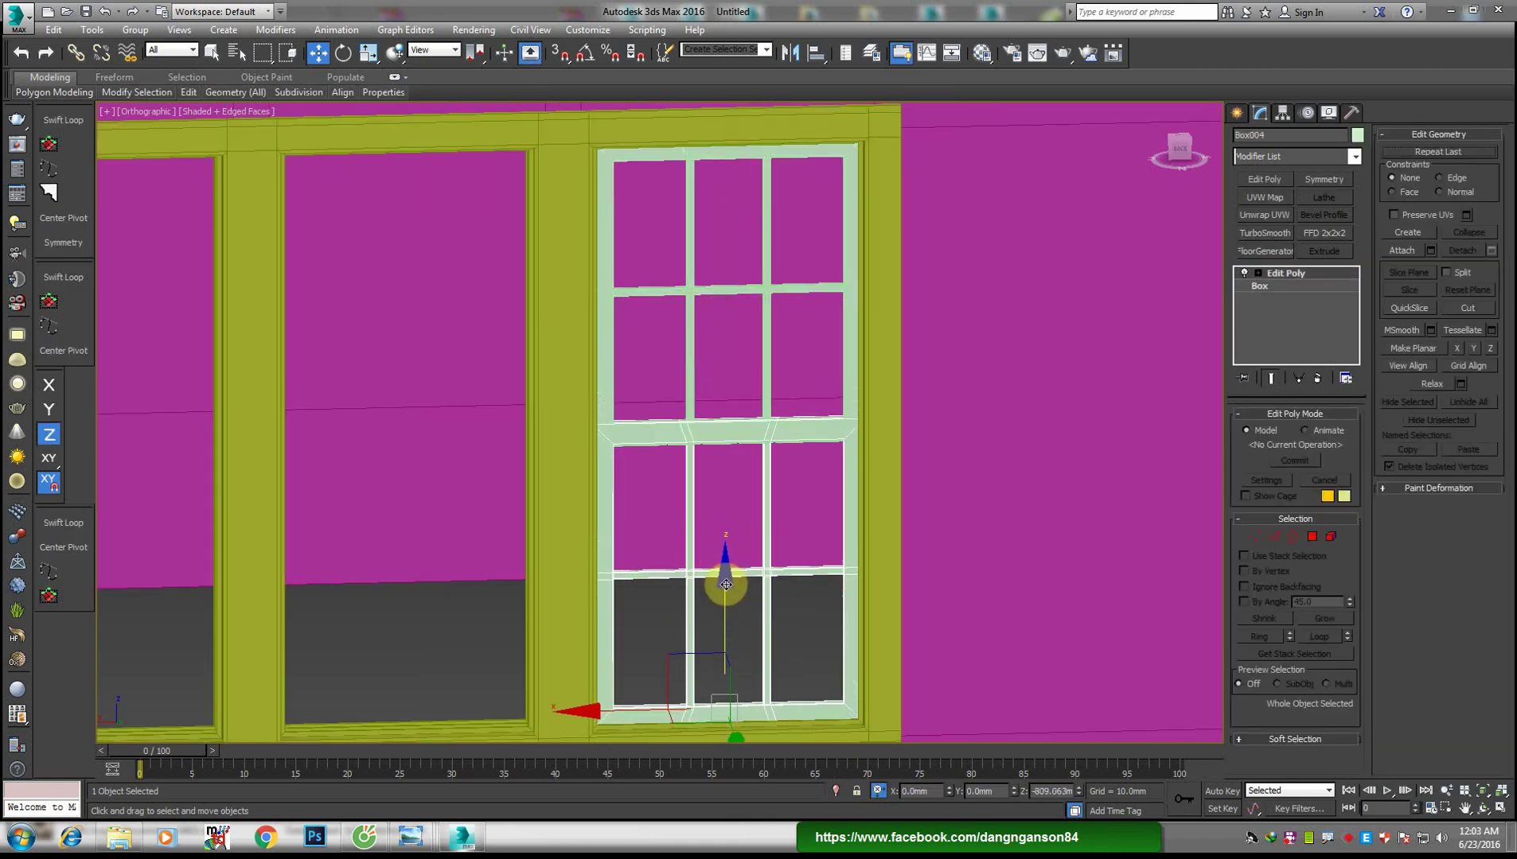
Confirm the sash copy and check it from a straight Back view
key("Return")
middle_click_drag(789, 541, 795, 502, "alt")
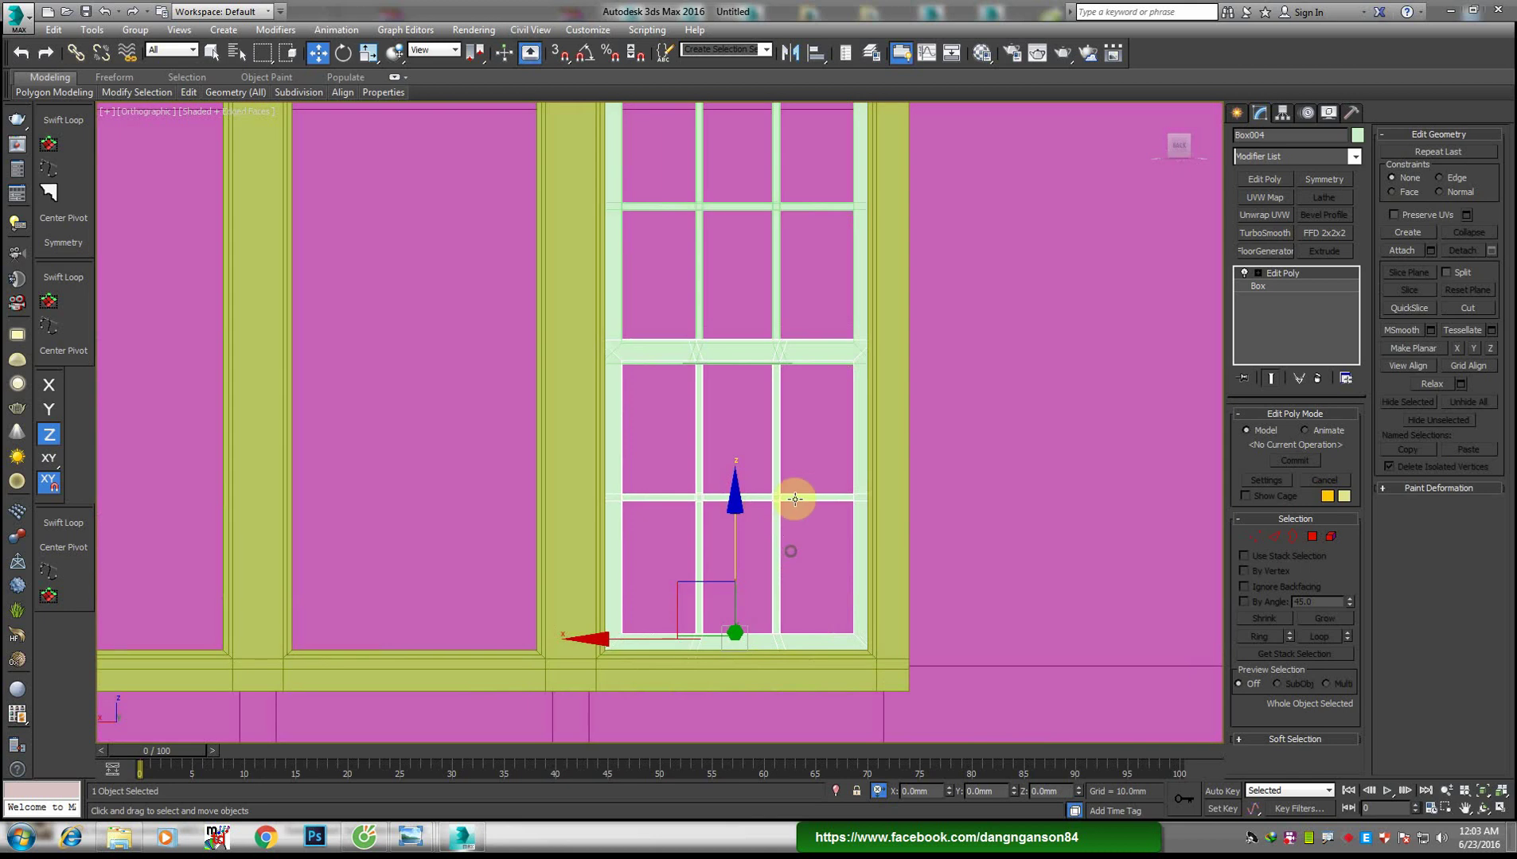
key("v")
left_click(829, 514)
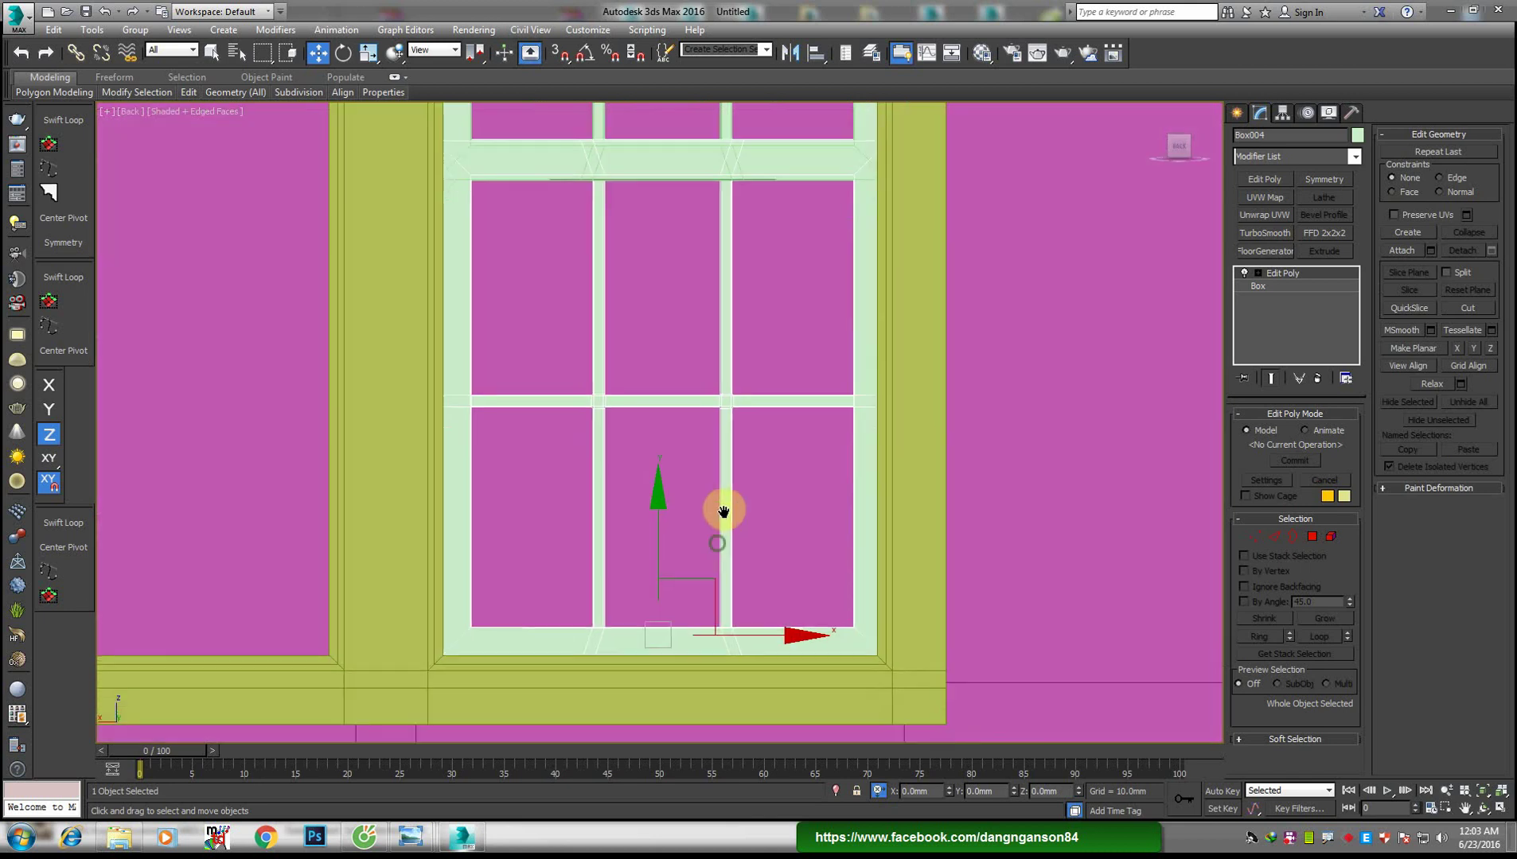
key("F3")
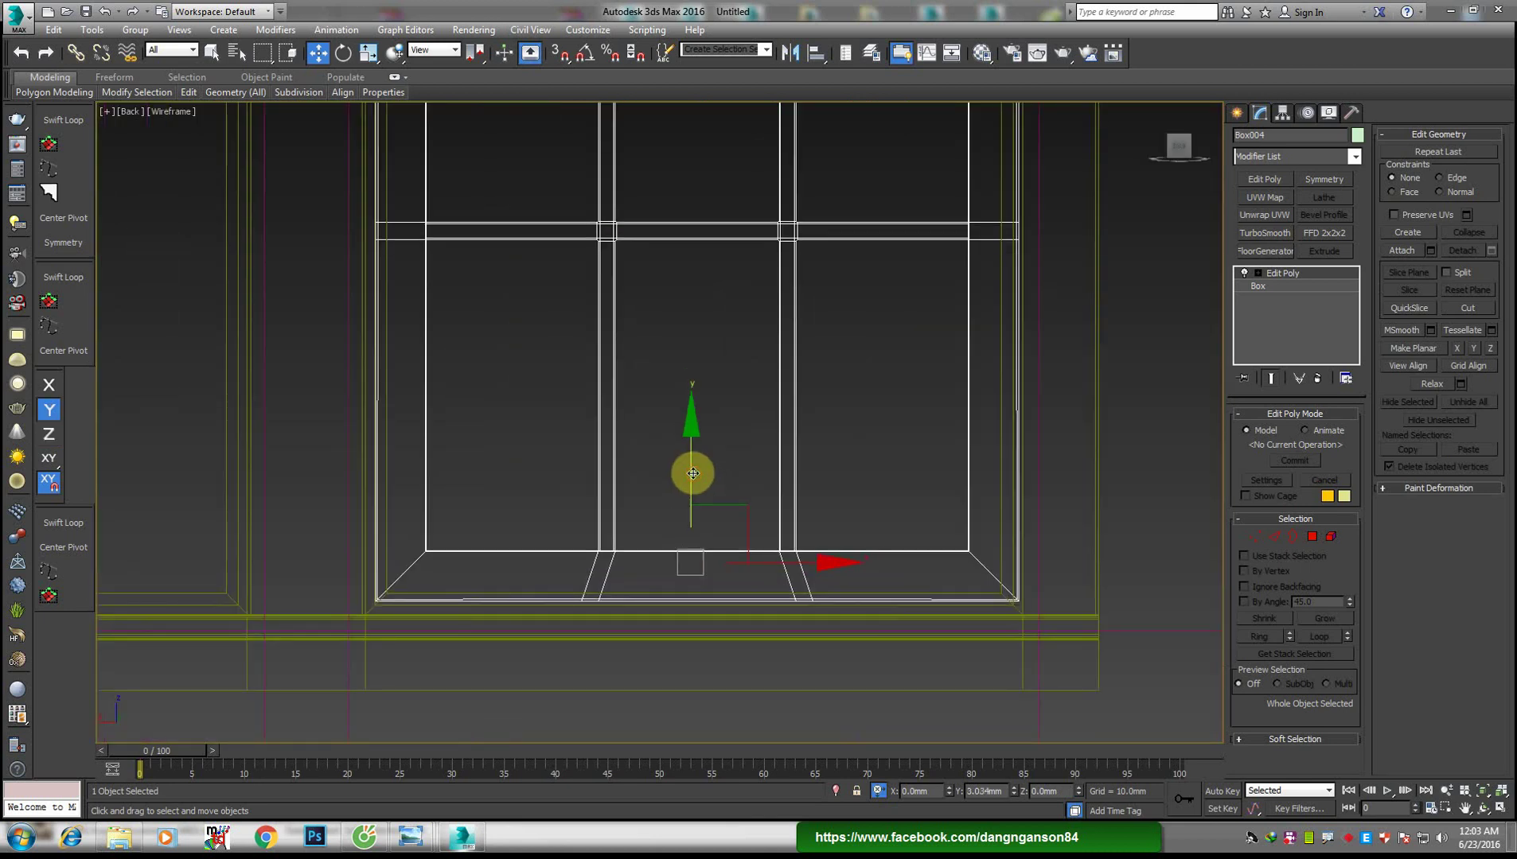
scroll(693, 475, "down", 3)
middle_click_drag(695, 385, 683, 472)
key("F3")
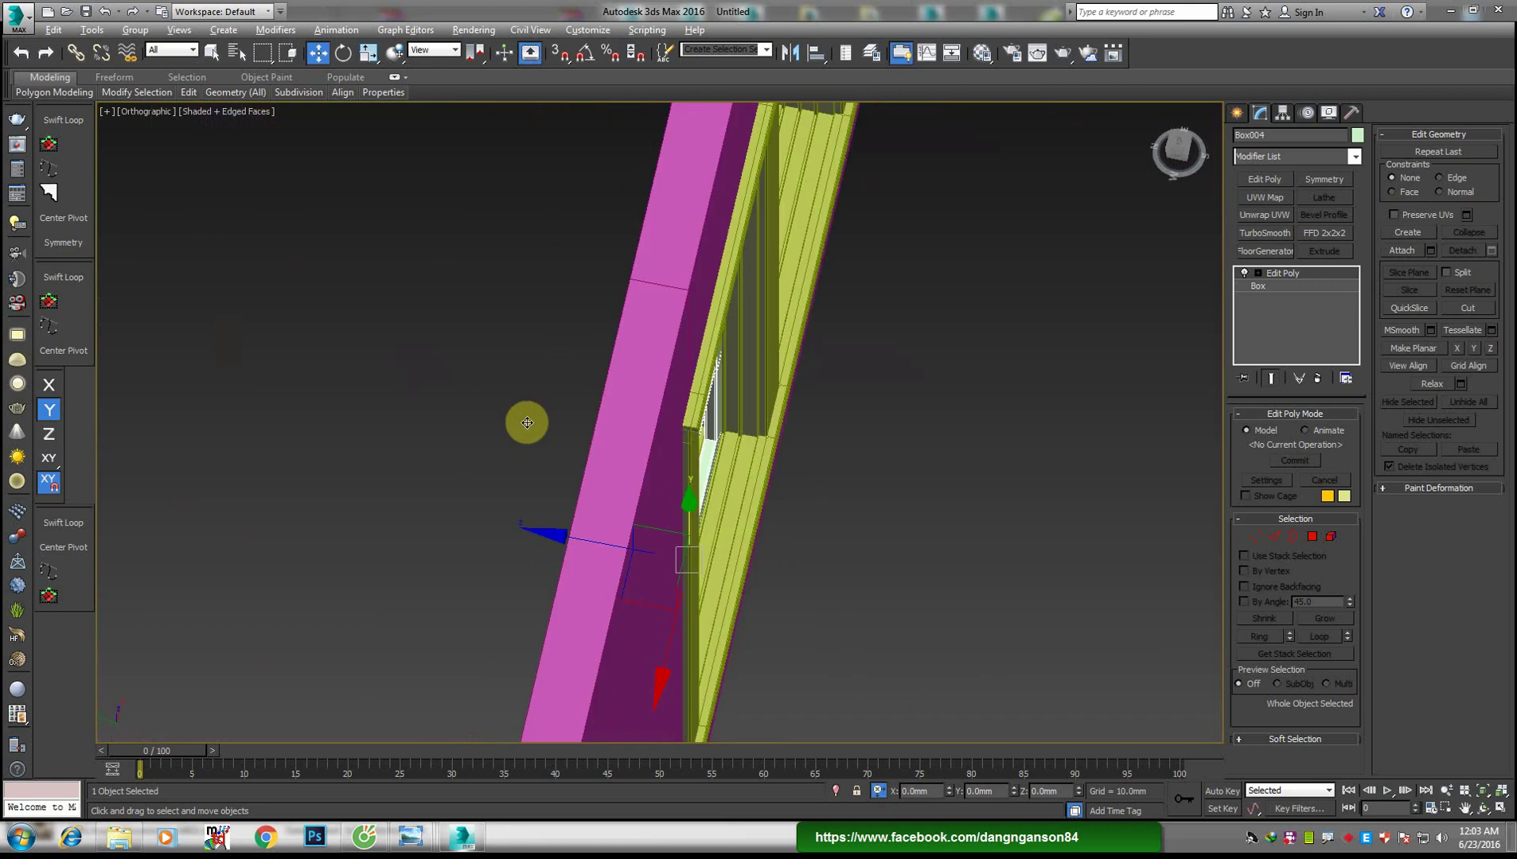
Push the new lower sash back to about -80 mm on Y
middle_click_drag(688, 239, 706, 533, "alt")
scroll(706, 533, "up", 3)
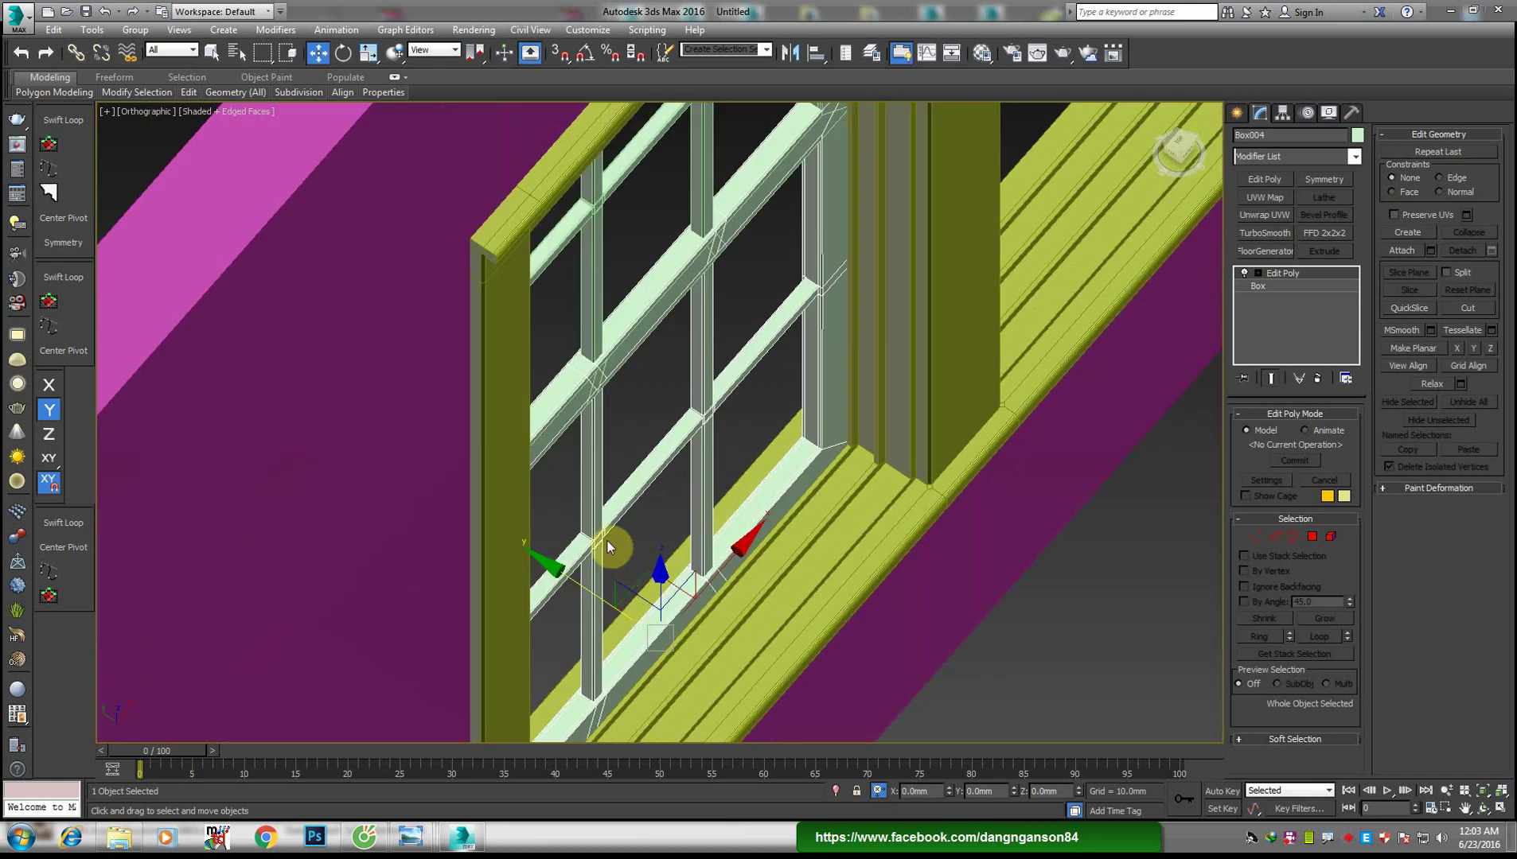
mouse_move(581, 600)
left_mouse_down()
mouse_move(642, 629)
mouse_move(602, 585)
mouse_move(615, 607)
left_mouse_up()
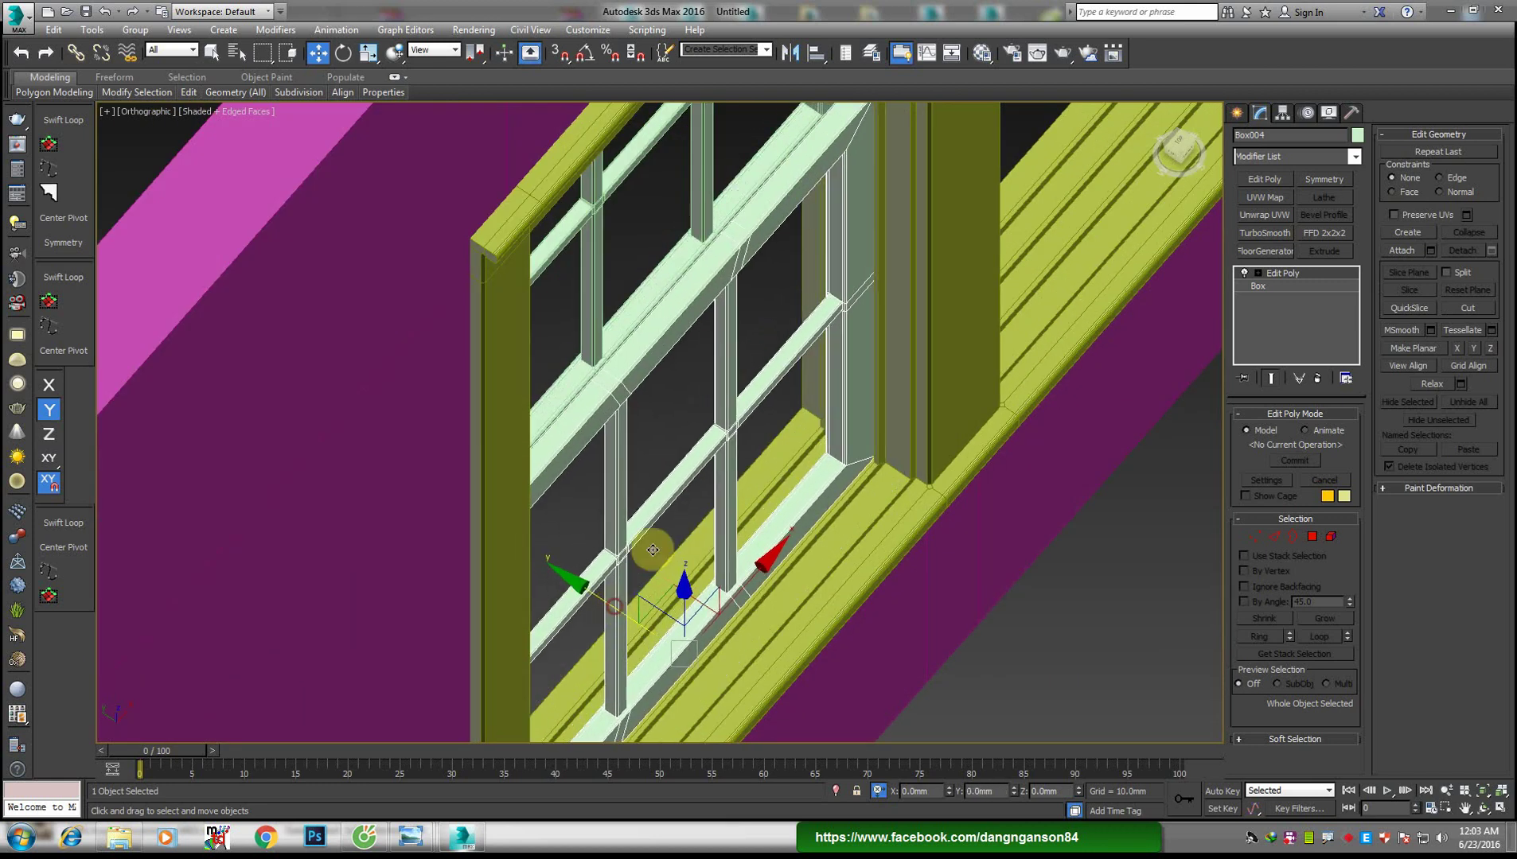
left_click(708, 221)
mouse_move(708, 221)
middle_mouse_down("alt")
mouse_move(721, 298)
mouse_move(772, 288)
mouse_move(592, 297)
mouse_move(562, 357)
mouse_move(551, 338)
mouse_move(558, 592)
mouse_move(580, 354)
mouse_move(643, 457)
mouse_move(575, 481)
middle_mouse_up("alt")
left_click(568, 361)
left_click(585, 359)
Select both sashes in plain shading and begin copying them to the right
key("F4")
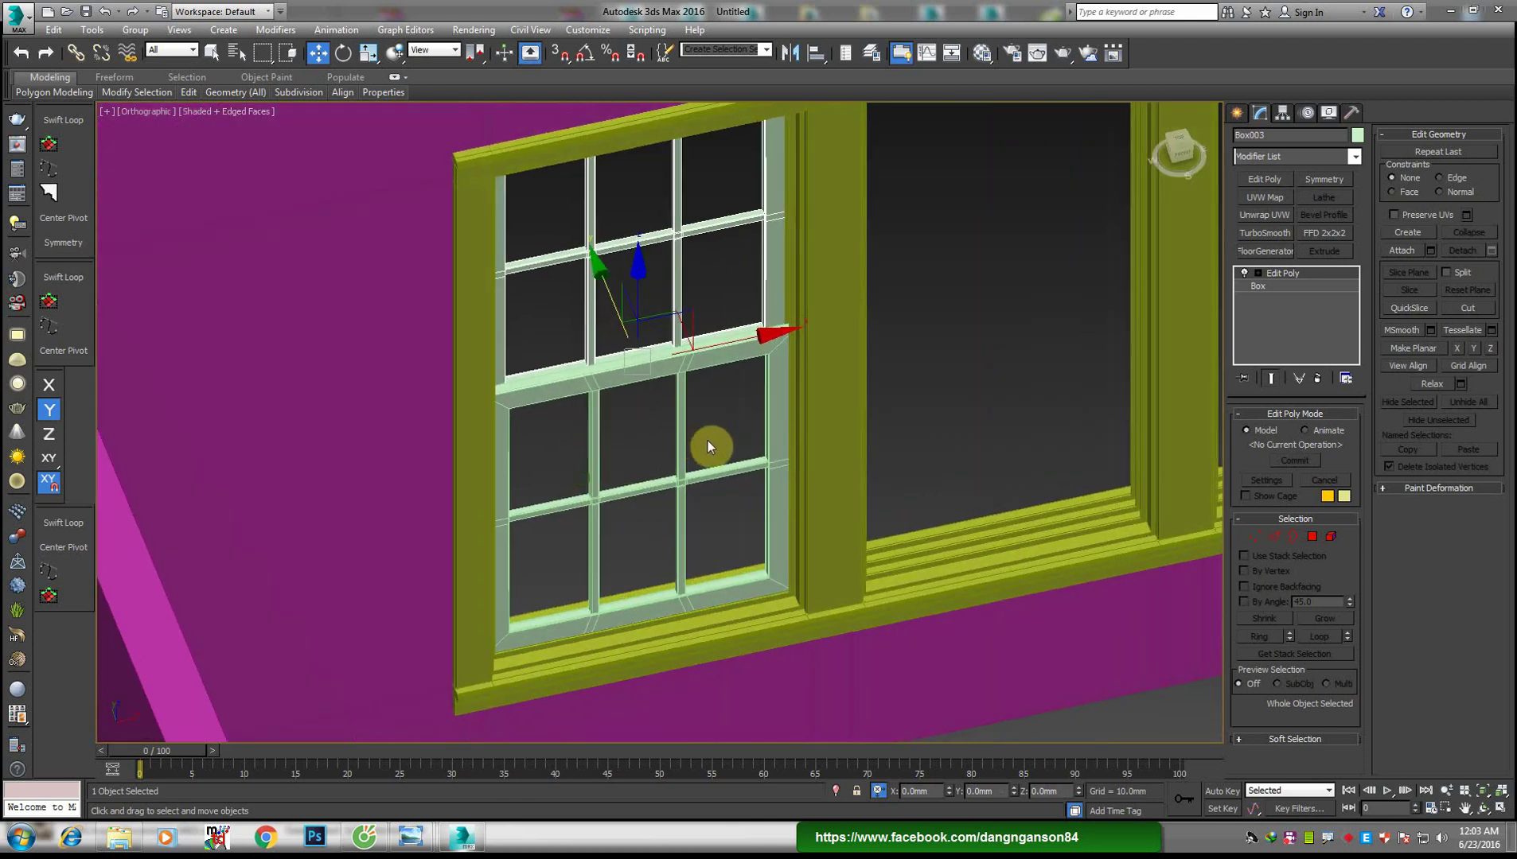
mouse_move(711, 443)
middle_mouse_down()
mouse_move(701, 470)
mouse_move(739, 484)
mouse_move(614, 426)
mouse_move(778, 434)
mouse_move(570, 446)
middle_mouse_up()
left_click(614, 426, "ctrl")
left_click_drag(469, 402, 851, 405, "shift")
Create two more copies of the sash pair so all three openings are filled
left_click(800, 422)
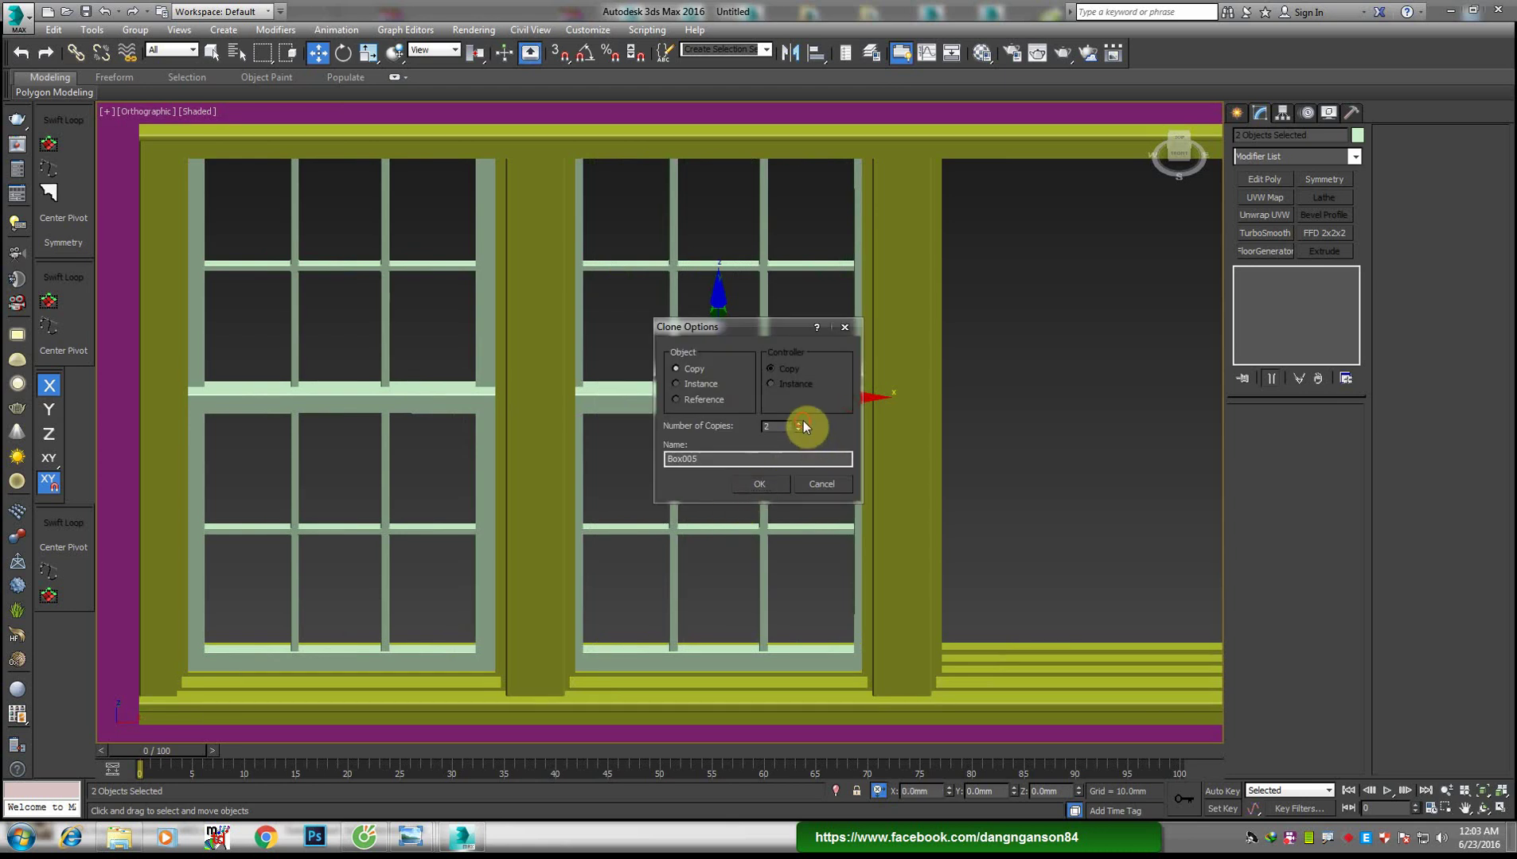
left_click(756, 484)
middle_click_drag(889, 508, 485, 438)
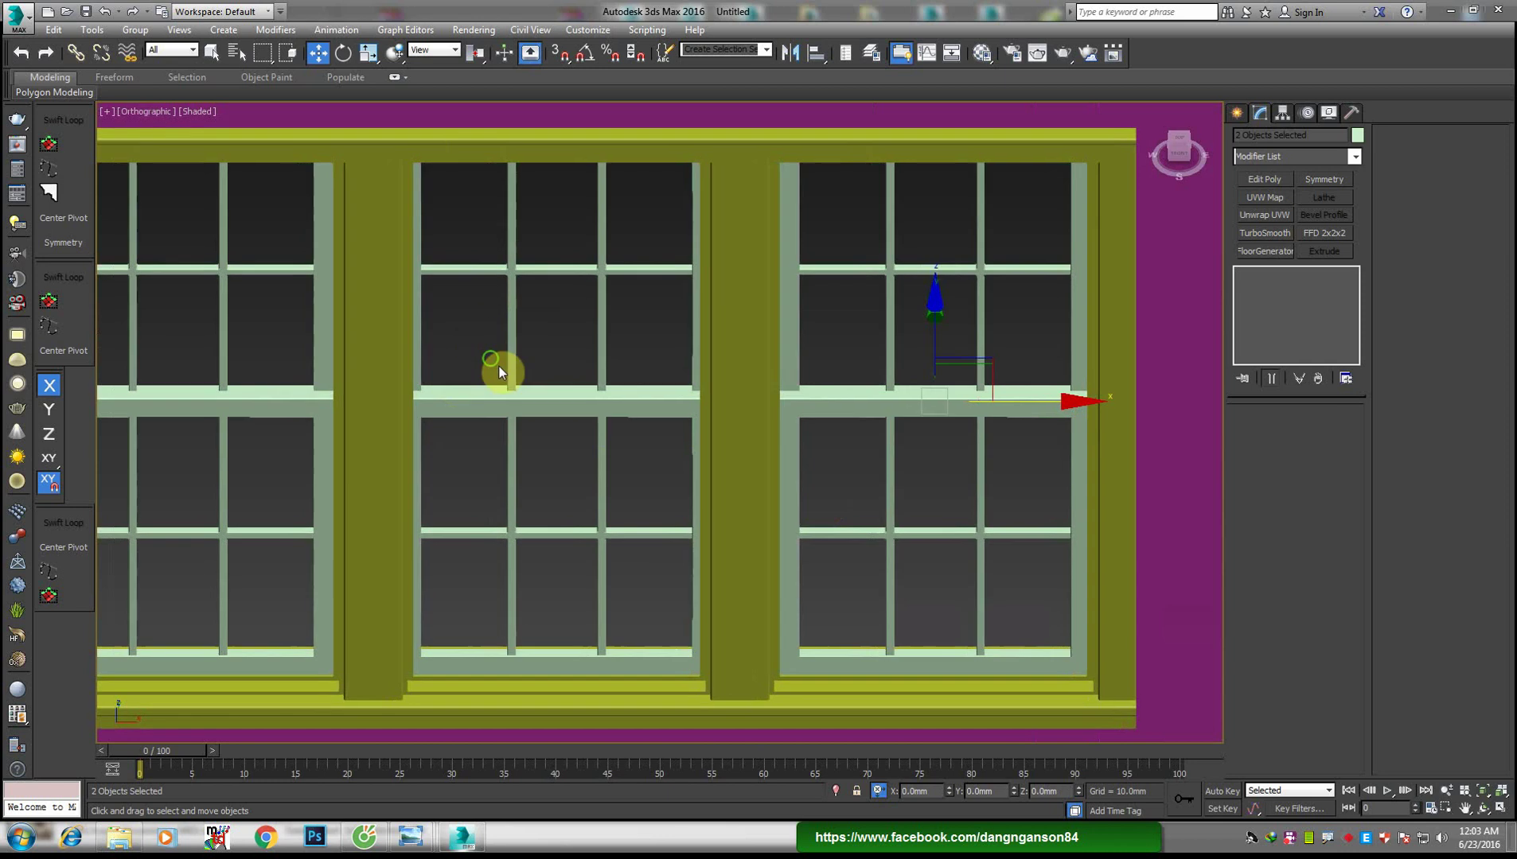
middle_click_drag(501, 366, 528, 389)
scroll(477, 379, "down", 3)
scroll(485, 366, "up", 5)
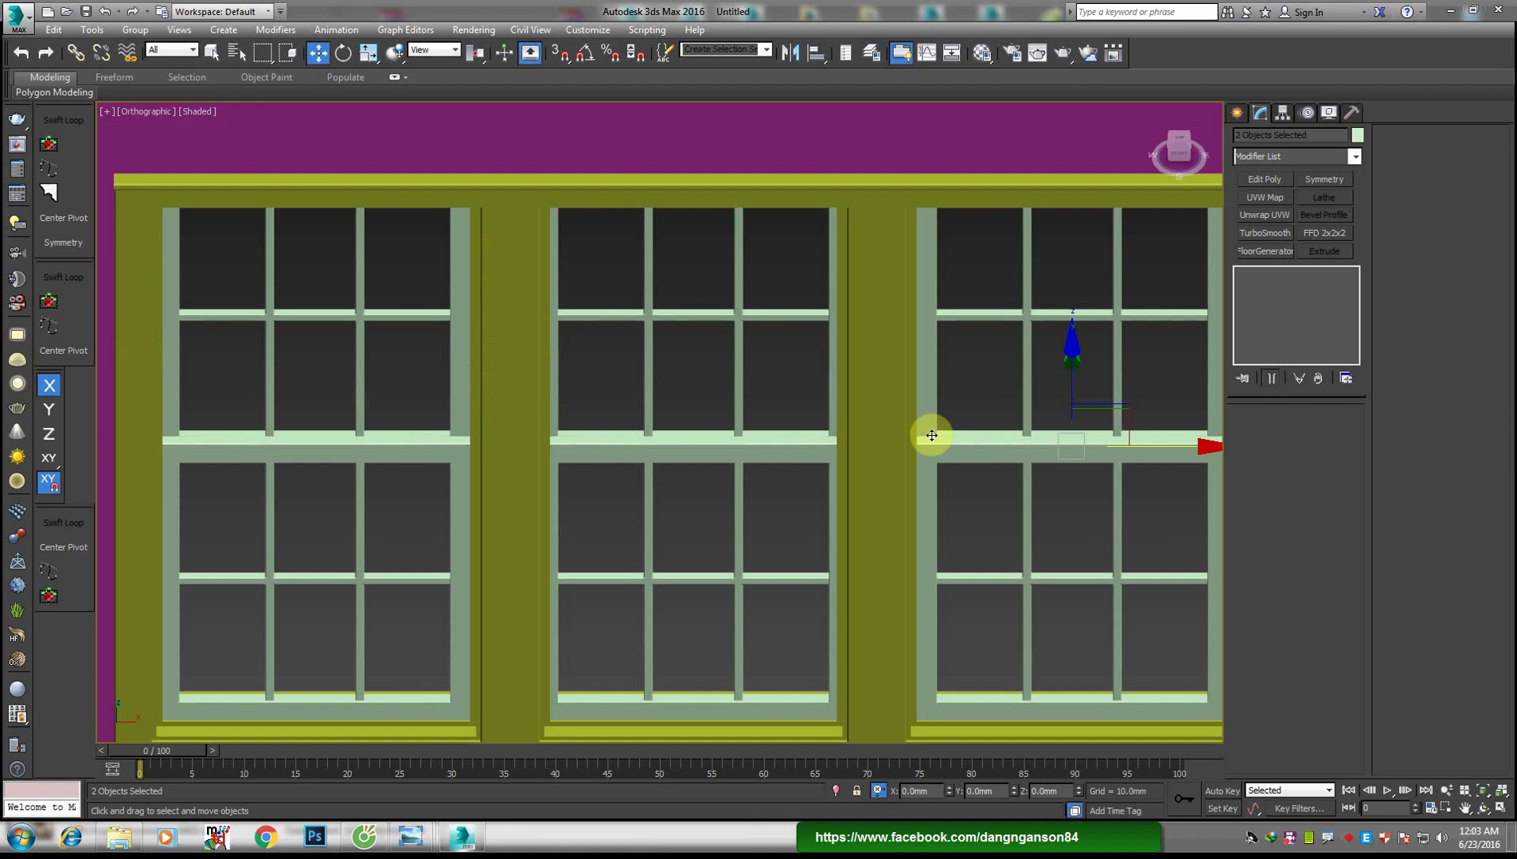
Nudge the sash copies into place in the frame and select the window frame Box006
middle_click_drag(928, 436, 885, 429)
scroll(1026, 433, "down", 3)
scroll(741, 517, "up", 5)
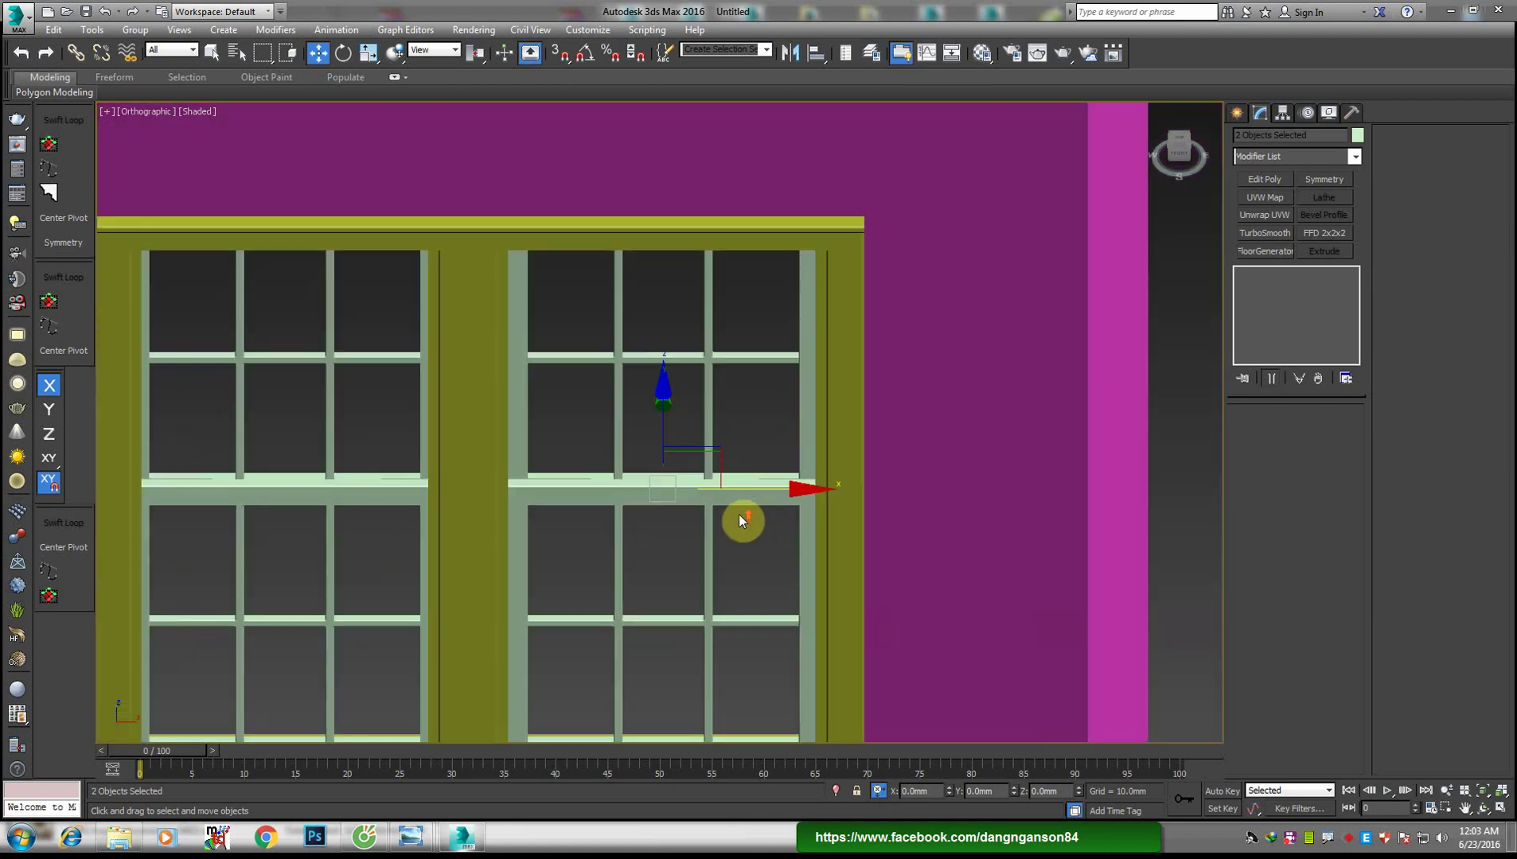
middle_click_drag(741, 518, 724, 548, "alt")
left_click_drag(744, 484, 744, 477)
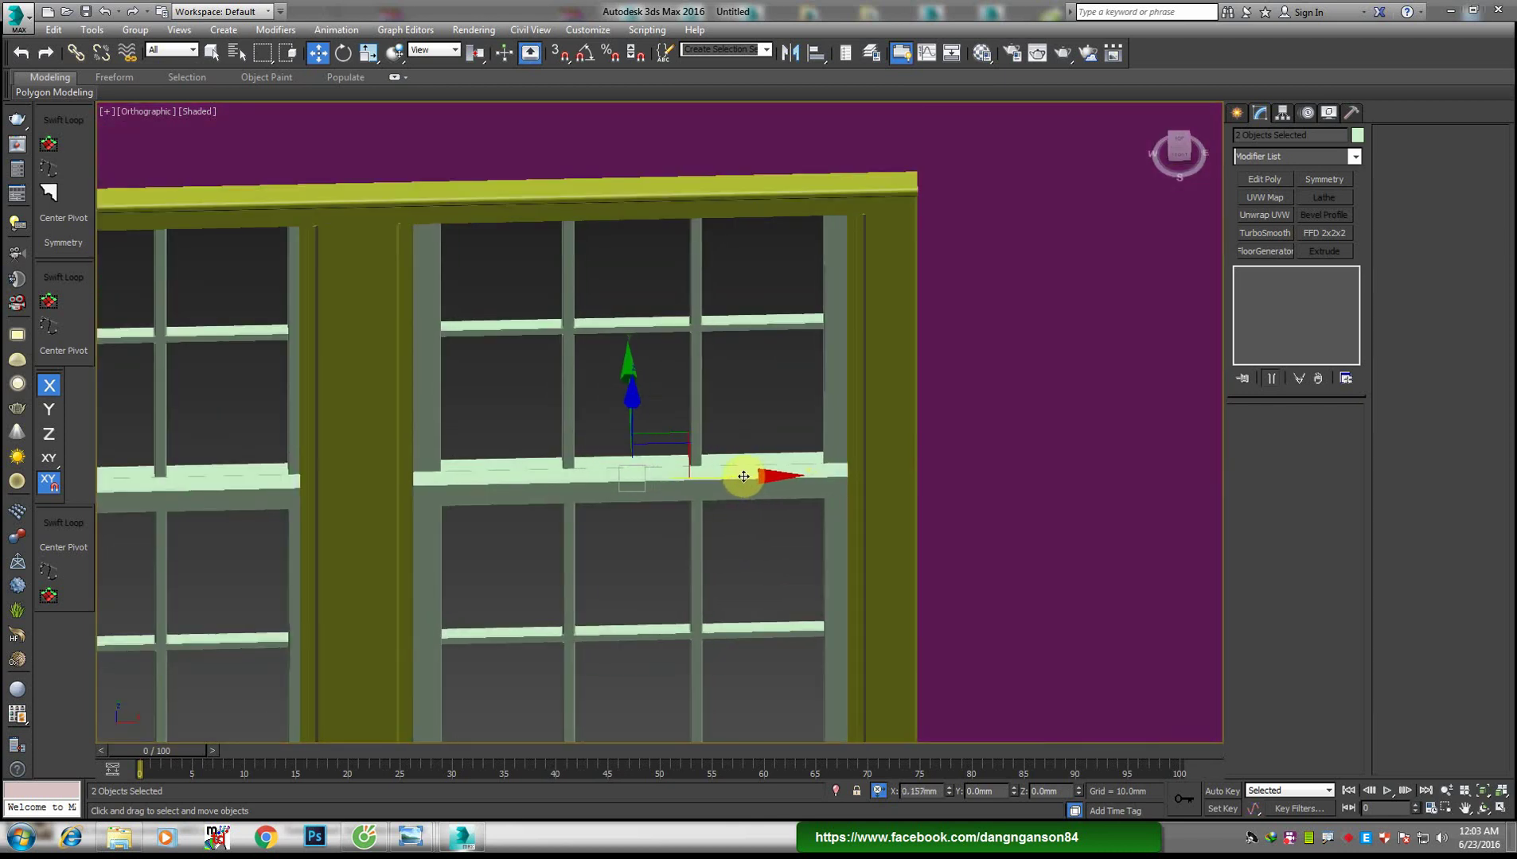
scroll(738, 473, "down", 5)
mouse_move(626, 508)
middle_mouse_down("alt")
mouse_move(620, 478)
mouse_move(602, 543)
mouse_move(751, 512)
middle_mouse_up("alt")
scroll(620, 478, "up", 5)
left_click(625, 467)
Attach the other sash to the window object at Vertex level
key("1")
right_click(752, 513)
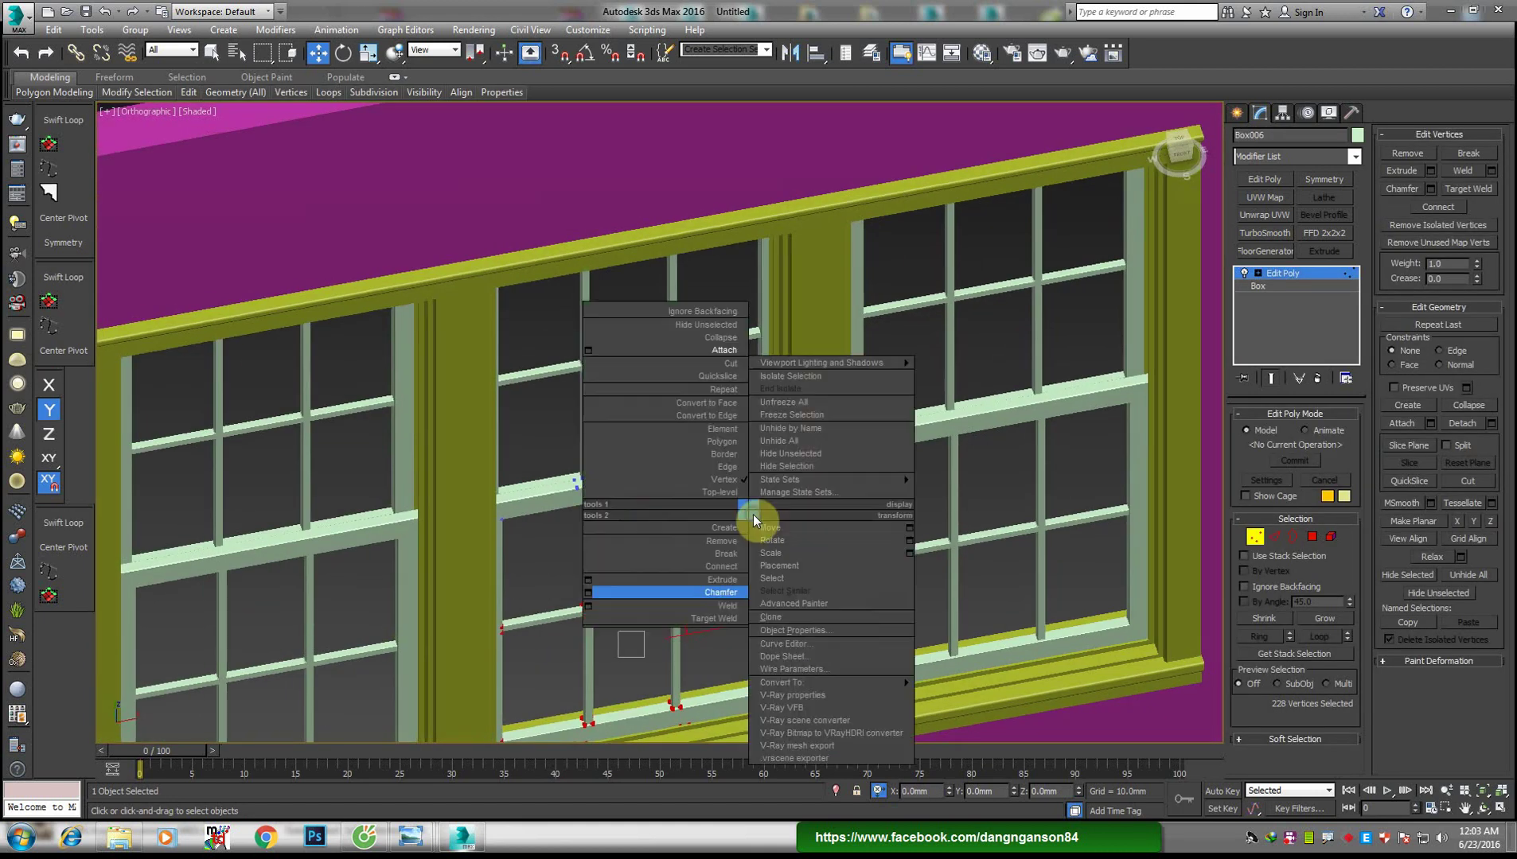
left_click(725, 350)
left_click(680, 347)
scroll(792, 380, "down", 3)
key("w")
mouse_move(792, 380)
middle_mouse_down("alt")
mouse_move(681, 483)
mouse_move(626, 500)
mouse_move(666, 496)
middle_mouse_up("alt")
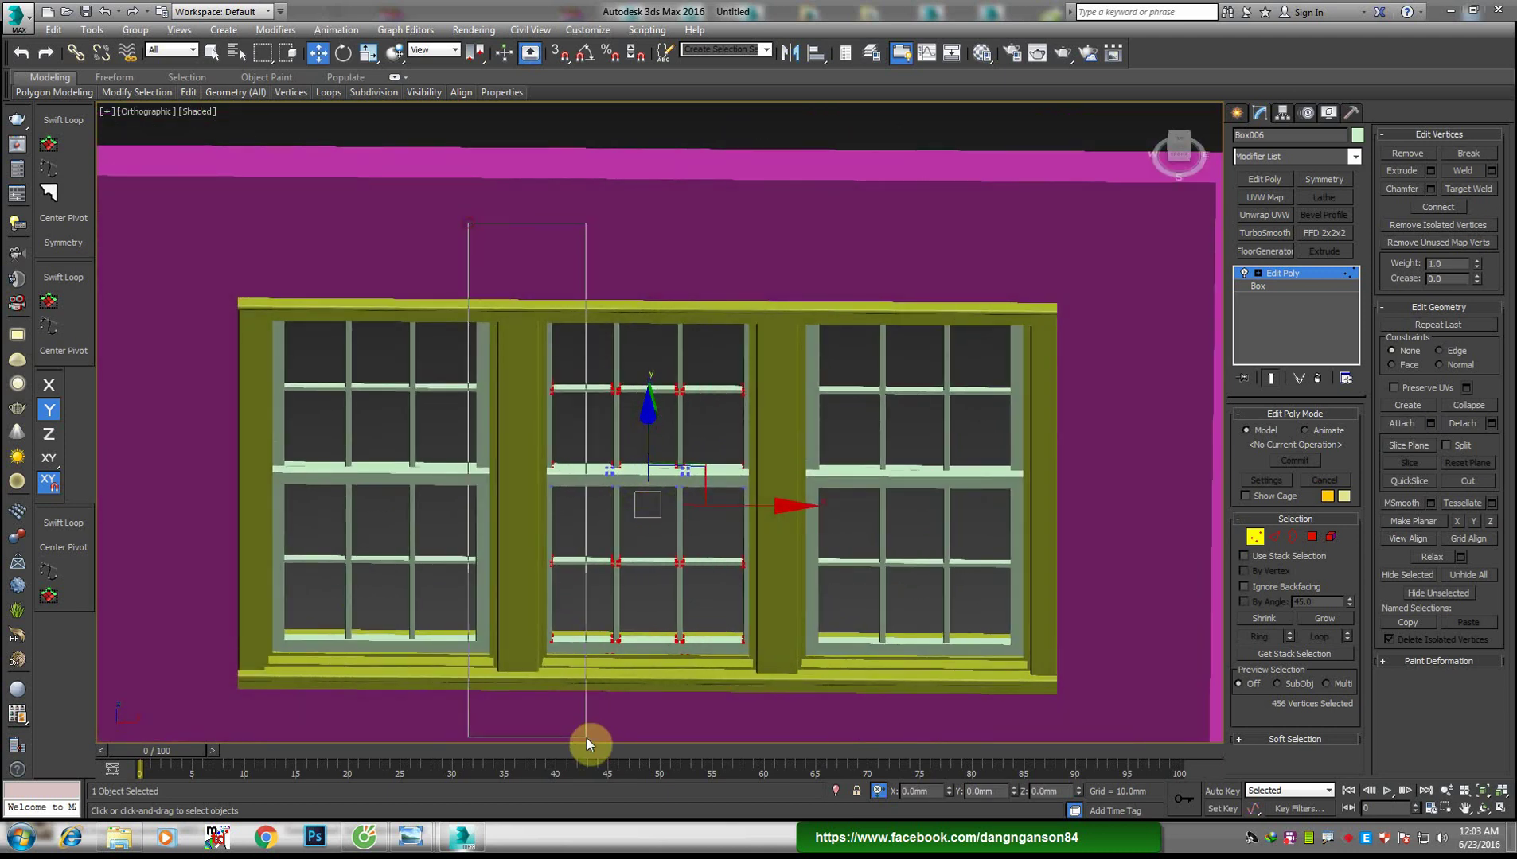
Slide the middle window's vertical muntin vertex columns sideways to re-space its panes
left_click_drag(586, 738, 587, 738)
scroll(676, 540, "up", 2)
mouse_move(617, 460)
left_mouse_down()
mouse_move(643, 451)
mouse_move(629, 452)
left_mouse_up()
mouse_move(697, 175)
left_mouse_down()
mouse_move(848, 477)
mouse_move(918, 788)
mouse_move(899, 462)
mouse_move(870, 451)
mouse_move(875, 462)
left_mouse_up()
left_click_drag(631, 188, 717, 698)
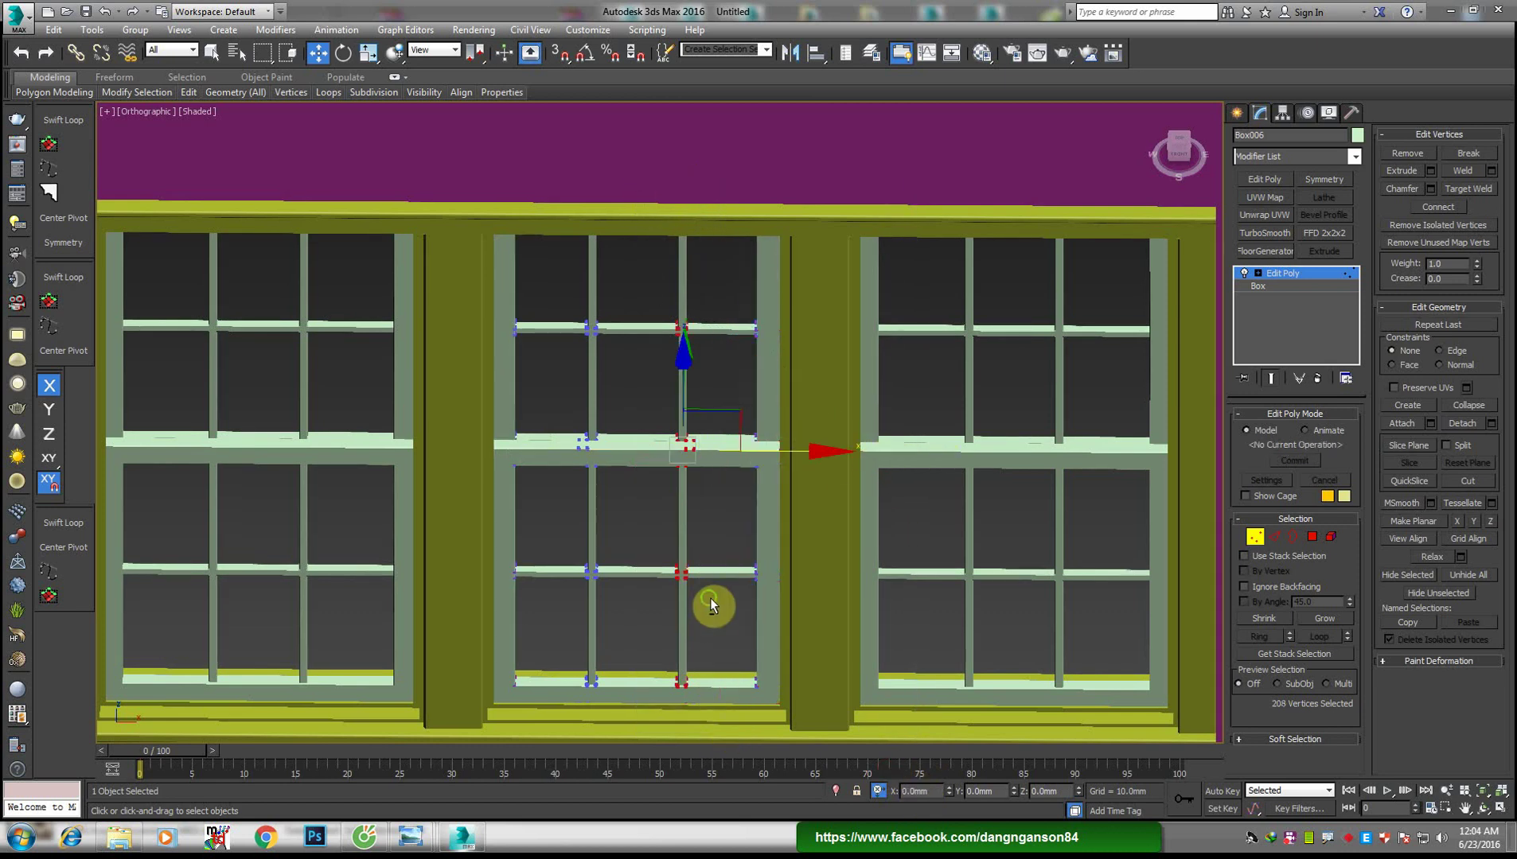
middle_click_drag(710, 596, 781, 574, "alt")
left_click_drag(806, 449, 801, 450)
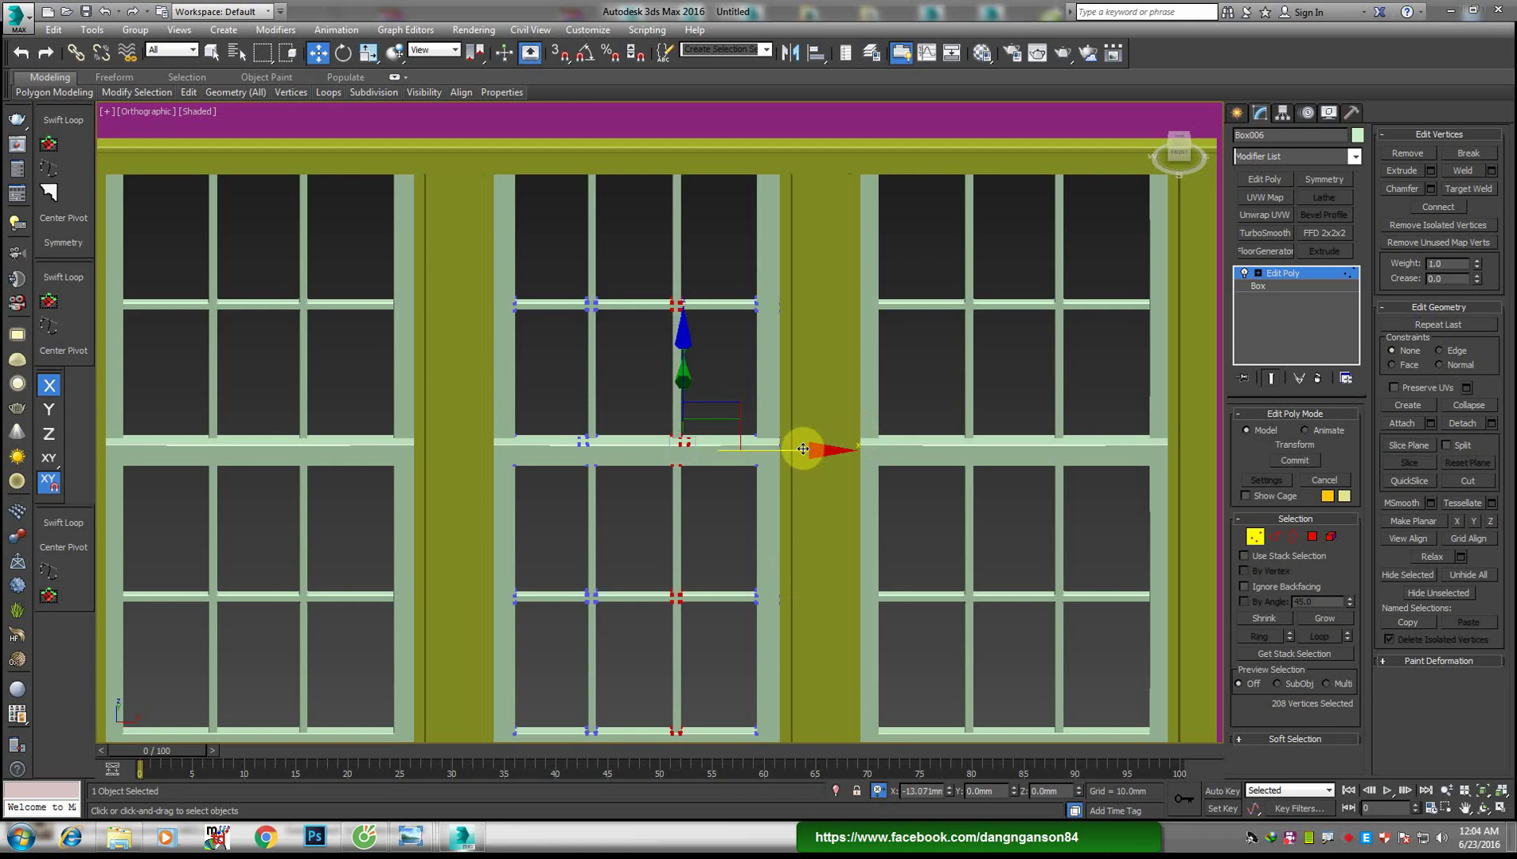
left_click_drag(536, 111, 623, 772)
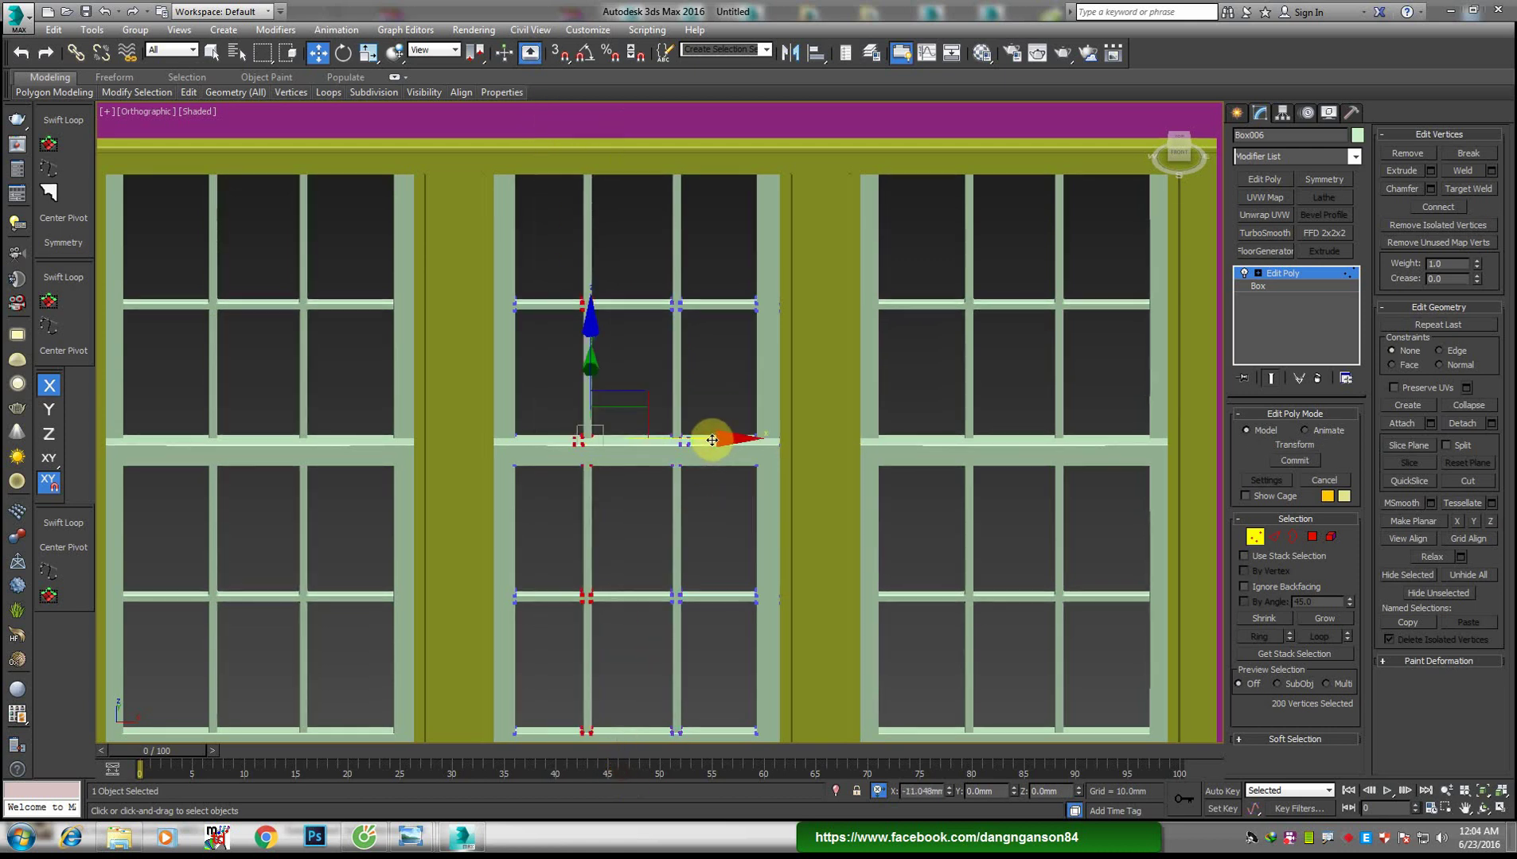
left_click_drag(714, 440, 712, 442)
middle_click_drag(714, 448, 1199, 406, "alt")
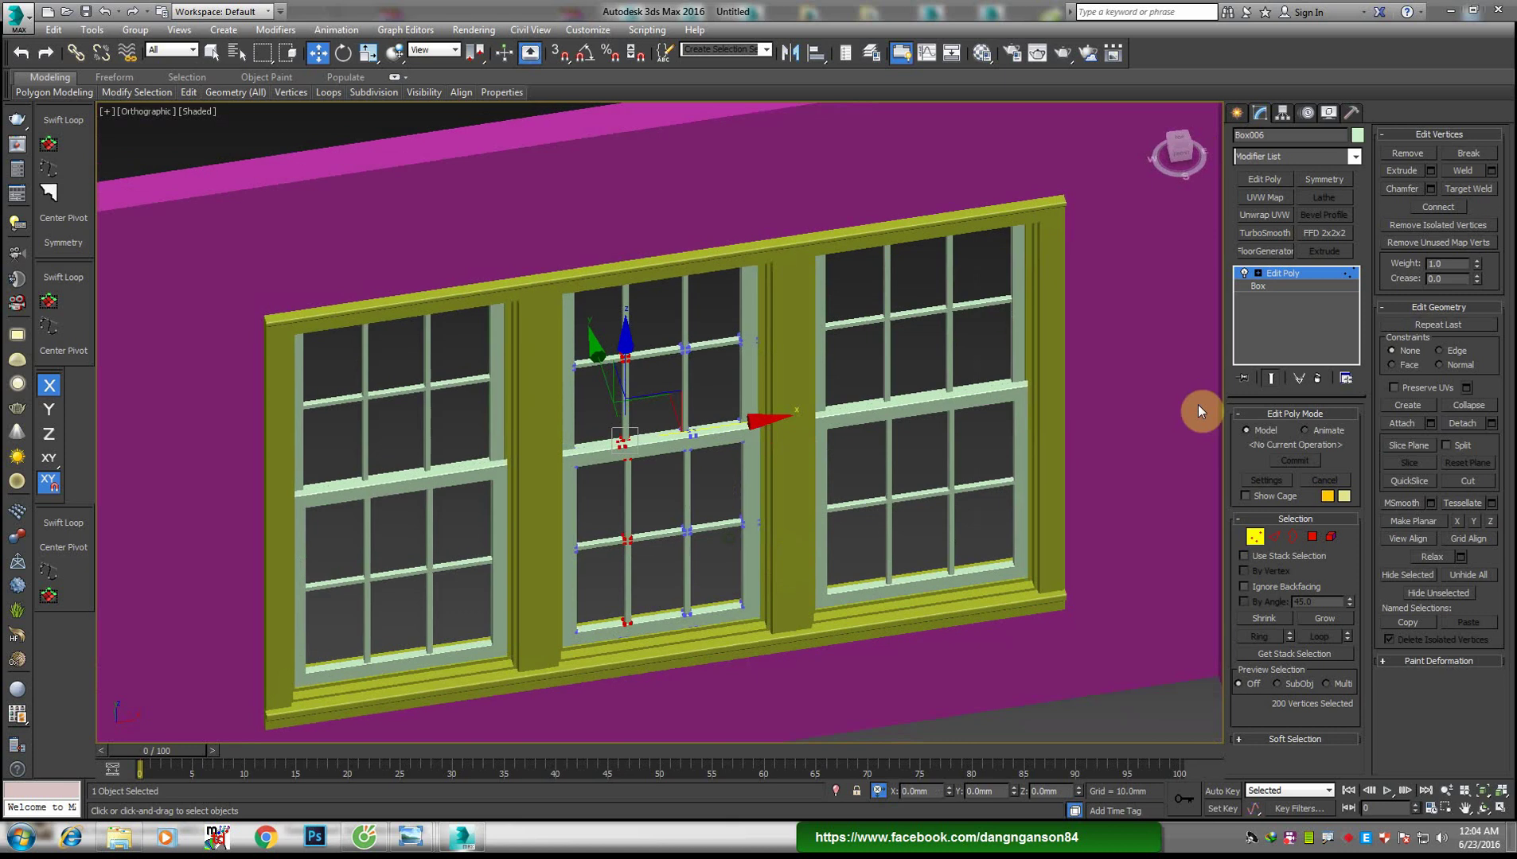
Exit vertex editing, show edged faces, and zoom to the side-wall opening
left_click(1299, 274)
key("F4")
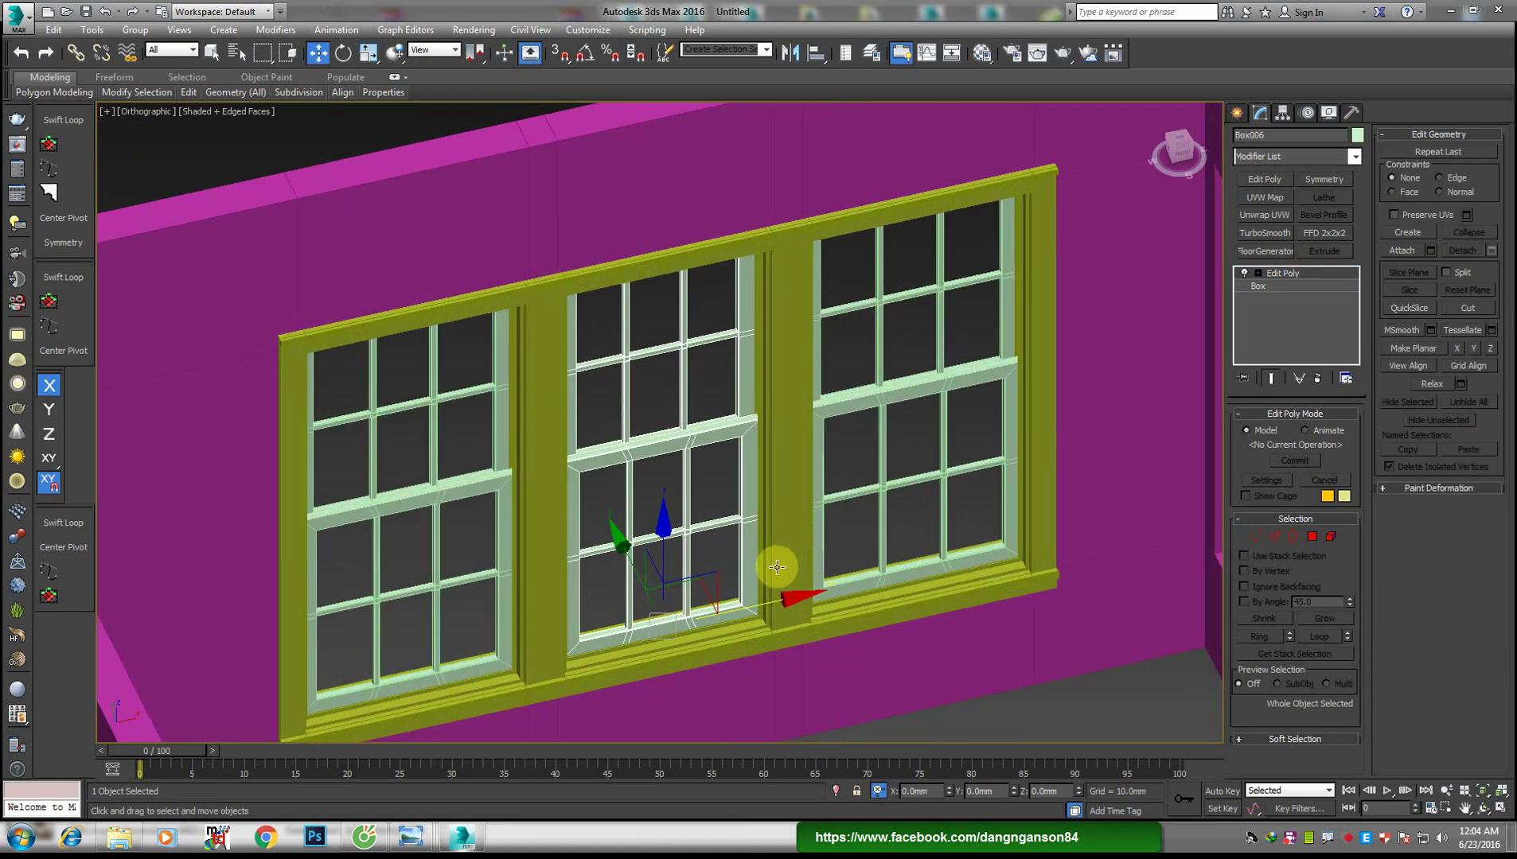
mouse_move(778, 568)
middle_mouse_down("alt")
mouse_move(805, 541)
mouse_move(673, 531)
mouse_move(842, 572)
middle_mouse_up("alt")
scroll(805, 286, "up", 5)
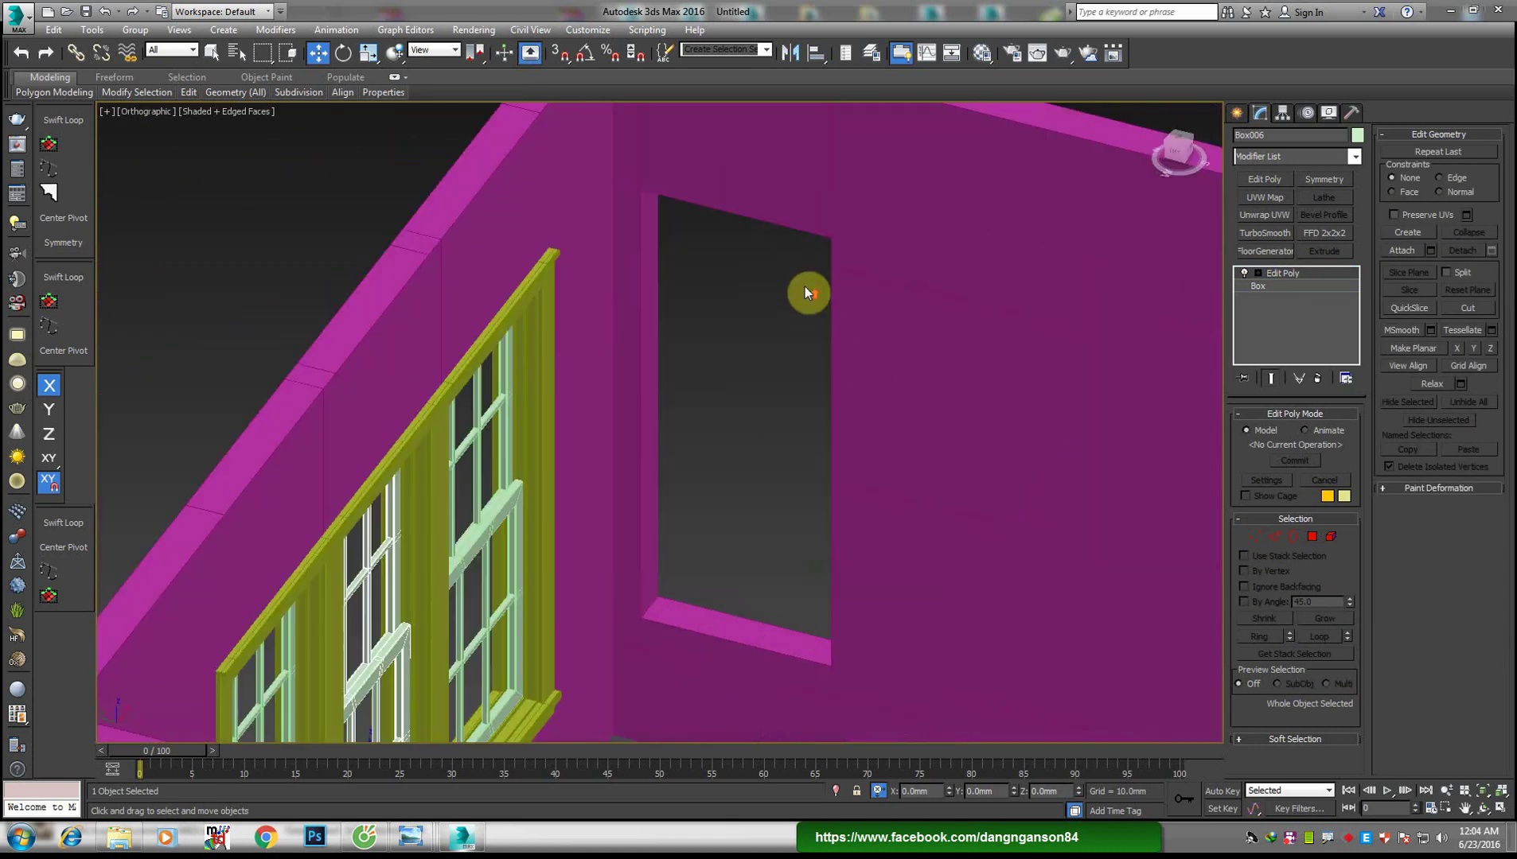
scroll(786, 348, "up", 2)
mouse_move(409, 838)
left_click(493, 756)
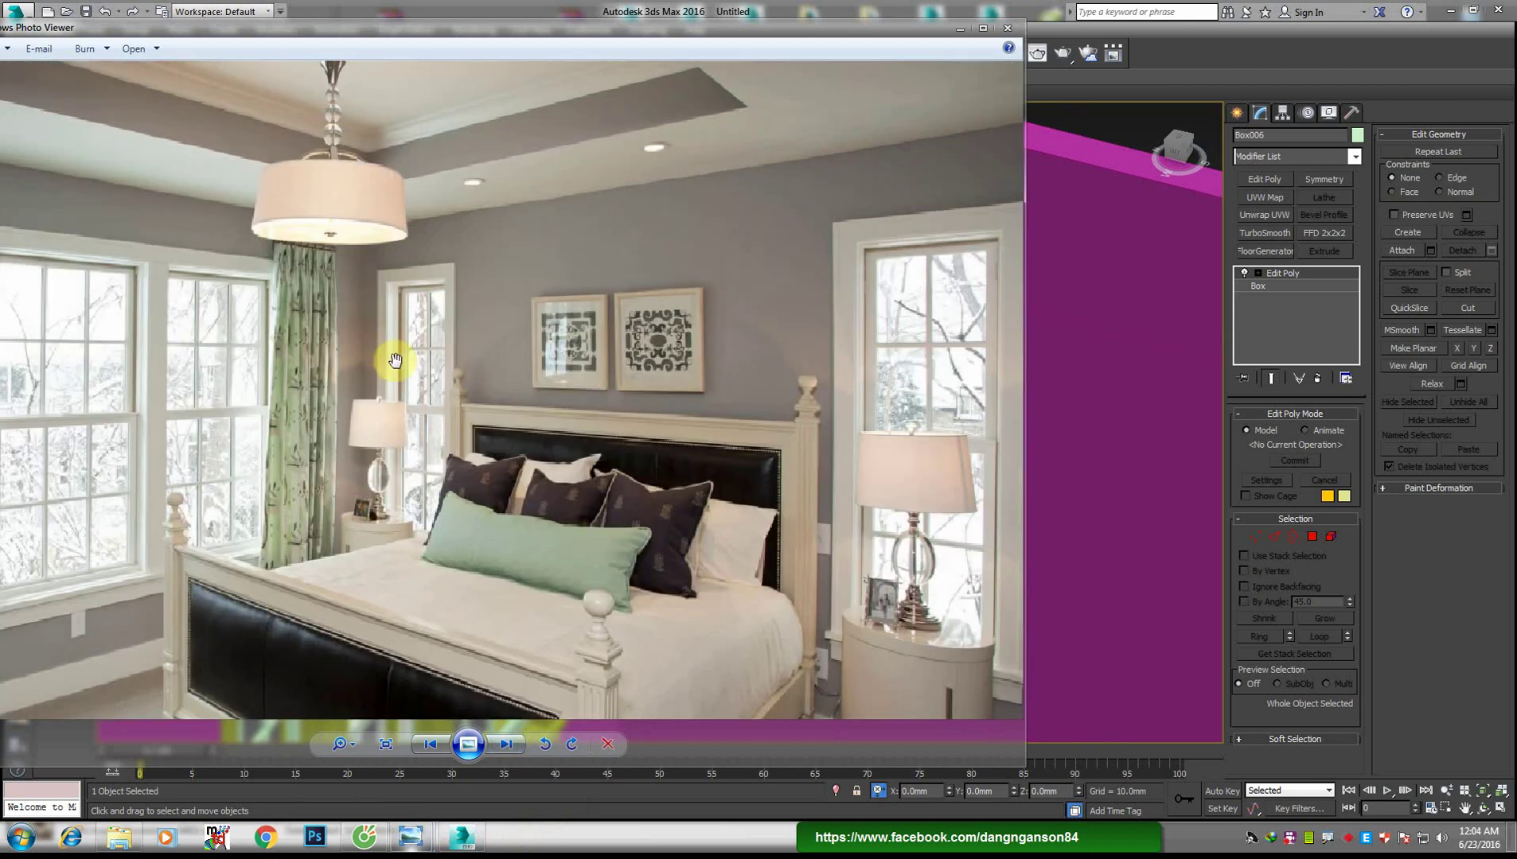
left_click_drag(397, 362, 456, 374)
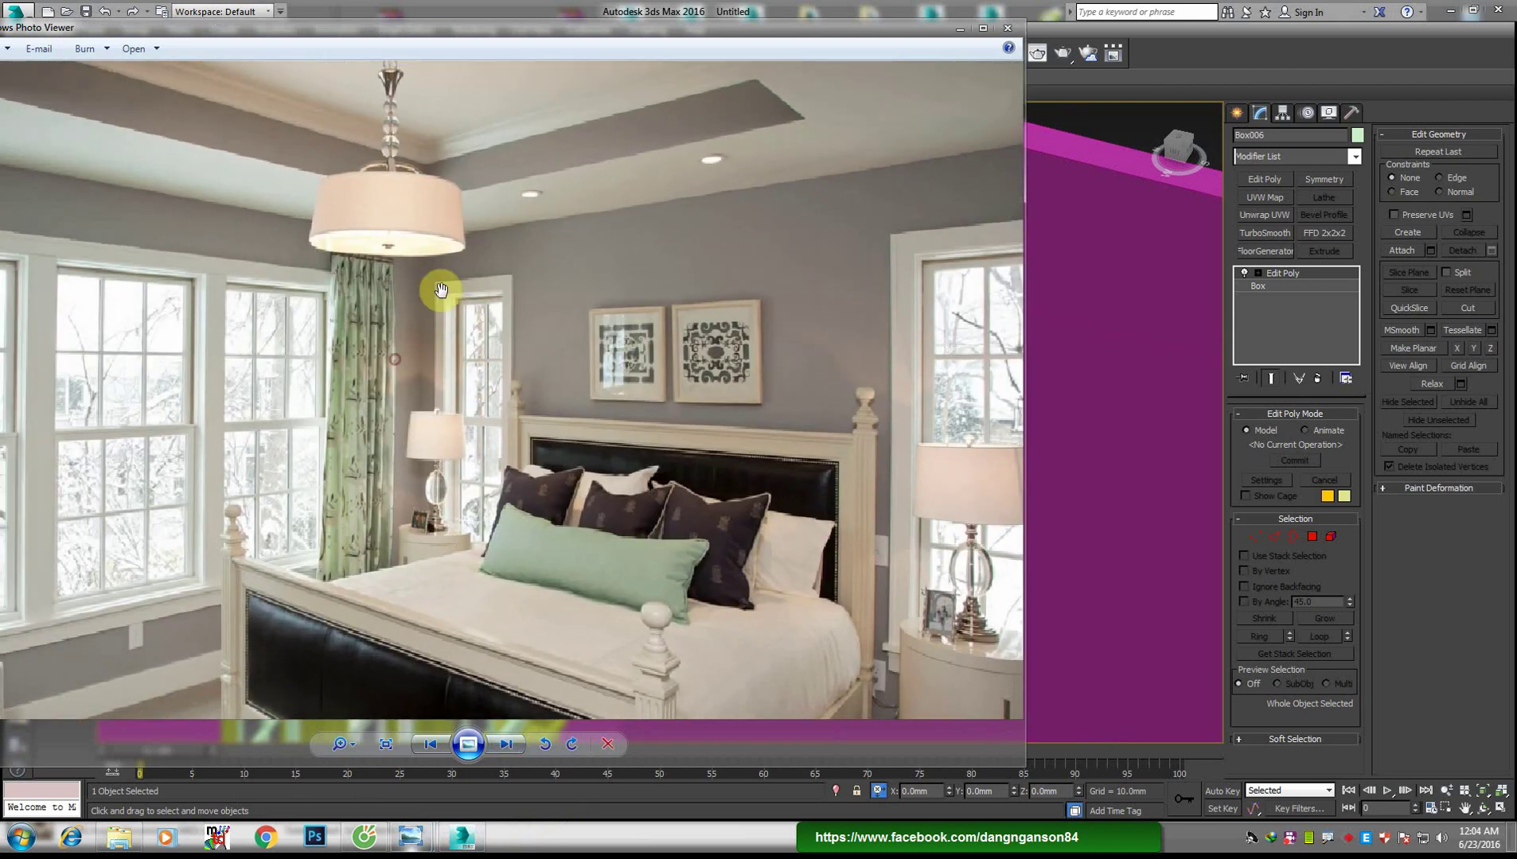
scroll(440, 288, "up", 2)
mouse_move(711, 315)
left_mouse_down()
mouse_move(400, 295)
mouse_move(662, 283)
left_mouse_up()
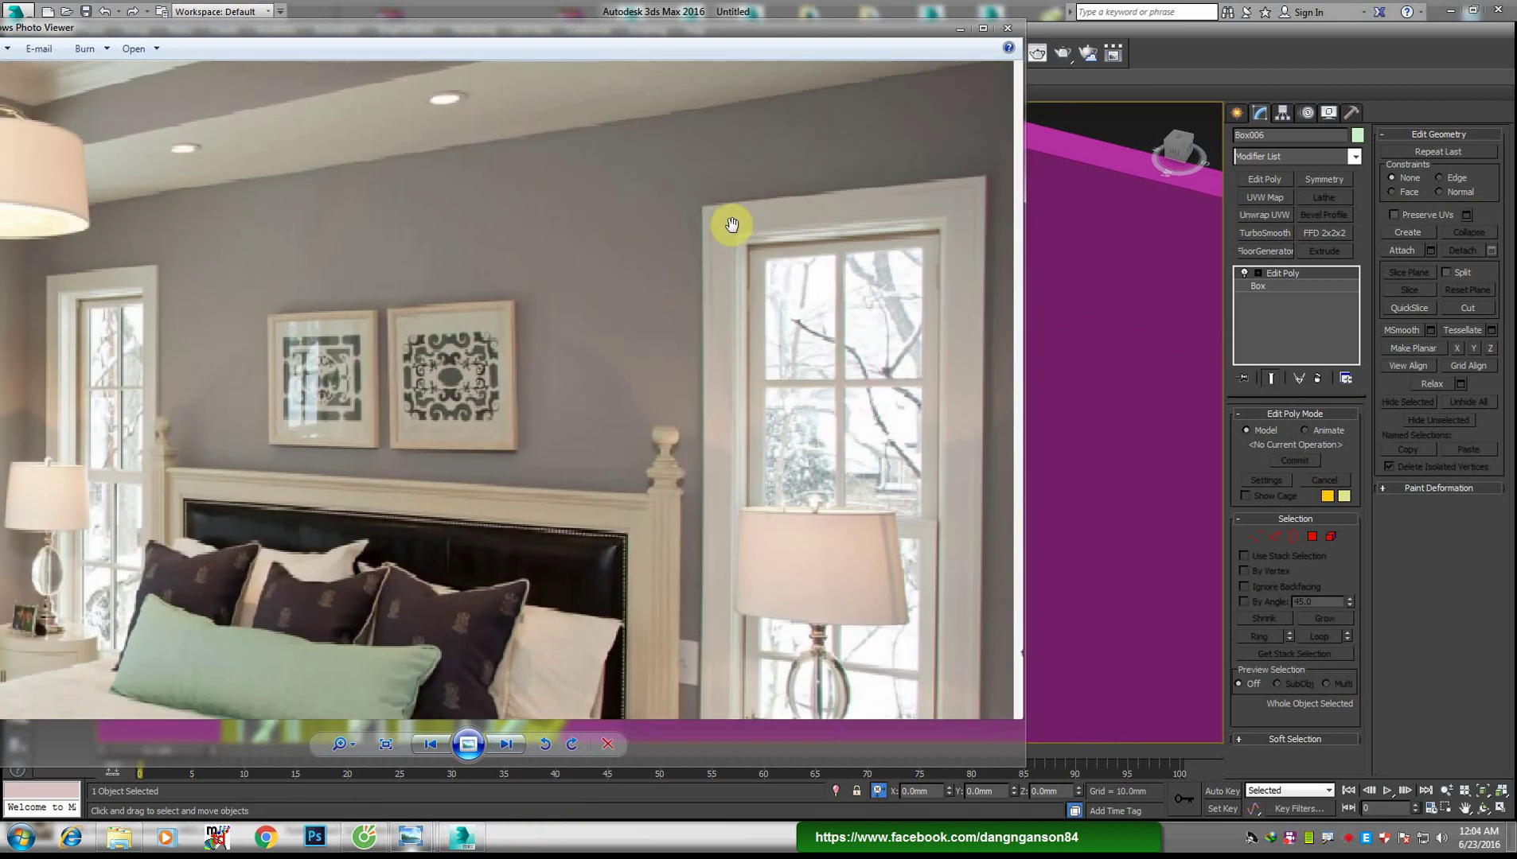
left_click_drag(715, 230, 763, 236)
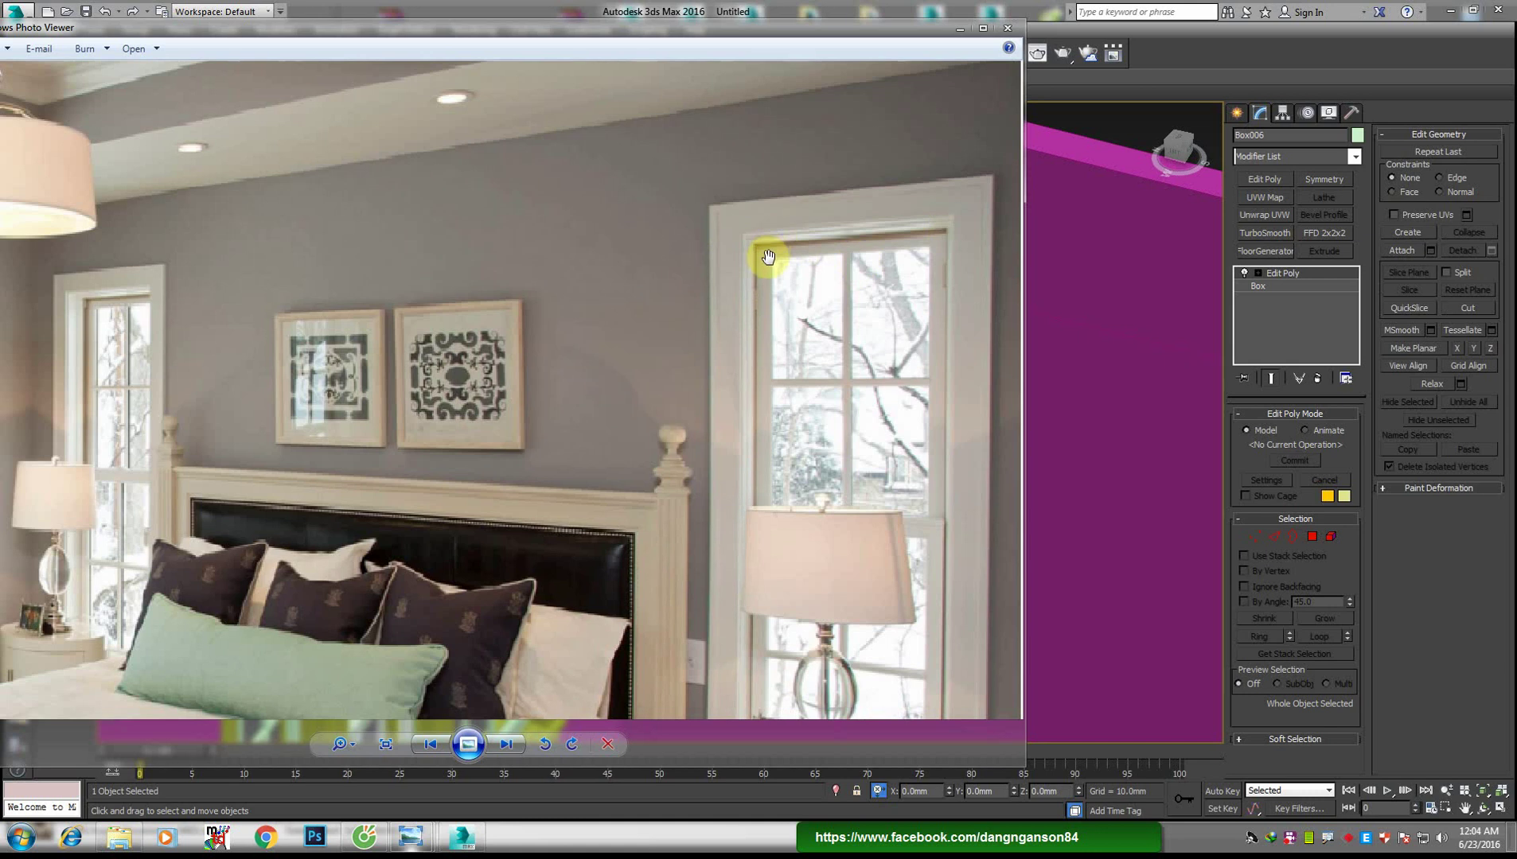
scroll(752, 246, "down", 3)
scroll(879, 473, "up", 3)
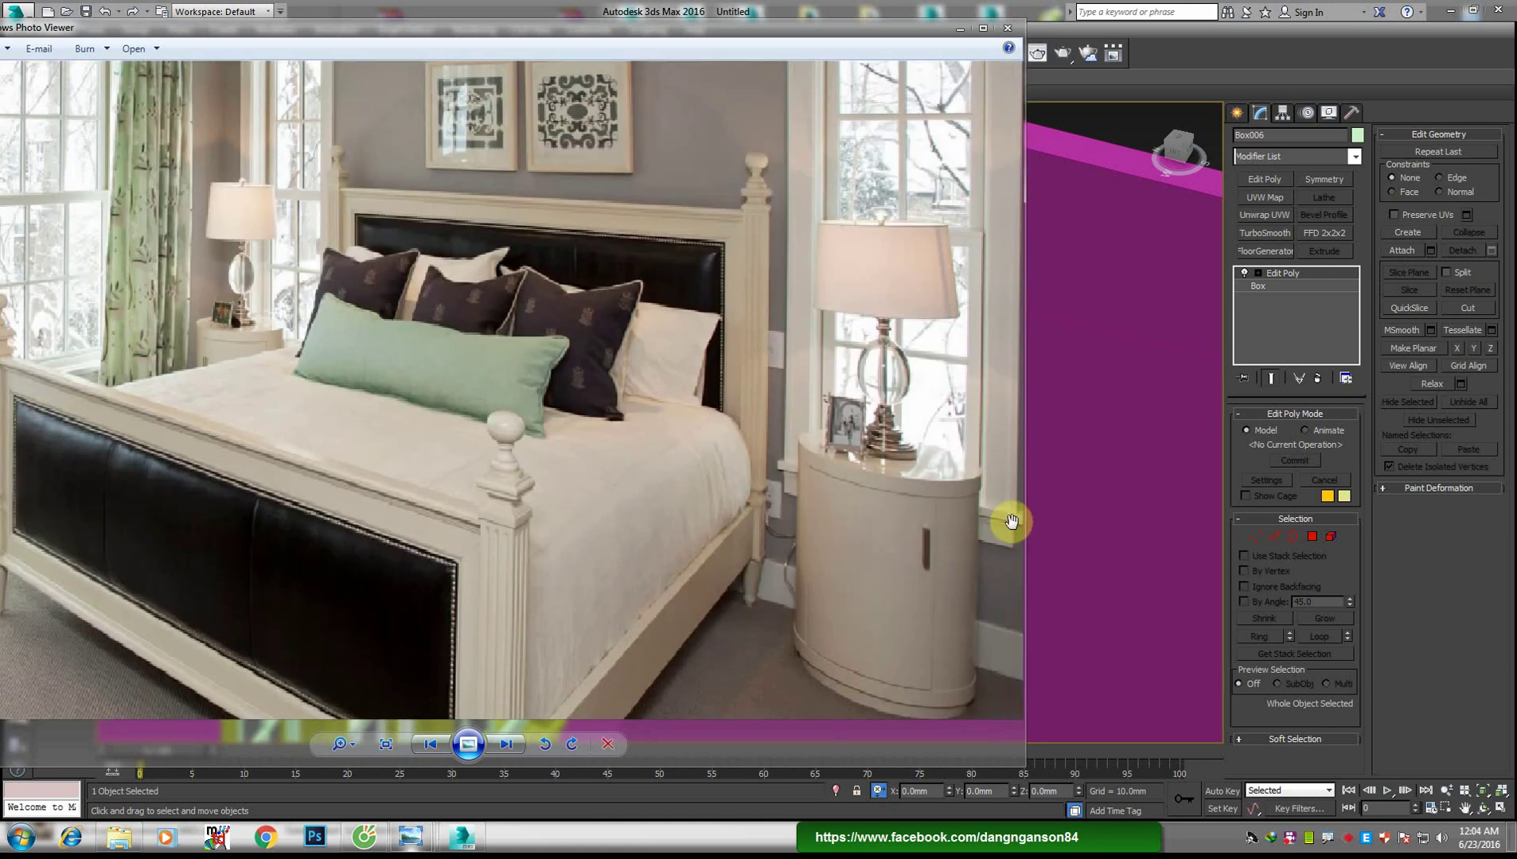
scroll(1011, 521, "down", 3)
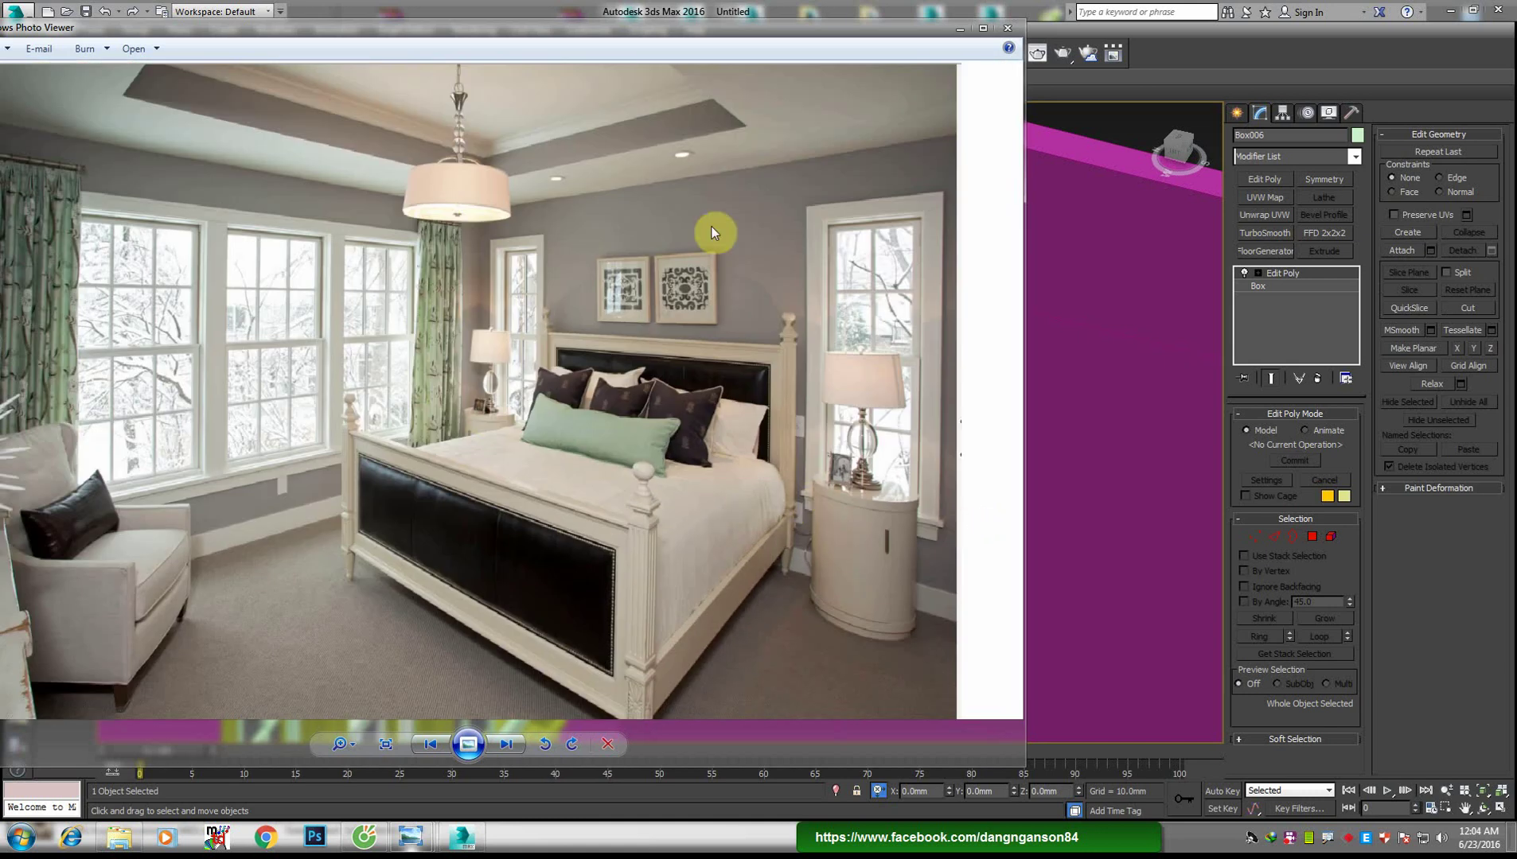
scroll(848, 235, "up", 1)
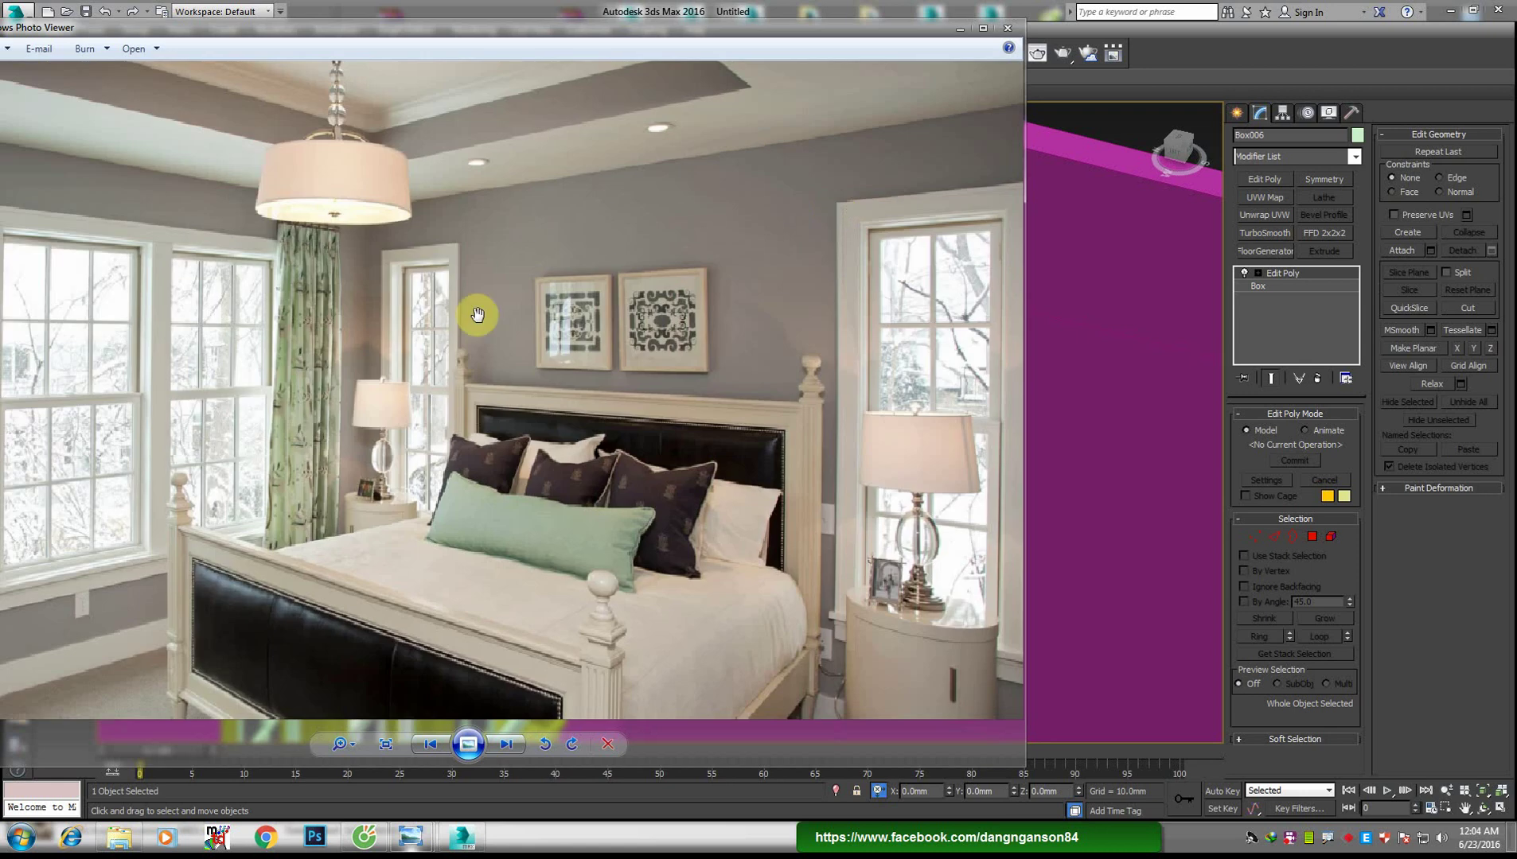
Close the photo and switch the viewport to the Right view of the wall
left_click(489, 843)
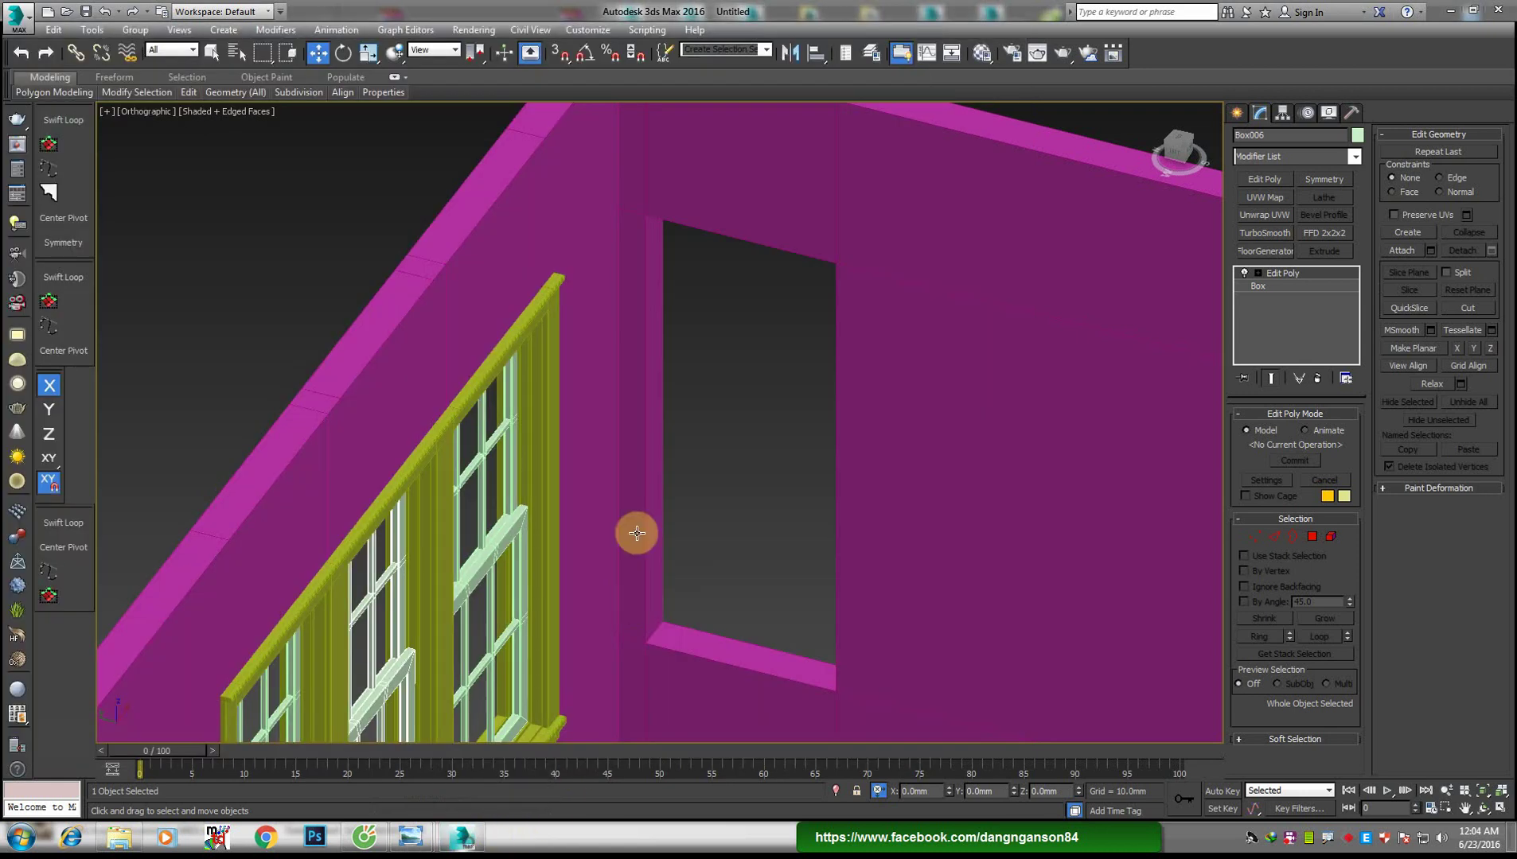
scroll(599, 494, "up", 1)
scroll(610, 487, "up", 1)
scroll(610, 488, "up", 3)
middle_click_drag(610, 488, 804, 481)
scroll(803, 480, "down", 5)
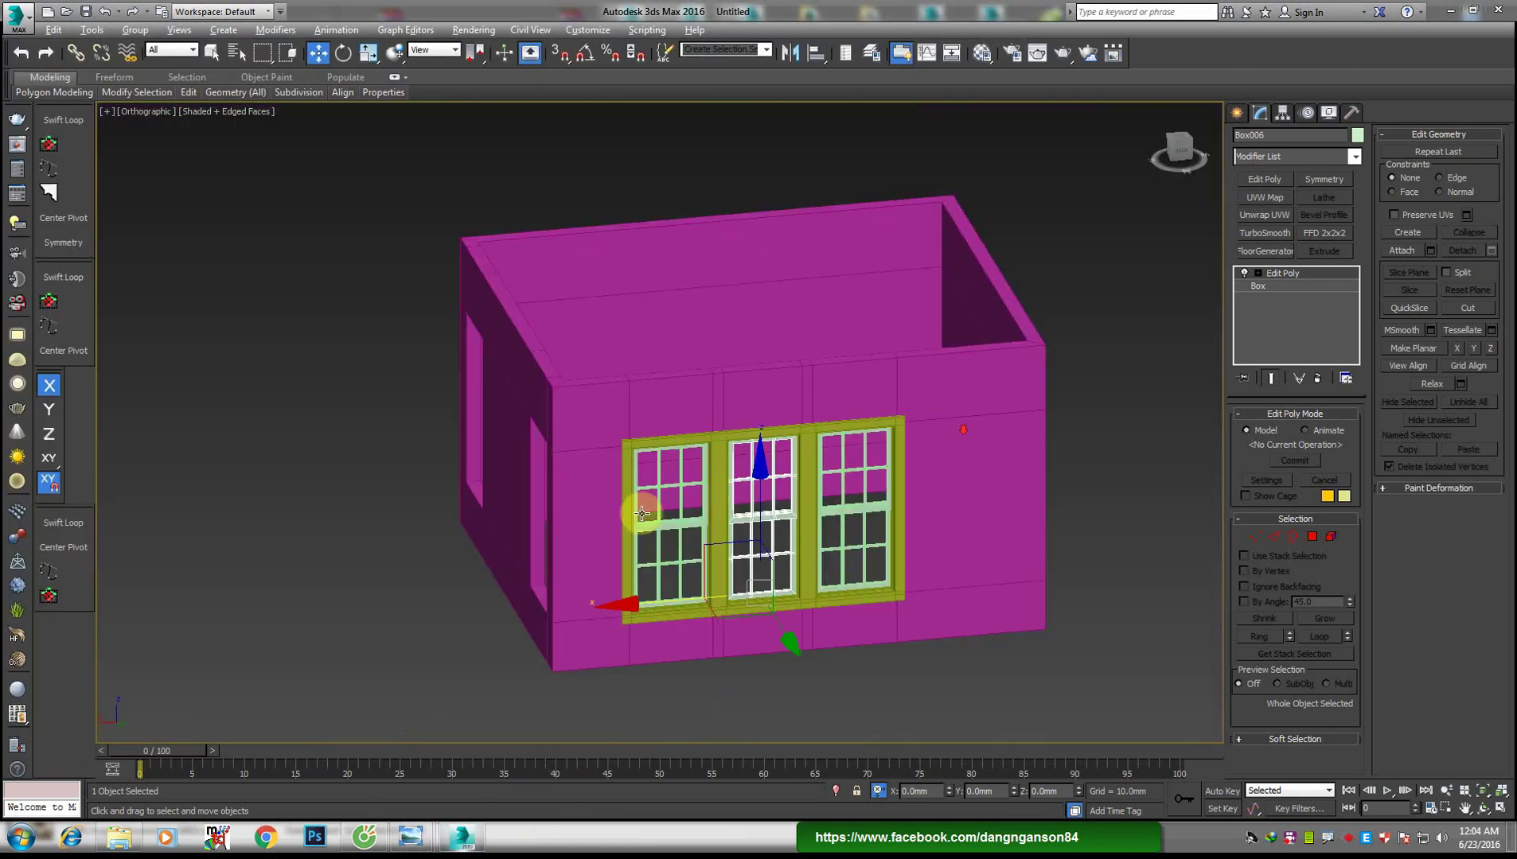
mouse_move(637, 502)
middle_mouse_down("alt")
mouse_move(812, 498)
mouse_move(721, 504)
mouse_move(733, 456)
mouse_move(789, 487)
middle_mouse_up("alt")
key("v")
left_click(760, 534)
Draw a box over the side-wall opening with vertex snapping on
right_click(856, 402)
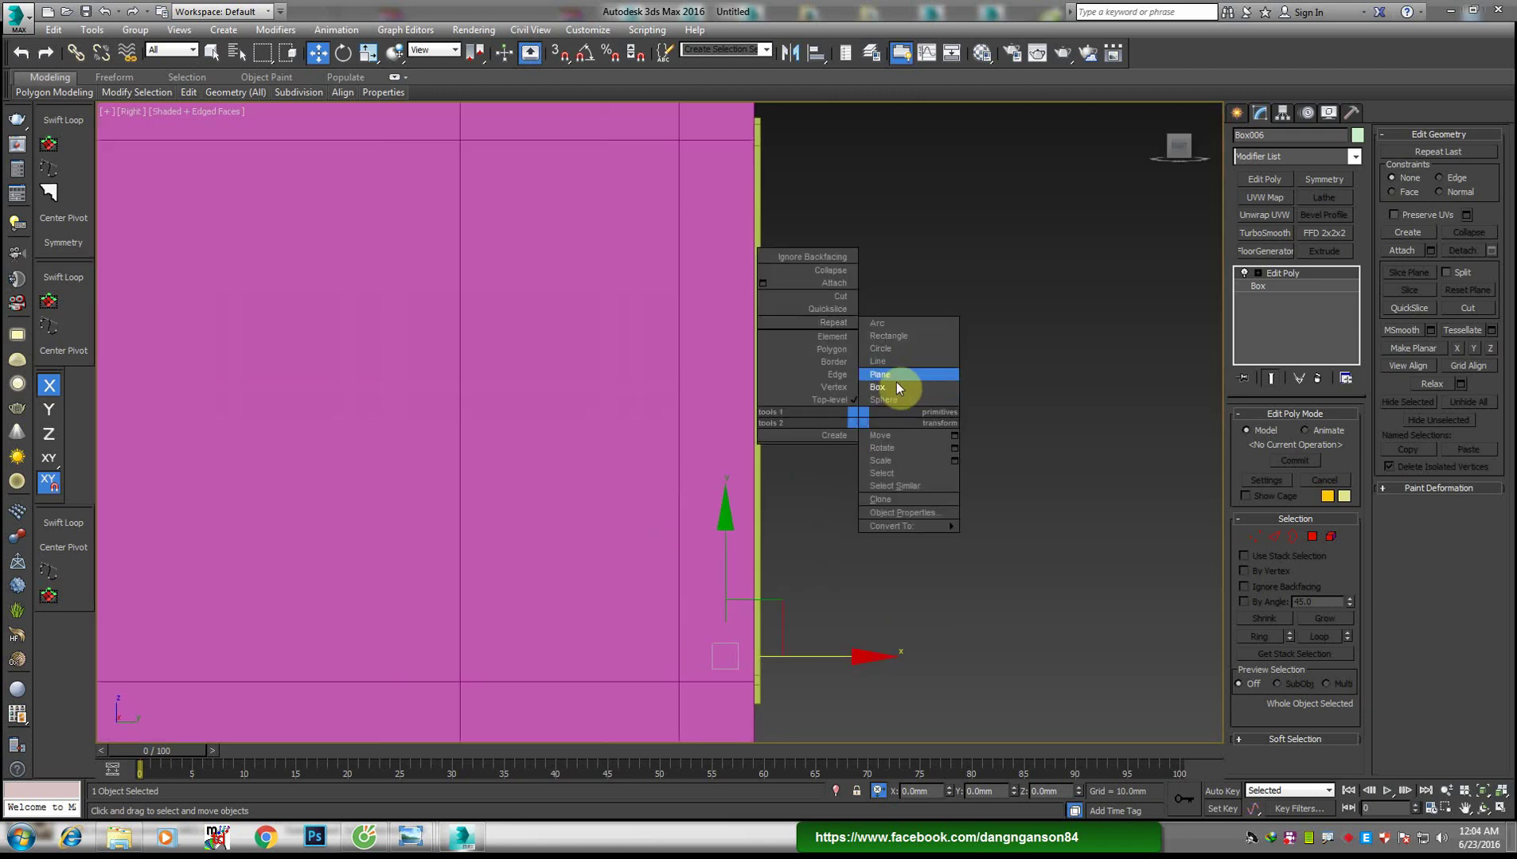
left_click(897, 382)
key("s")
left_click_drag(469, 148, 665, 651)
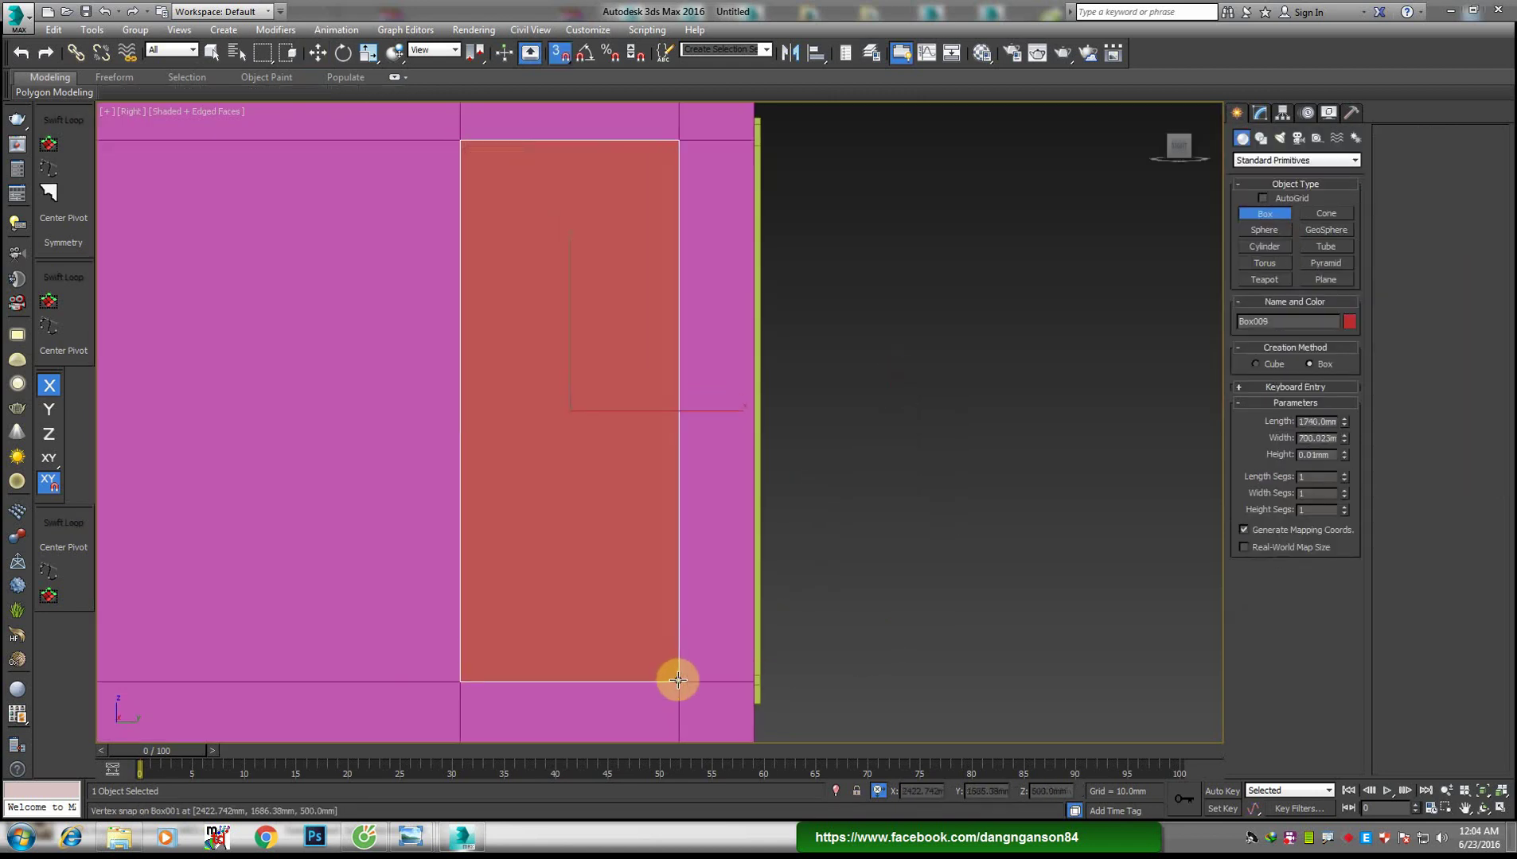
left_click(643, 637)
Turn snapping off and move the box into the wall
key("w")
scroll(721, 501, "down", 5)
middle_click_drag(721, 501, 580, 536, "alt")
scroll(580, 535, "up", 3)
key("s")
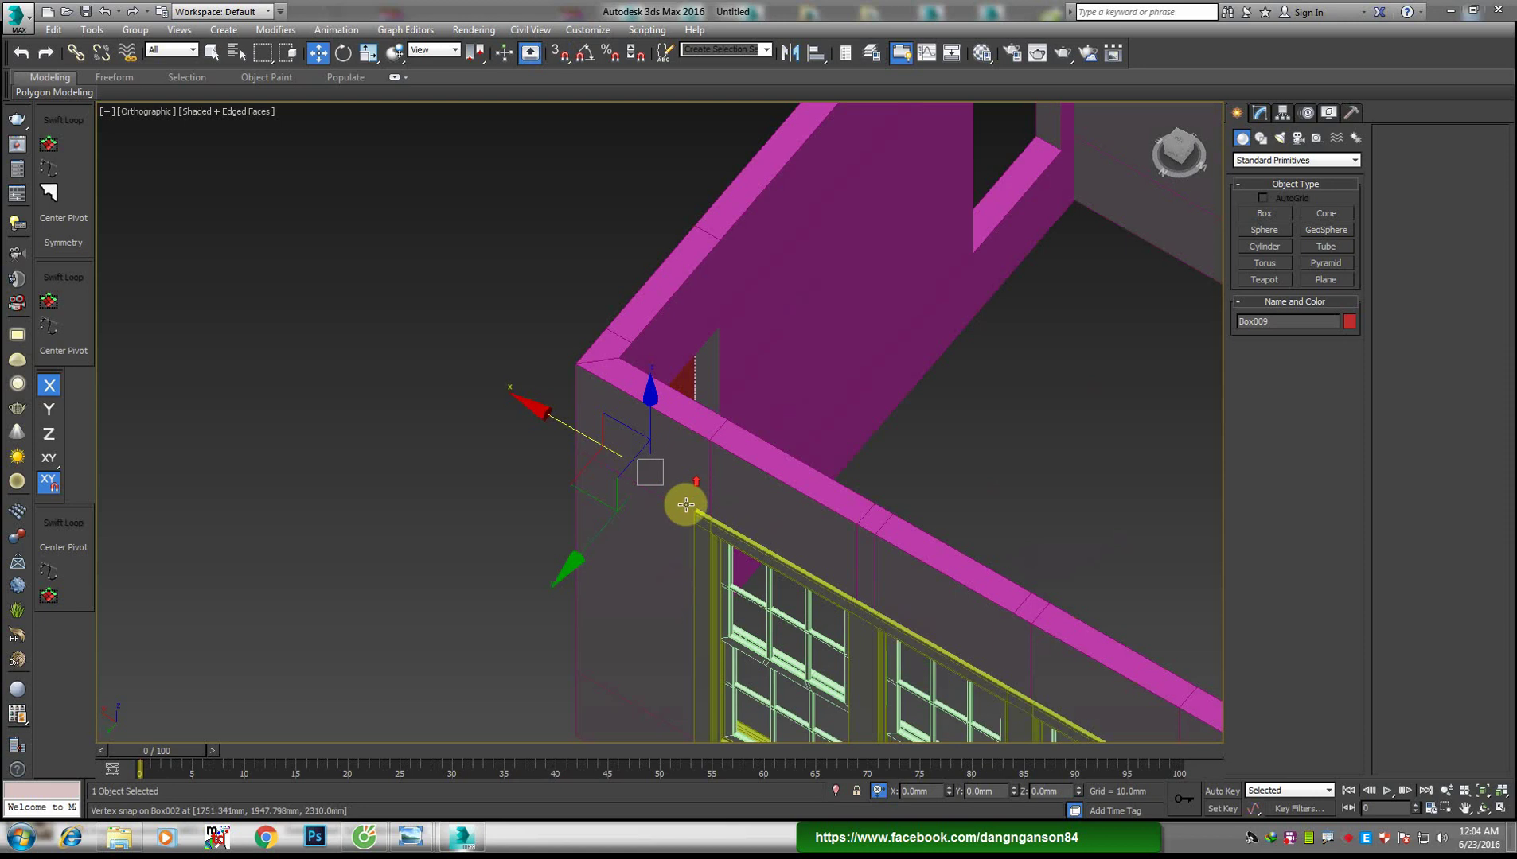
mouse_move(684, 467)
middle_mouse_down("alt")
mouse_move(650, 541)
mouse_move(769, 521)
middle_mouse_up("alt")
scroll(557, 391, "up", 2)
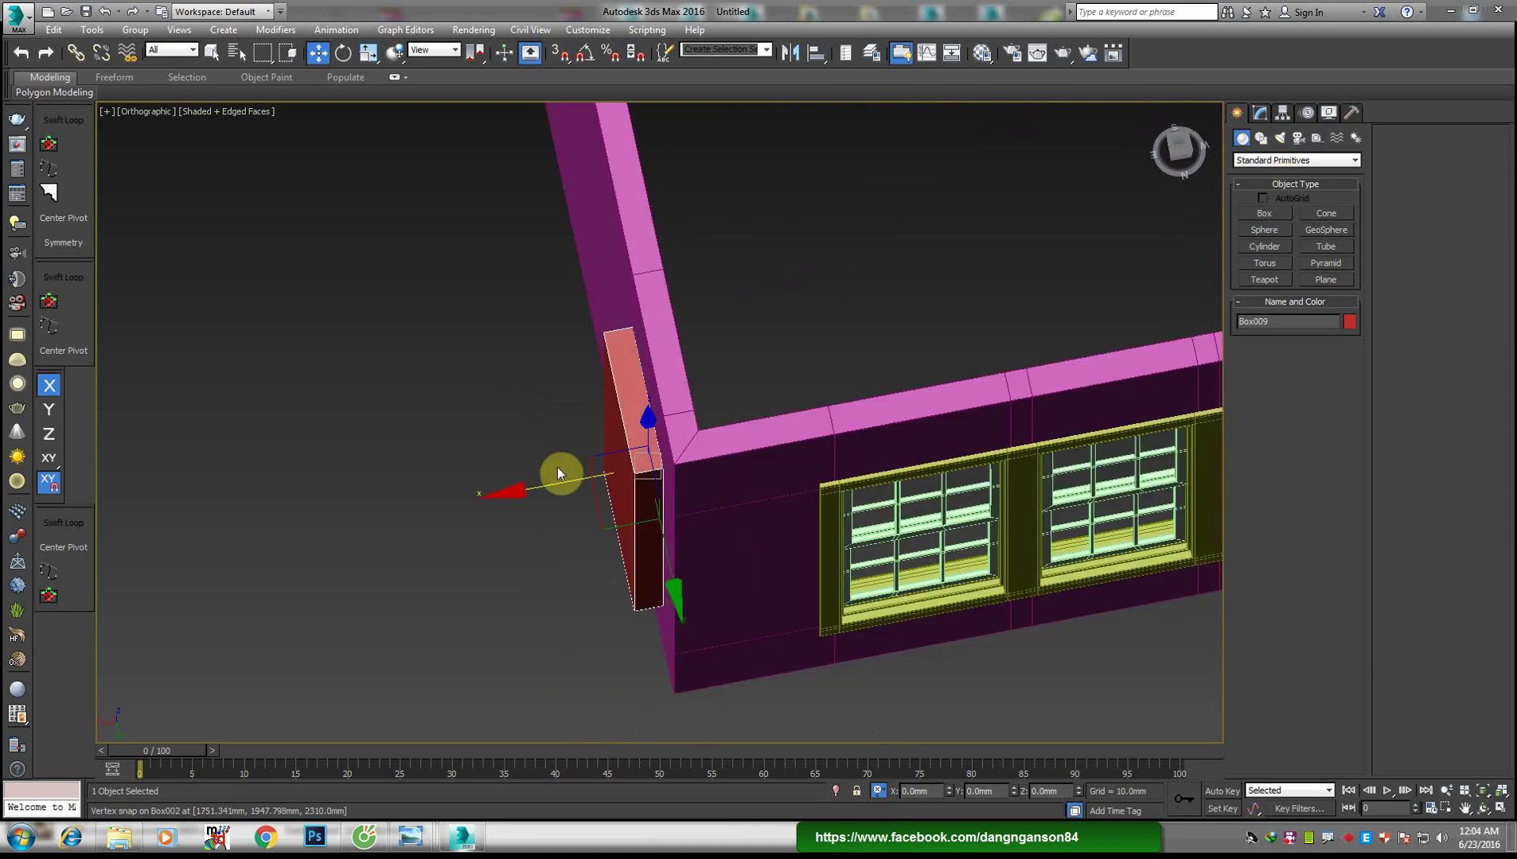
left_click_drag(556, 482, 582, 480)
mouse_move(805, 420)
middle_mouse_down("alt")
mouse_move(616, 430)
mouse_move(685, 430)
middle_mouse_up("alt")
left_click_drag(671, 366, 670, 375)
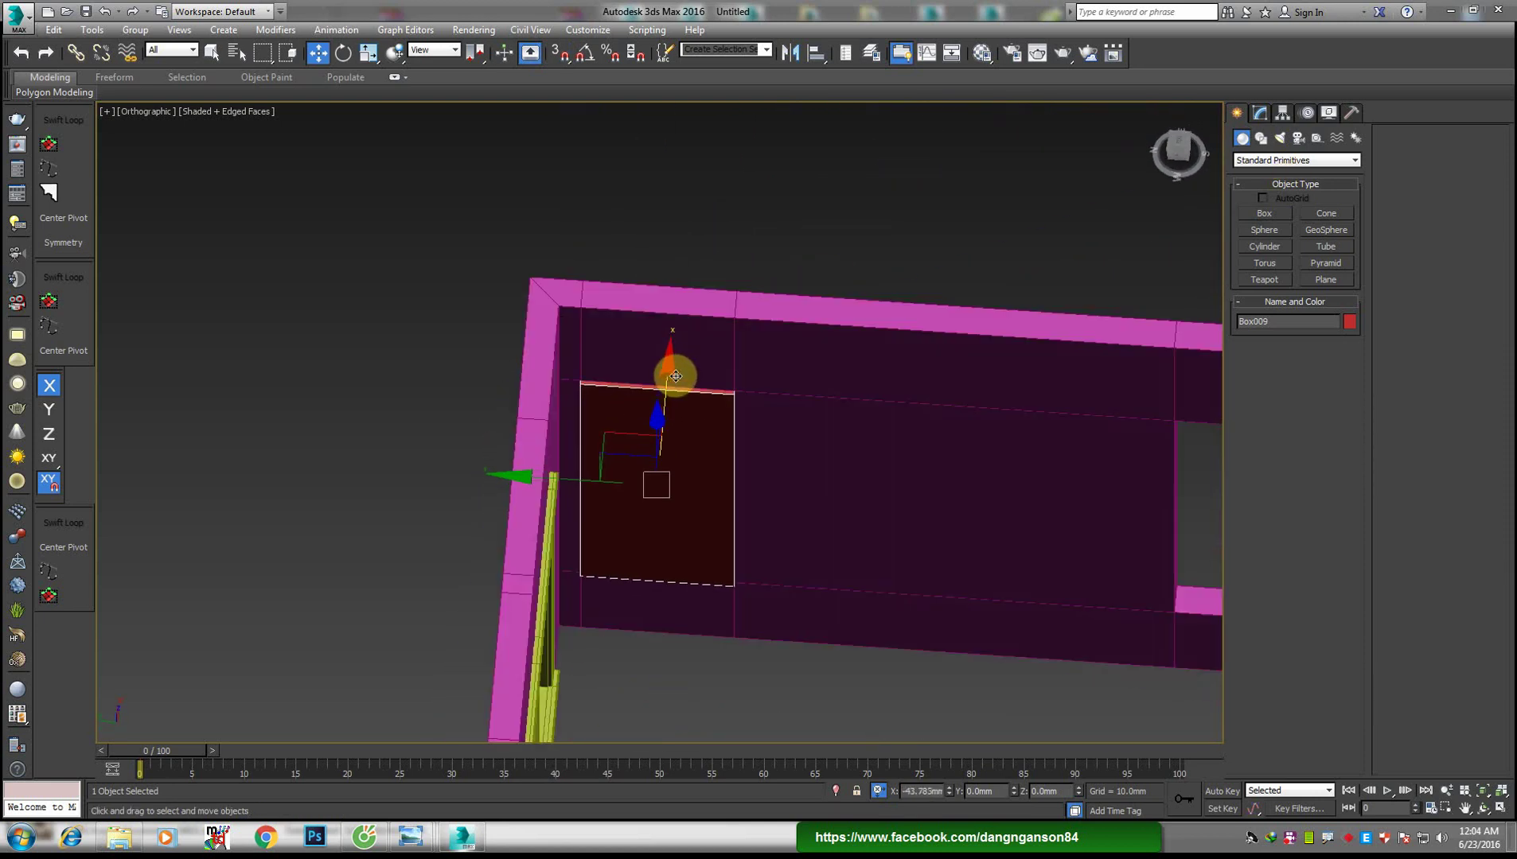
Add an Edit Poly modifier to the box and reopen the bedroom reference photo
left_click(1262, 113)
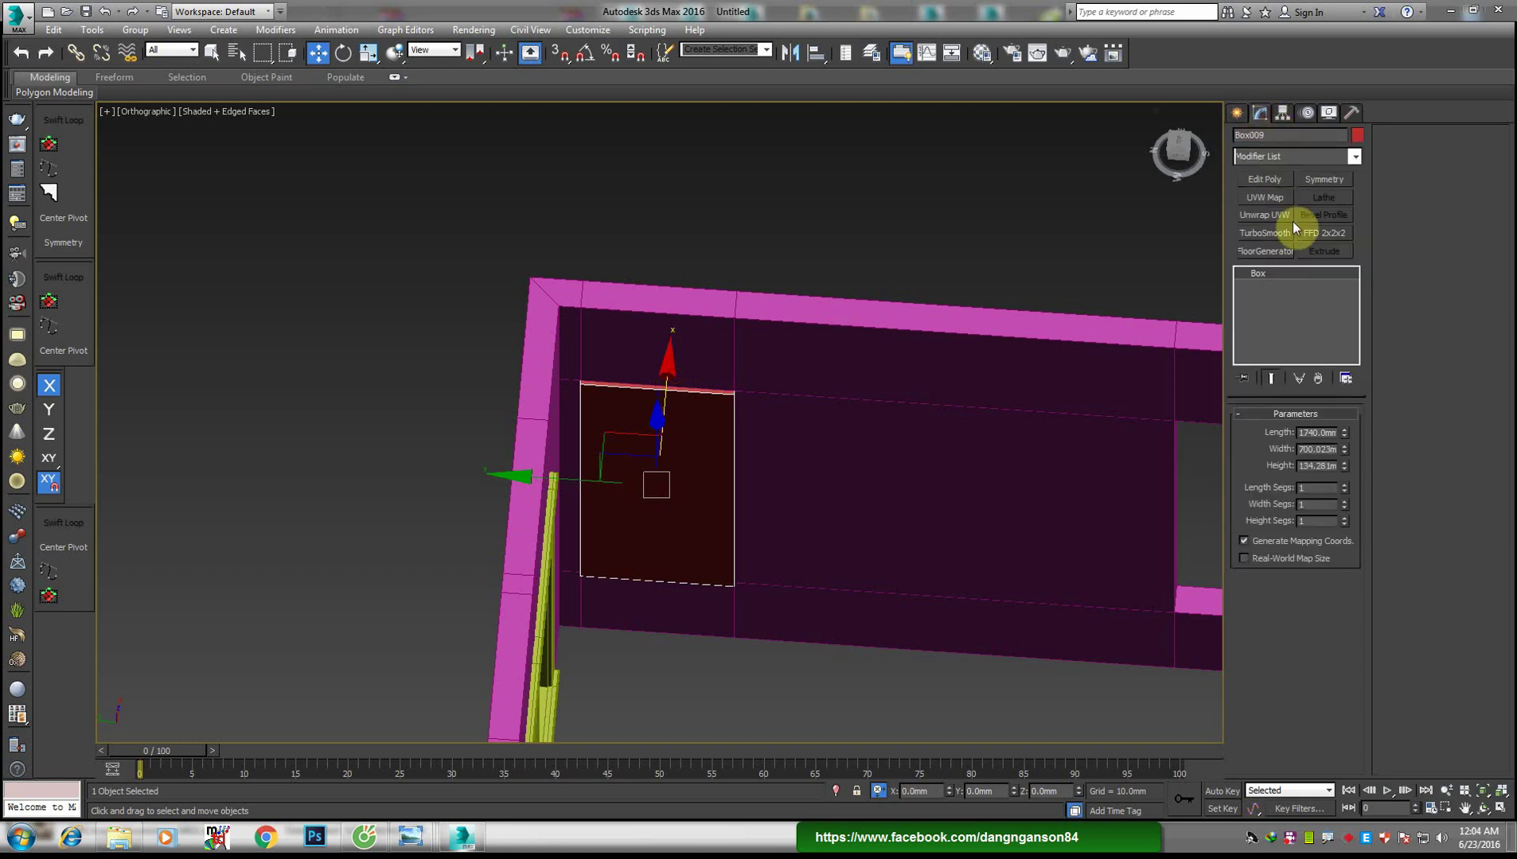
left_click(1277, 183)
mouse_move(586, 429)
middle_mouse_down("alt")
mouse_move(490, 433)
mouse_move(626, 440)
middle_mouse_up("alt")
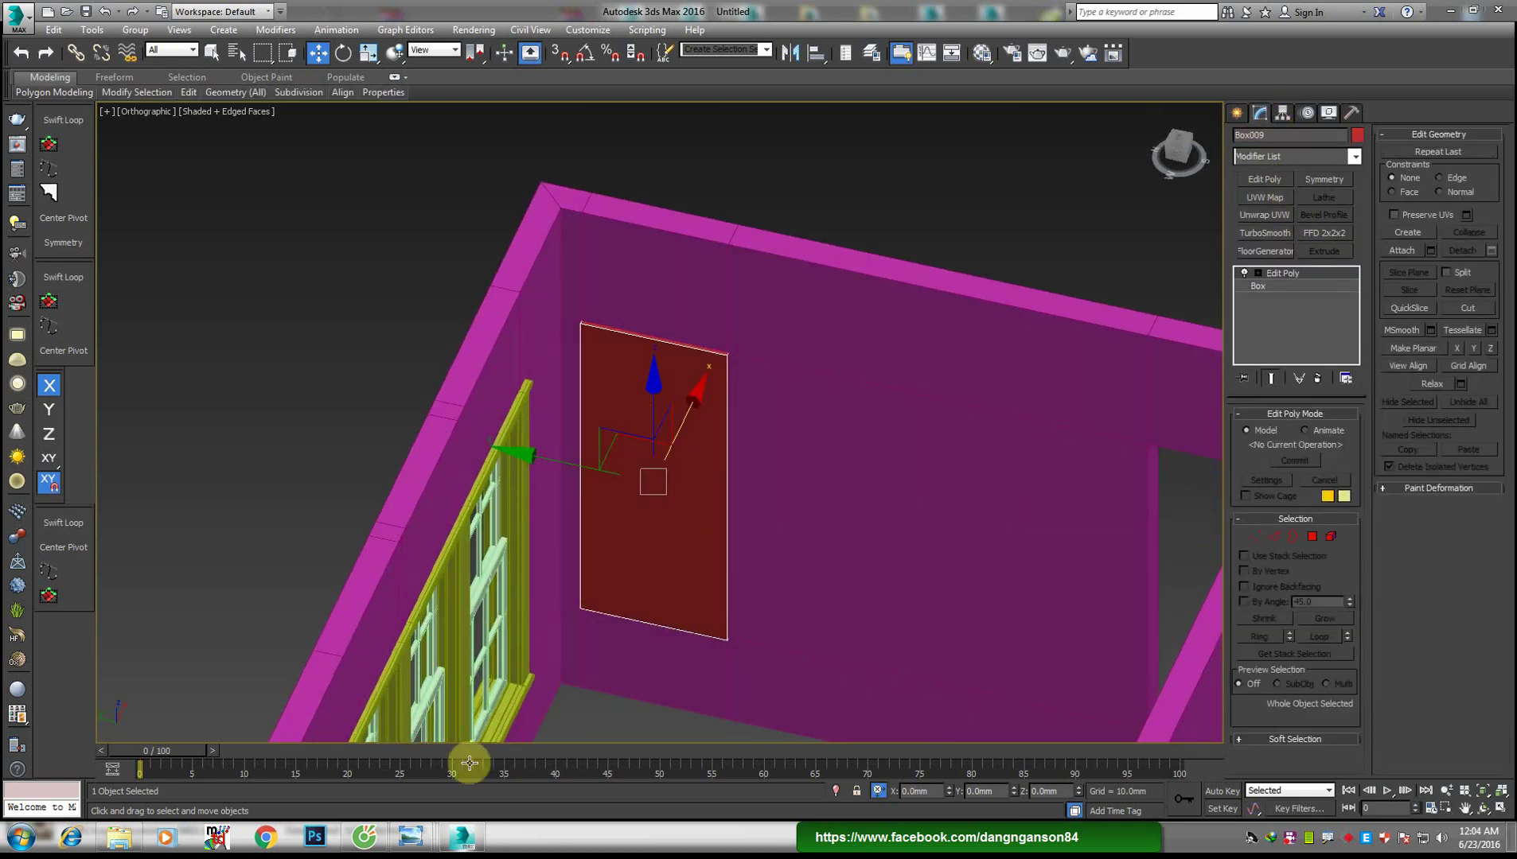
left_click(499, 709)
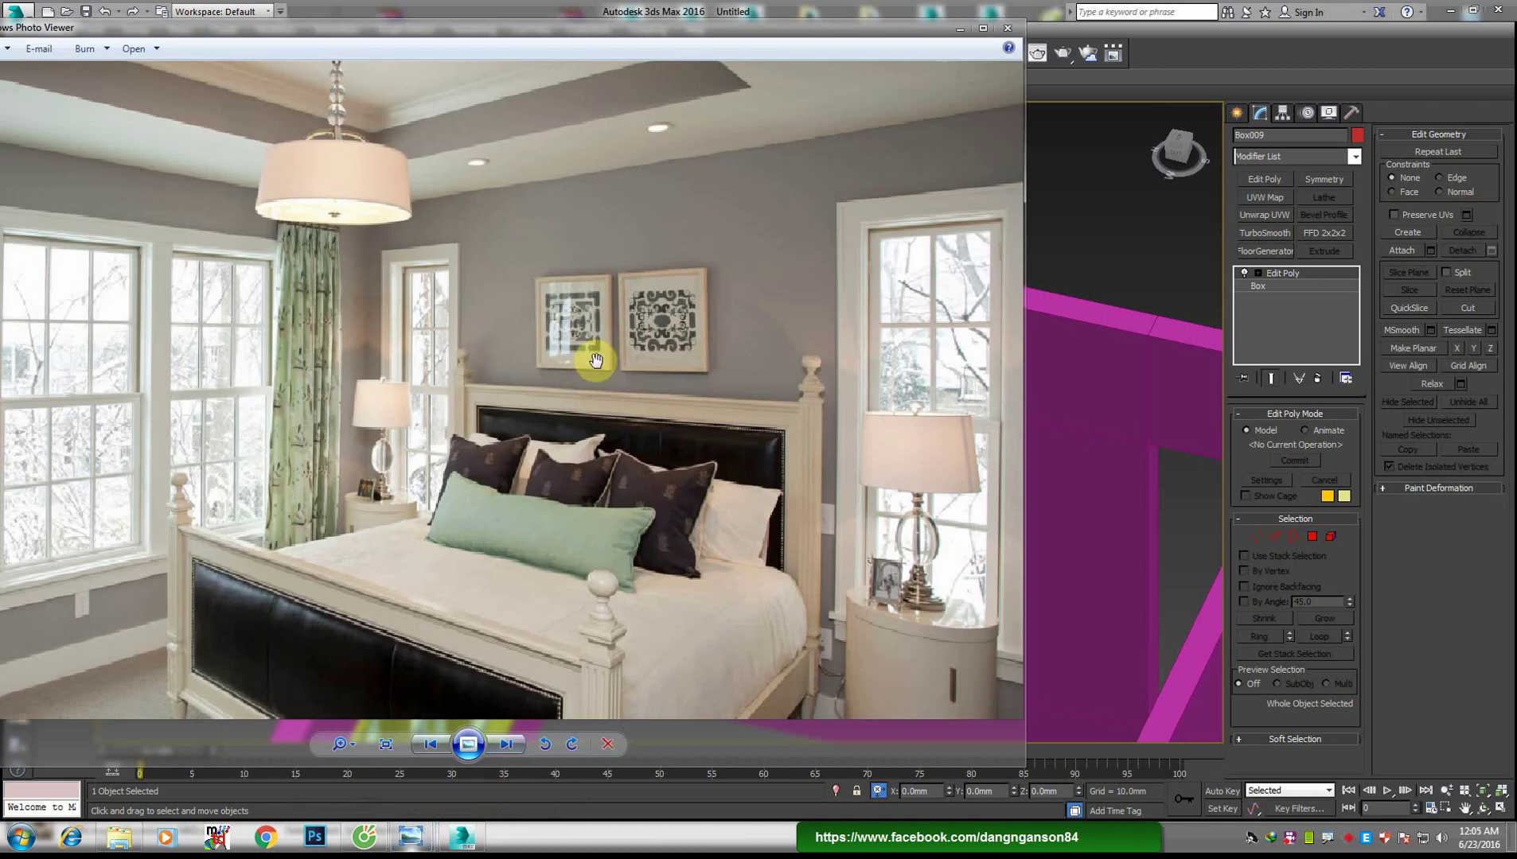
scroll(373, 305, "up", 2)
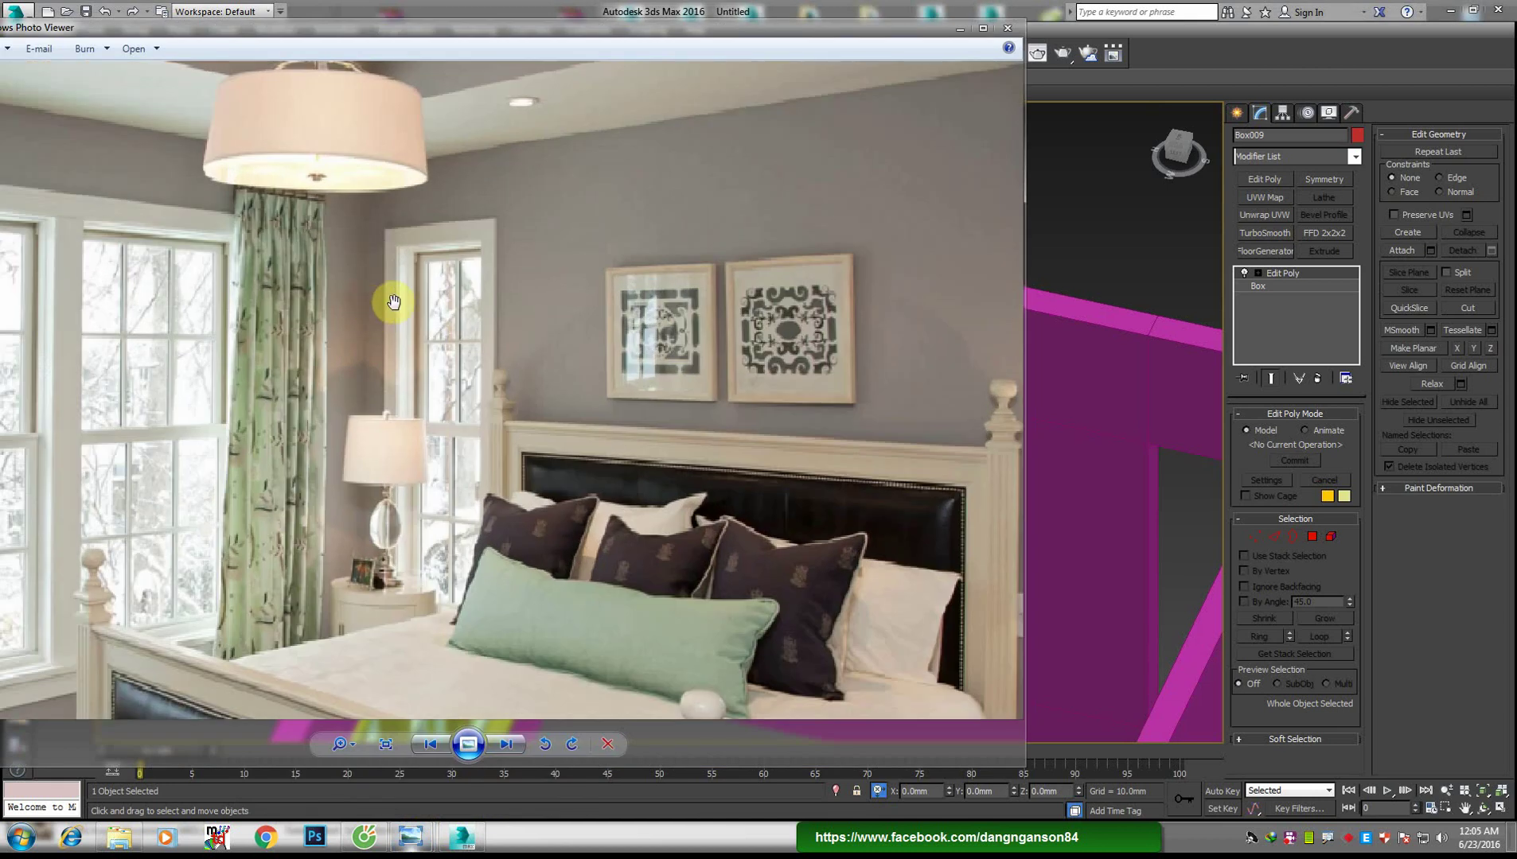
Bring 3ds Max back in front of Photo Viewer and switch the room model to Top view
left_click(480, 845)
mouse_move(670, 532)
middle_mouse_down("alt")
mouse_move(565, 521)
mouse_move(697, 460)
mouse_move(681, 495)
mouse_move(716, 446)
middle_mouse_up("alt")
left_click(1179, 145)
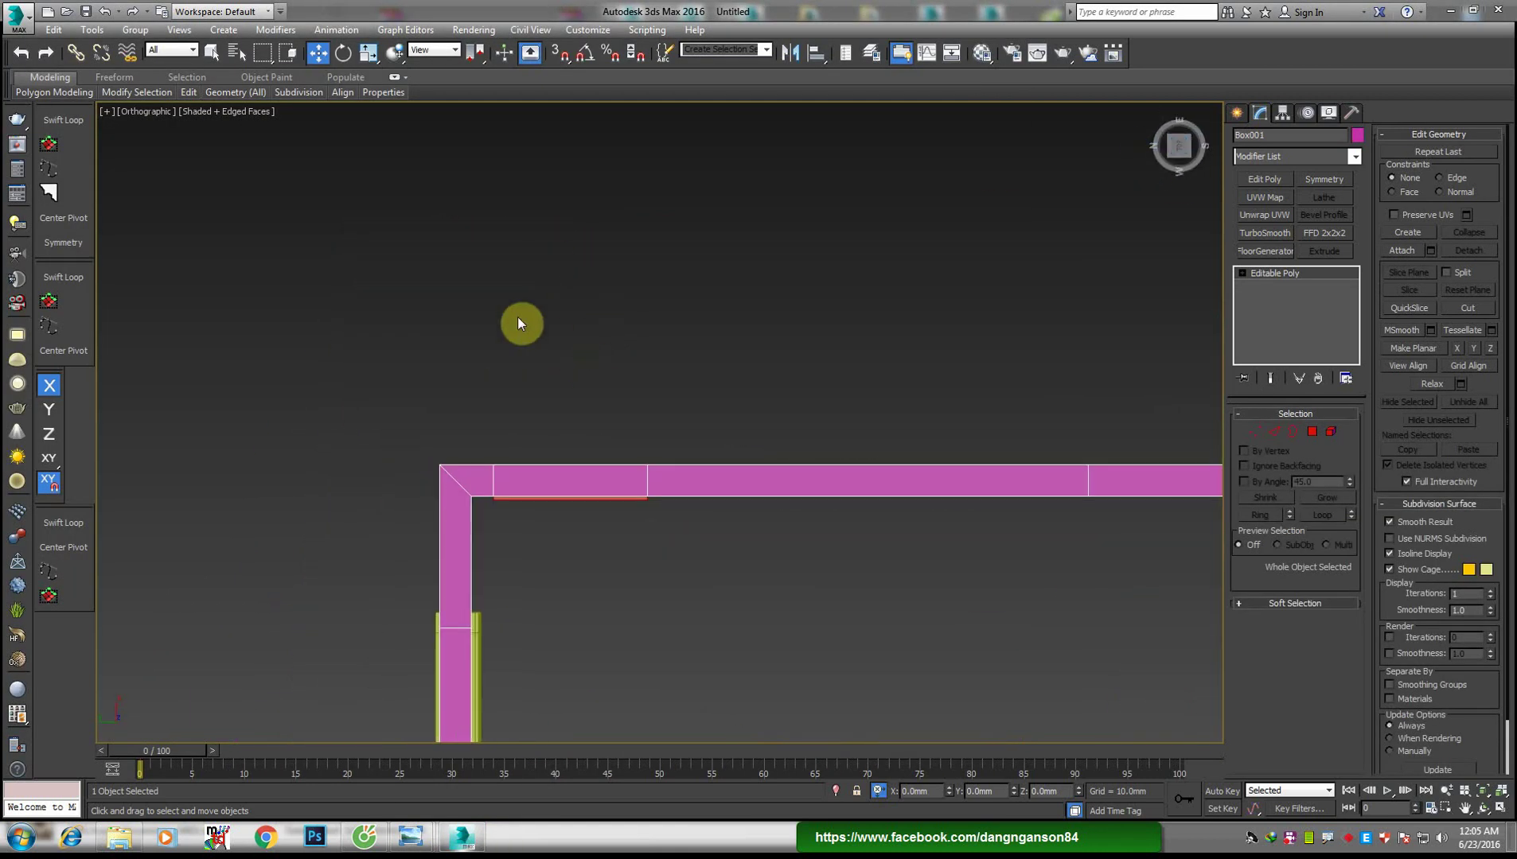
In vertex mode, shift the top wall opening's vertices by -100 in Y
key("1")
middle_click_drag(523, 444, 354, 377)
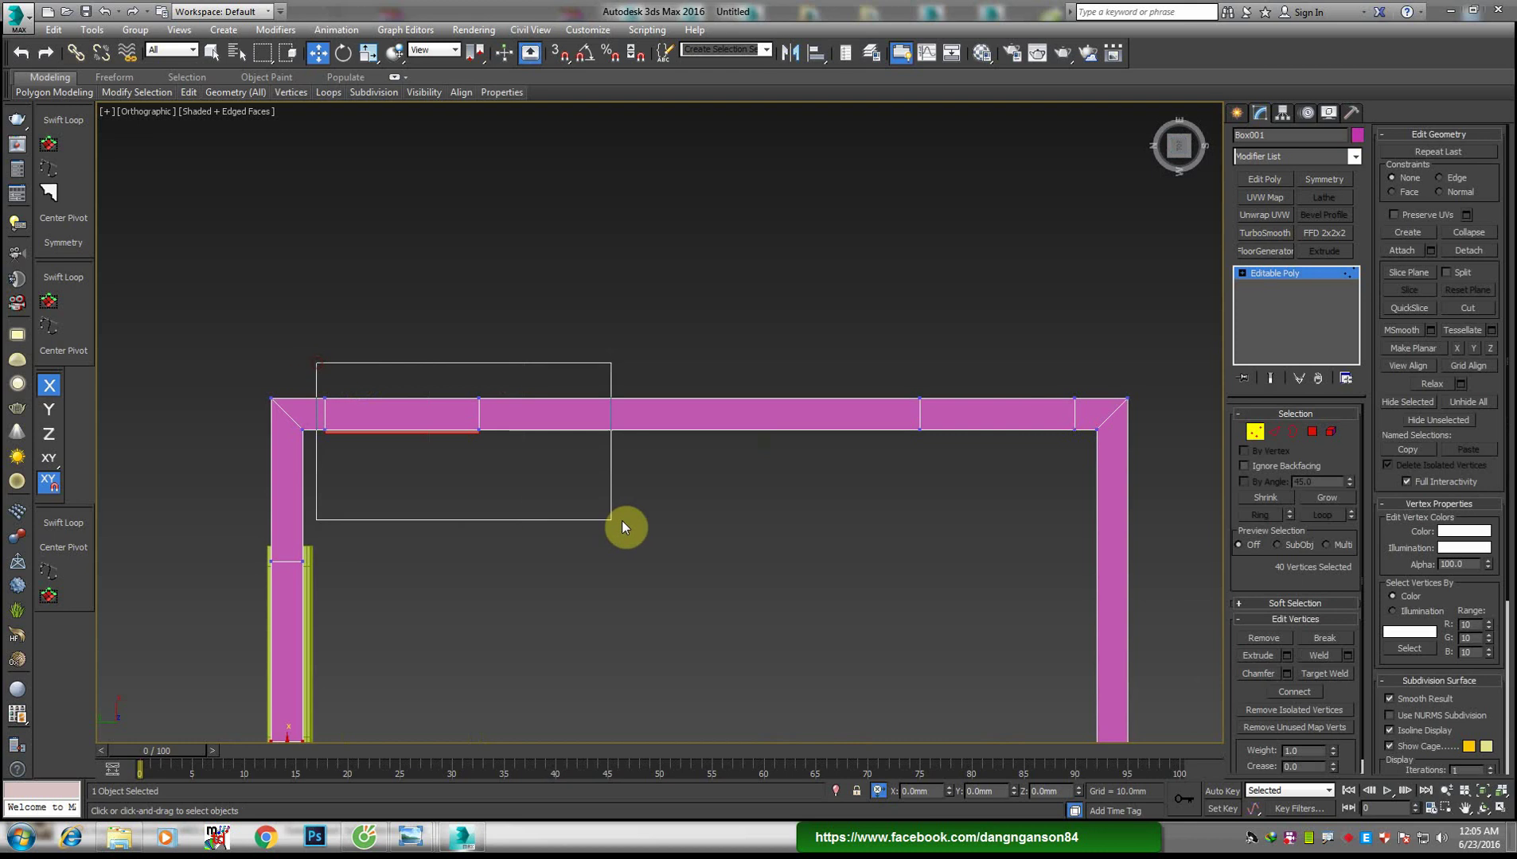
left_click_drag(623, 521, 607, 489)
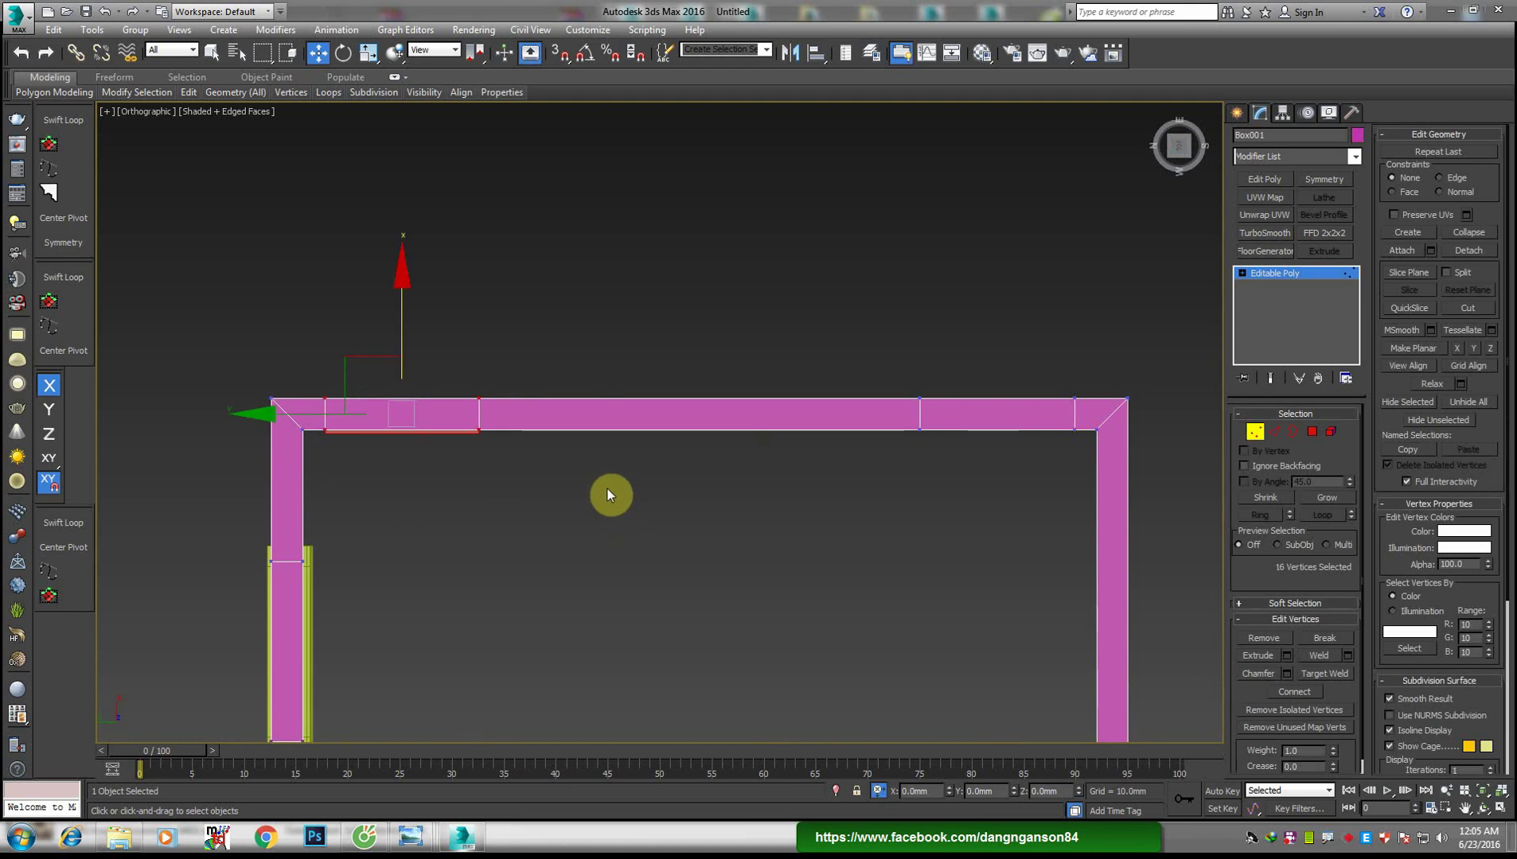
double_click(1000, 792)
type("-100")
key("Return")
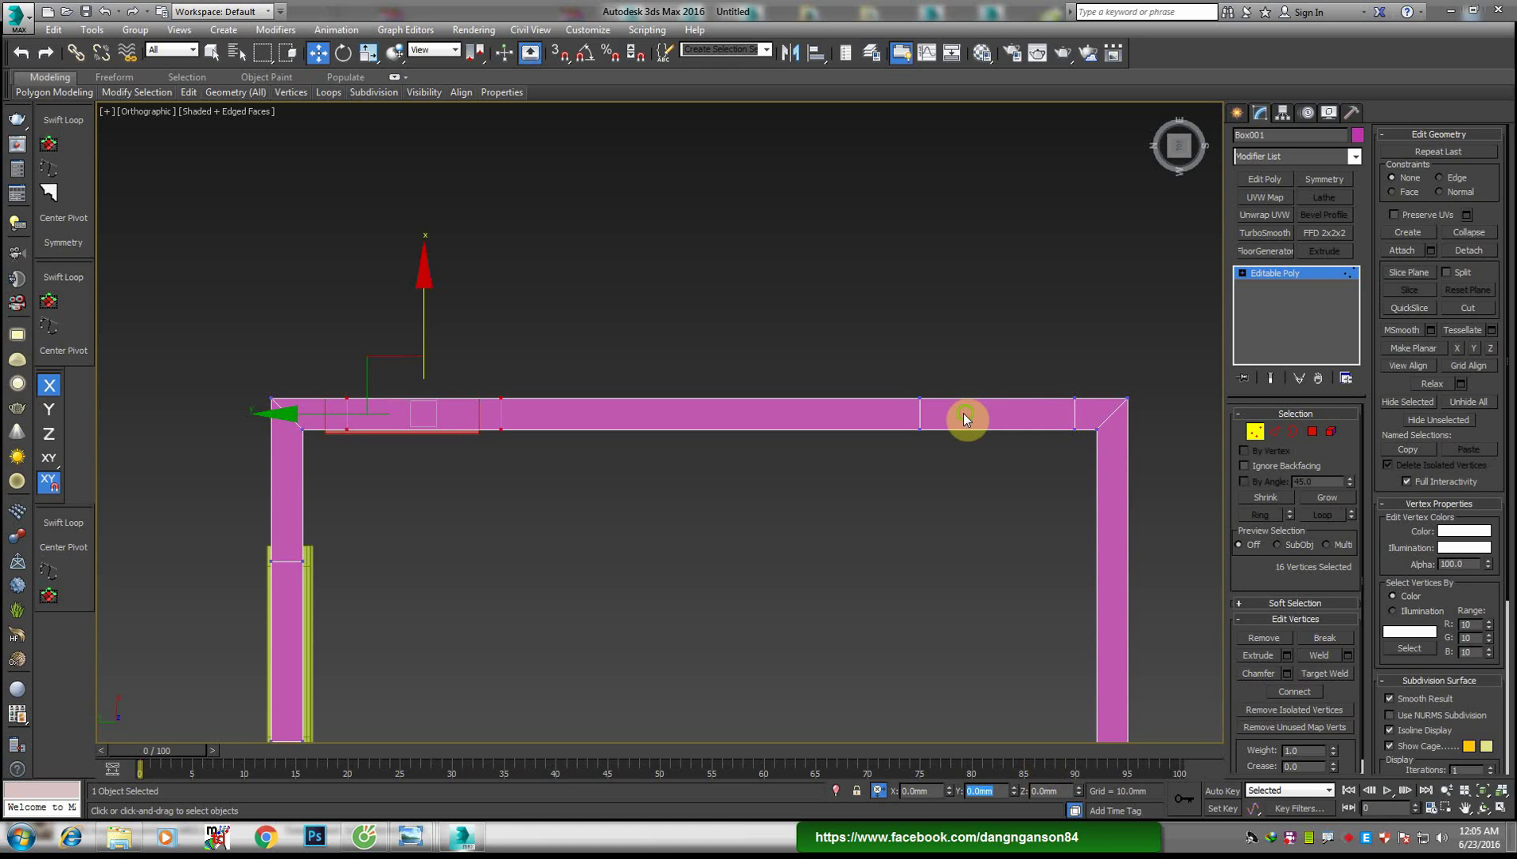
Shift the vertices on the frame's right side by 100 in Y
middle_click_drag(964, 415, 975, 371)
left_click_drag(679, 437, 680, 436)
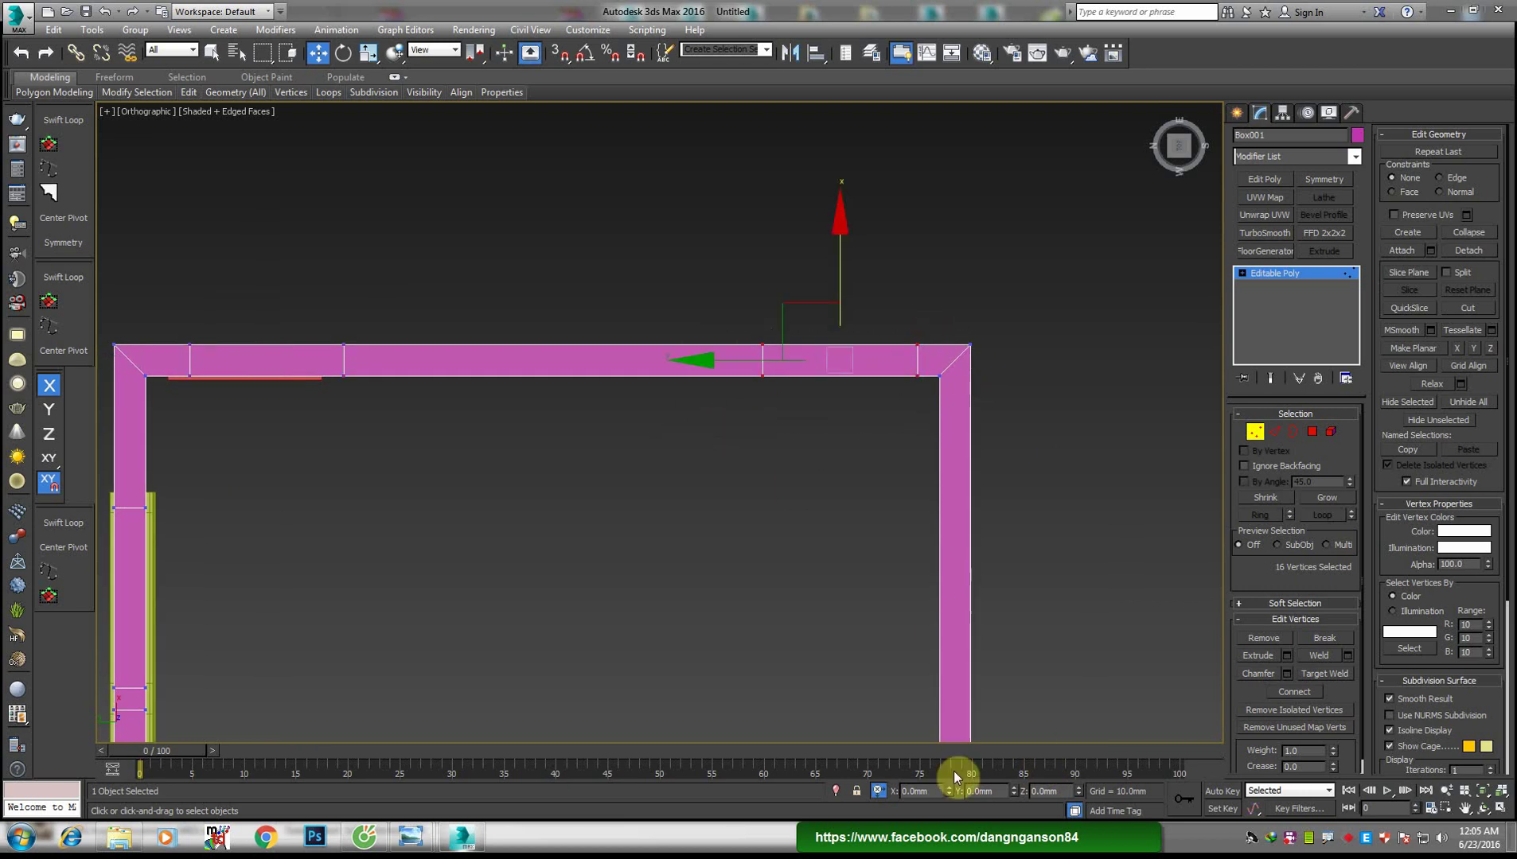
double_click(1003, 791)
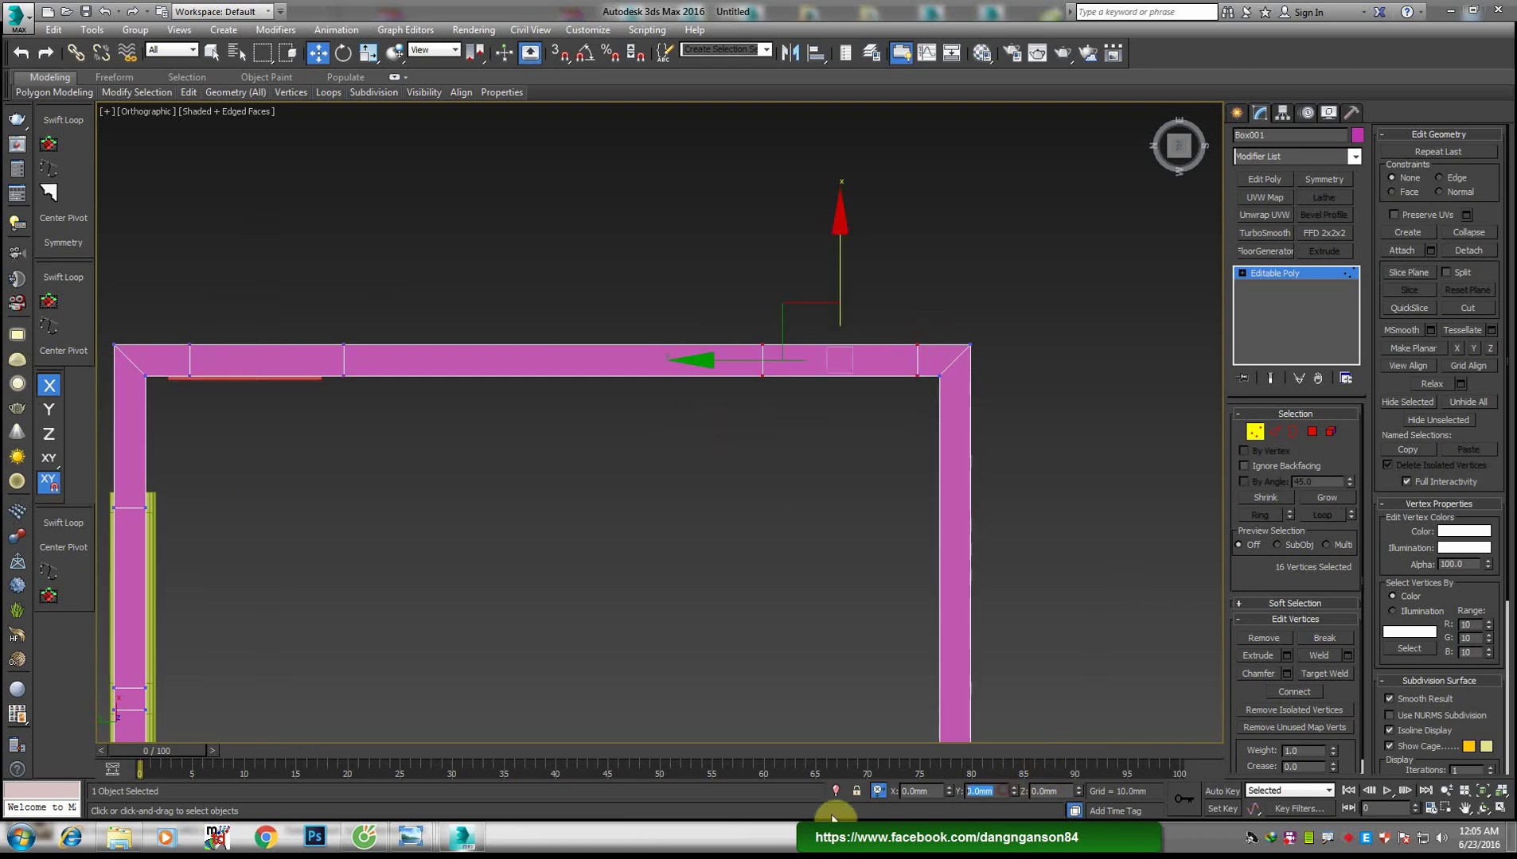
type("100")
key("Return")
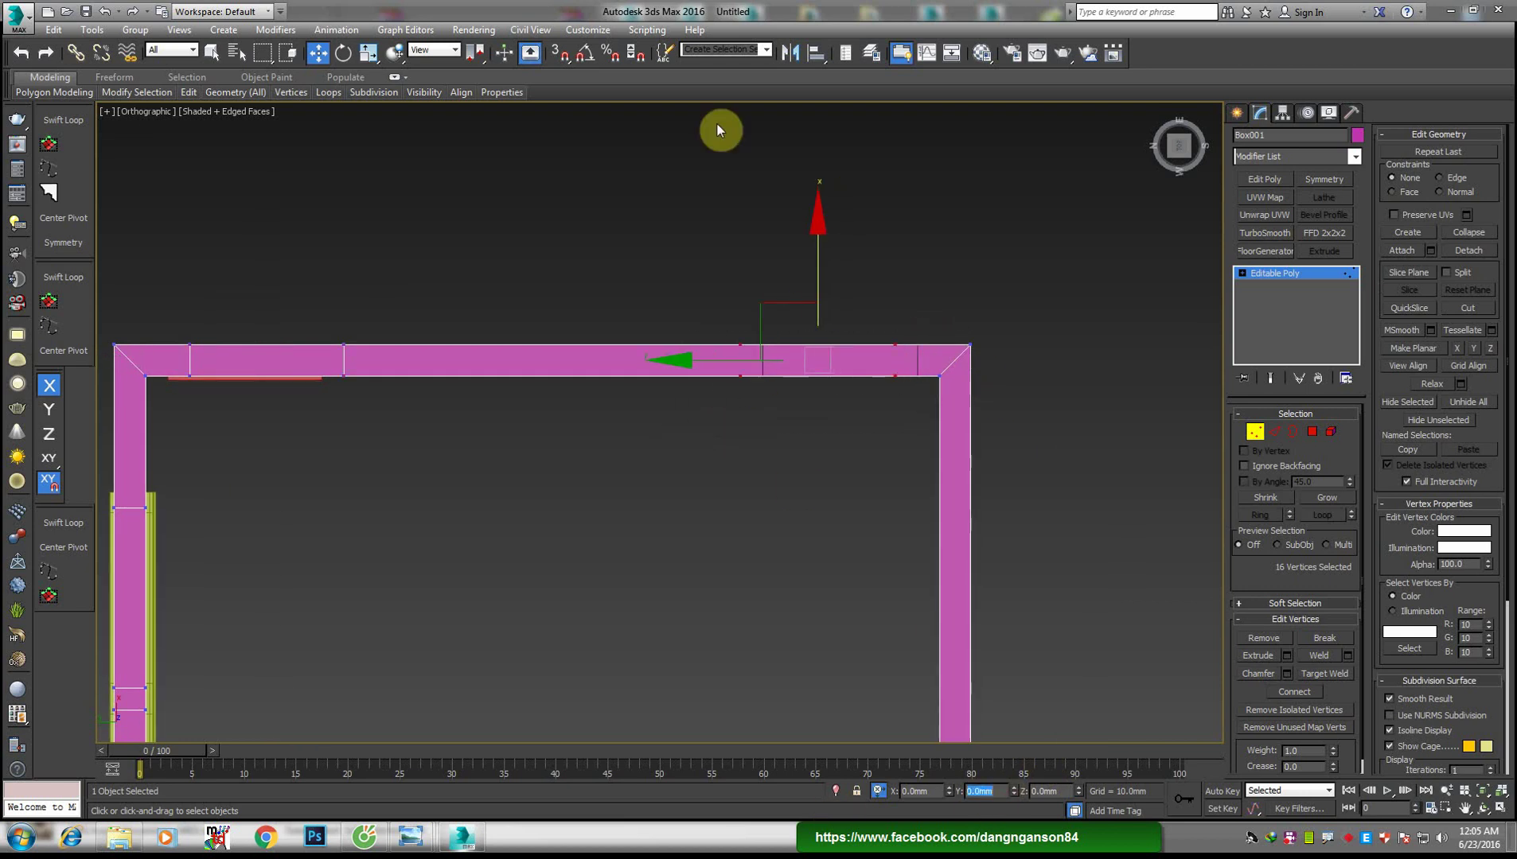
Push the right wall's vertices outward by -200 in Y, then view the room in 3D
middle_click_drag(669, 315, 688, 366)
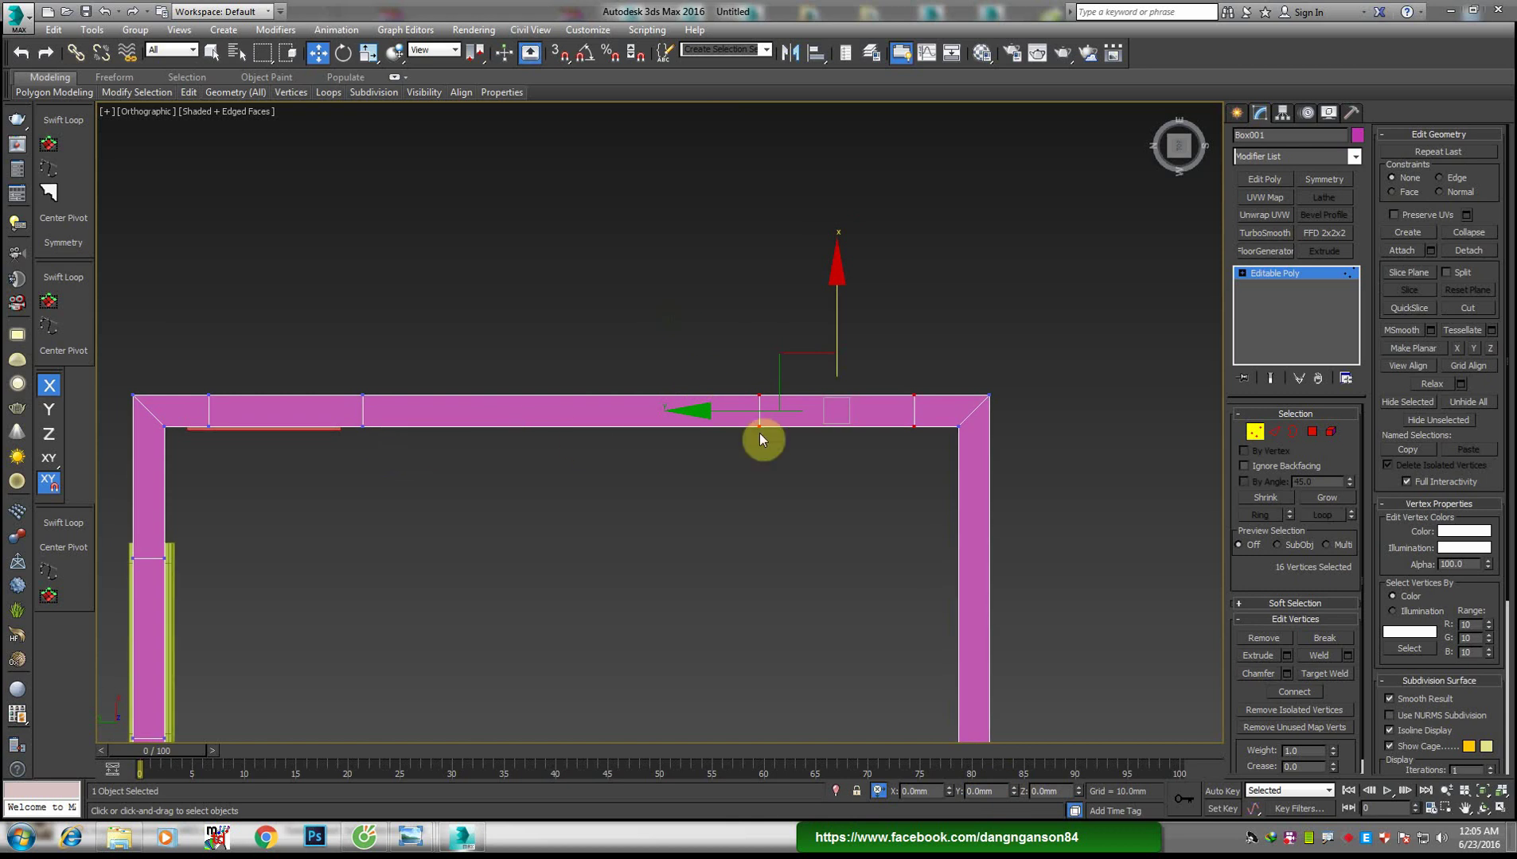
middle_click_drag(759, 433, 677, 307)
scroll(721, 348, "down", 3)
scroll(705, 345, "down", 5)
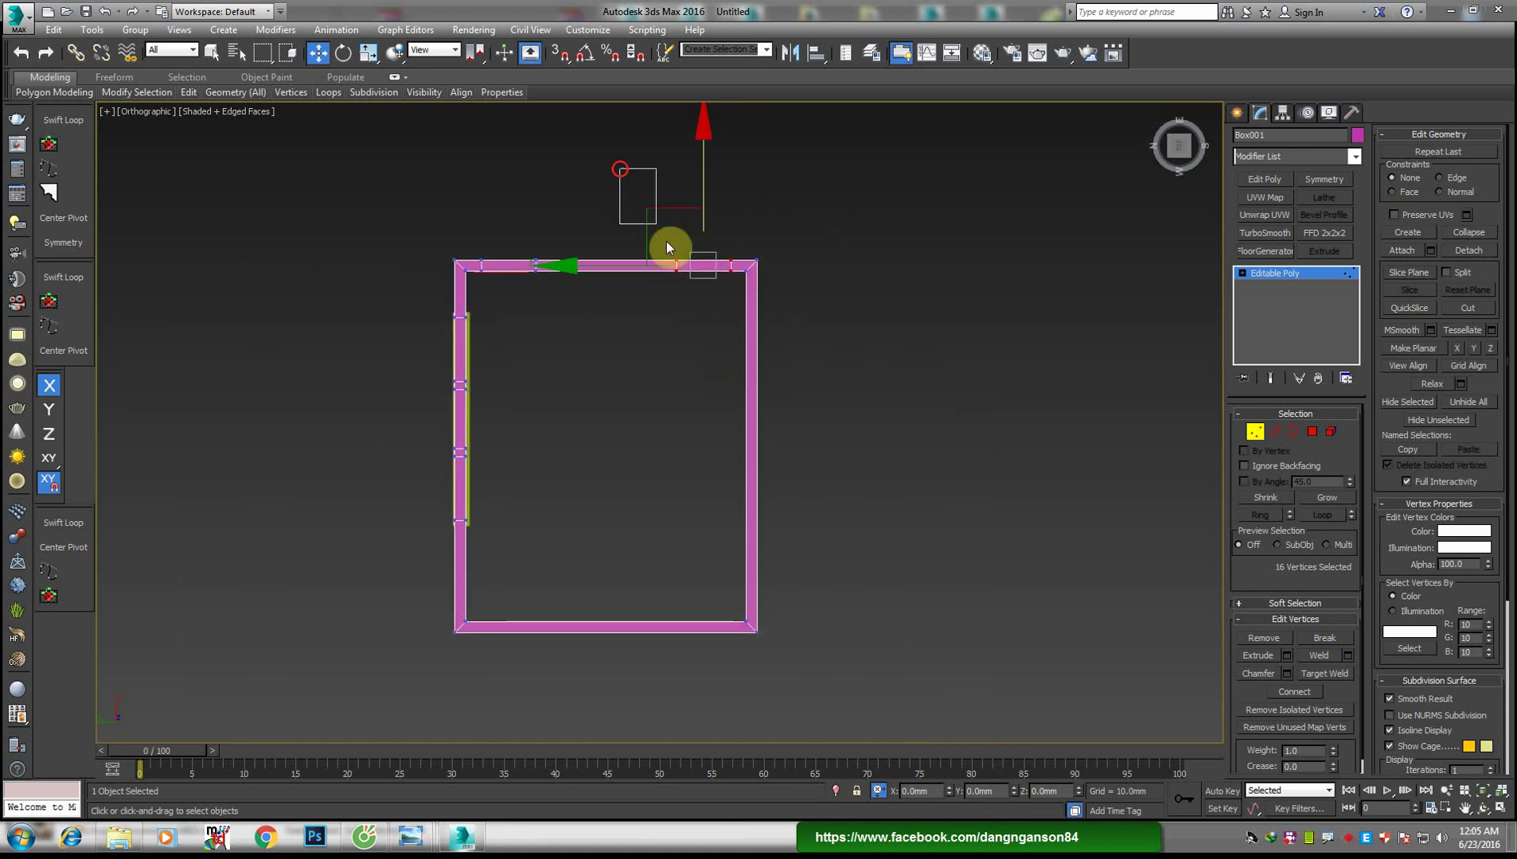
left_click_drag(619, 169, 904, 732, "ctrl")
scroll(634, 358, "up", 2)
middle_click_drag(638, 335, 678, 469)
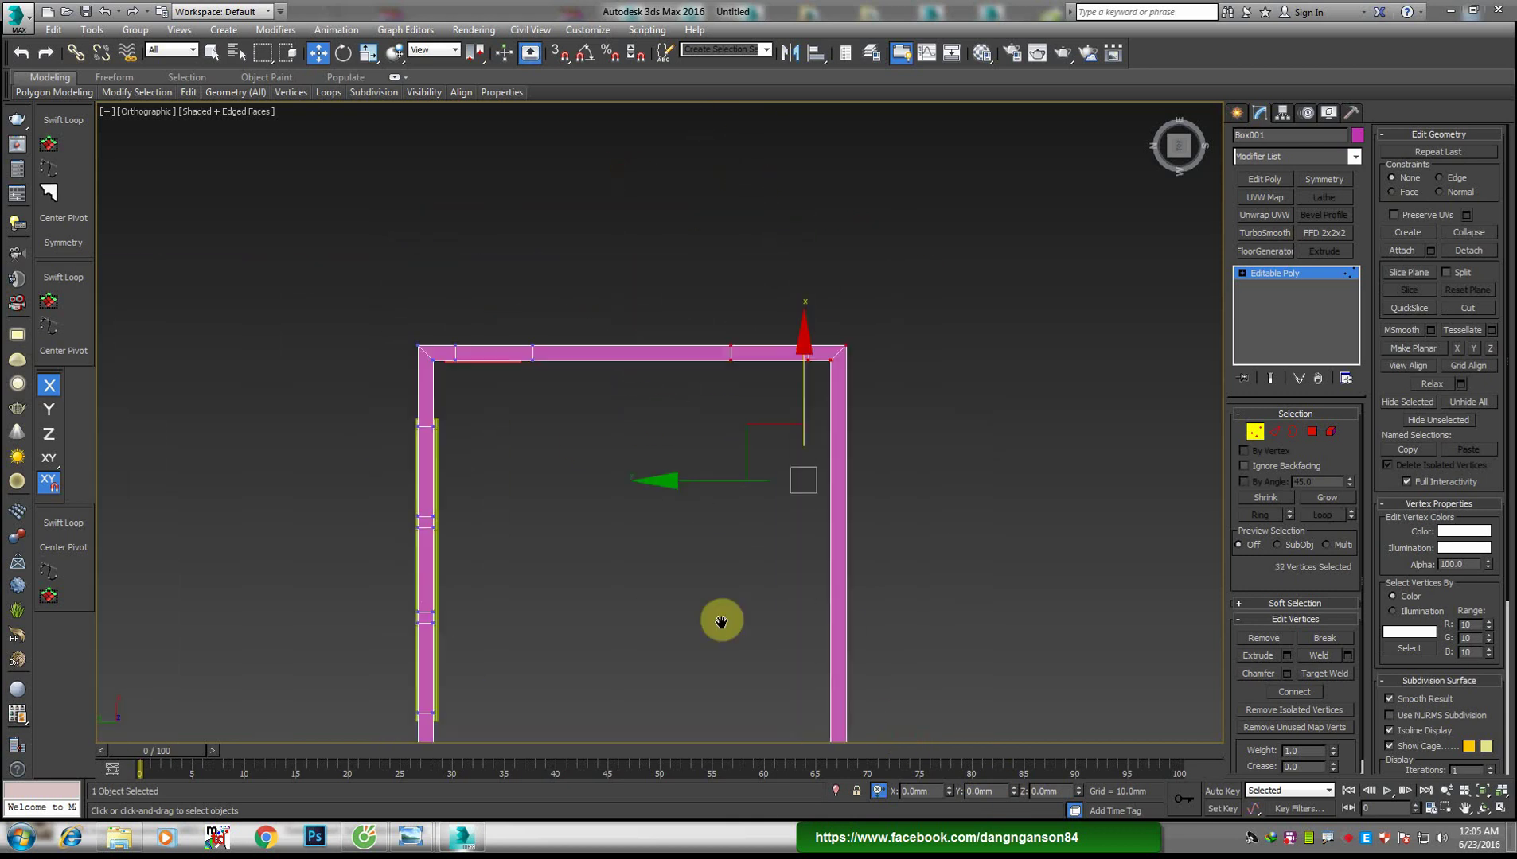
scroll(671, 408, "up", 2)
left_click(999, 796)
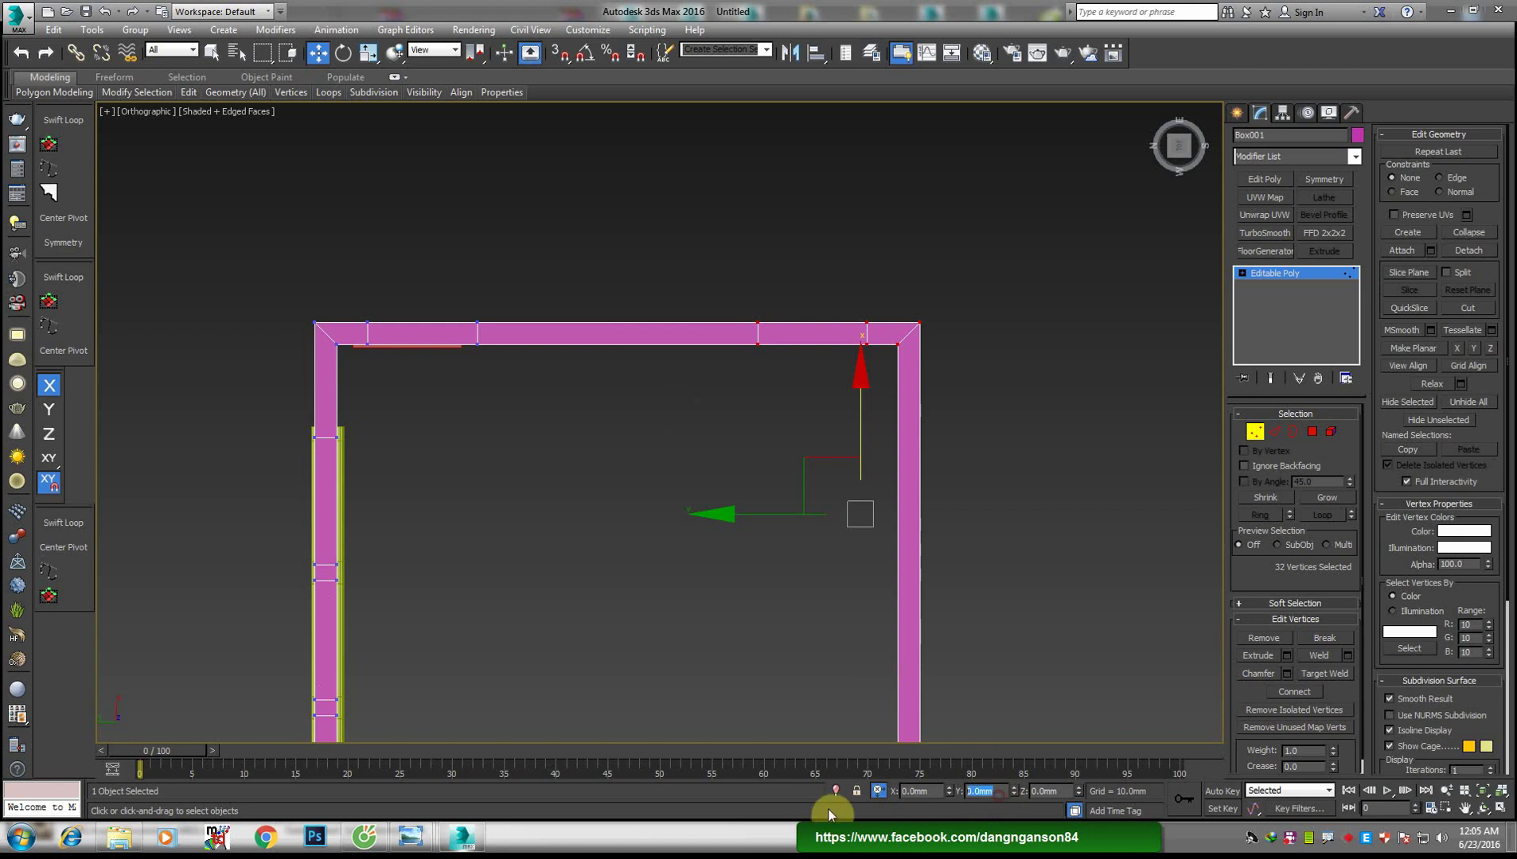
type("-200")
key("Return")
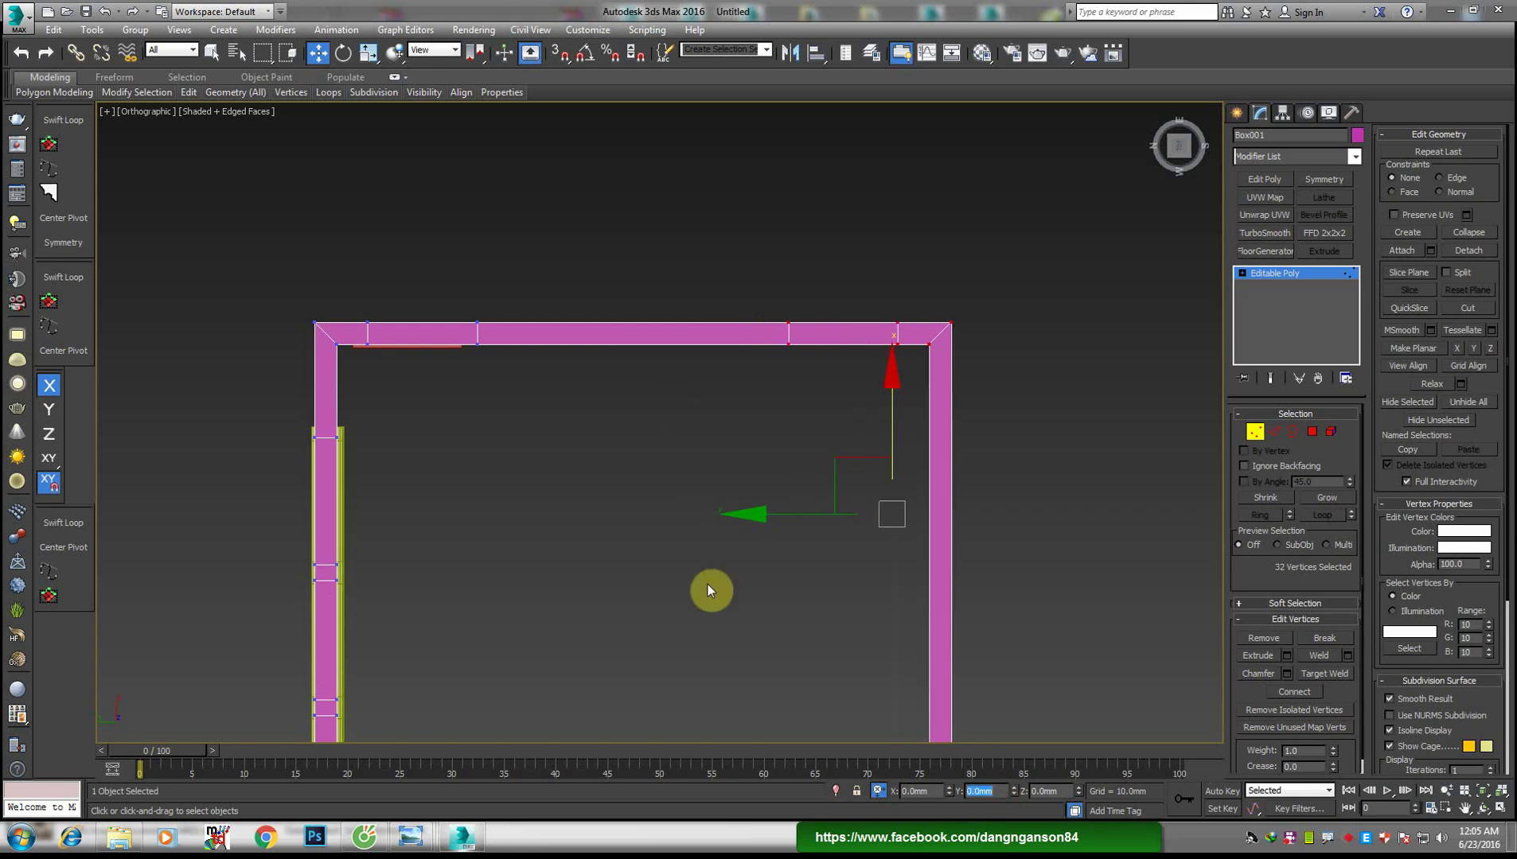
mouse_move(575, 474)
middle_mouse_down("alt")
mouse_move(603, 307)
mouse_move(534, 328)
mouse_move(1089, 287)
mouse_move(969, 294)
middle_mouse_up("alt")
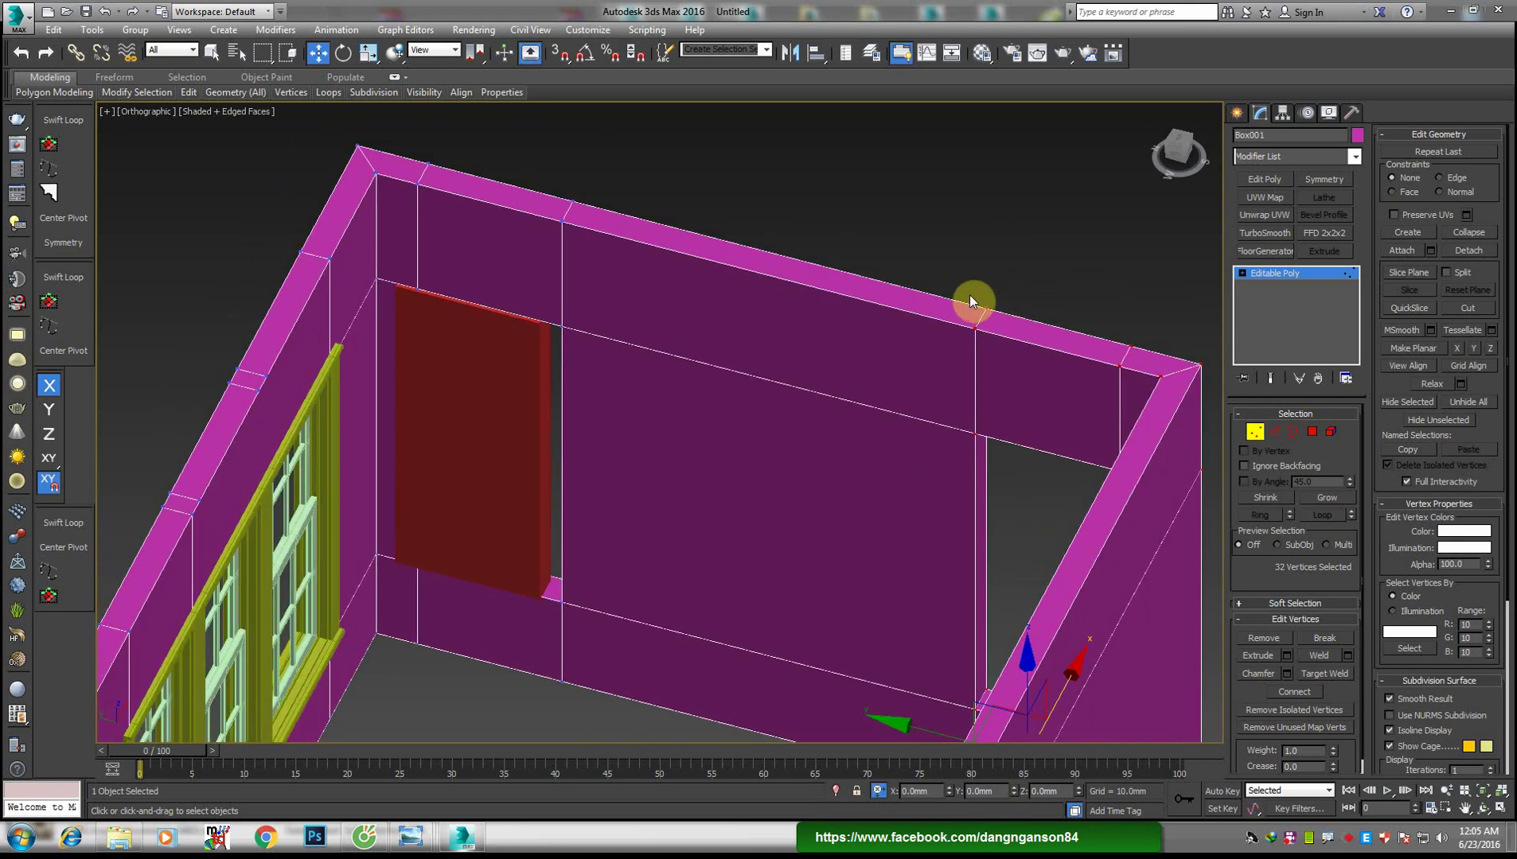
Select the red door box, nudge it slightly along the wall, and ready it for modifying
left_click(1240, 119)
left_click(524, 423)
left_click_drag(396, 429, 416, 433)
scroll(416, 432, "down", 3)
middle_click_drag(416, 433, 751, 440, "alt")
scroll(721, 425, "up", 3)
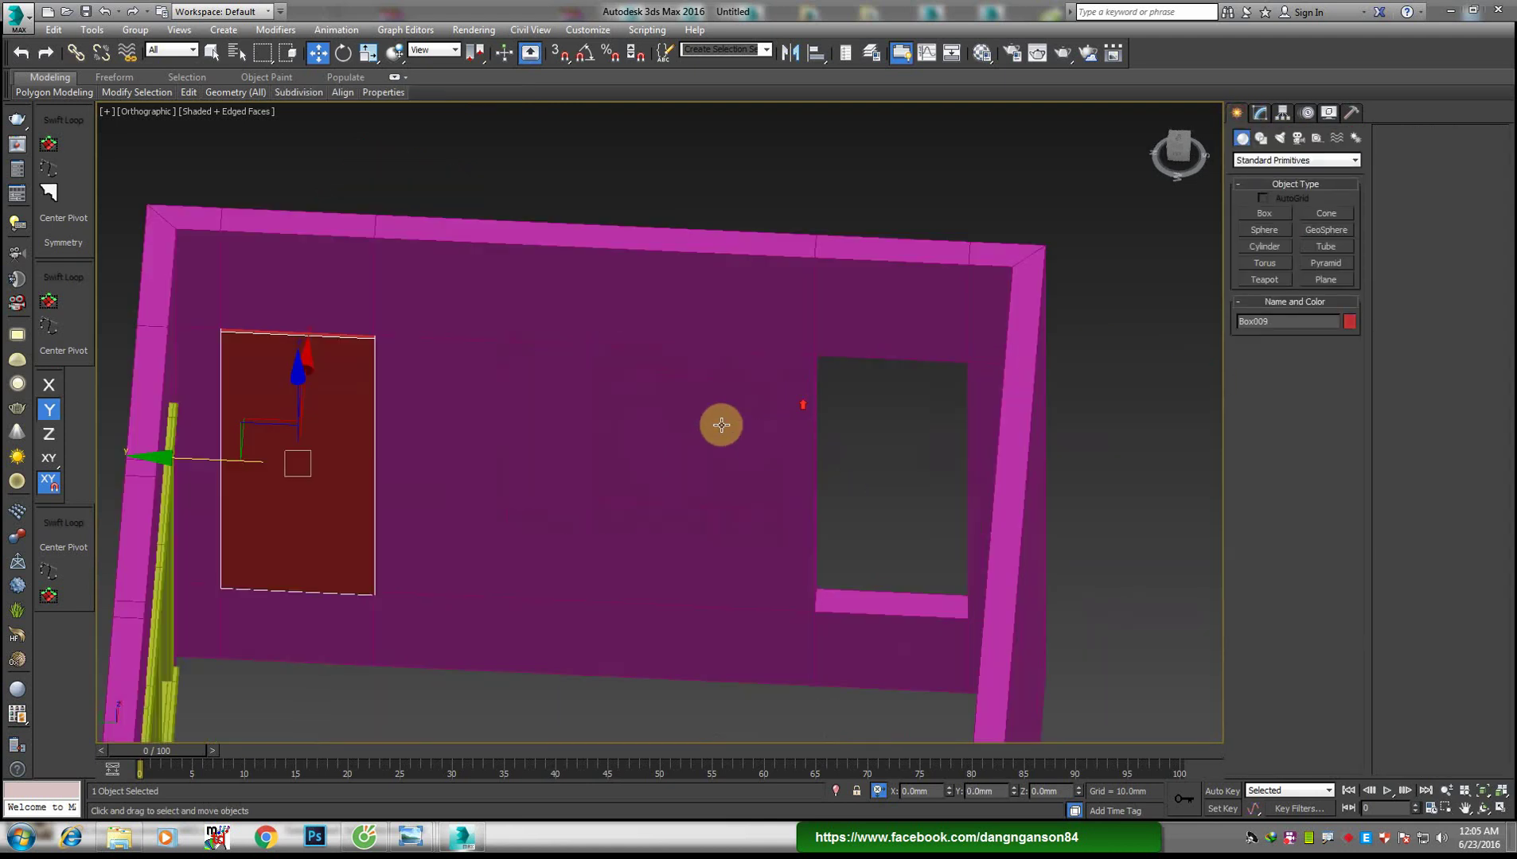
left_click(557, 406)
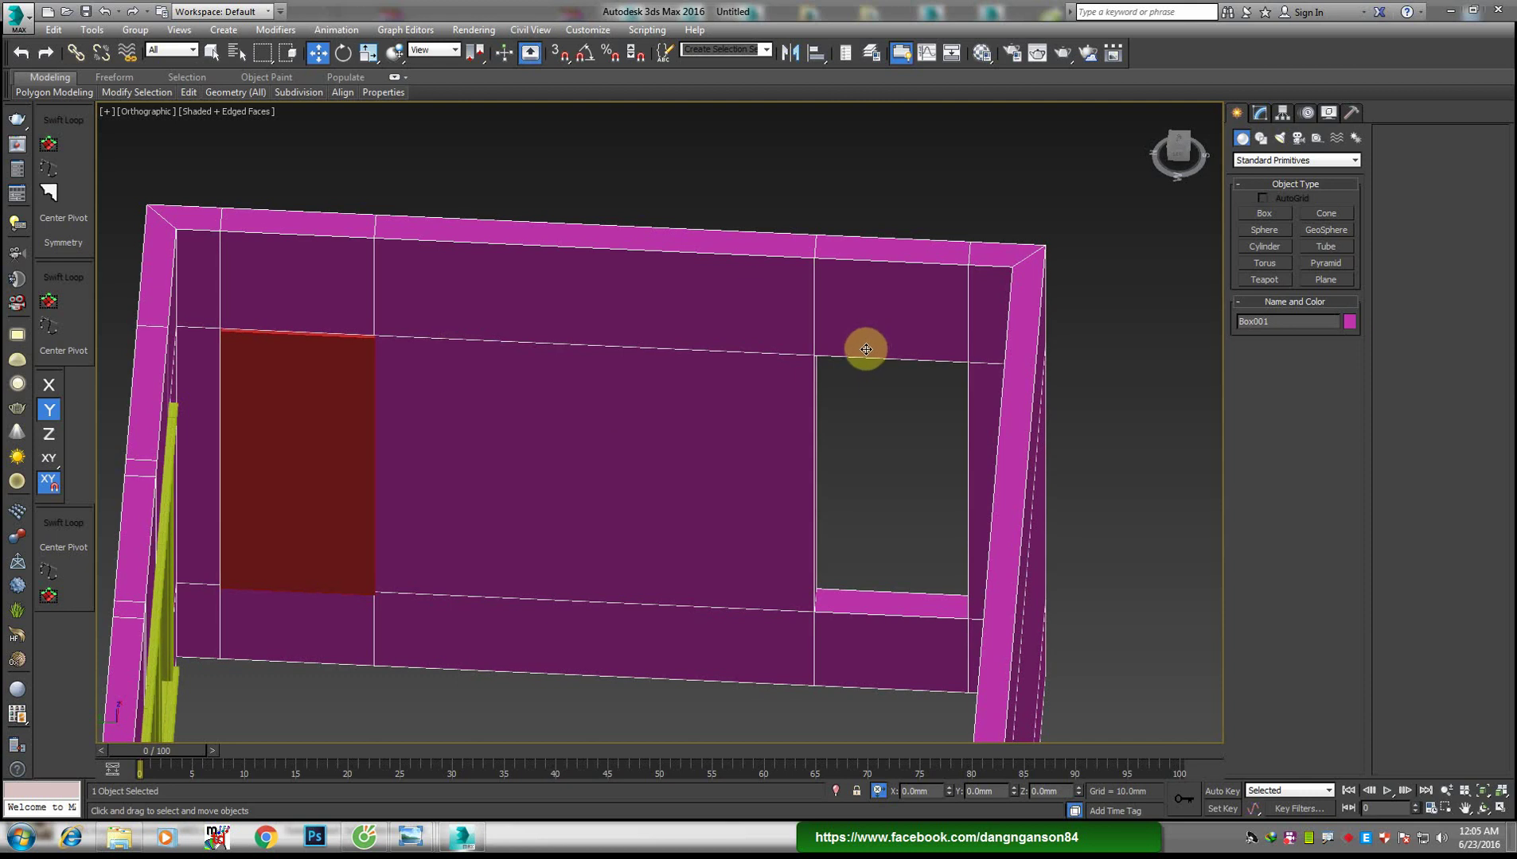
mouse_move(866, 350)
middle_mouse_down("alt")
mouse_move(656, 403)
mouse_move(325, 402)
middle_mouse_up("alt")
left_click(326, 402)
scroll(358, 398, "up", 3)
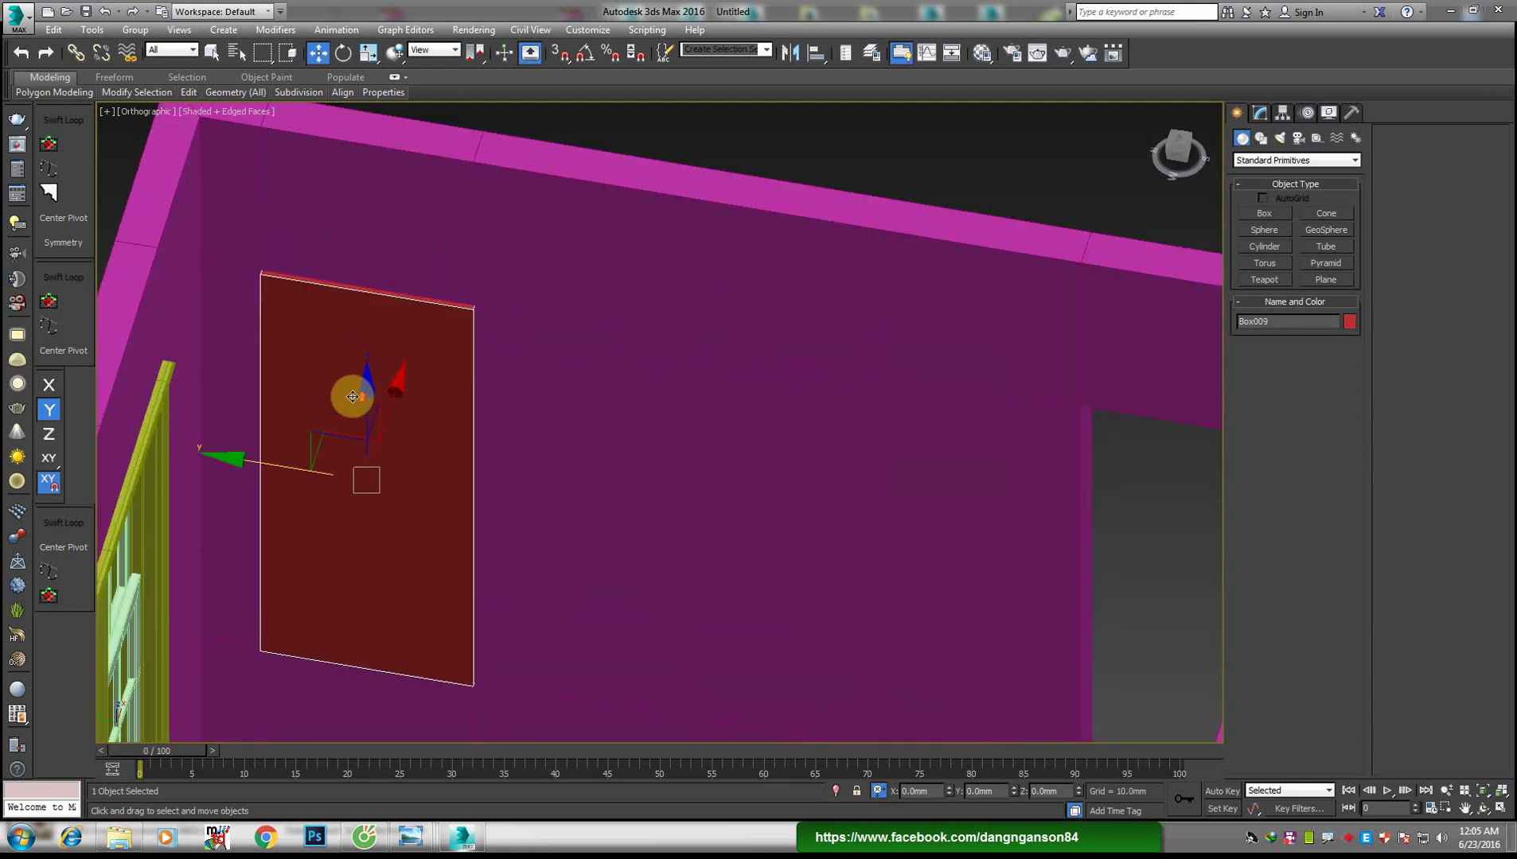
left_click(1251, 115)
mouse_move(643, 373)
middle_mouse_down("alt")
mouse_move(531, 393)
mouse_move(602, 373)
mouse_move(503, 374)
mouse_move(453, 338)
middle_mouse_up("alt")
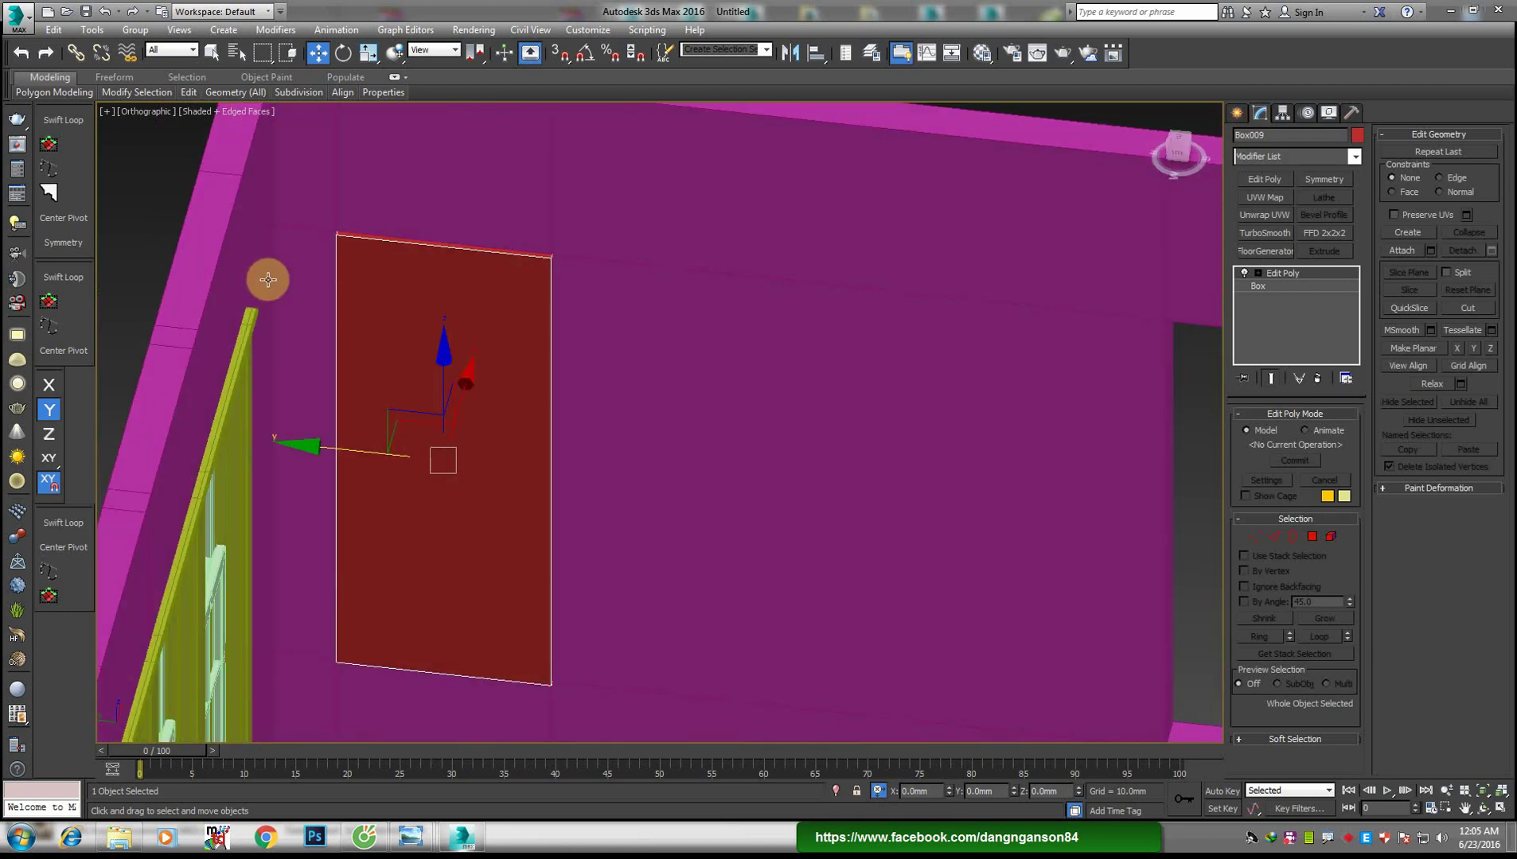
Add vertical and horizontal edge loops to the red door box
left_click(65, 129)
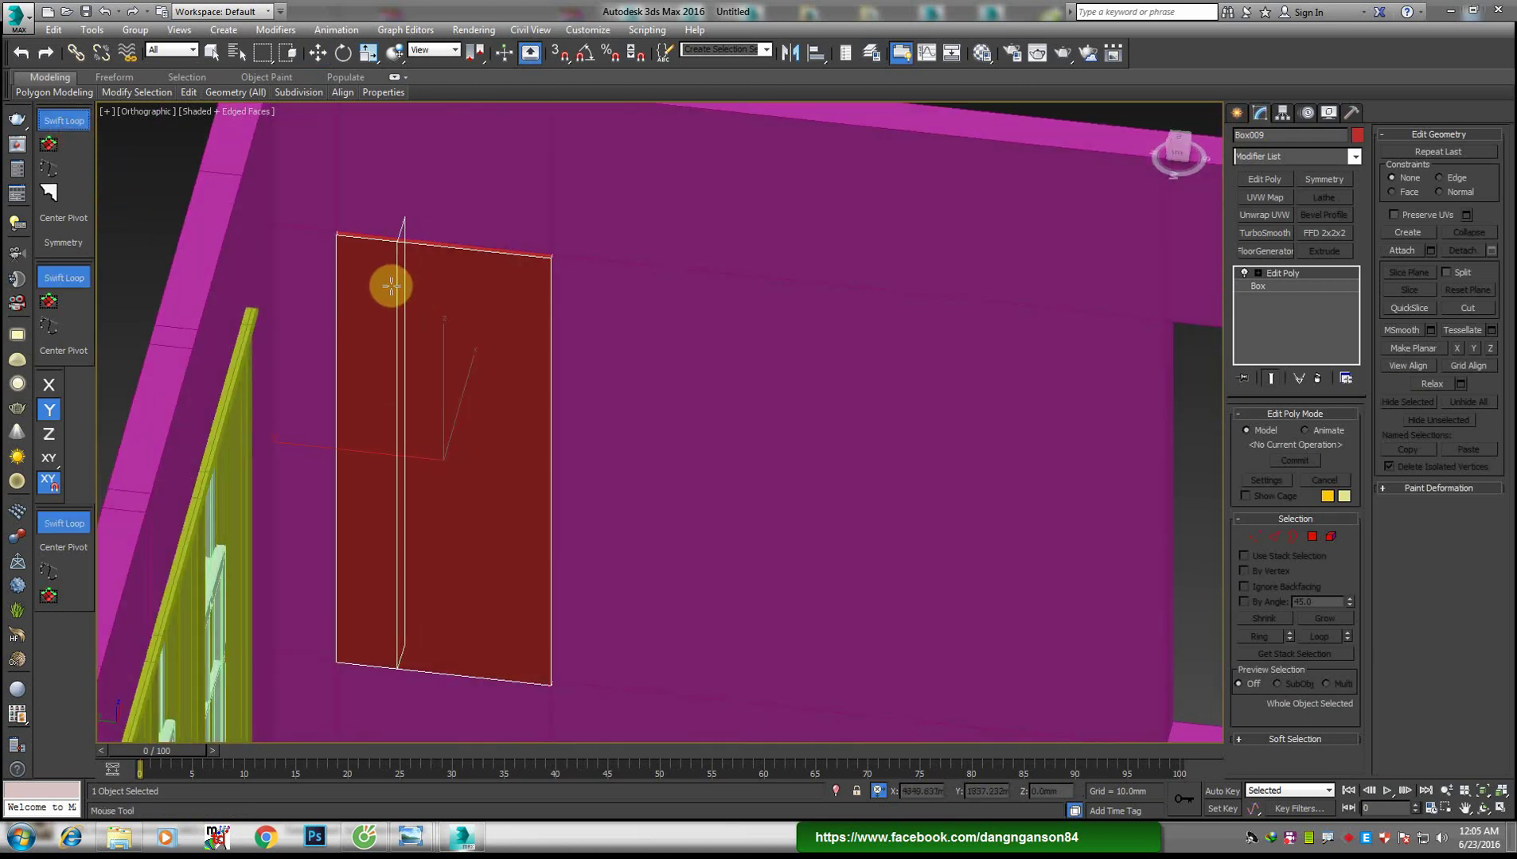
left_click(398, 277)
left_click(501, 277)
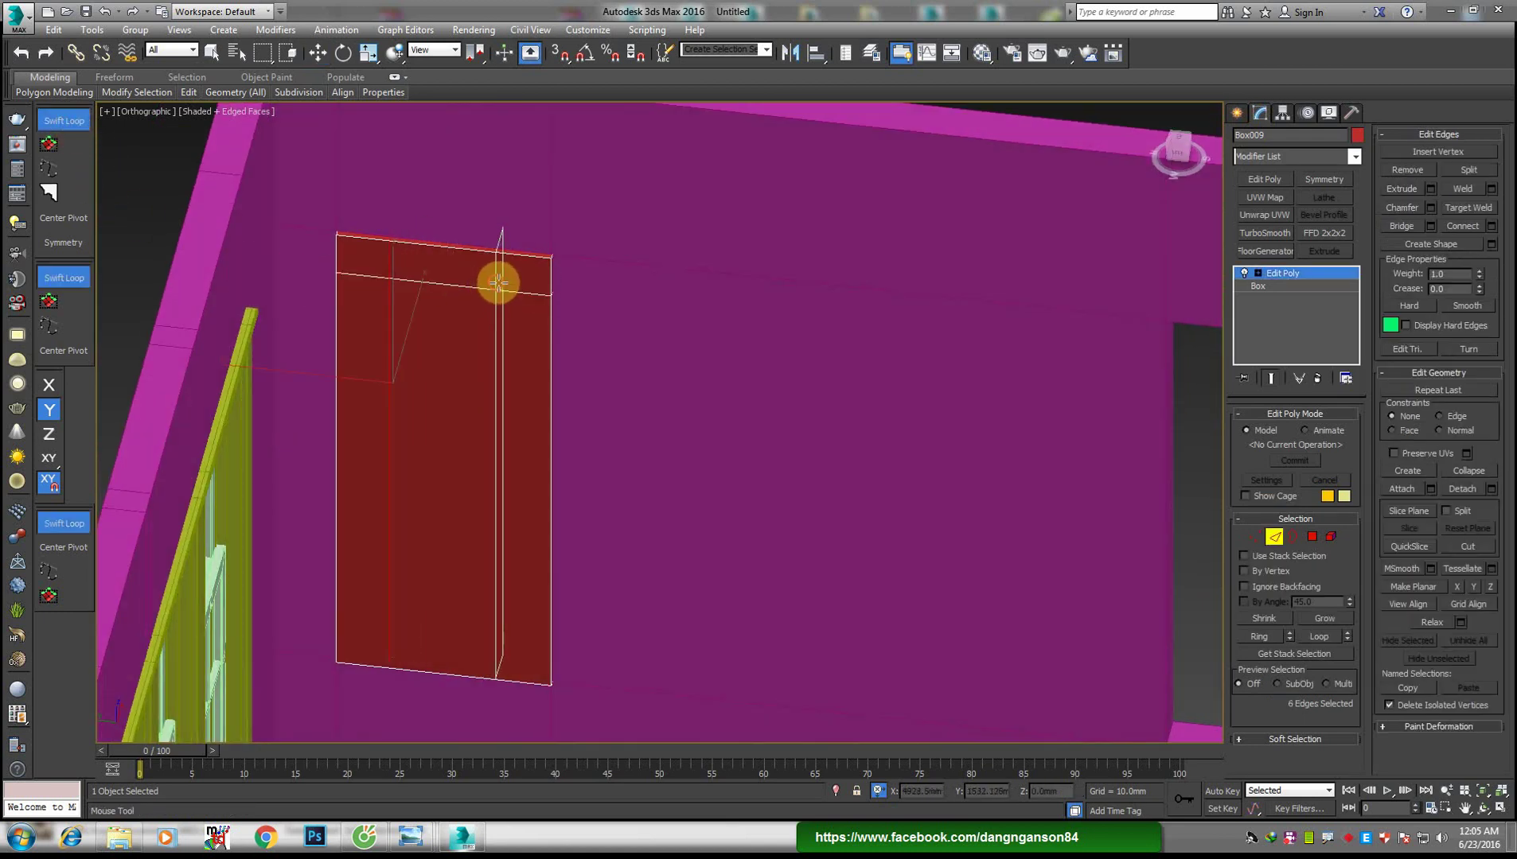
key("w")
scroll(673, 393, "down", 2)
middle_click_drag(673, 393, 685, 393, "alt")
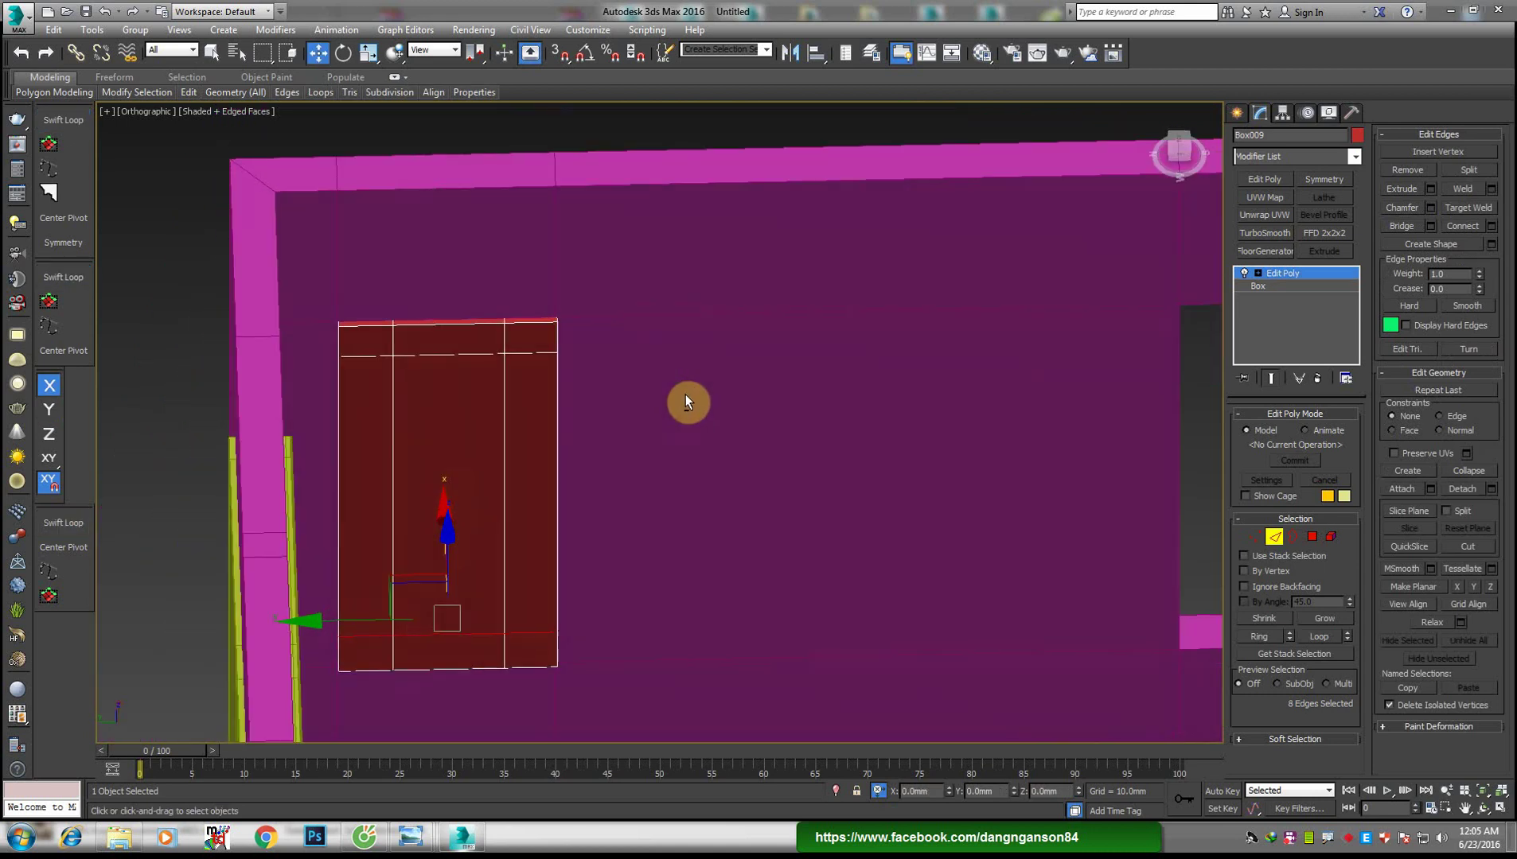
Shift the door's right column of vertices by exact X and Y offsets
key("1")
mouse_move(527, 219)
left_mouse_down()
mouse_move(715, 737)
mouse_move(725, 668)
left_mouse_up()
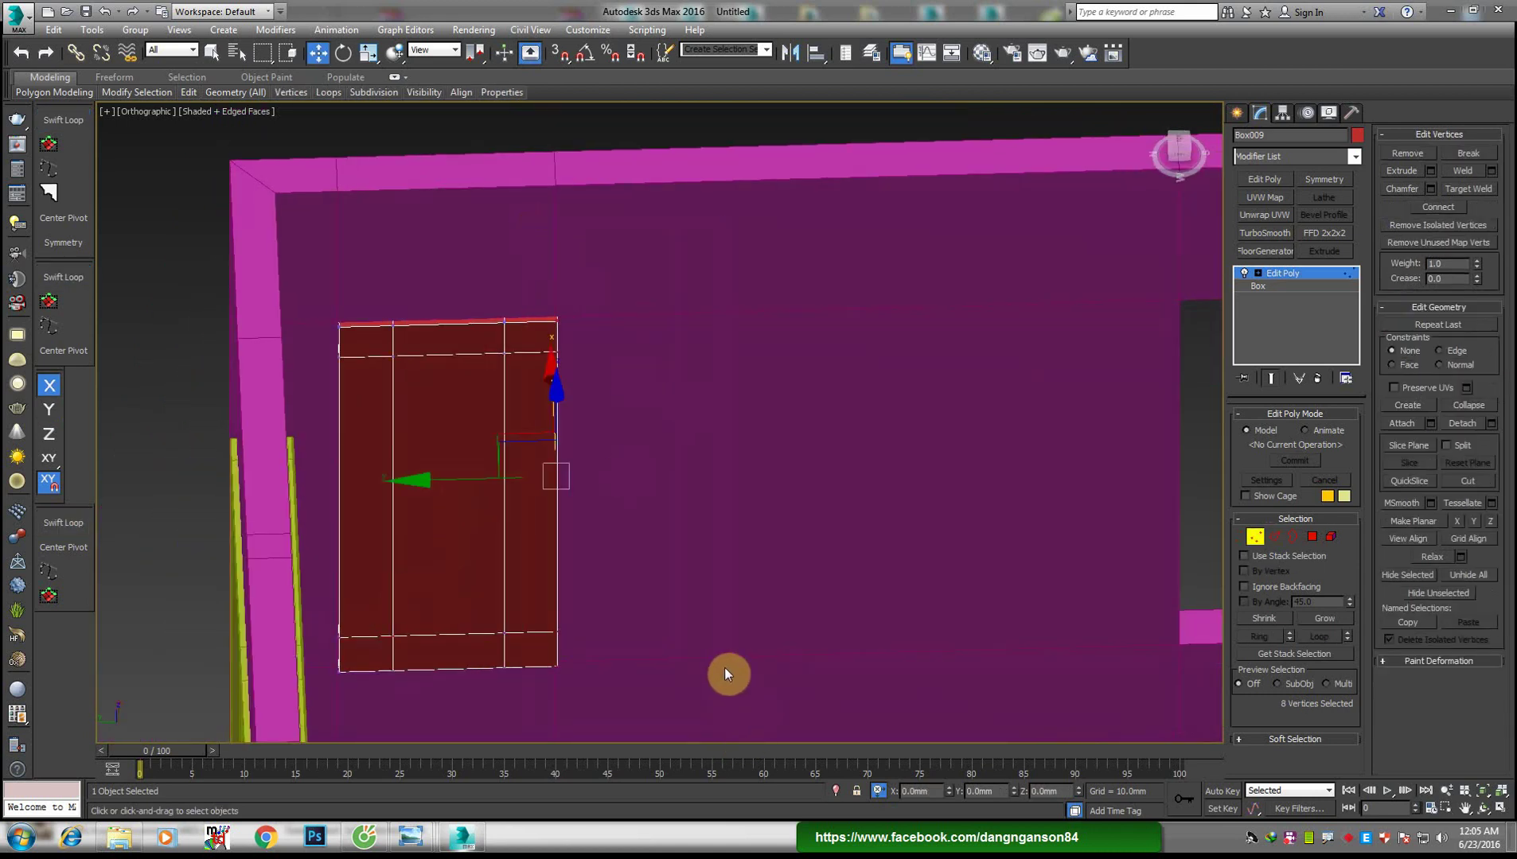
double_click(914, 789)
type("-6")
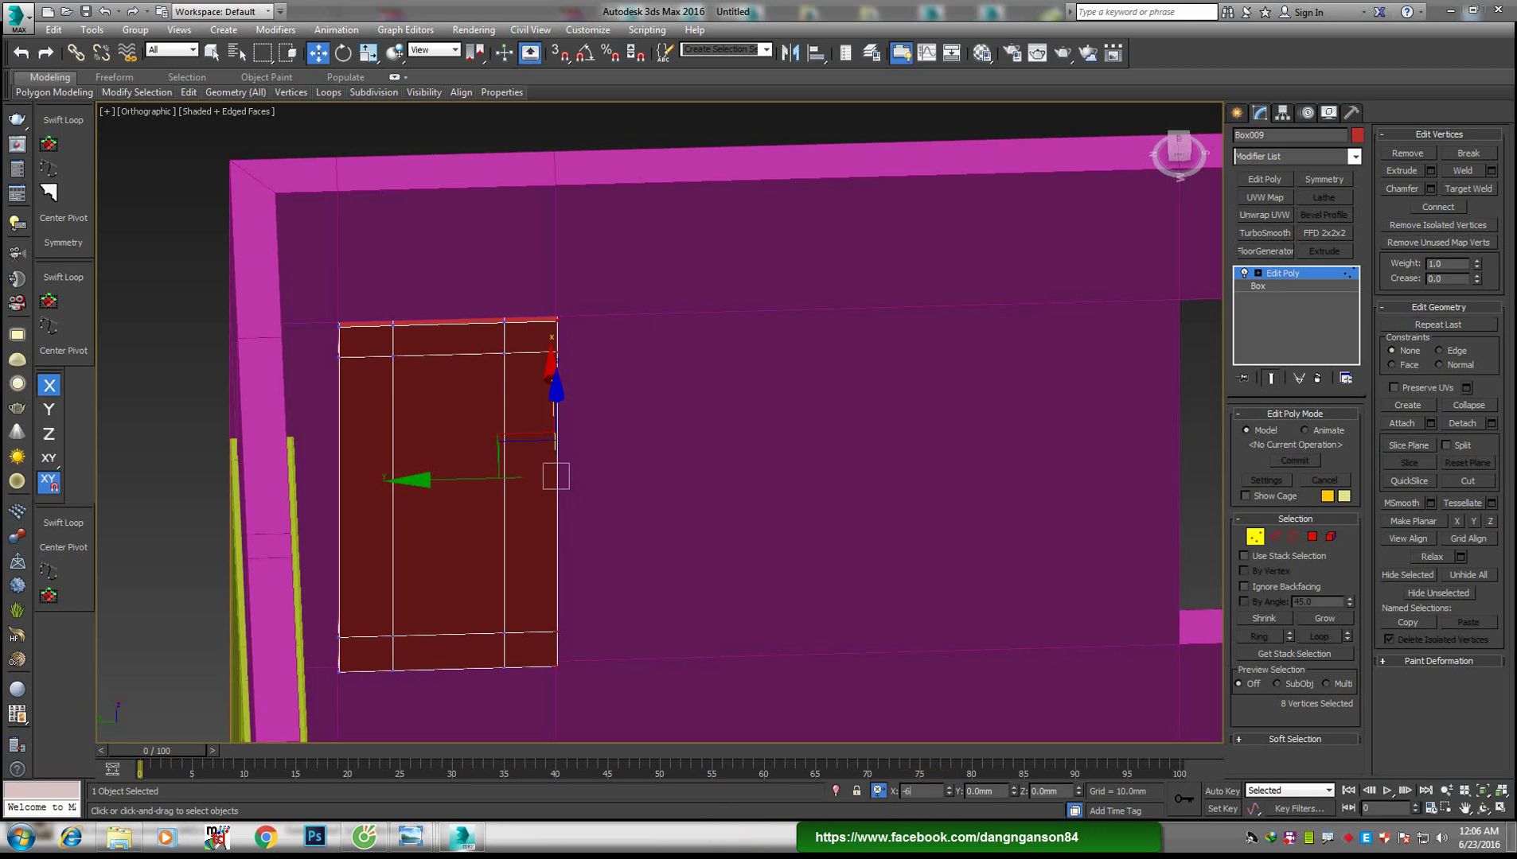
key("Return")
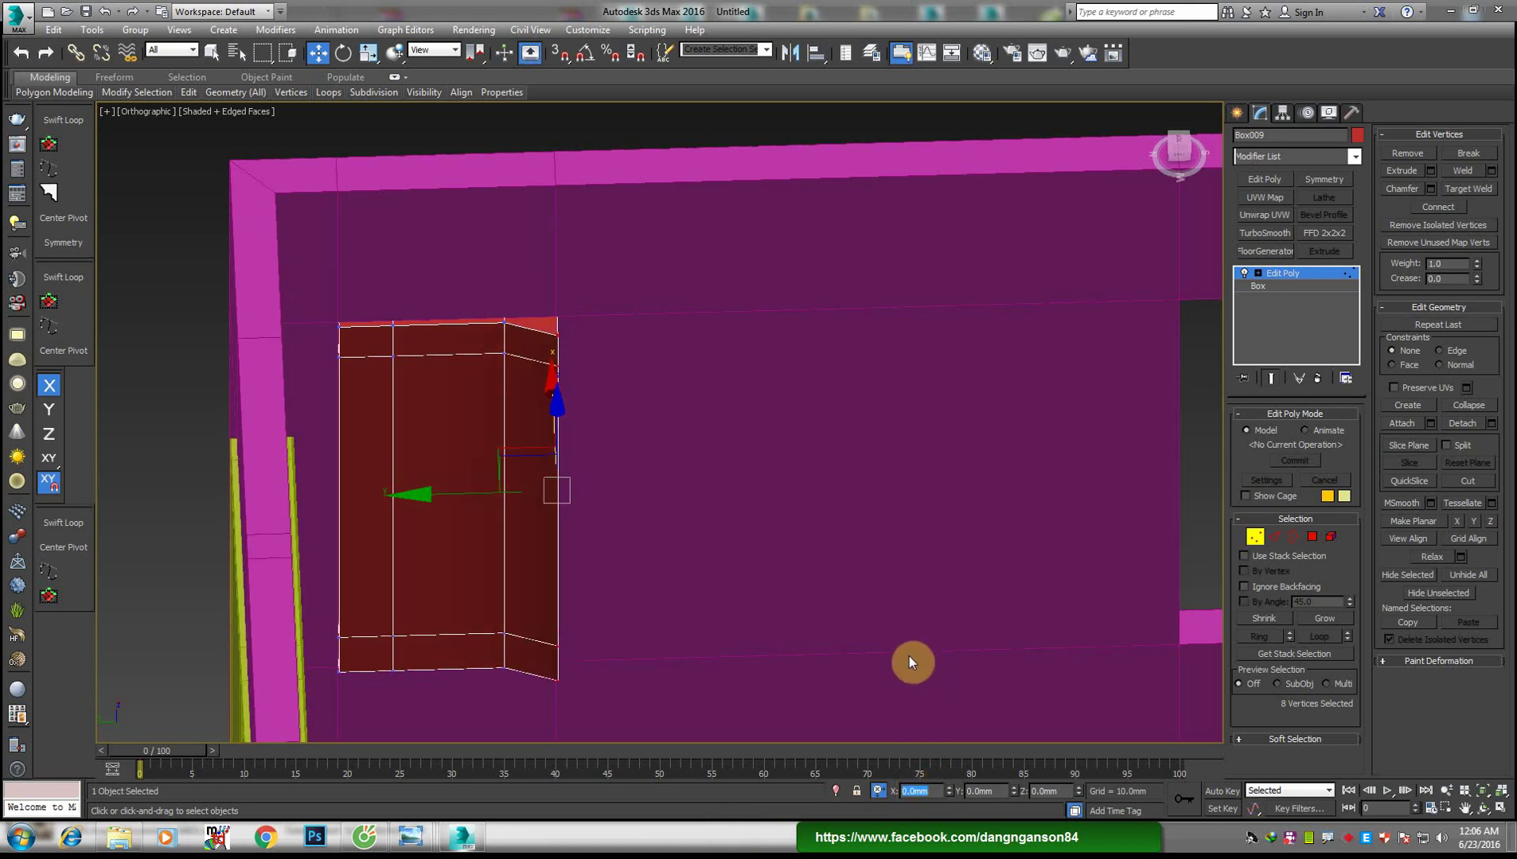
mouse_move(857, 524)
middle_mouse_down("alt")
mouse_move(843, 575)
mouse_move(857, 623)
mouse_move(981, 740)
middle_mouse_up("alt")
type("-6")
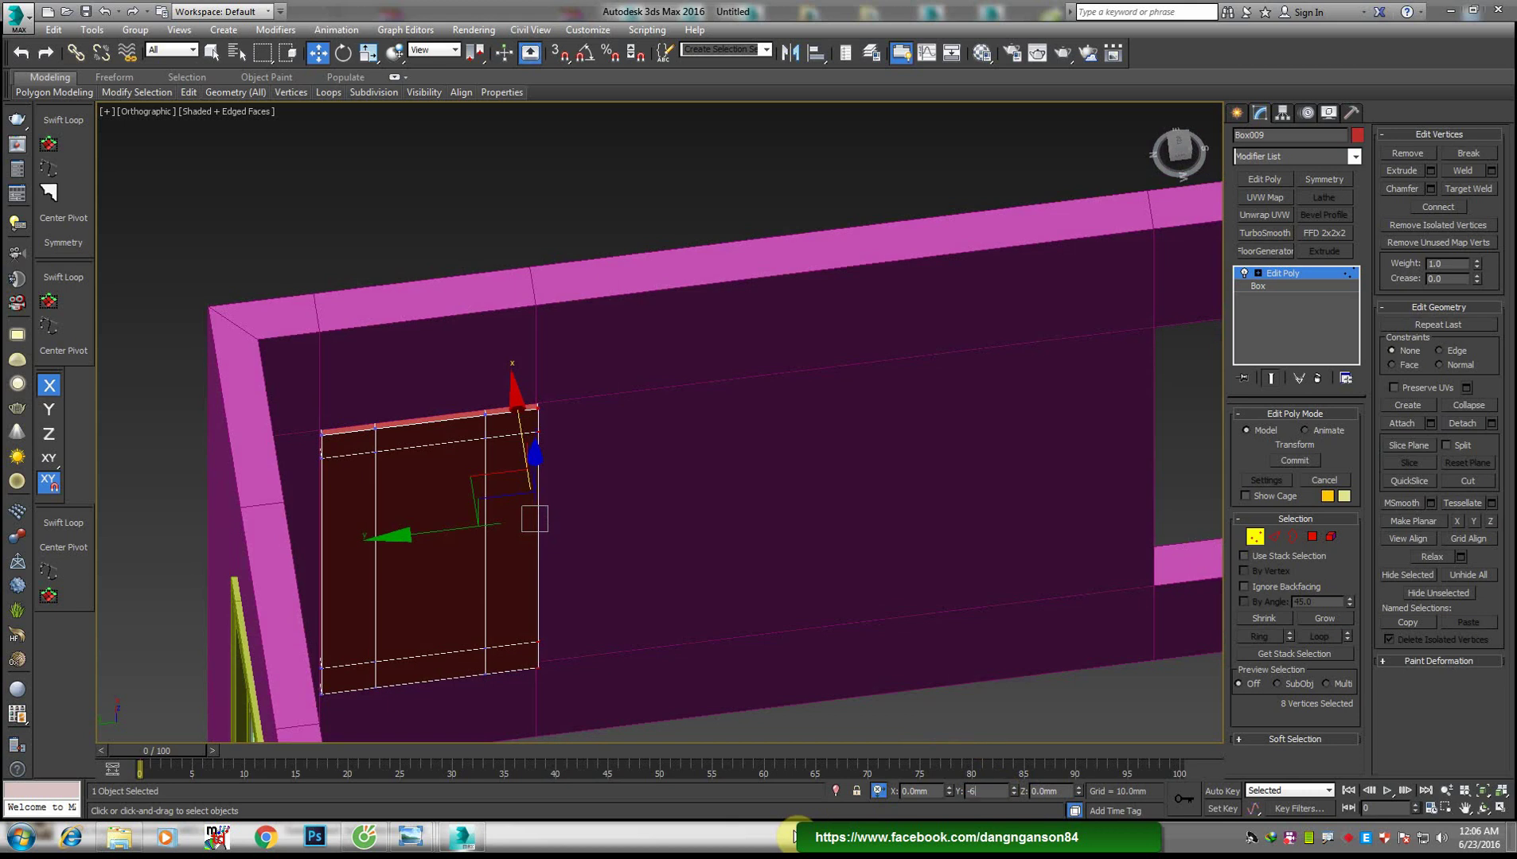
key("Return")
Move the door's left-edge vertices outward by 50 and raise its top-edge vertices by 50
mouse_move(761, 463)
middle_mouse_down("alt")
mouse_move(589, 434)
mouse_move(714, 442)
mouse_move(674, 443)
mouse_move(680, 456)
middle_mouse_up("alt")
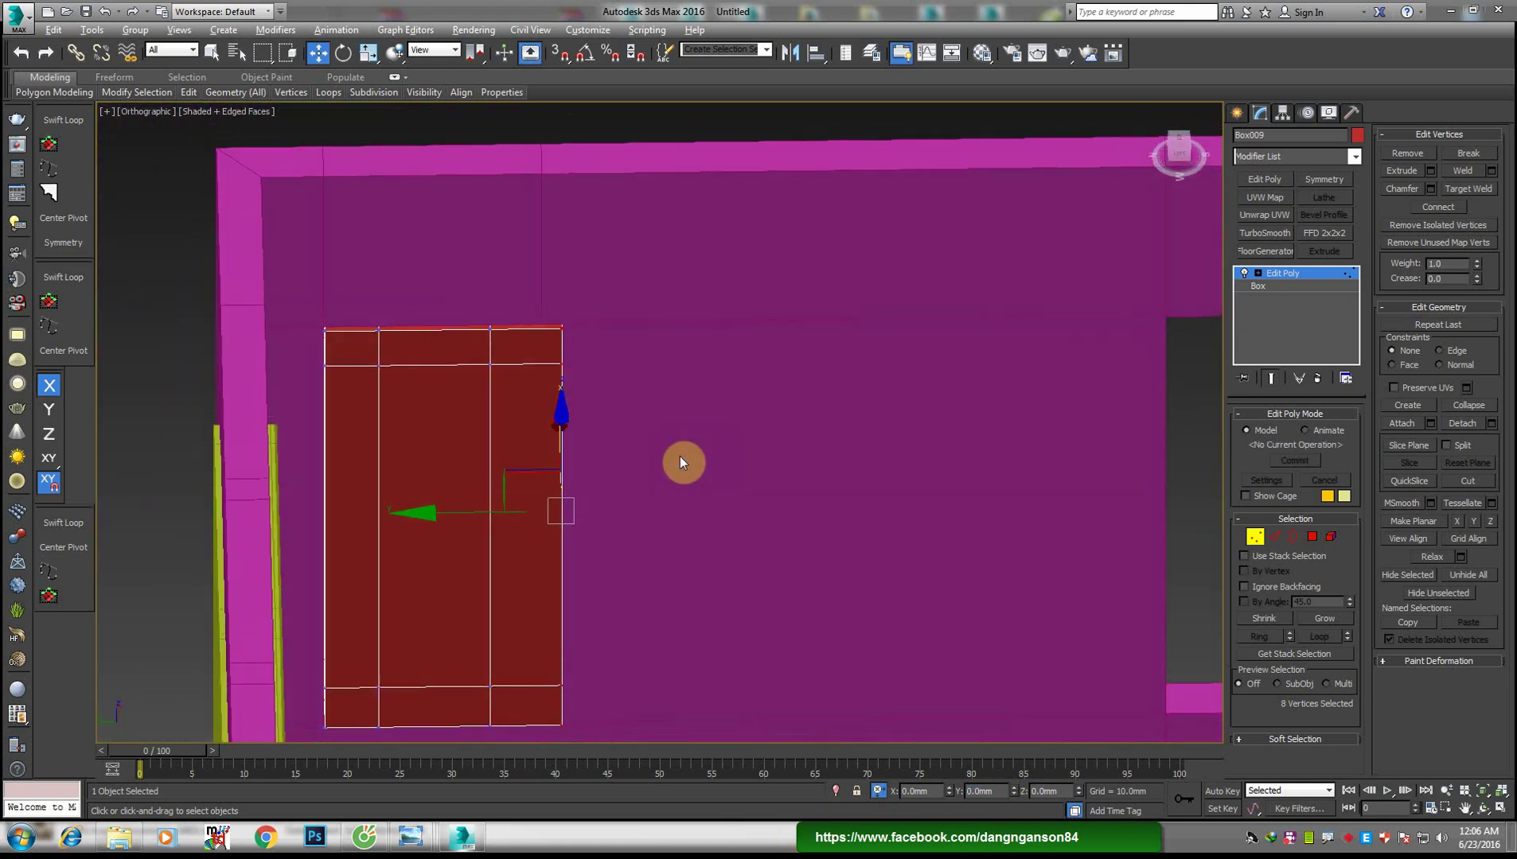
middle_click_drag(310, 367, 535, 361)
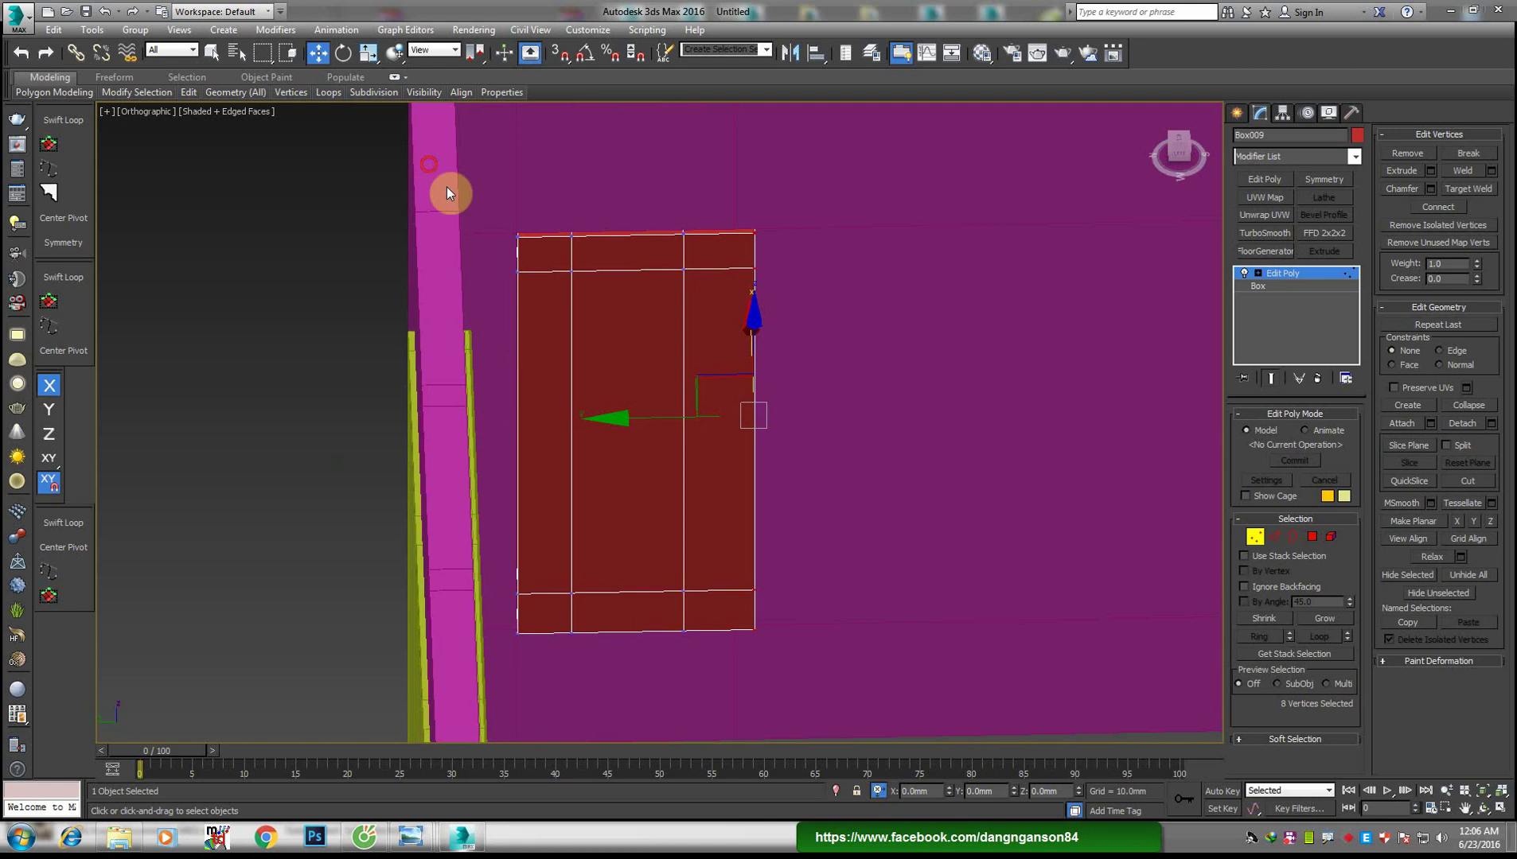
mouse_move(549, 684)
middle_mouse_down("alt")
mouse_move(578, 504)
mouse_move(970, 696)
middle_mouse_up("alt")
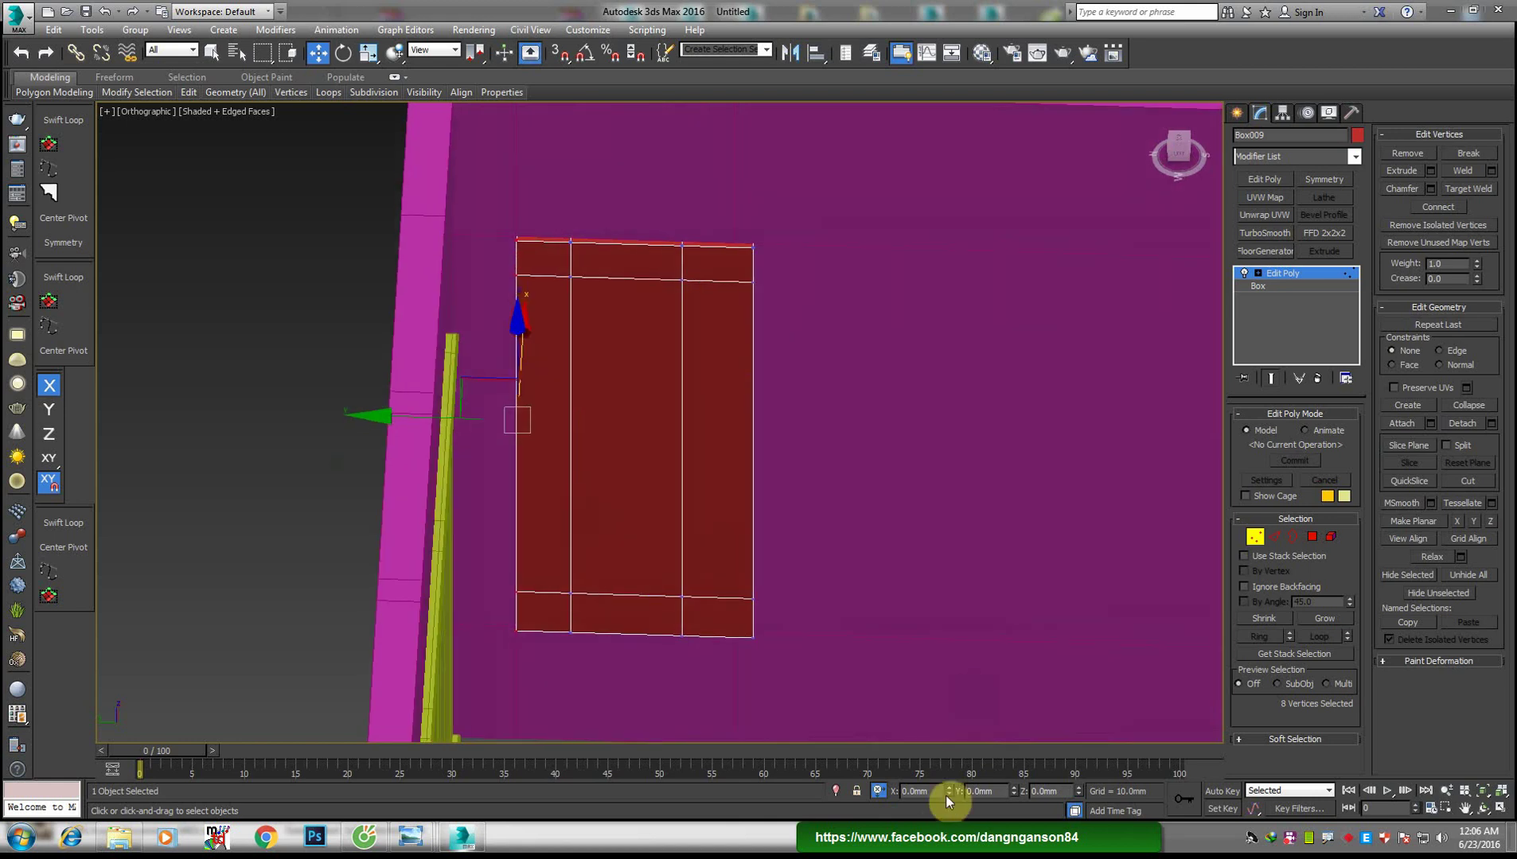
type("50")
key("Return")
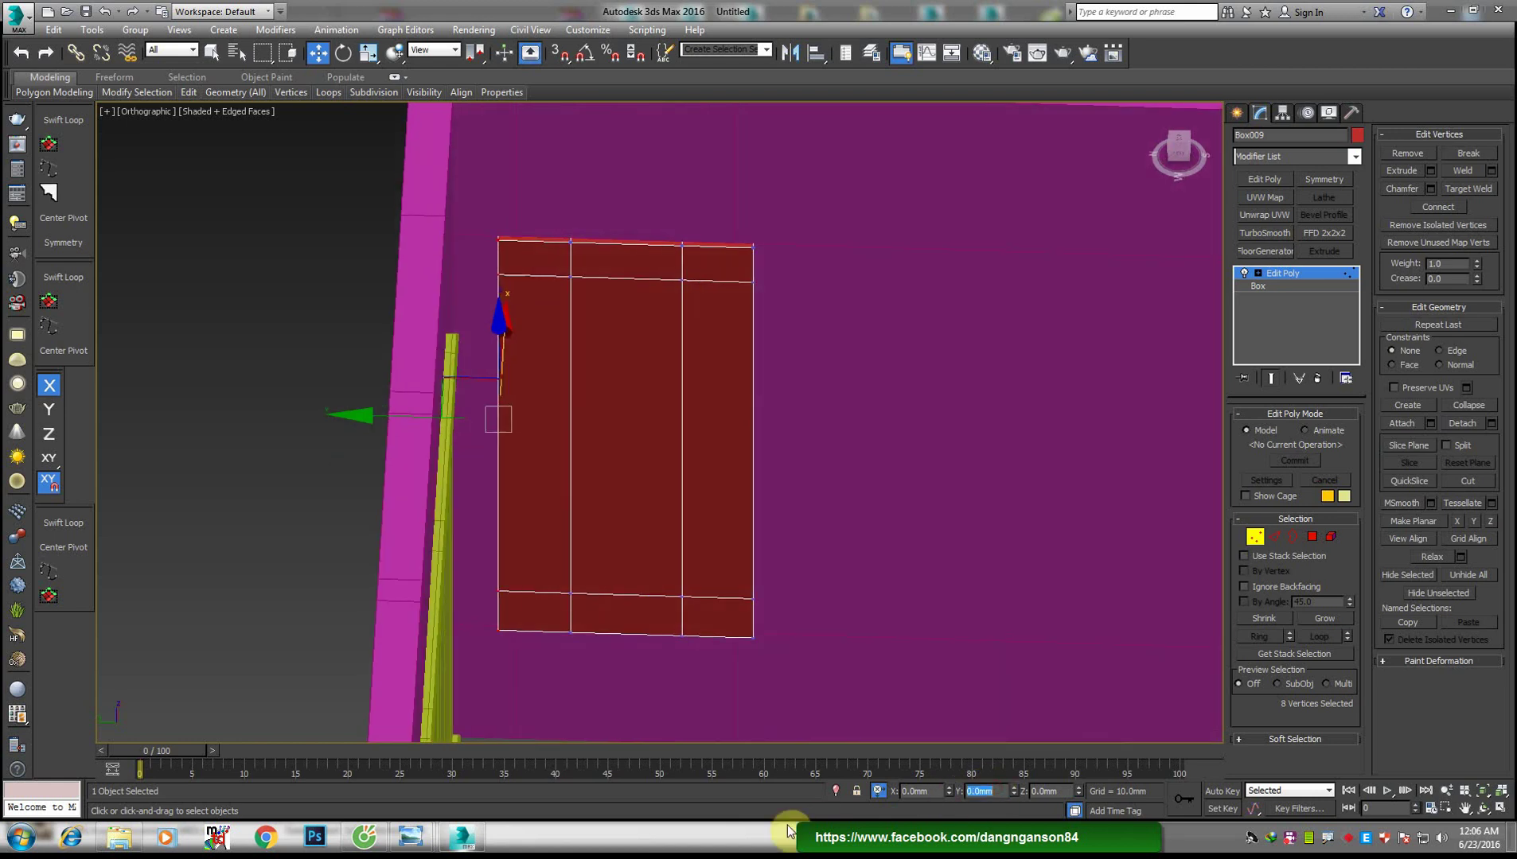
mouse_move(766, 244)
middle_mouse_down("alt")
mouse_move(758, 203)
mouse_move(768, 338)
middle_mouse_up("alt")
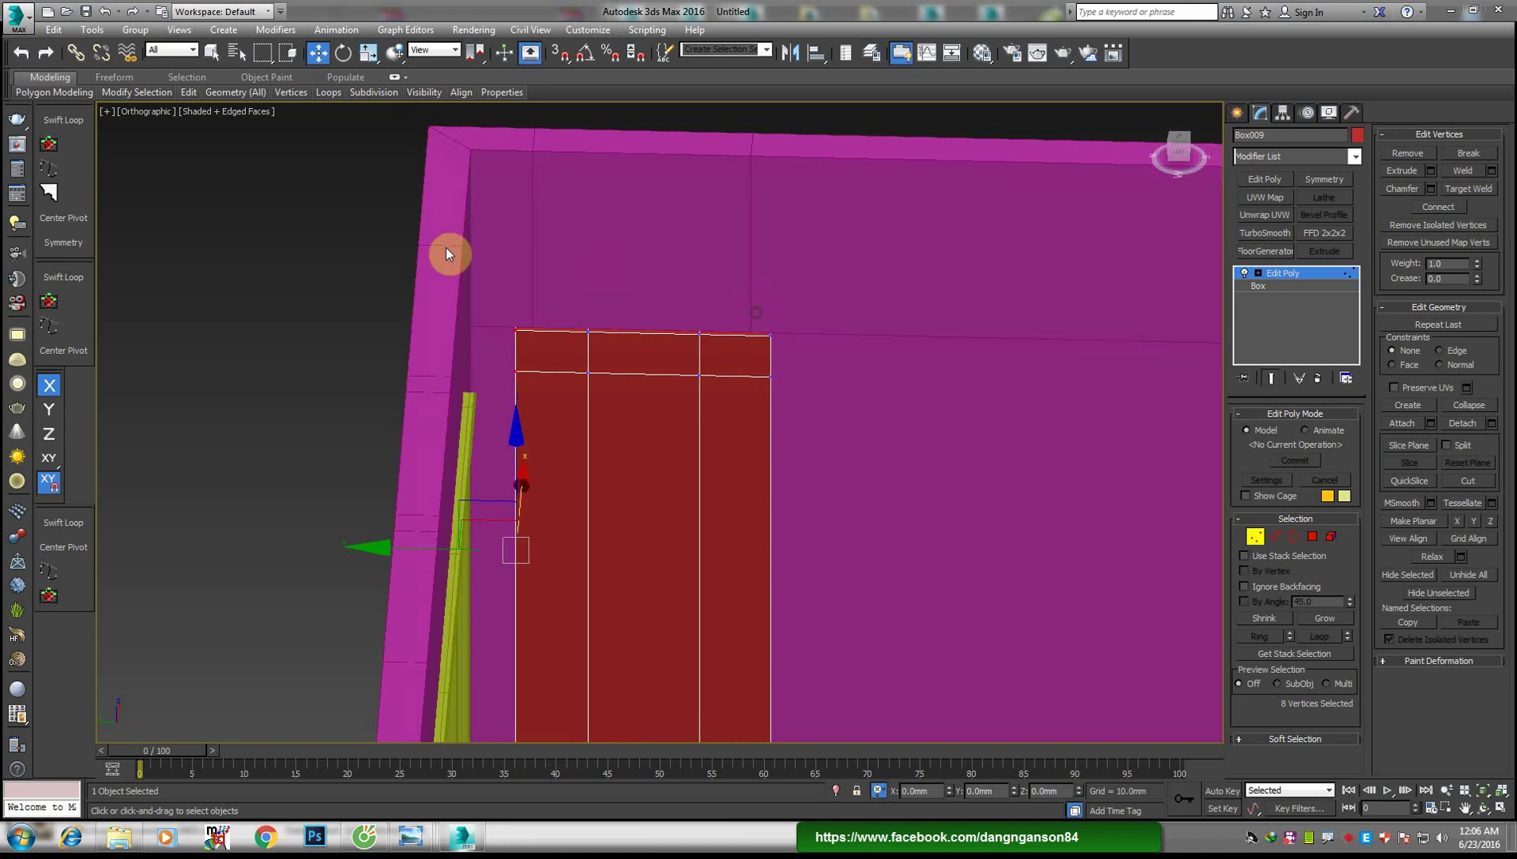
mouse_move(430, 230)
left_mouse_down()
mouse_move(909, 368)
mouse_move(853, 356)
left_mouse_up()
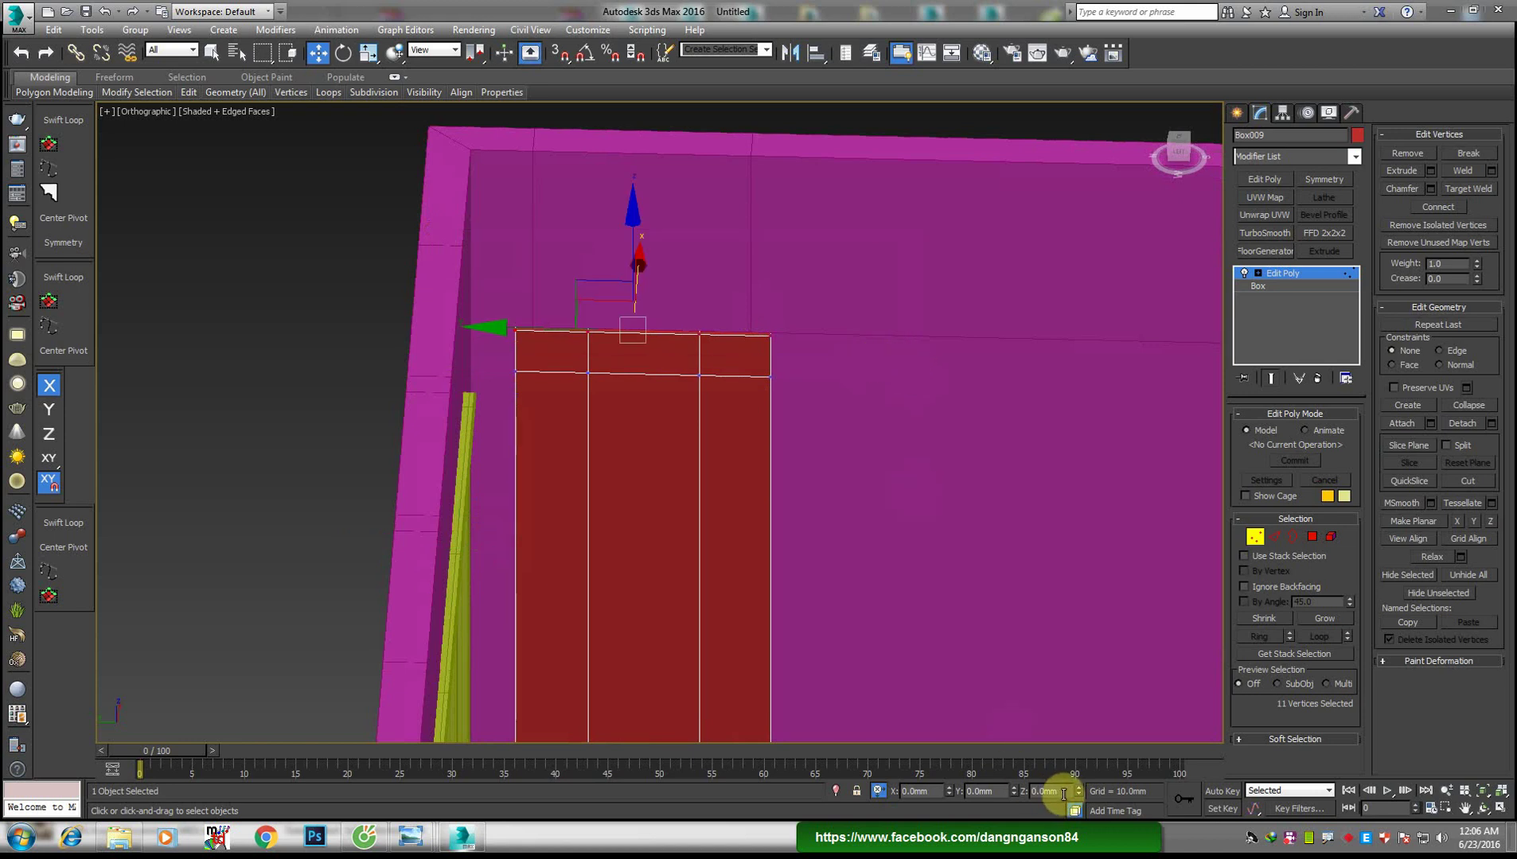
type("50")
key("Return")
In a front view, shift the door's bottom vertices vertically by 10
mouse_move(664, 528)
middle_mouse_down()
mouse_move(672, 448)
mouse_move(539, 627)
mouse_move(748, 620)
middle_mouse_up()
key("shift+z")
key("shift+z")
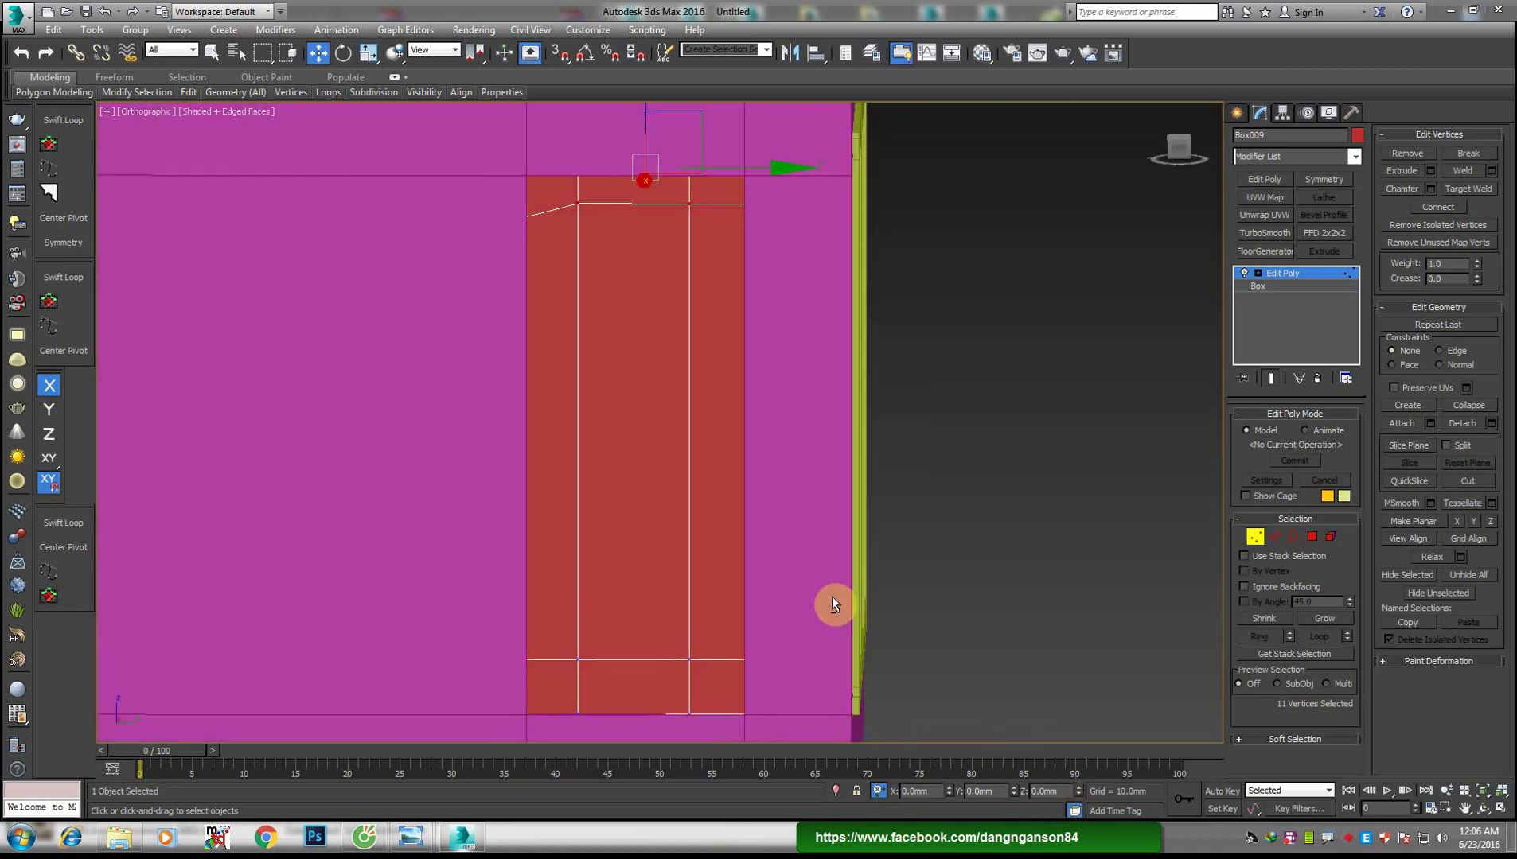
key("shift+z")
key("ctrl+z")
key("ctrl+z")
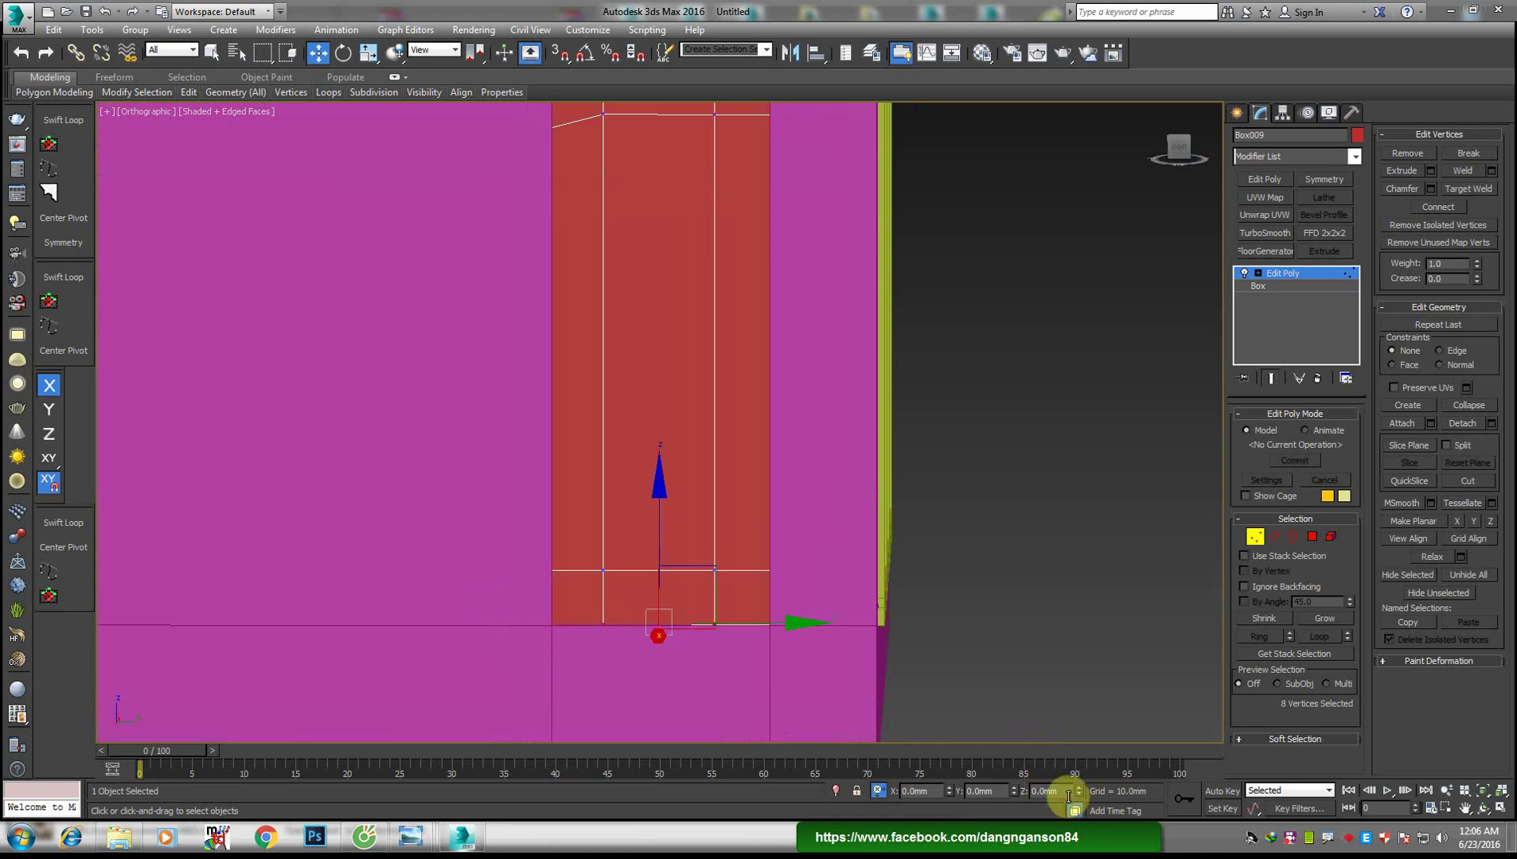
left_click(1066, 792)
type("10")
key("Return")
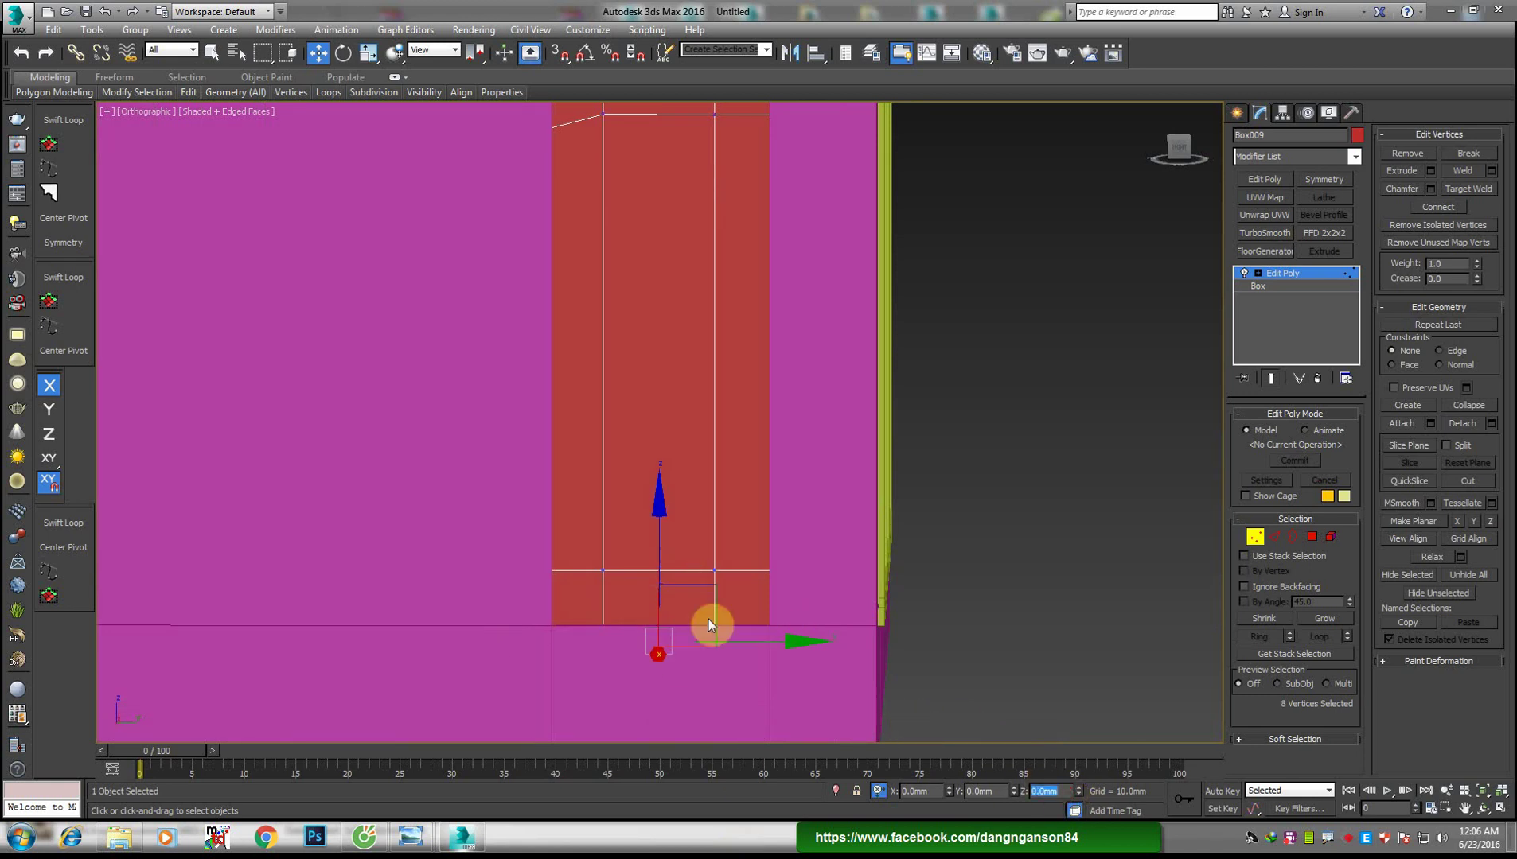
Inspect the door corner from other angles and switch the view to wireframe
key("shift+z")
key("shift+z")
key("shift+z")
key("shift+z")
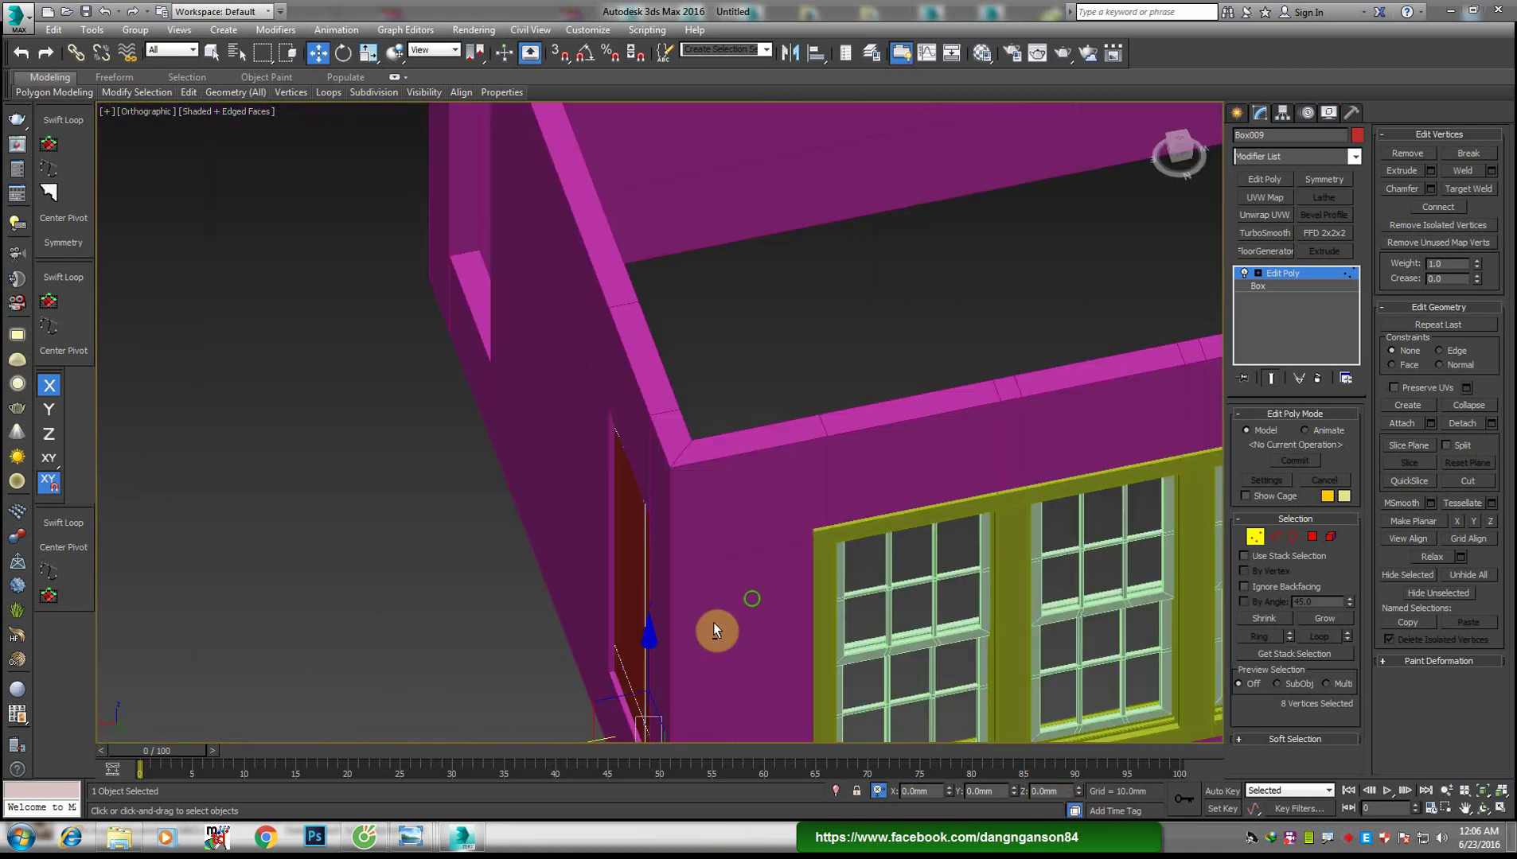
key("shift+z")
key("shift+z")
key("shift+z")
middle_click_drag(723, 483, 728, 497)
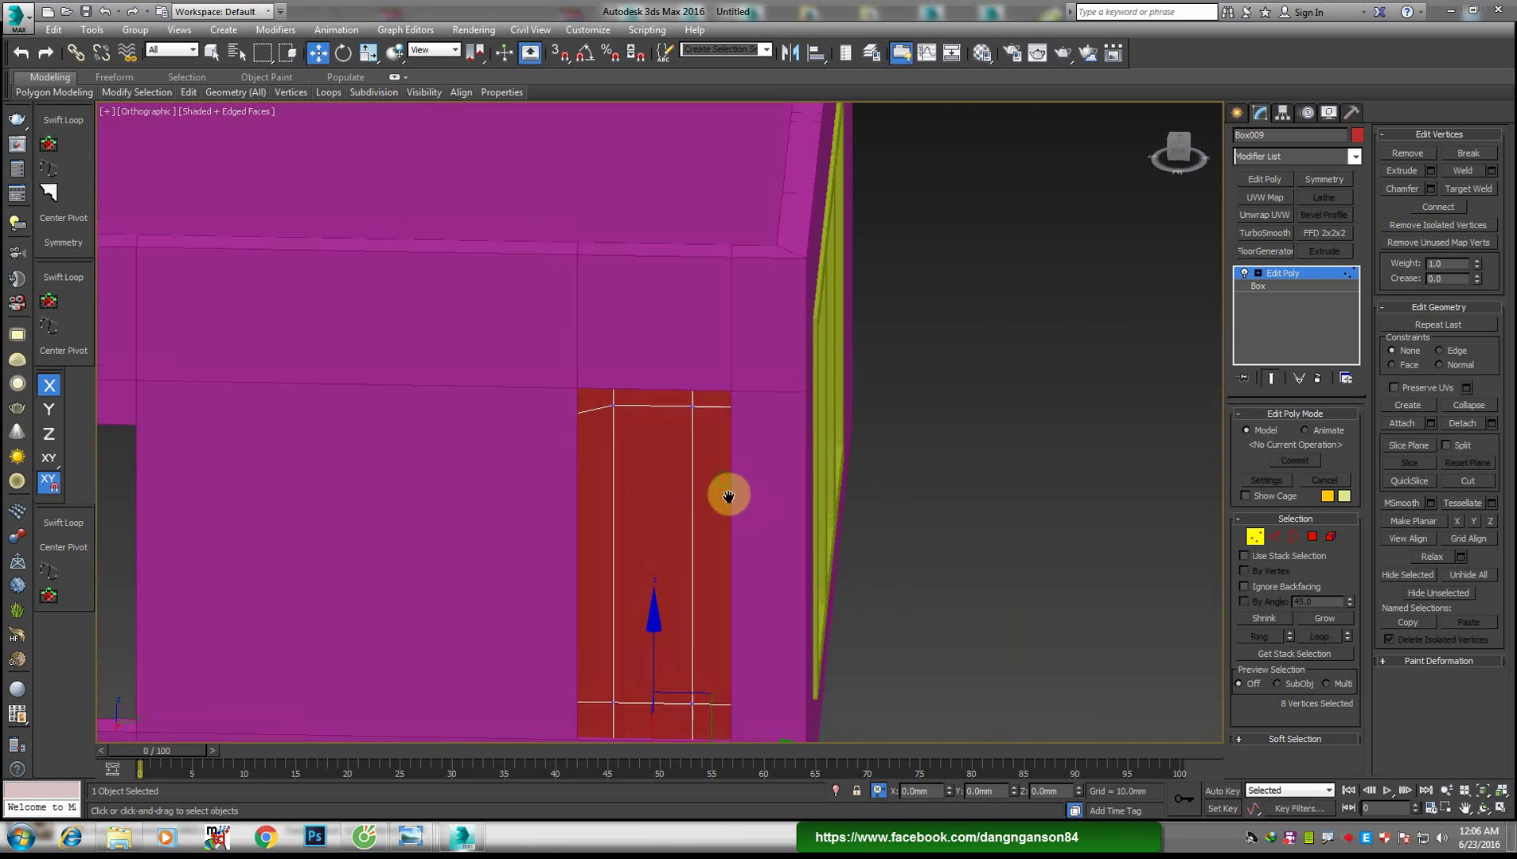
scroll(602, 382, "up", 3)
key("F3")
Snap a vertex on the box's left edge onto its neighbouring vertex
scroll(517, 470, "up", 3)
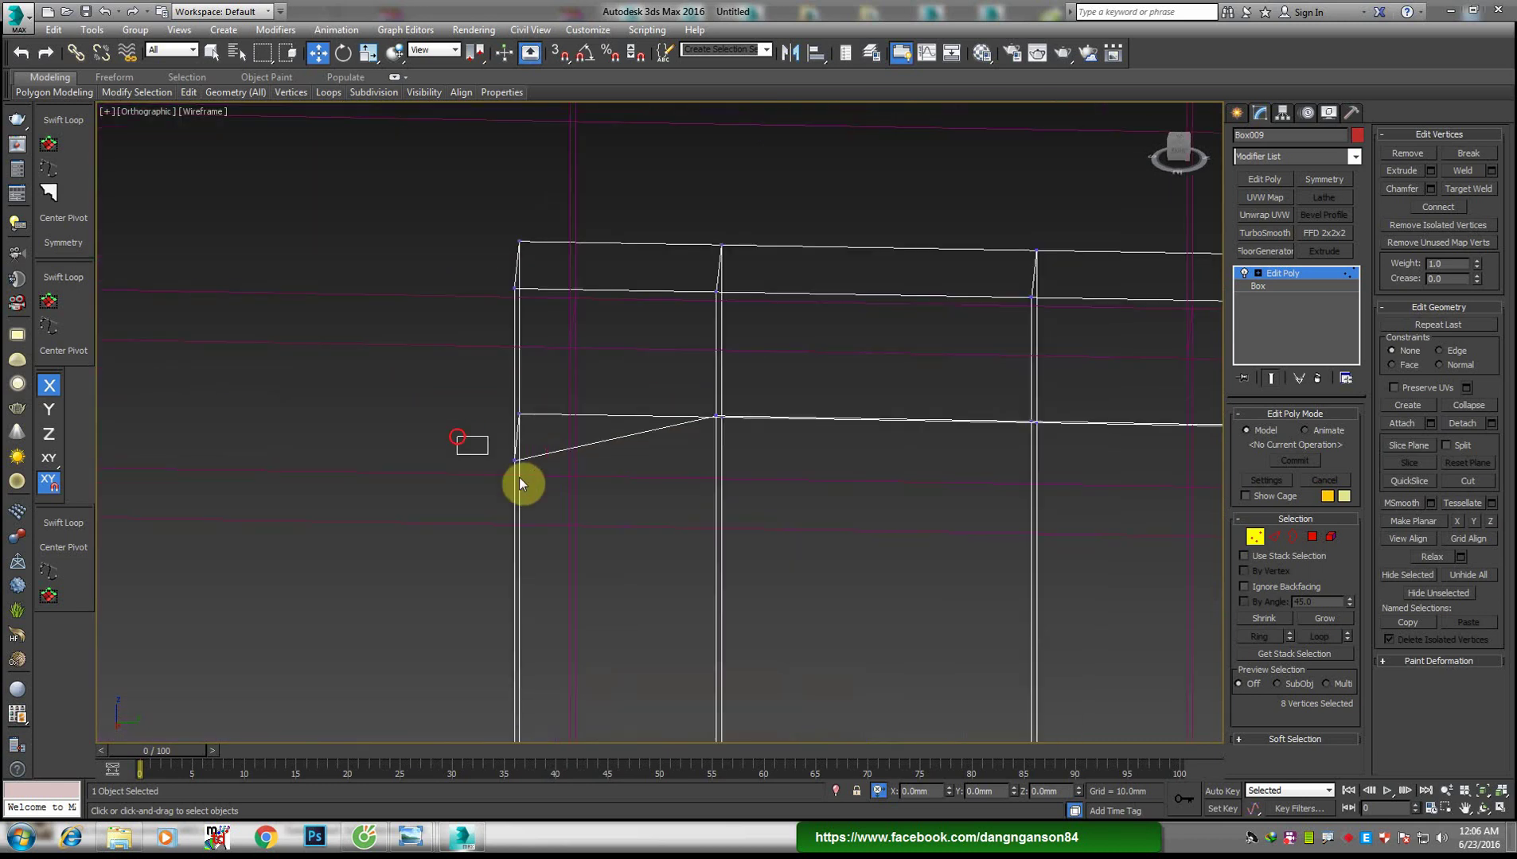
left_click(517, 461)
middle_click_drag(542, 405, 502, 398, "alt")
key("s")
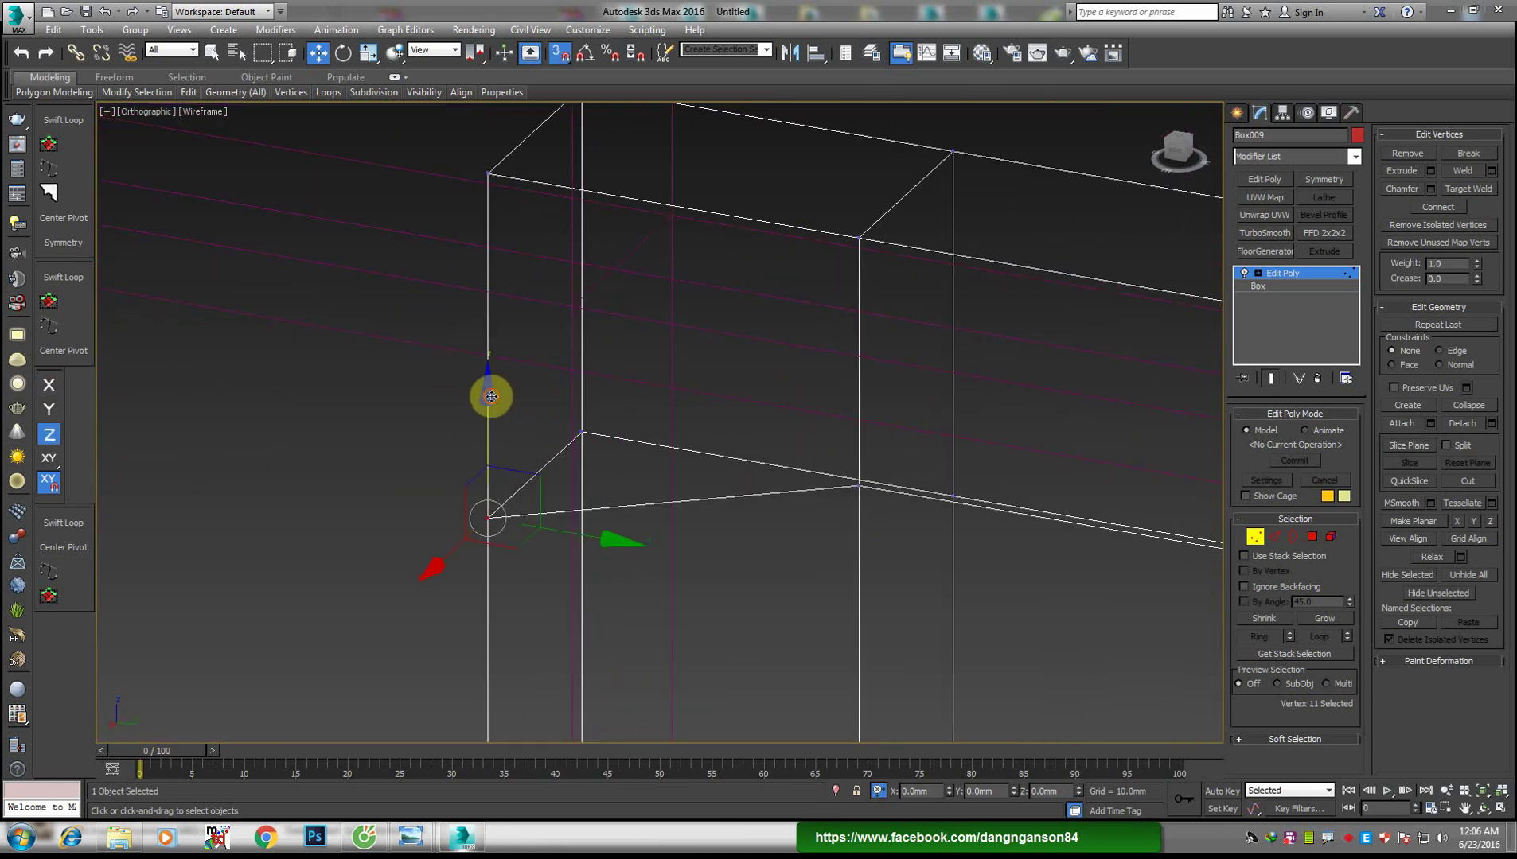
left_click_drag(491, 396, 581, 430)
middle_click_drag(592, 431, 708, 423, "alt")
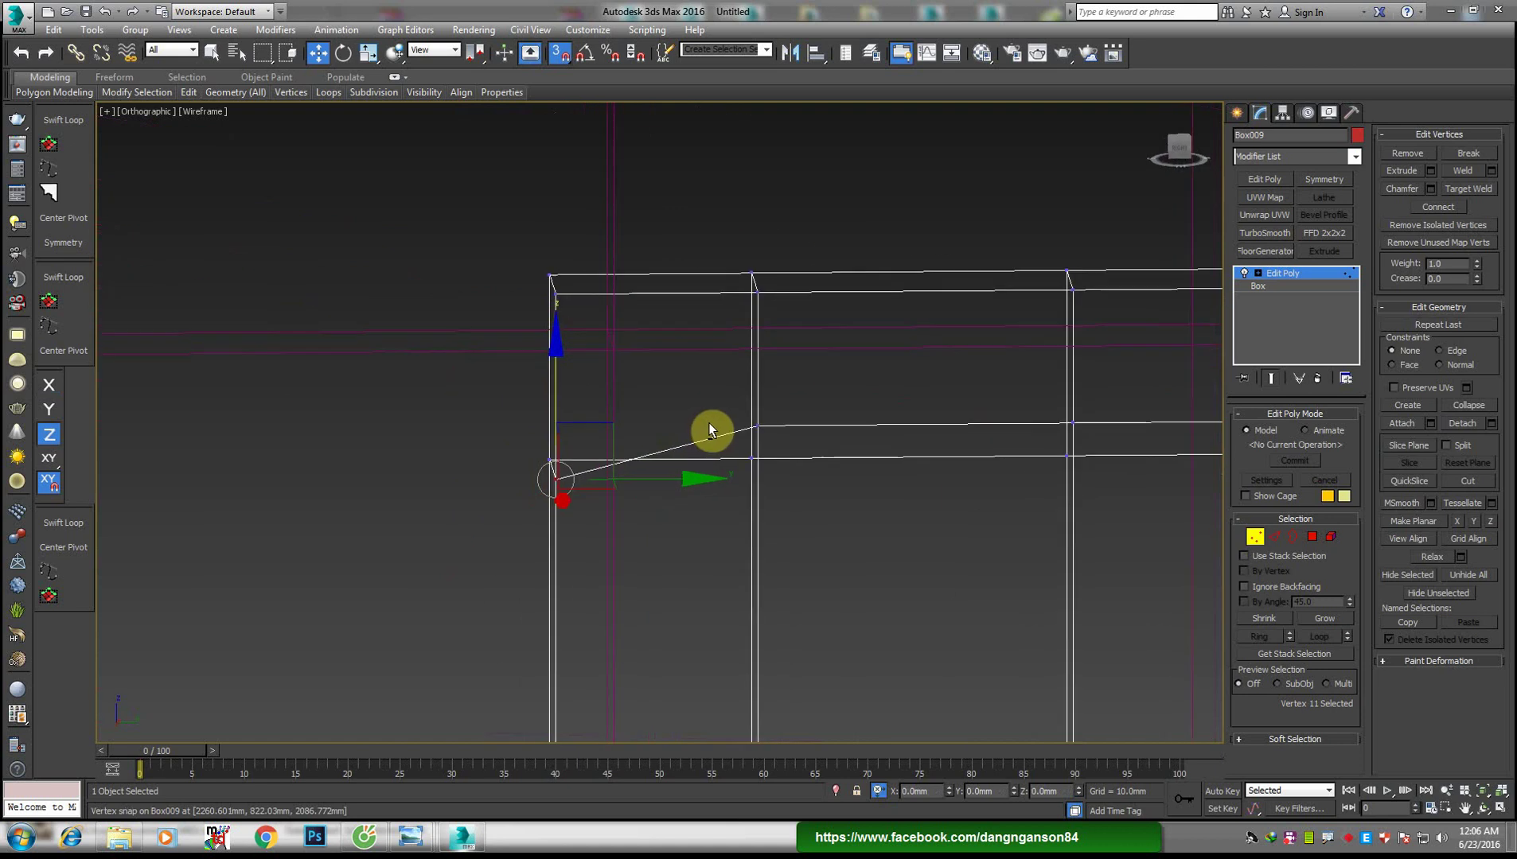
In the right-side view, move the three middle-edge vertices down onto the lower edge
left_click(1186, 150)
mouse_move(890, 362)
middle_mouse_down()
mouse_move(833, 656)
mouse_move(680, 284)
mouse_move(681, 376)
middle_mouse_up()
left_click_drag(410, 301, 1012, 337)
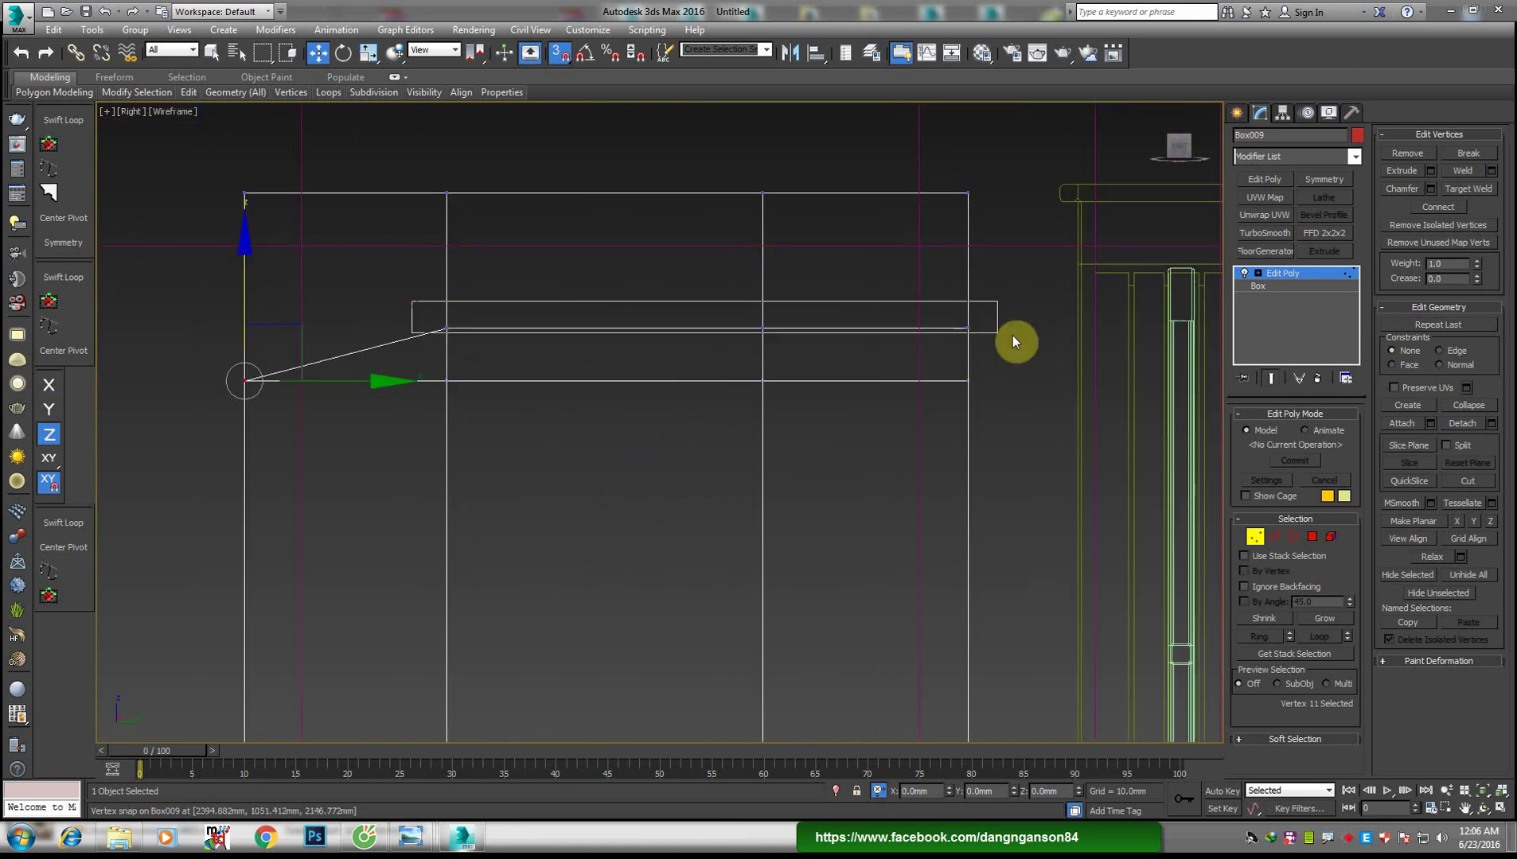
left_click_drag(728, 222, 961, 379)
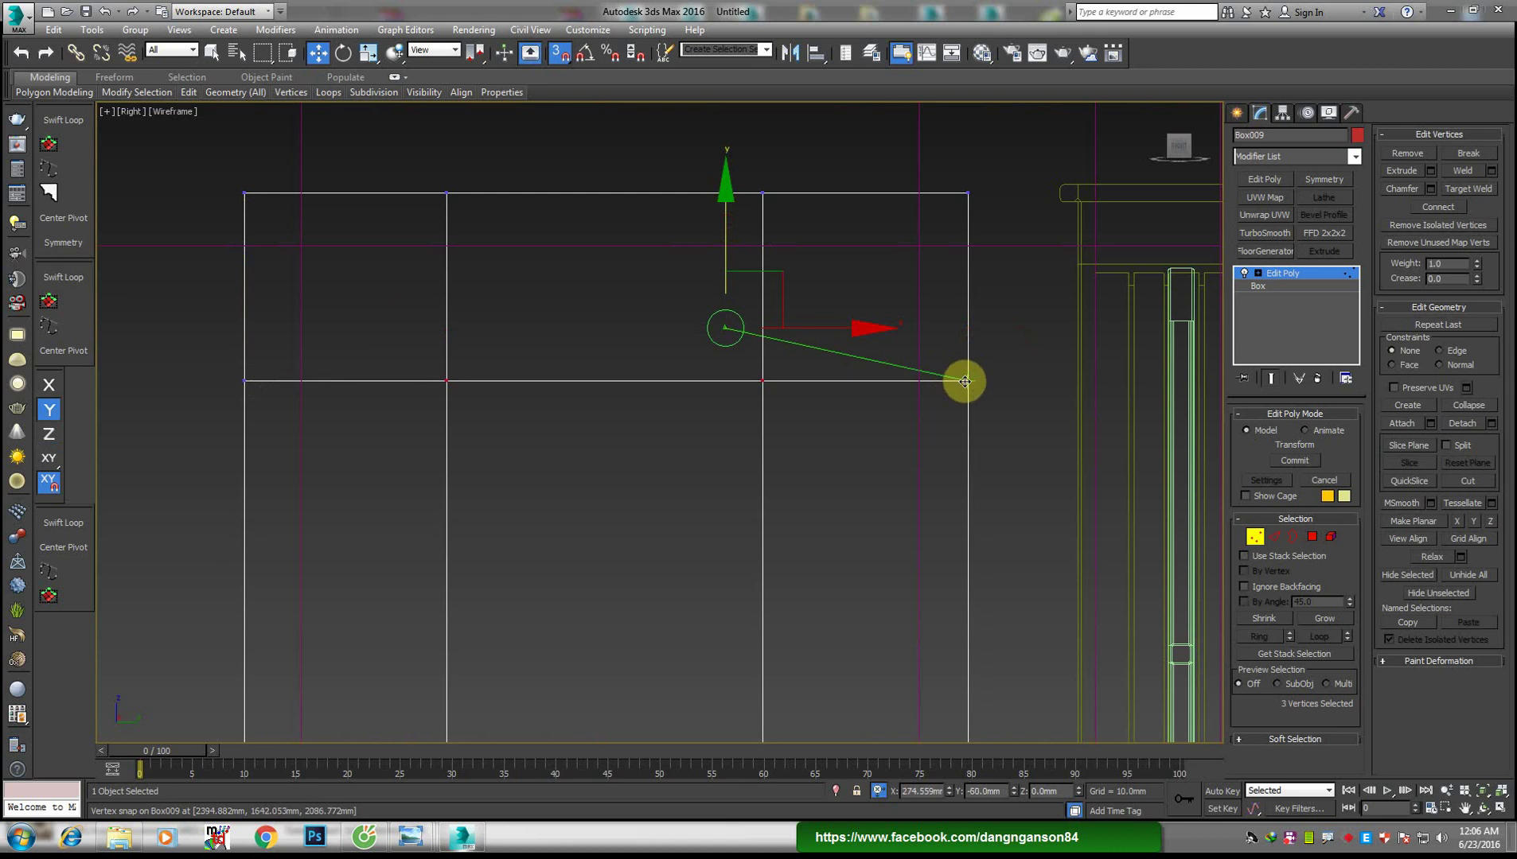
mouse_move(961, 379)
middle_mouse_down("alt")
mouse_move(775, 389)
mouse_move(752, 444)
mouse_move(908, 339)
middle_mouse_up("alt")
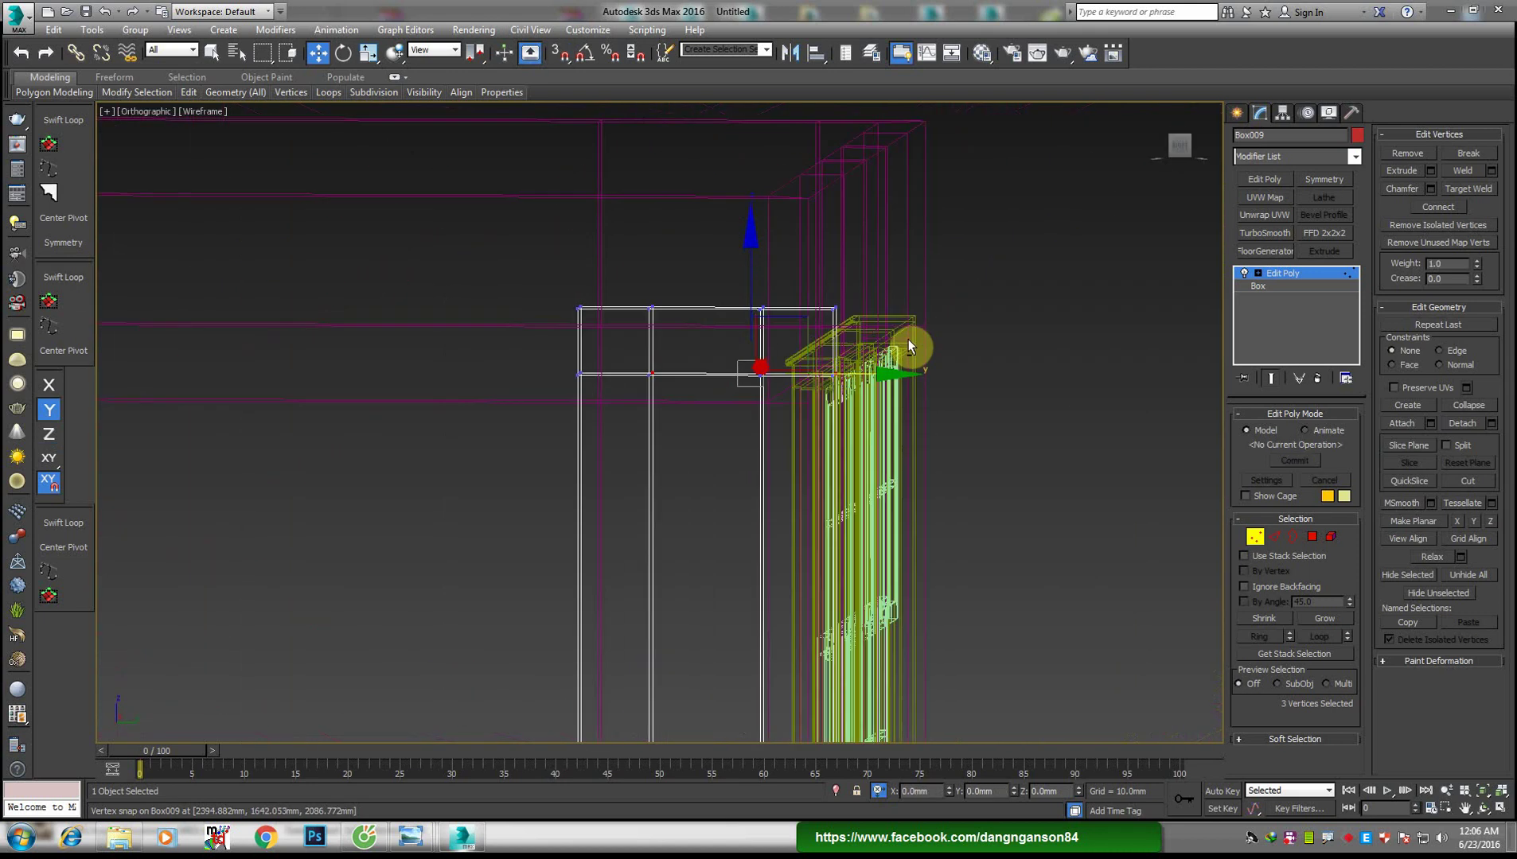
key("f")
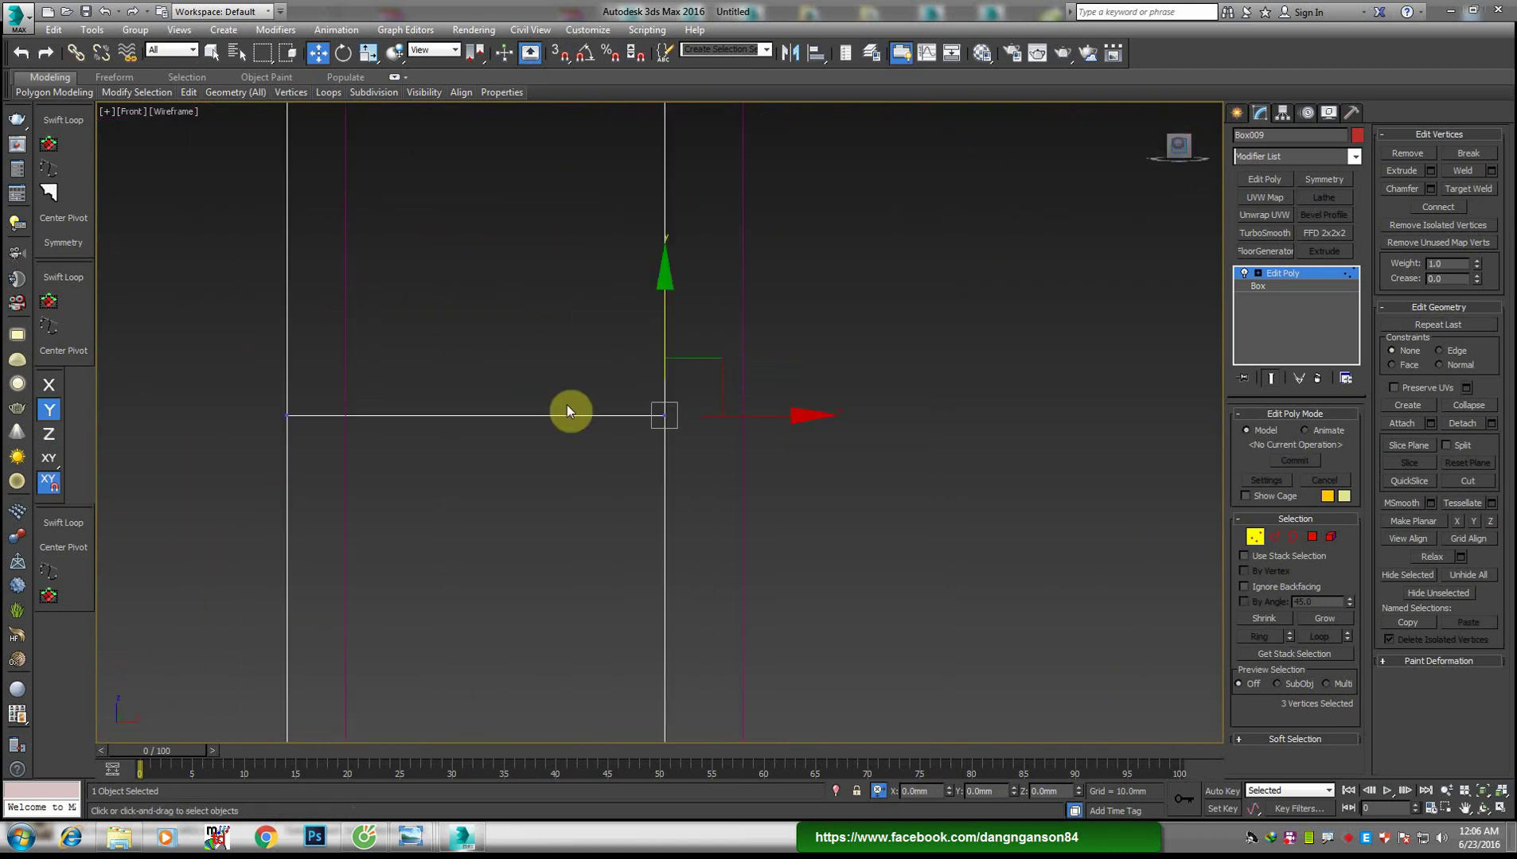
key("v")
key("Escape")
Snap eight selected vertices up onto a vertex, then lower that edge by -10
scroll(683, 422, "down", 2)
key("F3")
key("F3")
scroll(820, 464, "down", 3)
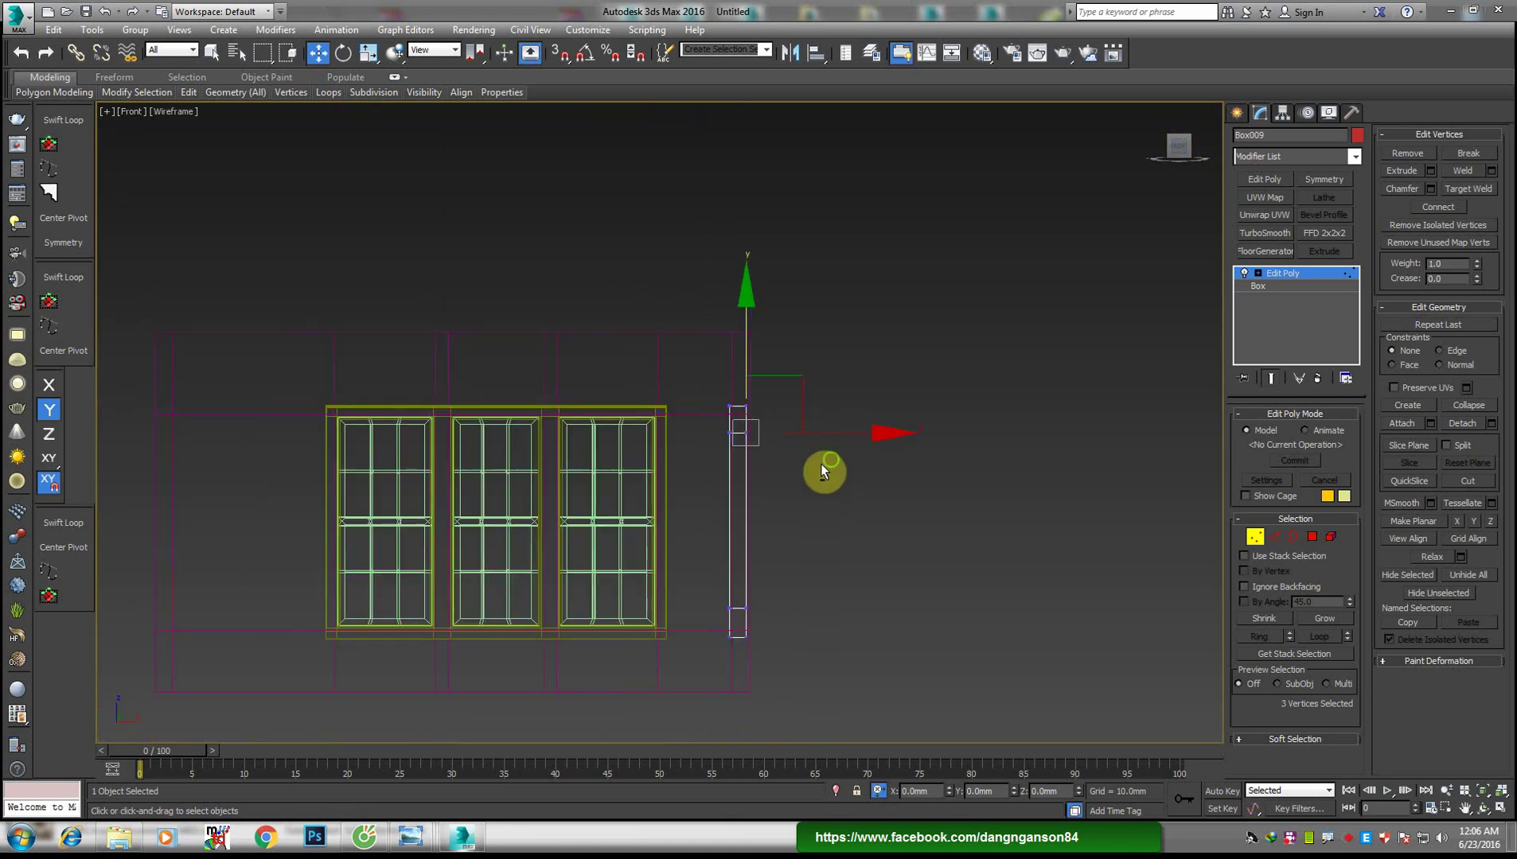
mouse_move(820, 465)
middle_mouse_down("alt")
mouse_move(674, 461)
mouse_move(790, 449)
middle_mouse_up("alt")
scroll(714, 454, "up", 4)
left_click_drag(443, 413, 937, 541)
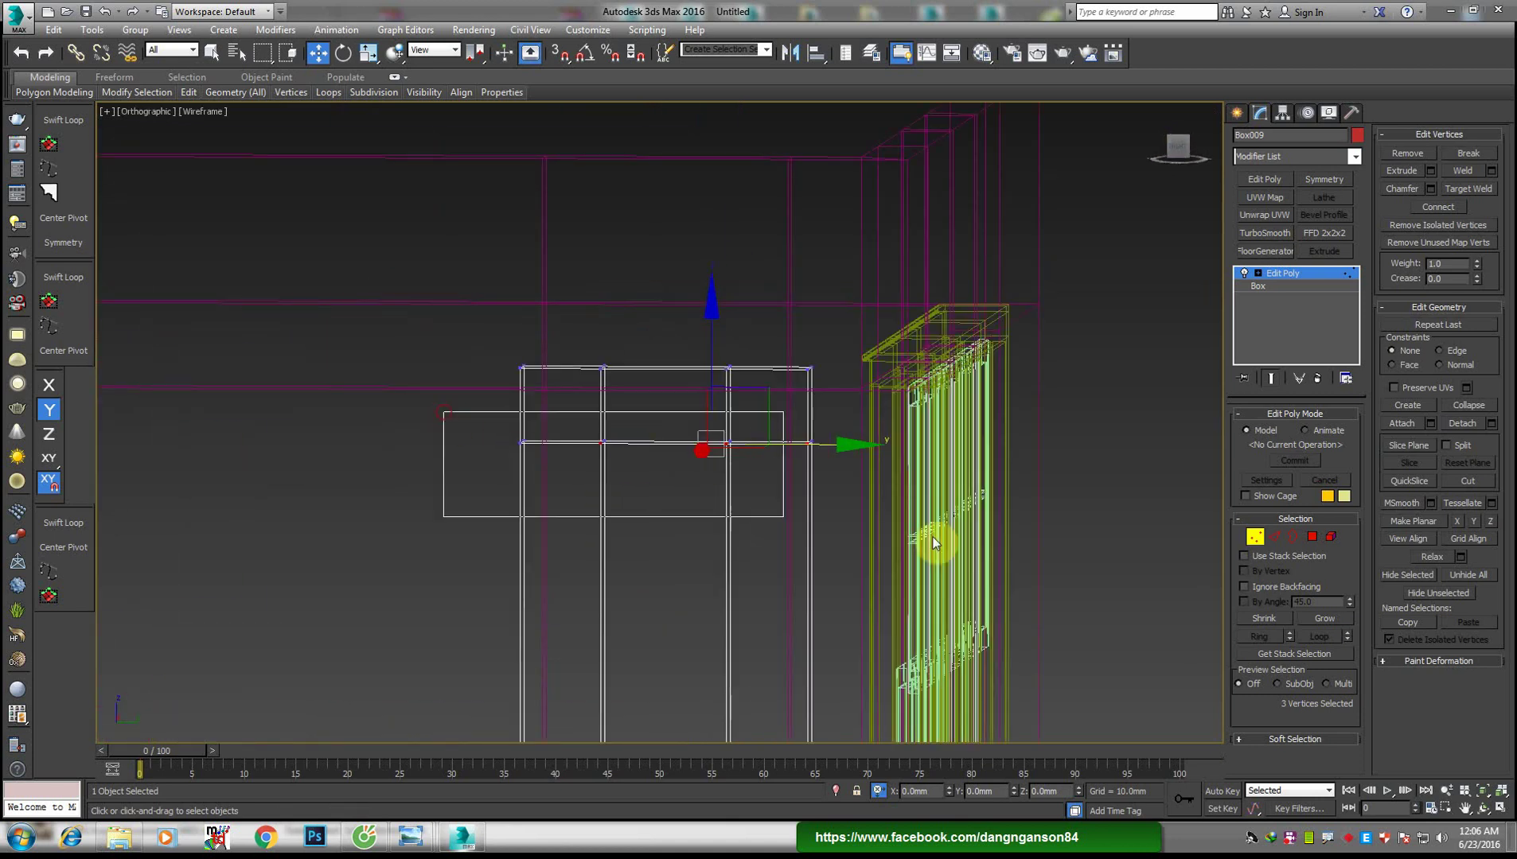
scroll(653, 399, "up", 3)
key("s")
left_click_drag(701, 338, 450, 359)
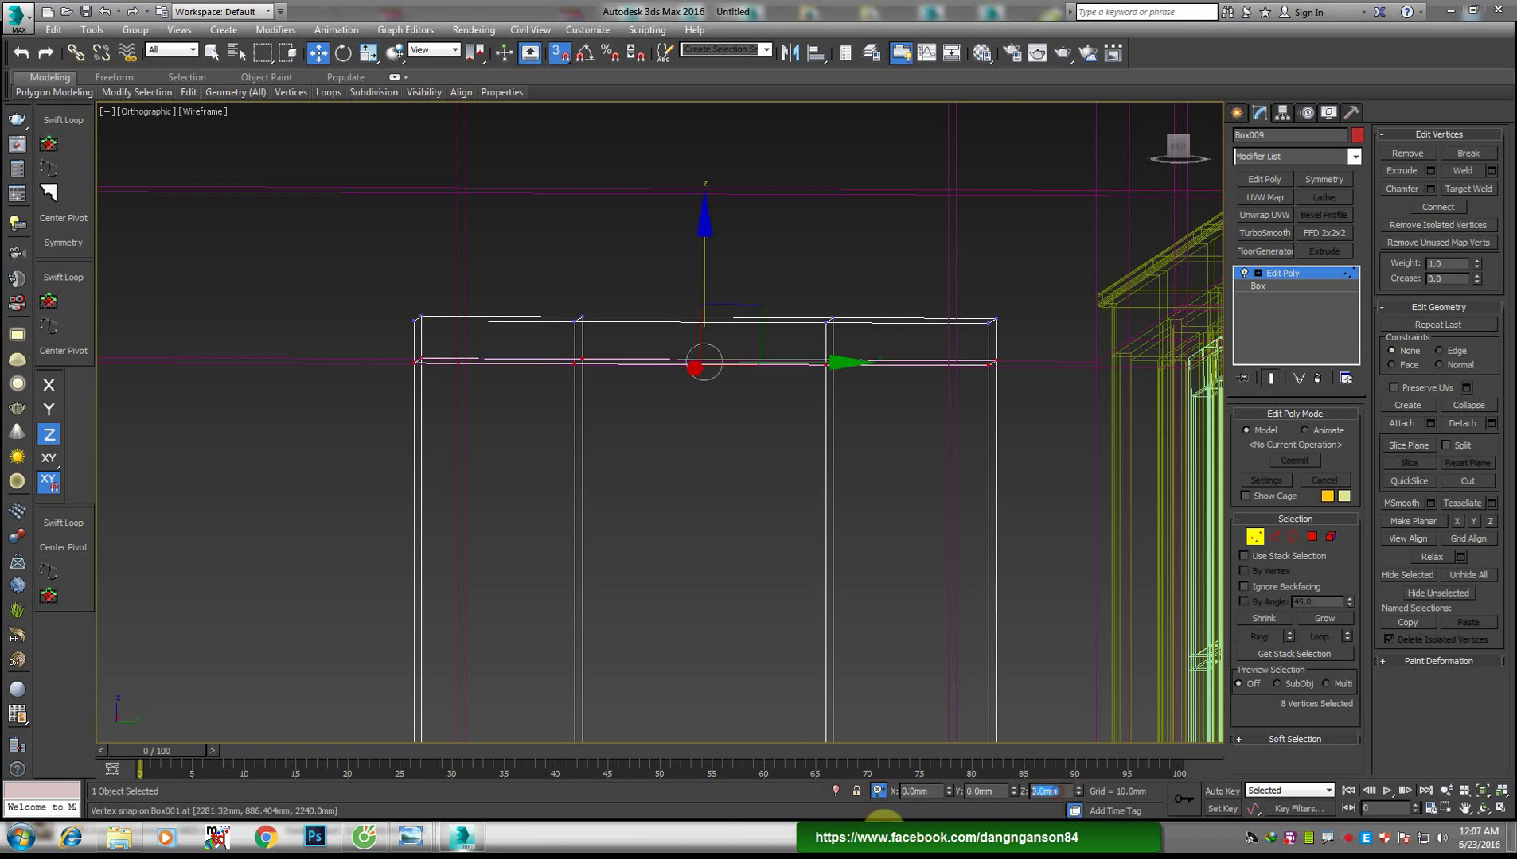
type("-10")
key("Return")
Reposition the box's lower row of vertices, snapping it back into place
scroll(733, 519, "down", 3)
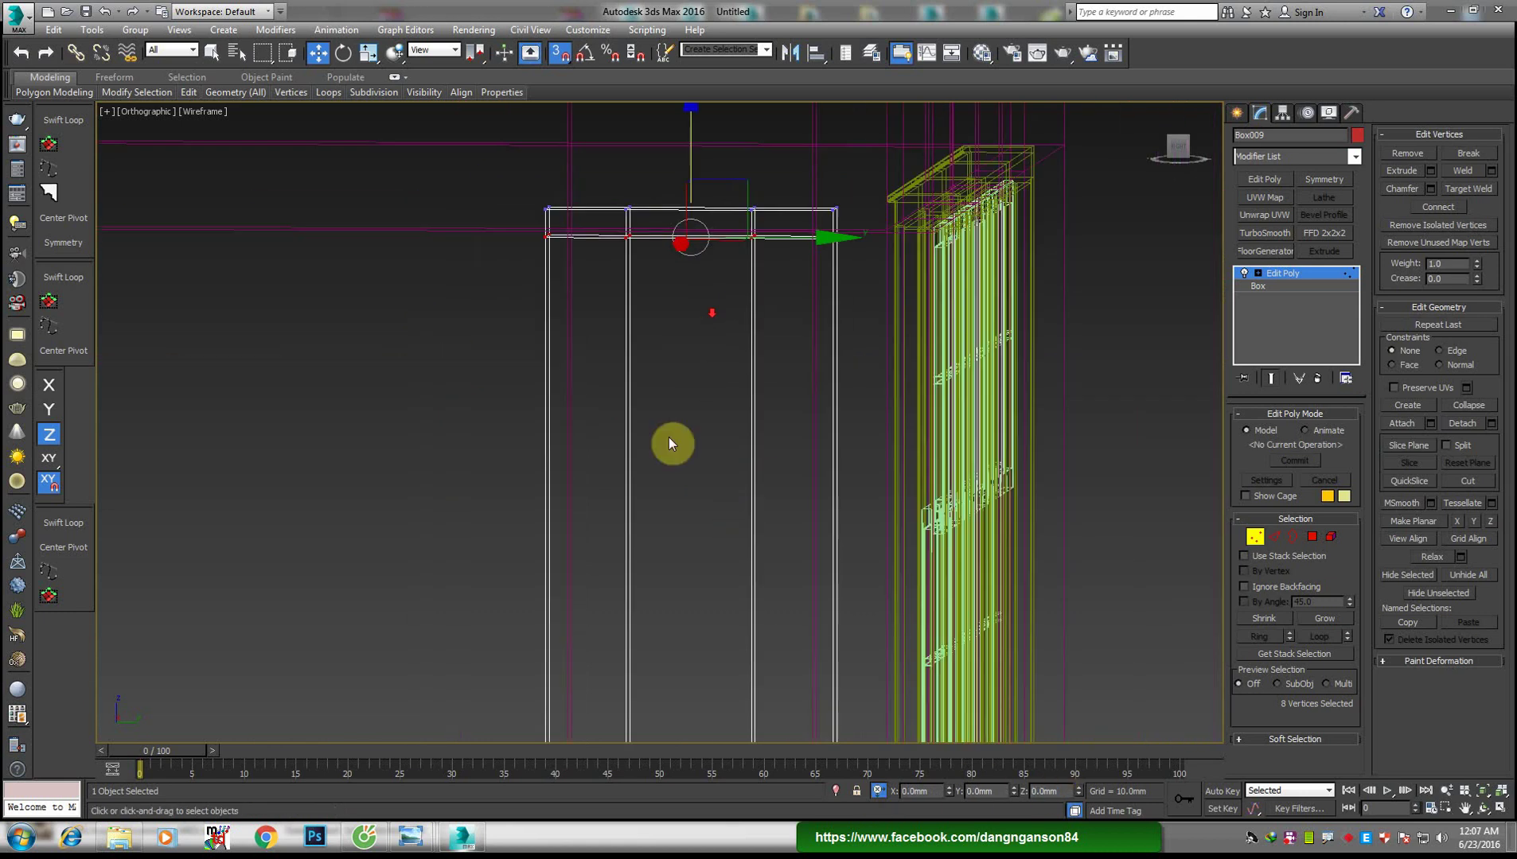
scroll(668, 437, "down", 3)
scroll(597, 523, "up", 2)
left_click_drag(840, 614, 840, 613)
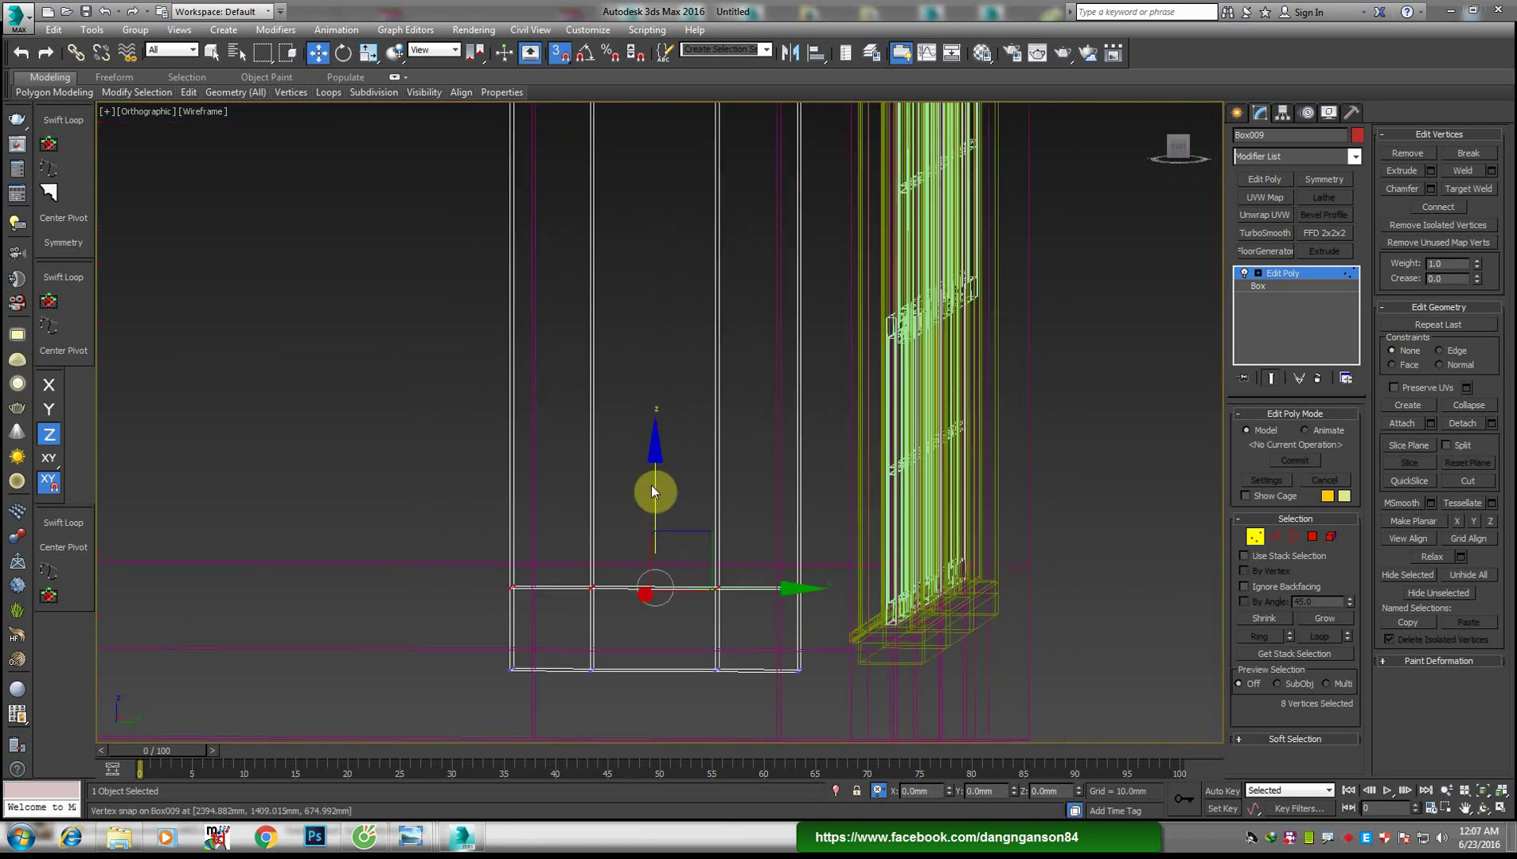
left_click_drag(653, 483, 765, 537)
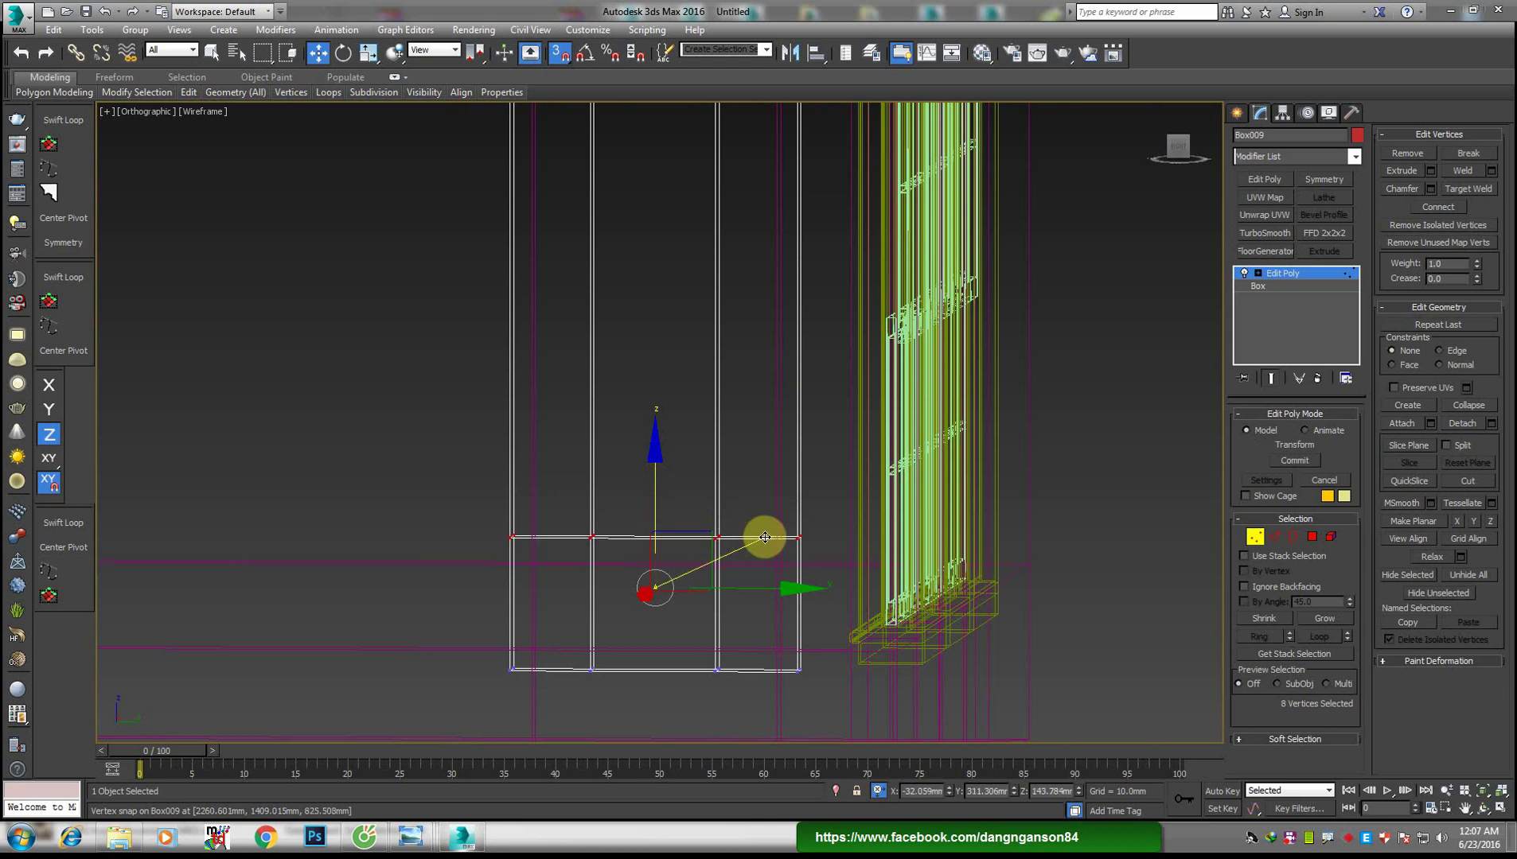
key("F3")
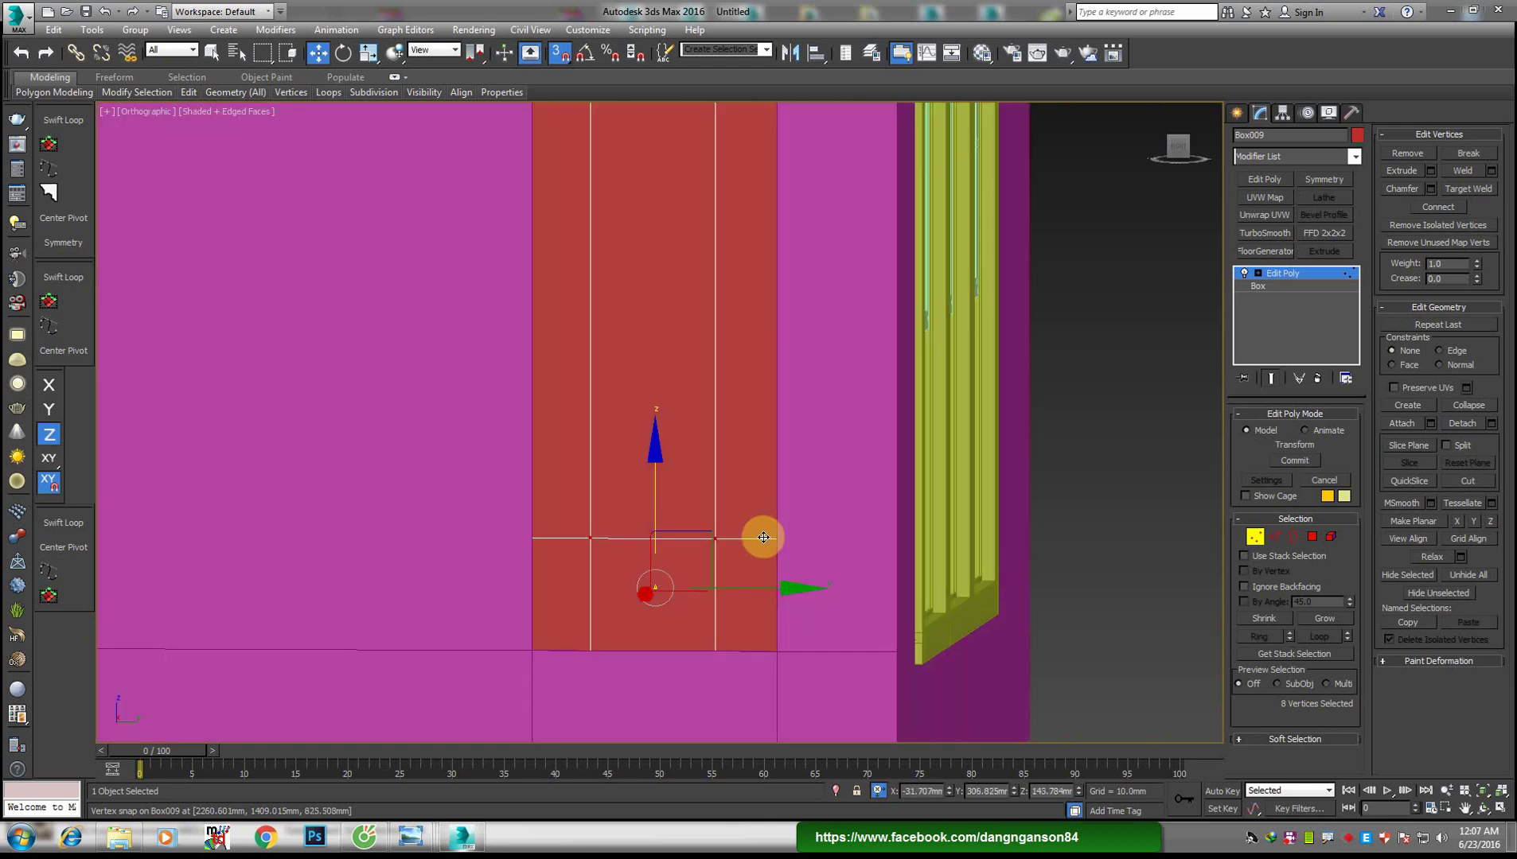
left_click_drag(764, 537, 746, 584)
scroll(741, 579, "down", 5)
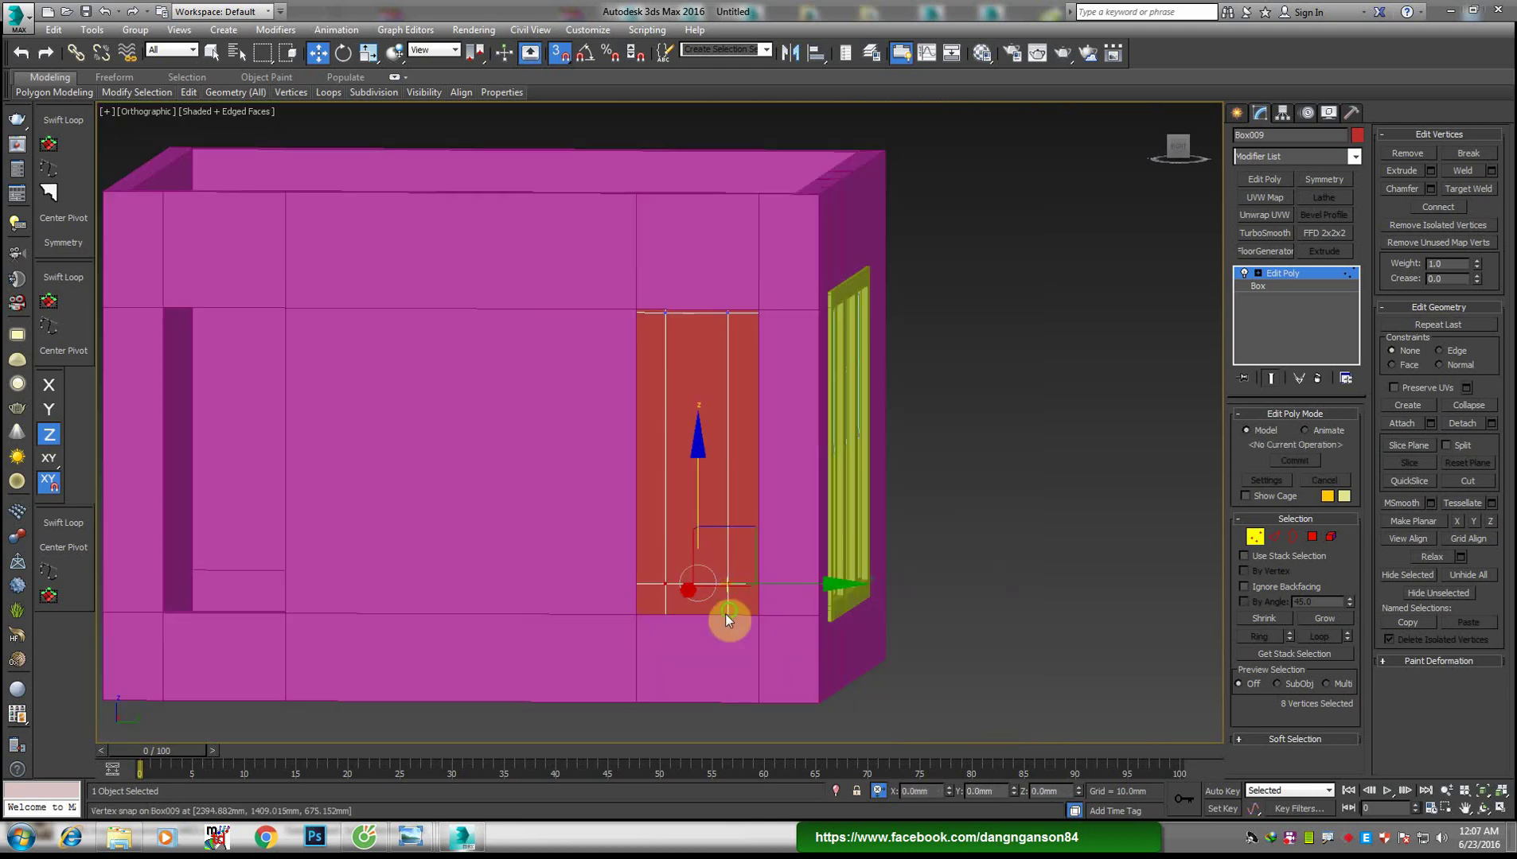
mouse_move(725, 613)
middle_mouse_down("alt")
mouse_move(686, 642)
mouse_move(718, 632)
mouse_move(711, 616)
mouse_move(755, 636)
mouse_move(1230, 135)
middle_mouse_up("alt")
key("F3")
key("F3")
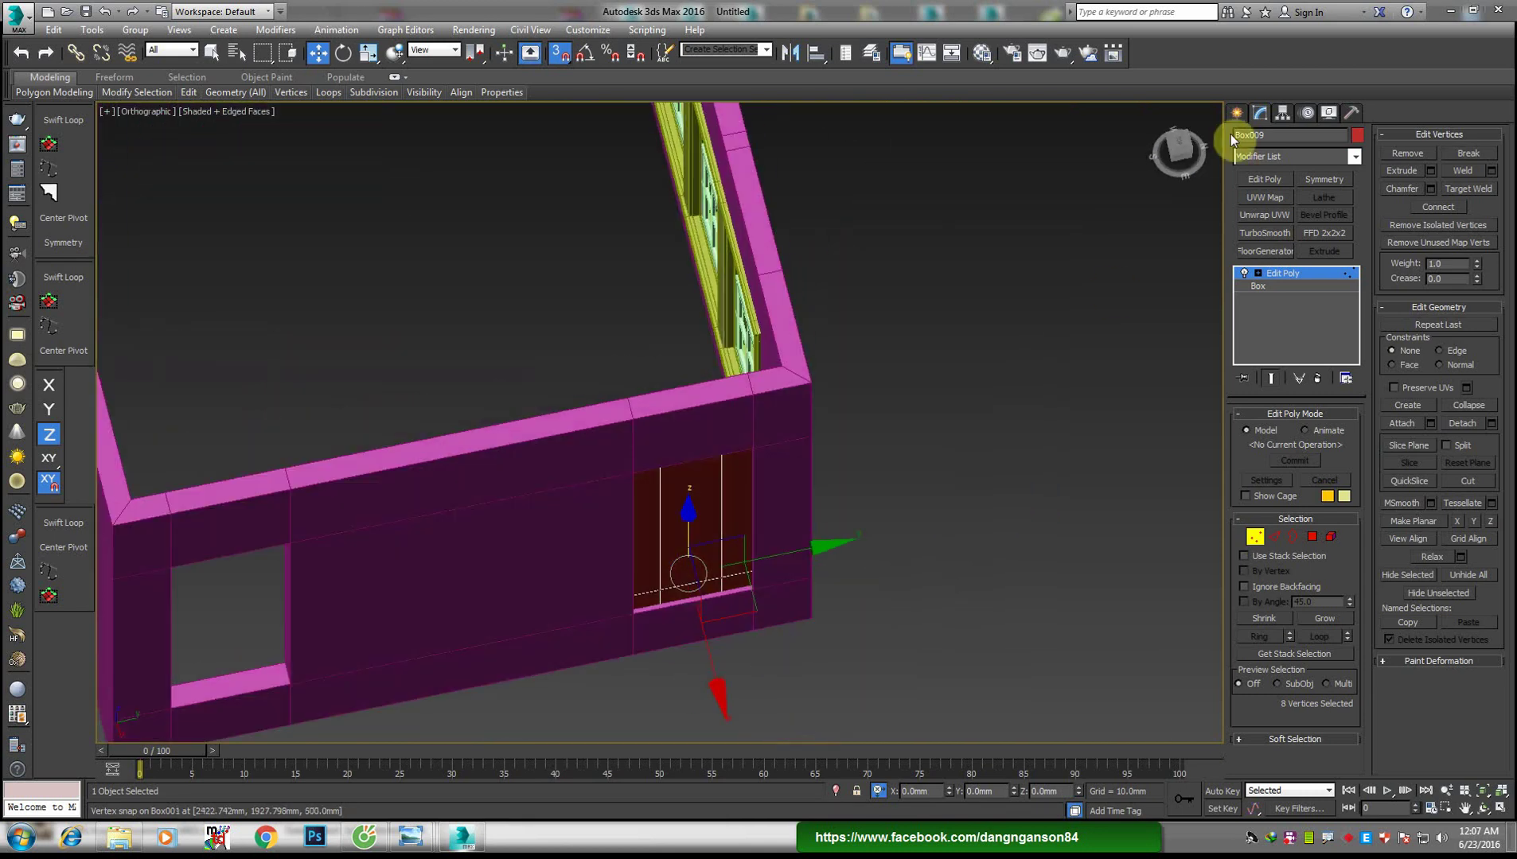
Add the lower vertices from Top view and snap them down onto the lower edge
left_click(1180, 145)
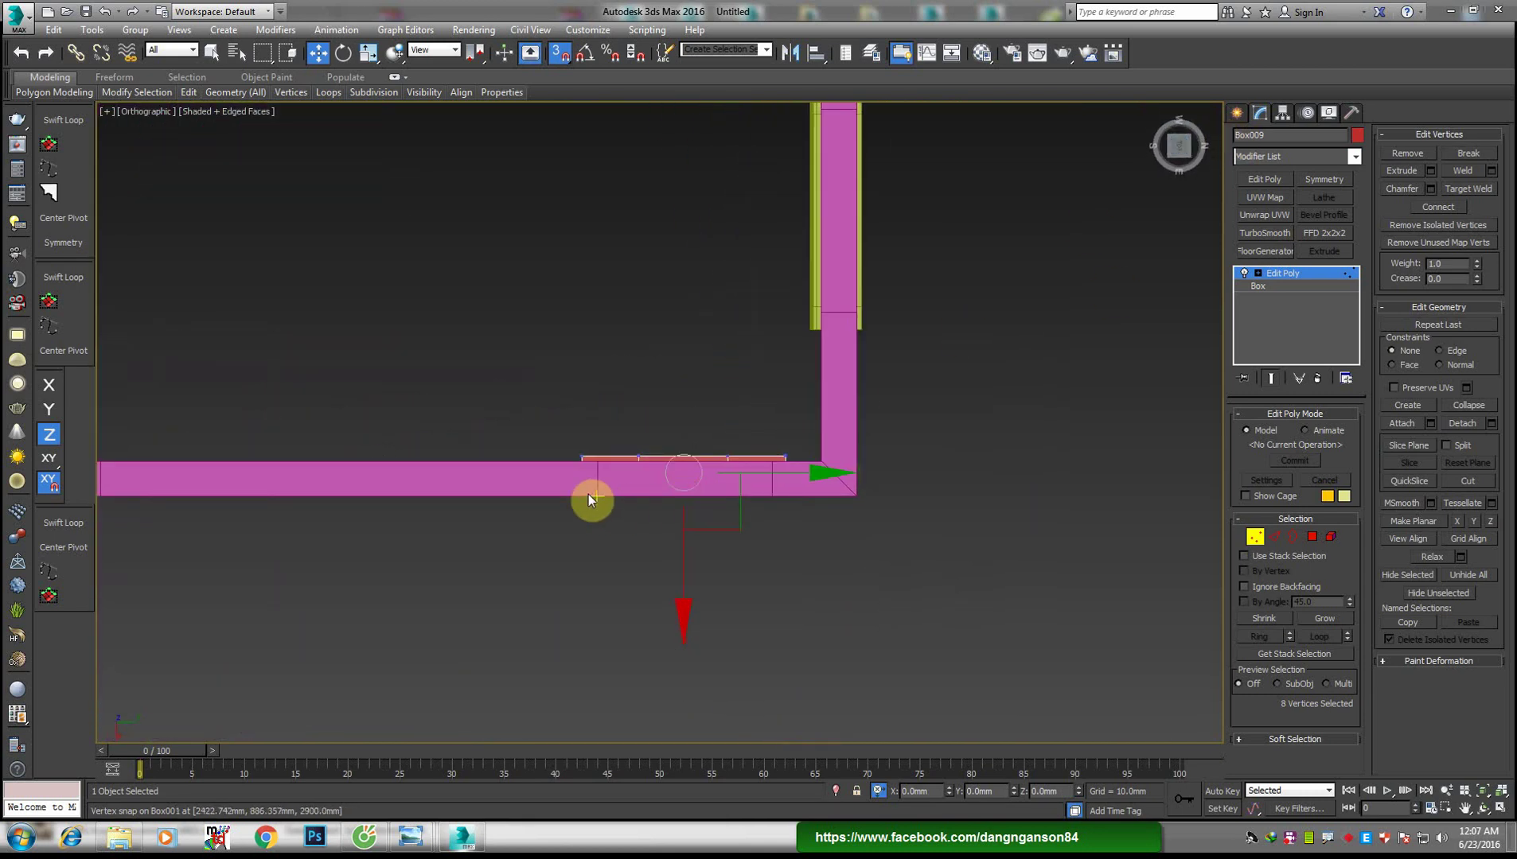
left_click_drag(698, 539, 1006, 603, "ctrl")
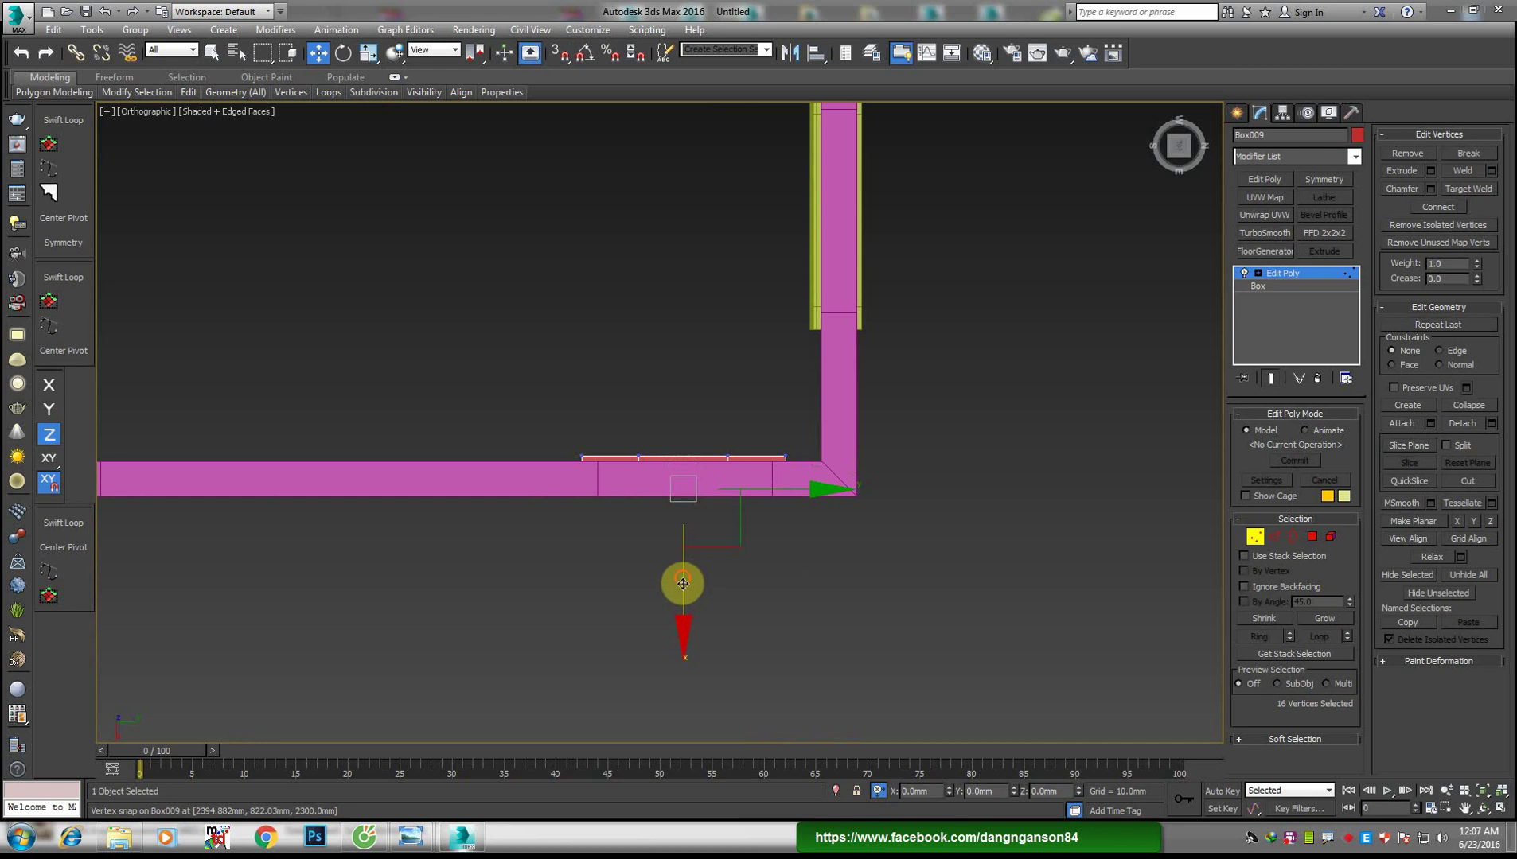
middle_click_drag(683, 583, 714, 436, "alt")
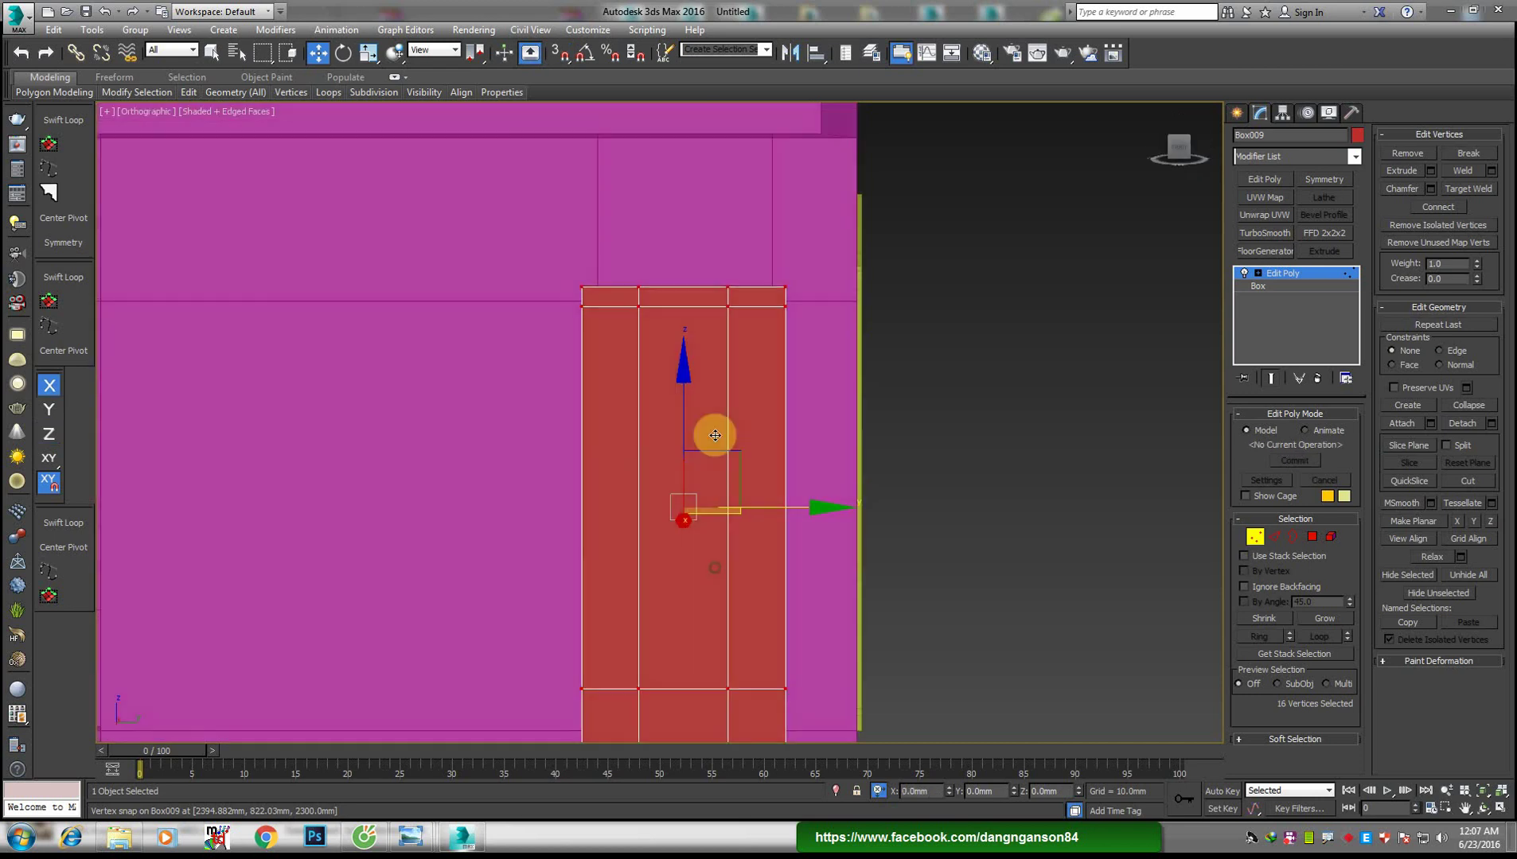
left_click(1189, 149)
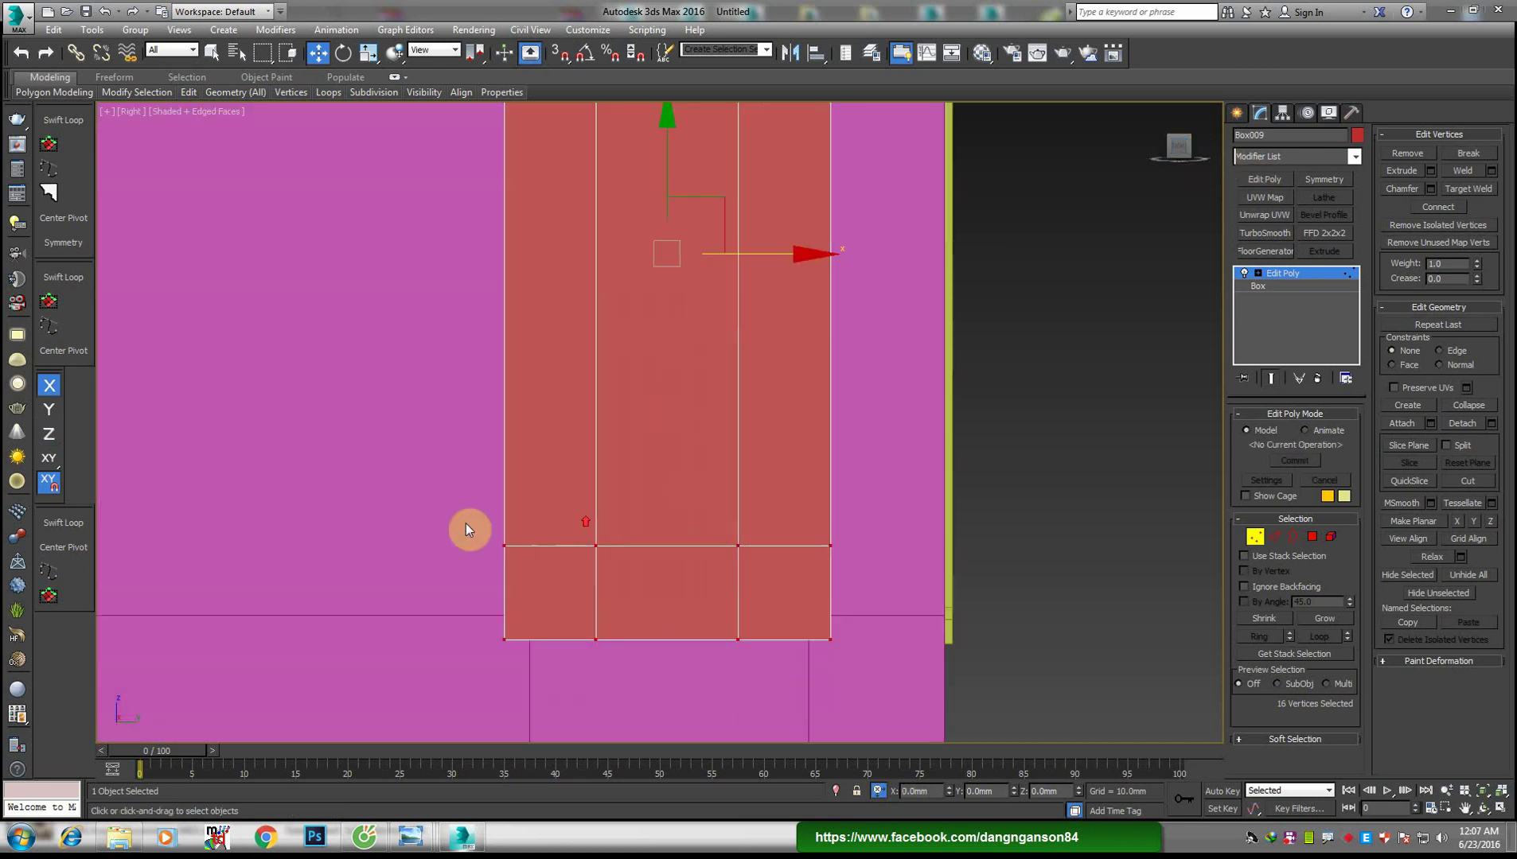
key("s")
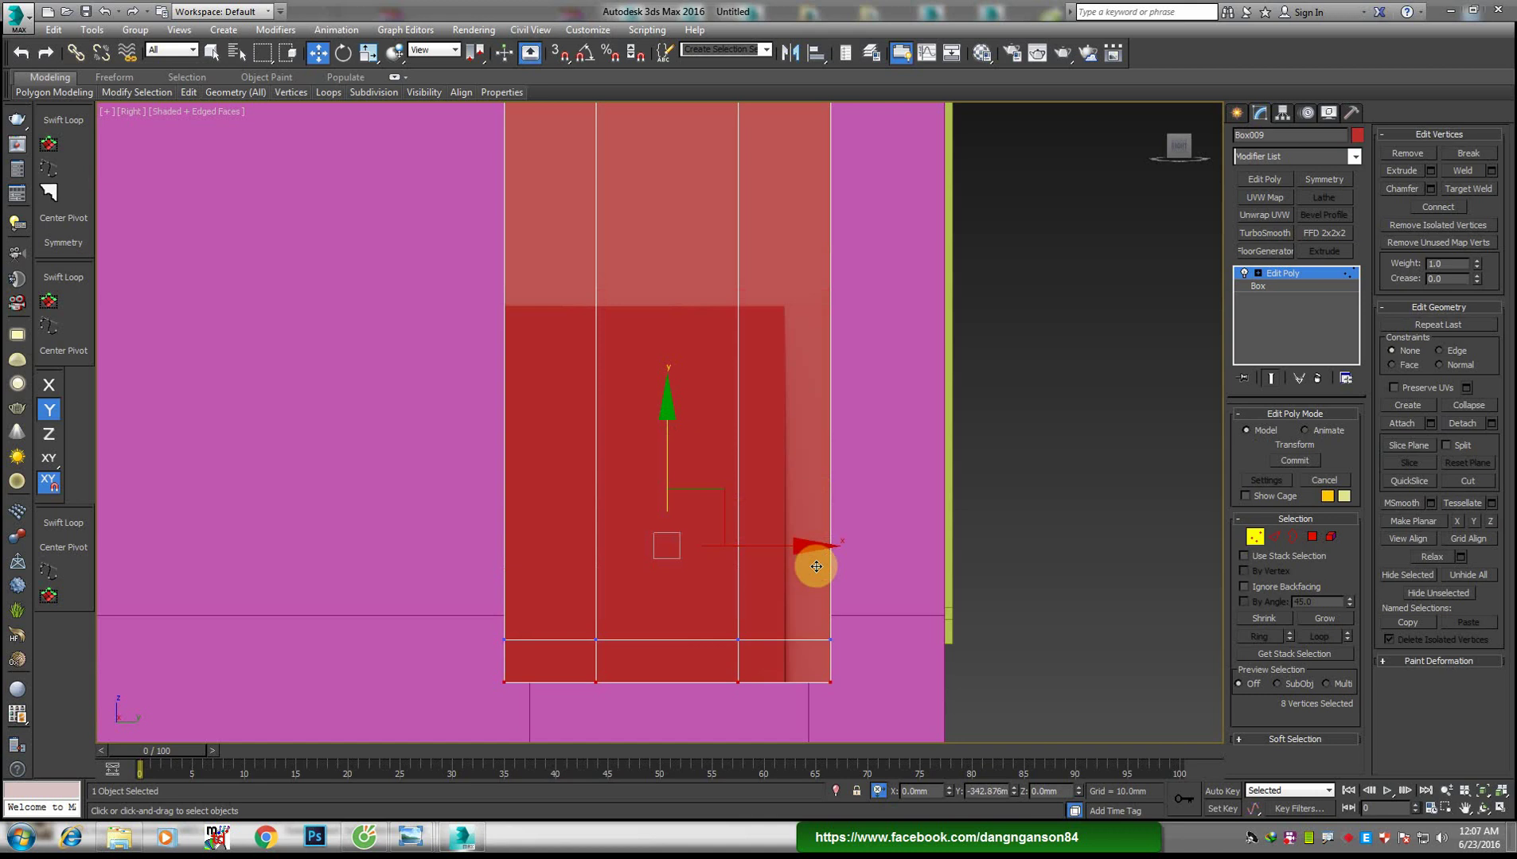
left_click_drag(812, 559, 805, 615)
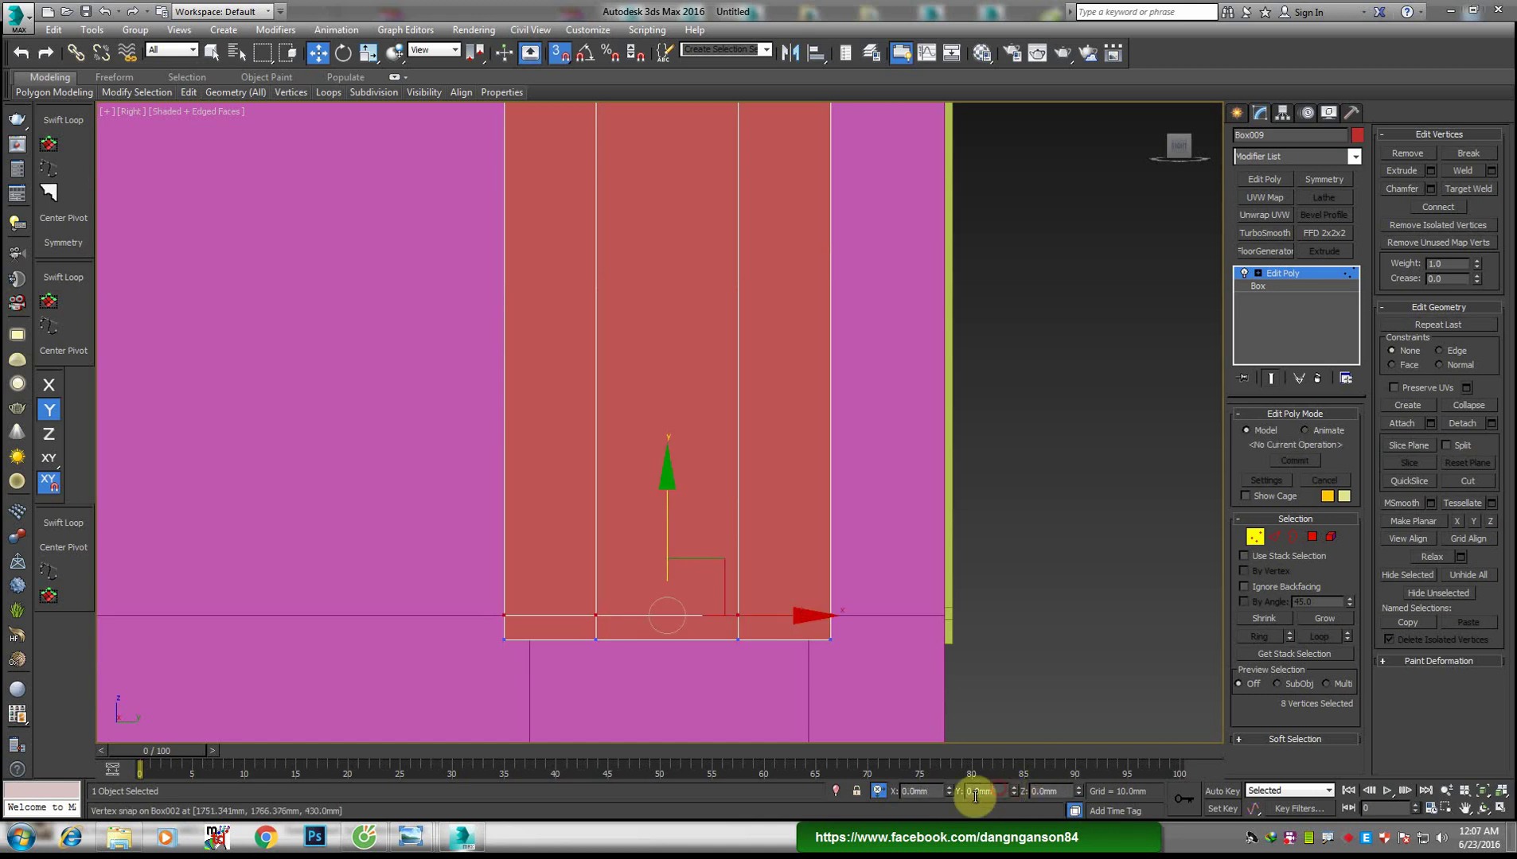
key("Return")
Snap a vertical column of vertices left to the frame, then offset it right
scroll(699, 296, "down", 2)
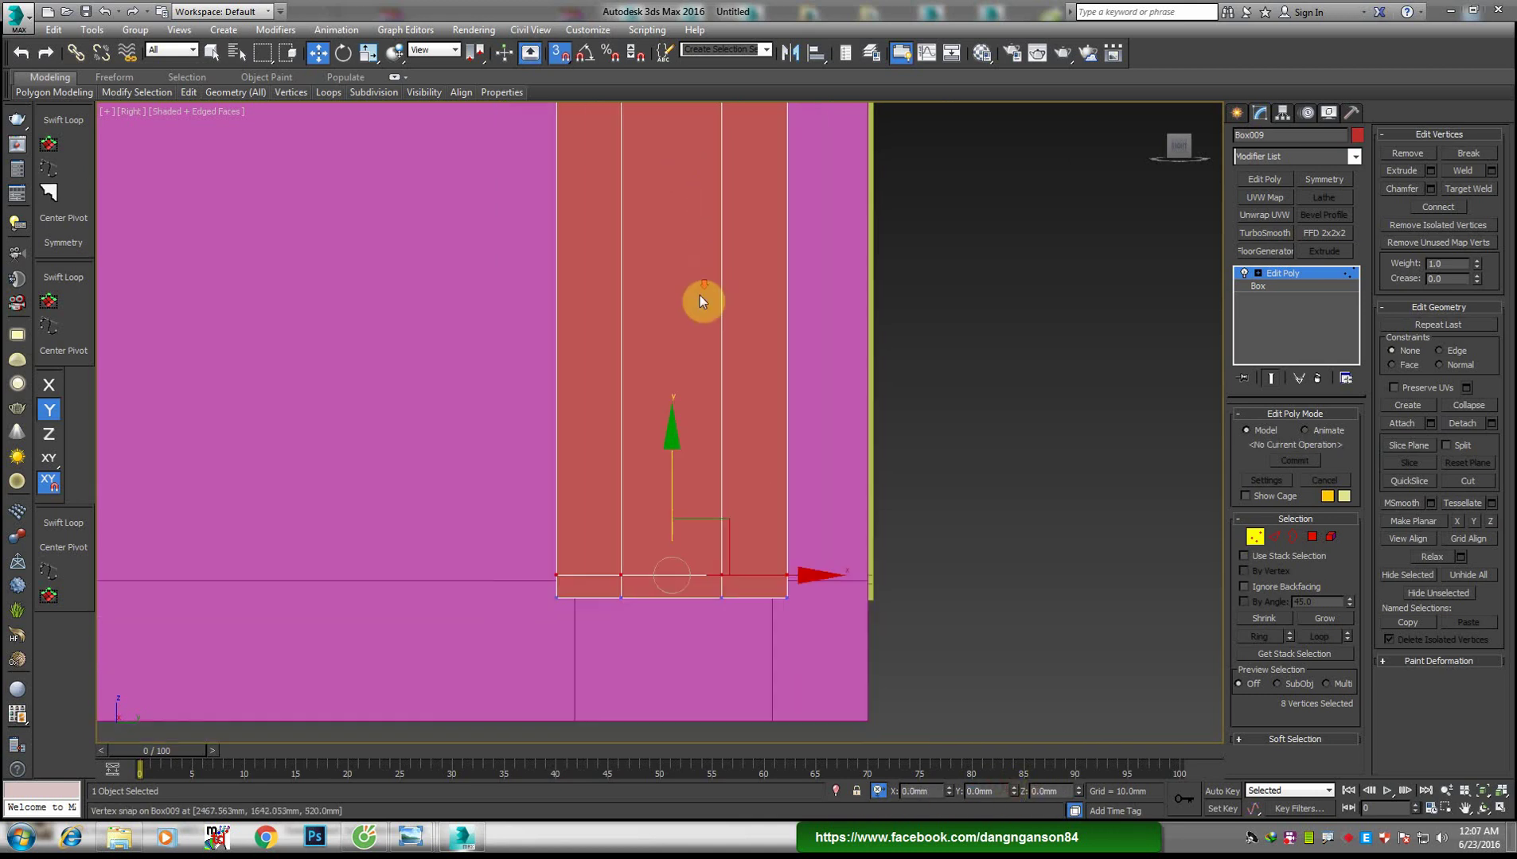
scroll(652, 145, "down", 2)
left_click_drag(672, 521, 629, 125)
scroll(647, 440, "up", 2)
mouse_move(655, 261)
middle_mouse_down()
mouse_move(646, 440)
mouse_move(736, 525)
middle_mouse_up()
scroll(676, 447, "down", 2)
left_click_drag(762, 539, 598, 222)
double_click(928, 792)
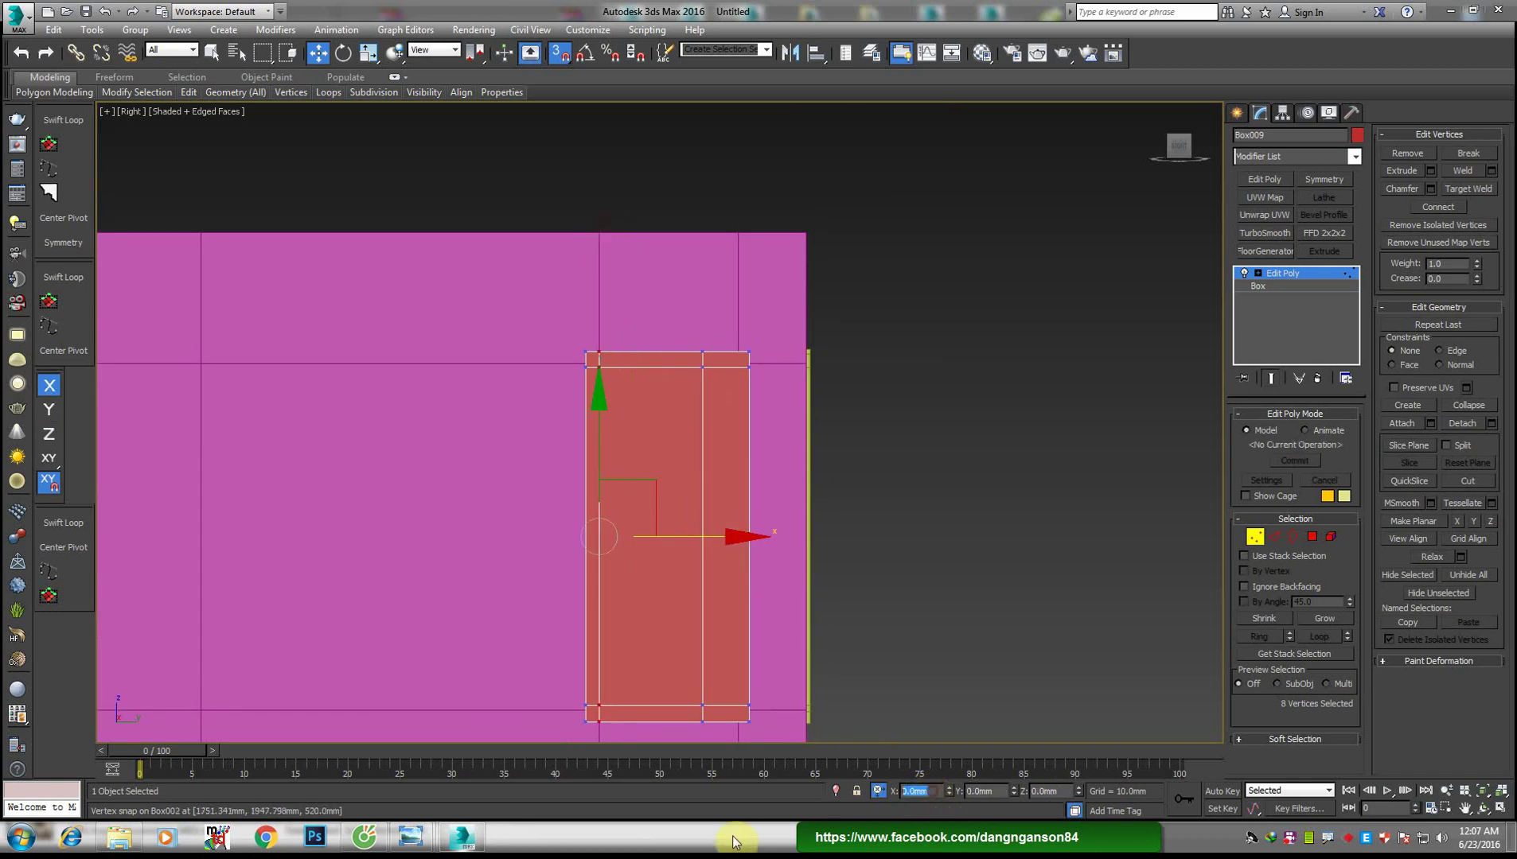
type("20")
key("Return")
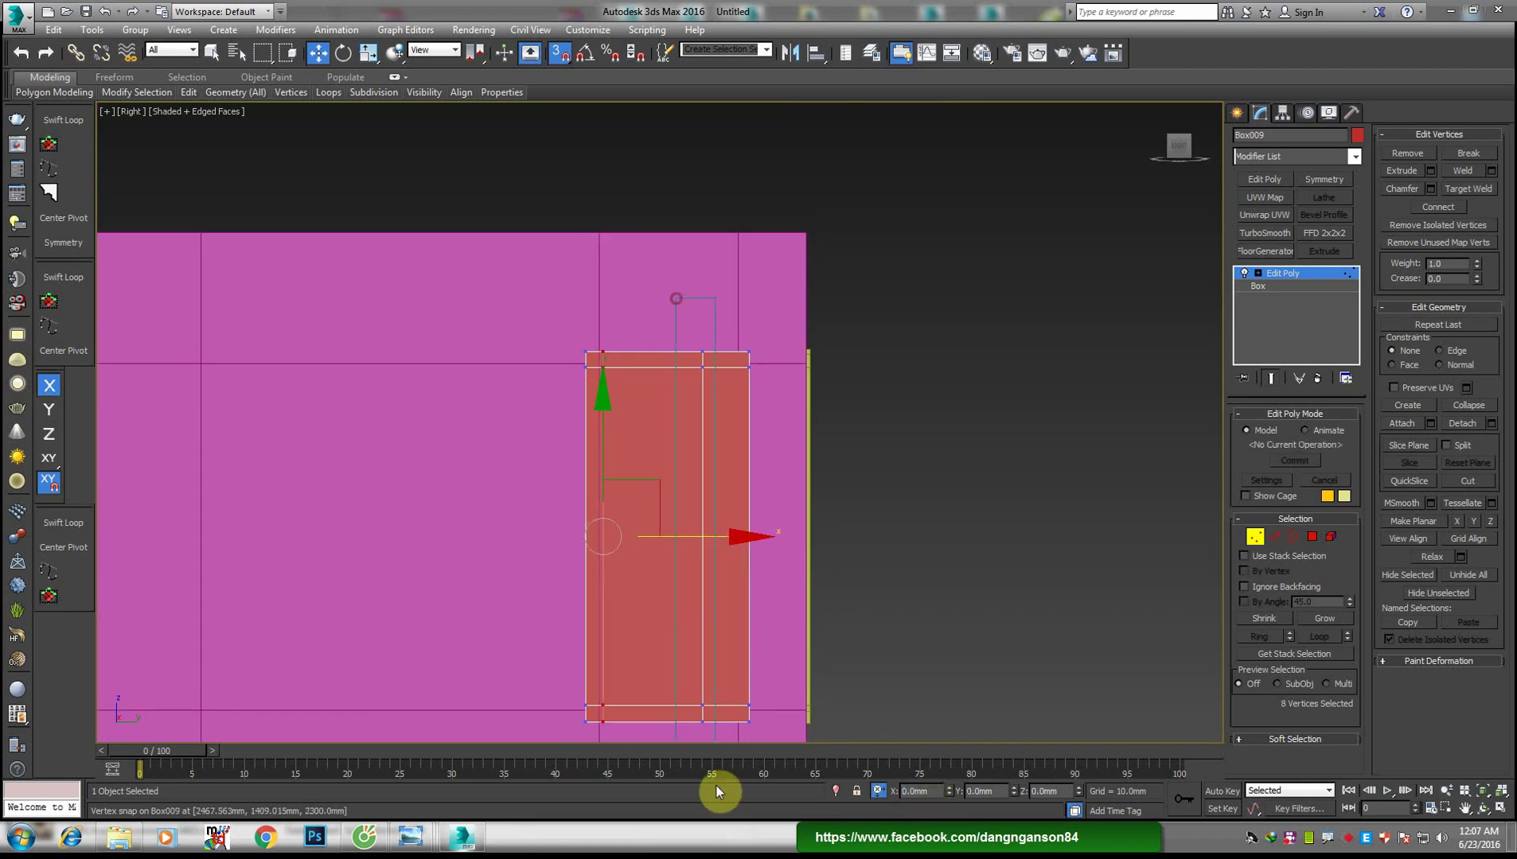
key("Tab")
Snap the vertices to the line and shift them -20 mm along X
double_click(923, 792)
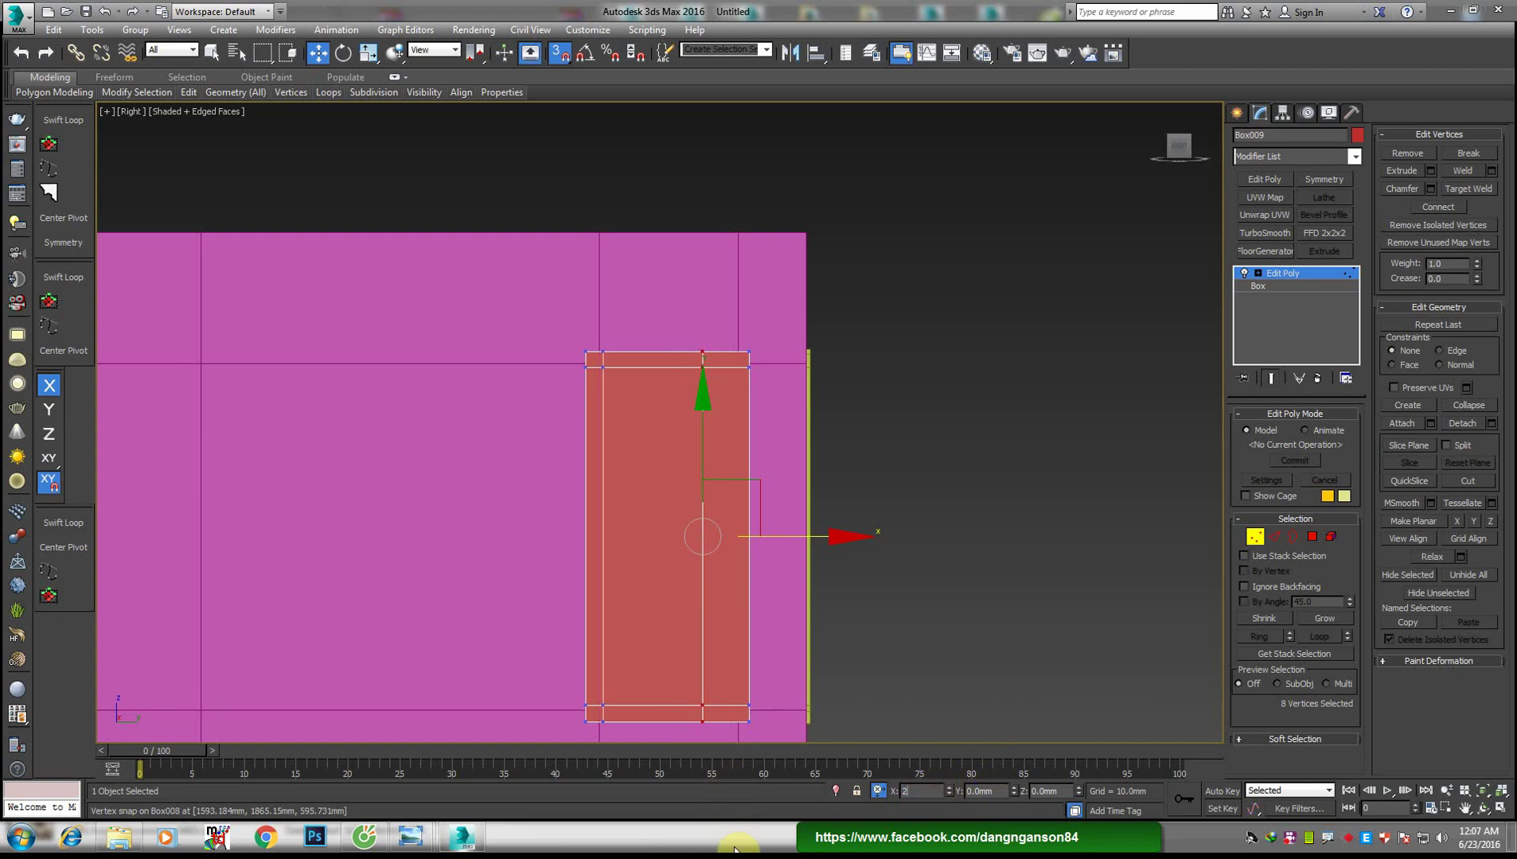
key("Return")
middle_click_drag(780, 581, 764, 605)
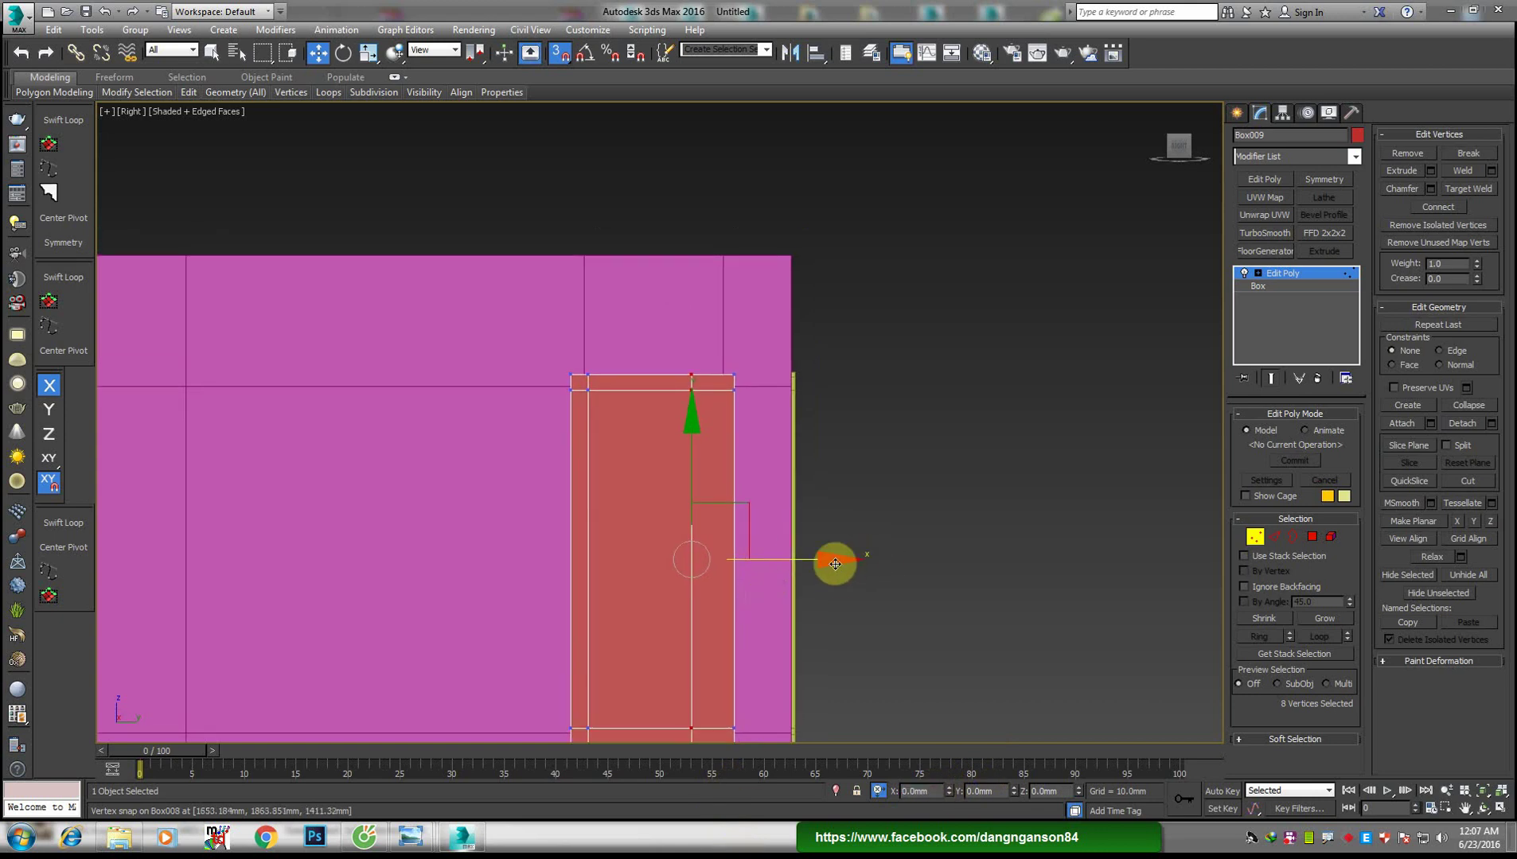
left_click_drag(836, 560, 720, 268)
double_click(923, 792)
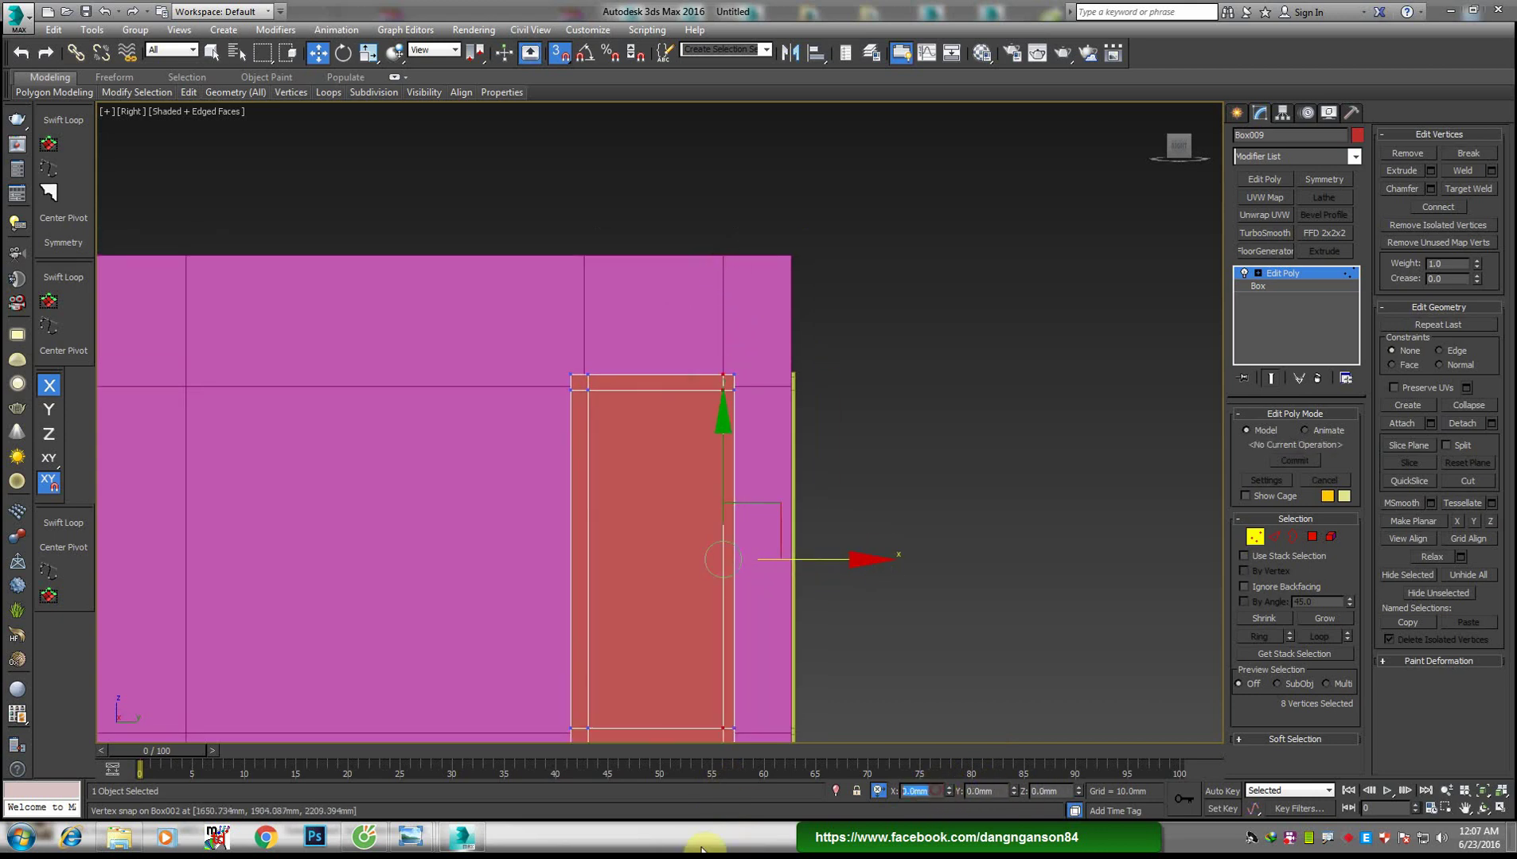
type("-20")
key("Return")
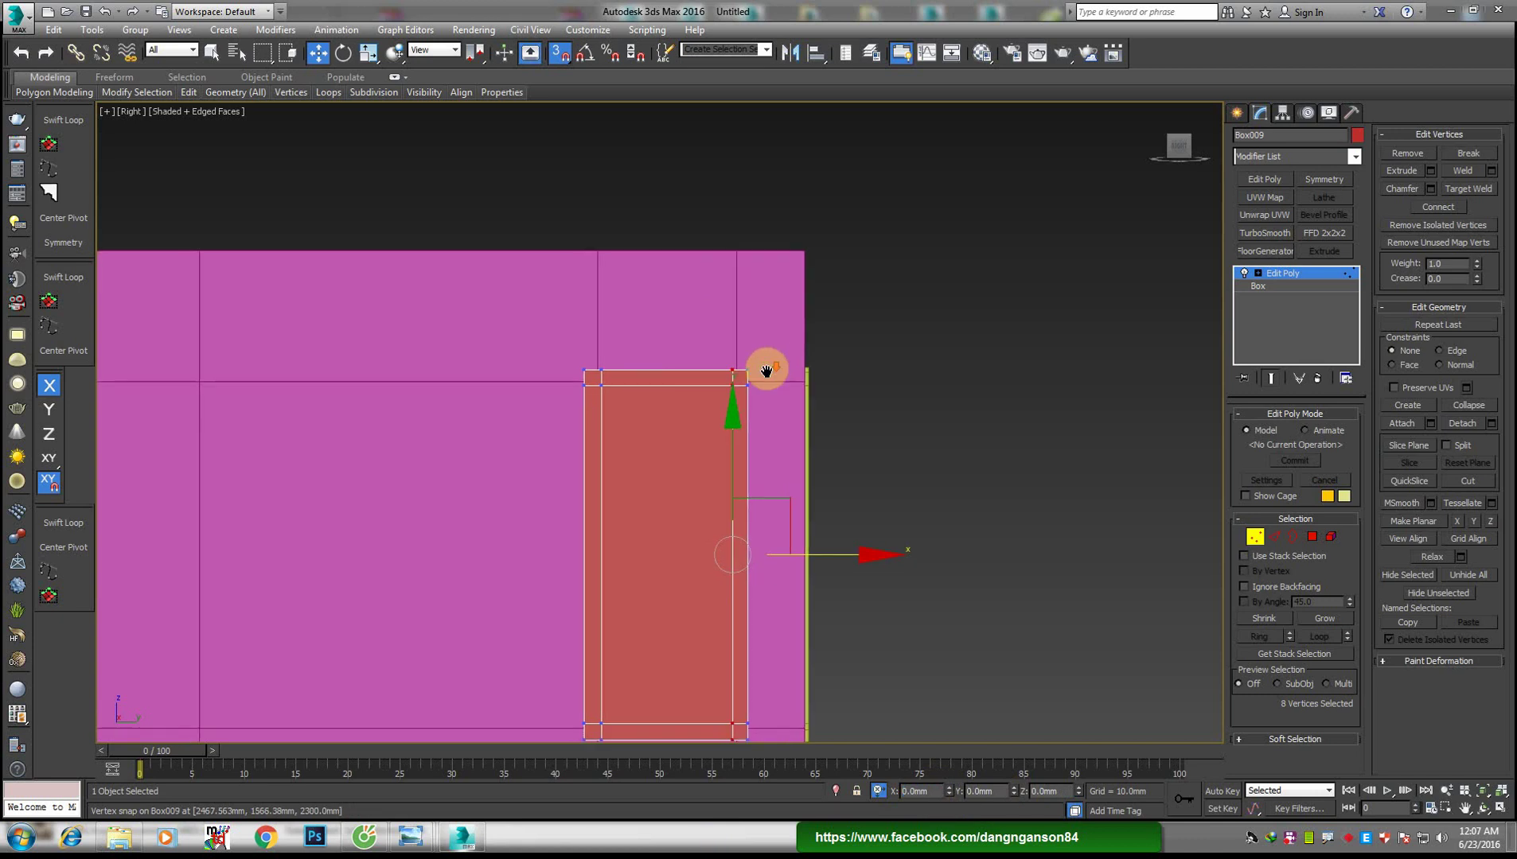
Orbit and zoom in around the red door to check its frame
middle_click_drag(765, 365, 1025, 459, "alt")
scroll(783, 407, "up", 5)
mouse_move(782, 406)
middle_mouse_down("alt")
mouse_move(739, 447)
mouse_move(926, 443)
middle_mouse_up("alt")
scroll(739, 446, "up", 2)
scroll(926, 444, "up", 2)
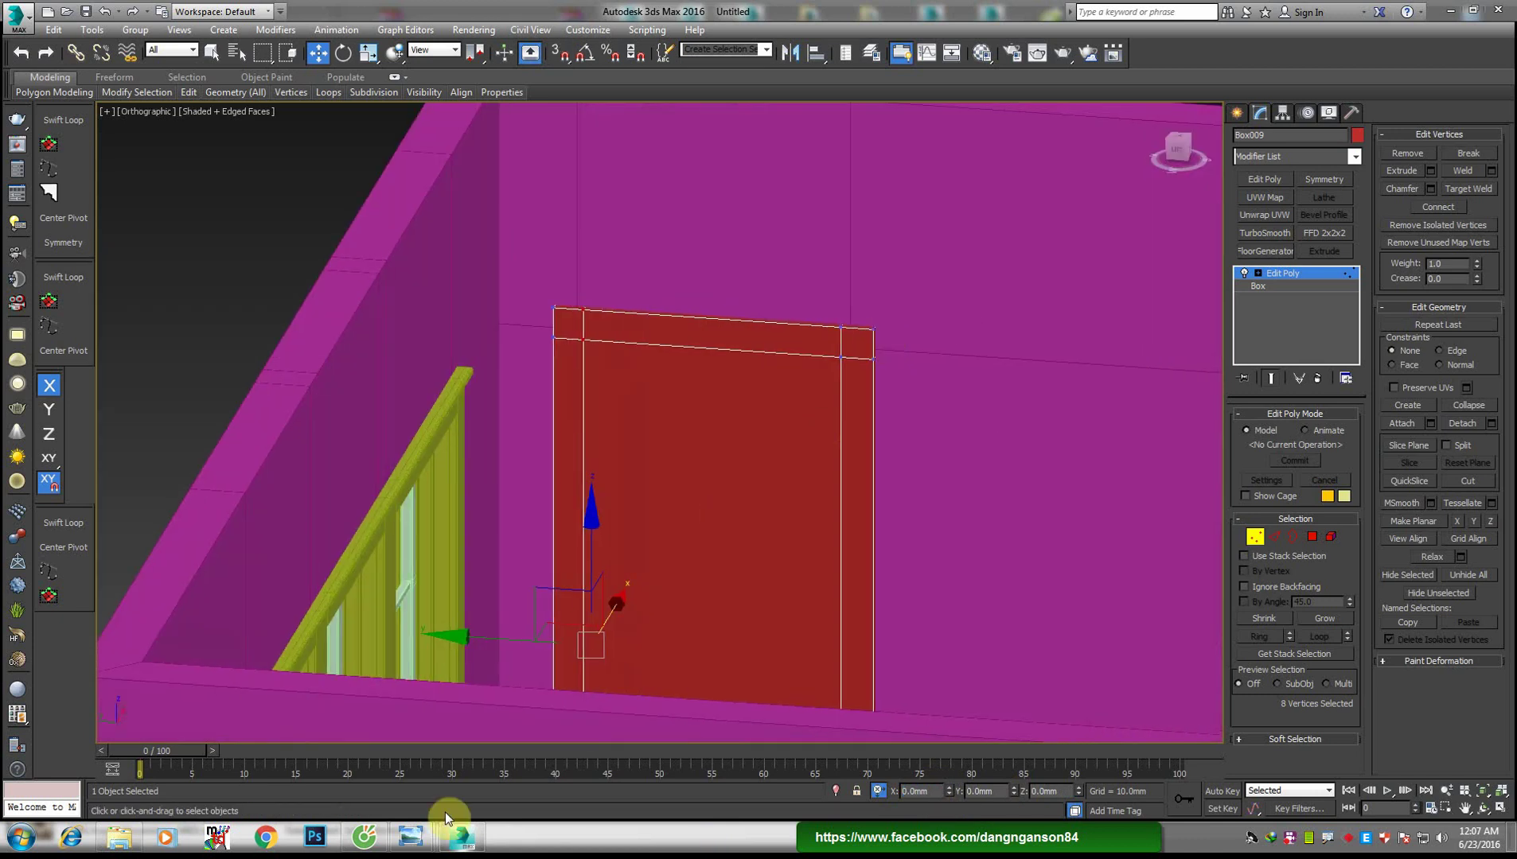
Reopen the bedroom reference photo and zoom in on its windows, bed and lamps
mouse_move(460, 836)
left_click(477, 776)
scroll(382, 253, "up", 1)
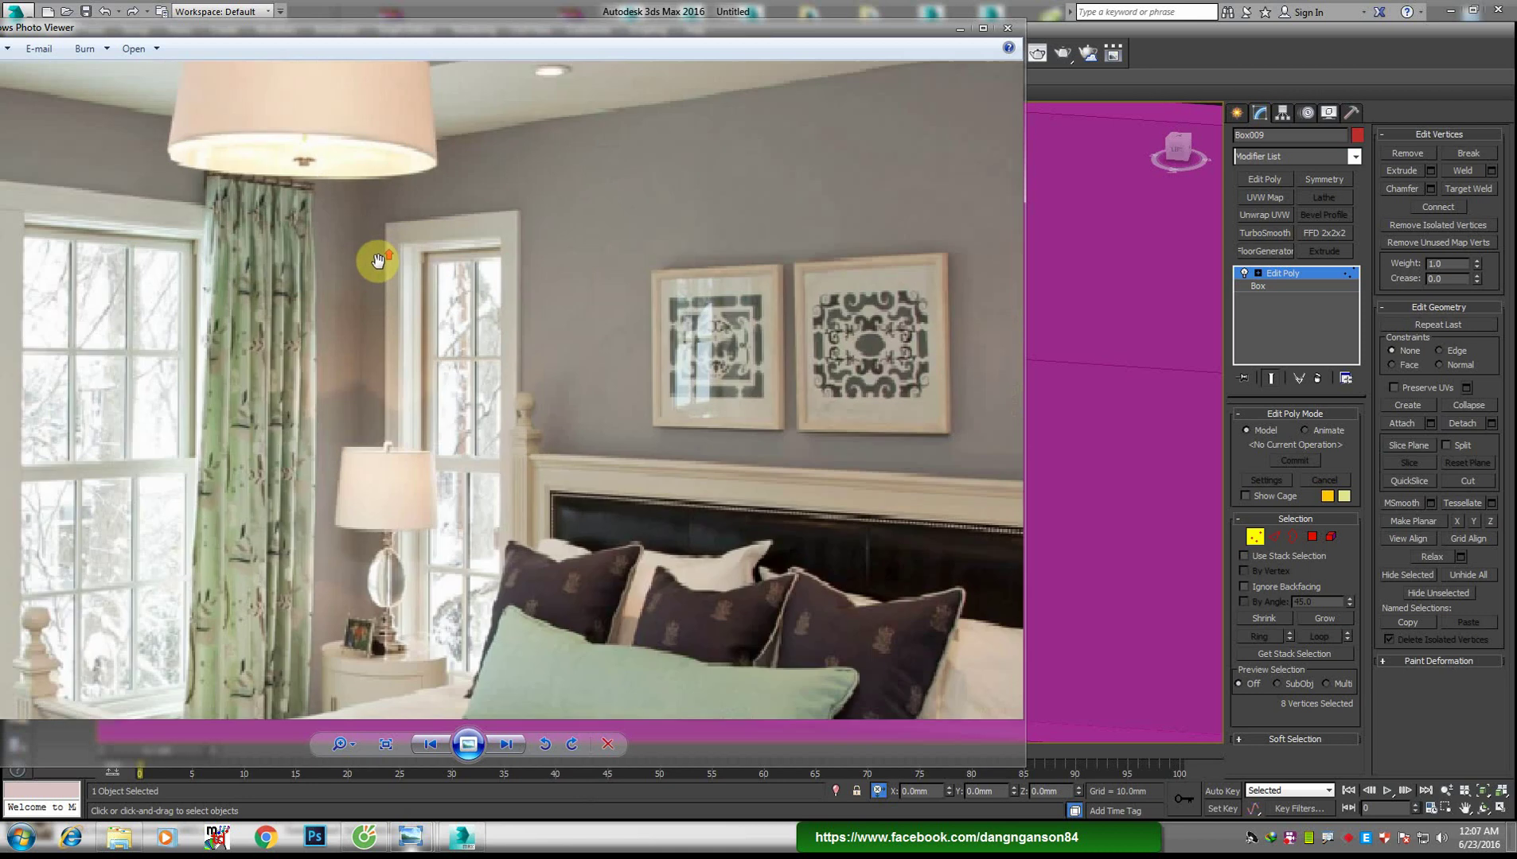
scroll(519, 279, "down", 2)
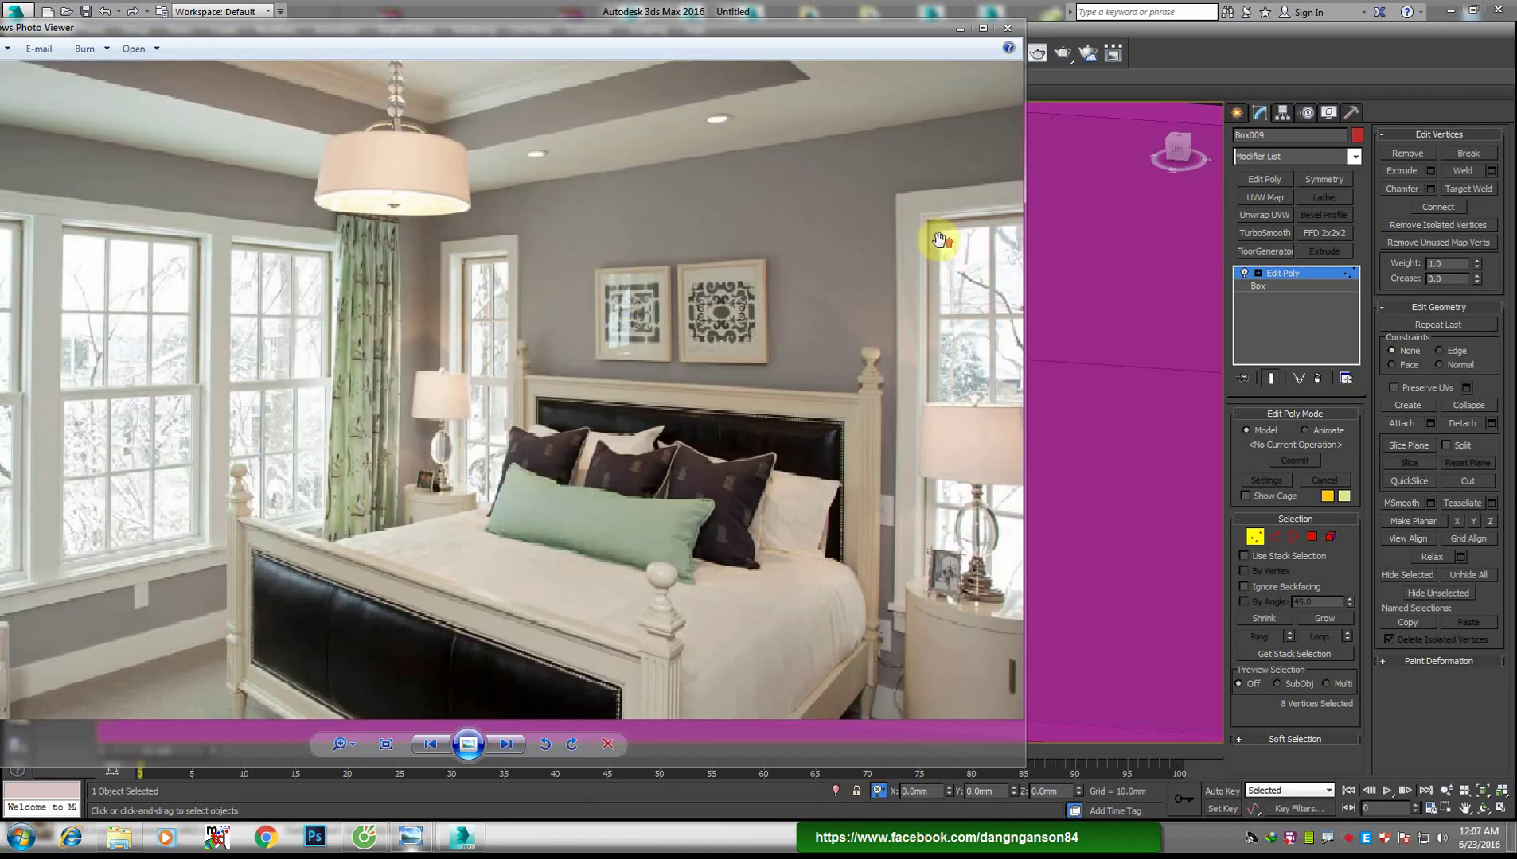
scroll(940, 240, "up", 1)
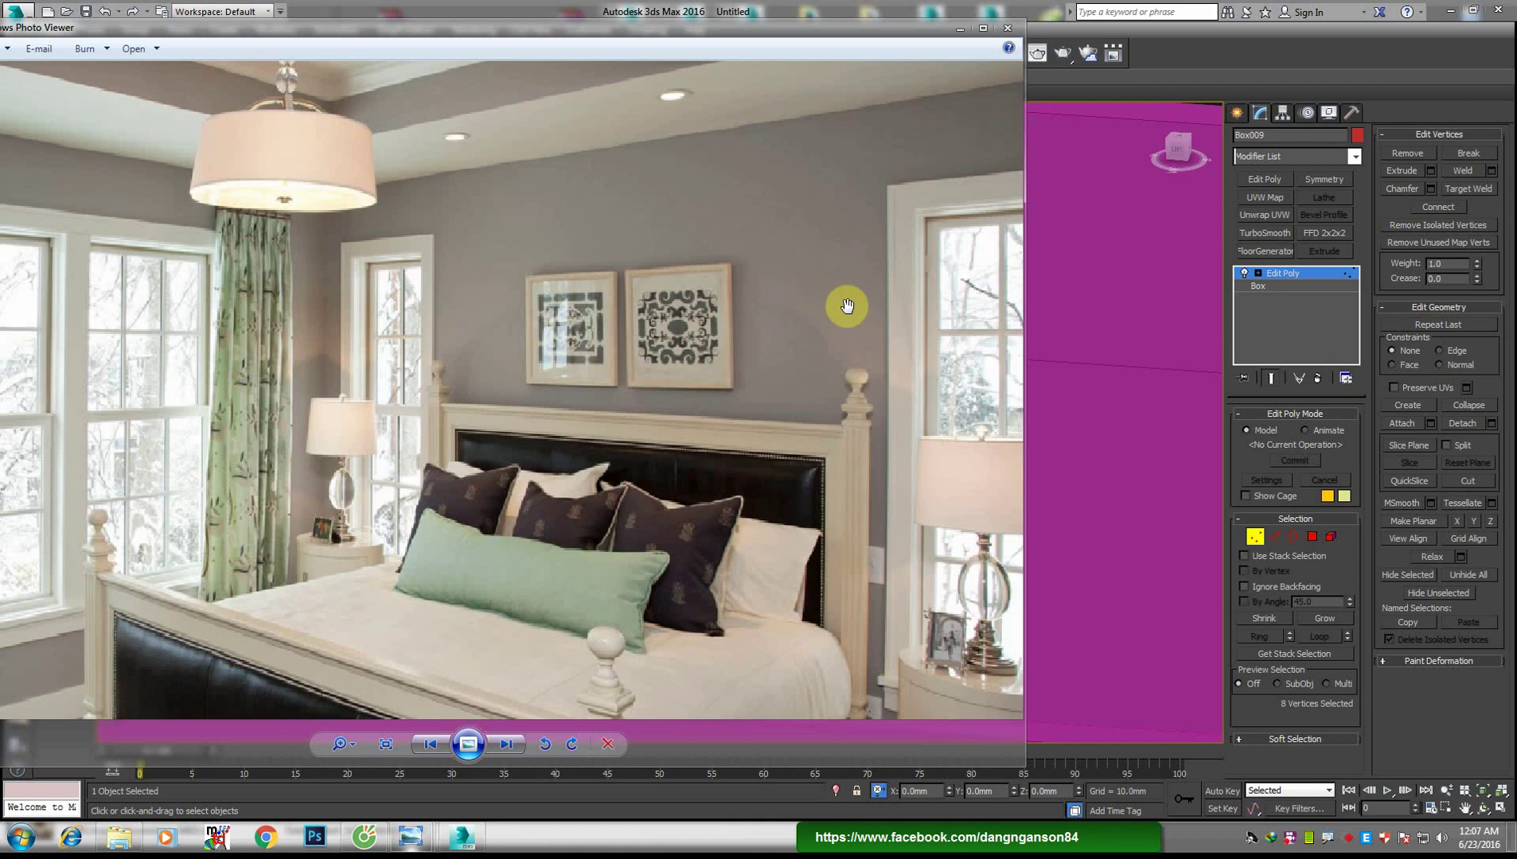
Shift the red frame's selected vertices 20 mm along Y, including its right-end vertices
left_click(469, 816)
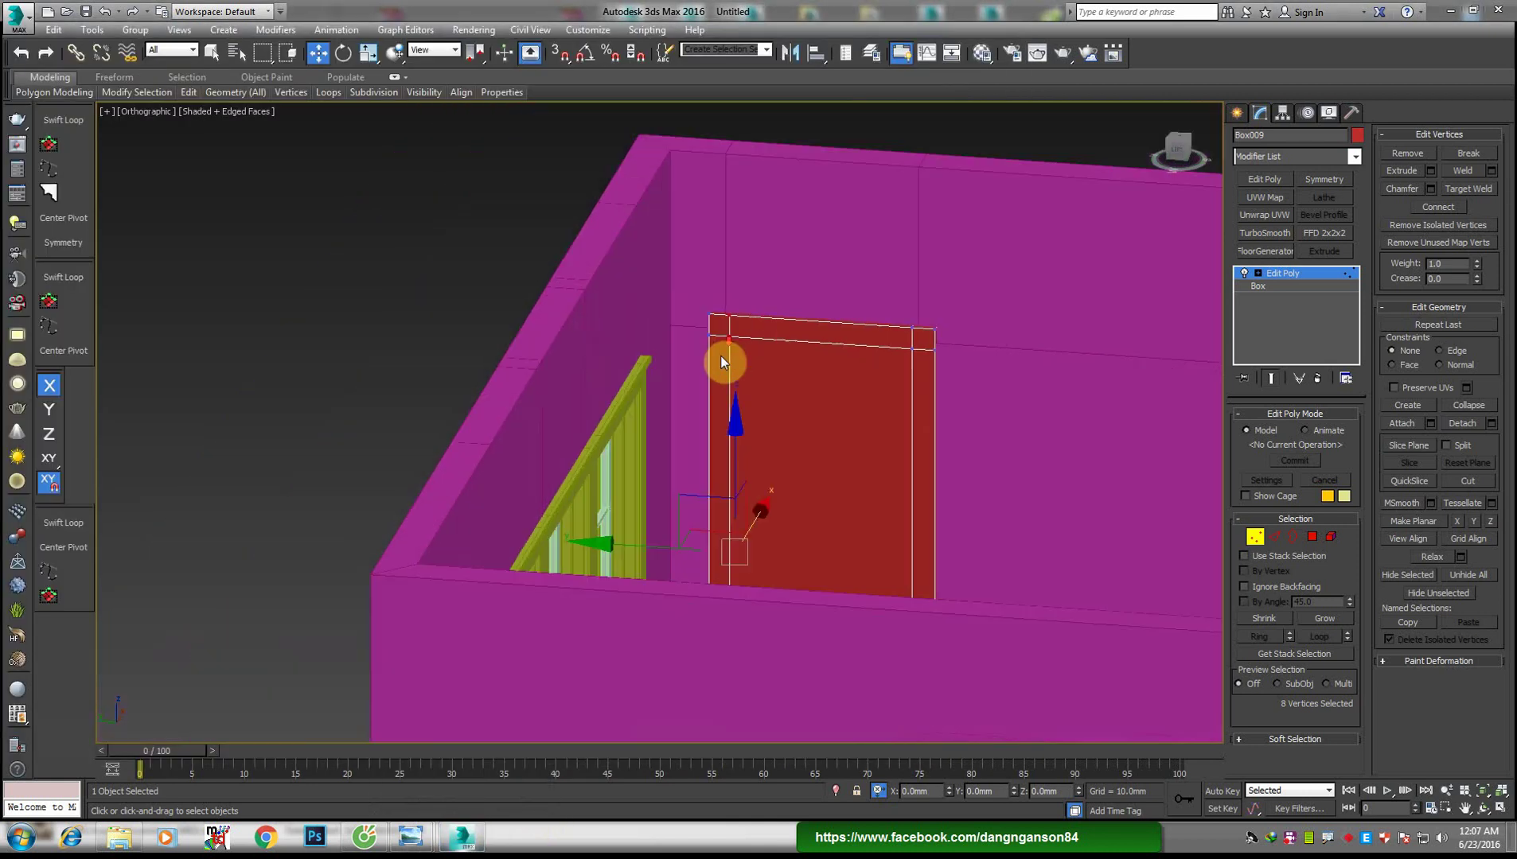
mouse_move(720, 356)
middle_mouse_down("alt")
mouse_move(644, 383)
mouse_move(760, 395)
mouse_move(771, 450)
mouse_move(666, 412)
mouse_move(661, 427)
mouse_move(1167, 185)
middle_mouse_up("alt")
scroll(644, 383, "down", 2)
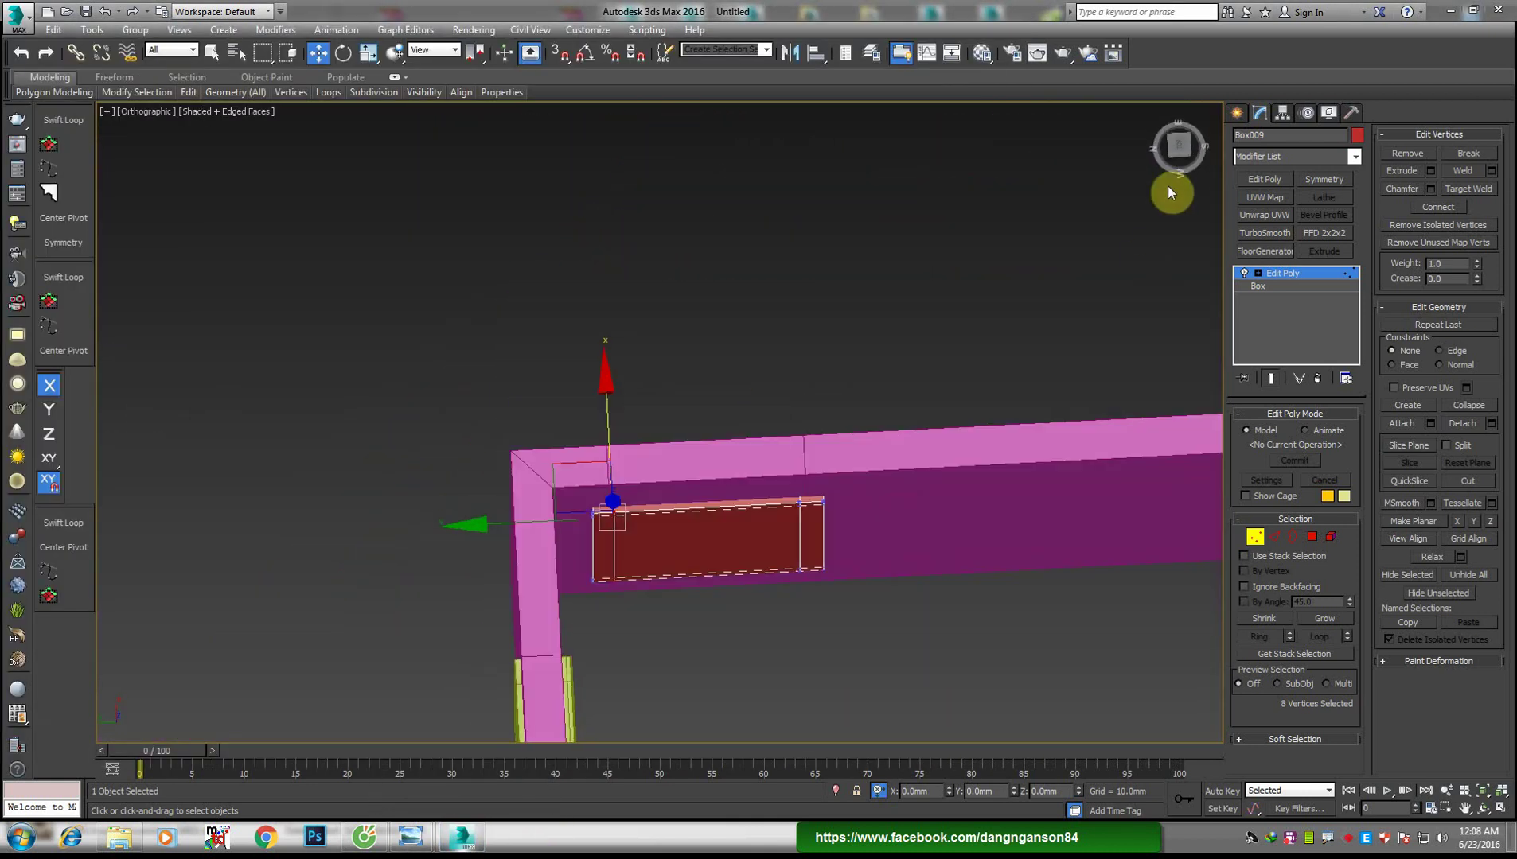
left_click(1174, 150)
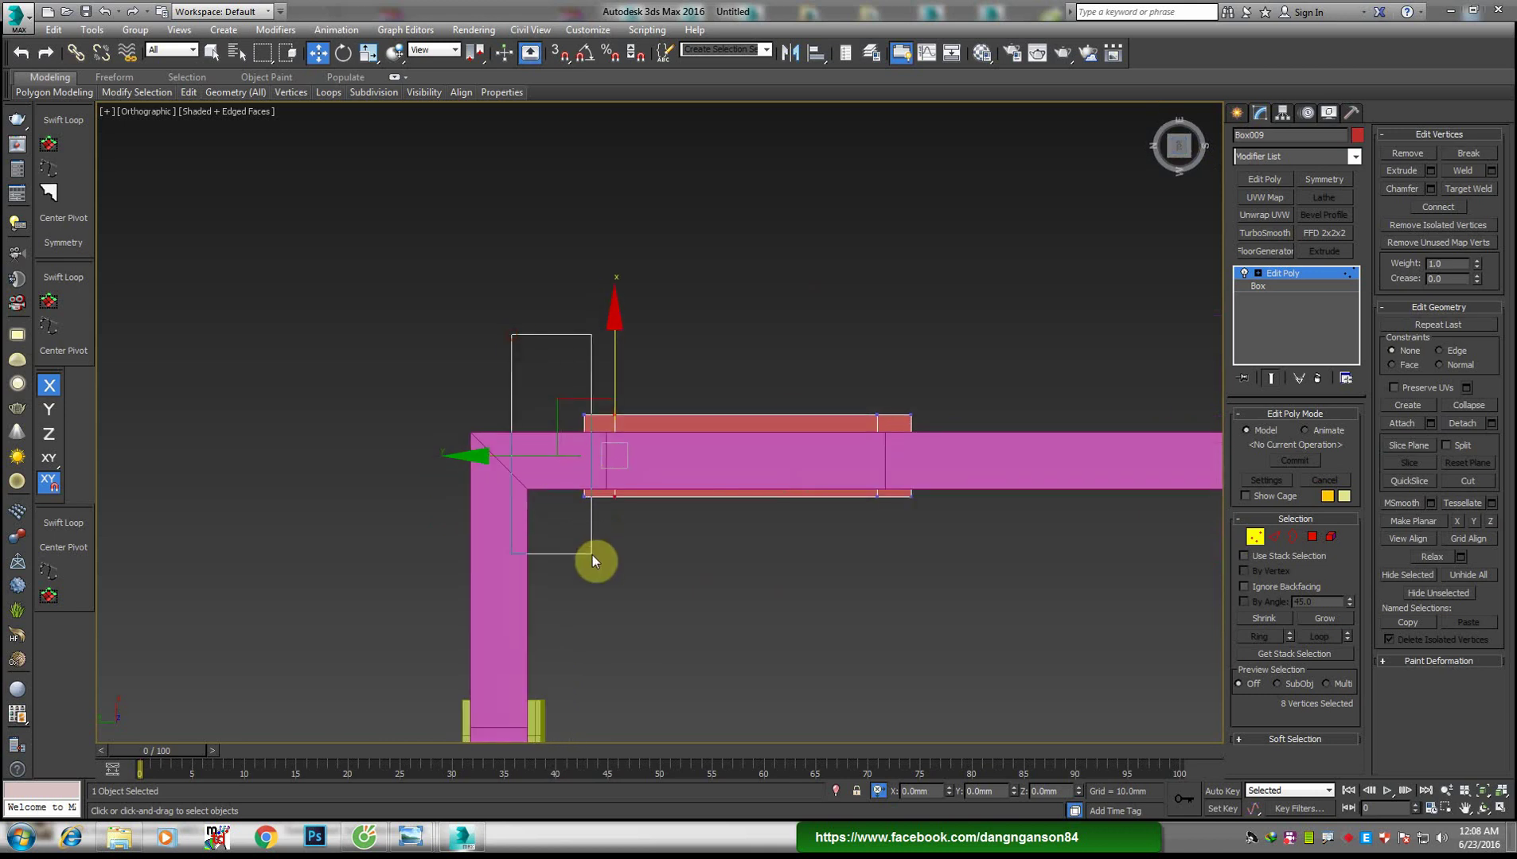
double_click(980, 791)
type("20")
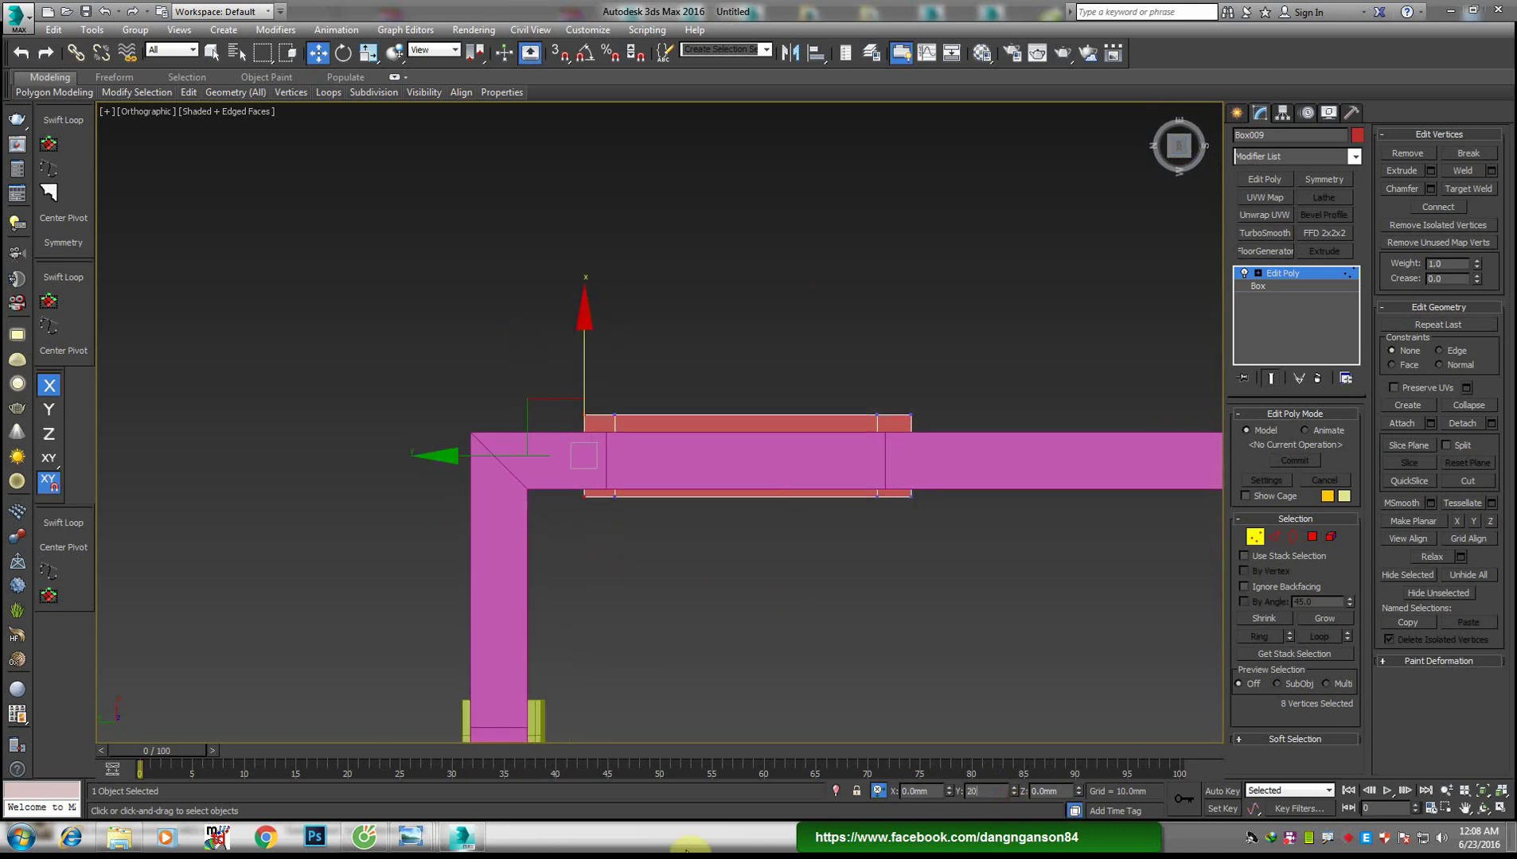
key("Return")
left_click_drag(904, 389, 962, 597)
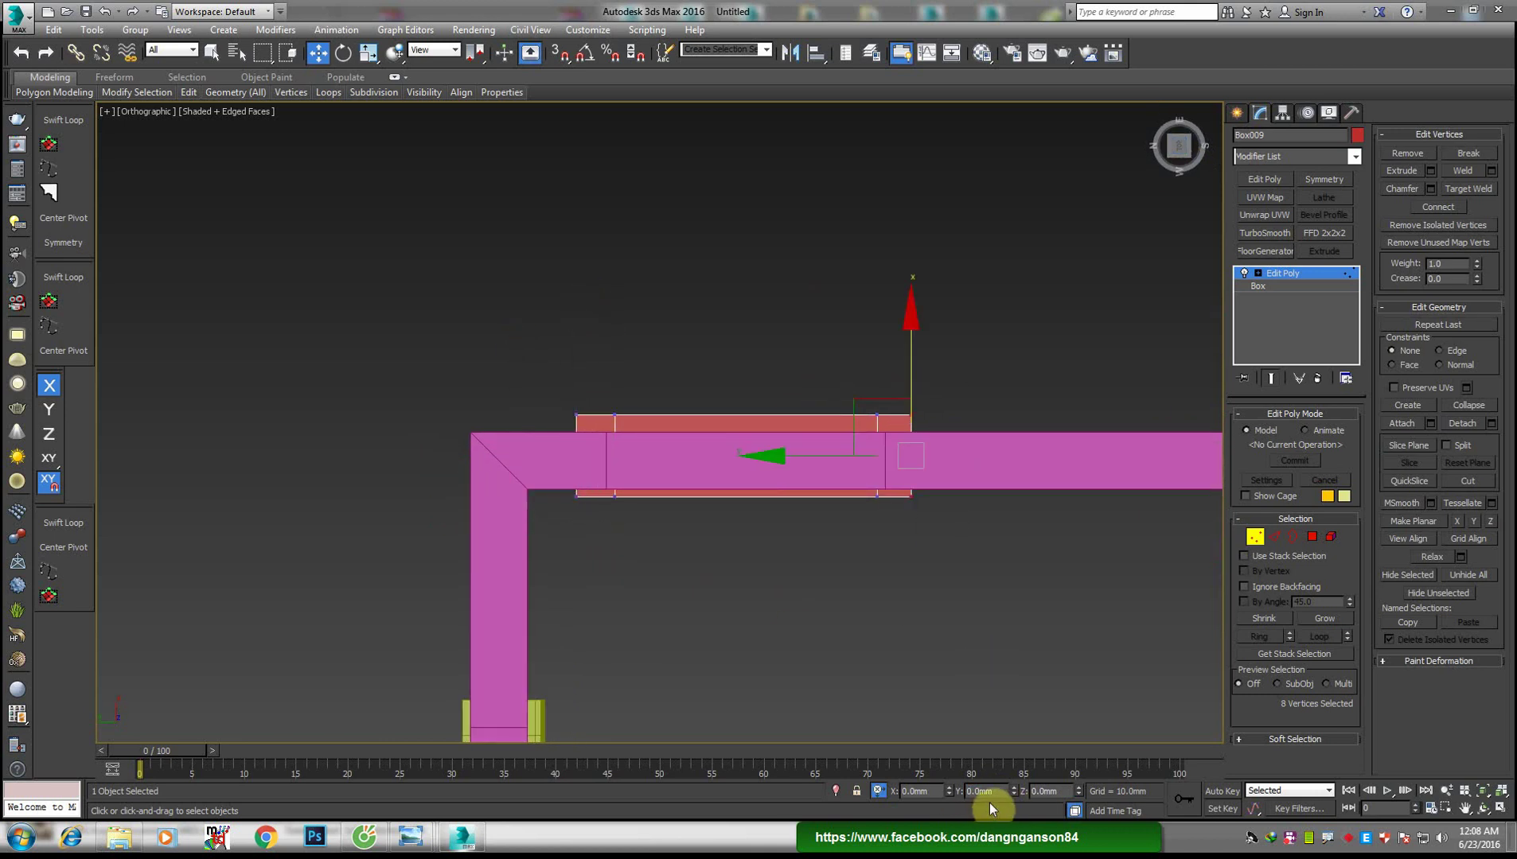
key("Return")
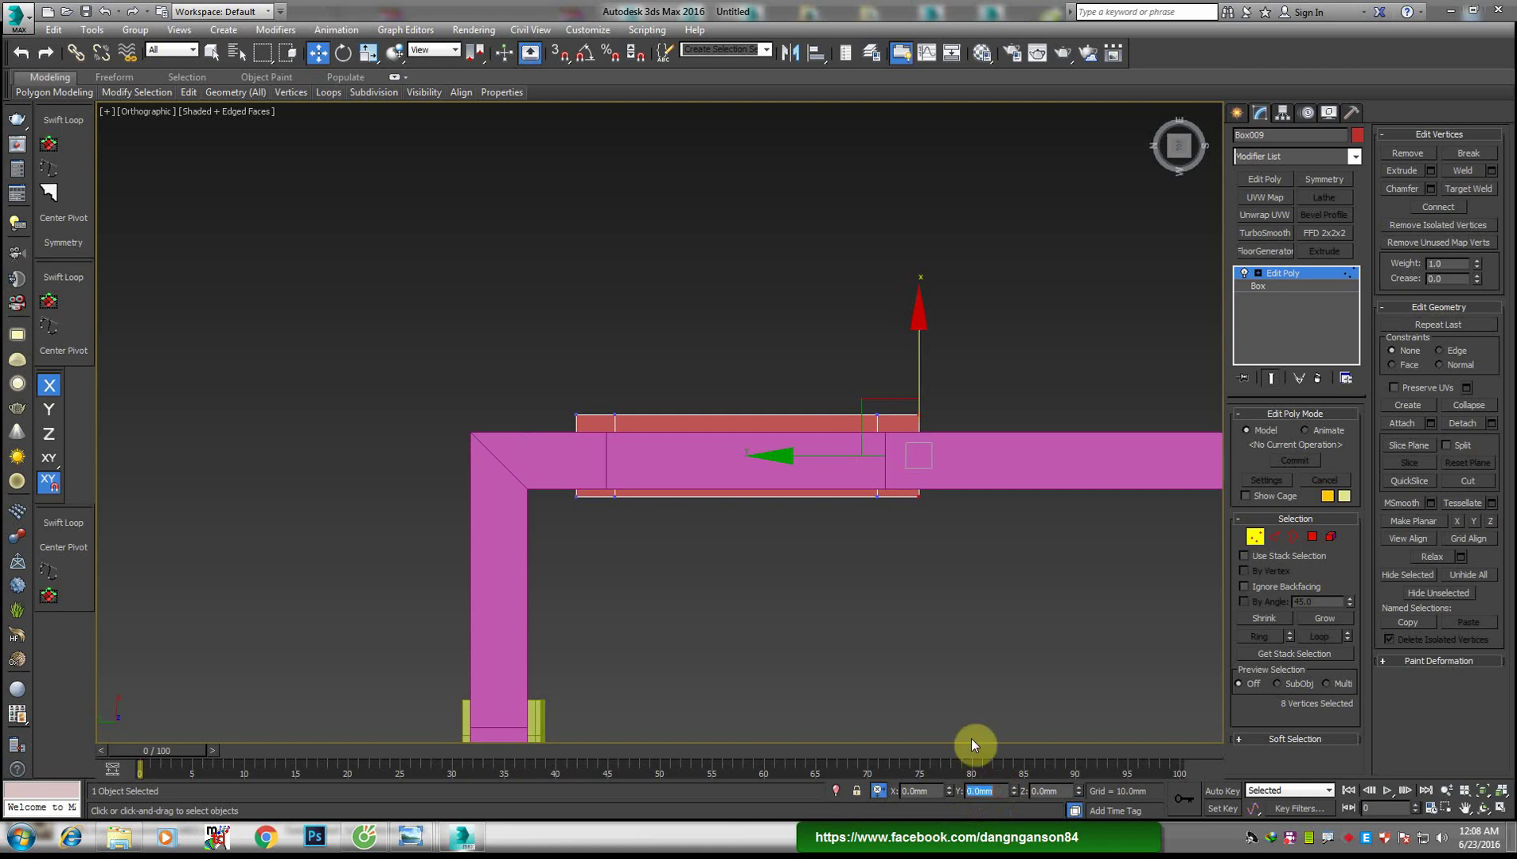
In Right view, raise the frame's top row of vertices 20 mm
middle_click_drag(975, 741, 802, 463, "alt")
scroll(815, 412, "up", 5)
mouse_move(649, 436)
middle_mouse_down("alt")
mouse_move(544, 382)
mouse_move(1258, 205)
middle_mouse_up("alt")
left_click(1180, 148)
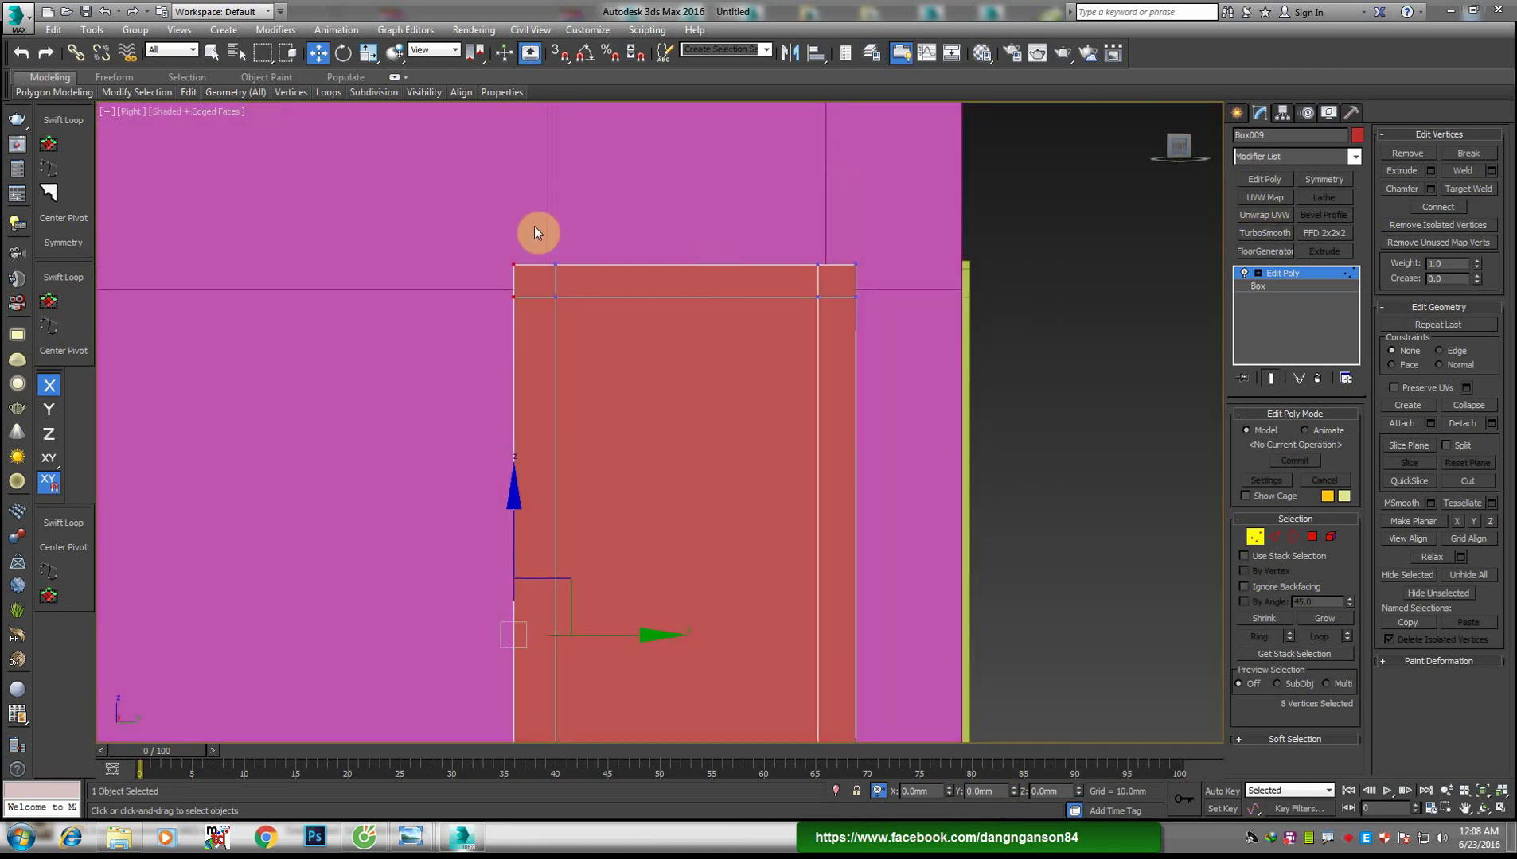
left_click_drag(942, 269, 942, 271)
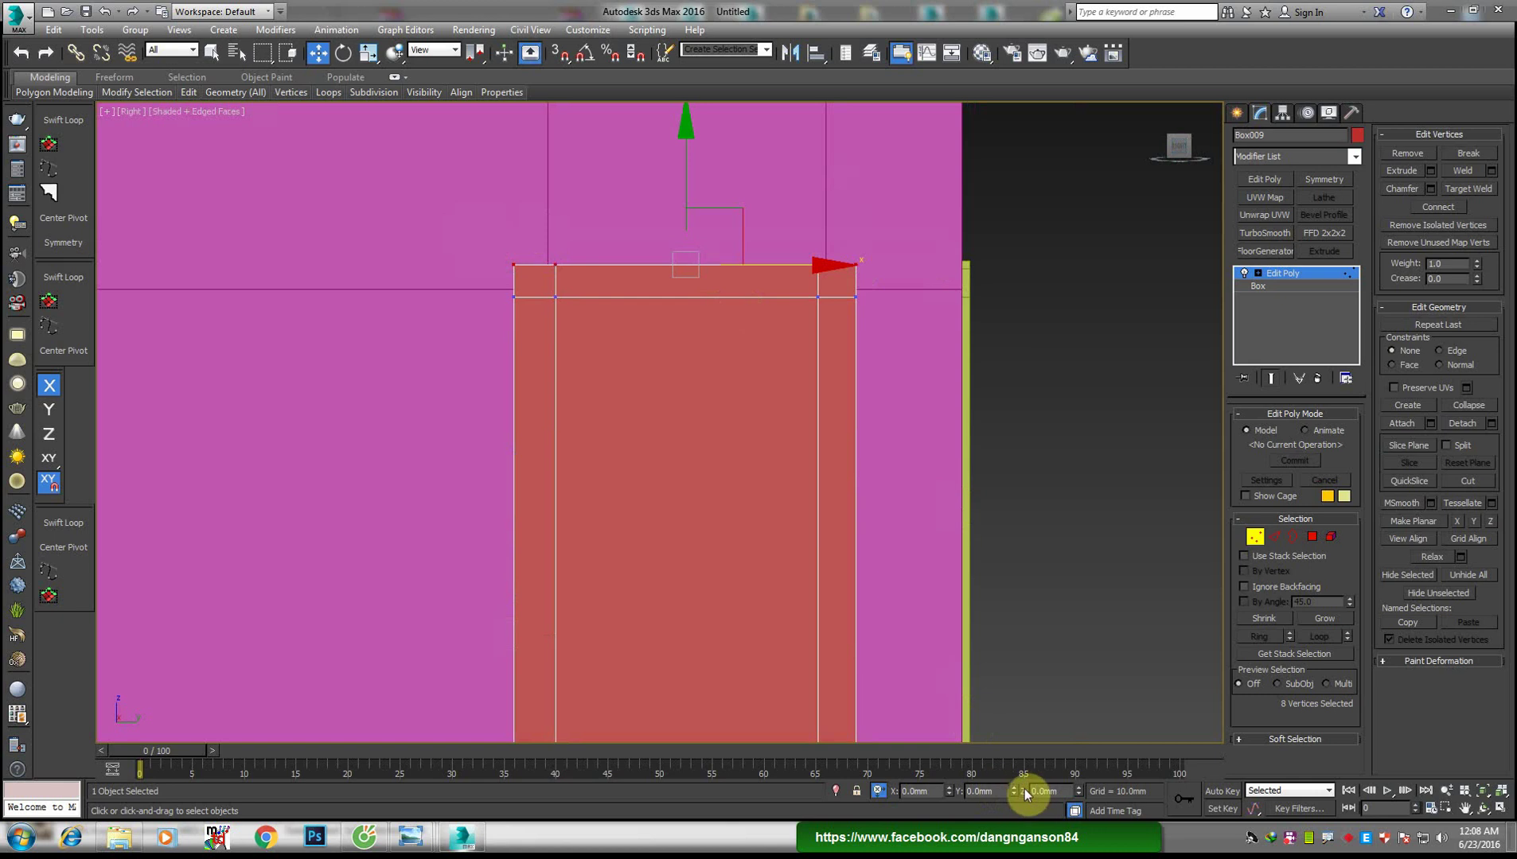
left_click(979, 791)
key("Return")
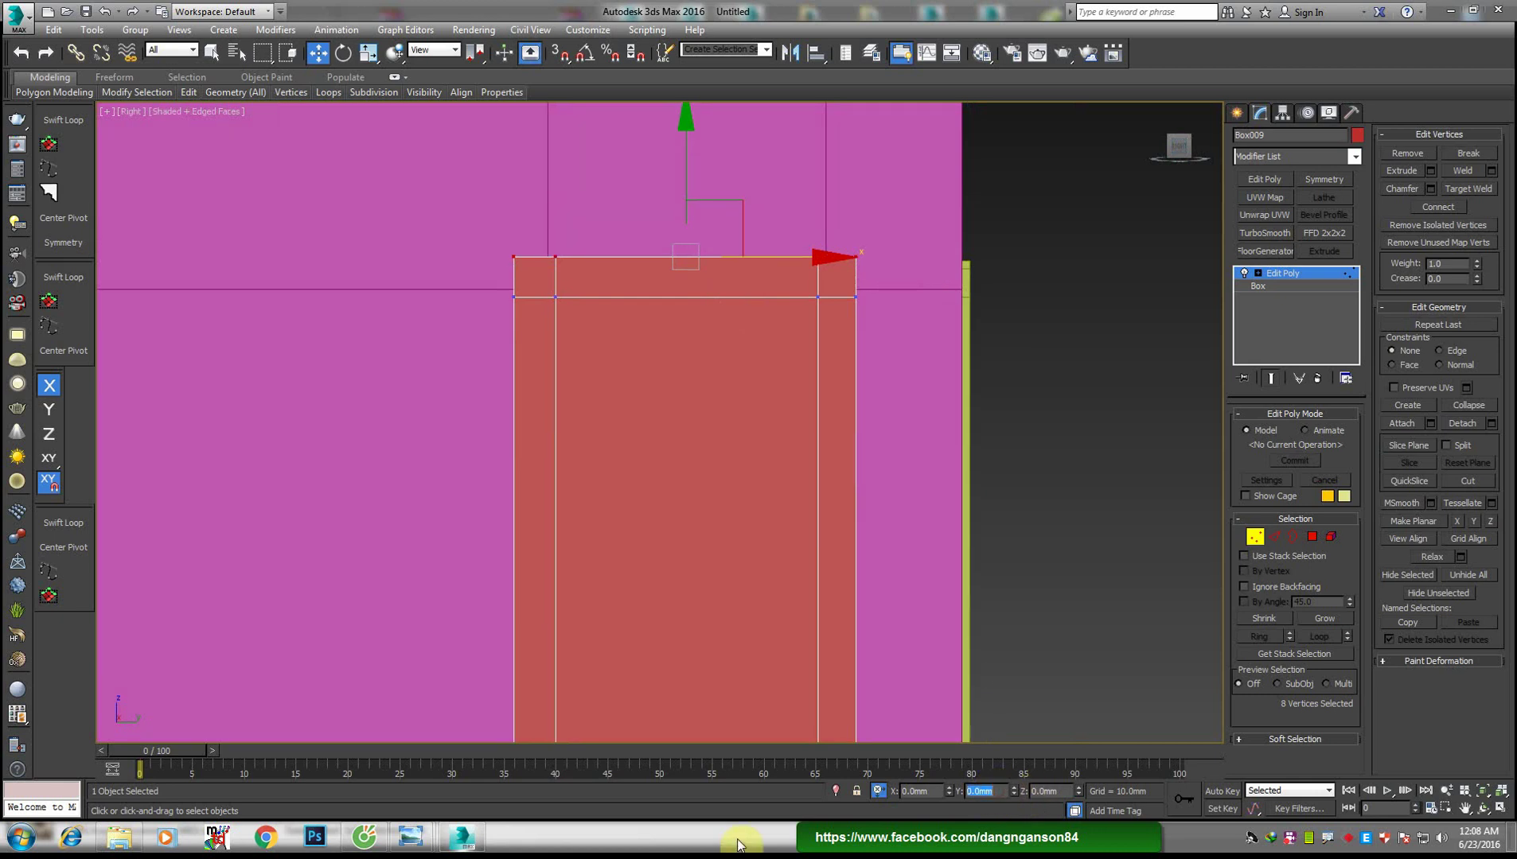
Vertex-snap the frame's top and bottom vertex rows to the wall opening's edges
scroll(829, 403, "up", 4)
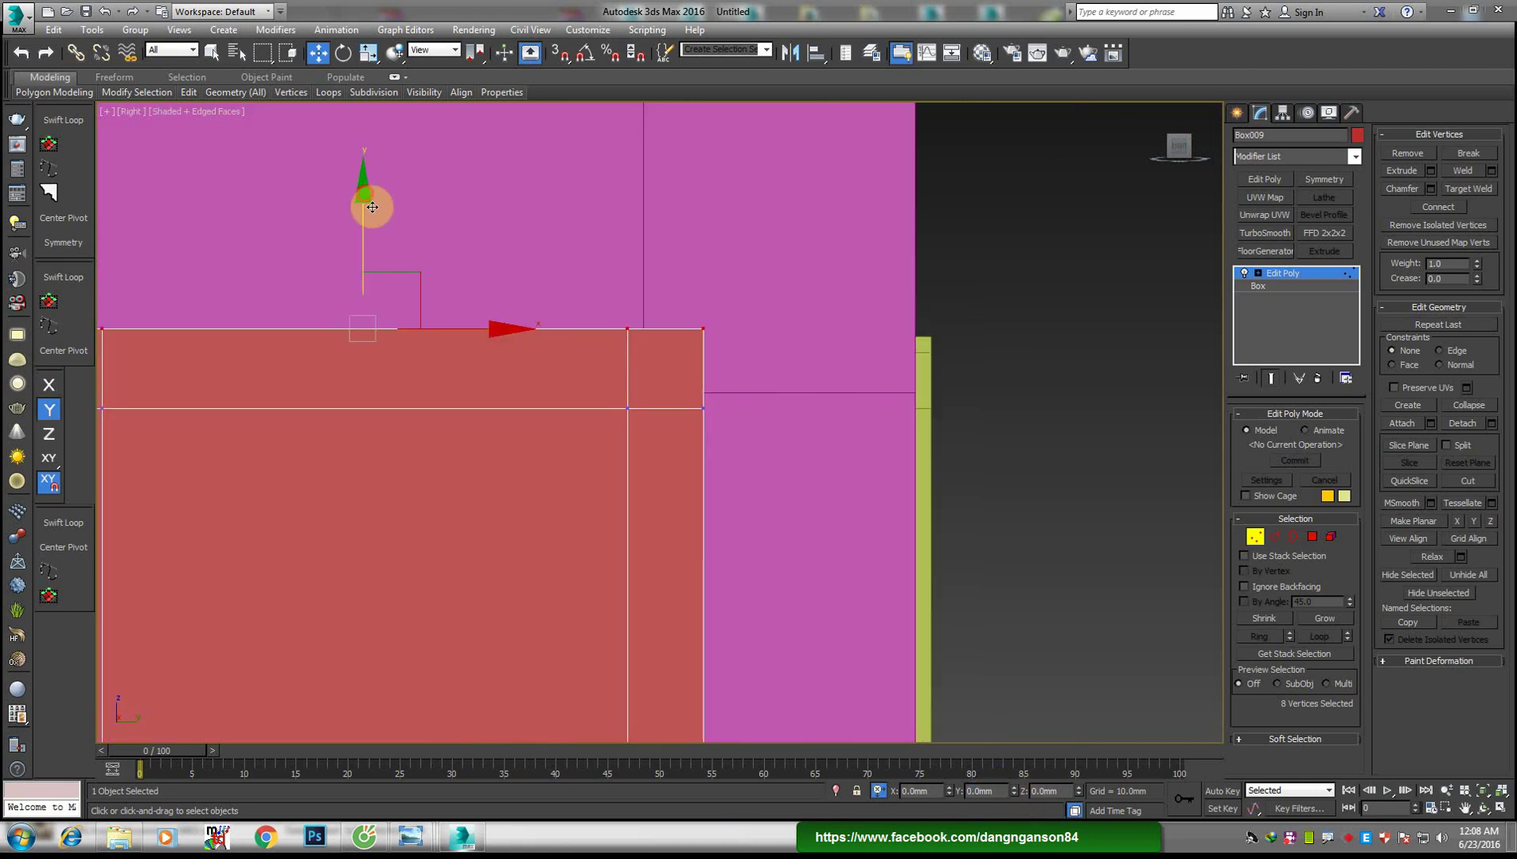
key("s")
left_click_drag(371, 207, 937, 340)
scroll(899, 322, "down", 5)
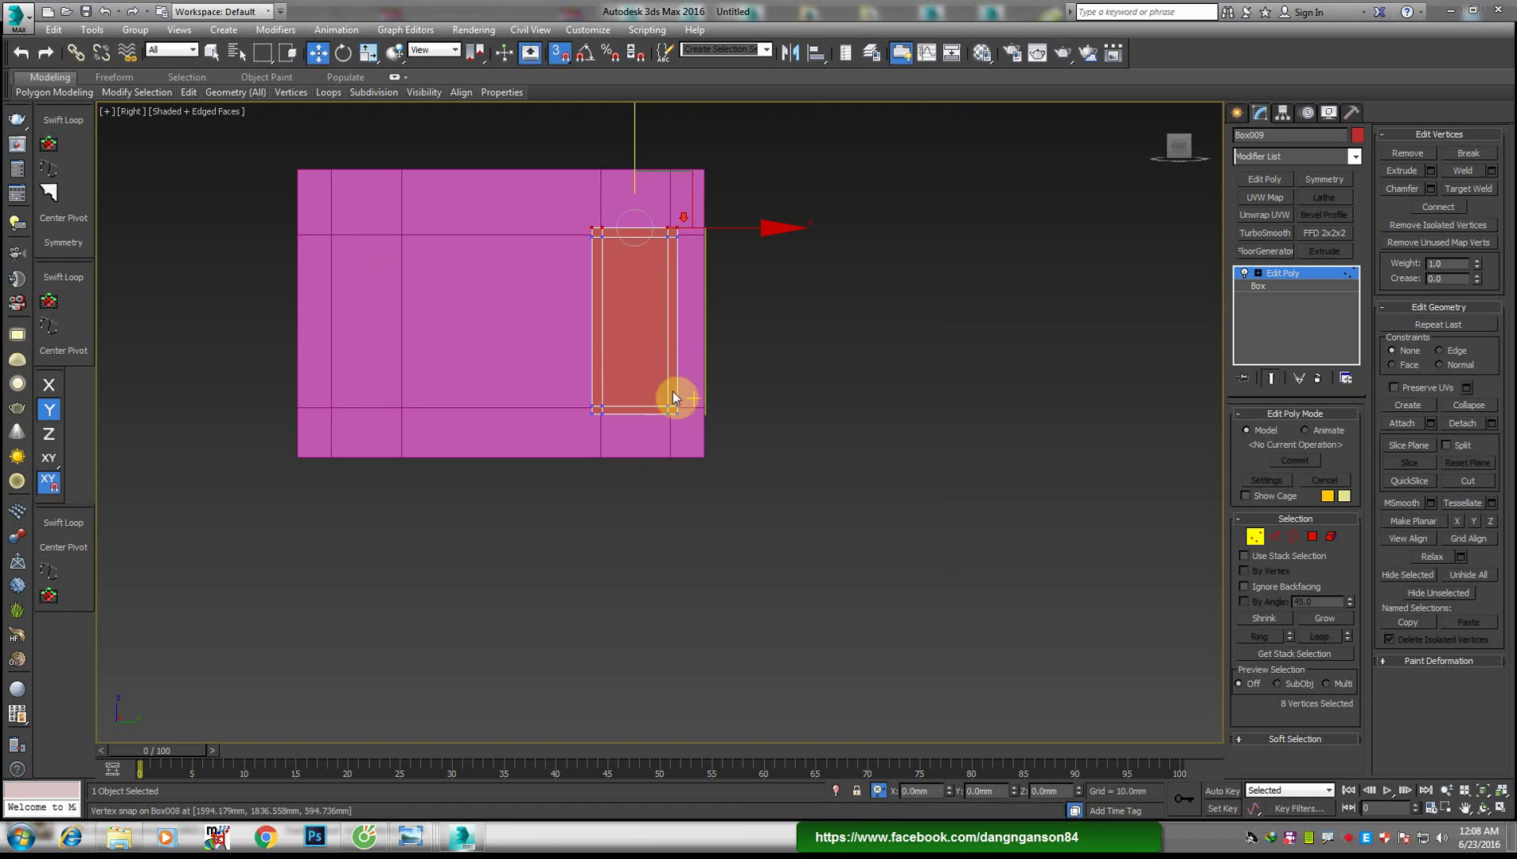
scroll(546, 489, "up", 4)
left_click_drag(726, 492, 725, 499)
left_click_drag(515, 378, 796, 500)
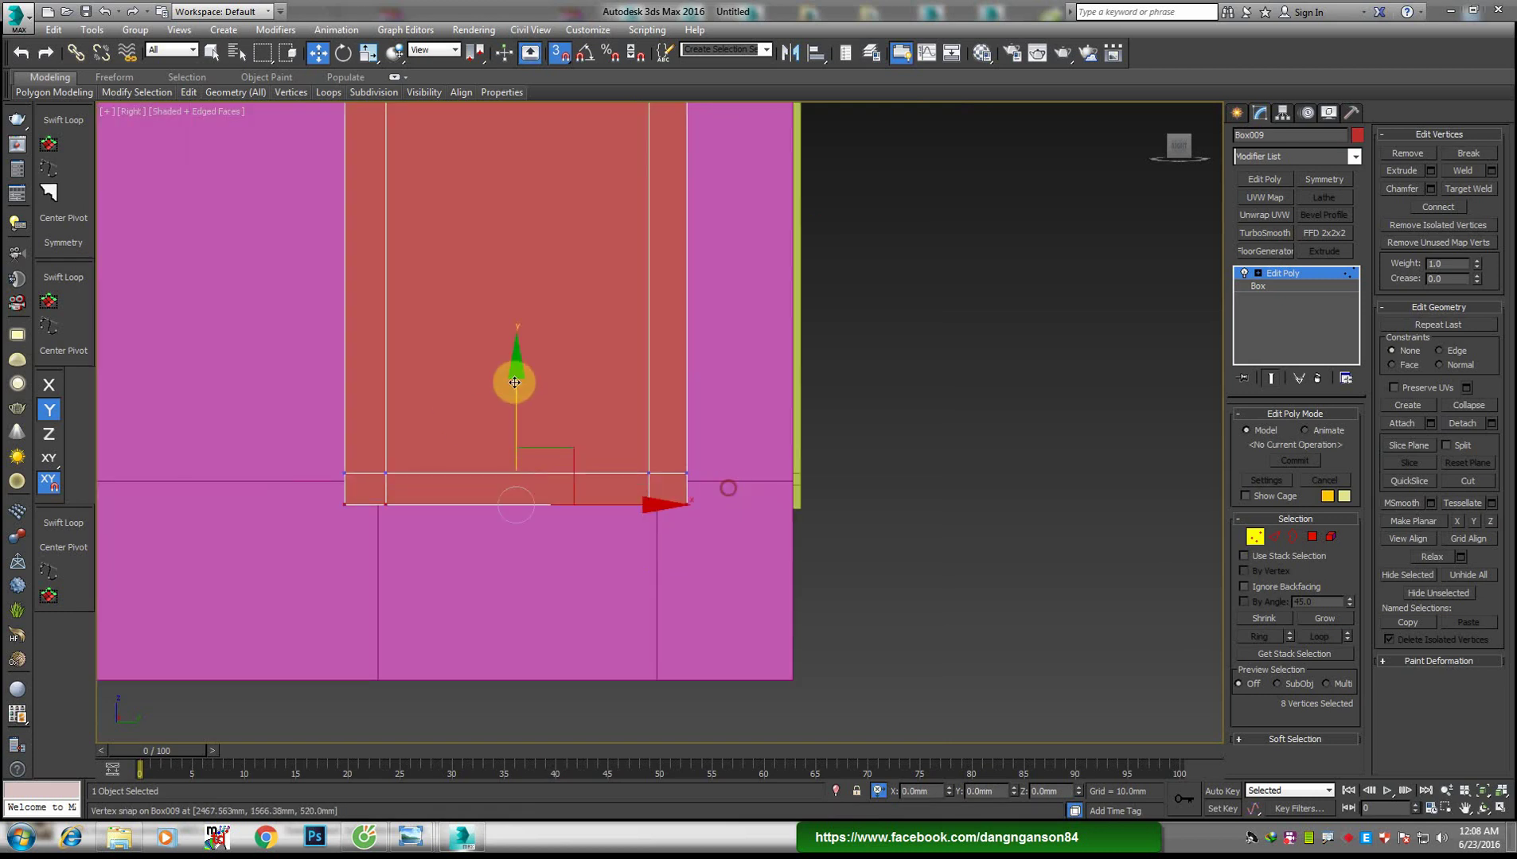
key("s")
Bridge the panel's inner front and back faces to hollow out a rectangular frame
middle_click_drag(797, 500, 921, 478, "alt")
scroll(921, 478, "down", 5)
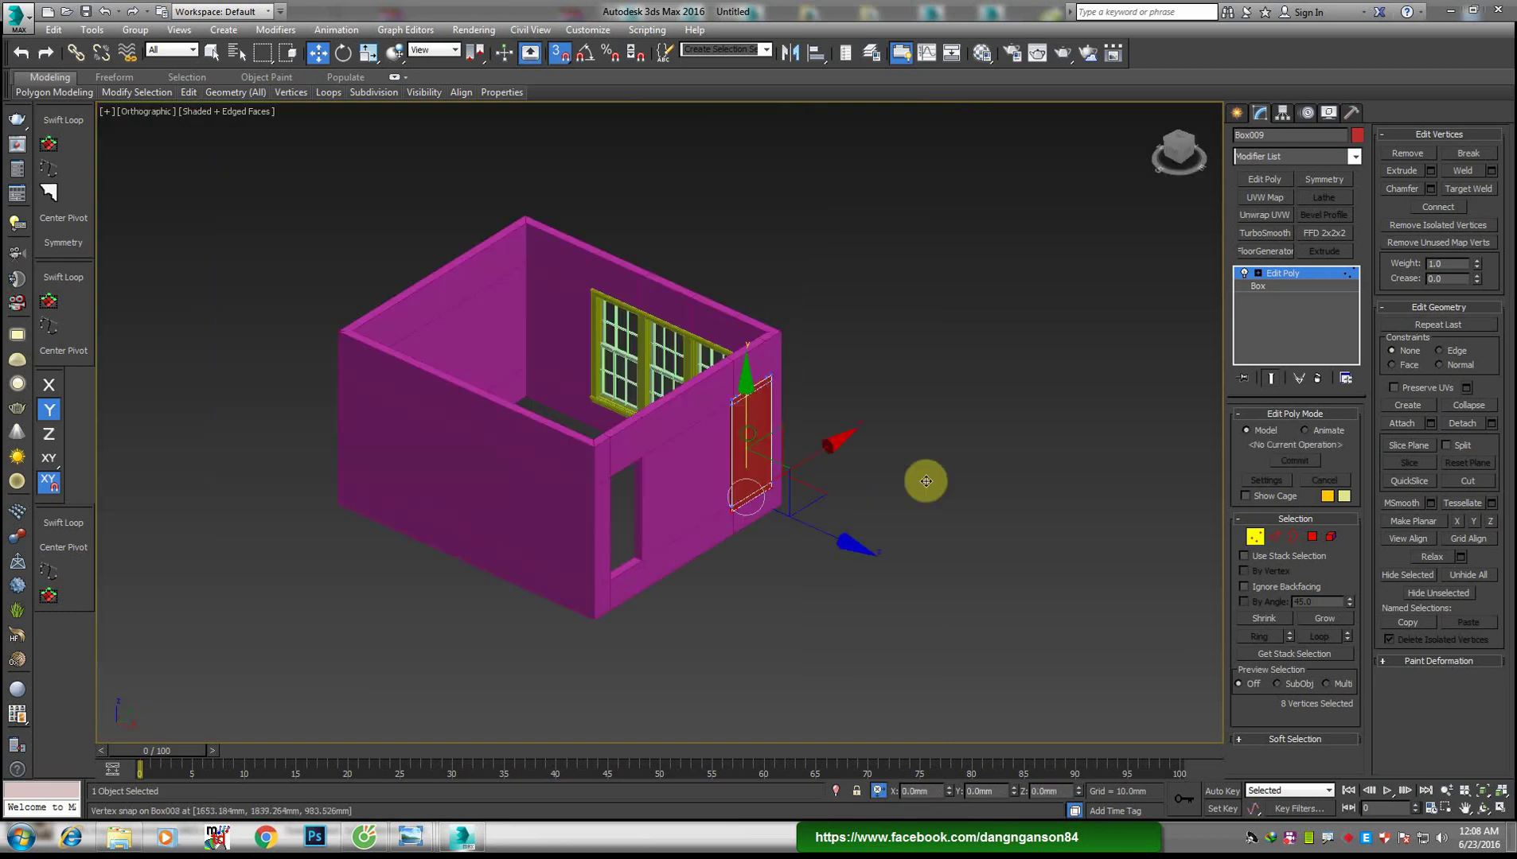
scroll(688, 457, "up", 4)
middle_click_drag(687, 457, 823, 453, "alt")
scroll(801, 430, "up", 2)
scroll(801, 430, "up", 2)
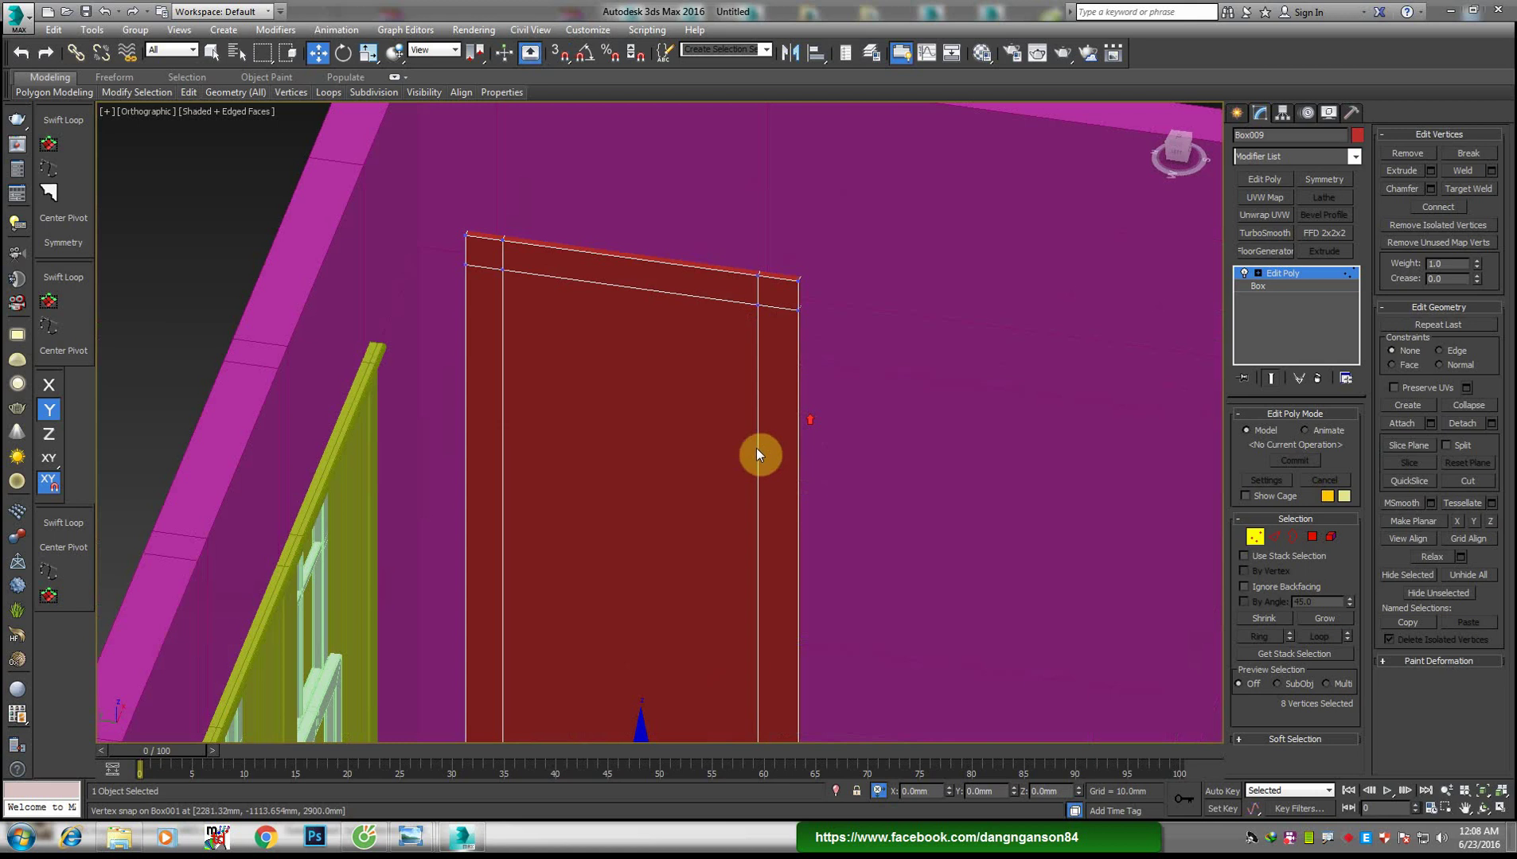
key("4")
left_click(663, 443)
middle_click_drag(825, 444, 688, 444, "alt")
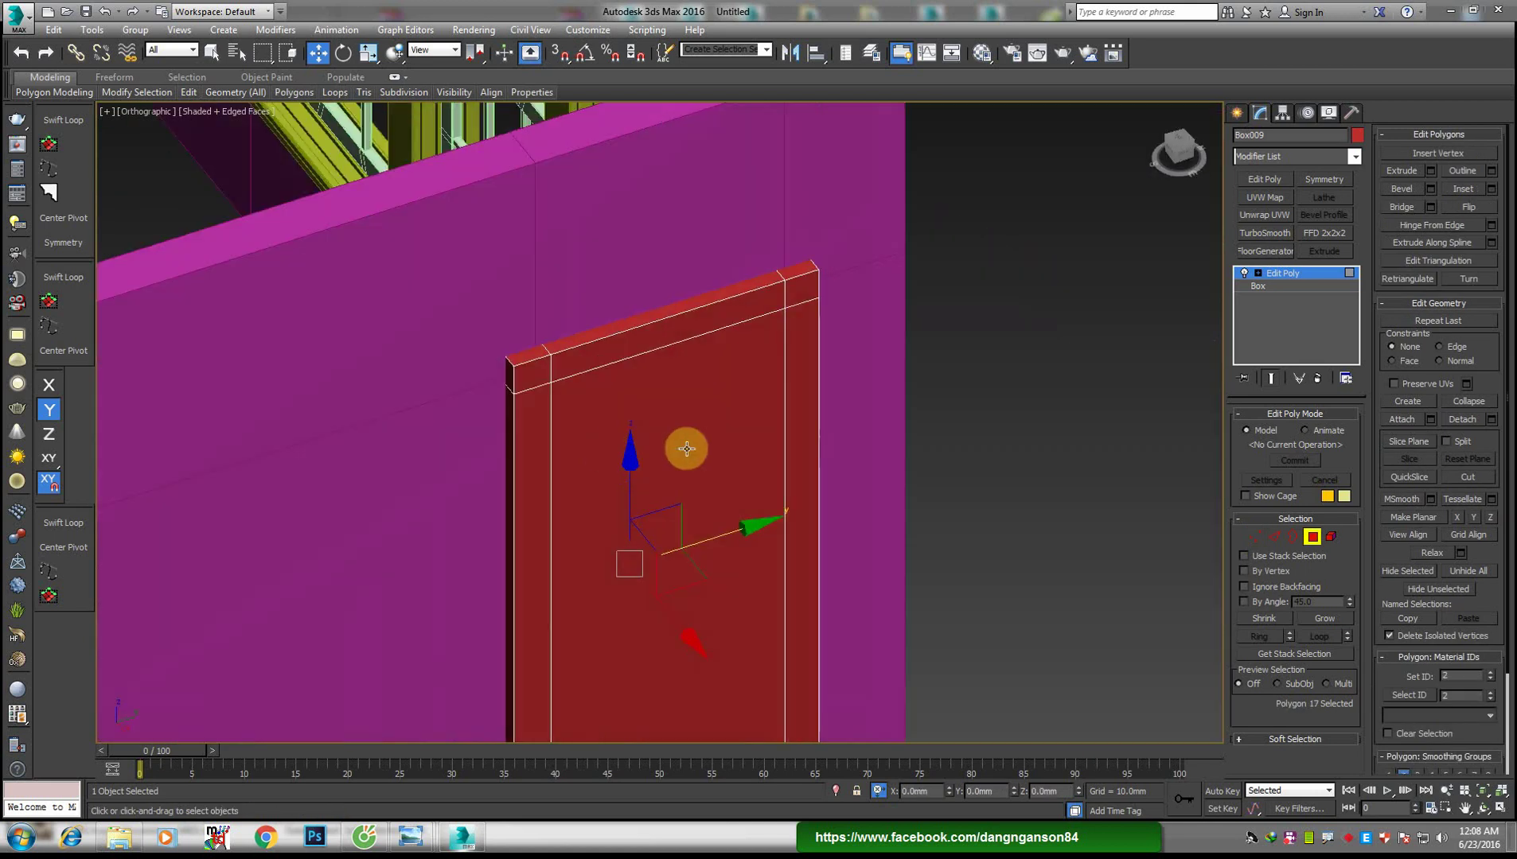
left_click(700, 449, "ctrl")
left_click(1402, 206)
mouse_move(508, 467)
middle_mouse_down("alt")
mouse_move(738, 518)
mouse_move(765, 450)
mouse_move(715, 491)
middle_mouse_up("alt")
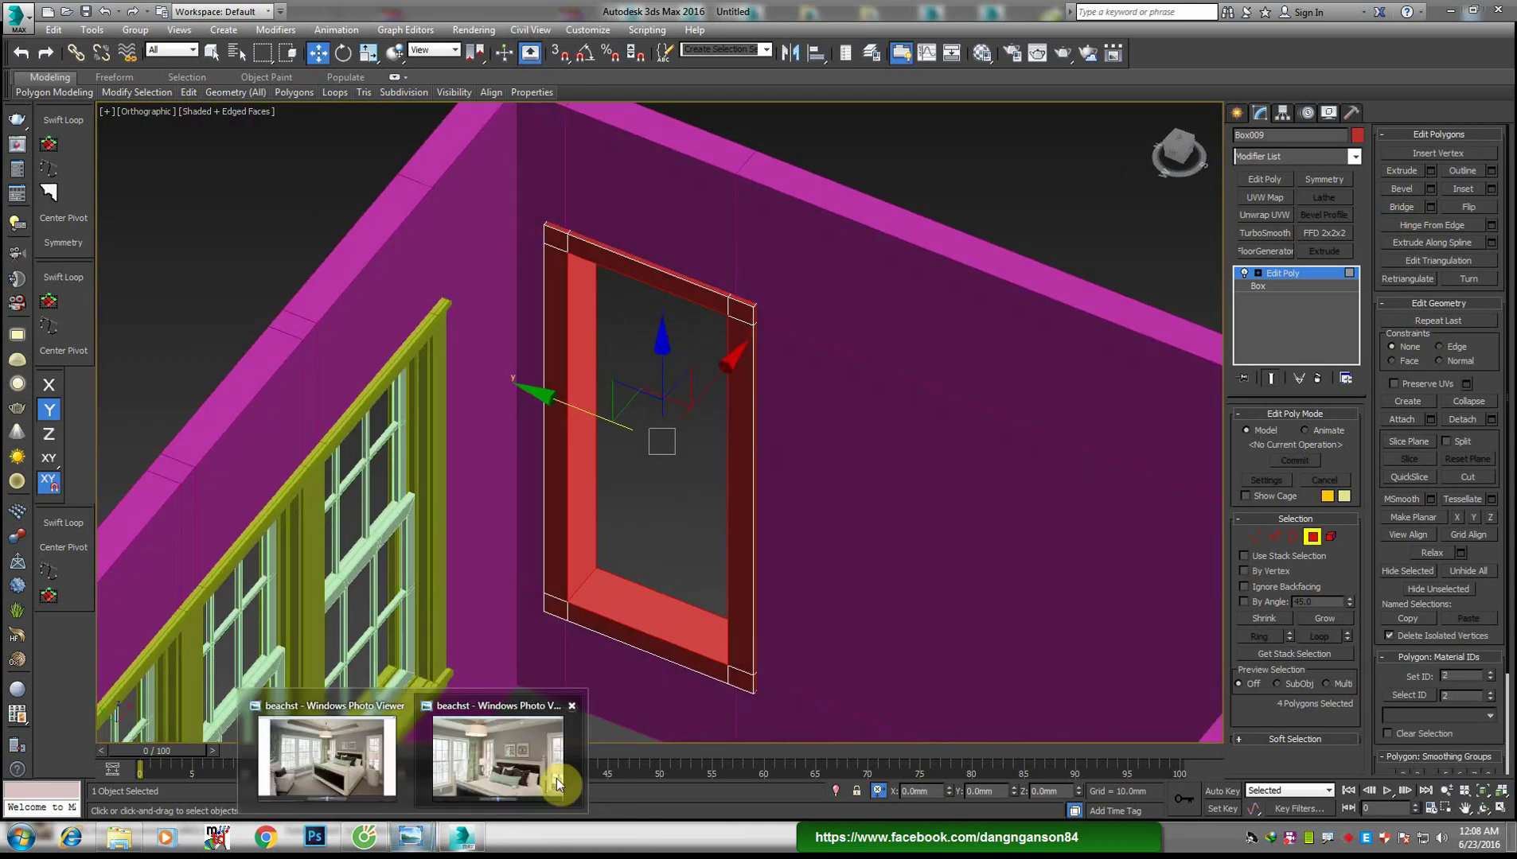
left_click(557, 776)
Zoom in on the bed, nightstand and window in the bedroom photo, then back out
scroll(855, 560, "up", 3)
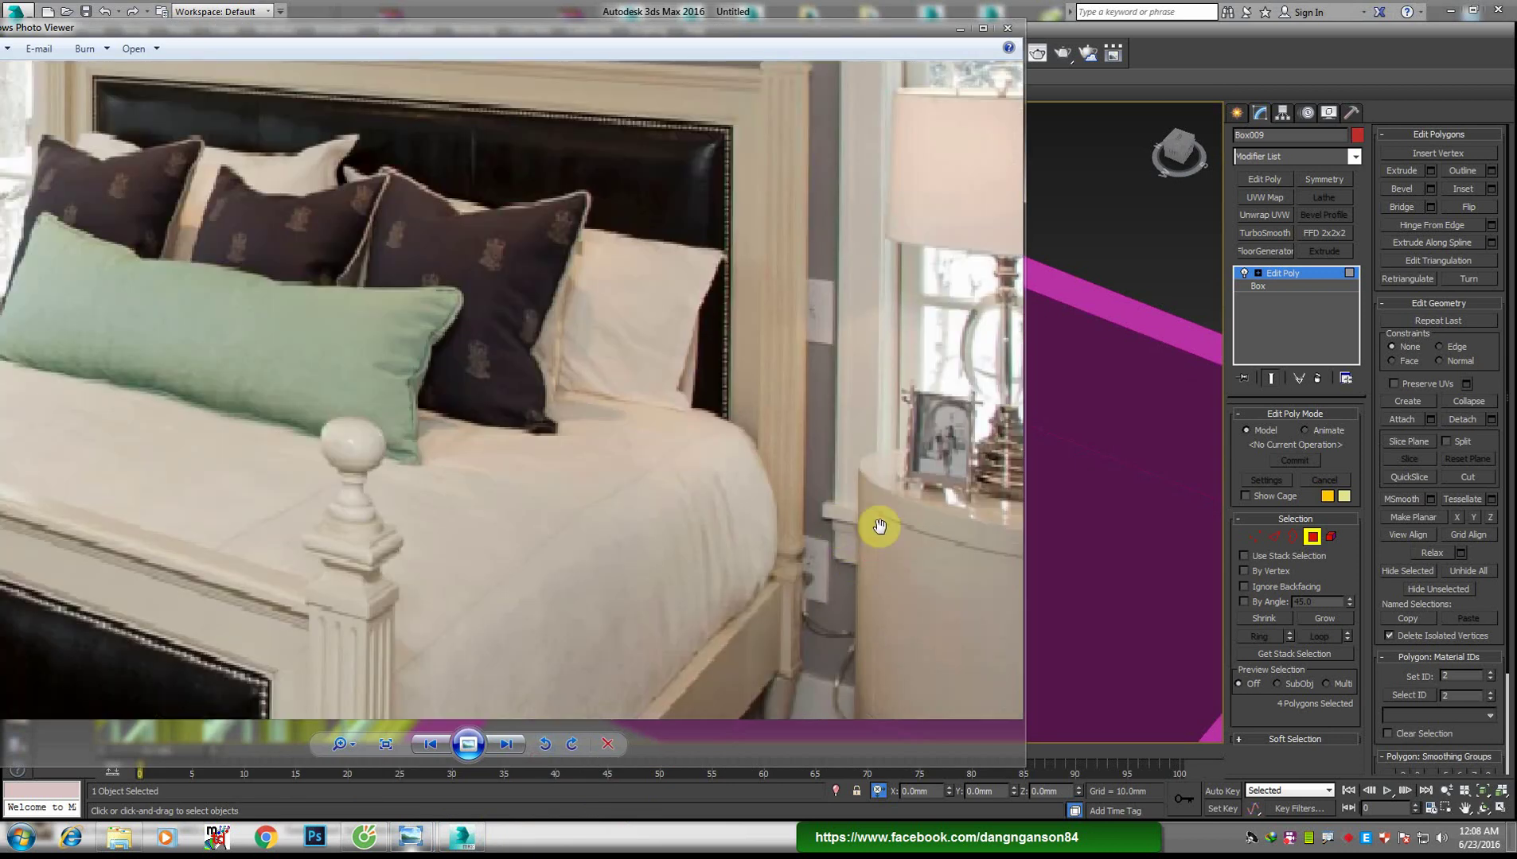
scroll(889, 529, "down", 5)
scroll(475, 406, "up", 2)
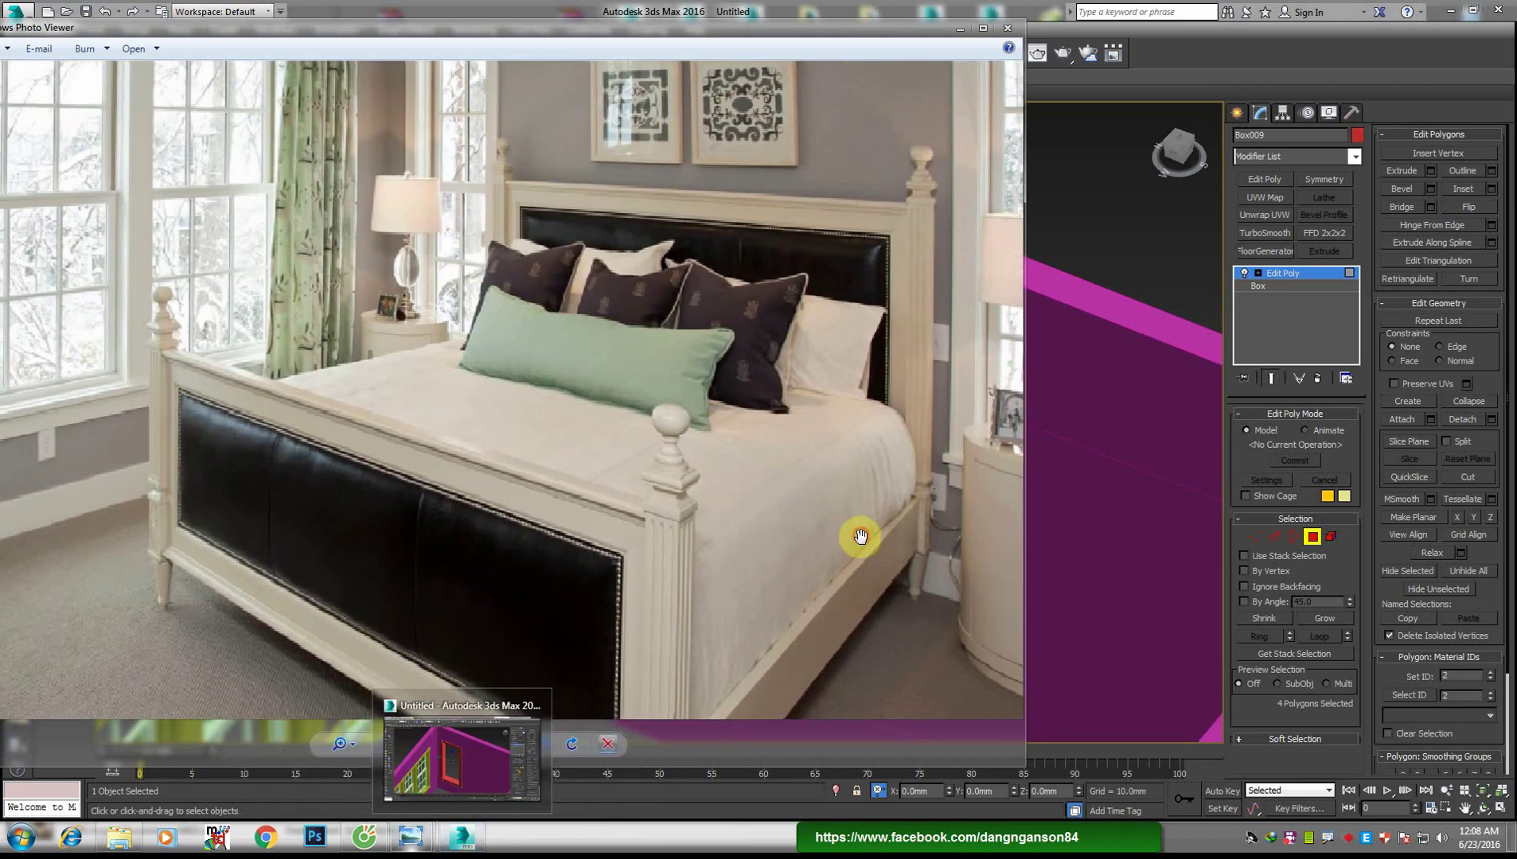
scroll(863, 501, "up", 2)
scroll(827, 467, "up", 1)
scroll(828, 466, "up", 1)
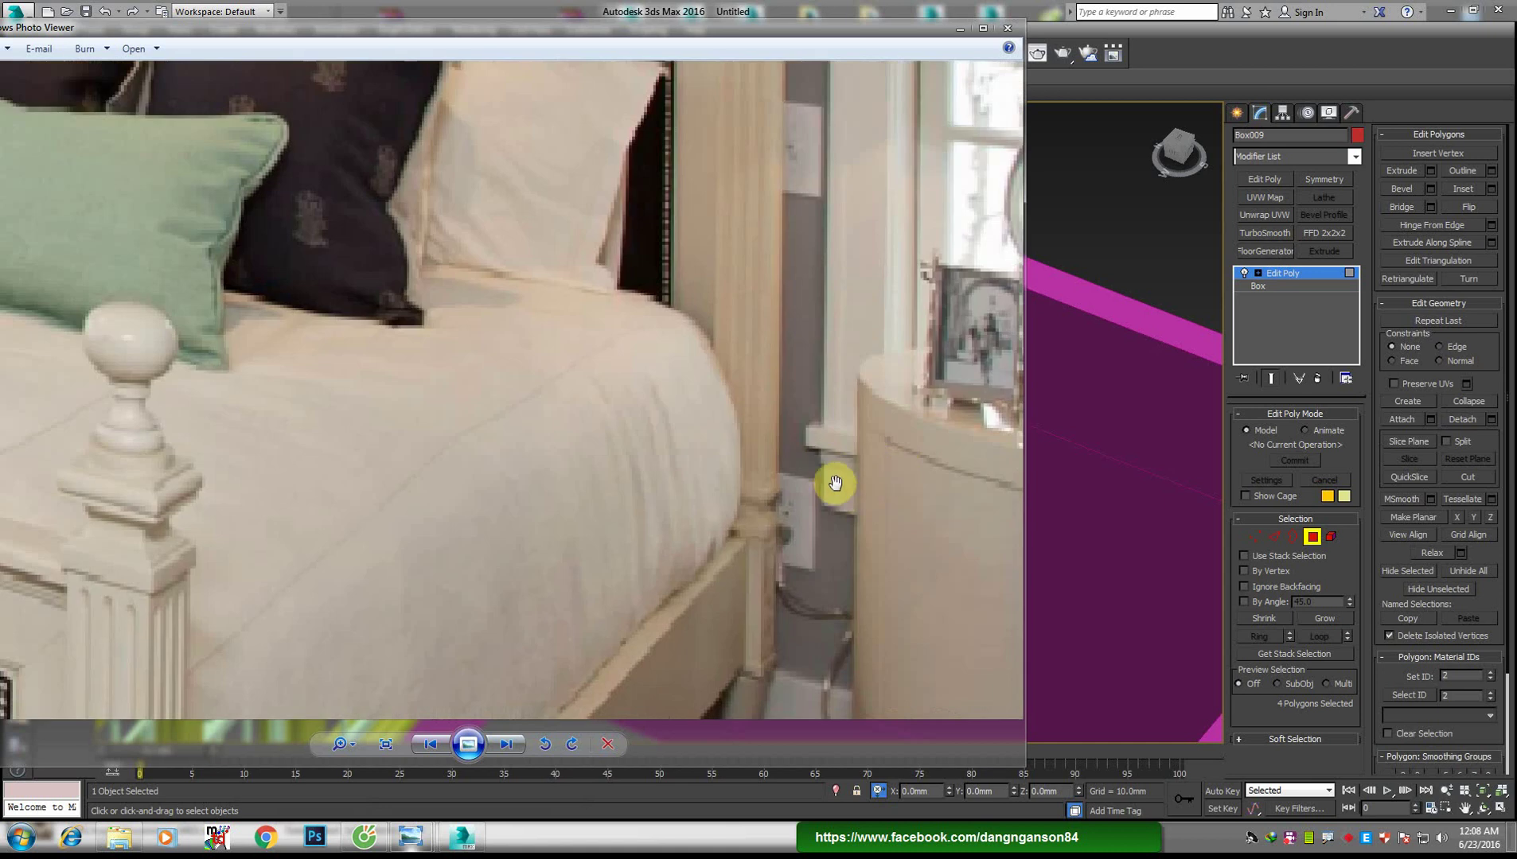
scroll(837, 484, "down", 6)
scroll(838, 480, "up", 5)
scroll(830, 457, "down", 5)
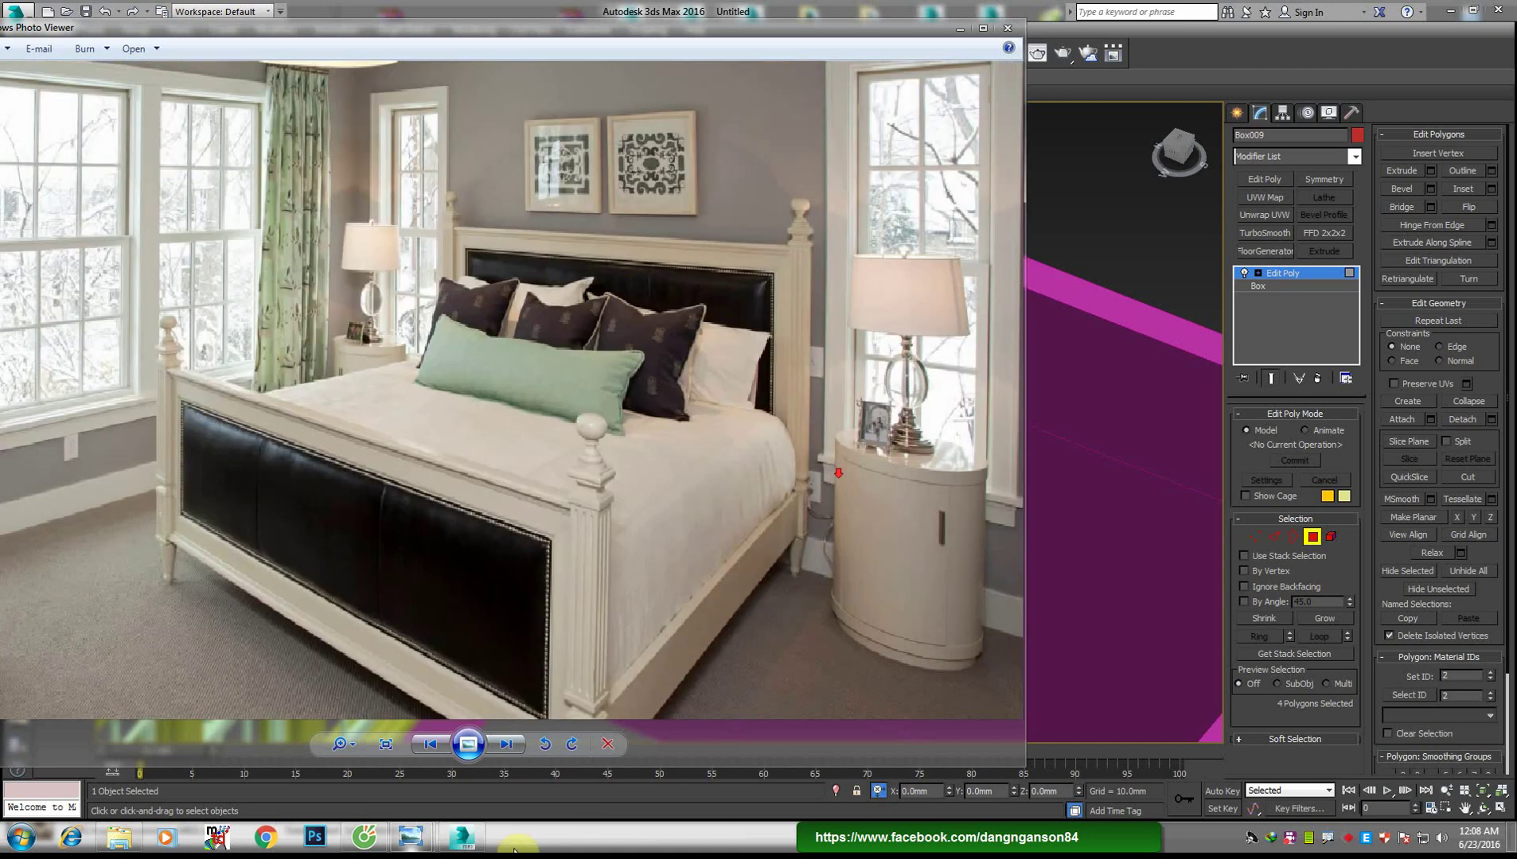
Add a connecting edge along the frame's bottom sill from a ring of edges
left_click(470, 778)
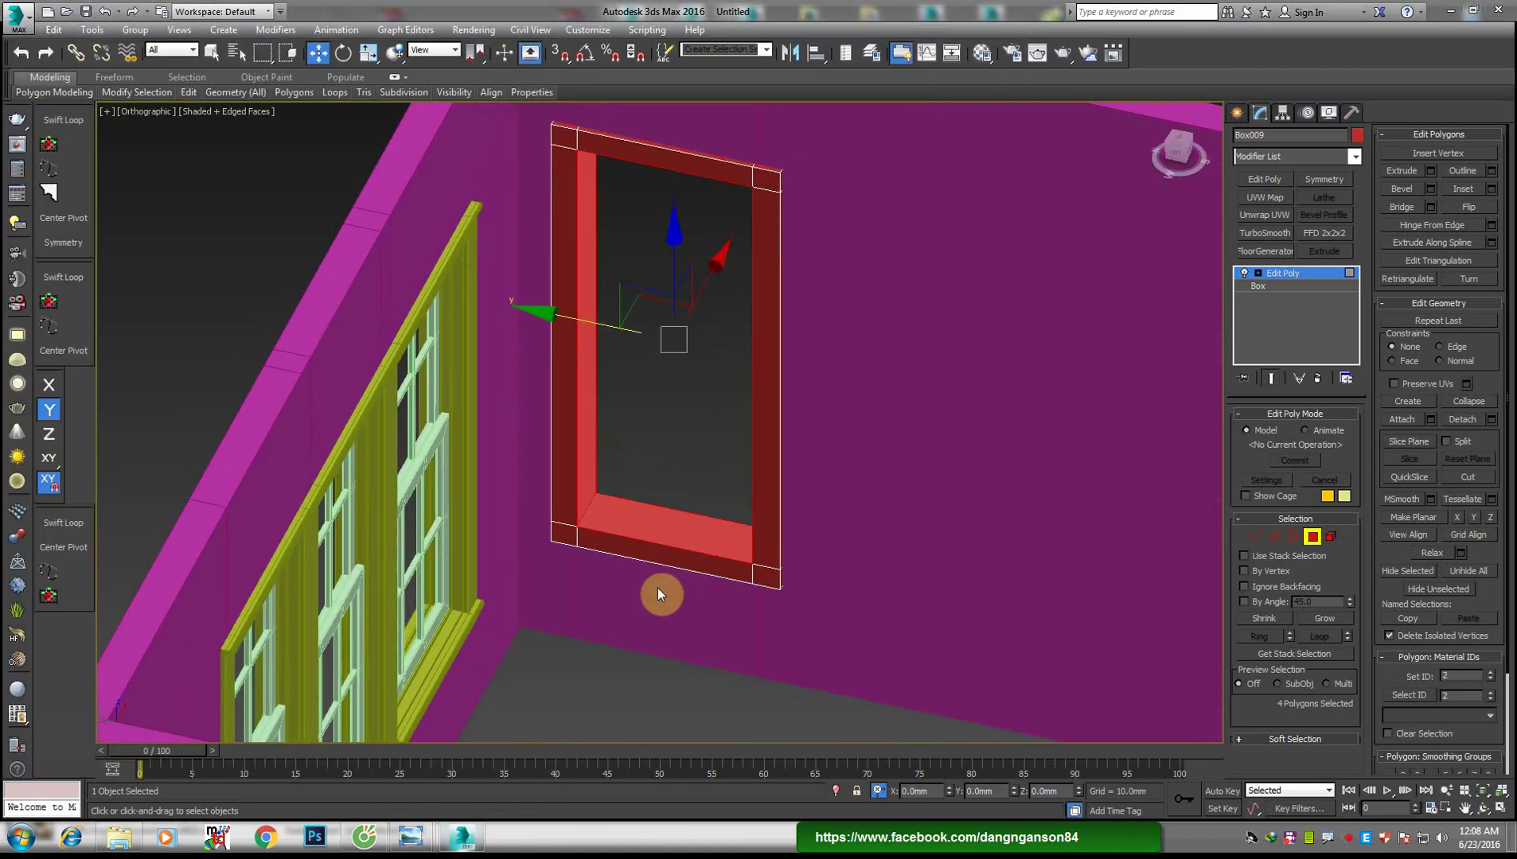
mouse_move(658, 588)
middle_mouse_down("alt")
mouse_move(582, 553)
mouse_move(642, 576)
middle_mouse_up("alt")
scroll(642, 576, "up", 3)
scroll(736, 626, "up", 2)
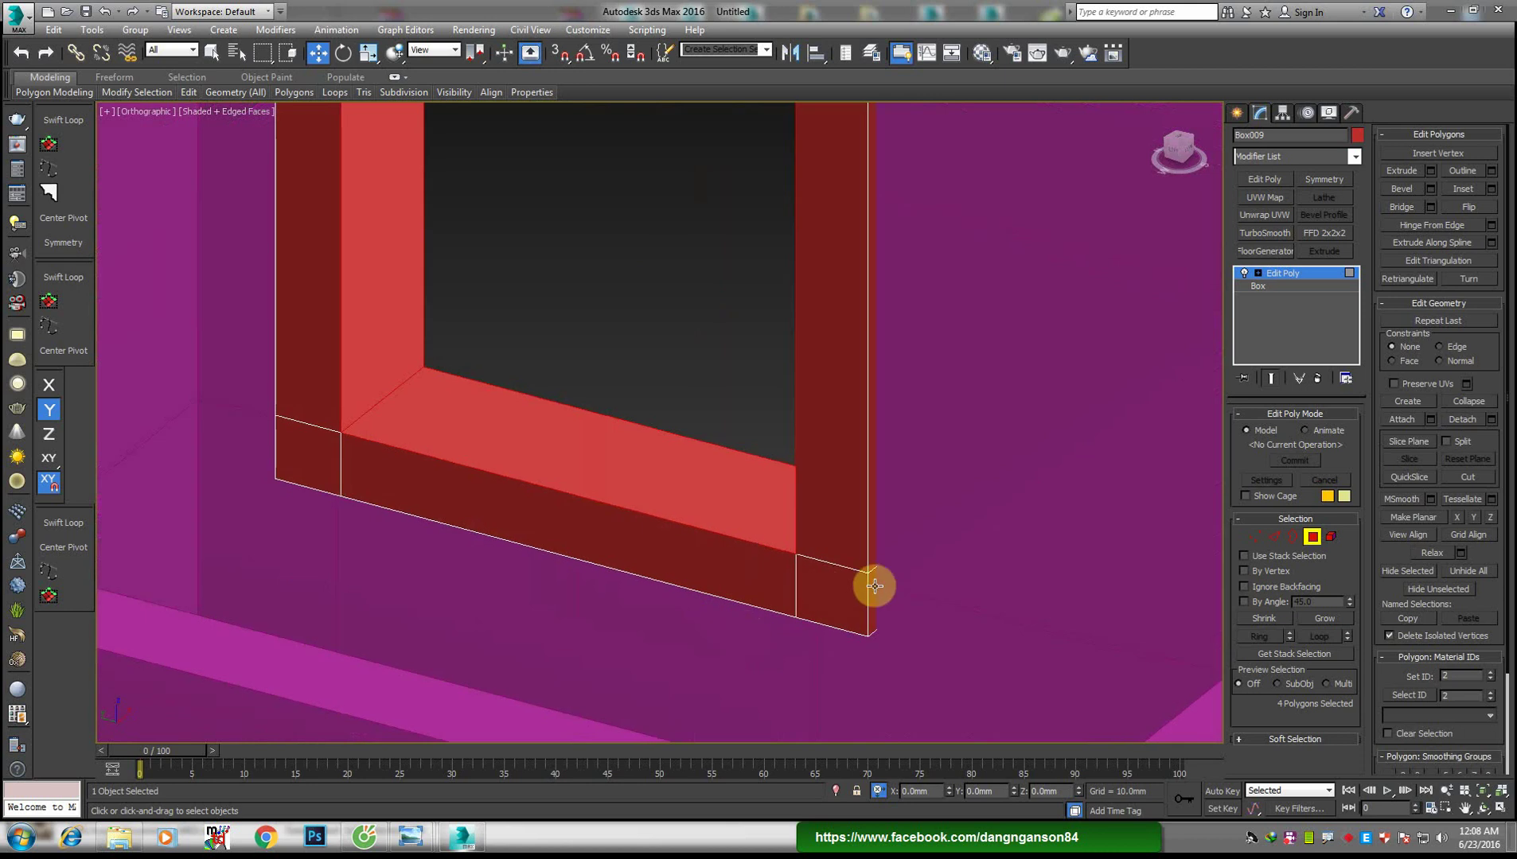
key("2")
left_click(875, 586)
left_click(1259, 637)
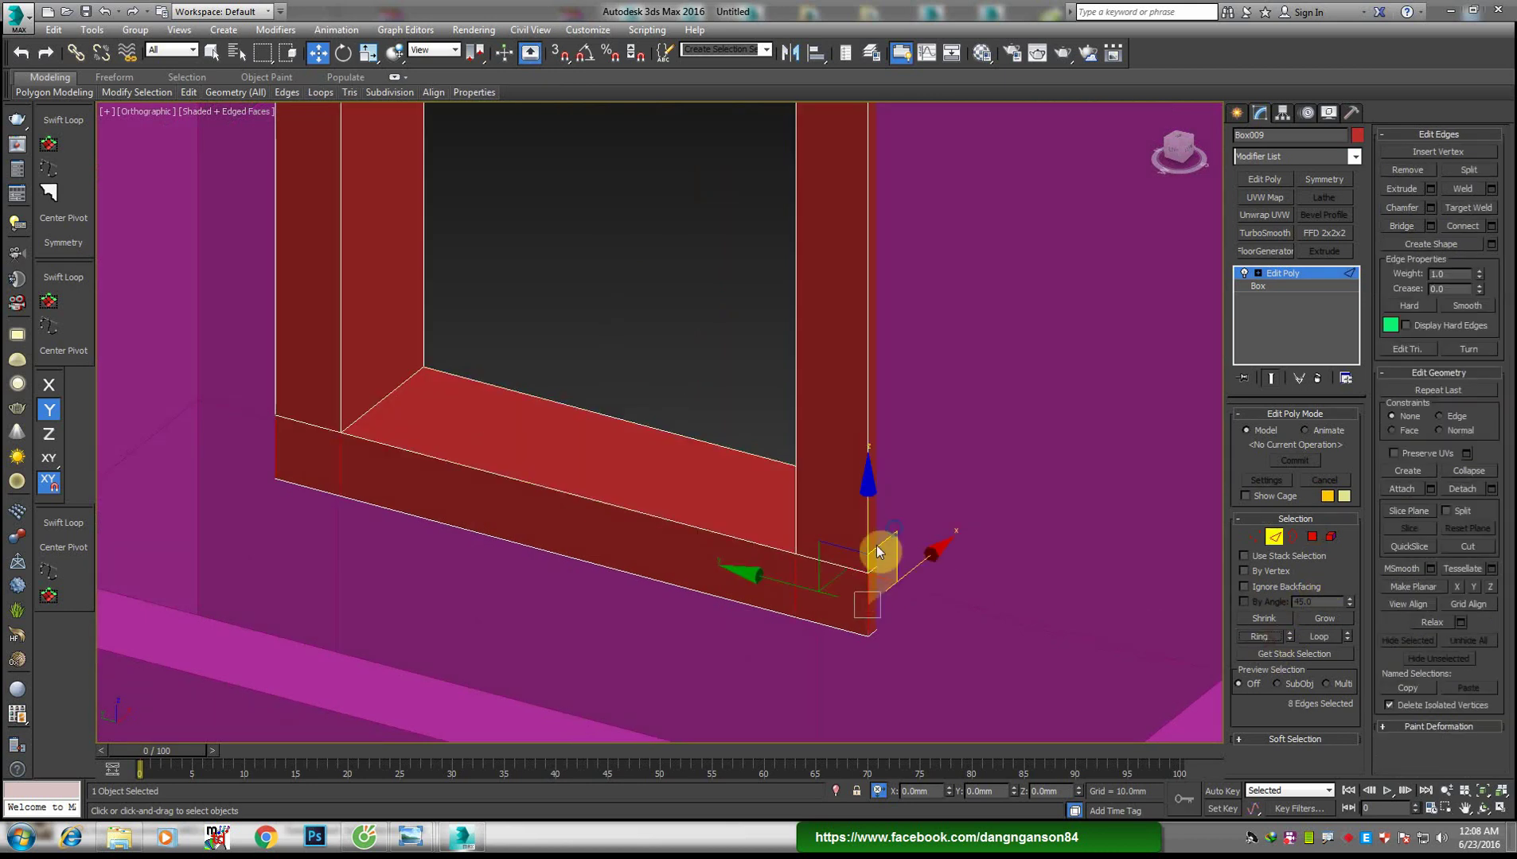
right_click(876, 547)
left_click(726, 579)
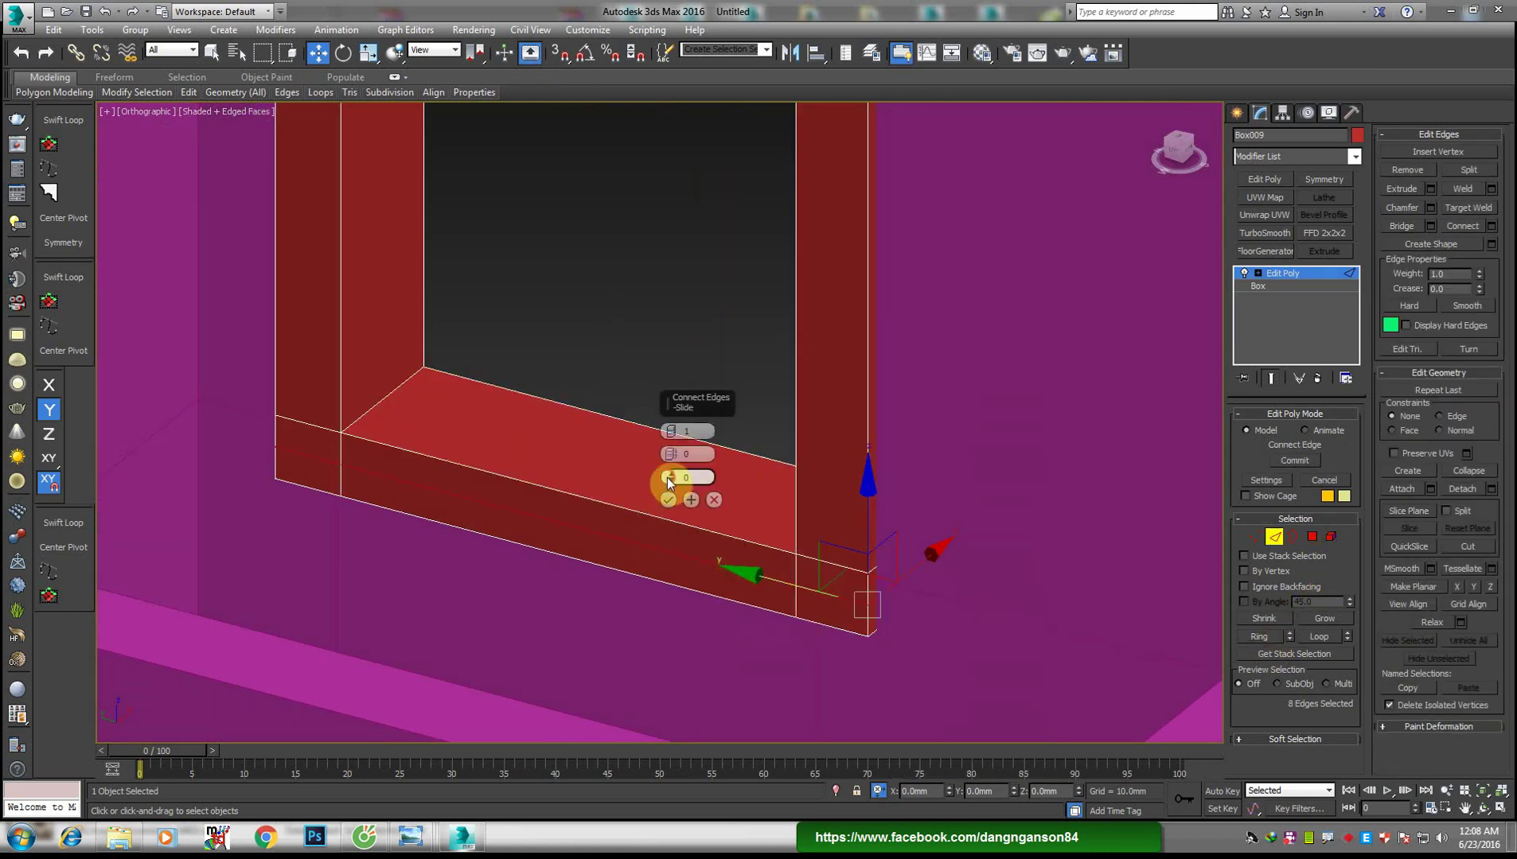
mouse_move(667, 477)
left_mouse_down()
mouse_move(694, 162)
mouse_move(697, 534)
left_mouse_up()
left_click(668, 501)
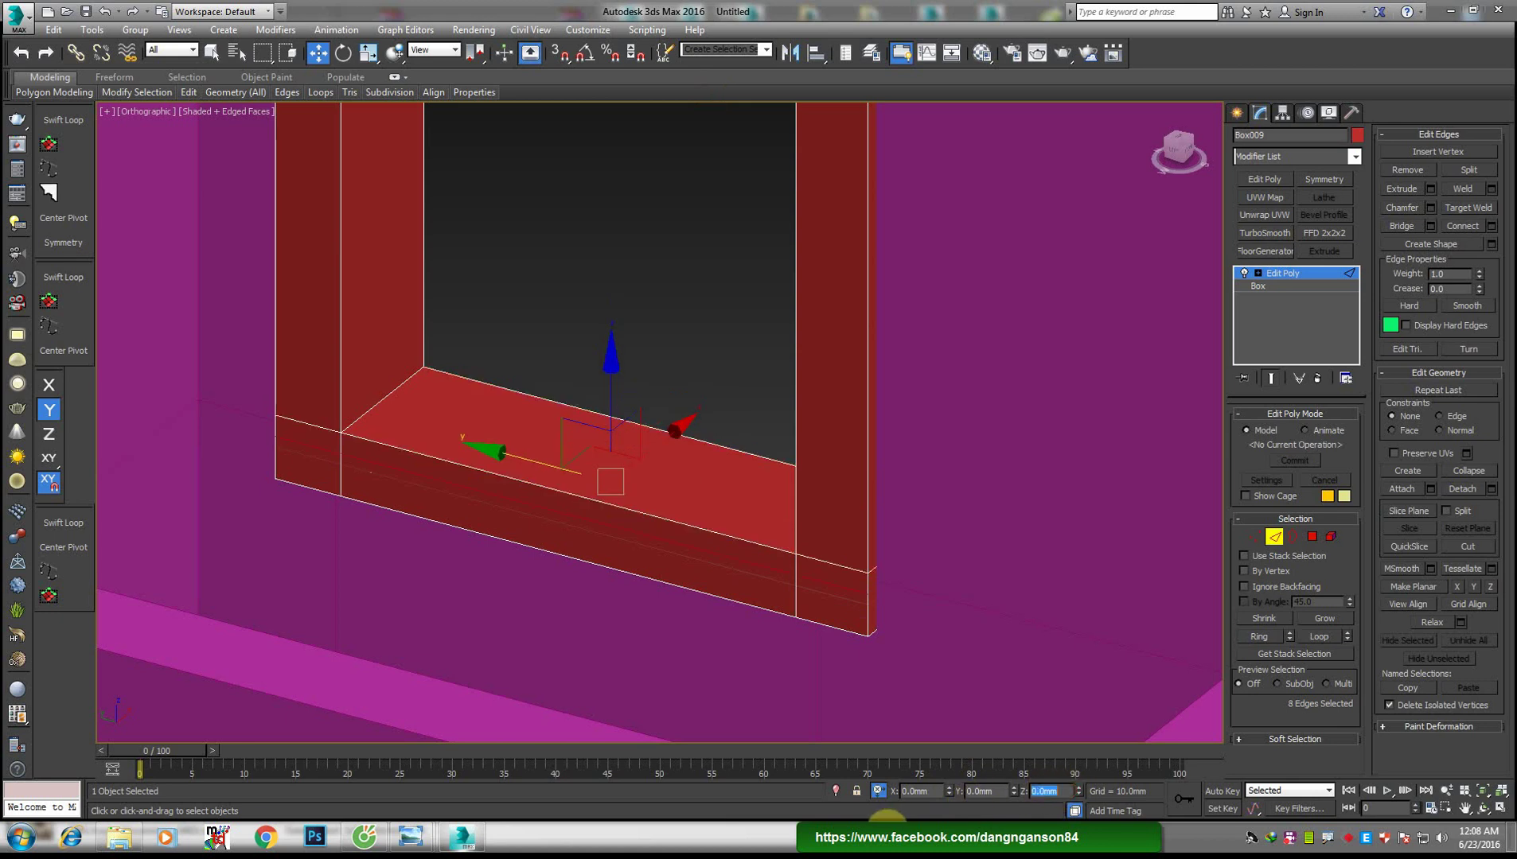
middle_click_drag(531, 502, 483, 518)
Extrude the sill's front faces outward 25 mm into a projecting ledge
key("4")
left_click(398, 462)
left_click(462, 485, "ctrl")
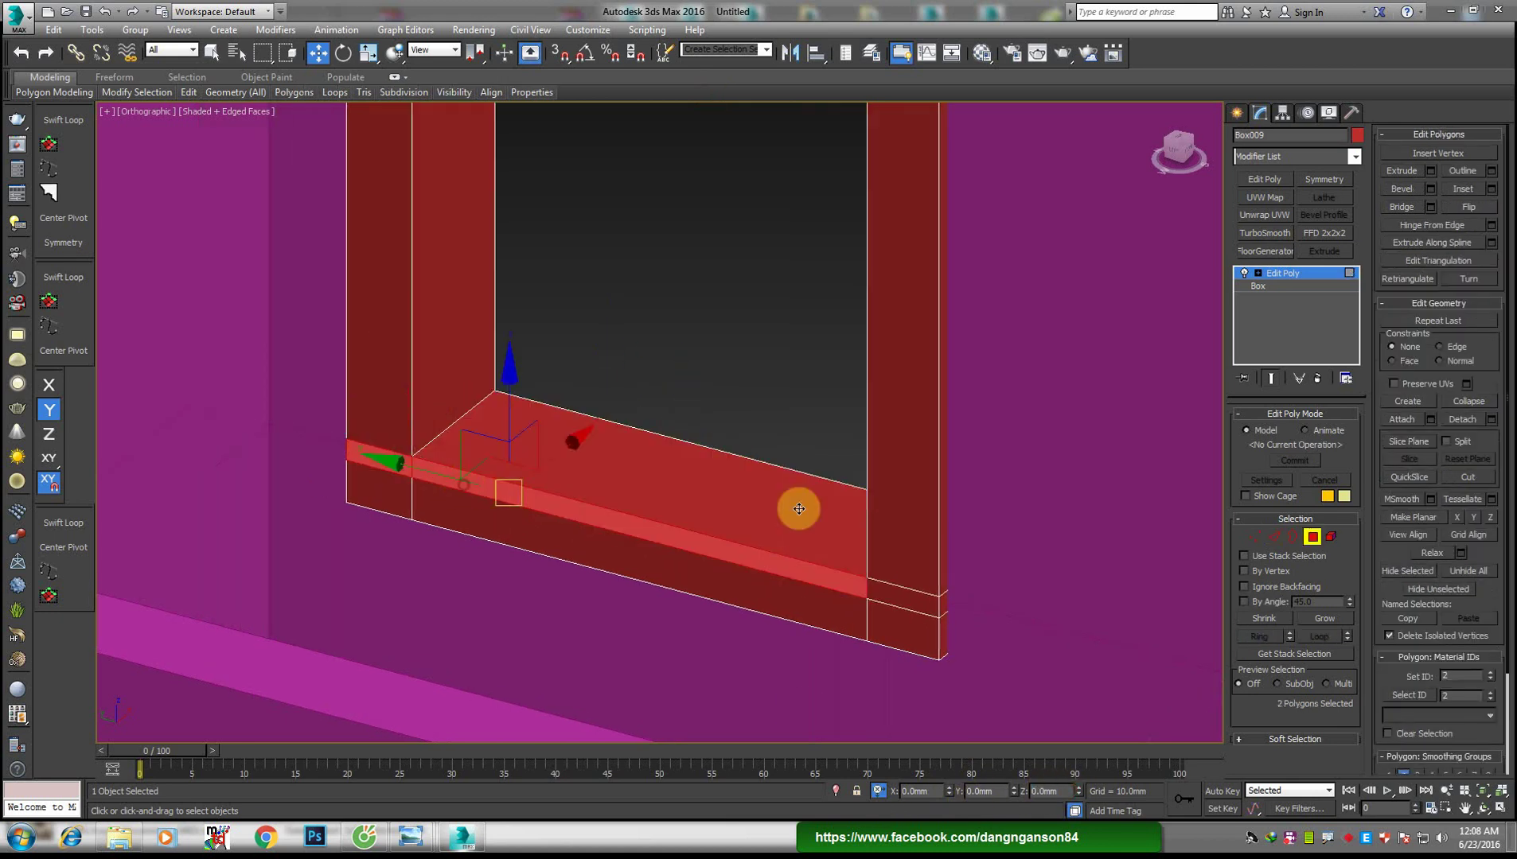
left_click(897, 592, "ctrl")
right_click(737, 468)
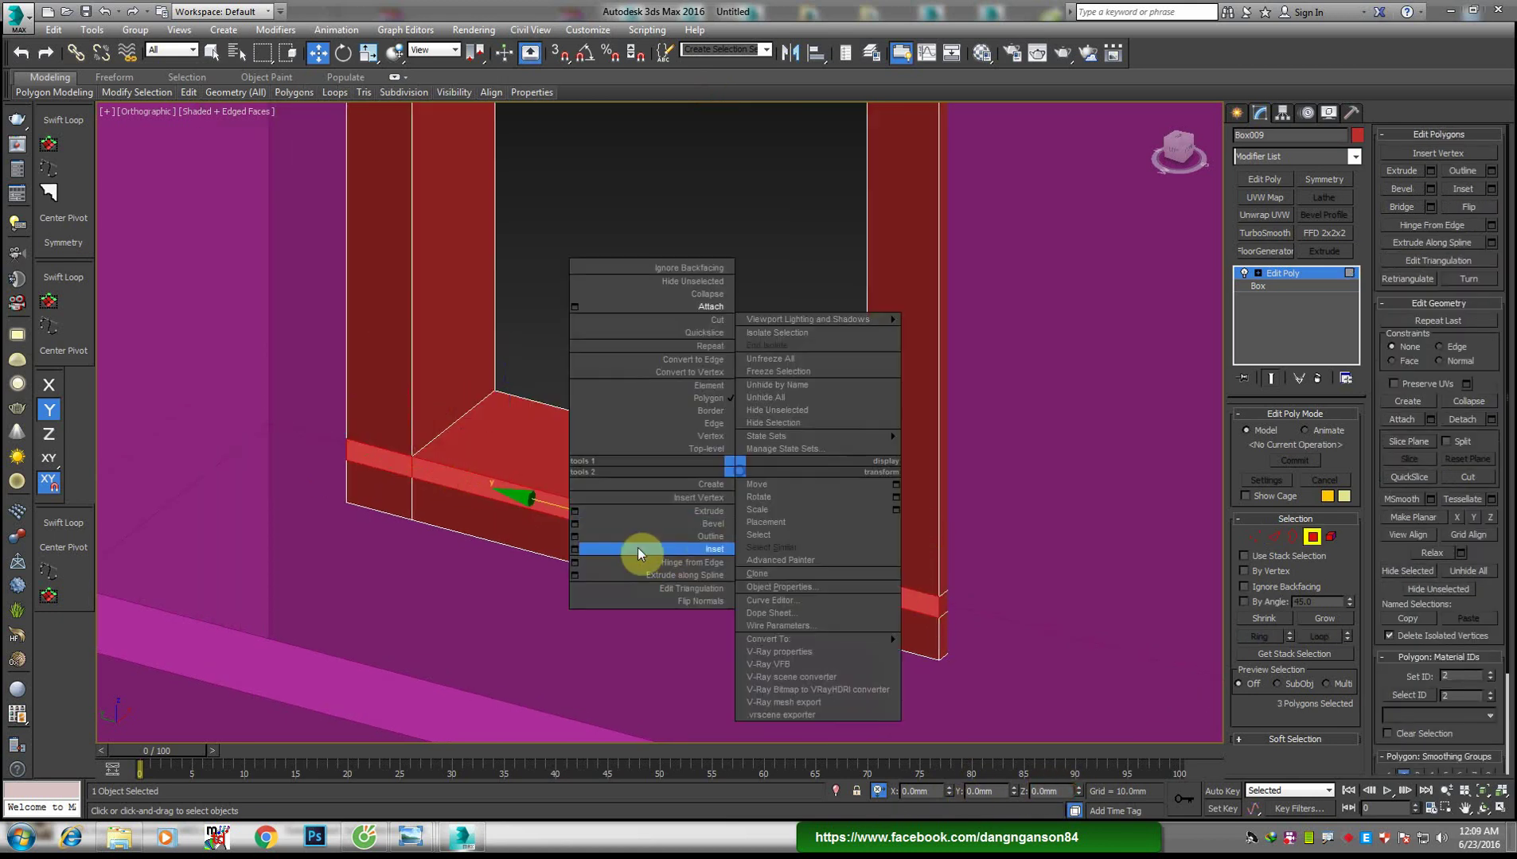
left_click(576, 510)
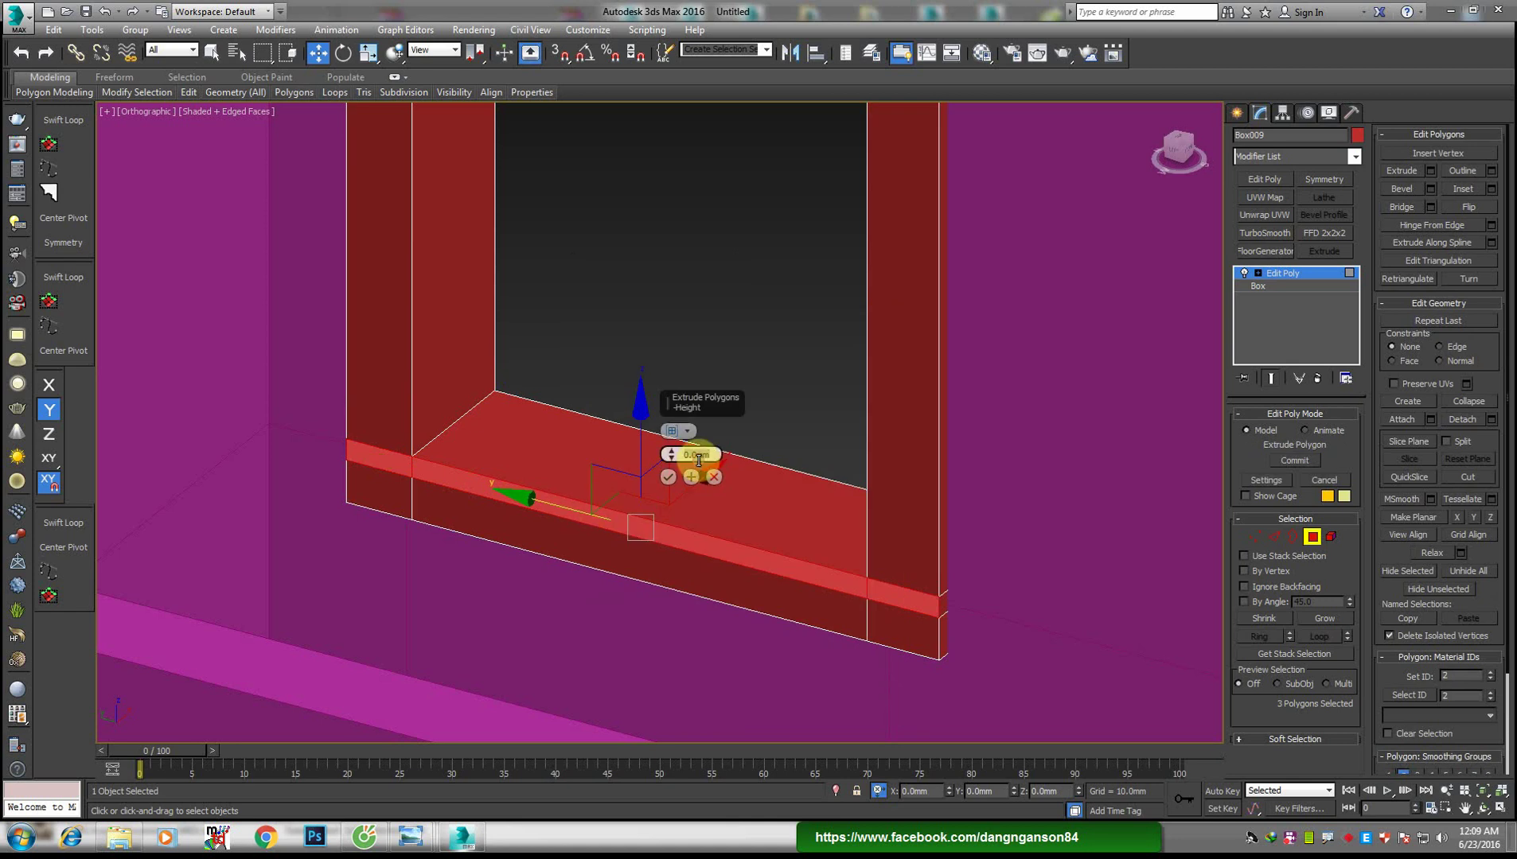
type("25")
key("Return")
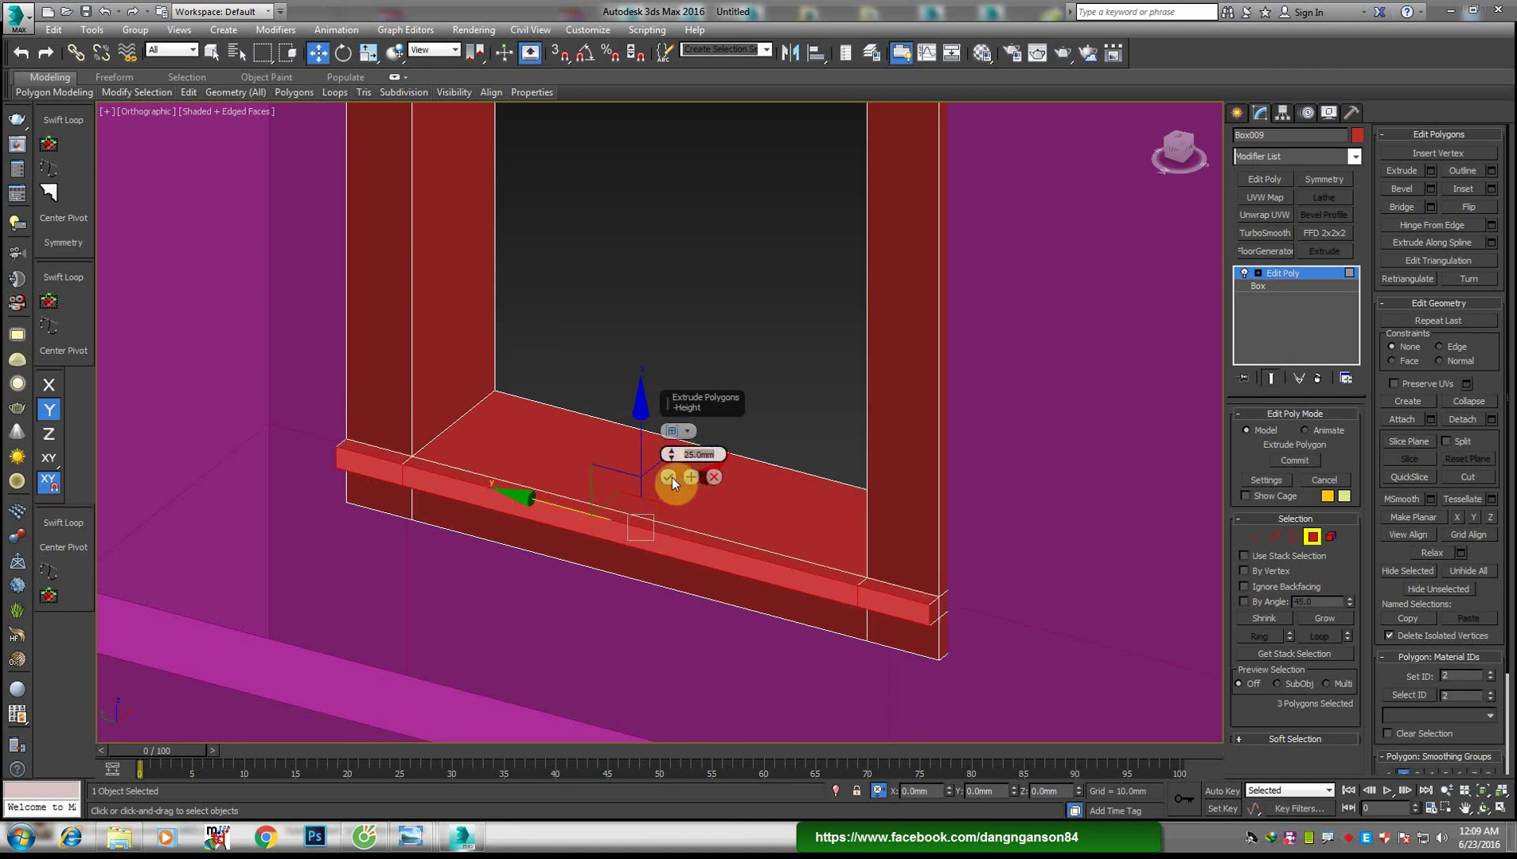
left_click(671, 478)
Look over the ceiling, pendant lamp and windows in the bedroom photo, then return to 3ds Max
left_click(523, 771)
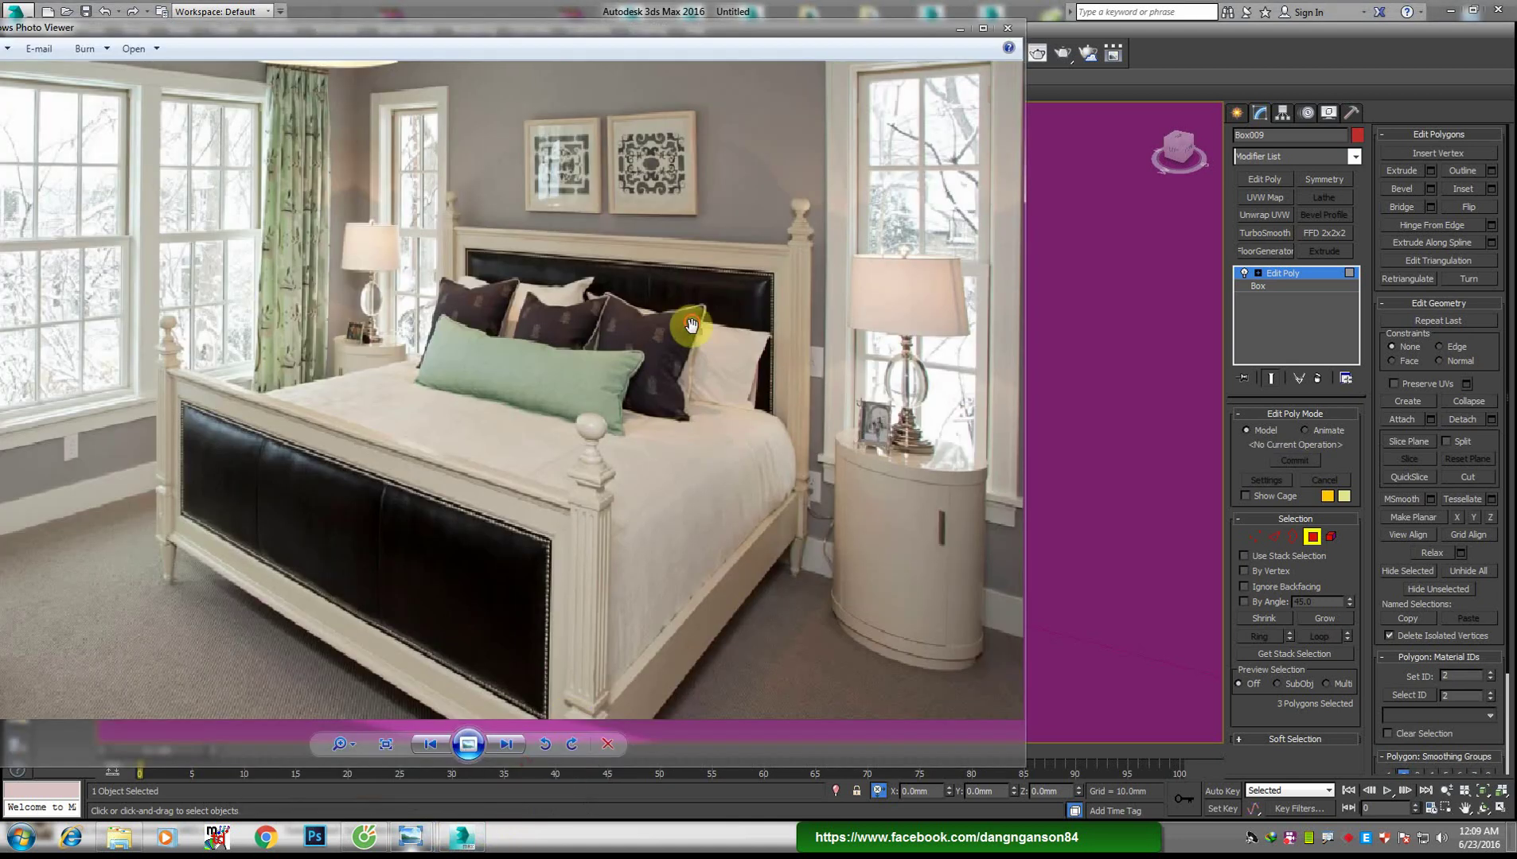
left_click_drag(691, 324, 718, 480)
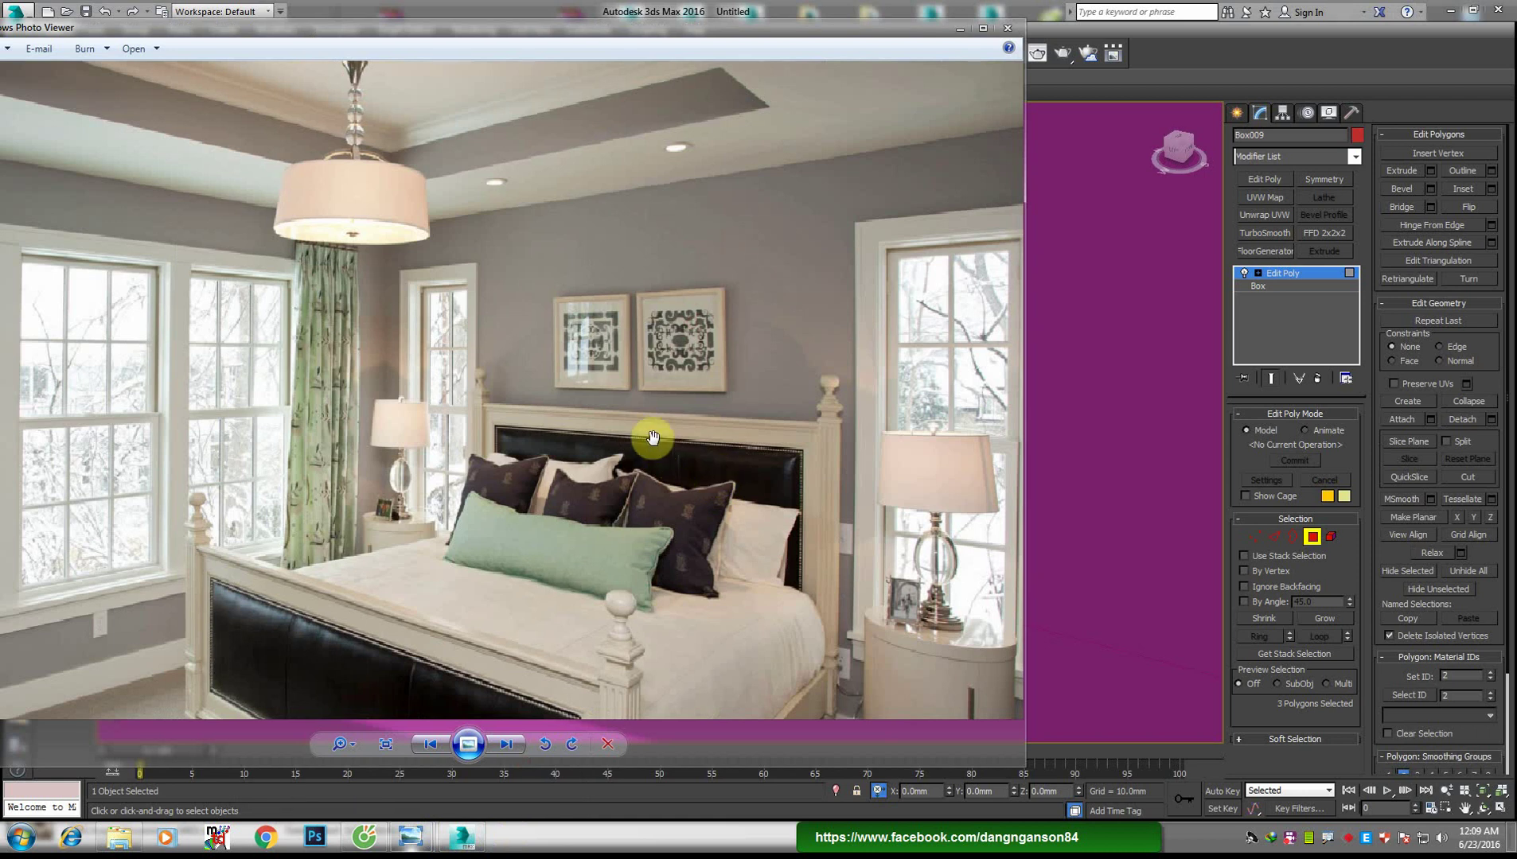
scroll(653, 431, "down", 1)
scroll(265, 243, "up", 1)
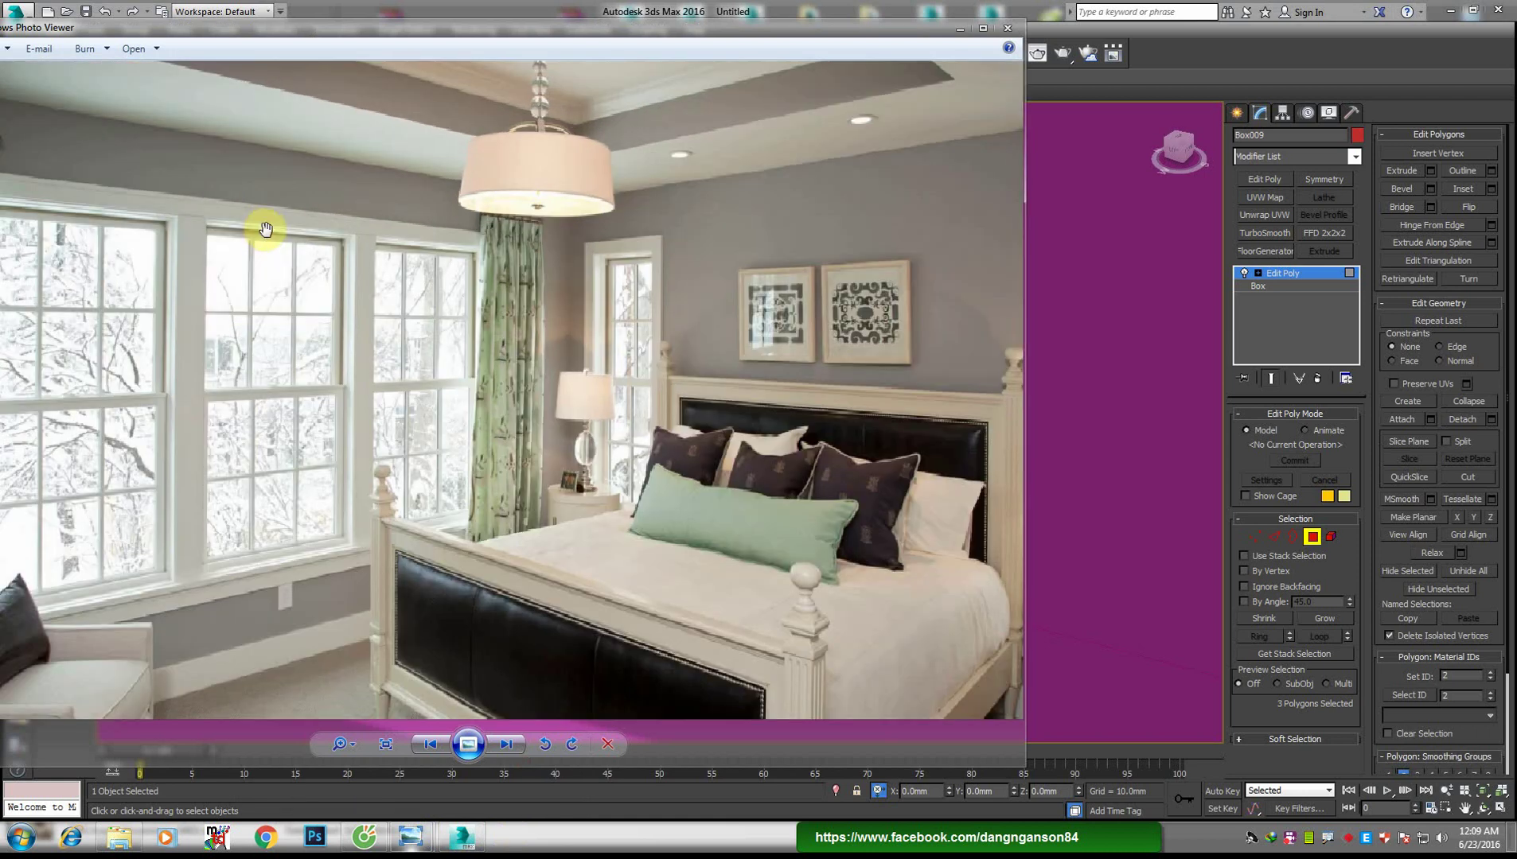
left_click(470, 841)
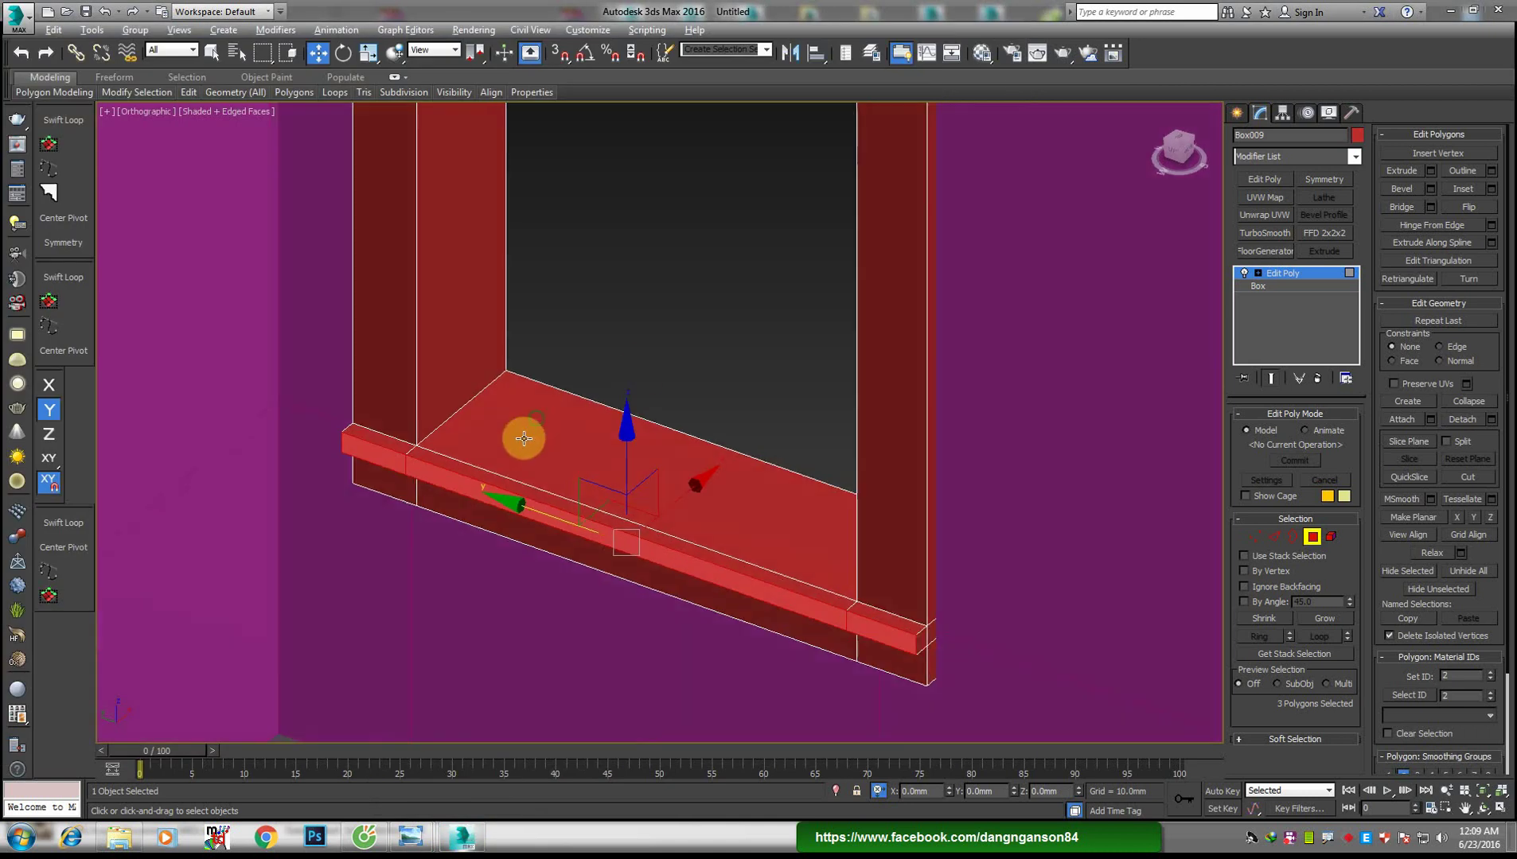
Connect a new edge loop around the inner frame from the sill–wall corner edge ring
middle_click_drag(524, 435, 606, 464)
scroll(607, 464, "down", 5)
scroll(557, 470, "up", 4)
scroll(490, 504, "up", 1)
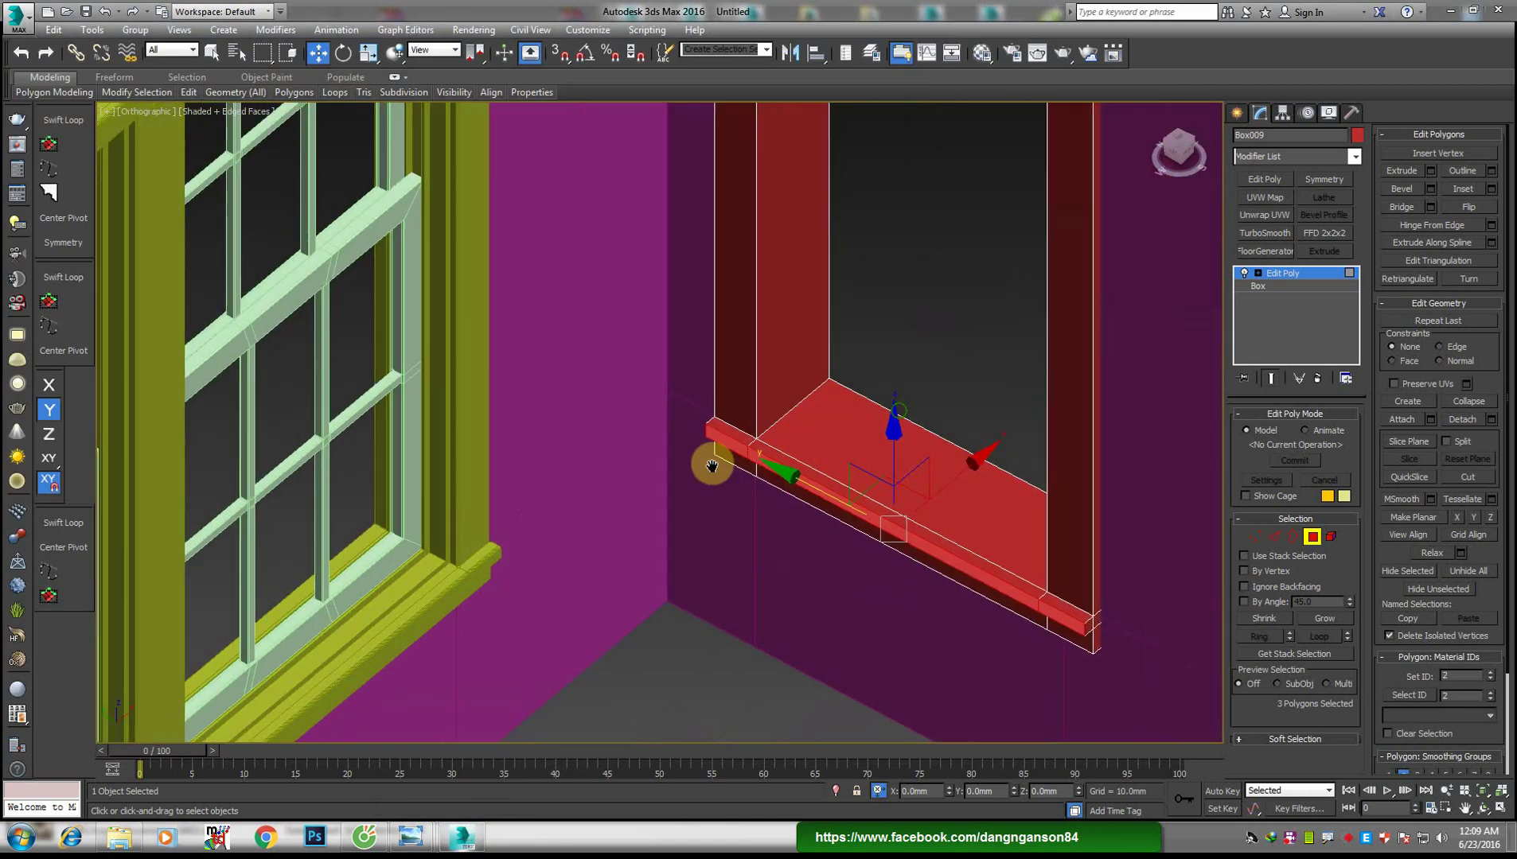
scroll(711, 464, "up", 3)
left_click(666, 436)
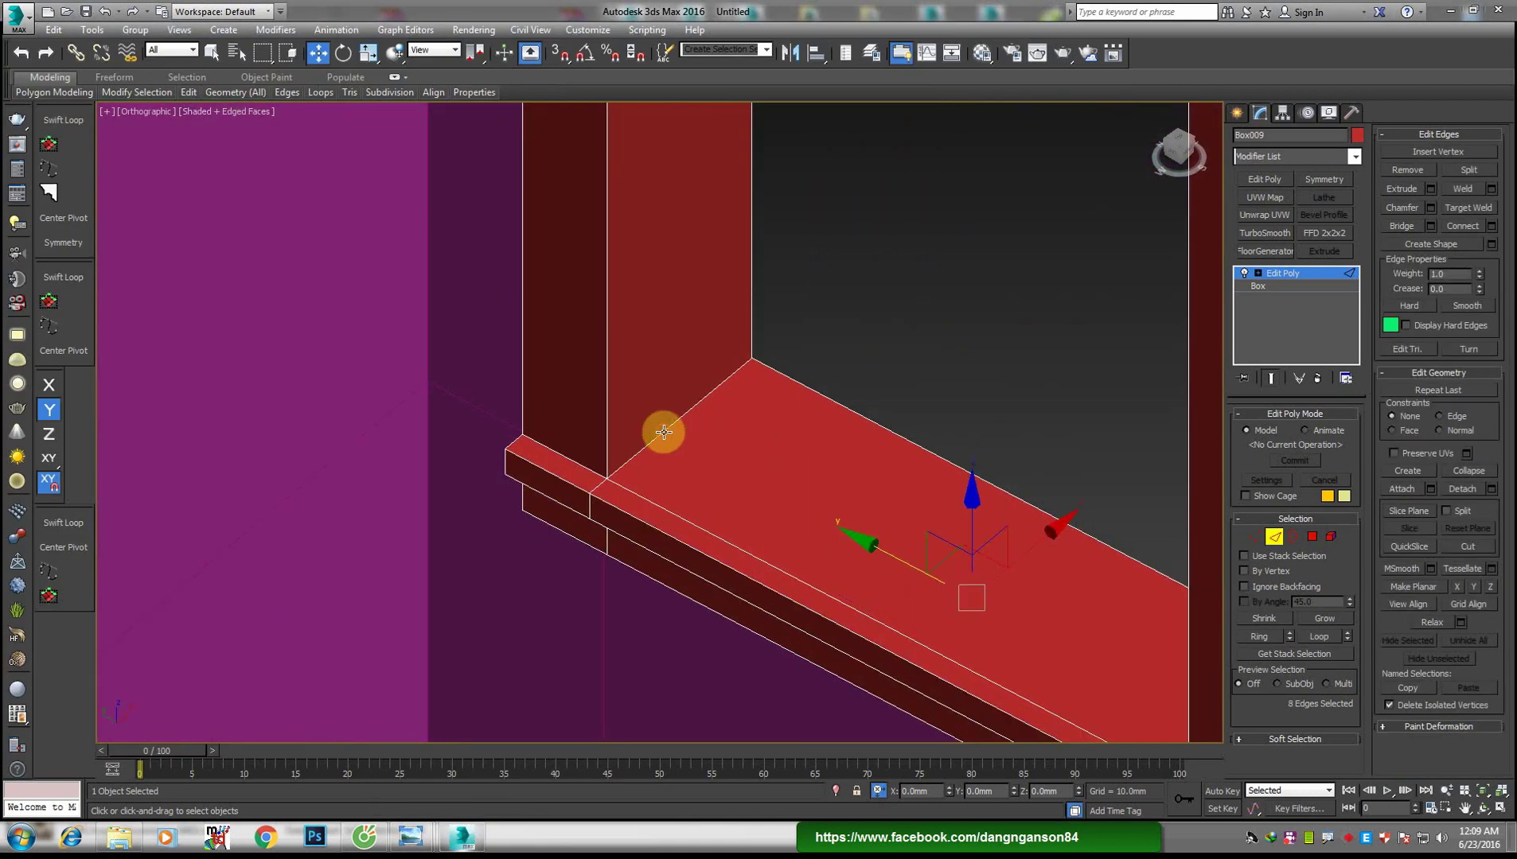
left_click(1267, 635)
right_click(881, 442)
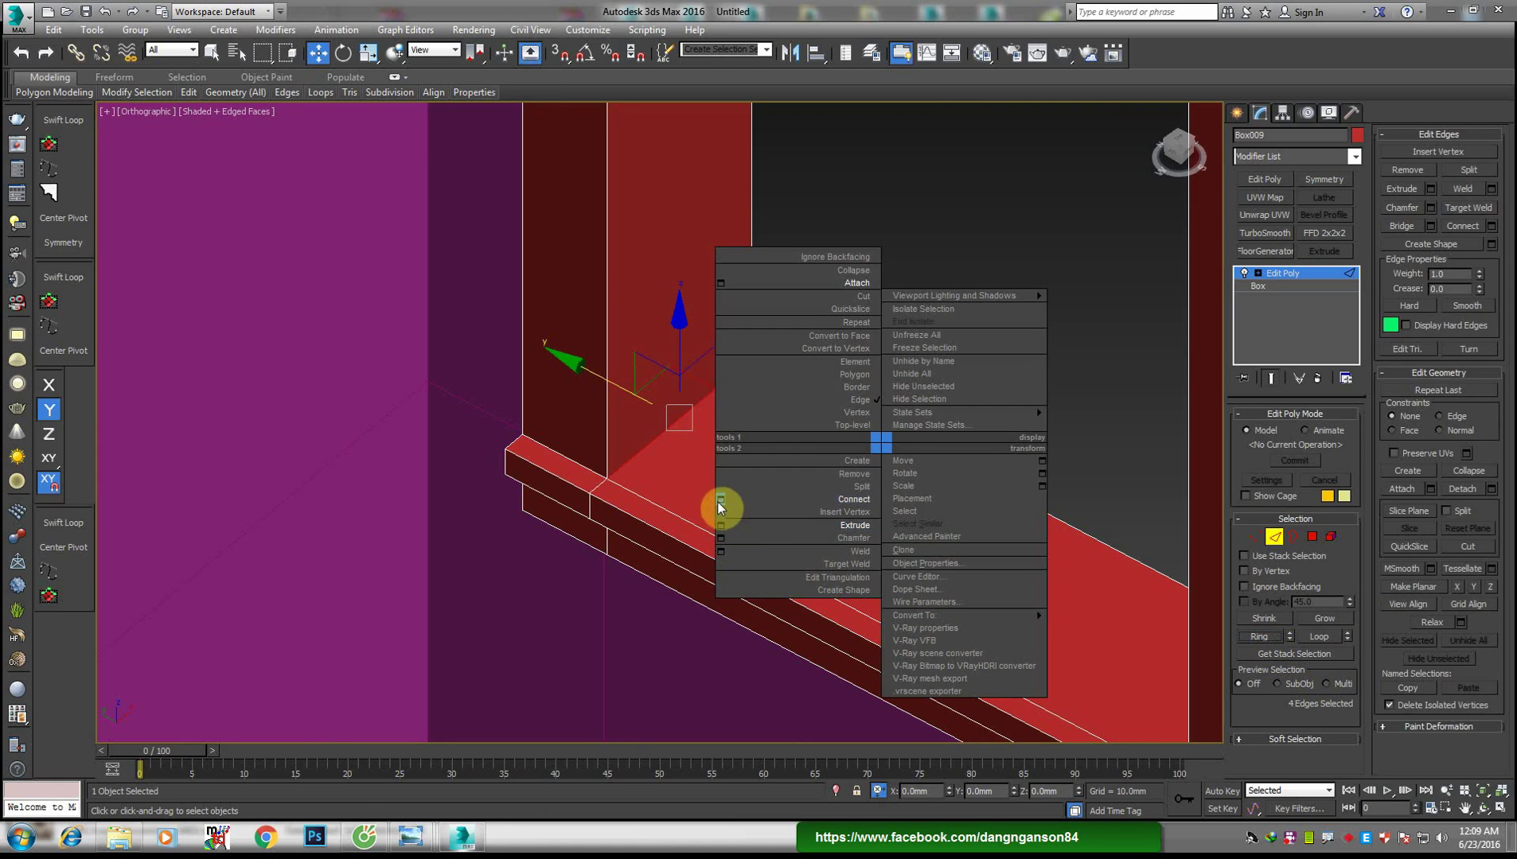
left_click(720, 499)
mouse_move(669, 477)
left_mouse_down()
mouse_move(702, 298)
mouse_move(709, 794)
left_mouse_up()
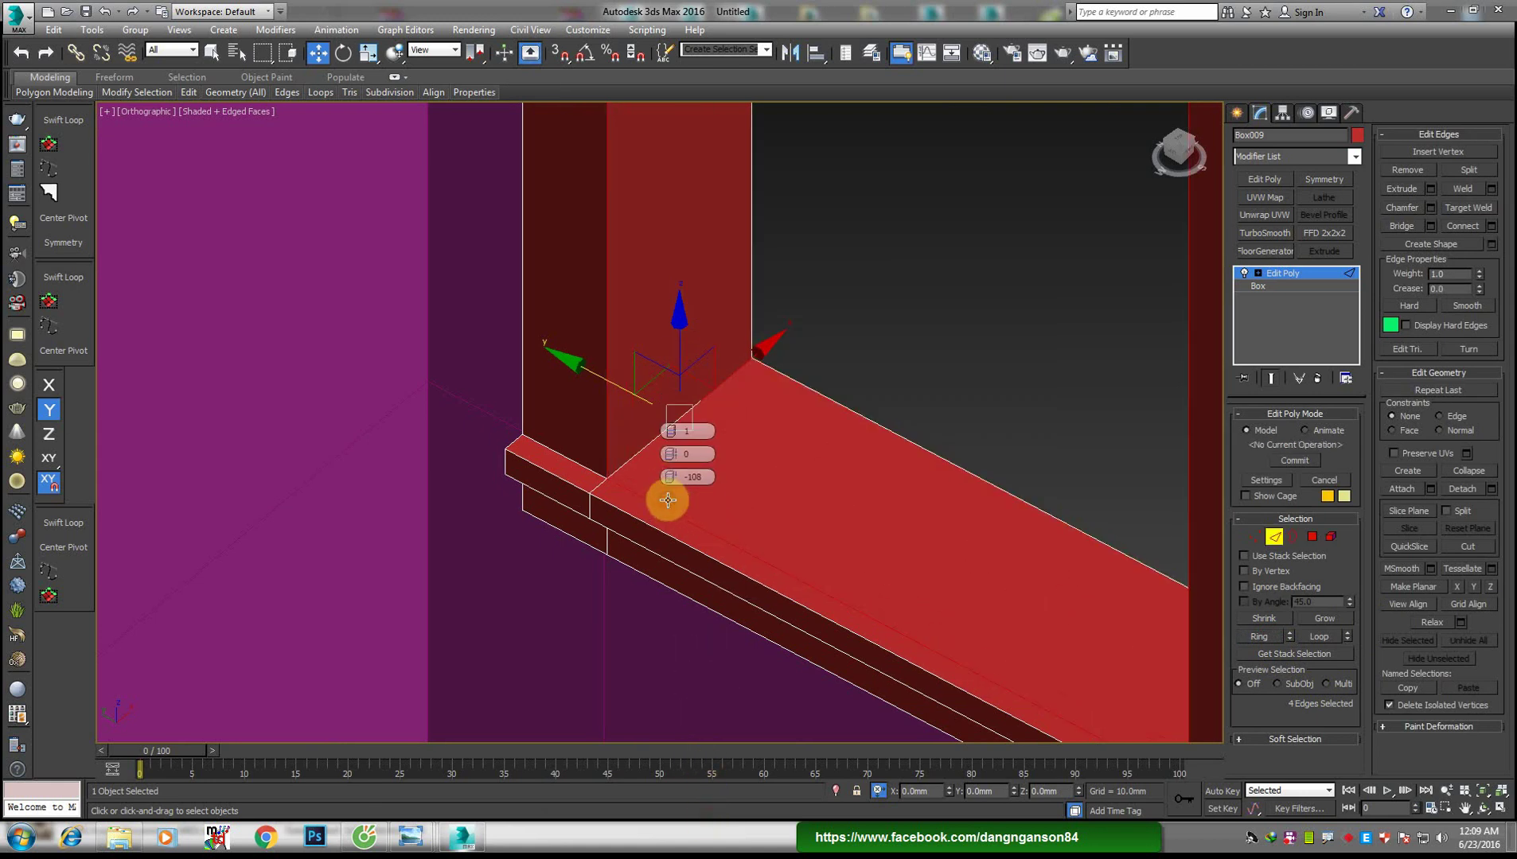
left_click(667, 500)
Offset the new edge loop 2 mm along X
scroll(731, 596, "down", 8)
scroll(768, 458, "up", 4)
mouse_move(736, 500)
middle_mouse_down()
mouse_move(734, 349)
mouse_move(822, 291)
mouse_move(829, 338)
middle_mouse_up()
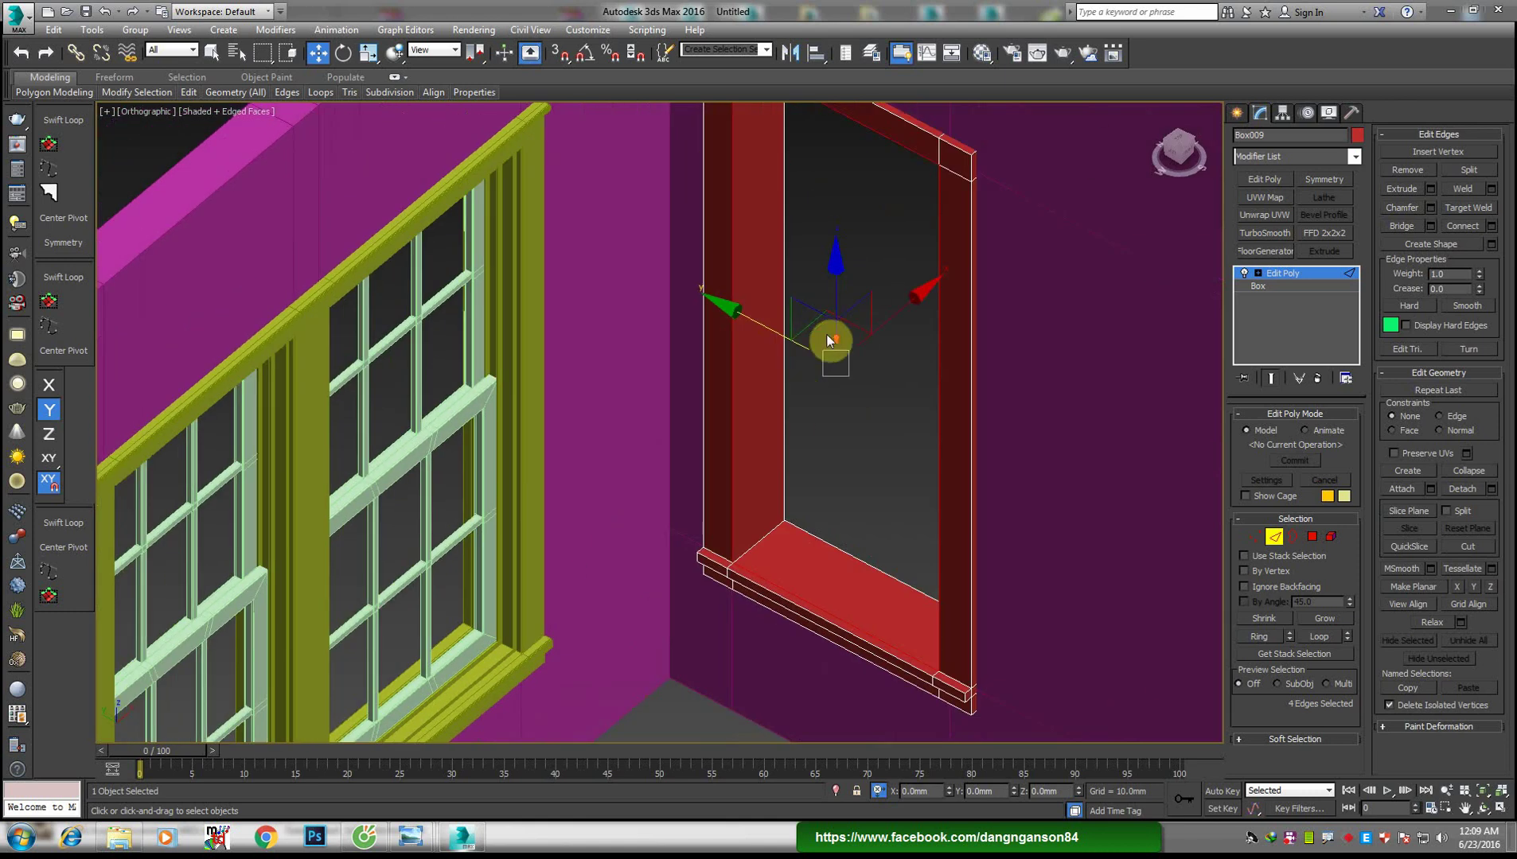
scroll(823, 541, "up", 3)
middle_click_drag(823, 541, 680, 382)
double_click(923, 792)
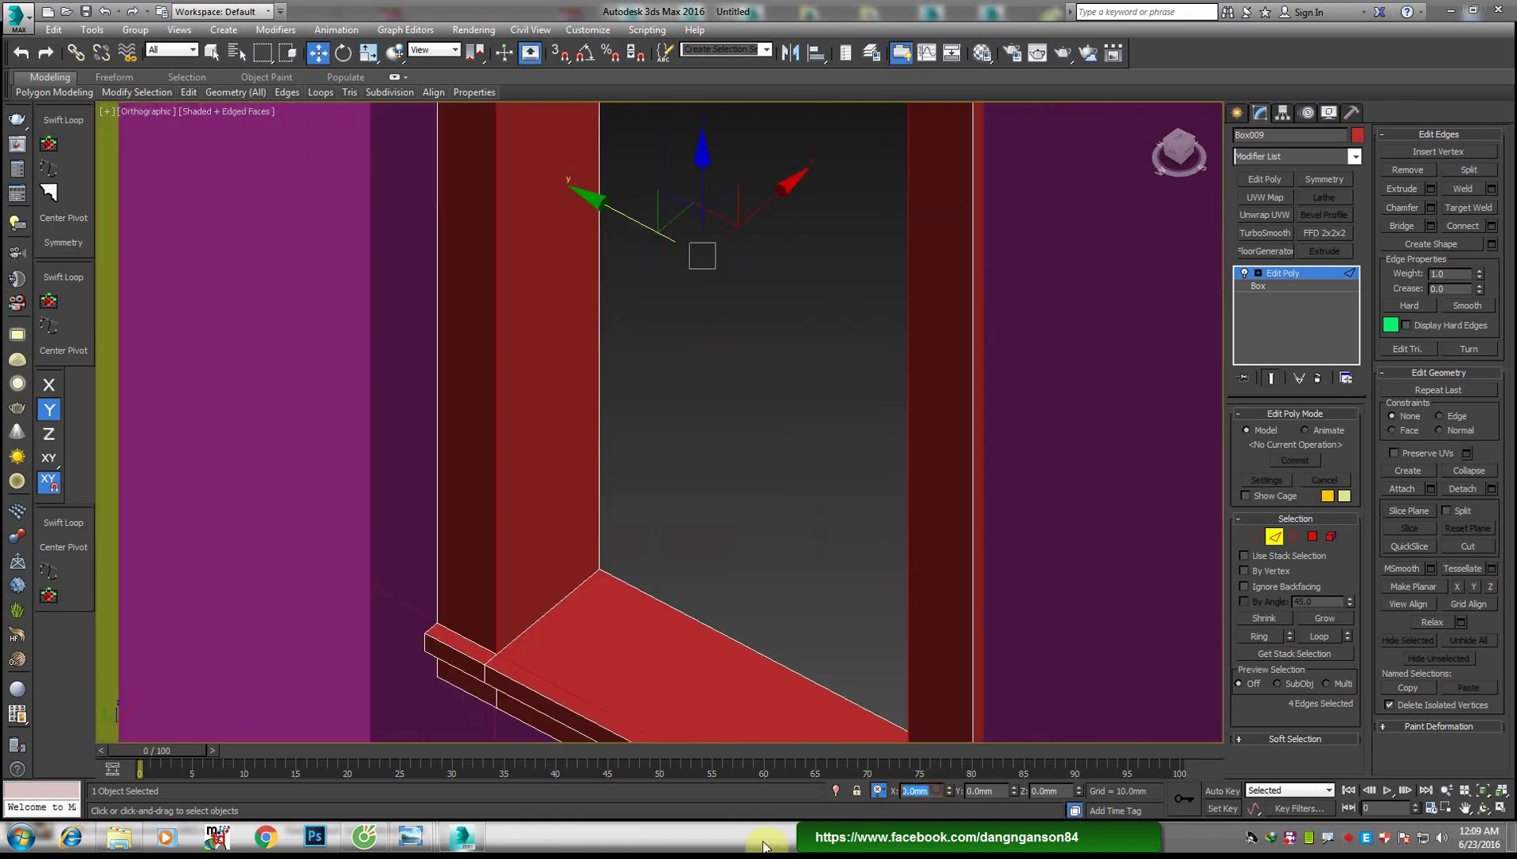
type("2")
key("Return")
middle_click_drag(627, 643, 628, 619)
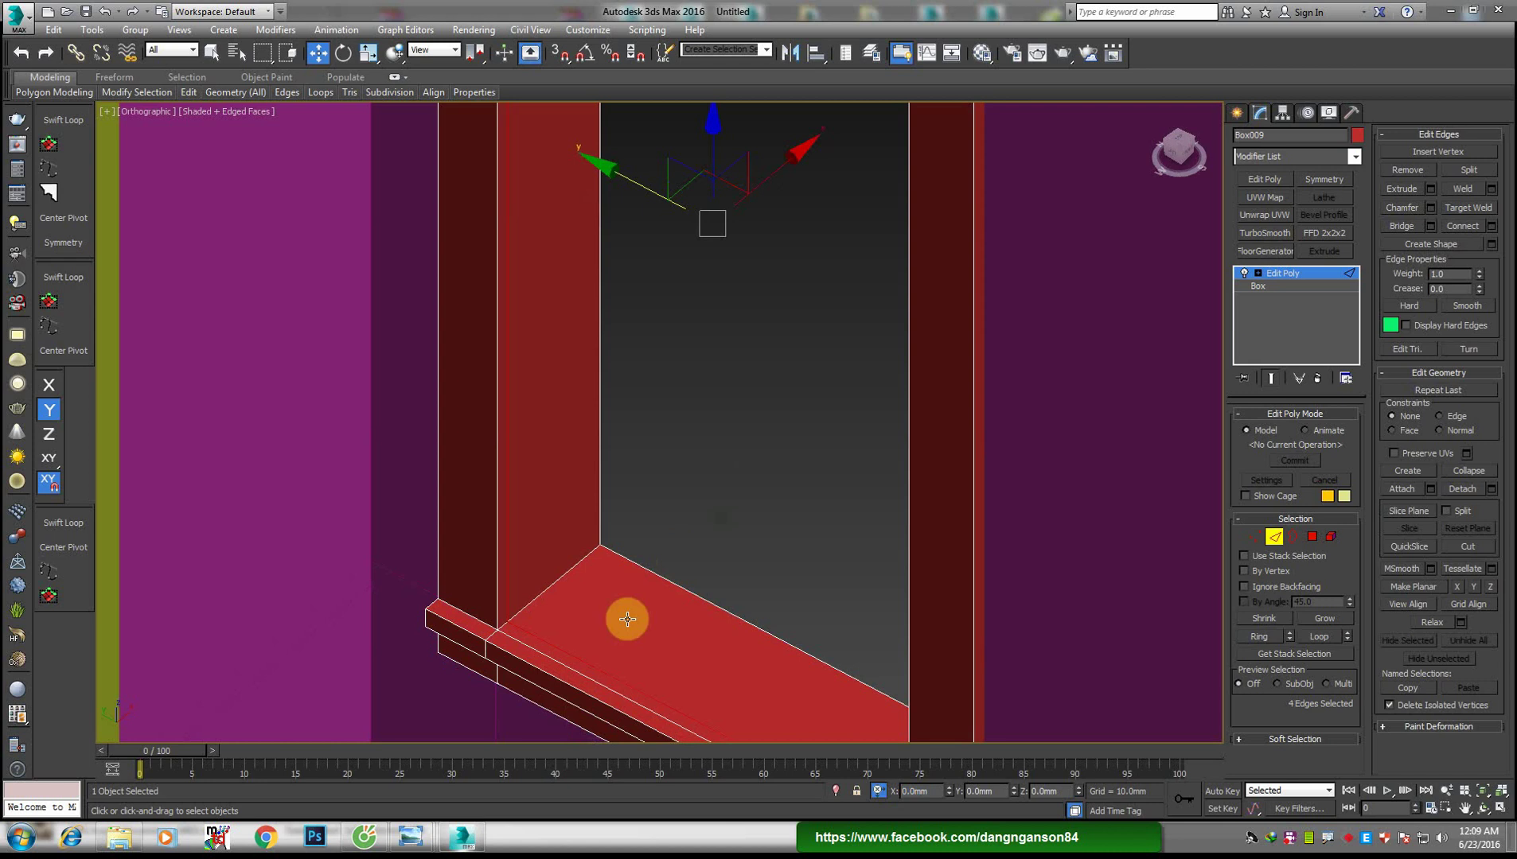
Extrude the inner jamb and sill faces 15 mm using Local Normal into a raised lip
key("4")
left_click(620, 601)
left_click(557, 521, "ctrl")
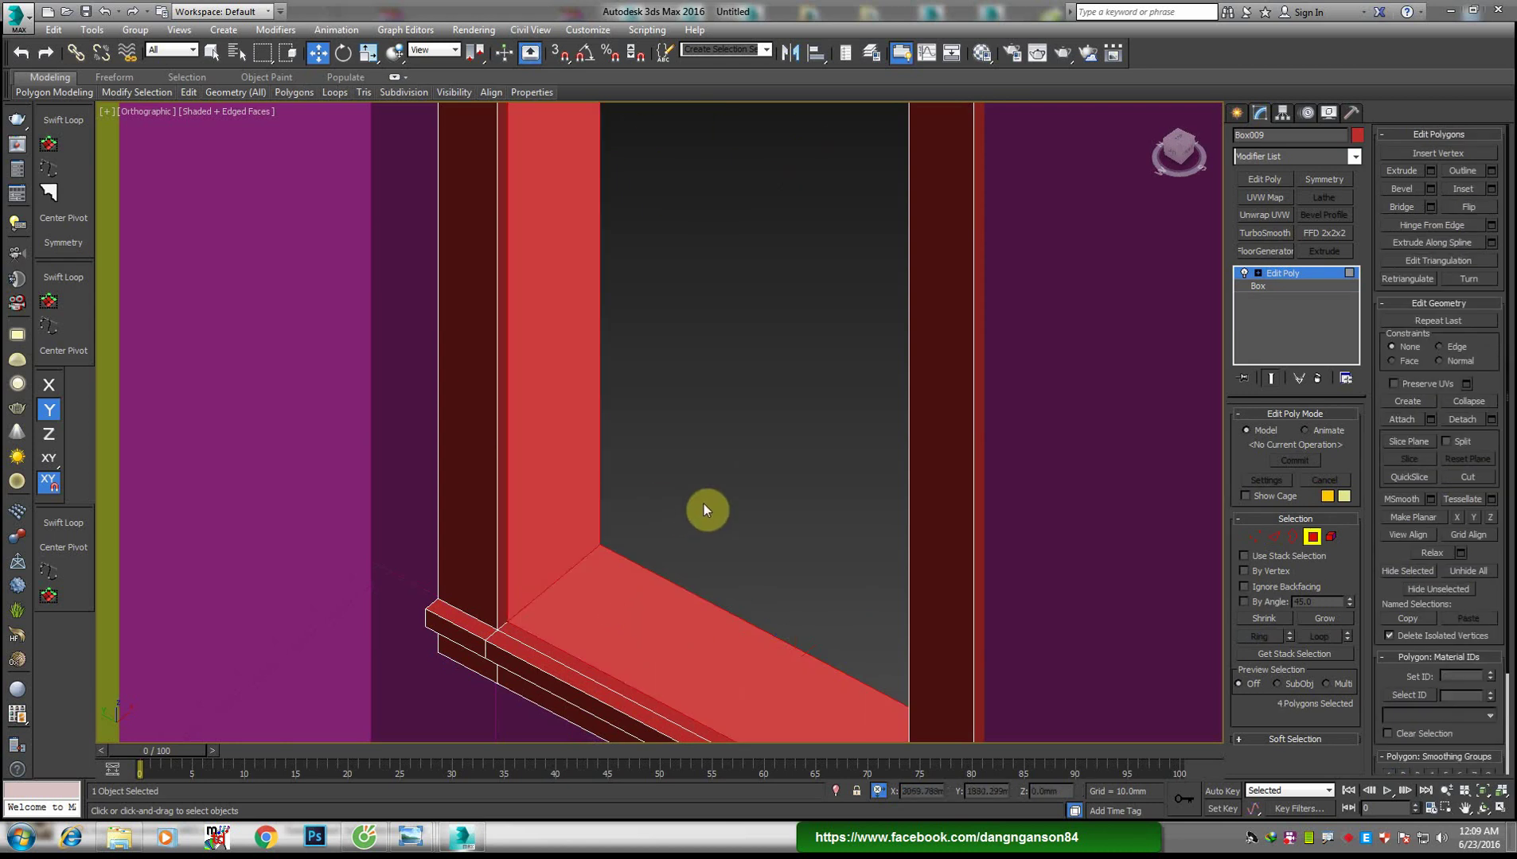
right_click(533, 560)
left_click(539, 542)
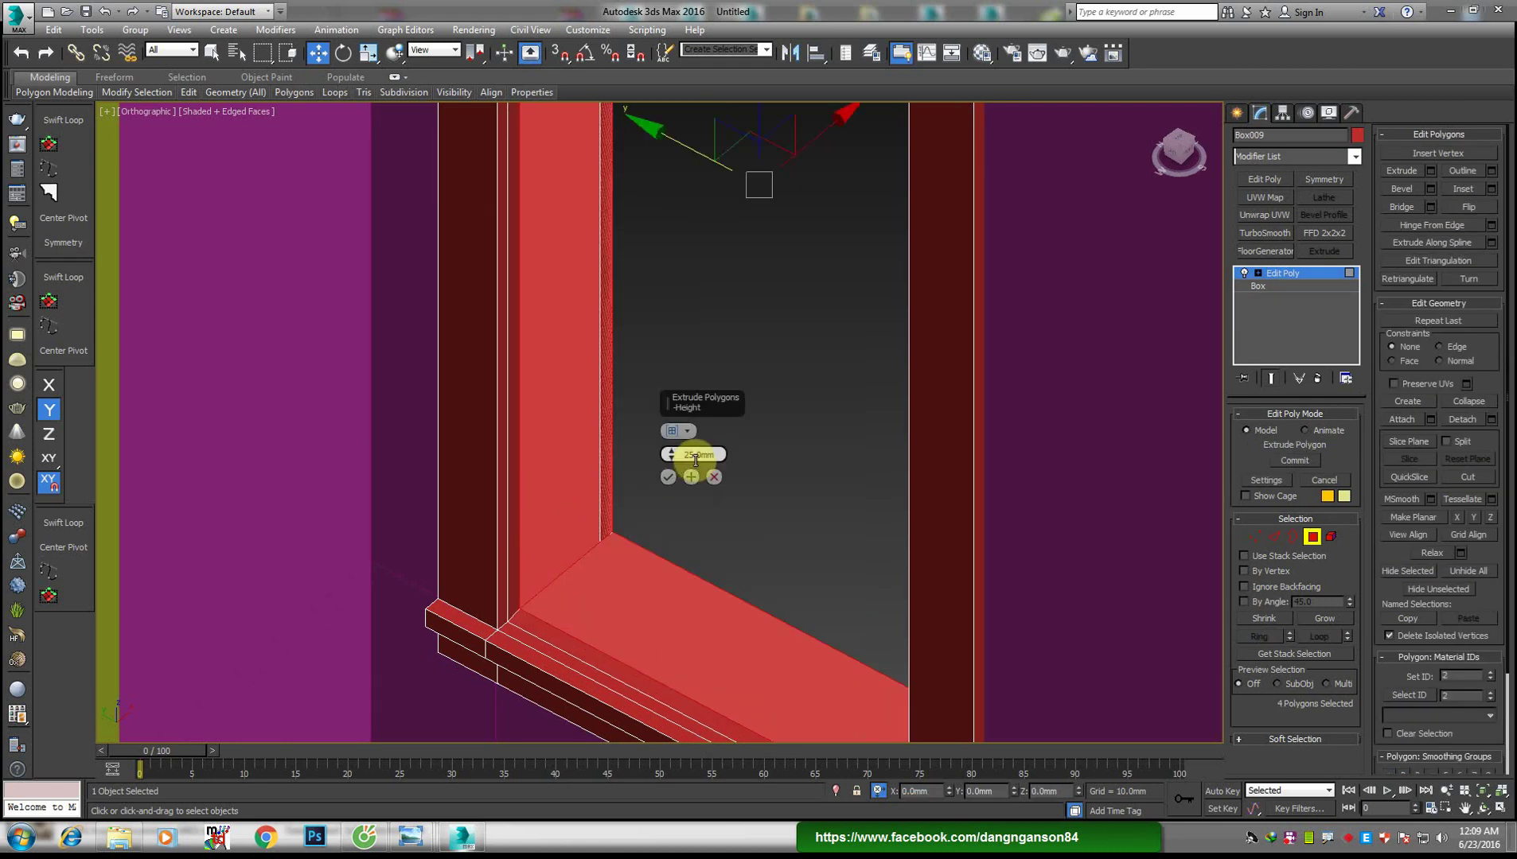
left_click(686, 431)
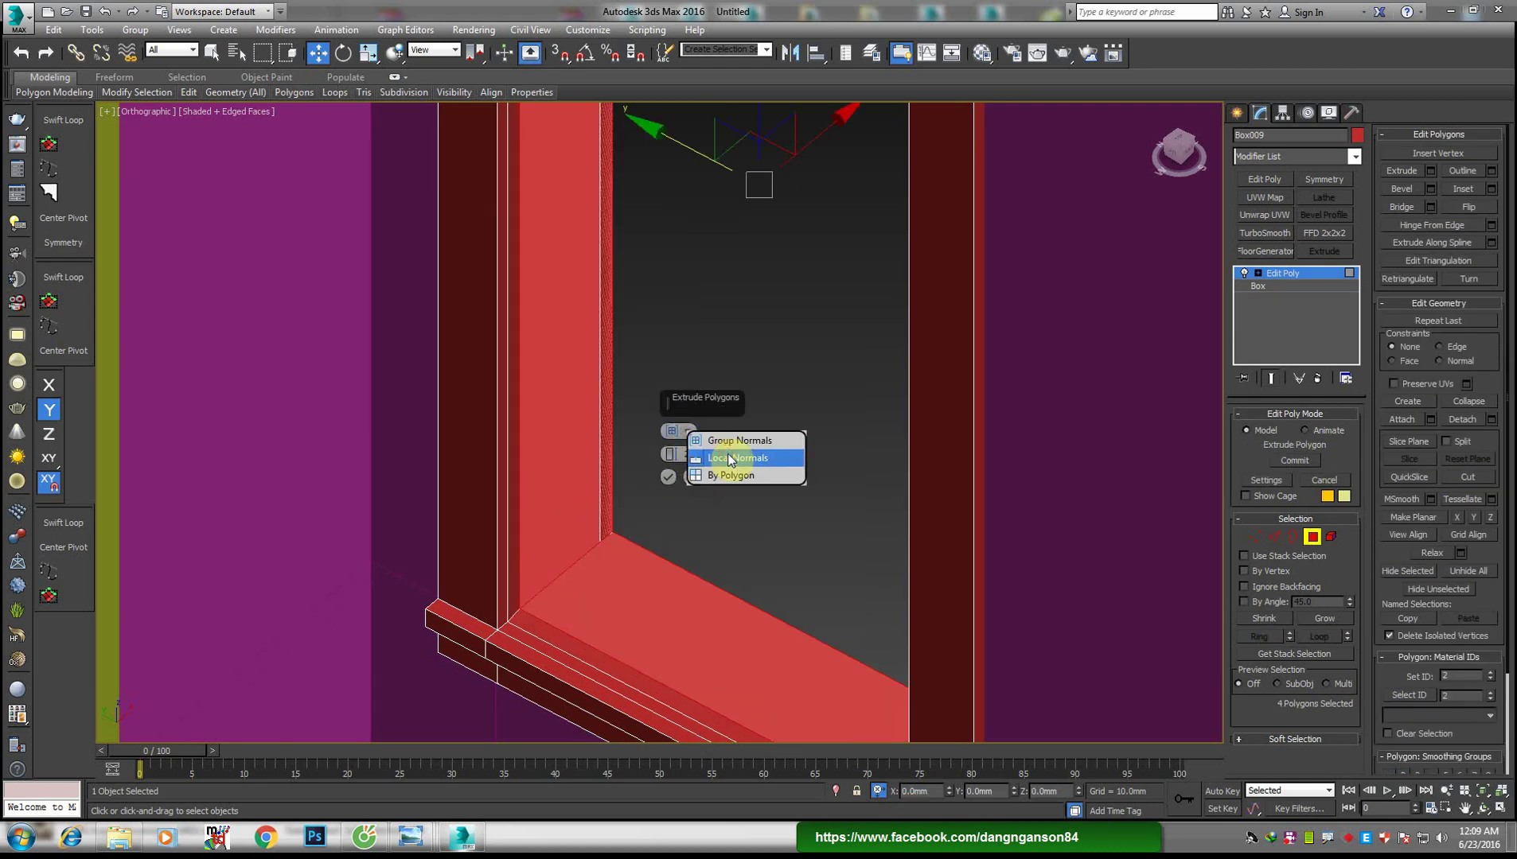
left_click(727, 457)
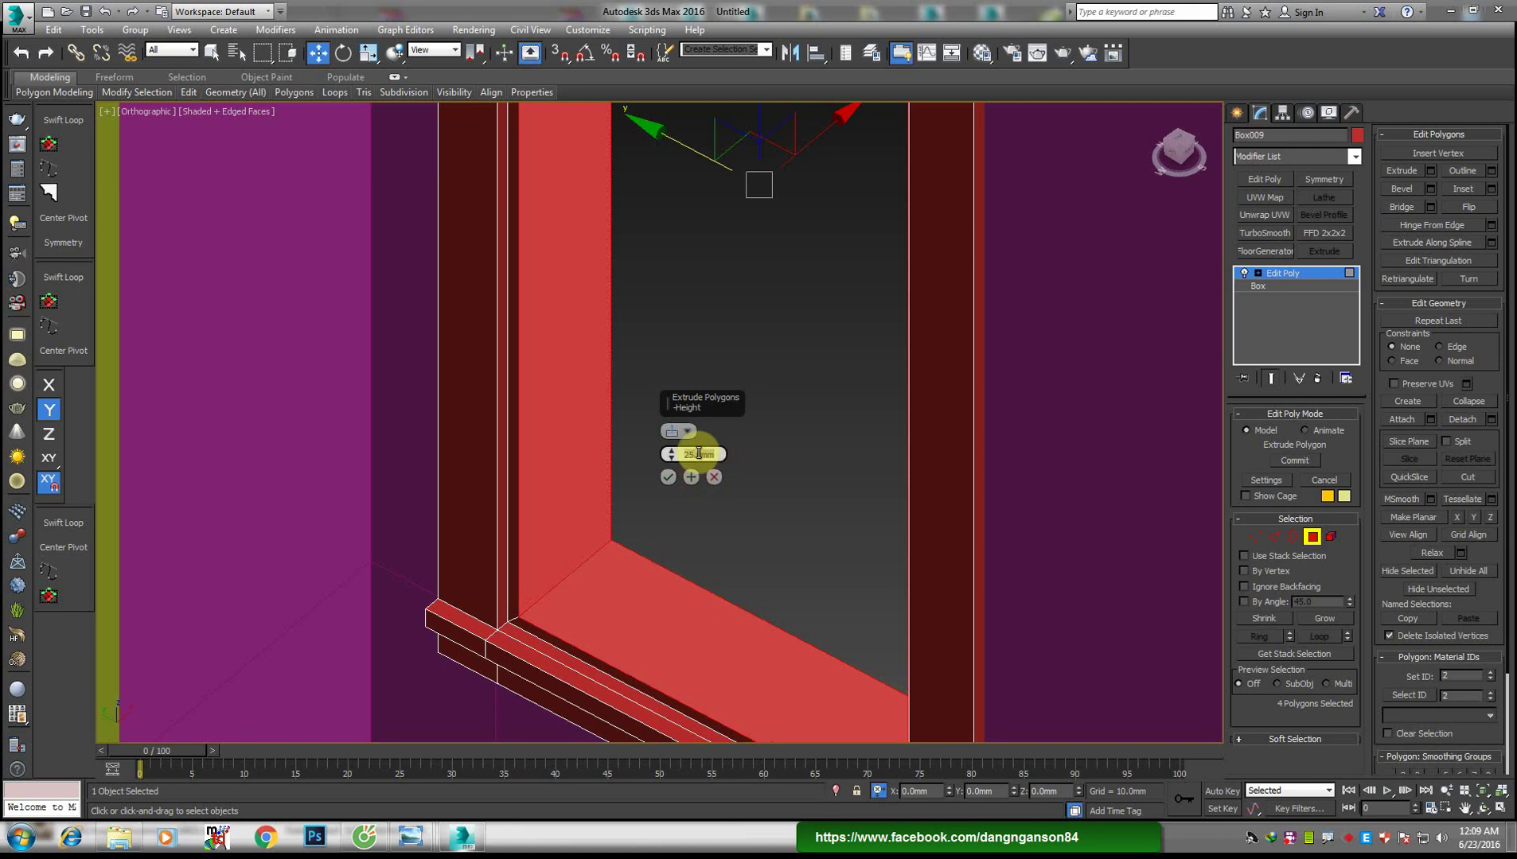
key("Return")
left_click(674, 477)
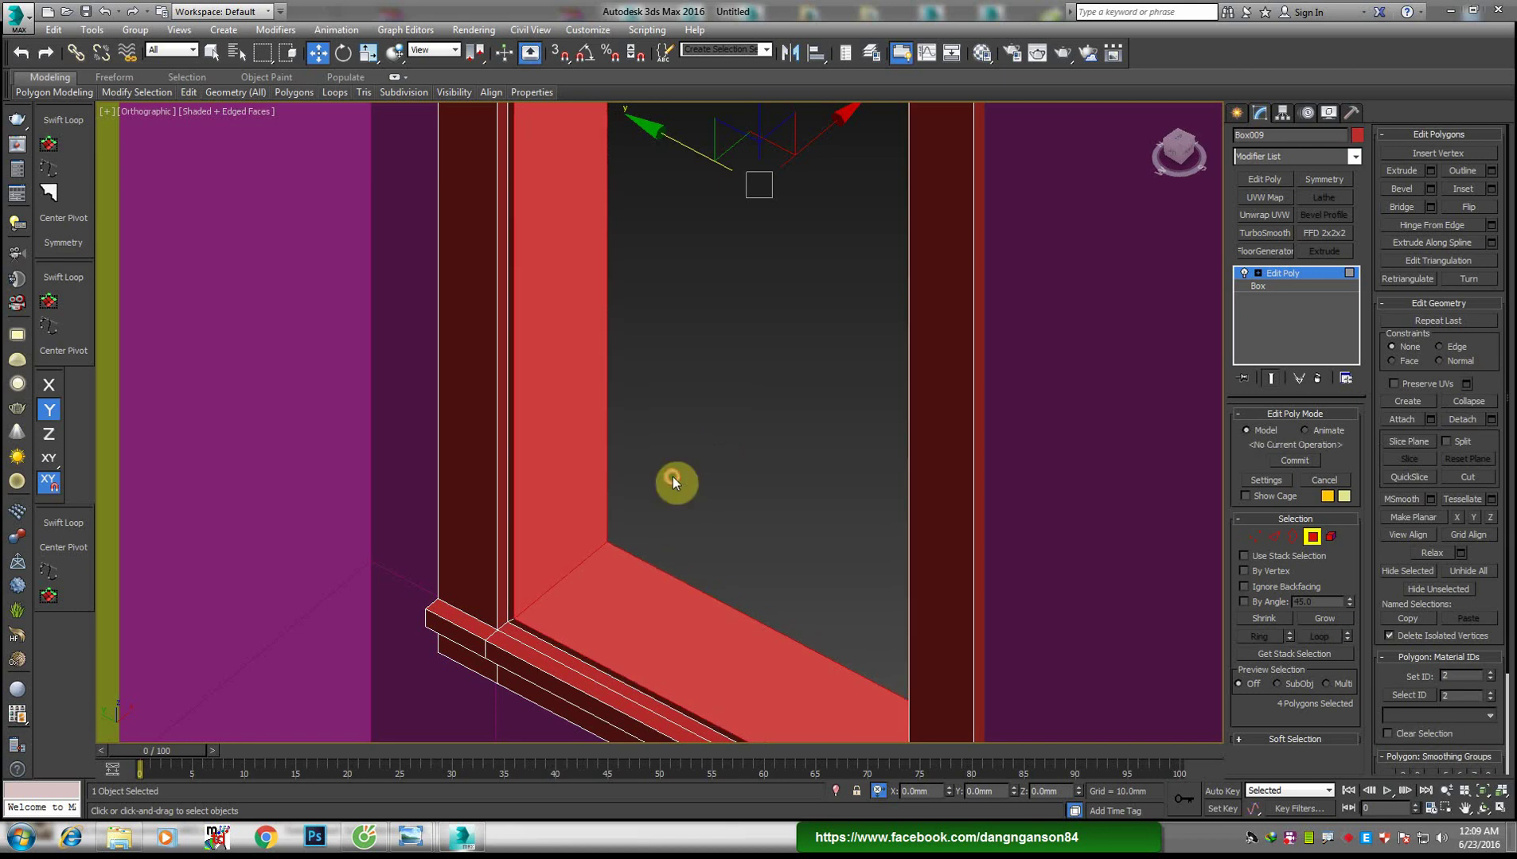
scroll(672, 477, "down", 5)
mouse_move(462, 838)
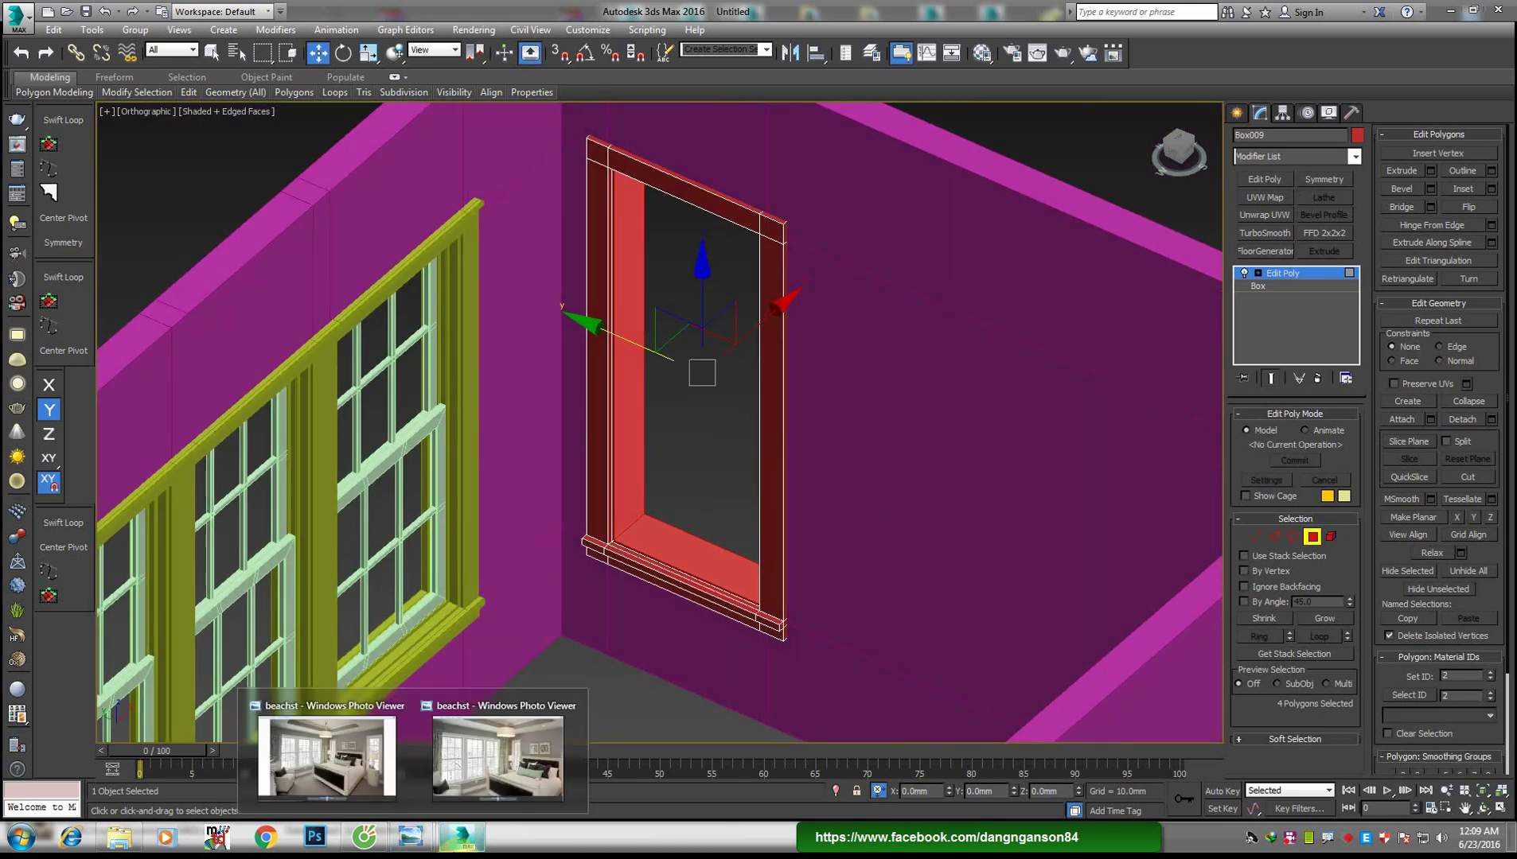
left_click(518, 759)
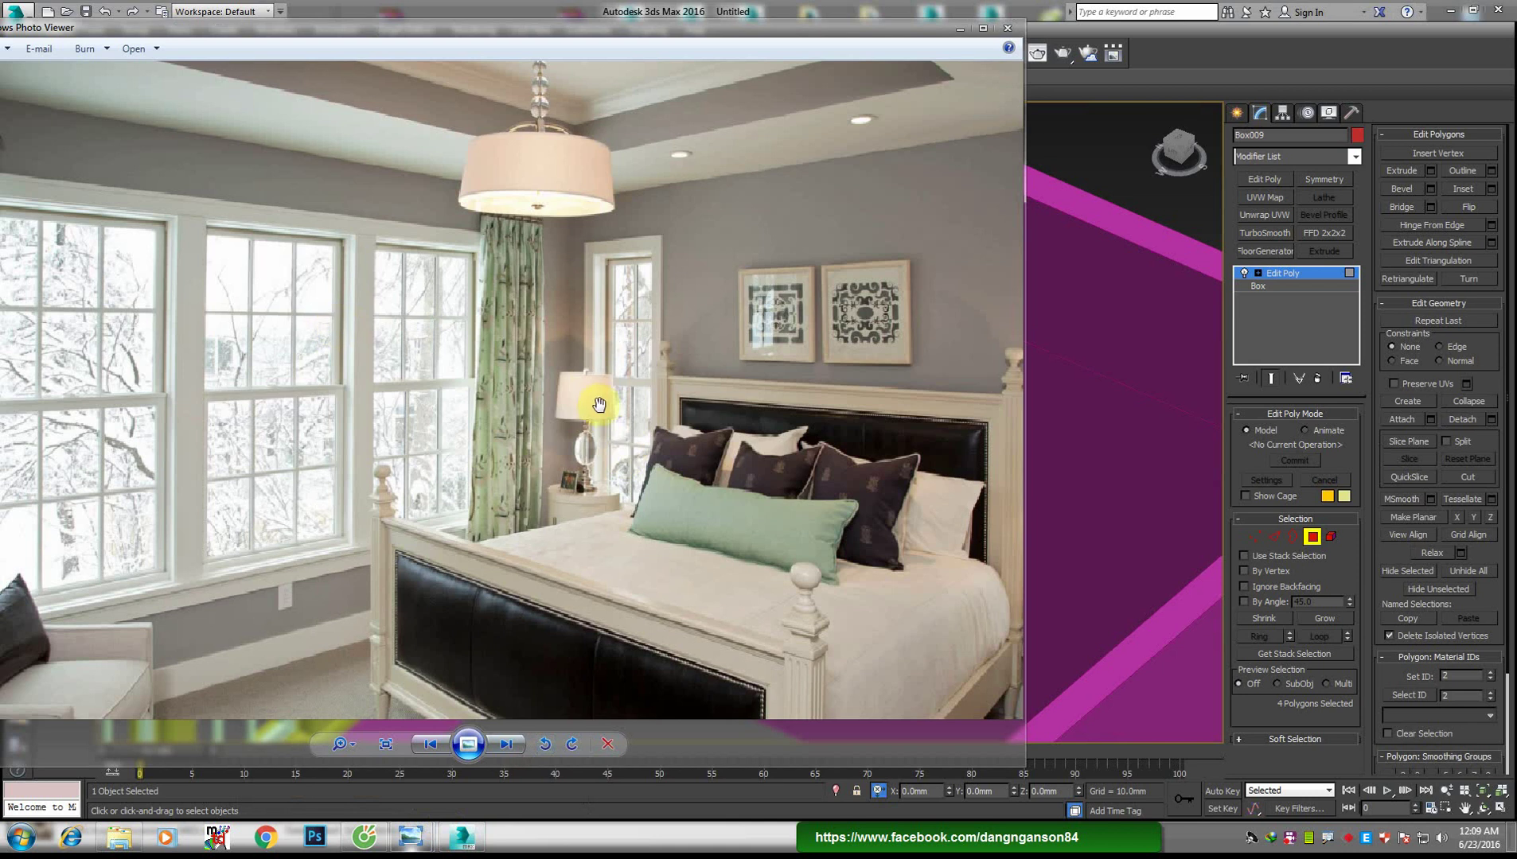
scroll(593, 259, "up", 1)
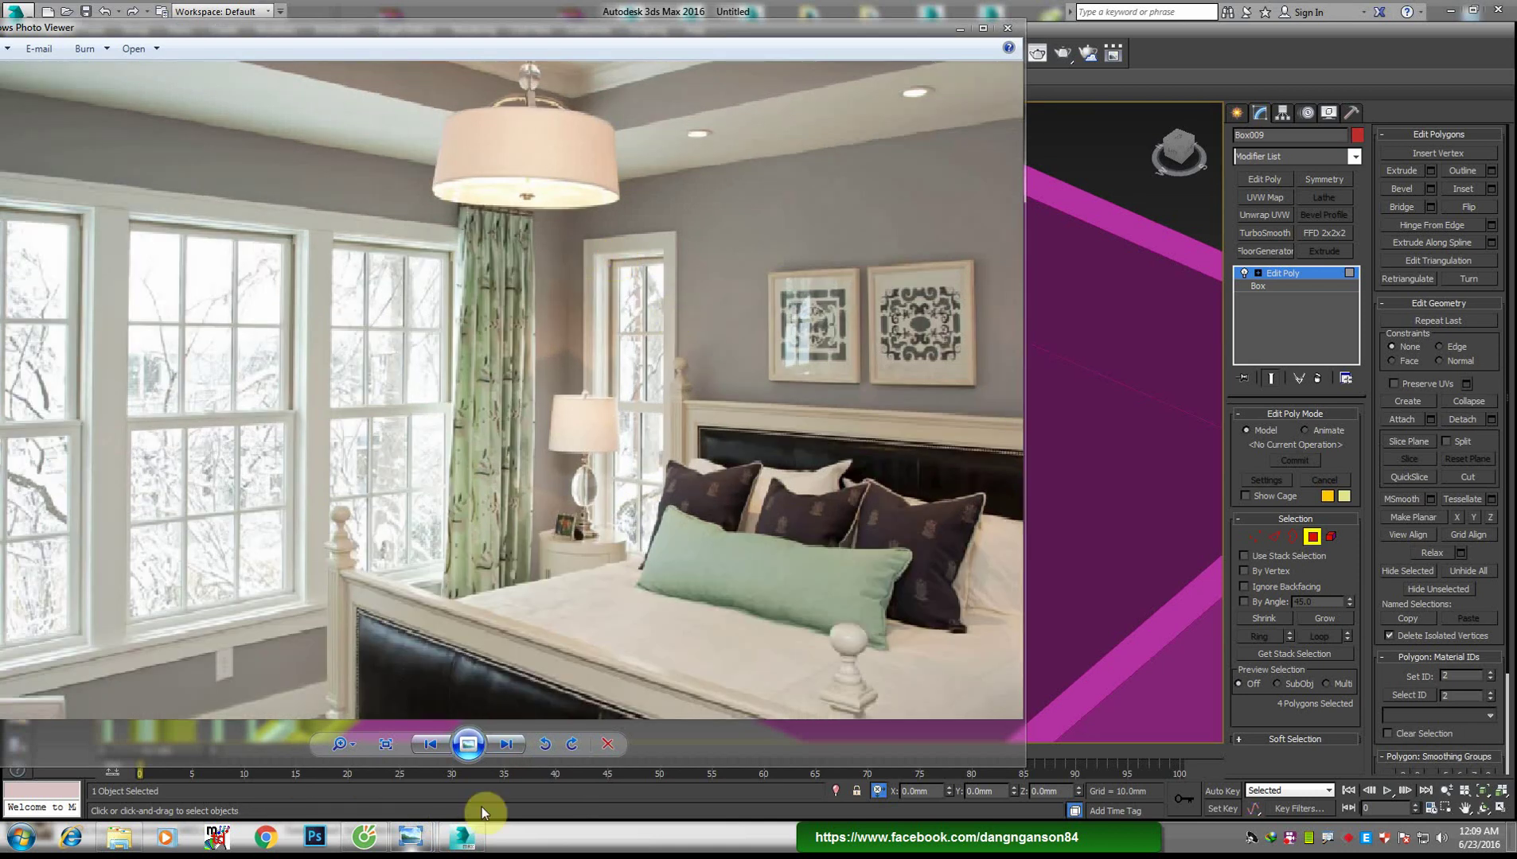
left_click(460, 842)
Connect the ring of parallel frame edges with a new edge loop
scroll(637, 444, "up", 5)
key("2")
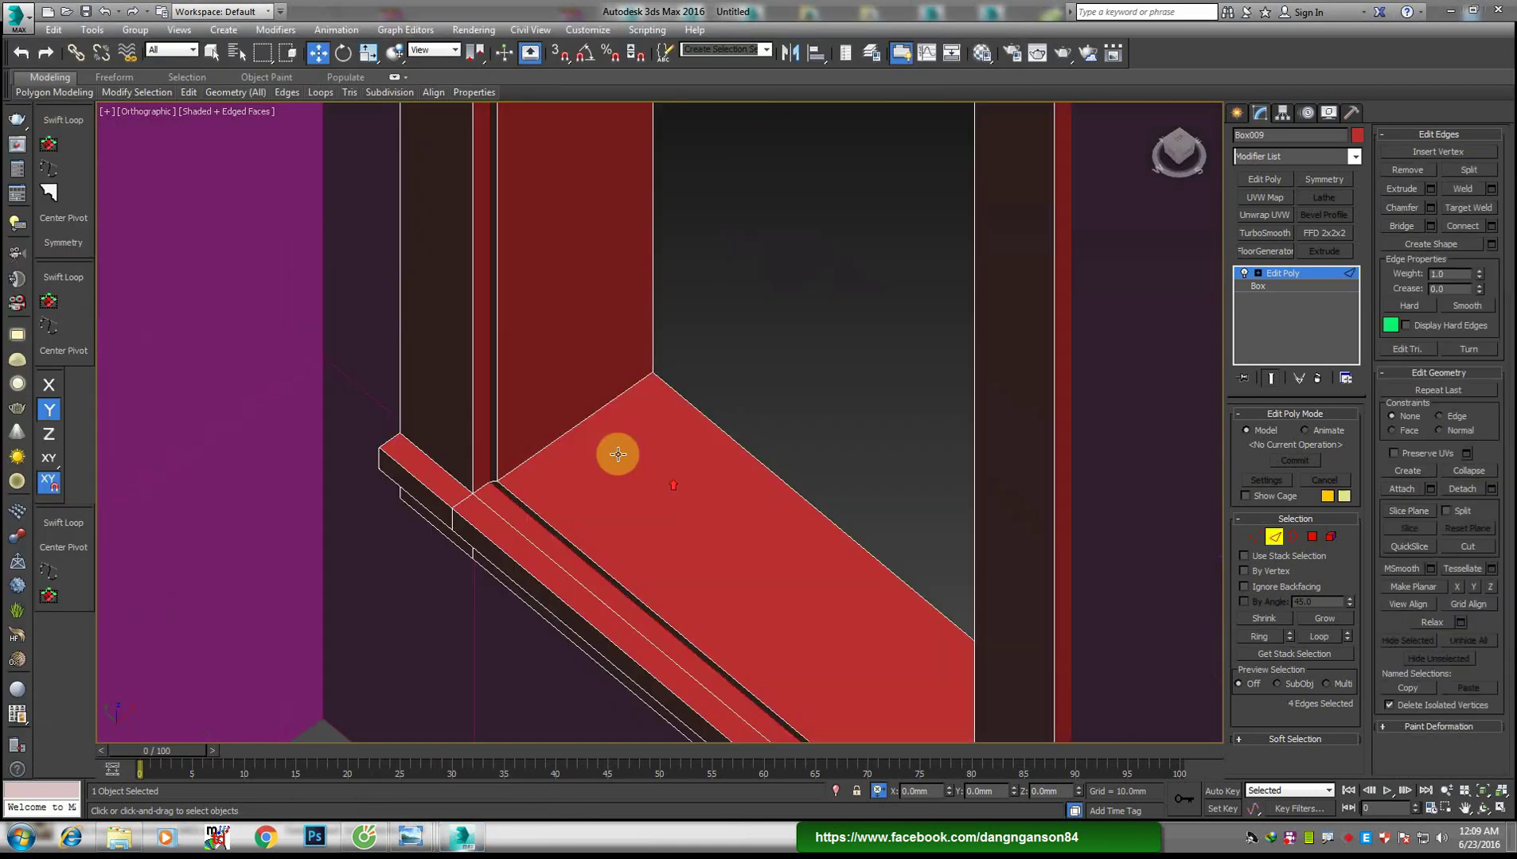
left_click(1262, 639)
right_click(704, 438)
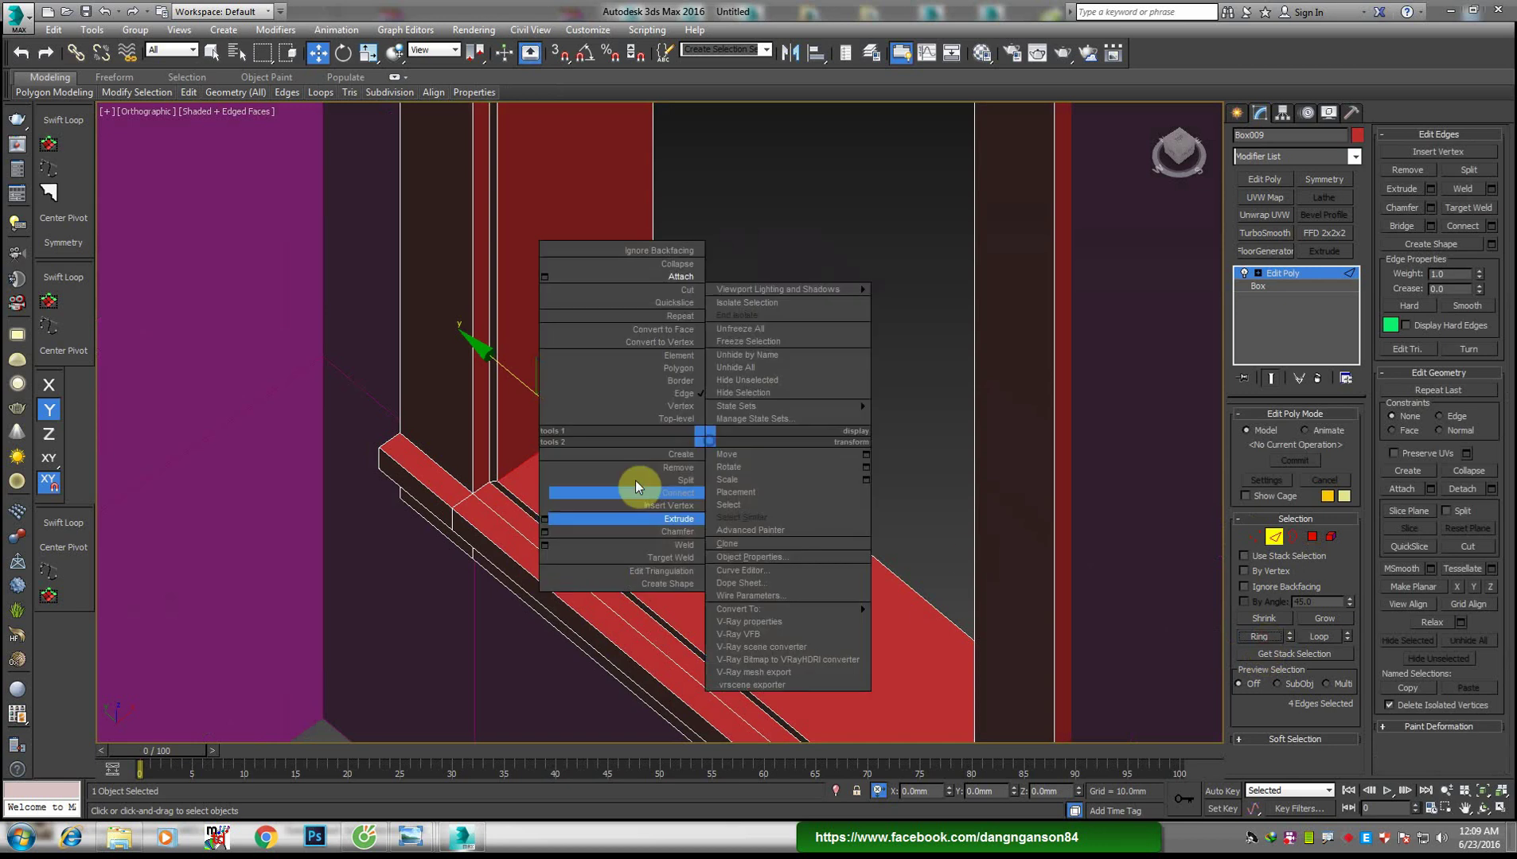
left_click(549, 501)
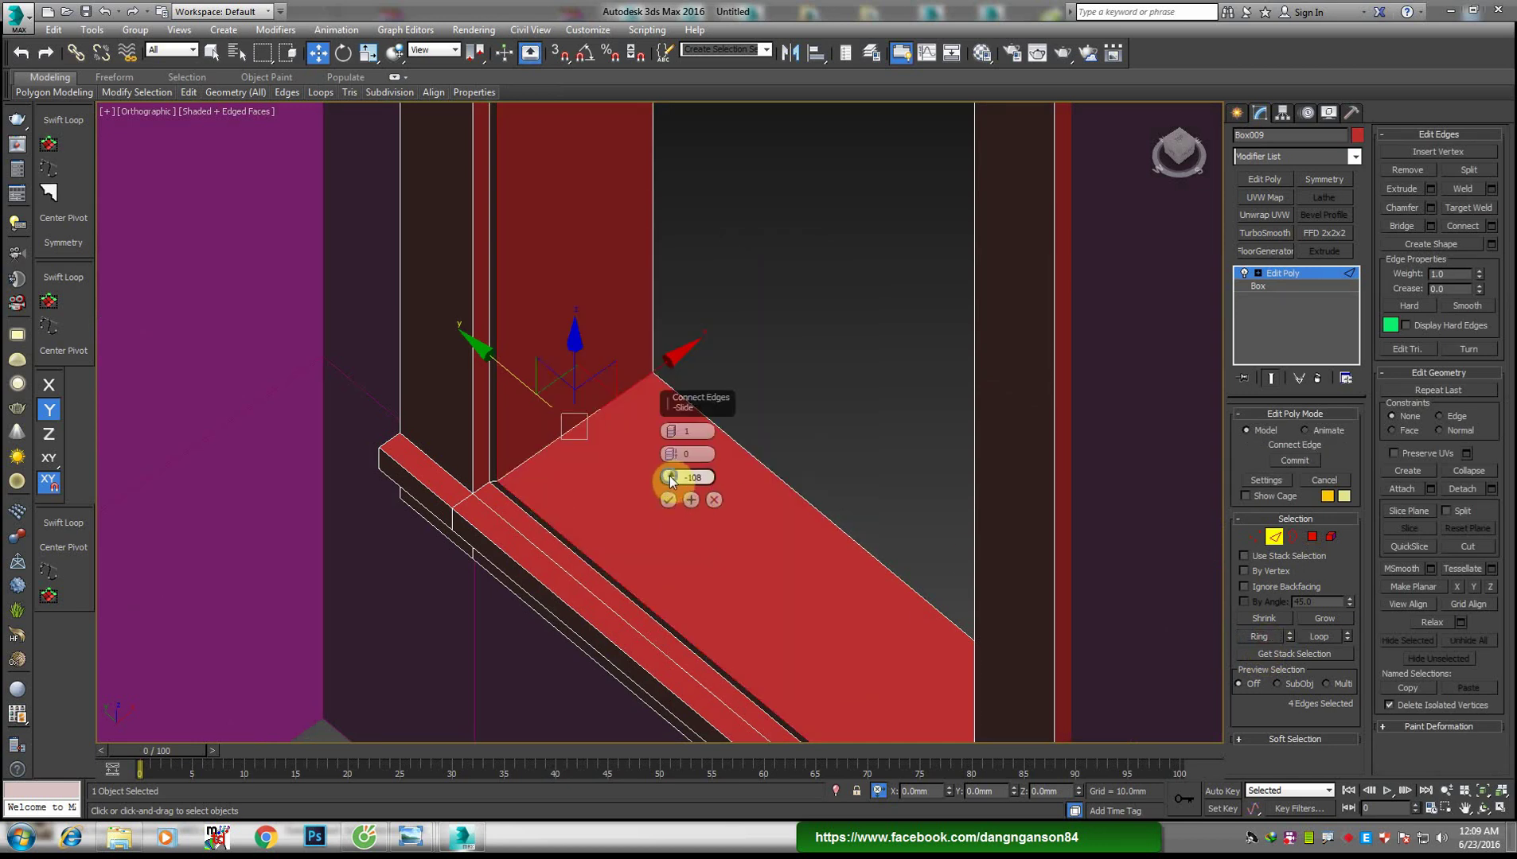
left_click(667, 499)
Chamfer the selected sill edges, widening the chamfer by dragging
middle_click_drag(643, 458, 848, 425, "alt")
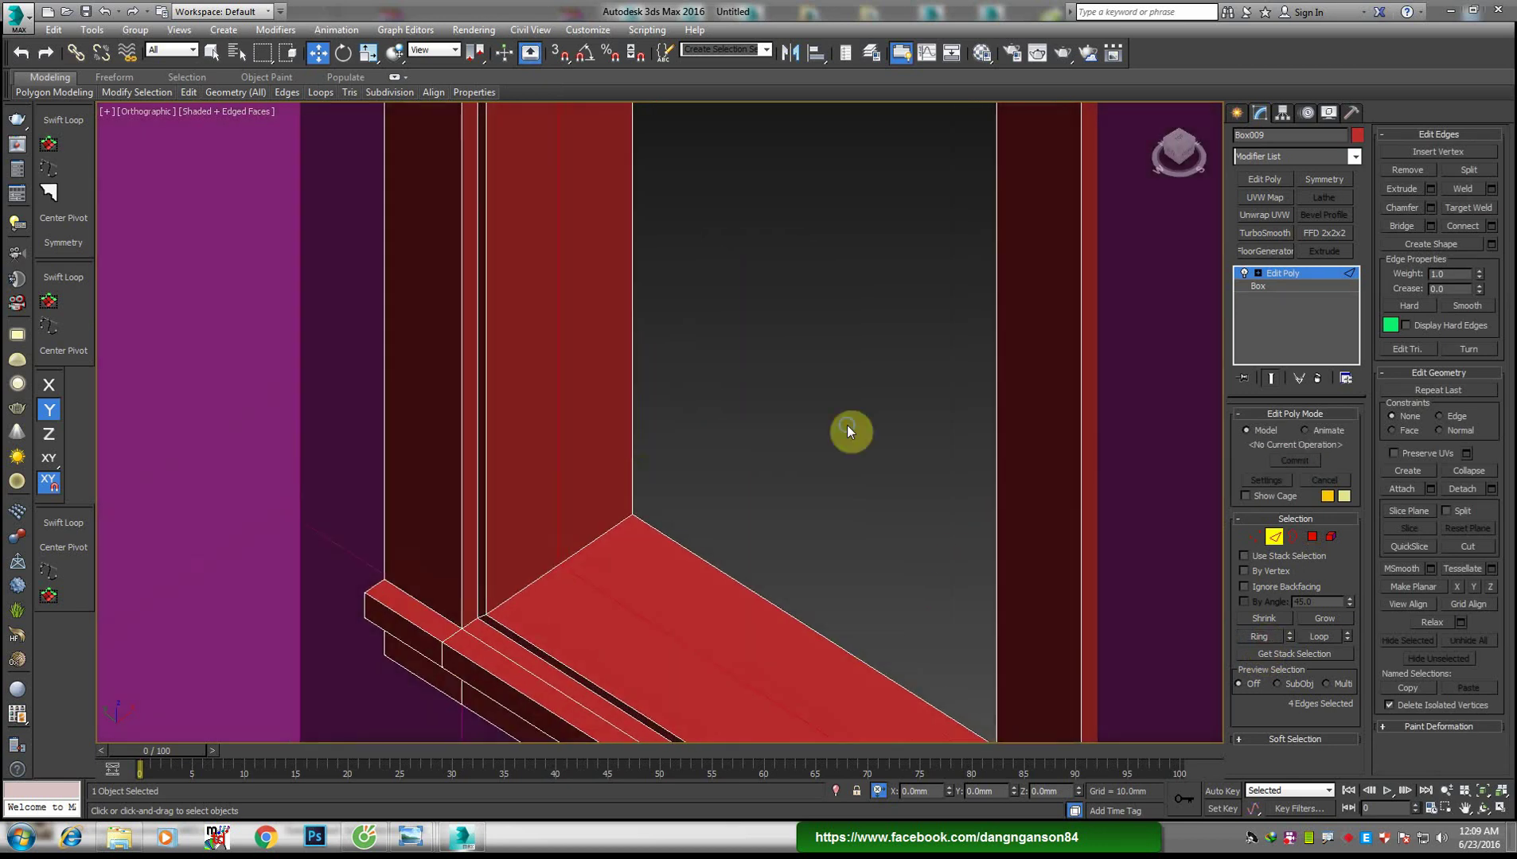
right_click(842, 420)
left_click(683, 519)
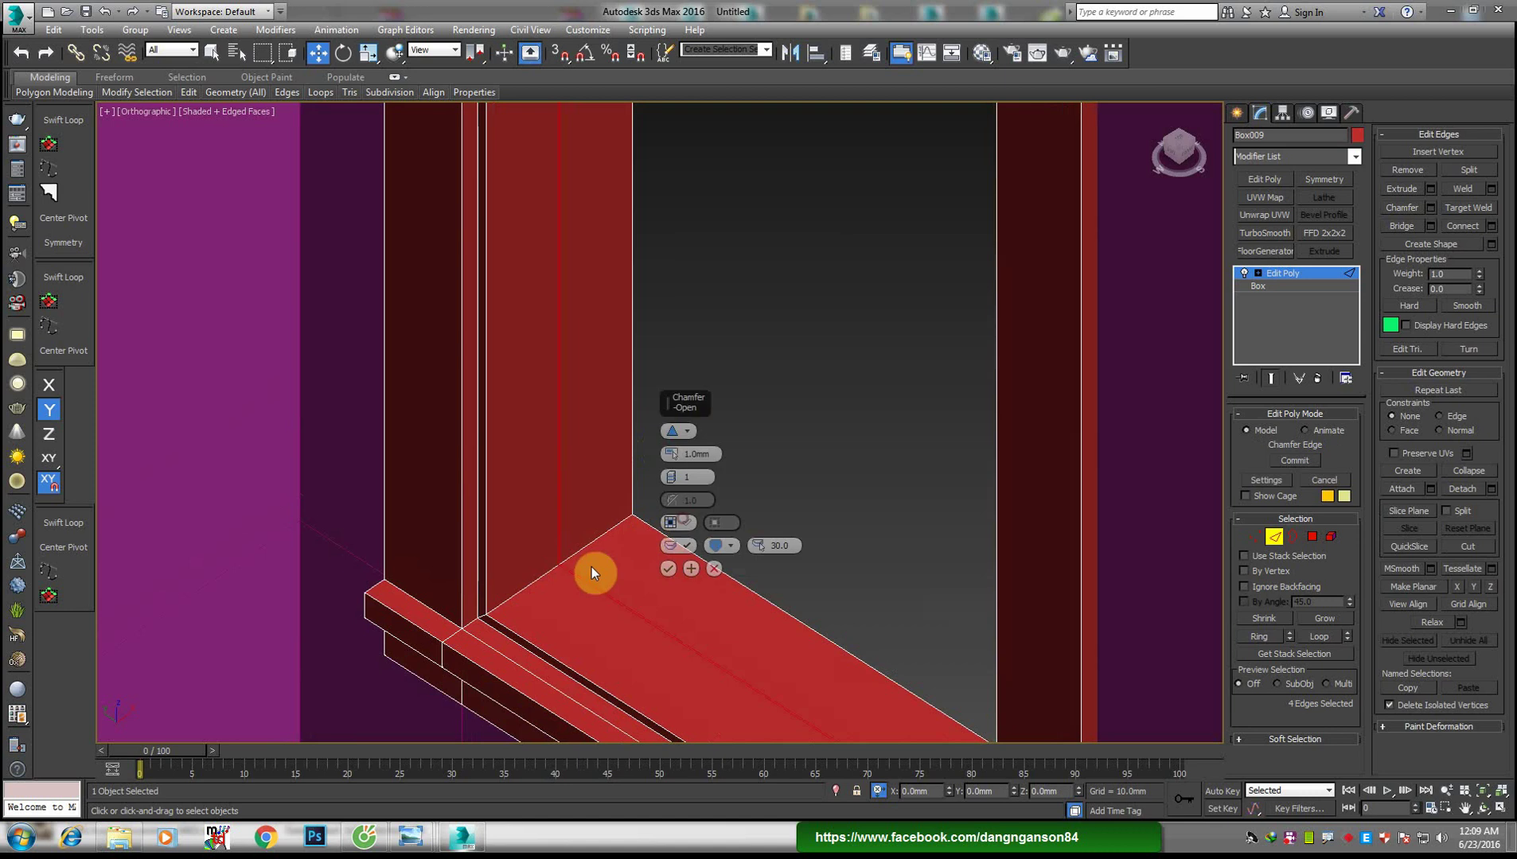
middle_click_drag(579, 528, 586, 480)
left_click_drag(679, 453, 678, 387)
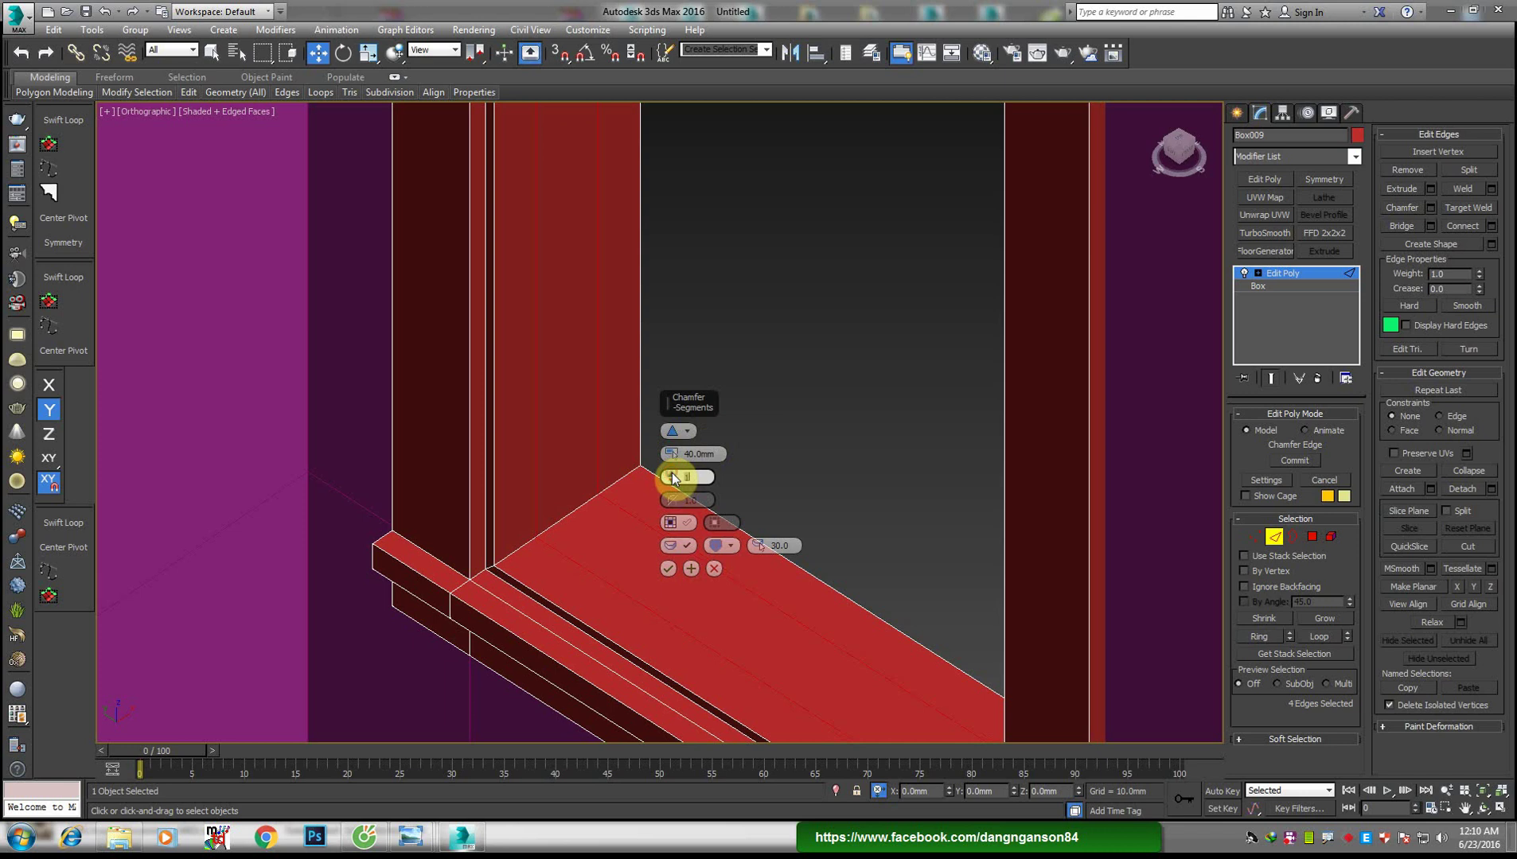
type("2")
left_click(668, 569)
Add another edge loop on the sill to the edge selection
scroll(652, 528, "down", 3)
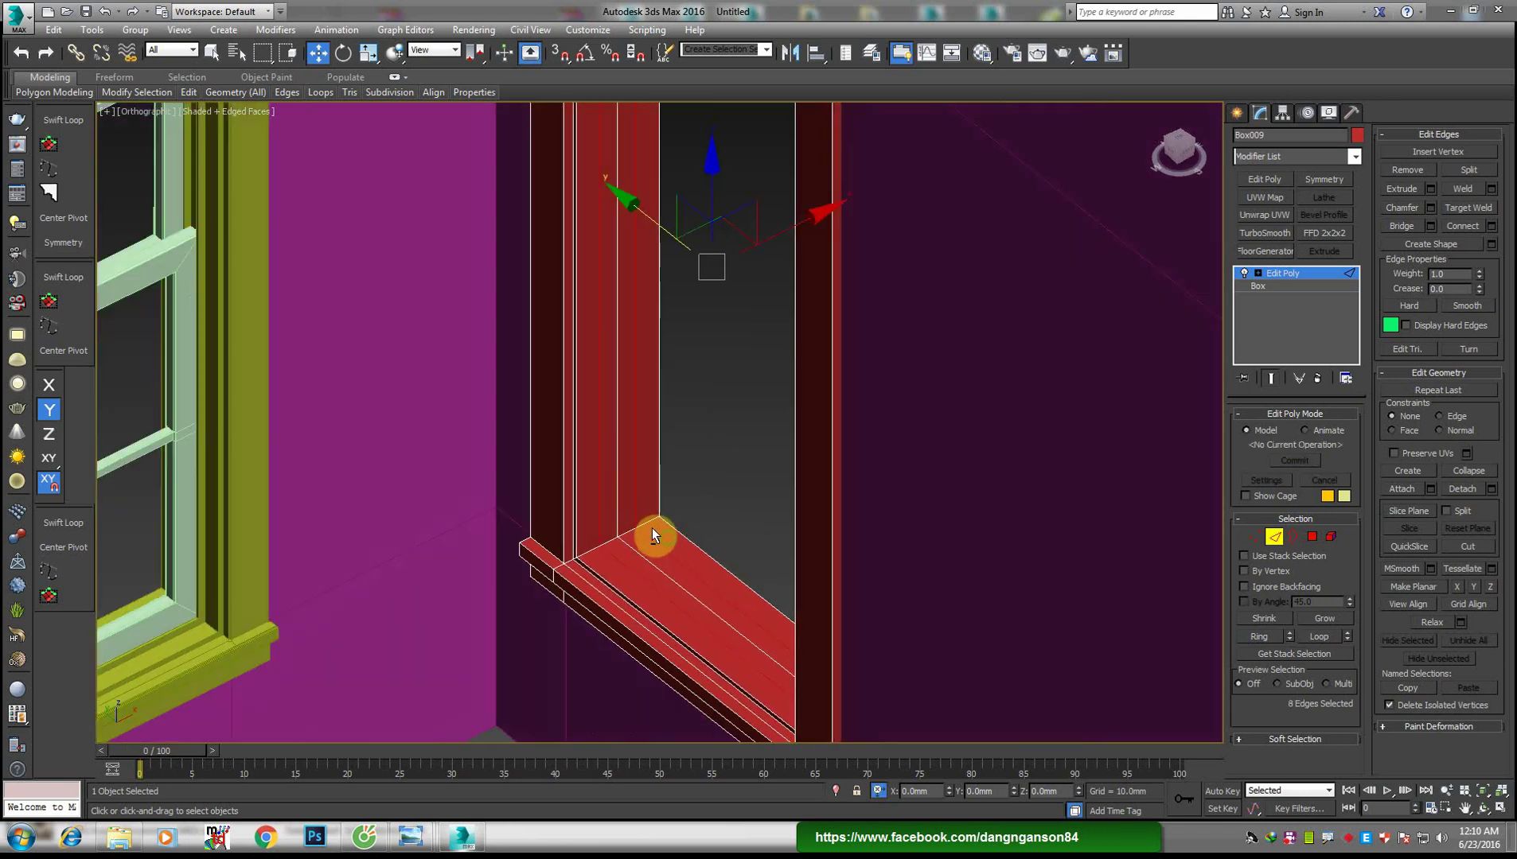
scroll(652, 528, "down", 2)
scroll(667, 526, "up", 5)
scroll(596, 491, "up", 2)
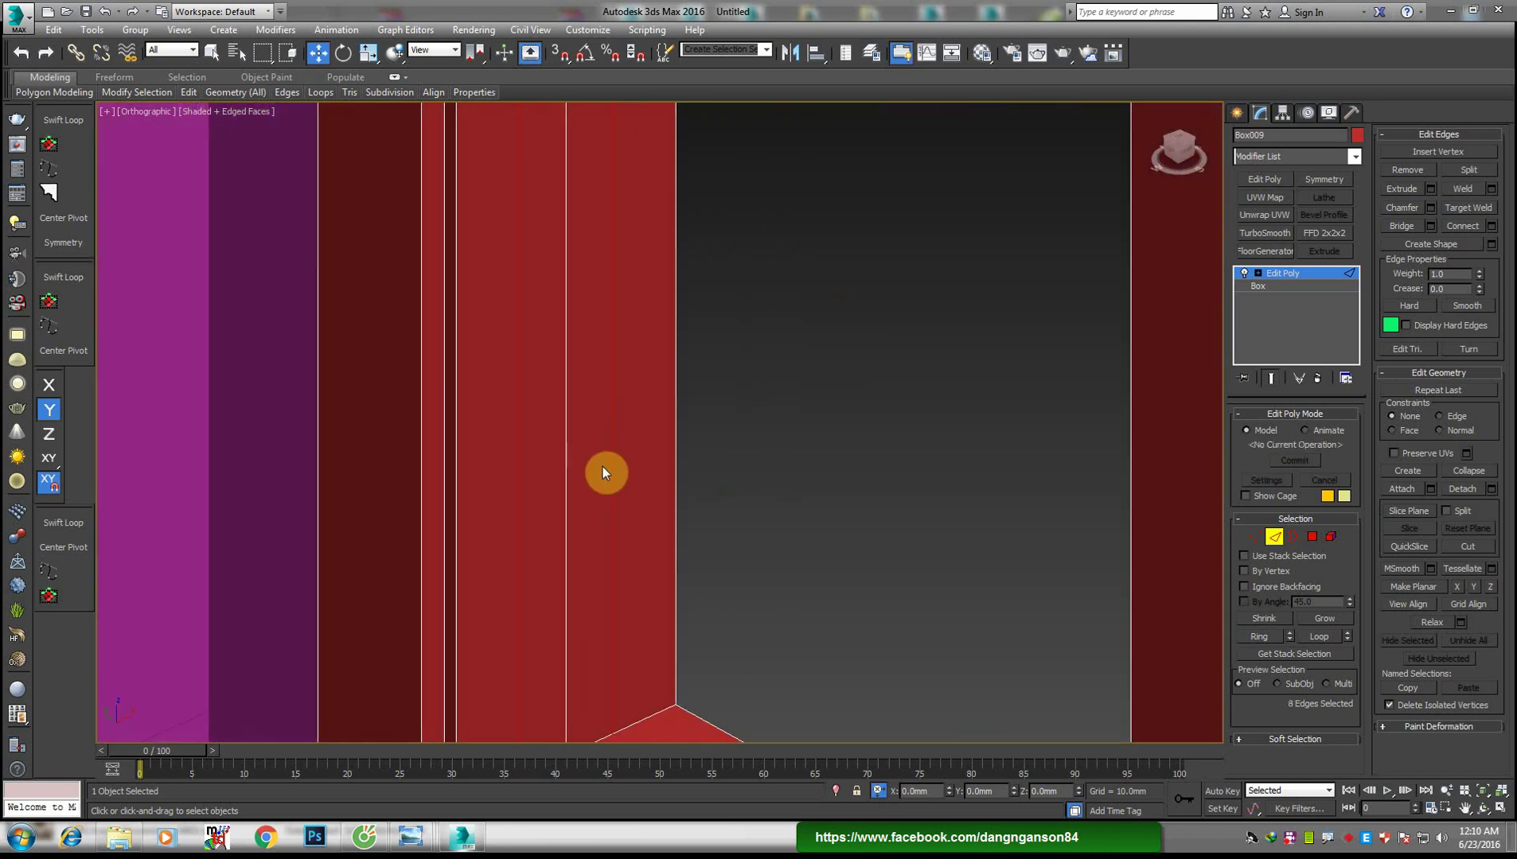
mouse_move(602, 473)
middle_mouse_down("alt")
mouse_move(603, 342)
mouse_move(598, 404)
middle_mouse_up("alt")
double_click(573, 383, "ctrl")
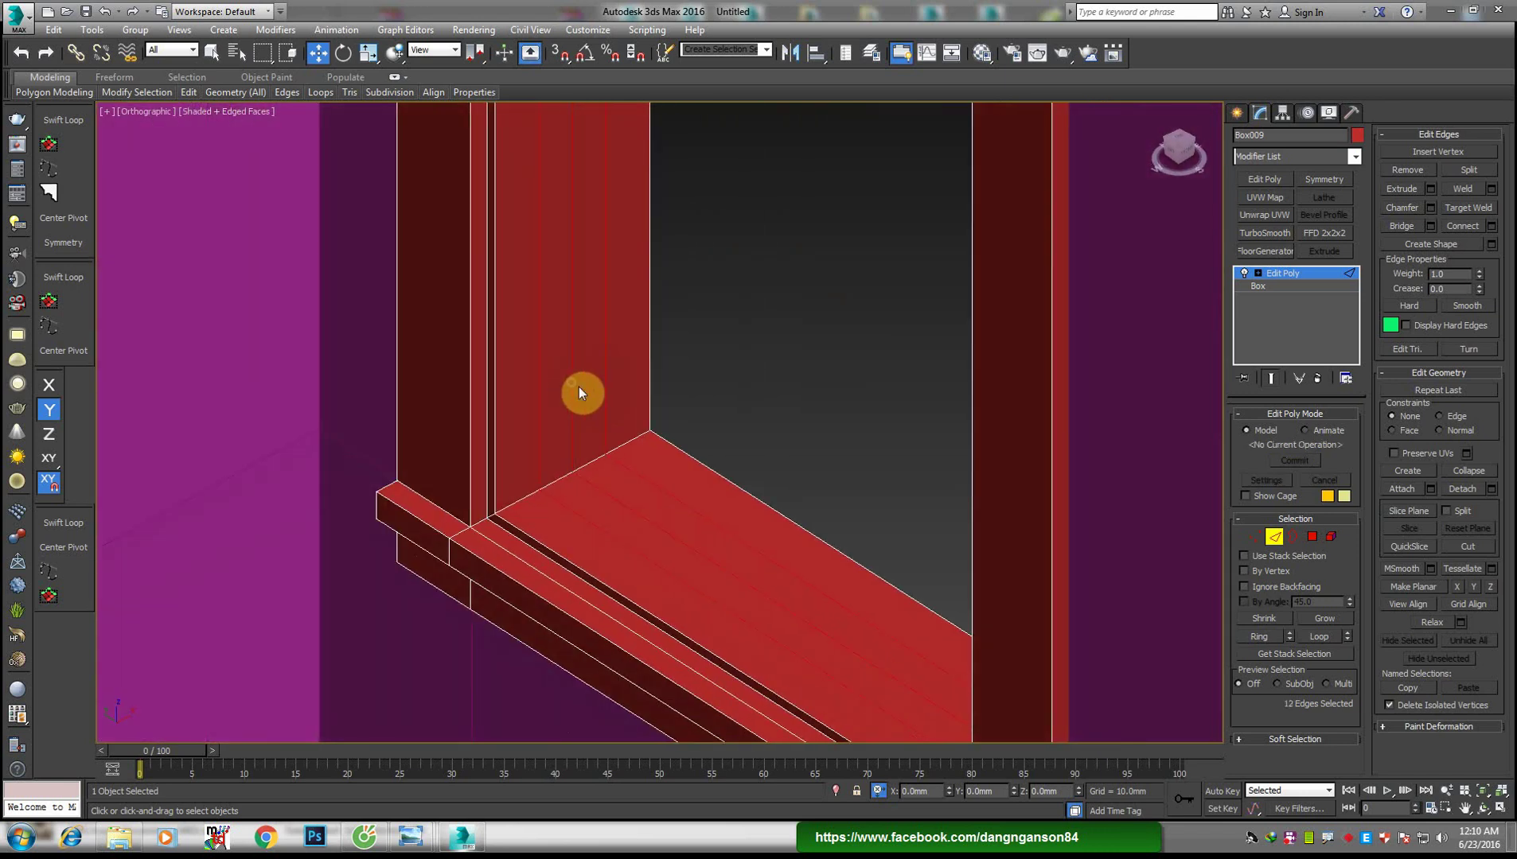
scroll(720, 413, "up", 3)
Chamfer the selected frame edges by 10mm with 1 segment
right_click(714, 408)
left_click(561, 504)
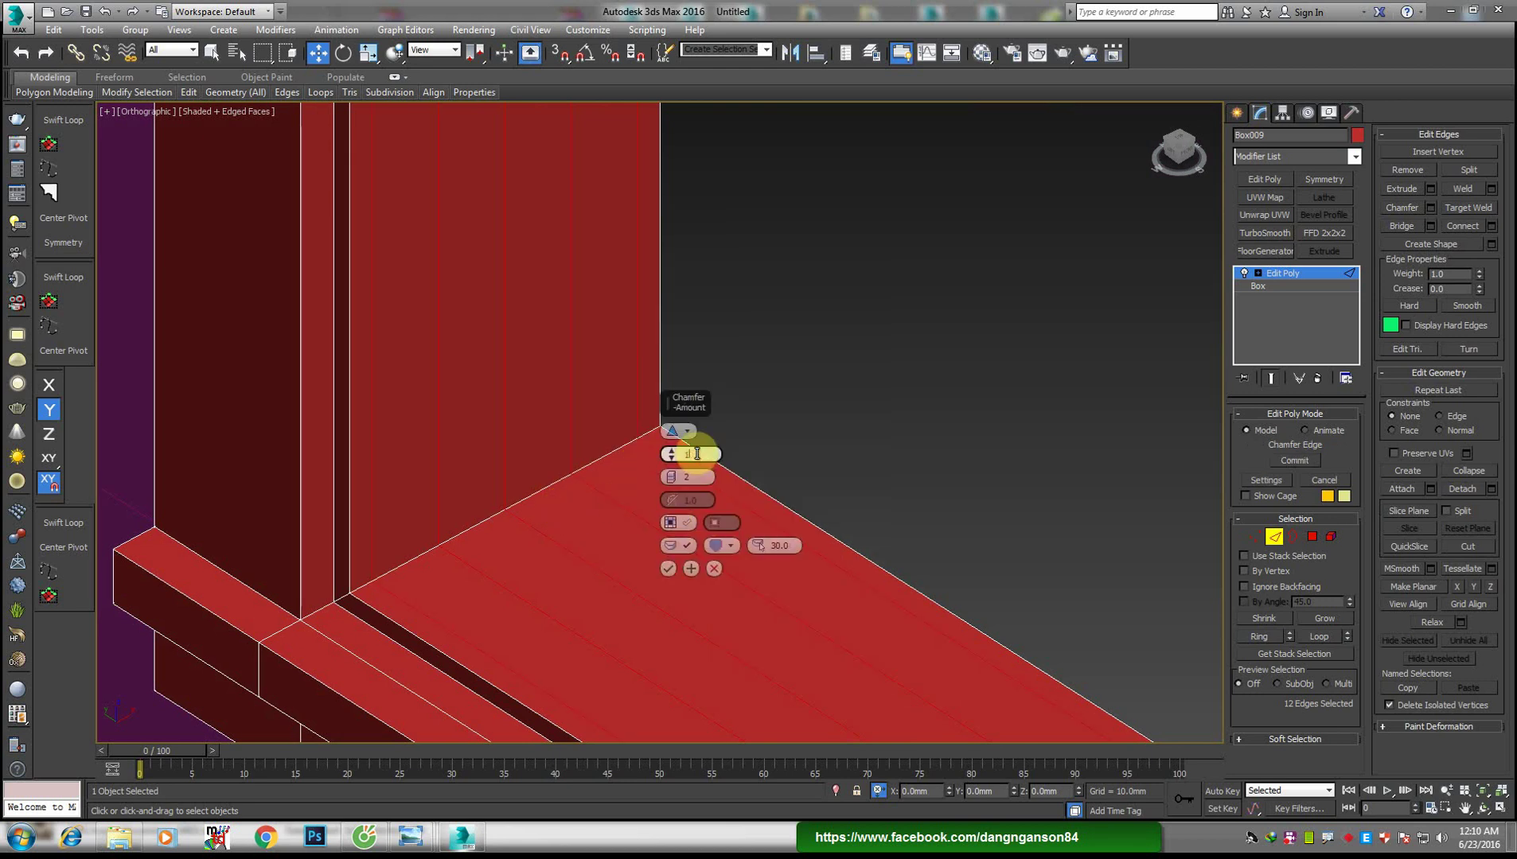
type("0")
key("Return")
left_click(674, 476)
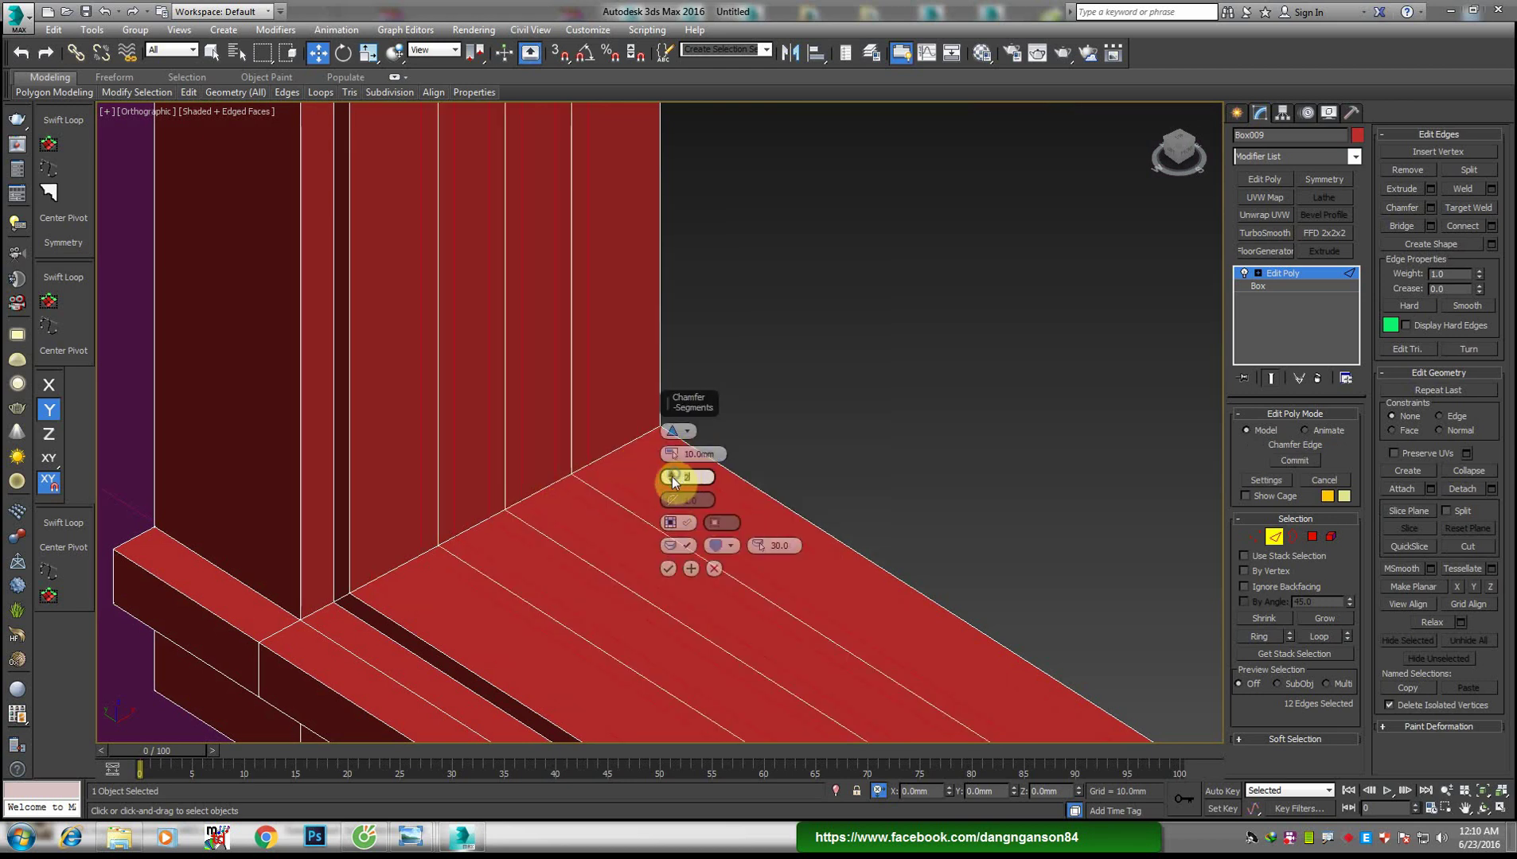
type("1")
key("Return")
scroll(557, 464, "up", 2)
type("3")
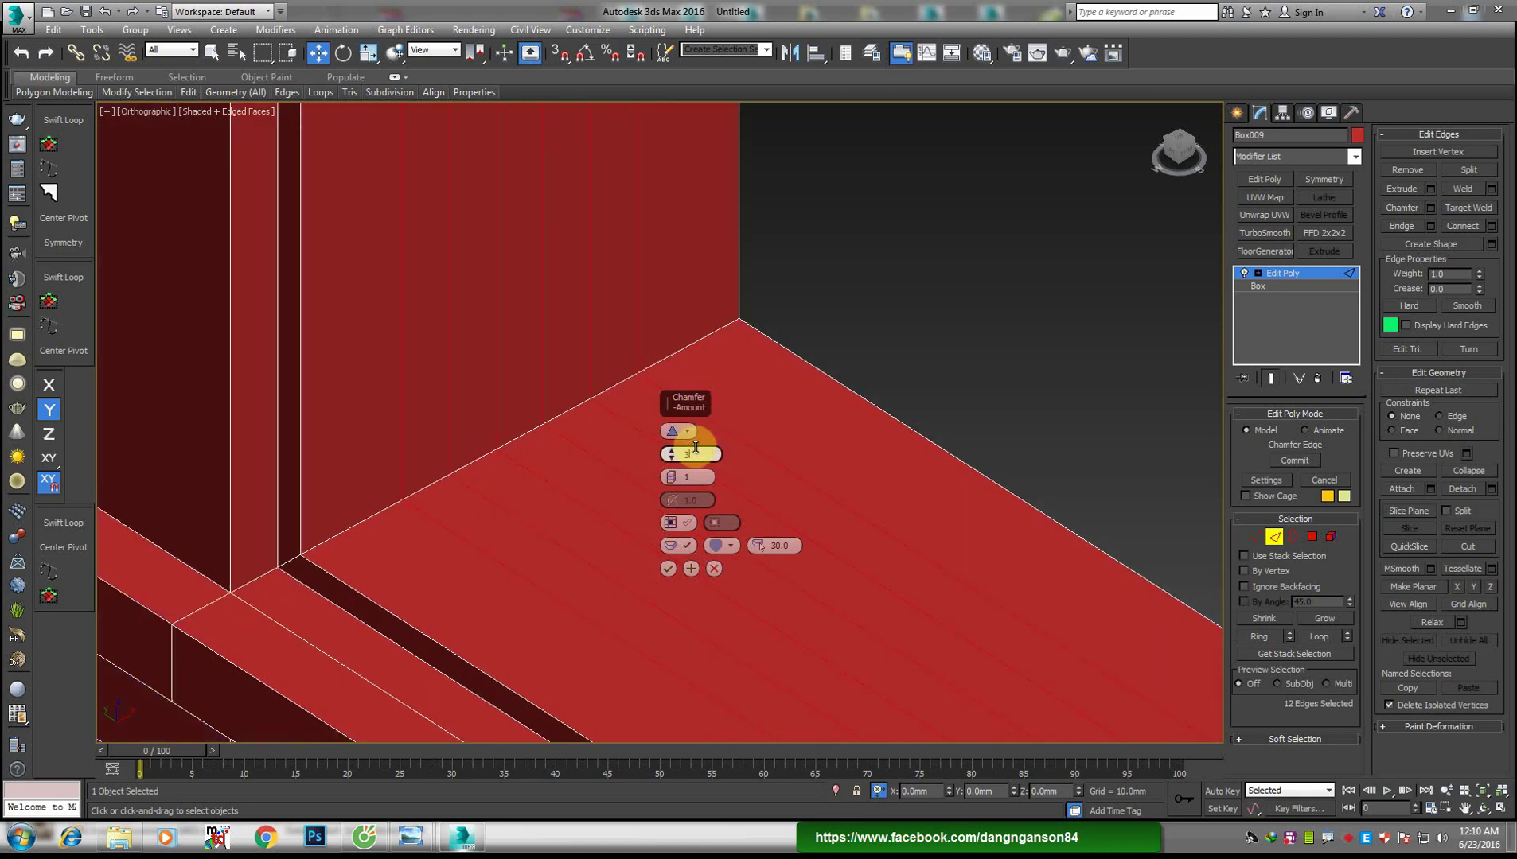
left_click(667, 568)
Select the five chamfer strip polygons and extrude them as trim lines
key("4")
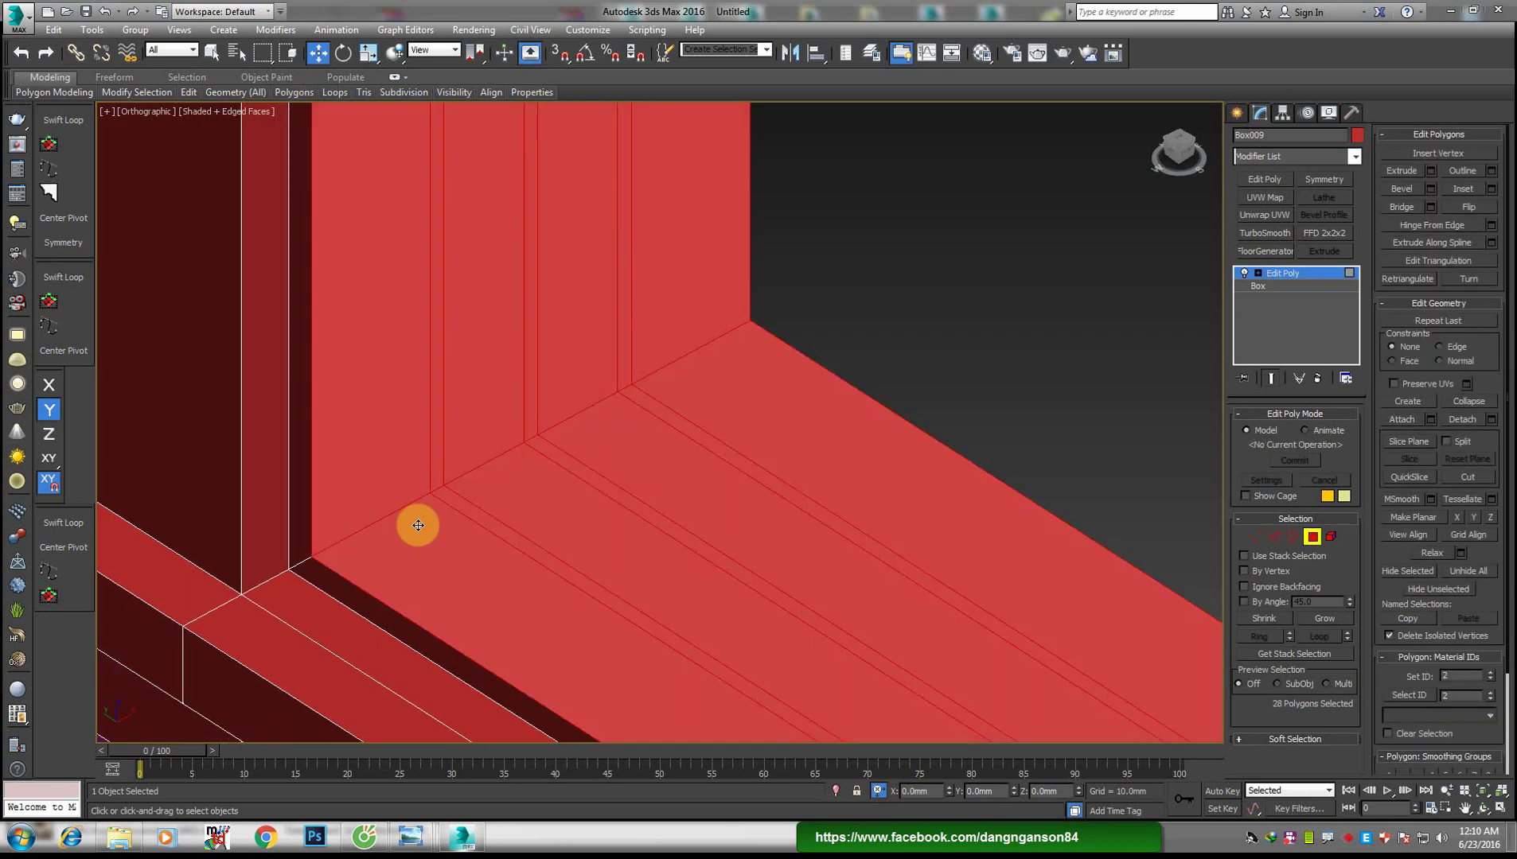
left_click(450, 501)
left_click(541, 446, "ctrl")
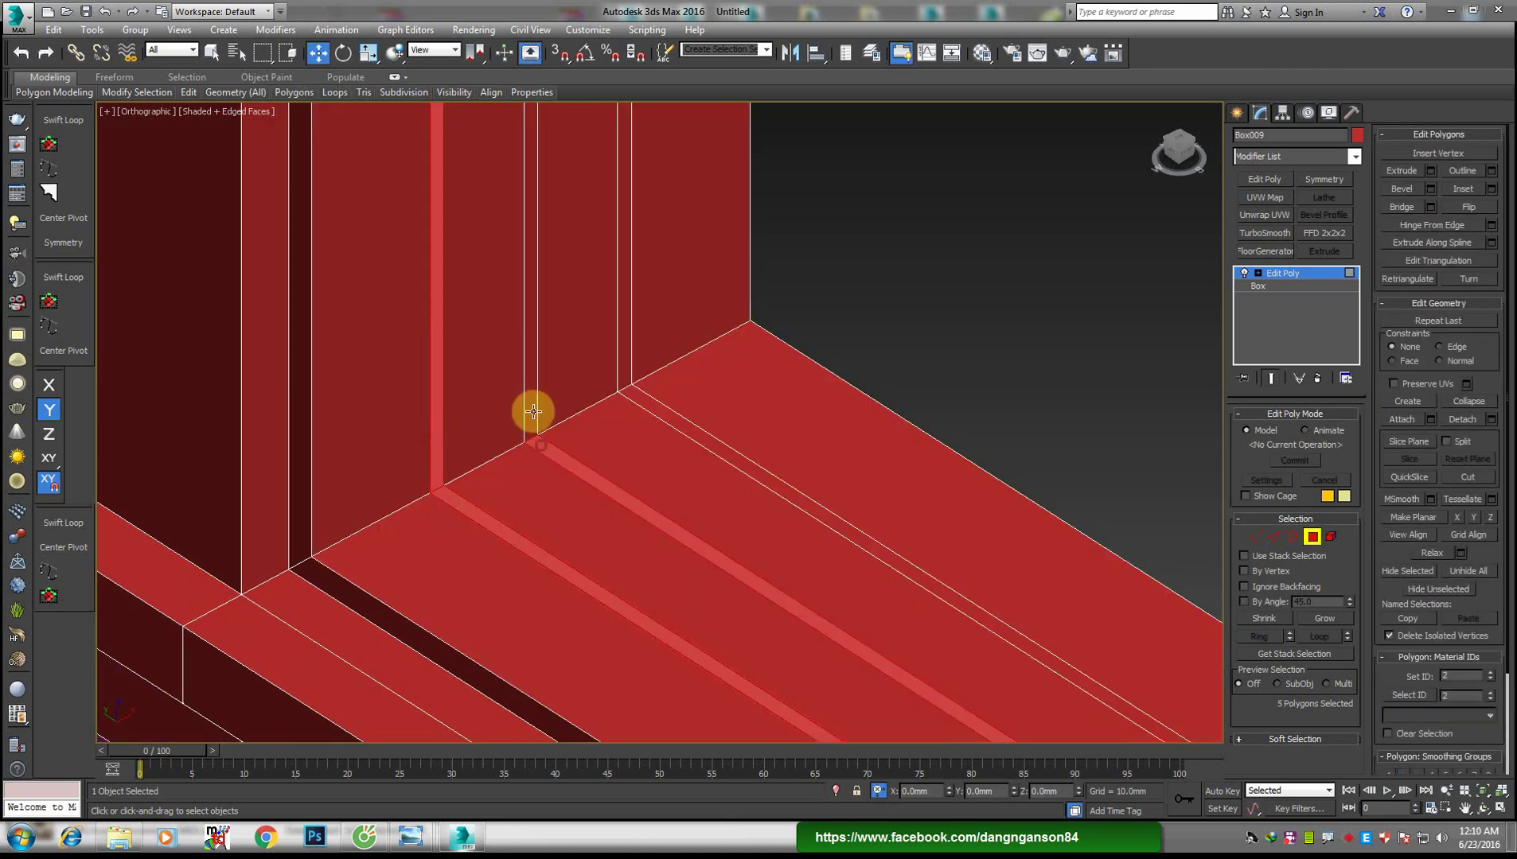
left_click(529, 398, "ctrl")
left_click(649, 400, "ctrl")
left_click(621, 359, "ctrl")
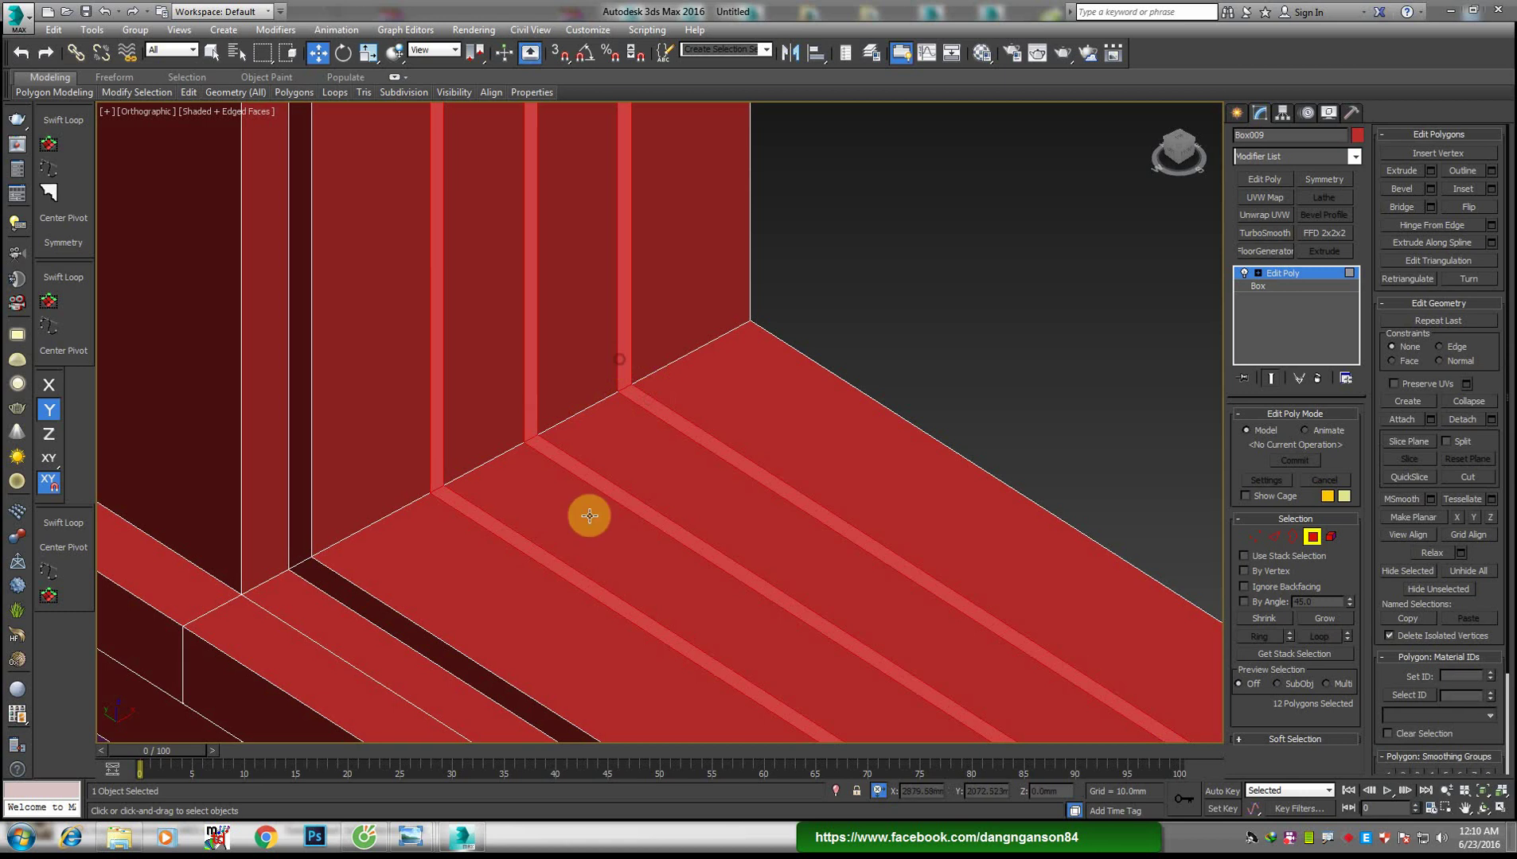
right_click(749, 503)
left_click(585, 543)
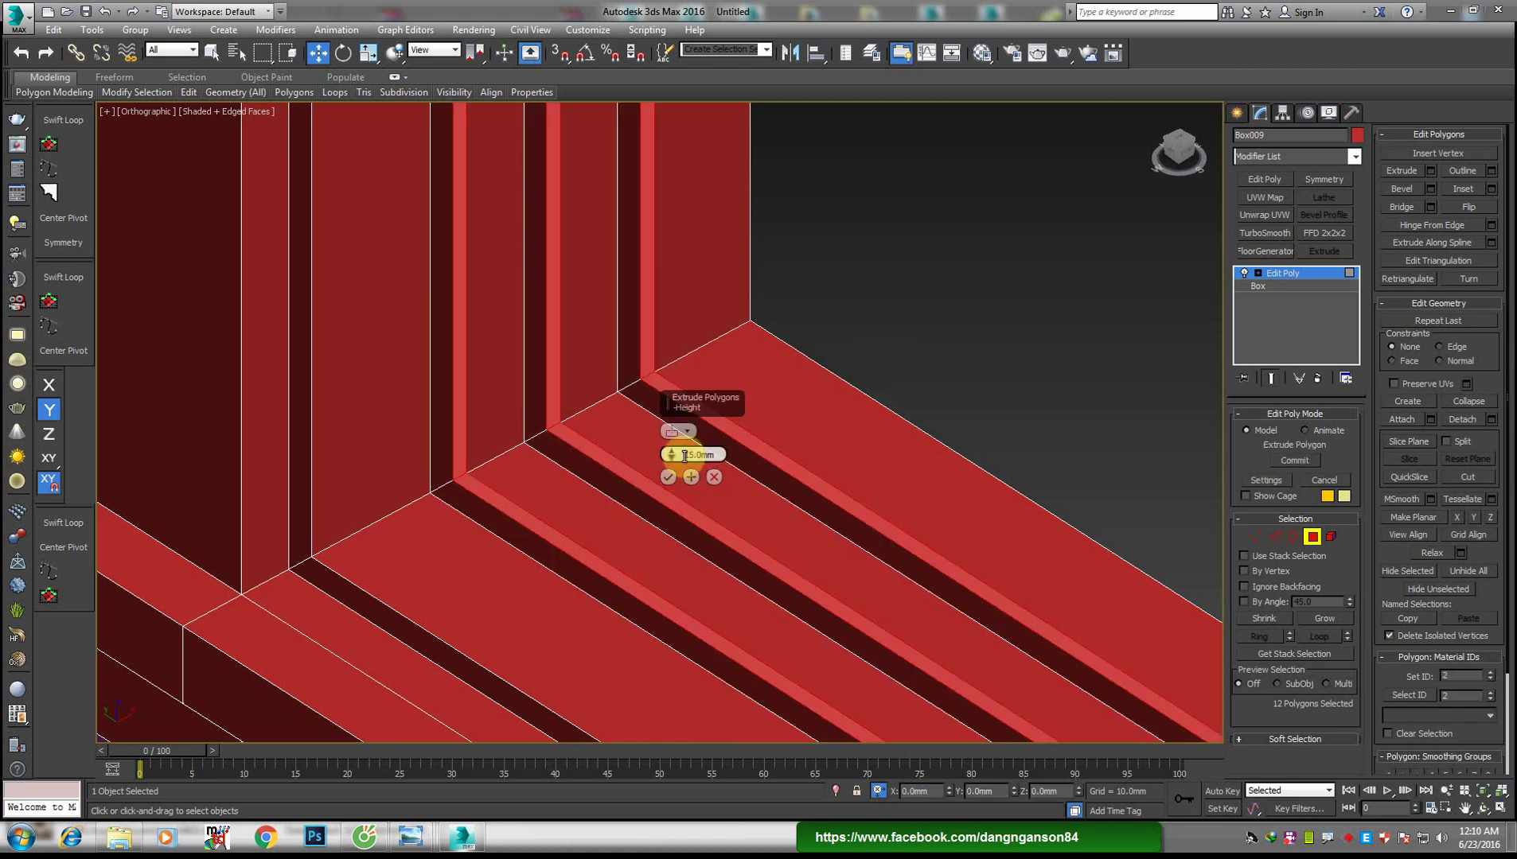
left_click(669, 480)
scroll(646, 493, "down", 5)
scroll(888, 512, "down", 3)
mouse_move(888, 512)
middle_mouse_down("alt")
mouse_move(694, 517)
mouse_move(694, 470)
middle_mouse_up("alt")
Exit polygon editing and switch to a straight side view of the frame
left_click(1283, 272)
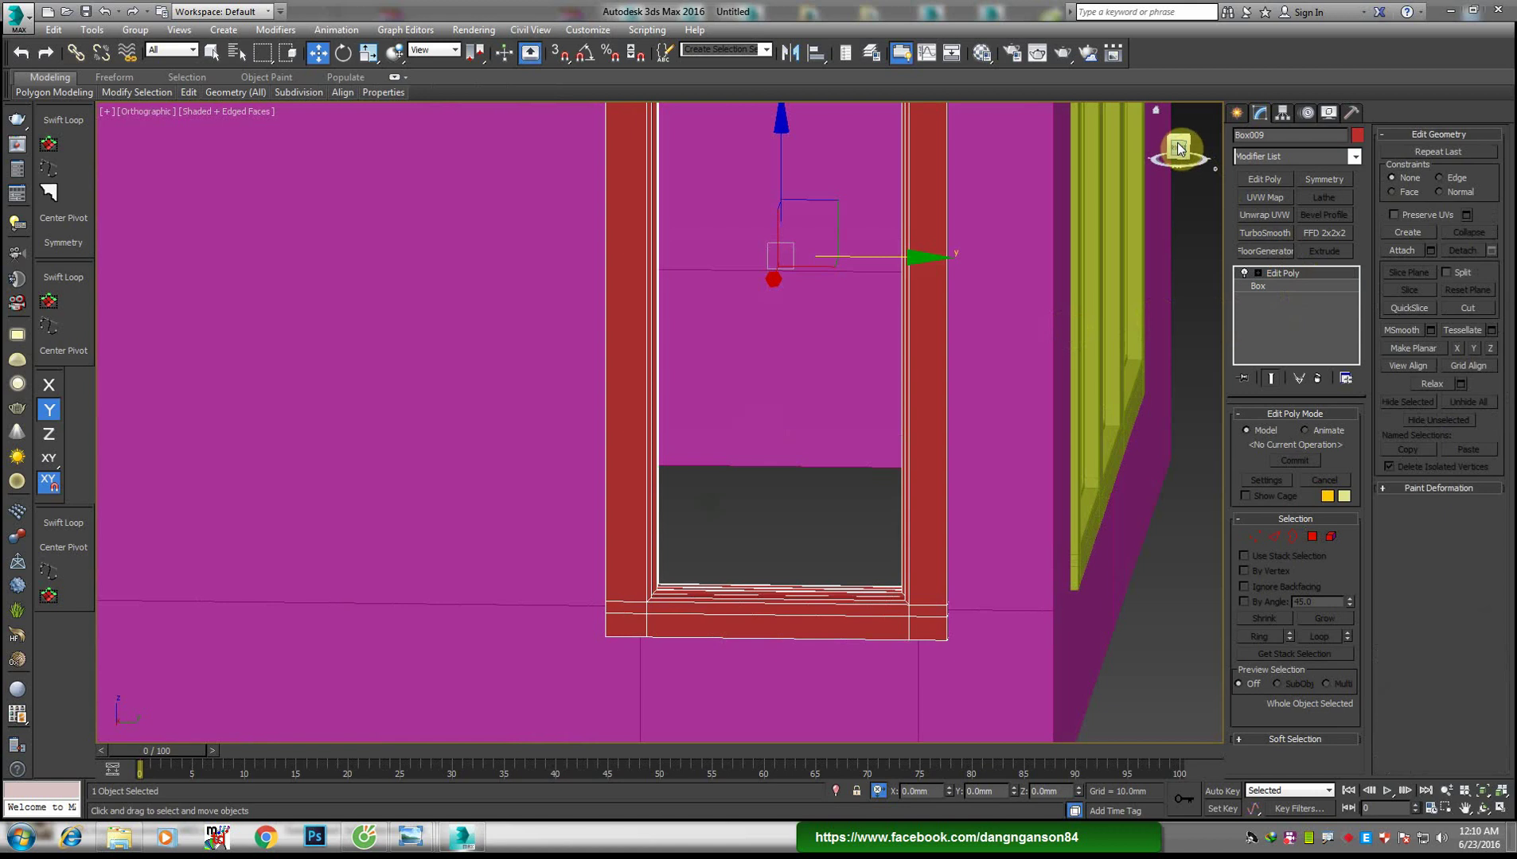
left_click(1179, 147)
scroll(769, 345, "up", 2)
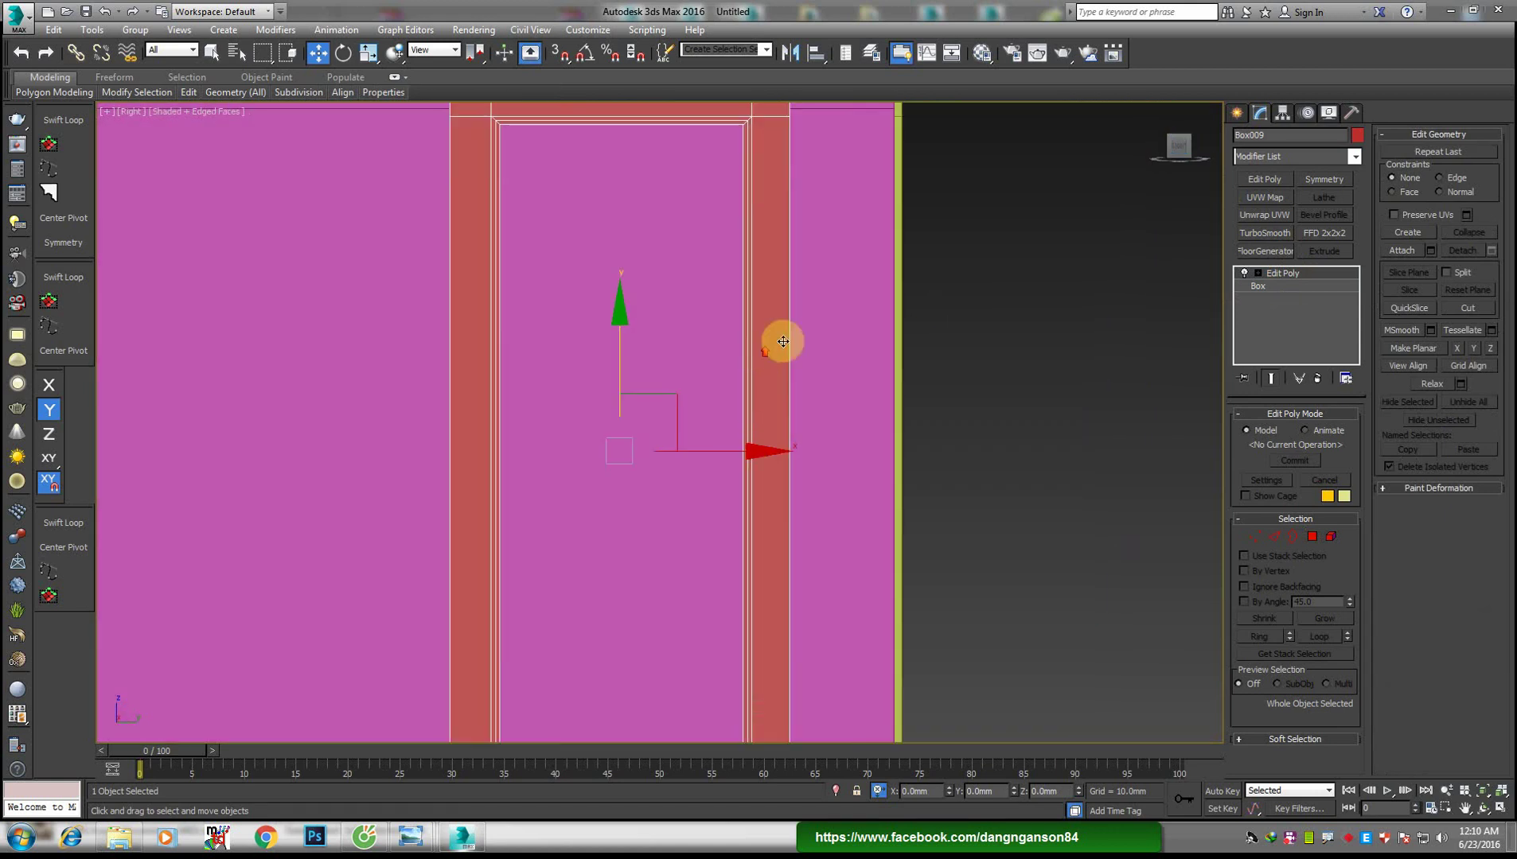
middle_click_drag(782, 342, 728, 373)
Draw a box snapped to vertices, filling the window frame opening
right_click(710, 366)
left_click(735, 335)
scroll(602, 362, "down", 3)
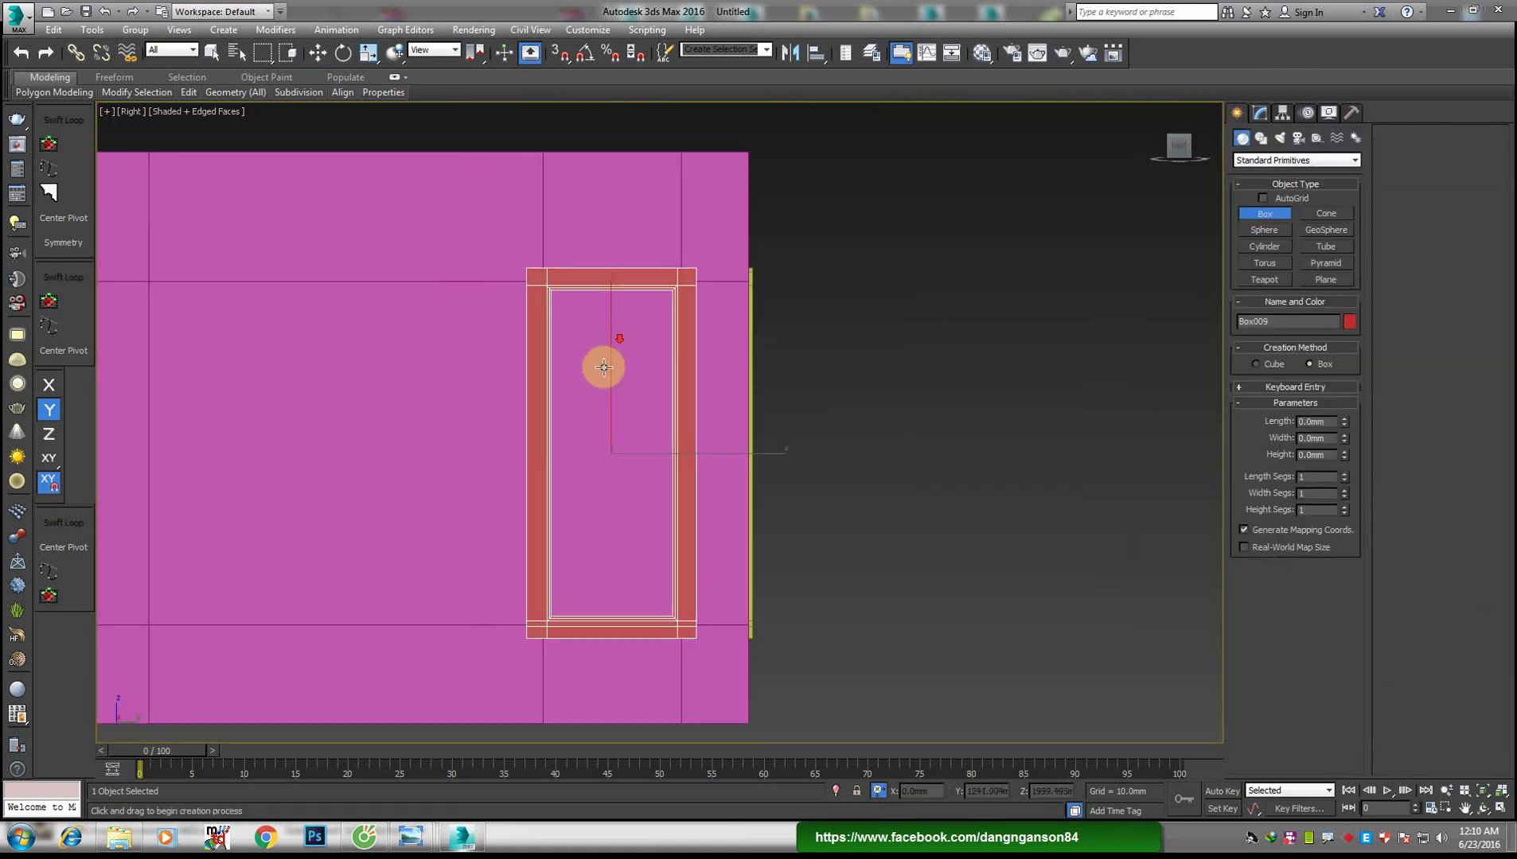
middle_click_drag(602, 362, 588, 322)
scroll(581, 271, "up", 2)
key("s")
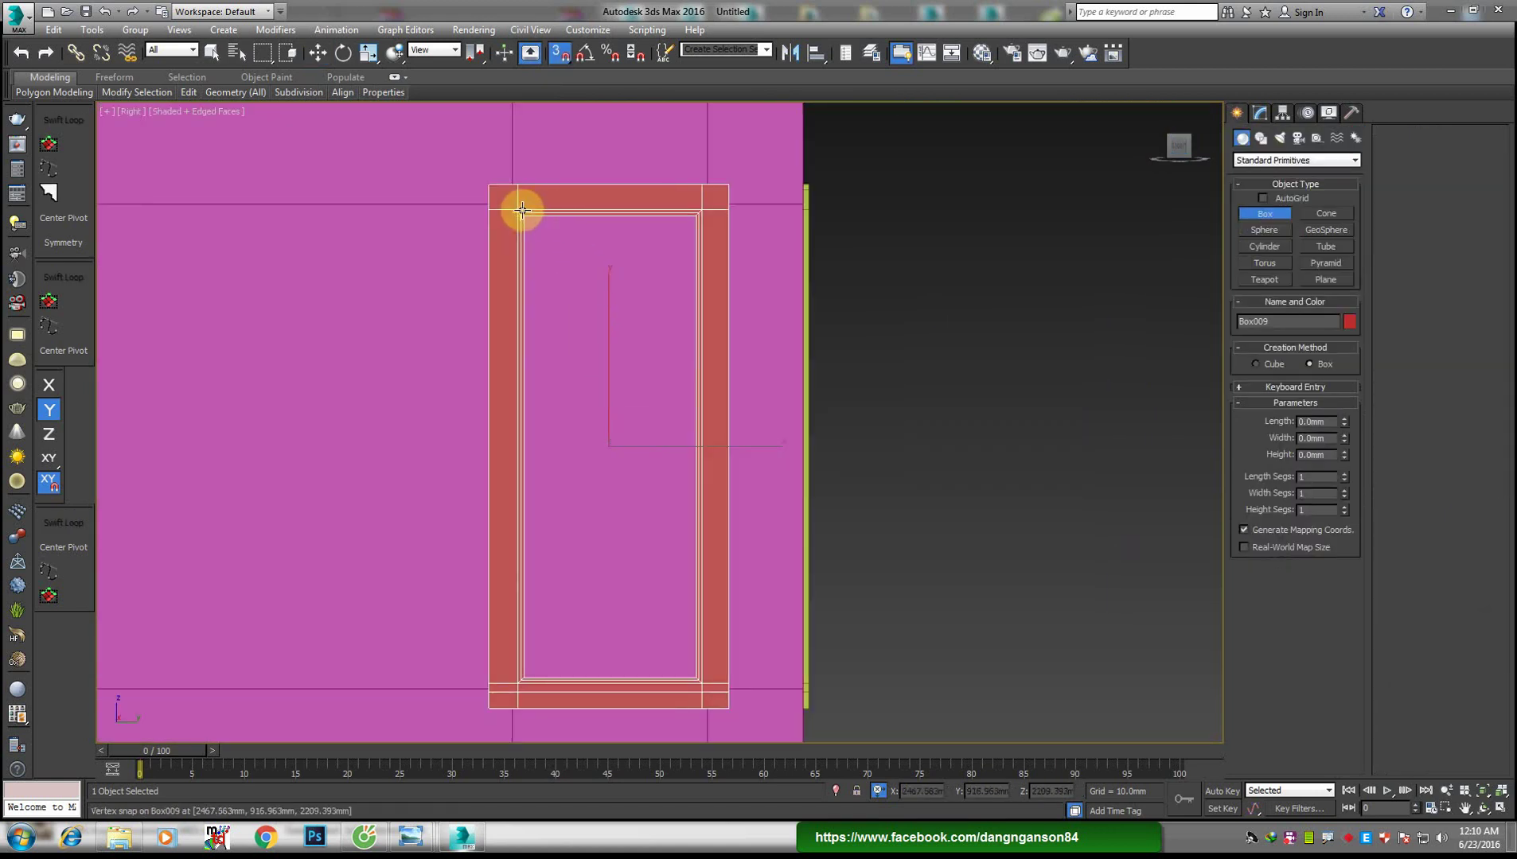
left_click_drag(522, 210, 699, 677)
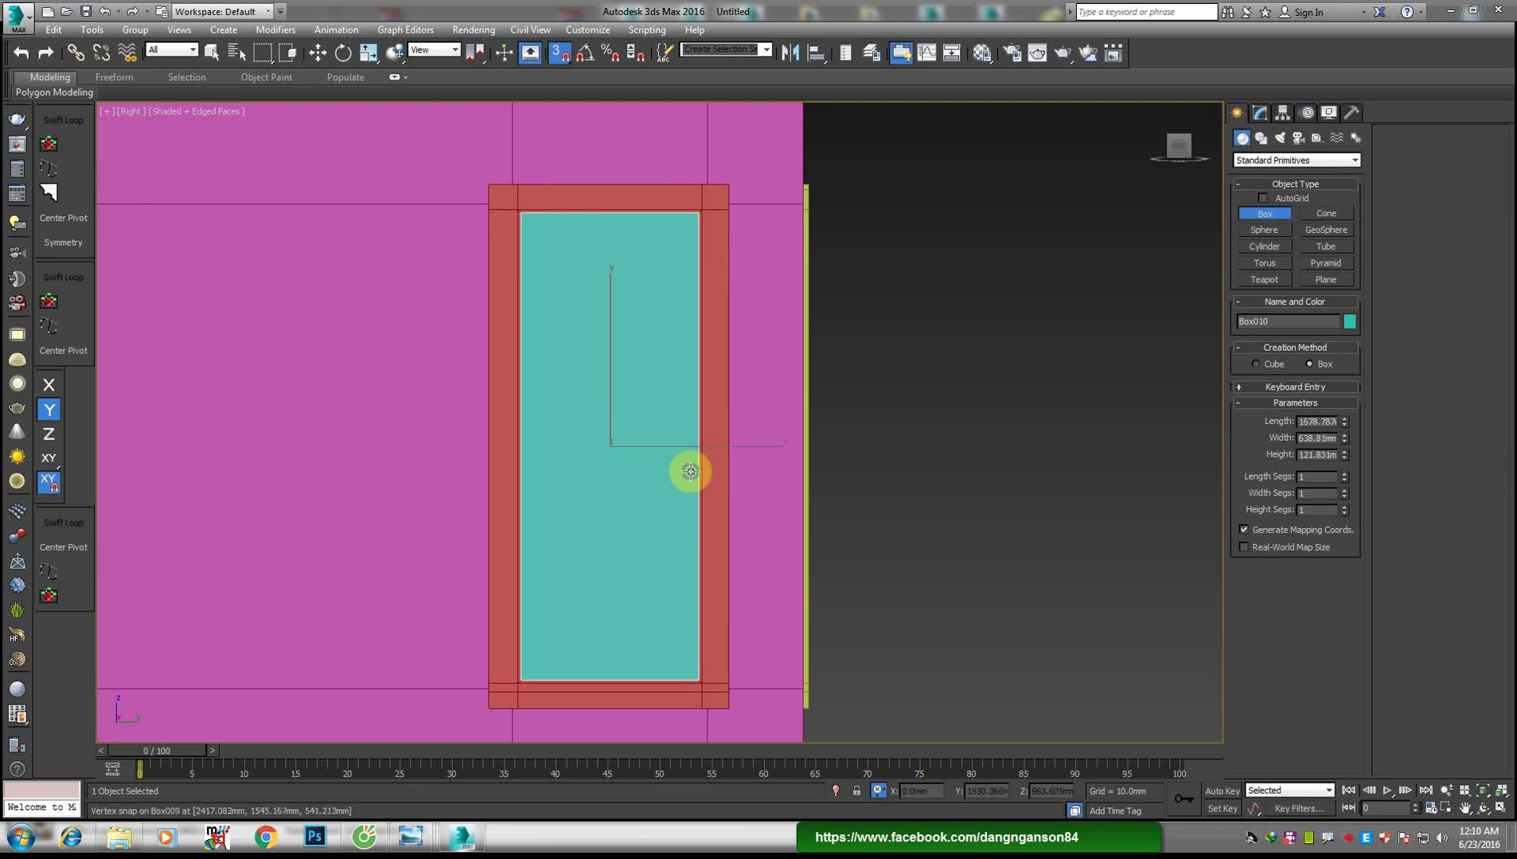
key("w")
key("s")
Change the new box's Height value in its parameters
scroll(742, 477, "down", 3)
middle_click_drag(742, 478, 619, 451, "alt")
scroll(809, 444, "up", 3)
middle_click_drag(809, 444, 1296, 197, "alt")
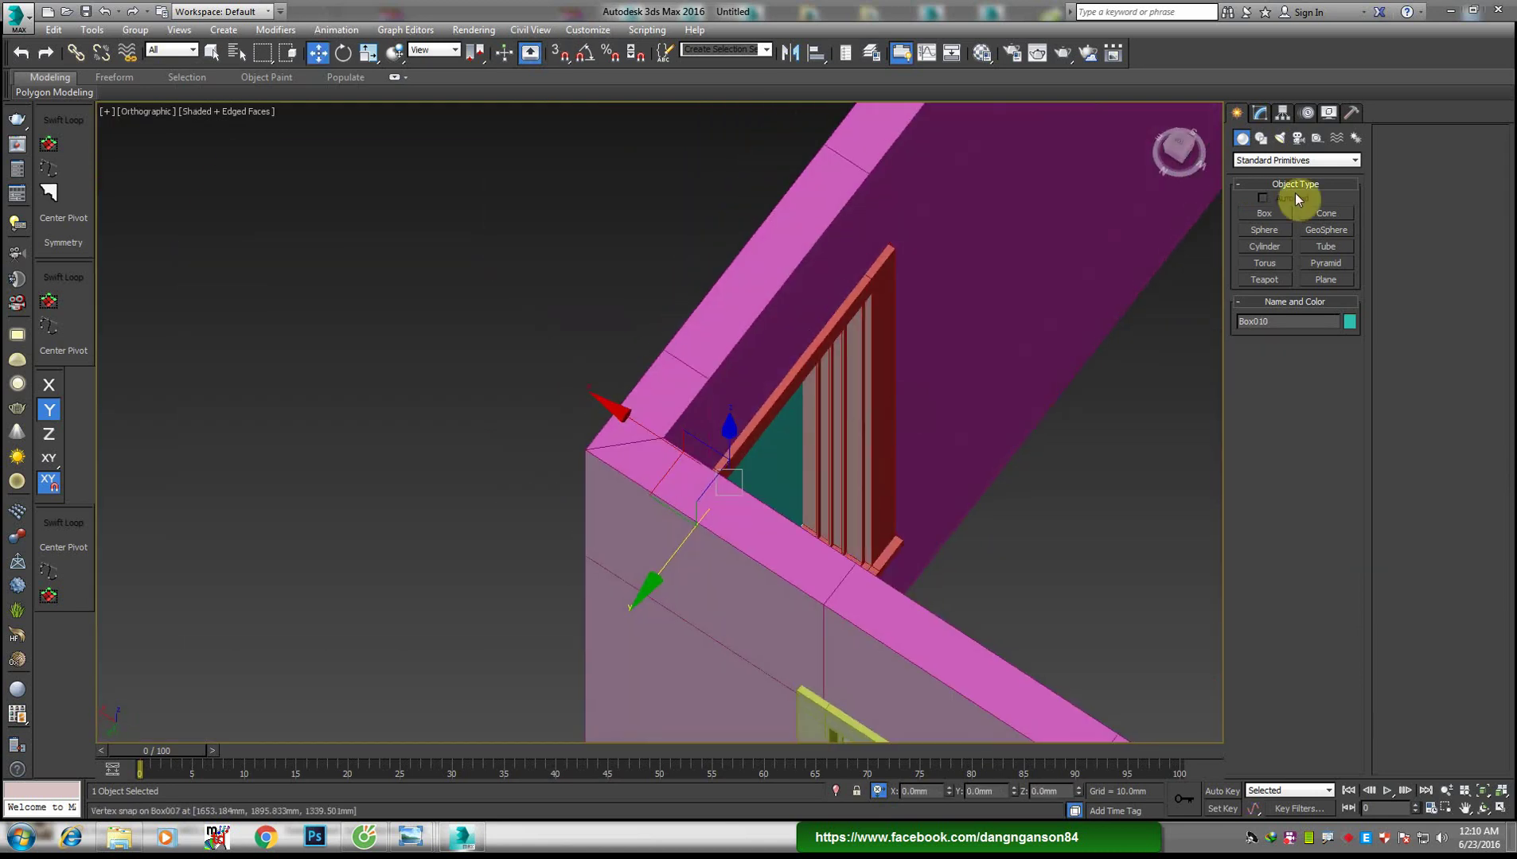
left_click(1258, 116)
mouse_move(894, 383)
middle_mouse_down("alt")
mouse_move(793, 362)
mouse_move(549, 693)
middle_mouse_up("alt")
mouse_move(665, 483)
middle_mouse_down("alt")
mouse_move(643, 460)
mouse_move(655, 457)
middle_mouse_up("alt")
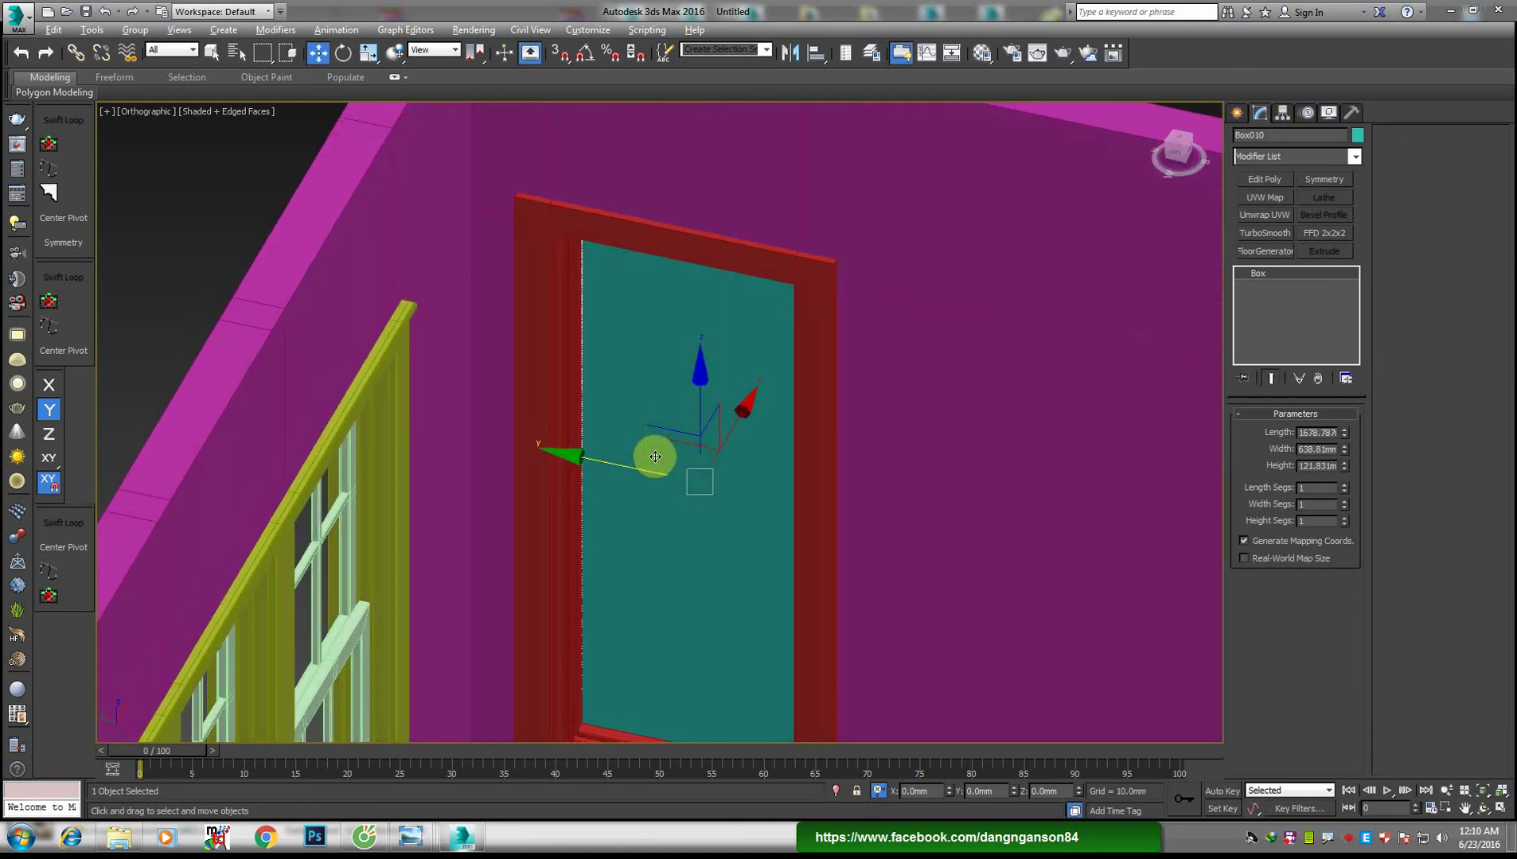
double_click(1328, 465)
type("30")
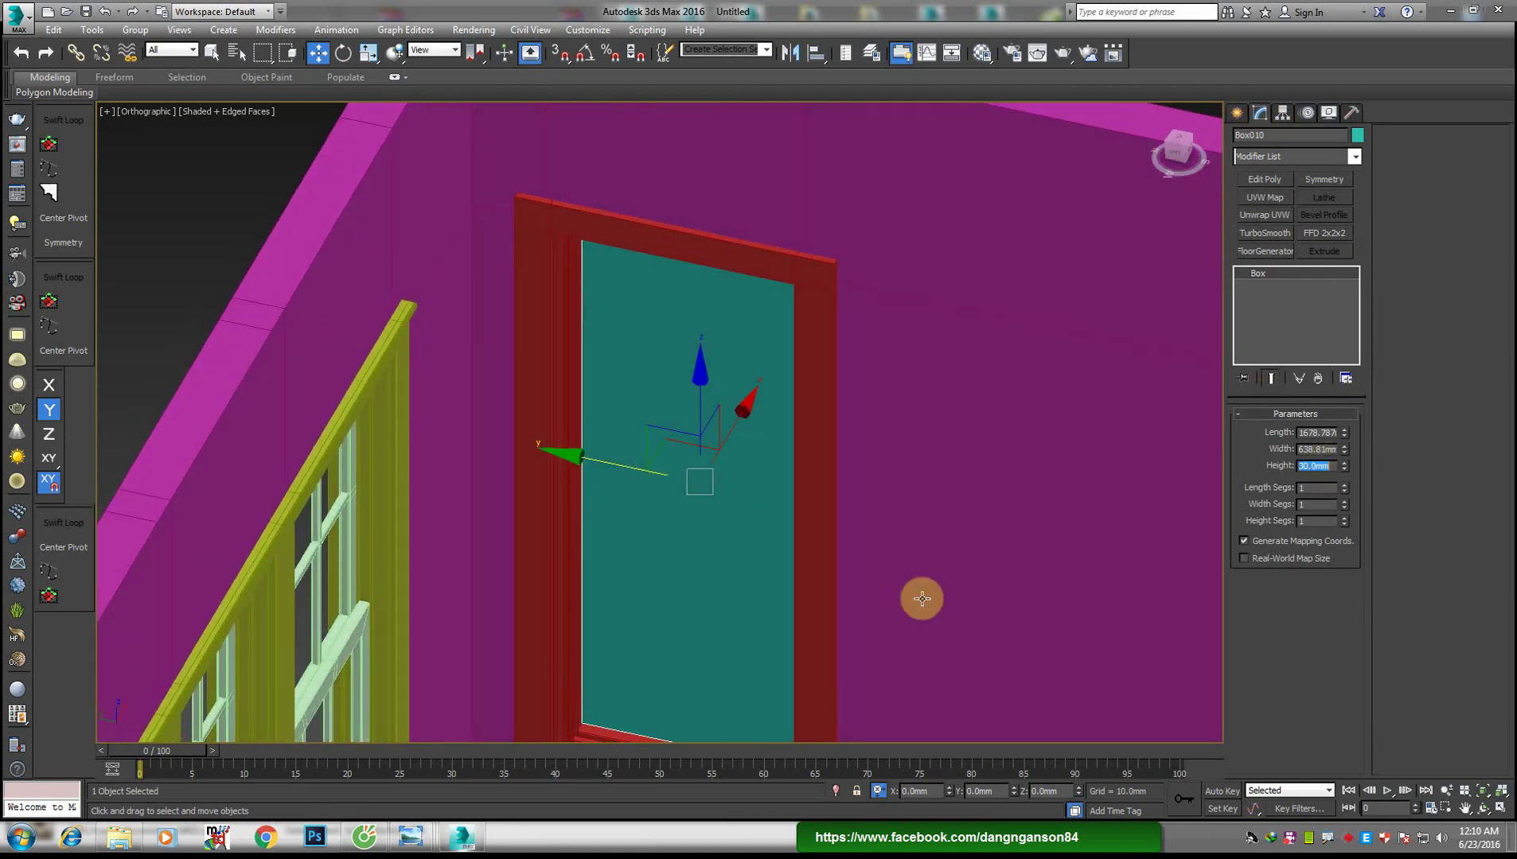
scroll(757, 446, "down", 5)
mouse_move(758, 446)
middle_mouse_down("alt")
mouse_move(625, 484)
mouse_move(775, 390)
middle_mouse_up("alt")
scroll(713, 403, "up", 6)
Make the panel an editable poly and connect its edges with a new edge
left_click(1264, 179)
scroll(670, 433, "down", 3)
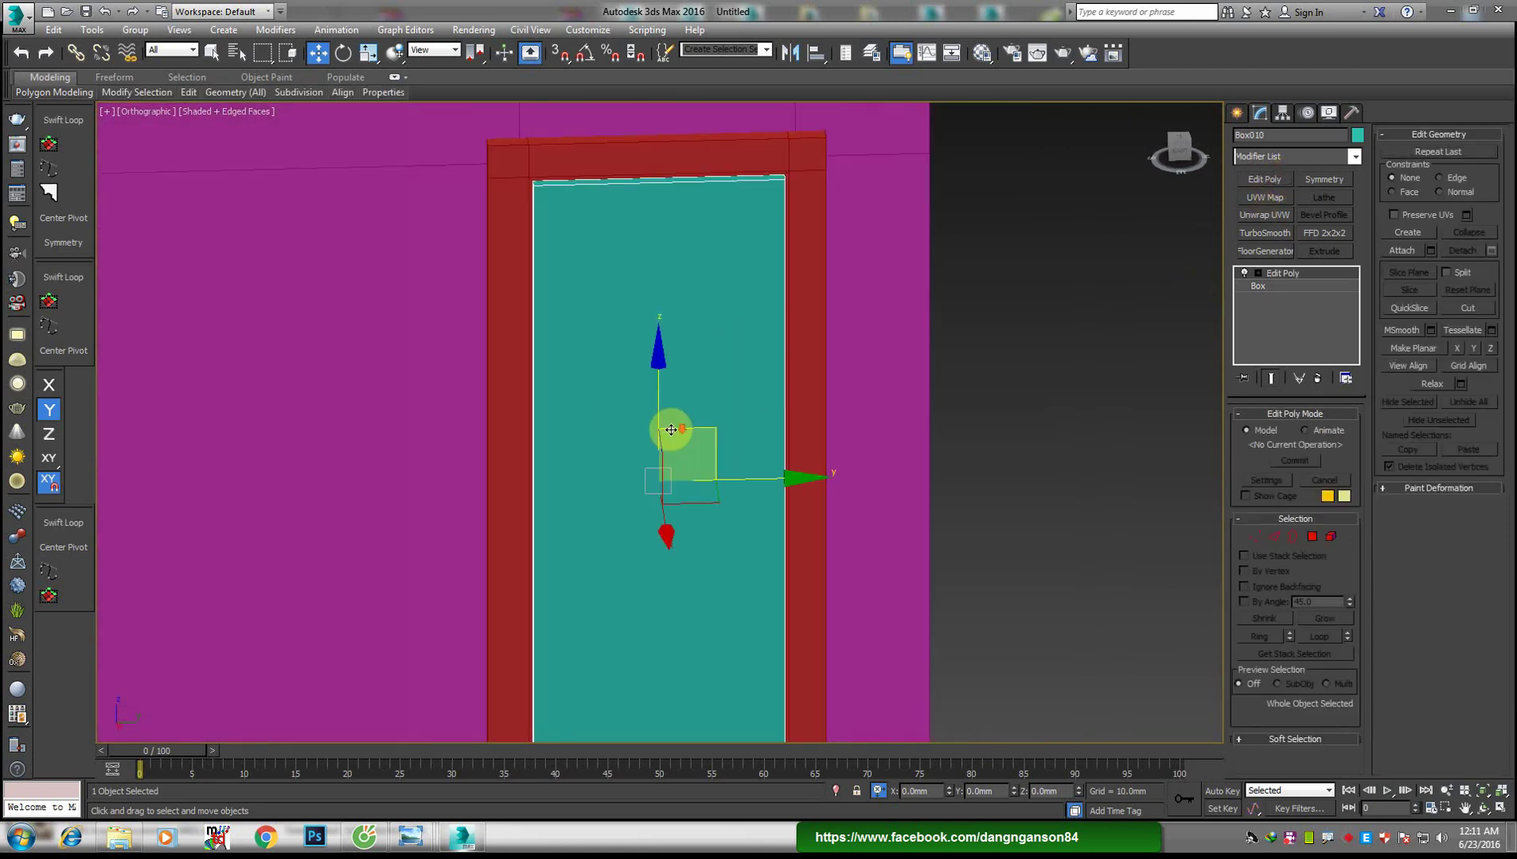
key("2")
right_click(799, 435)
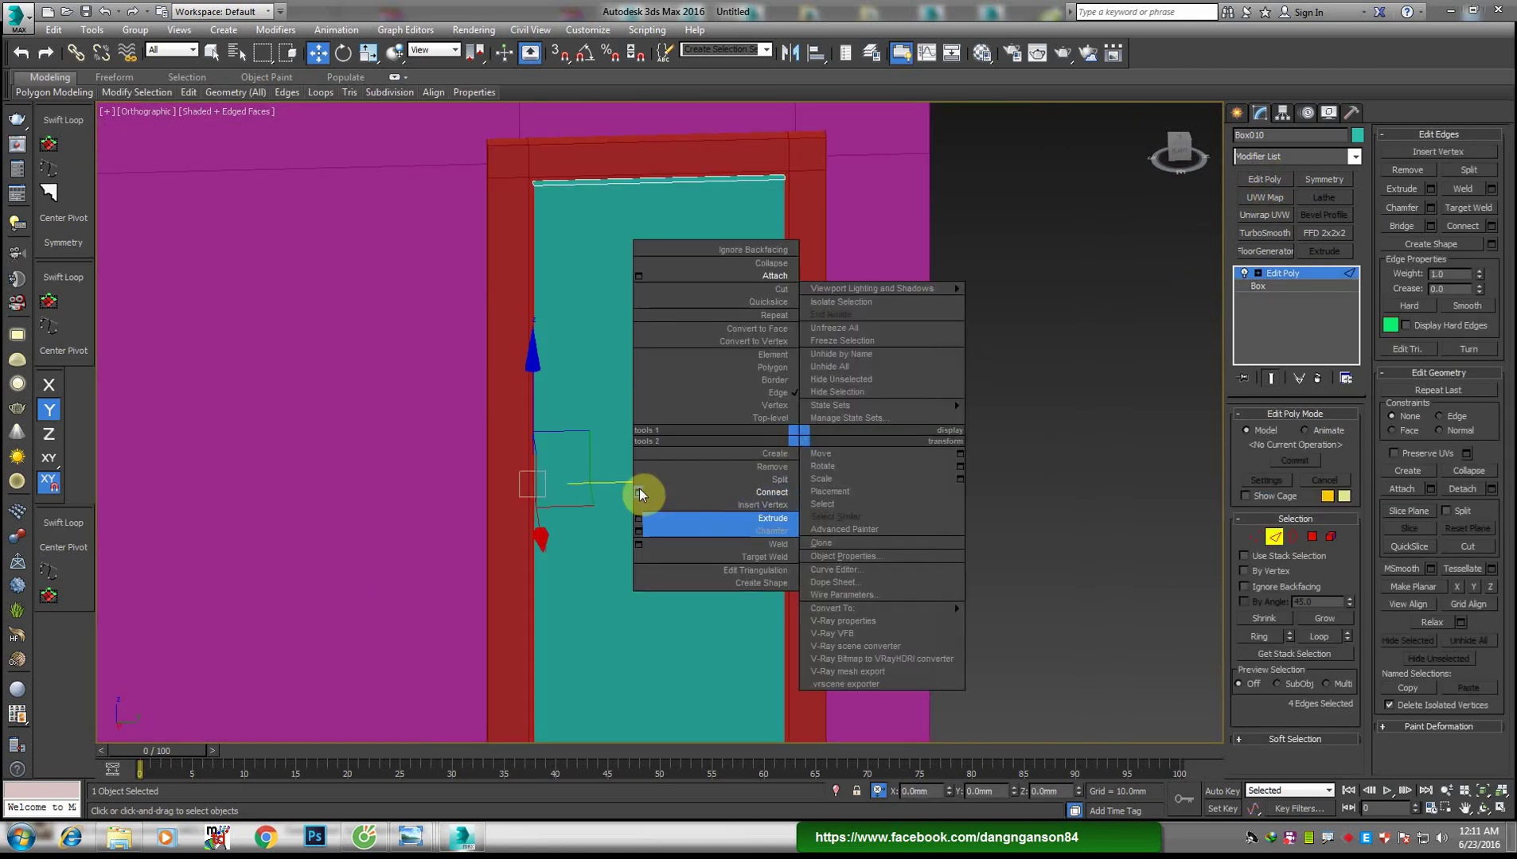
left_click(639, 493)
left_click(670, 503)
Delete the vertices of the panel's lower part
mouse_move(654, 473)
middle_mouse_down("alt")
mouse_move(645, 497)
mouse_move(694, 491)
mouse_move(751, 342)
middle_mouse_up("alt")
scroll(680, 491, "up", 3)
scroll(652, 487, "up", 2)
key("1")
left_click_drag(462, 700, 803, 628)
key("Delete")
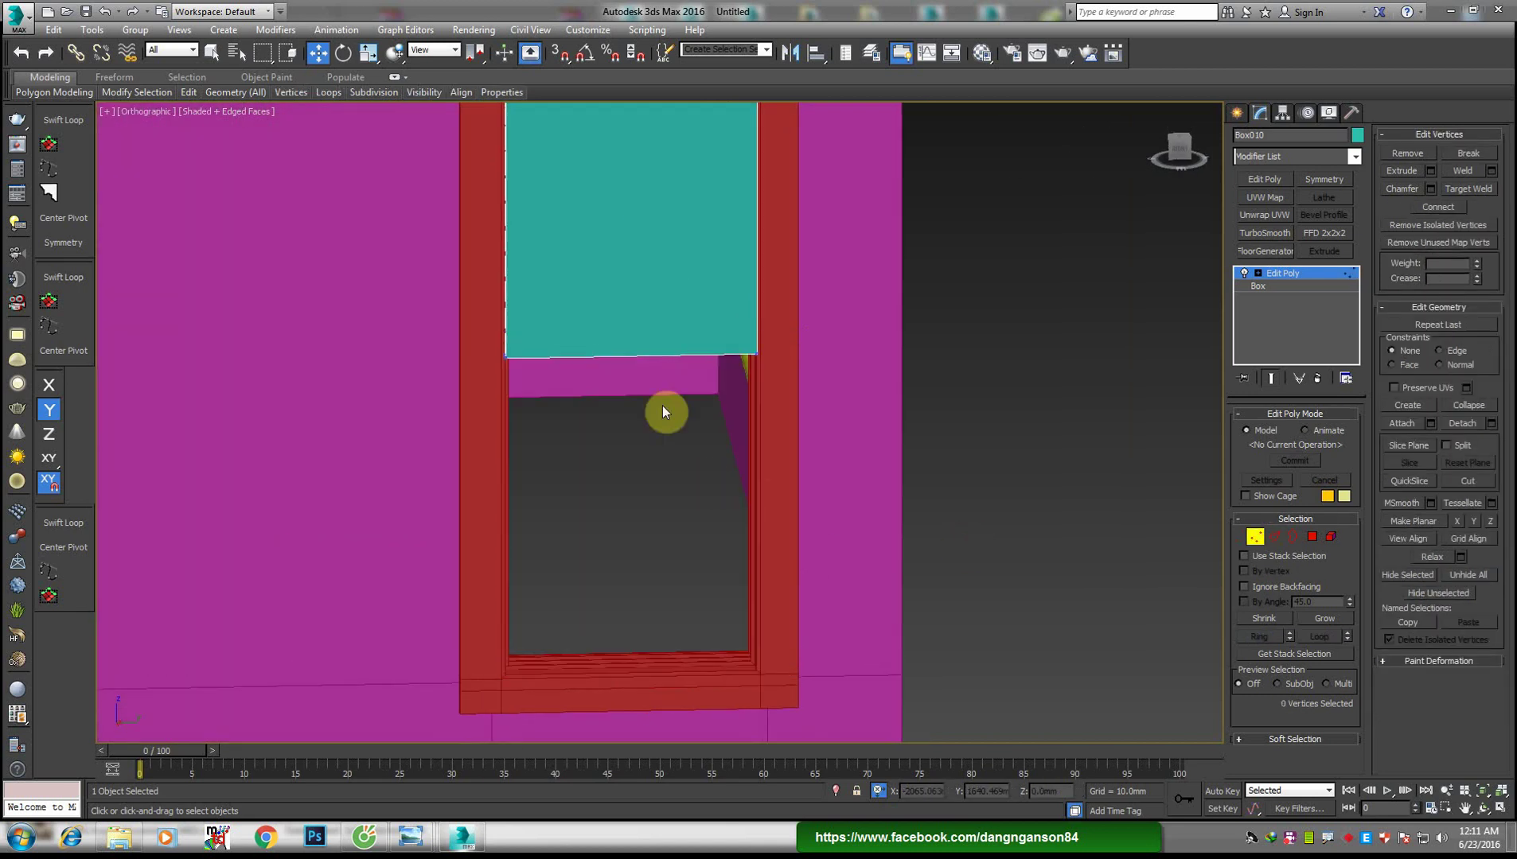
Cap the panel's open bottom border and select its front face
middle_click_drag(664, 408, 677, 528)
key("3")
left_click(773, 443)
middle_click_drag(593, 562, 618, 468, "alt")
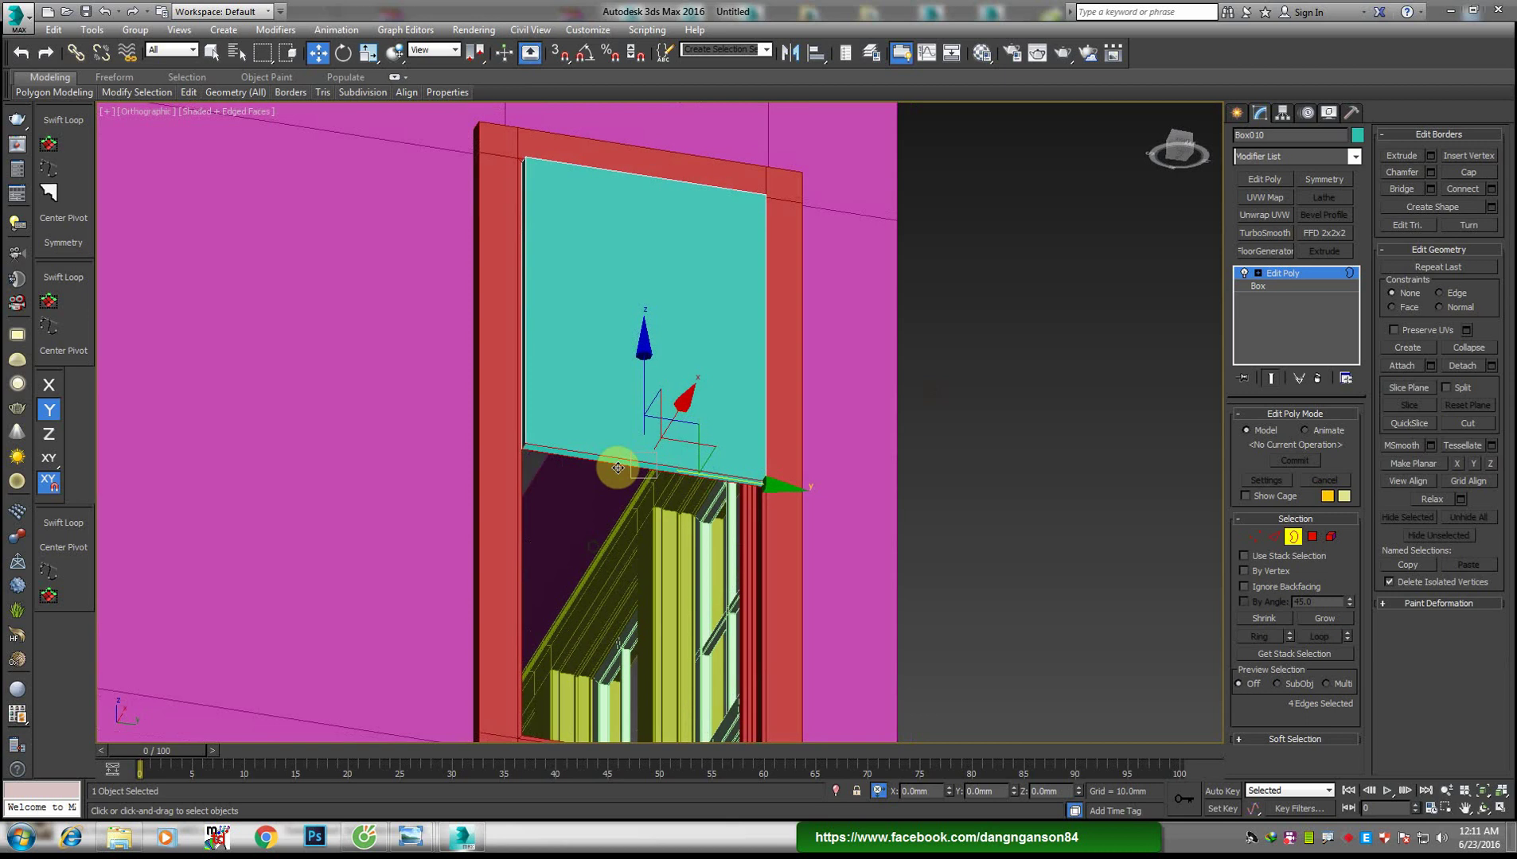
right_click(780, 440)
left_click(746, 478)
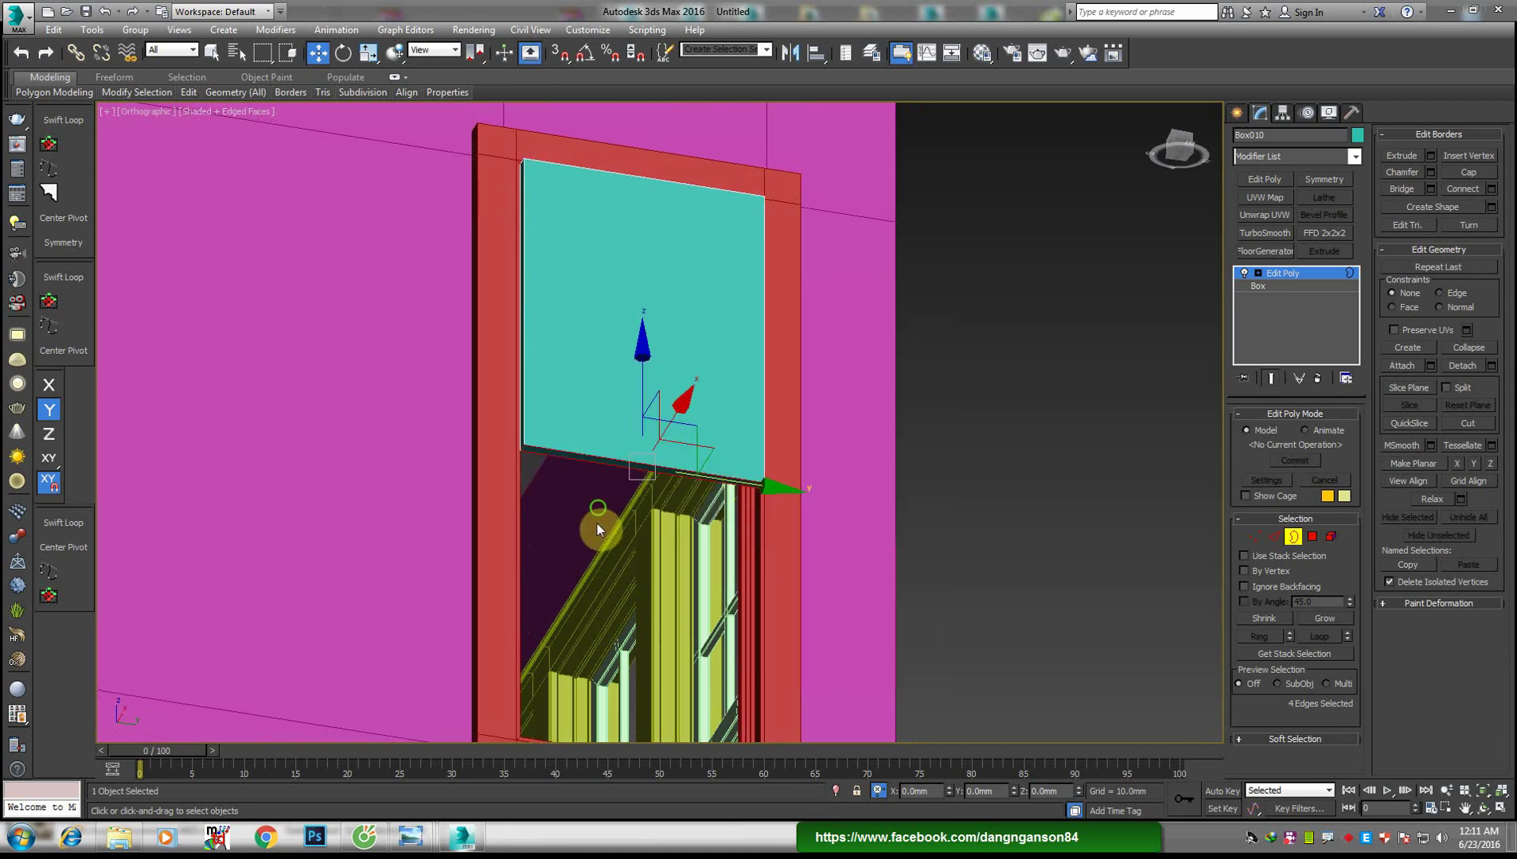
mouse_move(597, 524)
middle_mouse_down("alt")
mouse_move(618, 363)
mouse_move(772, 483)
mouse_move(691, 426)
middle_mouse_up("alt")
key("4")
left_click(618, 362)
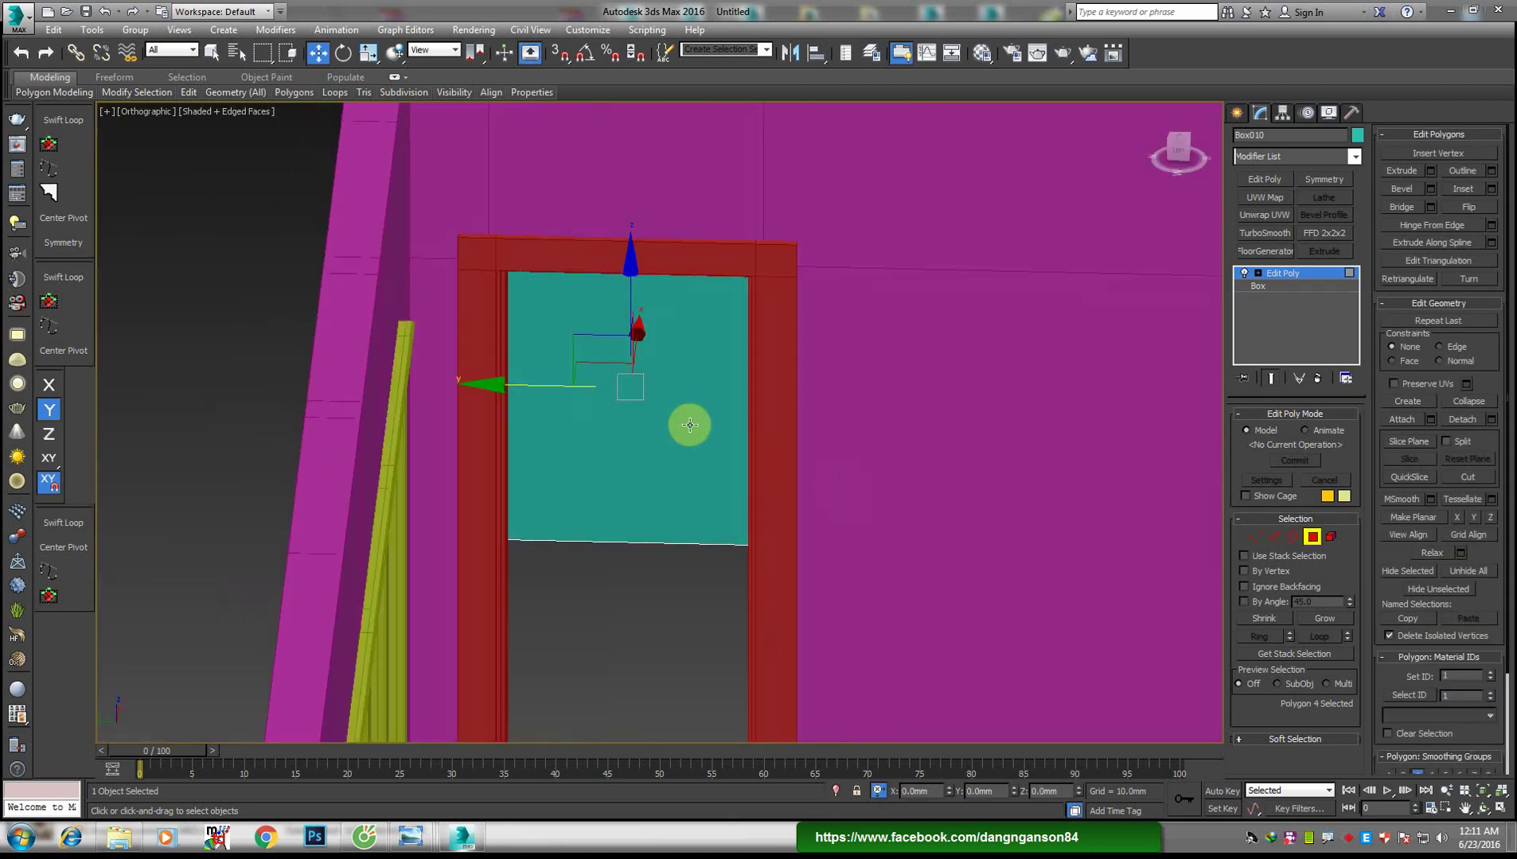
Inset the panel's front and back faces by 60mm
left_click(691, 427, "ctrl")
right_click(838, 424)
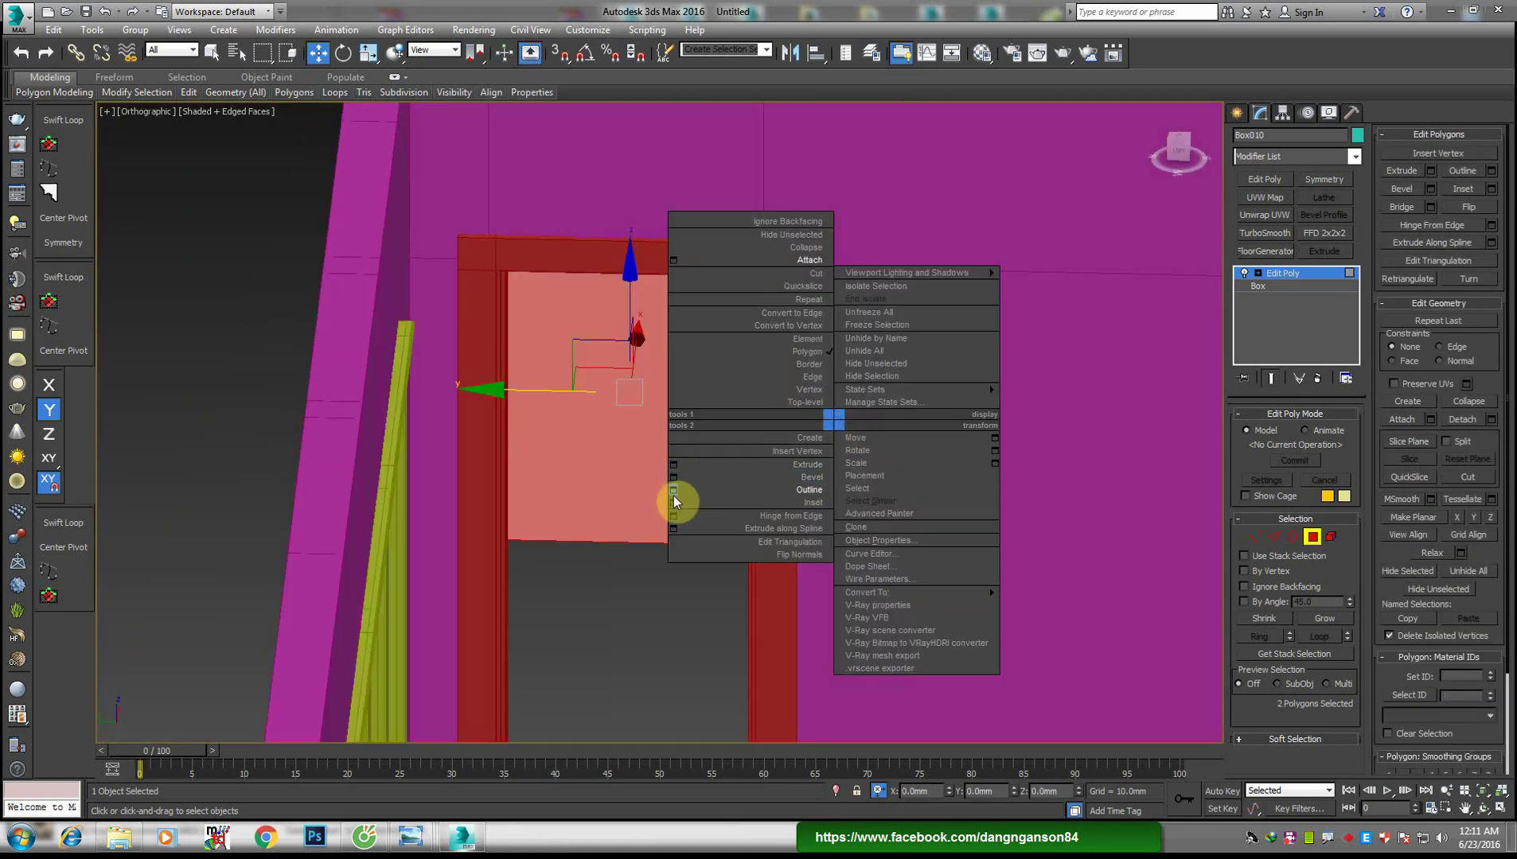
left_click(673, 503)
double_click(713, 455)
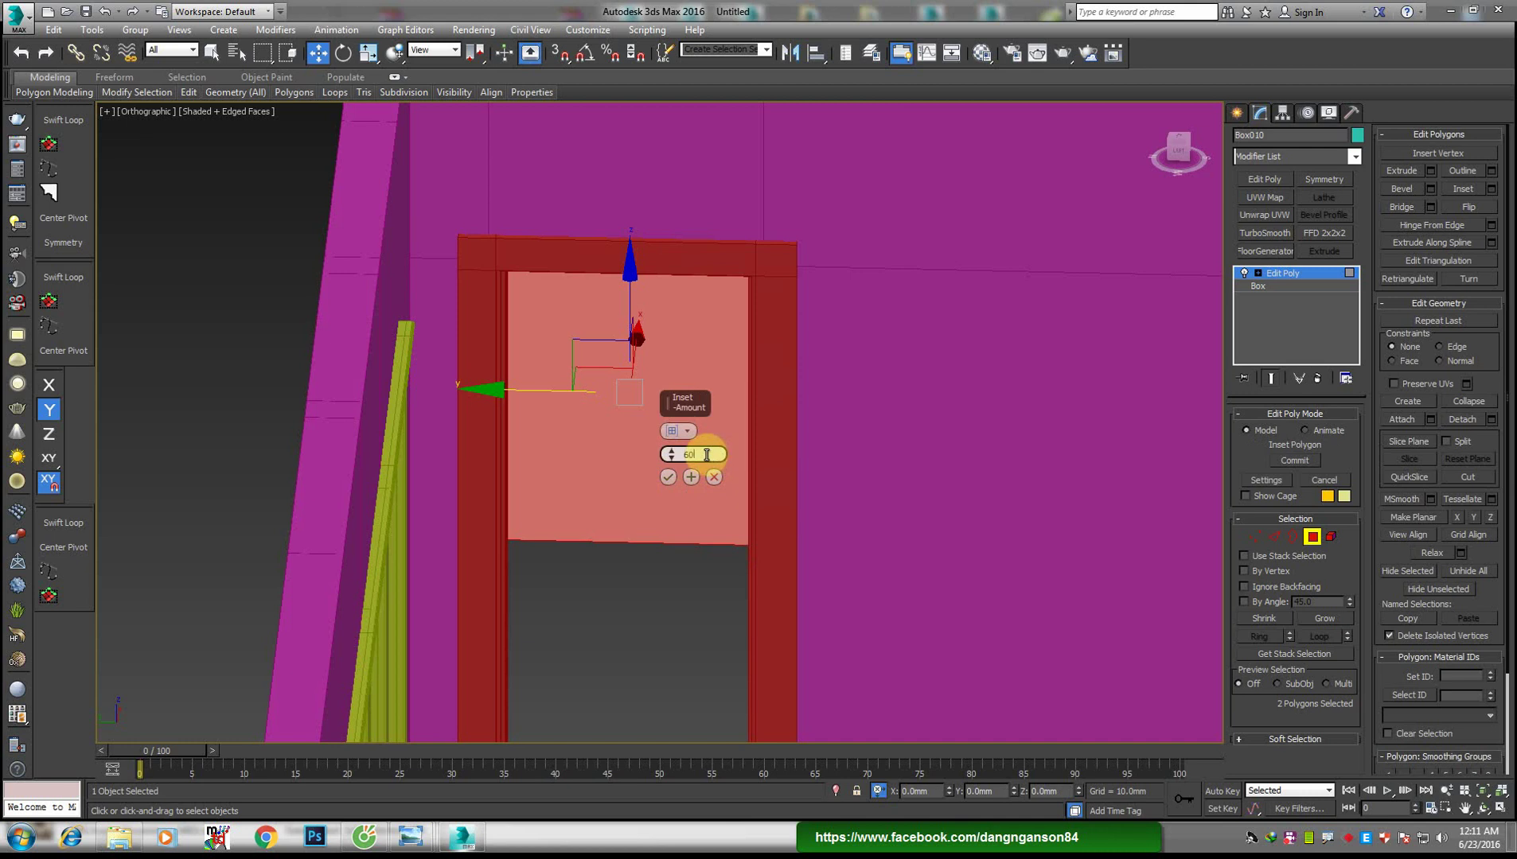
key("Return")
left_click(669, 477)
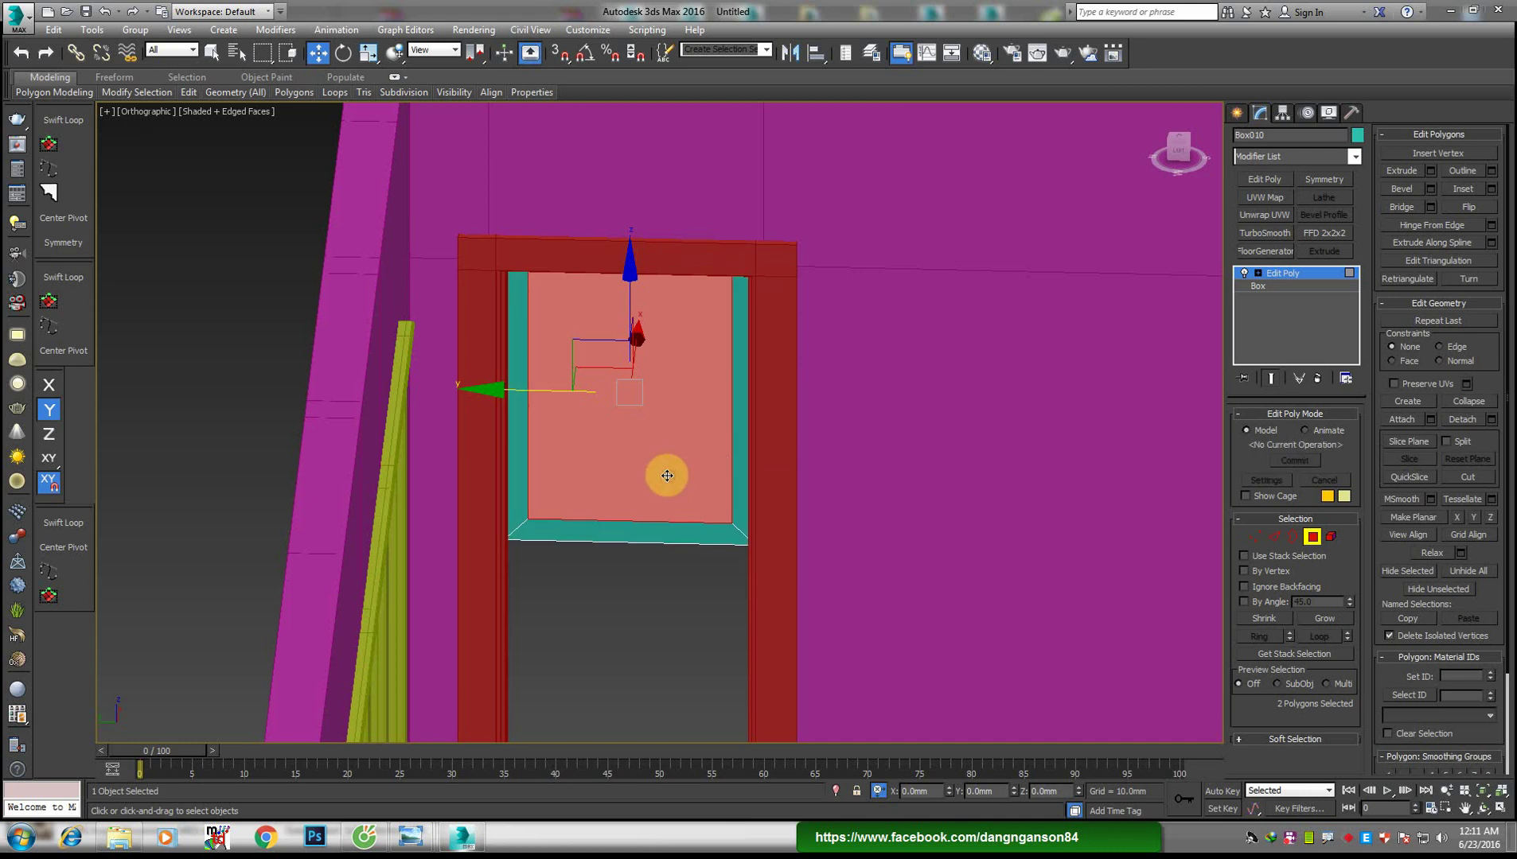
Bridge the inset faces to open the centre, then glance at the bedroom reference photo
mouse_move(666, 476)
middle_mouse_down("alt")
mouse_move(626, 517)
mouse_move(700, 511)
middle_mouse_up("alt")
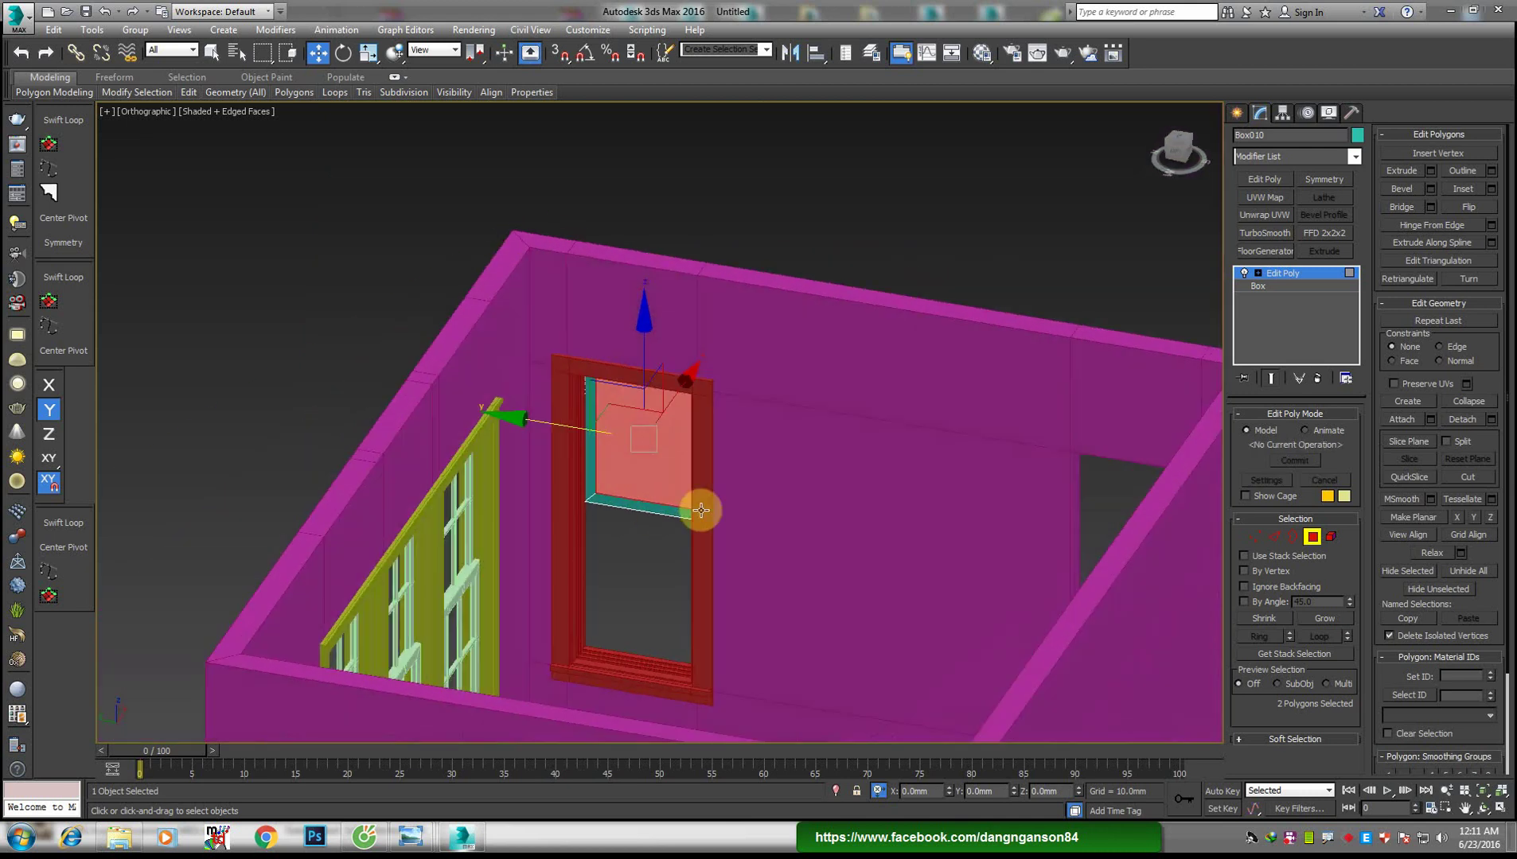
left_click(1405, 208)
mouse_move(463, 836)
left_click(521, 772)
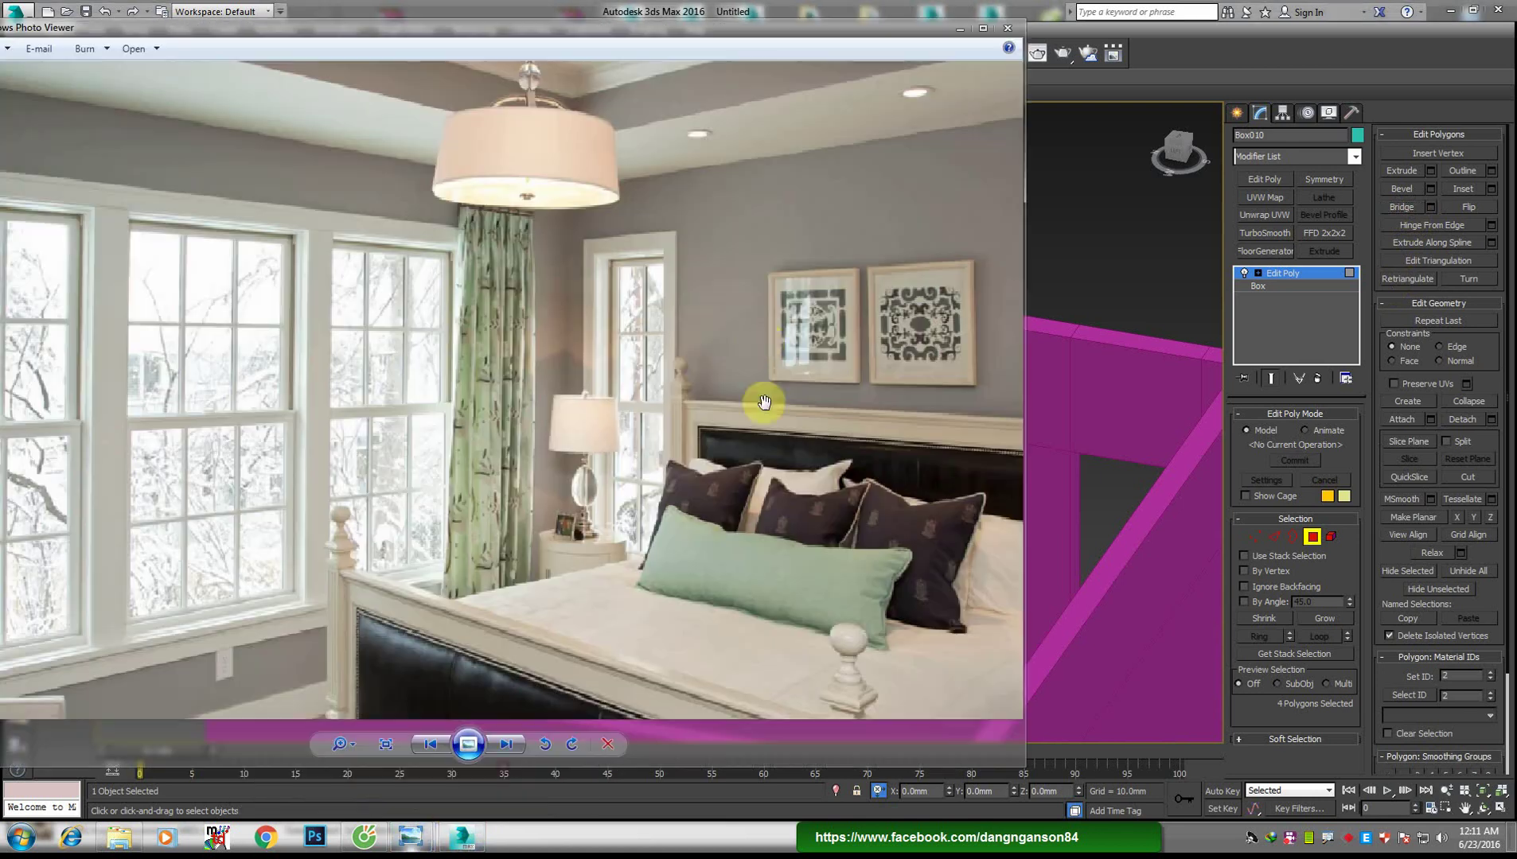
scroll(625, 295, "up", 2)
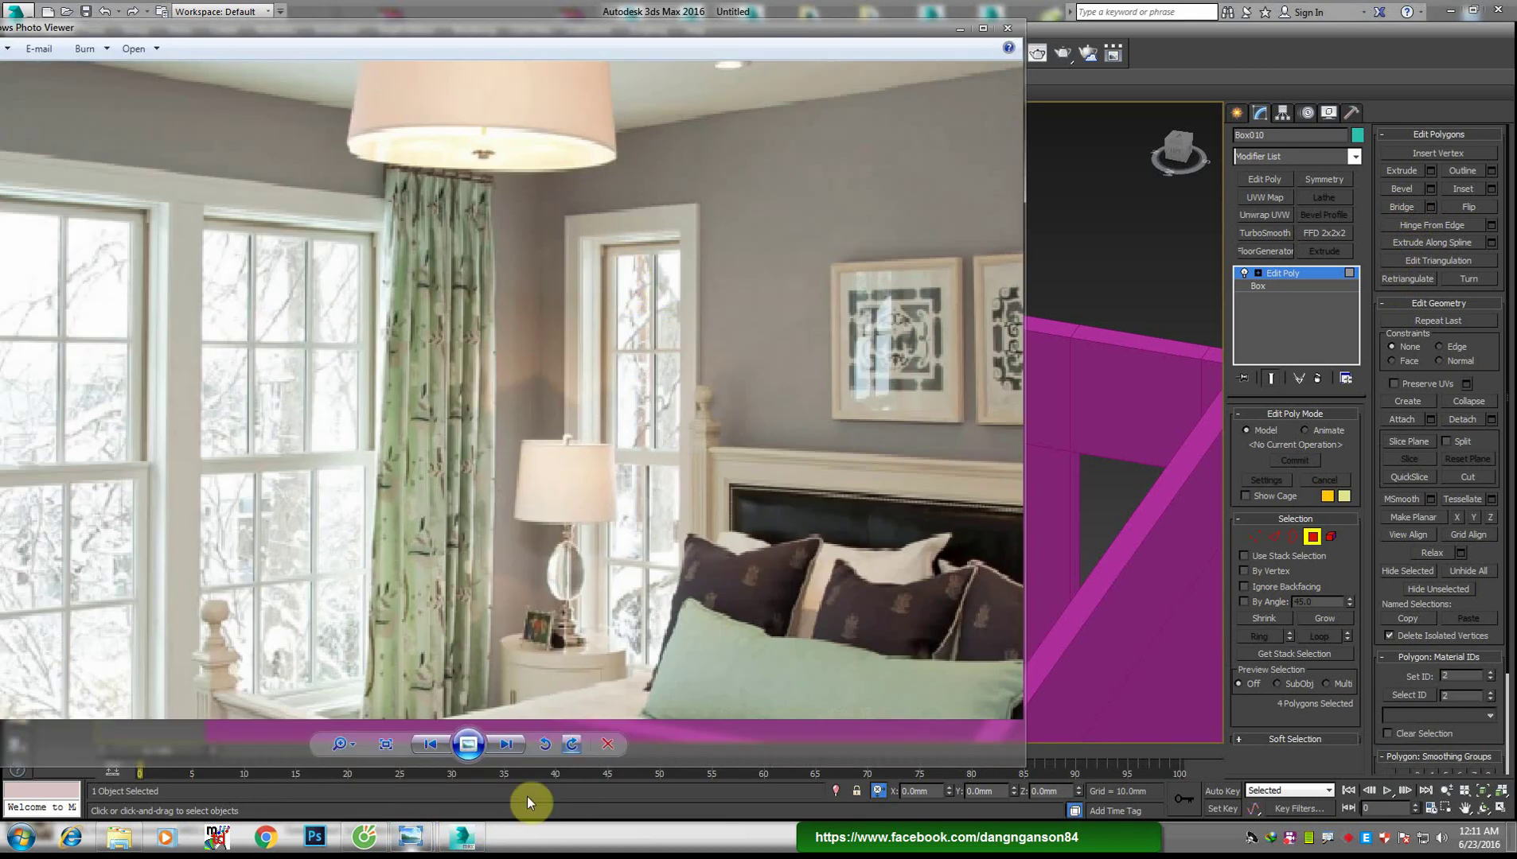
left_click(461, 835)
Connect the edges at the sash's lower corner with a new edge
scroll(673, 398, "up", 1)
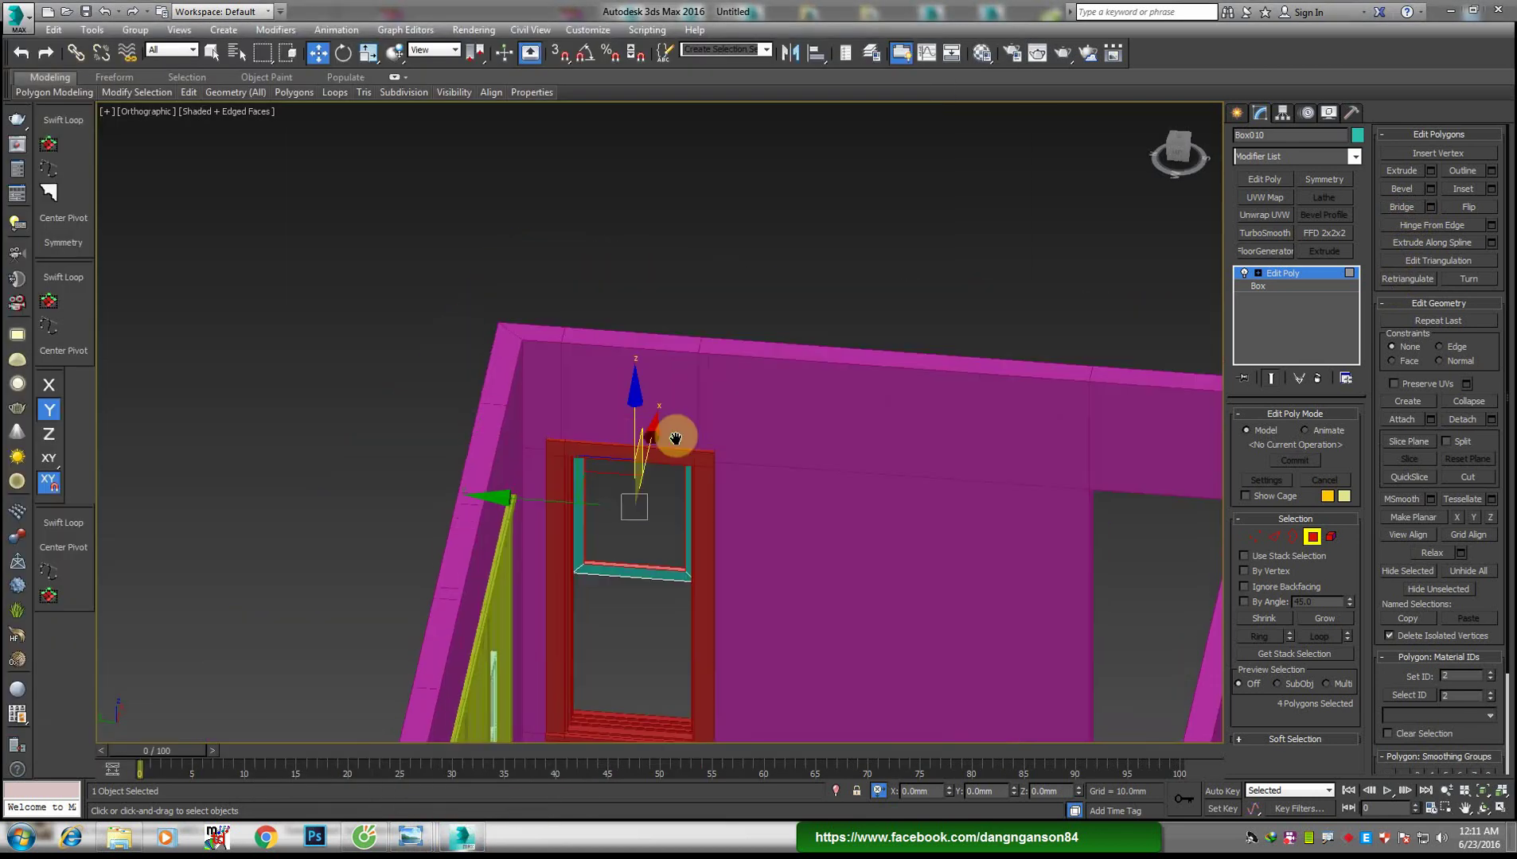
scroll(630, 602, "up", 3)
key("4")
middle_click_drag(667, 577, 585, 525, "alt")
scroll(589, 517, "up", 5)
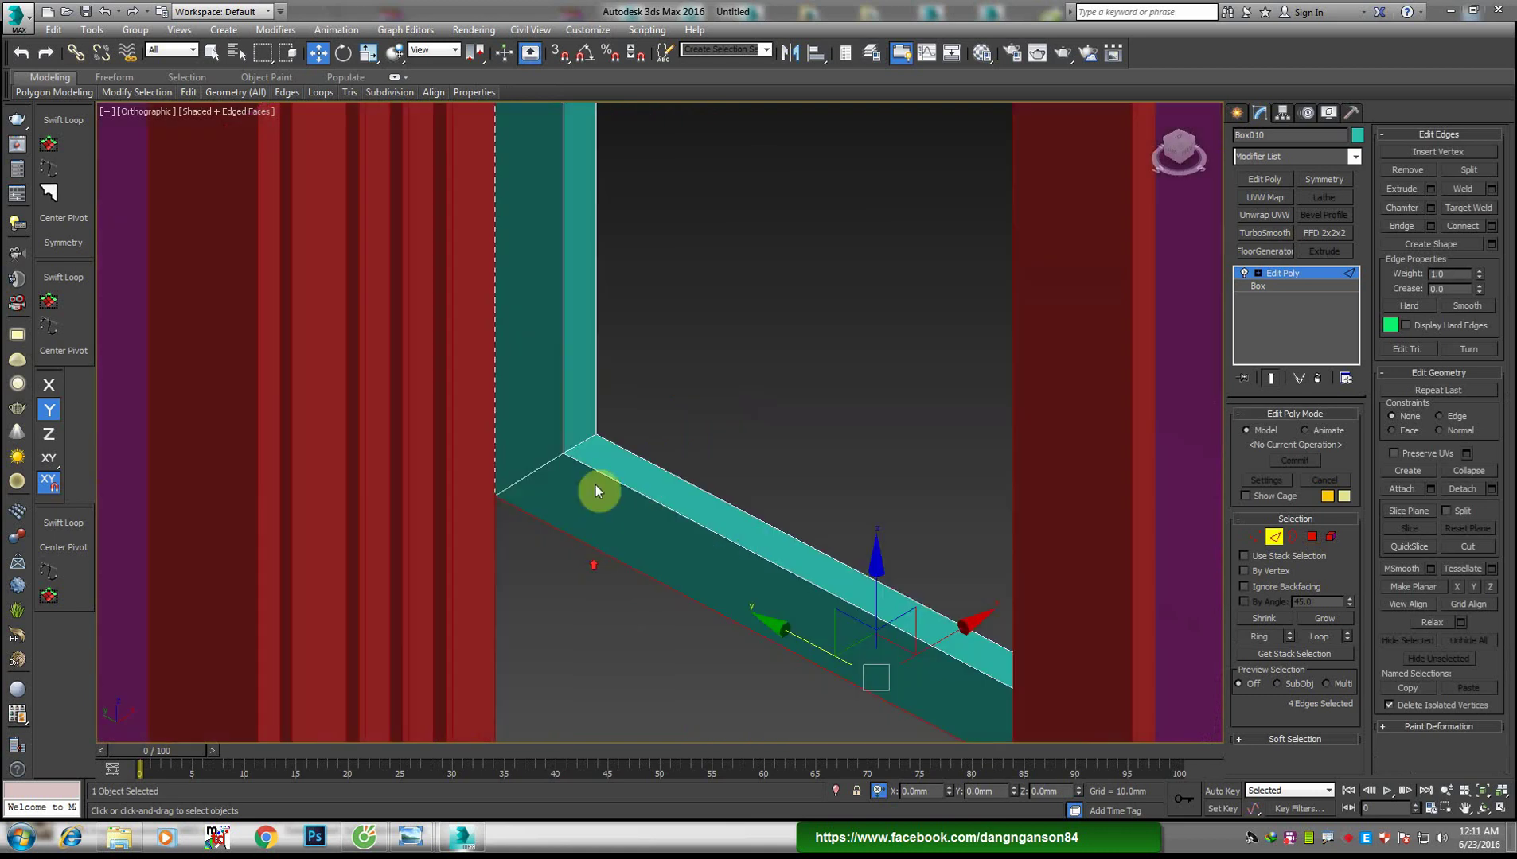
key("2")
left_click(579, 444)
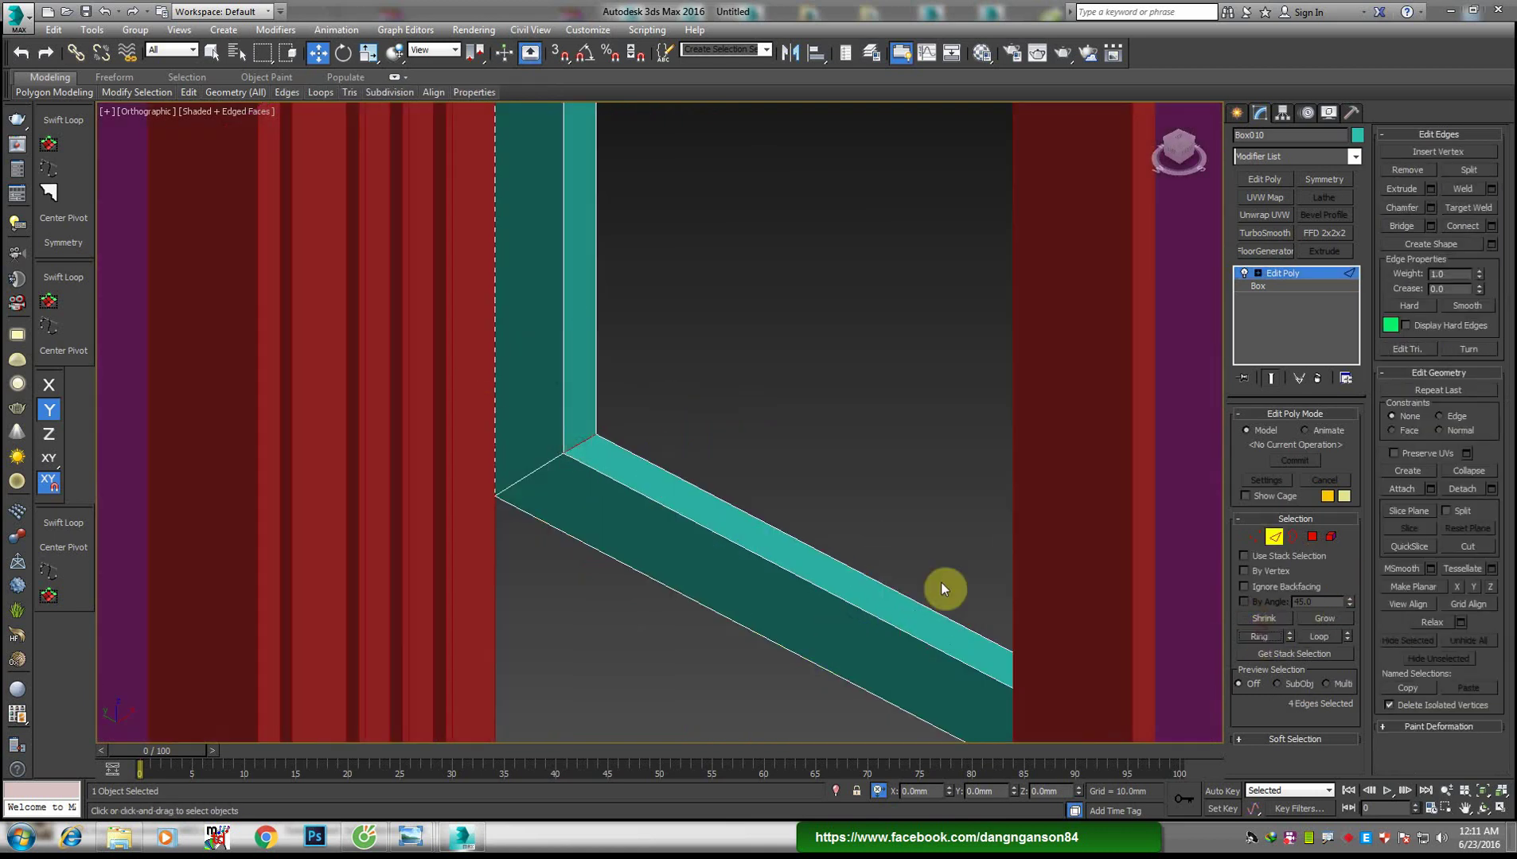
scroll(636, 524, "up", 2)
right_click(621, 521)
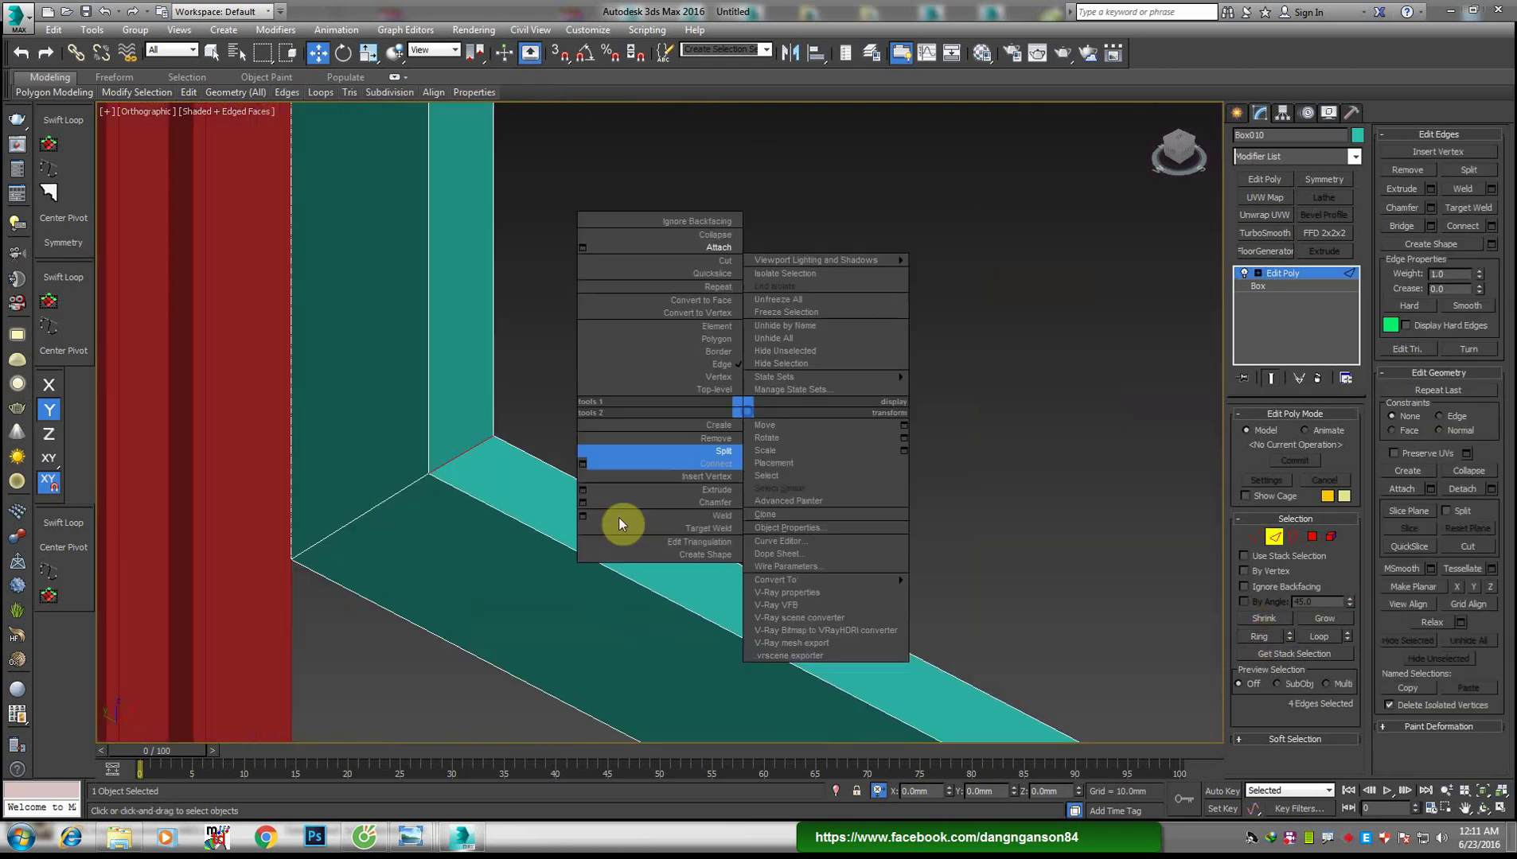
left_click(588, 463)
left_click(671, 504)
Chamfer the new sill edges by 10mm
right_click(746, 443)
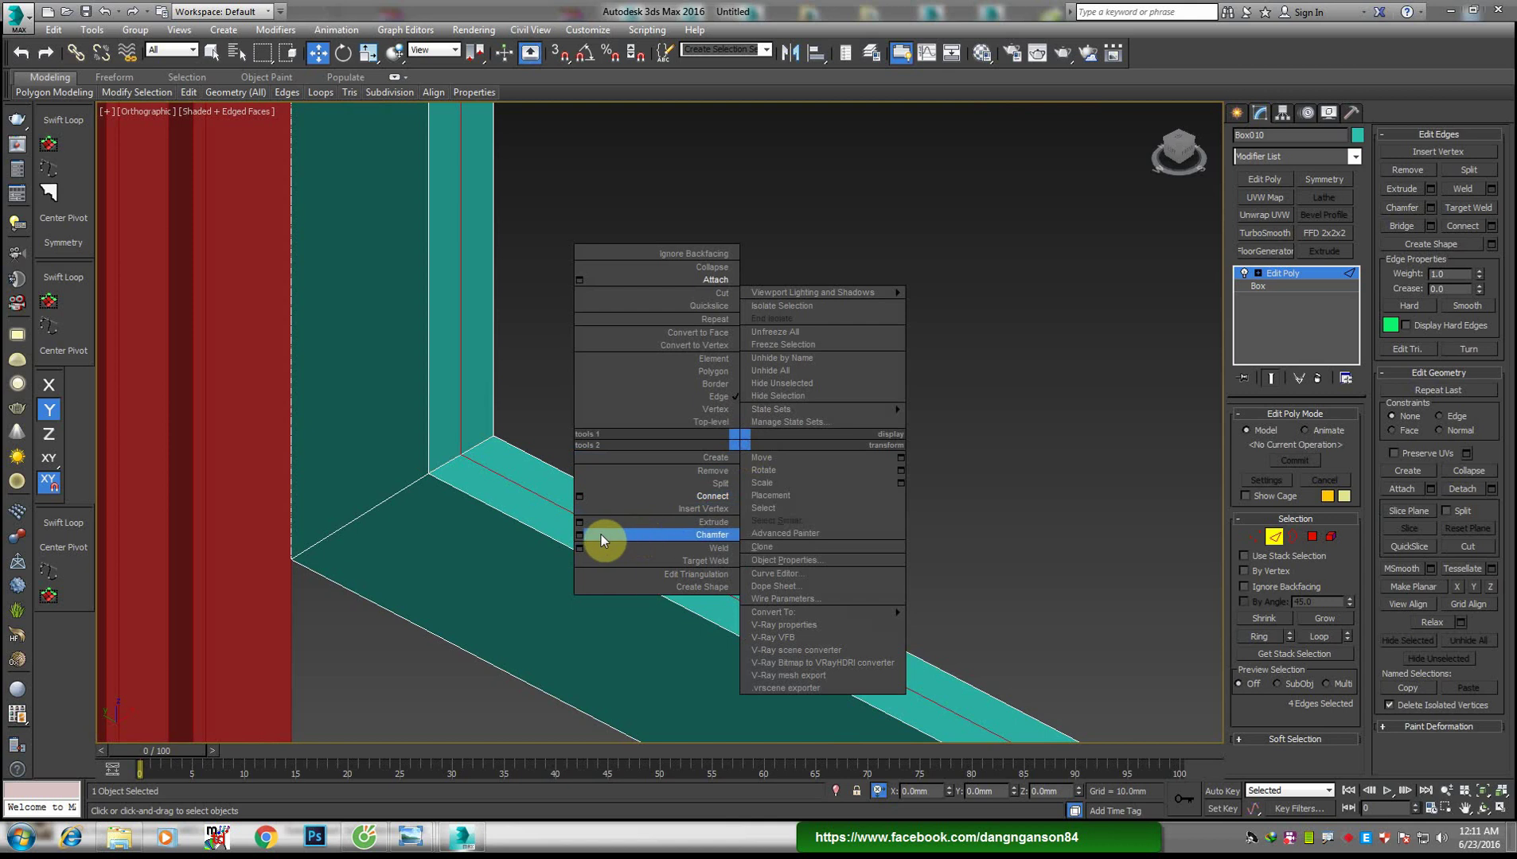
left_click(580, 536)
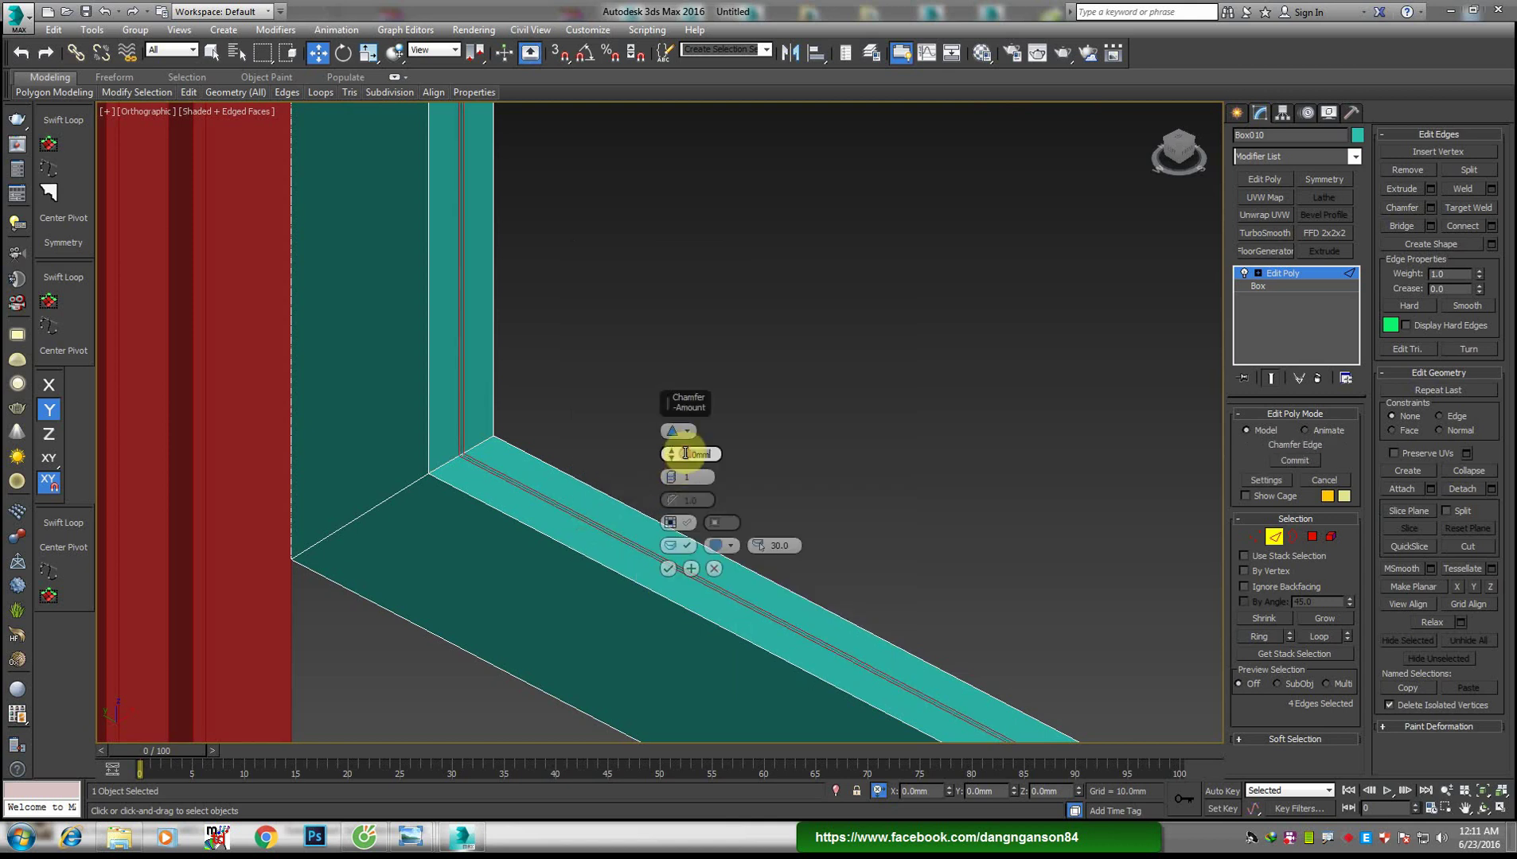
type("10")
key("Return")
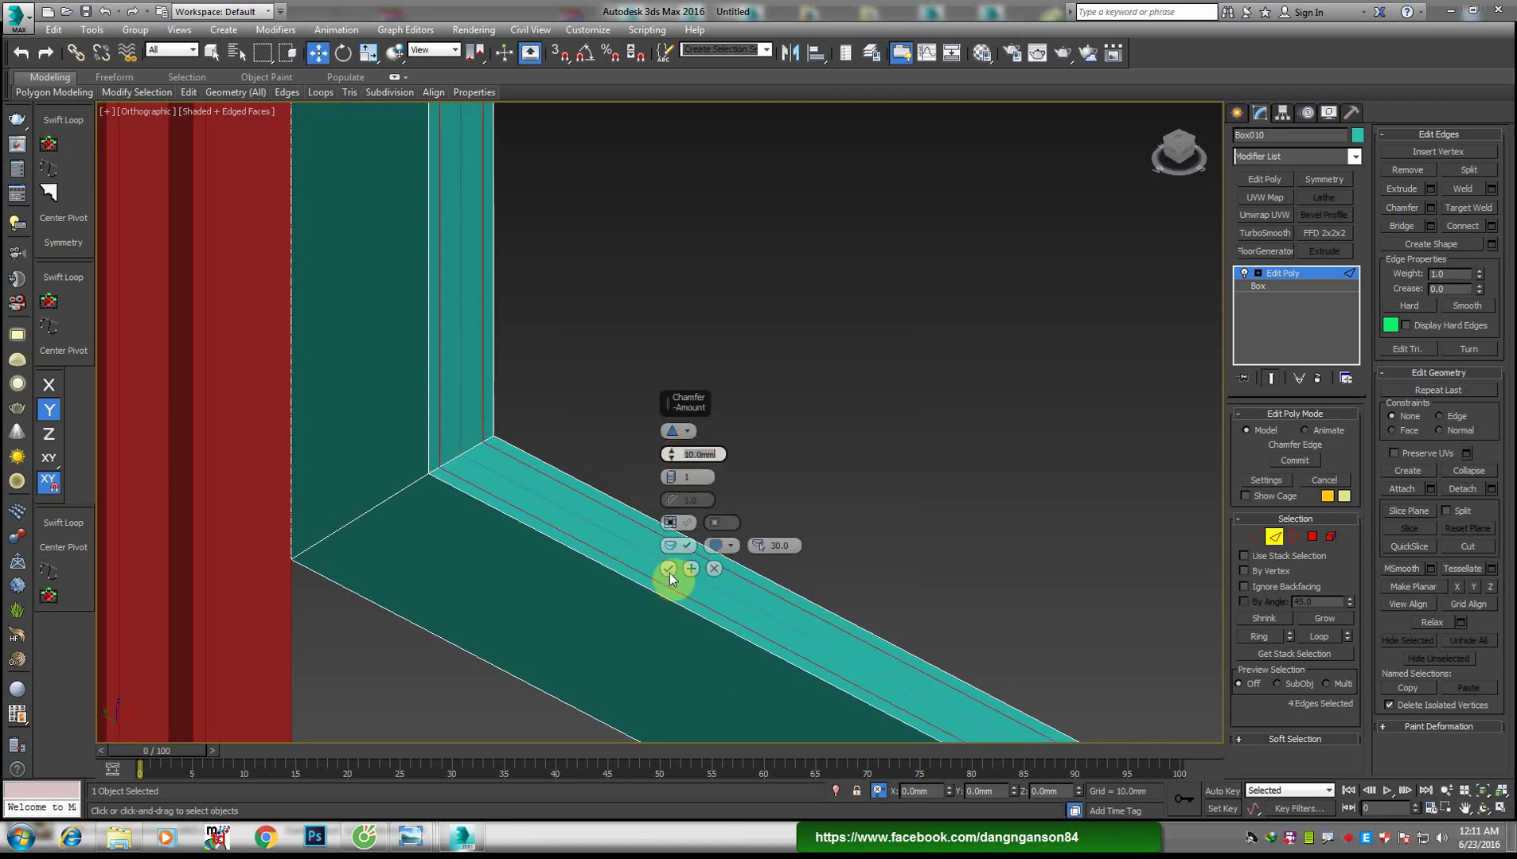
left_click(669, 568)
Connect the frame's top edges and chamfer the new edge
scroll(673, 572, "down", 5)
middle_click_drag(676, 574, 761, 569, "alt")
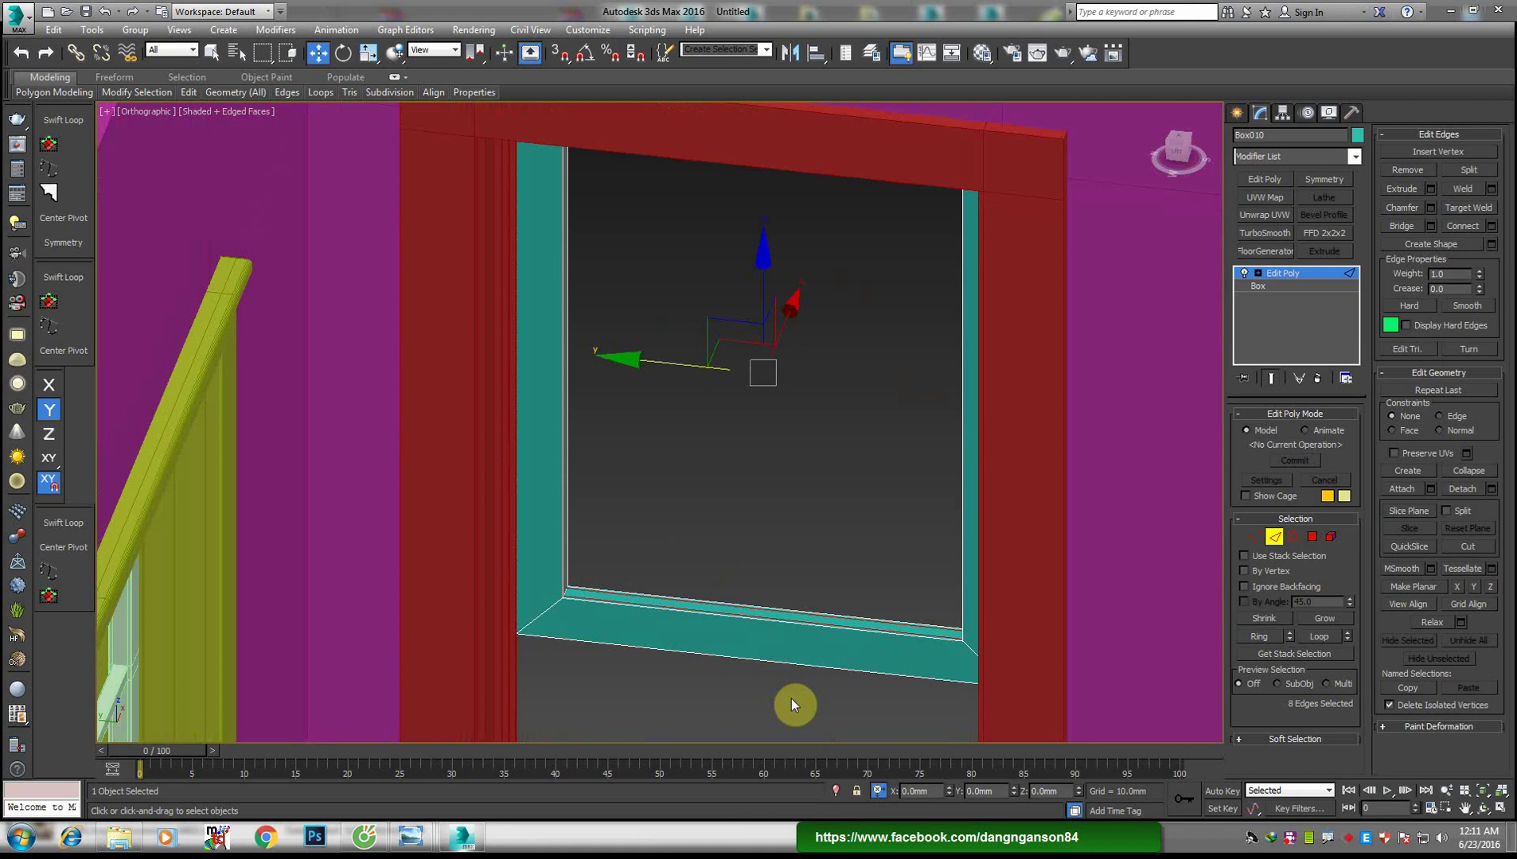
middle_click_drag(755, 478, 825, 281, "alt")
left_click(743, 276, "ctrl")
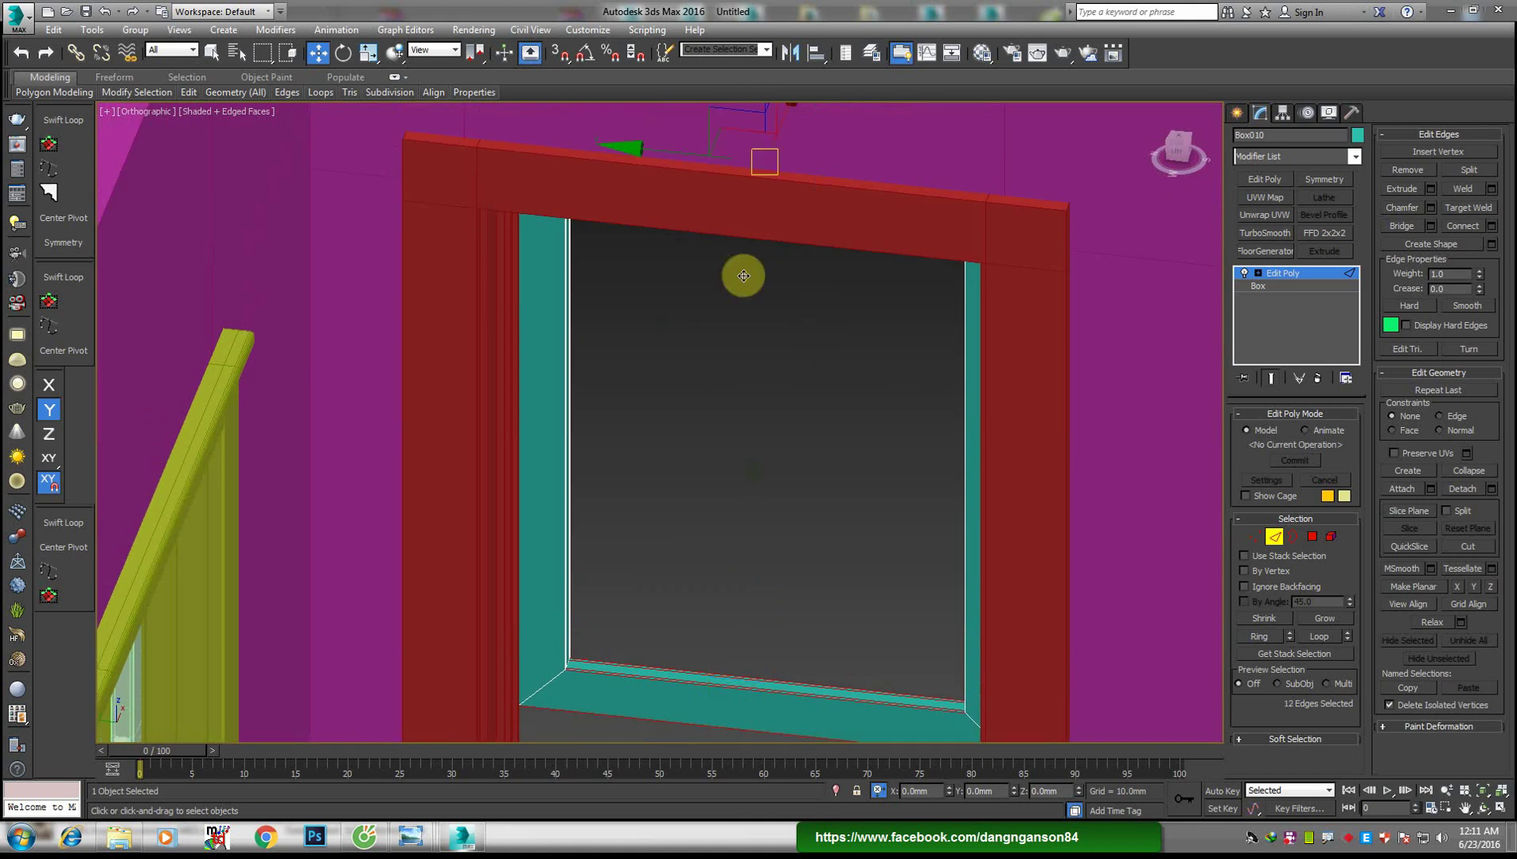
right_click(717, 396)
left_click(551, 441)
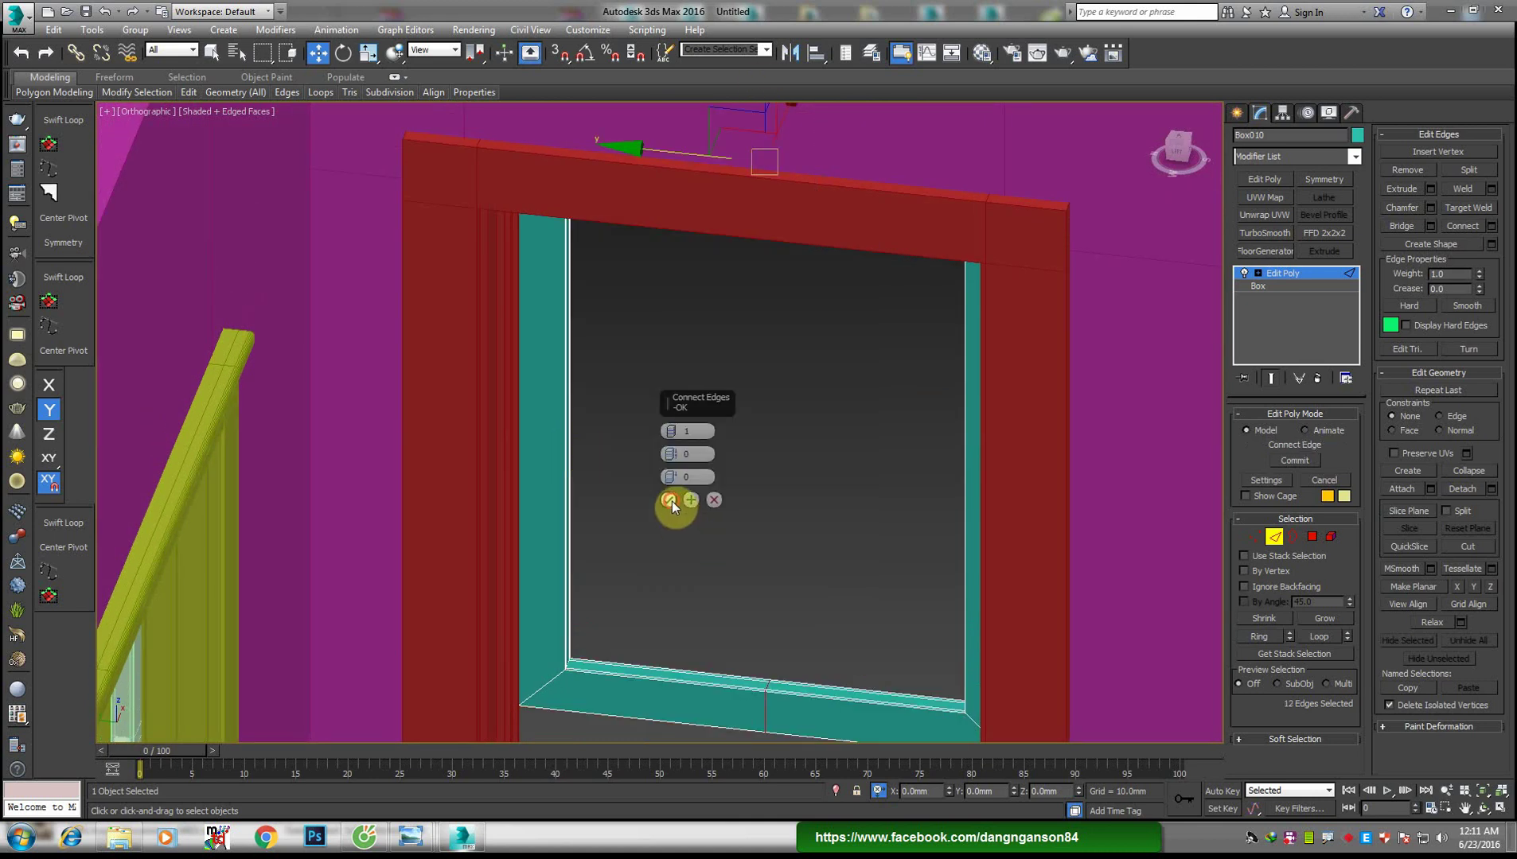
left_click(669, 501)
middle_click_drag(670, 501, 647, 366)
right_click(762, 515)
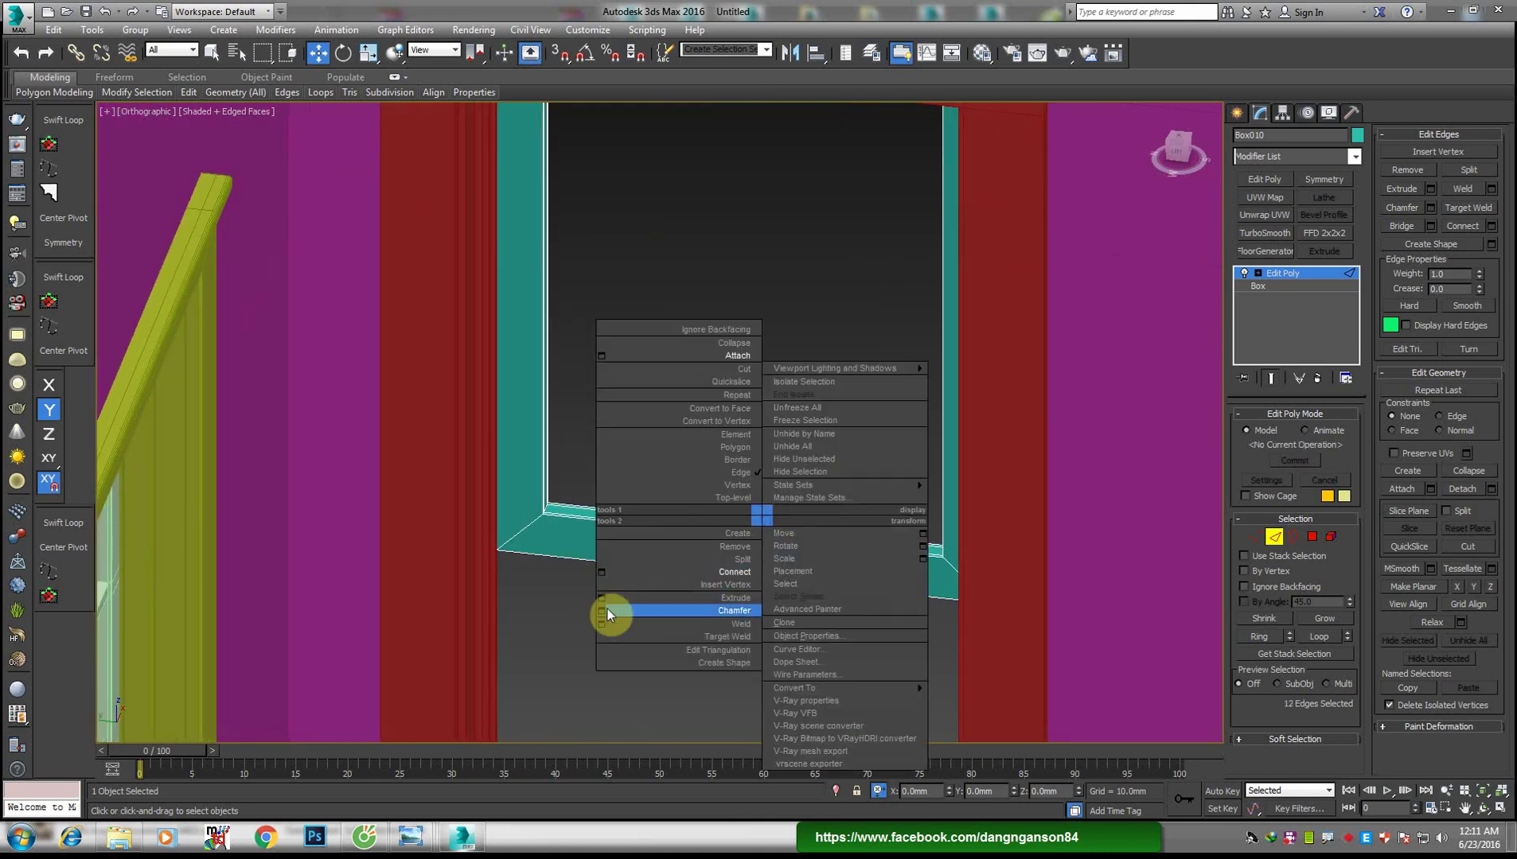
left_click(606, 609)
scroll(688, 567, "up", 2)
left_click(667, 564)
Connect the frame's top and bottom edges together and chamfer the resulting edges
scroll(956, 351, "down", 2)
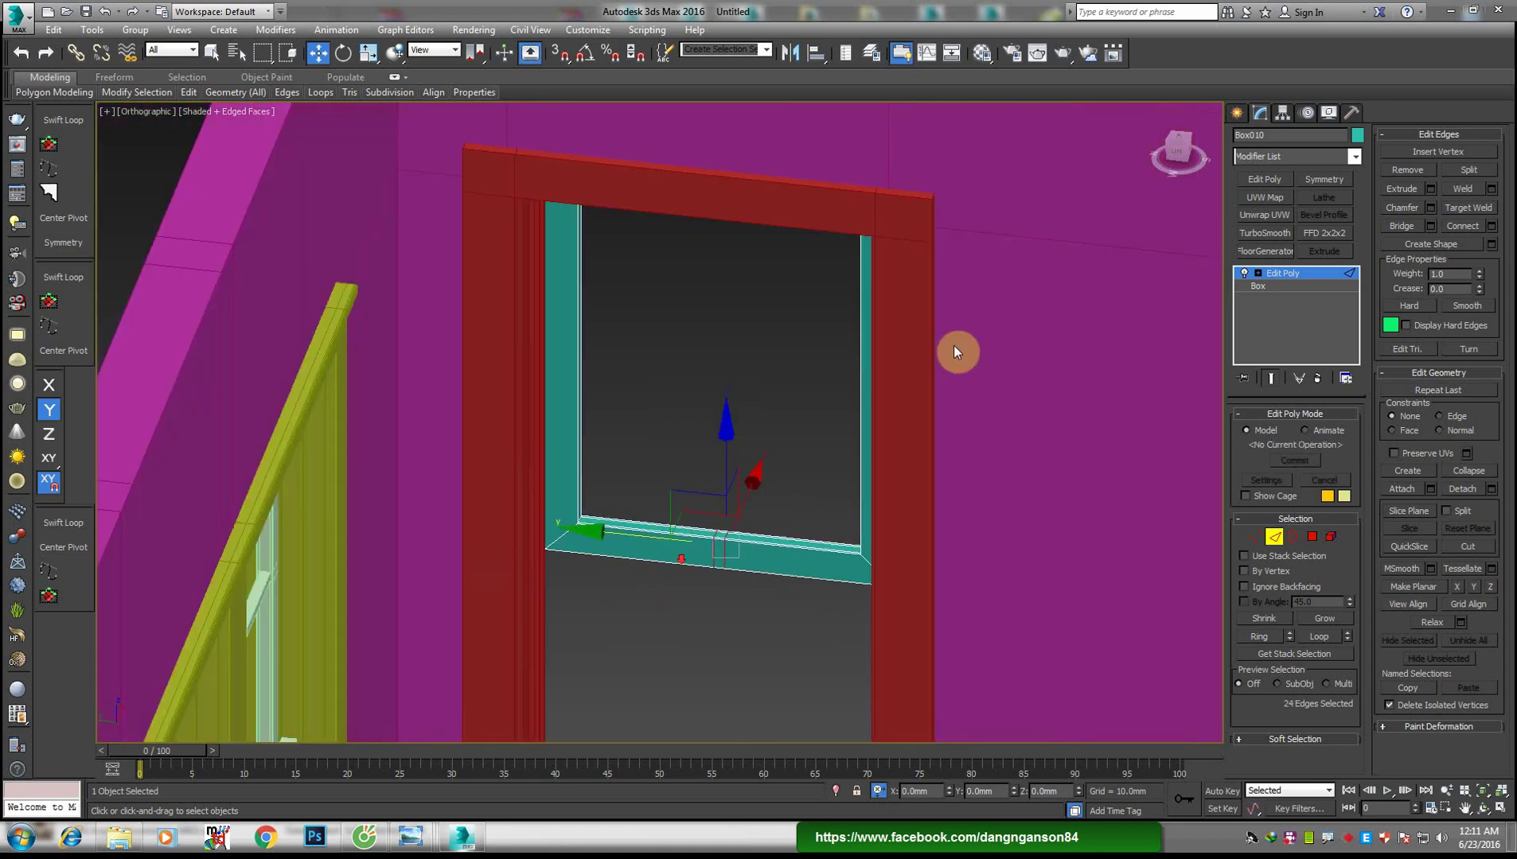
left_click_drag(1045, 329, 326, 422)
scroll(725, 381, "up", 2)
right_click(722, 379)
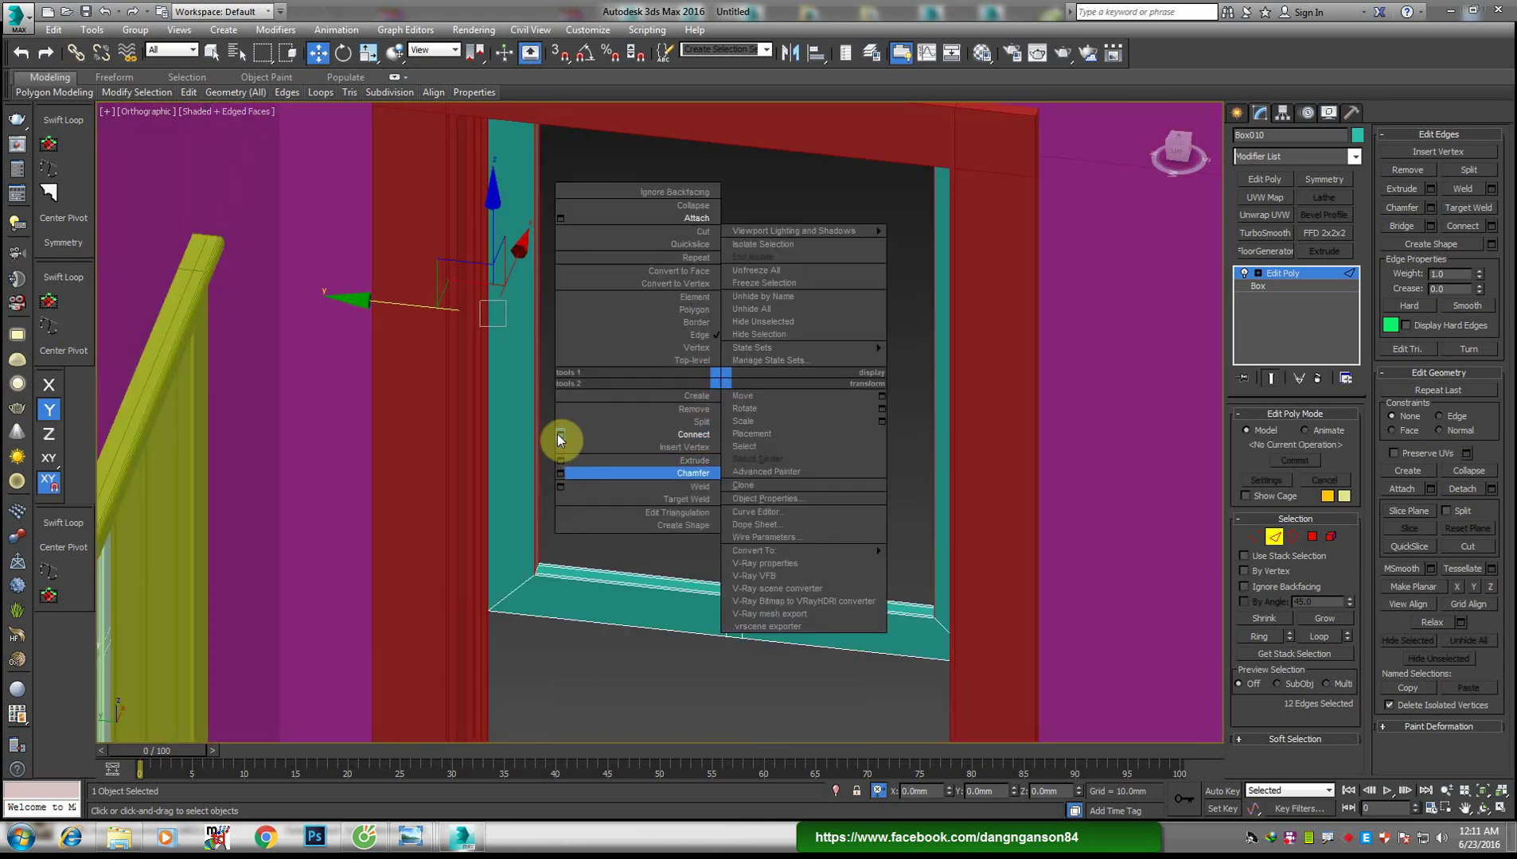
left_click(559, 435)
left_click(662, 500)
right_click(751, 412)
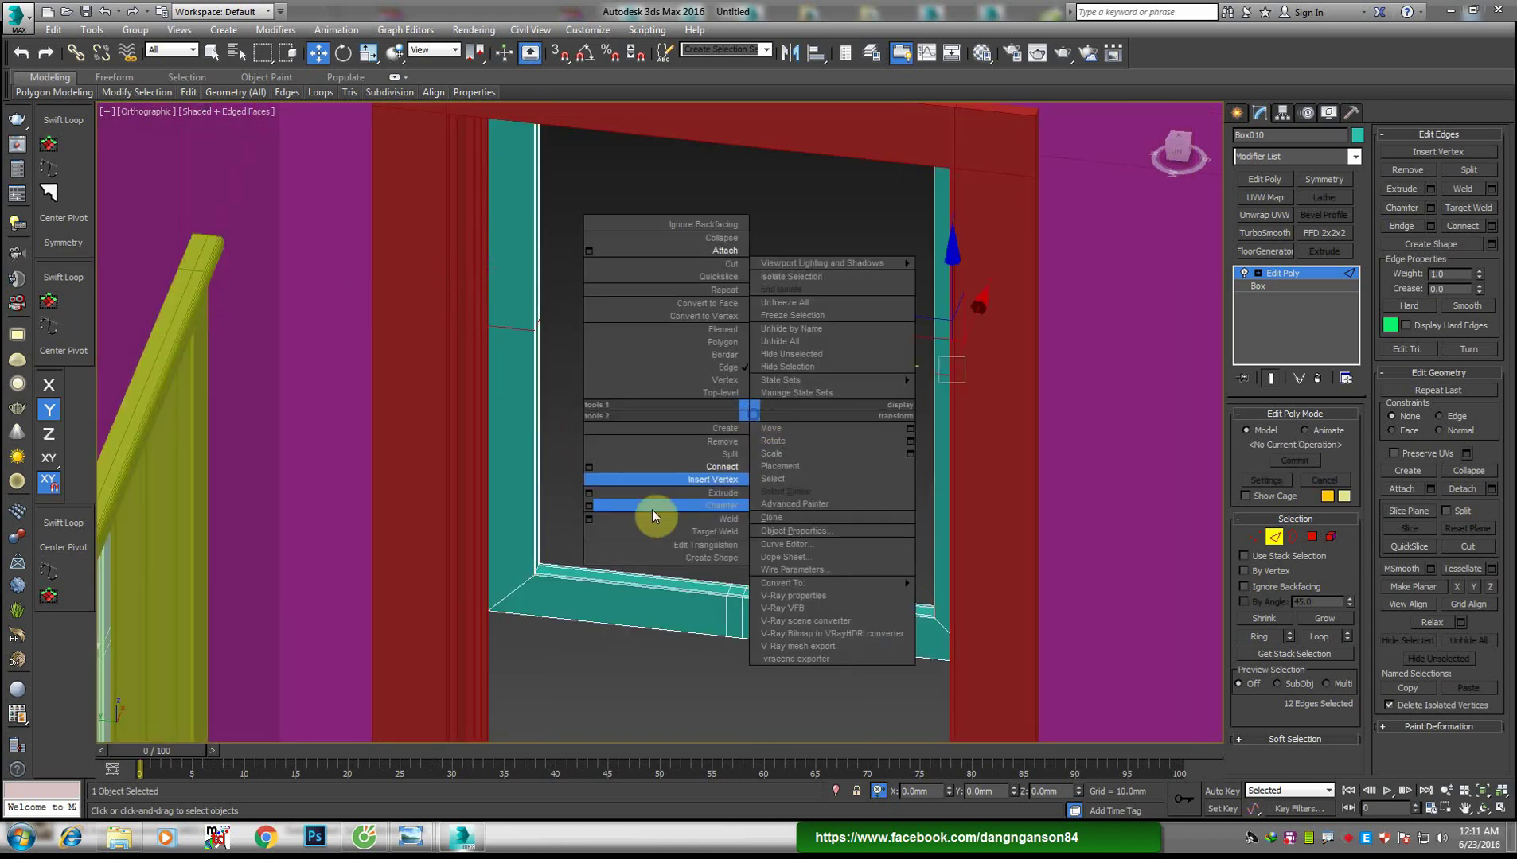
left_click(591, 505)
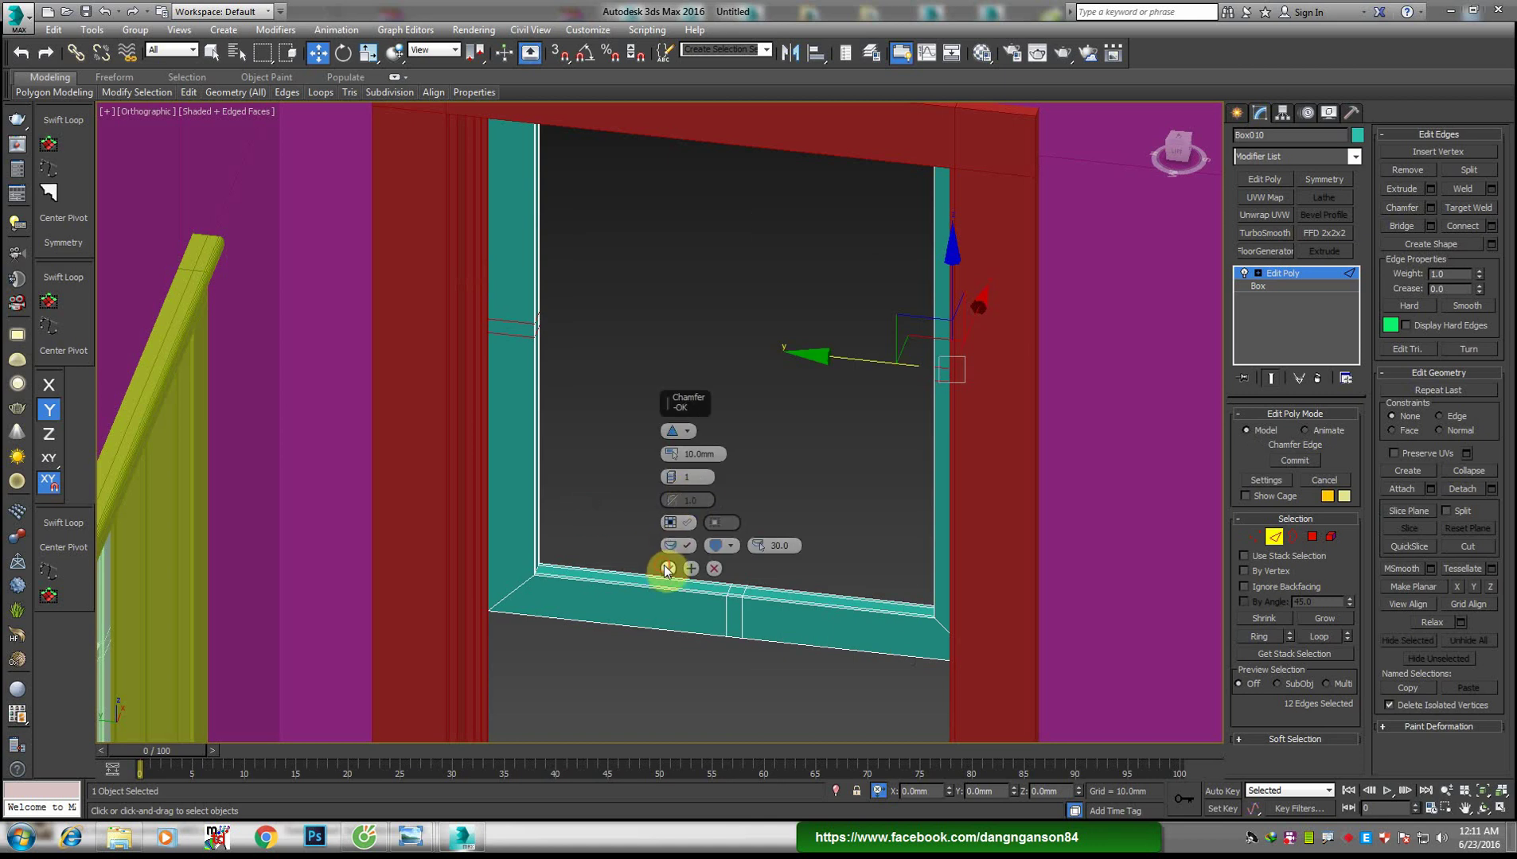
left_click(667, 565)
scroll(764, 591, "up", 3)
Bridge the top and bottom frame polygons into a vertical mullion
key("4")
scroll(718, 595, "down", 8)
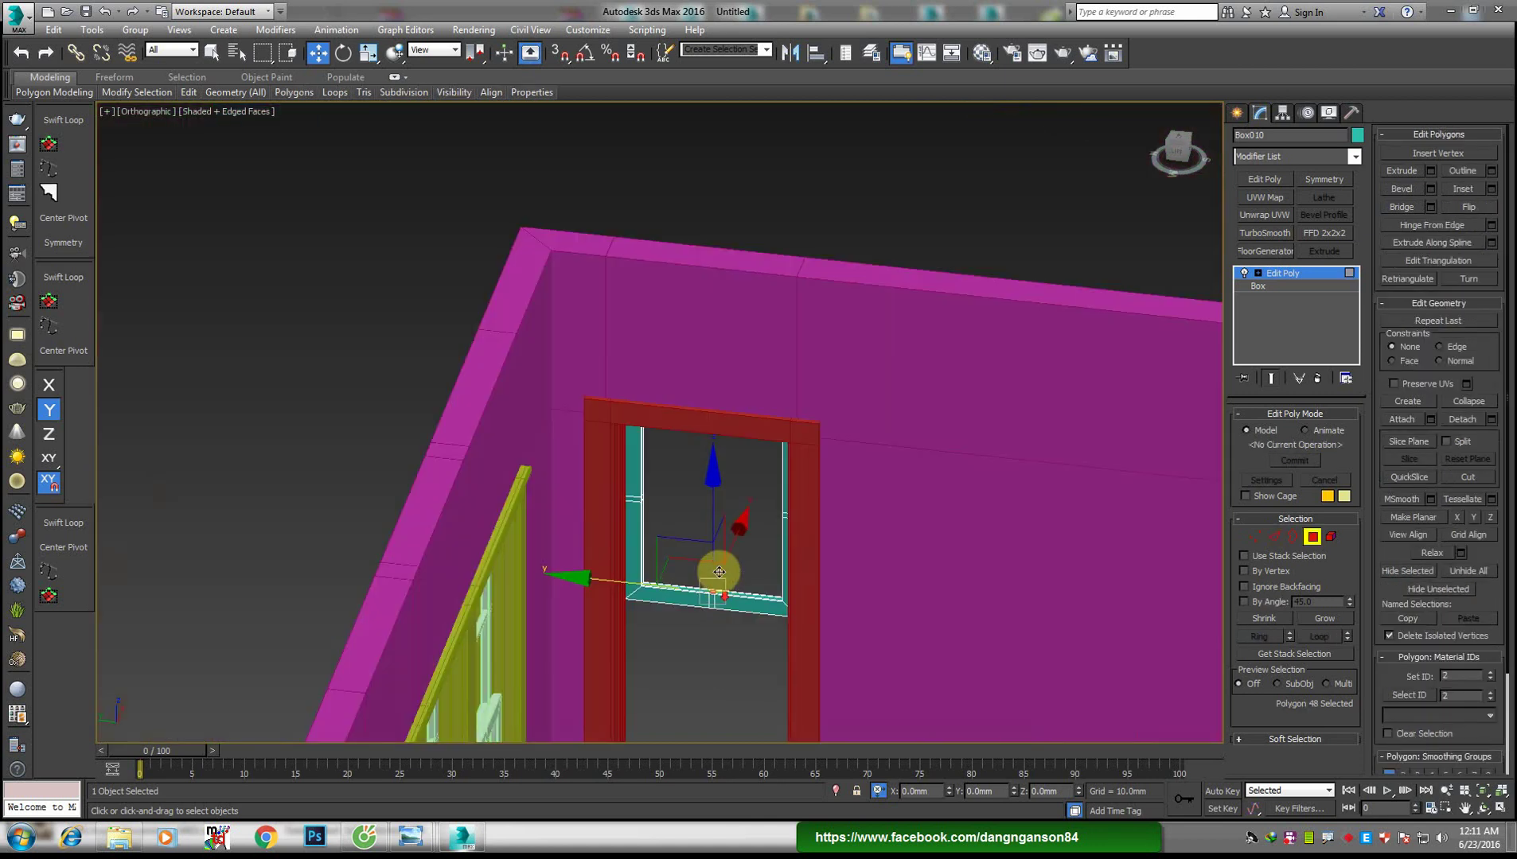
mouse_move(718, 576)
middle_mouse_down("alt")
mouse_move(514, 507)
mouse_move(653, 447)
middle_mouse_up("alt")
scroll(653, 447, "up", 8)
left_click(987, 283)
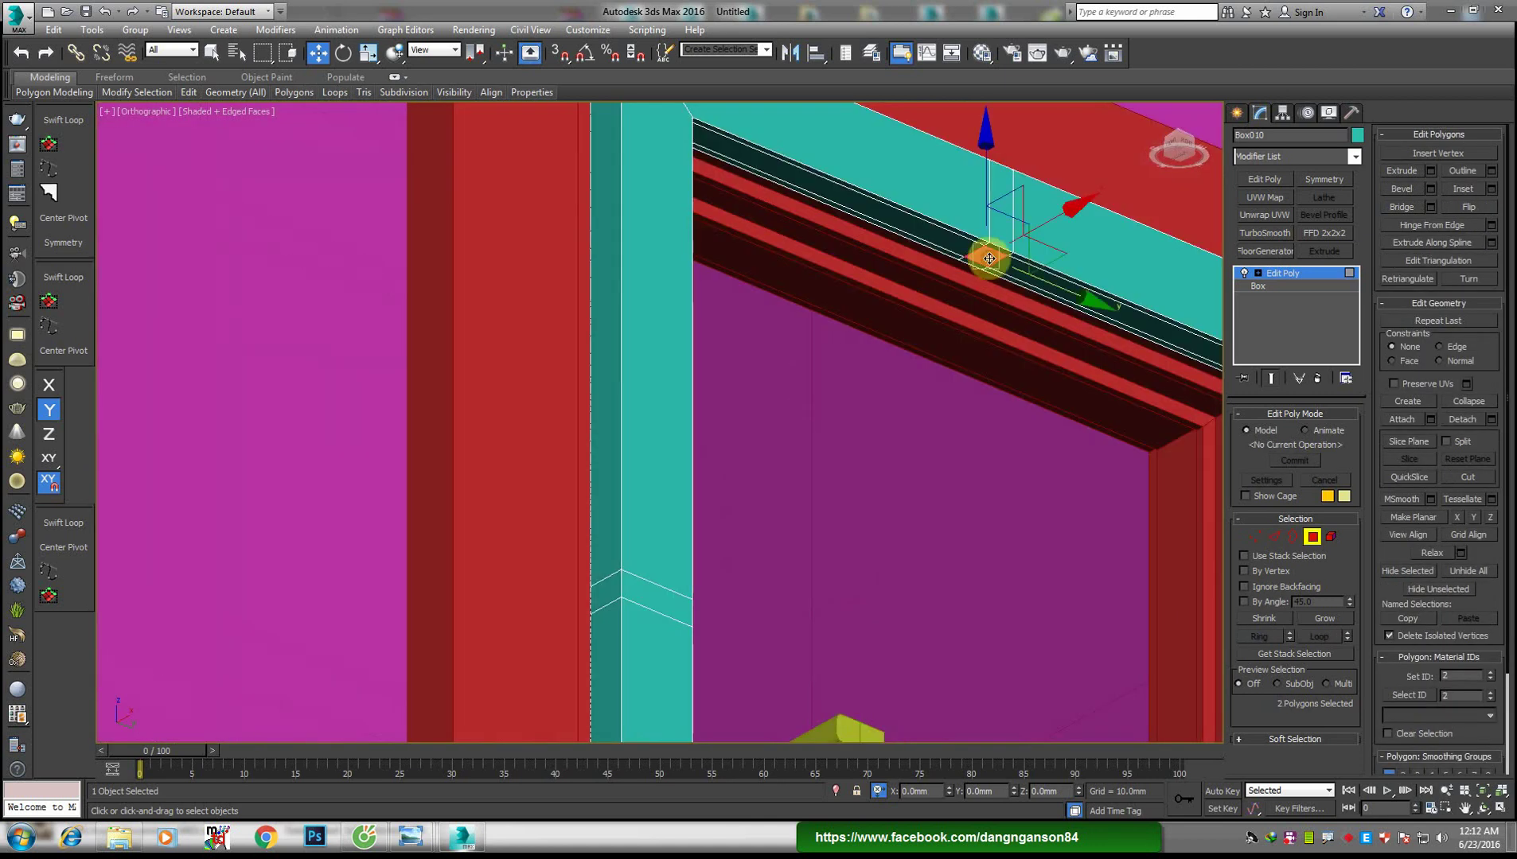
left_click(1405, 206)
Connect the mullion's side edges across and chamfer the new edges
mouse_move(996, 352)
middle_mouse_down("alt")
mouse_move(694, 400)
mouse_move(694, 467)
middle_mouse_up("alt")
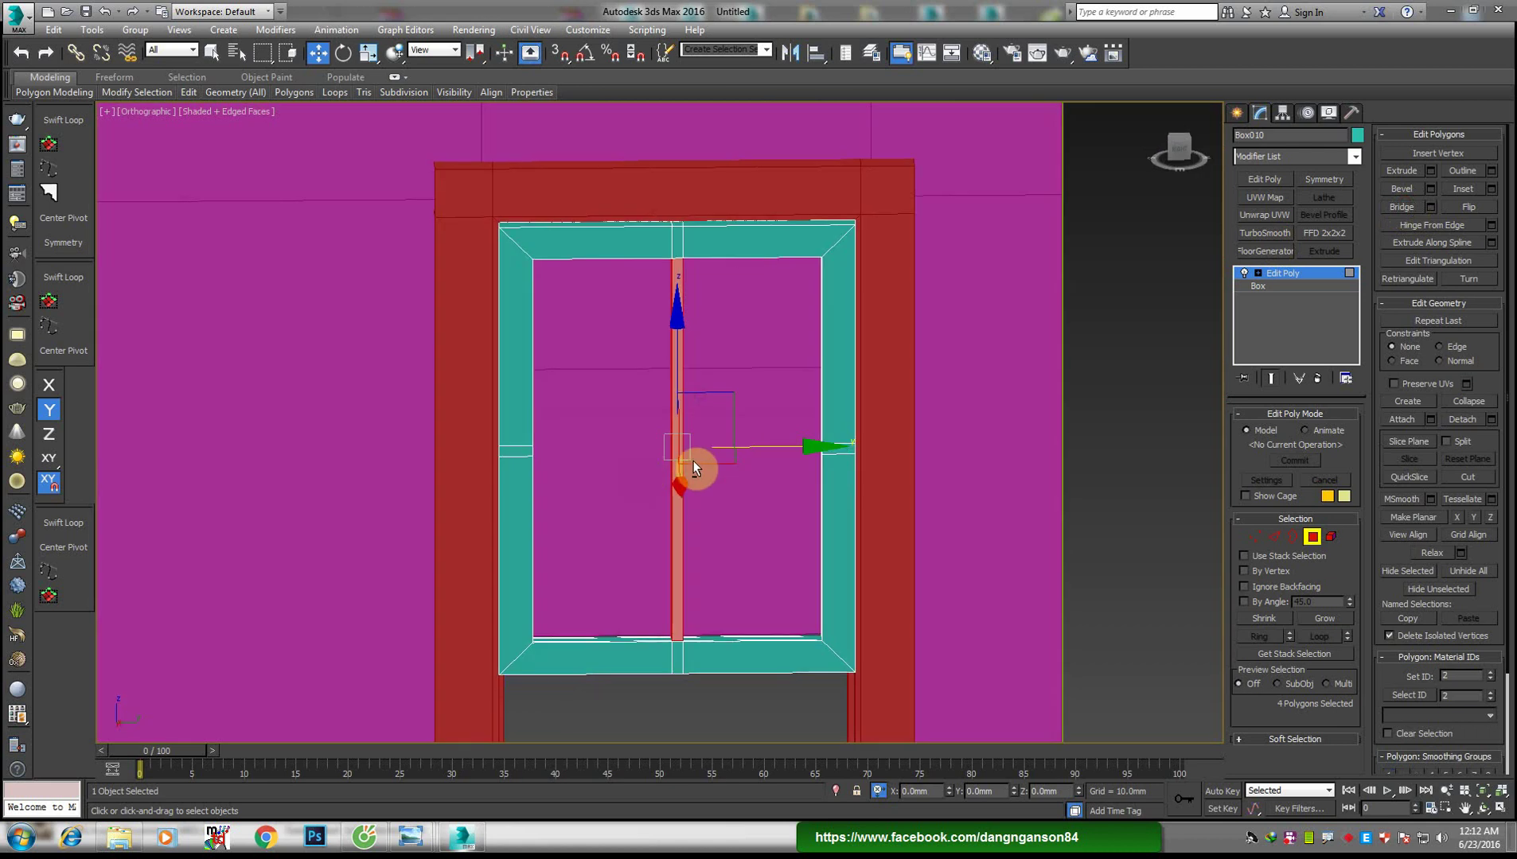
scroll(758, 385, "up", 5)
key("2")
left_click(647, 514)
scroll(689, 463, "down", 3)
right_click(685, 460)
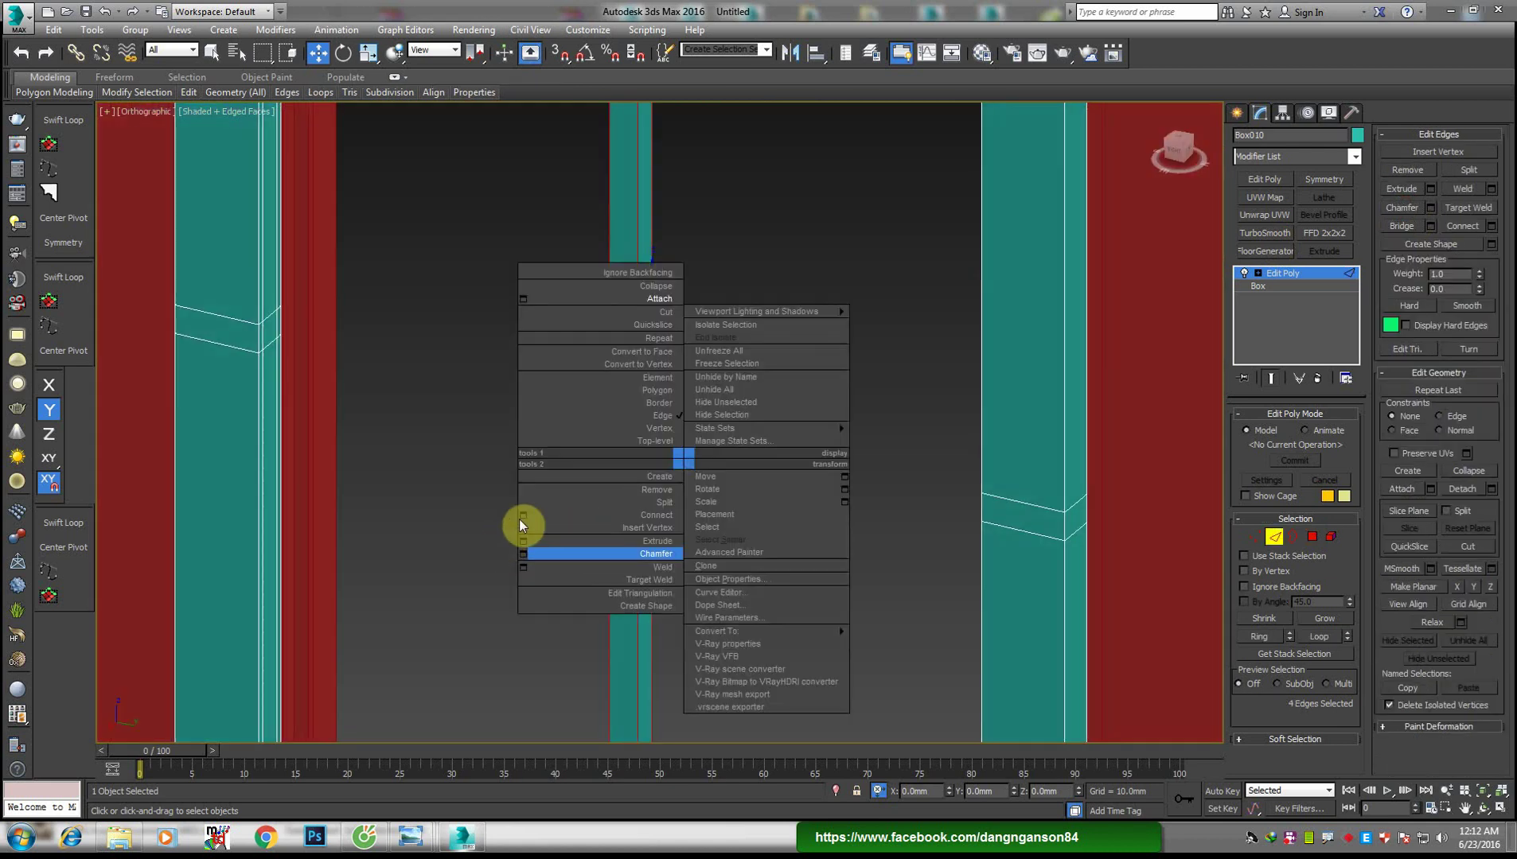
left_click(523, 514)
left_click(660, 500)
right_click(793, 447)
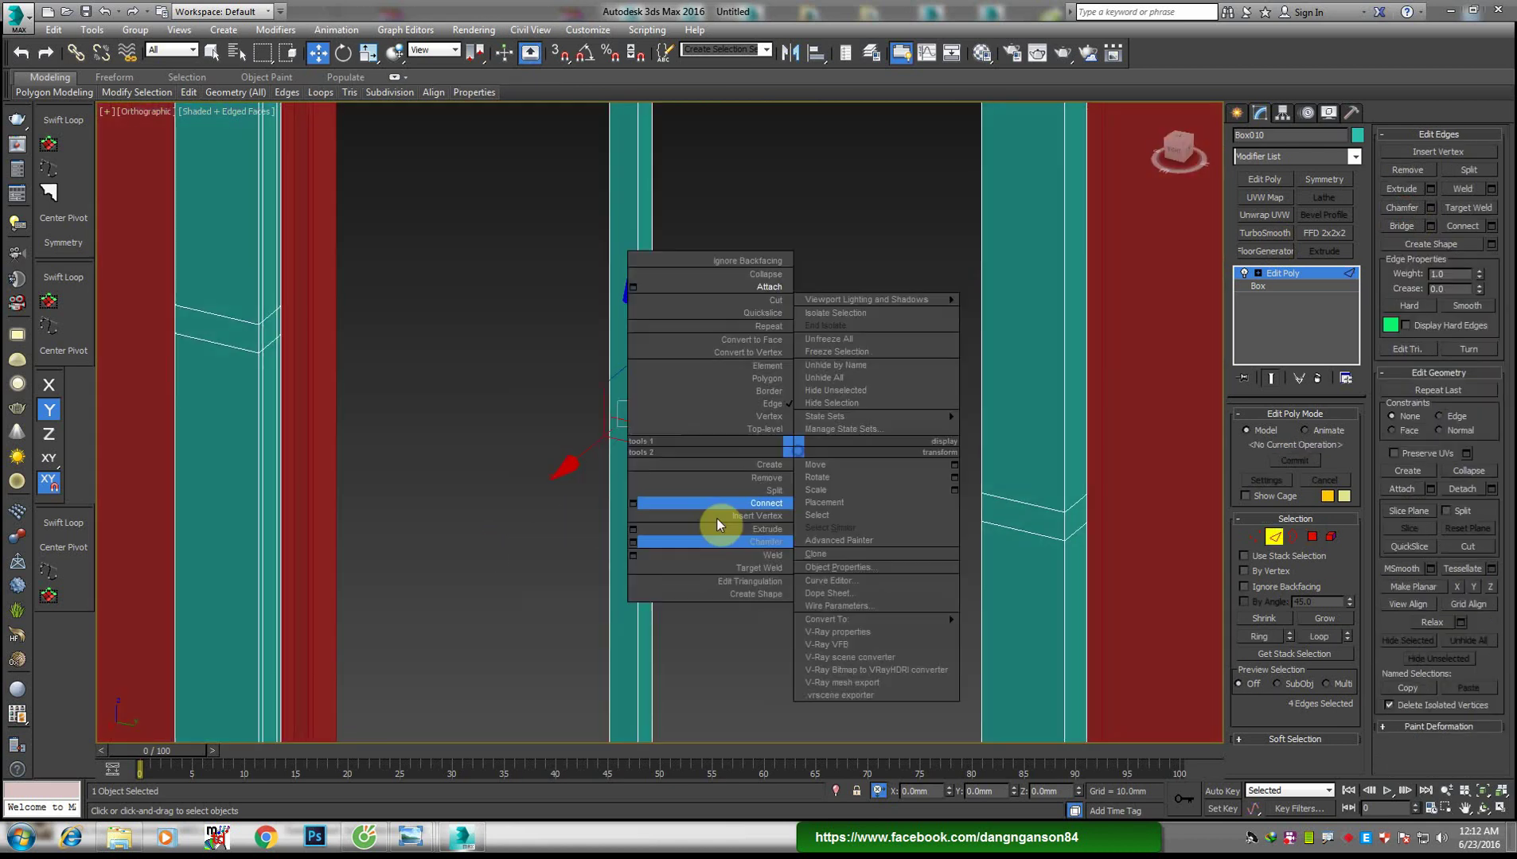
left_click(641, 542)
left_click(670, 564)
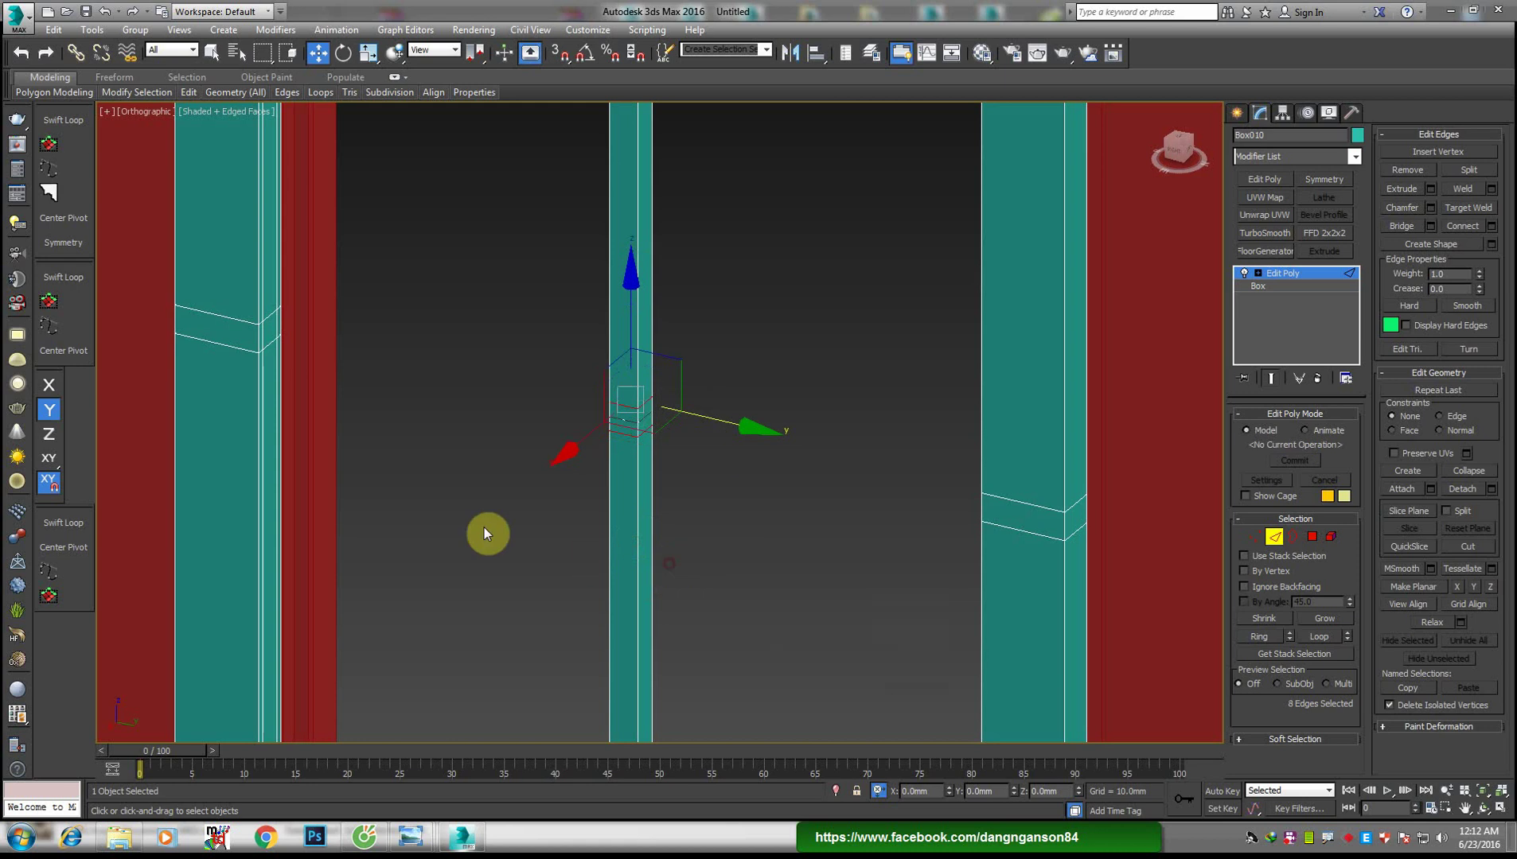
Bridge the mullion and side-post polygons into a horizontal cross bar
middle_click_drag(484, 528, 366, 373)
key("4")
left_click(371, 366)
scroll(371, 366, "down", 2)
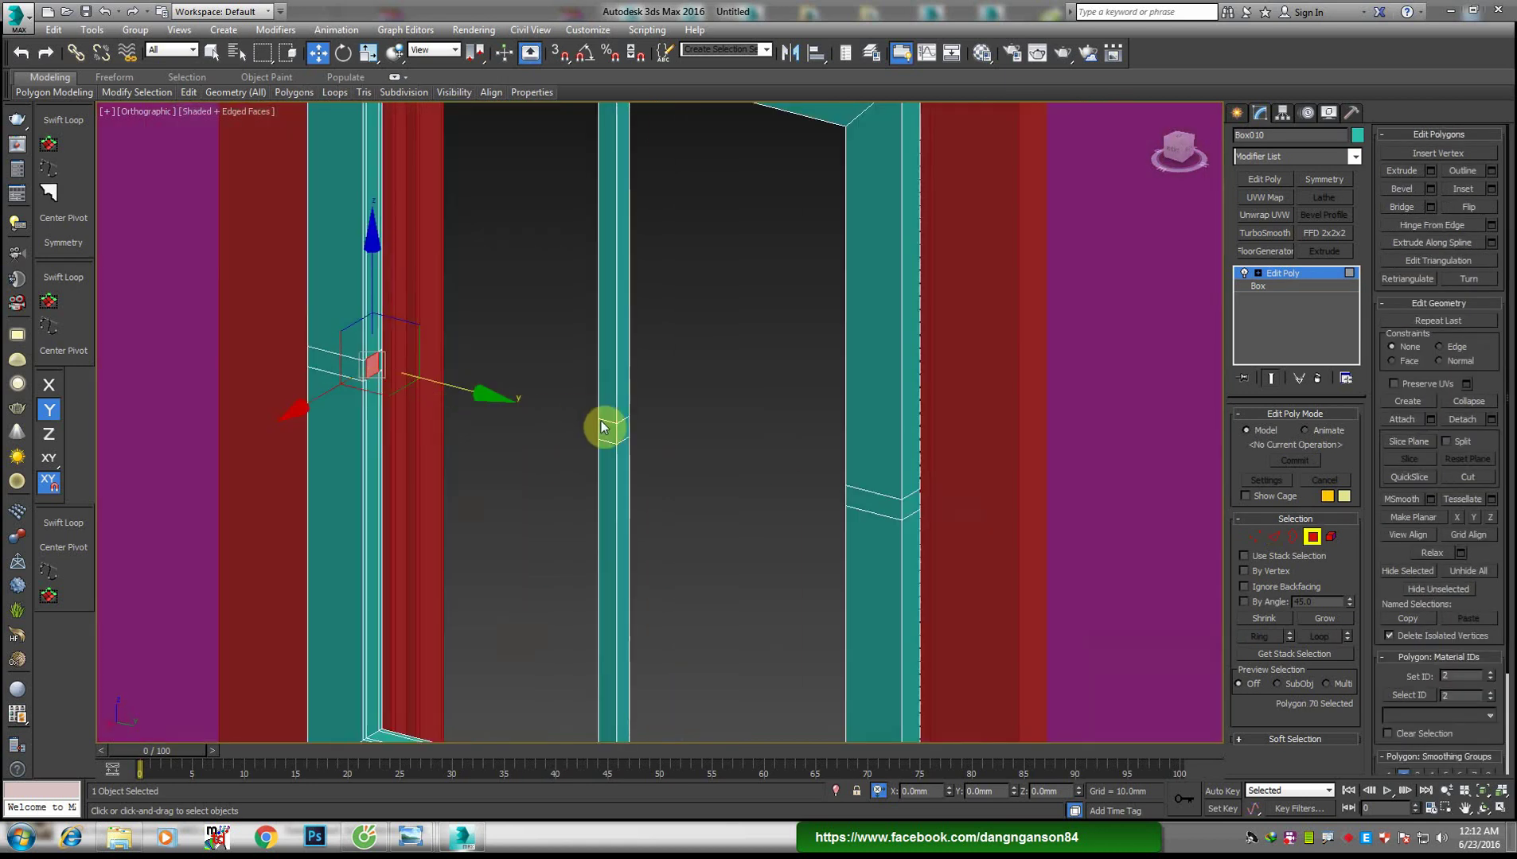
scroll(629, 427, "up", 4)
left_click(637, 429, "ctrl")
mouse_move(637, 429)
middle_mouse_down("alt")
mouse_move(643, 449)
mouse_move(855, 497)
mouse_move(910, 449)
mouse_move(739, 313)
middle_mouse_up("alt")
left_click(704, 270, "ctrl")
left_click(376, 390, "ctrl")
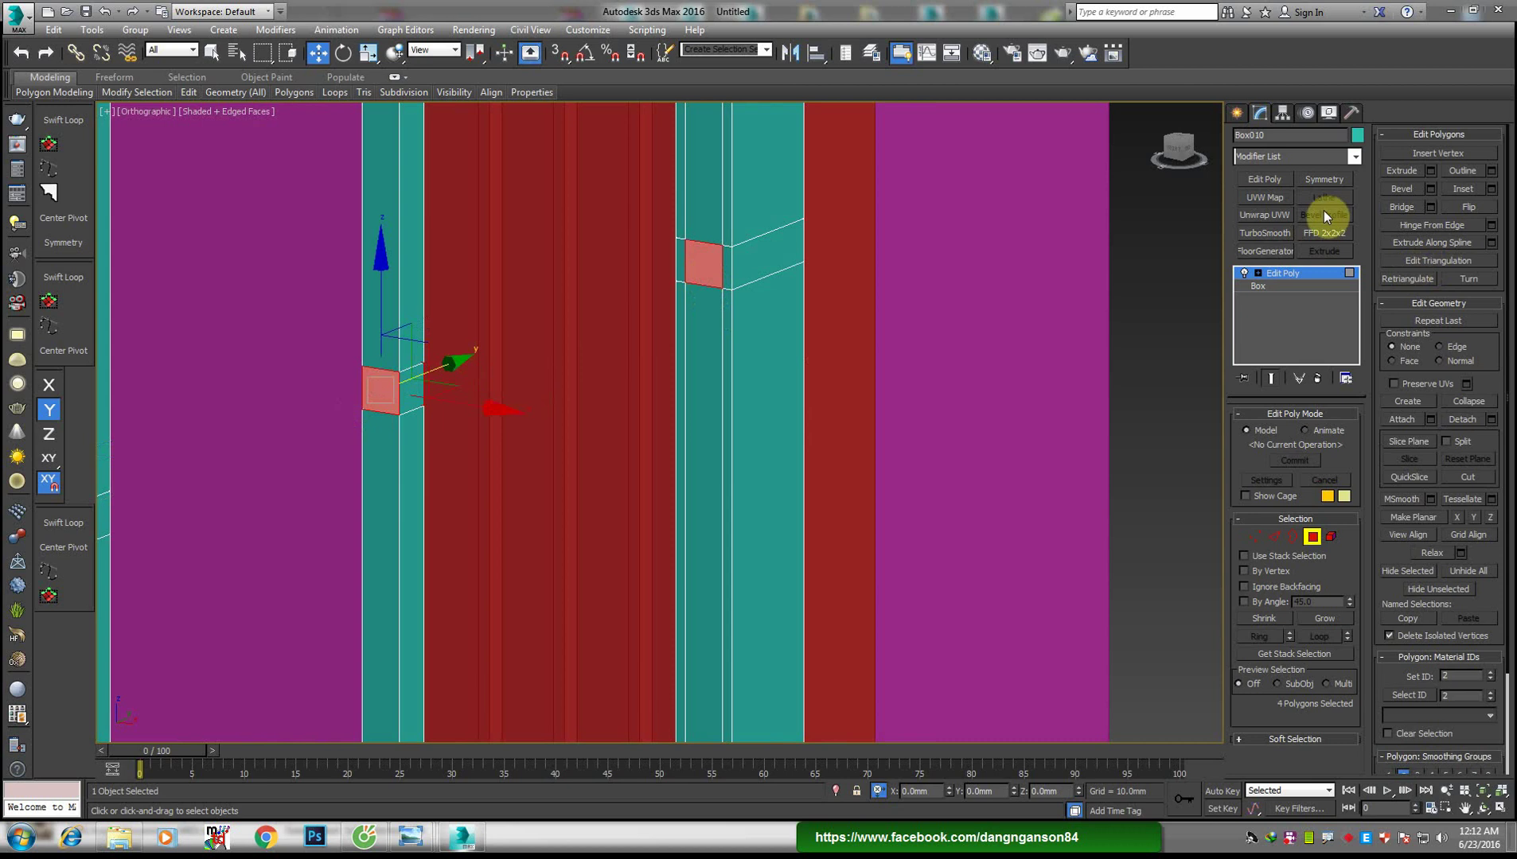
left_click(1401, 206)
Select all the glazing bar edges from a front view of the window
mouse_move(576, 383)
middle_mouse_down("alt")
mouse_move(883, 478)
mouse_move(465, 623)
middle_mouse_up("alt")
scroll(465, 623, "up", 4)
key("2")
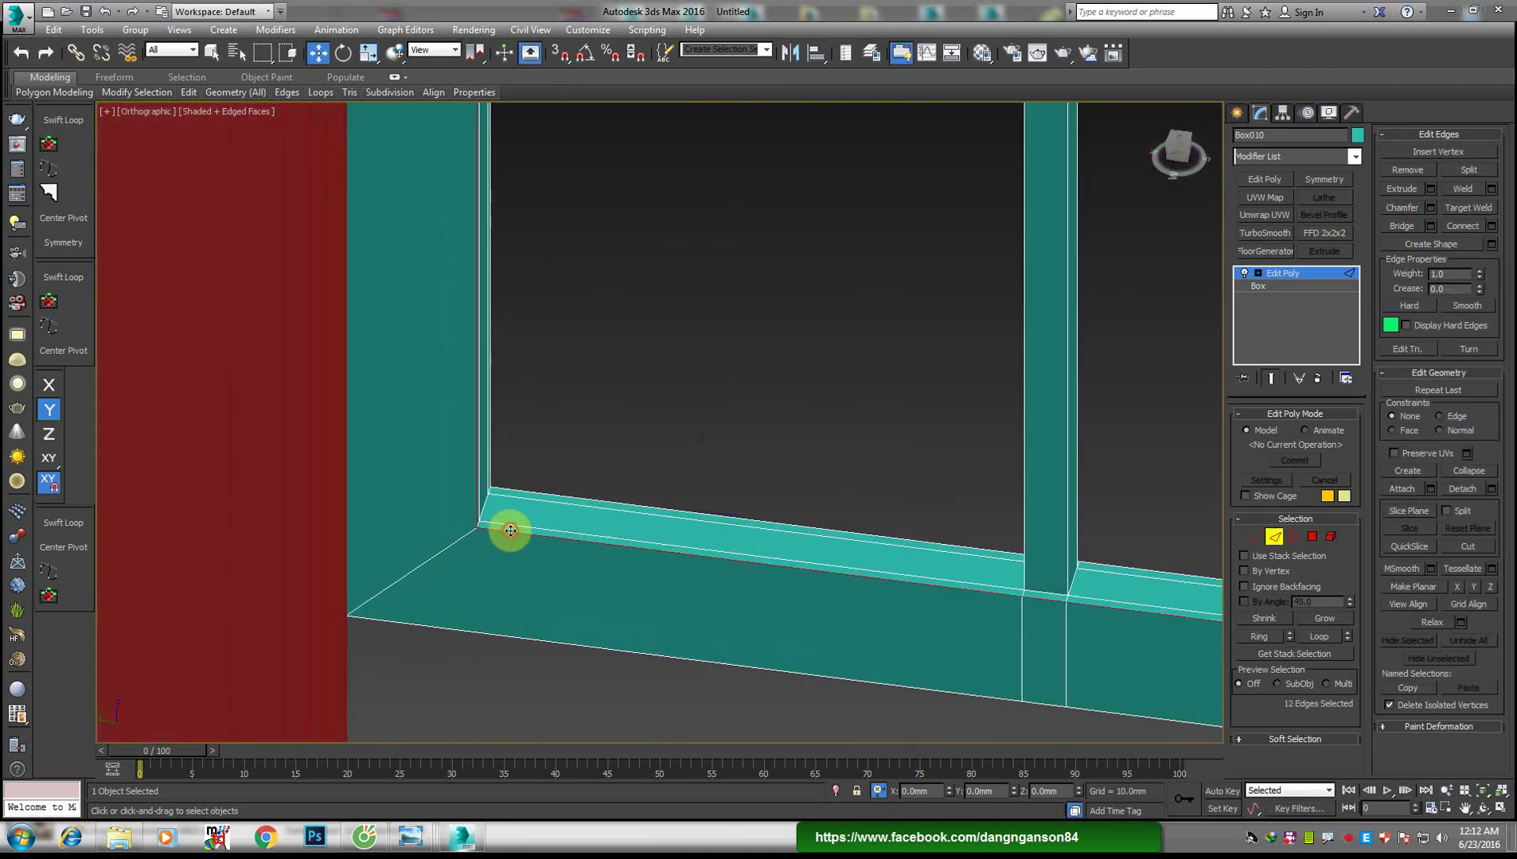
scroll(505, 495, "down", 5)
middle_click_drag(542, 454, 531, 524, "alt")
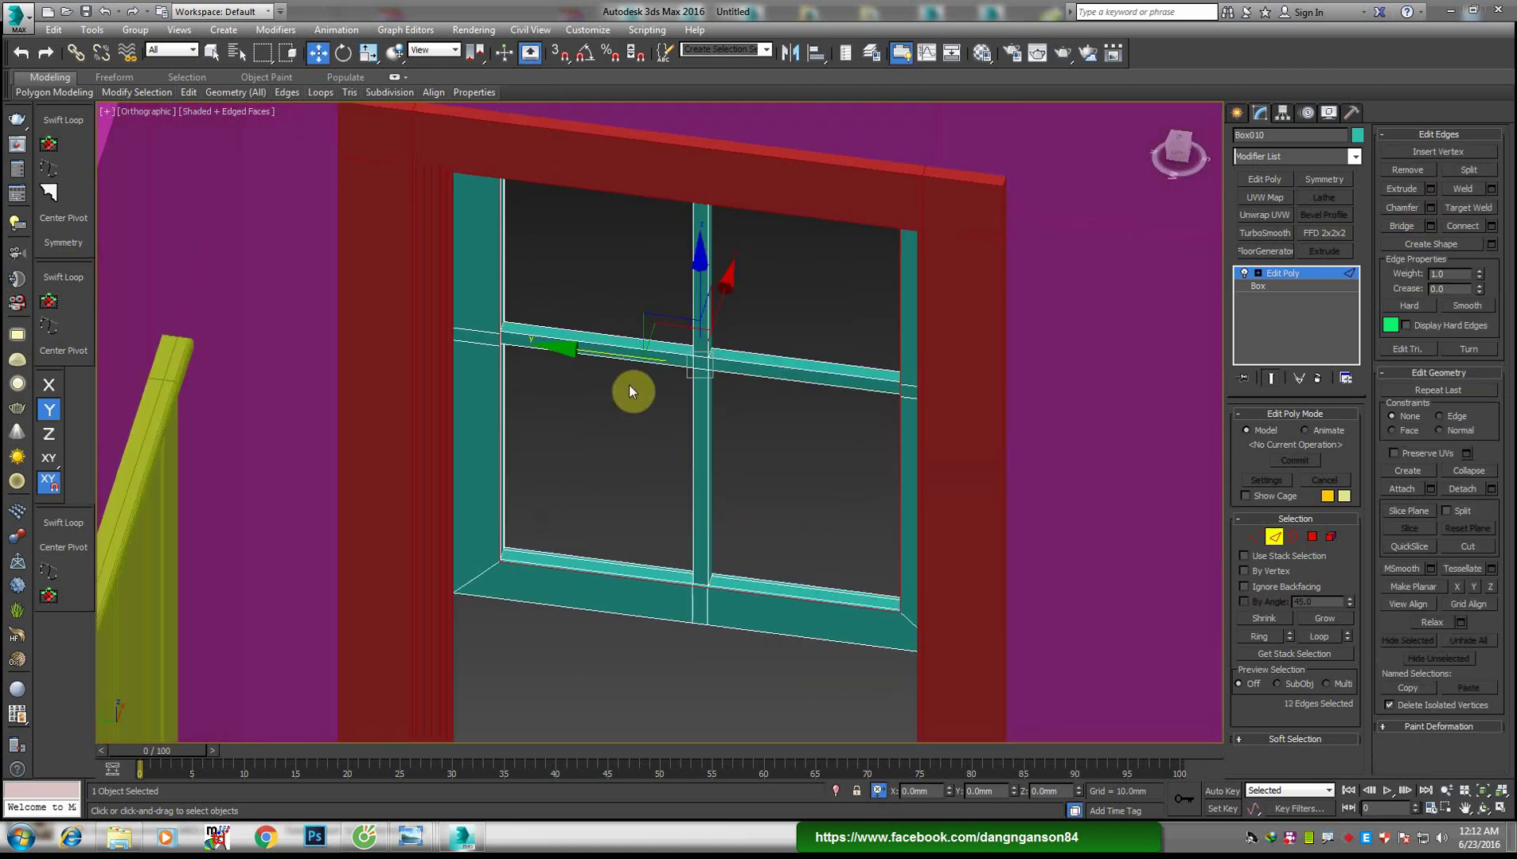
mouse_move(629, 384)
middle_mouse_down("alt")
mouse_move(668, 409)
mouse_move(596, 433)
middle_mouse_up("alt")
scroll(596, 433, "up", 4)
scroll(576, 416, "up", 2)
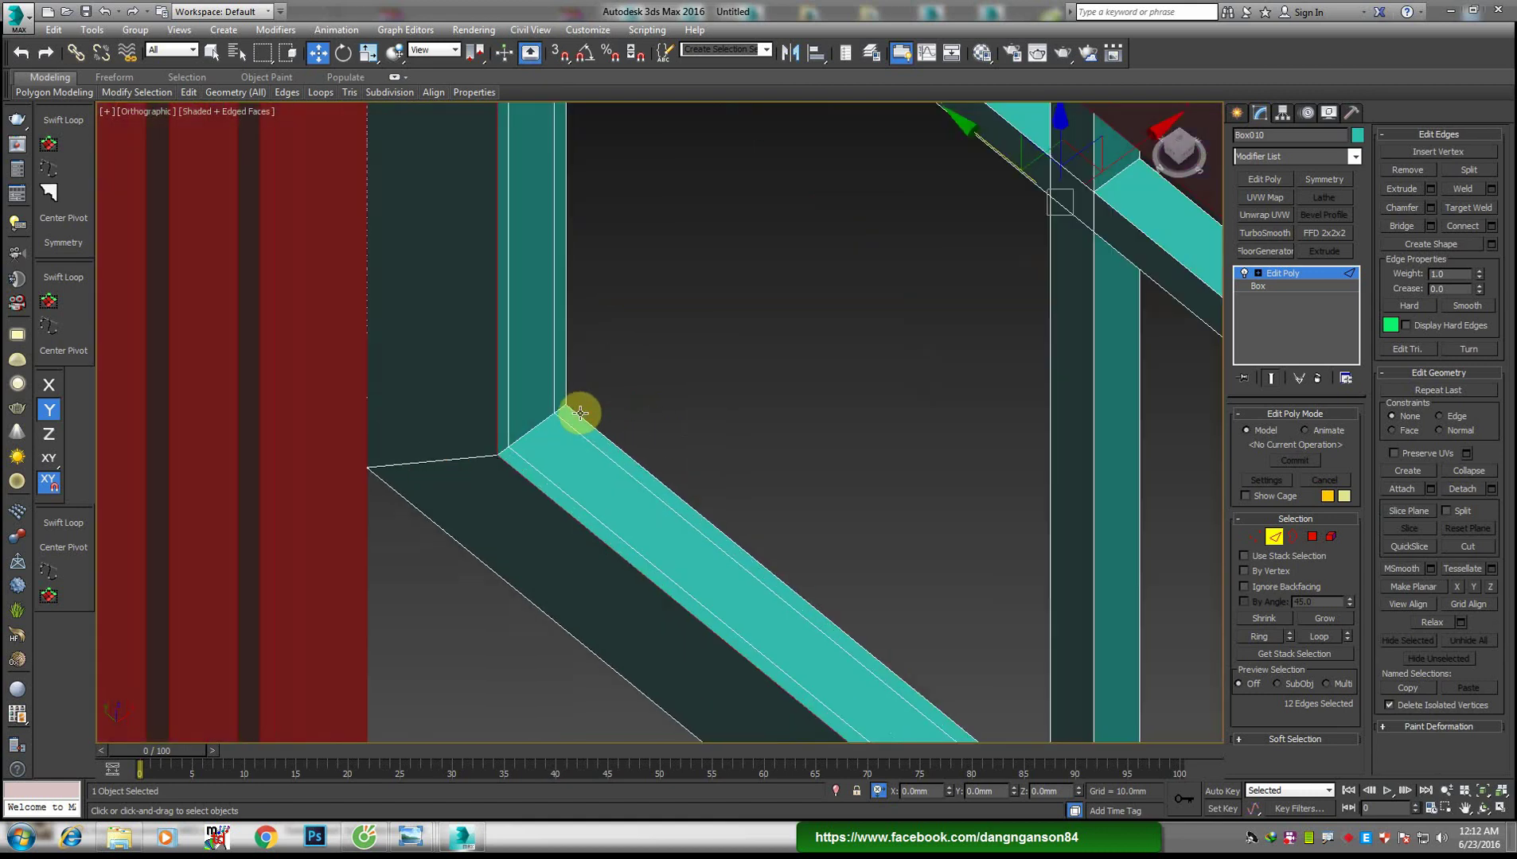
scroll(580, 413, "down", 5)
middle_click_drag(707, 406, 733, 378, "alt")
left_click(692, 314, "ctrl")
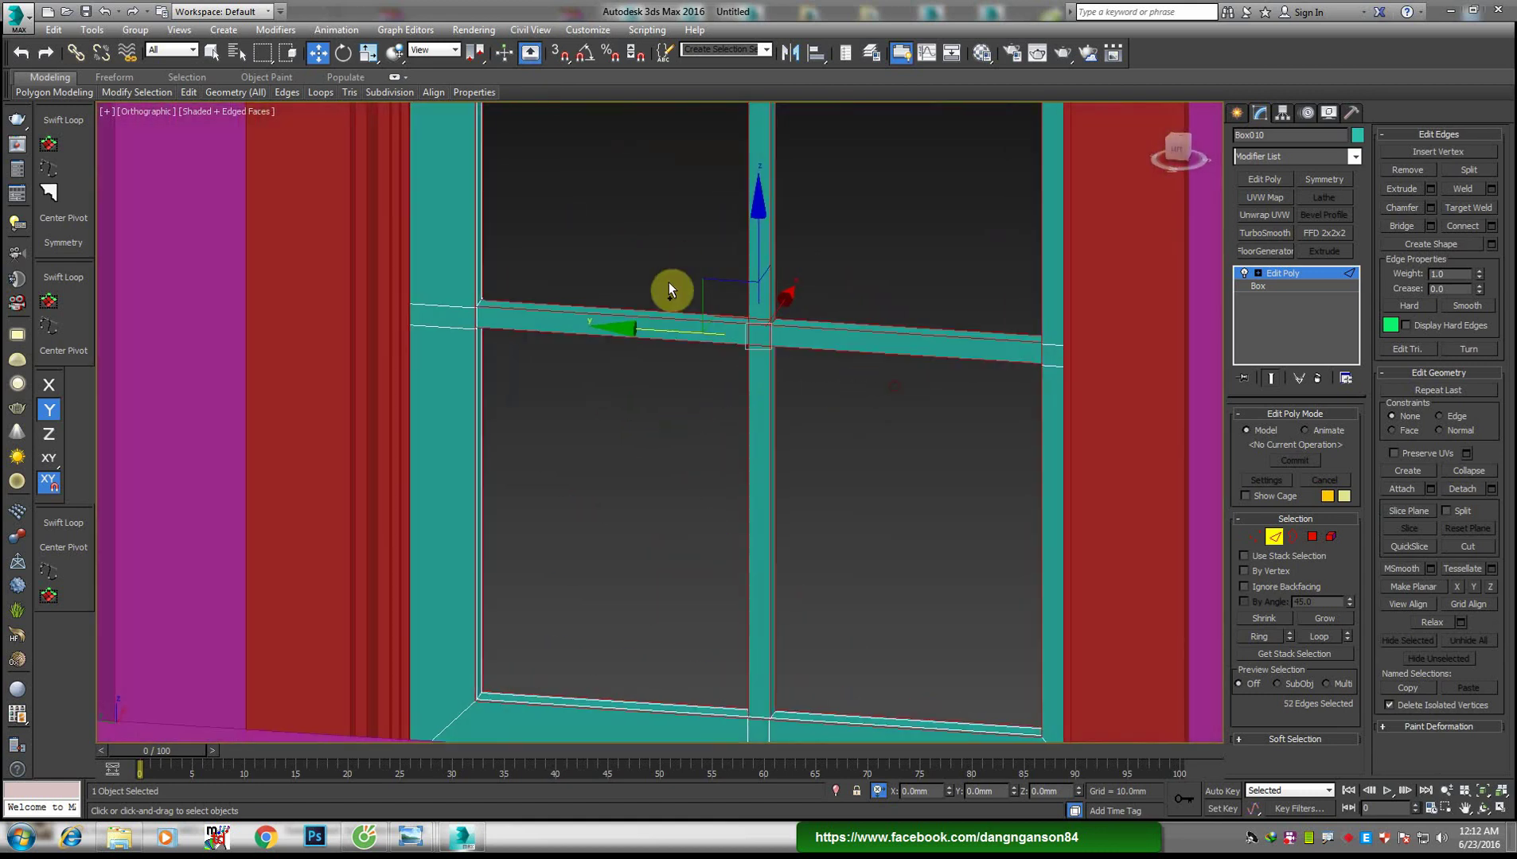
Chamfer the glazing bar edges by about 1.75mm
scroll(566, 299, "up", 4)
right_click(726, 314)
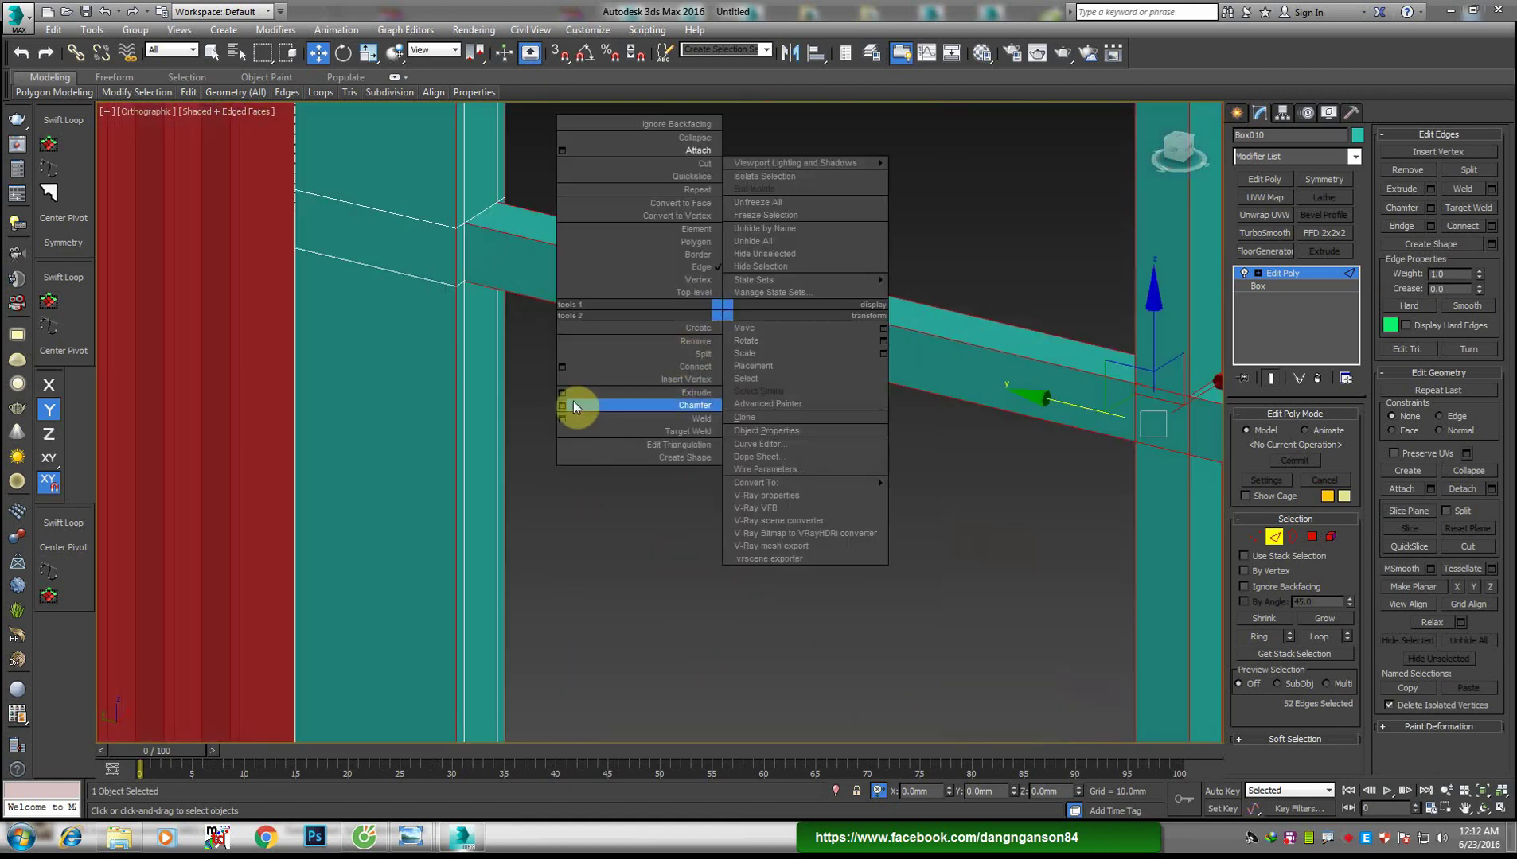
left_click(561, 402)
middle_click_drag(561, 402, 507, 311, "alt")
left_click_drag(664, 454, 668, 446)
left_click(668, 567)
scroll(673, 541, "down", 5)
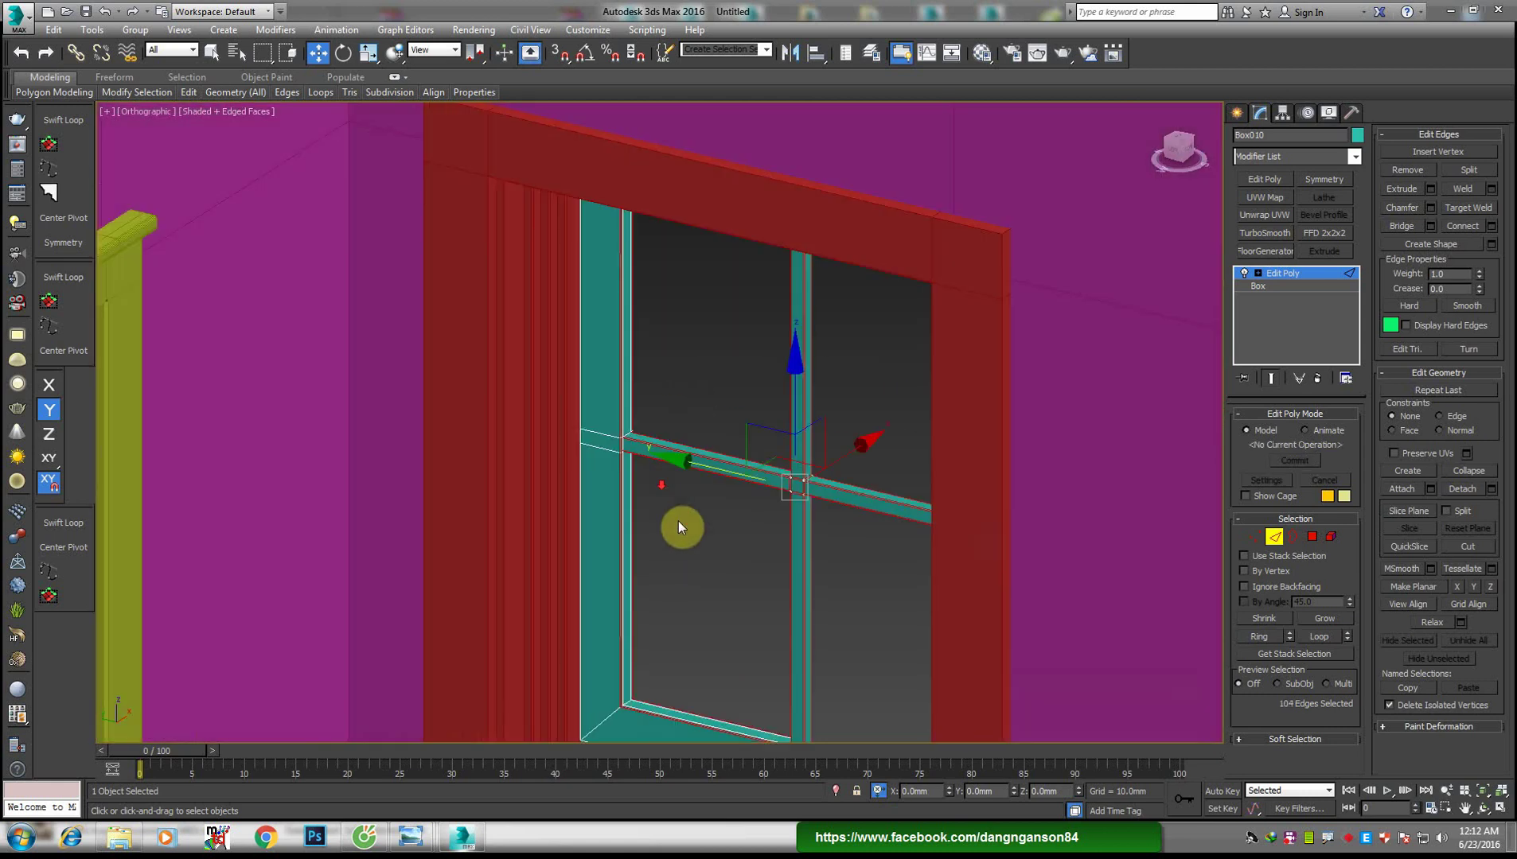
middle_click_drag(678, 521, 815, 477, "alt")
left_click(1287, 288)
mouse_move(1114, 326)
middle_mouse_down("alt")
mouse_move(677, 458)
mouse_move(718, 196)
middle_mouse_up("alt")
Shift-drag the sash down along Z to make one copy
scroll(732, 183, "down", 2)
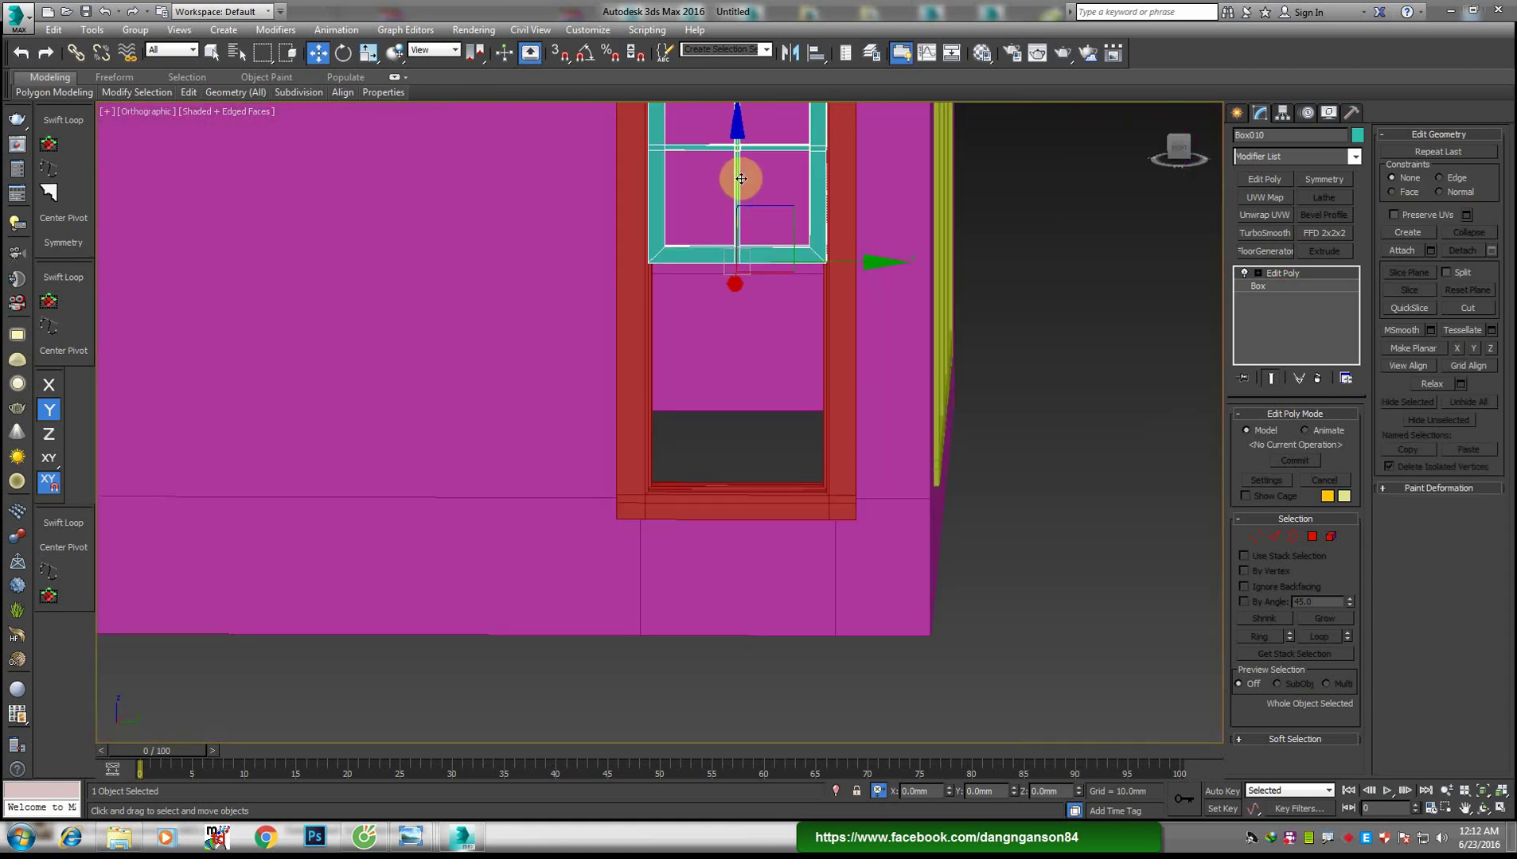
left_click_drag(738, 176, 741, 409, "shift")
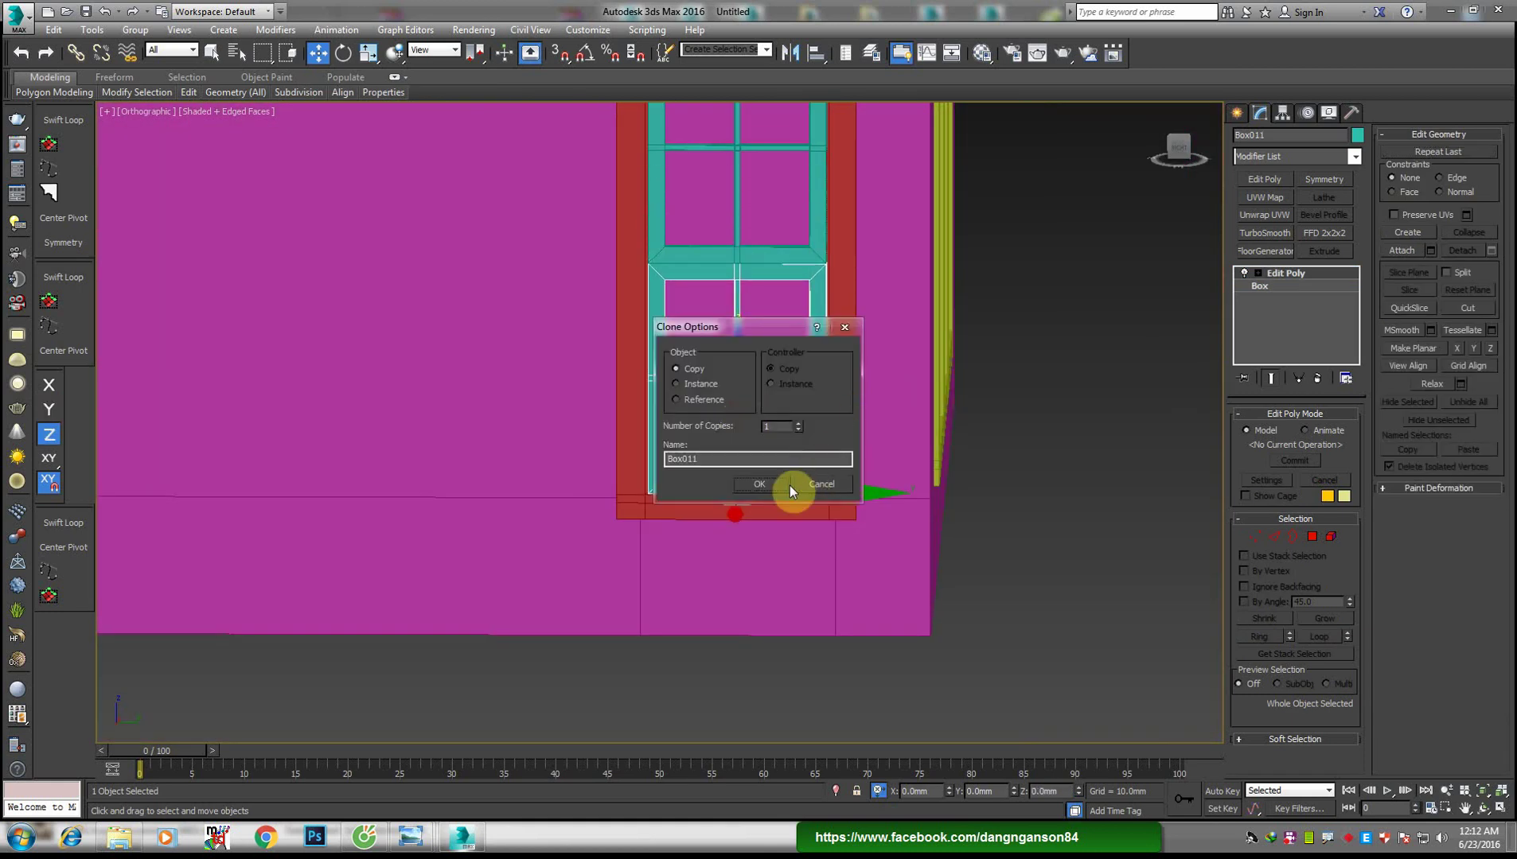
left_click(766, 479)
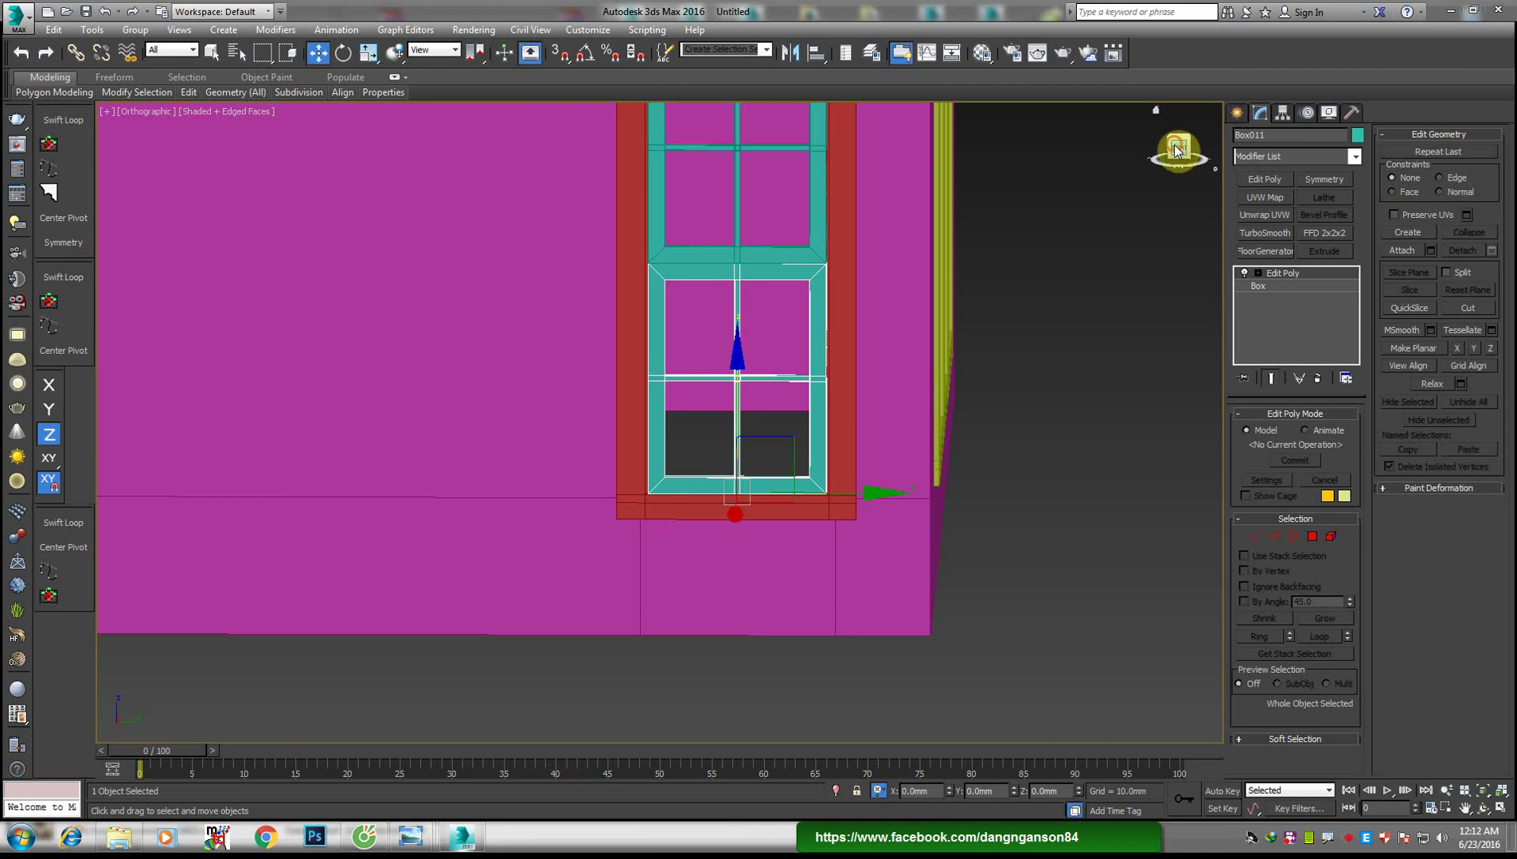
Align the copied sash with the original in the Right view wireframe
left_click(1176, 151)
scroll(769, 426, "up", 2)
scroll(701, 427, "up", 1)
key("F3")
scroll(605, 547, "up", 2)
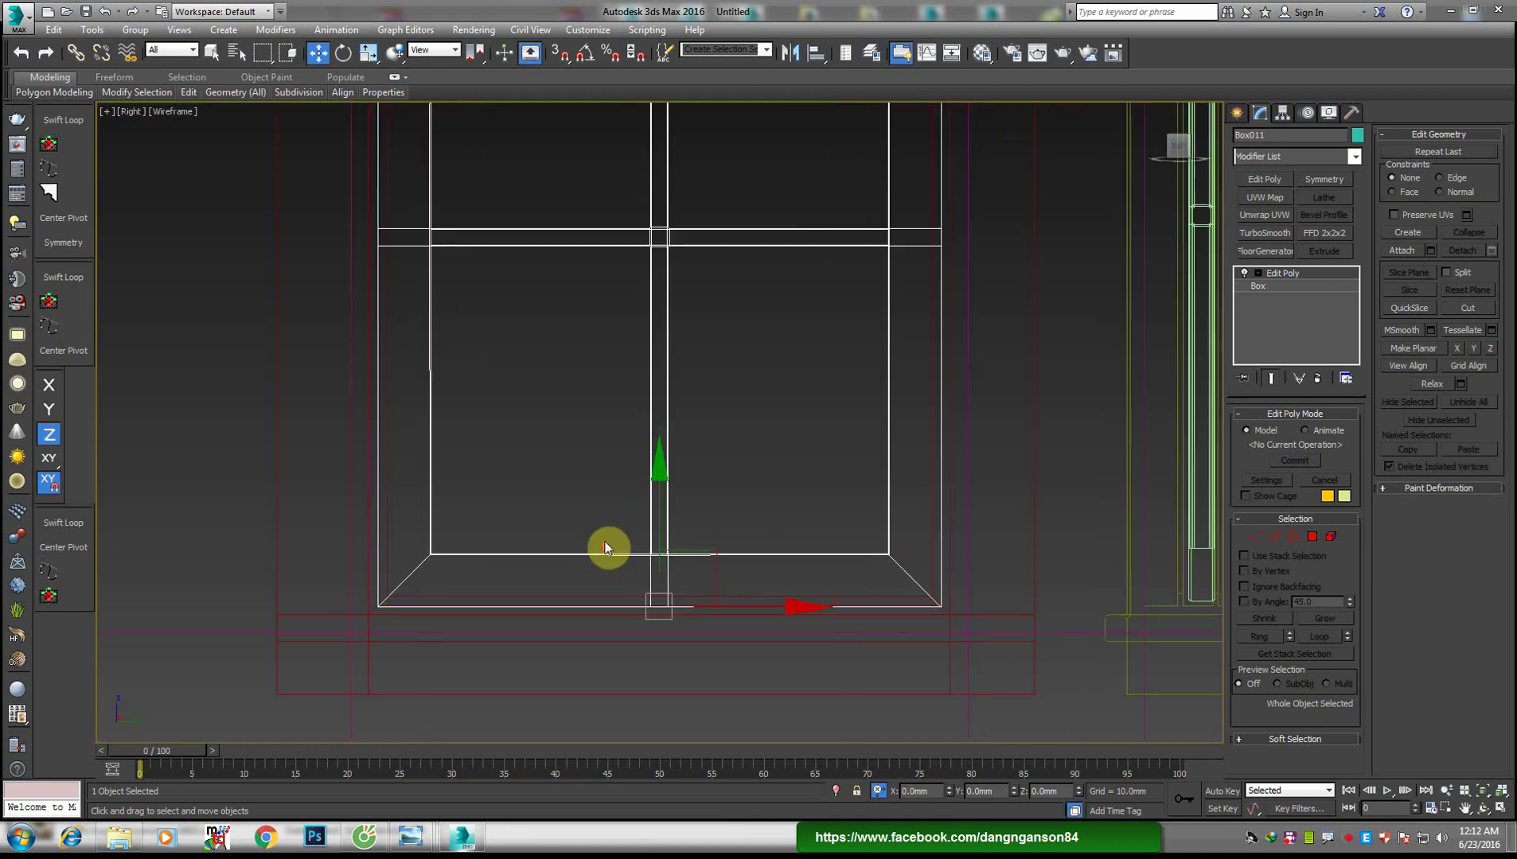
scroll(605, 547, "up", 2)
left_click_drag(683, 514, 690, 508)
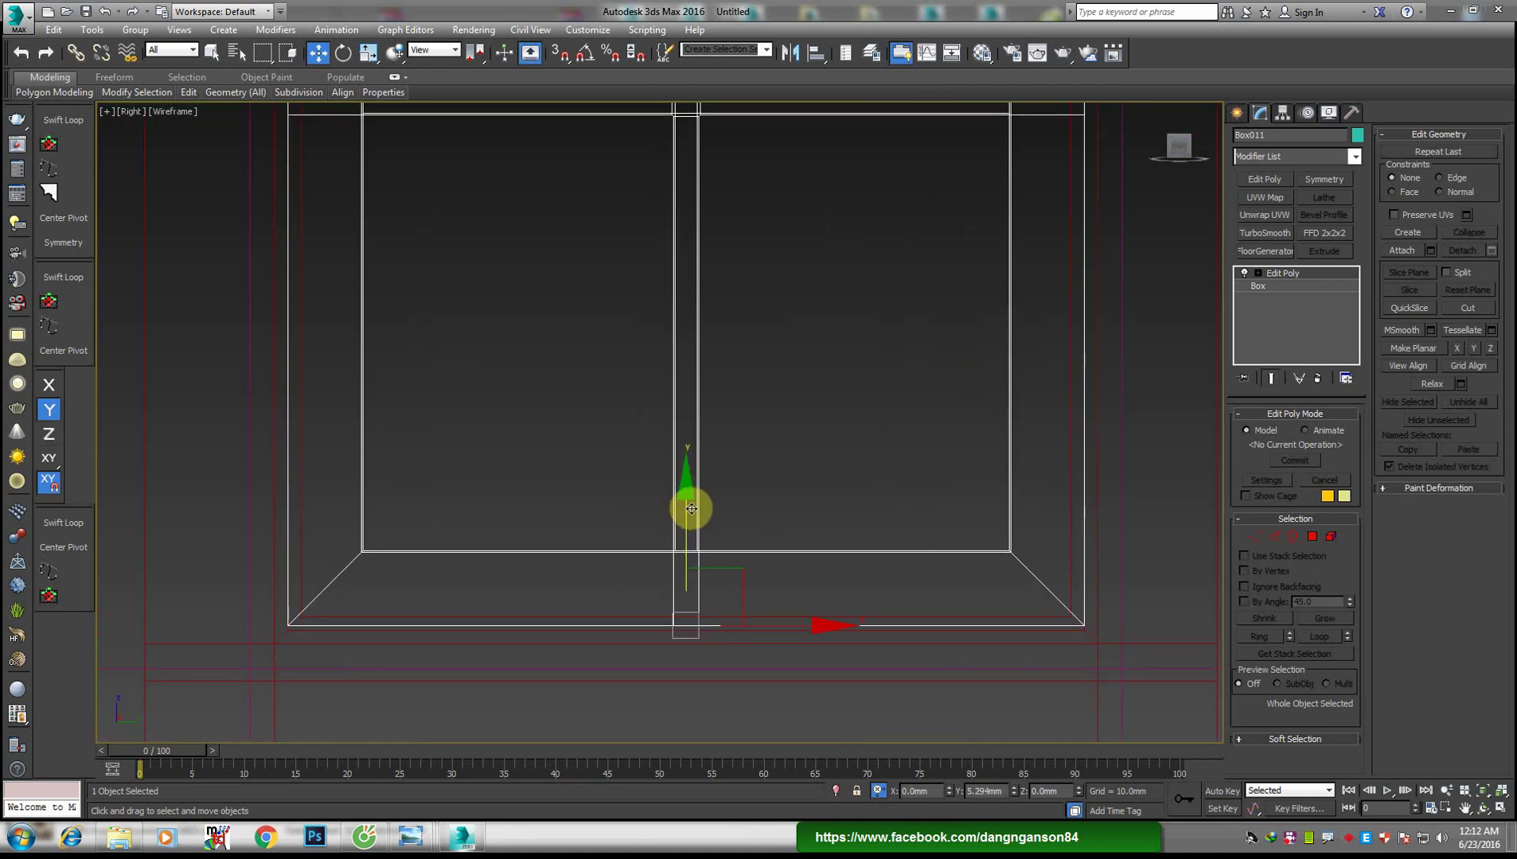
left_click_drag(691, 508, 700, 467)
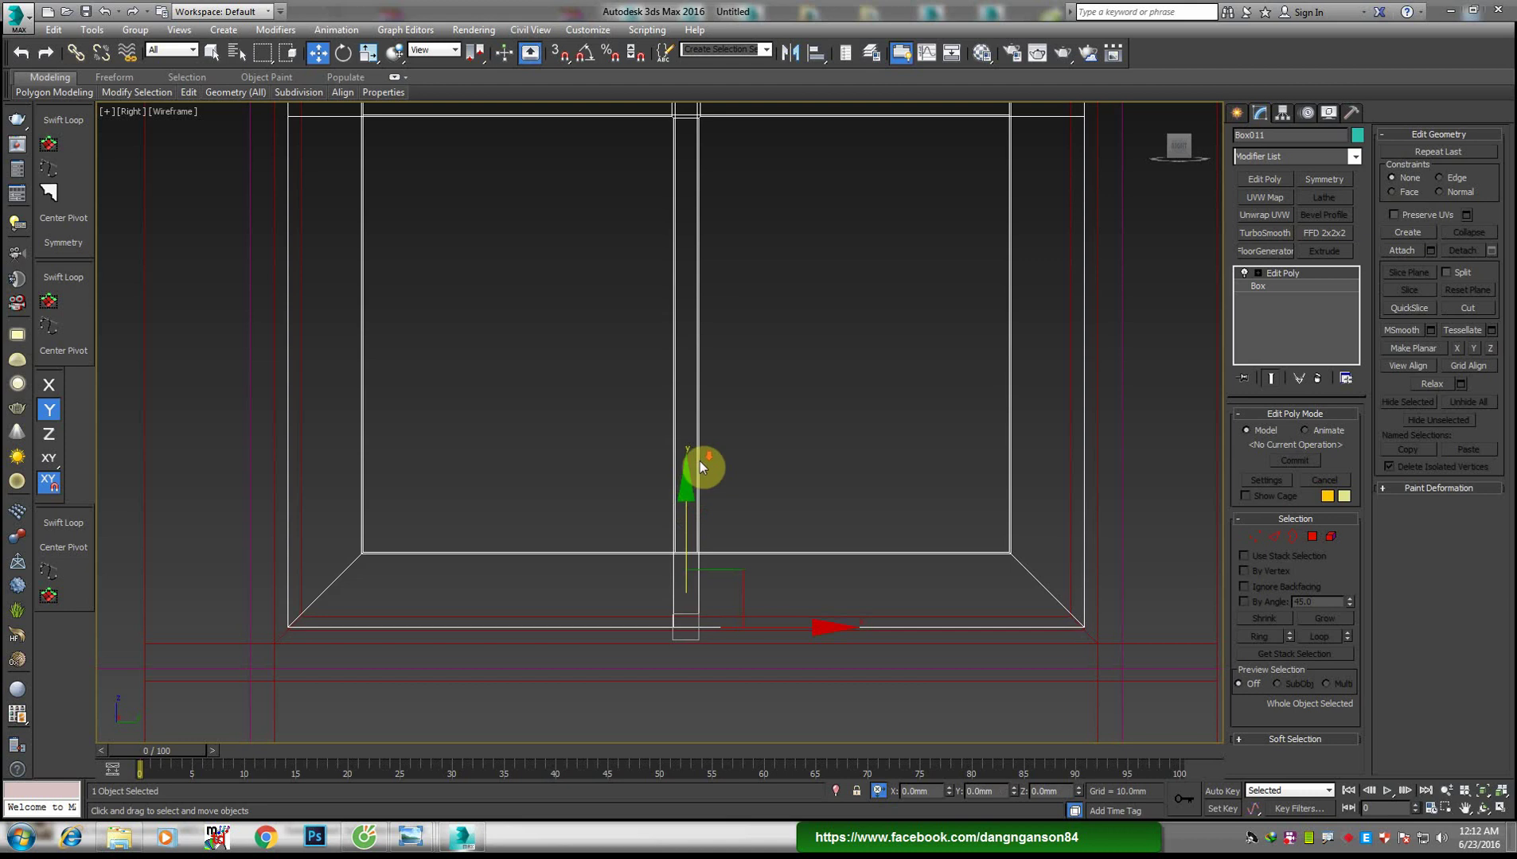
scroll(700, 467, "down", 3)
middle_click_drag(700, 467, 692, 447)
key("F3")
scroll(704, 284, "up", 3)
Raise the sash's top-rail vertices and middle vertex row by 30mm
key("1")
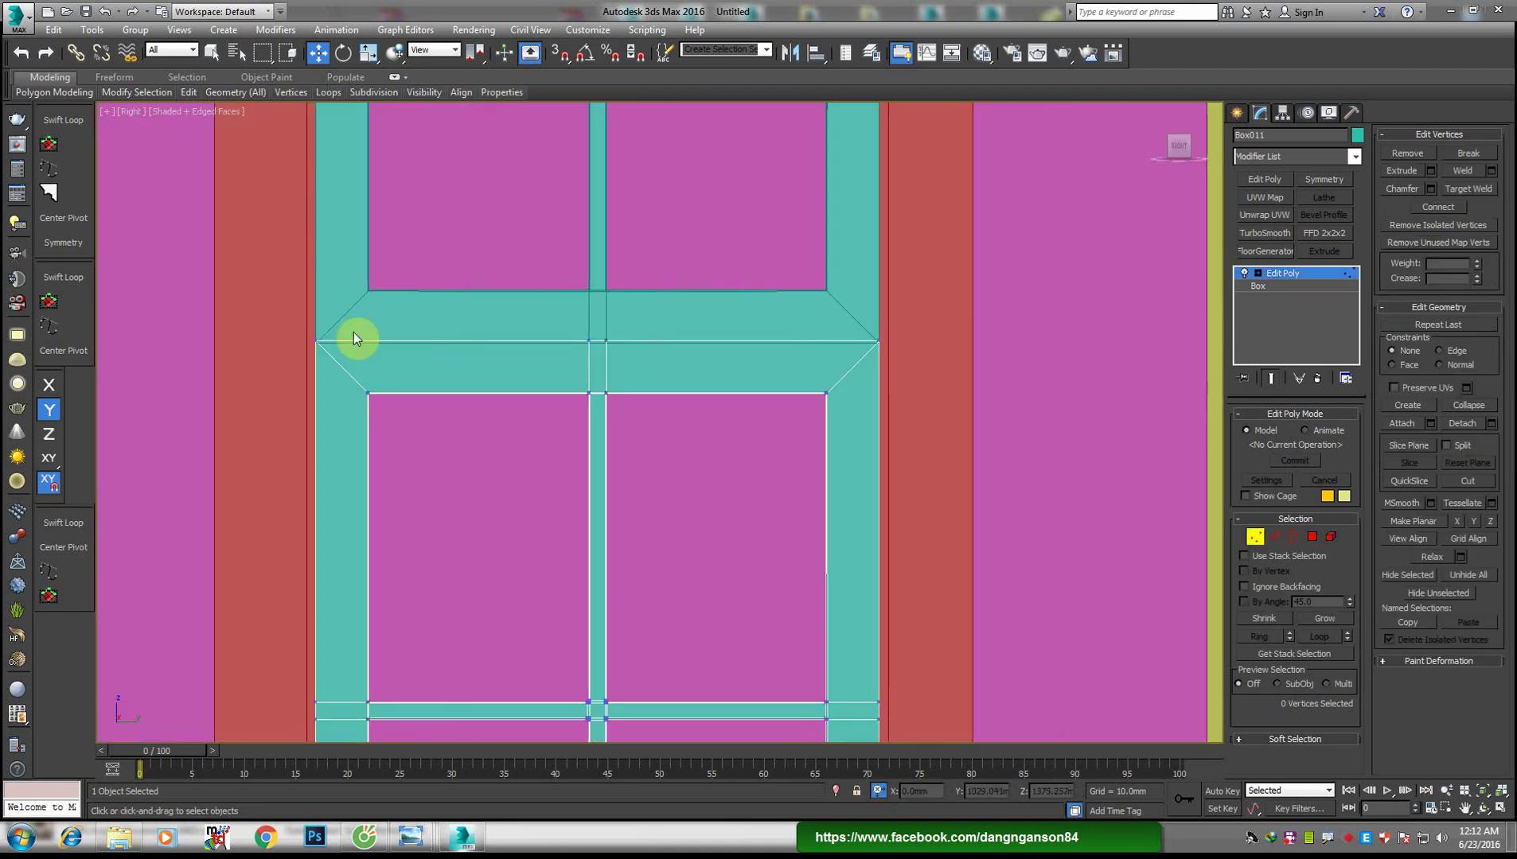
left_click_drag(1019, 509, 1019, 509)
middle_click_drag(810, 414, 897, 458)
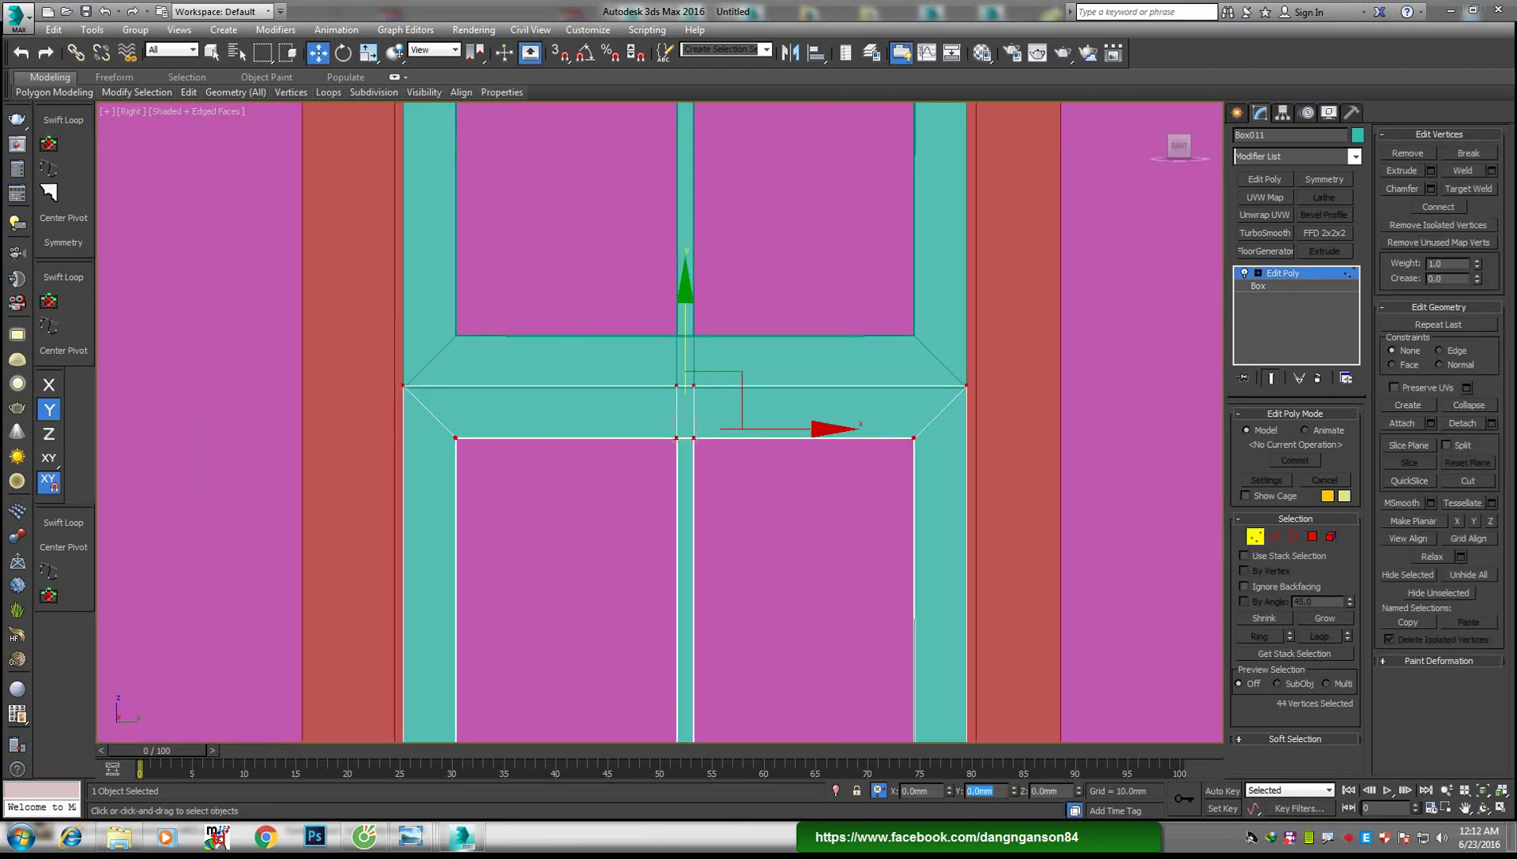
type("30")
key("Return")
scroll(774, 454, "down", 3)
middle_click_drag(773, 454, 616, 409)
left_click_drag(427, 423, 1034, 549)
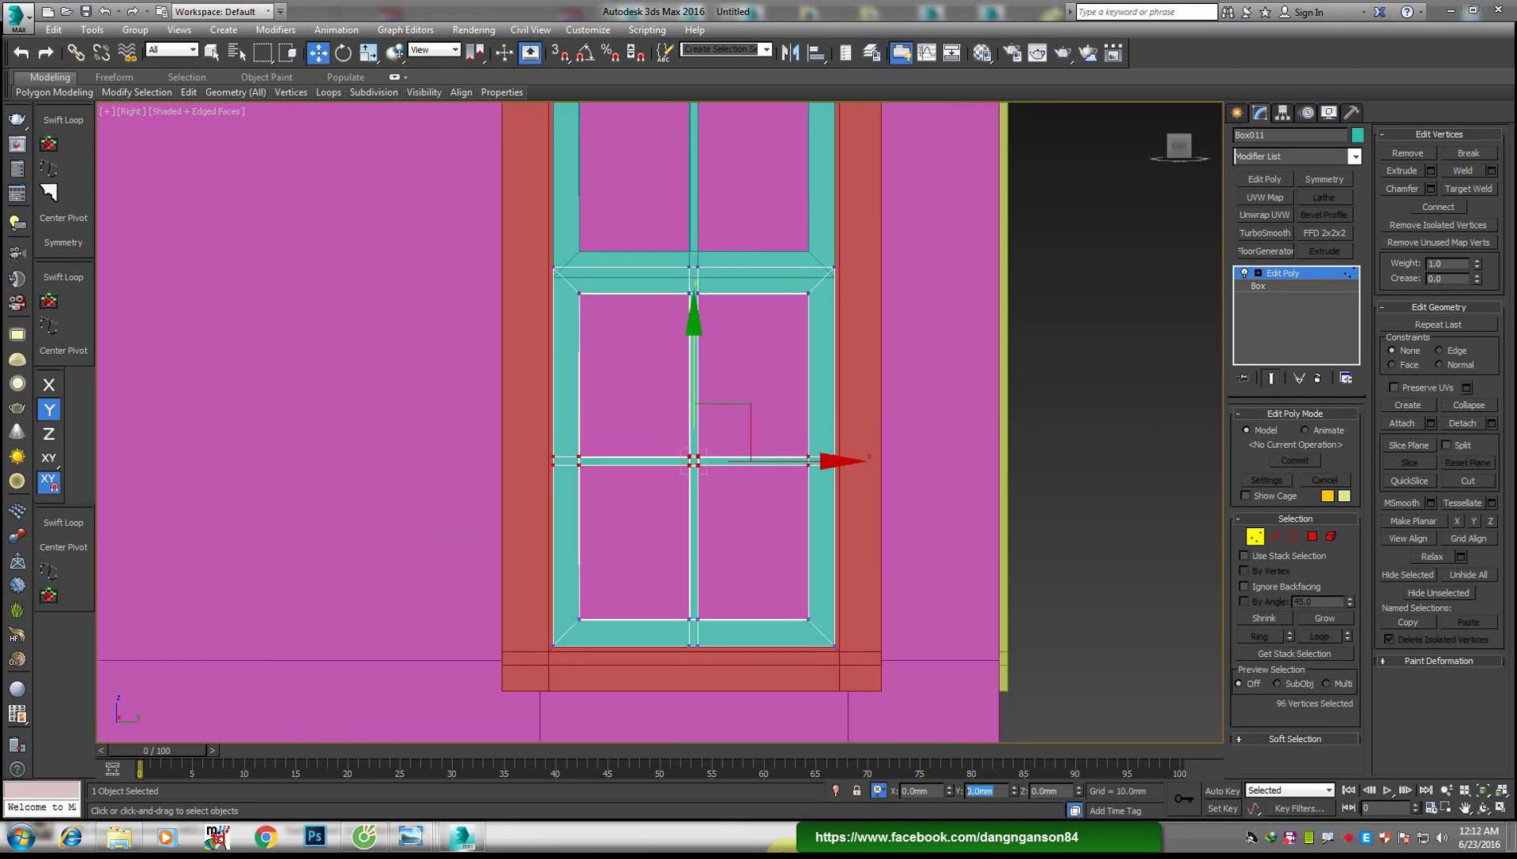
key("Return")
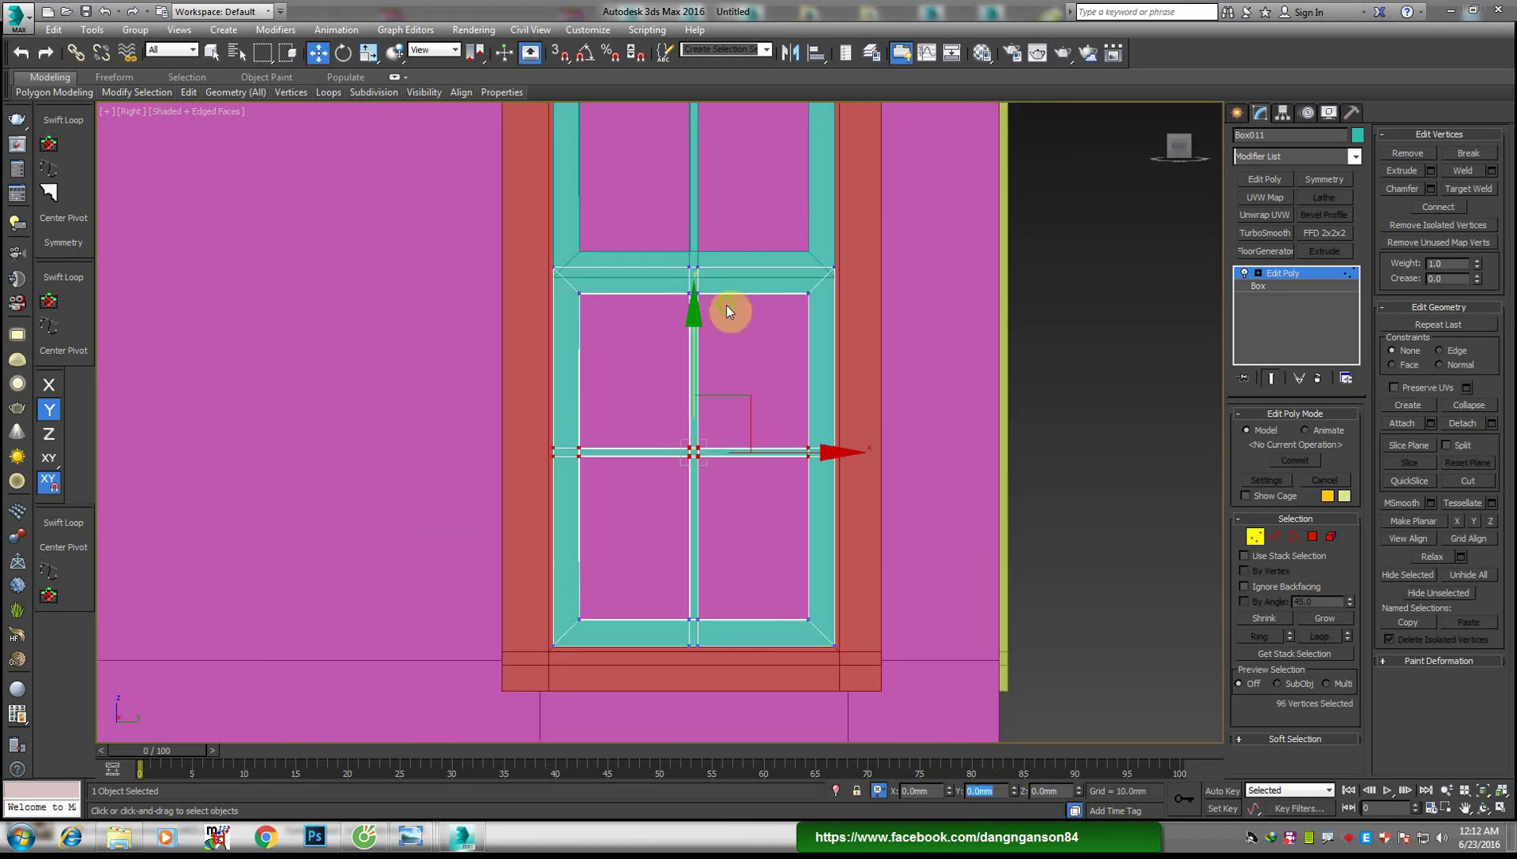
Delete the old upper sash and Shift-drag the lower cyan sash upward
middle_click_drag(725, 305, 723, 480)
left_click(1291, 275)
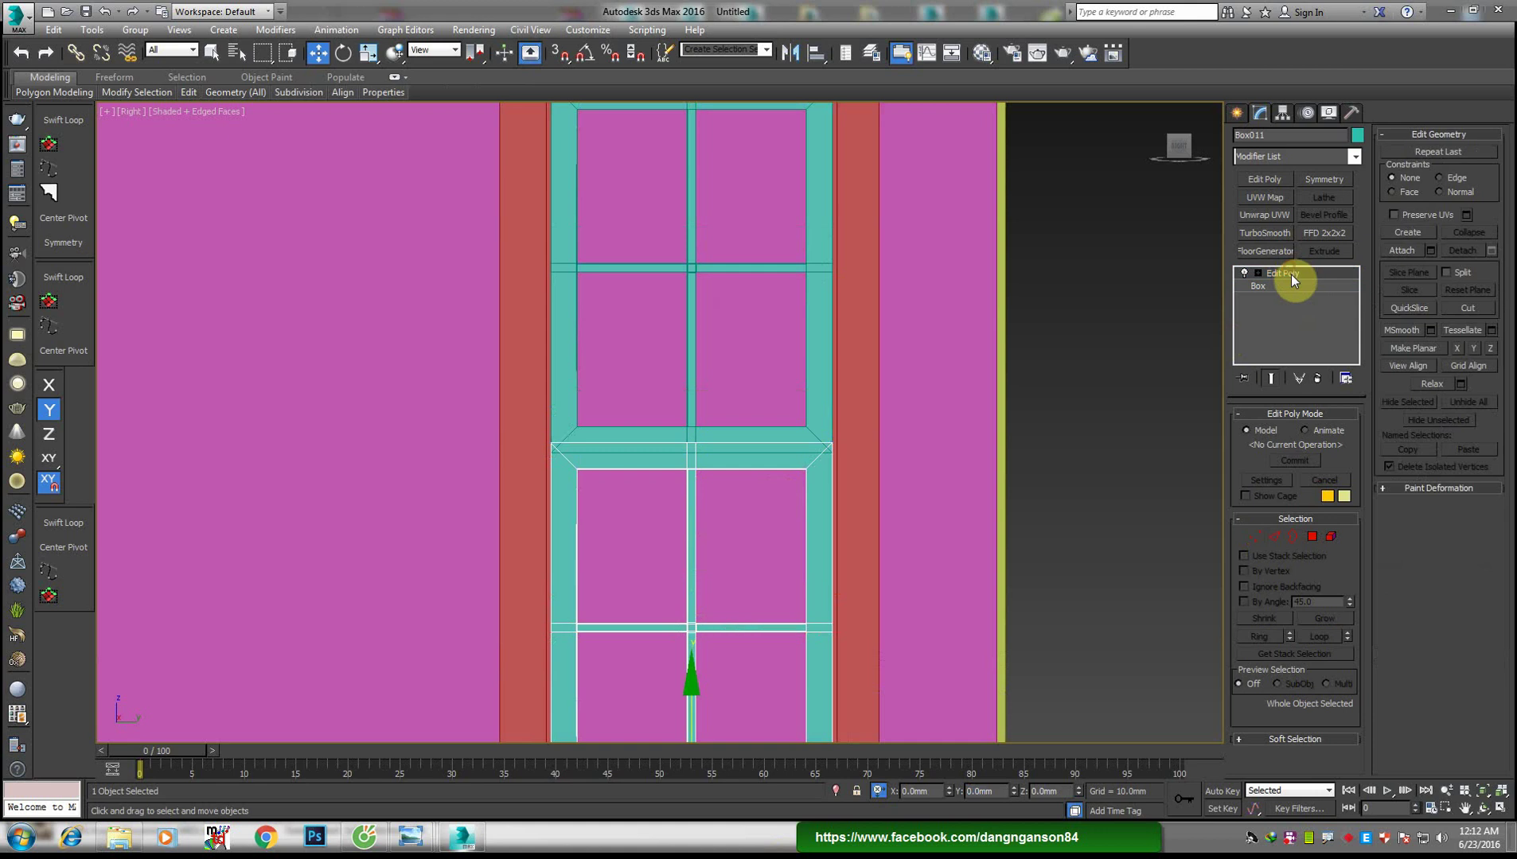
left_click(689, 266)
key("Delete")
left_click(674, 471)
scroll(689, 461, "down", 4)
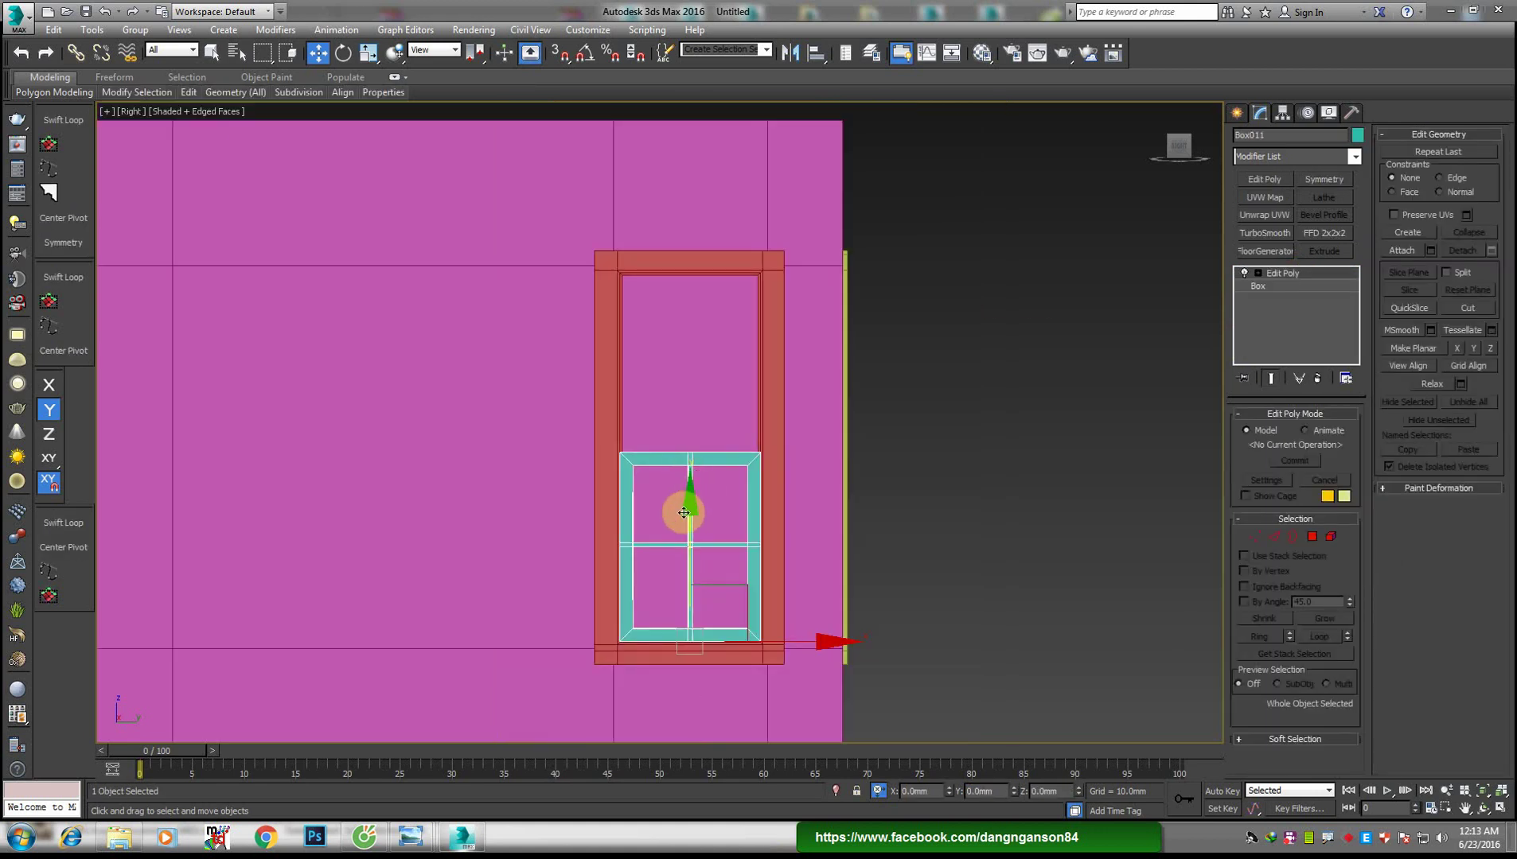
left_click_drag(682, 513, 716, 333, "shift")
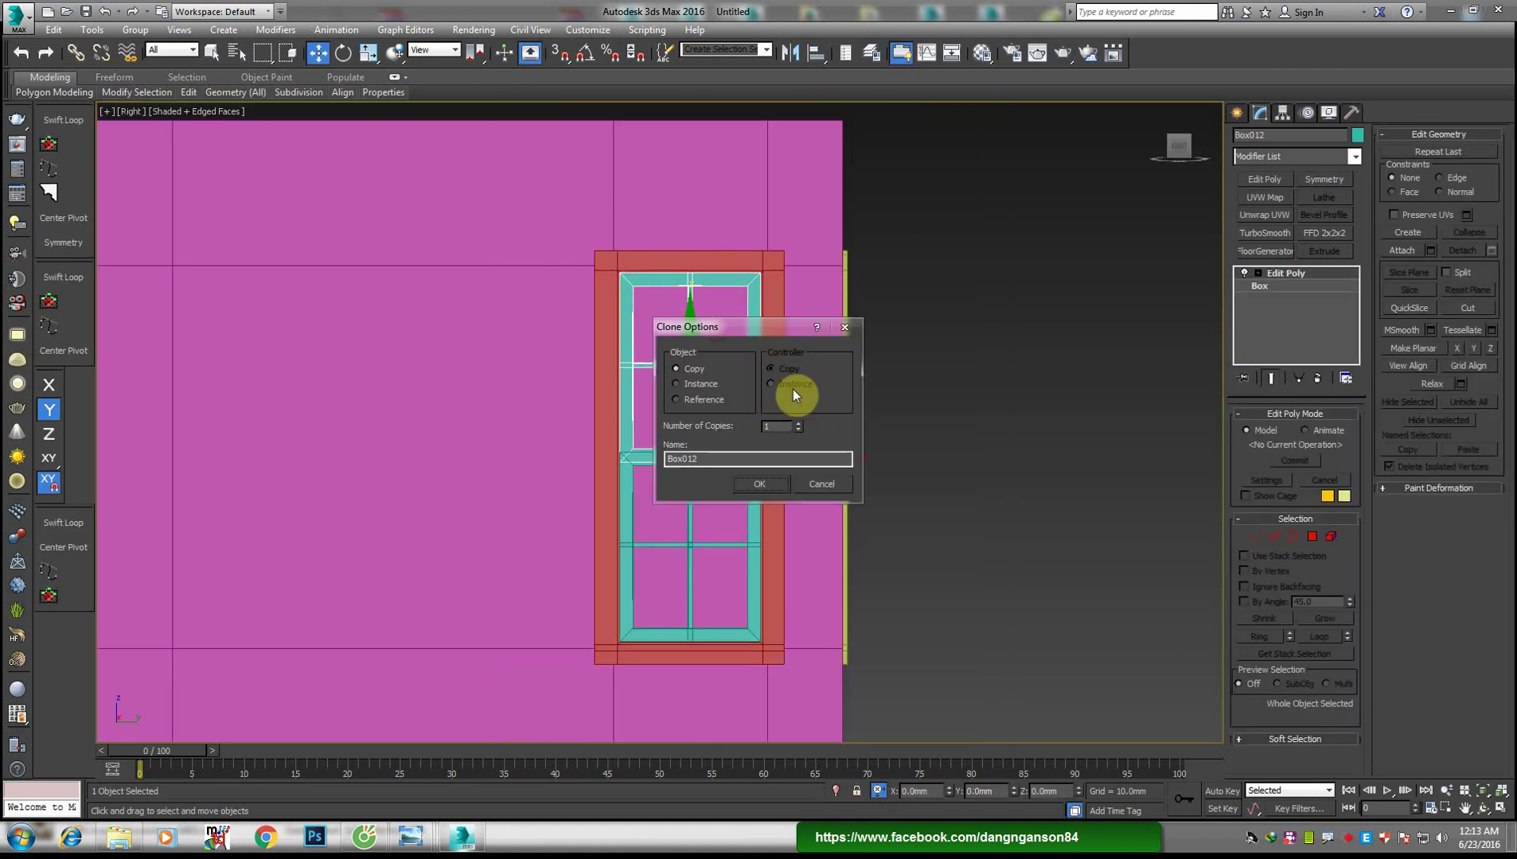
Confirm the copy and offset the new upper sash along X
key("Return")
mouse_move(686, 399)
middle_mouse_down("alt")
mouse_move(772, 481)
mouse_move(654, 411)
middle_mouse_up("alt")
scroll(748, 422, "up", 4)
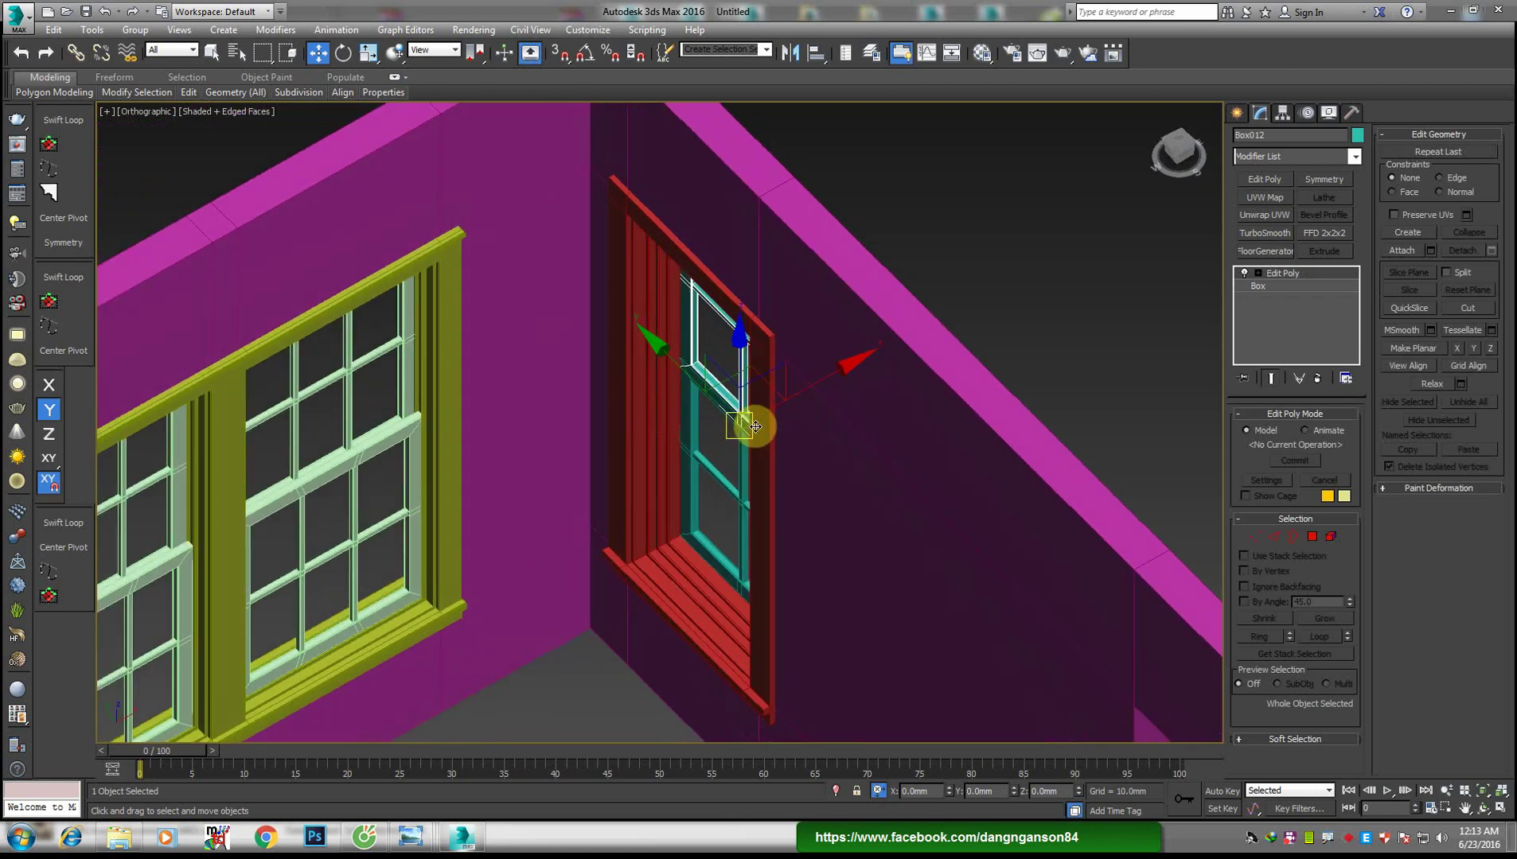
scroll(747, 396, "up", 1)
scroll(771, 439, "up", 3)
left_click_drag(808, 443, 756, 450)
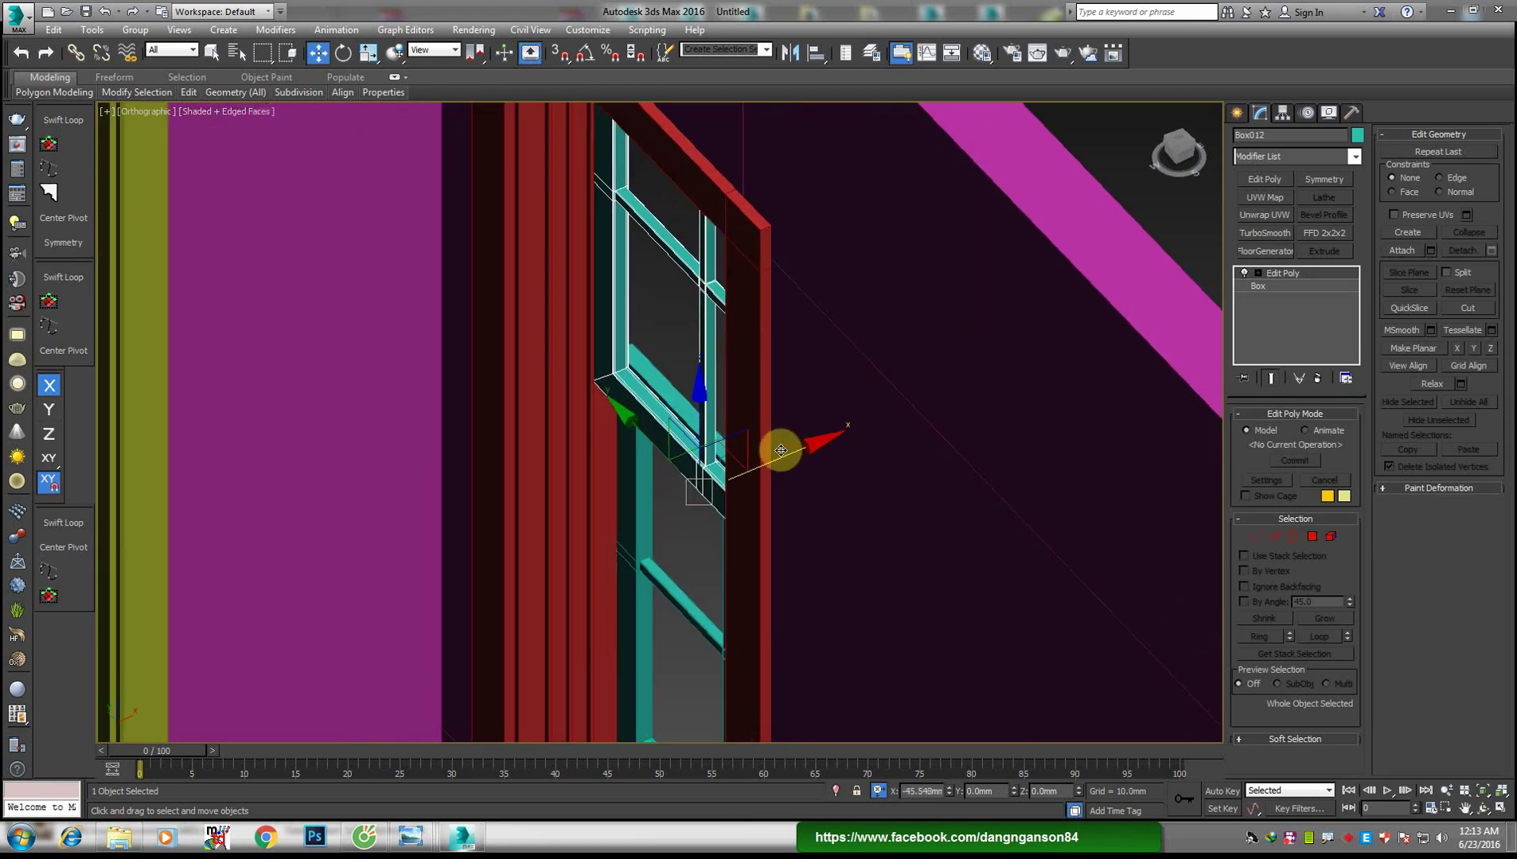
scroll(676, 454, "up", 5)
scroll(631, 396, "down", 2)
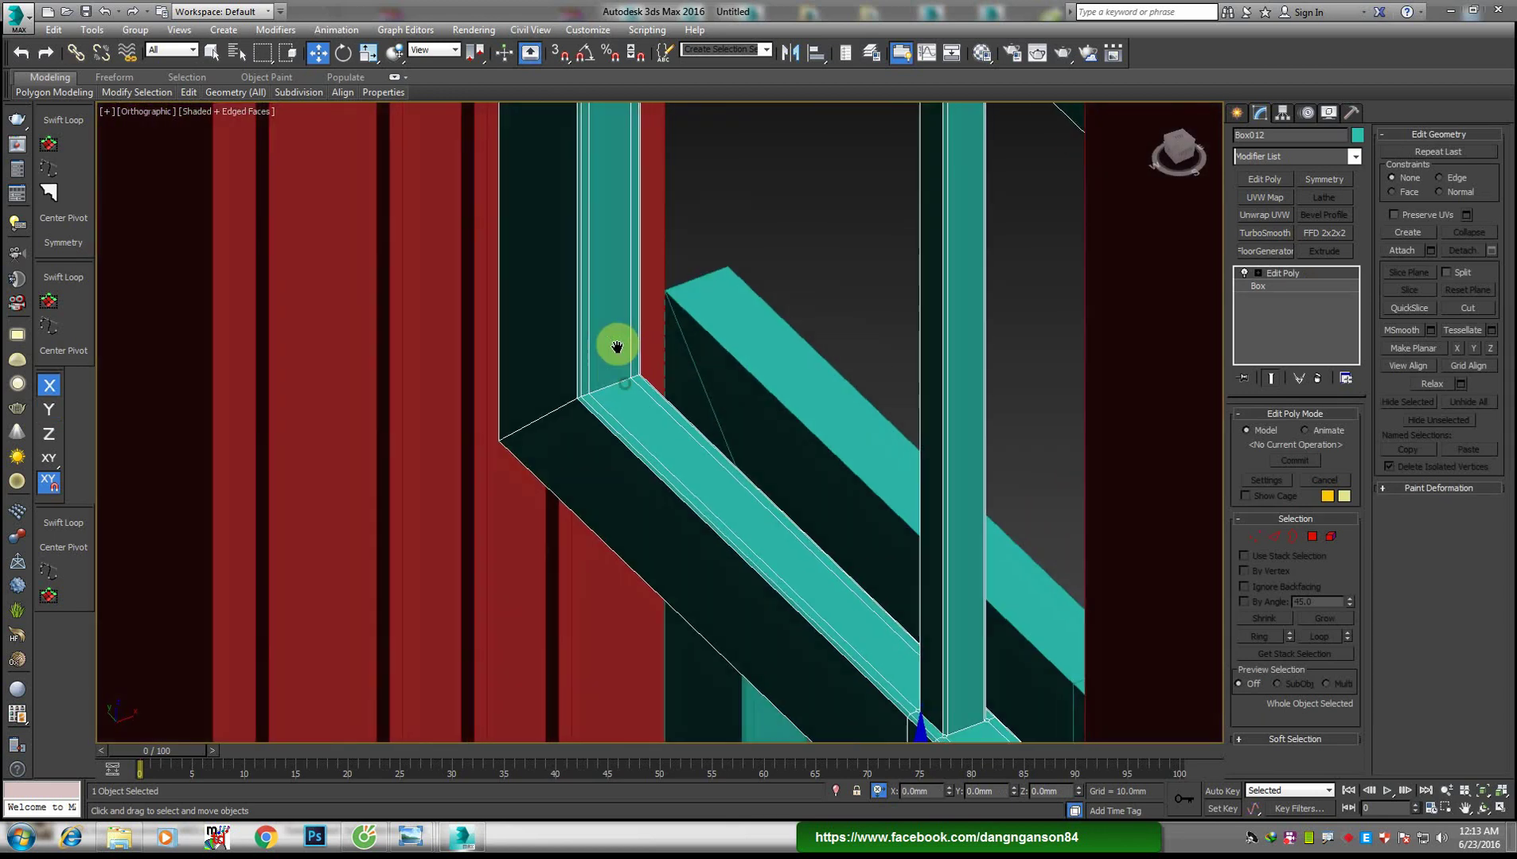
scroll(716, 382, "down", 2)
left_click_drag(831, 529, 825, 529)
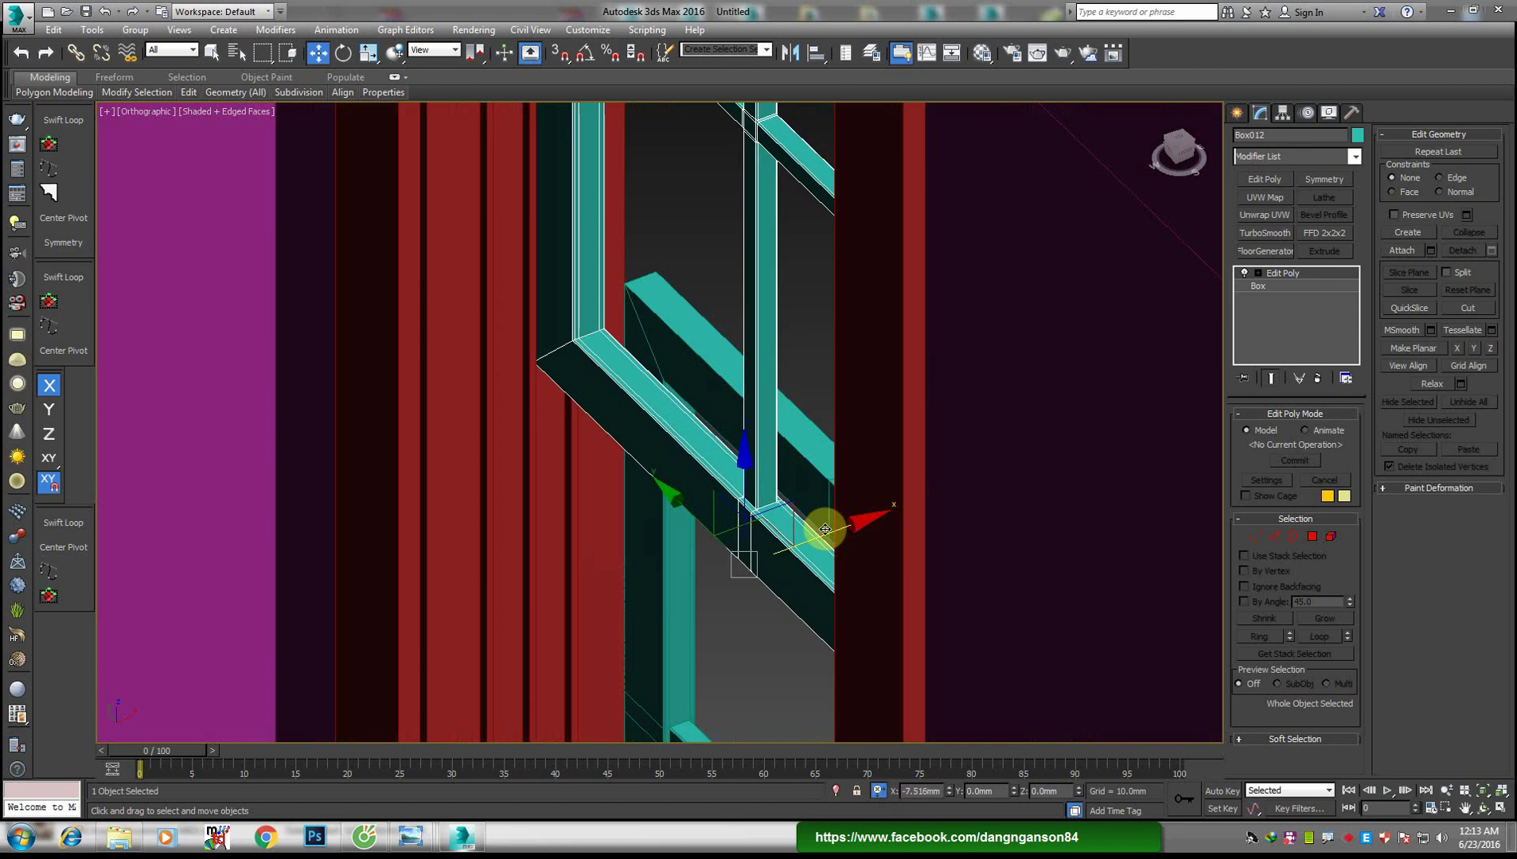
Offset the lower sash along X to stagger the two sashes in depth
left_click(704, 362)
scroll(739, 433, "down", 2)
scroll(704, 284, "down", 2)
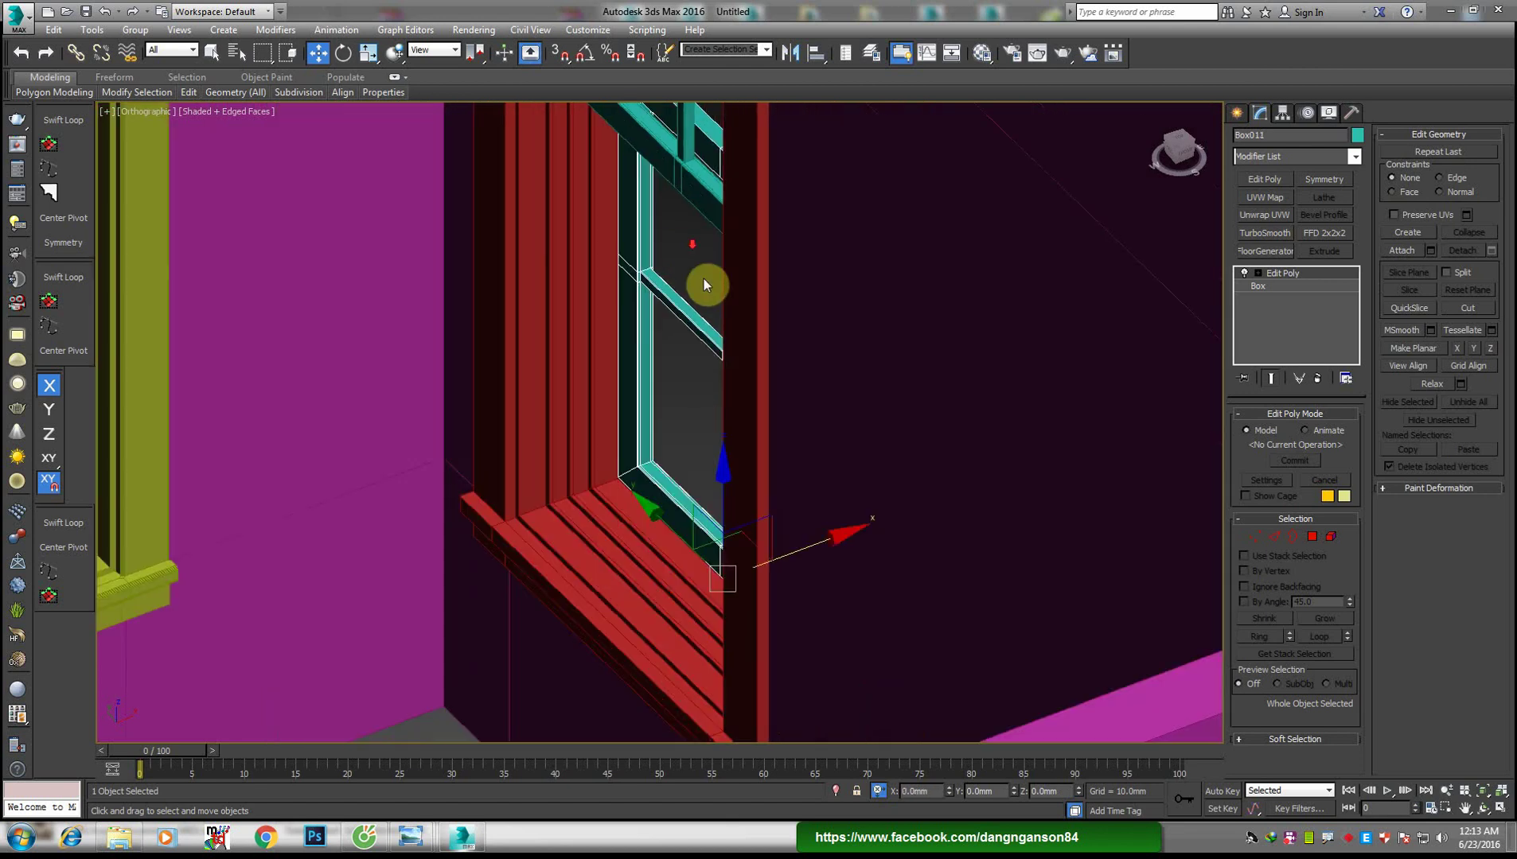
scroll(675, 545, "up", 2)
mouse_move(837, 551)
left_mouse_down()
mouse_move(741, 602)
mouse_move(795, 574)
mouse_move(712, 628)
mouse_move(788, 599)
mouse_move(709, 641)
left_mouse_up()
scroll(693, 609, "down", 3)
scroll(450, 531, "up", 3)
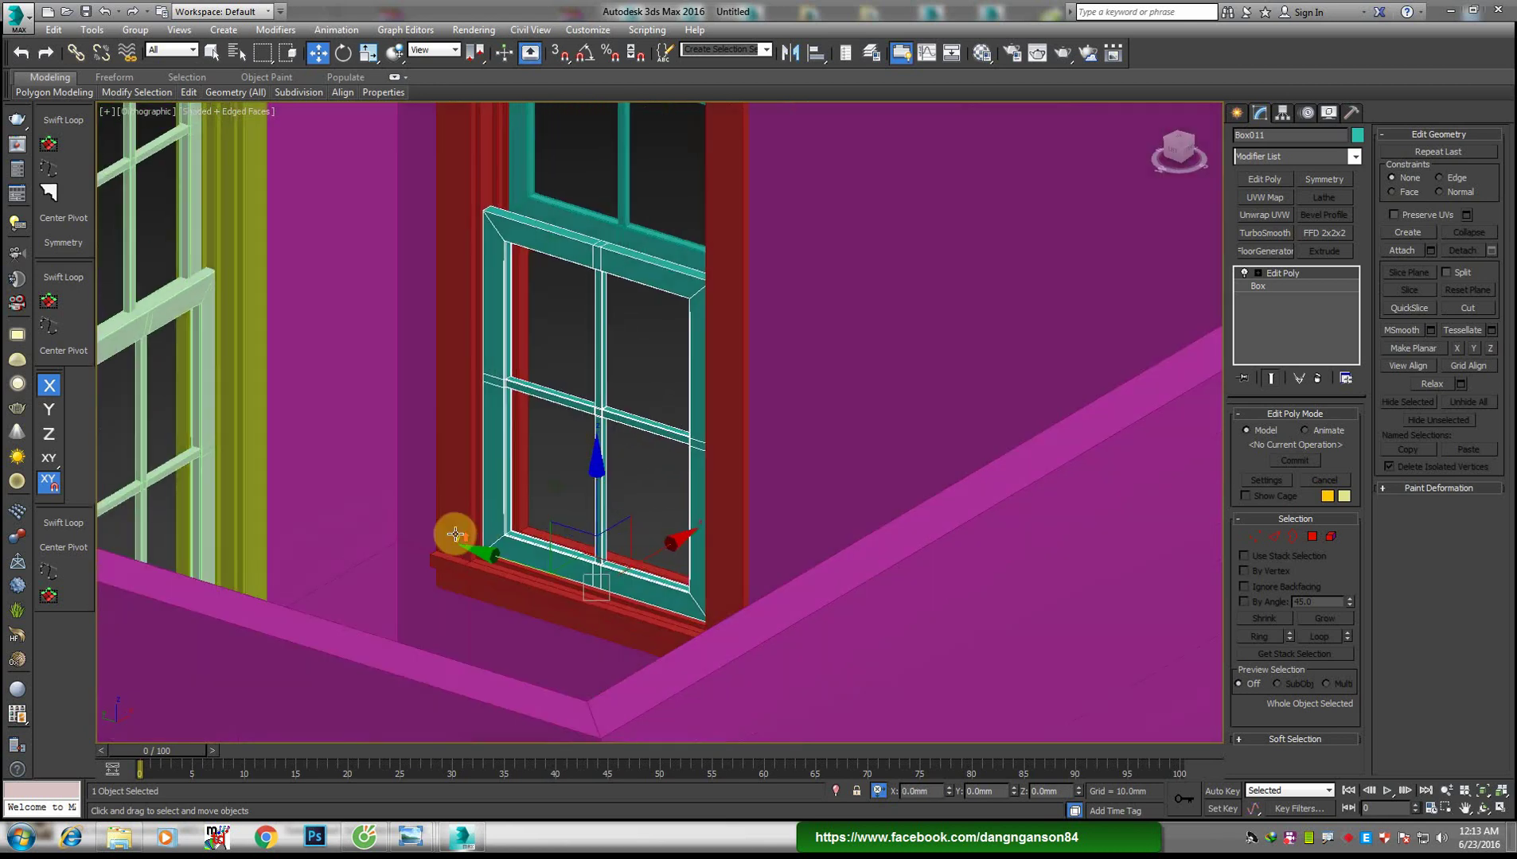
scroll(454, 478, "up", 3)
Select the red window frame and open the Material Editor with M
left_click(461, 435)
scroll(593, 342, "up", 2)
scroll(650, 430, "up", 2)
scroll(785, 386, "up", 2)
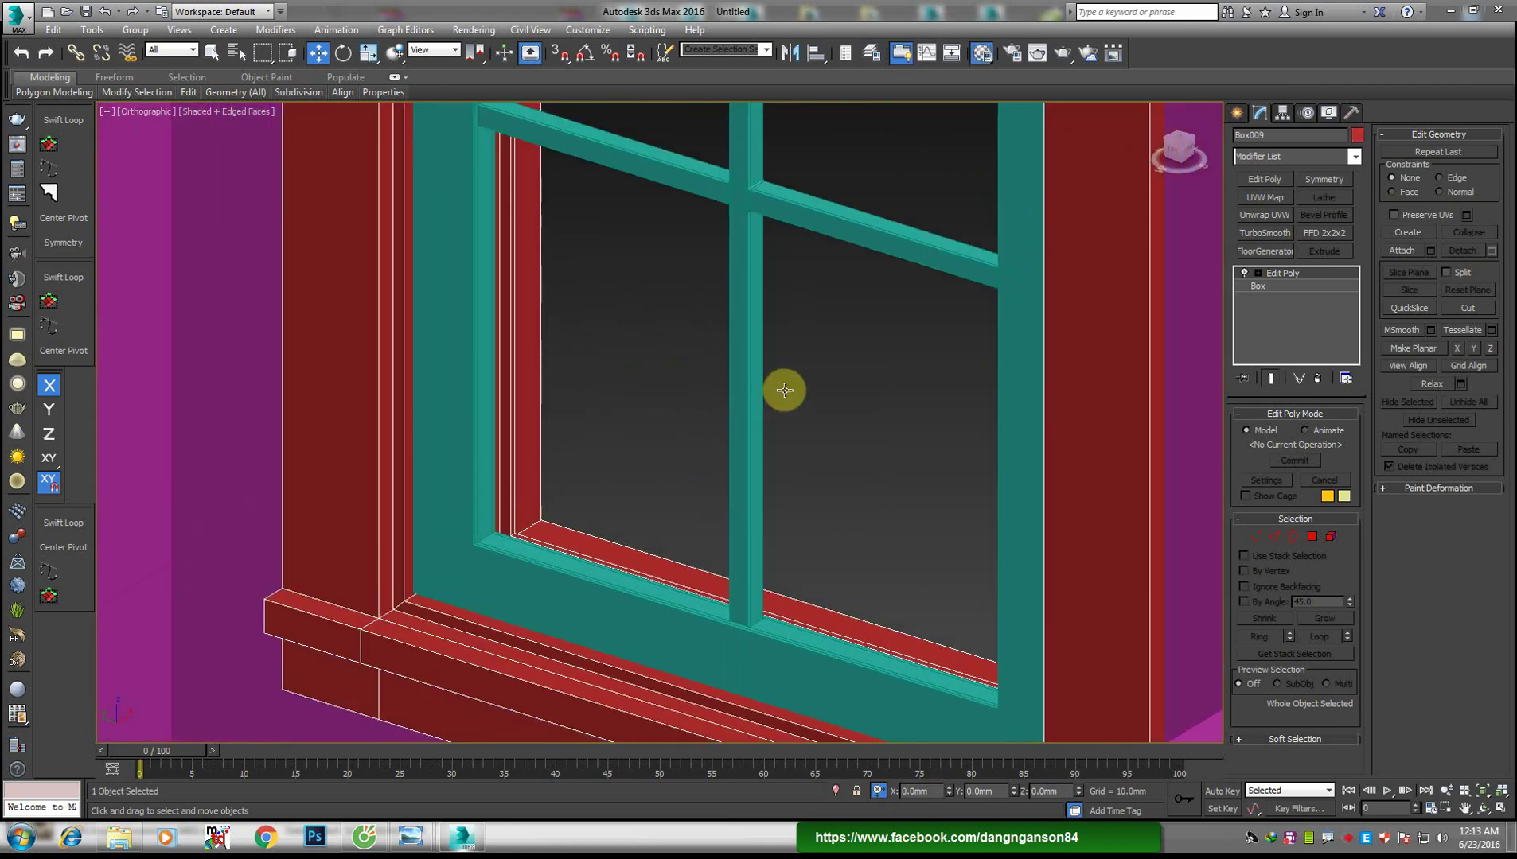
key("m")
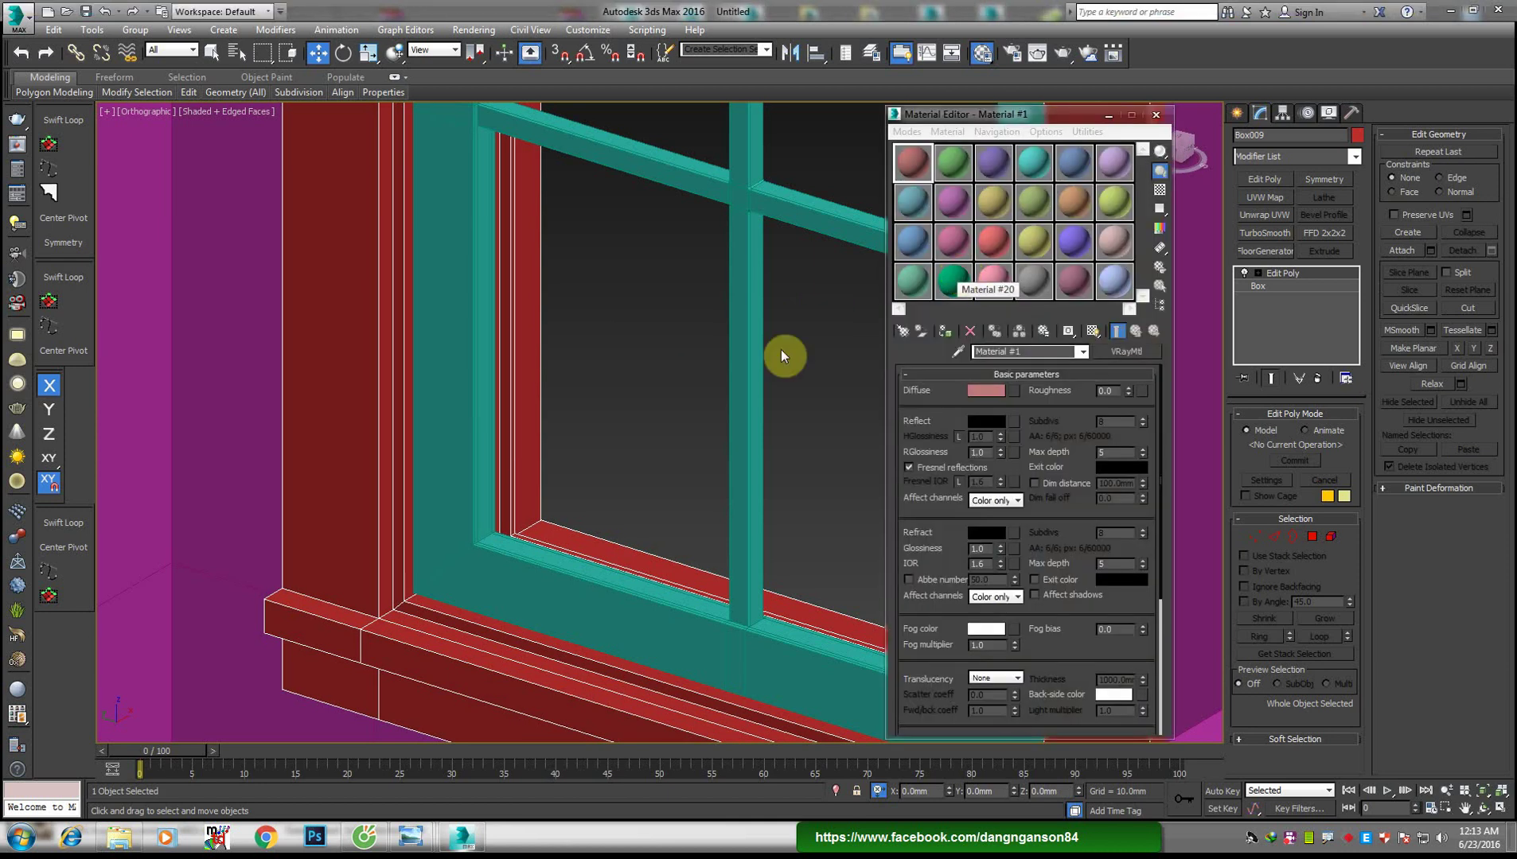
Assign the grey material to the window frame and close the editor
left_click(1029, 280)
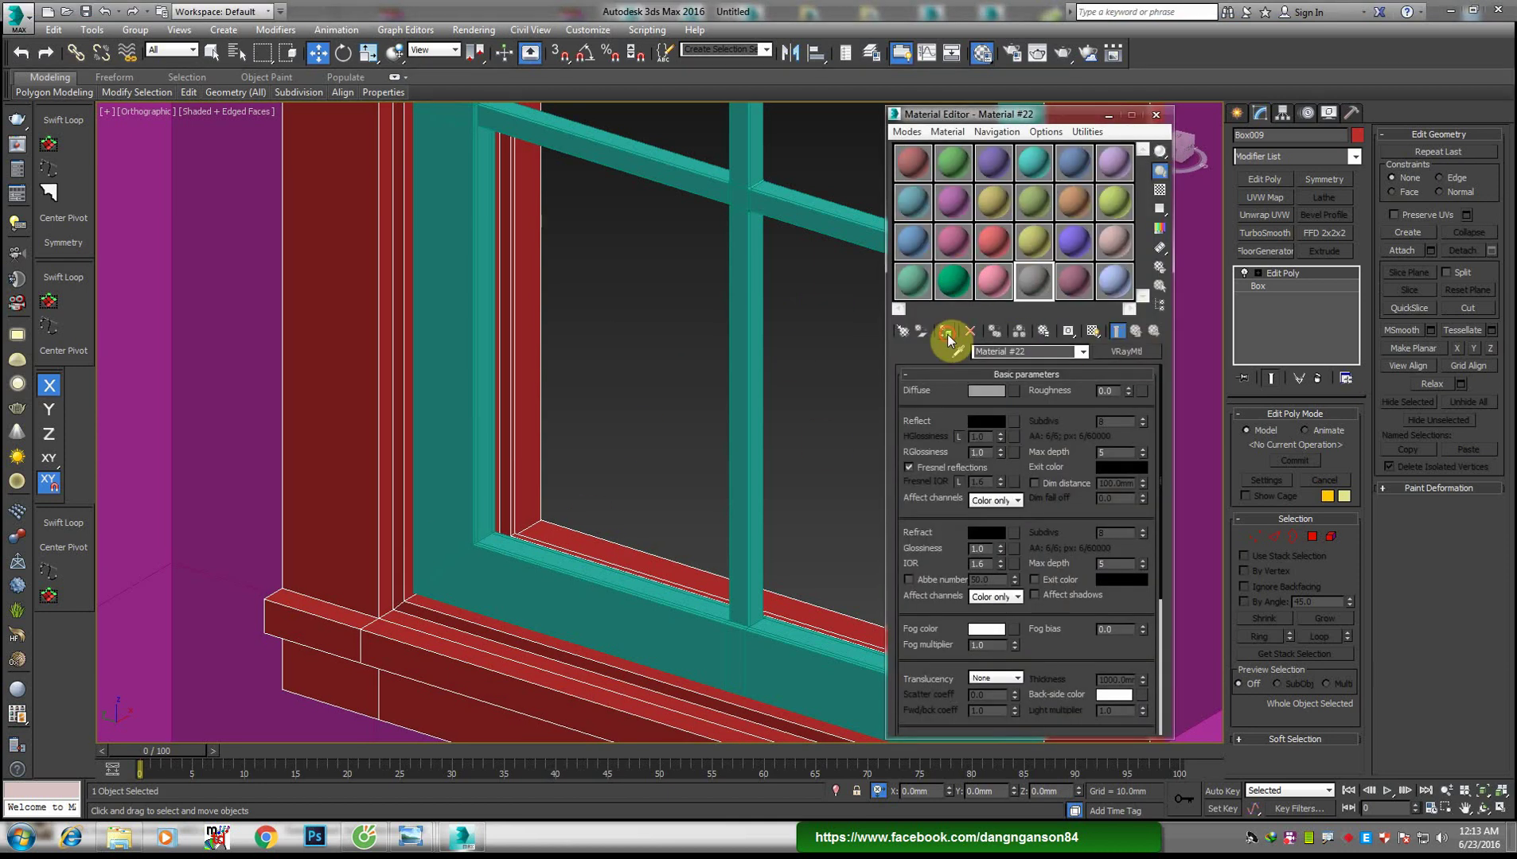
left_click(946, 332)
left_click(1156, 114)
Slide the lower sash along X
scroll(785, 321, "down", 2)
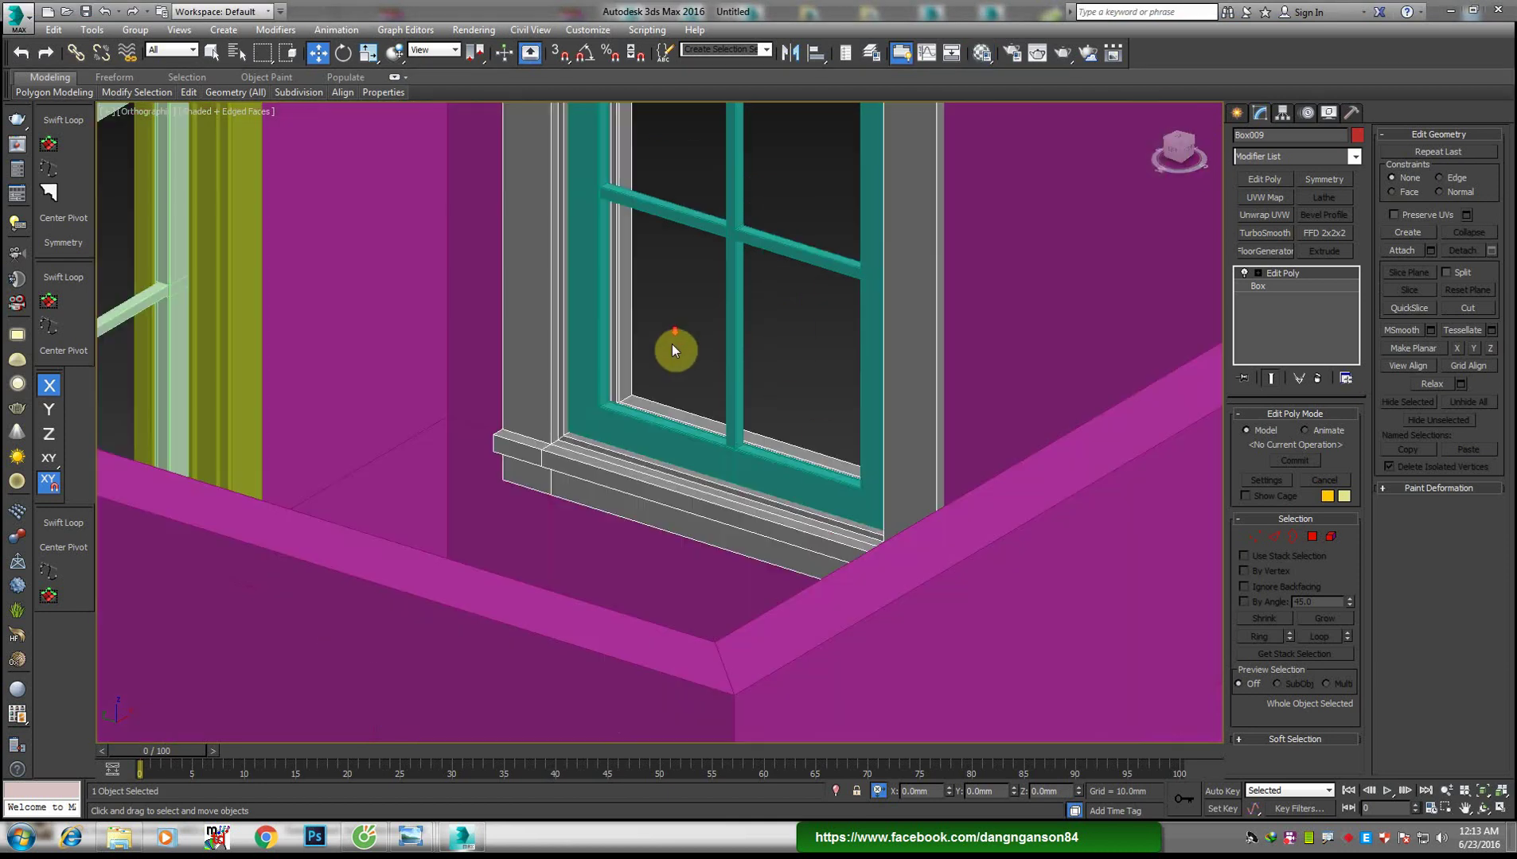
scroll(671, 344, "down", 3)
scroll(738, 339, "up", 8)
middle_click_drag(738, 338, 673, 444)
scroll(558, 491, "down", 3)
left_click(632, 461)
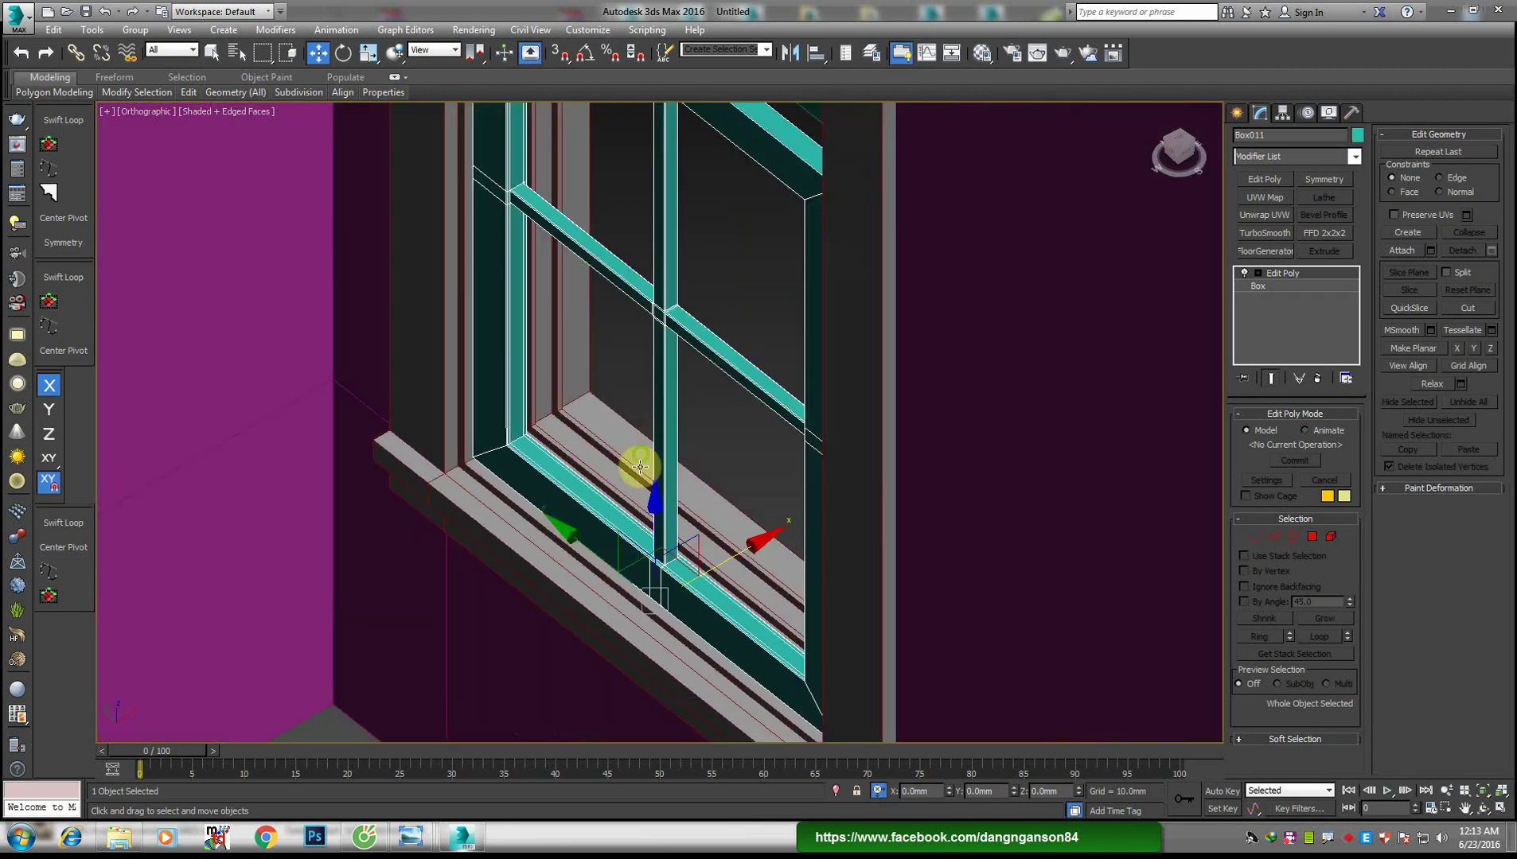
scroll(673, 502, "up", 4)
left_click_drag(751, 572, 776, 508)
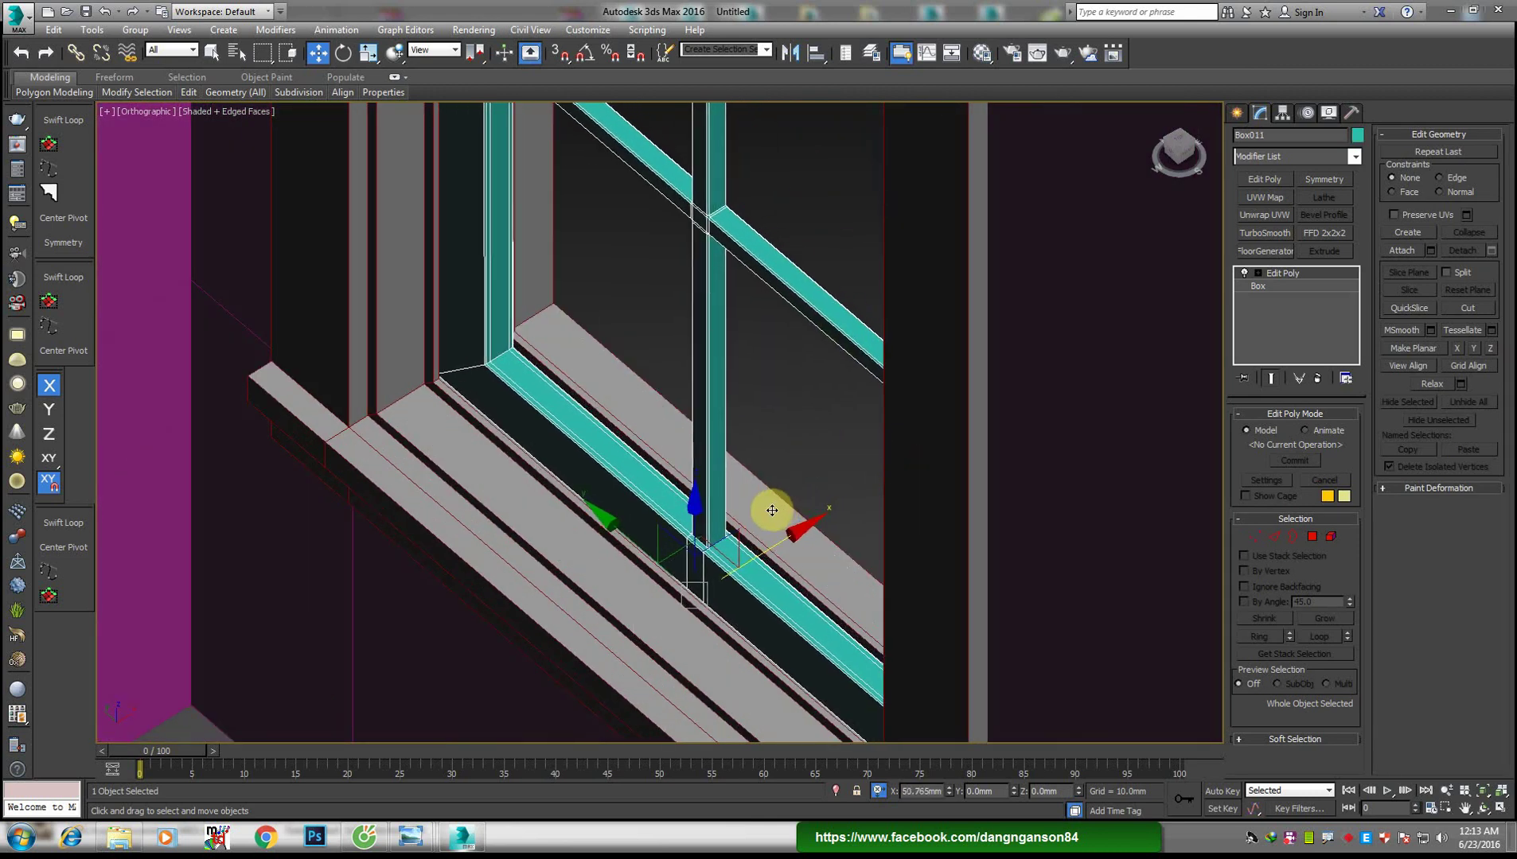
Slide the upper sash along X, checking the sashes from several angles
left_click_drag(777, 508, 771, 514)
middle_click_drag(771, 514, 751, 482, "alt")
scroll(751, 482, "down", 3)
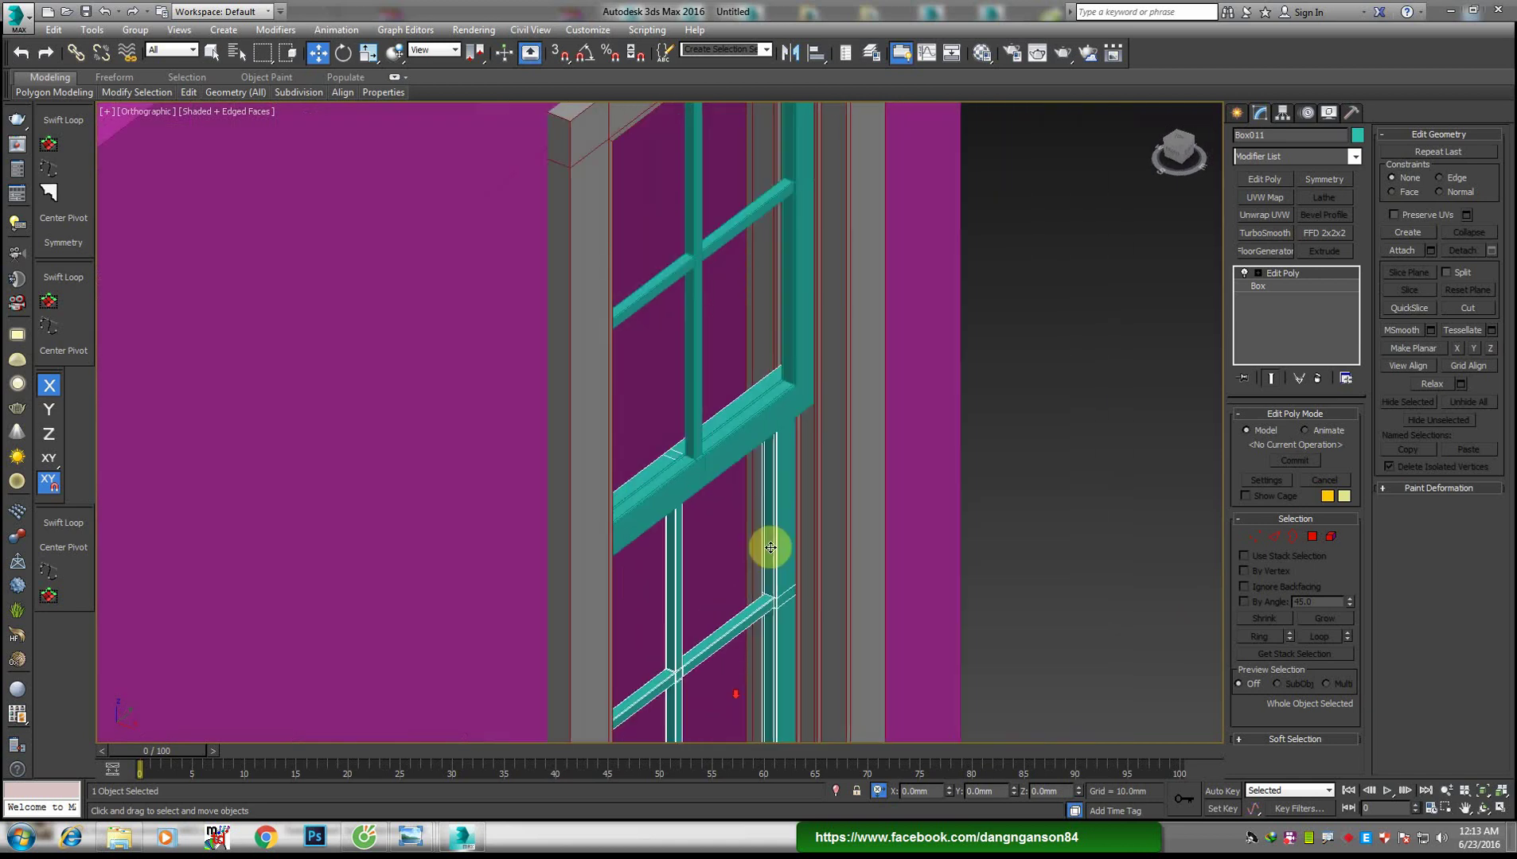
middle_click_drag(705, 433, 796, 396, "alt")
scroll(762, 384, "up", 3)
scroll(761, 382, "down", 3)
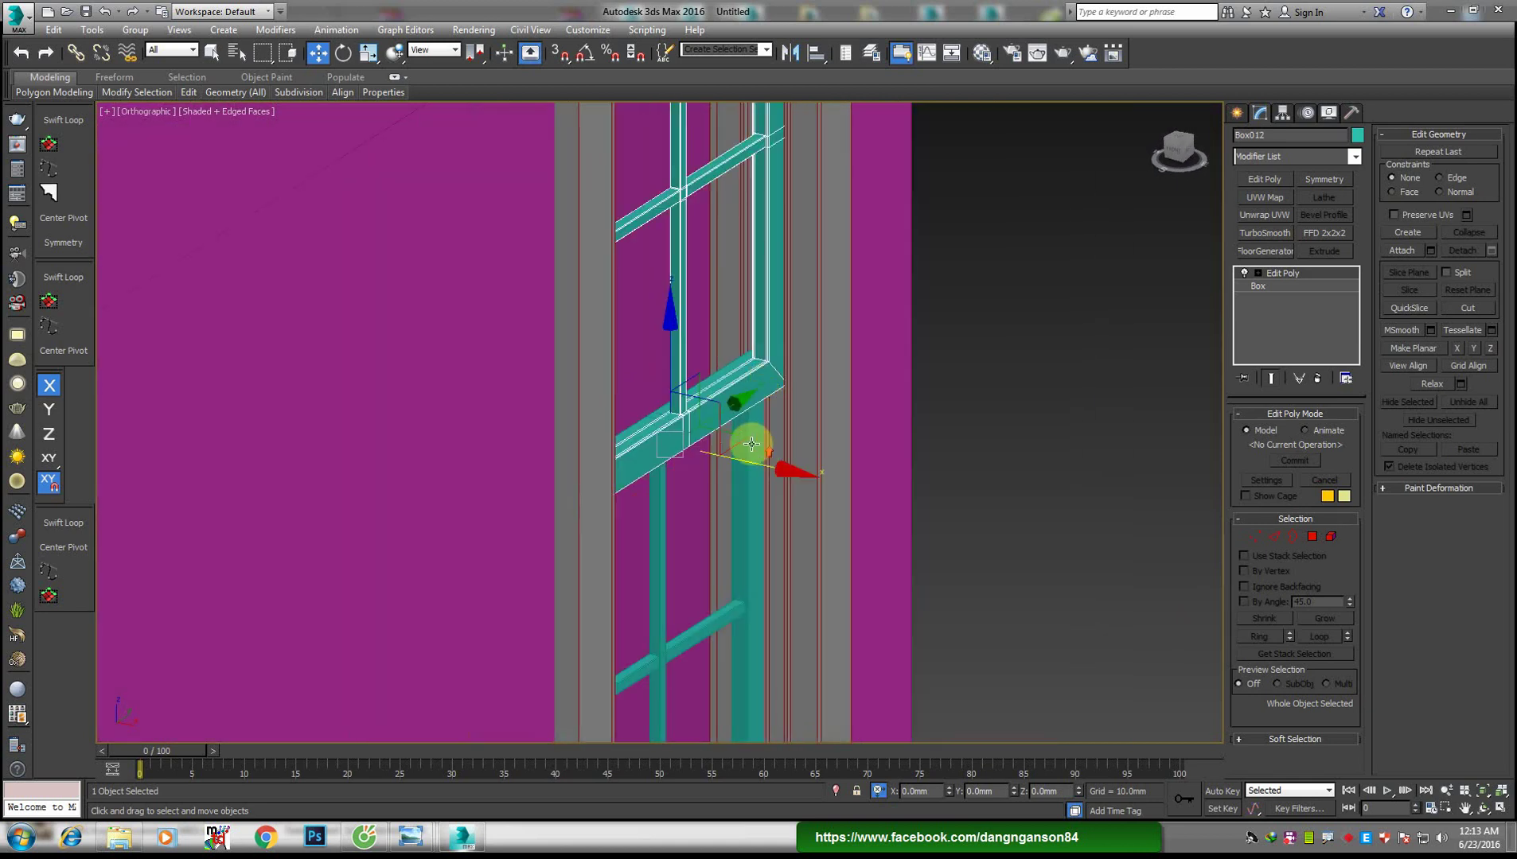
scroll(744, 440, "up", 3)
left_click_drag(703, 466, 699, 477, "shift")
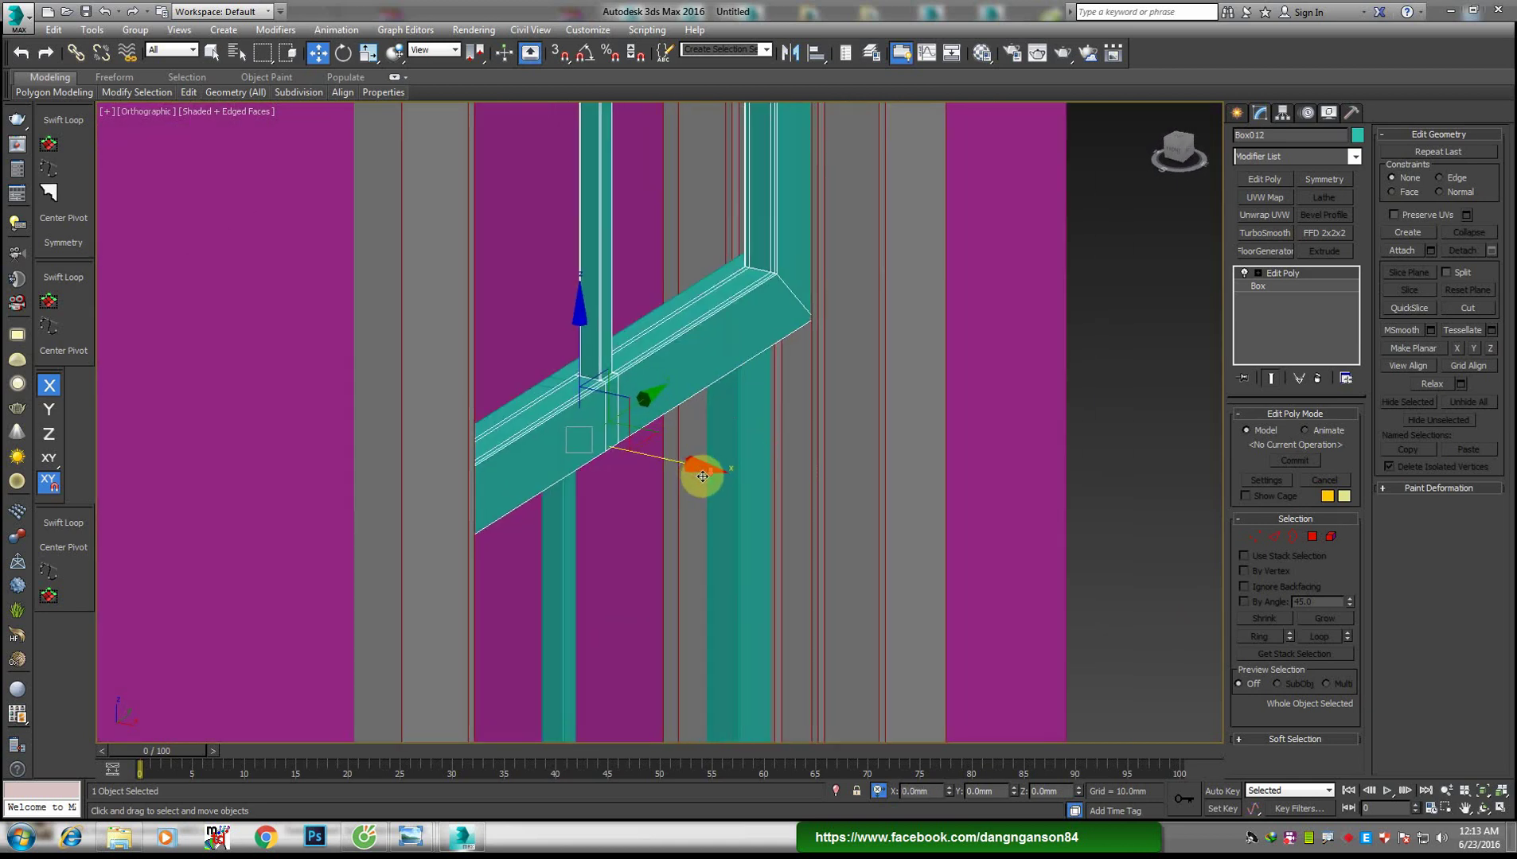
scroll(702, 477, "down", 3)
mouse_move(666, 474)
middle_mouse_down("alt")
mouse_move(777, 483)
mouse_move(711, 464)
middle_mouse_up("alt")
Select the grey frame and compare the window against the bedroom reference photo
scroll(845, 490, "up", 3)
scroll(704, 474, "down", 3)
scroll(639, 305, "up", 3)
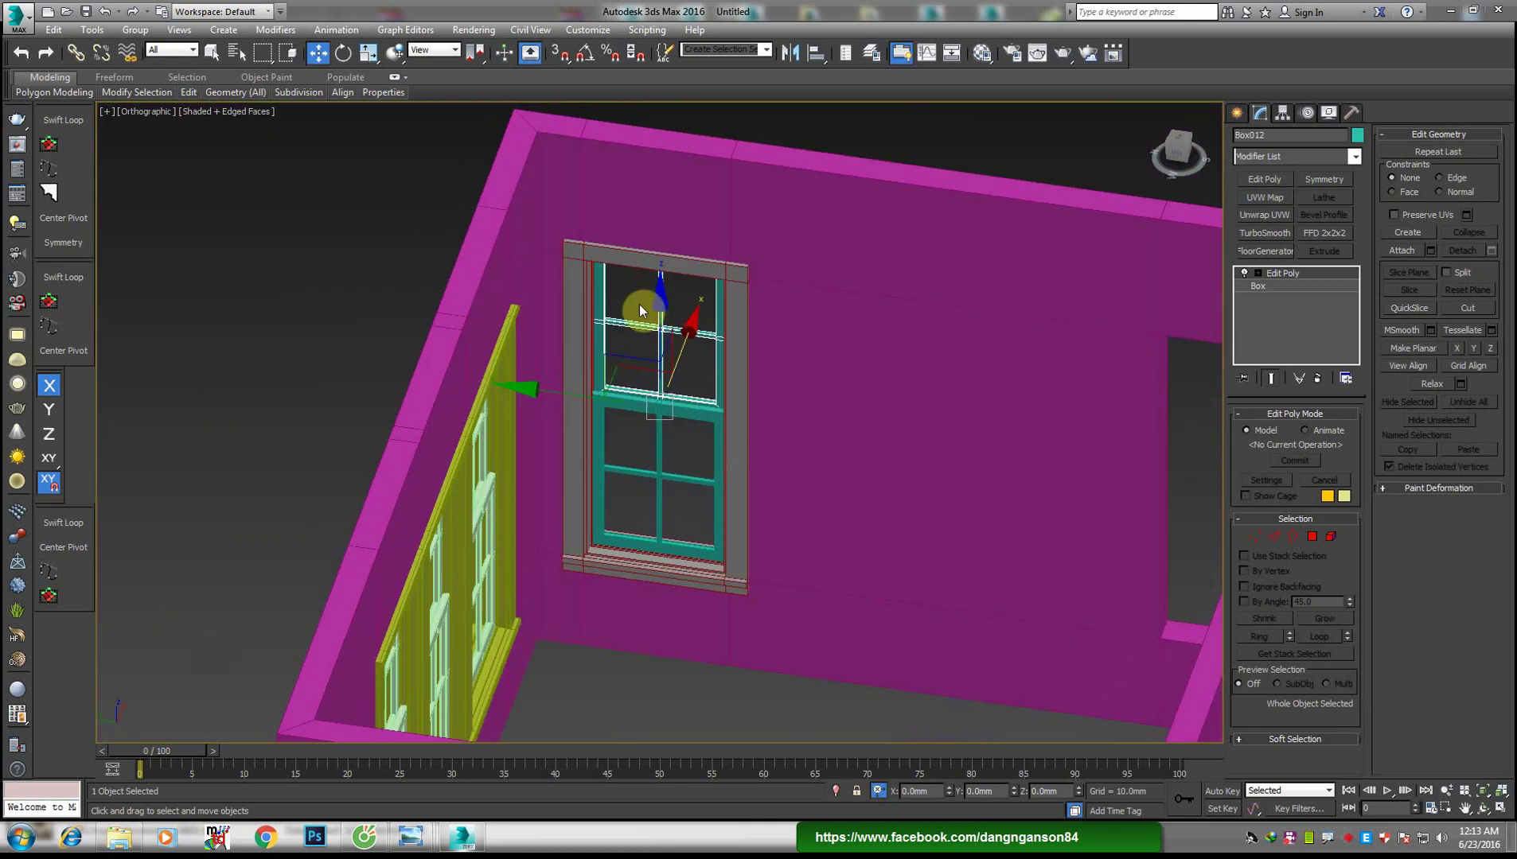
scroll(639, 309, "up", 3)
middle_click_drag(616, 233, 636, 315, "alt")
left_click(605, 350)
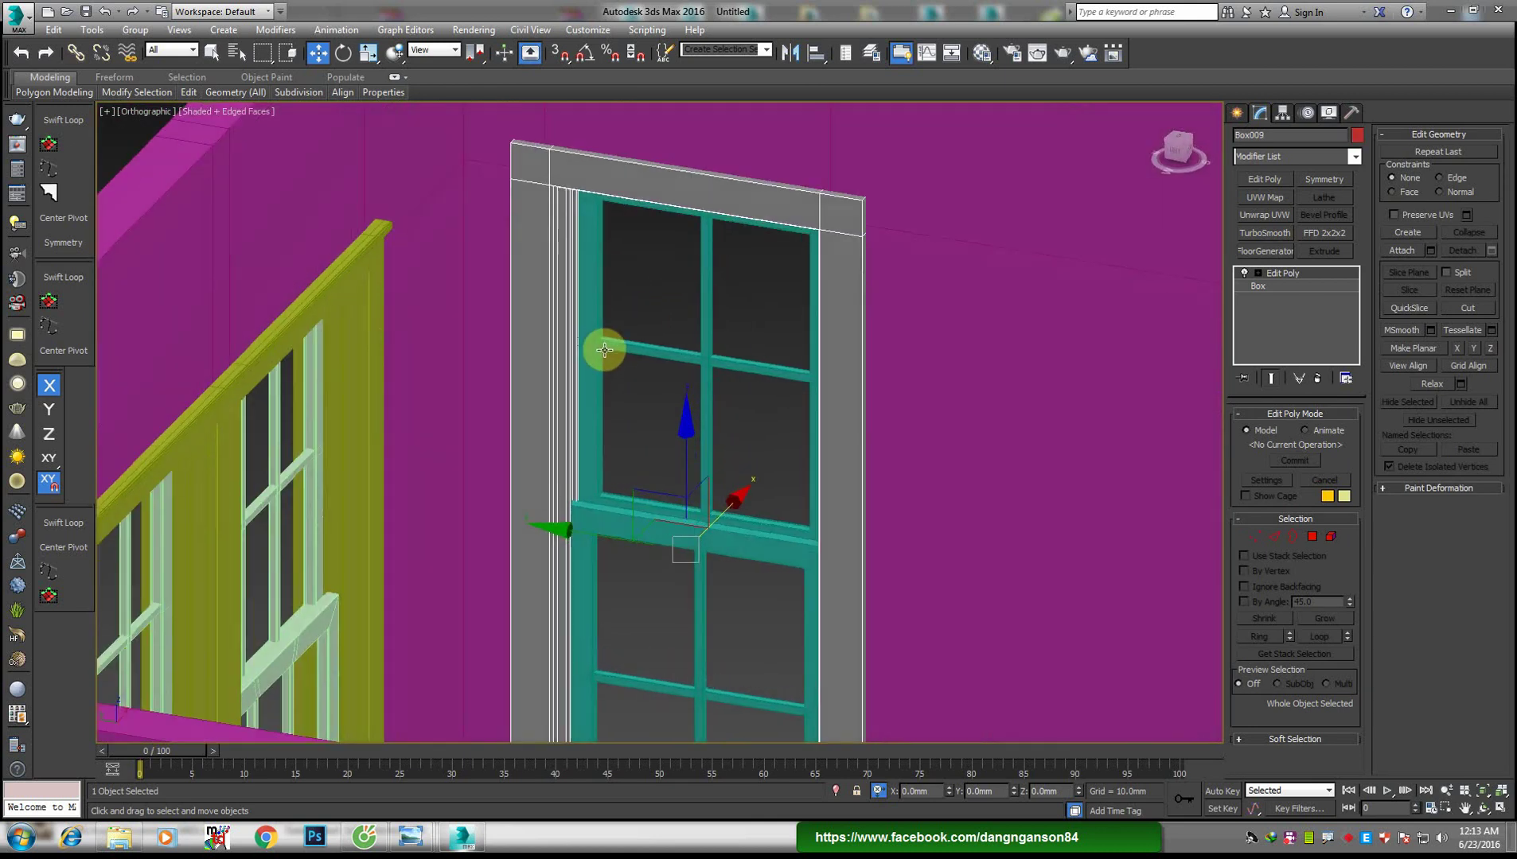
left_click(478, 756)
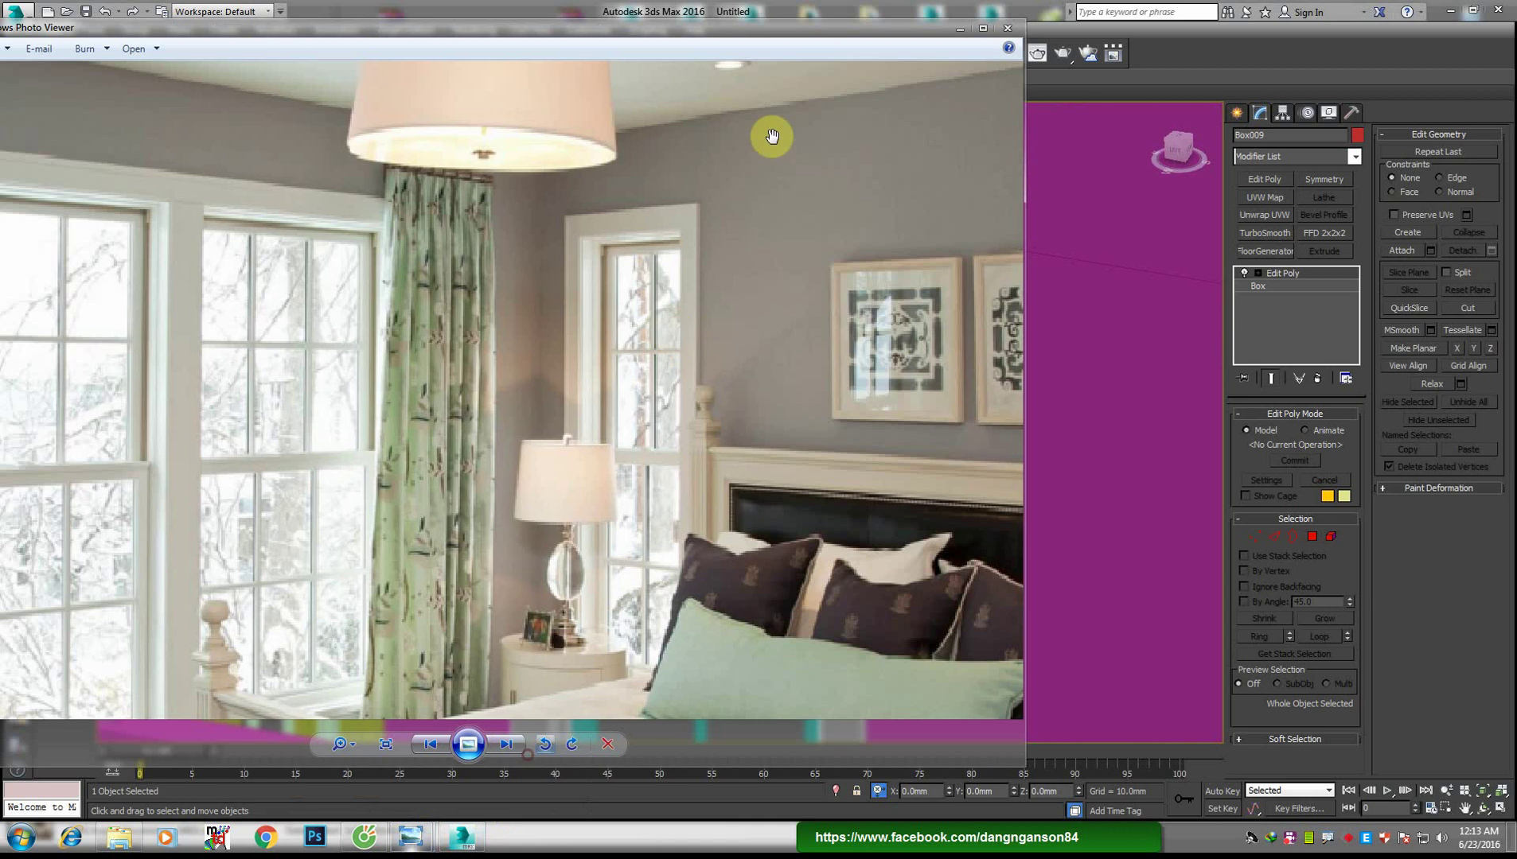
scroll(649, 252, "down", 2)
scroll(977, 191, "up", 2)
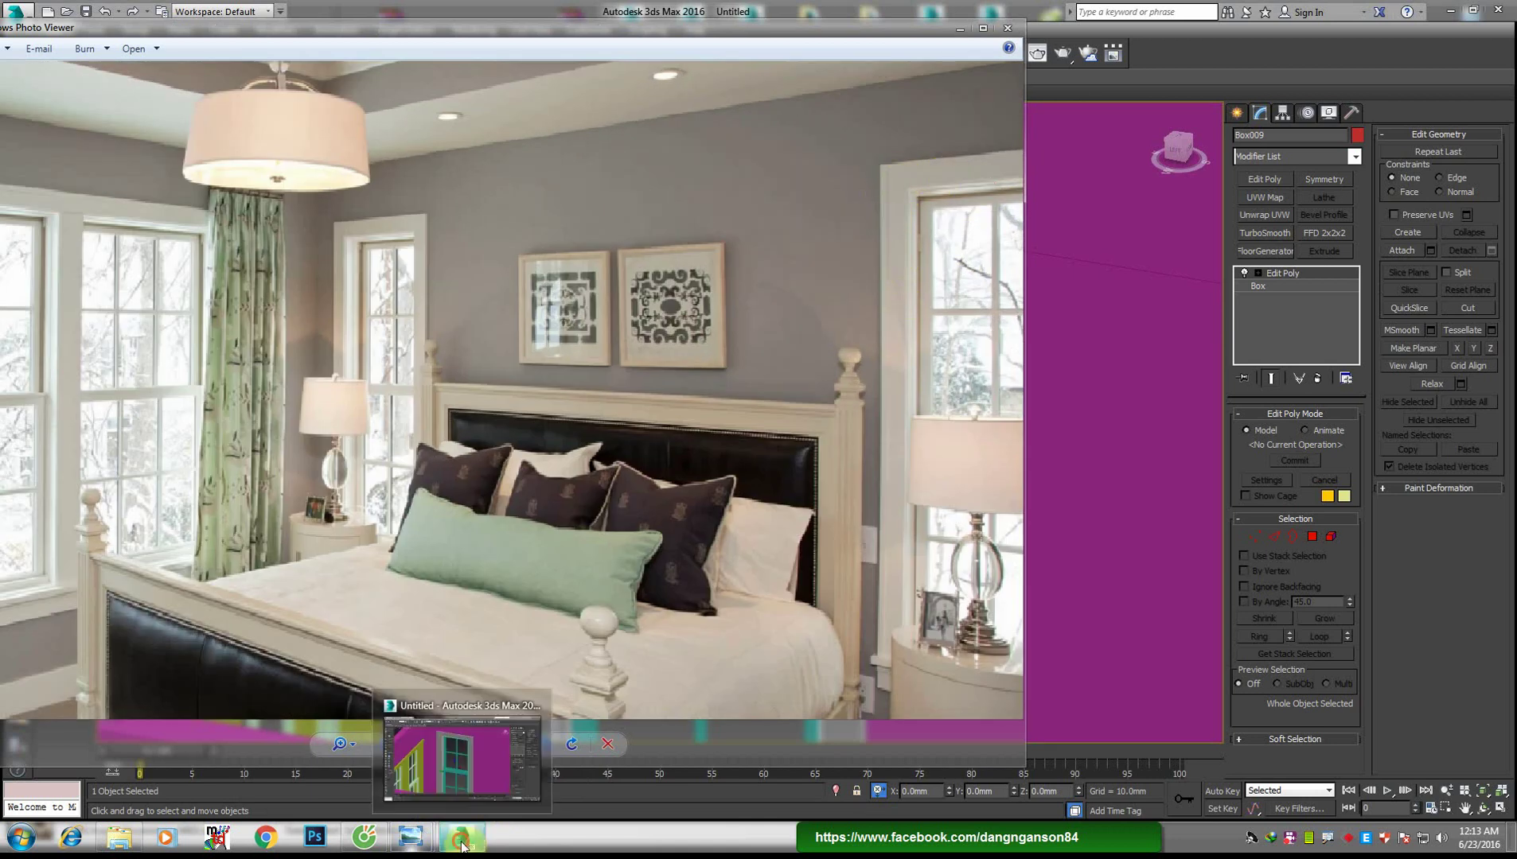
left_click(462, 835)
scroll(563, 366, "up", 1)
scroll(566, 303, "up", 4)
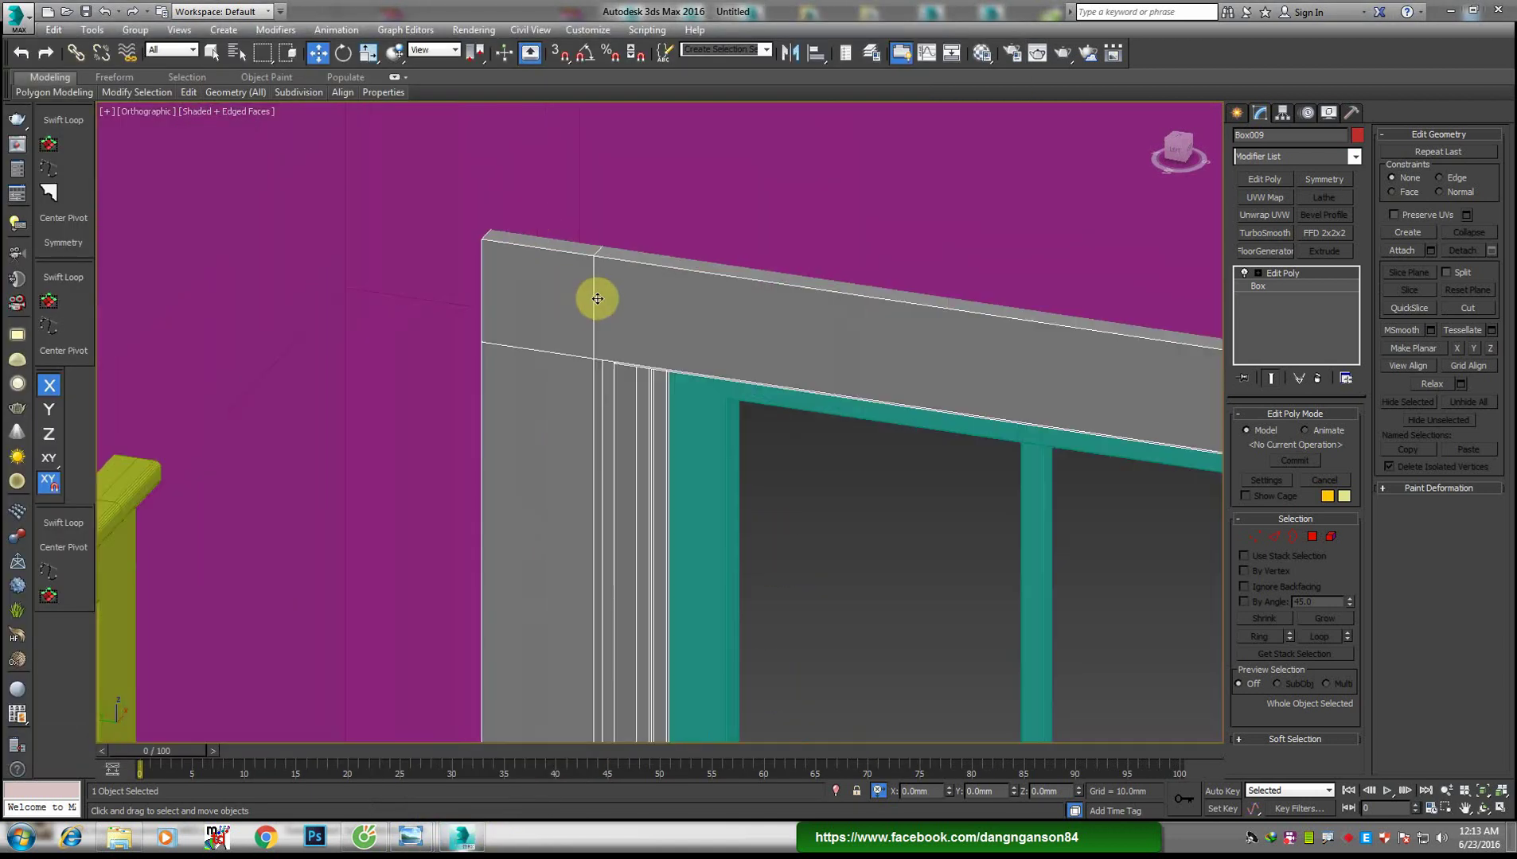
Isolate the frame and connect its top-band vertical edges with a new horizontal edge
scroll(612, 298, "down", 2)
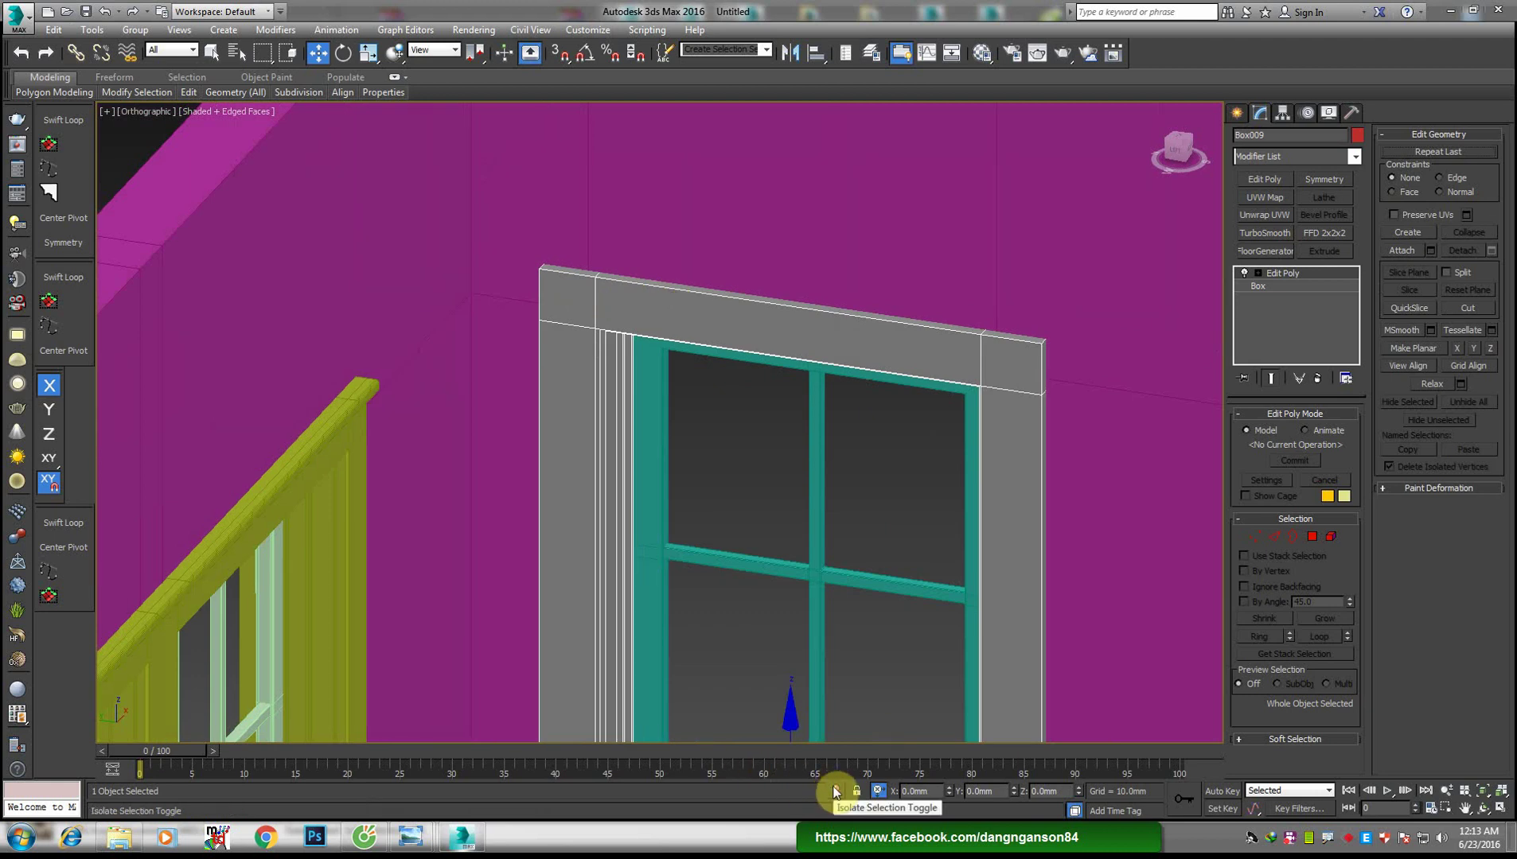
left_click(833, 790)
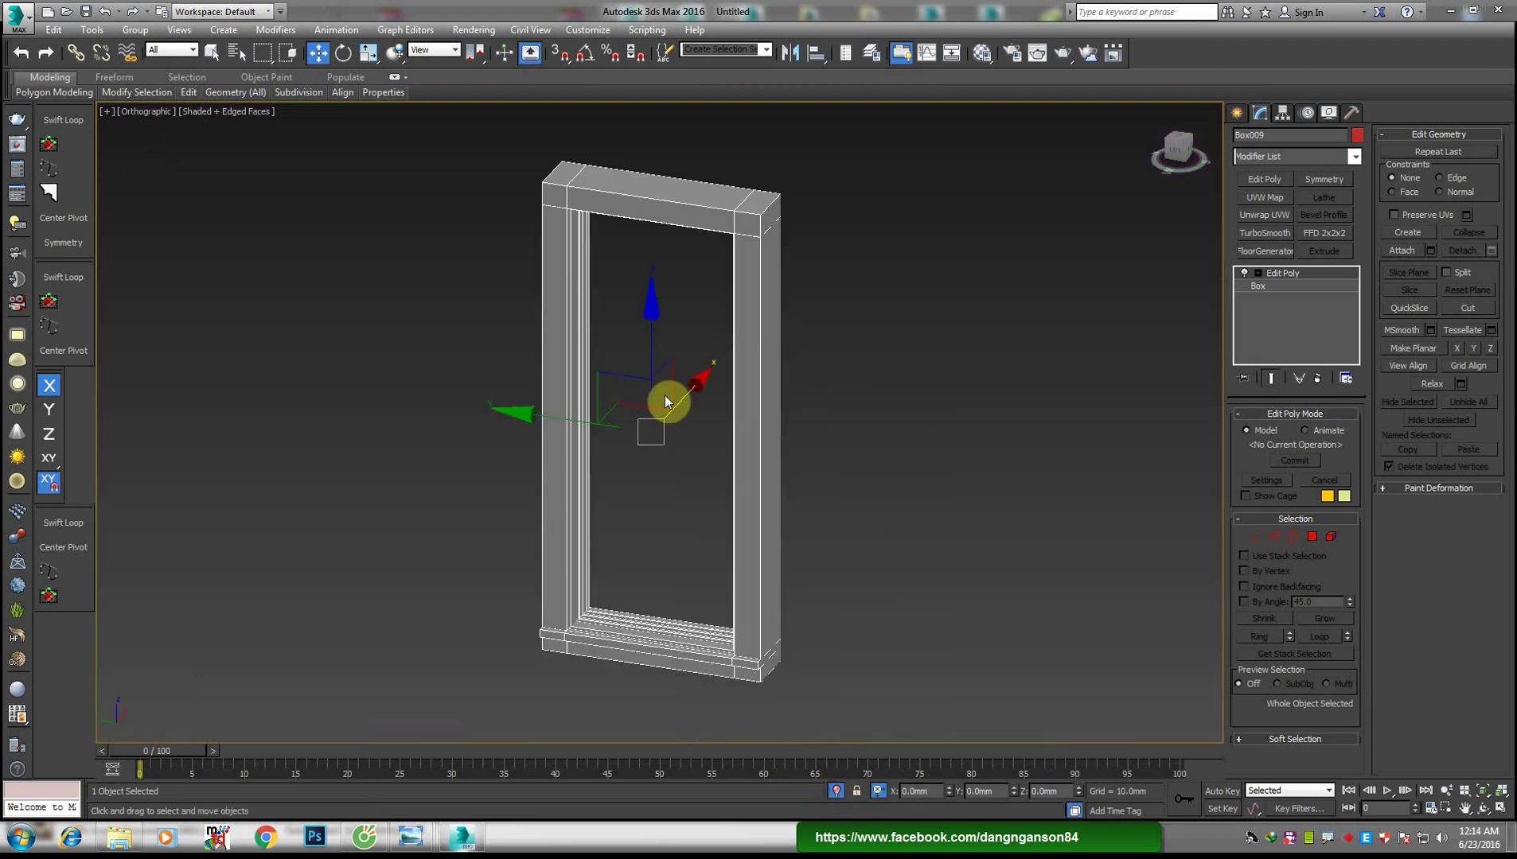
left_click(1178, 149)
scroll(736, 172, "up", 4)
key("2")
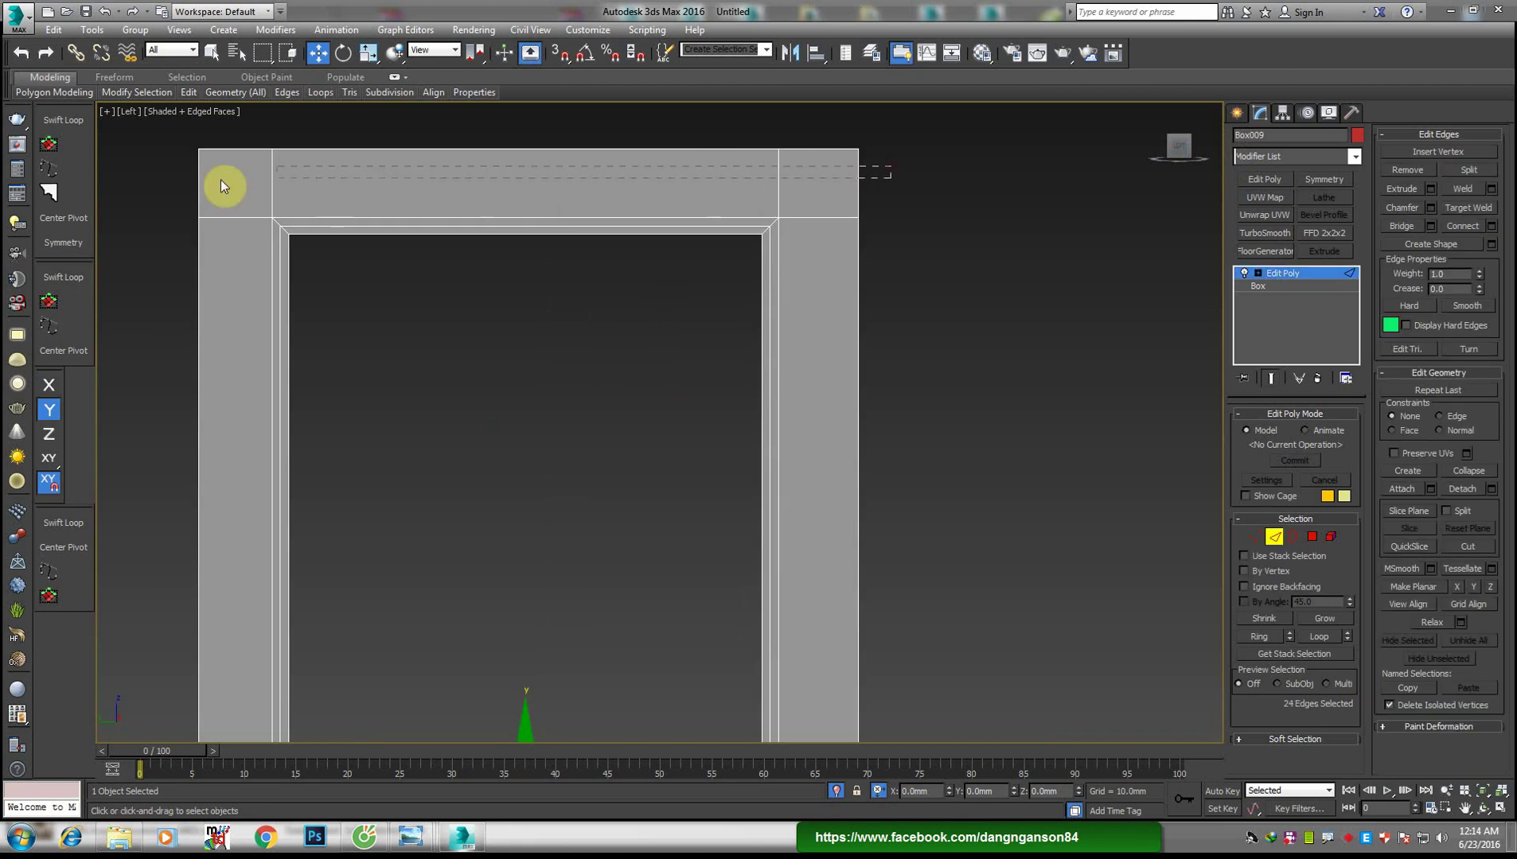
left_click_drag(221, 186, 779, 207)
right_click(809, 223)
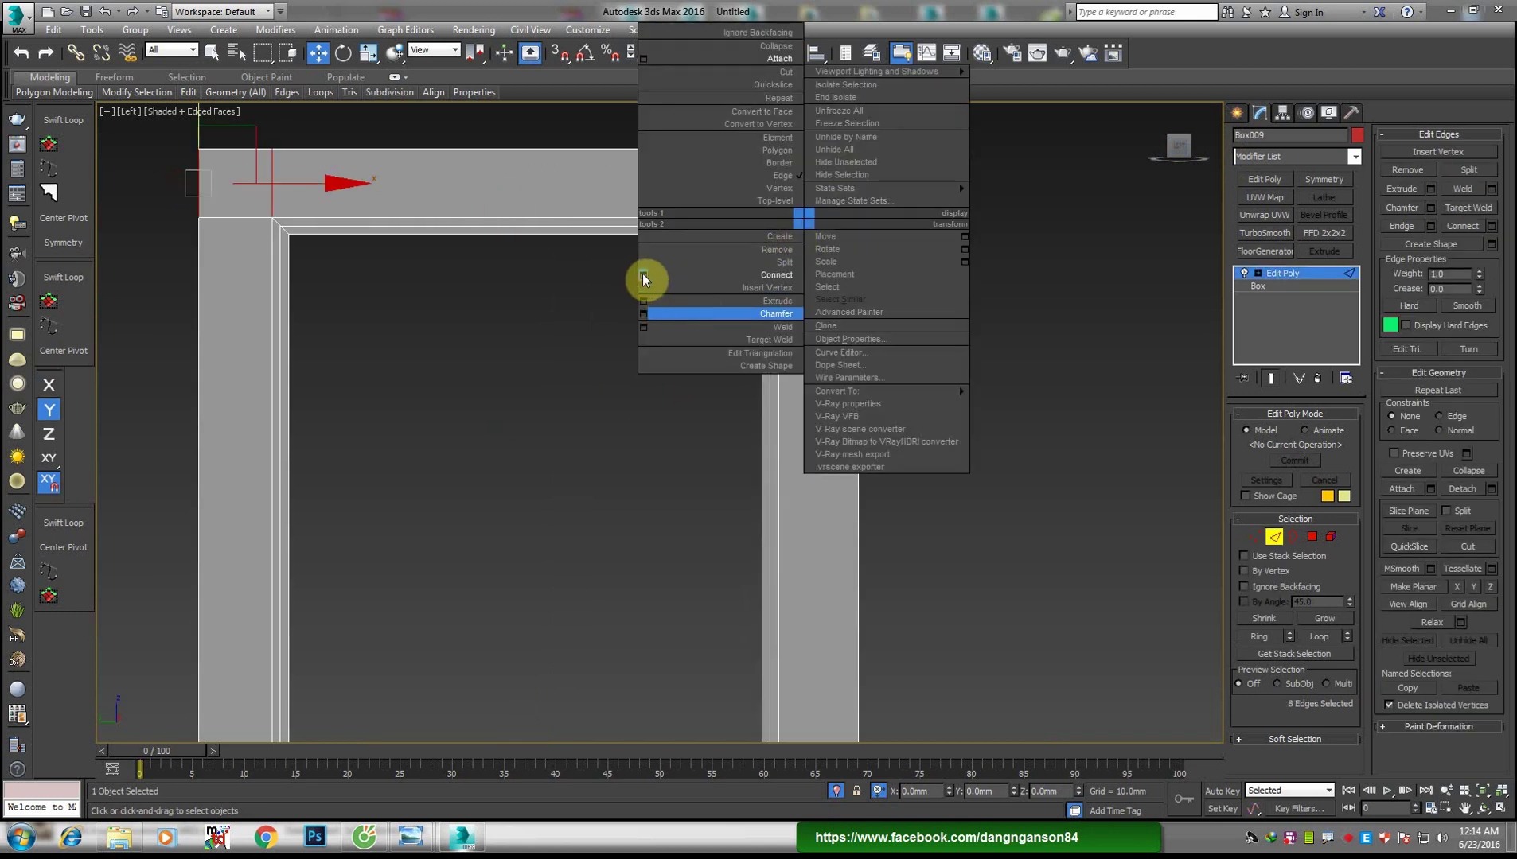
left_click(642, 272)
left_click(669, 504)
Chamfer the new edge by 25 mm into a pair of lines
right_click(654, 374)
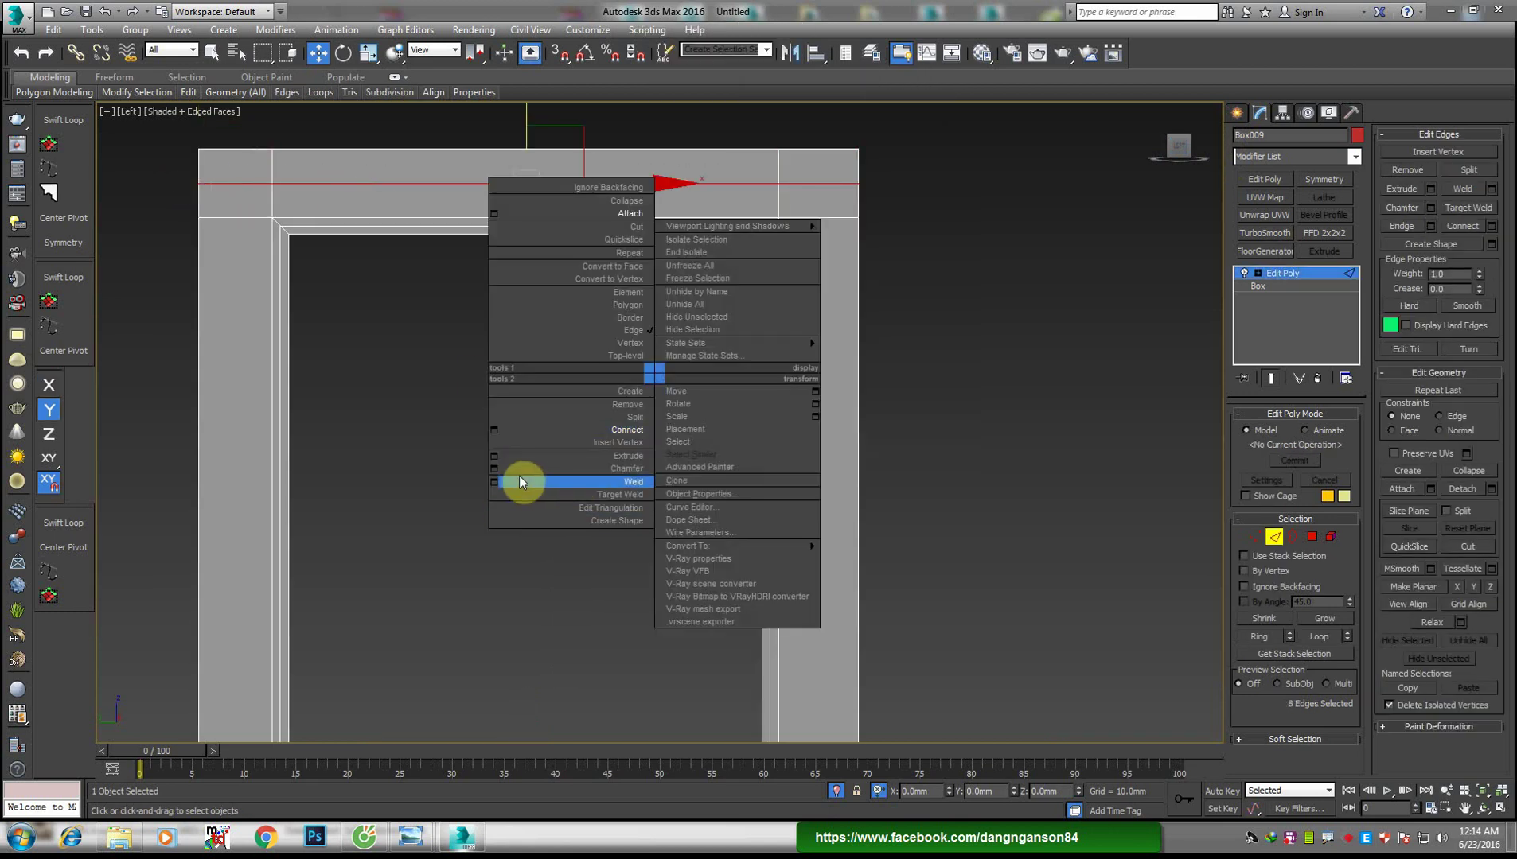
left_click(494, 469)
left_click_drag(669, 454, 673, 433)
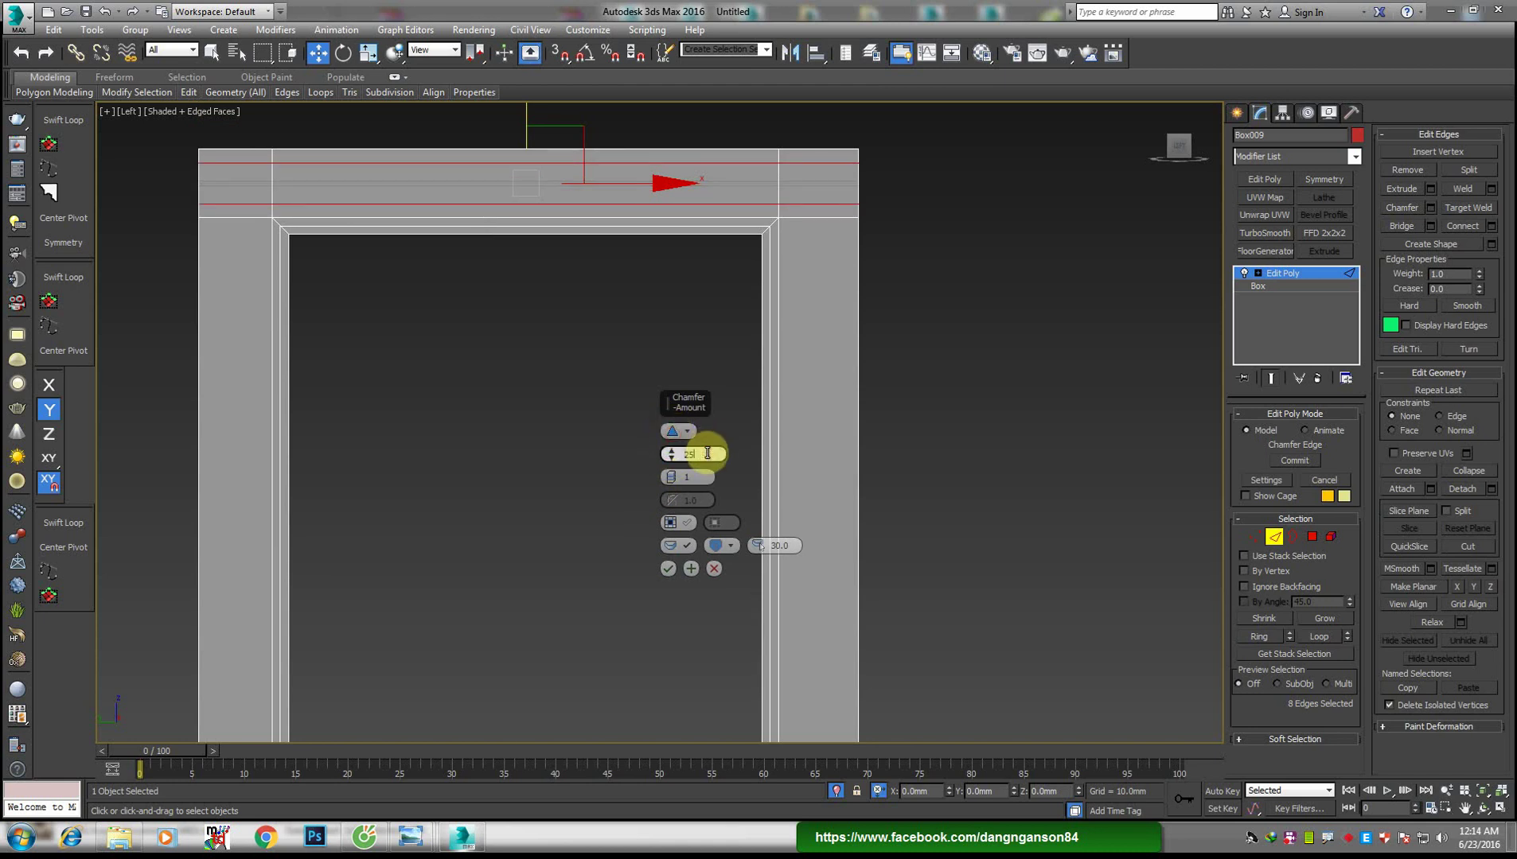
key("Return")
Confirm the 25 mm chamfer and move the view to the frame's top-left corner
left_click(669, 568)
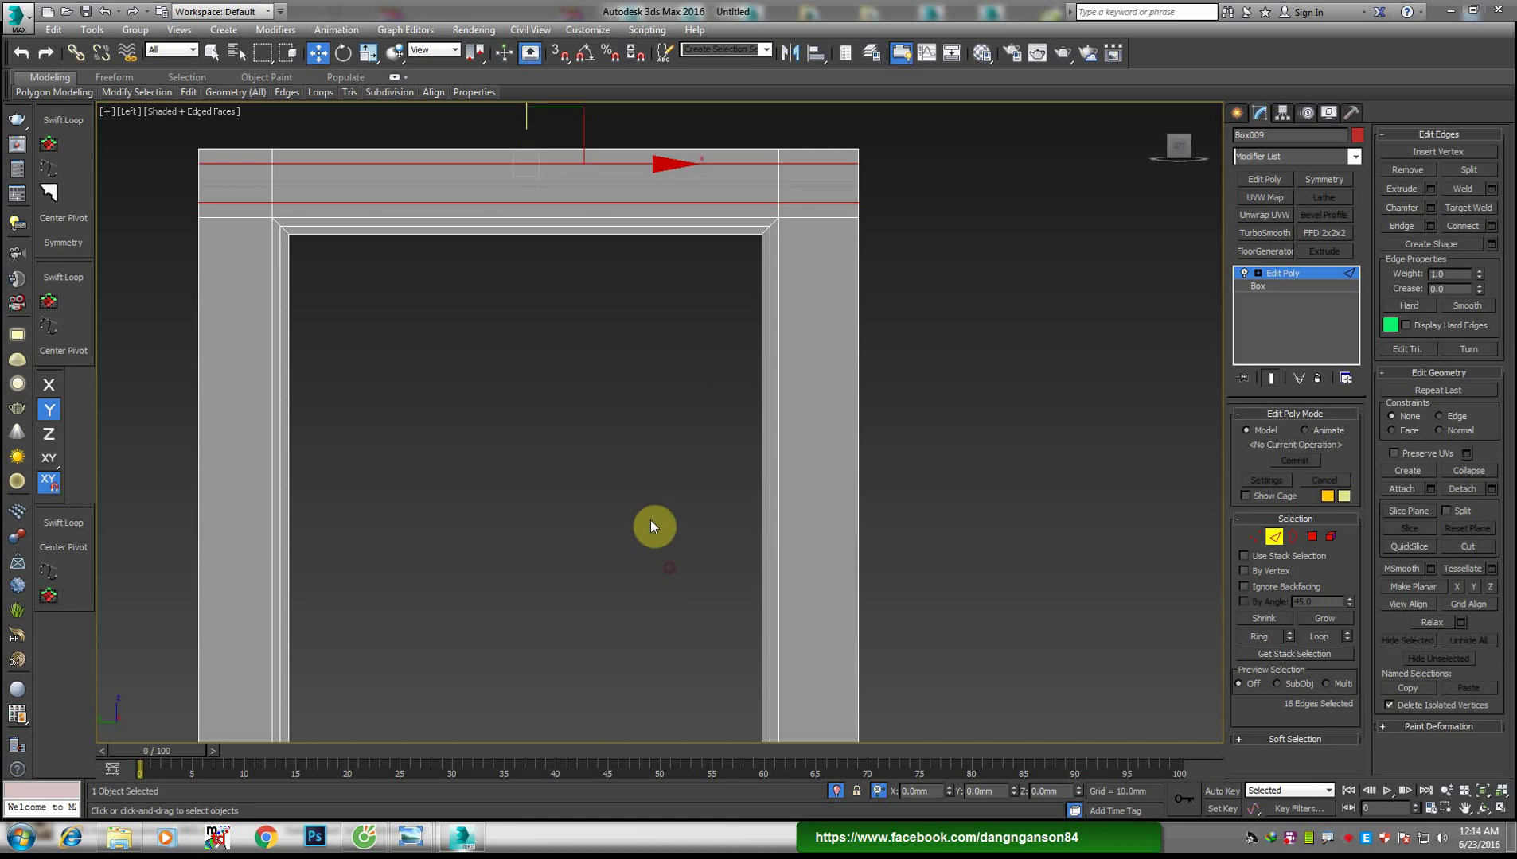
scroll(650, 521, "down", 5)
middle_click_drag(500, 413, 494, 297)
scroll(495, 298, "up", 3)
Ring-select the side member edges, connect them, and chamfer the new loop at 25 mm
left_click(1281, 611)
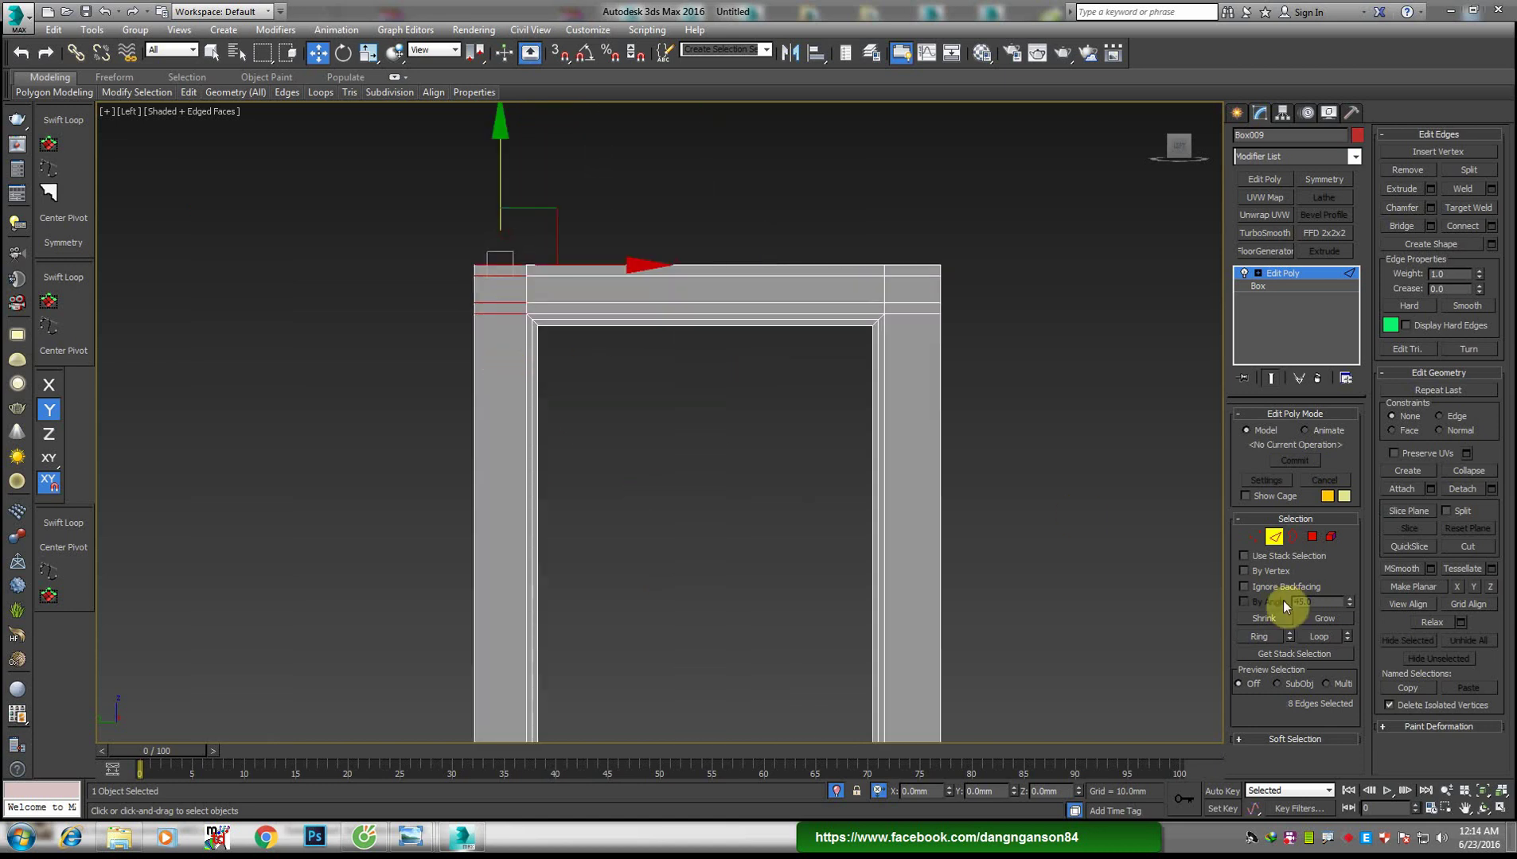
left_click(1263, 637)
right_click(634, 376)
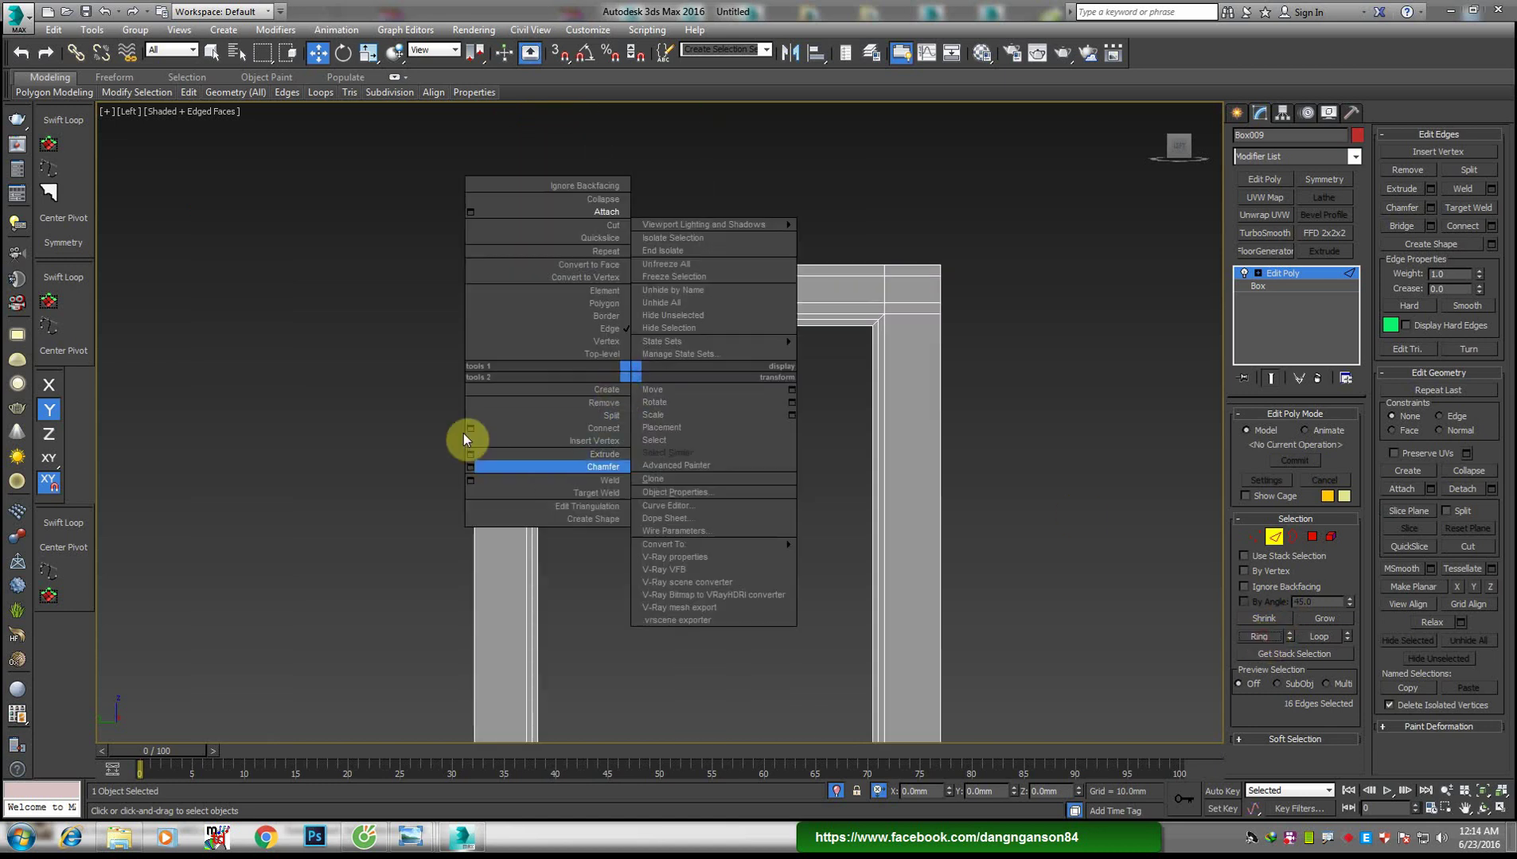
left_click(470, 434)
scroll(389, 372, "down", 3)
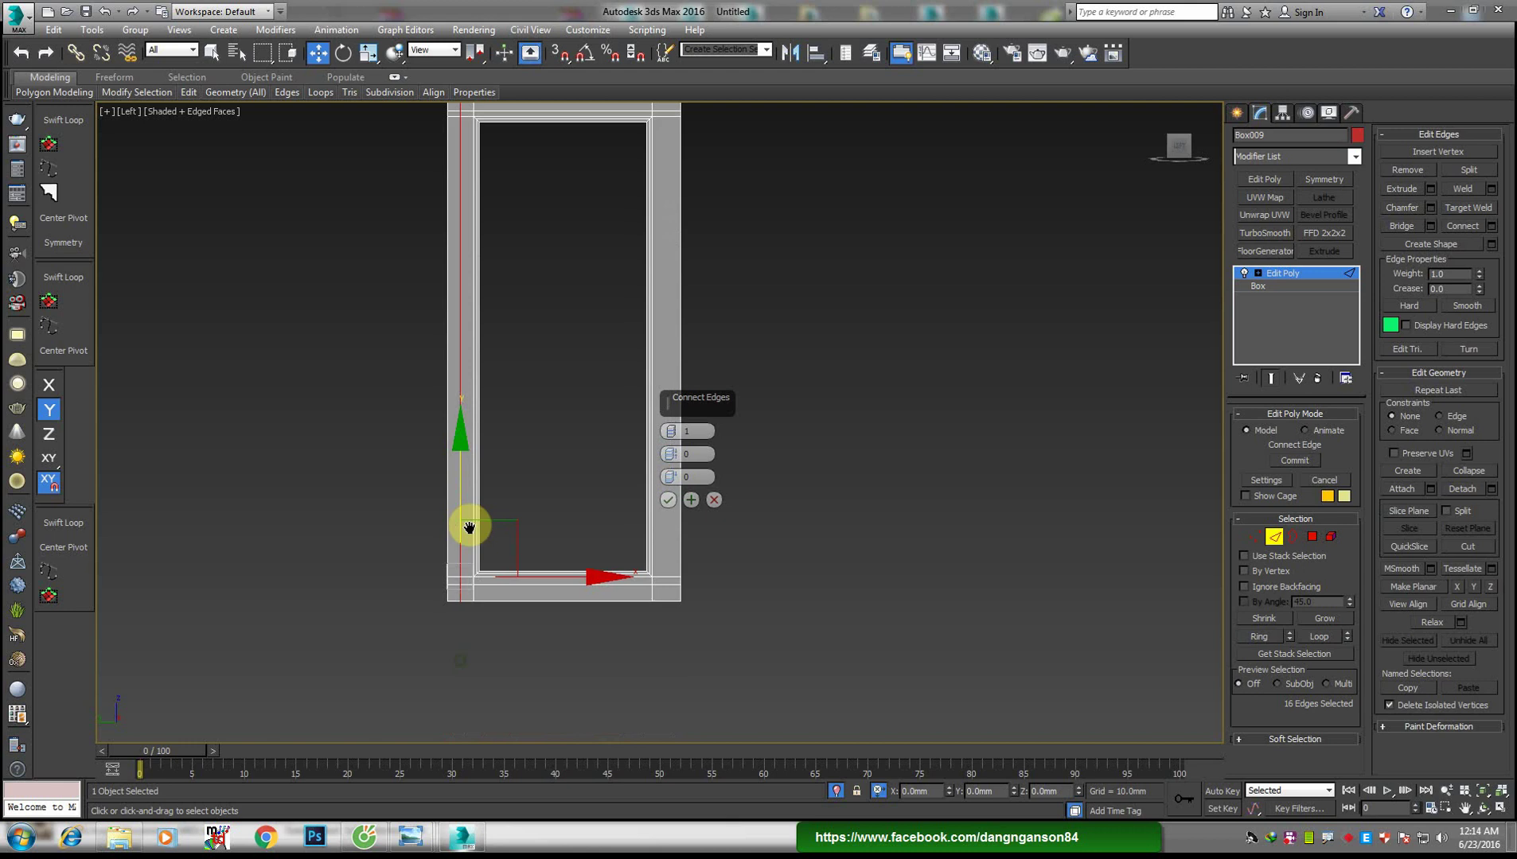
scroll(483, 428, "up", 5)
left_click(670, 501)
right_click(744, 476)
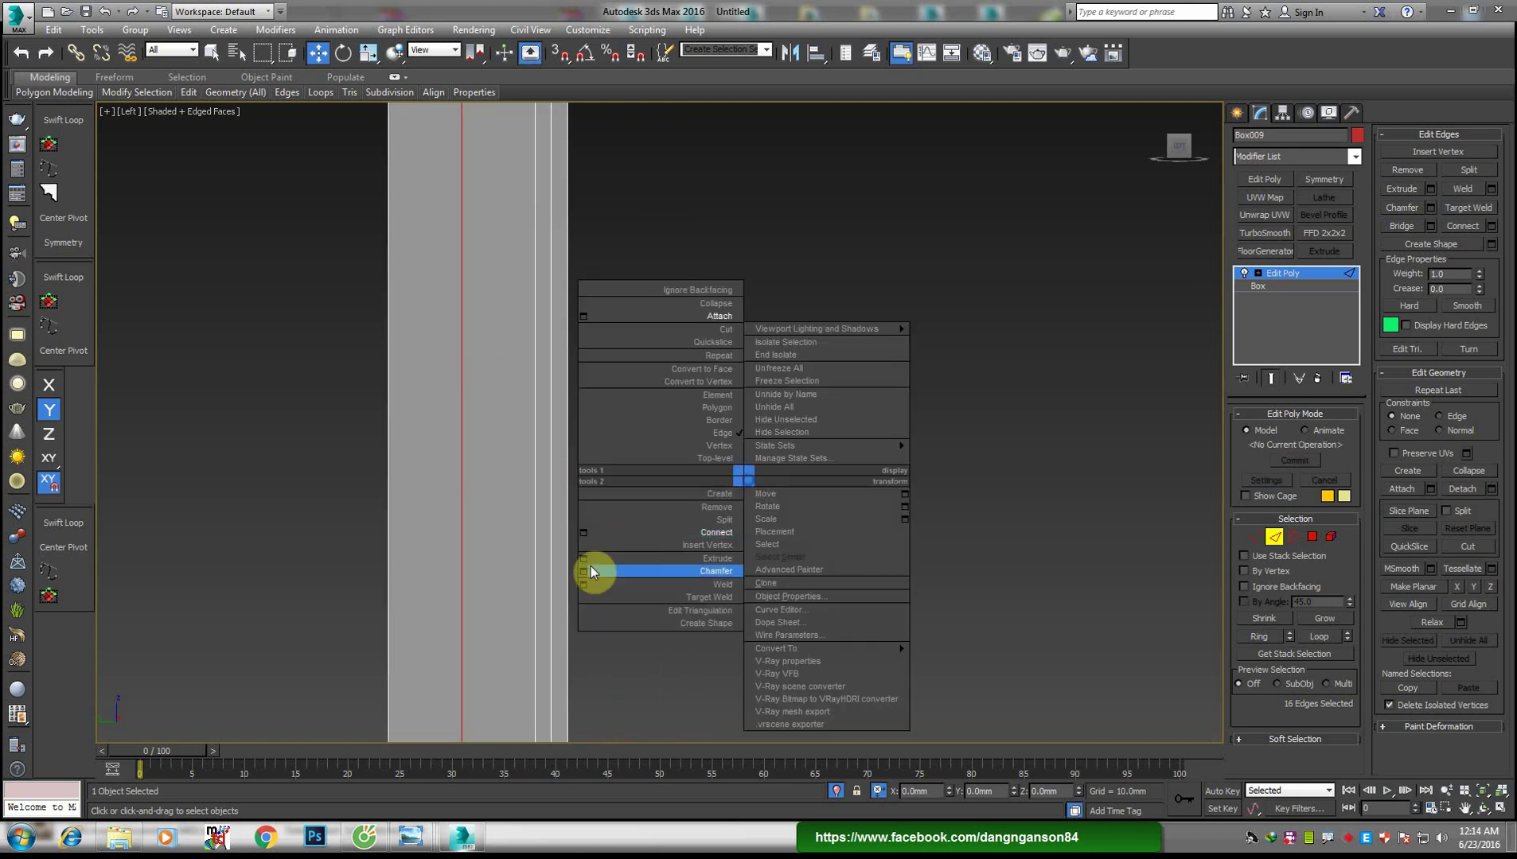
left_click(583, 571)
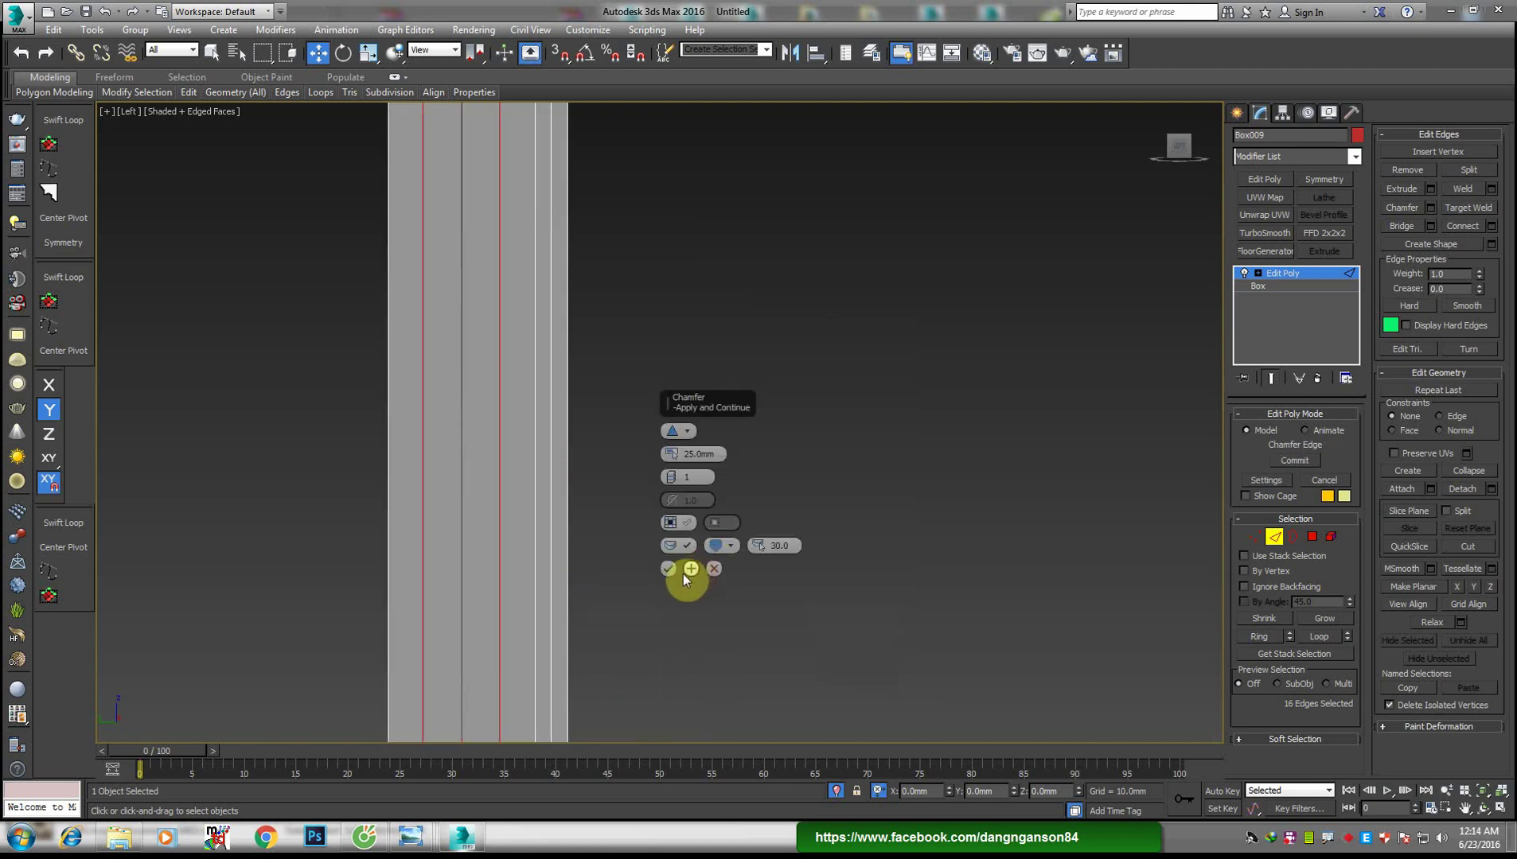
left_click(687, 545)
scroll(795, 445, "down", 5)
scroll(909, 239, "up", 4)
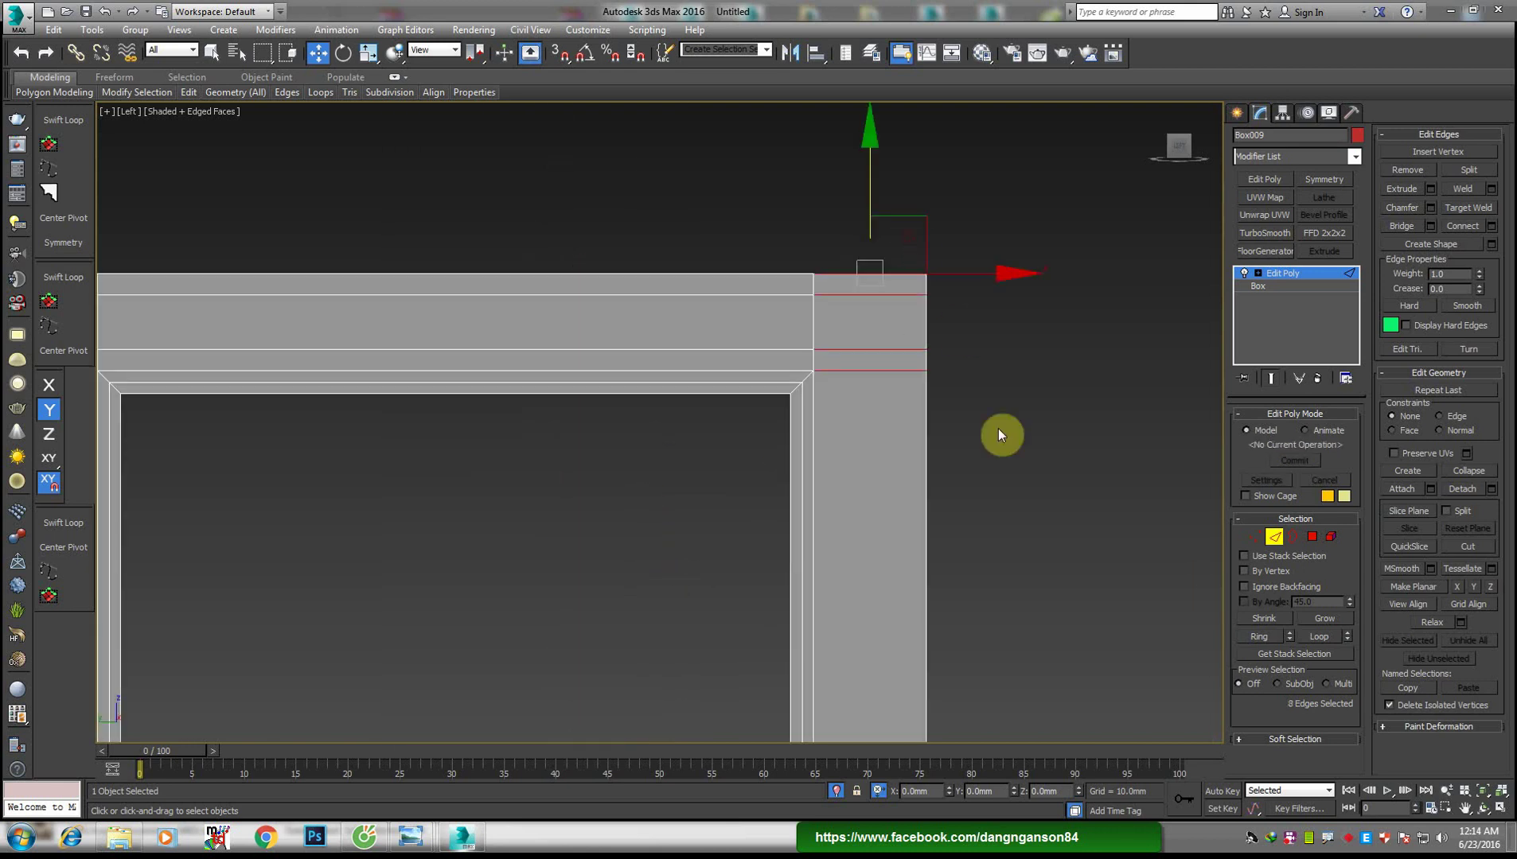
Ring-select the top-right corner edges, connect them, and chamfer the new edge at 25 mm
left_click(1277, 646)
right_click(1016, 549)
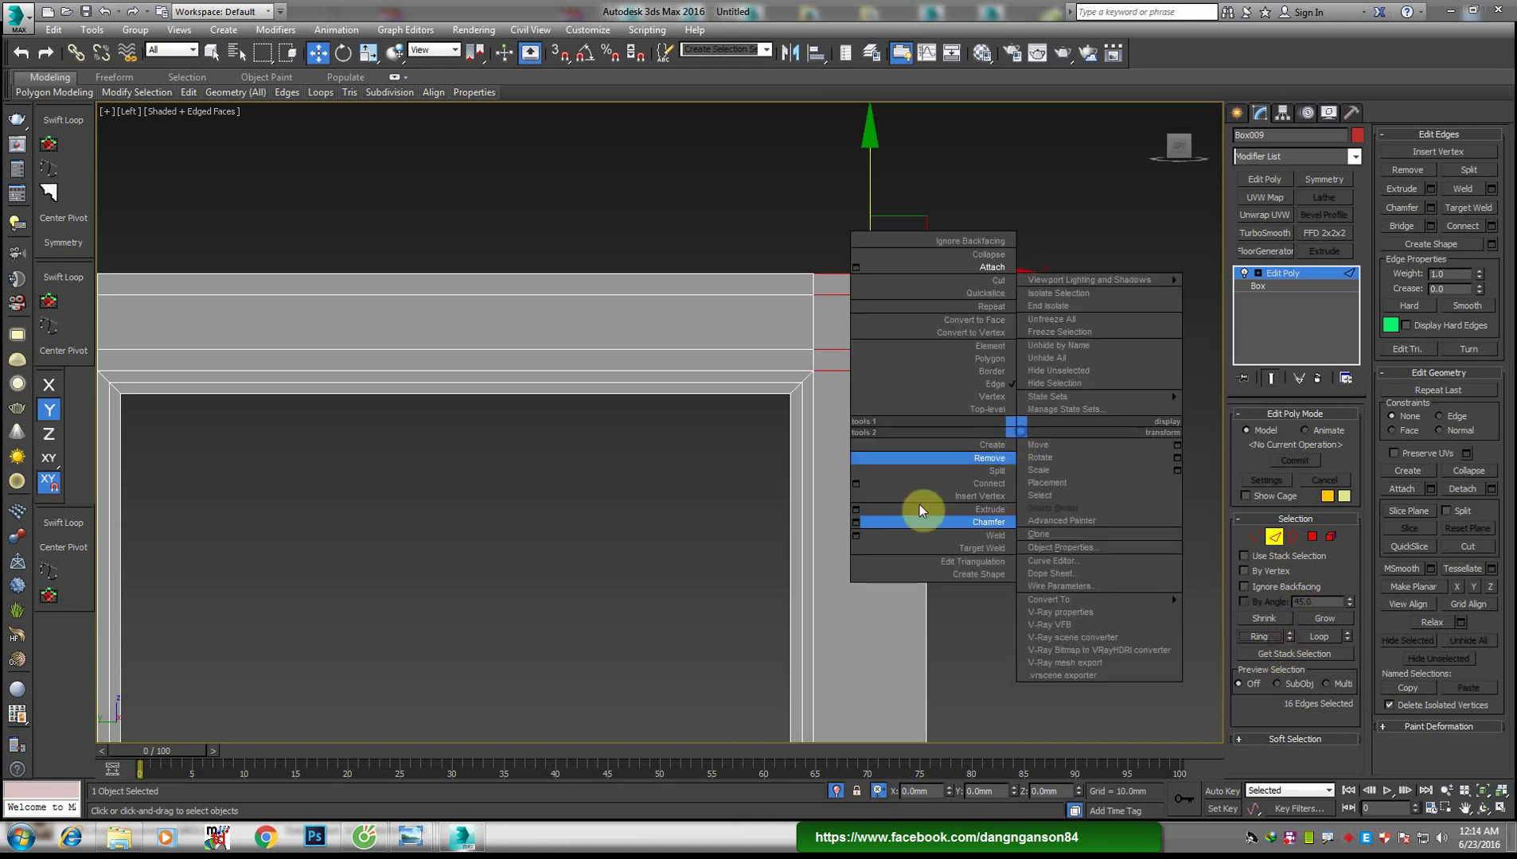
left_click(856, 484)
left_click(667, 504)
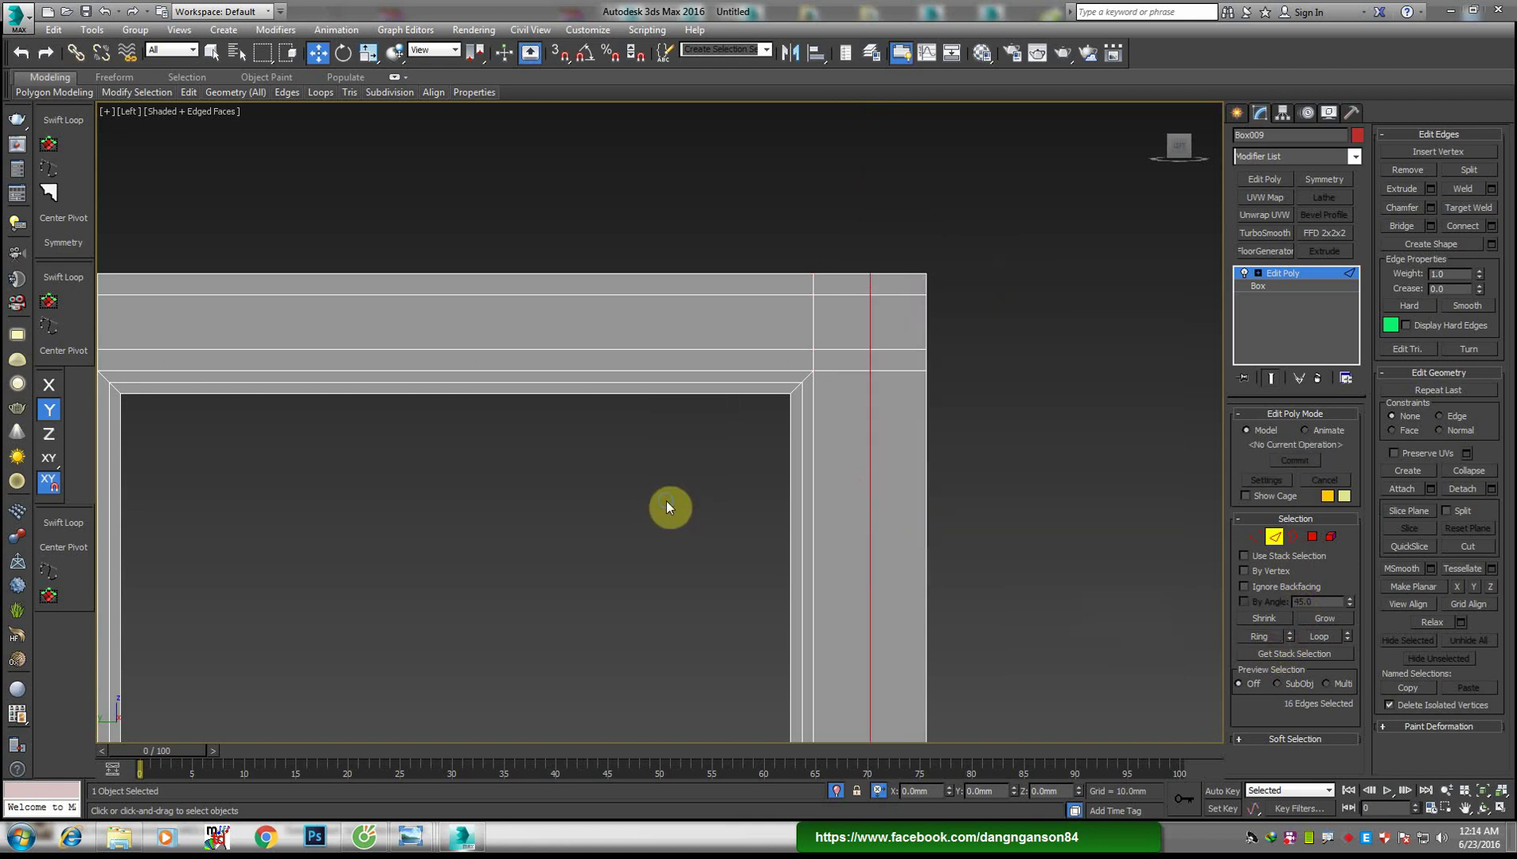
right_click(666, 501)
left_click(496, 593)
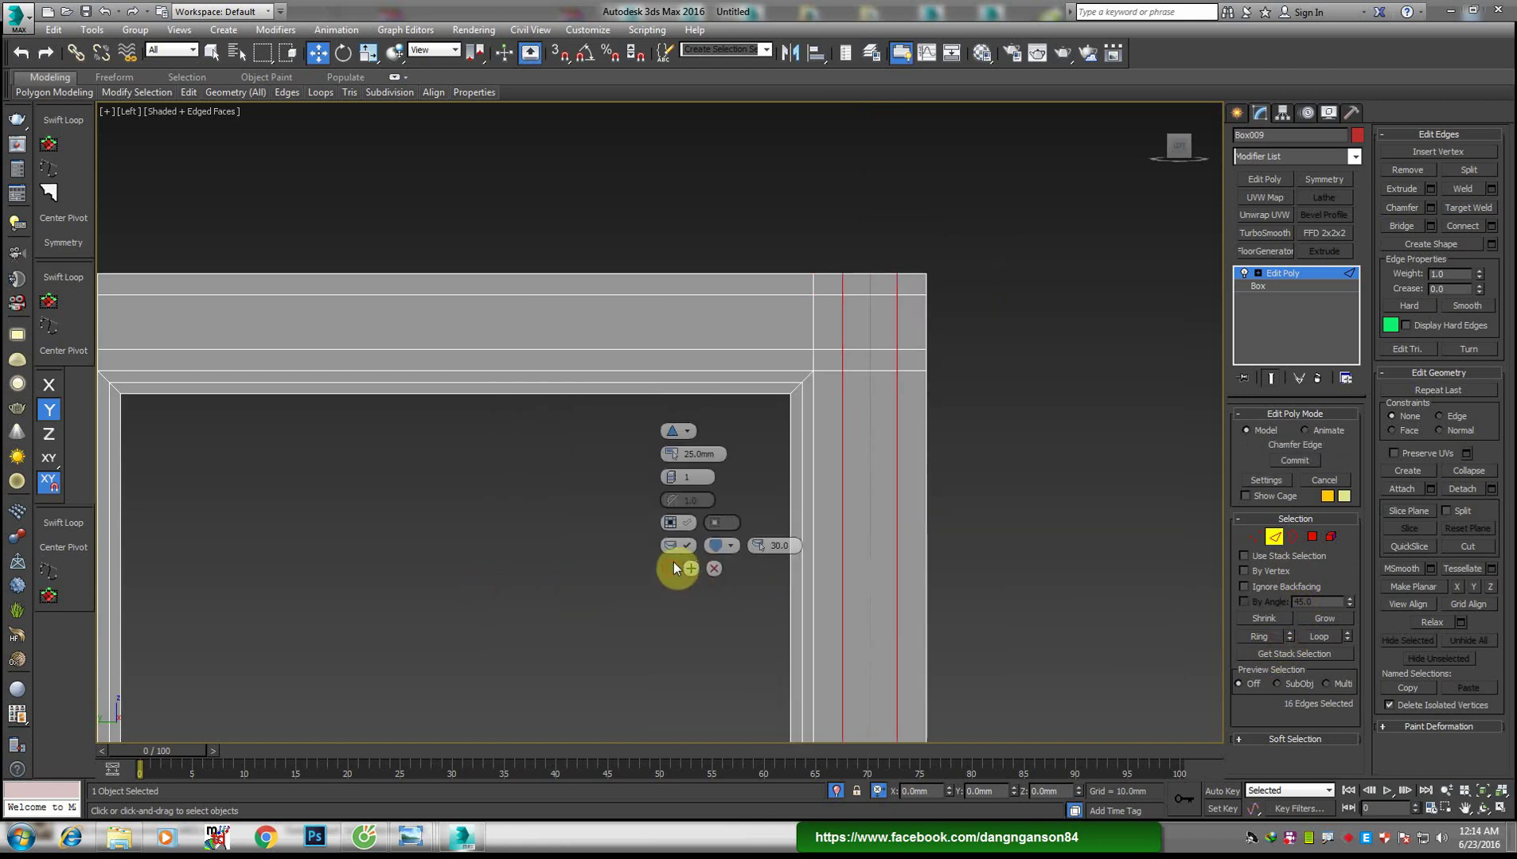
left_click(673, 567)
scroll(673, 478, "down", 3)
scroll(557, 422, "up", 3)
In Polygon mode, select the narrow strip polygons across the top and down both sides
key("4")
left_click(344, 358)
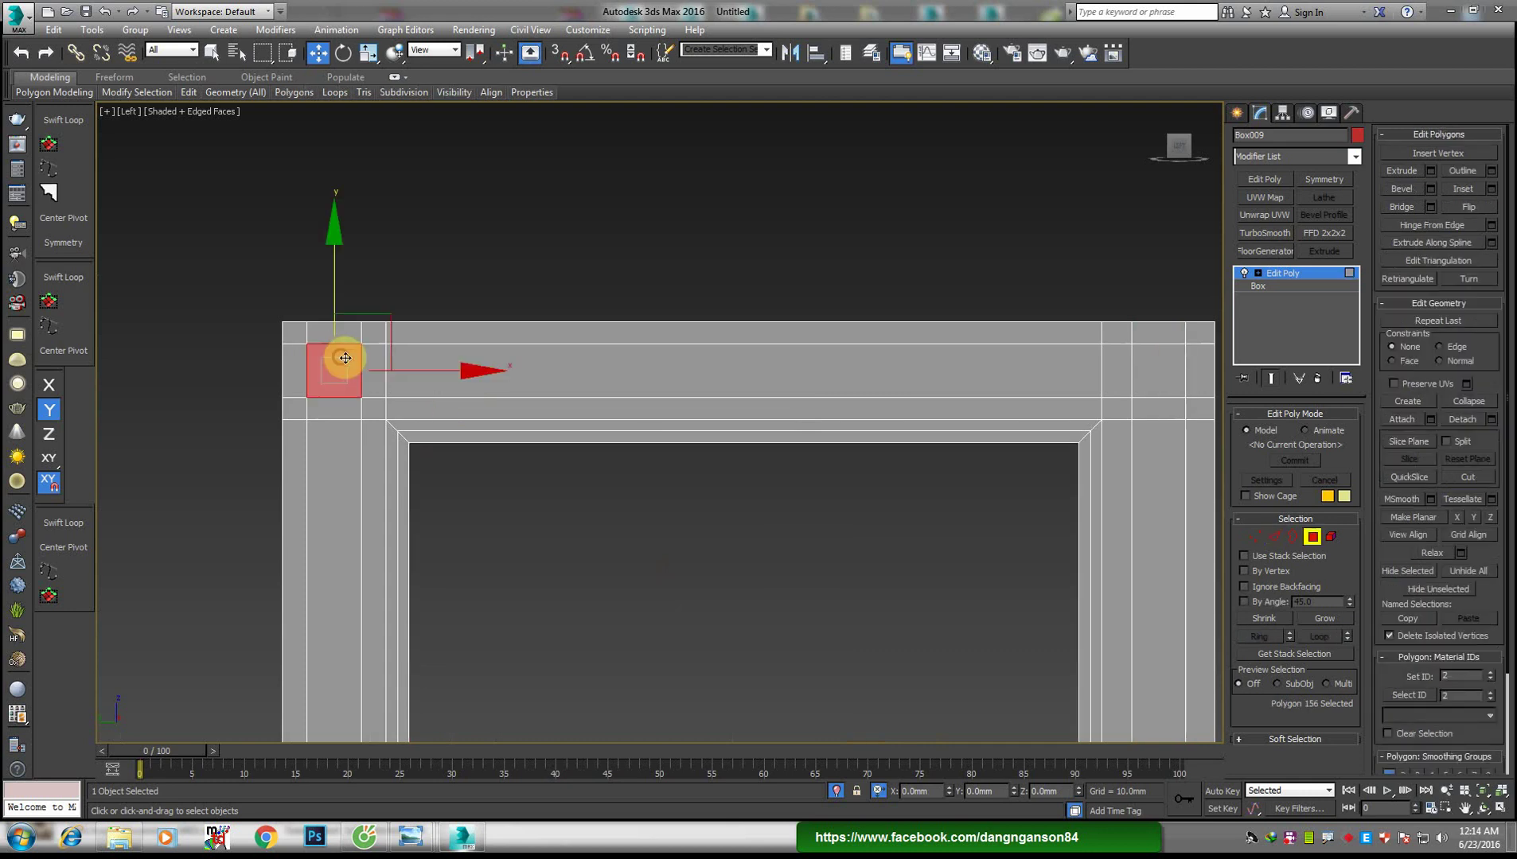
left_click(565, 356, "ctrl")
left_click(1116, 368, "ctrl")
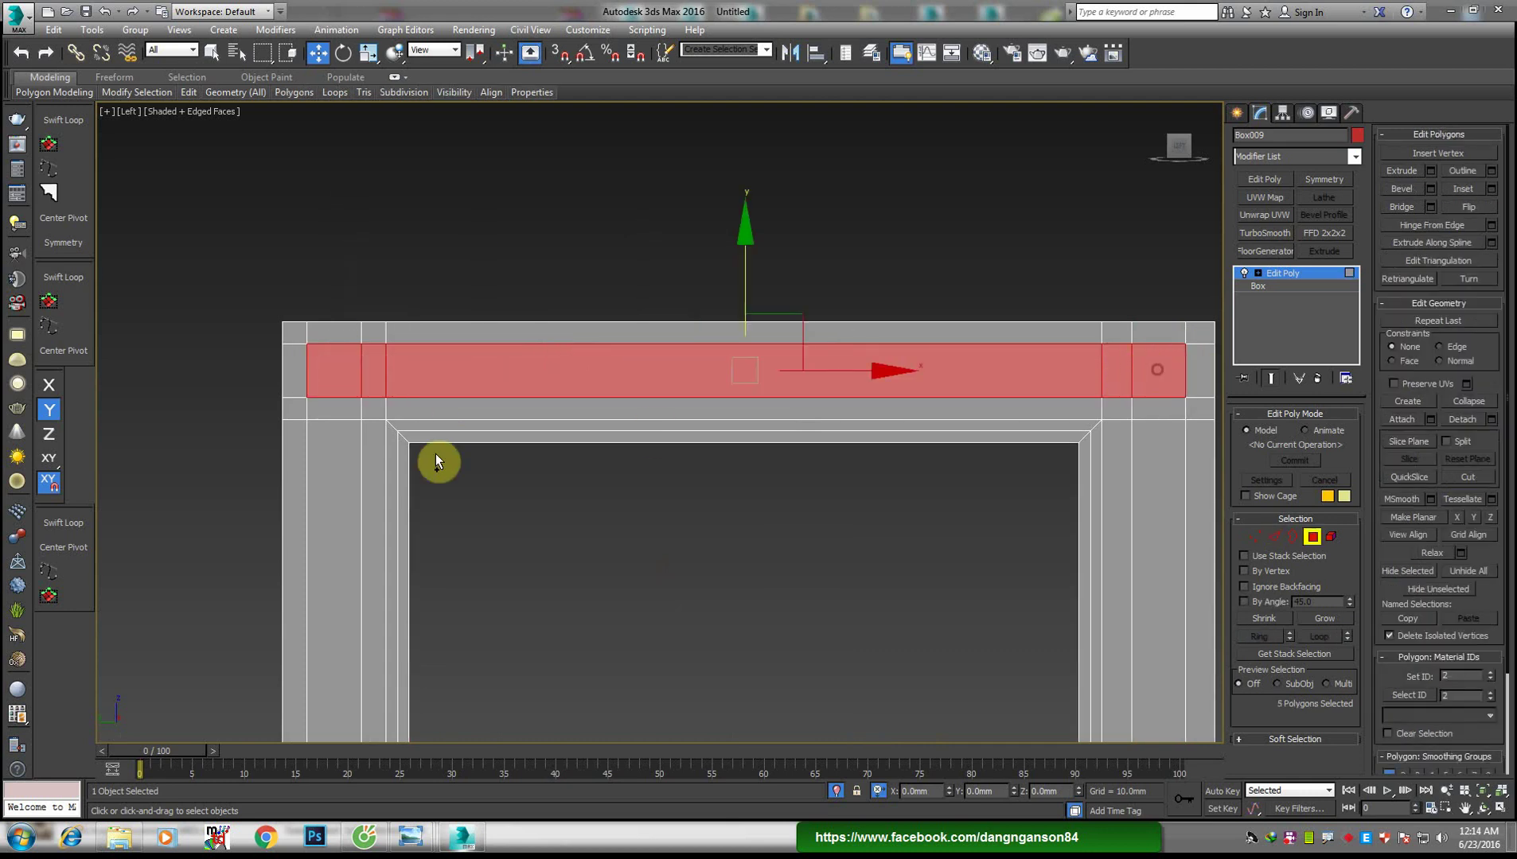
left_click(351, 460, "ctrl")
left_click(339, 414, "ctrl")
scroll(375, 370, "down", 4)
scroll(488, 591, "up", 3)
scroll(491, 597, "up", 3)
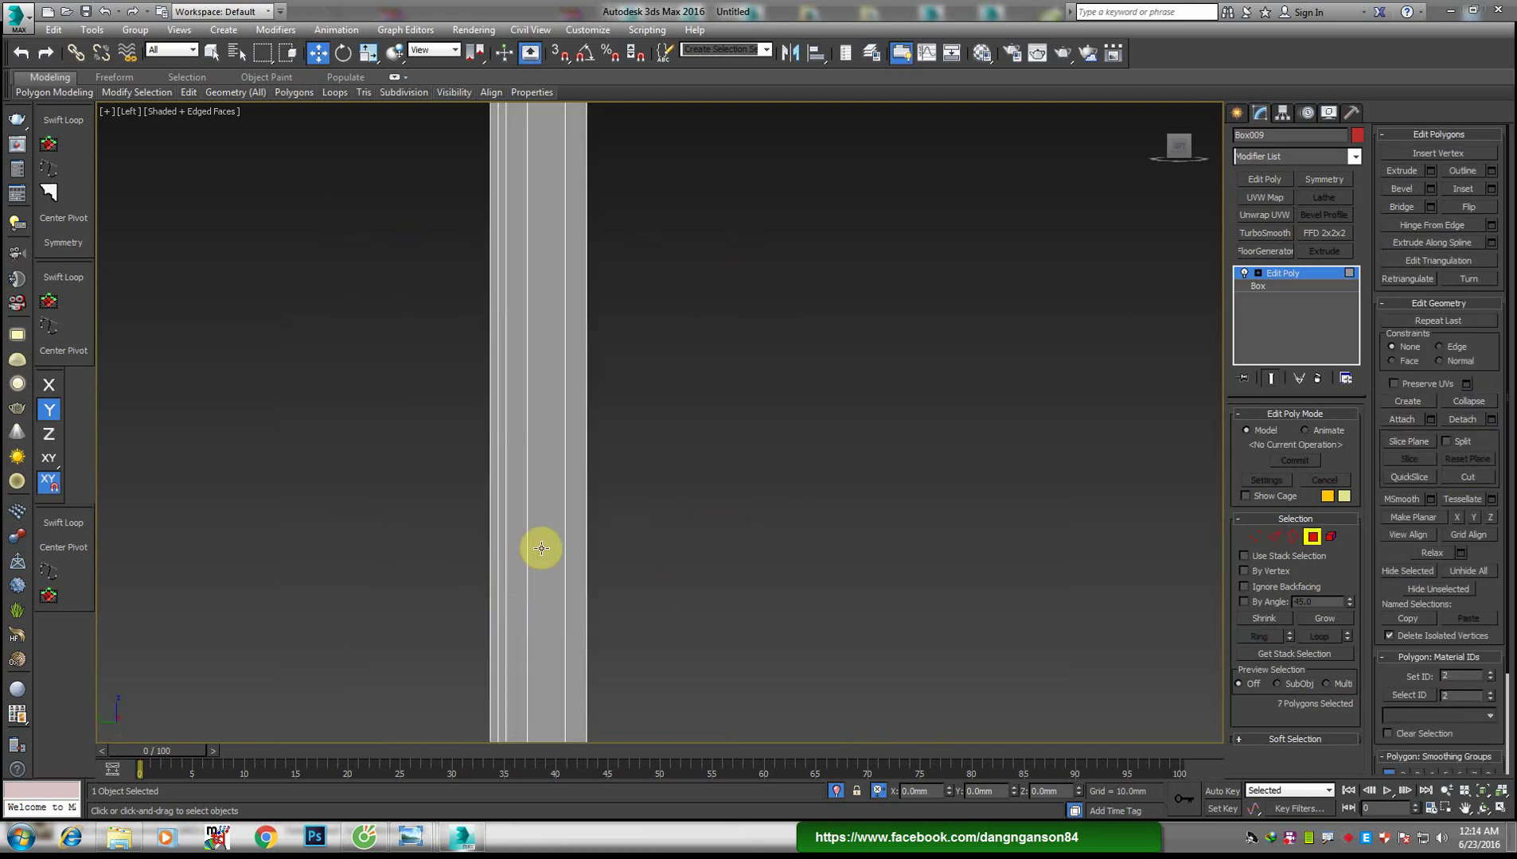
left_click(542, 549, "ctrl")
scroll(545, 533, "down", 4)
middle_click_drag(548, 524, 524, 382, "alt")
scroll(586, 220, "up", 4)
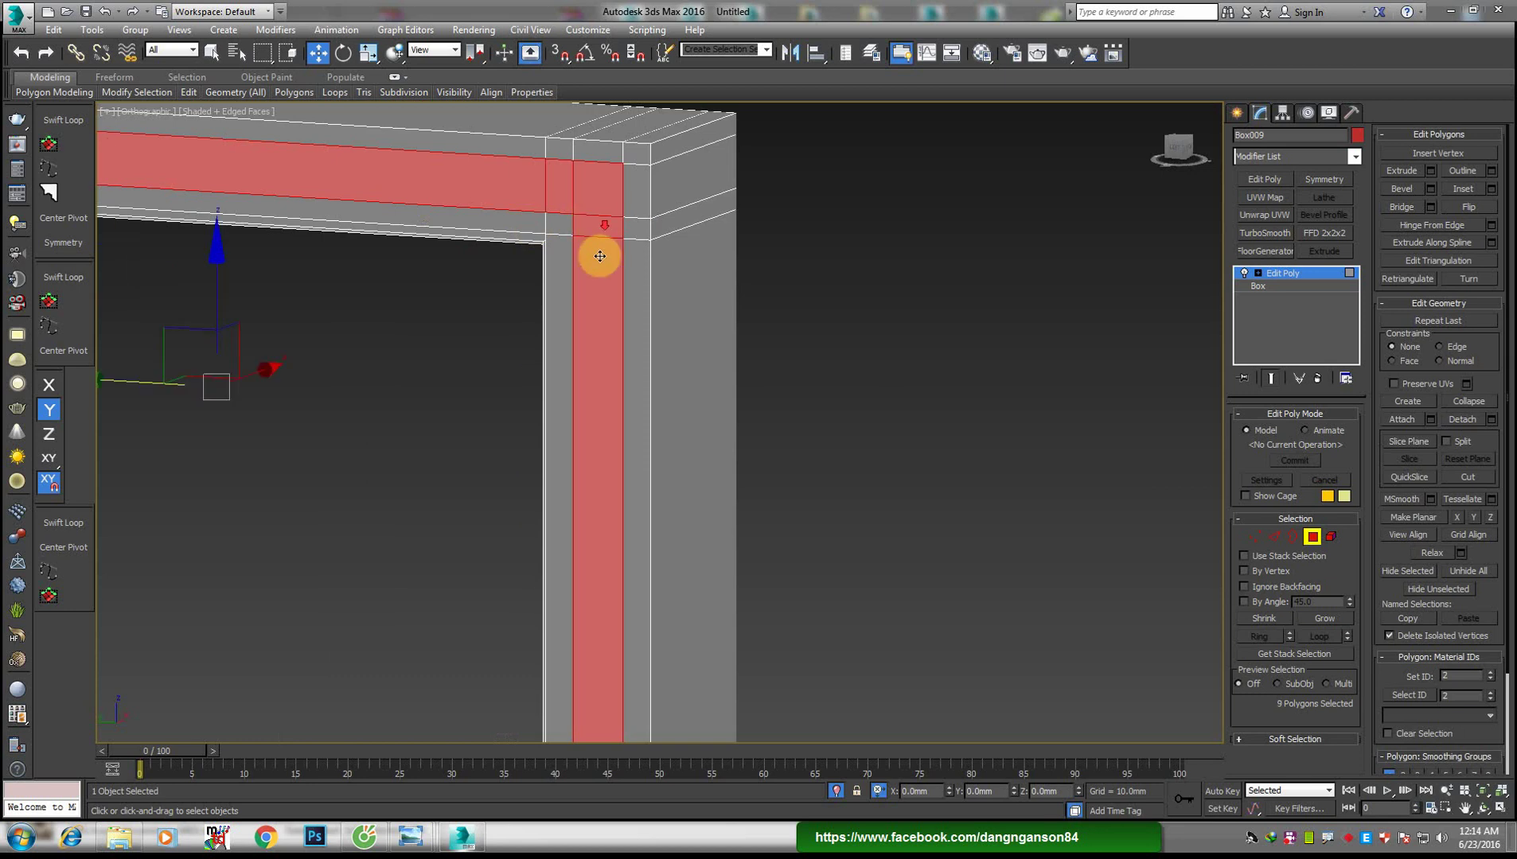
scroll(557, 318, "down", 4)
scroll(522, 319, "up", 4)
Extrude the selected strips inward by -10 mm to form a recessed groove
right_click(529, 366)
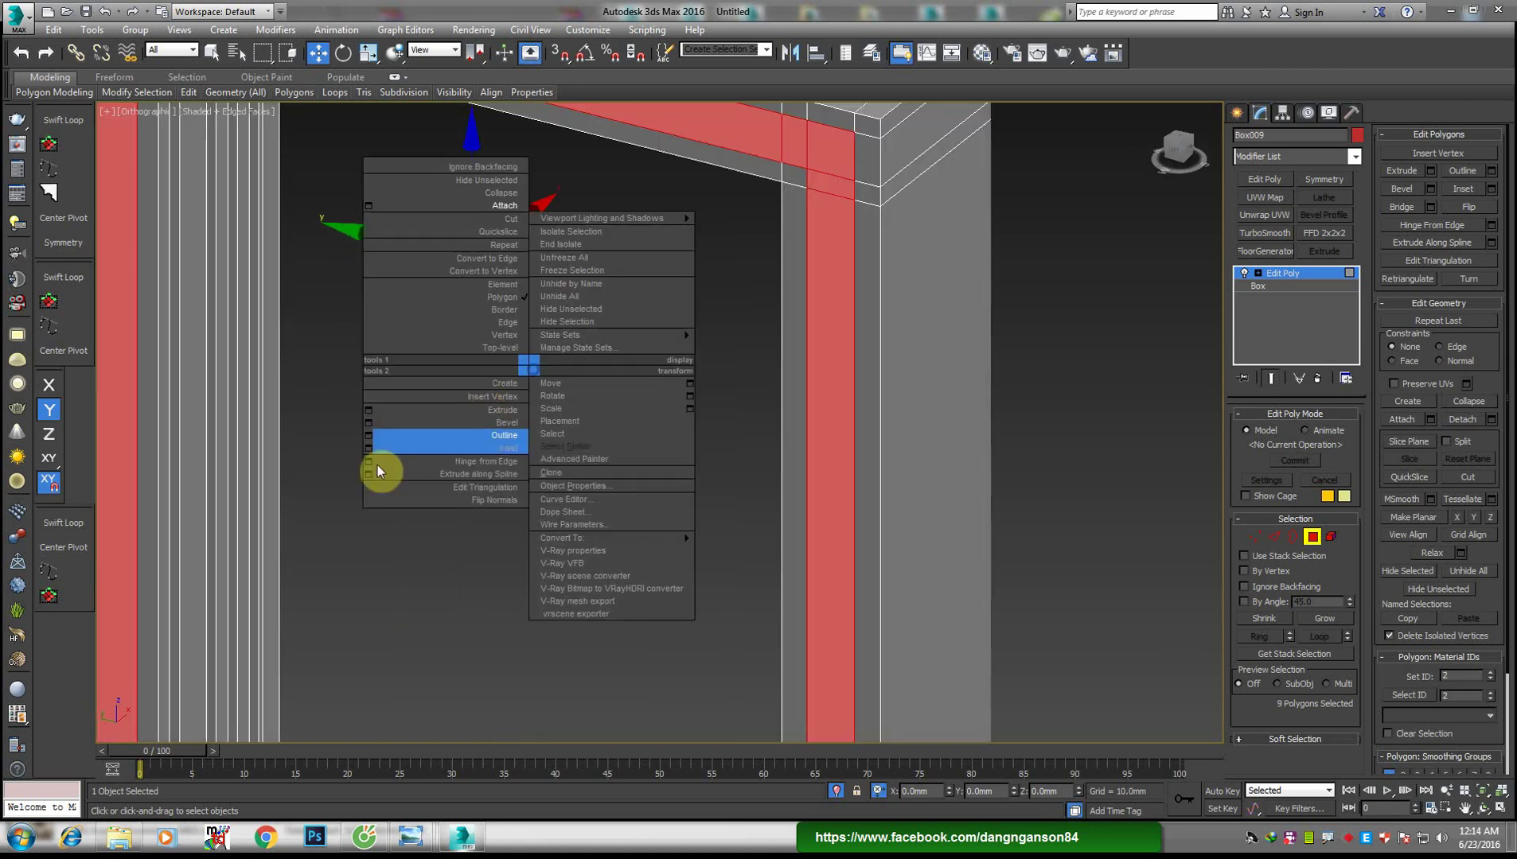
left_click(368, 415)
middle_click_drag(366, 419, 487, 368)
right_click(673, 453)
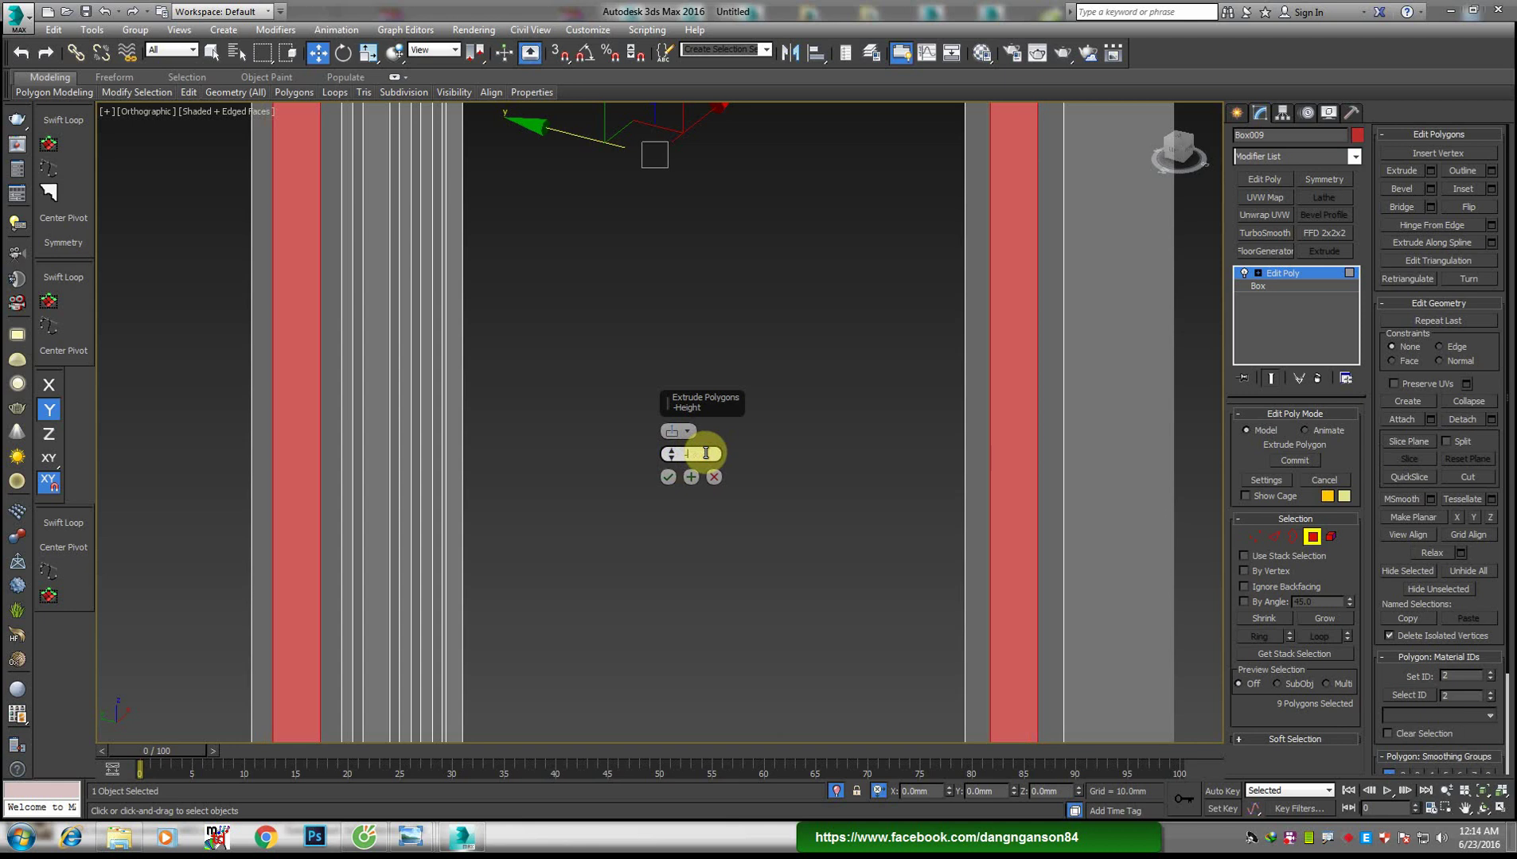
key("Return")
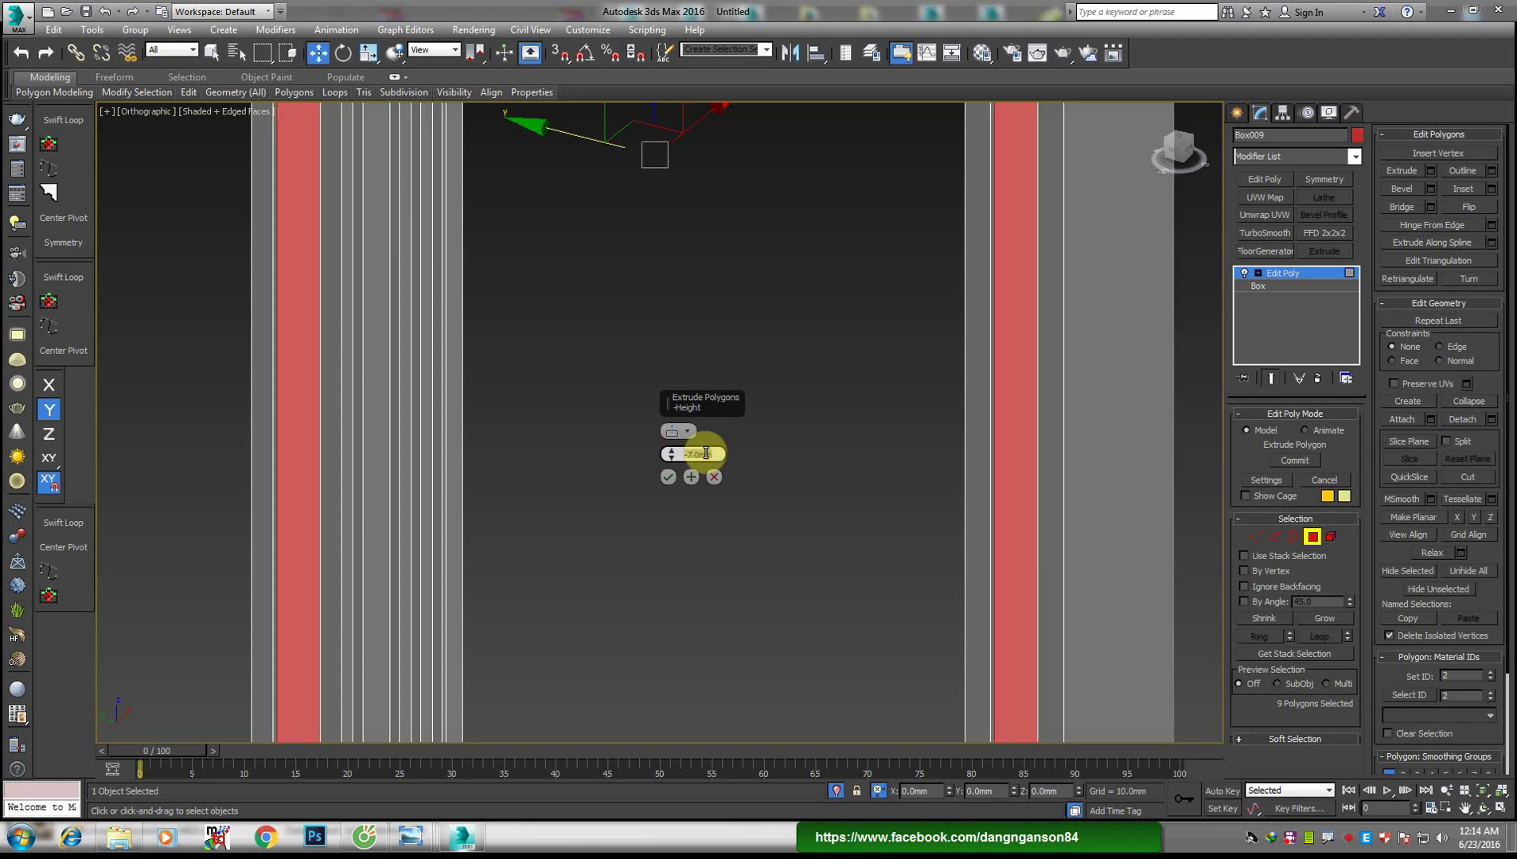
mouse_move(686, 454)
middle_mouse_down("alt")
mouse_move(531, 592)
mouse_move(507, 457)
middle_mouse_up("alt")
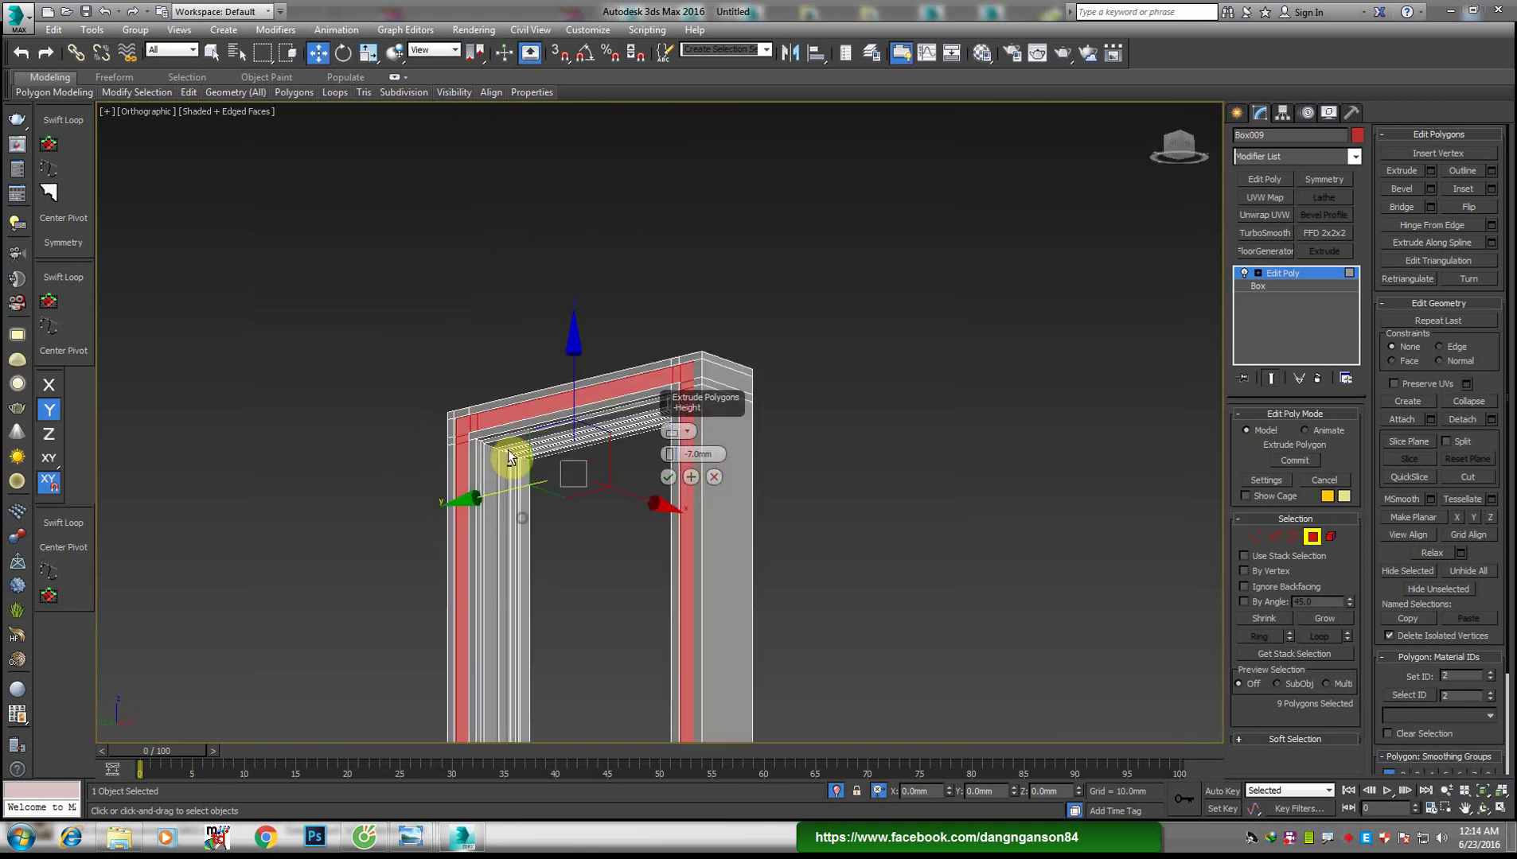
scroll(463, 433, "up", 5)
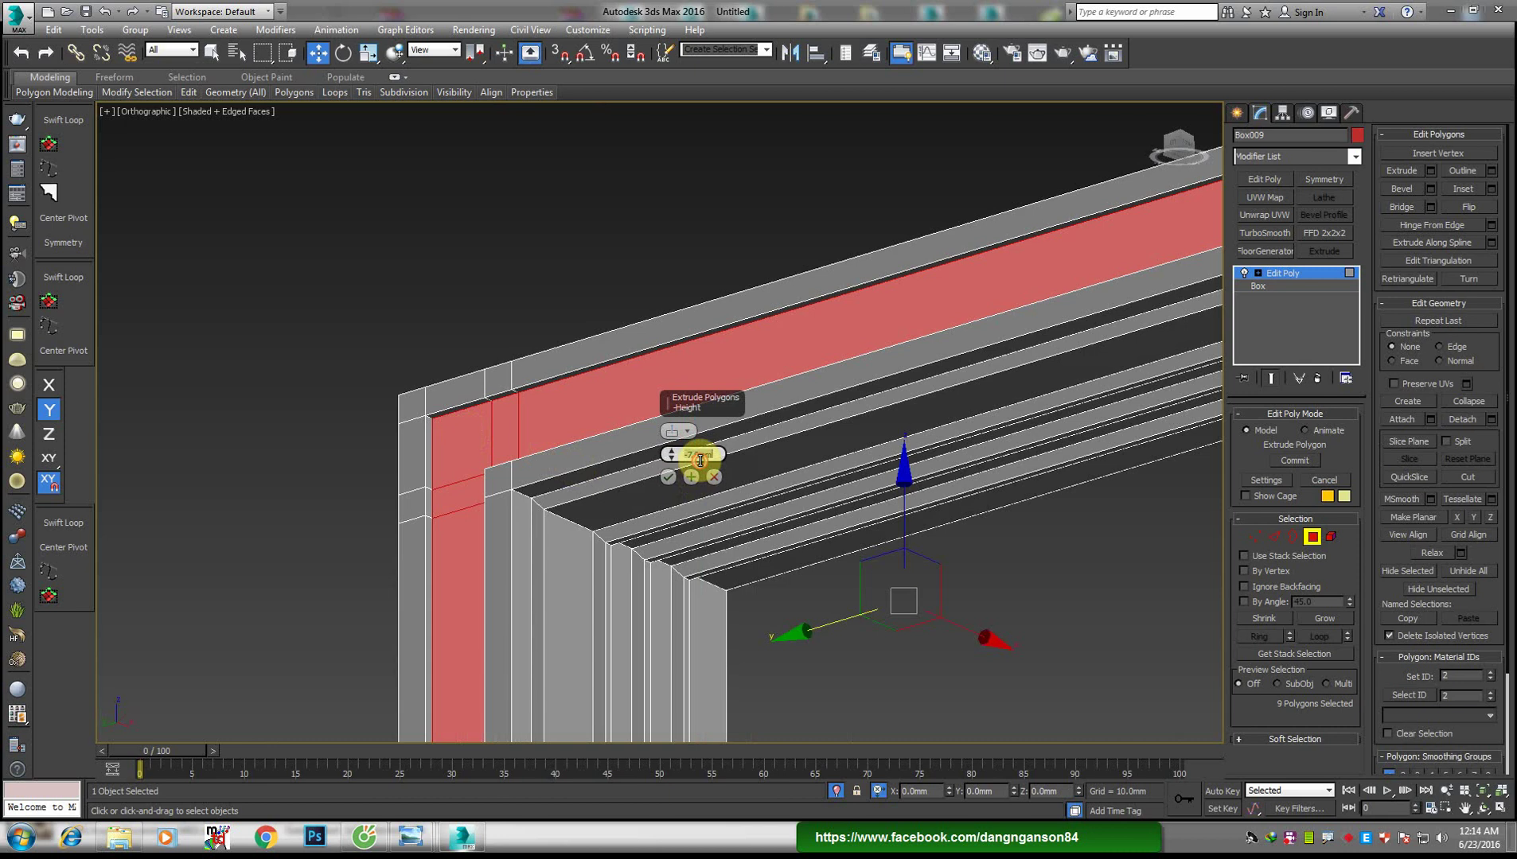
type("5")
key("Return")
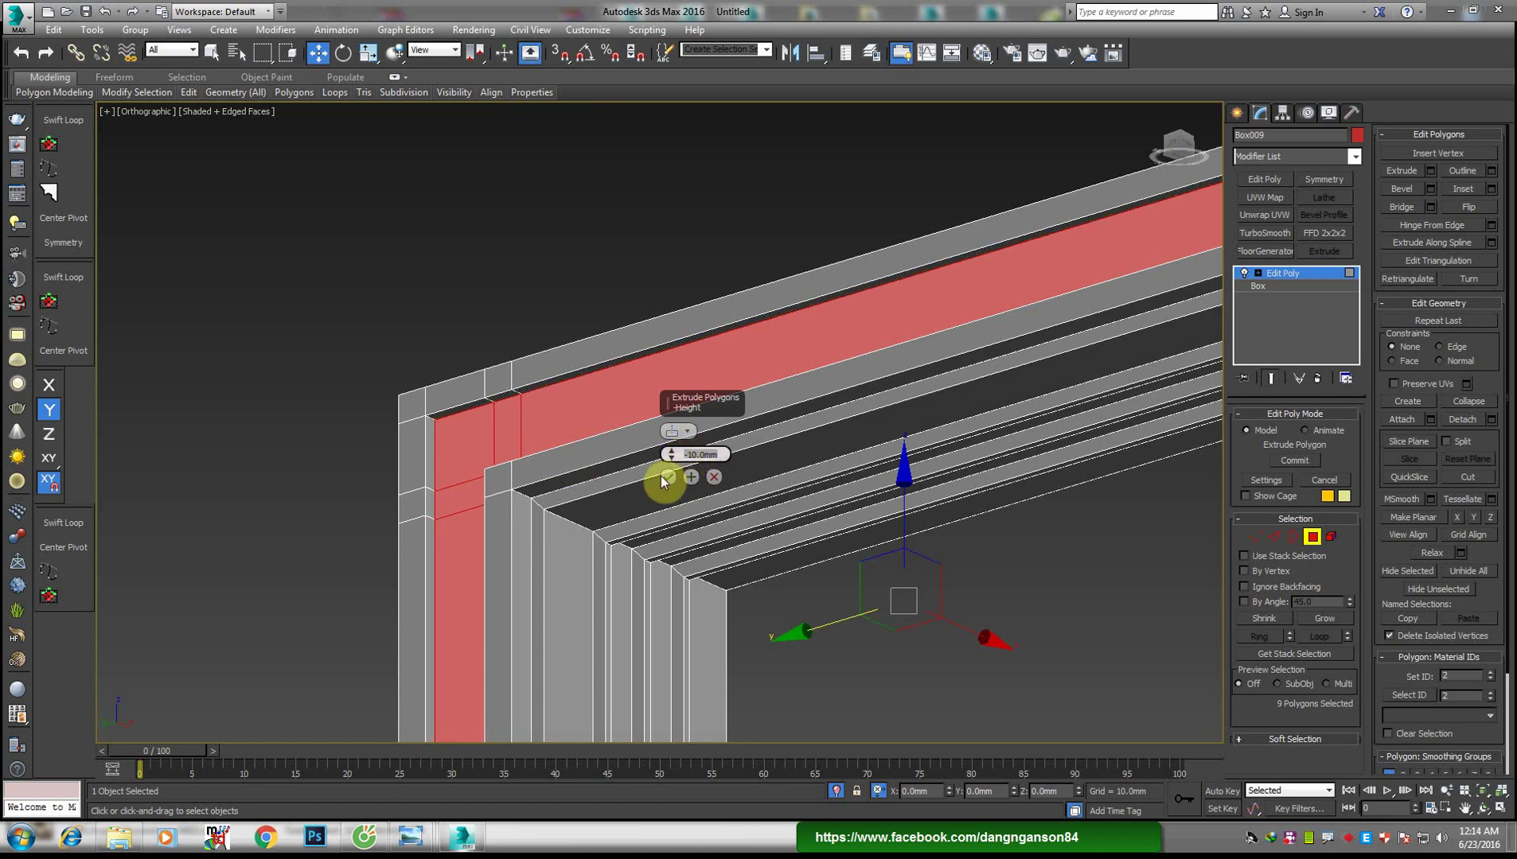
left_click(664, 477)
scroll(524, 413, "down", 5)
mouse_move(525, 413)
middle_mouse_down("alt")
mouse_move(576, 497)
mouse_move(561, 350)
mouse_move(593, 545)
mouse_move(671, 561)
middle_mouse_up("alt")
scroll(469, 597, "up", 5)
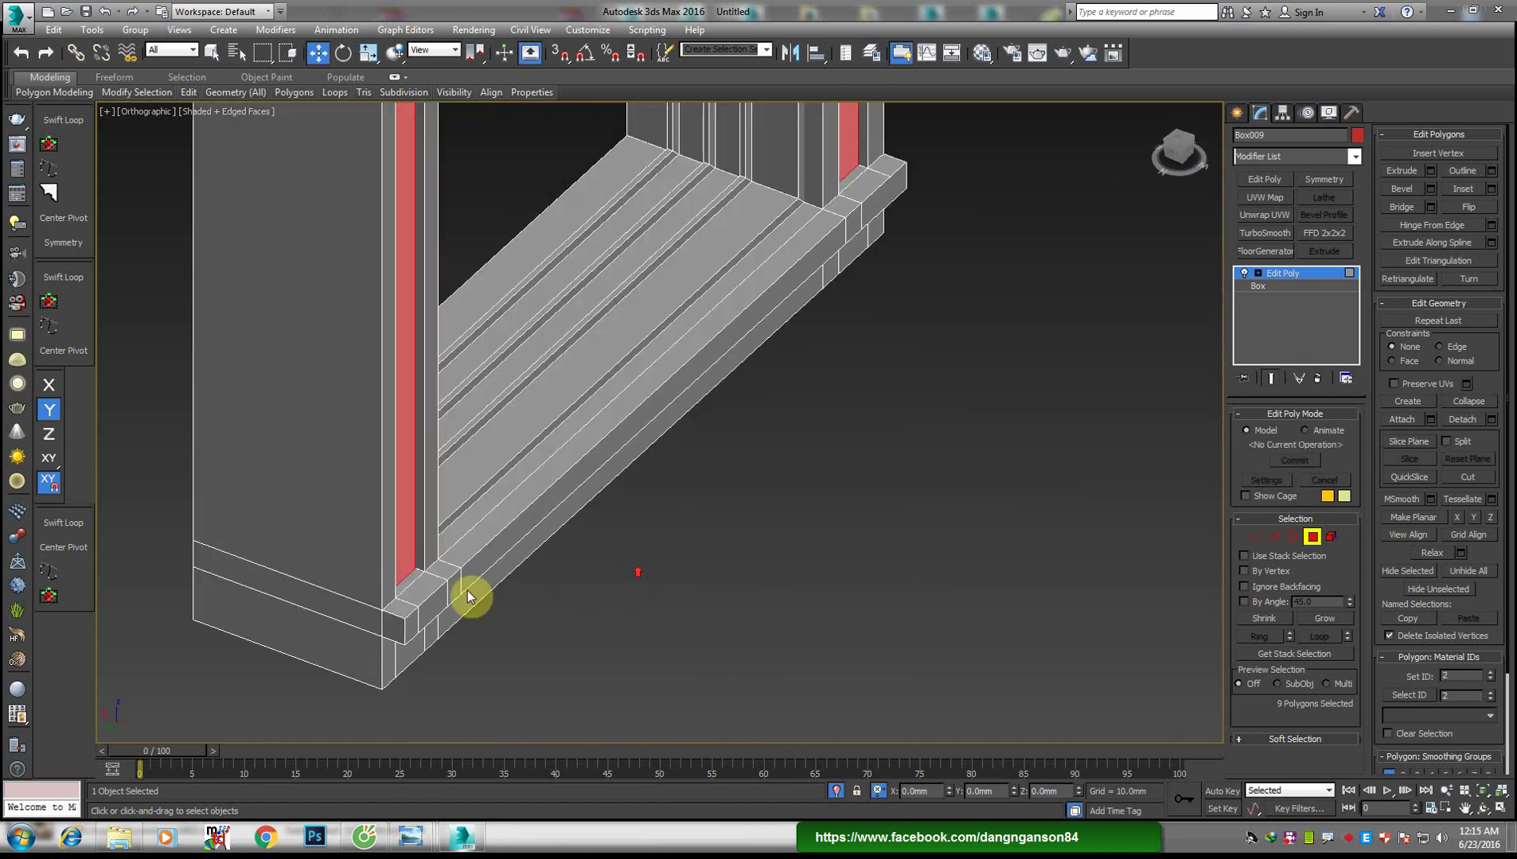
Select the two front edge loops of the bottom sill in Edge mode
key("2")
double_click(463, 562)
double_click(472, 579, "ctrl")
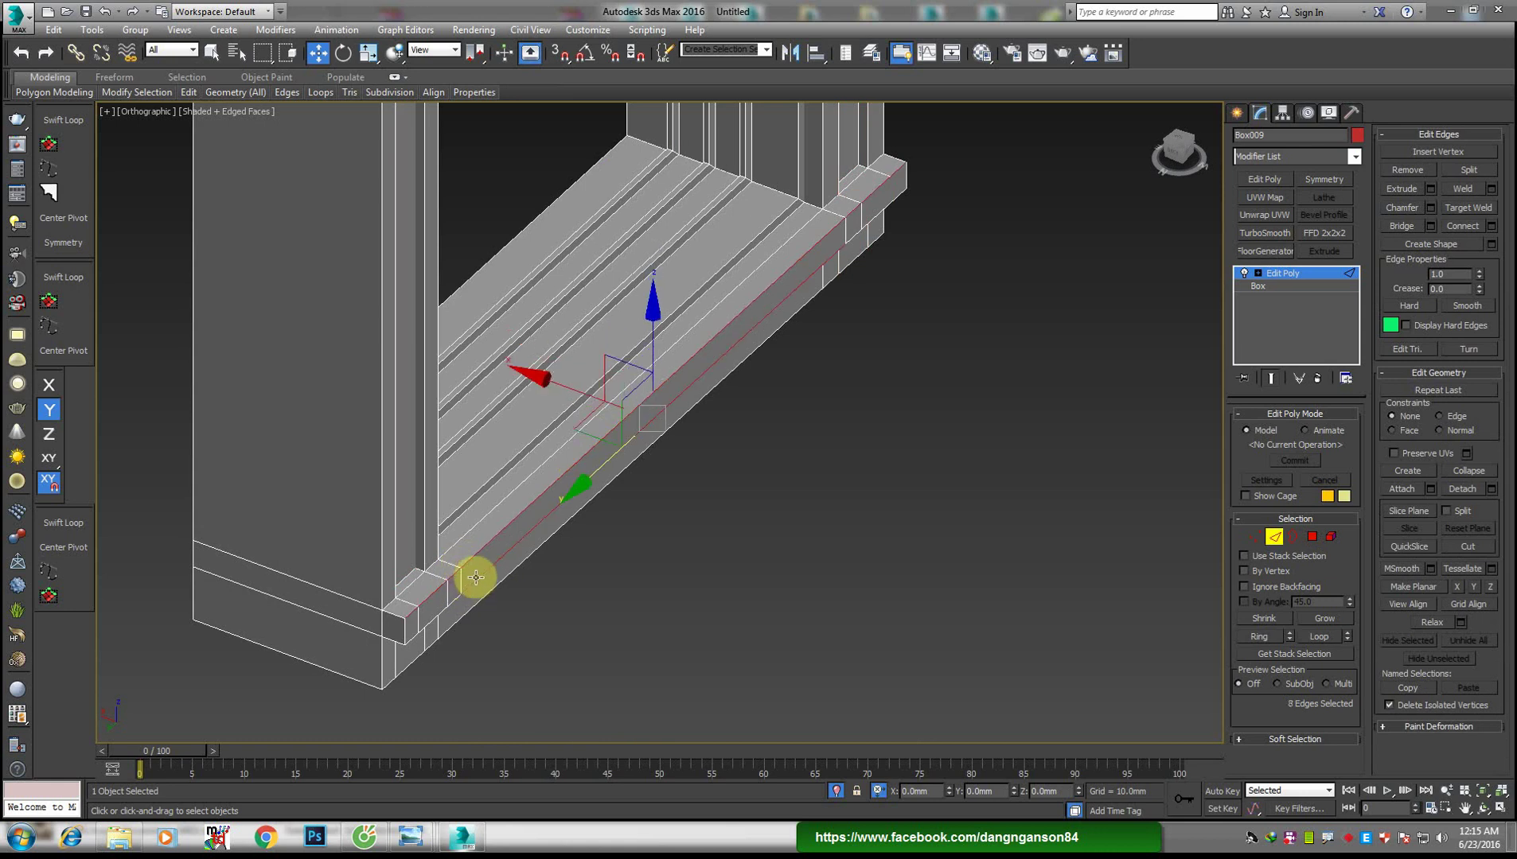
scroll(456, 582, "up", 2)
scroll(593, 545, "up", 3)
right_click(592, 545)
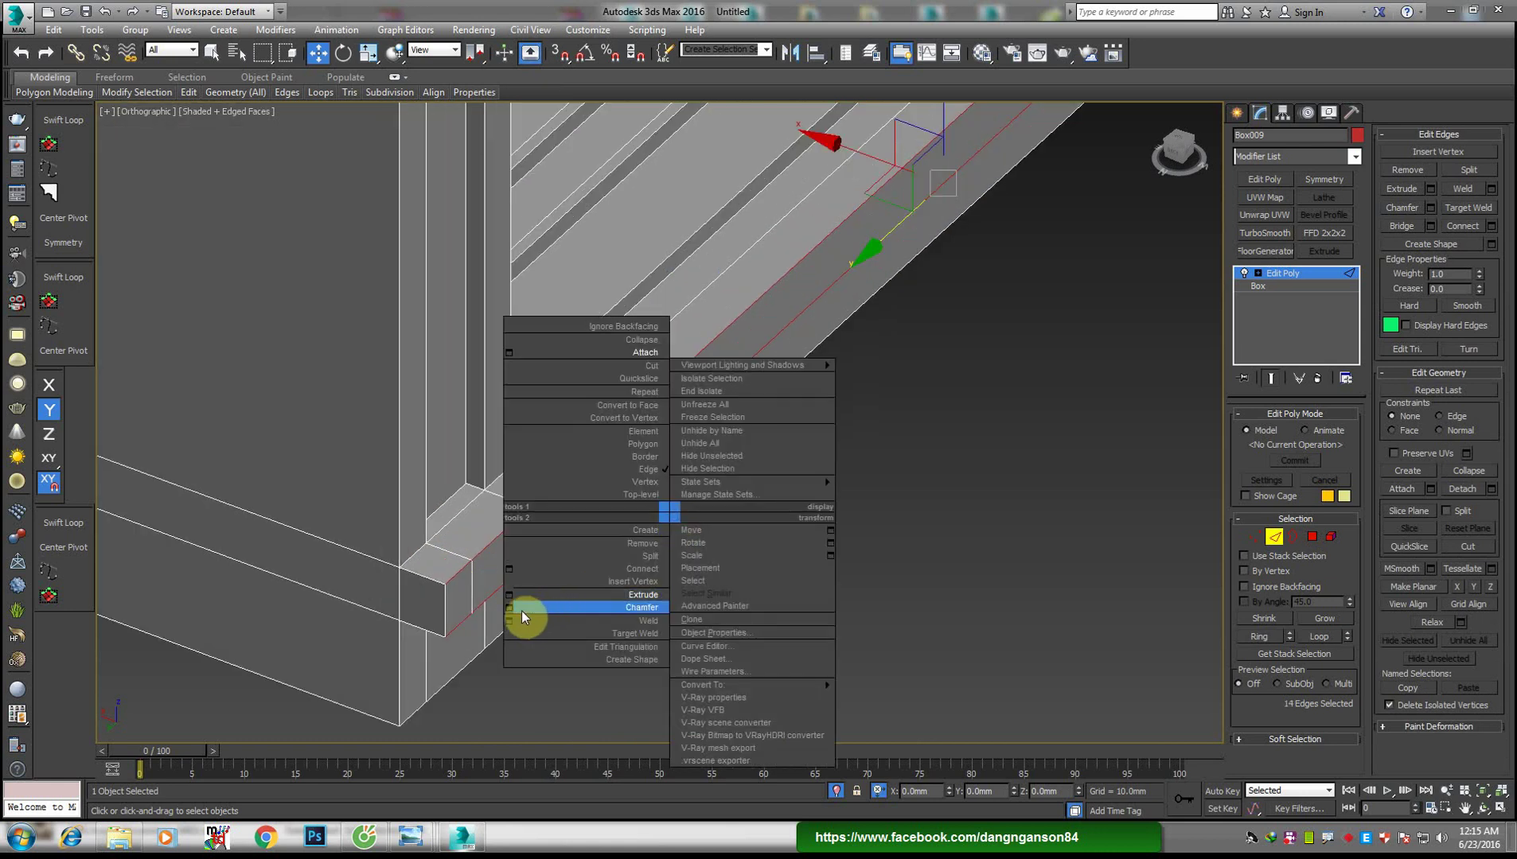
left_click(522, 610)
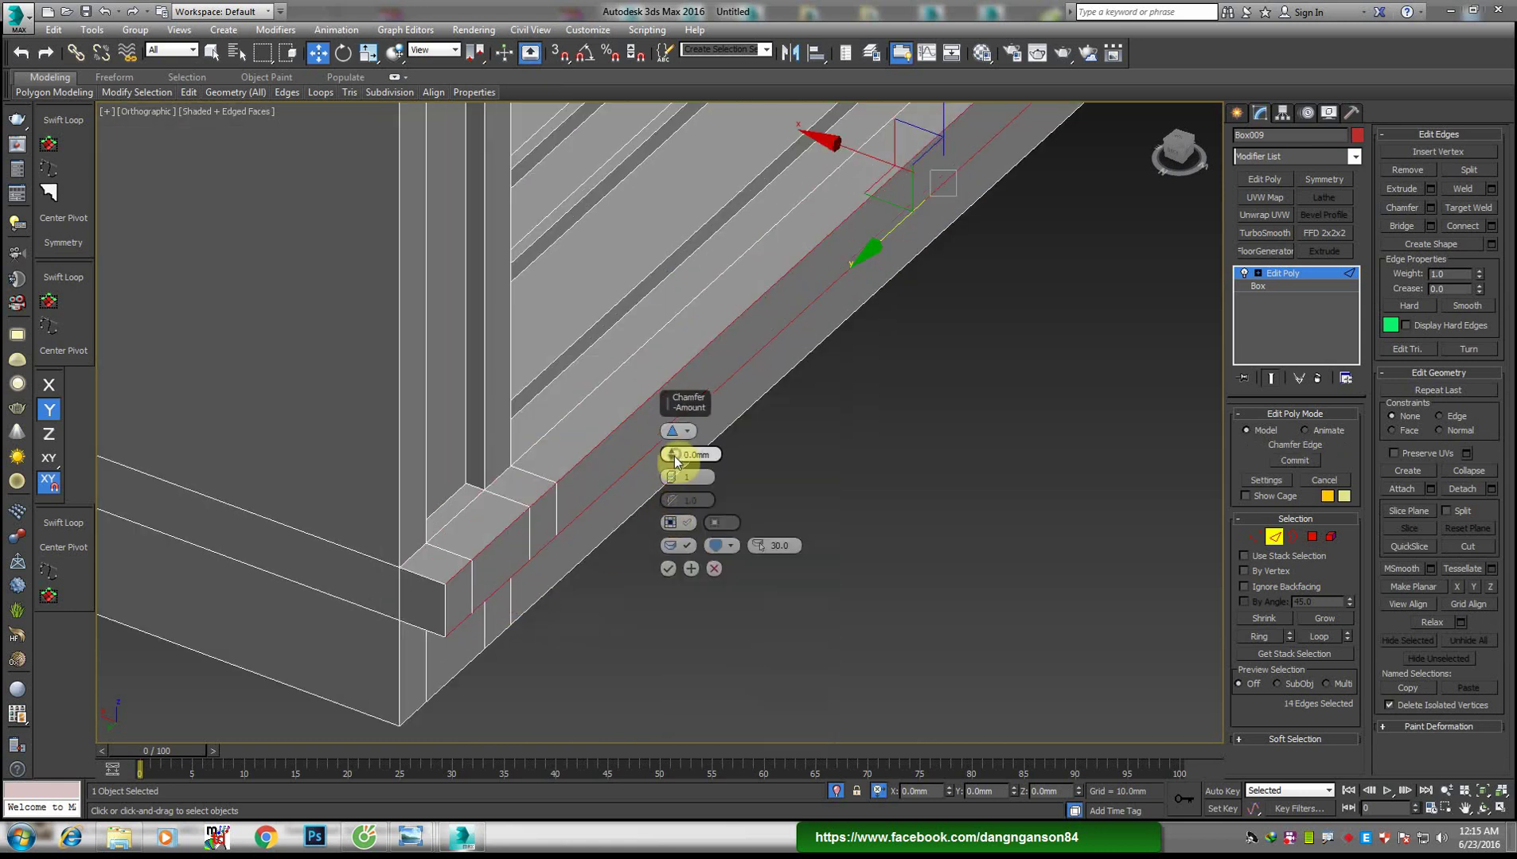
Chamfer the sill edges at about 5.7 mm with 3 segments, smoothing chamfers only
left_click_drag(674, 456, 672, 473)
left_click(728, 548)
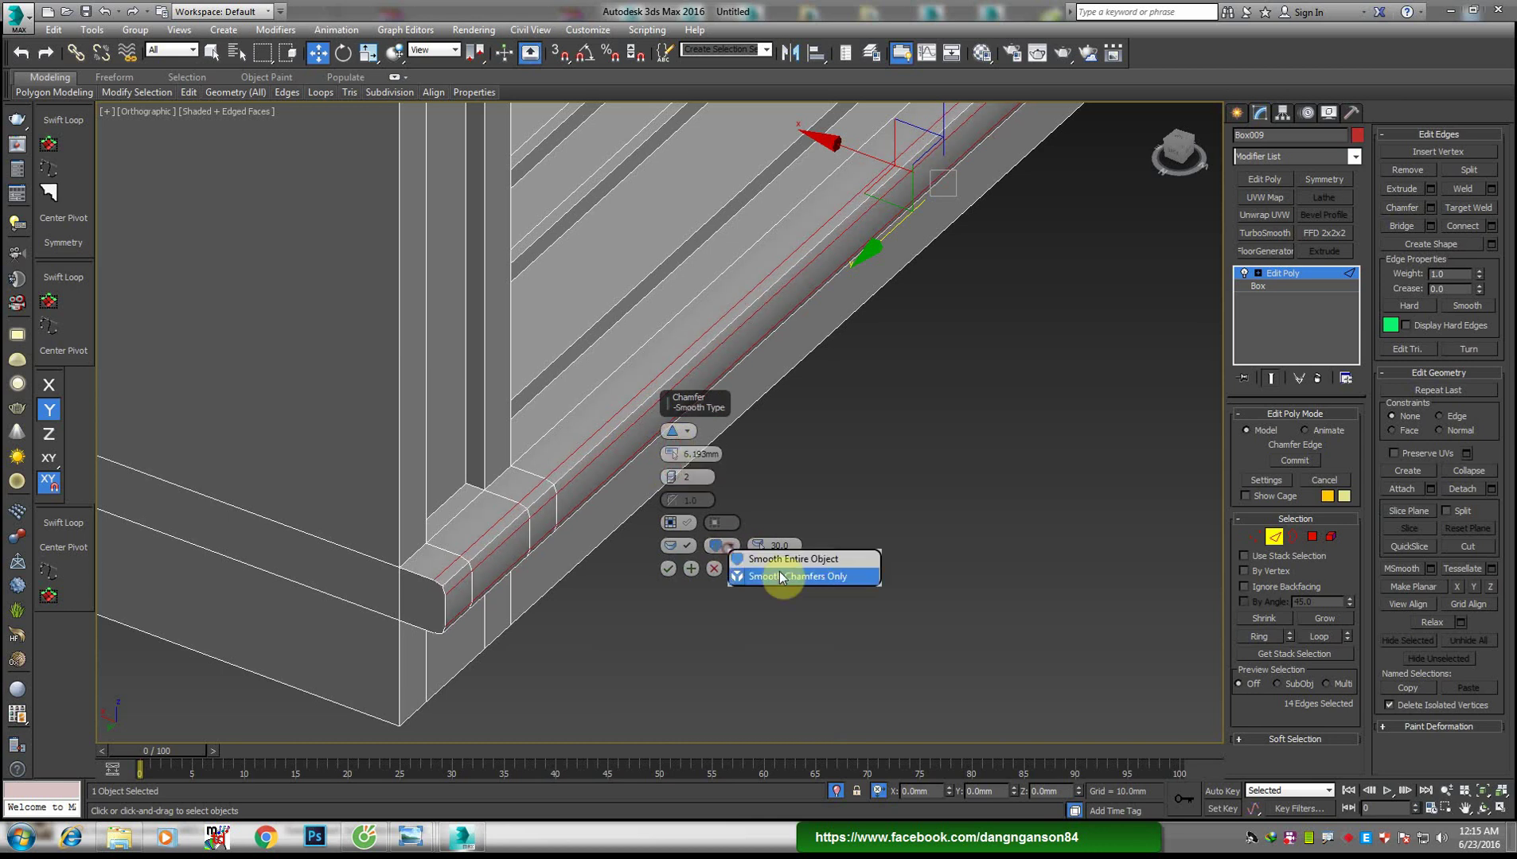
left_click(772, 574)
left_click_drag(673, 477, 675, 475)
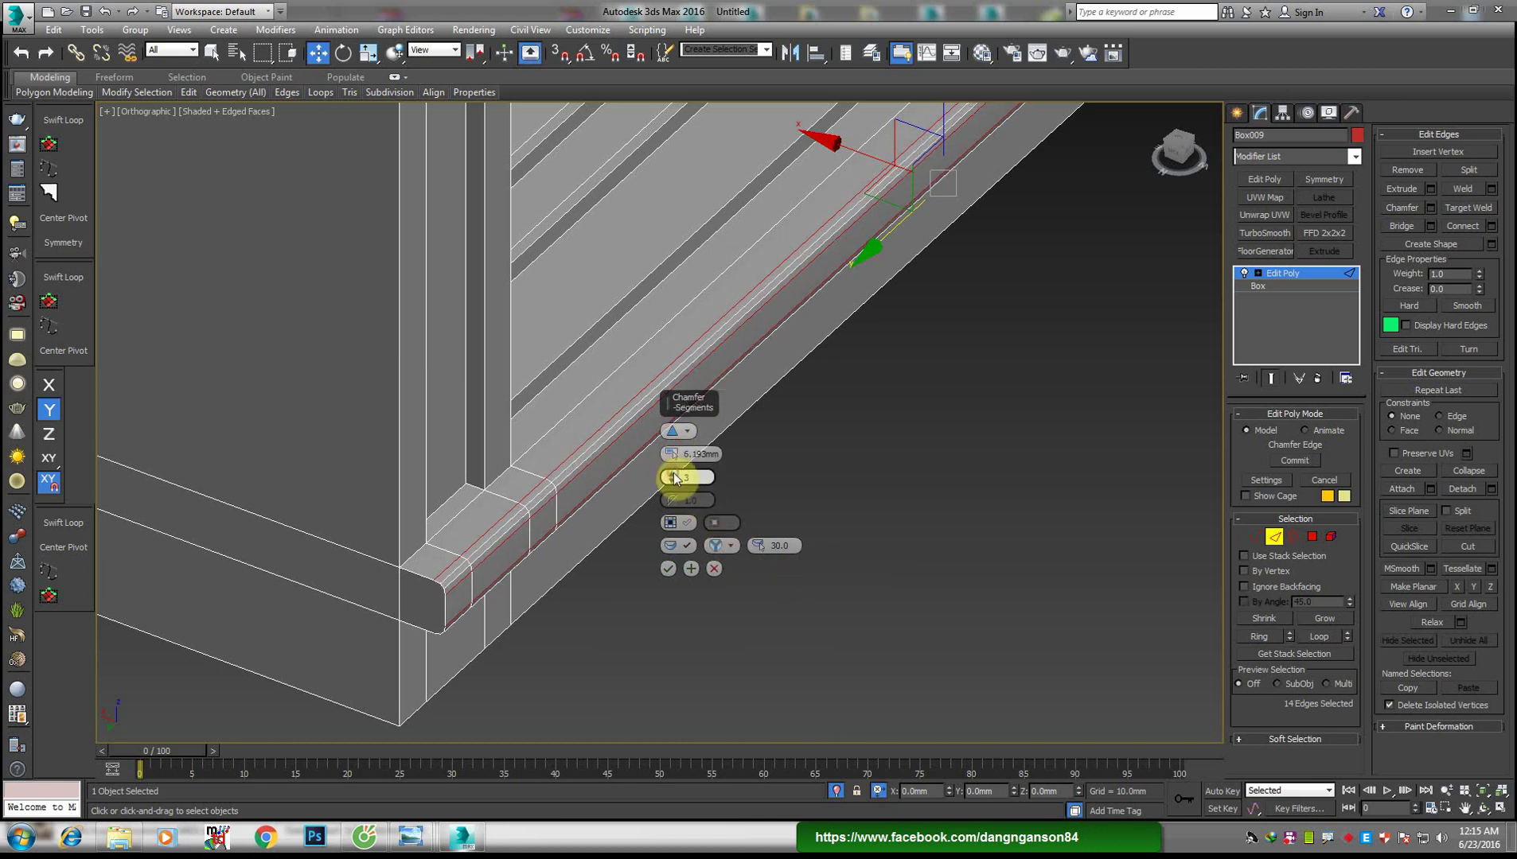
scroll(542, 530, "up", 2)
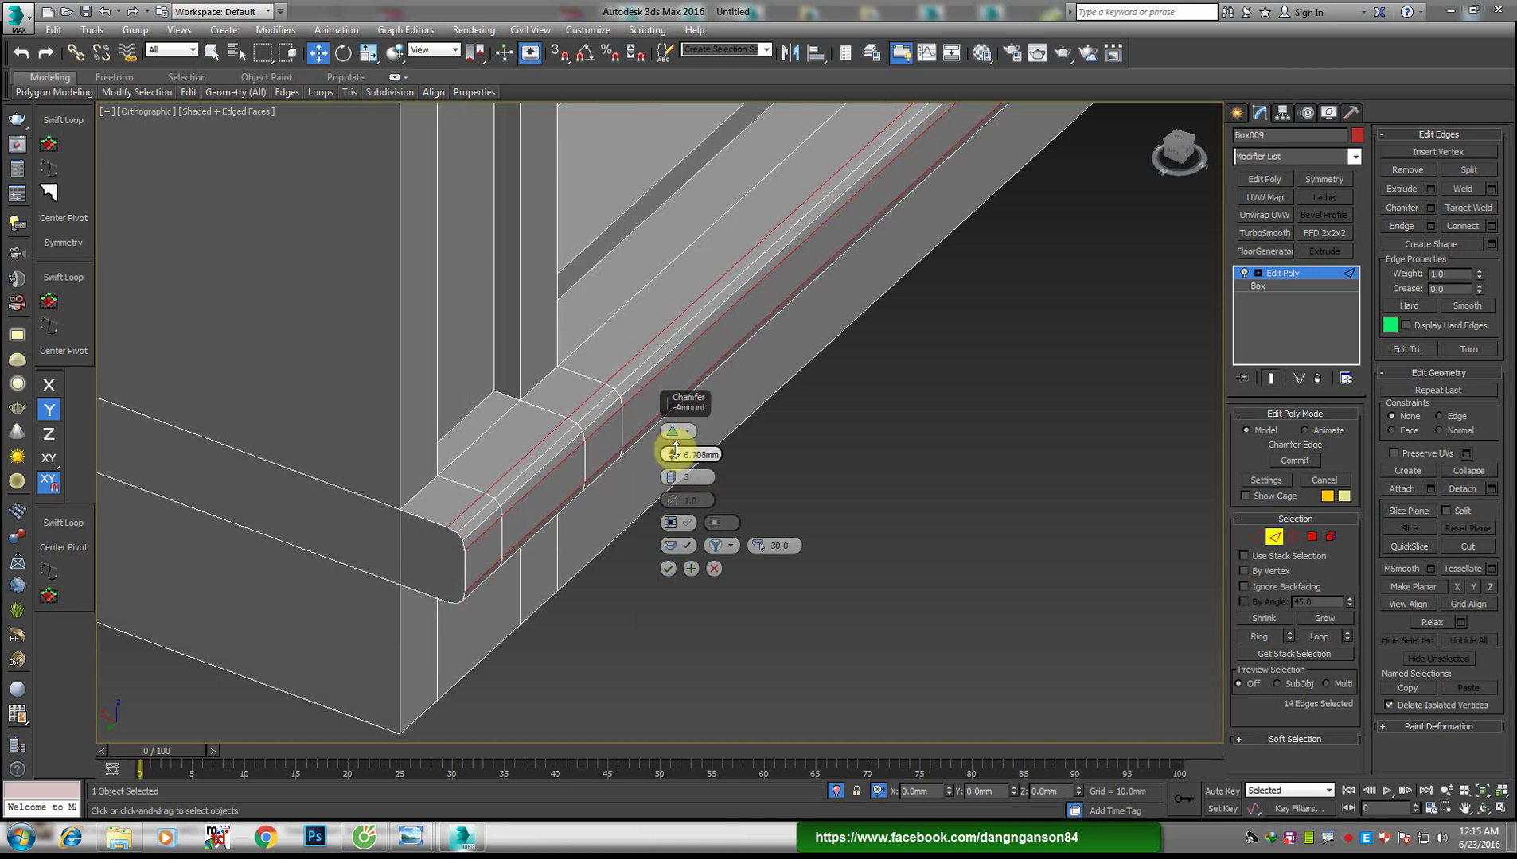
left_click(666, 569)
scroll(676, 541, "down", 5)
mouse_move(706, 486)
middle_mouse_down("alt")
mouse_move(535, 383)
mouse_move(537, 563)
mouse_move(559, 535)
middle_mouse_up("alt")
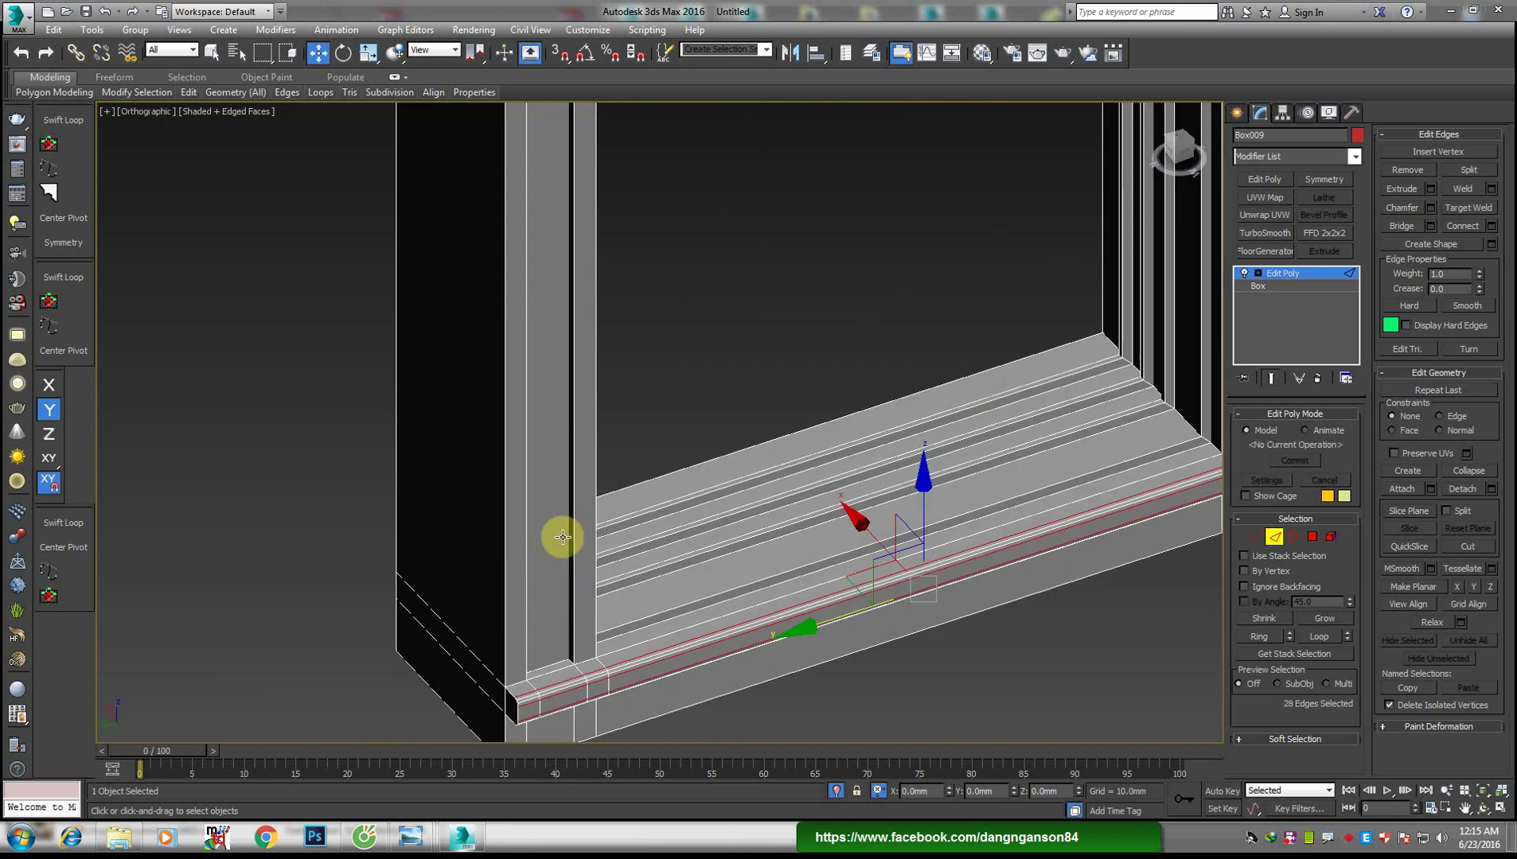
left_click(506, 488)
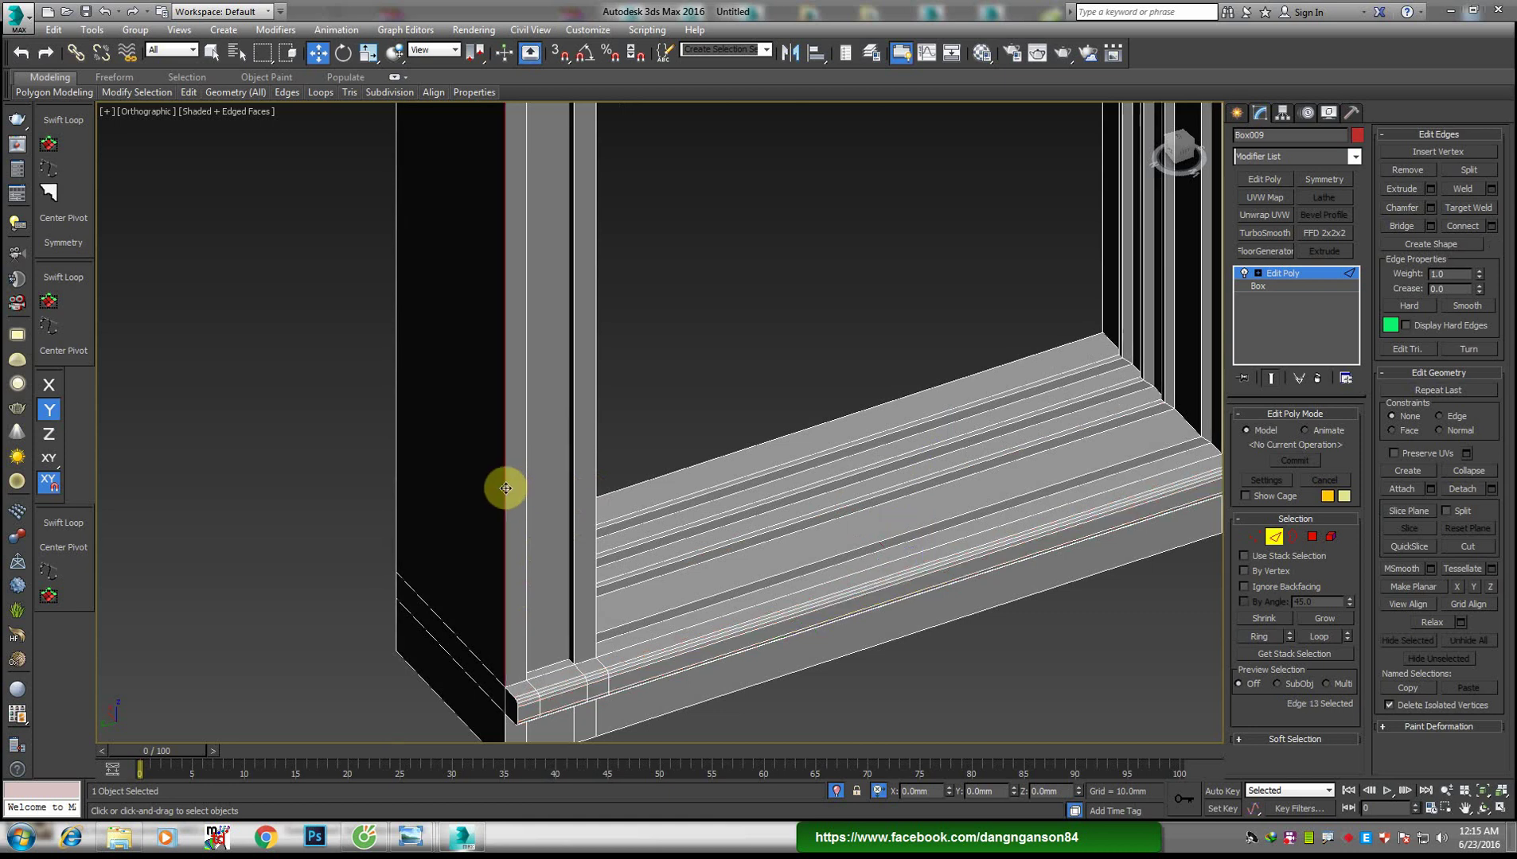
Select the vertical post edges, the top bar's edge loops and the right post's edge loops
left_click(572, 464, "ctrl")
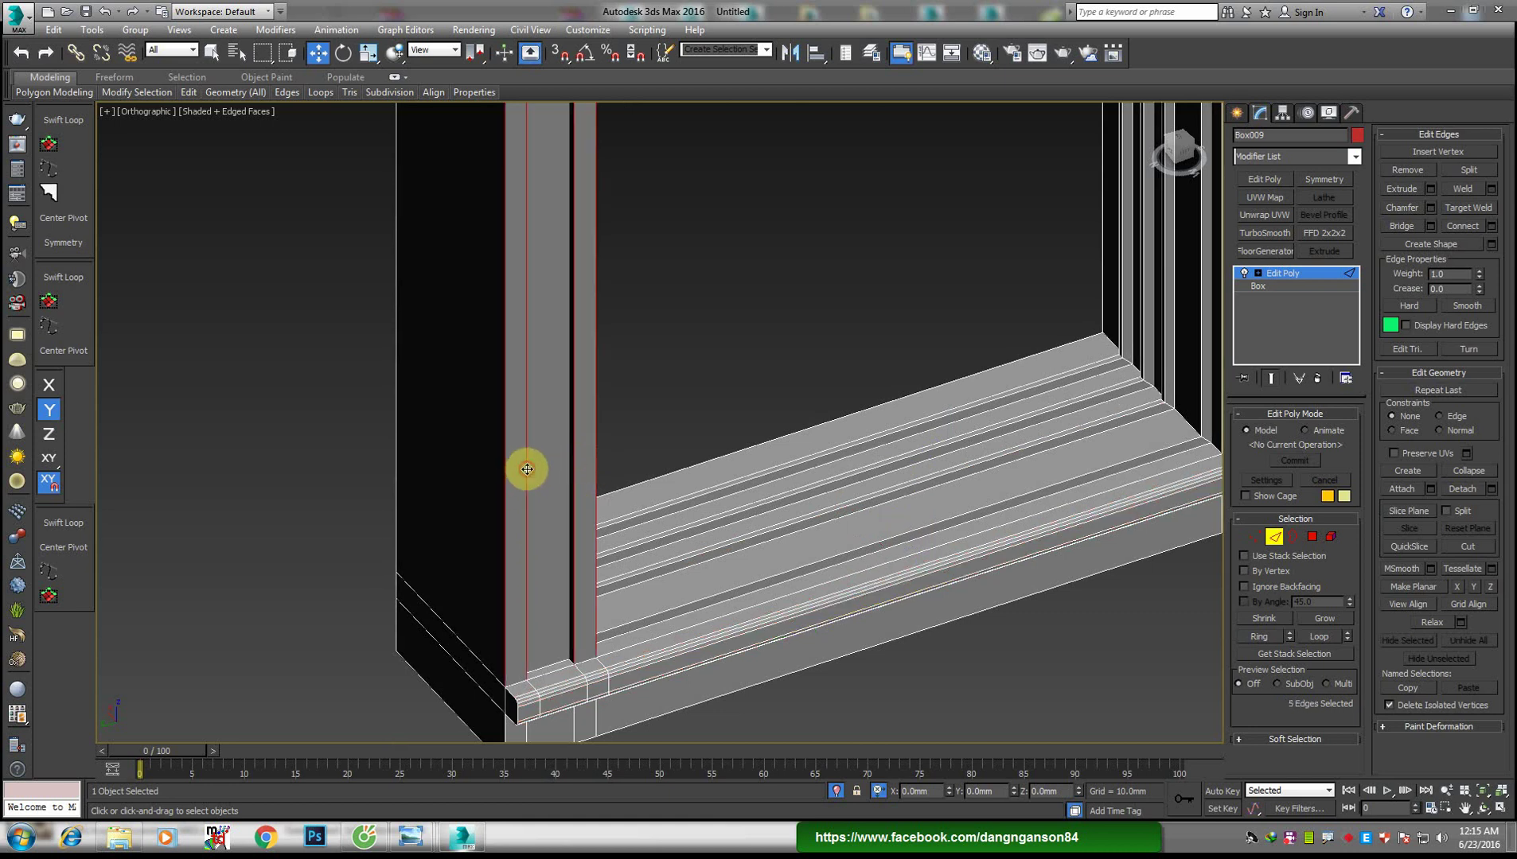
scroll(527, 470, "down", 3)
mouse_move(583, 507)
middle_mouse_down()
mouse_move(725, 403)
mouse_move(575, 332)
middle_mouse_up()
scroll(526, 302, "up", 3)
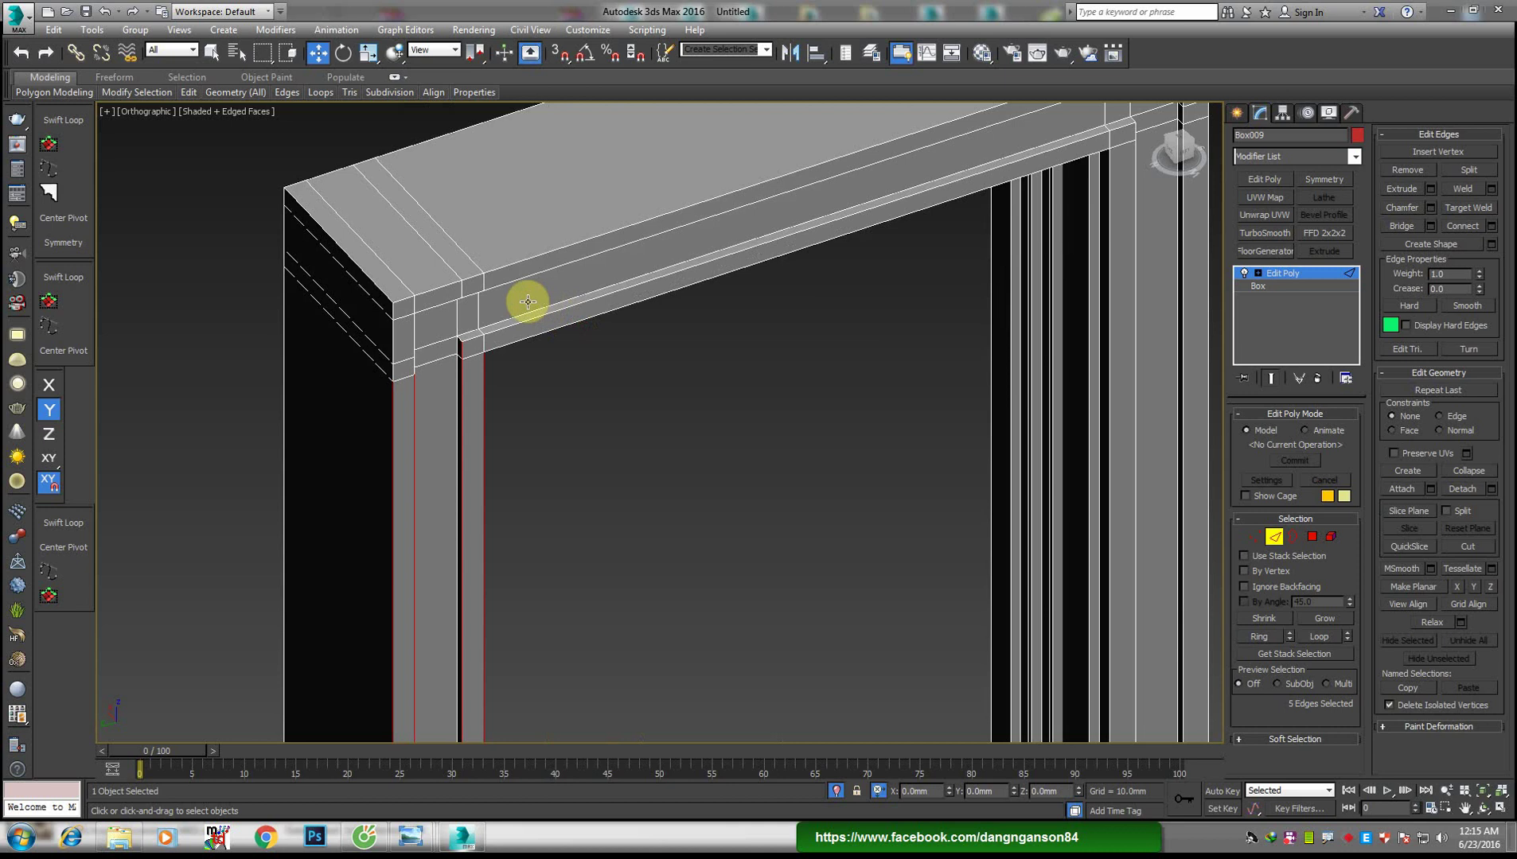
double_click(507, 329, "ctrl")
double_click(509, 285, "ctrl")
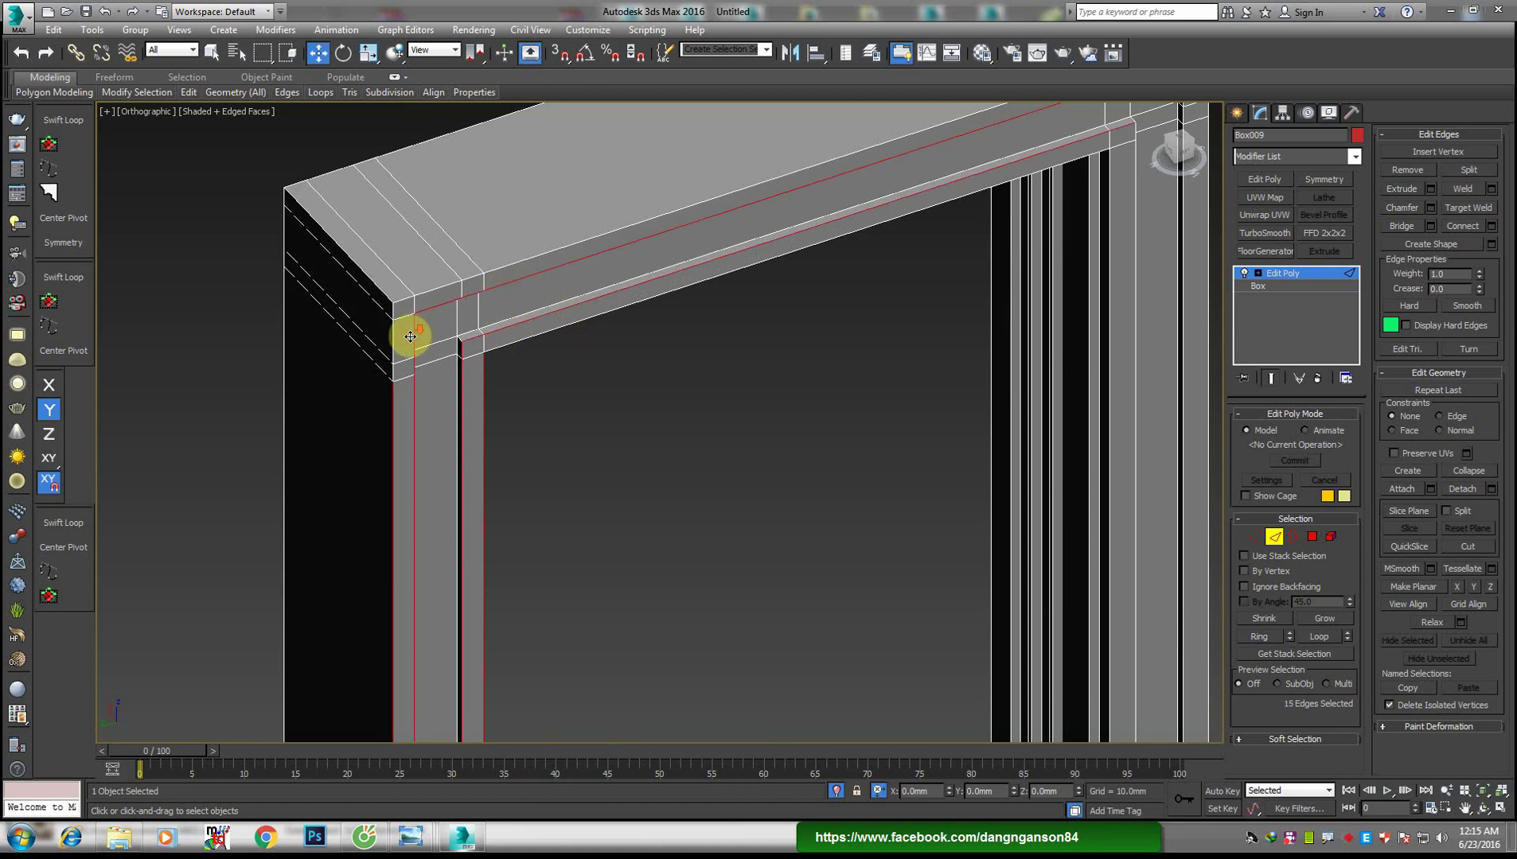
scroll(410, 337, "down", 4)
scroll(808, 233, "up", 4)
double_click(777, 248, "ctrl")
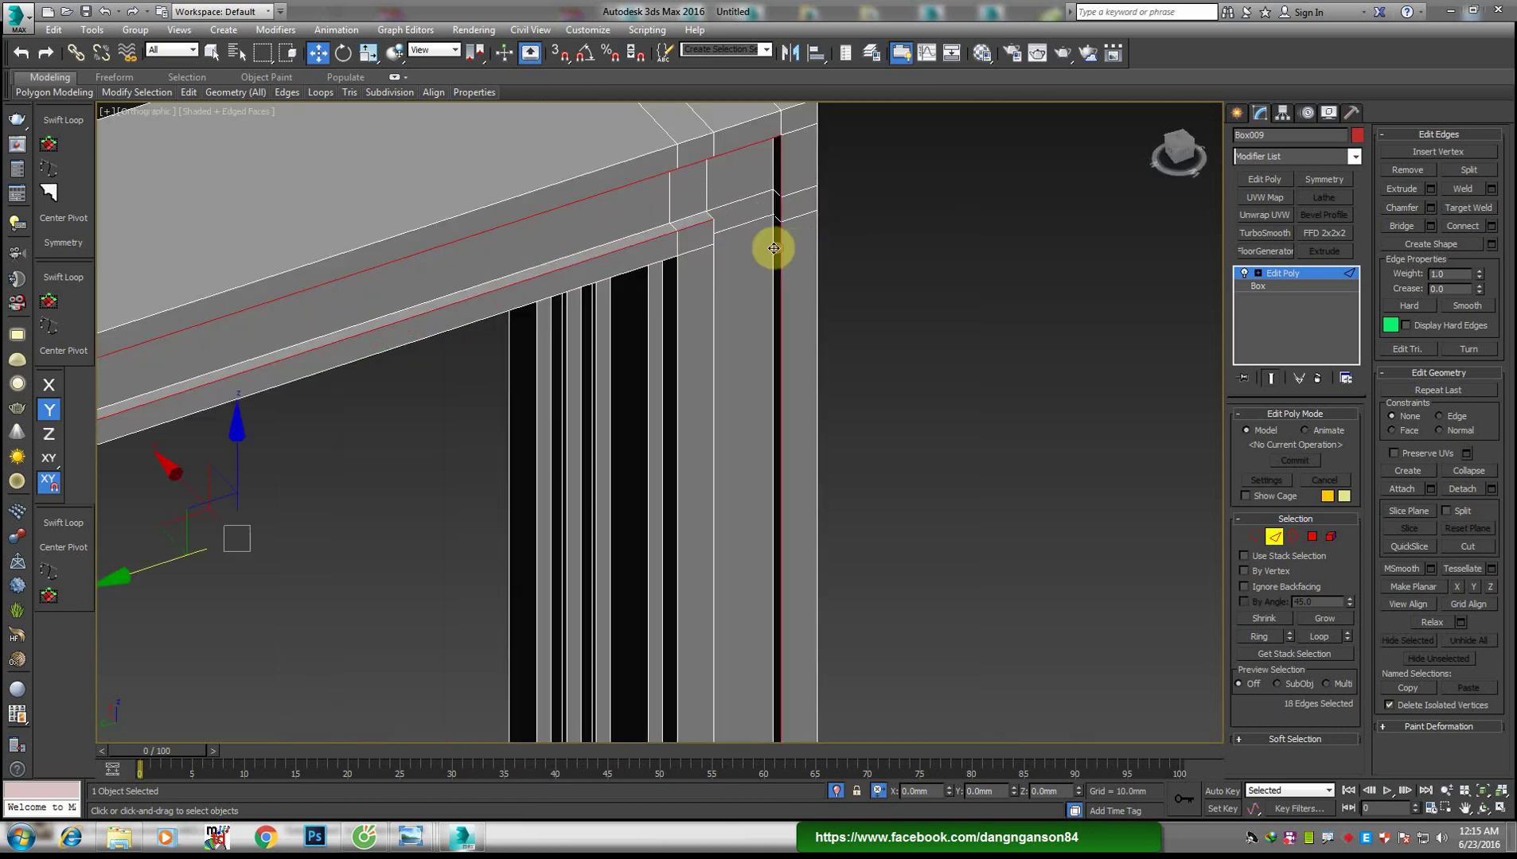
double_click(710, 305, "ctrl")
scroll(716, 314, "down", 4)
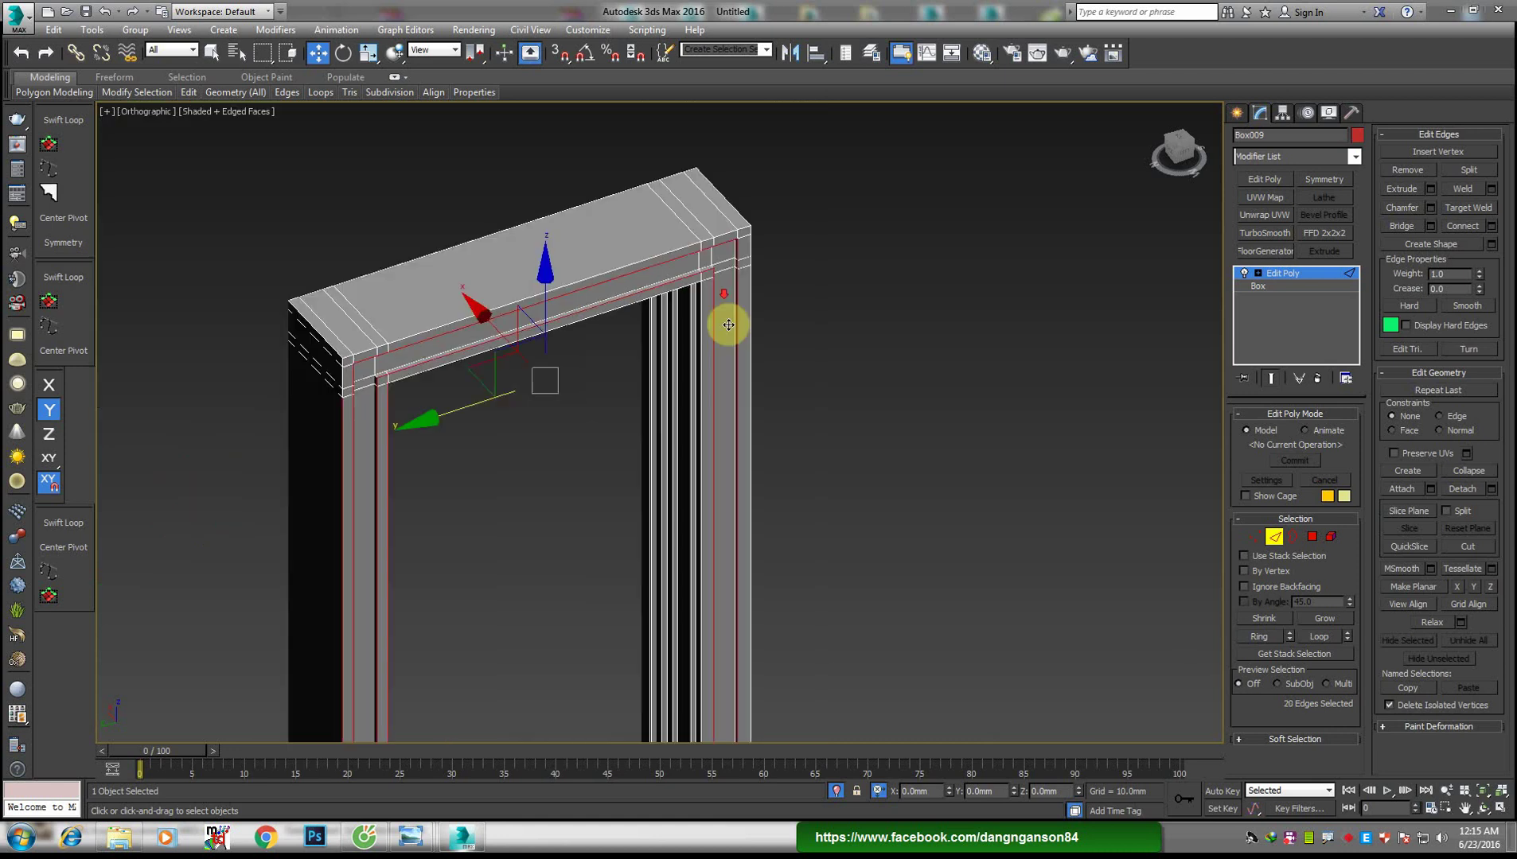
scroll(700, 456, "down", 1)
scroll(692, 446, "down", 1)
scroll(683, 398, "down", 2)
scroll(702, 515, "up", 6)
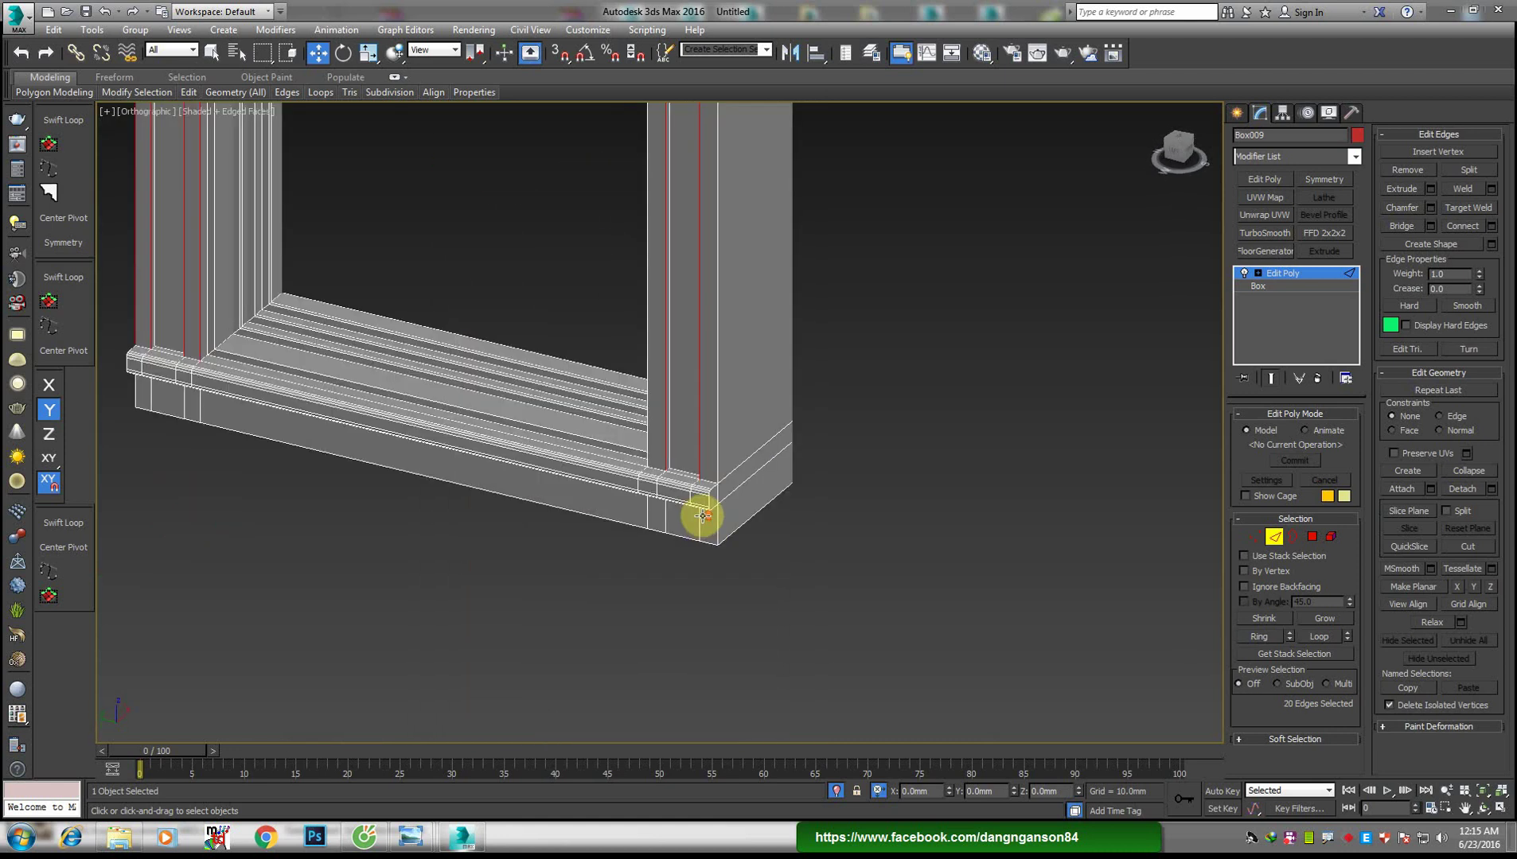
Chamfer the selected frame edges at about 2.7 mm
right_click(683, 475)
left_click(521, 555)
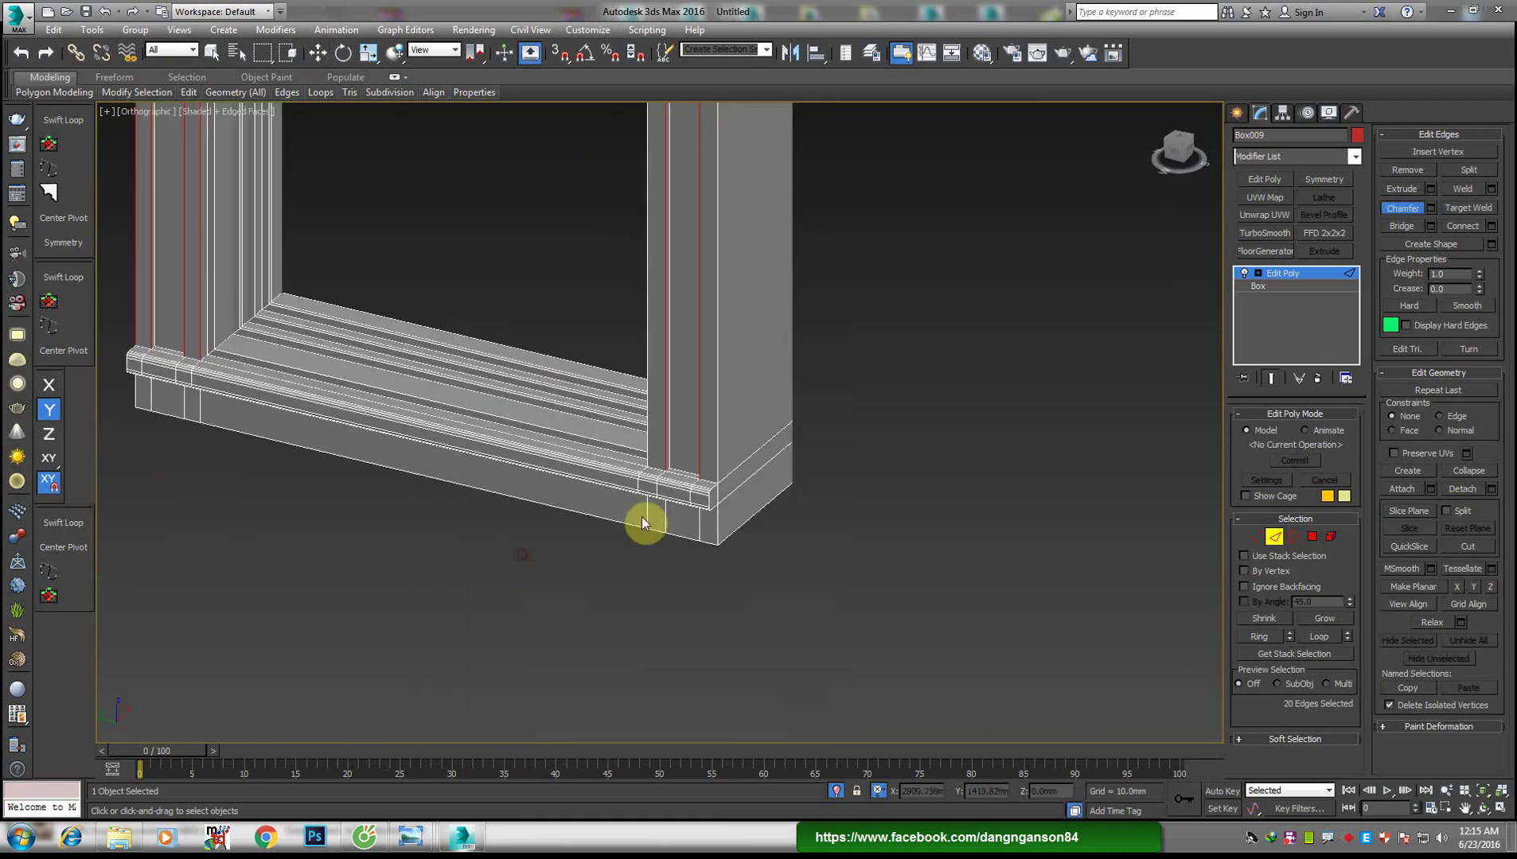
scroll(772, 455, "up", 3)
right_click(772, 461)
right_click(689, 495)
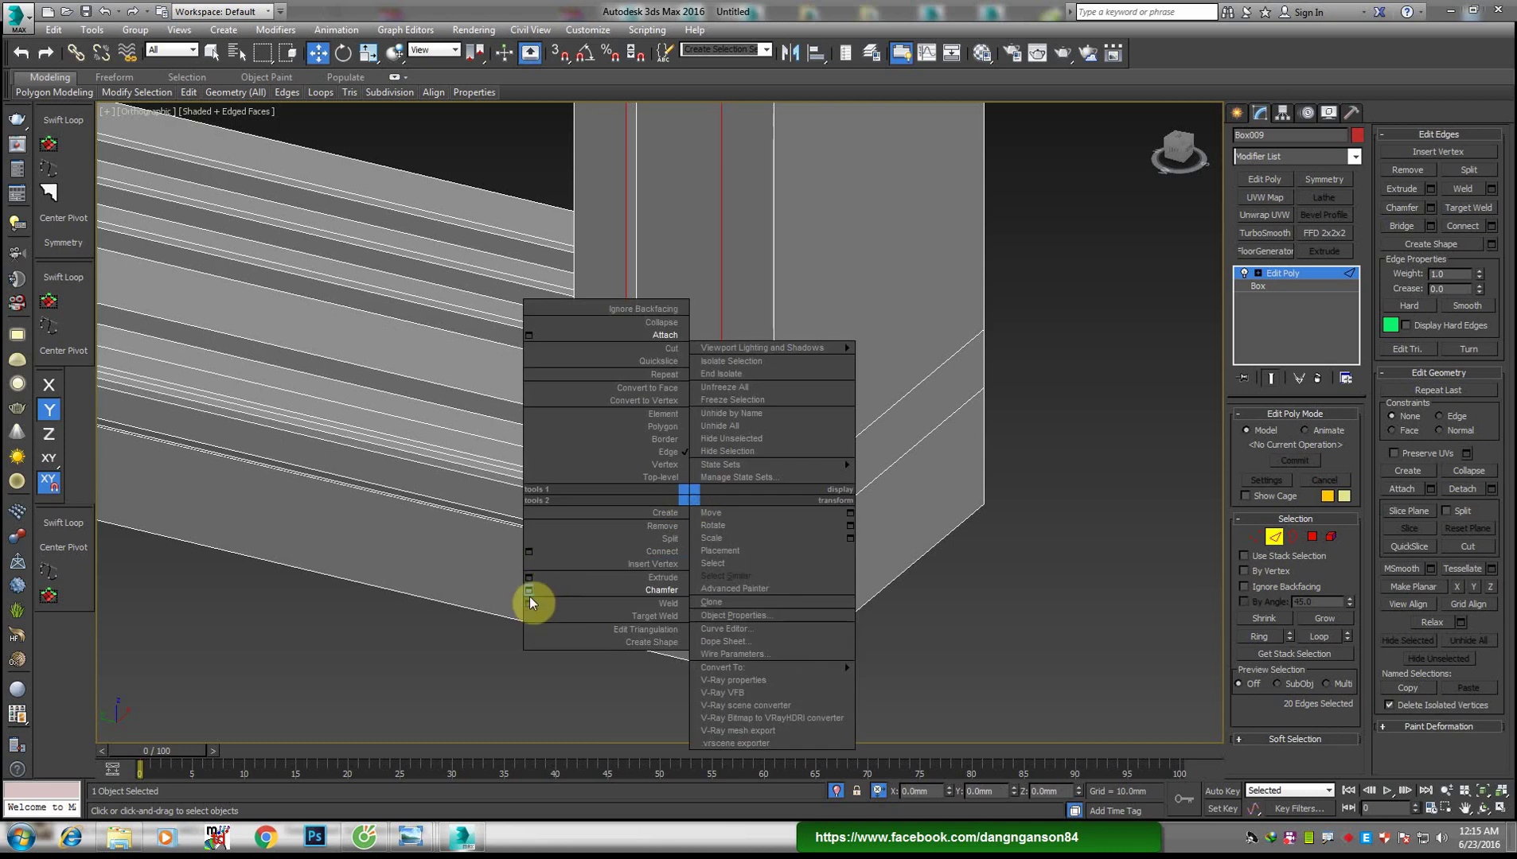
left_click(530, 596)
scroll(669, 474, "up", 3)
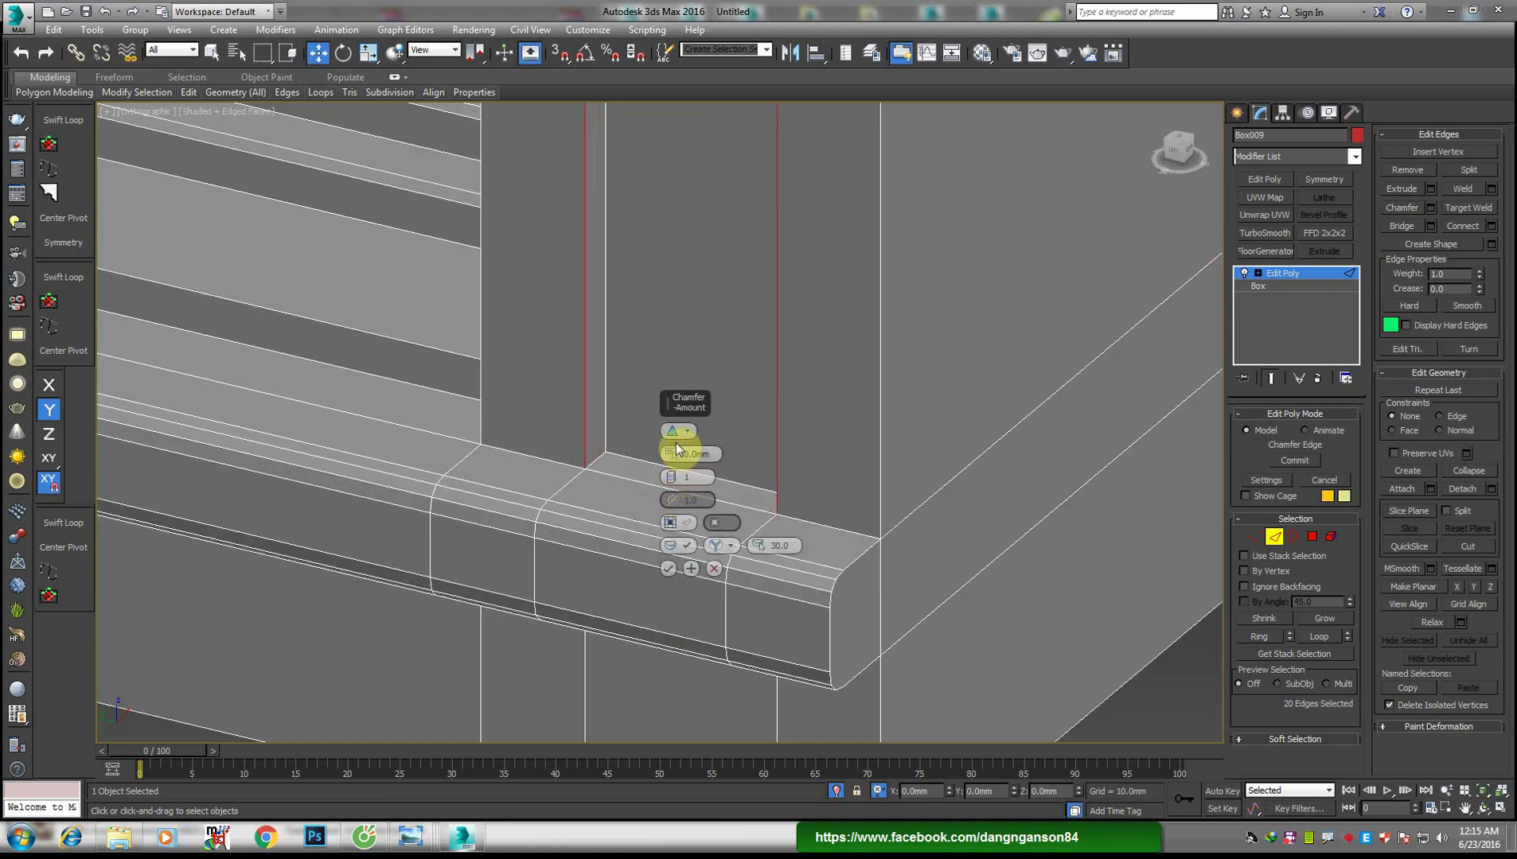
left_click_drag(673, 456, 672, 441)
scroll(592, 467, "down", 5)
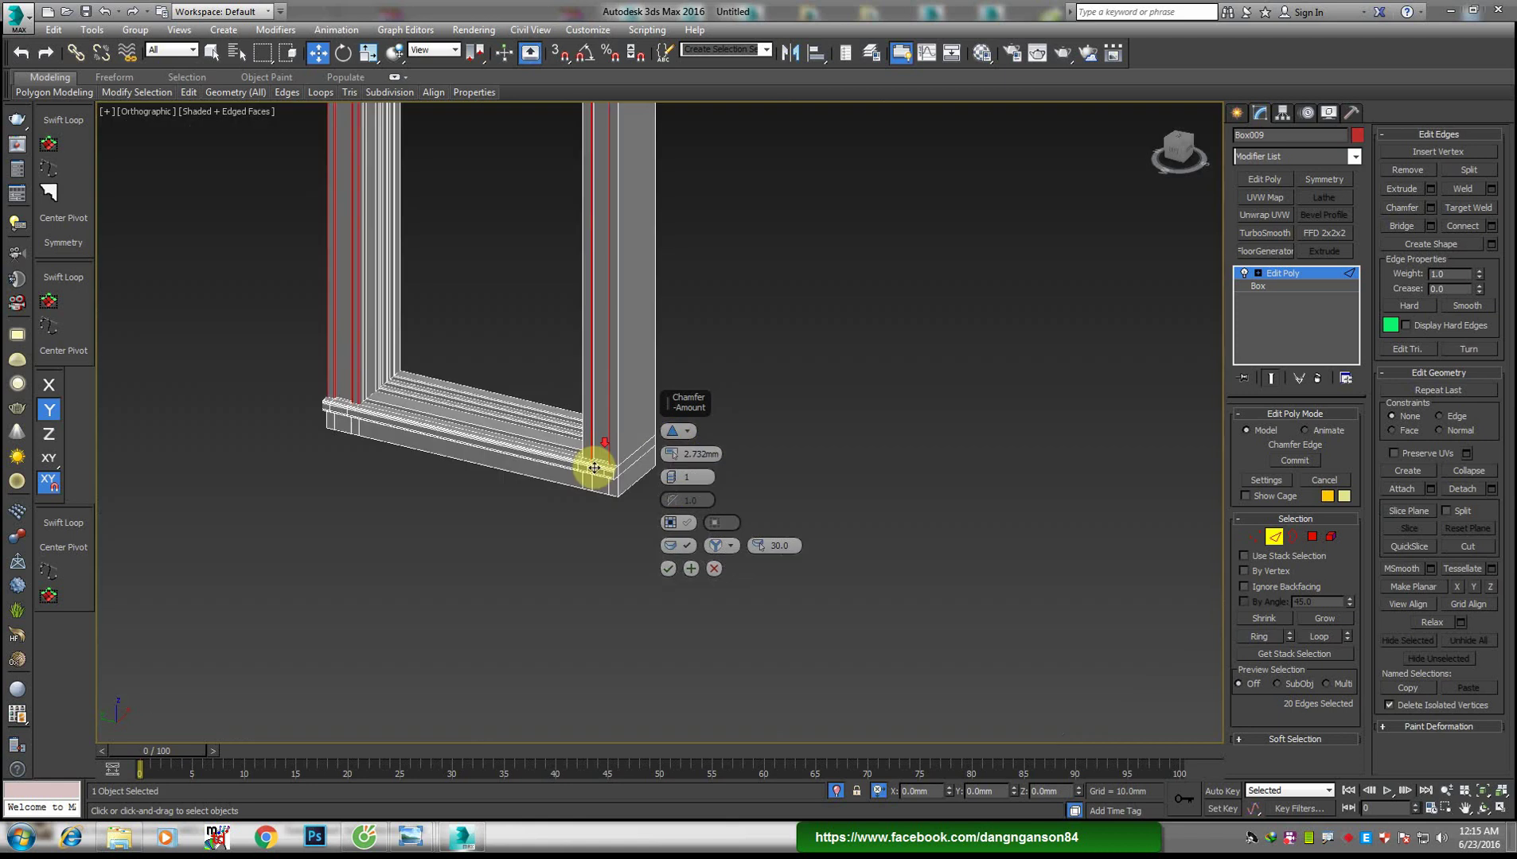
middle_click_drag(592, 467, 558, 673)
mouse_move(501, 237)
middle_mouse_down("alt")
mouse_move(439, 156)
mouse_move(467, 386)
mouse_move(444, 379)
mouse_move(597, 406)
middle_mouse_up("alt")
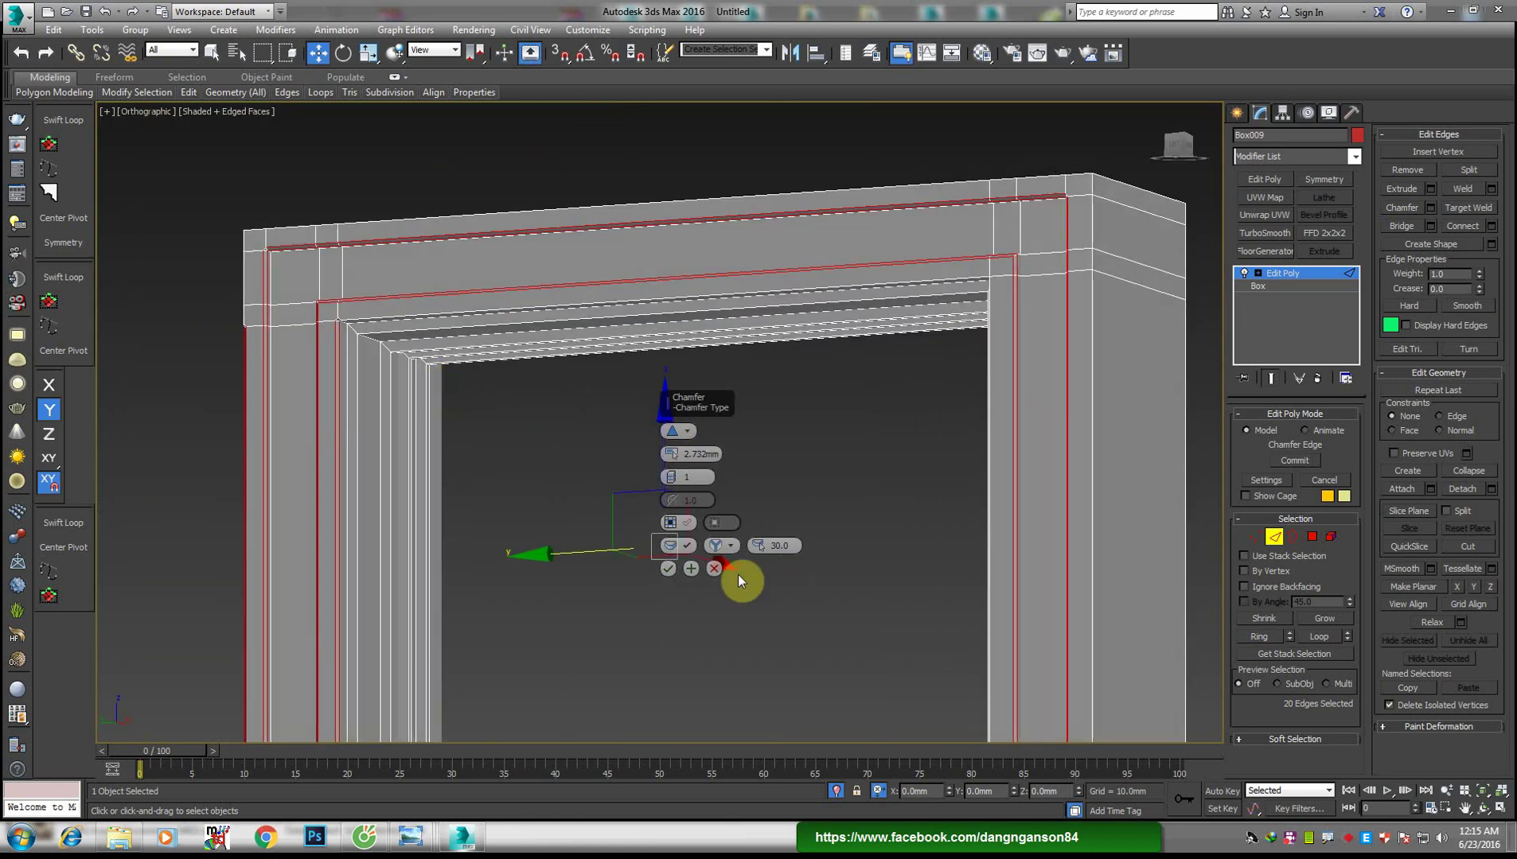
left_click(716, 572)
Select the corner outer edges, top edge loop, right-side edge and sill bottom edge
scroll(443, 430, "down", 3)
scroll(308, 321, "up", 3)
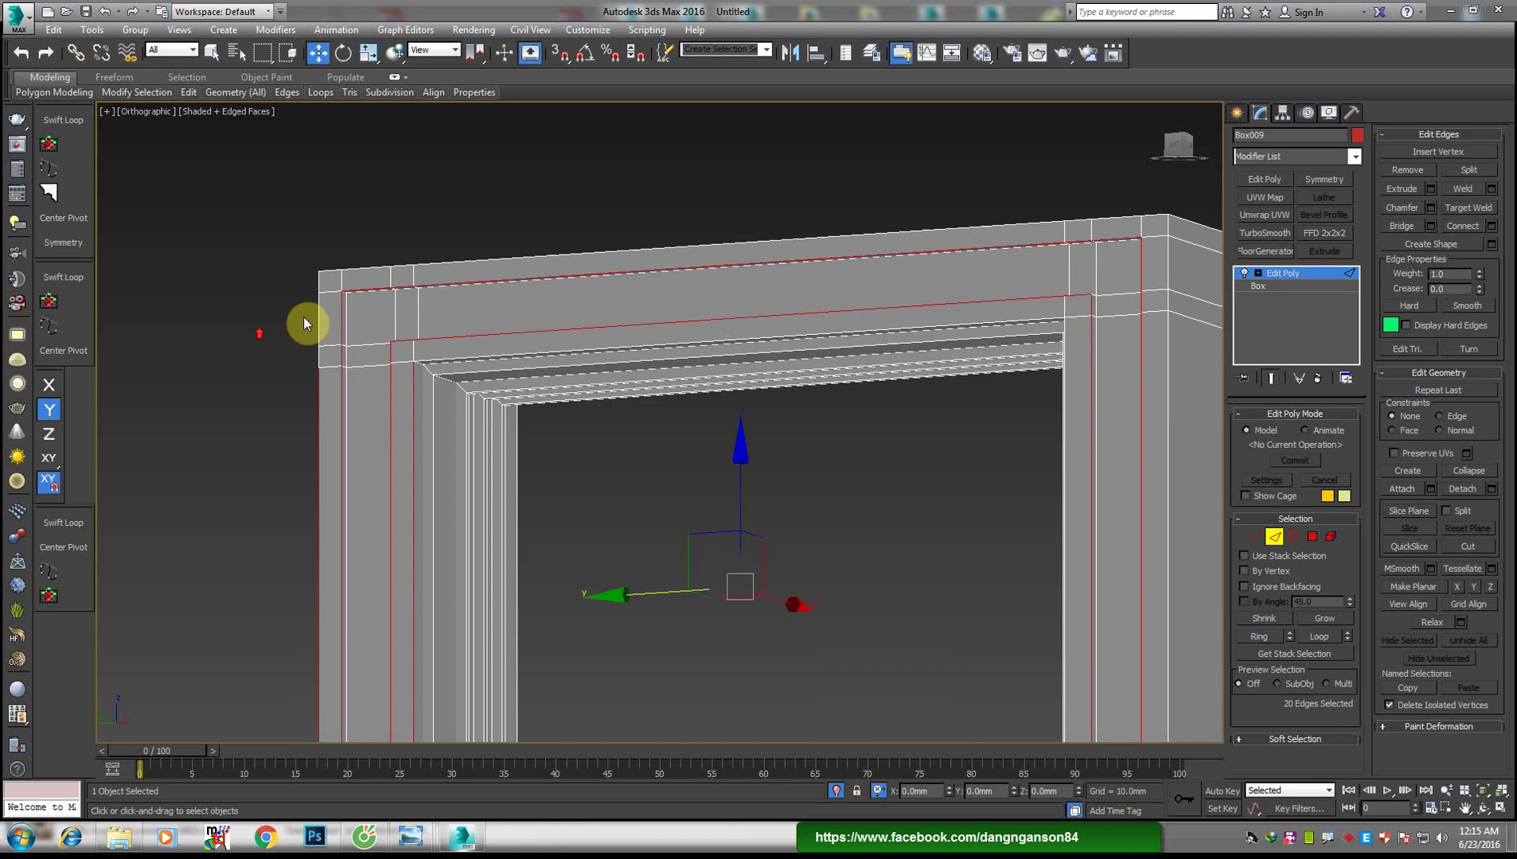
scroll(337, 329, "up", 3)
left_click(337, 323, "ctrl")
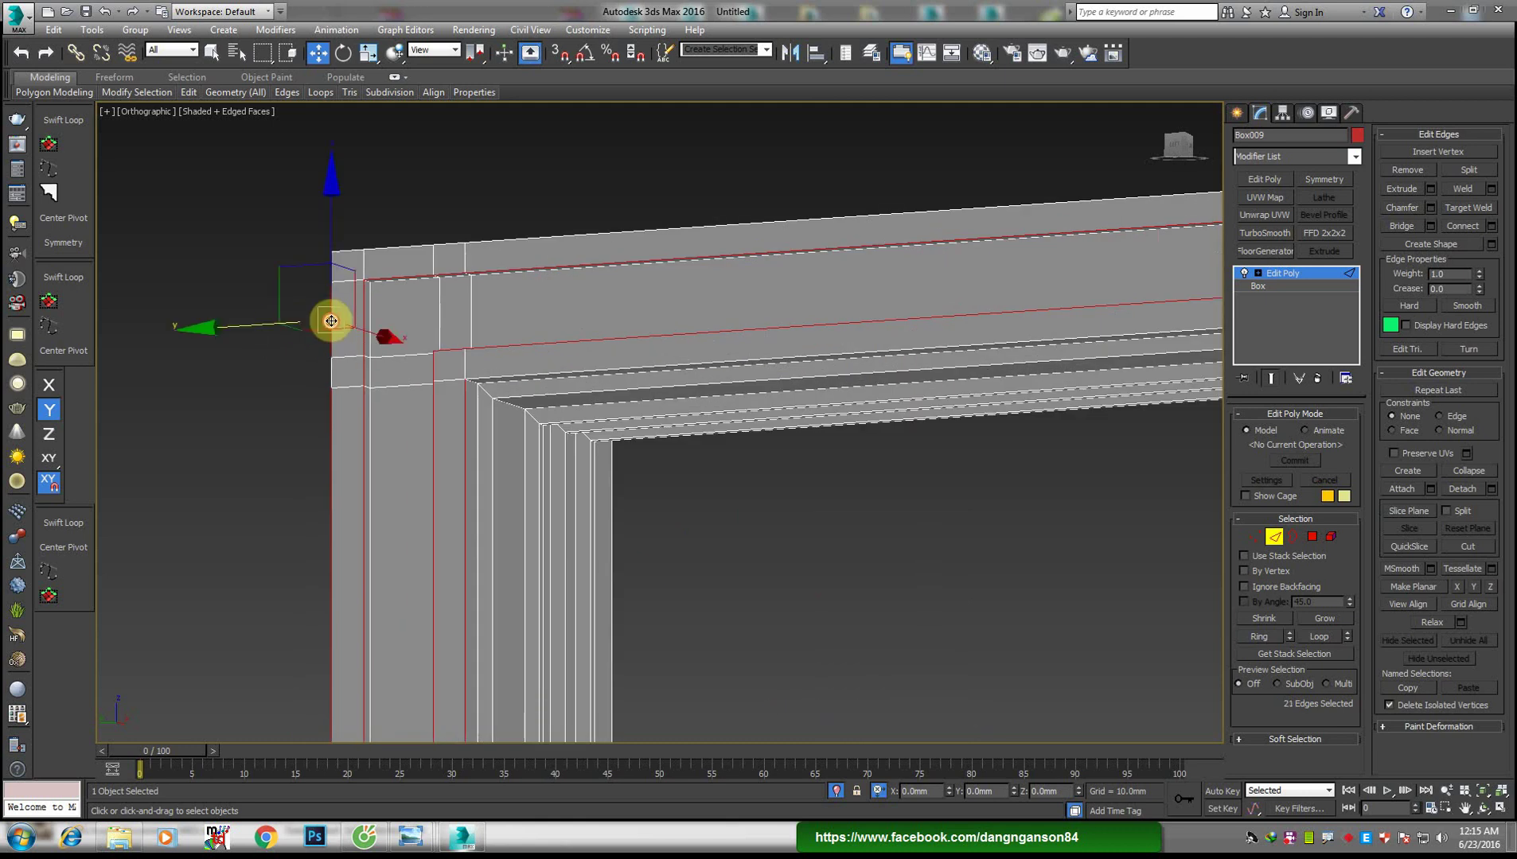
left_click(561, 234, "ctrl")
scroll(870, 315, "down", 3)
scroll(975, 307, "up", 4)
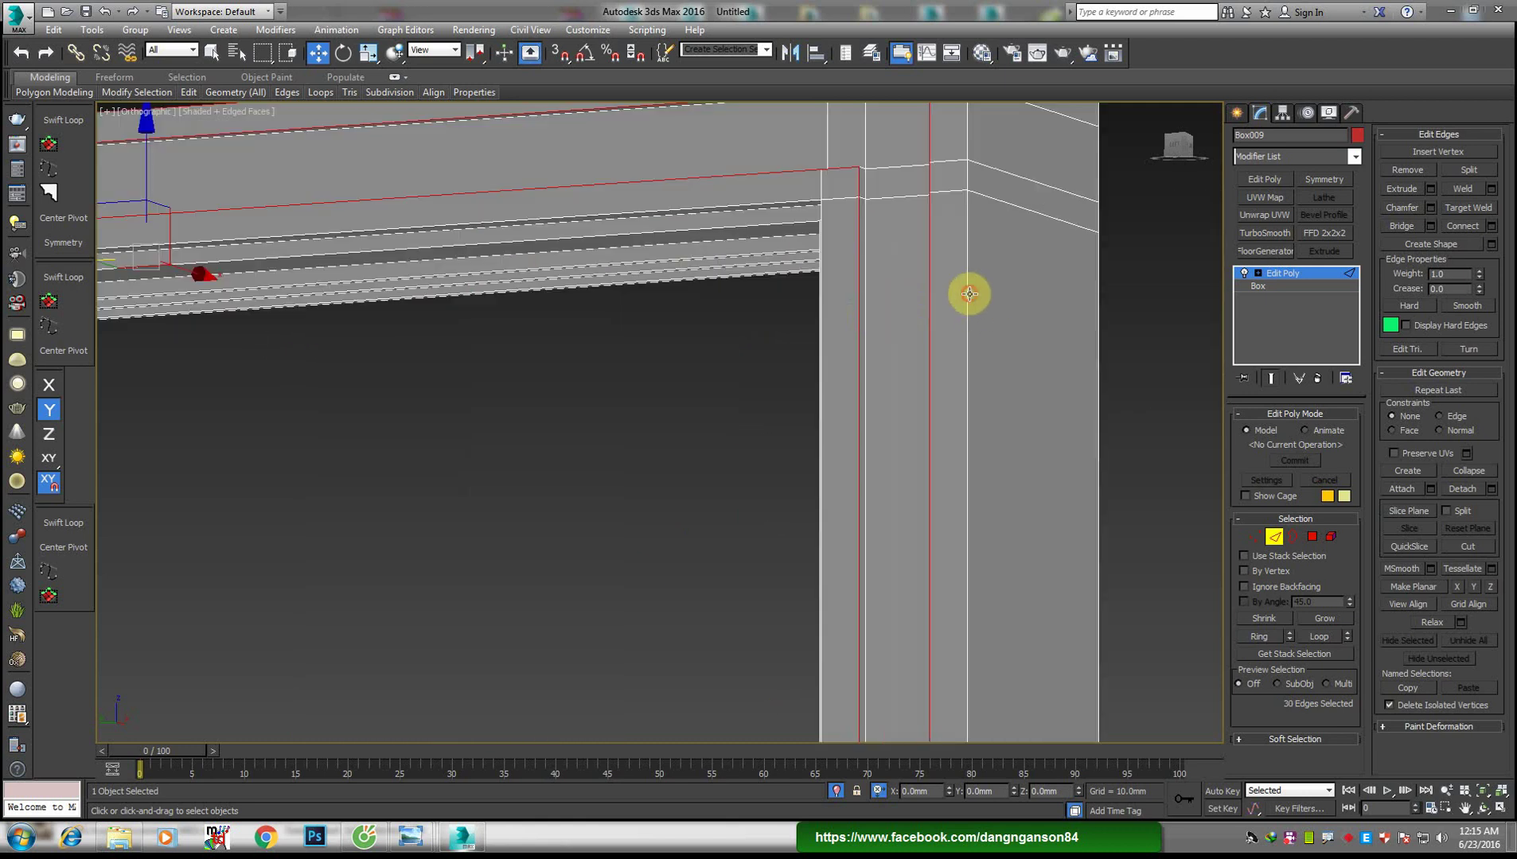
left_click(968, 294, "ctrl")
scroll(965, 531, "down", 3)
scroll(839, 684, "up", 4)
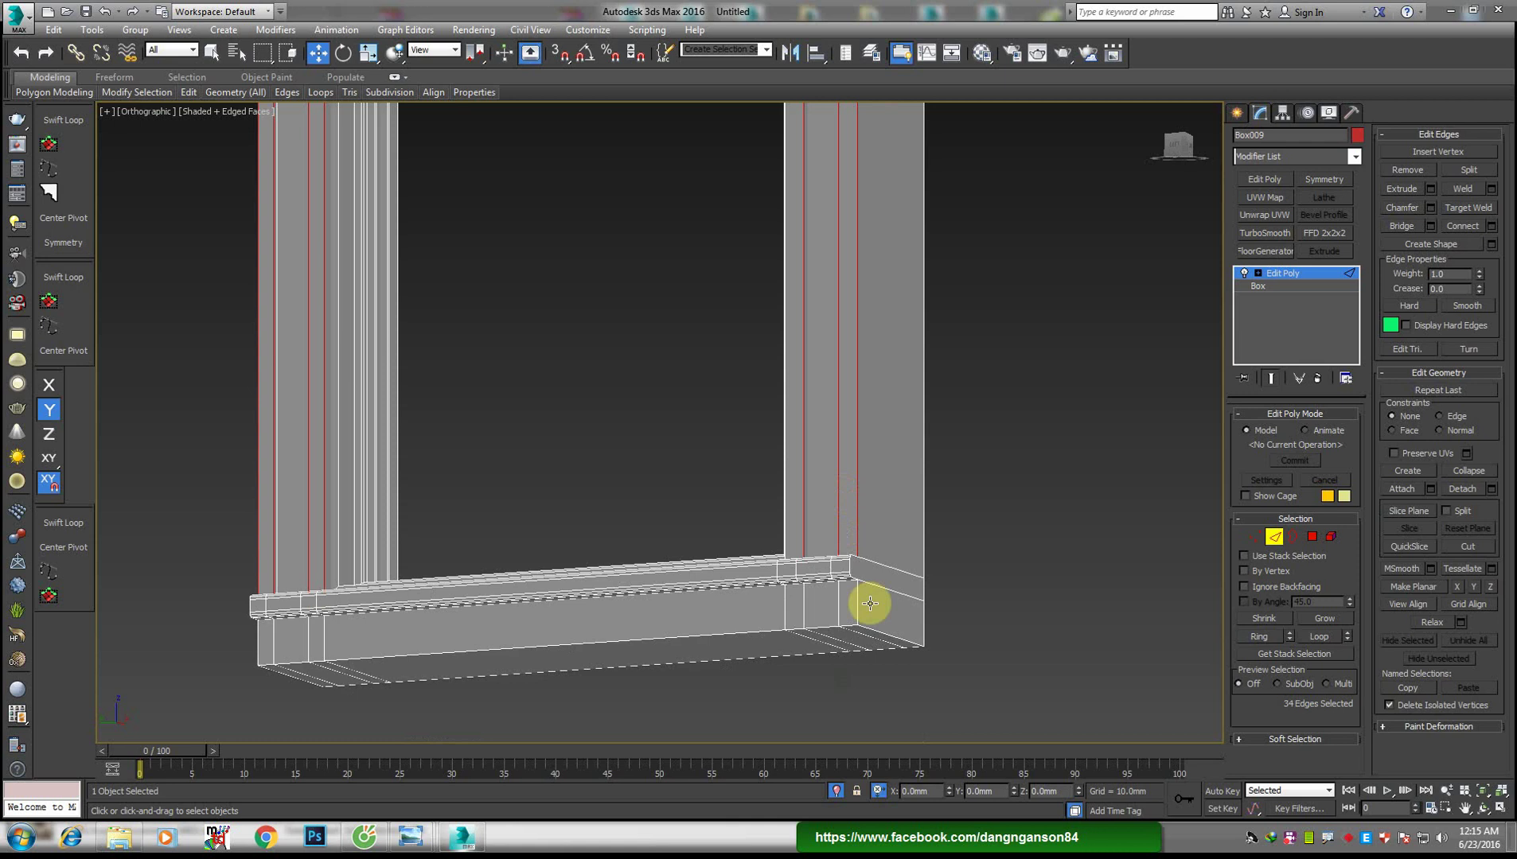
scroll(870, 604, "up", 2)
scroll(855, 578, "down", 3)
scroll(331, 544, "up", 3)
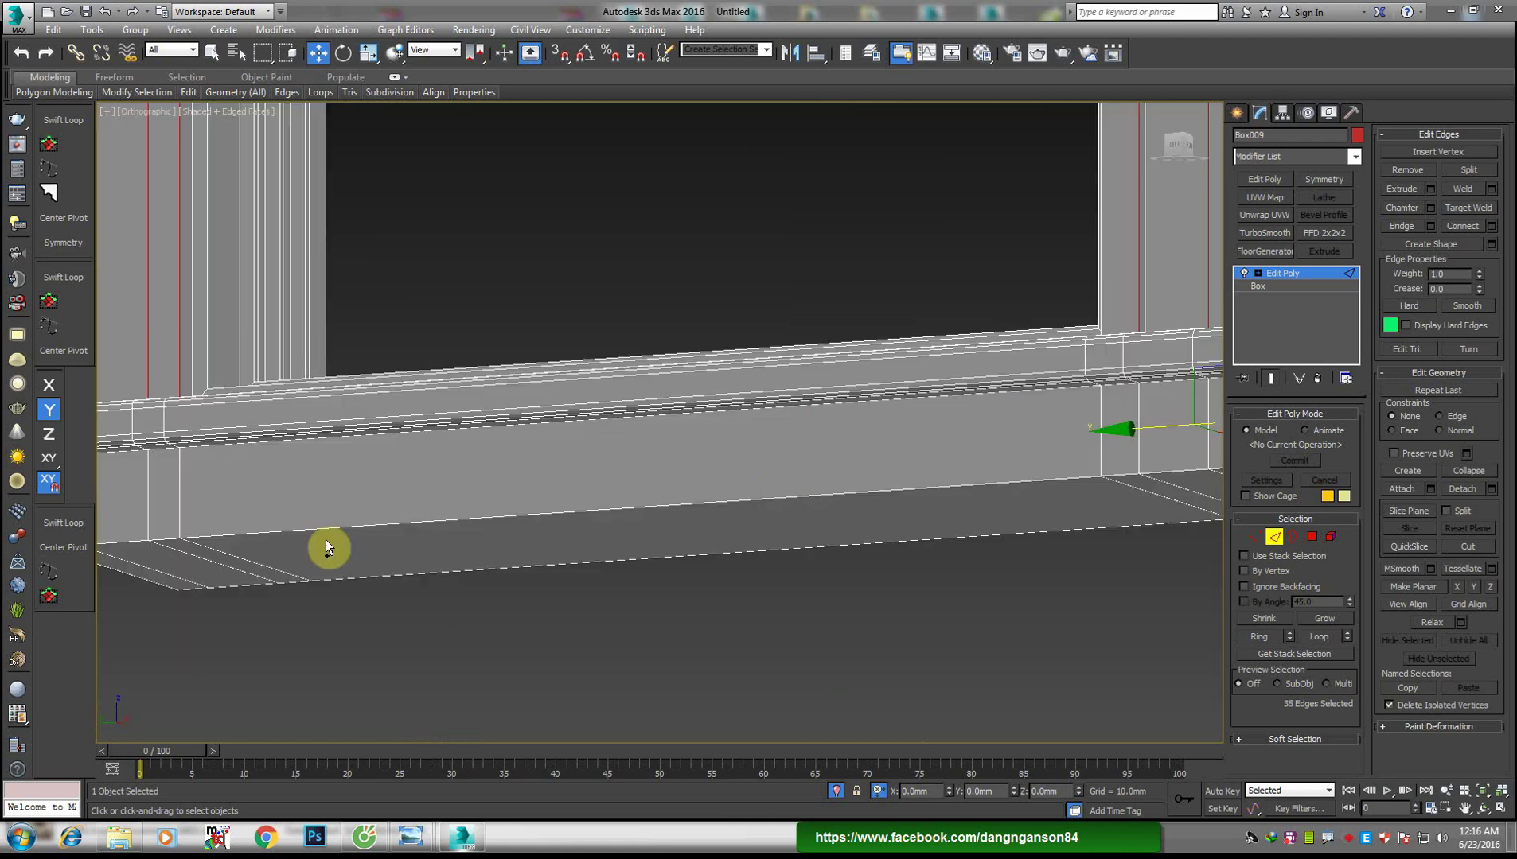
left_click(323, 532, "ctrl")
scroll(494, 475, "up", 2)
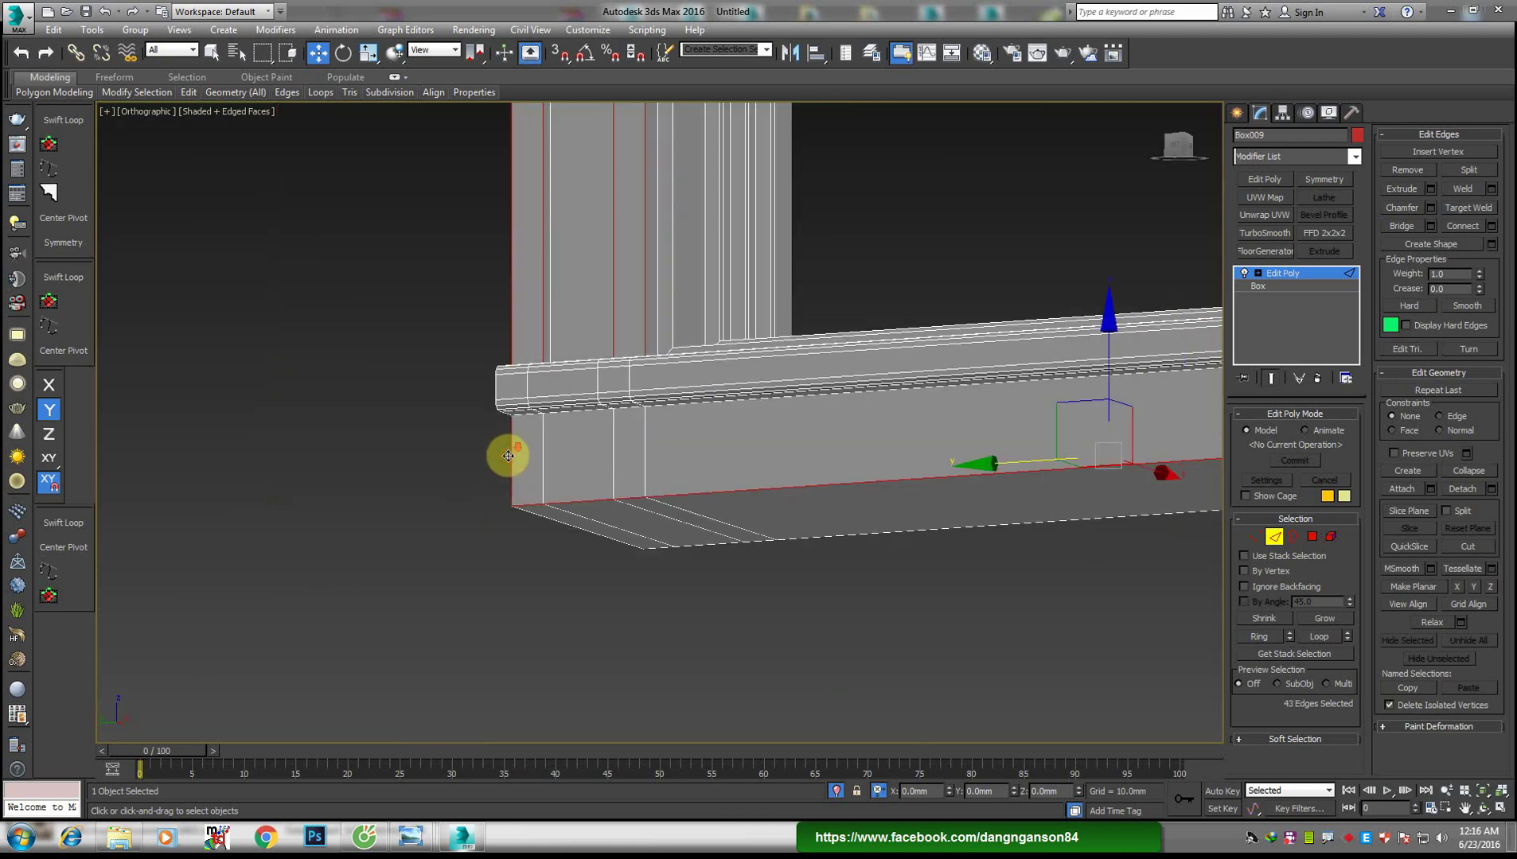
scroll(517, 458, "down", 3)
scroll(542, 383, "up", 3)
left_click(542, 383, "ctrl")
Chamfer these edges at about 2.55 mm and leave Edge mode
right_click(784, 338)
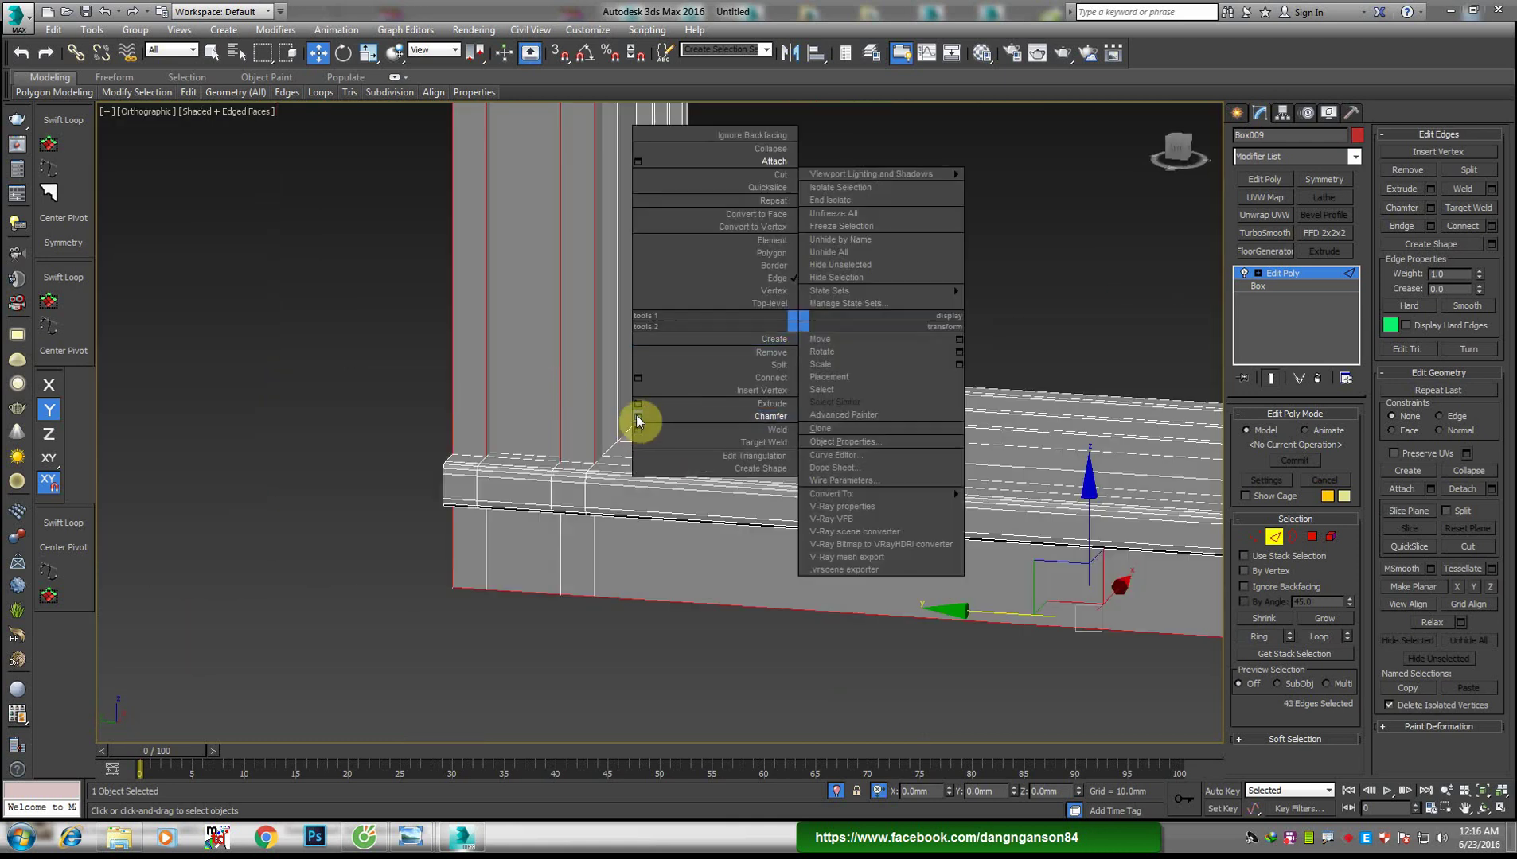
left_click(637, 423)
scroll(565, 410, "down", 4)
middle_click_drag(569, 399, 549, 586)
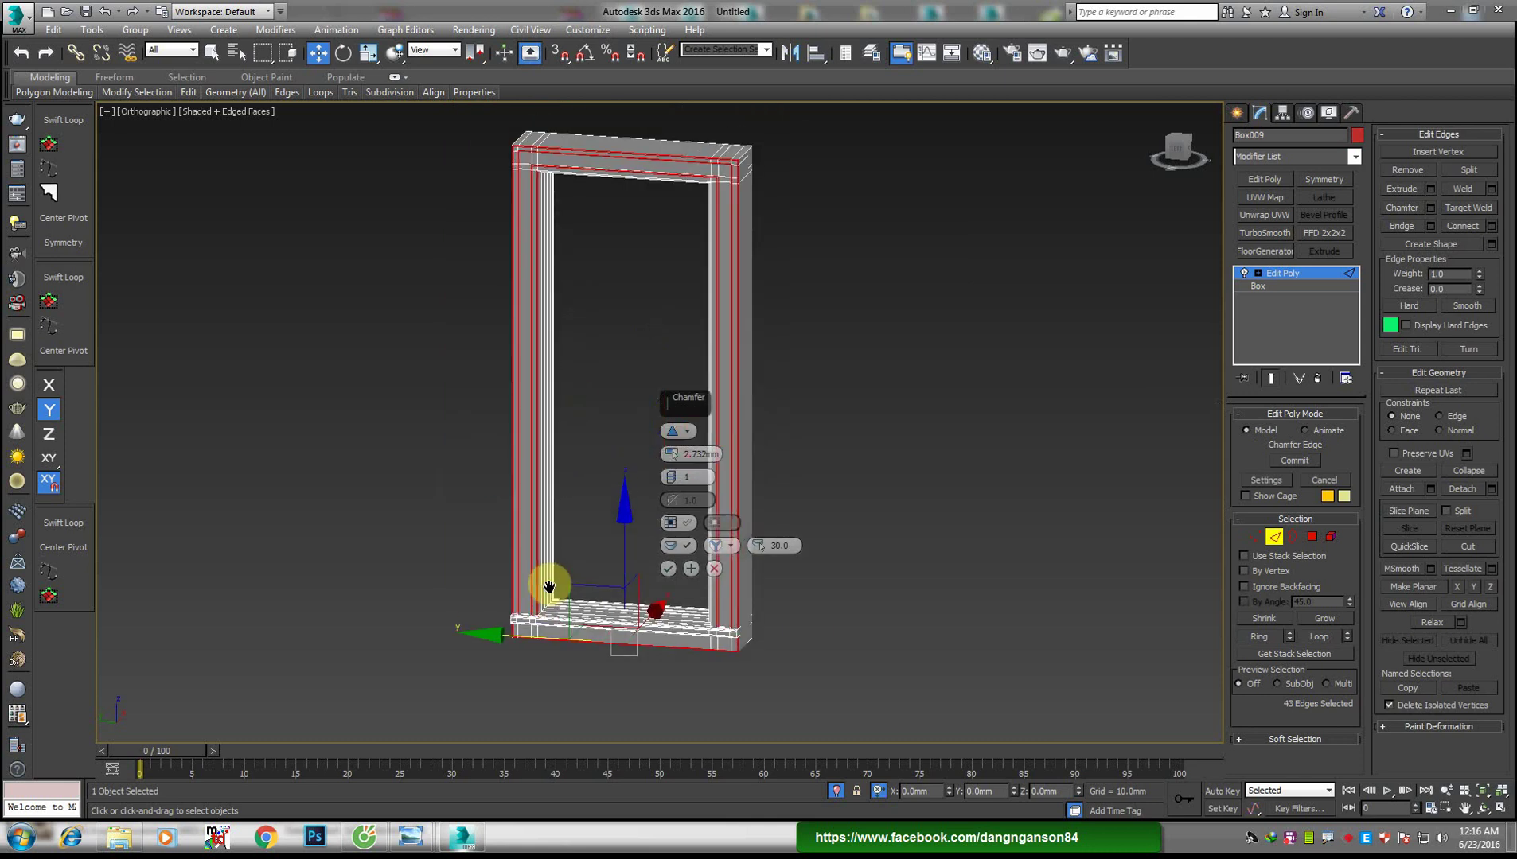
scroll(533, 614, "up", 4)
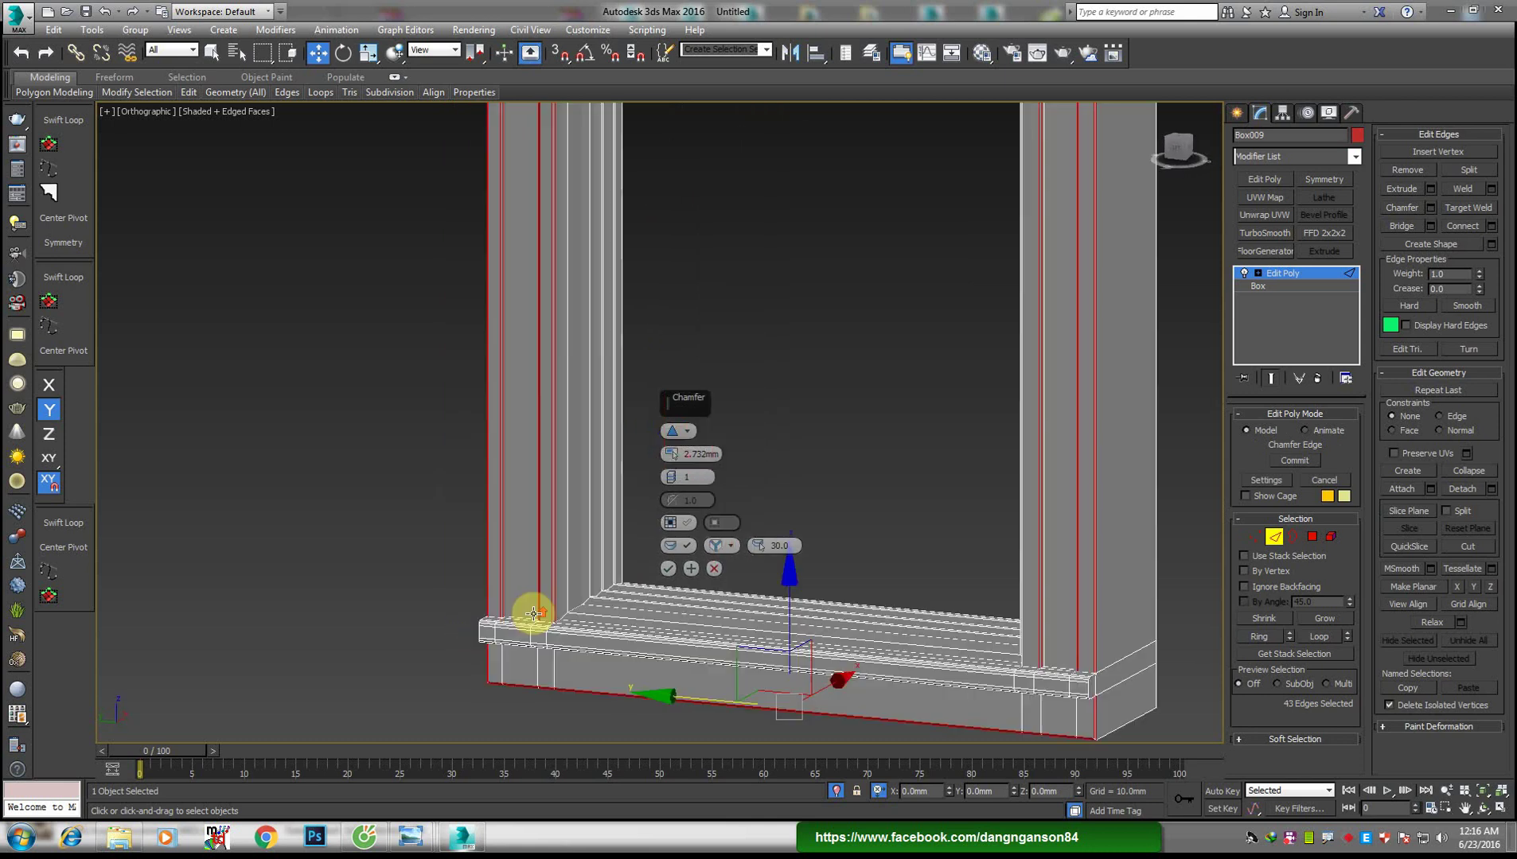
scroll(533, 614, "up", 3)
left_click_drag(680, 452, 683, 455)
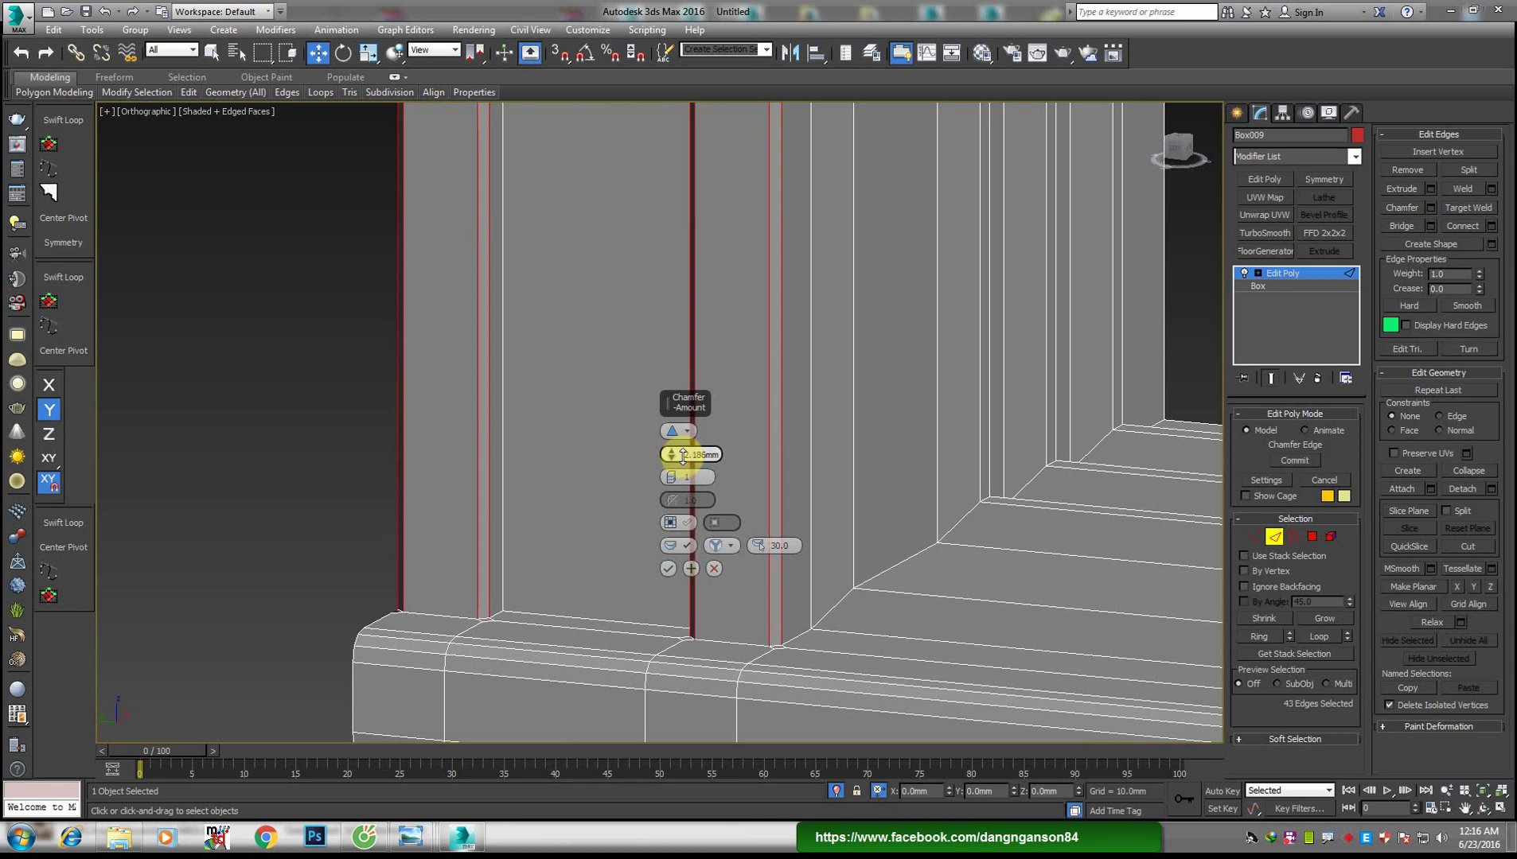
left_click(668, 568)
scroll(672, 557, "down", 6)
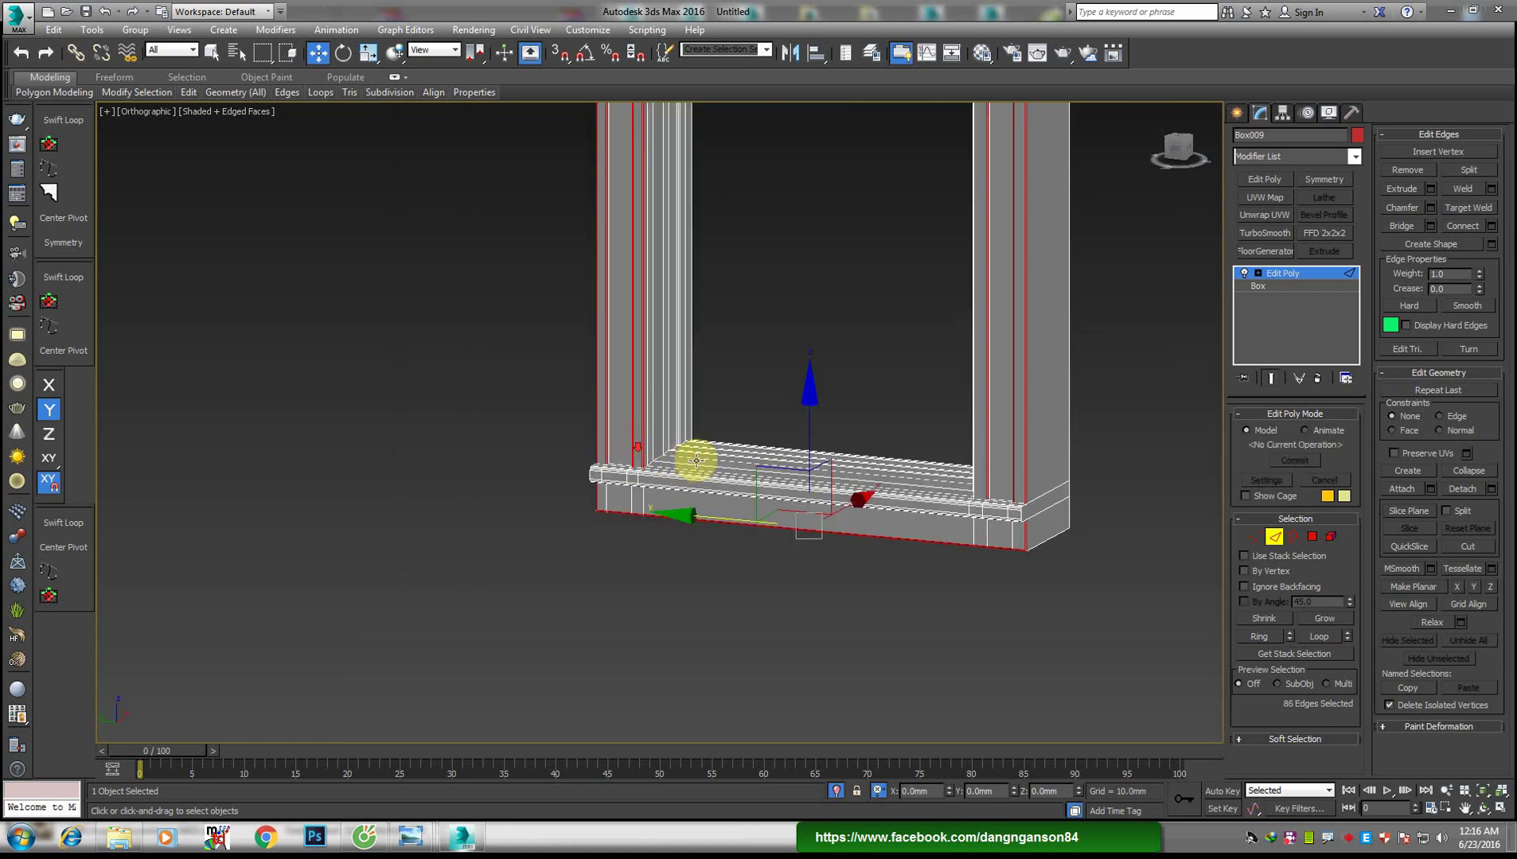
left_click(1295, 283)
middle_click_drag(1059, 304, 947, 463)
Hide the edged-faces wireframe and exit isolation so the whole room shows again
key("F4")
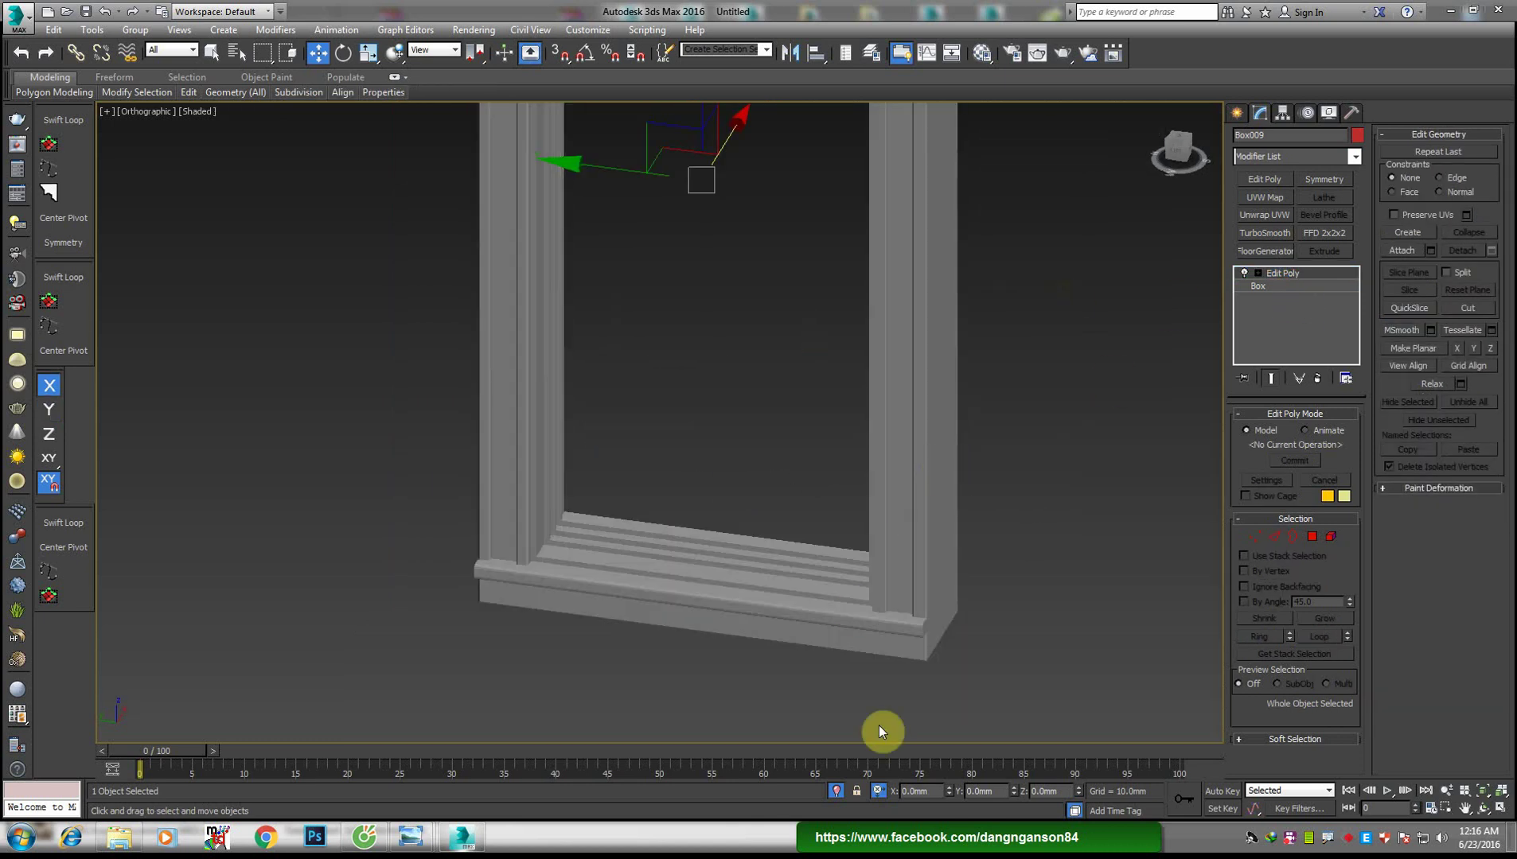
left_click(834, 791)
mouse_move(748, 349)
middle_mouse_down("alt")
mouse_move(799, 425)
mouse_move(775, 298)
mouse_move(770, 395)
mouse_move(901, 359)
mouse_move(901, 410)
middle_mouse_up("alt")
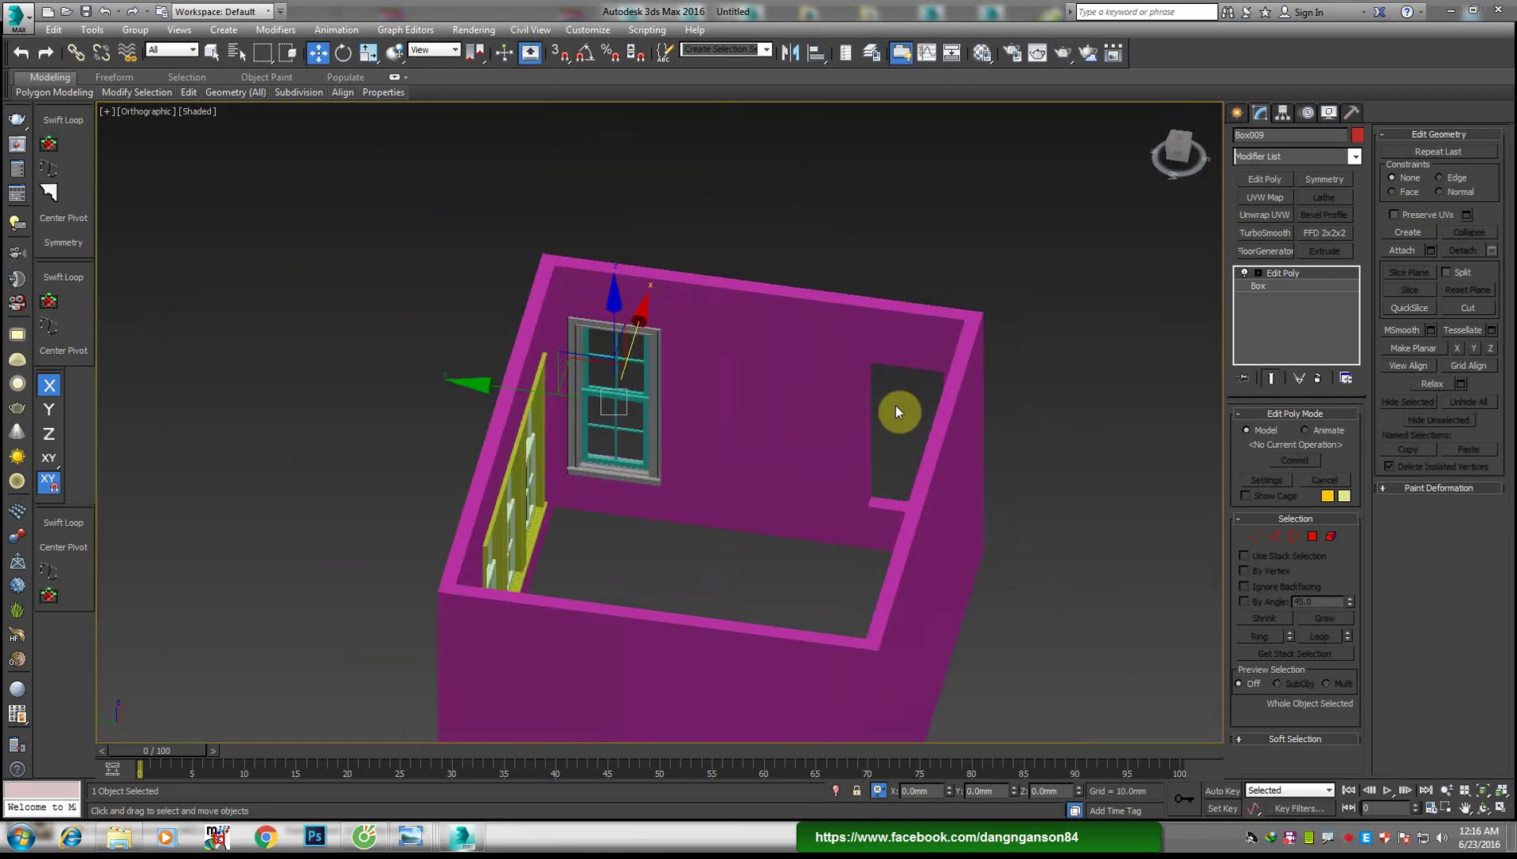
From a top-down view, box-select all ten room objects
scroll(900, 410, "up", 5)
middle_click_drag(416, 410, 564, 427)
scroll(564, 427, "down", 5)
middle_click_drag(688, 436, 680, 345, "alt")
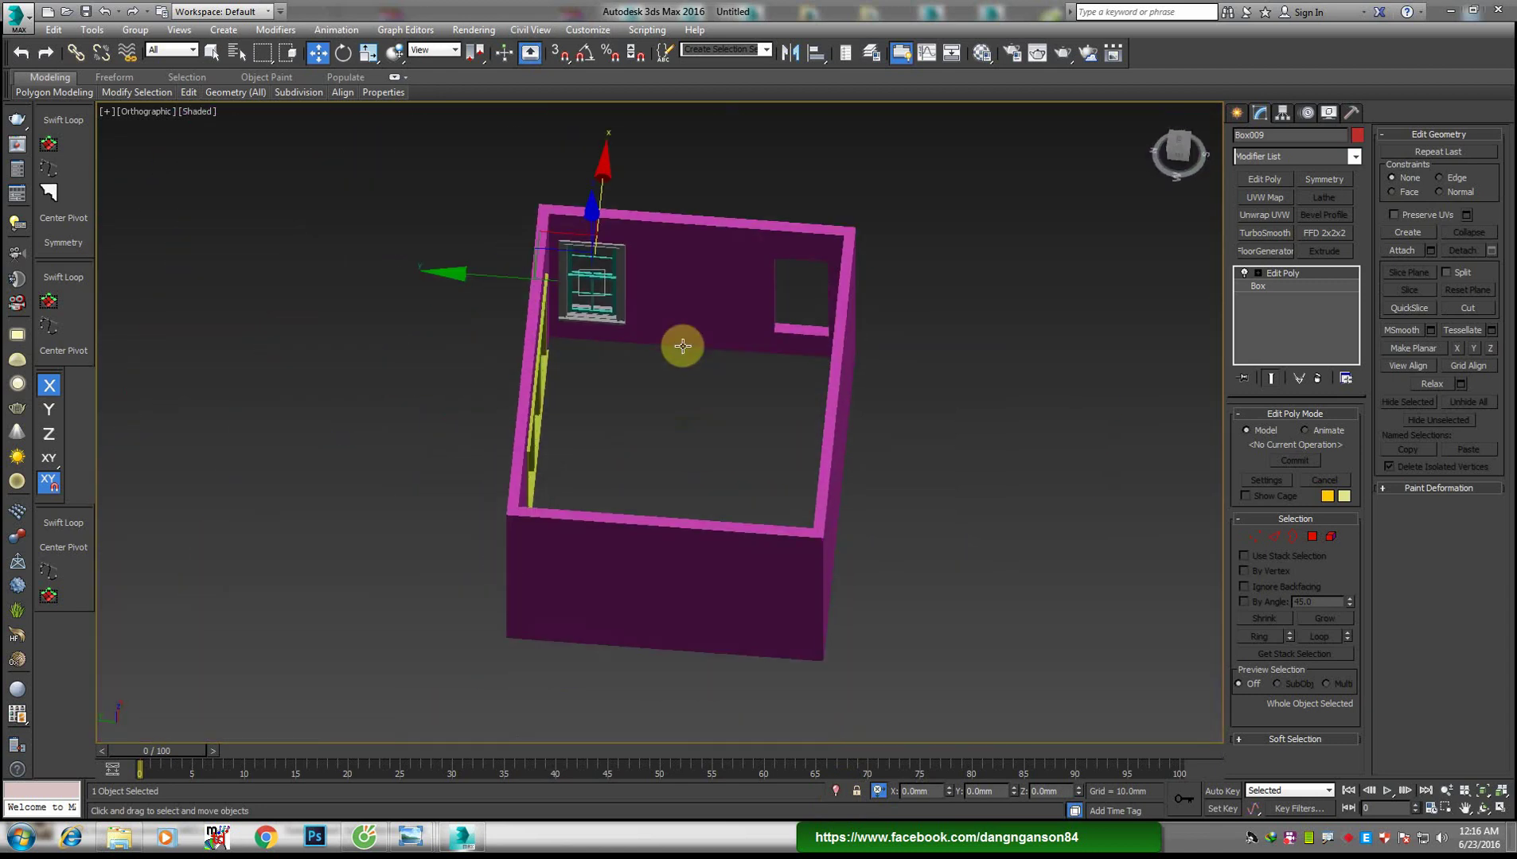
left_click_drag(374, 156, 1004, 724)
Assign the gray Material #22 to all selected room objects
scroll(748, 418, "up", 3)
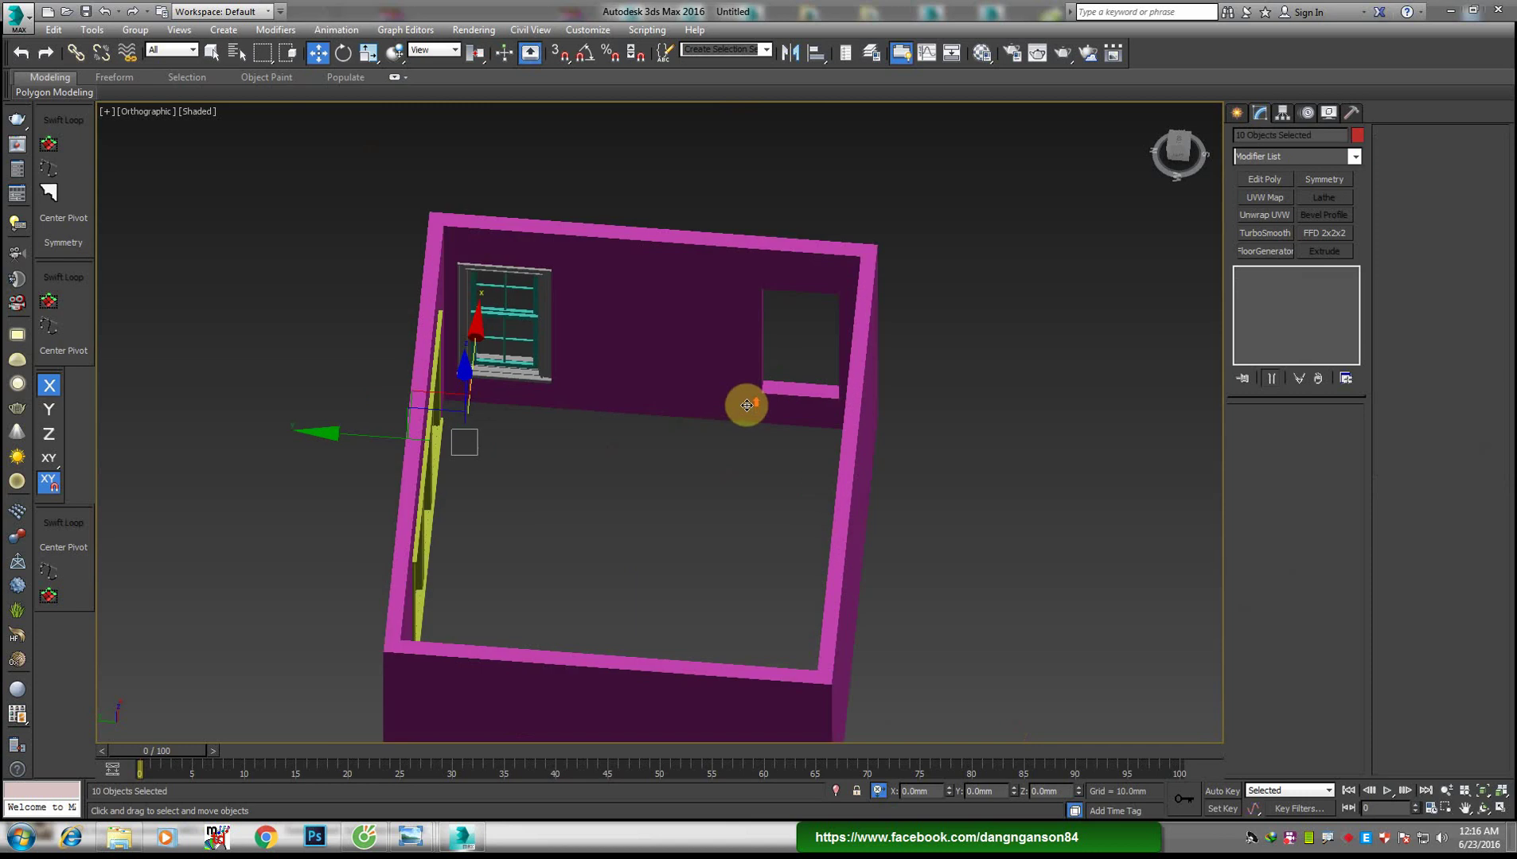
key("m")
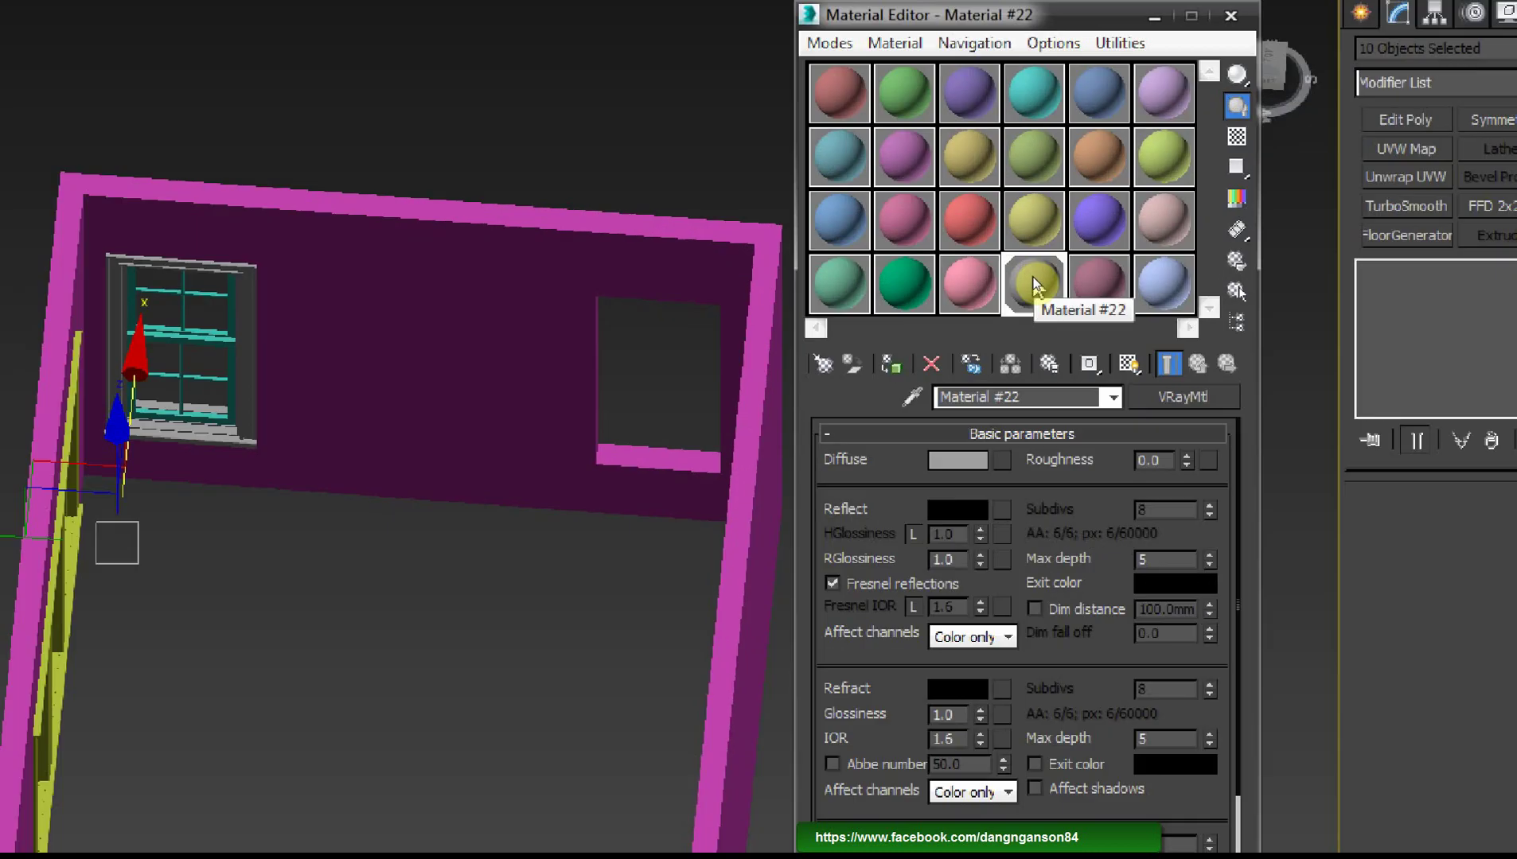
left_click(1034, 282)
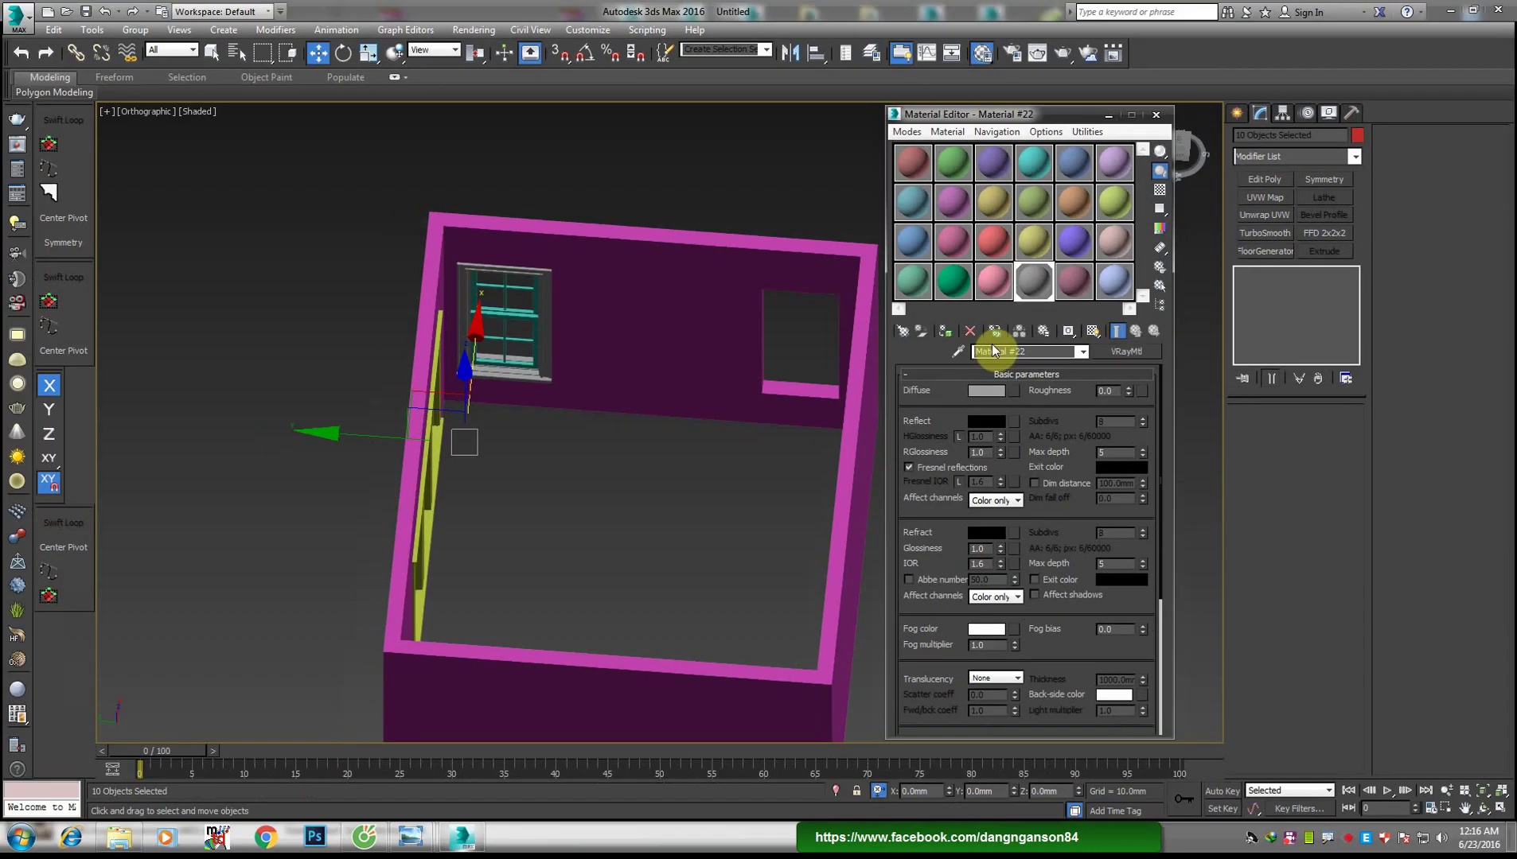
left_click(945, 331)
Close the Material Editor and orbit around the now uniformly grey room
mouse_move(762, 396)
middle_mouse_down("alt")
mouse_move(577, 404)
mouse_move(605, 398)
middle_mouse_up("alt")
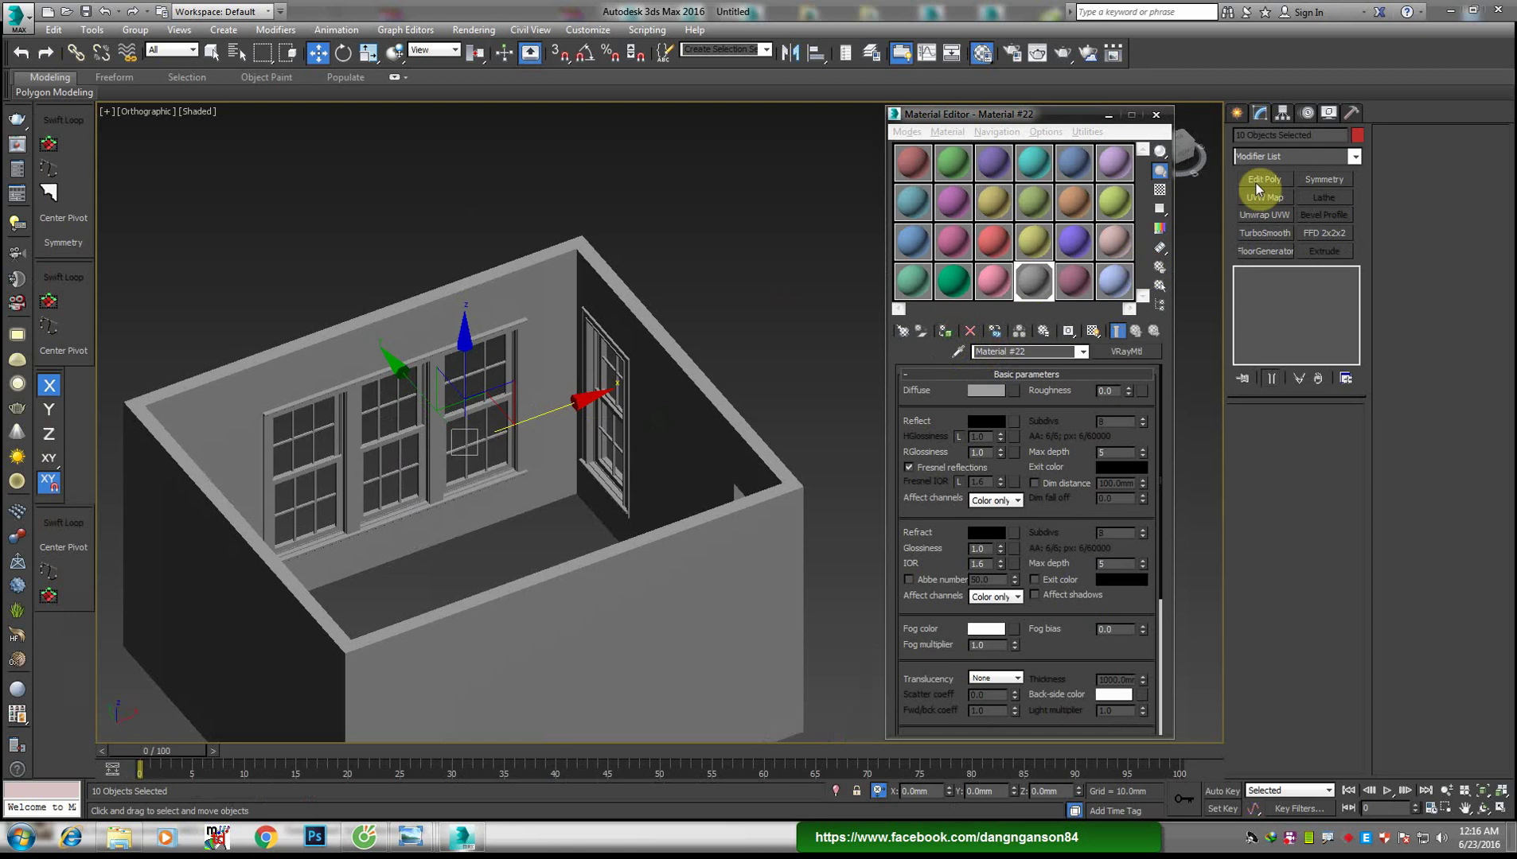
left_click(1156, 114)
key("s")
middle_click_drag(715, 292, 752, 247, "alt")
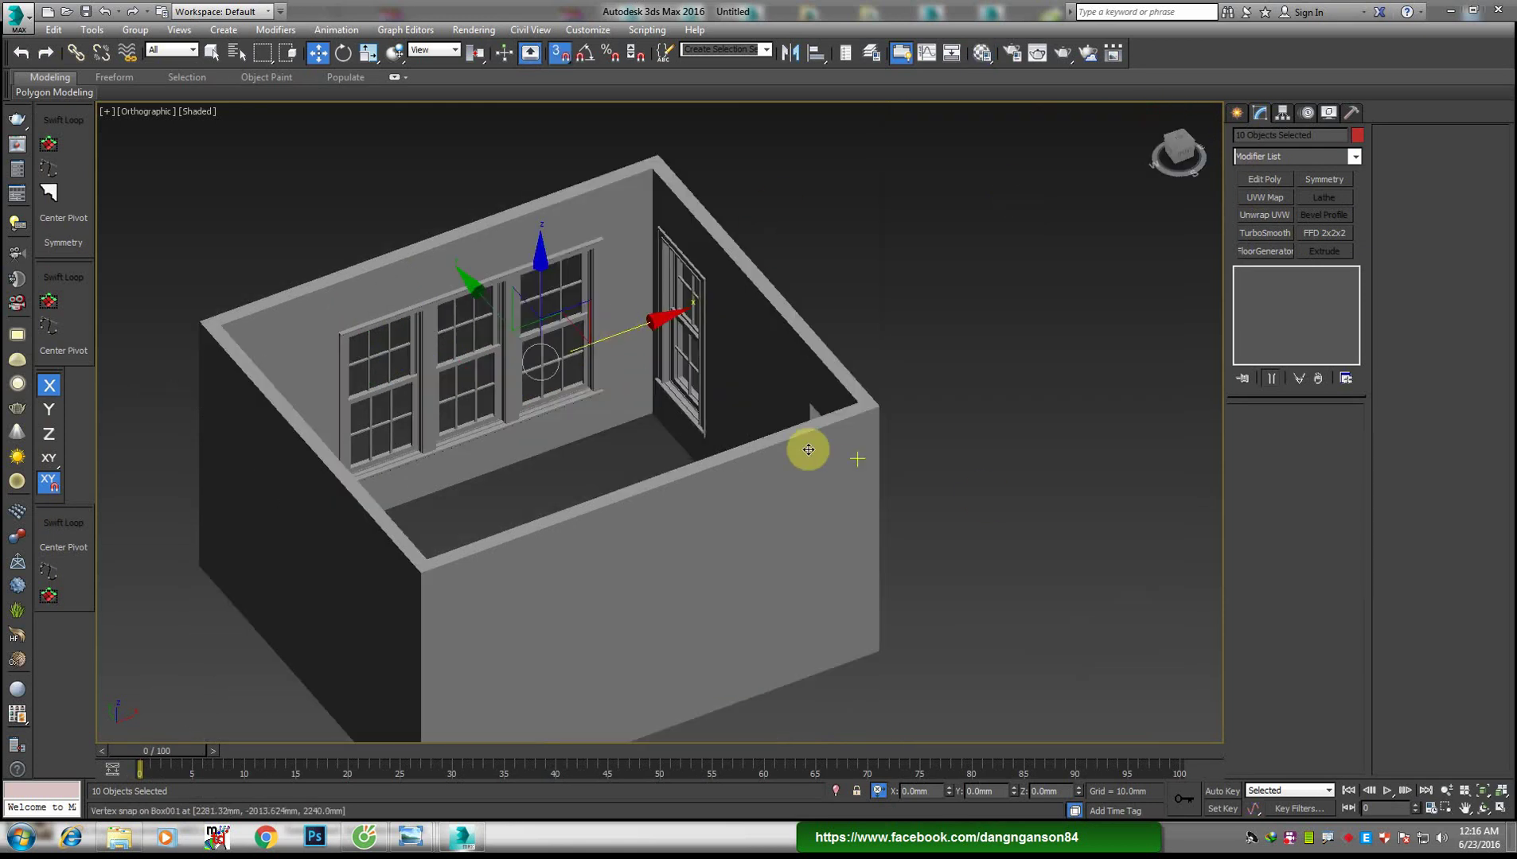
mouse_move(806, 443)
middle_mouse_down("alt")
mouse_move(734, 425)
mouse_move(738, 541)
mouse_move(654, 443)
mouse_move(675, 433)
mouse_move(664, 429)
mouse_move(578, 538)
middle_mouse_up("alt")
key("s")
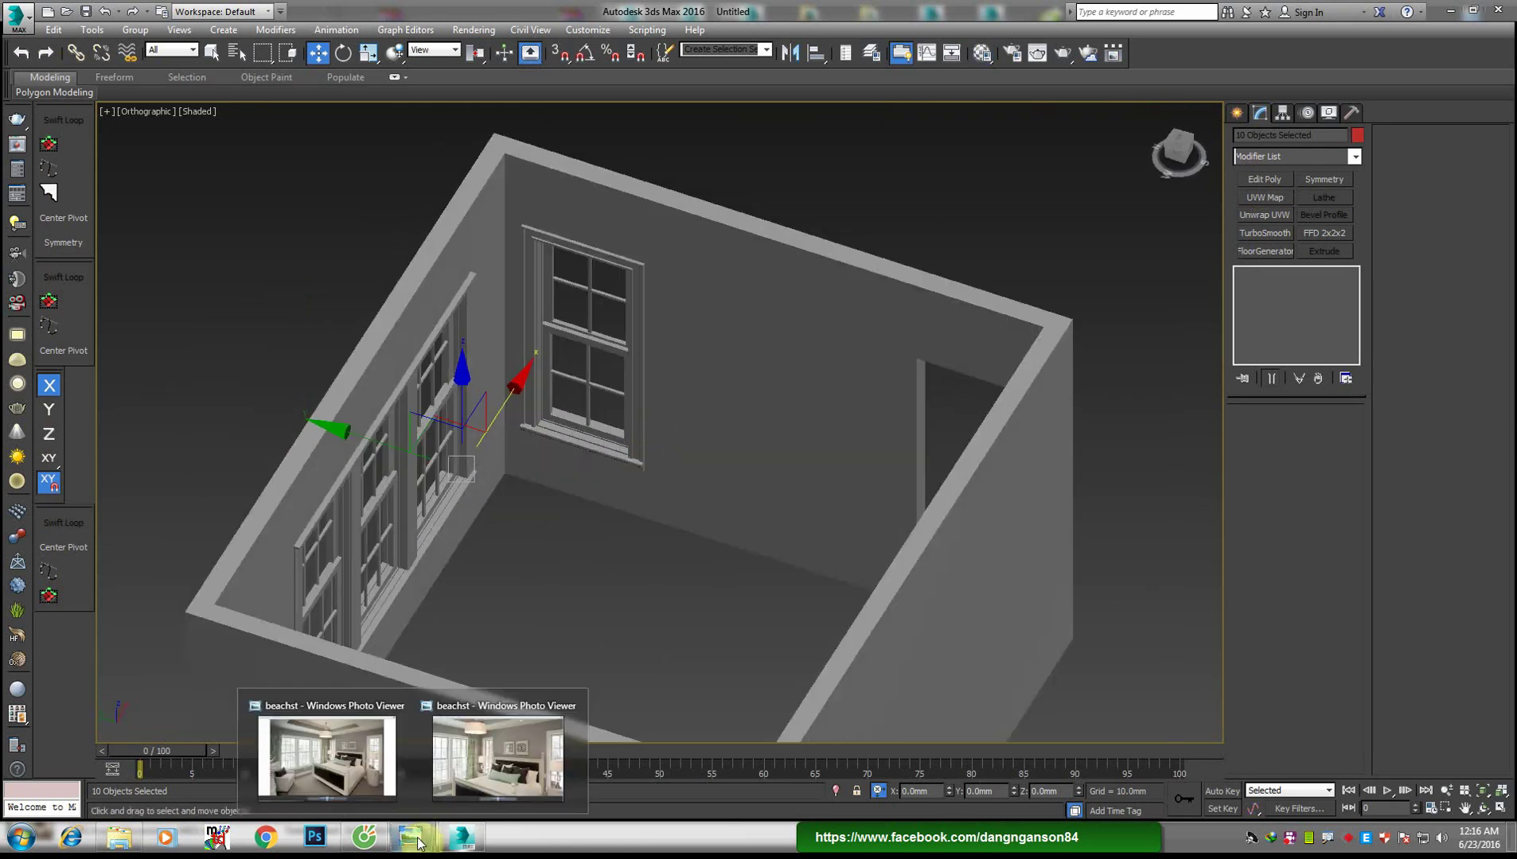
left_click(509, 764)
scroll(618, 262, "down", 2)
scroll(541, 358, "down", 1)
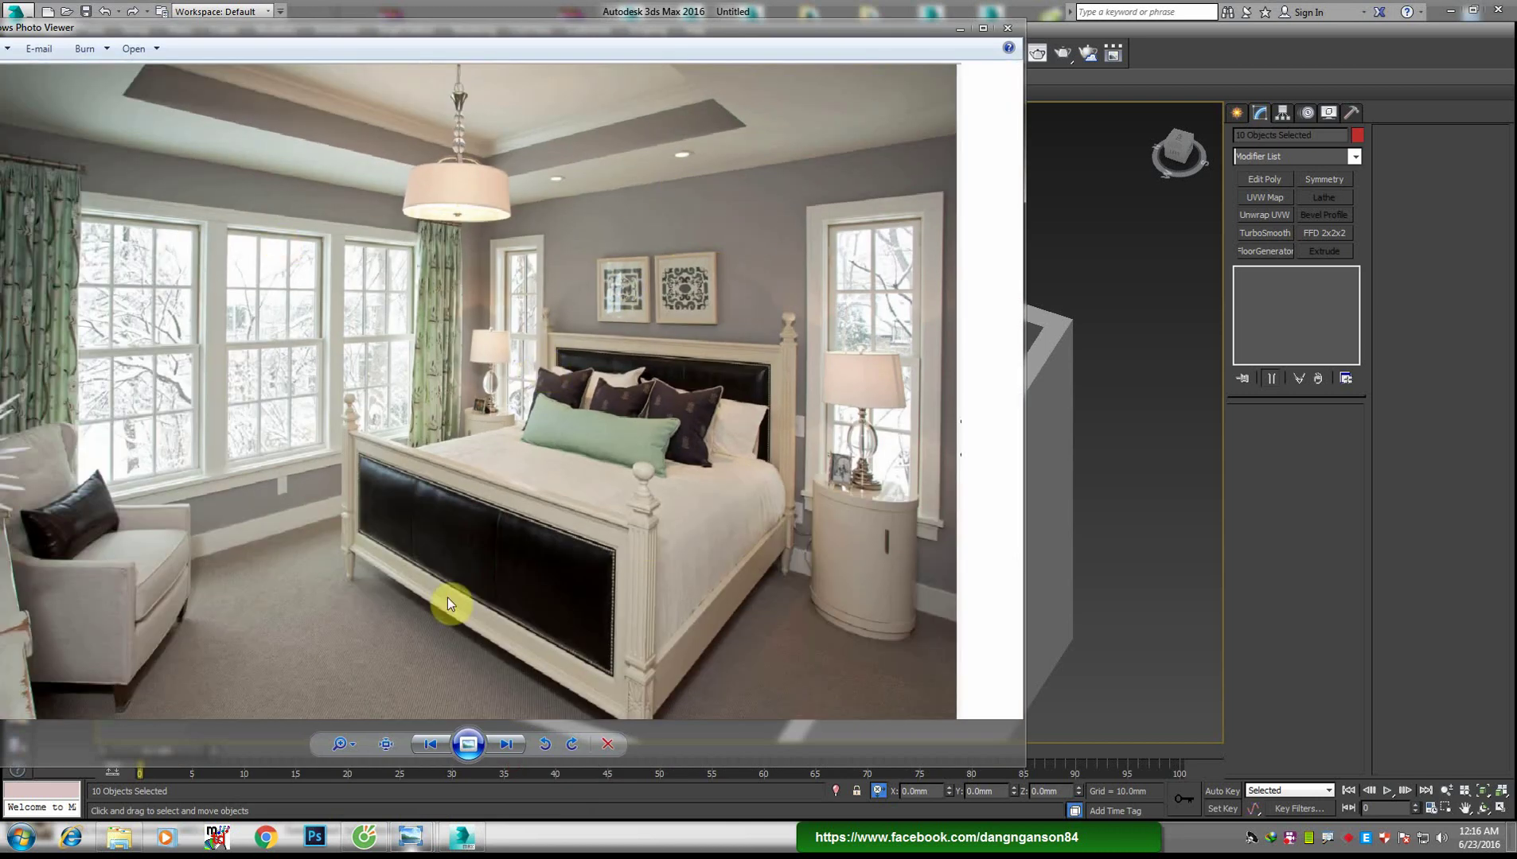
scroll(907, 557, "up", 1)
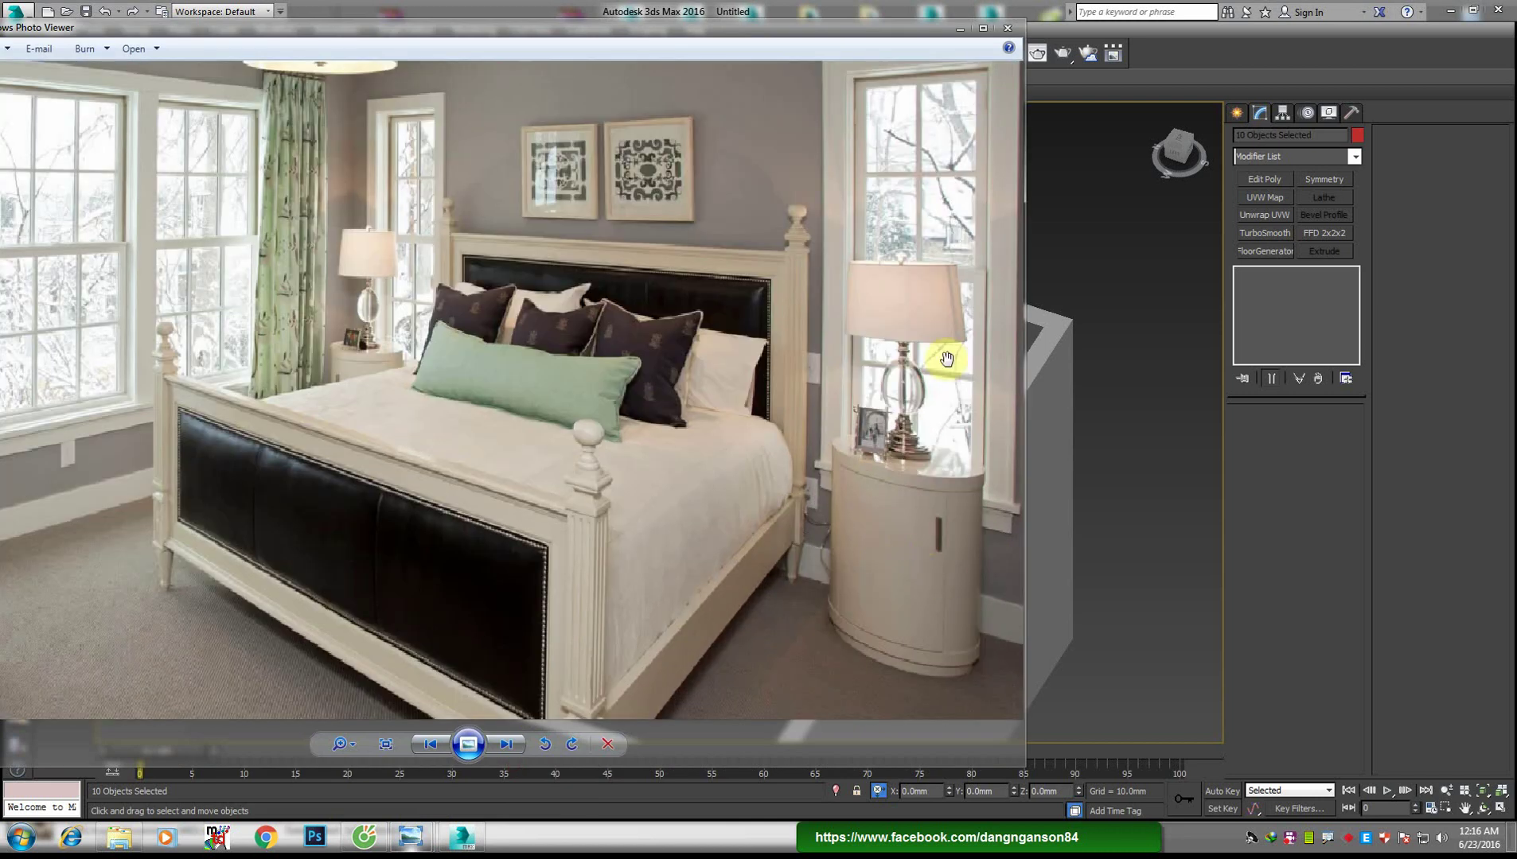
scroll(773, 482, "up", 1)
left_click_drag(442, 403, 623, 411)
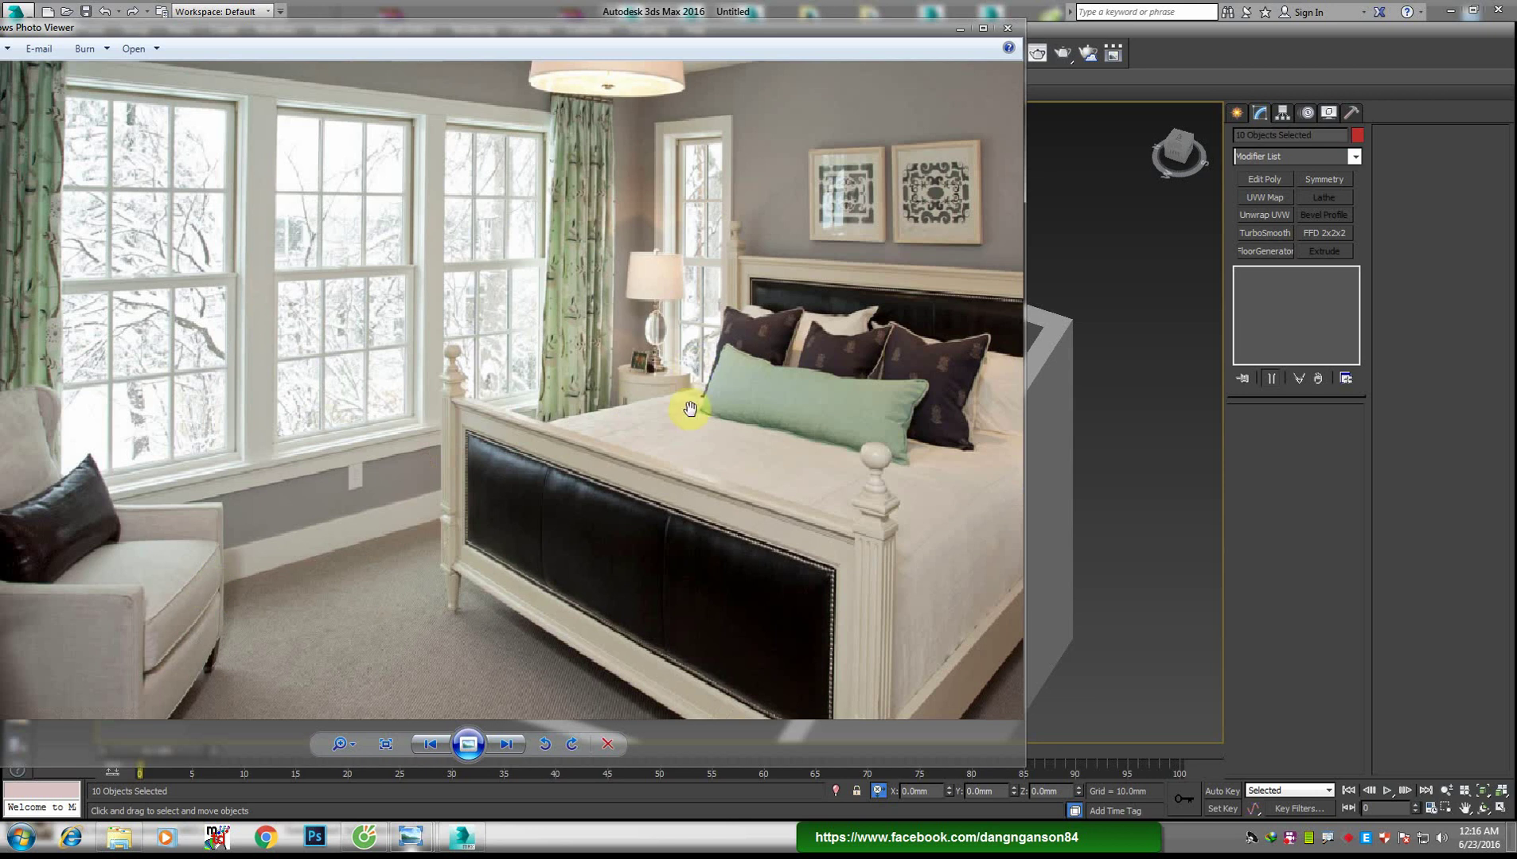
scroll(694, 406, "down", 1)
scroll(660, 382, "down", 1)
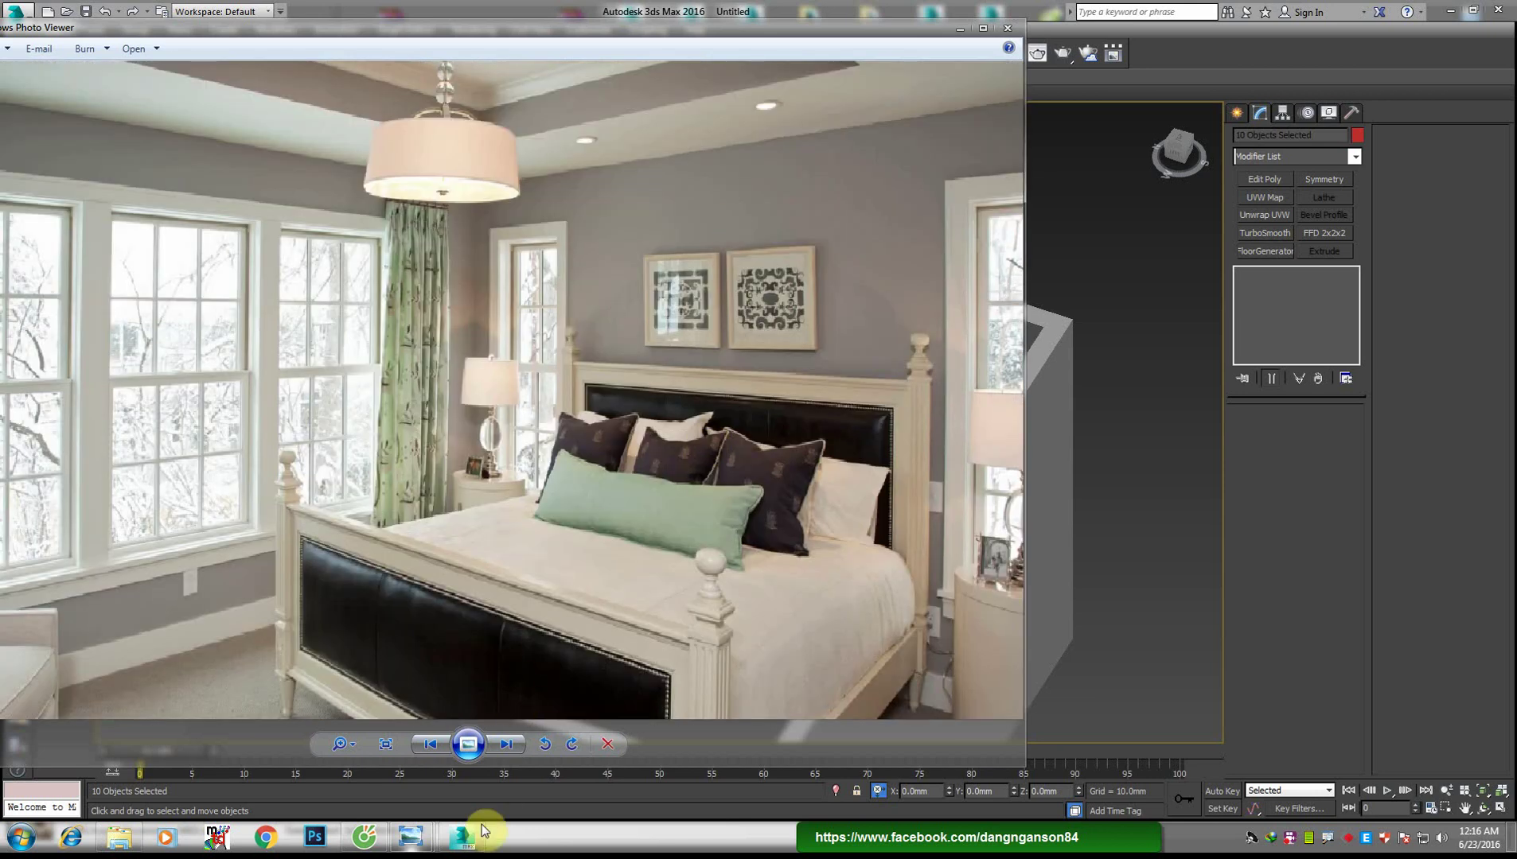
left_click(510, 762)
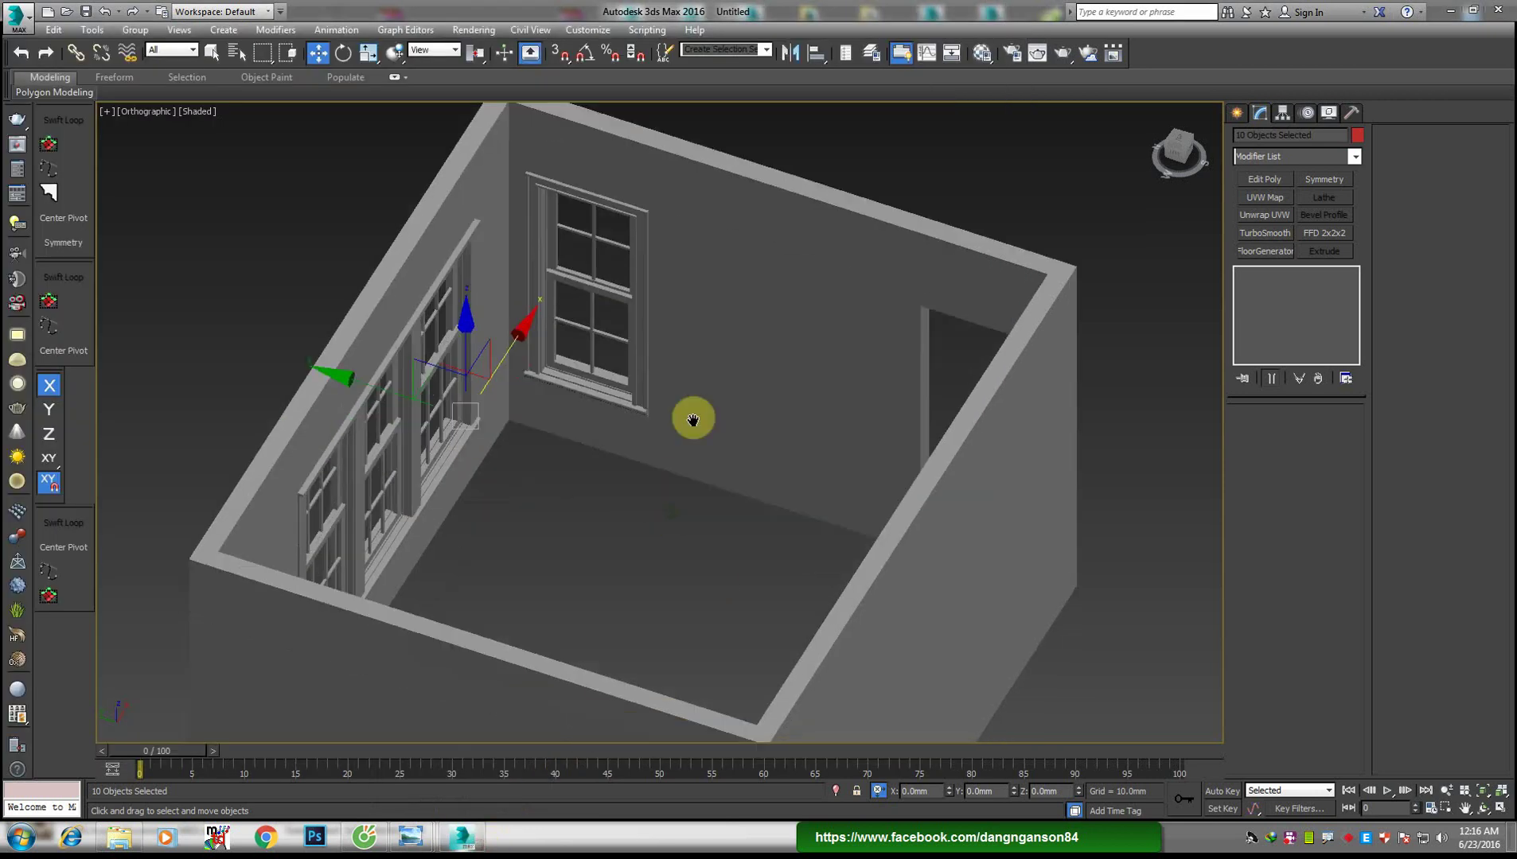